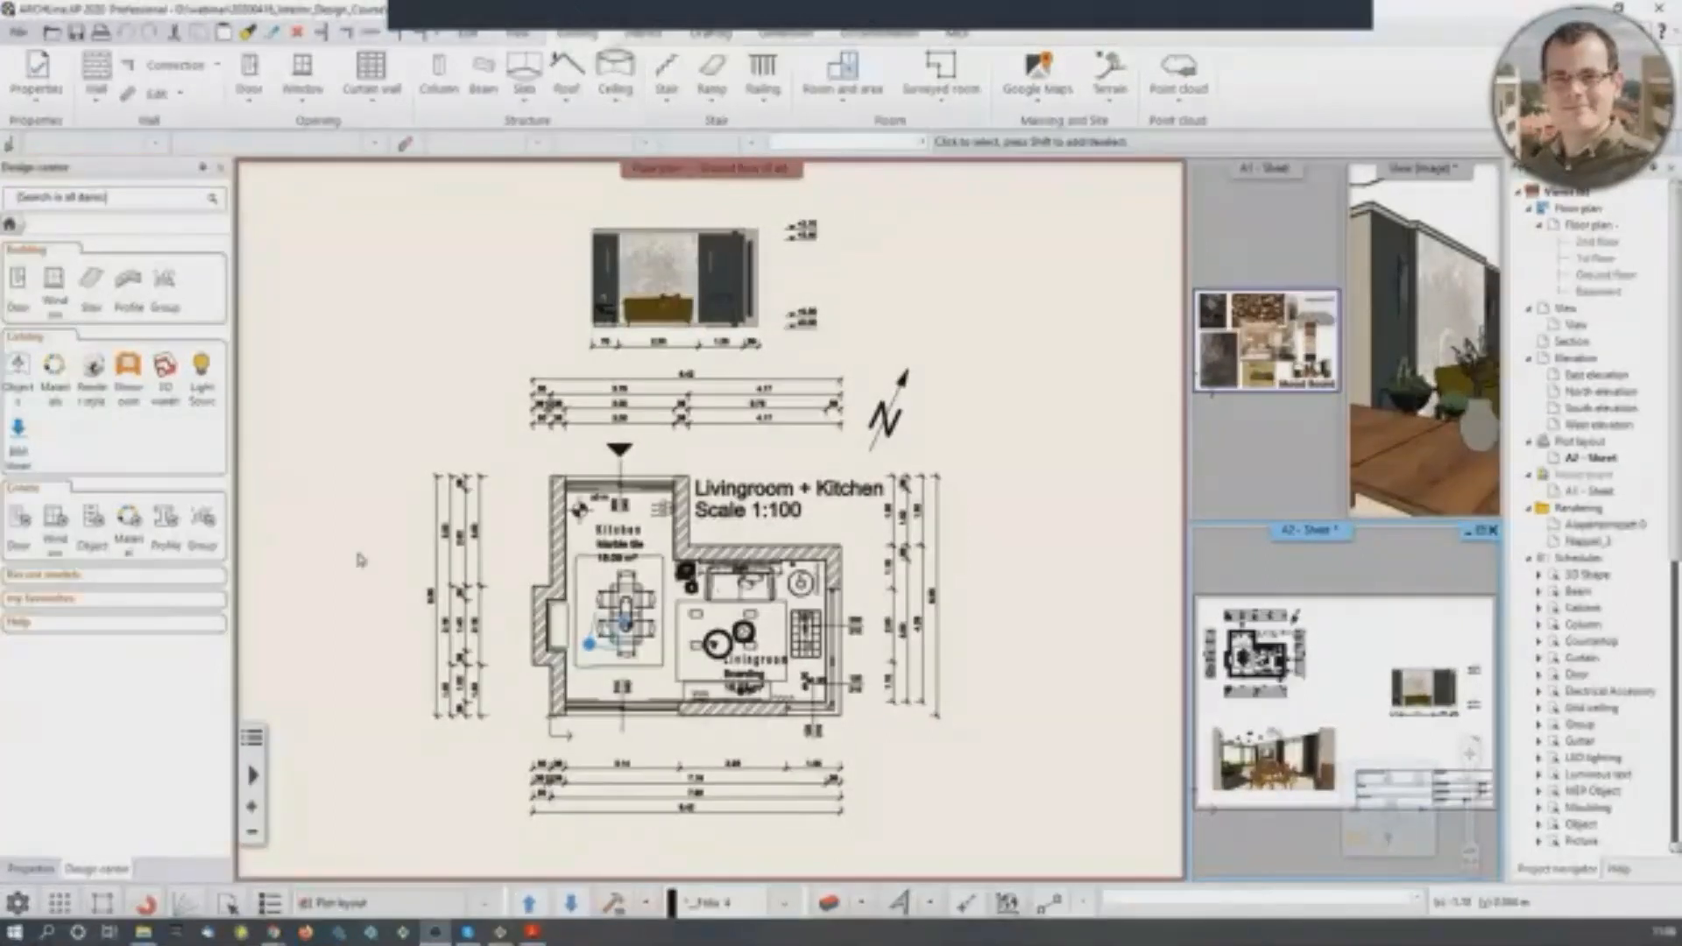
Examine the finished project's 3D view, A2 plot layout, A1 mood board and ground floor plan in turn, each enlarged.
{"action": "left_click", "coordinate": [1387, 403]}
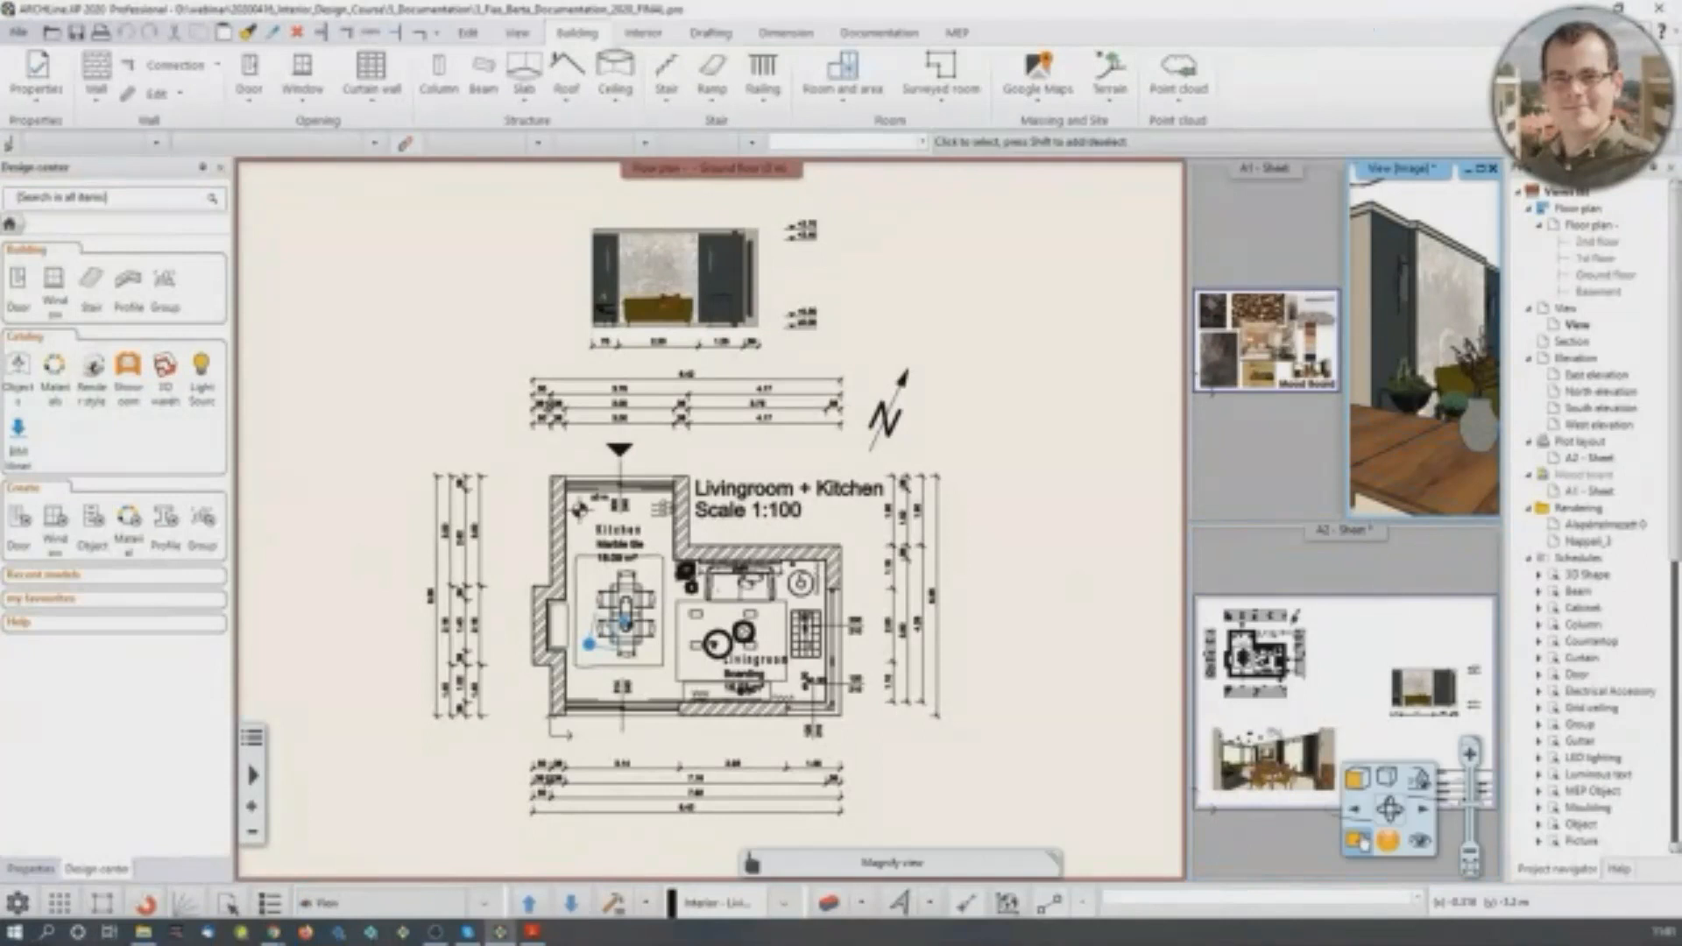
{"action": "left_click", "coordinate": [893, 863]}
{"action": "mouse_move", "coordinate": [920, 647]}
{"action": "middle_mouse_down"}
{"action": "mouse_move", "coordinate": [1047, 675]}
{"action": "mouse_move", "coordinate": [884, 642]}
{"action": "mouse_move", "coordinate": [896, 653]}
{"action": "middle_mouse_up"}
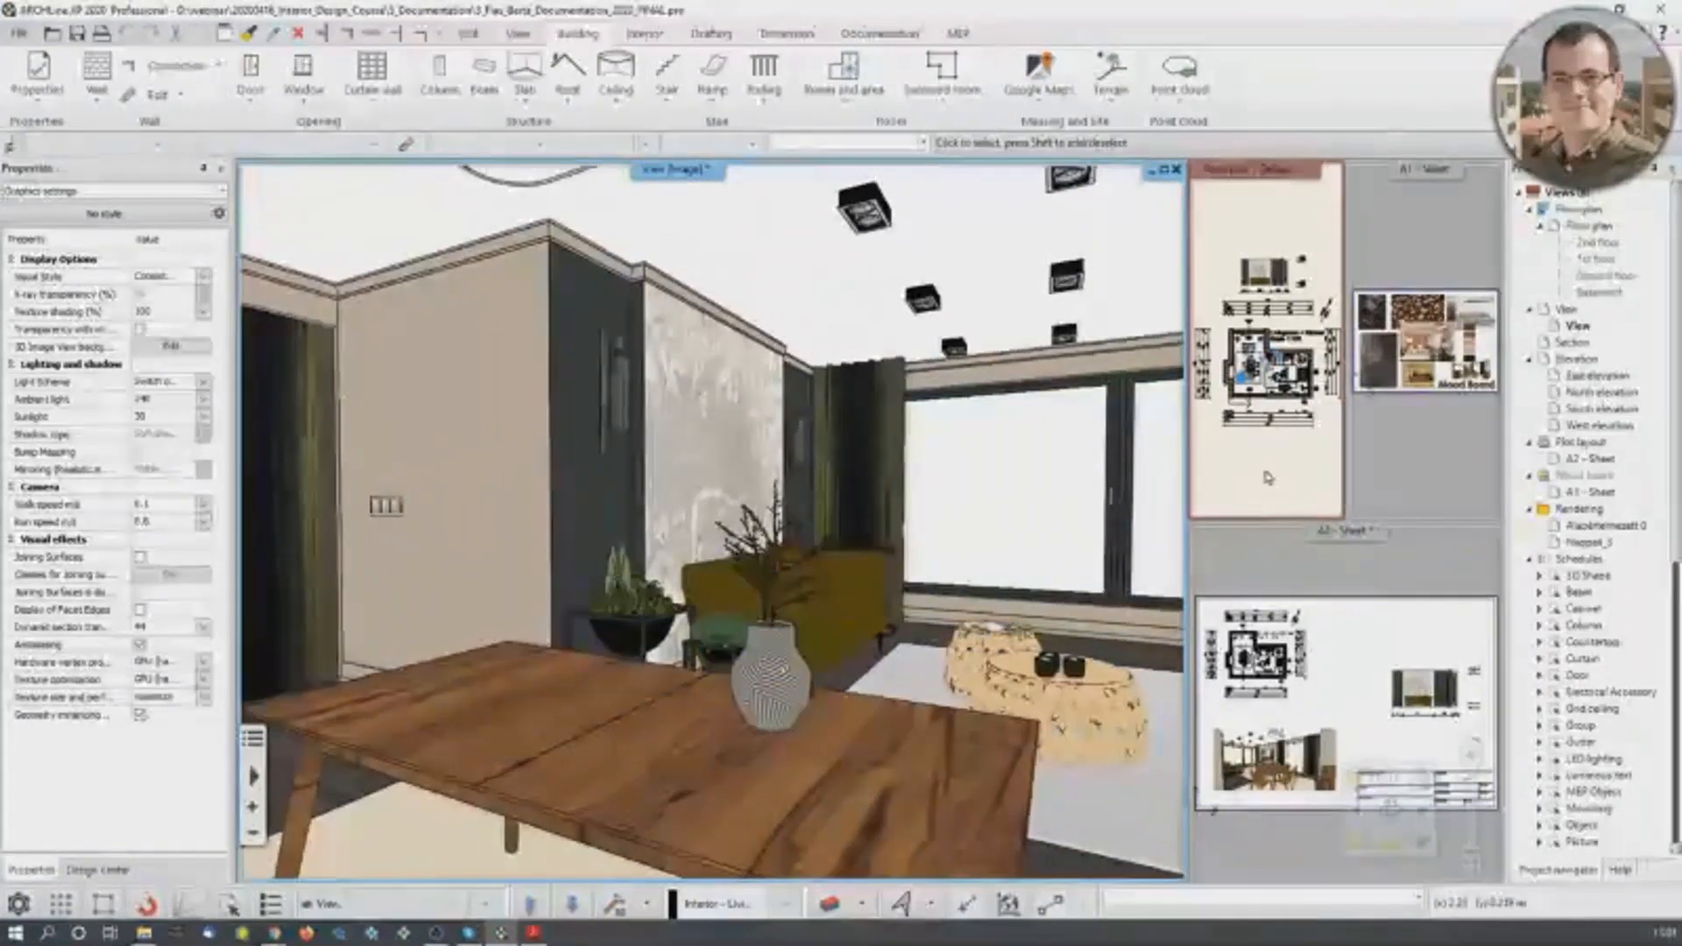
{"action": "left_click", "coordinate": [1339, 619]}
{"action": "left_click", "coordinate": [1358, 842]}
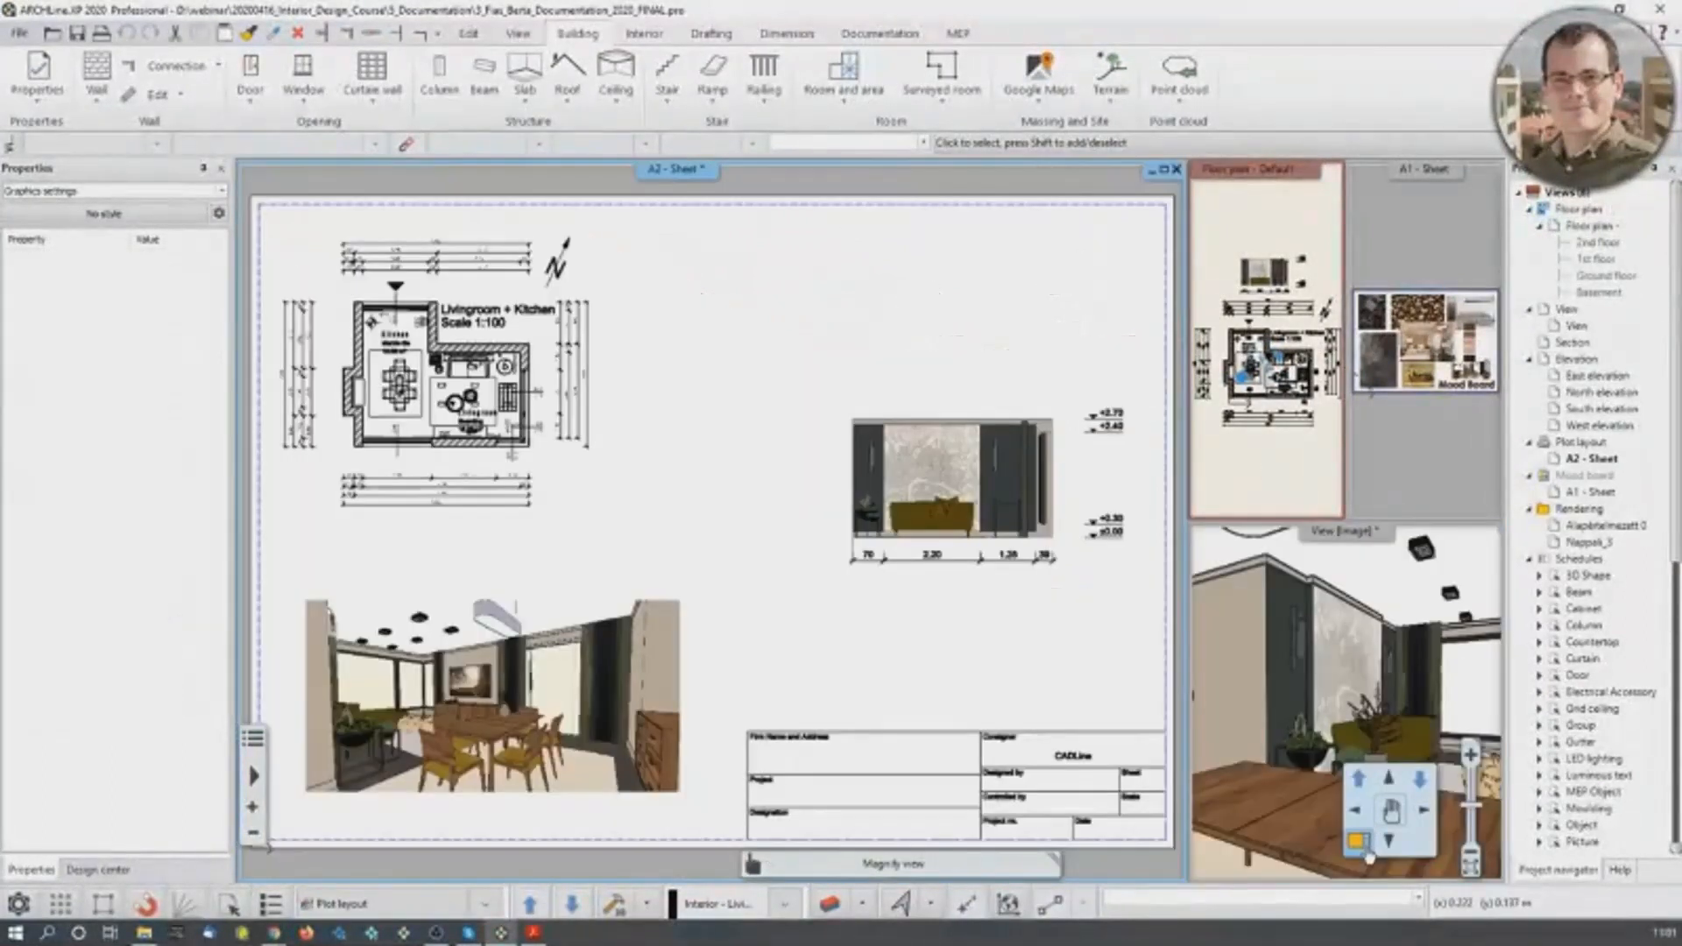
{"action": "left_click", "coordinate": [1428, 467]}
{"action": "left_click", "coordinate": [1358, 841]}
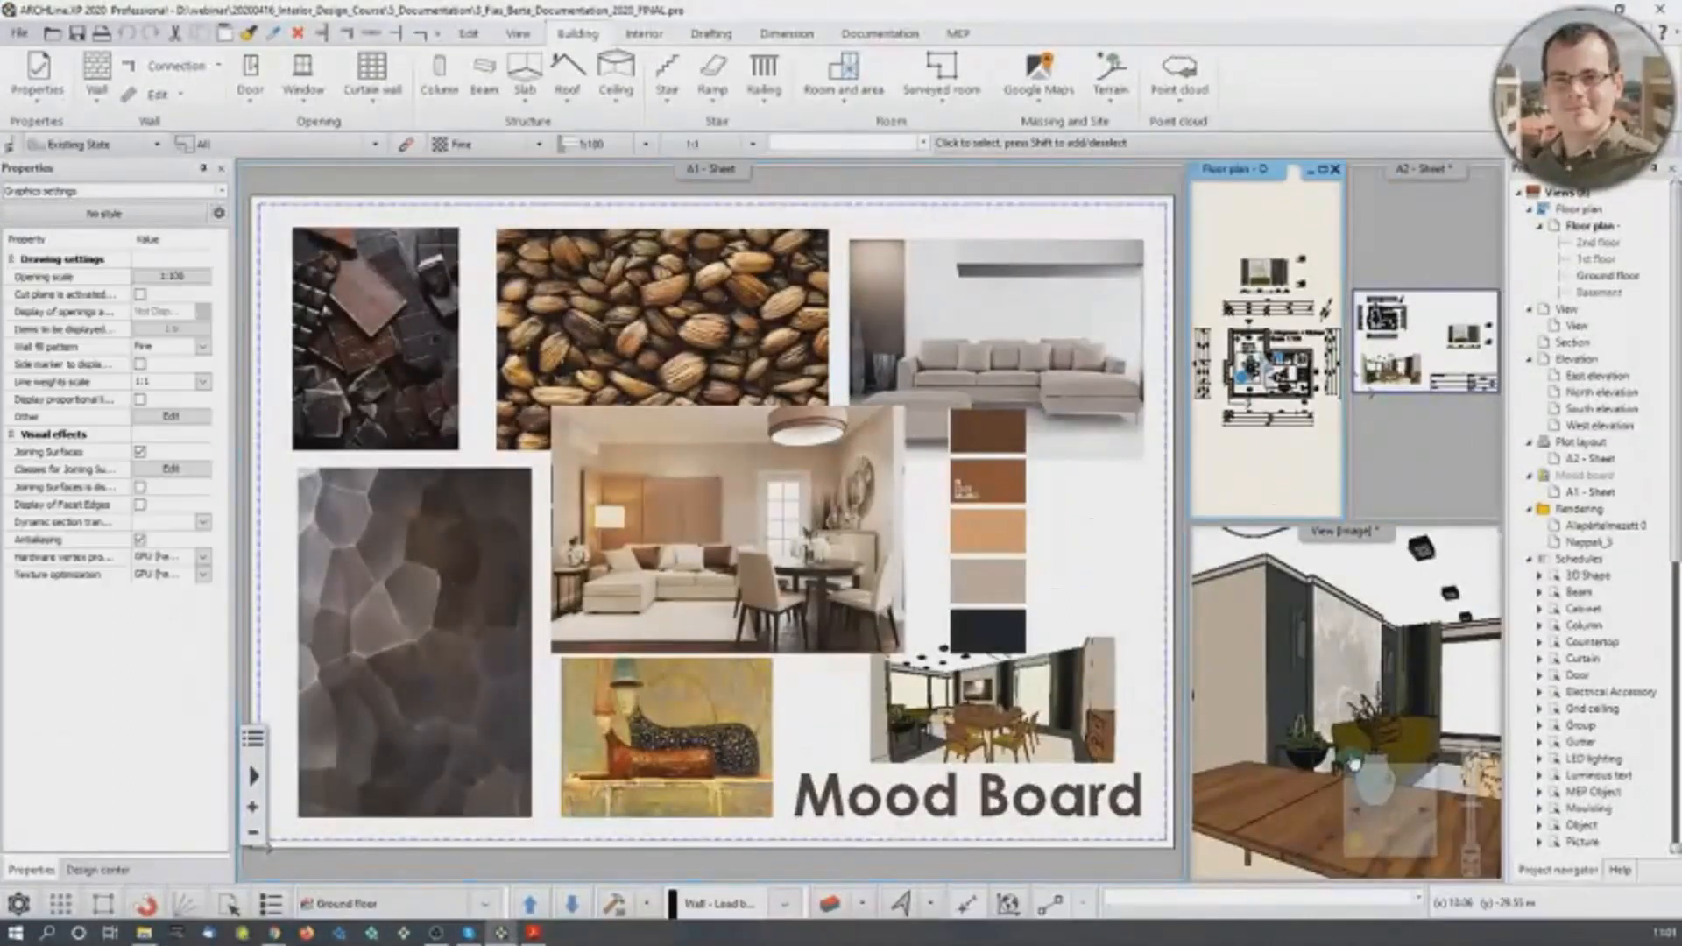
{"action": "left_click", "coordinate": [1358, 843]}
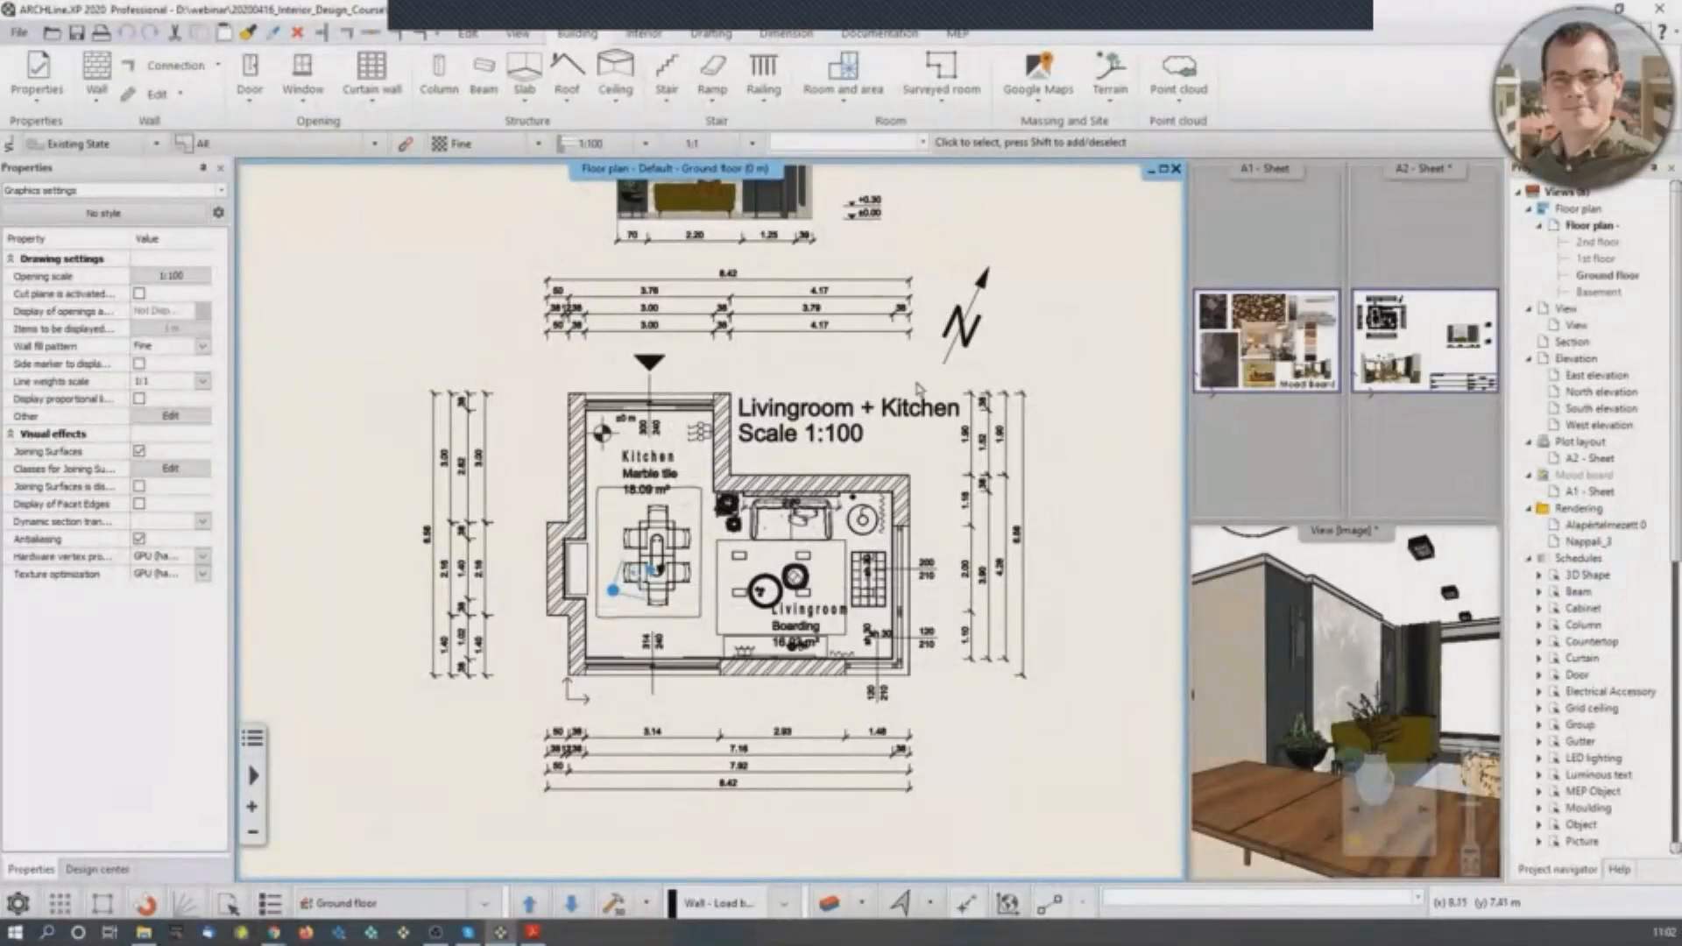
{"action": "scroll", "coordinate": [850, 375], "scroll_direction": "down", "scroll_amount": 2}
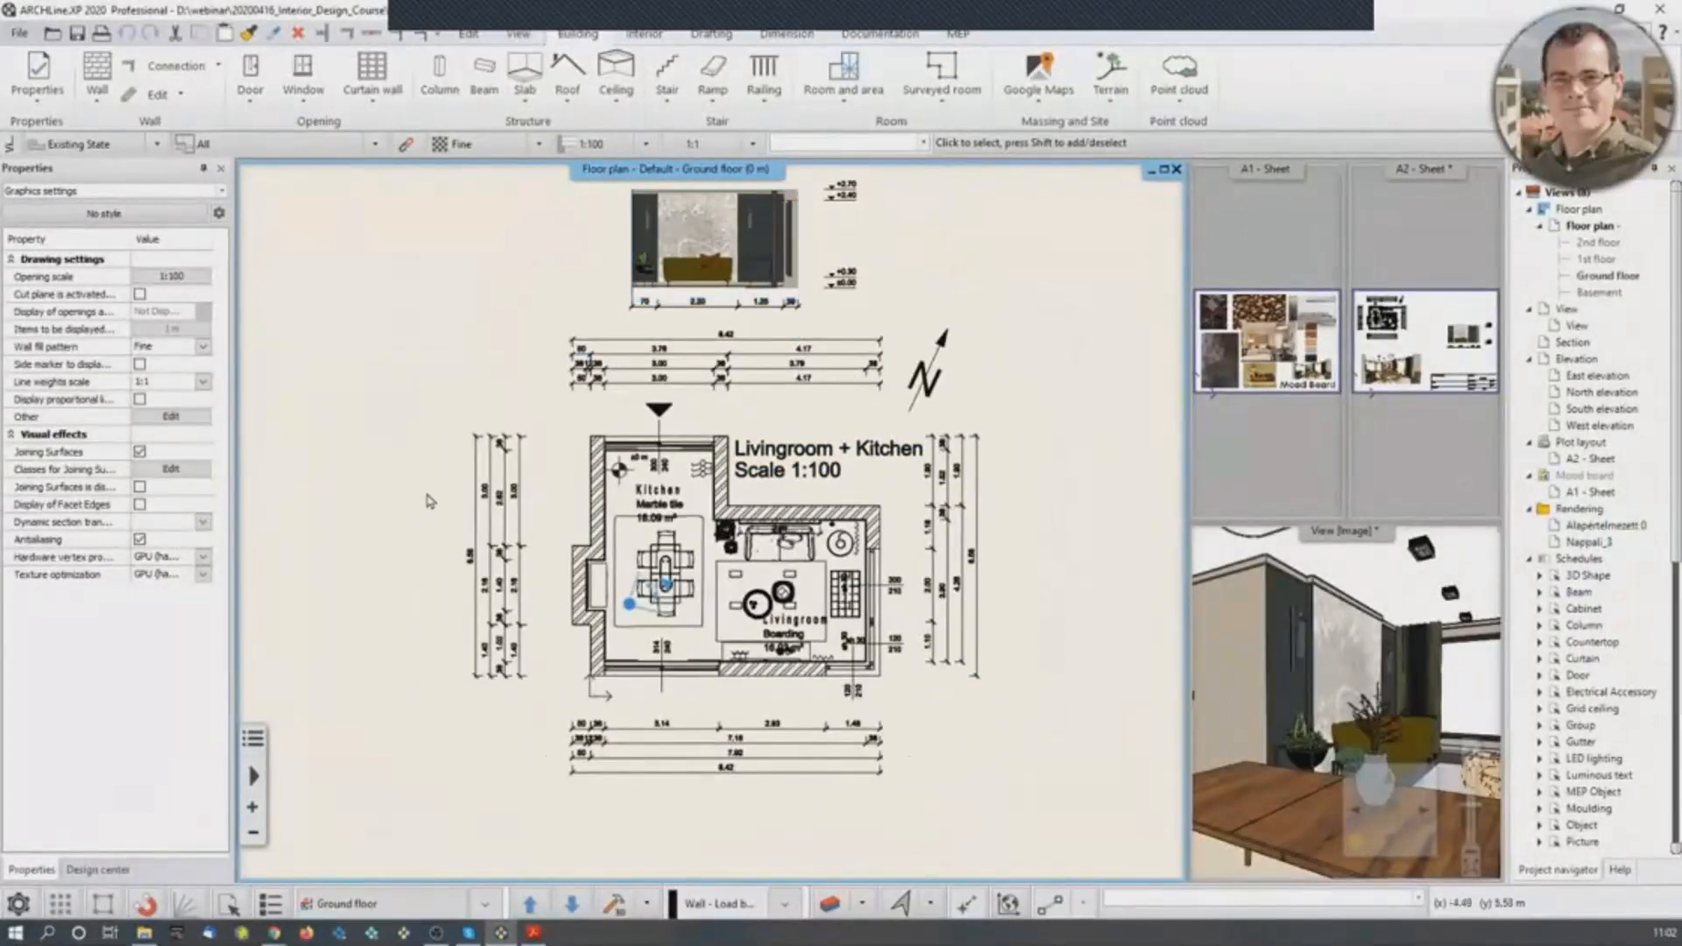
Open the project 3_Fias_Berta_Documentation_2020_START.pro, closing the current project without saving it.
{"action": "left_click", "coordinate": [9, 34]}
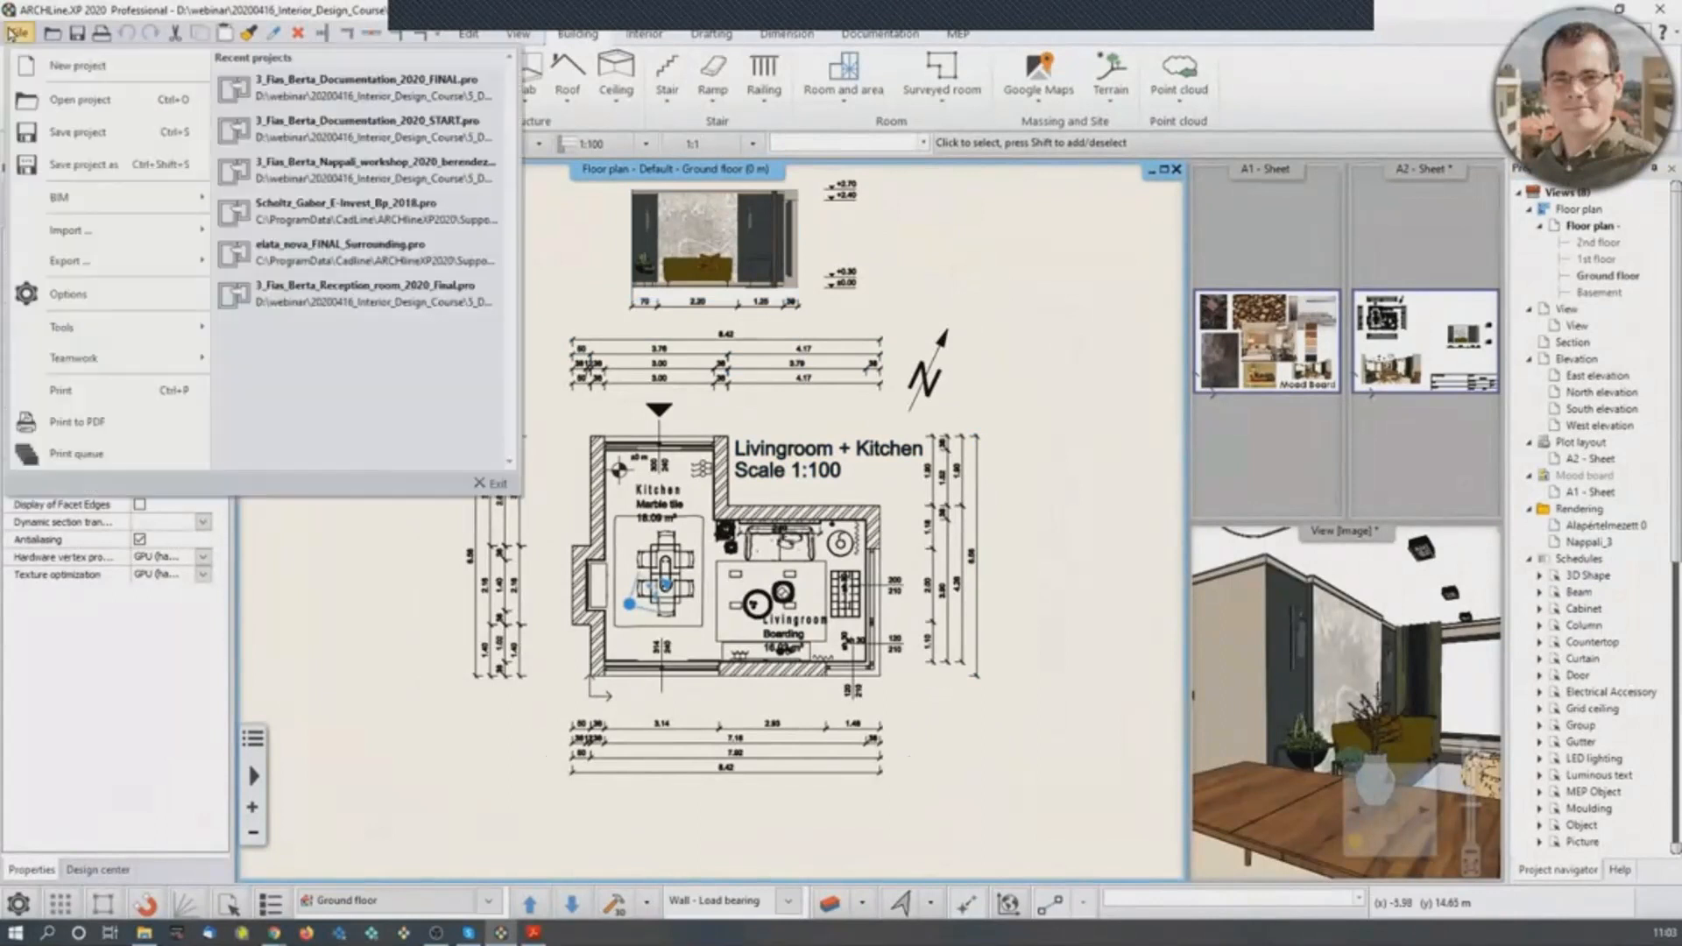
{"action": "left_click", "coordinate": [77, 112]}
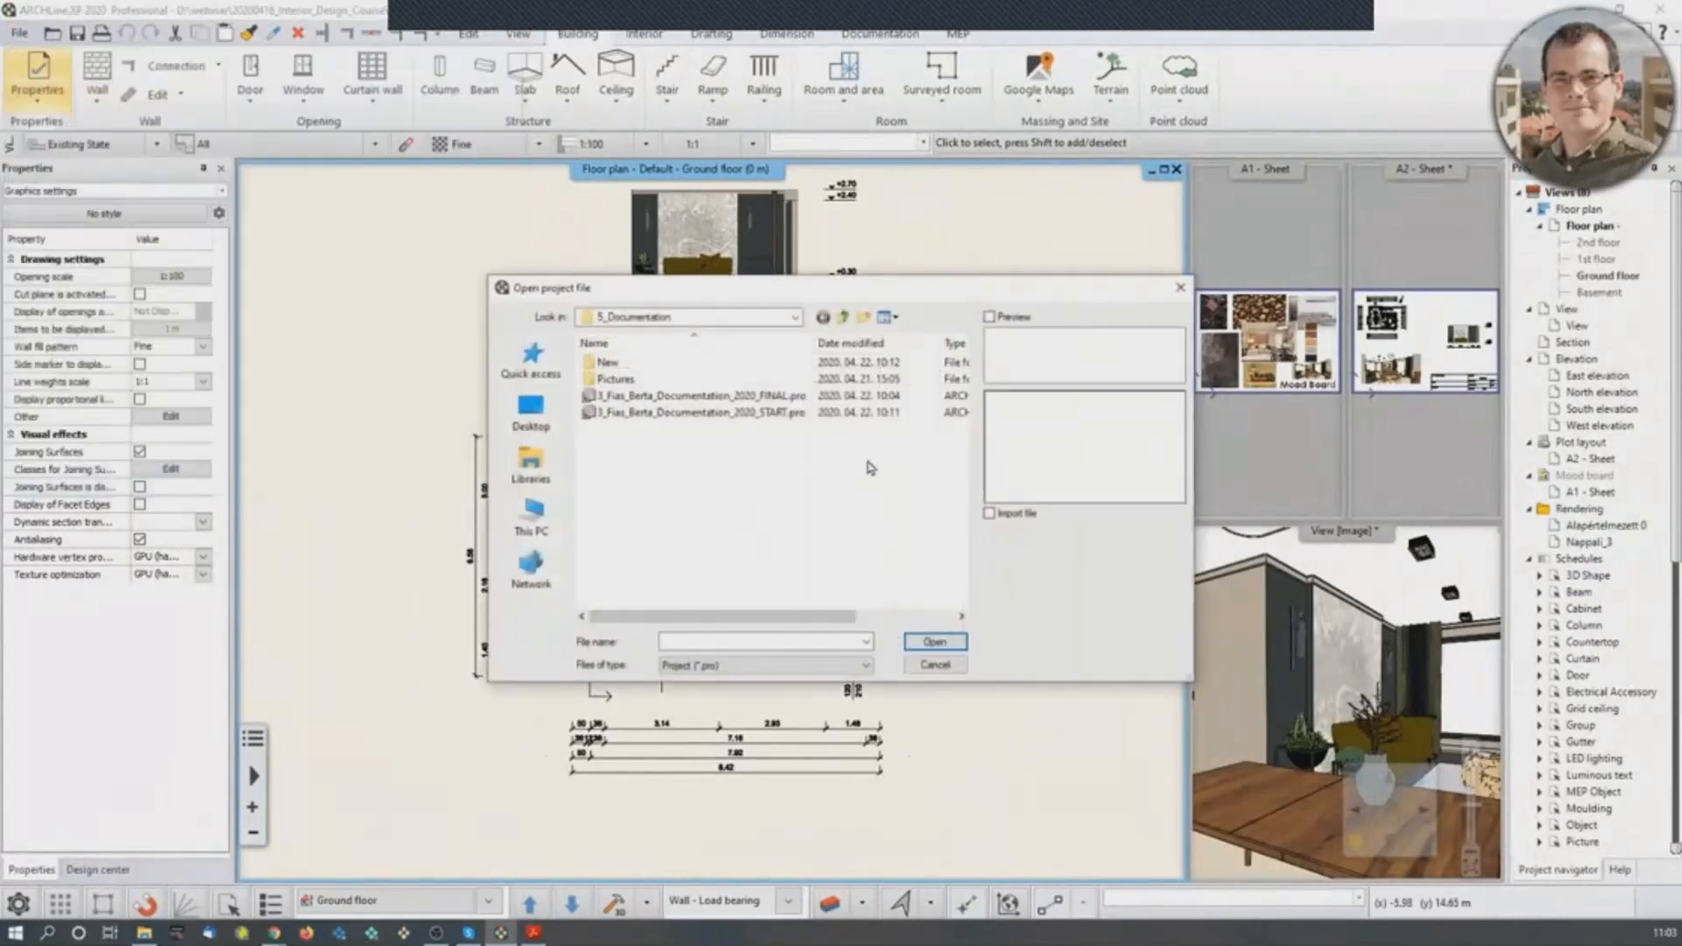
{"action": "double_click", "coordinate": [712, 413]}
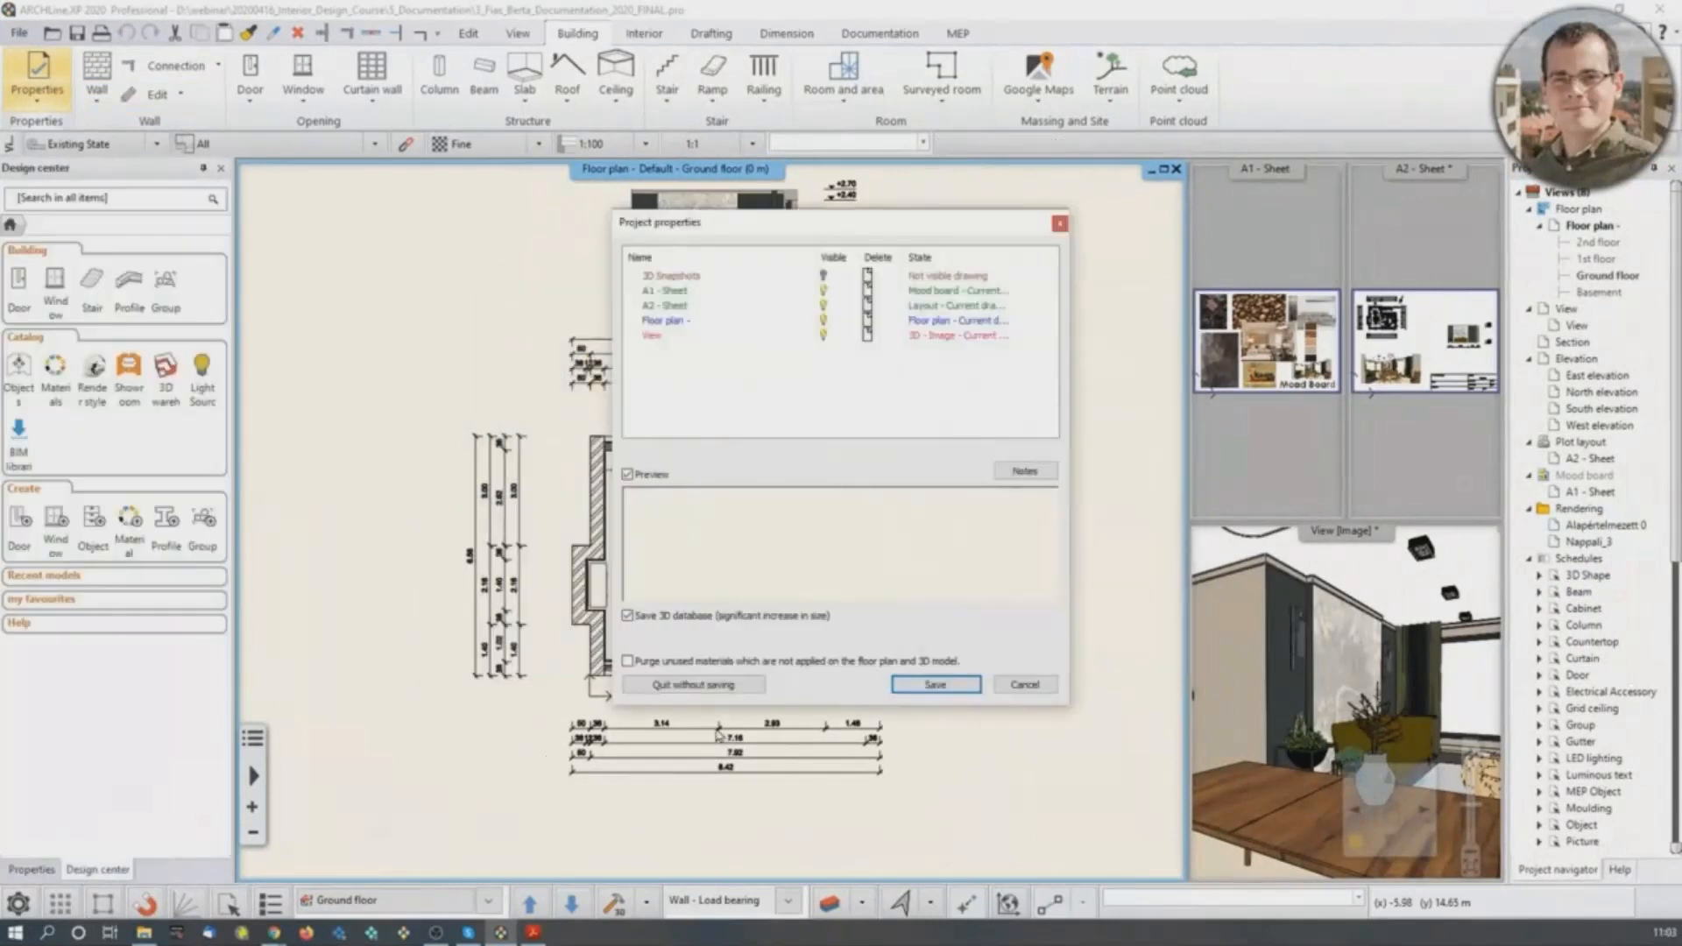
{"action": "left_click", "coordinate": [716, 686]}
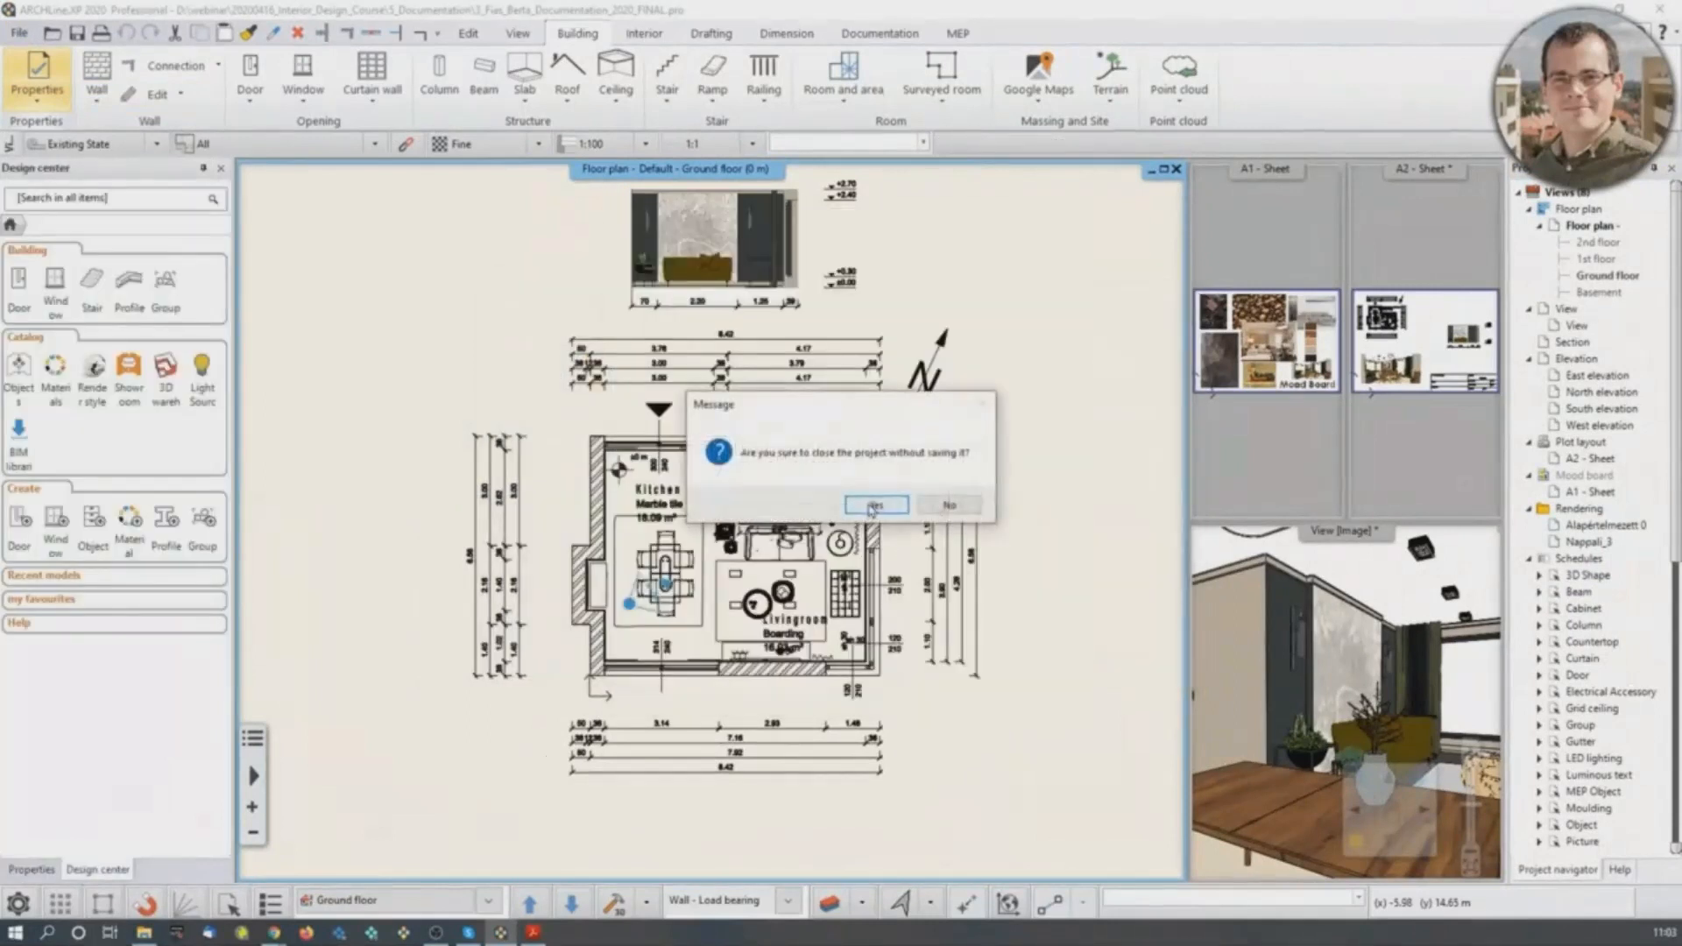
{"action": "left_click", "coordinate": [874, 512]}
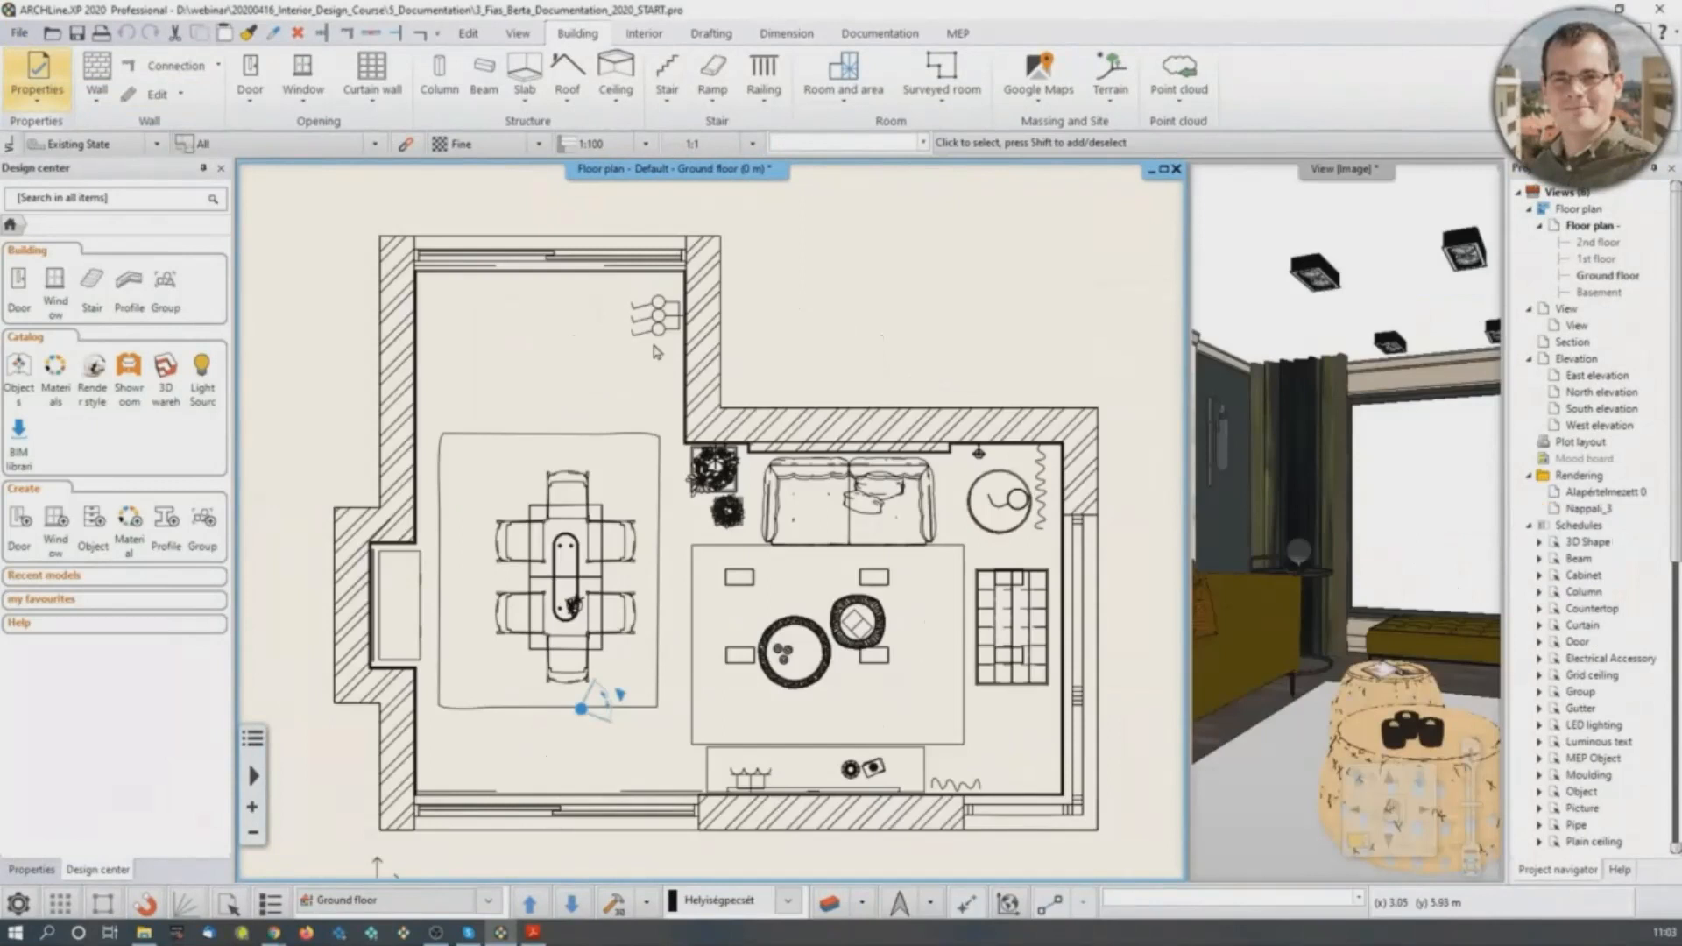
Enlarge the 3D view, examine the dining area in it, and make the ground floor plan the active view.
{"action": "scroll", "coordinate": [717, 608], "scroll_direction": "down", "scroll_amount": 2}
{"action": "left_click", "coordinate": [1262, 639]}
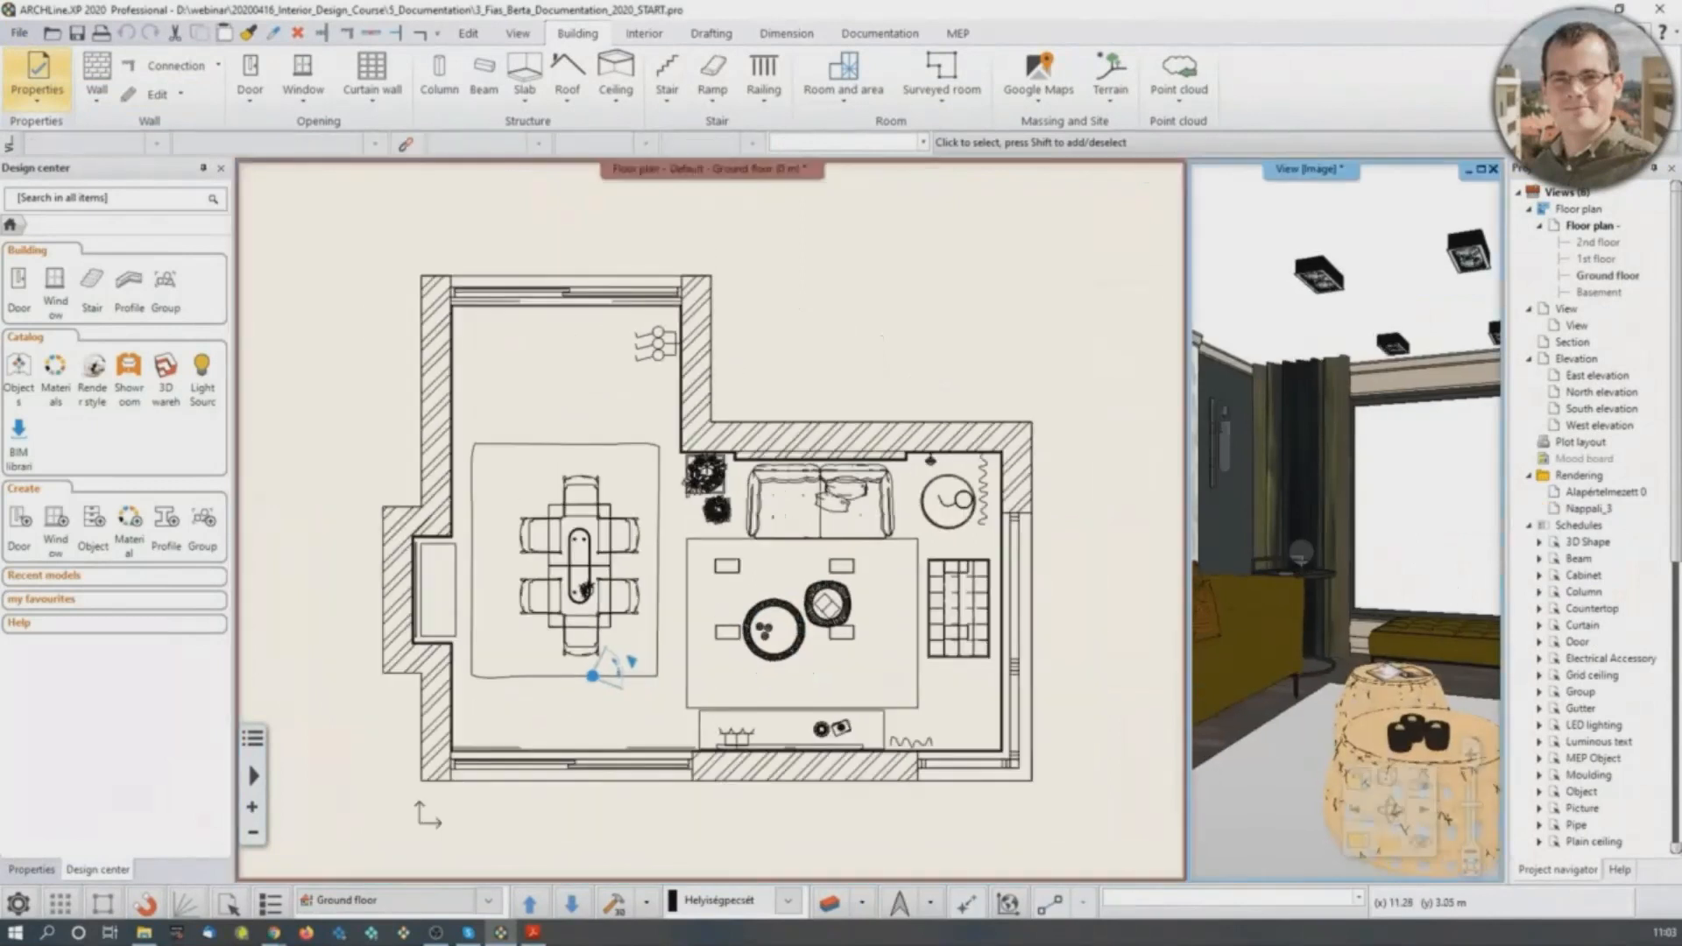
{"action": "left_click", "coordinate": [1350, 843]}
{"action": "middle_click_drag", "start_coordinate": [827, 618], "coordinate": [828, 616]}
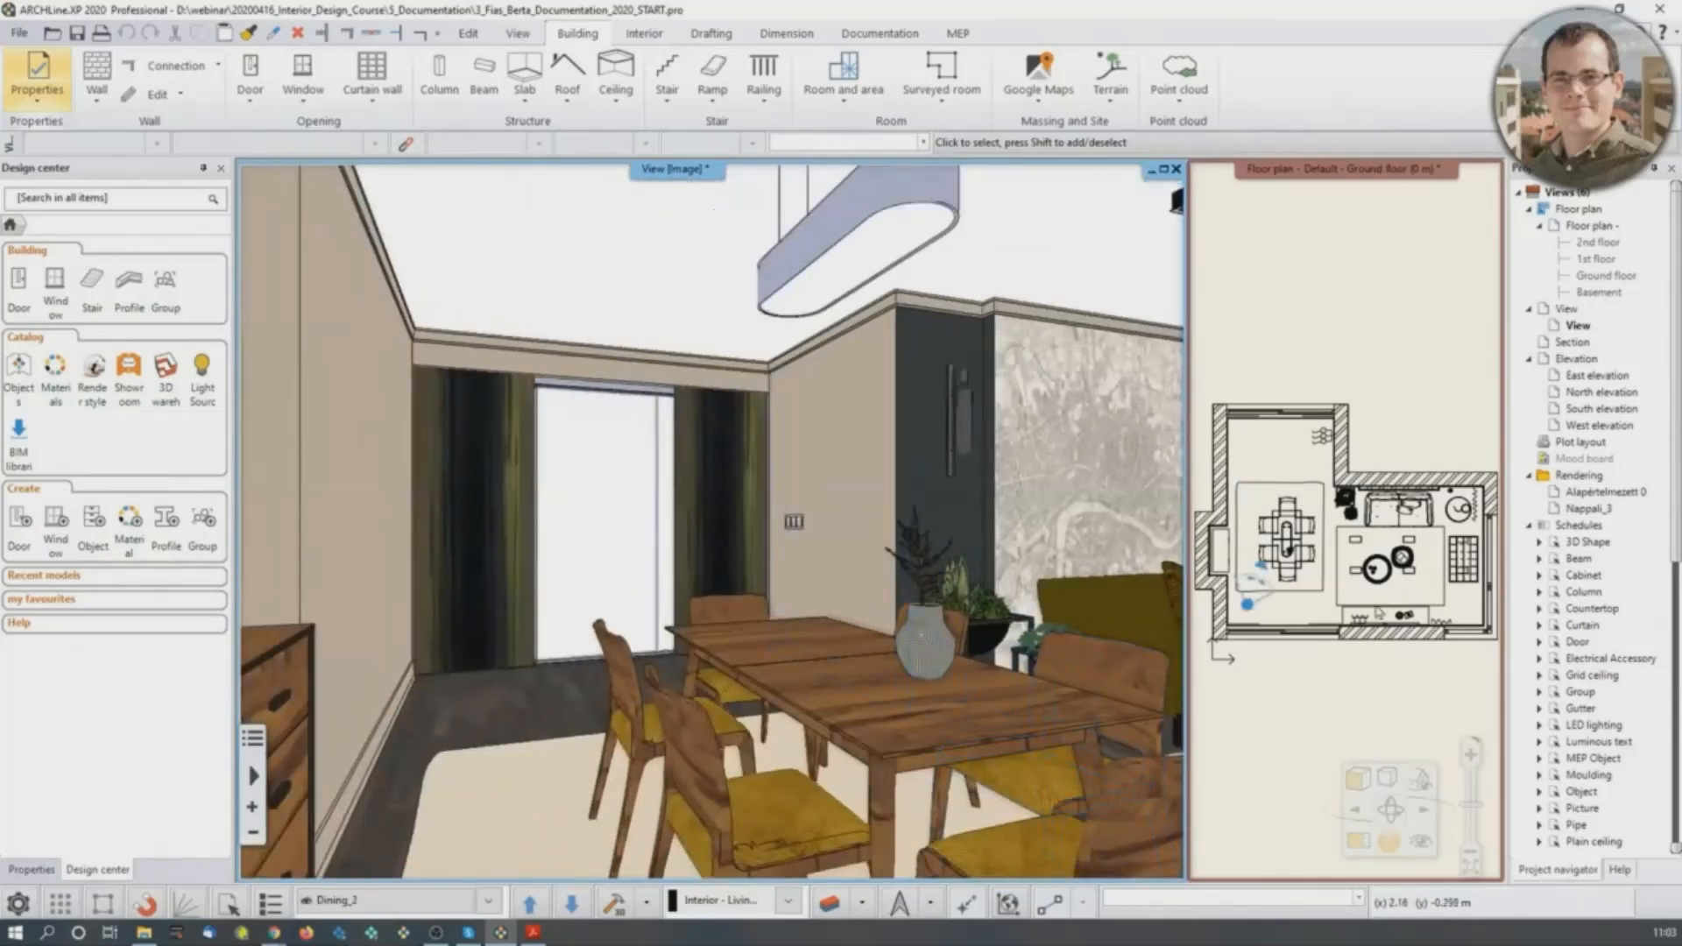
{"action": "left_click", "coordinate": [1340, 336]}
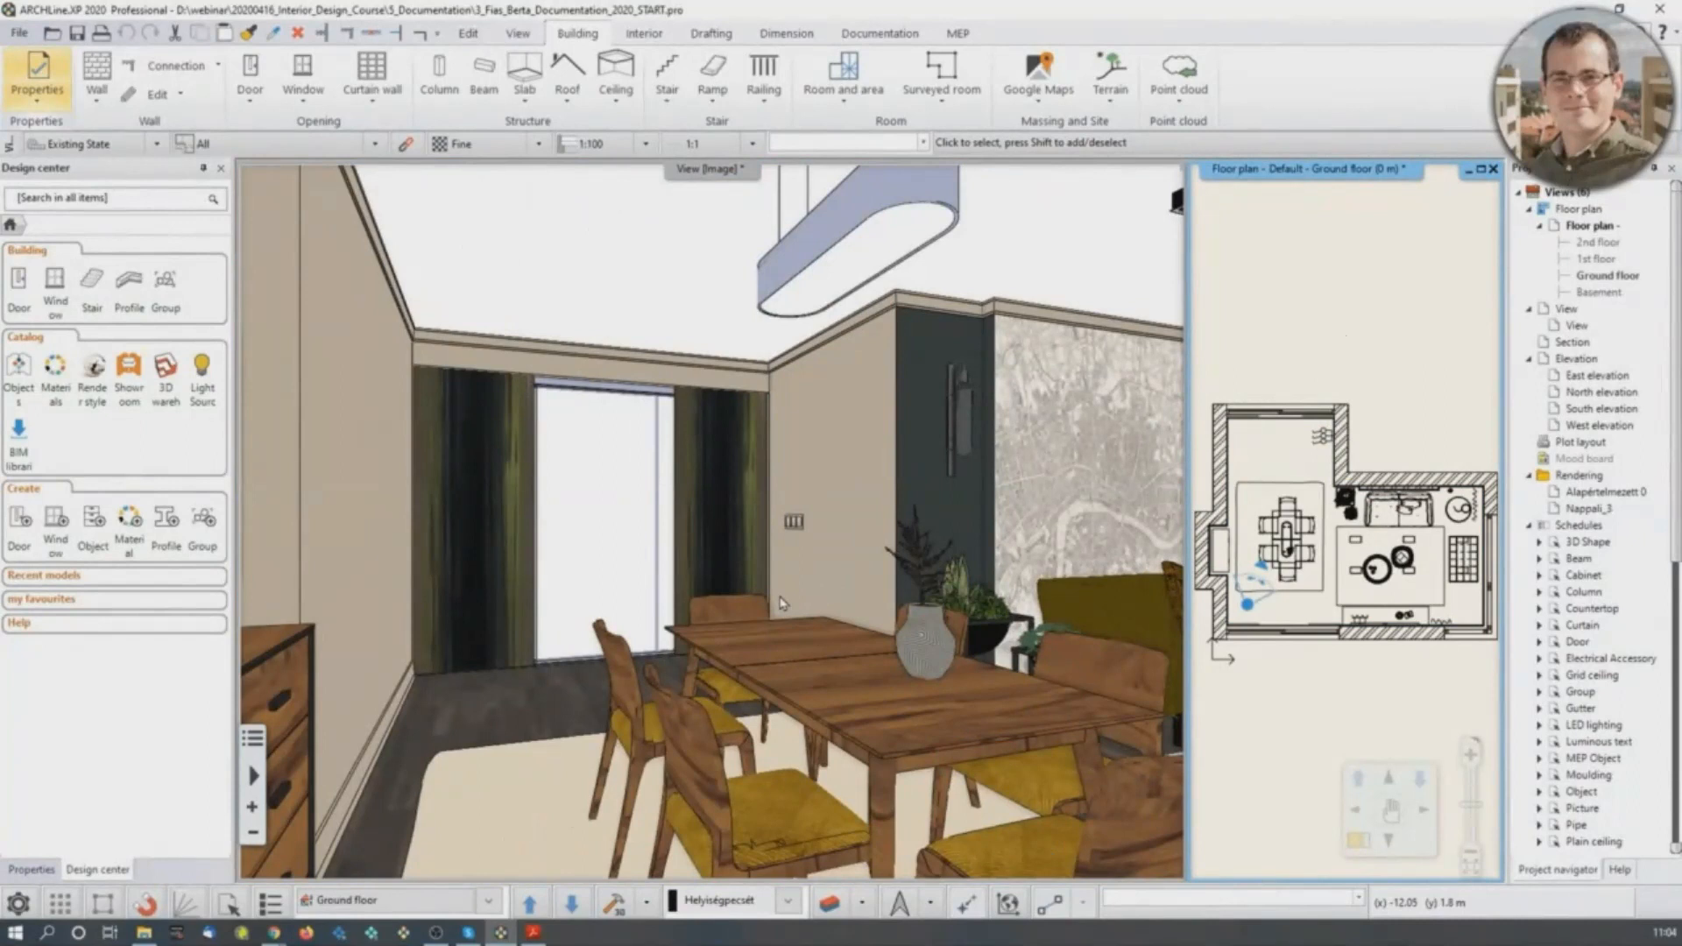
Create a mood board sheet in ISO A3 297x420 mm landscape format without a plot stamp.
{"action": "left_click", "coordinate": [863, 35]}
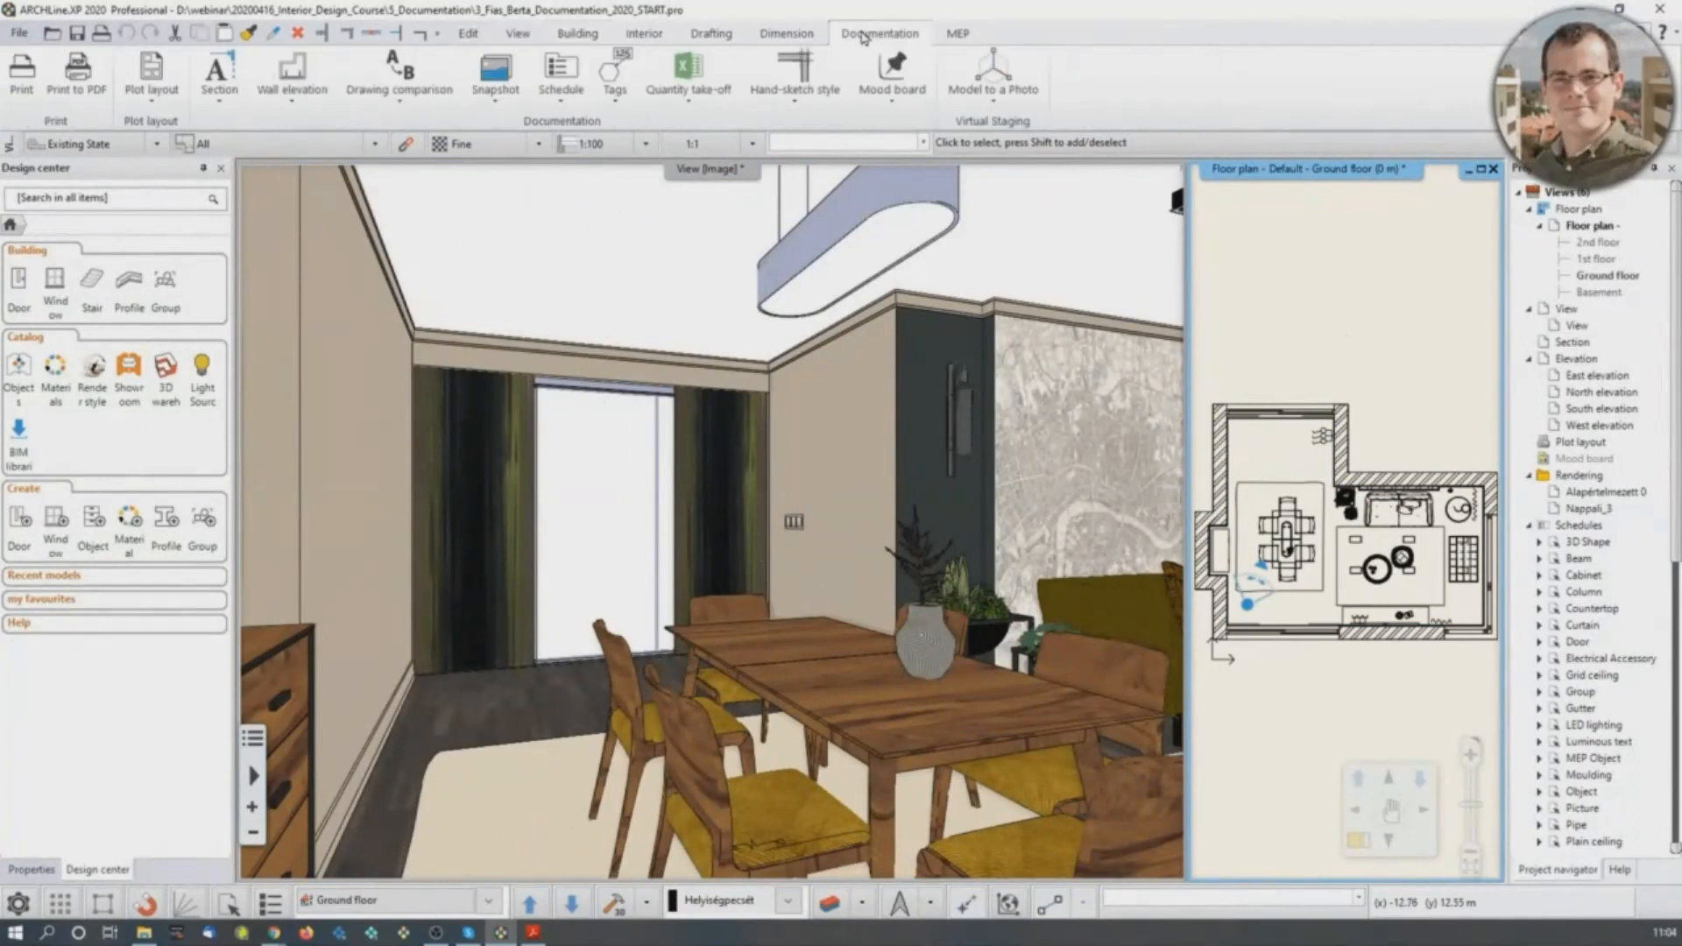
{"action": "left_click", "coordinate": [891, 105]}
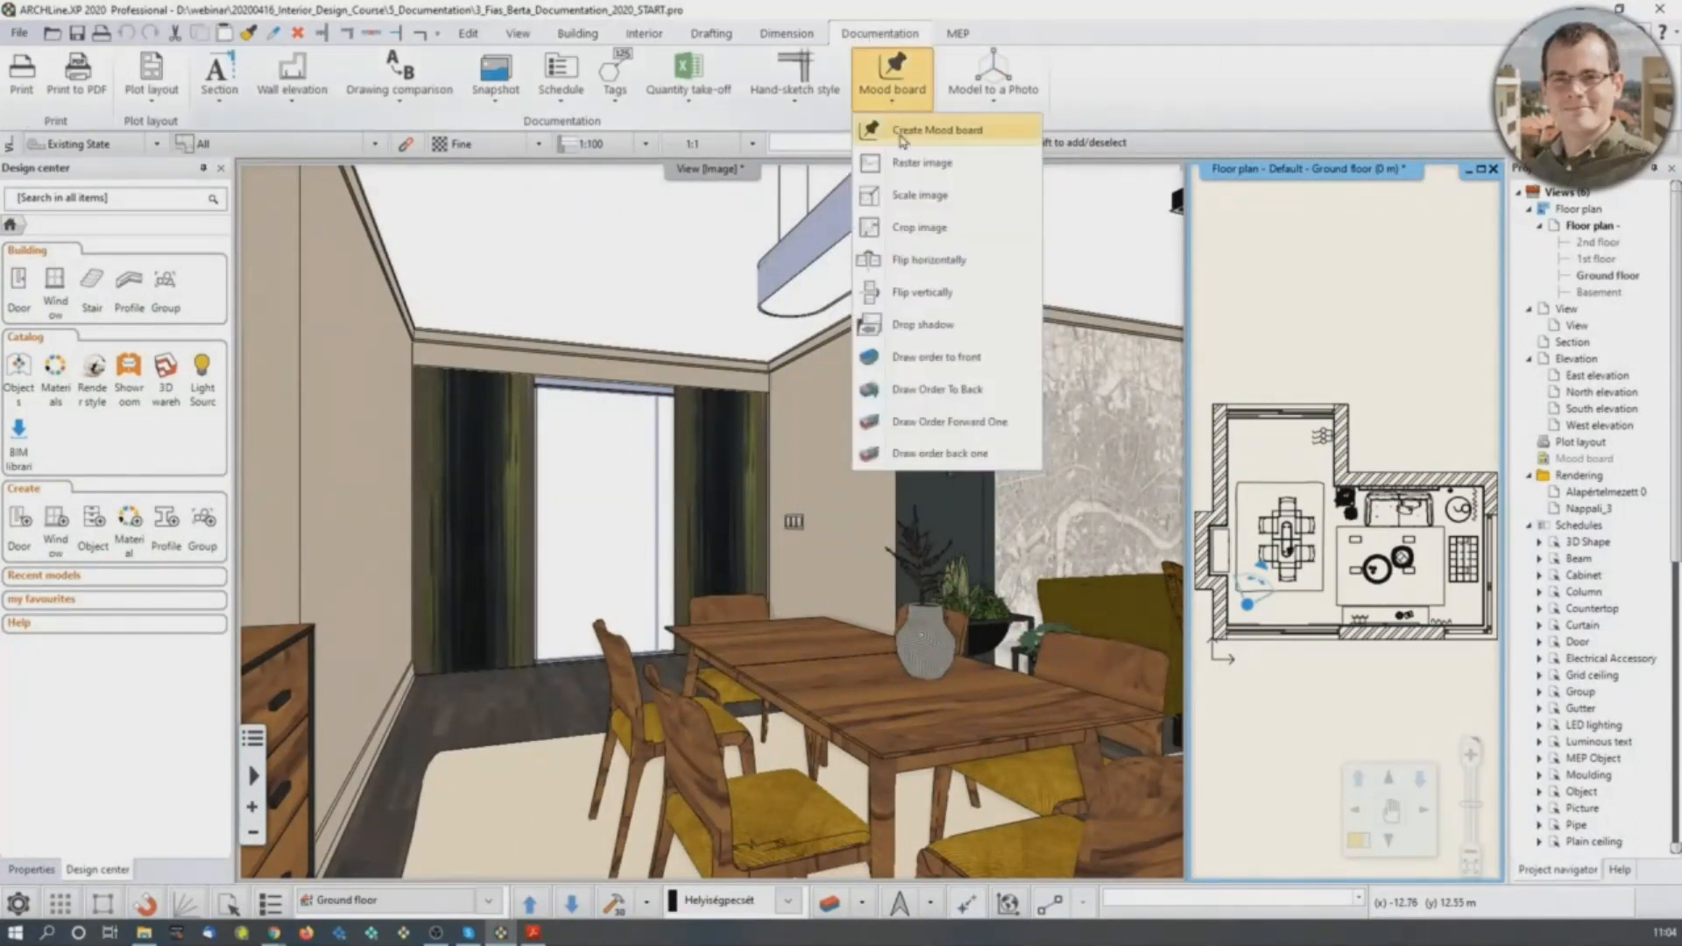
{"action": "left_click", "coordinate": [902, 133]}
{"action": "left_click_drag", "start_coordinate": [186, 102], "coordinate": [621, 199]}
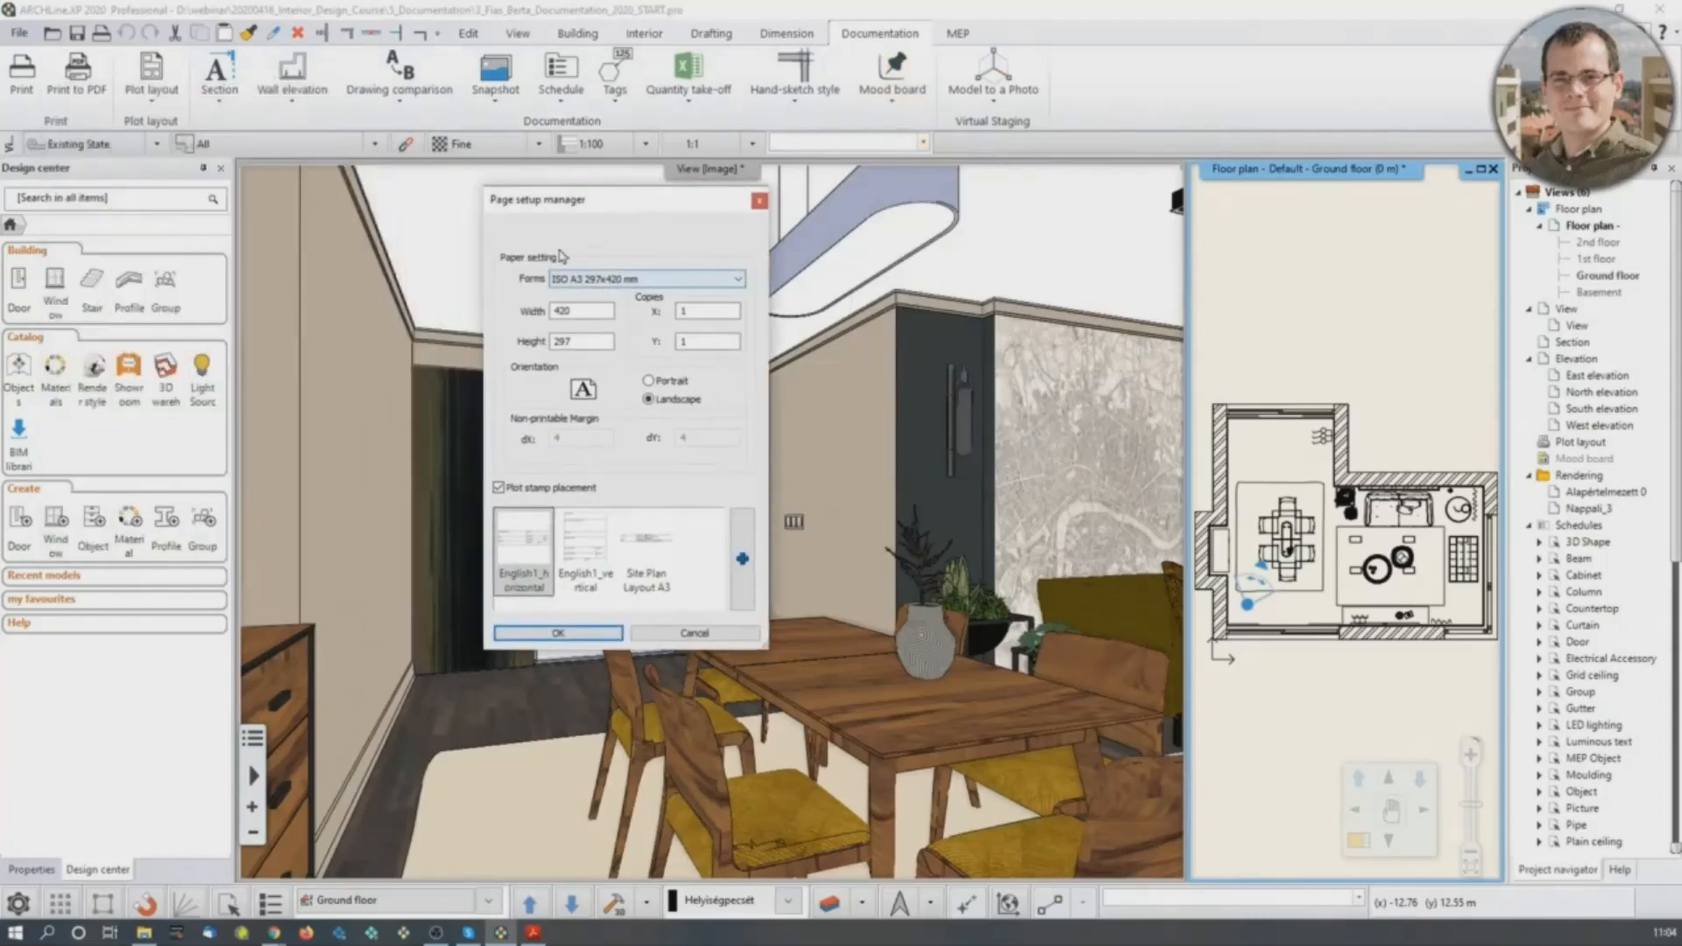
{"action": "left_click", "coordinate": [742, 283]}
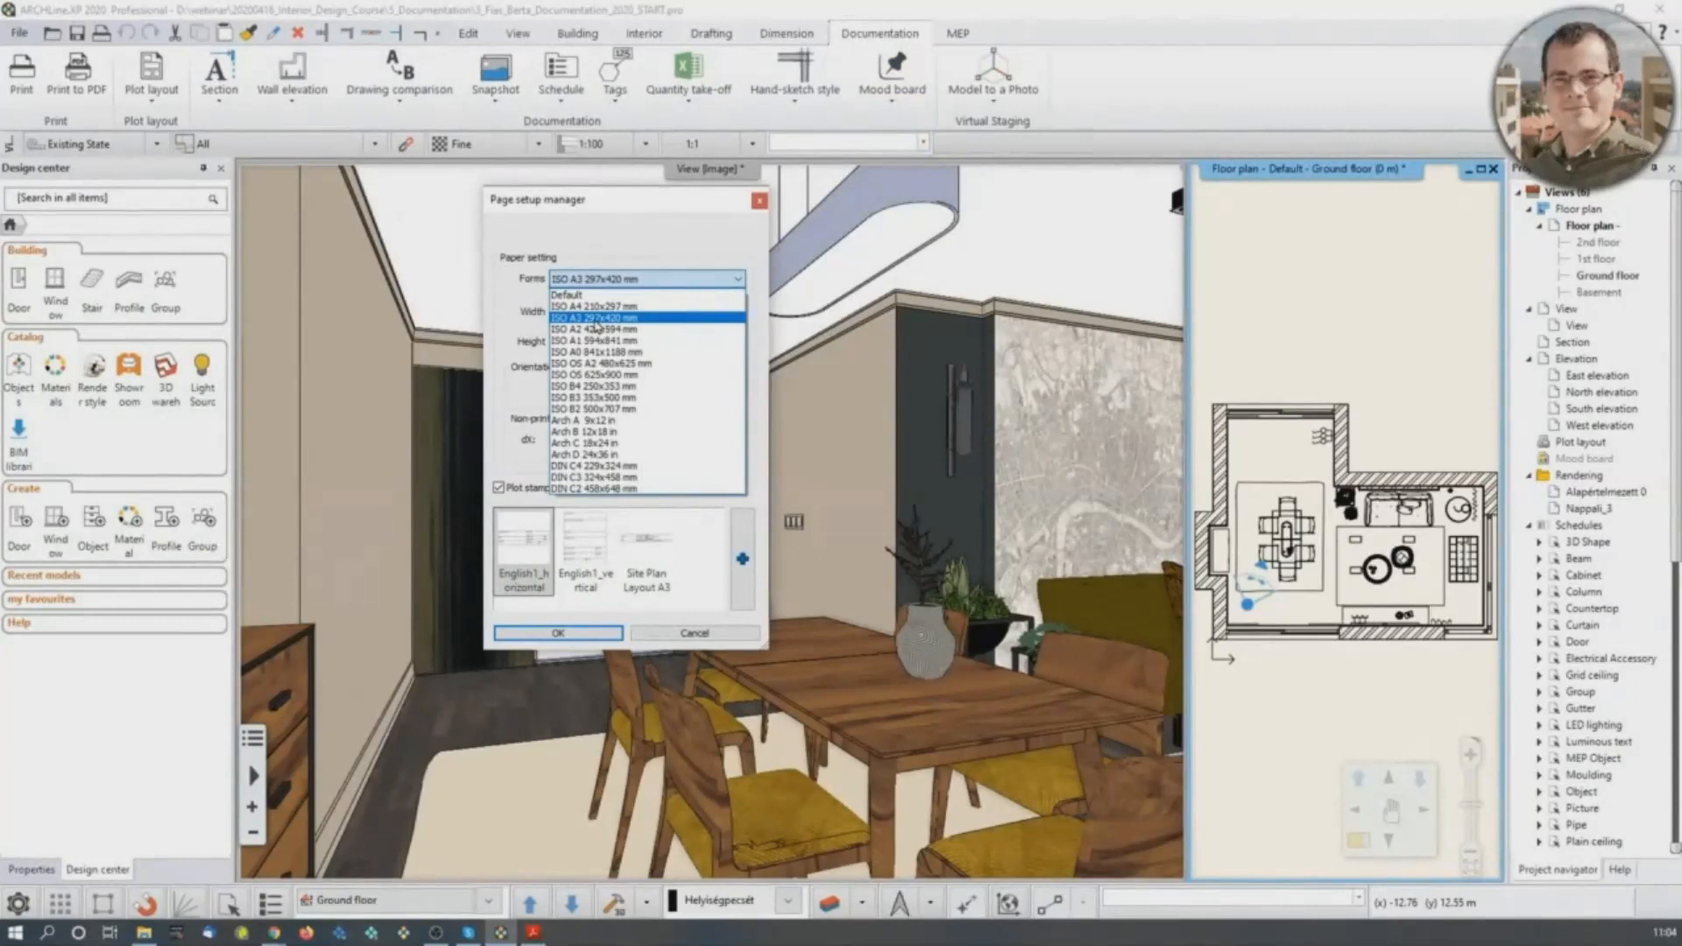
{"action": "left_click", "coordinate": [597, 317]}
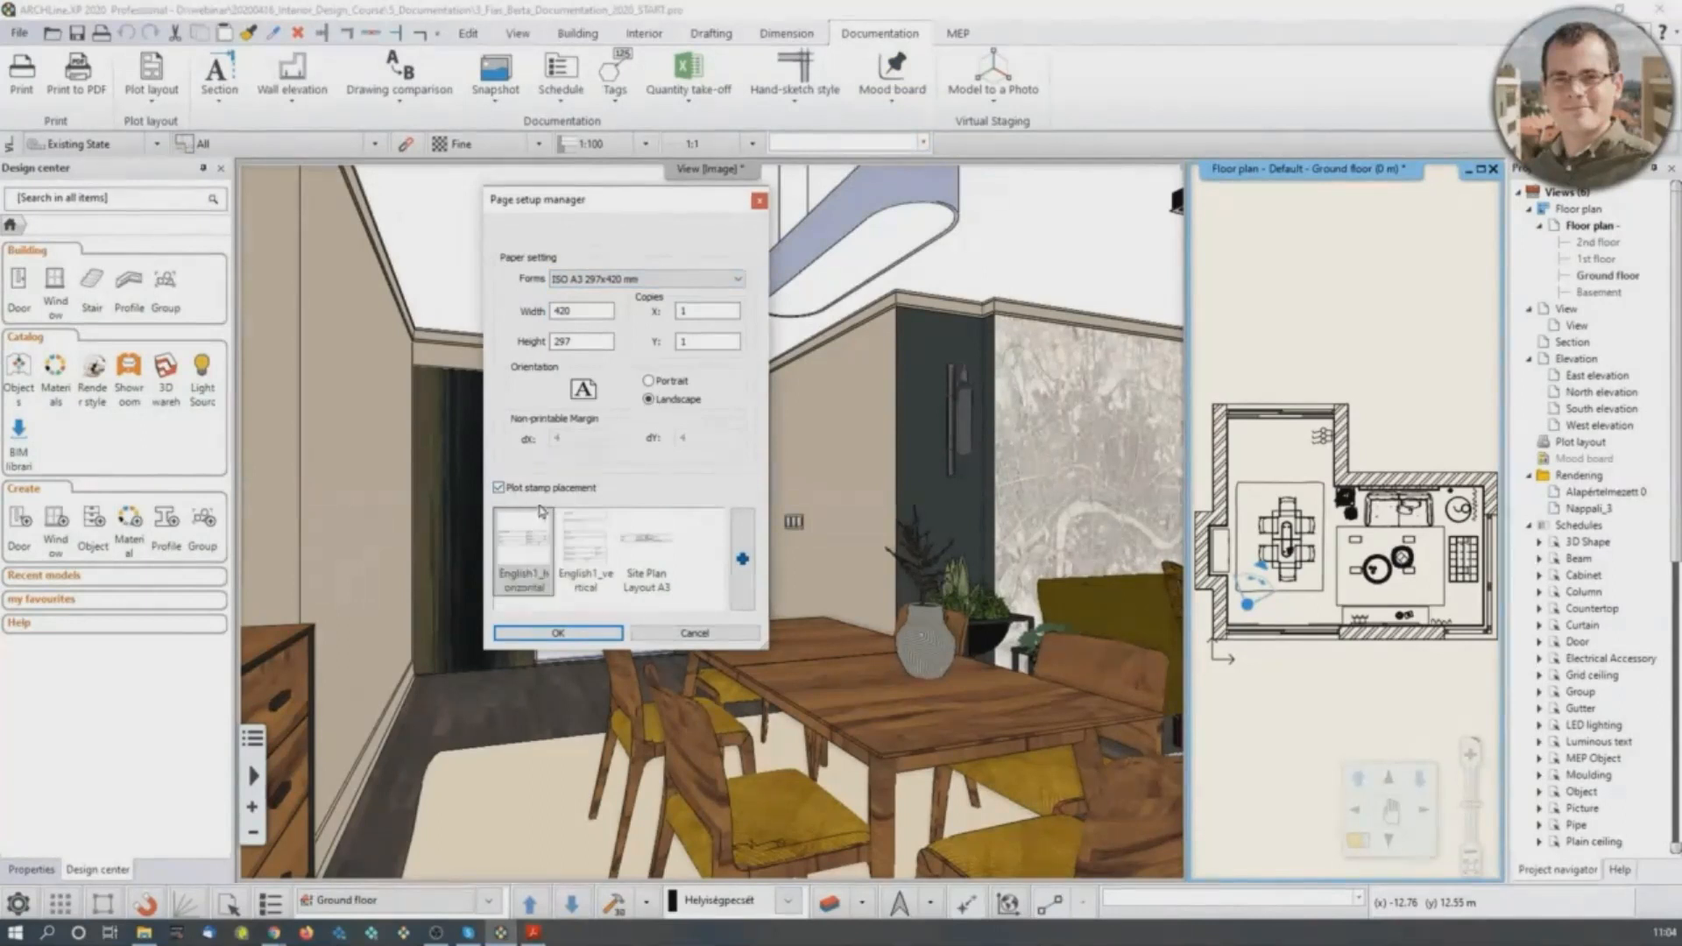
{"action": "left_click", "coordinate": [498, 488]}
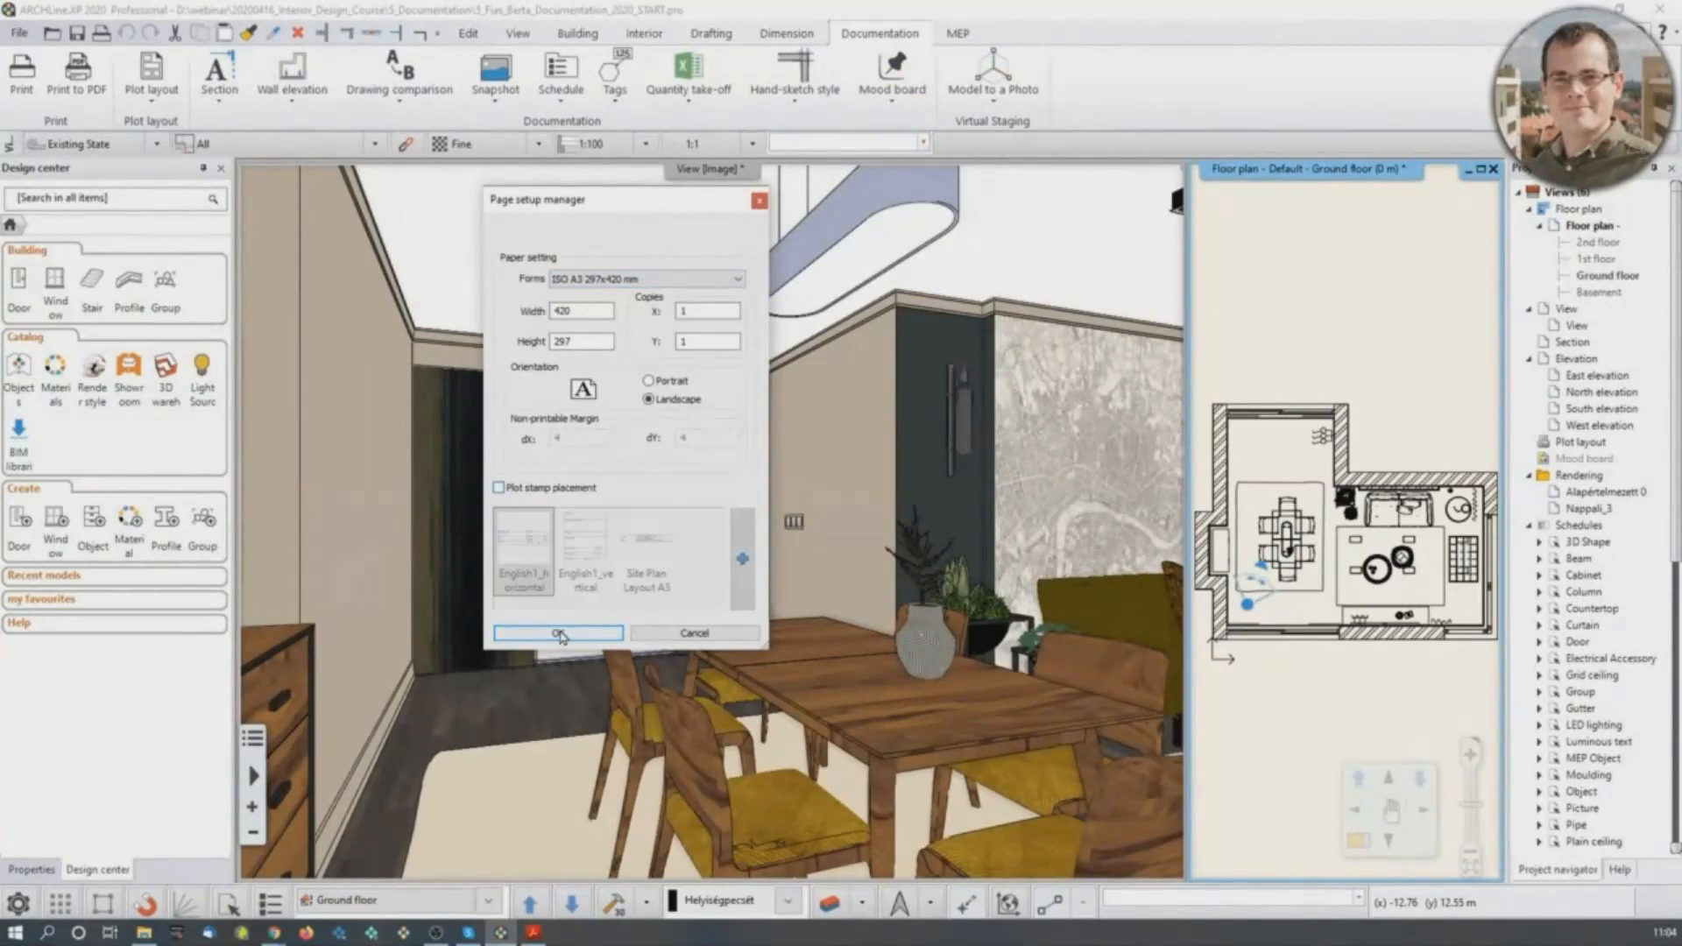
{"action": "left_click", "coordinate": [559, 633]}
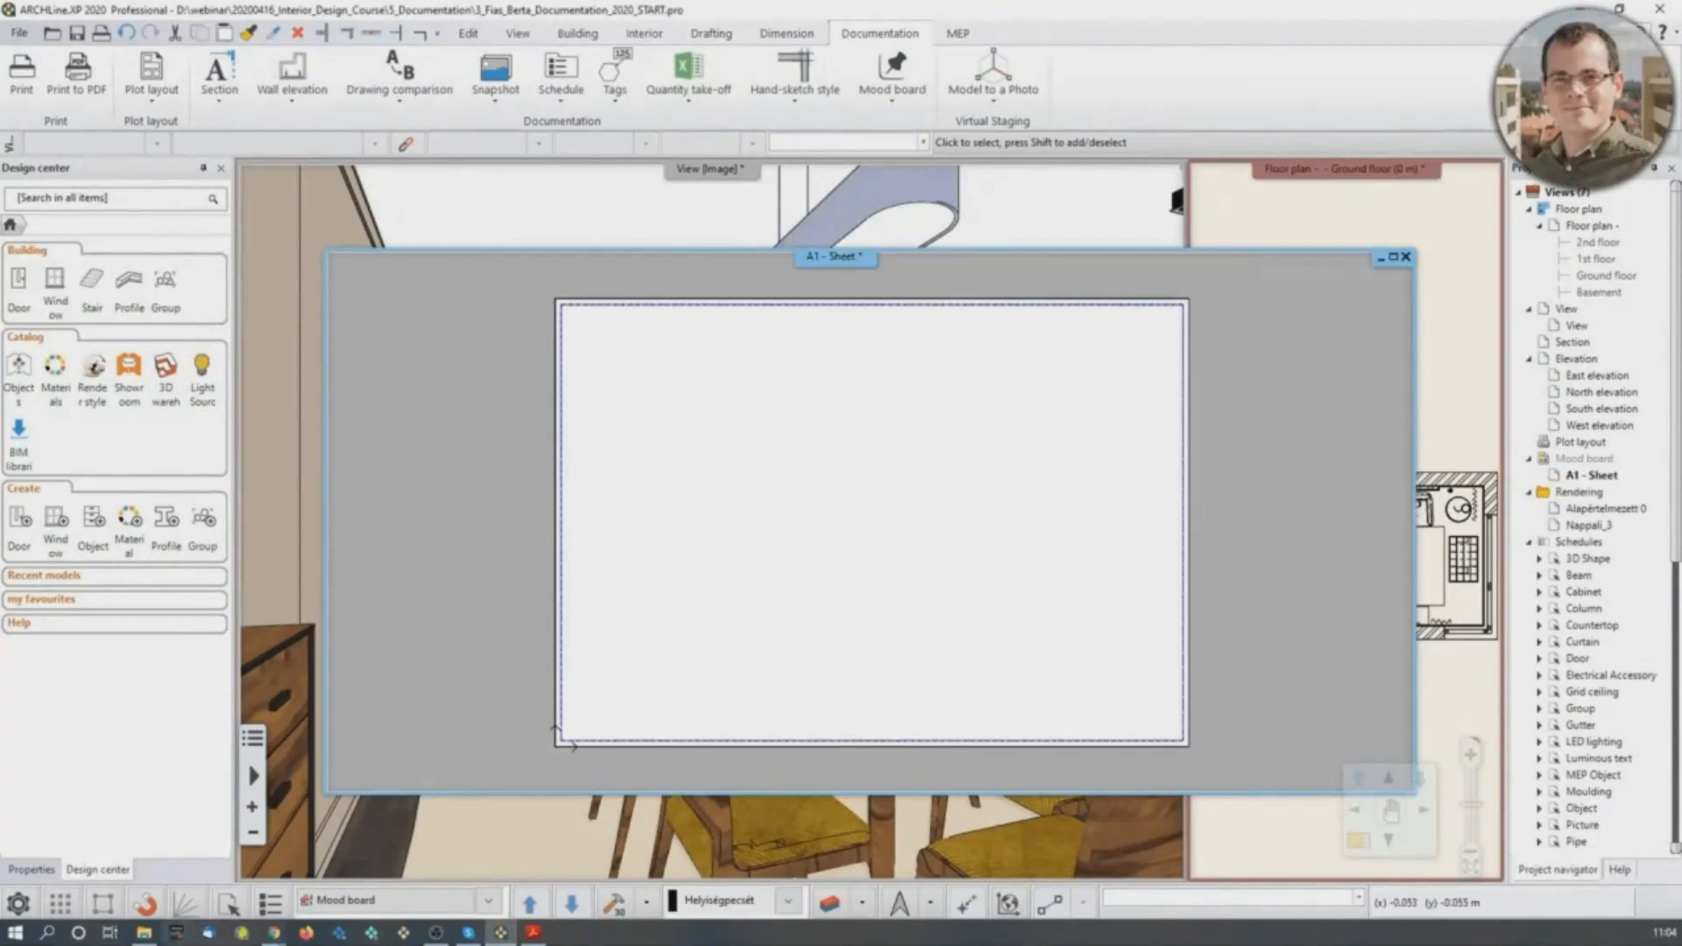
Insert interior_01.jpg from the Pictures folder as a raster image, scaled down and placed just left of the mood board's centre.
{"action": "left_click", "coordinate": [142, 940]}
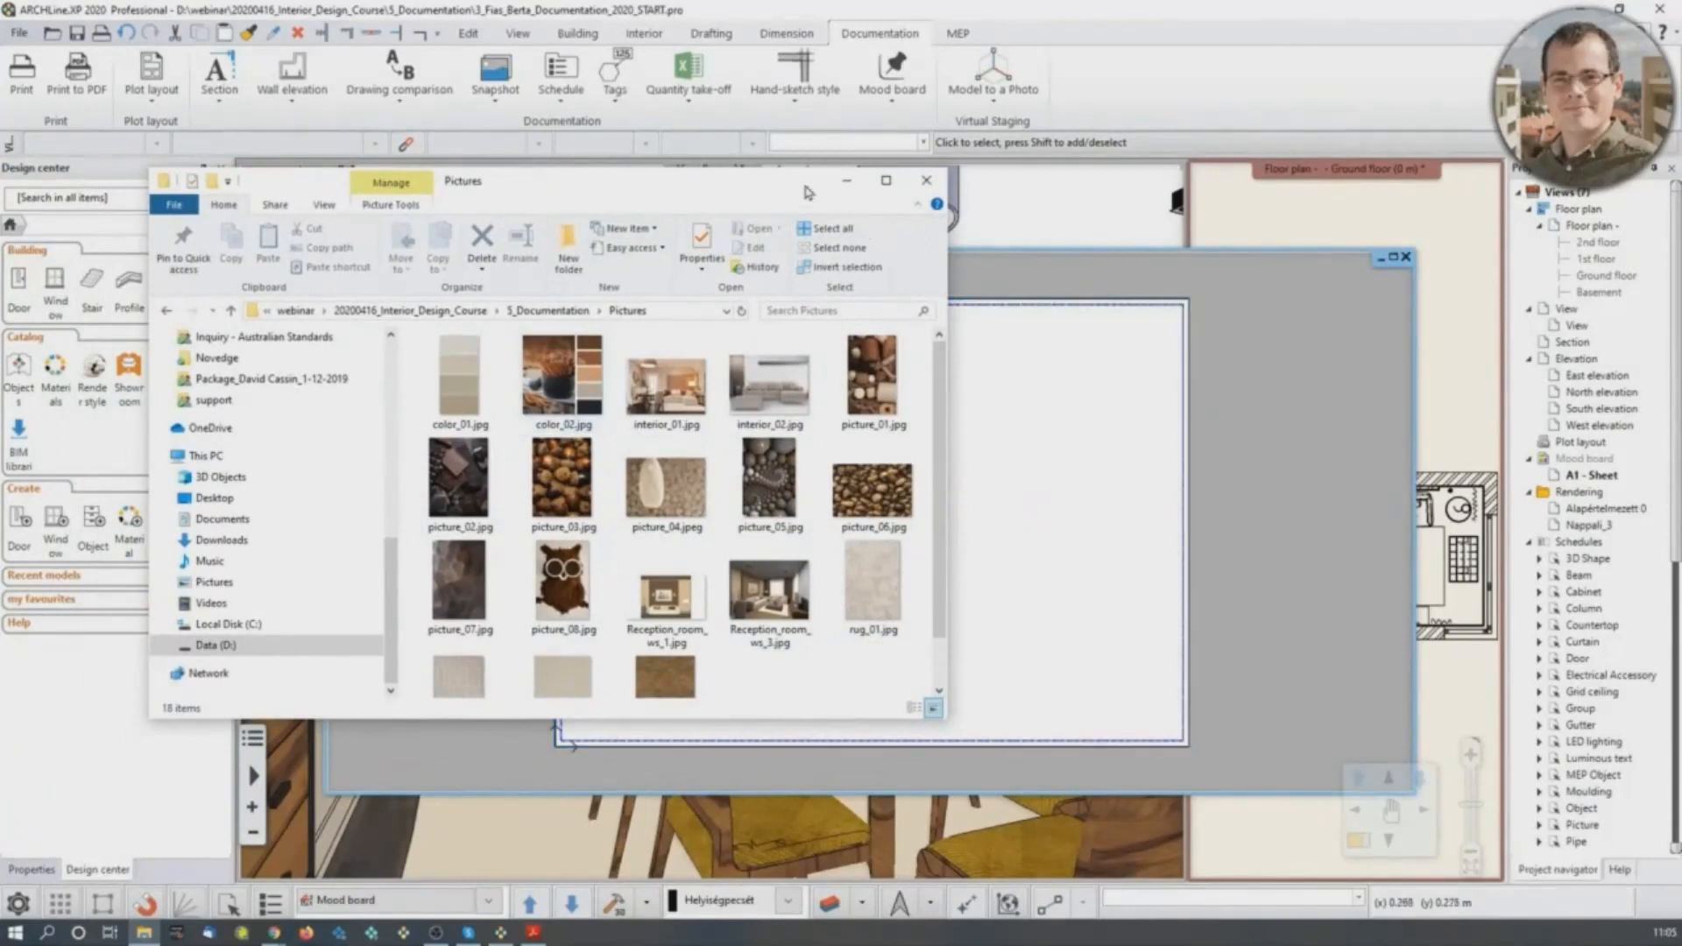
{"action": "left_click", "coordinate": [841, 188]}
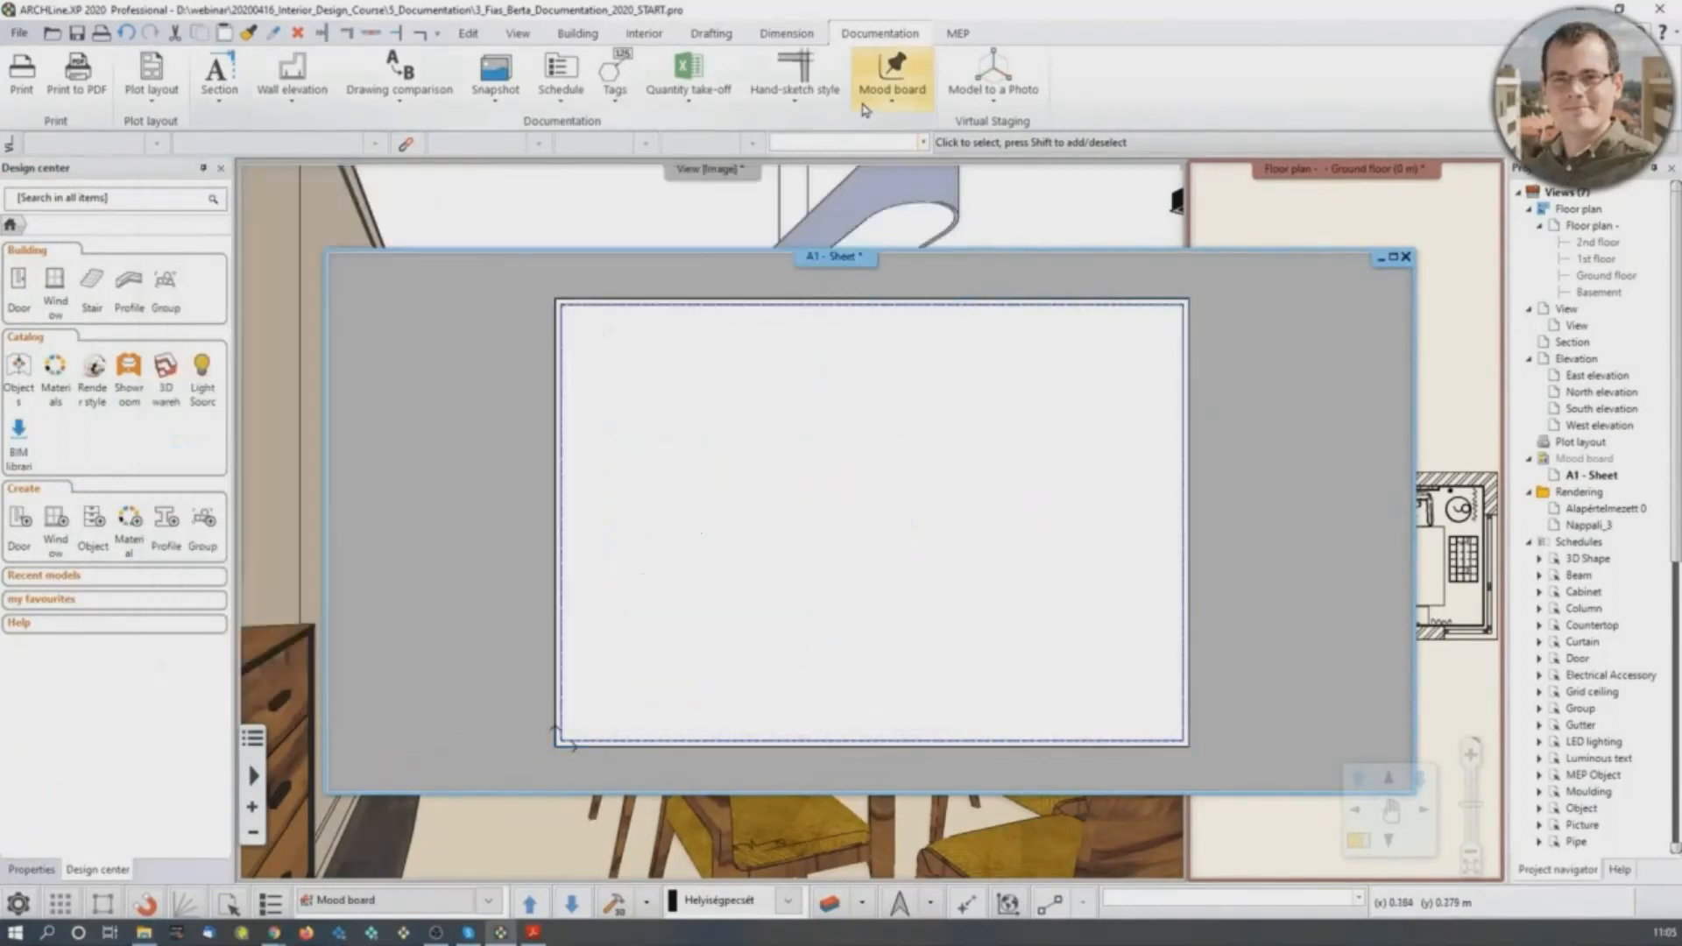
{"action": "left_click", "coordinate": [885, 104]}
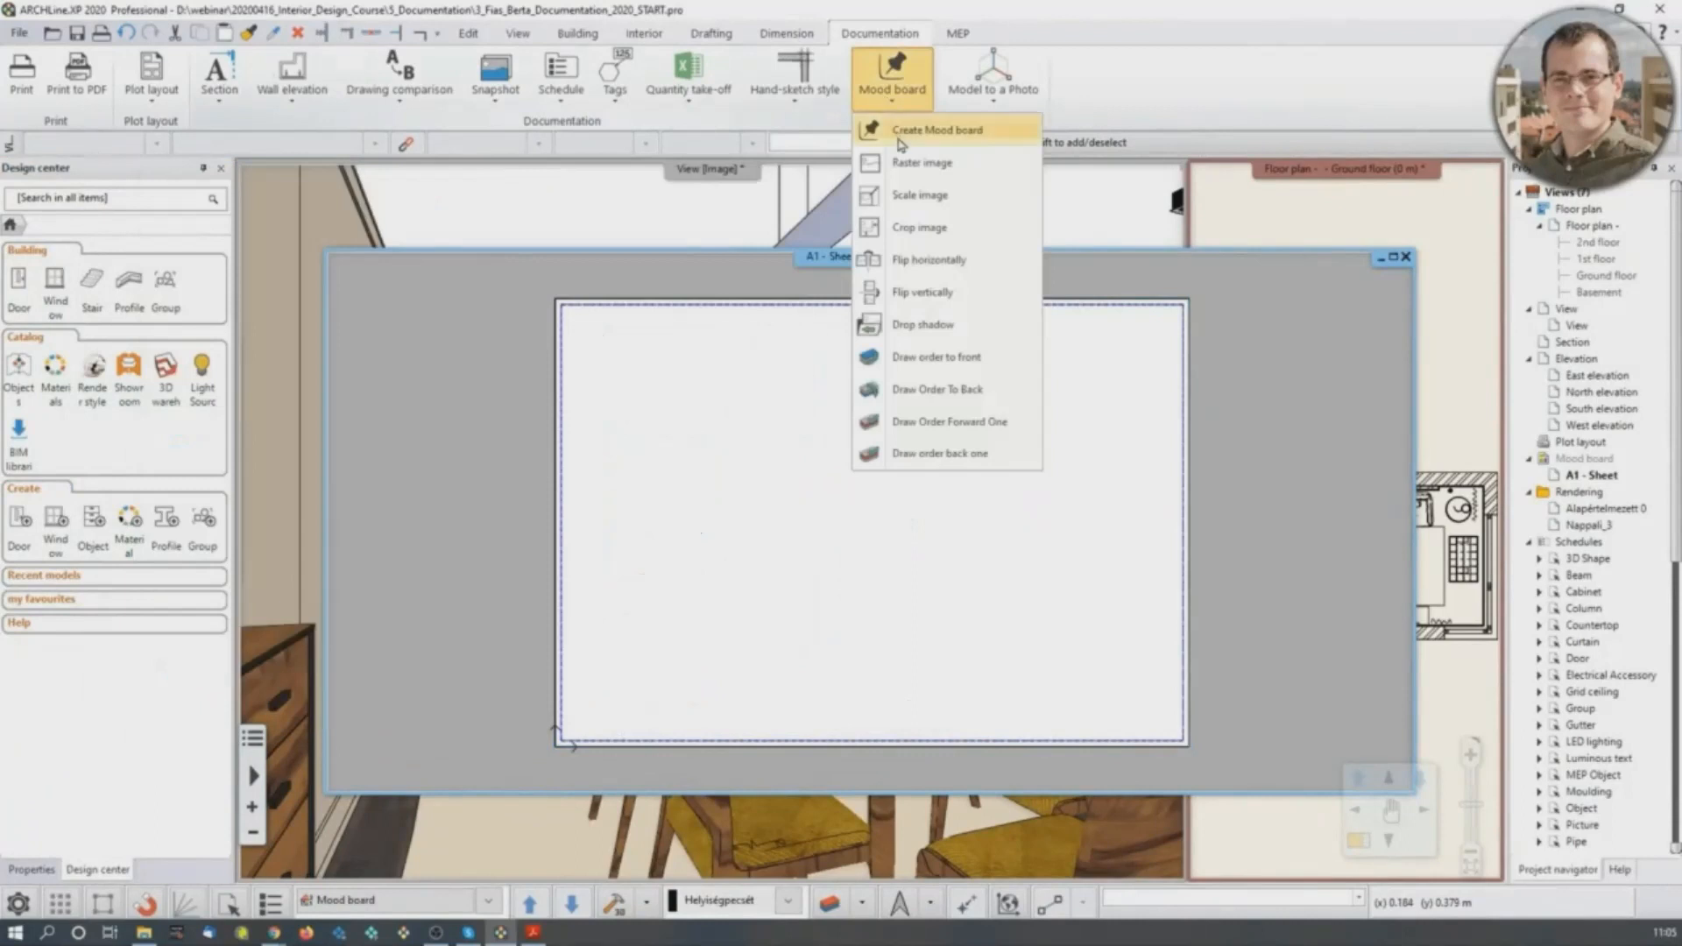
{"action": "left_click", "coordinate": [916, 170]}
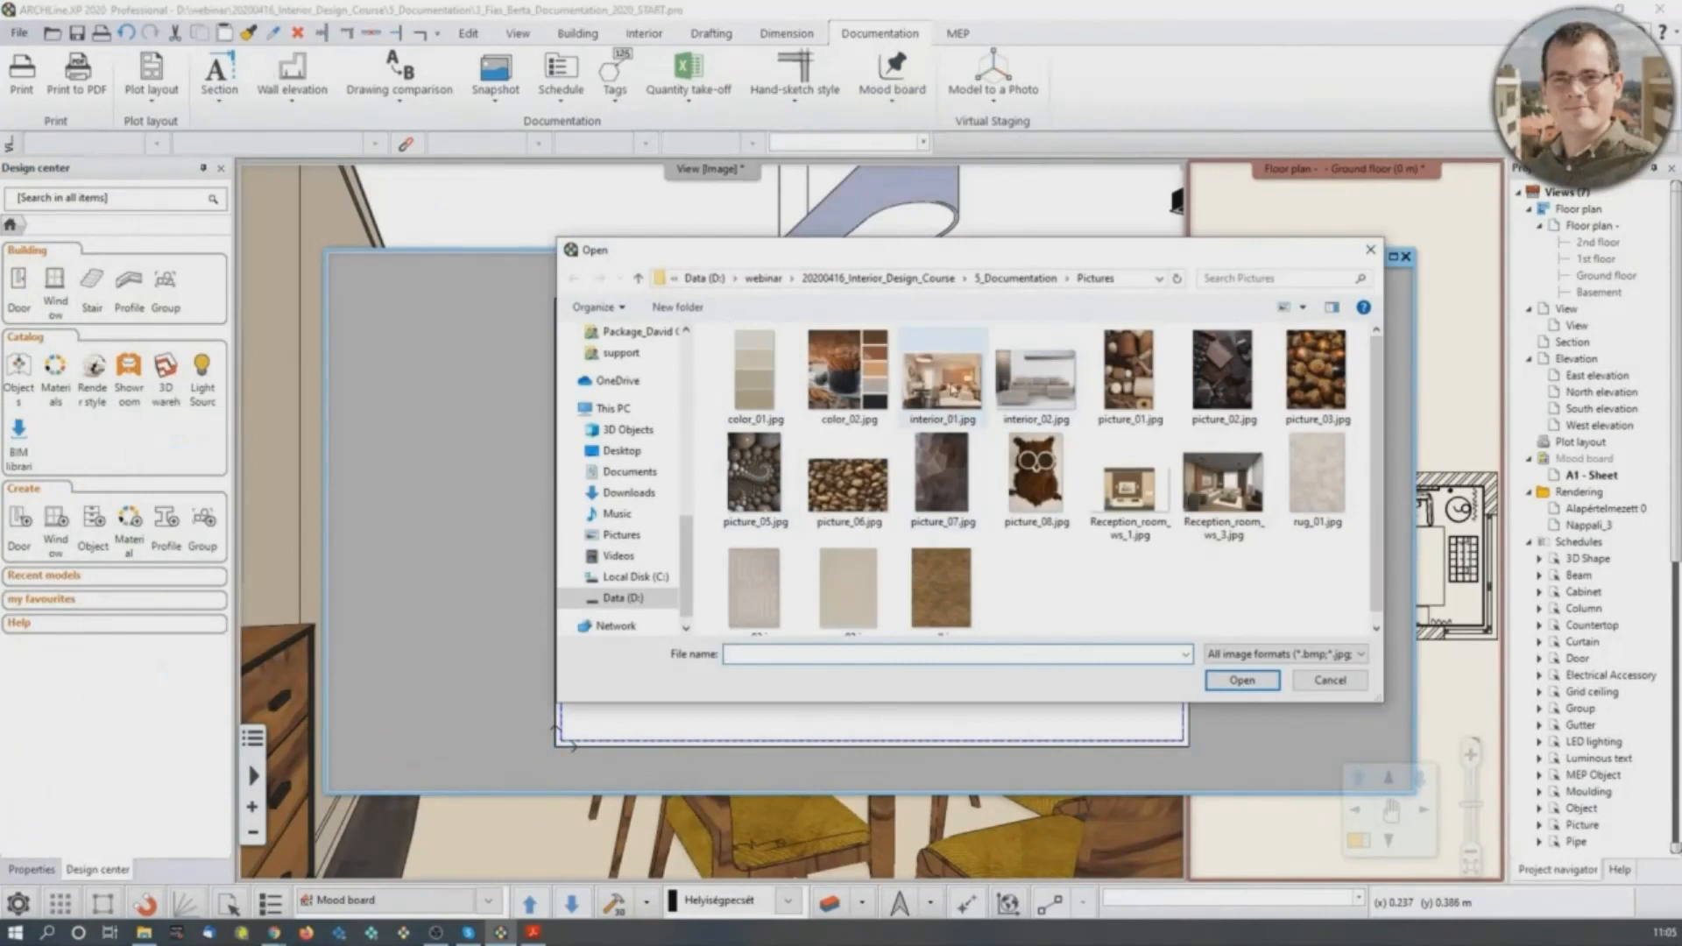
{"action": "double_click", "coordinate": [950, 387]}
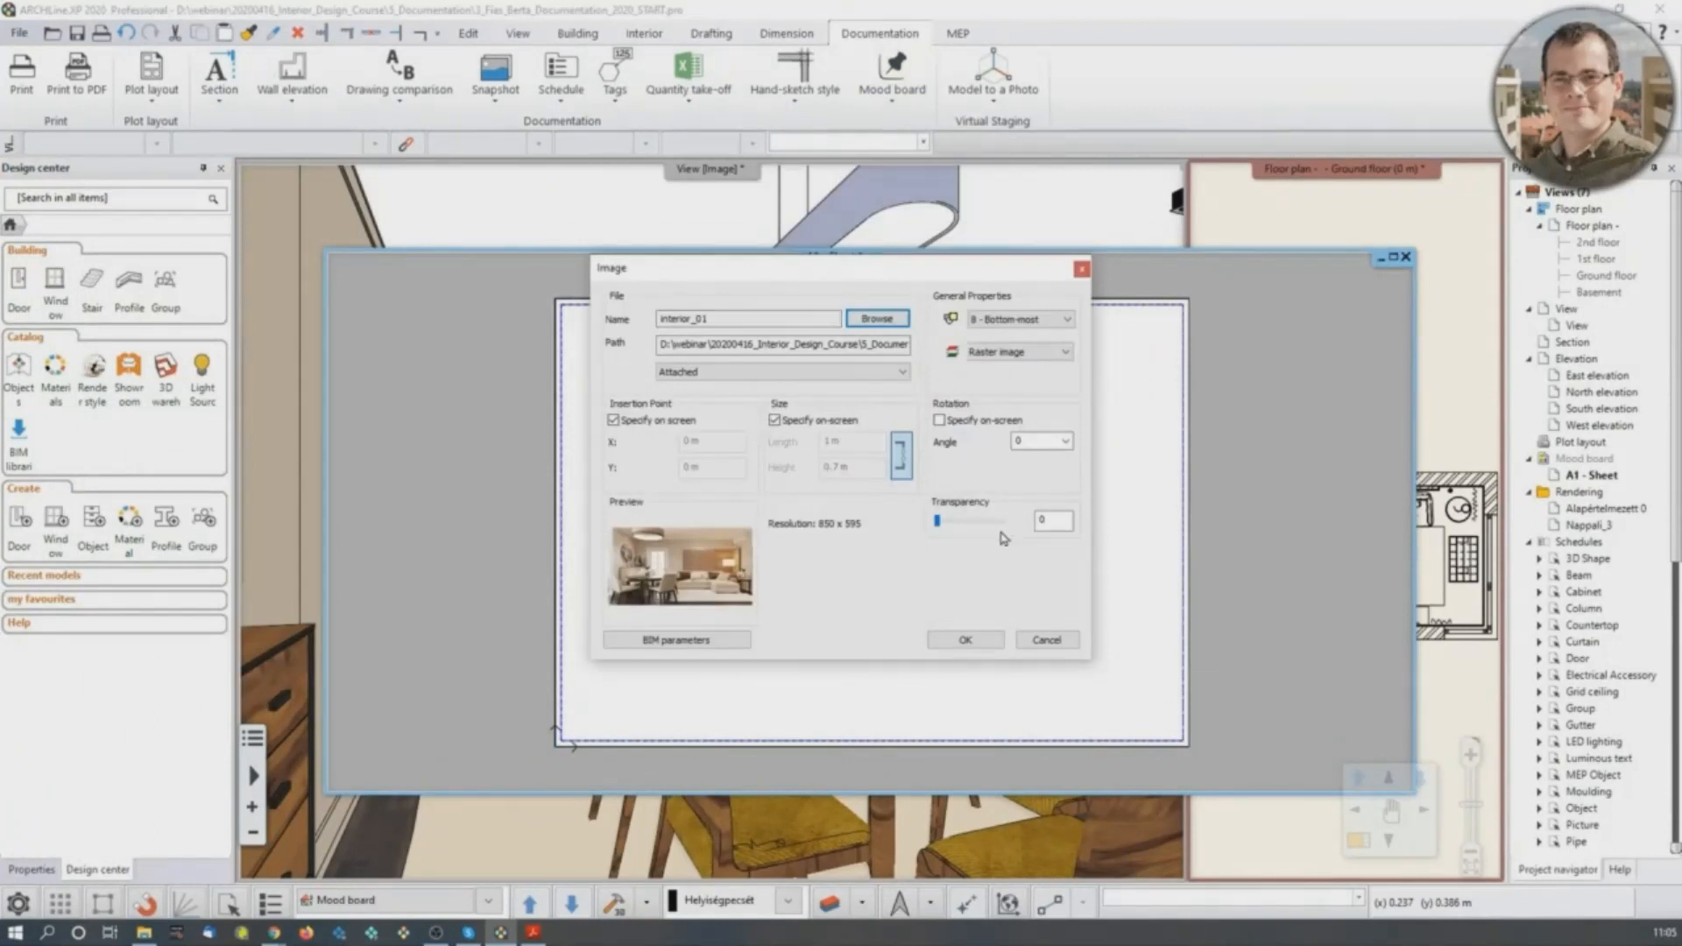
{"action": "left_click", "coordinate": [964, 641]}
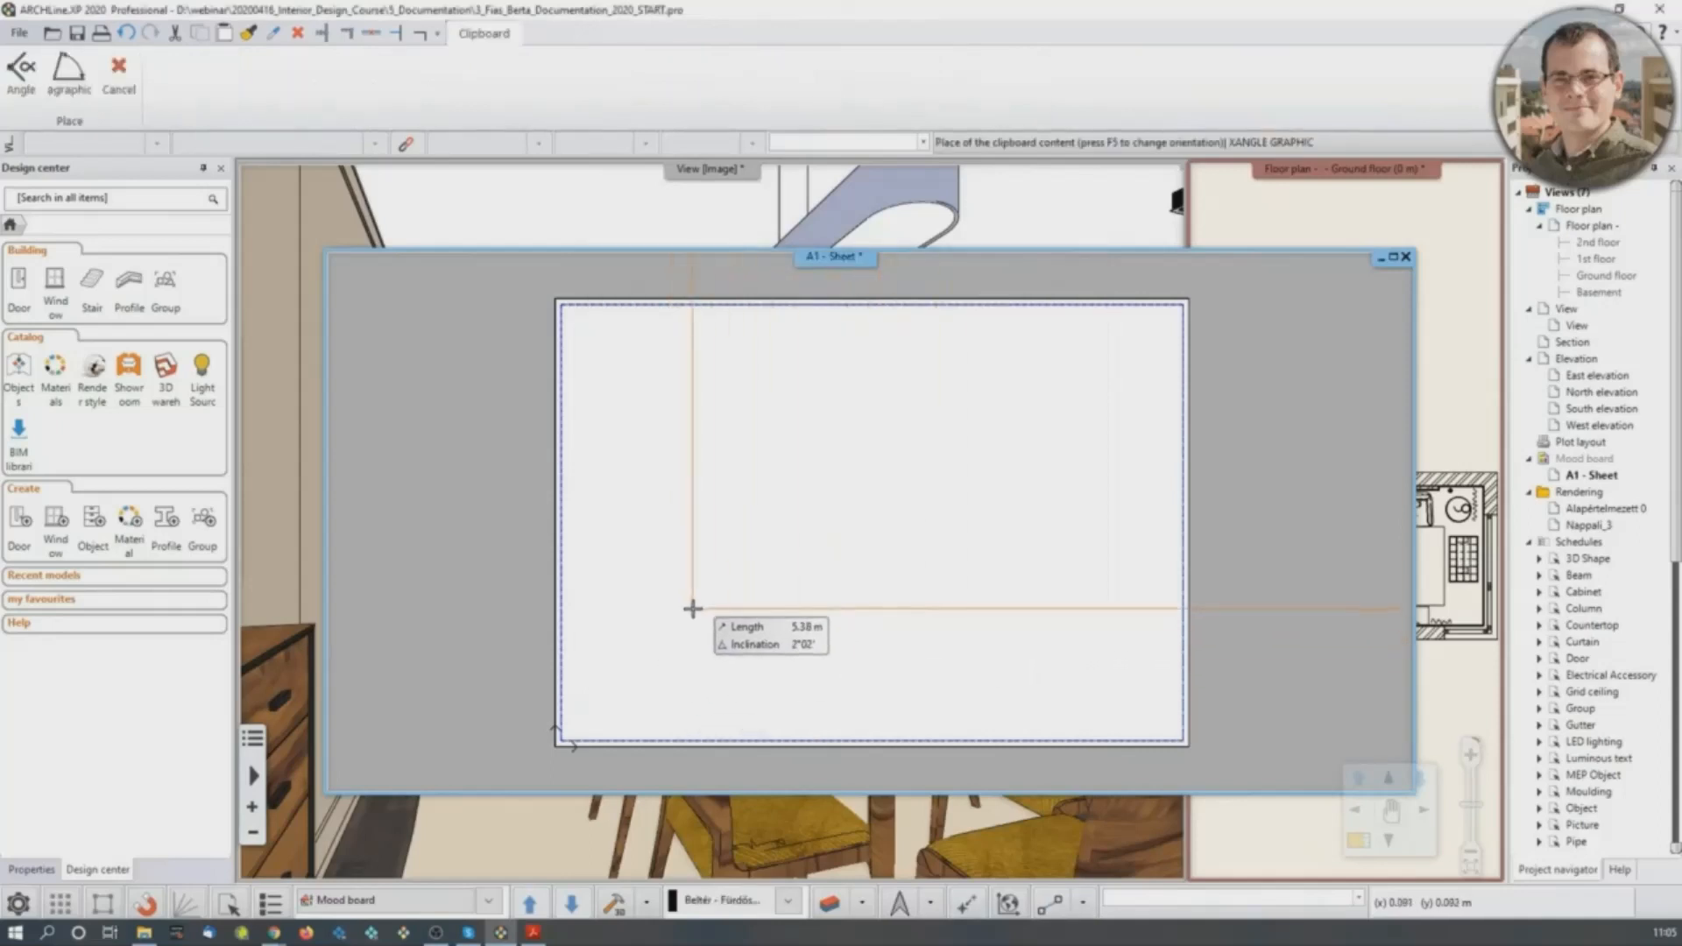
{"action": "left_click", "coordinate": [691, 606]}
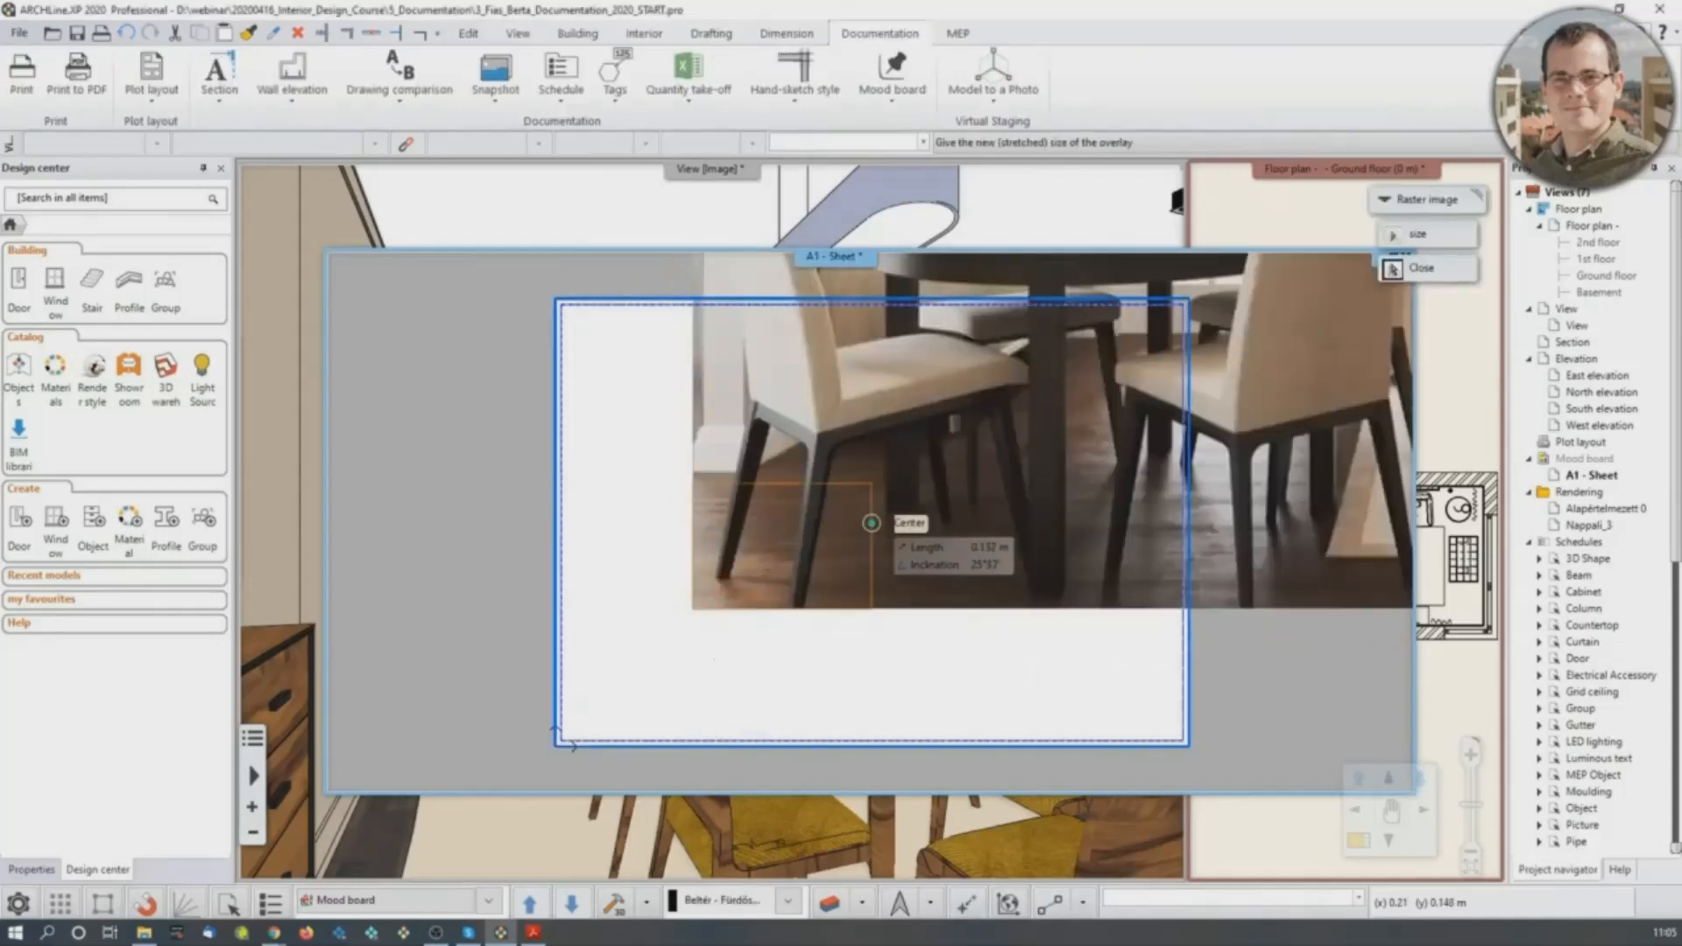
{"action": "scroll", "coordinate": [719, 613], "scroll_direction": "up", "scroll_amount": 3}
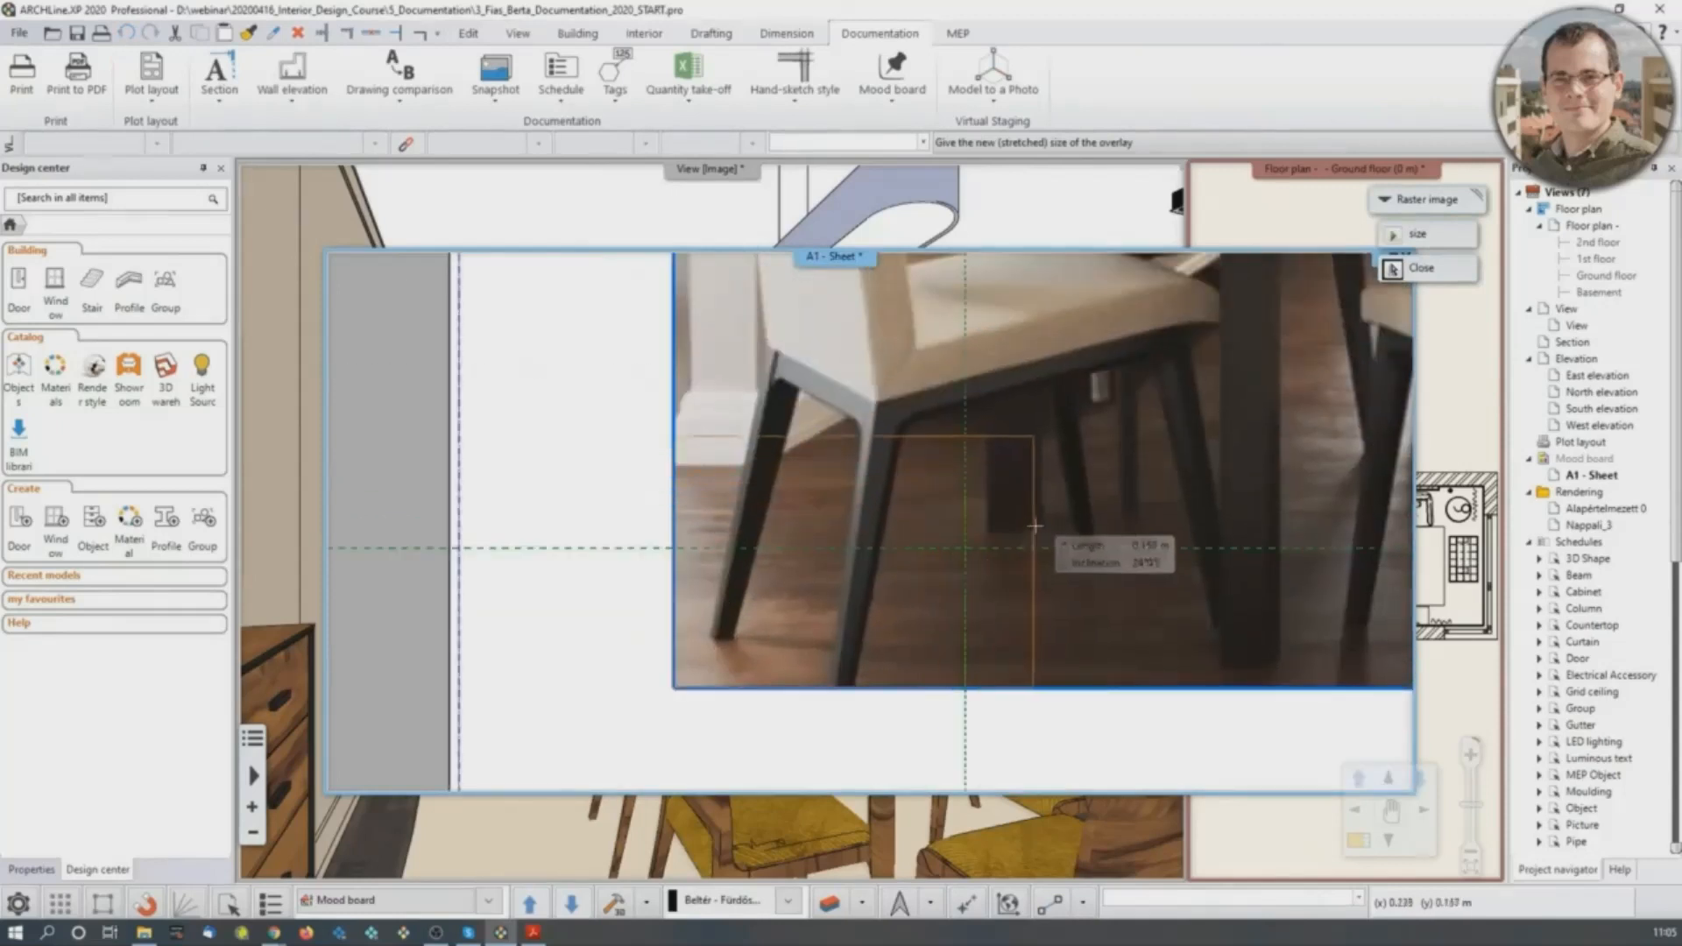
{"action": "scroll", "coordinate": [1025, 525], "scroll_direction": "down", "scroll_amount": 1}
{"action": "left_click", "coordinate": [1024, 537]}
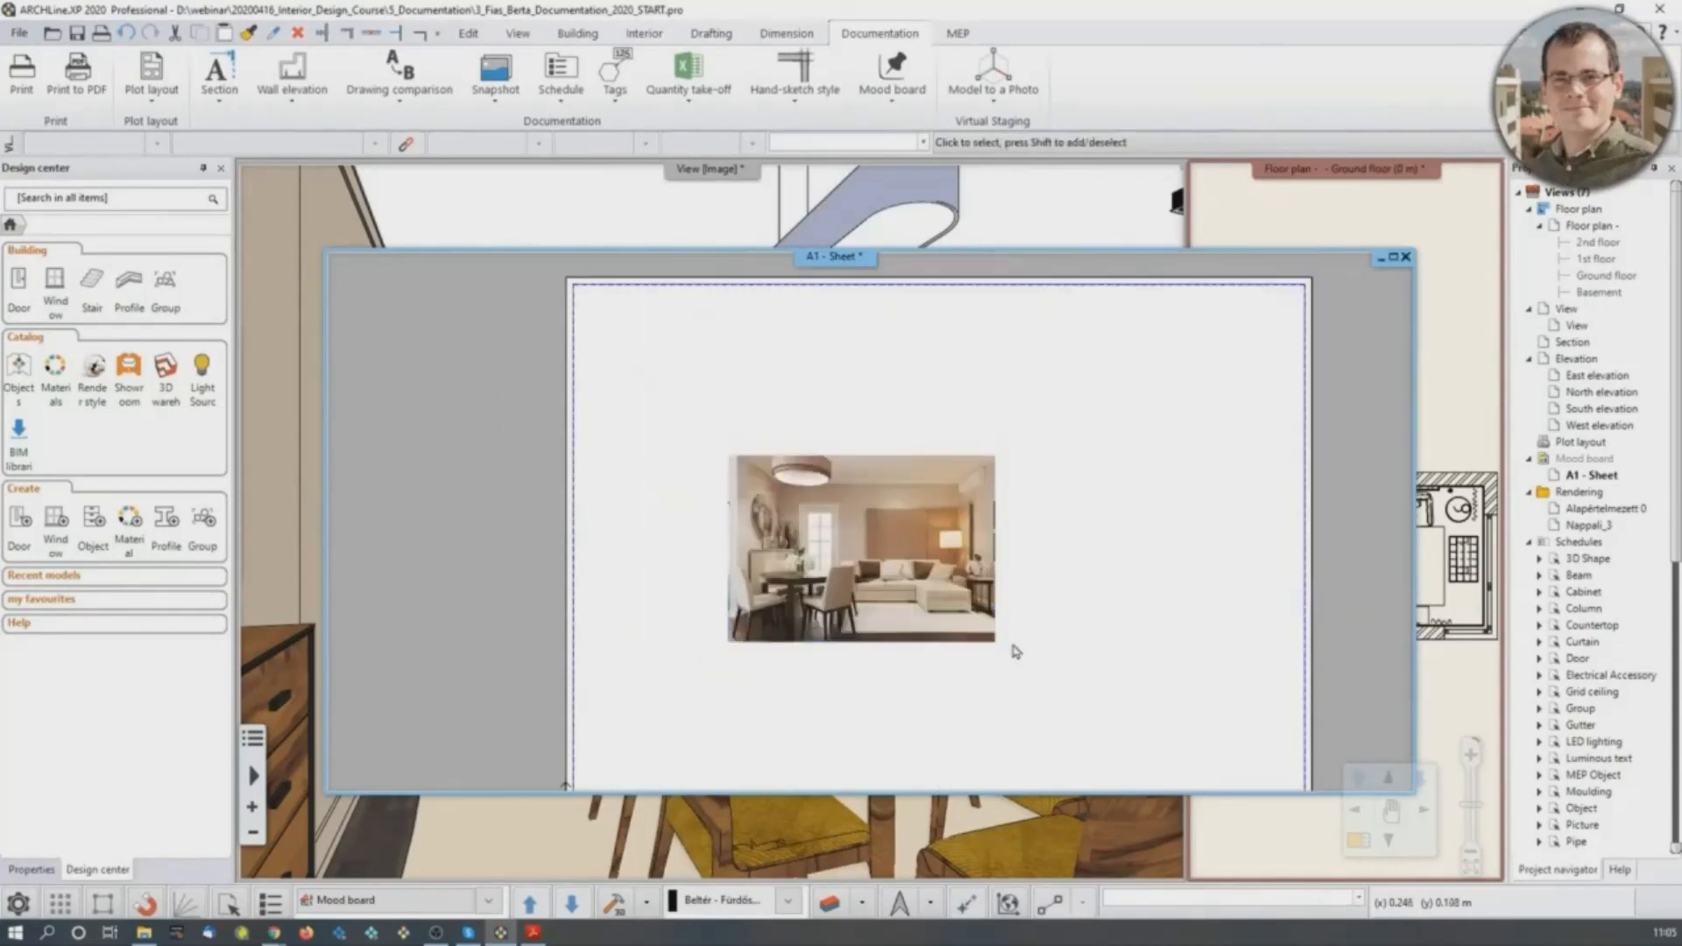
Insert the raster image color_02.jpg to the right of the interior picture and scale it to fit inside the sheet.
{"action": "middle_click_drag", "start_coordinate": [1077, 523], "coordinate": [988, 494]}
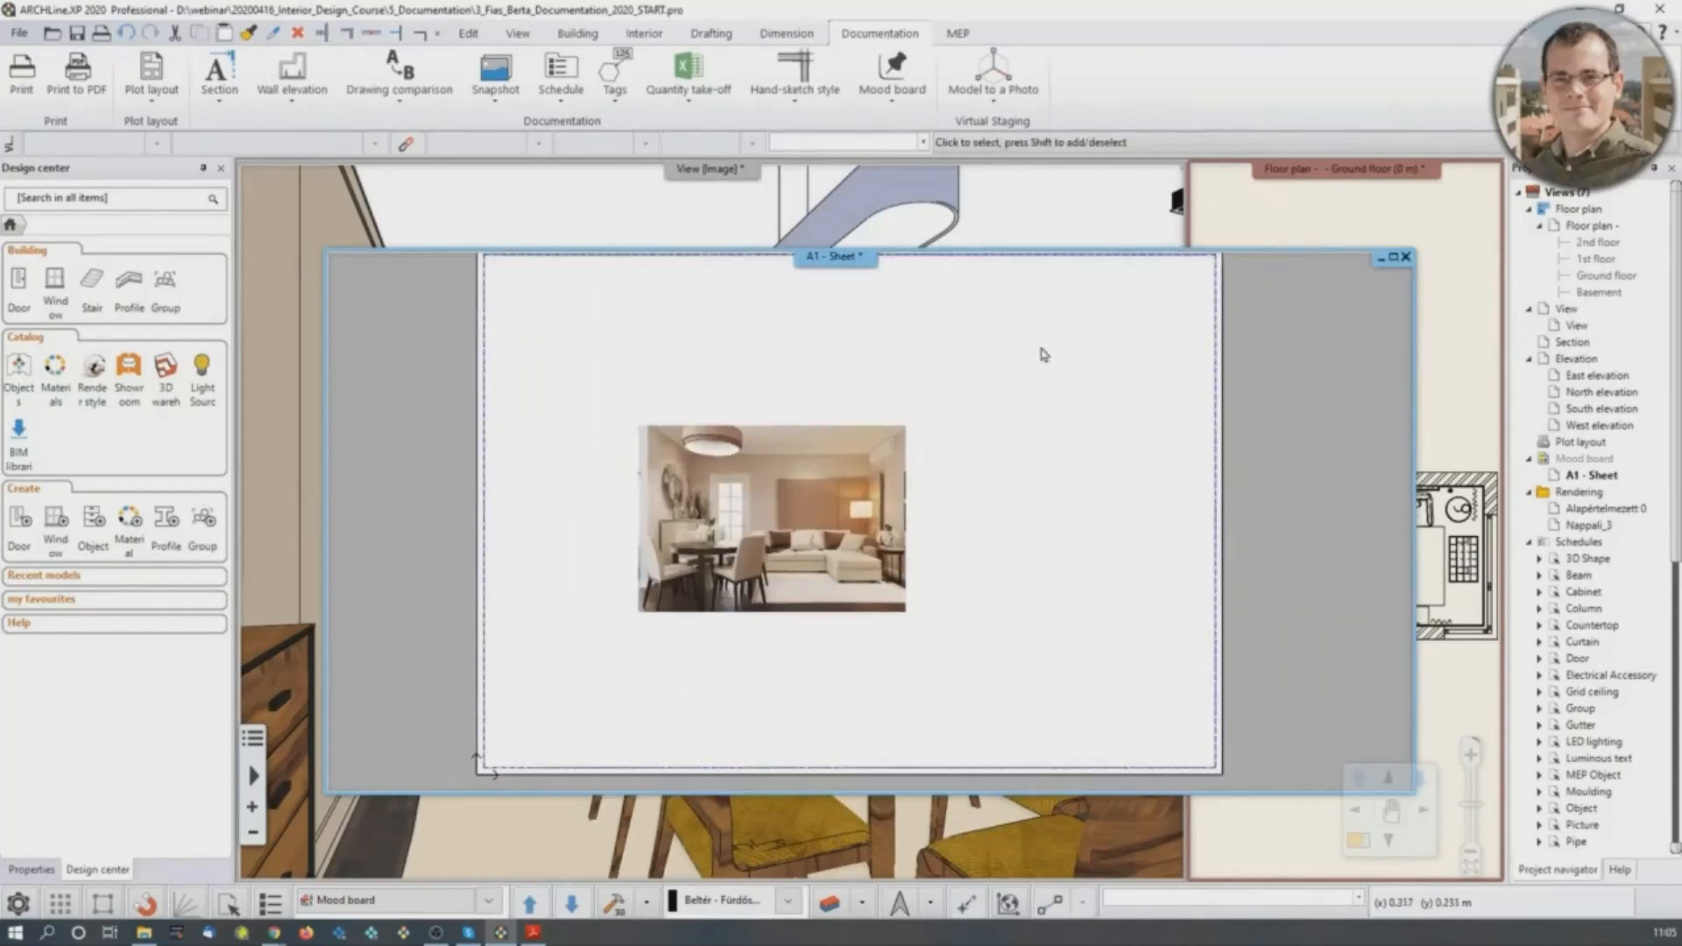
{"action": "left_click", "coordinate": [888, 109]}
{"action": "left_click", "coordinate": [907, 164]}
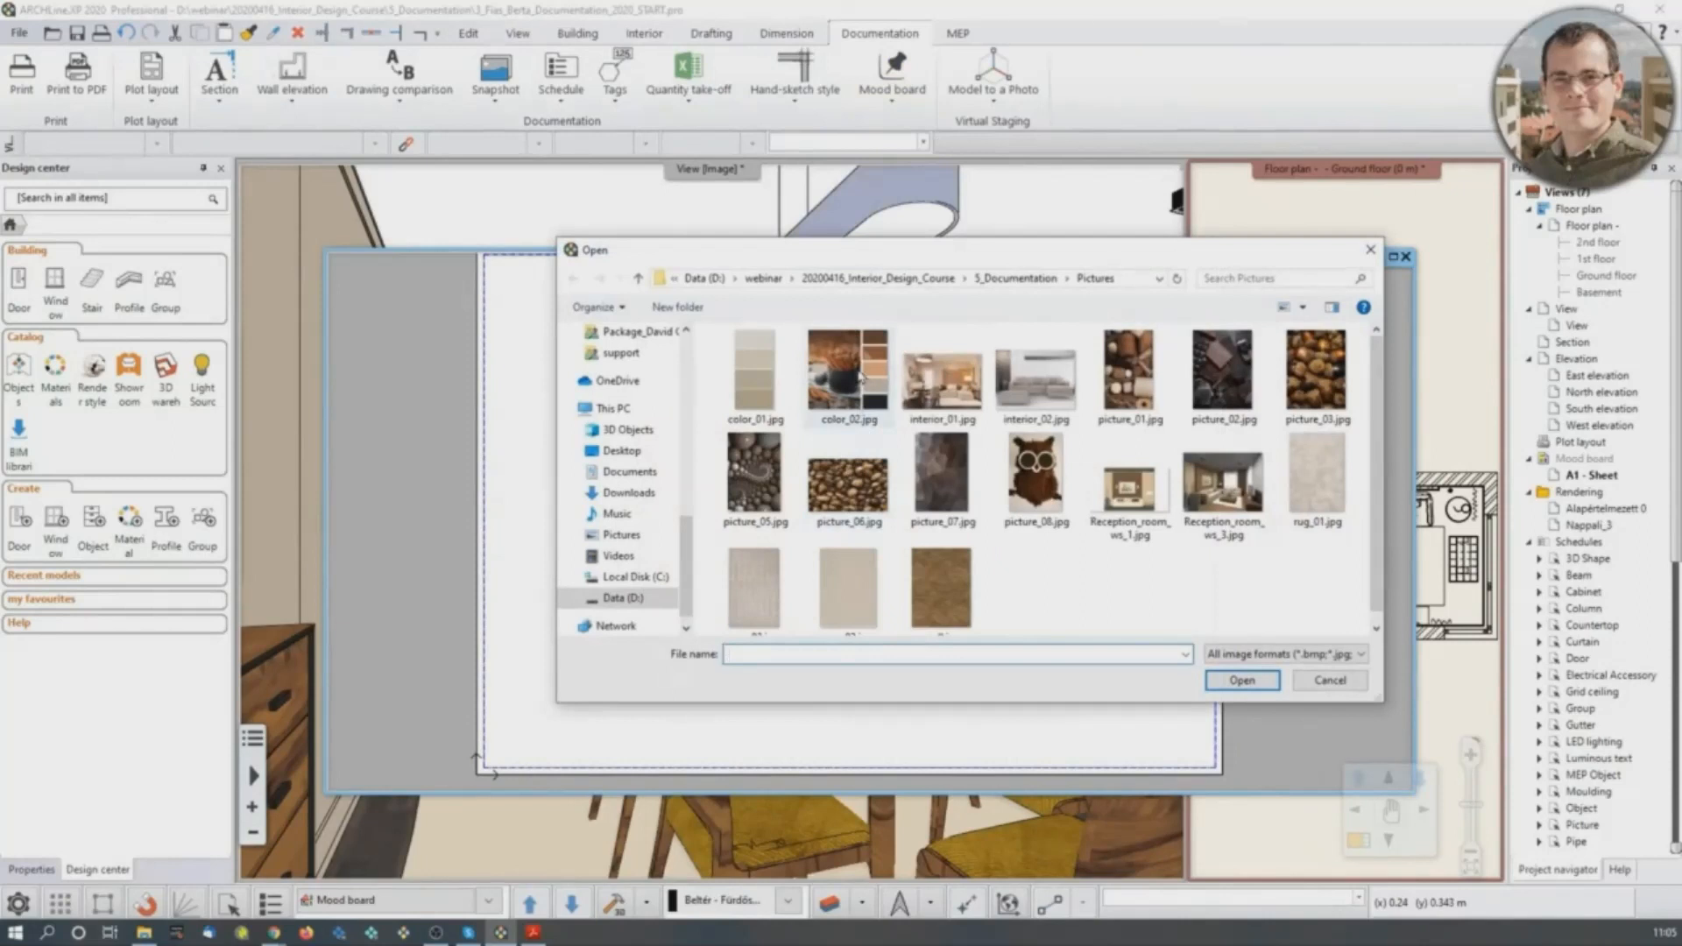
{"action": "double_click", "coordinate": [860, 377]}
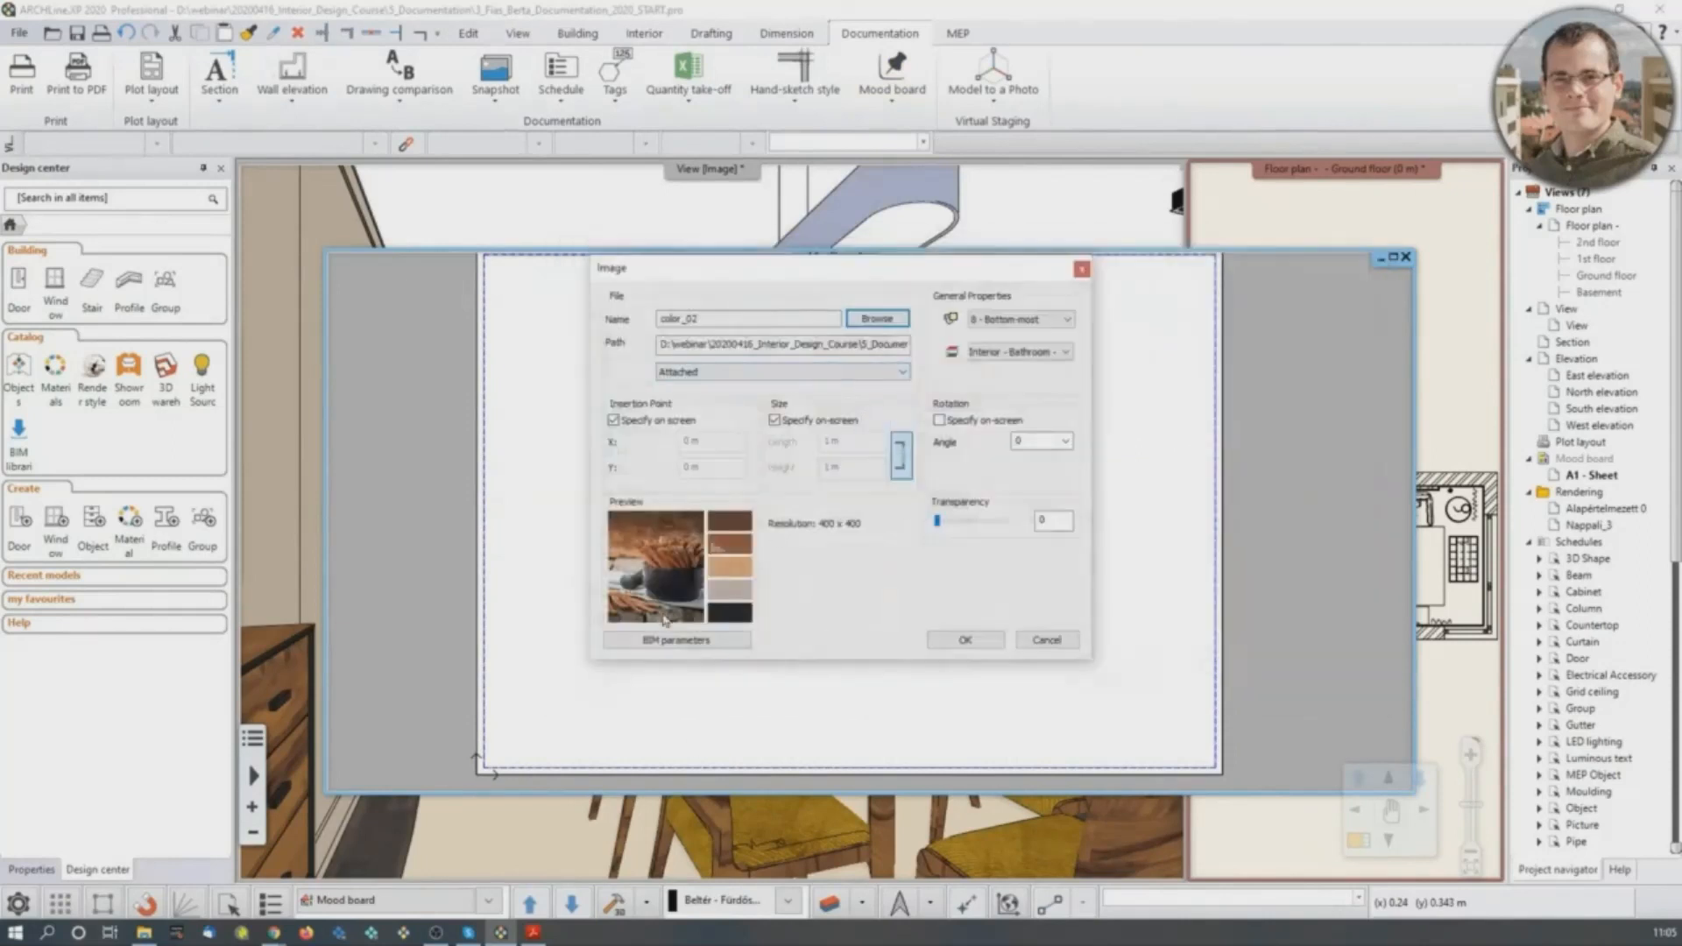
{"action": "left_click", "coordinate": [964, 640]}
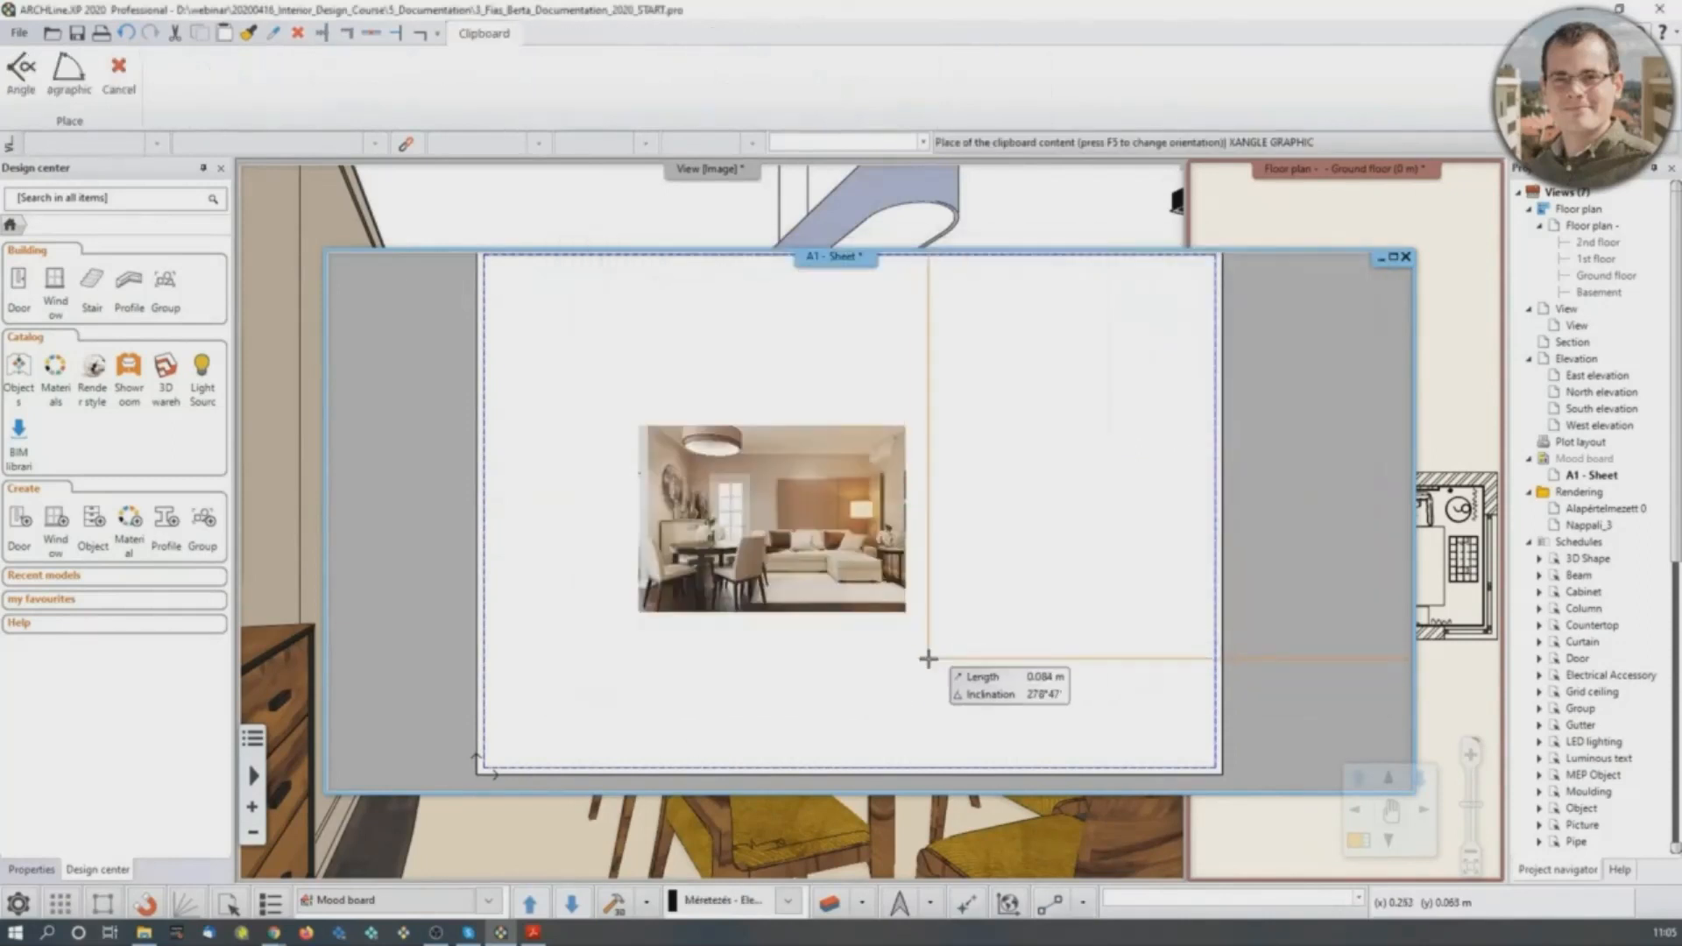
{"action": "left_click", "coordinate": [928, 658]}
{"action": "left_click", "coordinate": [1136, 490]}
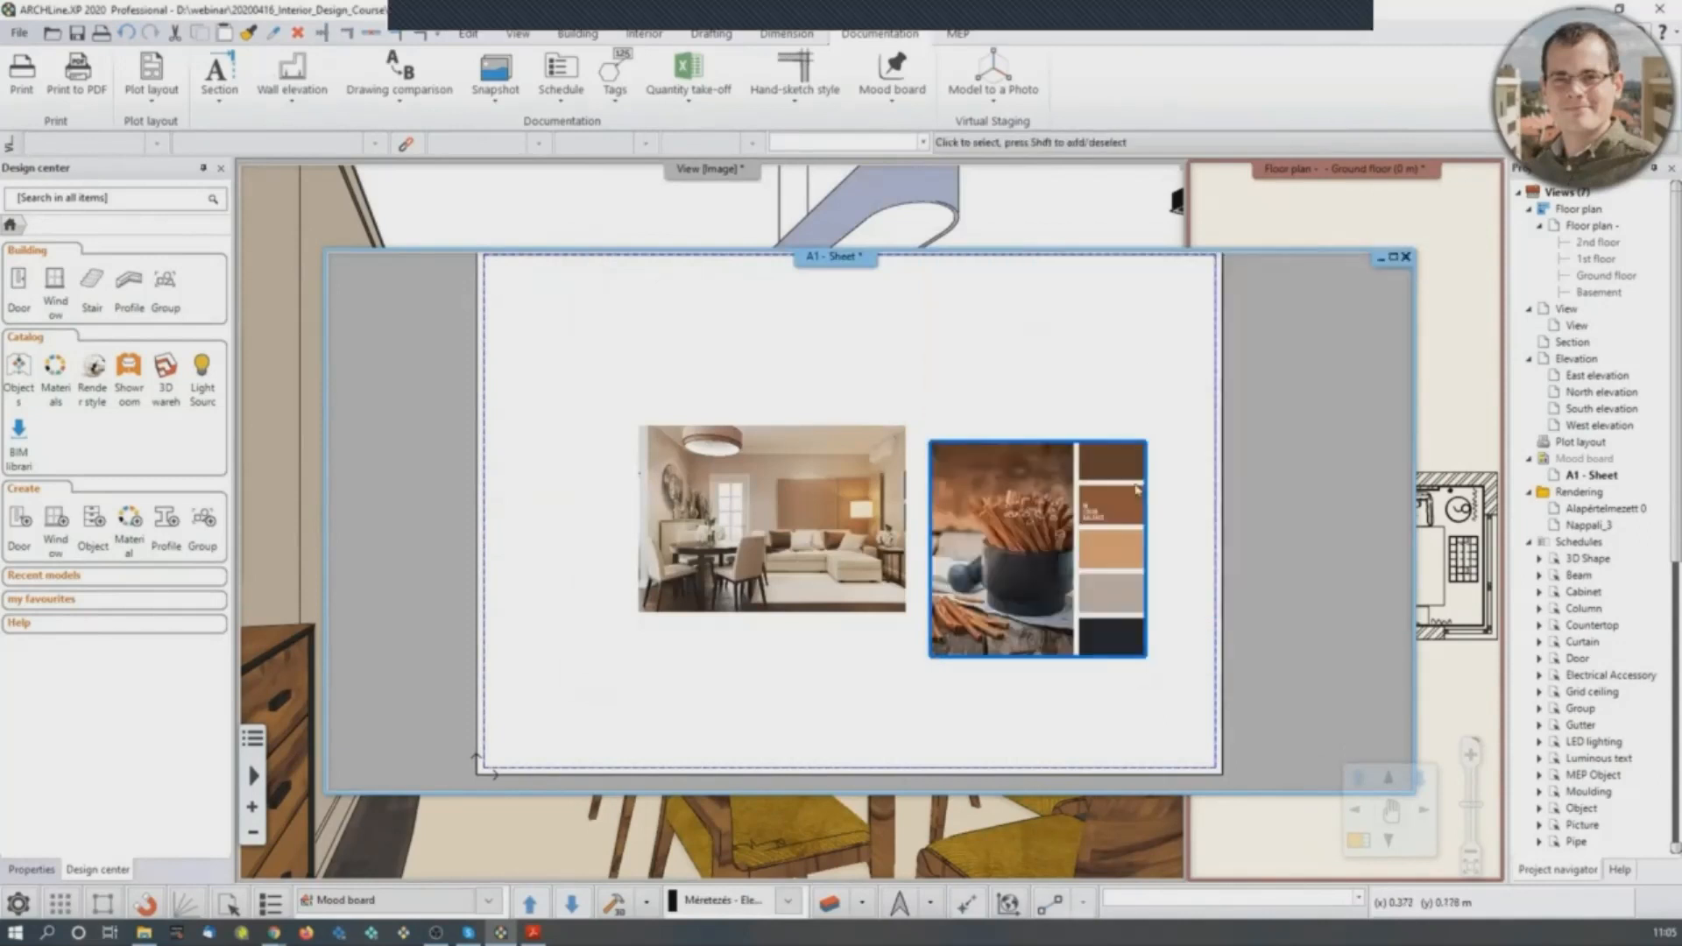
Insert picture_02.jpg from the Pictures folder in the mood board's upper-left area, scaled to about 0.091 x 0.121 m.
{"action": "left_click", "coordinate": [145, 934]}
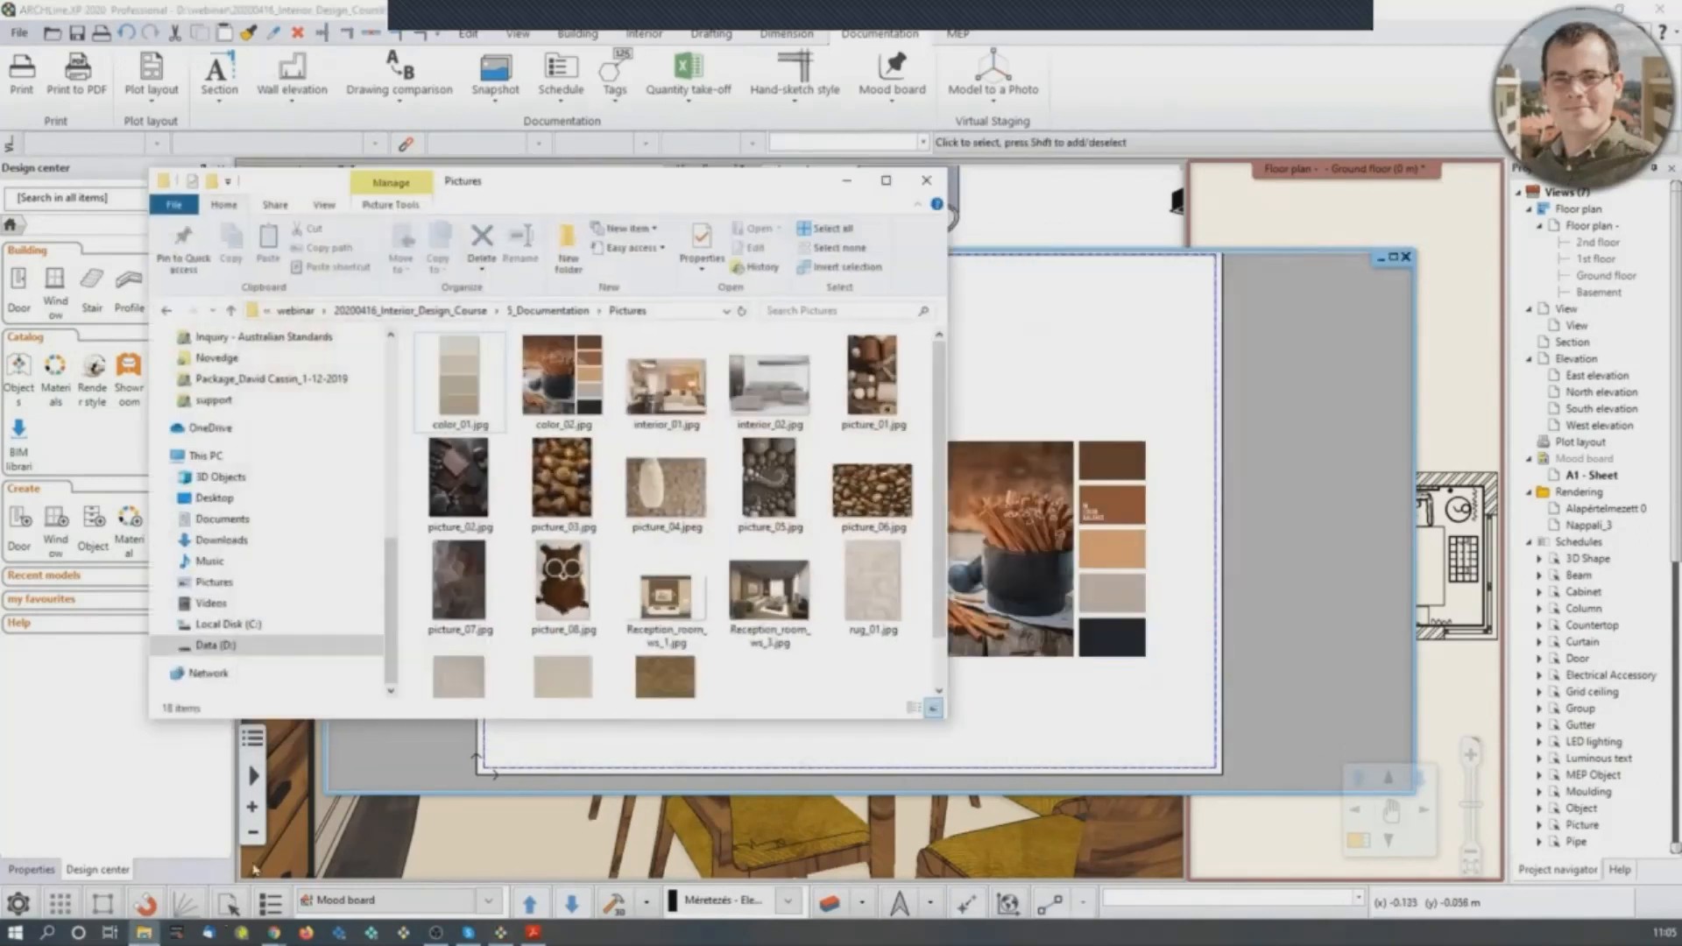
{"action": "left_click_drag", "start_coordinate": [714, 193], "coordinate": [570, 141]}
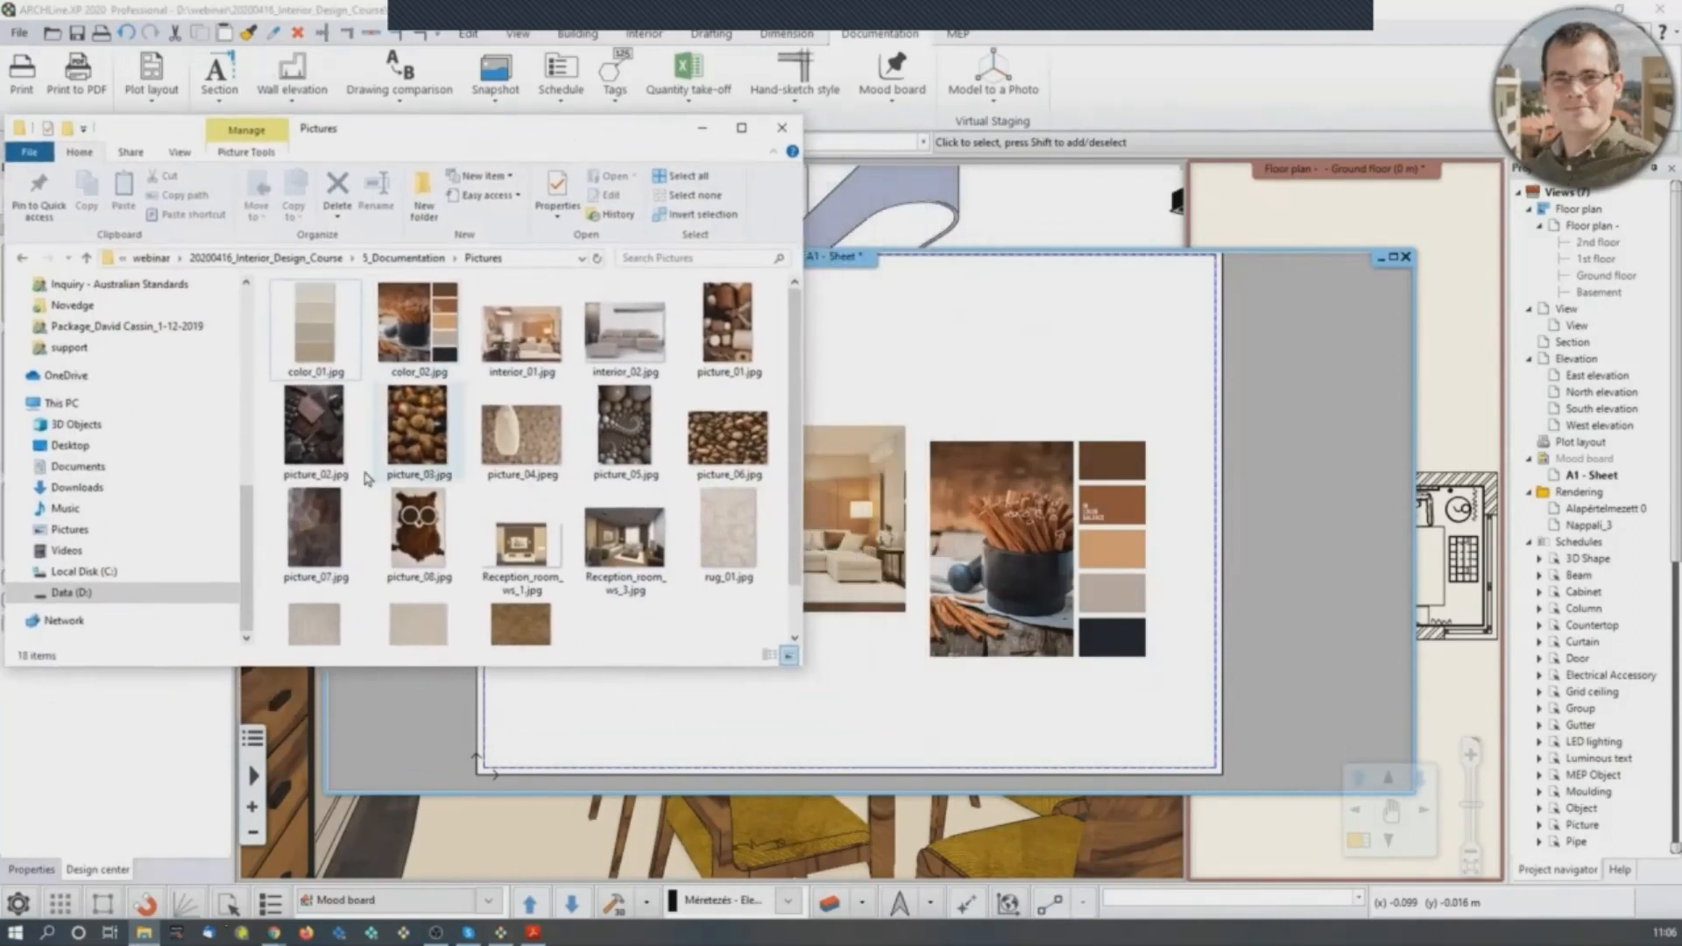
{"action": "left_click_drag", "start_coordinate": [298, 436], "coordinate": [886, 413]}
{"action": "middle_click_drag", "start_coordinate": [616, 450], "coordinate": [834, 522]}
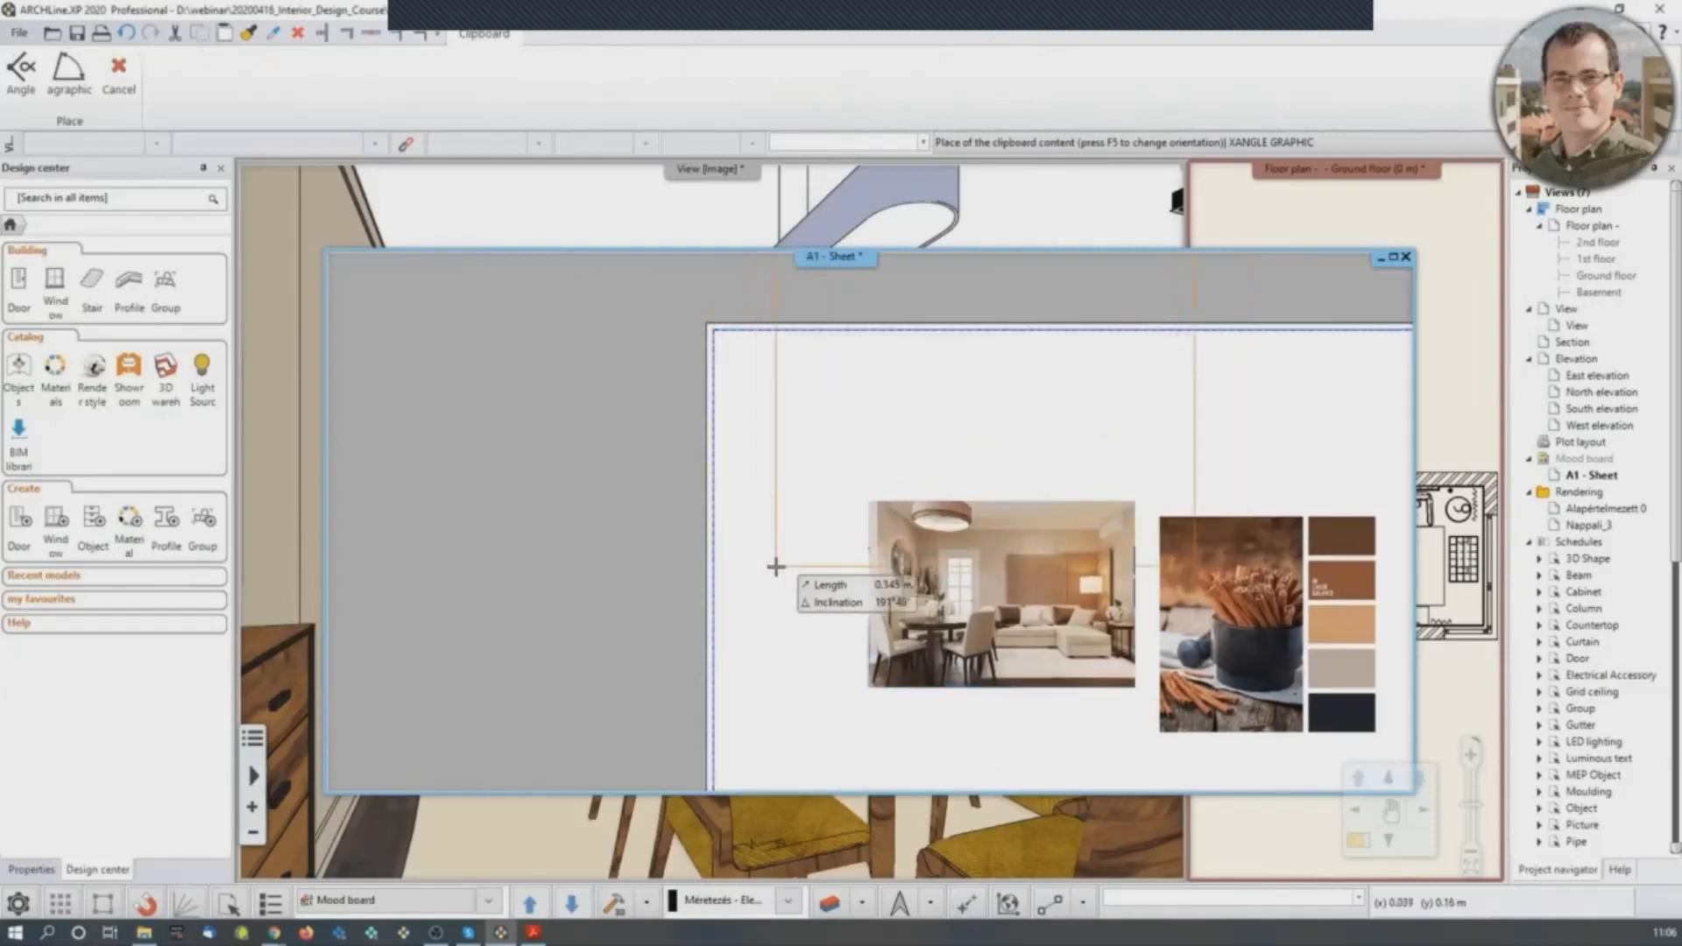
{"action": "left_click", "coordinate": [767, 593]}
{"action": "left_click", "coordinate": [919, 373]}
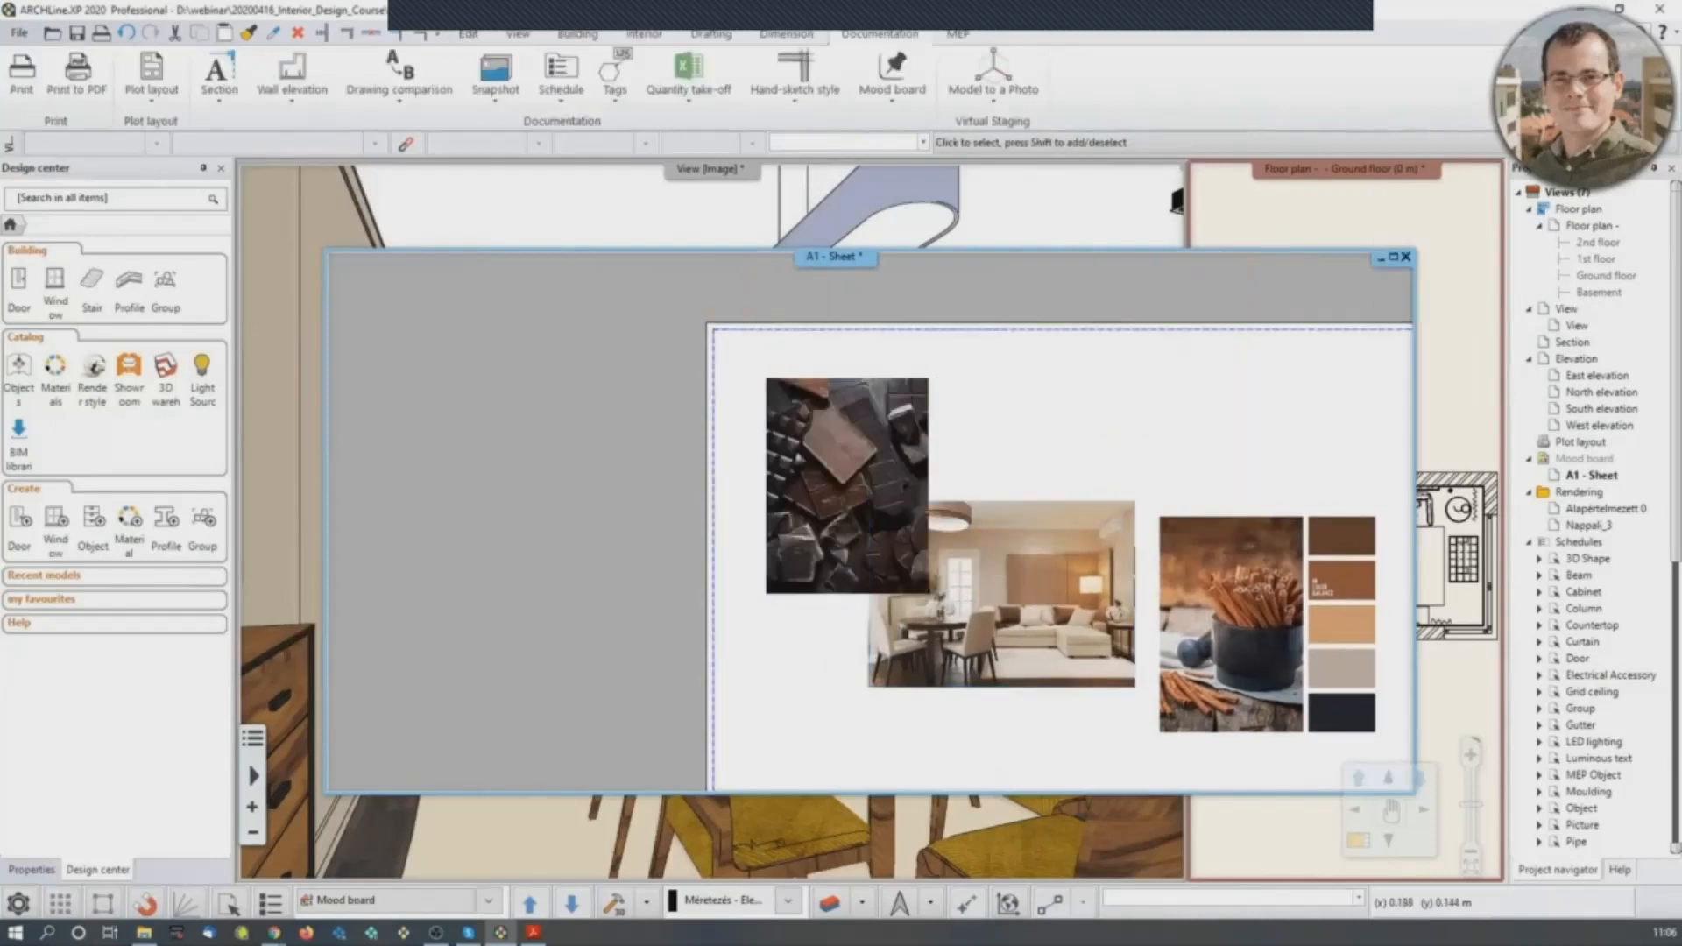
Insert picture_06.jpg from the Pictures folder over the upper part of the interior picture, scaled to about 0.112 x 0.075 m.
{"action": "middle_click_drag", "start_coordinate": [705, 834], "coordinate": [619, 772]}
{"action": "left_click", "coordinate": [145, 934]}
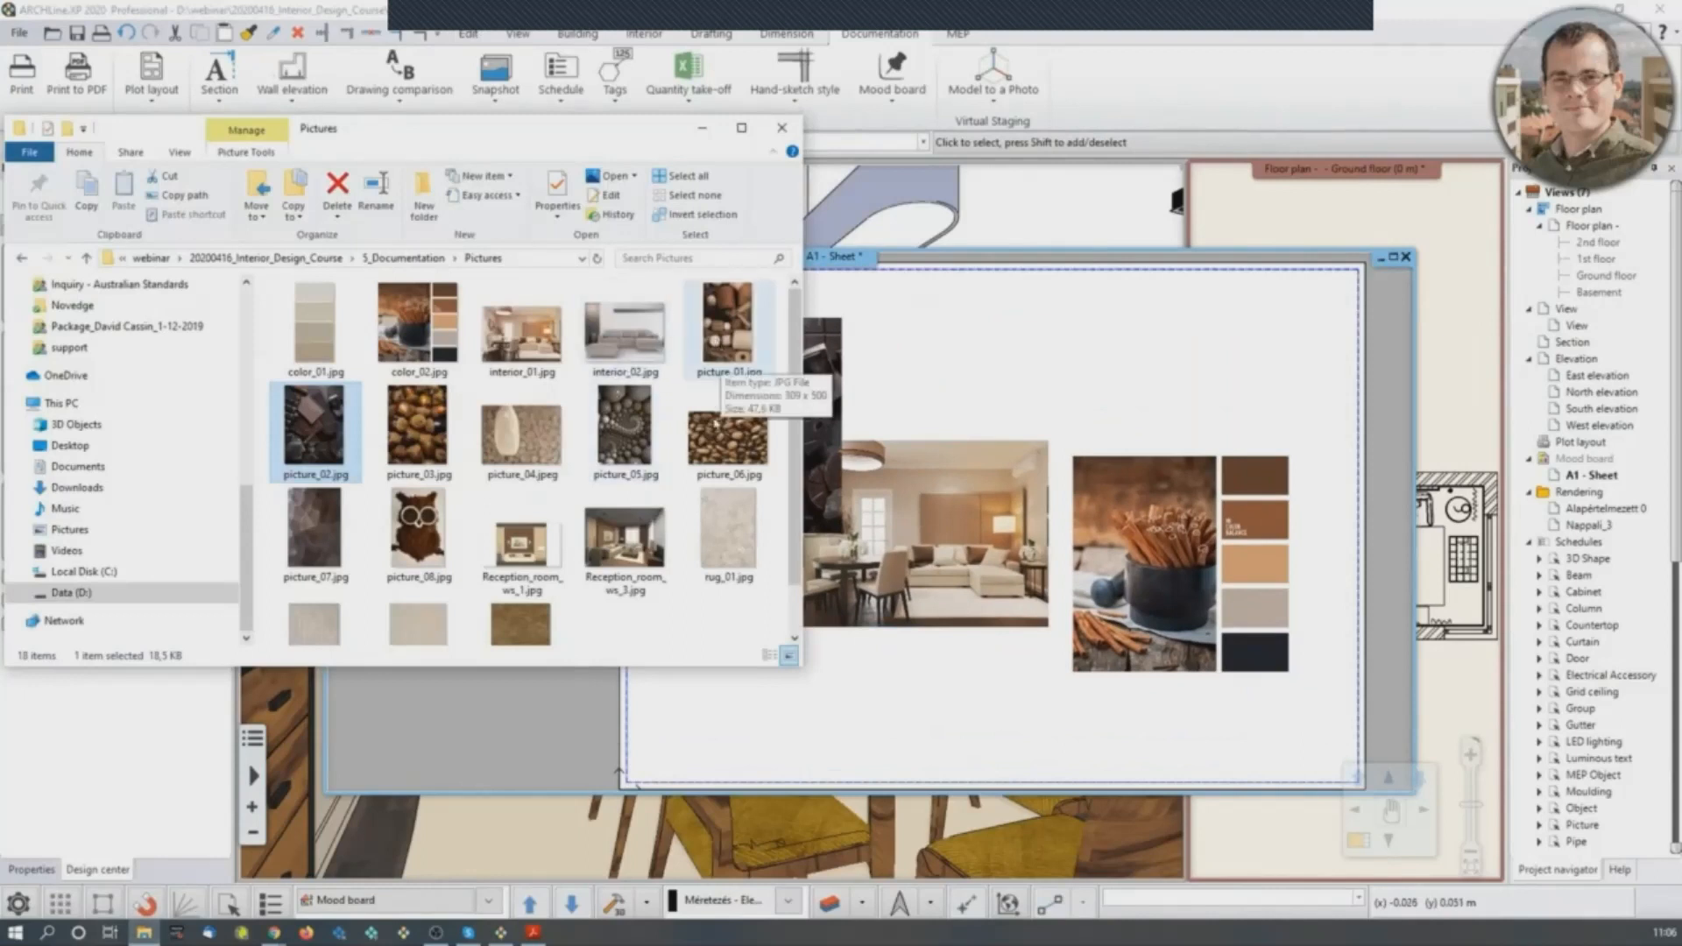
{"action": "left_click_drag", "start_coordinate": [716, 455], "coordinate": [895, 493]}
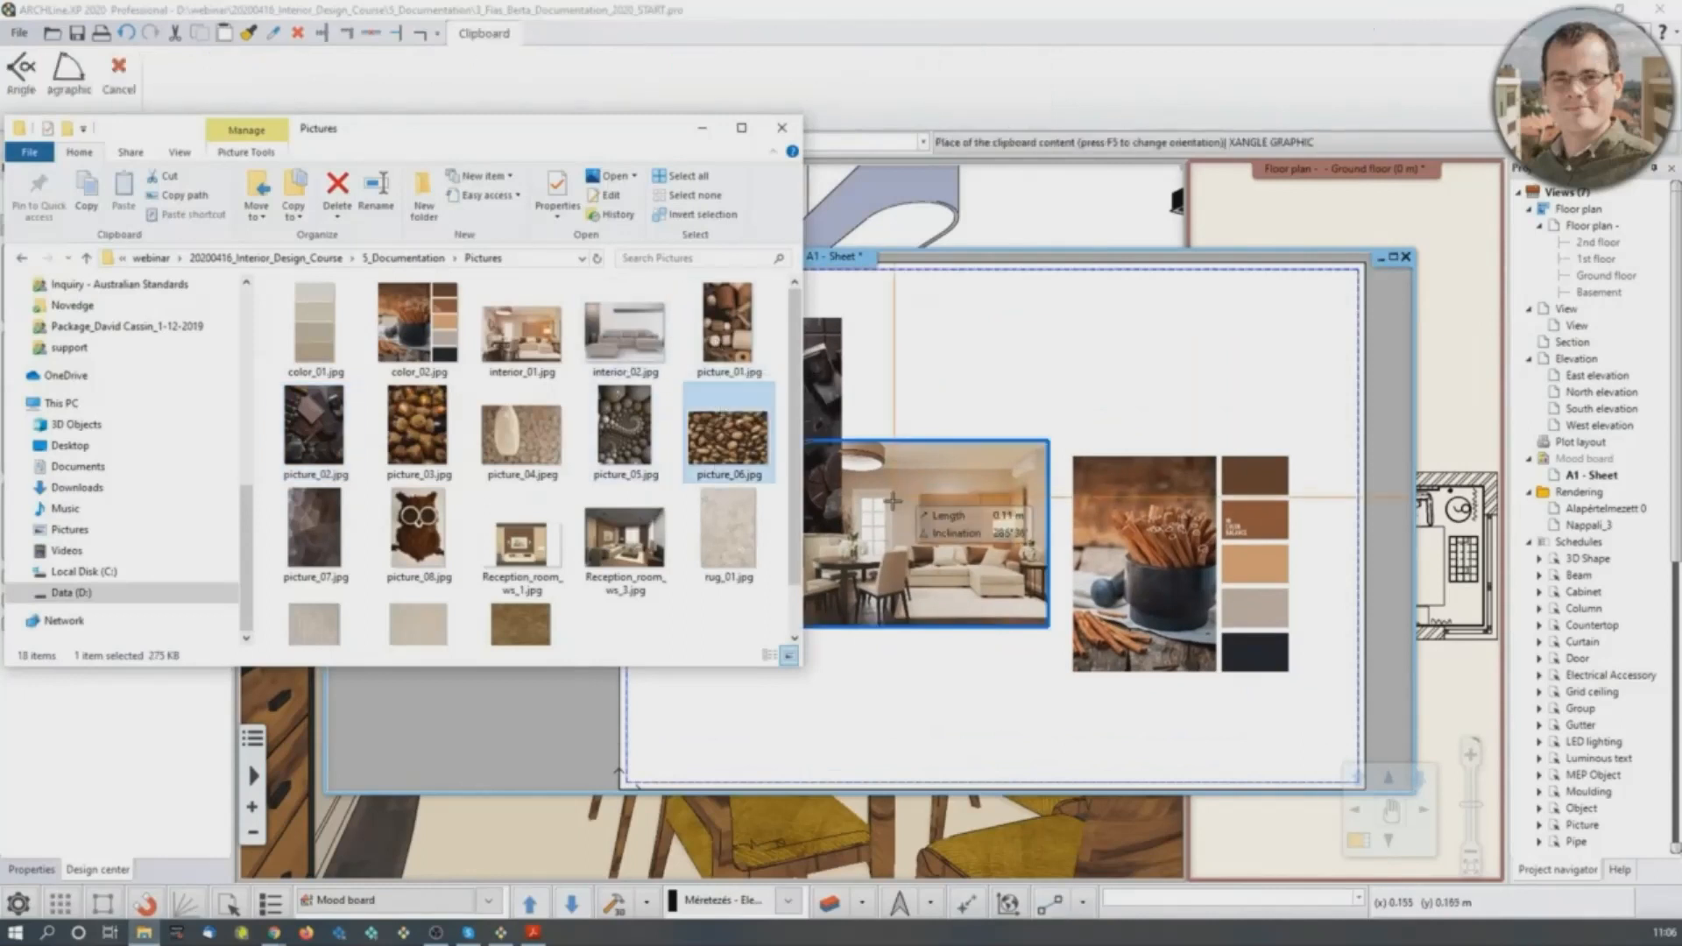
{"action": "left_click", "coordinate": [971, 425]}
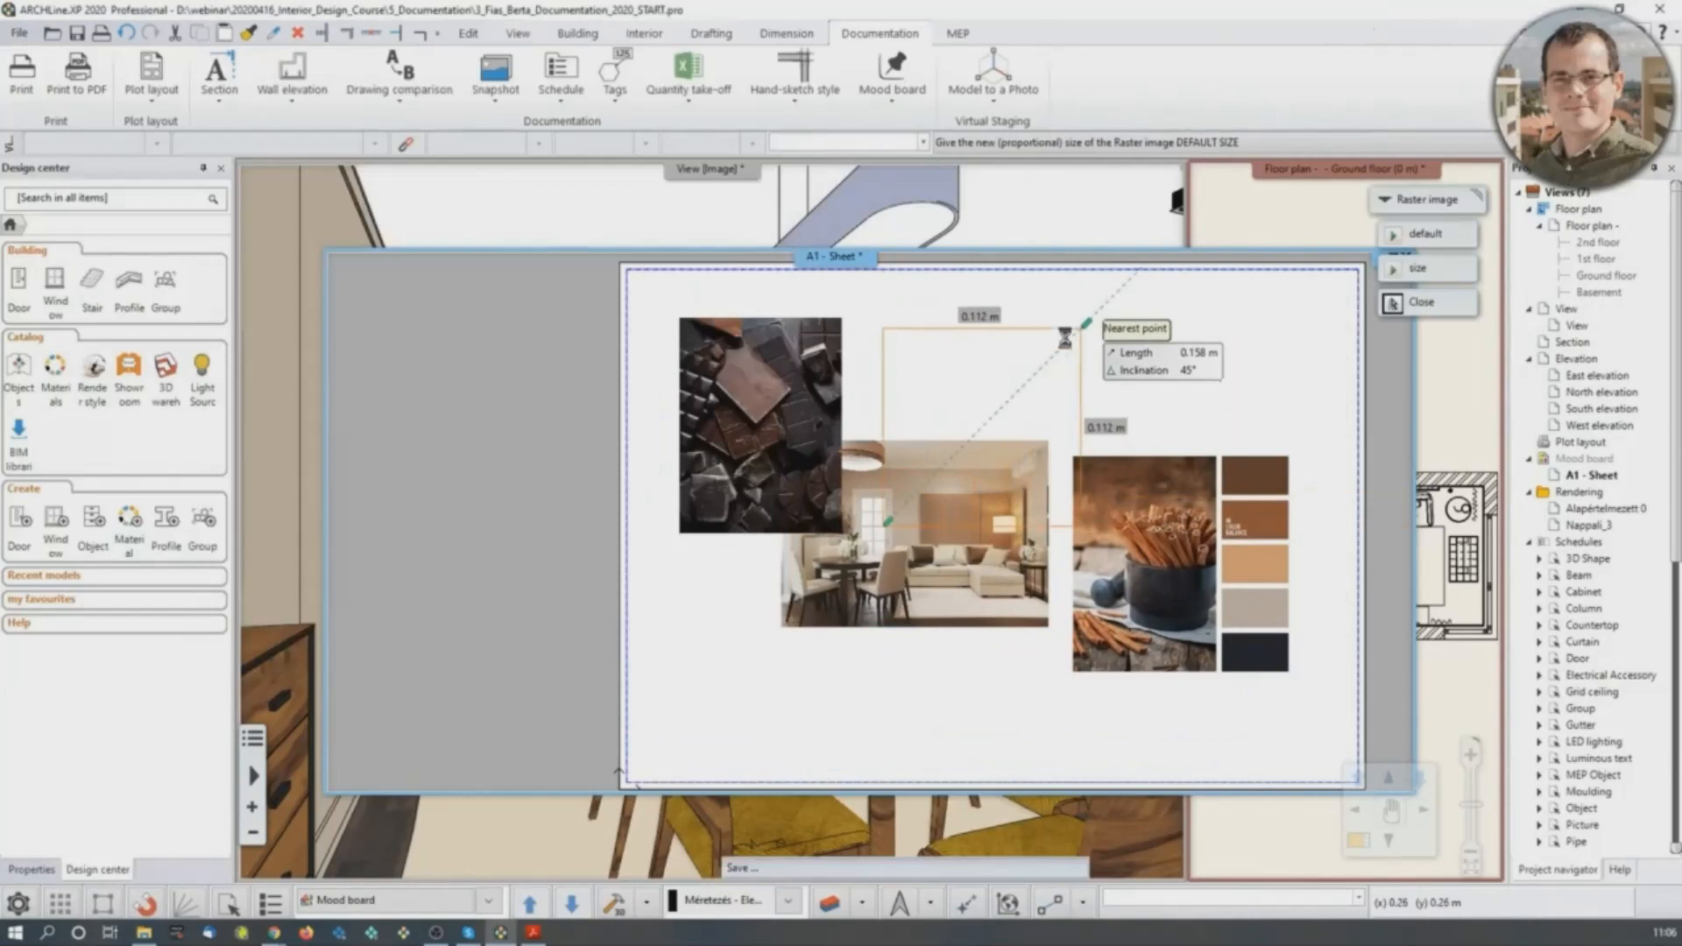
{"action": "left_click", "coordinate": [1086, 324]}
{"action": "scroll", "coordinate": [1095, 329], "scroll_direction": "up", "scroll_amount": 4}
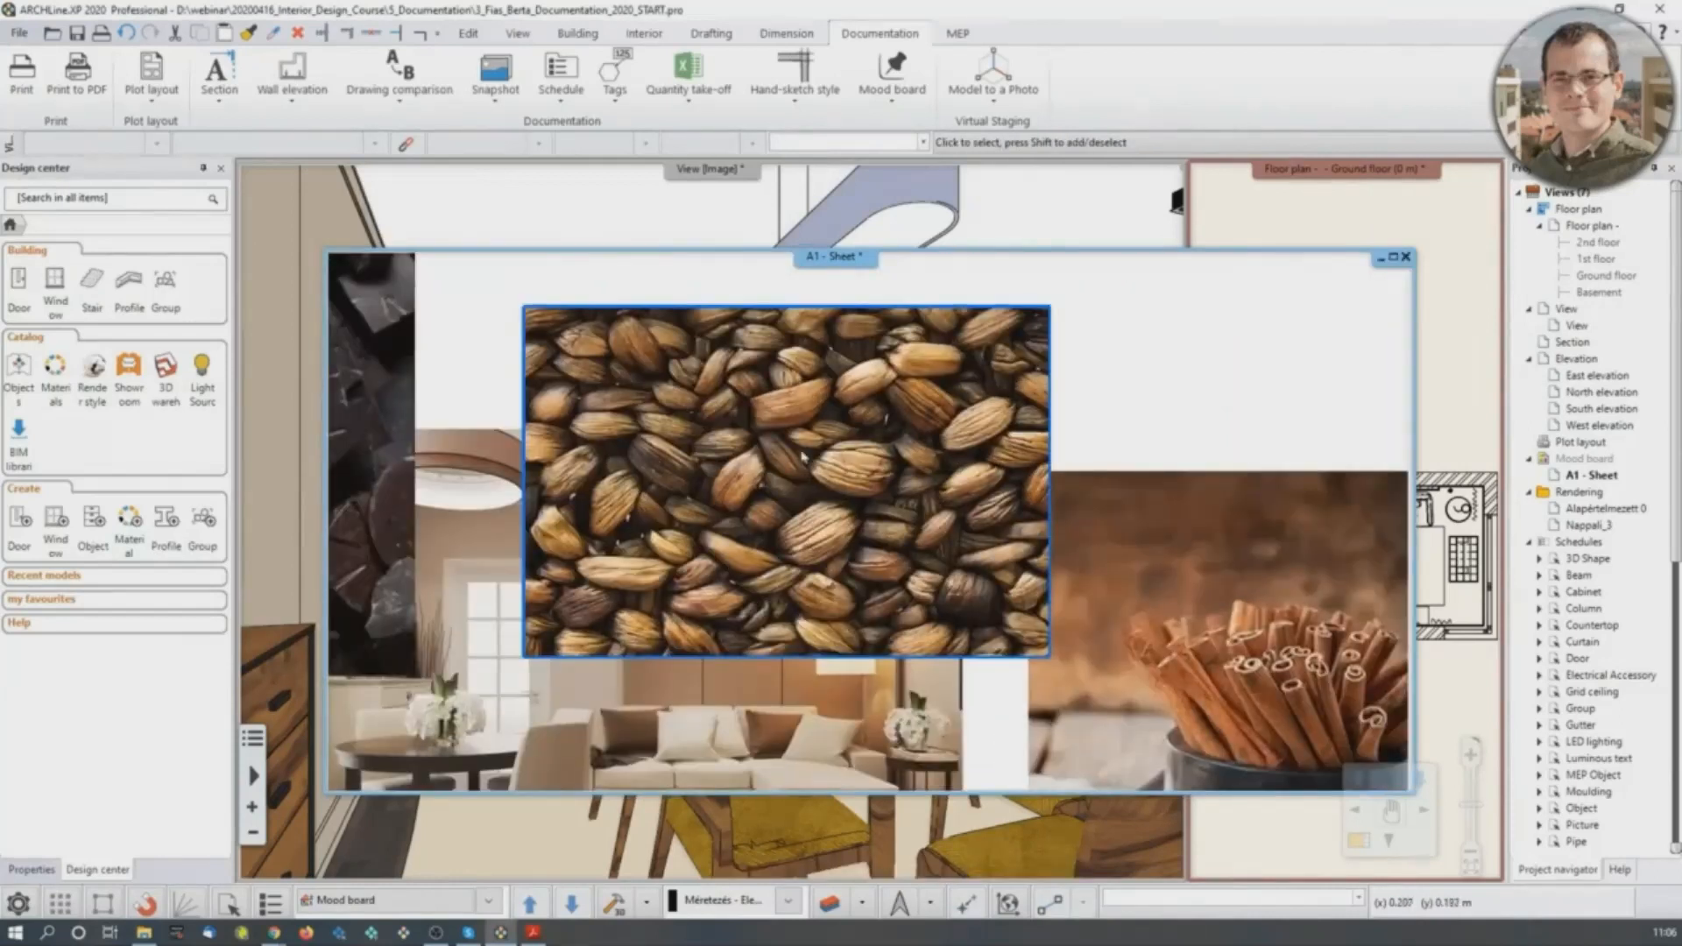
{"action": "scroll", "coordinate": [780, 496], "scroll_direction": "down", "scroll_amount": 2}
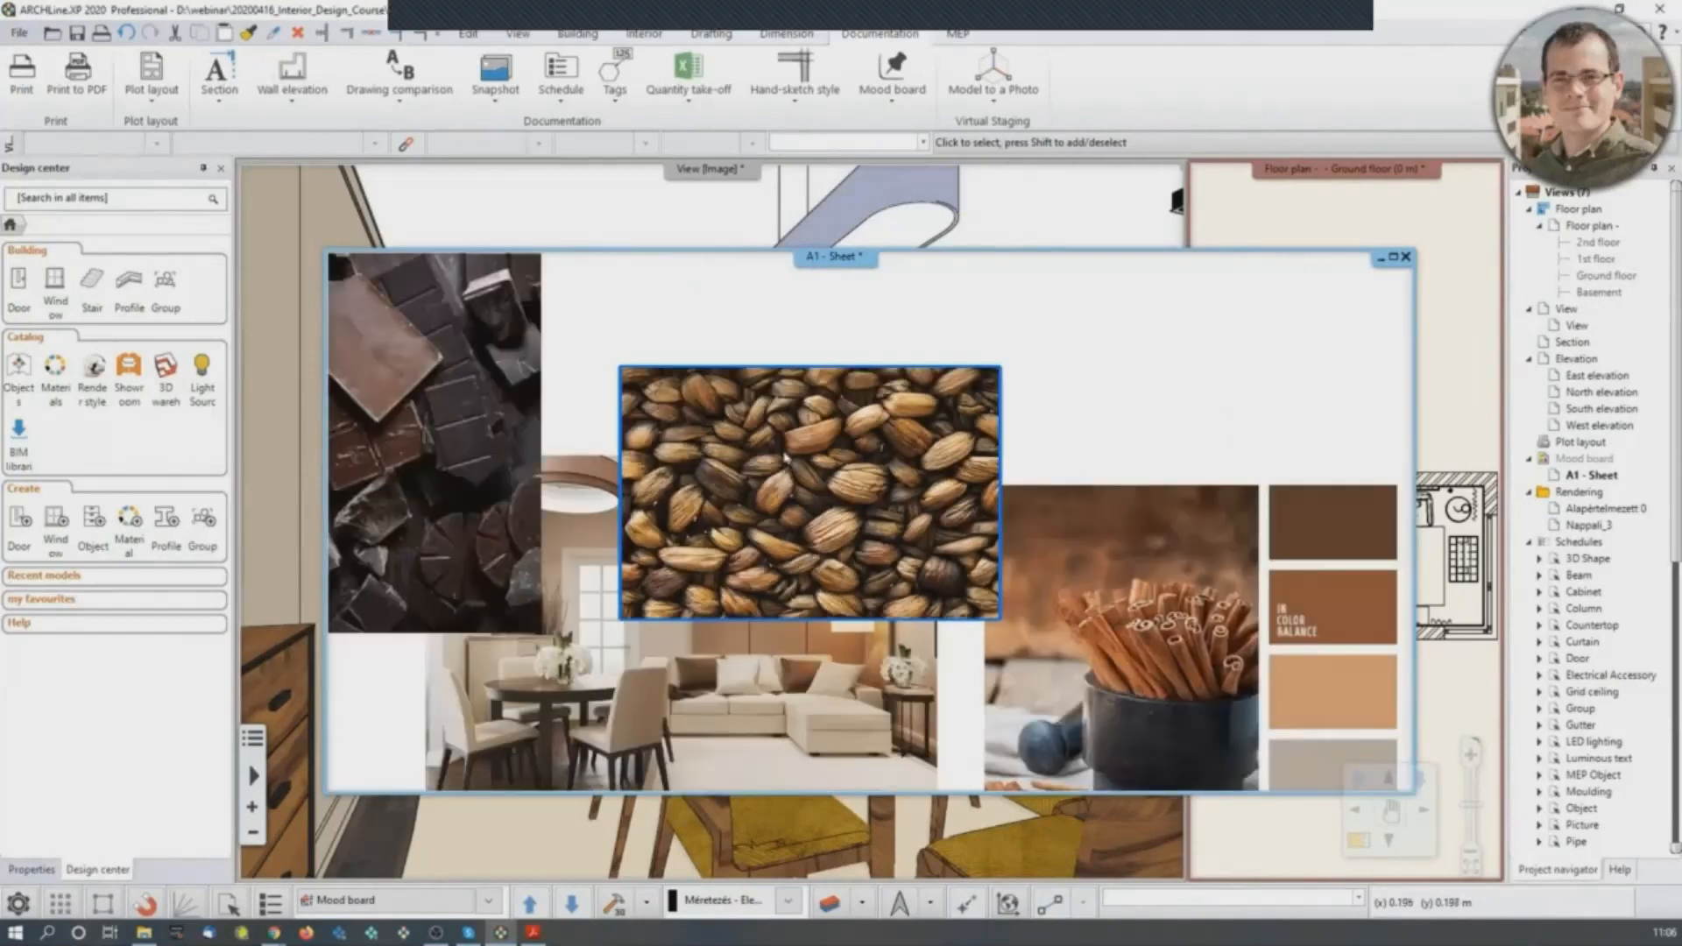
Insert picture_07.jpg in the mood board's lower-left area, scaled to about 0.1 x 0.15 m.
{"action": "left_click", "coordinate": [144, 931]}
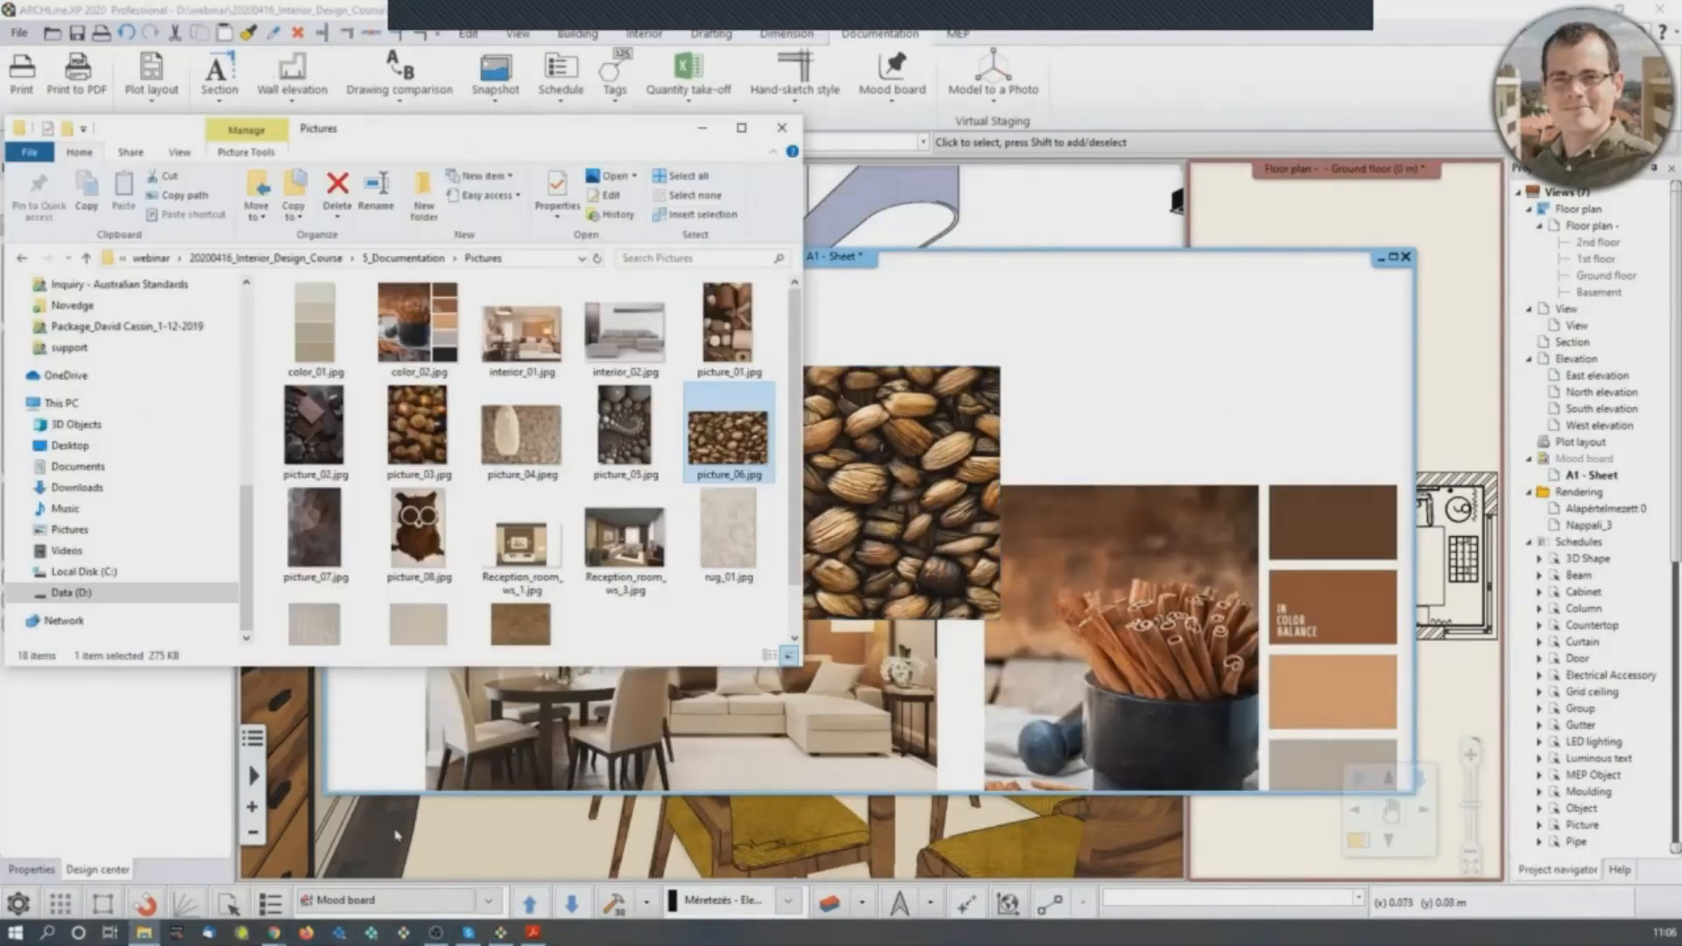
{"action": "scroll", "coordinate": [624, 544], "scroll_direction": "down", "scroll_amount": 1}
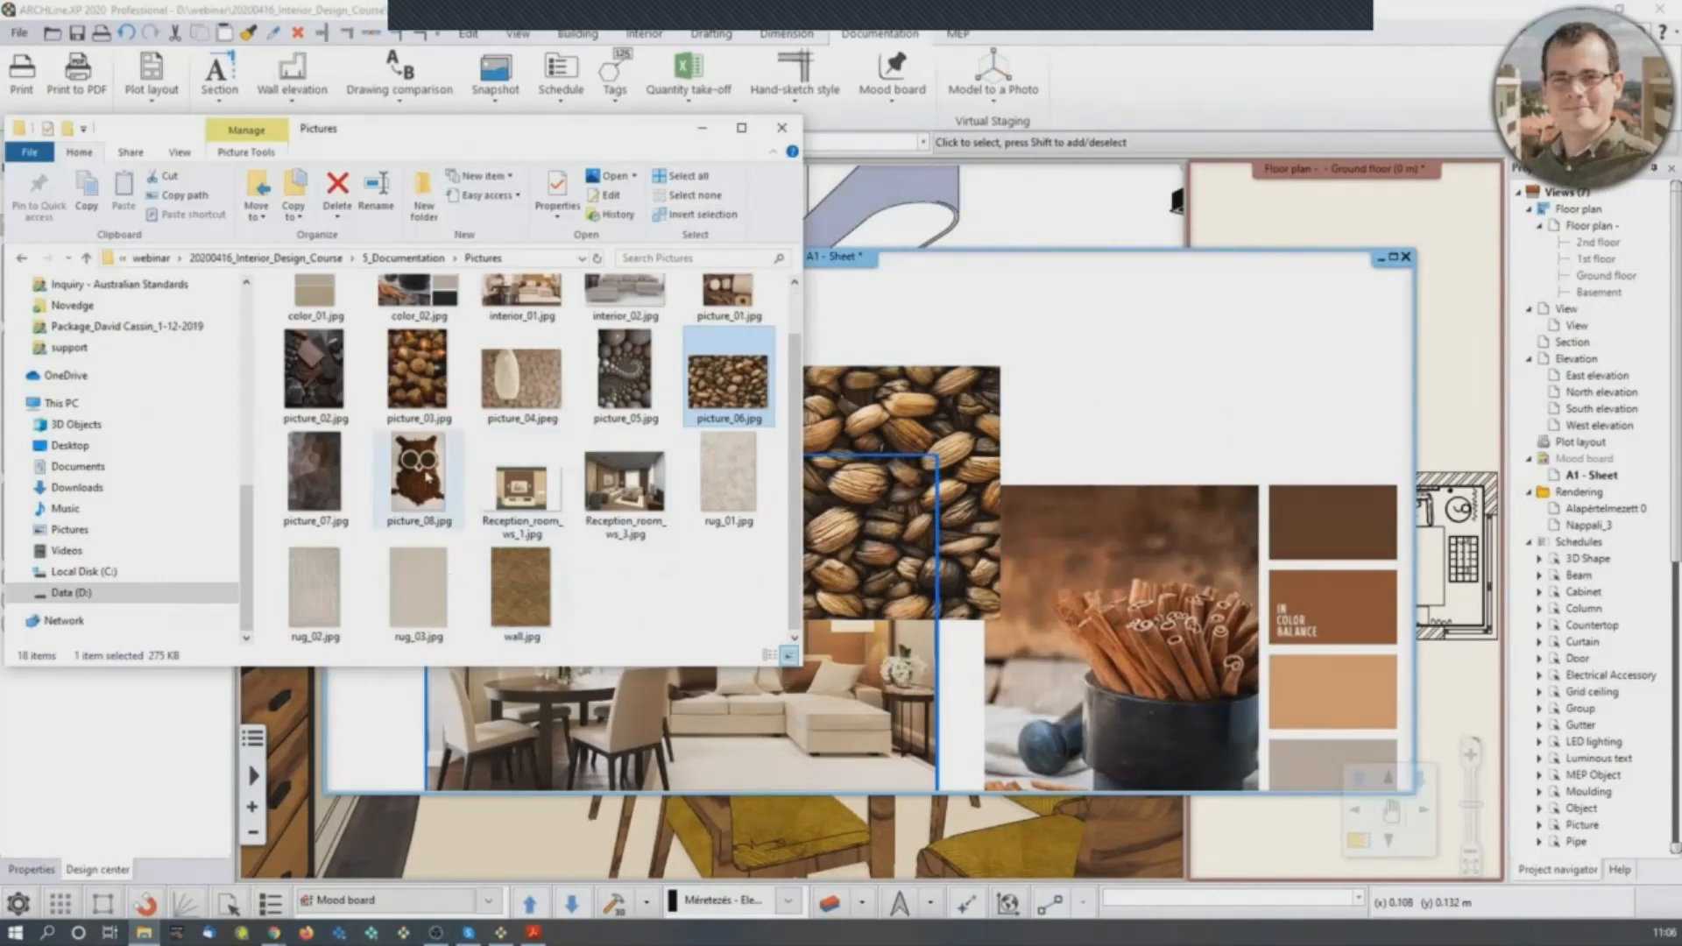
{"action": "left_click_drag", "start_coordinate": [315, 473], "coordinate": [1165, 452]}
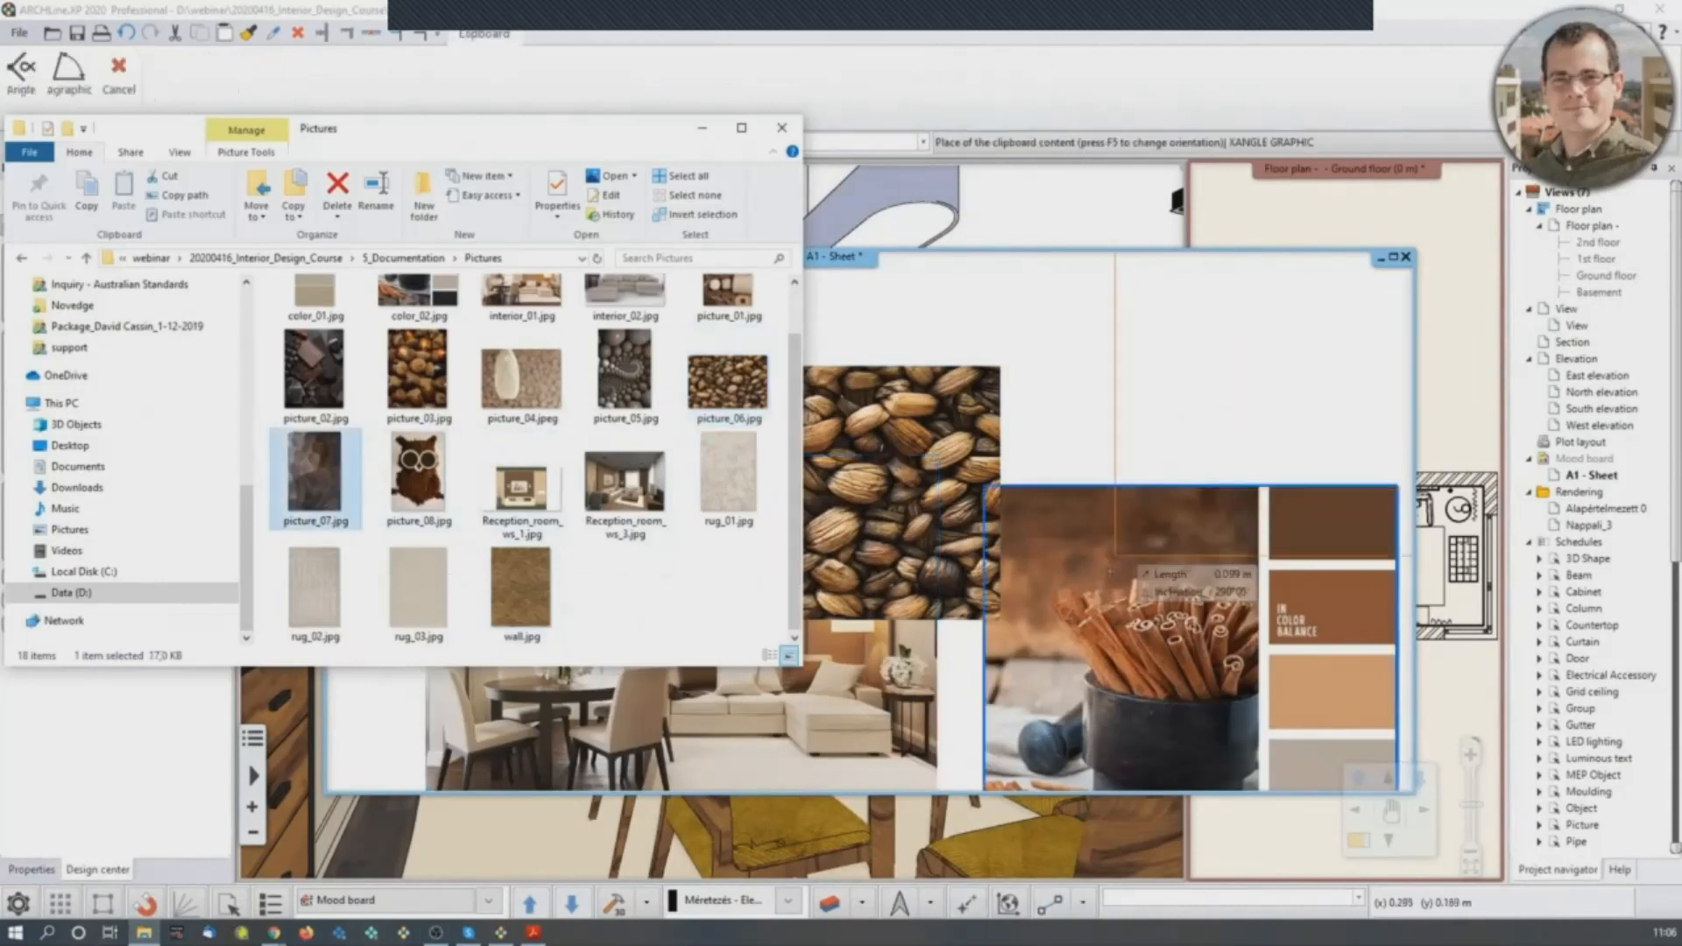
{"action": "middle_click_drag", "start_coordinate": [615, 750], "coordinate": [593, 548]}
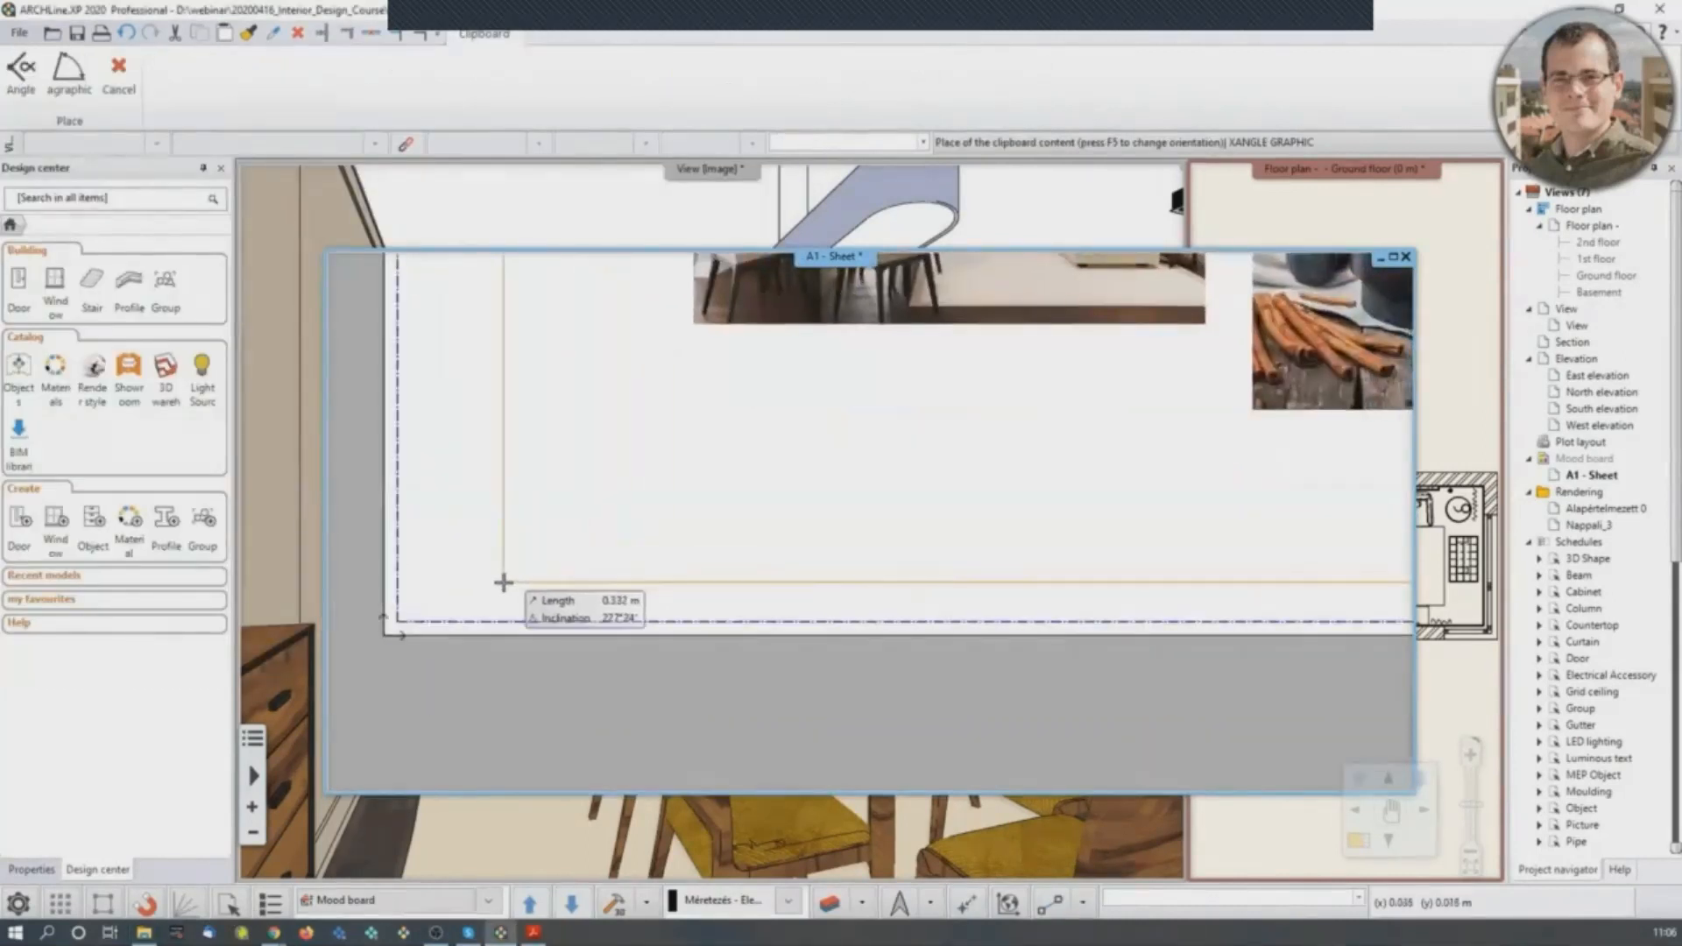
{"action": "left_click", "coordinate": [504, 582]}
{"action": "middle_click_drag", "start_coordinate": [777, 310], "coordinate": [743, 511]}
{"action": "left_click", "coordinate": [810, 392]}
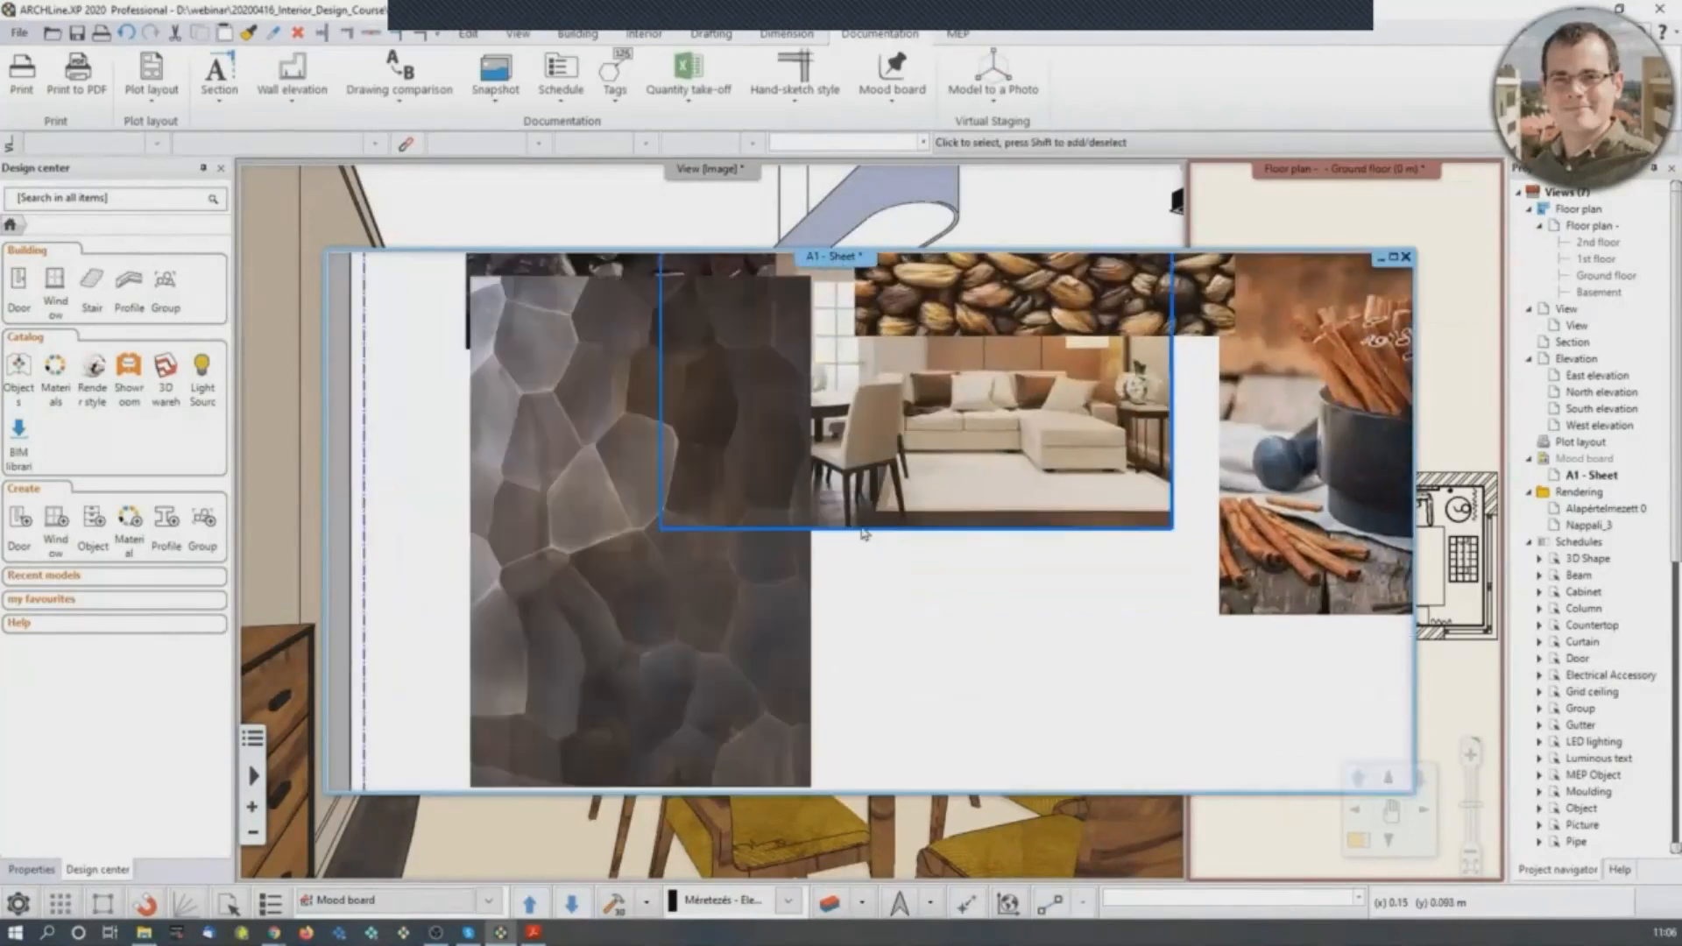
Move the chocolate picture up and to the left, closer to the sheet's upper-left corner.
{"action": "scroll", "coordinate": [863, 531], "scroll_direction": "down", "scroll_amount": 3}
{"action": "left_click", "coordinate": [1231, 536]}
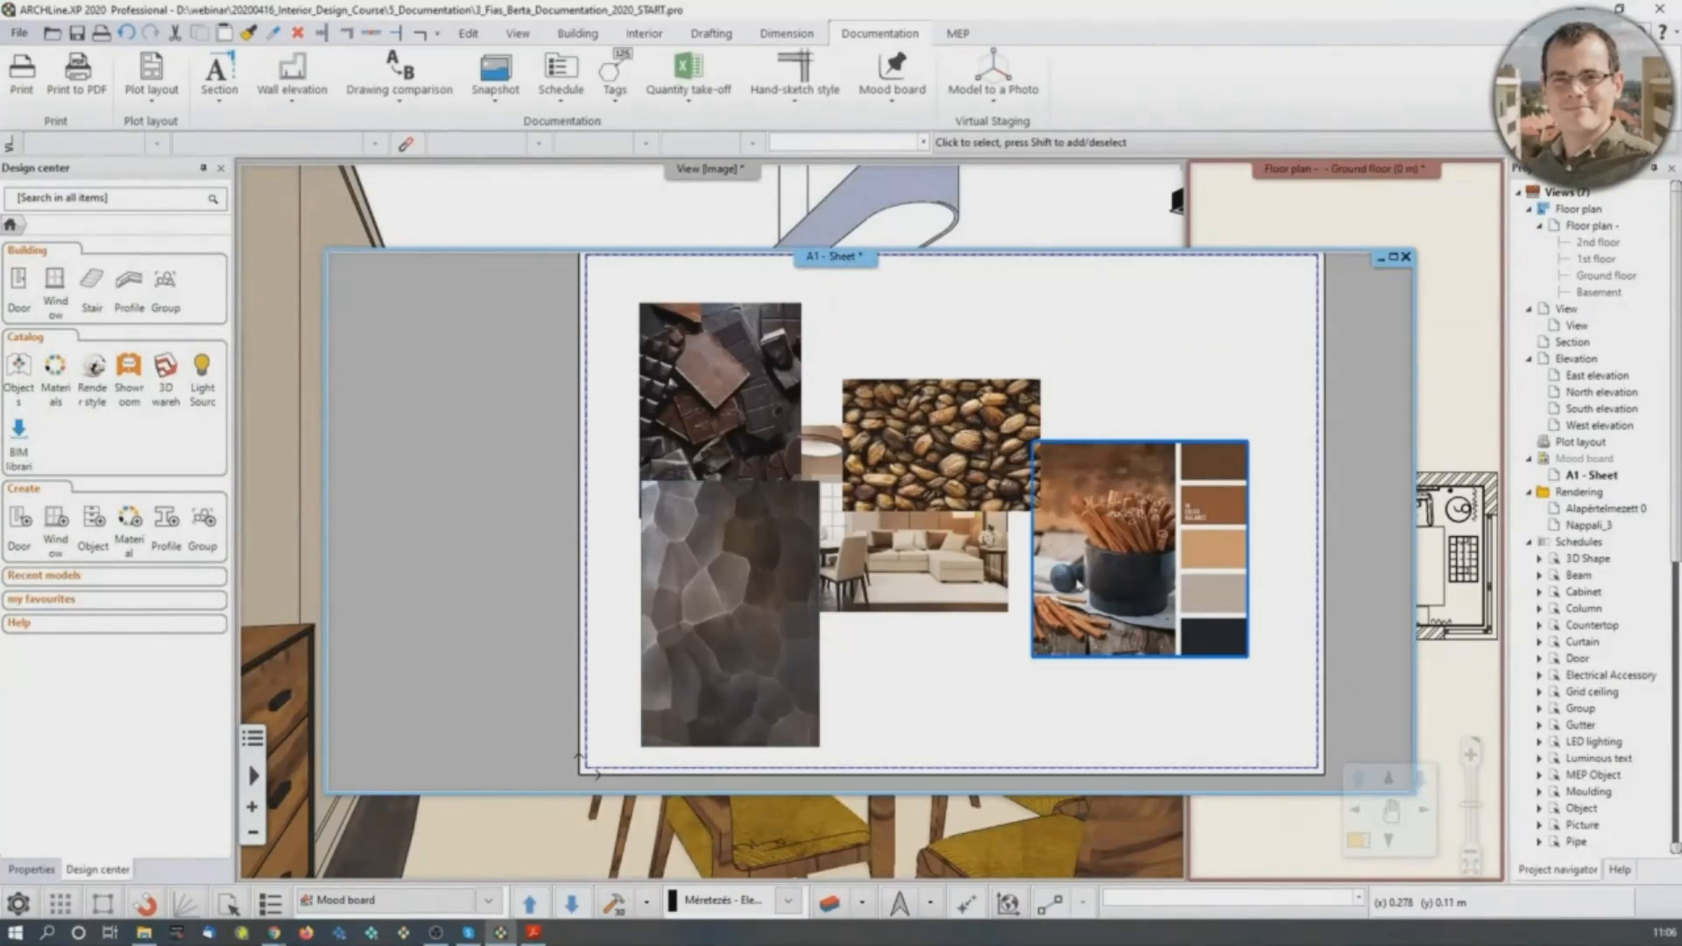
{"action": "left_click", "coordinate": [718, 423]}
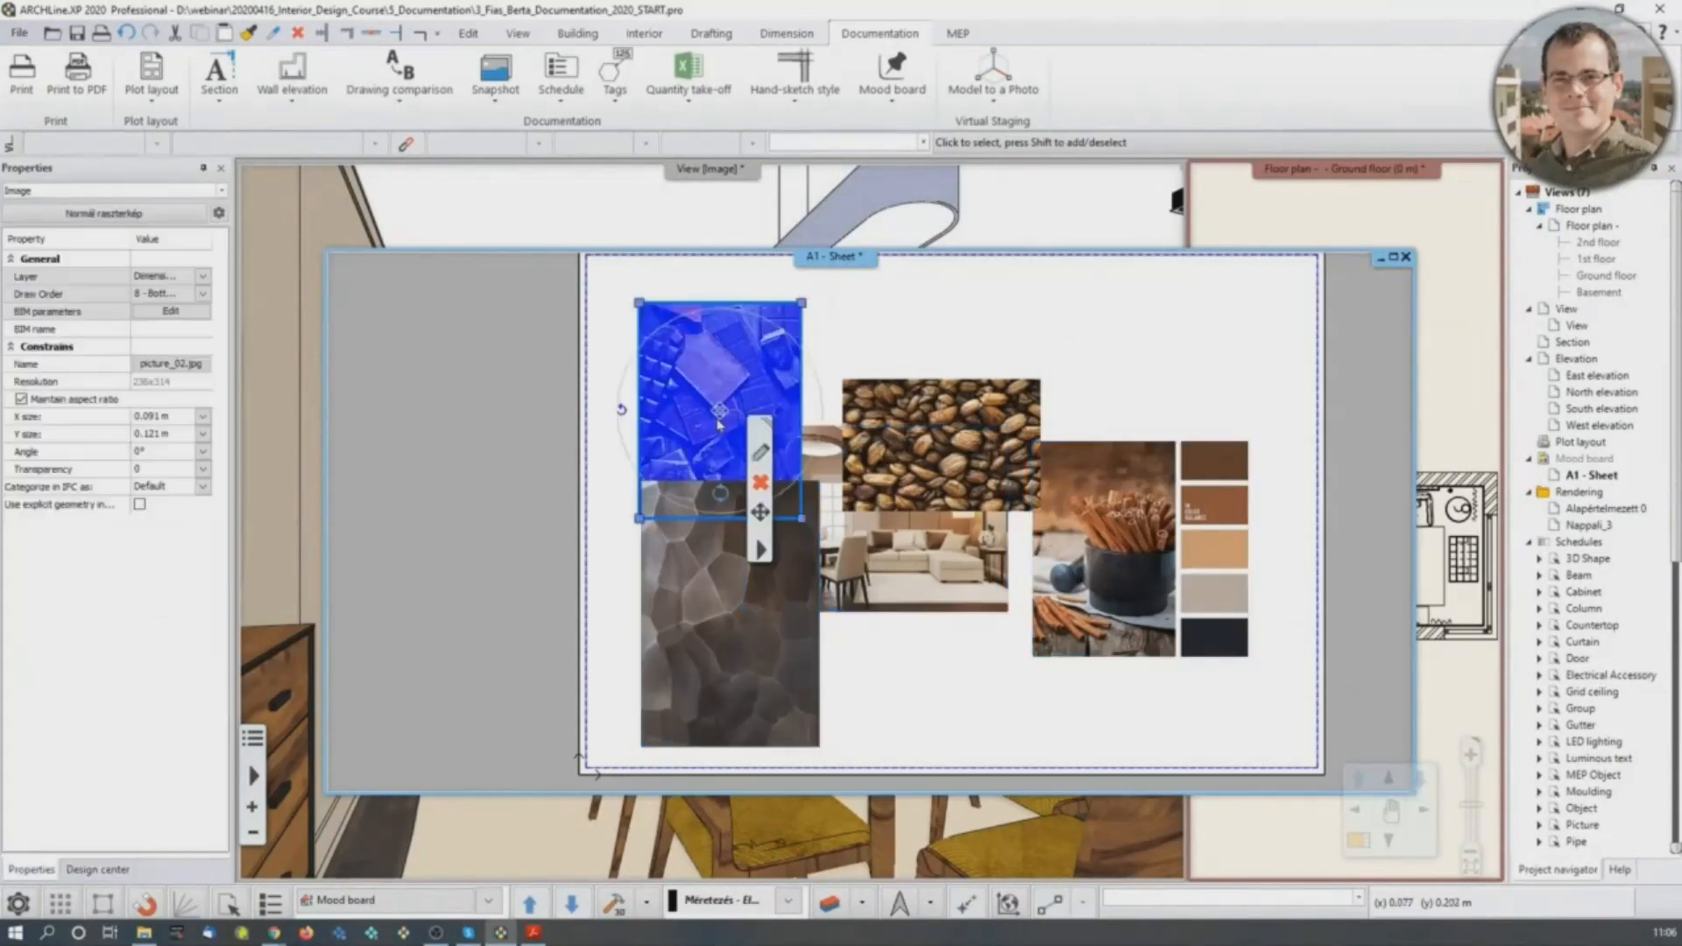
{"action": "scroll", "coordinate": [755, 369], "scroll_direction": "up", "scroll_amount": 2}
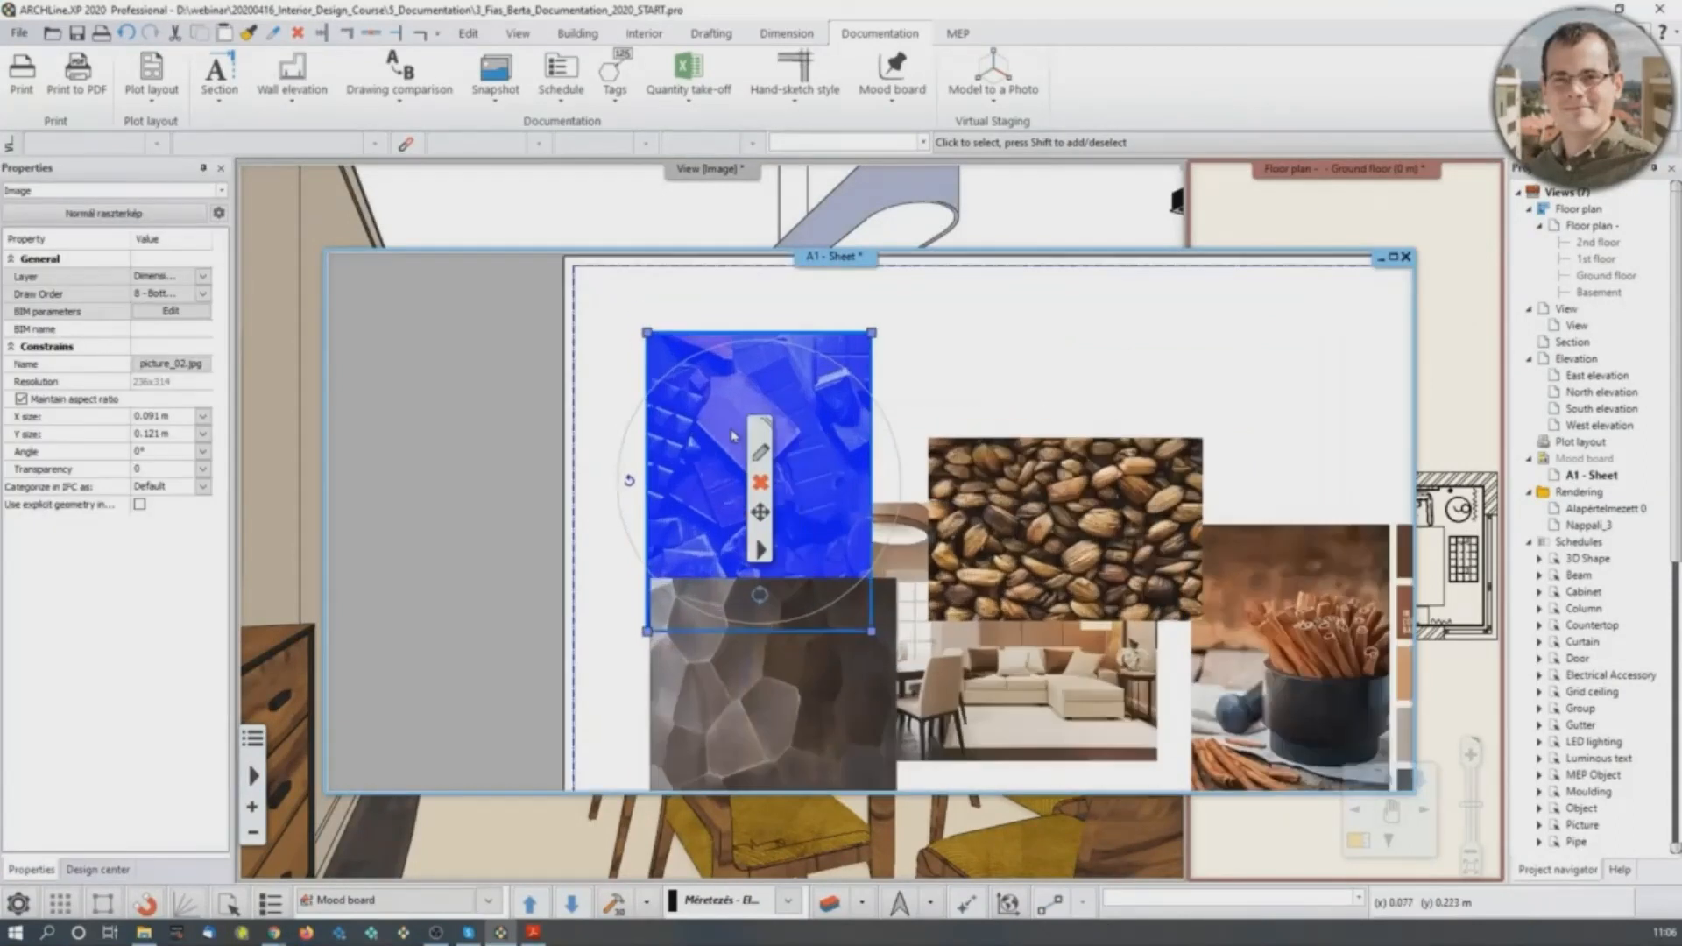
{"action": "left_click", "coordinate": [787, 505]}
{"action": "left_click", "coordinate": [822, 524]}
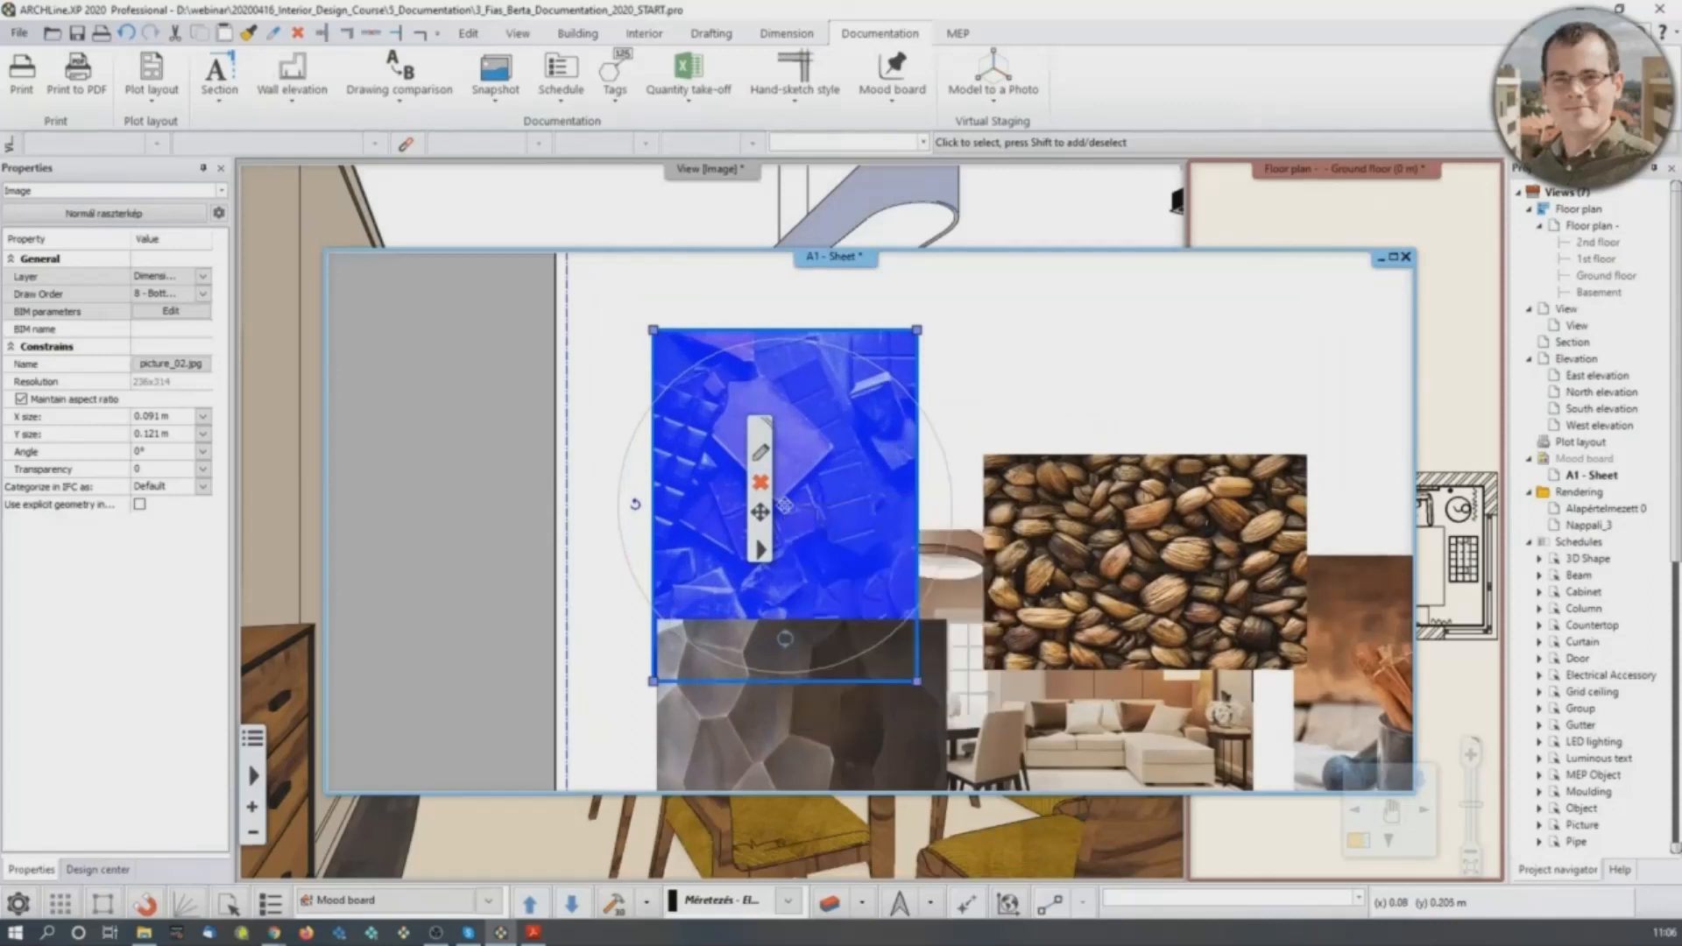
{"action": "left_click", "coordinate": [732, 454]}
{"action": "middle_click_drag", "start_coordinate": [929, 675], "coordinate": [949, 458]}
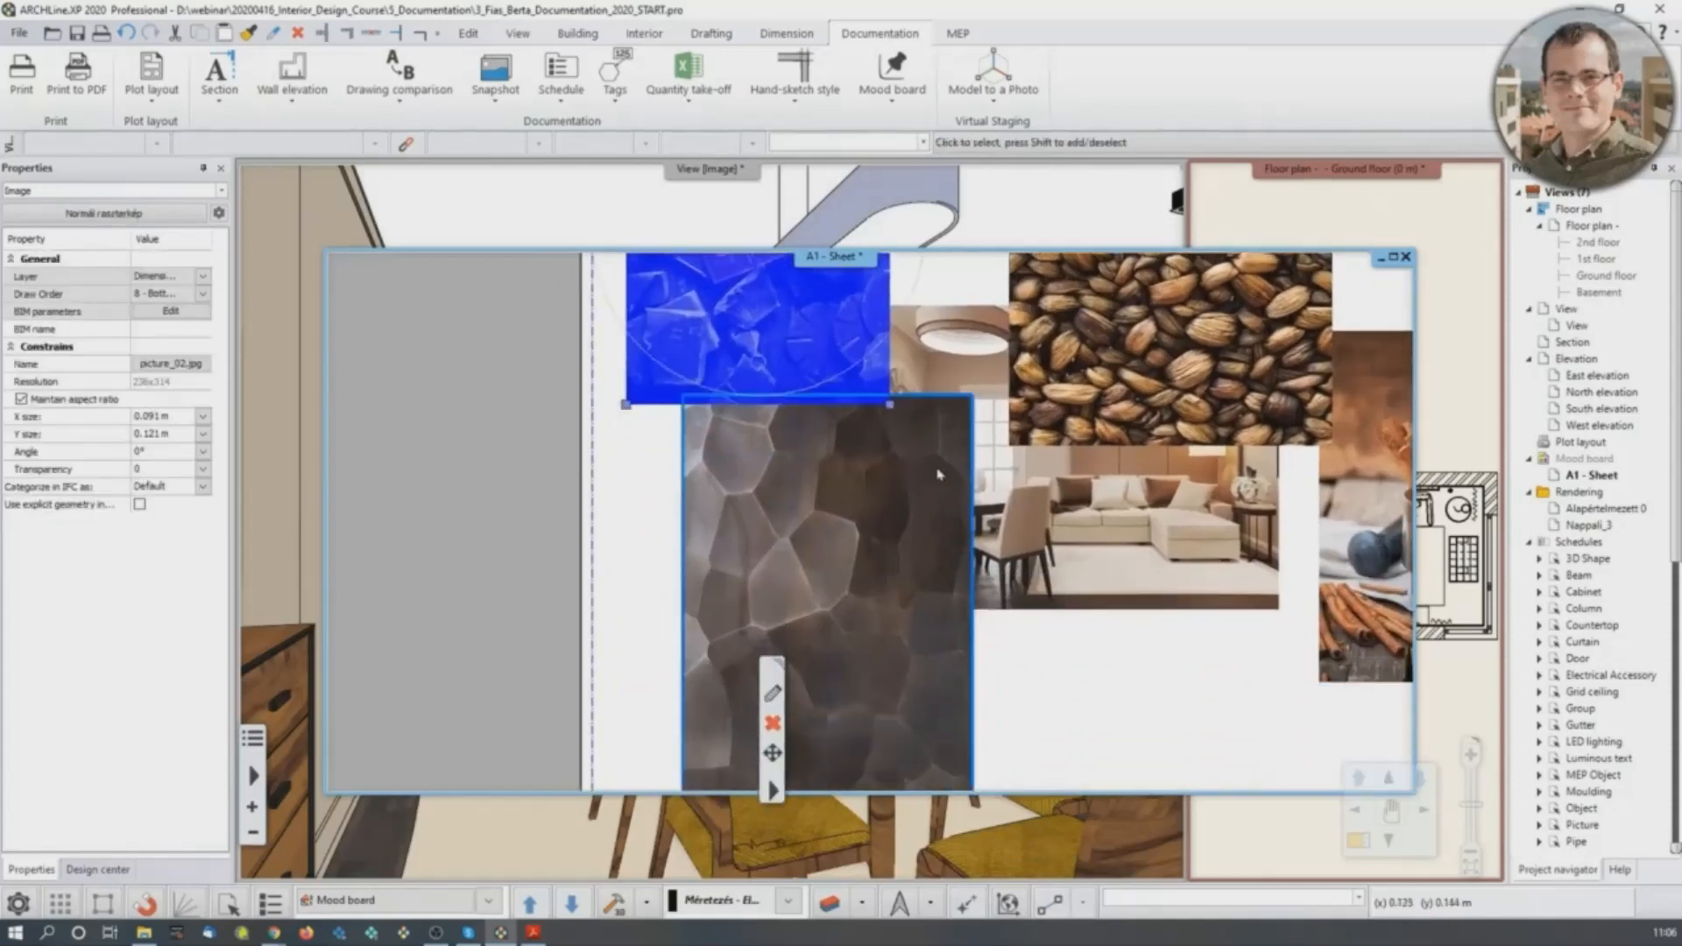
Move the stone-pattern picture left and slightly down so it sits directly below the chocolate picture.
{"action": "left_click", "coordinate": [882, 605]}
{"action": "scroll", "coordinate": [887, 604], "scroll_direction": "down", "scroll_amount": 2}
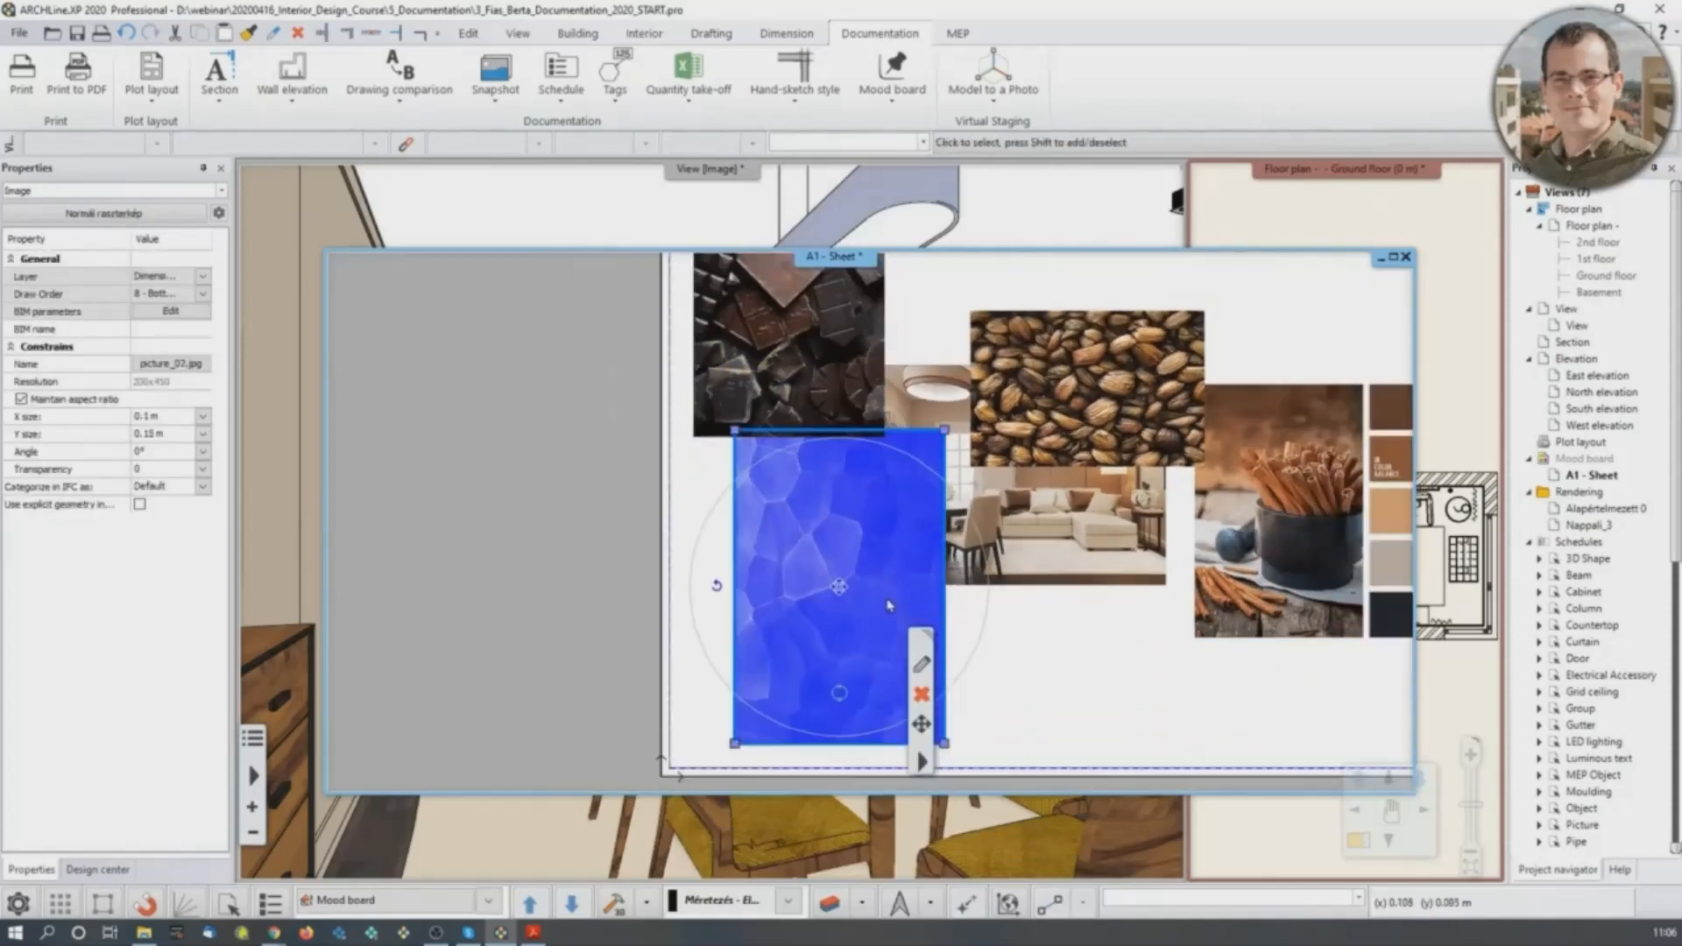
{"action": "left_click", "coordinate": [840, 587]}
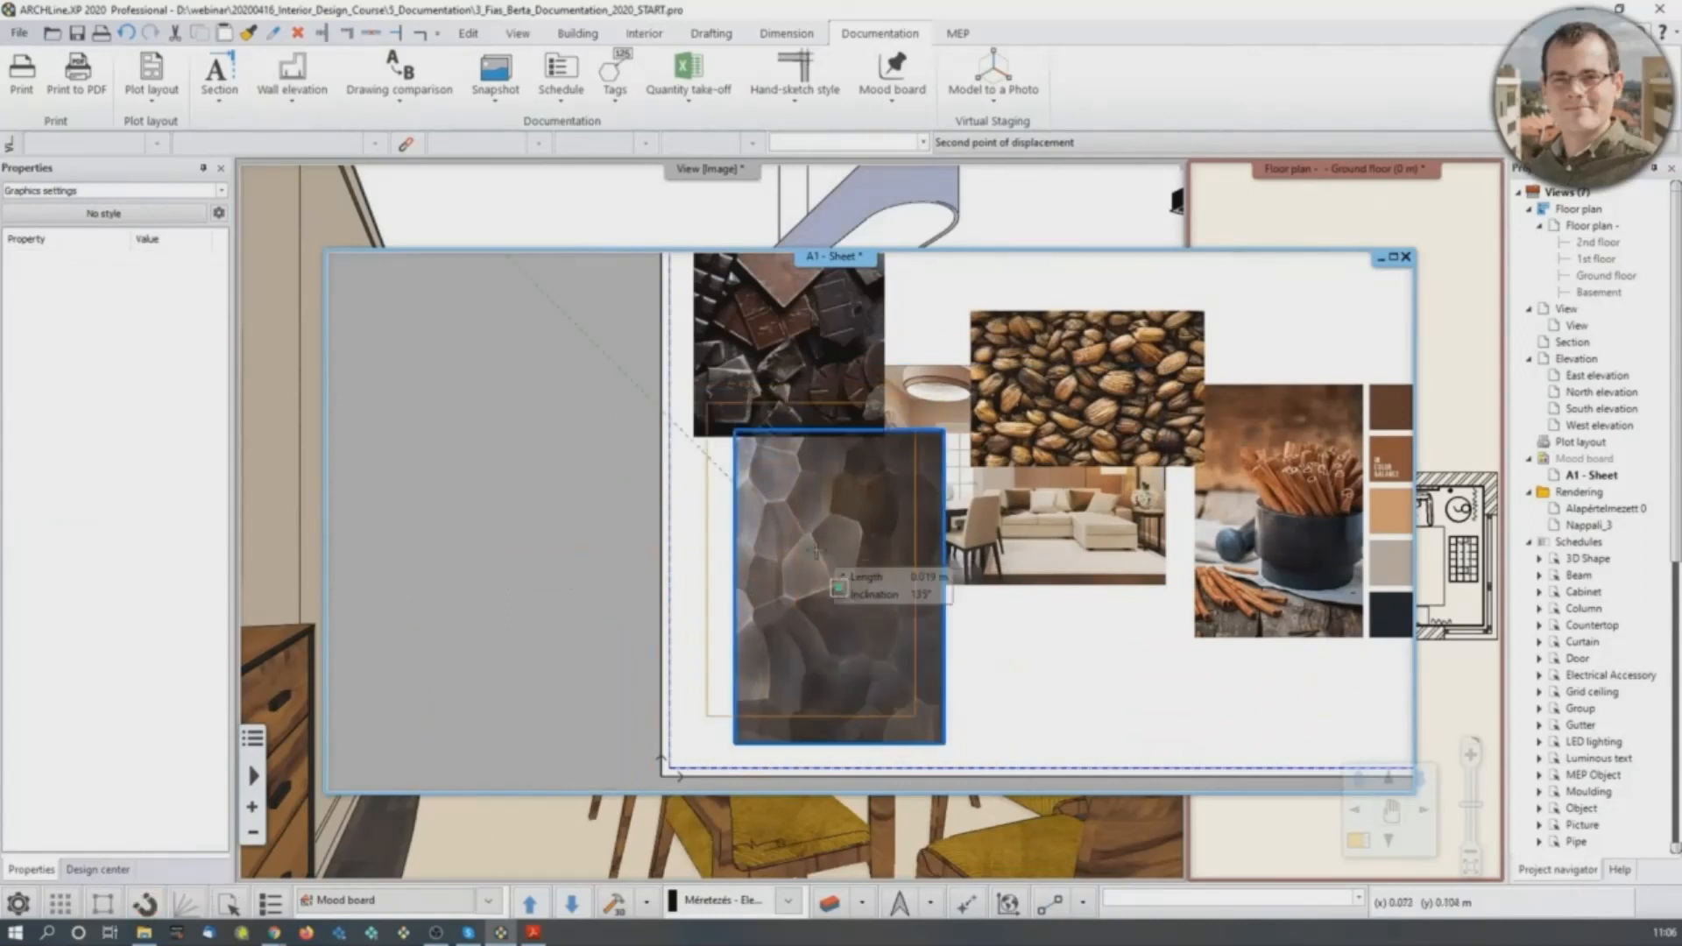
{"action": "scroll", "coordinate": [763, 681], "scroll_direction": "up", "scroll_amount": 2}
{"action": "left_click", "coordinate": [849, 526]}
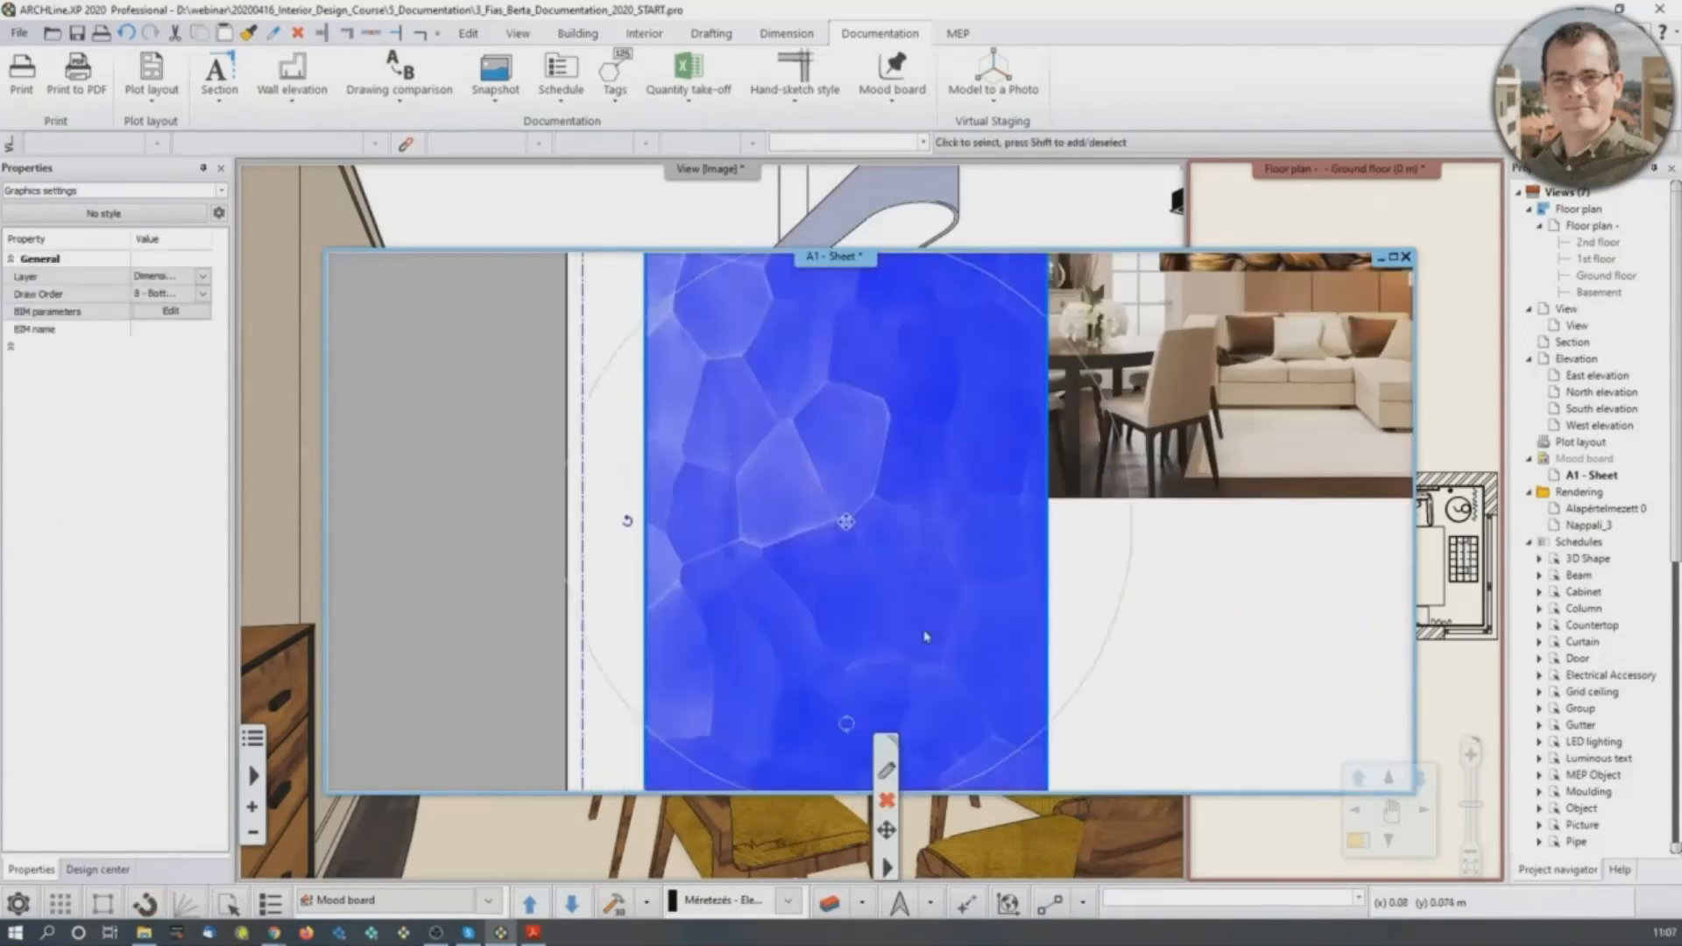
{"action": "scroll", "coordinate": [856, 537], "scroll_direction": "down", "scroll_amount": 3}
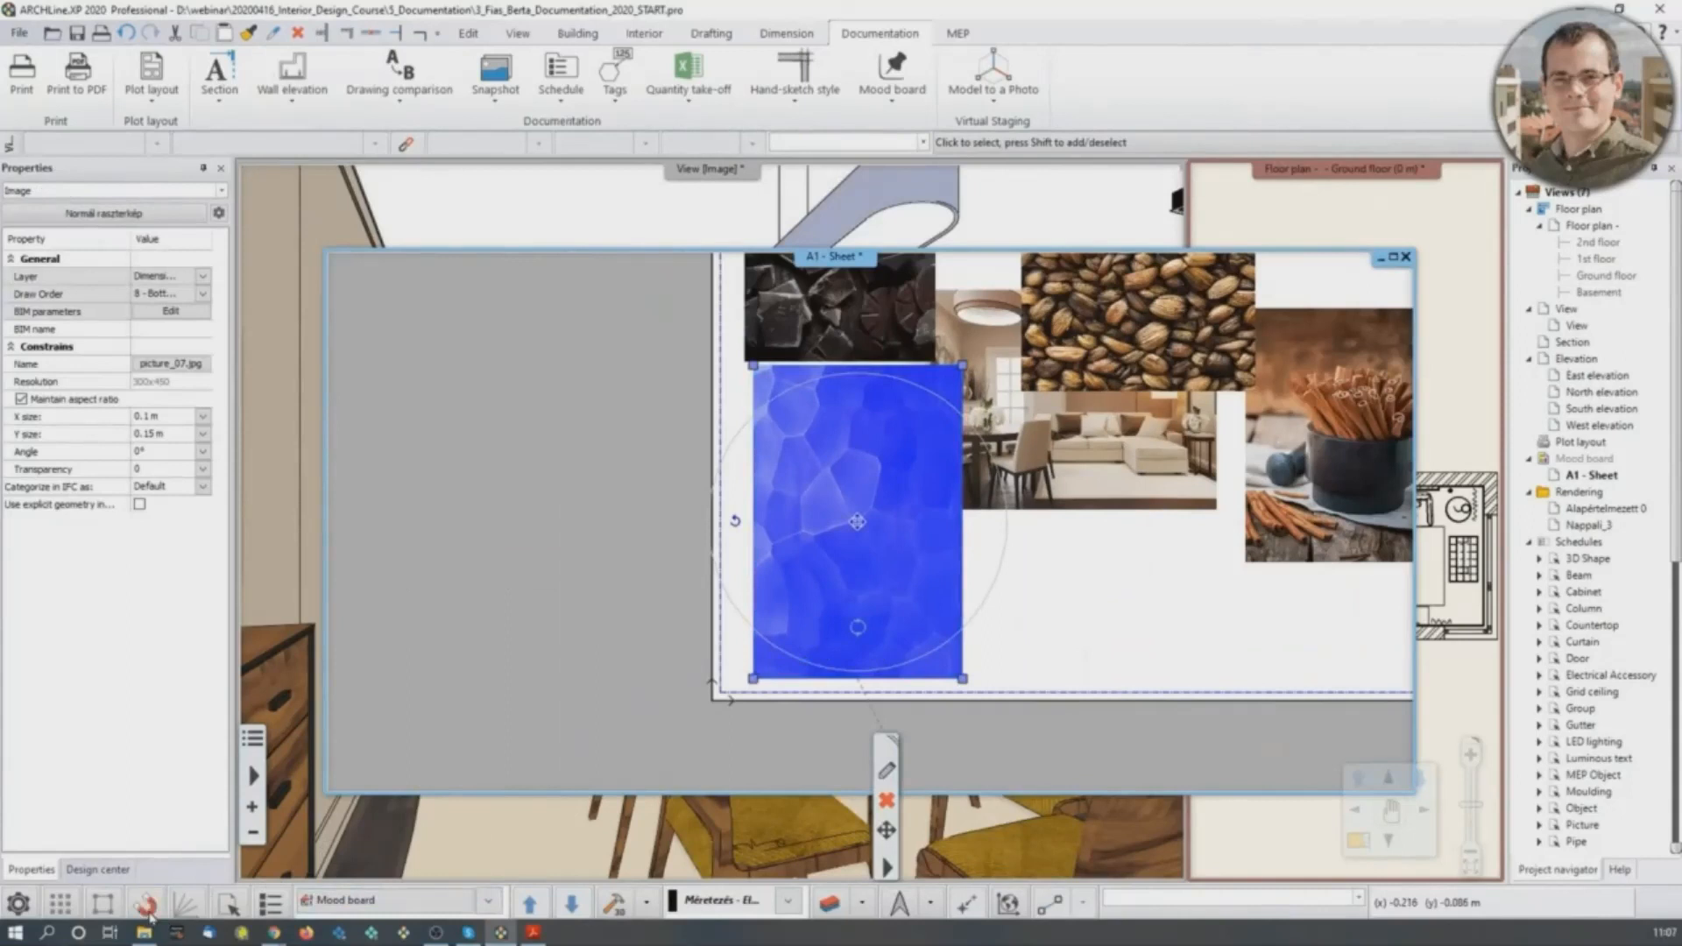
Scale the stone-pattern picture down from its upper-right corner to about 0.081 x 0.121 m.
{"action": "middle_click_drag", "start_coordinate": [958, 414], "coordinate": [902, 472]}
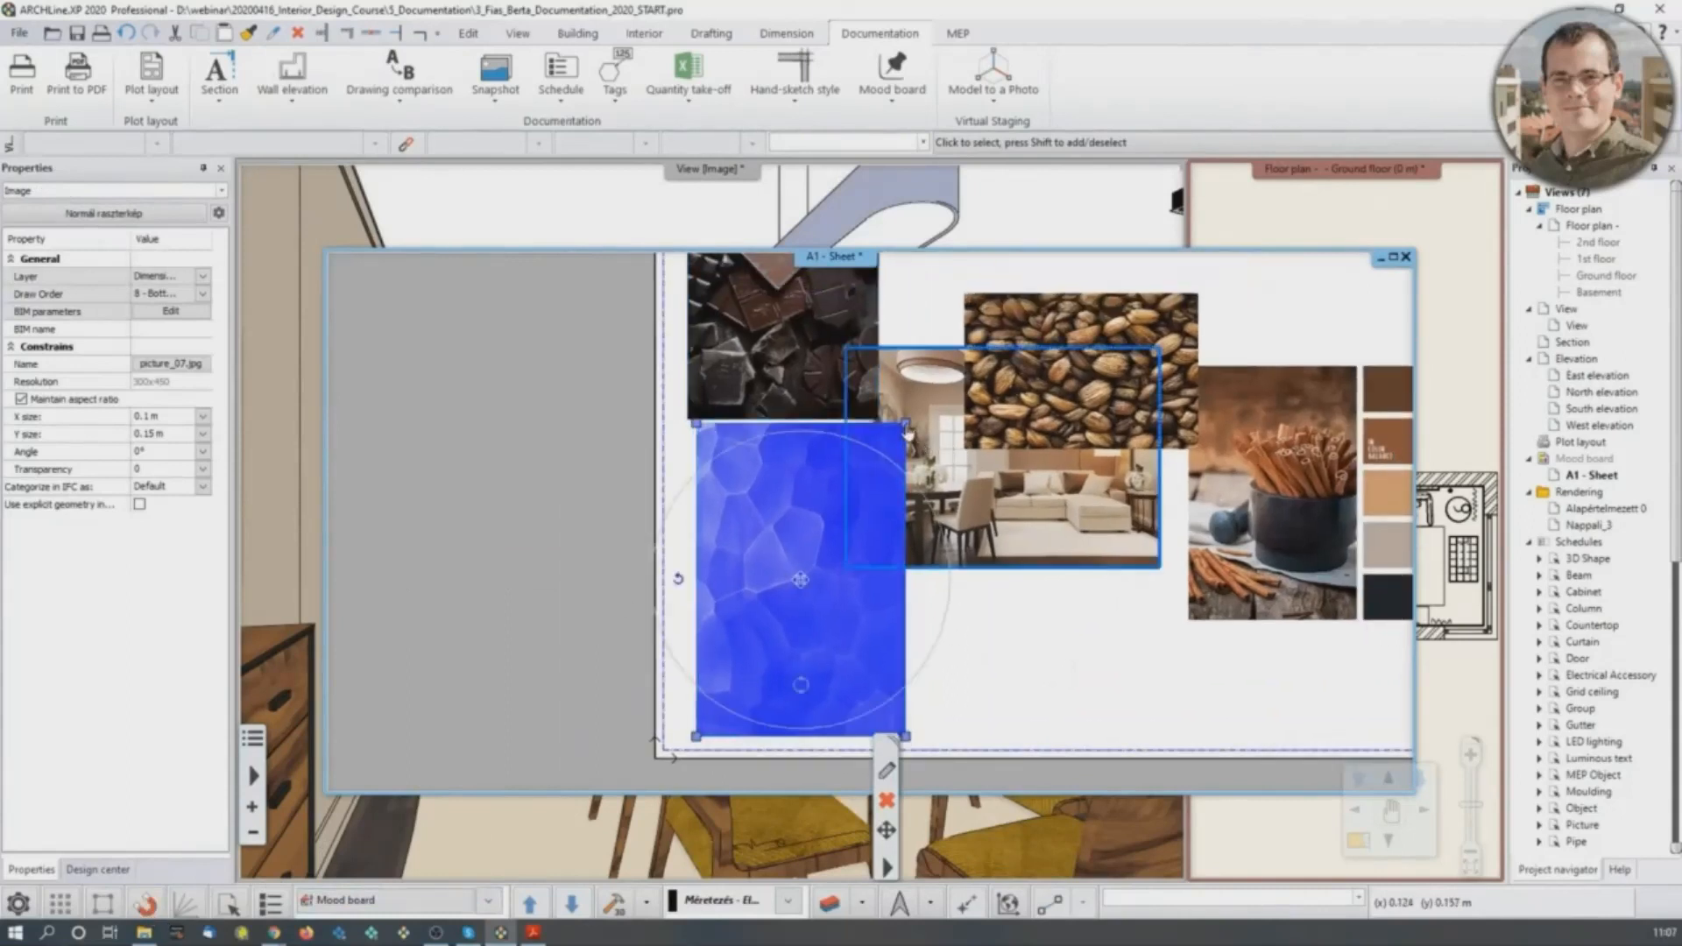
{"action": "mouse_move", "coordinate": [907, 427]}
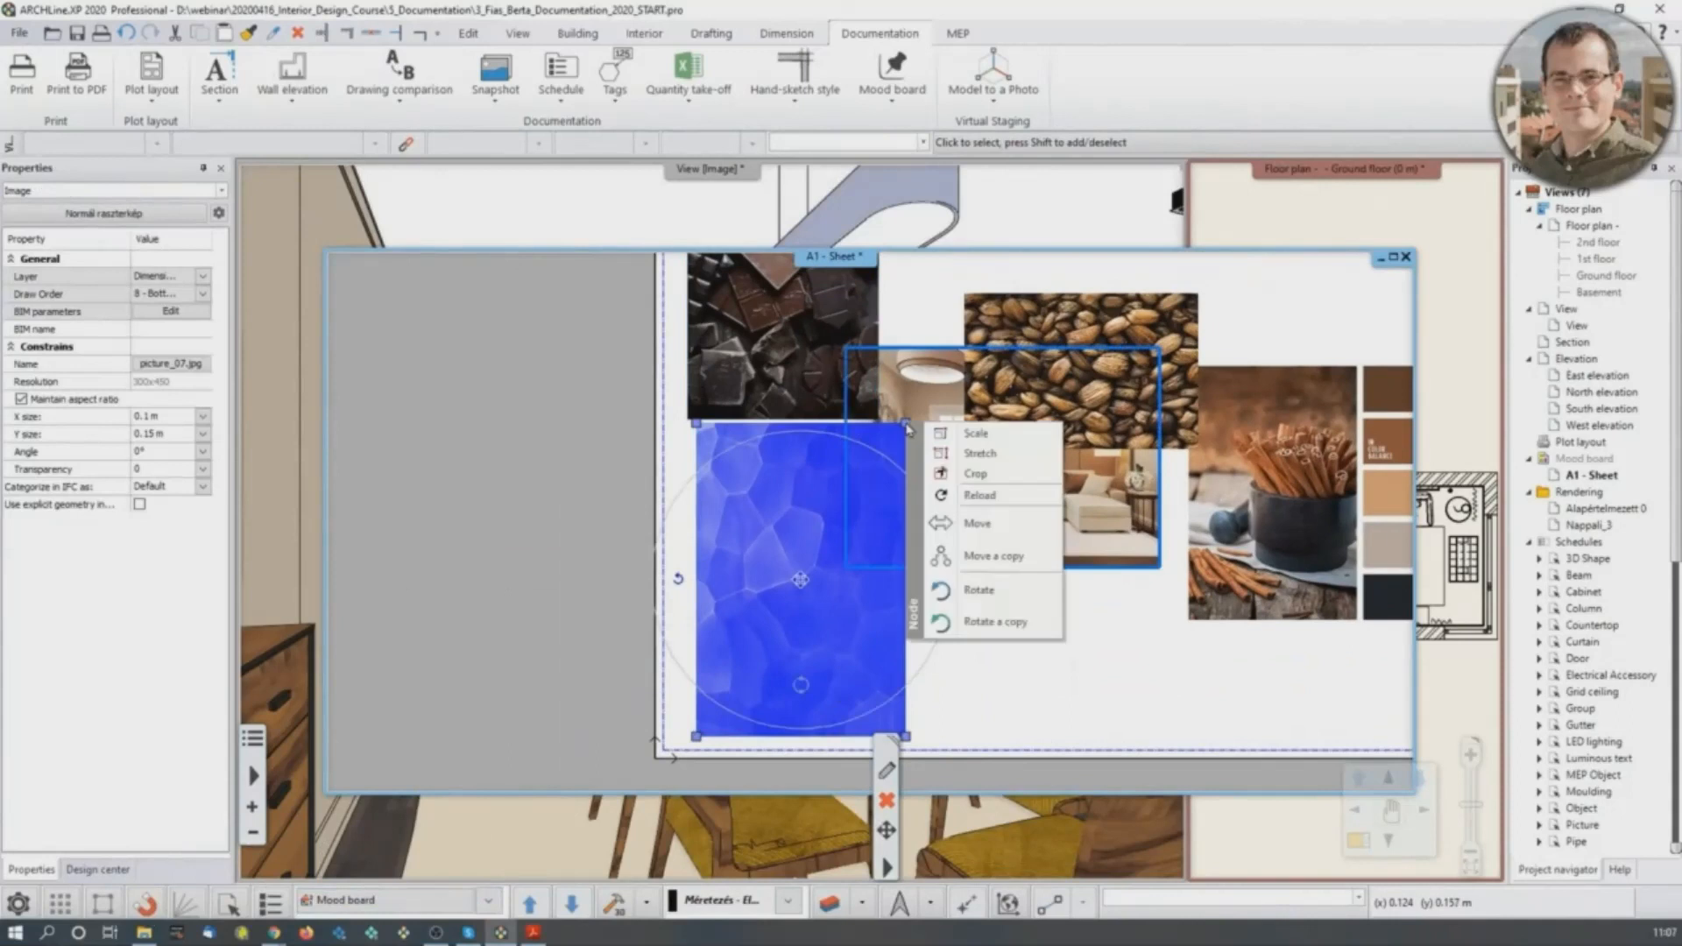
{"action": "left_click", "coordinate": [973, 433]}
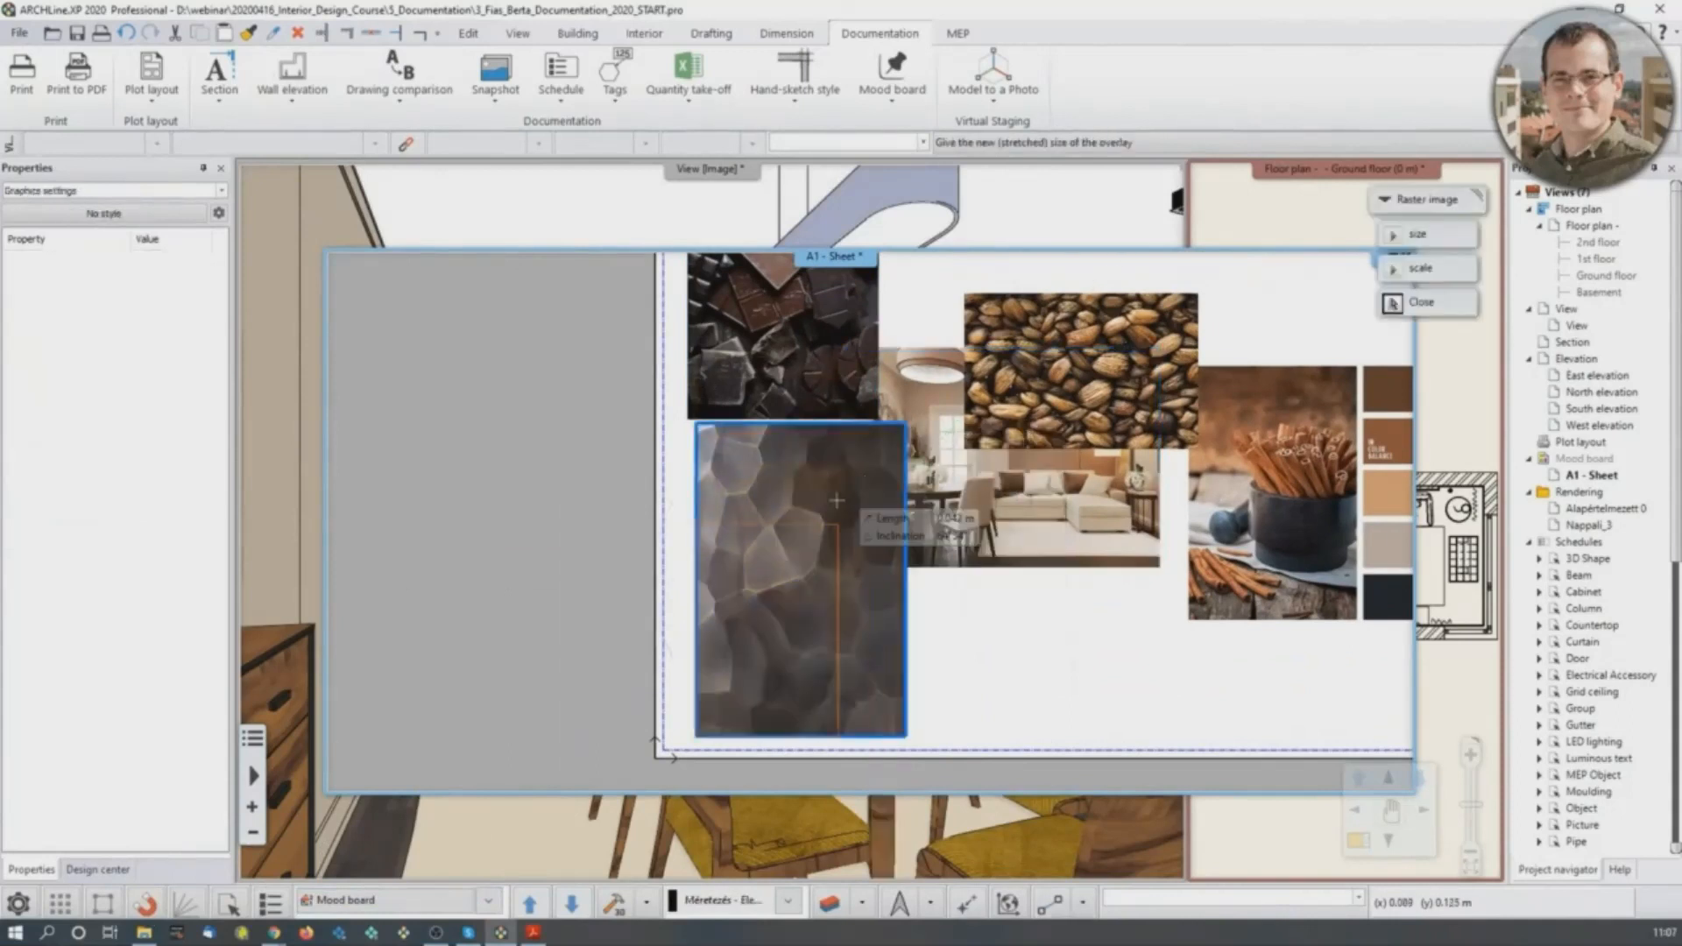
{"action": "left_click", "coordinate": [864, 484]}
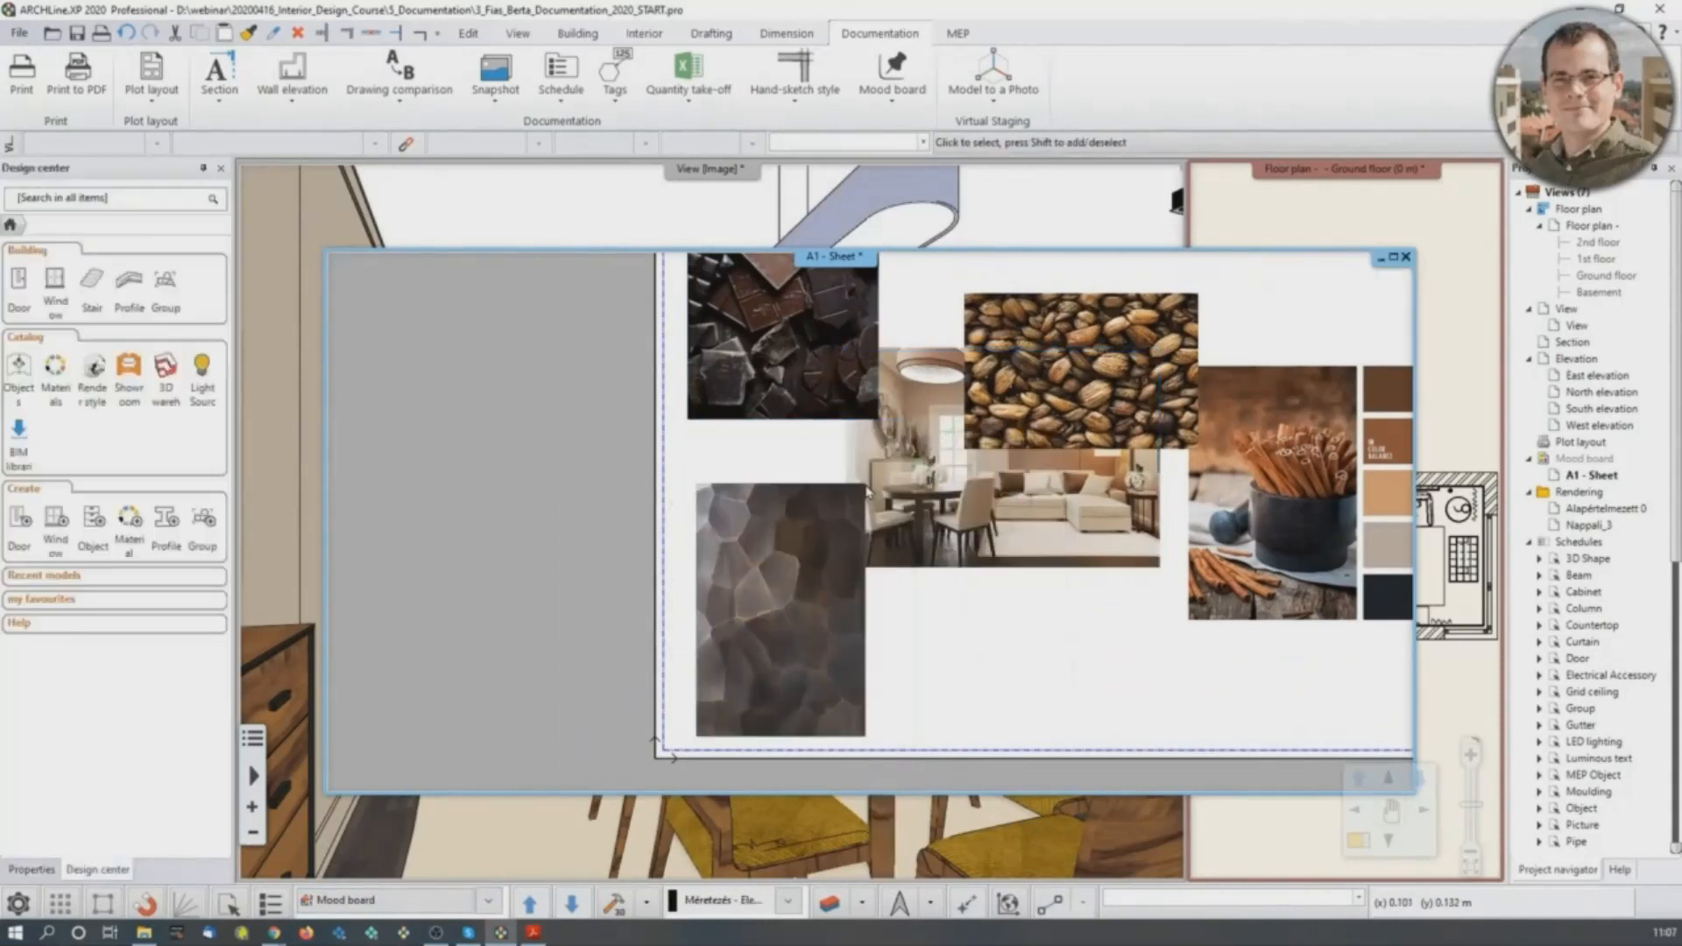
{"action": "left_click", "coordinate": [803, 611]}
{"action": "left_click", "coordinate": [839, 761]}
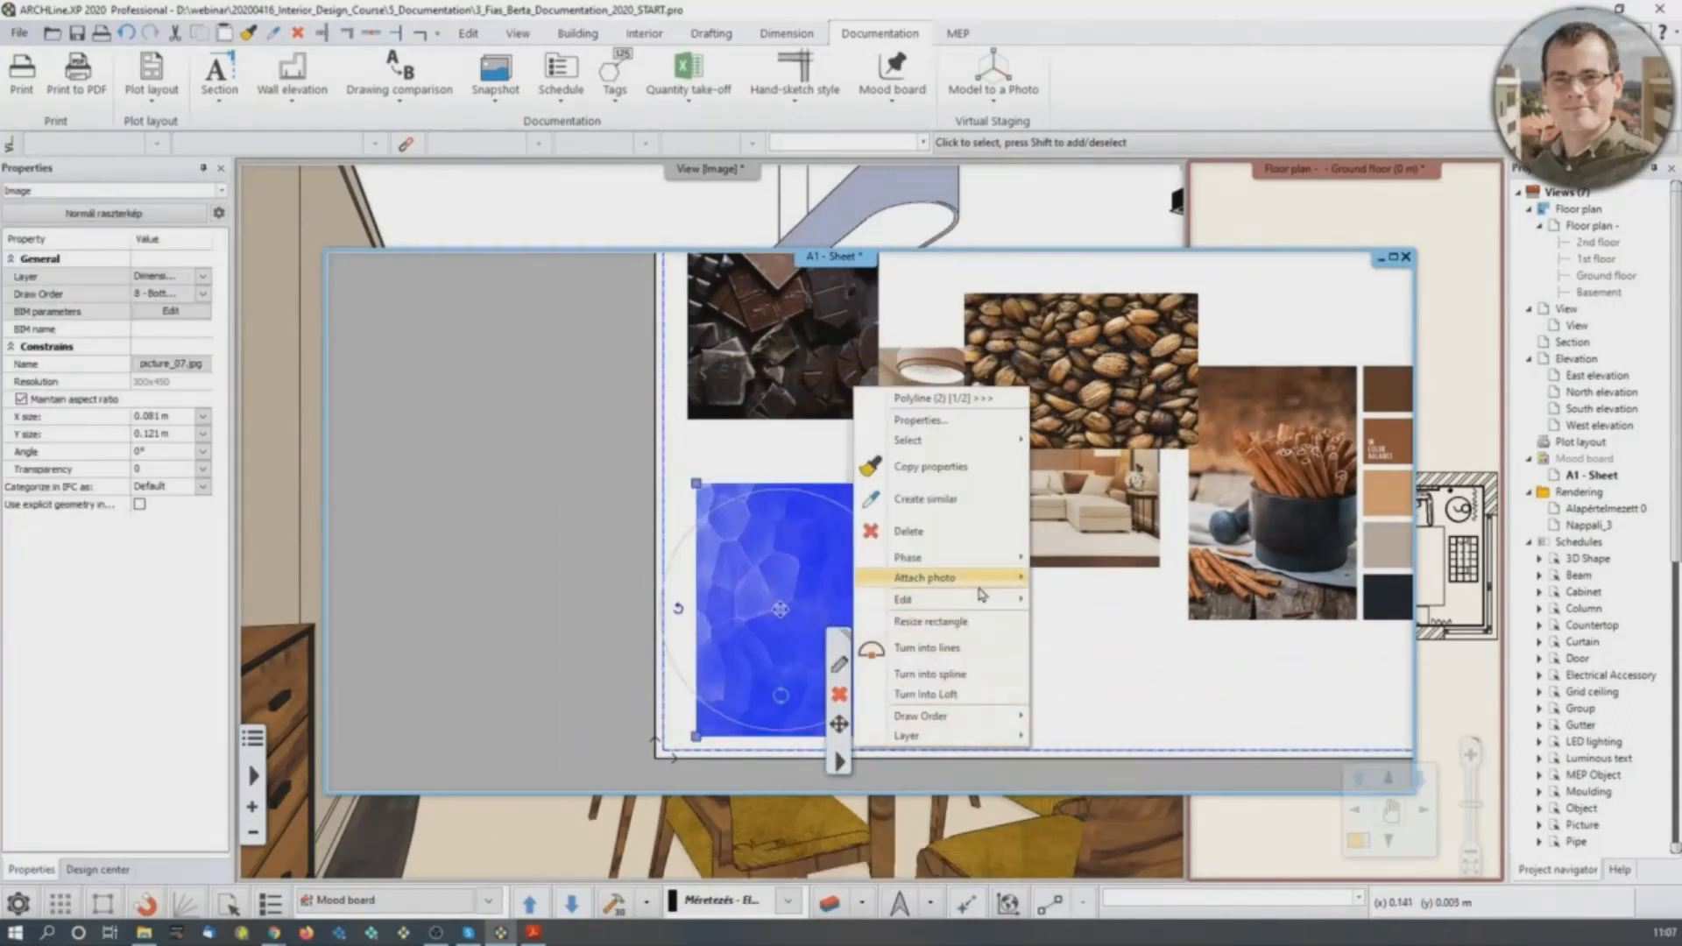
{"action": "mouse_move", "coordinate": [987, 603]}
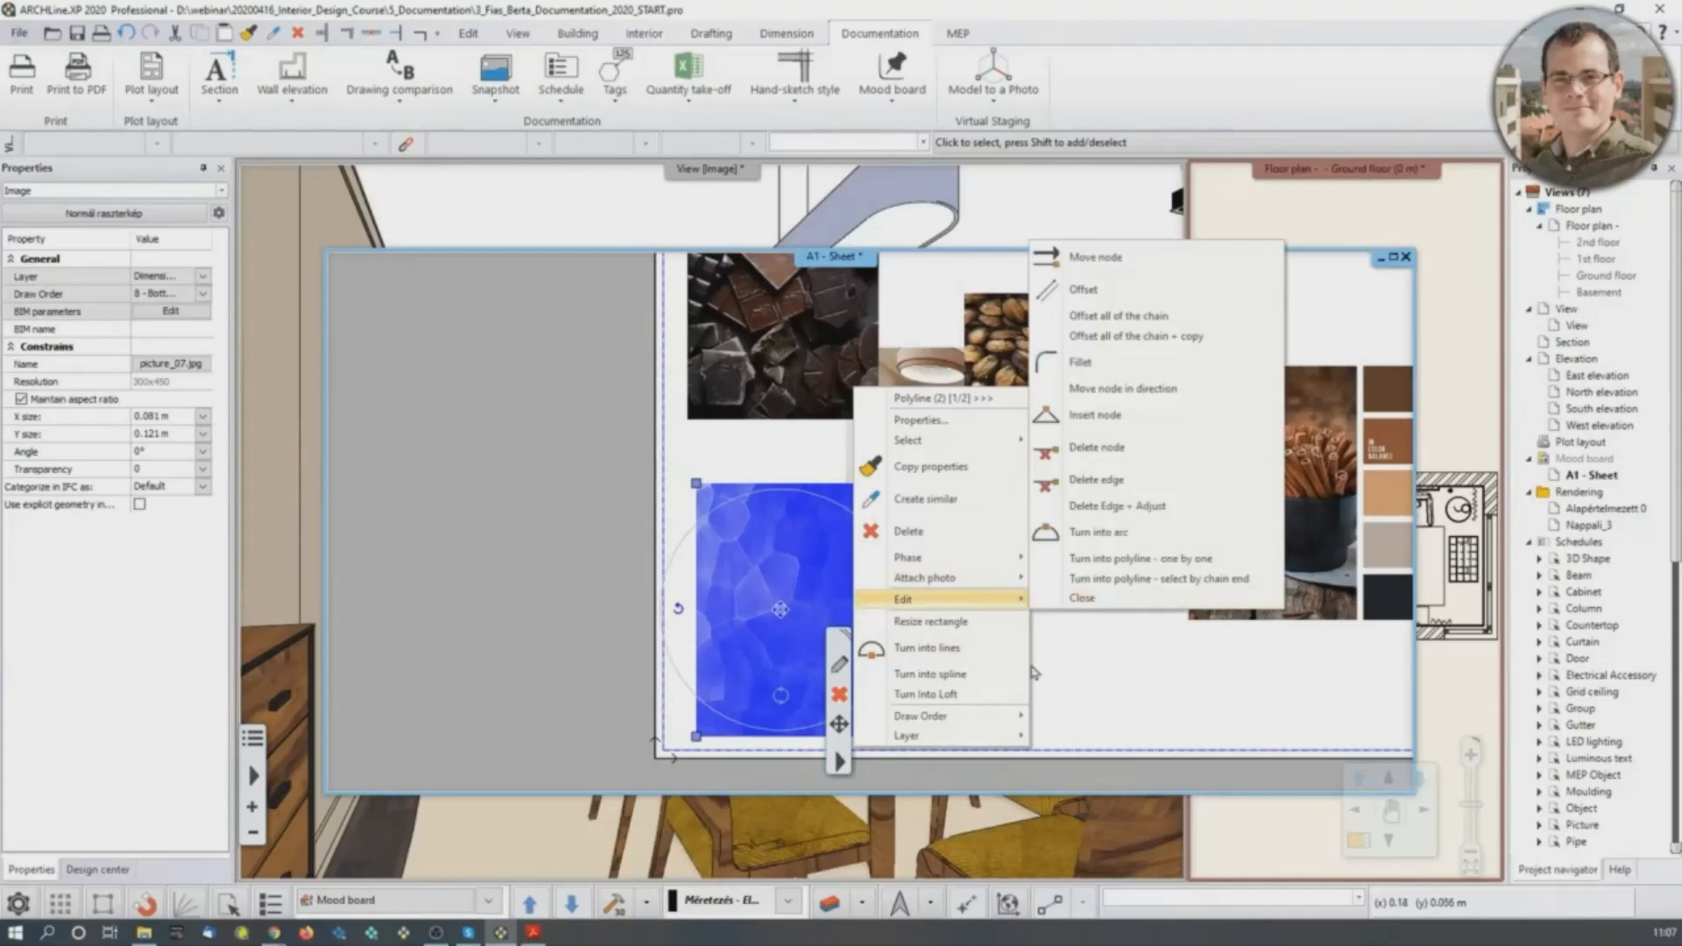
{"action": "left_click", "coordinate": [1110, 690]}
Move the coffee-bean picture up into the empty space above the interior picture.
{"action": "middle_click_drag", "start_coordinate": [1102, 498], "coordinate": [1087, 539]}
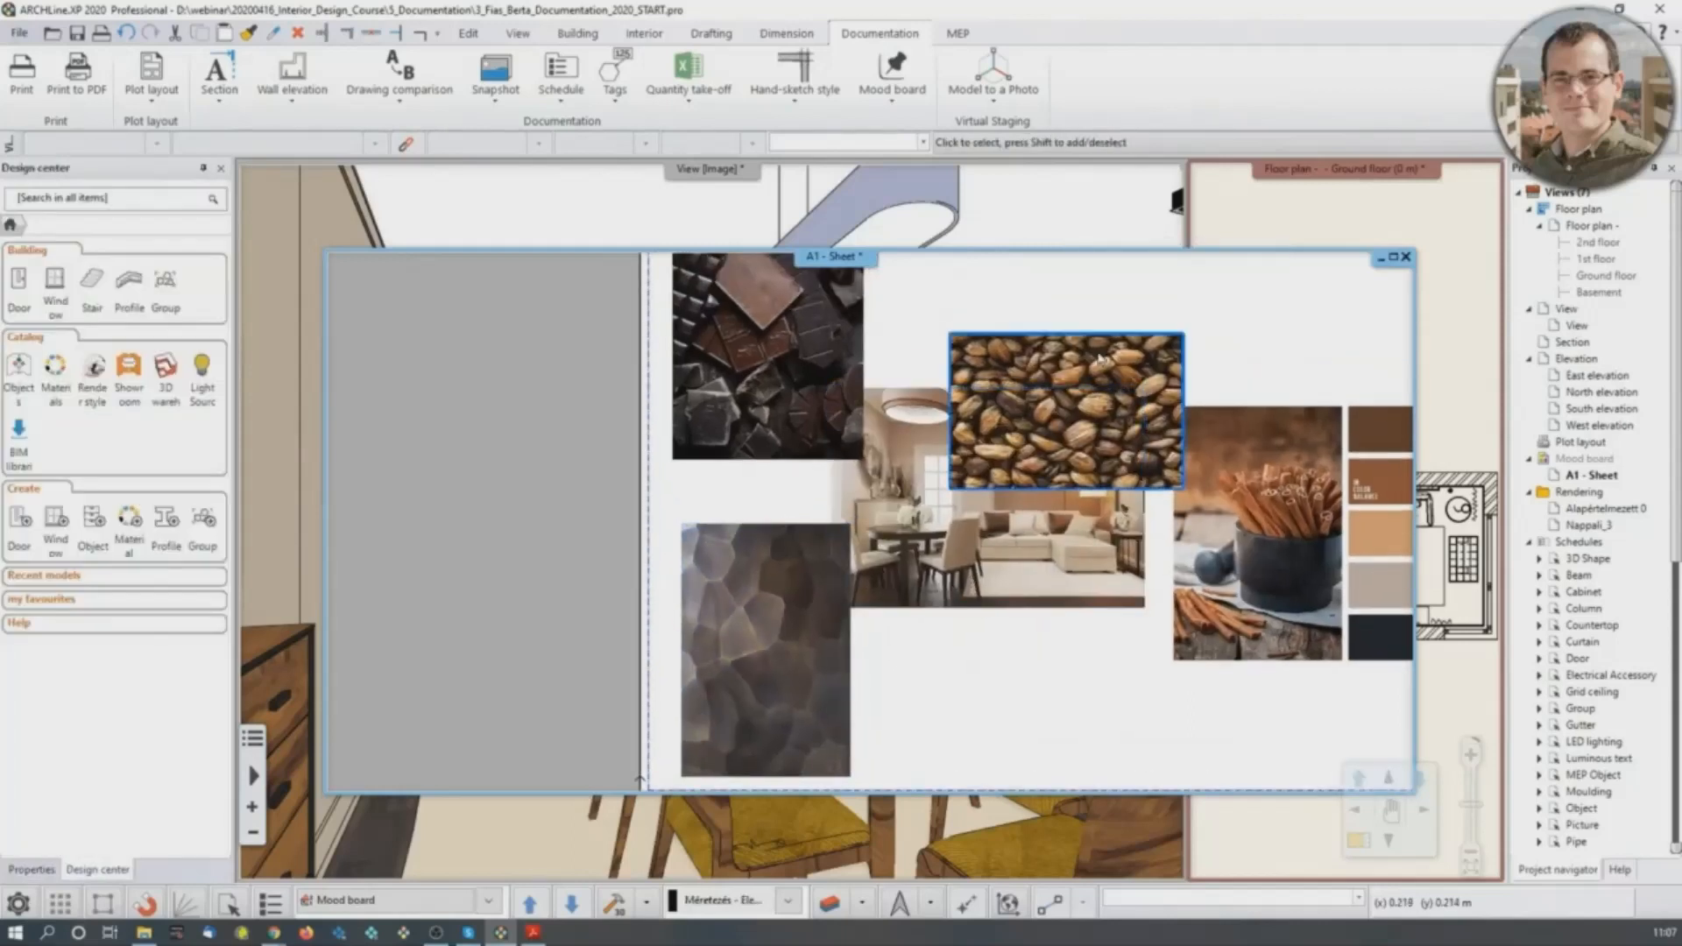
{"action": "left_click", "coordinate": [1100, 384]}
{"action": "middle_click_drag", "start_coordinate": [1100, 384], "coordinate": [1034, 519]}
{"action": "right_click", "coordinate": [1013, 547]}
{"action": "left_click", "coordinate": [1084, 563]}
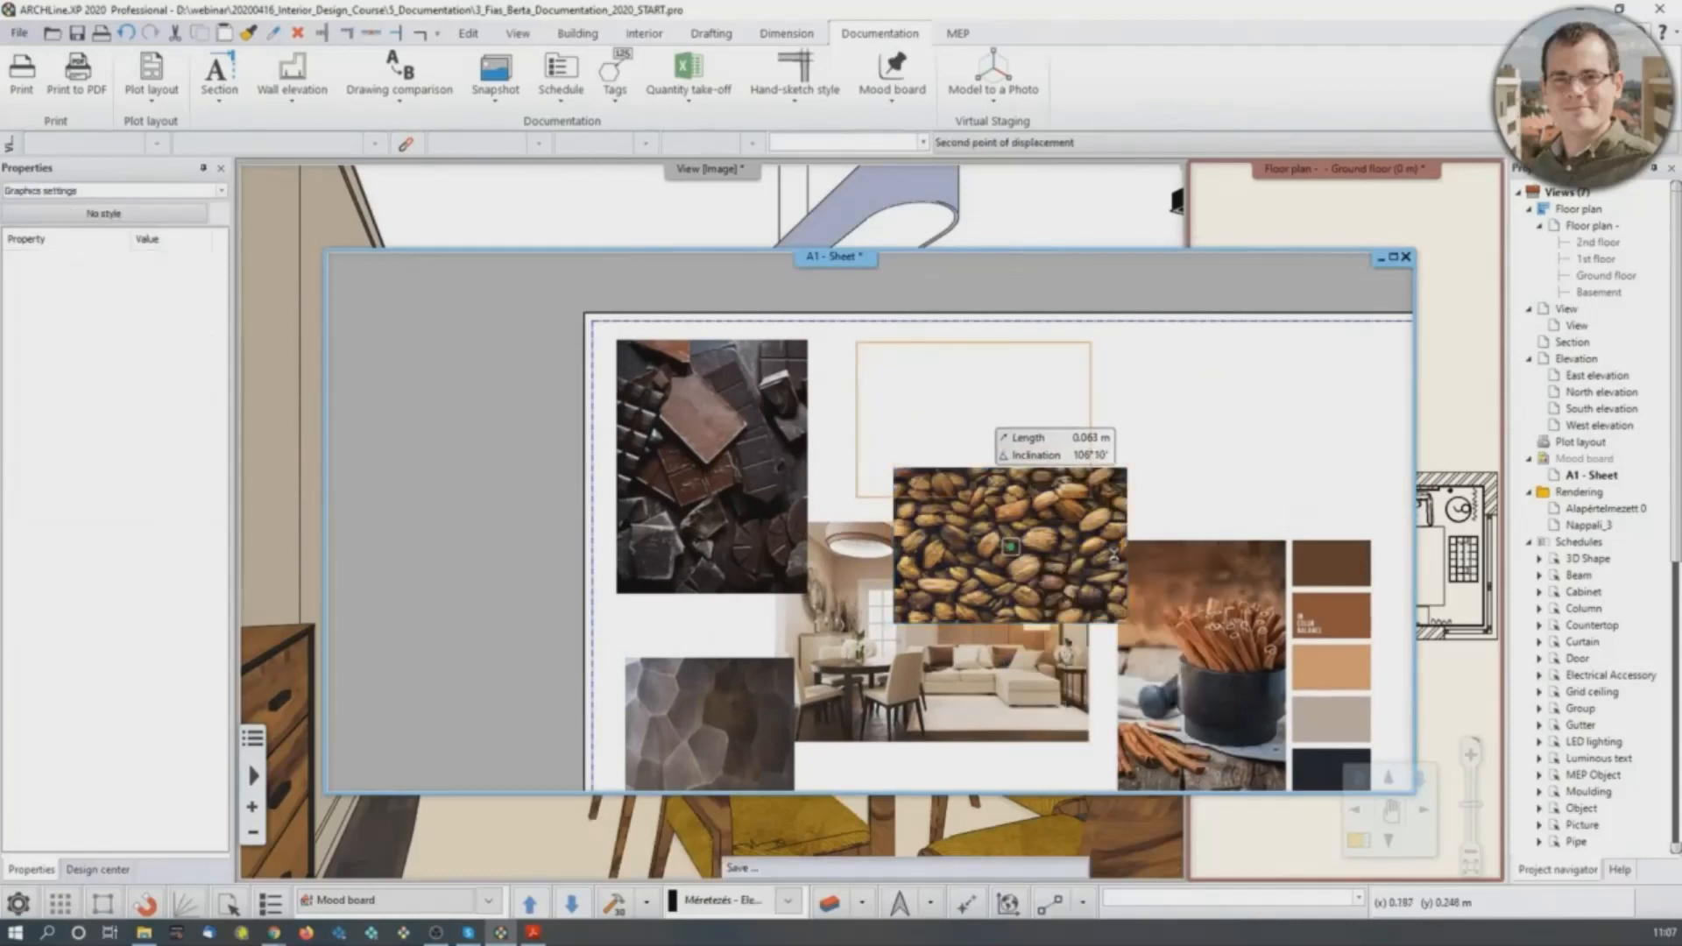
{"action": "left_click", "coordinate": [974, 422]}
Move the interior picture right and slightly down, away from the chocolate and stone-pattern pictures.
{"action": "middle_click_drag", "start_coordinate": [1183, 439], "coordinate": [1133, 325]}
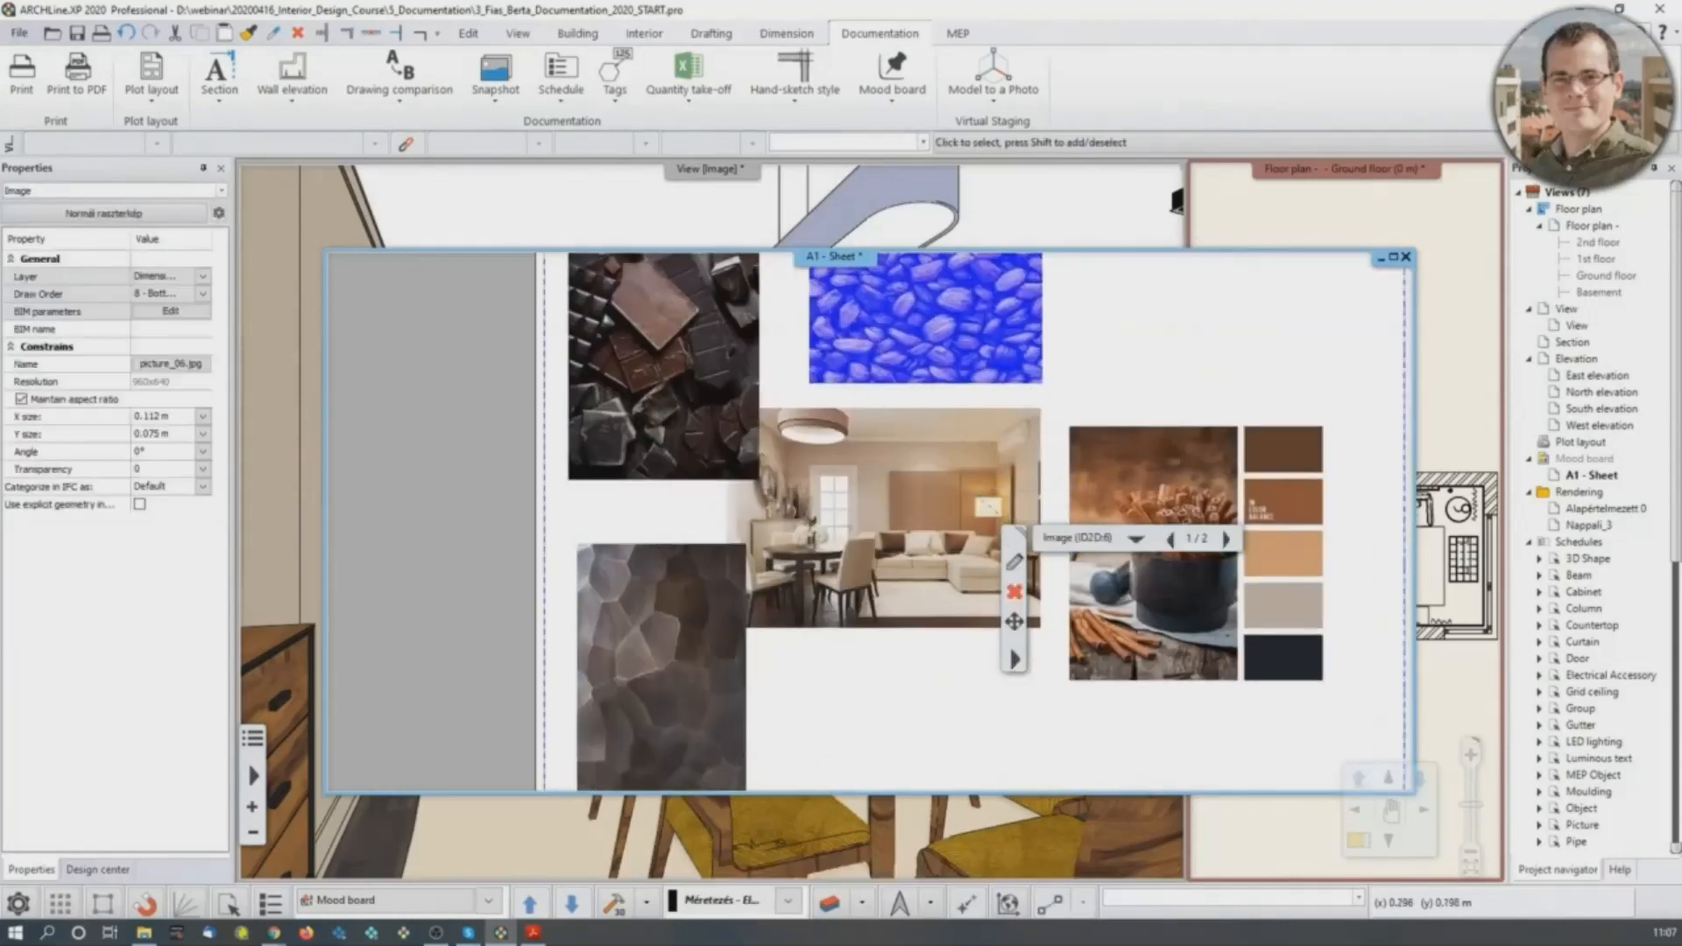
{"action": "left_click", "coordinate": [903, 531]}
{"action": "right_click", "coordinate": [903, 531]}
{"action": "left_click", "coordinate": [942, 538]}
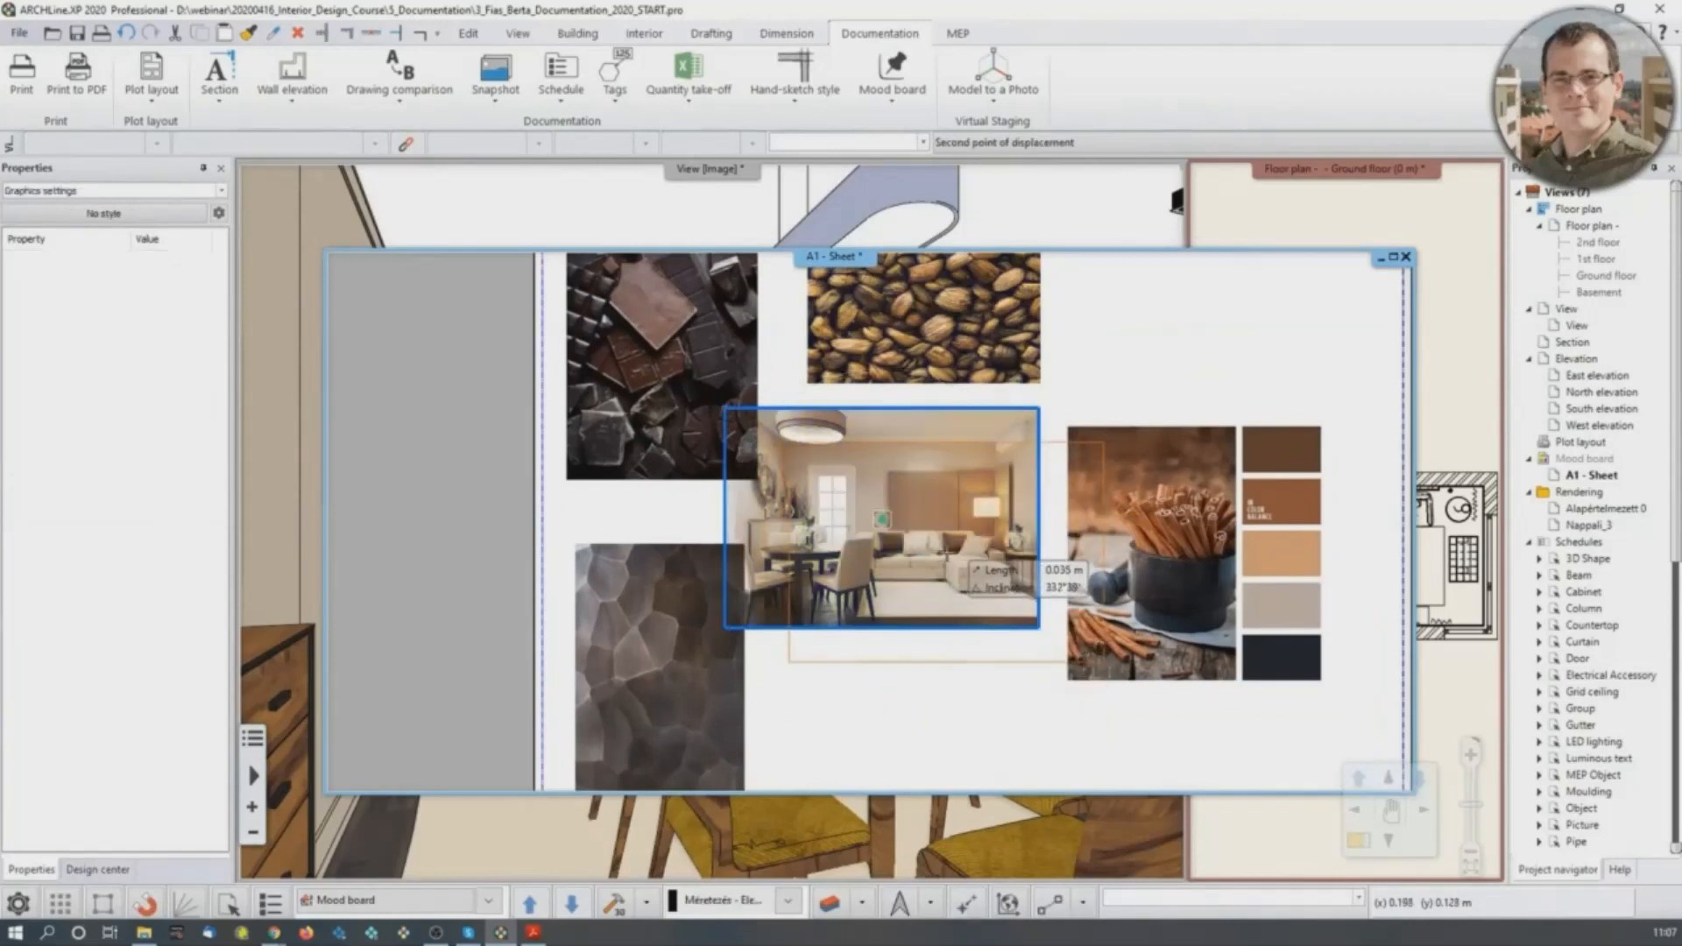
Crop about 0.08 m off the cinnamon picture from its left edge so only the column of colour swatches remains.
{"action": "left_click", "coordinate": [1189, 561]}
{"action": "left_click", "coordinate": [1200, 554]}
{"action": "scroll", "coordinate": [1273, 512], "scroll_direction": "up", "scroll_amount": 2}
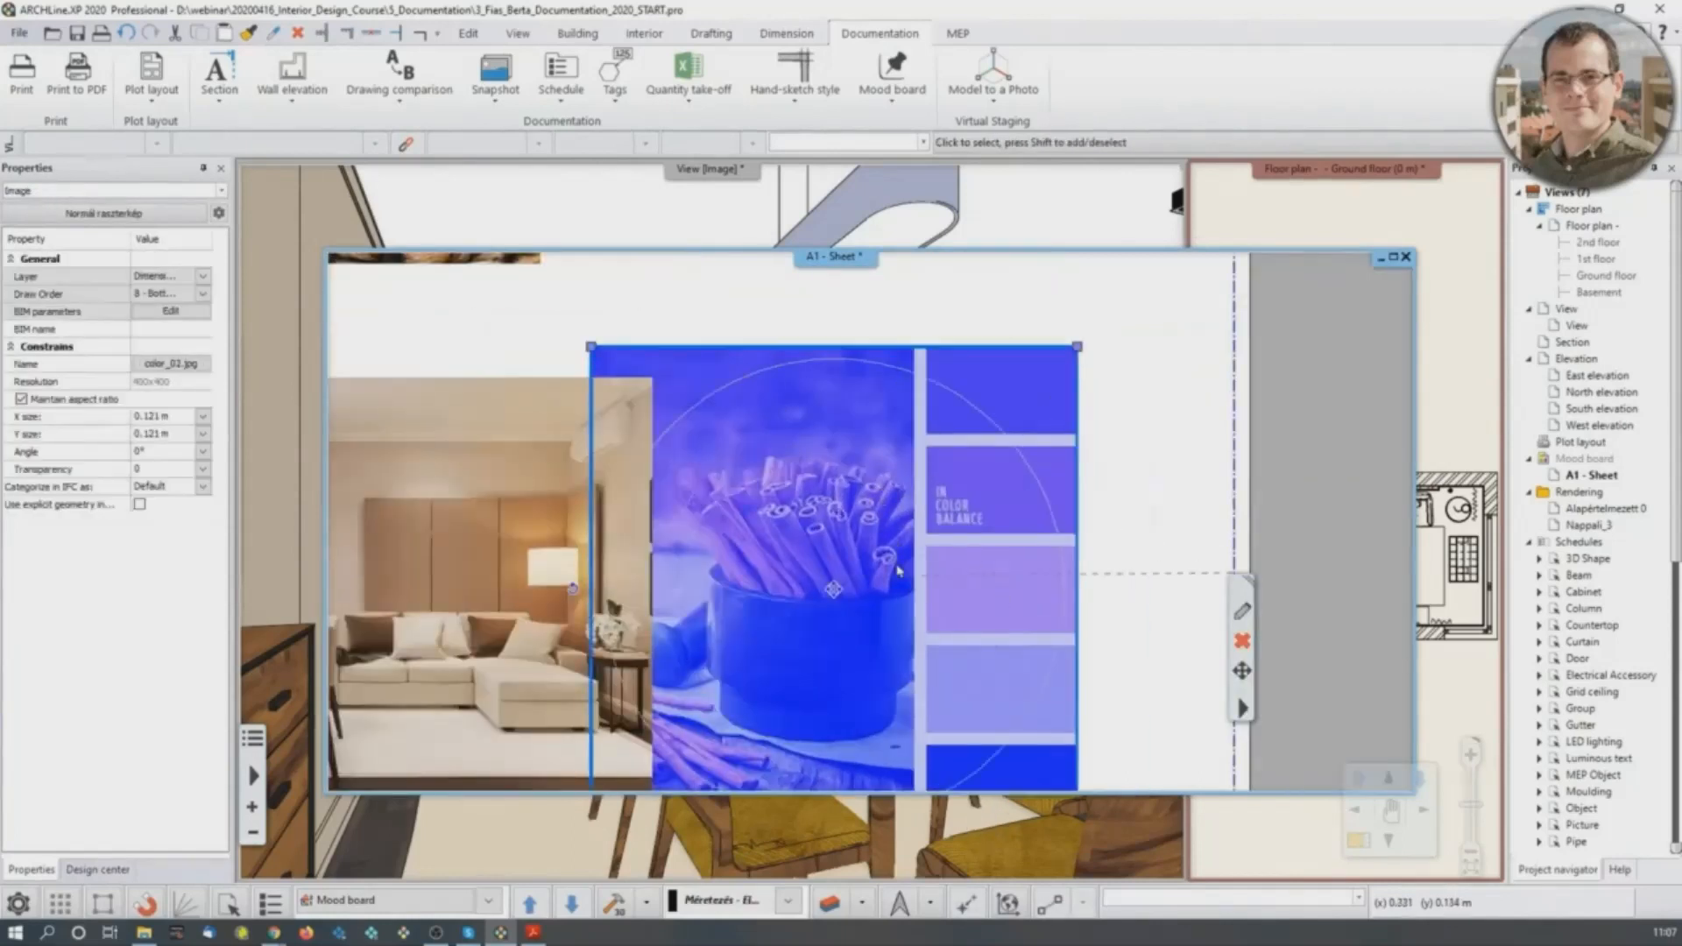
{"action": "scroll", "coordinate": [898, 571], "scroll_direction": "down", "scroll_amount": 3}
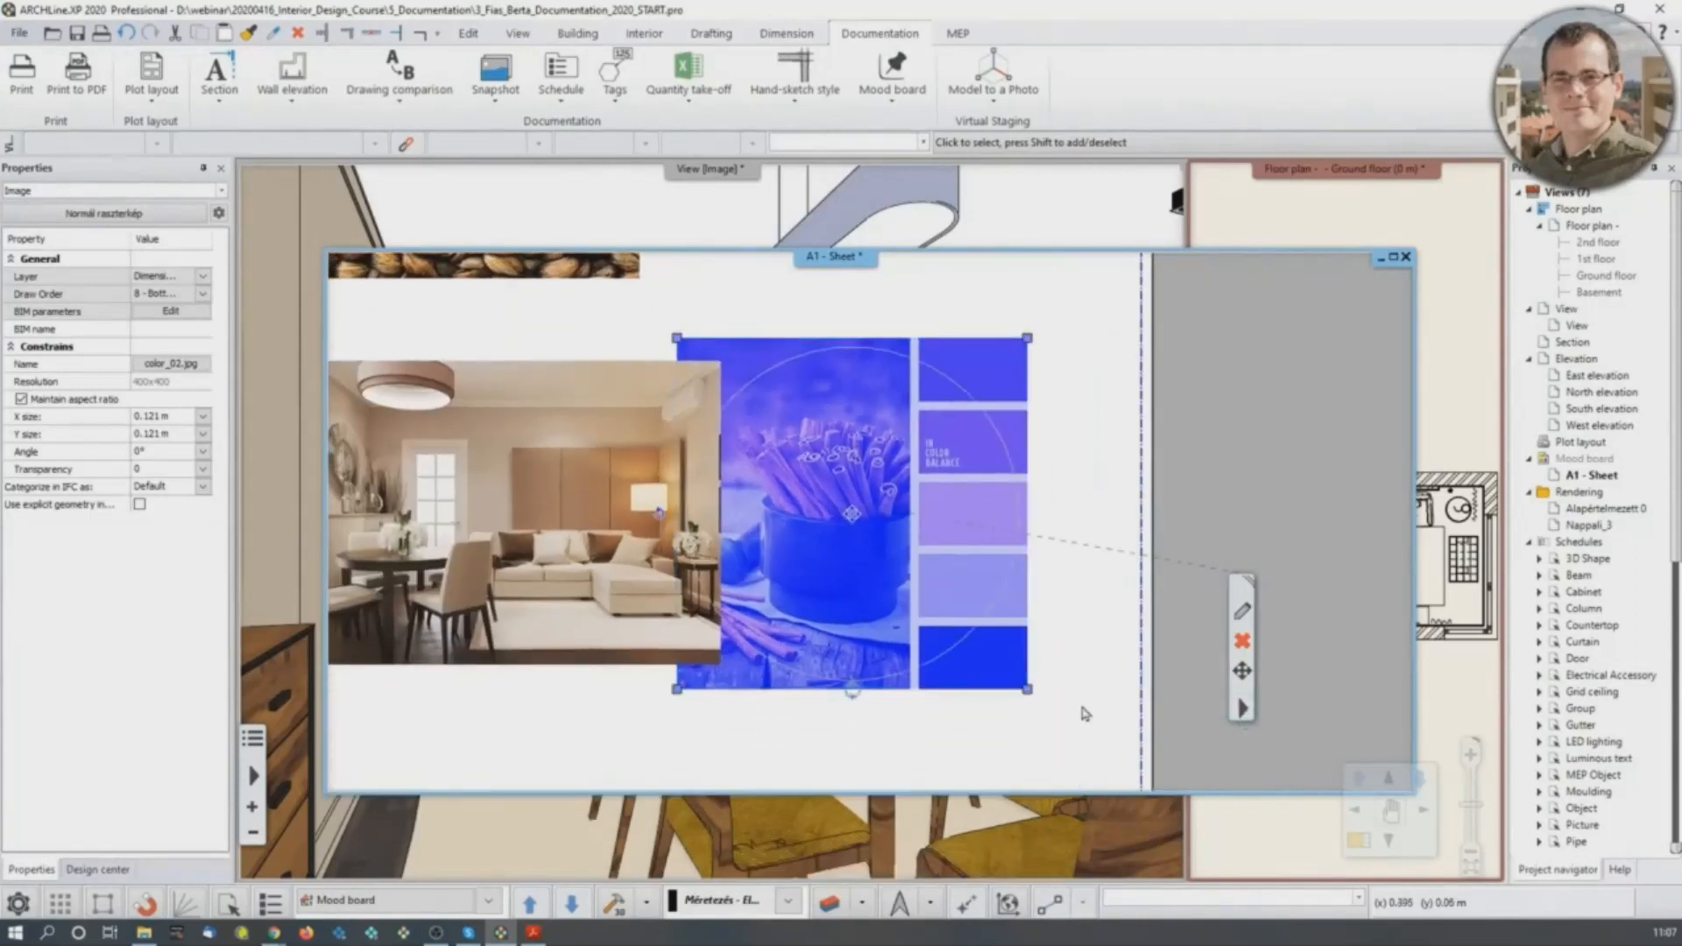
{"action": "left_click", "coordinate": [1242, 711]}
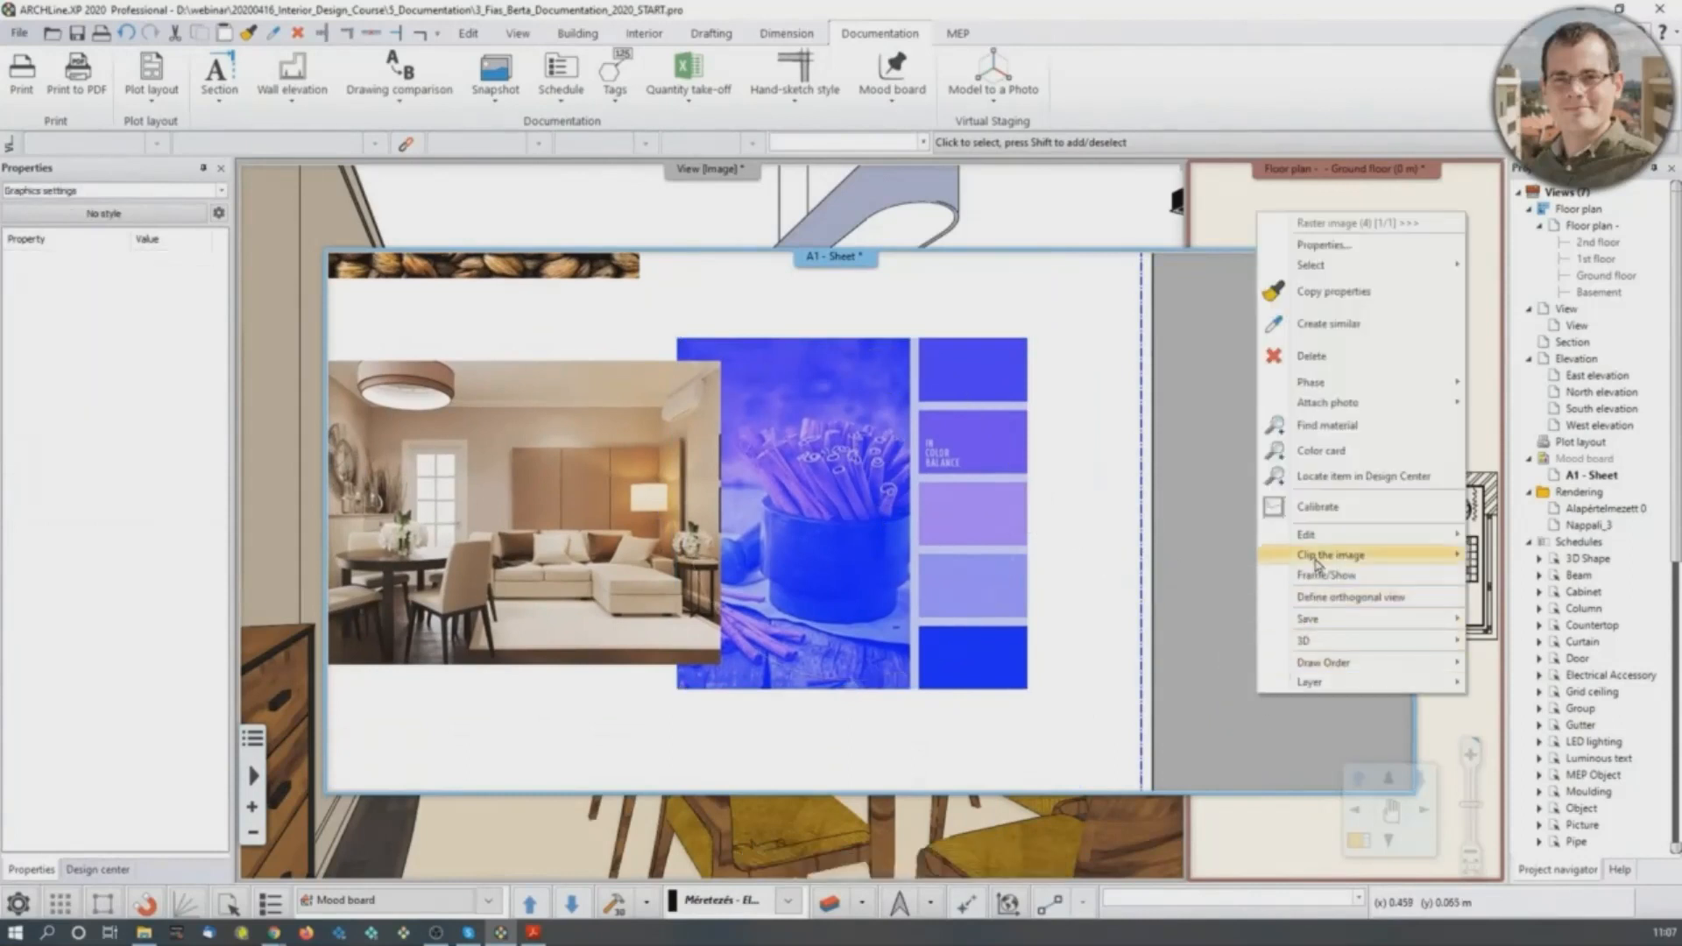
{"action": "mouse_move", "coordinate": [1317, 563]}
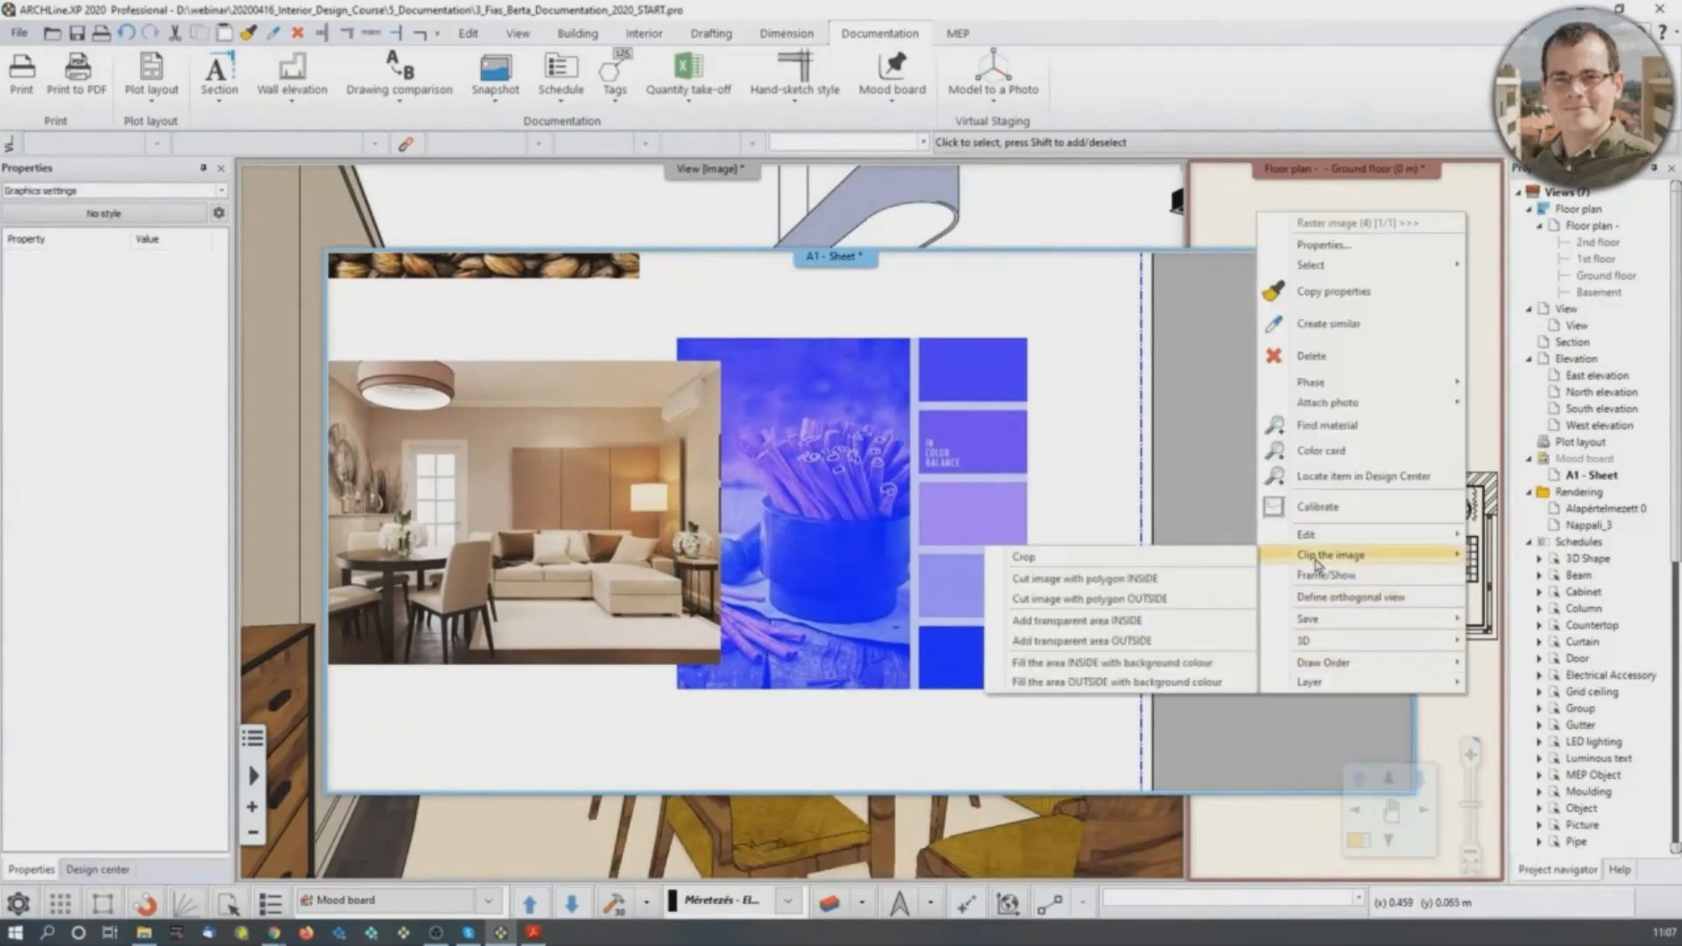
{"action": "left_click", "coordinate": [1179, 558]}
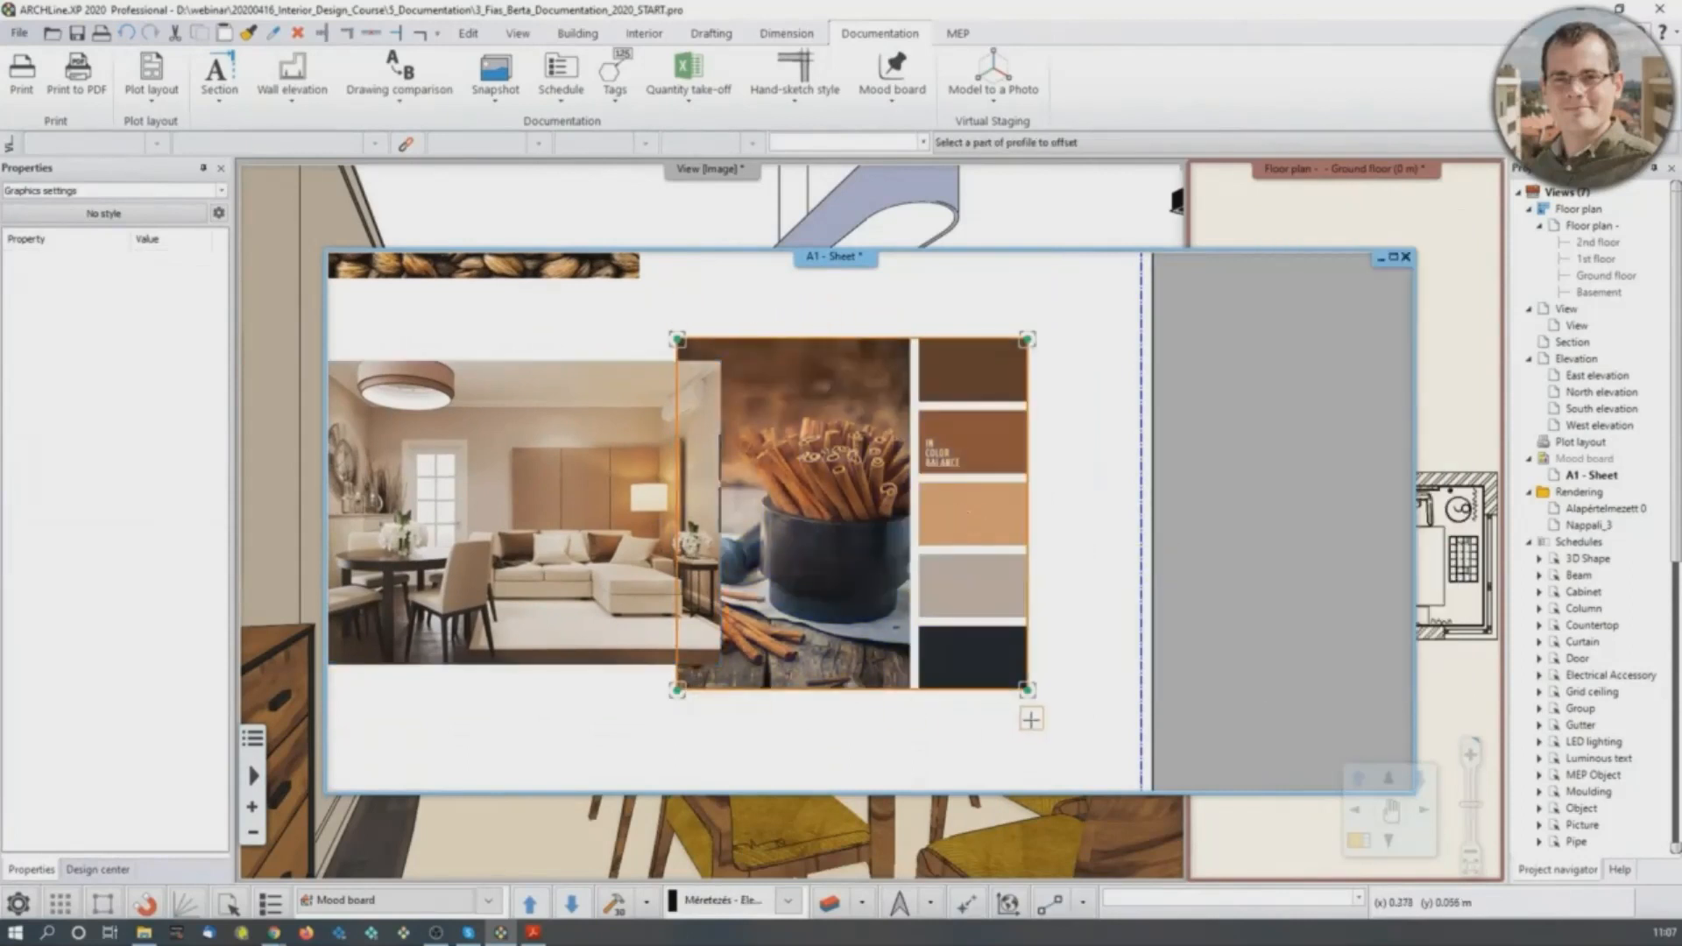
{"action": "left_click", "coordinate": [673, 498]}
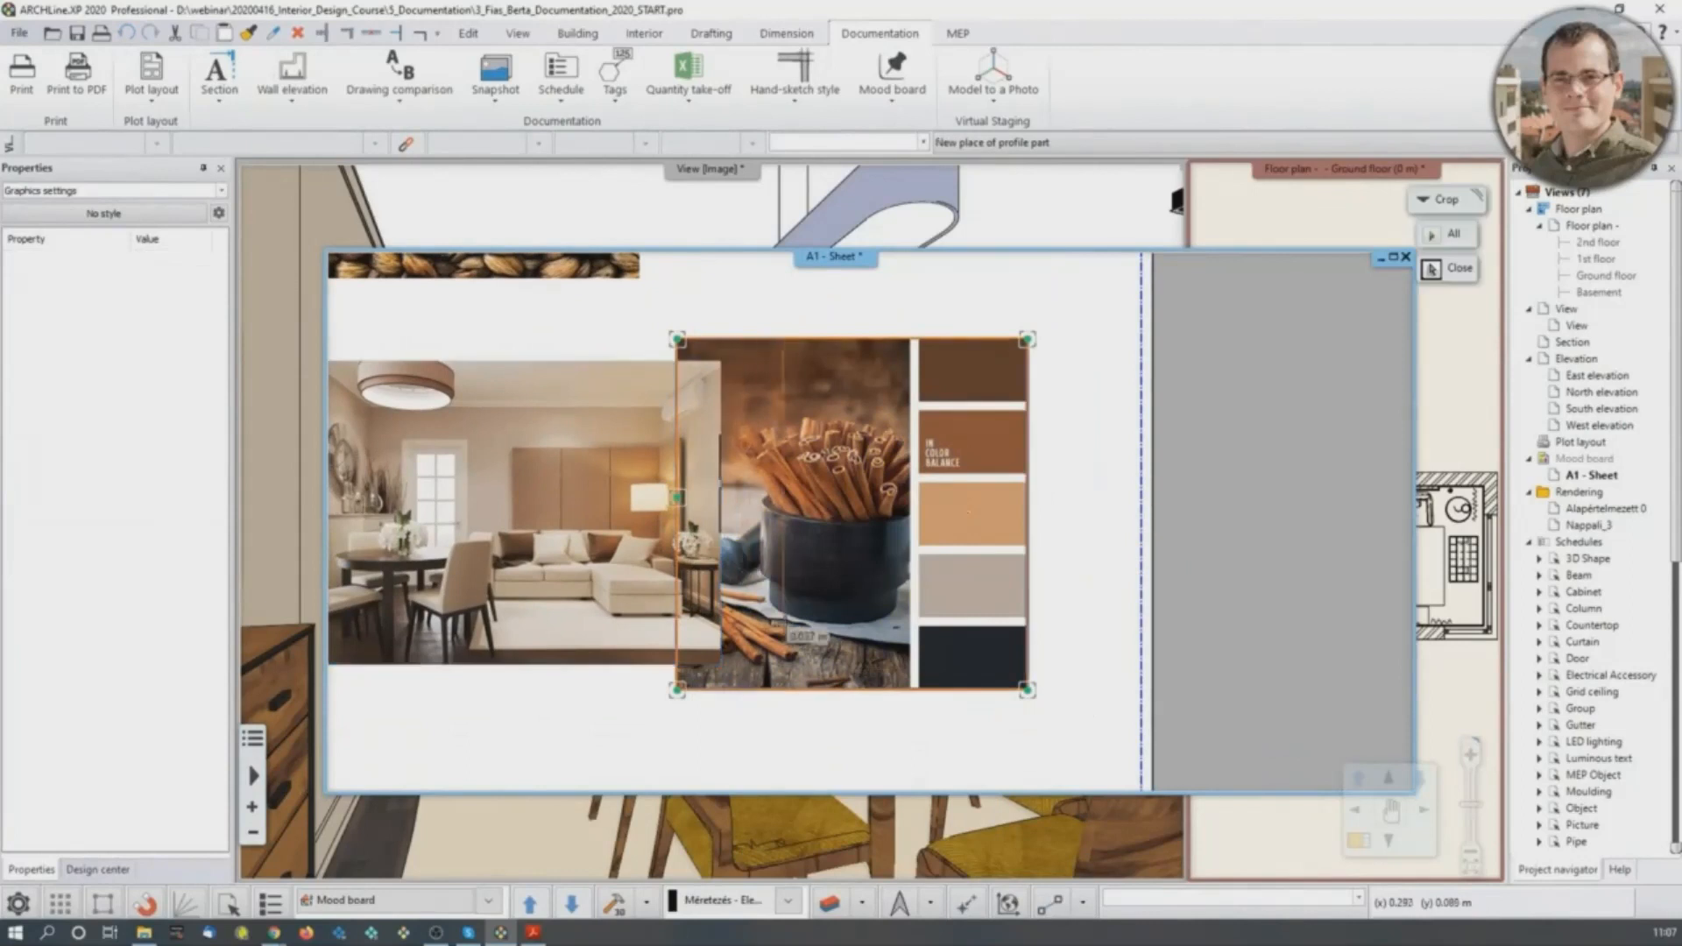
{"action": "scroll", "coordinate": [893, 719], "scroll_direction": "up", "scroll_amount": 2}
{"action": "scroll", "coordinate": [894, 718], "scroll_direction": "up", "scroll_amount": 1}
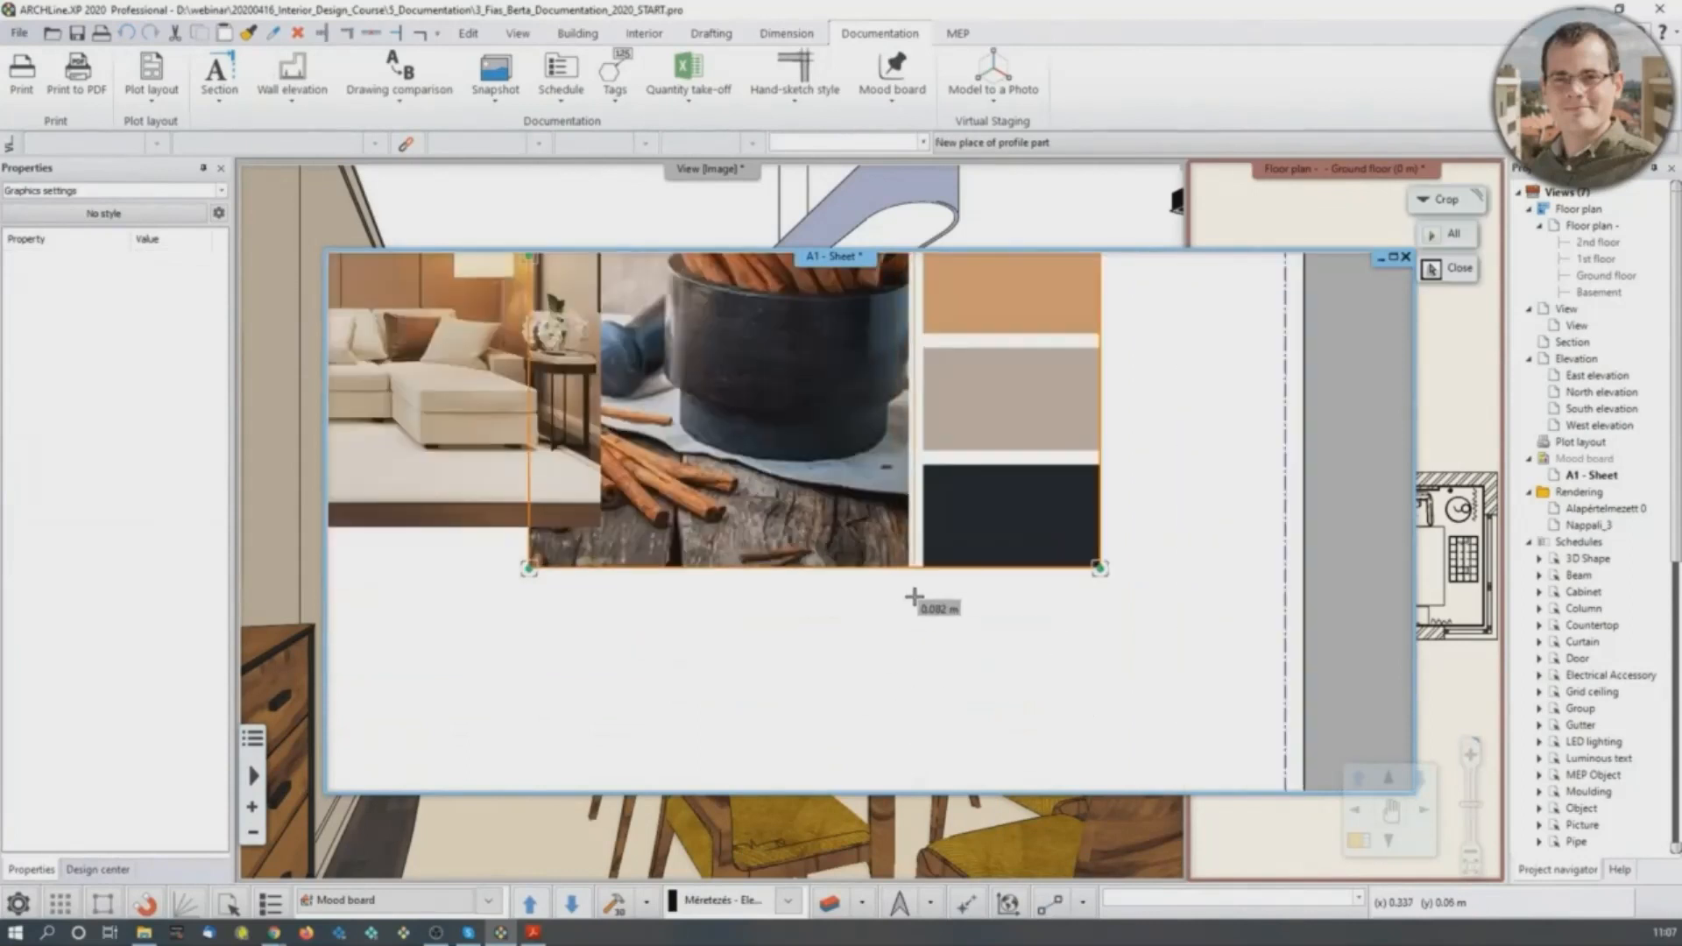
{"action": "left_click", "coordinate": [914, 597]}
{"action": "scroll", "coordinate": [912, 593], "scroll_direction": "down", "scroll_amount": 3}
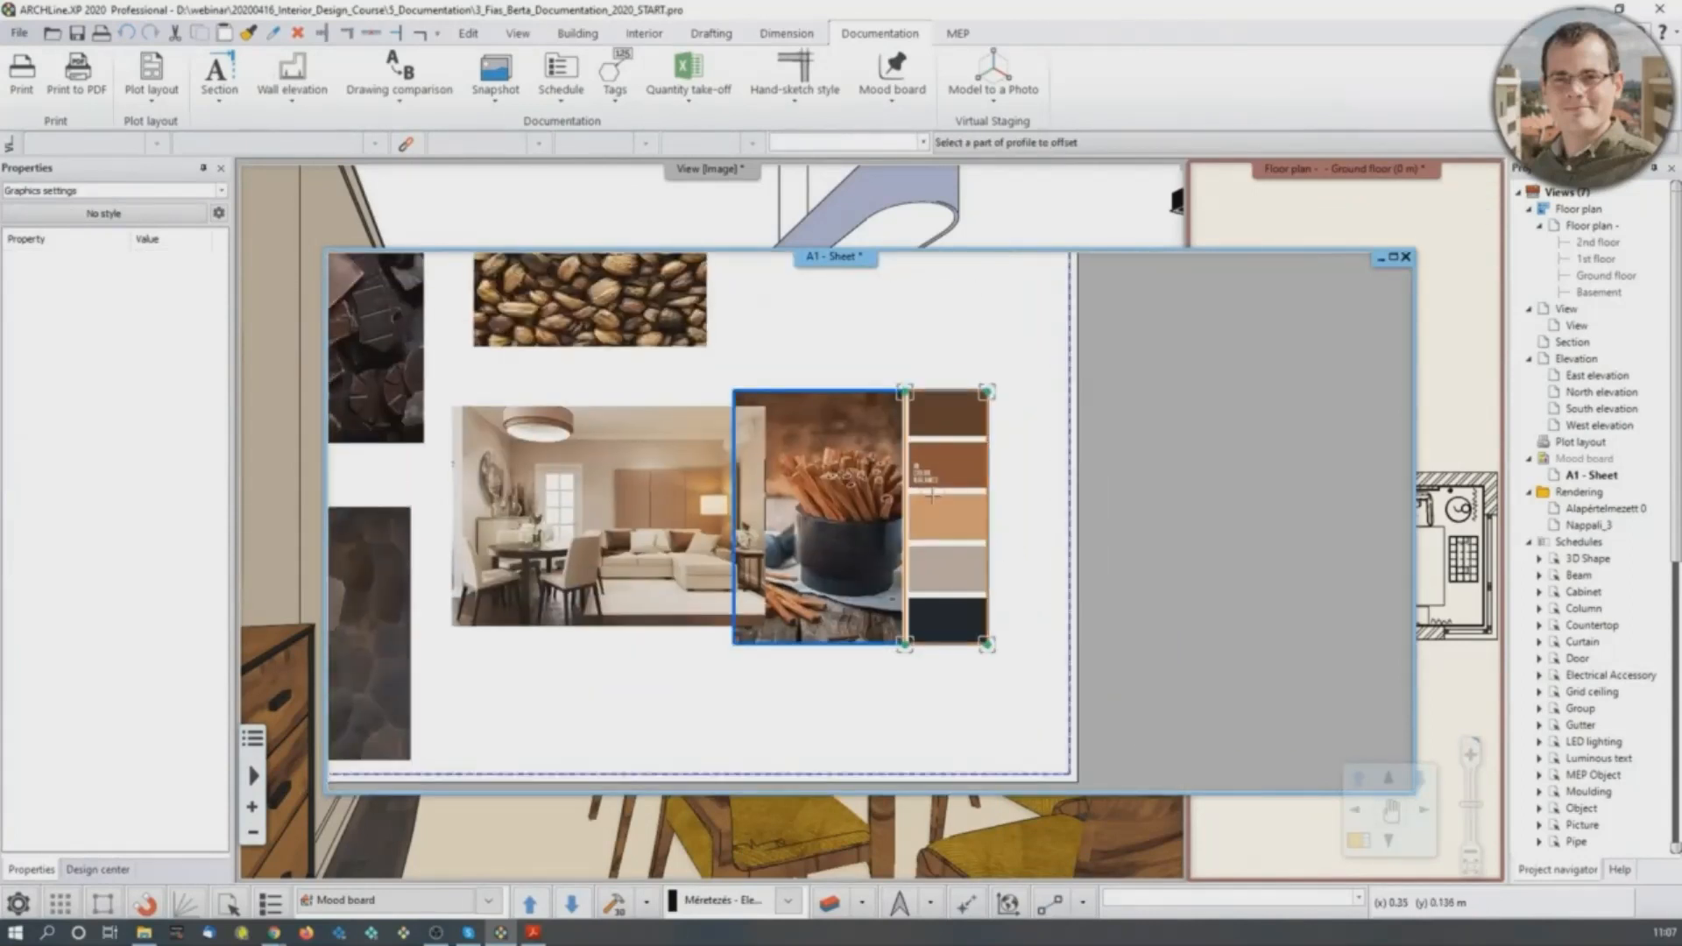
{"action": "left_click", "coordinate": [932, 496]}
{"action": "scroll", "coordinate": [947, 521], "scroll_direction": "down", "scroll_amount": 1}
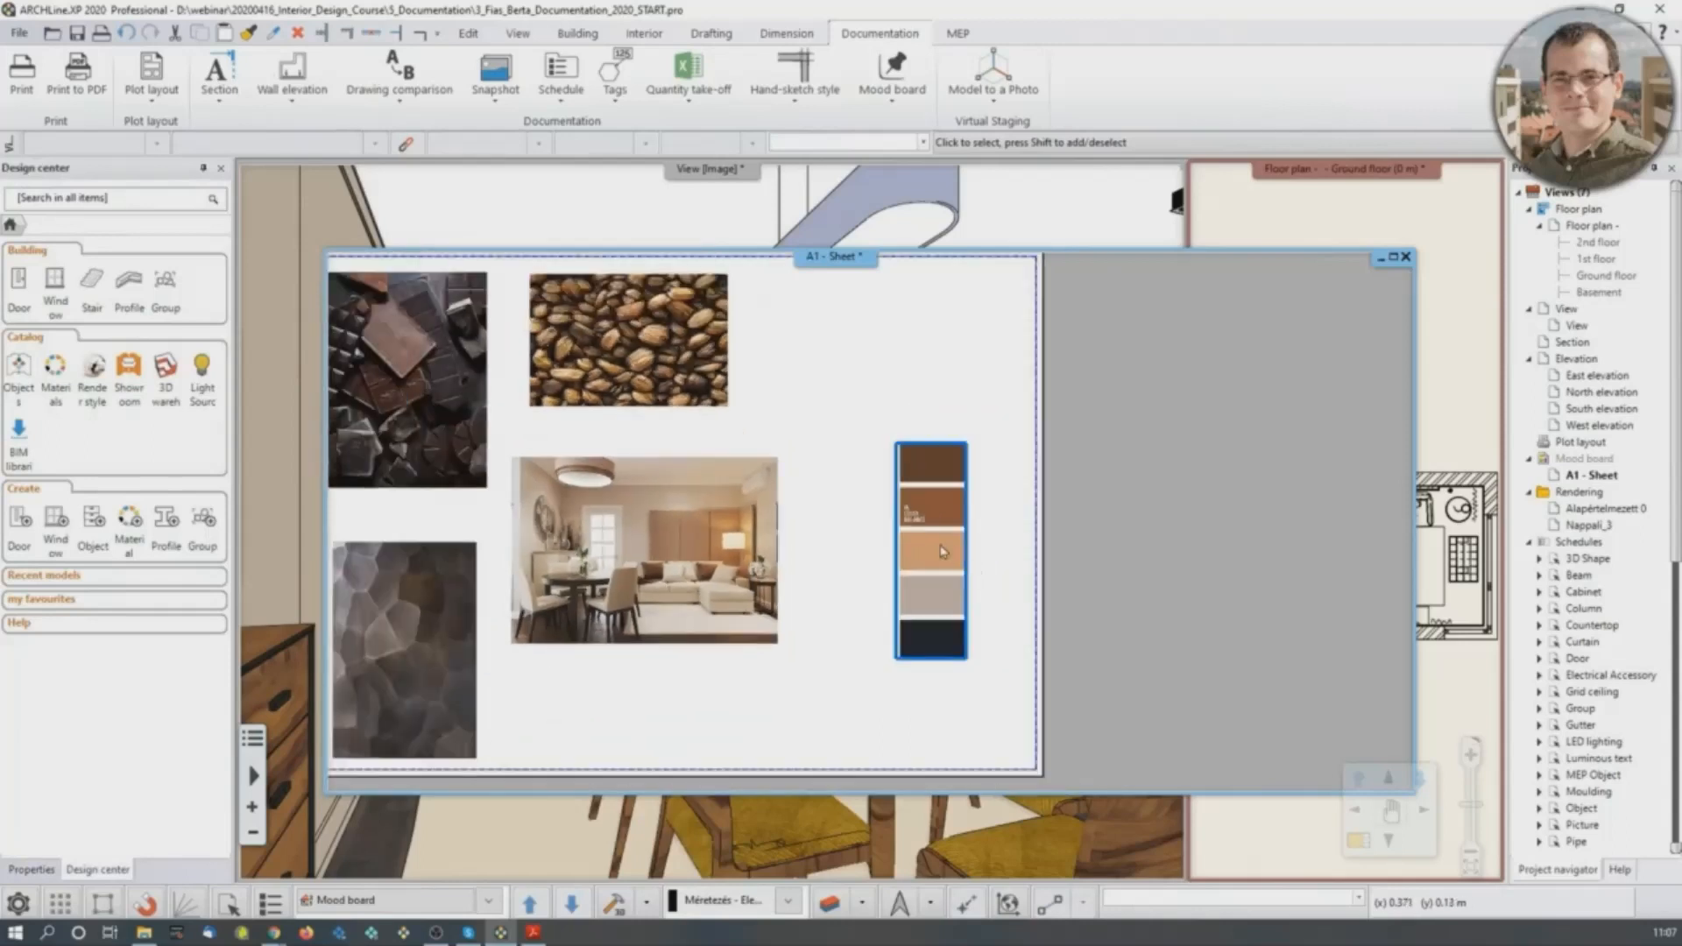
Scale the colour swatch strip up from its upper-right corner to about 0.064 x 0.195 m.
{"action": "left_click", "coordinate": [942, 552]}
{"action": "right_click", "coordinate": [967, 449]}
{"action": "left_click", "coordinate": [1017, 452]}
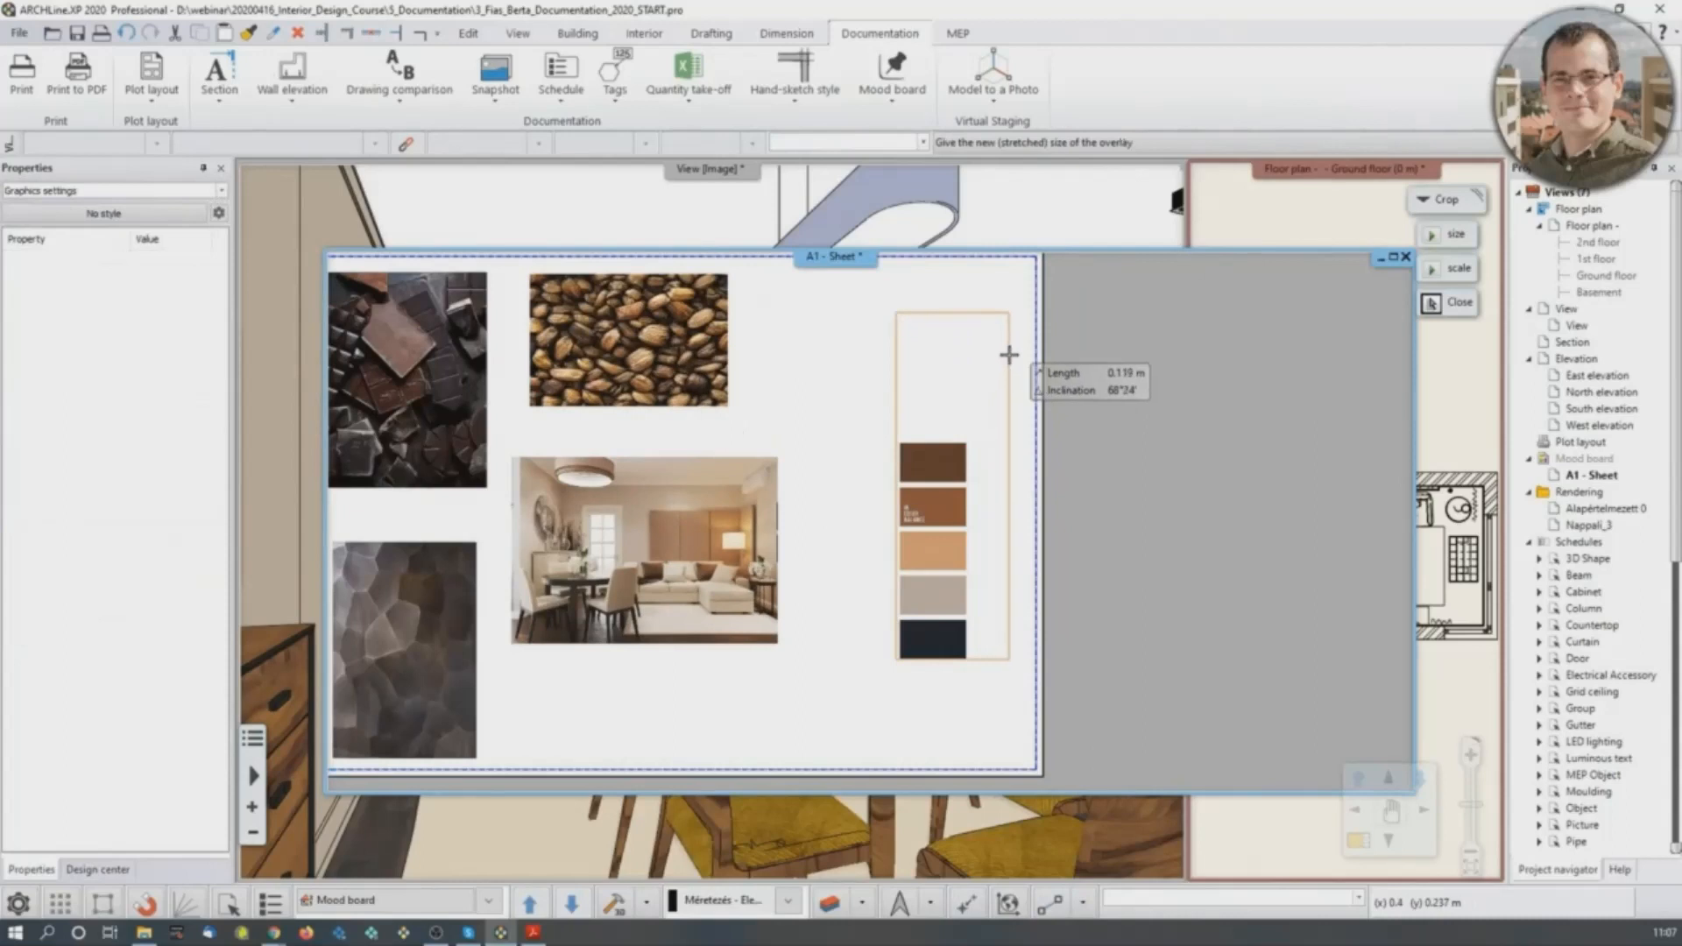
{"action": "left_click", "coordinate": [1006, 359]}
Move the enlarged swatch strip up along the sheet's right edge, near the upper-right corner.
{"action": "right_click", "coordinate": [983, 578]}
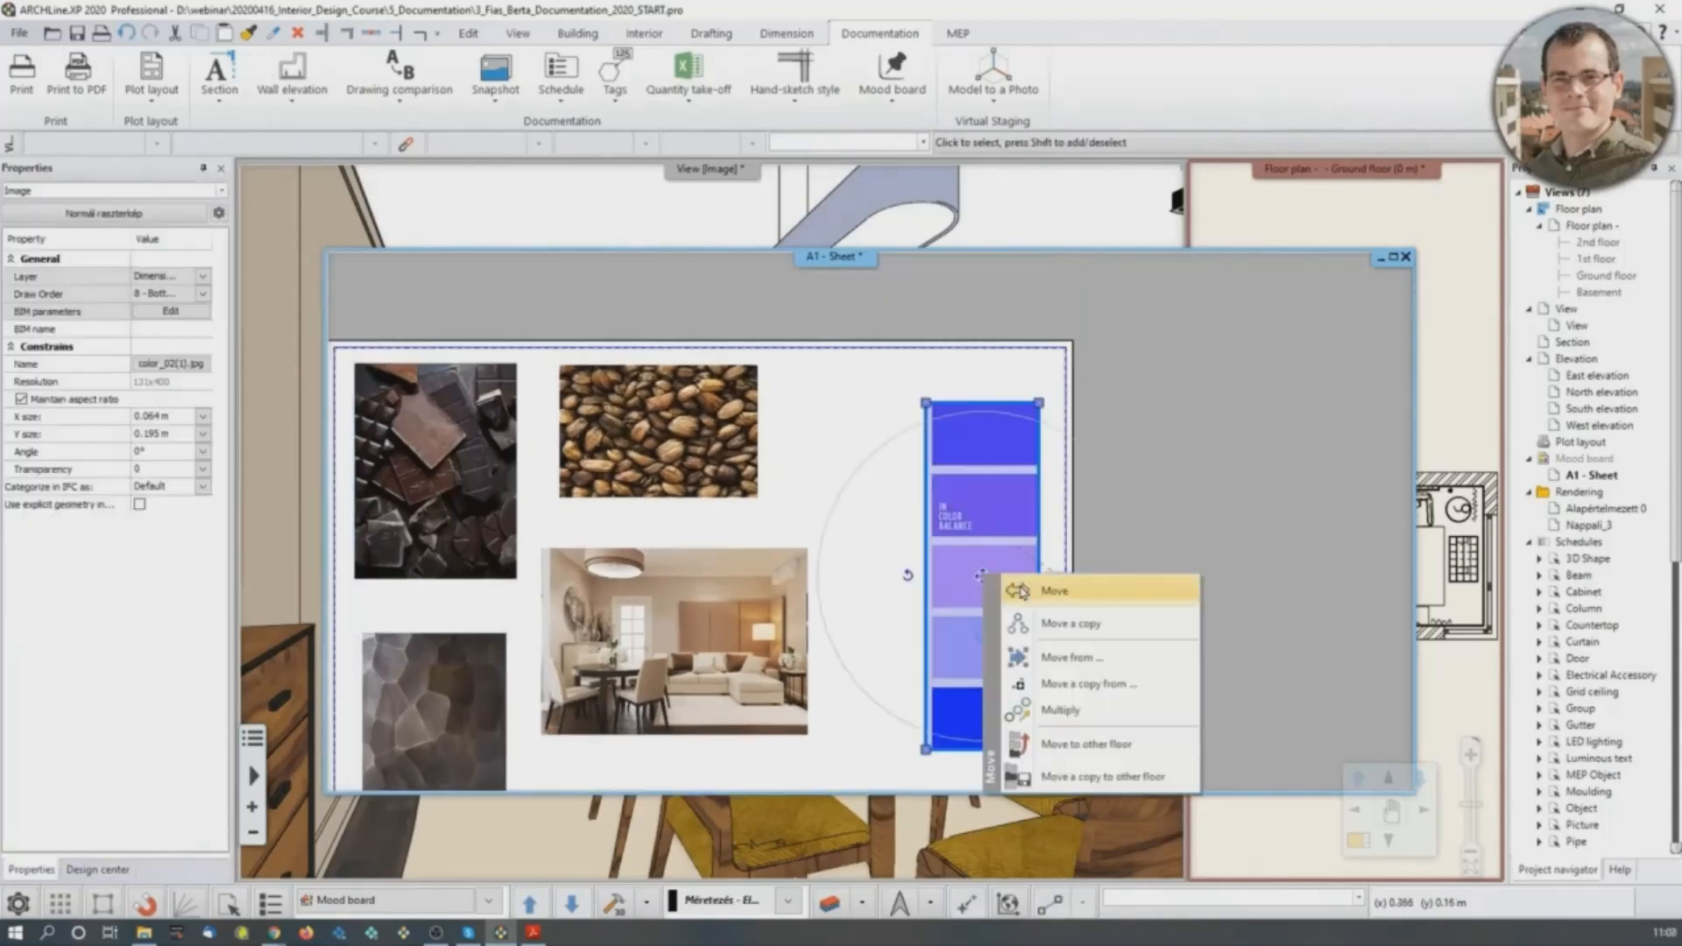
{"action": "left_click", "coordinate": [1051, 590]}
{"action": "left_click", "coordinate": [983, 575]}
Move the interior picture about 0.048 m horizontally to the right, towards the colour swatches.
{"action": "left_click", "coordinate": [857, 598]}
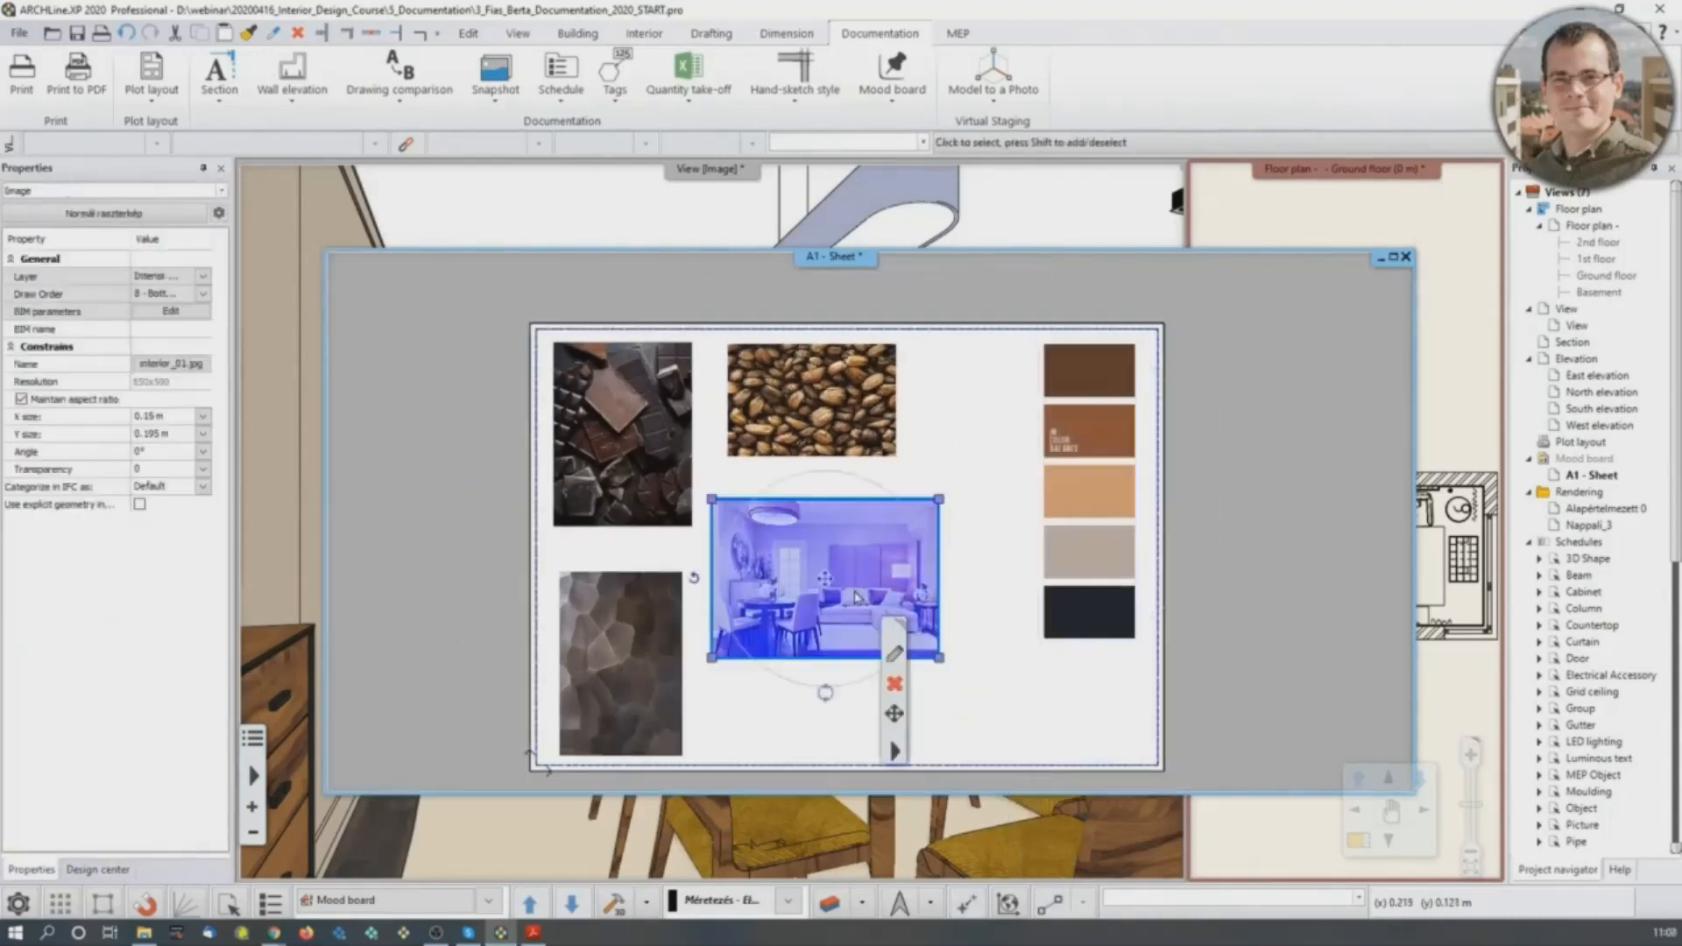
{"action": "right_click", "coordinate": [825, 587]}
{"action": "left_click", "coordinate": [863, 590]}
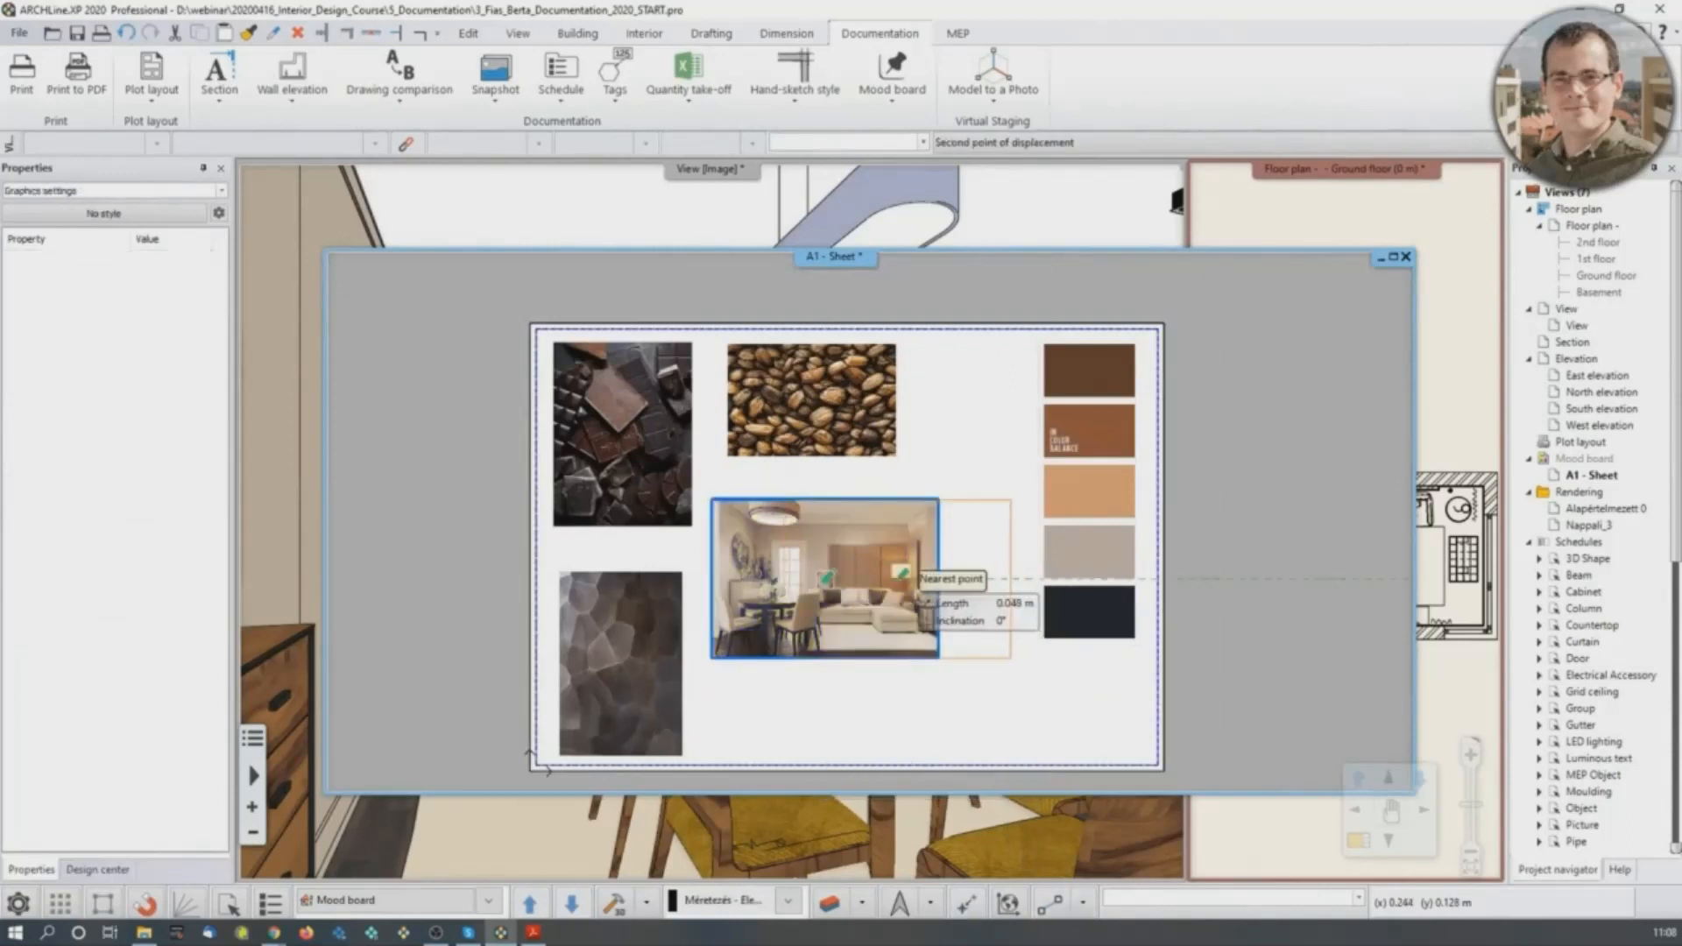
{"action": "left_click", "coordinate": [918, 596]}
Enlarge the coffee-bean picture from its lower-right corner to about 0.208 x 0.139 m.
{"action": "left_click", "coordinate": [885, 445]}
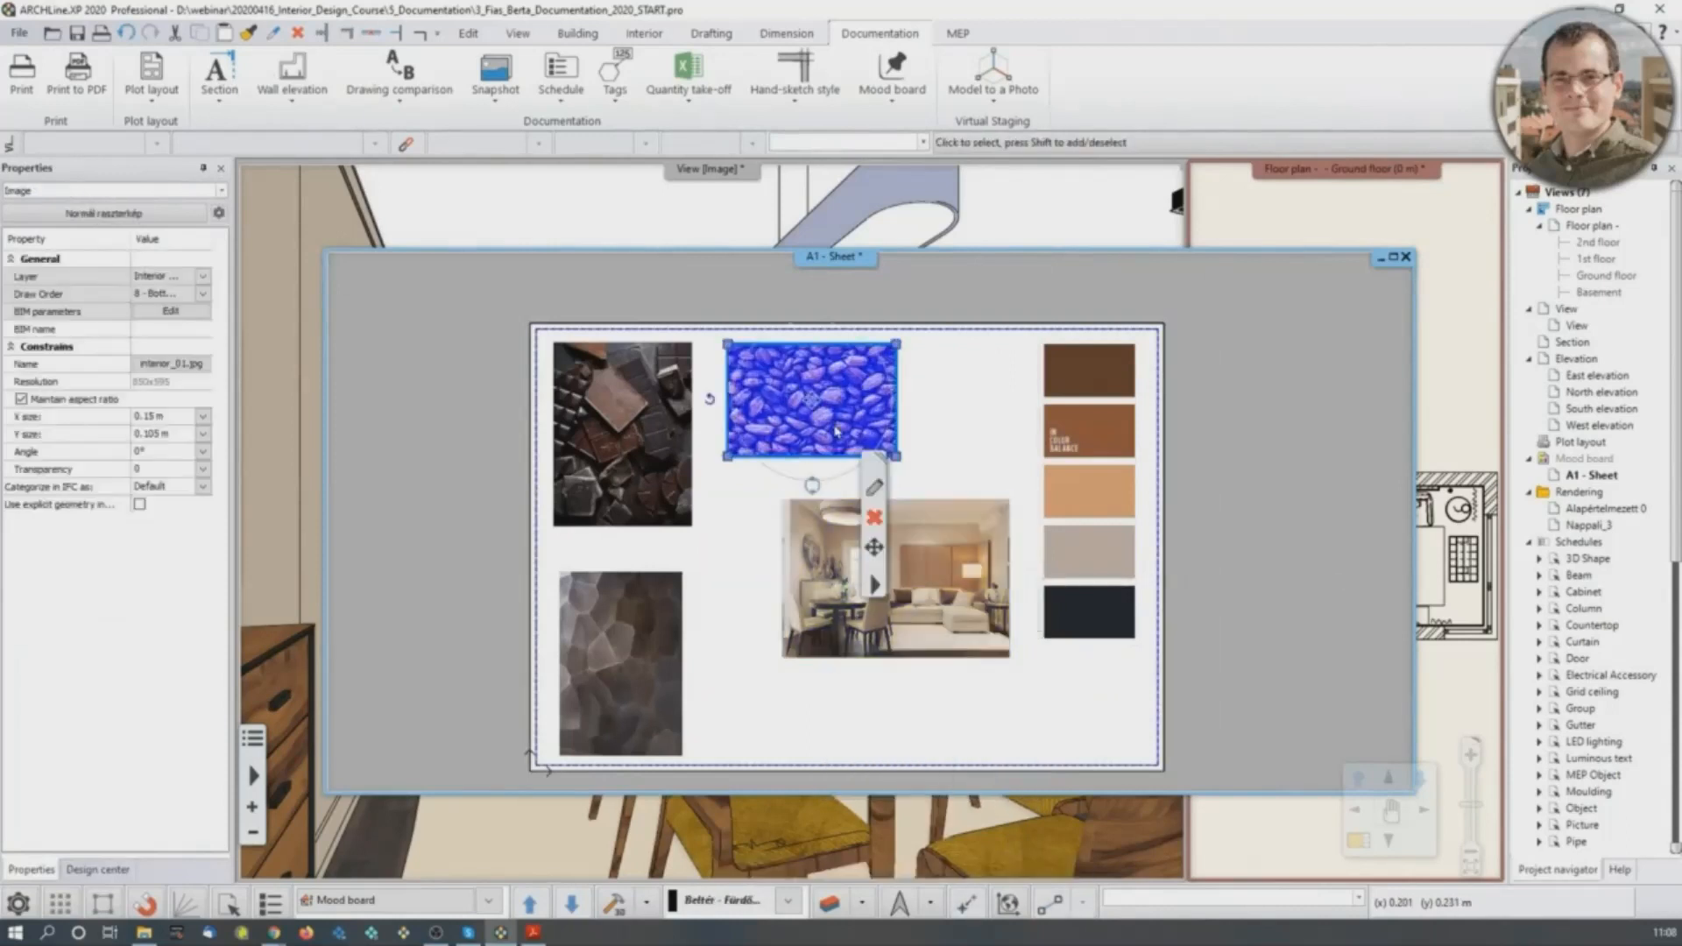
{"action": "right_click", "coordinate": [899, 459]}
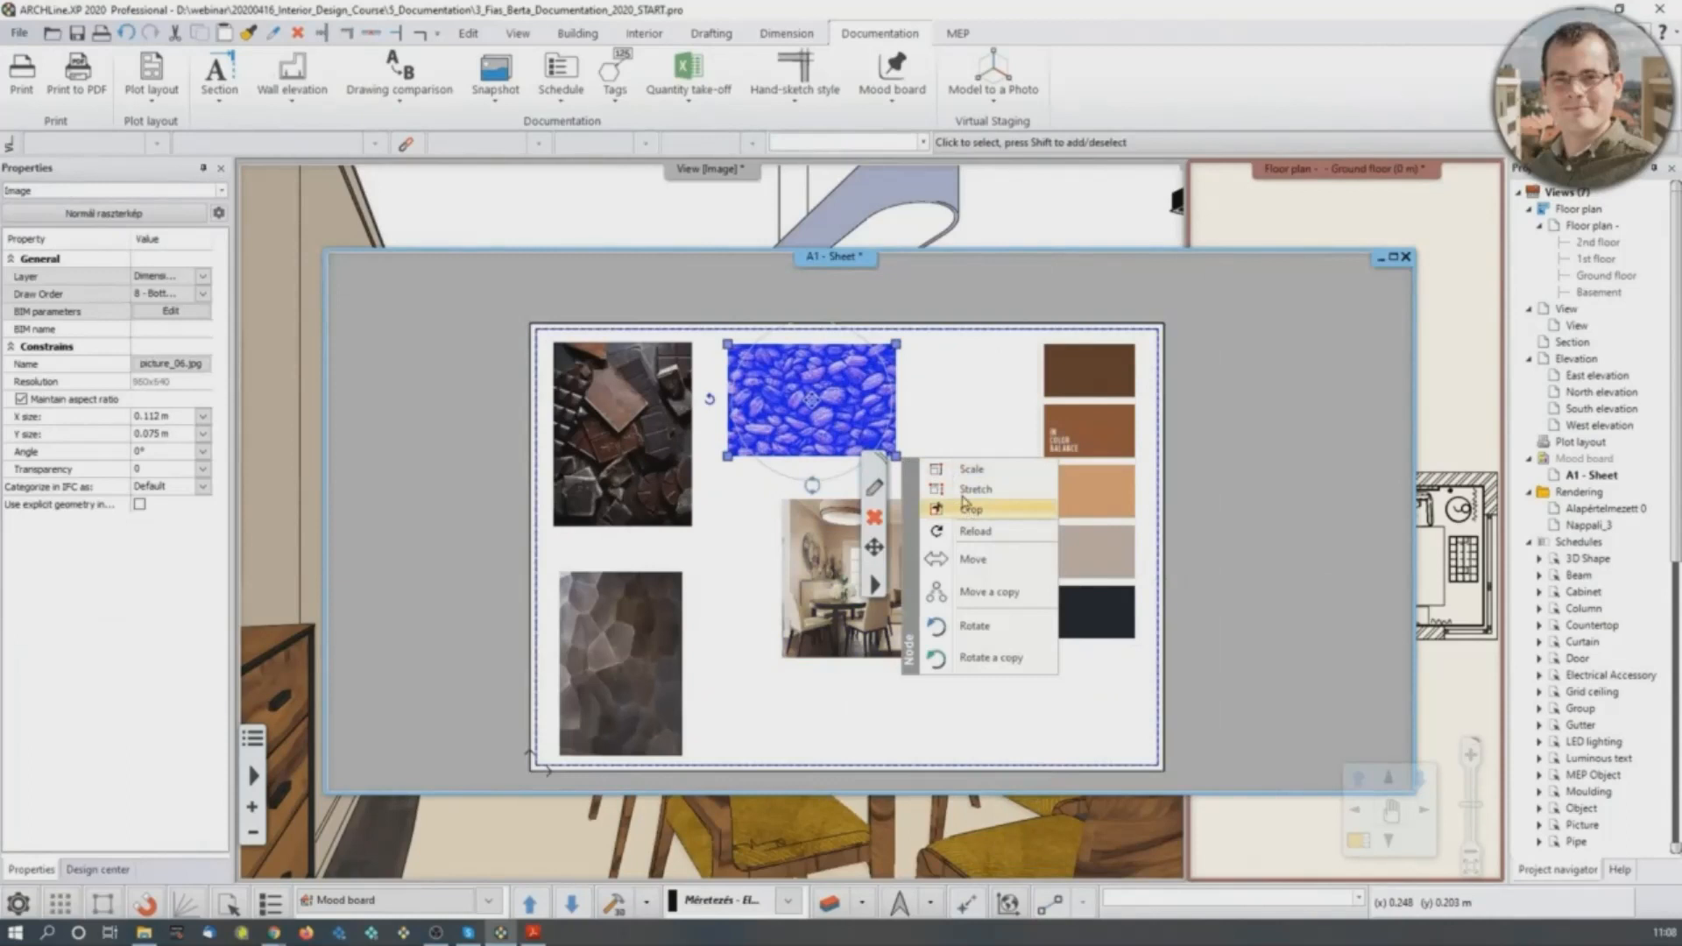
{"action": "left_click", "coordinate": [963, 500]}
{"action": "left_click", "coordinate": [1035, 478]}
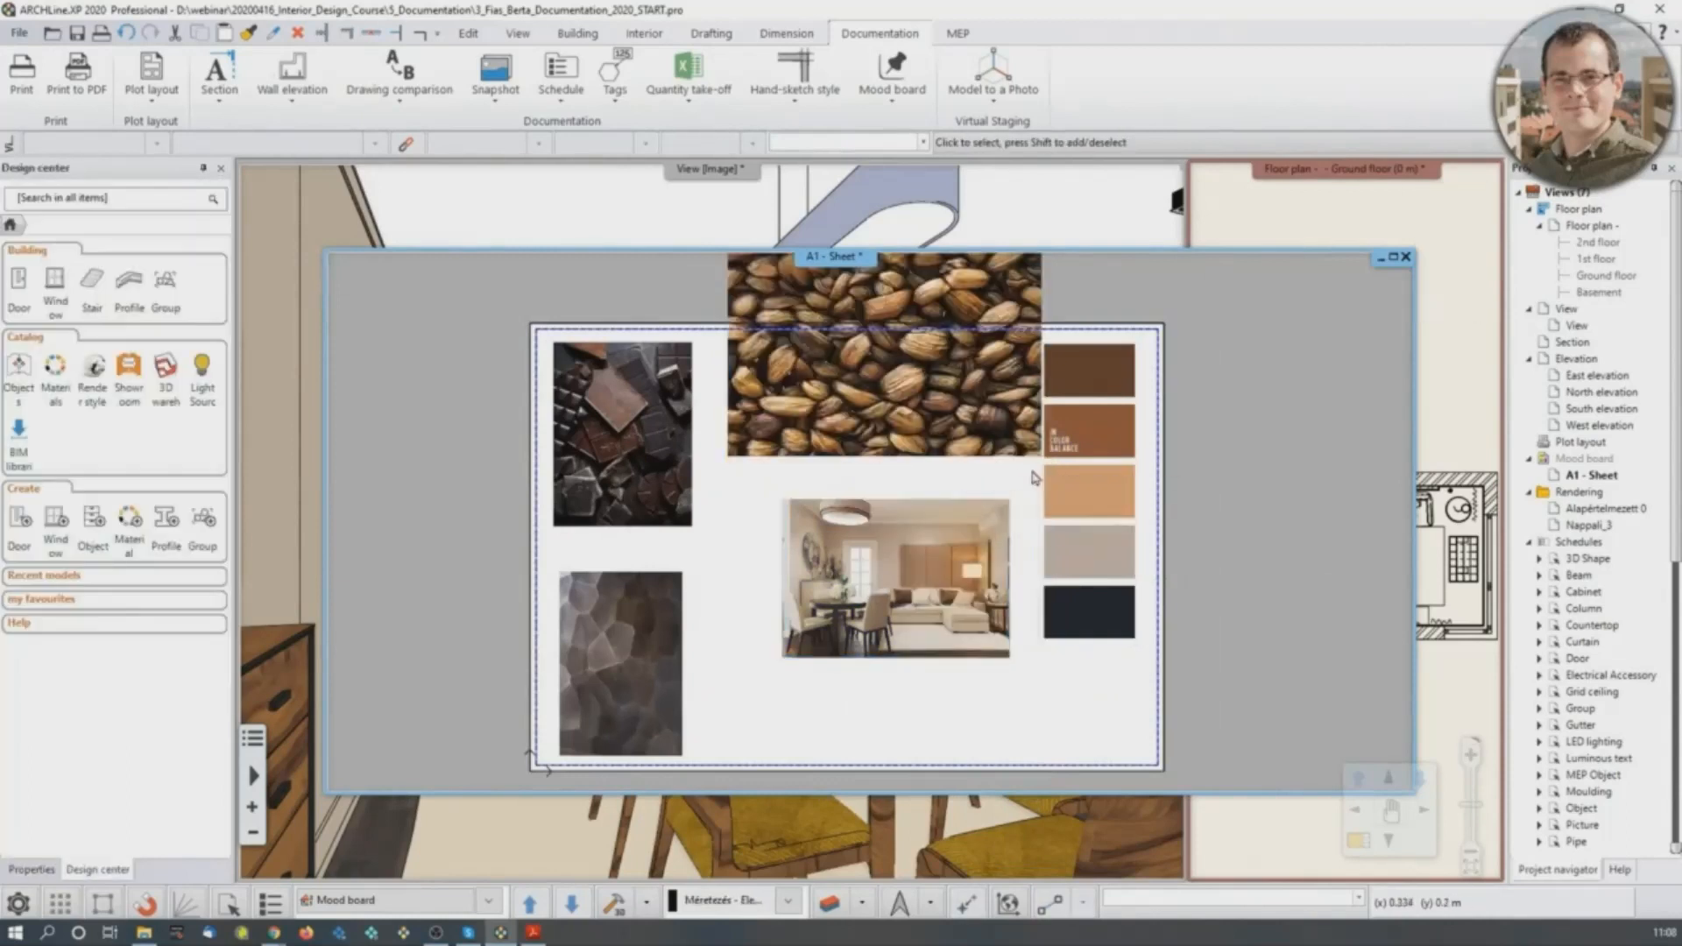
Move the enlarged coffee-bean picture straight down inside the sheet so it overlaps the upper part of the interior picture.
{"action": "middle_click_drag", "start_coordinate": [930, 412], "coordinate": [922, 478]}
{"action": "left_click", "coordinate": [913, 477]}
{"action": "left_click", "coordinate": [877, 419]}
{"action": "left_click", "coordinate": [929, 433]}
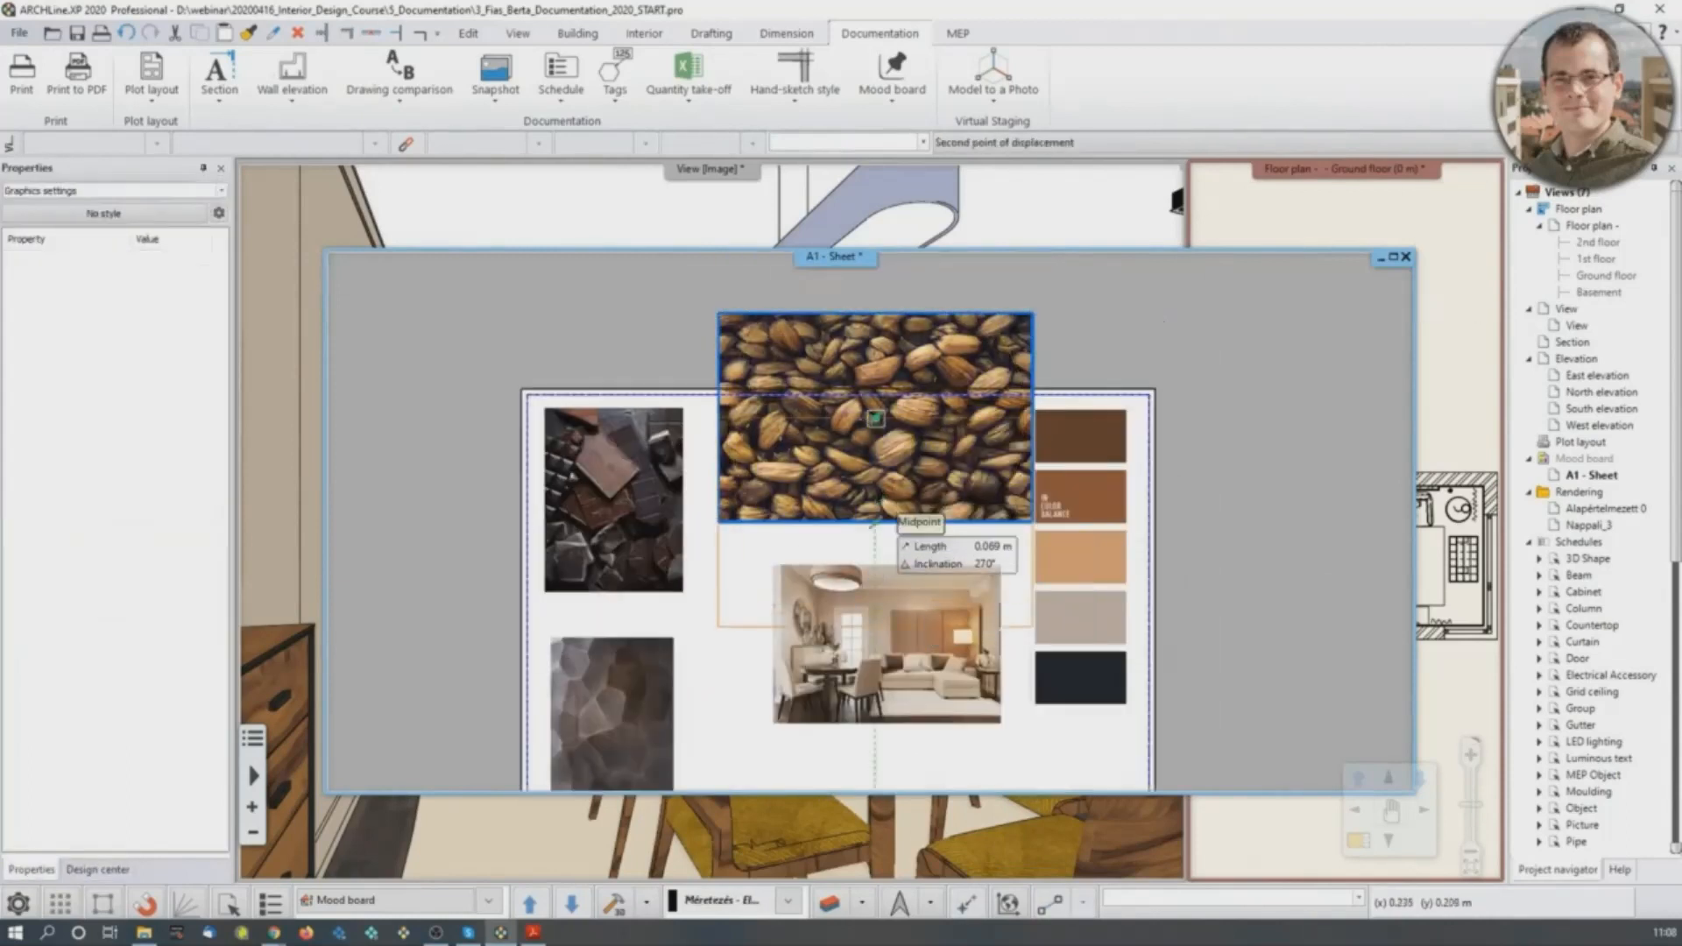
{"action": "left_click", "coordinate": [875, 524]}
{"action": "middle_click_drag", "start_coordinate": [911, 524], "coordinate": [905, 498]}
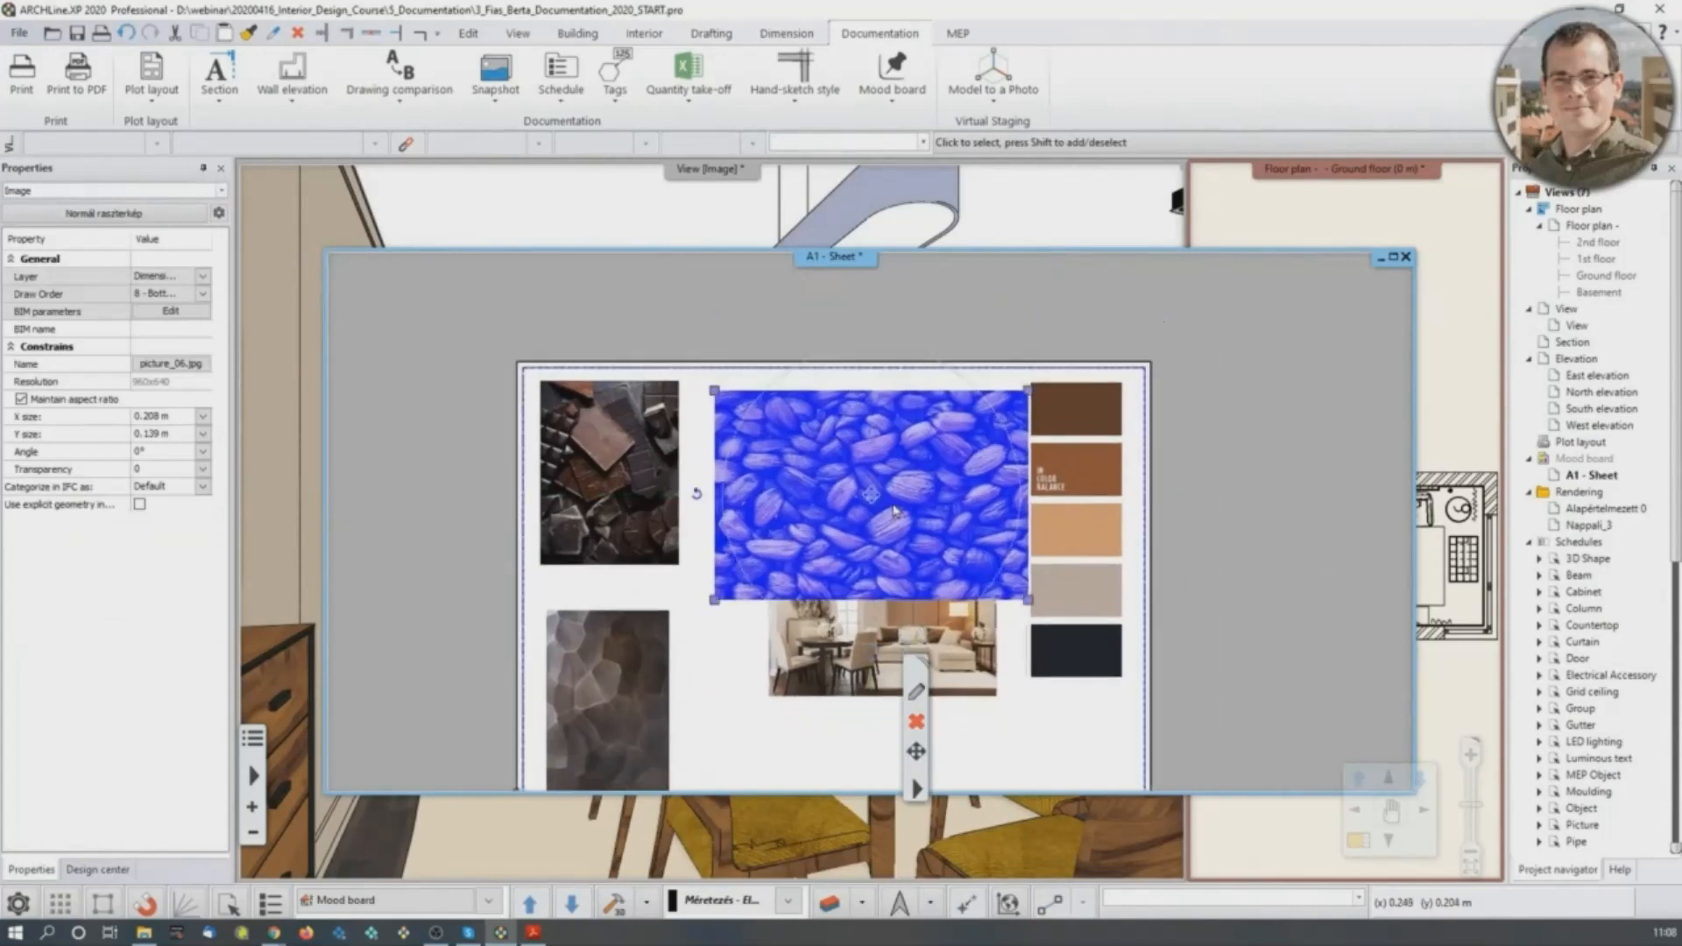
Shift the coffee-bean picture slightly left, leaving a gap on both sides between the chocolate picture and the swatch strip.
{"action": "left_click", "coordinate": [872, 496]}
{"action": "left_click", "coordinate": [927, 506]}
{"action": "scroll", "coordinate": [867, 492], "scroll_direction": "up", "scroll_amount": 2}
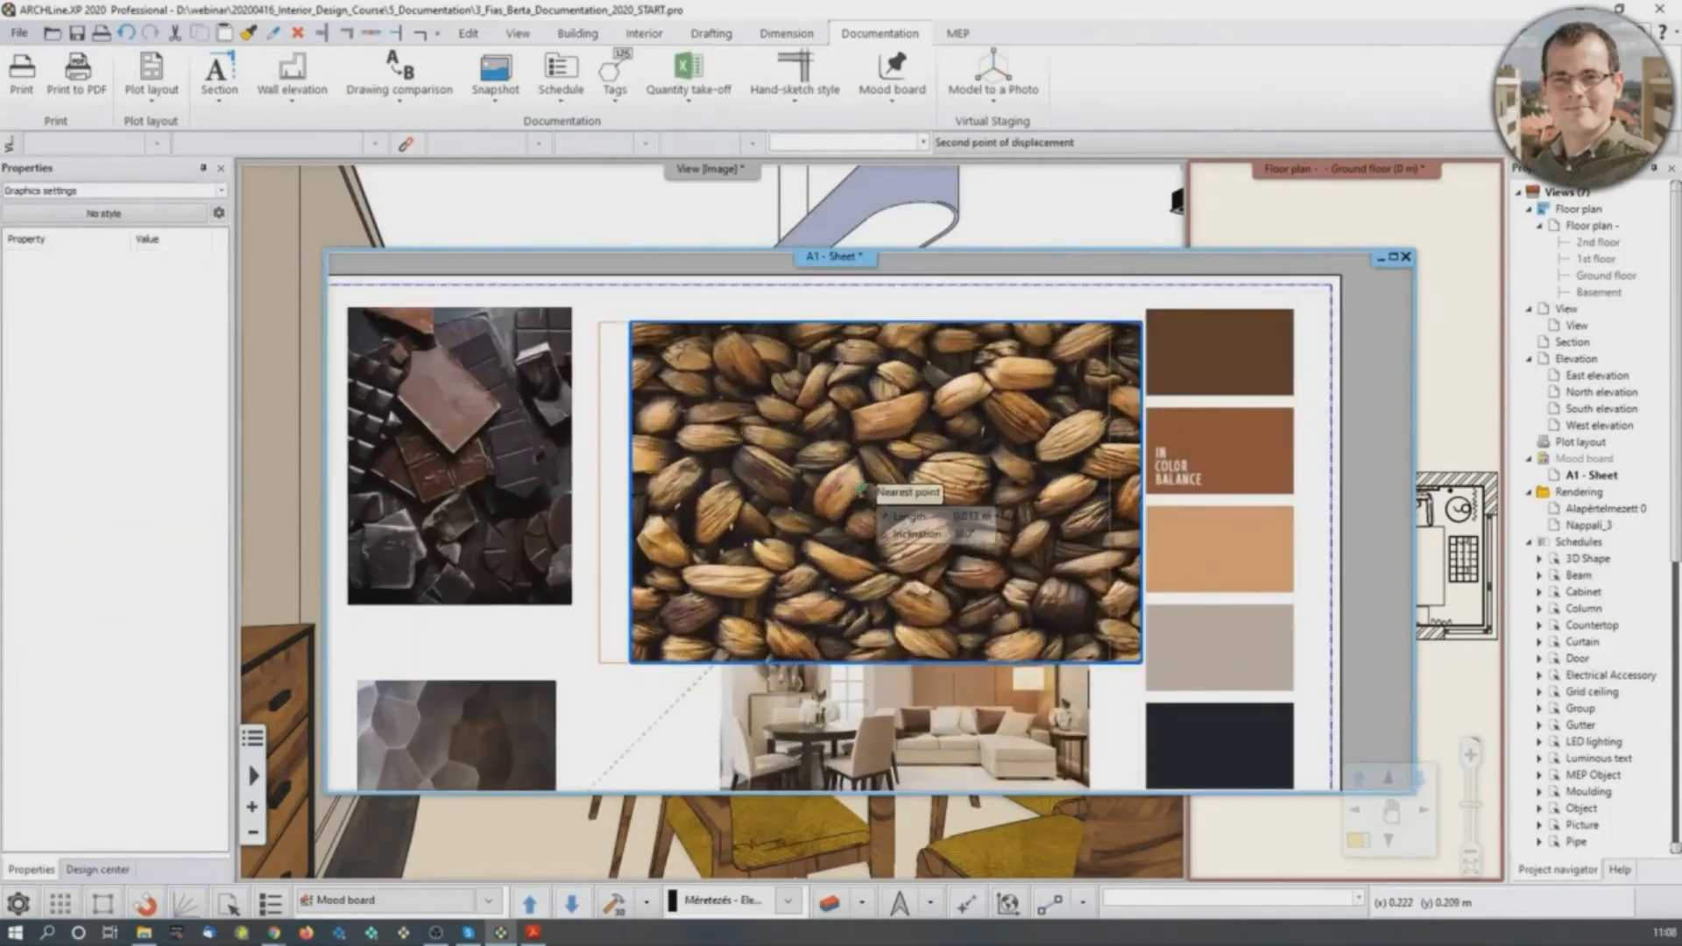
{"action": "left_click", "coordinate": [859, 493]}
{"action": "middle_click_drag", "start_coordinate": [832, 643], "coordinate": [832, 512]}
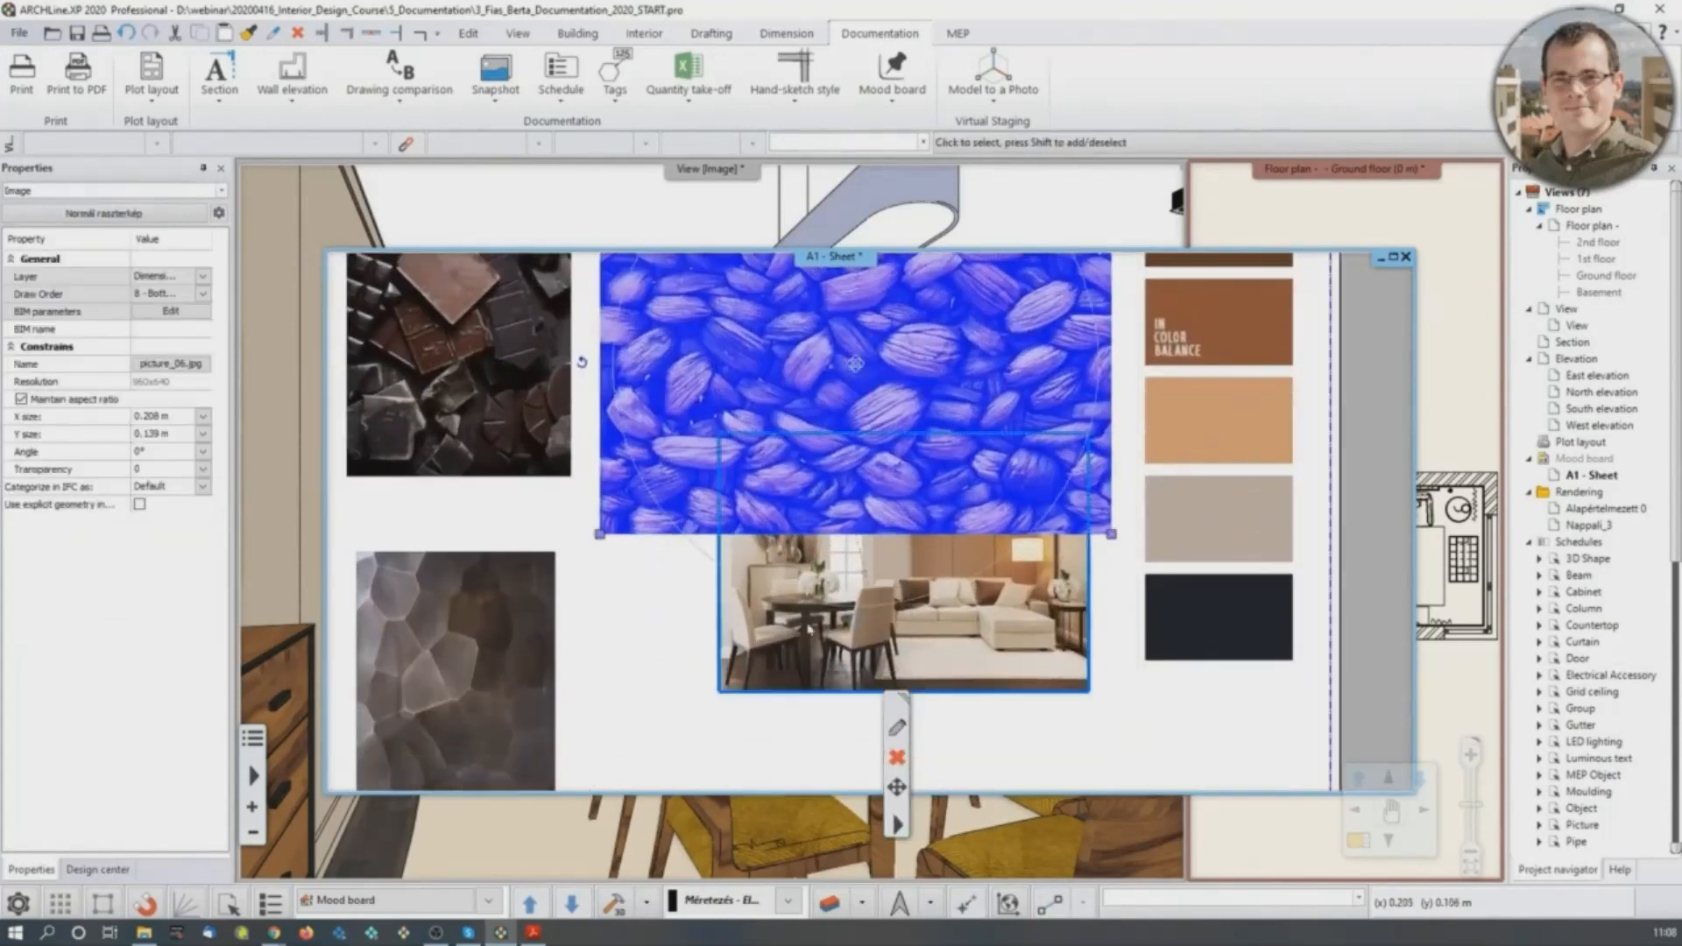
Bring the interior picture to the front of the draw order, above the coffee-bean picture.
{"action": "left_click", "coordinate": [813, 630]}
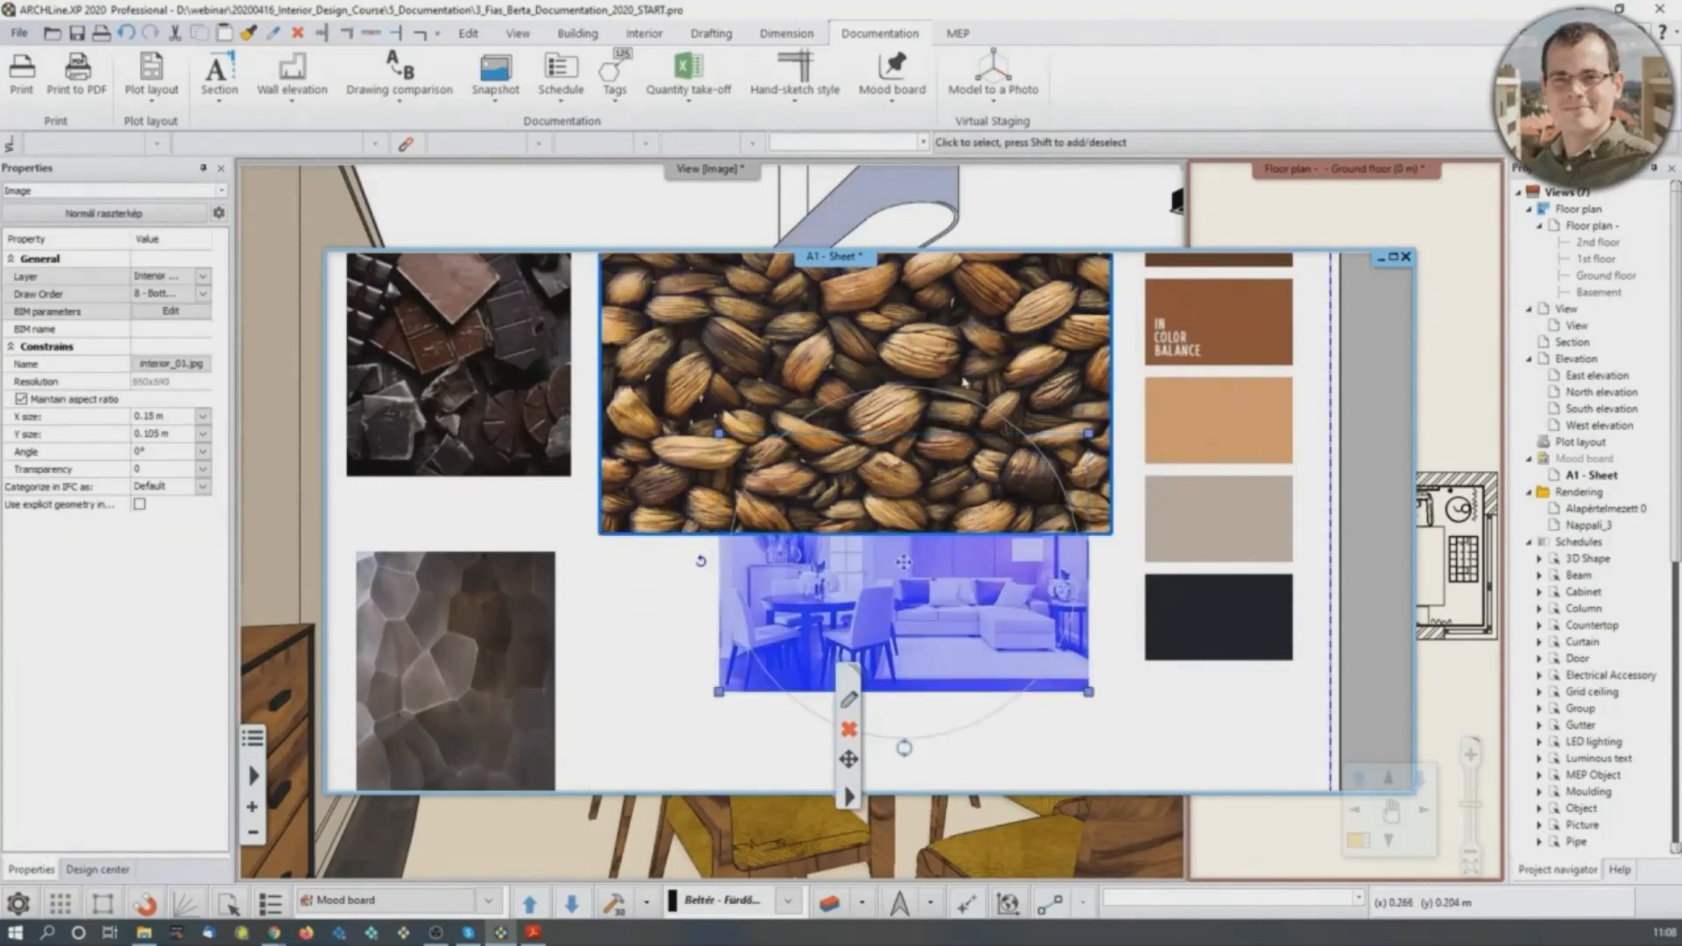
{"action": "left_click", "coordinate": [642, 664]}
{"action": "scroll", "coordinate": [642, 664], "scroll_direction": "down", "scroll_amount": 2}
{"action": "middle_click_drag", "start_coordinate": [862, 601], "coordinate": [848, 635]}
{"action": "left_click", "coordinate": [909, 107]}
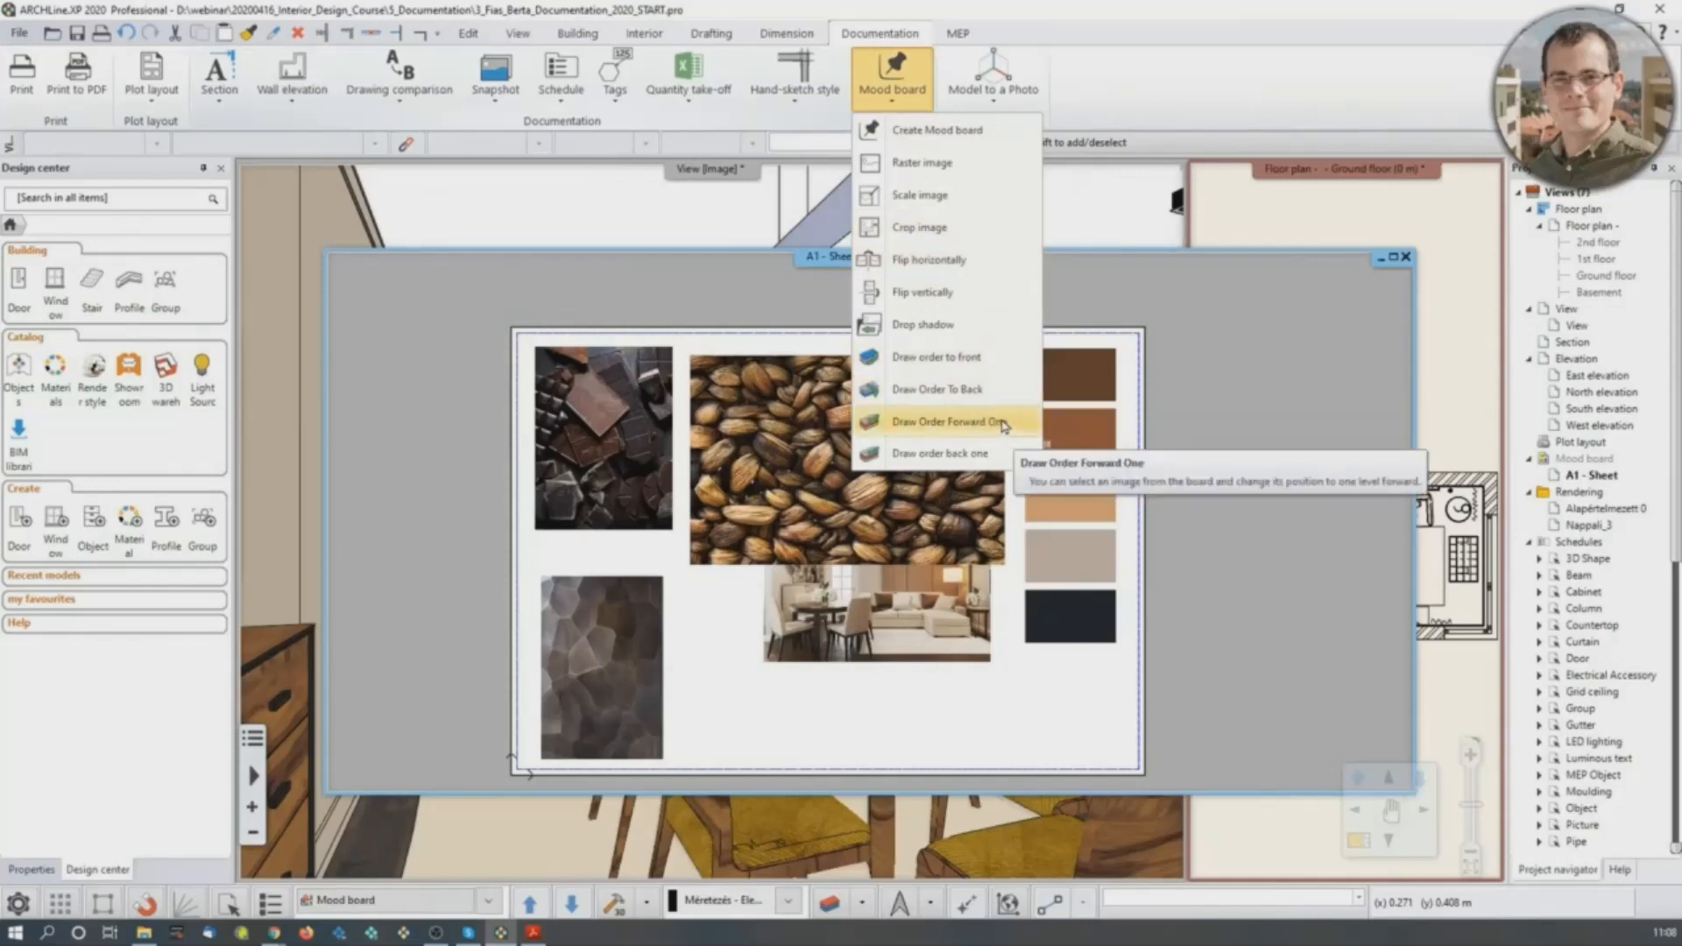
{"action": "left_click", "coordinate": [964, 359]}
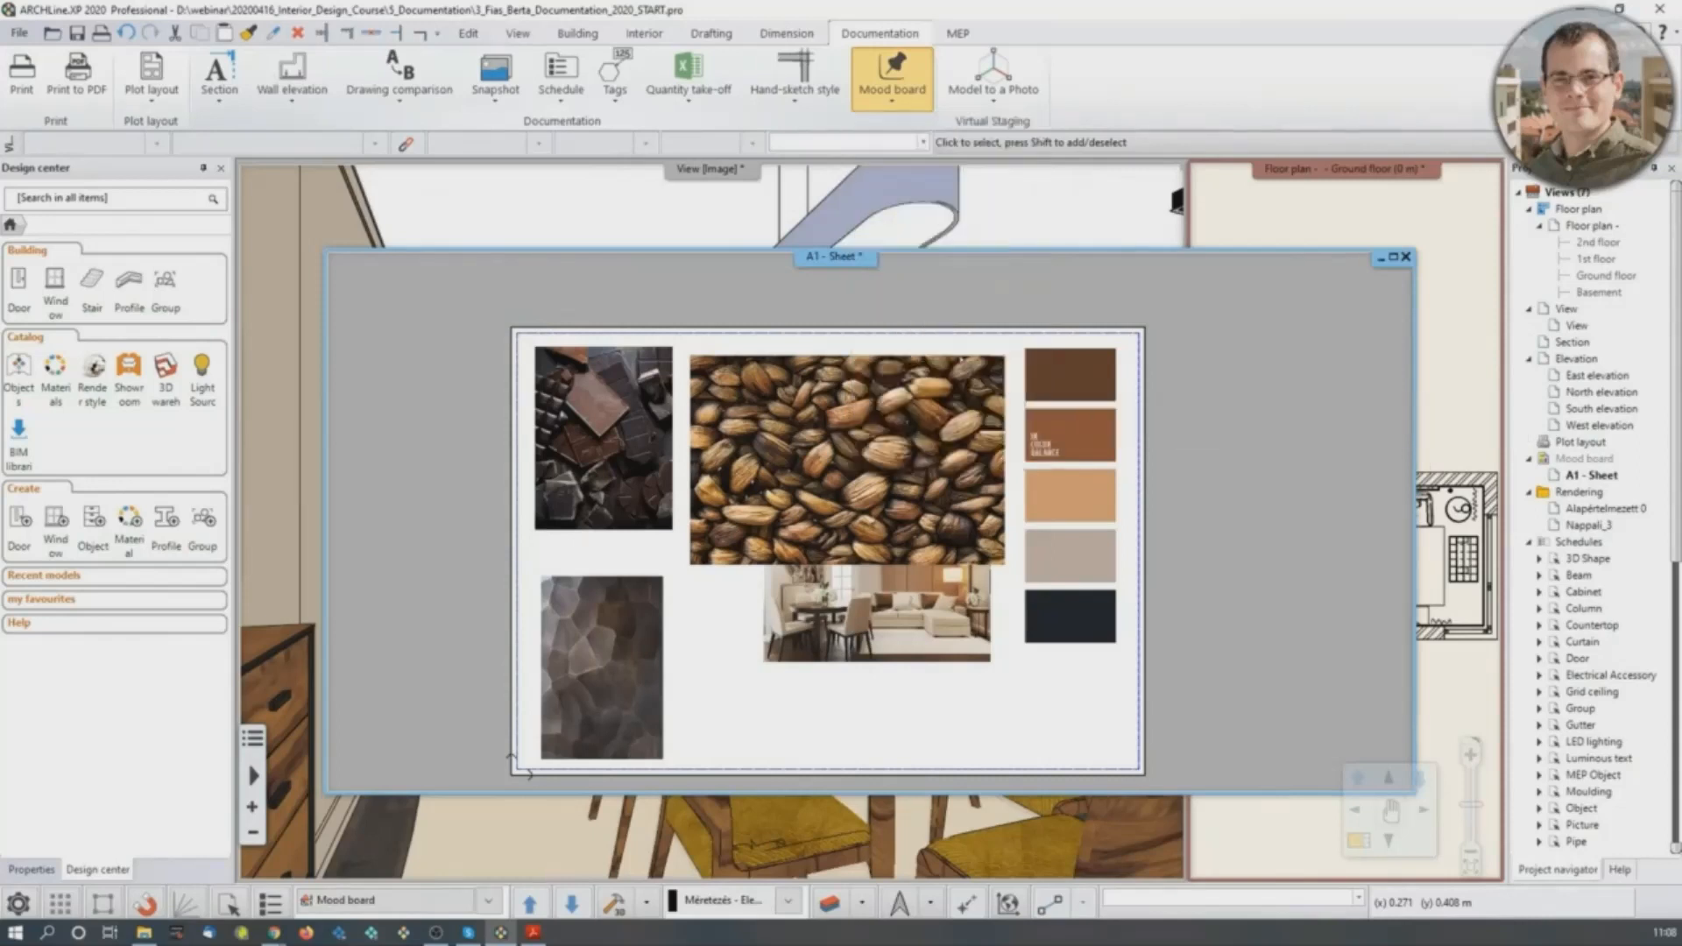
{"action": "left_click", "coordinate": [876, 613]}
{"action": "left_click", "coordinate": [911, 639]}
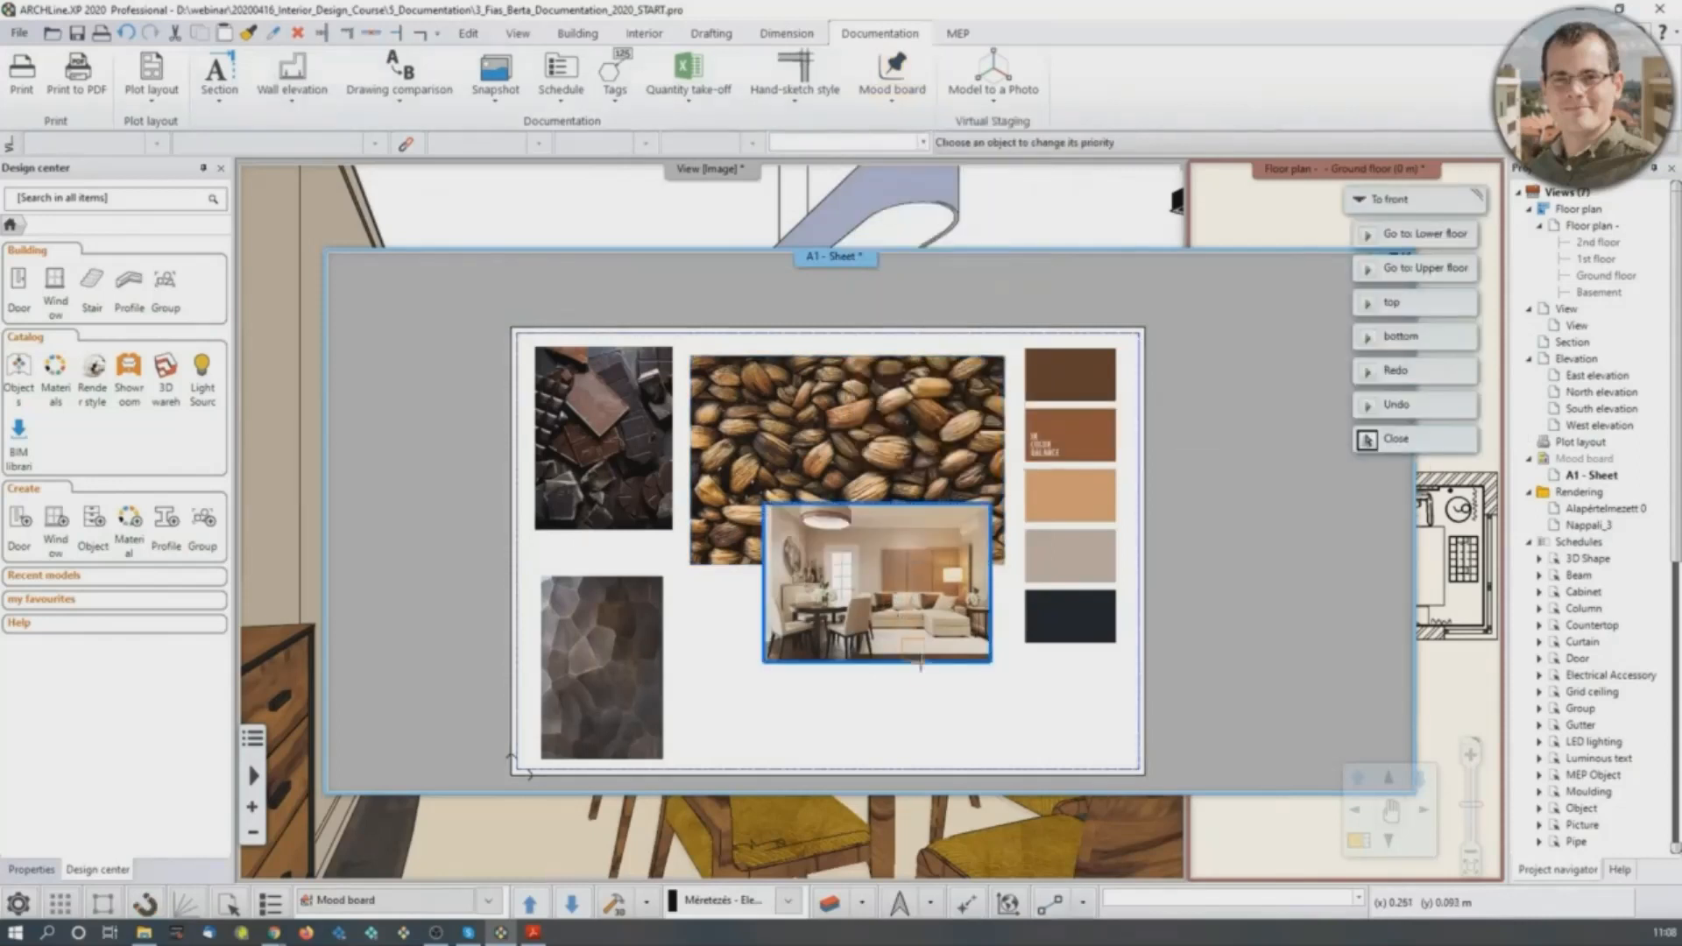
Bring the coffee-bean picture to the front of the draw order, over the interior picture.
{"action": "left_click", "coordinate": [914, 498]}
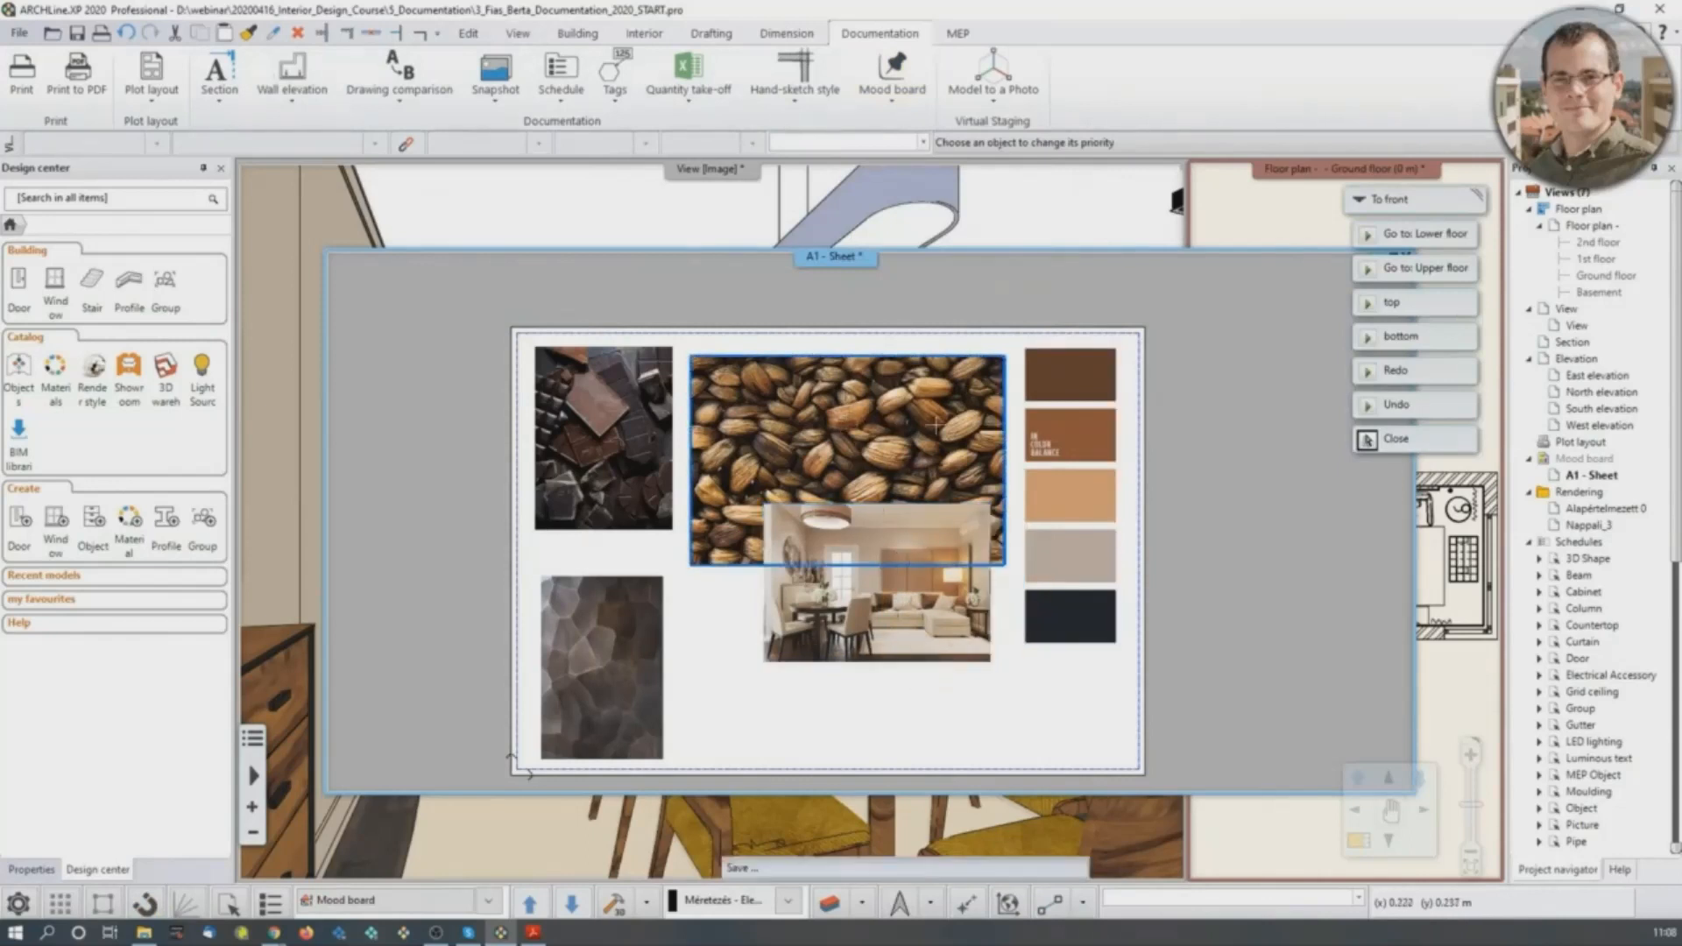
{"action": "left_click", "coordinate": [872, 502]}
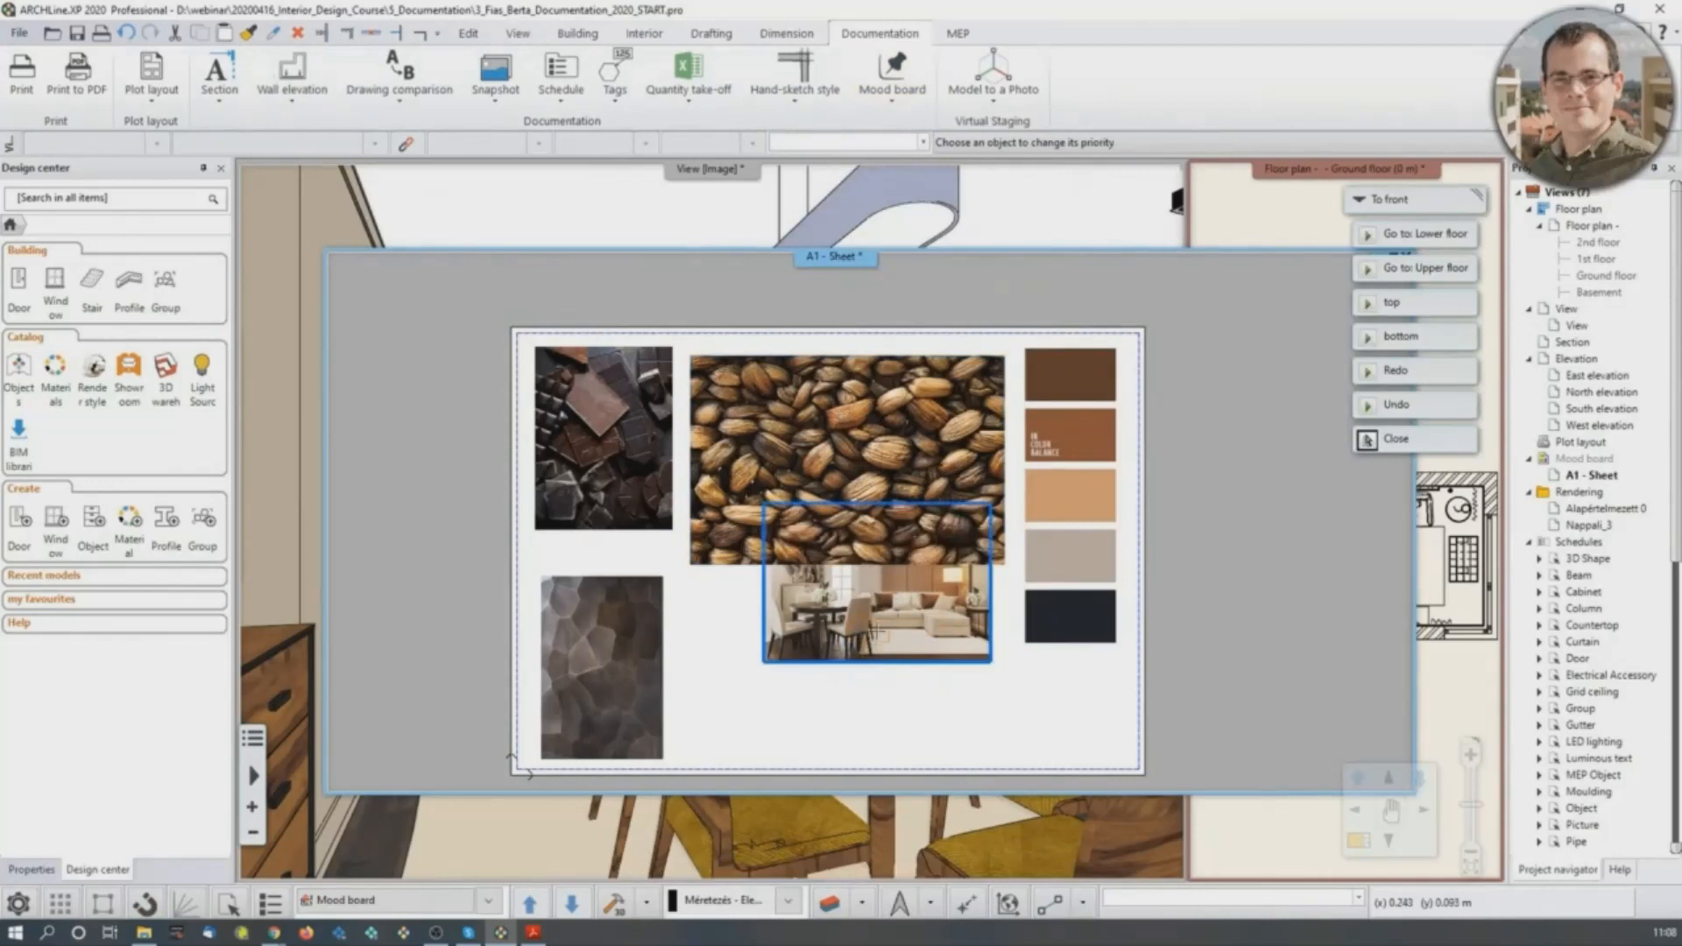
{"action": "left_click", "coordinate": [892, 77]}
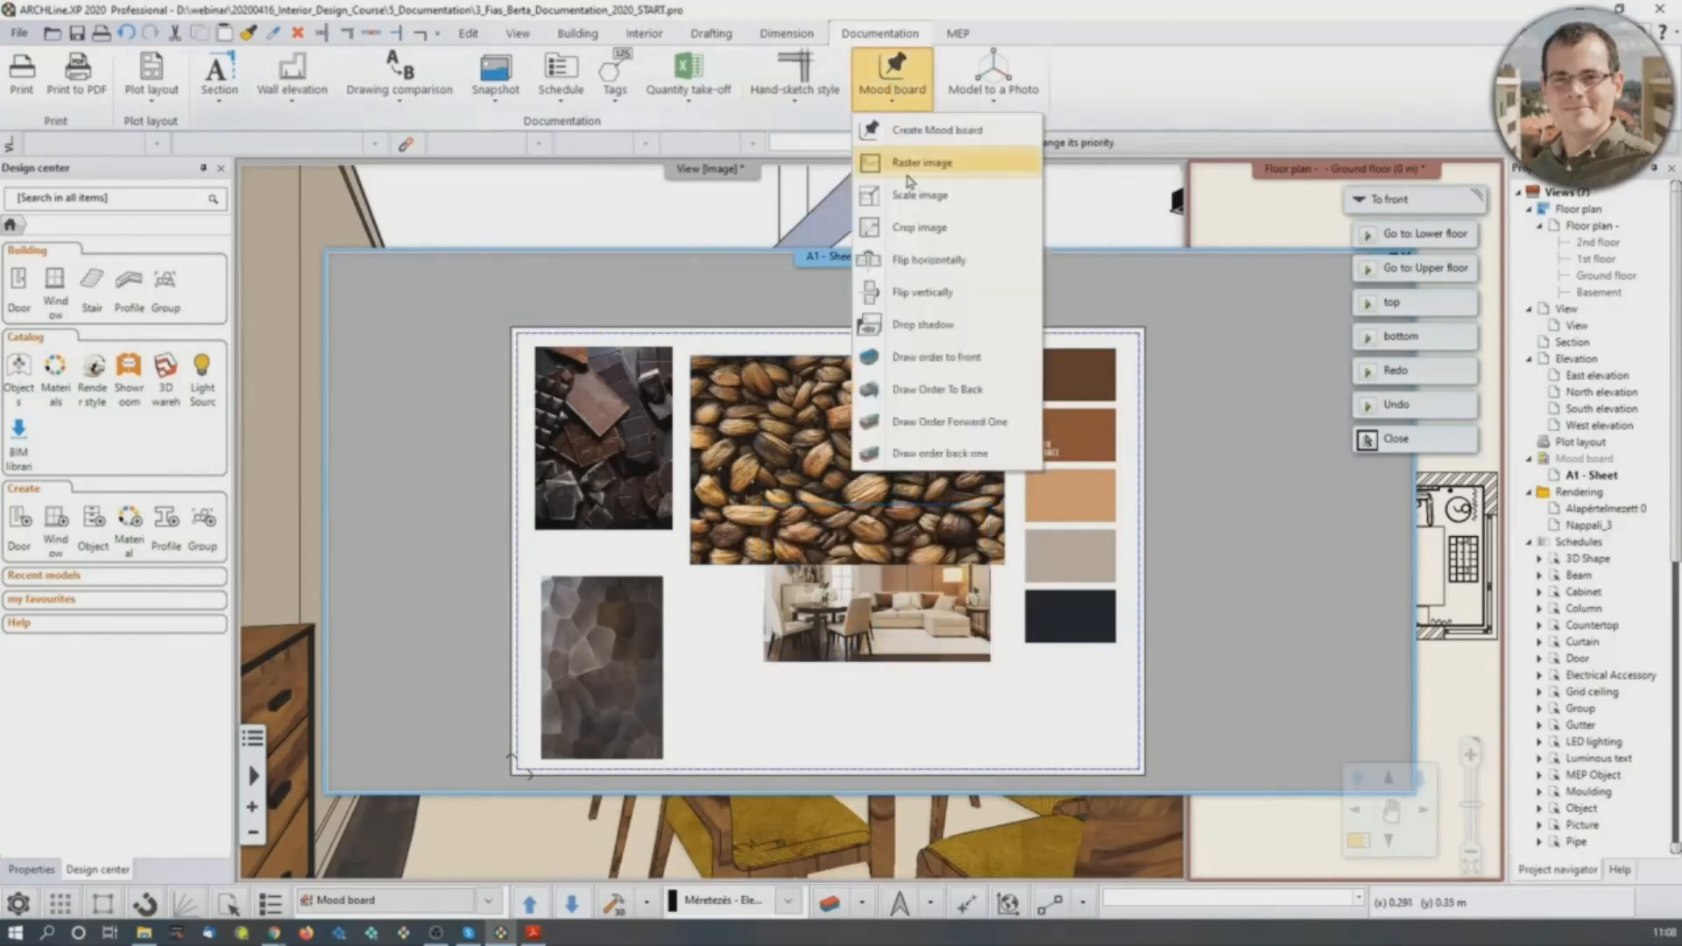
{"action": "left_click", "coordinate": [950, 359]}
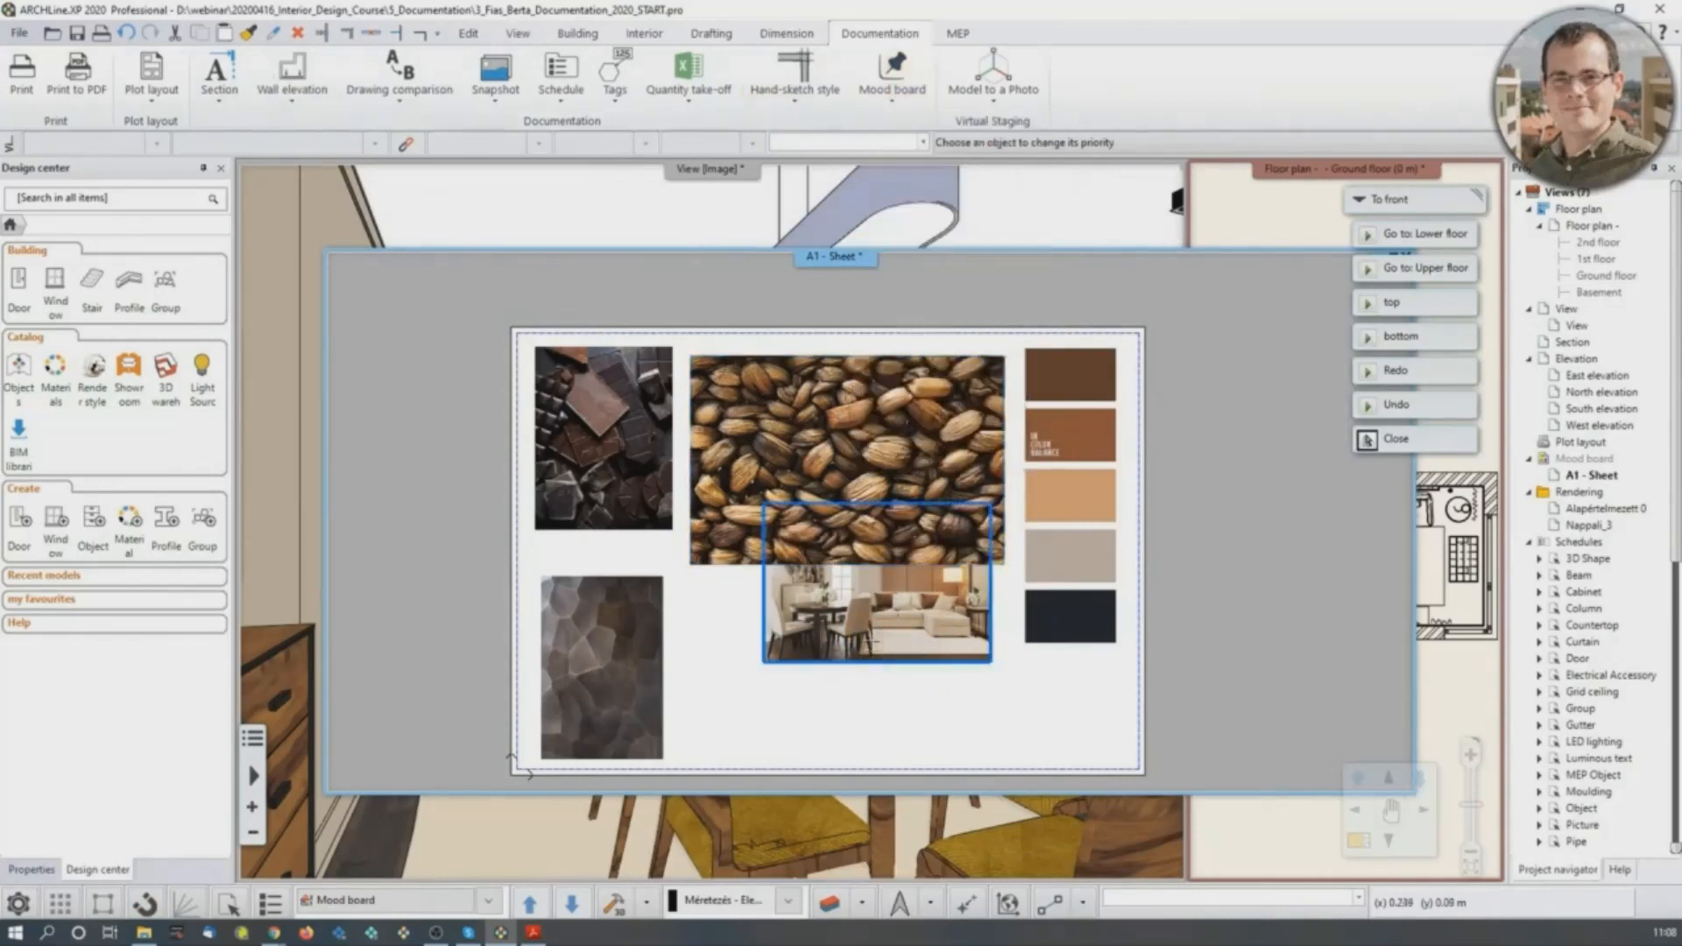
{"action": "left_click", "coordinate": [883, 456]}
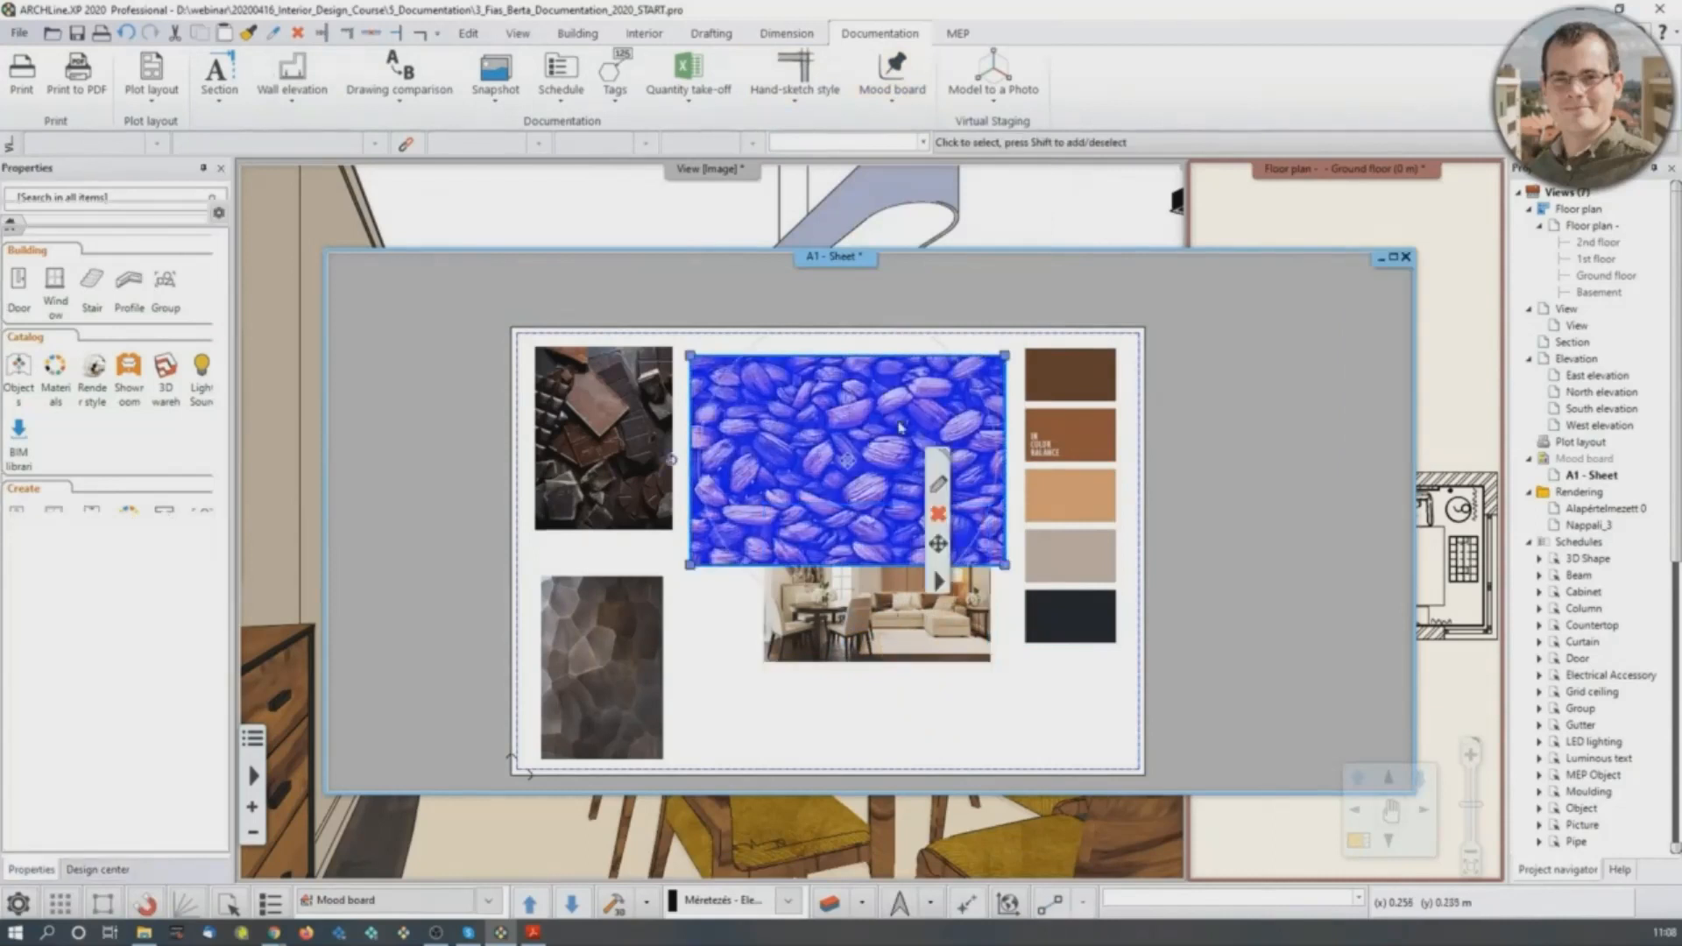
Send the coffee-bean picture back one level in the draw order, behind the interior picture.
{"action": "left_click", "coordinate": [892, 84]}
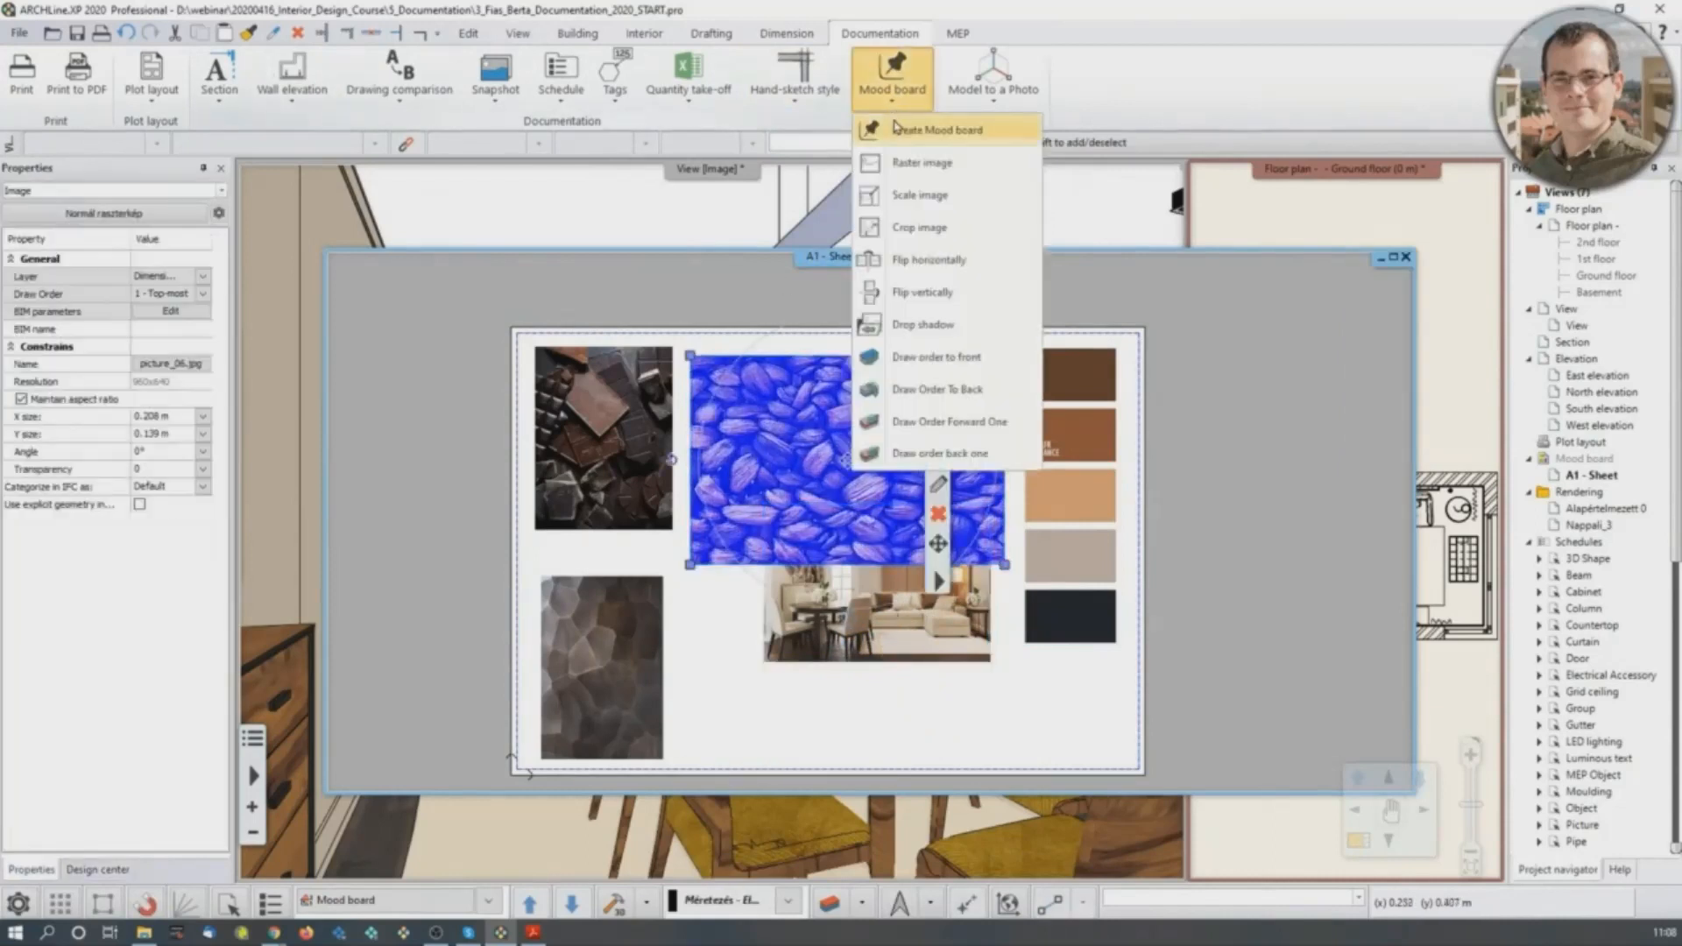
{"action": "left_click", "coordinate": [983, 453]}
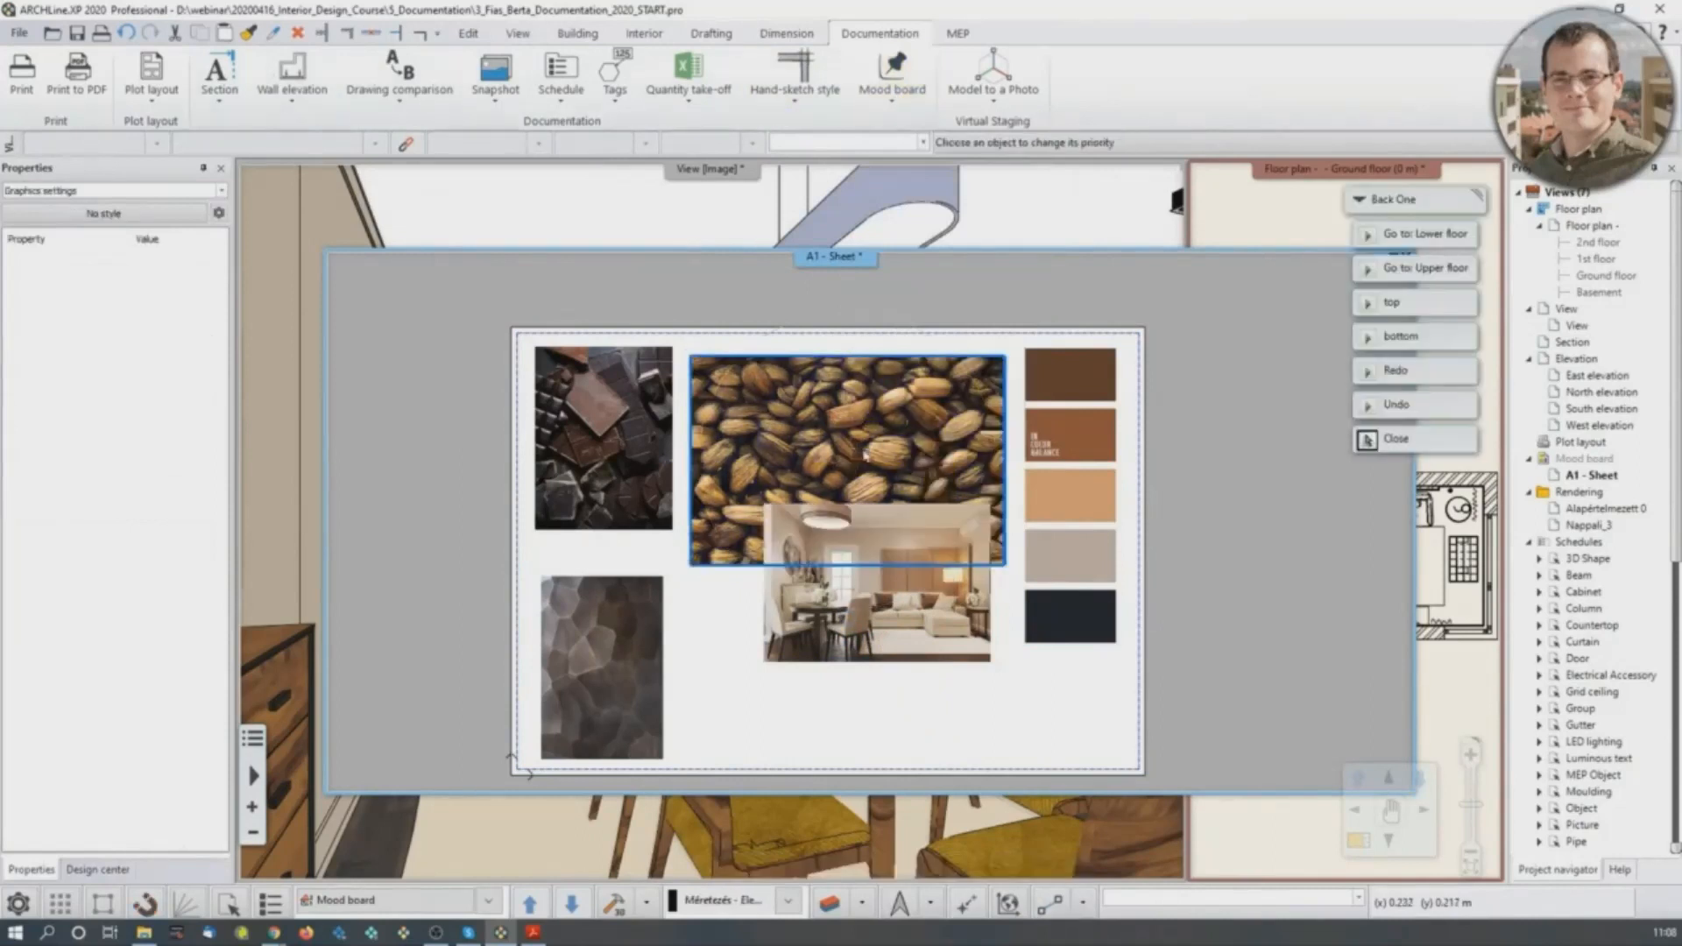
{"action": "key", "text": "Escape"}
{"action": "middle_click_drag", "start_coordinate": [888, 664], "coordinate": [896, 609]}
{"action": "left_click", "coordinate": [896, 607]}
{"action": "scroll", "coordinate": [900, 612], "scroll_direction": "up", "scroll_amount": 2}
{"action": "right_click", "coordinate": [733, 607]}
{"action": "left_click", "coordinate": [751, 617]}
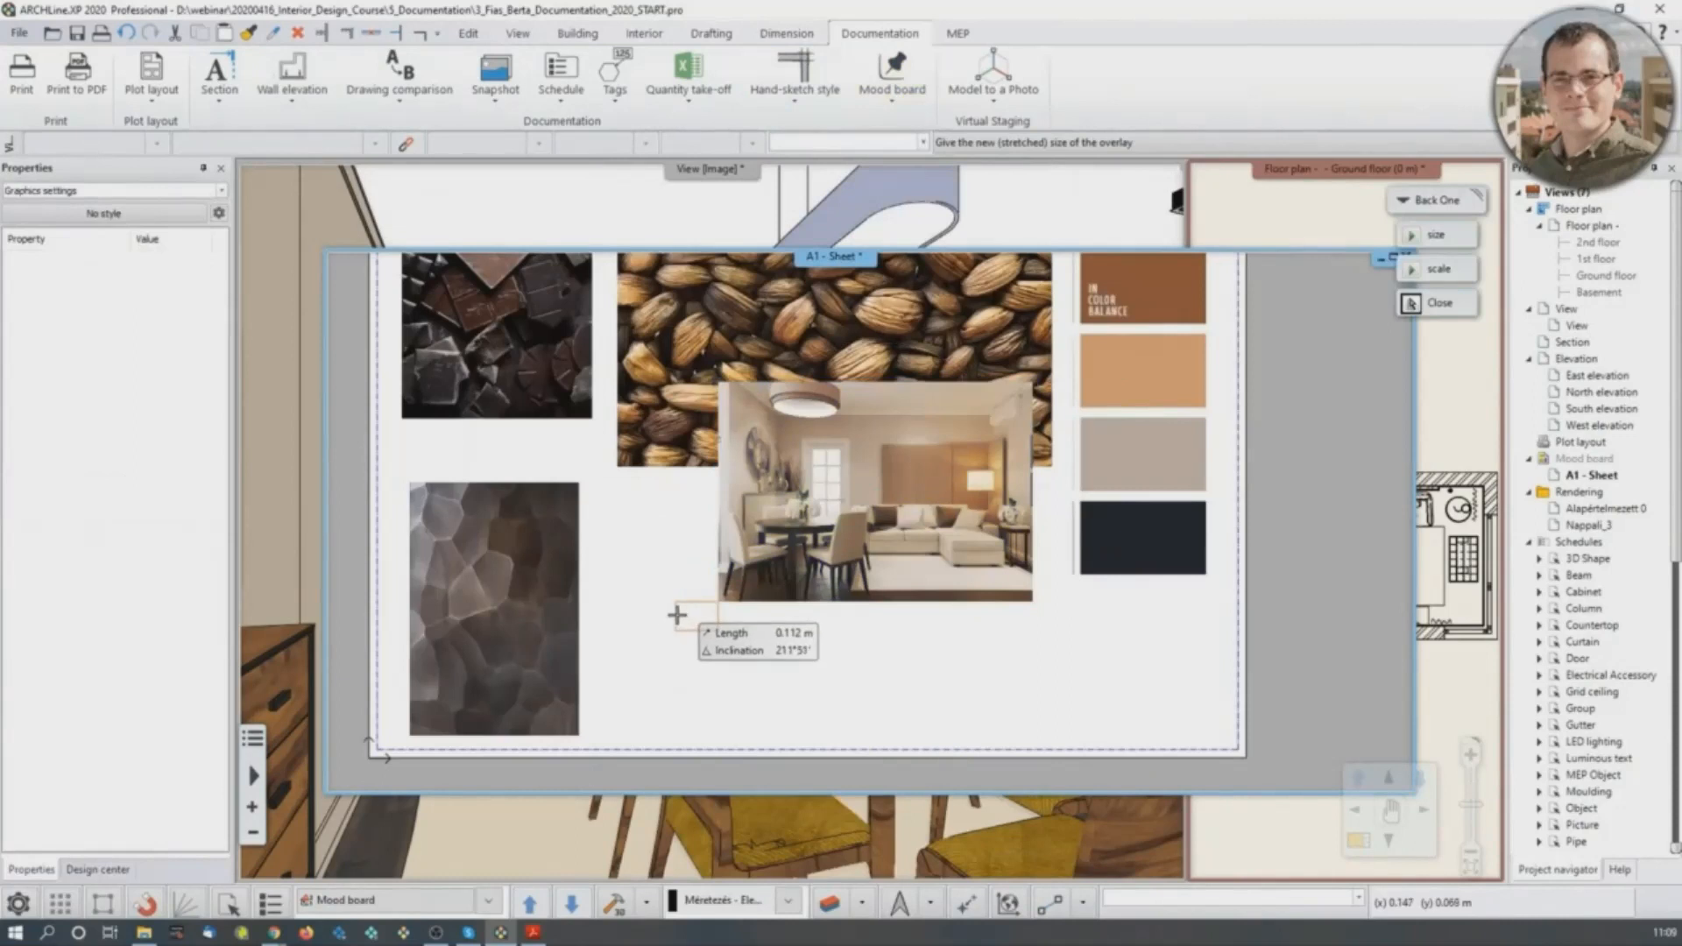
{"action": "key", "text": "Escape"}
Mirror the interior picture on the mood board horizontally.
{"action": "left_click", "coordinate": [785, 589]}
{"action": "scroll", "coordinate": [811, 570], "scroll_direction": "up", "scroll_amount": 2}
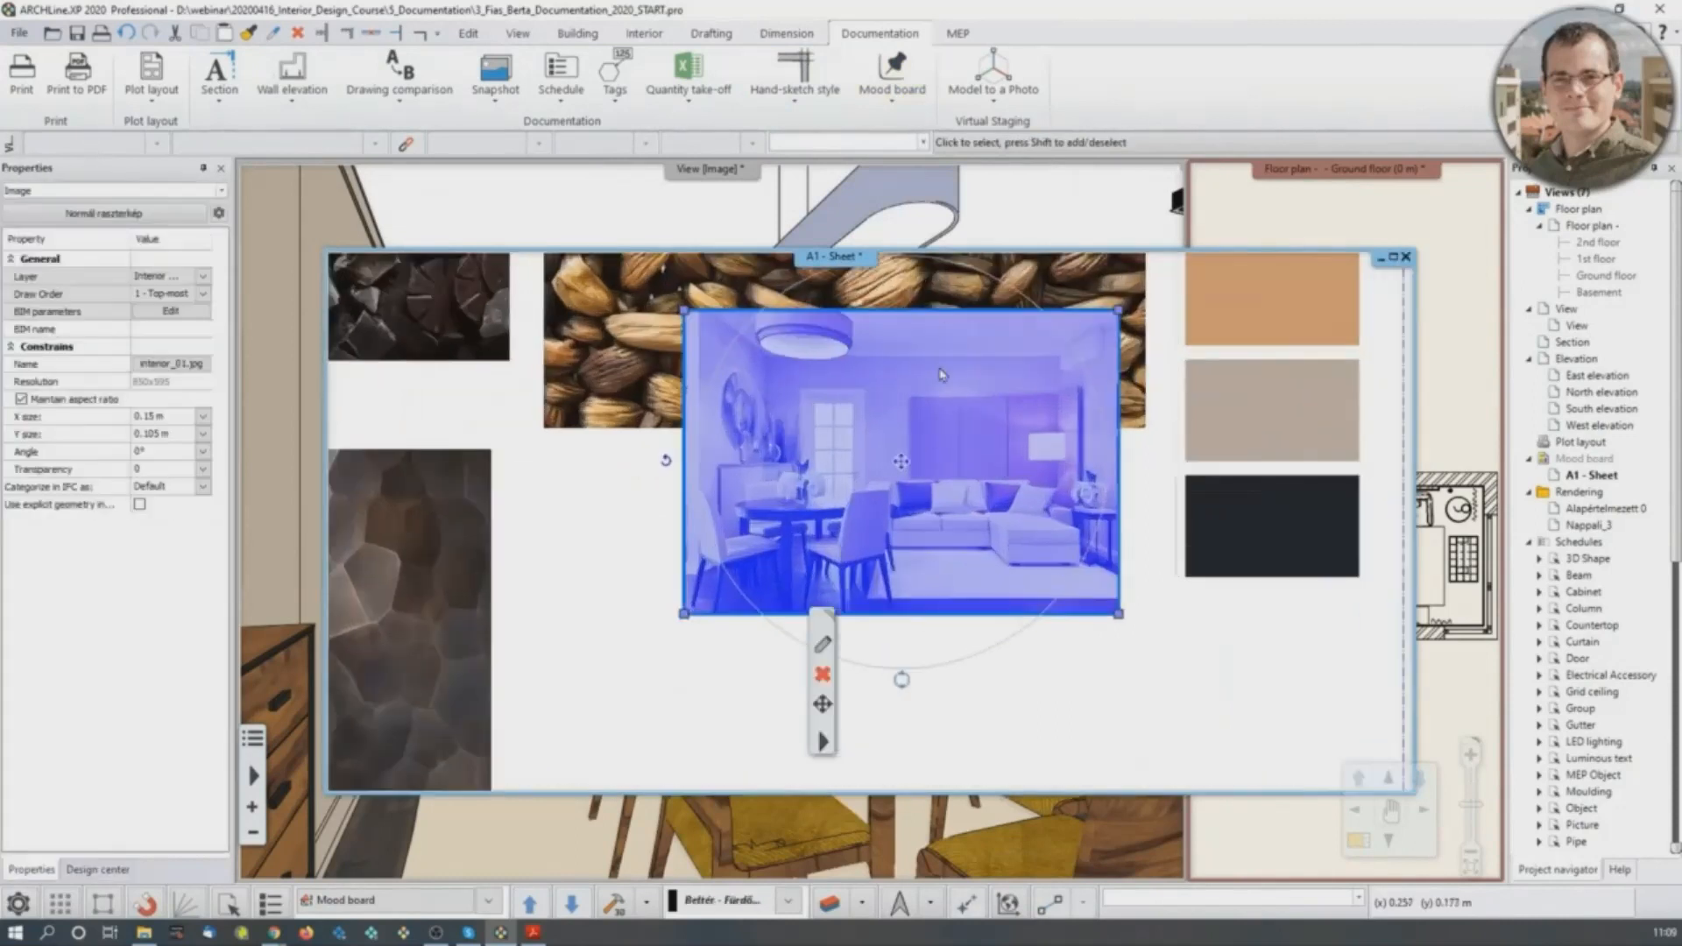
{"action": "scroll", "coordinate": [923, 536], "scroll_direction": "down", "scroll_amount": 3}
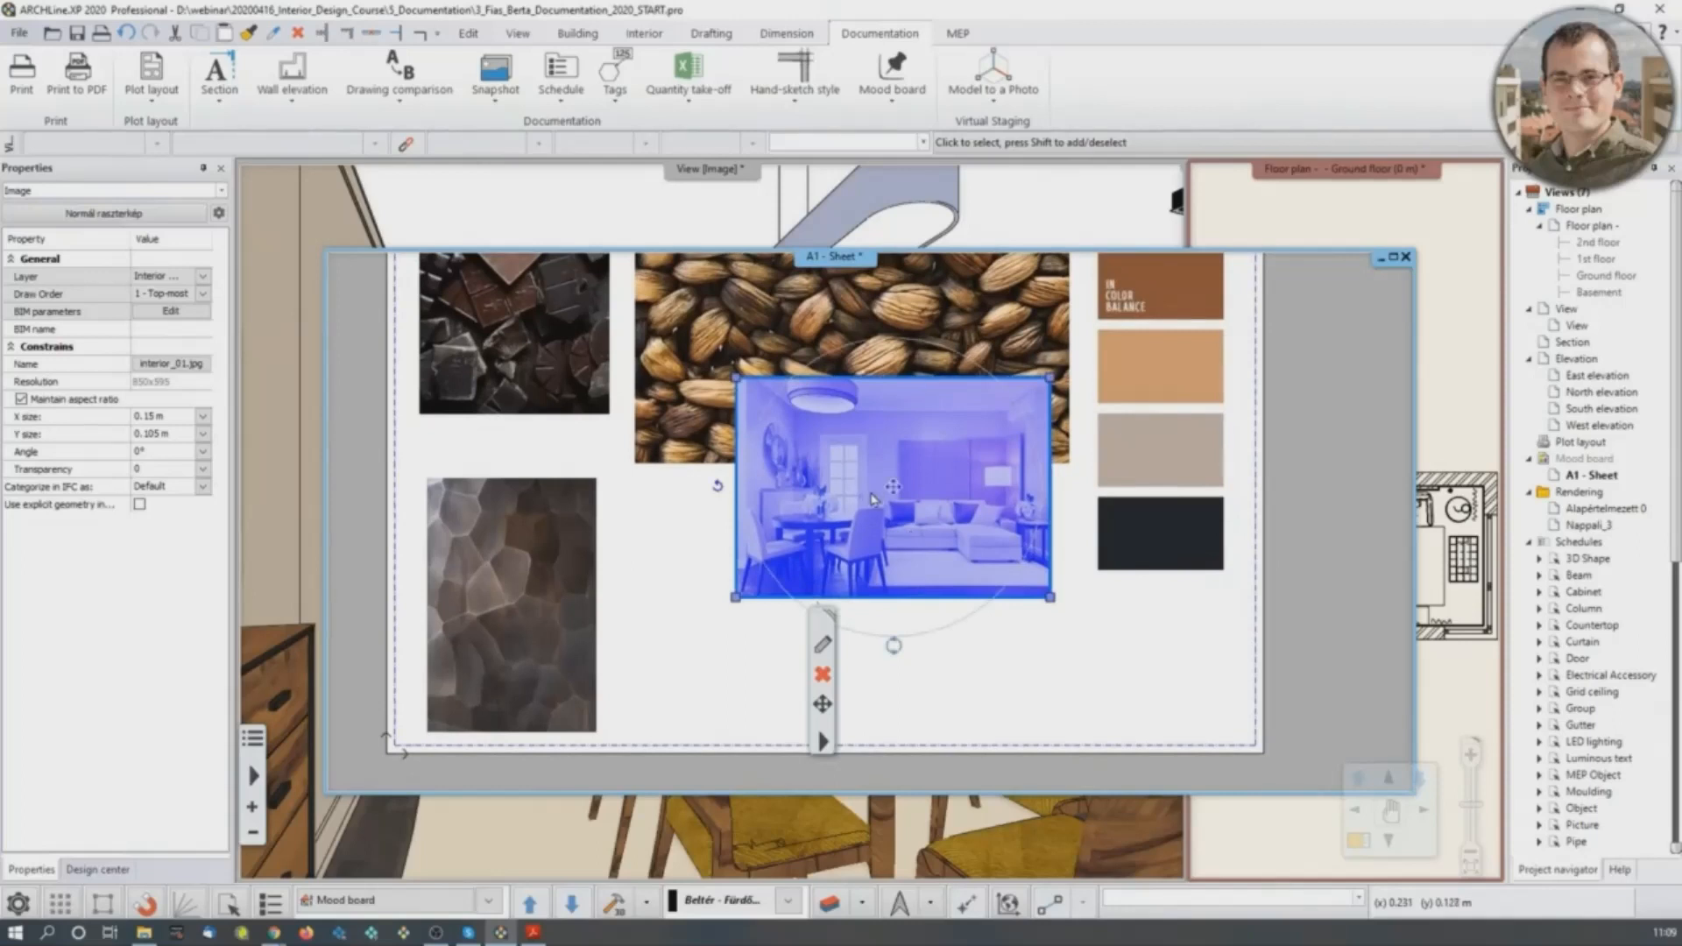
{"action": "left_click", "coordinate": [823, 741]}
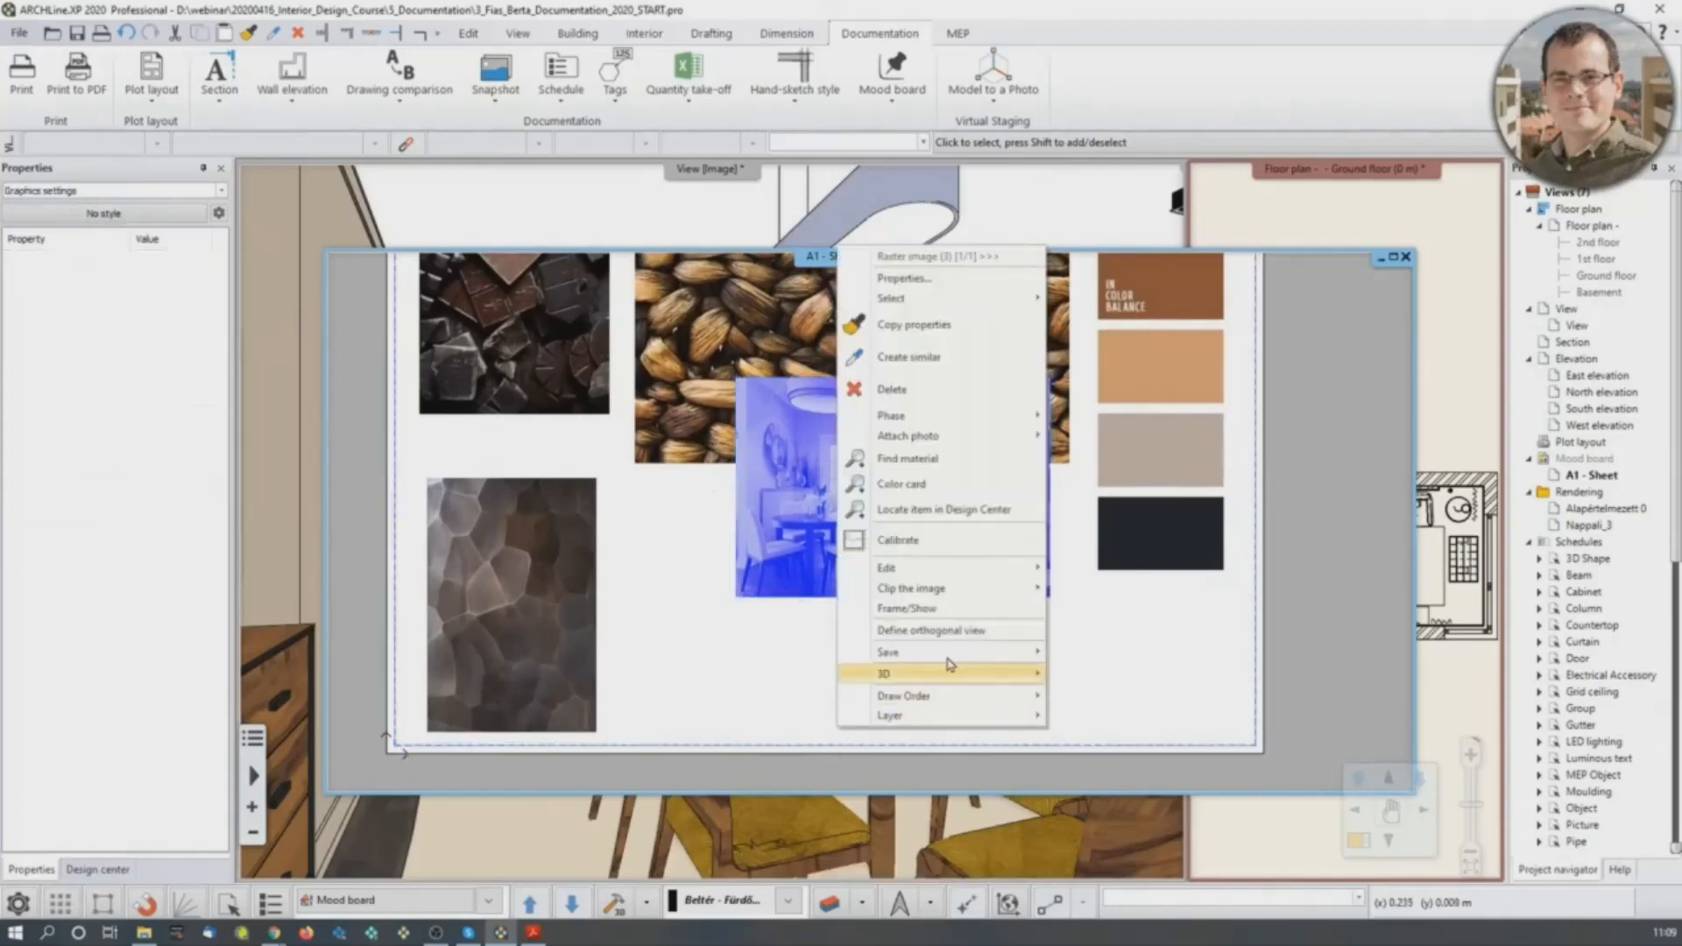
{"action": "mouse_move", "coordinate": [975, 568]}
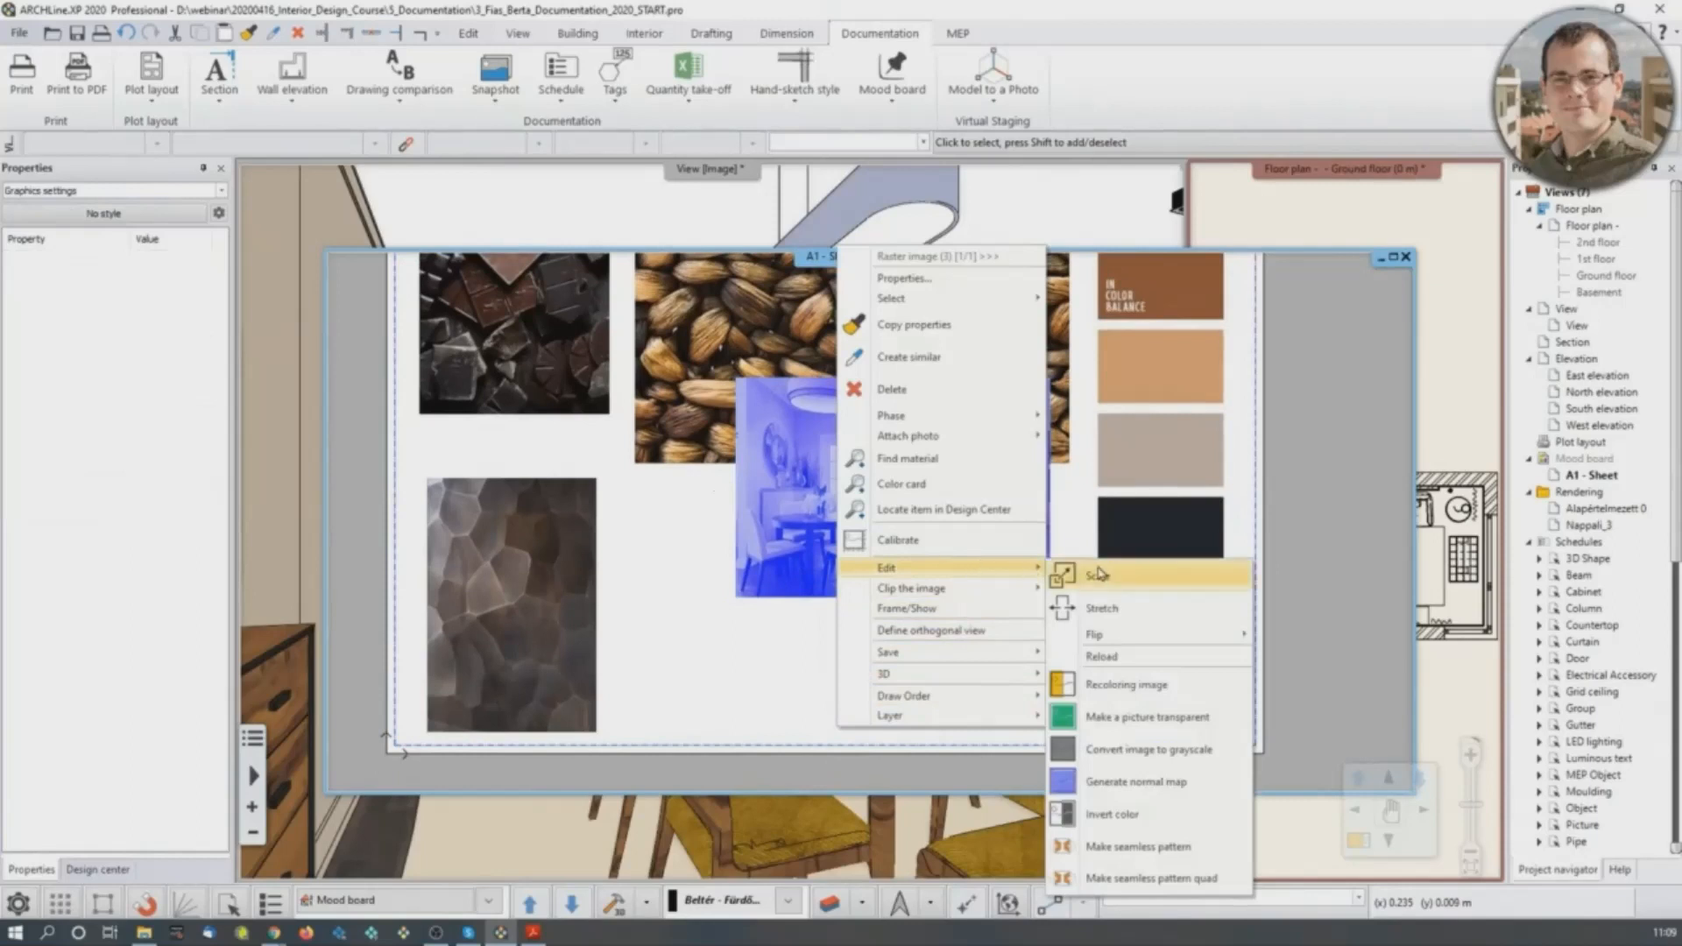
{"action": "mouse_move", "coordinate": [1145, 644]}
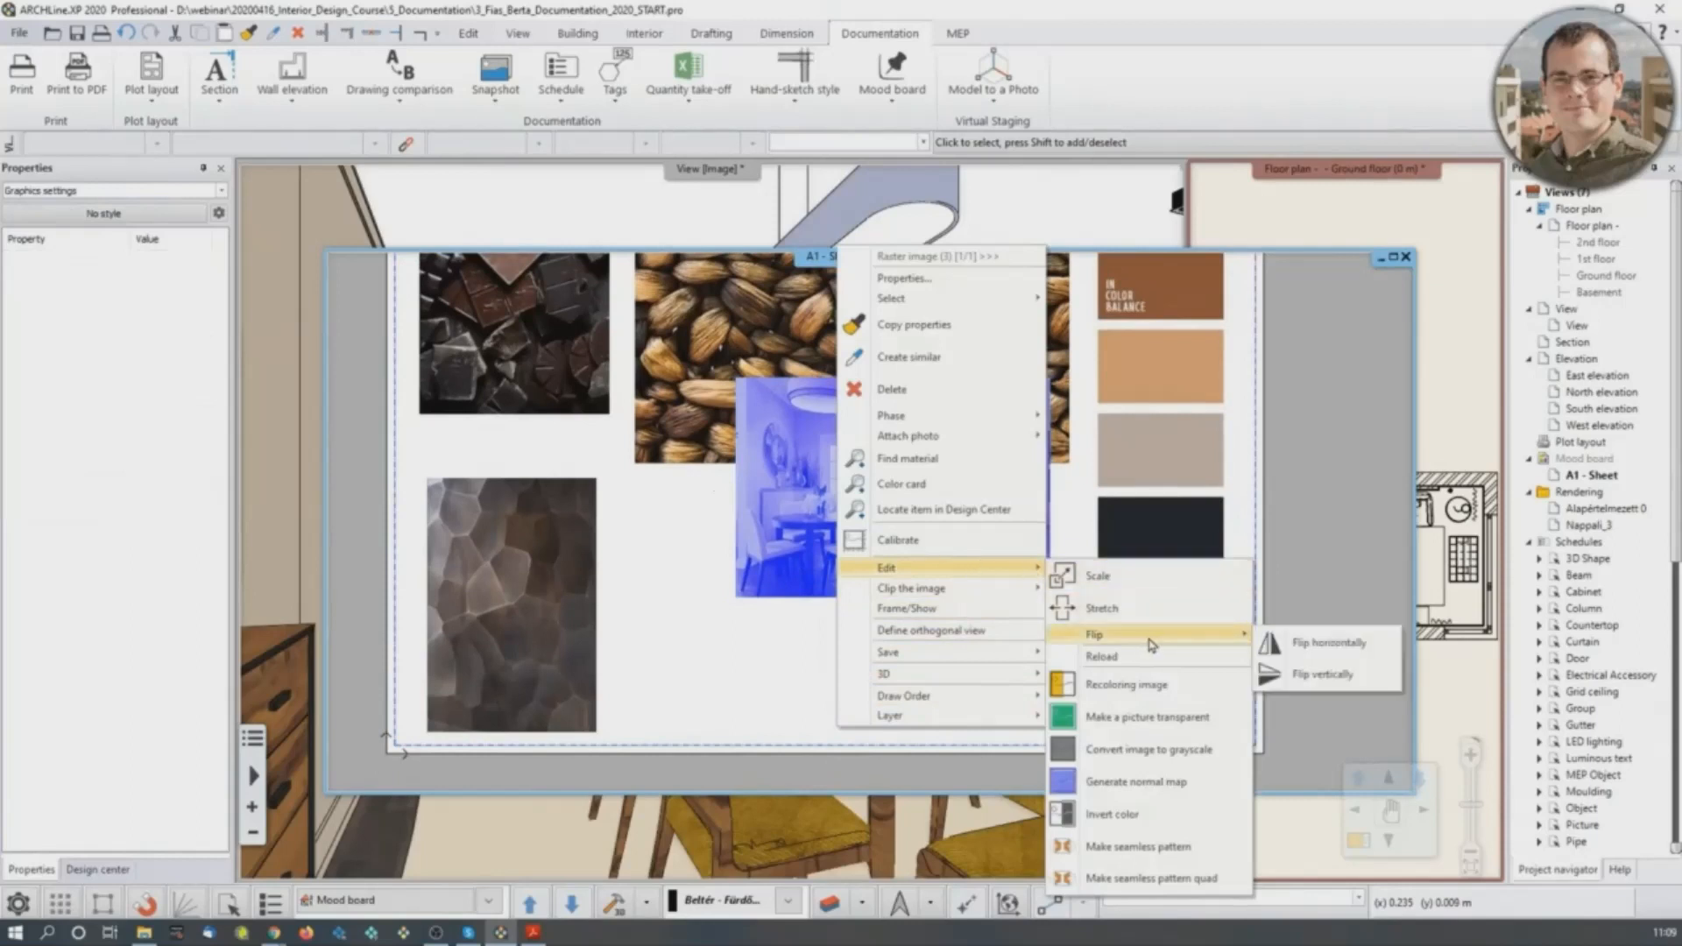
{"action": "left_click", "coordinate": [1324, 647]}
{"action": "left_click", "coordinate": [942, 627]}
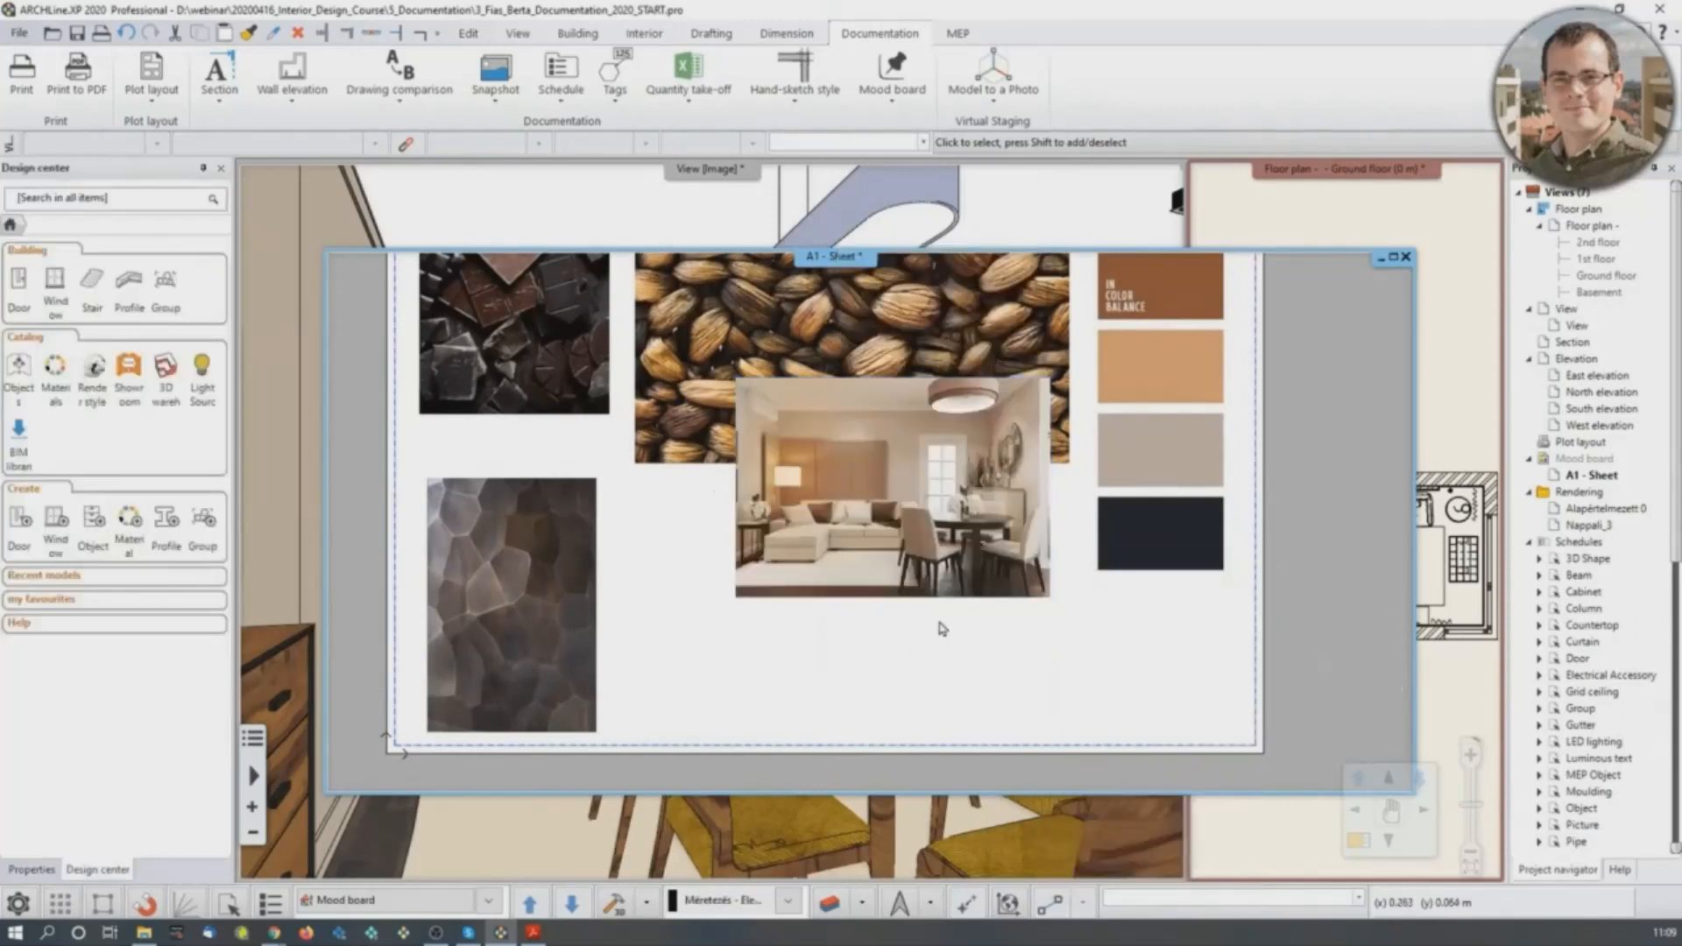
Switch to the 3D view of the dining area and find the window curtain's material in the material library.
{"action": "scroll", "coordinate": [929, 657], "scroll_direction": "down", "scroll_amount": 3}
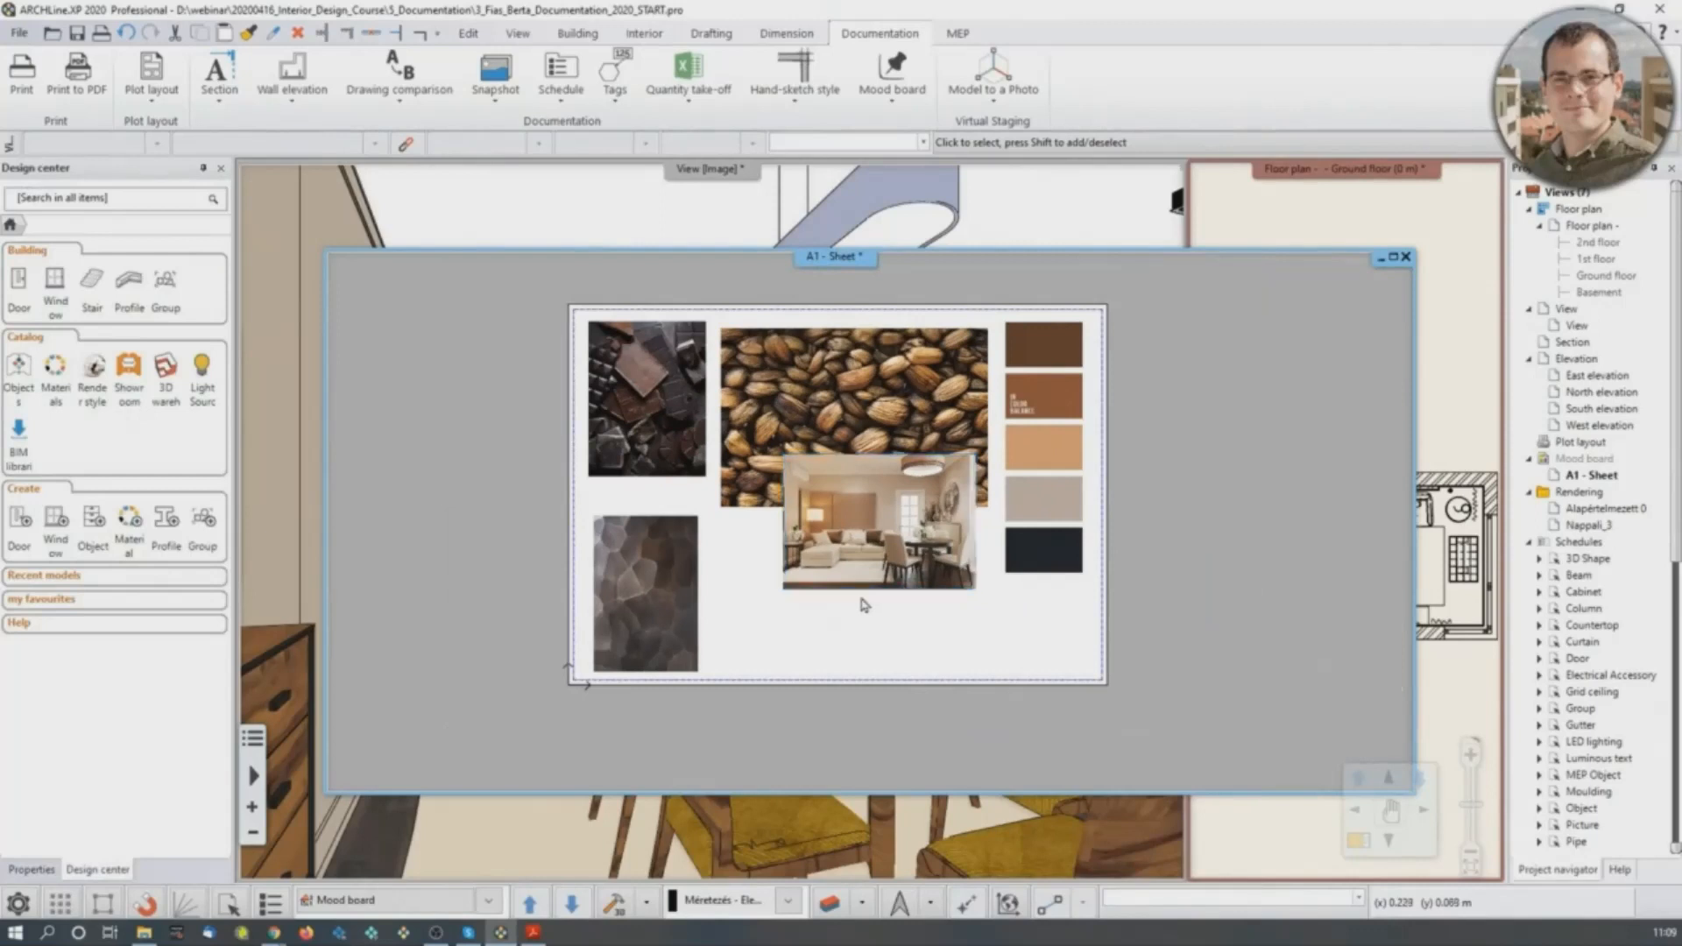
{"action": "left_click", "coordinate": [952, 487]}
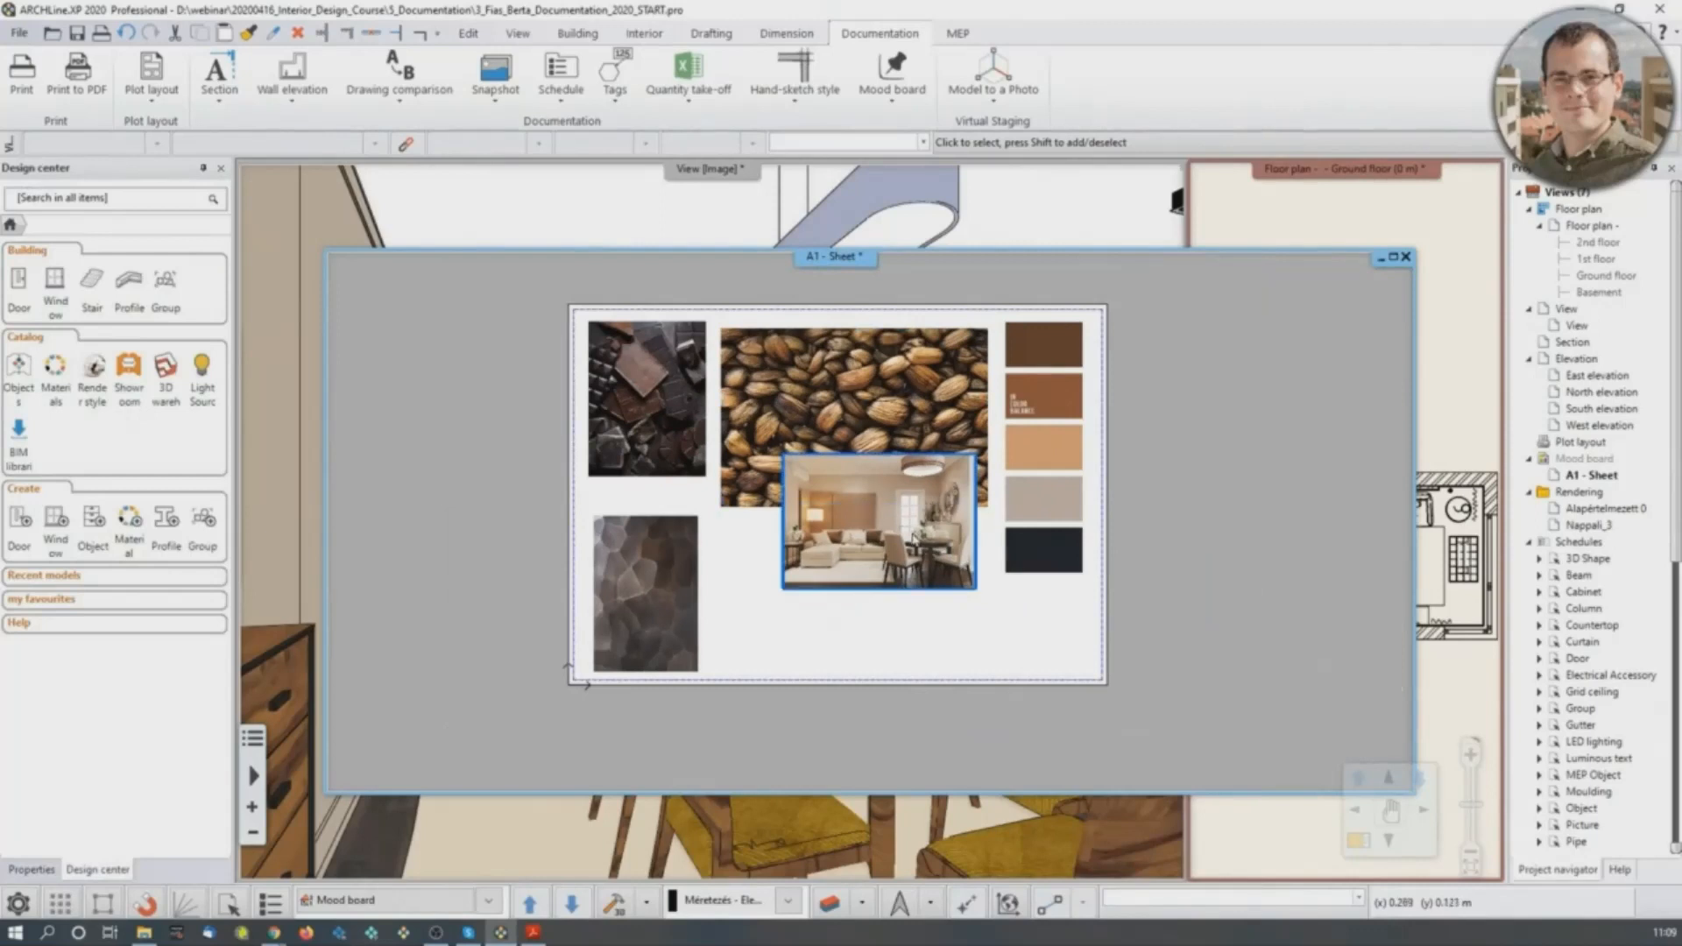
{"action": "left_click", "coordinate": [671, 545]}
{"action": "left_click", "coordinate": [837, 572]}
{"action": "double_click", "coordinate": [874, 512]}
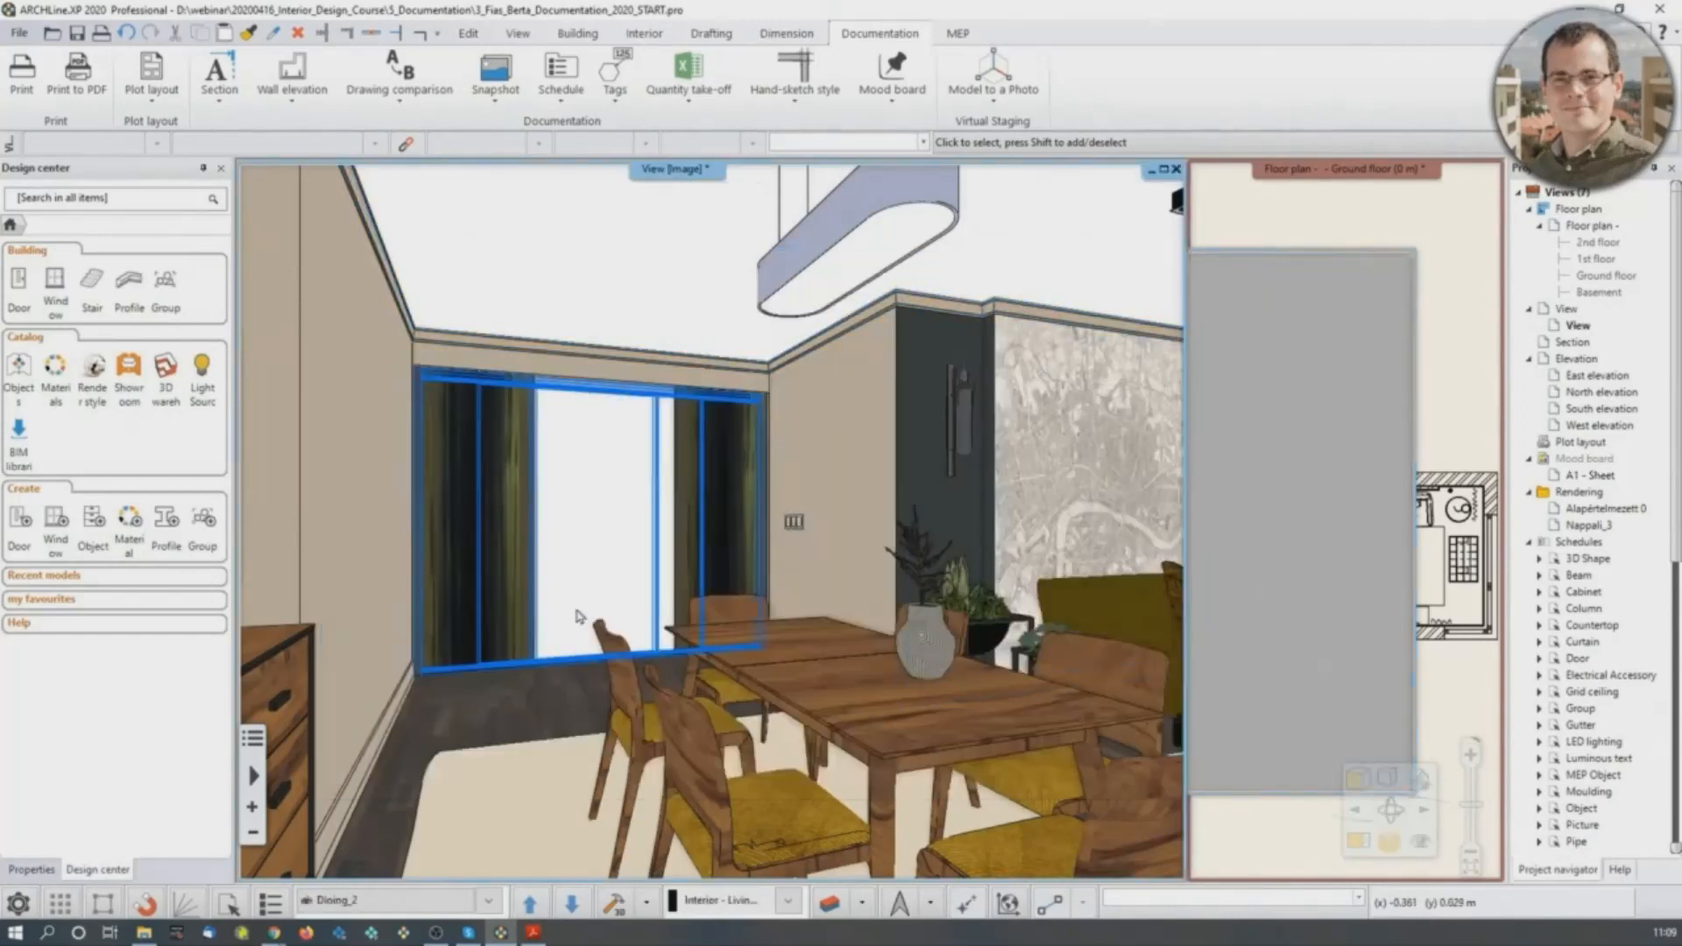
{"action": "left_click", "coordinate": [421, 523]}
{"action": "right_click", "coordinate": [421, 523]}
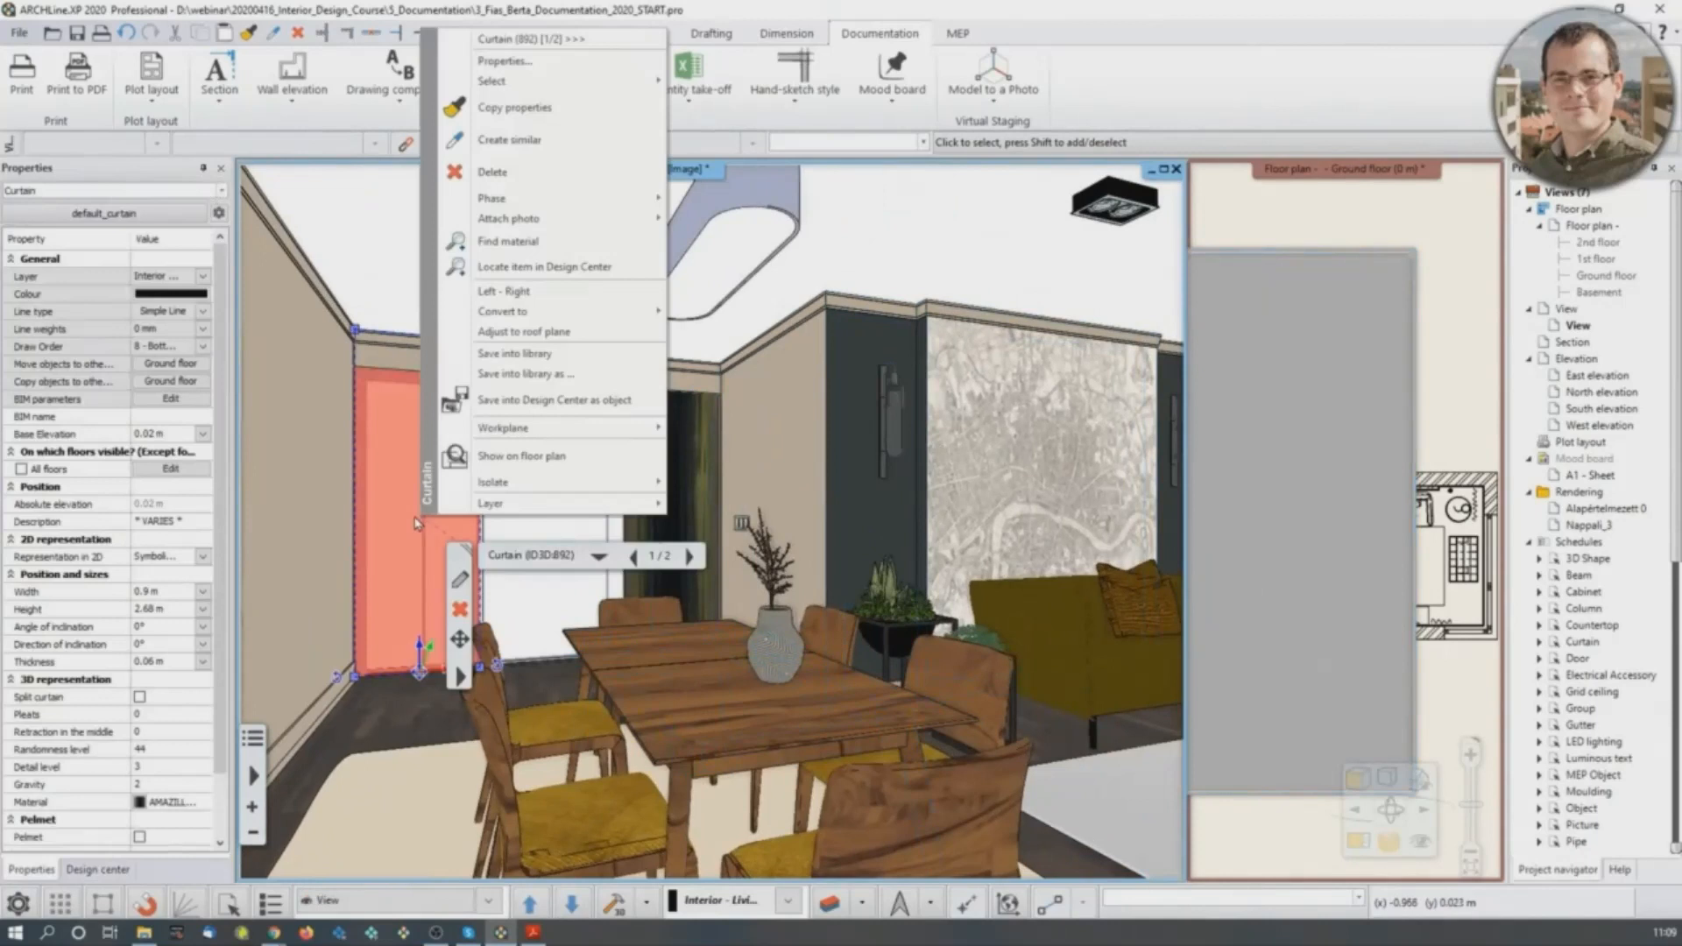
{"action": "middle_click_drag", "start_coordinate": [415, 492], "coordinate": [424, 488]}
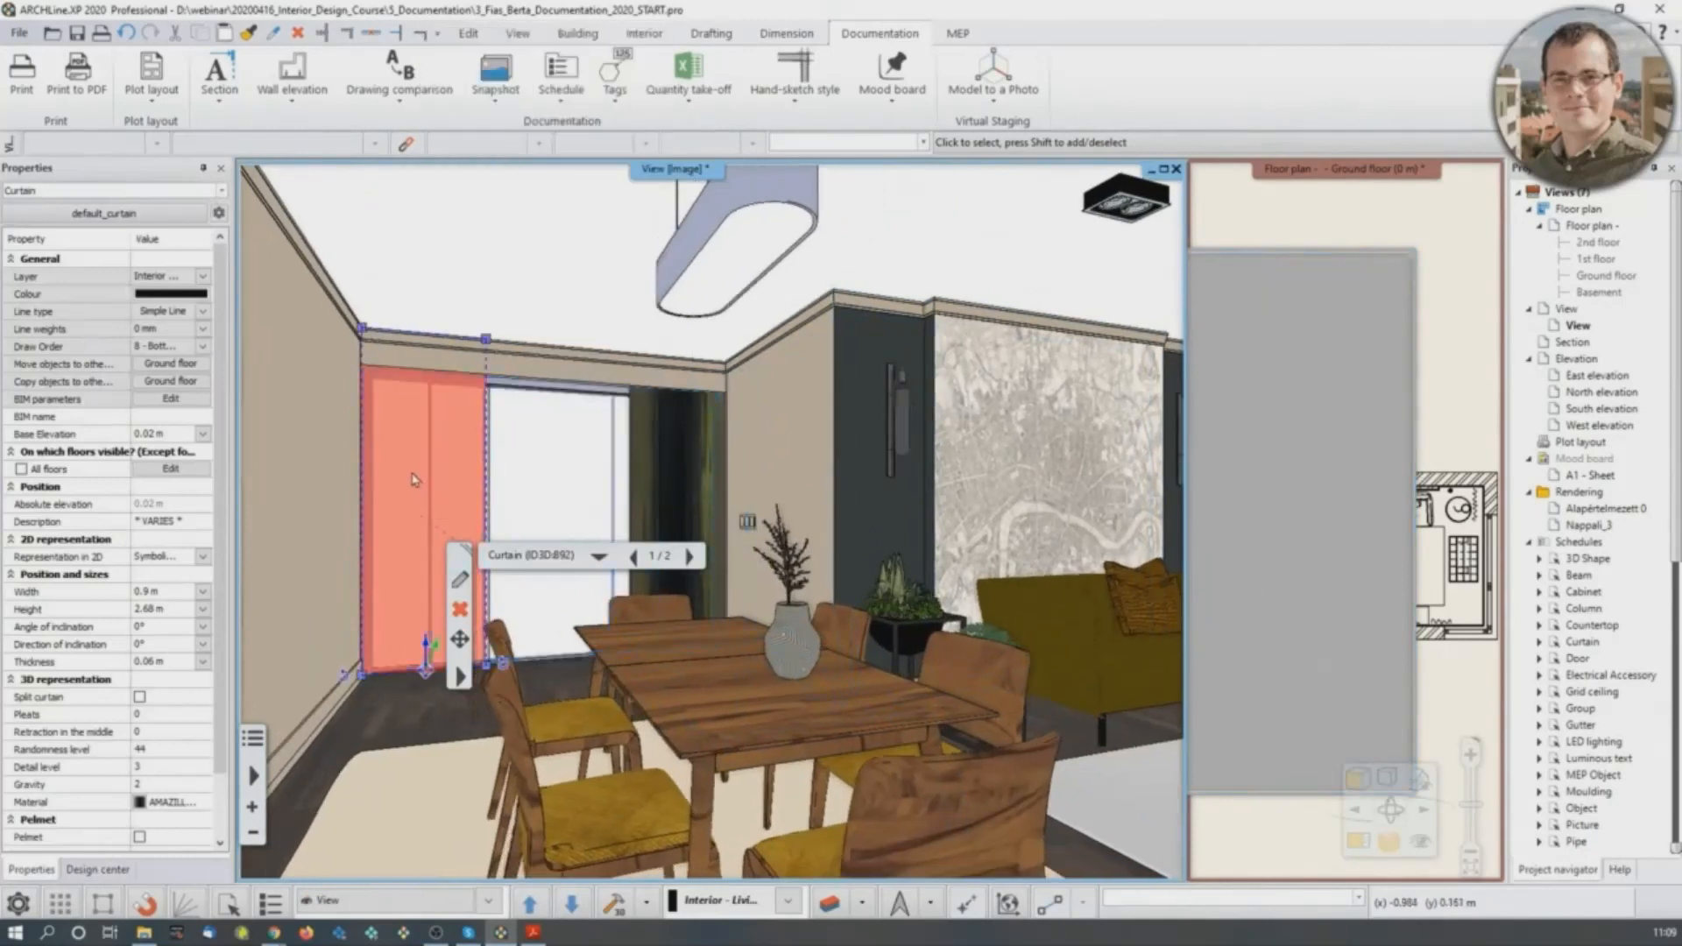
{"action": "right_click", "coordinate": [414, 480]}
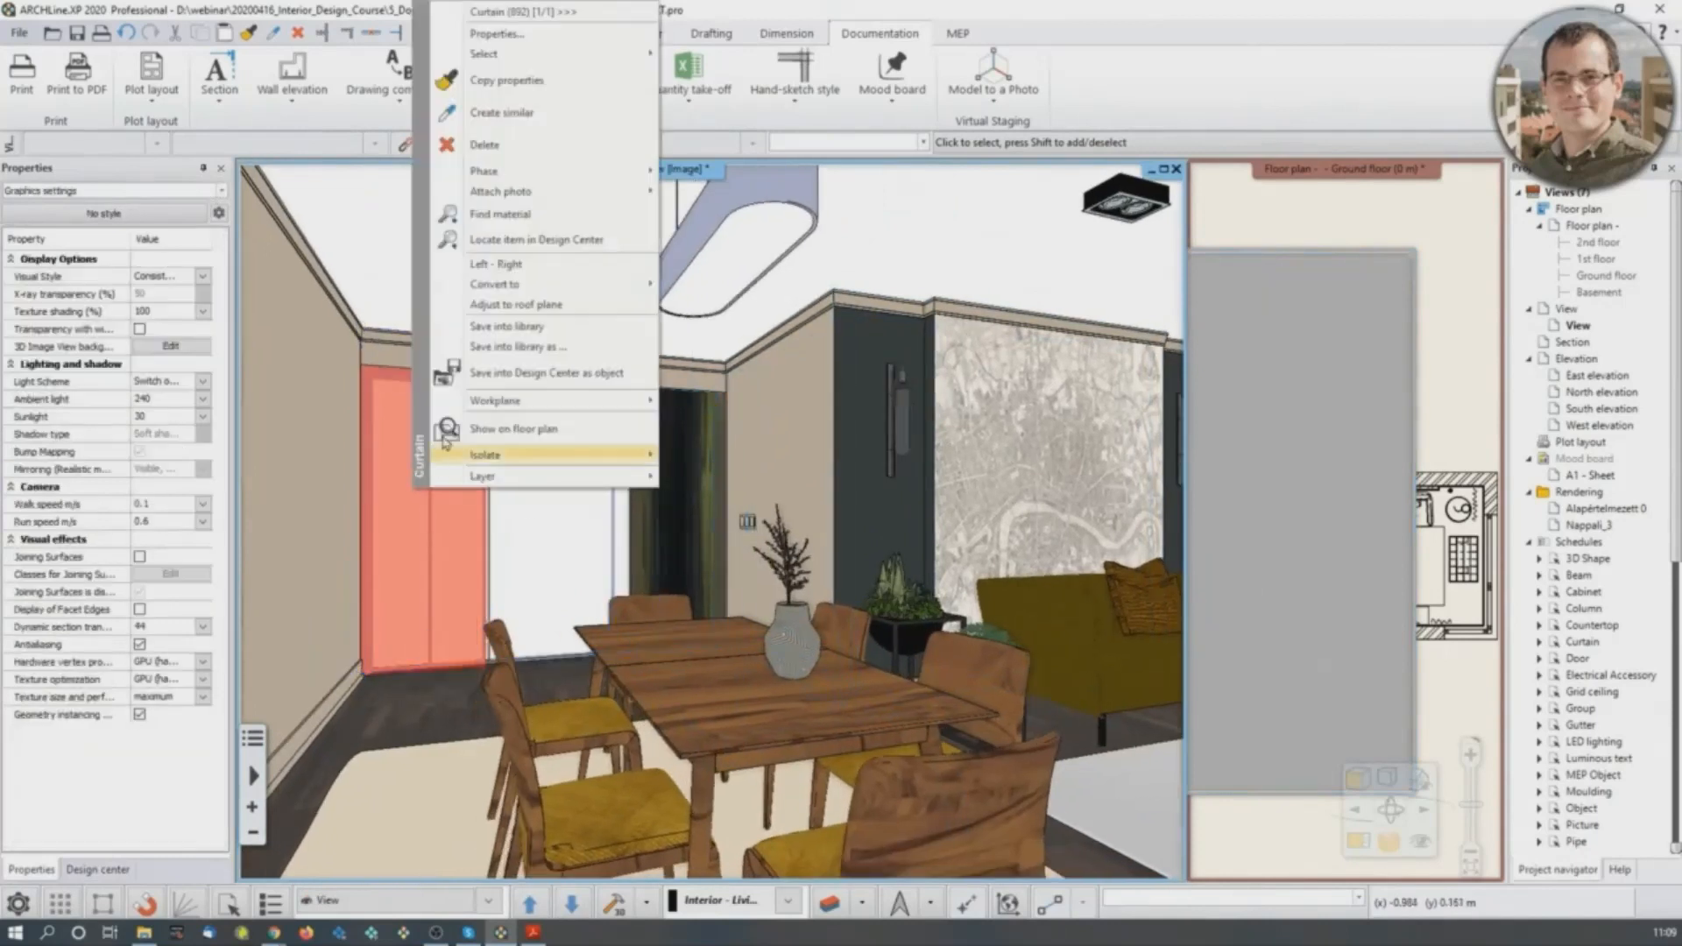
{"action": "left_click", "coordinate": [506, 219]}
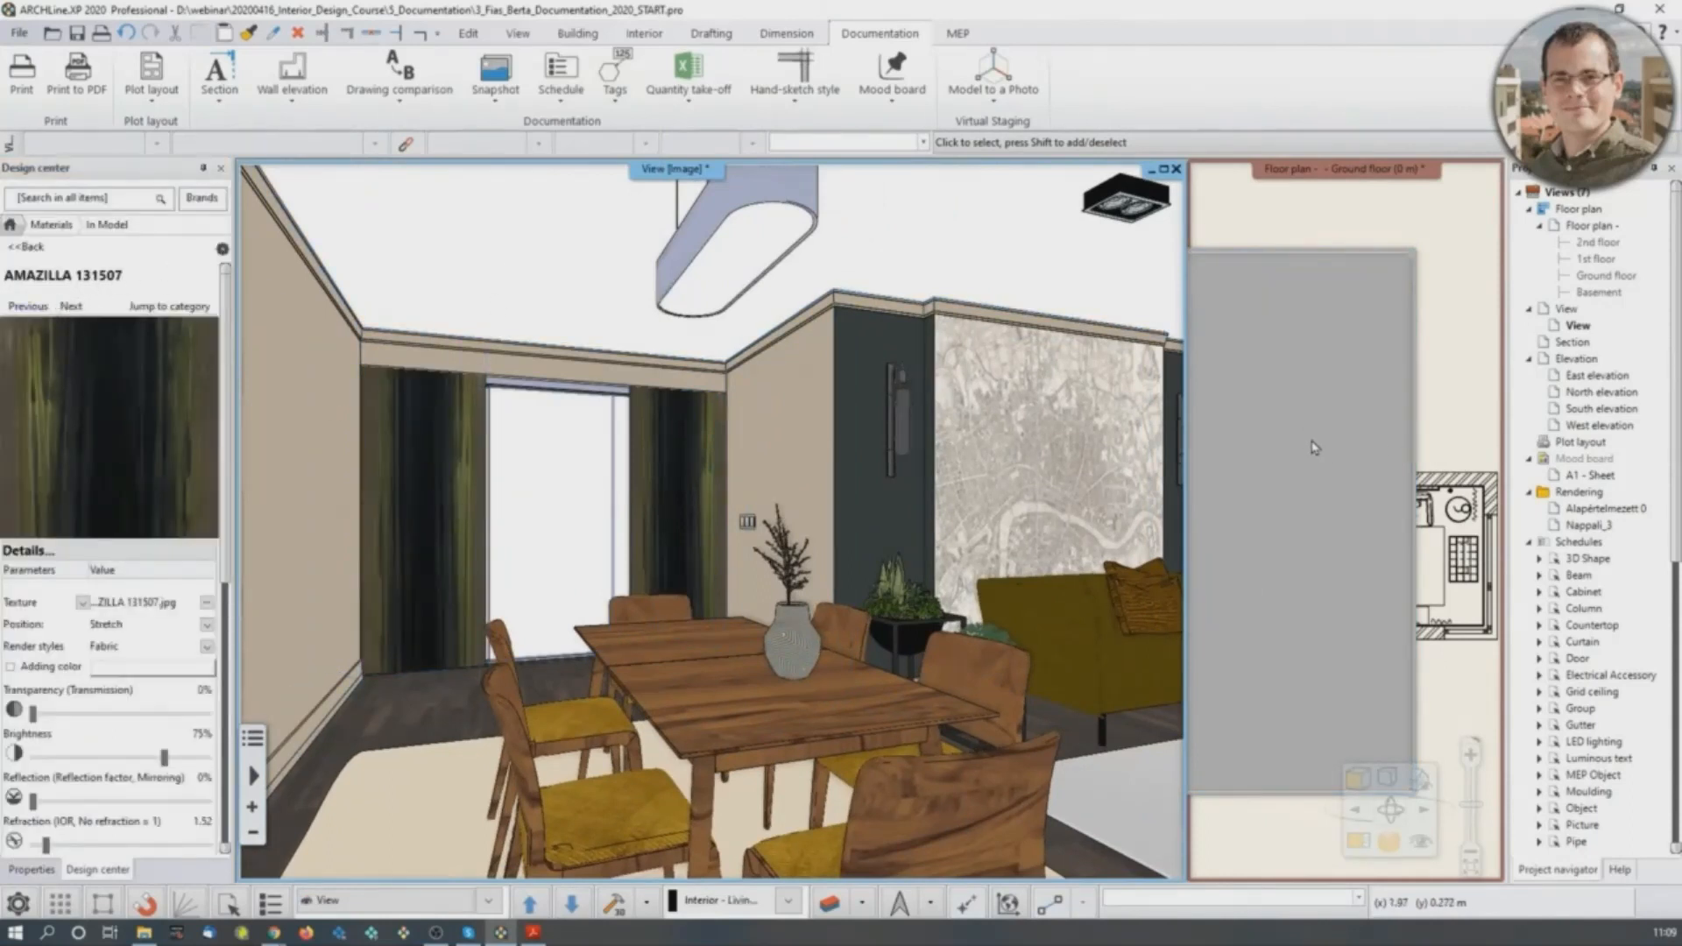
Insert the AMAZILLA 131507 curtain fabric as a raster image on the mood board sheet, overlapping the stone picture's lower-right corner.
{"action": "left_click", "coordinate": [1314, 372]}
{"action": "middle_click_drag", "start_coordinate": [863, 482], "coordinate": [939, 414]}
{"action": "scroll", "coordinate": [935, 406], "scroll_direction": "up", "scroll_amount": 3}
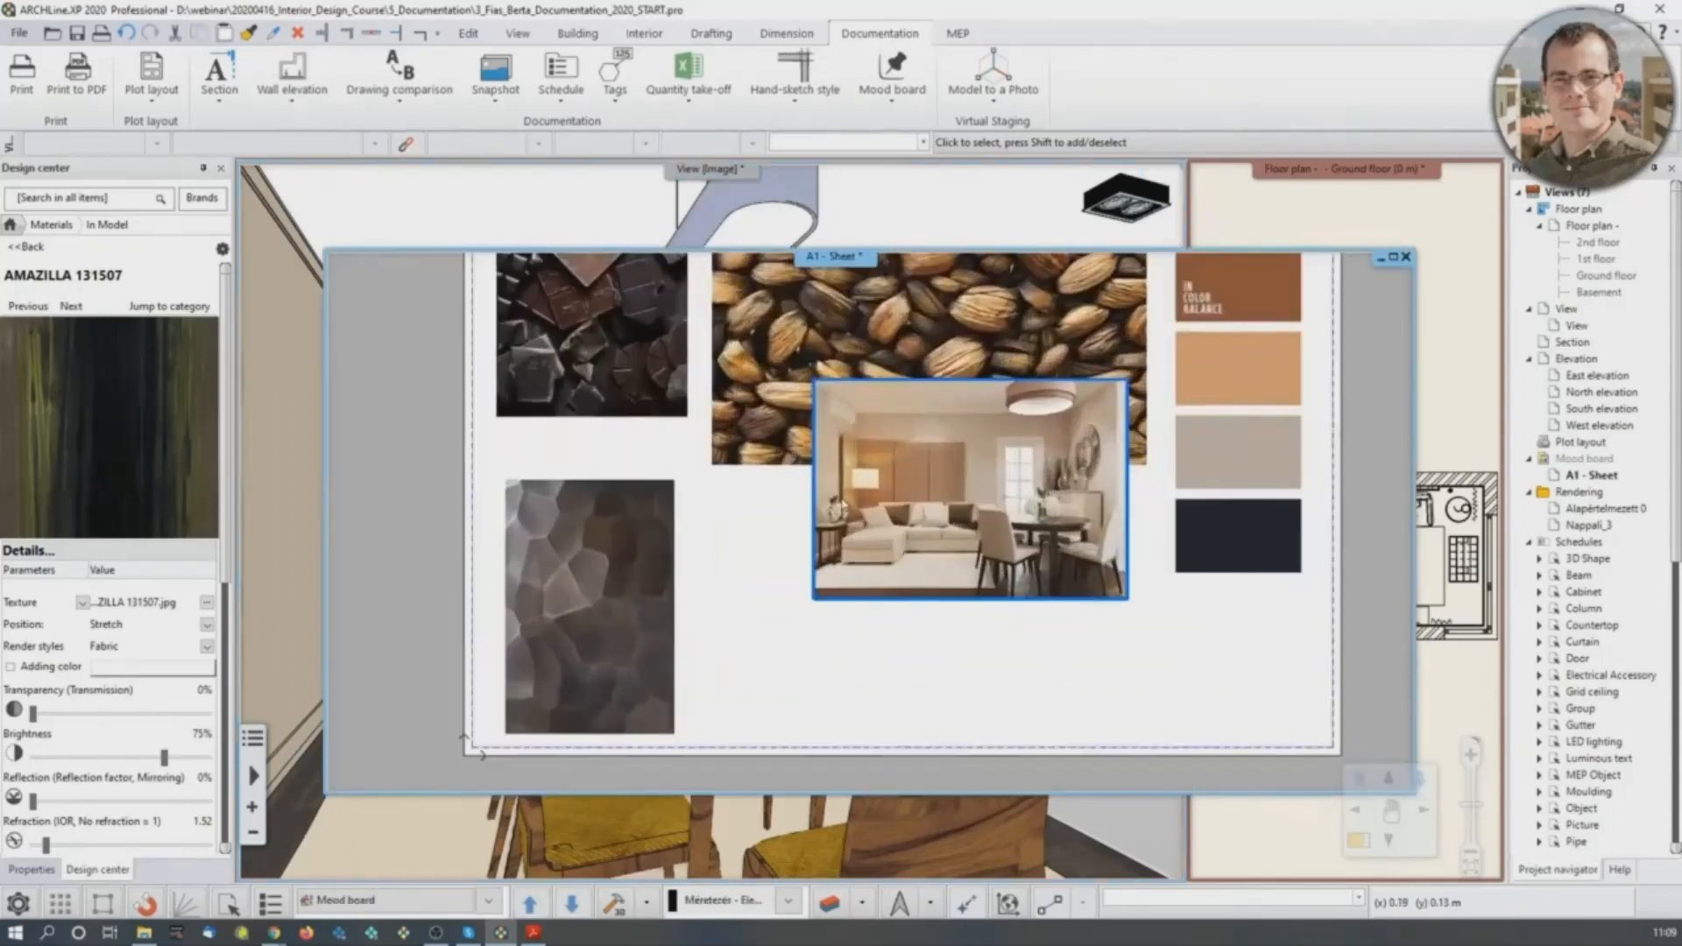
{"action": "middle_click_drag", "start_coordinate": [803, 515], "coordinate": [876, 412]}
{"action": "mouse_move", "coordinate": [74, 413]}
{"action": "left_mouse_down"}
{"action": "mouse_move", "coordinate": [249, 482]}
{"action": "mouse_move", "coordinate": [780, 523]}
{"action": "left_mouse_up"}
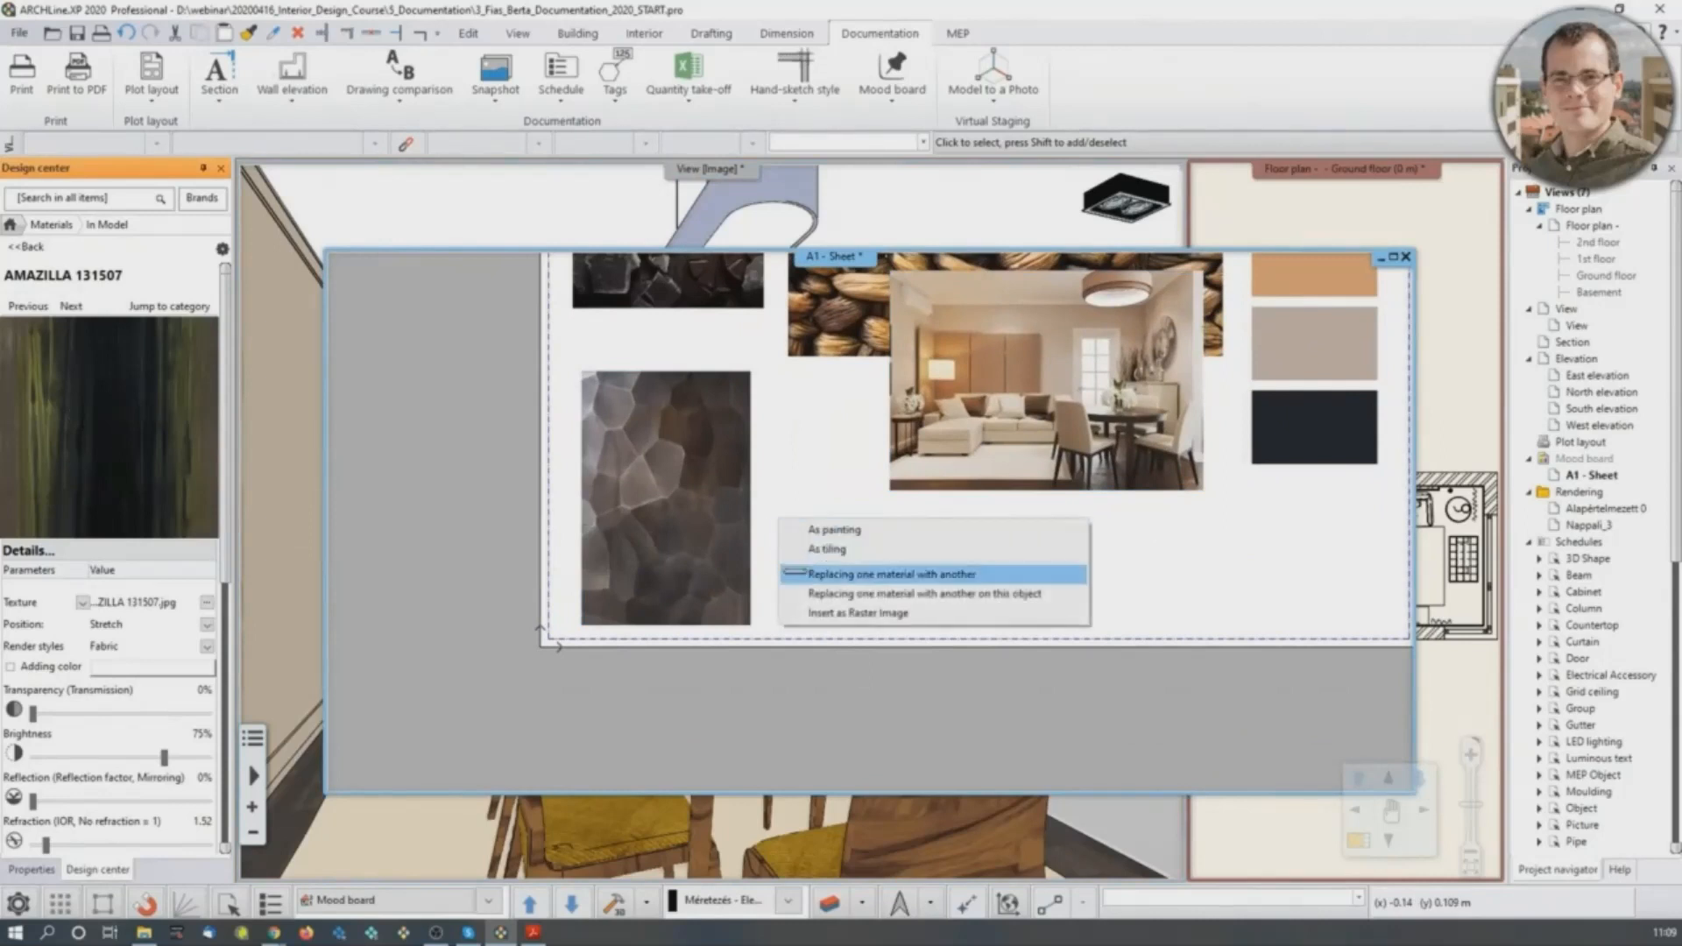
{"action": "left_click", "coordinate": [815, 614]}
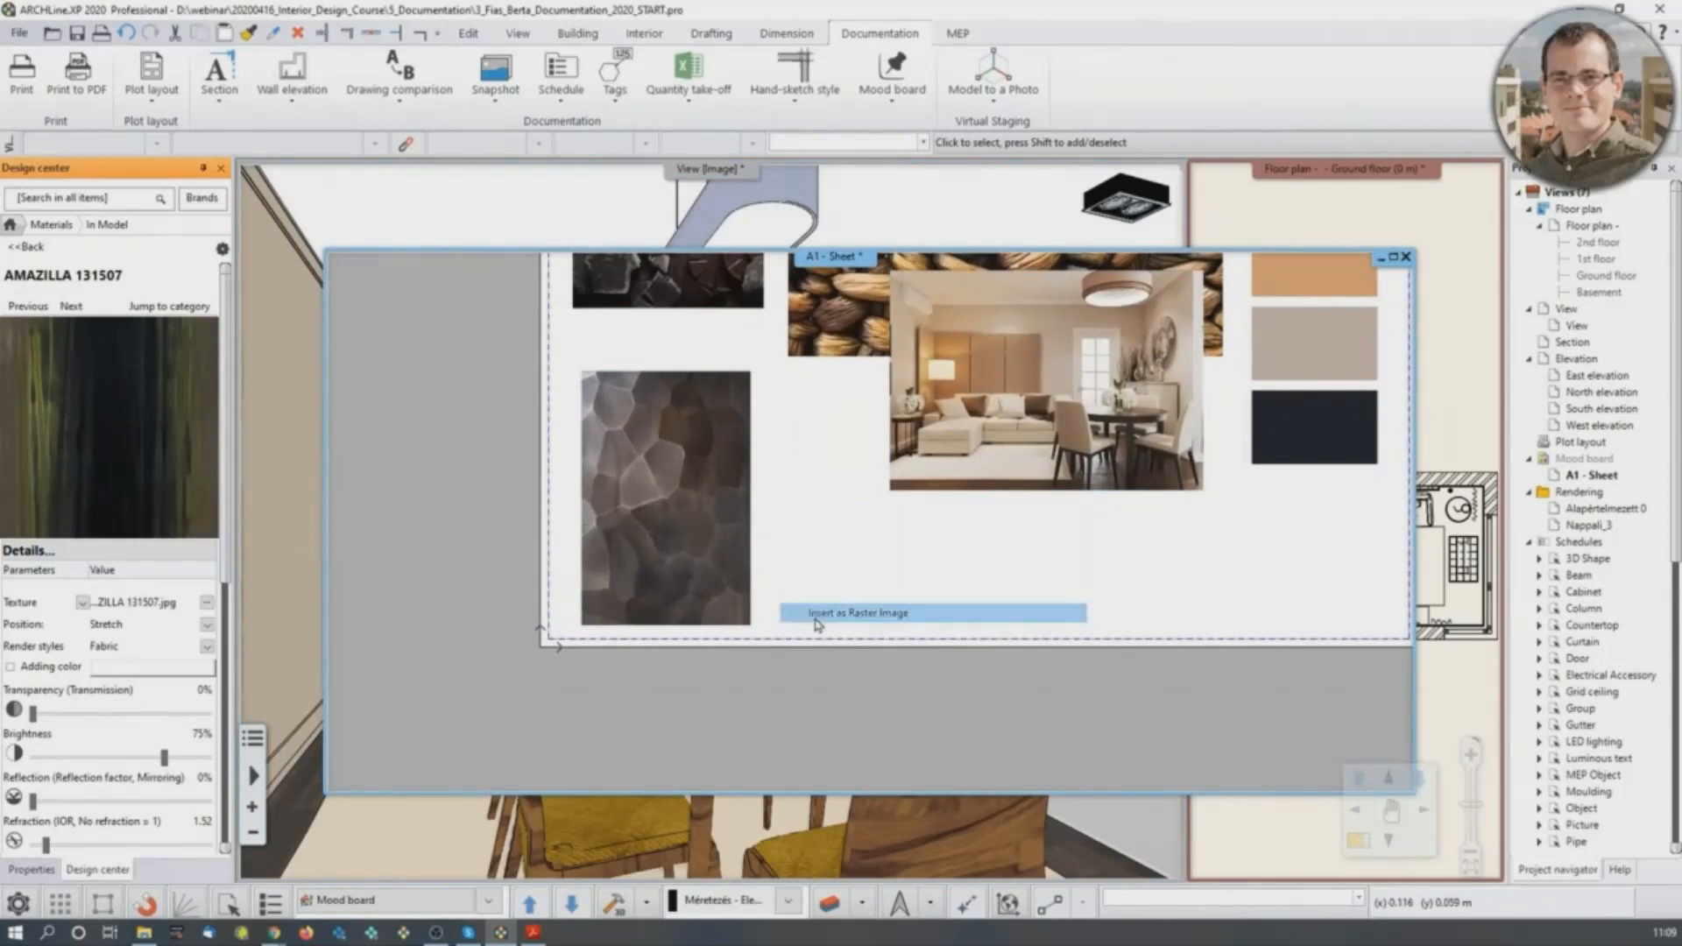
{"action": "scroll", "coordinate": [771, 516], "scroll_direction": "up", "scroll_amount": 2}
{"action": "left_click", "coordinate": [716, 631]}
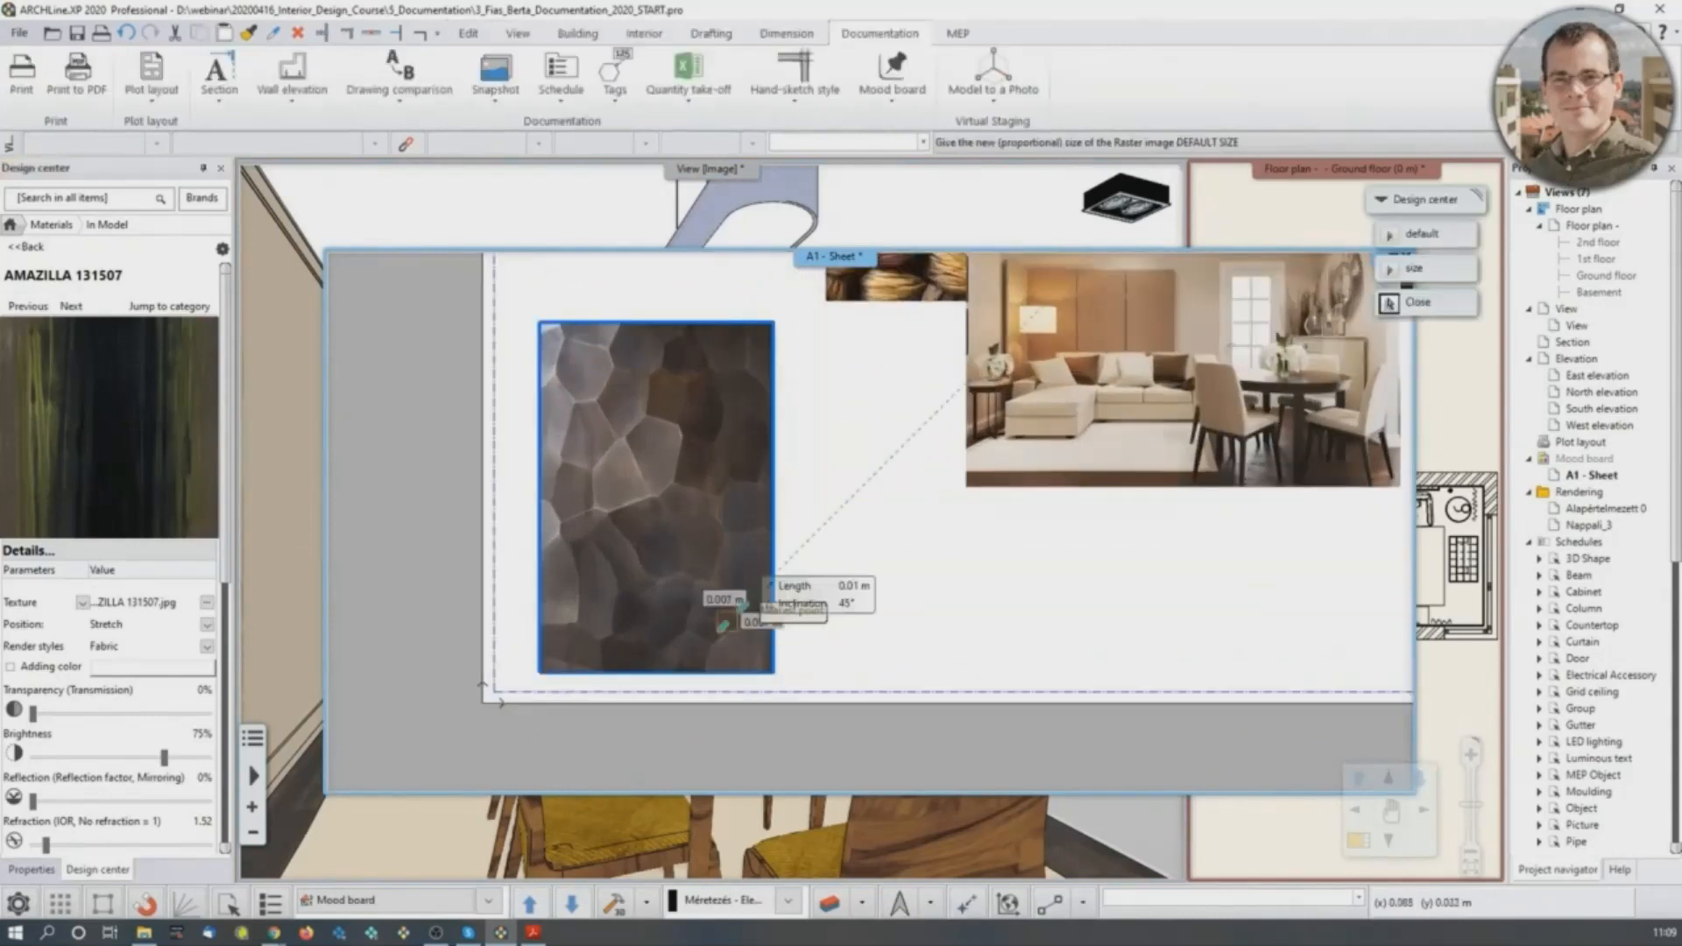
{"action": "left_click", "coordinate": [924, 420]}
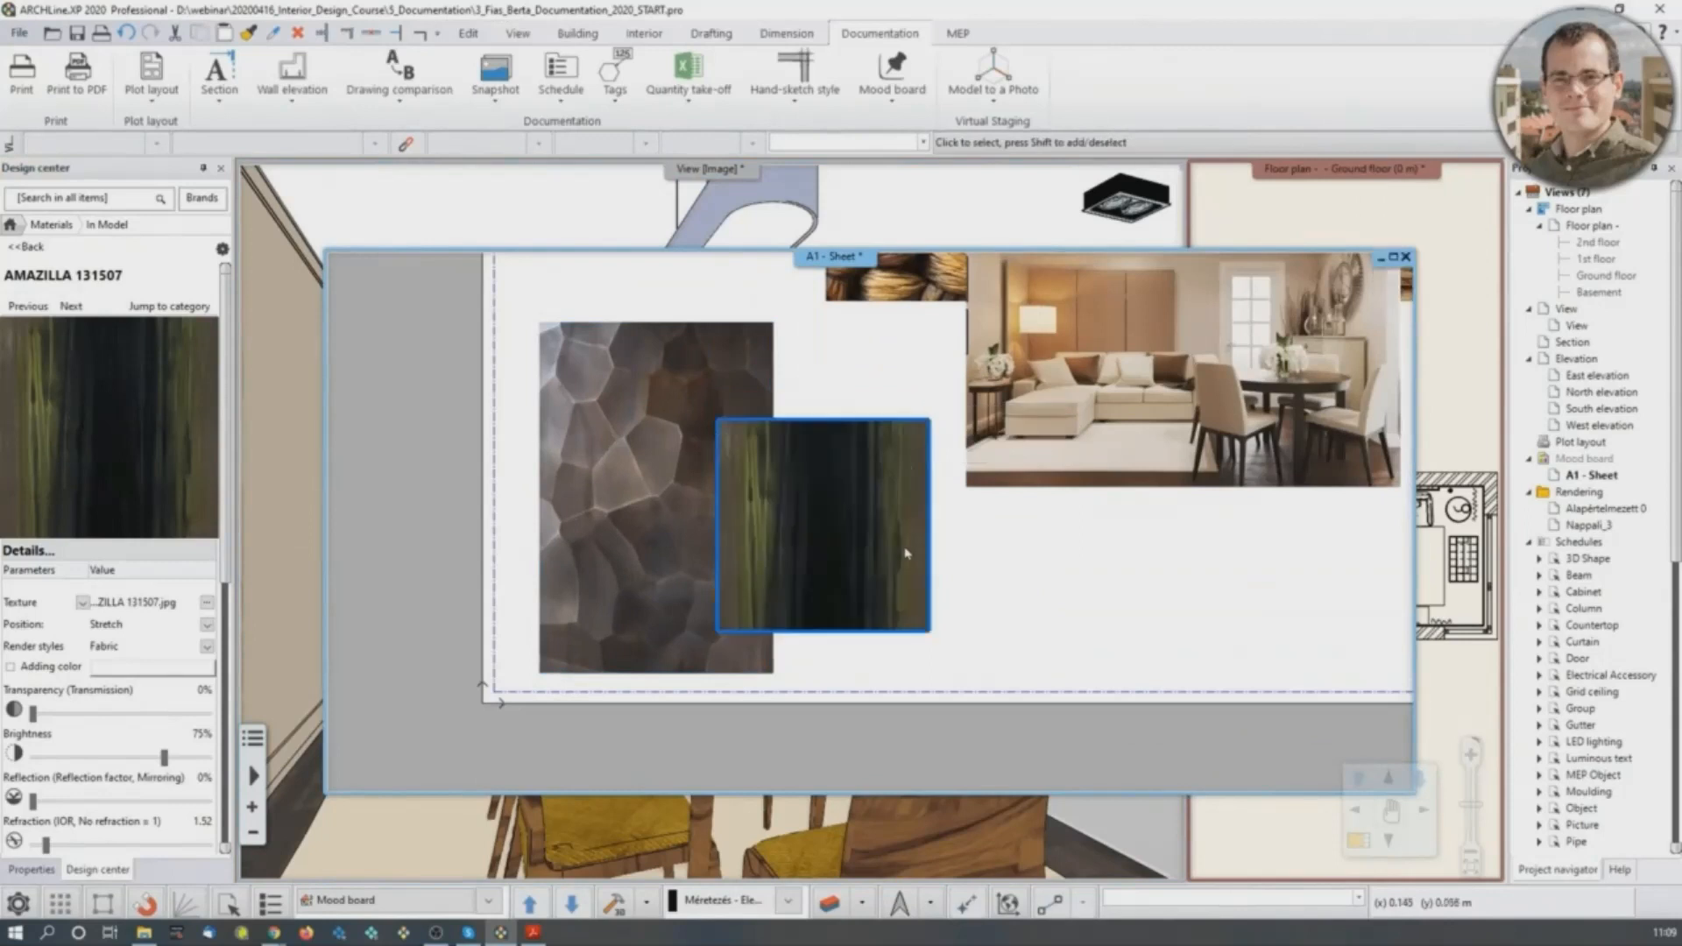
Move the curtain fabric picture straight up by about 0.028 m, bringing its top edge close to the stone picture's top edge.
{"action": "scroll", "coordinate": [911, 560], "scroll_direction": "down", "scroll_amount": 2}
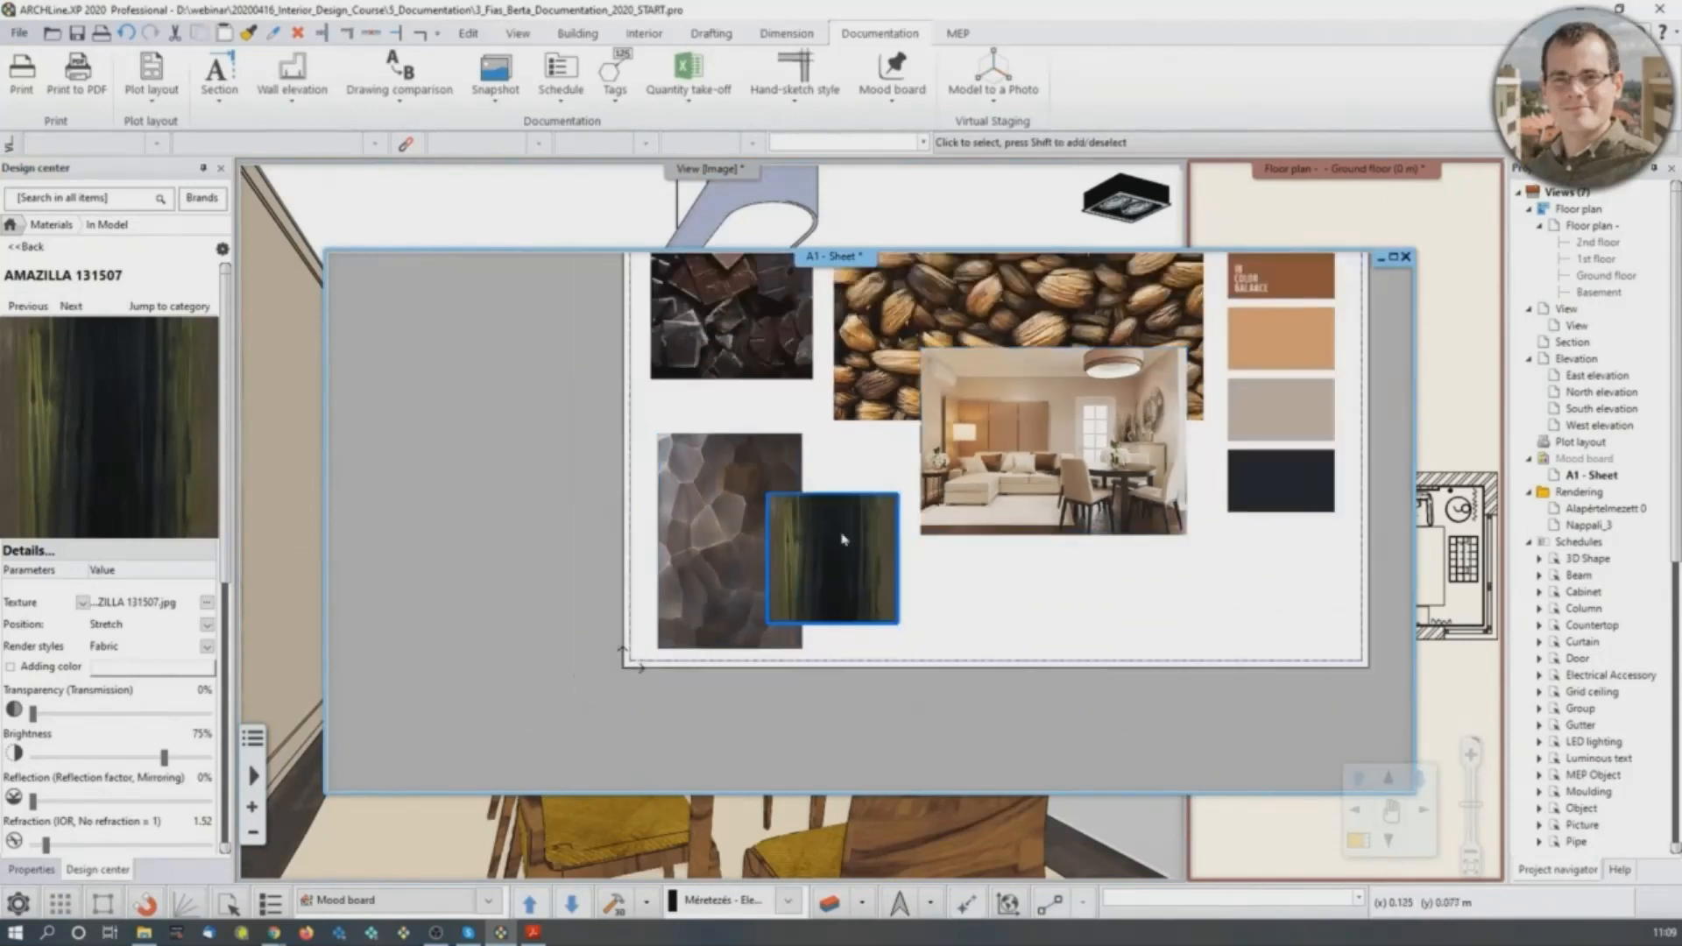
{"action": "left_click", "coordinate": [832, 571]}
{"action": "left_click", "coordinate": [834, 563]}
{"action": "left_click", "coordinate": [907, 574]}
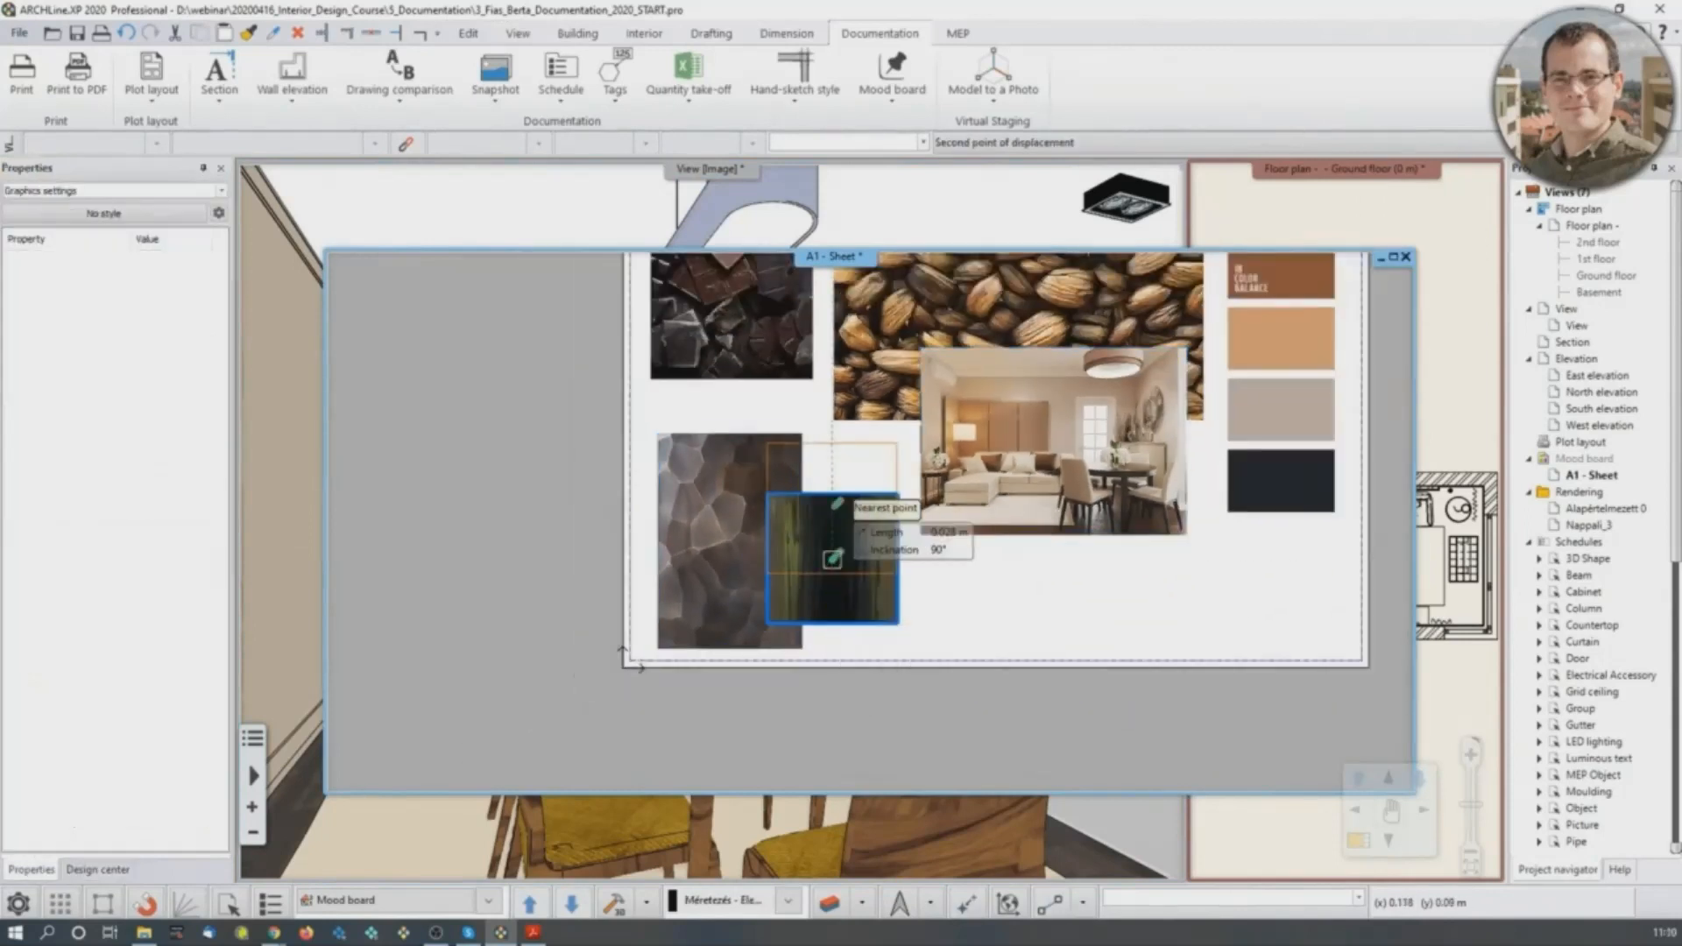
{"action": "left_click", "coordinate": [833, 513]}
{"action": "left_click", "coordinate": [994, 604]}
{"action": "scroll", "coordinate": [929, 630], "scroll_direction": "down", "scroll_amount": 2}
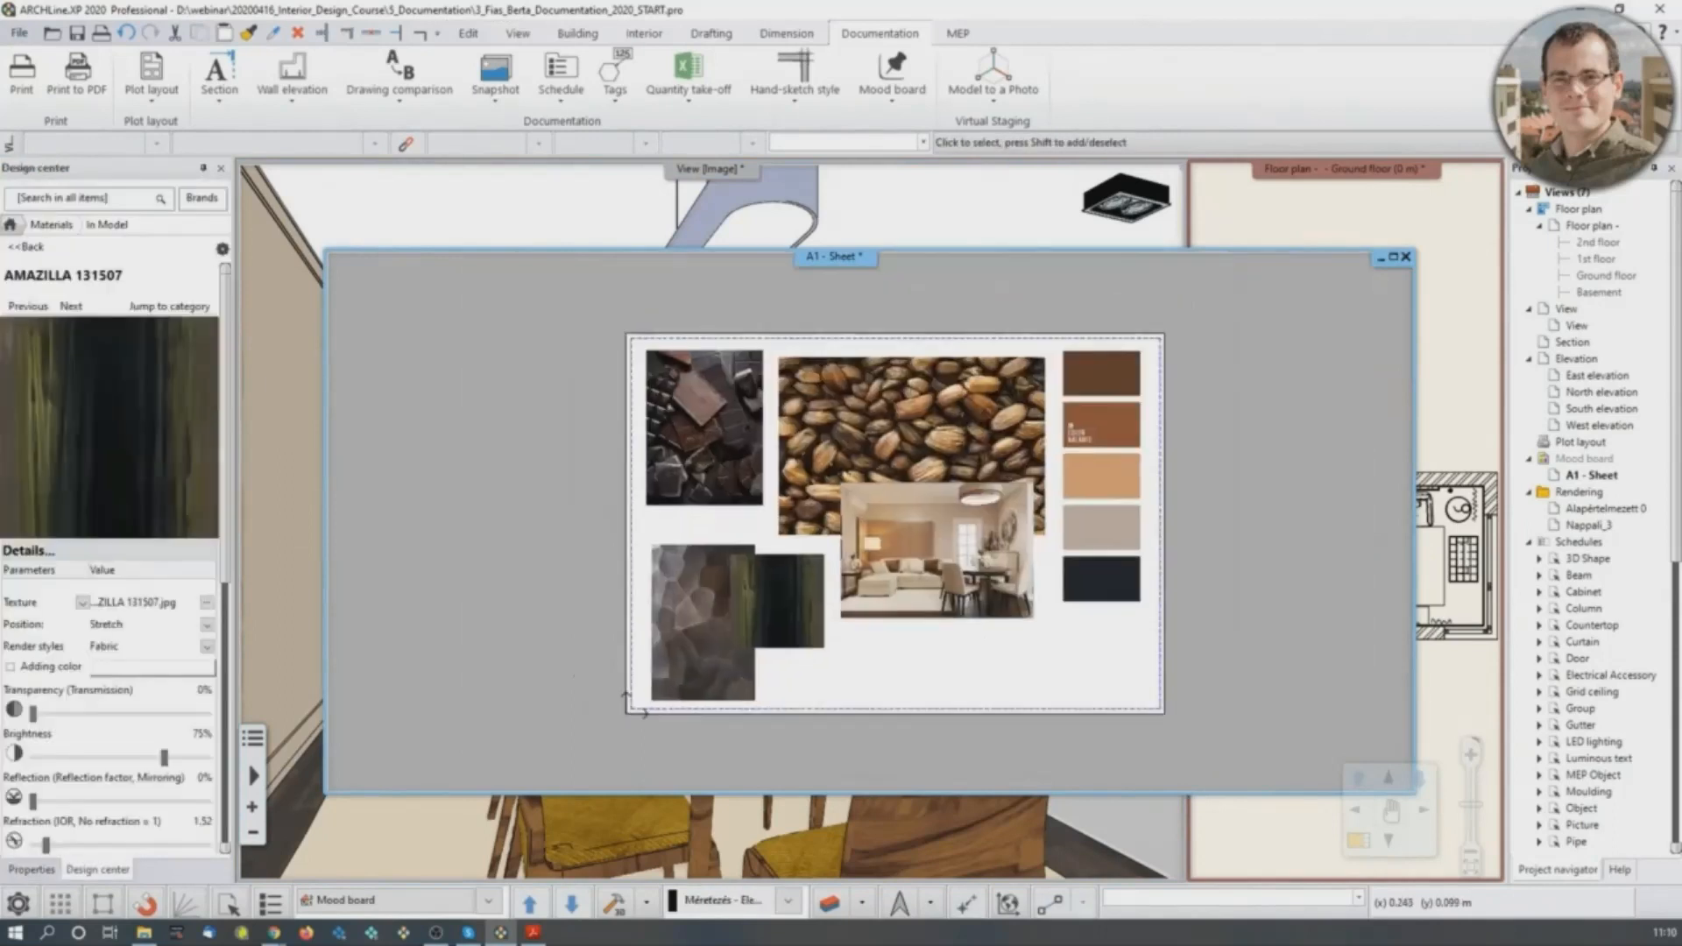
Place the text "Mood Board" in the Arial 200 style in the empty area near the sheet's lower edge.
{"action": "middle_click_drag", "start_coordinate": [894, 659], "coordinate": [905, 563]}
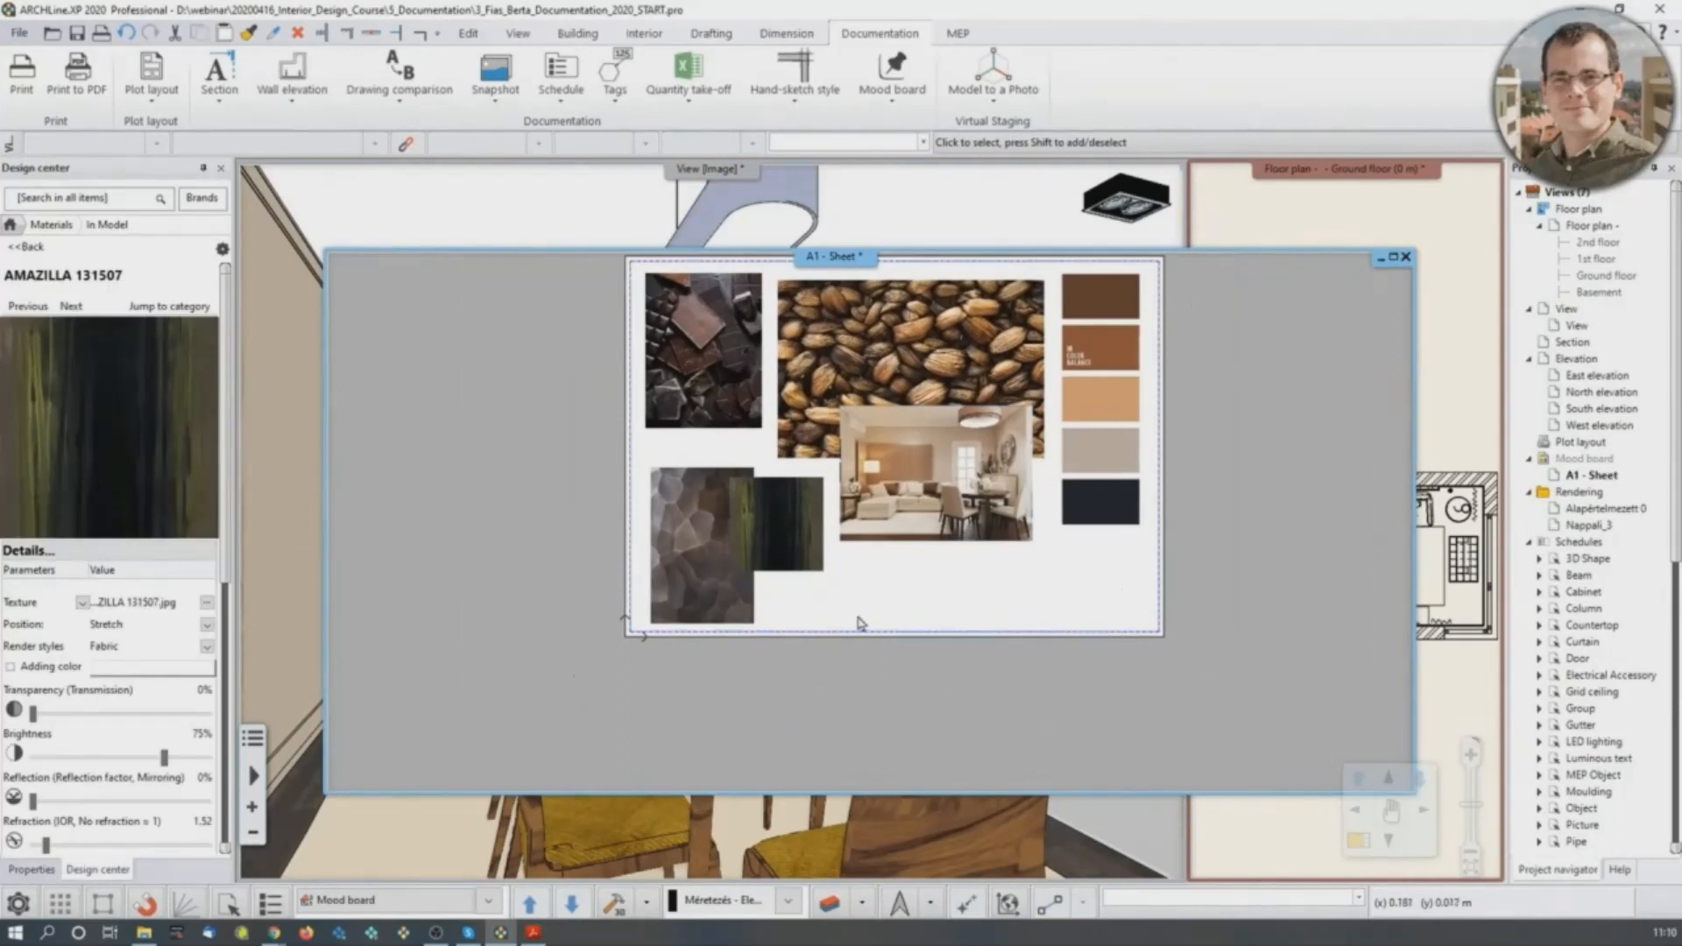
{"action": "scroll", "coordinate": [859, 622], "scroll_direction": "down", "scroll_amount": 2}
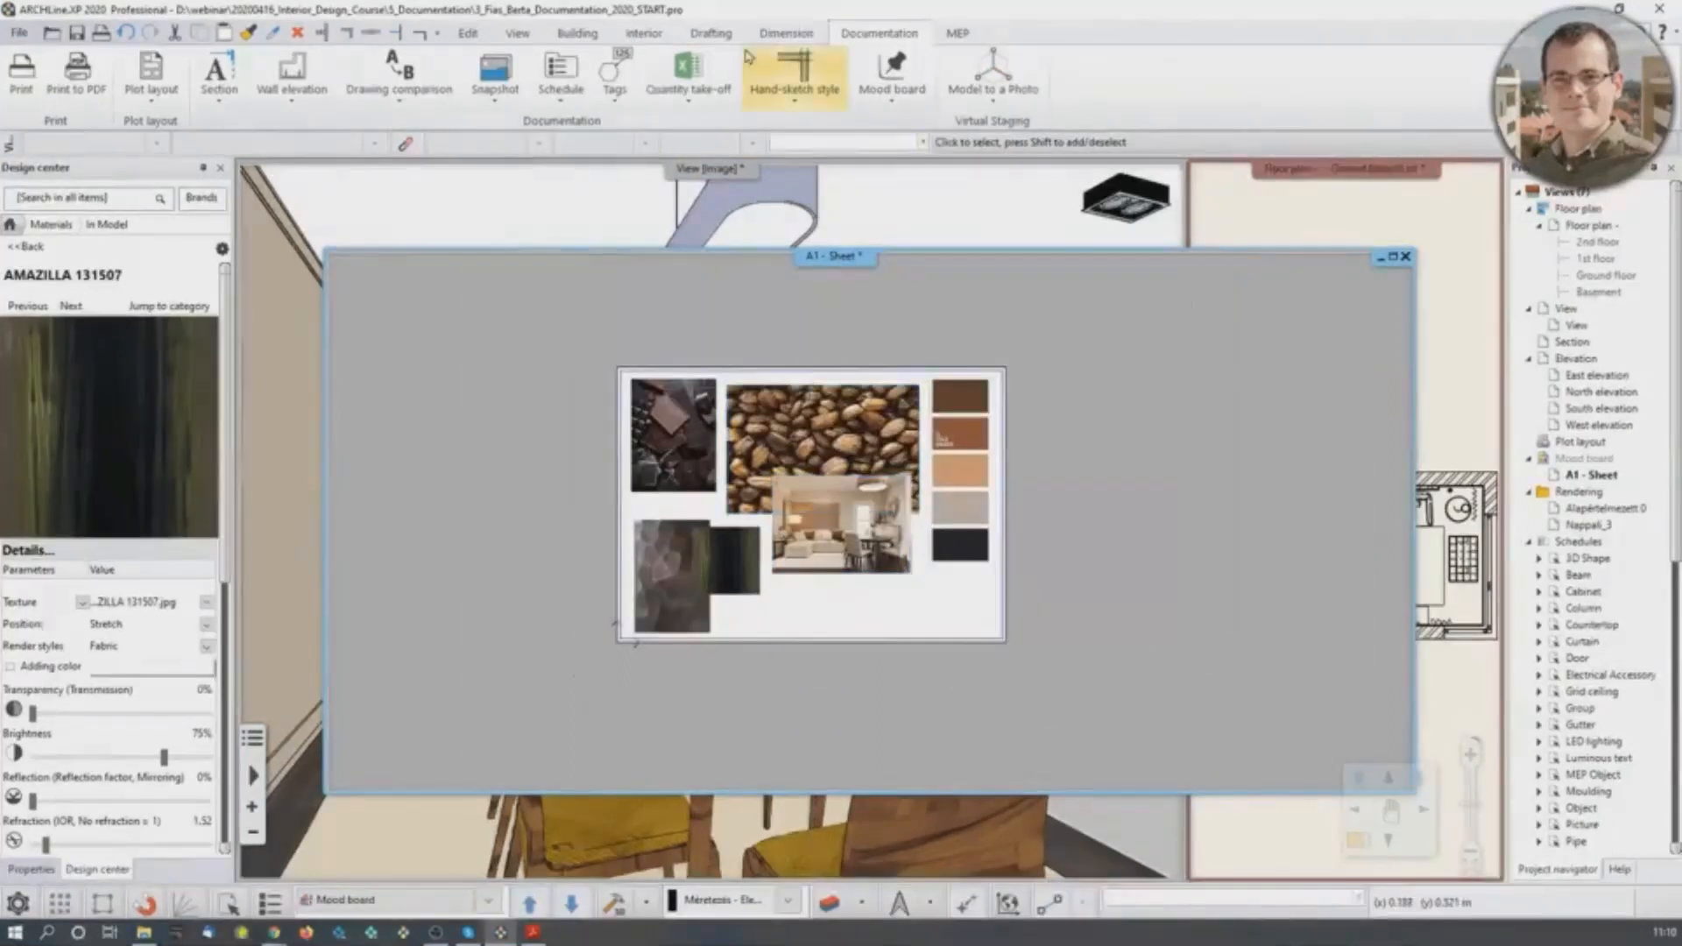
{"action": "left_click", "coordinate": [710, 33]}
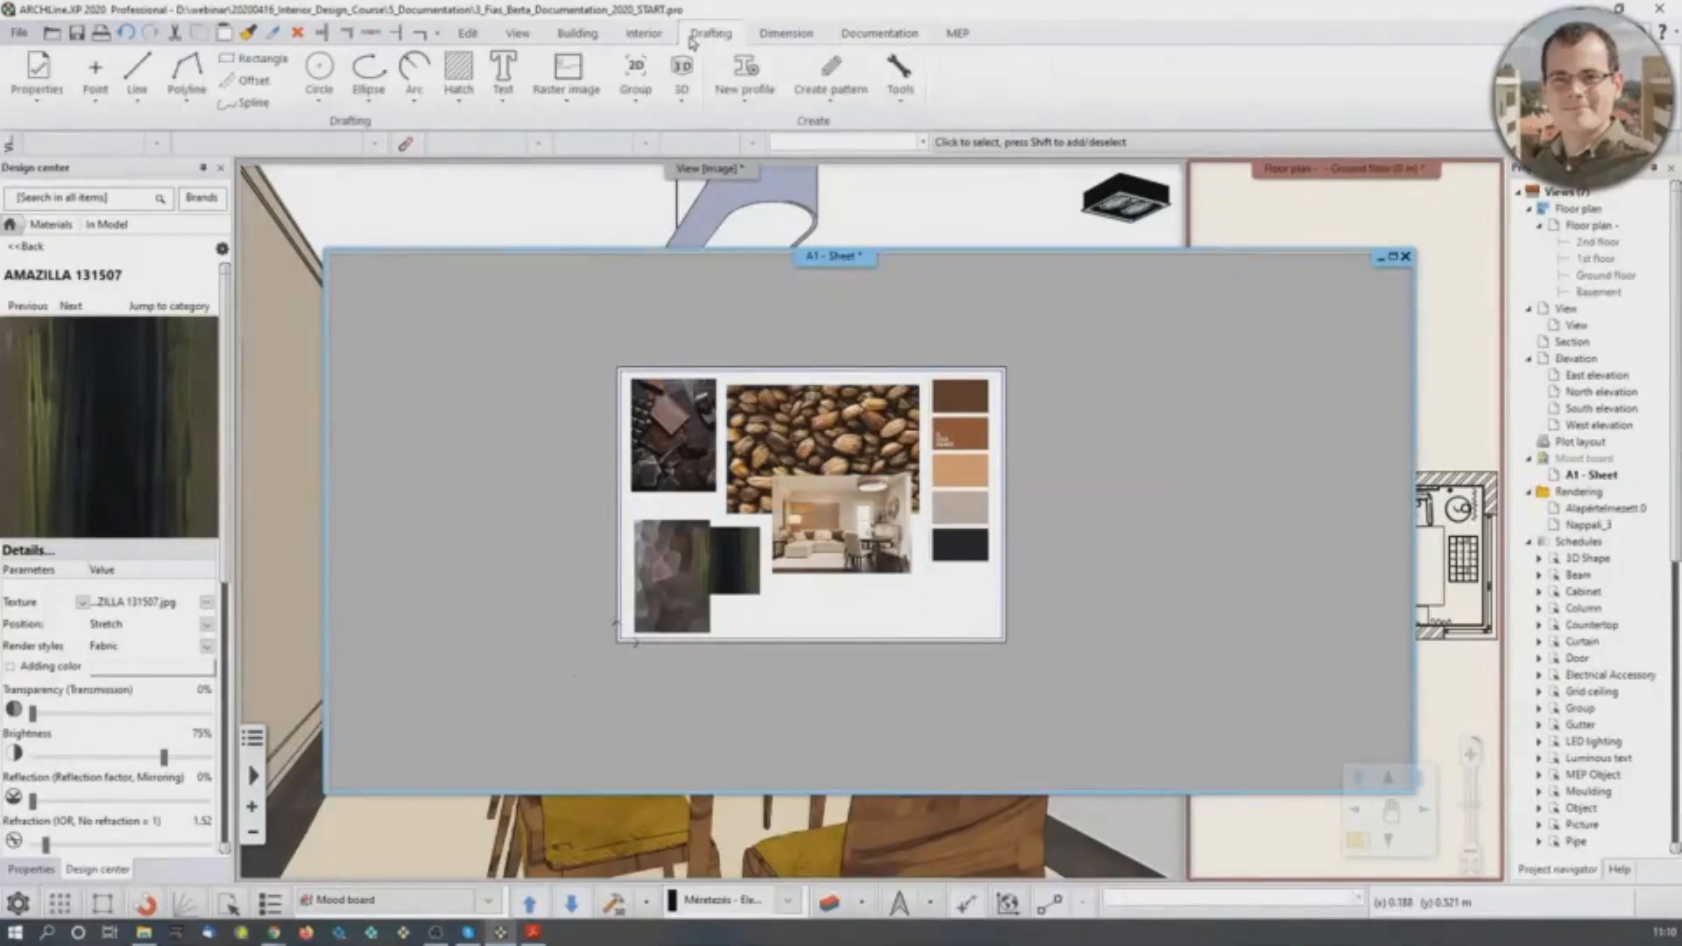
{"action": "left_click", "coordinate": [509, 89]}
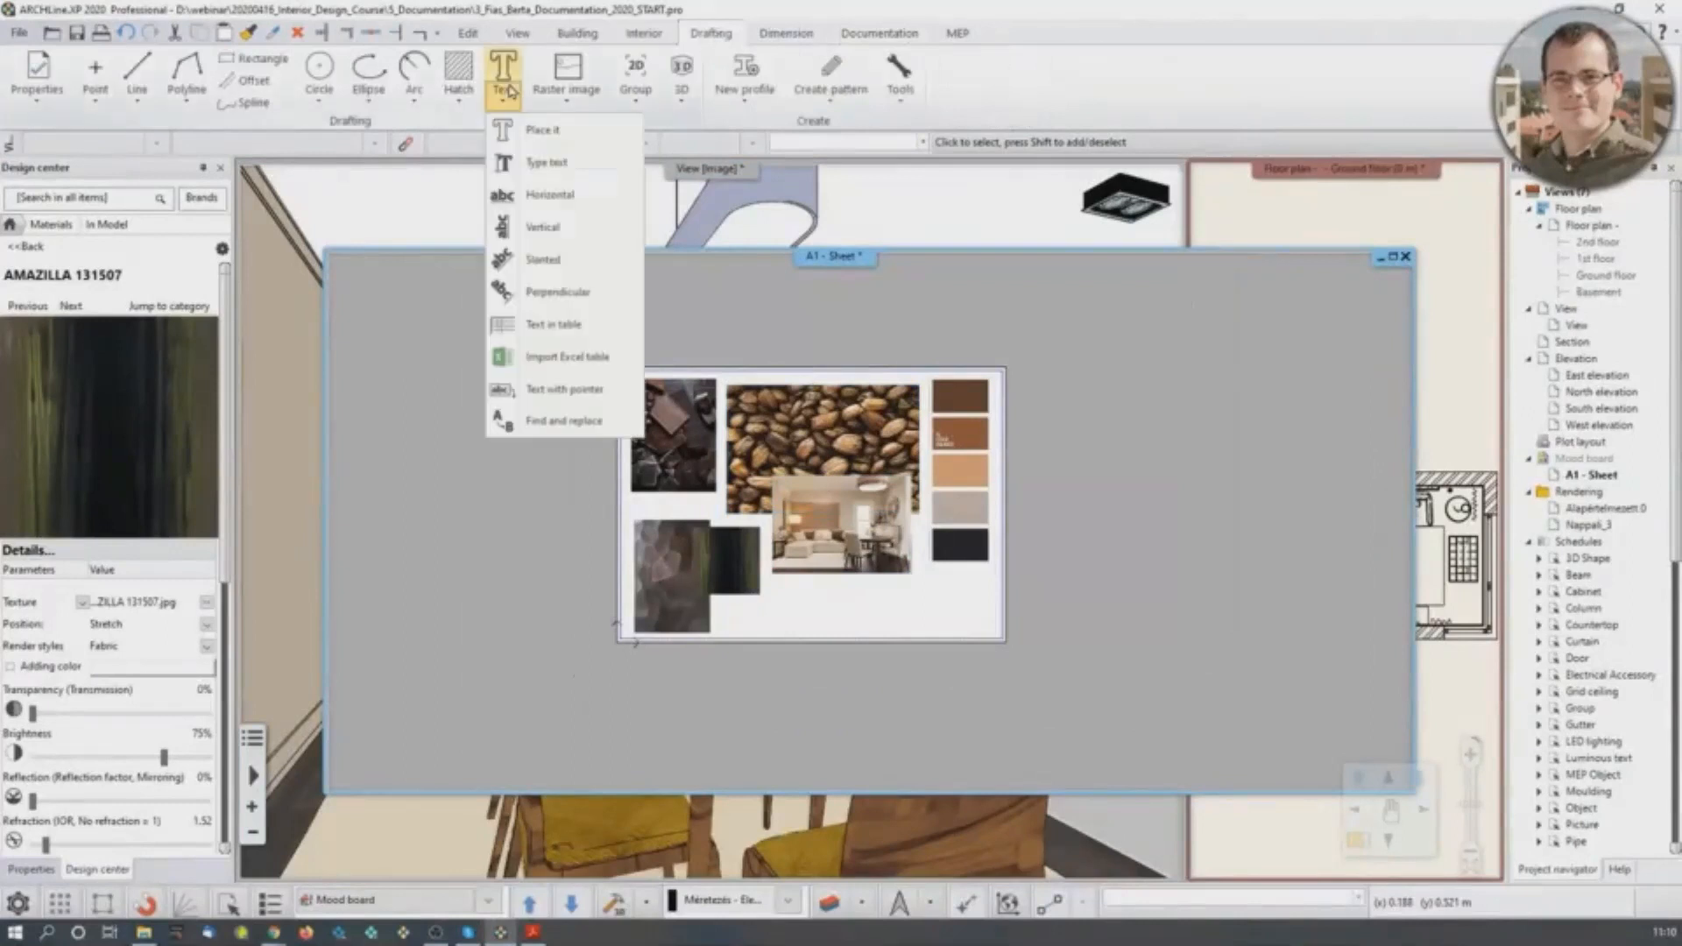
{"action": "left_click", "coordinate": [524, 131]}
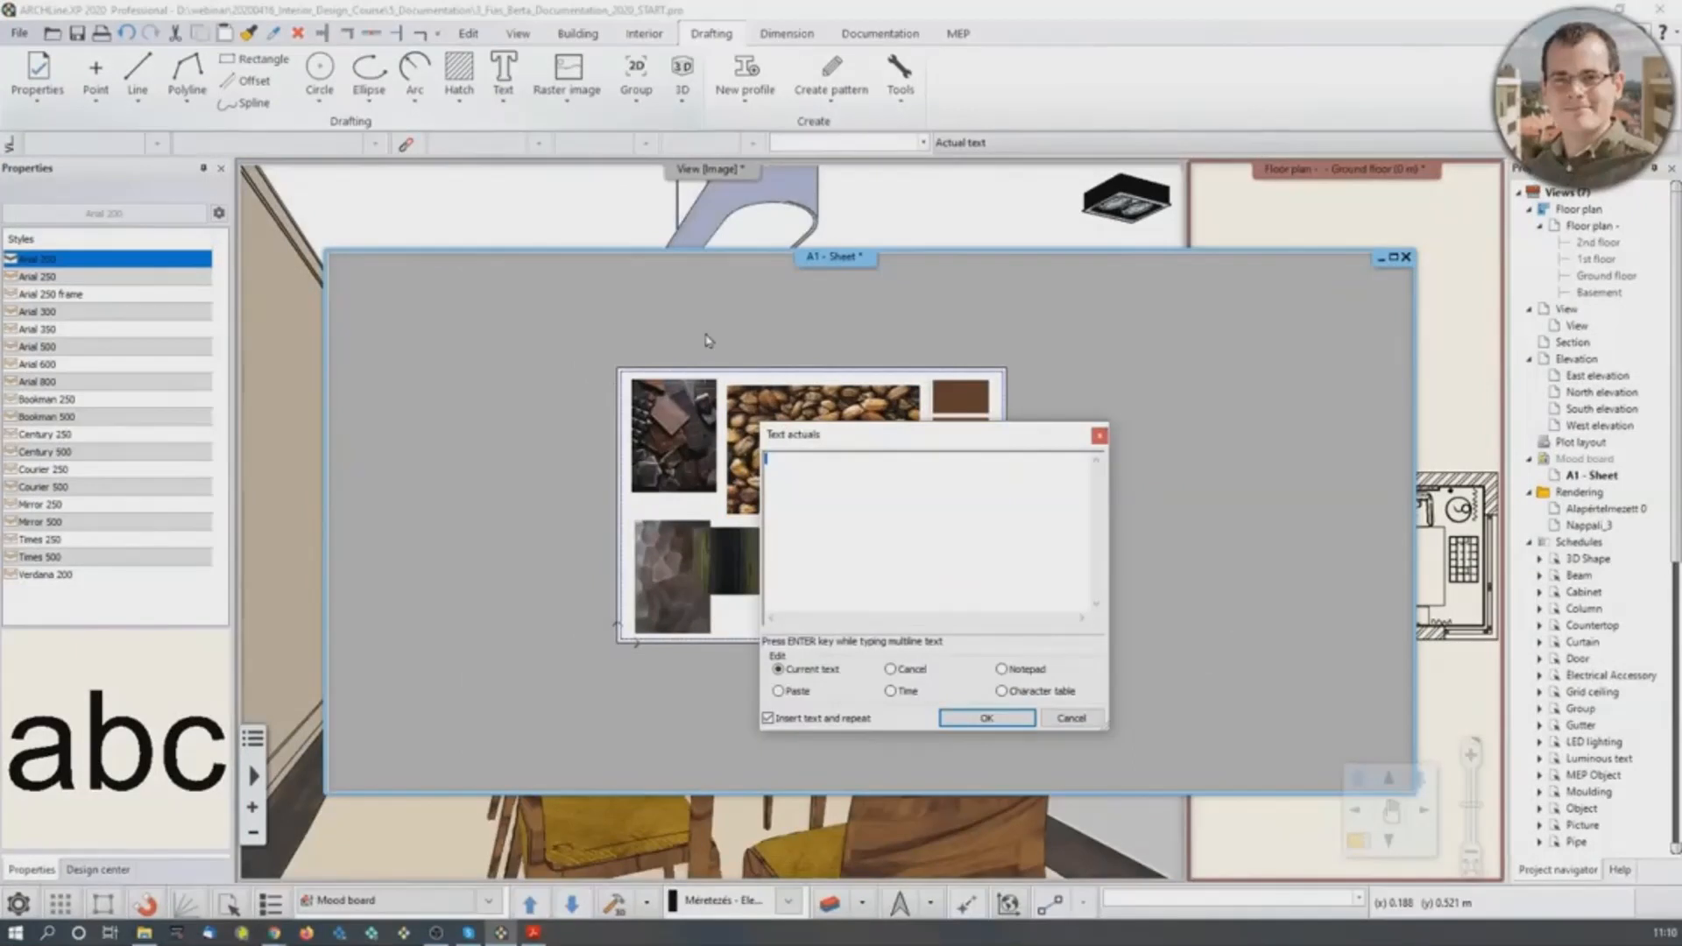
{"action": "type", "text": "Mood Board"}
{"action": "left_click", "coordinate": [986, 718]}
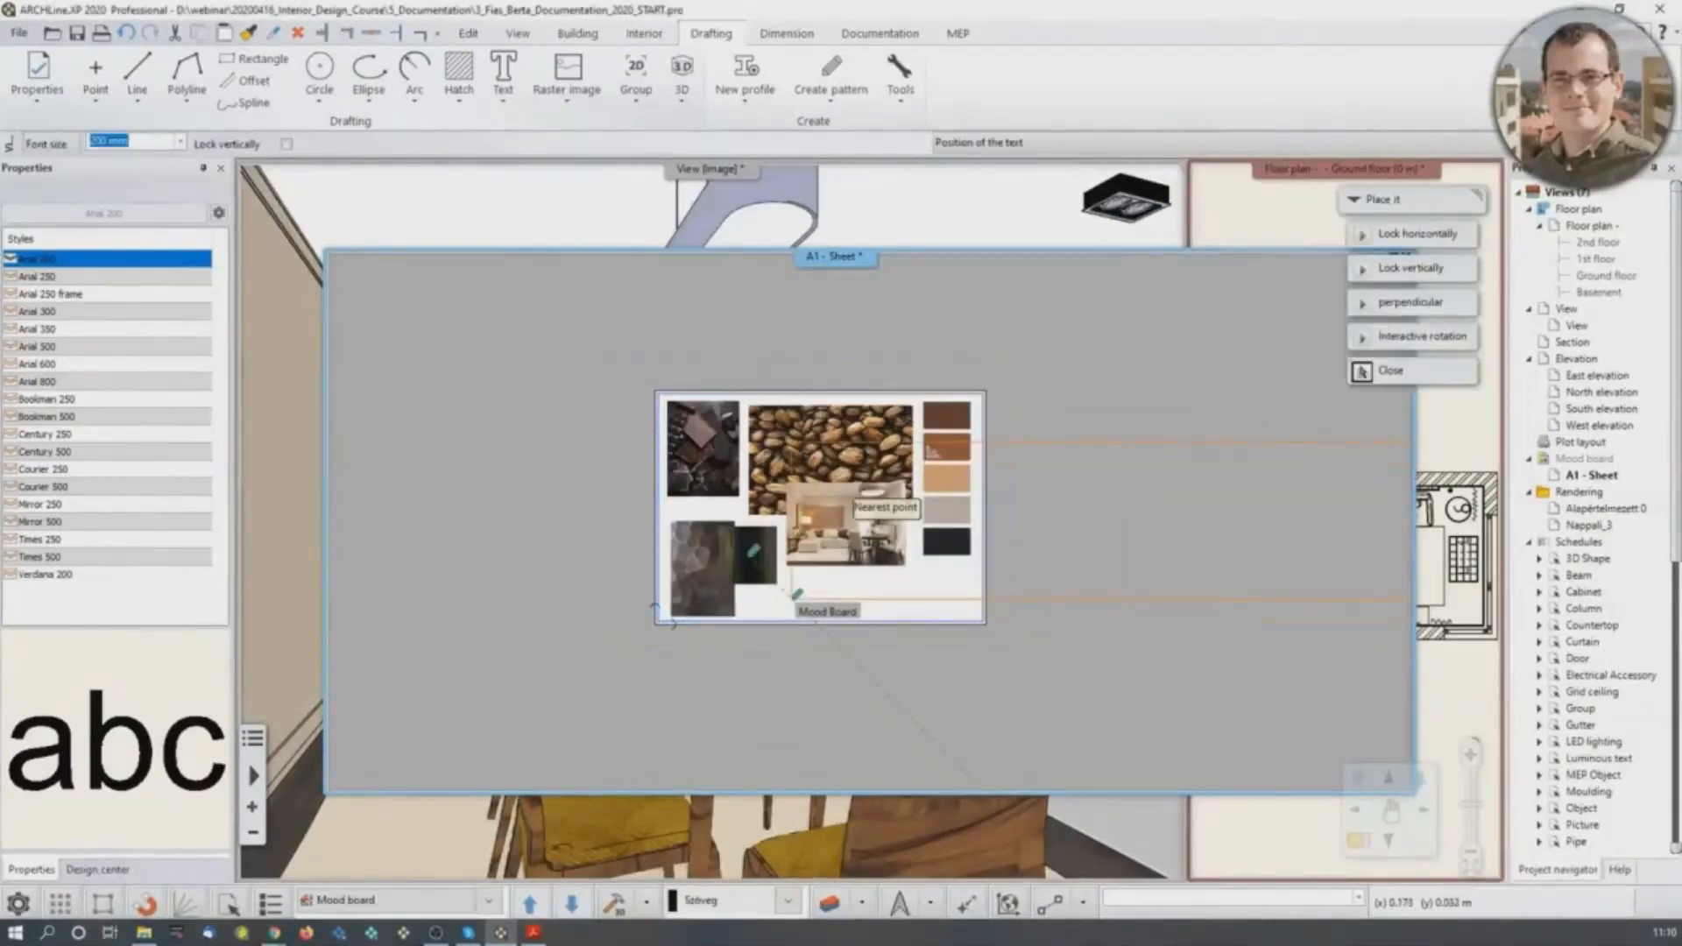
{"action": "scroll", "coordinate": [700, 683], "scroll_direction": "up", "scroll_amount": 3}
{"action": "left_click", "coordinate": [871, 494]}
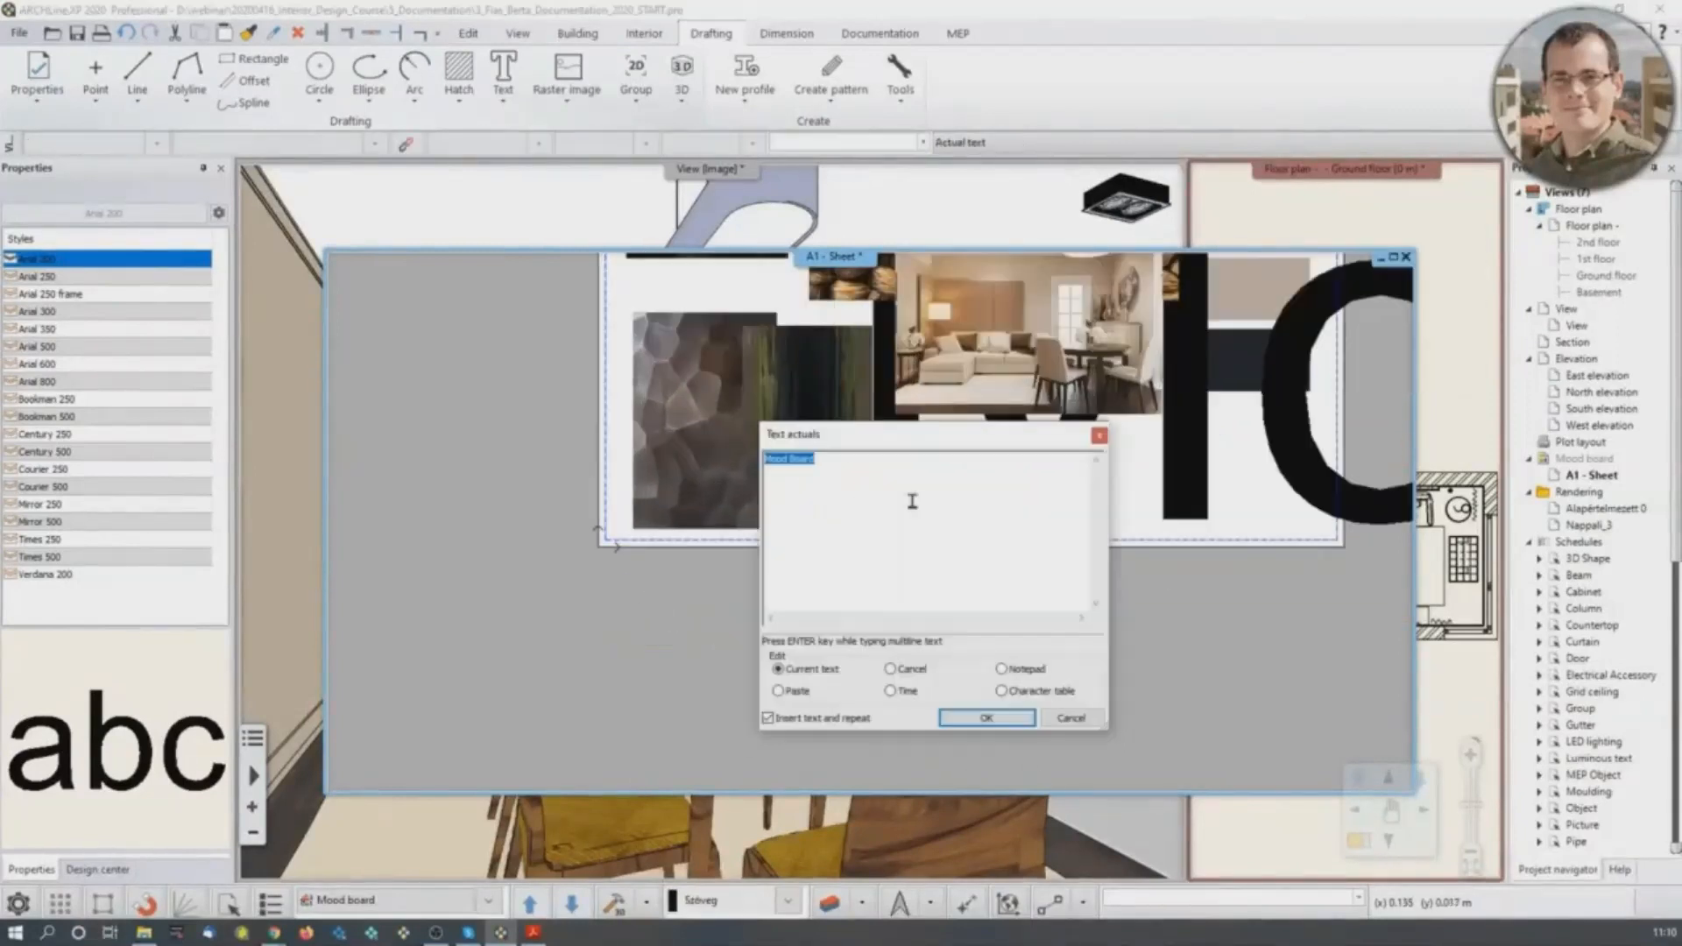
{"action": "left_click", "coordinate": [1069, 723]}
{"action": "scroll", "coordinate": [1091, 591], "scroll_direction": "down", "scroll_amount": 4}
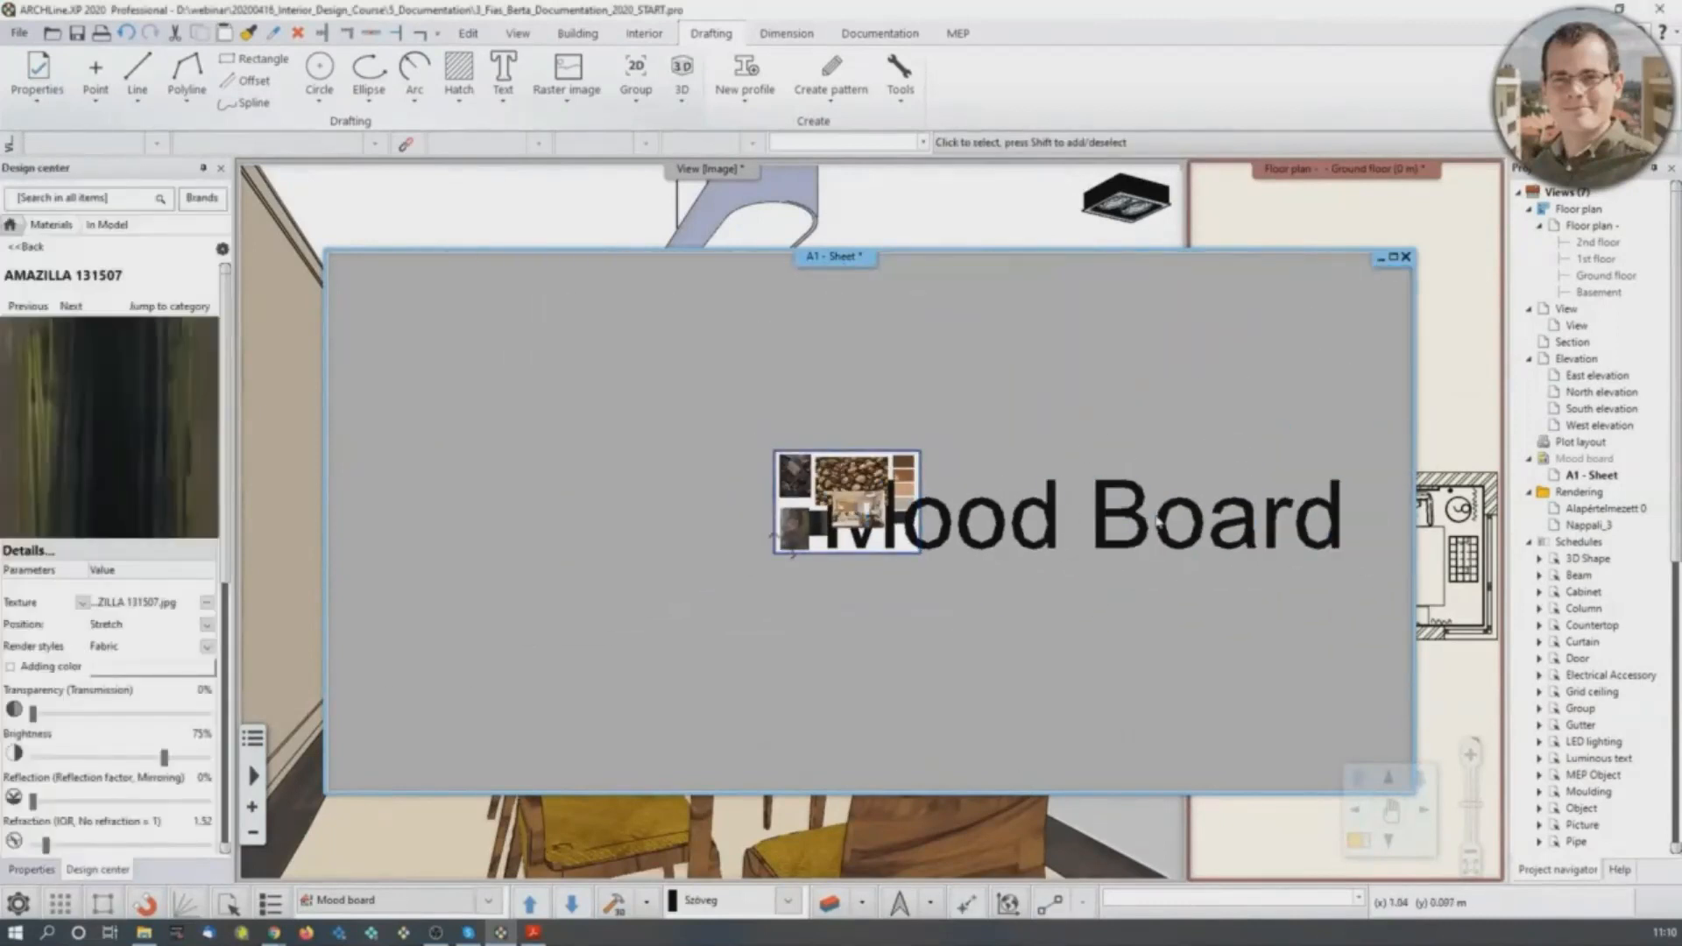
{"action": "left_click", "coordinate": [1156, 523]}
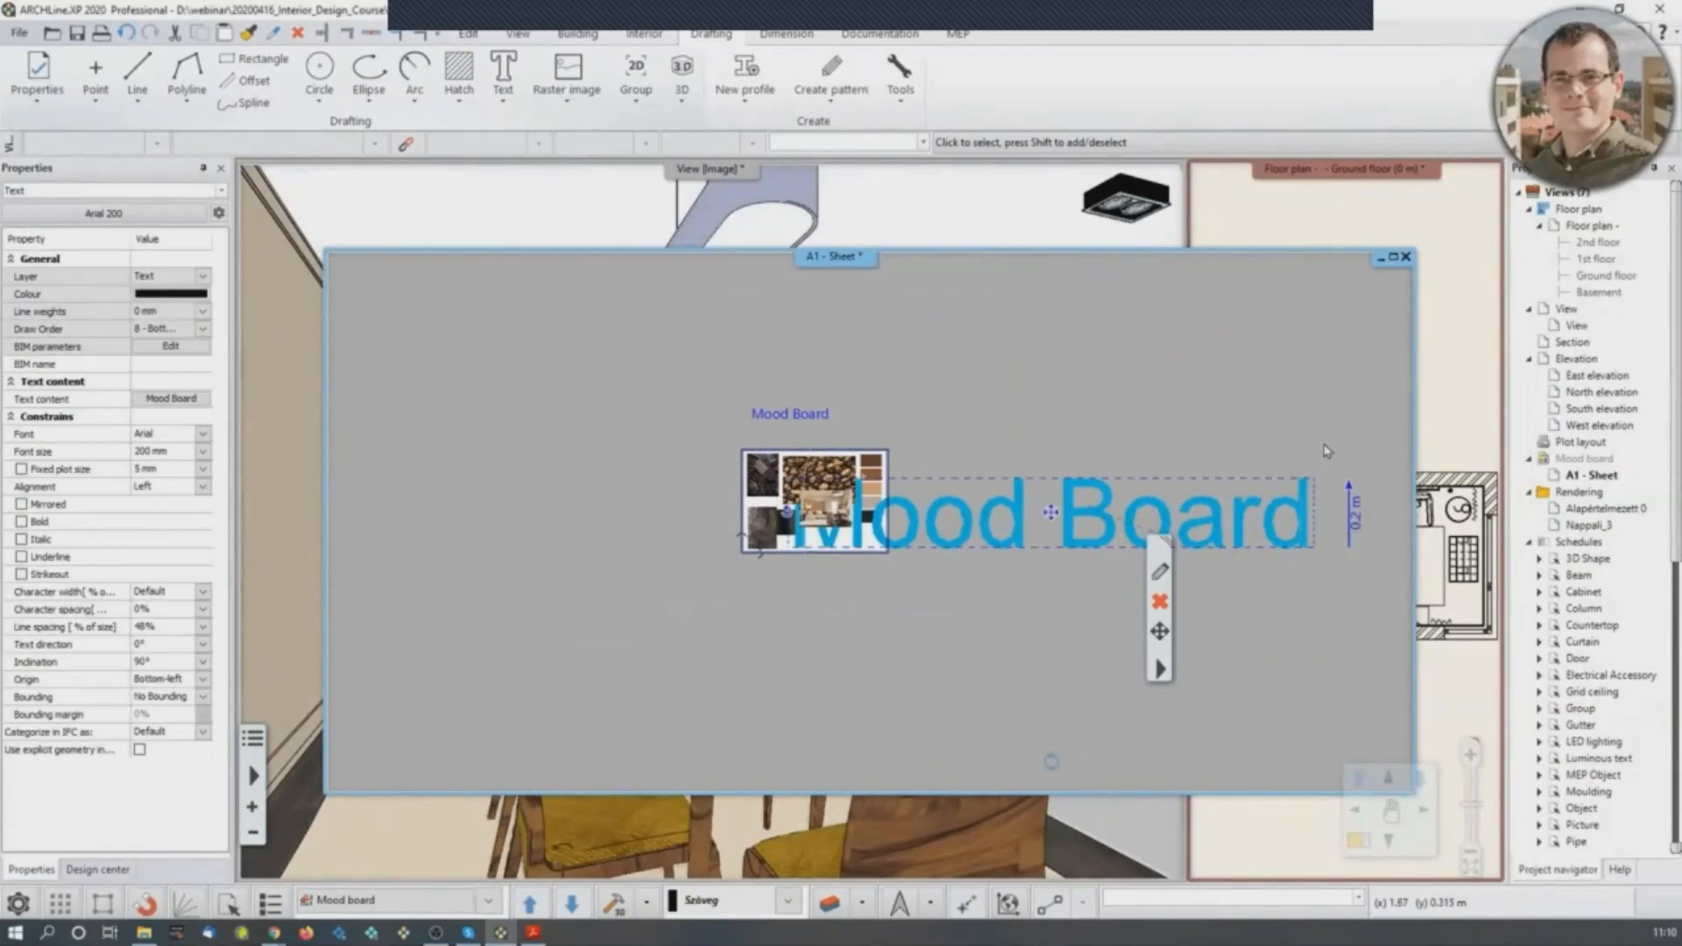
{"action": "key", "text": "Escape"}
{"action": "left_click", "coordinate": [1435, 412]}
{"action": "middle_click_drag", "start_coordinate": [1457, 512], "coordinate": [1336, 572]}
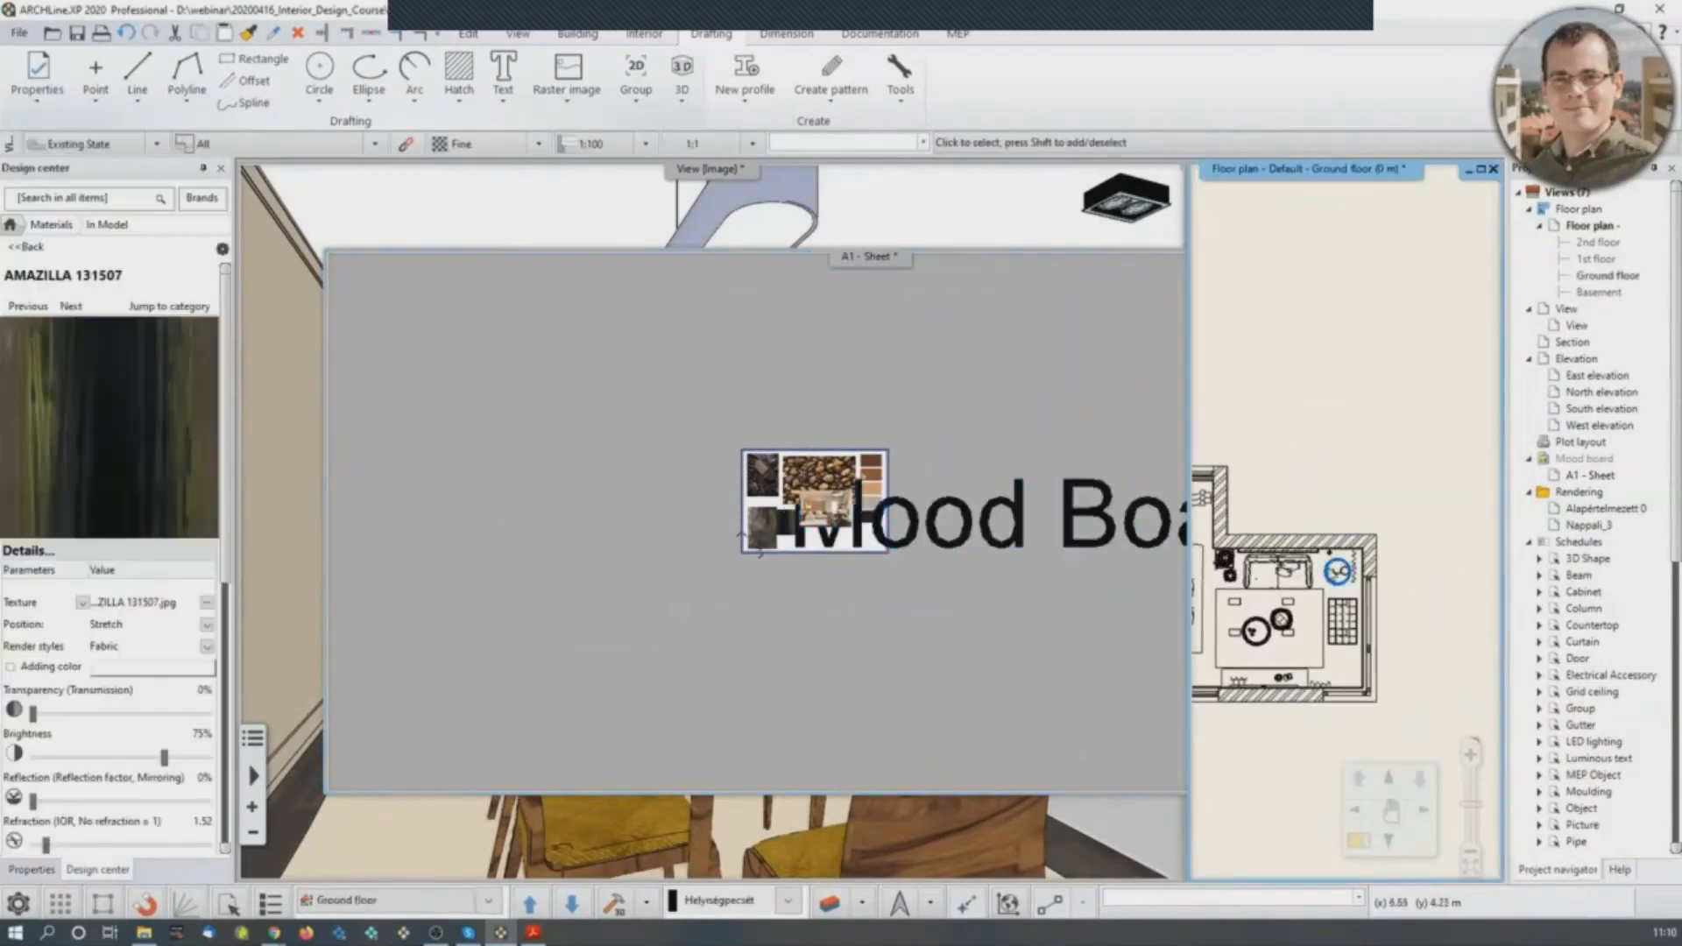
{"action": "middle_click_drag", "start_coordinate": [1305, 512], "coordinate": [1391, 491]}
{"action": "left_click", "coordinate": [996, 626]}
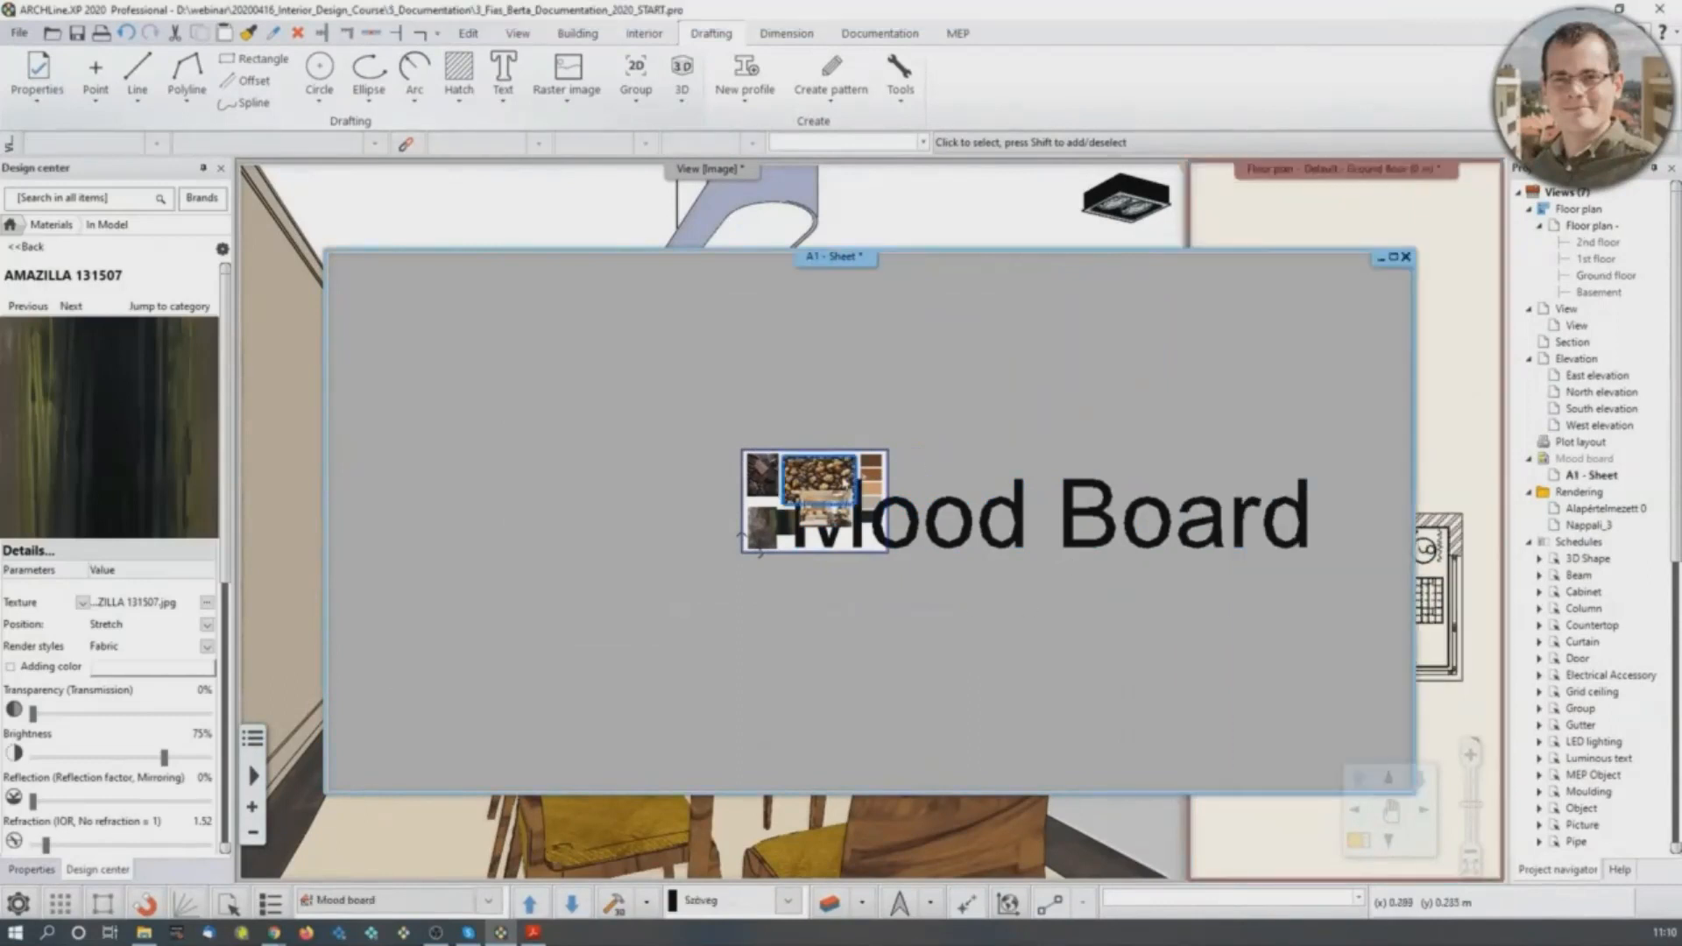
Reduce the height of the "Mood Board" title text on the sheet to 0.02 m.
{"action": "scroll", "coordinate": [846, 478], "scroll_direction": "up", "scroll_amount": 1}
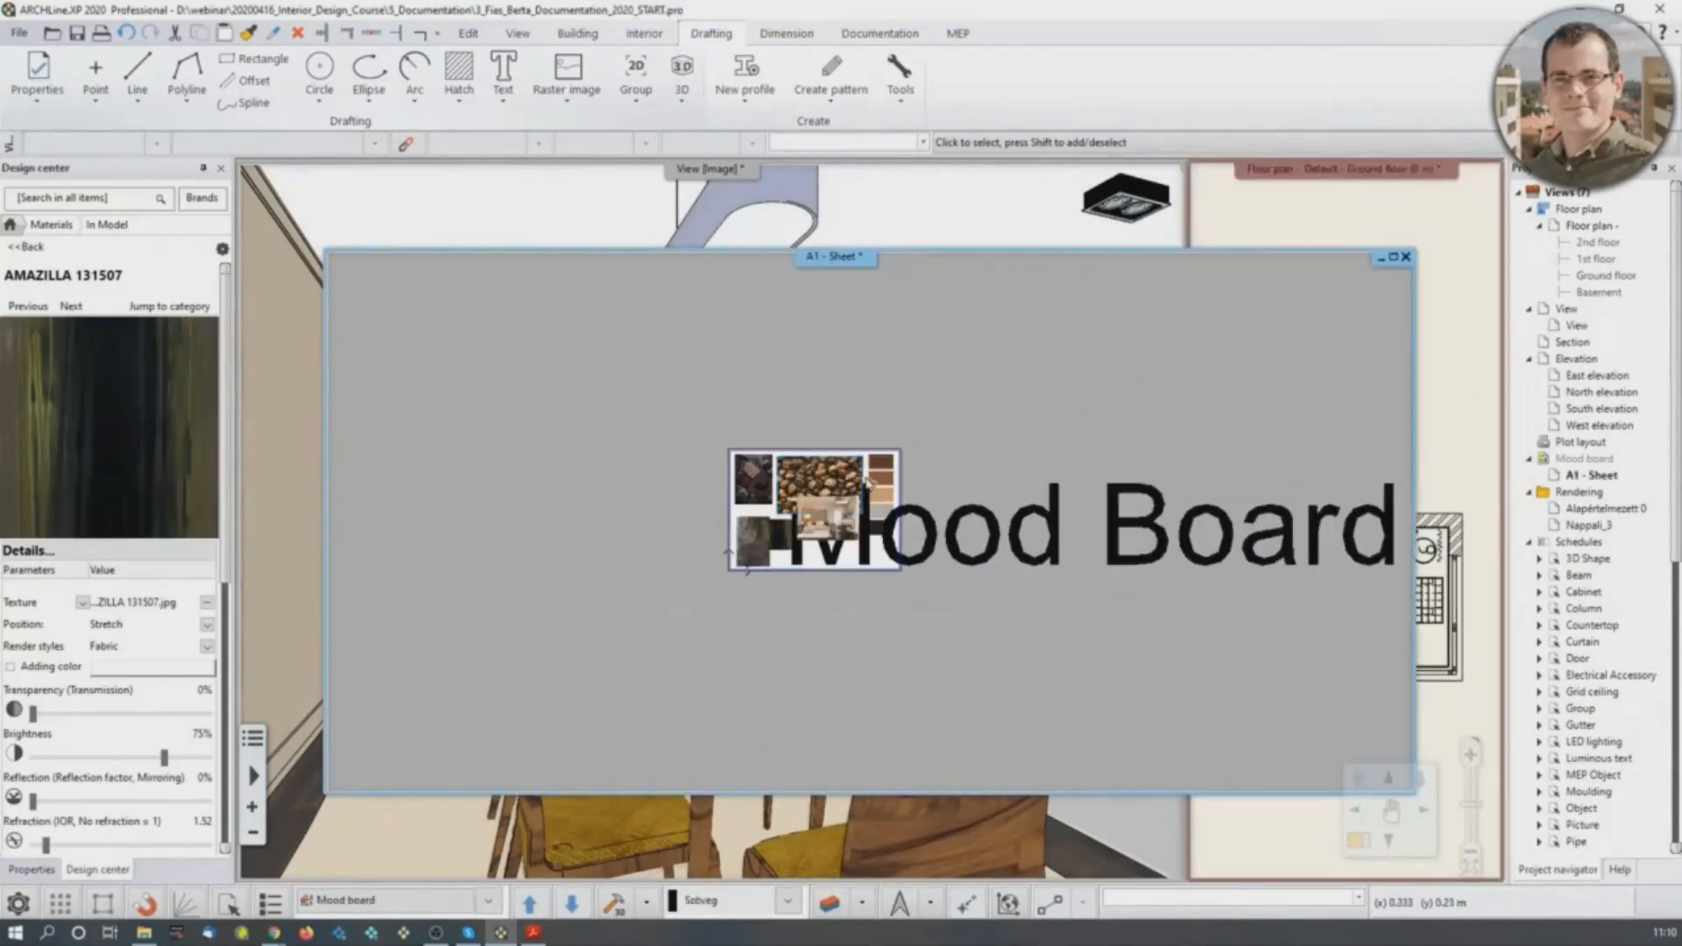
{"action": "left_click", "coordinate": [991, 523]}
{"action": "middle_click_drag", "start_coordinate": [1148, 506], "coordinate": [918, 490]}
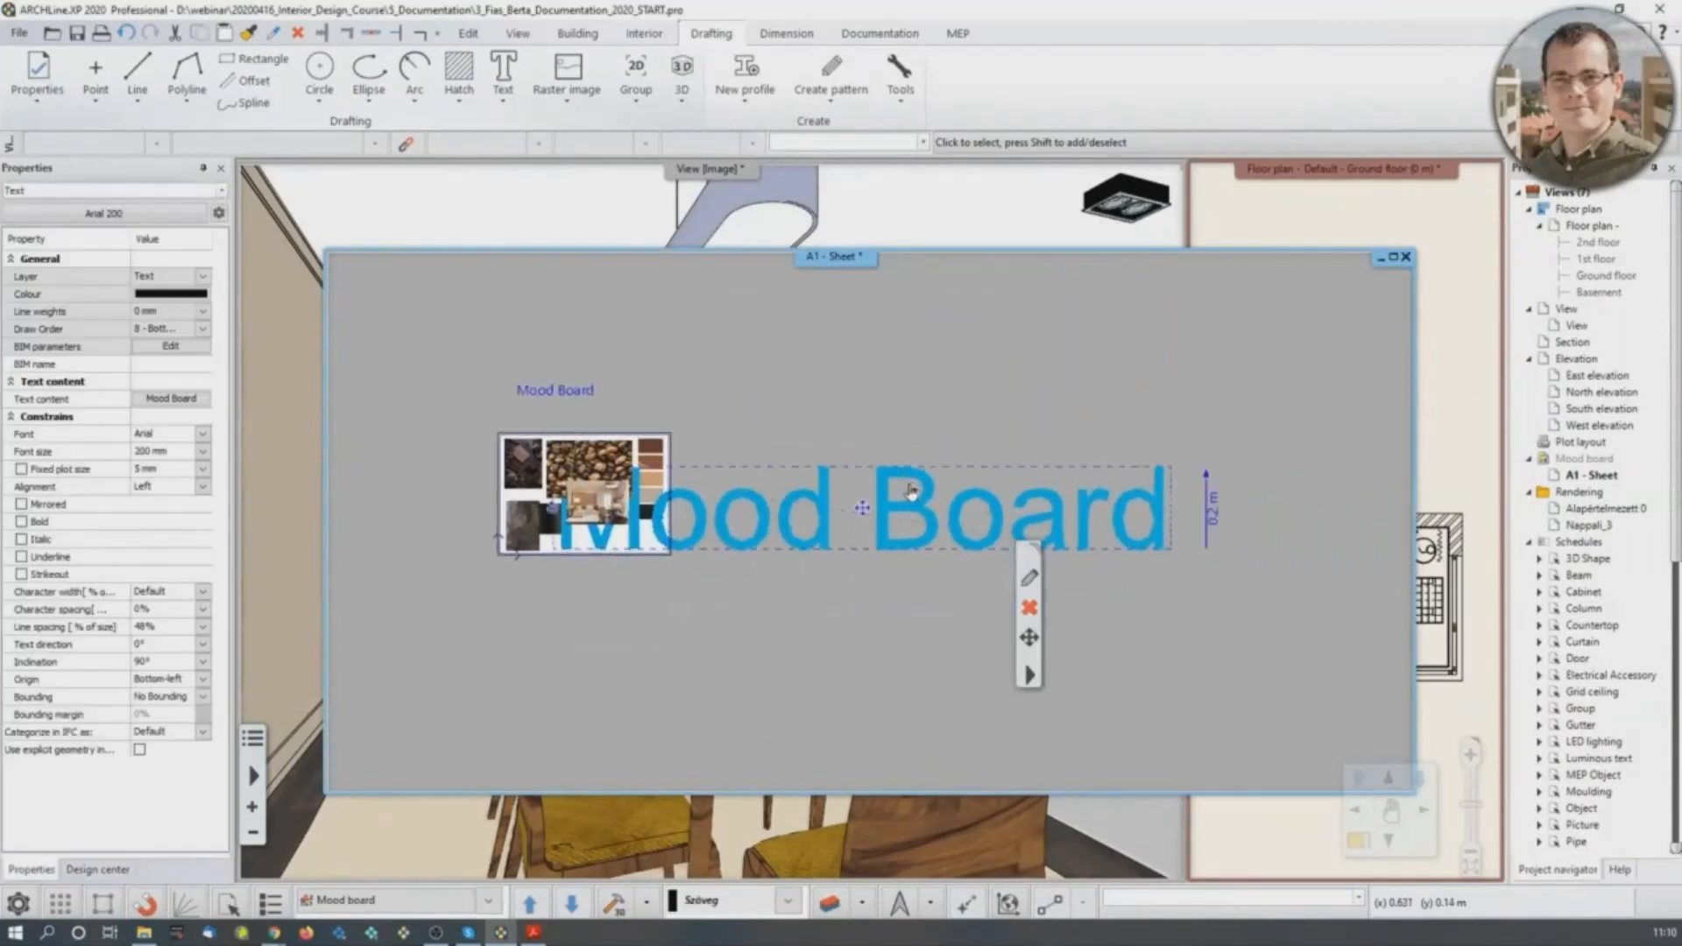
{"action": "left_click", "coordinate": [1216, 521]}
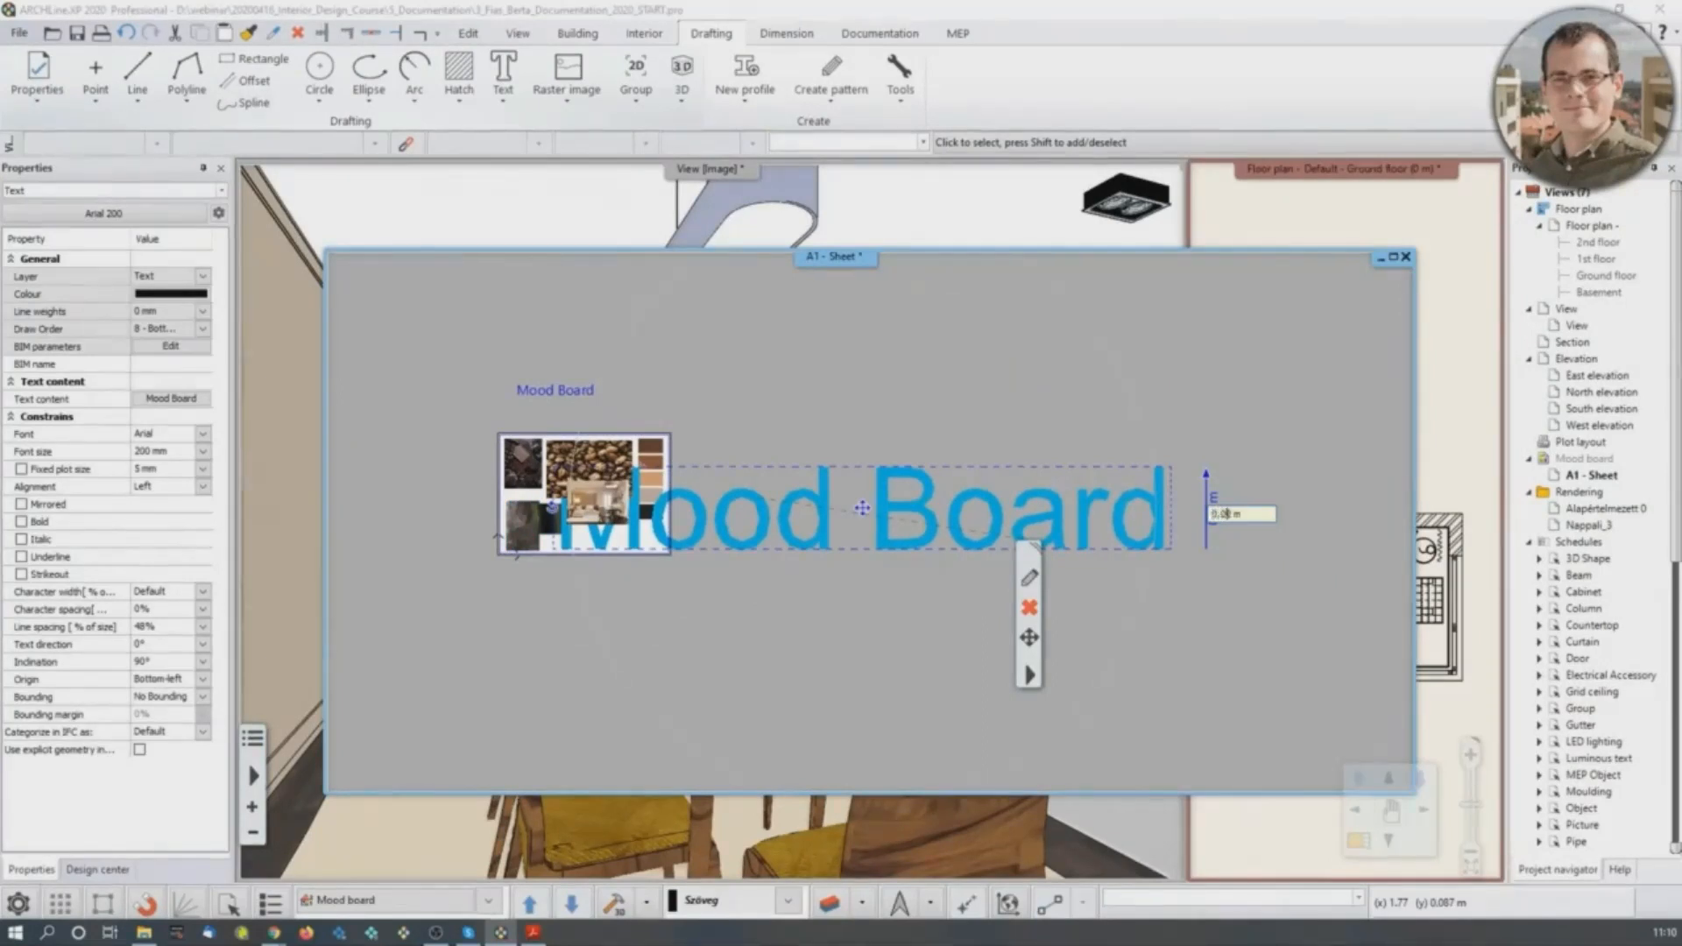
{"action": "key", "text": "Return"}
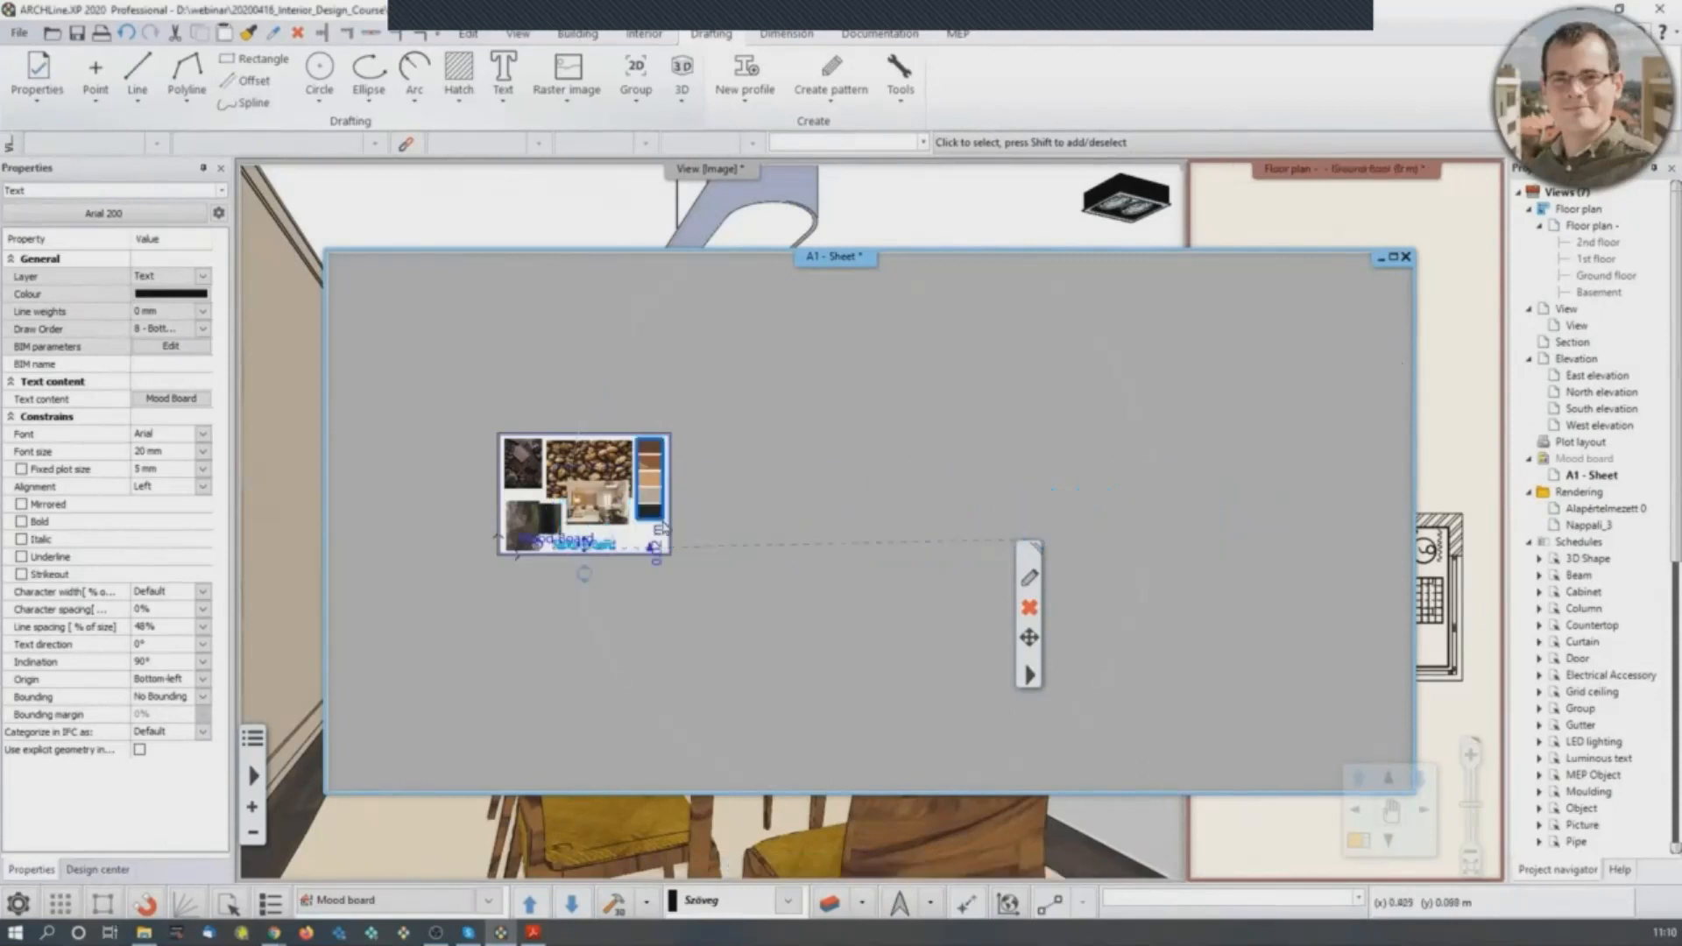
Move the "Mood Board" title right and slightly up, placing it below the room picture near the sheet's lower-right corner.
{"action": "scroll", "coordinate": [775, 538], "scroll_direction": "up", "scroll_amount": 5}
{"action": "scroll", "coordinate": [550, 506], "scroll_direction": "up", "scroll_amount": 3}
{"action": "left_click", "coordinate": [720, 508]}
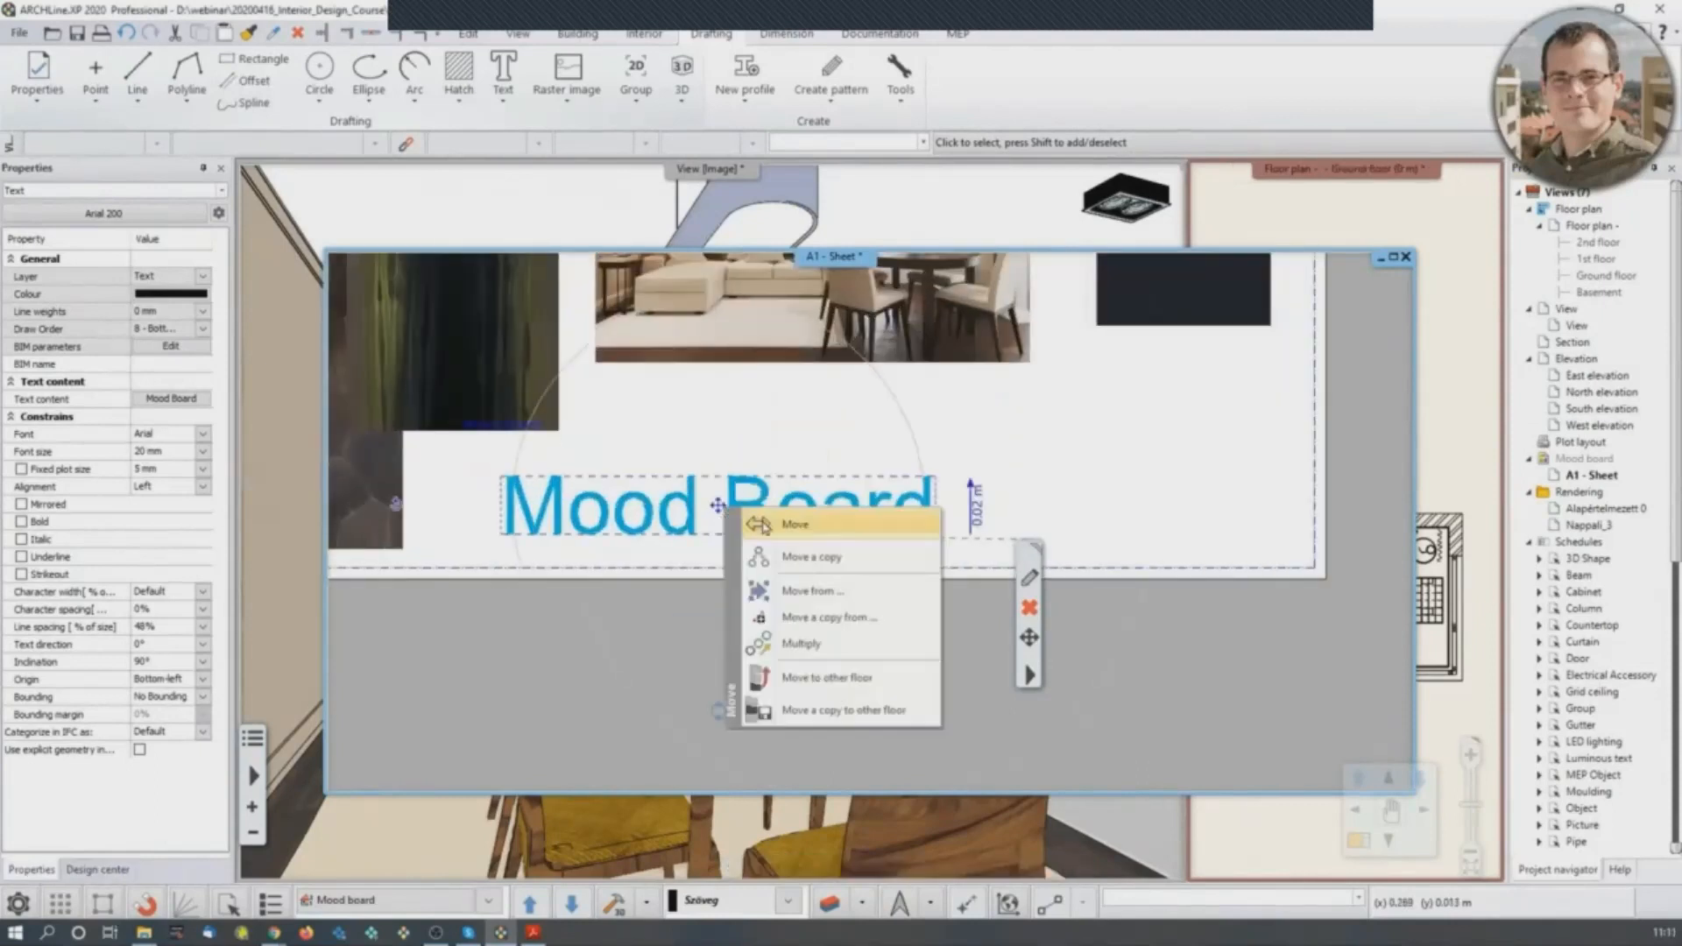
{"action": "left_click", "coordinate": [745, 519]}
{"action": "left_click", "coordinate": [967, 471]}
{"action": "scroll", "coordinate": [789, 607], "scroll_direction": "down", "scroll_amount": 3}
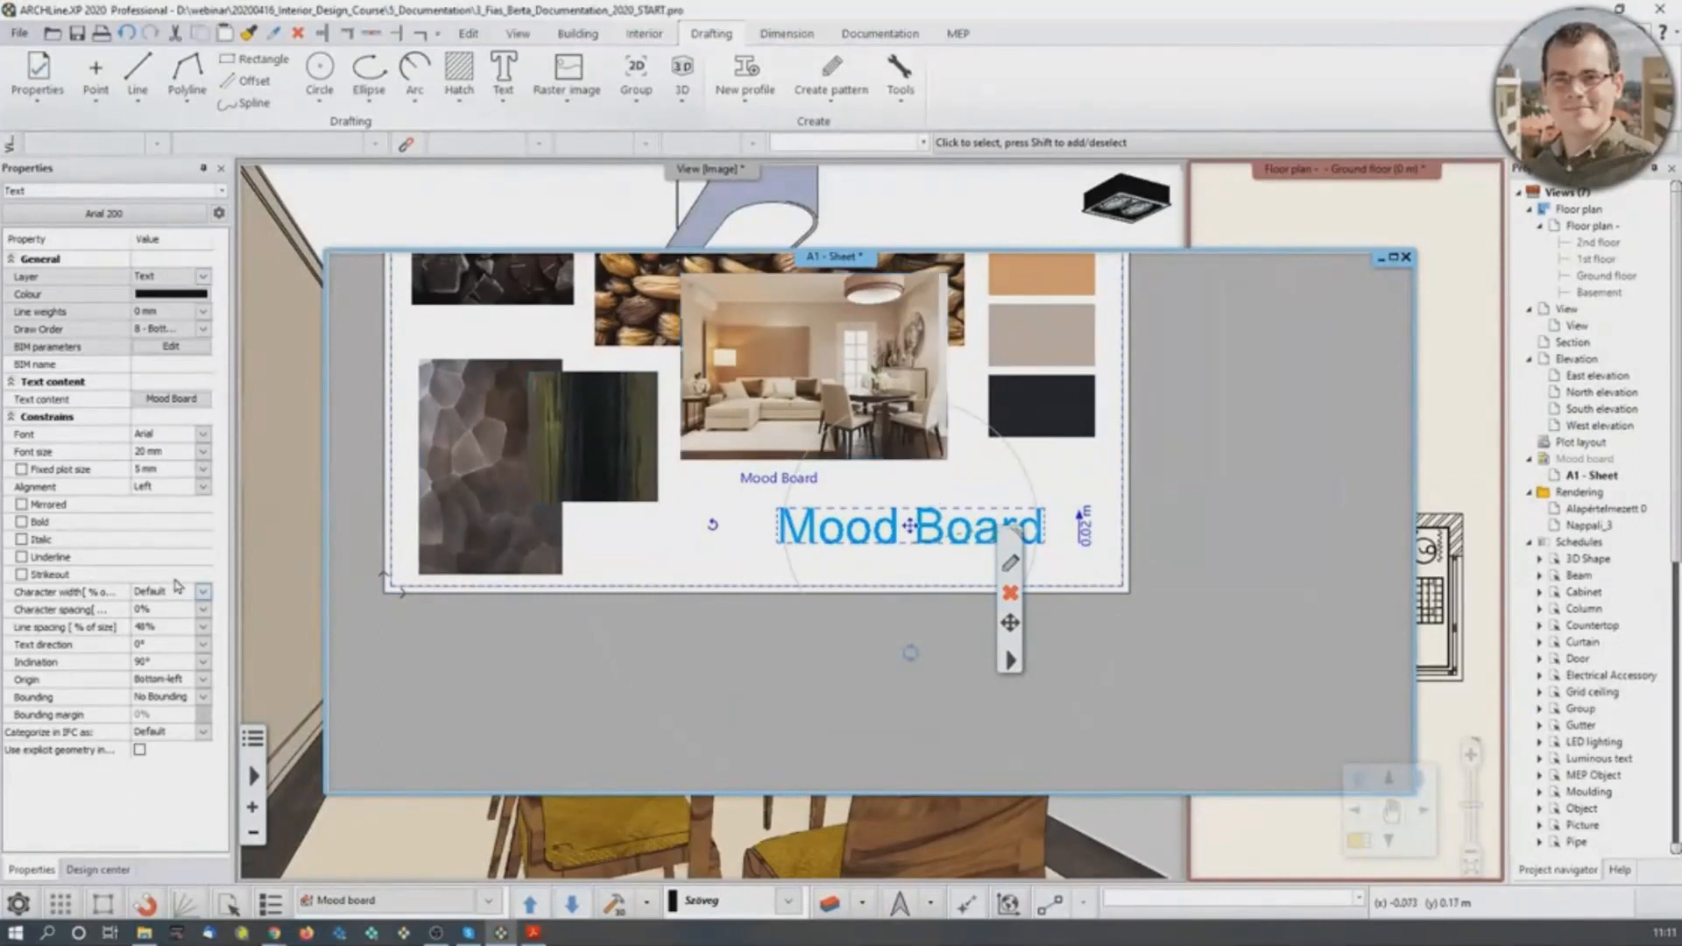
Set the "Mood Board" title's font to Century Gothic and make it bold.
{"action": "left_click", "coordinate": [202, 438]}
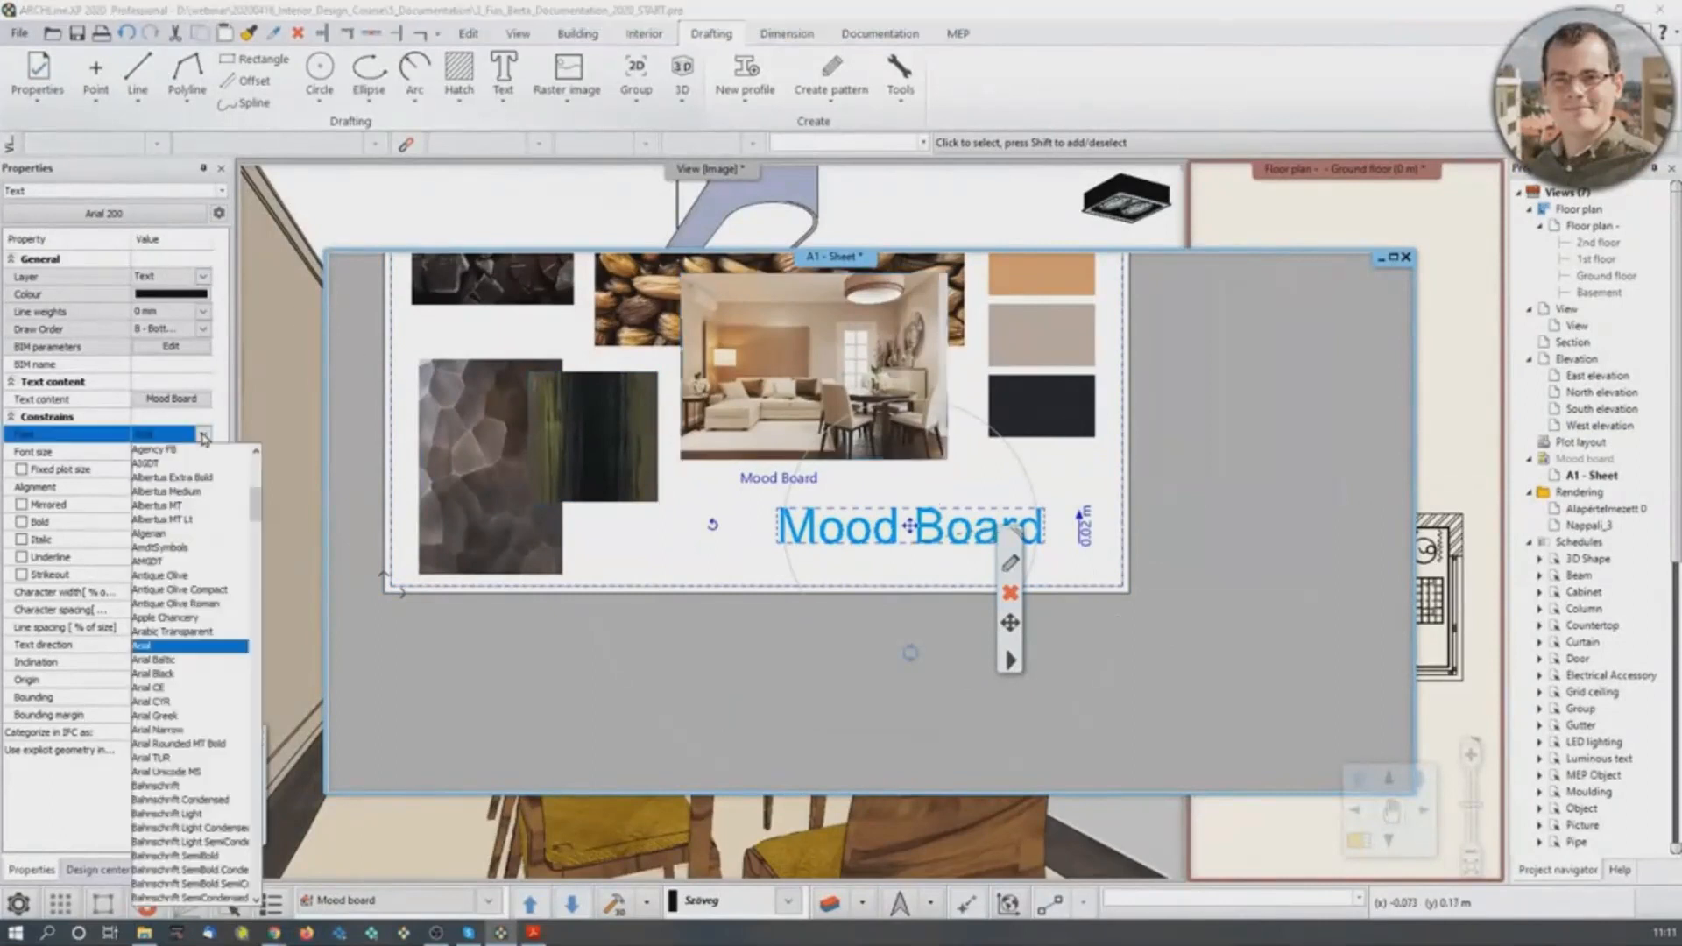
{"action": "scroll", "coordinate": [181, 720], "scroll_direction": "down", "scroll_amount": 4}
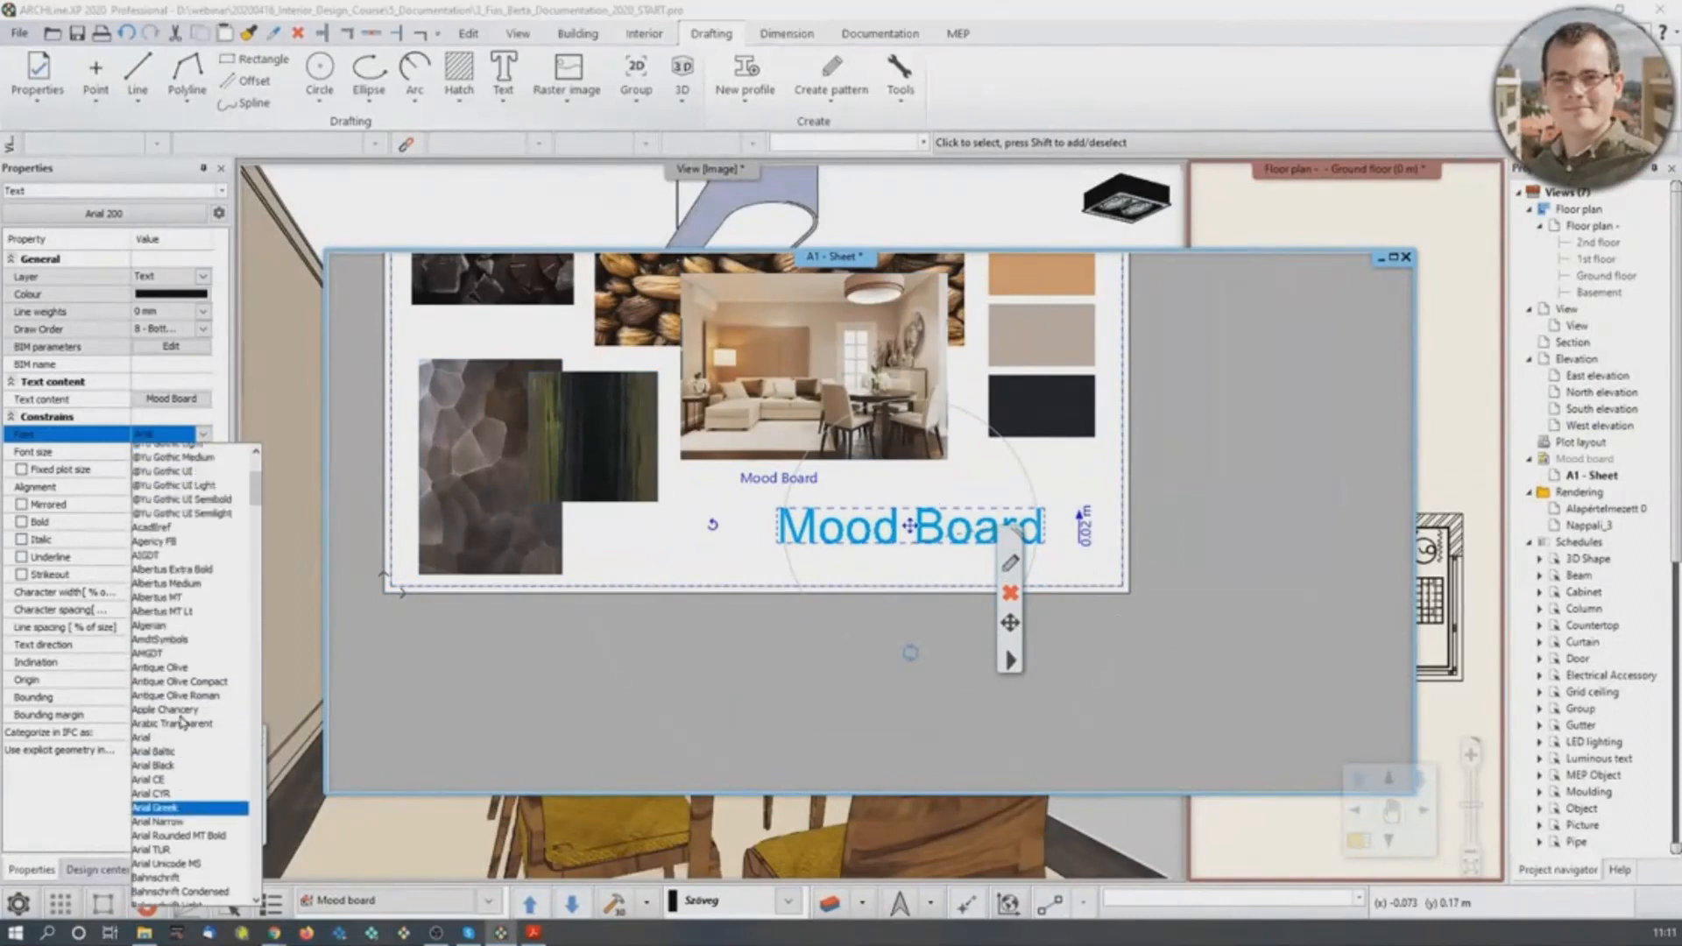
{"action": "scroll", "coordinate": [184, 720], "scroll_direction": "down", "scroll_amount": 8}
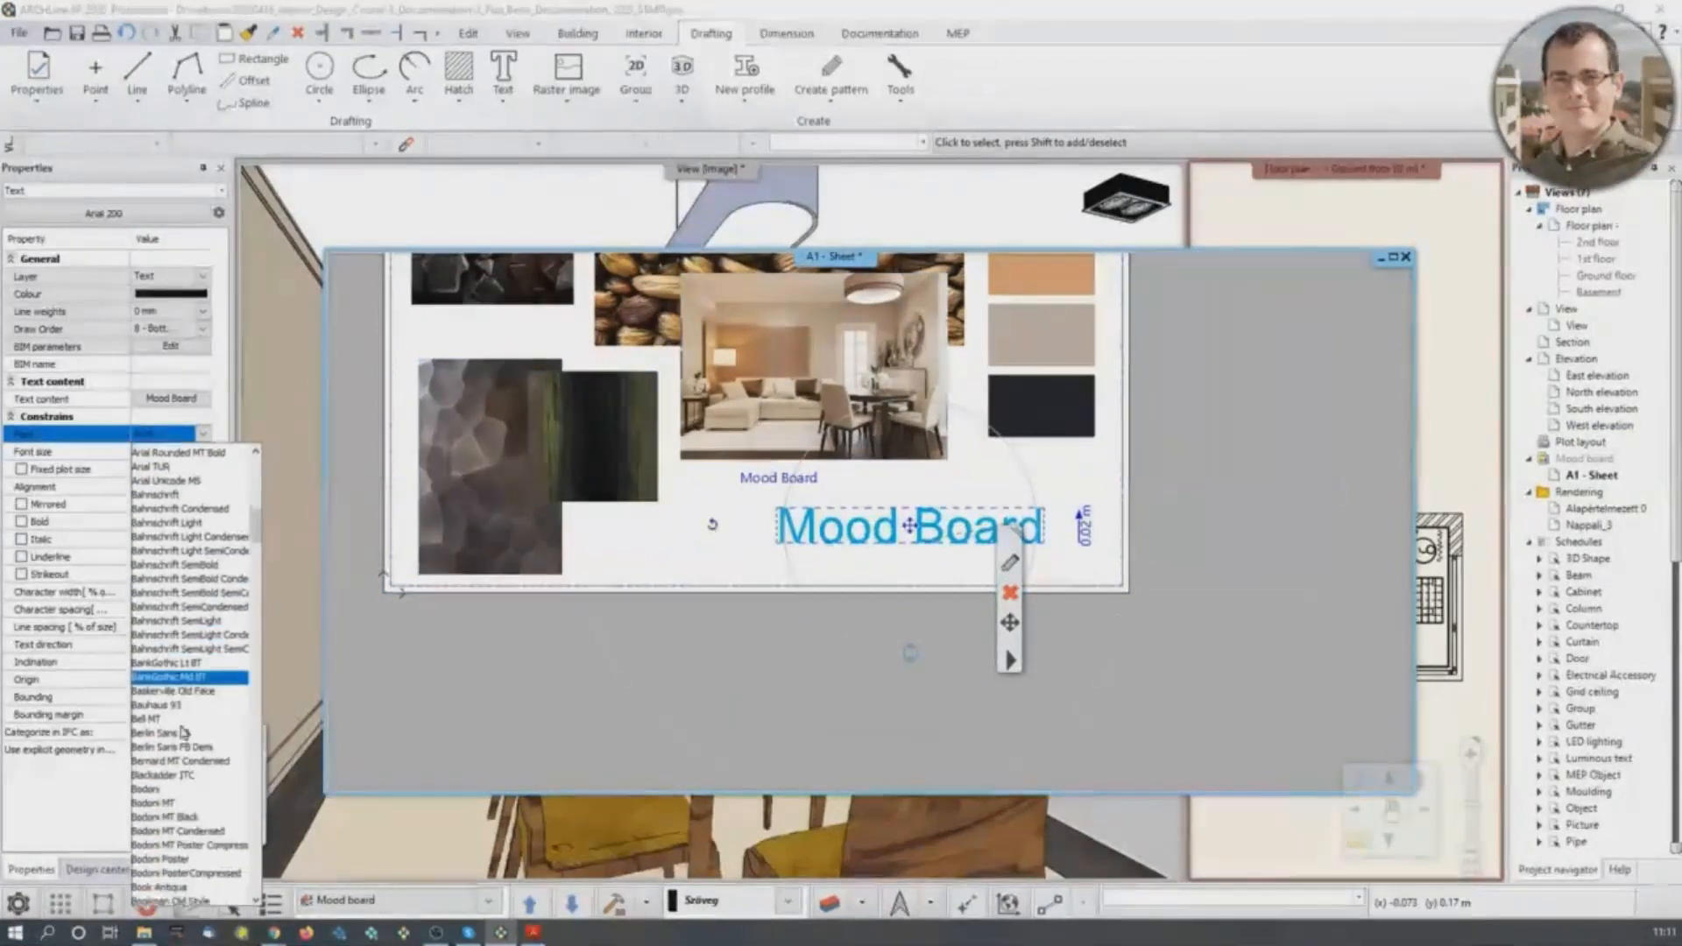
{"action": "scroll", "coordinate": [203, 823], "scroll_direction": "down", "scroll_amount": 3}
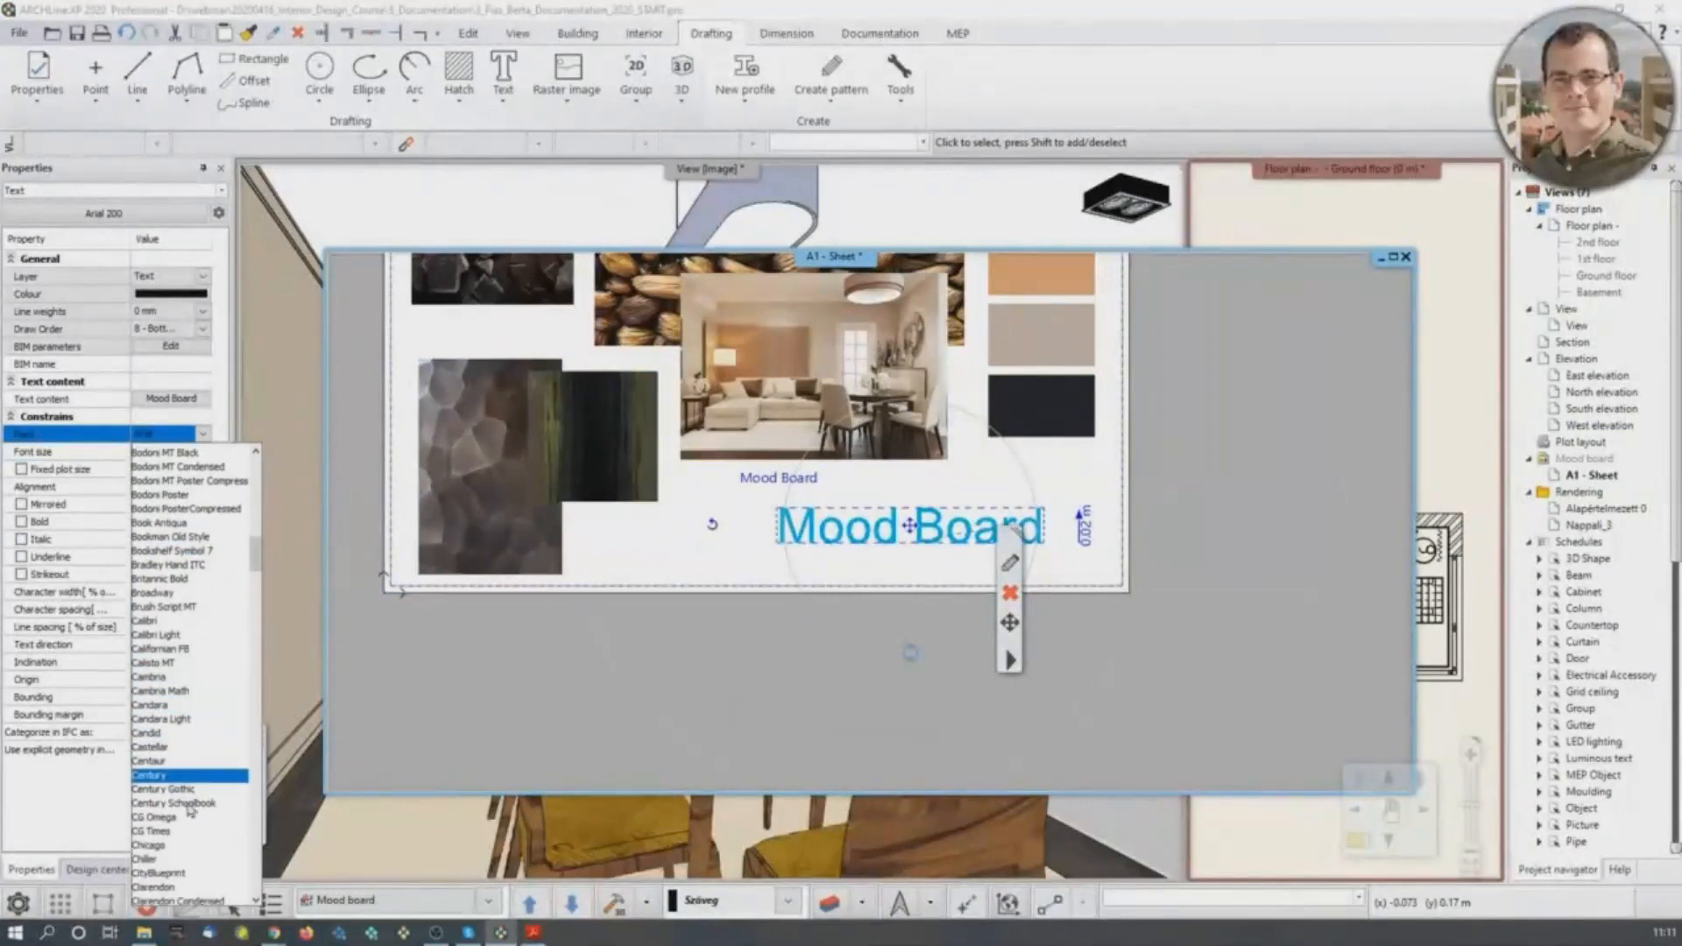
{"action": "left_click", "coordinate": [203, 773]}
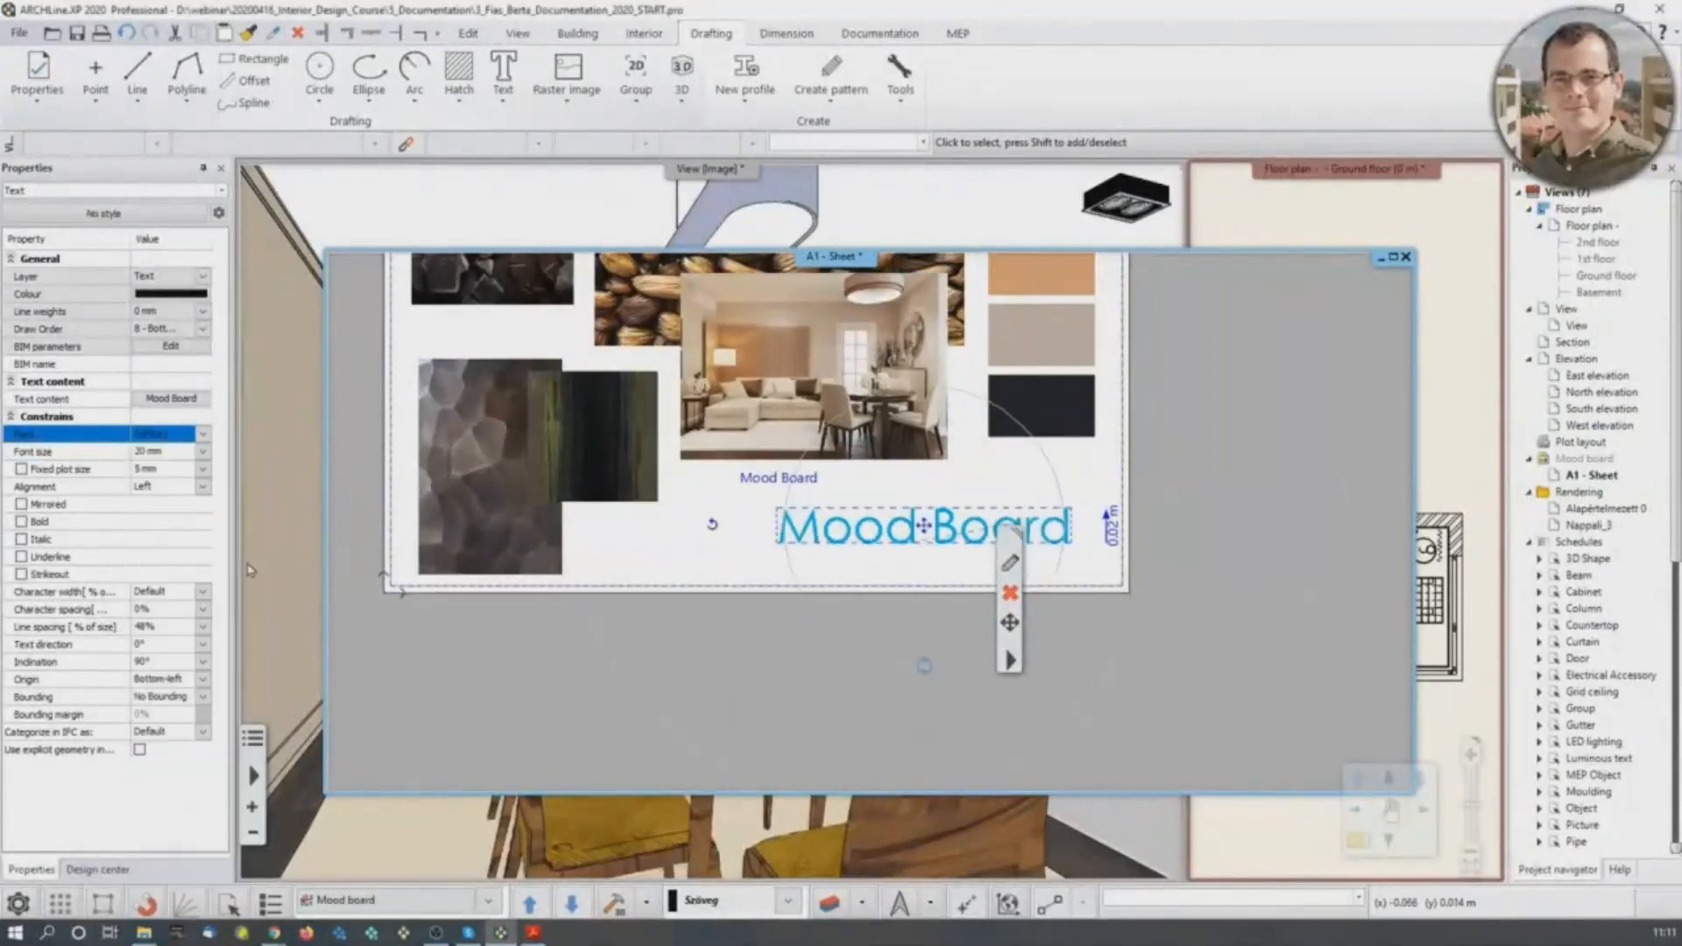
{"action": "left_click", "coordinate": [21, 522]}
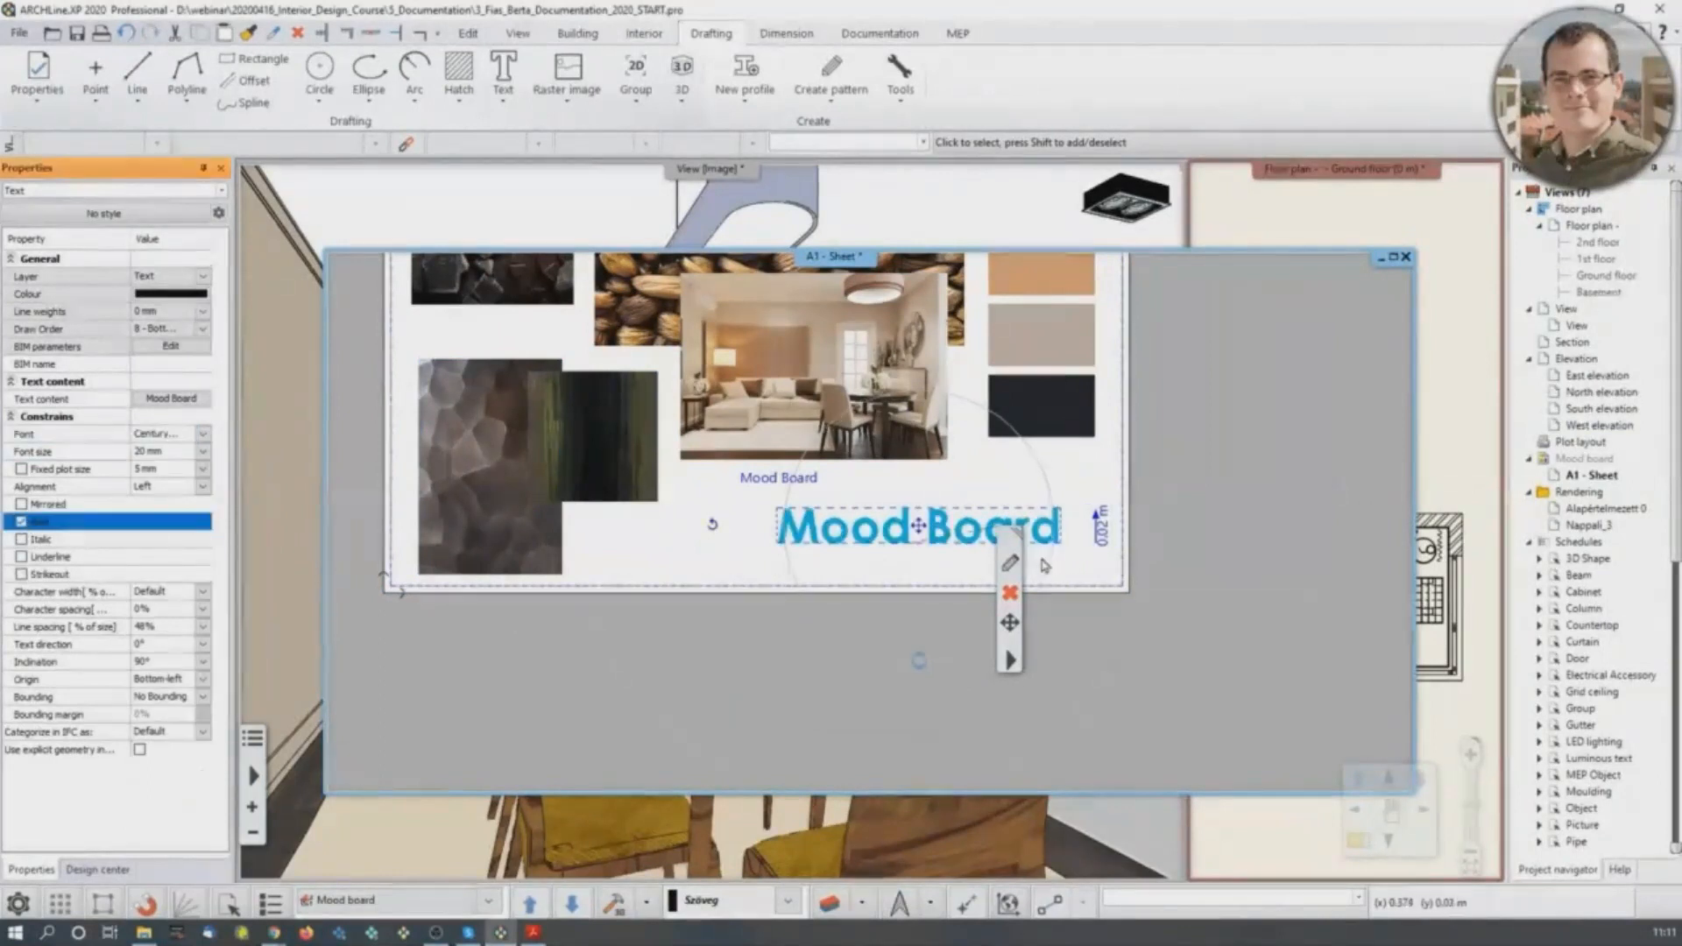
{"action": "left_click", "coordinate": [926, 632]}
{"action": "middle_click_drag", "start_coordinate": [908, 562], "coordinate": [895, 675]}
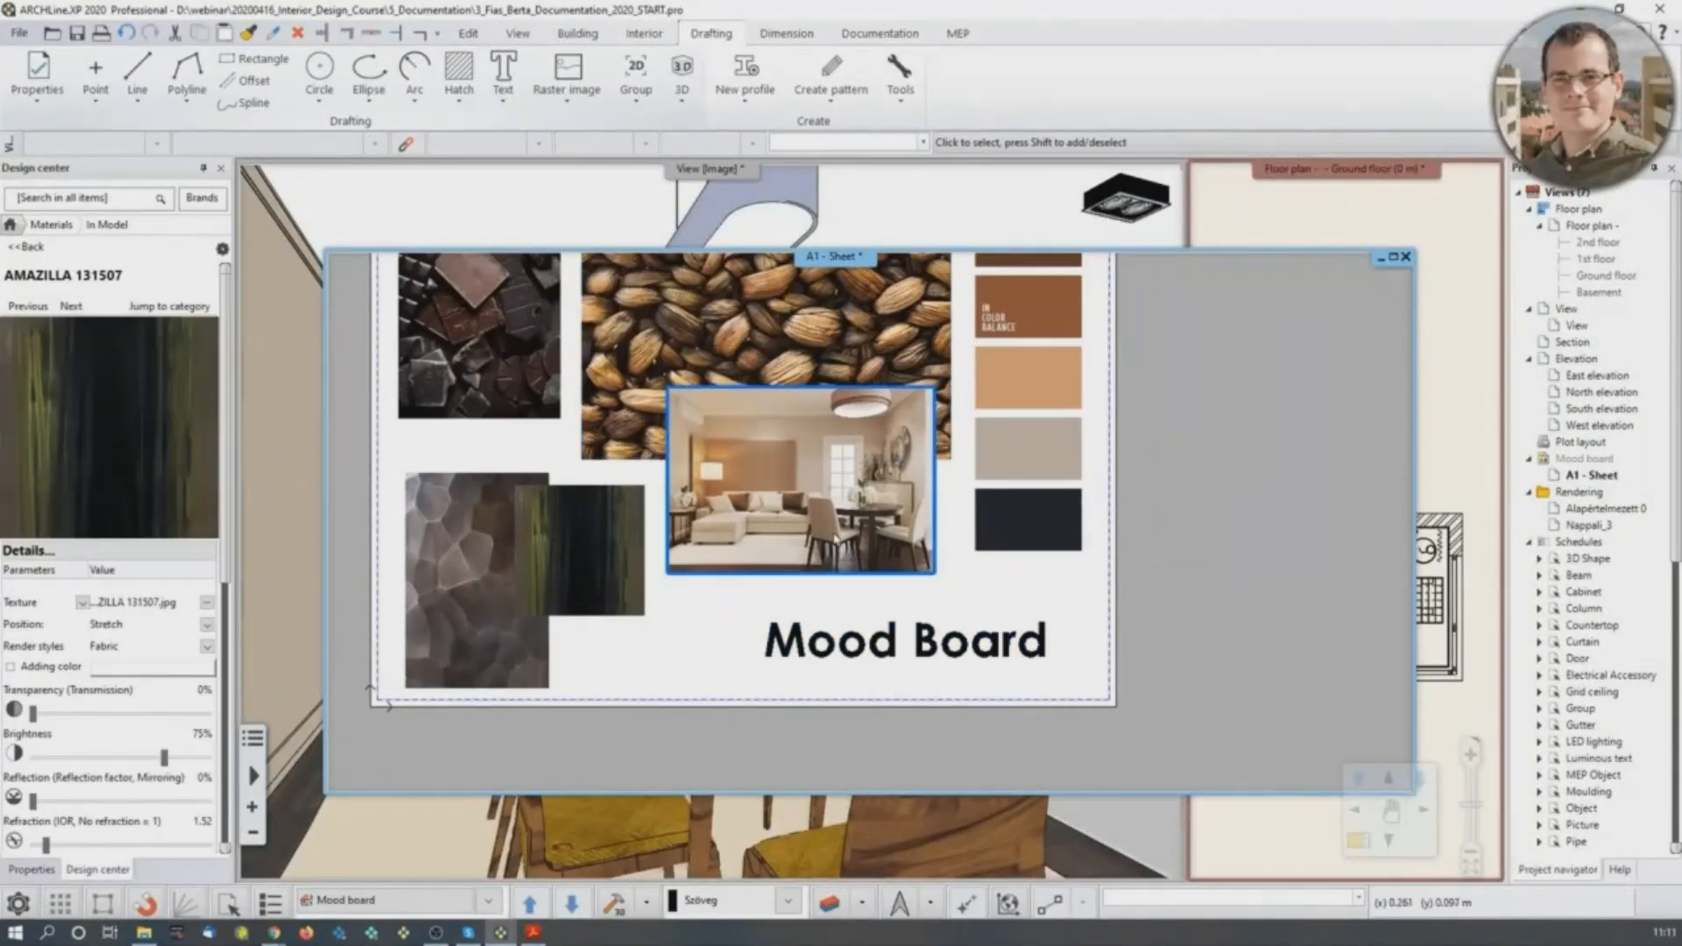
Change the "Mood Board" title's colour to RAL 8016 Mahogany brown from the RAL colour table.
{"action": "left_click", "coordinate": [880, 638]}
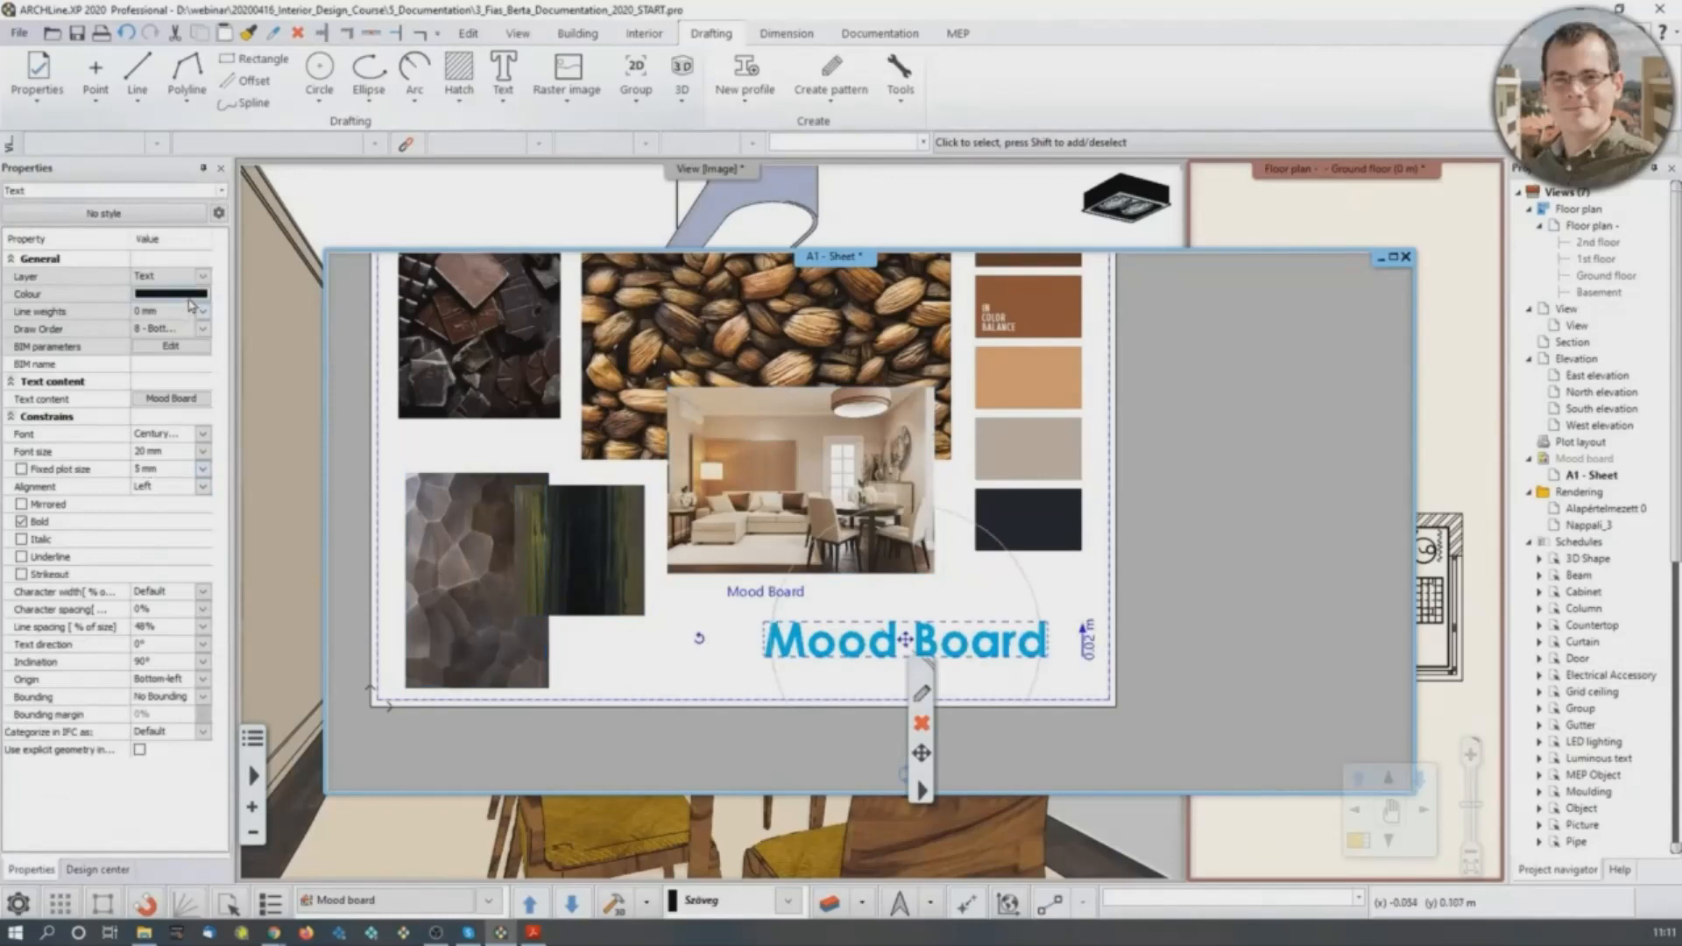
{"action": "left_click", "coordinate": [191, 297]}
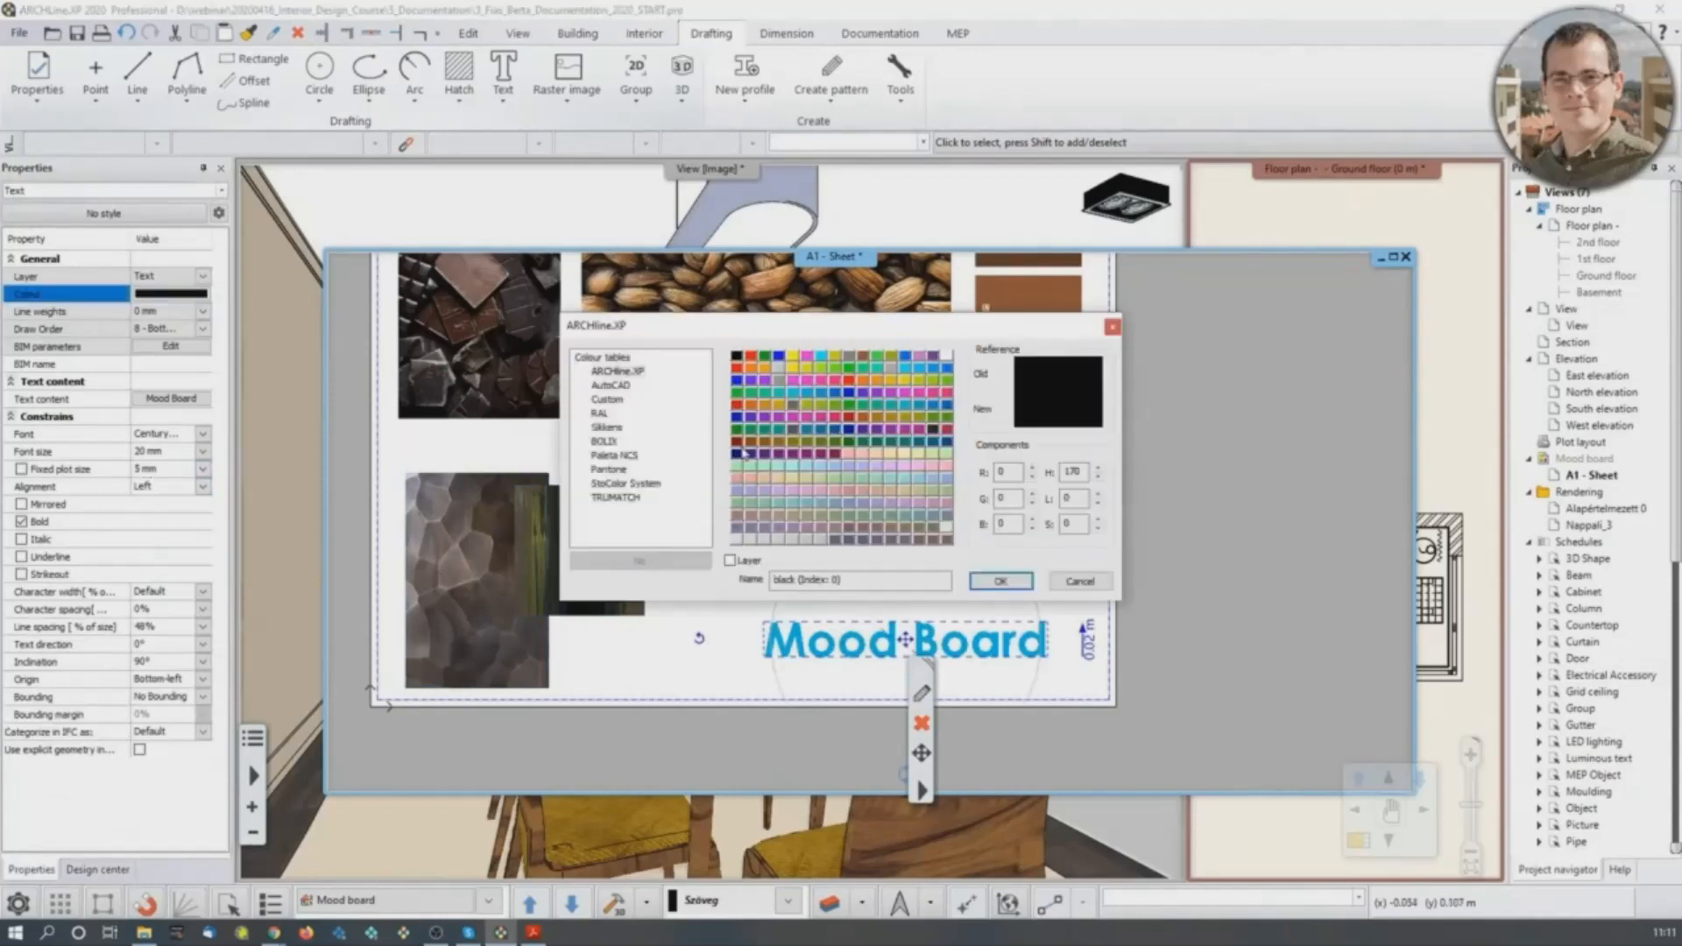
{"action": "left_click", "coordinate": [600, 414]}
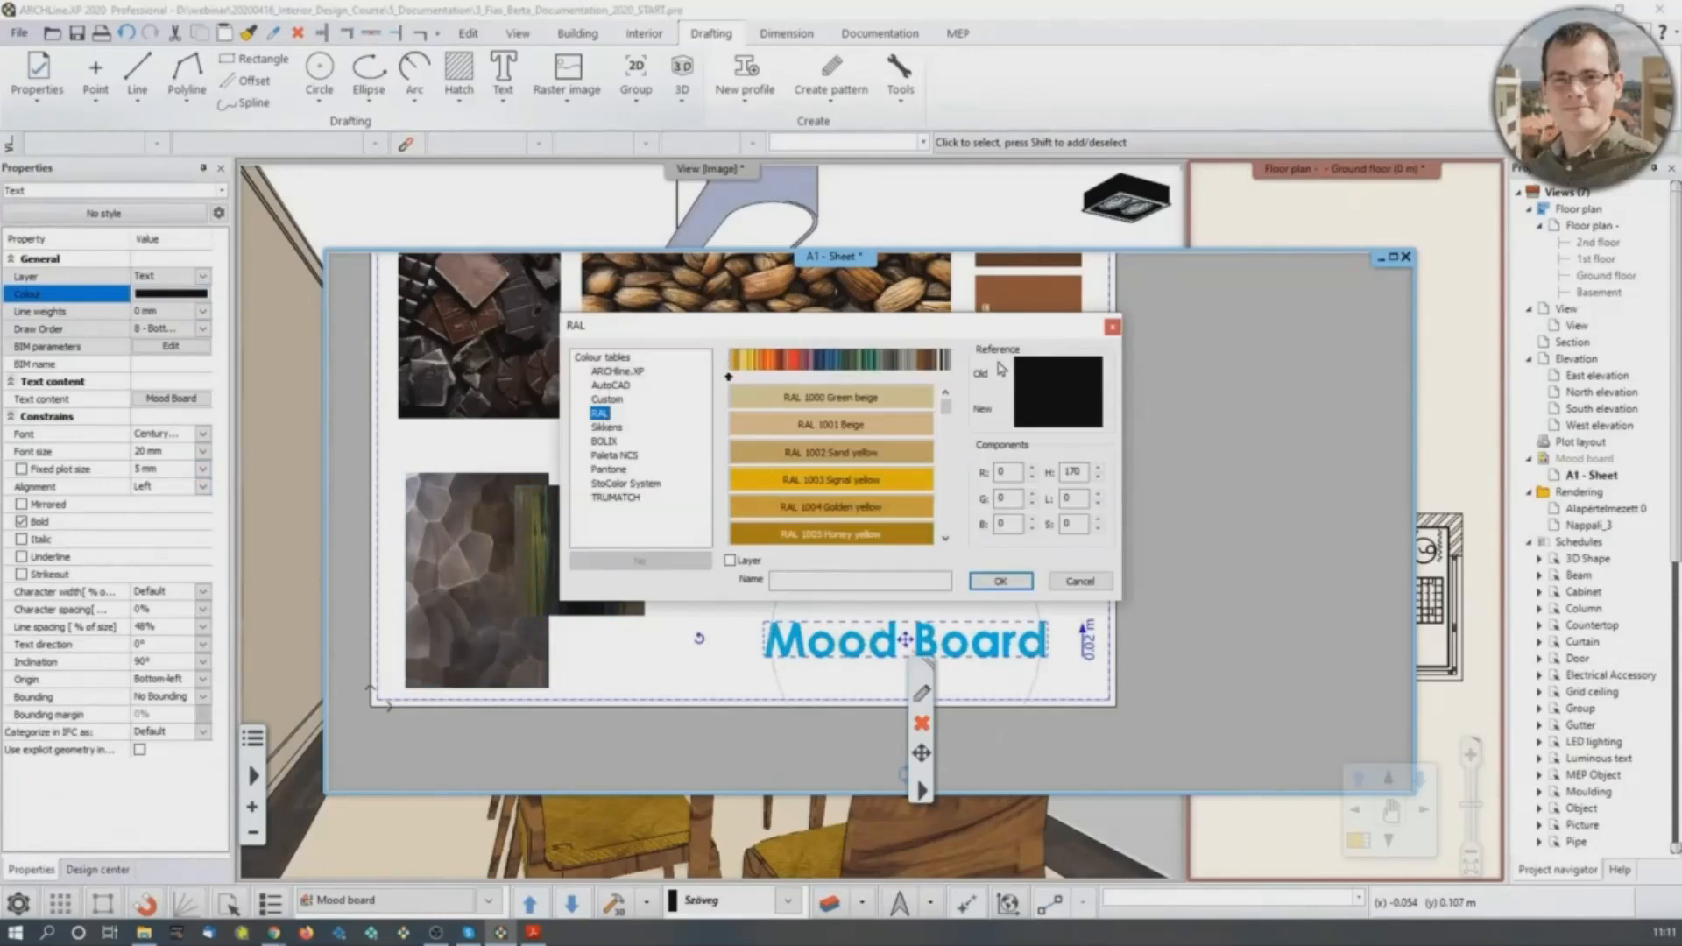
{"action": "left_click", "coordinate": [927, 366]}
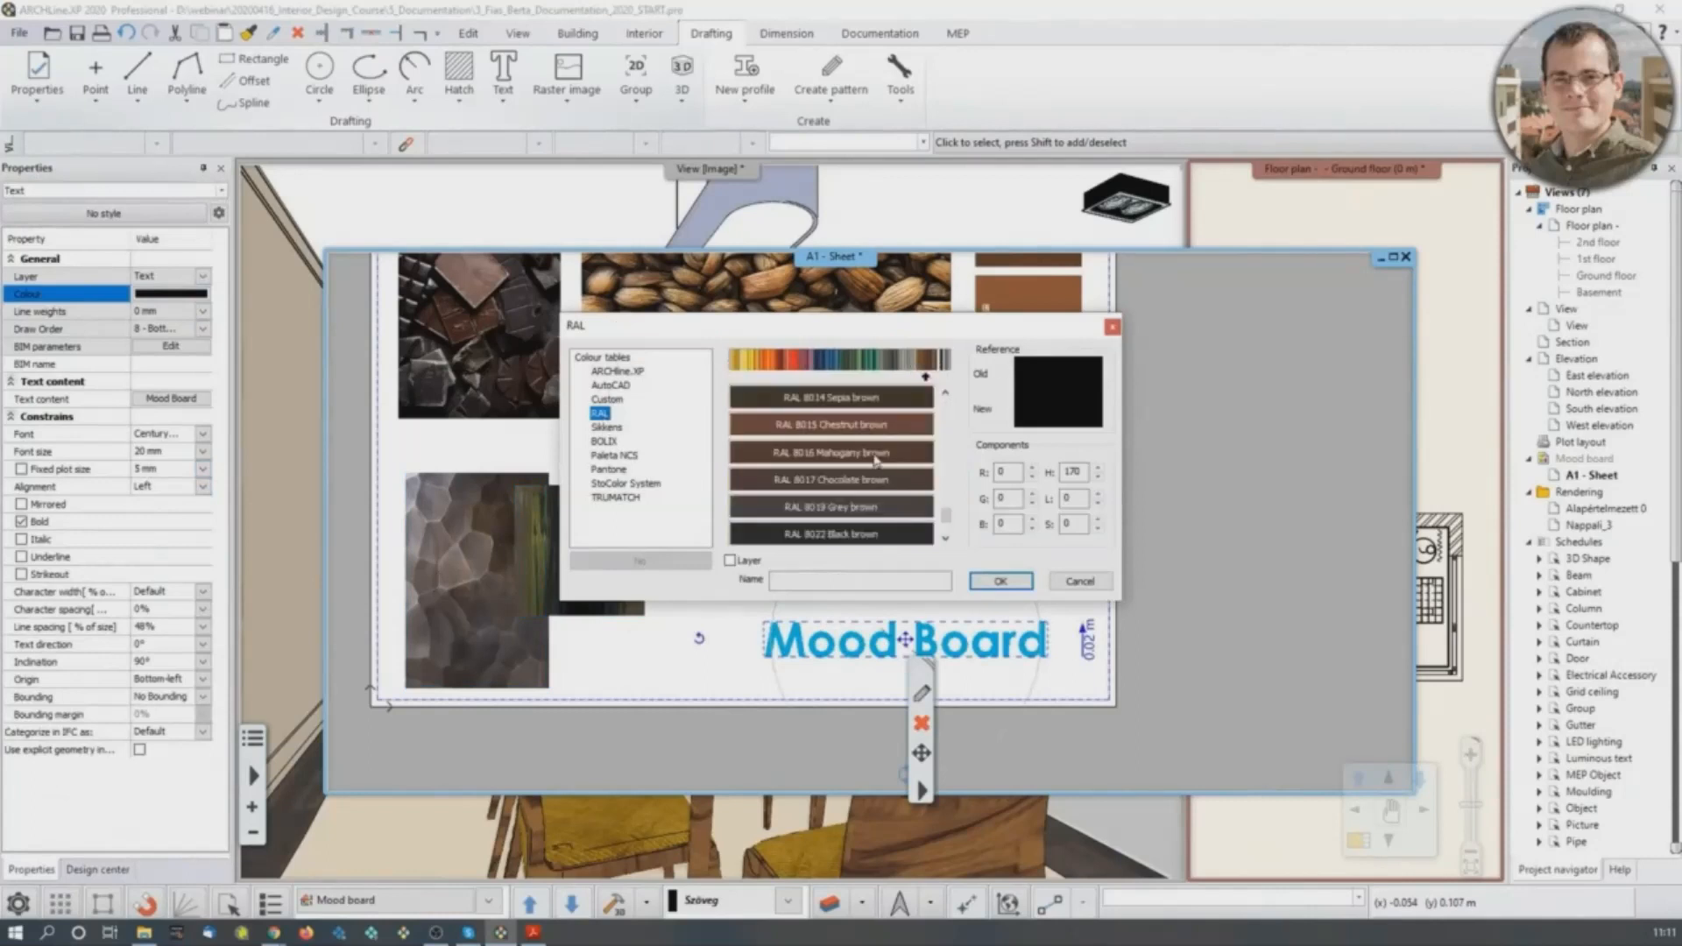
{"action": "left_click", "coordinate": [876, 460]}
{"action": "left_click", "coordinate": [996, 585]}
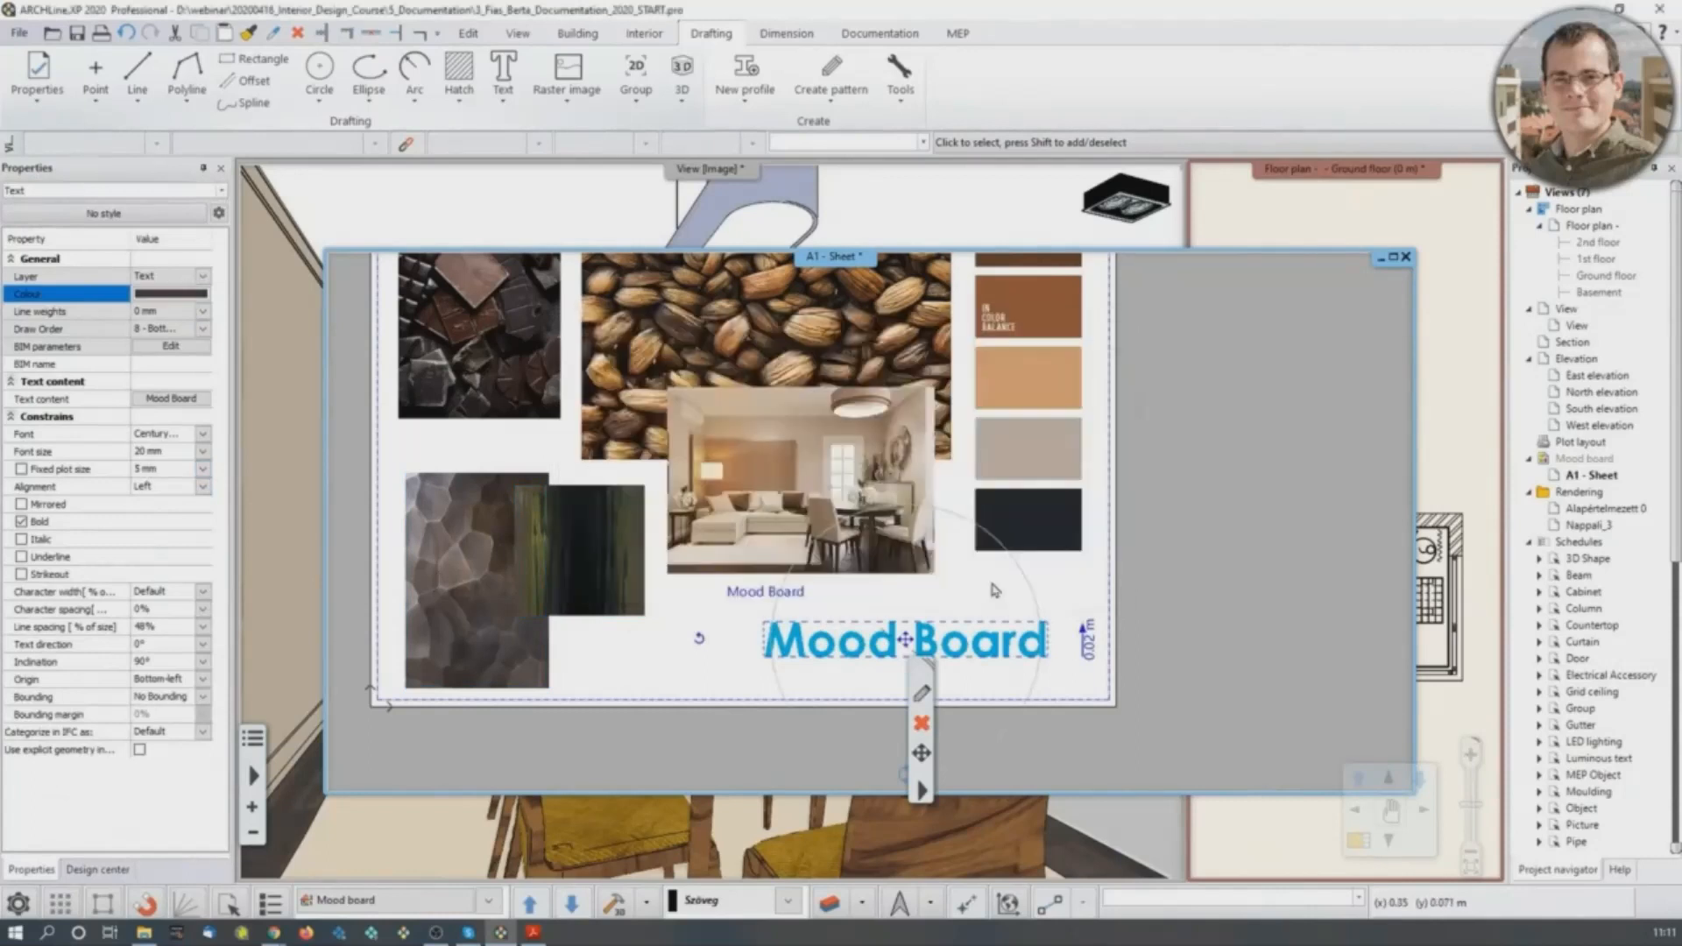
{"action": "left_click", "coordinate": [1233, 617]}
{"action": "middle_click_drag", "start_coordinate": [945, 662], "coordinate": [967, 724]}
{"action": "scroll", "coordinate": [962, 714], "scroll_direction": "down", "scroll_amount": 1}
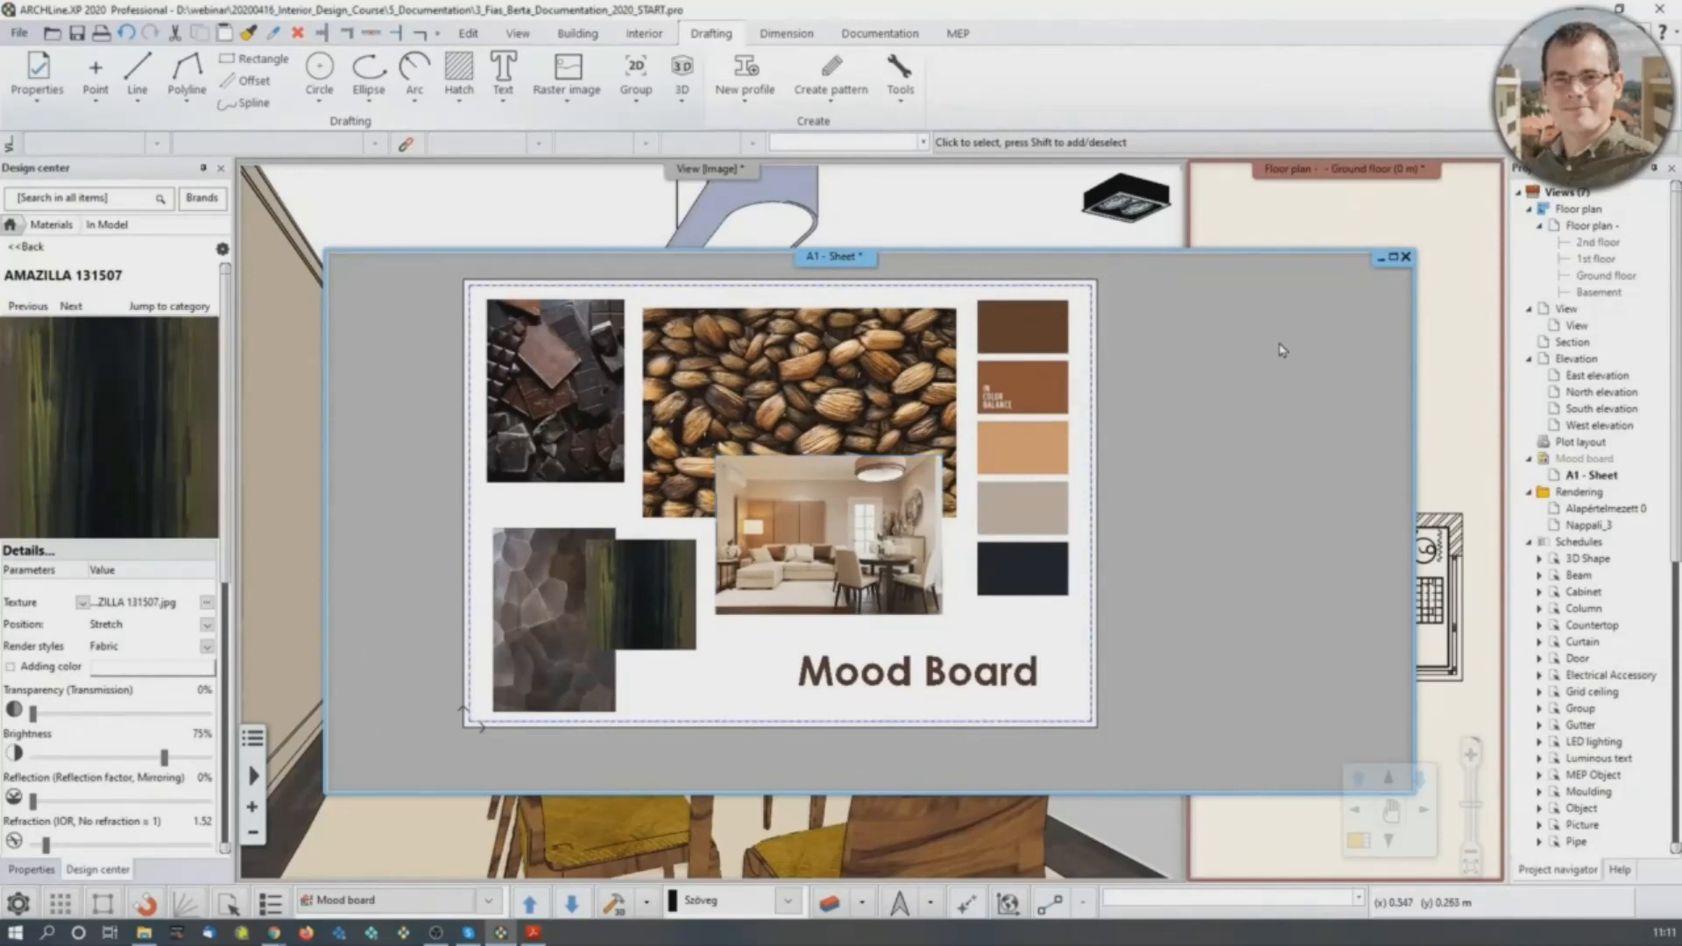
{"action": "scroll", "coordinate": [977, 420], "scroll_direction": "down", "scroll_amount": 1}
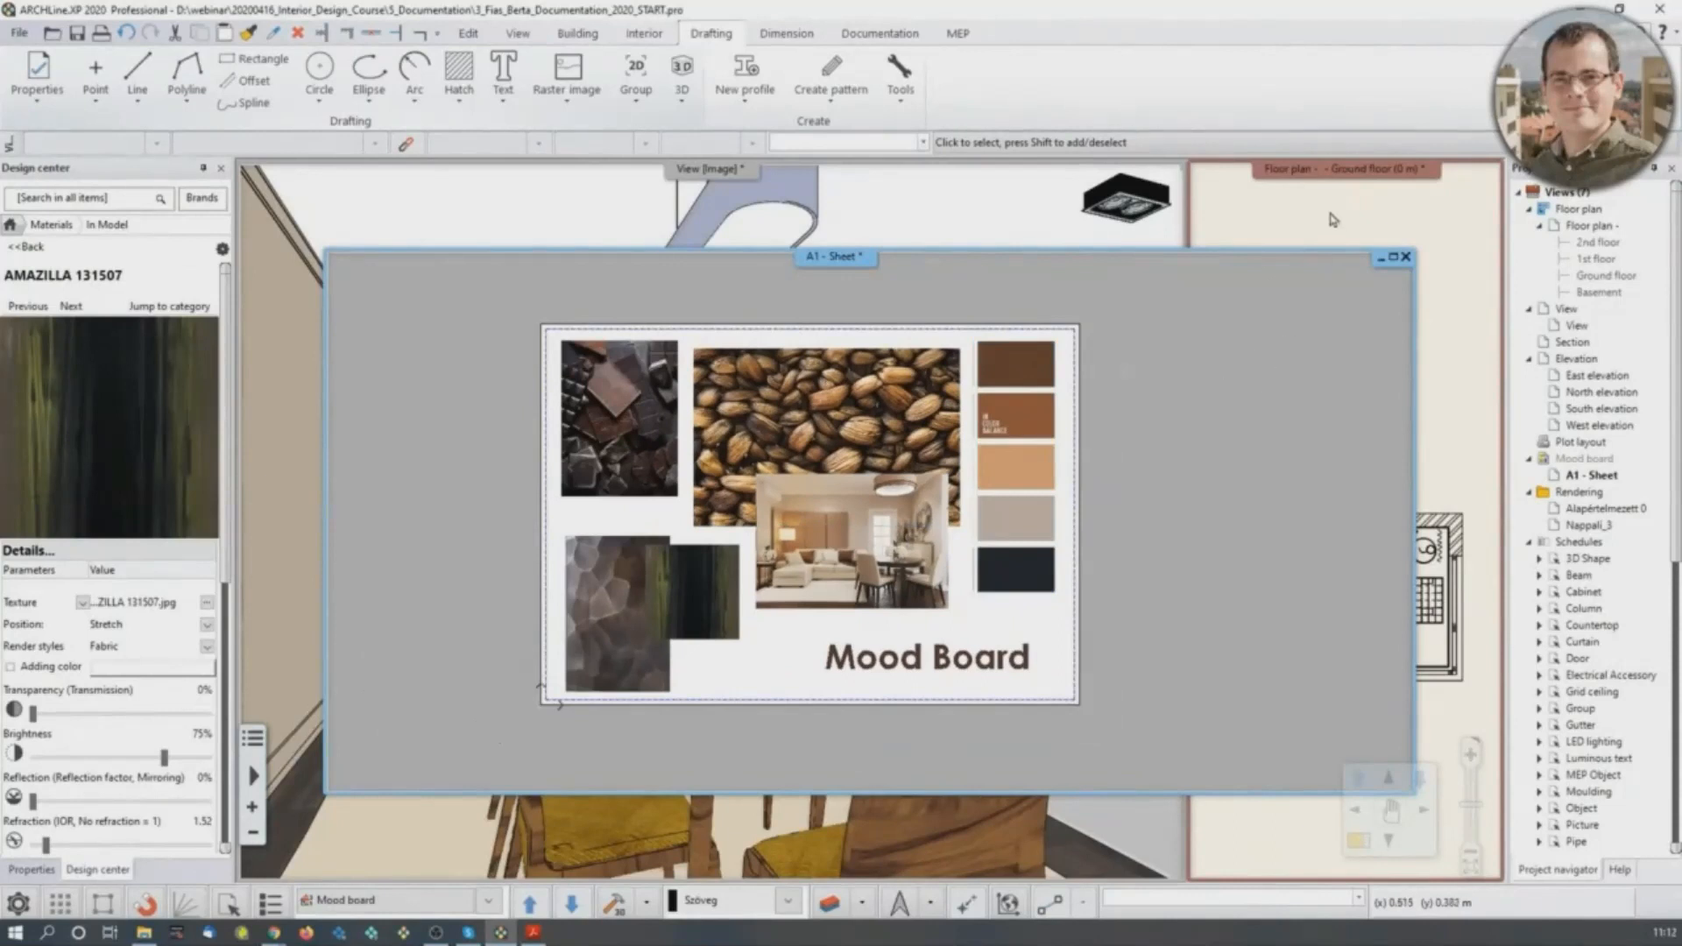
Magnify the 3D view as the main view, with the ground floor plan and mood board sheet tiled beside it.
{"action": "left_click", "coordinate": [1331, 228]}
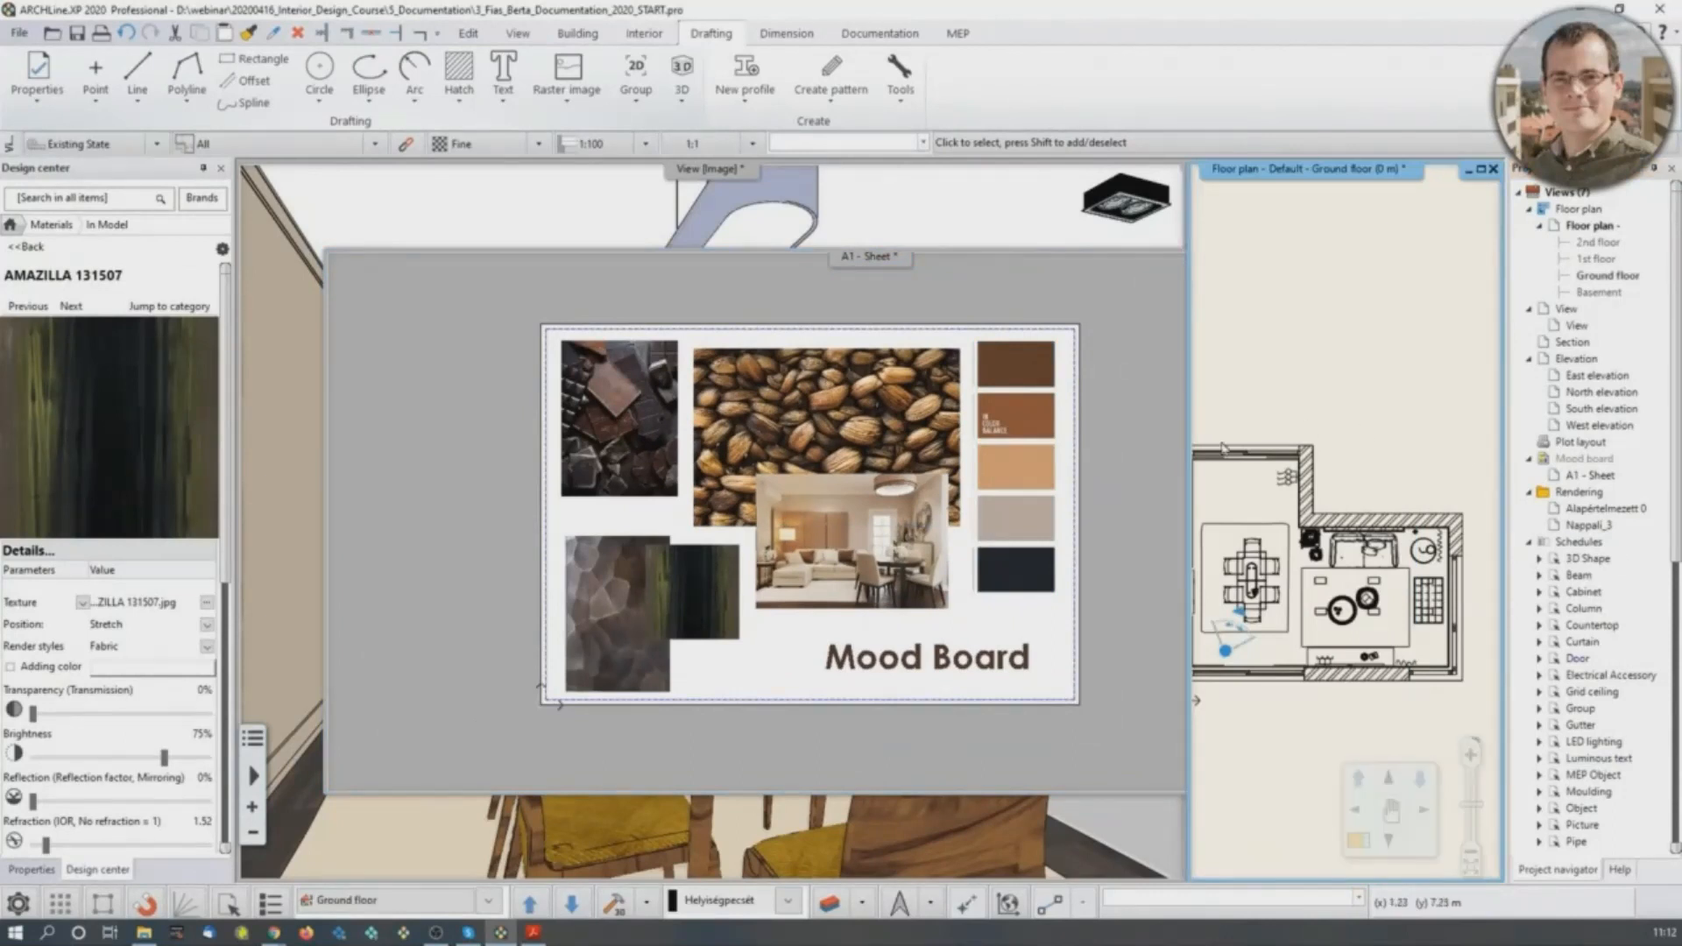
{"action": "left_click", "coordinate": [951, 209]}
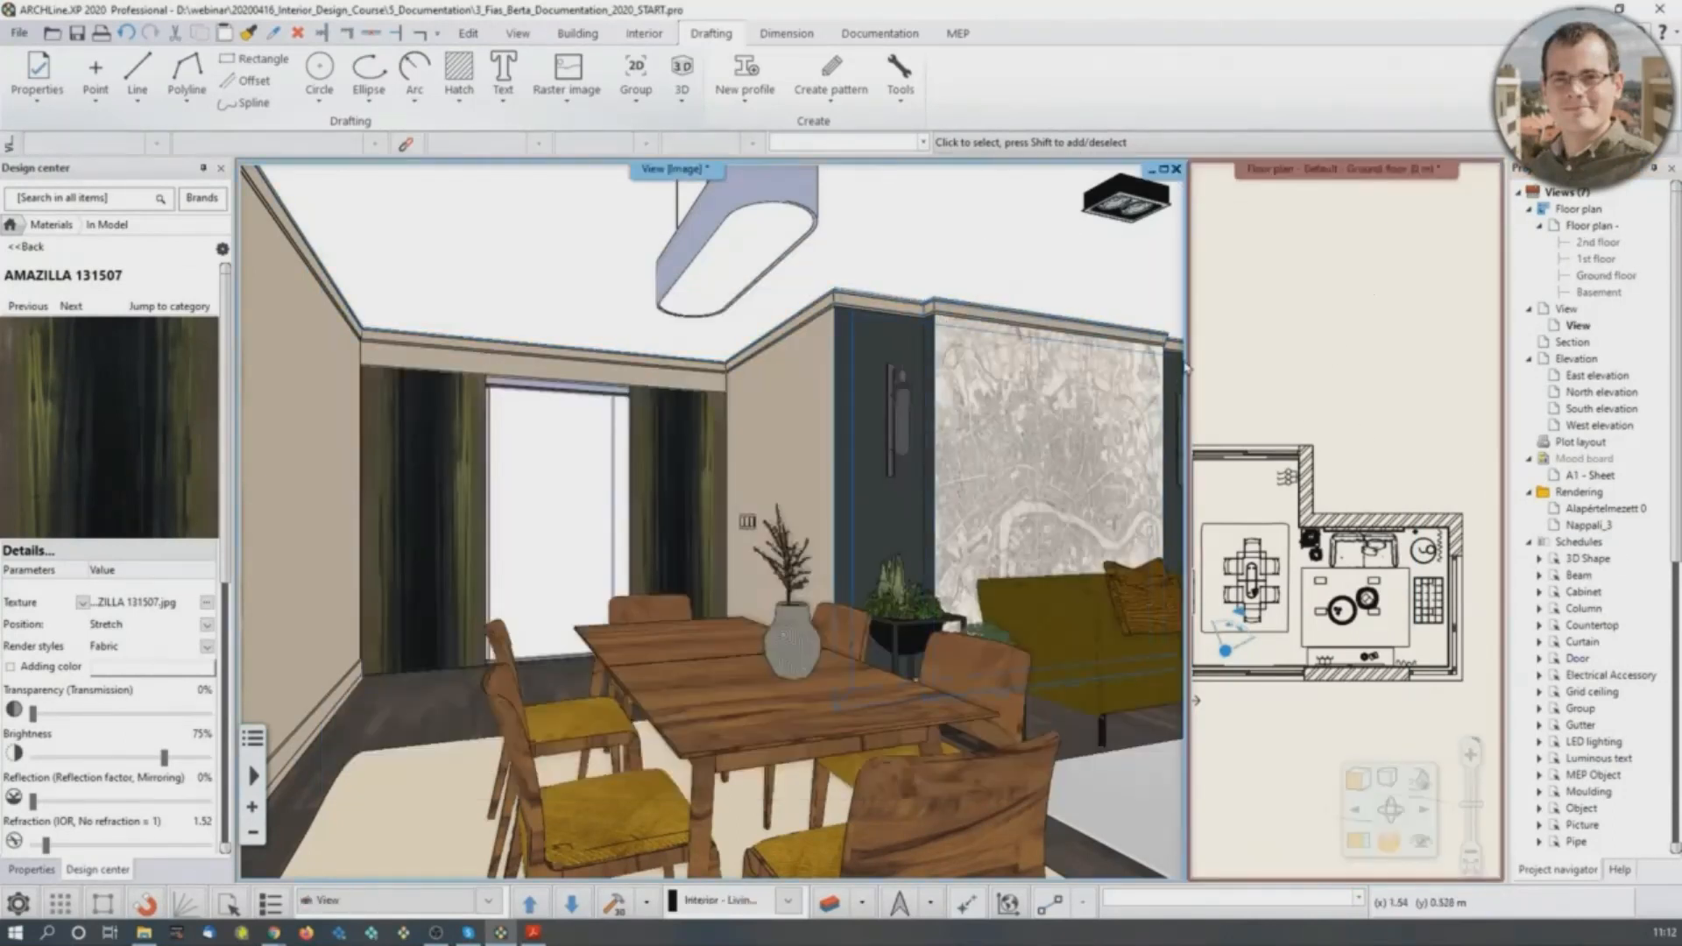
{"action": "left_click", "coordinate": [1358, 844]}
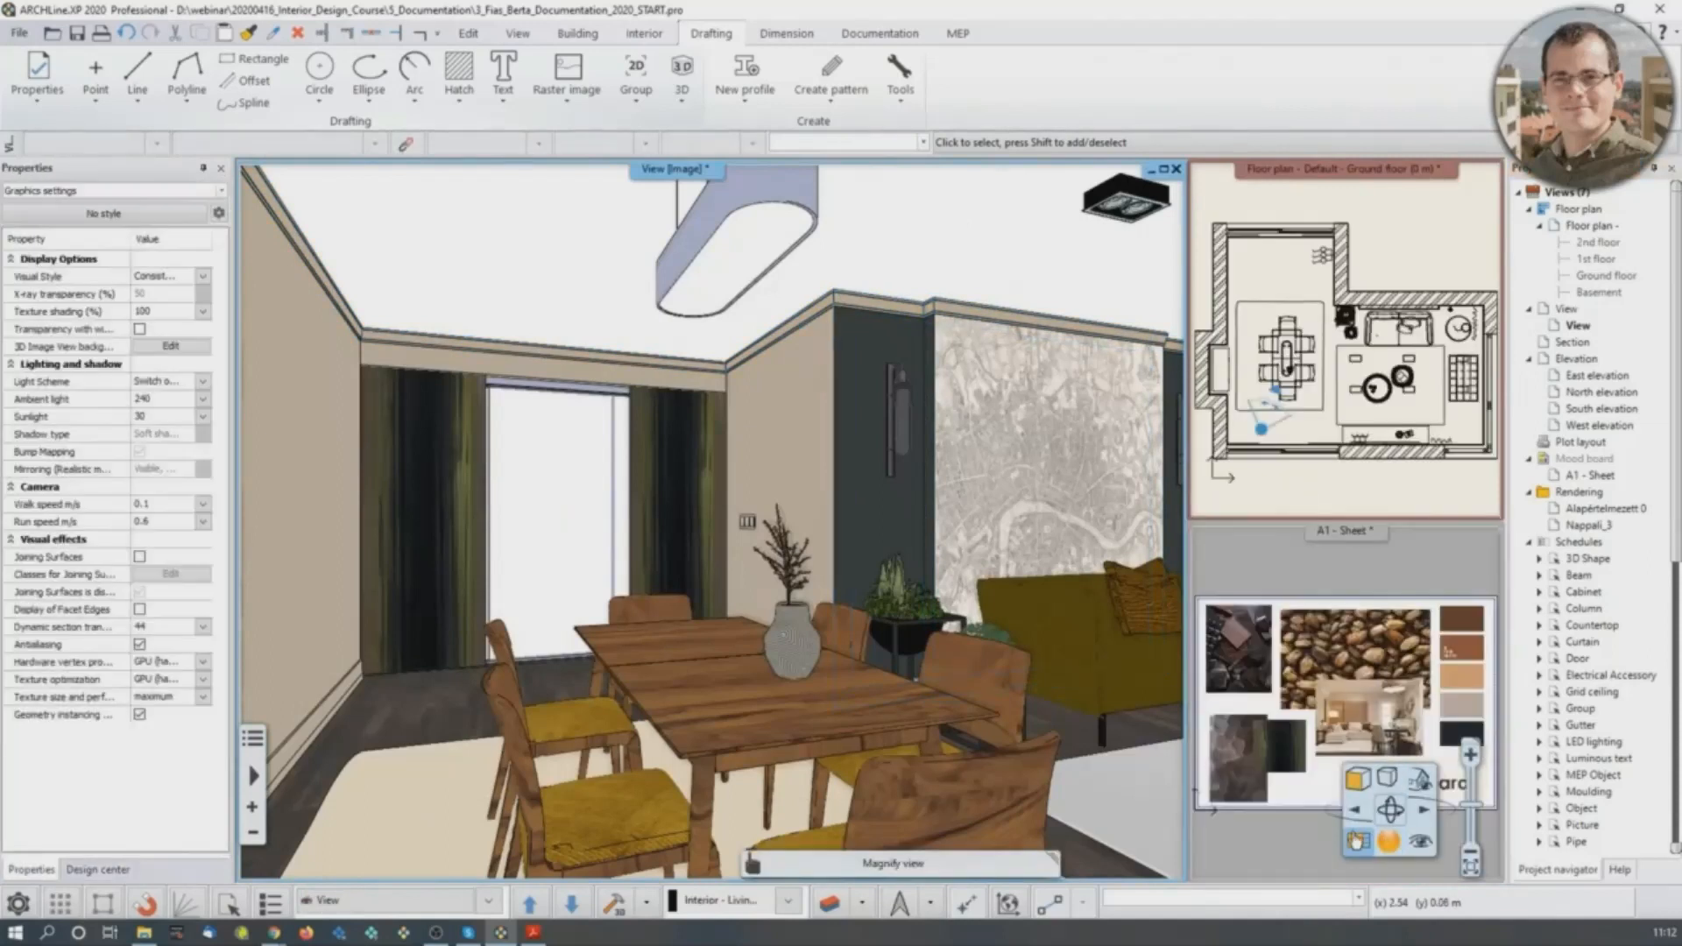
{"action": "left_click", "coordinate": [1275, 568]}
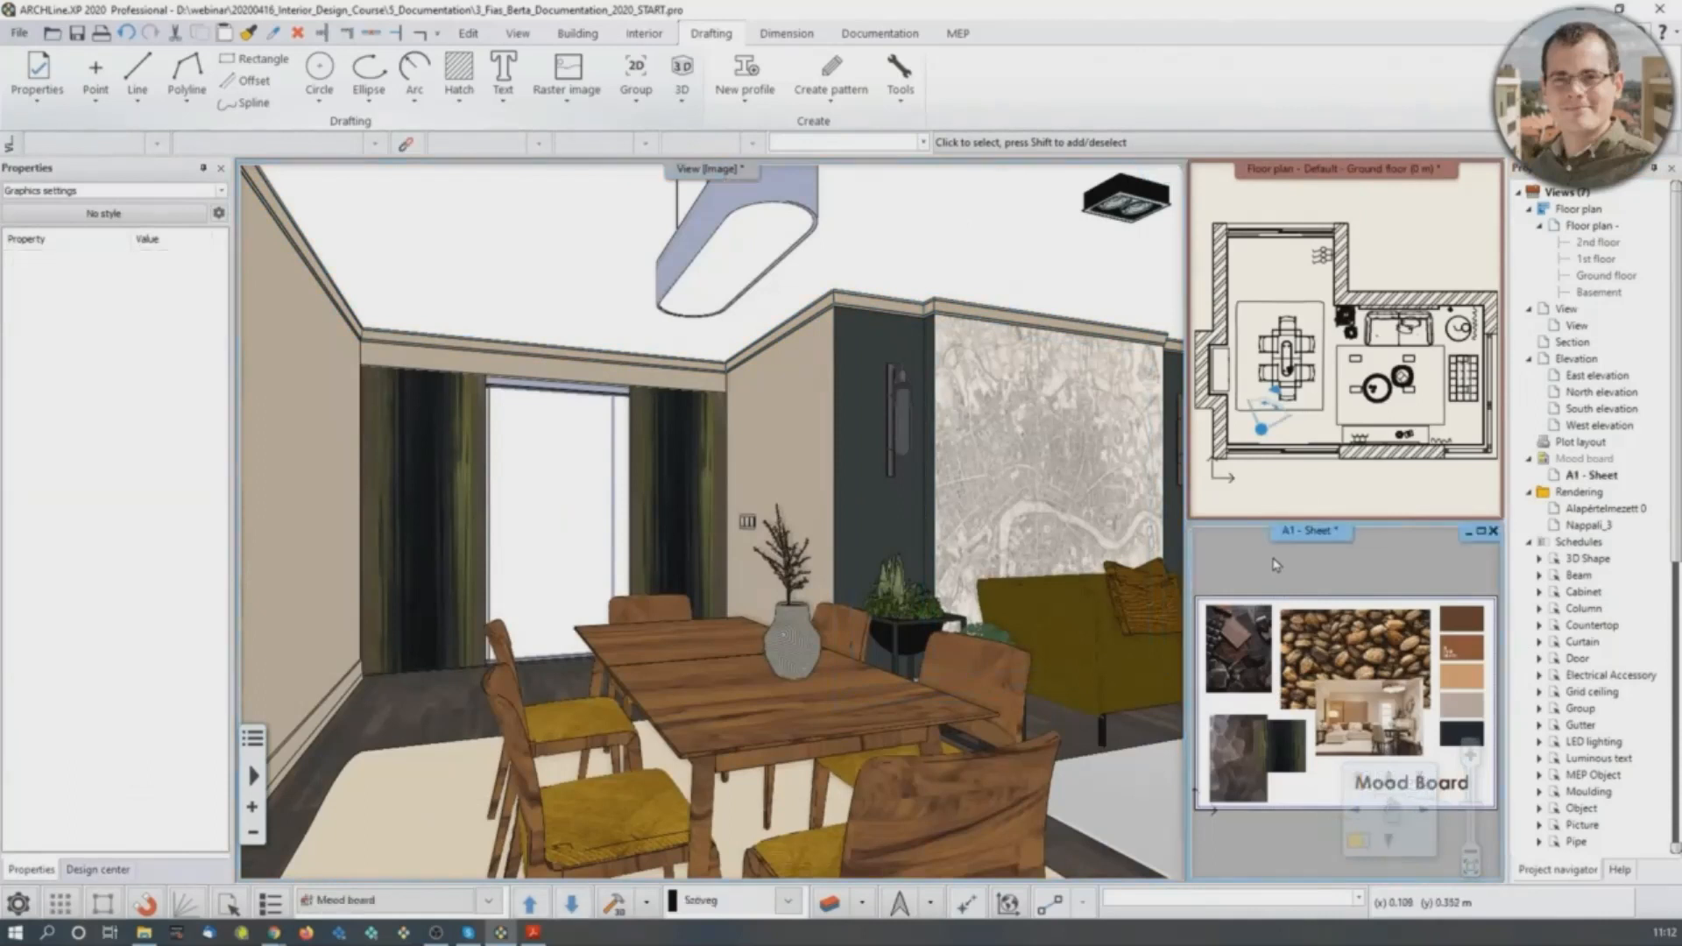
Maximize the mood board sheet window to inspect the board and restore it to the tiled arrangement.
{"action": "double_click", "coordinate": [1268, 560]}
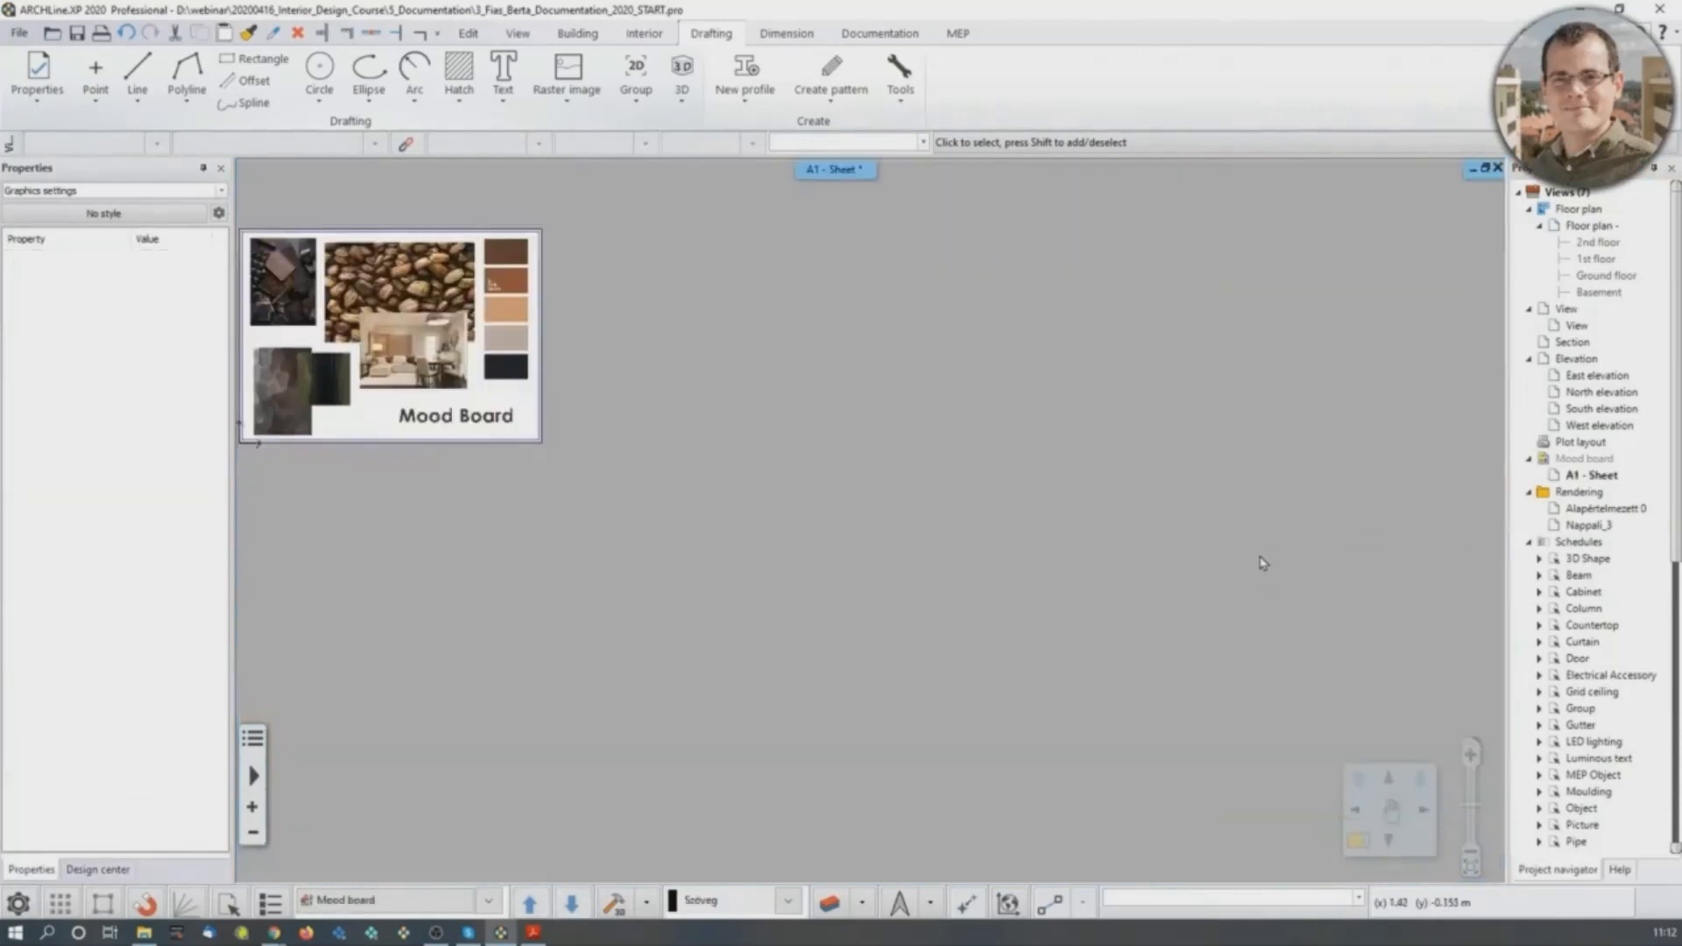
{"action": "double_click", "coordinate": [1261, 562]}
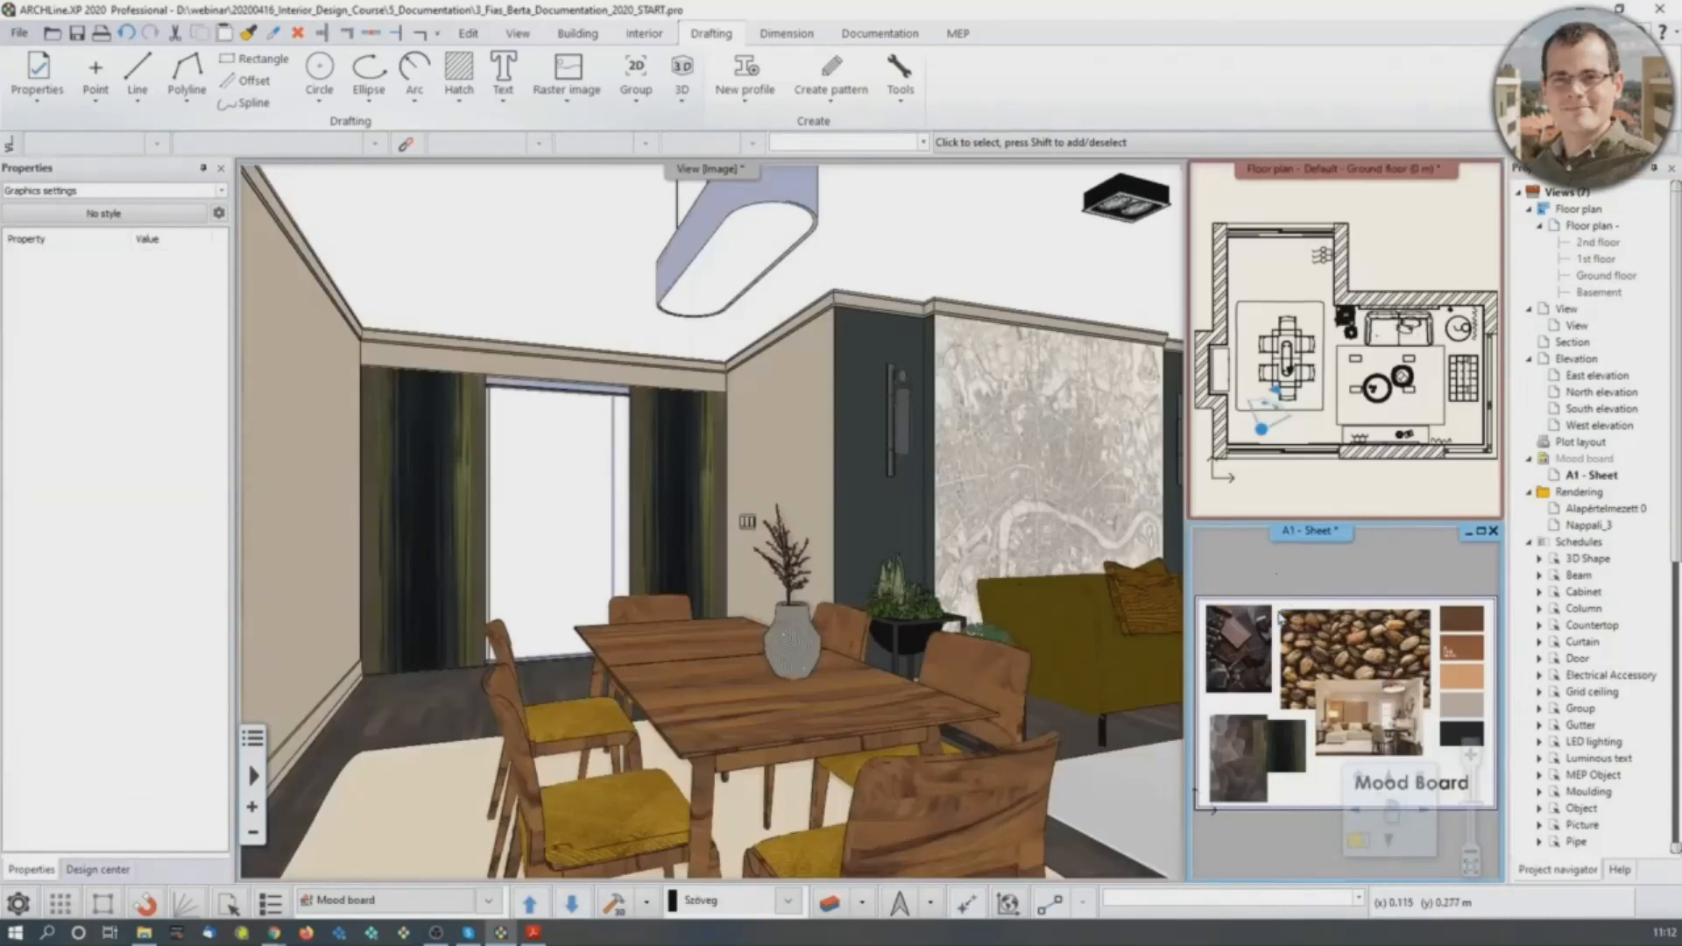
{"action": "double_click", "coordinate": [1199, 631]}
{"action": "scroll", "coordinate": [724, 424], "scroll_direction": "up", "scroll_amount": 7}
{"action": "middle_click_drag", "start_coordinate": [394, 327], "coordinate": [810, 502]}
{"action": "scroll", "coordinate": [876, 501], "scroll_direction": "down", "scroll_amount": 1}
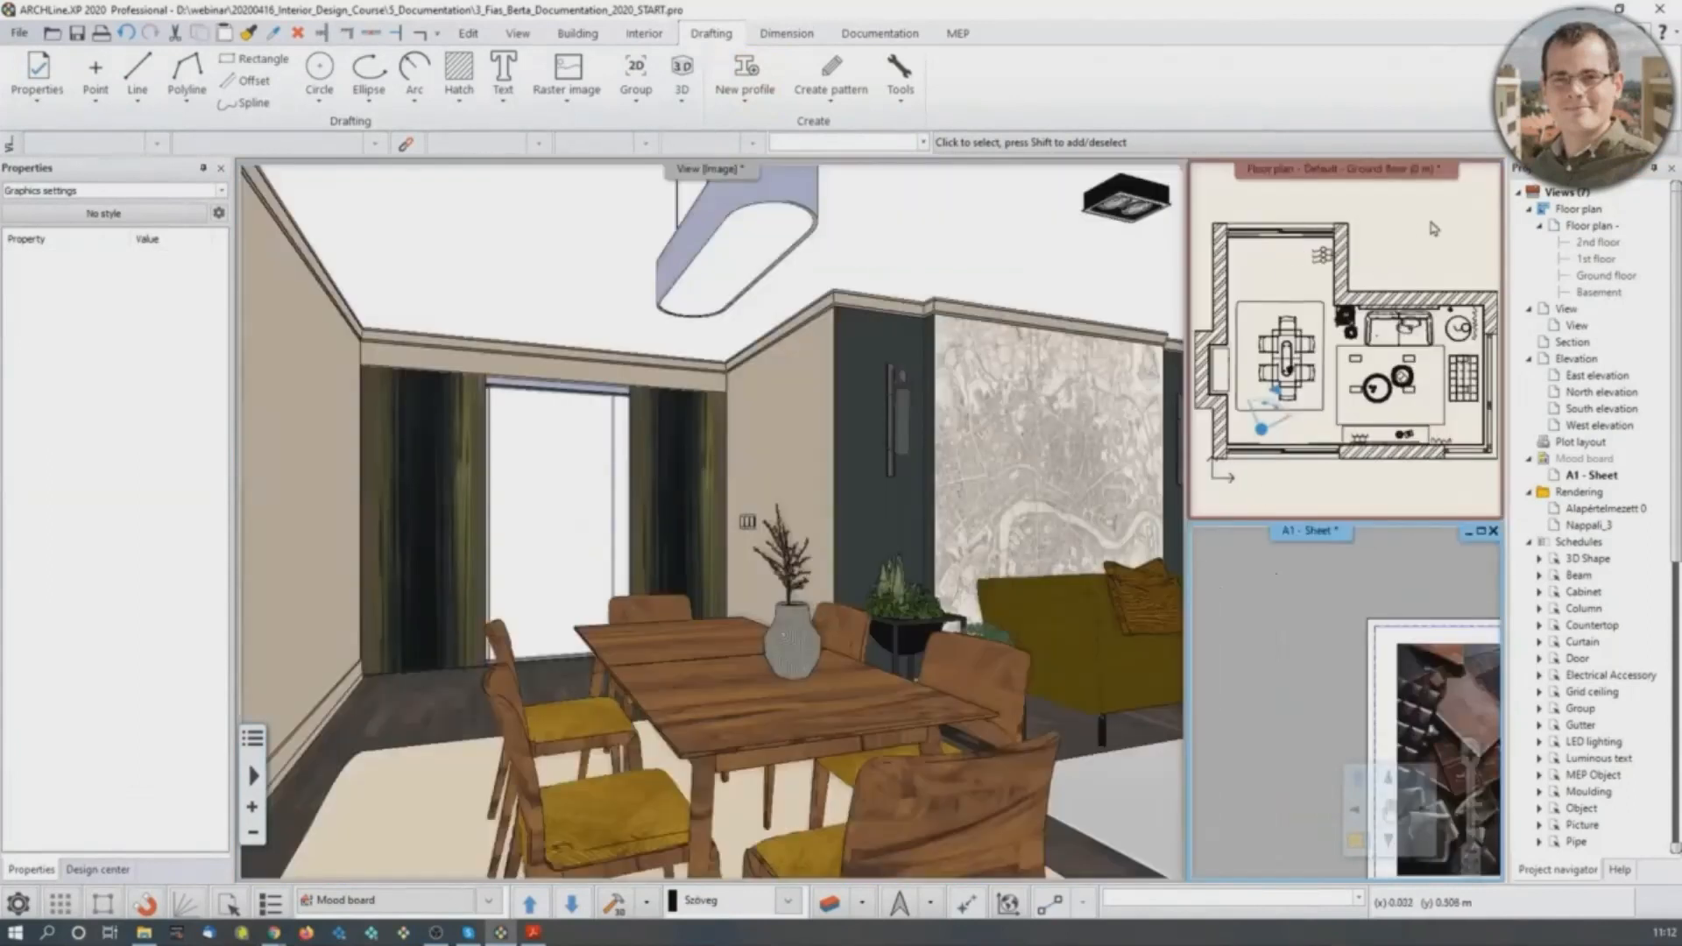
Maximize the ground floor plan window to view the plan and restore it to the tiled arrangement.
{"action": "left_click", "coordinate": [1431, 232]}
{"action": "double_click", "coordinate": [1419, 250]}
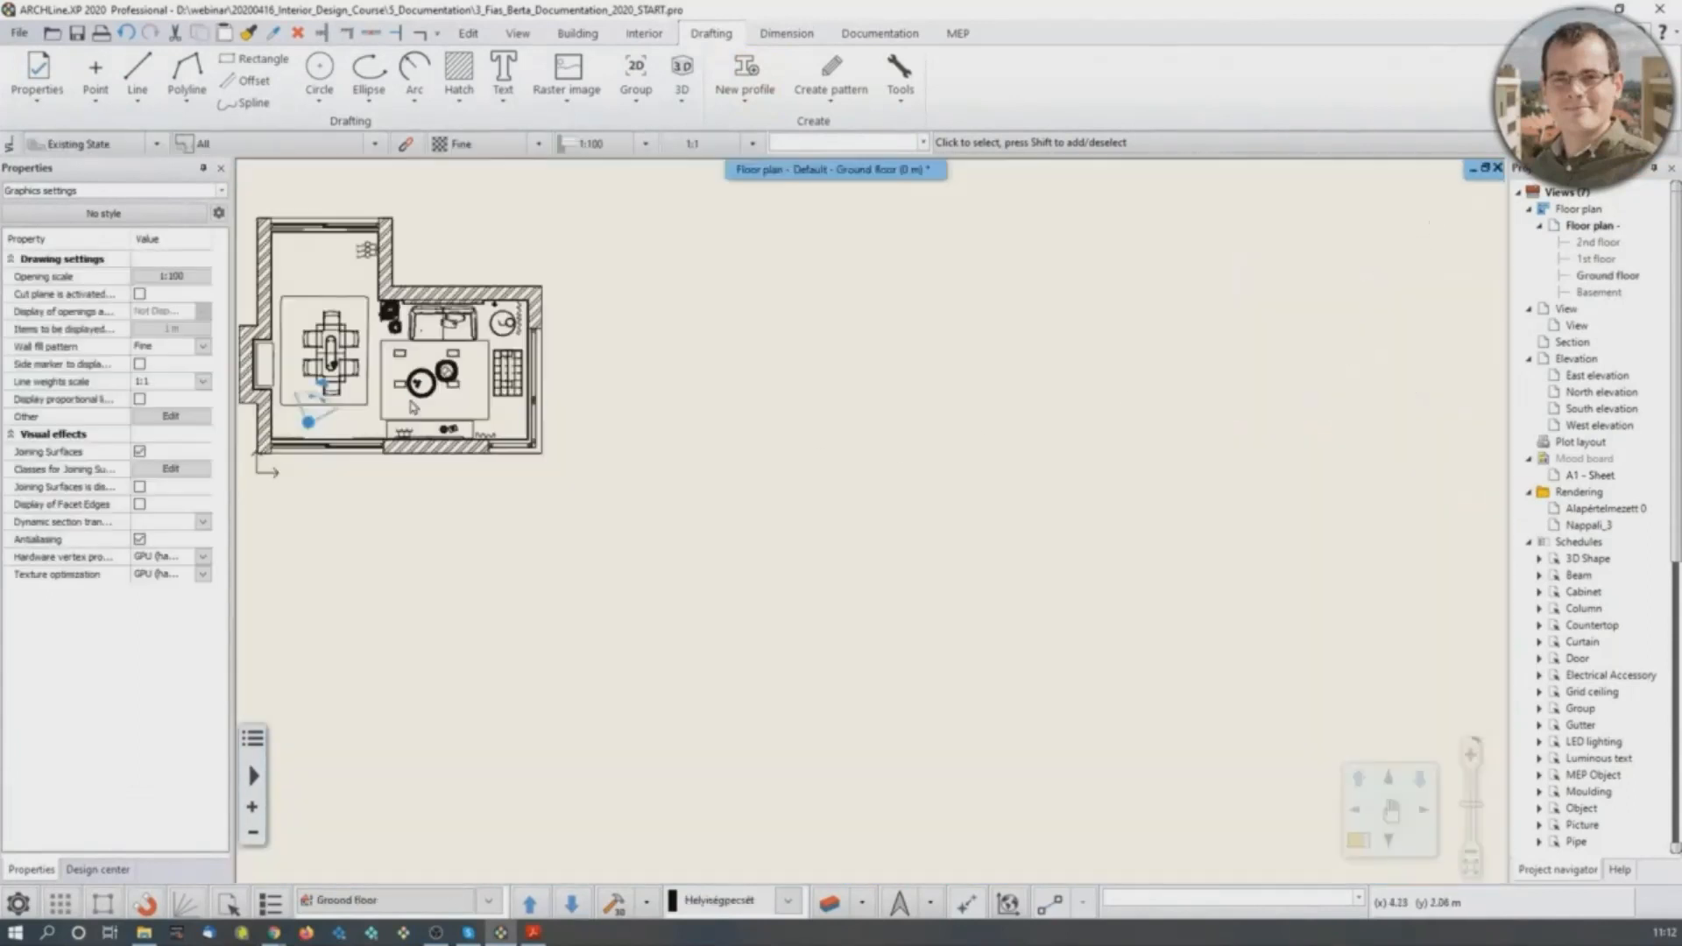
{"action": "middle_click_drag", "start_coordinate": [412, 403], "coordinate": [757, 606]}
{"action": "scroll", "coordinate": [769, 592], "scroll_direction": "up", "scroll_amount": 2}
{"action": "middle_click_drag", "start_coordinate": [791, 453], "coordinate": [796, 528]}
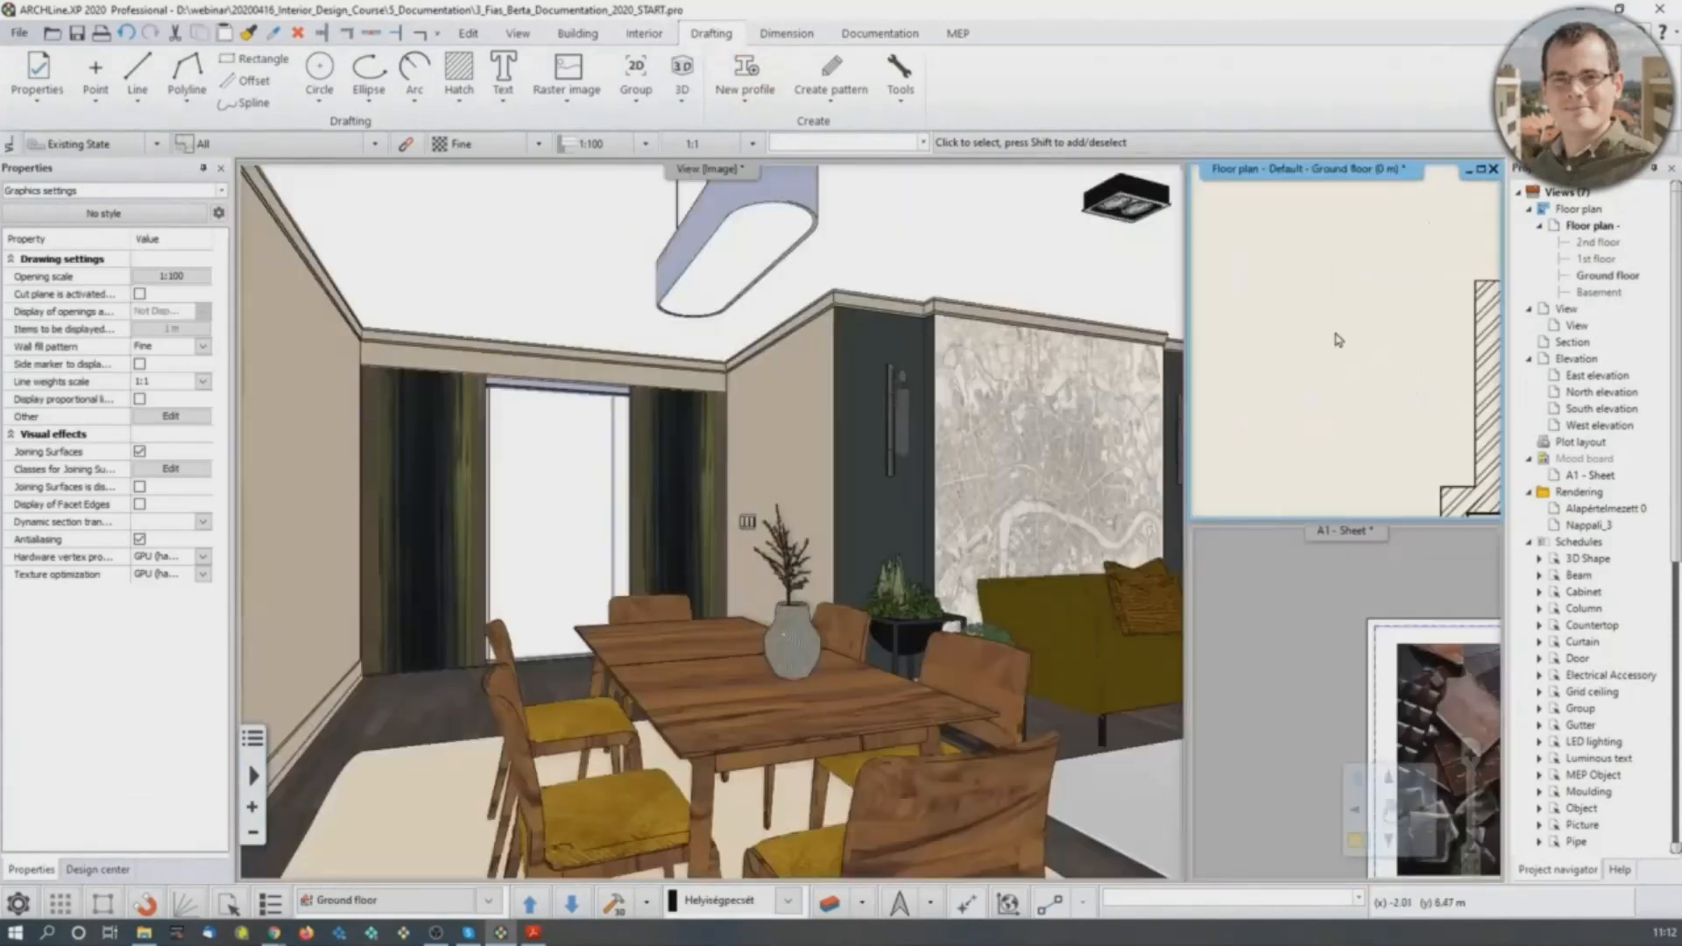
Magnify the ground floor plan as the main view, with the mood board sheet and 3D view tiled beside it.
{"action": "scroll", "coordinate": [1295, 296], "scroll_direction": "up", "scroll_amount": 1}
{"action": "scroll", "coordinate": [1295, 296], "scroll_direction": "down", "scroll_amount": 2}
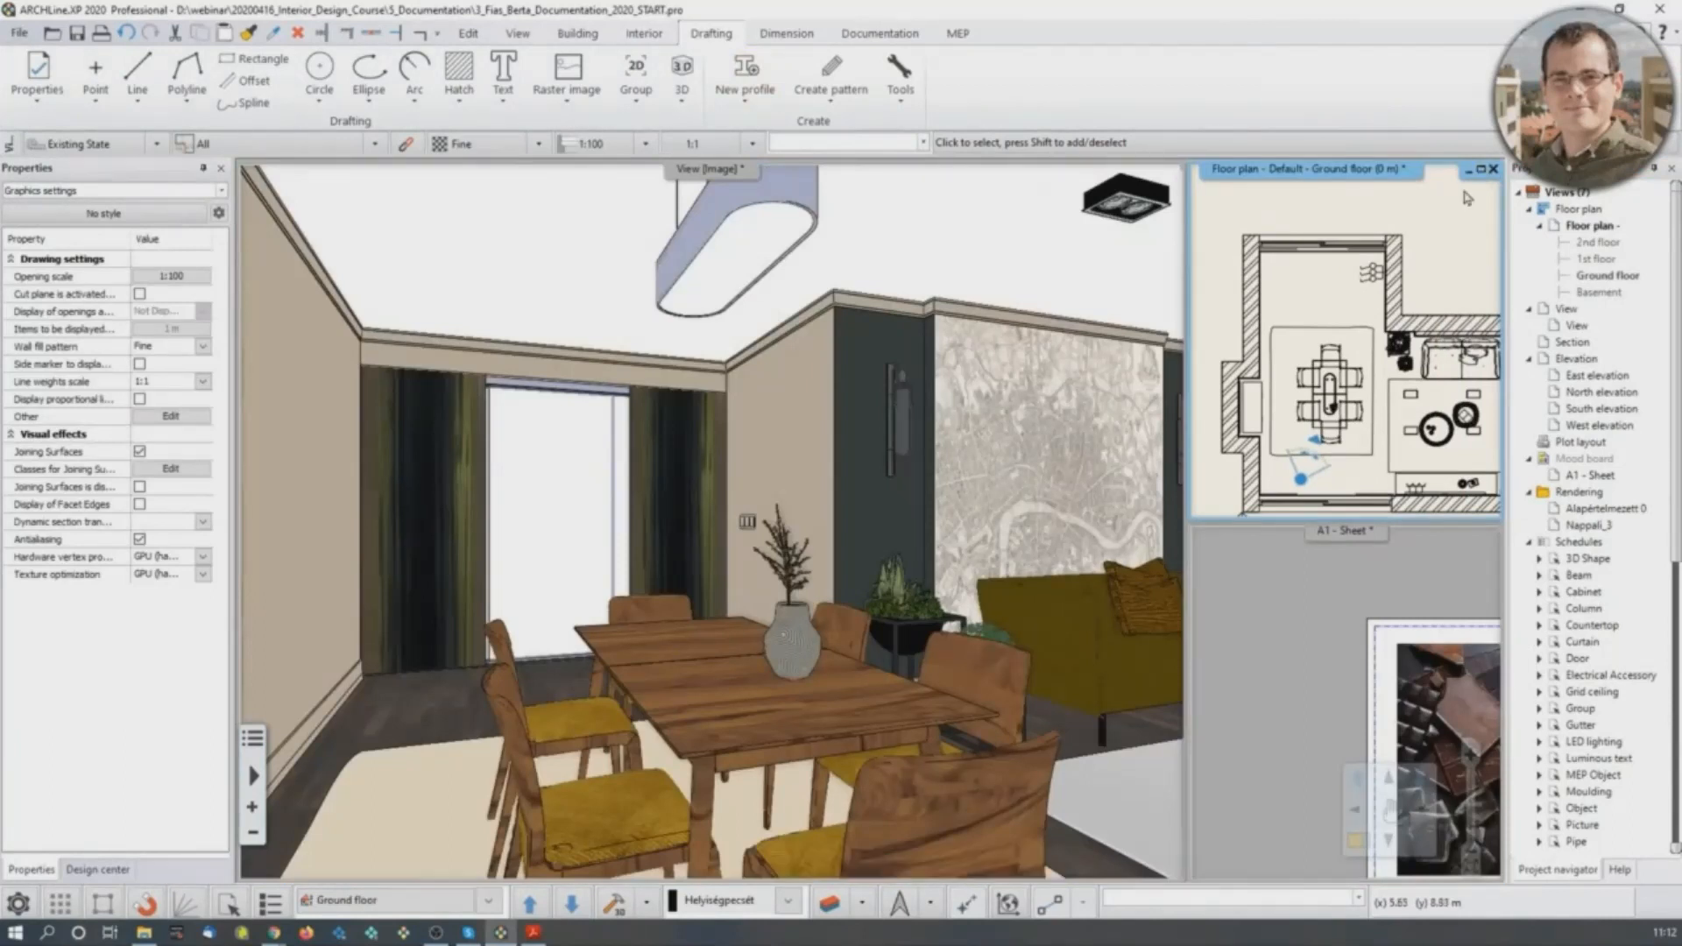
{"action": "middle_click_drag", "start_coordinate": [1386, 351], "coordinate": [1349, 322]}
{"action": "scroll", "coordinate": [1348, 325], "scroll_direction": "down", "scroll_amount": 1}
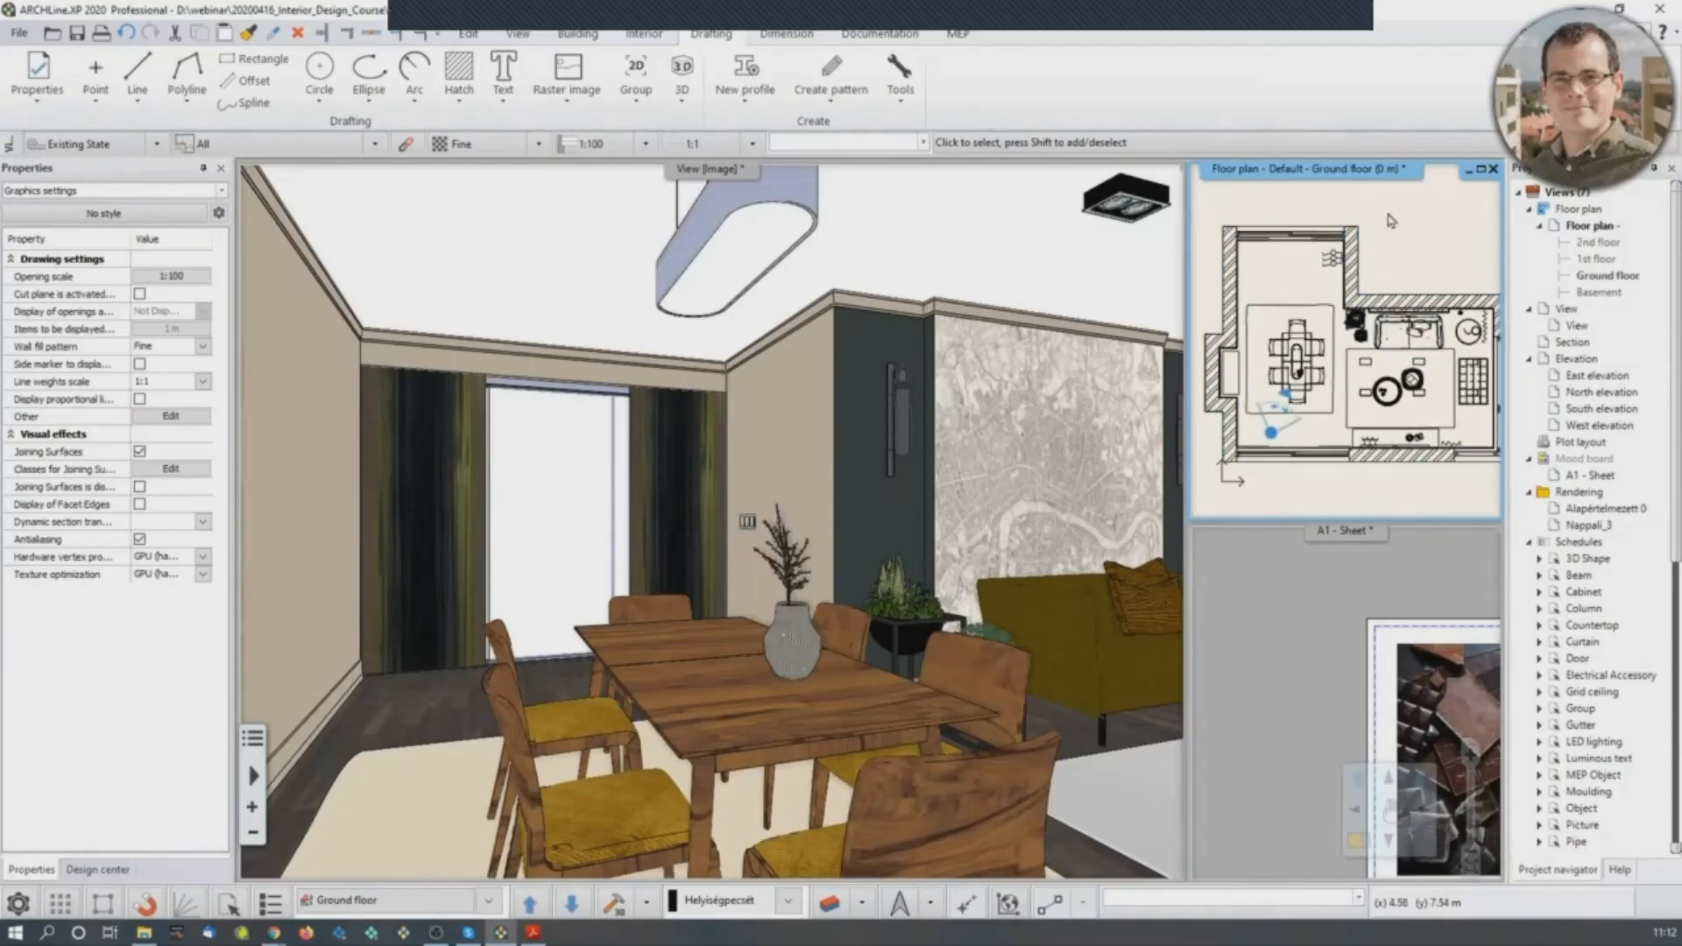
{"action": "left_click", "coordinate": [1355, 844]}
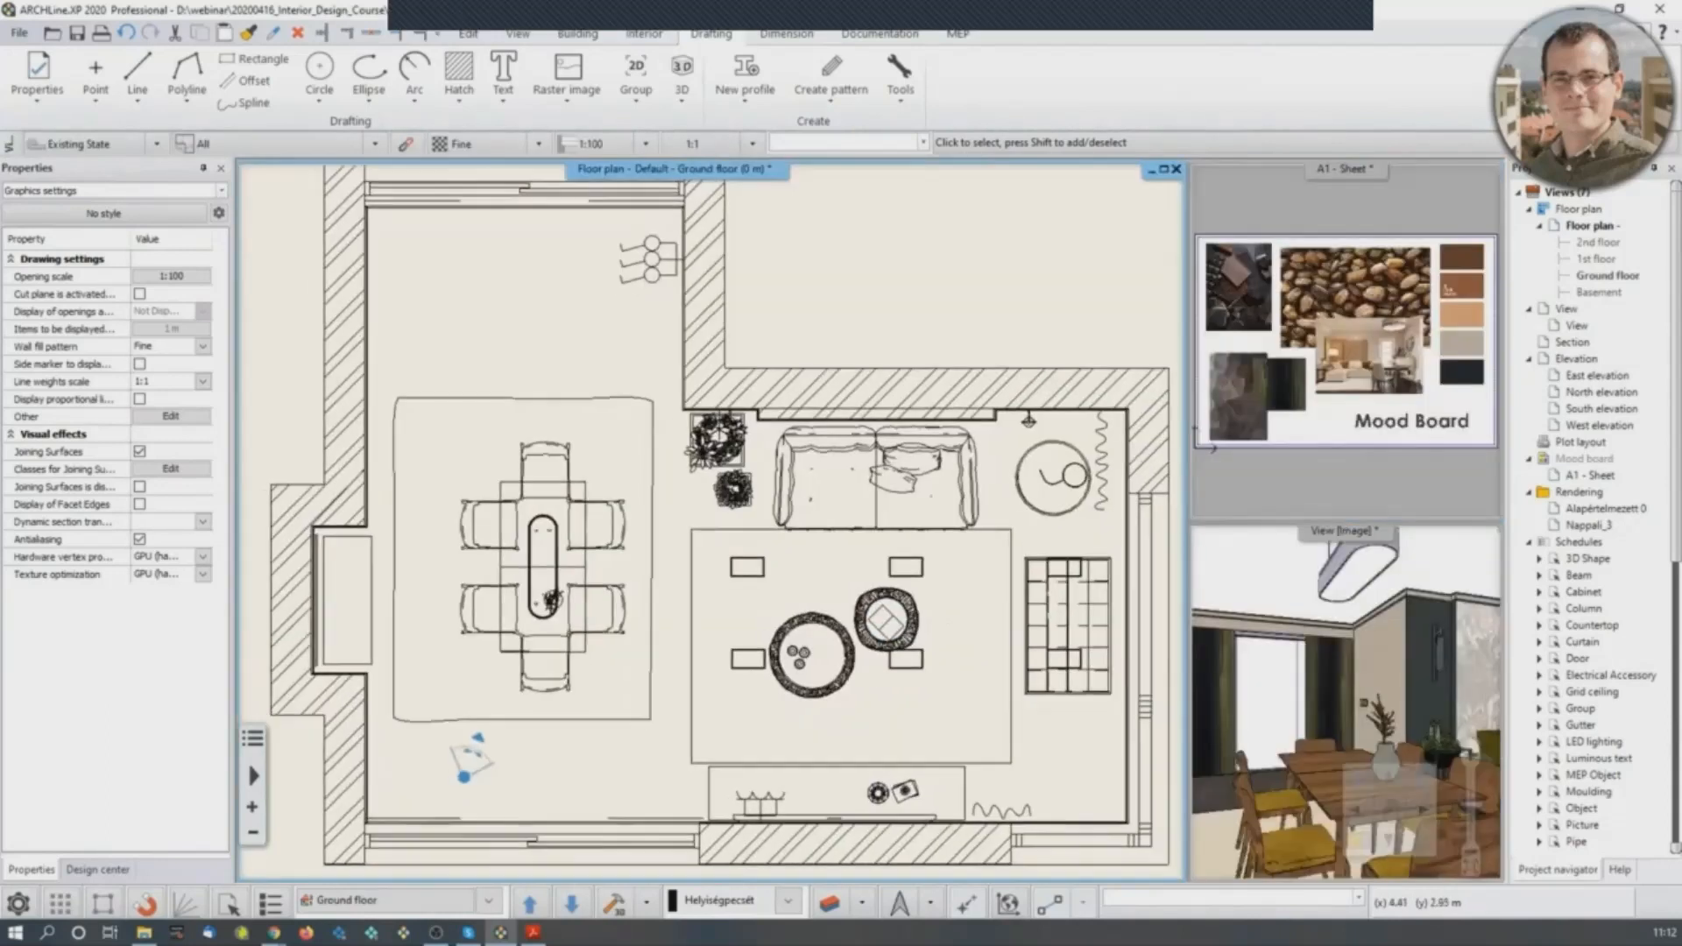
{"action": "scroll", "coordinate": [761, 595], "scroll_direction": "down", "scroll_amount": 1}
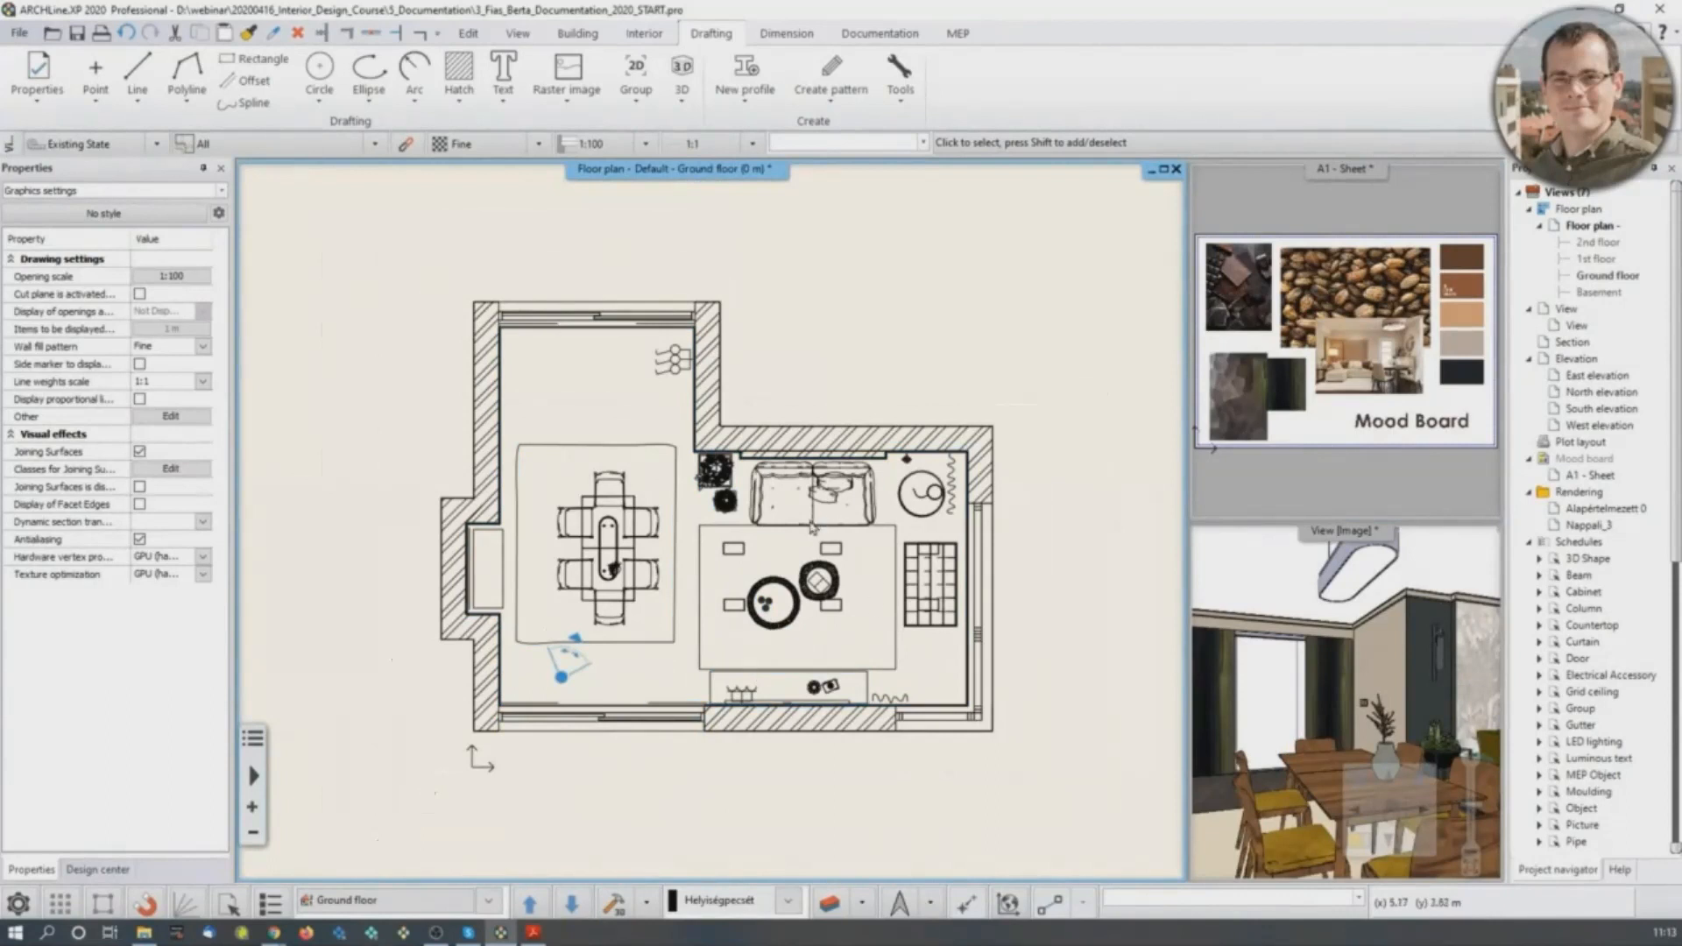
Review the ground floor plan's used layers in the Layer Manager and close it unchanged.
{"action": "left_click", "coordinate": [828, 911]}
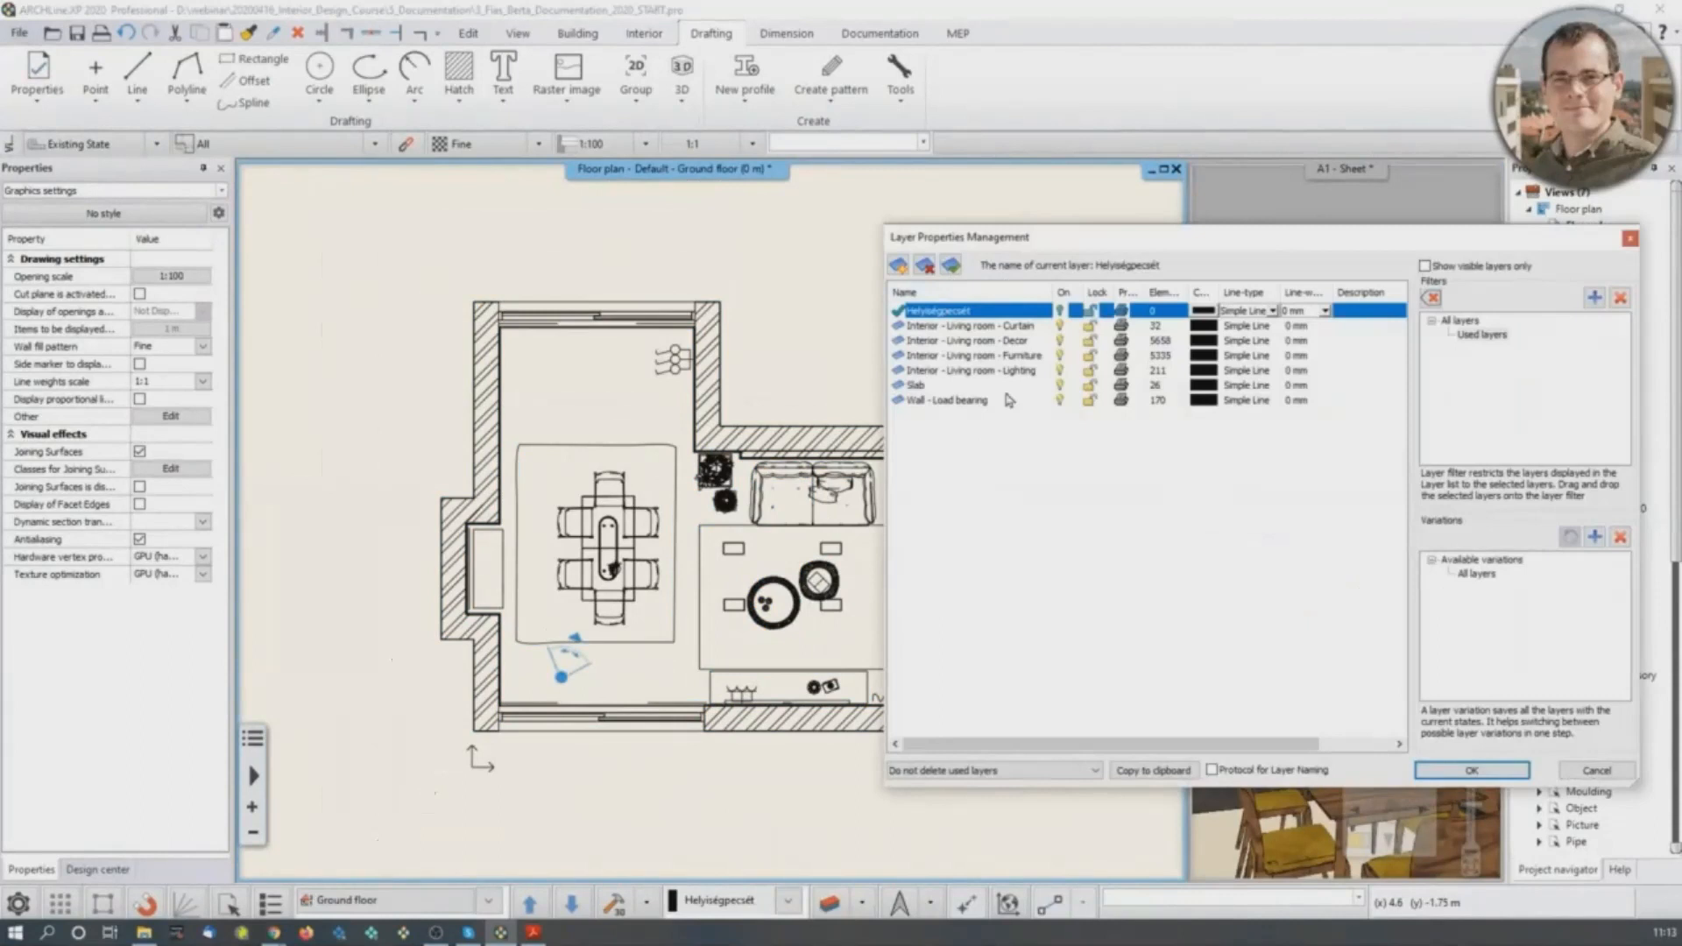
{"action": "left_click", "coordinate": [1165, 501]}
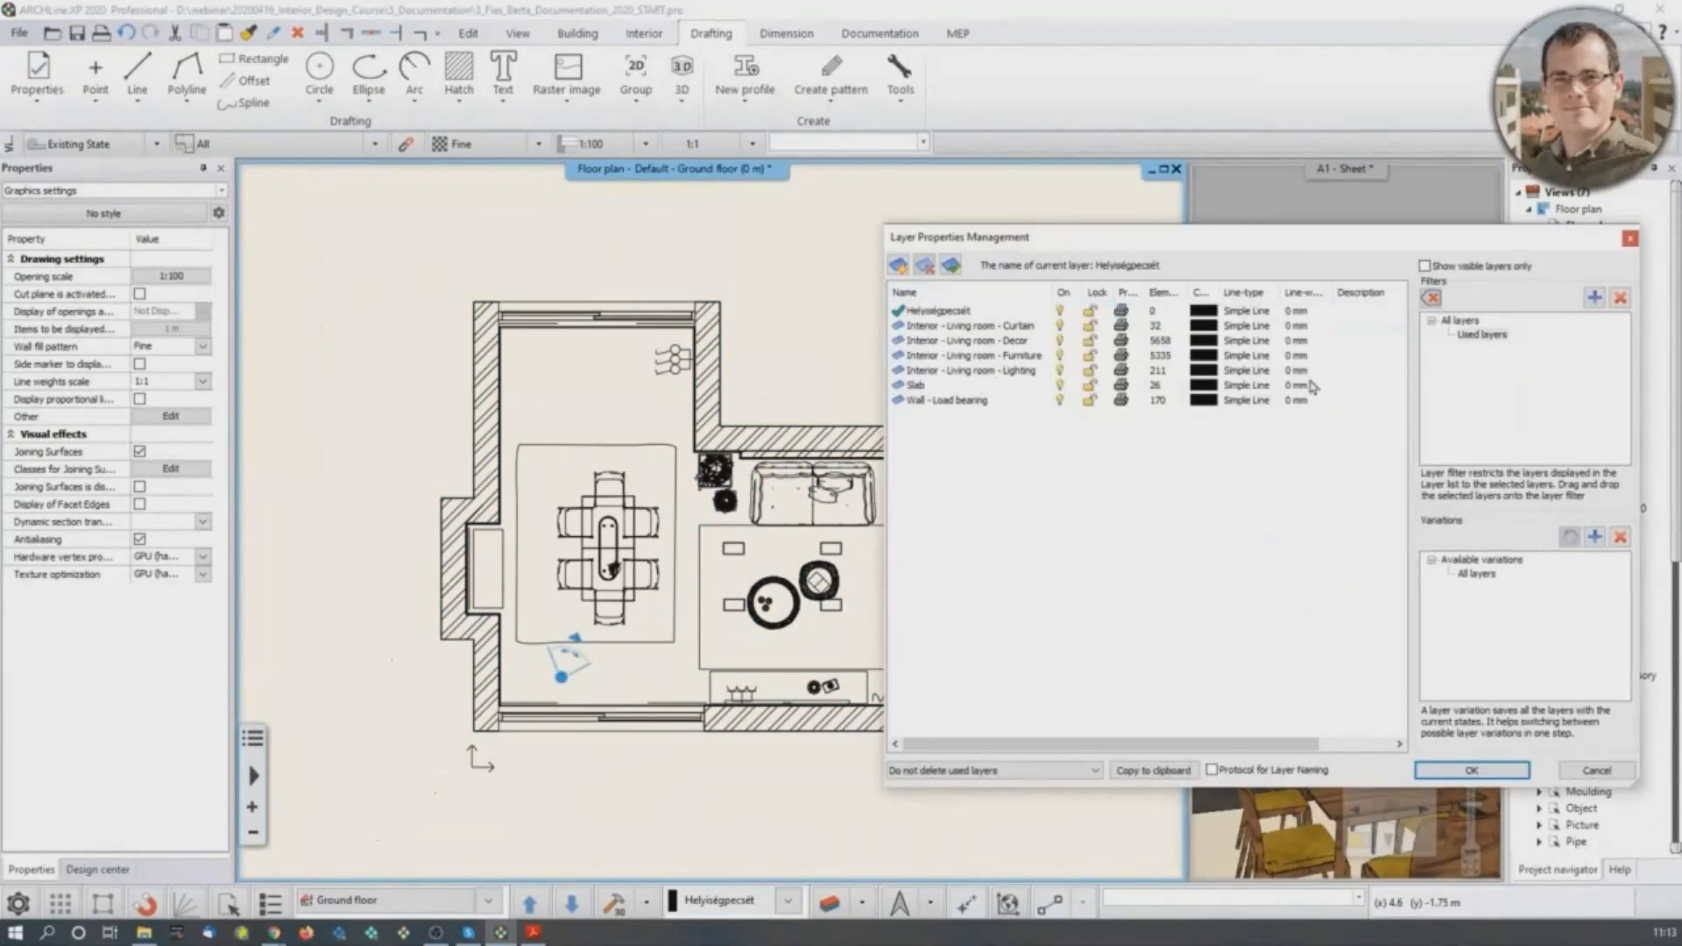
{"action": "left_click", "coordinate": [1629, 239]}
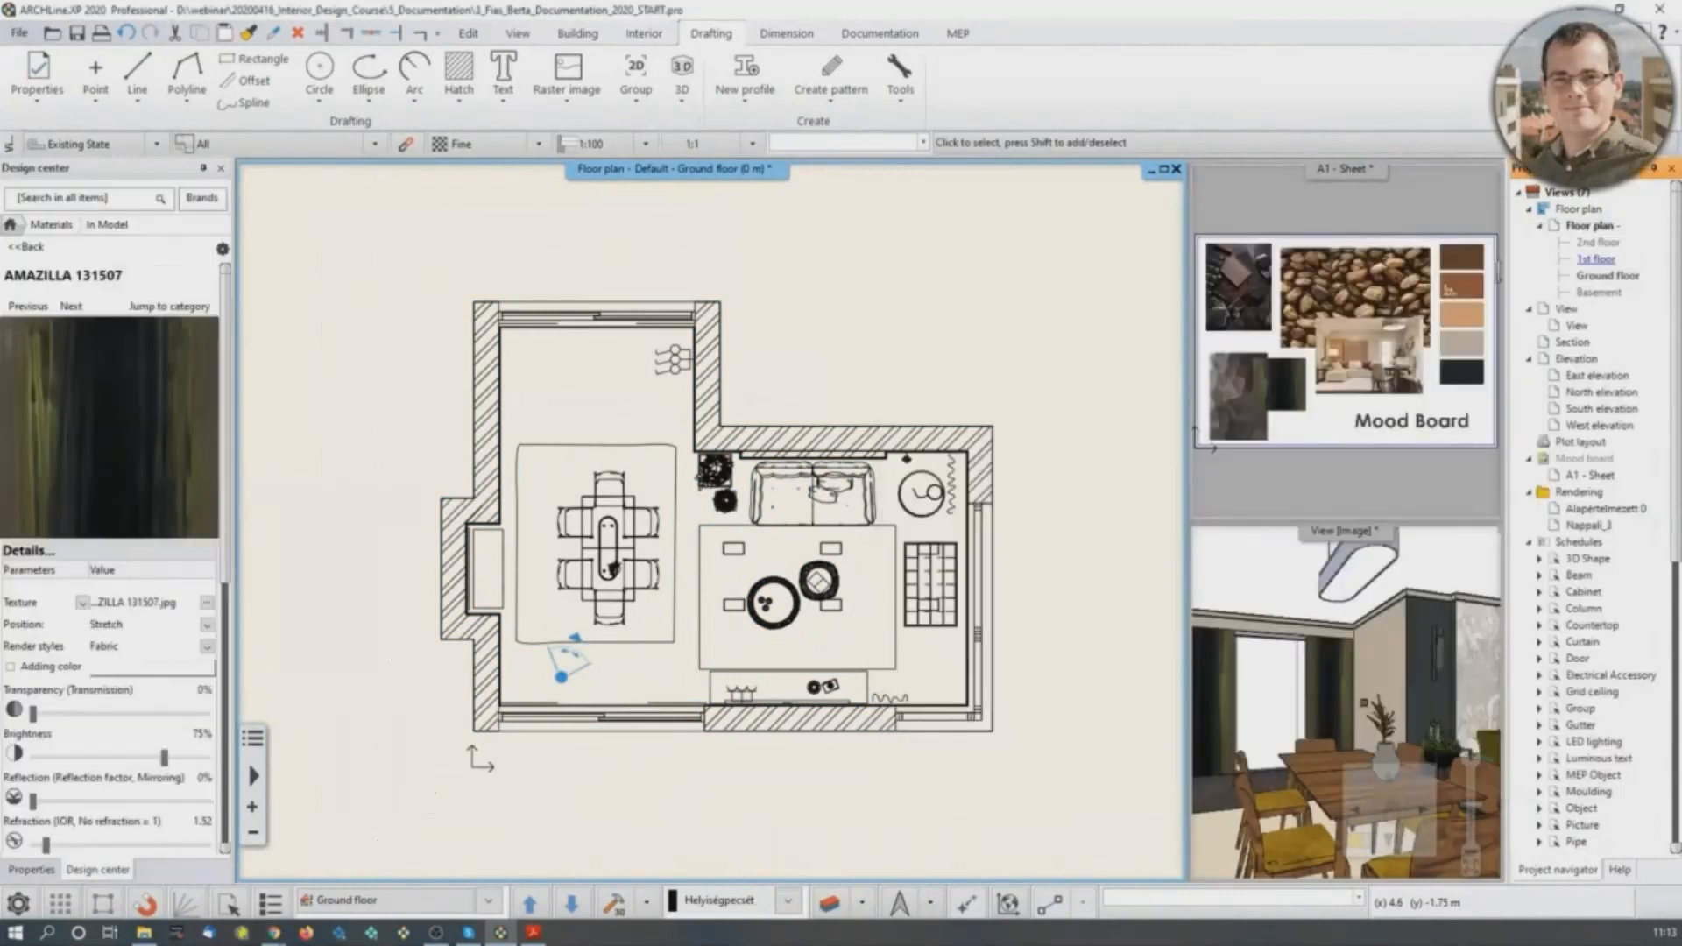
Isolate the Slab and Wall - Load bearing layers on the floor plan with Layer Walk.
{"action": "left_click", "coordinate": [863, 904]}
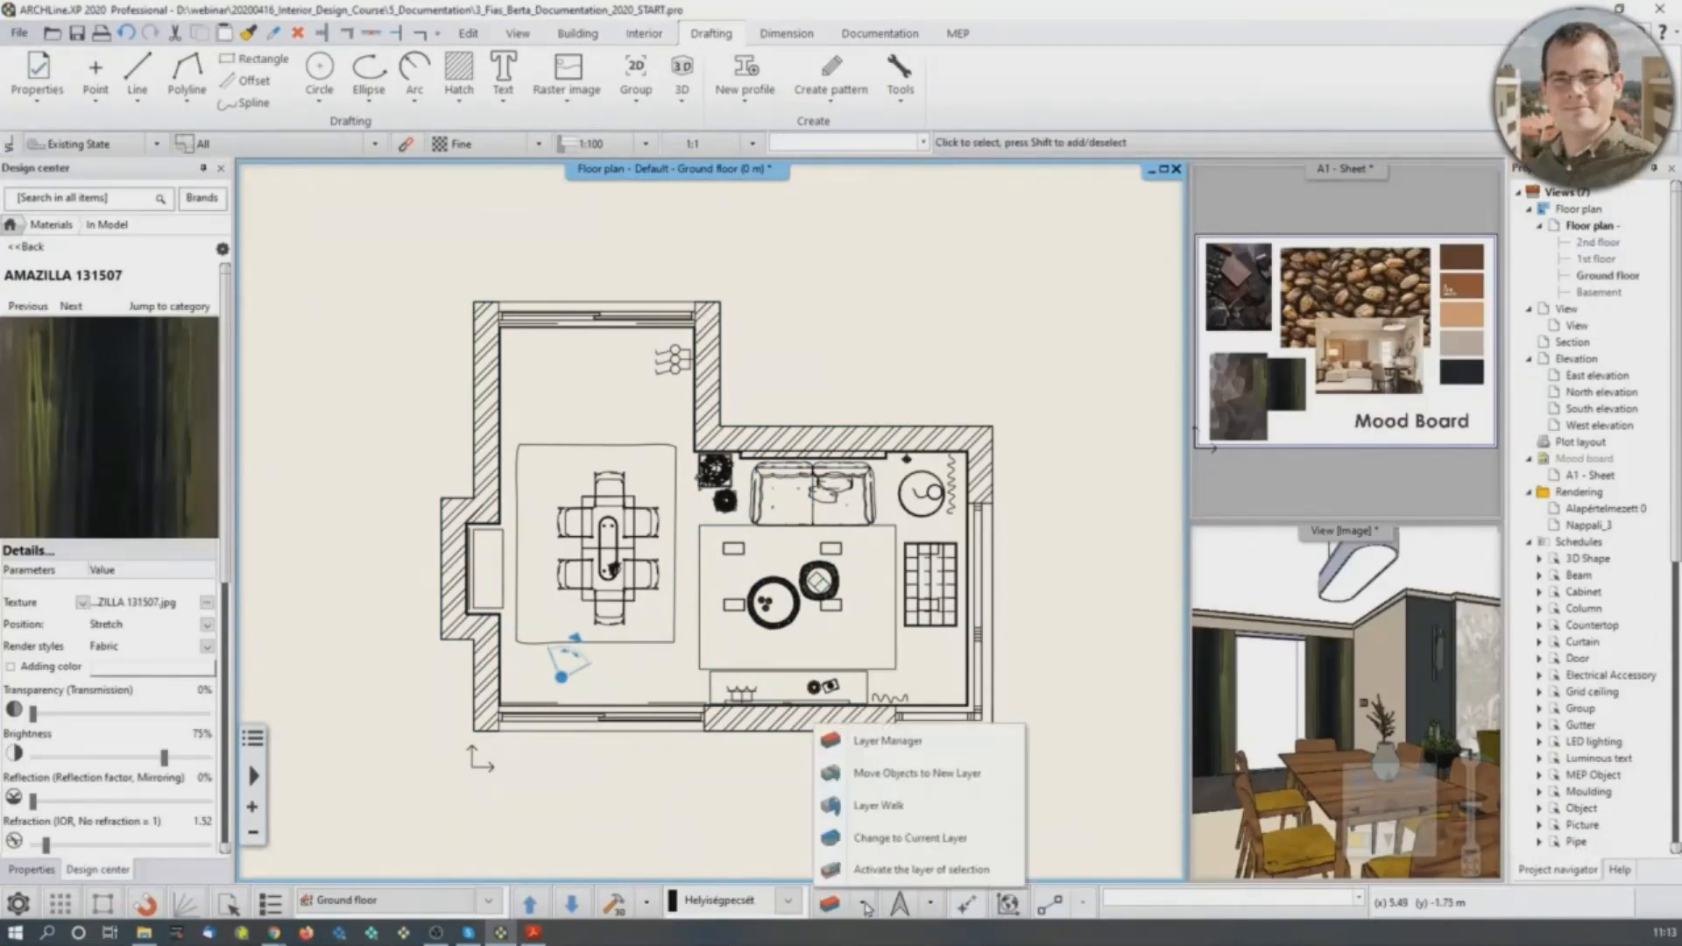
{"action": "left_click", "coordinate": [865, 806]}
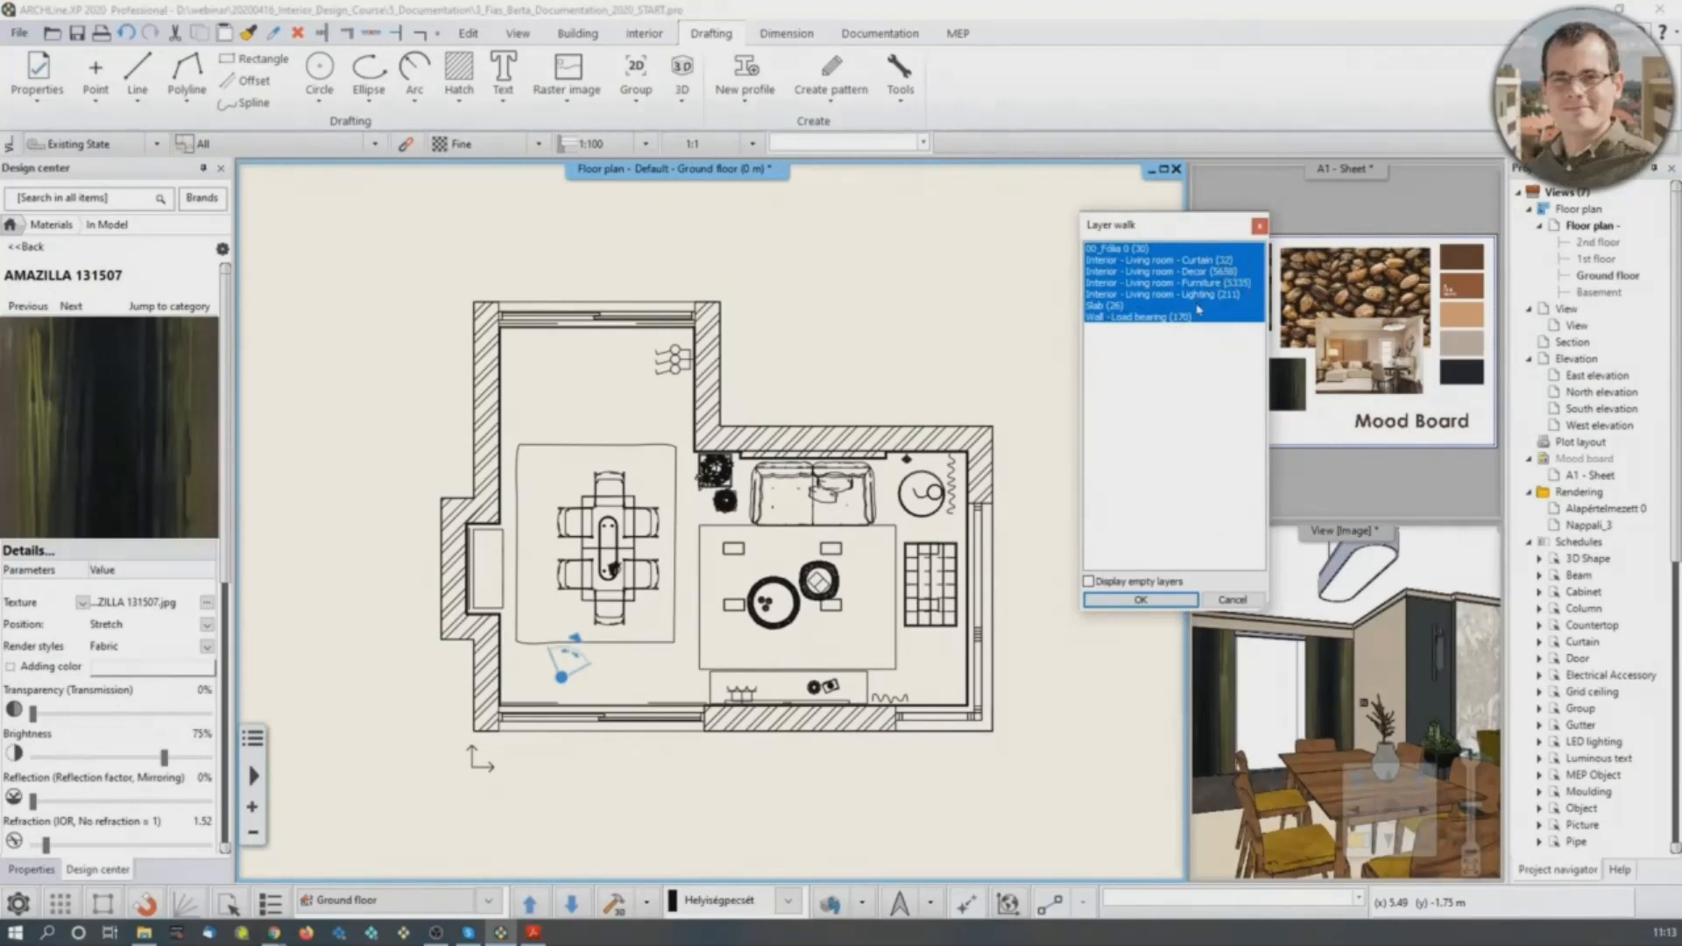
{"action": "left_click", "coordinate": [1153, 322]}
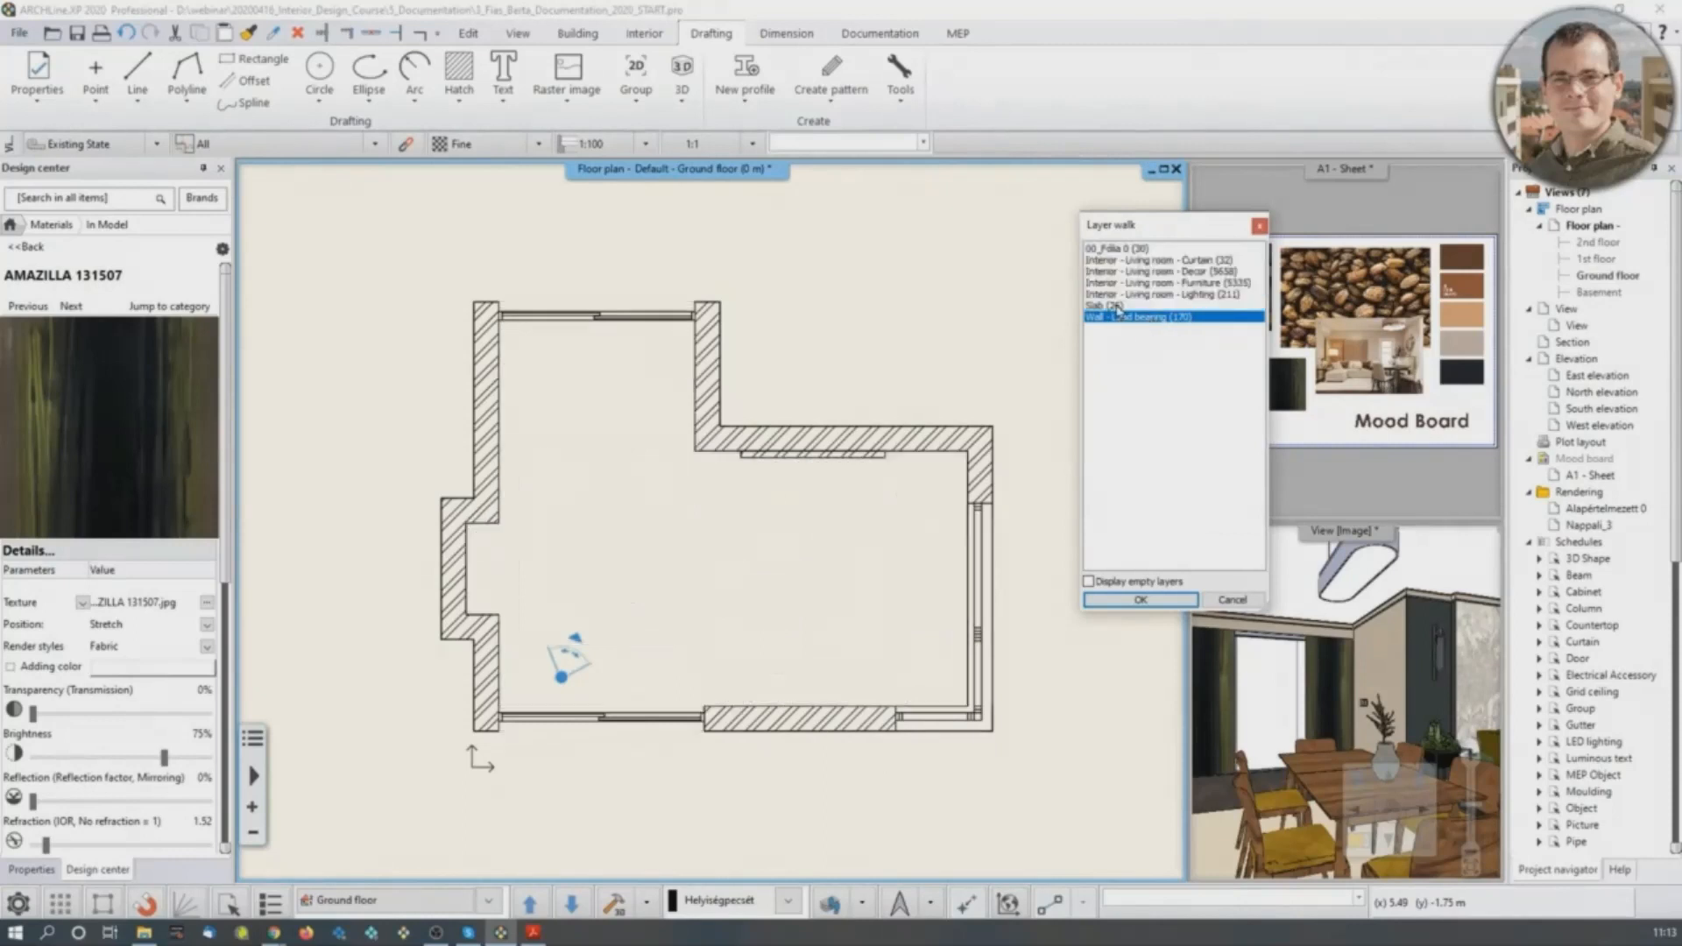
{"action": "left_click", "coordinate": [1117, 307], "text": "ctrl"}
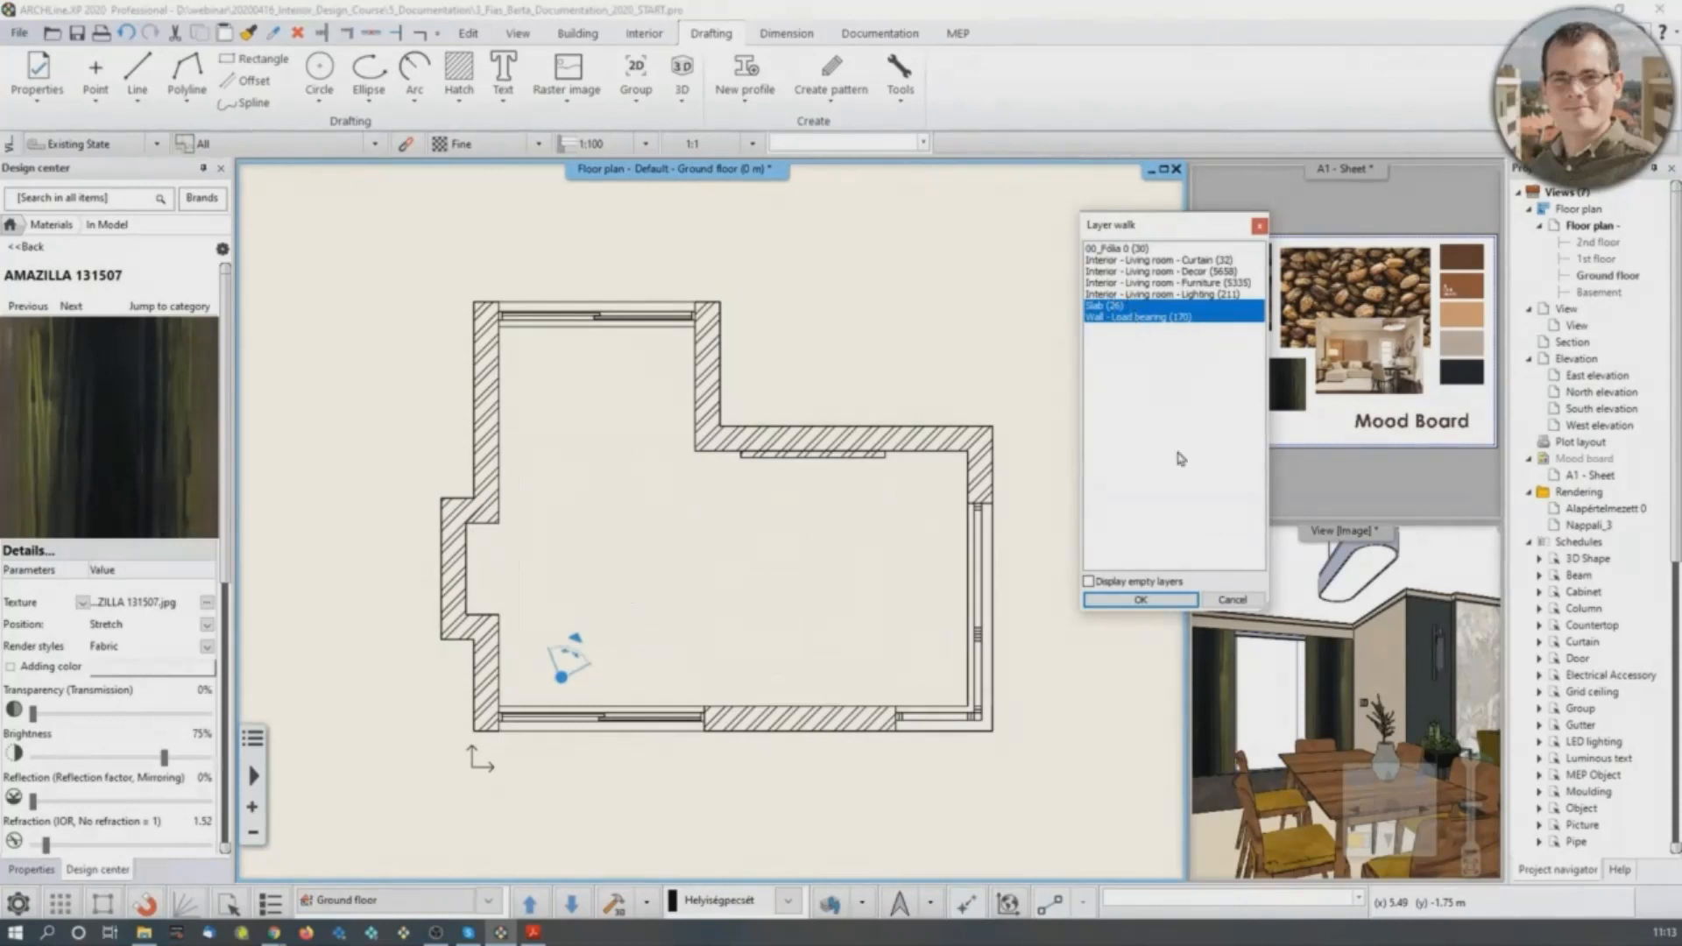
{"action": "left_click", "coordinate": [1171, 602]}
{"action": "scroll", "coordinate": [706, 528], "scroll_direction": "down", "scroll_amount": 2}
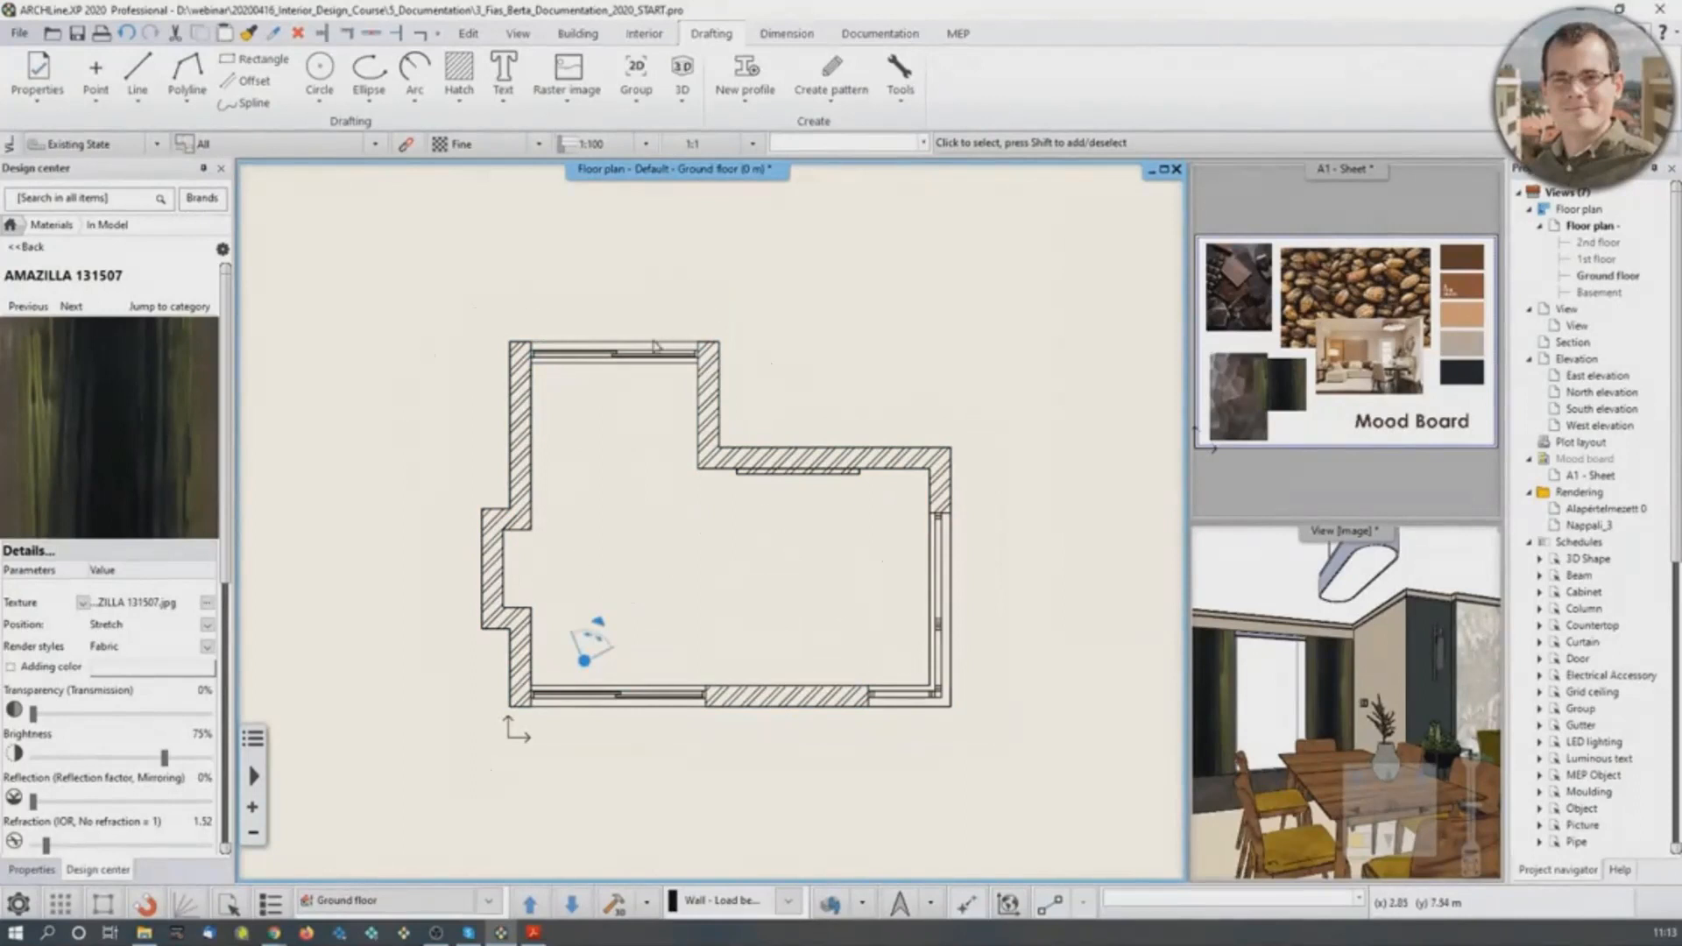
Set up an All walls dimension without the overall external building dimension, keeping the opening, wall endpoint and internal room dimension lines.
{"action": "left_click", "coordinate": [786, 33]}
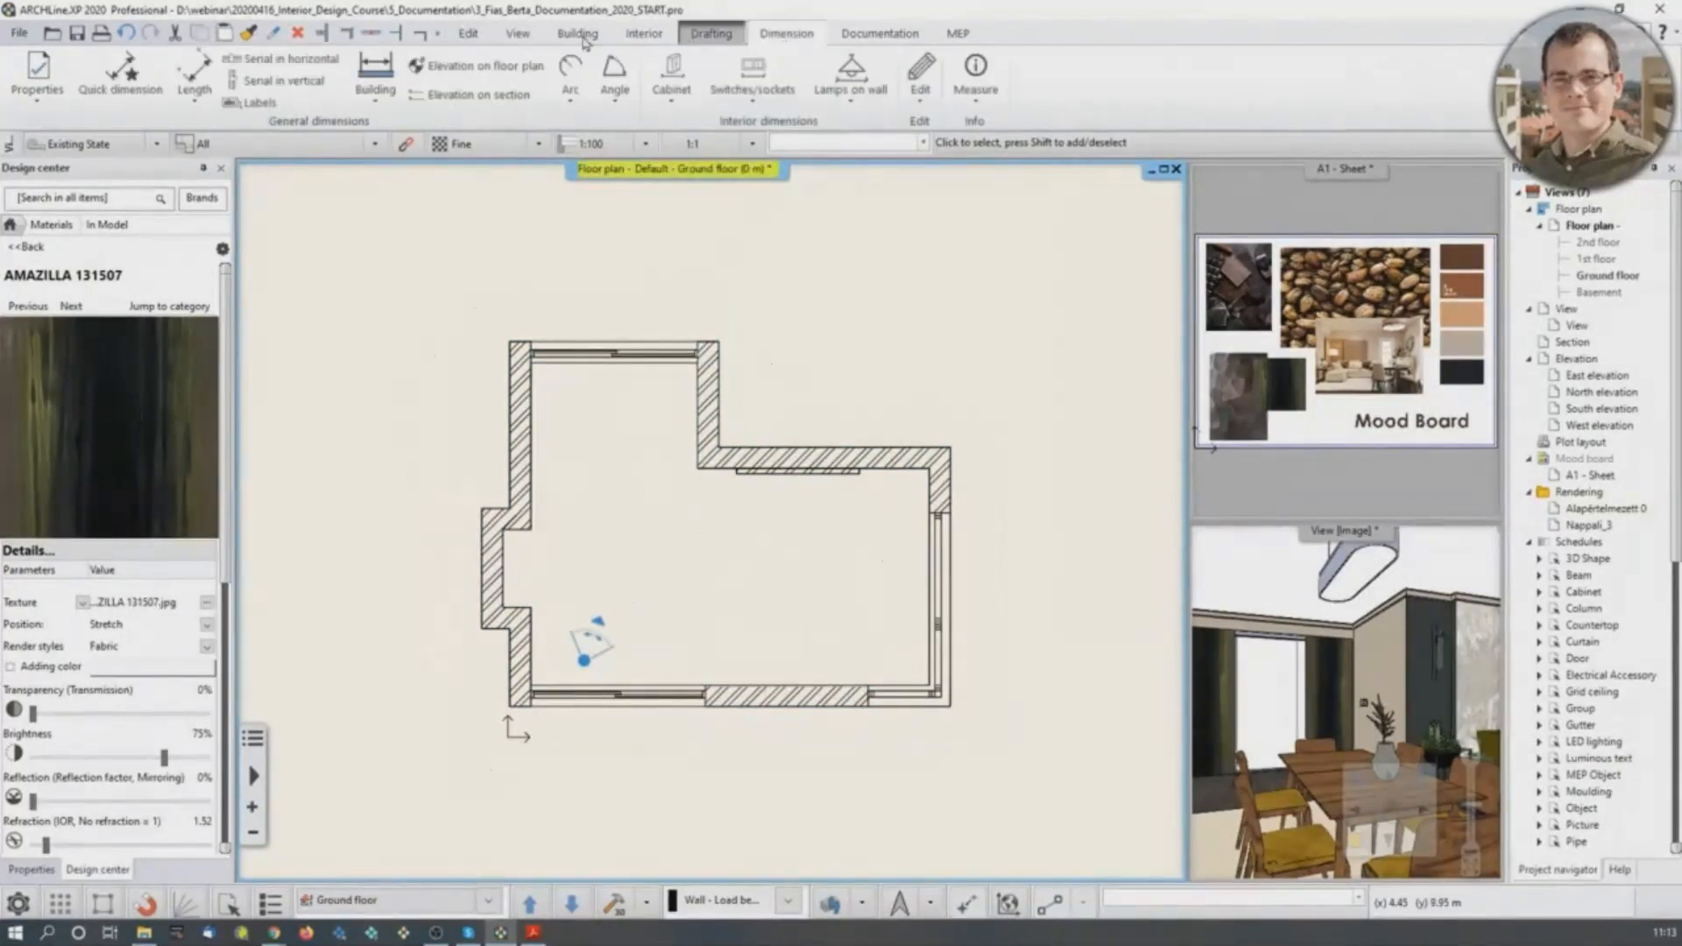
{"action": "left_click", "coordinate": [380, 105]}
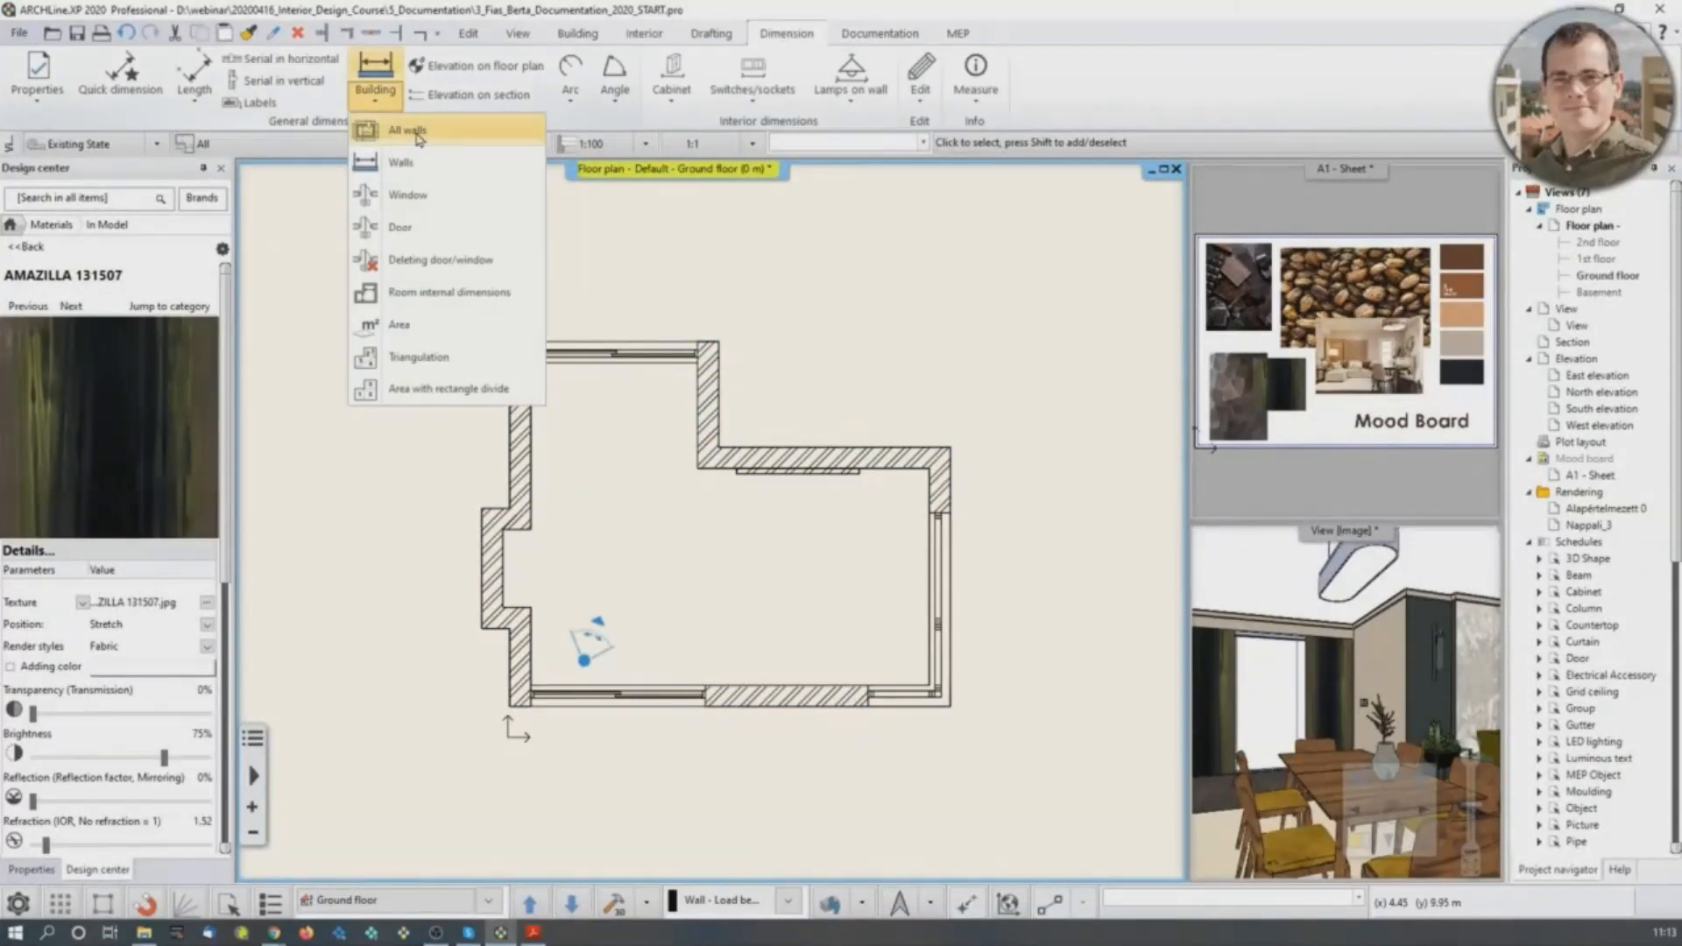
{"action": "left_click", "coordinate": [408, 131]}
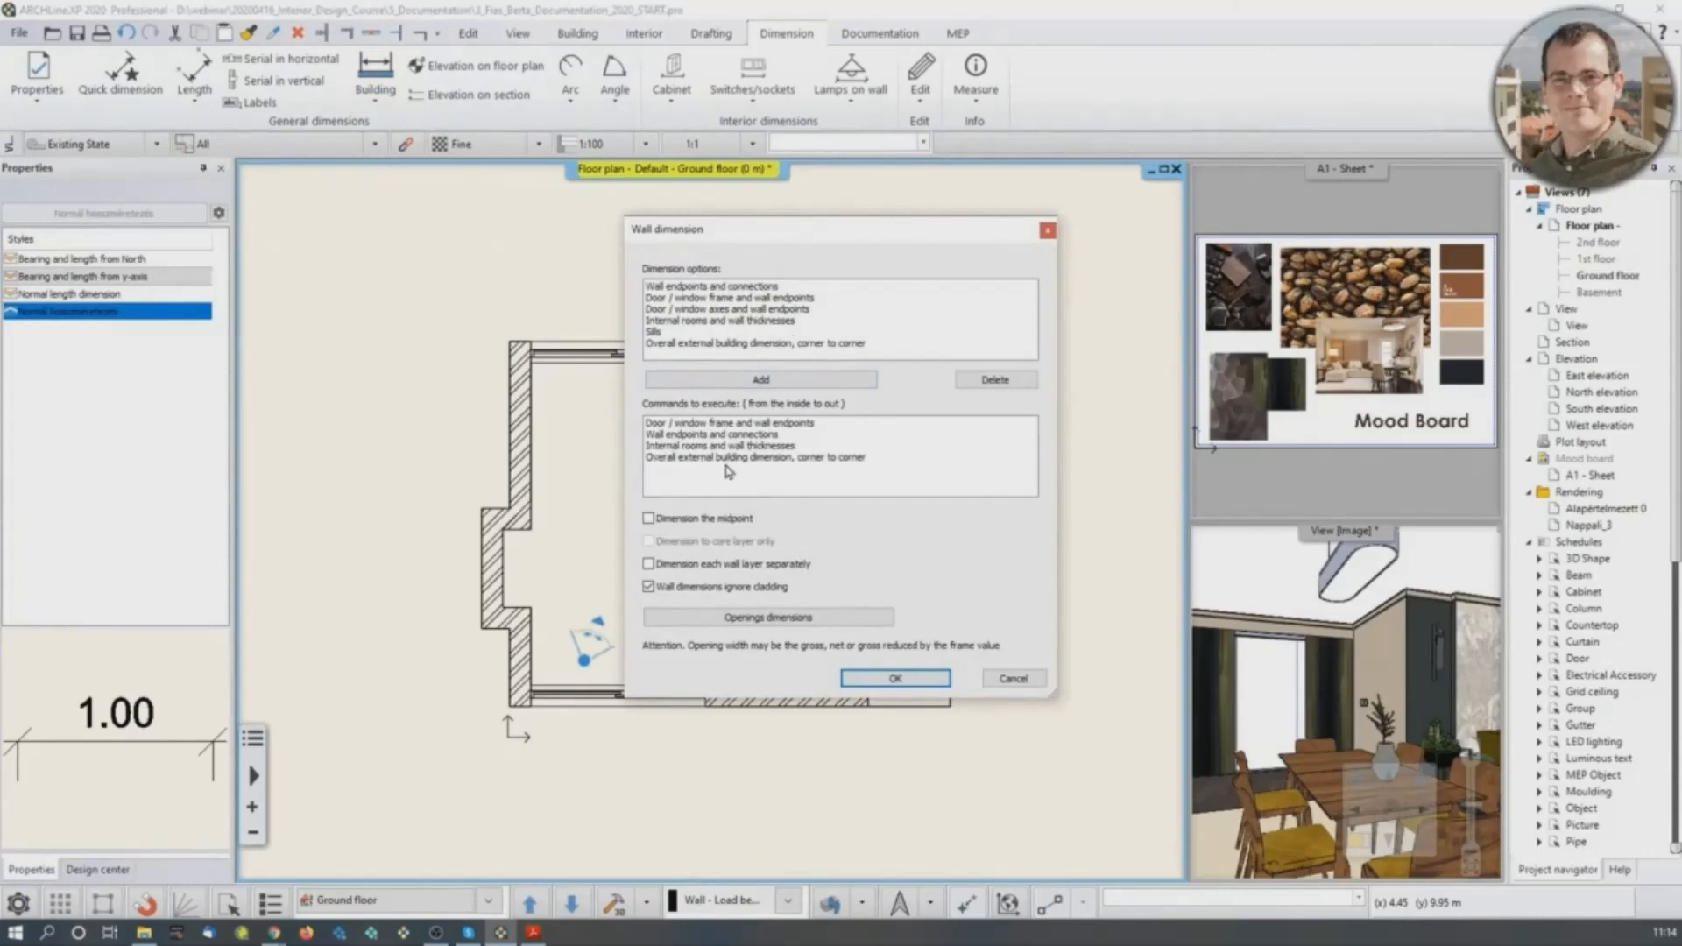
{"action": "left_click", "coordinate": [812, 465]}
{"action": "left_click", "coordinate": [1005, 382]}
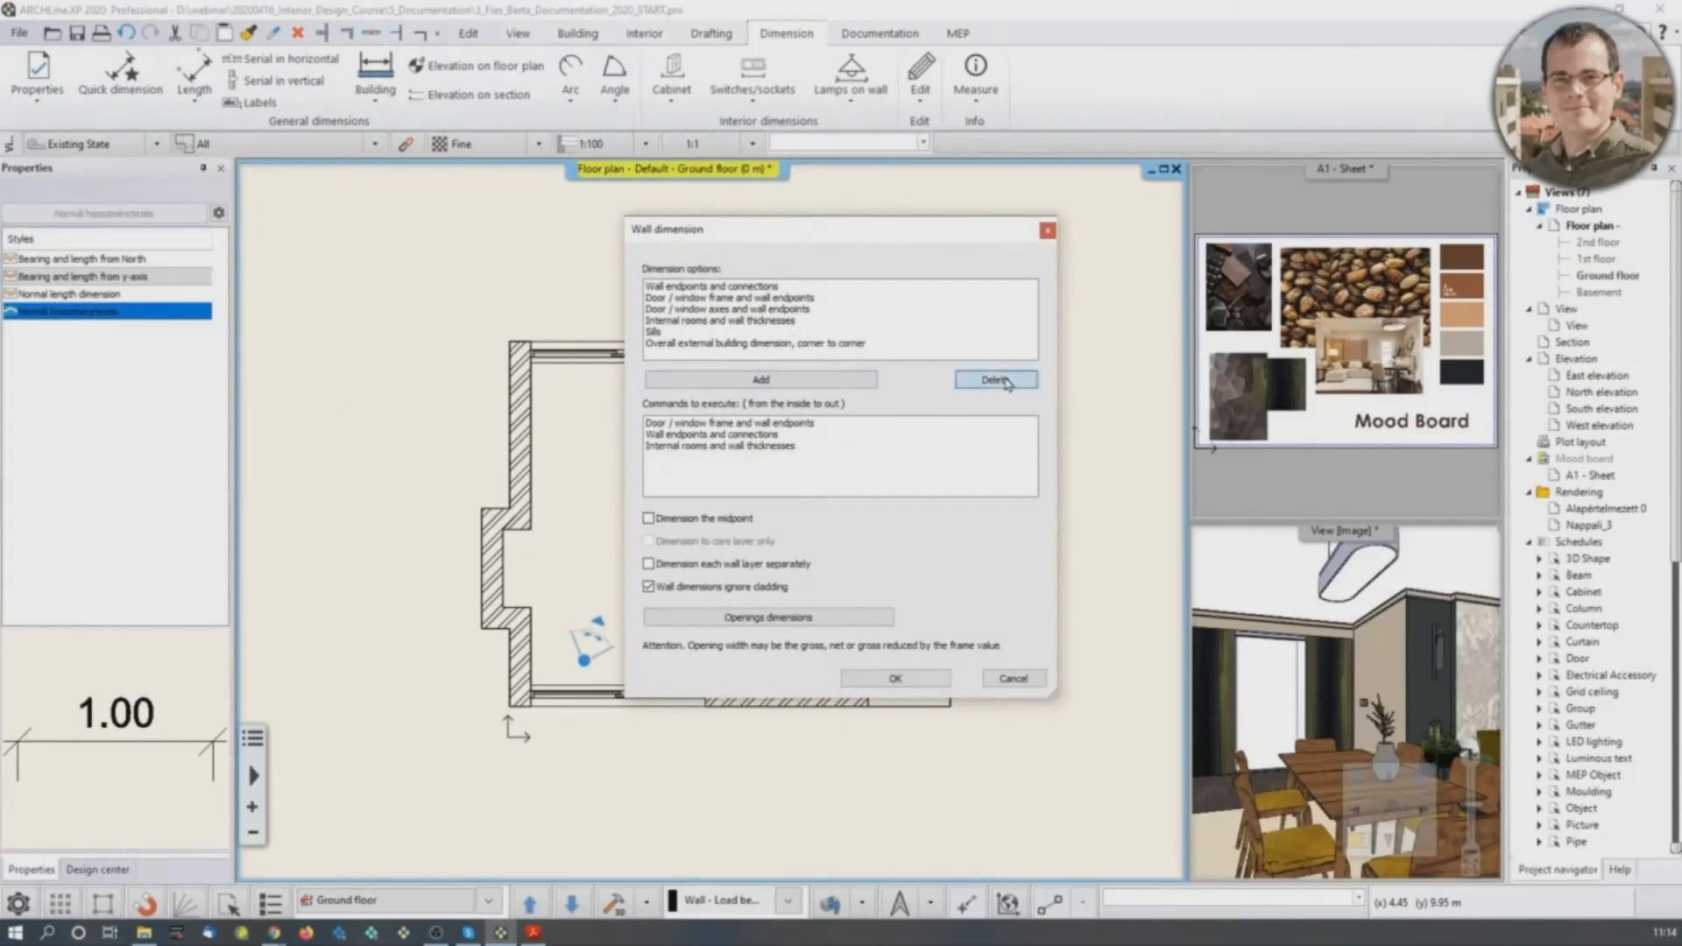
{"action": "left_click", "coordinate": [895, 679]}
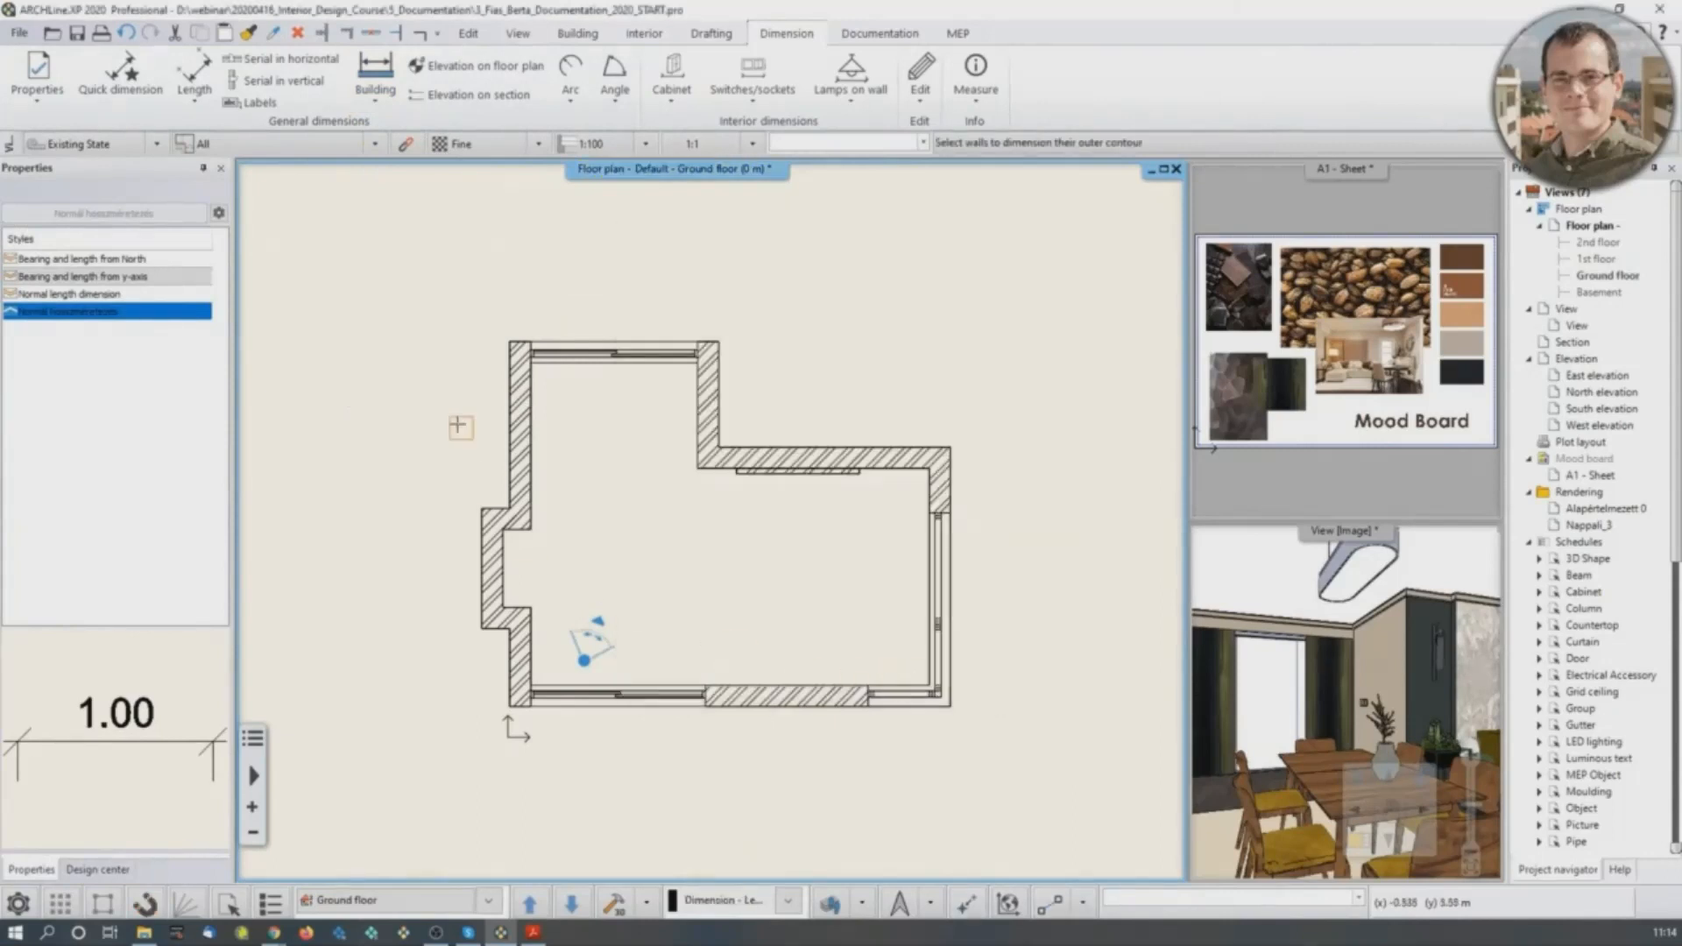
Select all the ground floor walls and place their dimension lines around the building's outer contour.
{"action": "left_click", "coordinate": [382, 268]}
{"action": "left_click", "coordinate": [992, 742]}
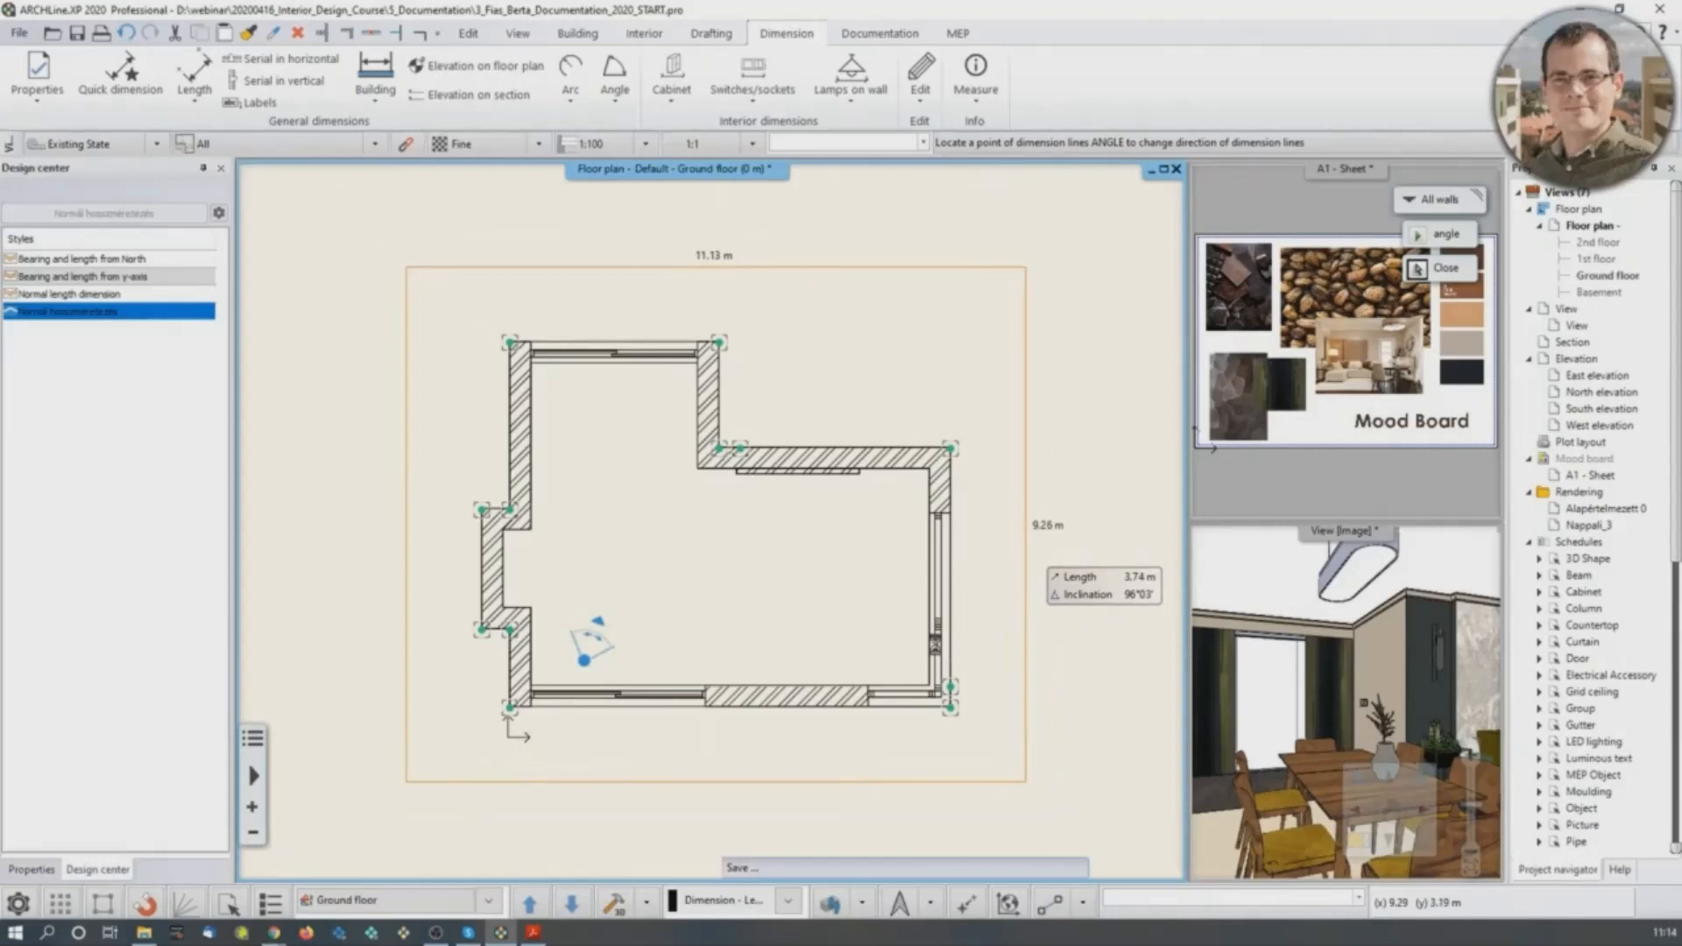
{"action": "left_click", "coordinate": [971, 577]}
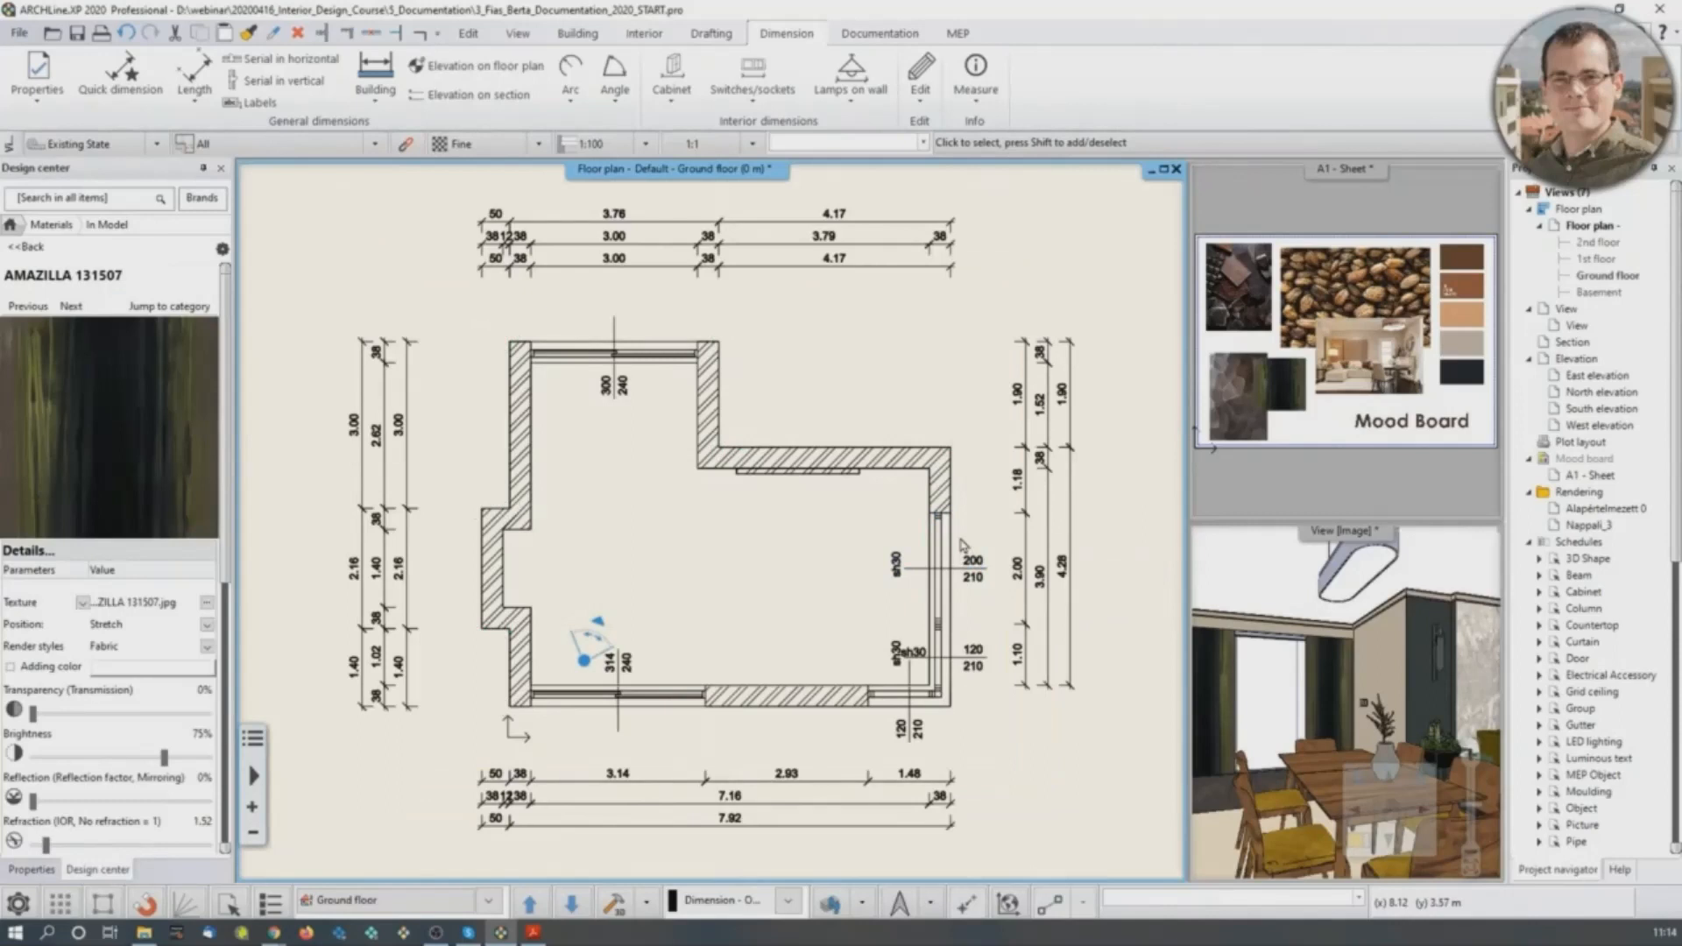
Try a width of 1 m on the 200 × 210 window to test the associative dimensions, and undo the change.
{"action": "scroll", "coordinate": [960, 536], "scroll_direction": "up", "scroll_amount": 3}
{"action": "scroll", "coordinate": [959, 537], "scroll_direction": "up", "scroll_amount": 3}
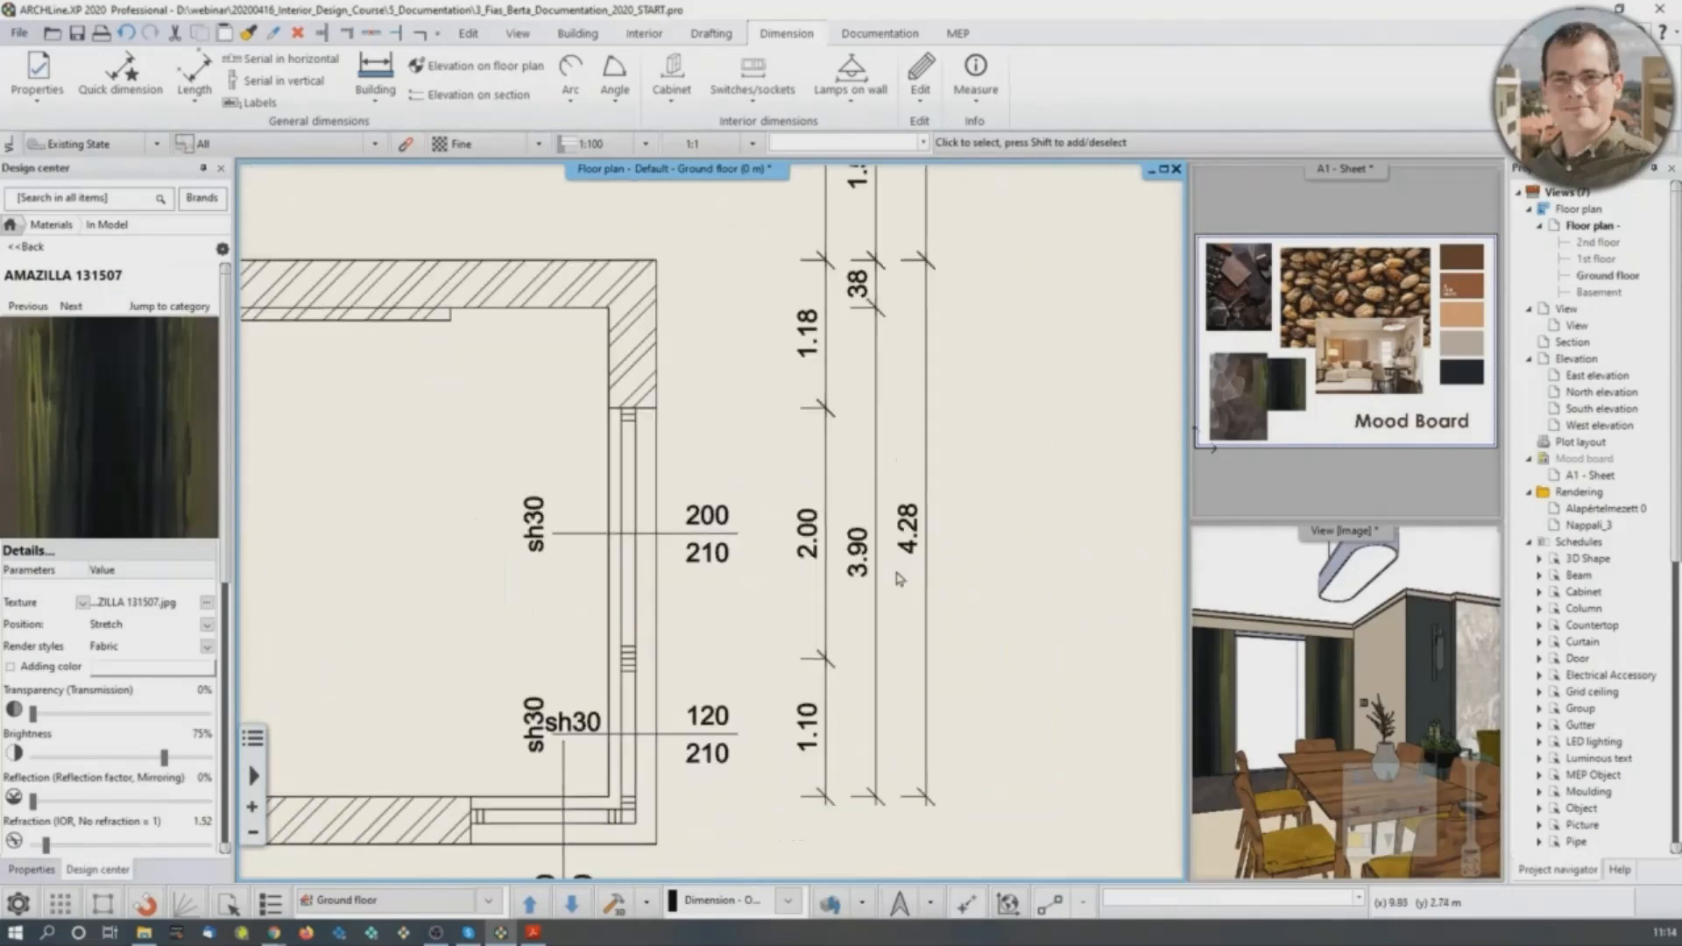
{"action": "middle_click_drag", "start_coordinate": [728, 515], "coordinate": [747, 536]}
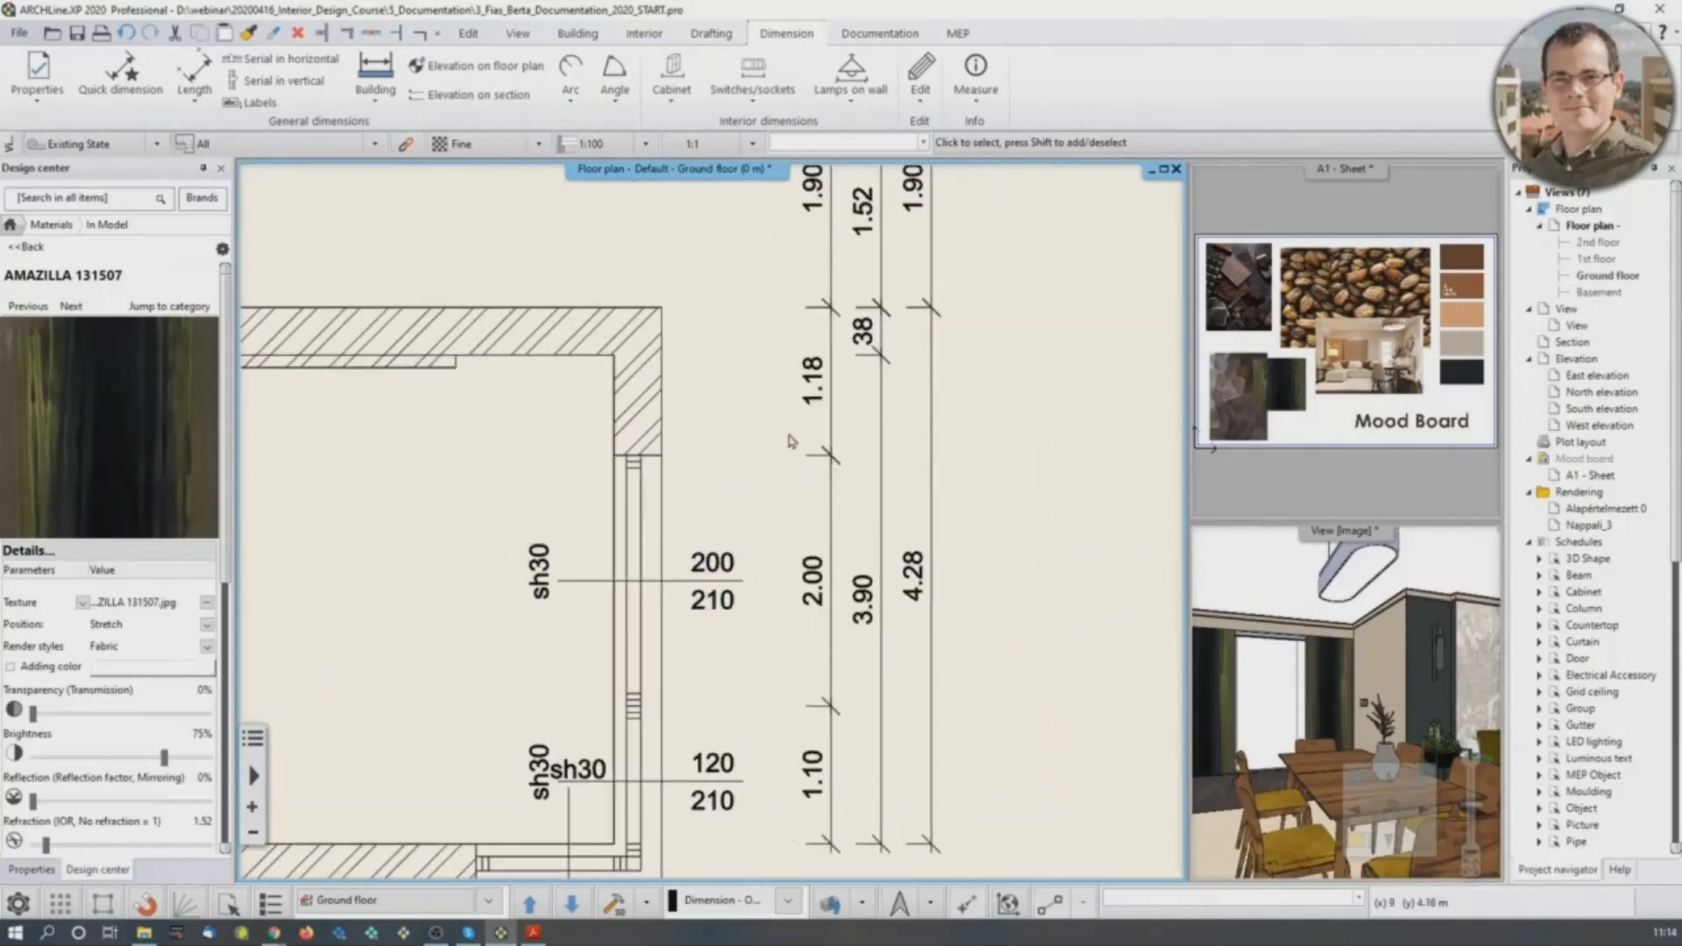
{"action": "left_click", "coordinate": [644, 492]}
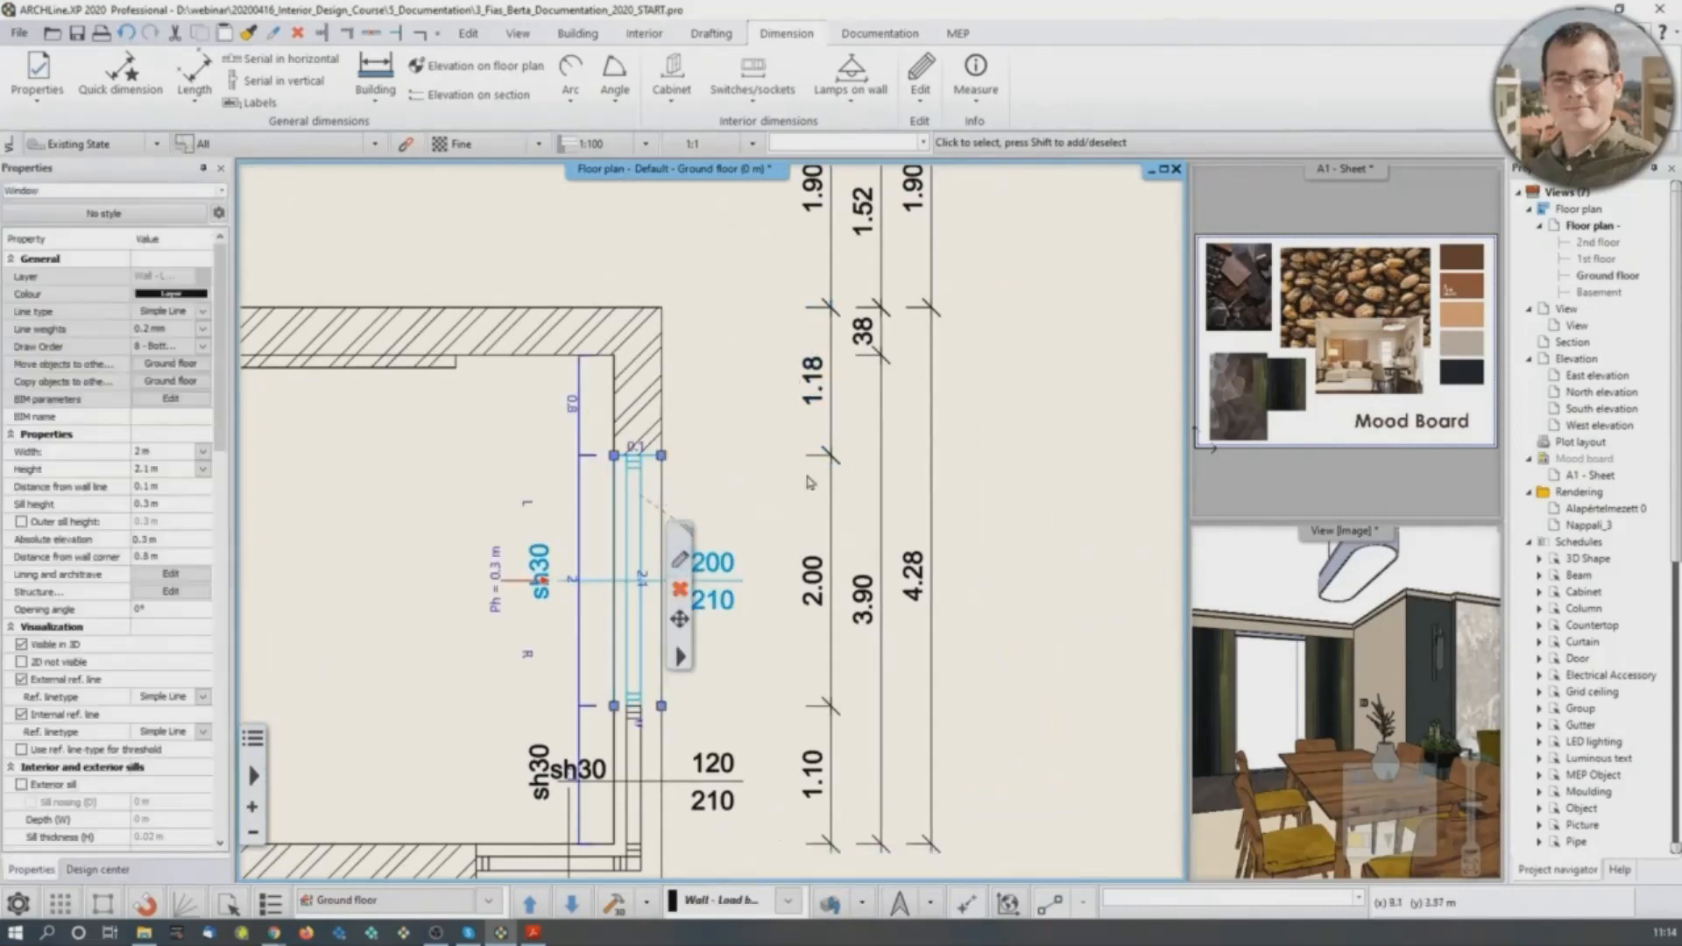
{"action": "middle_click_drag", "start_coordinate": [778, 663], "coordinate": [803, 628]}
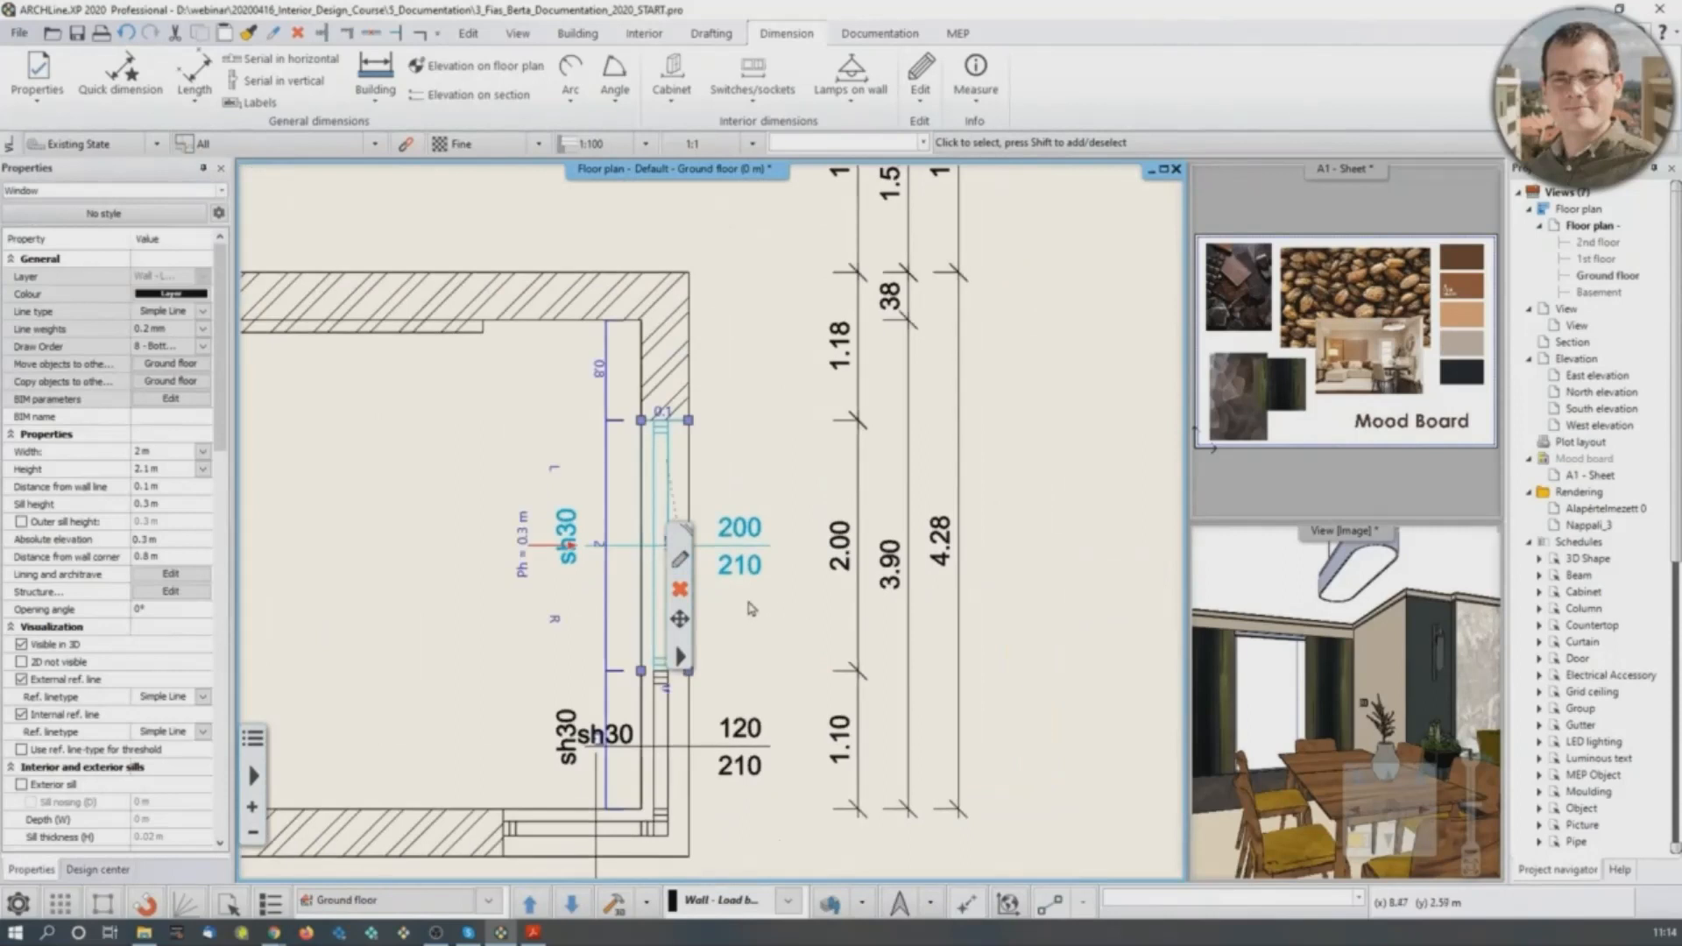
{"action": "left_click", "coordinate": [598, 546]}
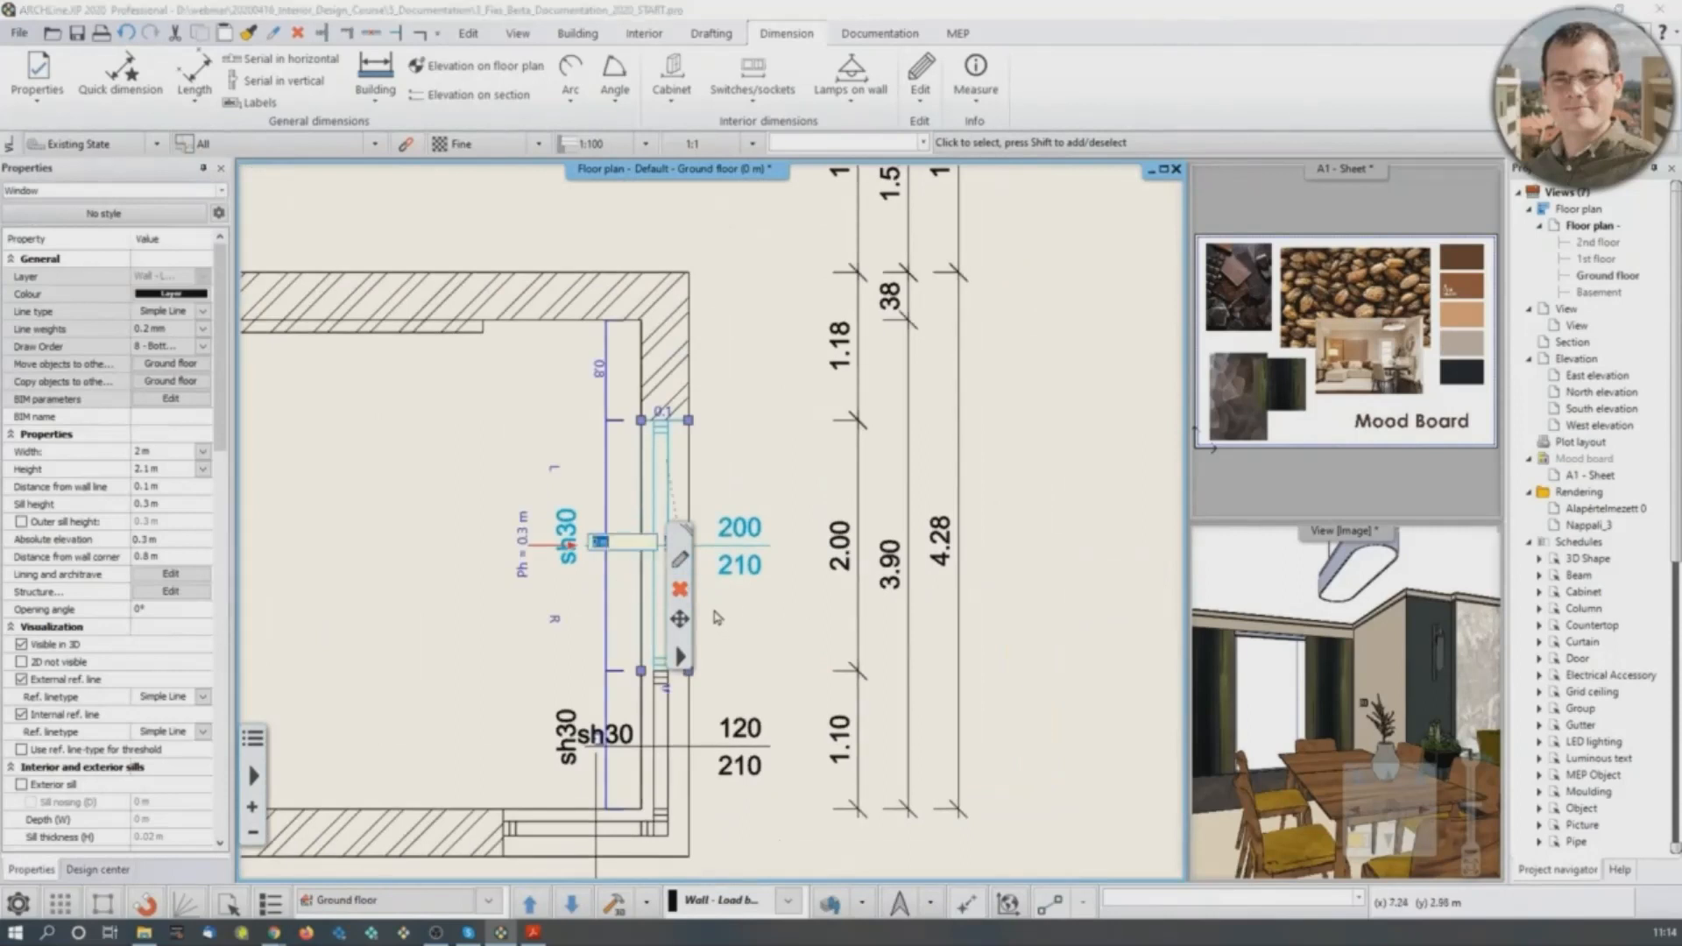
{"action": "type", "text": "1"}
{"action": "key", "text": "Return"}
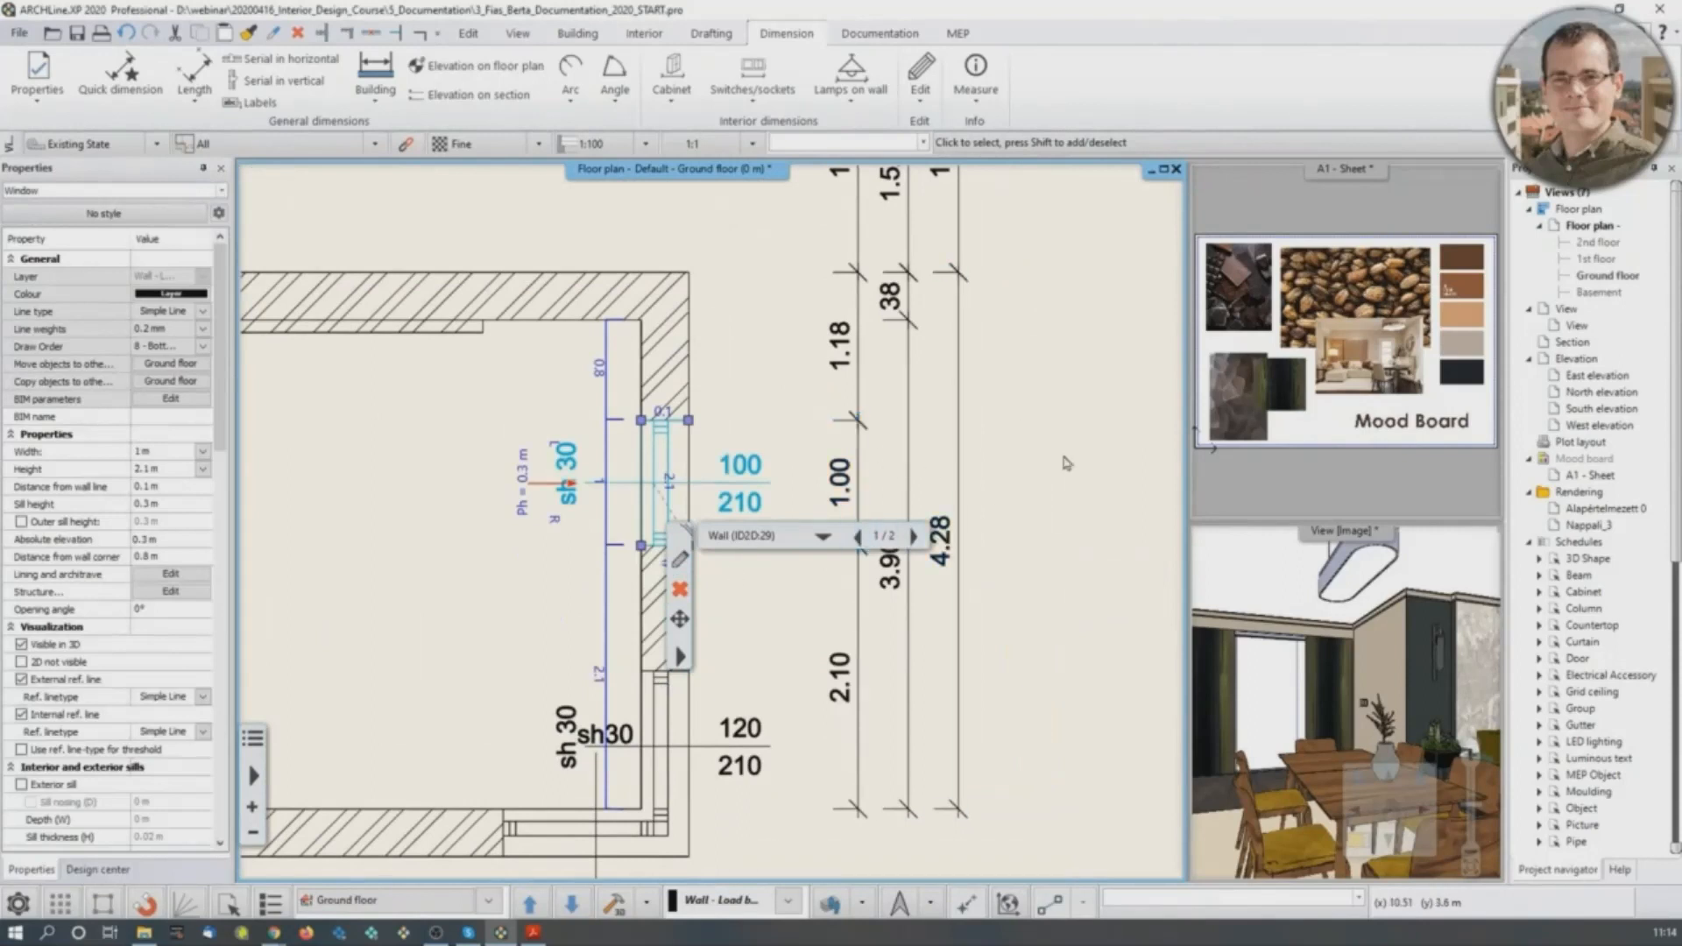
{"action": "middle_click_drag", "start_coordinate": [1110, 436], "coordinate": [1064, 374]}
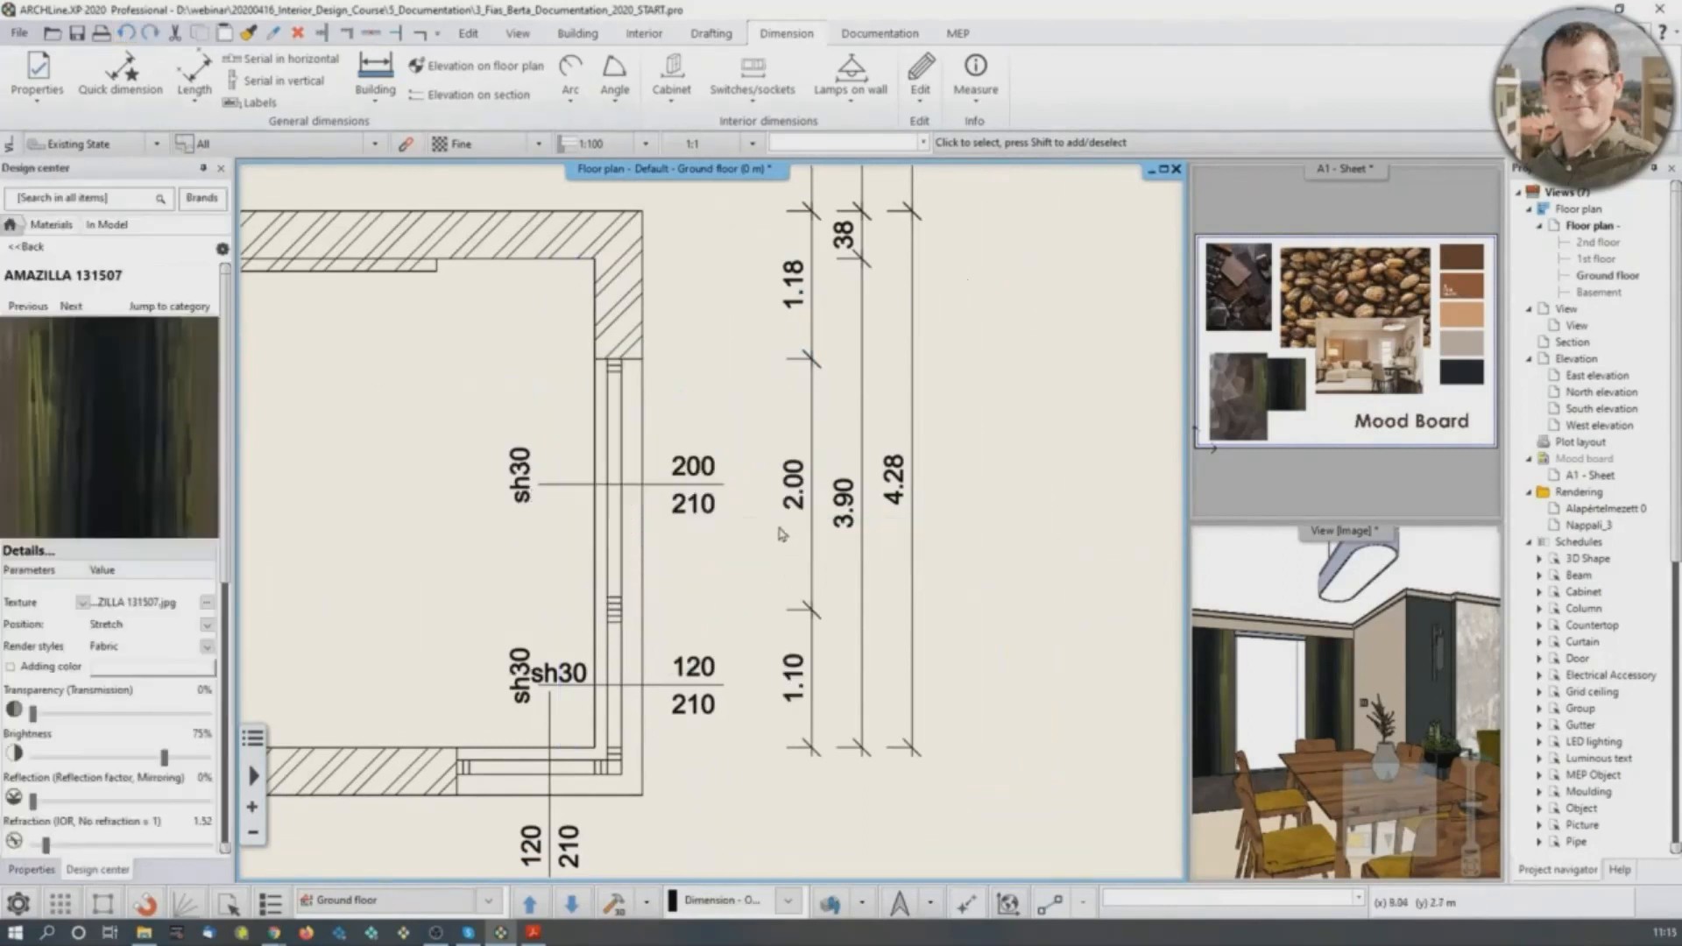
Examine the dimension and consignment settings of the 300 × 240 sliding door in its properties.
{"action": "scroll", "coordinate": [777, 531], "scroll_direction": "down", "scroll_amount": 5}
{"action": "scroll", "coordinate": [940, 621], "scroll_direction": "down", "scroll_amount": 1}
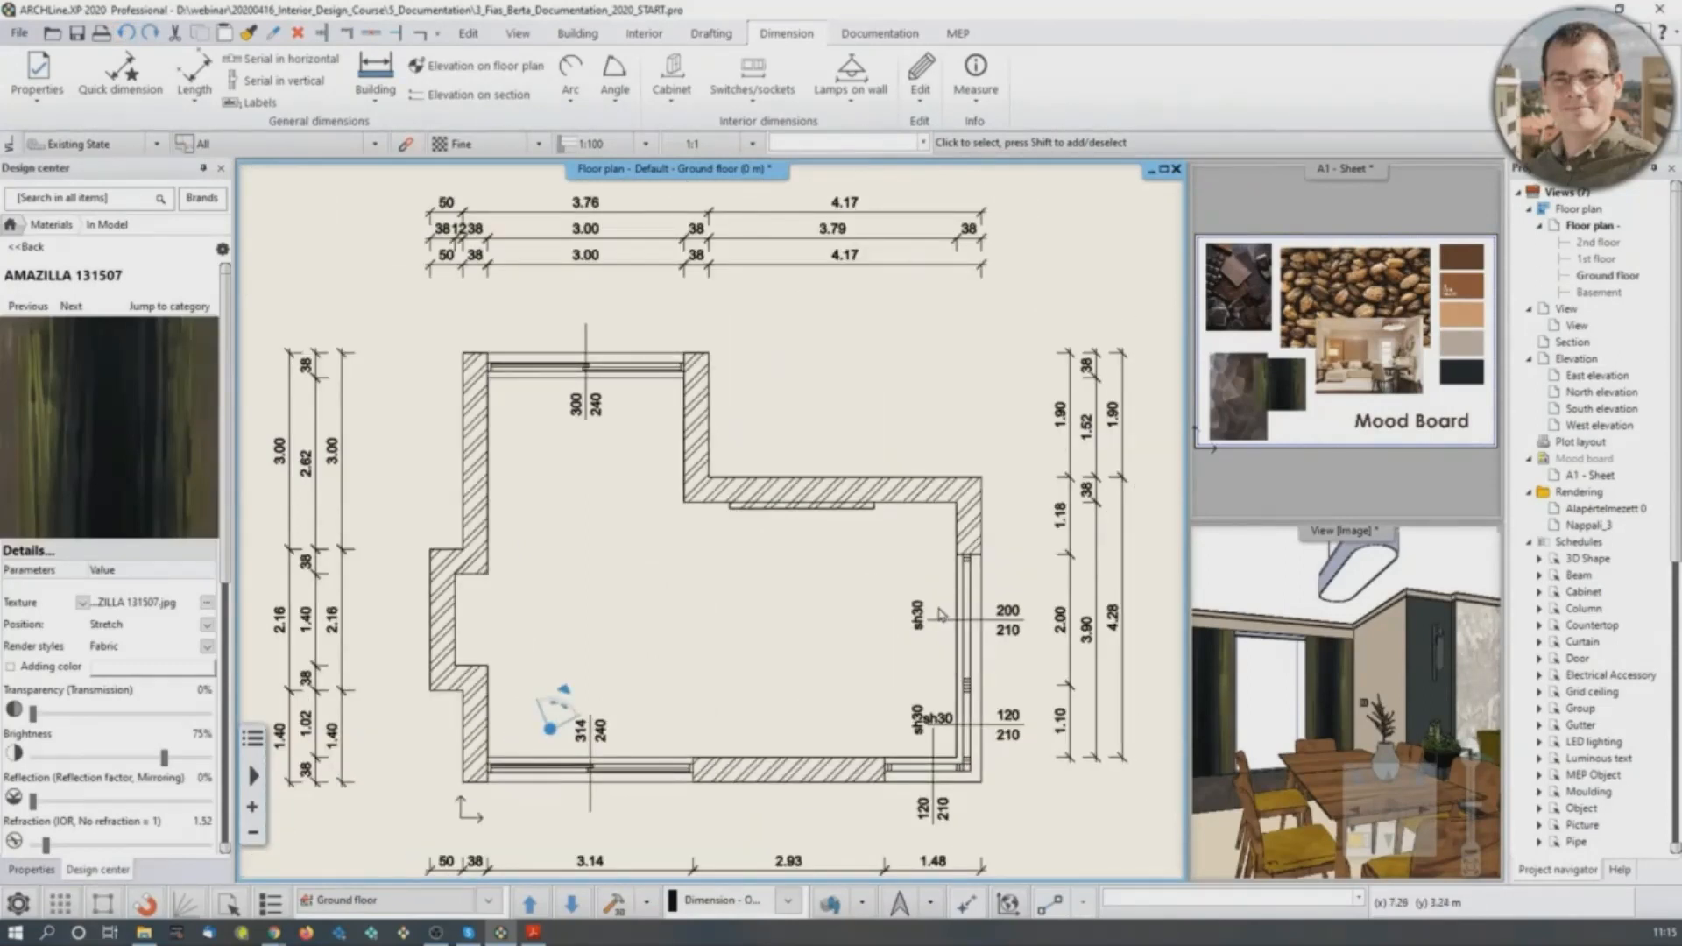
{"action": "middle_click_drag", "start_coordinate": [792, 544], "coordinate": [793, 460]}
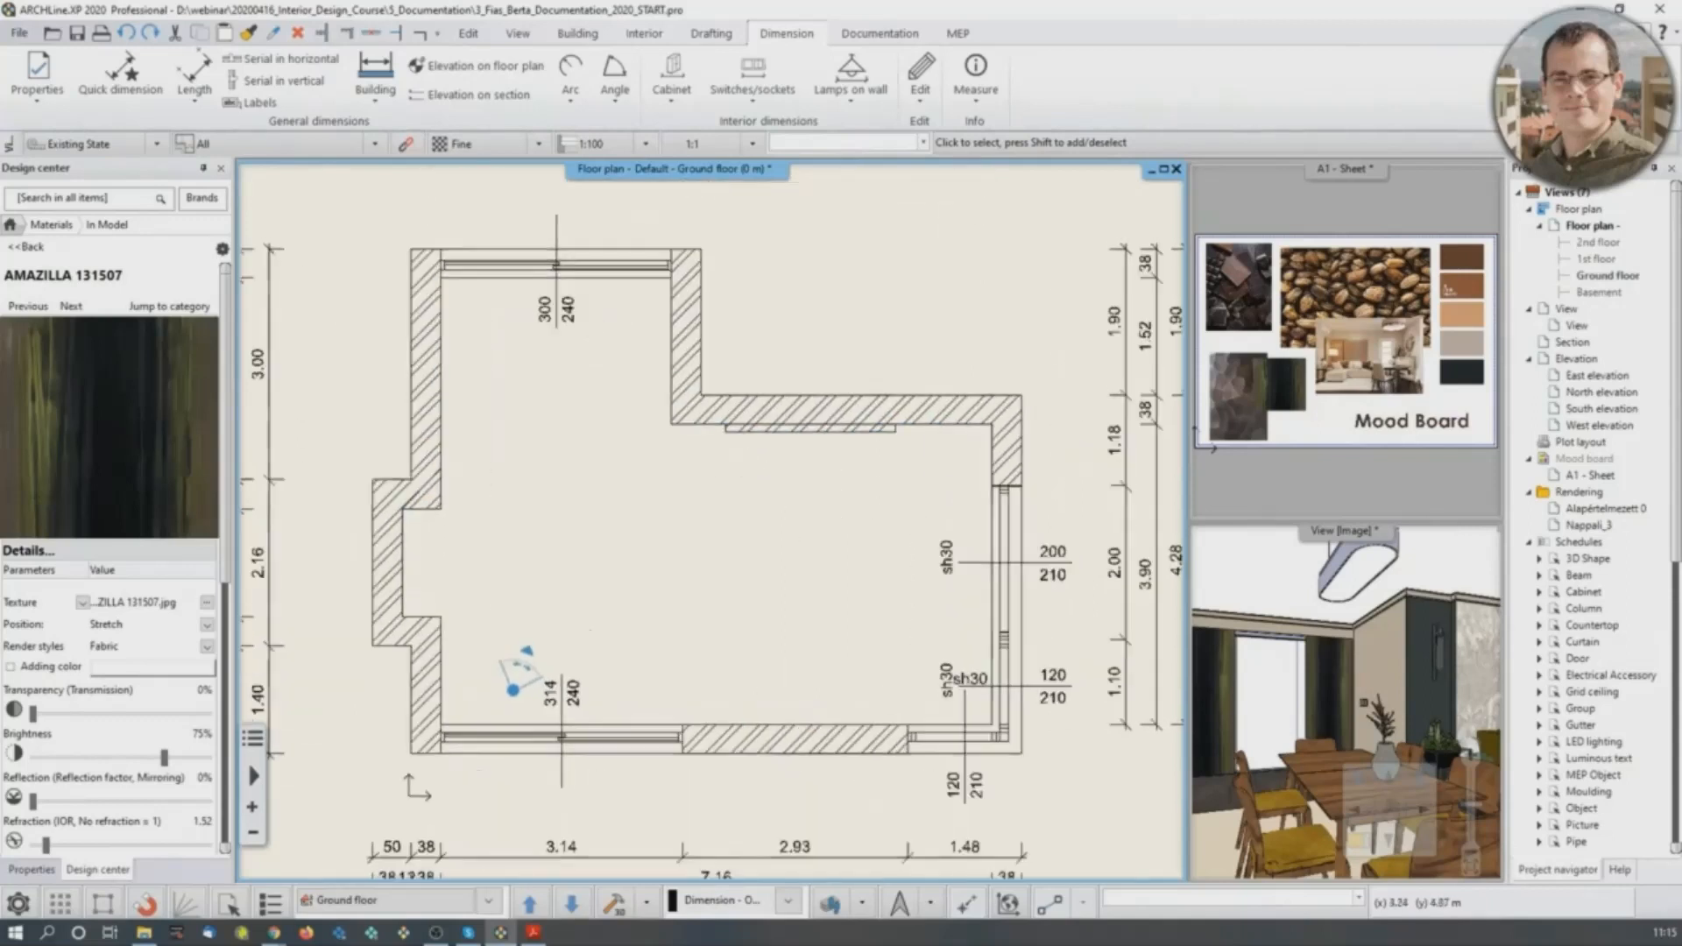
{"action": "scroll", "coordinate": [646, 456], "scroll_direction": "up", "scroll_amount": 1}
{"action": "scroll", "coordinate": [560, 333], "scroll_direction": "up", "scroll_amount": 2}
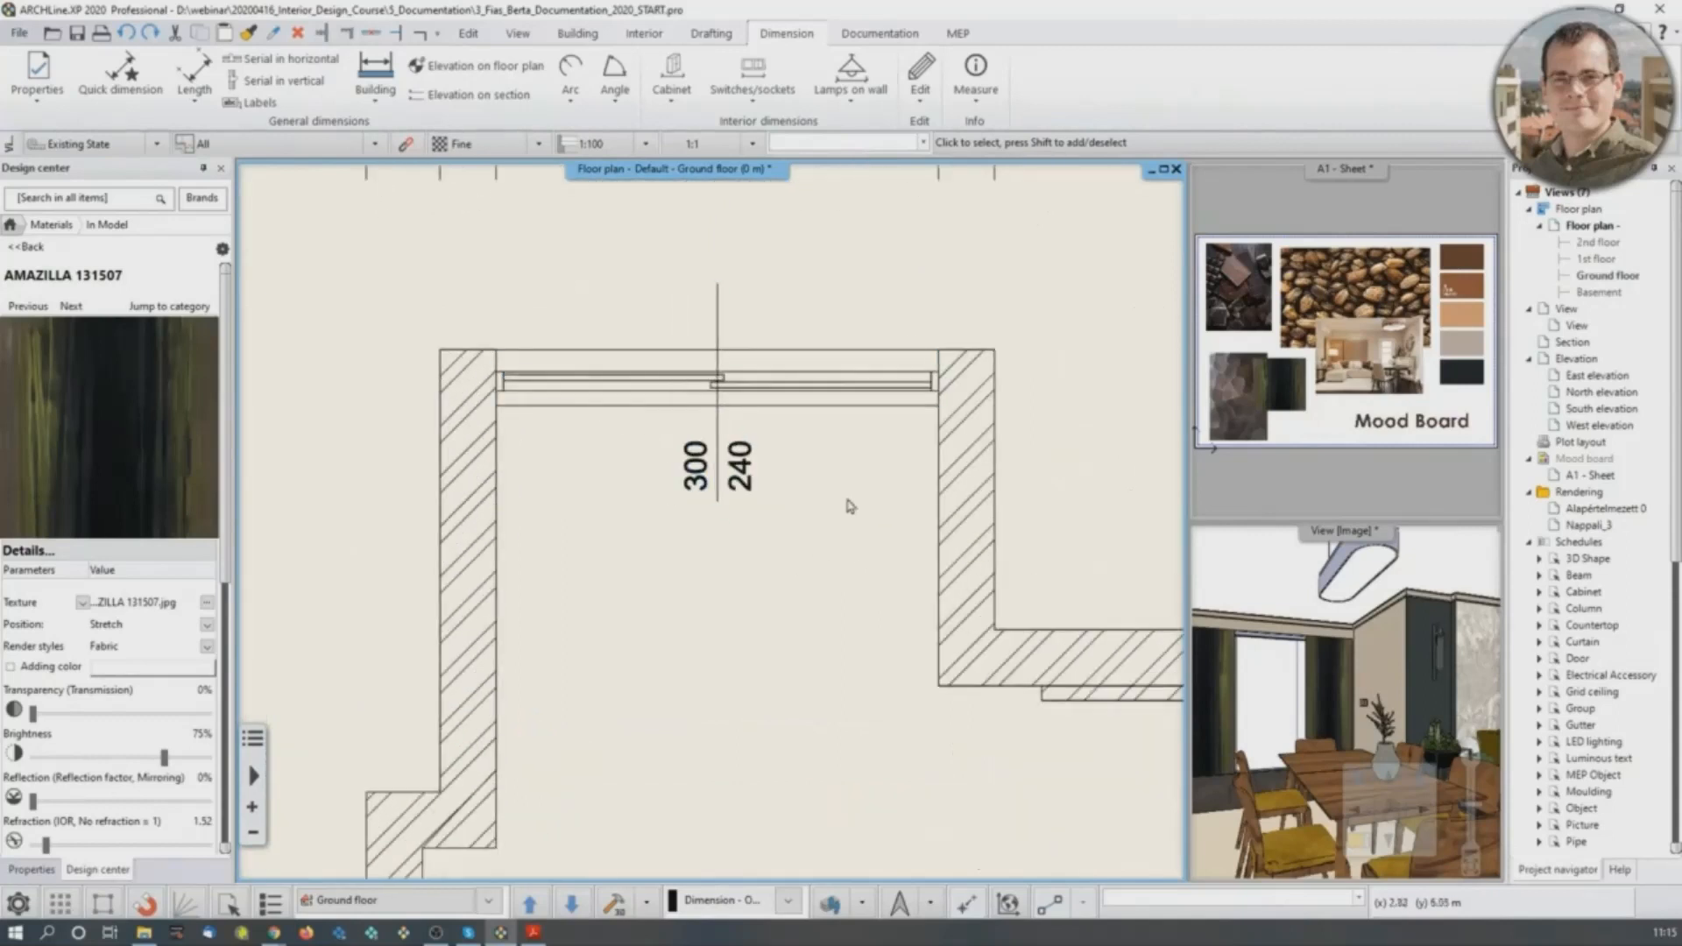
{"action": "left_click", "coordinate": [680, 382]}
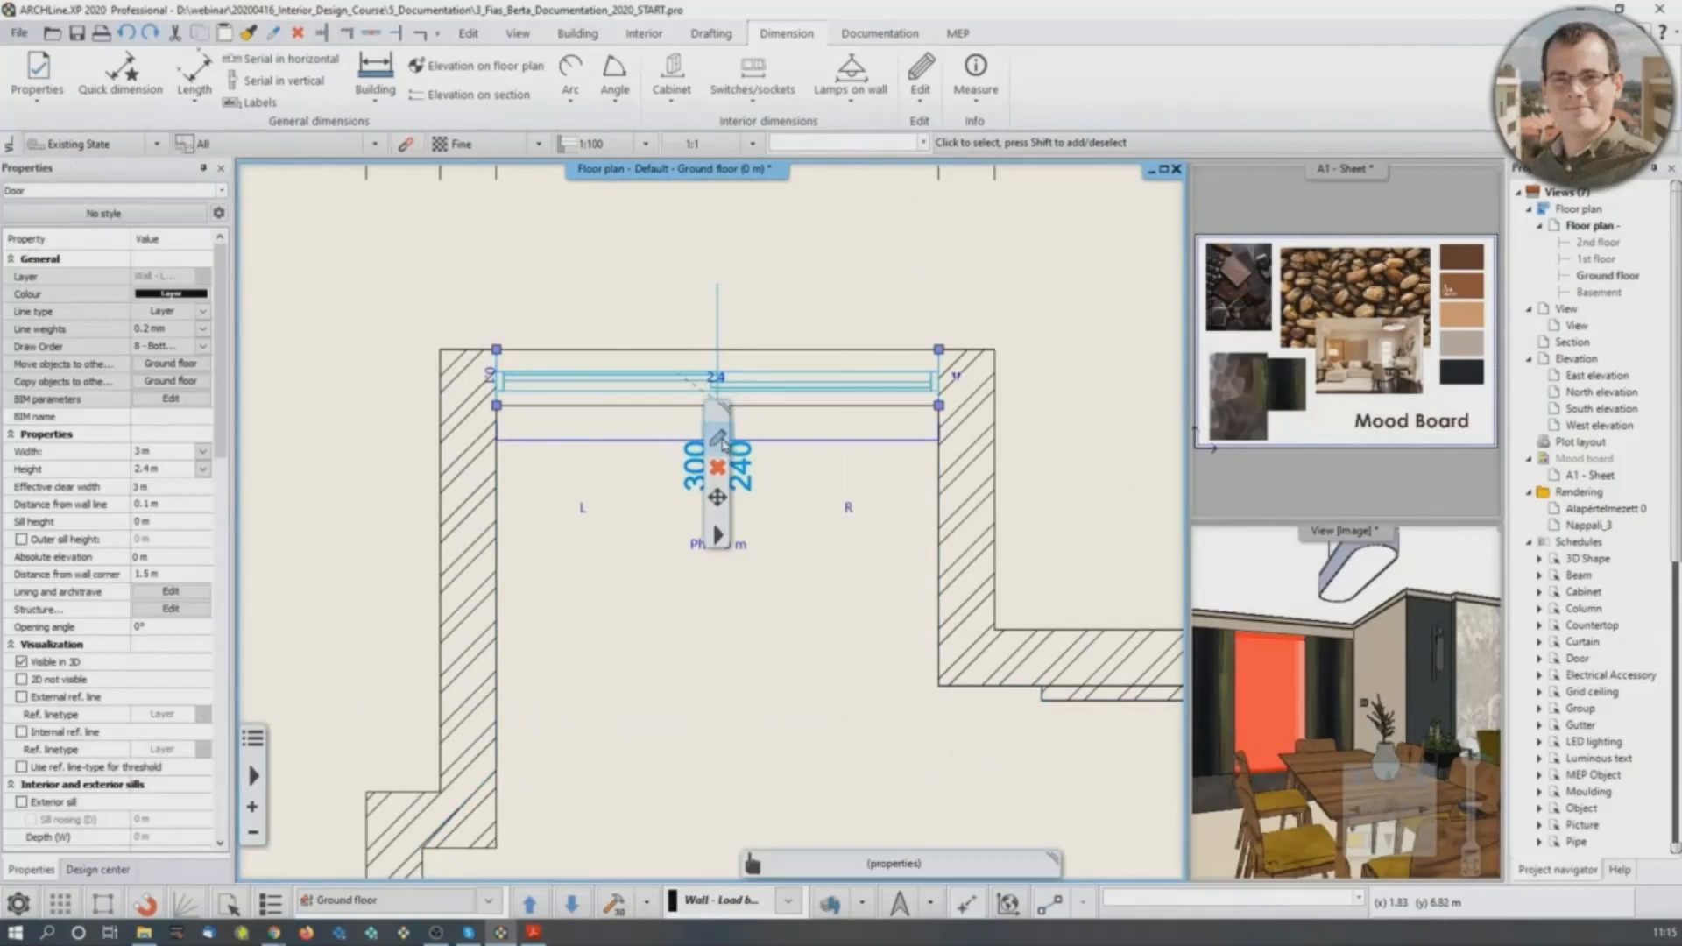
{"action": "left_click", "coordinate": [719, 438]}
{"action": "left_click_drag", "start_coordinate": [875, 210], "coordinate": [1124, 111]}
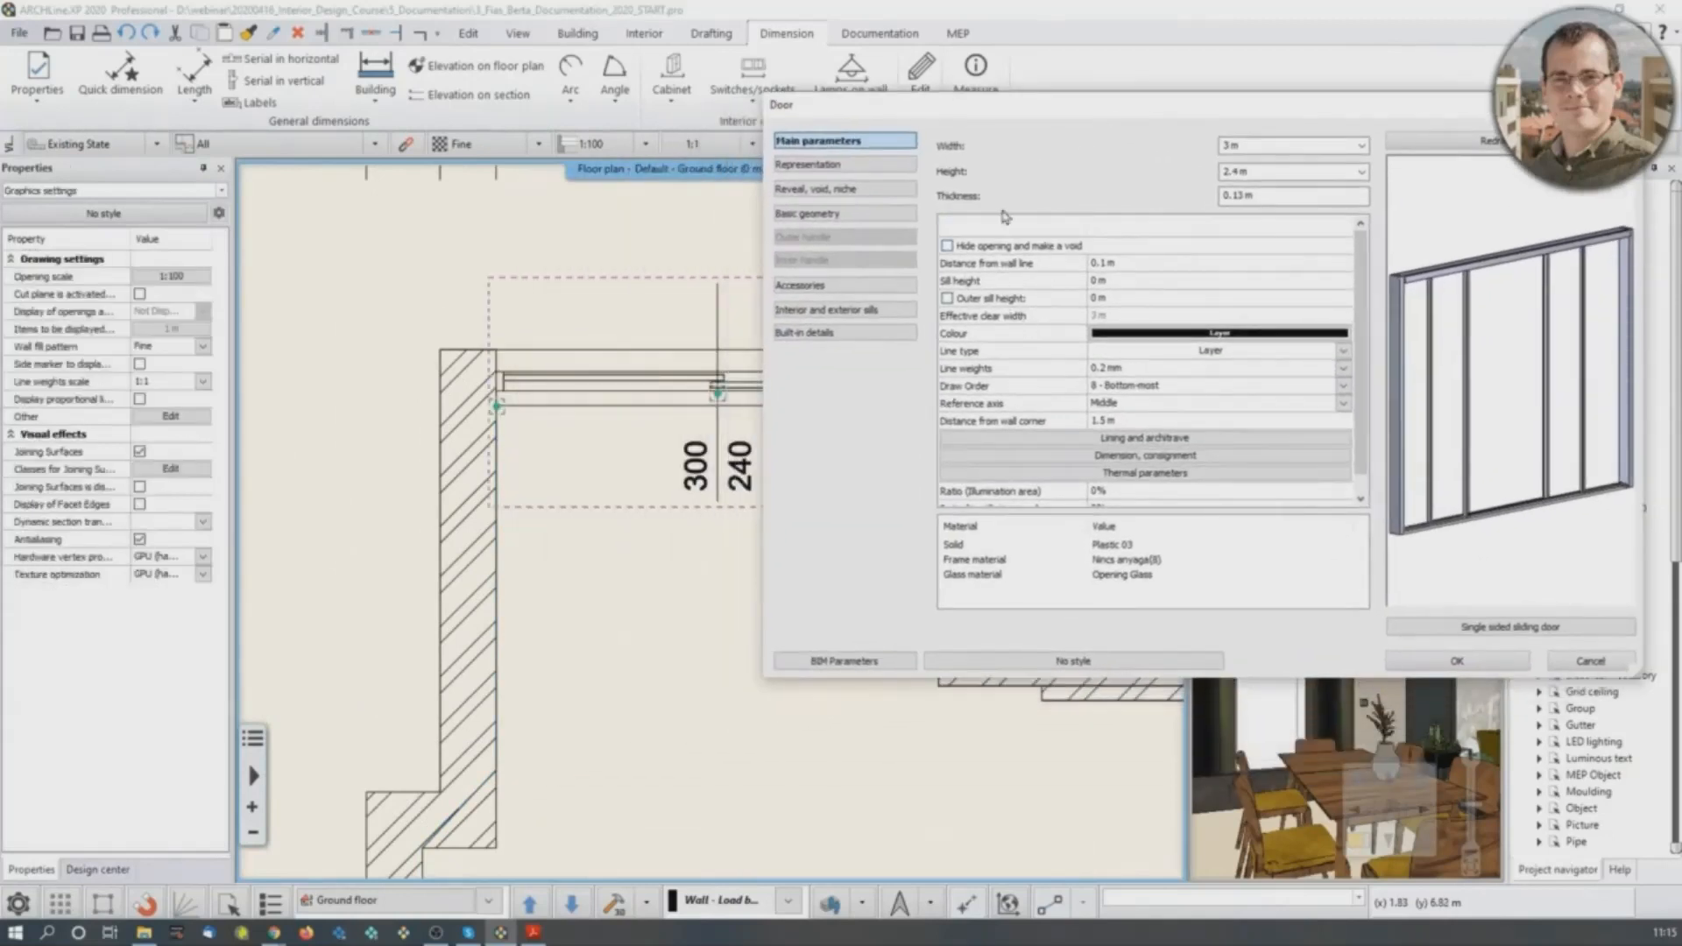
{"action": "left_click", "coordinate": [1117, 458]}
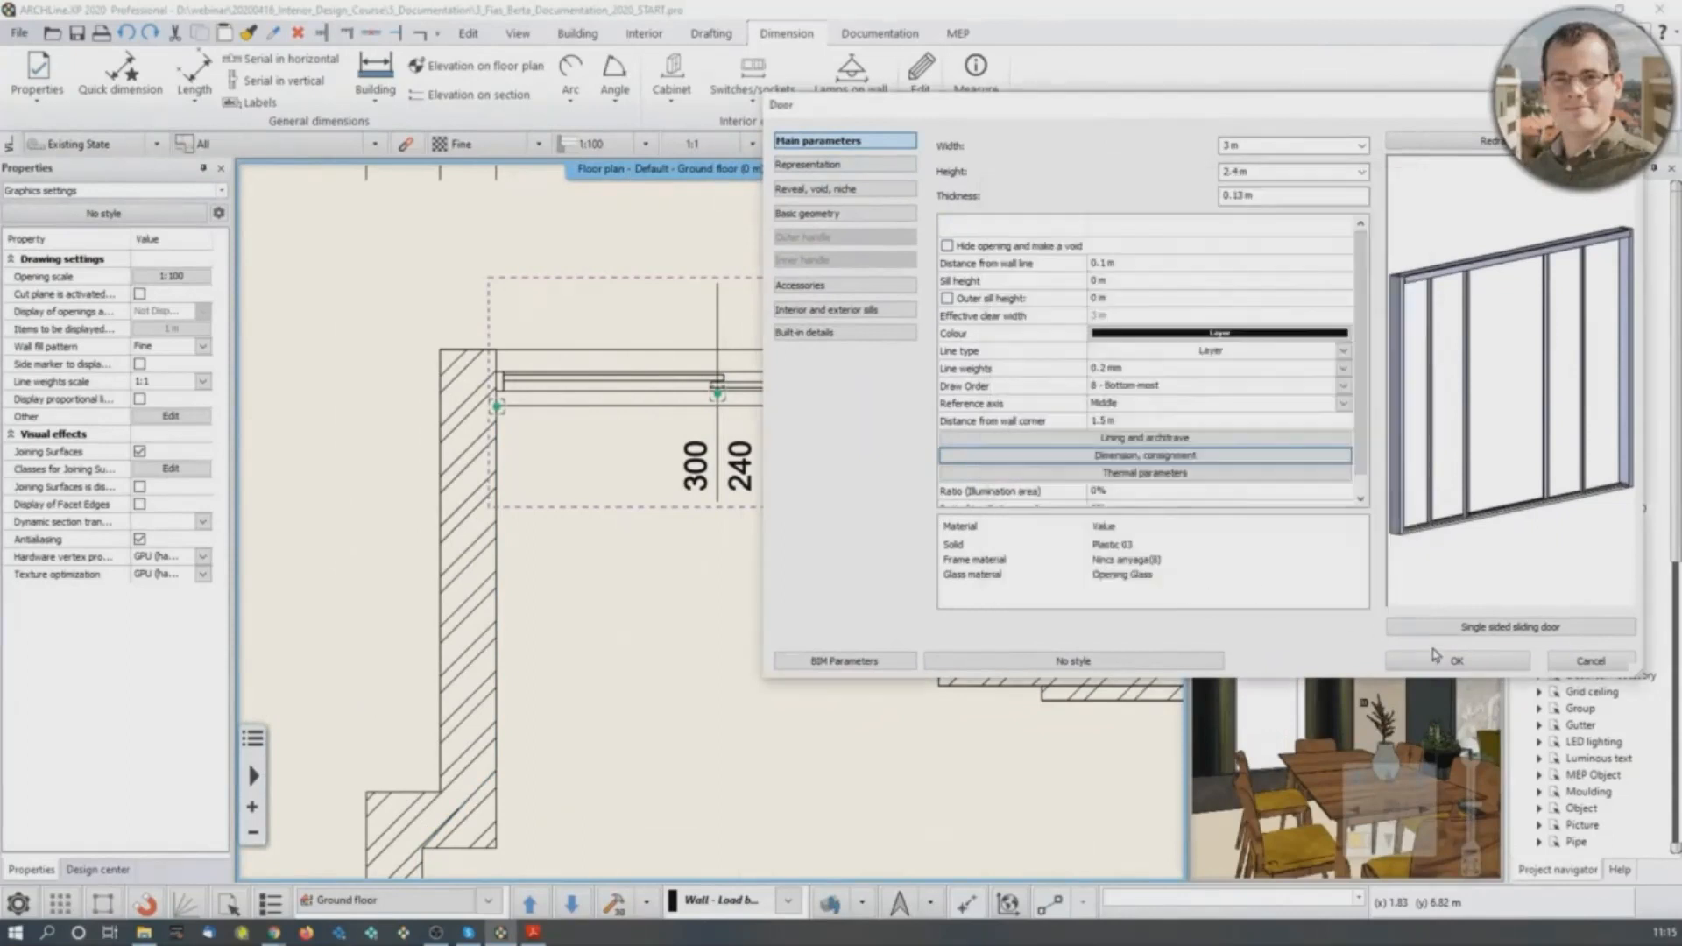
{"action": "left_click", "coordinate": [1454, 660]}
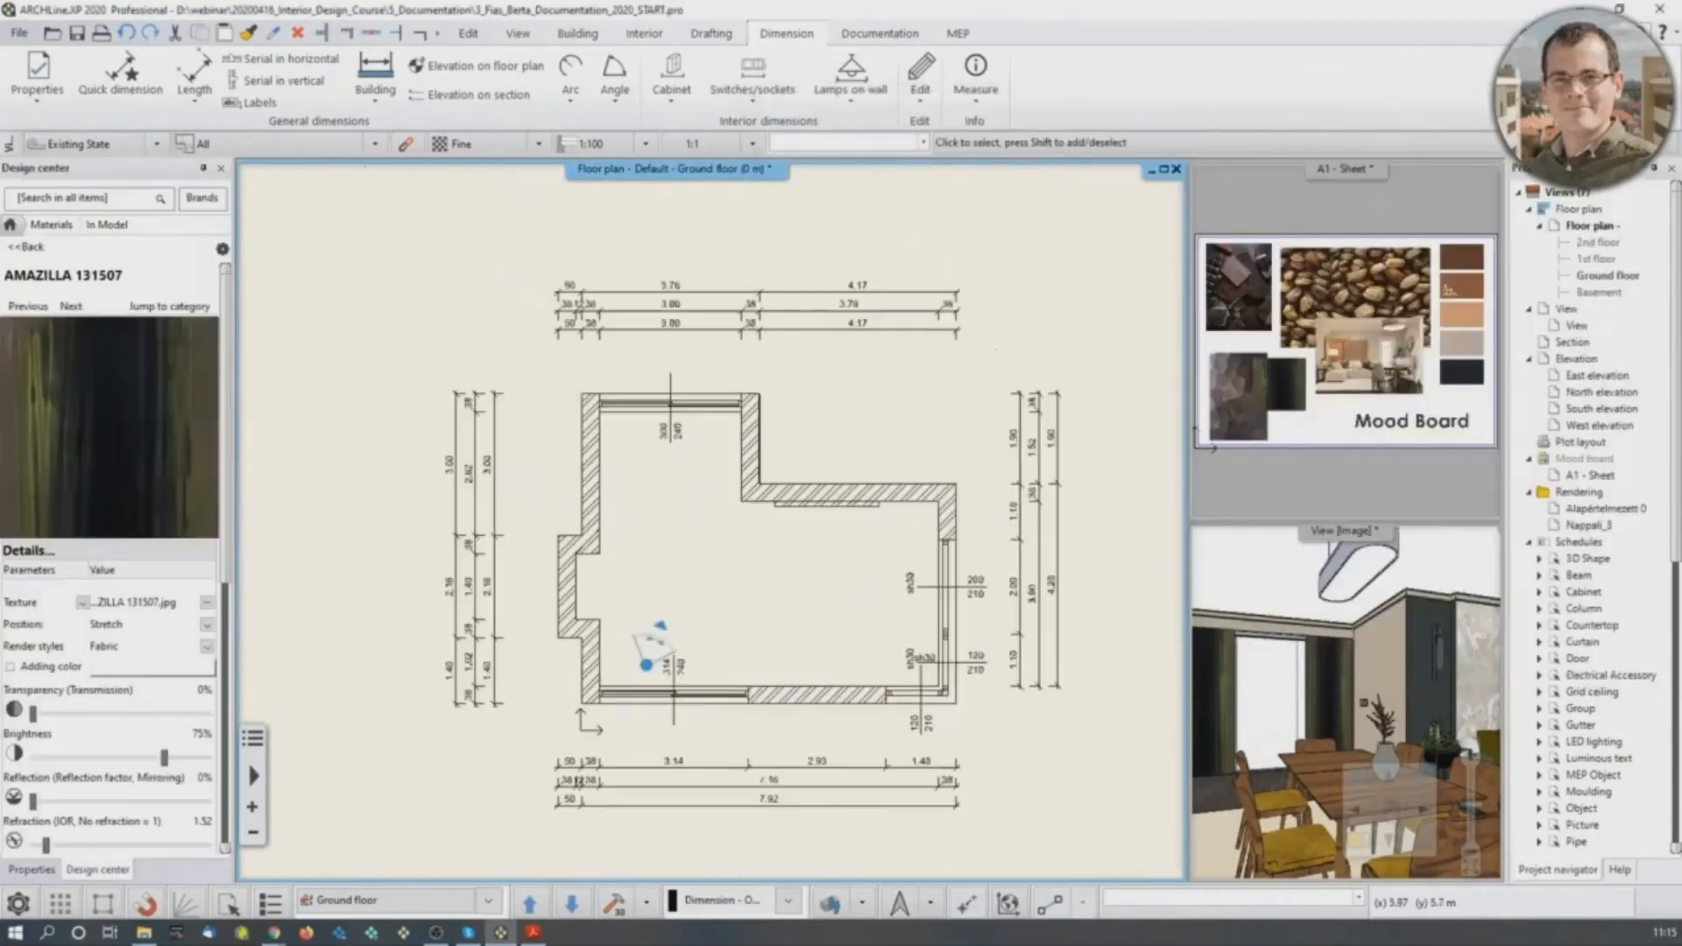
Dimension the wall panel's length with an aligned length dimension between its end corners, placed outside above the wall.
{"action": "middle_click_drag", "start_coordinate": [864, 464], "coordinate": [864, 424]}
{"action": "scroll", "coordinate": [1007, 428], "scroll_direction": "up", "scroll_amount": 3}
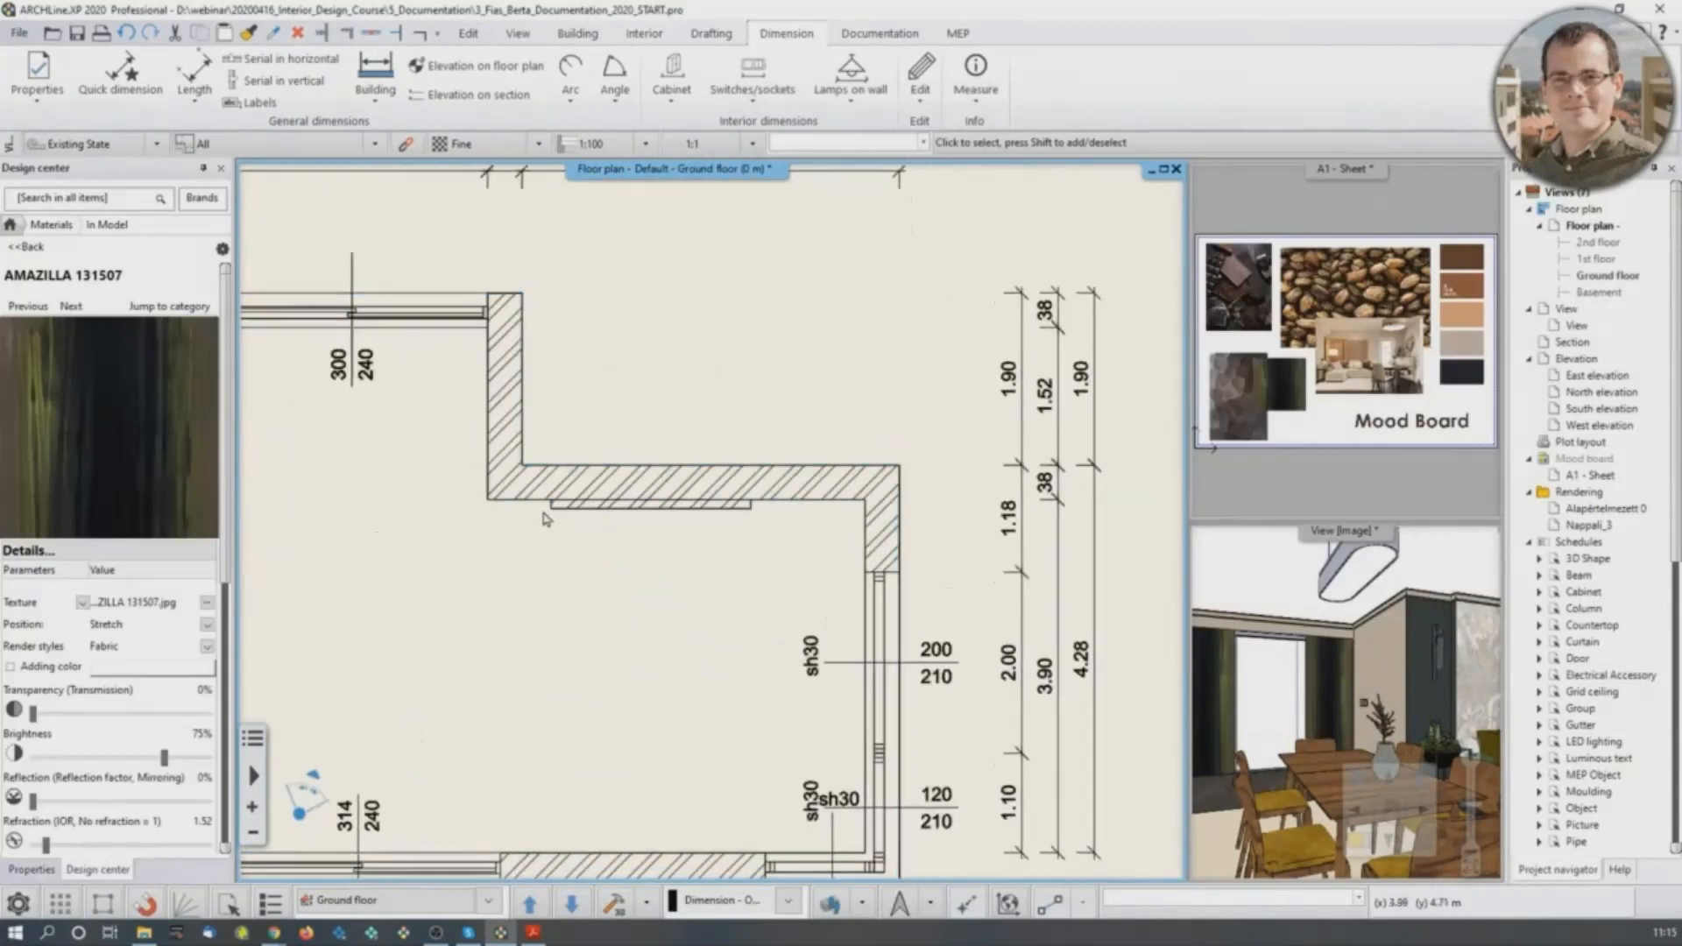
{"action": "left_click", "coordinate": [1340, 666]}
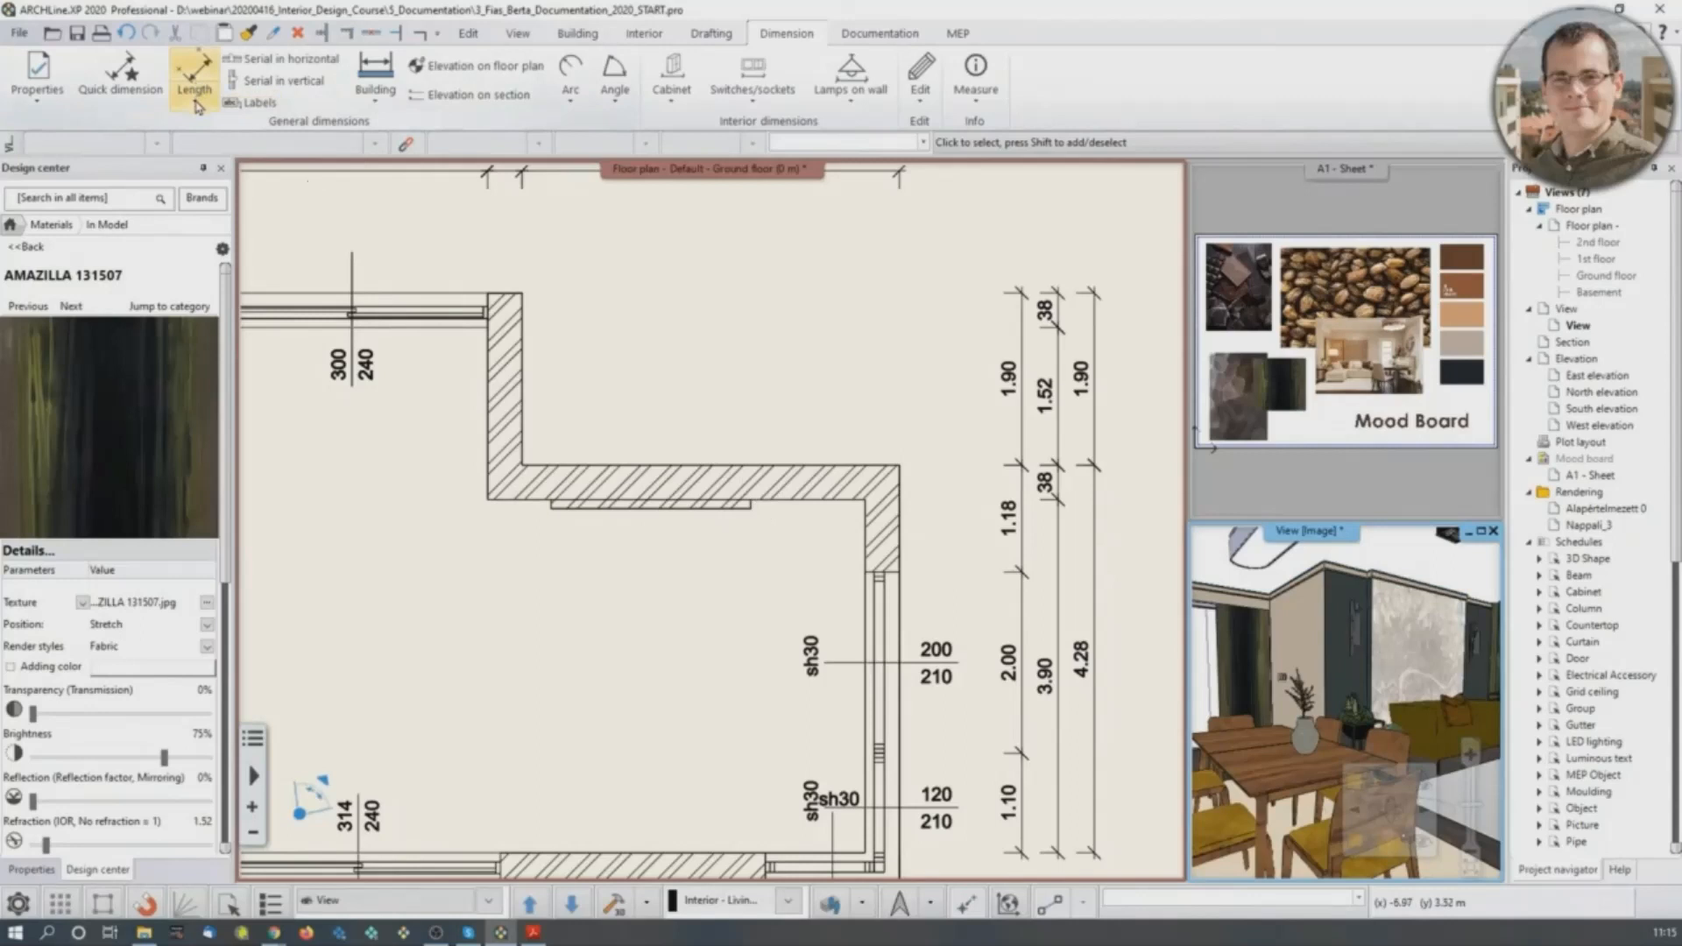
{"action": "left_click", "coordinate": [196, 106]}
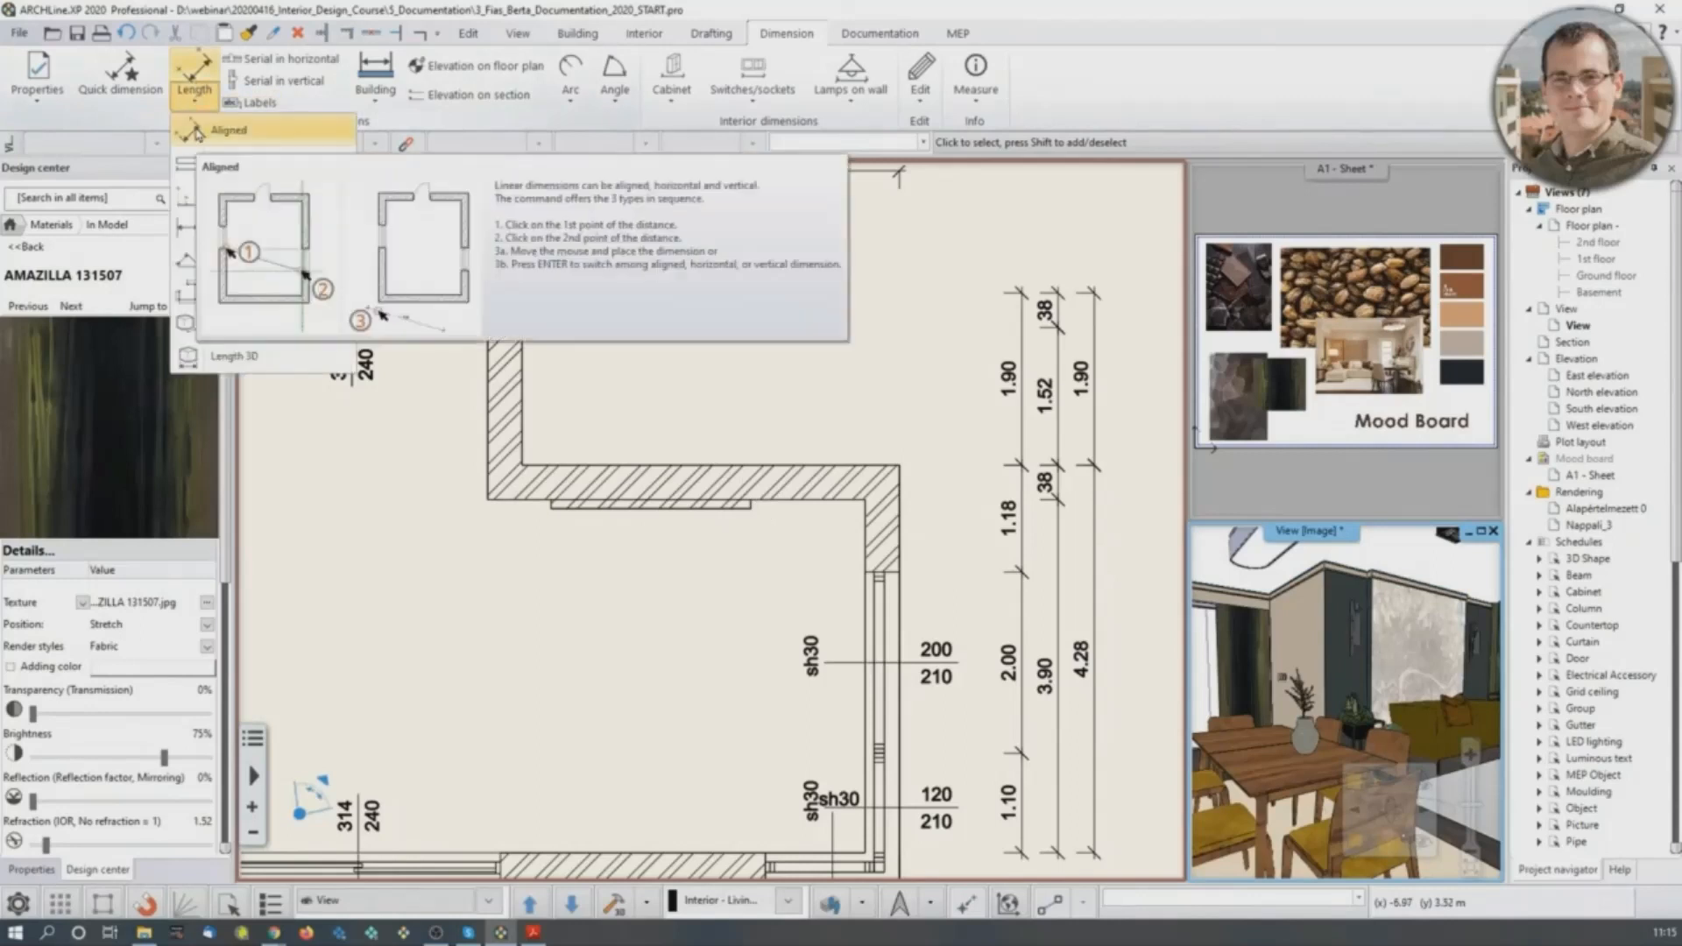
{"action": "left_click", "coordinate": [195, 132]}
{"action": "left_click", "coordinate": [1016, 558]}
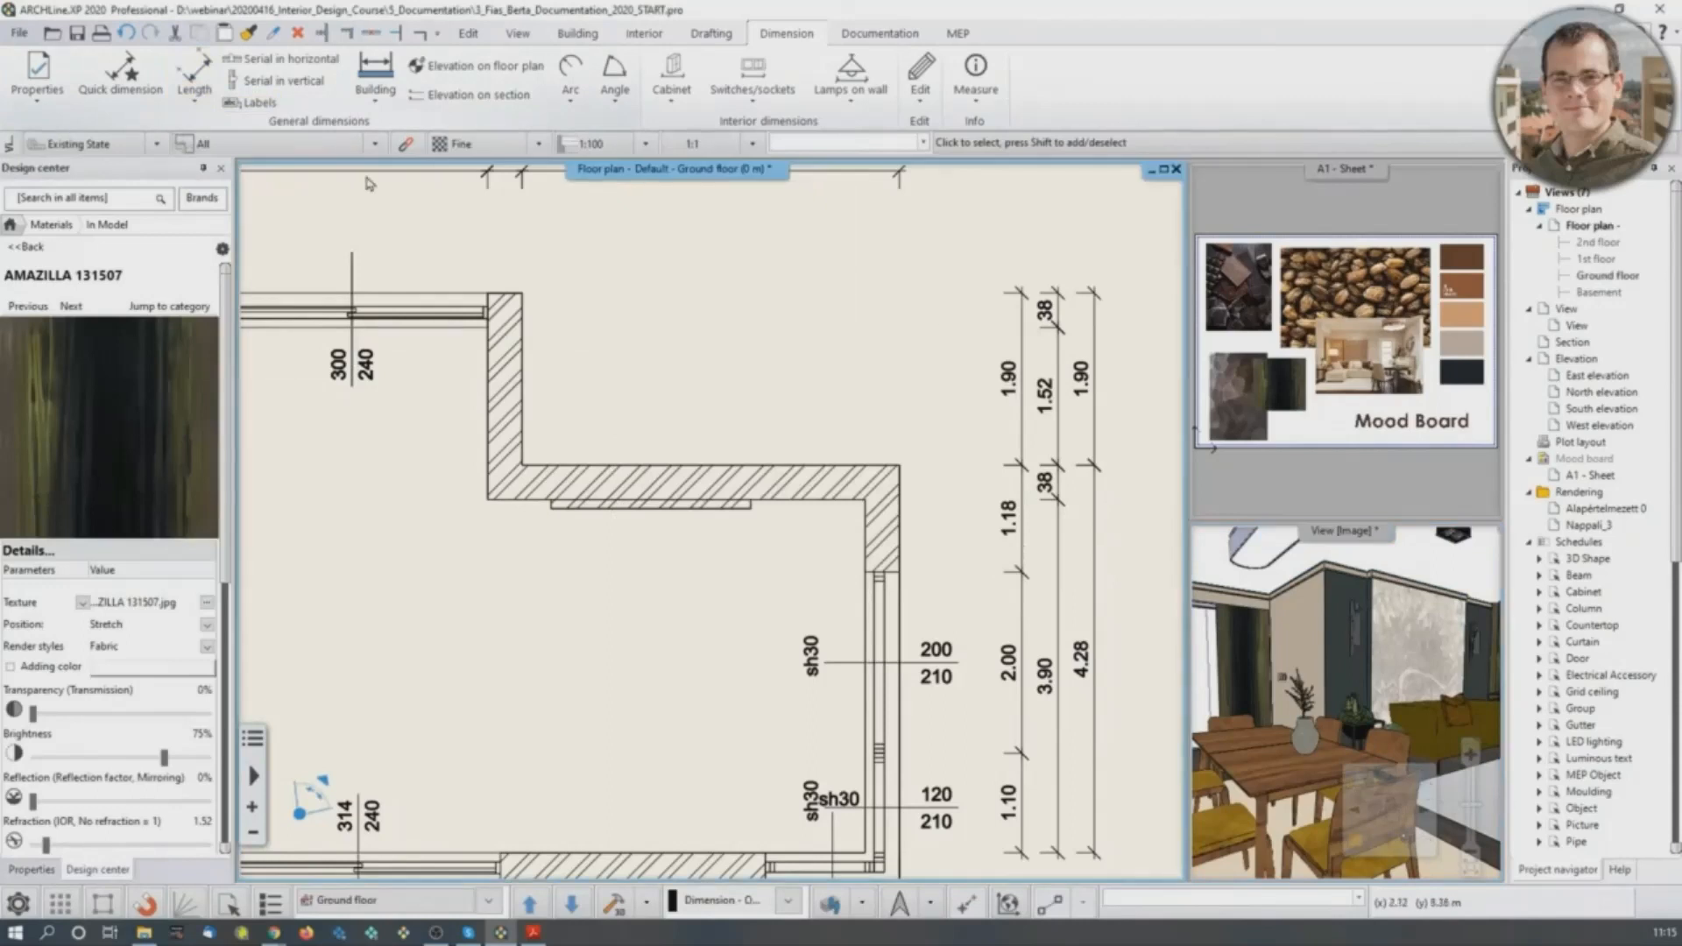
{"action": "left_click", "coordinate": [195, 75]}
{"action": "scroll", "coordinate": [578, 535], "scroll_direction": "up", "scroll_amount": 3}
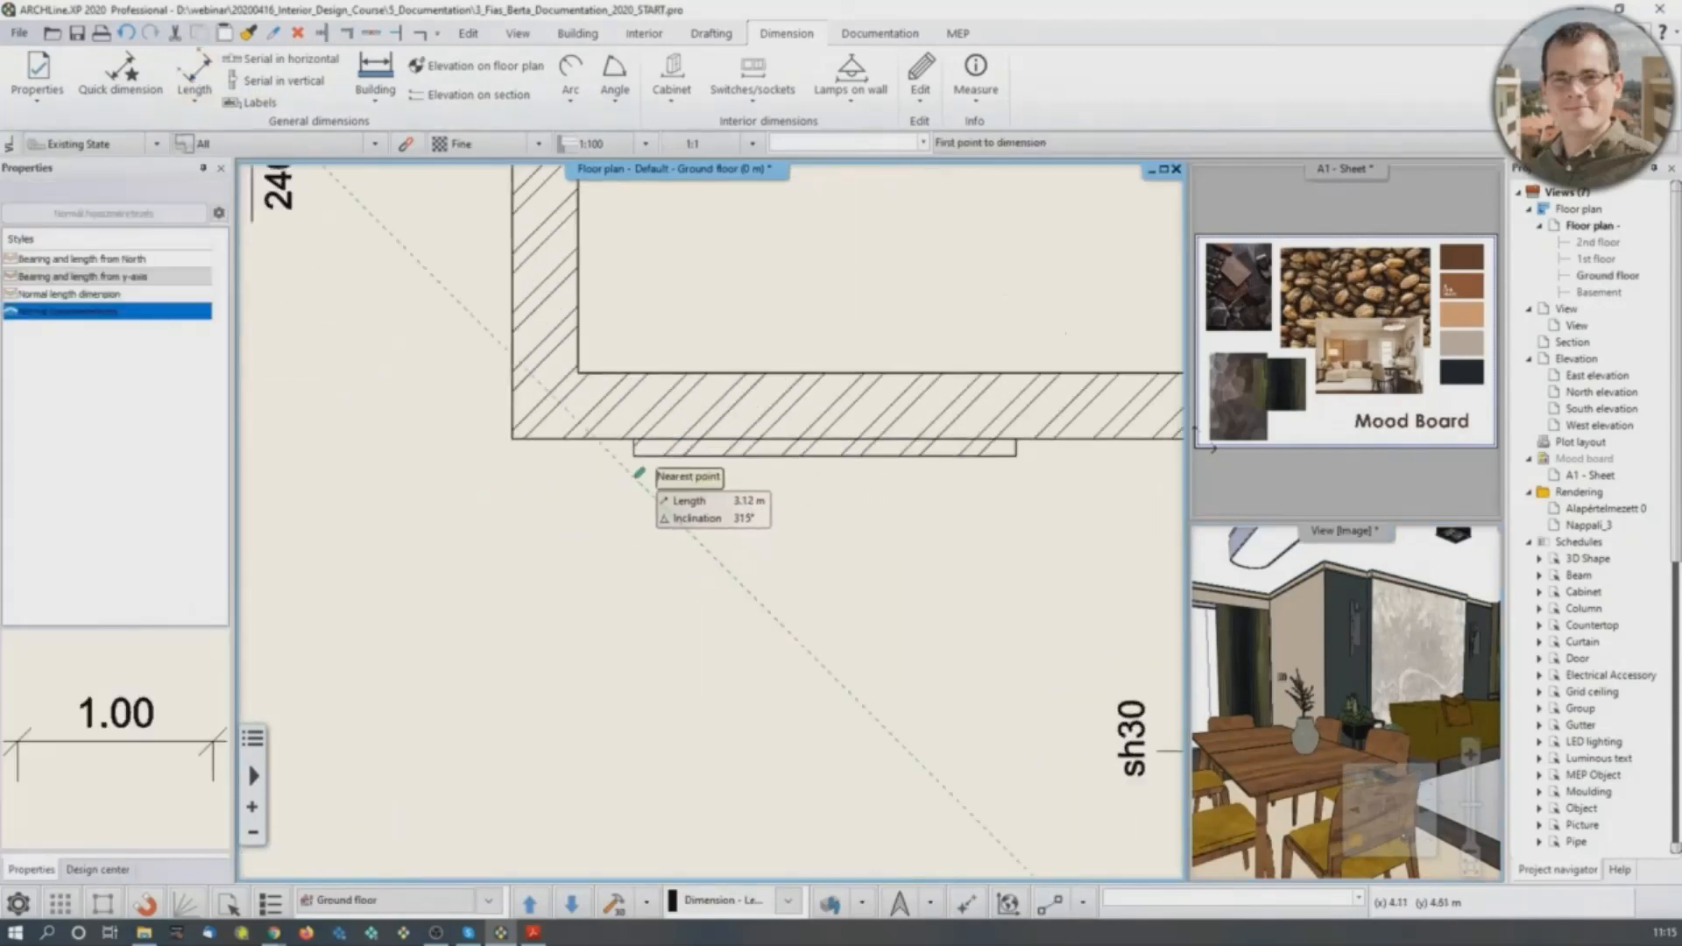
{"action": "left_click", "coordinate": [634, 454]}
{"action": "left_click", "coordinate": [1016, 454]}
{"action": "scroll", "coordinate": [797, 491], "scroll_direction": "down", "scroll_amount": 3}
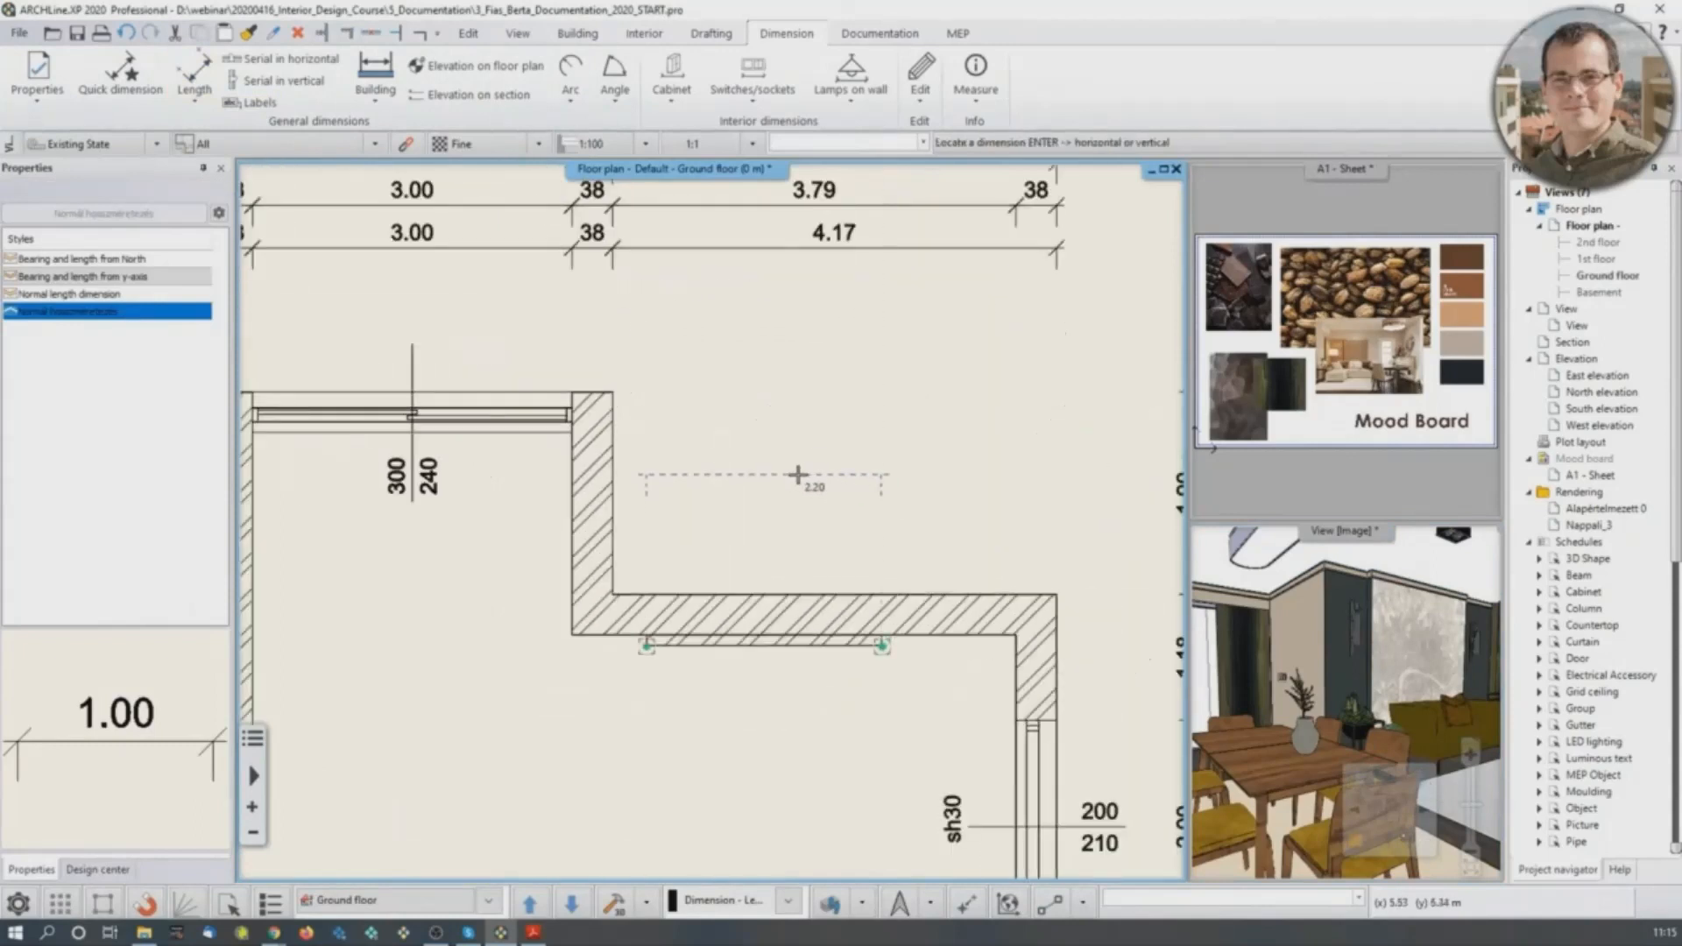
{"action": "left_click", "coordinate": [802, 532]}
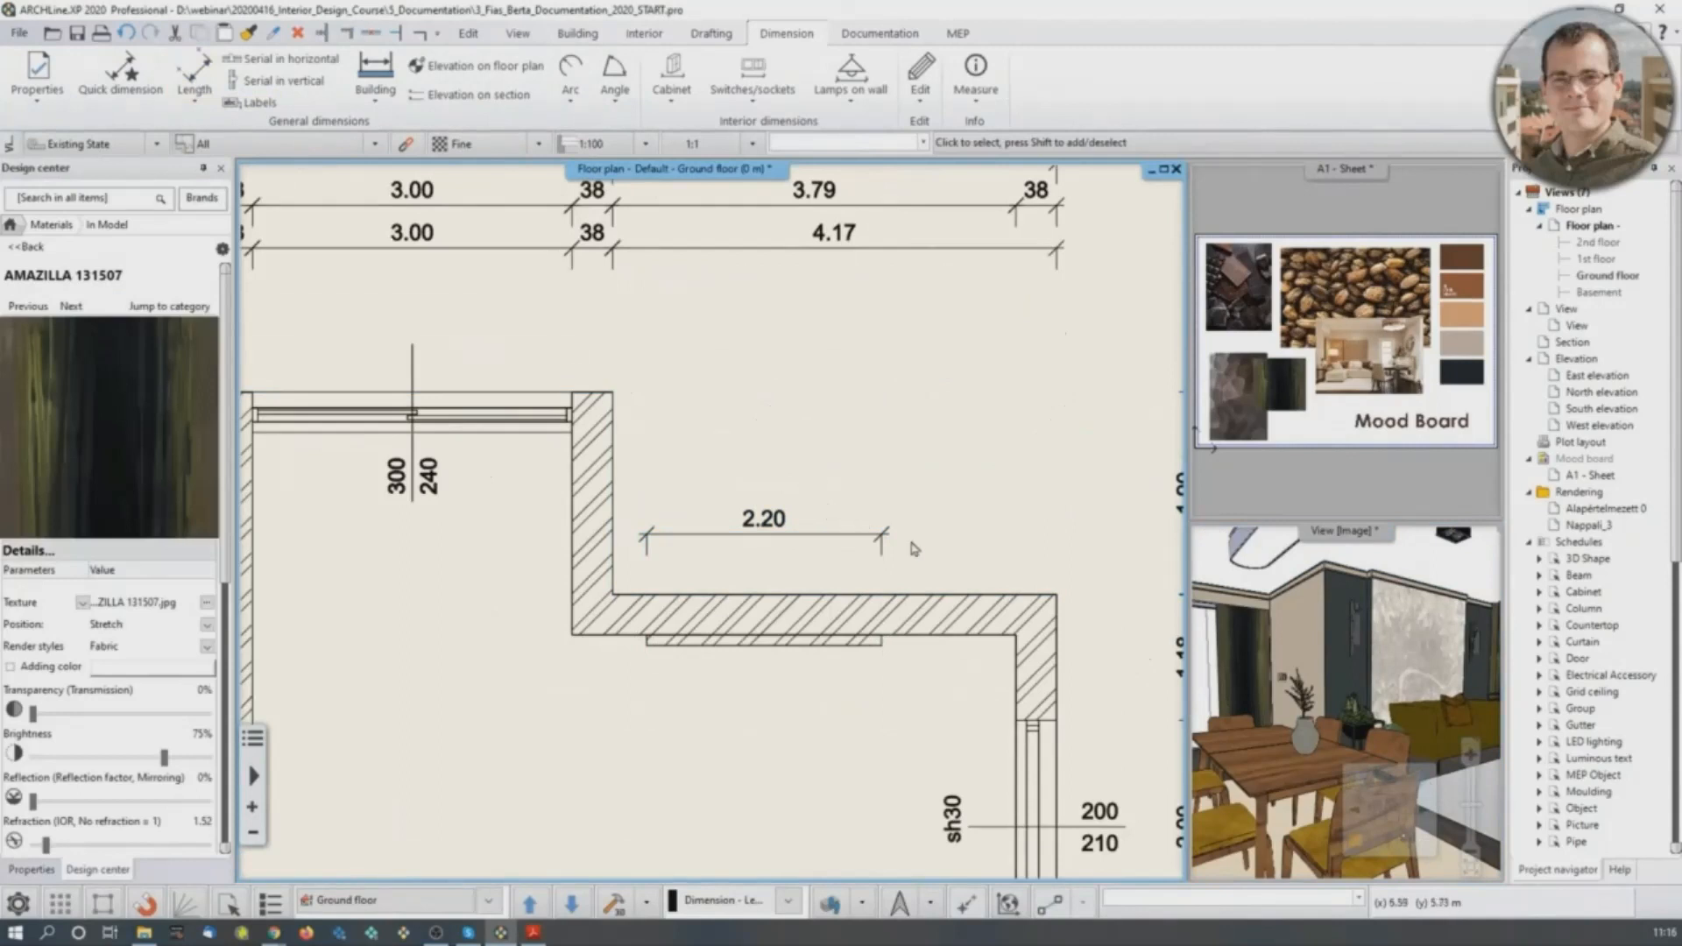
{"action": "scroll", "coordinate": [911, 544], "scroll_direction": "down", "scroll_amount": 3}
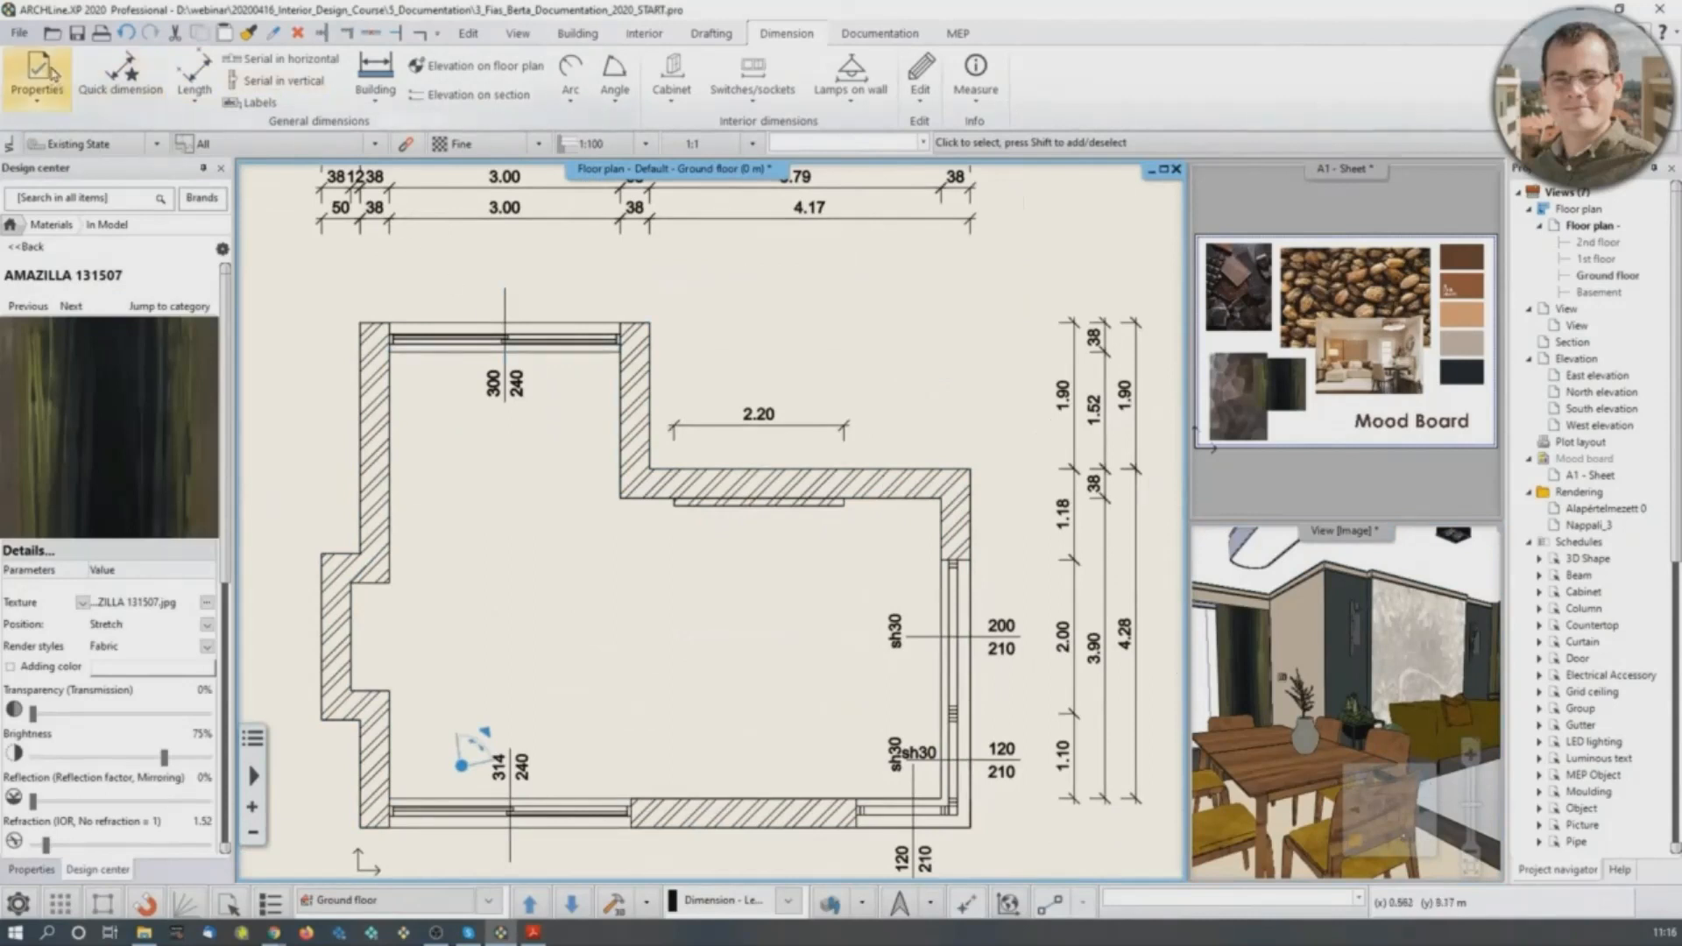
Examine the length dimension properties, including the arrowhead styles, text, format and dimension line settings.
{"action": "left_click", "coordinate": [49, 99]}
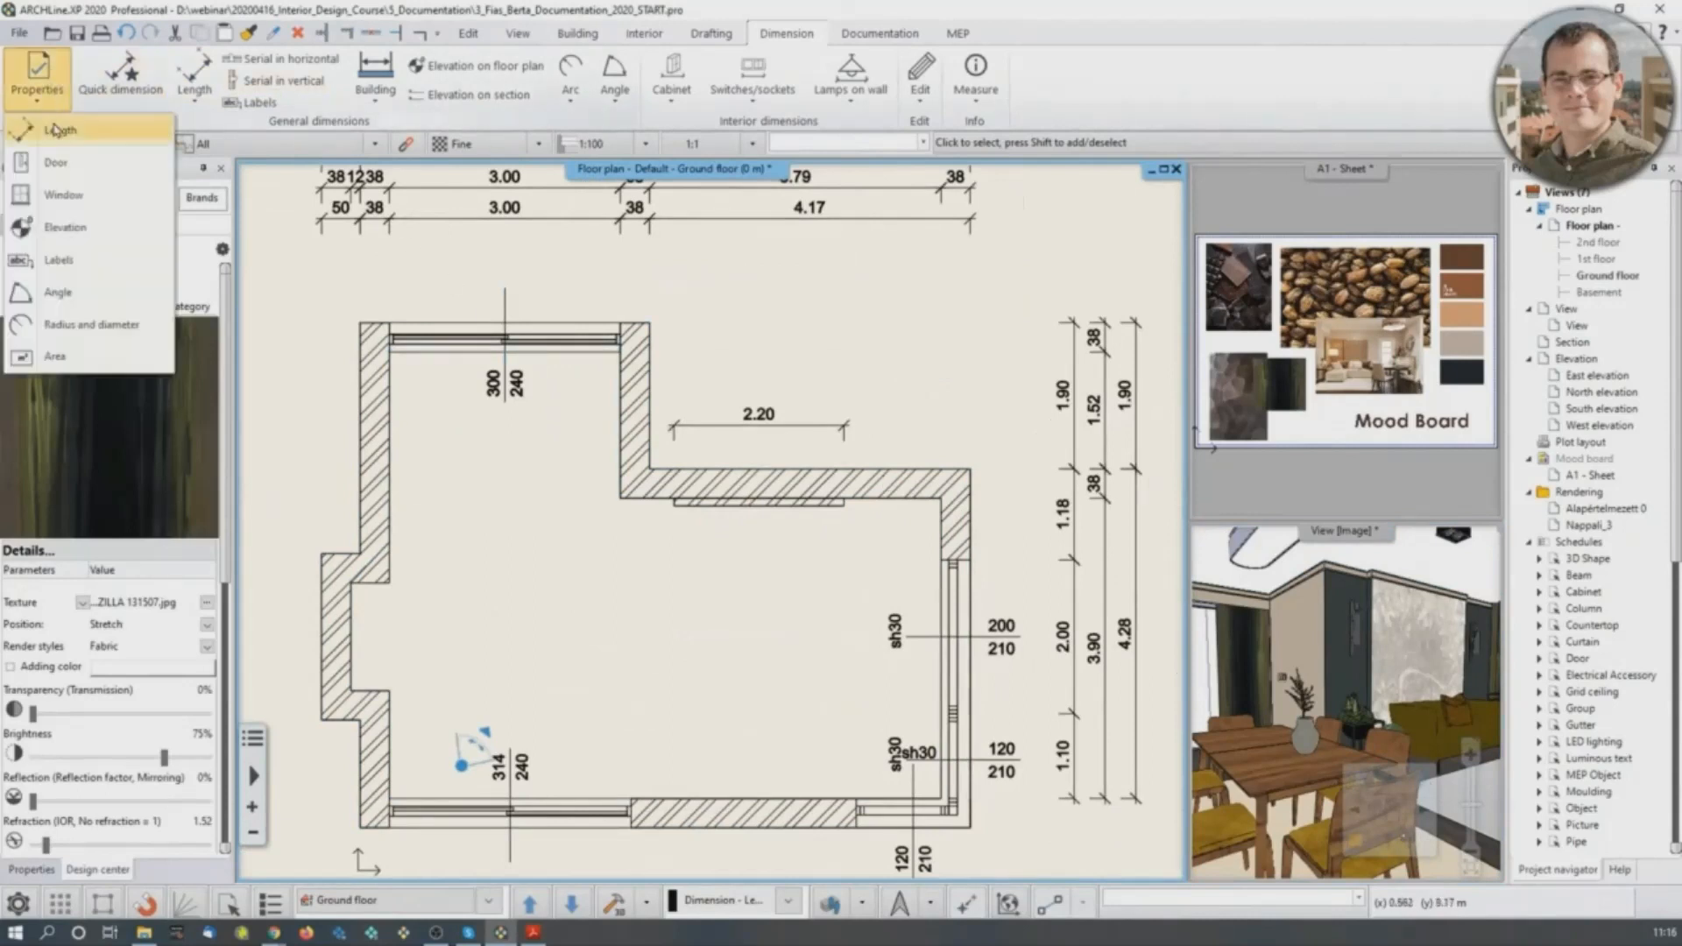
{"action": "left_click", "coordinate": [57, 131]}
{"action": "left_click", "coordinate": [714, 422]}
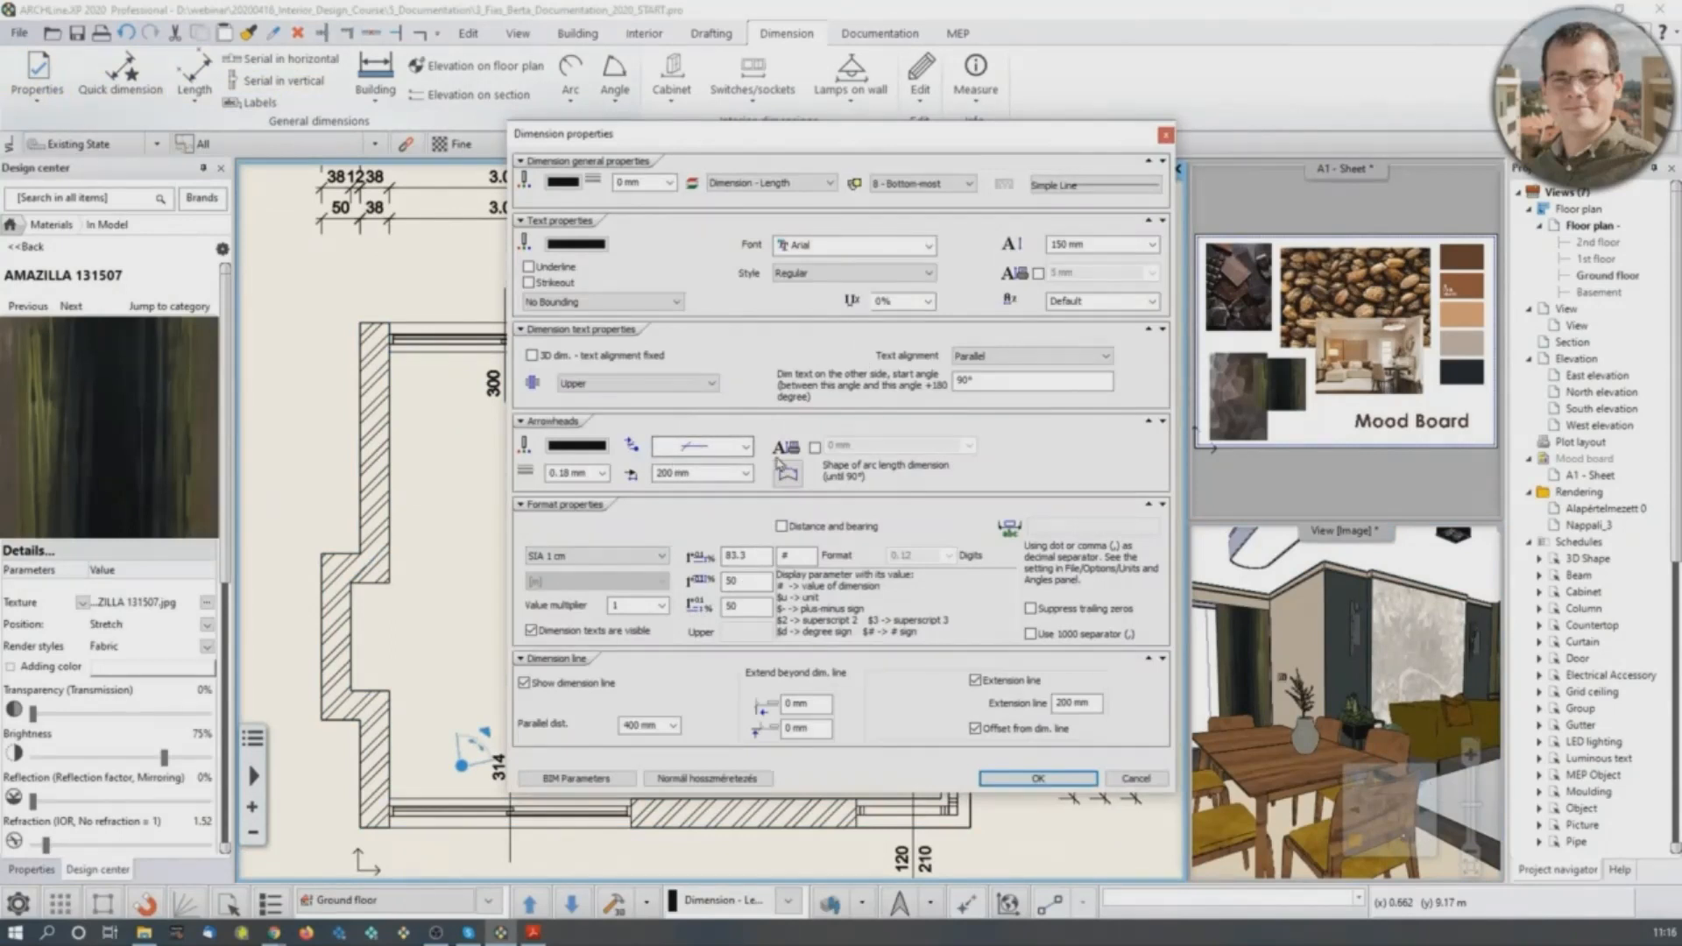
{"action": "left_click", "coordinate": [747, 448]}
{"action": "left_click", "coordinate": [845, 430]}
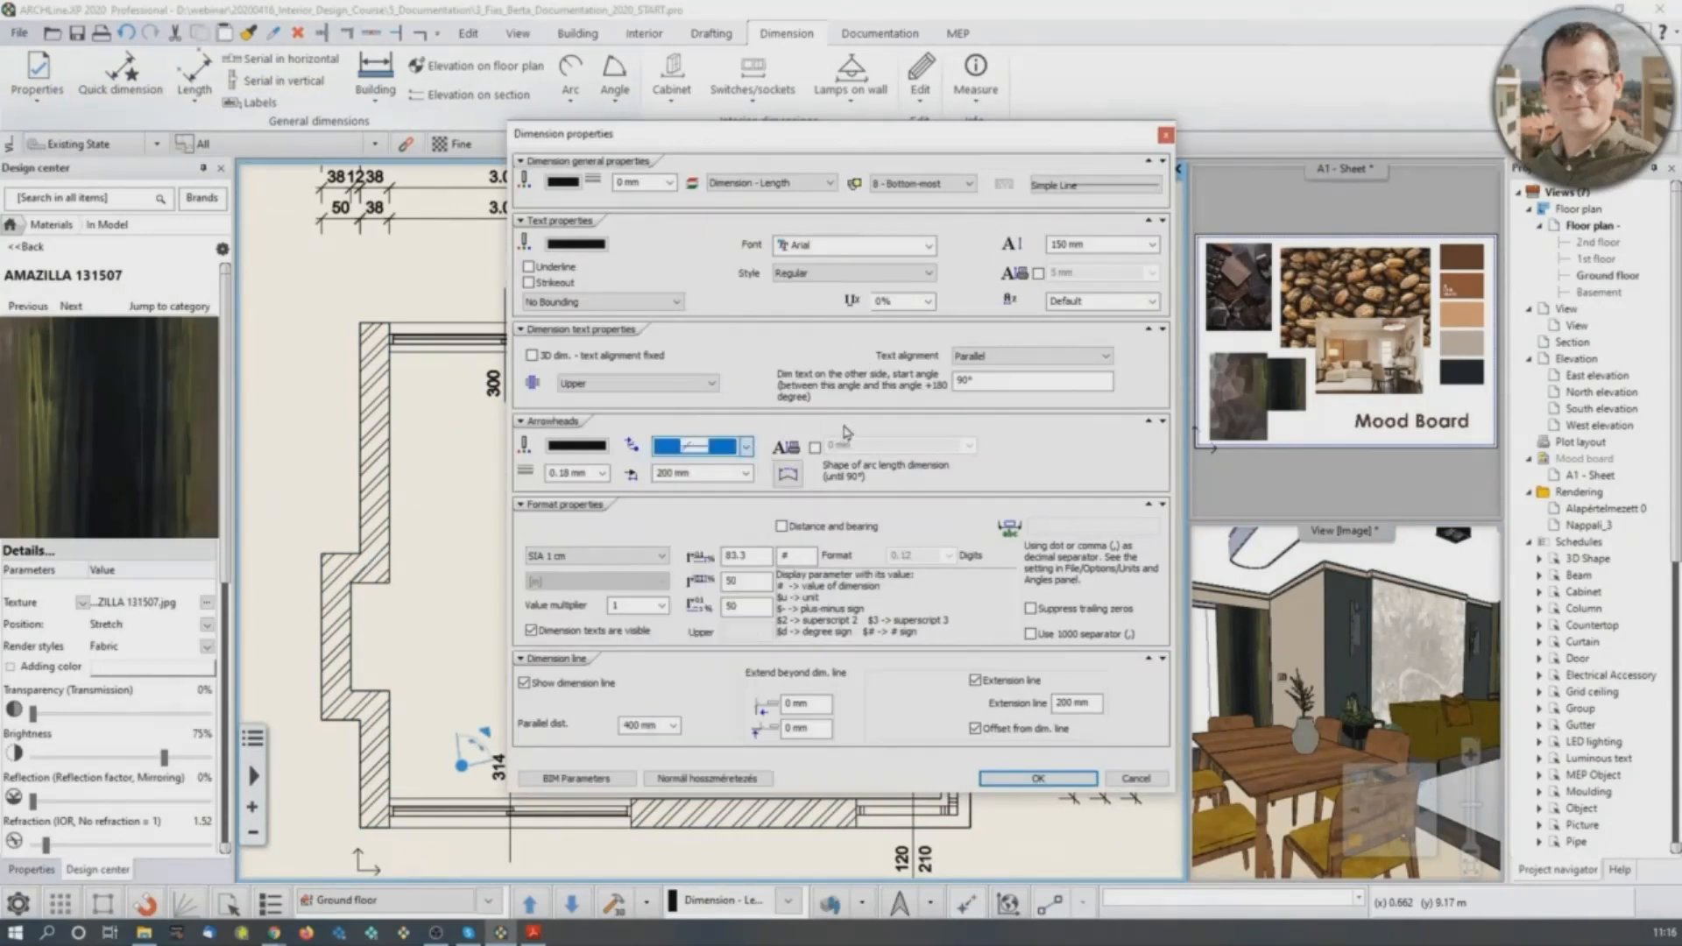
{"action": "left_click", "coordinate": [845, 428]}
{"action": "left_click", "coordinate": [559, 422]}
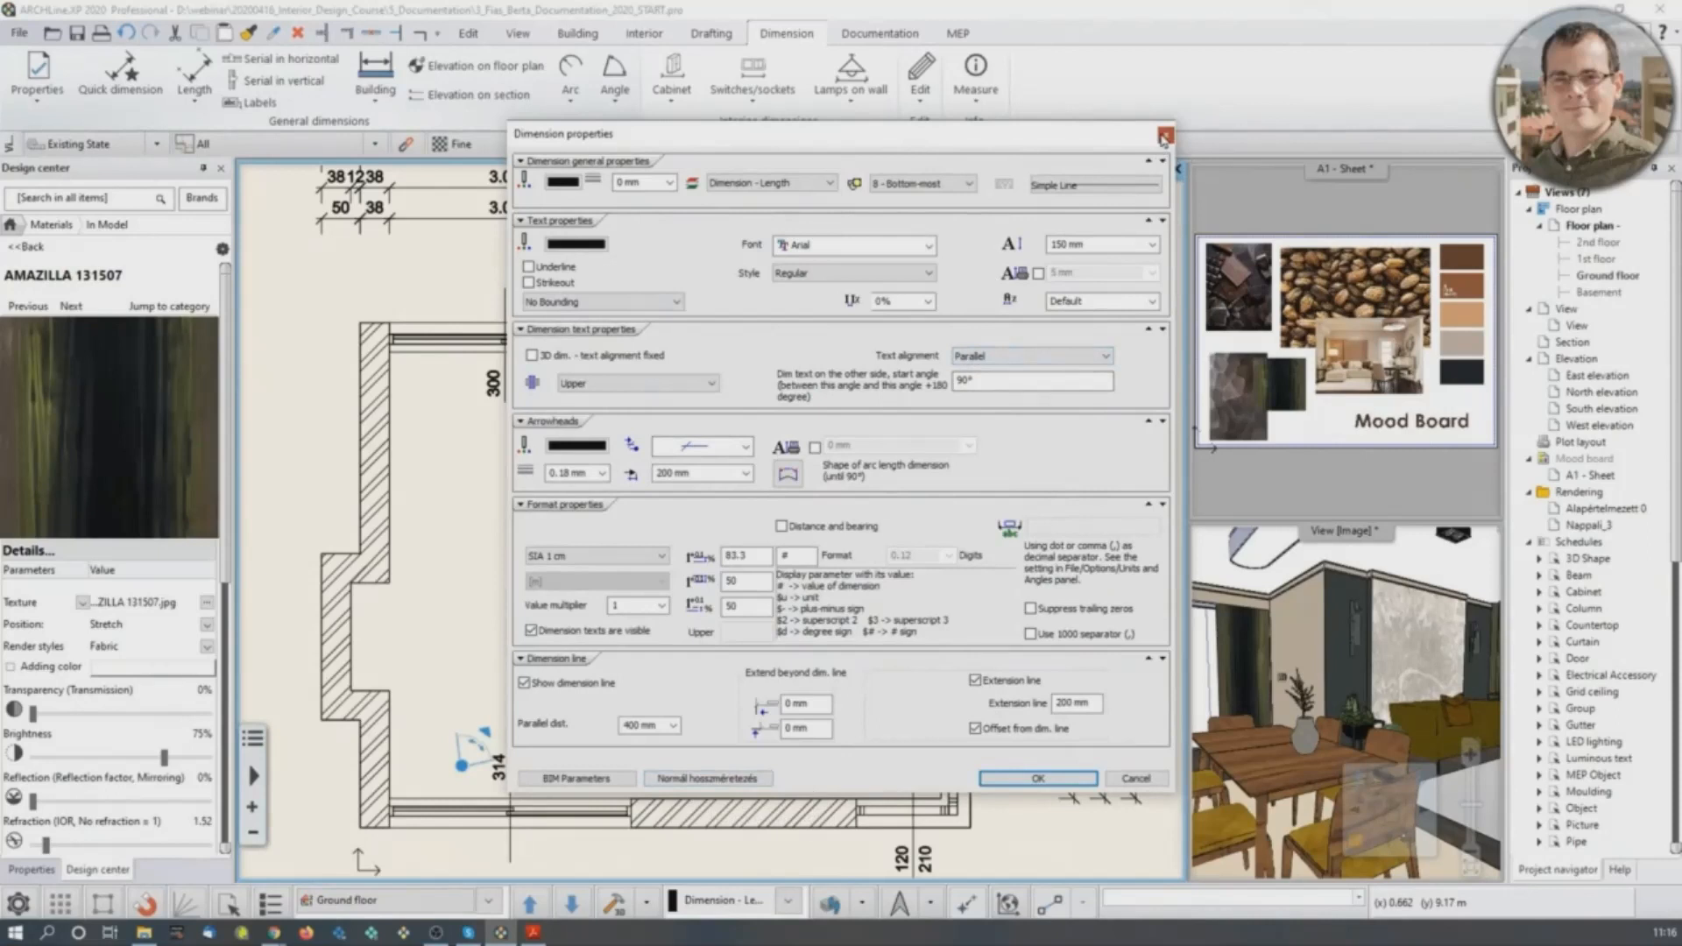
{"action": "left_click", "coordinate": [1165, 134]}
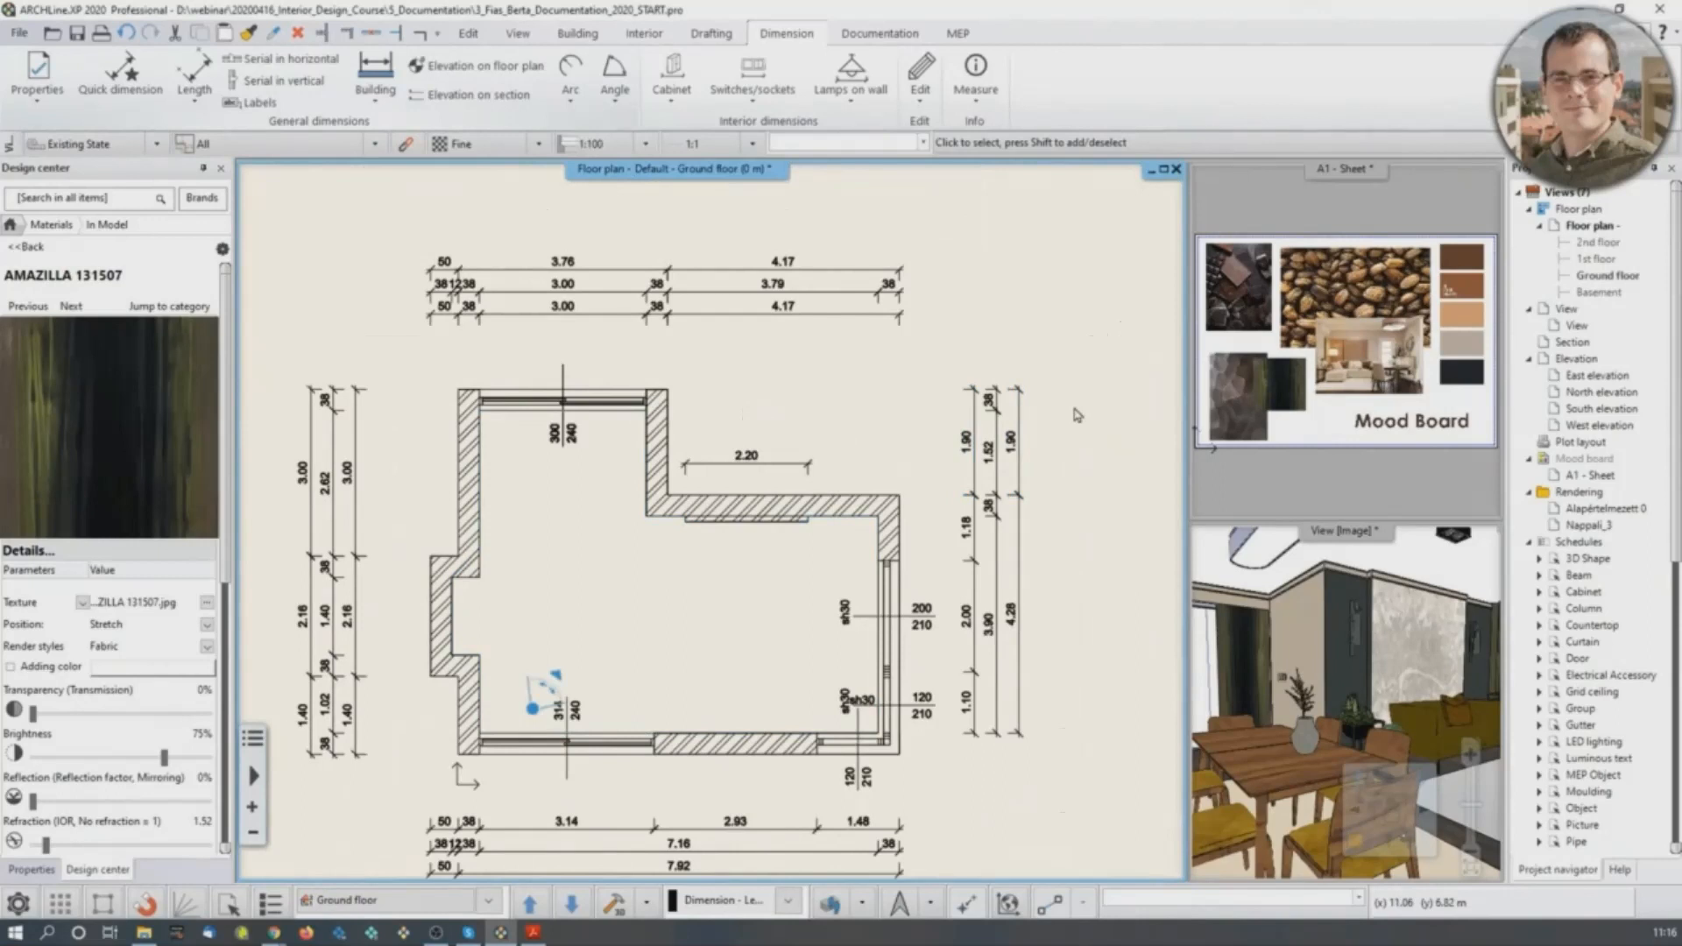
{"action": "middle_click_drag", "start_coordinate": [656, 538], "coordinate": [795, 515]}
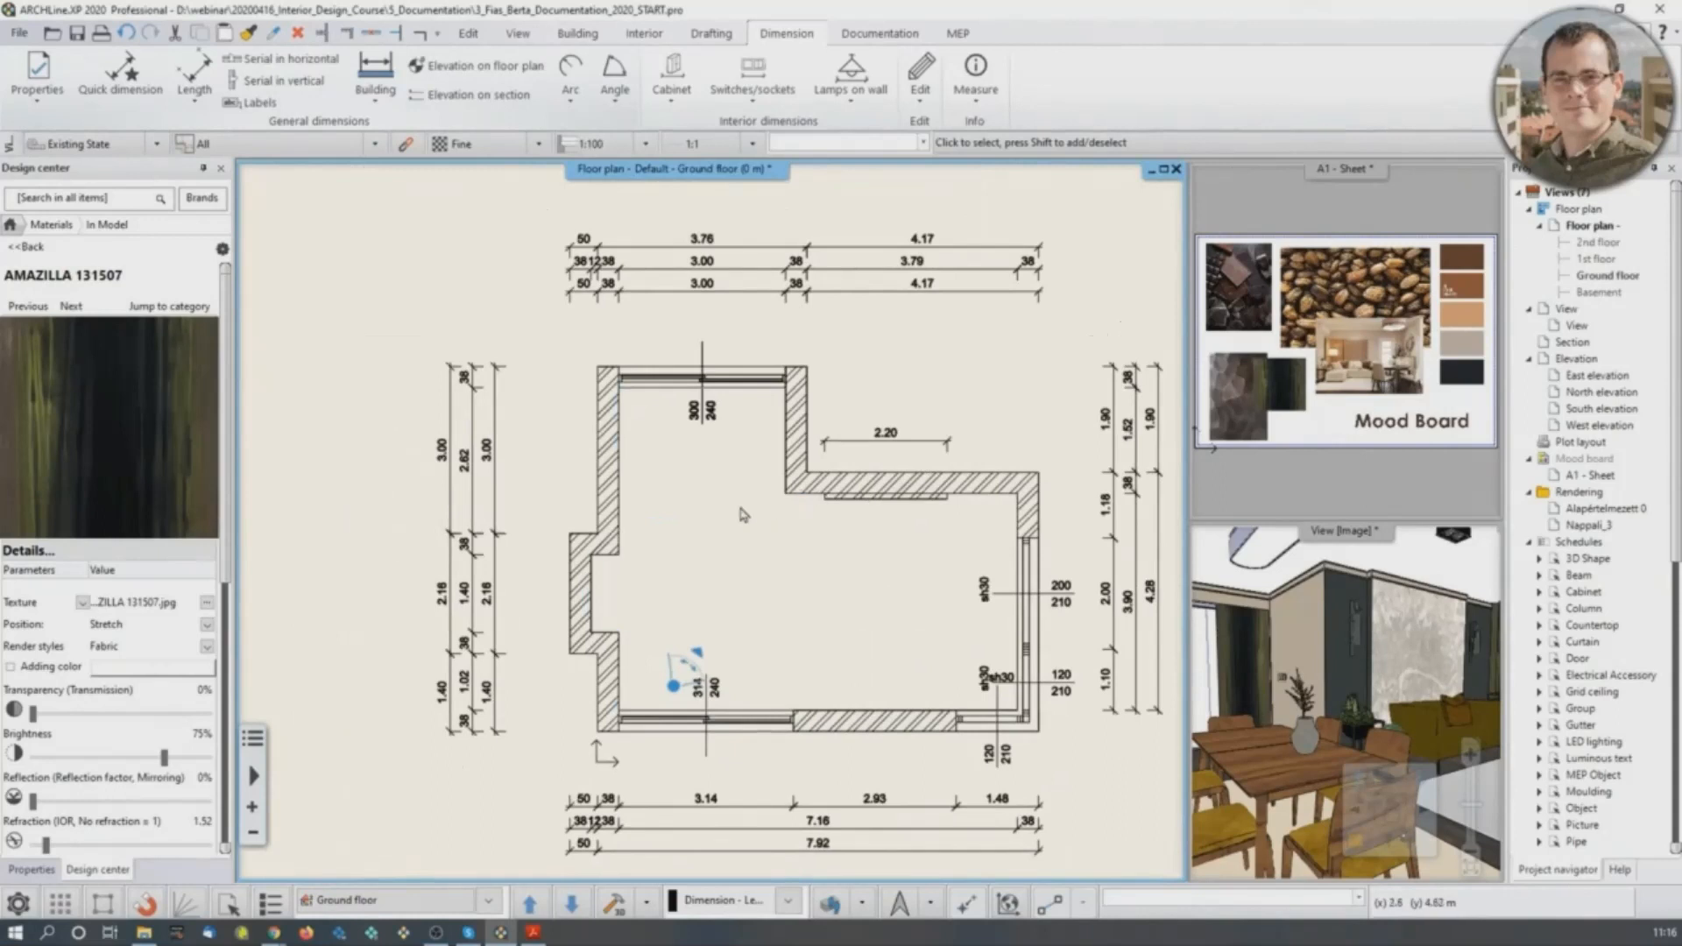
{"action": "scroll", "coordinate": [820, 496], "scroll_direction": "up", "scroll_amount": 1}
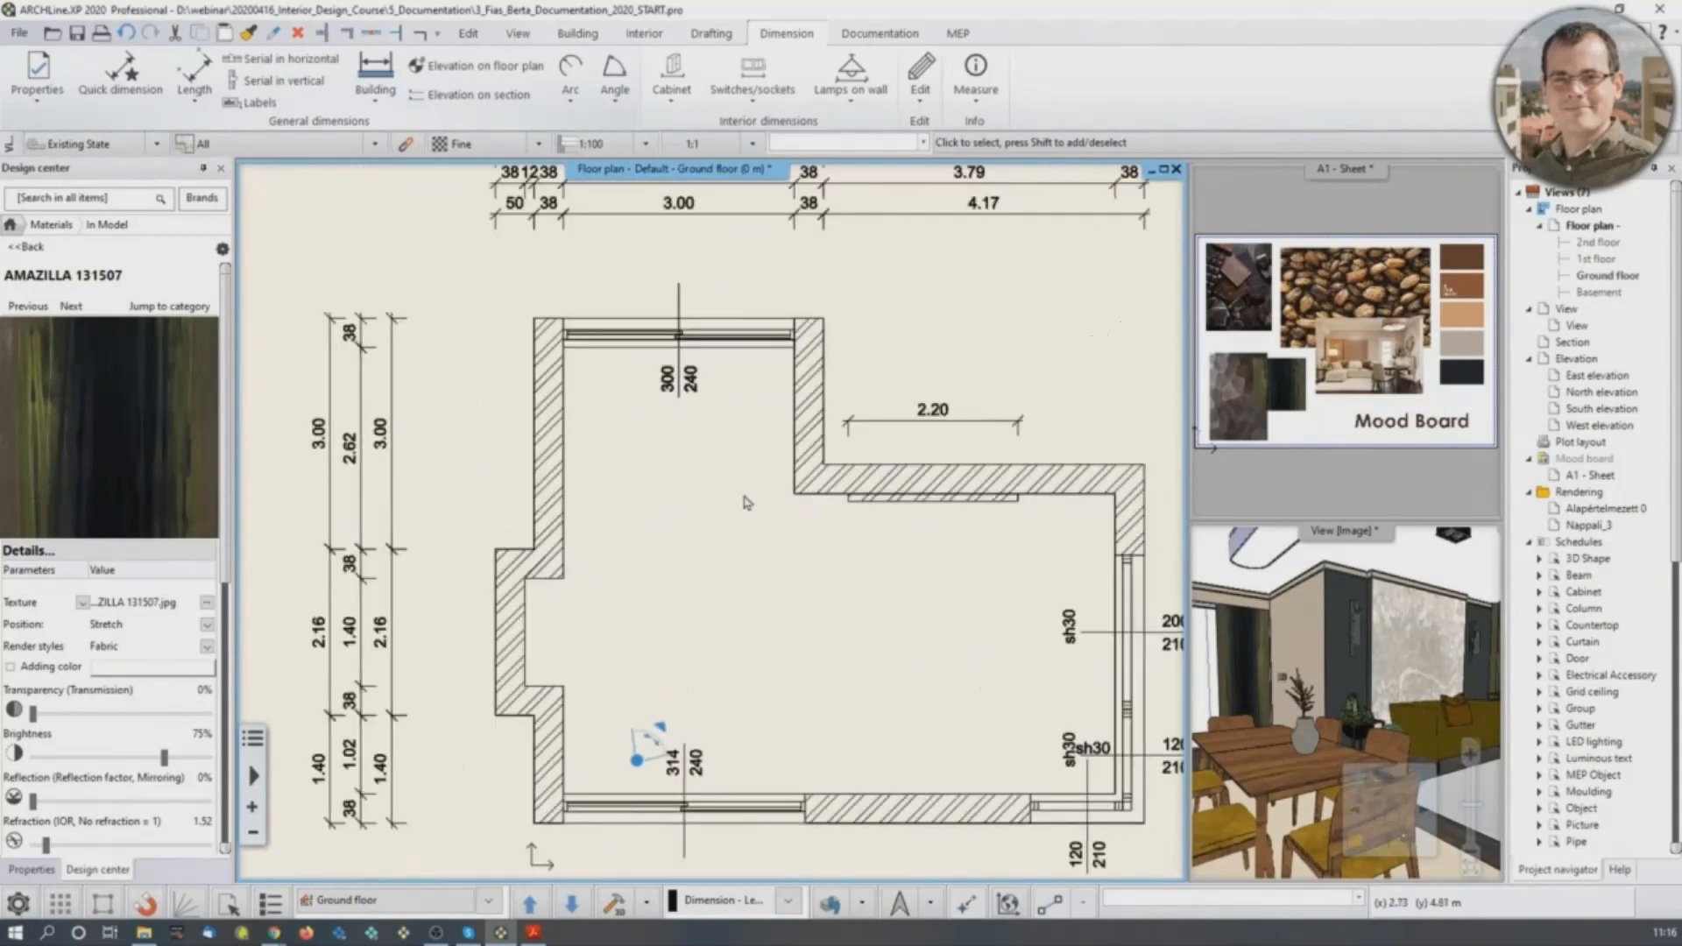
{"action": "scroll", "coordinate": [775, 487], "scroll_direction": "down", "scroll_amount": 1}
{"action": "middle_click_drag", "start_coordinate": [1096, 316], "coordinate": [1036, 345]}
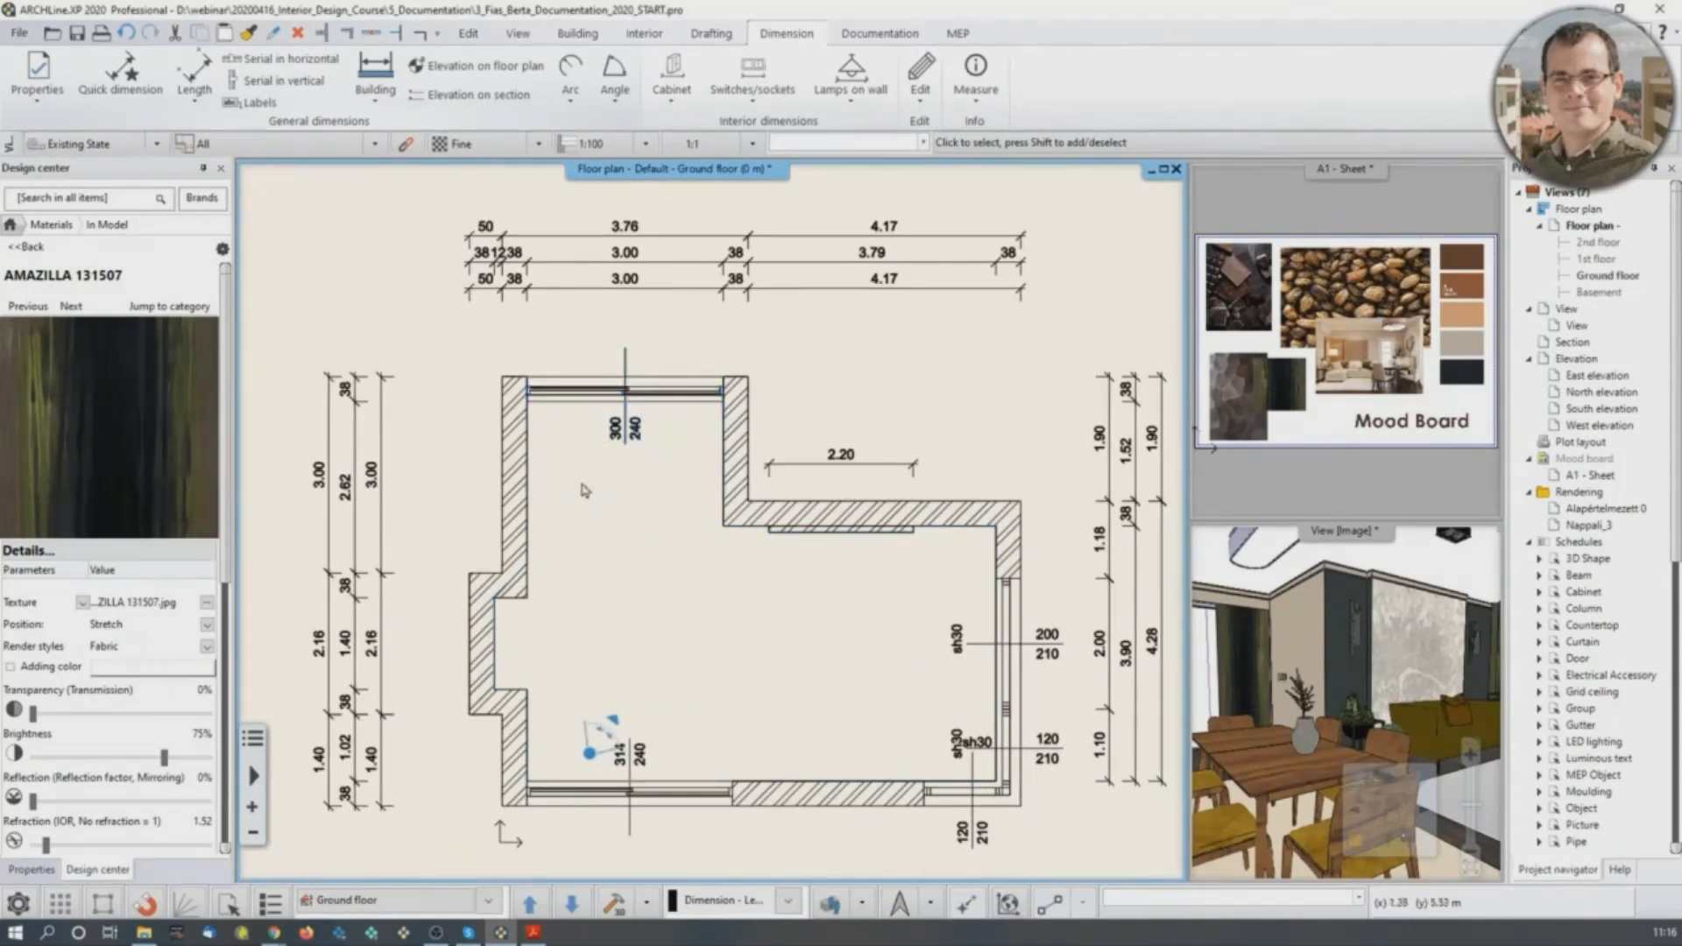
{"action": "scroll", "coordinate": [584, 490], "scroll_direction": "up", "scroll_amount": 1}
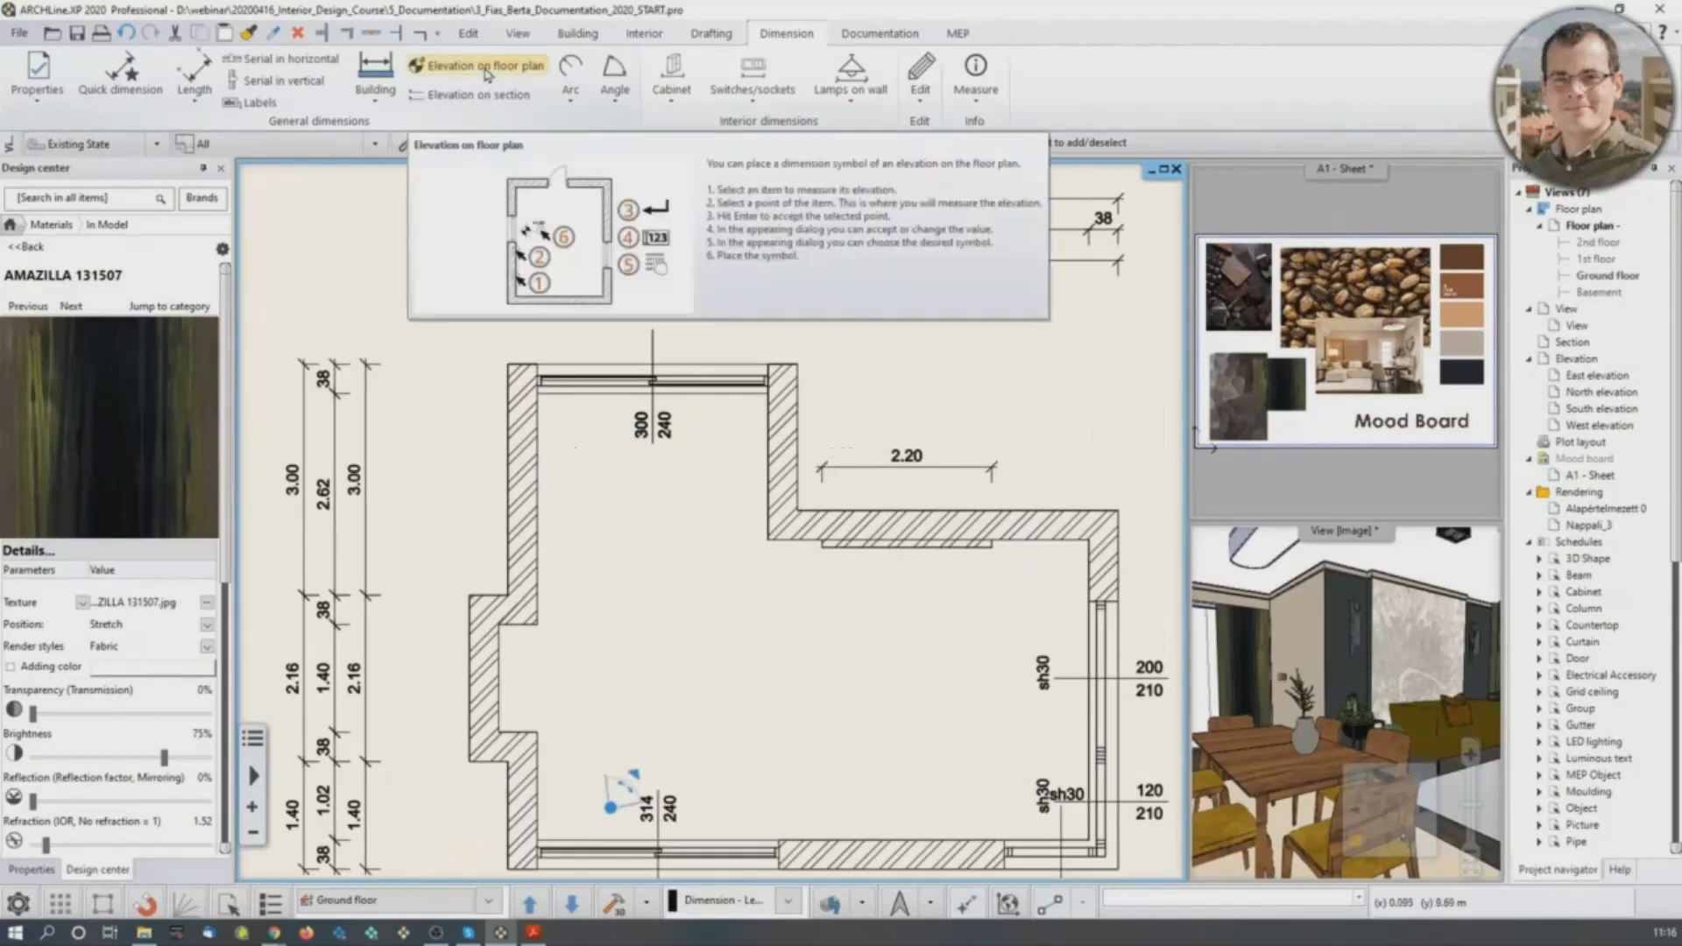
{"action": "left_click", "coordinate": [484, 68]}
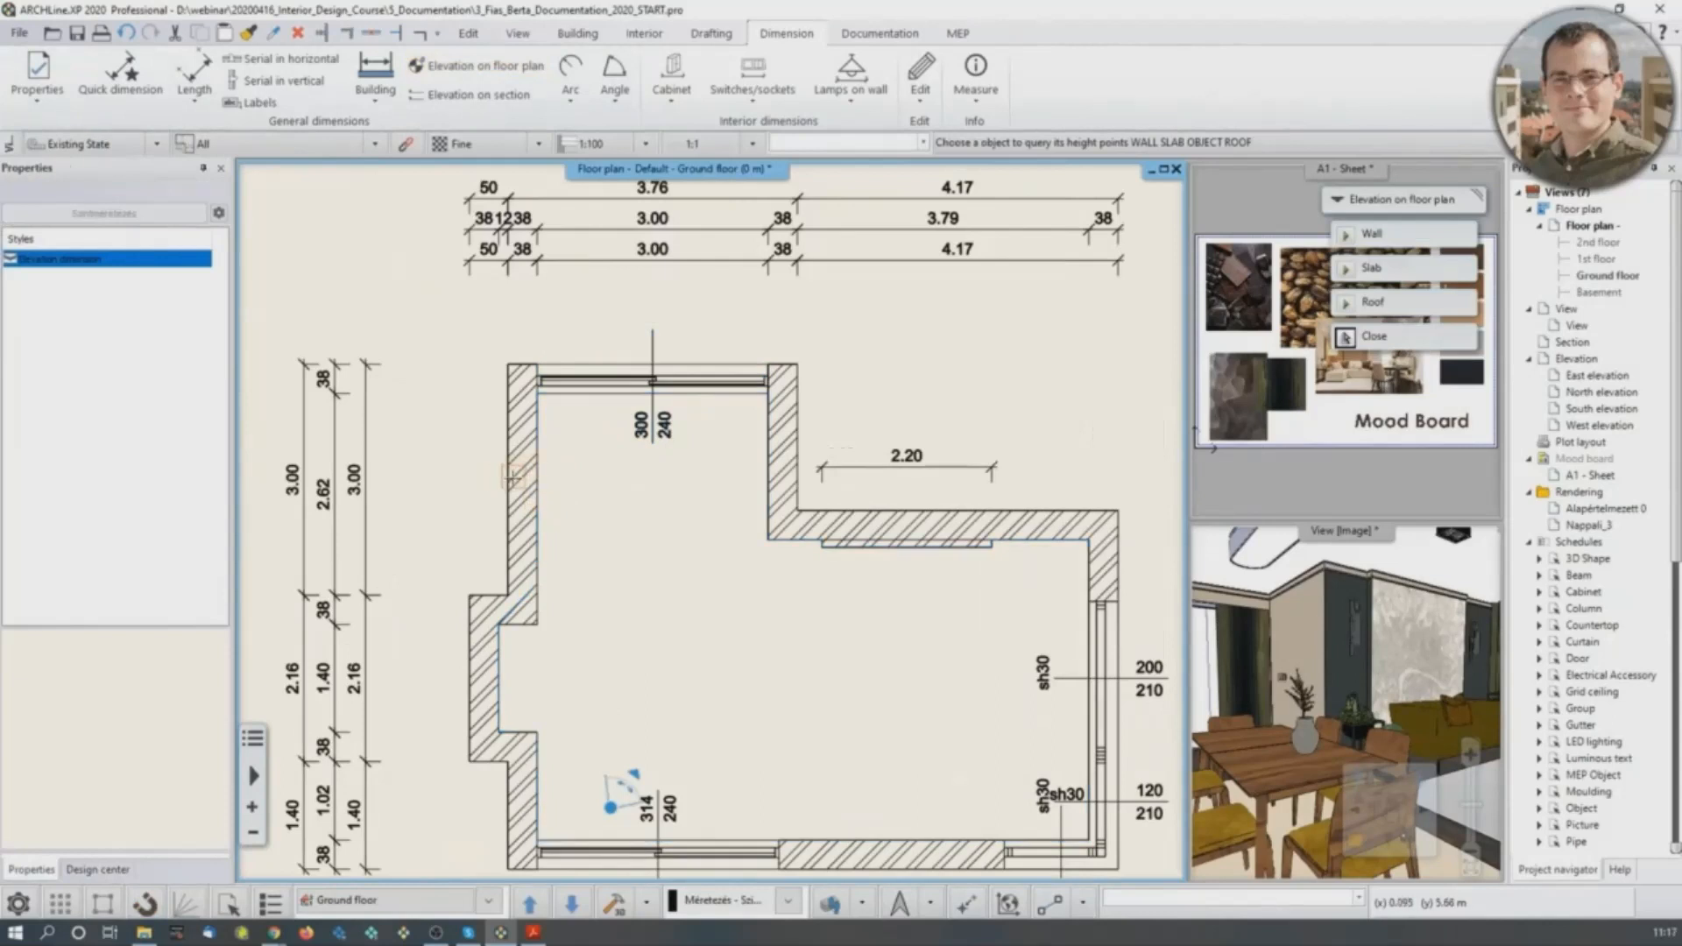
{"action": "scroll", "coordinate": [512, 476], "scroll_direction": "up", "scroll_amount": 2}
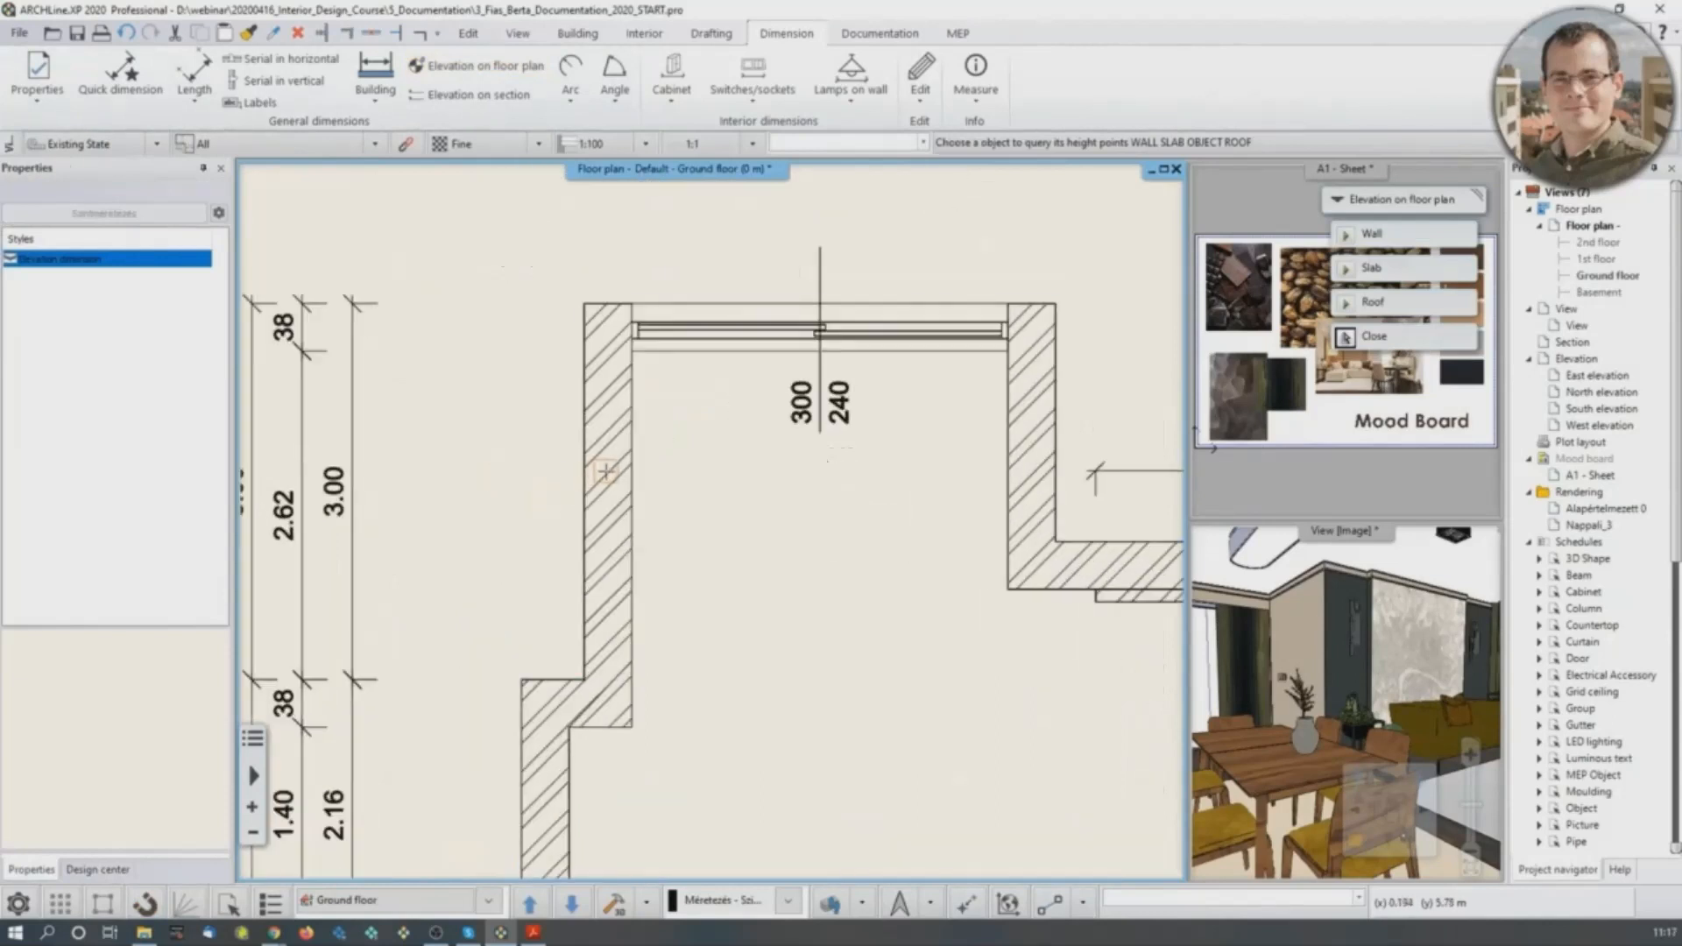
{"action": "left_click", "coordinate": [634, 468]}
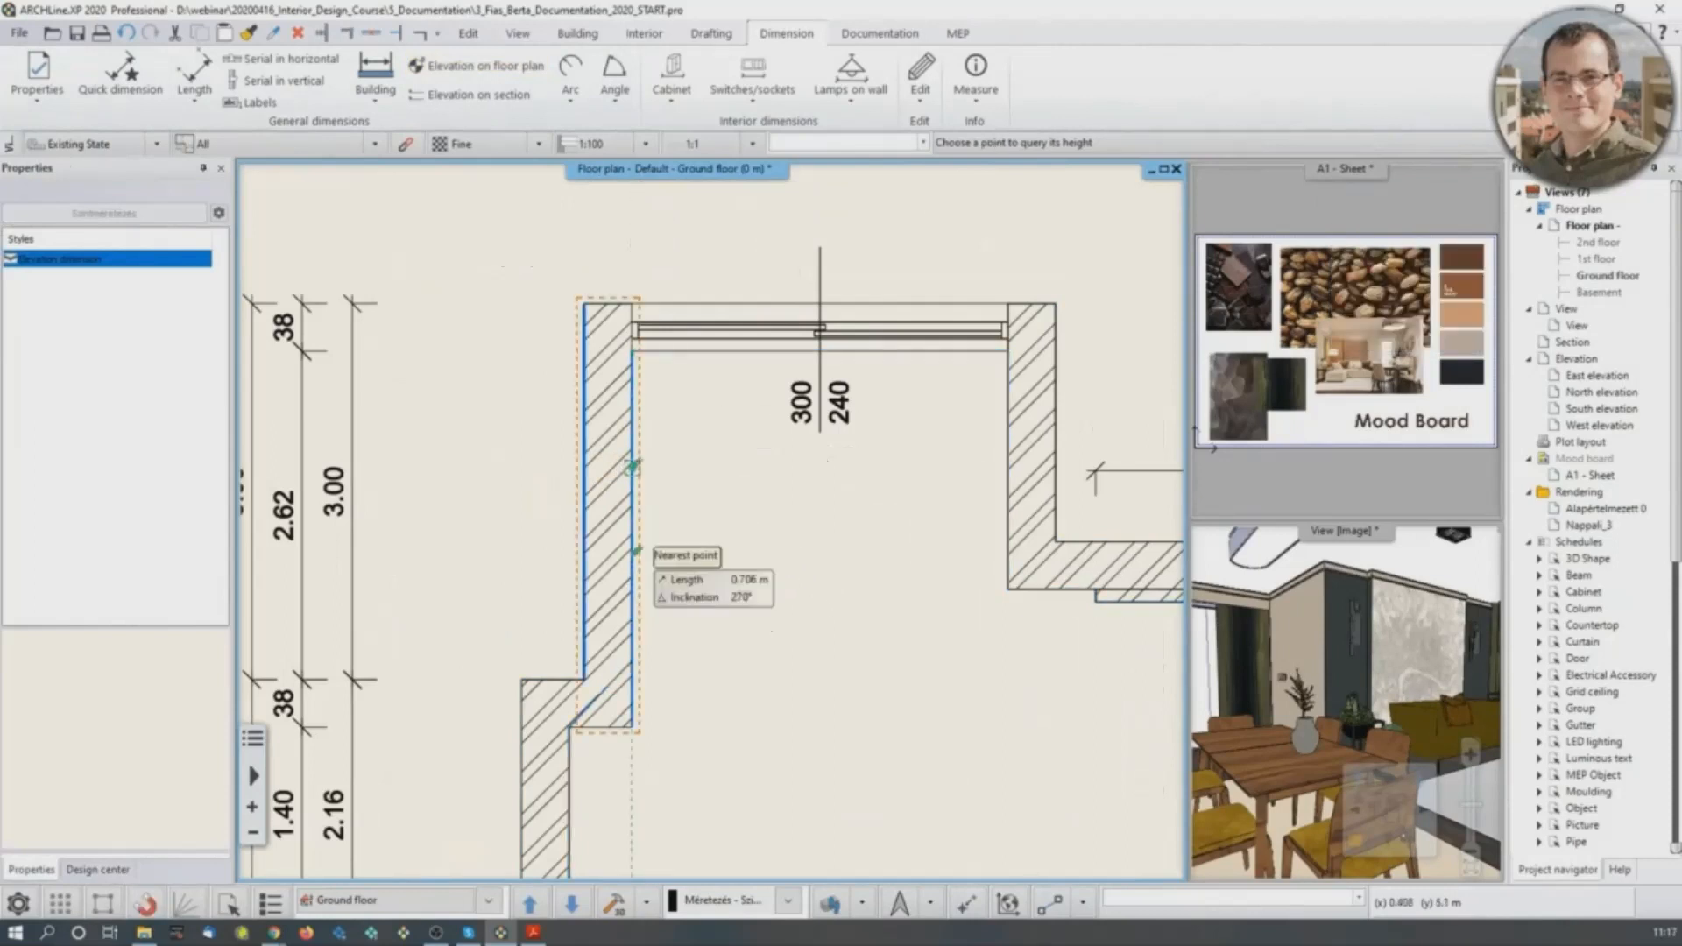
{"action": "scroll", "coordinate": [633, 477], "scroll_direction": "up", "scroll_amount": 1}
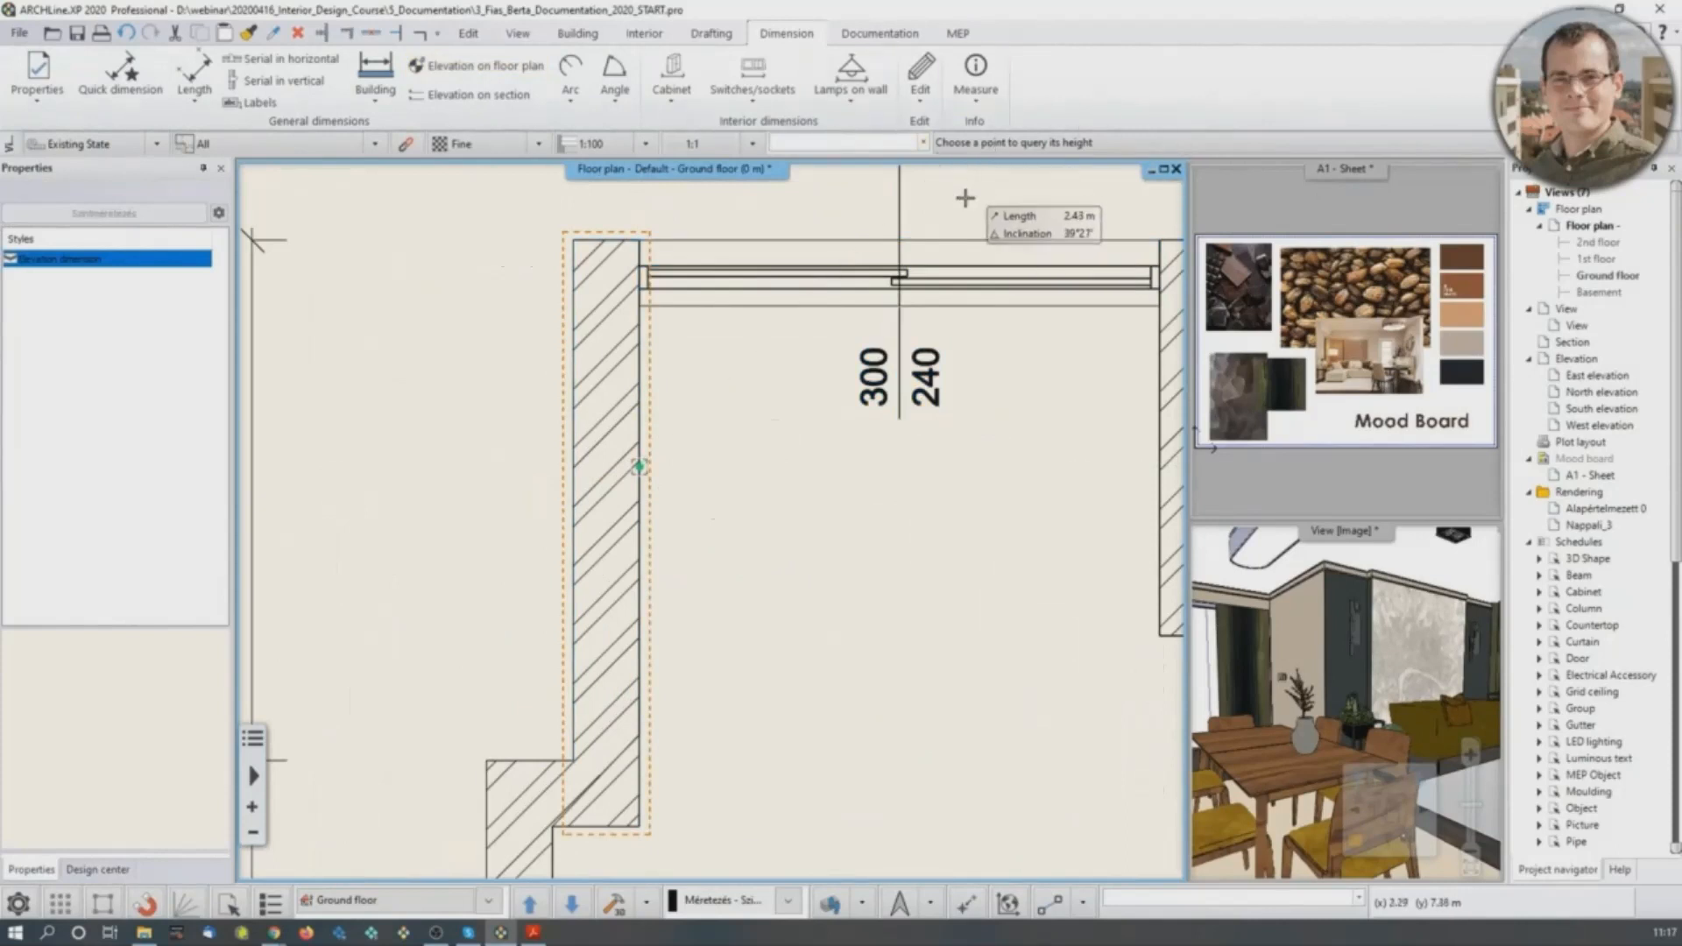
{"action": "key", "text": "Escape"}
{"action": "left_click", "coordinate": [768, 447]}
{"action": "key", "text": "Escape"}
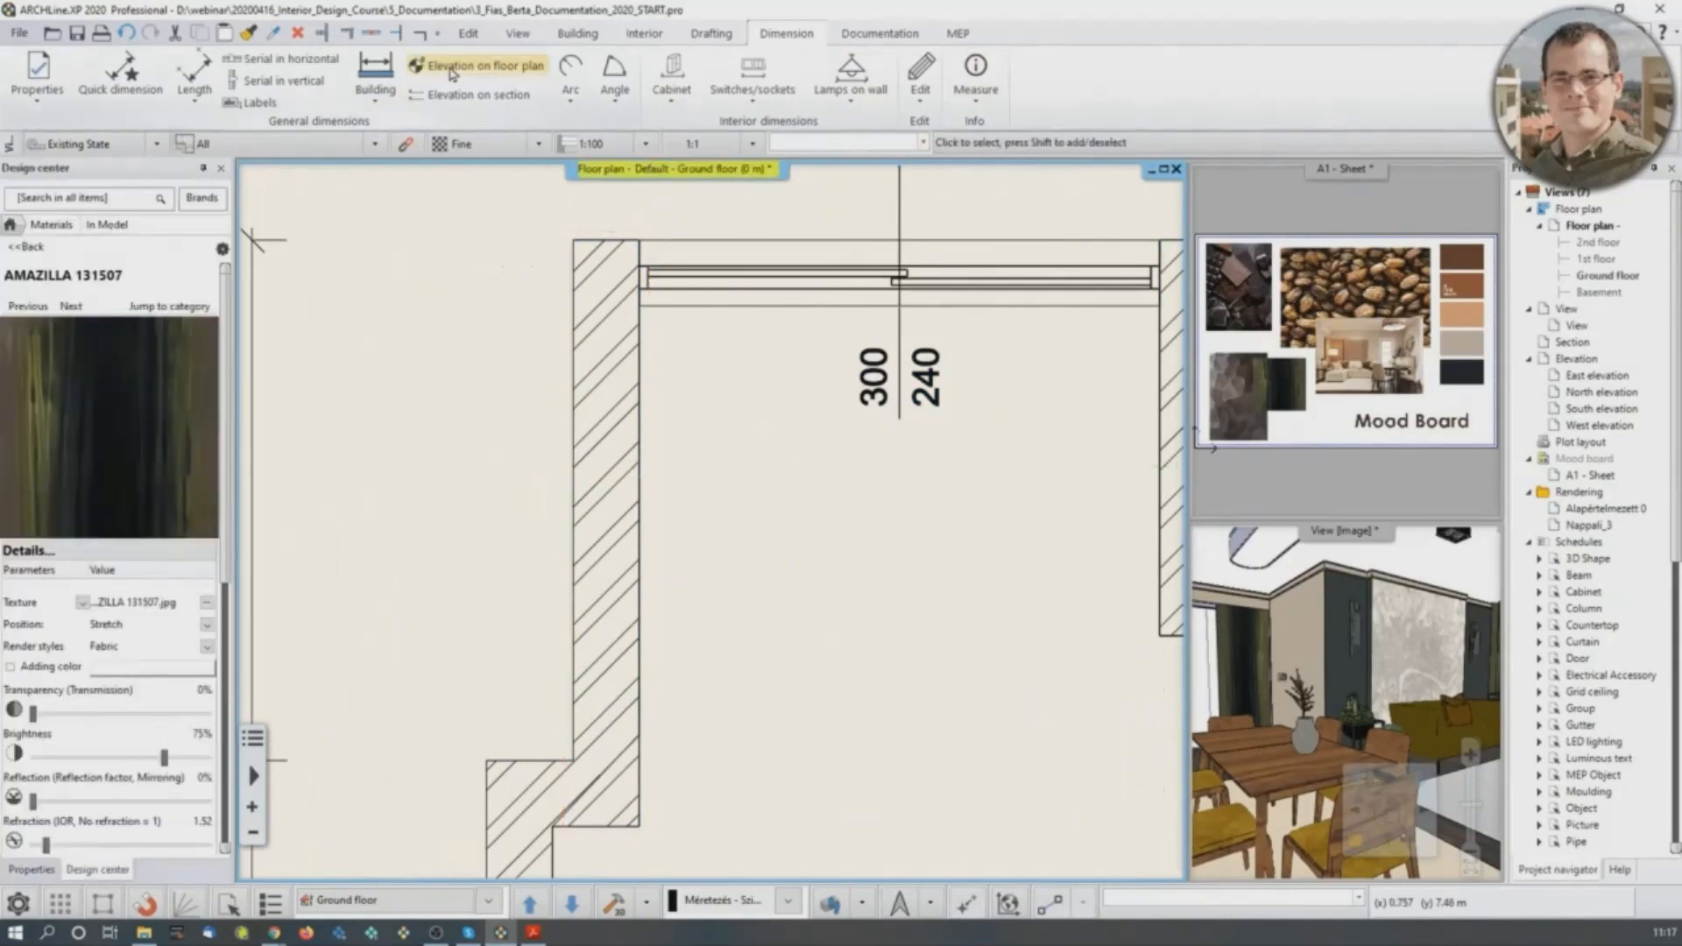
Start an elevation on floor plan for the upper-left wall, measuring the bottom at its inner face, with a height of 0 m.
{"action": "left_click", "coordinate": [476, 66]}
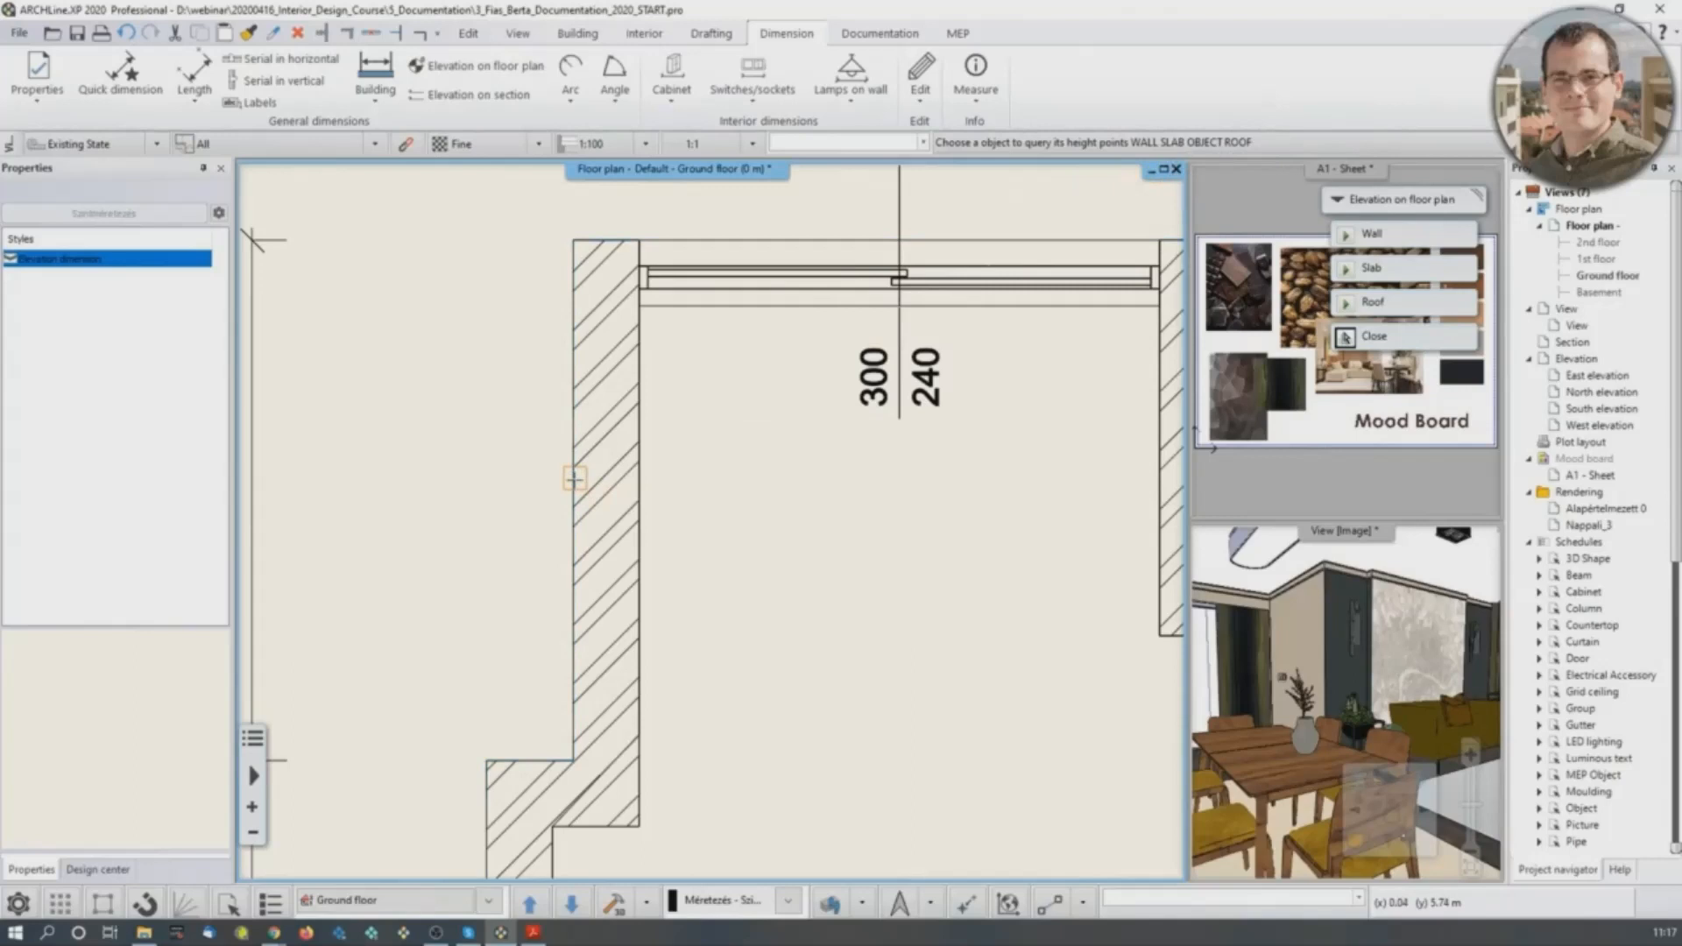
{"action": "left_click", "coordinate": [574, 479]}
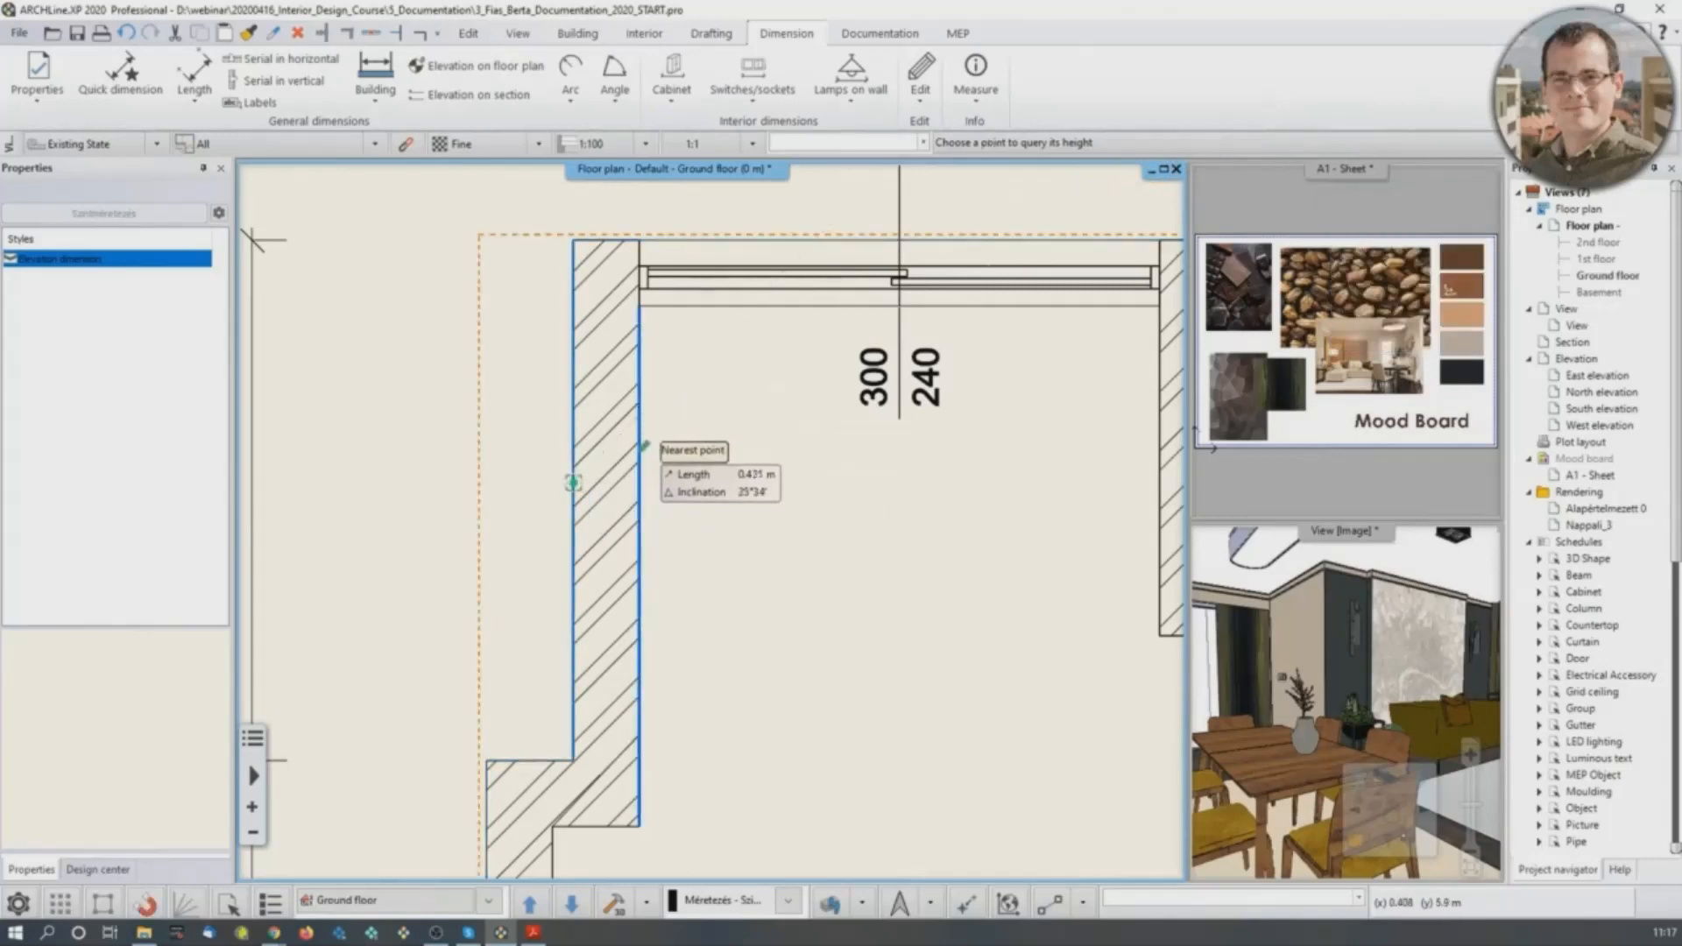
{"action": "left_click", "coordinate": [640, 451]}
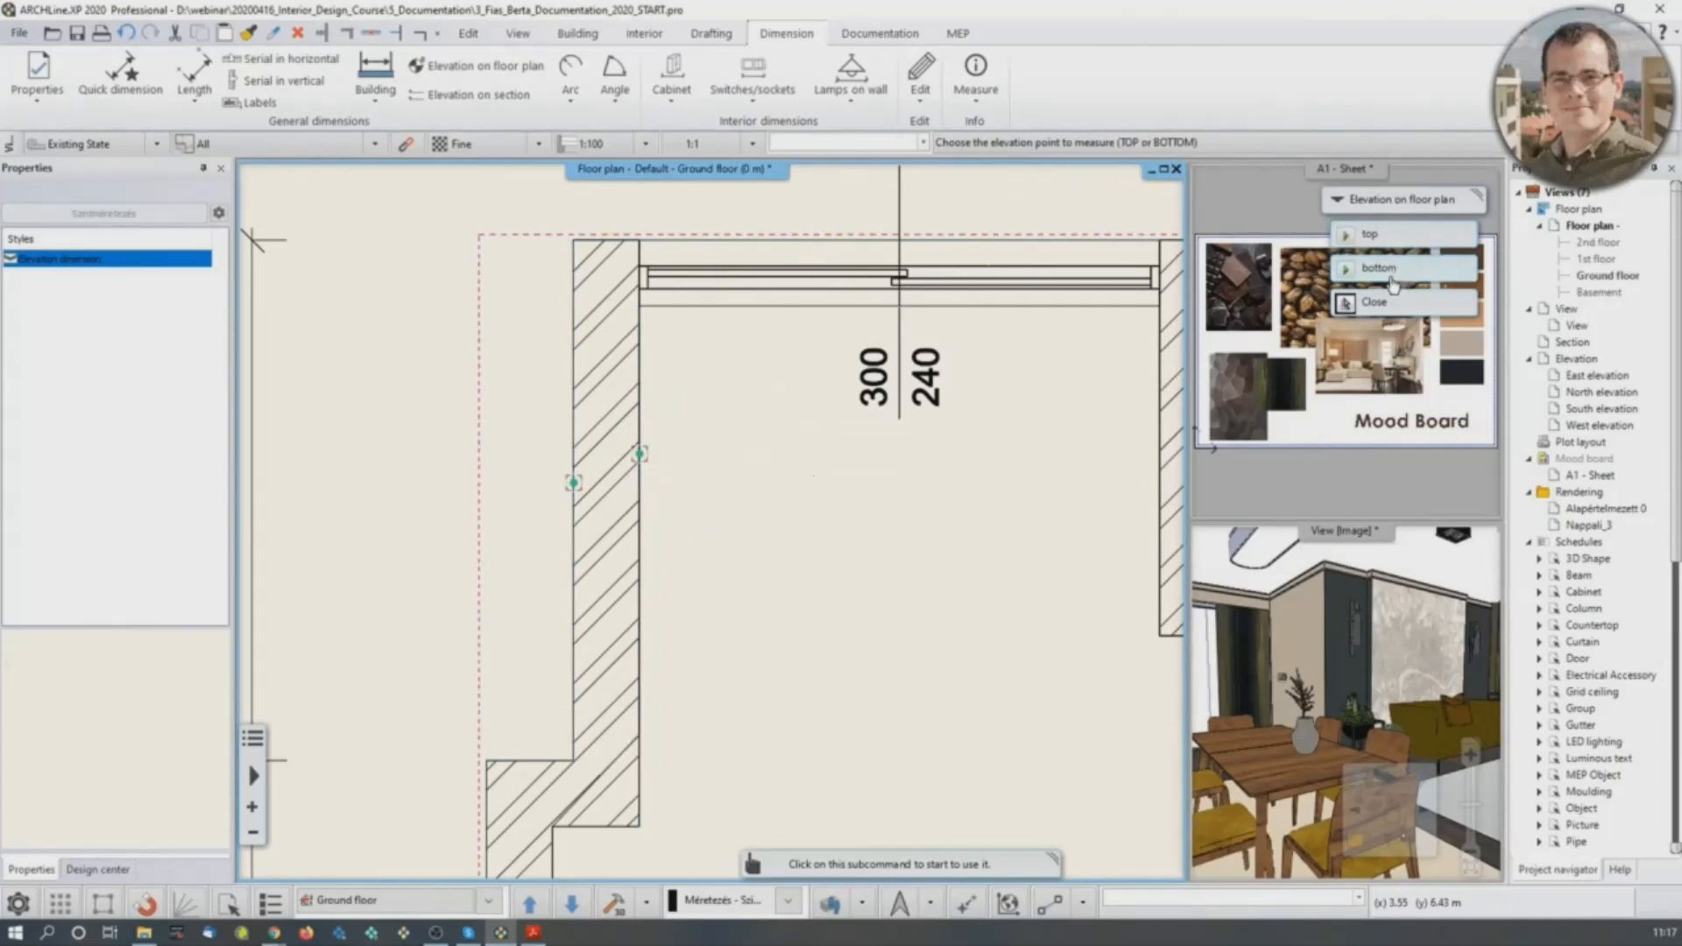
{"action": "left_click", "coordinate": [1393, 282]}
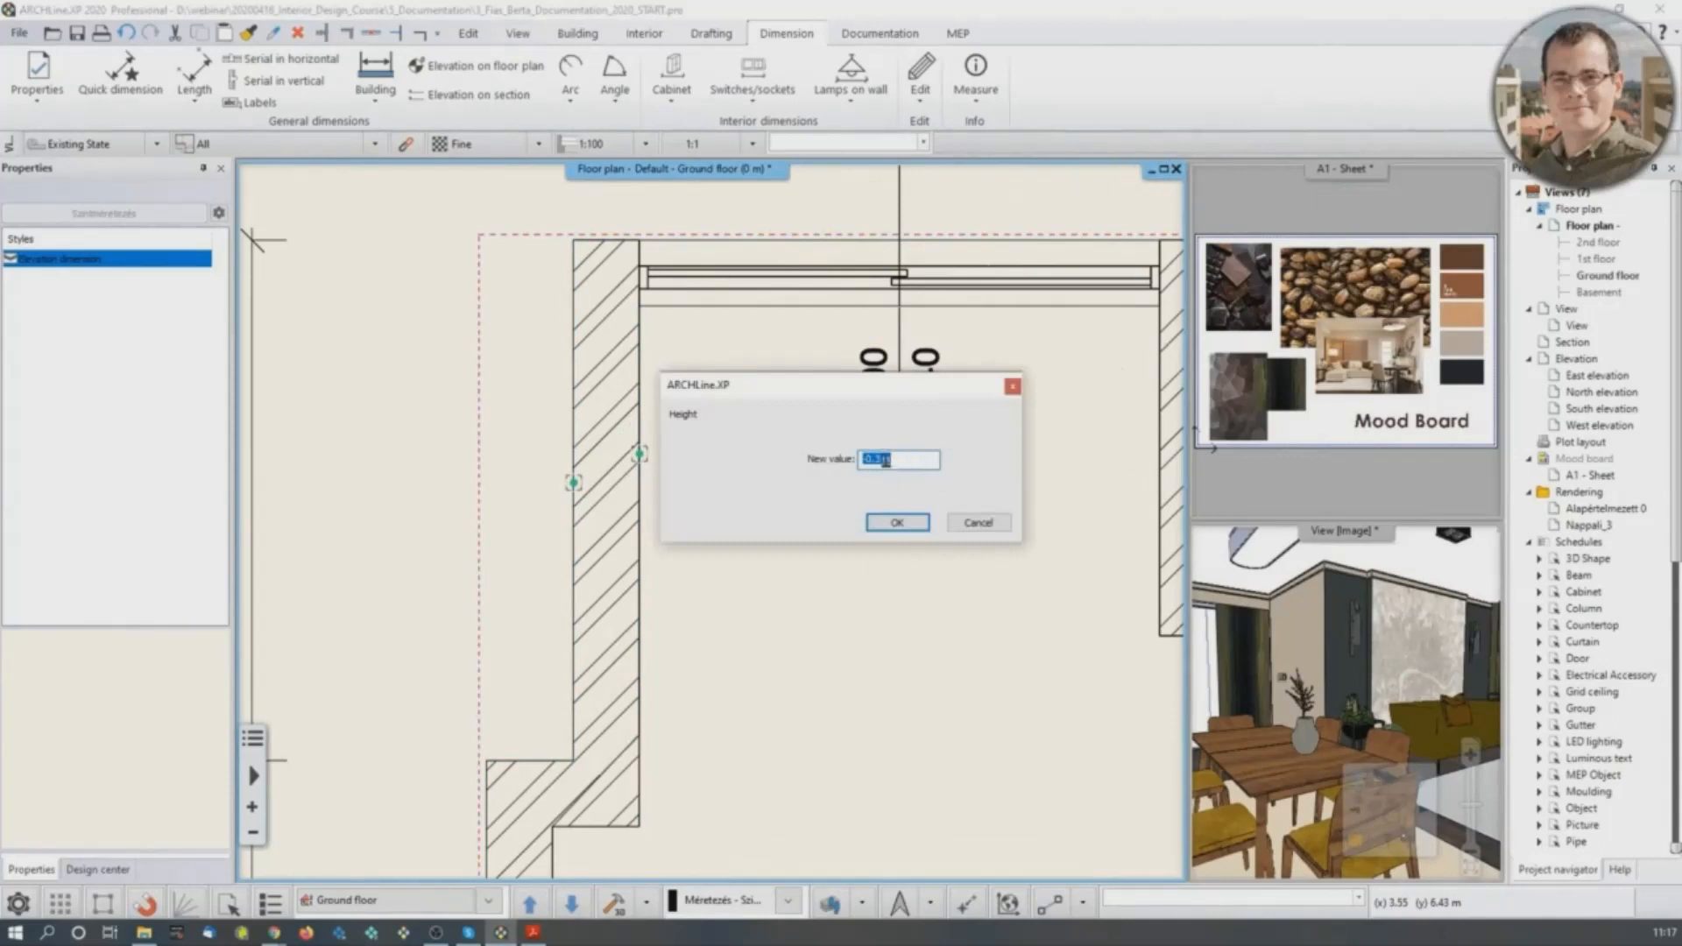
{"action": "left_click", "coordinate": [877, 465]}
{"action": "left_click", "coordinate": [898, 523]}
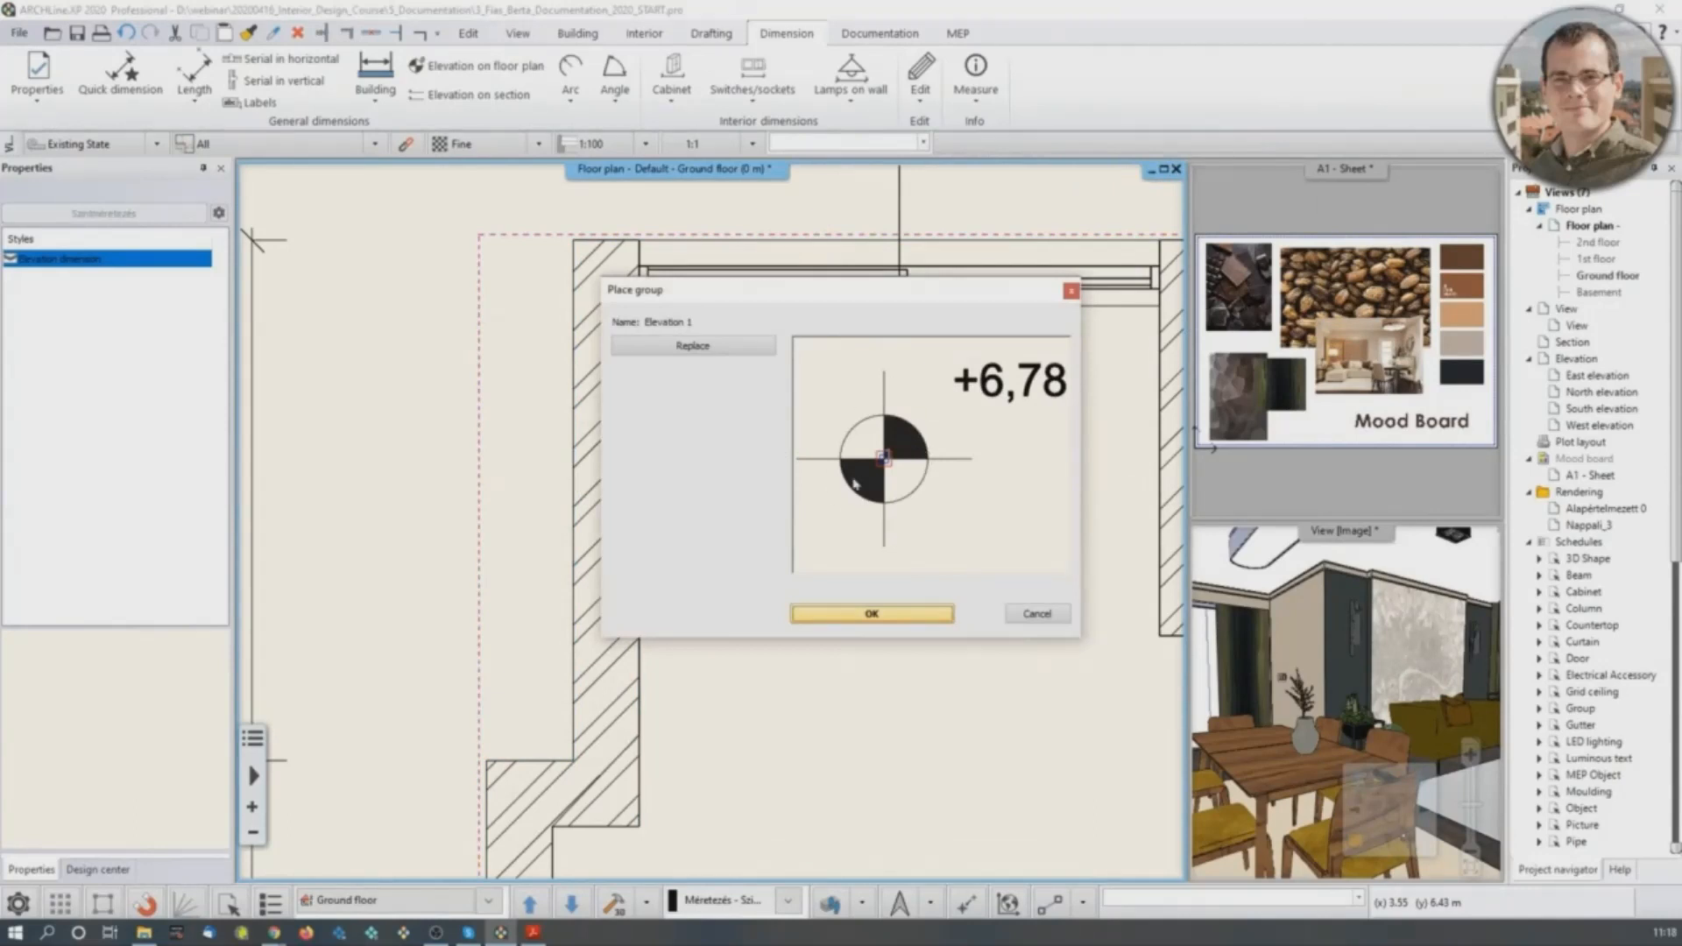
Browse the alternative elevation symbols in the Elevation group of SIGNS without replacing Elevation 1.
{"action": "left_click", "coordinate": [706, 347]}
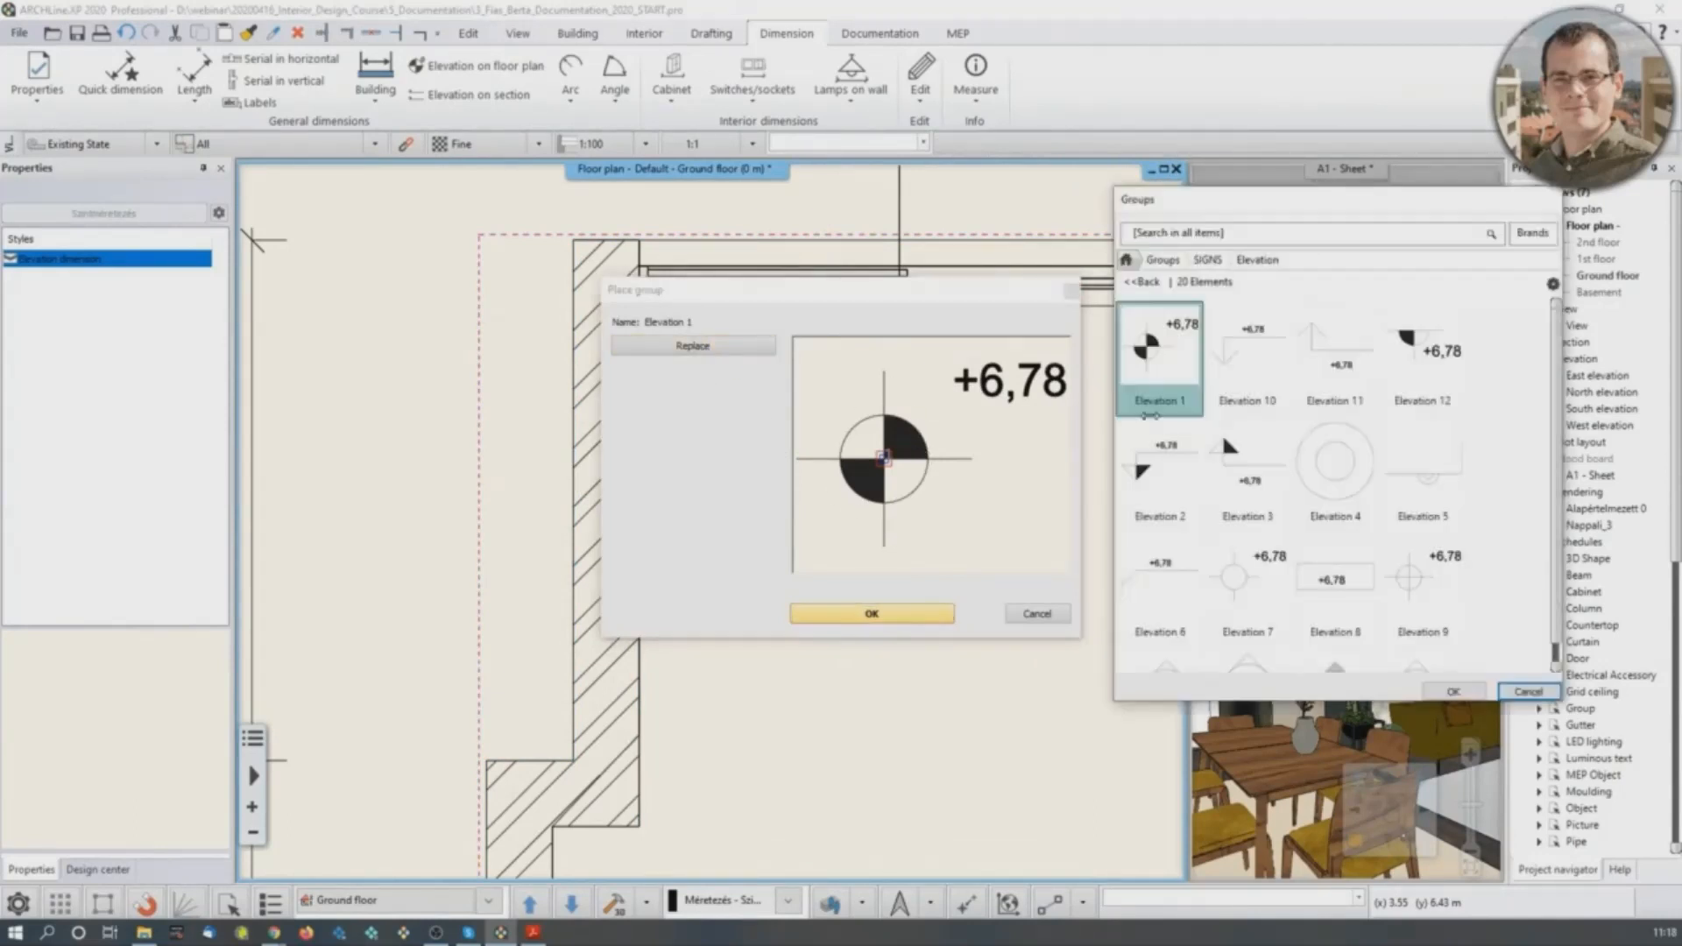
{"action": "scroll", "coordinate": [1396, 583], "scroll_direction": "down", "scroll_amount": 2}
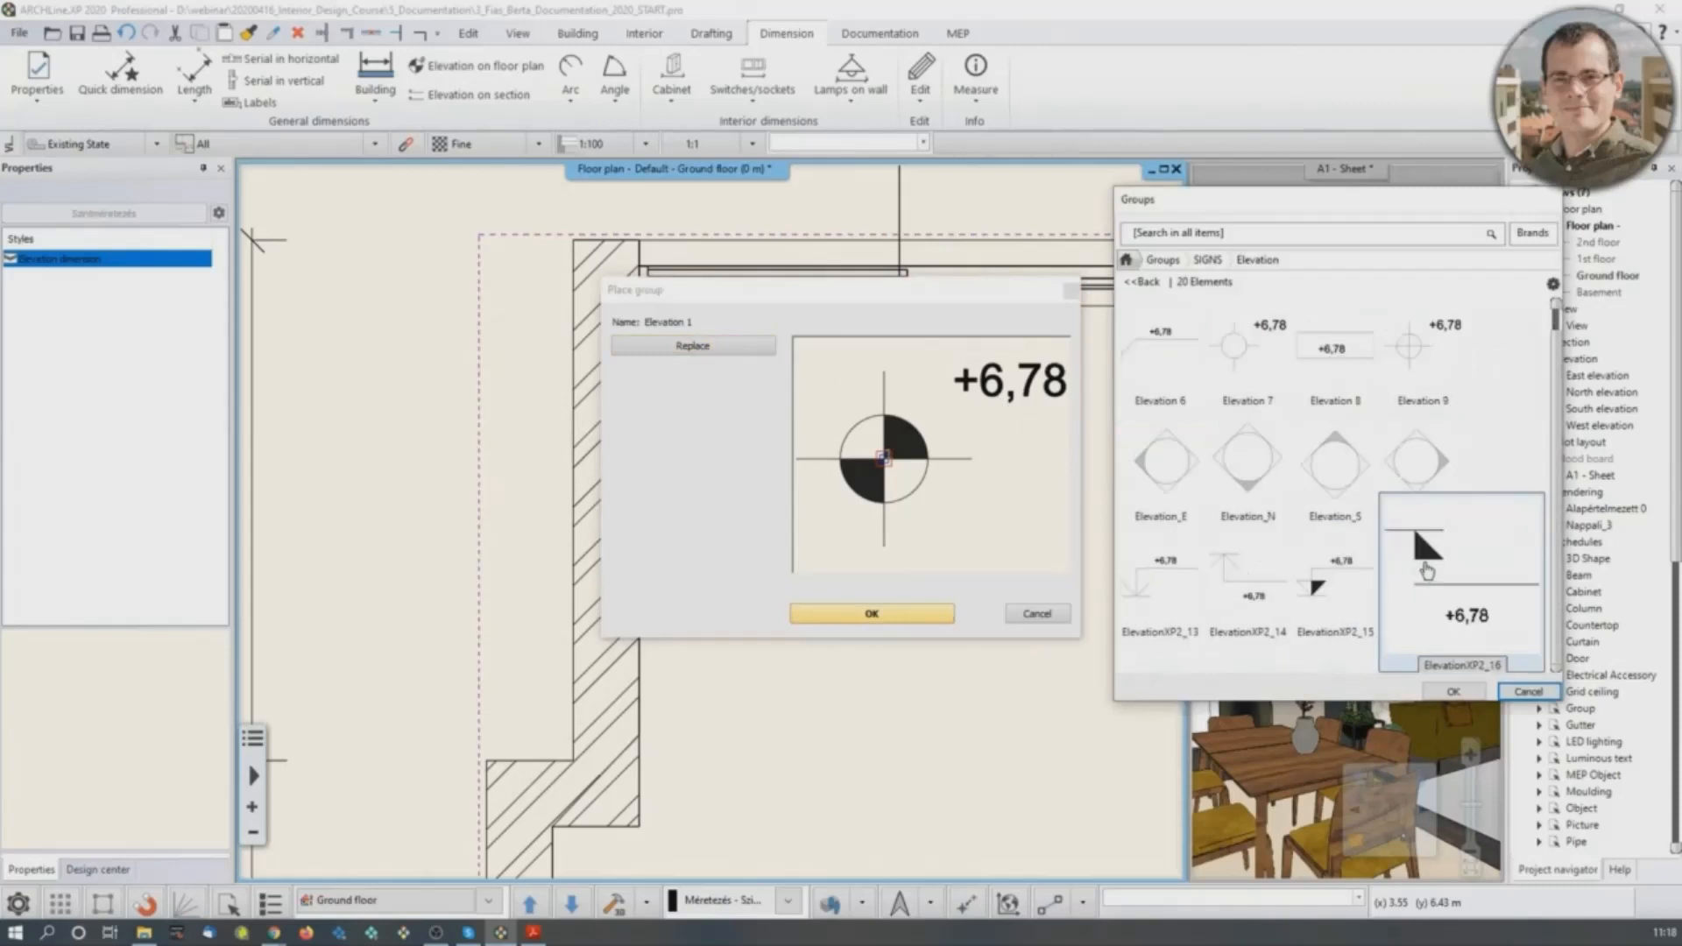
{"action": "scroll", "coordinate": [1437, 315], "scroll_direction": "up", "scroll_amount": 2}
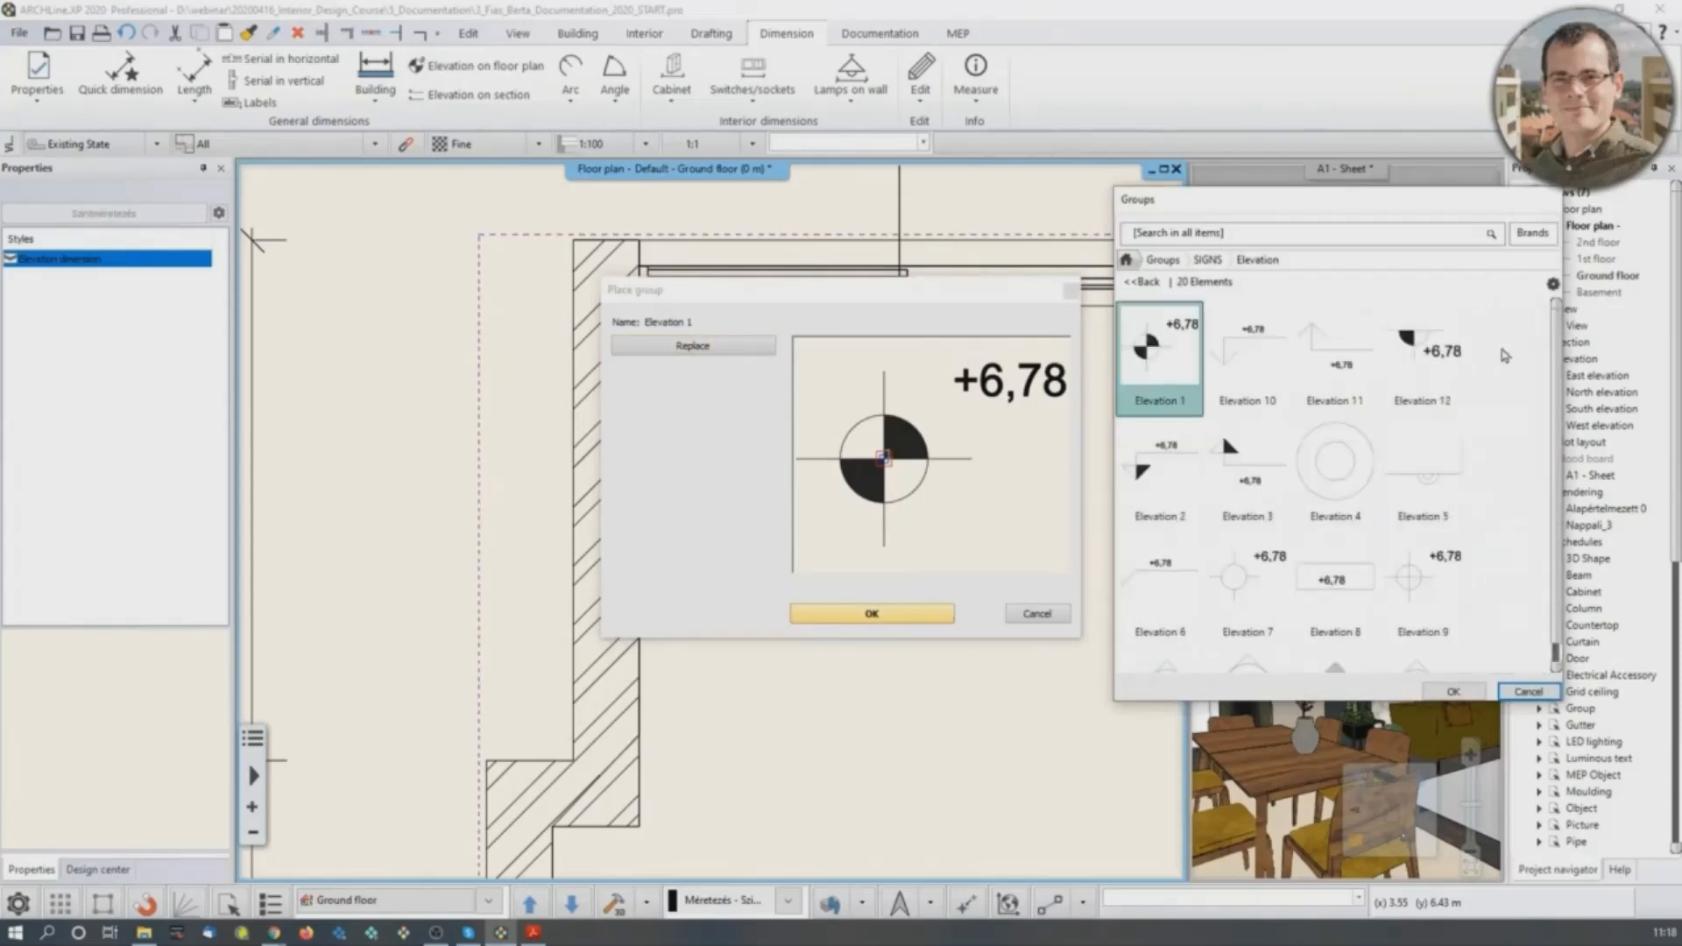
{"action": "left_click", "coordinate": [1529, 691]}
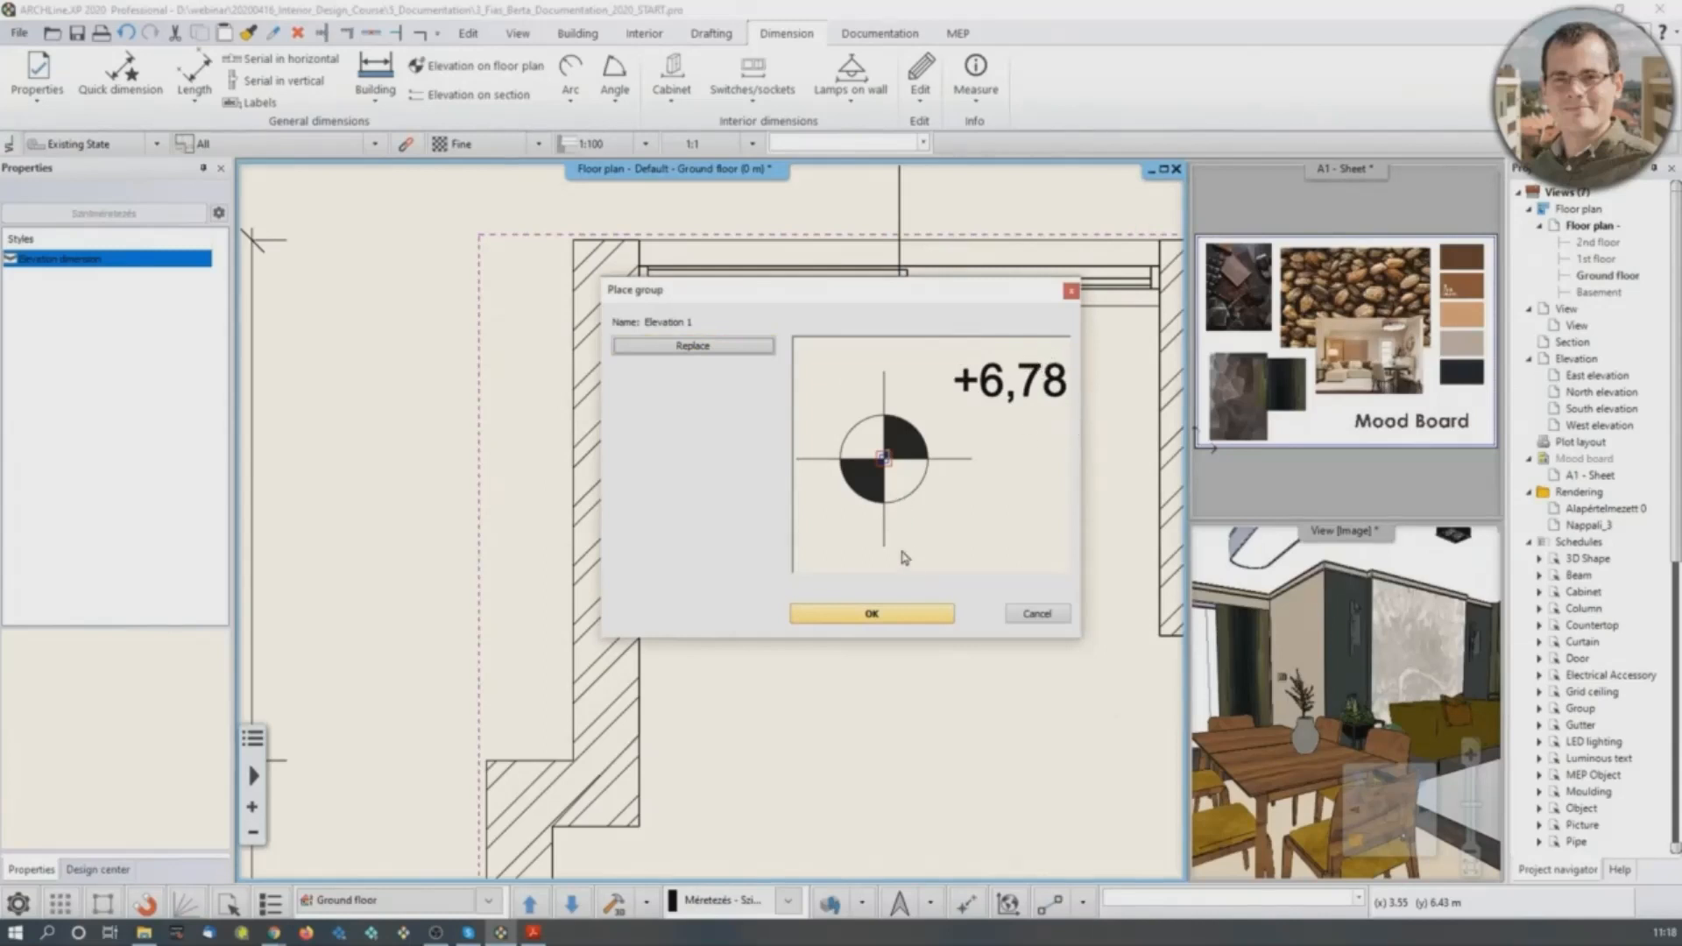
Place the Elevation 1 symbol inside the room, between the upper-left wall and the 300 × 240 sliding door's label.
{"action": "left_click", "coordinate": [872, 615]}
{"action": "scroll", "coordinate": [789, 442], "scroll_direction": "up", "scroll_amount": 2}
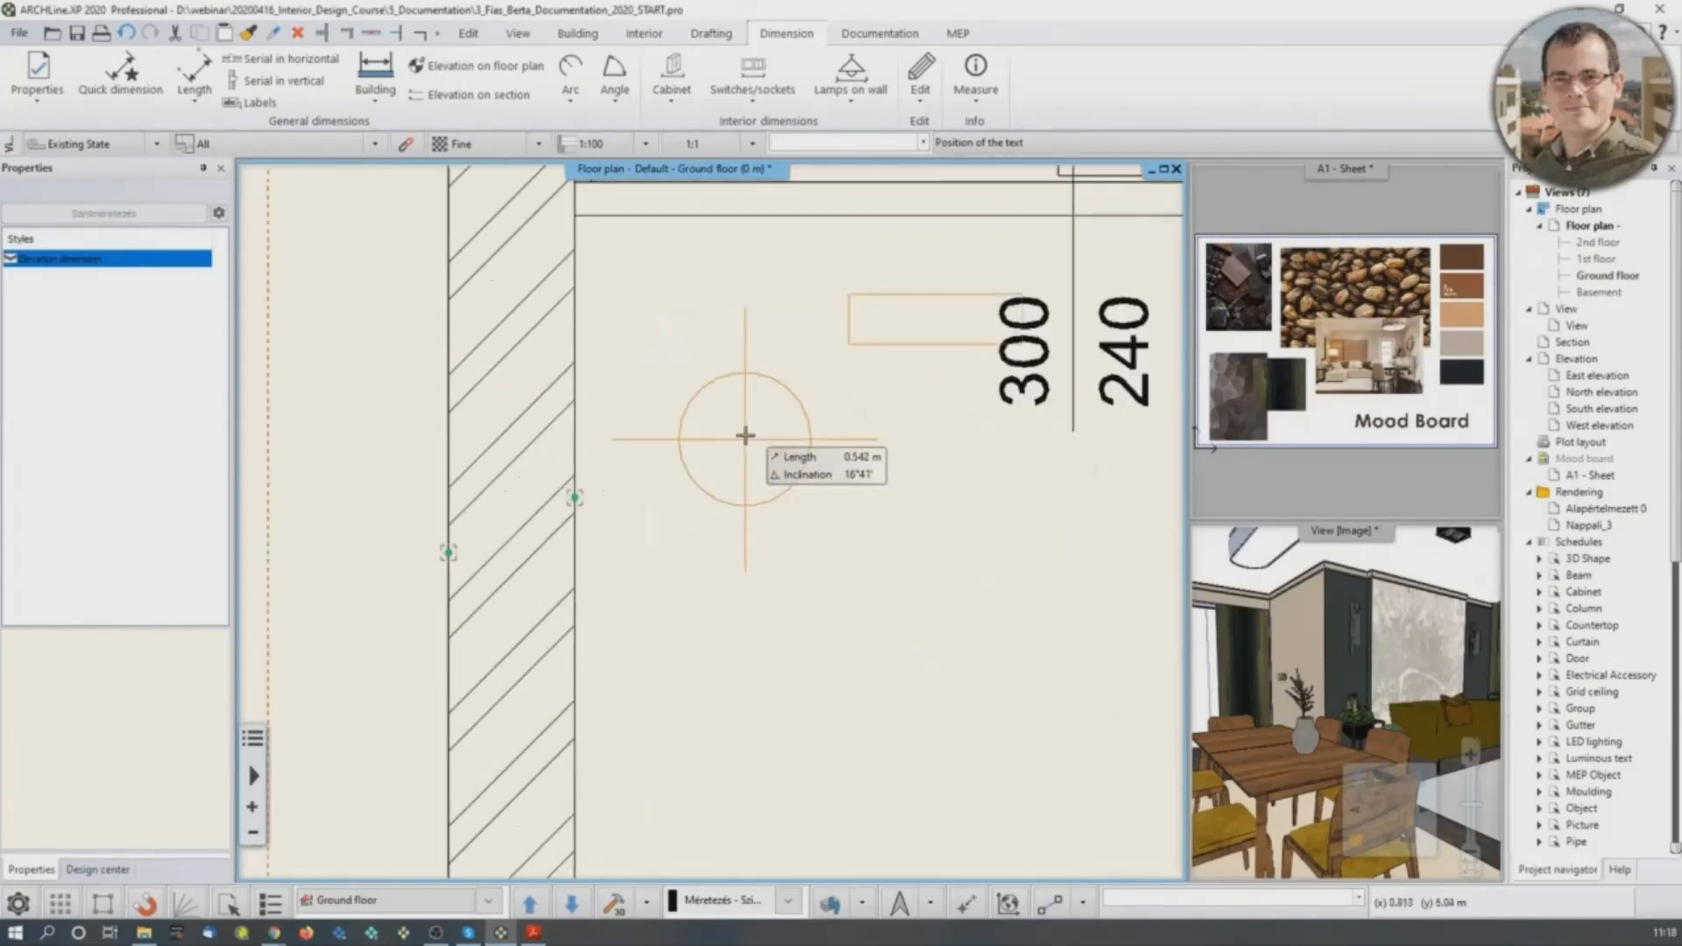
{"action": "left_click", "coordinate": [716, 393]}
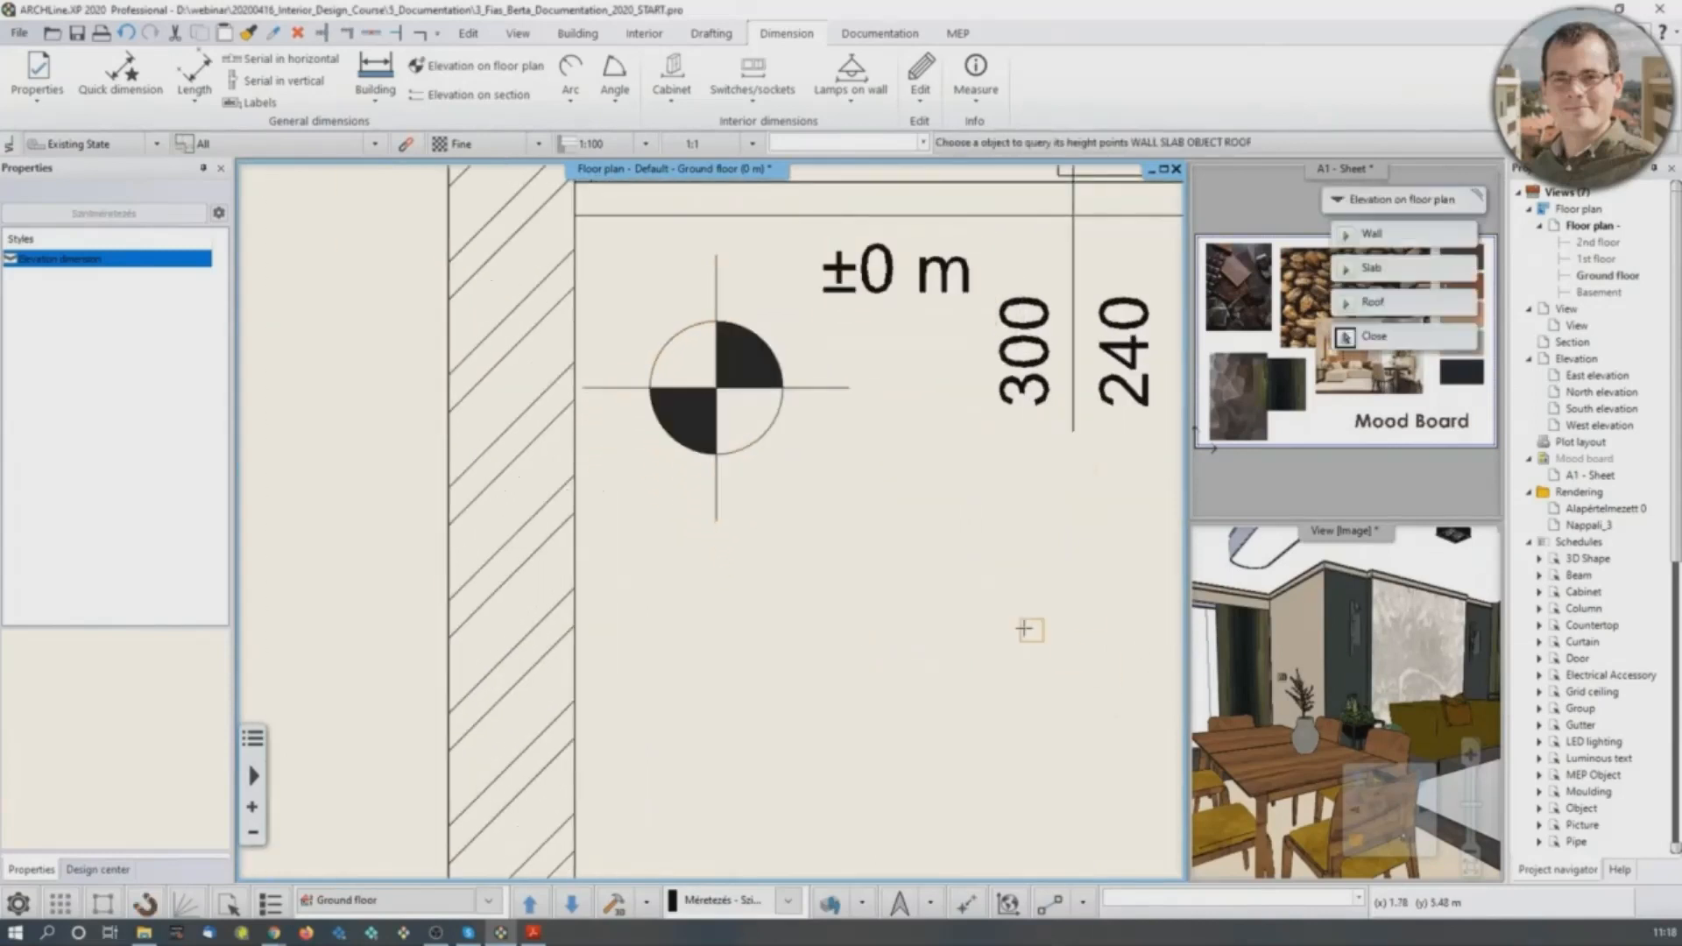
{"action": "scroll", "coordinate": [876, 565], "scroll_direction": "down", "scroll_amount": 2}
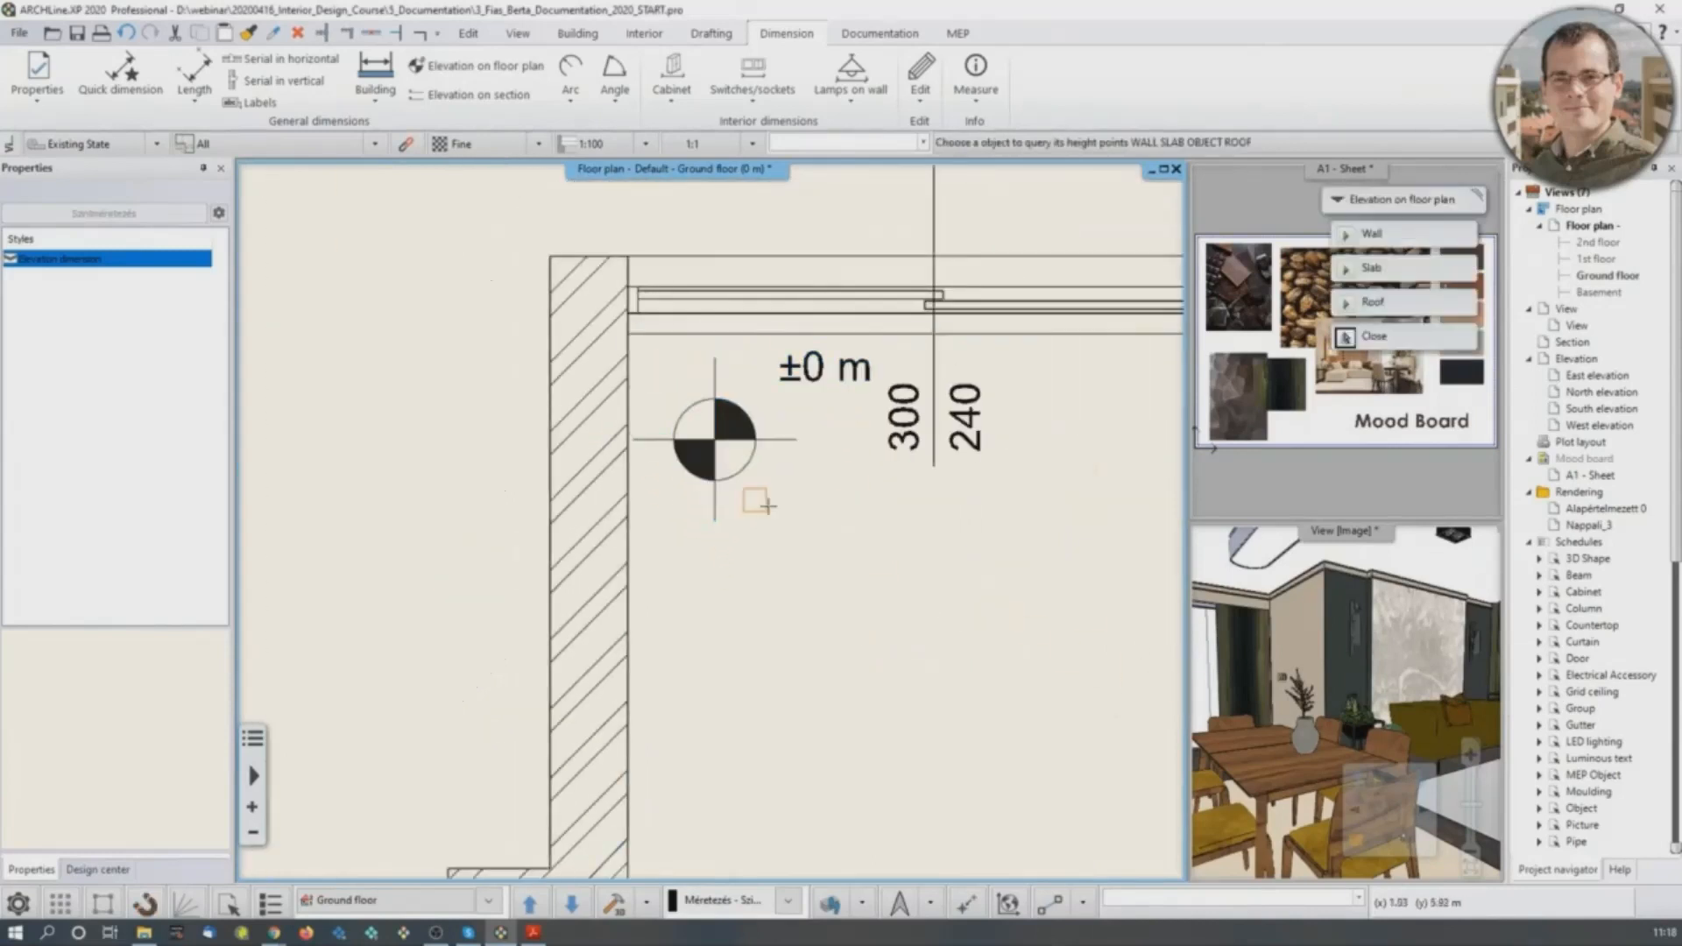
{"action": "key", "text": "Escape"}
{"action": "scroll", "coordinate": [829, 585], "scroll_direction": "down", "scroll_amount": 1}
{"action": "scroll", "coordinate": [831, 588], "scroll_direction": "down", "scroll_amount": 2}
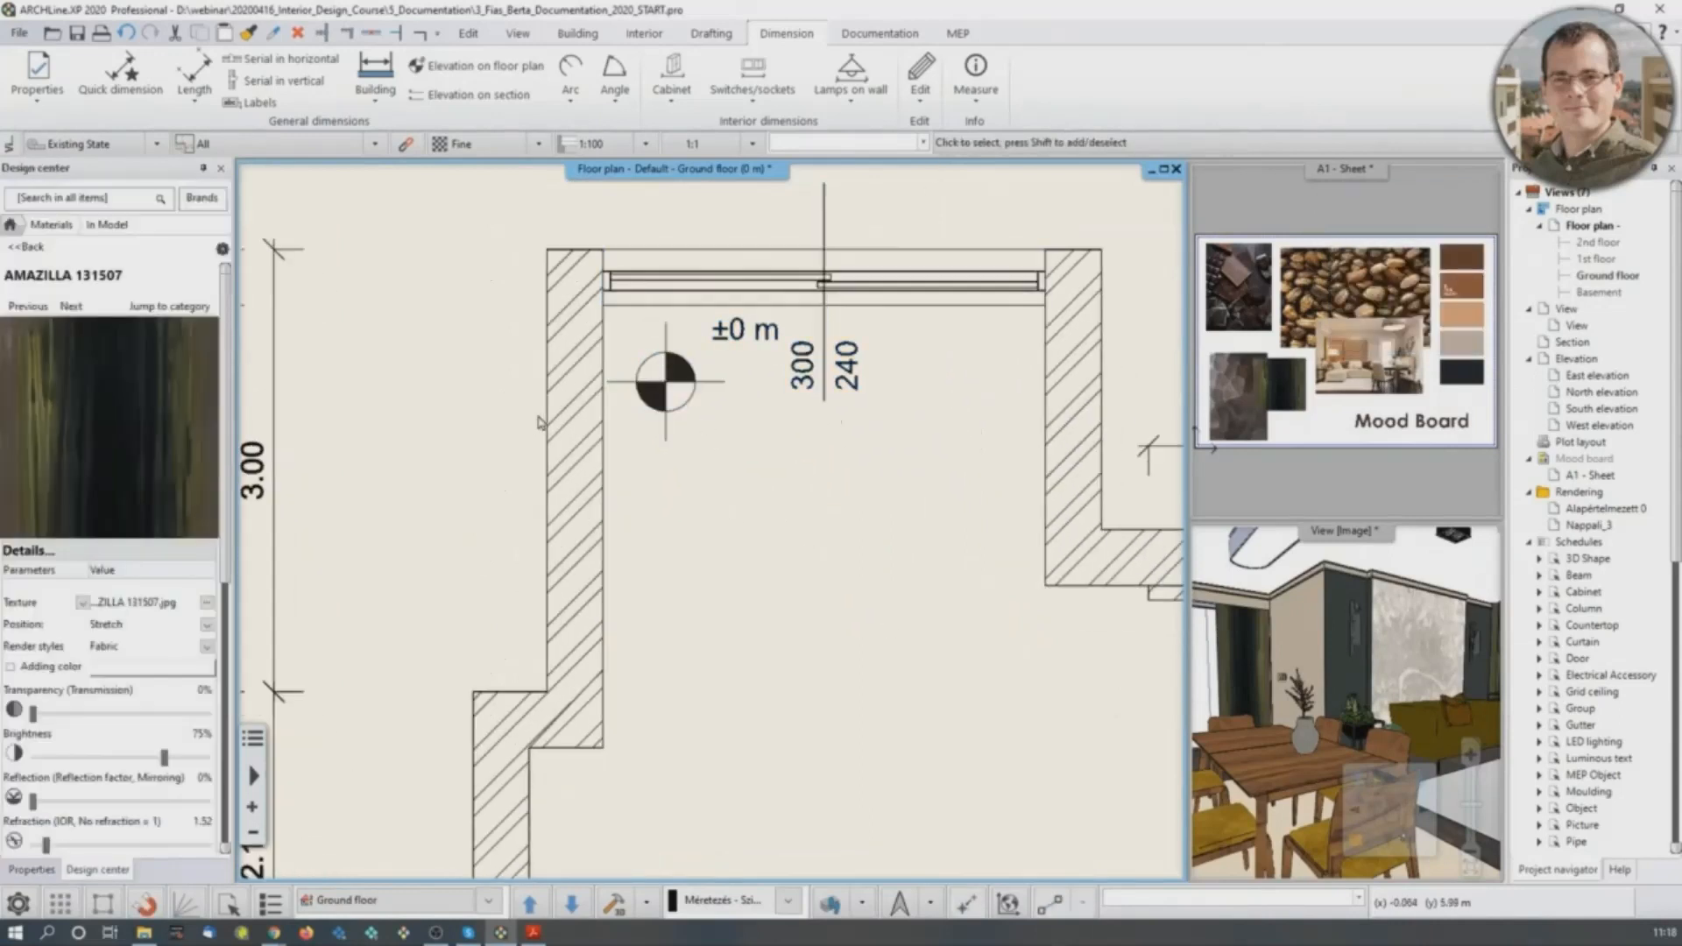
Move the plain ceiling outline's node at the left wall's diagonal edge to the endpoint at the inner wall corner beside the recess.
{"action": "scroll", "coordinate": [789, 455], "scroll_direction": "down", "scroll_amount": 3}
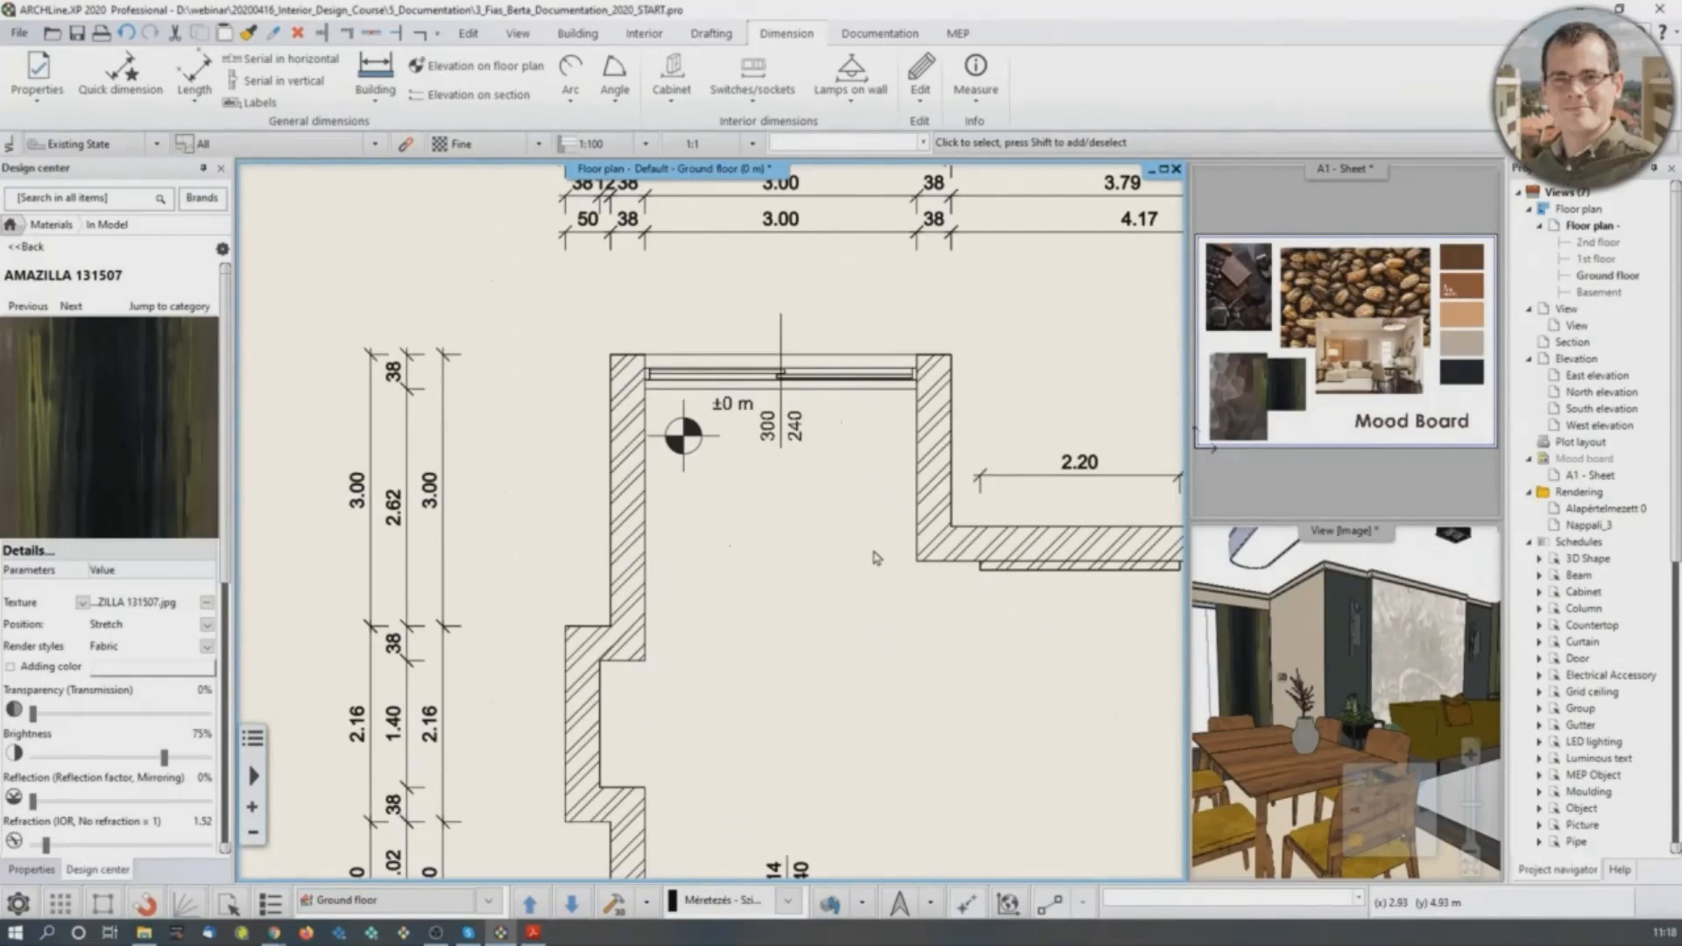
{"action": "scroll", "coordinate": [876, 557], "scroll_direction": "down", "scroll_amount": 2}
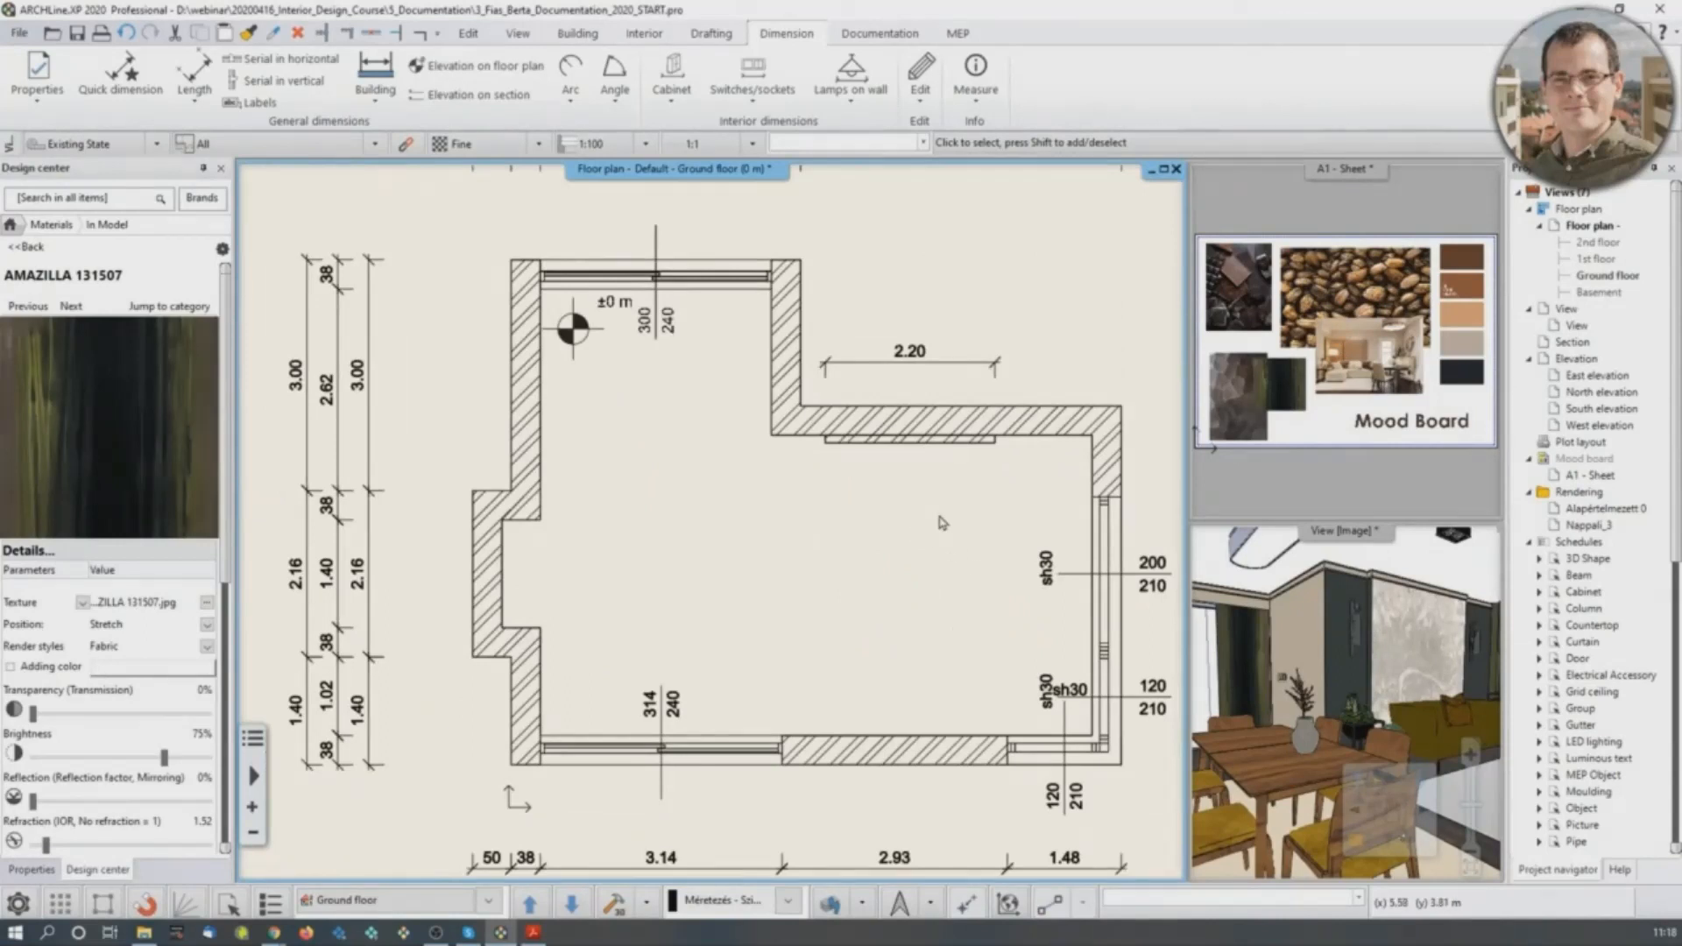
{"action": "left_click", "coordinate": [577, 33]}
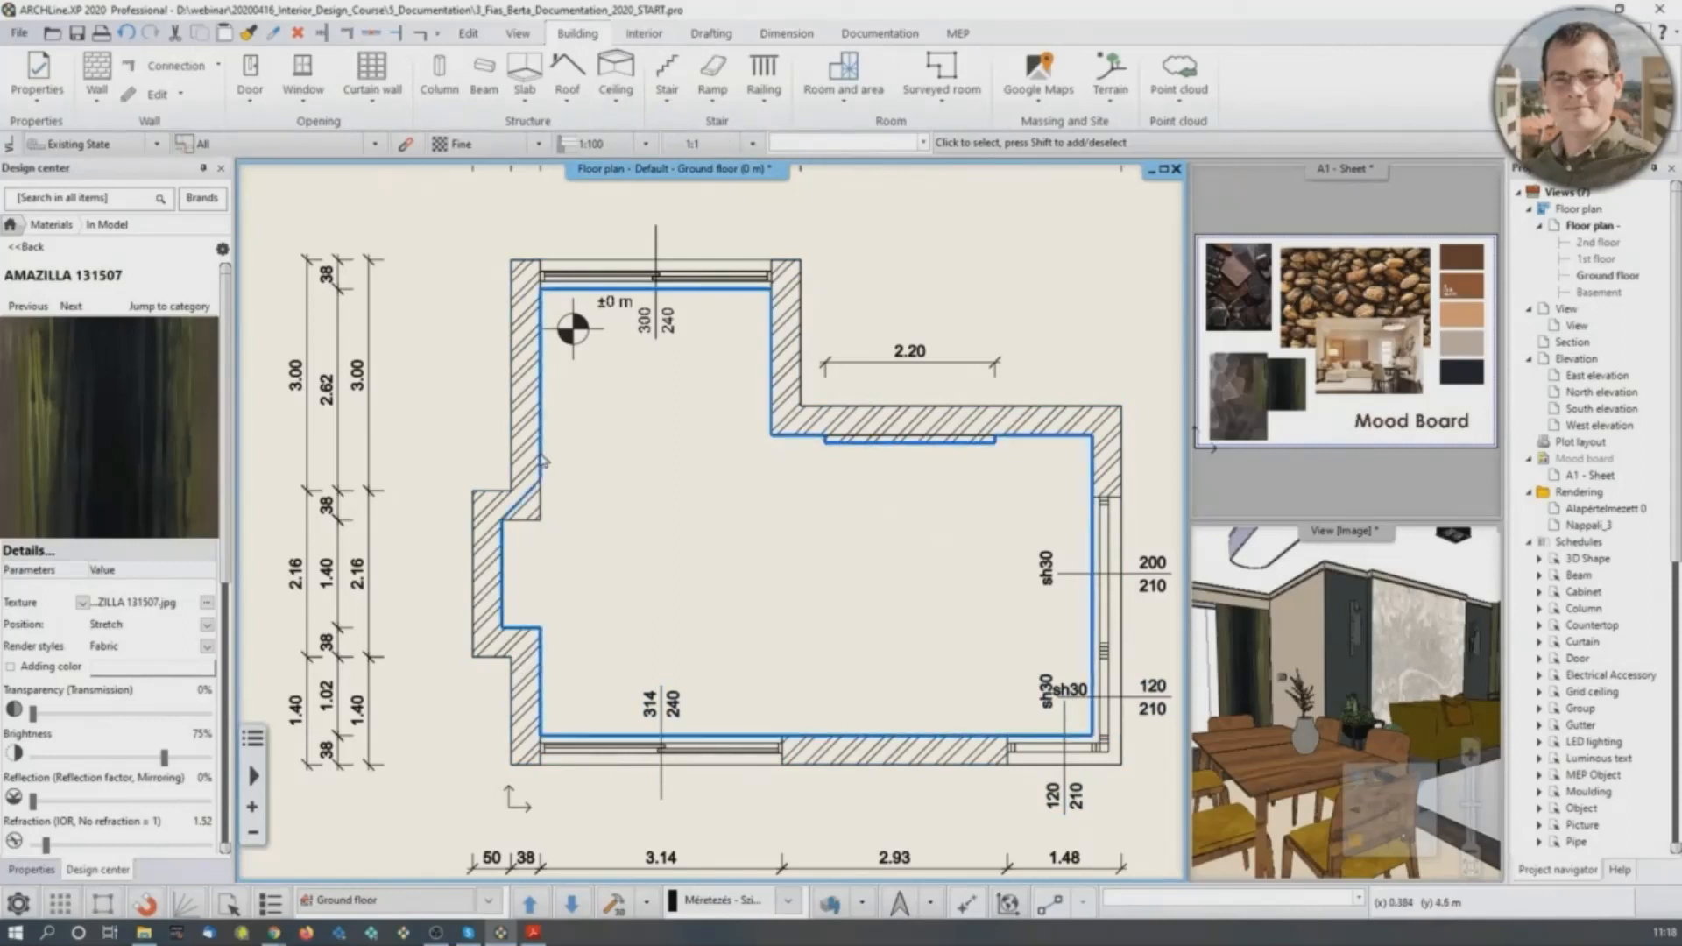
{"action": "left_click", "coordinate": [552, 394]}
{"action": "scroll", "coordinate": [559, 509], "scroll_direction": "up", "scroll_amount": 2}
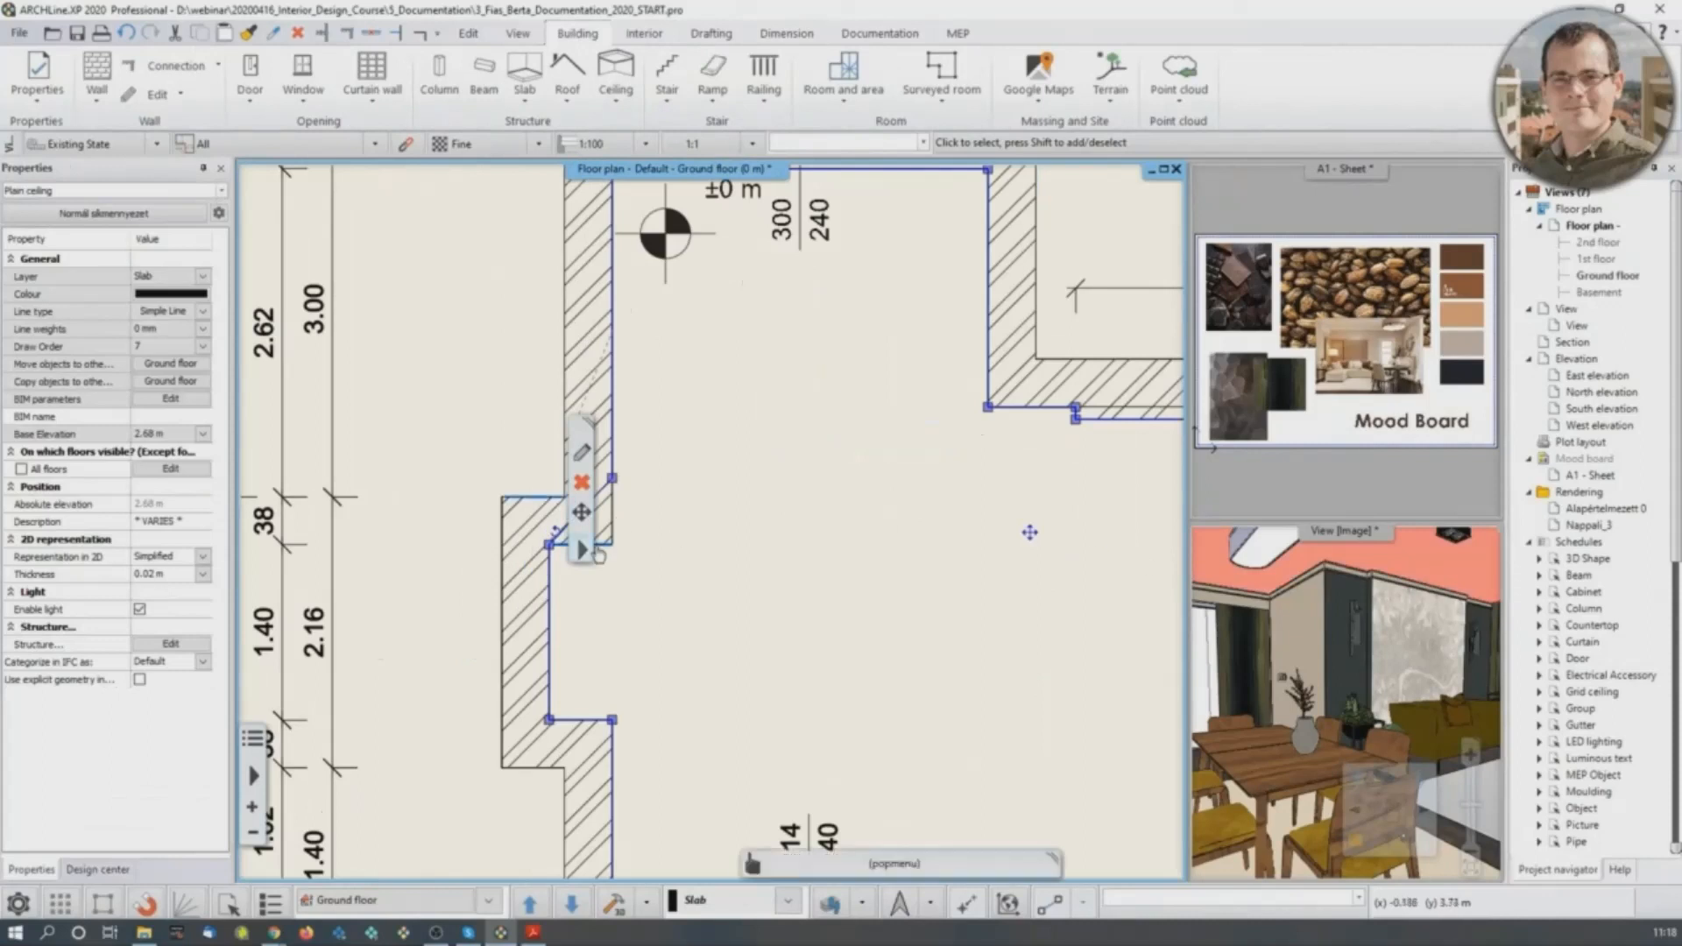
{"action": "scroll", "coordinate": [573, 550], "scroll_direction": "up", "scroll_amount": 2}
{"action": "middle_click_drag", "start_coordinate": [663, 467], "coordinate": [753, 454]}
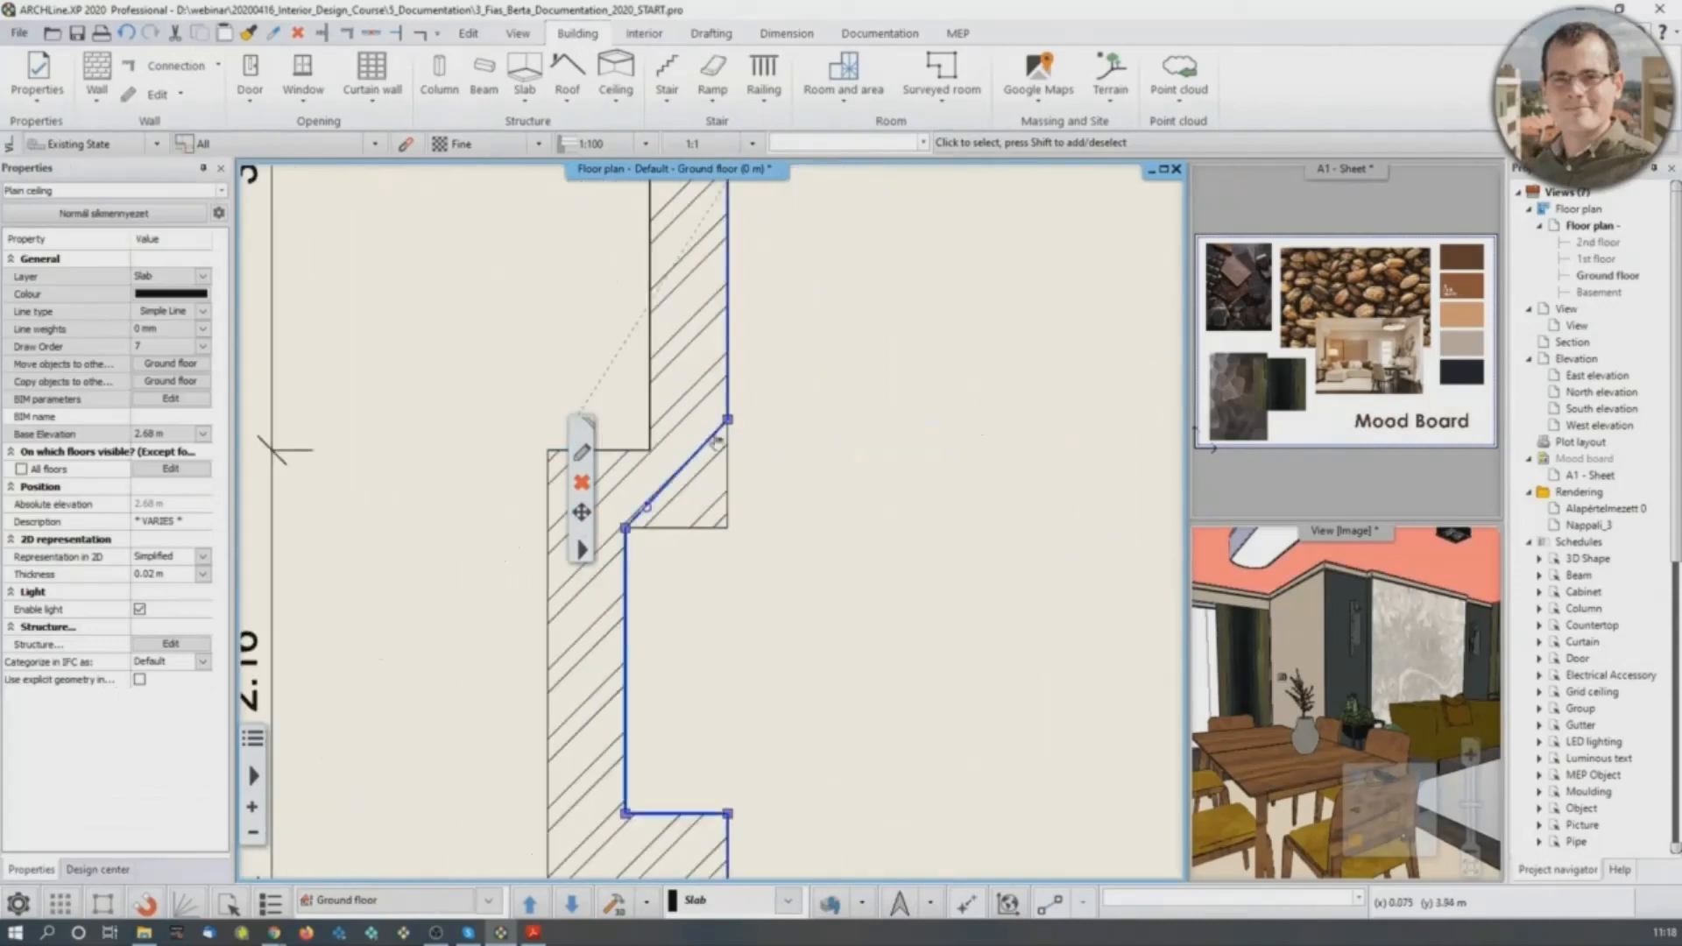
{"action": "right_click", "coordinate": [729, 427]}
{"action": "left_click", "coordinate": [768, 438]}
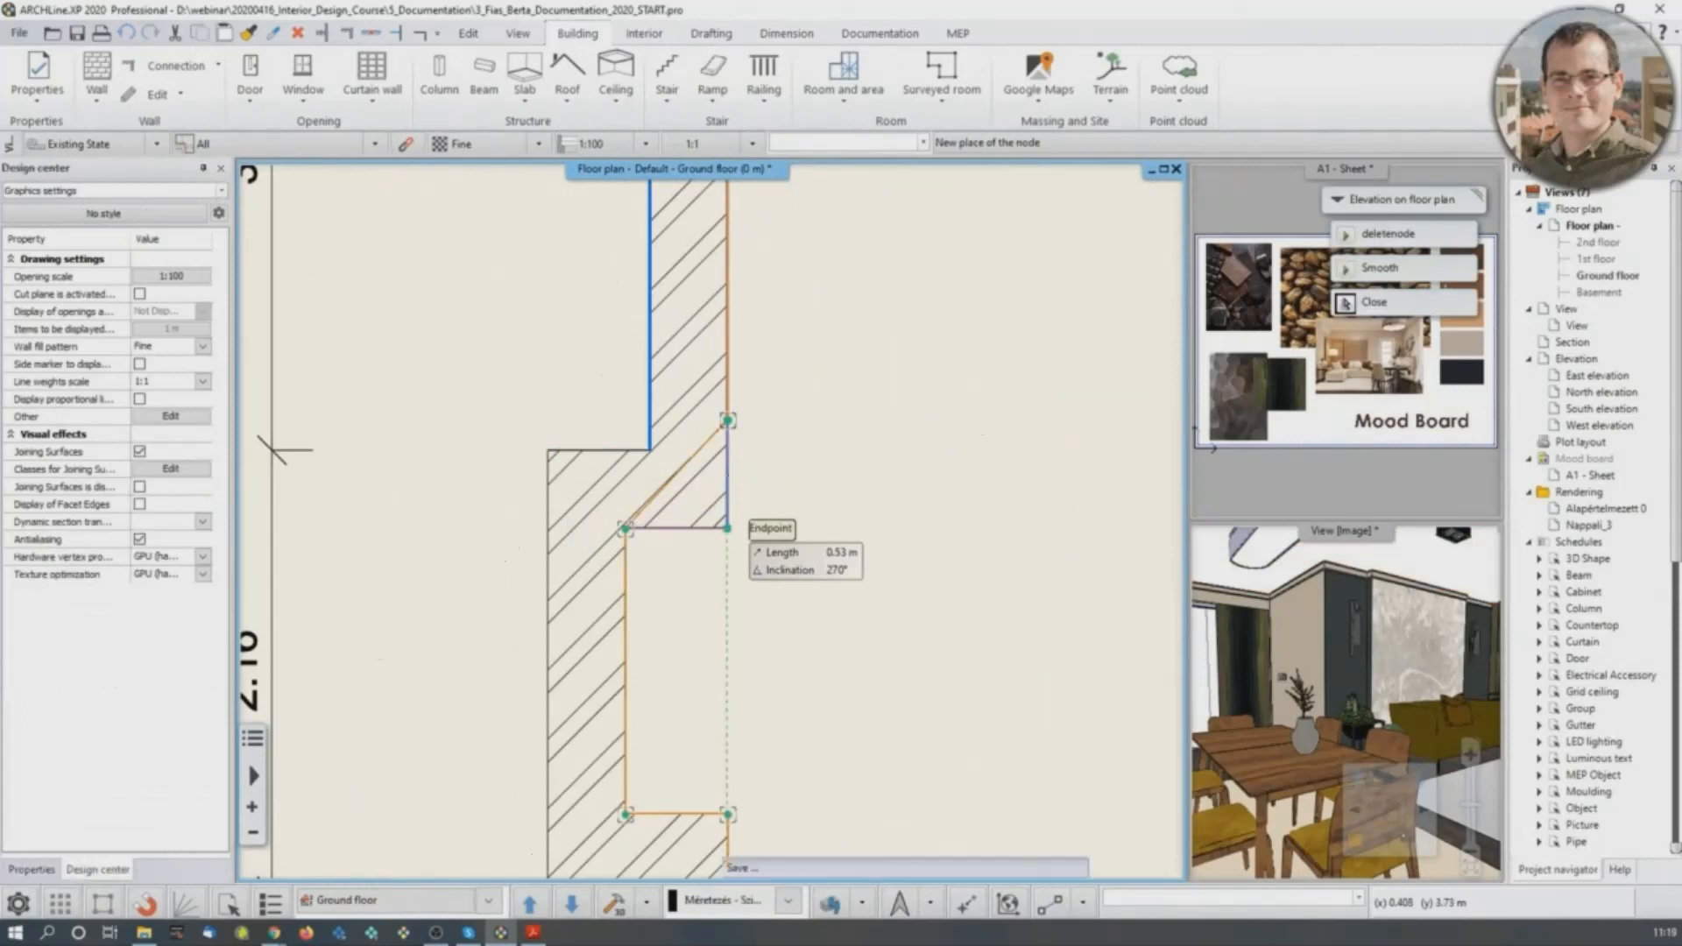
{"action": "left_click", "coordinate": [727, 527]}
{"action": "left_click", "coordinate": [964, 344]}
Create a room by walls for the enclosed interior and place its Living-room stamp in the middle of the plan.
{"action": "scroll", "coordinate": [971, 359], "scroll_direction": "down", "scroll_amount": 2}
{"action": "middle_click_drag", "start_coordinate": [977, 447], "coordinate": [850, 471]}
{"action": "middle_click_drag", "start_coordinate": [1059, 604], "coordinate": [939, 598]}
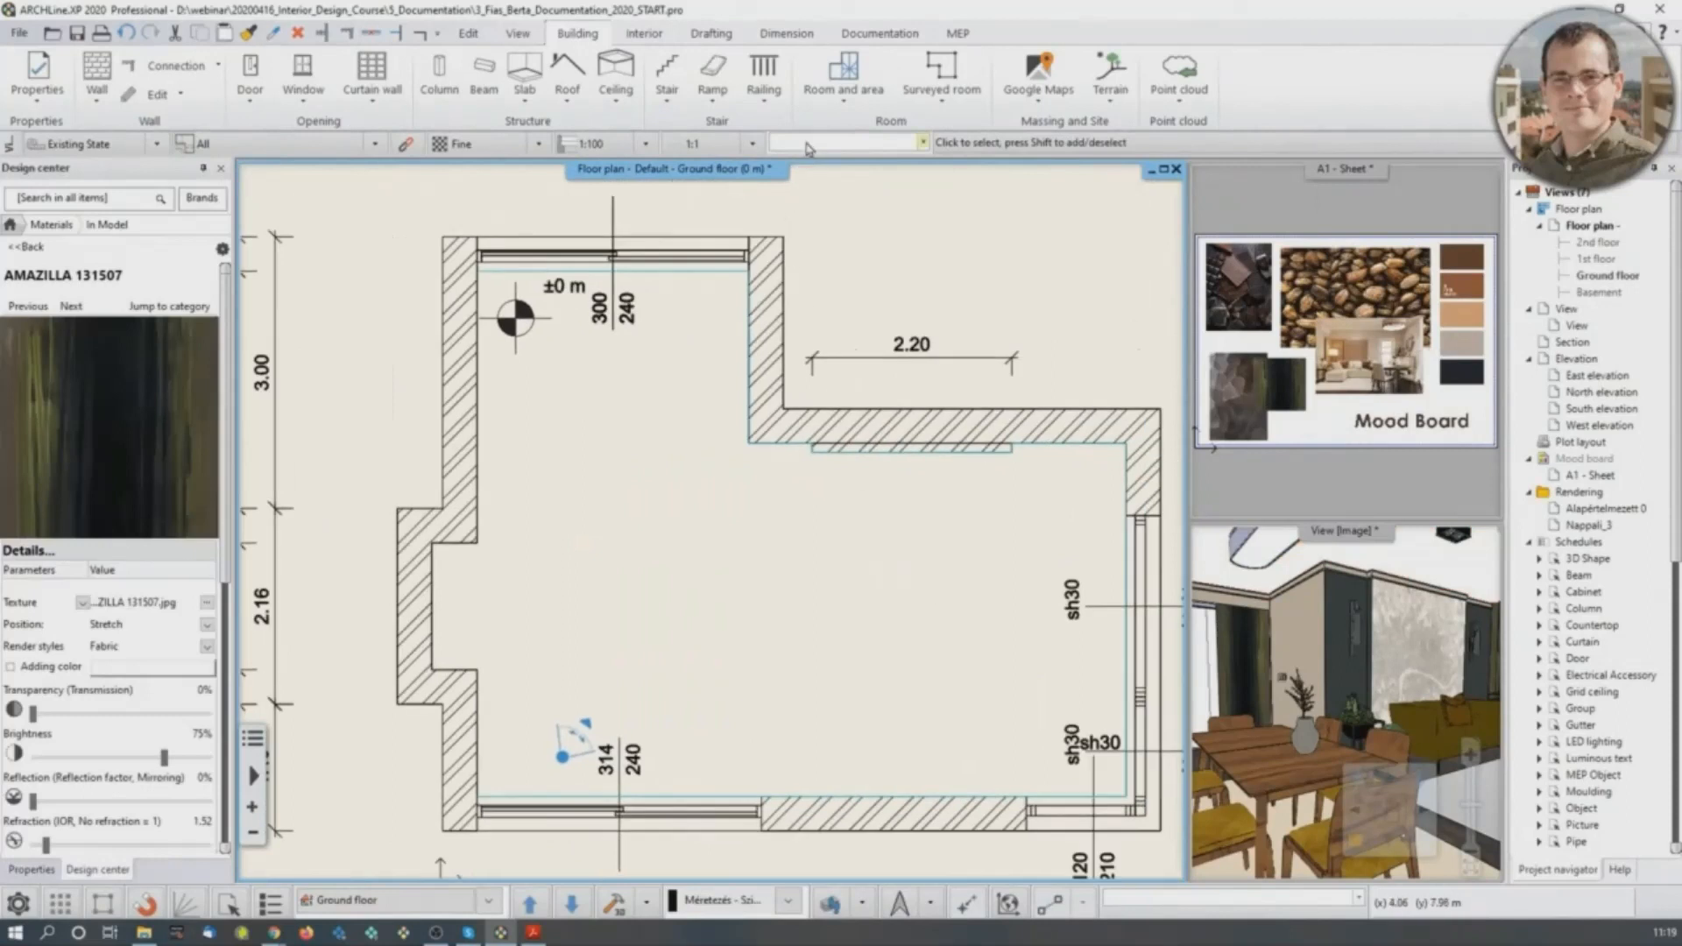
{"action": "left_click", "coordinate": [848, 98]}
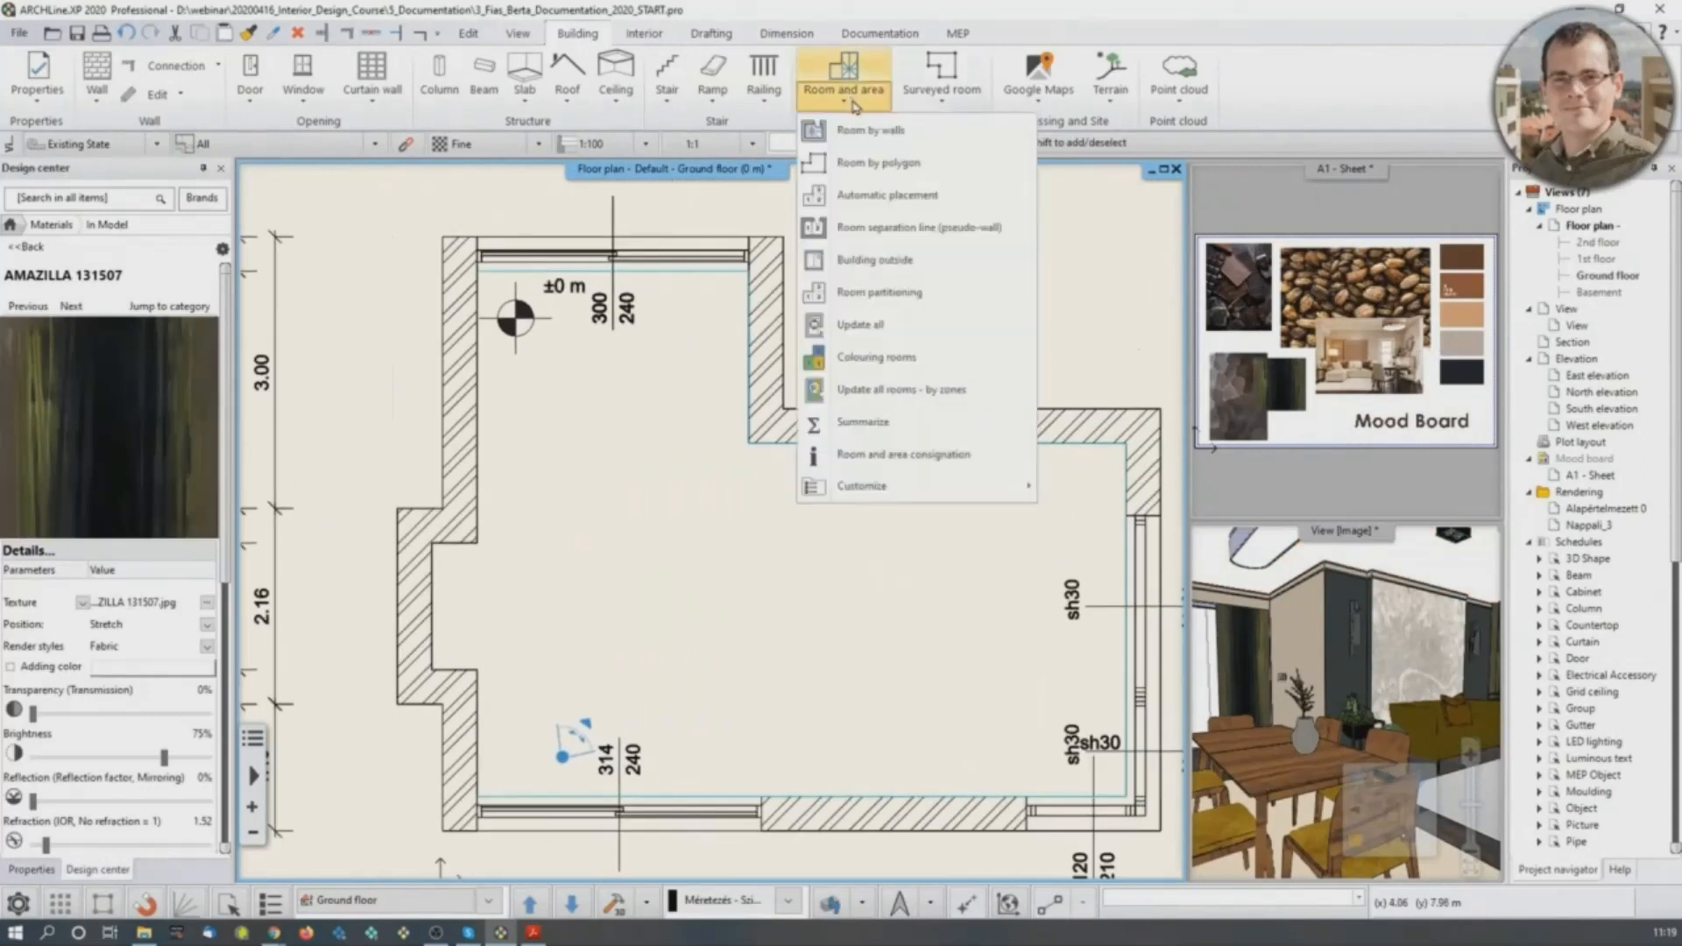
{"action": "left_click", "coordinate": [852, 132]}
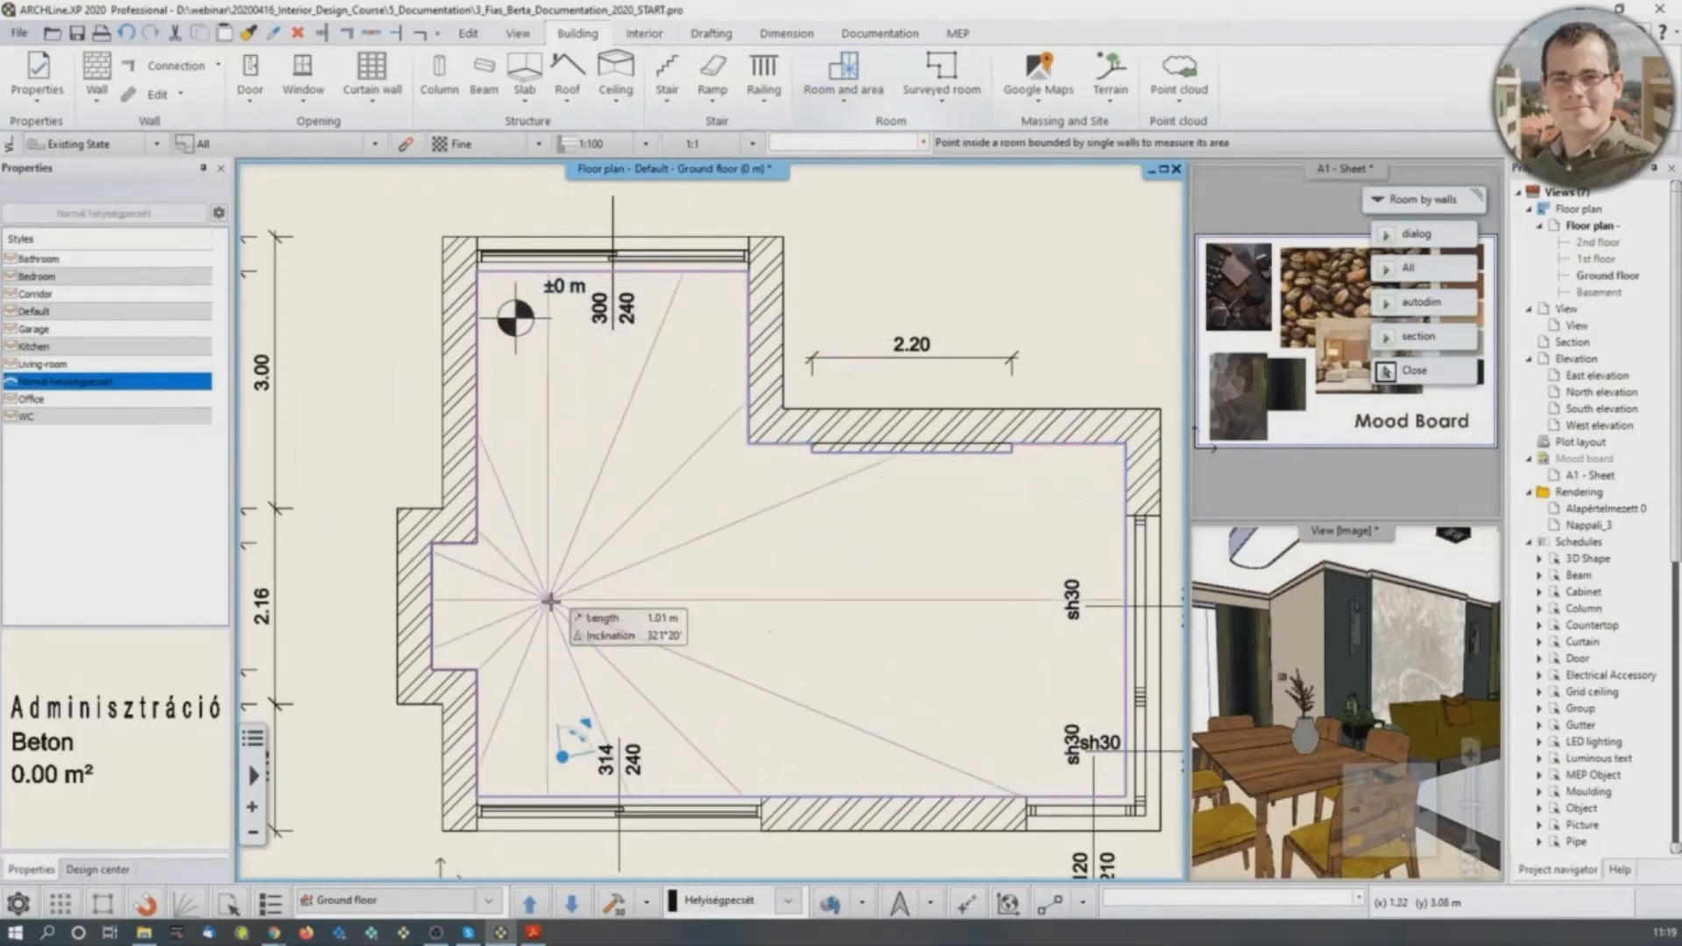
{"action": "left_click", "coordinate": [713, 561]}
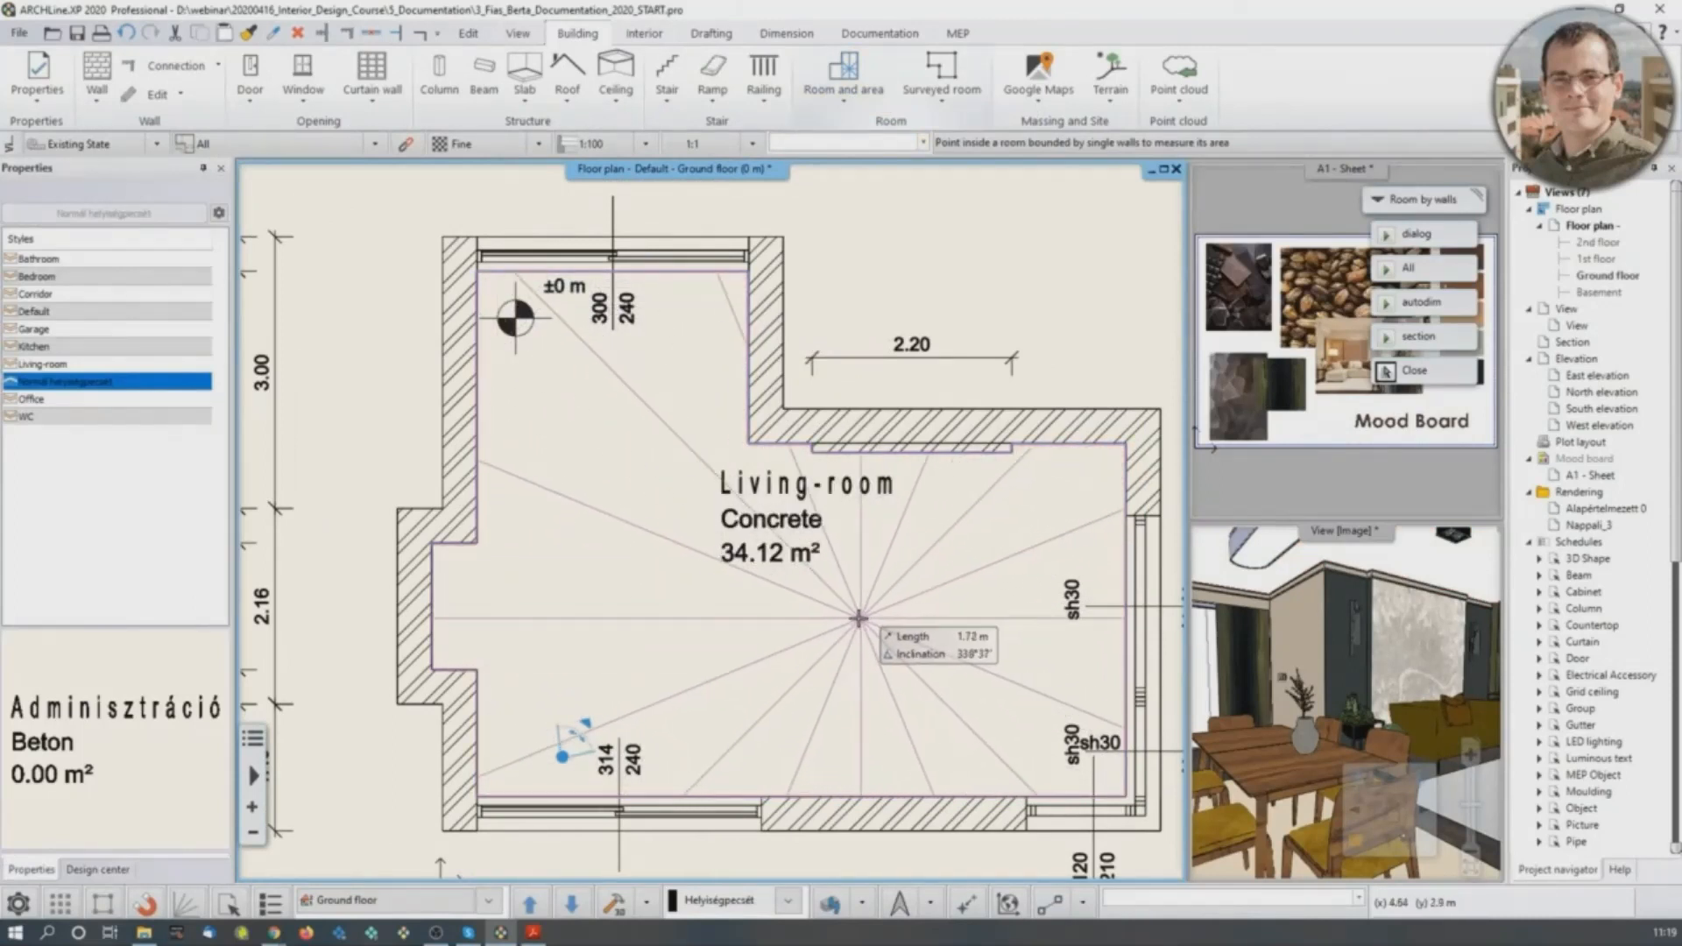
{"action": "key", "text": "Escape"}
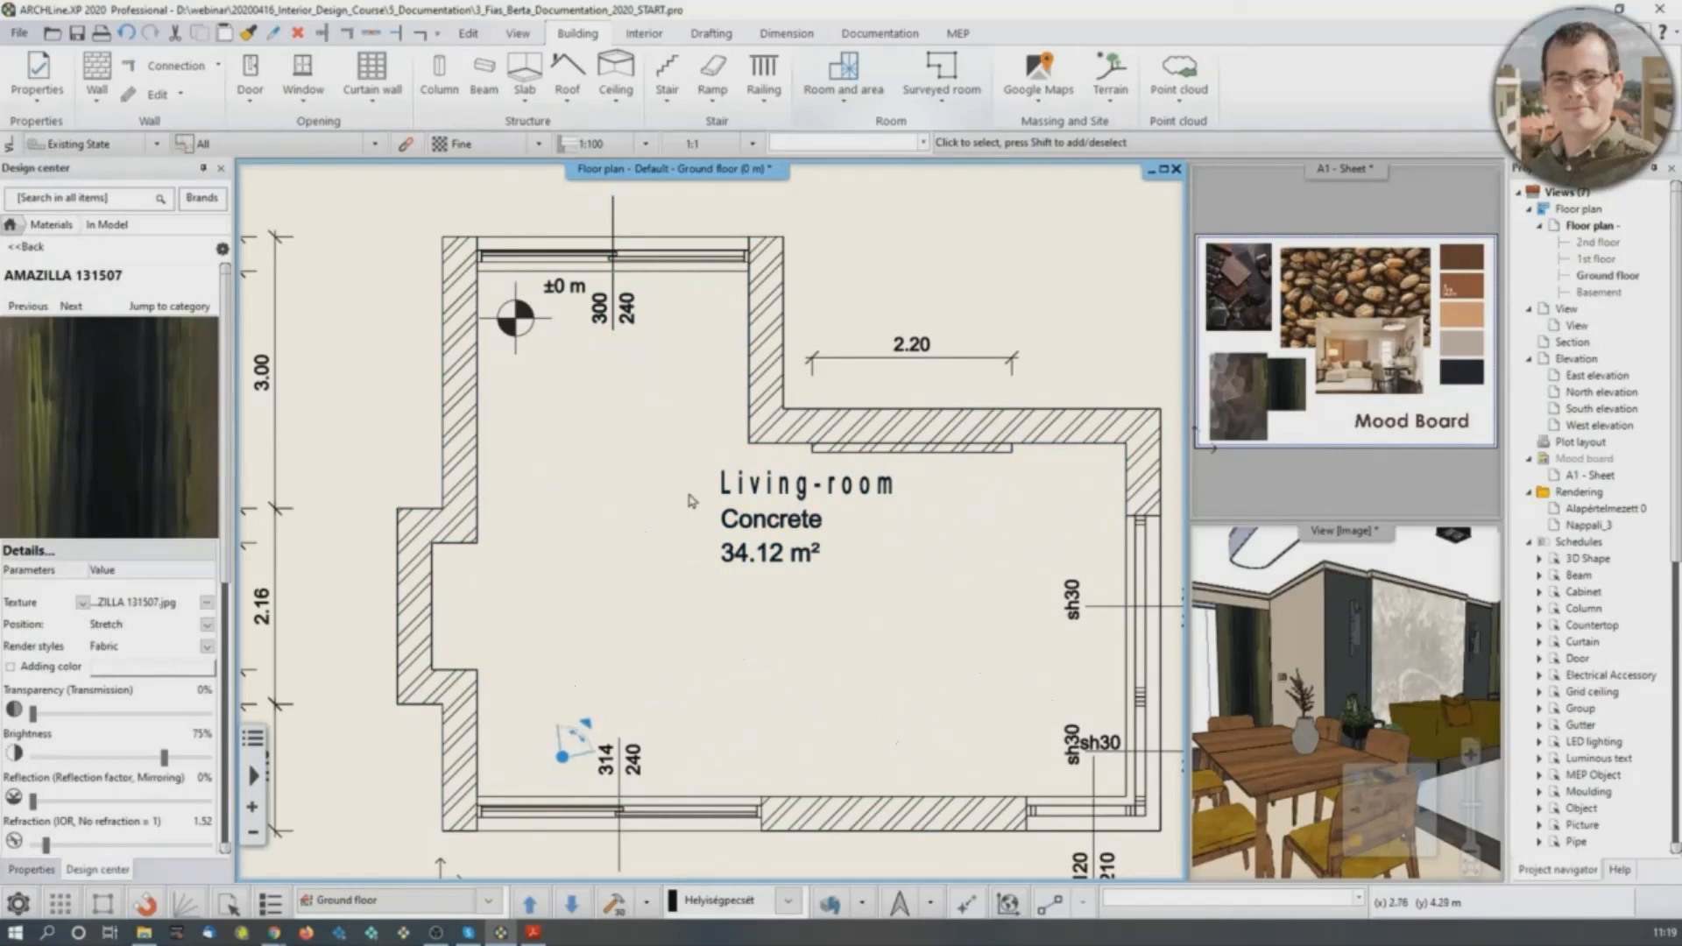
Examine the Room and Area wizard's upper limit and calculated values settings without changing the style.
{"action": "left_click", "coordinate": [793, 531]}
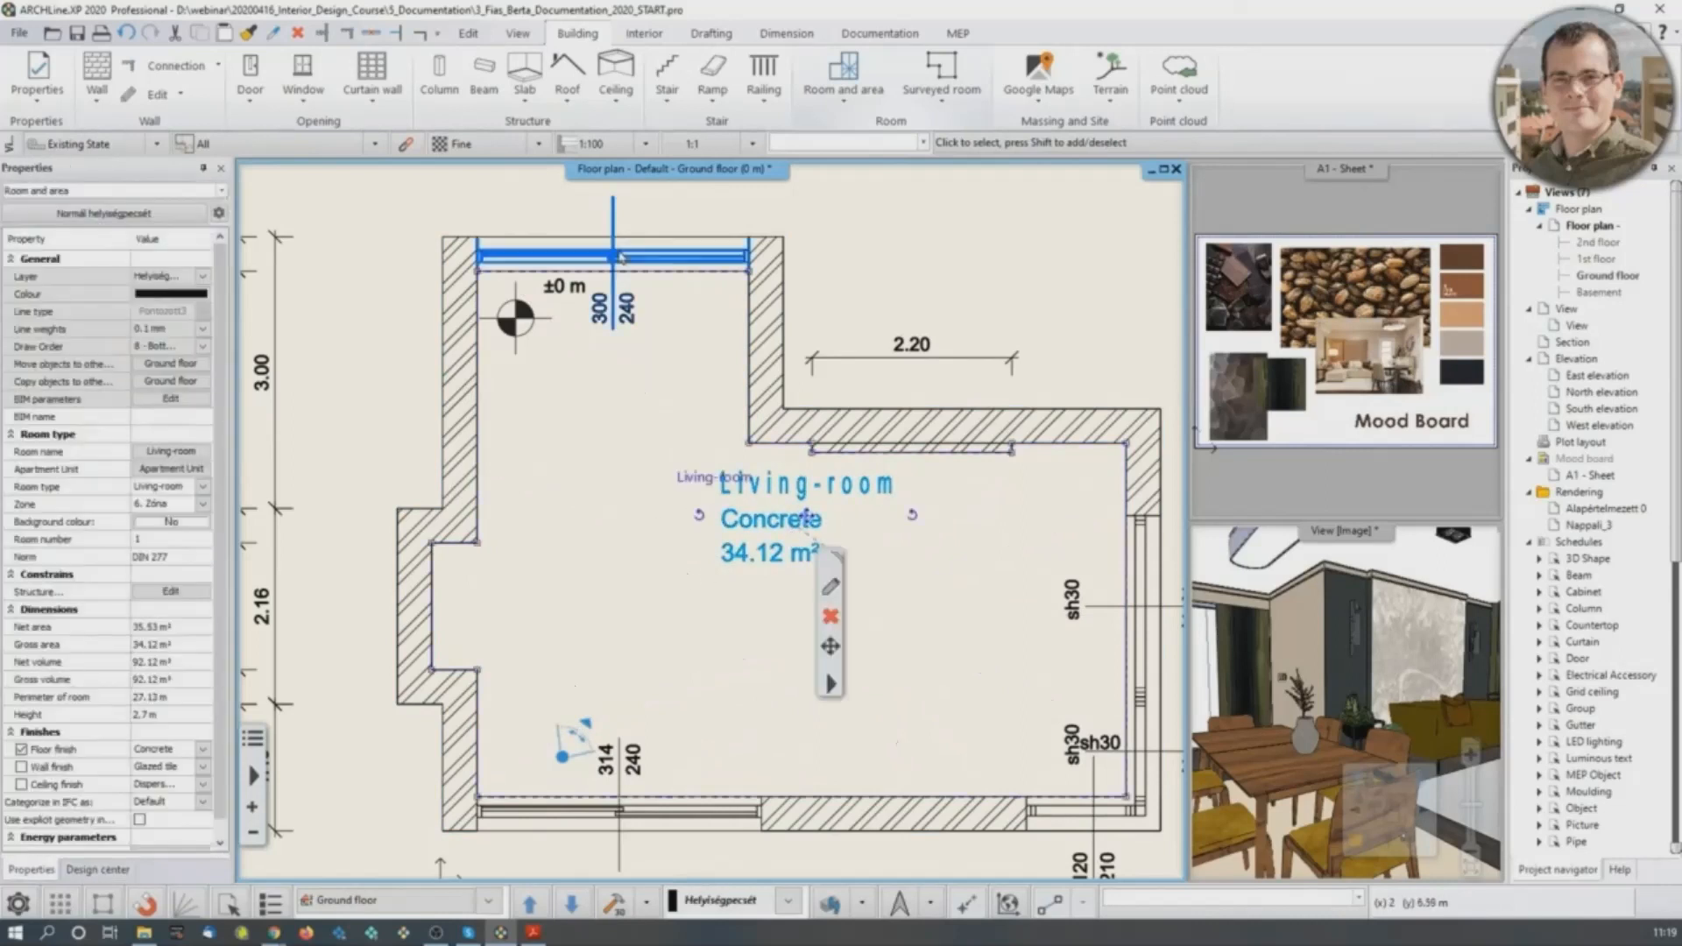
{"action": "left_click", "coordinate": [844, 79]}
{"action": "left_click", "coordinate": [881, 87]}
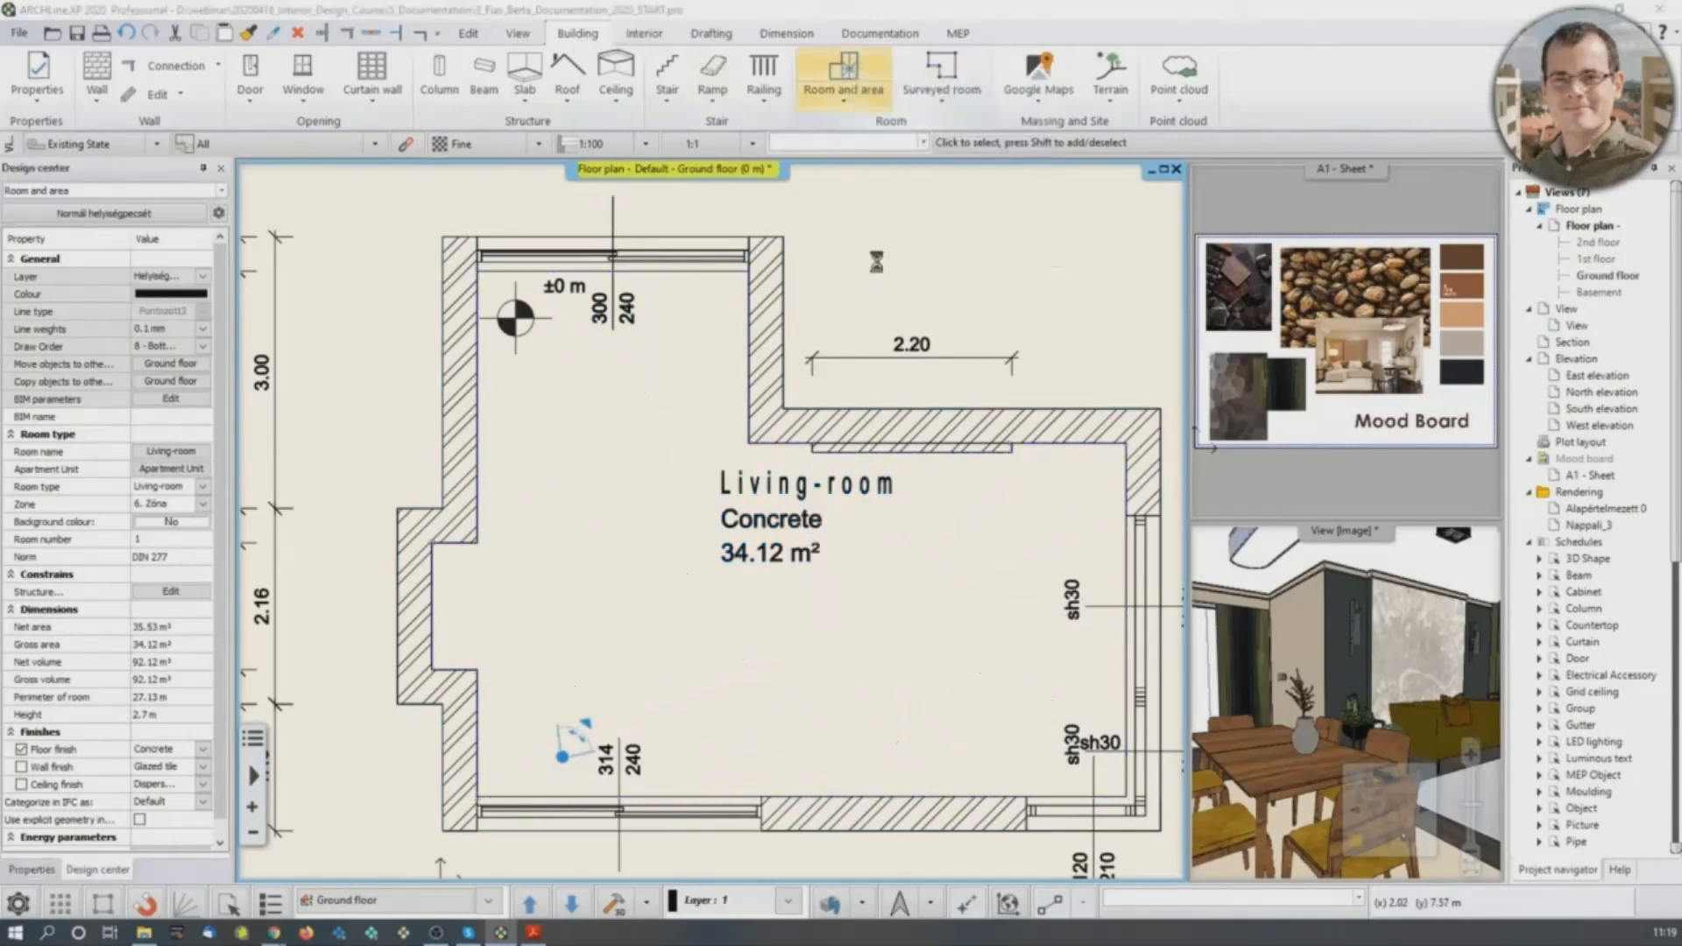
{"action": "left_click", "coordinate": [601, 240]}
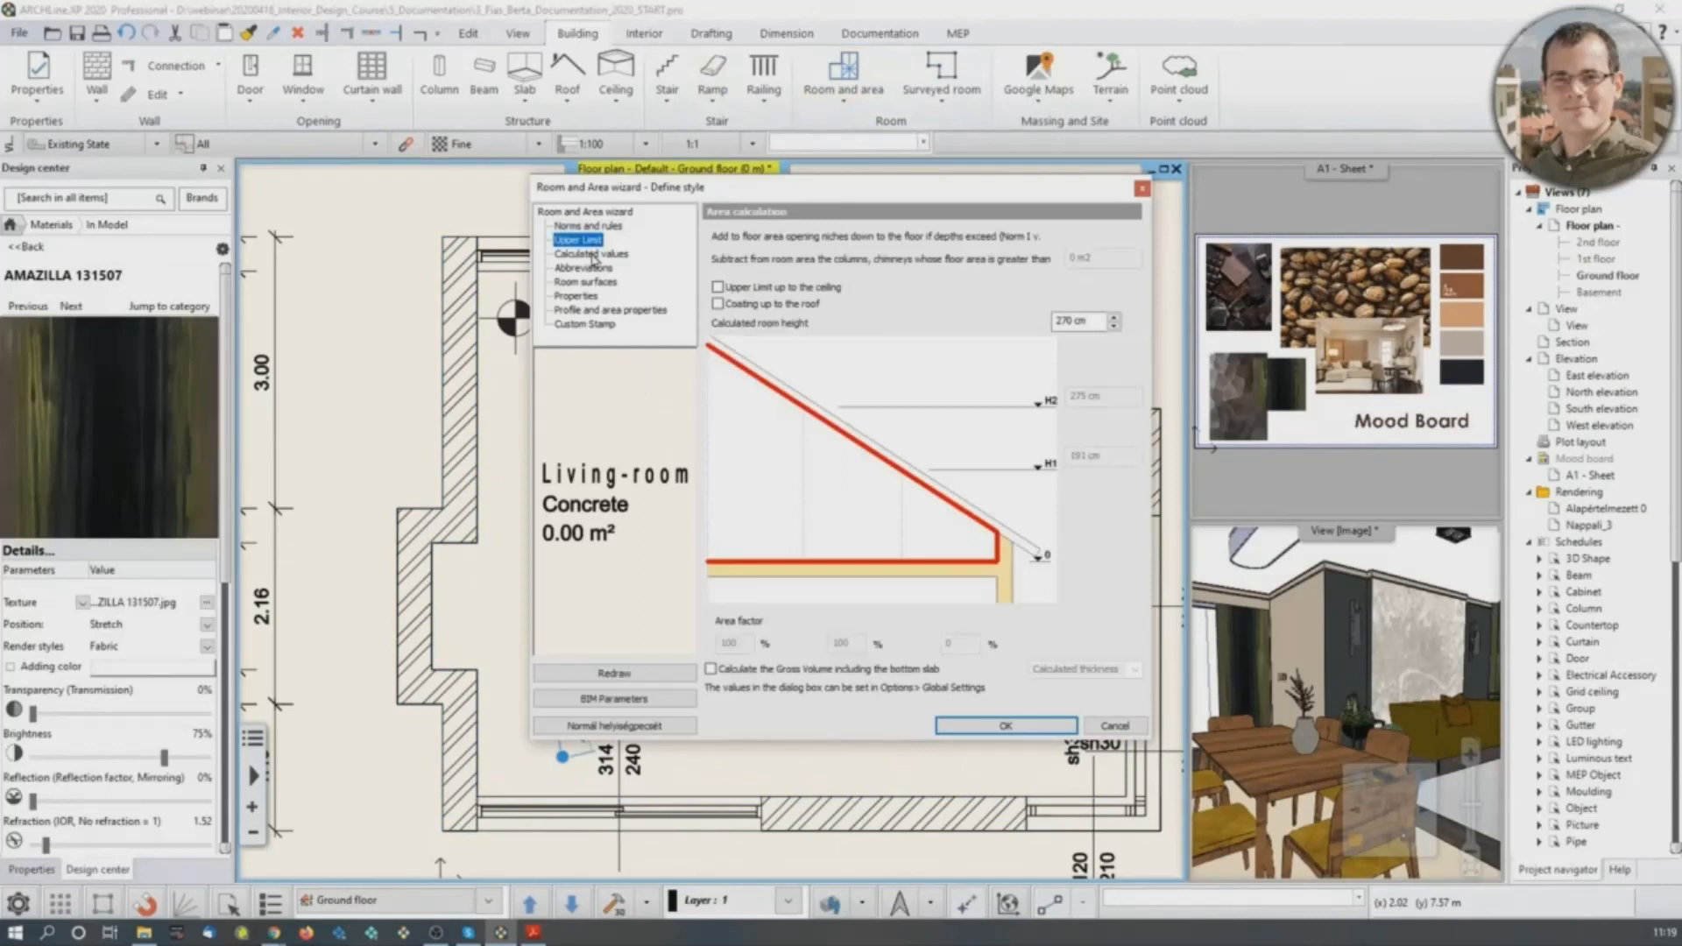
{"action": "left_click", "coordinate": [592, 254]}
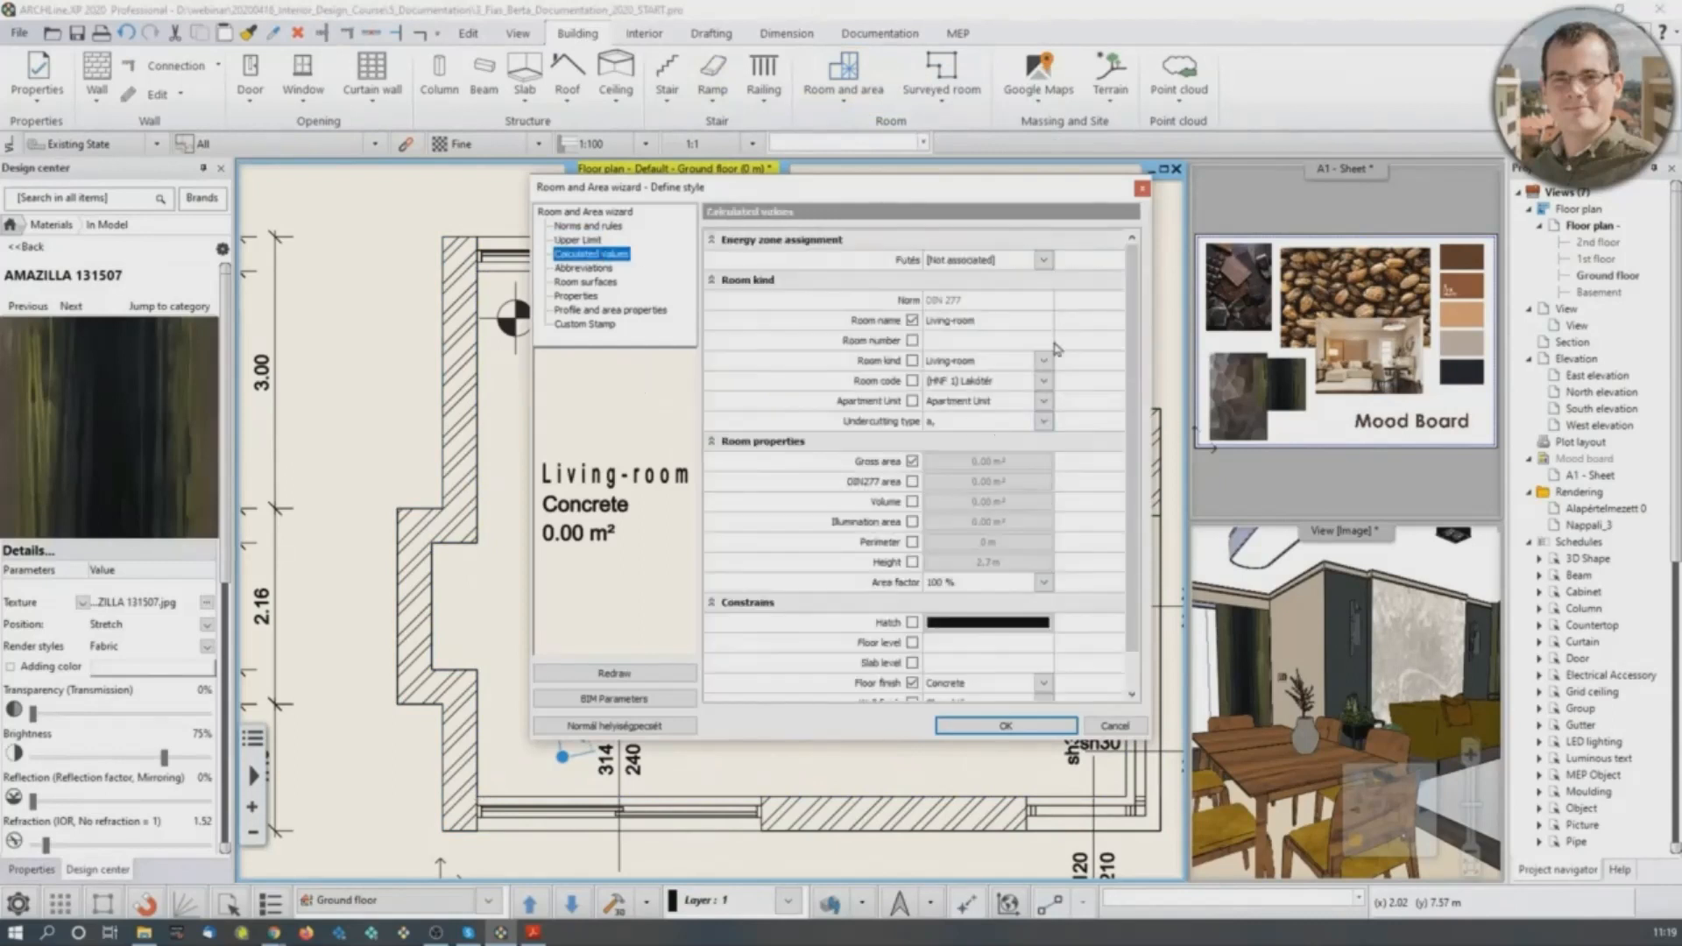
{"action": "left_click", "coordinate": [1142, 189]}
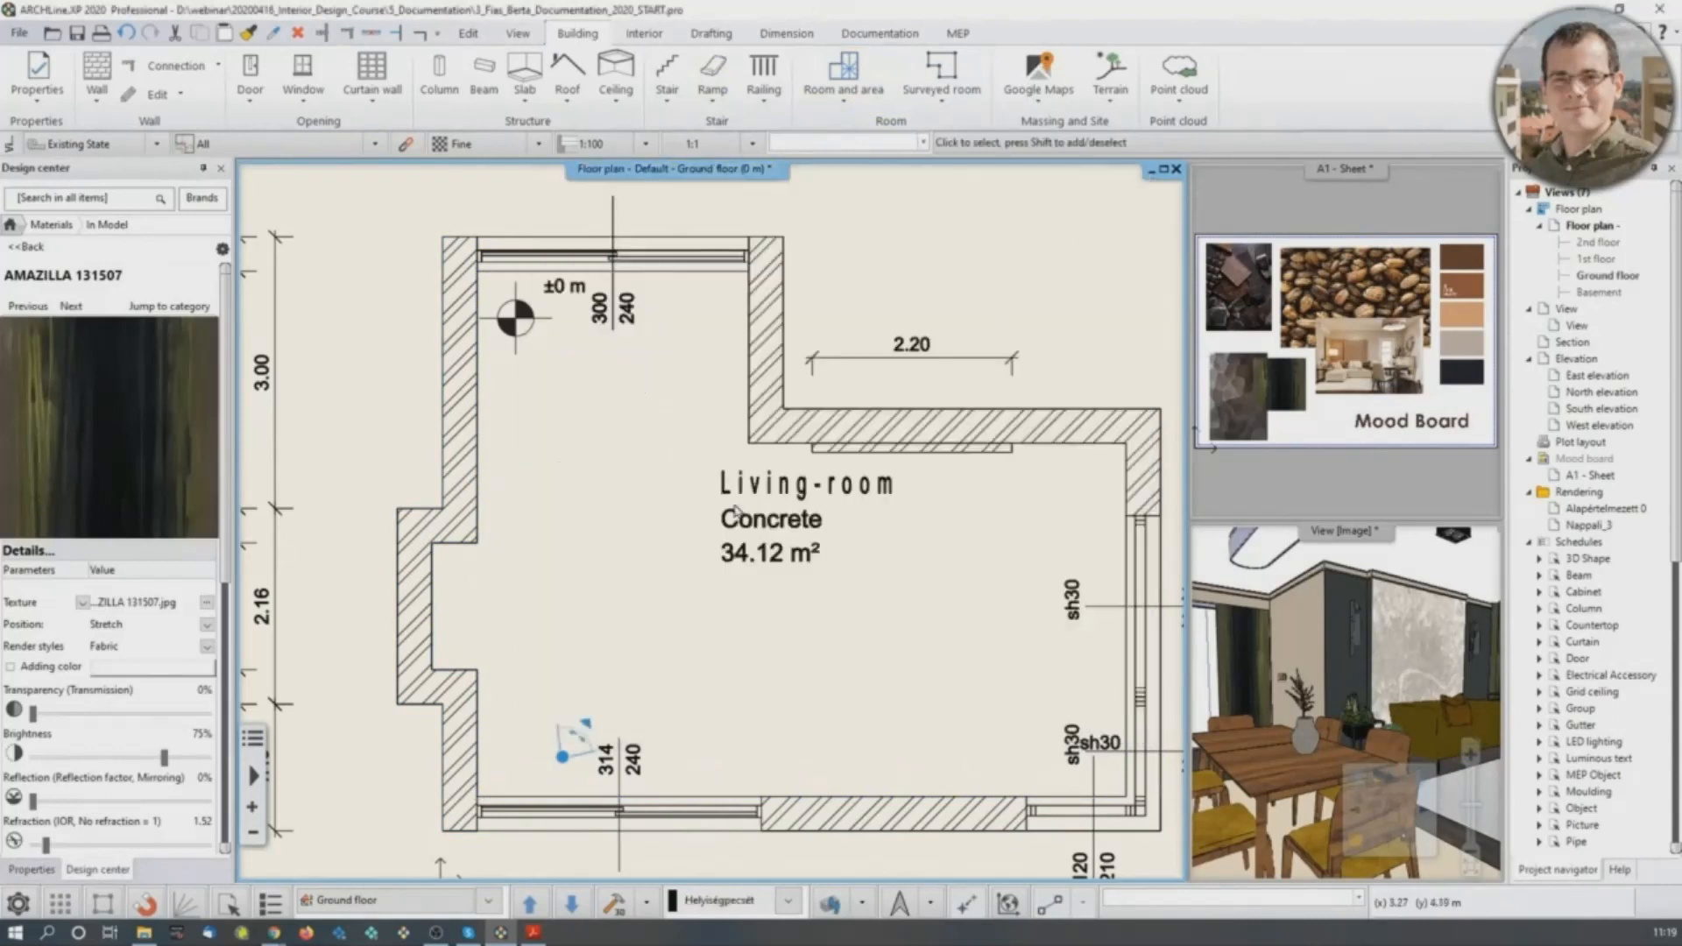
Rename the placed Living-room stamp as Reception room and set its floor finish to Parquet.
{"action": "left_click", "coordinate": [755, 505]}
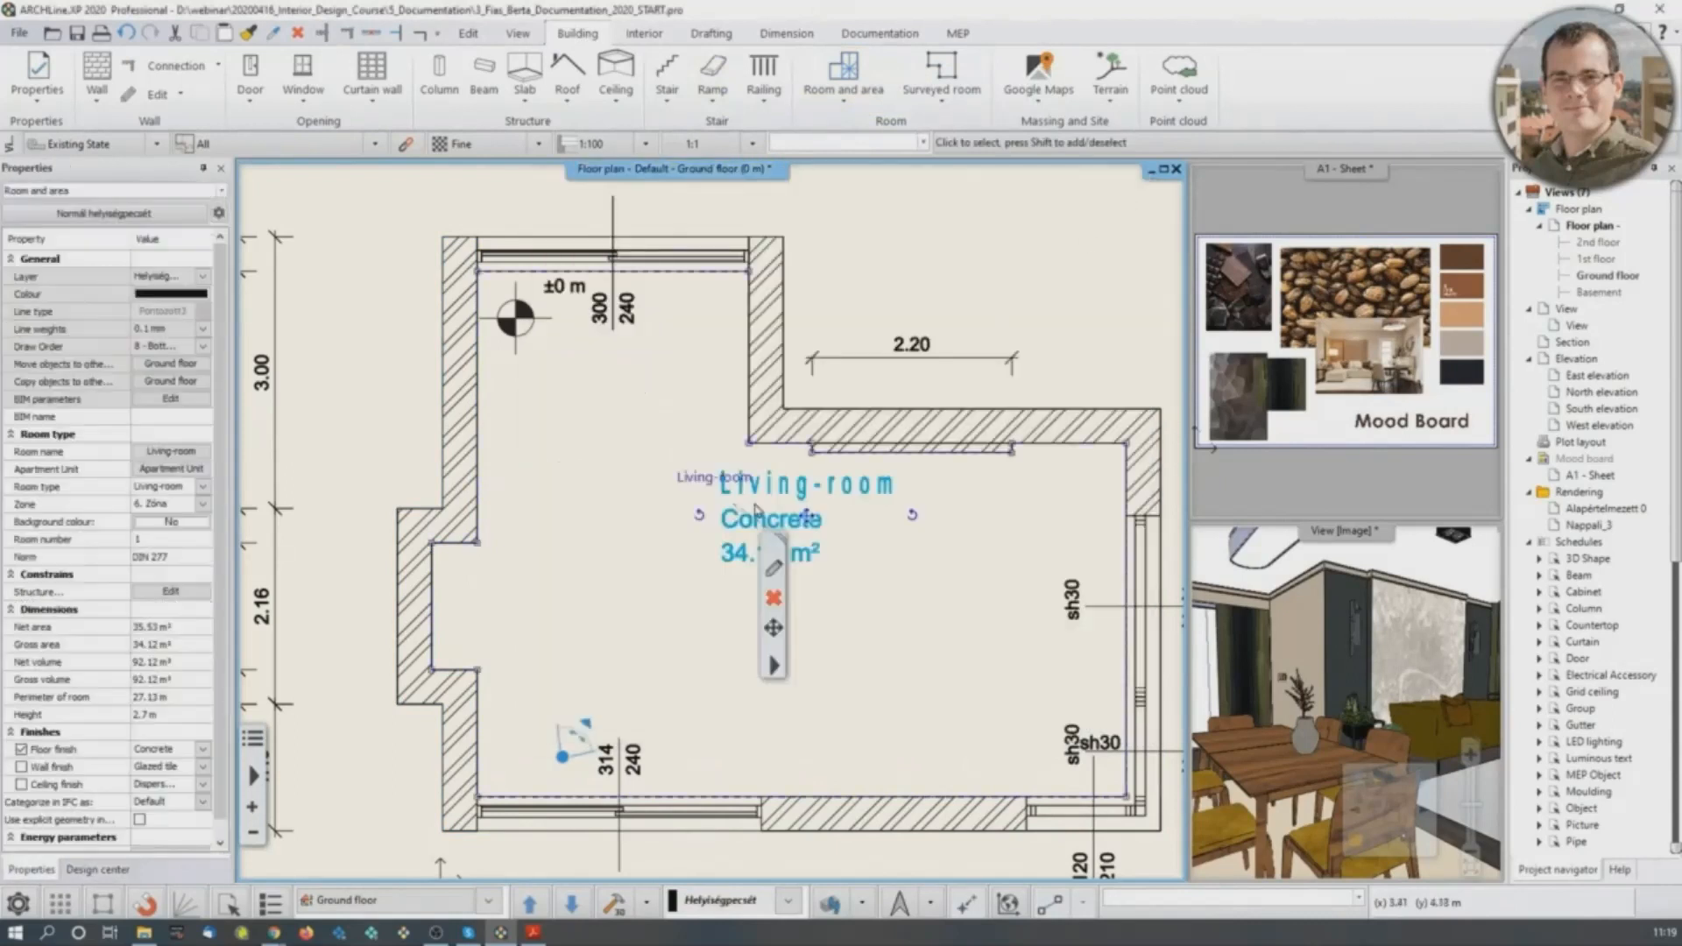
{"action": "left_click", "coordinate": [773, 568]}
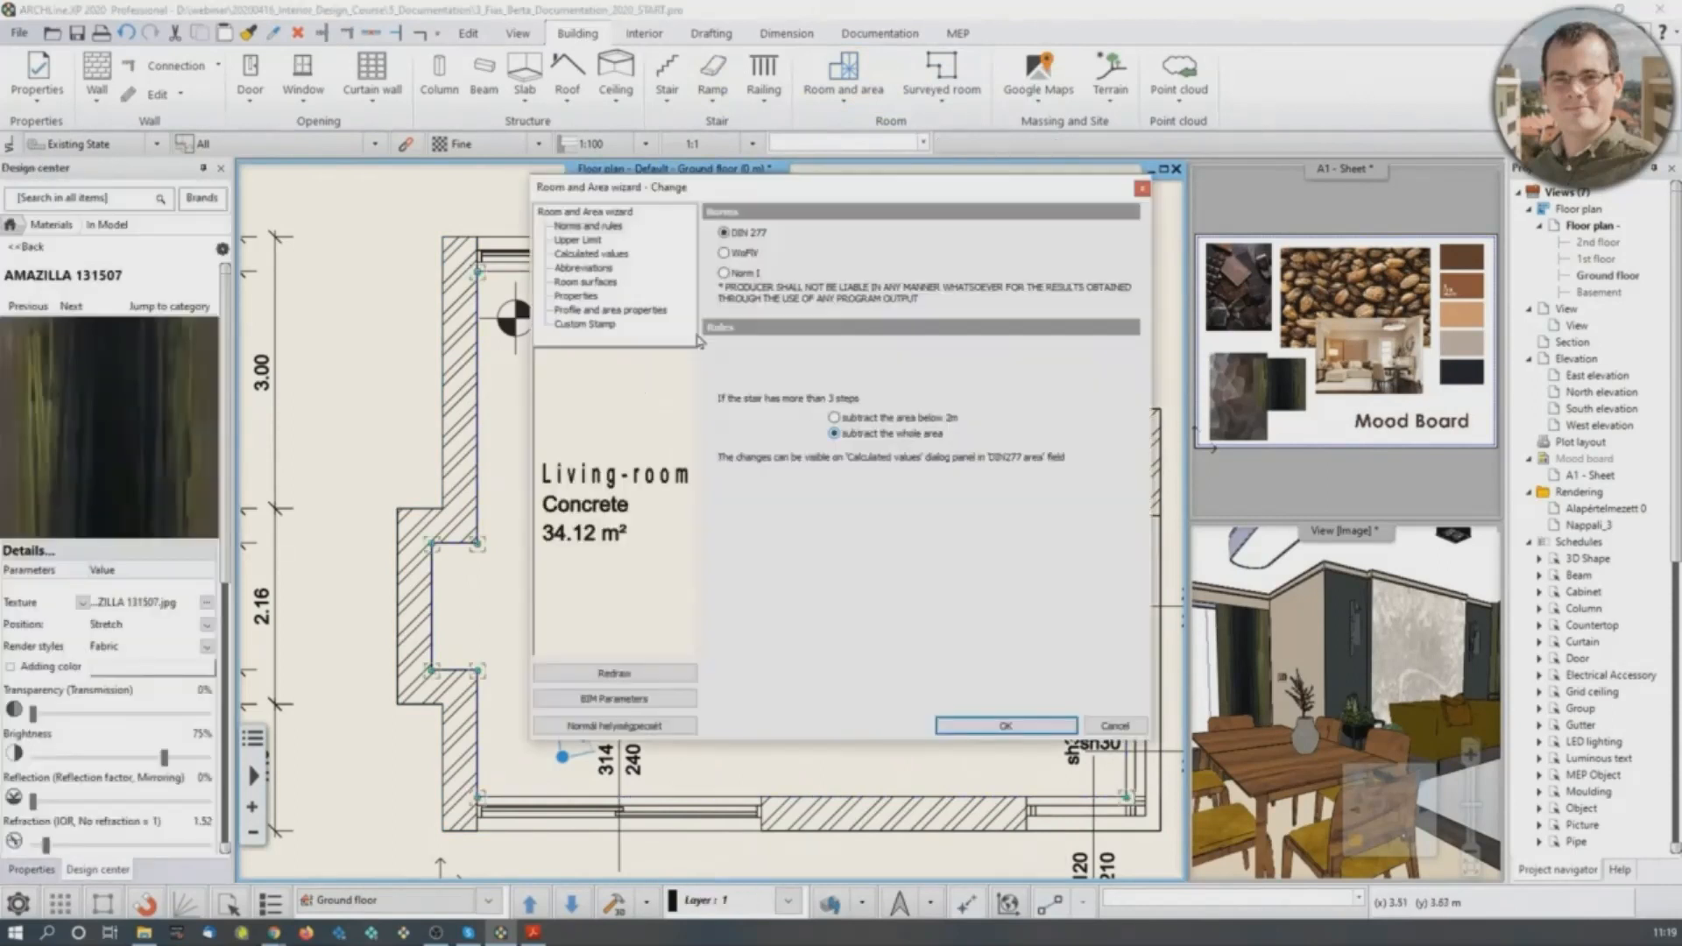
{"action": "left_click", "coordinate": [595, 254]}
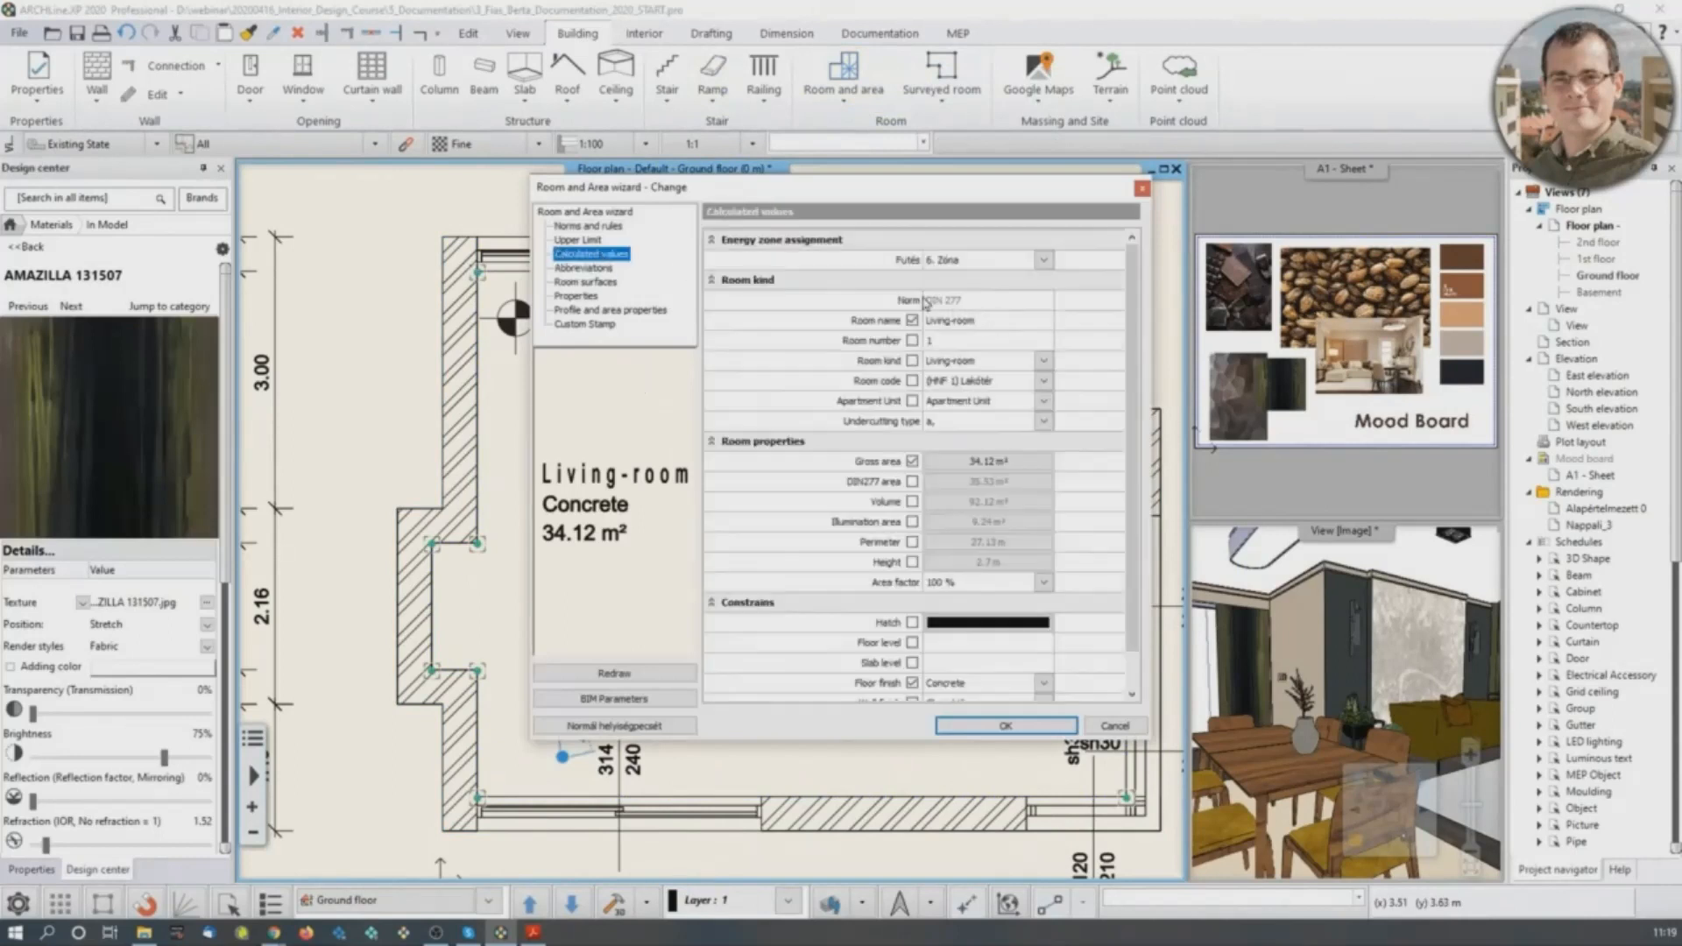
{"action": "left_click", "coordinate": [999, 319]}
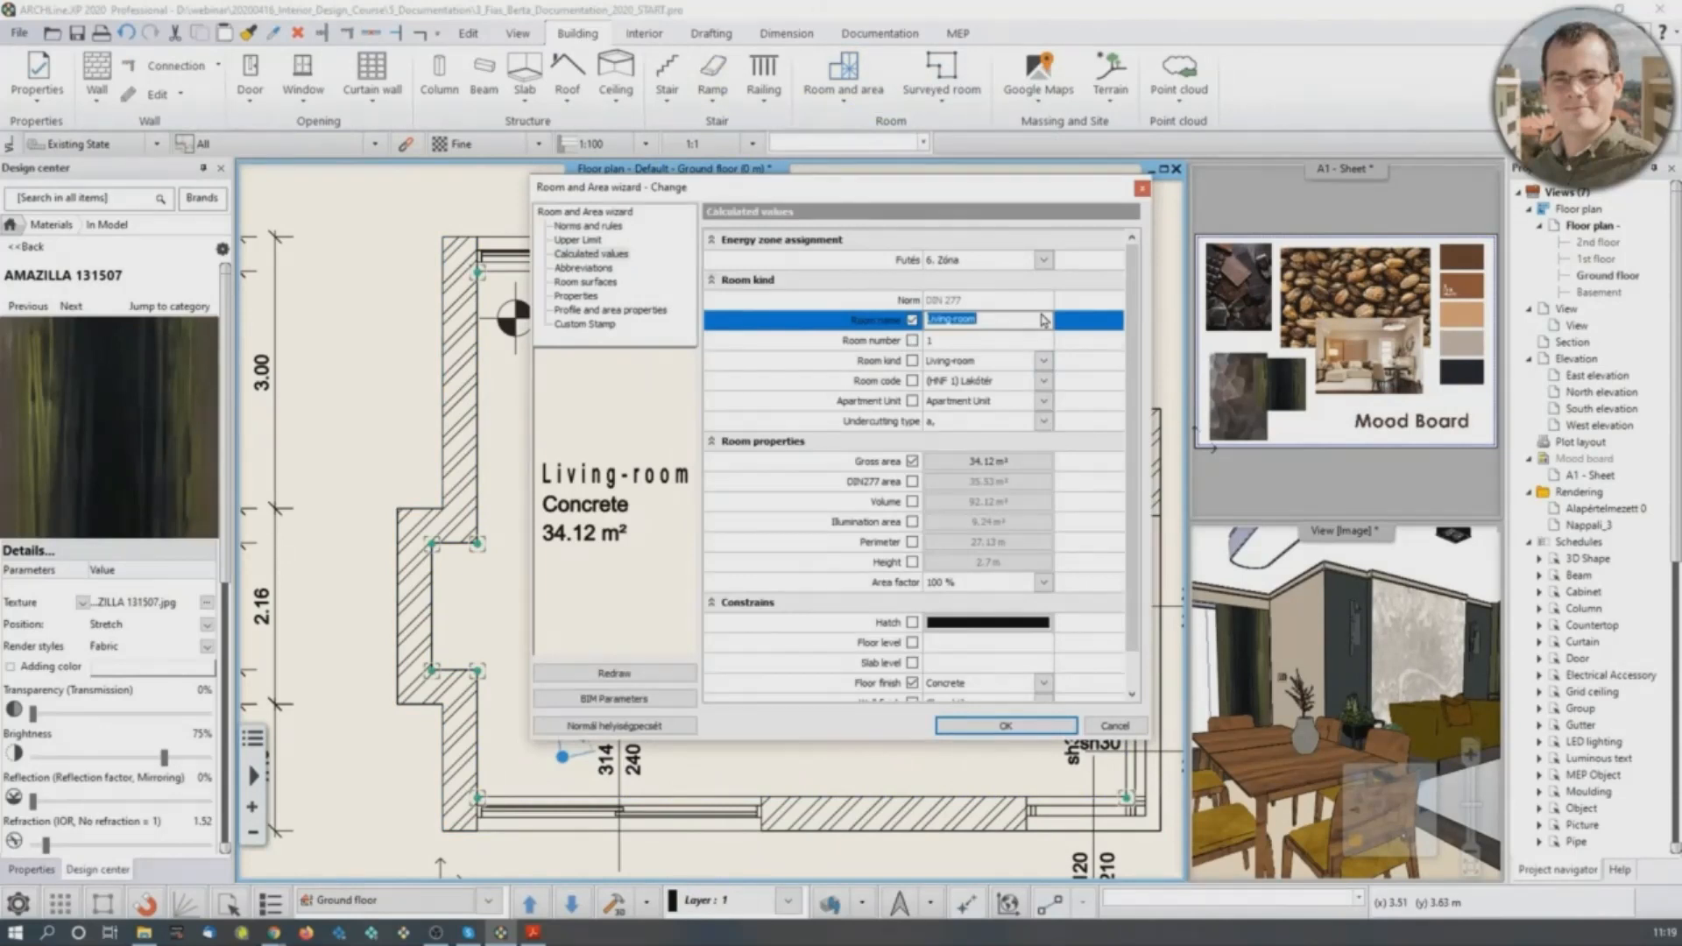
{"action": "type", "text": "Reception"}
{"action": "scroll", "coordinate": [1045, 596], "scroll_direction": "down", "scroll_amount": 1}
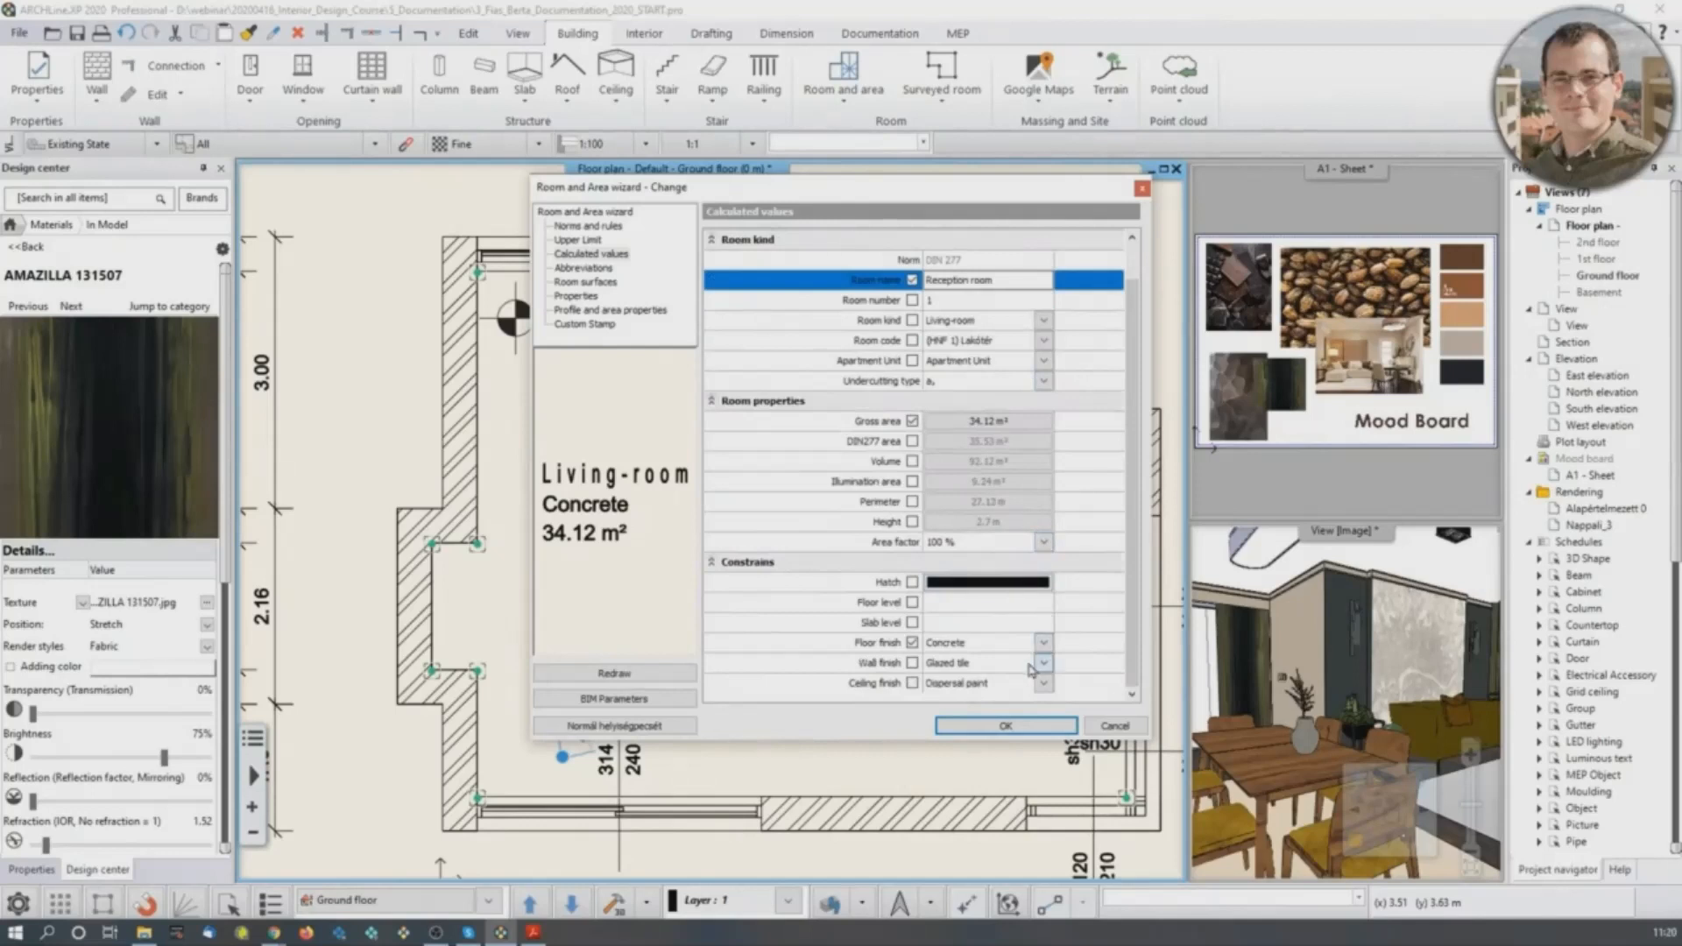
{"action": "left_click", "coordinate": [1044, 644]}
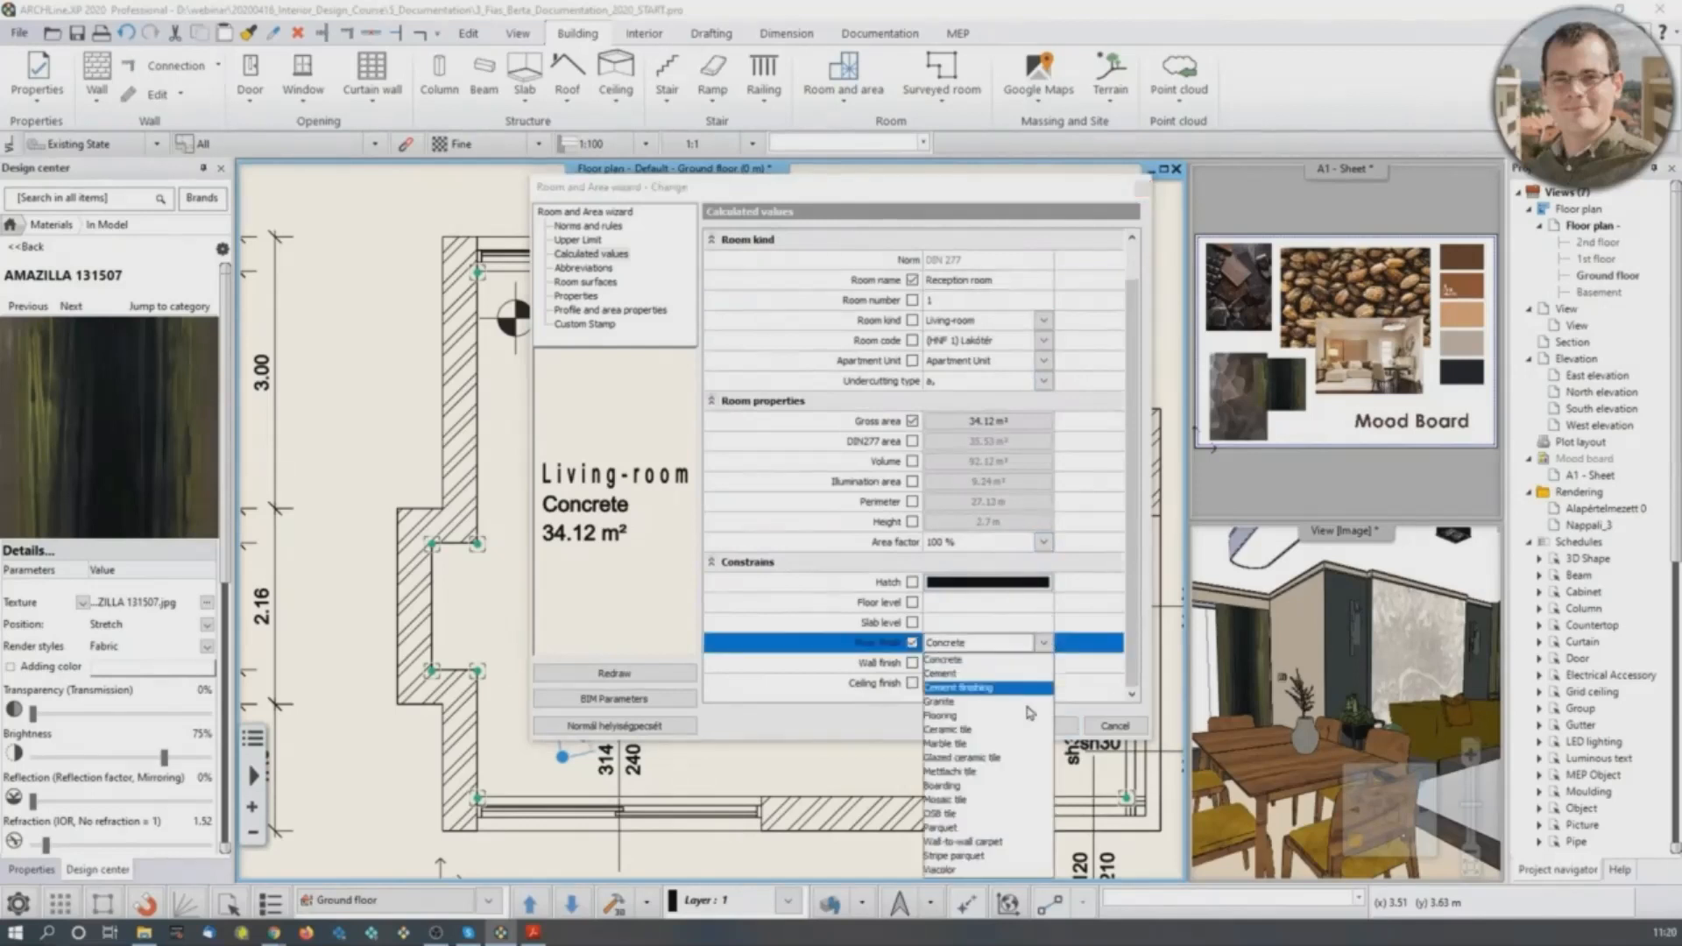
{"action": "left_click", "coordinate": [962, 830]}
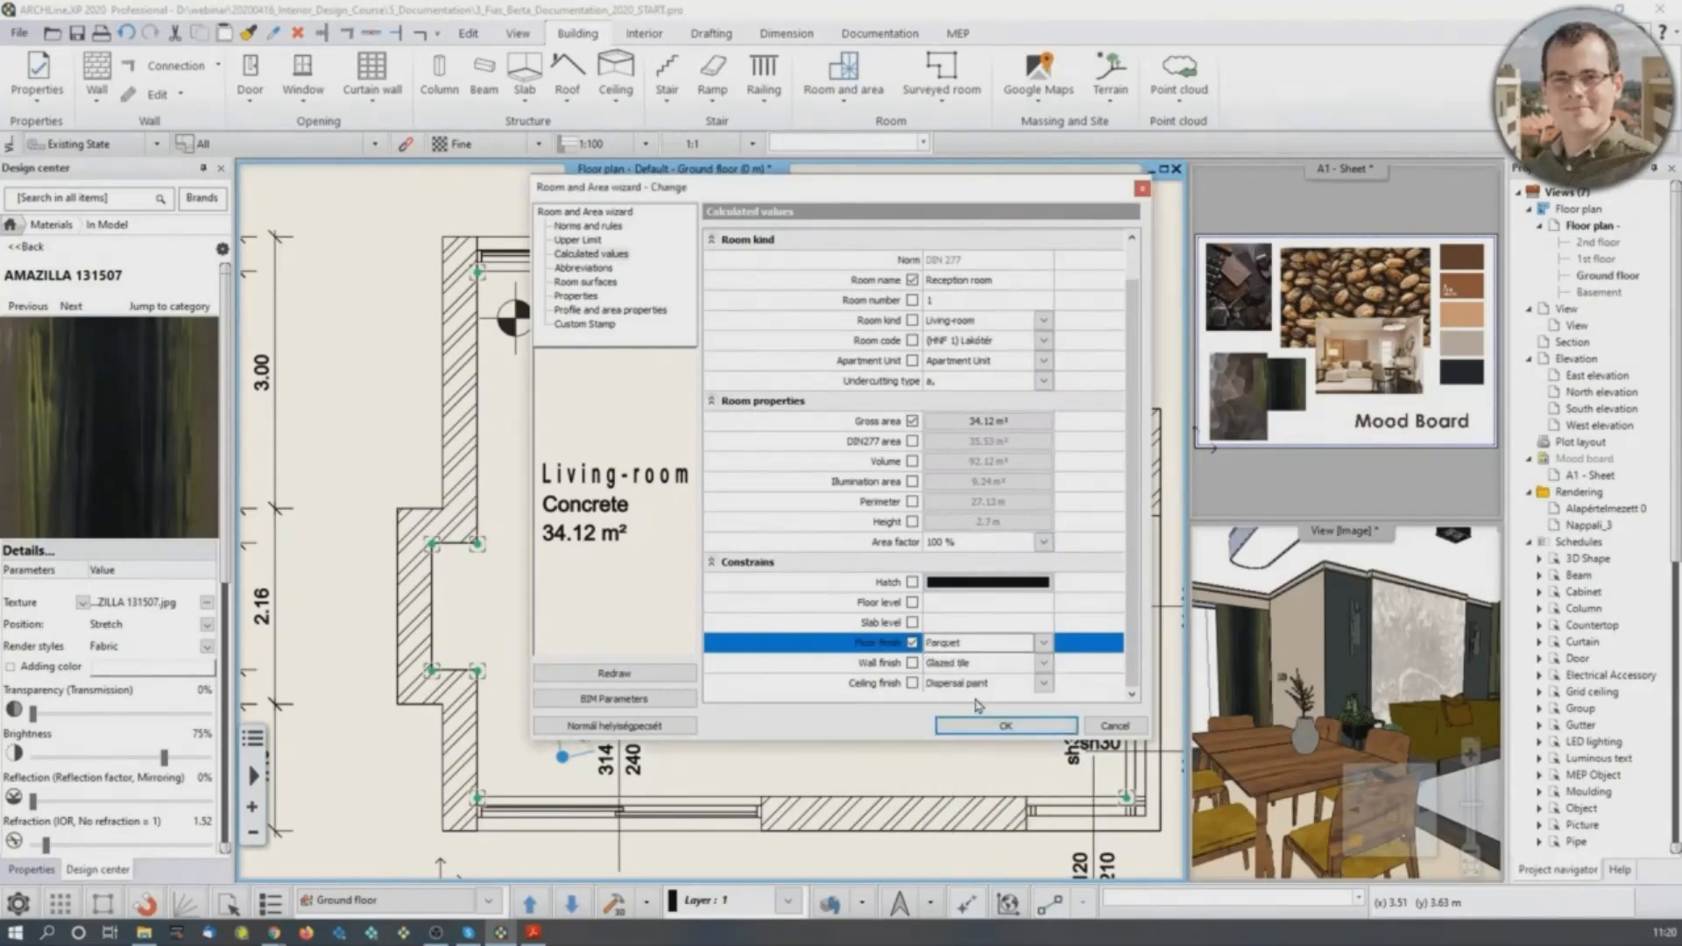
{"action": "key", "text": "Return"}
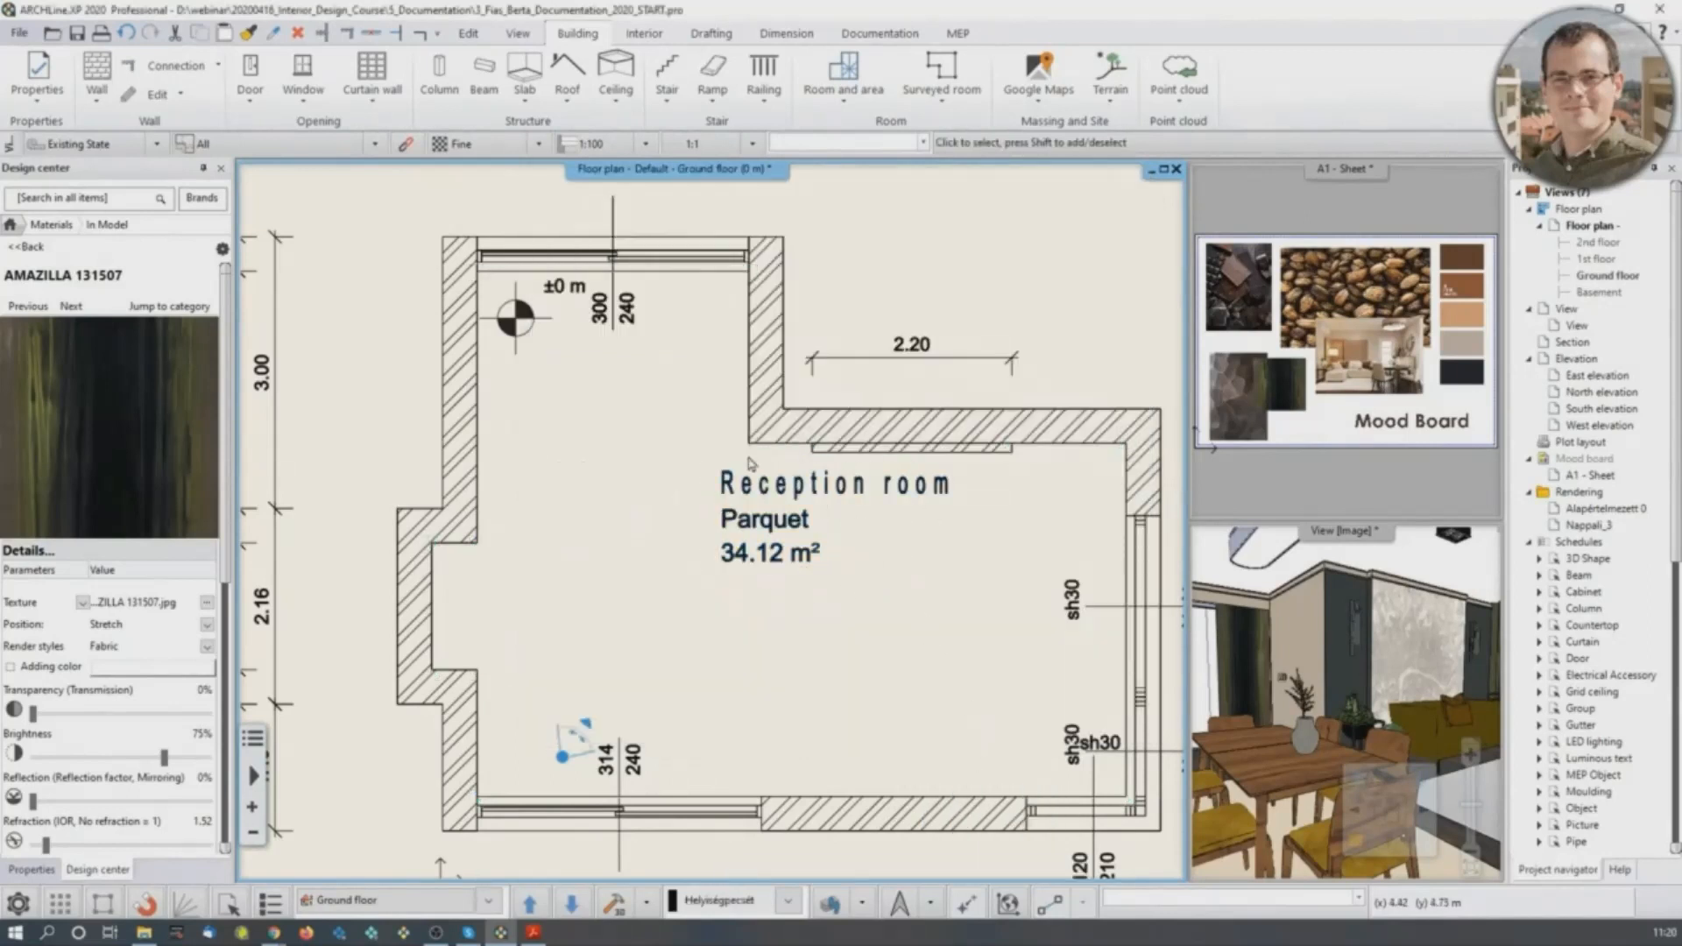
Move the Reception room stamp about 1.5 m diagonally down and left in the plan, and delete the room.
{"action": "left_click", "coordinate": [770, 550]}
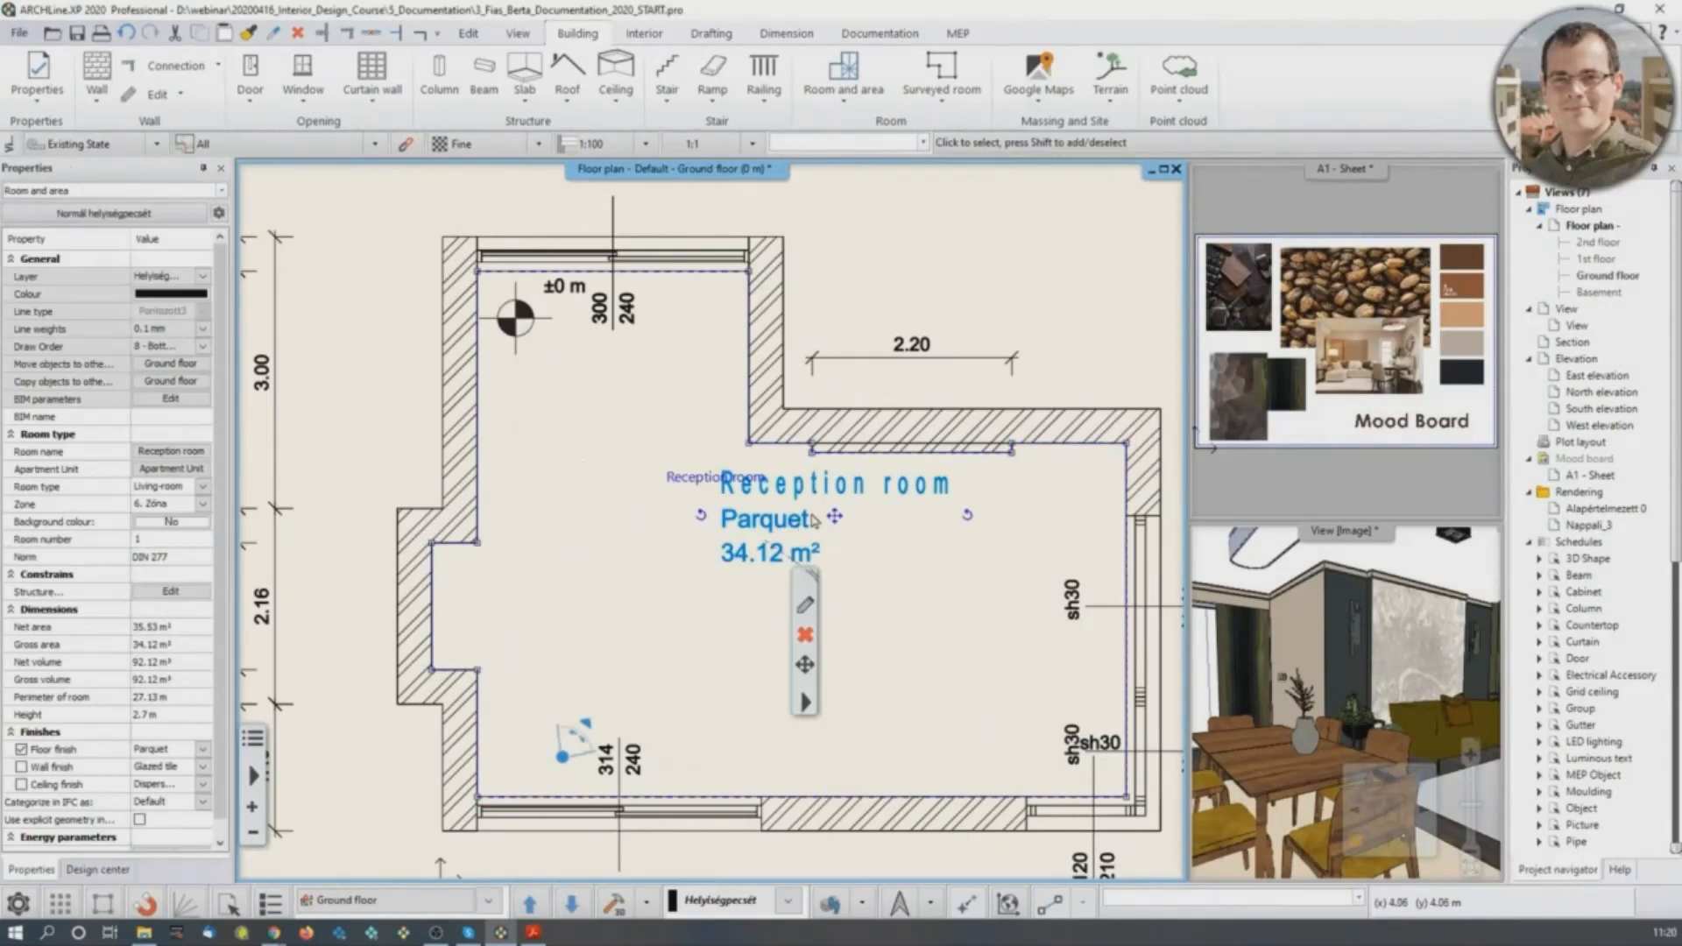
{"action": "left_click", "coordinate": [874, 533]}
{"action": "left_click", "coordinate": [754, 622]}
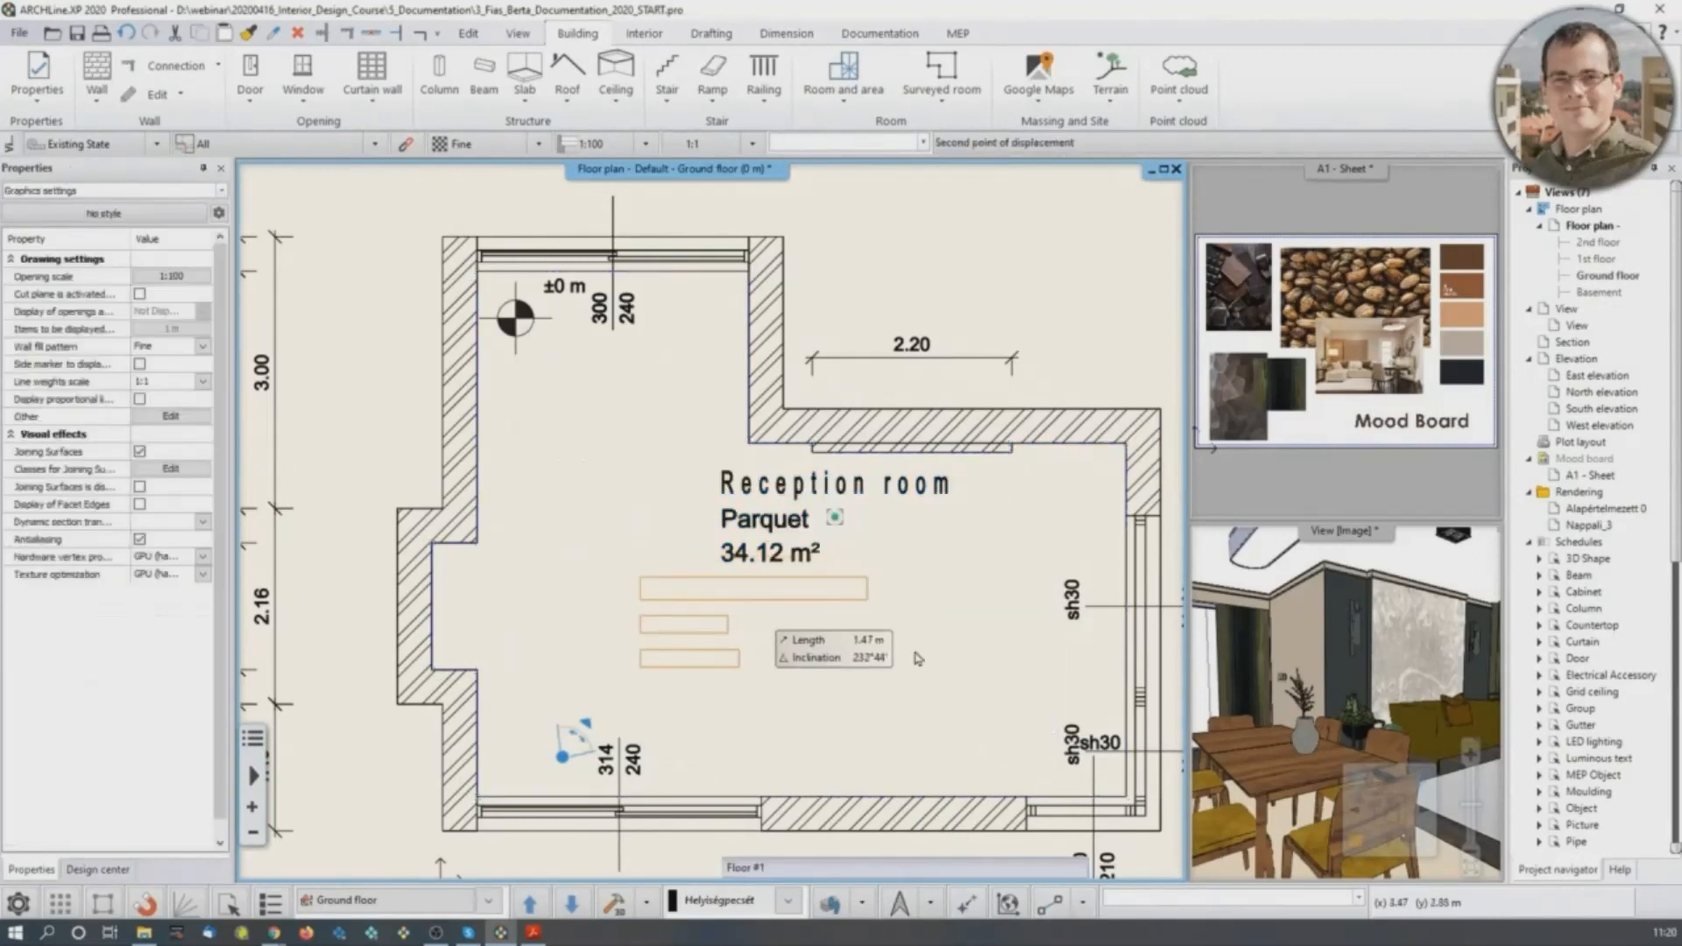
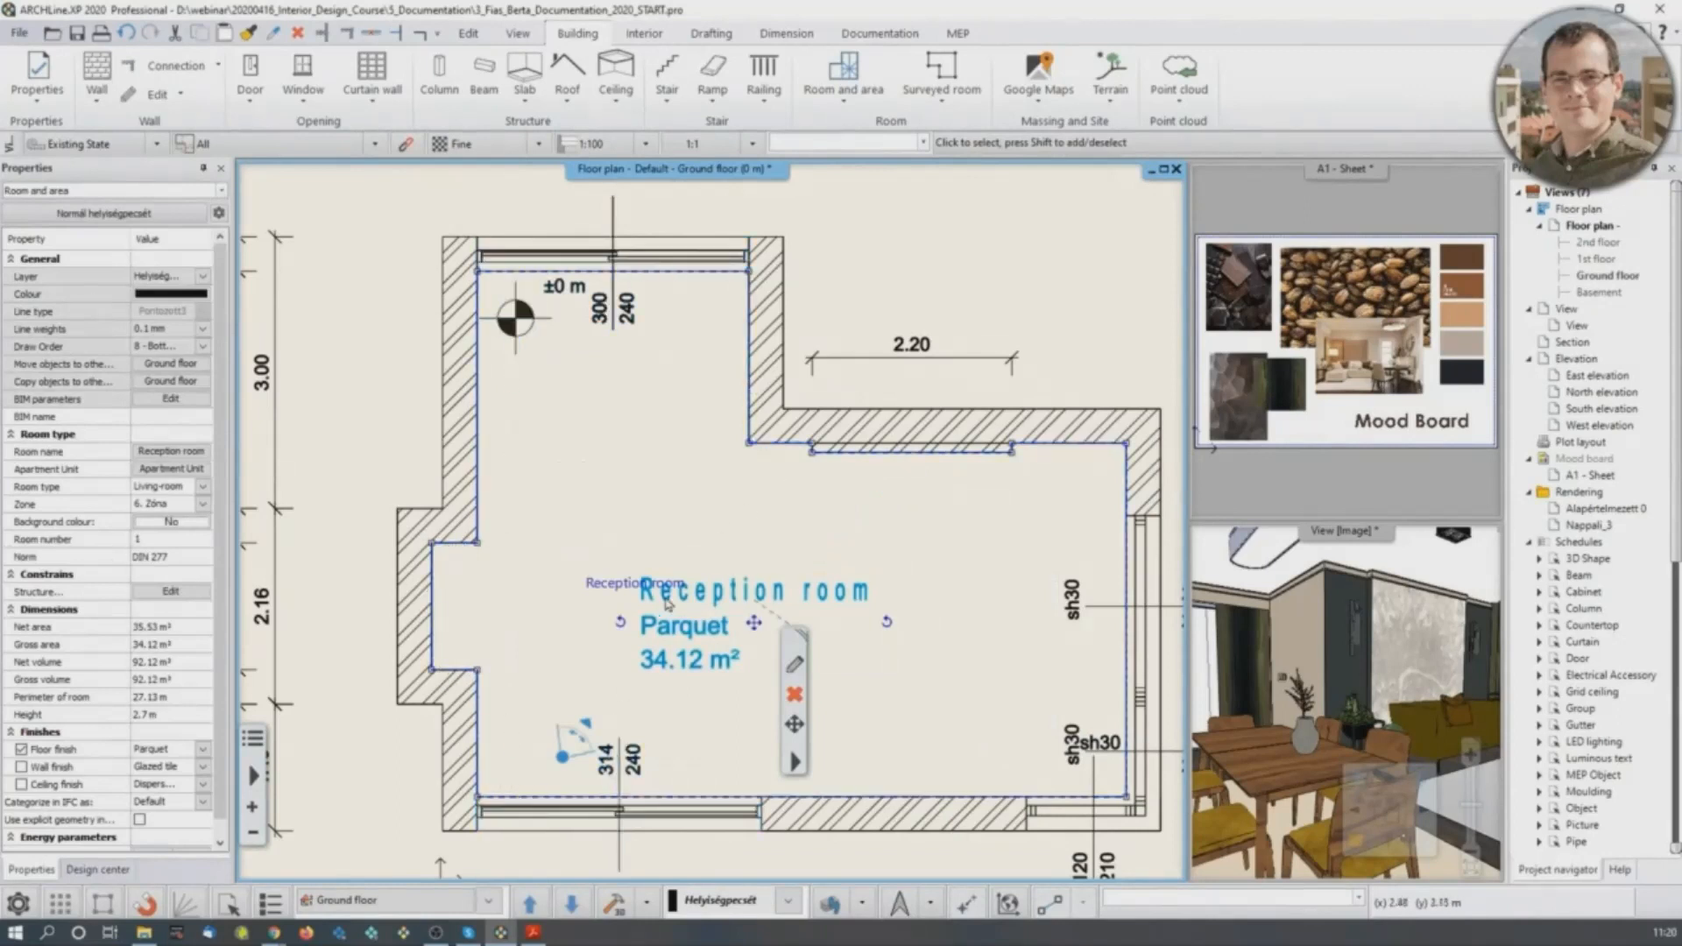
{"action": "left_click", "coordinate": [794, 697]}
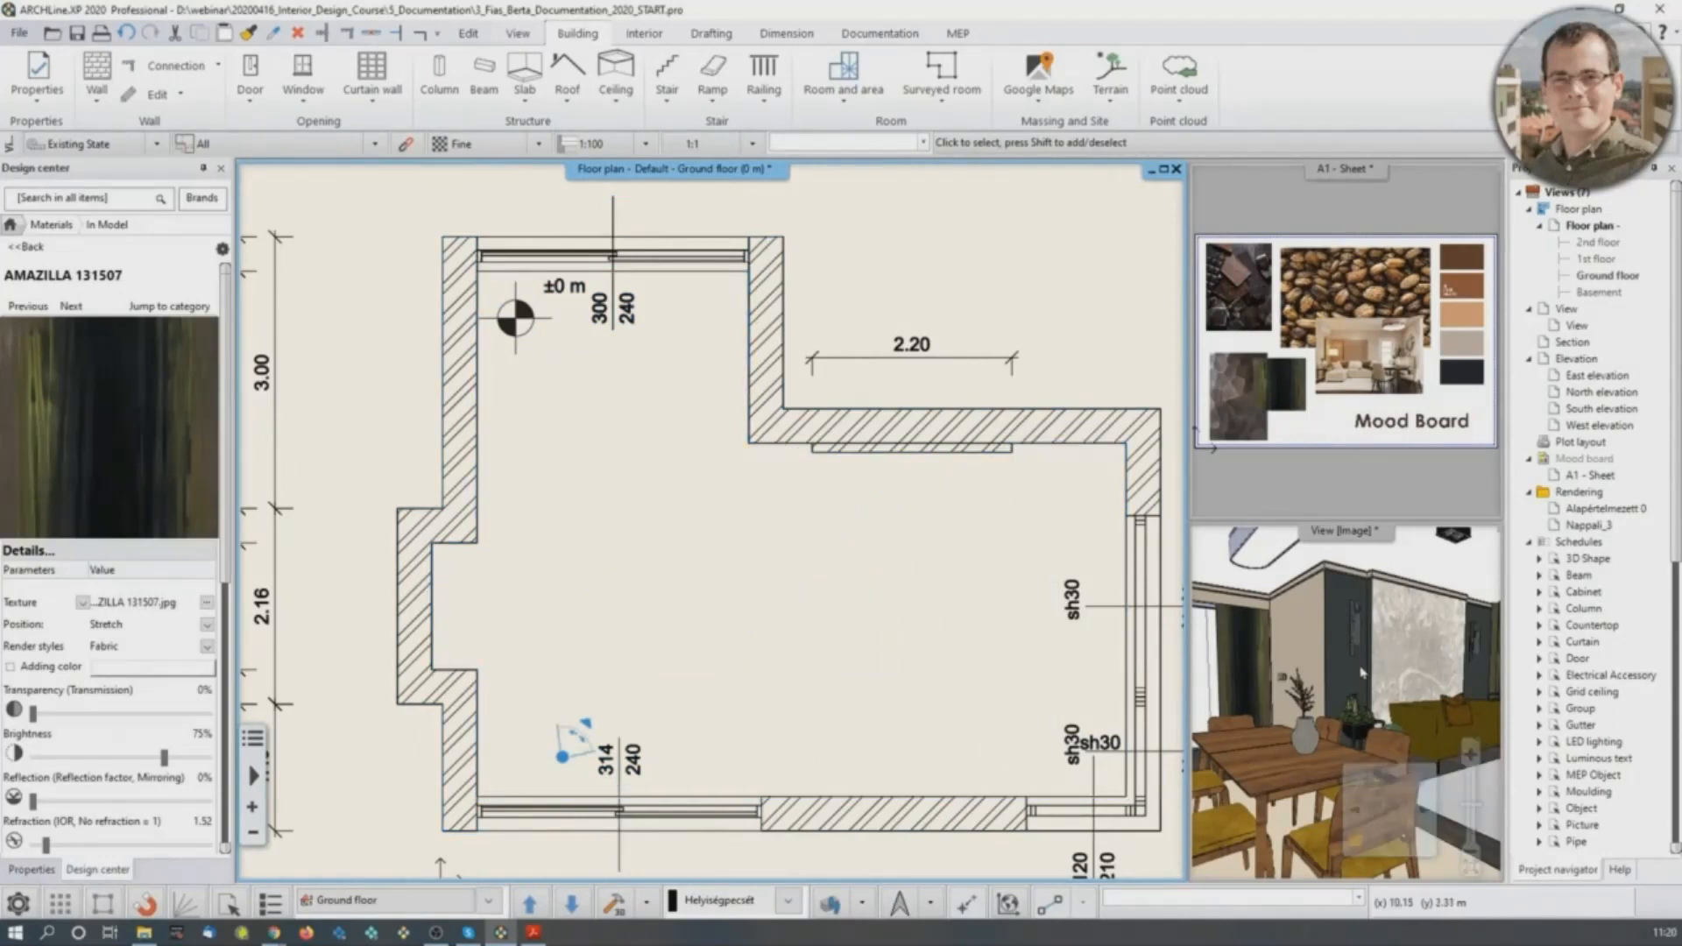
{"action": "middle_click_drag", "start_coordinate": [1332, 761], "coordinate": [1369, 717]}
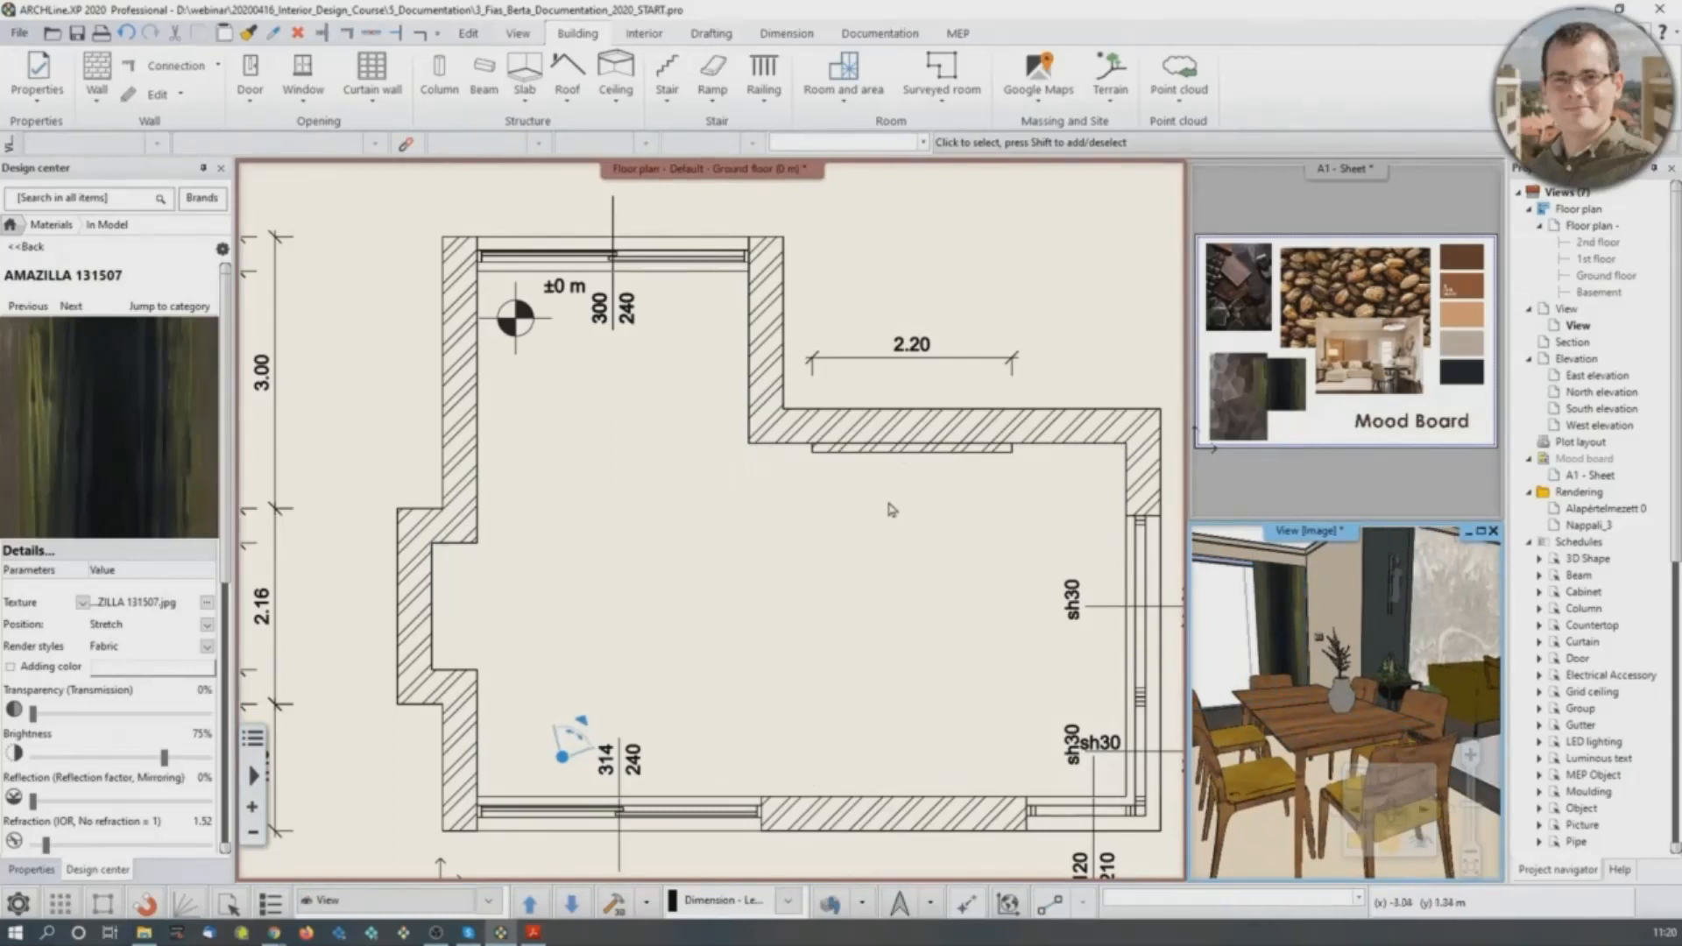
{"action": "left_click", "coordinate": [844, 84]}
{"action": "left_click", "coordinate": [880, 167]}
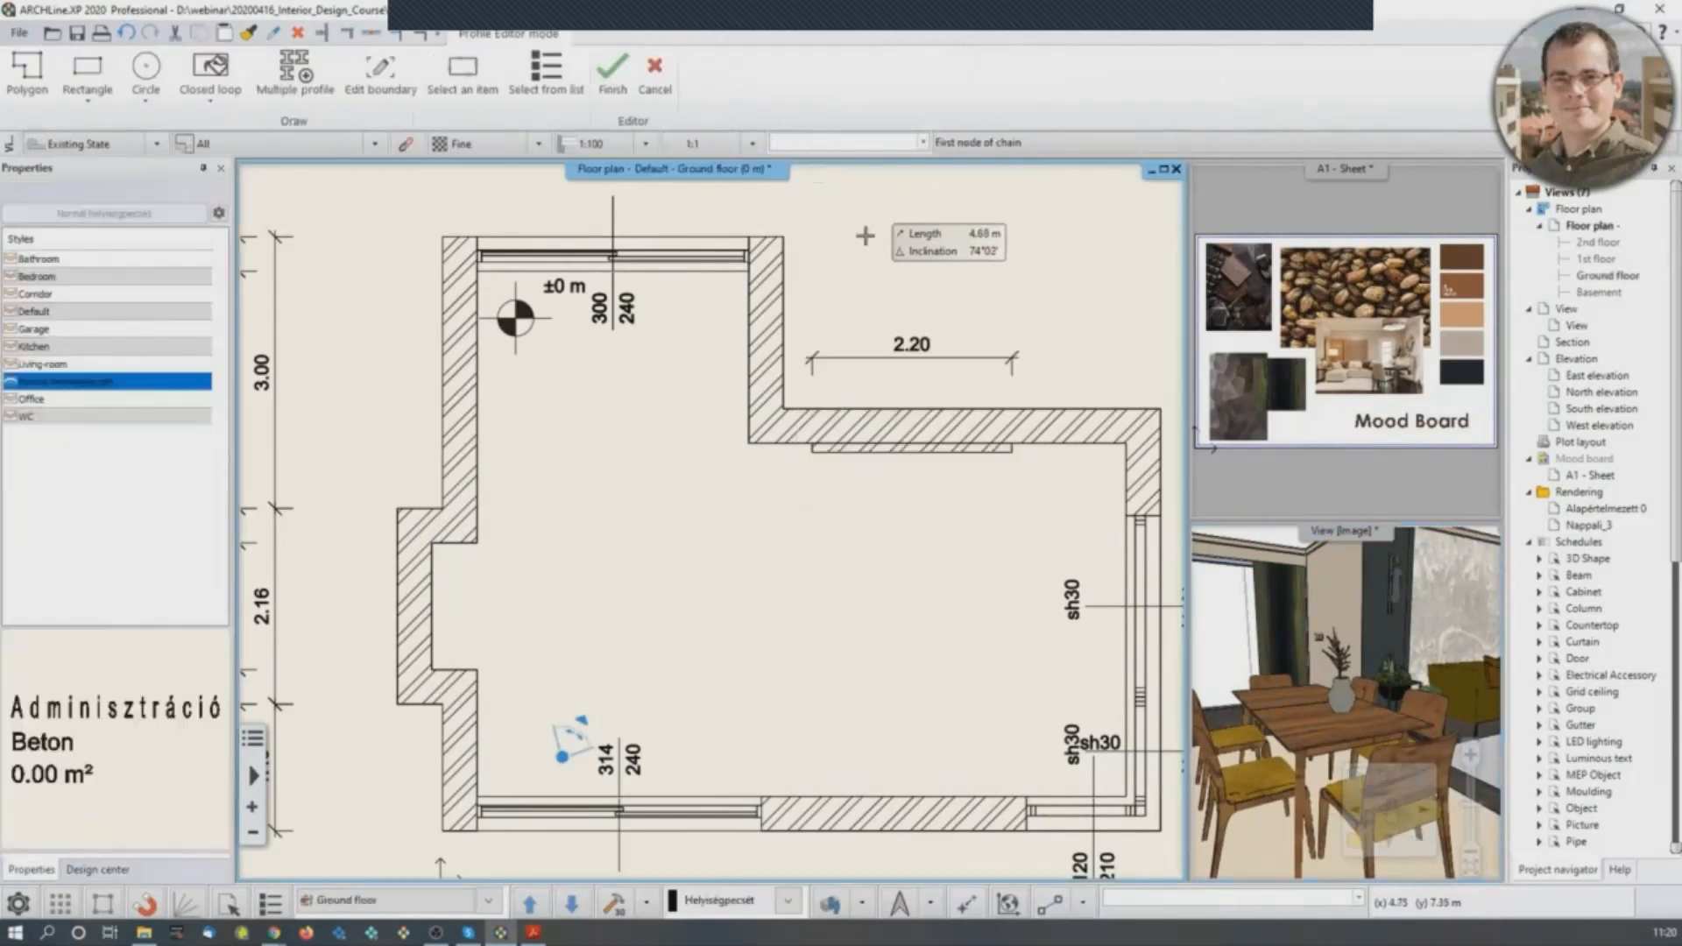
{"action": "left_click", "coordinate": [653, 77]}
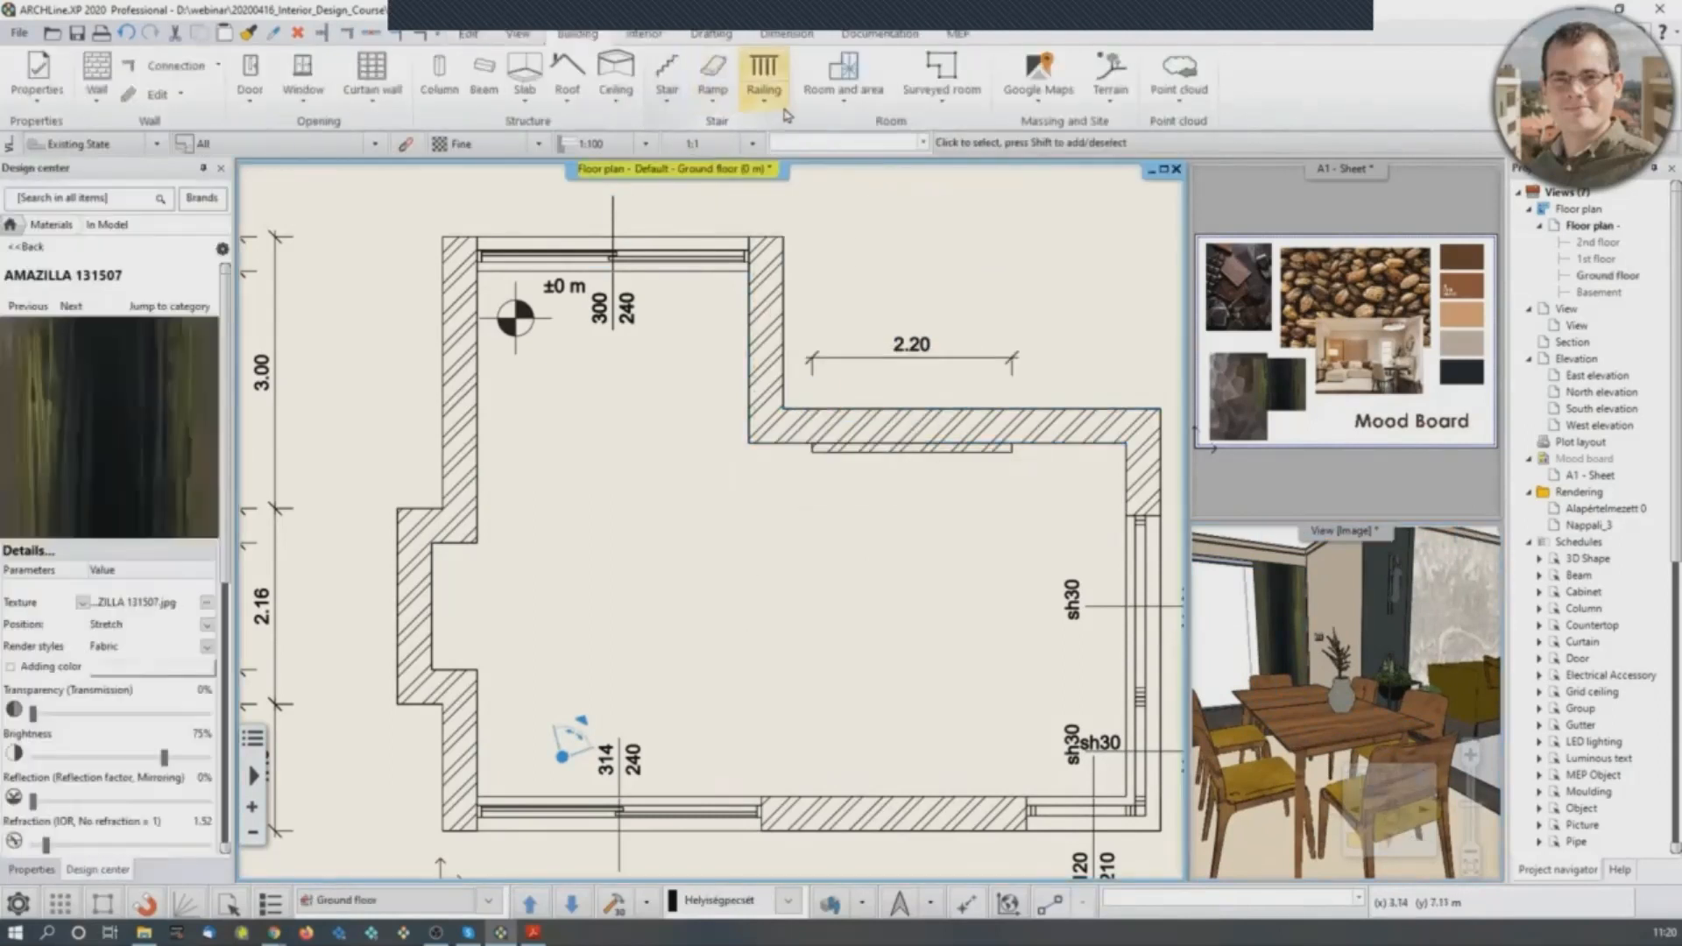
Start a room with a drawn boundary at the protruding inner wall corner and trace it around the thin panel on the upper wall.
{"action": "left_click", "coordinate": [852, 98]}
{"action": "left_click", "coordinate": [853, 167]}
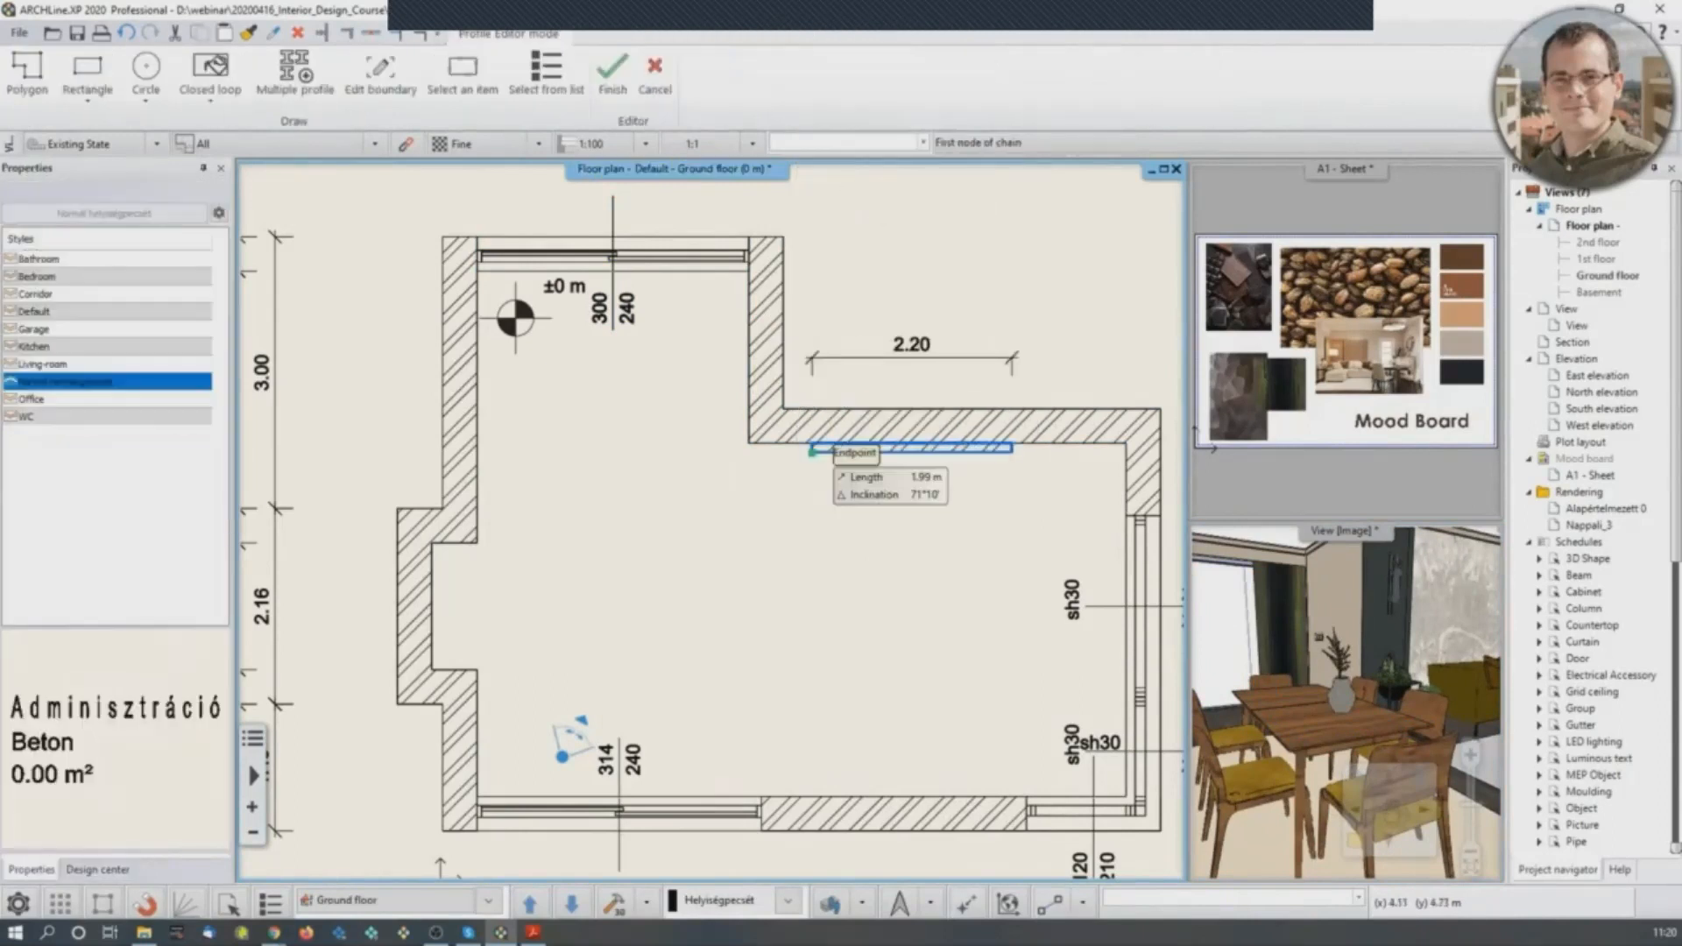
{"action": "scroll", "coordinate": [815, 447], "scroll_direction": "up", "scroll_amount": 4}
{"action": "scroll", "coordinate": [686, 451], "scroll_direction": "up", "scroll_amount": 2}
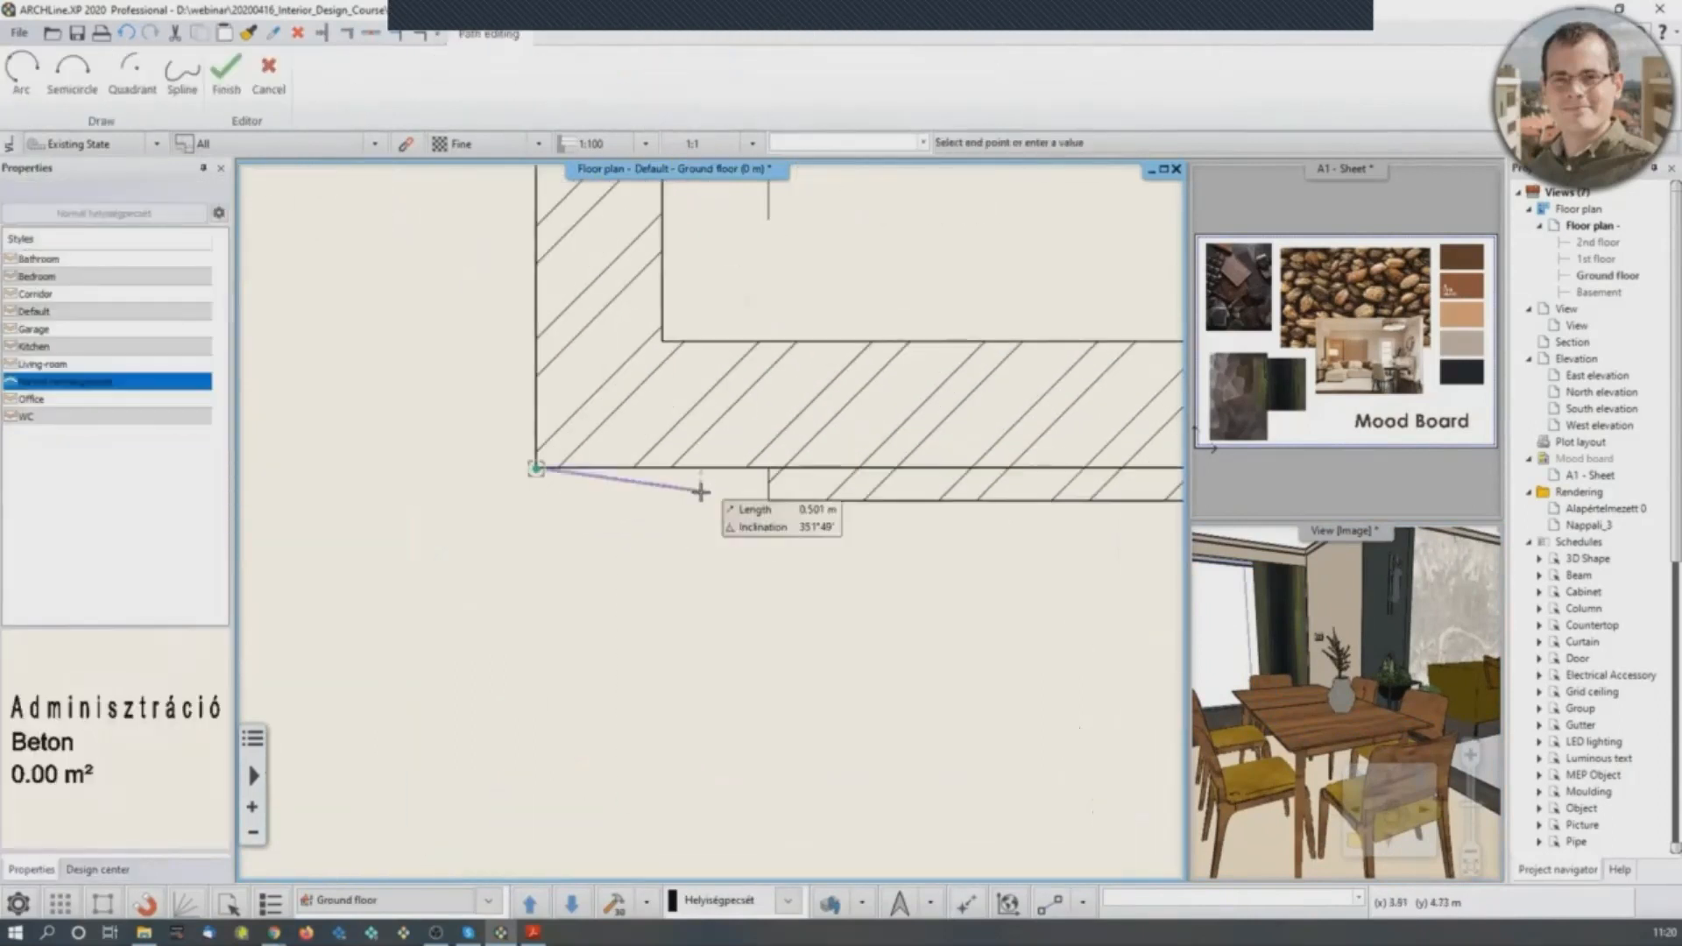
{"action": "left_click", "coordinate": [769, 501]}
{"action": "middle_click_drag", "start_coordinate": [1033, 497], "coordinate": [526, 506]}
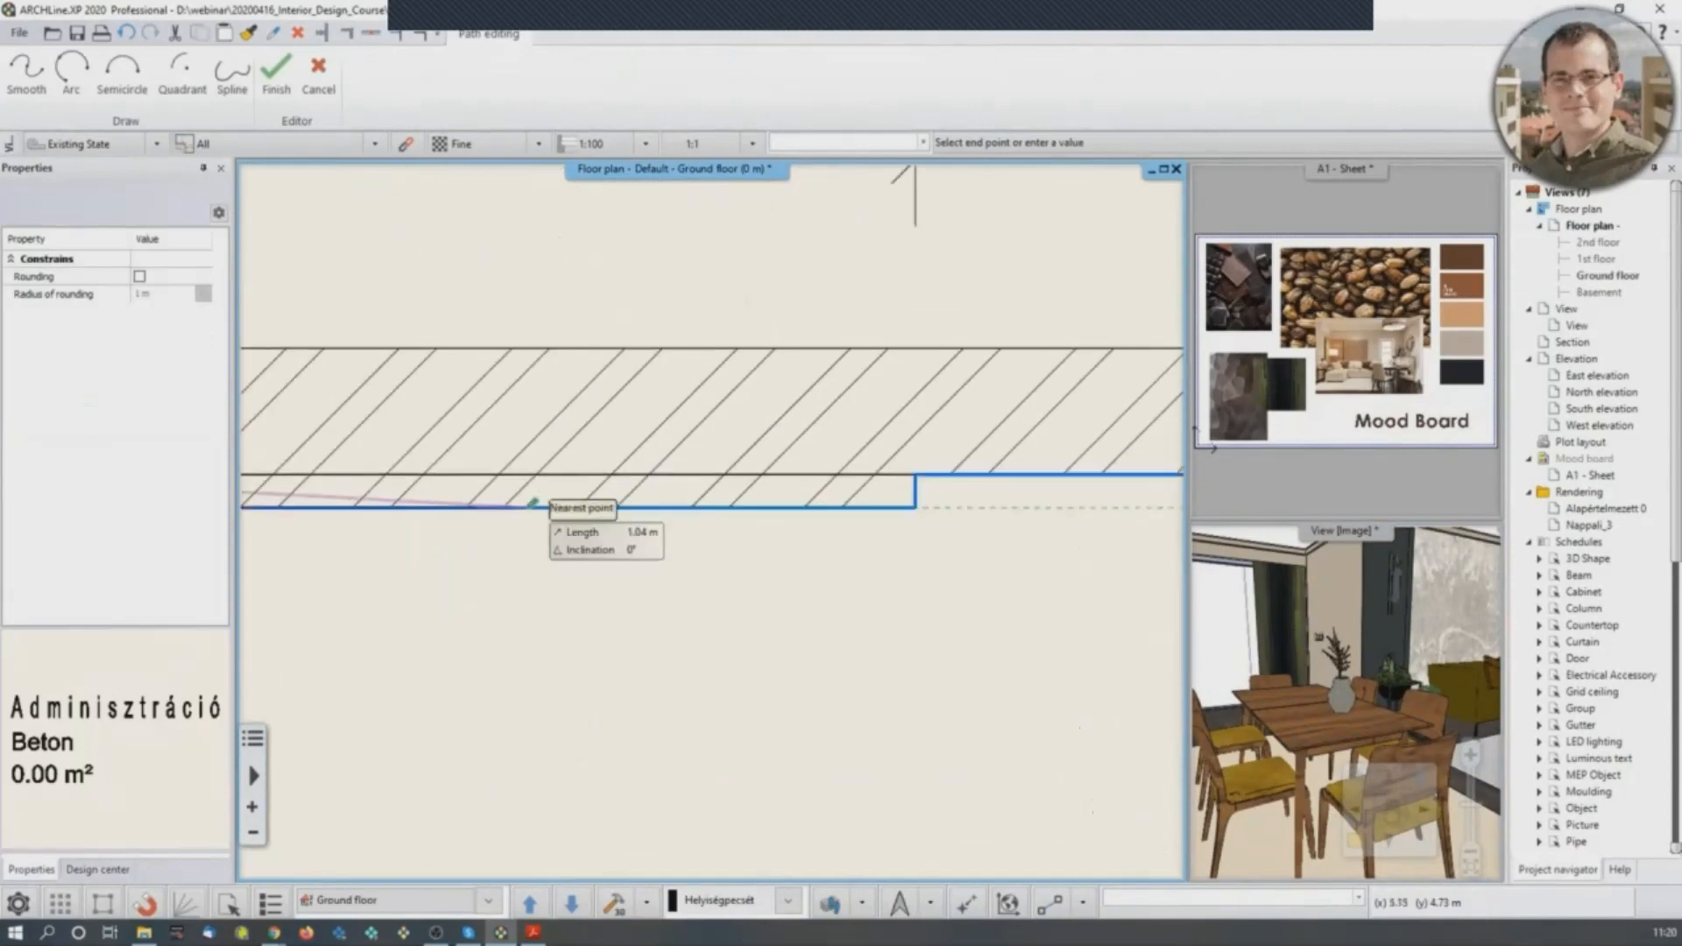
{"action": "left_click", "coordinate": [916, 507]}
{"action": "left_click", "coordinate": [915, 474]}
Continue the room boundary along the upper wall to the right interior corner and down to the lower-right interior corner.
{"action": "middle_click_drag", "start_coordinate": [1055, 474], "coordinate": [623, 413]}
{"action": "left_click", "coordinate": [902, 413]}
{"action": "scroll", "coordinate": [851, 591], "scroll_direction": "down", "scroll_amount": 2}
{"action": "middle_click_drag", "start_coordinate": [826, 713], "coordinate": [983, 292]}
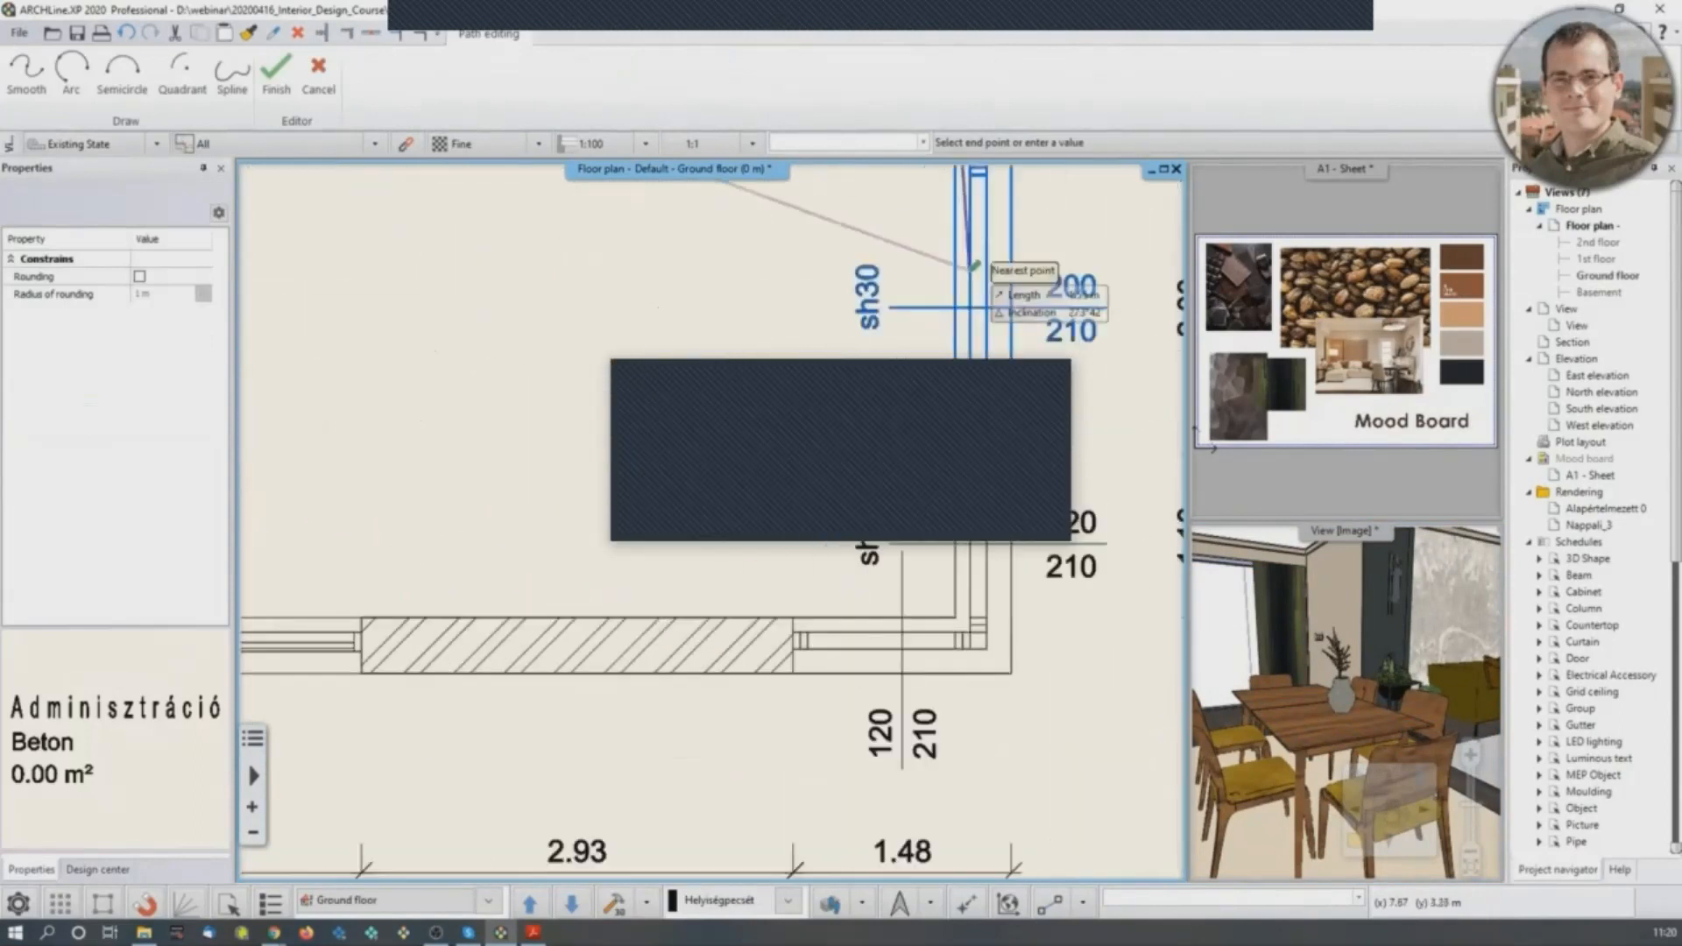
{"action": "scroll", "coordinate": [964, 631], "scroll_direction": "up", "scroll_amount": 2}
{"action": "left_click", "coordinate": [735, 574]}
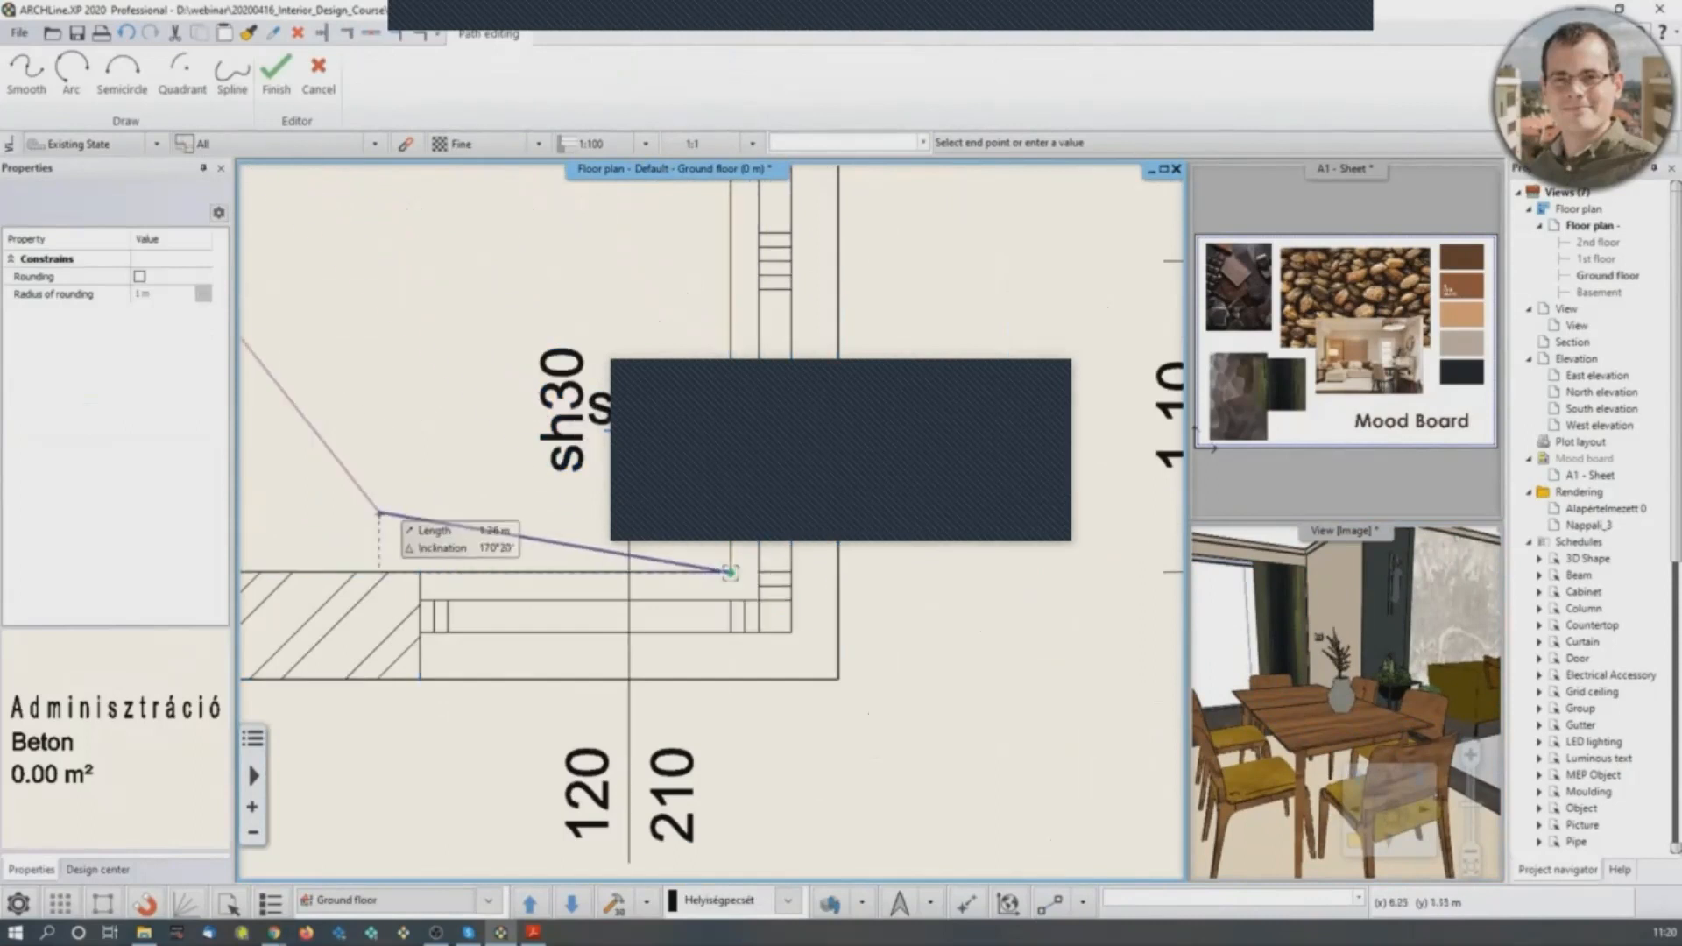
Close the boundary with a lower-wall point vertically aligned with the starting corner, accept the 0.5 m height and place the room stamp.
{"action": "middle_click_drag", "start_coordinate": [376, 526], "coordinate": [943, 640]}
{"action": "scroll", "coordinate": [535, 486], "scroll_direction": "down", "scroll_amount": 2}
{"action": "middle_click_drag", "start_coordinate": [534, 486], "coordinate": [858, 724]}
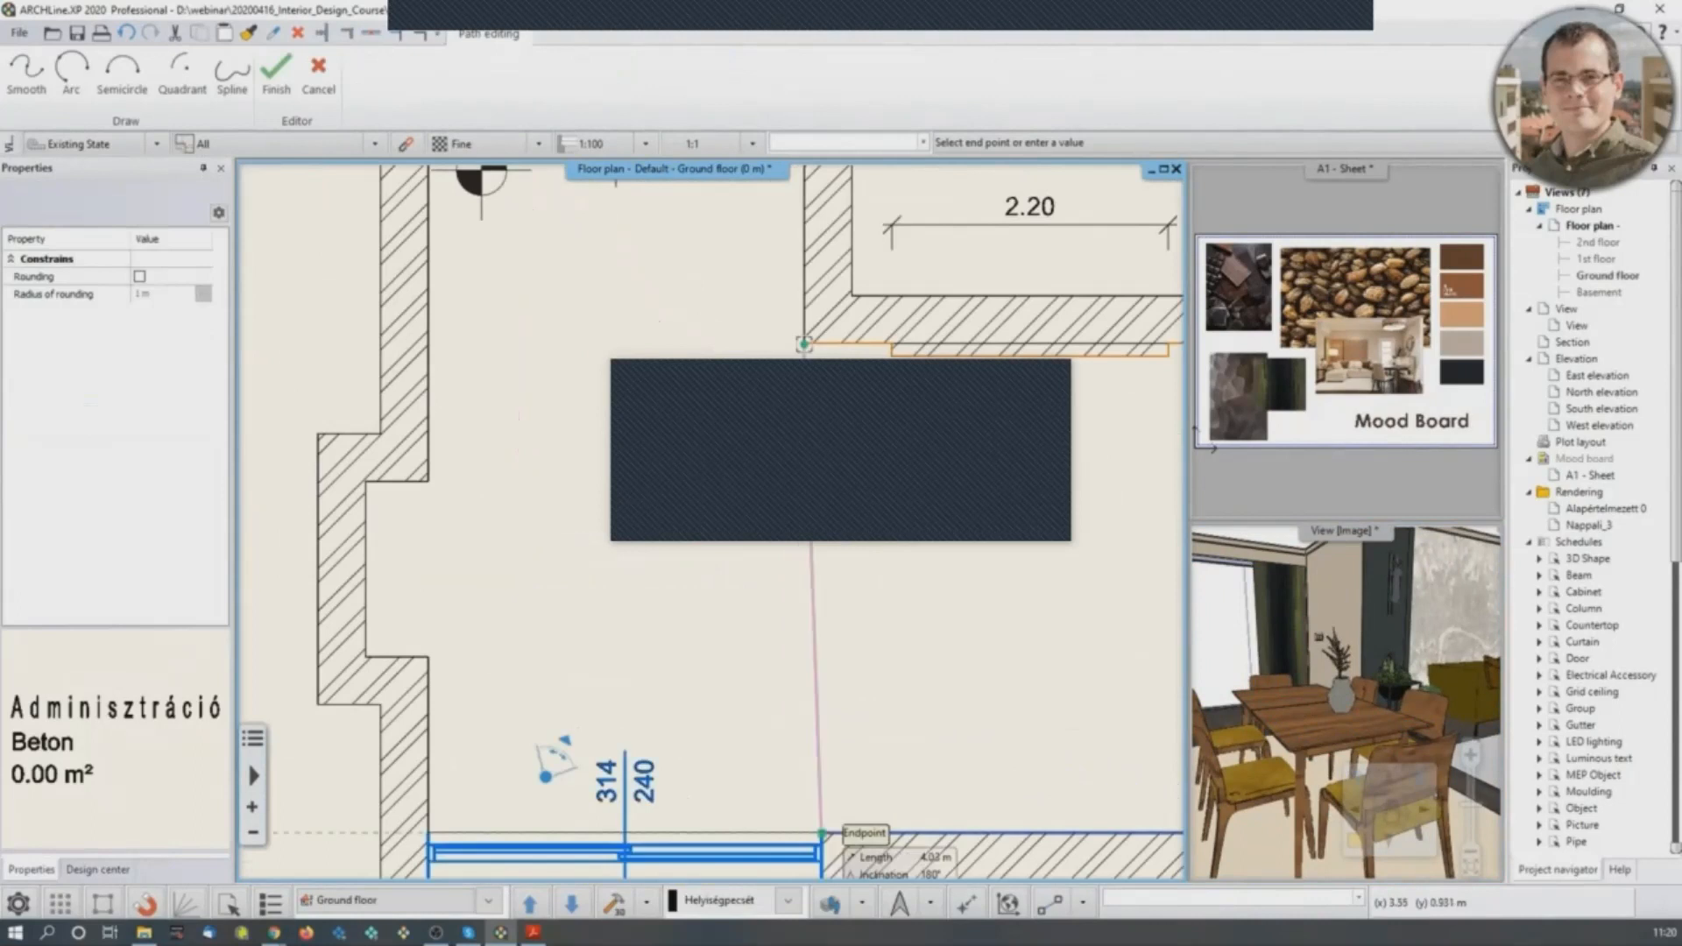
{"action": "middle_click_drag", "start_coordinate": [802, 344], "coordinate": [793, 251]}
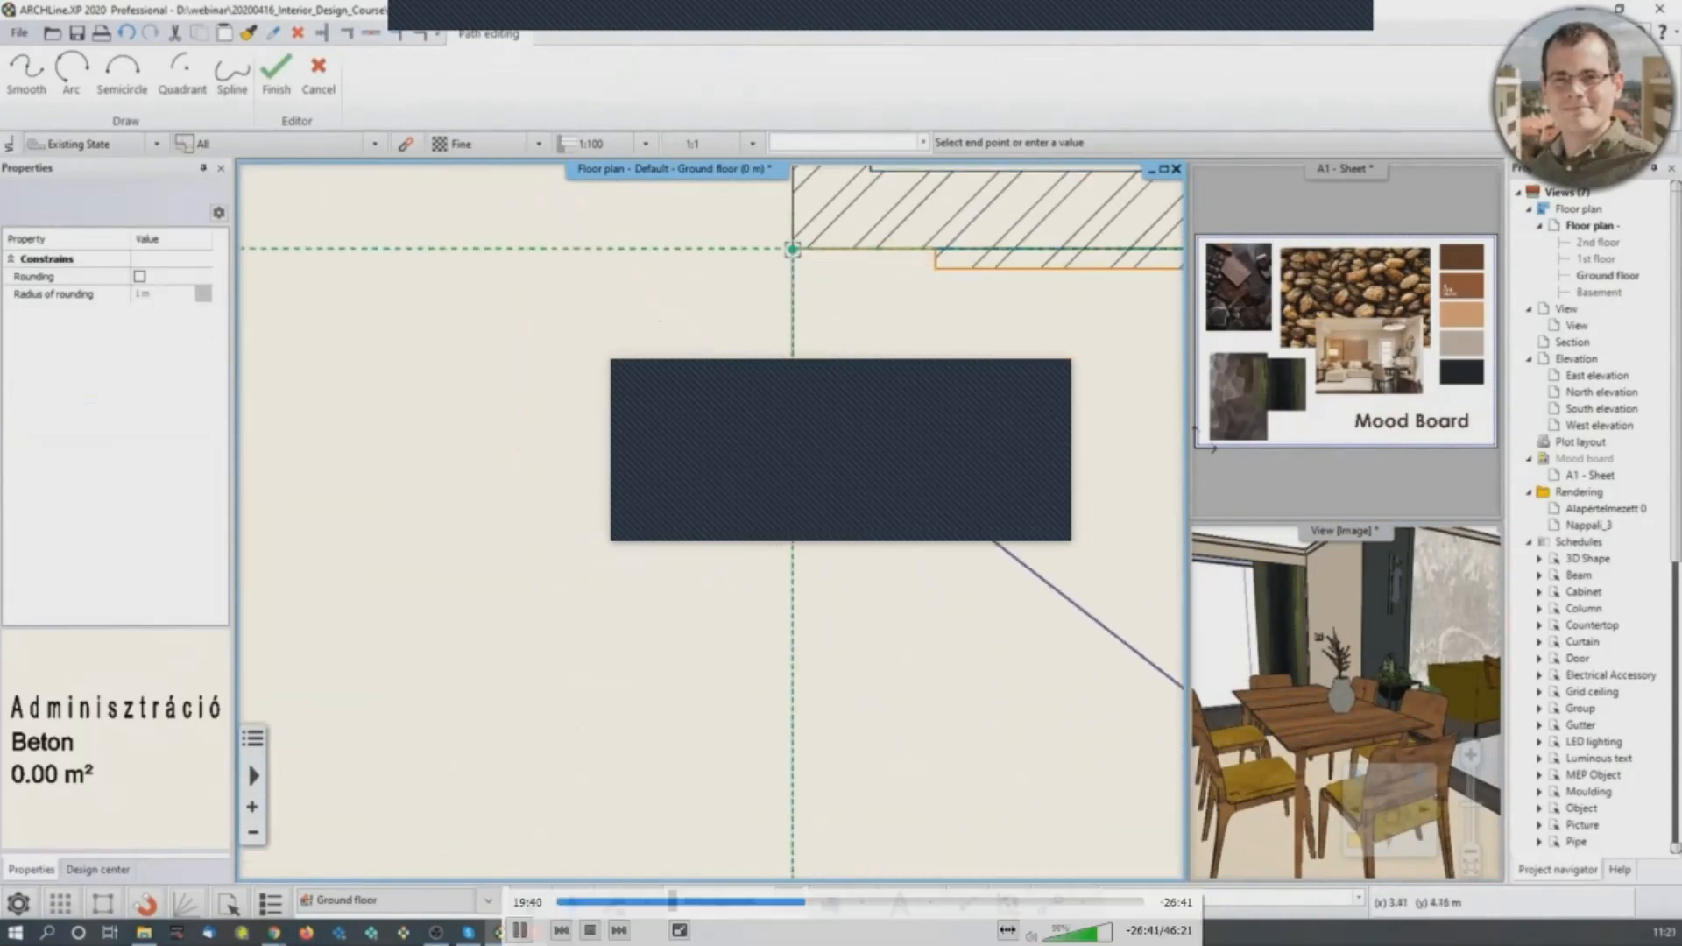
{"action": "middle_click_drag", "start_coordinate": [792, 250], "coordinate": [796, 806]}
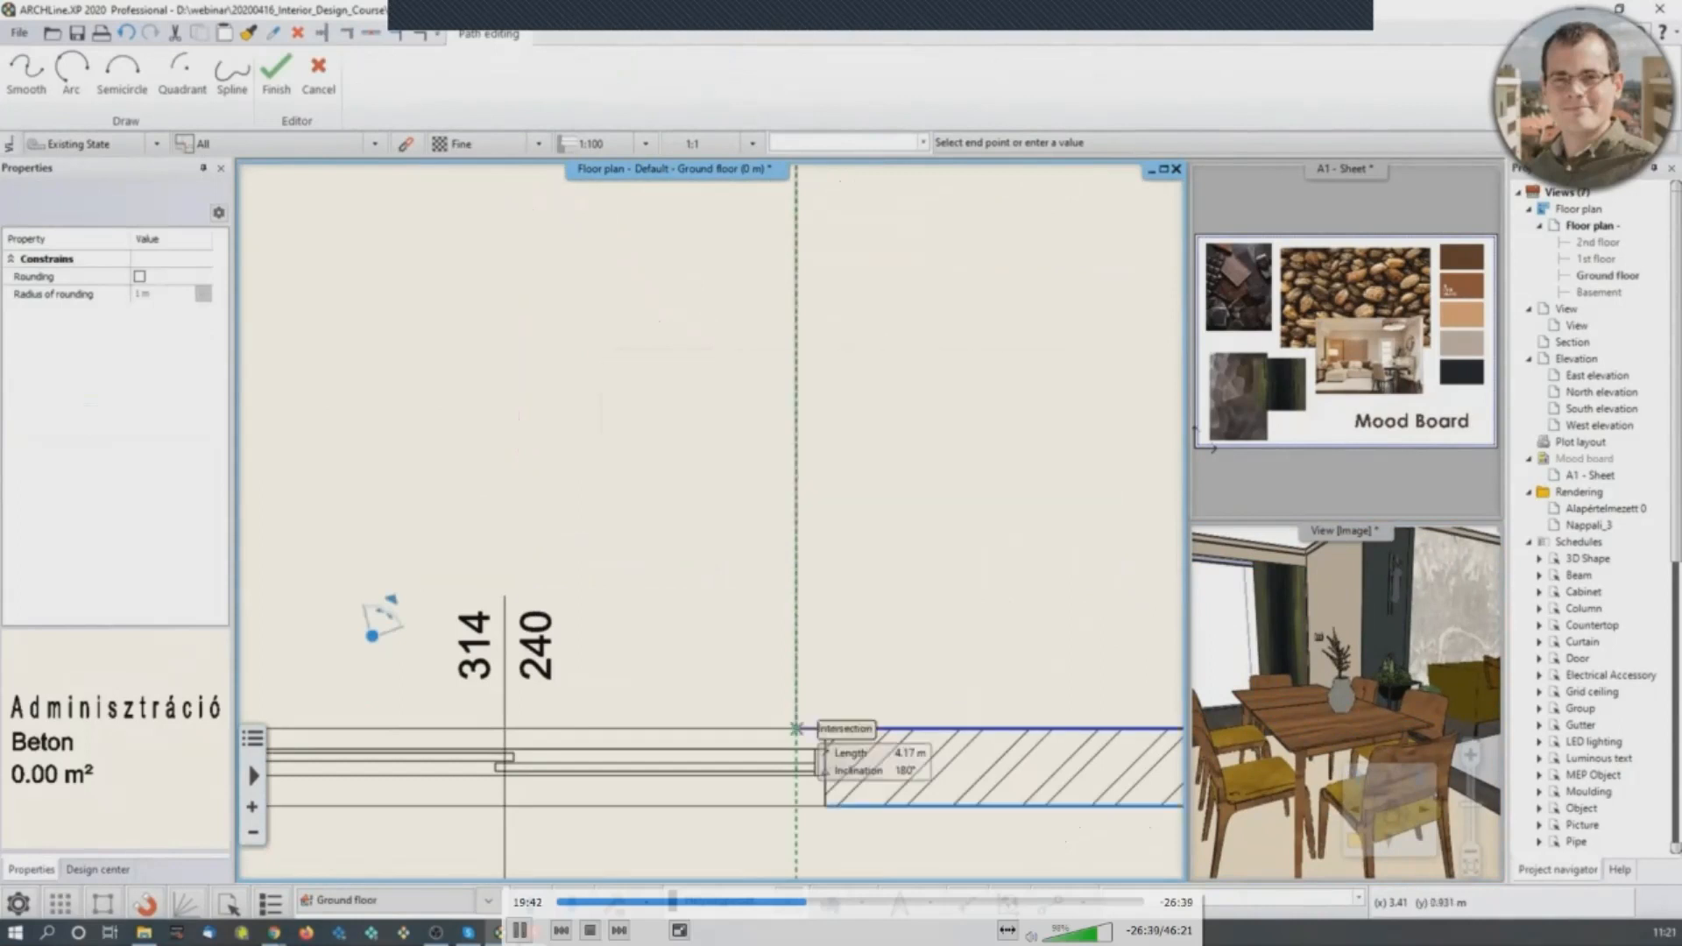
{"action": "middle_click_drag", "start_coordinate": [824, 427], "coordinate": [790, 564]}
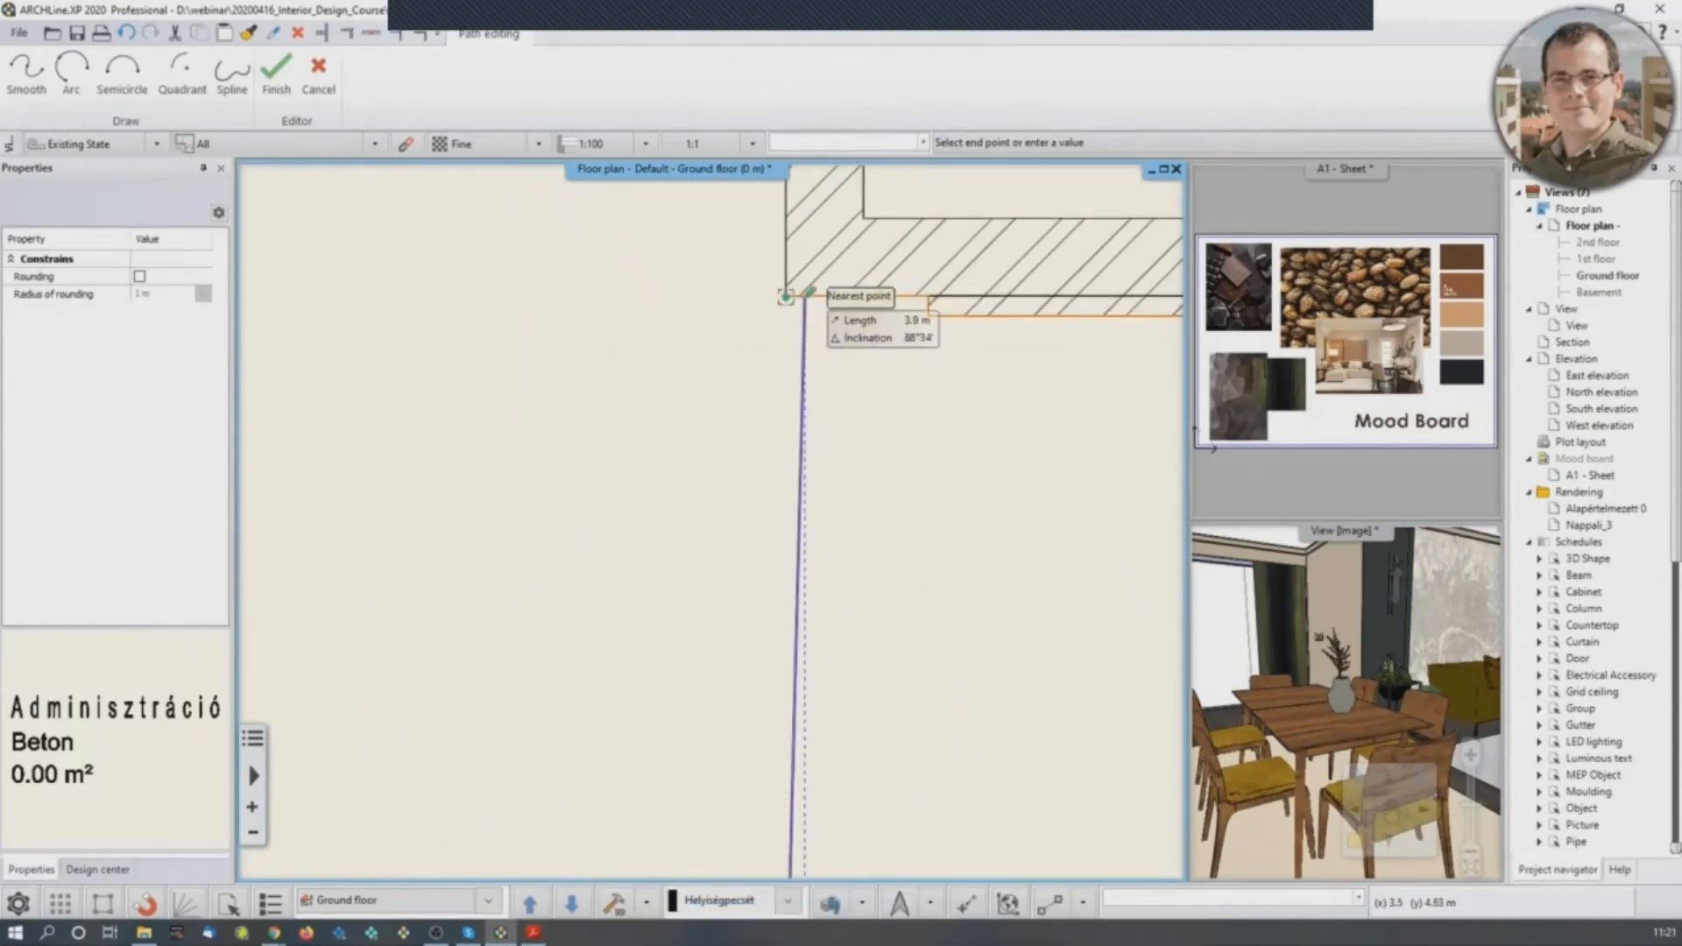
{"action": "left_click", "coordinate": [788, 296]}
{"action": "key", "text": "Return"}
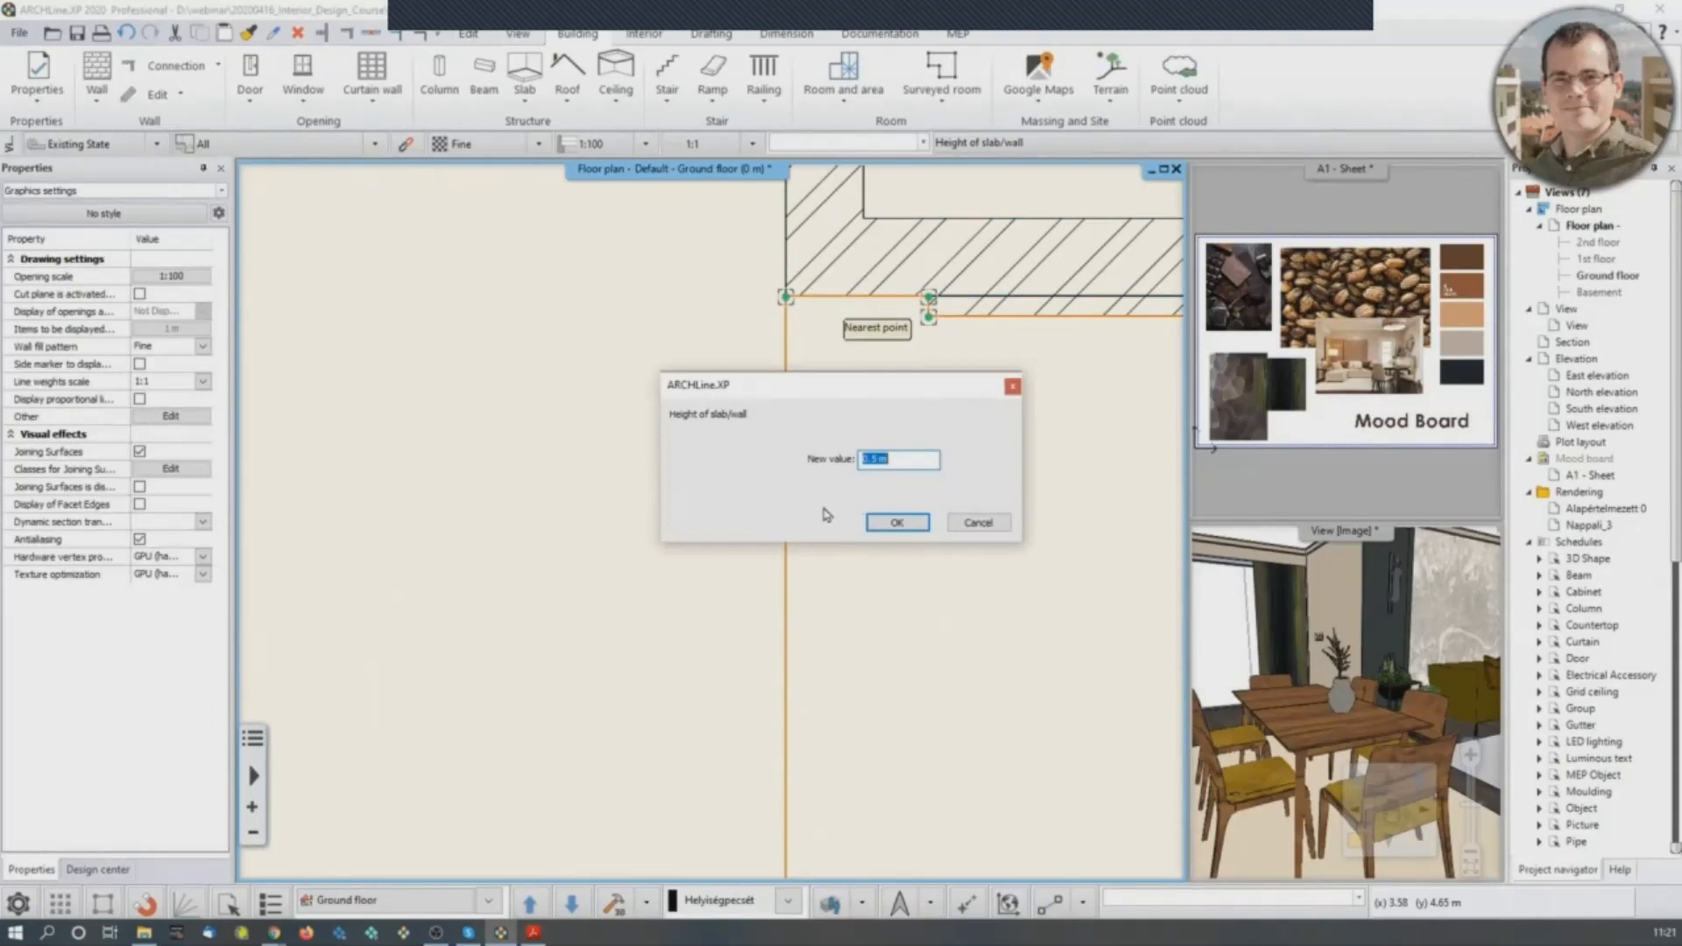
{"action": "left_click", "coordinate": [895, 522]}
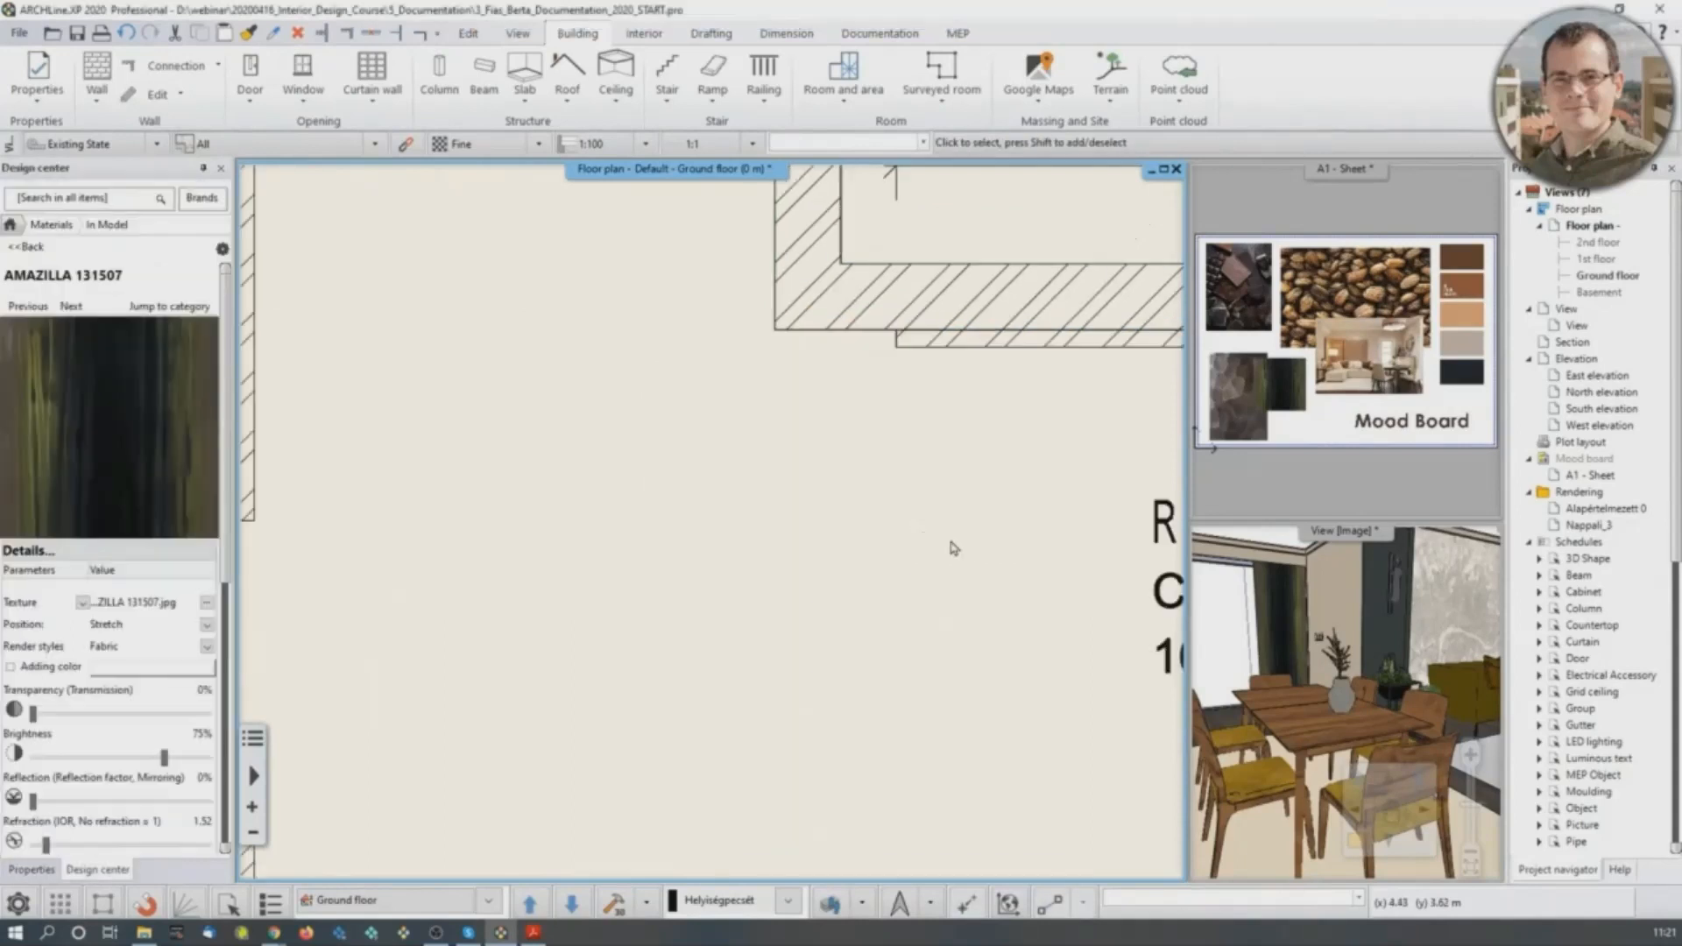
Name the new right-hand room Living-room, show that name in its stamp and set its floor finish to Parquet.
{"action": "left_click", "coordinate": [906, 538]}
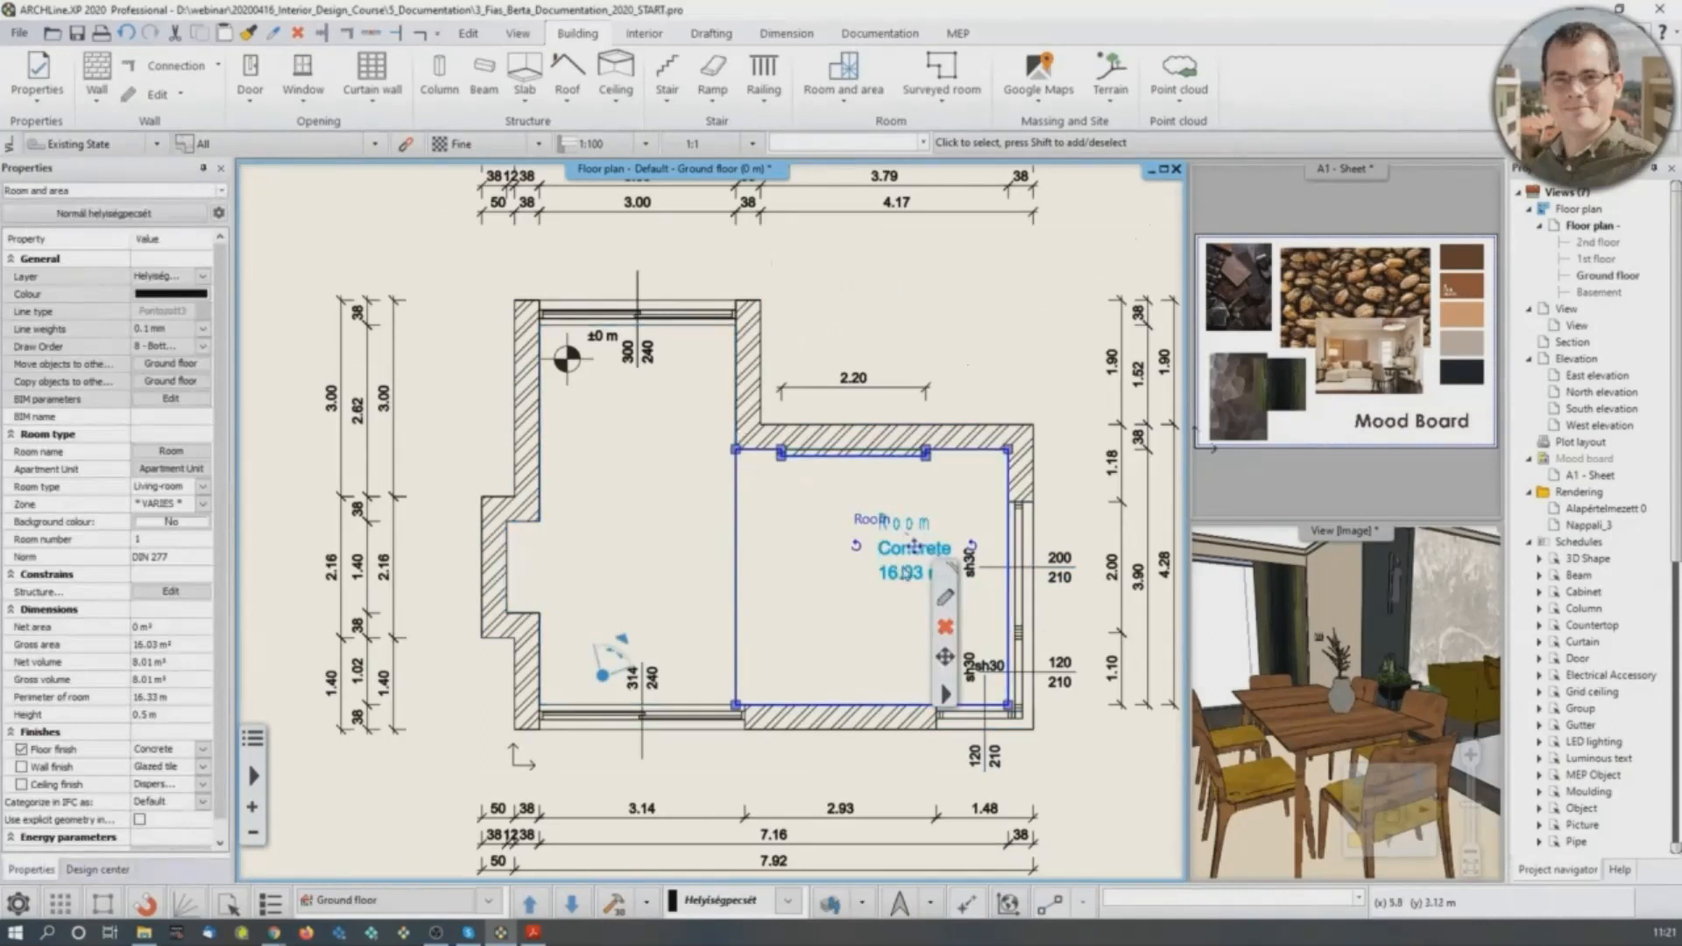
{"action": "left_click", "coordinate": [944, 597]}
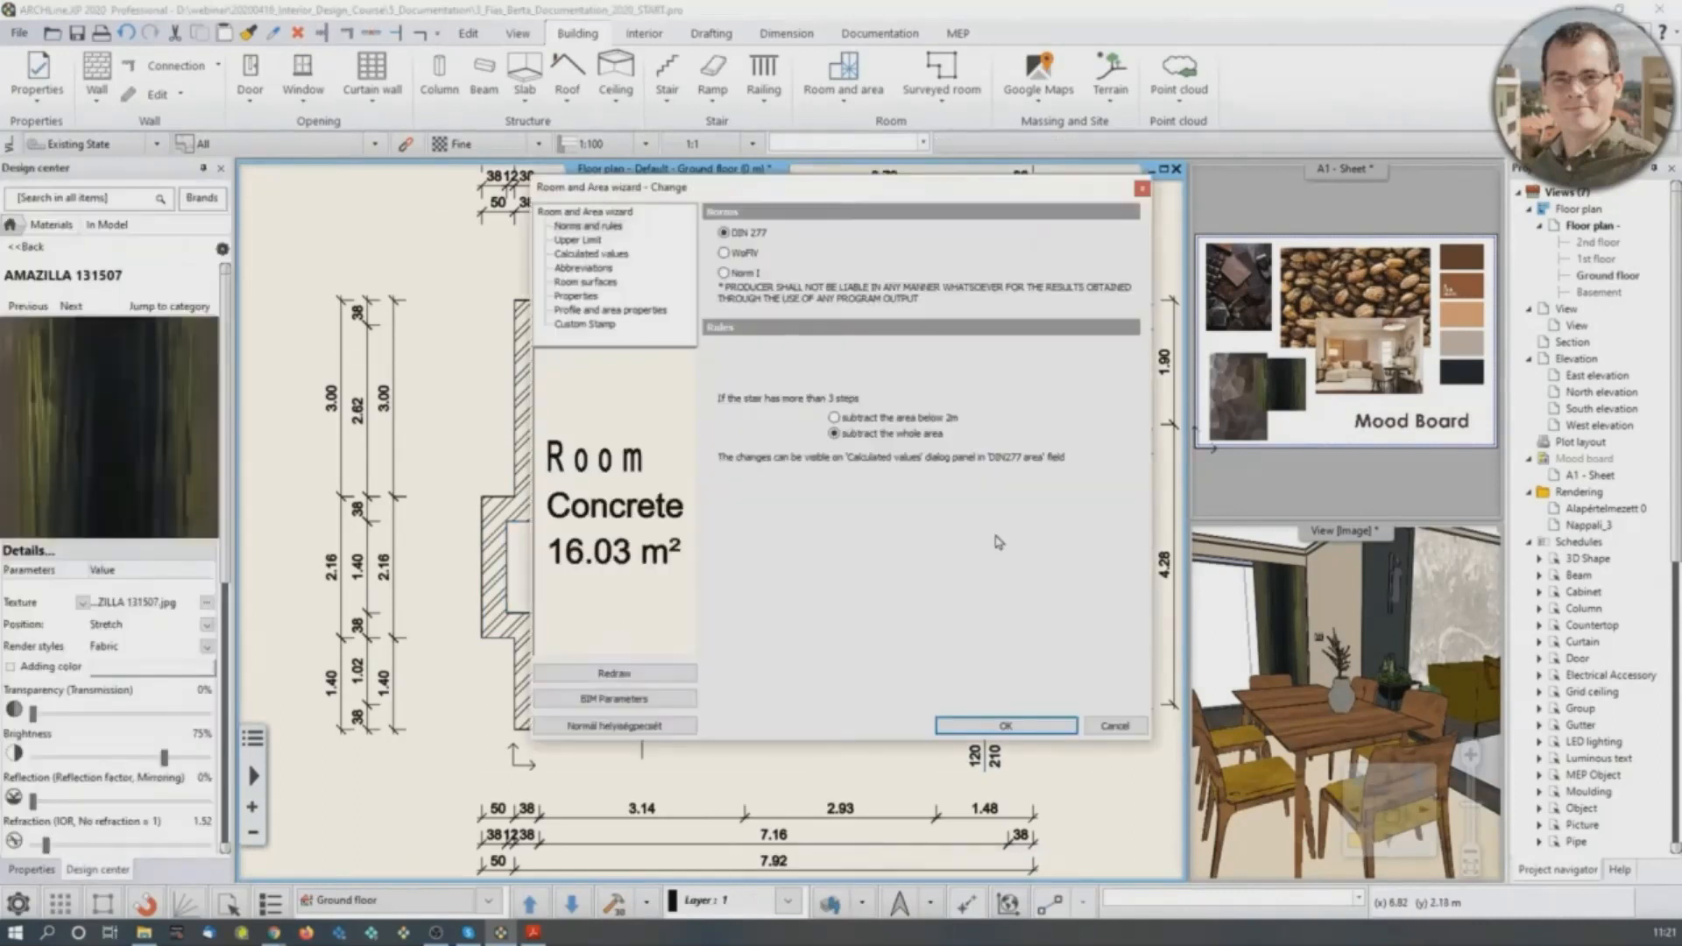
{"action": "left_click", "coordinate": [571, 270]}
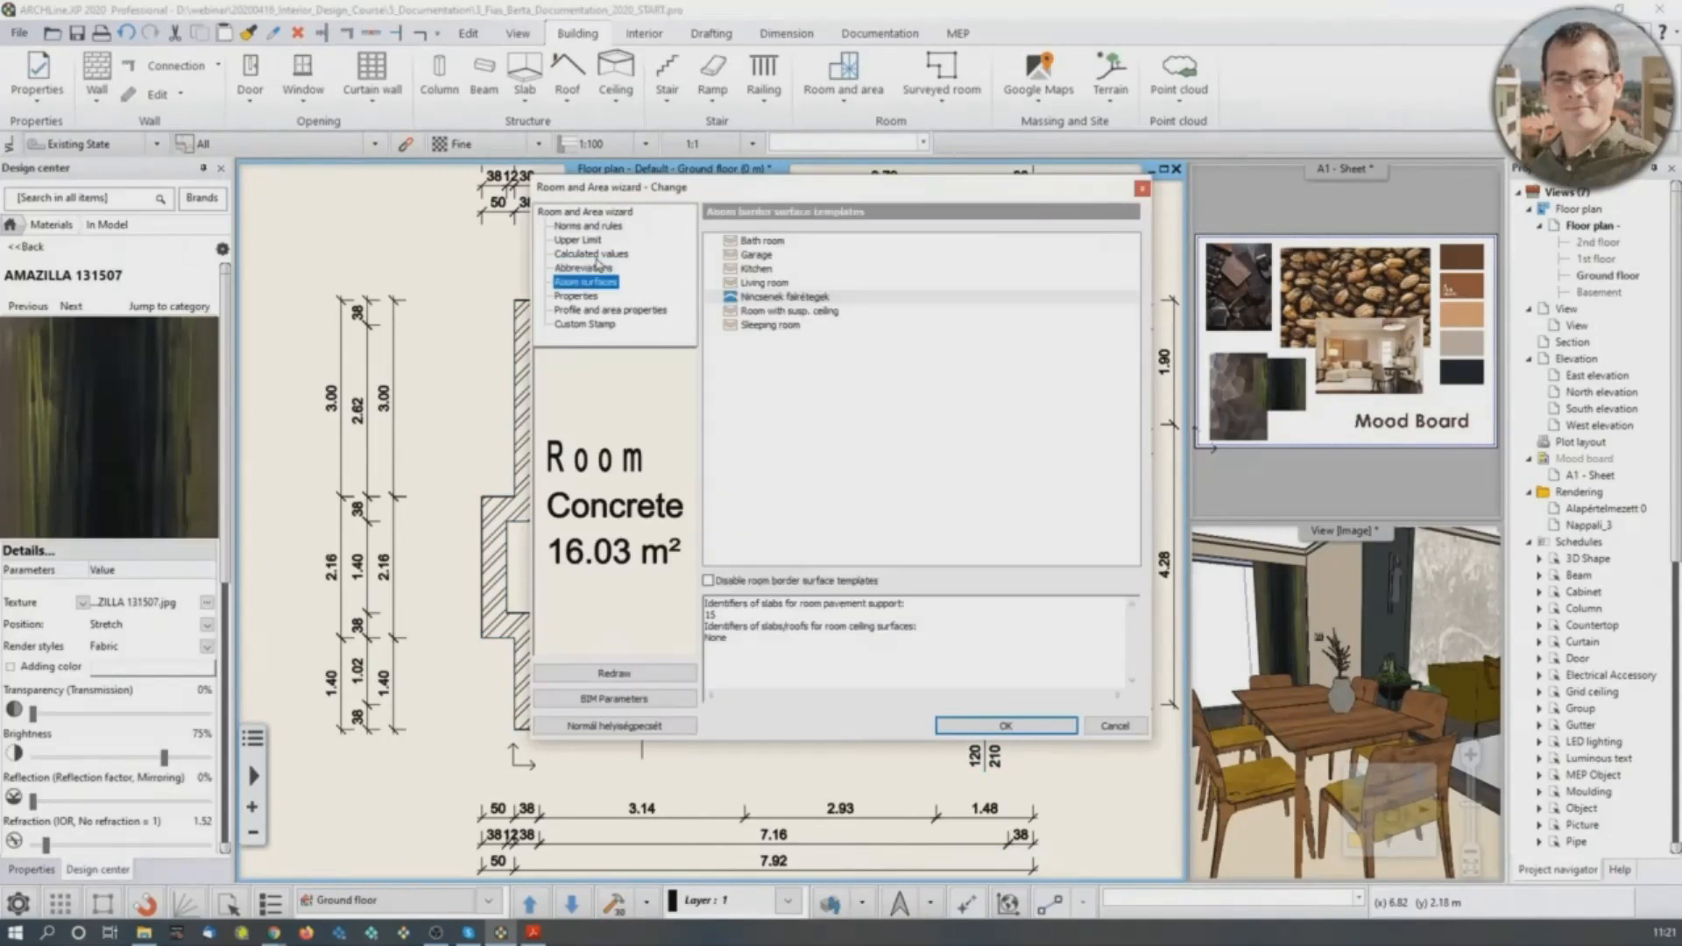
{"action": "left_click", "coordinate": [602, 255]}
{"action": "left_click", "coordinate": [985, 320]}
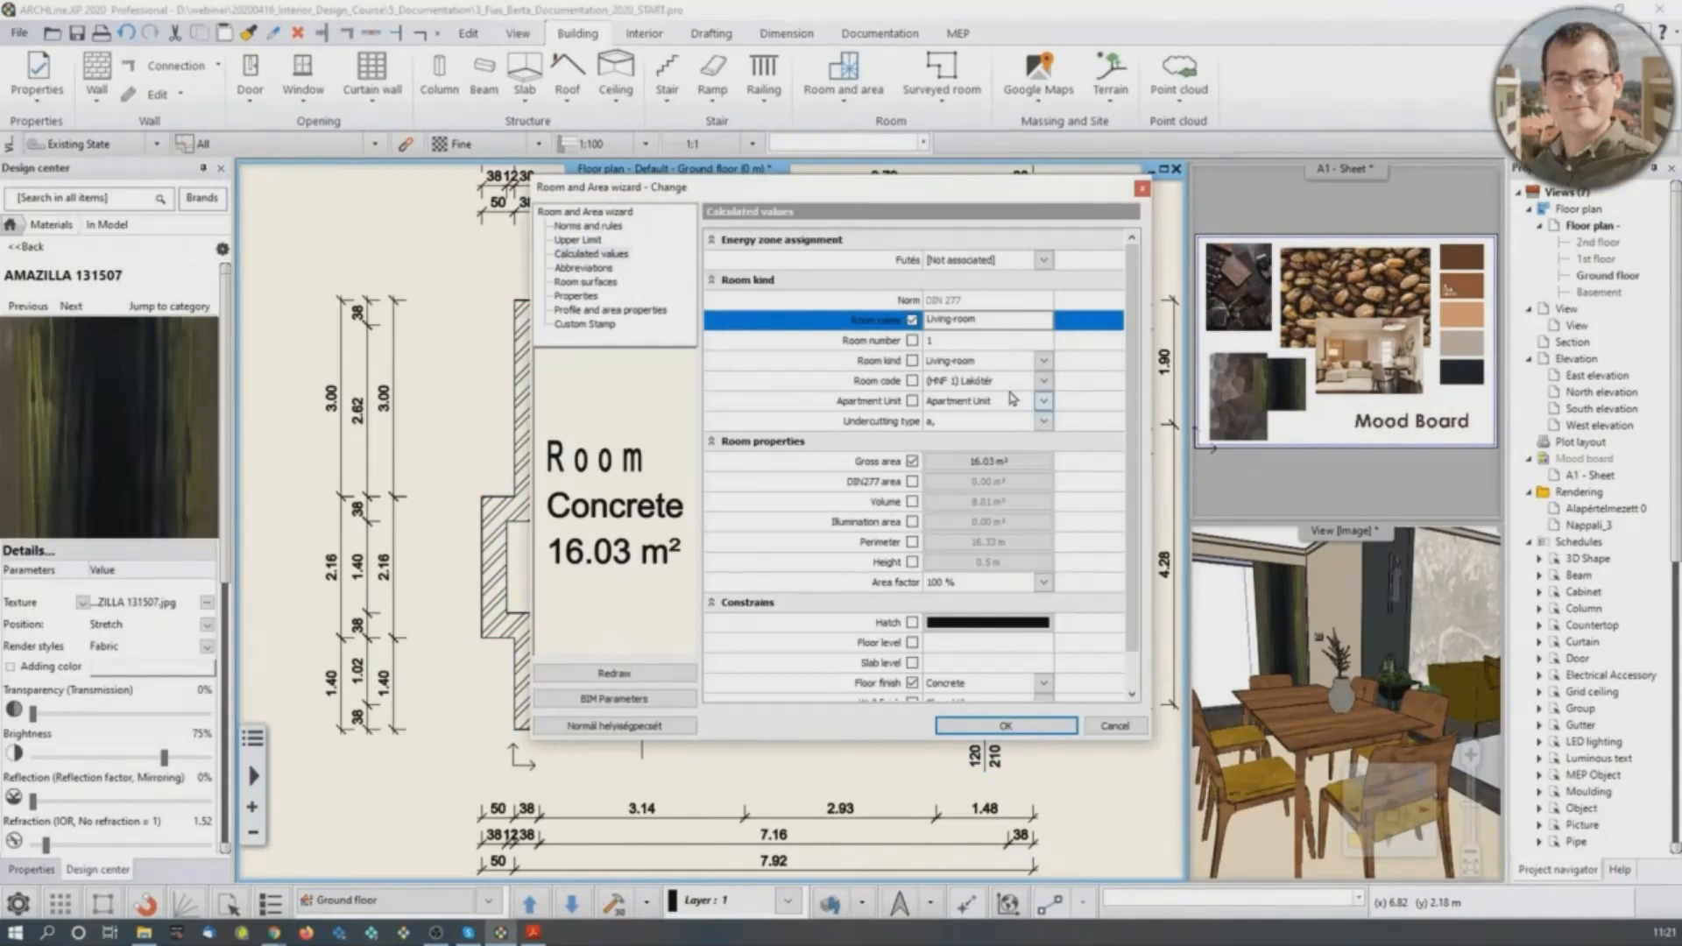
{"action": "scroll", "coordinate": [1032, 576], "scroll_direction": "down", "scroll_amount": 1}
{"action": "left_click", "coordinate": [1043, 642]}
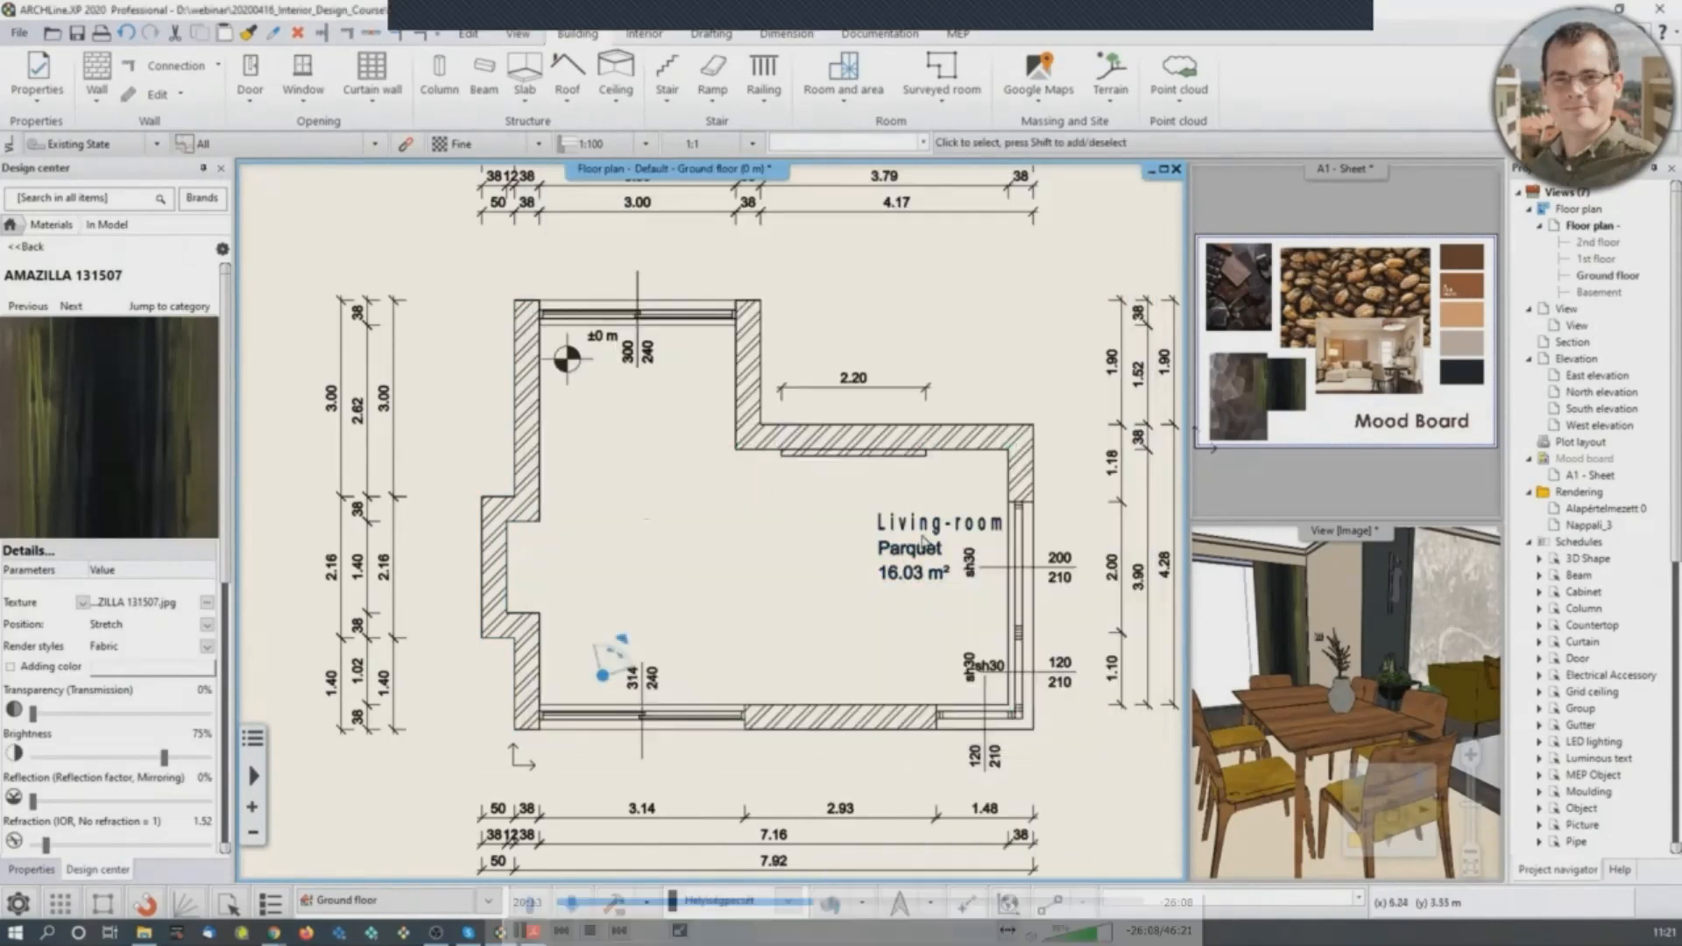
Move the Living-room stamp about 1 m to the left, clear of the window labels.
{"action": "left_click", "coordinate": [918, 558]}
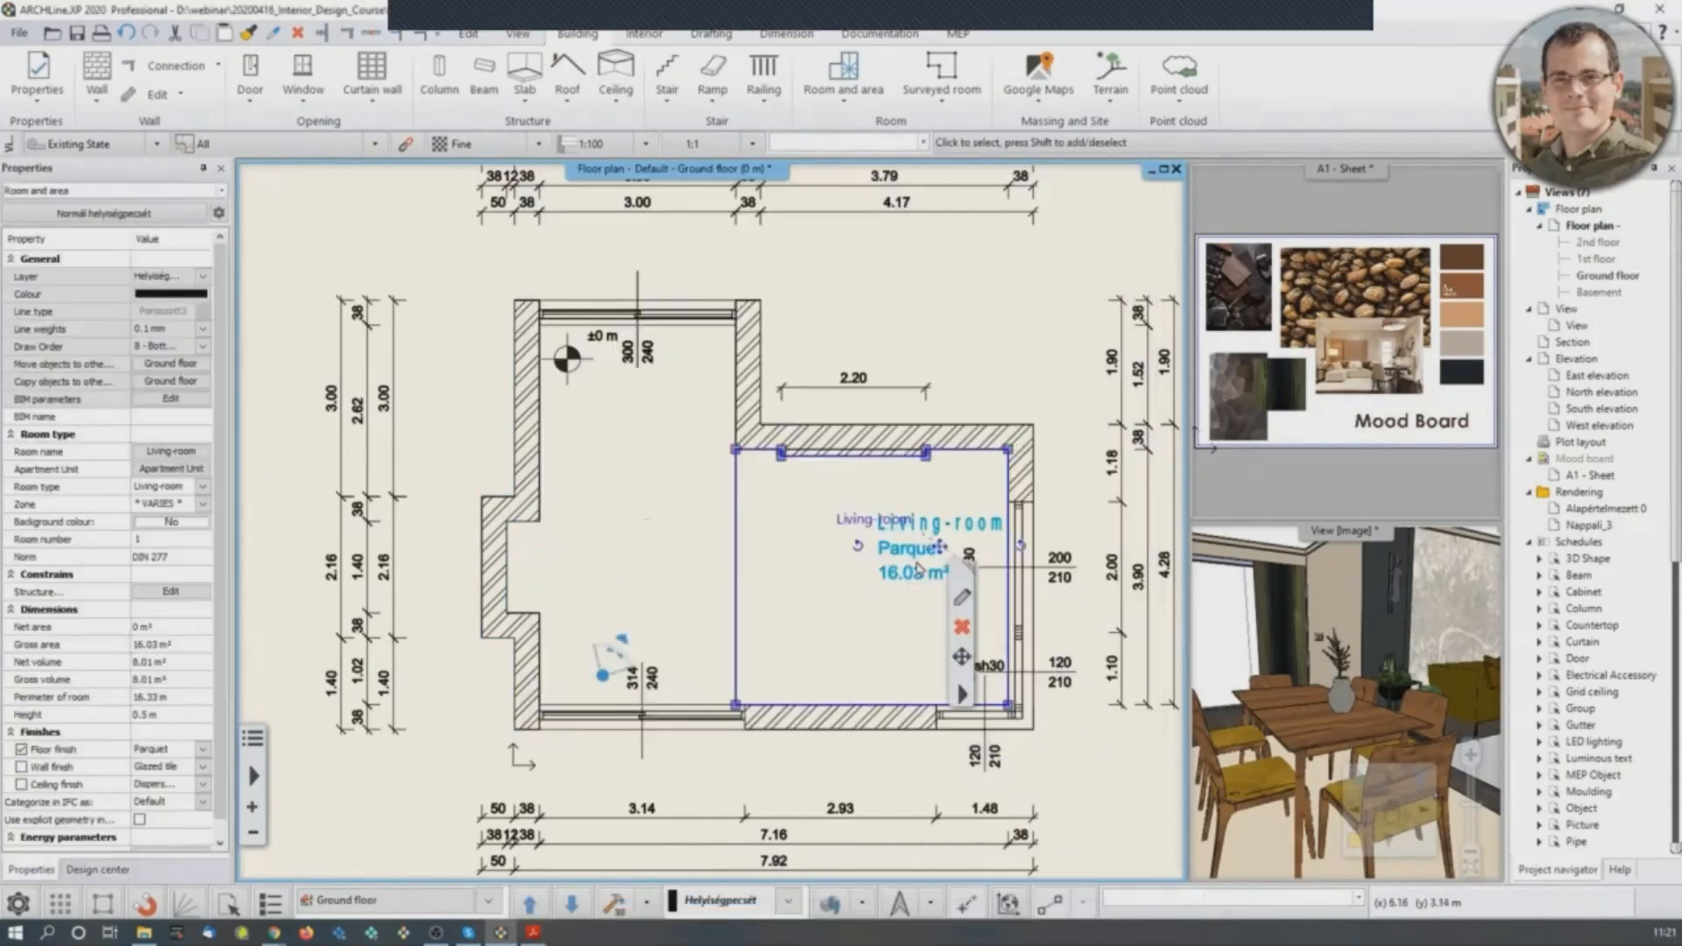
{"action": "left_click", "coordinate": [940, 546]}
{"action": "left_click", "coordinate": [875, 554]}
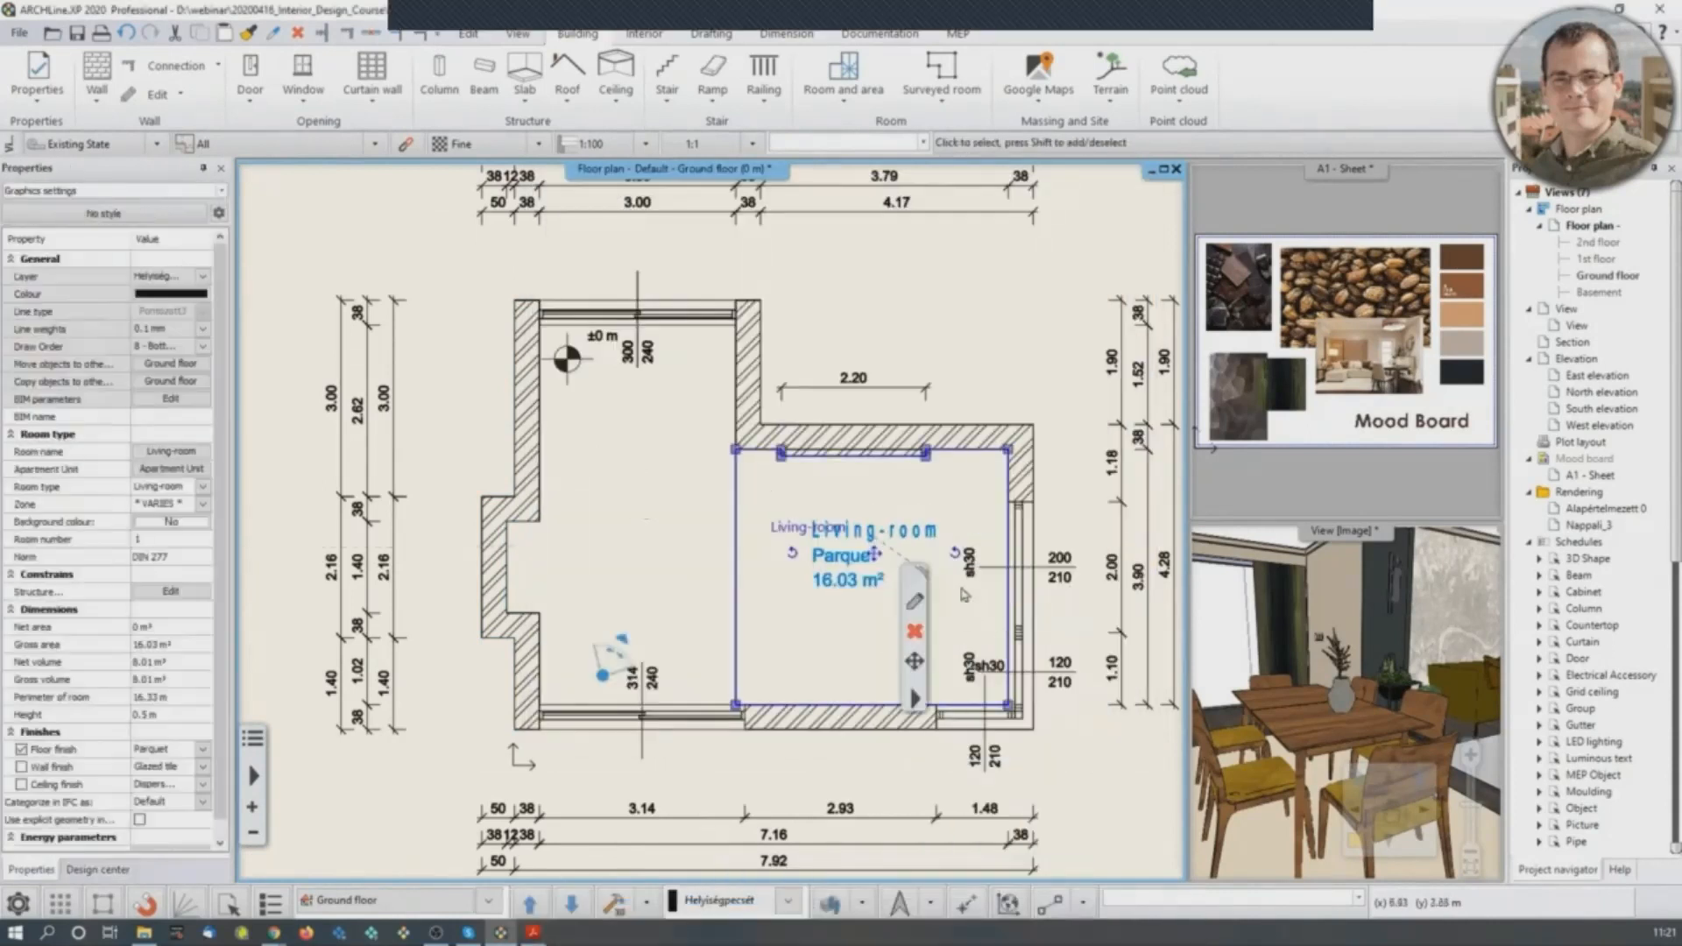
Start another room with a drawn boundary for the left part of the interior.
{"action": "left_click", "coordinate": [843, 96]}
{"action": "left_click", "coordinate": [862, 164]}
{"action": "scroll", "coordinate": [518, 241], "scroll_direction": "up", "scroll_amount": 4}
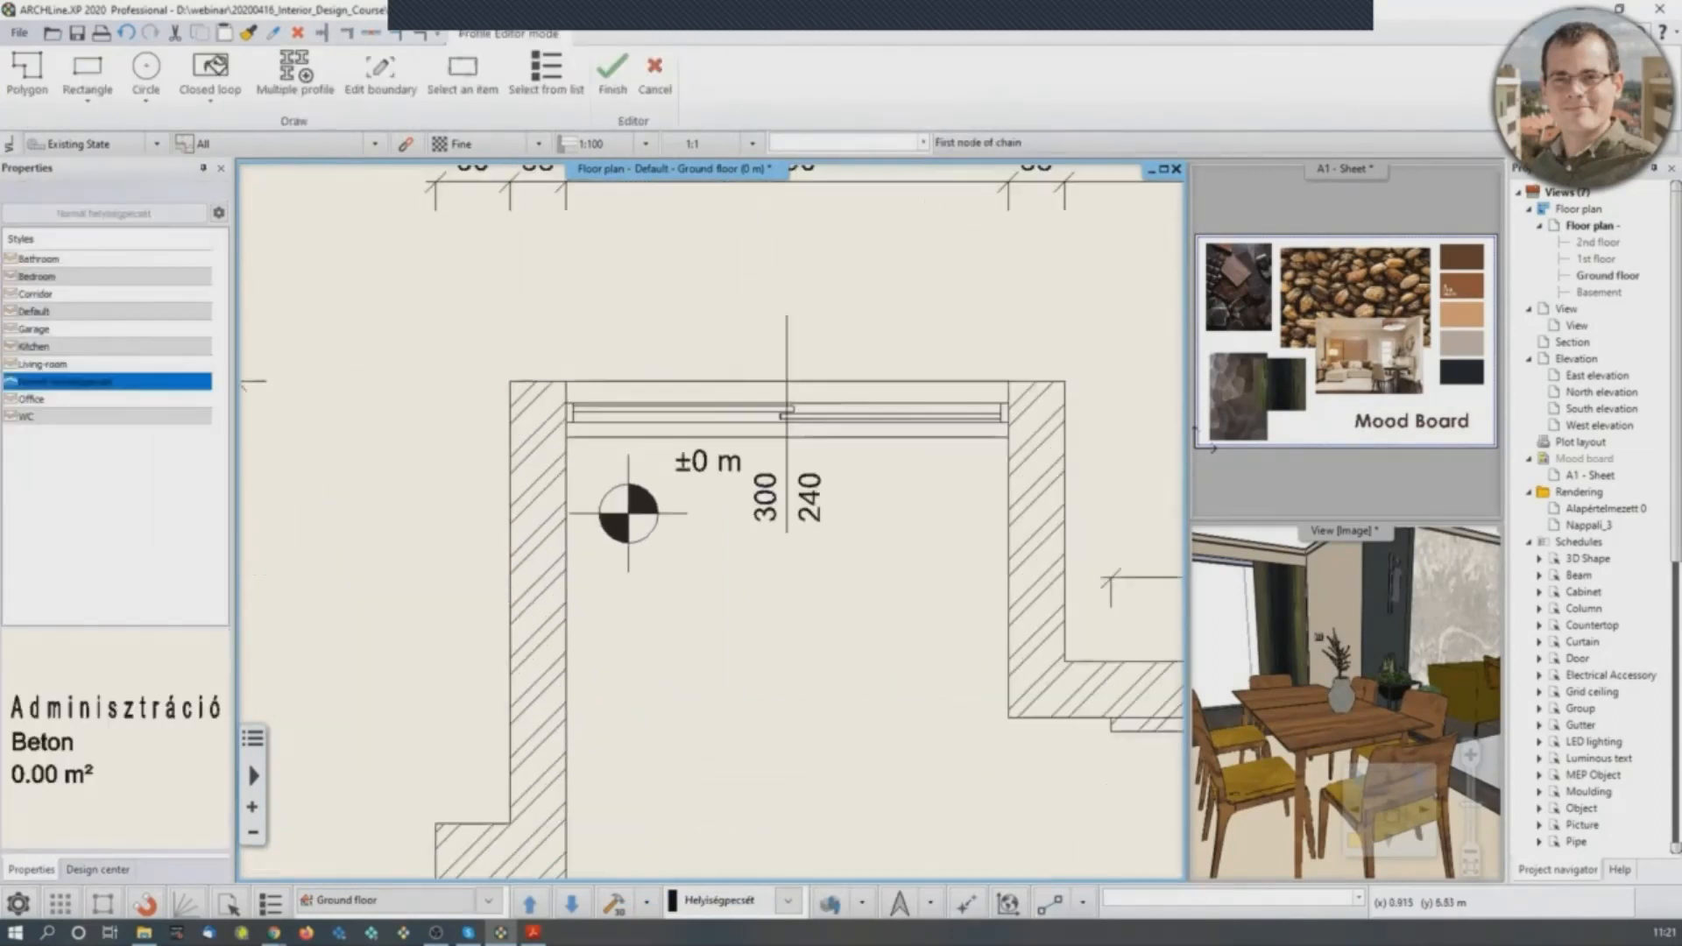
Trace the new room's outline from the upper window's inner corner, along the window and down the right side to the lower wall.
{"action": "left_click", "coordinate": [577, 238]}
{"action": "middle_click_drag", "start_coordinate": [854, 316], "coordinate": [368, 460]}
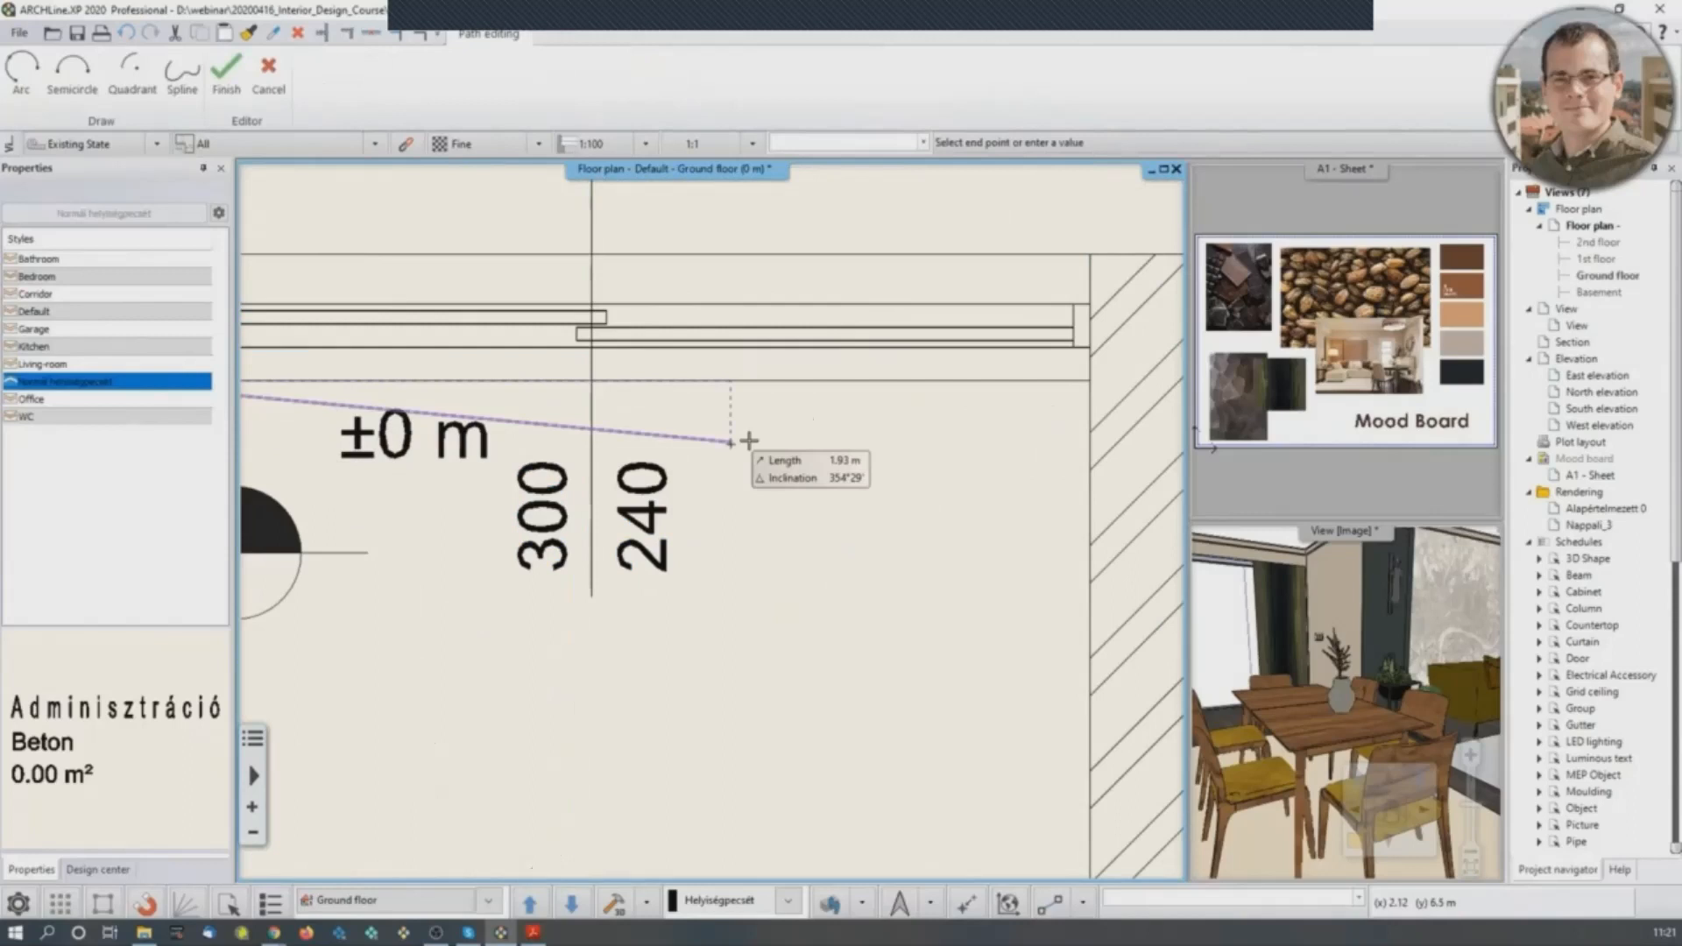
{"action": "left_click", "coordinate": [1090, 381]}
{"action": "scroll", "coordinate": [715, 524], "scroll_direction": "down", "scroll_amount": 4}
{"action": "middle_click_drag", "start_coordinate": [997, 833], "coordinate": [1000, 332]}
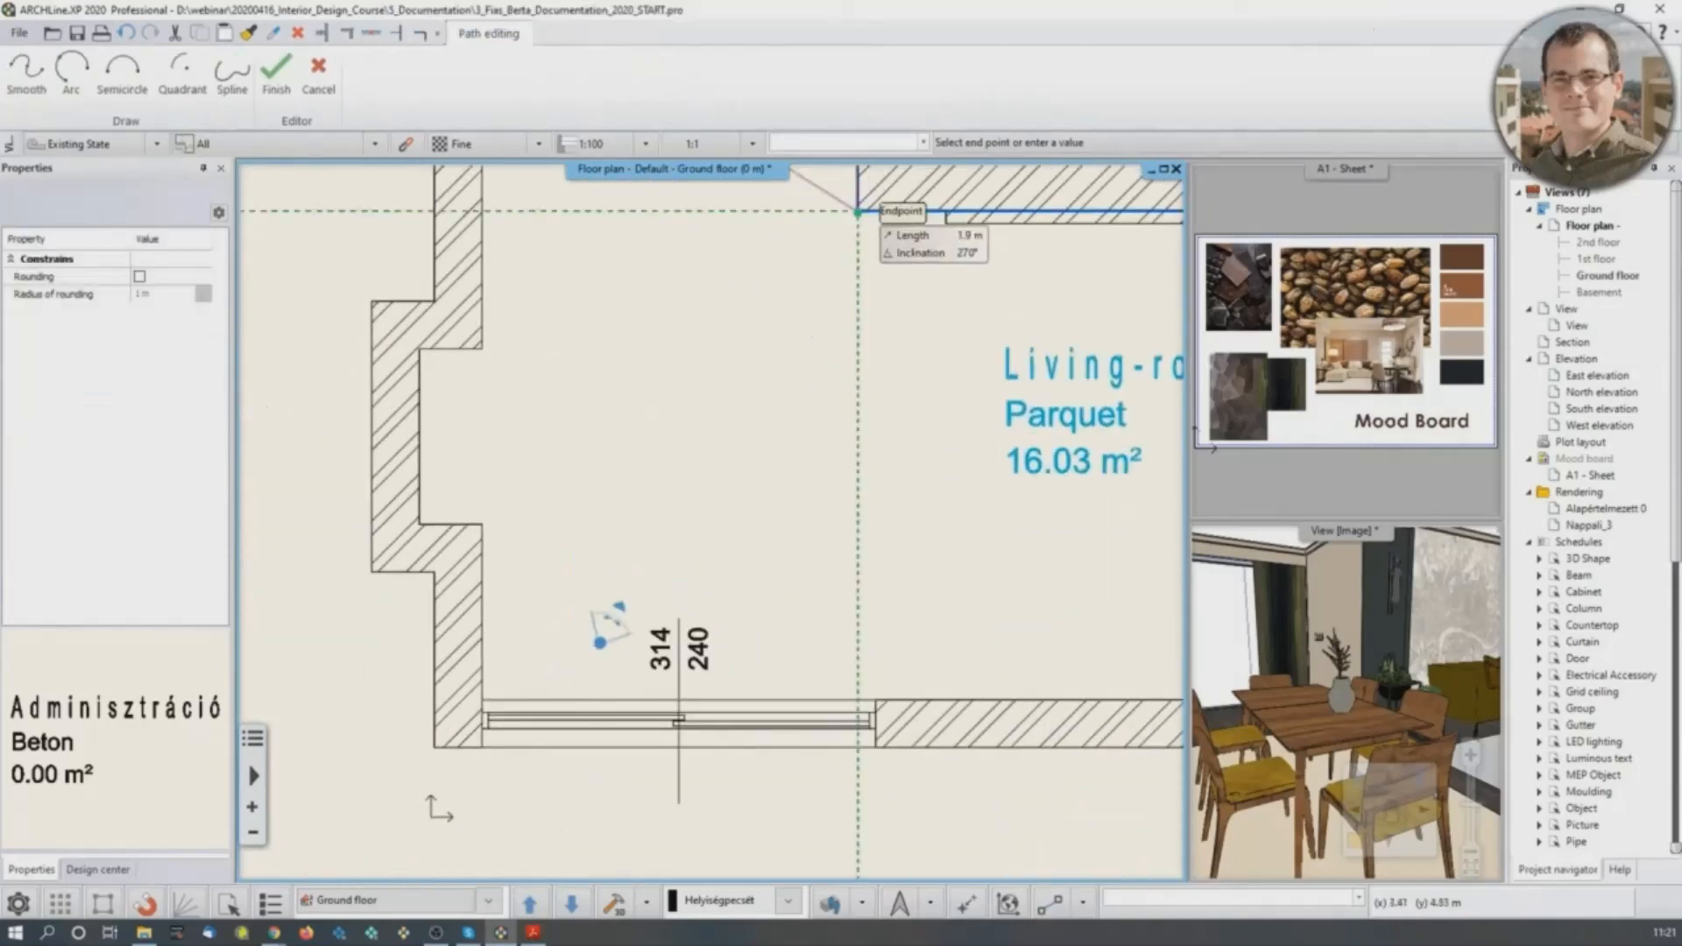
{"action": "left_click", "coordinate": [856, 210]}
{"action": "scroll", "coordinate": [832, 650], "scroll_direction": "up", "scroll_amount": 2}
{"action": "left_click", "coordinate": [804, 649]}
Complete the room outline along the lower window and around the left wall niche, accepting the offered slab/wall height.
{"action": "middle_click_drag", "start_coordinate": [293, 628], "coordinate": [667, 684]}
{"action": "scroll", "coordinate": [667, 684], "scroll_direction": "up", "scroll_amount": 1}
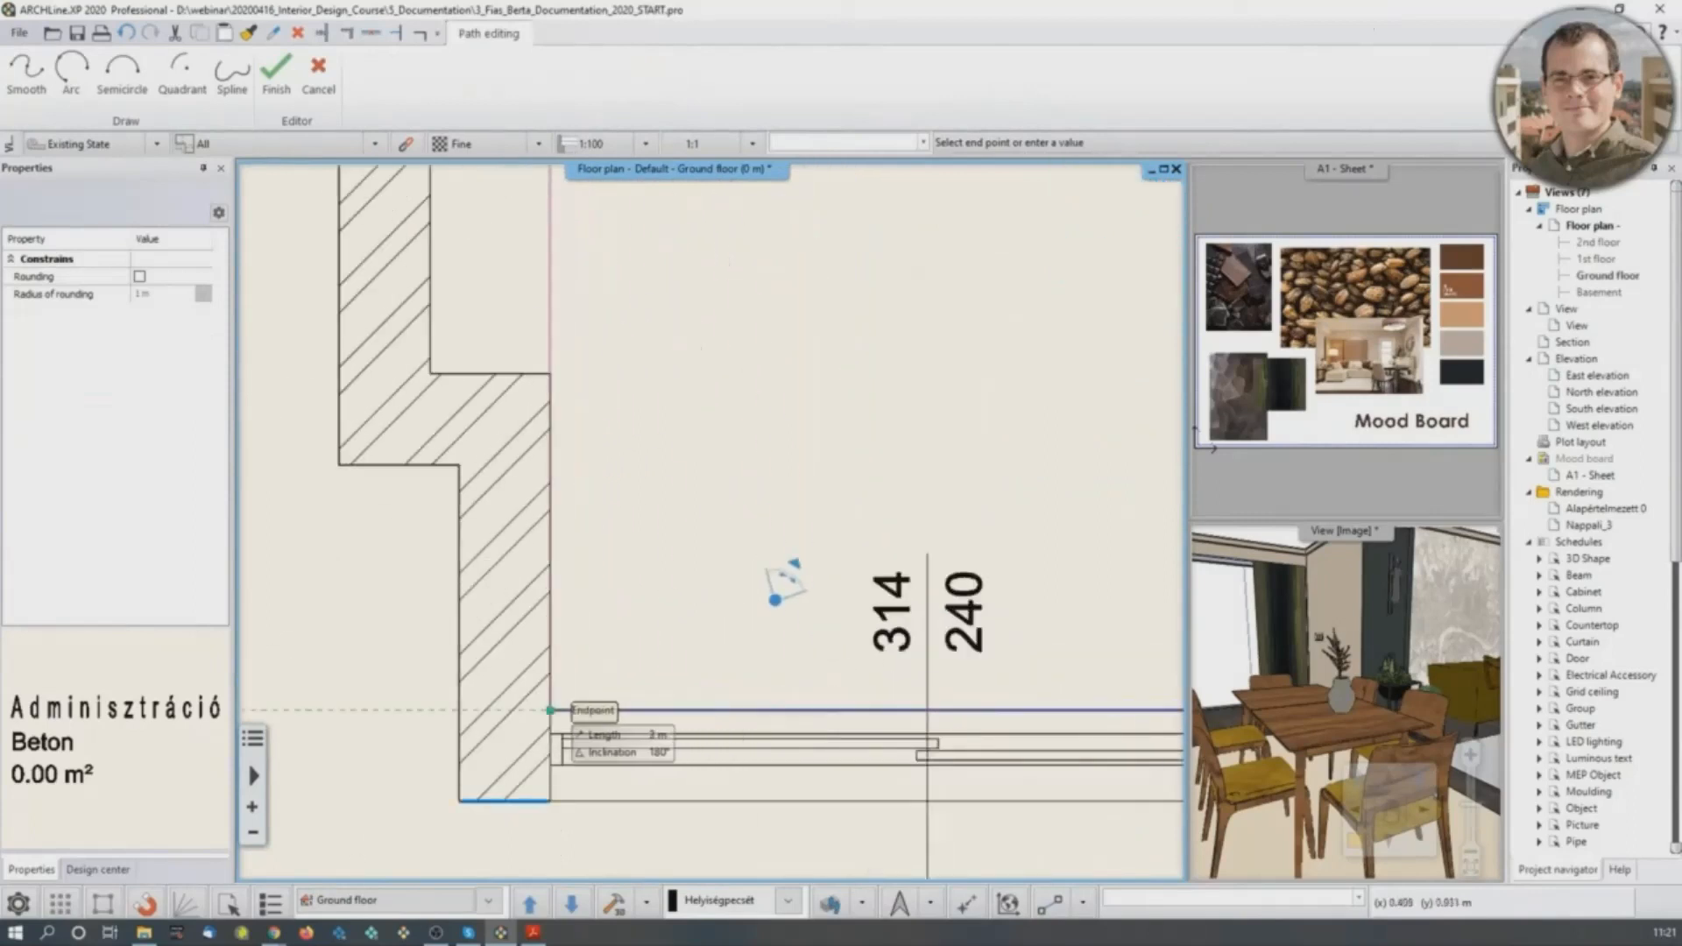
{"action": "left_click", "coordinate": [550, 711]}
{"action": "left_click", "coordinate": [550, 374]}
{"action": "left_click", "coordinate": [430, 374]}
{"action": "middle_click_drag", "start_coordinate": [596, 290], "coordinate": [688, 736]}
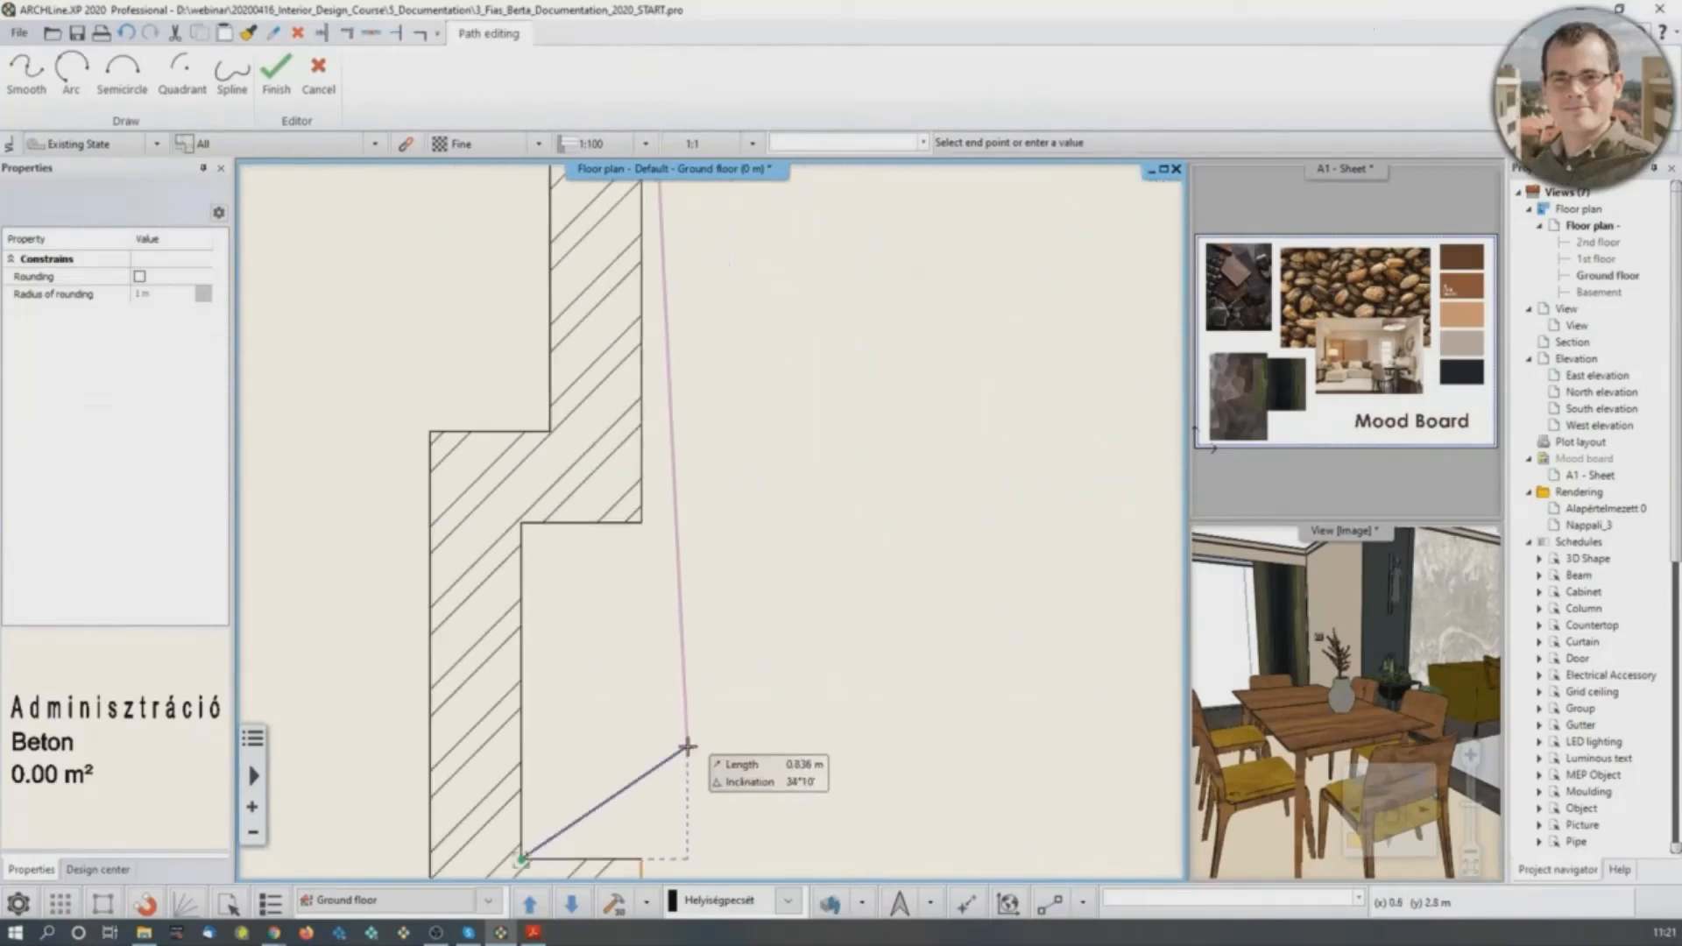
{"action": "left_click", "coordinate": [522, 523]}
{"action": "left_click", "coordinate": [641, 523]}
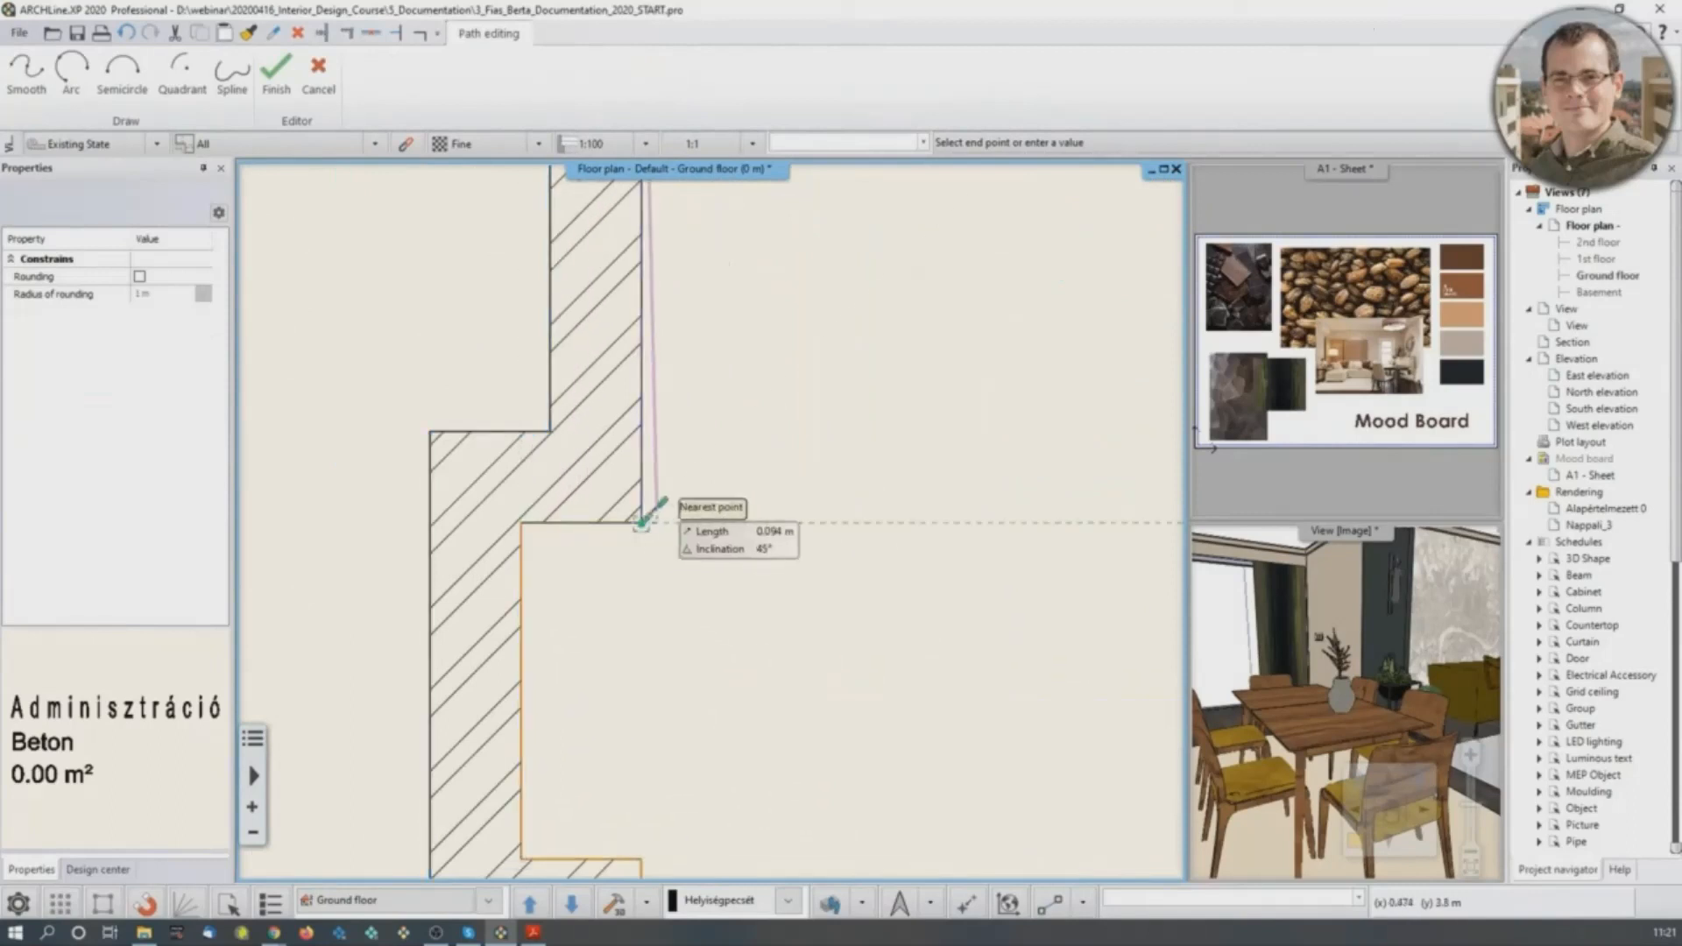
{"action": "key", "text": "Return"}
{"action": "key", "text": "Return"}
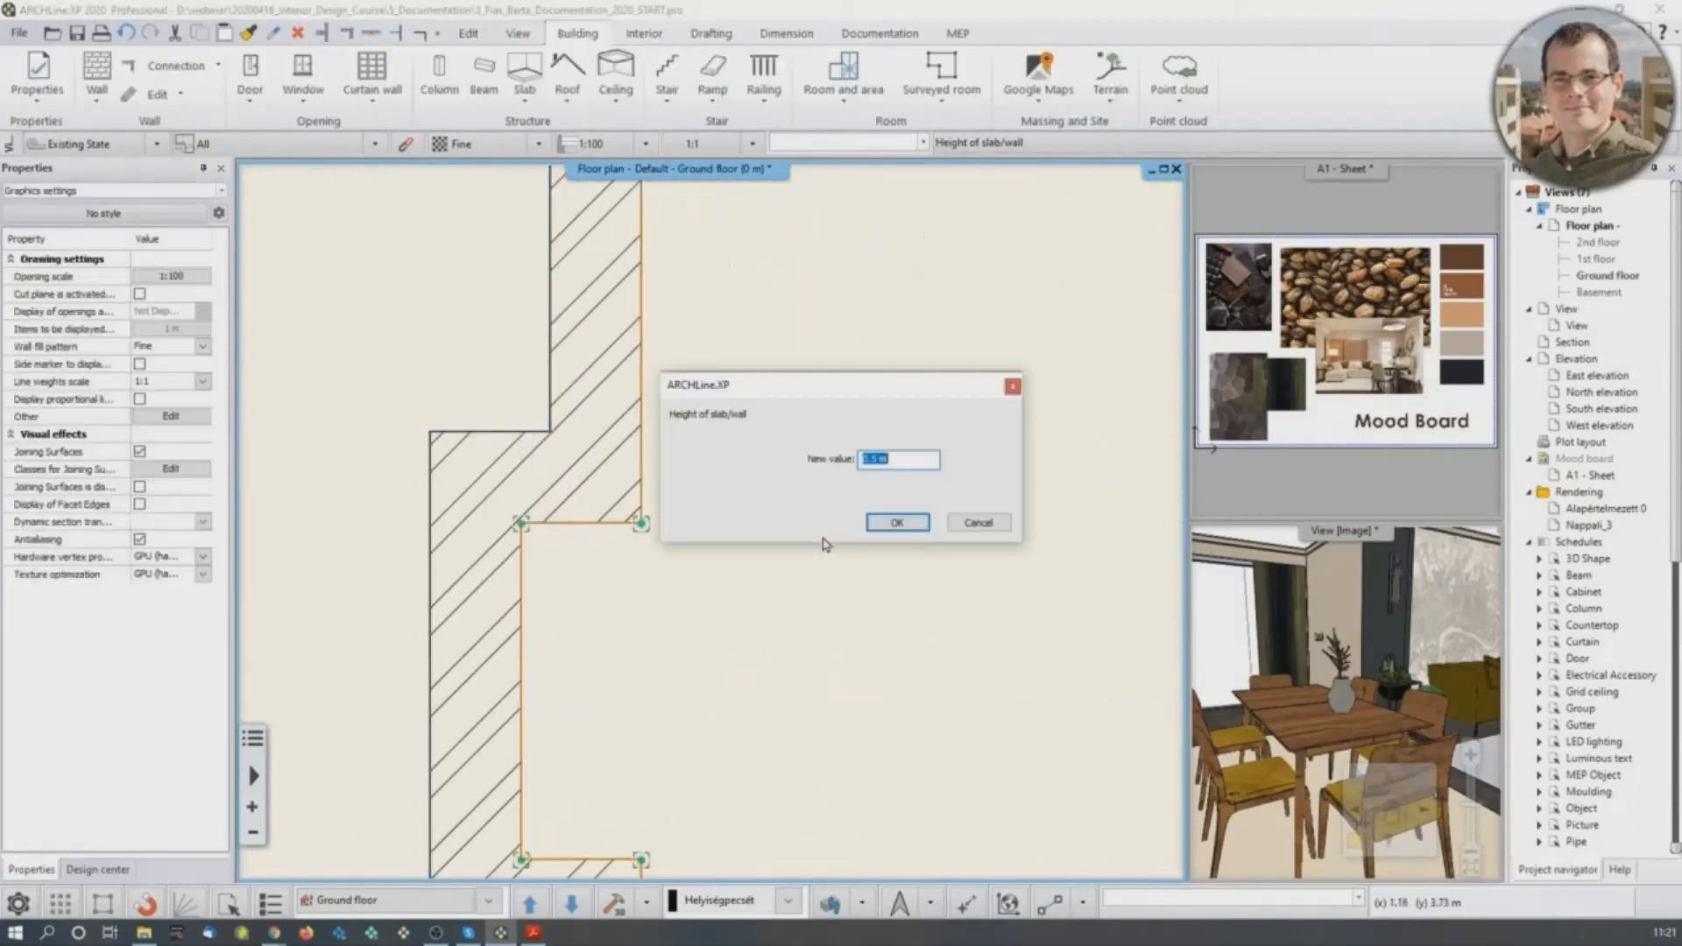
{"action": "left_click", "coordinate": [902, 521]}
Edit the new room label's calculated values and set the room name to Dining.
{"action": "scroll", "coordinate": [649, 561], "scroll_direction": "up", "scroll_amount": 3}
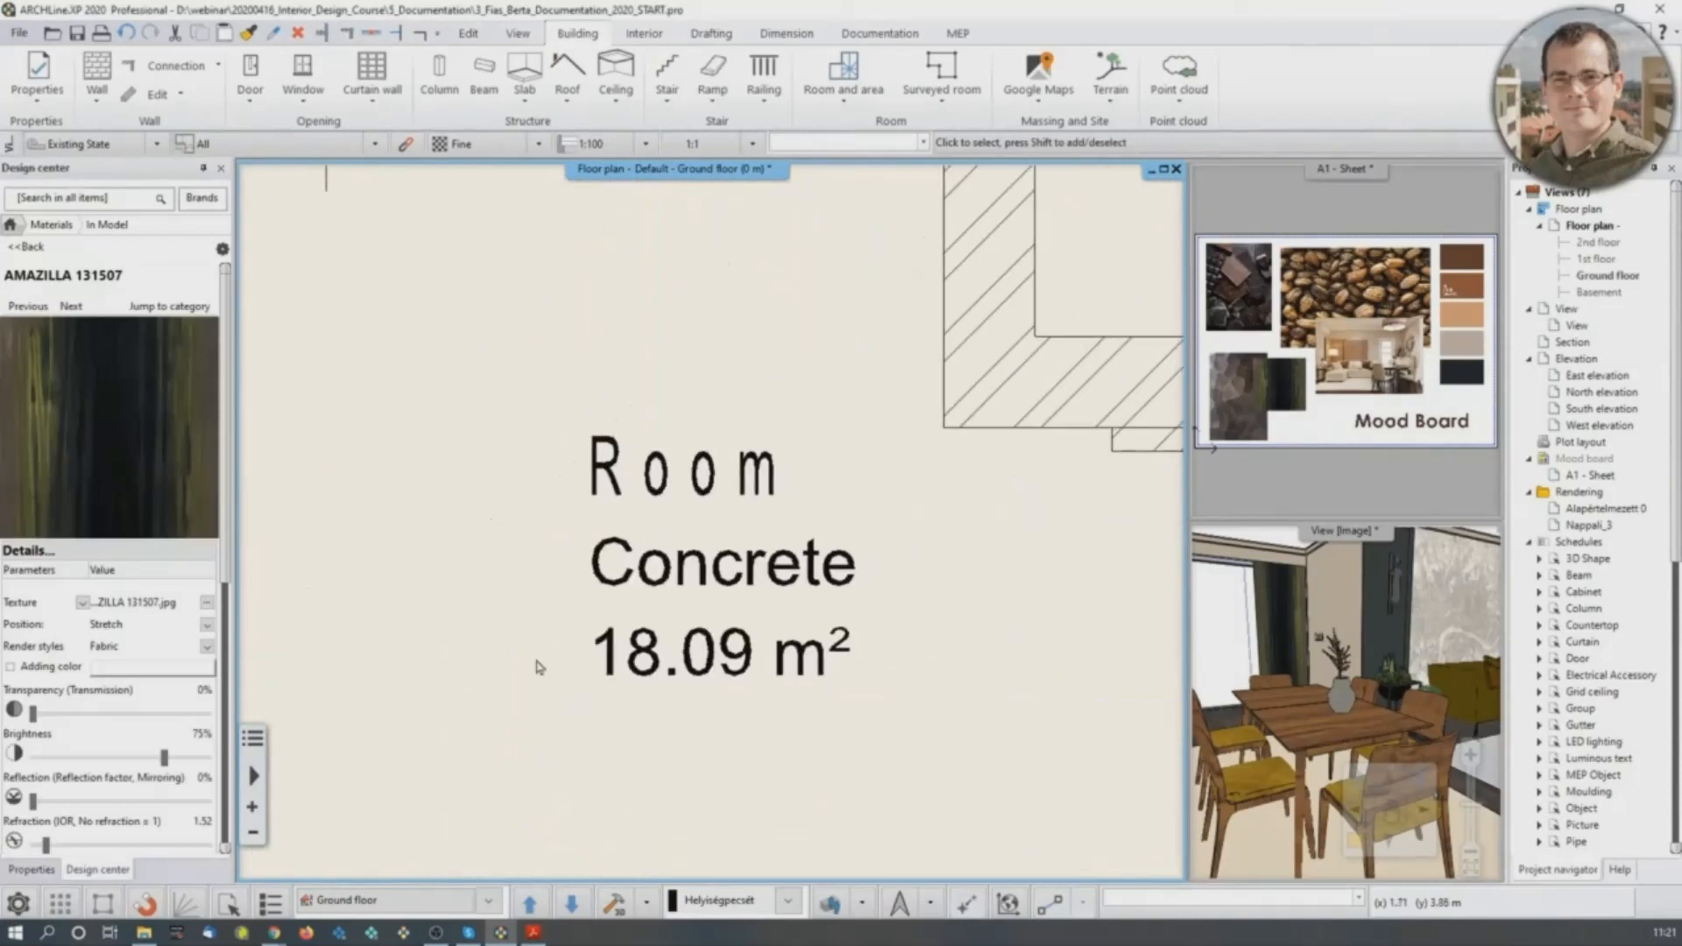
{"action": "left_click", "coordinate": [649, 564]}
{"action": "left_click", "coordinate": [686, 620]}
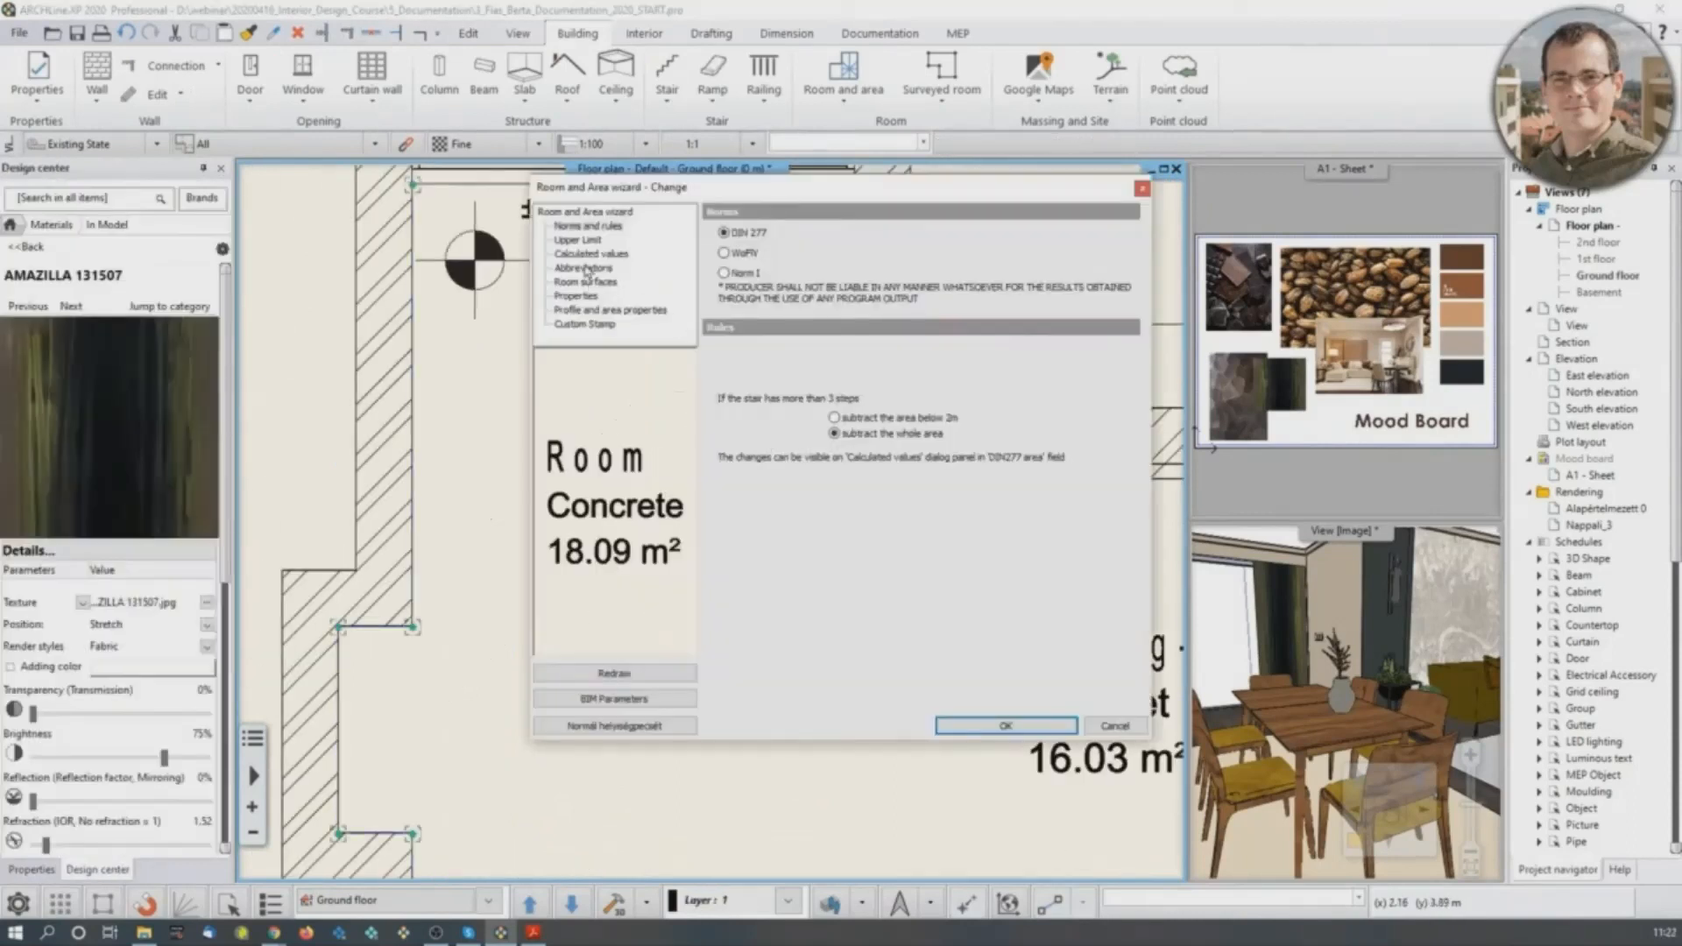
{"action": "left_click", "coordinate": [585, 268]}
{"action": "left_click", "coordinate": [587, 282]}
{"action": "left_click", "coordinate": [591, 254]}
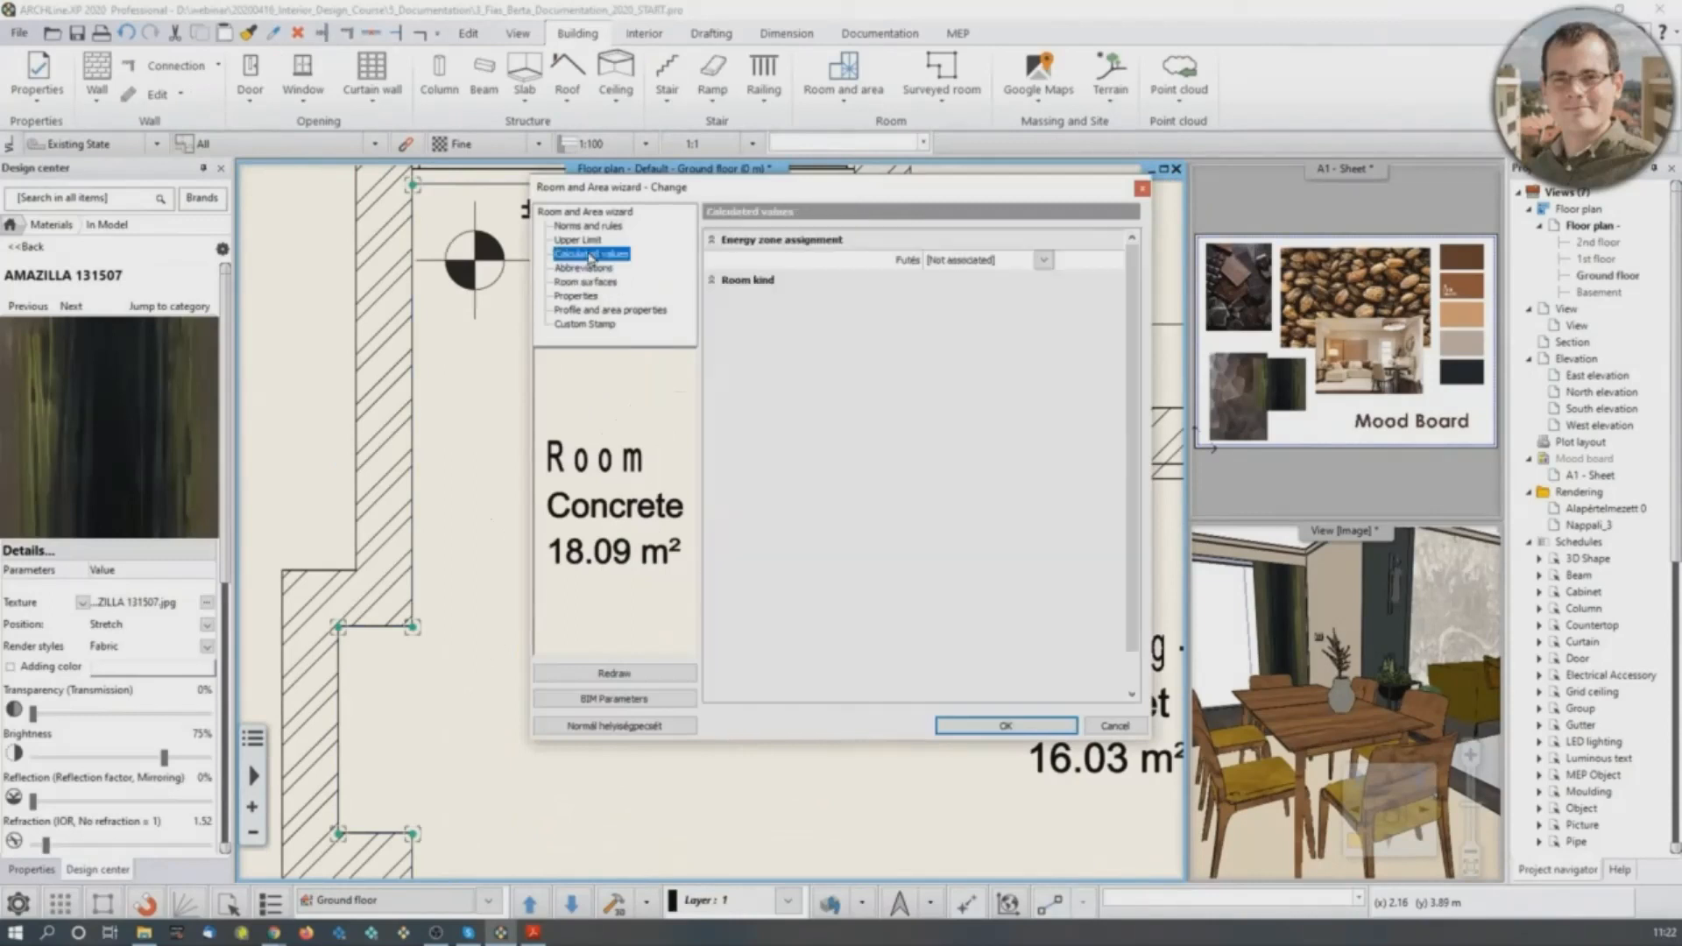
{"action": "left_click", "coordinate": [959, 325]}
{"action": "left_click_drag", "start_coordinate": [983, 321], "coordinate": [908, 324]}
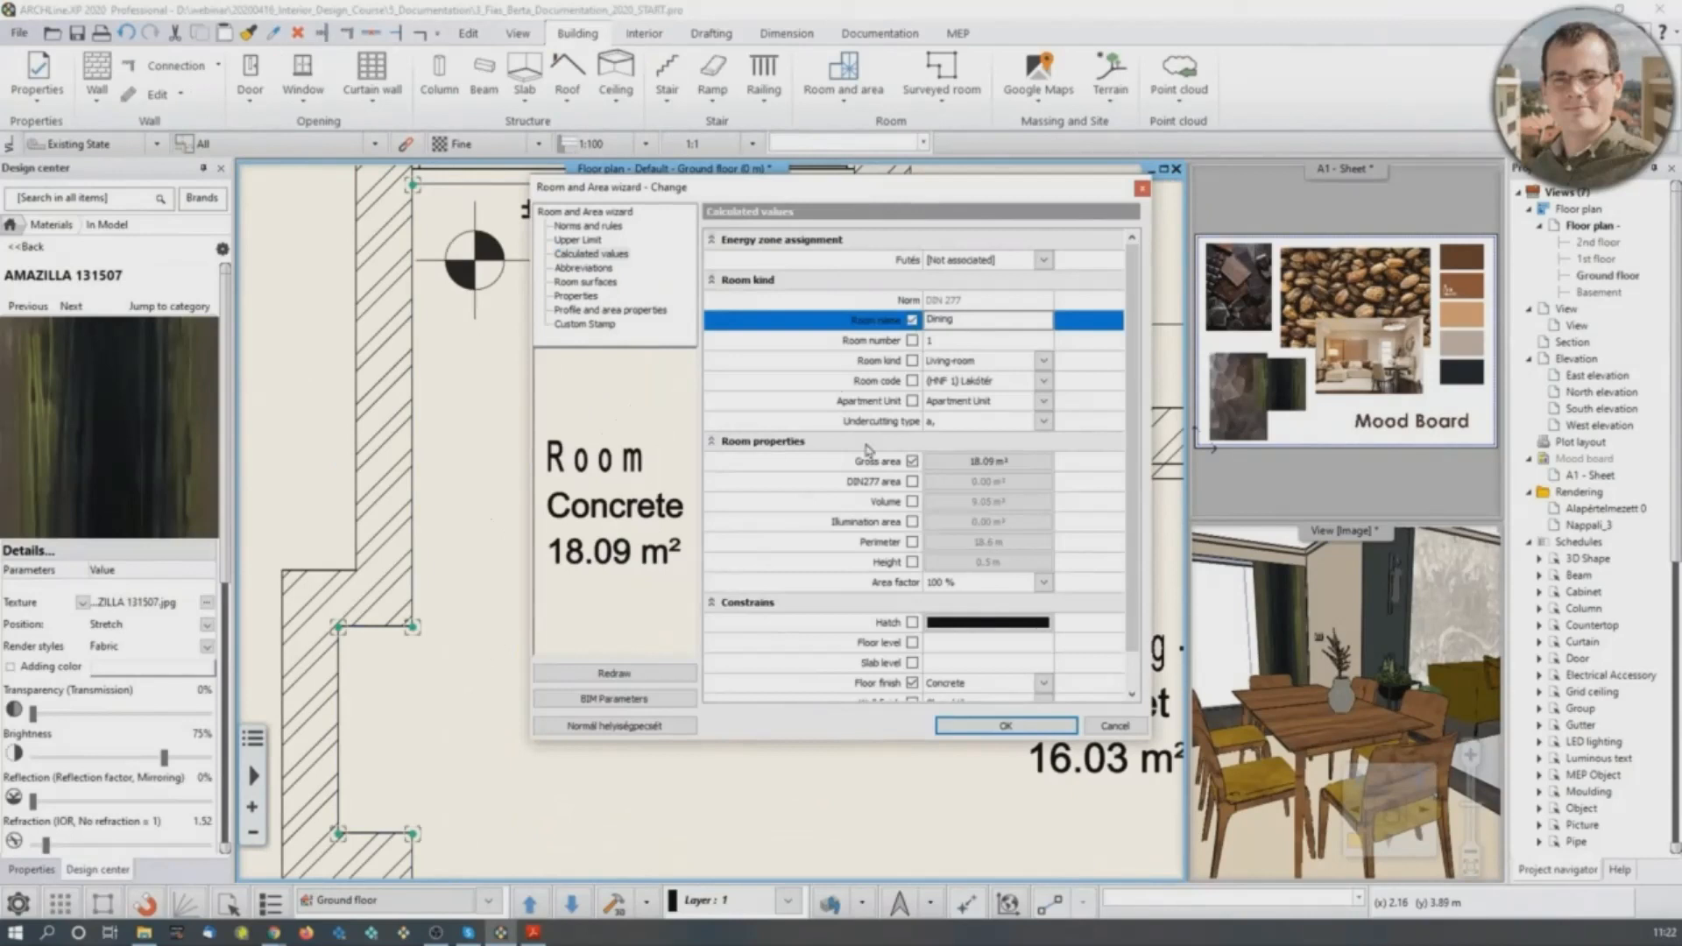
Set the room's floor finish to Glazed ceramic tile and apply the changes.
{"action": "scroll", "coordinate": [981, 569], "scroll_direction": "down", "scroll_amount": 2}
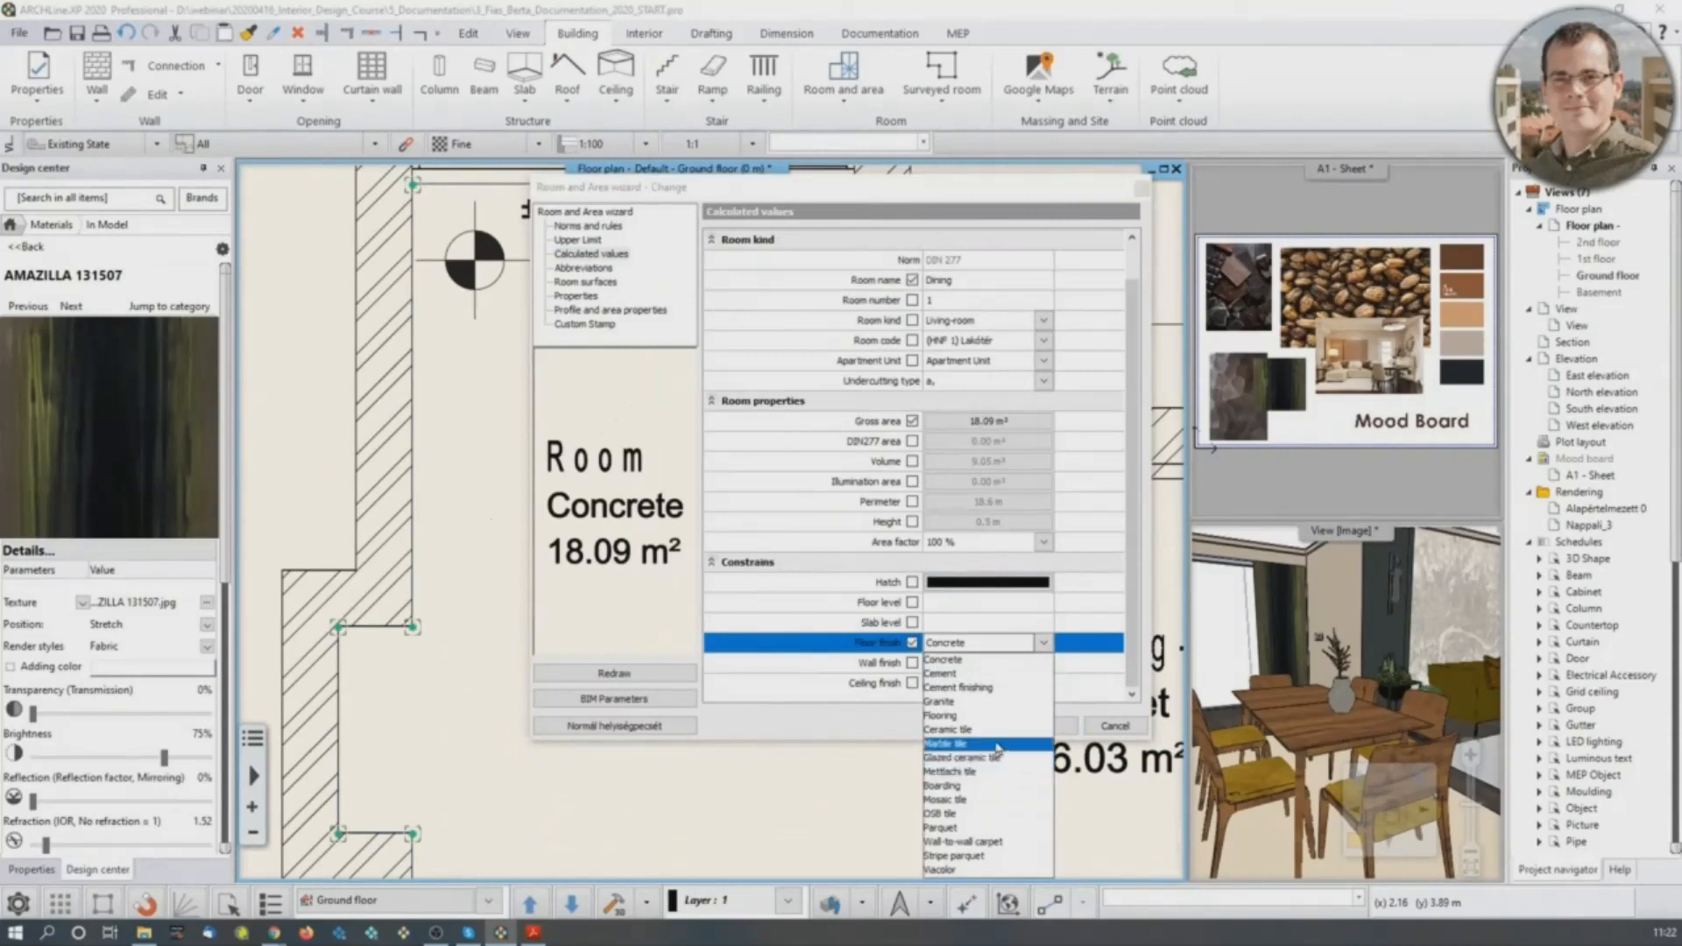
{"action": "left_click", "coordinate": [983, 745]}
{"action": "left_click", "coordinate": [1042, 642]}
{"action": "left_click", "coordinate": [988, 758]}
{"action": "left_click", "coordinate": [1060, 725]}
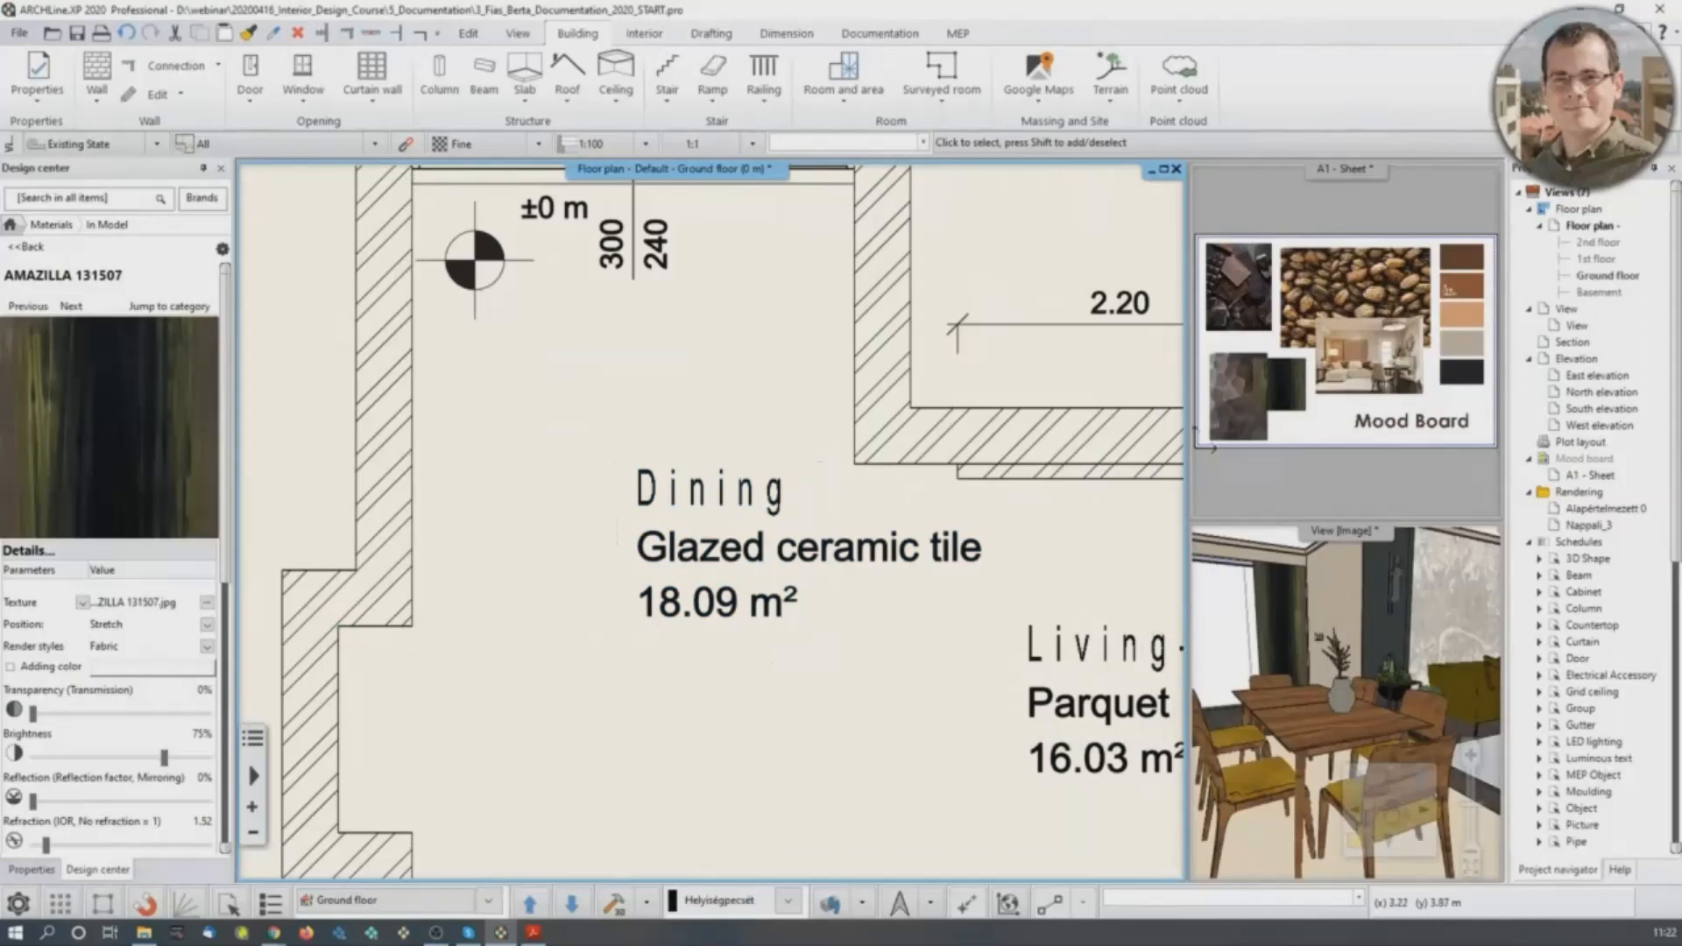
Move the Dining room label closer to the left wall and deselect it.
{"action": "scroll", "coordinate": [752, 605], "scroll_direction": "down", "scroll_amount": 3}
{"action": "left_click", "coordinate": [752, 605]}
{"action": "mouse_move", "coordinate": [749, 556]}
{"action": "left_click", "coordinate": [831, 576]}
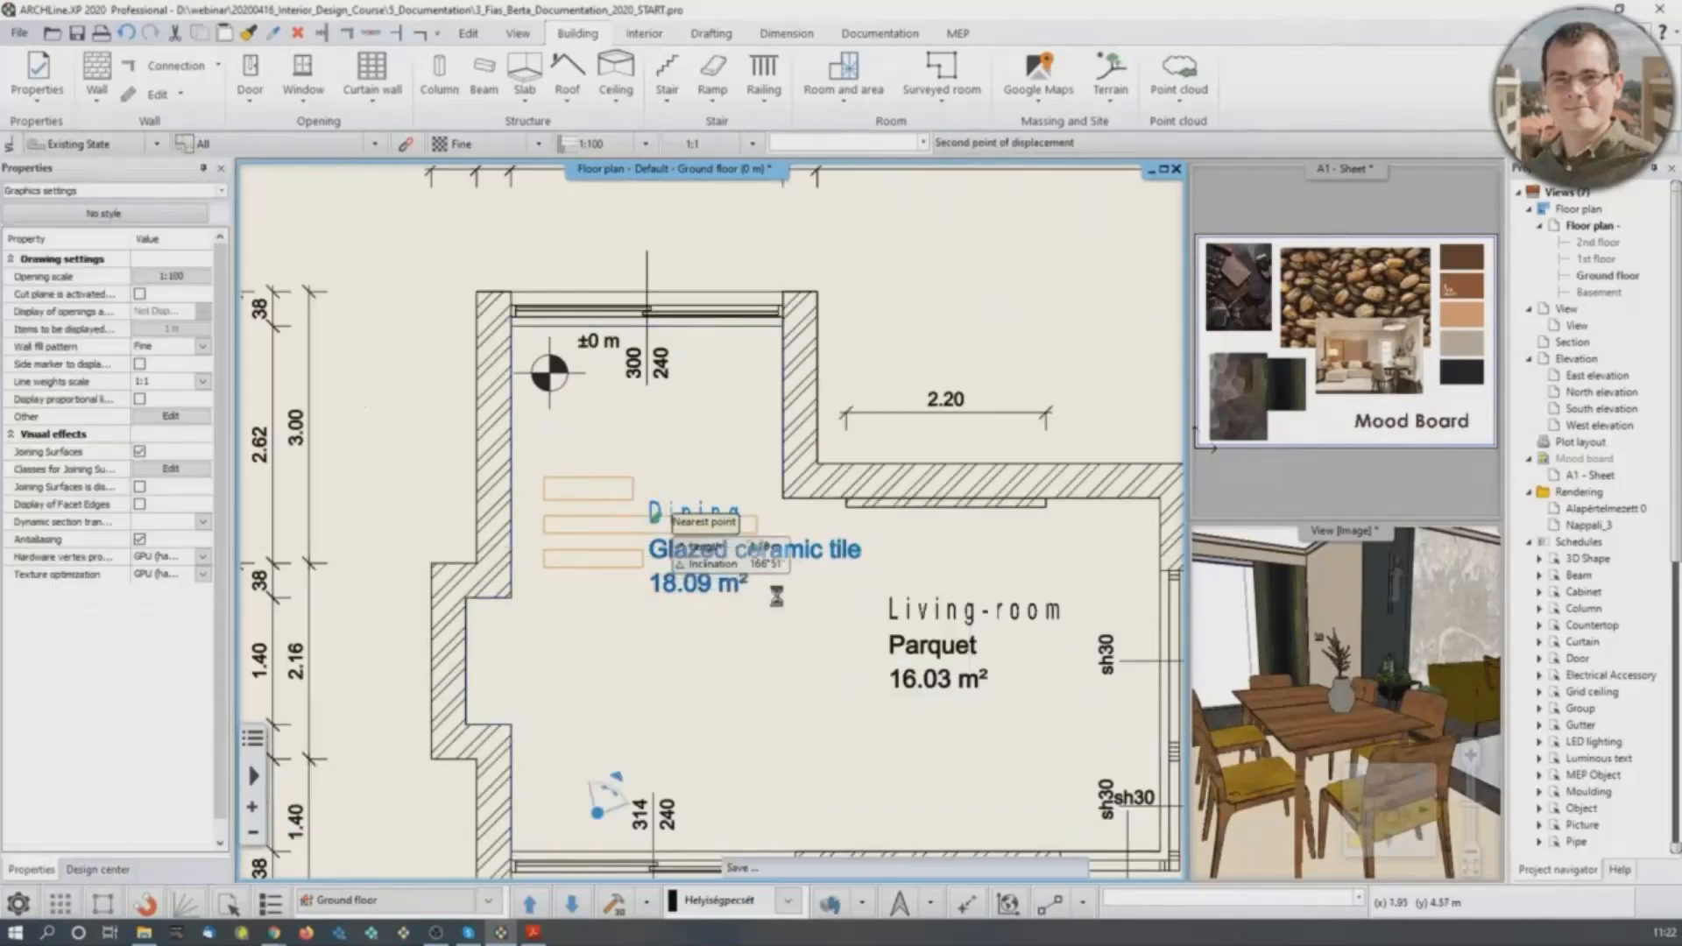
{"action": "left_click", "coordinate": [550, 493]}
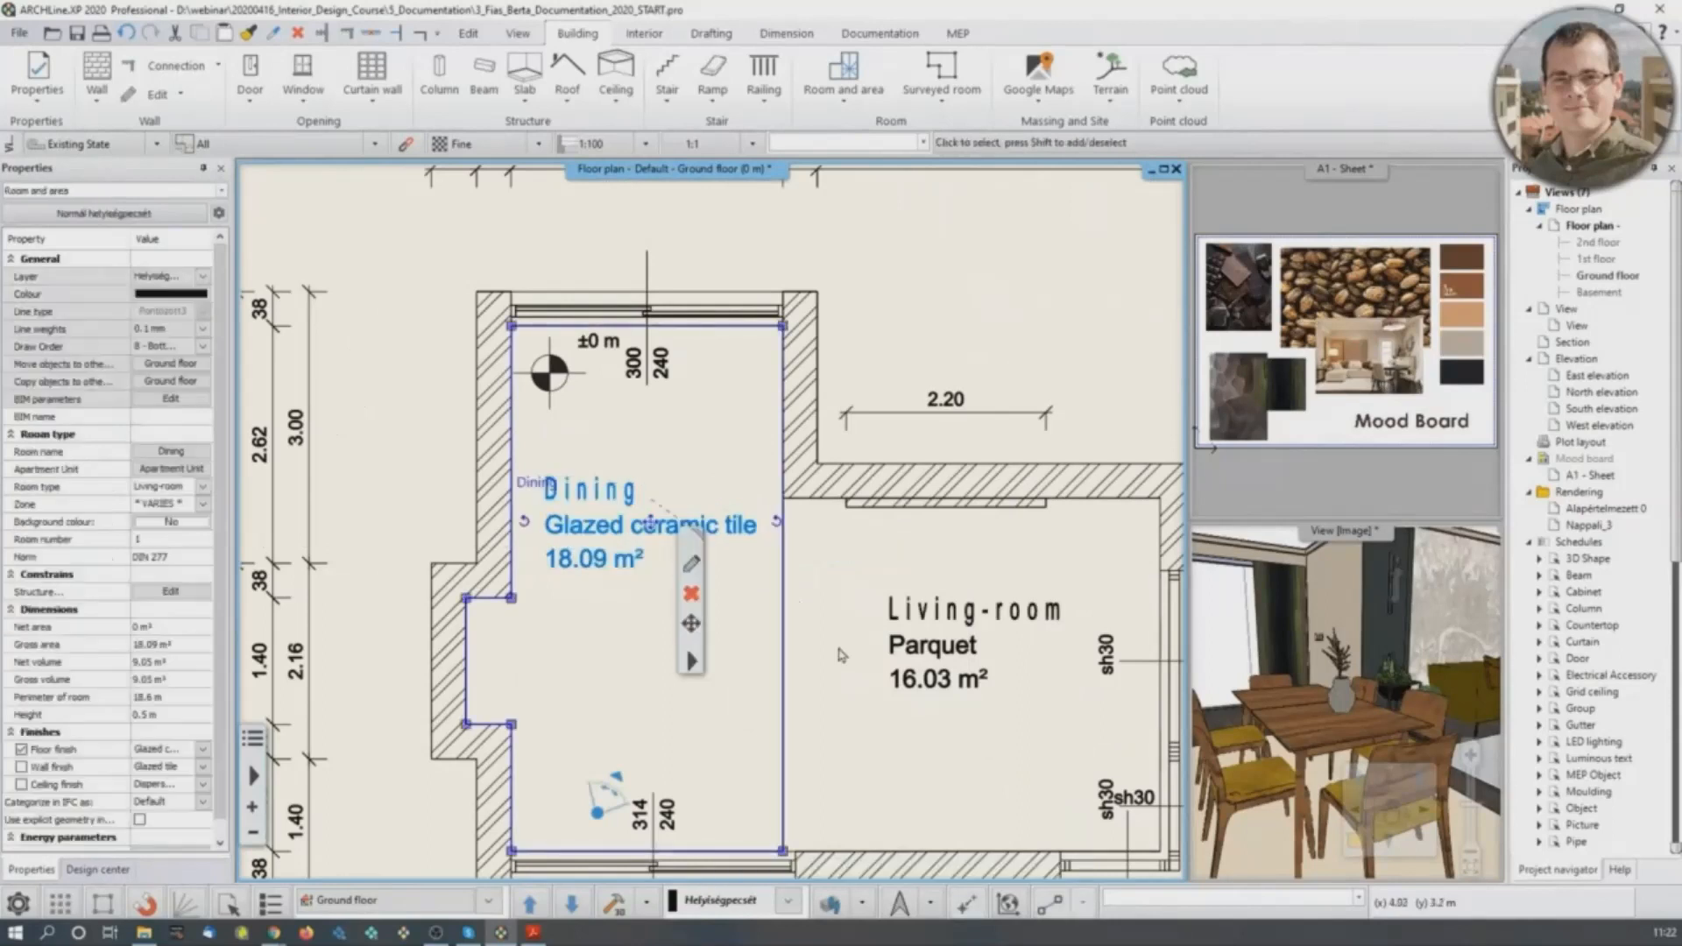
{"action": "scroll", "coordinate": [840, 653], "scroll_direction": "down", "scroll_amount": 2}
{"action": "left_click", "coordinate": [972, 299]}
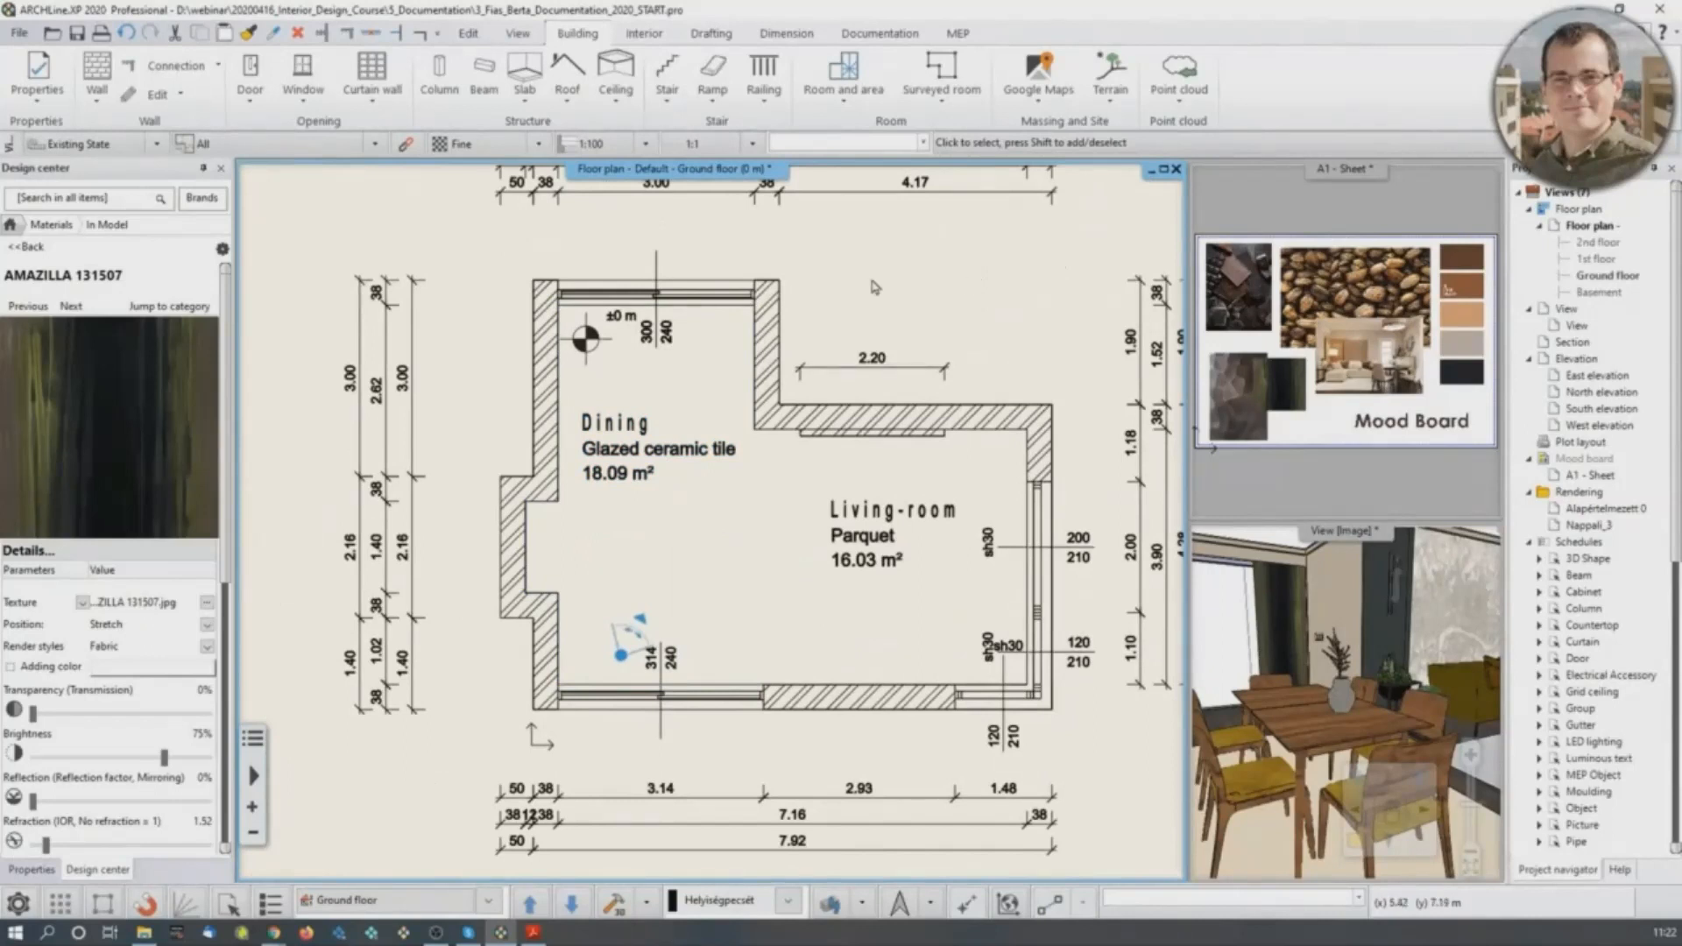
Search the group library for "arrow" symbols.
{"action": "scroll", "coordinate": [876, 289], "scroll_direction": "up", "scroll_amount": 3}
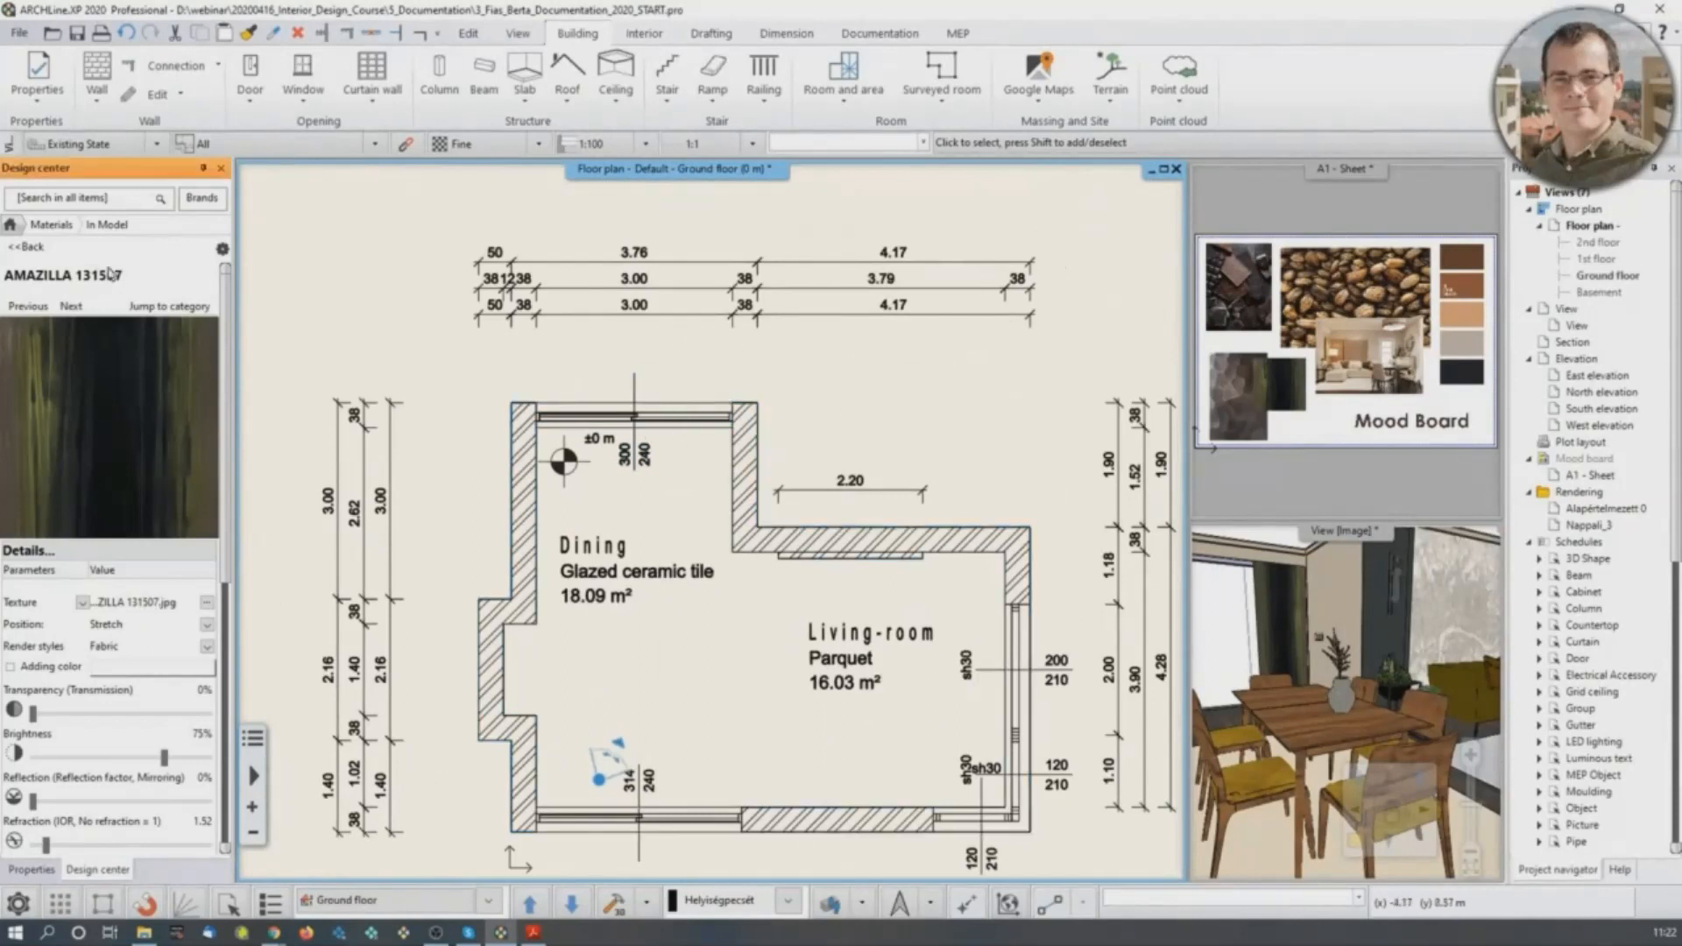
{"action": "left_click", "coordinate": [10, 226]}
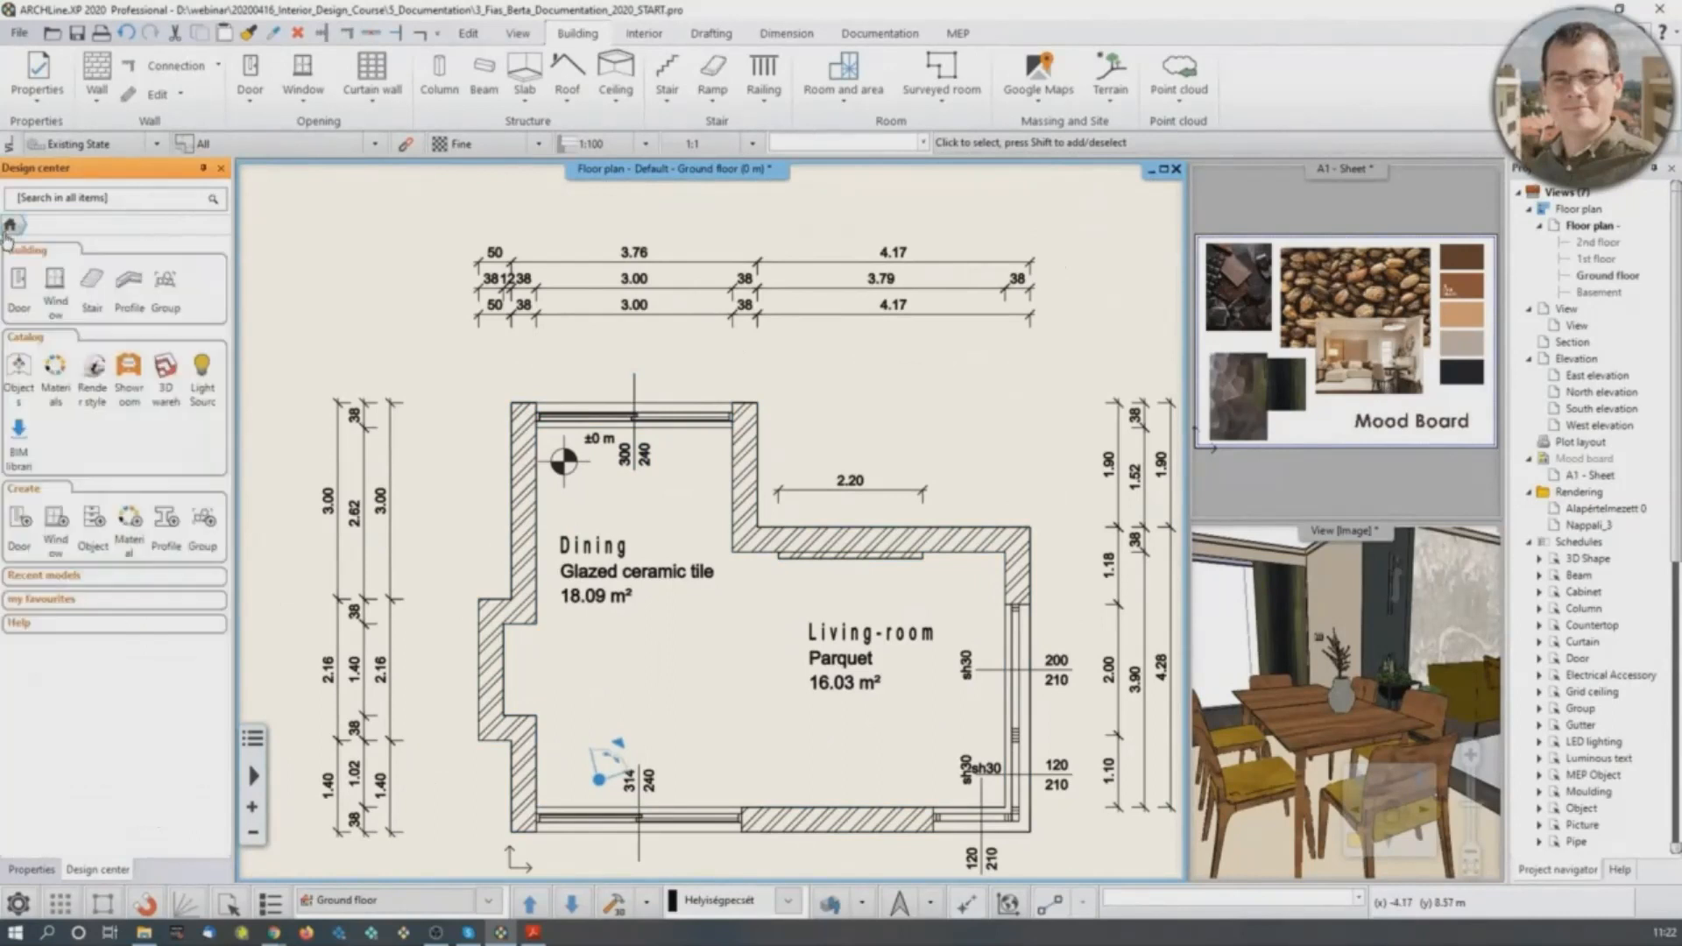
{"action": "left_click", "coordinate": [164, 281]}
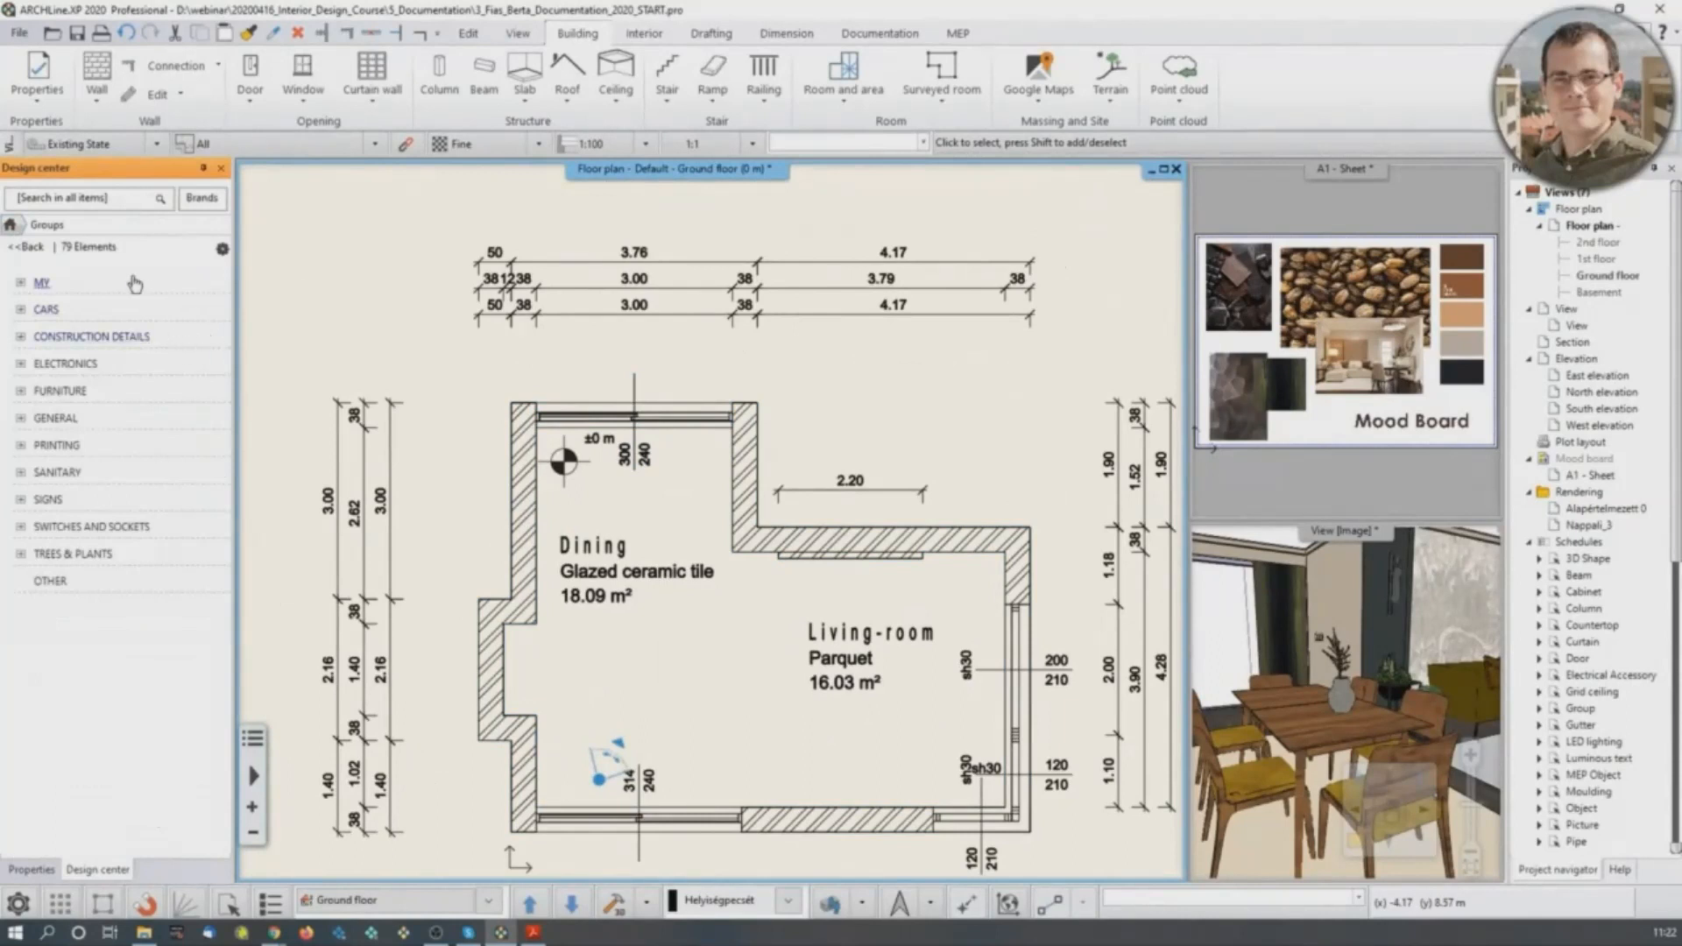
{"action": "left_click", "coordinate": [101, 201]}
{"action": "type", "text": "arrow"}
{"action": "key", "text": "Return"}
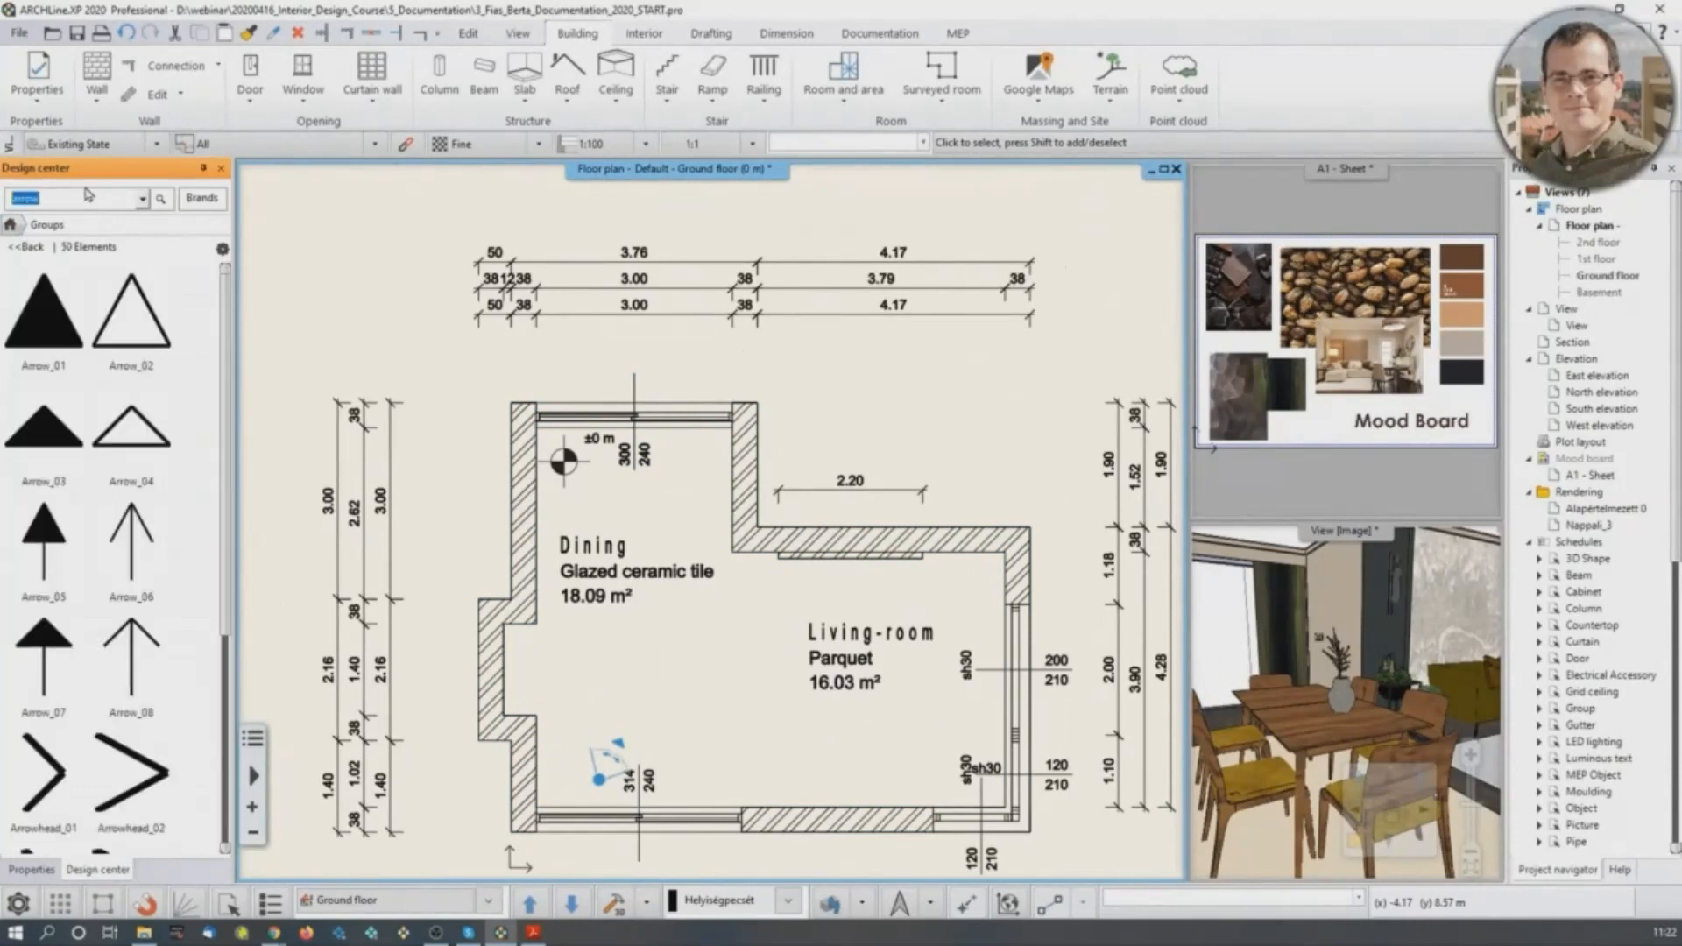
Place the filled Arrow_03 symbol just above the upper window.
{"action": "mouse_move", "coordinate": [55, 478]}
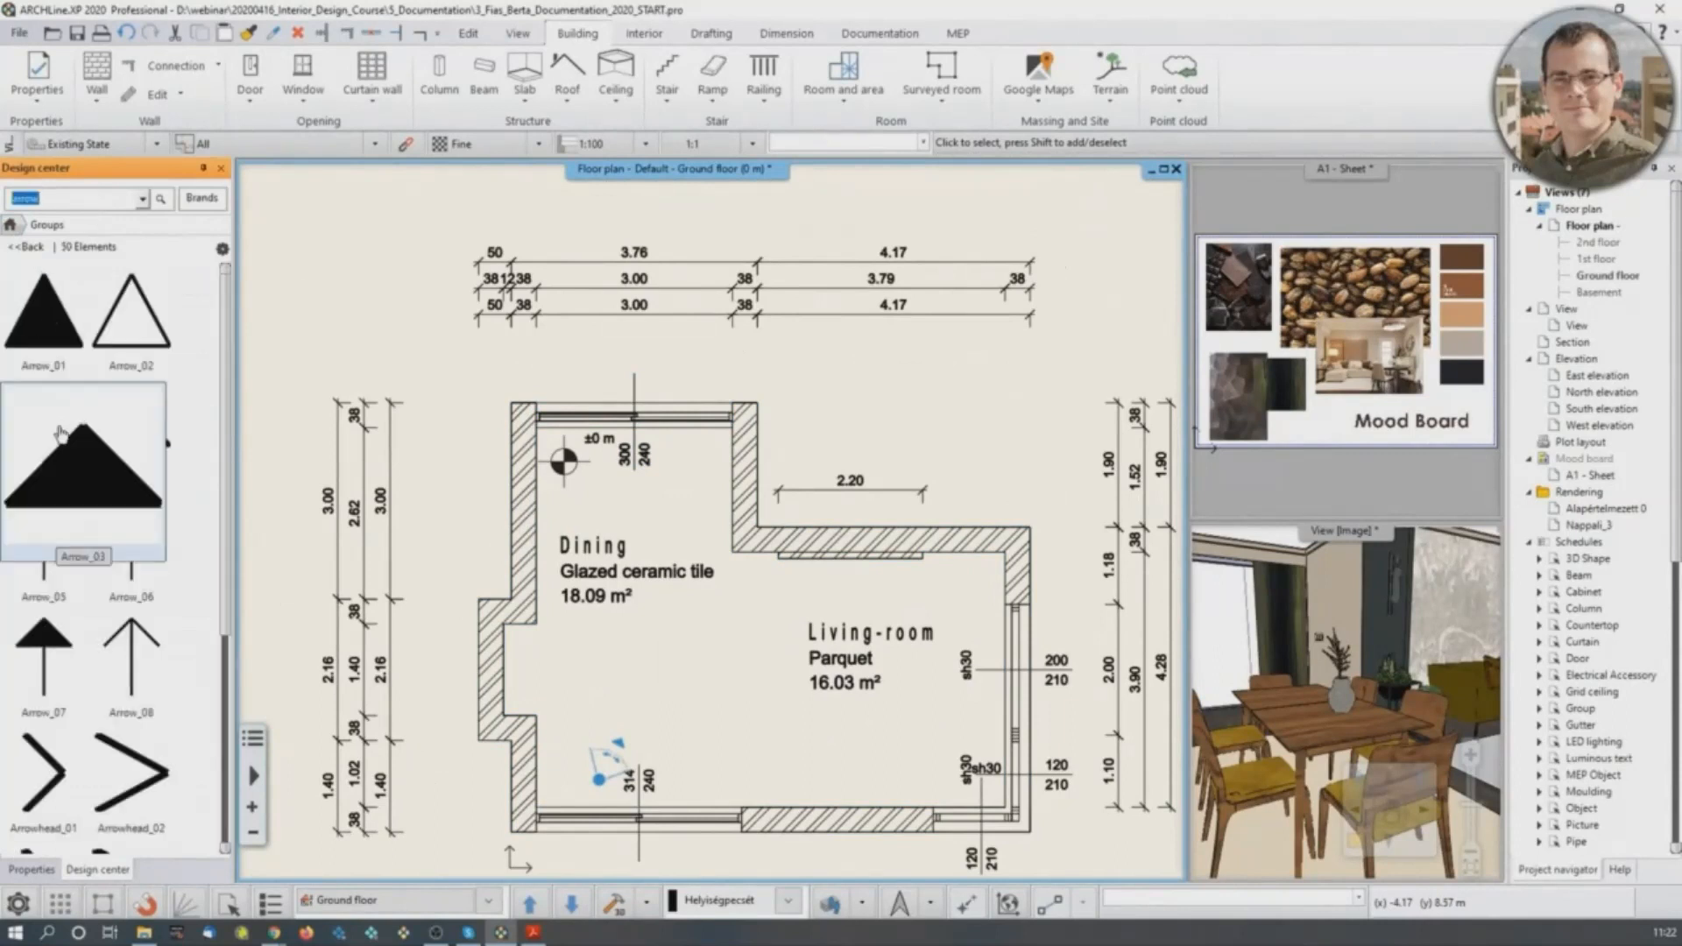
{"action": "left_click", "coordinate": [51, 484]}
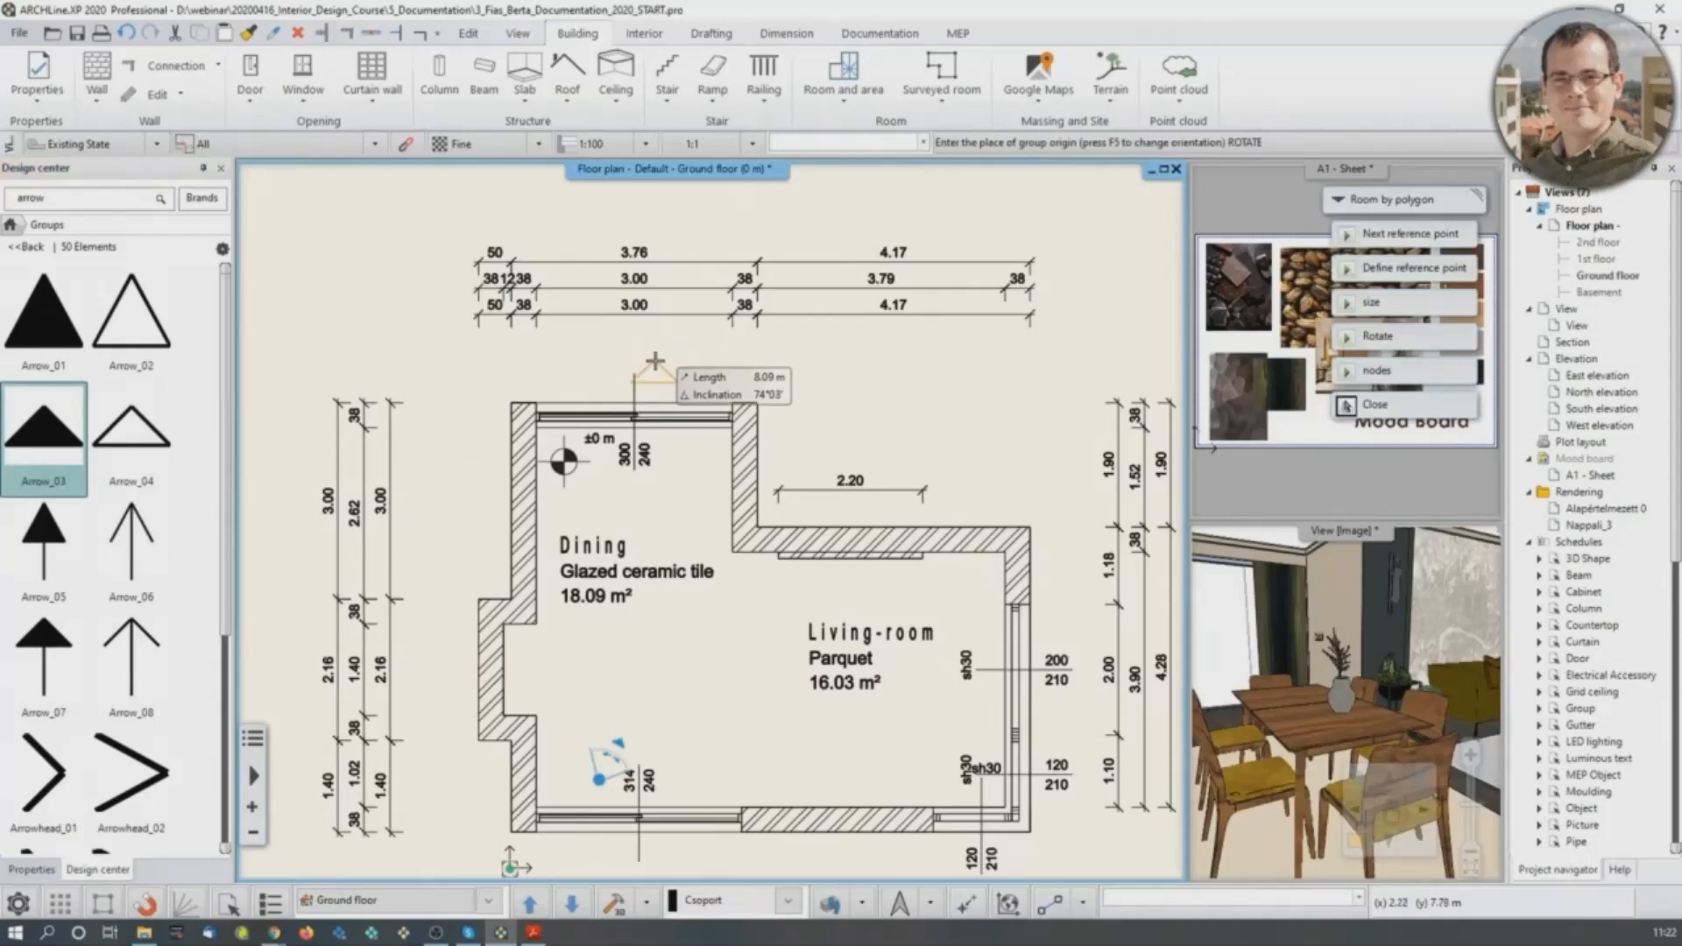
{"action": "scroll", "coordinate": [666, 368], "scroll_direction": "up", "scroll_amount": 3}
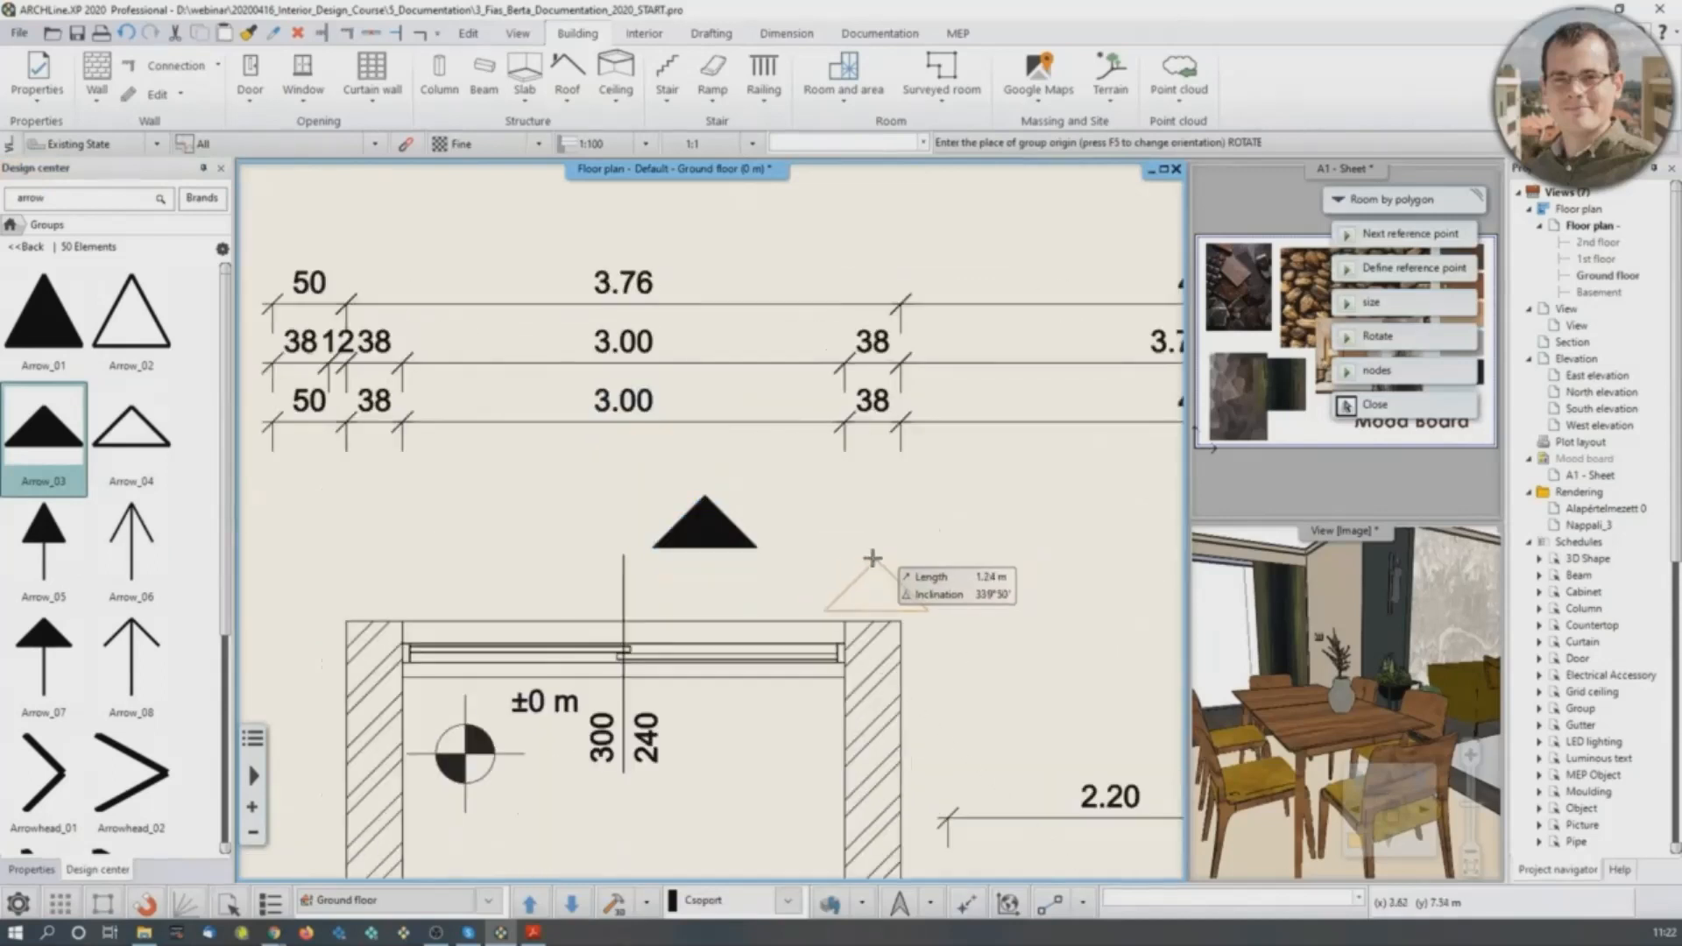
{"action": "key", "text": "Escape"}
Try to rotate the filled arrow's hatch by 180 degrees.
{"action": "left_click", "coordinate": [698, 545]}
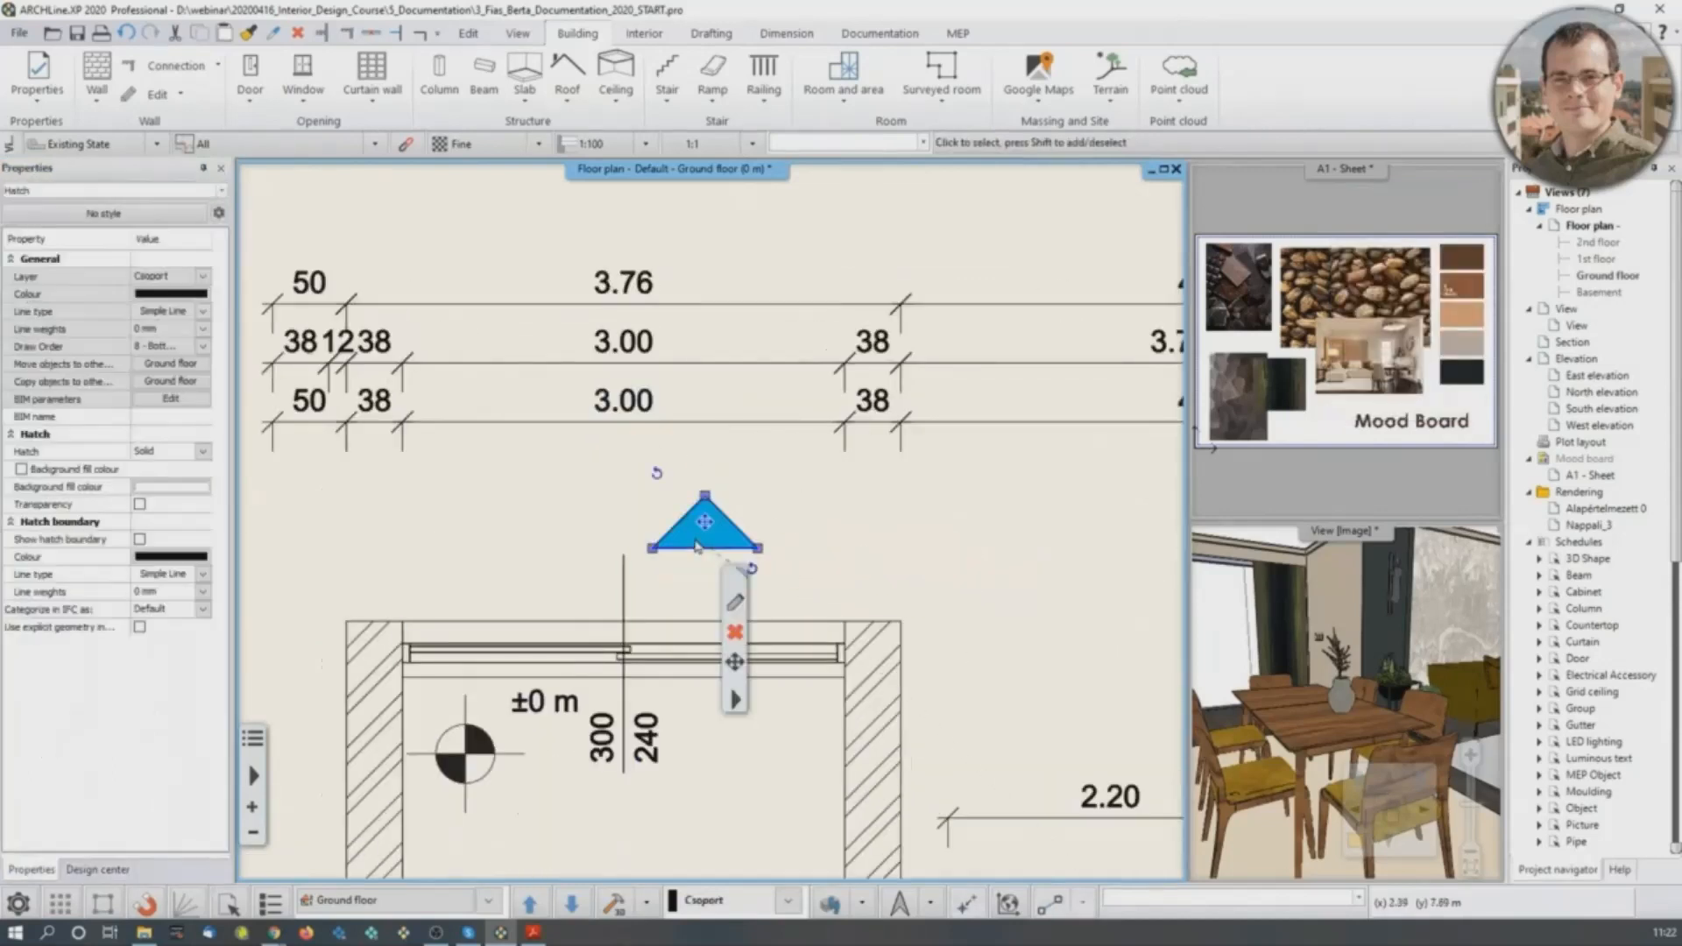
{"action": "left_click", "coordinate": [658, 476]}
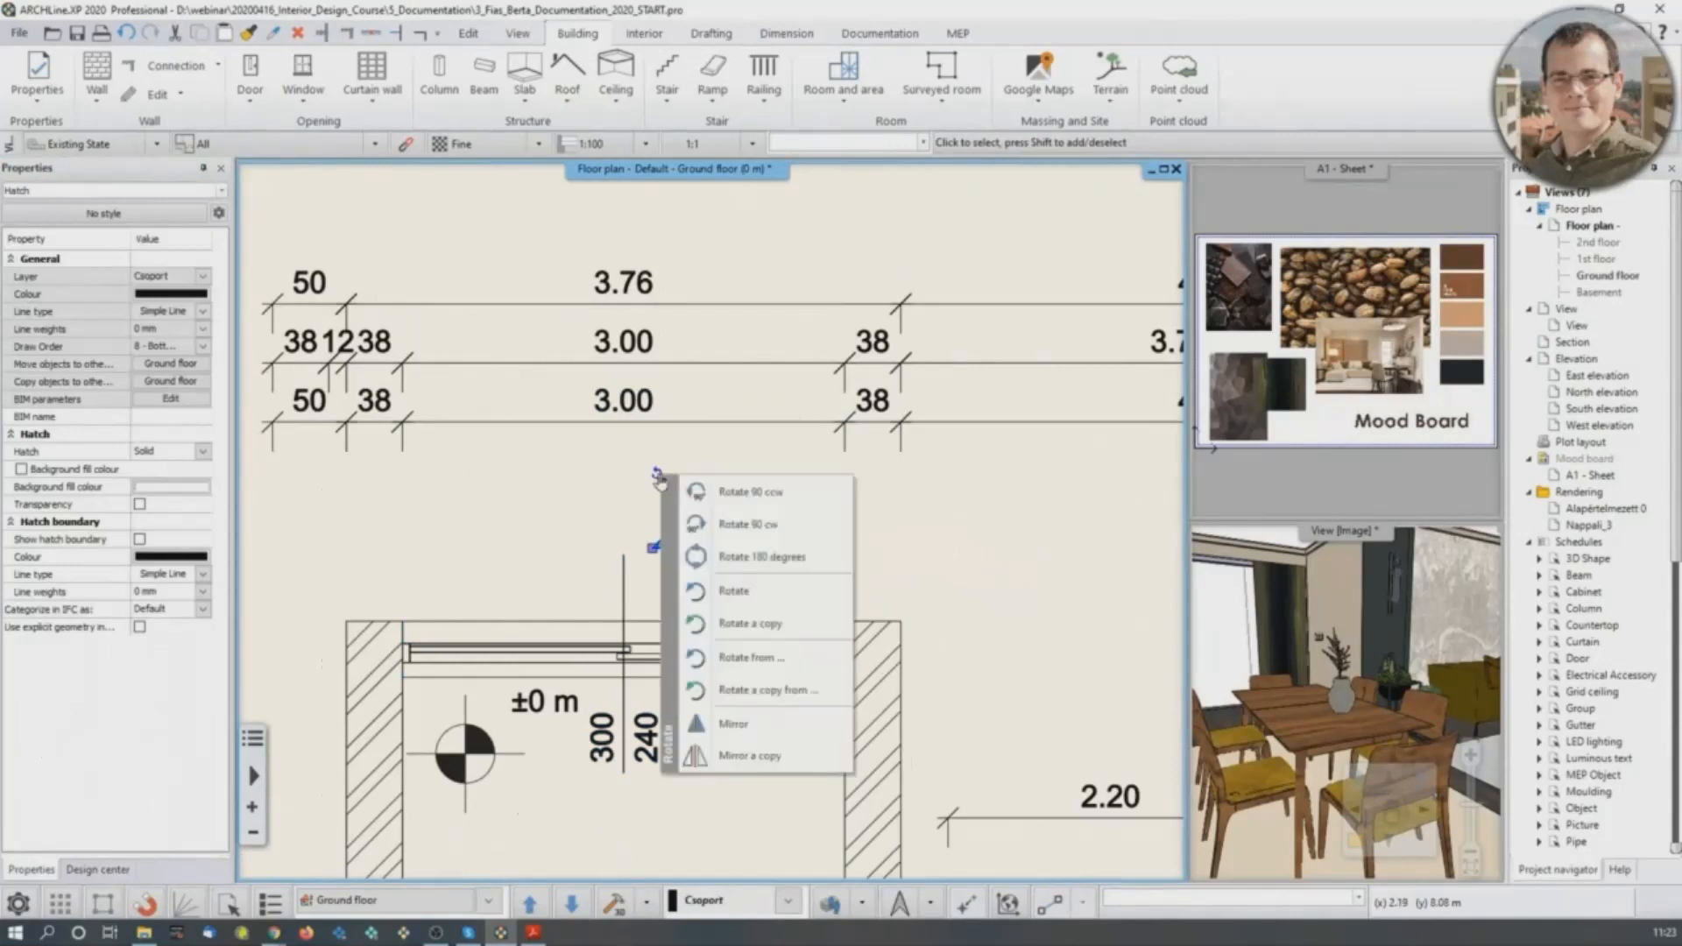
{"action": "left_click", "coordinate": [740, 561]}
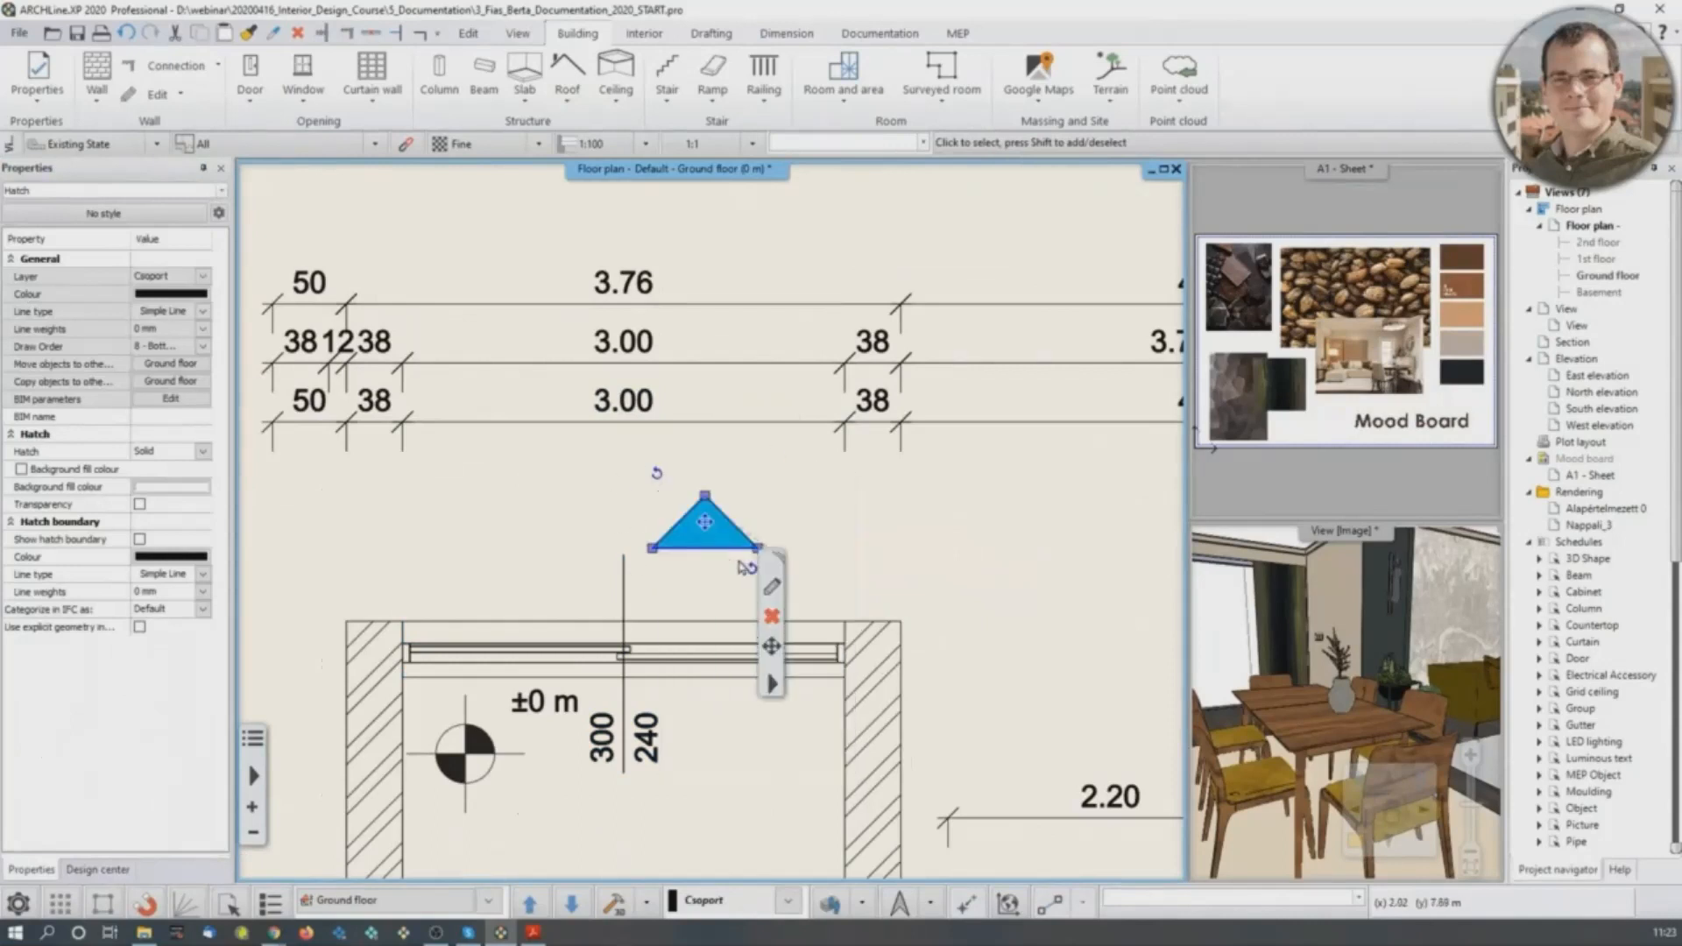
{"action": "middle_click_drag", "start_coordinate": [703, 519], "coordinate": [690, 497]}
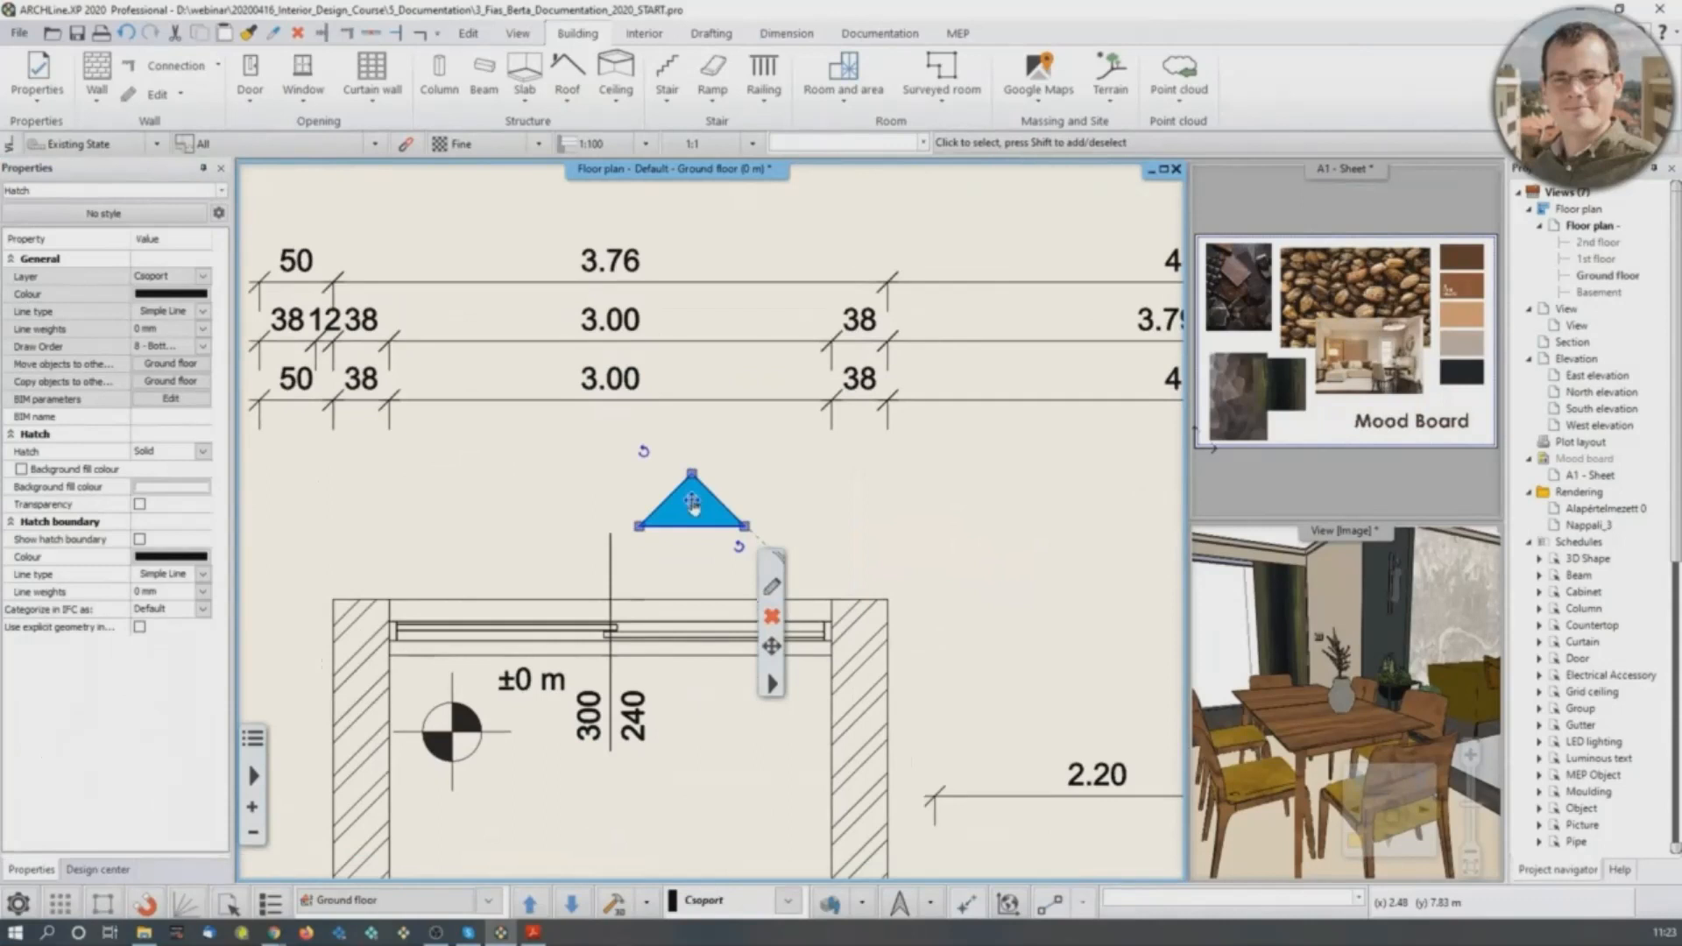
Delete the arrow's solid hatch and its remaining triangle outline.
{"action": "left_click", "coordinate": [773, 617]}
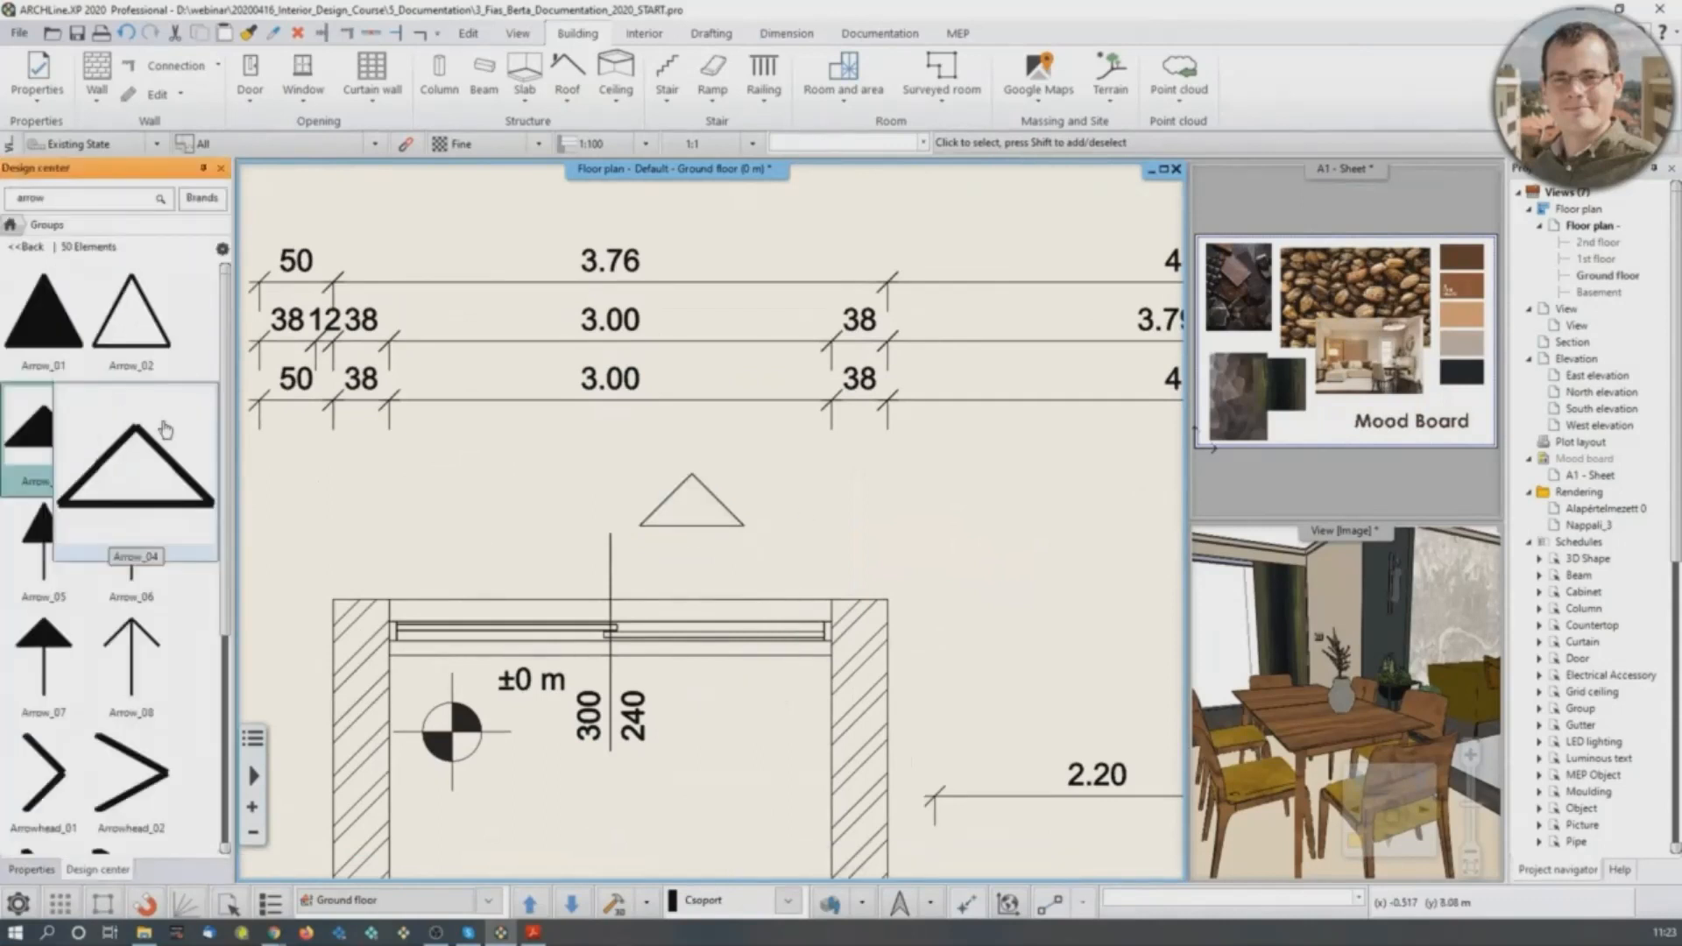
{"action": "left_click", "coordinate": [680, 527]}
{"action": "key", "text": "Delete"}
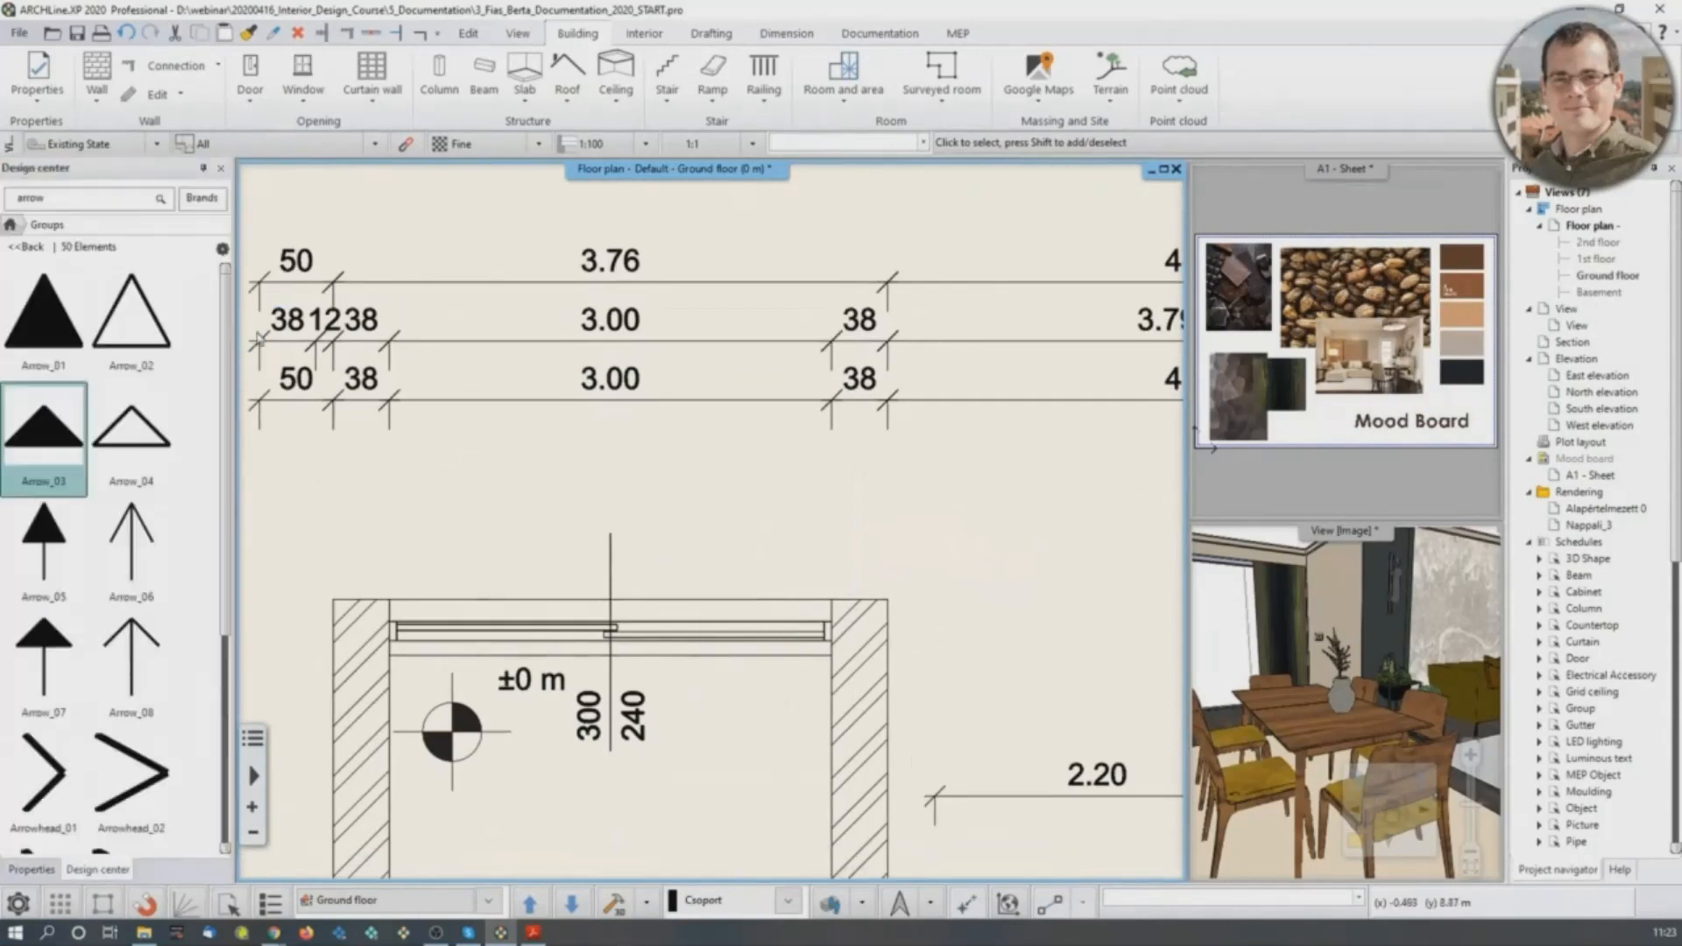
Place the Arrow_02 symbol above the upper window and rotate it 180 degrees to point down.
{"action": "left_click", "coordinate": [151, 349]}
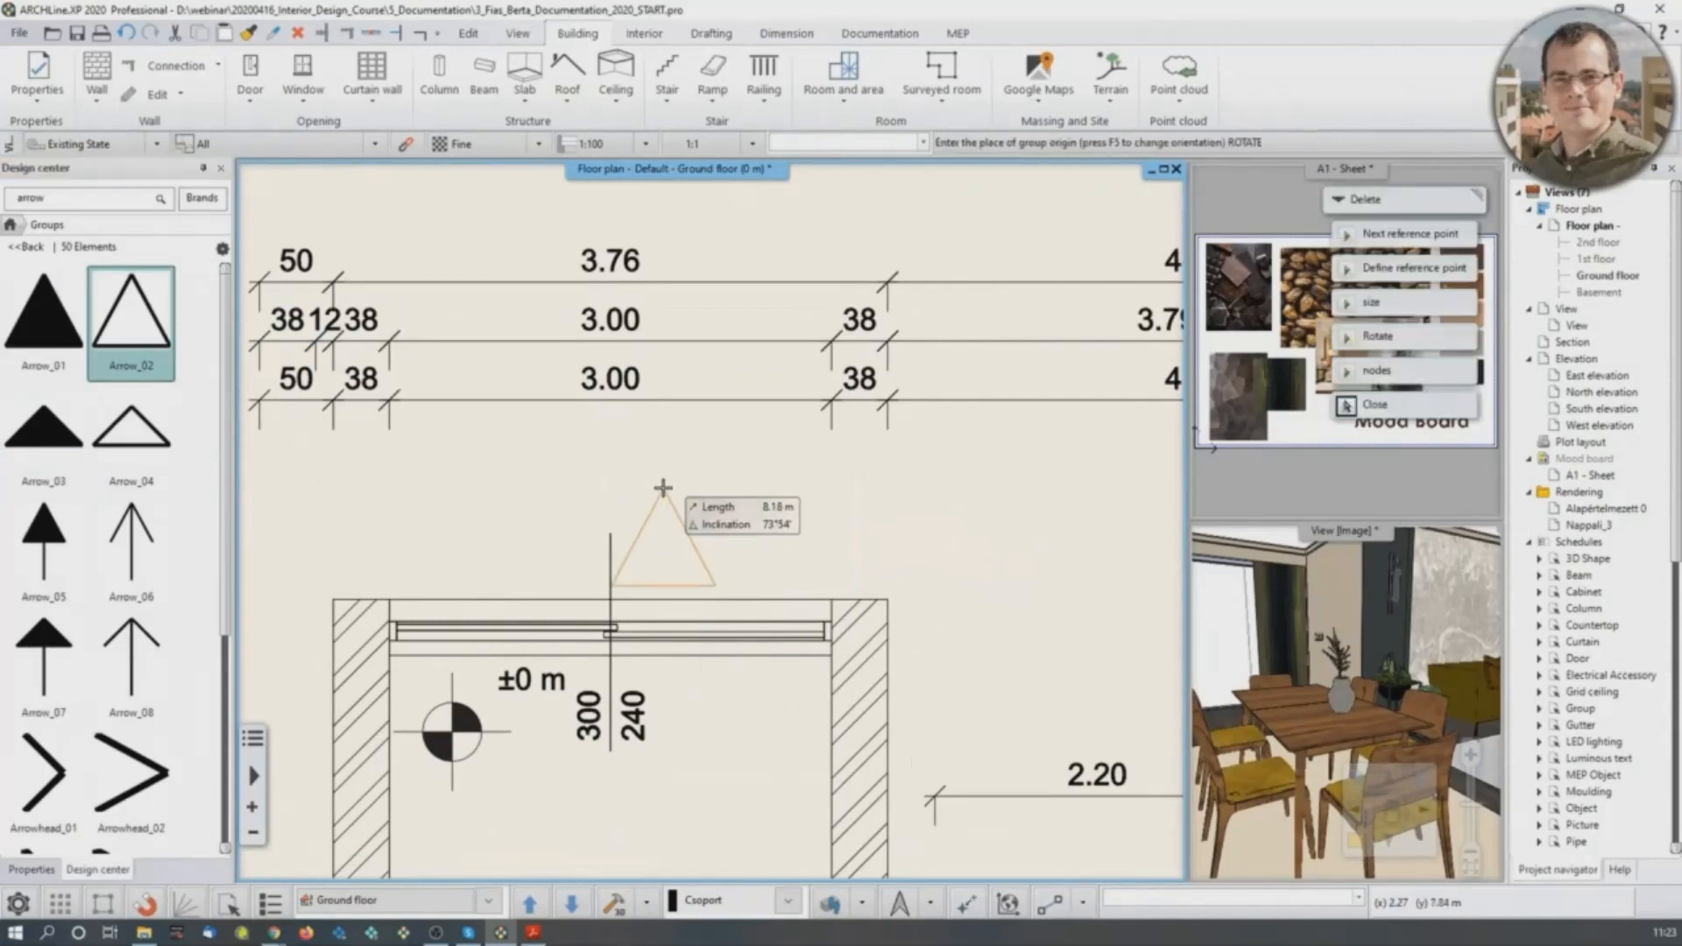
{"action": "key", "text": "Escape"}
{"action": "left_click", "coordinate": [687, 547]}
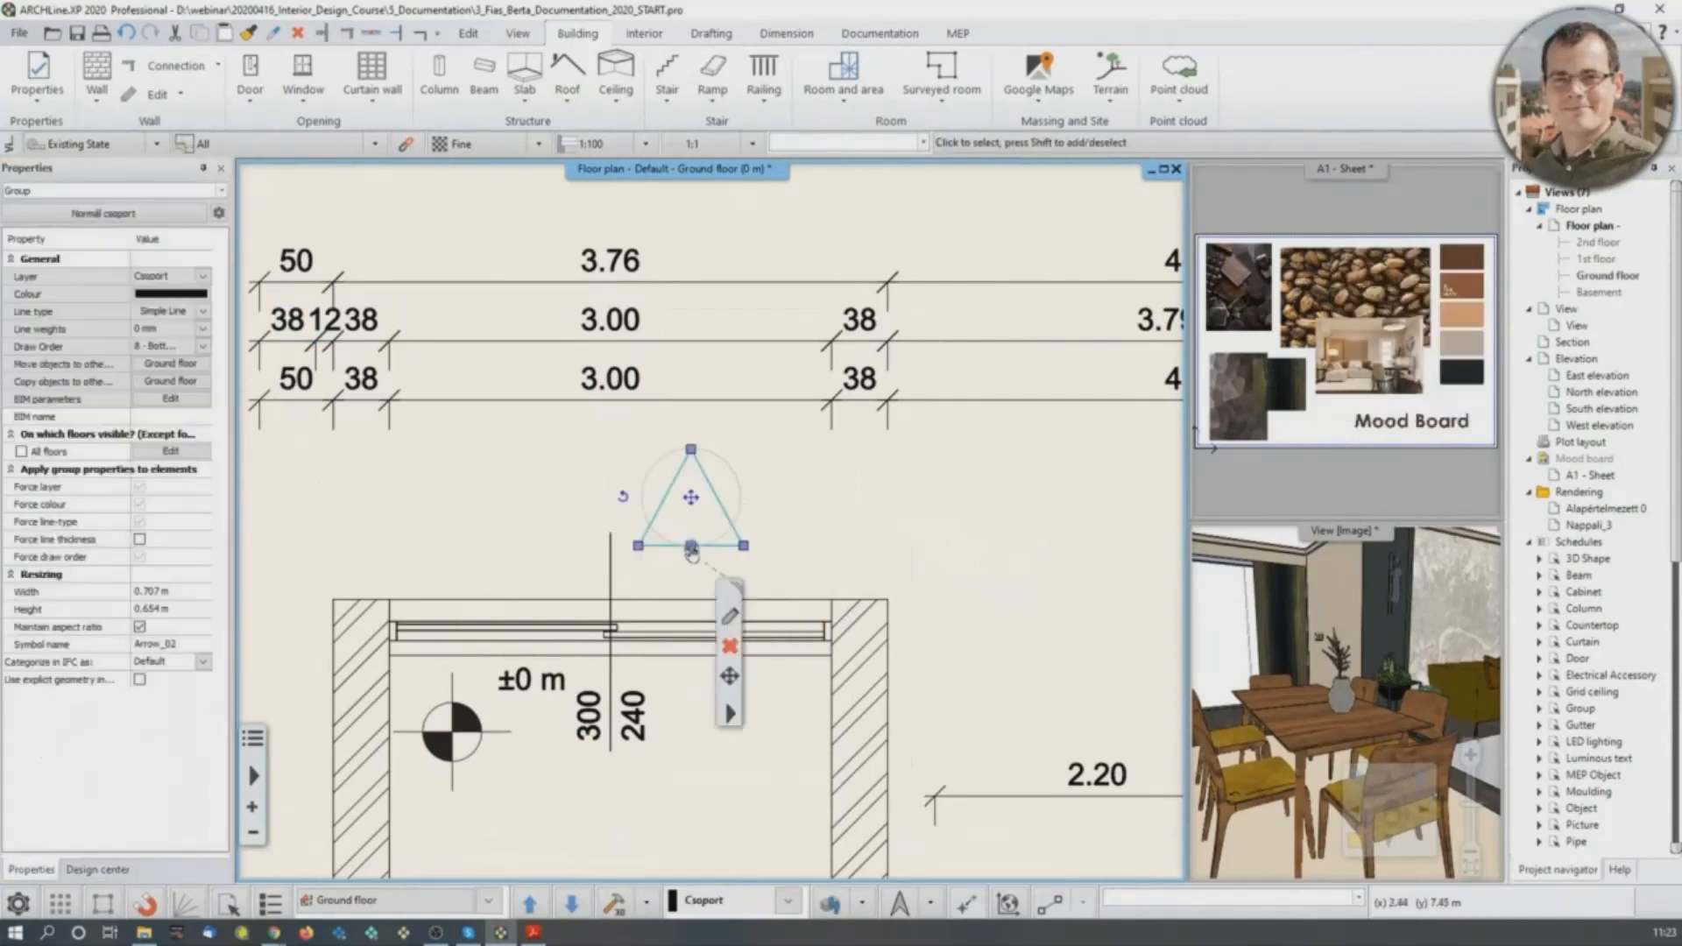
{"action": "left_click", "coordinate": [624, 498]}
{"action": "left_click", "coordinate": [705, 578]}
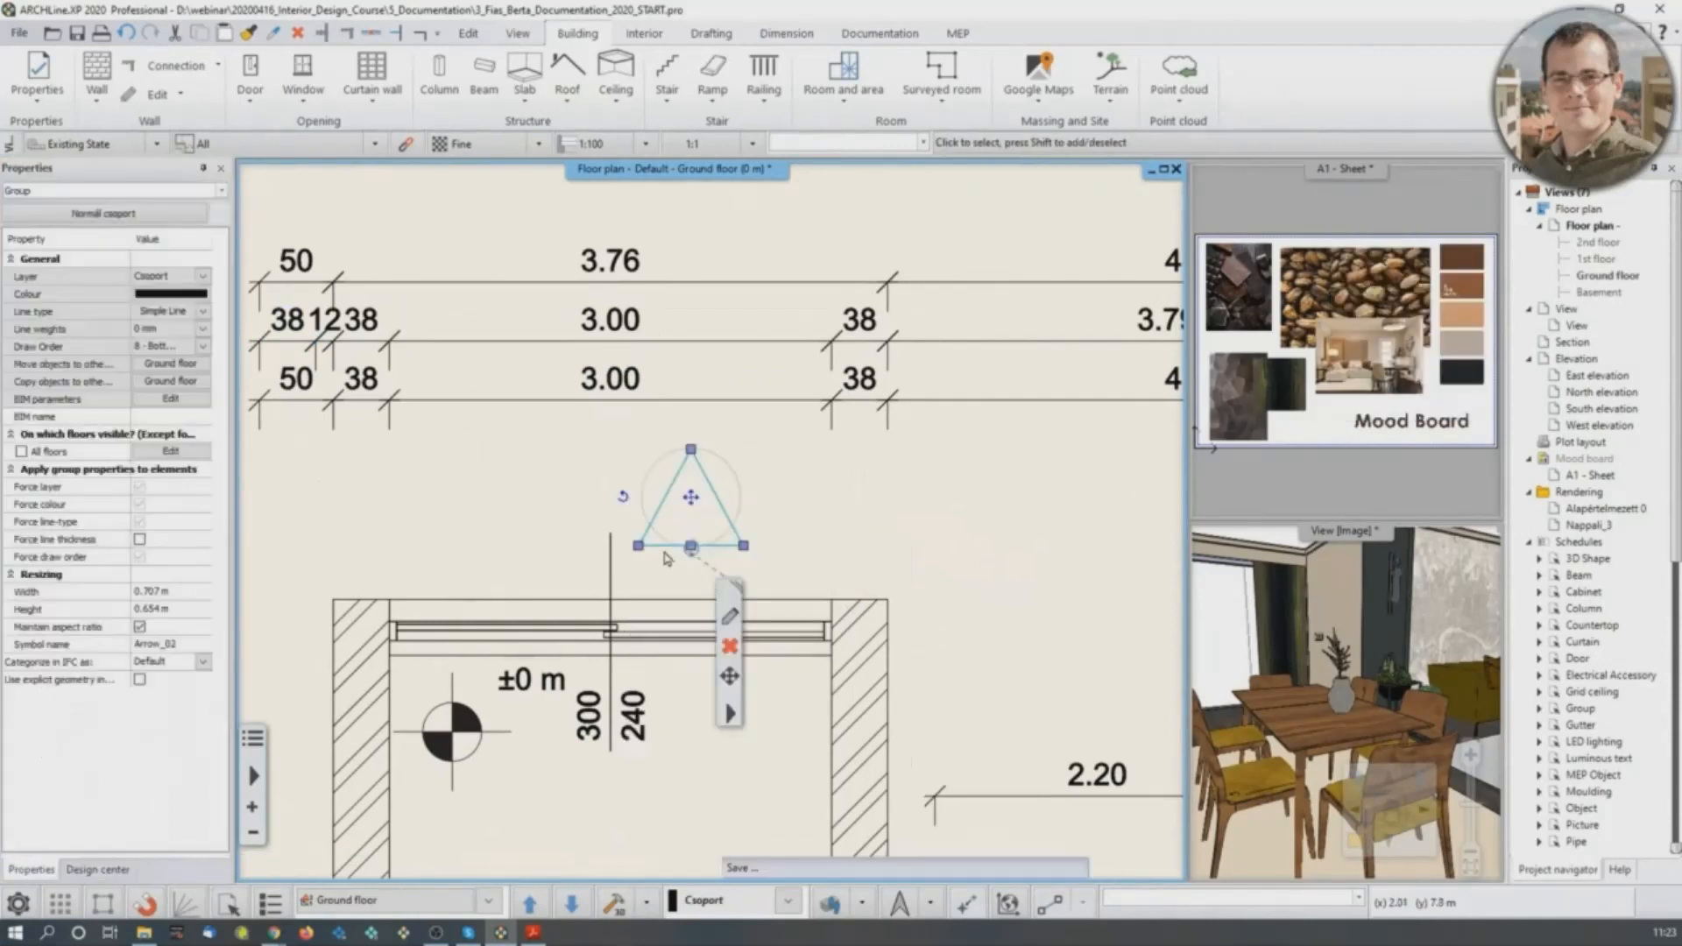
Move the Arrow_02 symbol so its tip sits on the upper end of the upper window's centre line.
{"action": "middle_click_drag", "start_coordinate": [774, 537], "coordinate": [788, 461]}
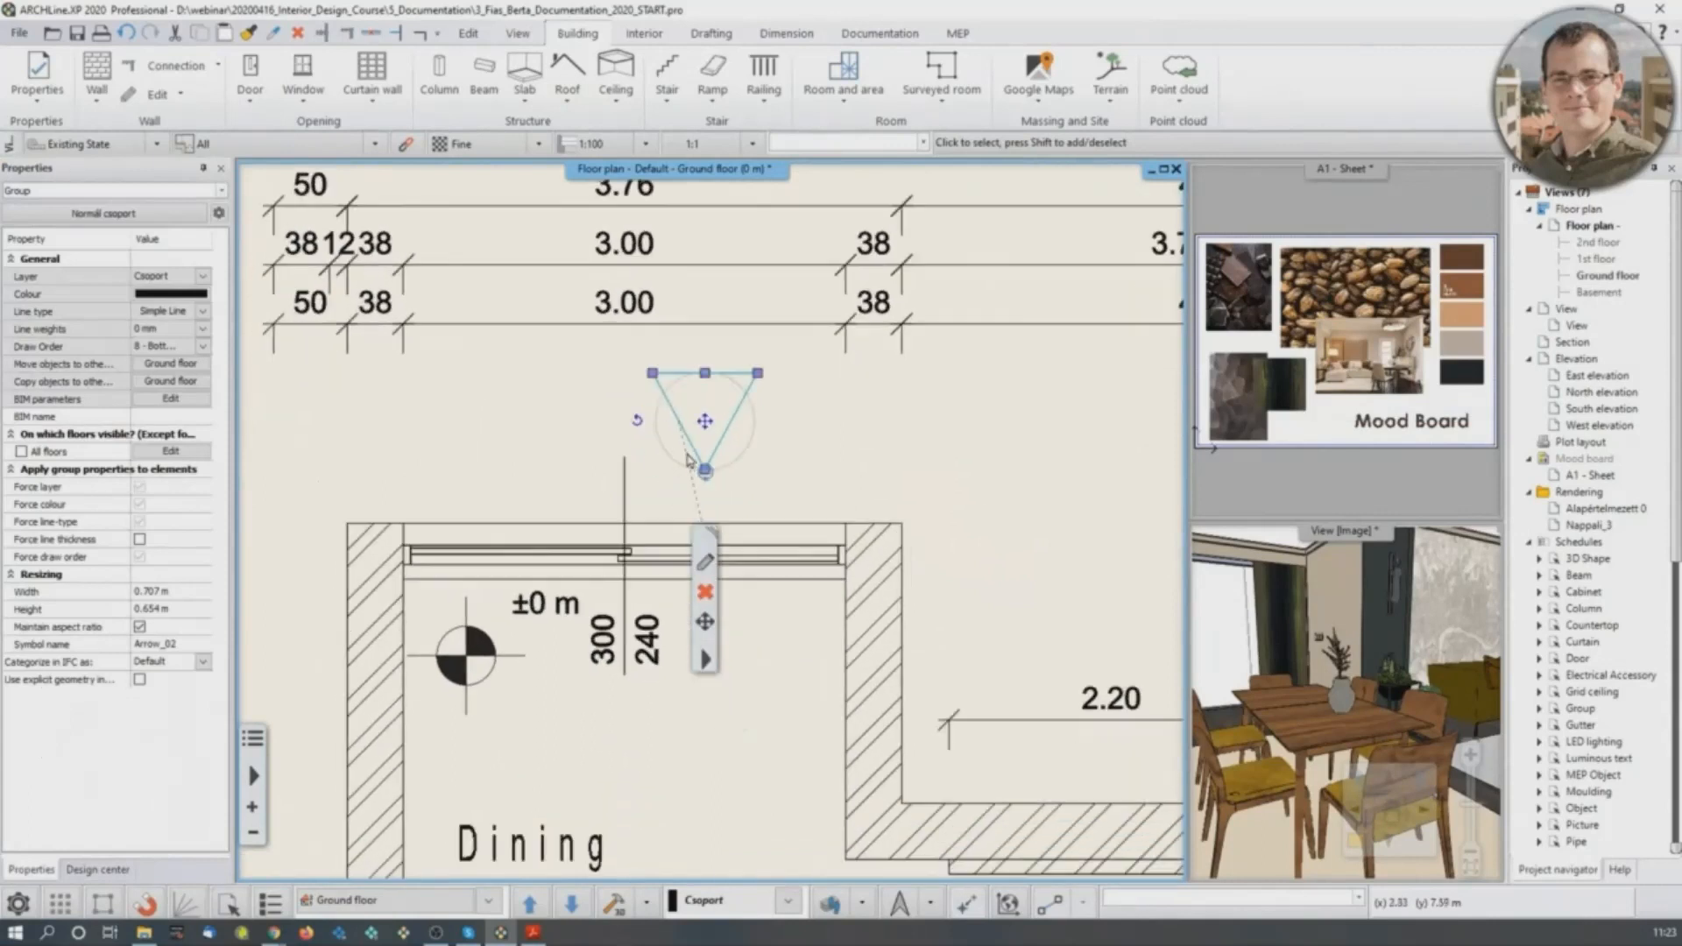
{"action": "middle_click_drag", "start_coordinate": [667, 485], "coordinate": [710, 452]}
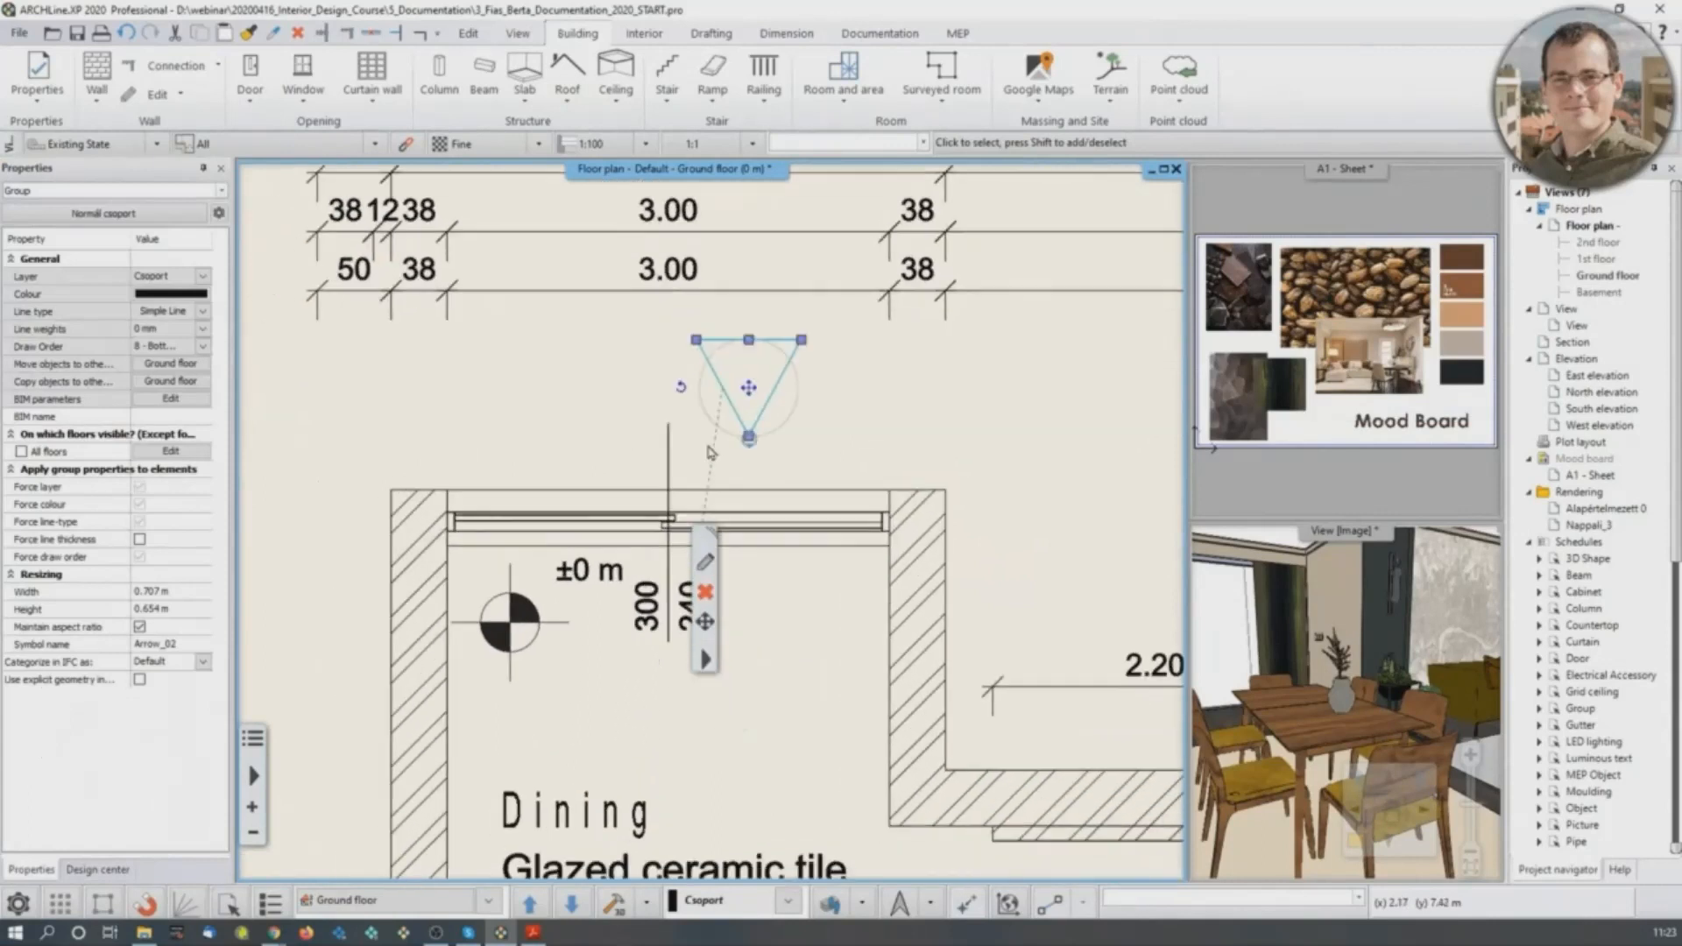
{"action": "scroll", "coordinate": [708, 398], "scroll_direction": "up", "scroll_amount": 2}
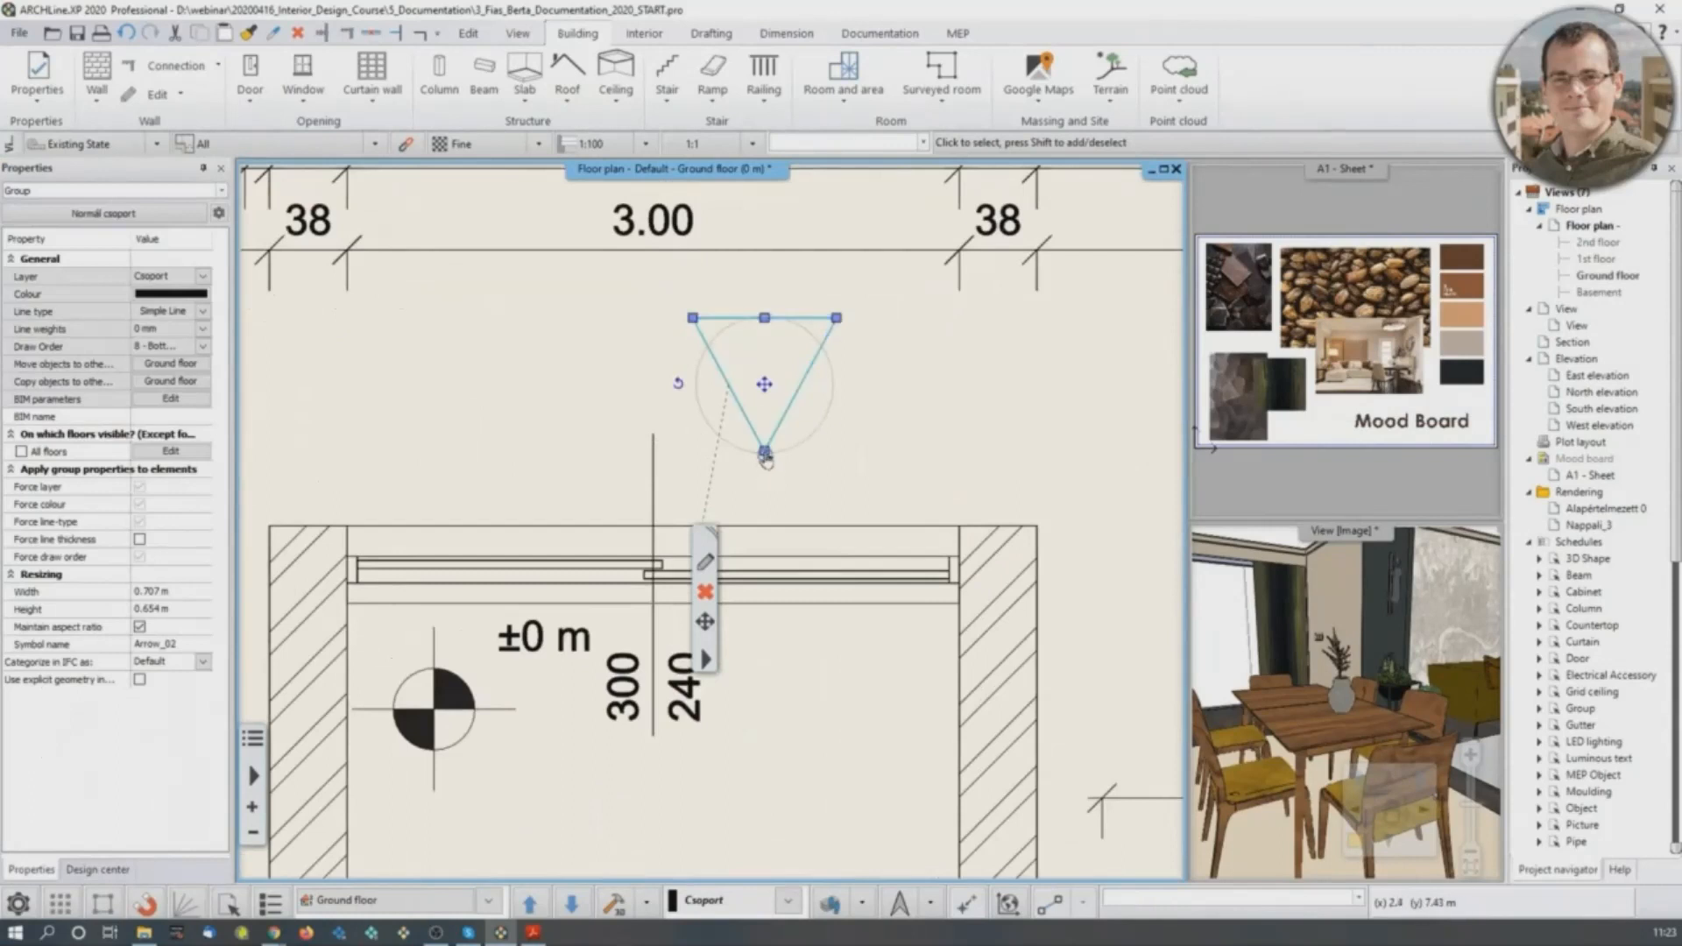
{"action": "left_click", "coordinate": [765, 453]}
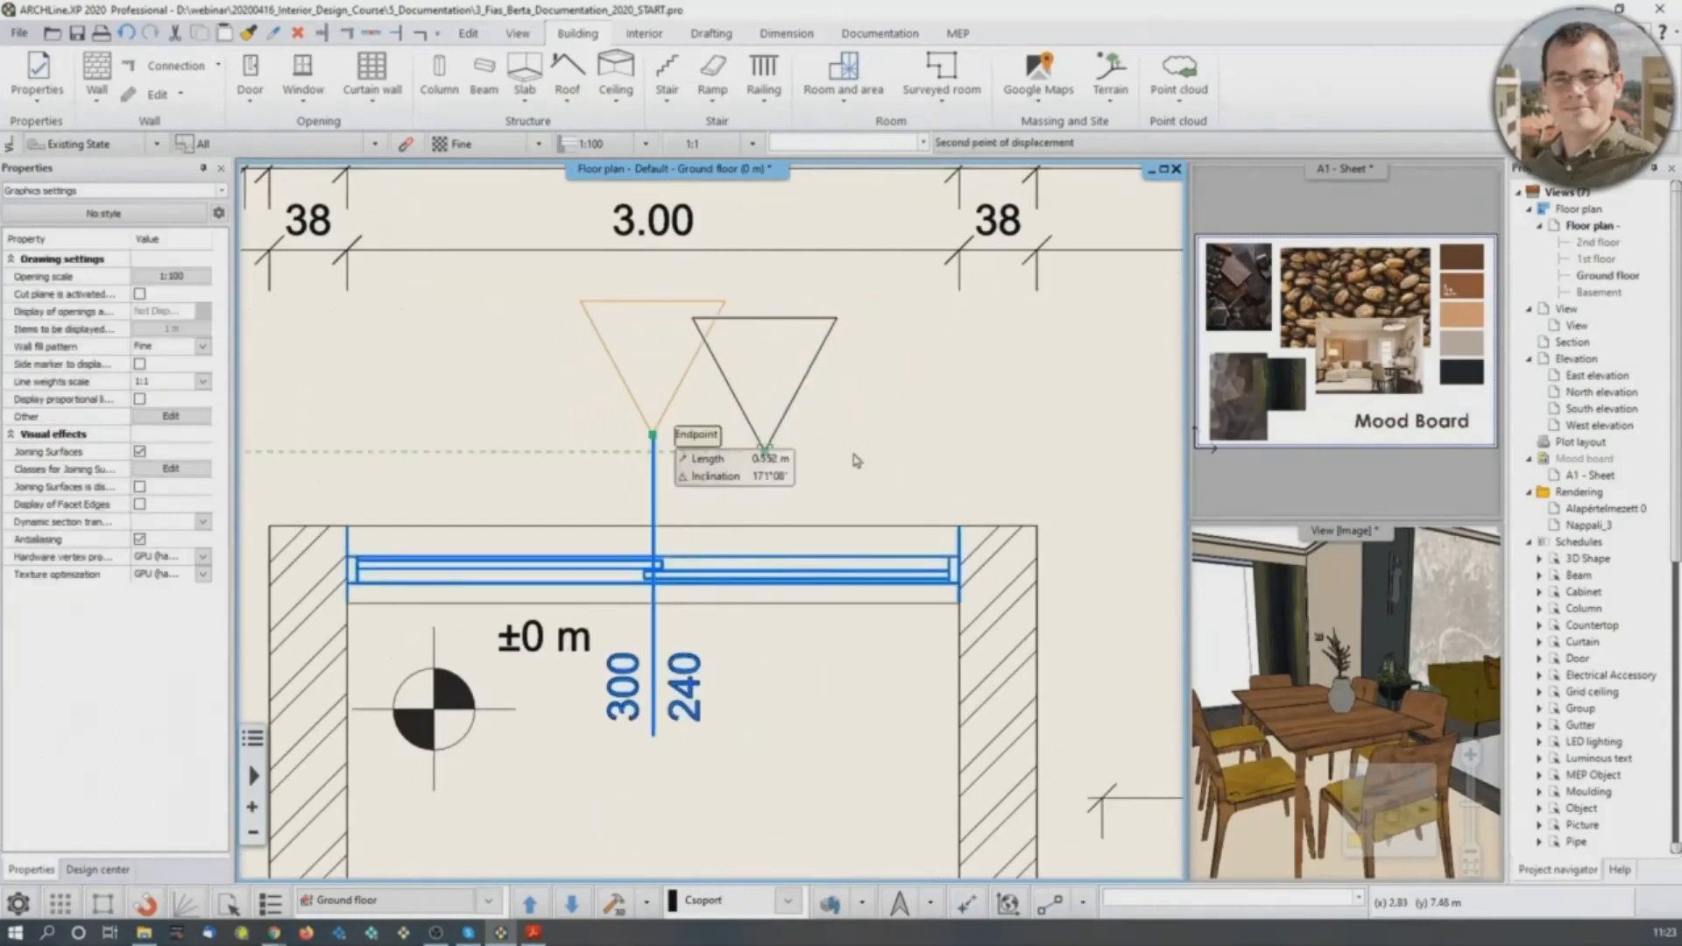
{"action": "left_click", "coordinate": [653, 434]}
{"action": "scroll", "coordinate": [743, 561], "scroll_direction": "down", "scroll_amount": 7}
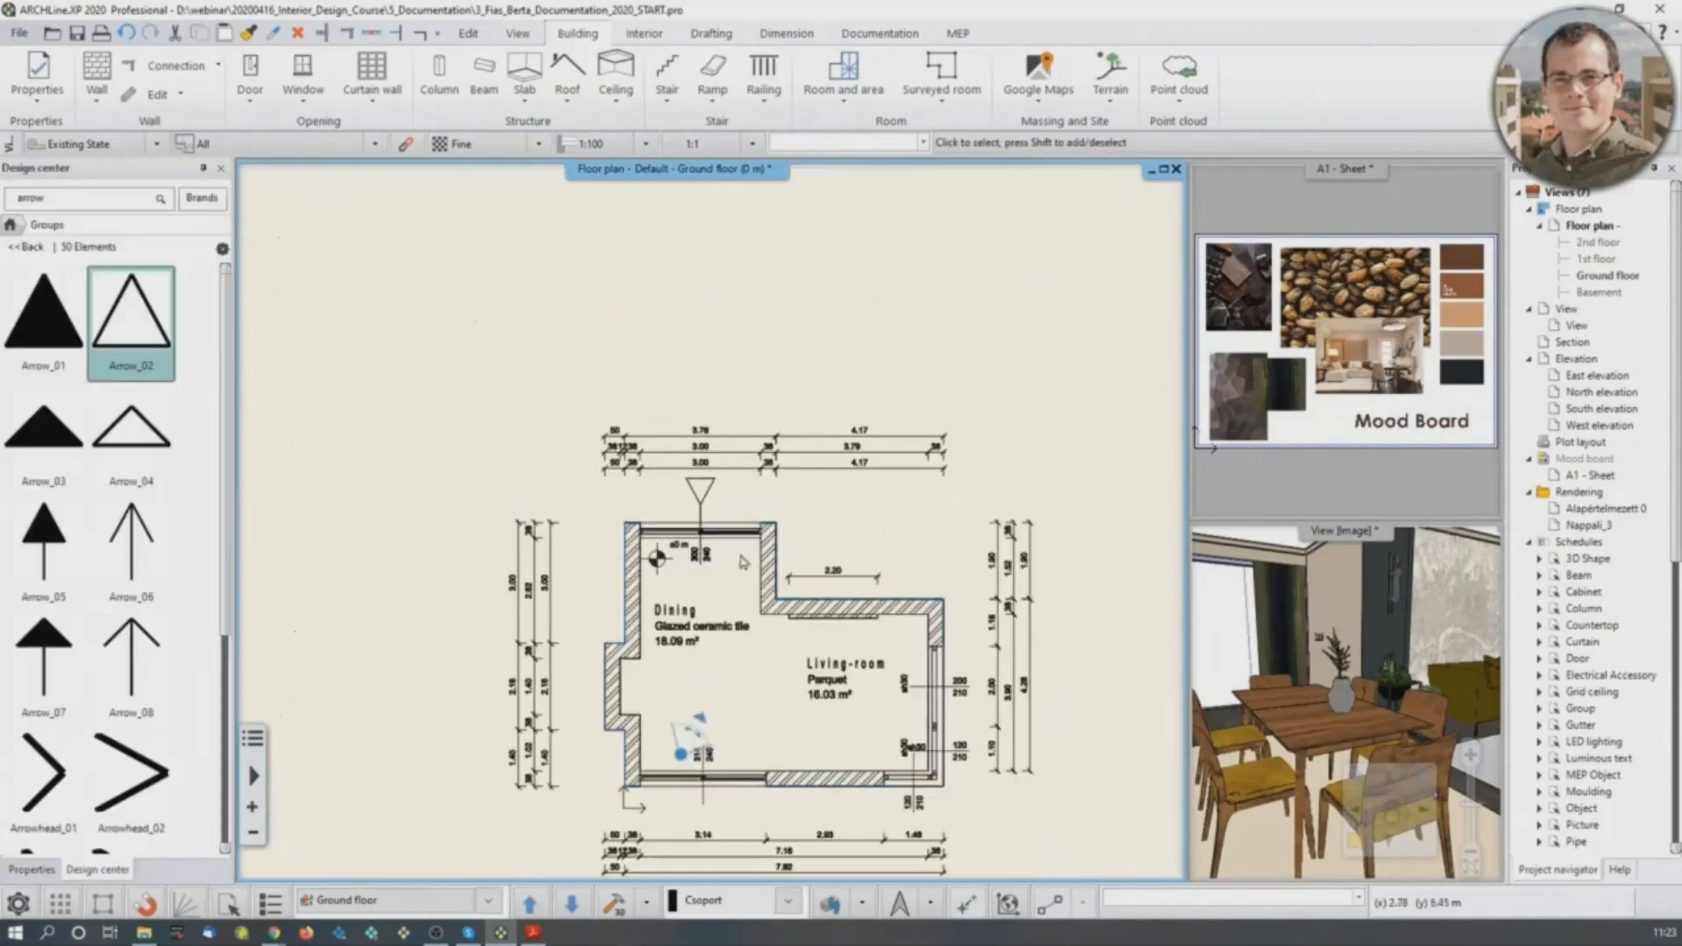
Set the project's north direction by turning the north line clockwise, toward the plan's upper-right corner.
{"action": "scroll", "coordinate": [714, 498], "scroll_direction": "up", "scroll_amount": 5}
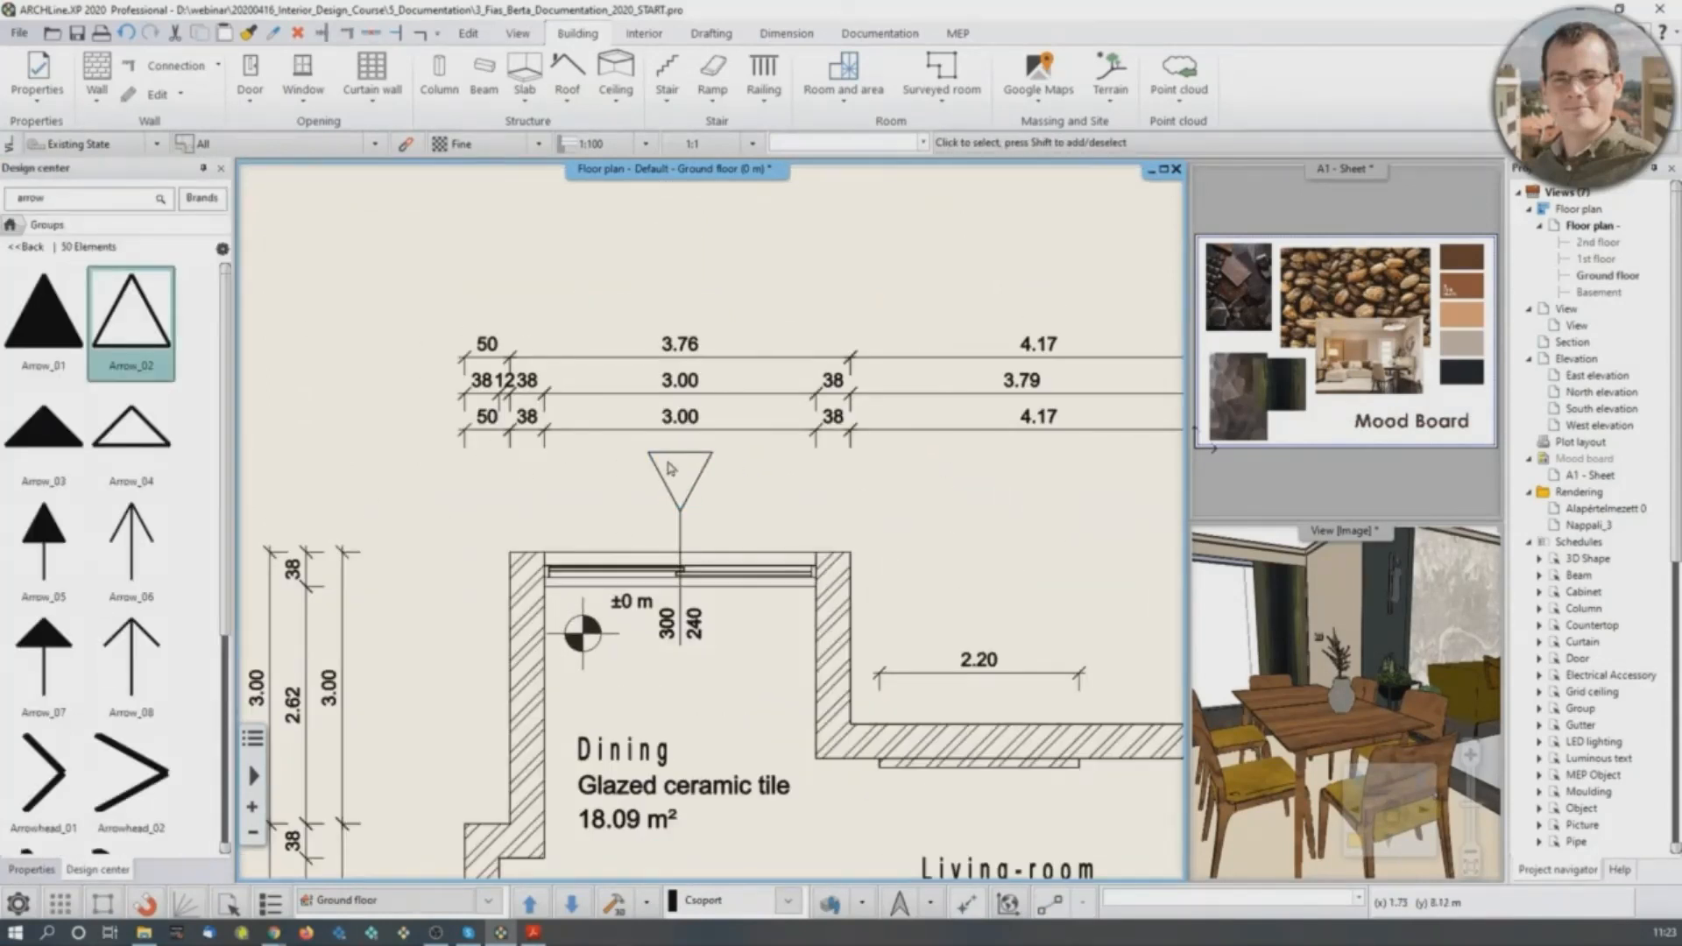
{"action": "scroll", "coordinate": [701, 526], "scroll_direction": "down", "scroll_amount": 3}
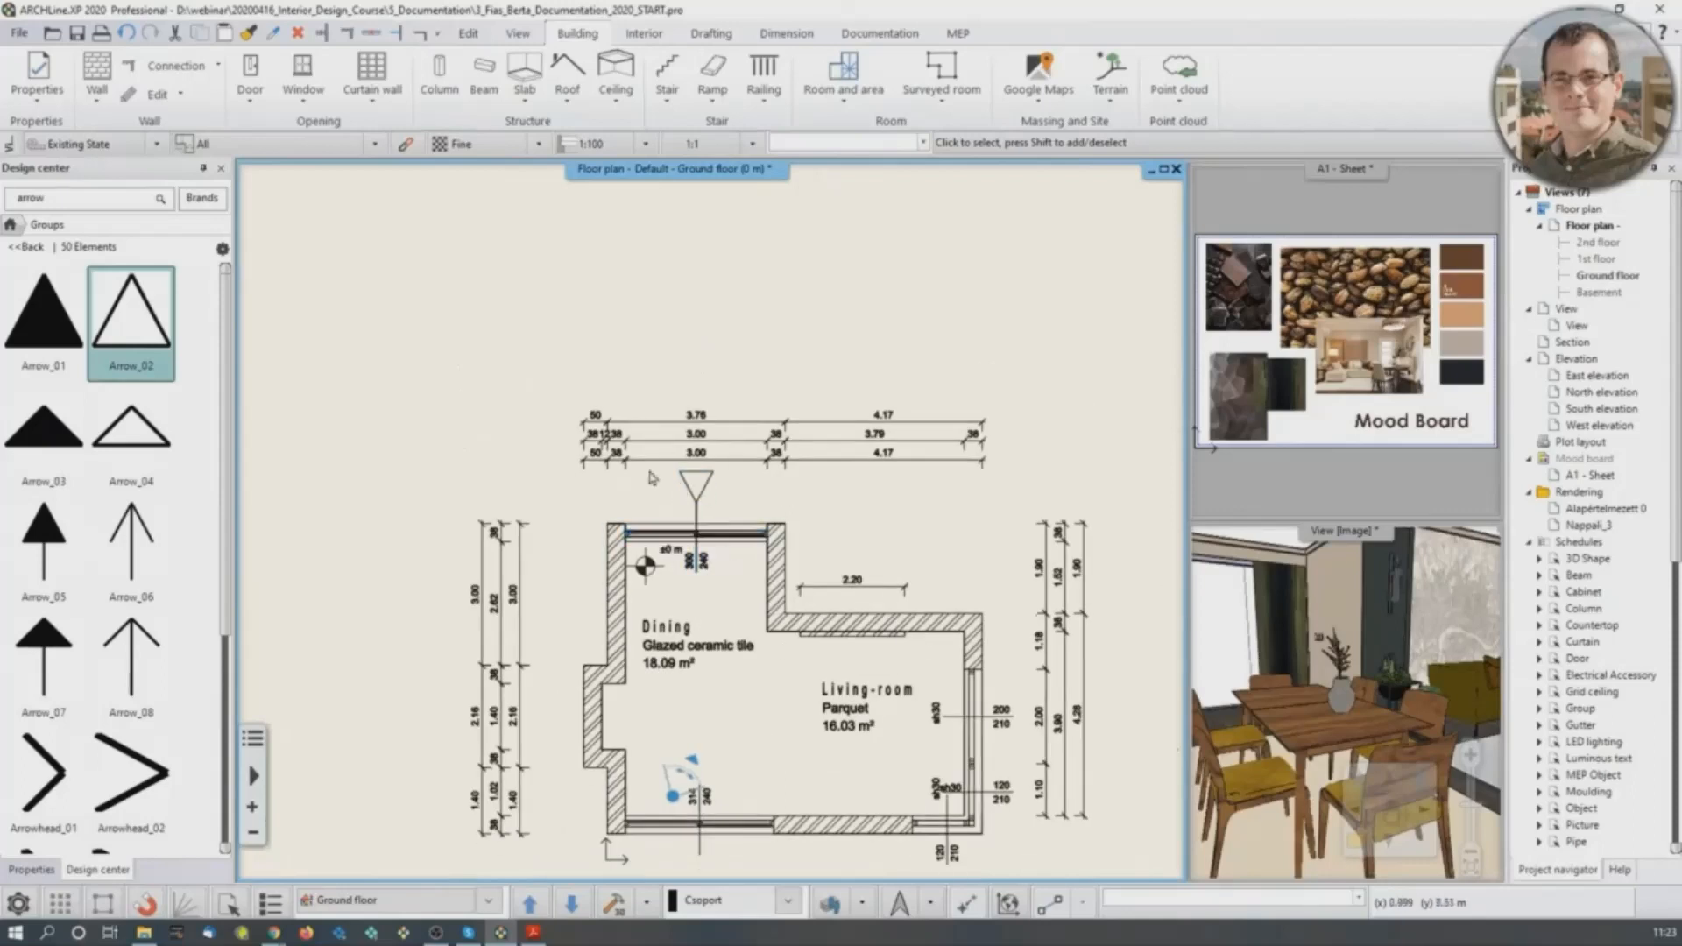
{"action": "middle_click_drag", "start_coordinate": [963, 556], "coordinate": [935, 510]}
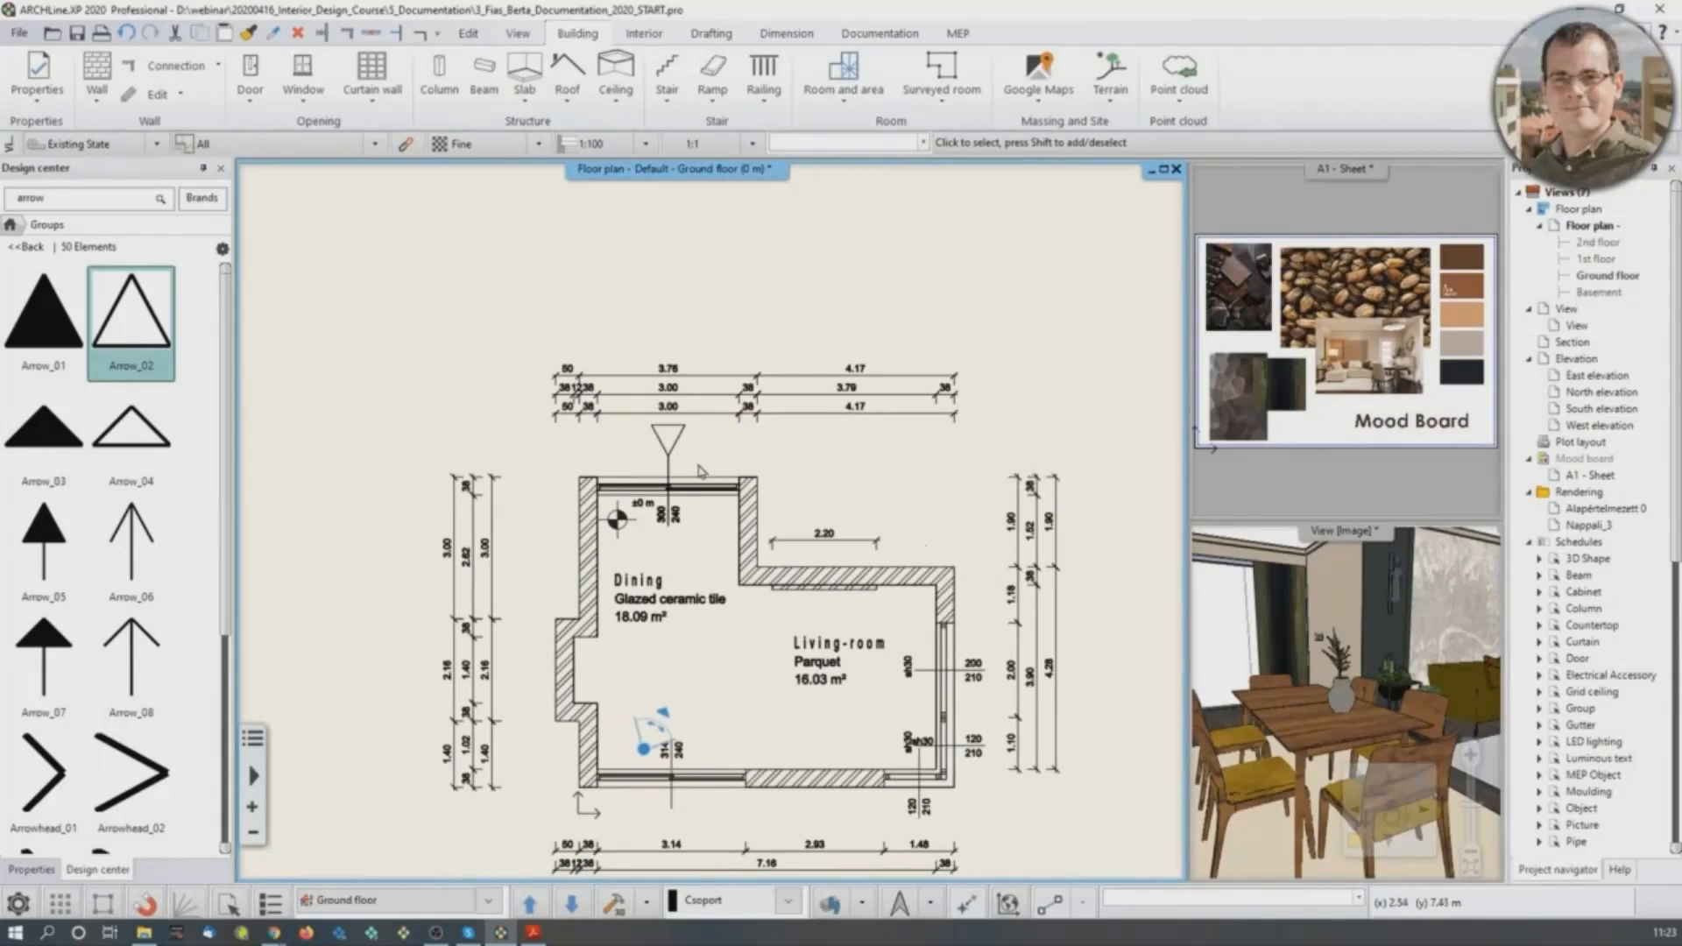
{"action": "middle_click_drag", "start_coordinate": [884, 507], "coordinate": [814, 448]}
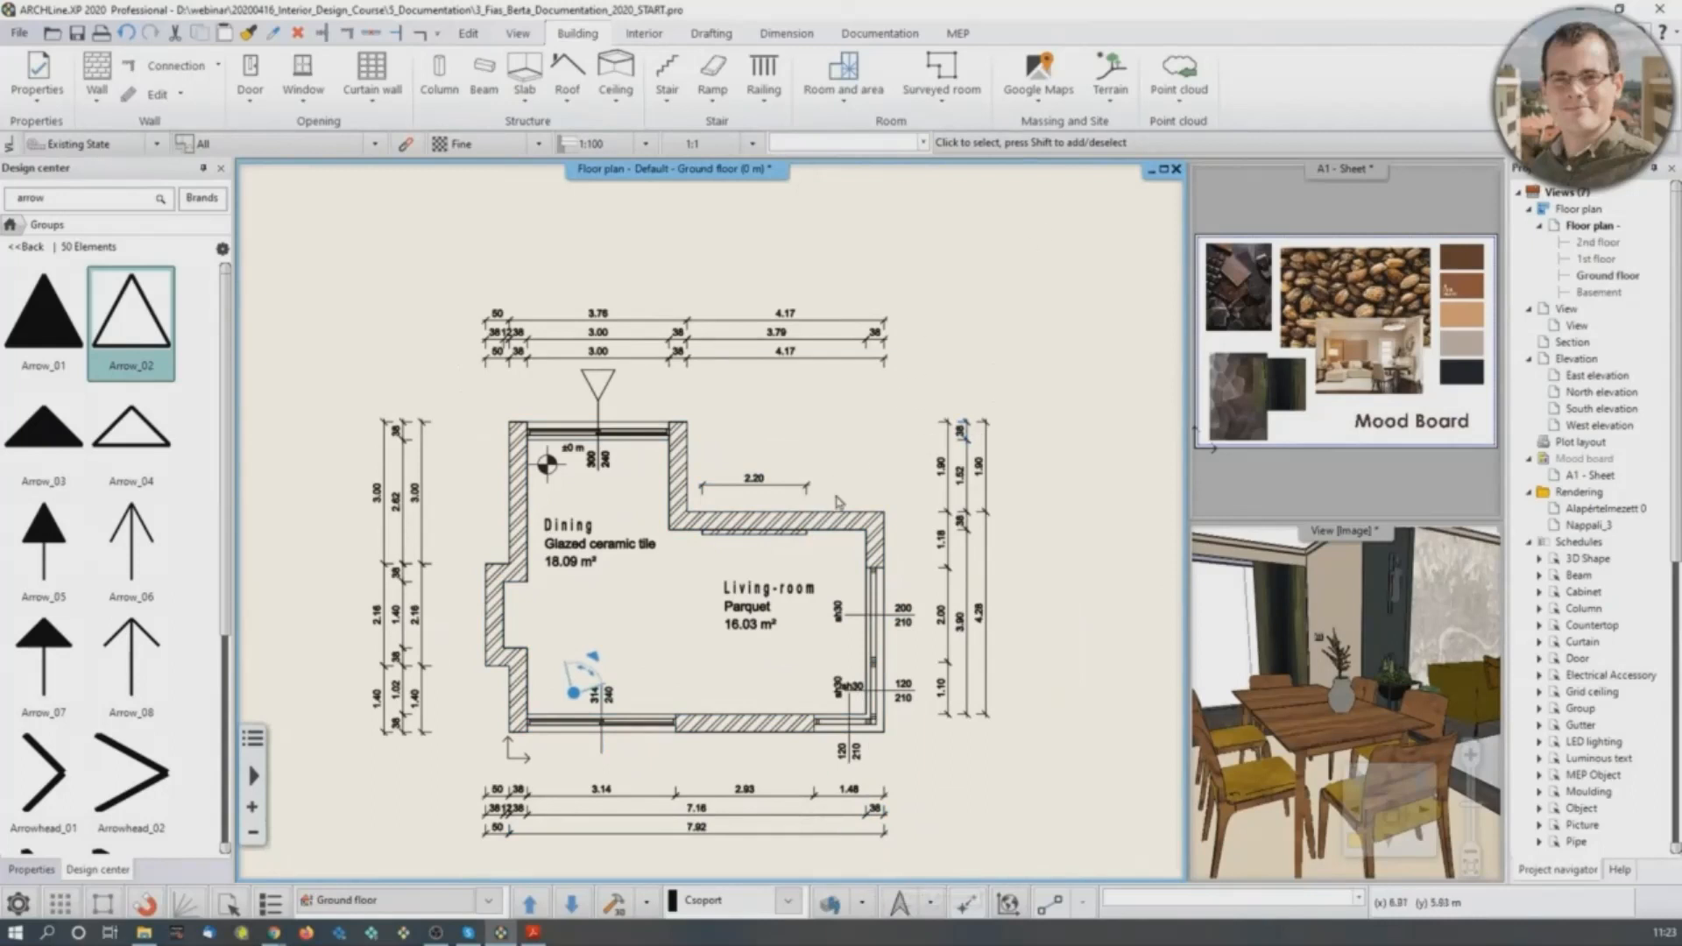
{"action": "left_click", "coordinate": [898, 904]}
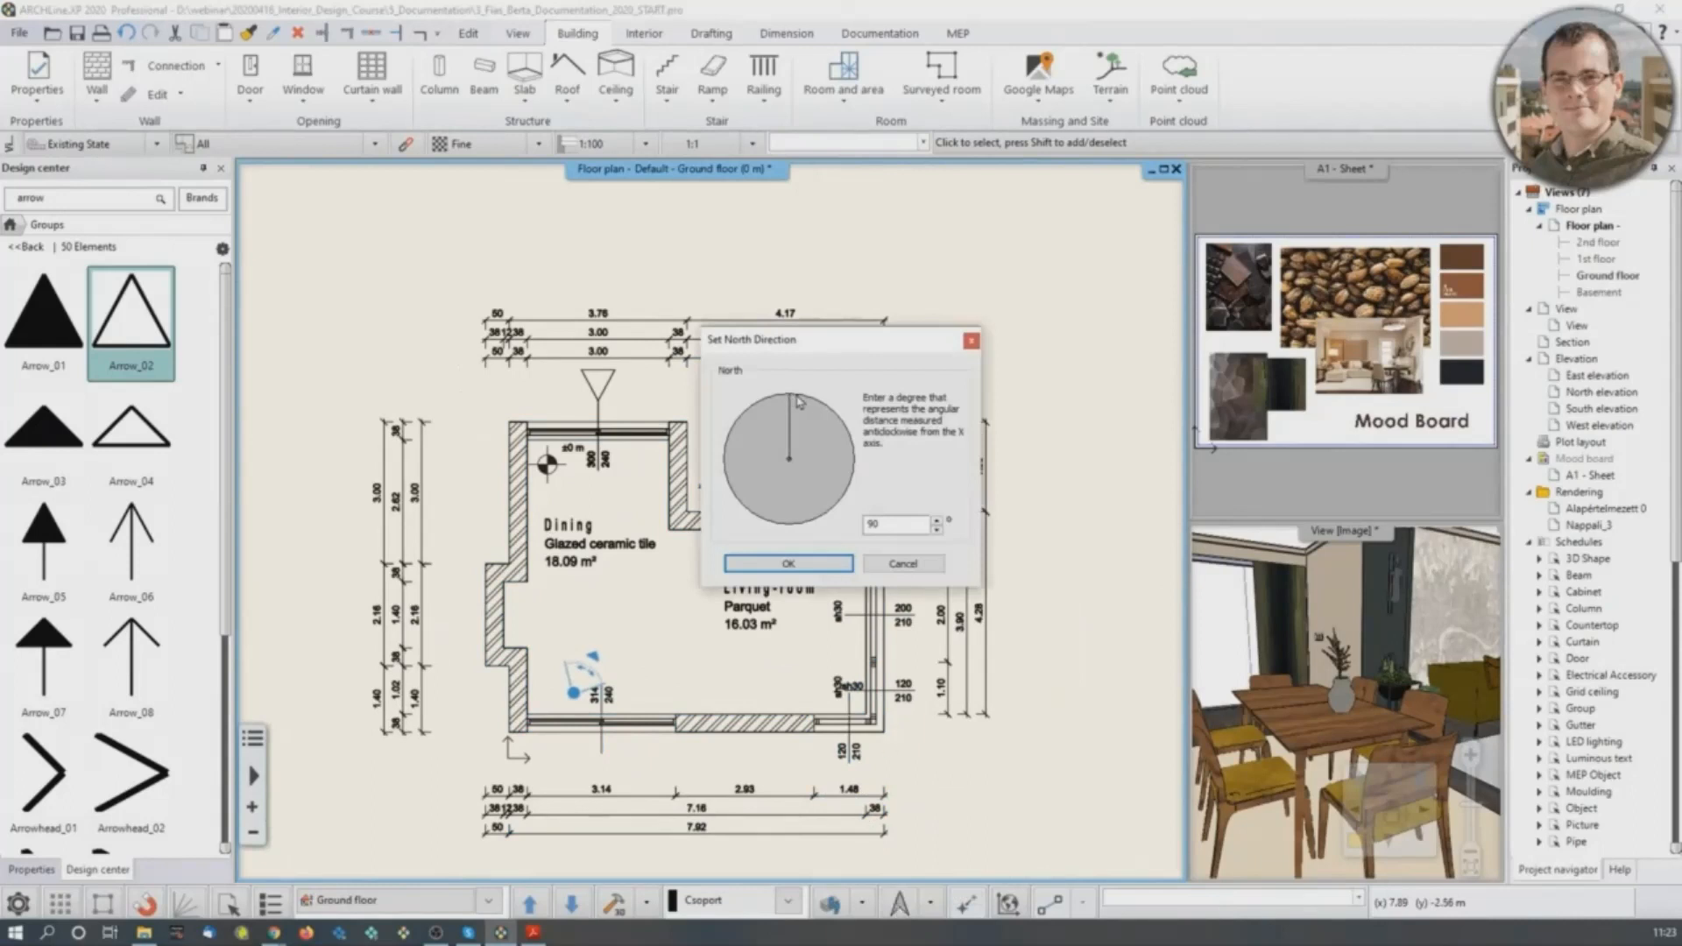
{"action": "left_click_drag", "start_coordinate": [797, 414], "coordinate": [823, 422]}
{"action": "left_click", "coordinate": [802, 563]}
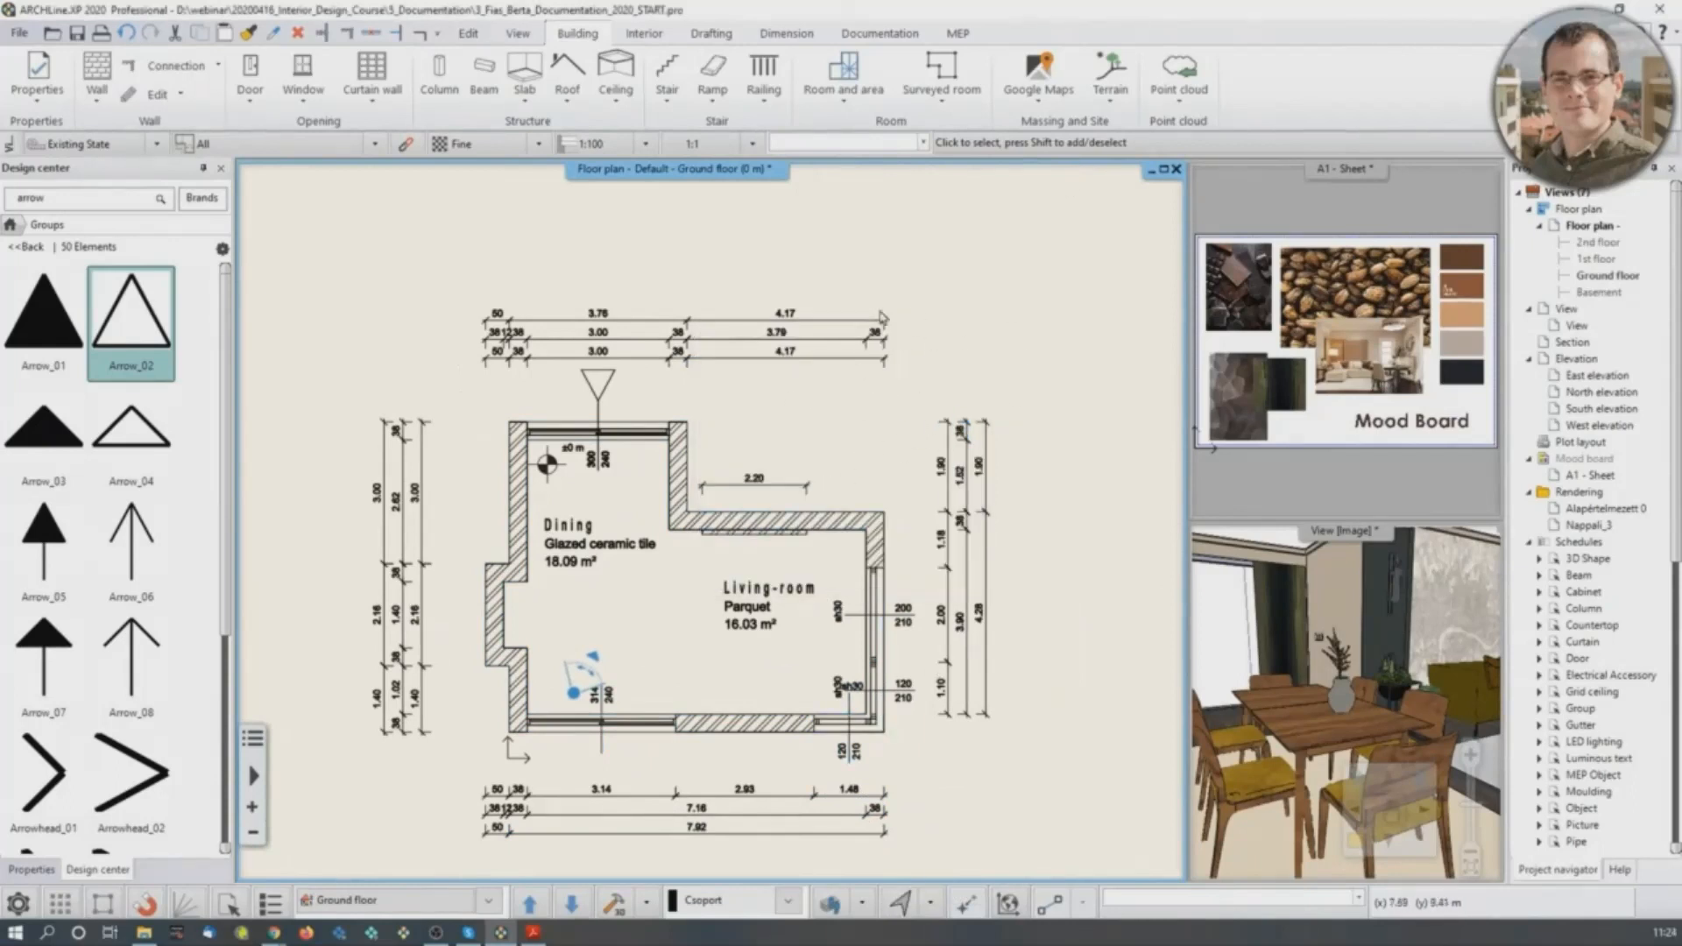
Browse the group library to the North - English category of the Signs.
{"action": "left_click", "coordinate": [11, 224]}
{"action": "key", "text": "Return"}
{"action": "double_click", "coordinate": [77, 202]}
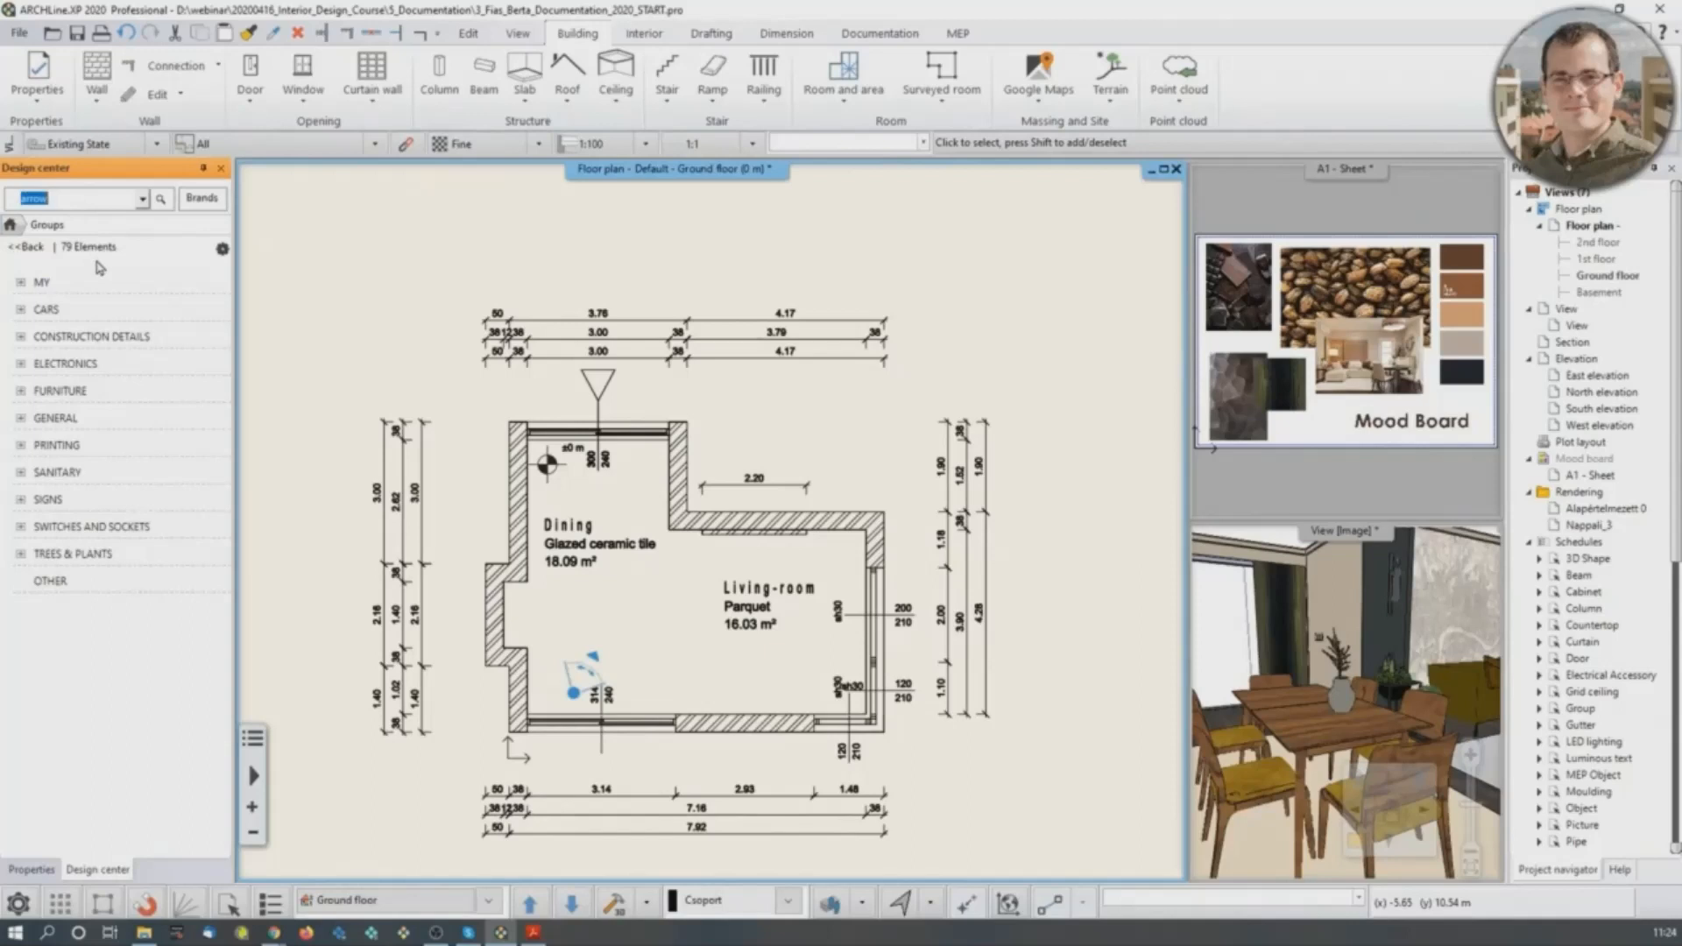
{"action": "left_click", "coordinate": [47, 499]}
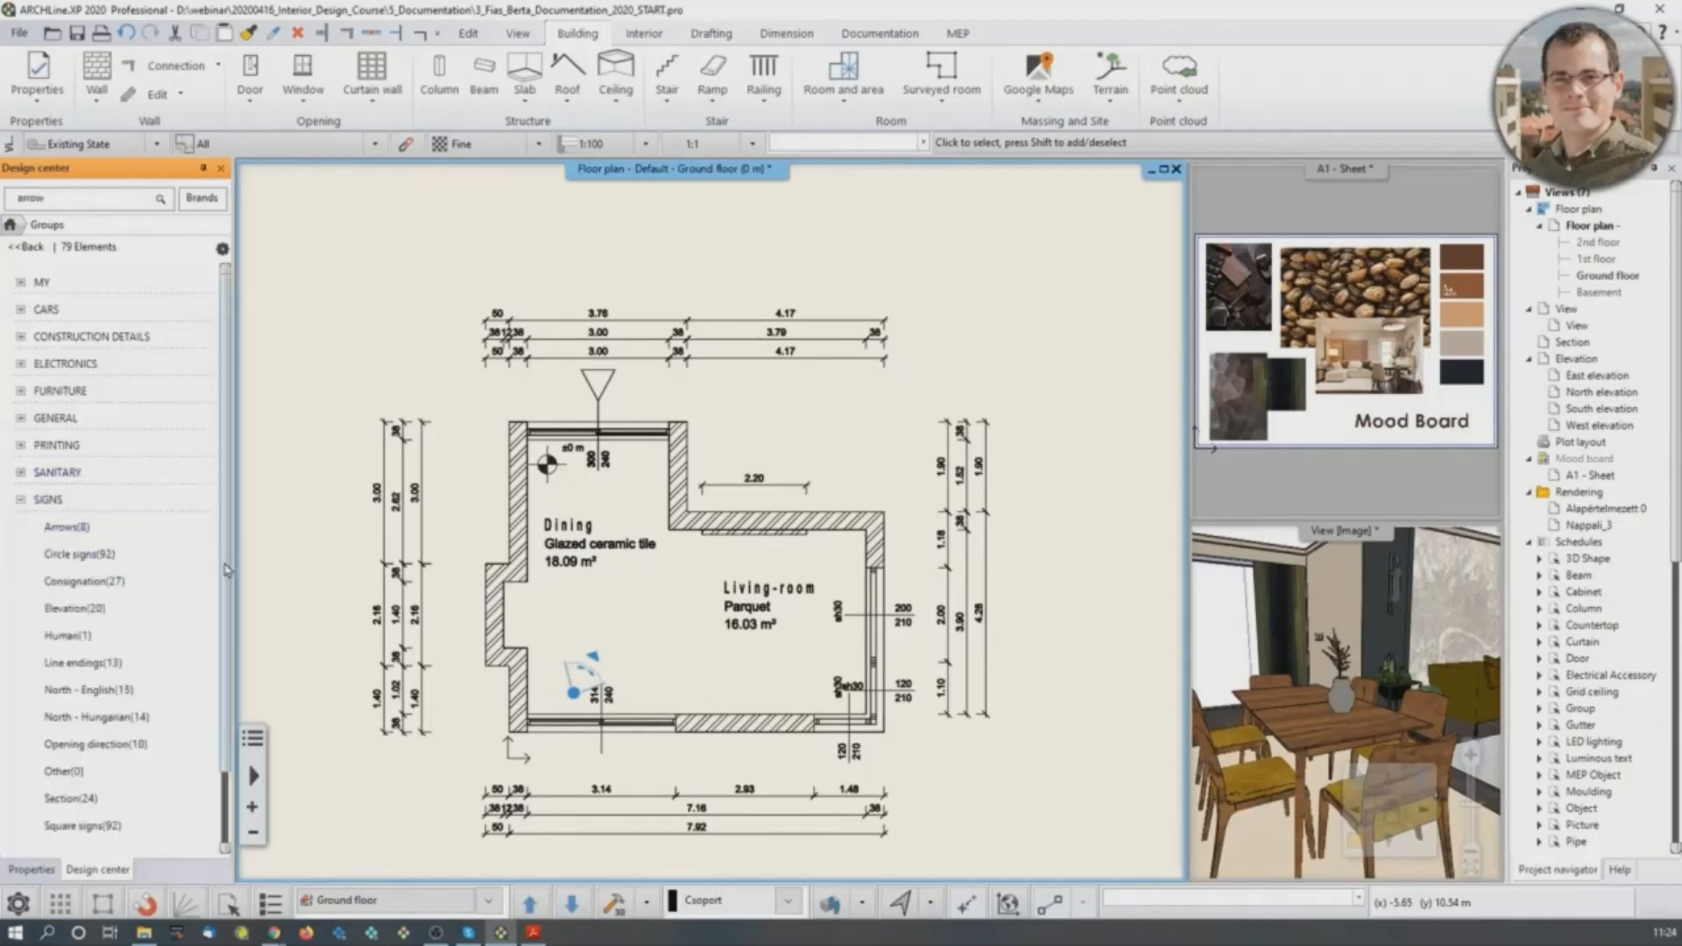
{"action": "left_click", "coordinate": [132, 664]}
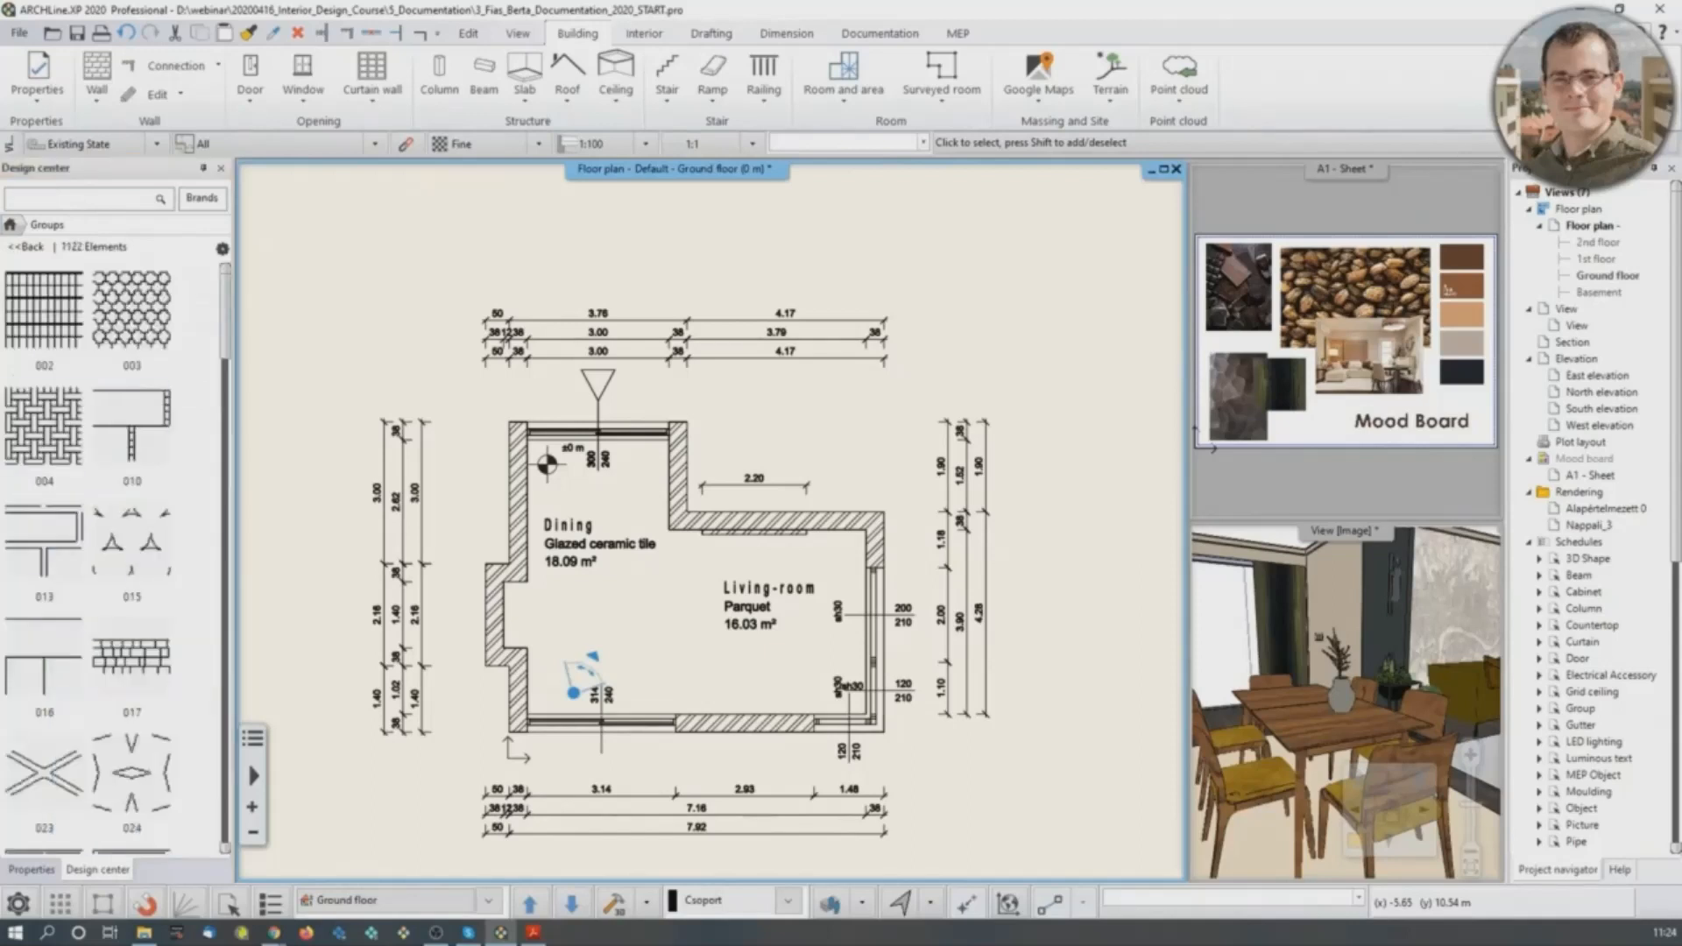
{"action": "left_click", "coordinate": [26, 246]}
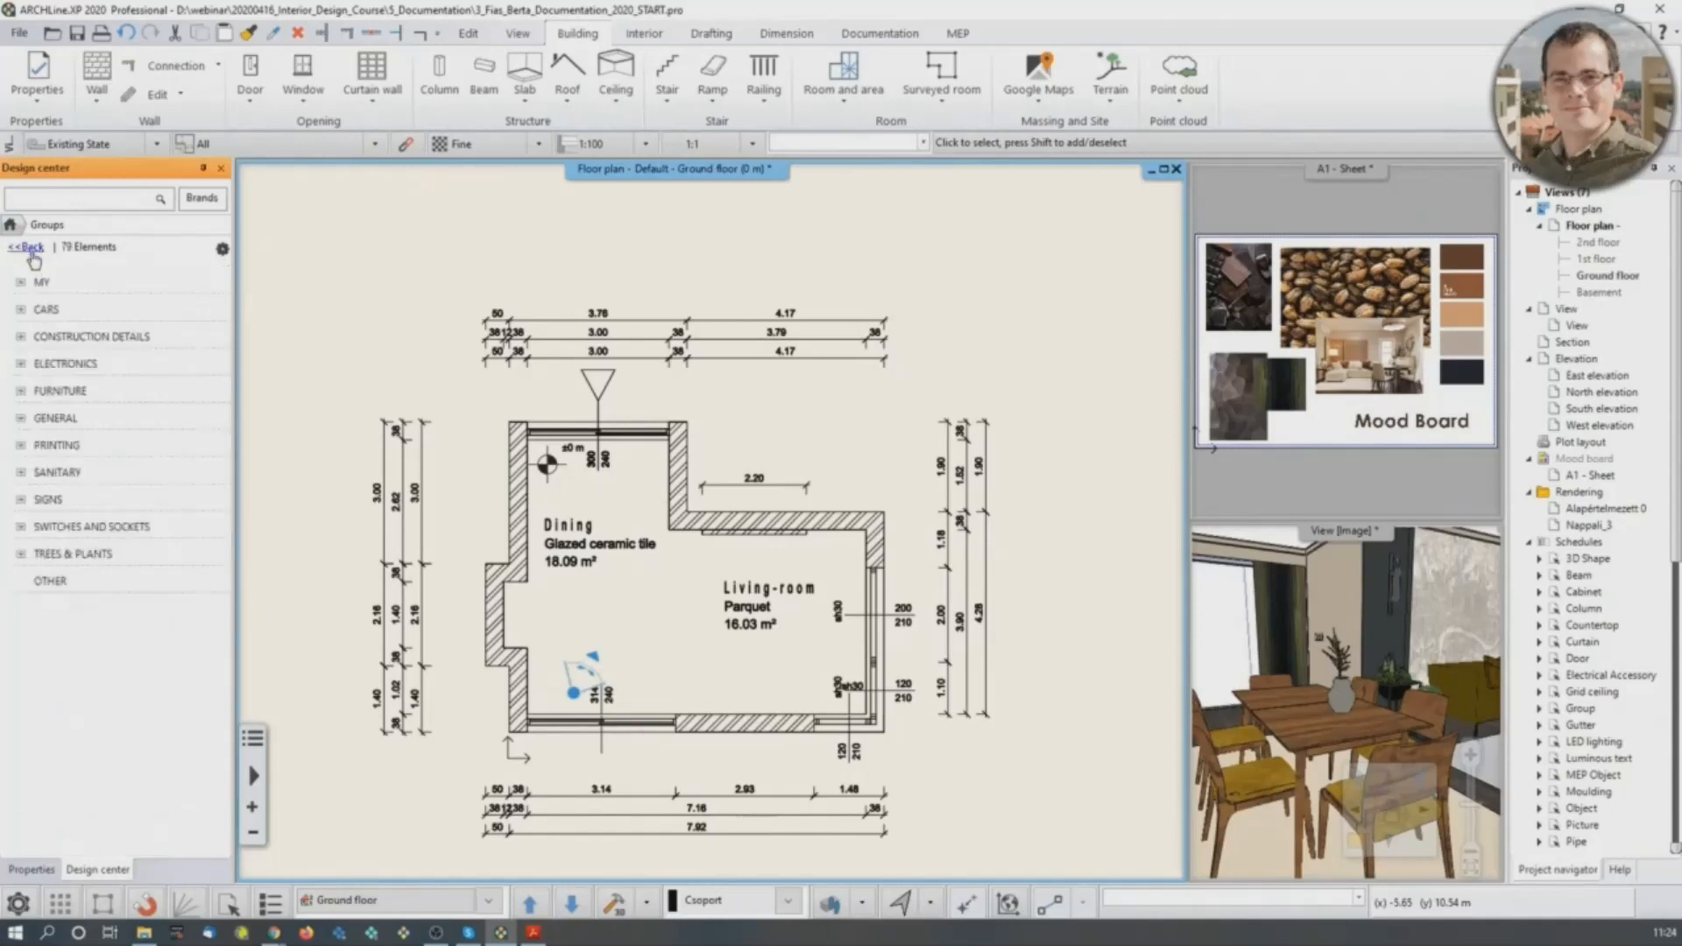
{"action": "left_click", "coordinate": [25, 502]}
{"action": "scroll", "coordinate": [97, 583], "scroll_direction": "down", "scroll_amount": 2}
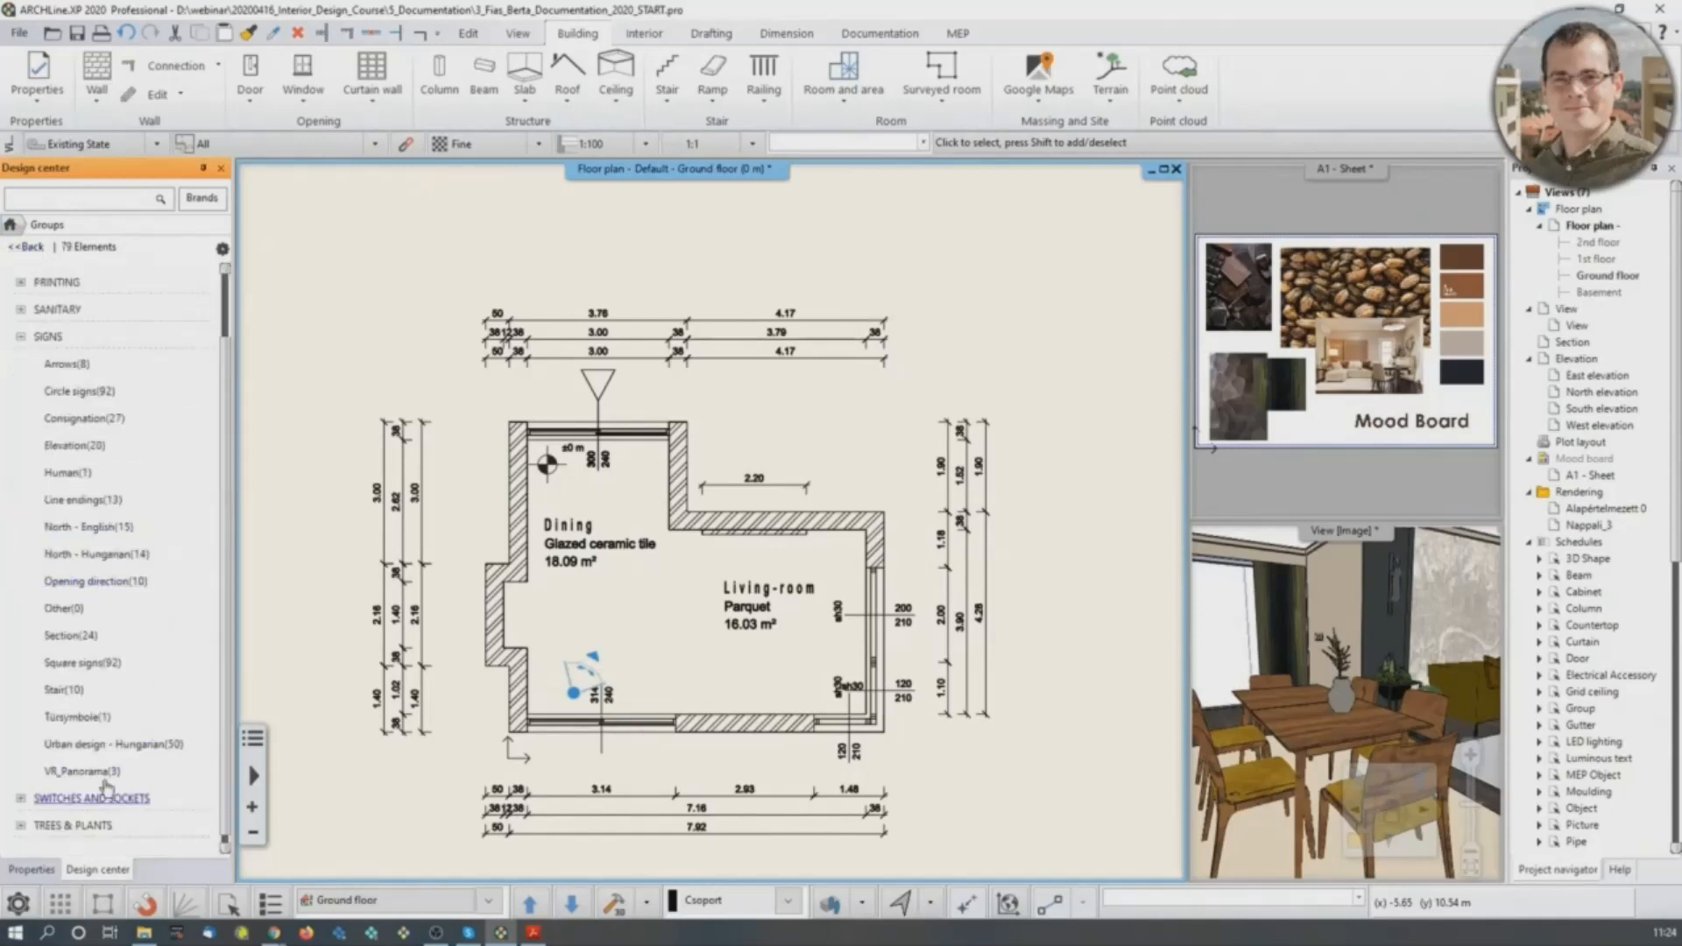
{"action": "left_click", "coordinate": [102, 528]}
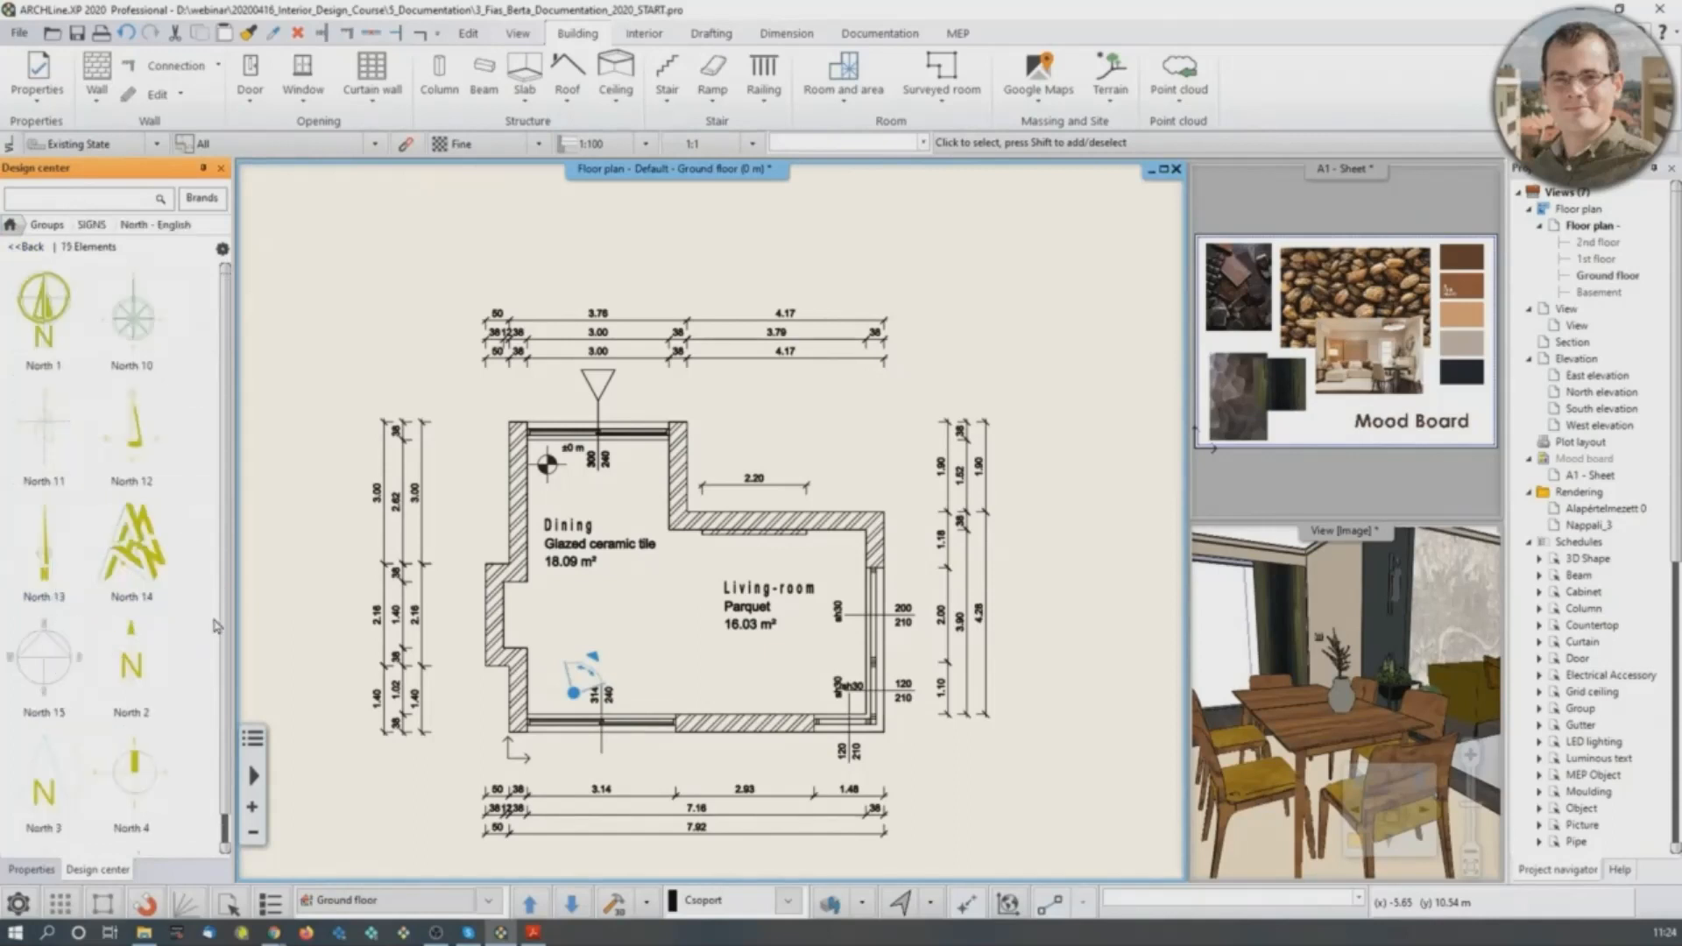
Place the North 2 symbol outside the upper-right corner of the floor plan, near the dimension lines.
{"action": "scroll", "coordinate": [217, 636], "scroll_direction": "down", "scroll_amount": 3}
{"action": "mouse_move", "coordinate": [166, 682]}
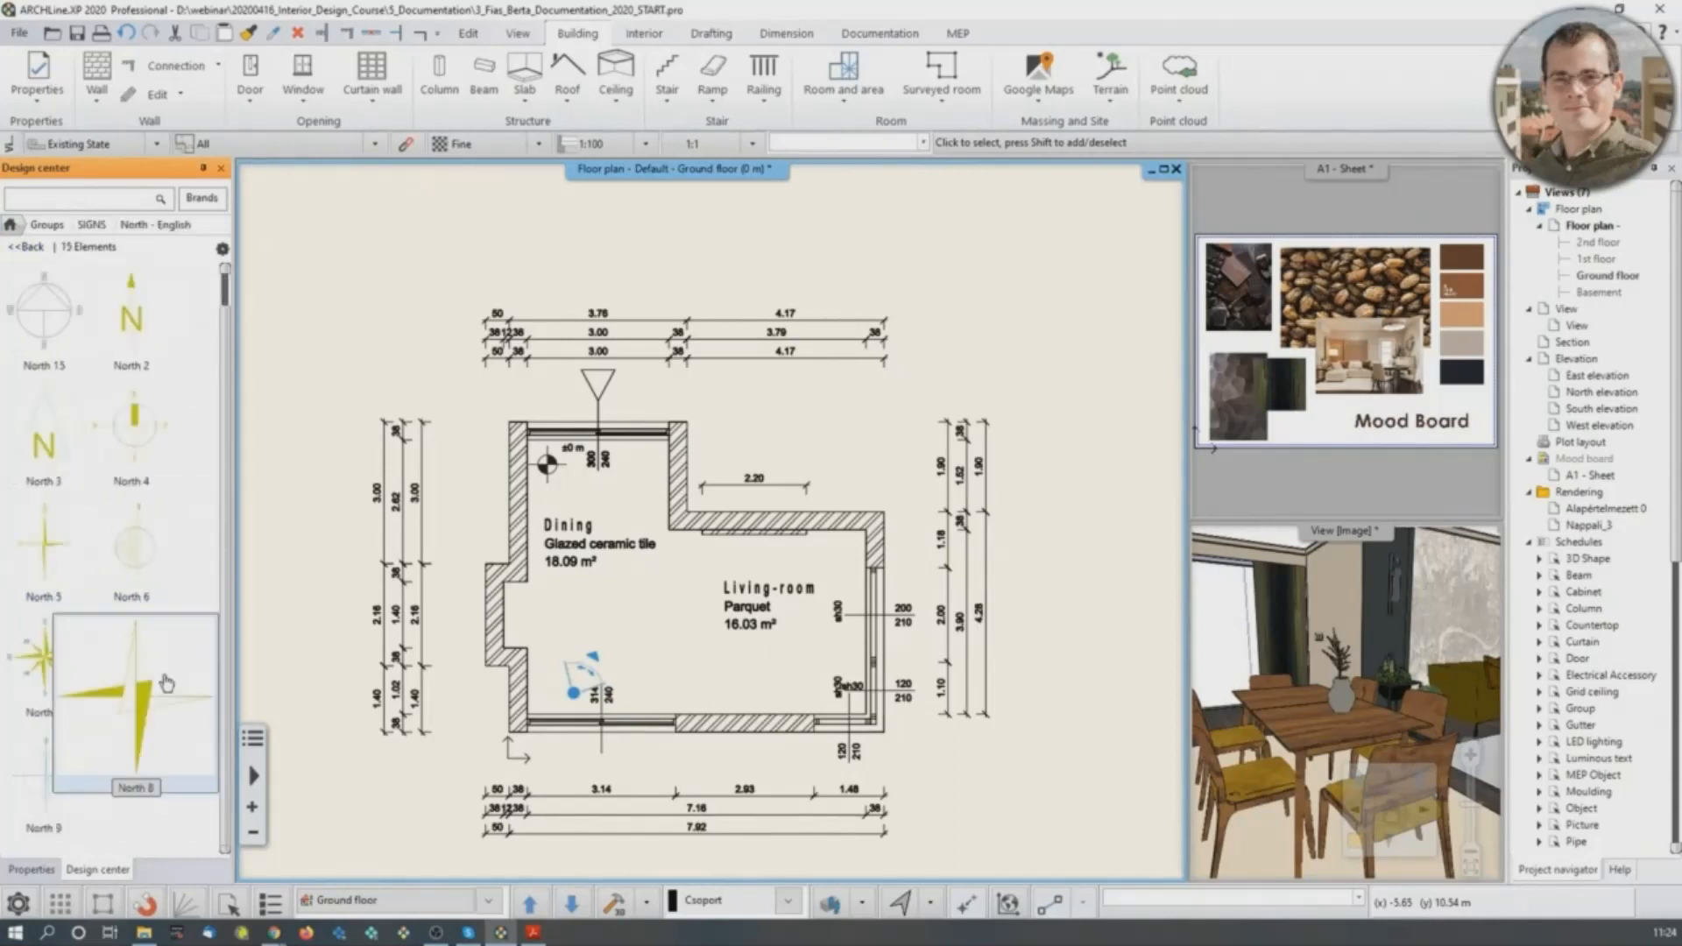
{"action": "scroll", "coordinate": [162, 643], "scroll_direction": "up", "scroll_amount": 3}
{"action": "mouse_move", "coordinate": [167, 436]}
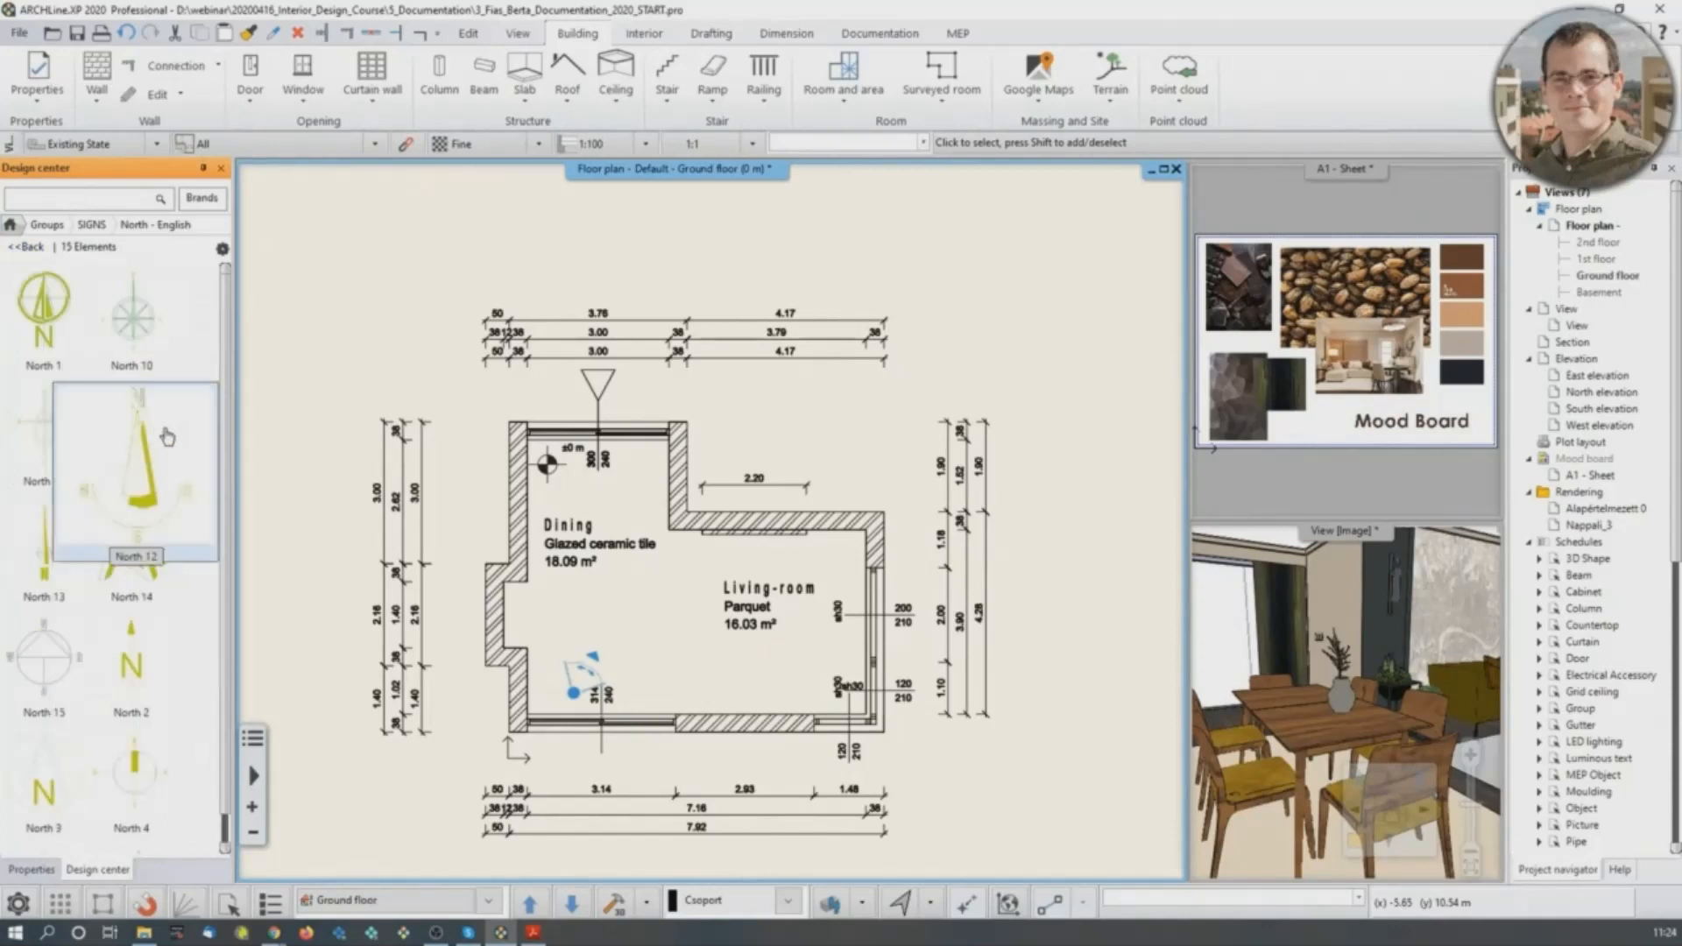
{"action": "left_click", "coordinate": [156, 675]}
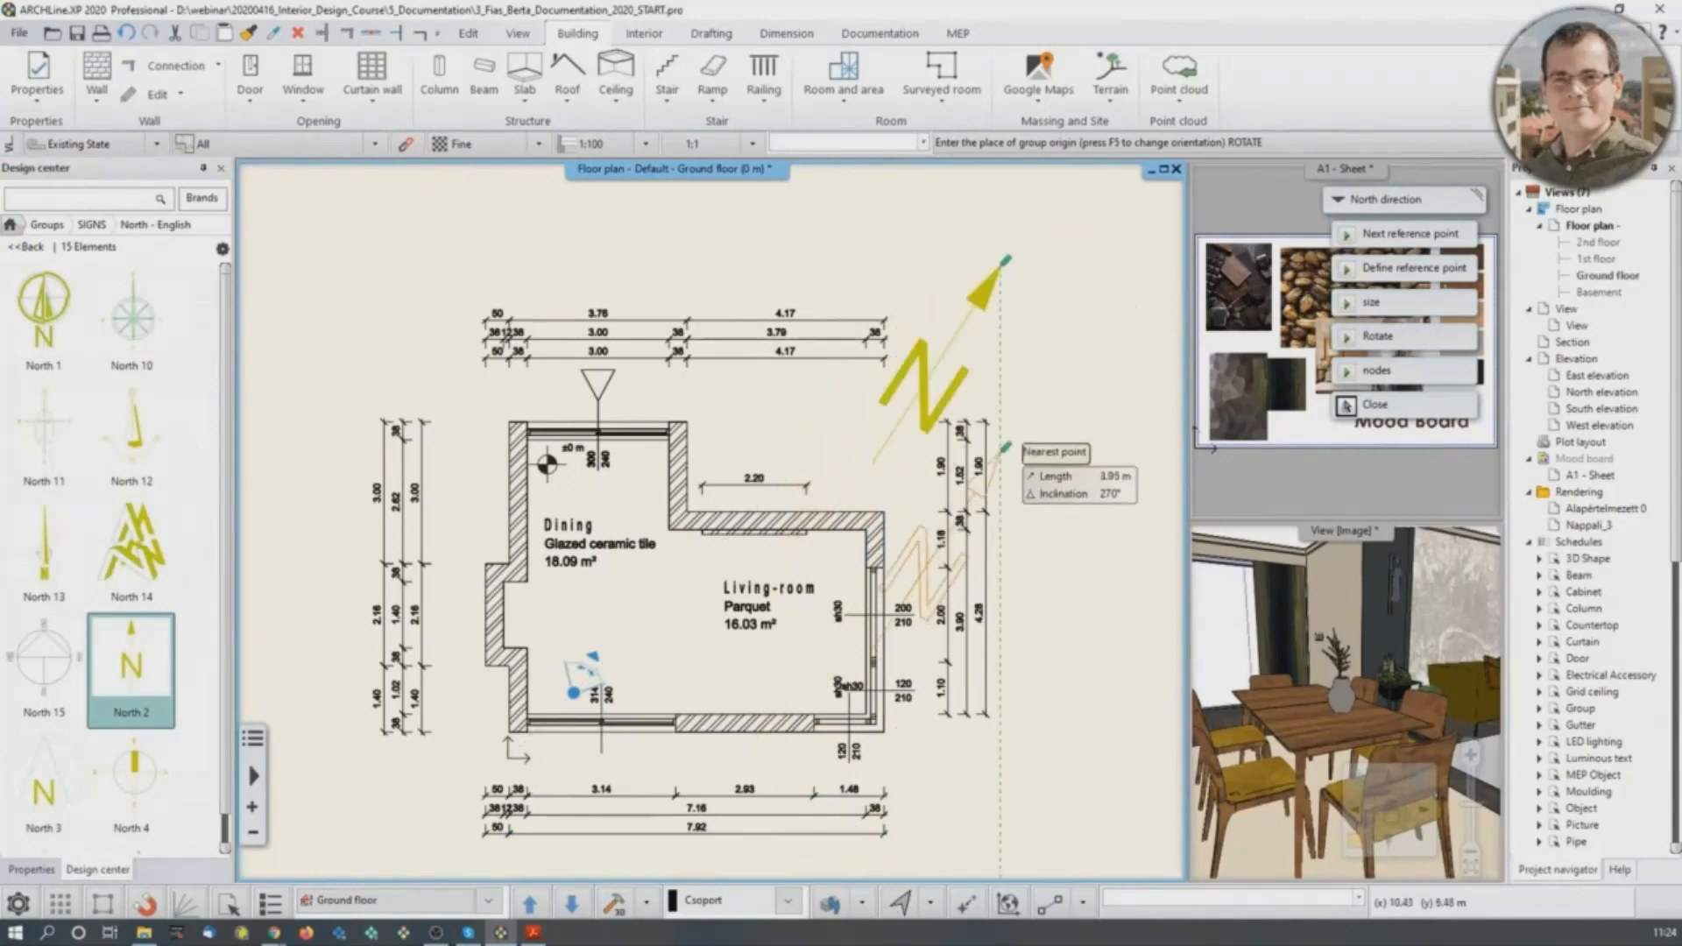
{"action": "left_click", "coordinate": [1008, 443]}
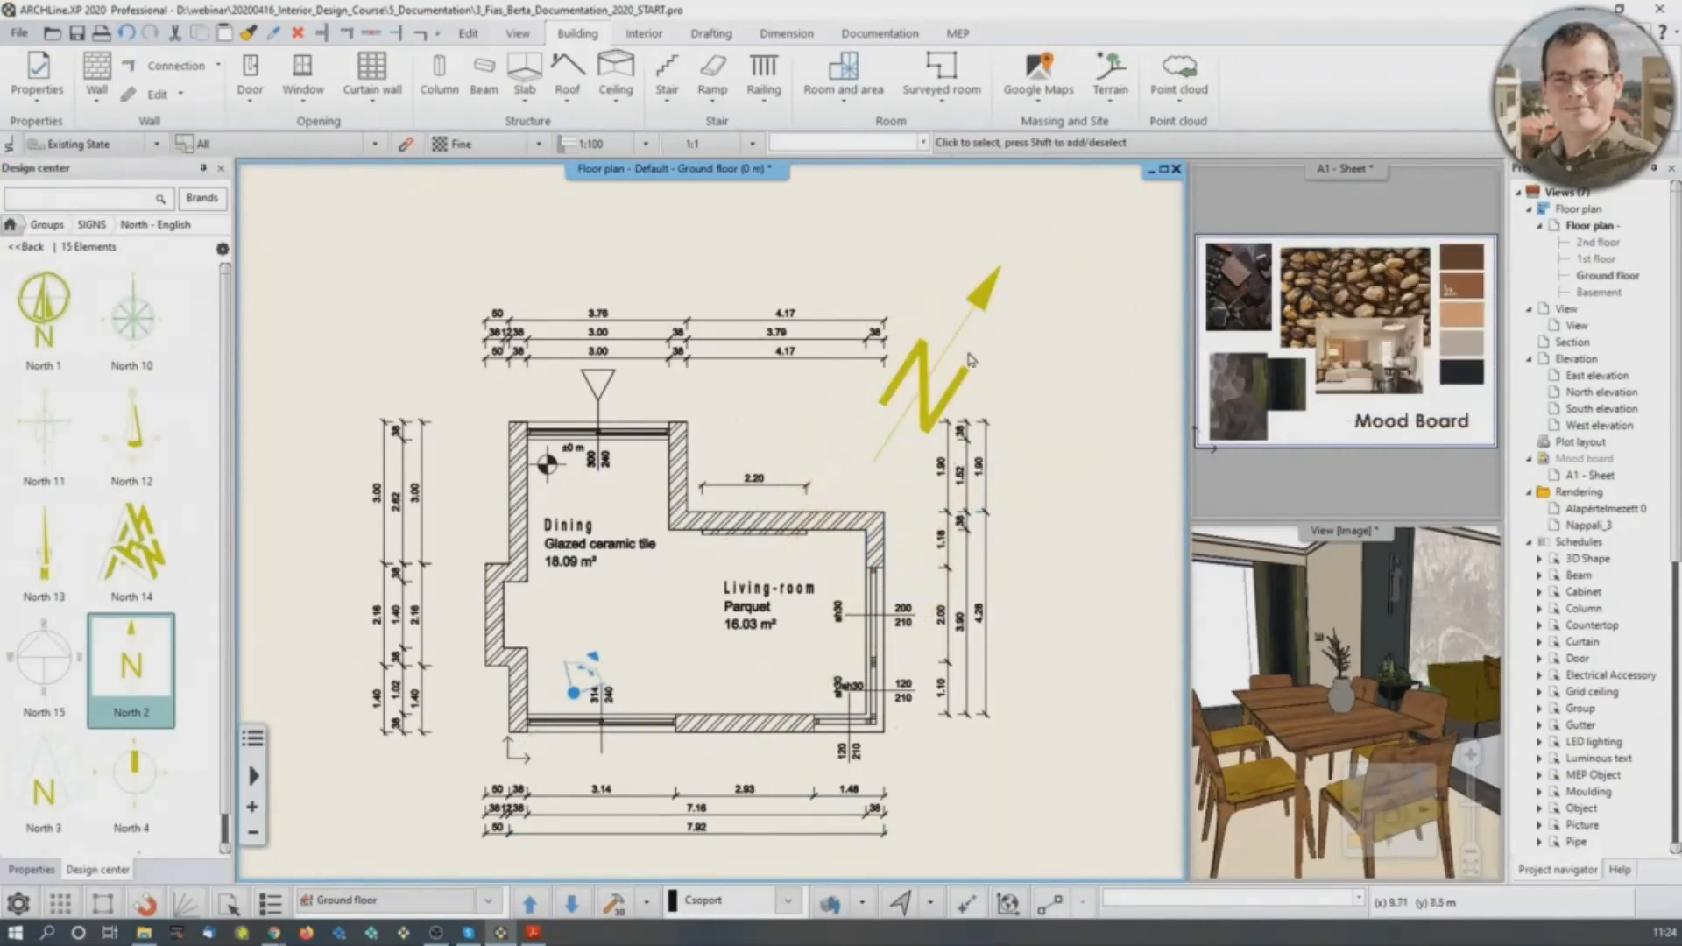
{"action": "left_click", "coordinate": [926, 410]}
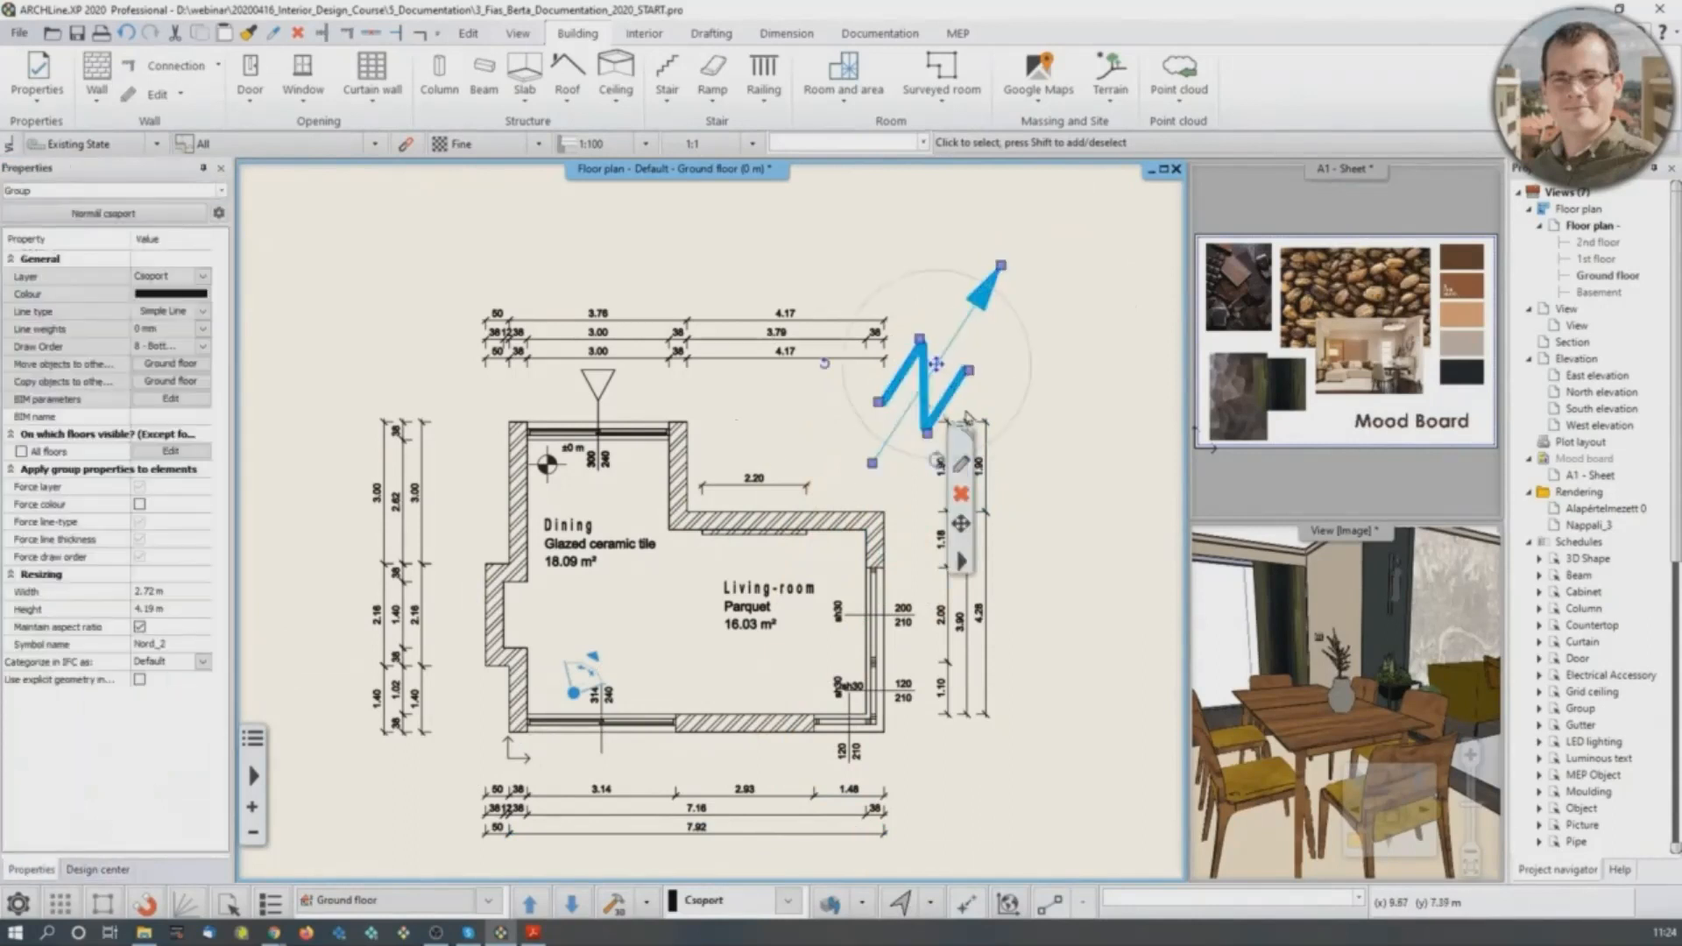
{"action": "left_click", "coordinate": [1069, 371]}
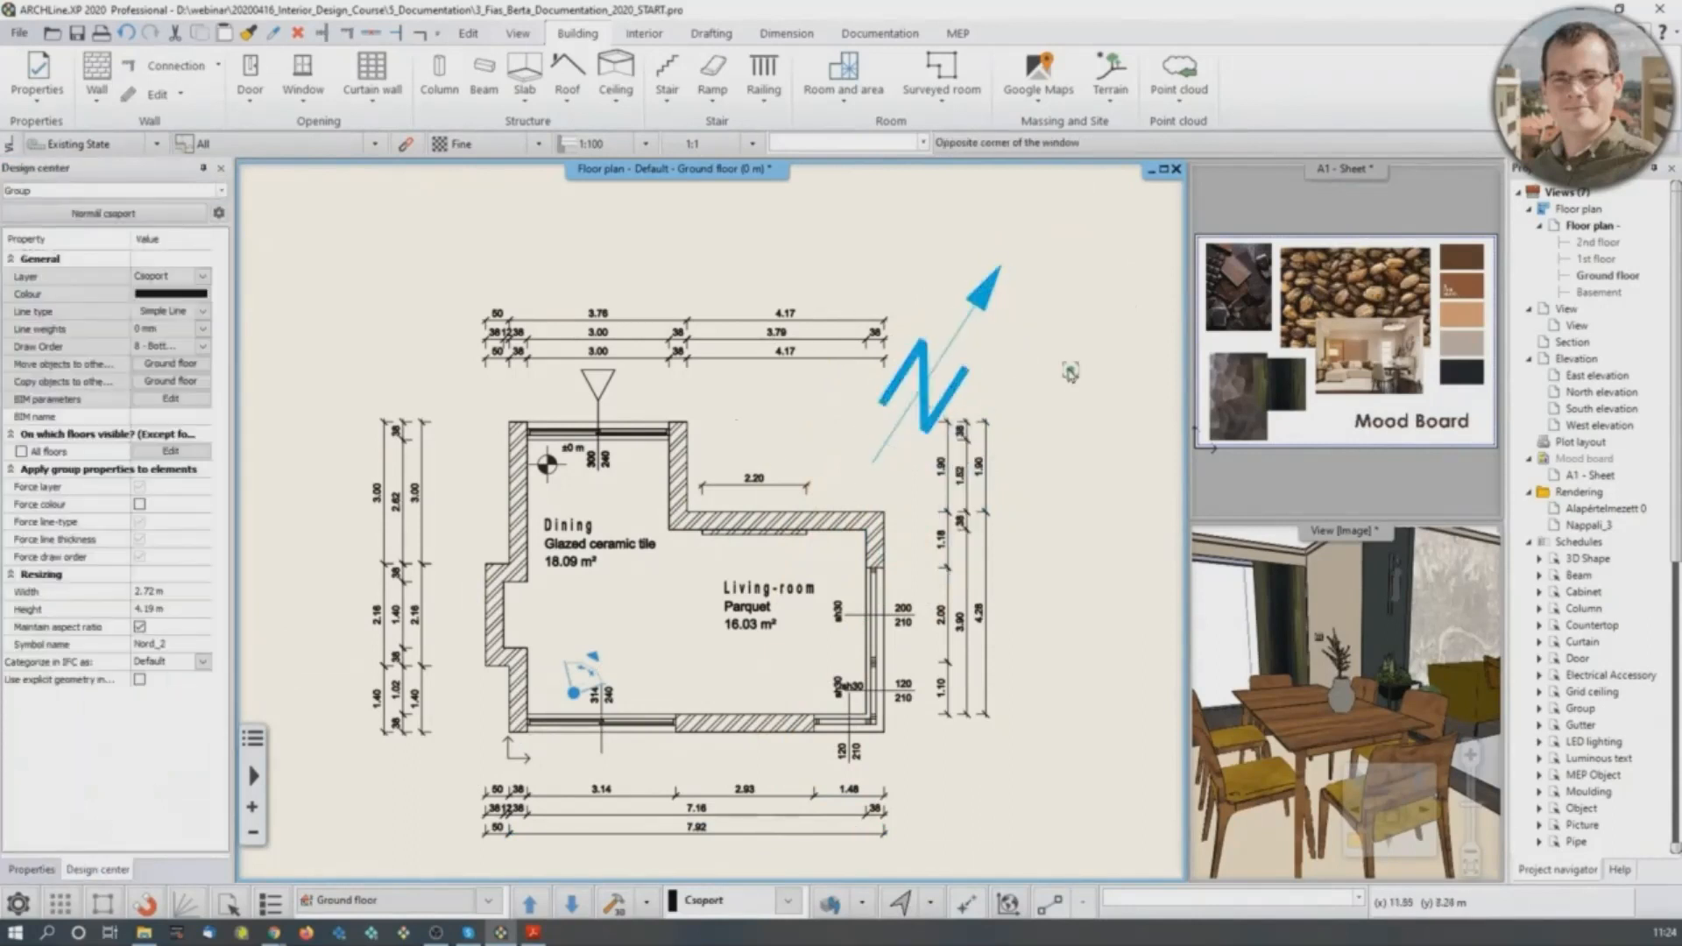
{"action": "left_click", "coordinate": [931, 408]}
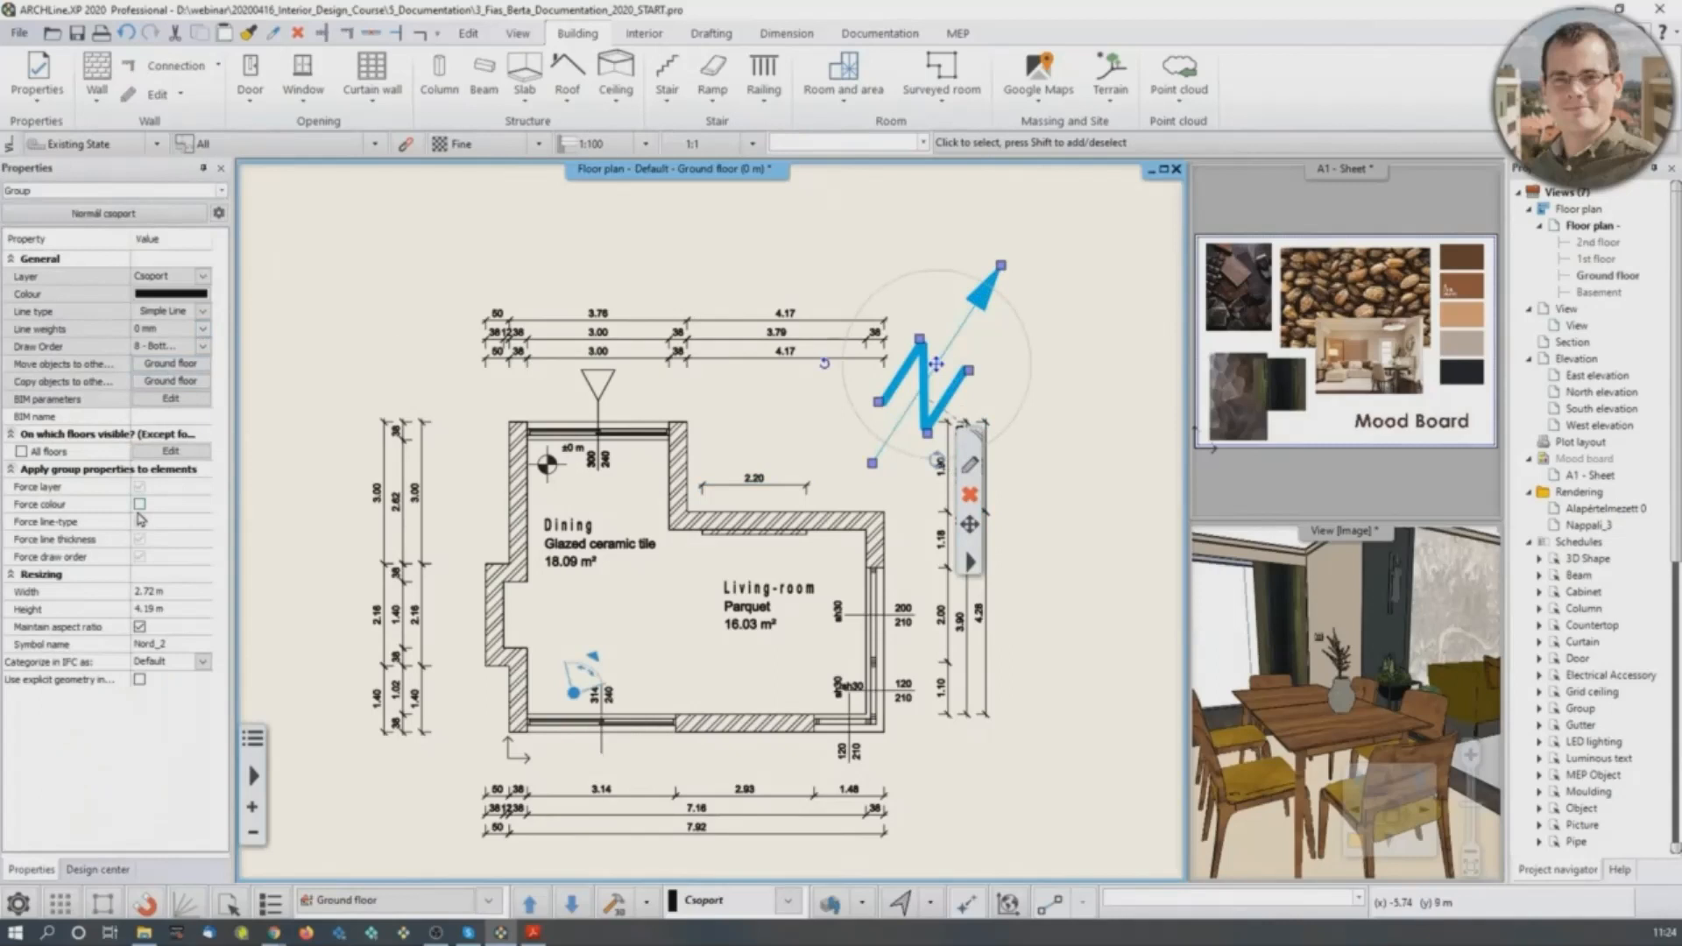
{"action": "left_click", "coordinate": [1124, 364]}
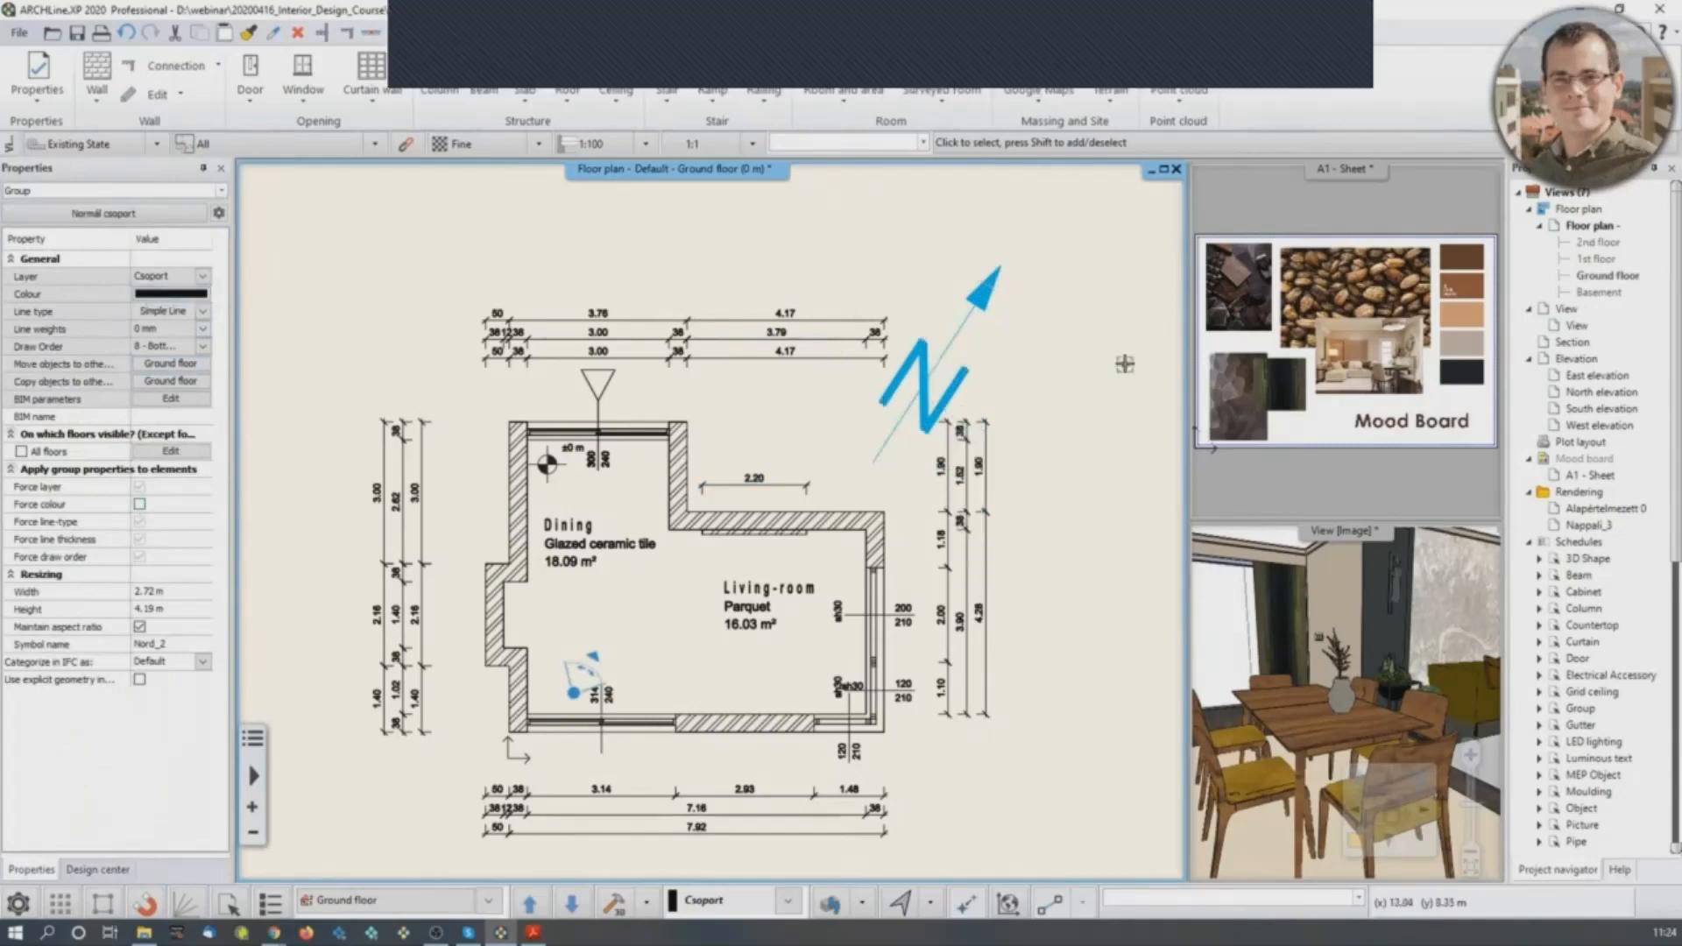
{"action": "scroll", "coordinate": [1074, 290], "scroll_direction": "up", "scroll_amount": 2}
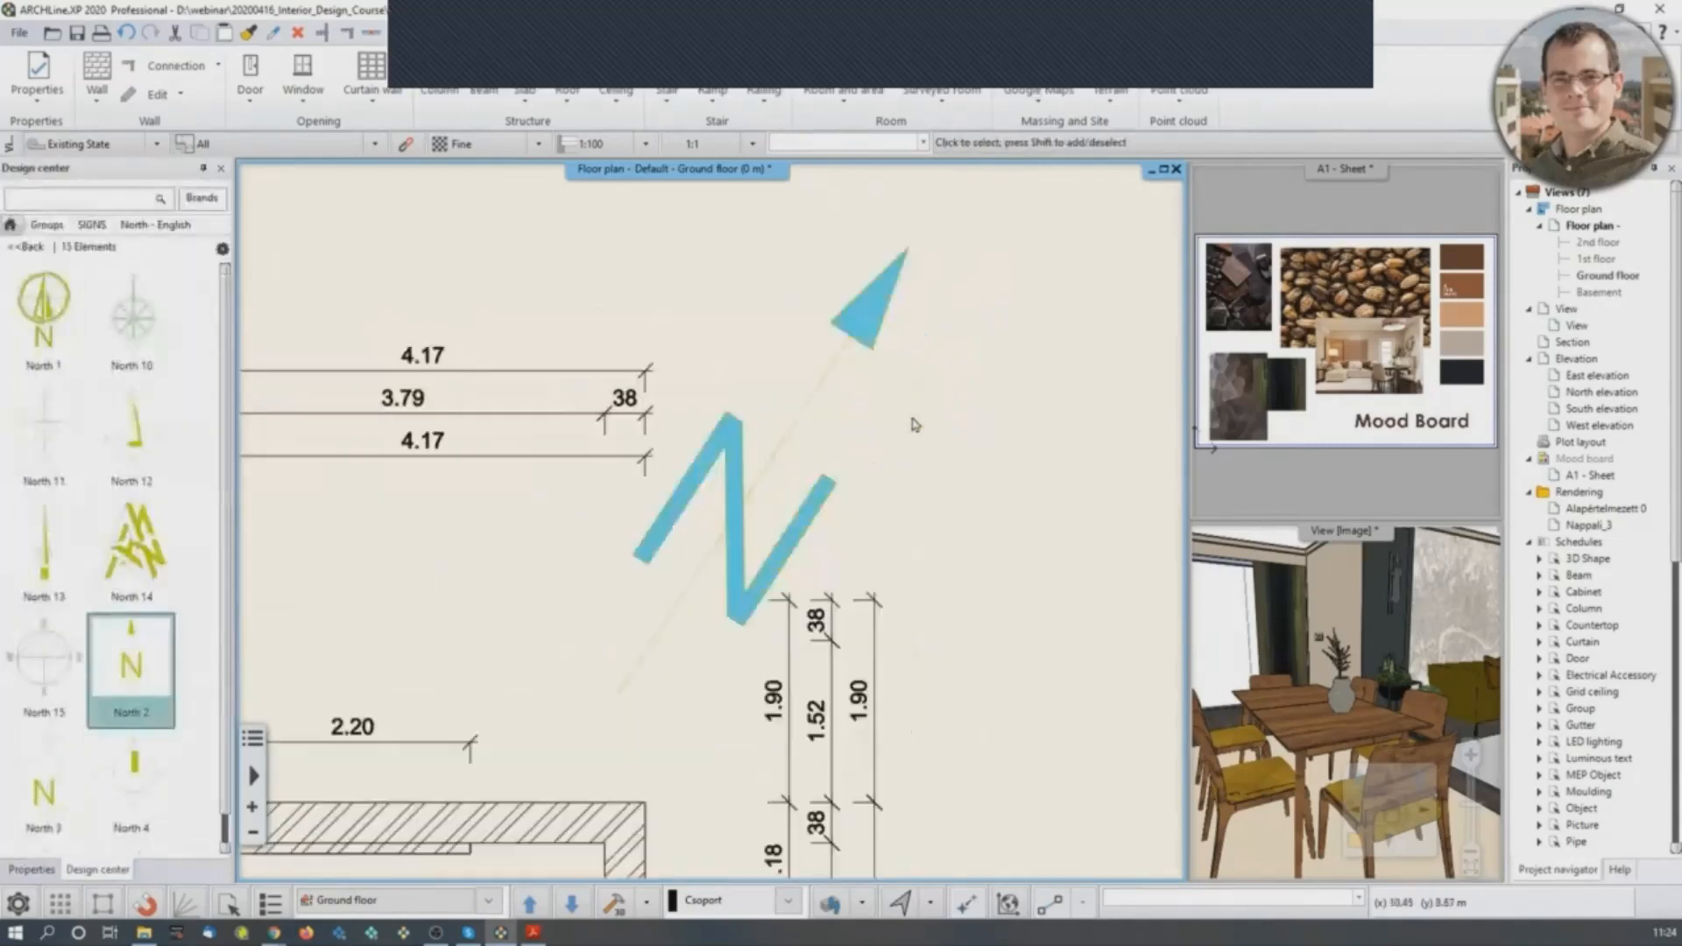
{"action": "left_click", "coordinate": [881, 320]}
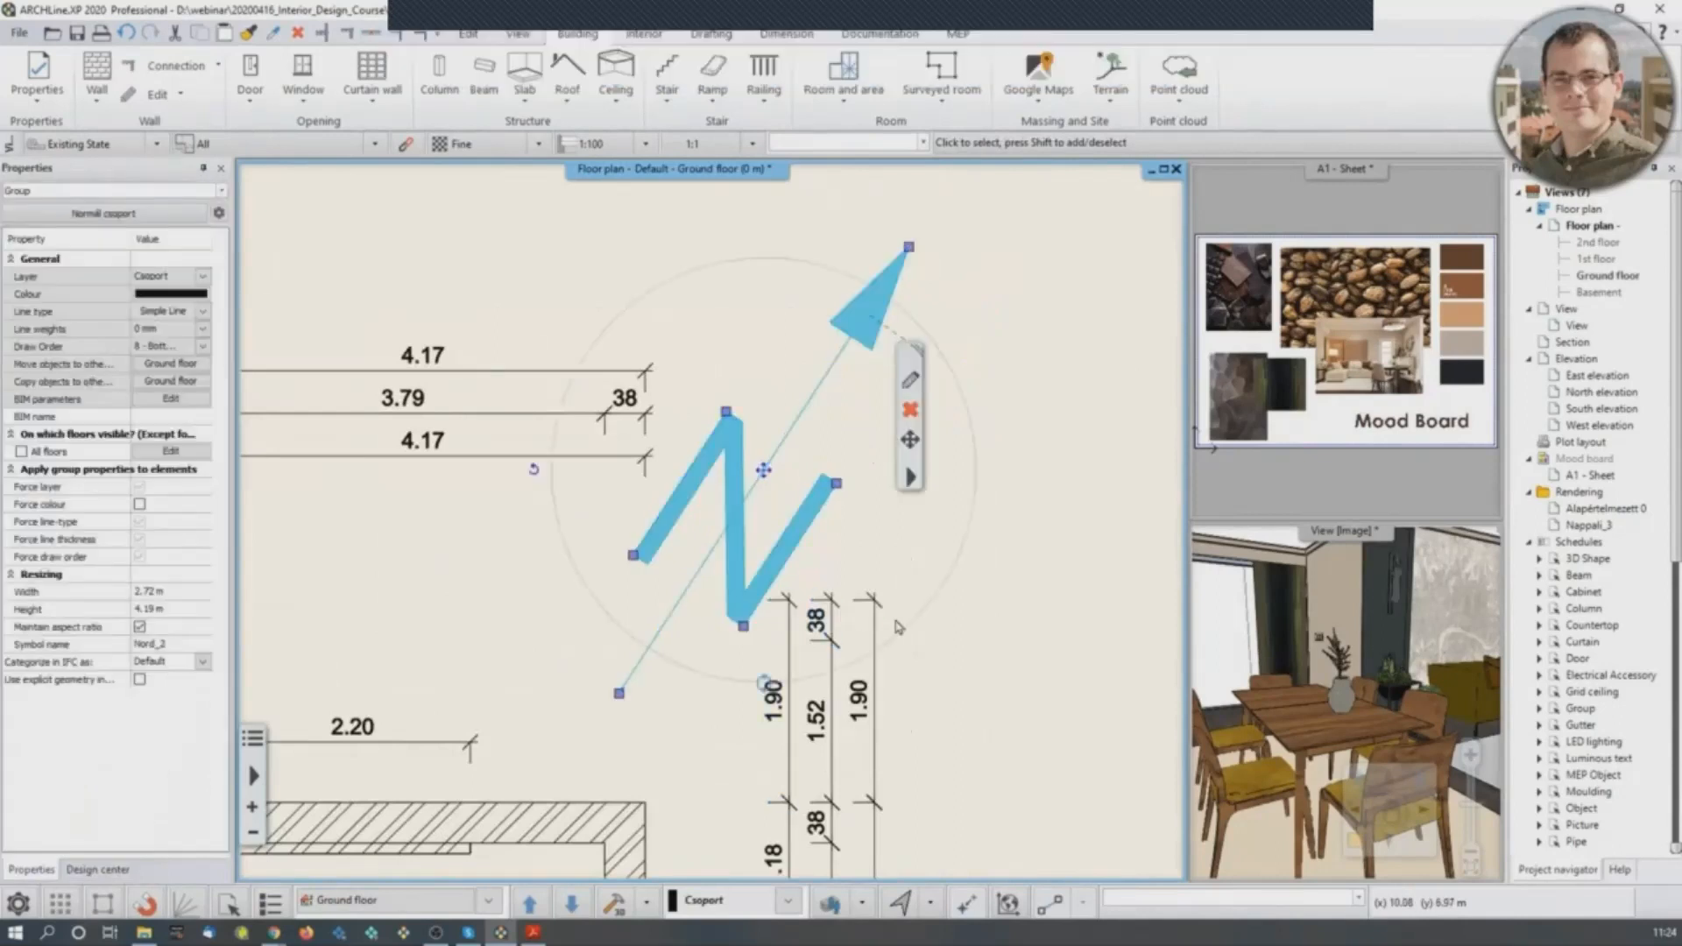
{"action": "left_click", "coordinate": [1101, 641]}
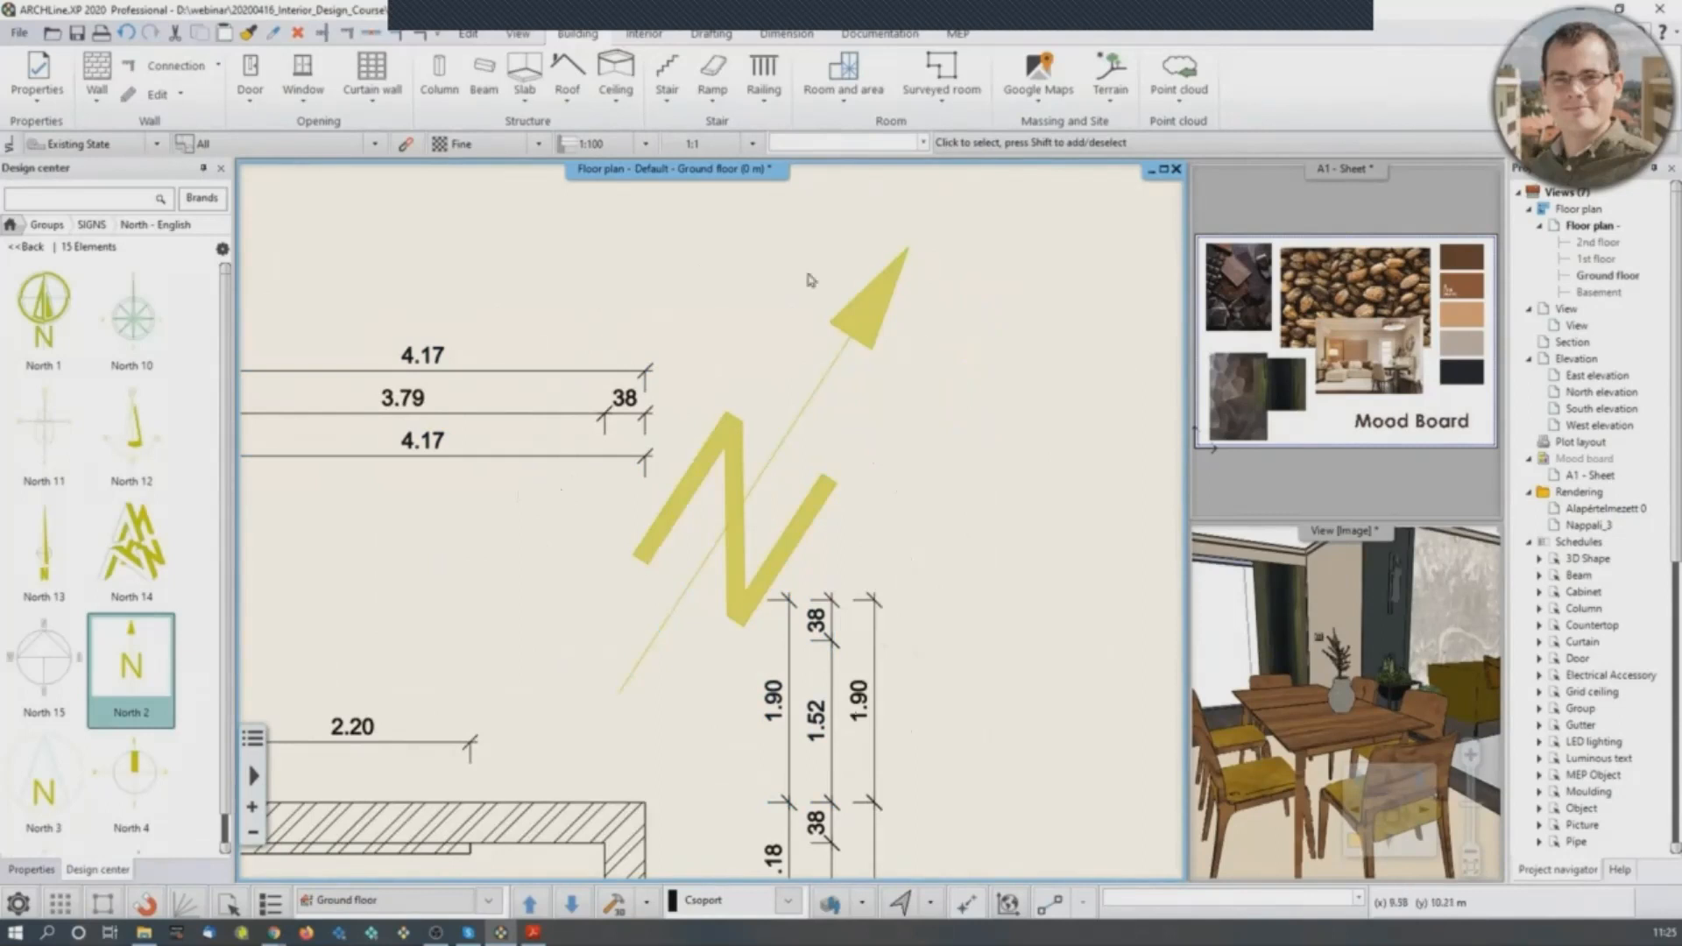
Force the group's black colour onto all elements of the north symbol.
{"action": "left_click", "coordinate": [797, 496]}
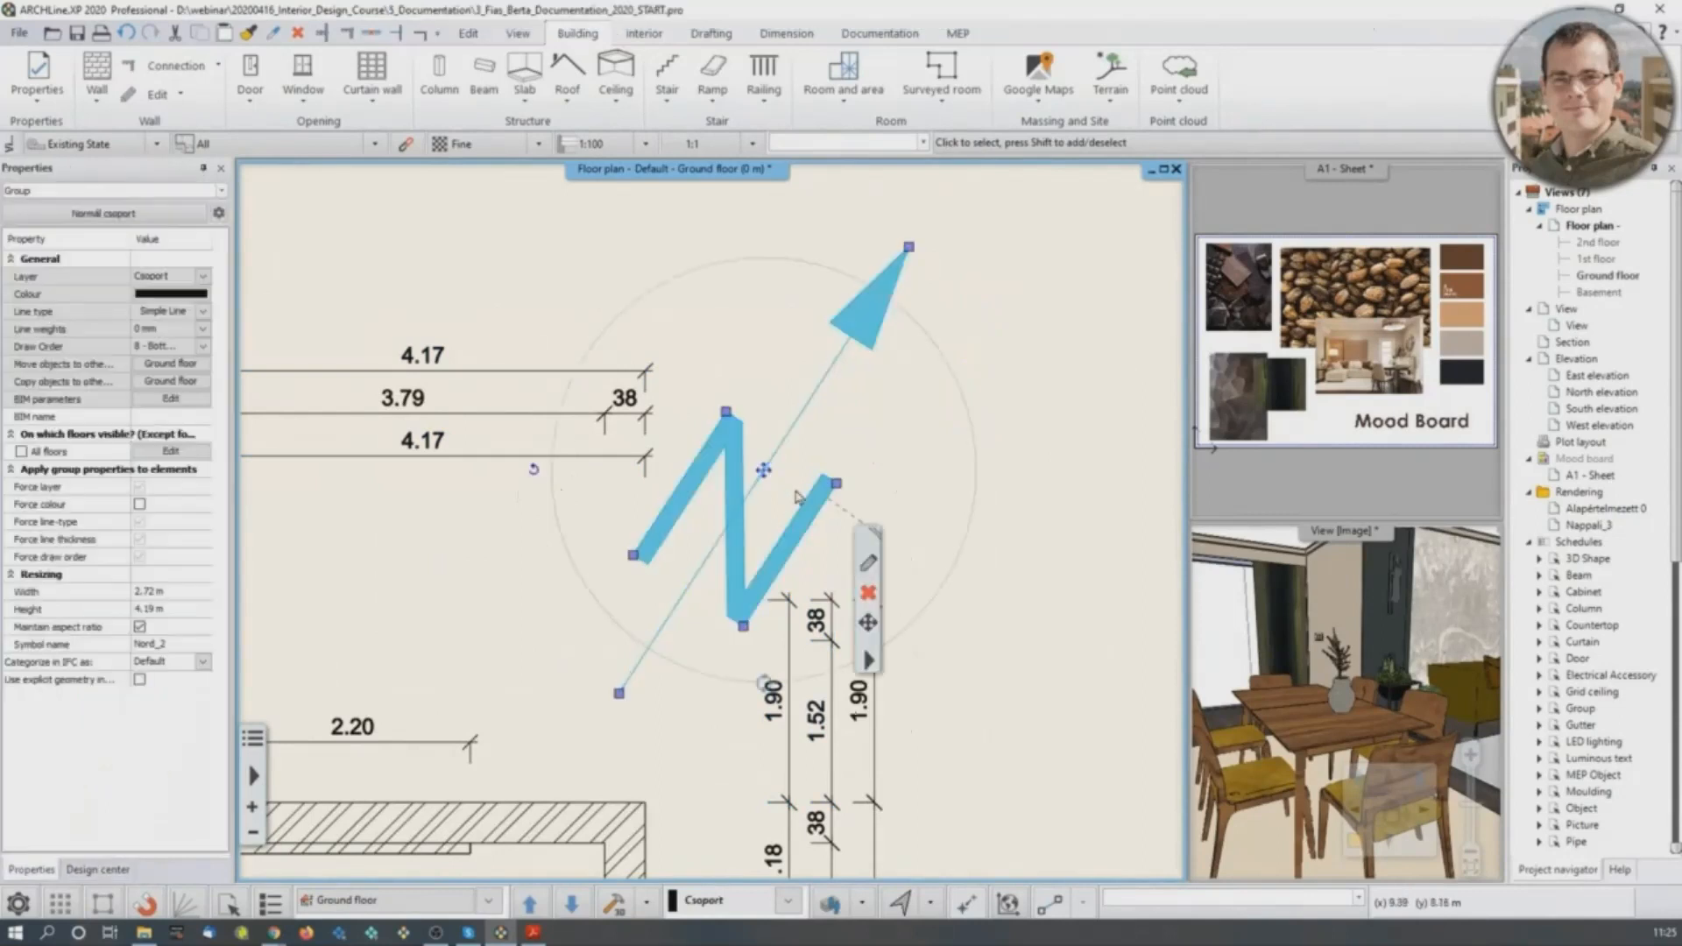
{"action": "left_click", "coordinate": [141, 506]}
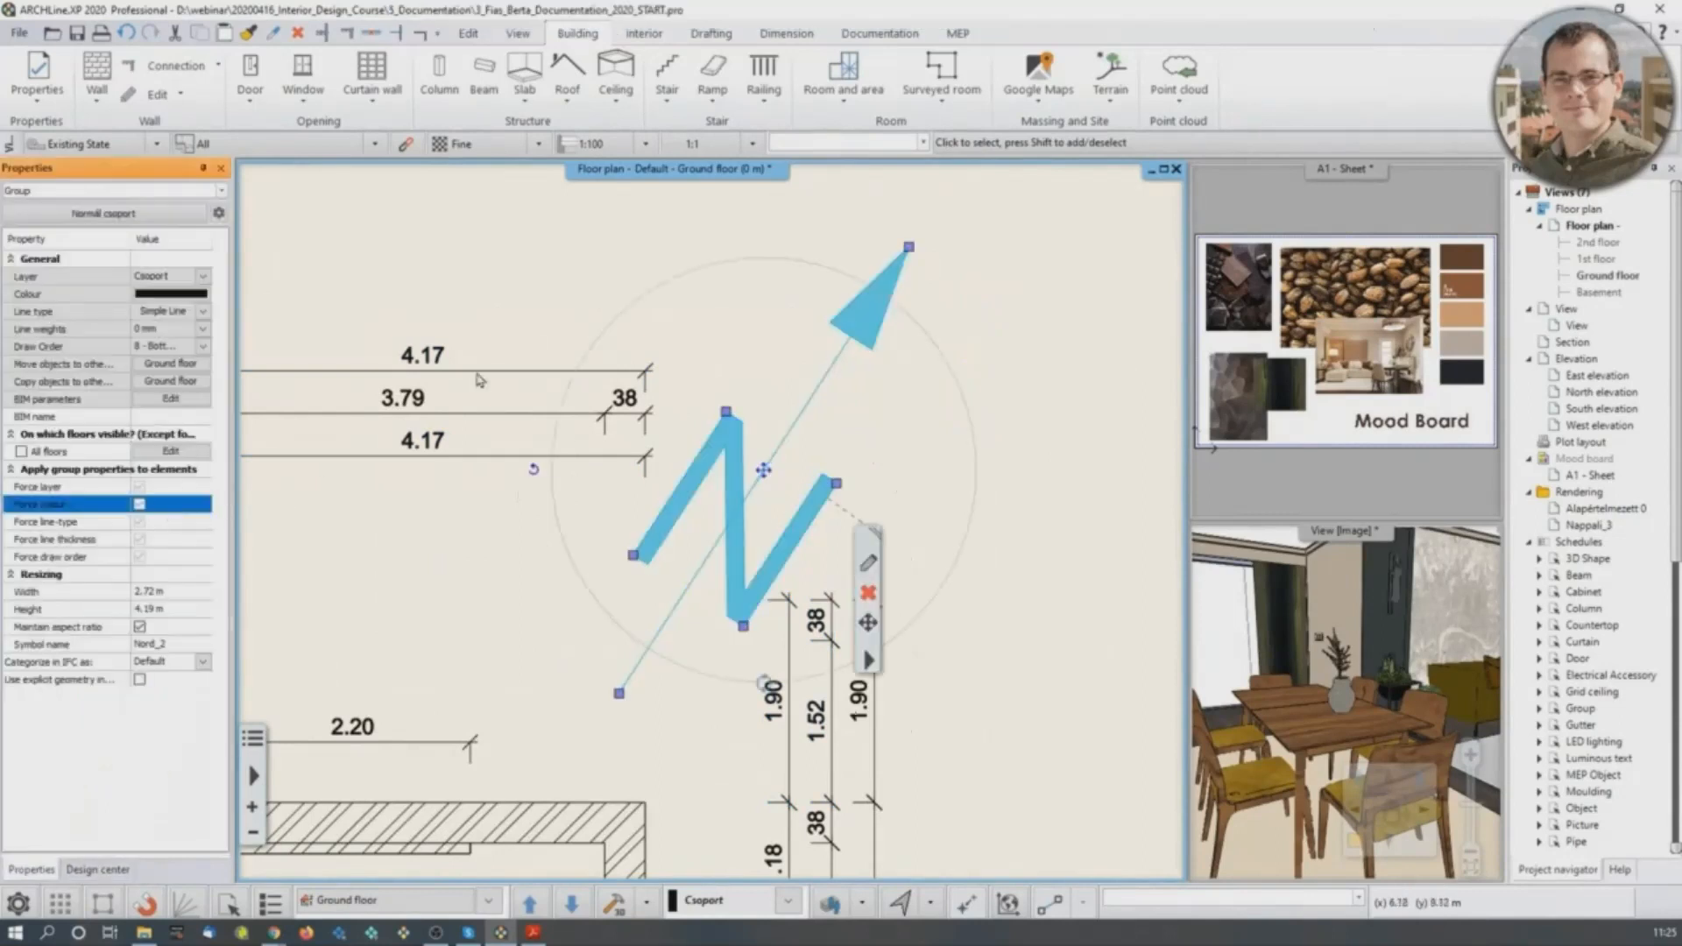
{"action": "left_click", "coordinate": [576, 288]}
Resize the north symbol to a width of 1.36 m with its aspect ratio maintained, and select it again.
{"action": "left_click", "coordinate": [732, 554]}
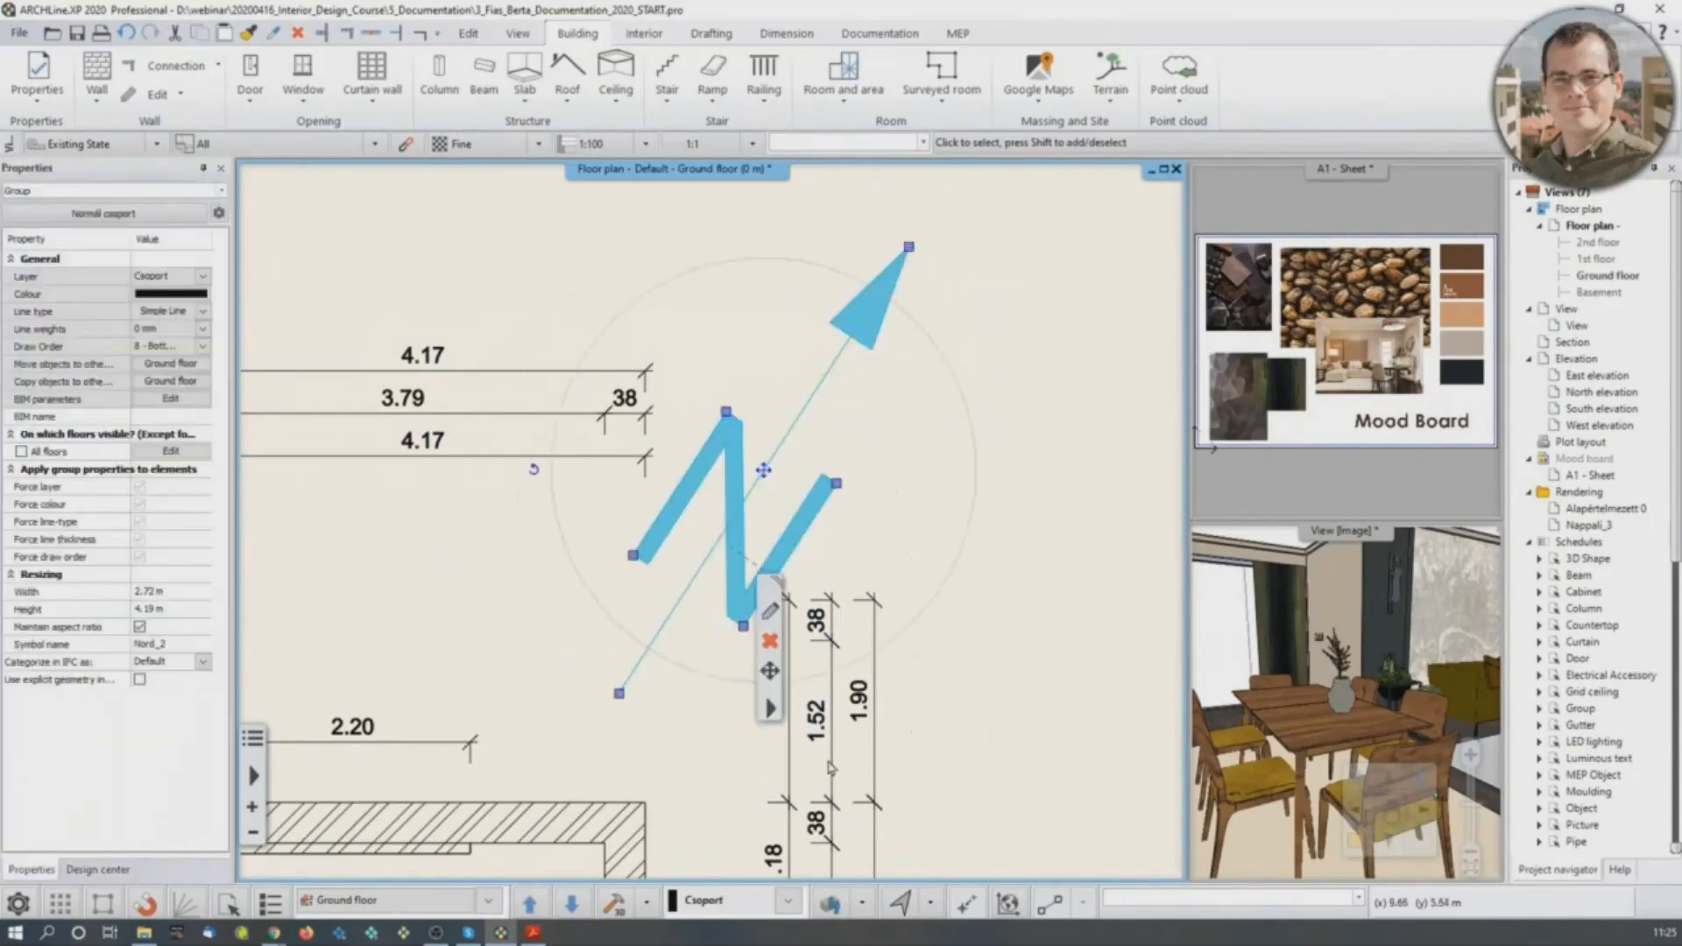
{"action": "left_click", "coordinate": [180, 592]}
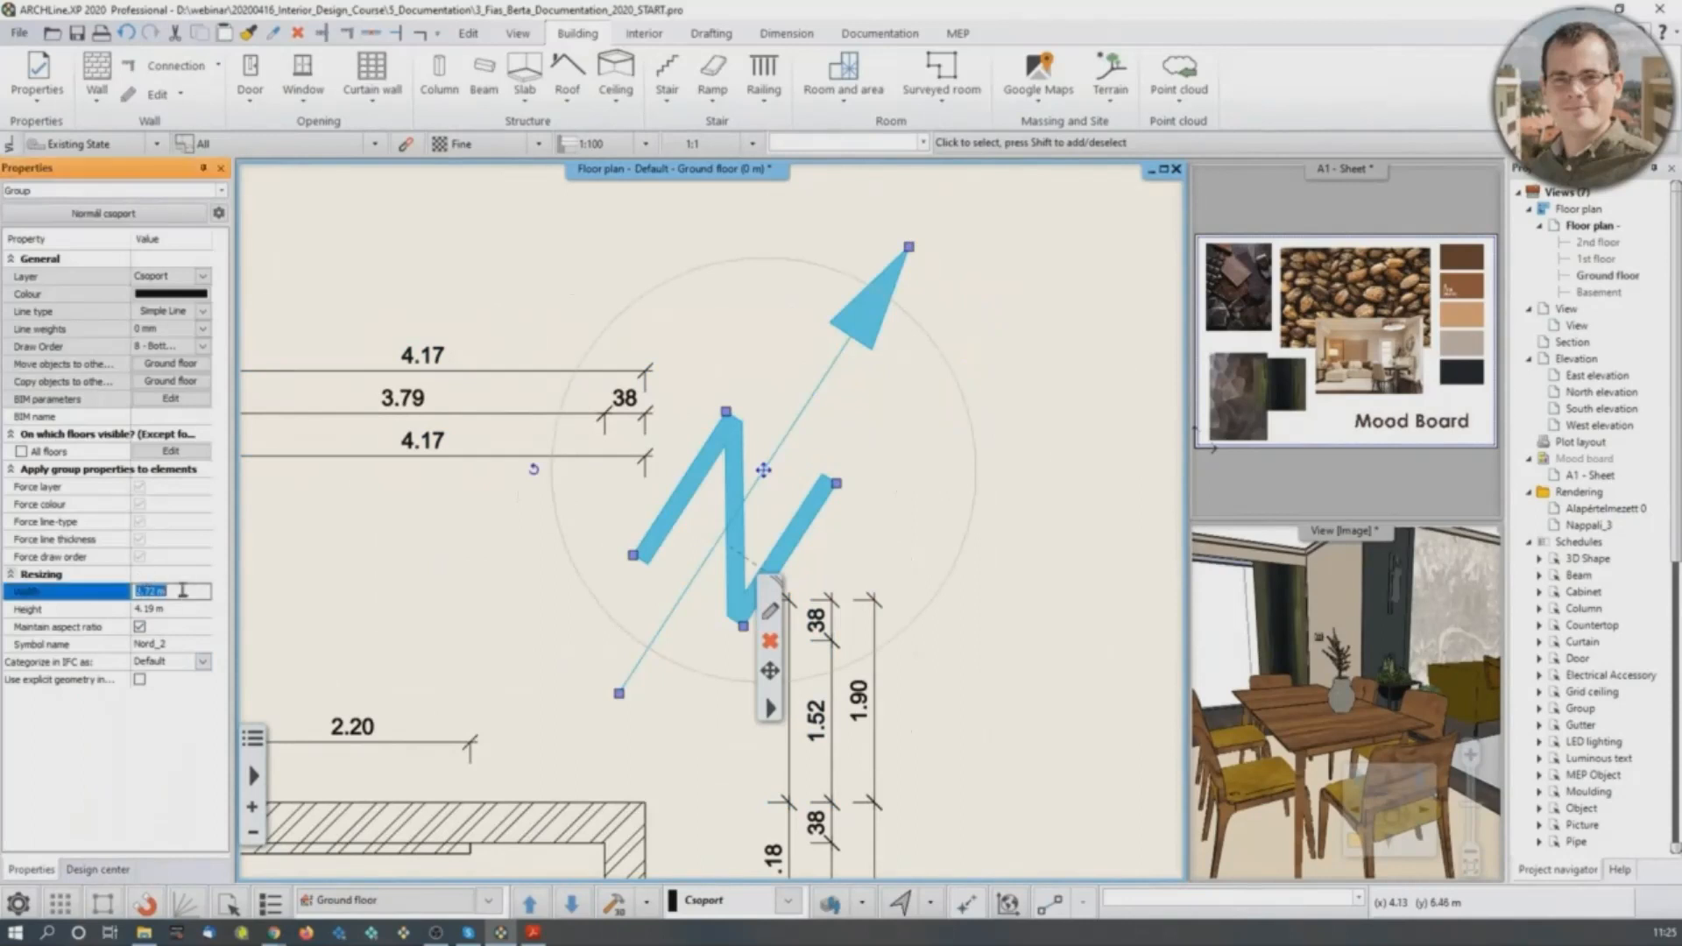
{"action": "type", "text": "3.72 m"}
{"action": "key", "text": "Return"}
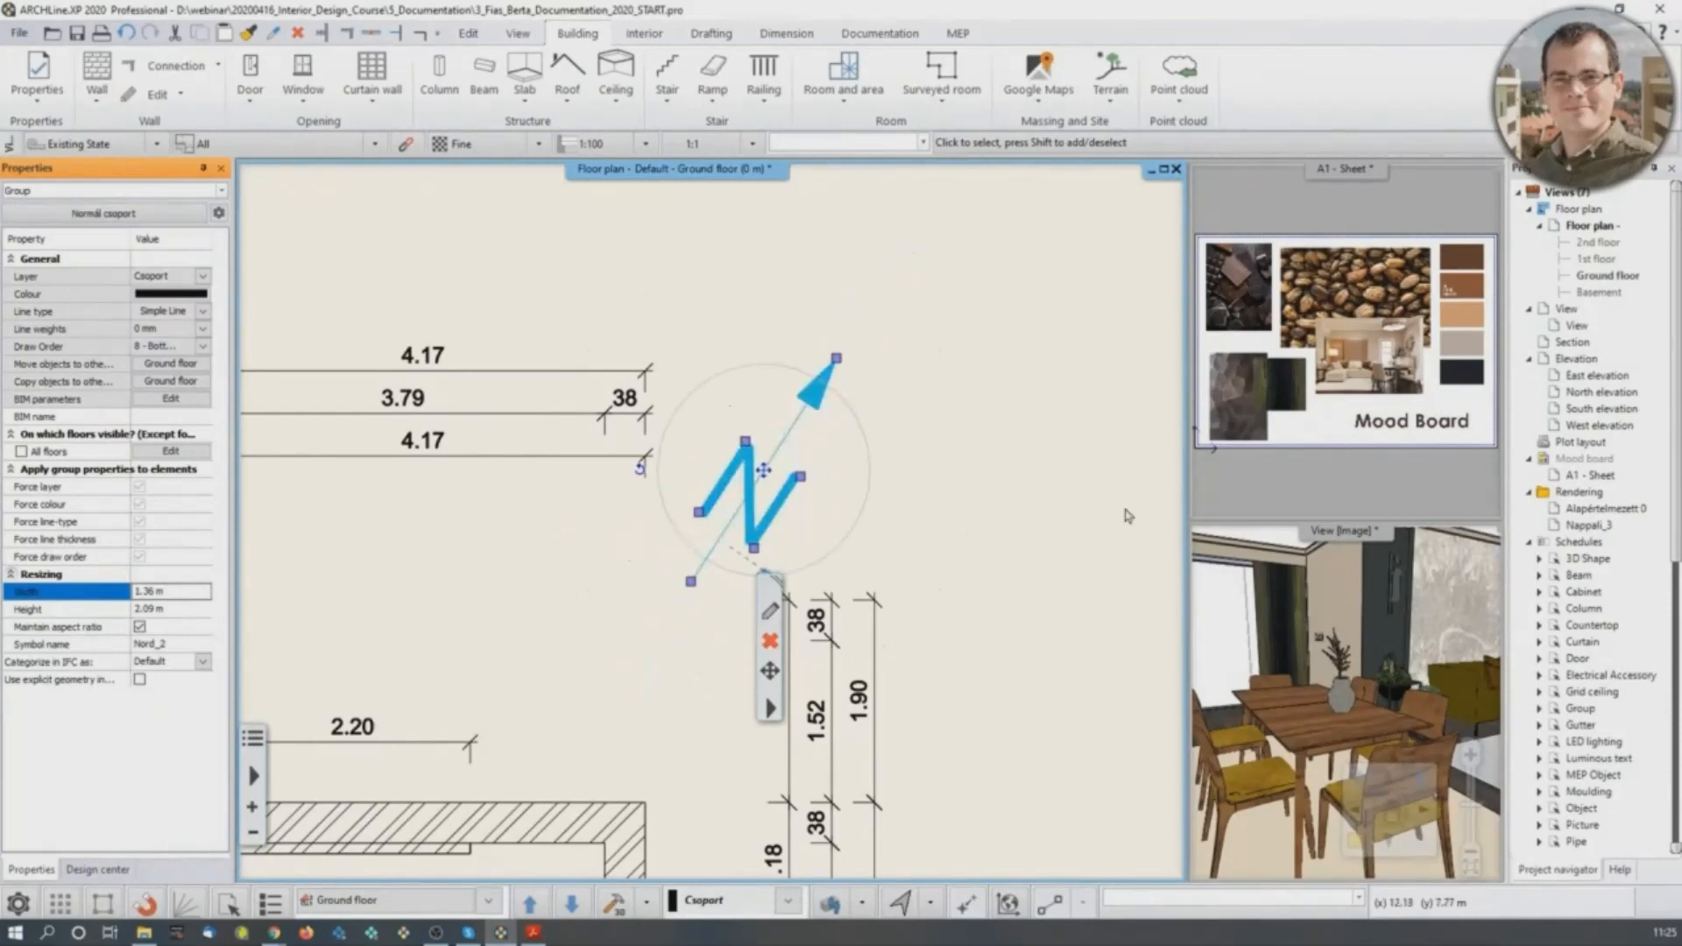
{"action": "left_click", "coordinate": [1007, 377]}
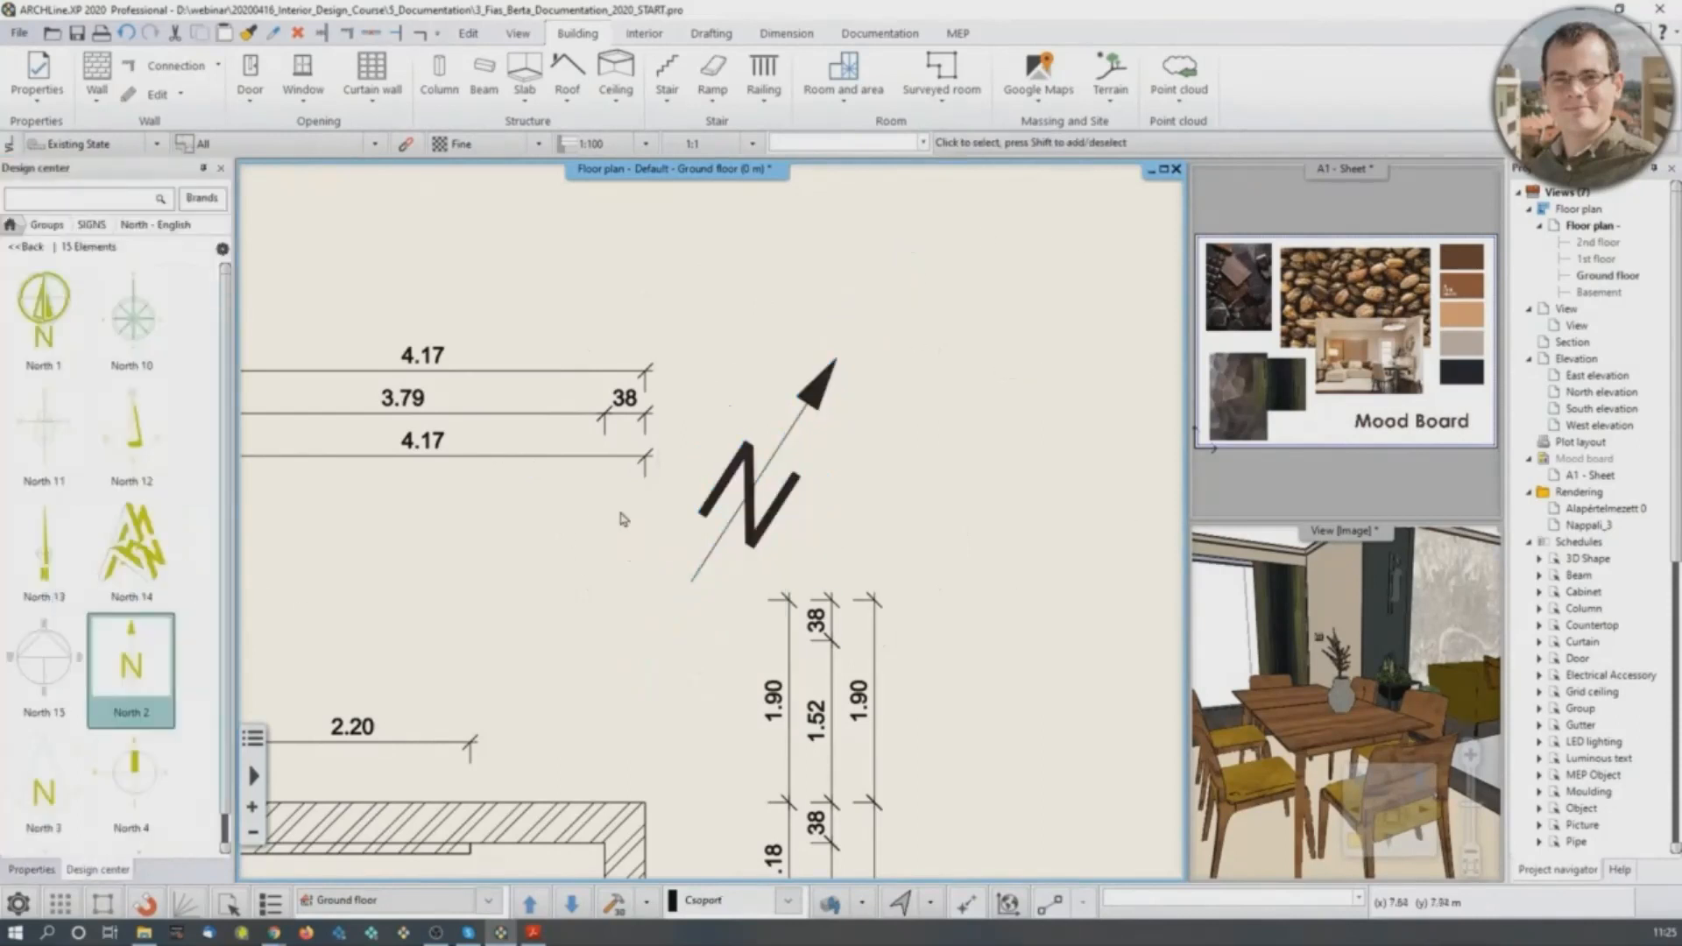
{"action": "left_click", "coordinate": [783, 513]}
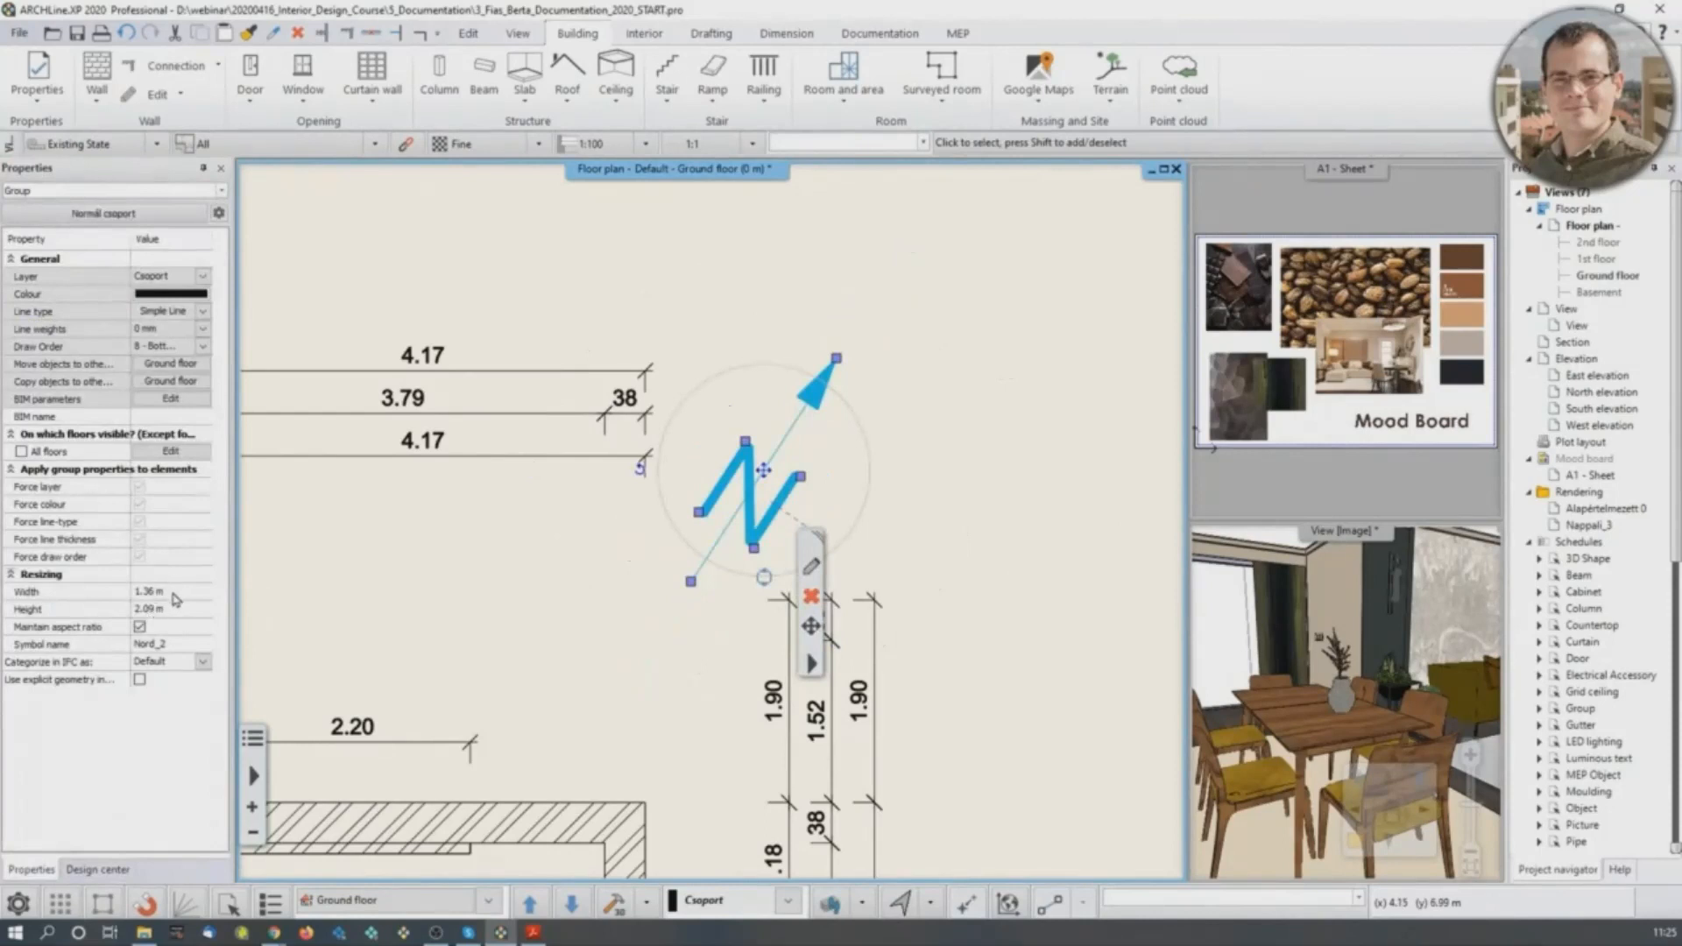
Place a two-line Arial 200 text reading "Living-room" and "Scale 1:100" outside the plan, above the 2.20 dimension.
{"action": "scroll", "coordinate": [716, 525], "scroll_direction": "down", "scroll_amount": 6}
{"action": "middle_click_drag", "start_coordinate": [633, 707], "coordinate": [662, 674]}
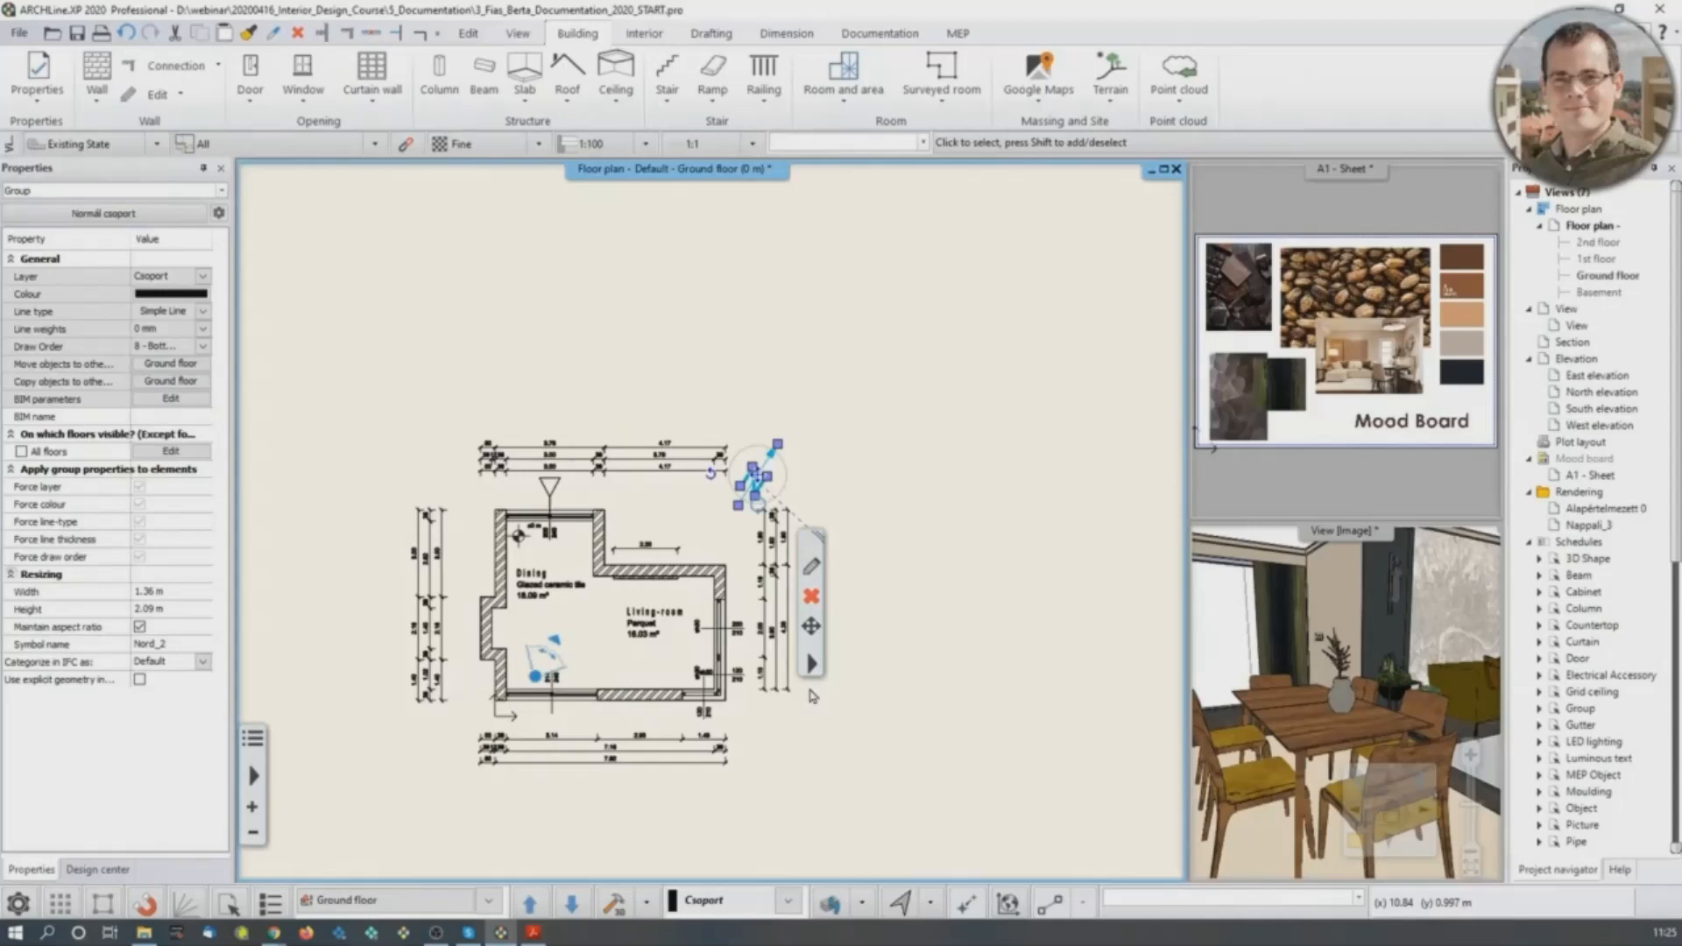
{"action": "scroll", "coordinate": [789, 526], "scroll_direction": "up", "scroll_amount": 4}
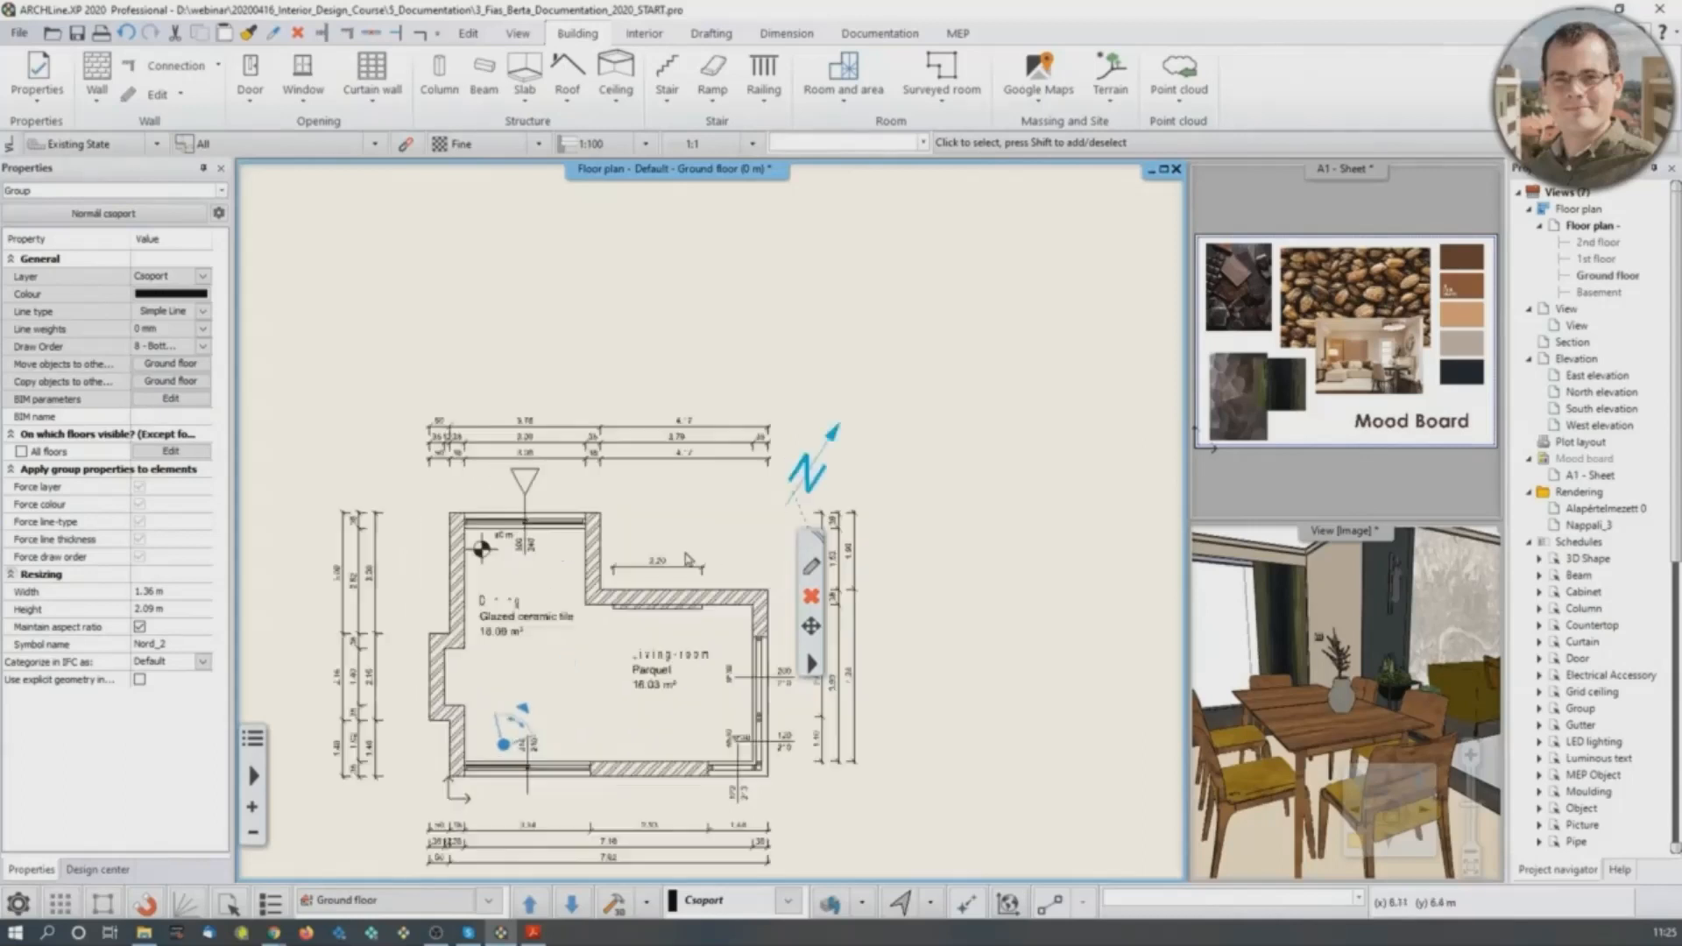
{"action": "left_click", "coordinate": [1063, 300]}
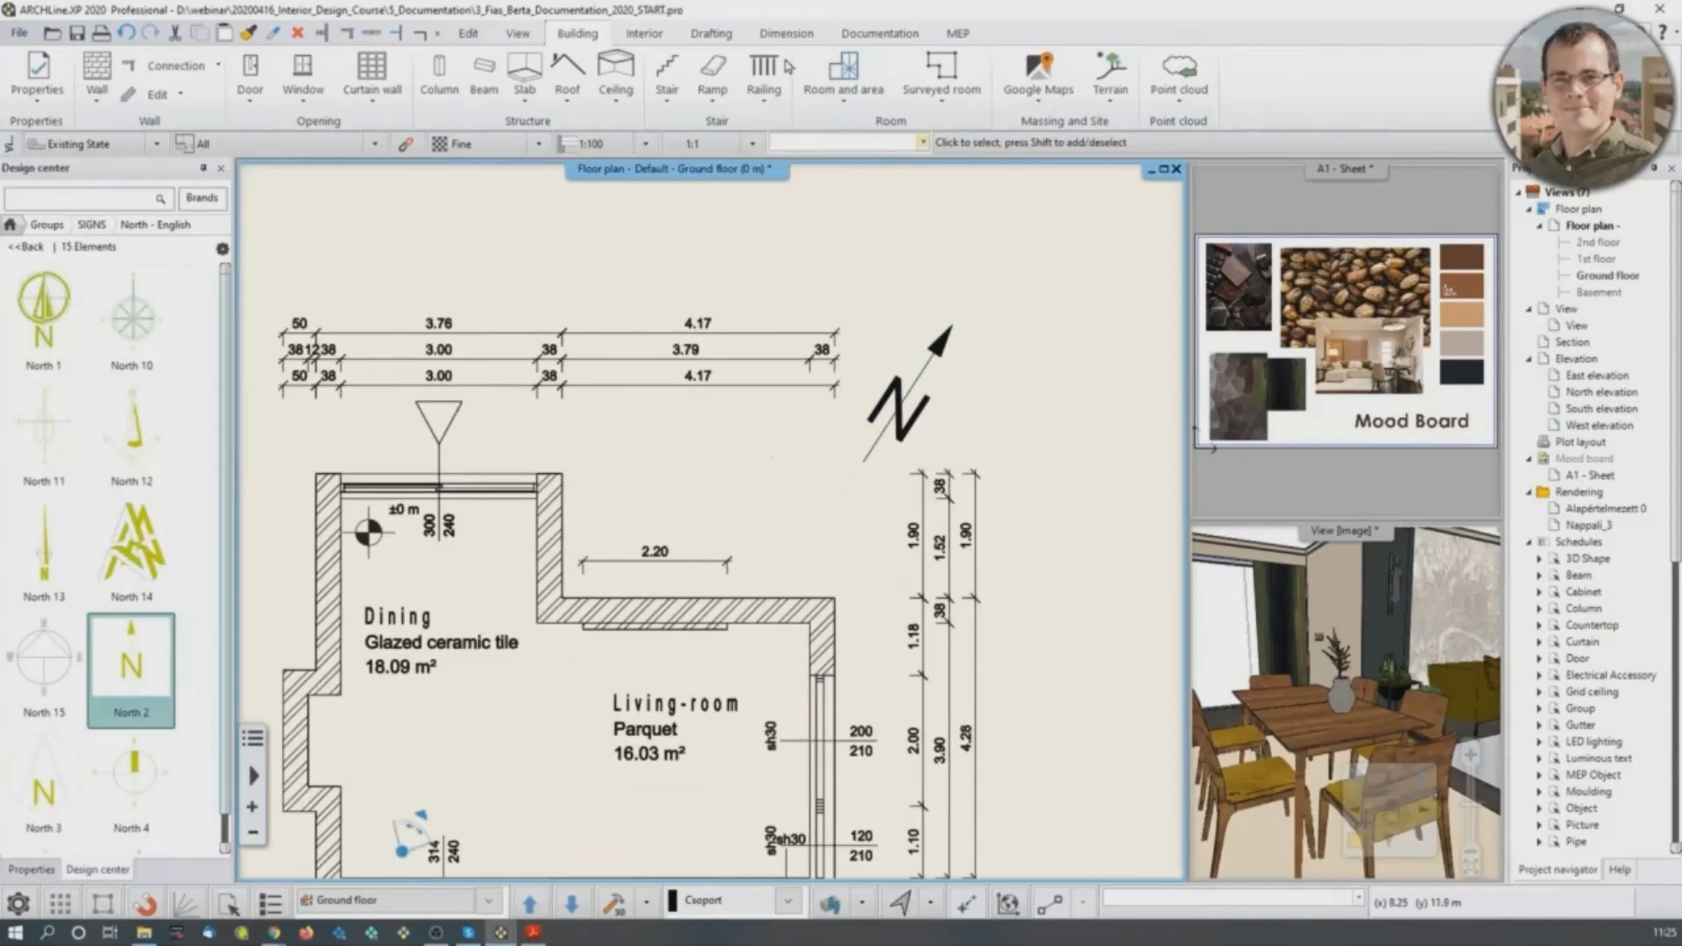
{"action": "left_click", "coordinate": [711, 35]}
{"action": "left_click", "coordinate": [503, 77]}
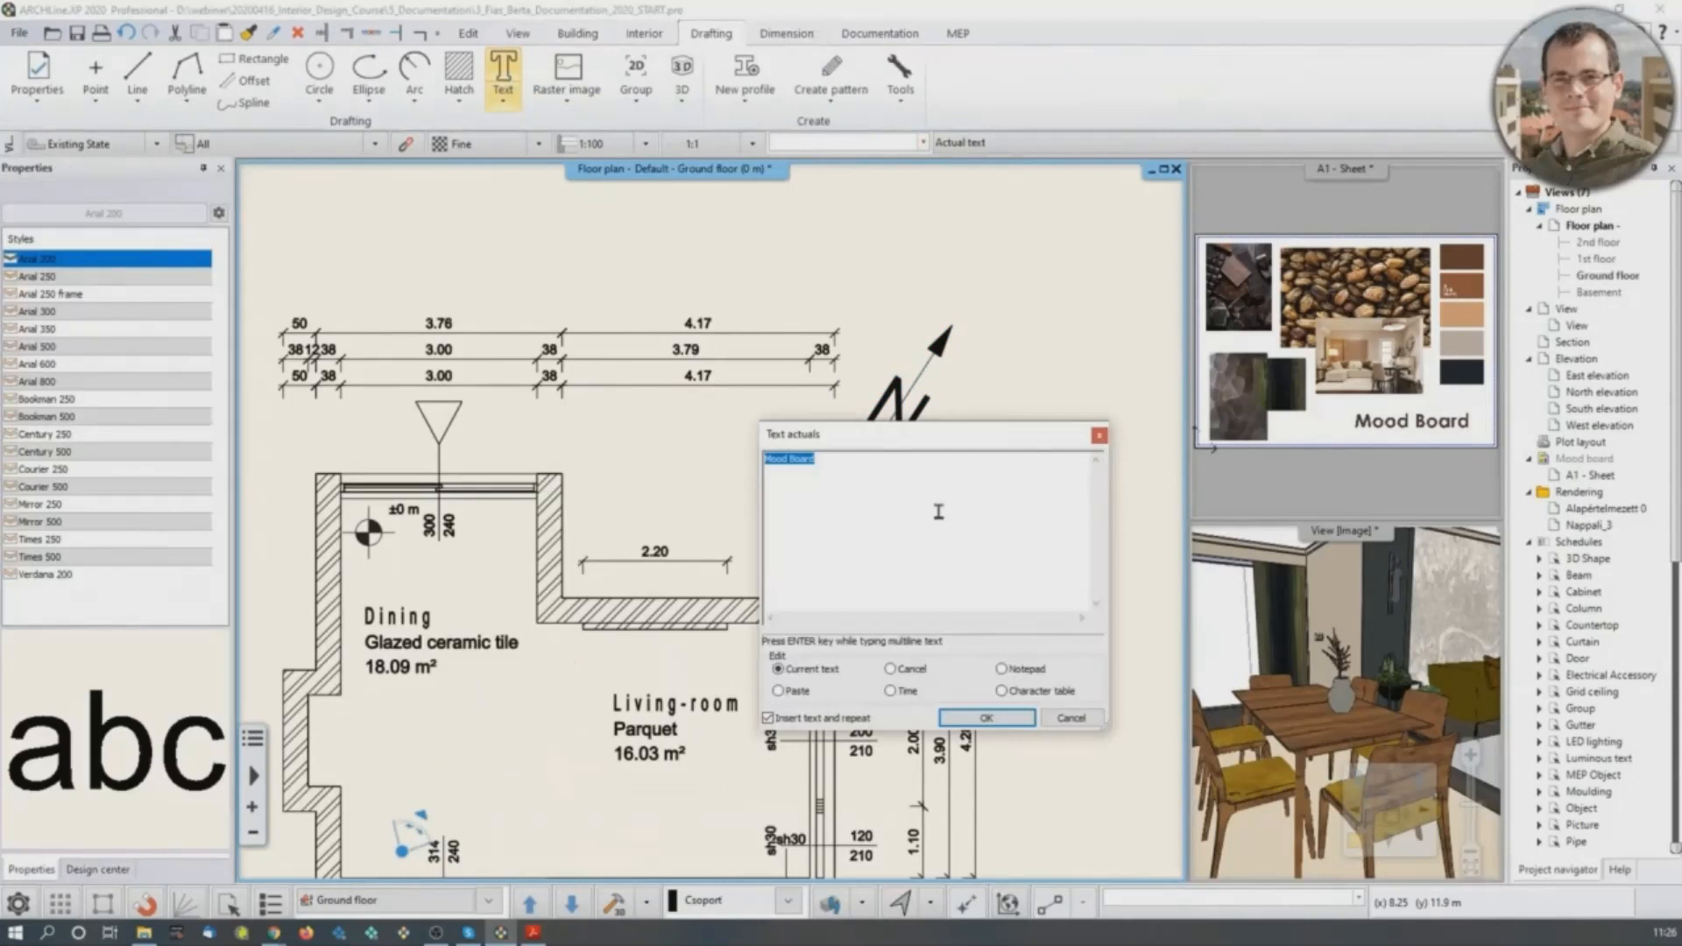
{"action": "type", "text": "L"}
{"action": "left_click", "coordinate": [987, 717]}
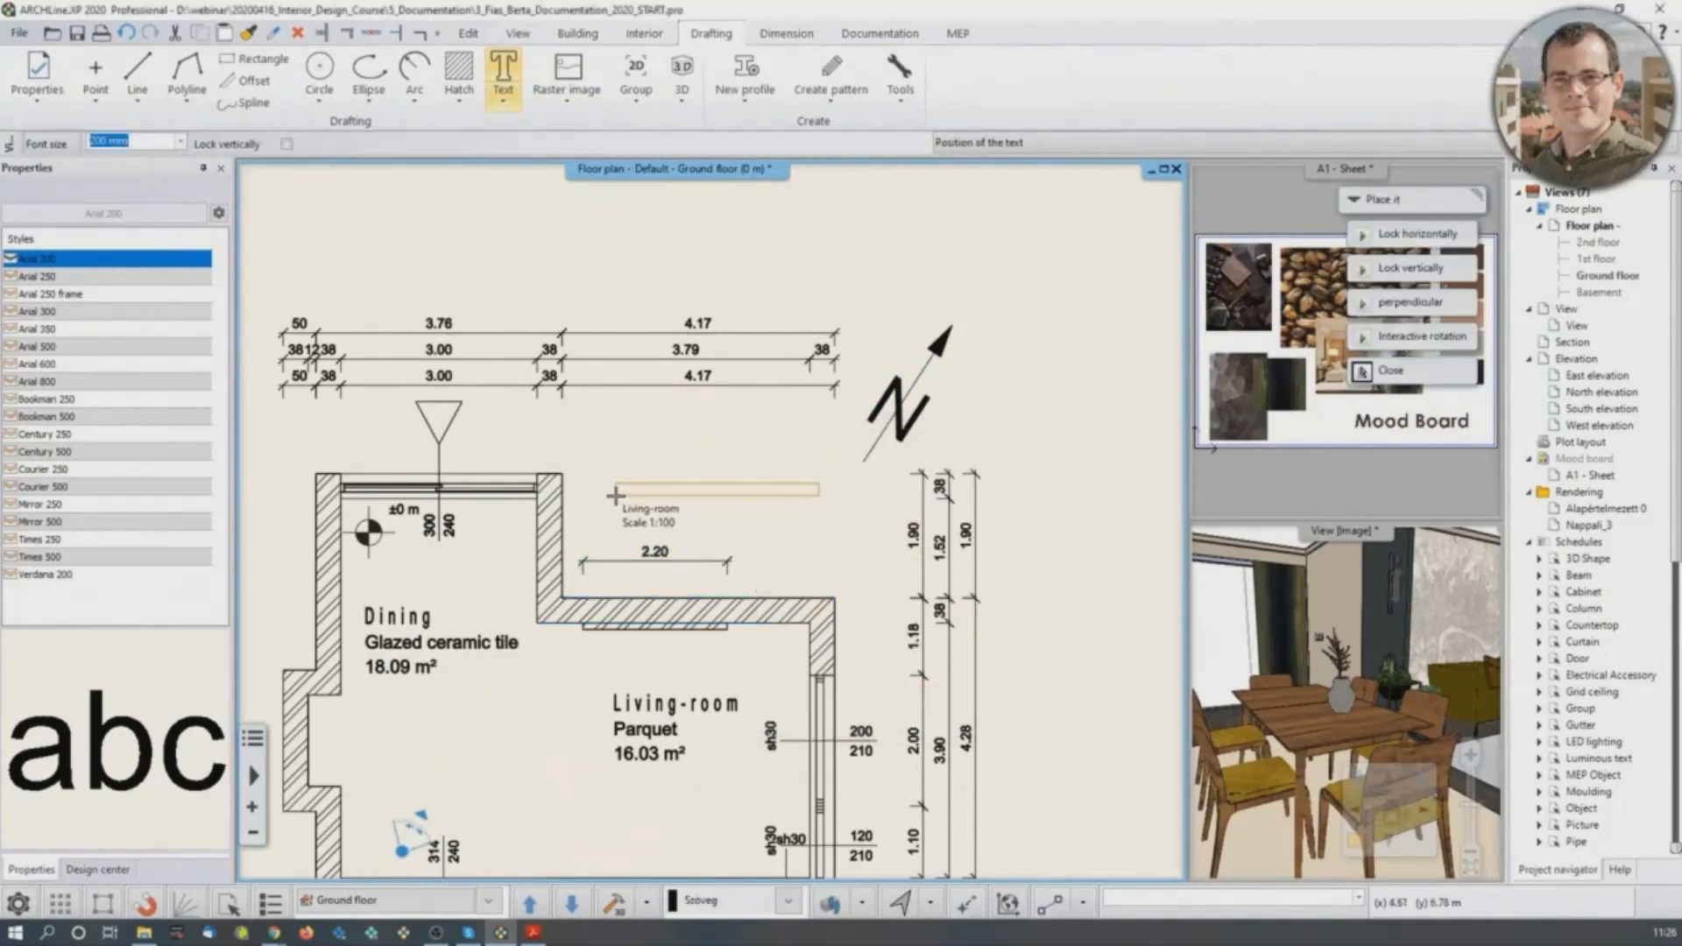
{"action": "scroll", "coordinate": [615, 496], "scroll_direction": "up", "scroll_amount": 2}
{"action": "left_click", "coordinate": [616, 496]}
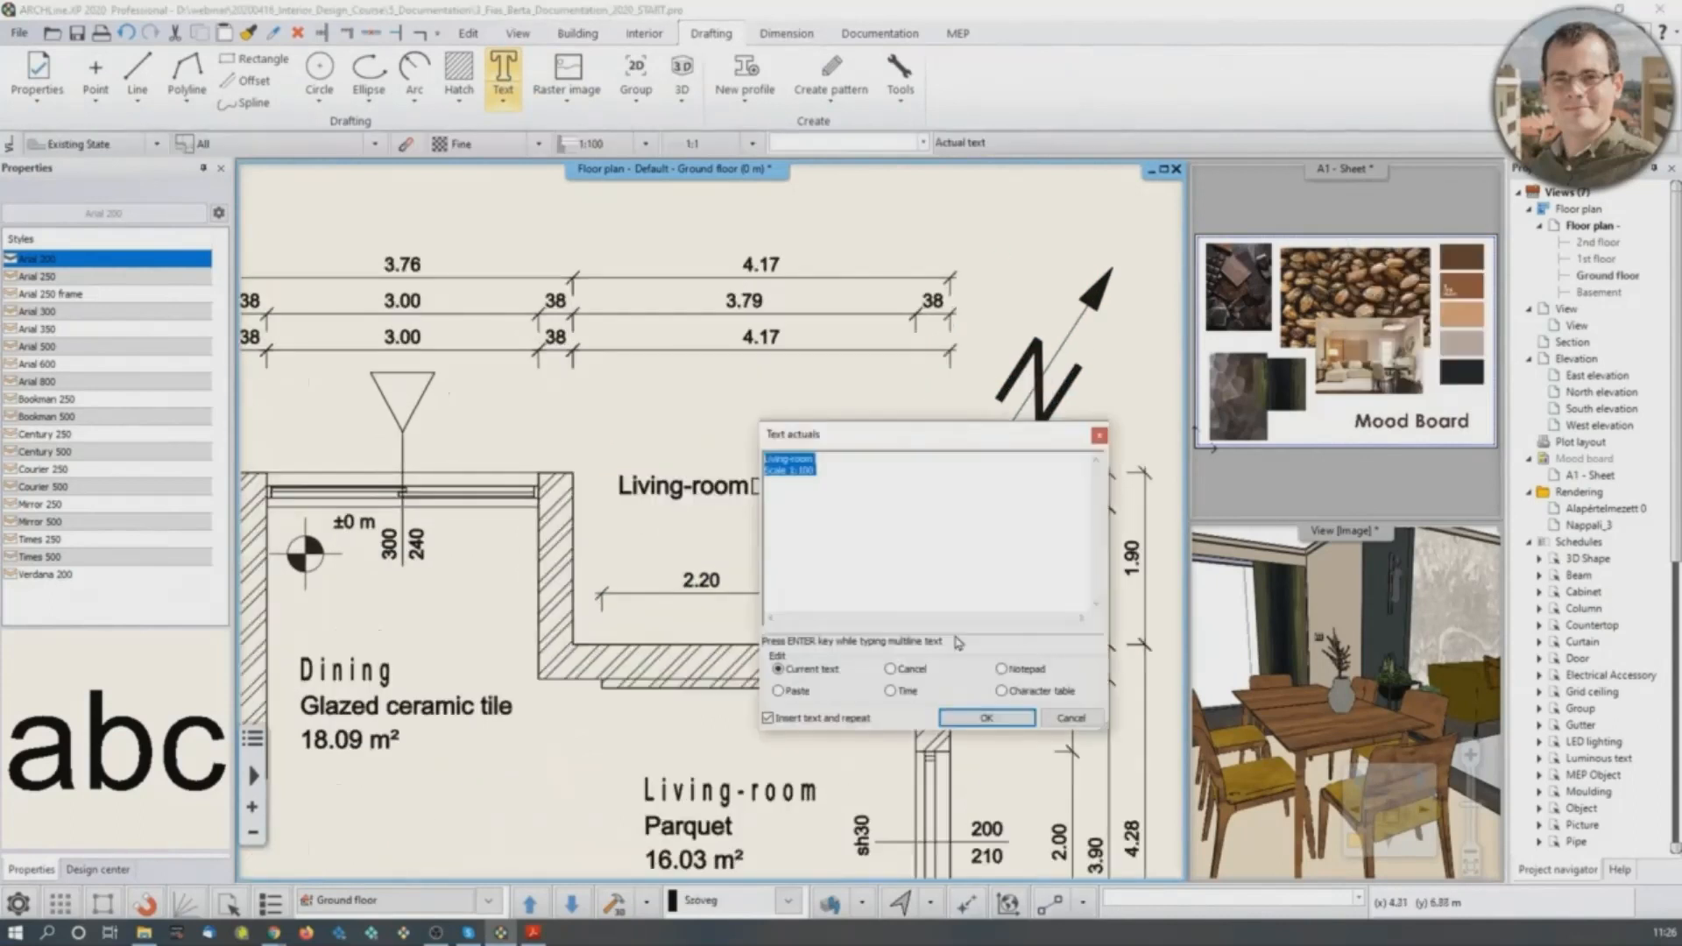
{"action": "left_click", "coordinate": [1071, 717]}
Set the height of the Living-room scale text above the plan to 0.3 m.
{"action": "left_click", "coordinate": [791, 488]}
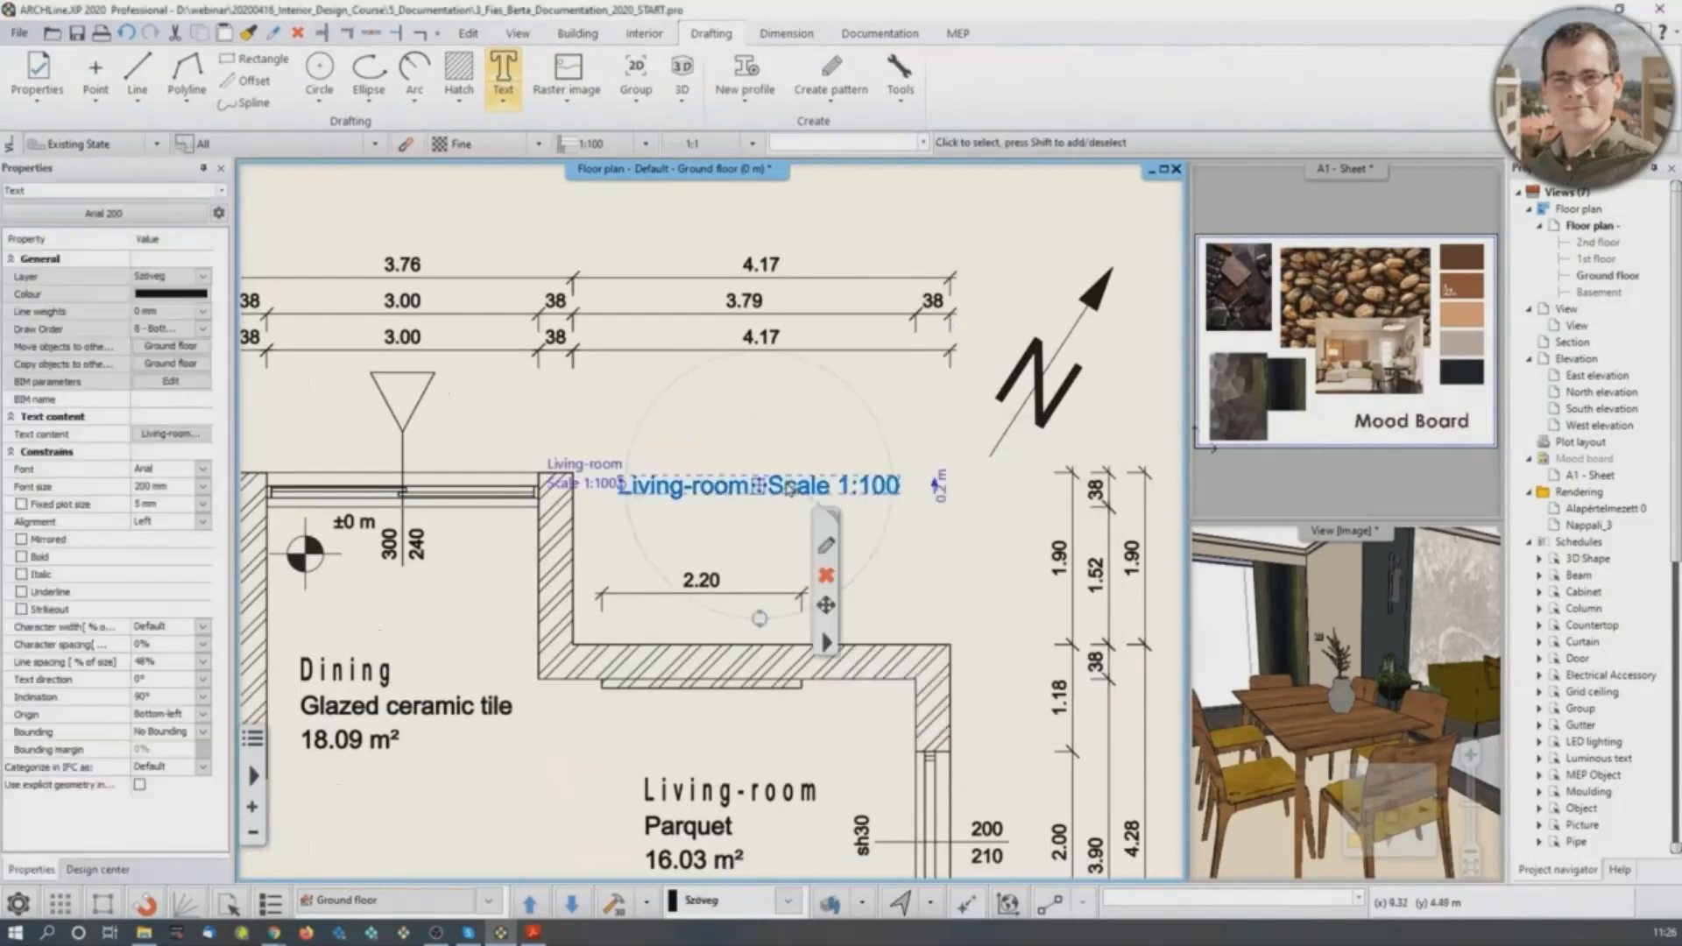
{"action": "double_click", "coordinate": [587, 462]}
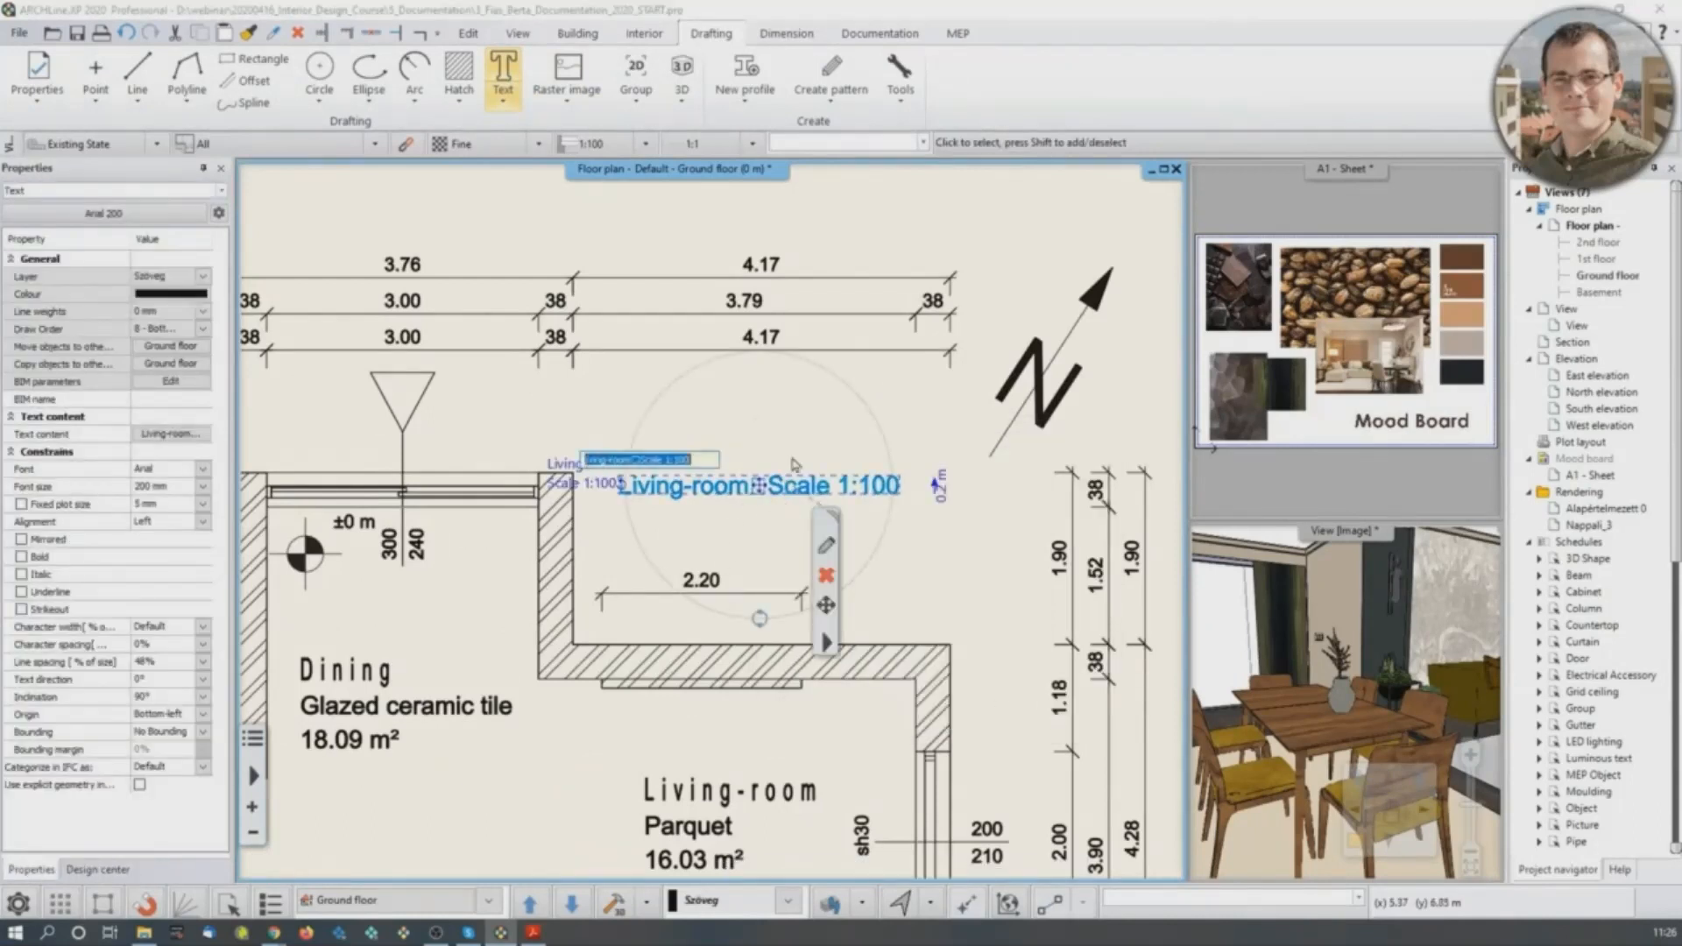
{"action": "left_click", "coordinate": [941, 419]}
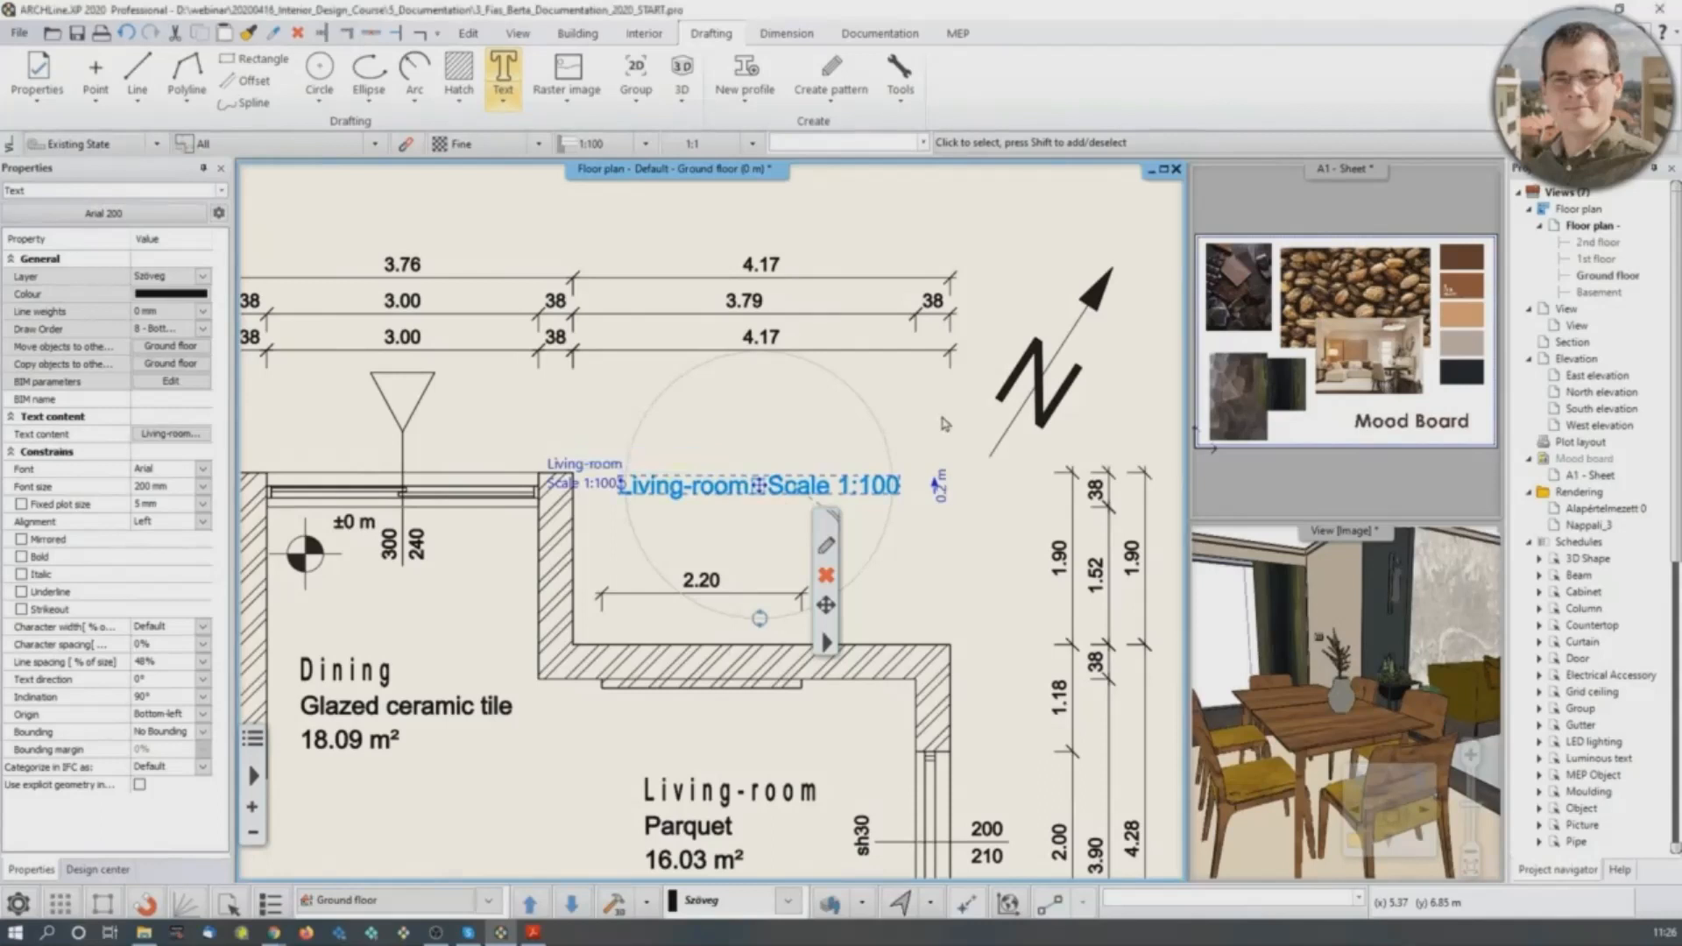
{"action": "left_click", "coordinate": [939, 488]}
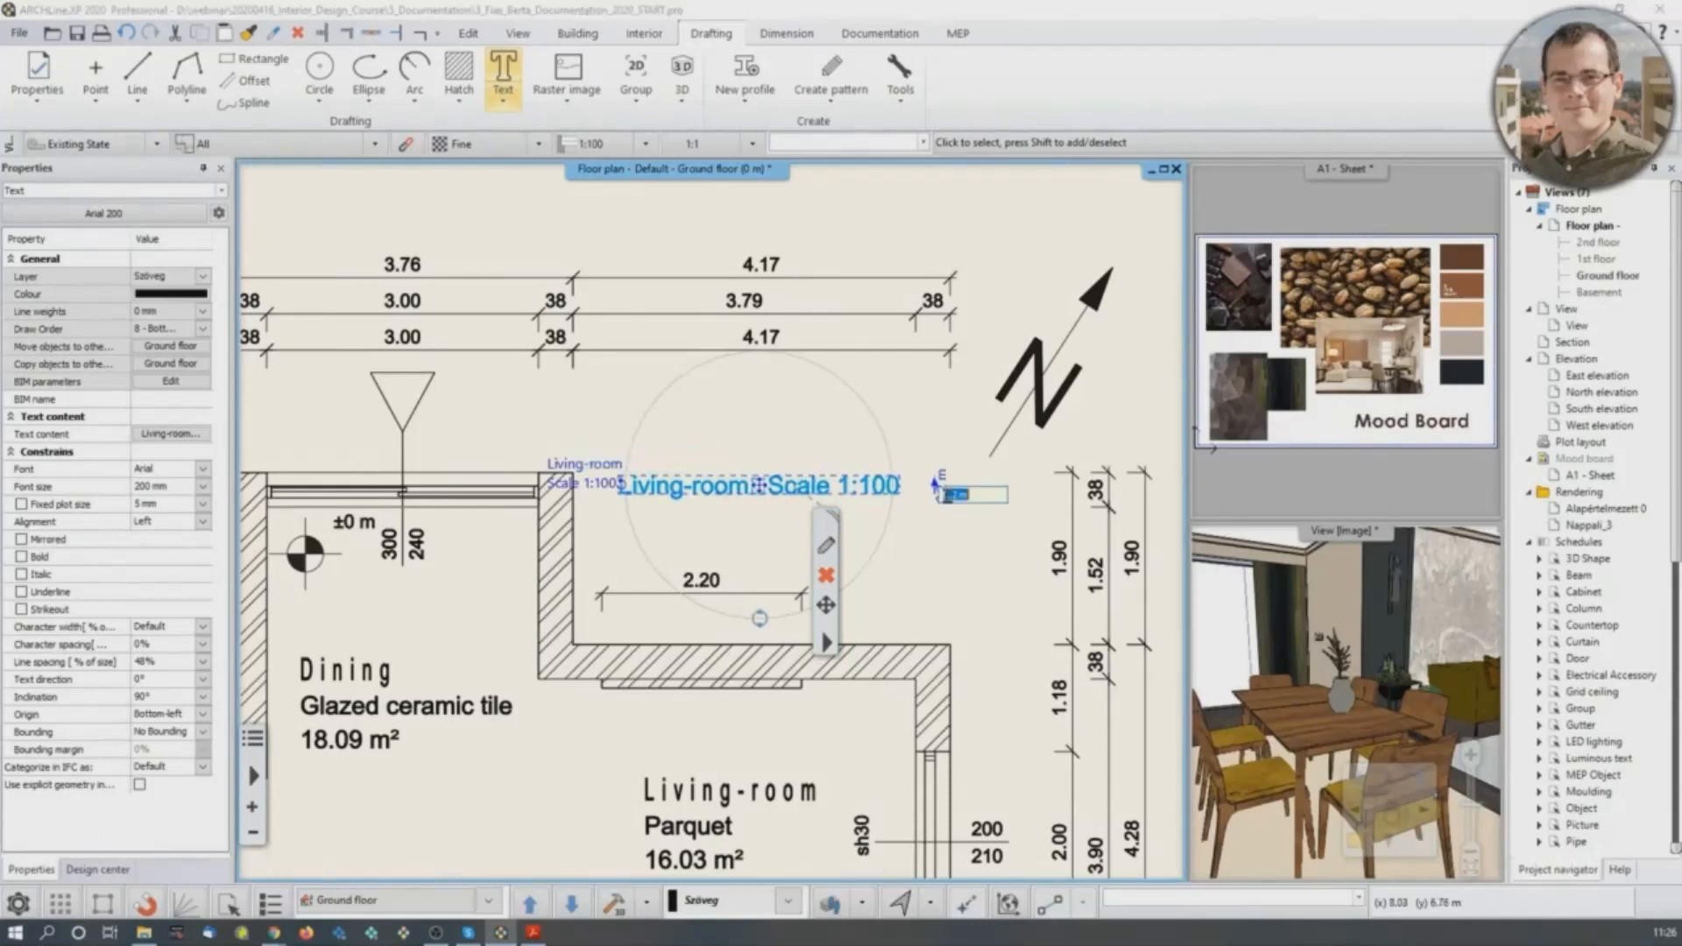
{"action": "type", "text": "0.1"}
{"action": "key", "text": "Return"}
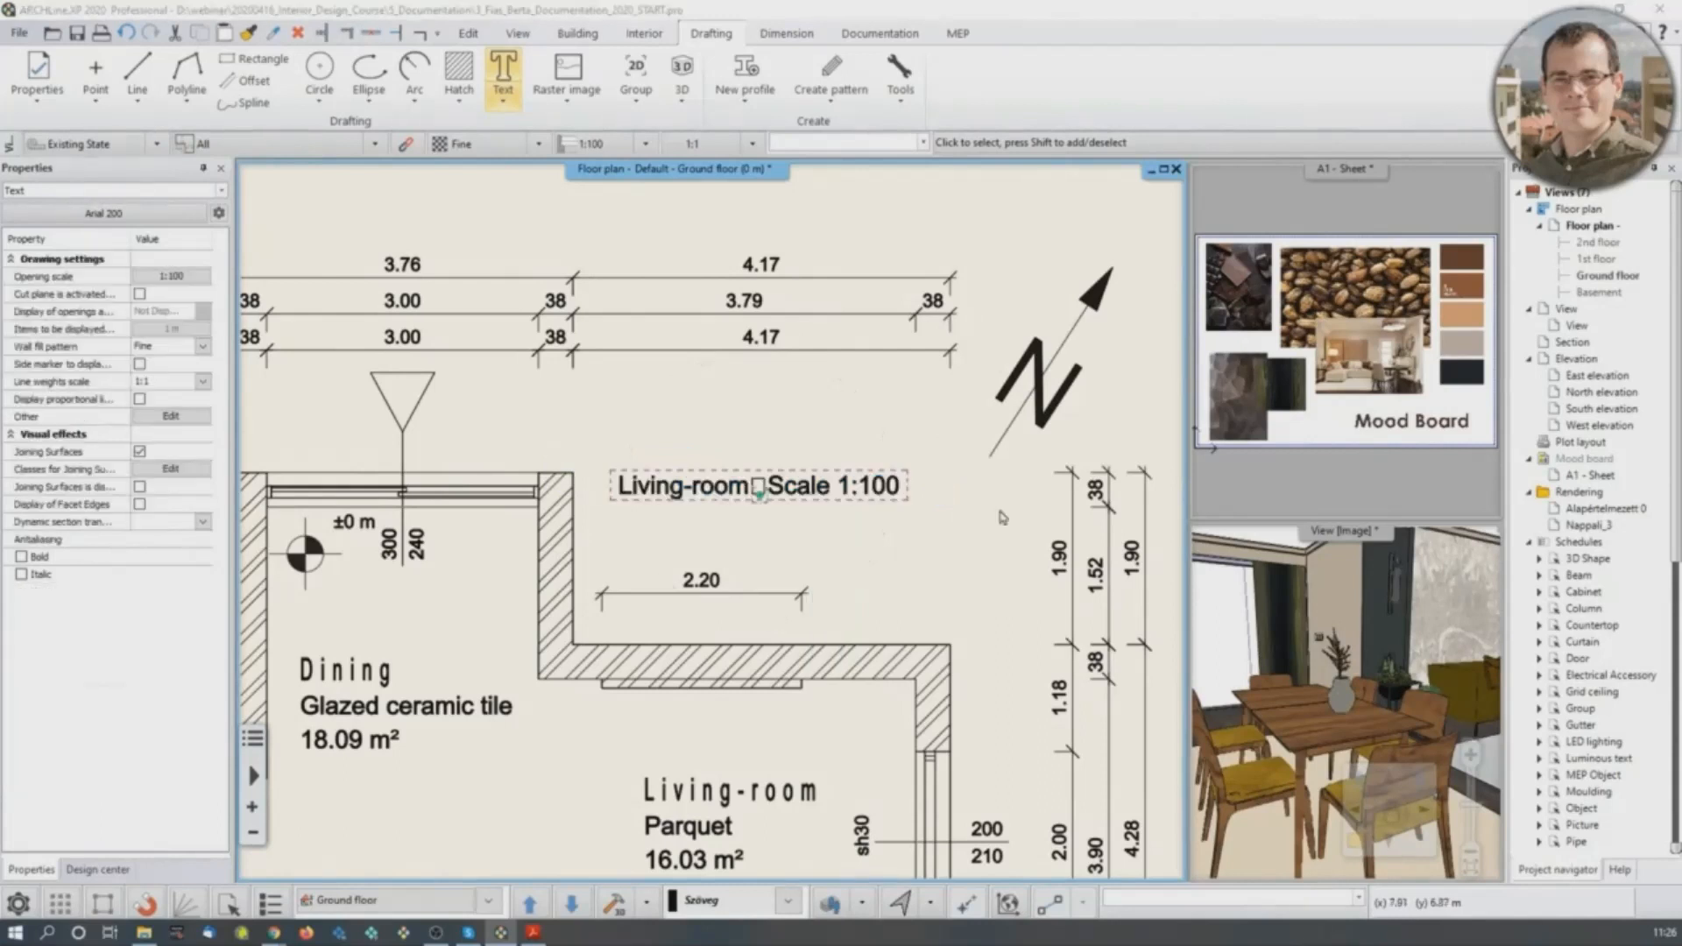
{"action": "left_click", "coordinate": [866, 497]}
{"action": "left_click", "coordinate": [939, 489]}
{"action": "type", "text": "0"}
{"action": "key", "text": "Return"}
{"action": "left_click", "coordinate": [883, 570]}
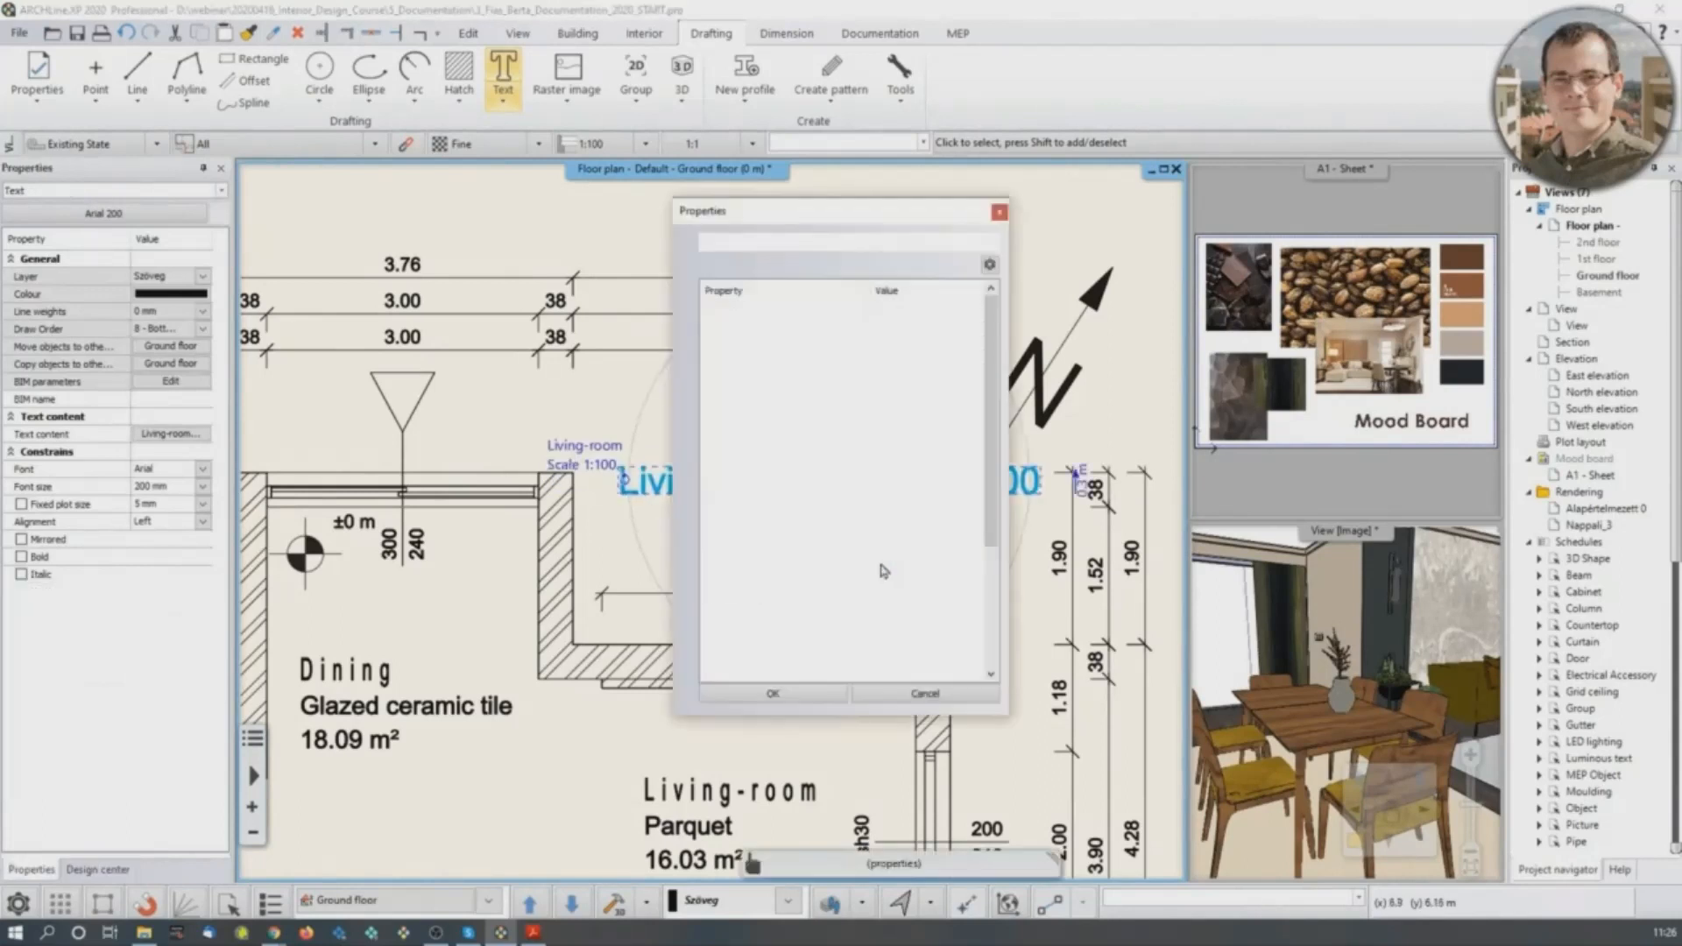
{"action": "left_click", "coordinate": [1001, 212]}
Try to add an extra line break after "Living-room" in the scale text.
{"action": "double_click", "coordinate": [617, 454]}
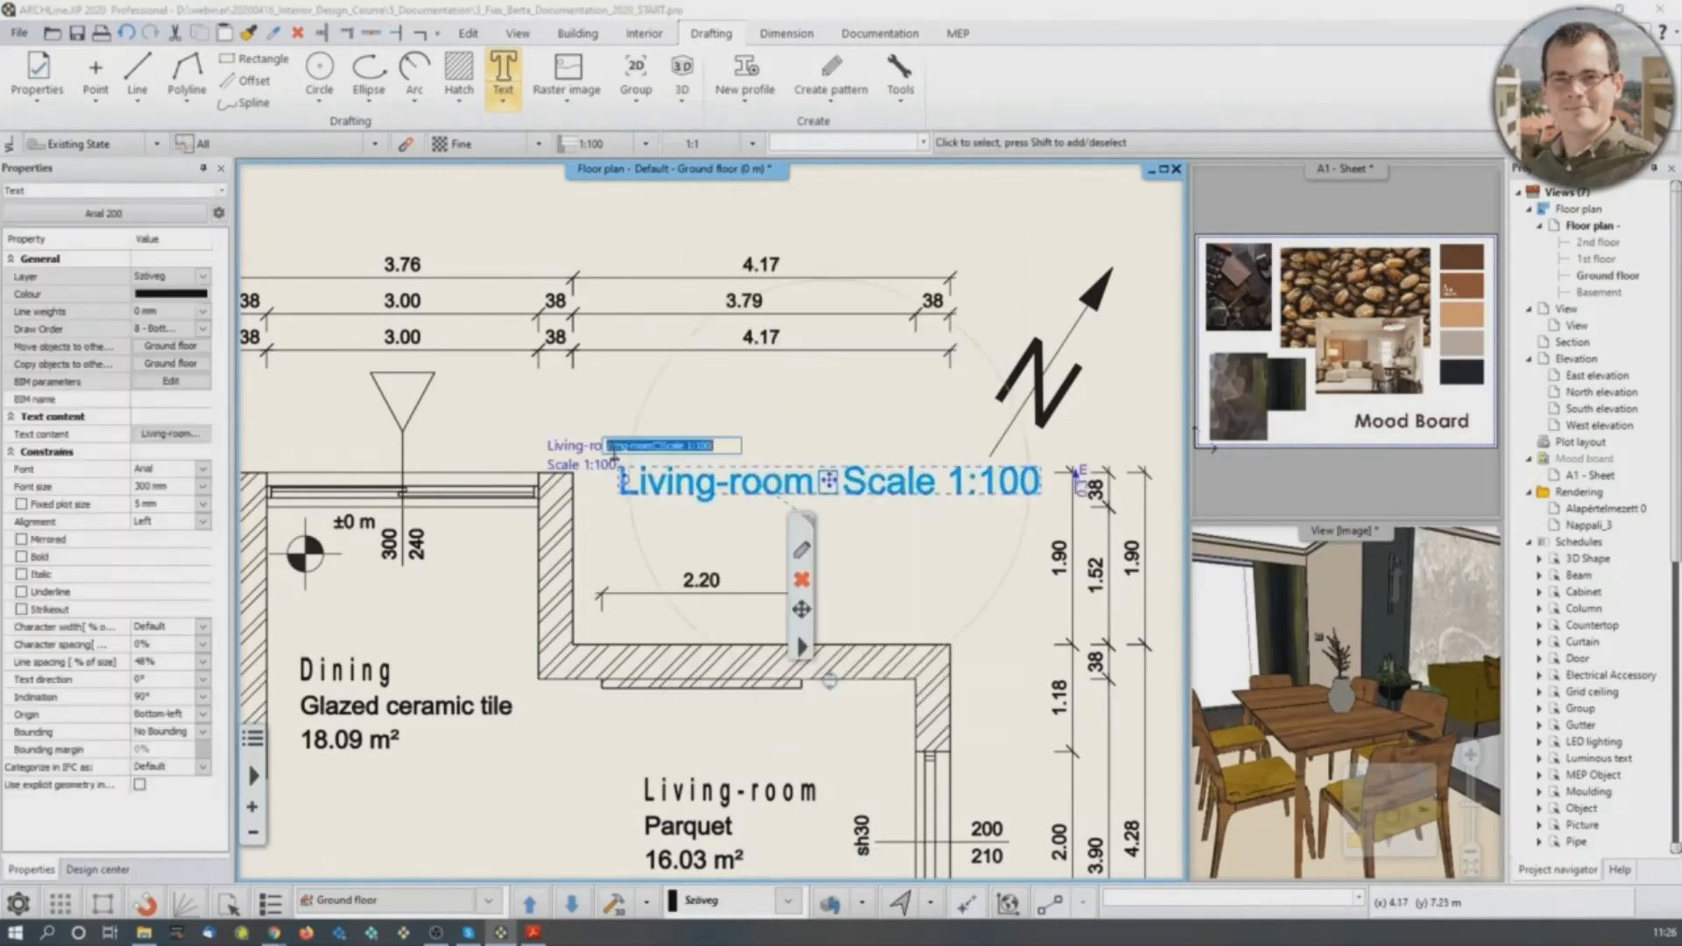
{"action": "left_click", "coordinate": [182, 435]}
{"action": "left_click", "coordinate": [865, 465]}
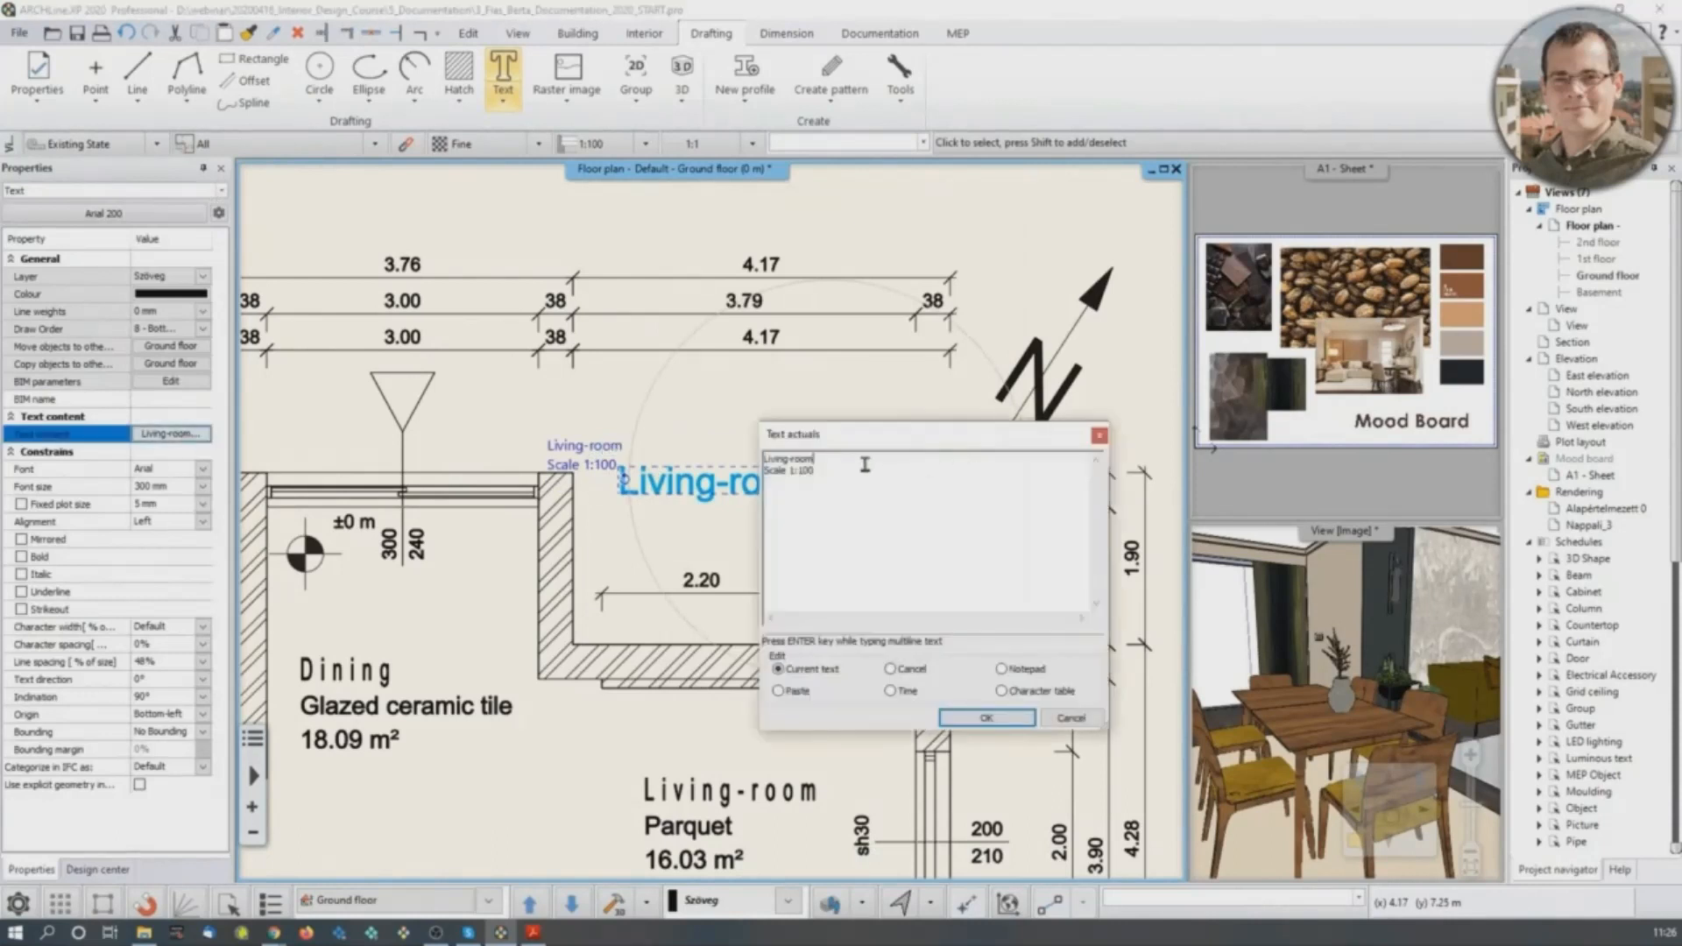
{"action": "left_click", "coordinate": [983, 719]}
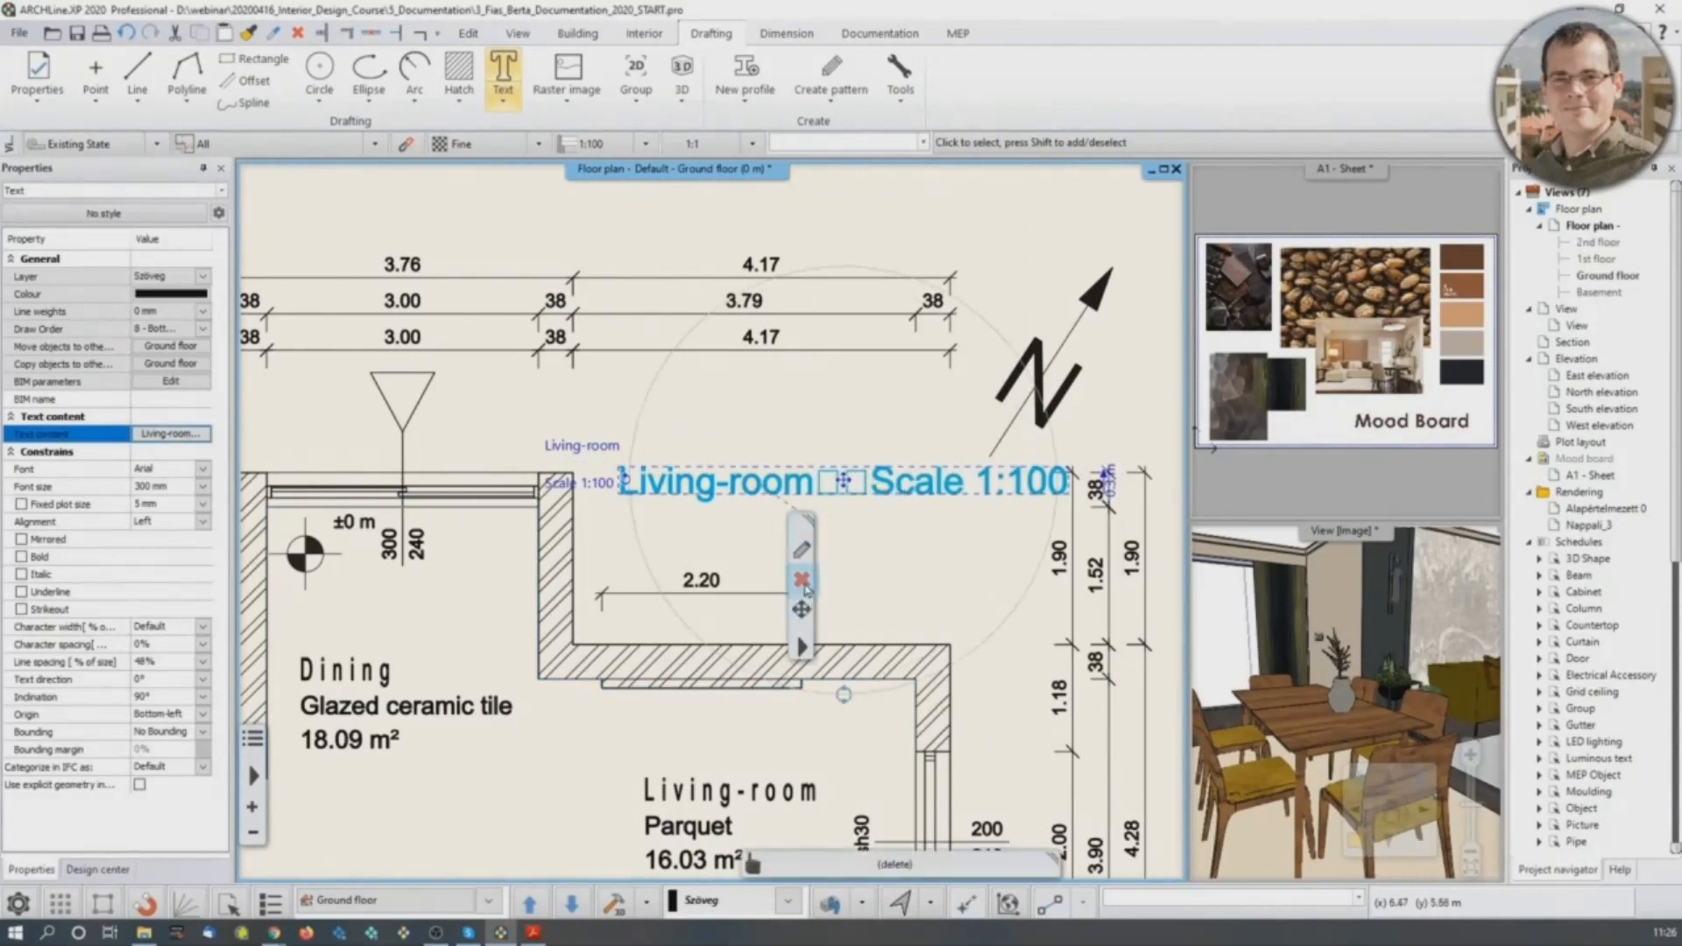
Remove the line breaks from the scale text so it reads "Living-room Scale 1:100" on one line.
{"action": "left_click", "coordinate": [204, 434]}
{"action": "left_click", "coordinate": [830, 472]}
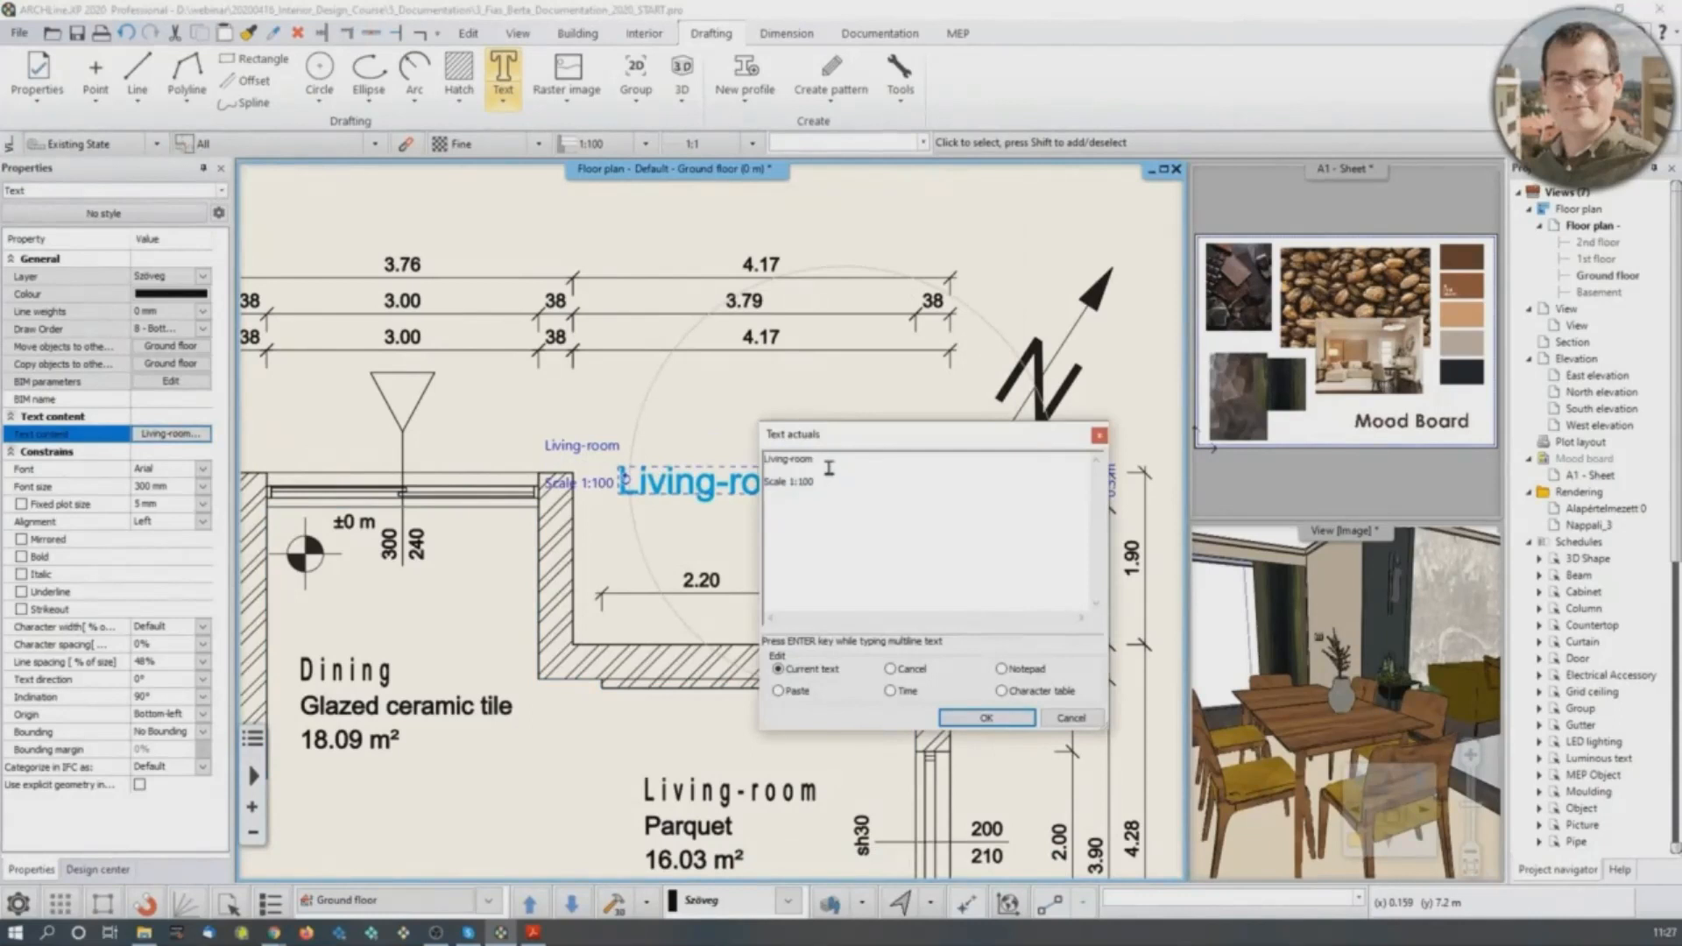
{"action": "key", "text": "Home"}
{"action": "key", "text": "BackSpace"}
{"action": "left_click", "coordinate": [977, 718]}
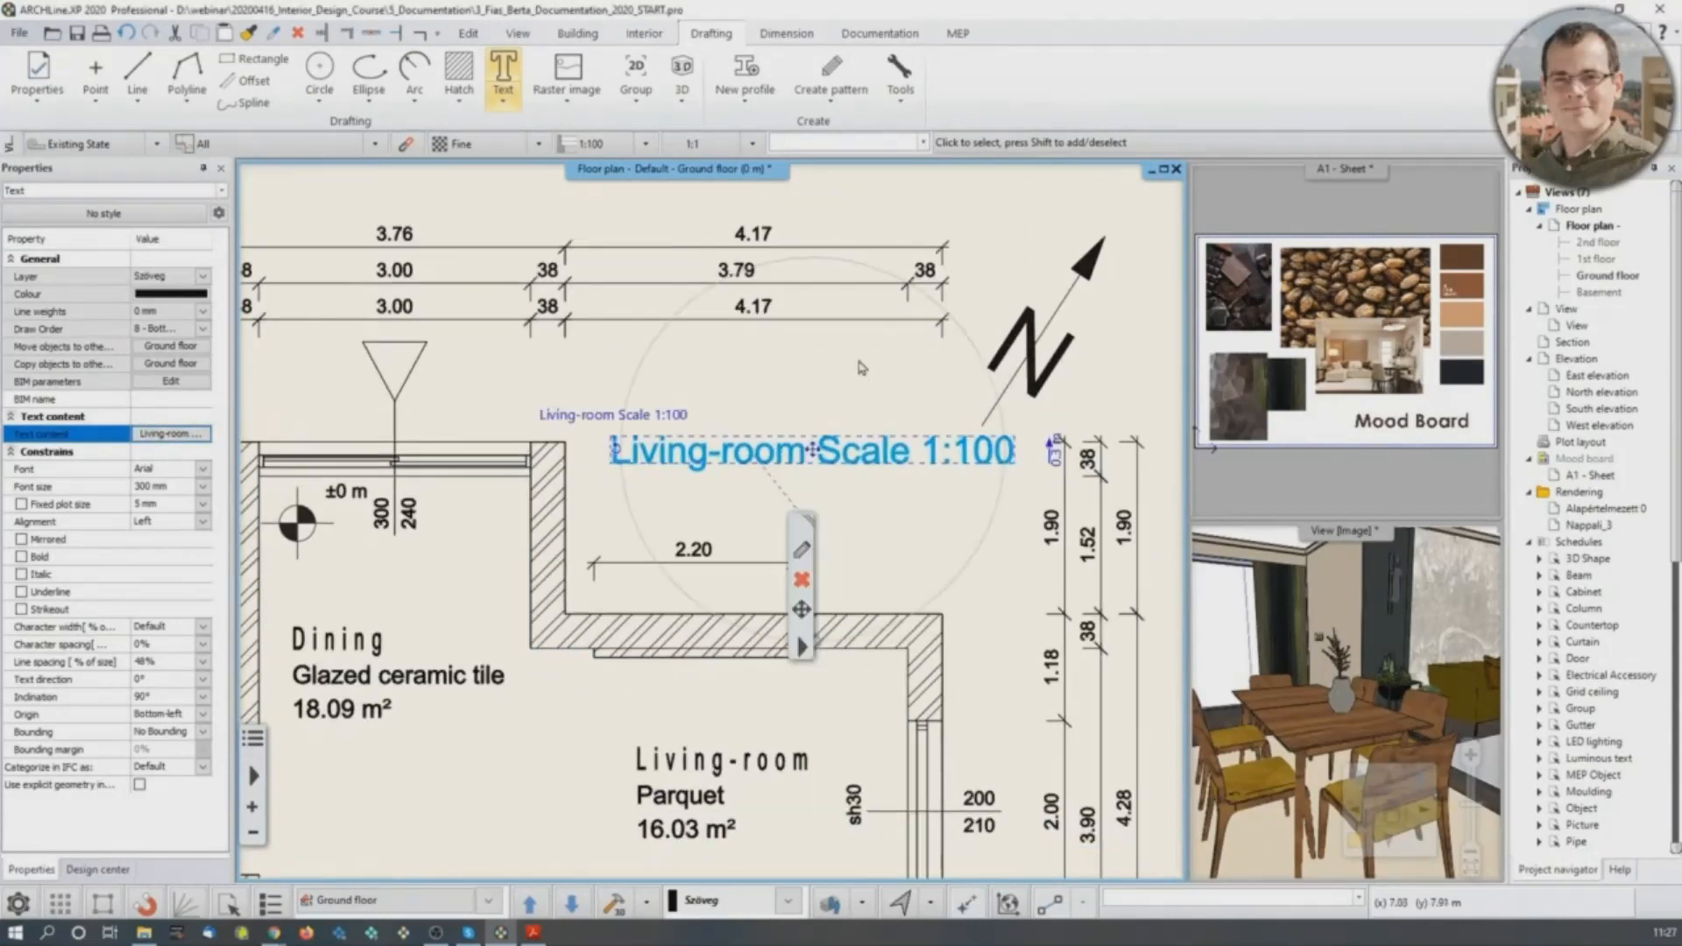
{"action": "key", "text": "Escape"}
Move the "Living-room Scale 1:100" text straight down, closer to the 2.20 dimension.
{"action": "scroll", "coordinate": [752, 476], "scroll_direction": "down", "scroll_amount": 2}
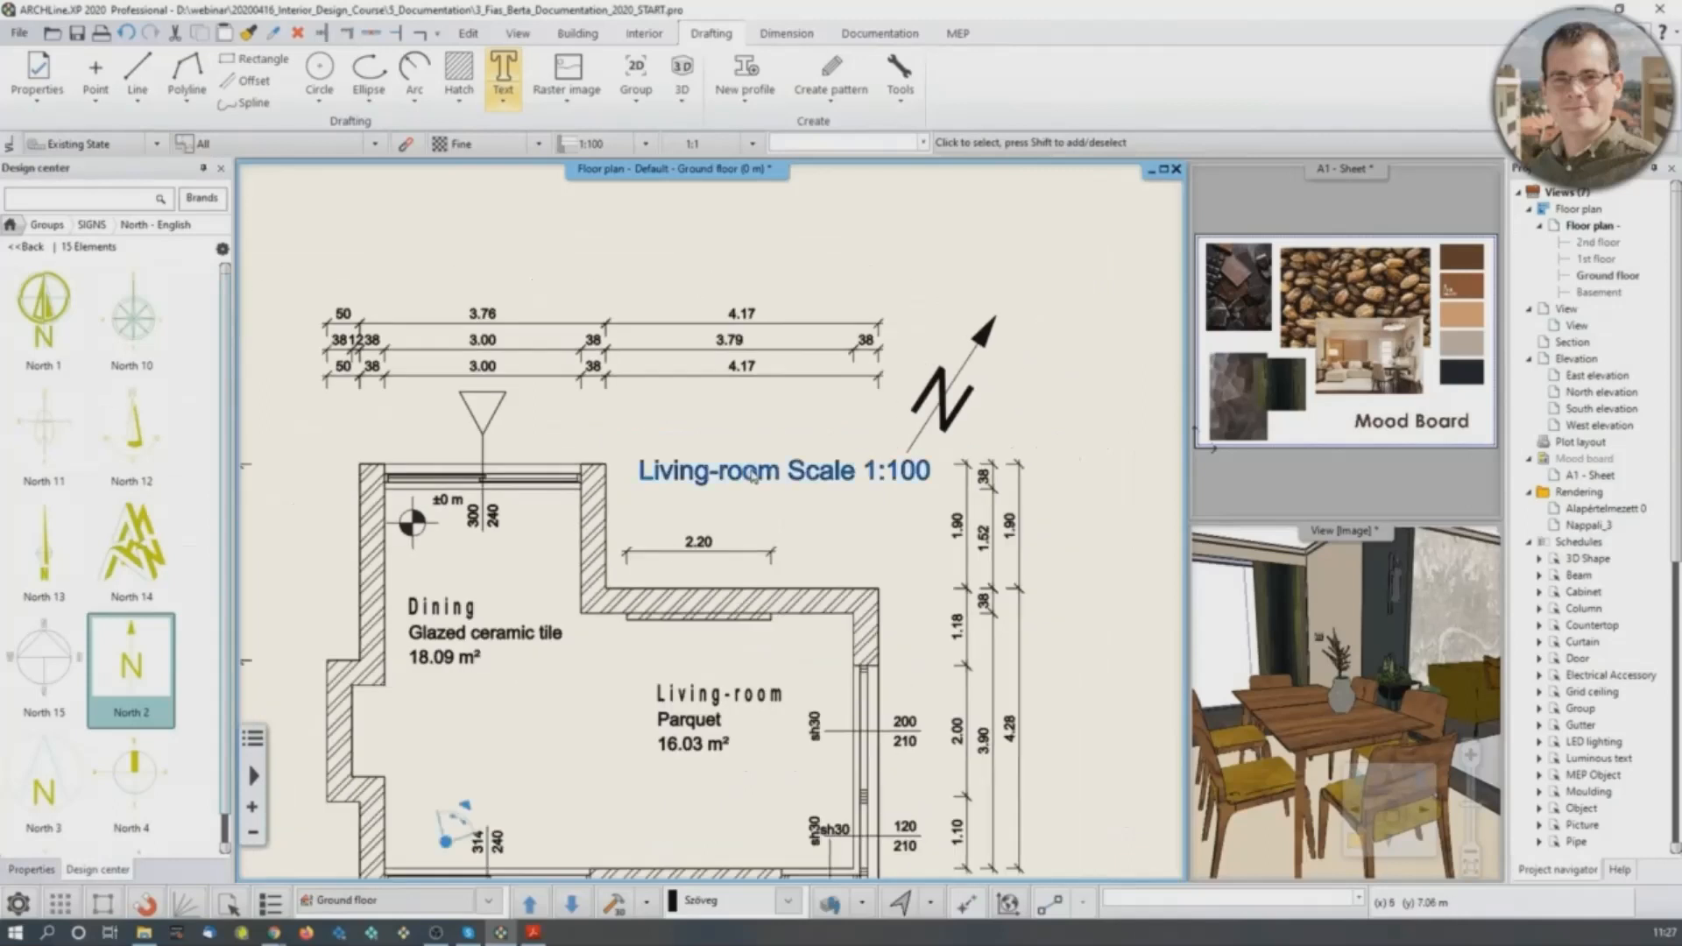
{"action": "left_click", "coordinate": [752, 474]}
{"action": "left_click", "coordinate": [800, 465]}
{"action": "left_click", "coordinate": [823, 488]}
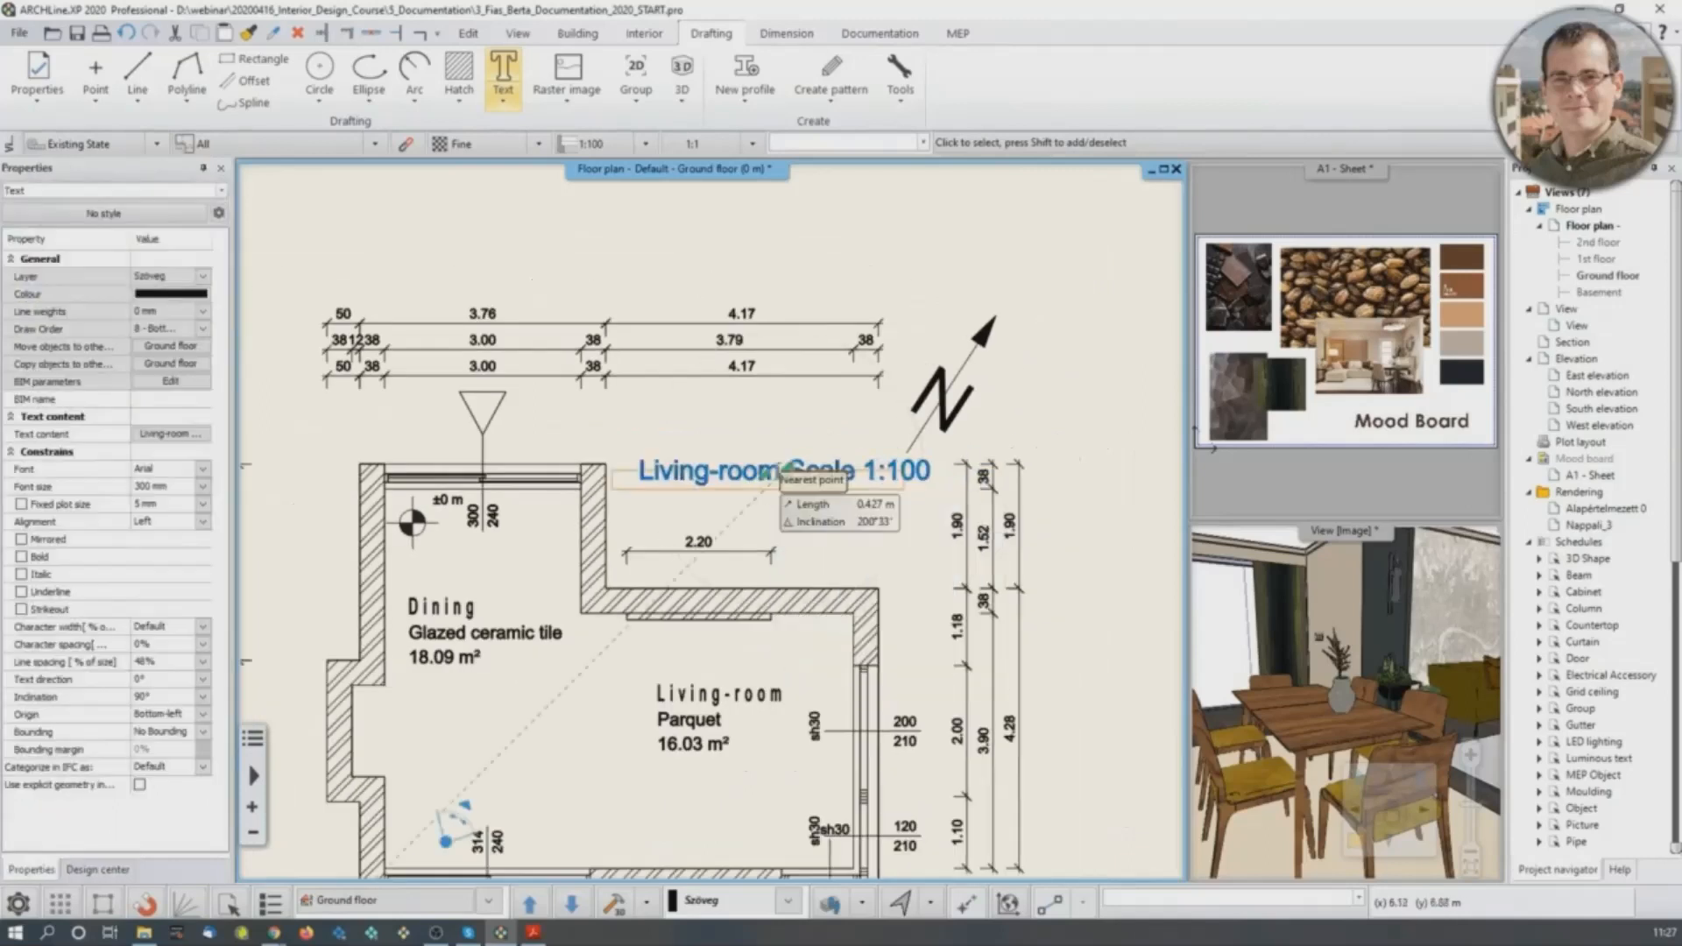
{"action": "left_click", "coordinate": [784, 511]}
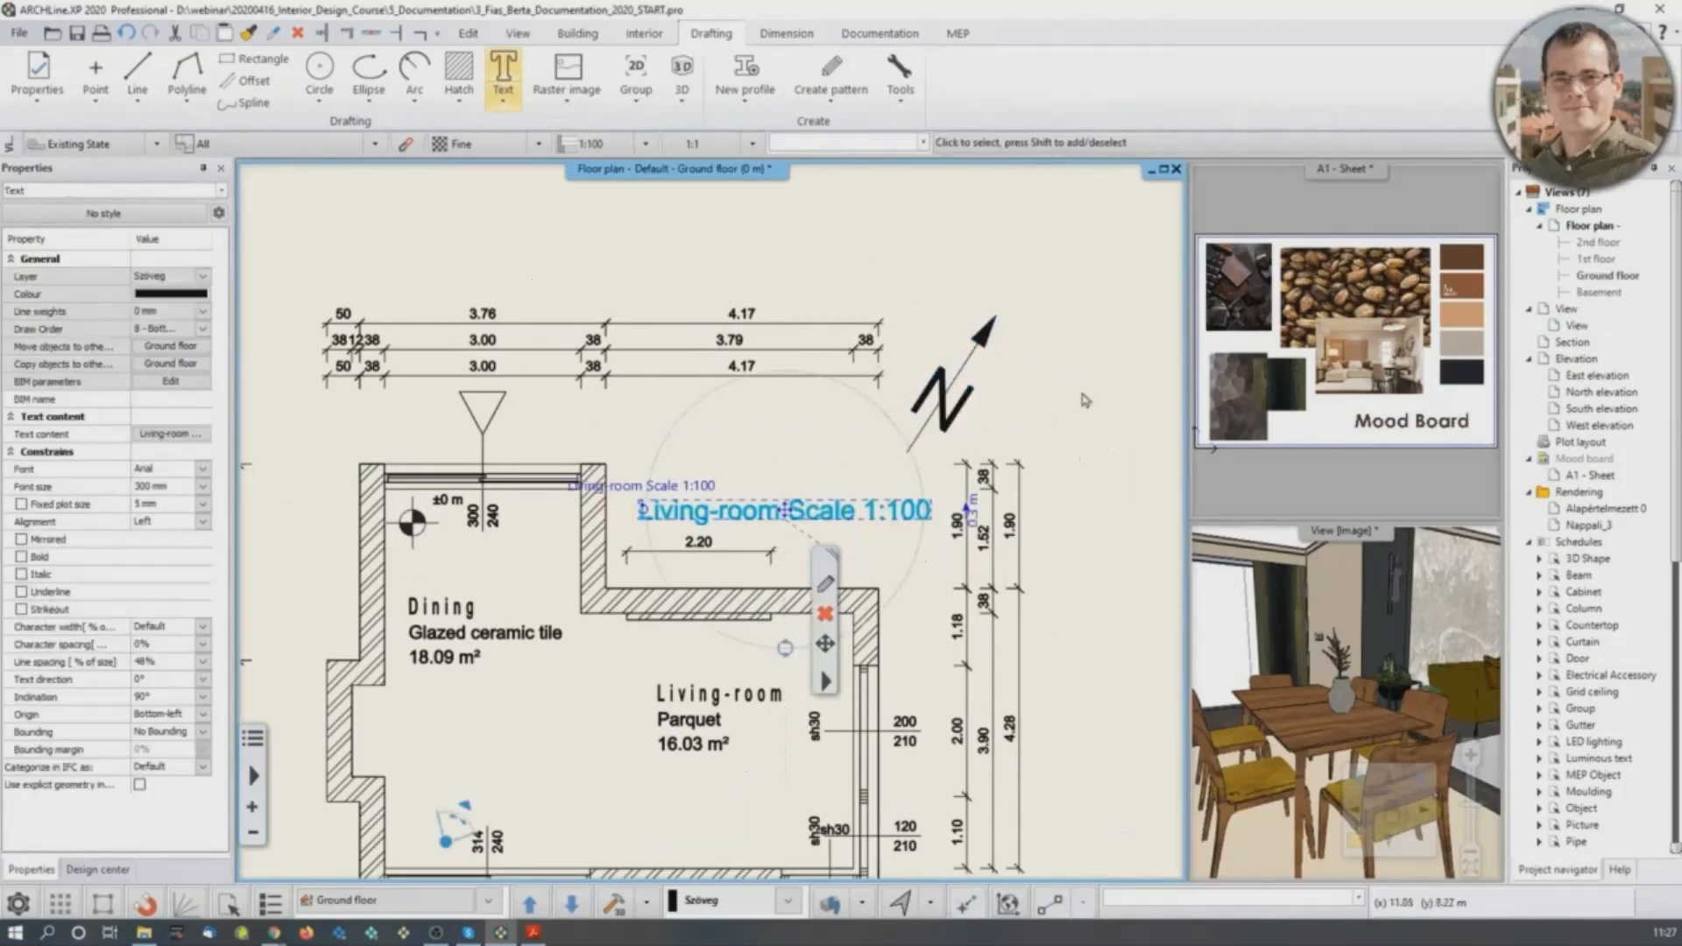
{"action": "left_click", "coordinate": [1093, 278]}
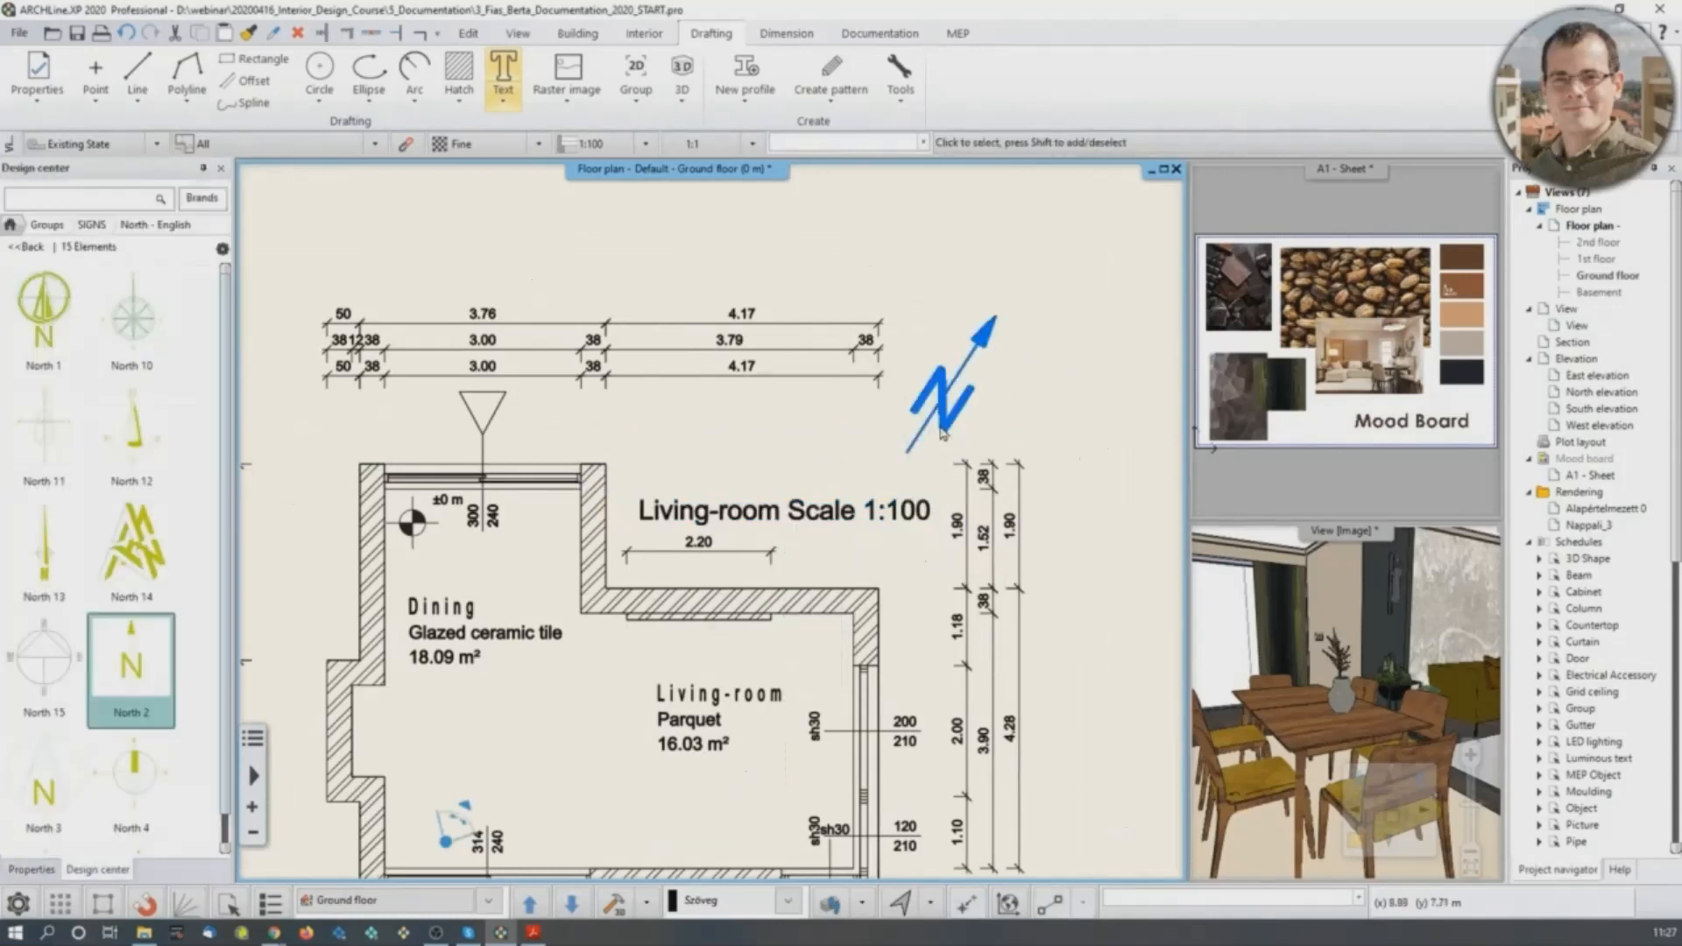
Examine the Text tool's default properties and its placement options without placing new text.
{"action": "scroll", "coordinate": [942, 432], "scroll_direction": "down", "scroll_amount": 1}
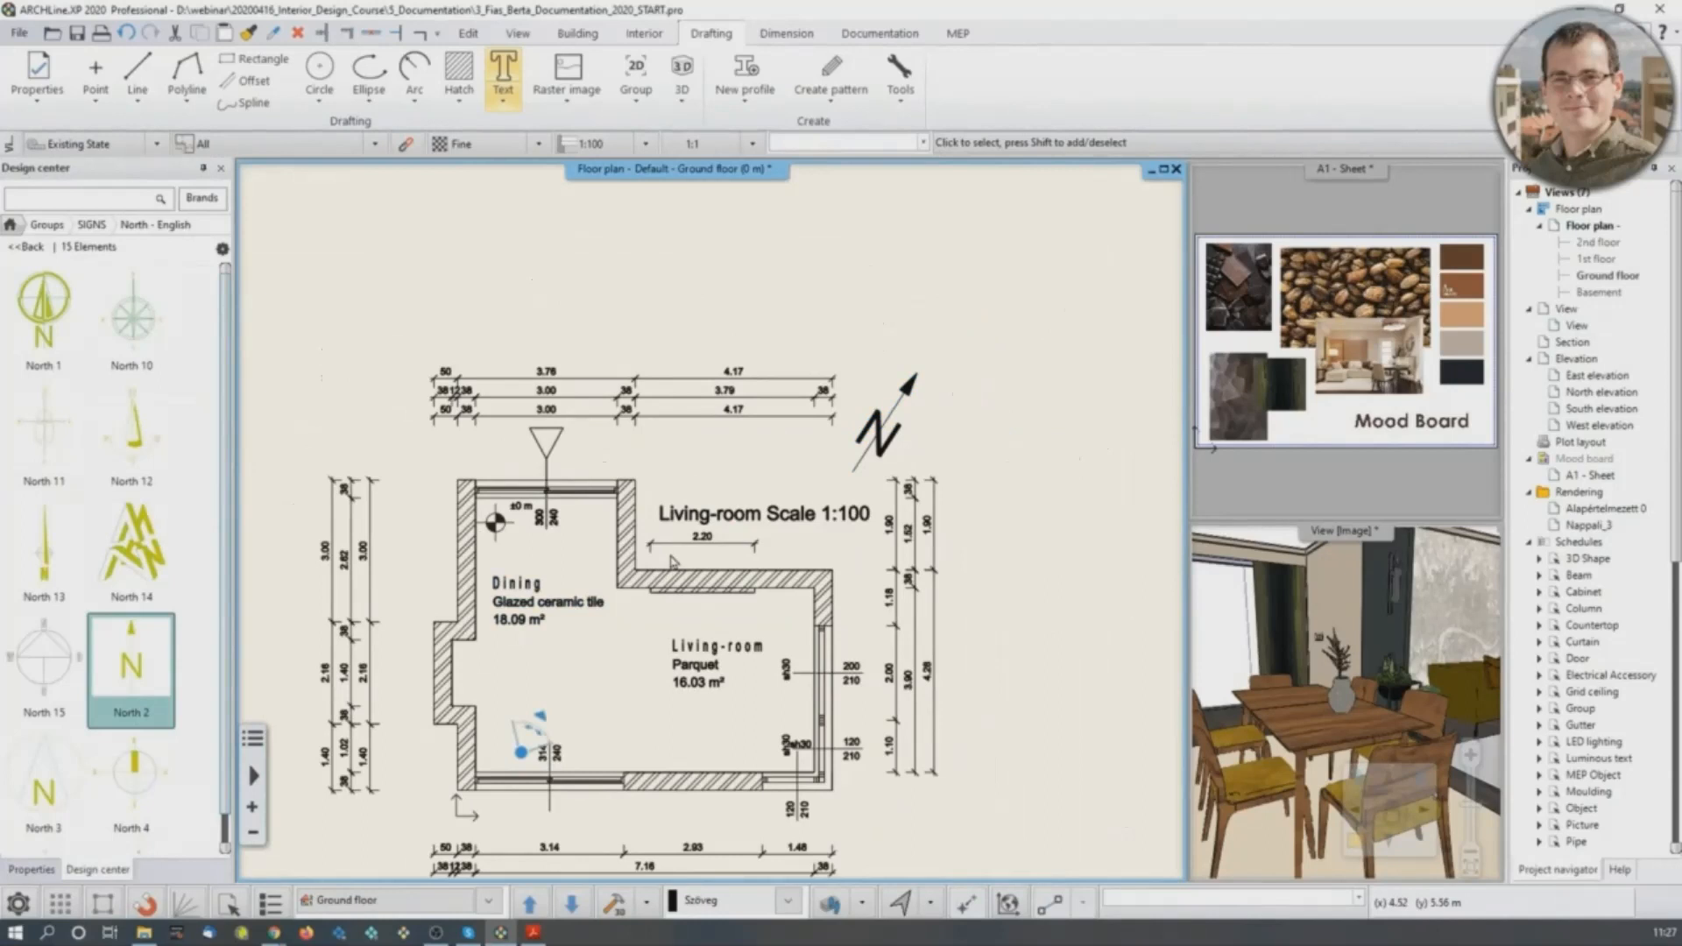
{"action": "right_click", "coordinate": [514, 70]}
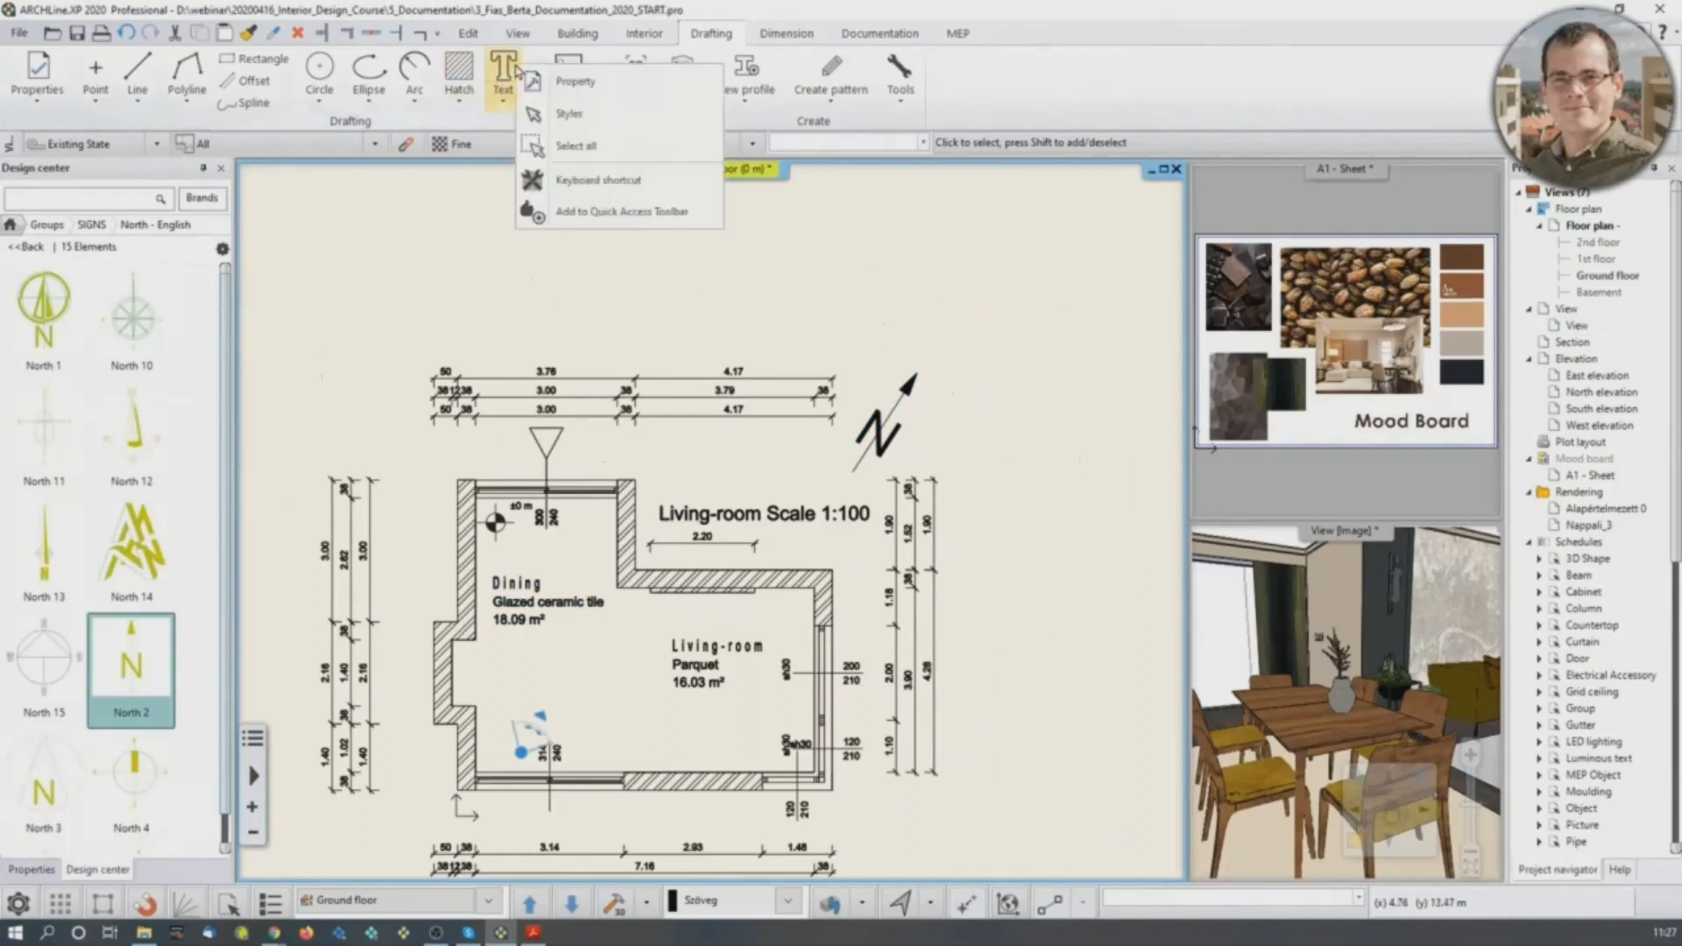
{"action": "left_click", "coordinate": [575, 81]}
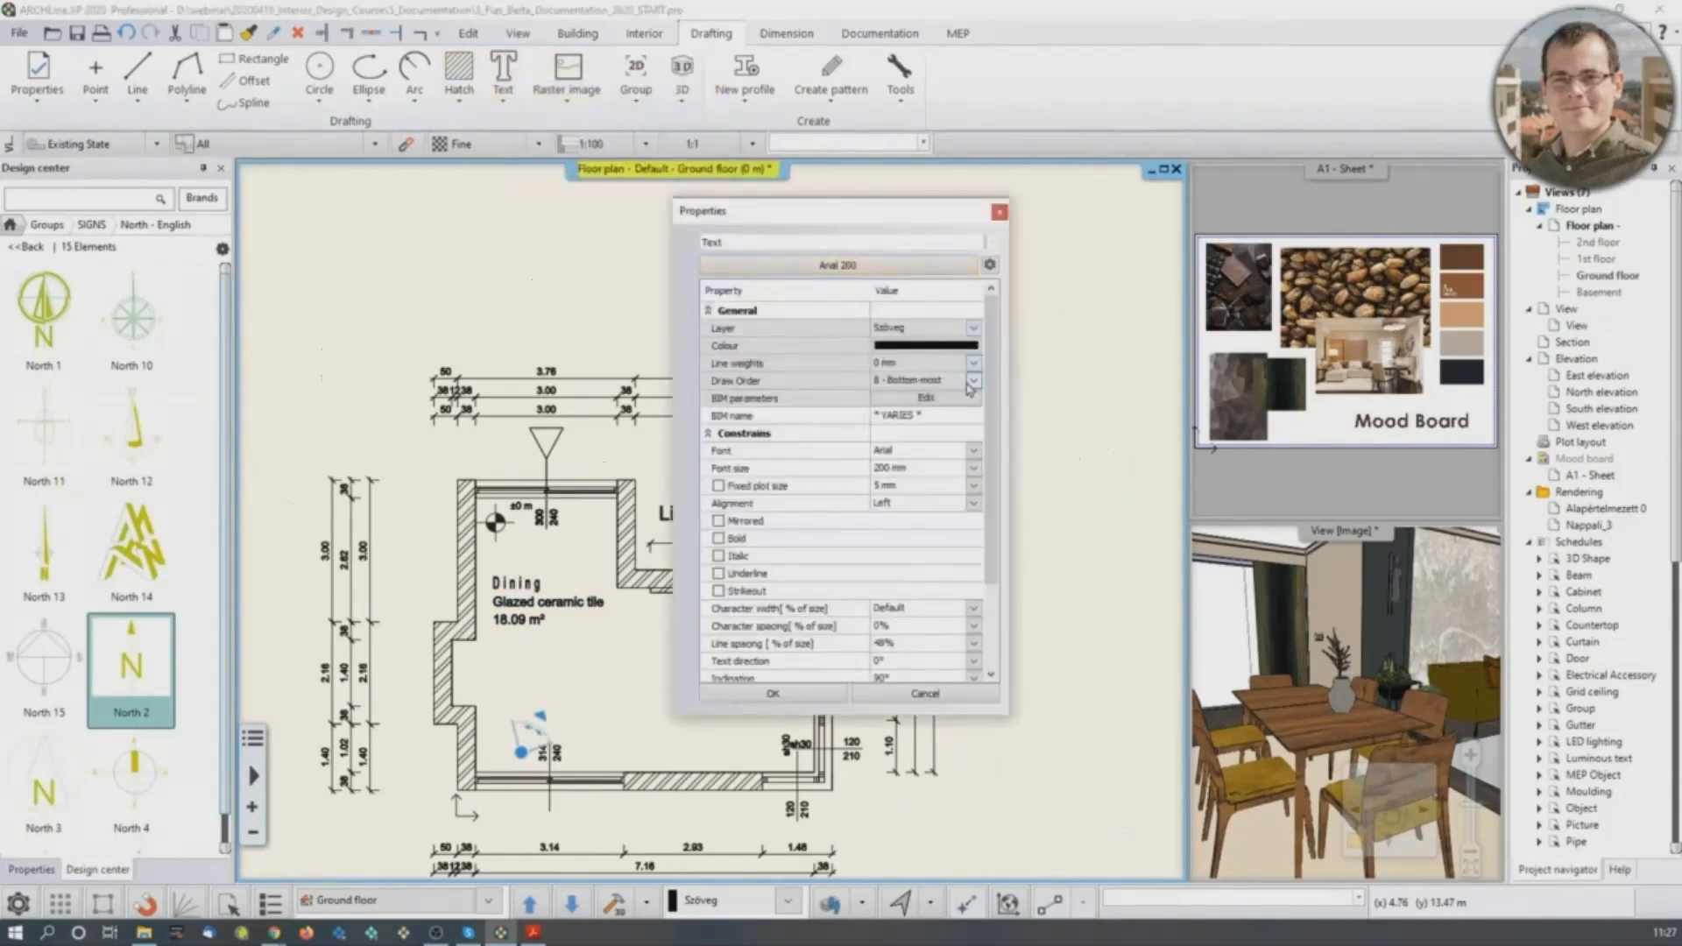
{"action": "left_click", "coordinate": [999, 212]}
{"action": "left_click", "coordinate": [501, 101]}
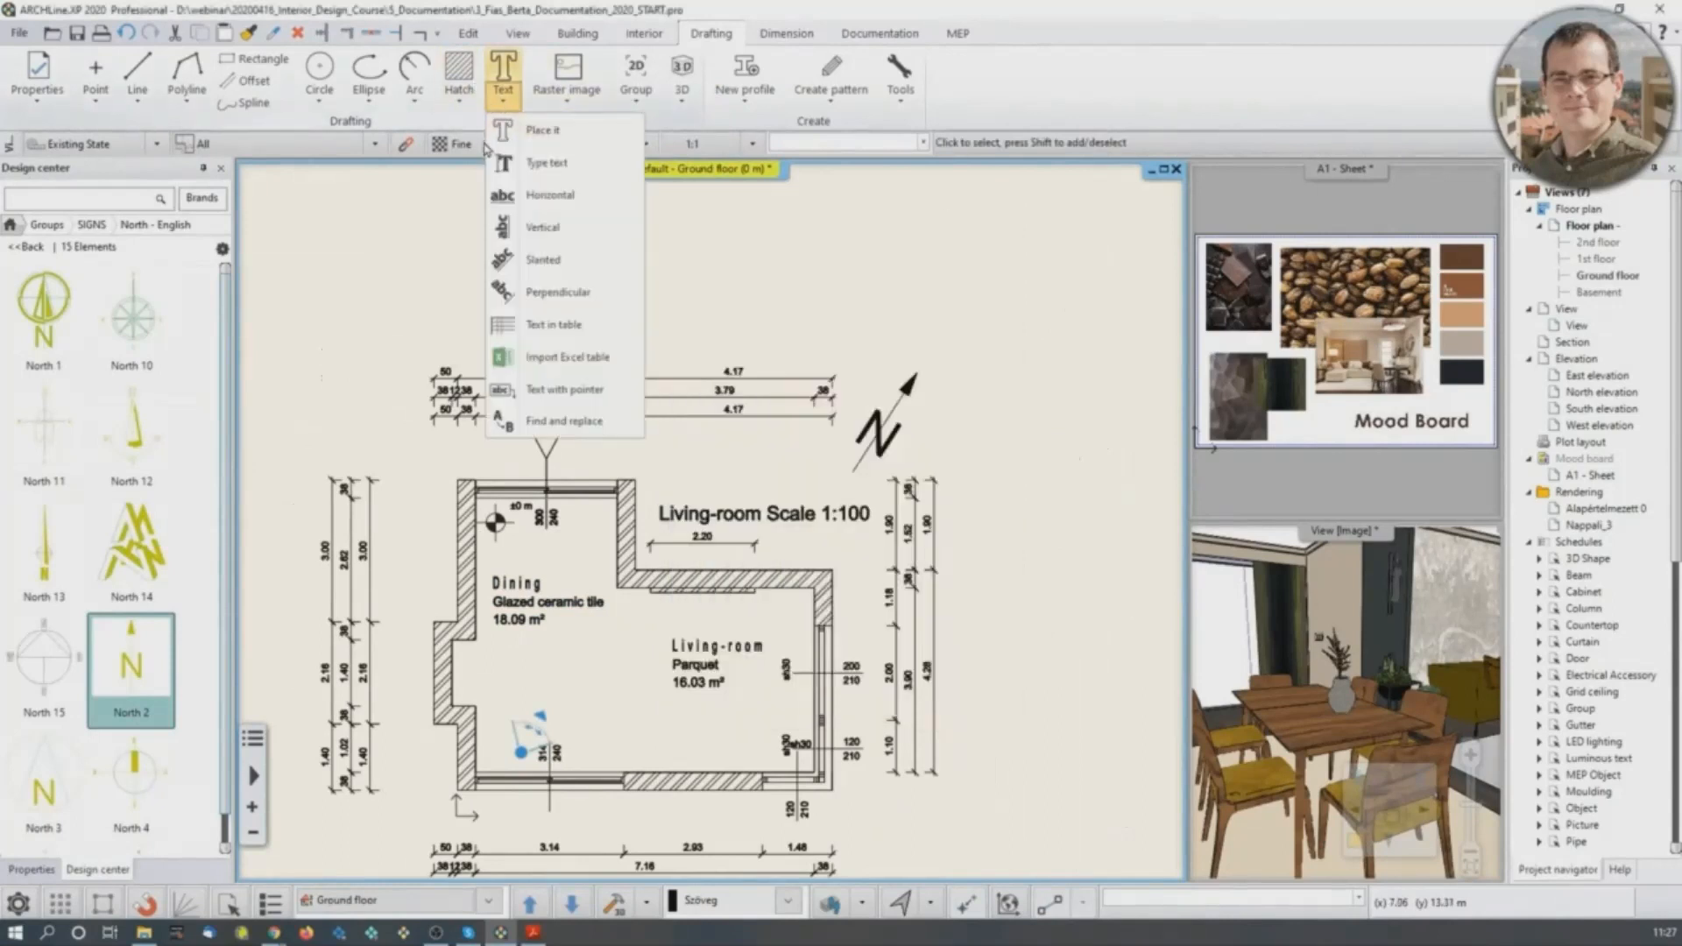
{"action": "left_click", "coordinate": [526, 131]}
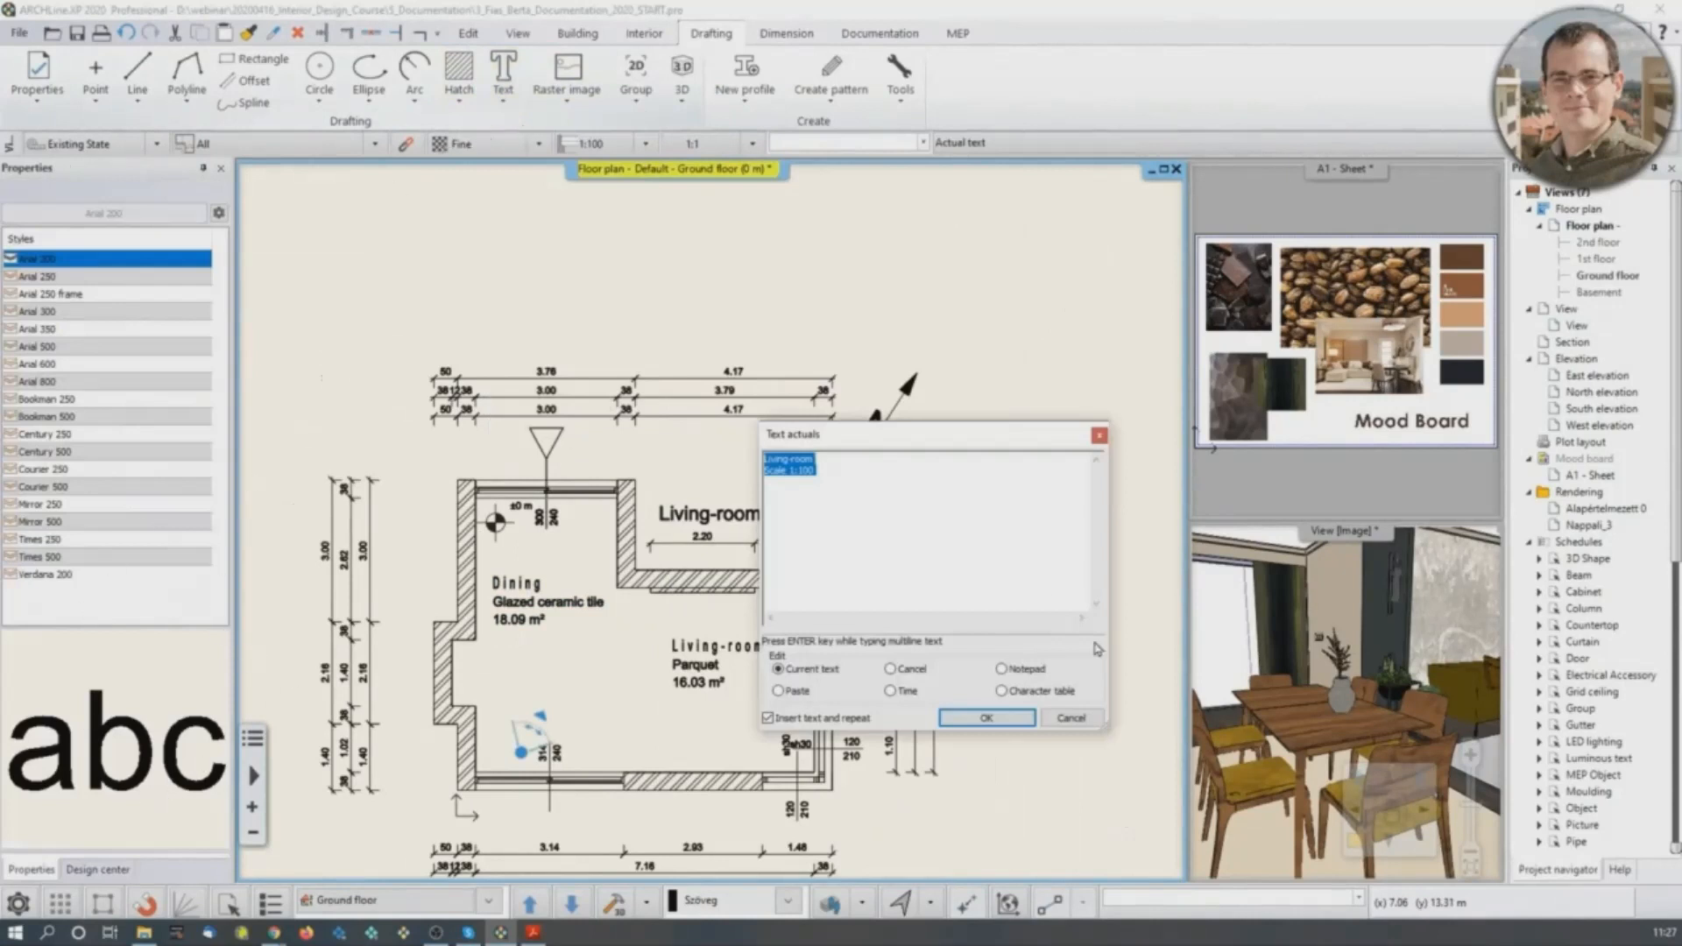
{"action": "left_click", "coordinate": [1086, 723]}
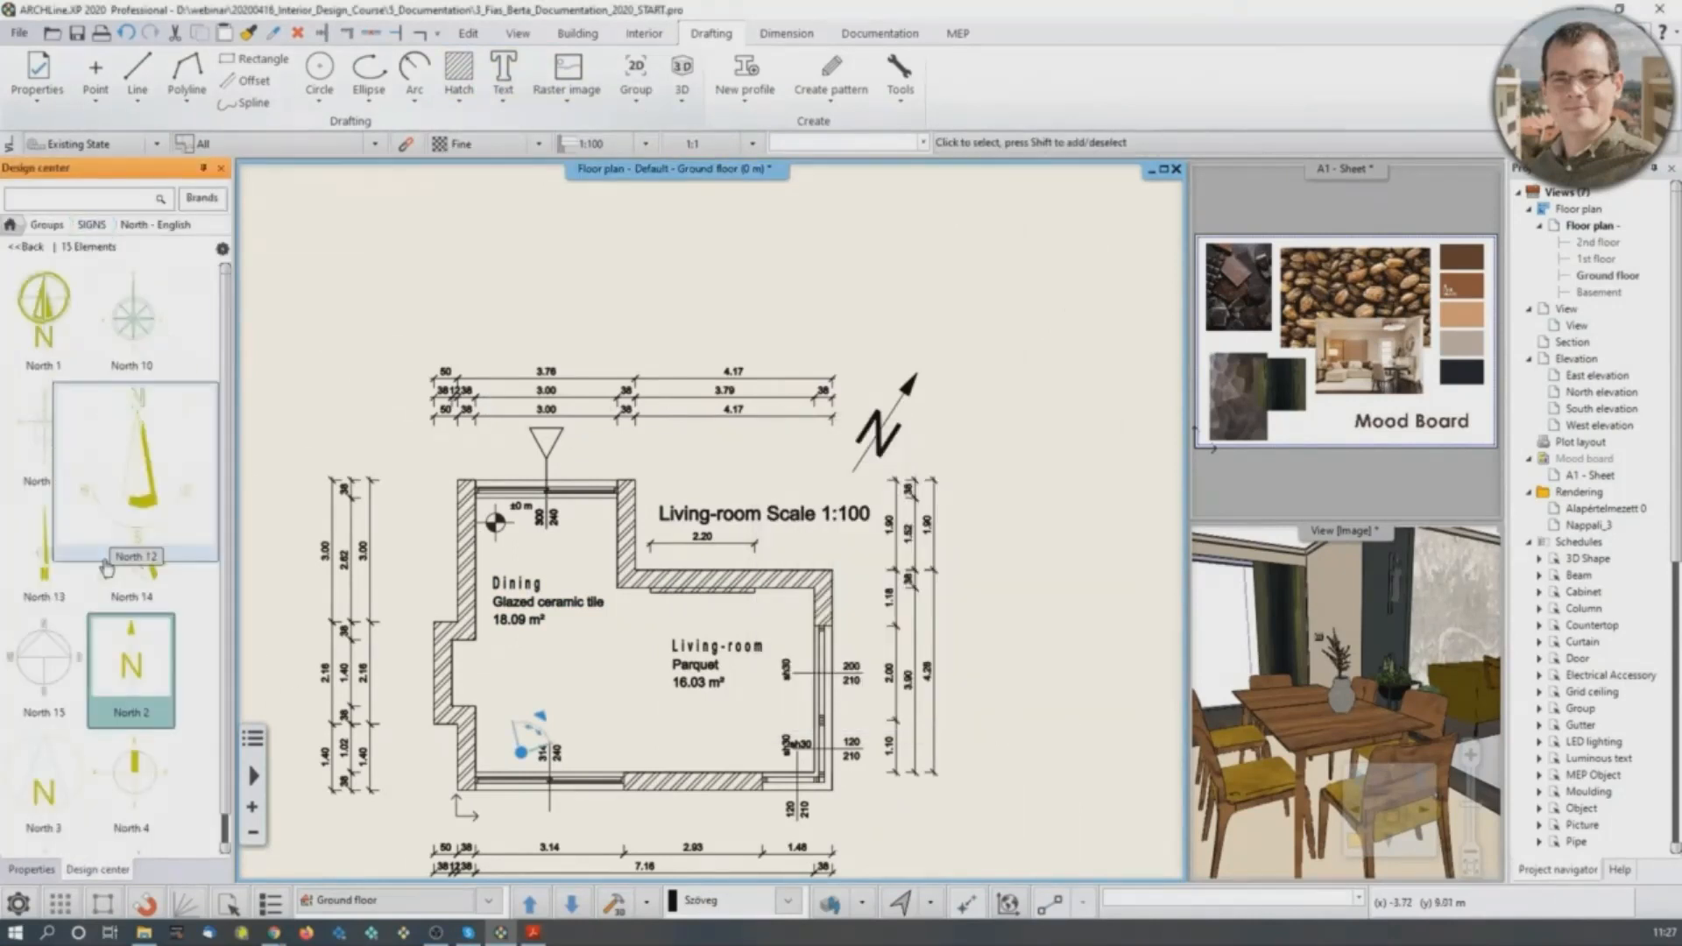
Preview the Arial 250 frame style for new text without placing any.
{"action": "left_click", "coordinate": [503, 77]}
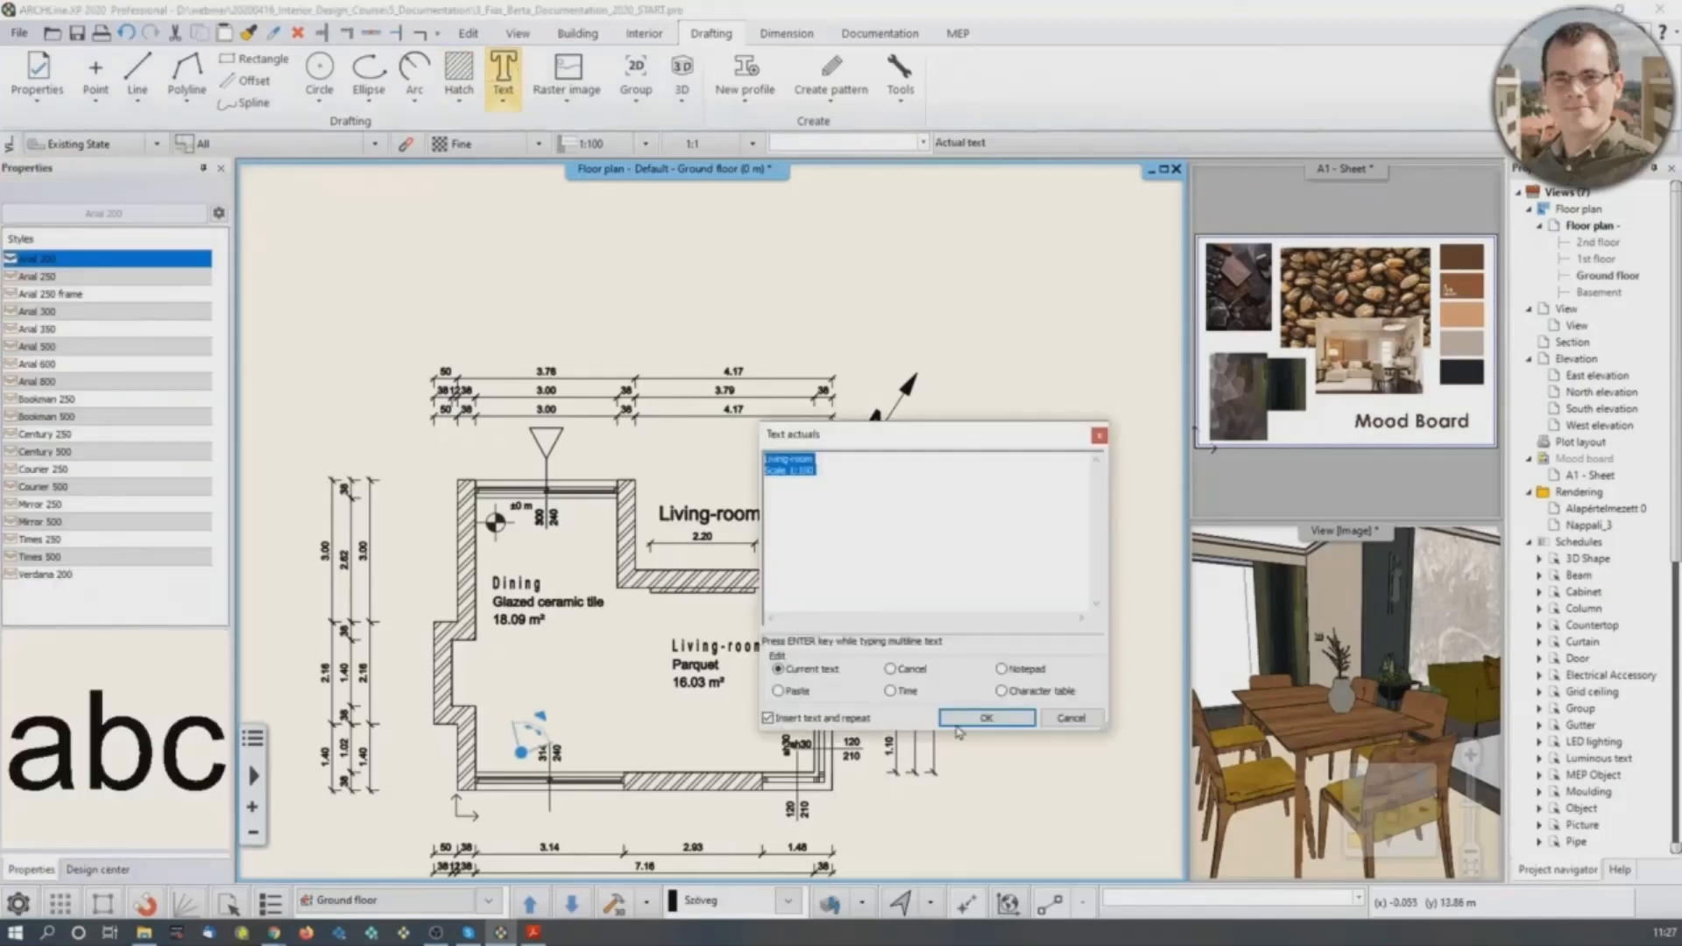
{"action": "left_click", "coordinate": [986, 717]}
{"action": "left_click", "coordinate": [53, 294]}
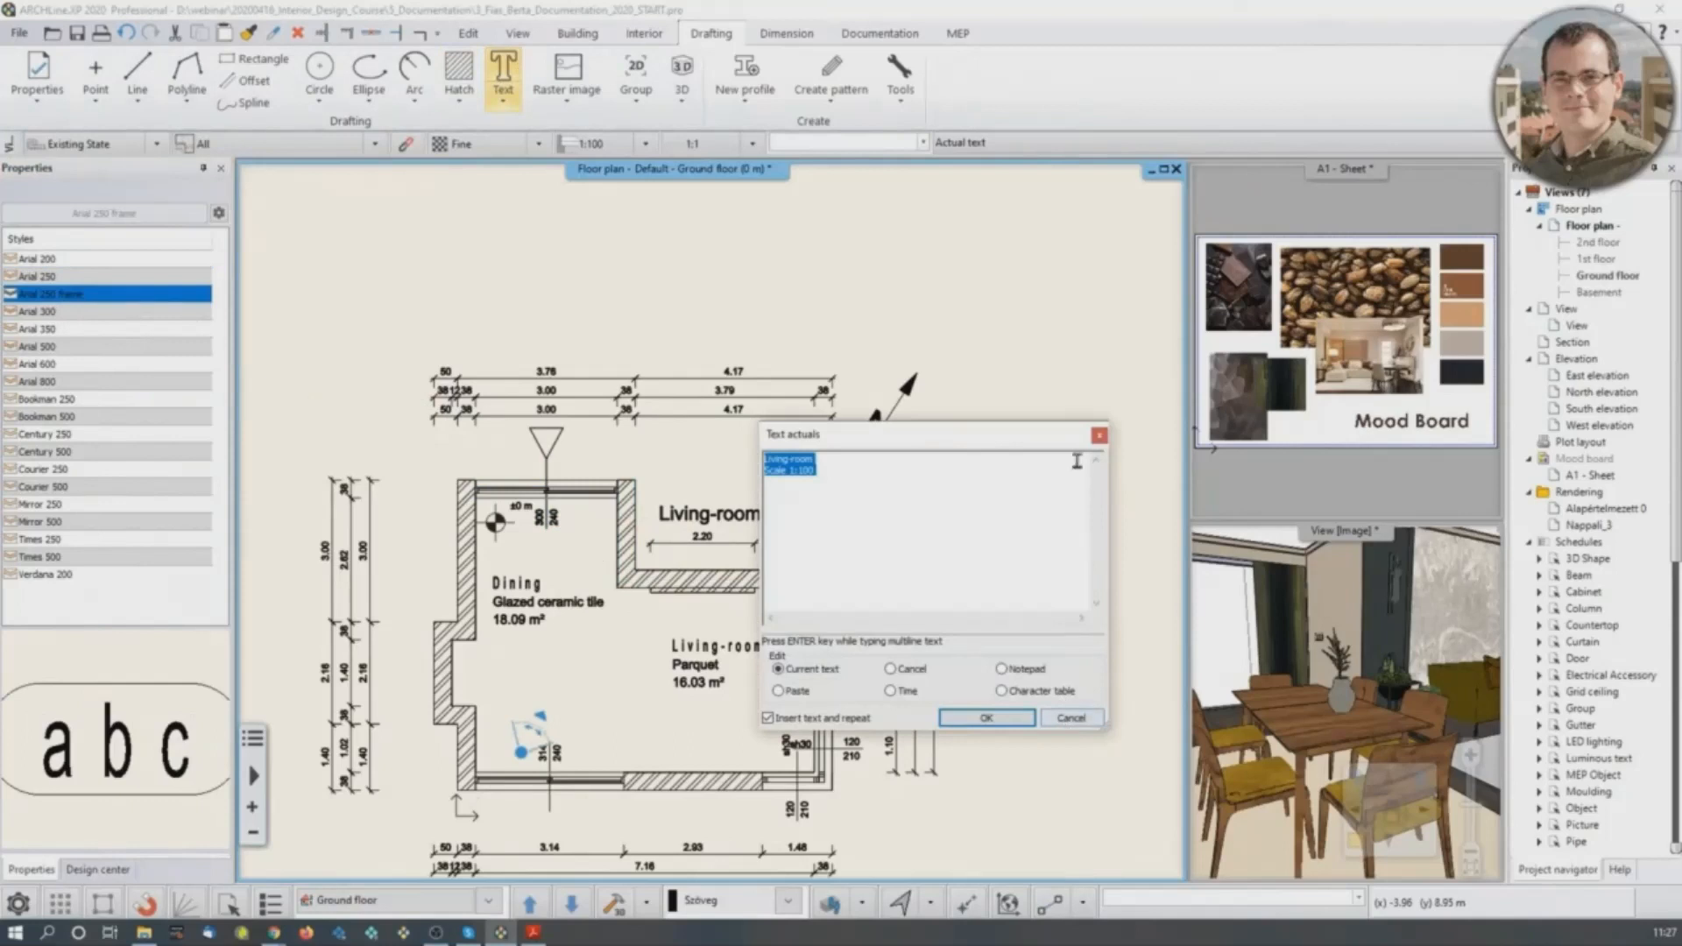
{"action": "left_click", "coordinate": [1100, 436]}
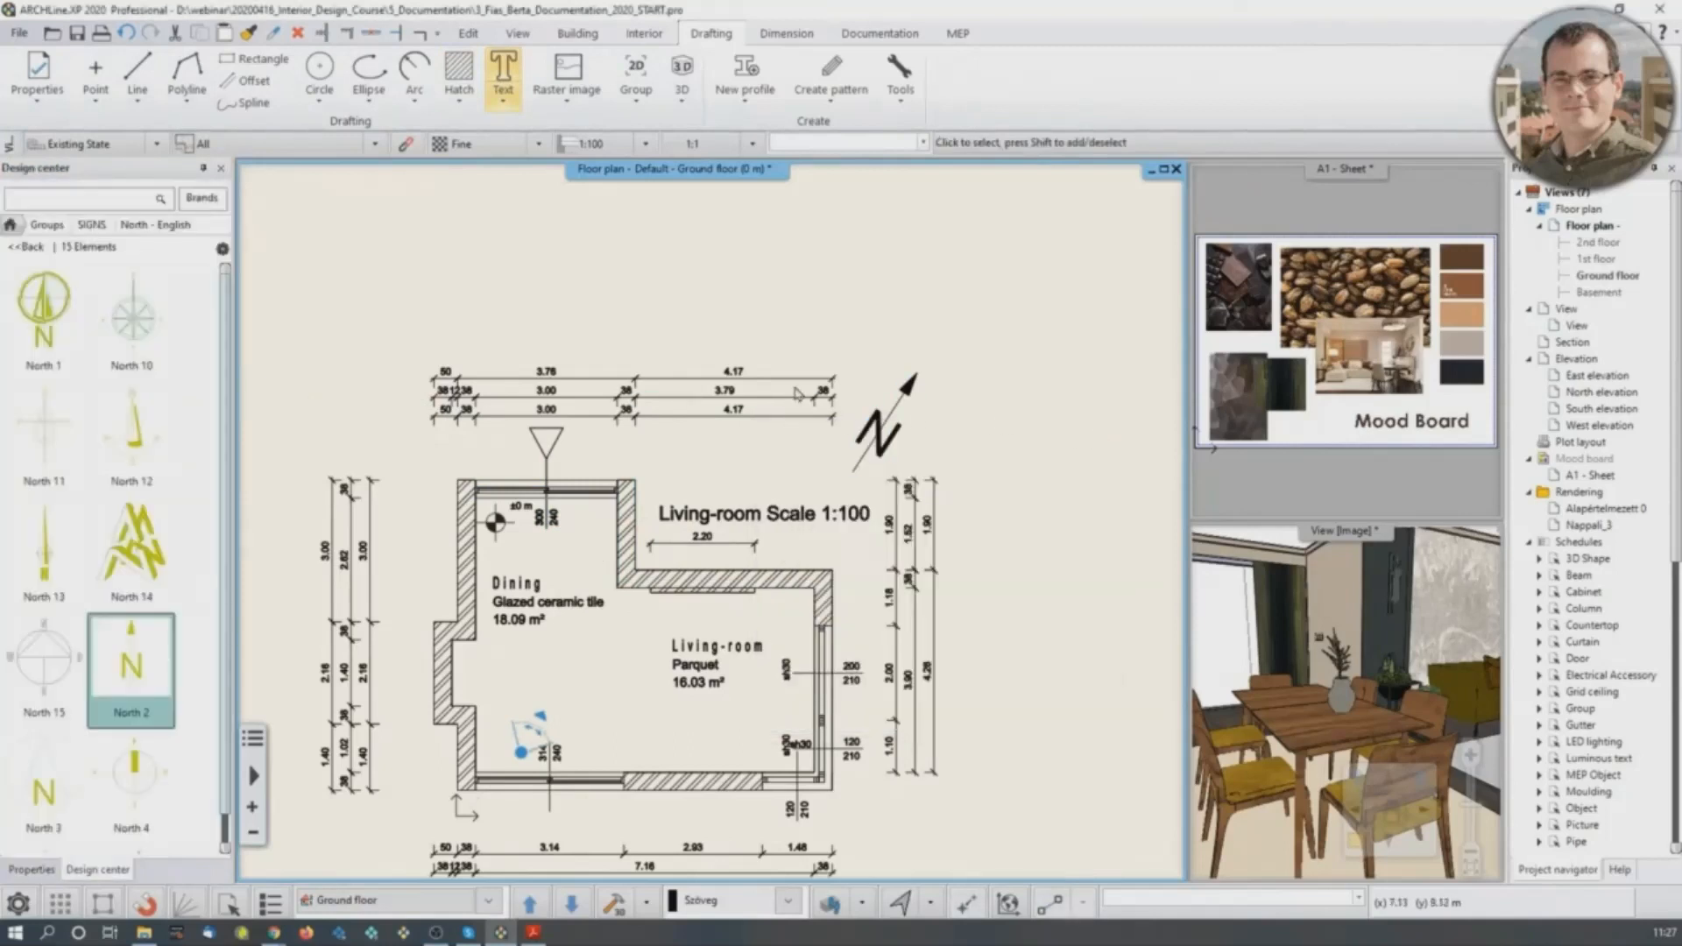
Activate the 3D interior view and examine its list of visible layers.
{"action": "middle_click_drag", "start_coordinate": [622, 516], "coordinate": [667, 425]}
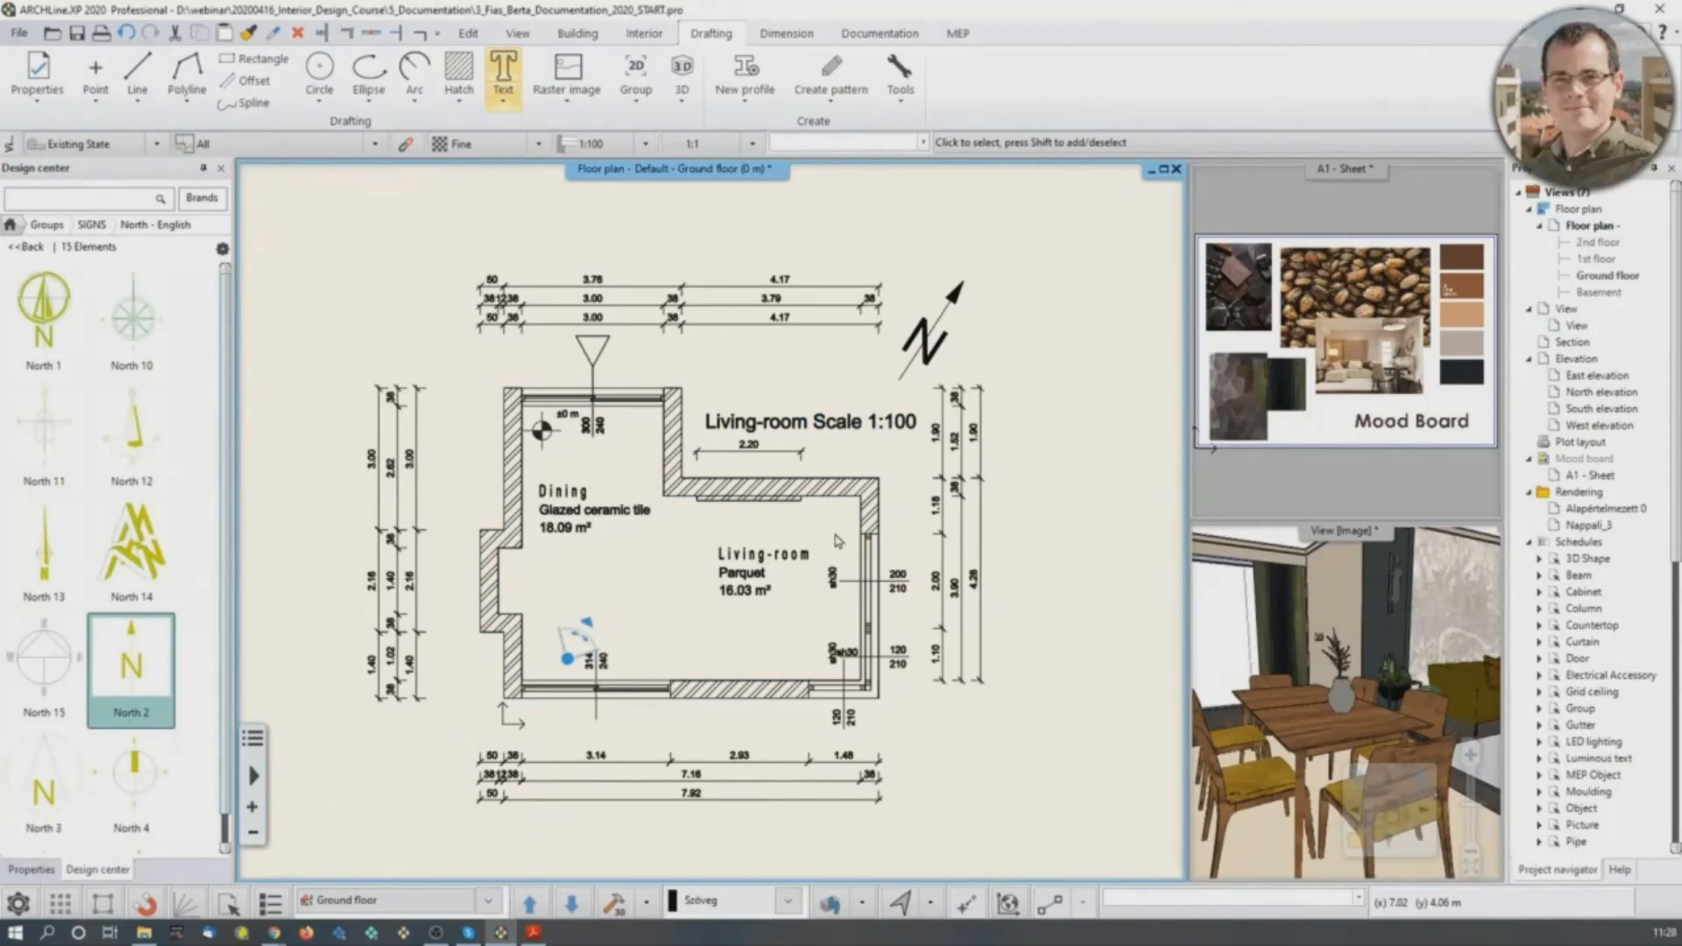
{"action": "left_click", "coordinate": [1266, 676]}
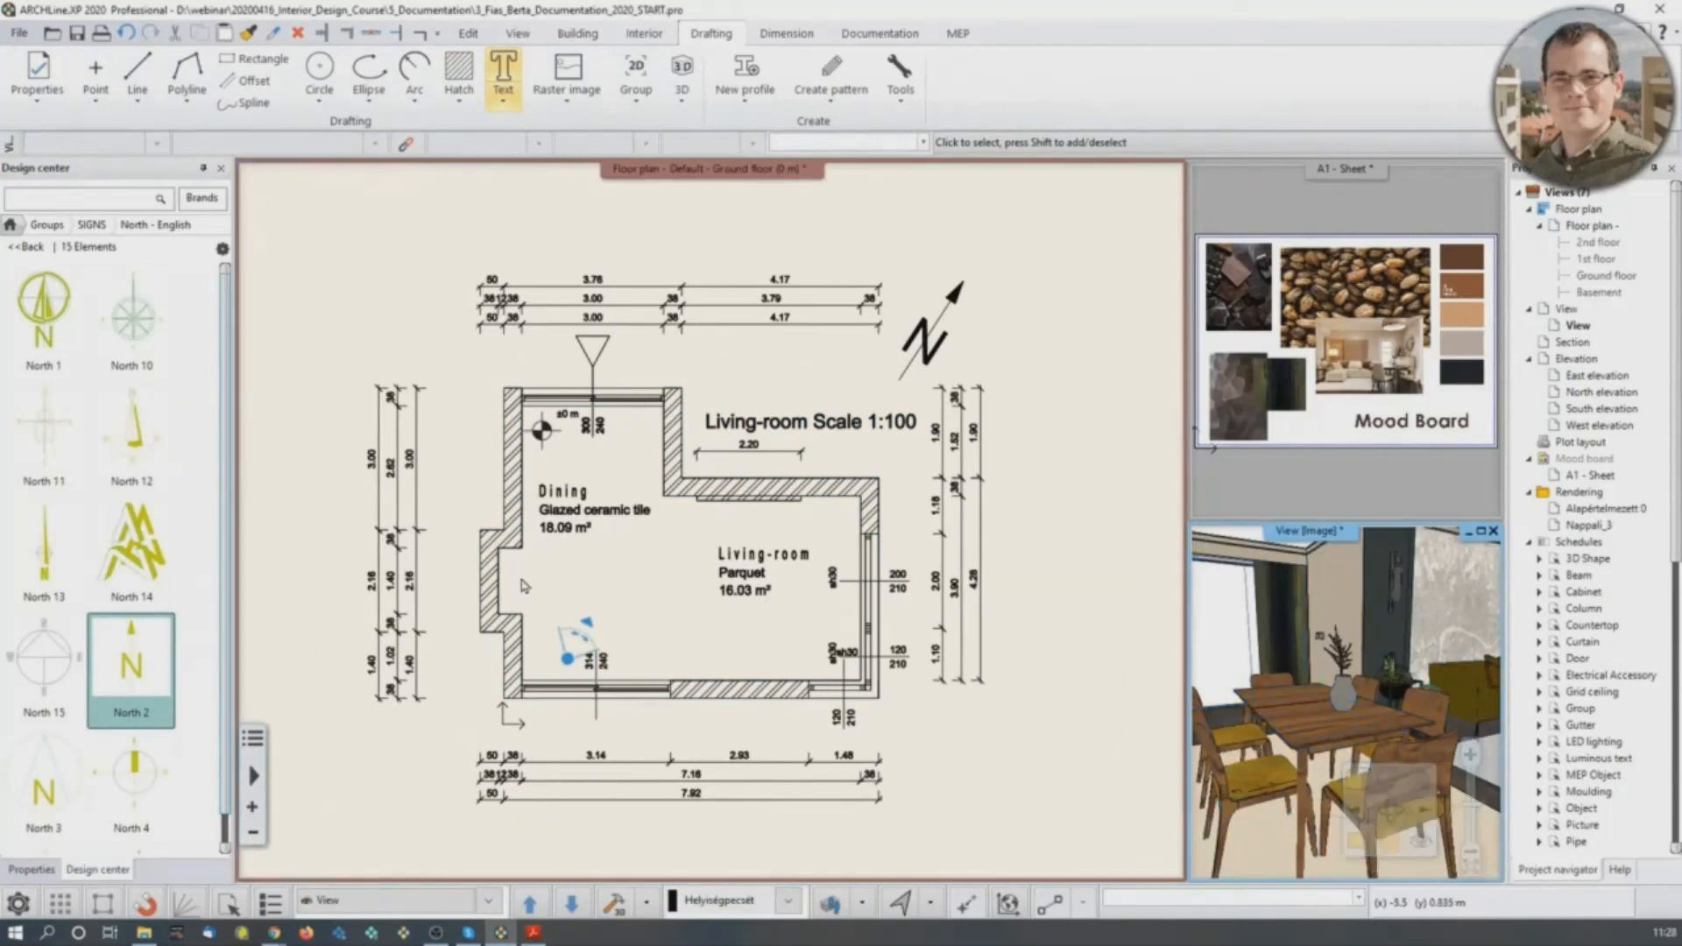
{"action": "left_click", "coordinate": [828, 905]}
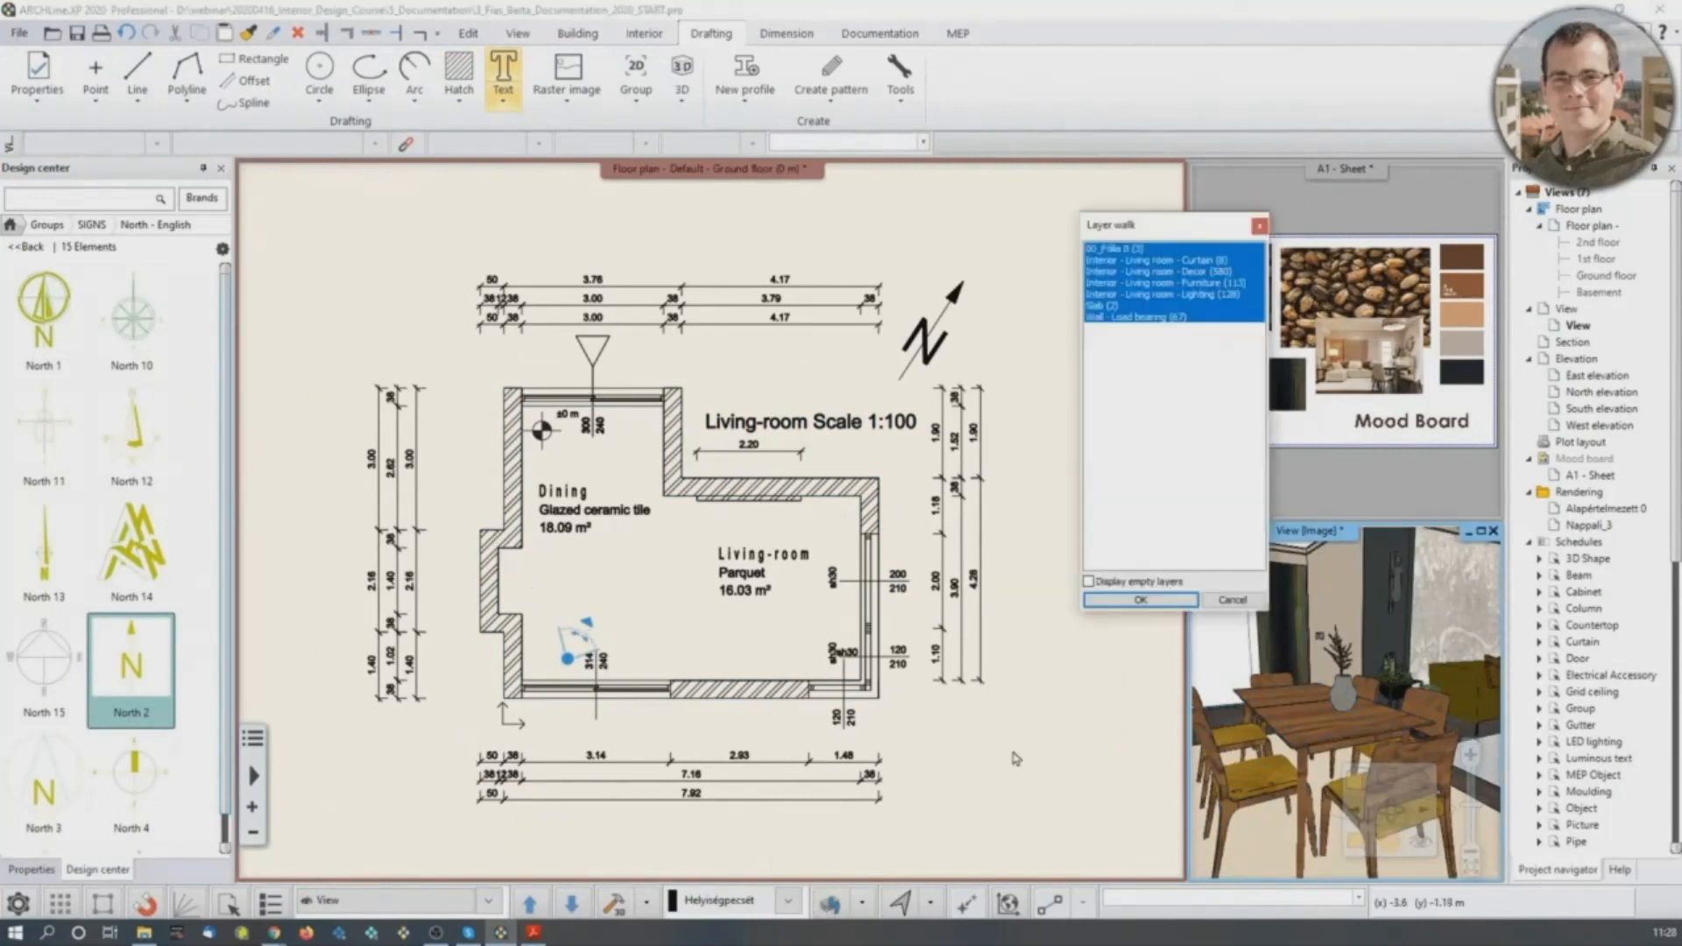
{"action": "left_click", "coordinate": [1141, 601]}
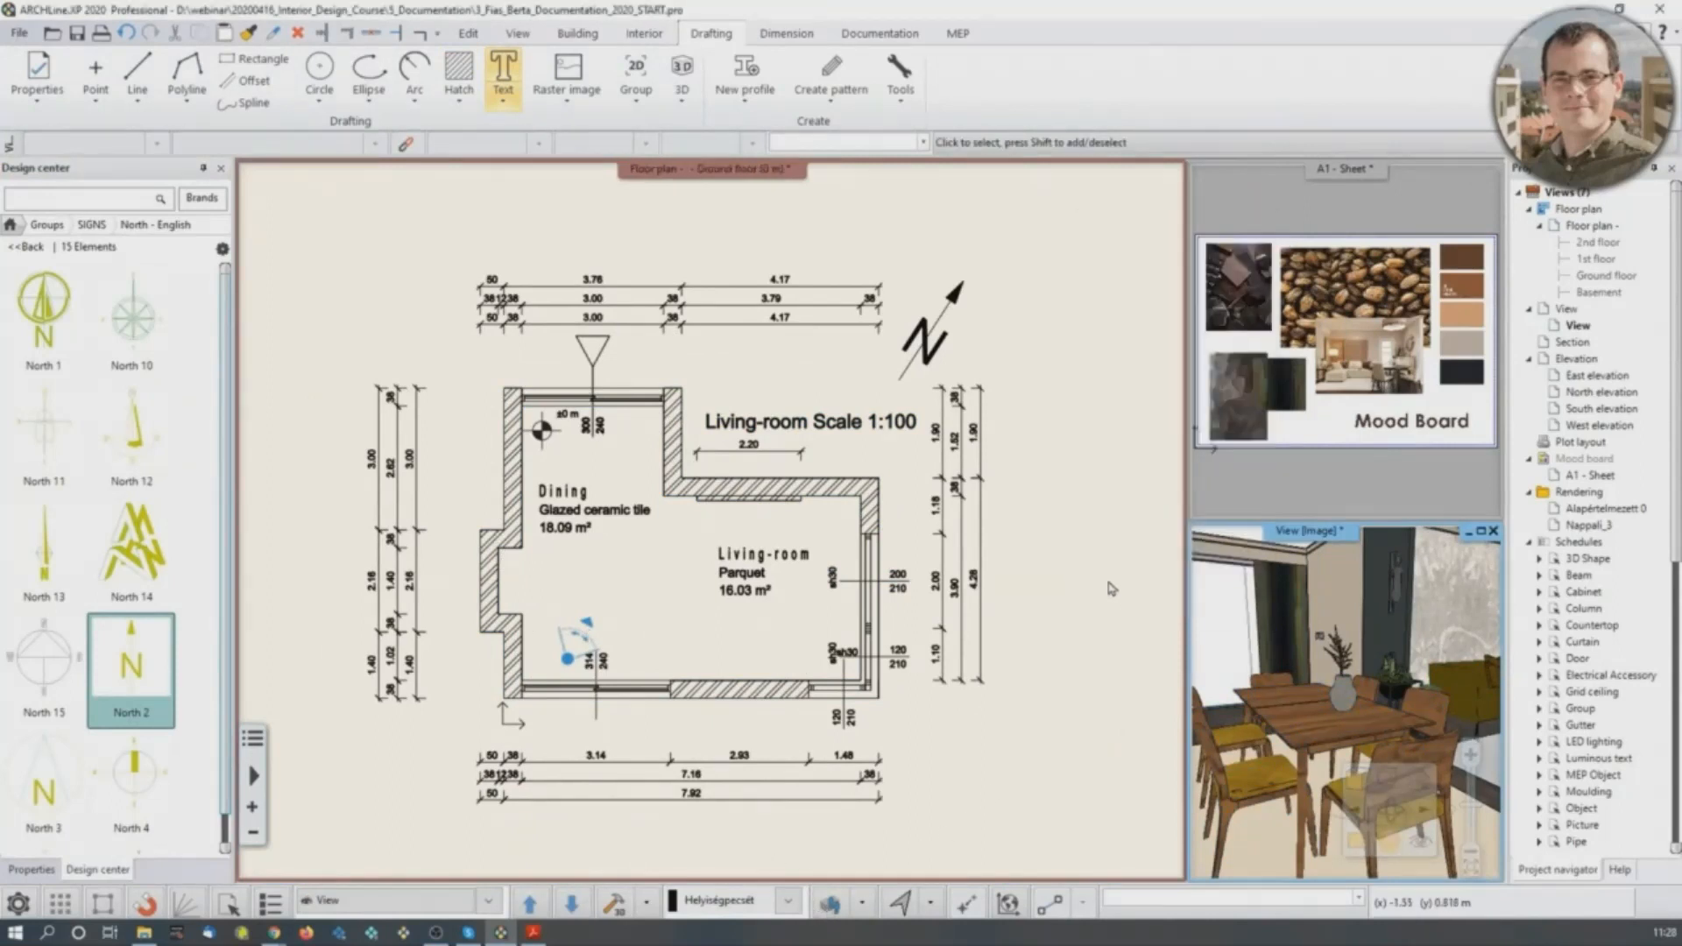
Turn on the living room Curtain, Decor, Furniture and Lighting layers in the ground floor plan.
{"action": "left_click", "coordinate": [829, 905]}
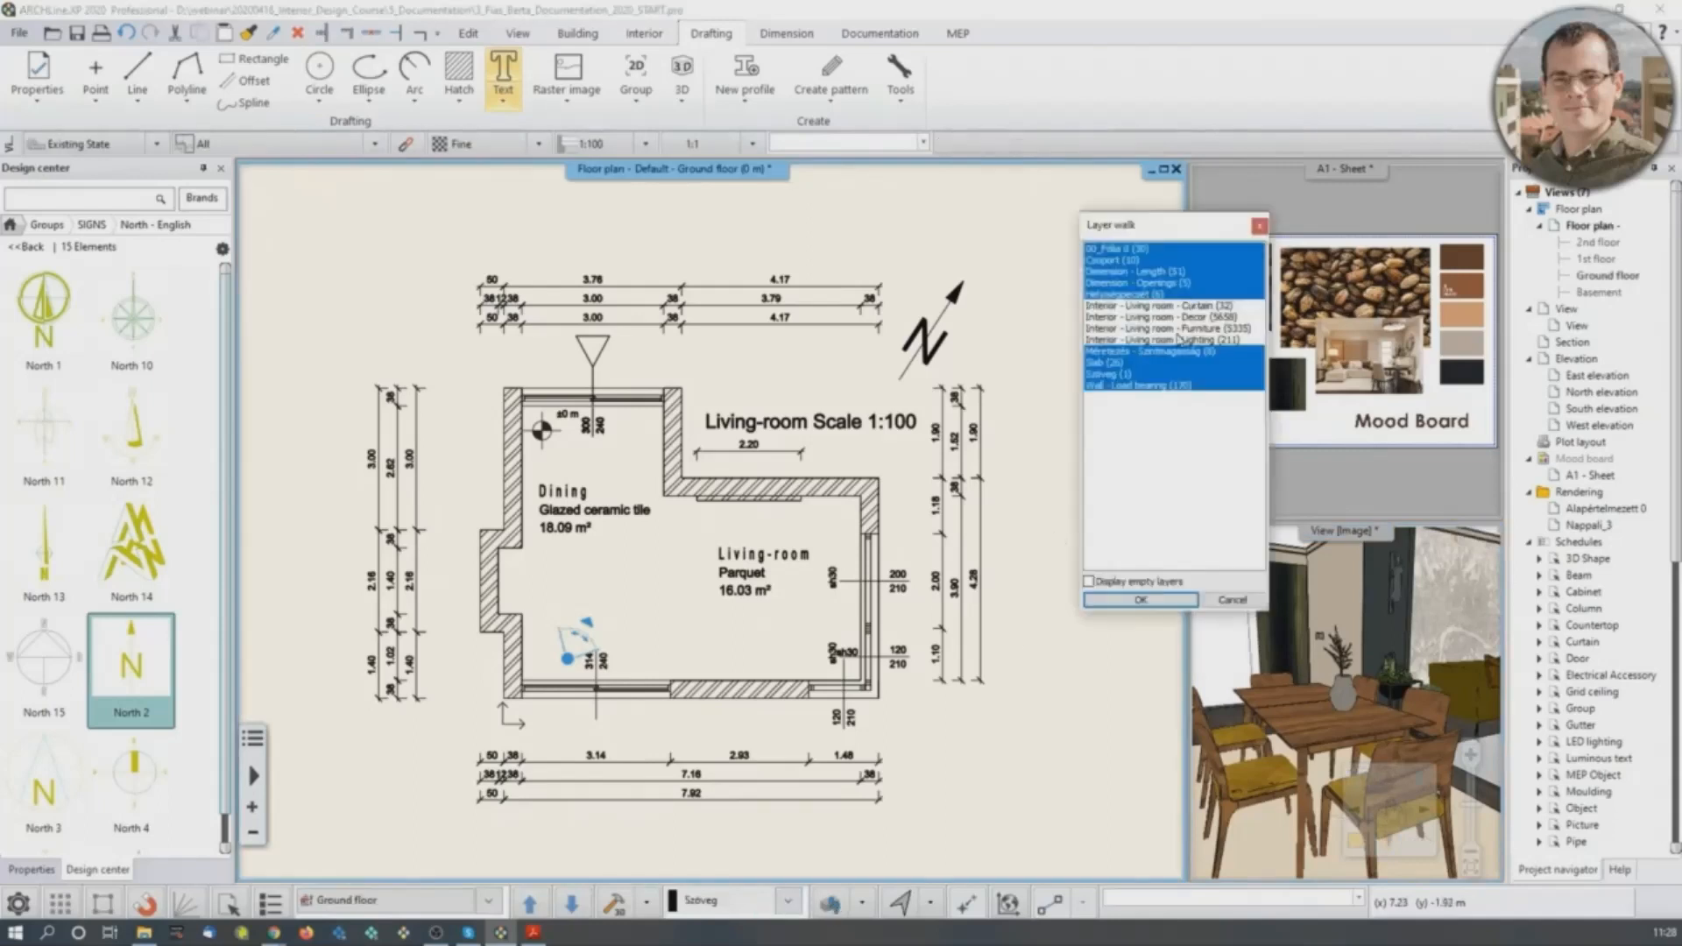
{"action": "left_click_drag", "start_coordinate": [1166, 341], "coordinate": [1170, 306], "text": "ctrl"}
{"action": "left_click", "coordinate": [1154, 603]}
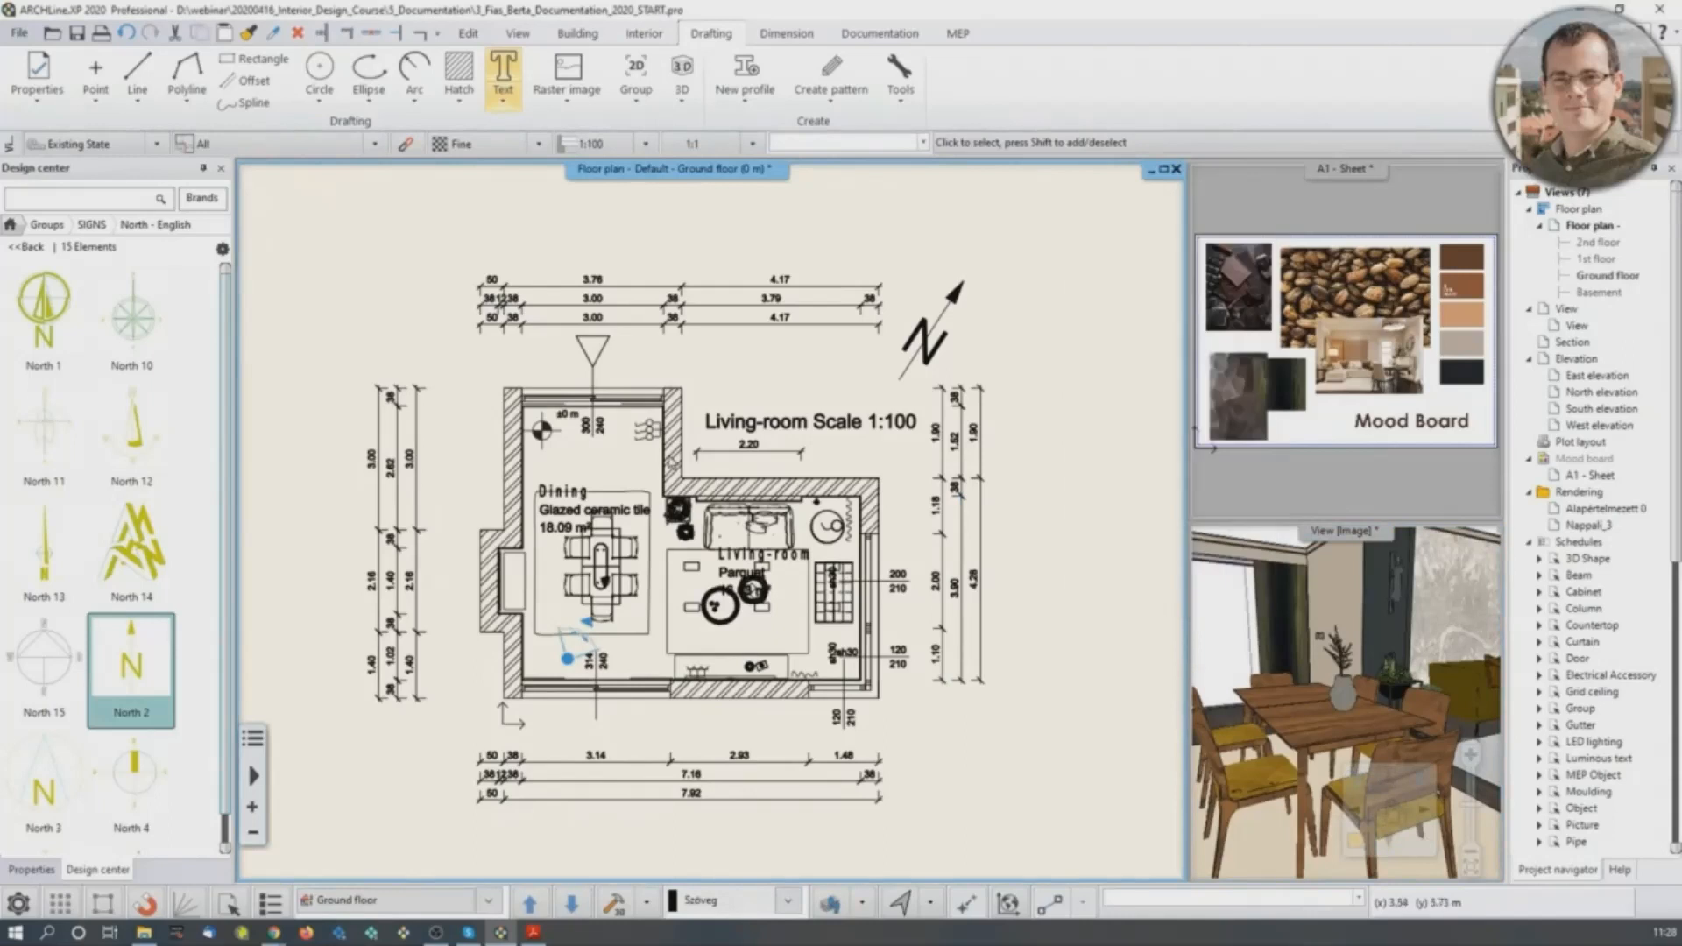
Move the Dining room label about 0.89 m straight up so it clears the dining table.
{"action": "middle_click_drag", "start_coordinate": [613, 518], "coordinate": [649, 471]}
{"action": "scroll", "coordinate": [648, 470], "scroll_direction": "up", "scroll_amount": 3}
{"action": "left_click", "coordinate": [672, 519]}
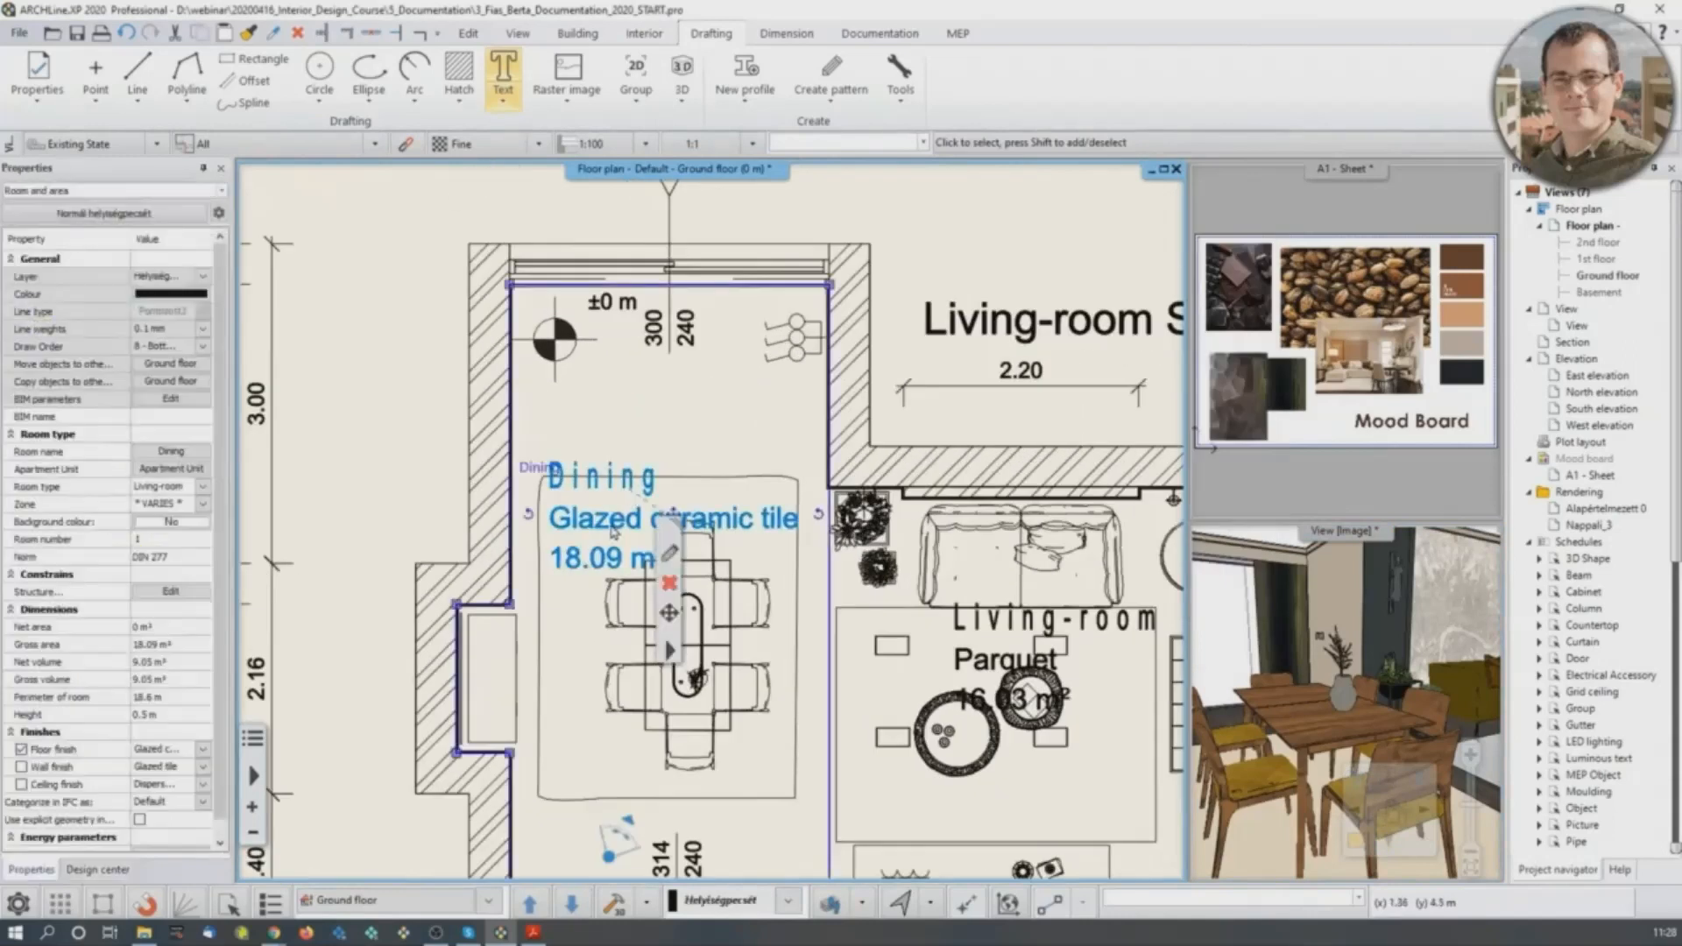
{"action": "left_click", "coordinate": [676, 518]}
{"action": "left_click", "coordinate": [743, 530]}
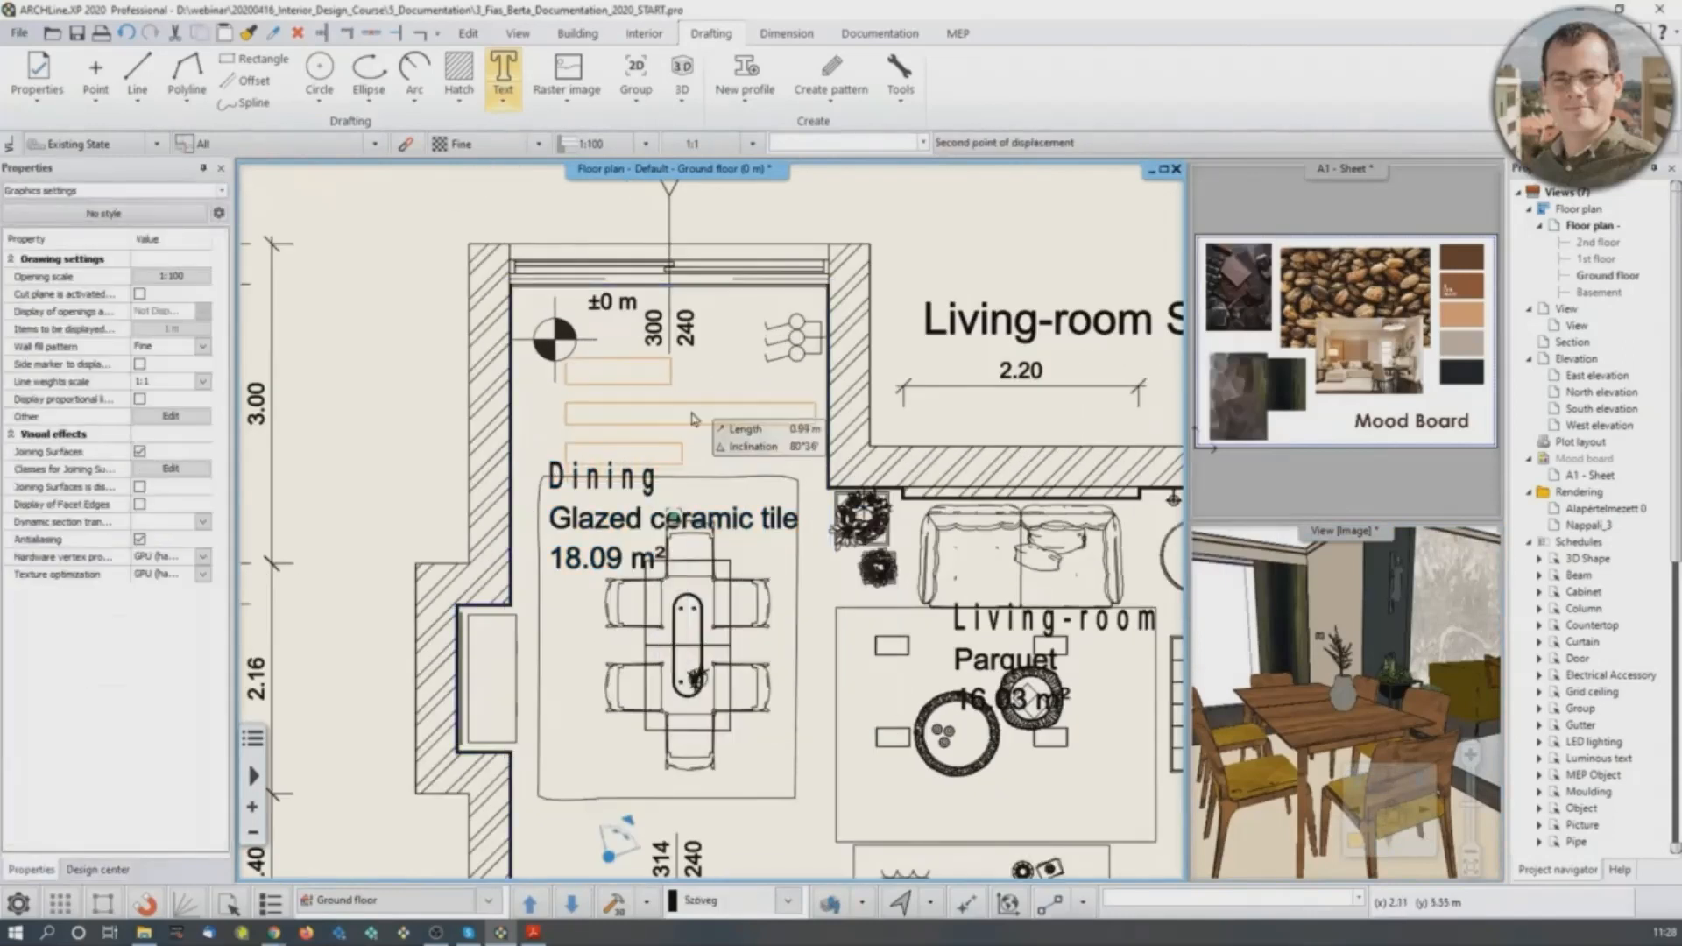
{"action": "left_click", "coordinate": [678, 419]}
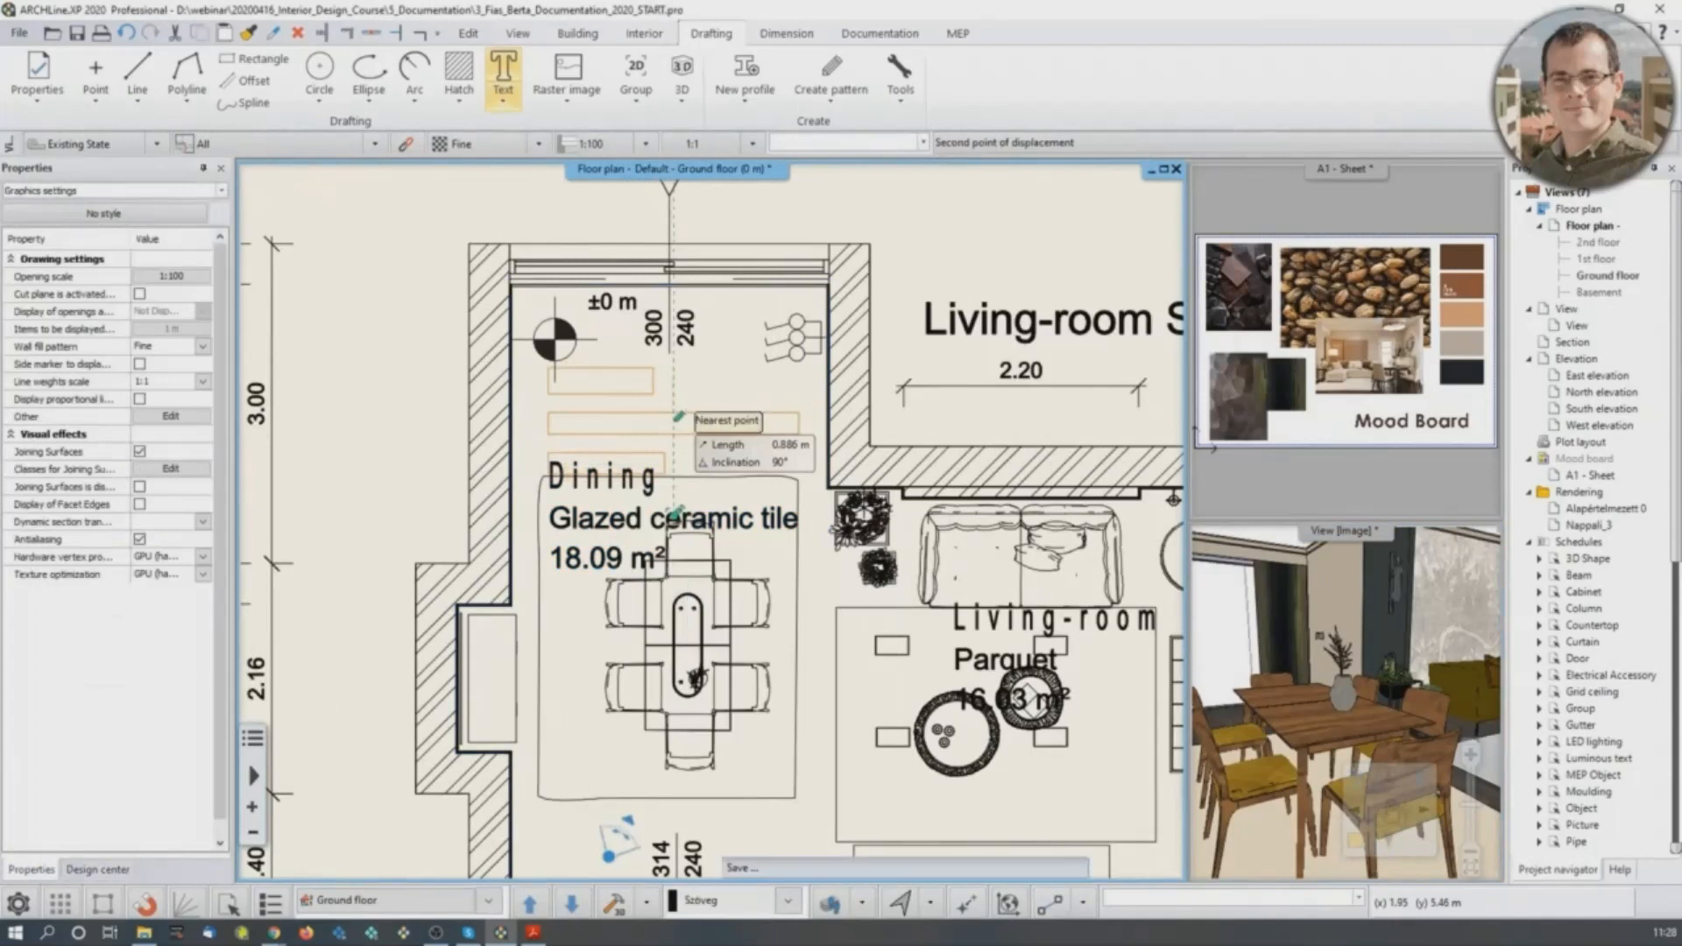
{"action": "scroll", "coordinate": [712, 522], "scroll_direction": "down", "scroll_amount": 3}
{"action": "left_click", "coordinate": [936, 344]}
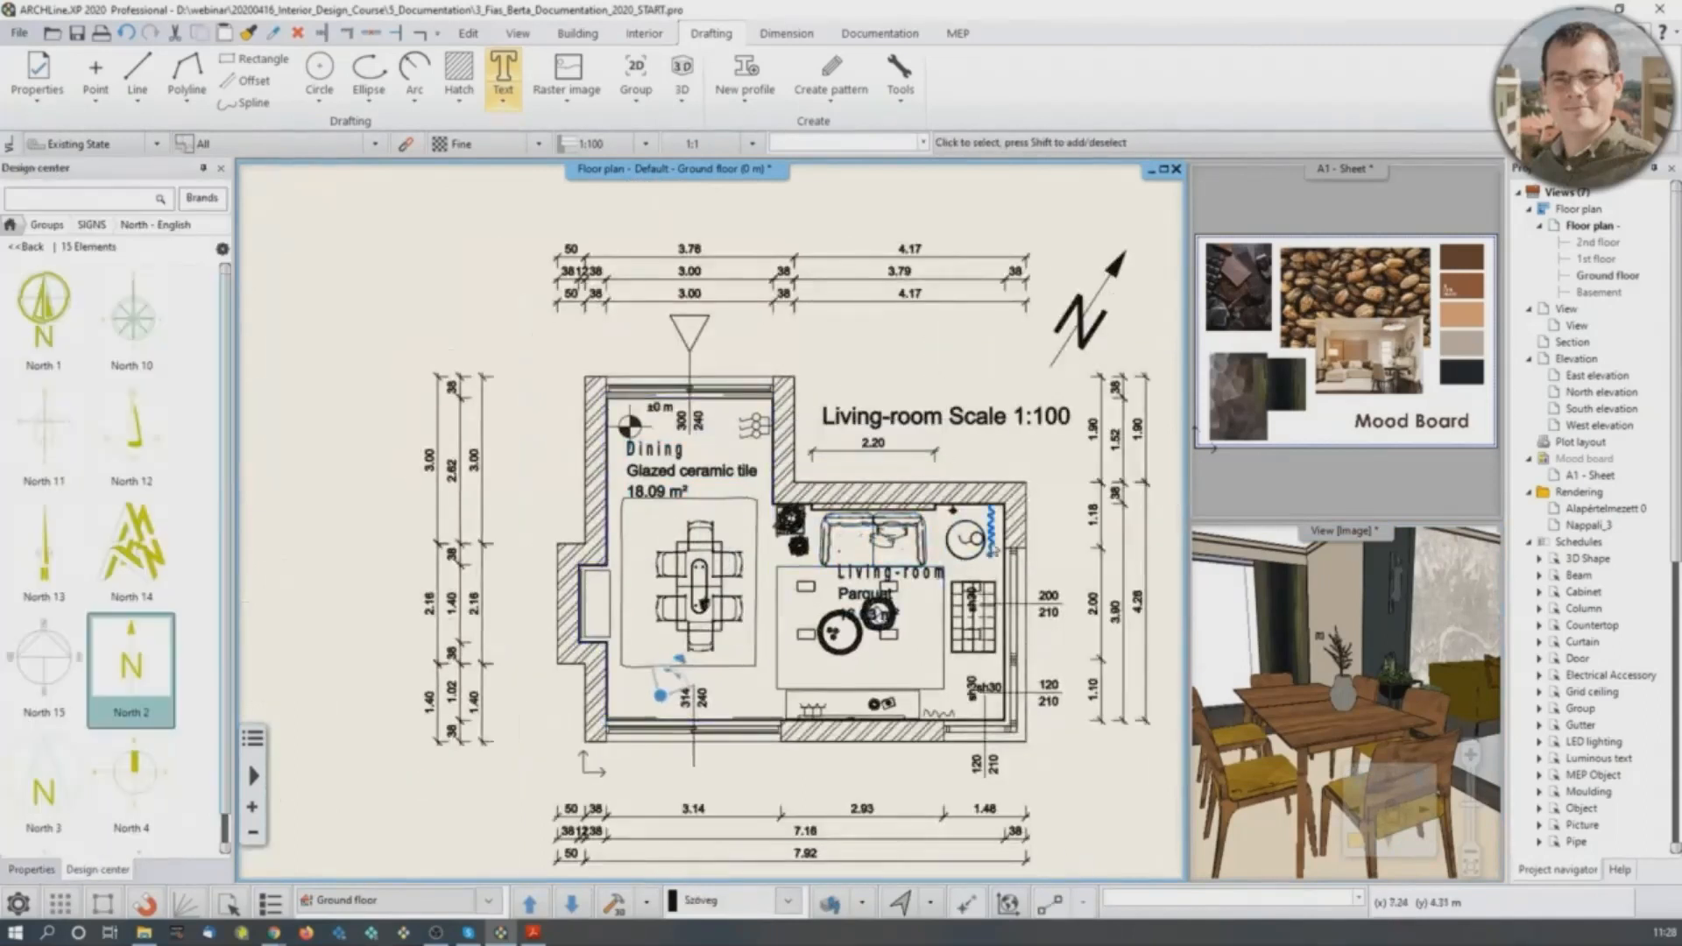
Move the Living-room label about 1.4 m down, away from the sofa and past the coffee tables.
{"action": "scroll", "coordinate": [751, 523], "scroll_direction": "up", "scroll_amount": 3}
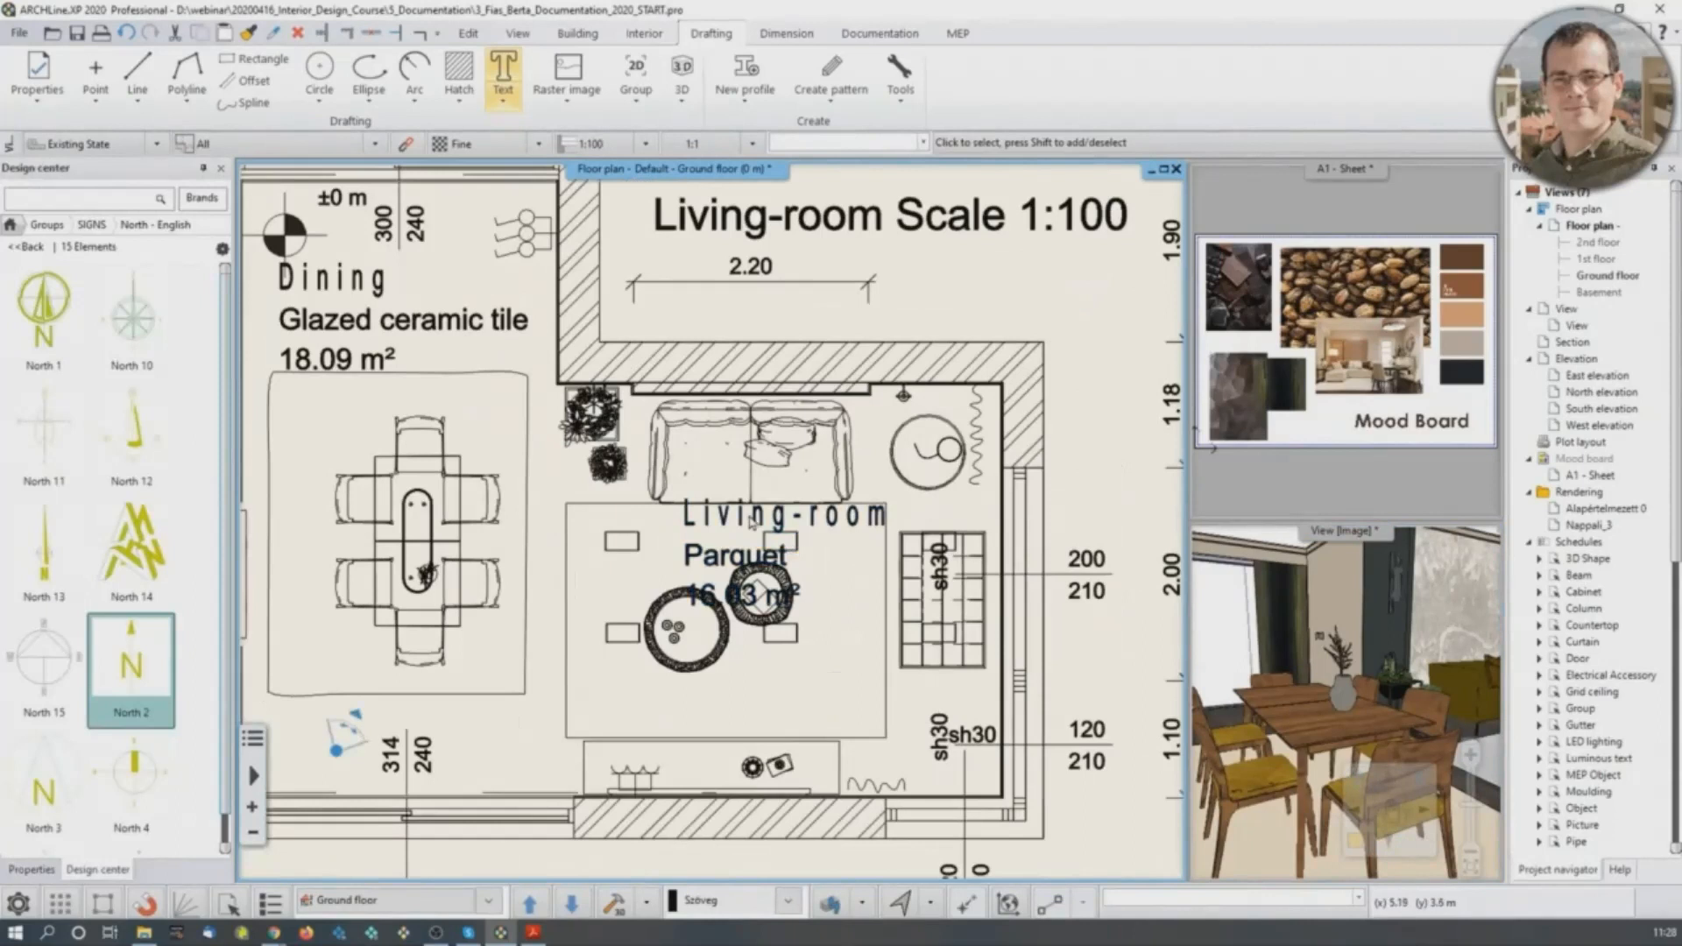
{"action": "left_click", "coordinate": [751, 523]}
{"action": "left_click", "coordinate": [762, 527]}
{"action": "left_click", "coordinate": [784, 556]}
{"action": "left_click", "coordinate": [813, 564]}
{"action": "middle_click_drag", "start_coordinate": [808, 687], "coordinate": [747, 588]}
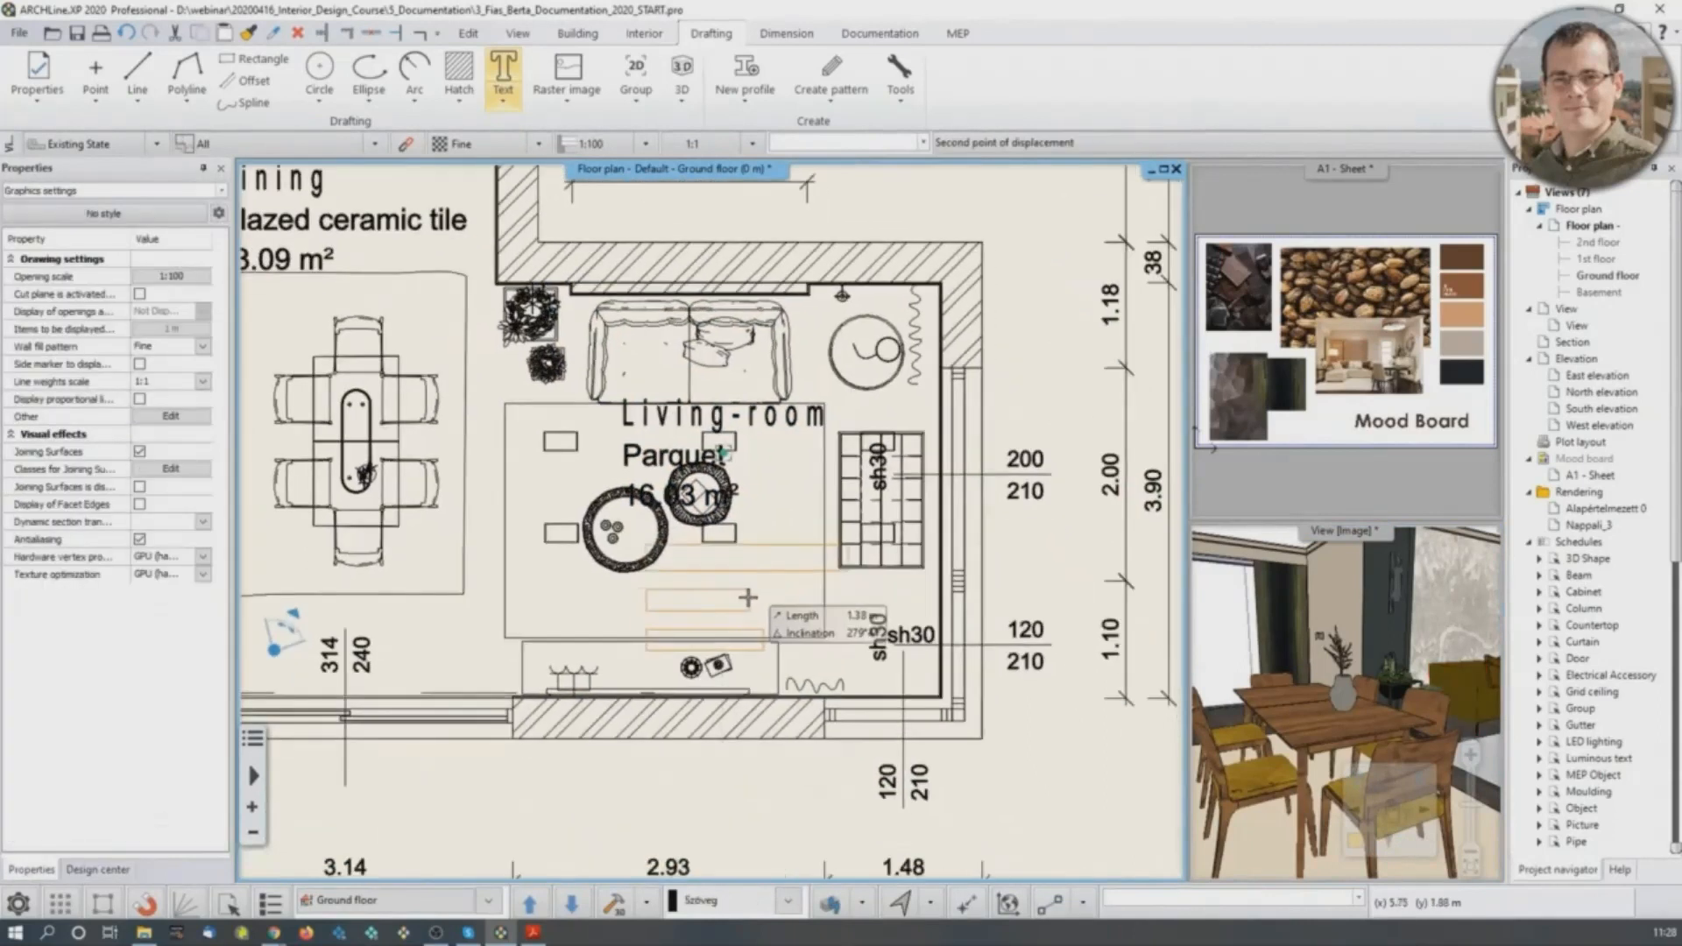
{"action": "left_click", "coordinate": [746, 605]}
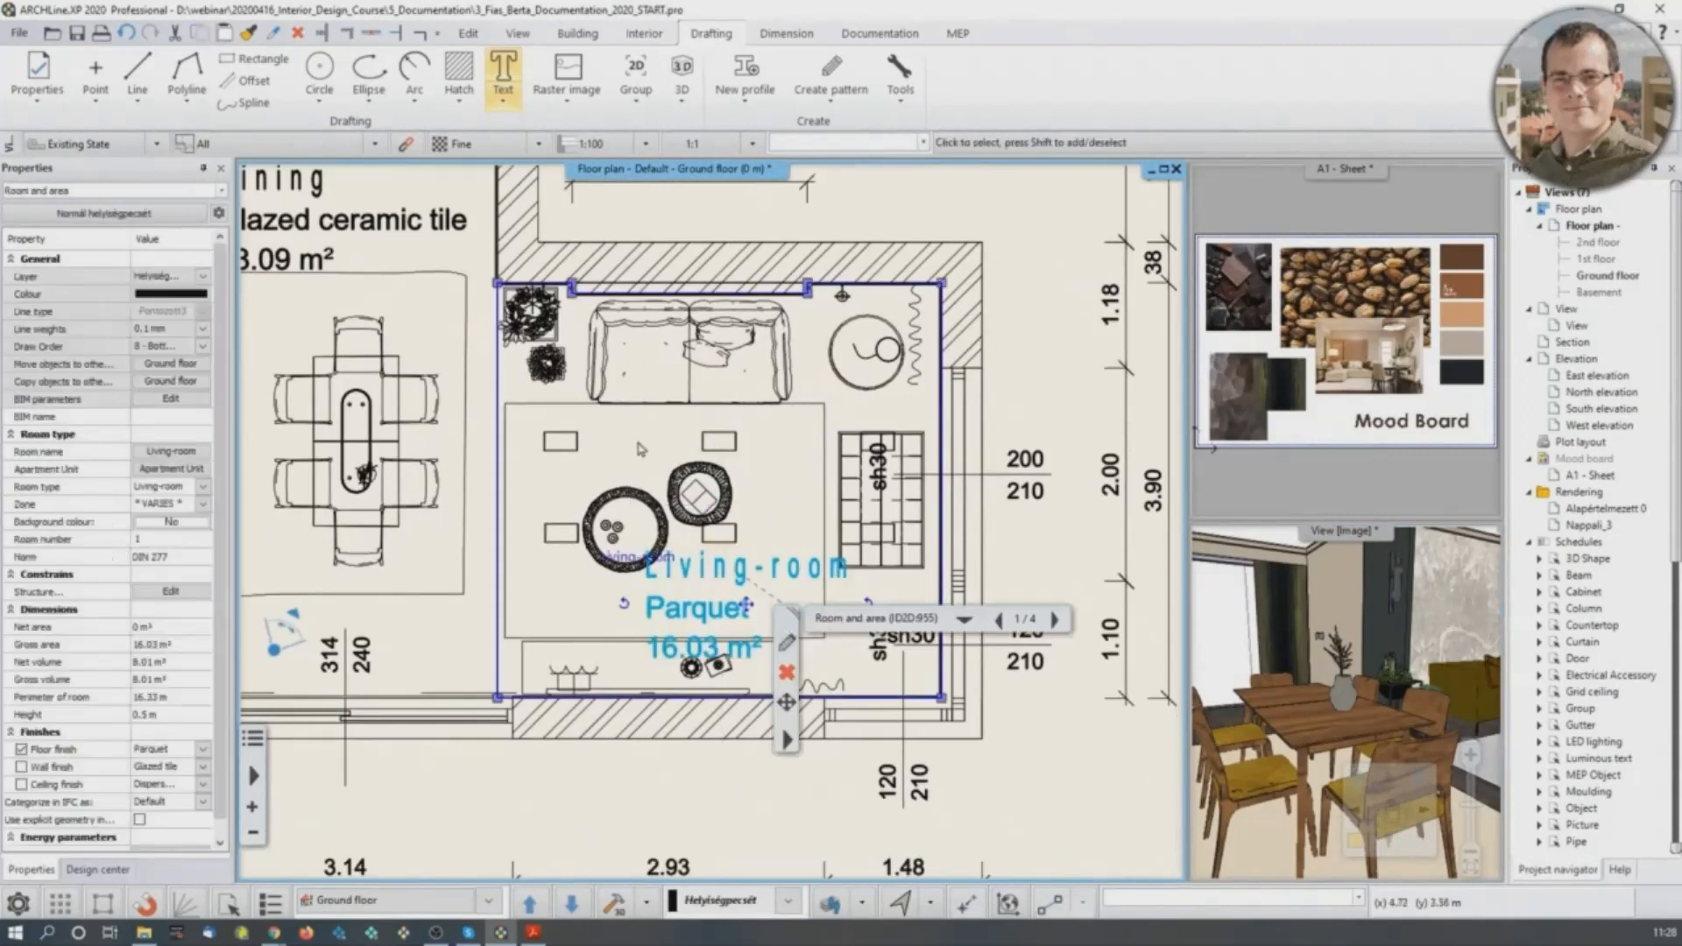
{"action": "key", "text": "Escape"}
Open the PDF print setup for the floor plan, choose PDF Printing and name the output file Floor_plan.pdf in 5_Documentation.
{"action": "scroll", "coordinate": [644, 442], "scroll_direction": "down", "scroll_amount": 3}
{"action": "middle_click_drag", "start_coordinate": [574, 276], "coordinate": [606, 410]}
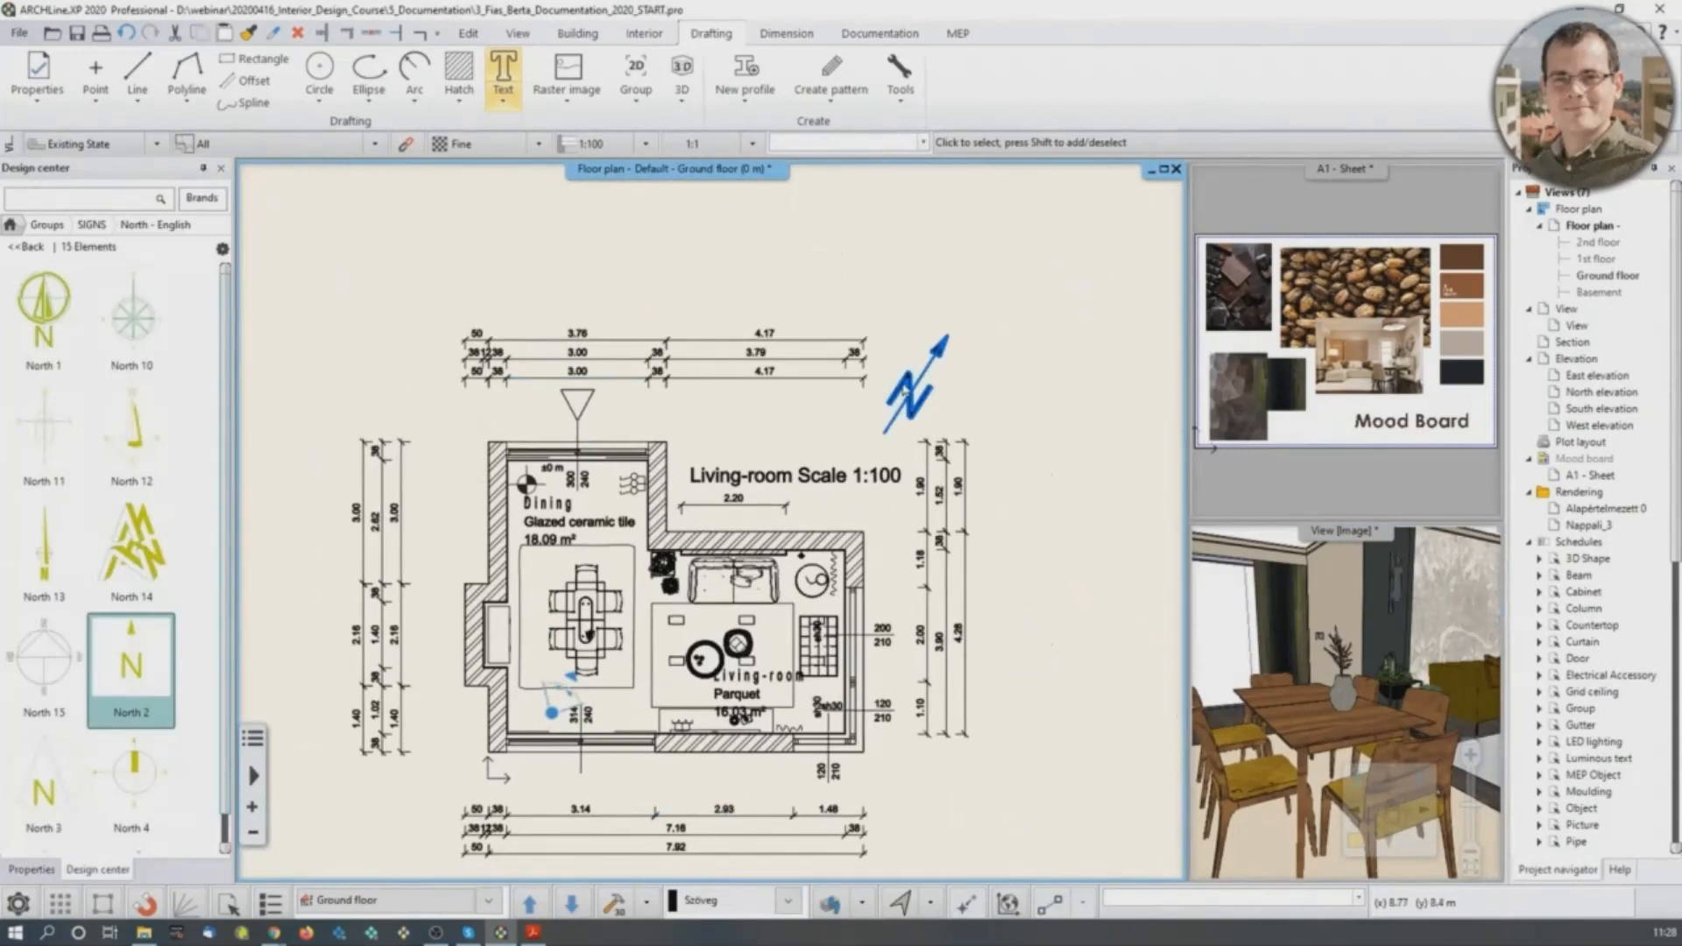
{"action": "left_click", "coordinate": [19, 34]}
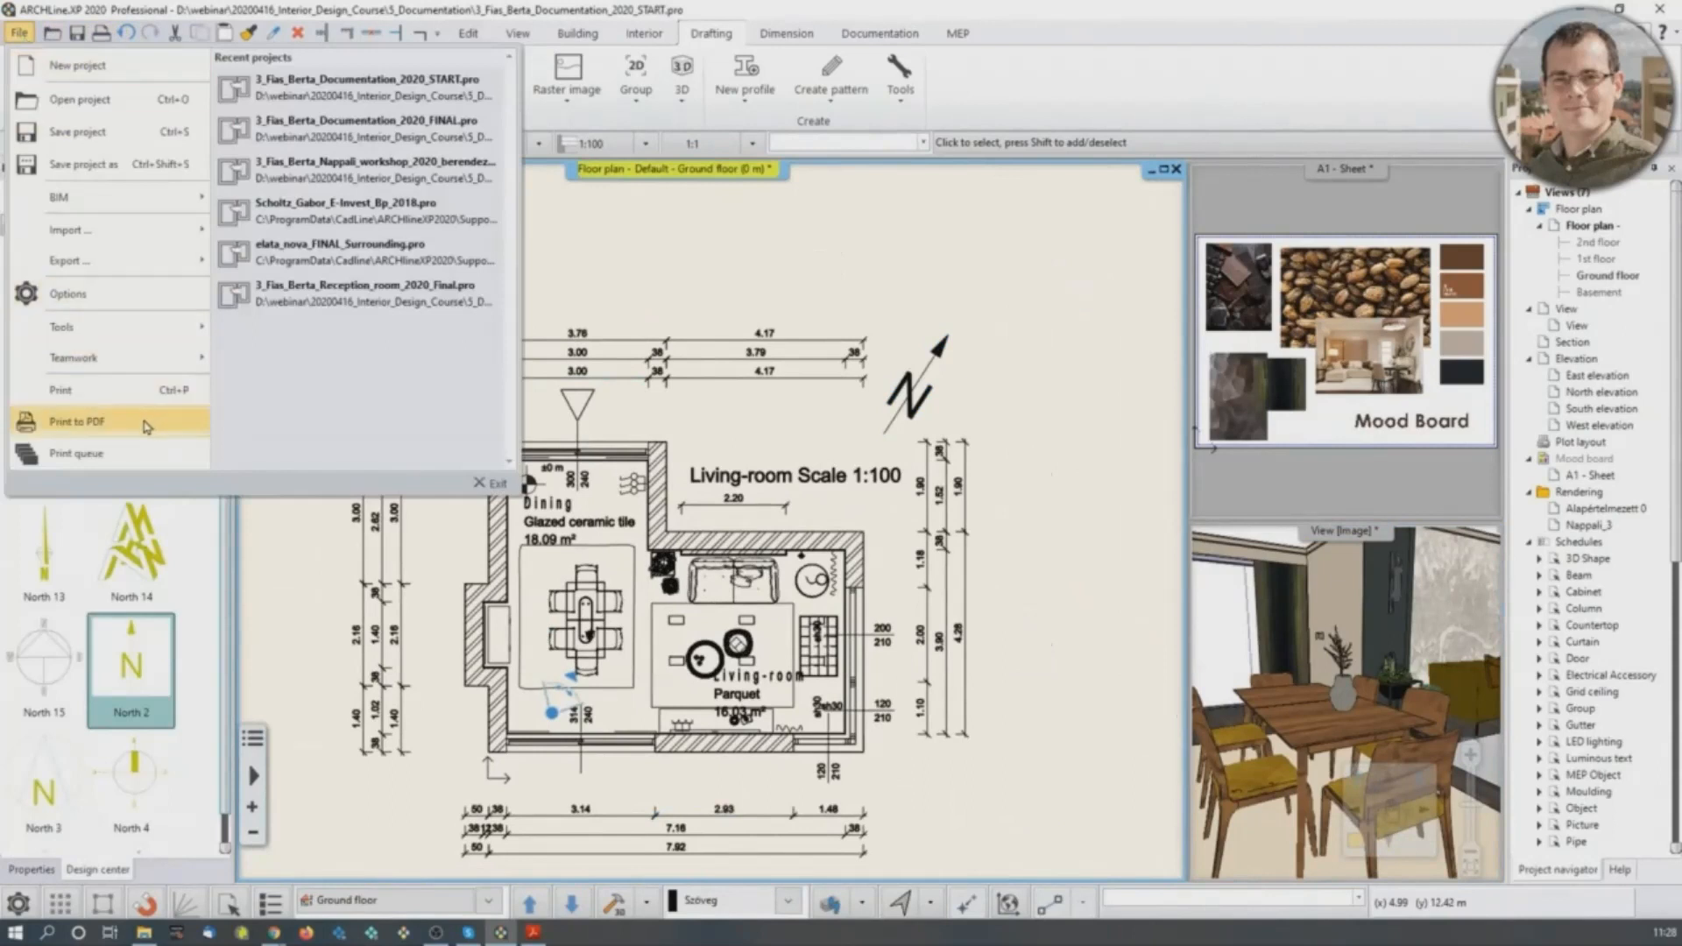
{"action": "left_click", "coordinate": [76, 424]}
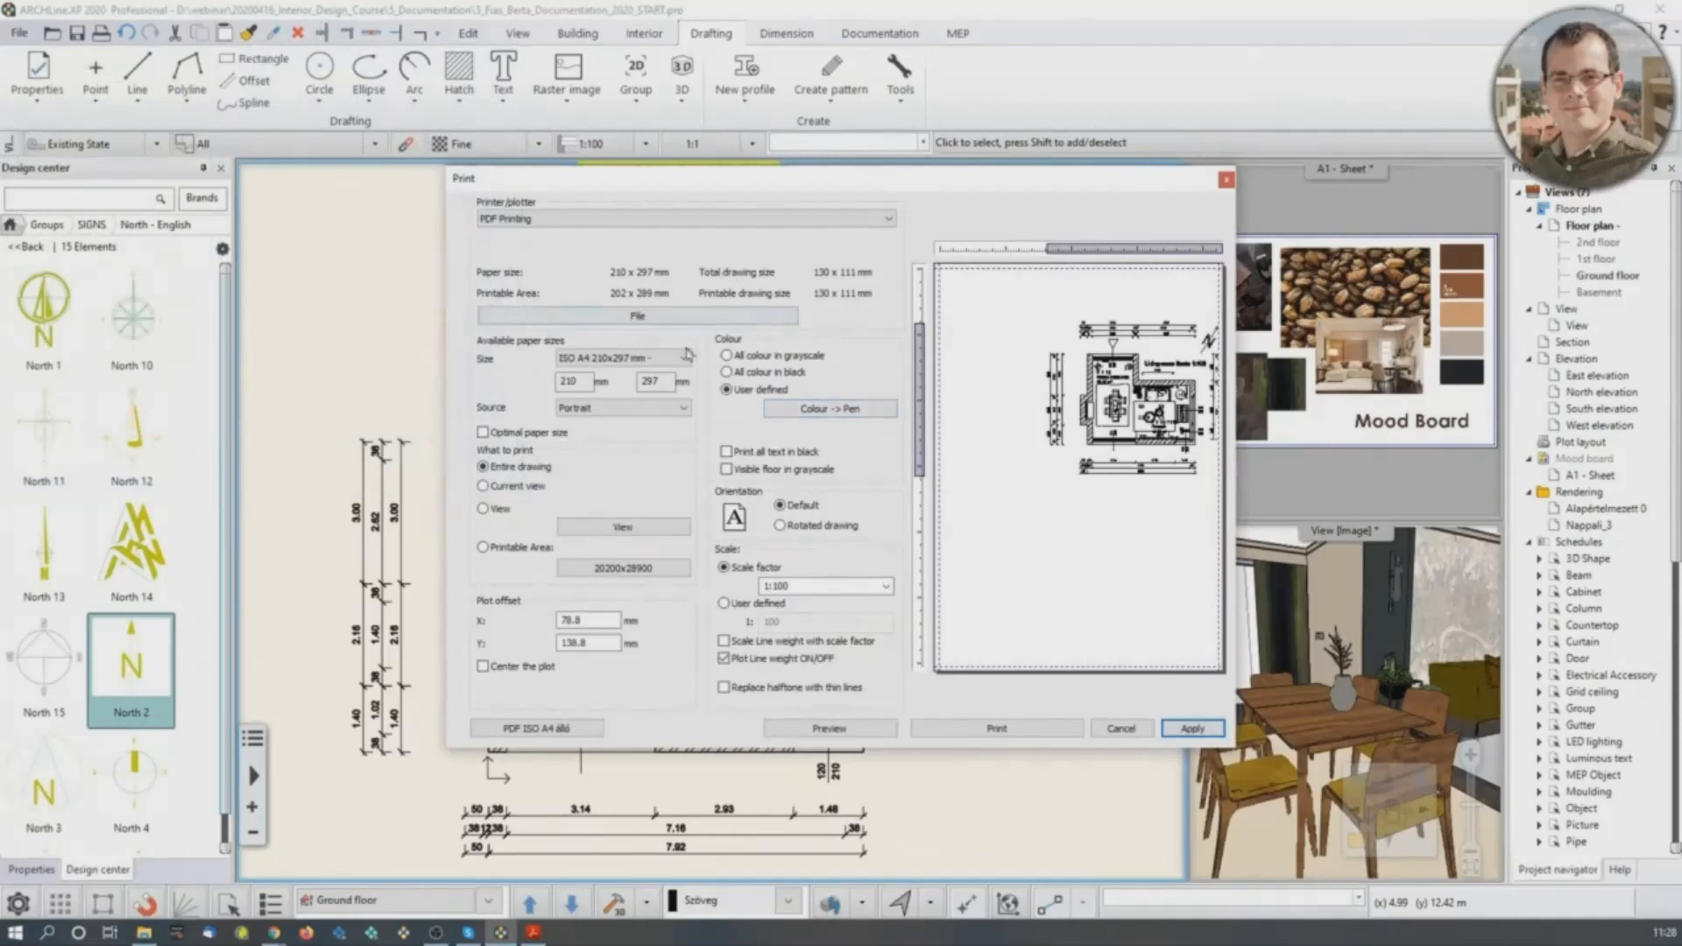
{"action": "left_click", "coordinate": [890, 219]}
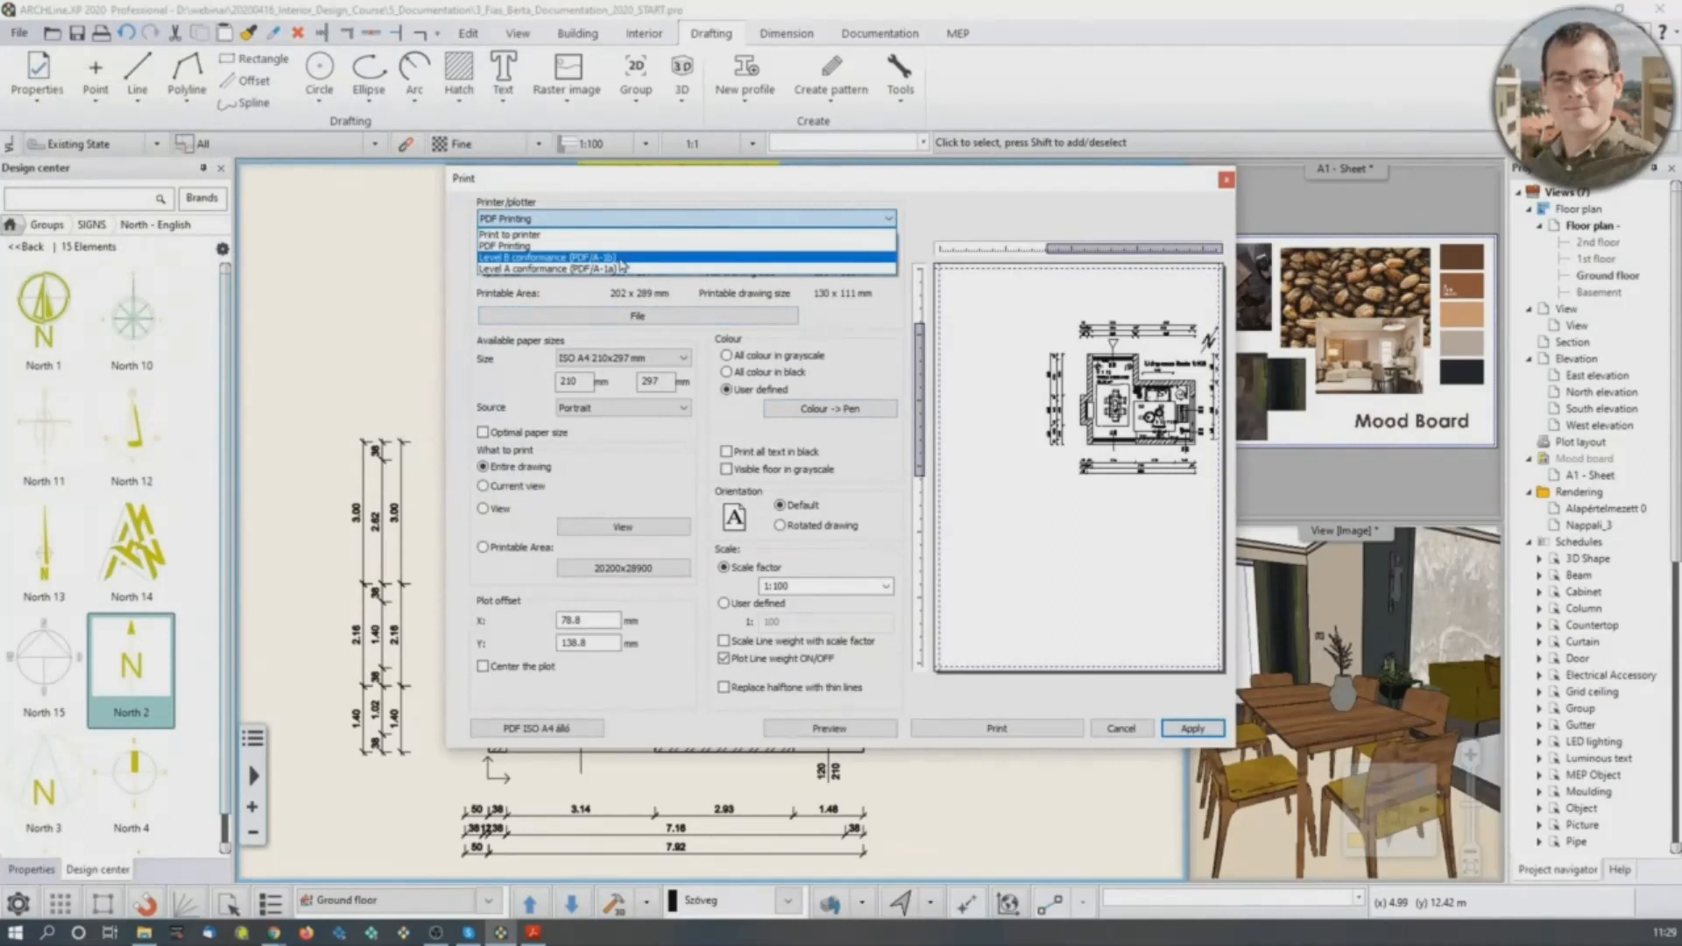
{"action": "left_click", "coordinate": [536, 248]}
{"action": "left_click", "coordinate": [637, 317]}
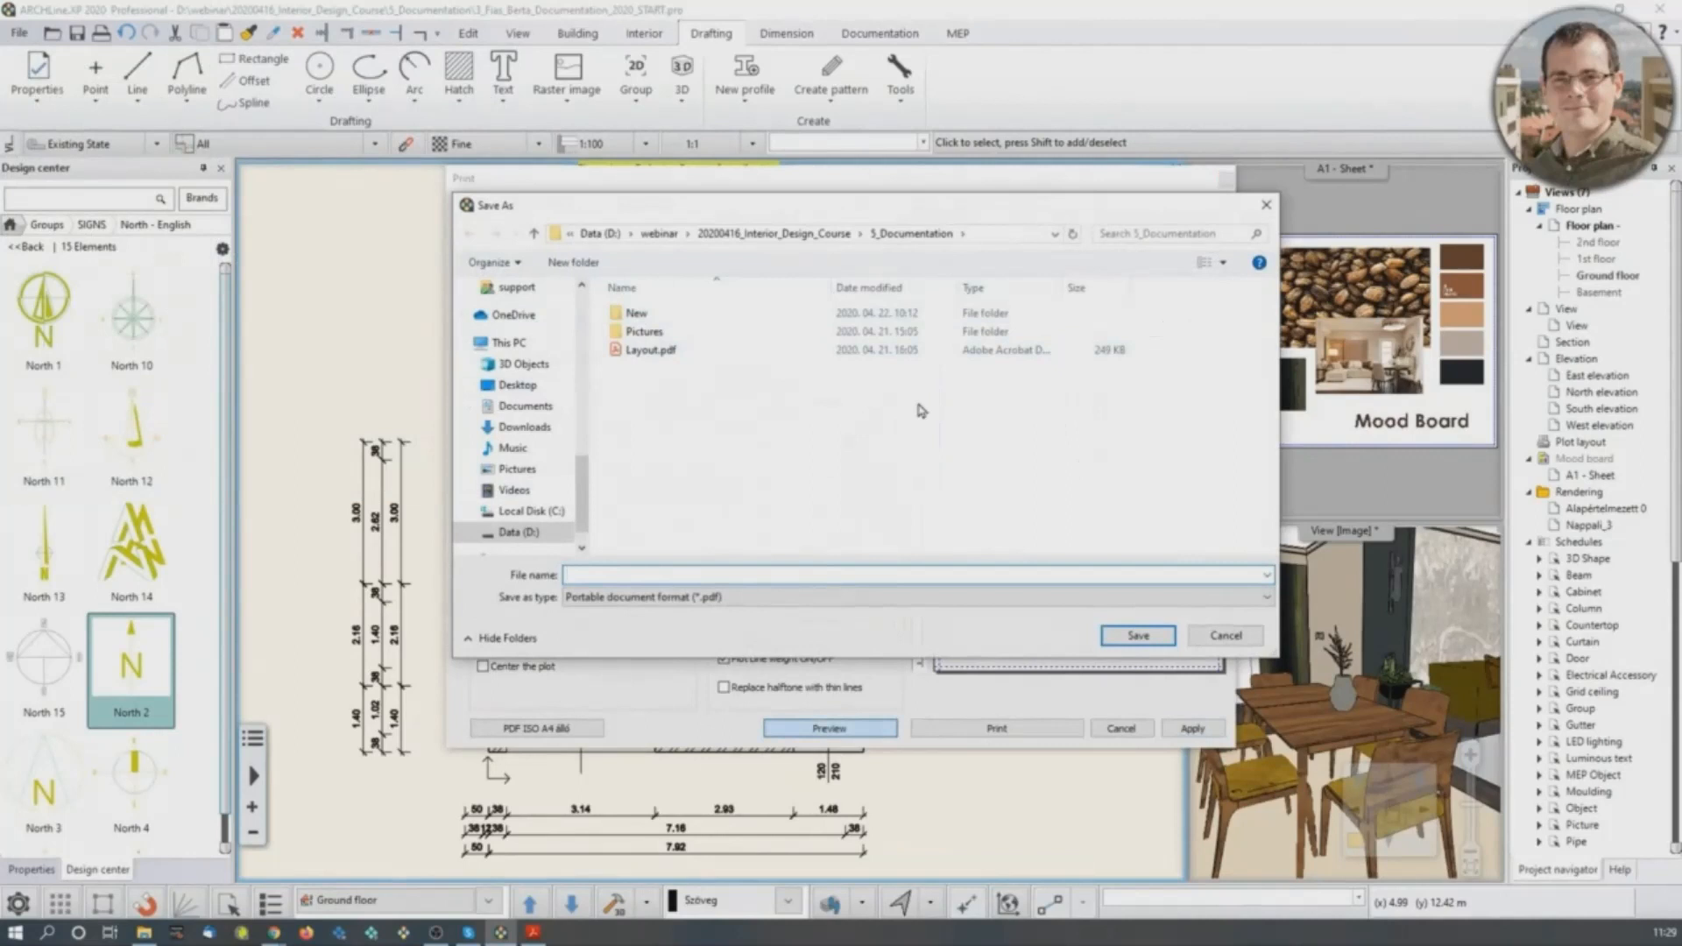
{"action": "type", "text": "Fi"}
{"action": "left_click", "coordinate": [1138, 635]}
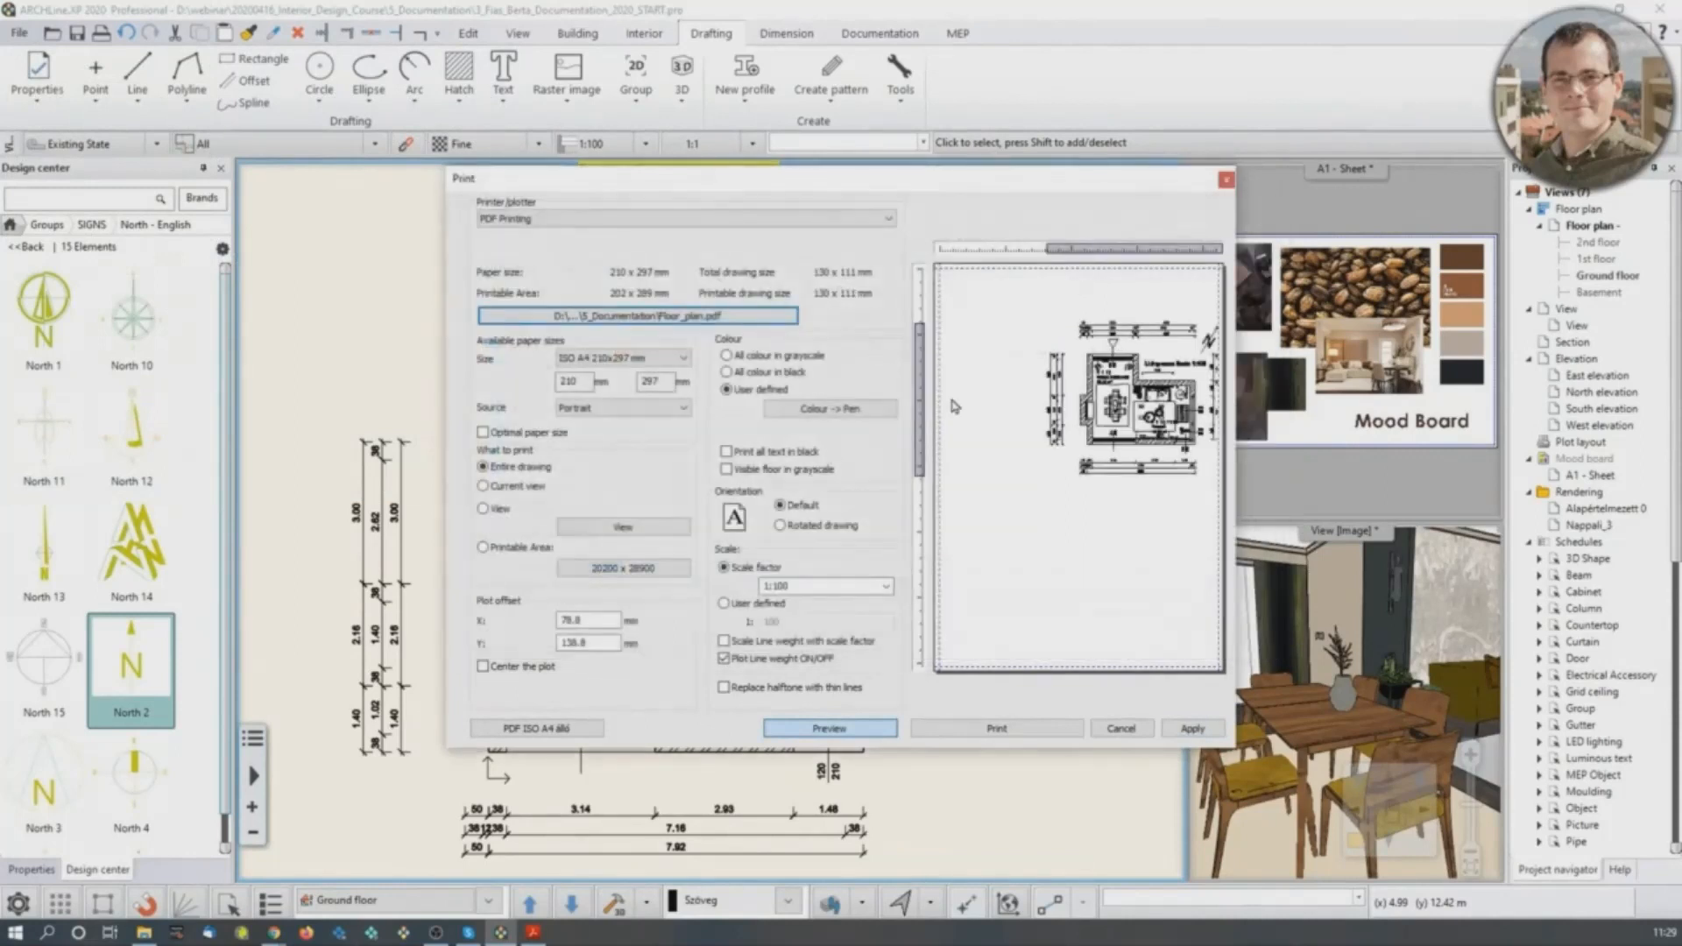
Set the print paper to ISO A3 297x420 mm in Landscape orientation.
{"action": "left_click", "coordinate": [684, 360]}
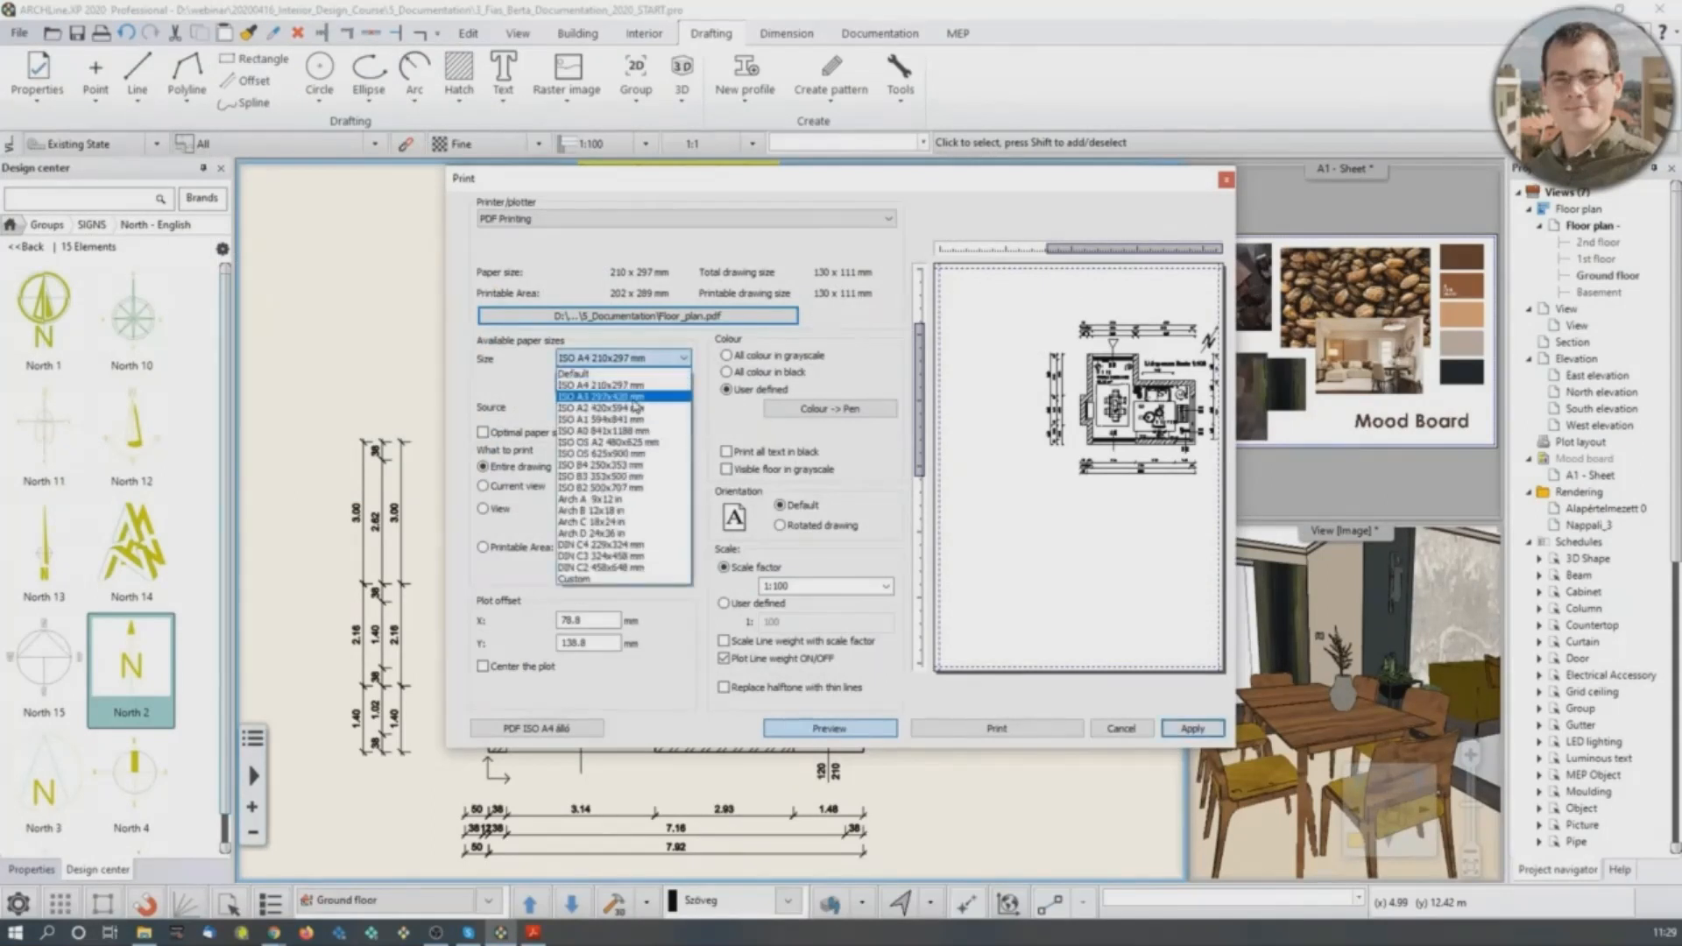
{"action": "left_click", "coordinate": [605, 396]}
{"action": "left_click", "coordinate": [682, 410]}
{"action": "left_click", "coordinate": [681, 435]}
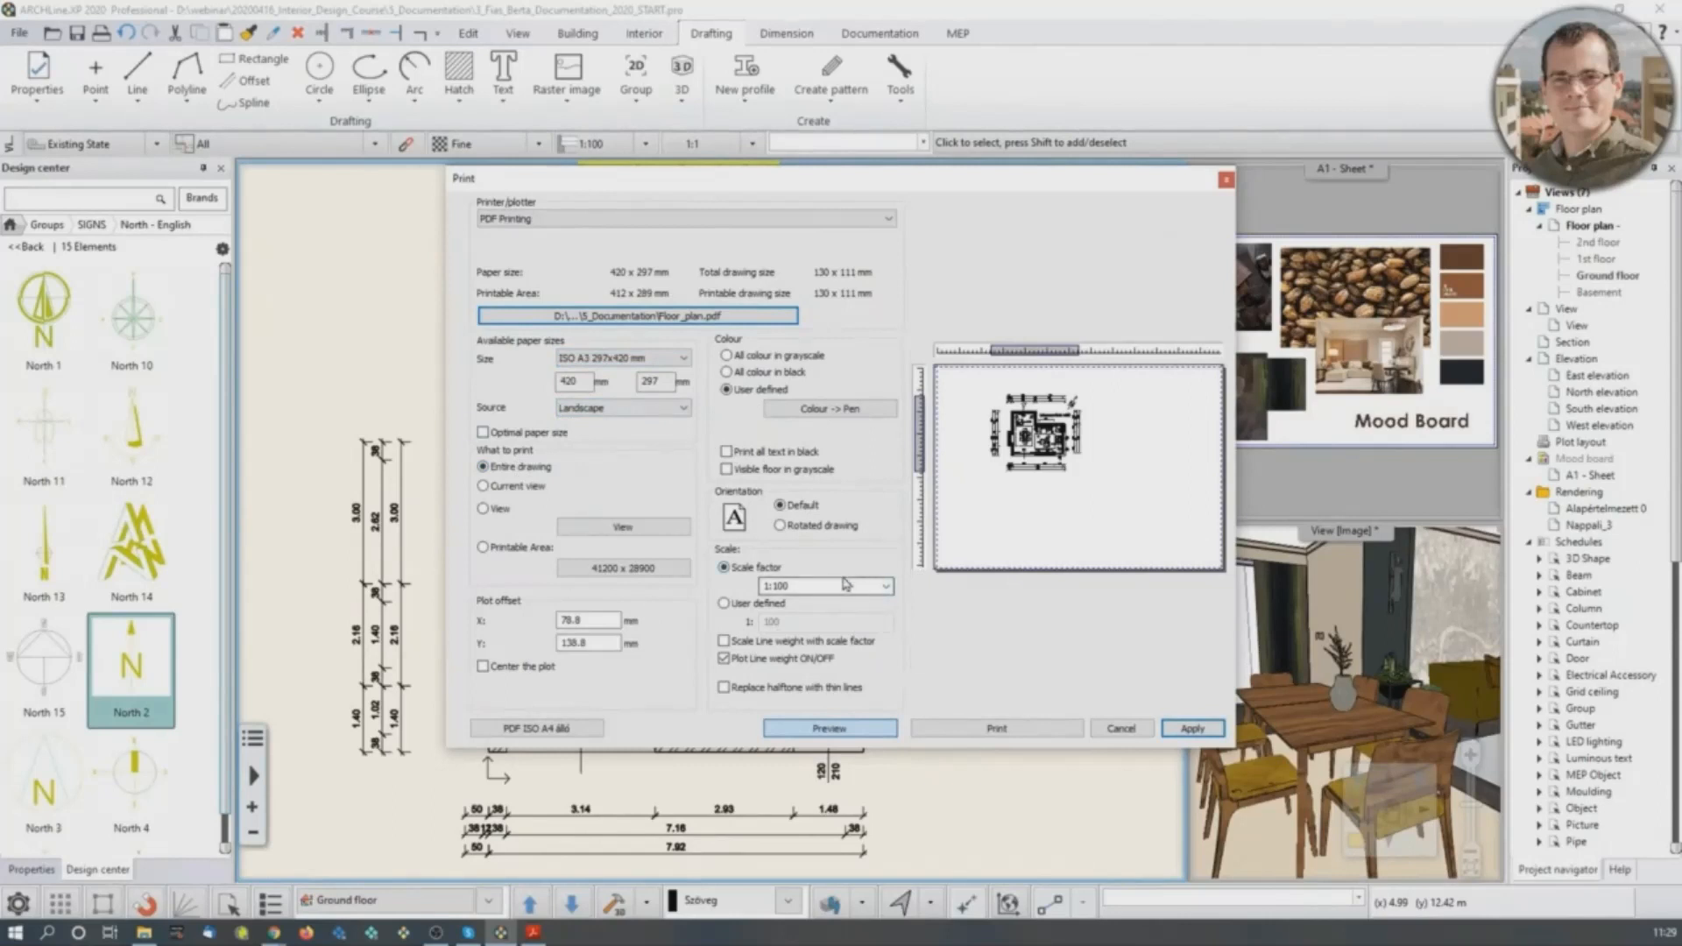
Try the Scale to Fit print scale, settle on 1:50 and apply the print settings.
{"action": "left_click", "coordinate": [888, 587]}
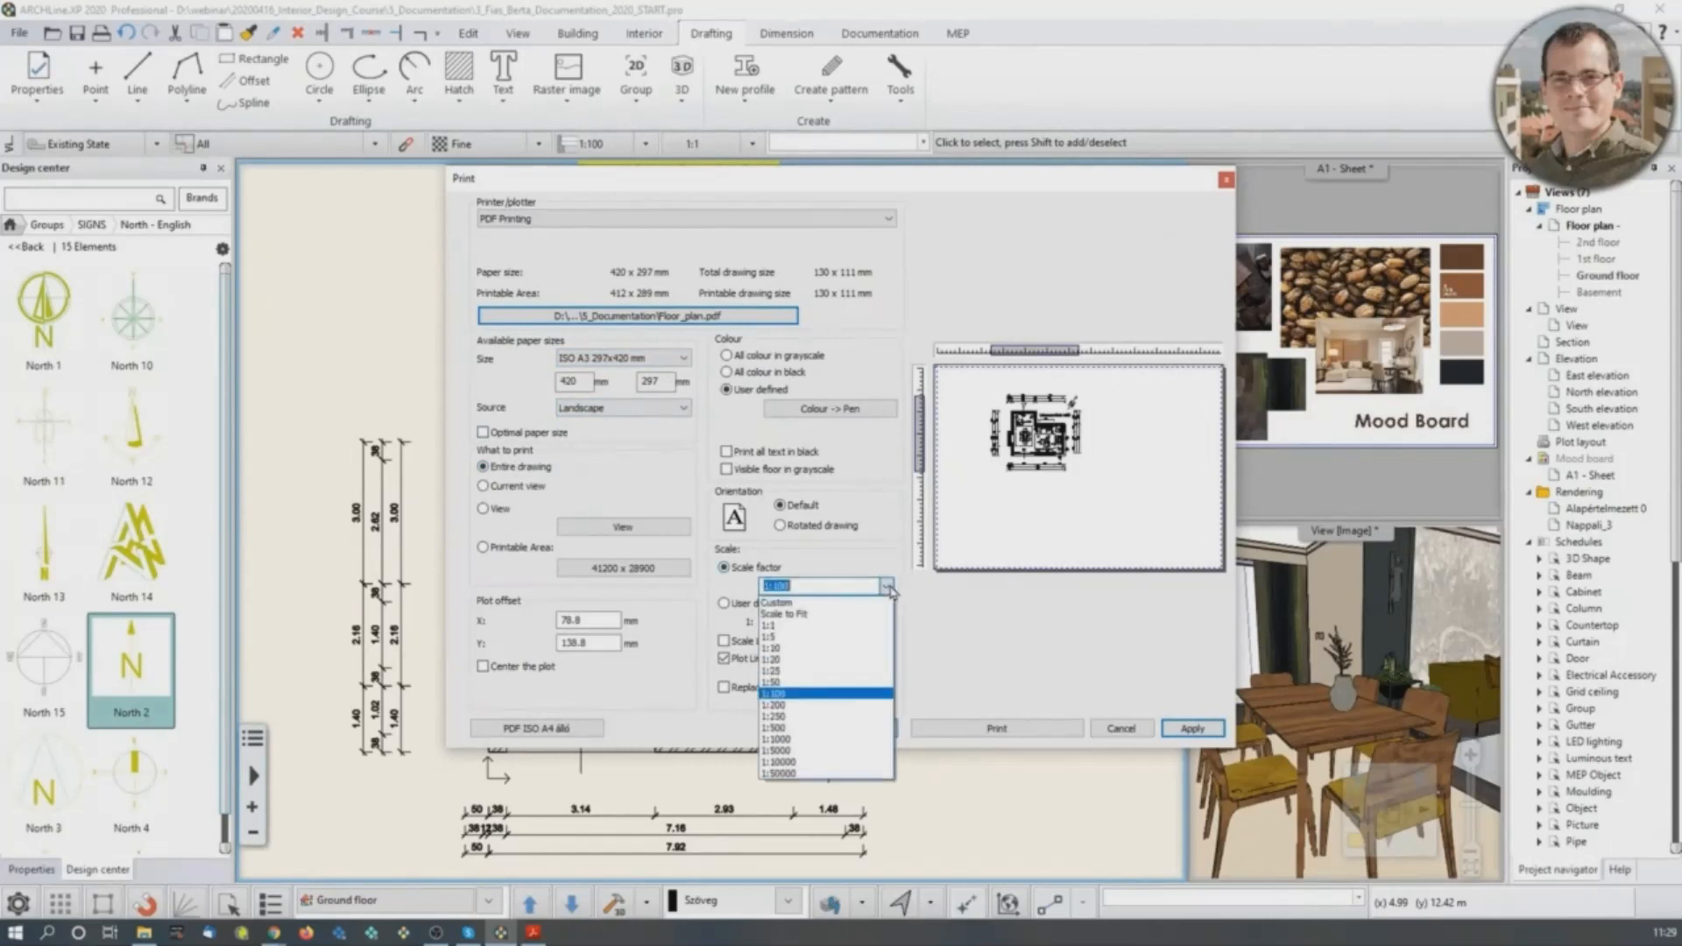
{"action": "left_click", "coordinate": [817, 615]}
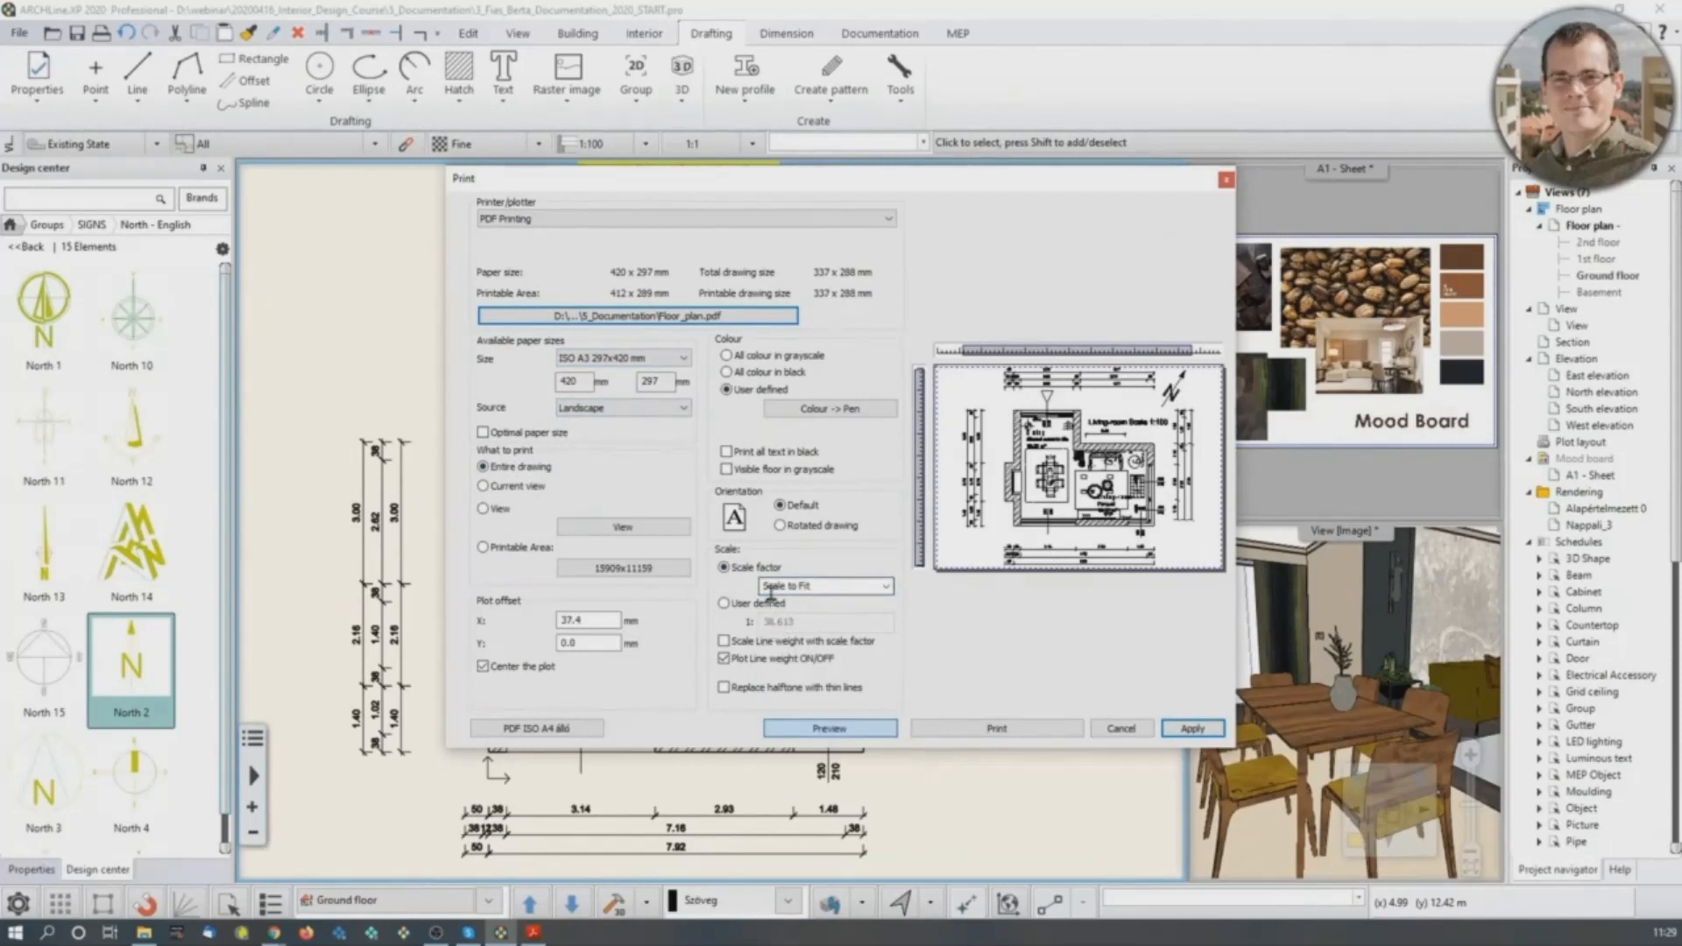
{"action": "left_click", "coordinate": [886, 586]}
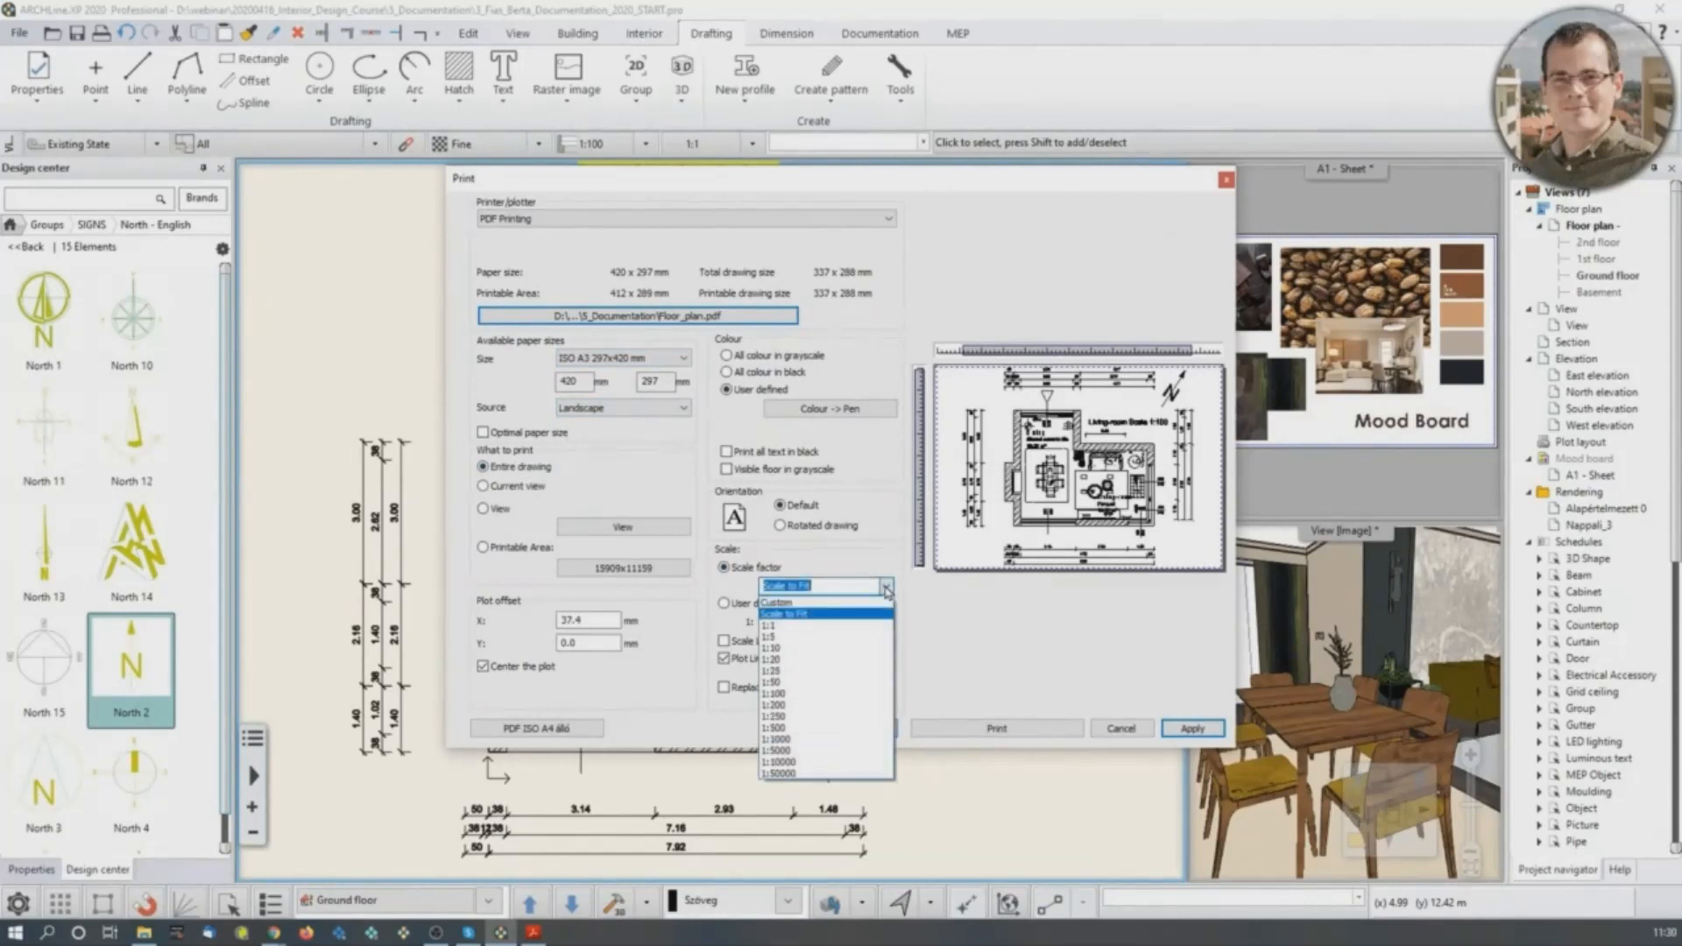
{"action": "left_click", "coordinate": [793, 682]}
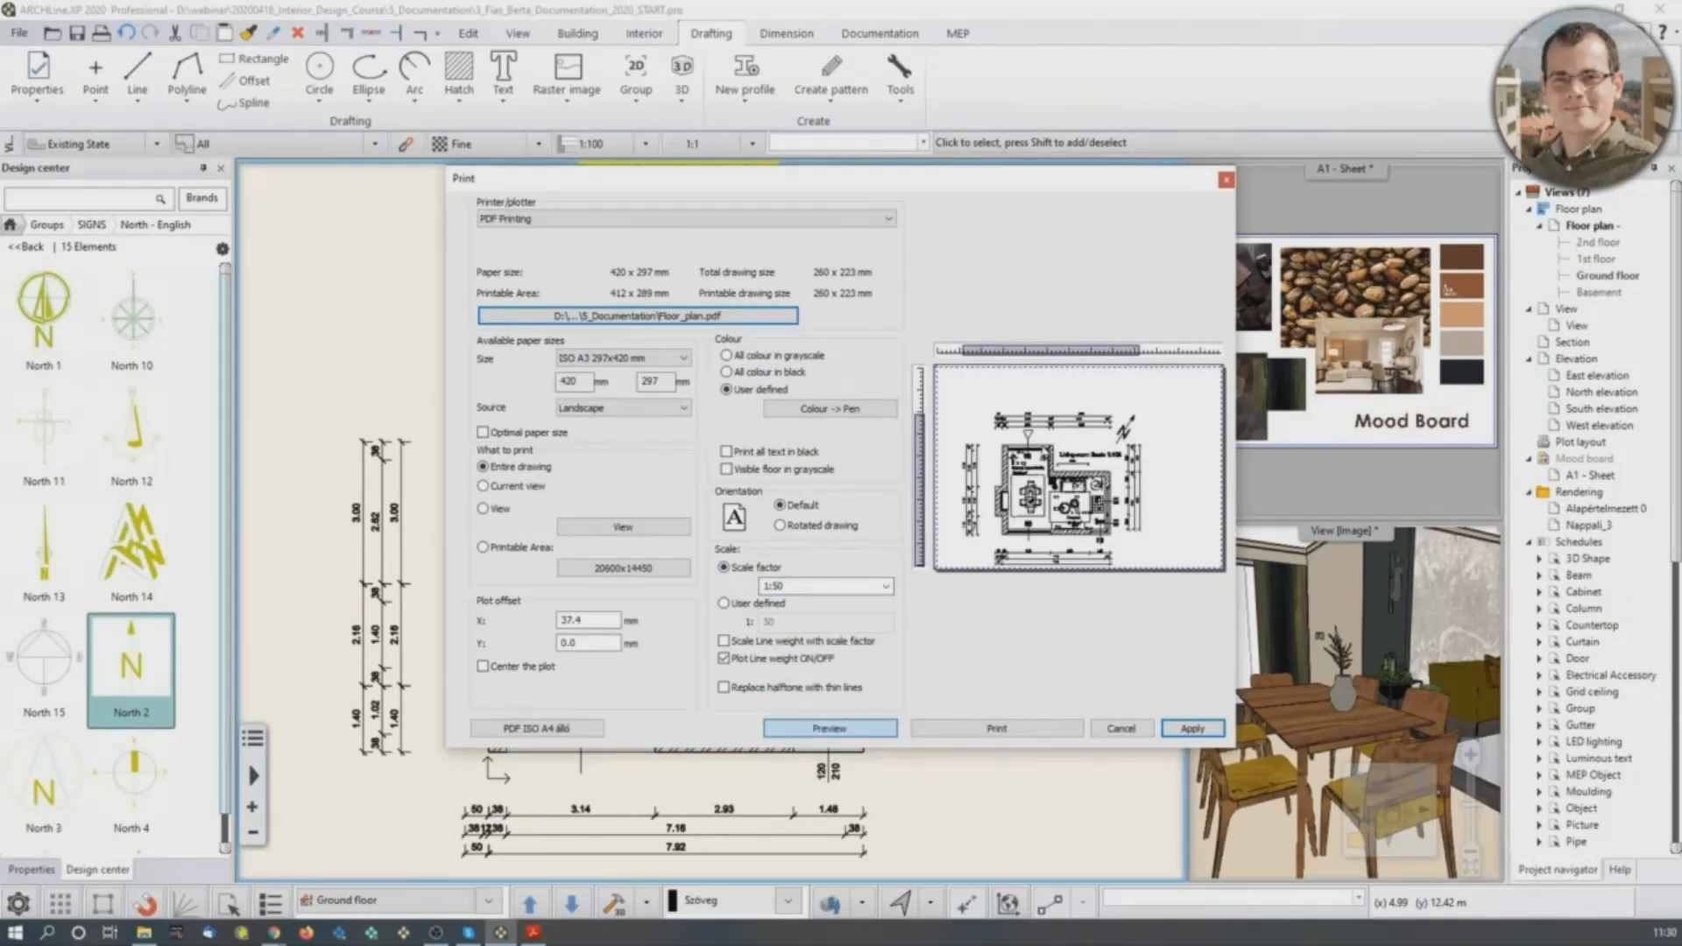
{"action": "left_click", "coordinate": [1192, 728]}
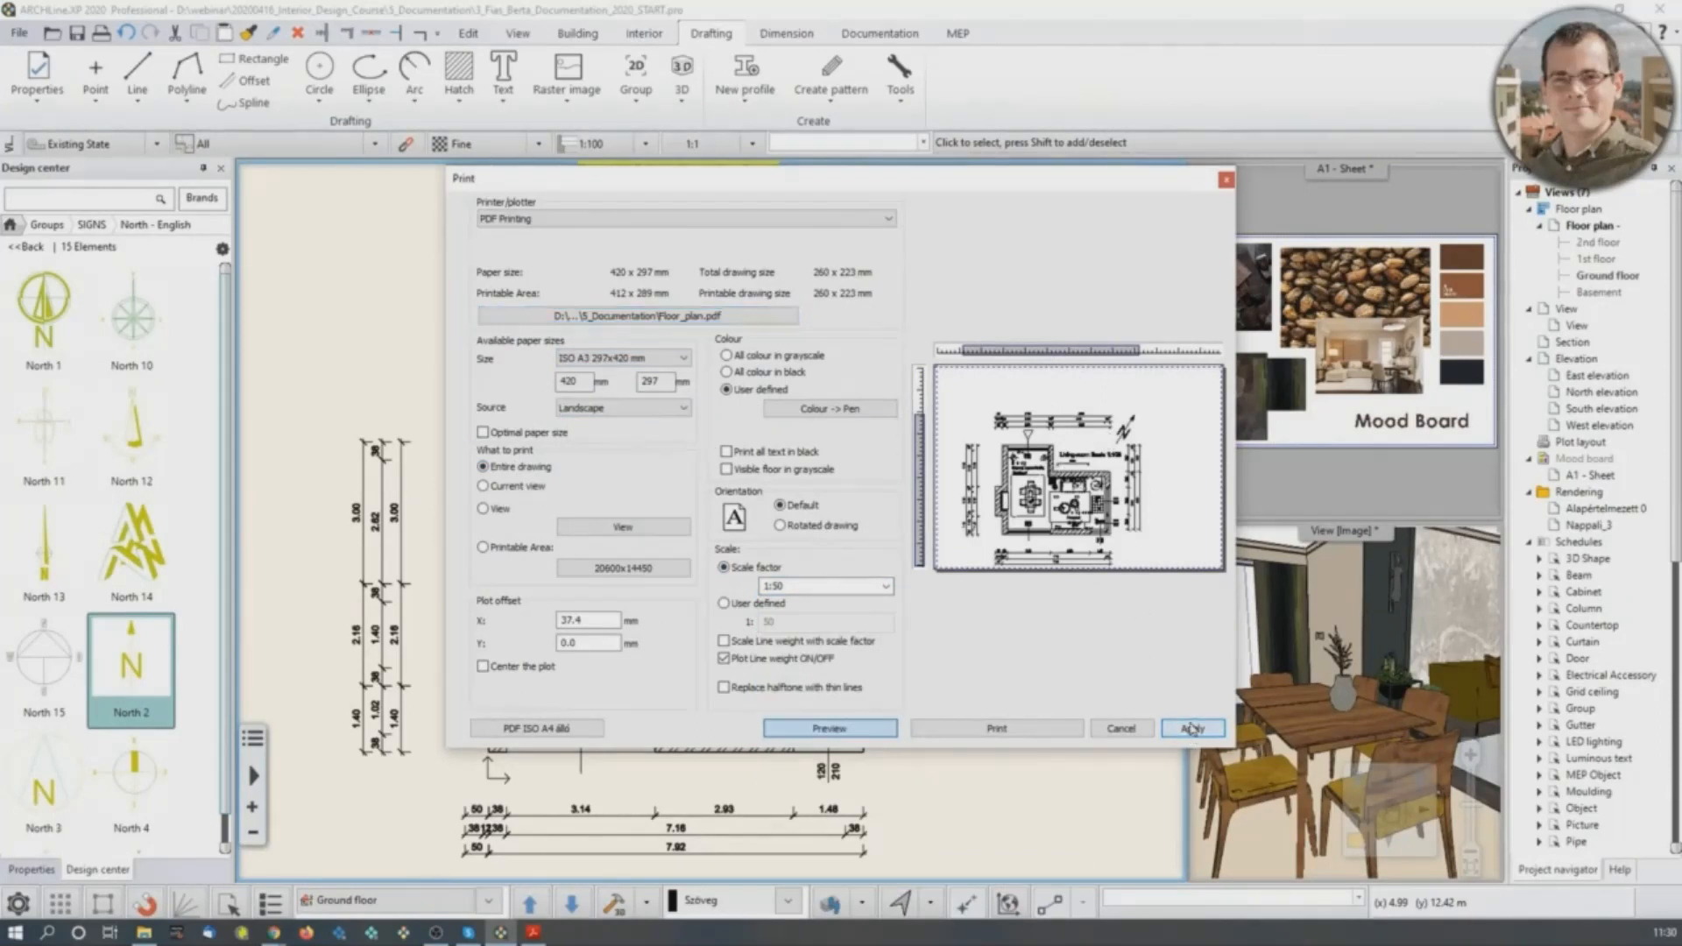
{"action": "left_click", "coordinate": [1227, 181]}
Change the plan title text to "Living-room Scale 1:50".
{"action": "double_click", "coordinate": [752, 473]}
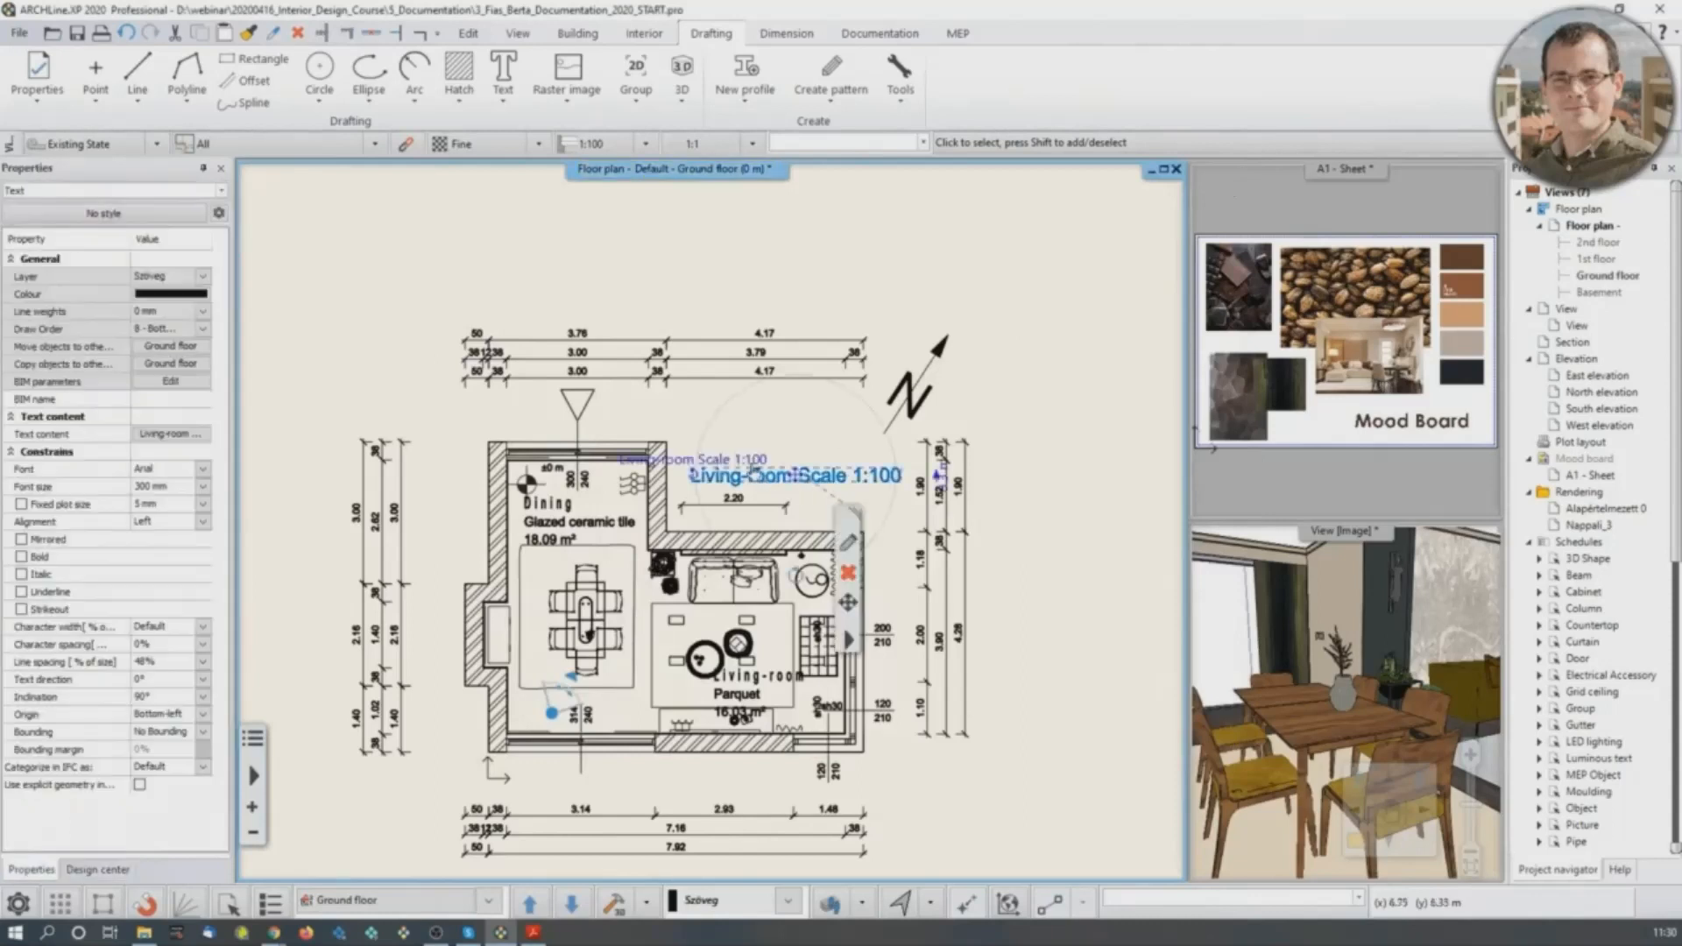
{"action": "left_click", "coordinate": [852, 460]}
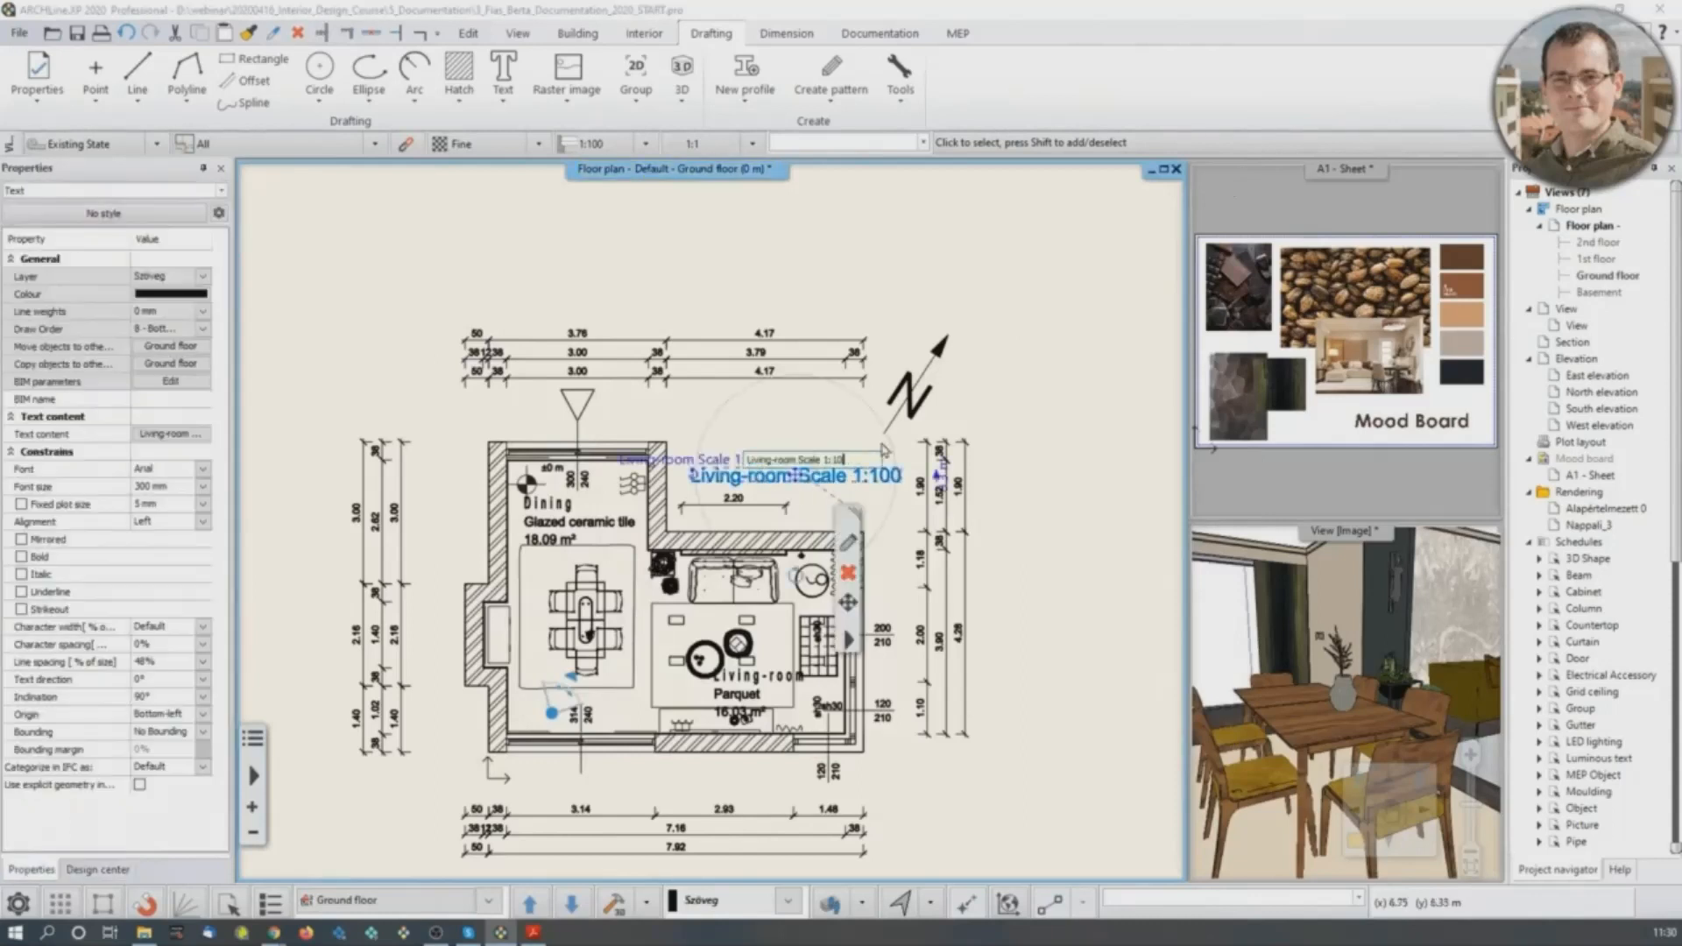
{"action": "type", "text": "50"}
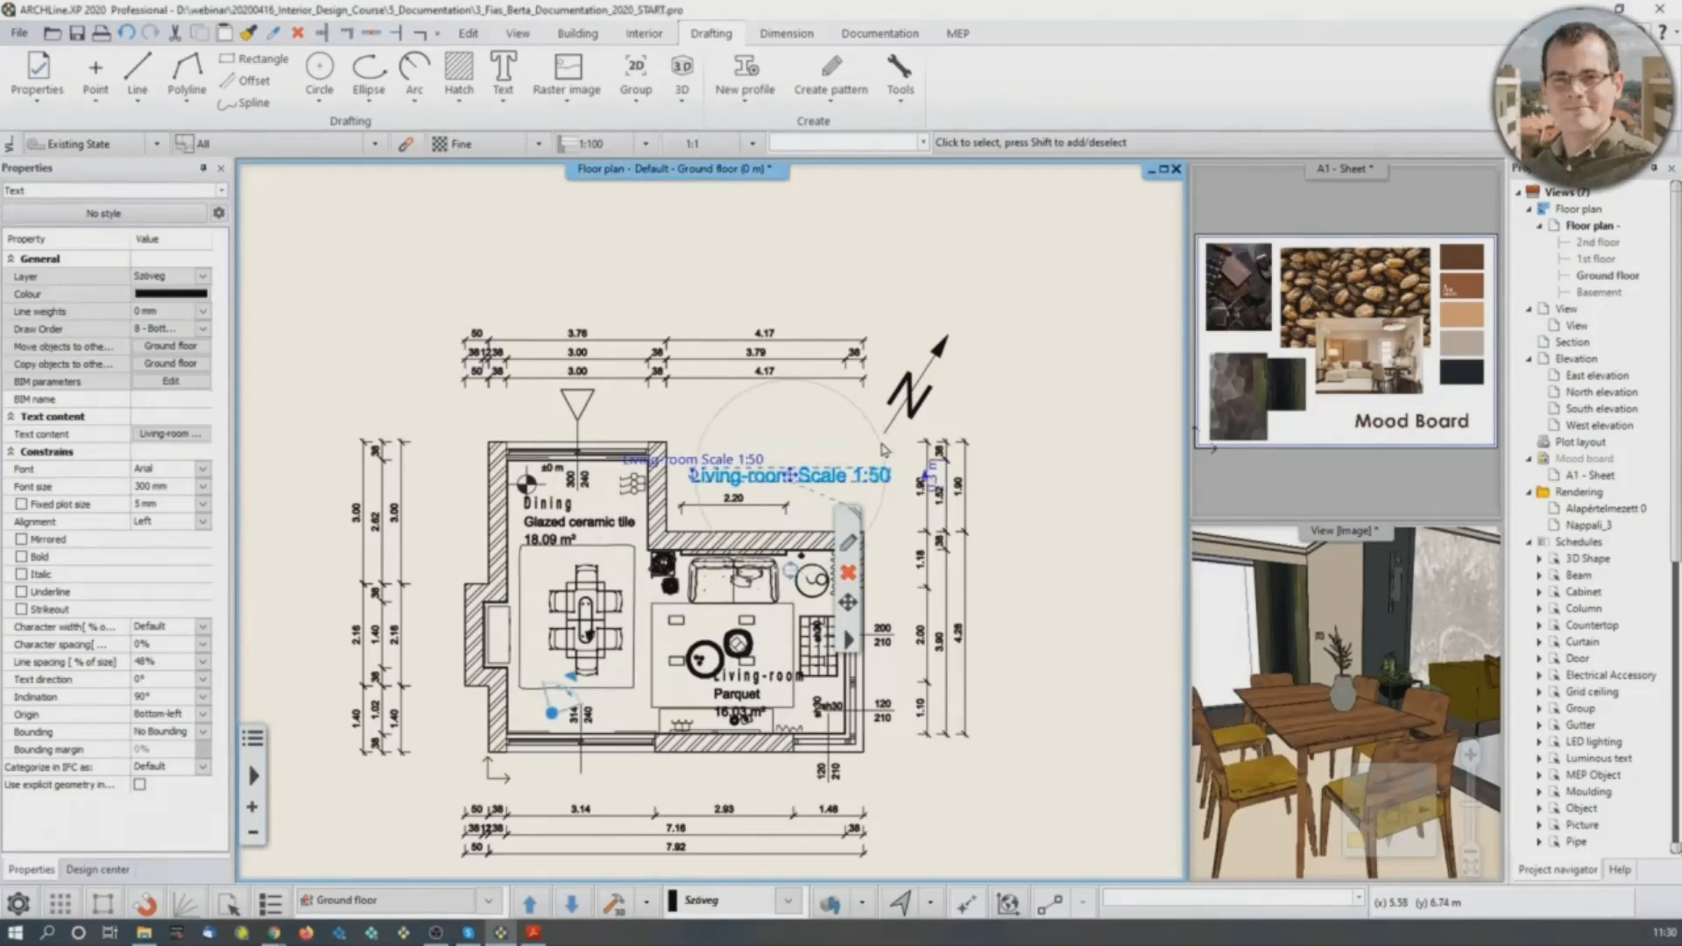
{"action": "left_click", "coordinate": [991, 282]}
{"action": "left_click", "coordinate": [98, 869]}
Reopen the PDF print setup, center the plot on the sheet and print the floor plan to PDF.
{"action": "left_click", "coordinate": [20, 33]}
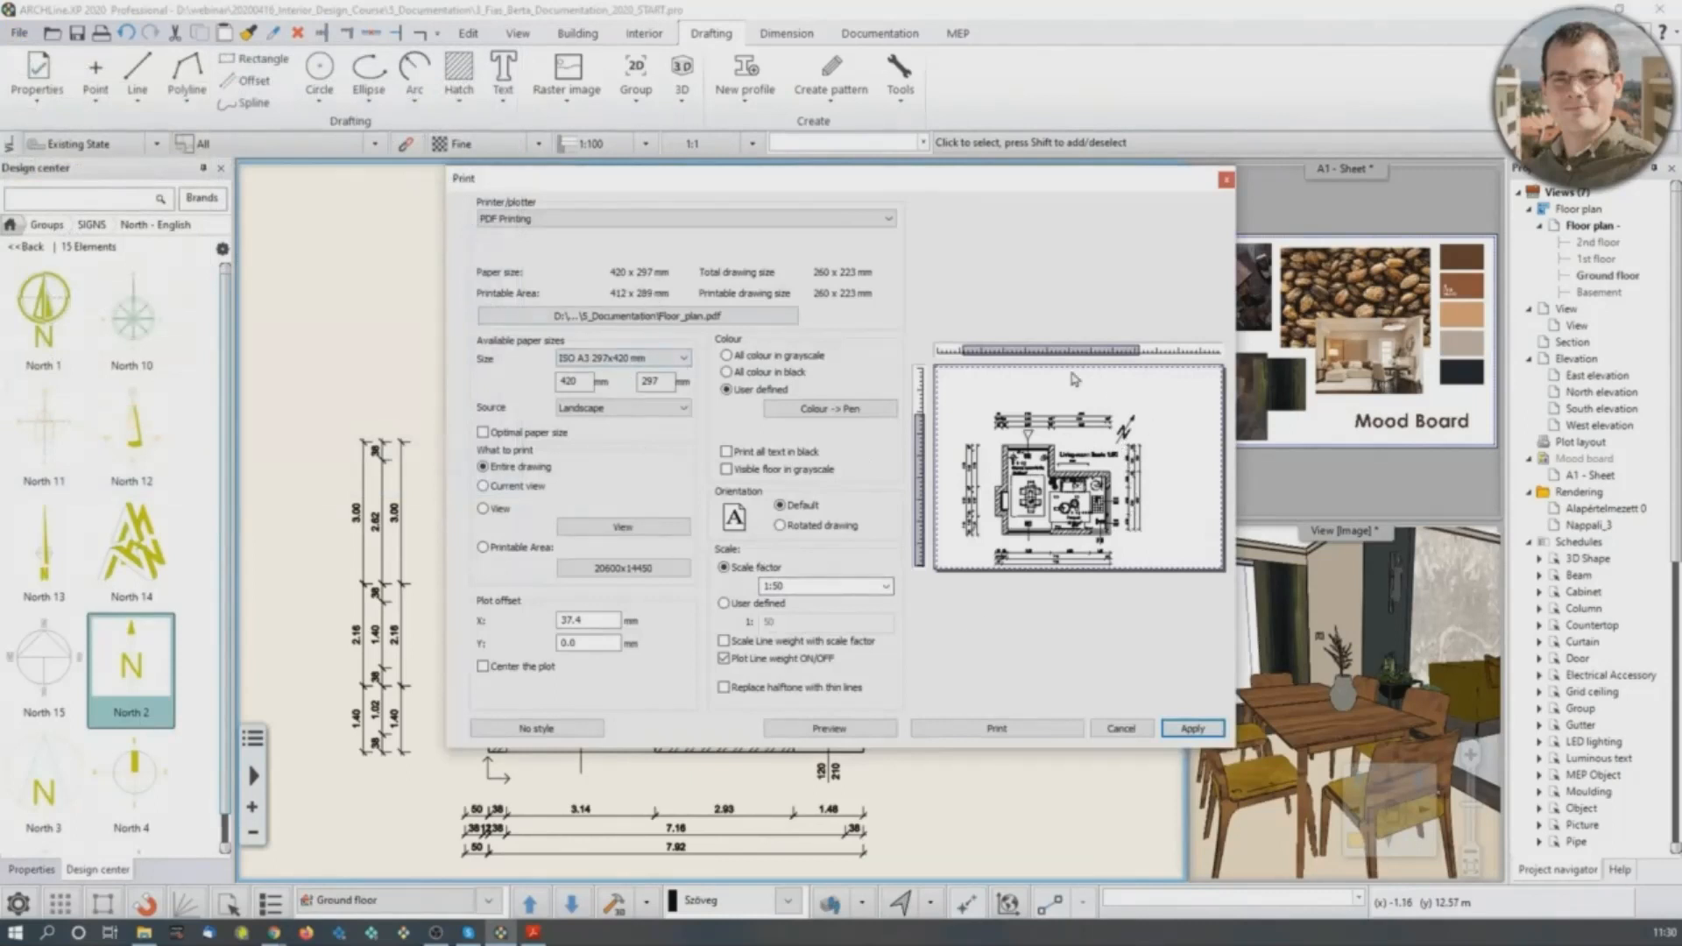
{"action": "left_click", "coordinate": [482, 667]}
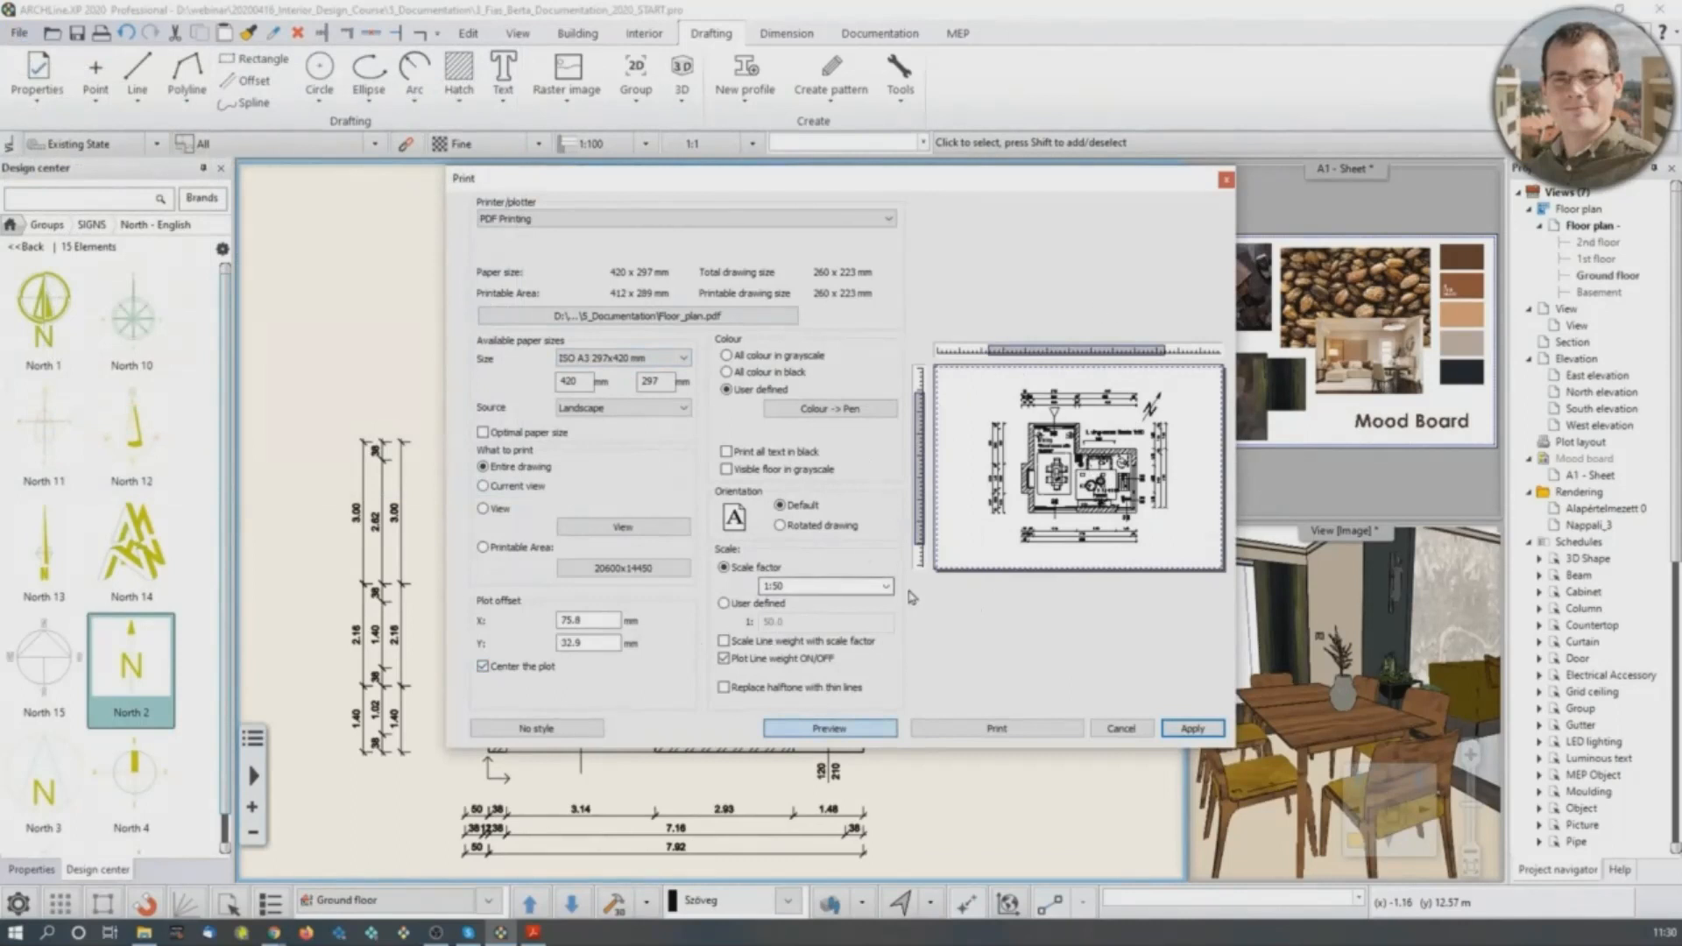
{"action": "left_click", "coordinate": [1016, 734]}
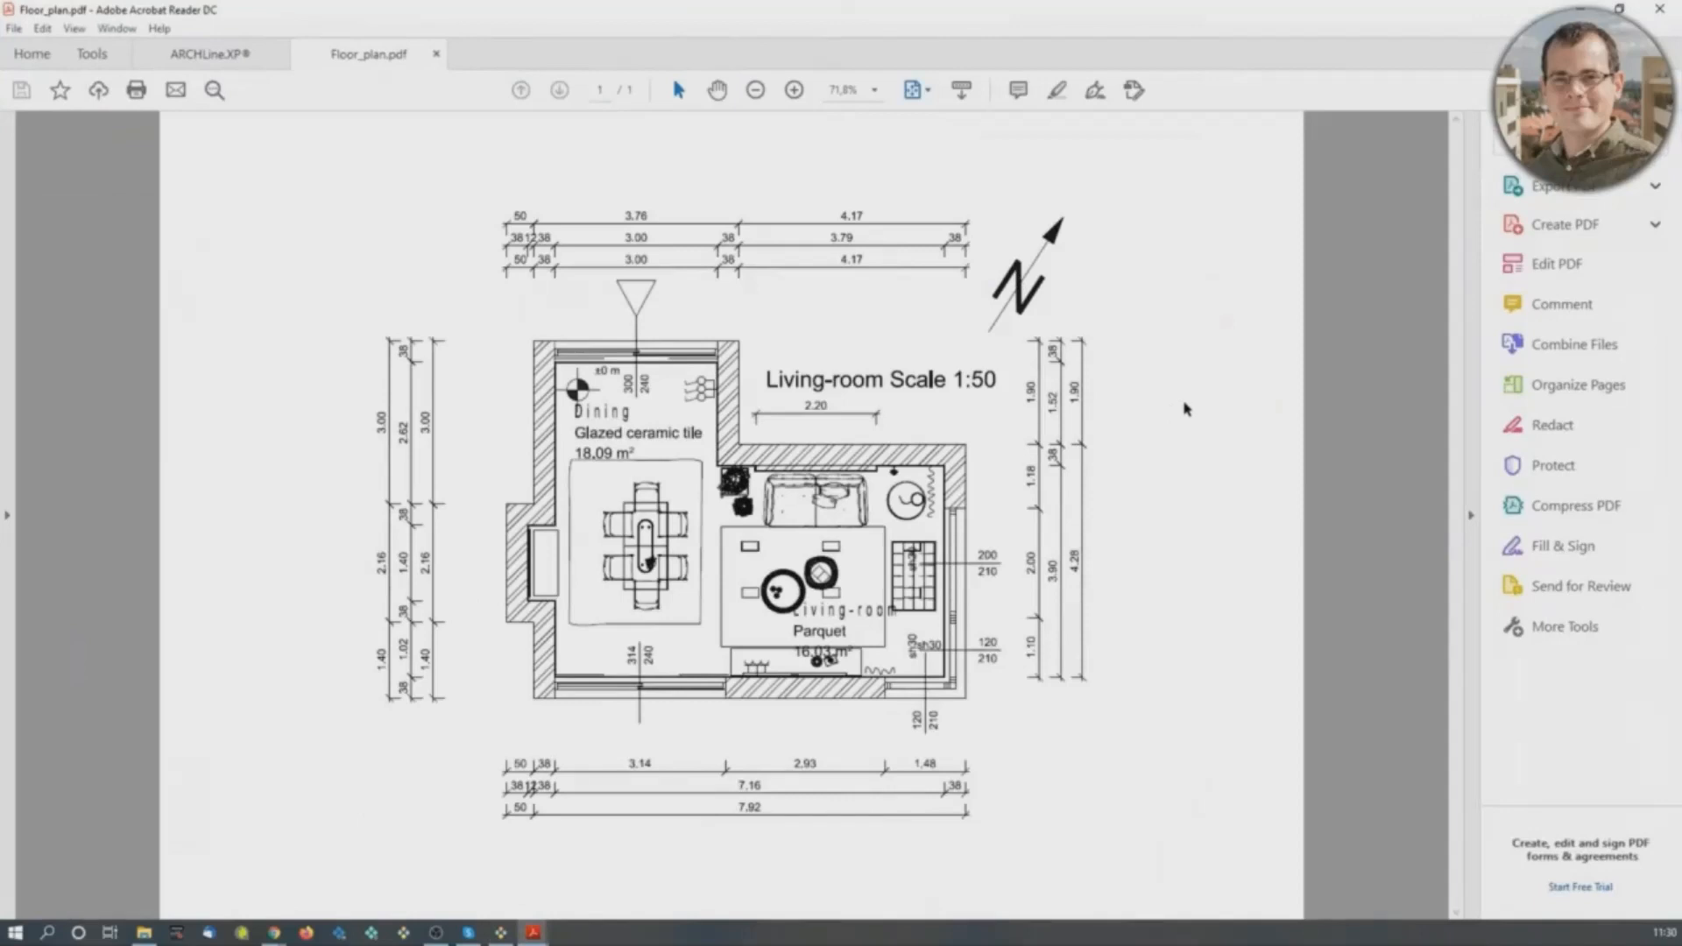
Enlarge the printed Floor_plan.pdf to 125% to check its linework and texts, and close the file.
{"action": "left_click", "coordinate": [793, 89]}
{"action": "left_click", "coordinate": [794, 89]}
{"action": "scroll", "coordinate": [1126, 752], "scroll_direction": "down", "scroll_amount": 1}
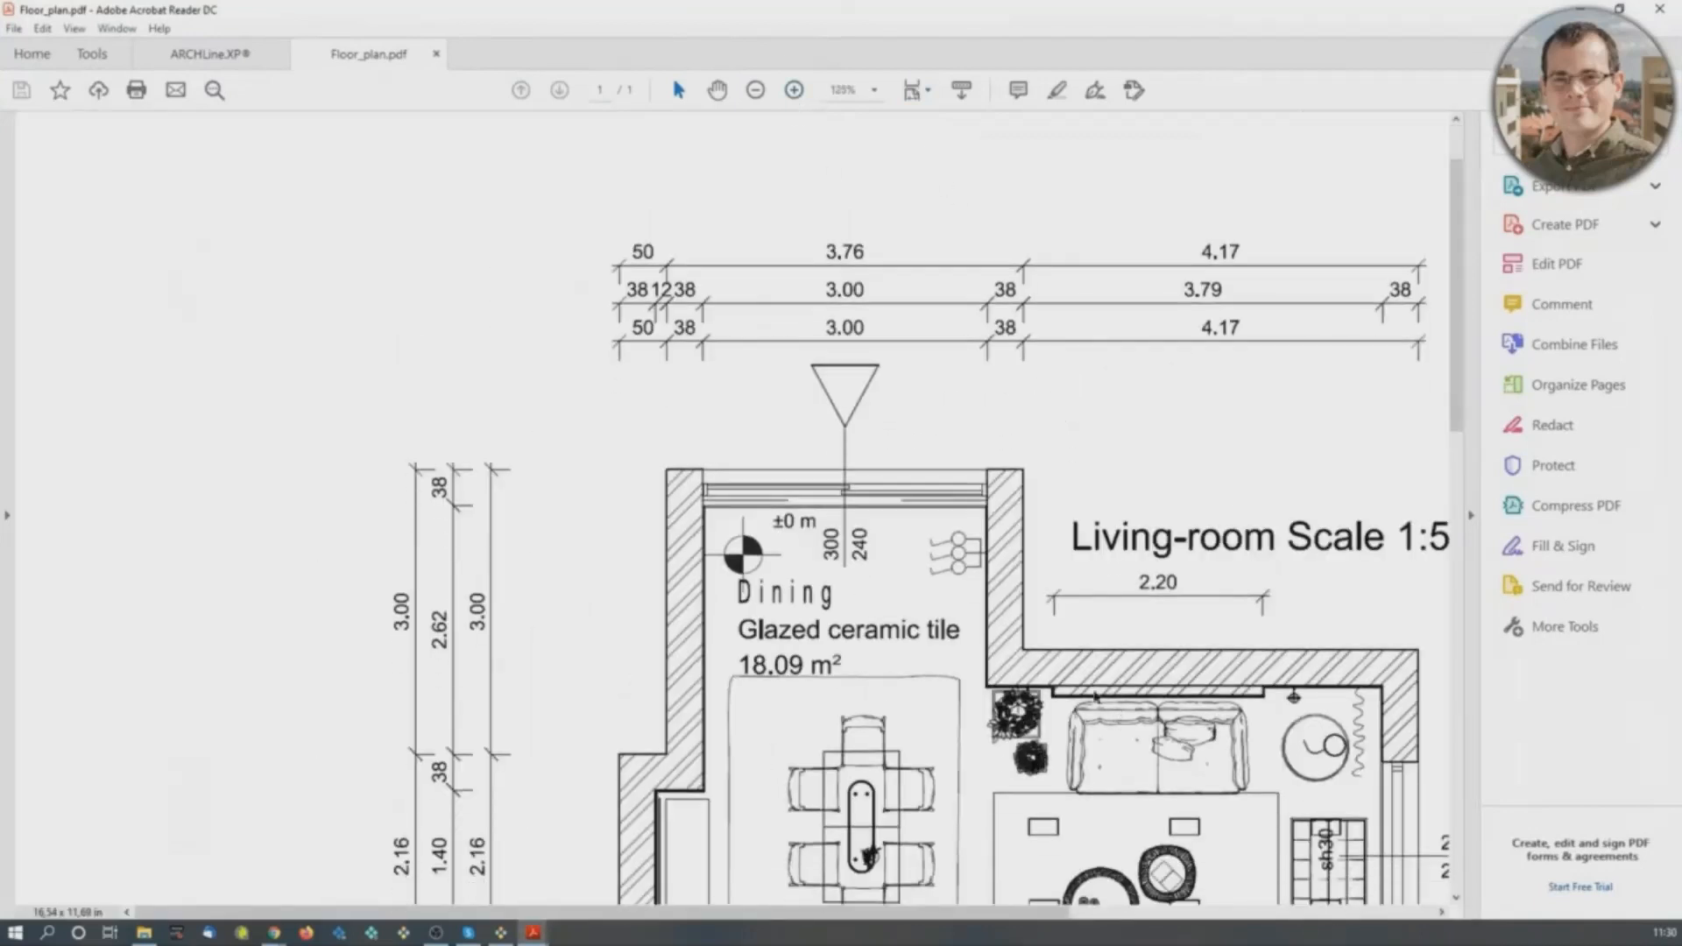
{"action": "left_click", "coordinate": [437, 58]}
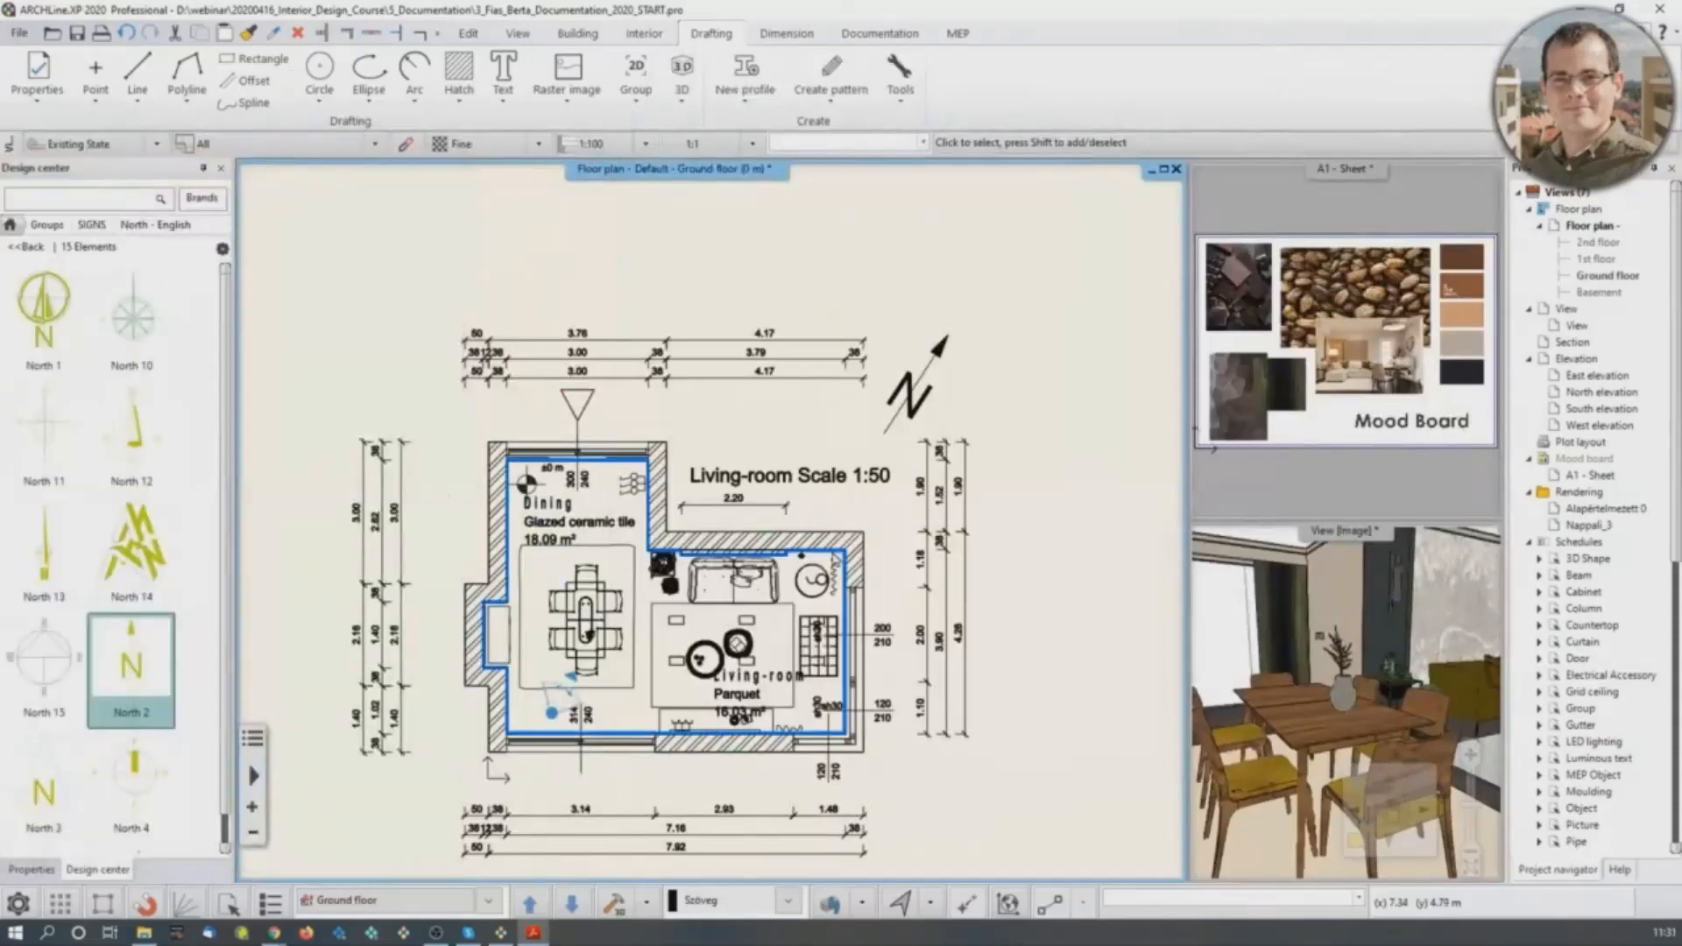
Start an image wall elevation from the inner face of the living-room wall behind the sofa.
{"action": "scroll", "coordinate": [1007, 675], "scroll_direction": "down", "scroll_amount": 2}
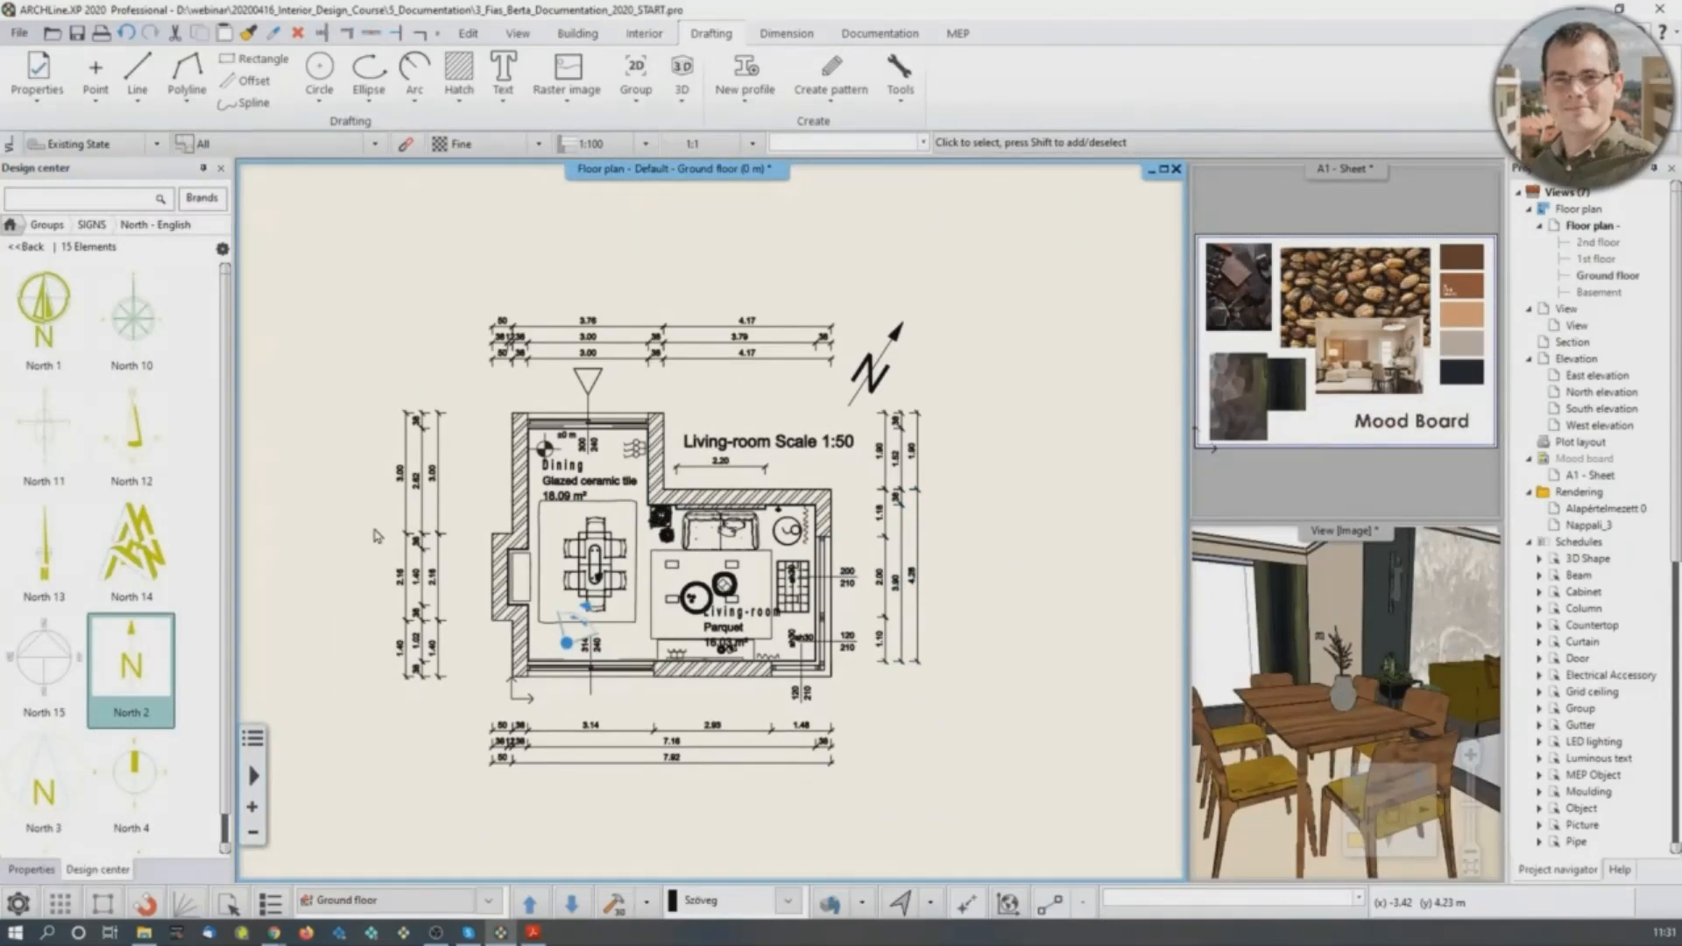
{"action": "mouse_move", "coordinate": [852, 487]}
{"action": "middle_mouse_down"}
{"action": "mouse_move", "coordinate": [748, 443]}
{"action": "mouse_move", "coordinate": [763, 396]}
{"action": "middle_mouse_up"}
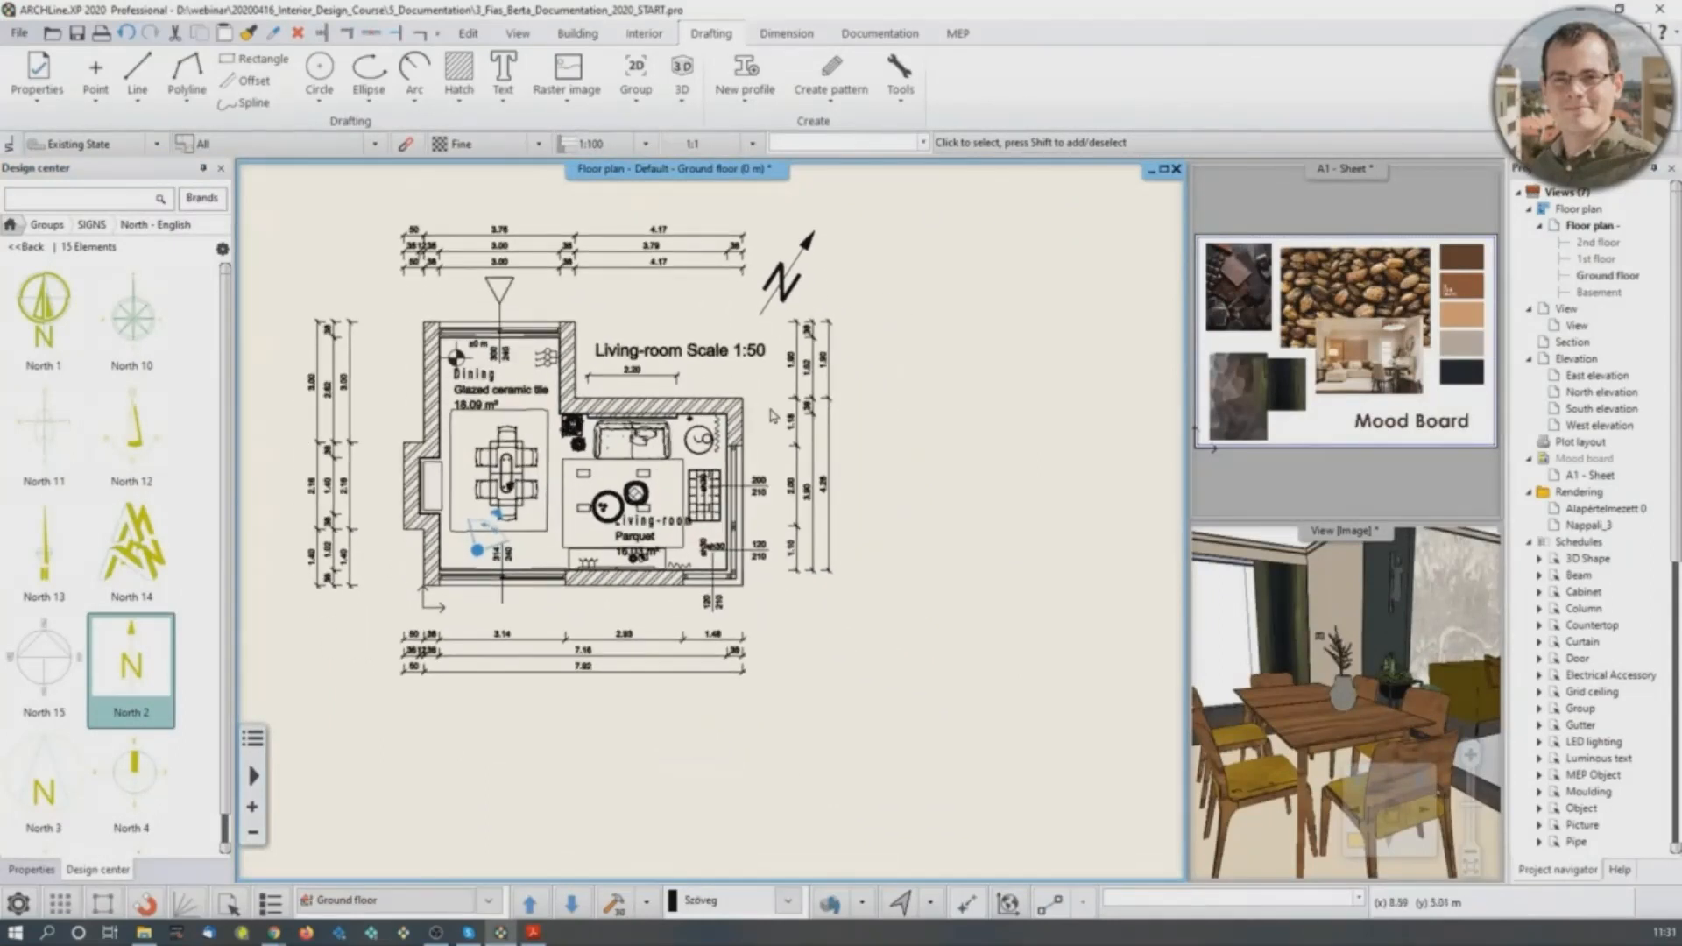
{"action": "middle_click_drag", "start_coordinate": [1016, 379], "coordinate": [905, 412]}
{"action": "left_click", "coordinate": [846, 38]}
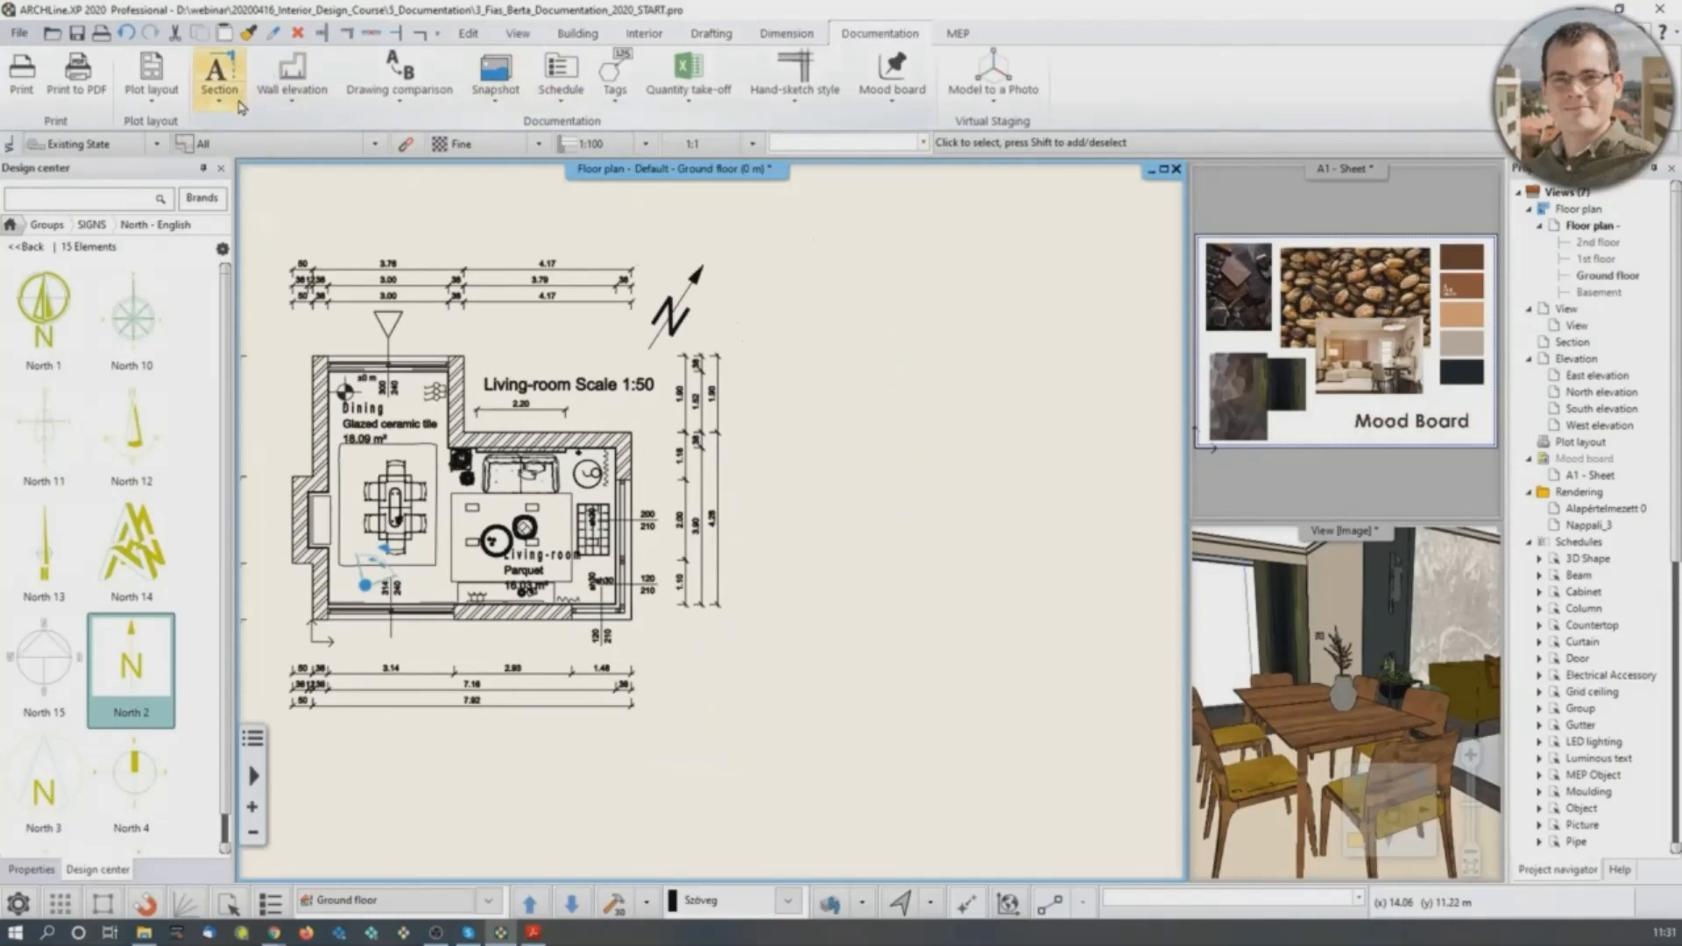
{"action": "left_click", "coordinate": [313, 112]}
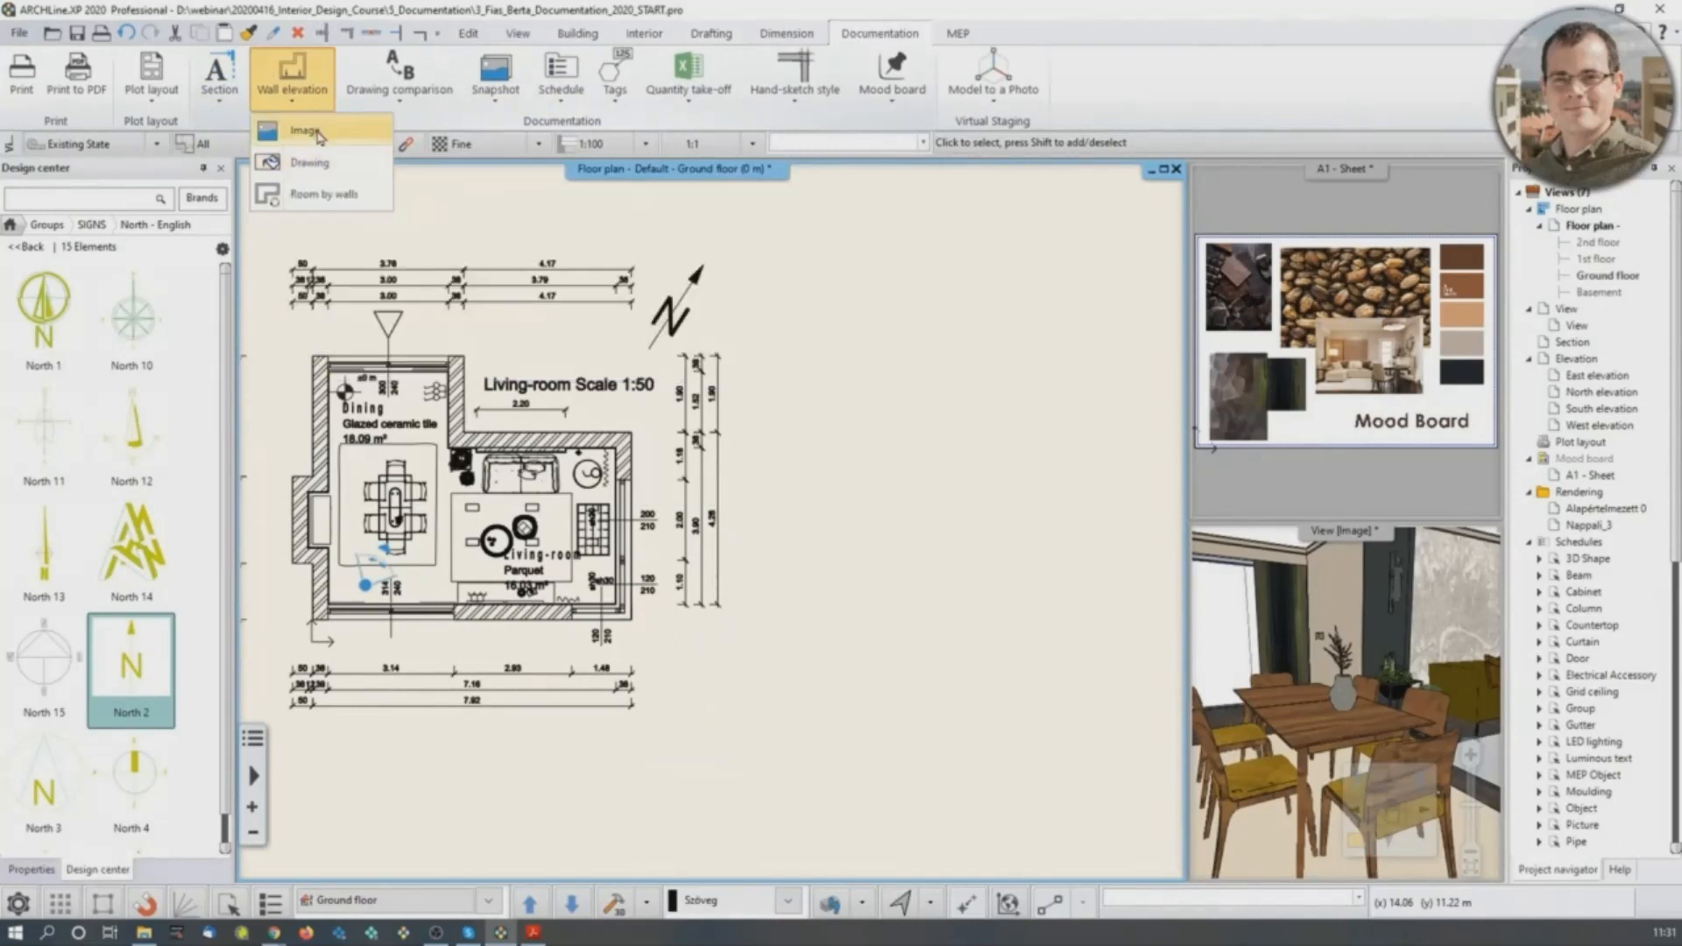
{"action": "left_click", "coordinate": [317, 142]}
{"action": "scroll", "coordinate": [453, 478], "scroll_direction": "up", "scroll_amount": 7}
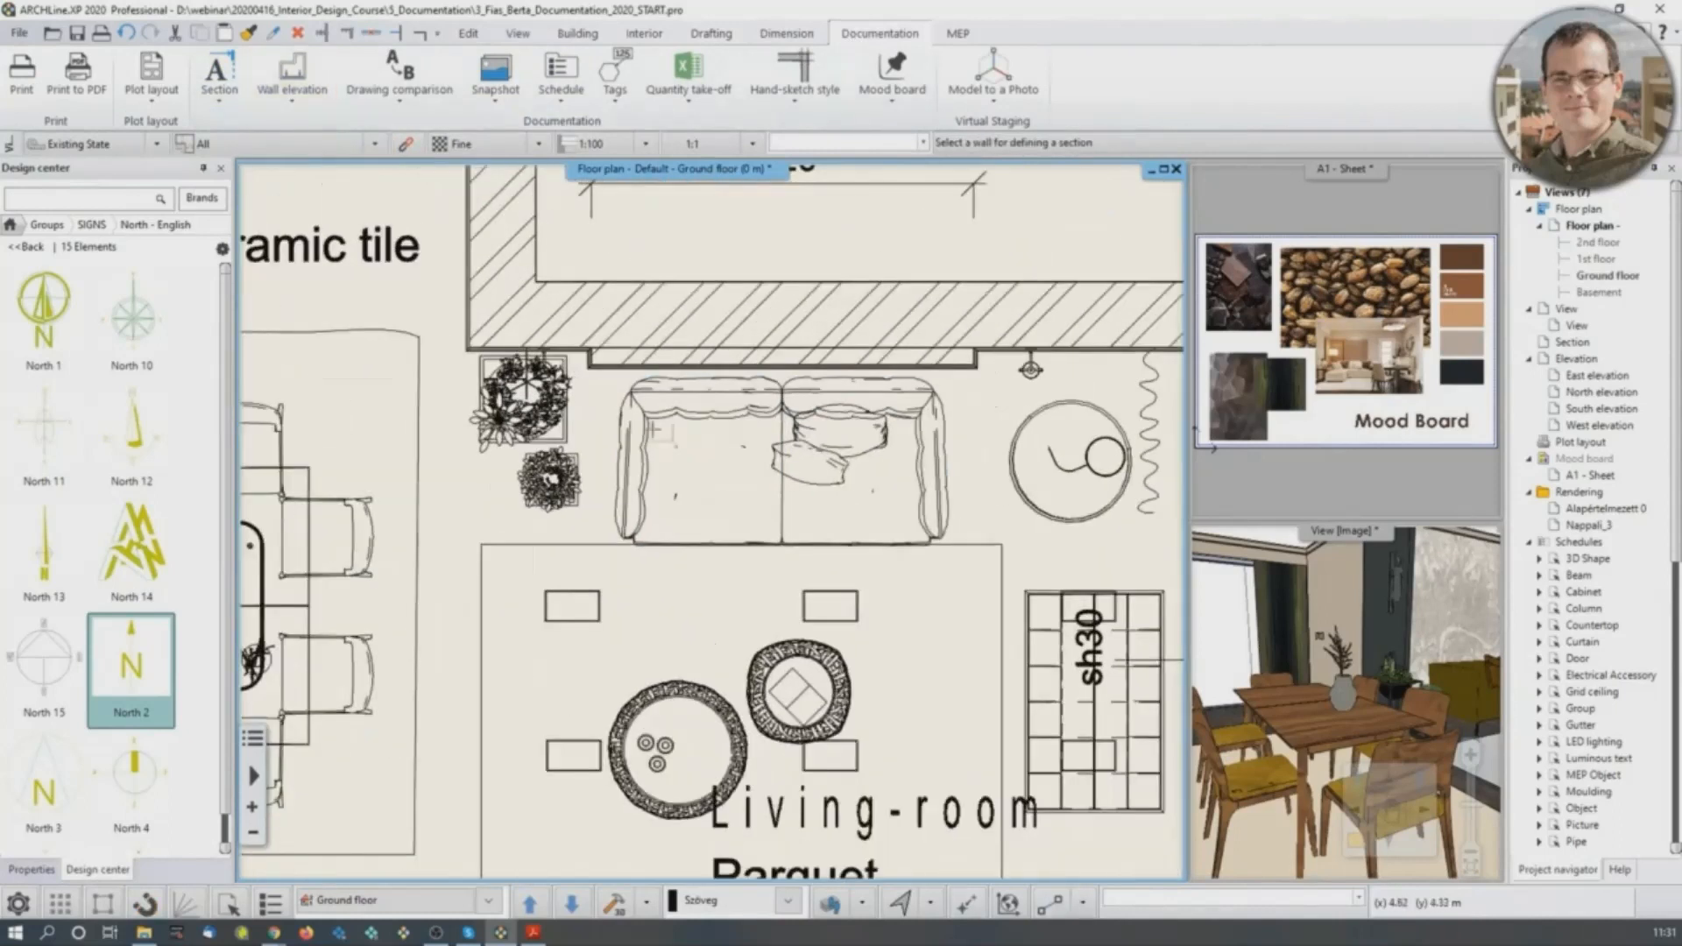
{"action": "left_click", "coordinate": [543, 352]}
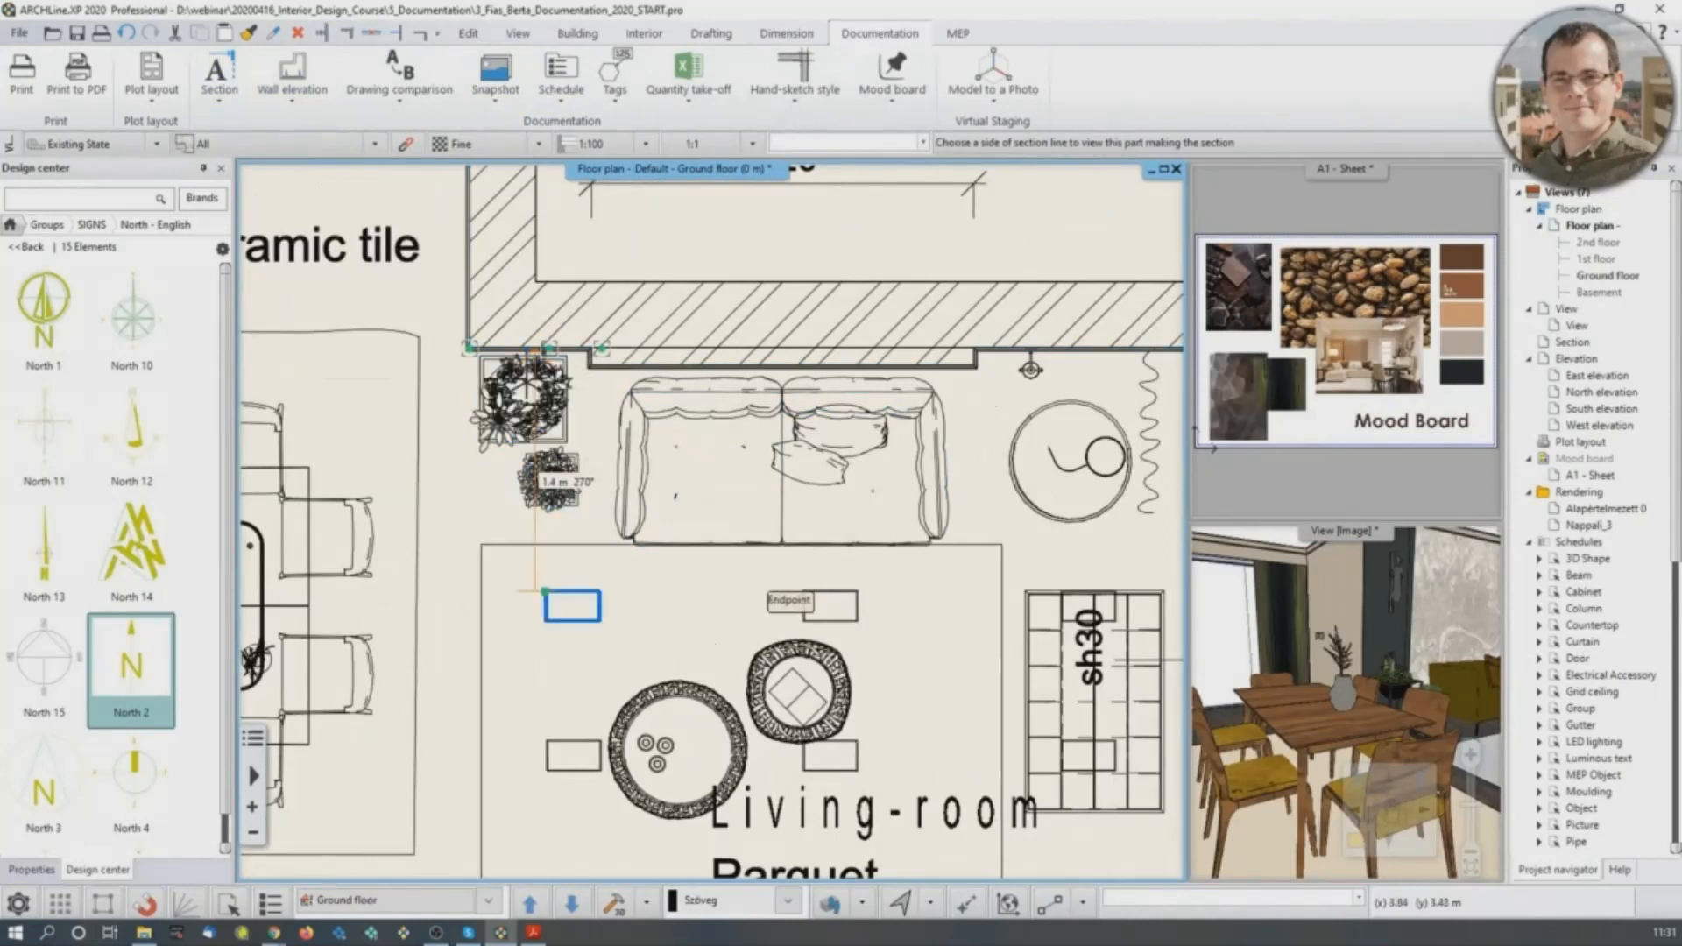
Set the elevation to look at the sofa wall from the room side, with a depth of about 1.73 m.
{"action": "scroll", "coordinate": [536, 490], "scroll_direction": "up", "scroll_amount": 5}
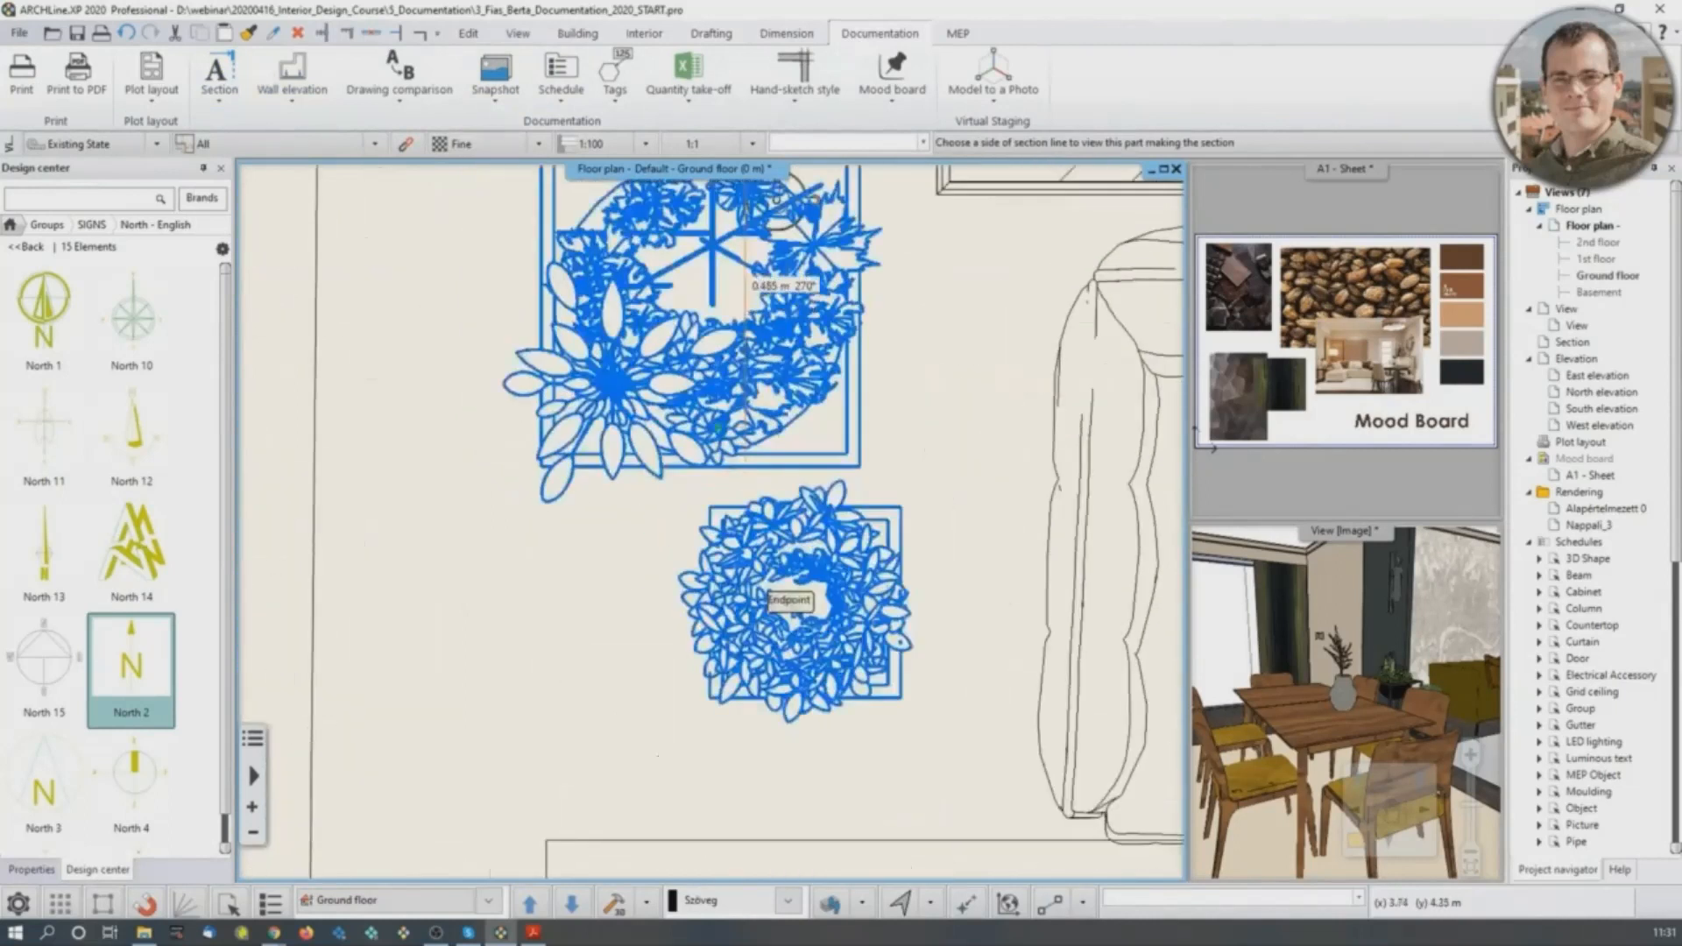
{"action": "scroll", "coordinate": [771, 385], "scroll_direction": "up", "scroll_amount": 2}
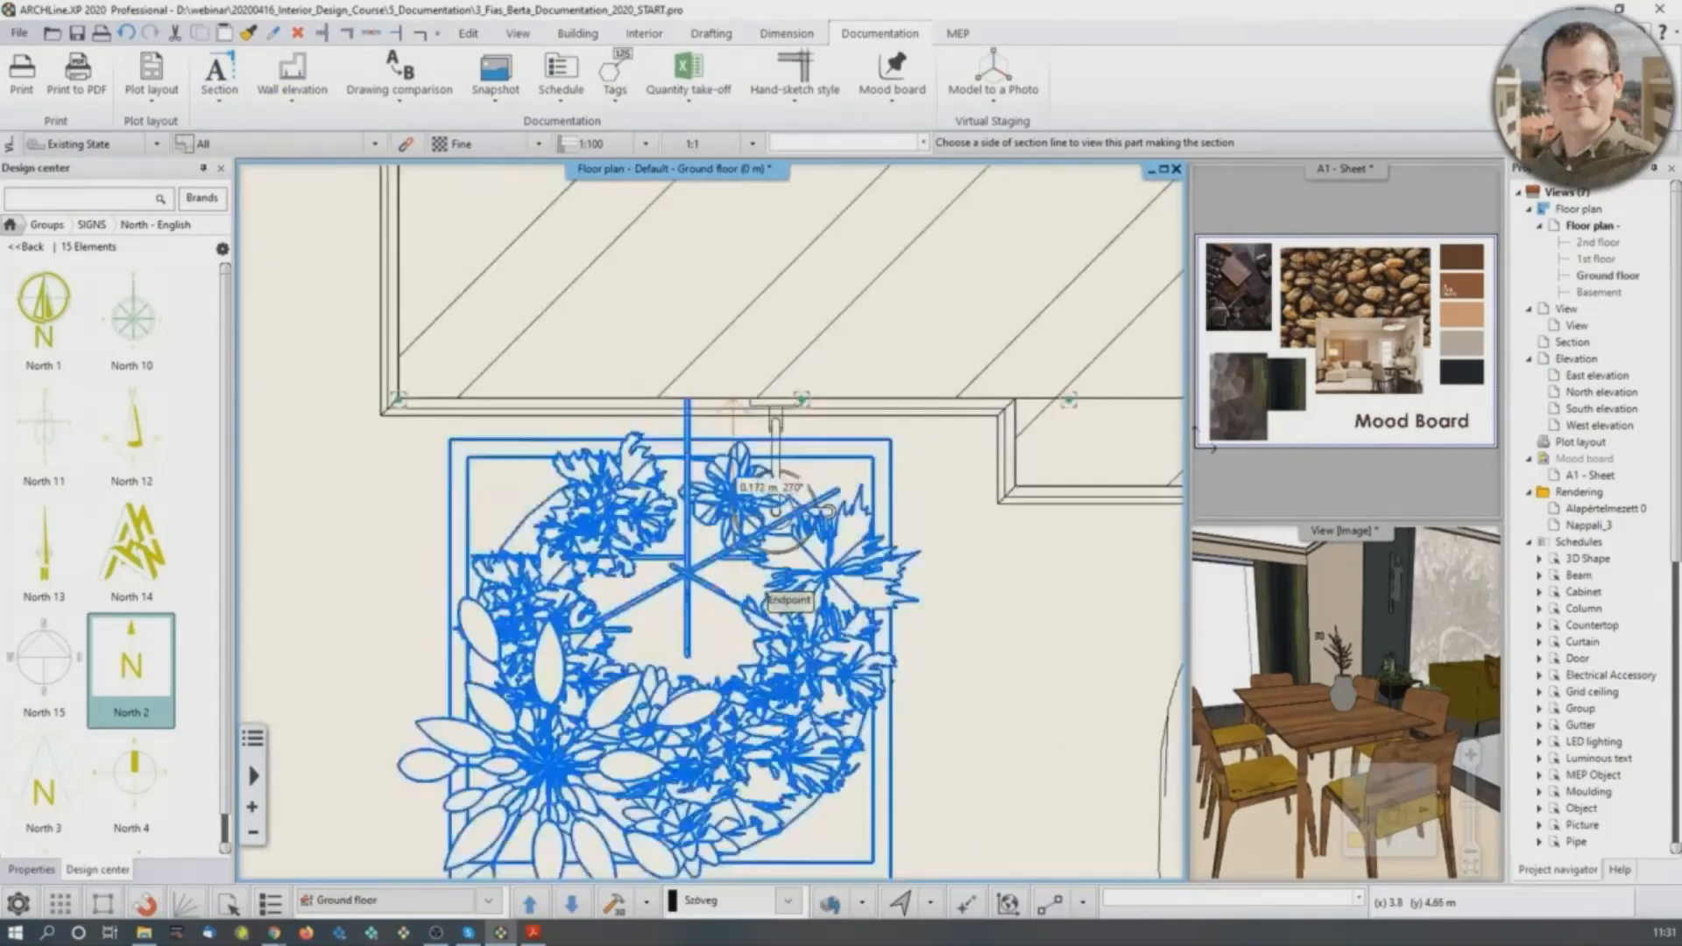
{"action": "scroll", "coordinate": [771, 583], "scroll_direction": "down", "scroll_amount": 3}
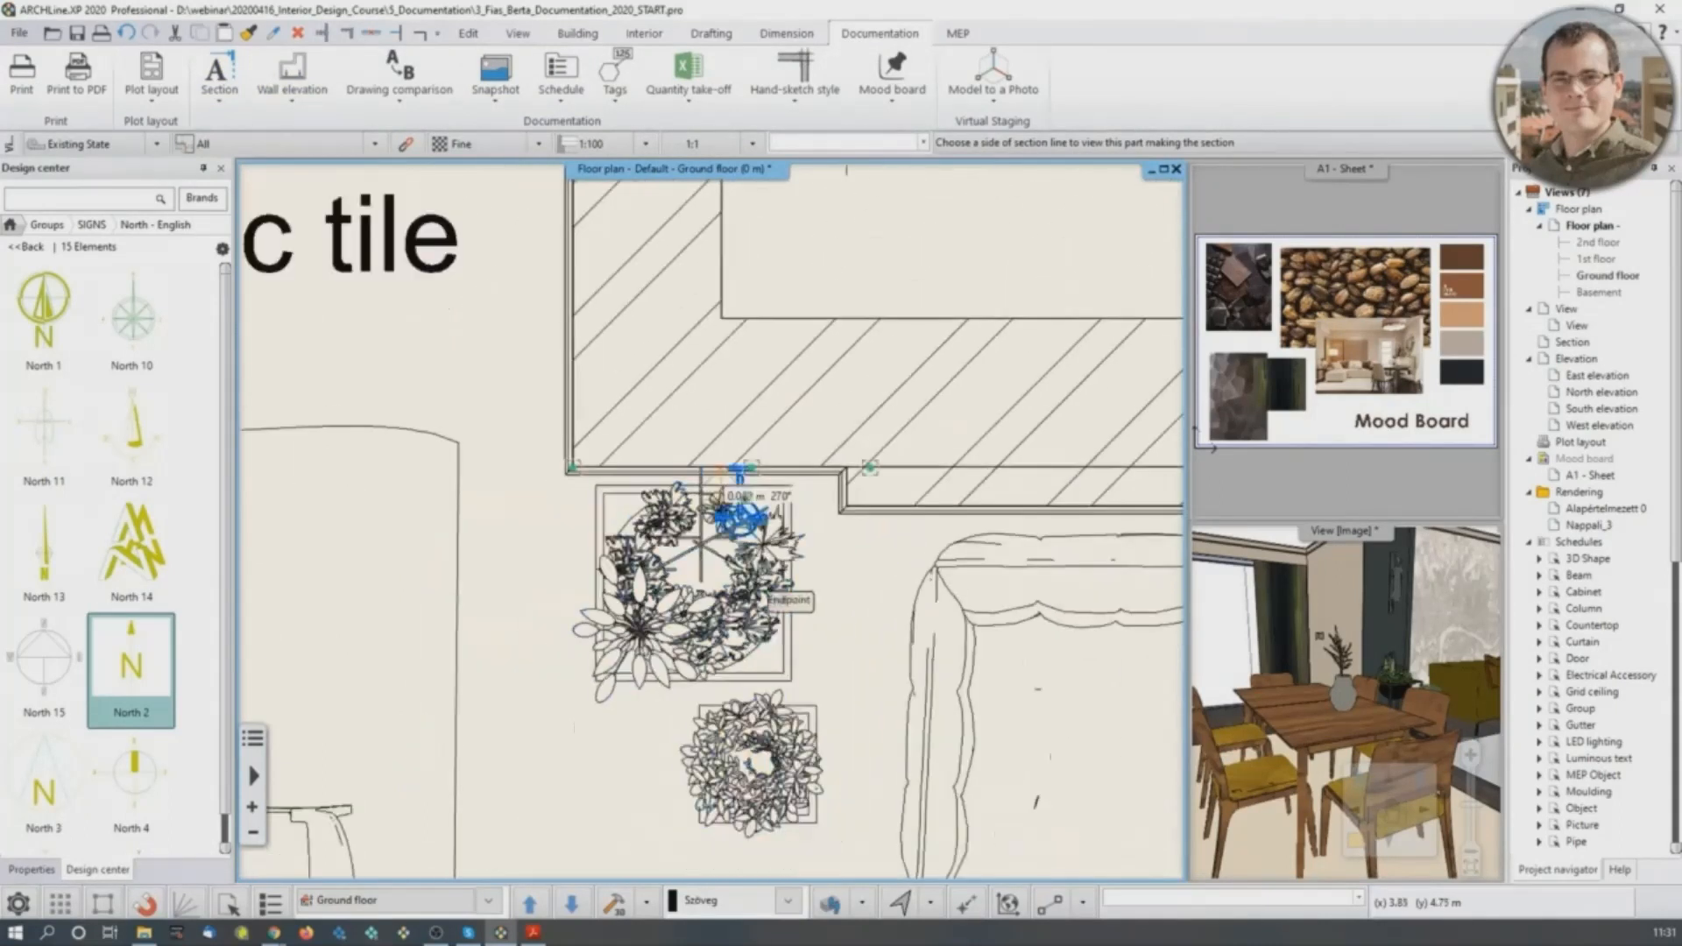
{"action": "scroll", "coordinate": [740, 565], "scroll_direction": "down", "scroll_amount": 3}
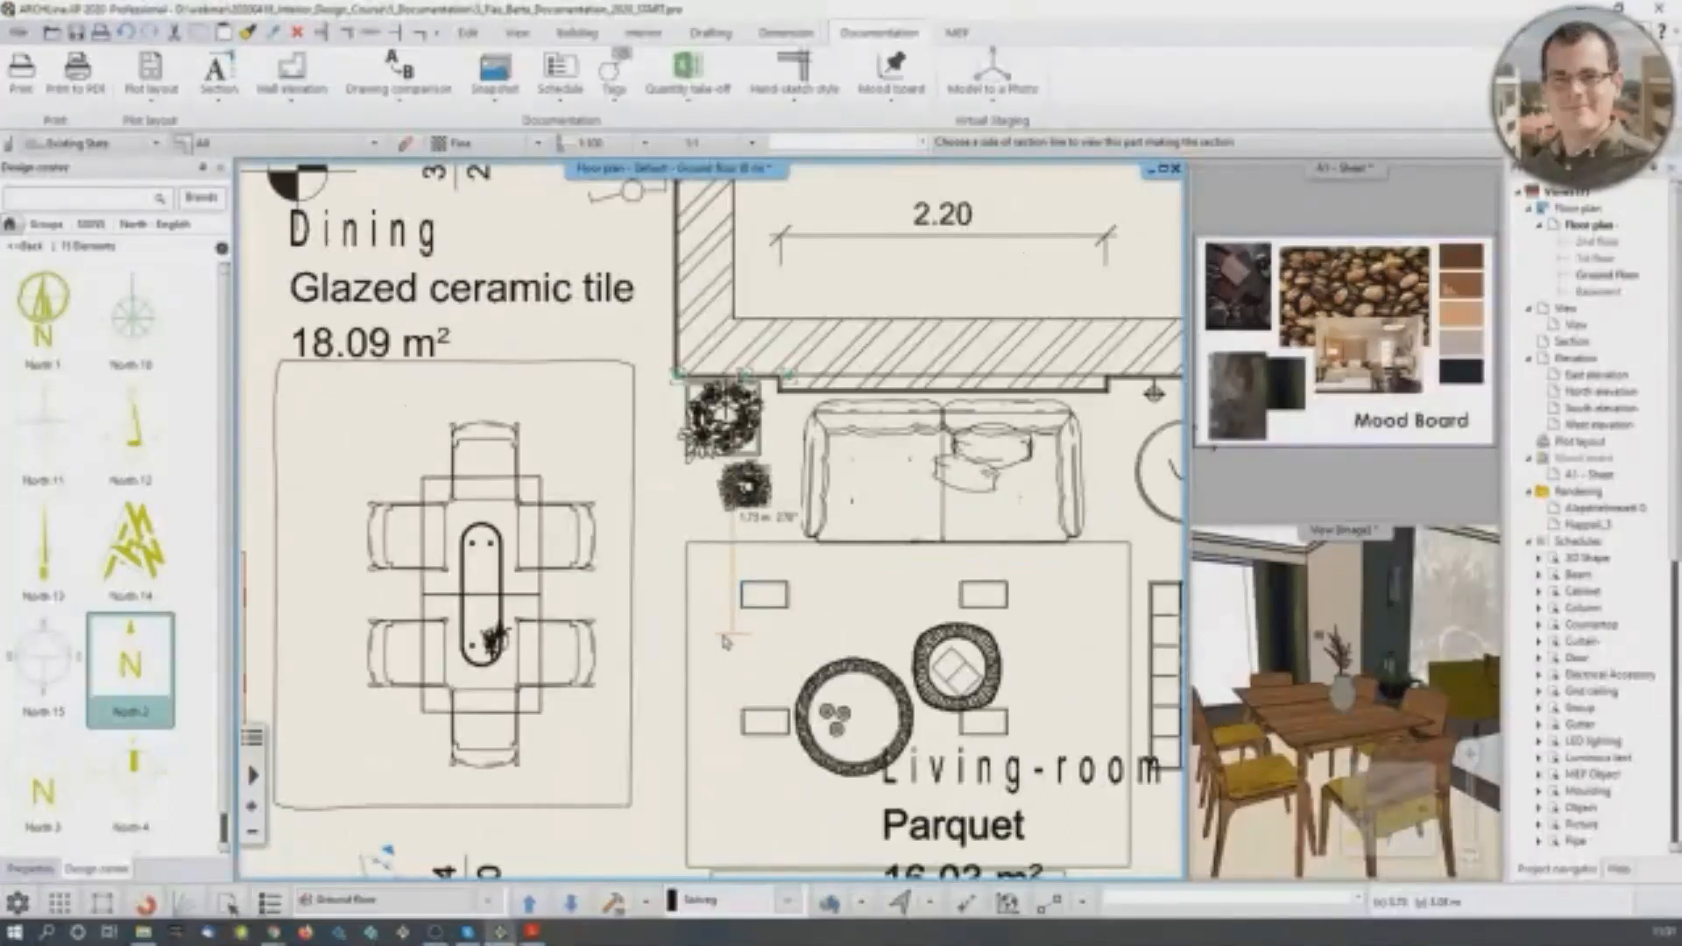
{"action": "left_click", "coordinate": [730, 634]}
Offset the inner vertical edge of the elevation area to the outer face of the living room's window wall.
{"action": "scroll", "coordinate": [847, 654], "scroll_direction": "down", "scroll_amount": 3}
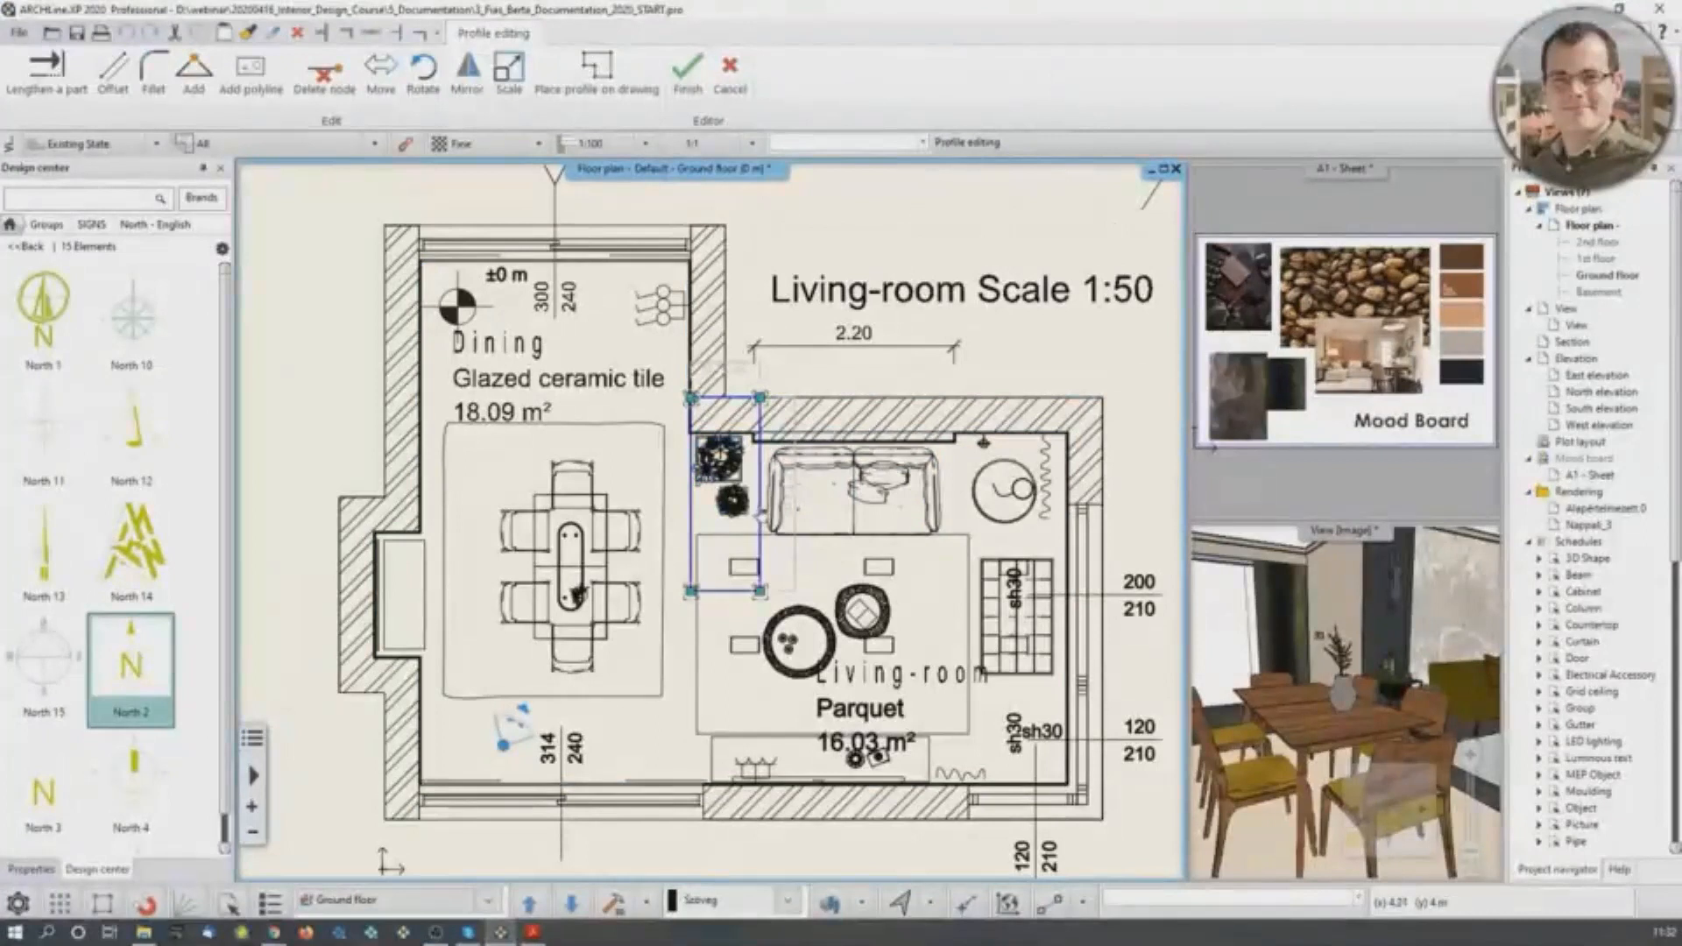
{"action": "right_click", "coordinate": [760, 510]}
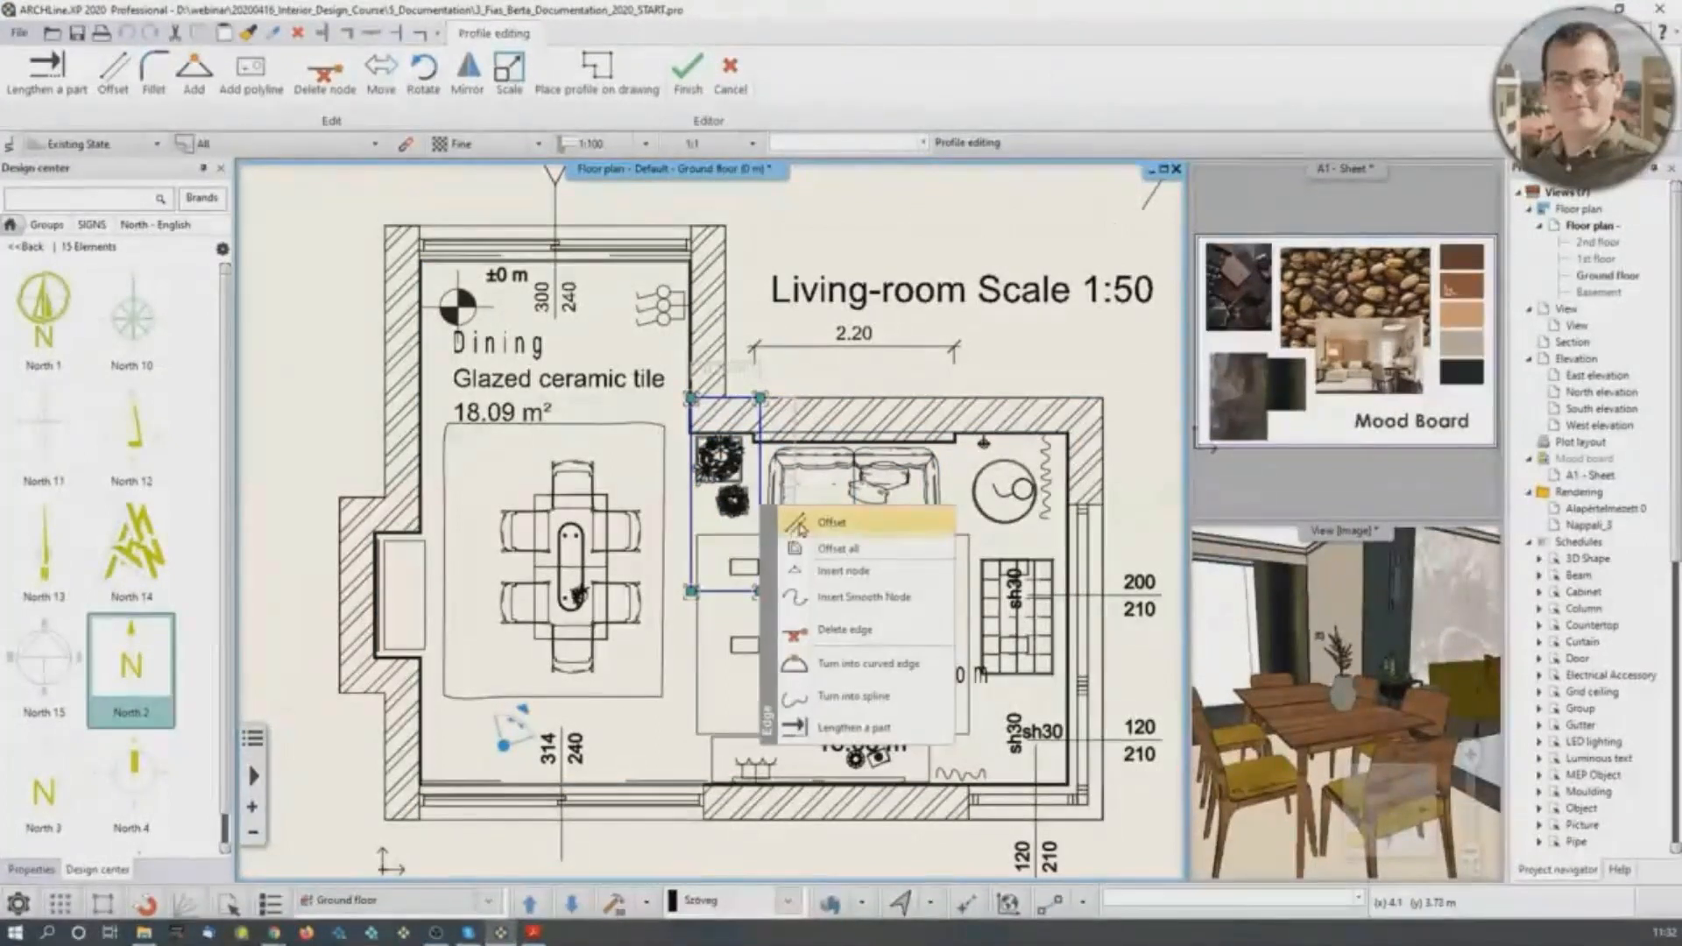
{"action": "left_click", "coordinate": [800, 524]}
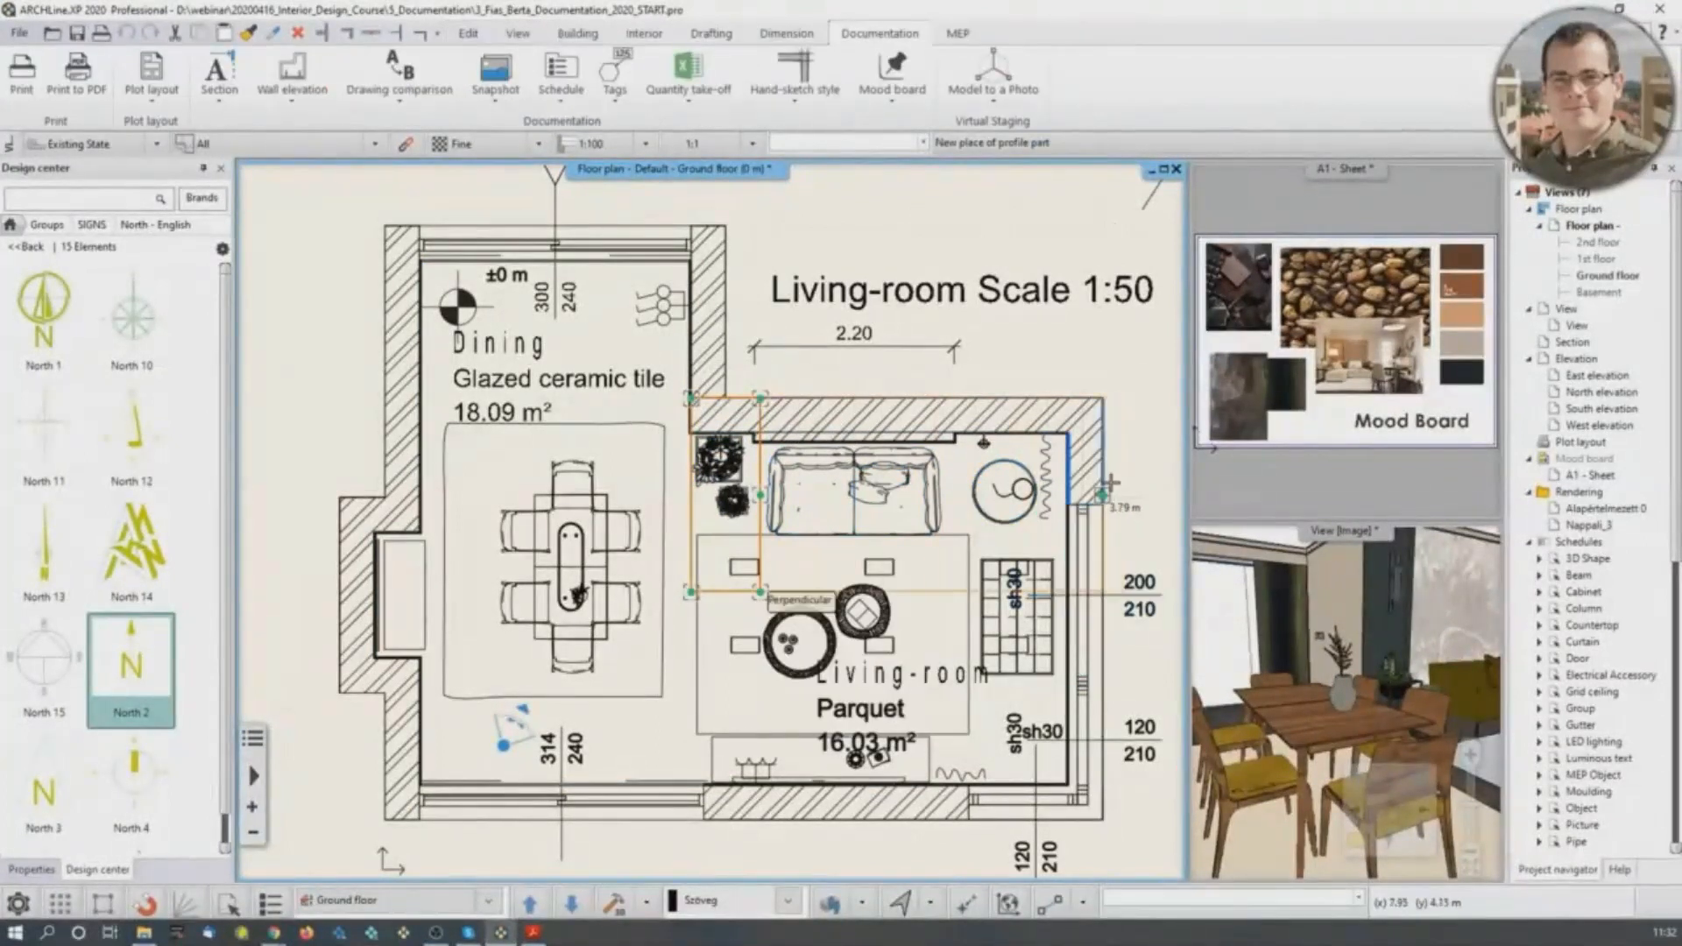
{"action": "left_click", "coordinate": [1106, 490]}
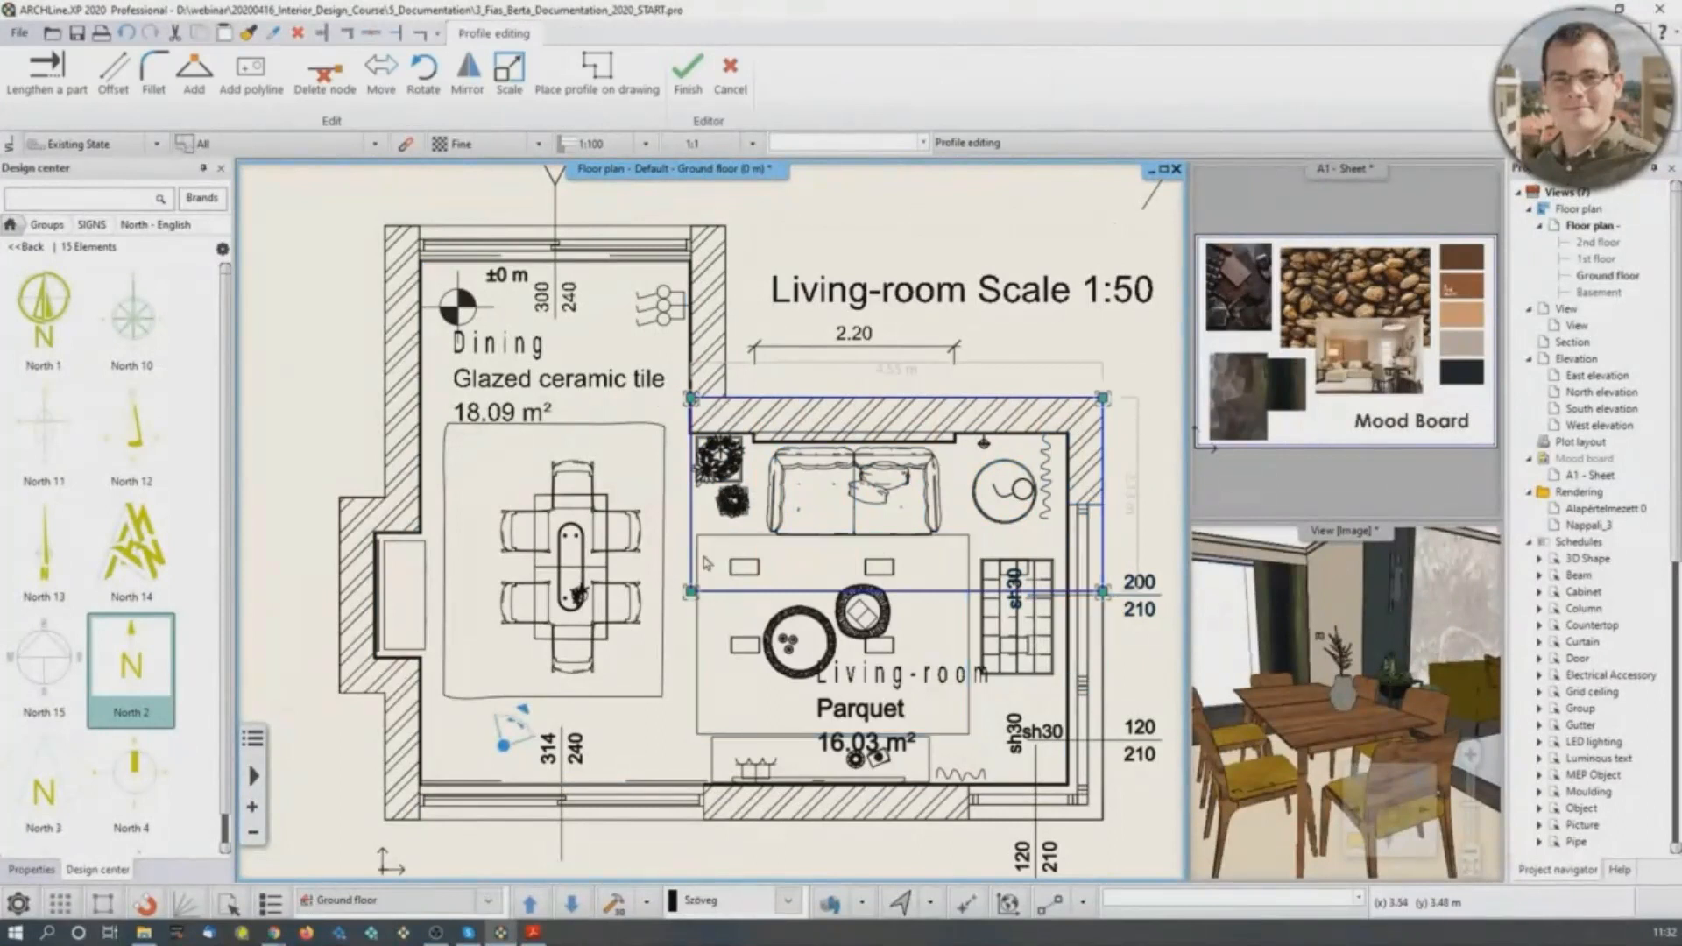
Offset the front edge of the elevation area about 0.5 m toward the sofa, keeping it in front of the sofa, and generate the elevation.
{"action": "right_click", "coordinate": [918, 600]}
{"action": "left_click", "coordinate": [1038, 624]}
{"action": "scroll", "coordinate": [1007, 613], "scroll_direction": "up", "scroll_amount": 2}
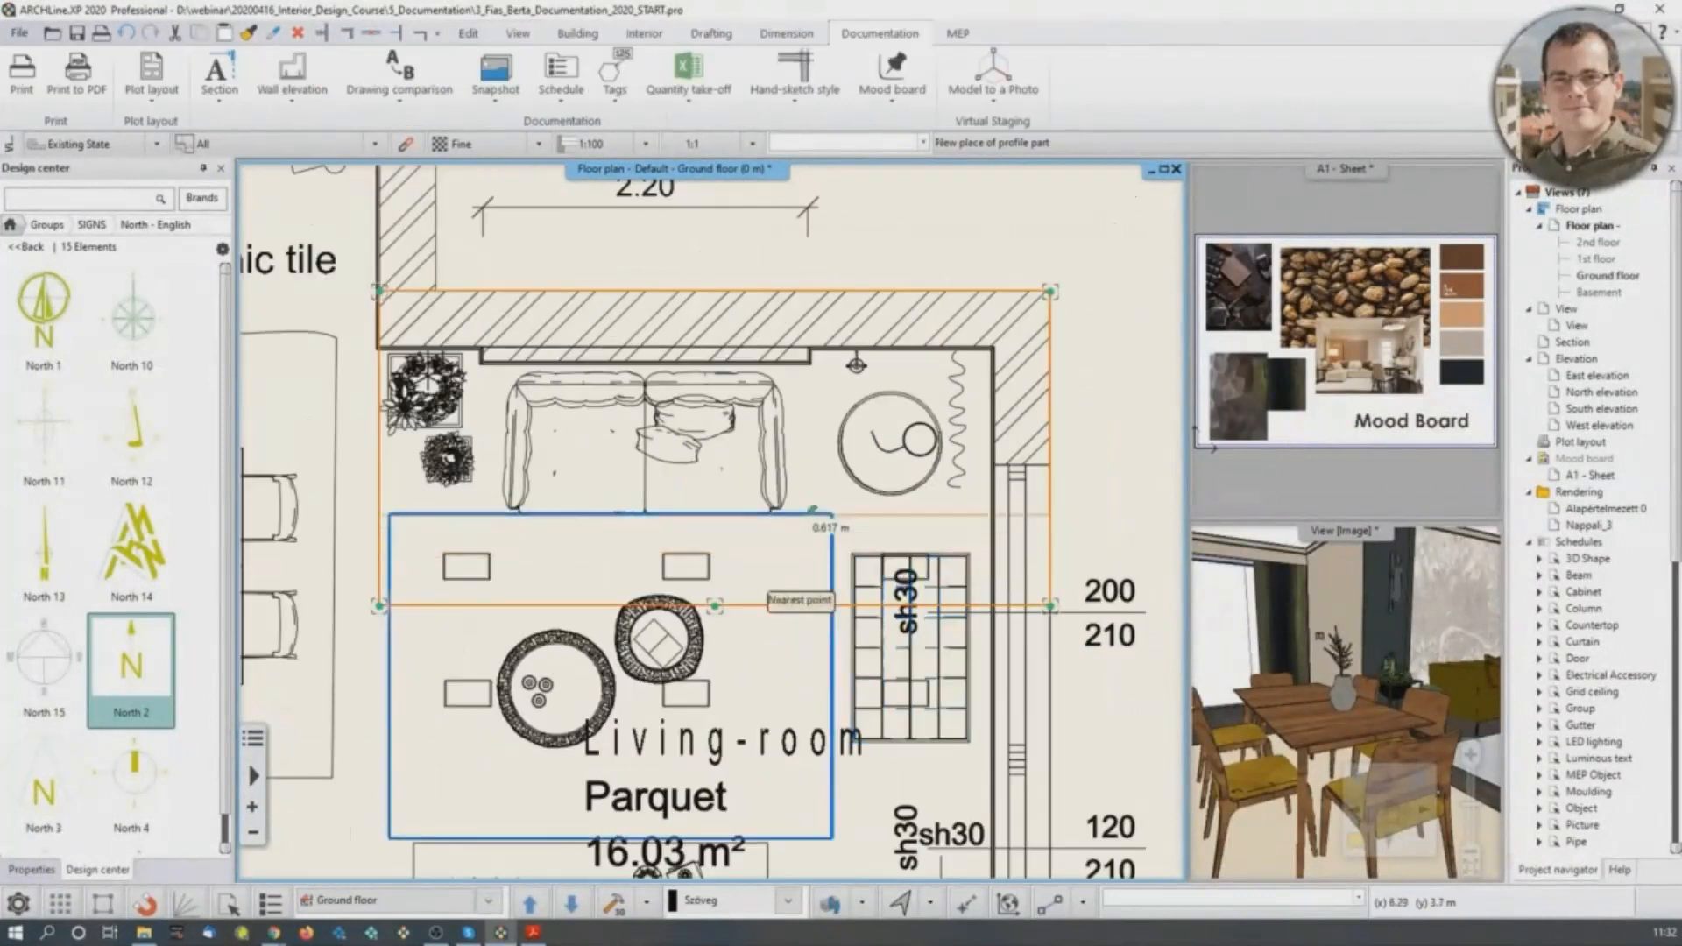
{"action": "scroll", "coordinate": [750, 533], "scroll_direction": "up", "scroll_amount": 3}
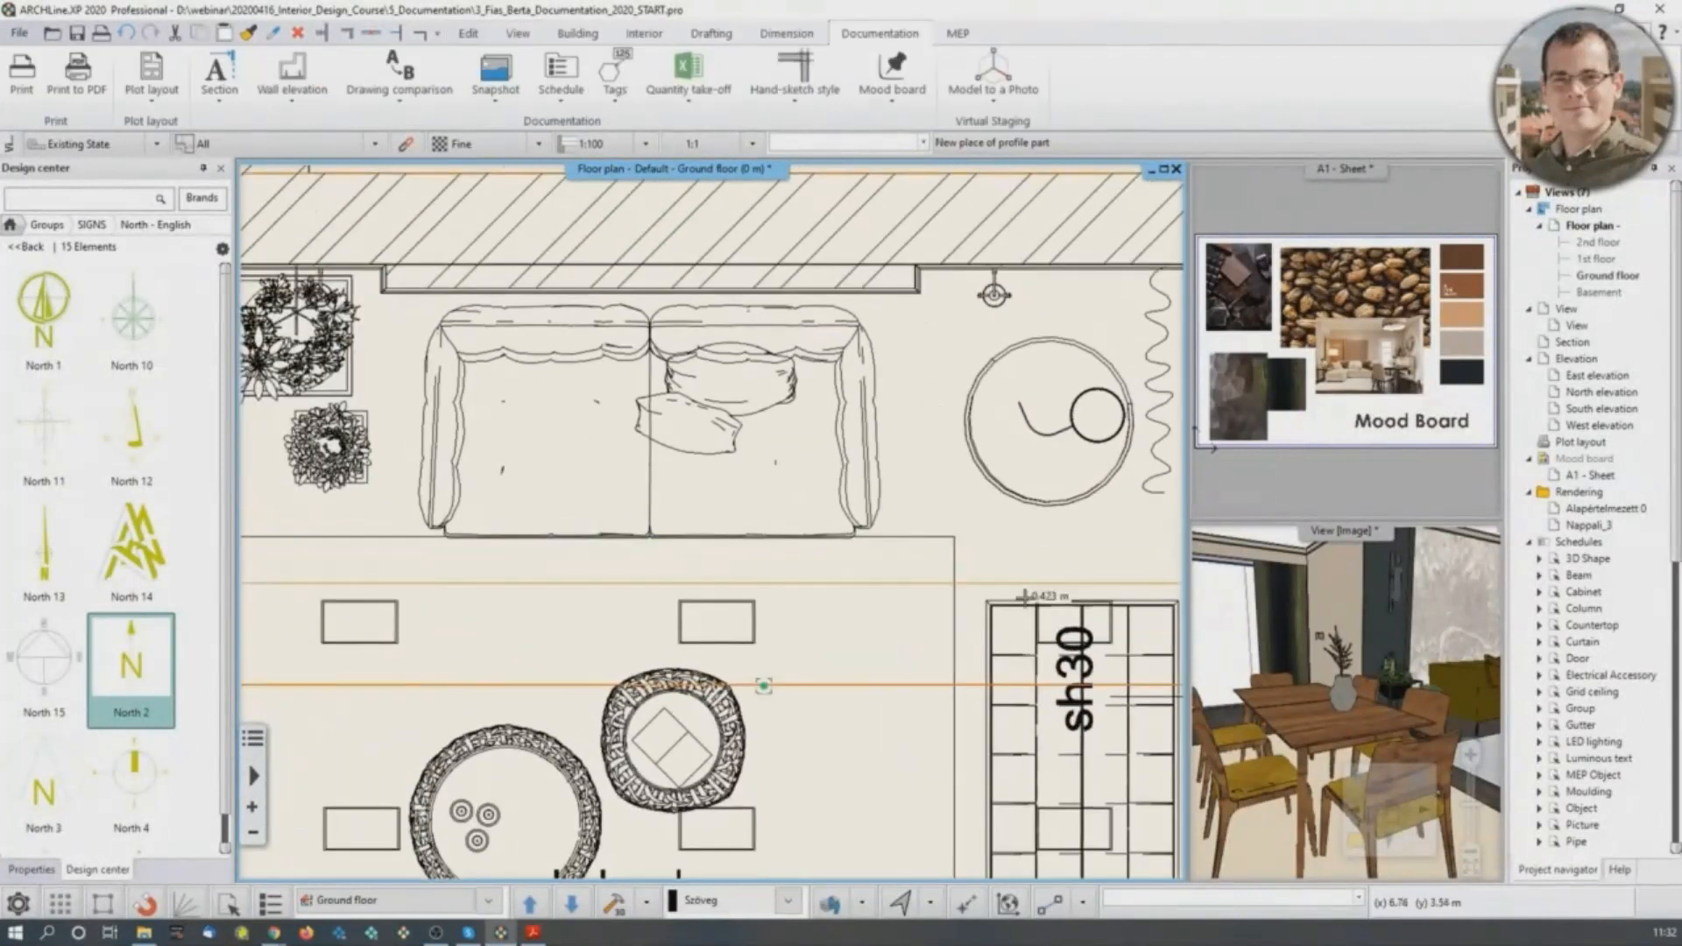
{"action": "scroll", "coordinate": [717, 528], "scroll_direction": "down", "scroll_amount": 2}
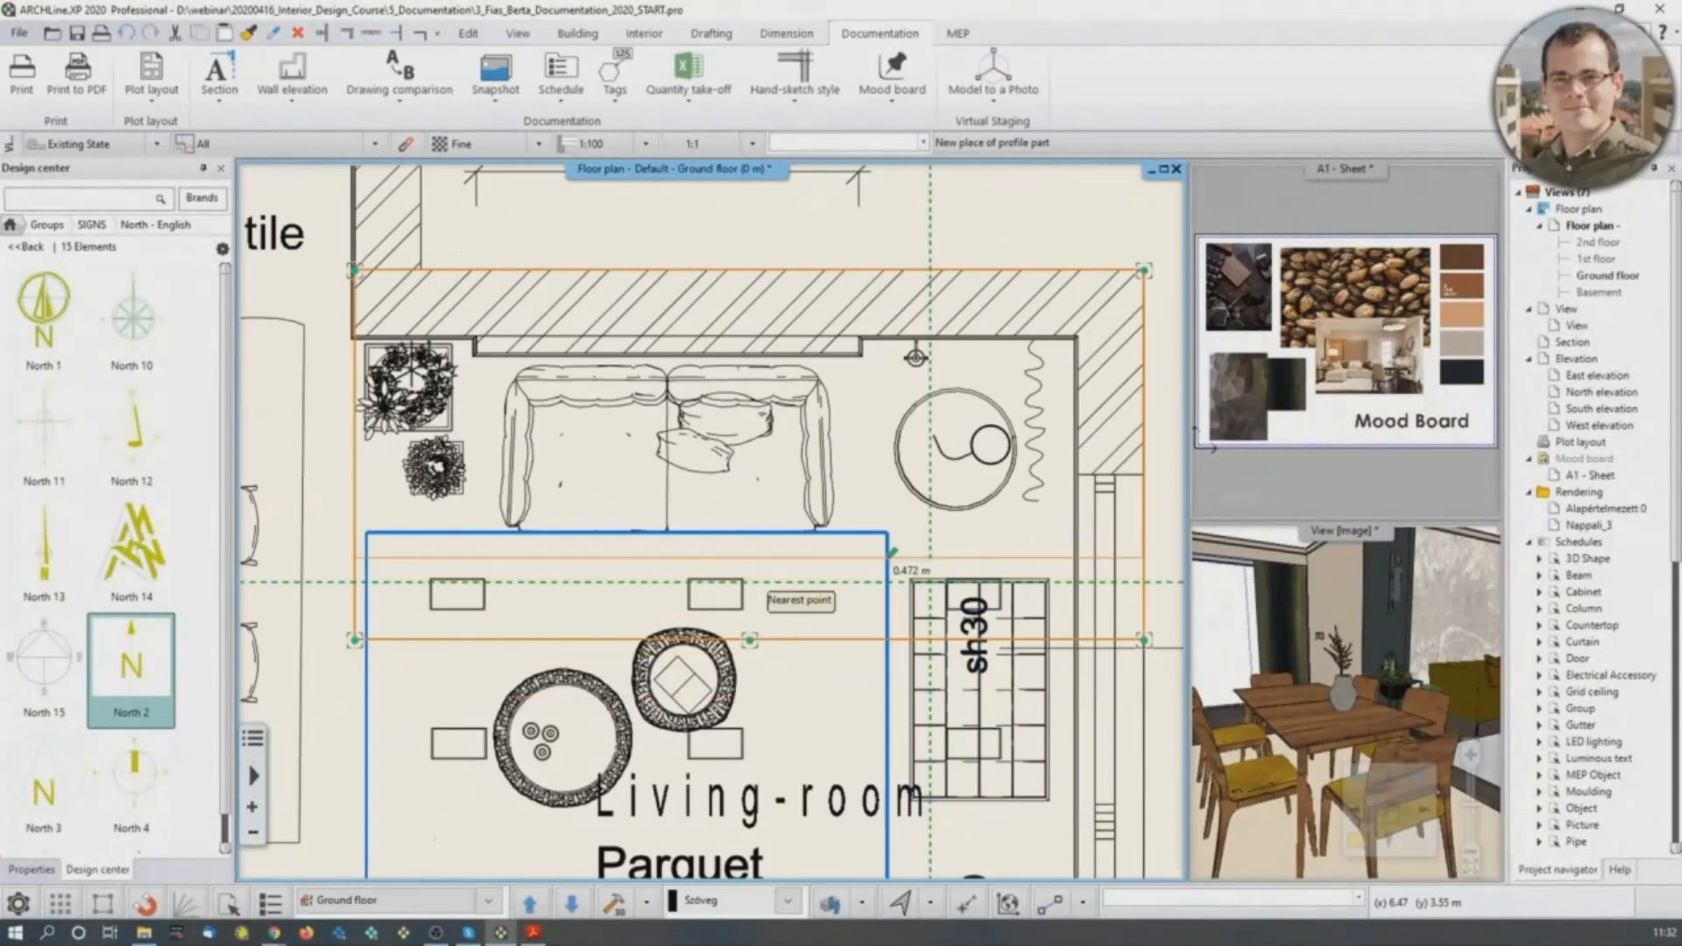
{"action": "left_click", "coordinate": [958, 548]}
Create the elevation snapshot in .png format for the floor plan drawing and place the image above the plan's upper dimensions.
{"action": "scroll", "coordinate": [960, 553], "scroll_direction": "down", "scroll_amount": 2}
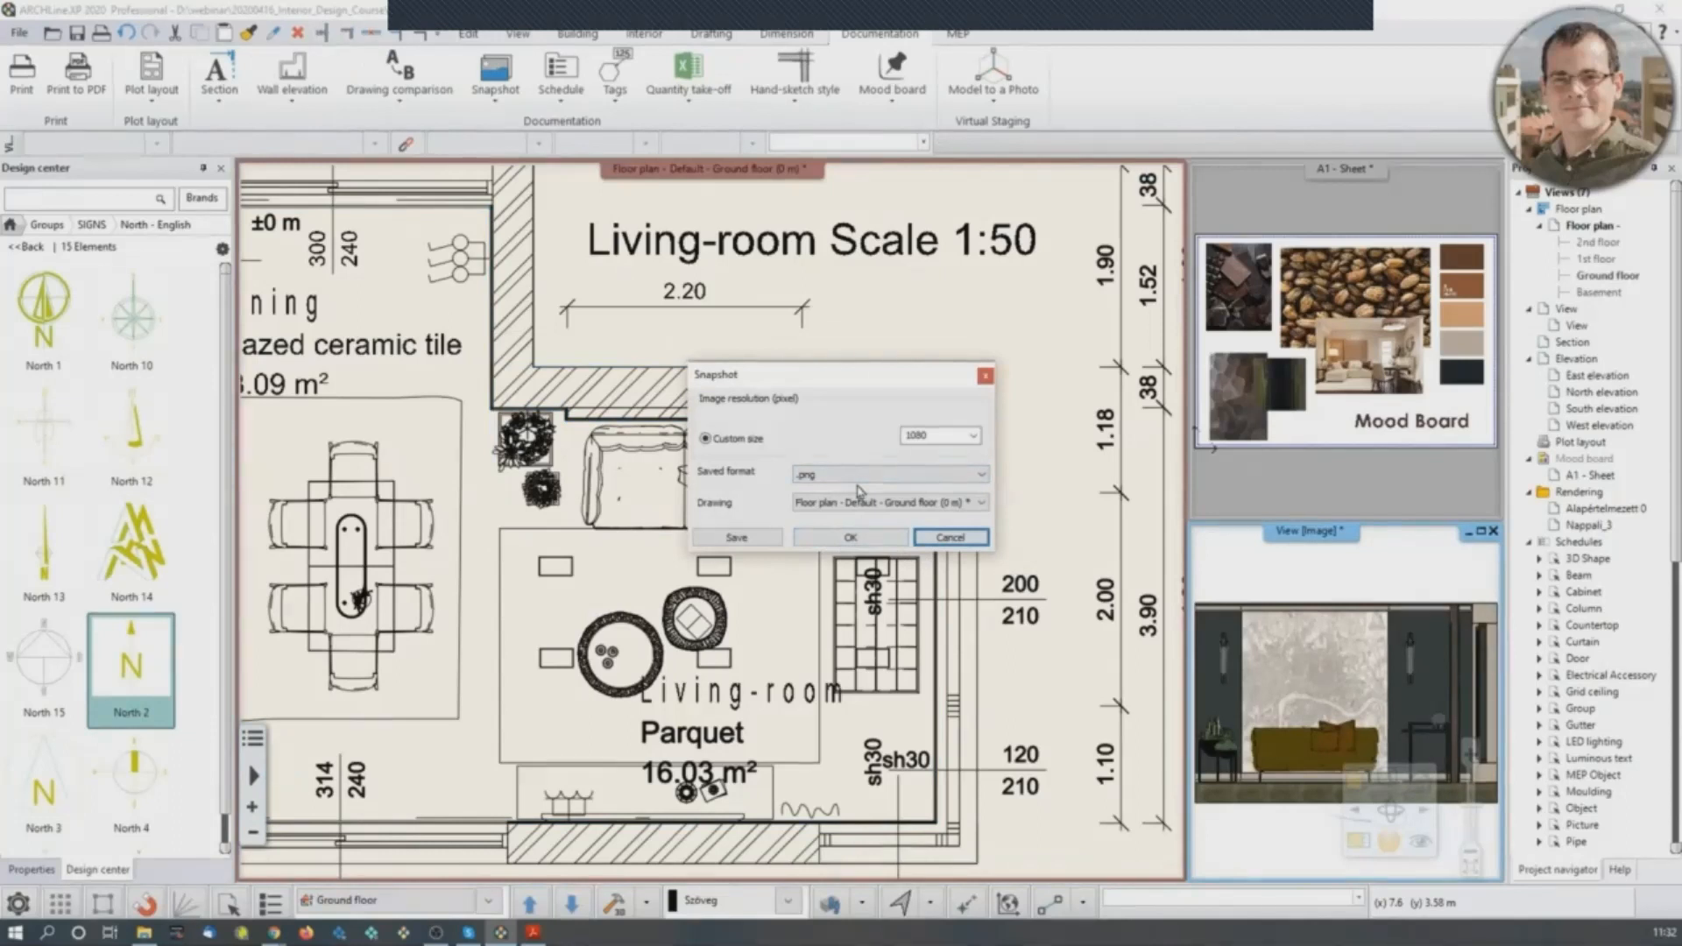
{"action": "left_click", "coordinate": [982, 476]}
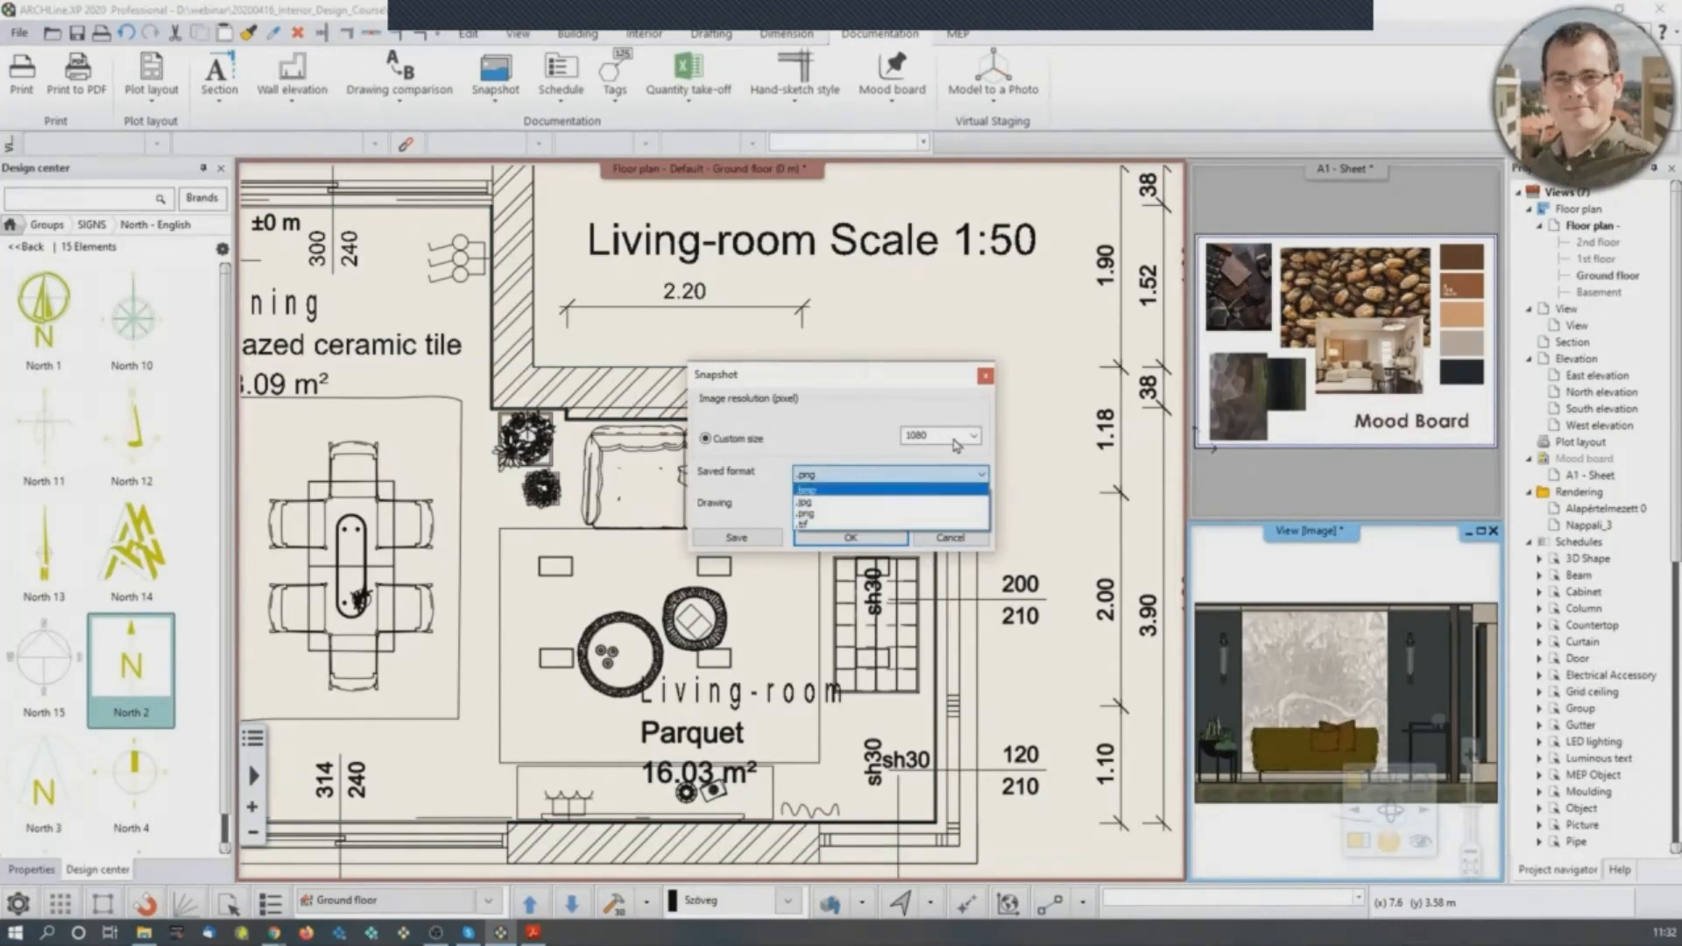
{"action": "left_click", "coordinate": [828, 515]}
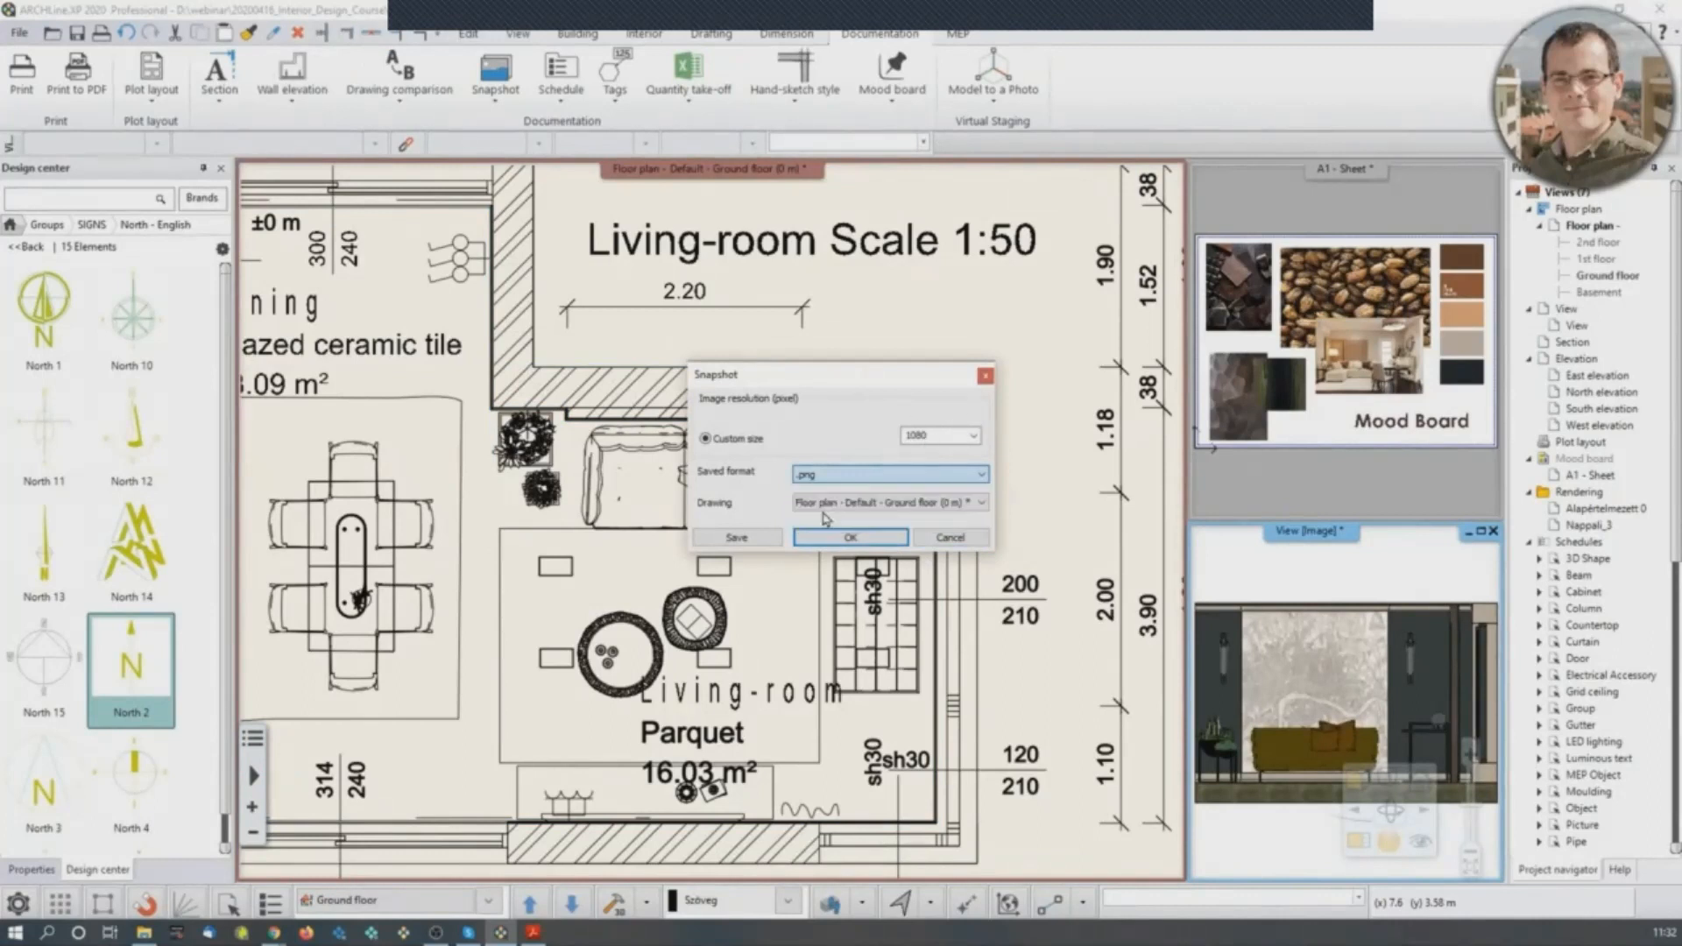
{"action": "left_click", "coordinate": [863, 540]}
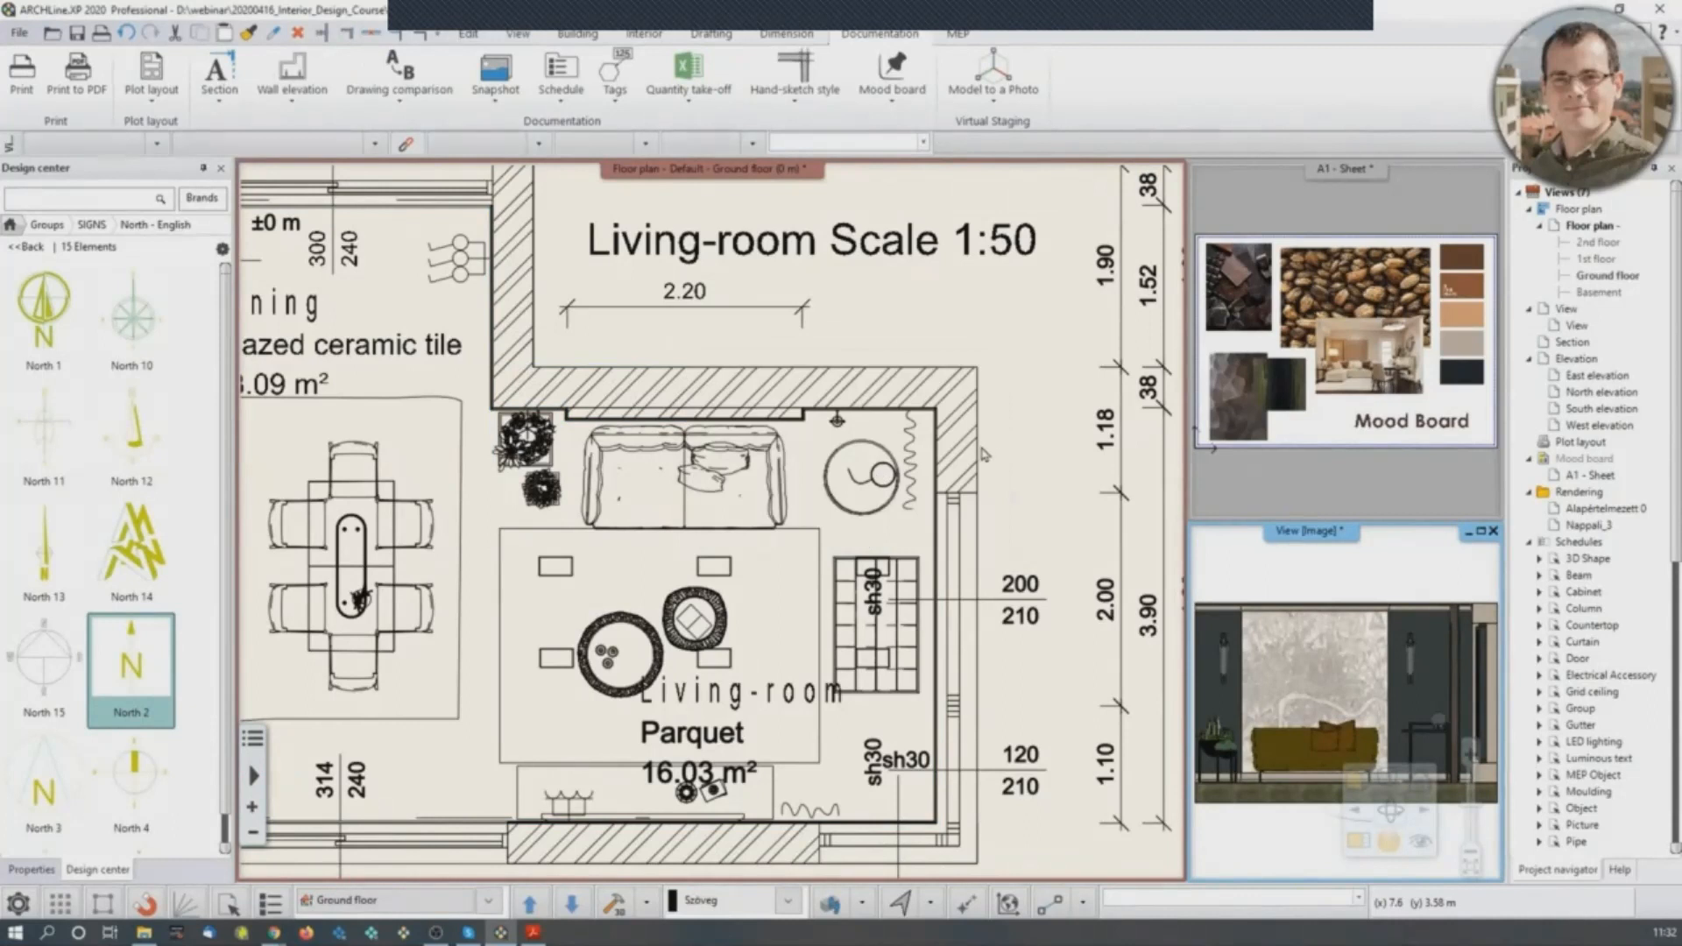
{"action": "scroll", "coordinate": [653, 524], "scroll_direction": "down", "scroll_amount": 5}
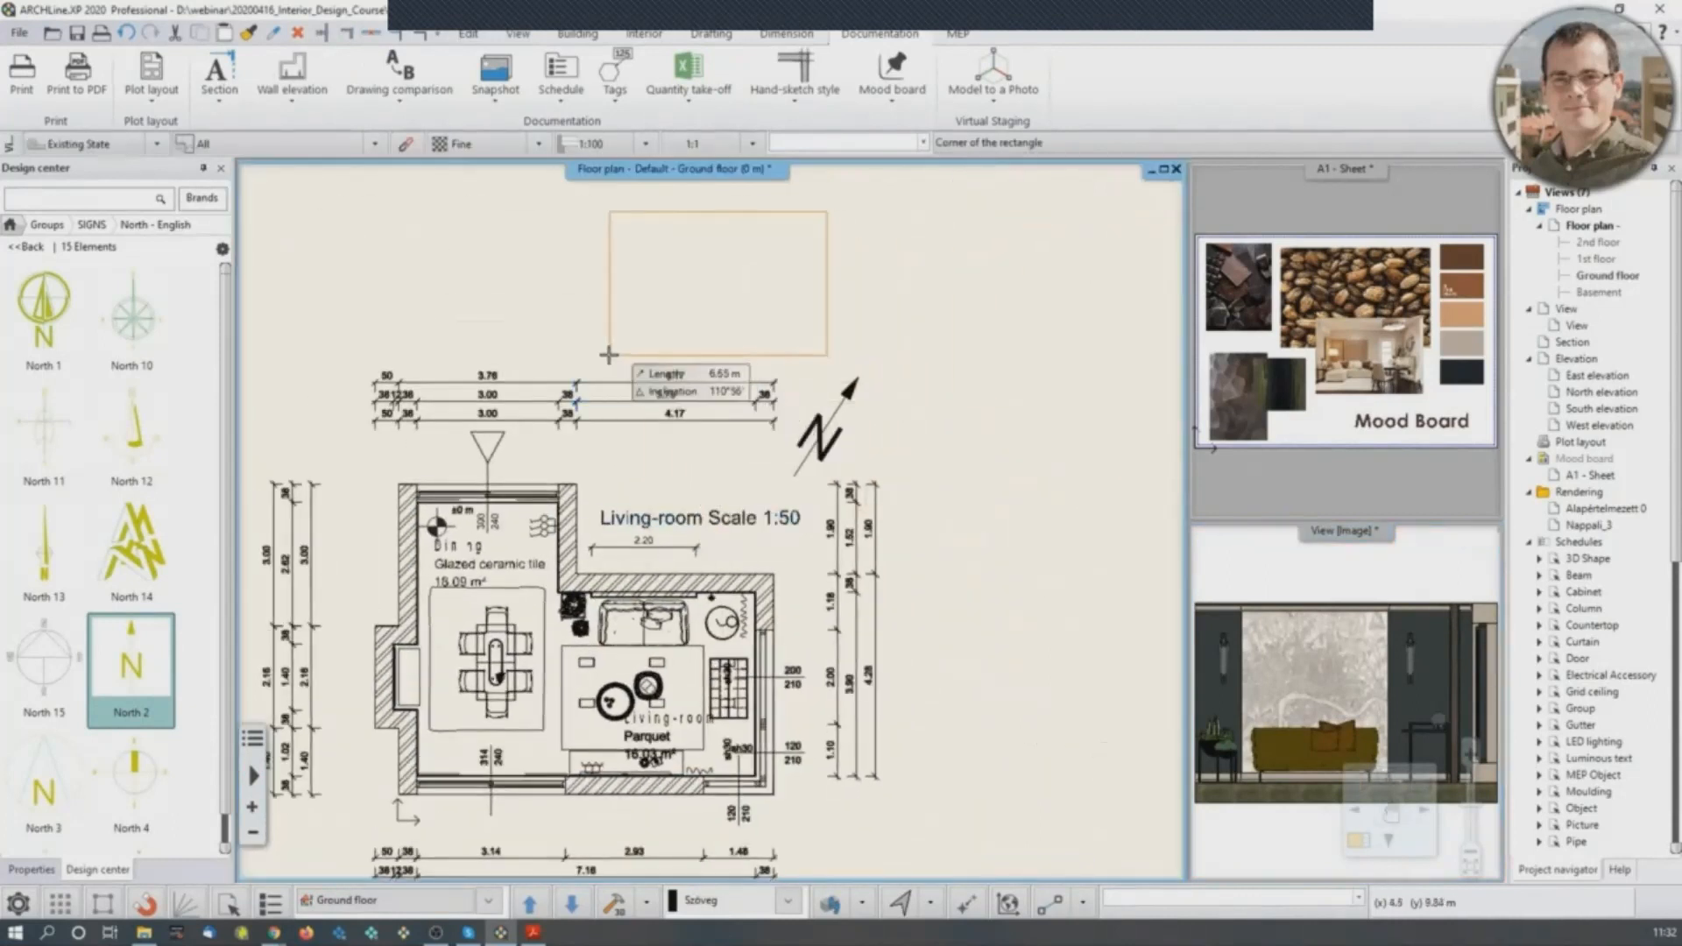
{"action": "middle_click_drag", "start_coordinate": [581, 355], "coordinate": [593, 496]}
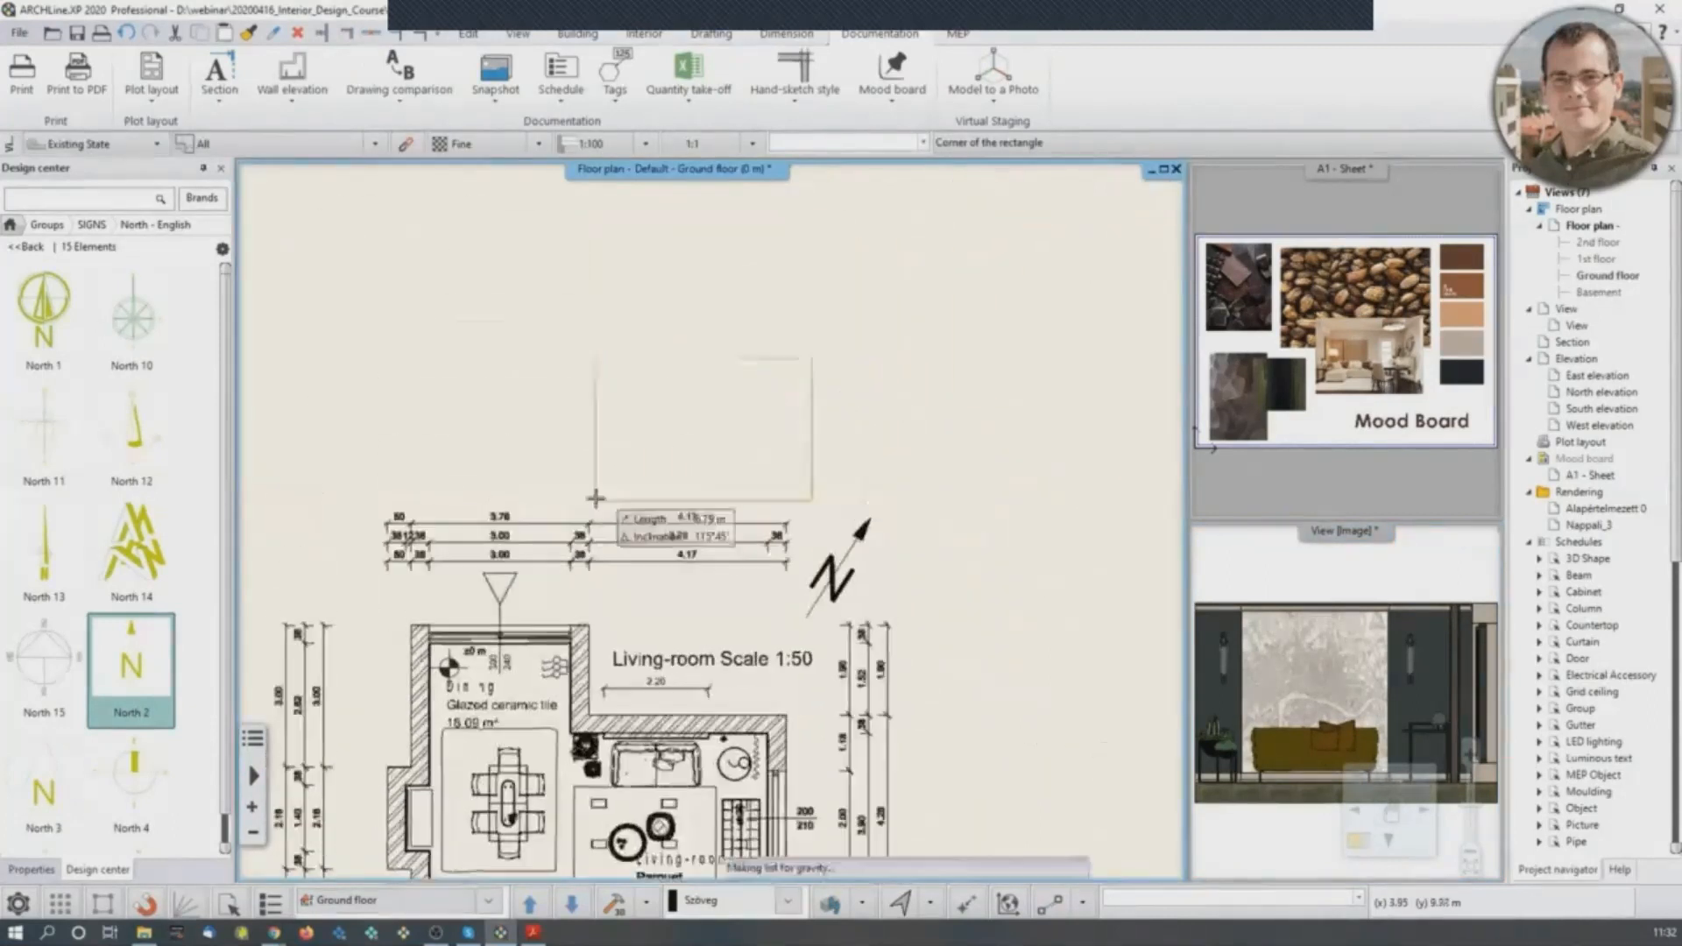
{"action": "left_click", "coordinate": [565, 453]}
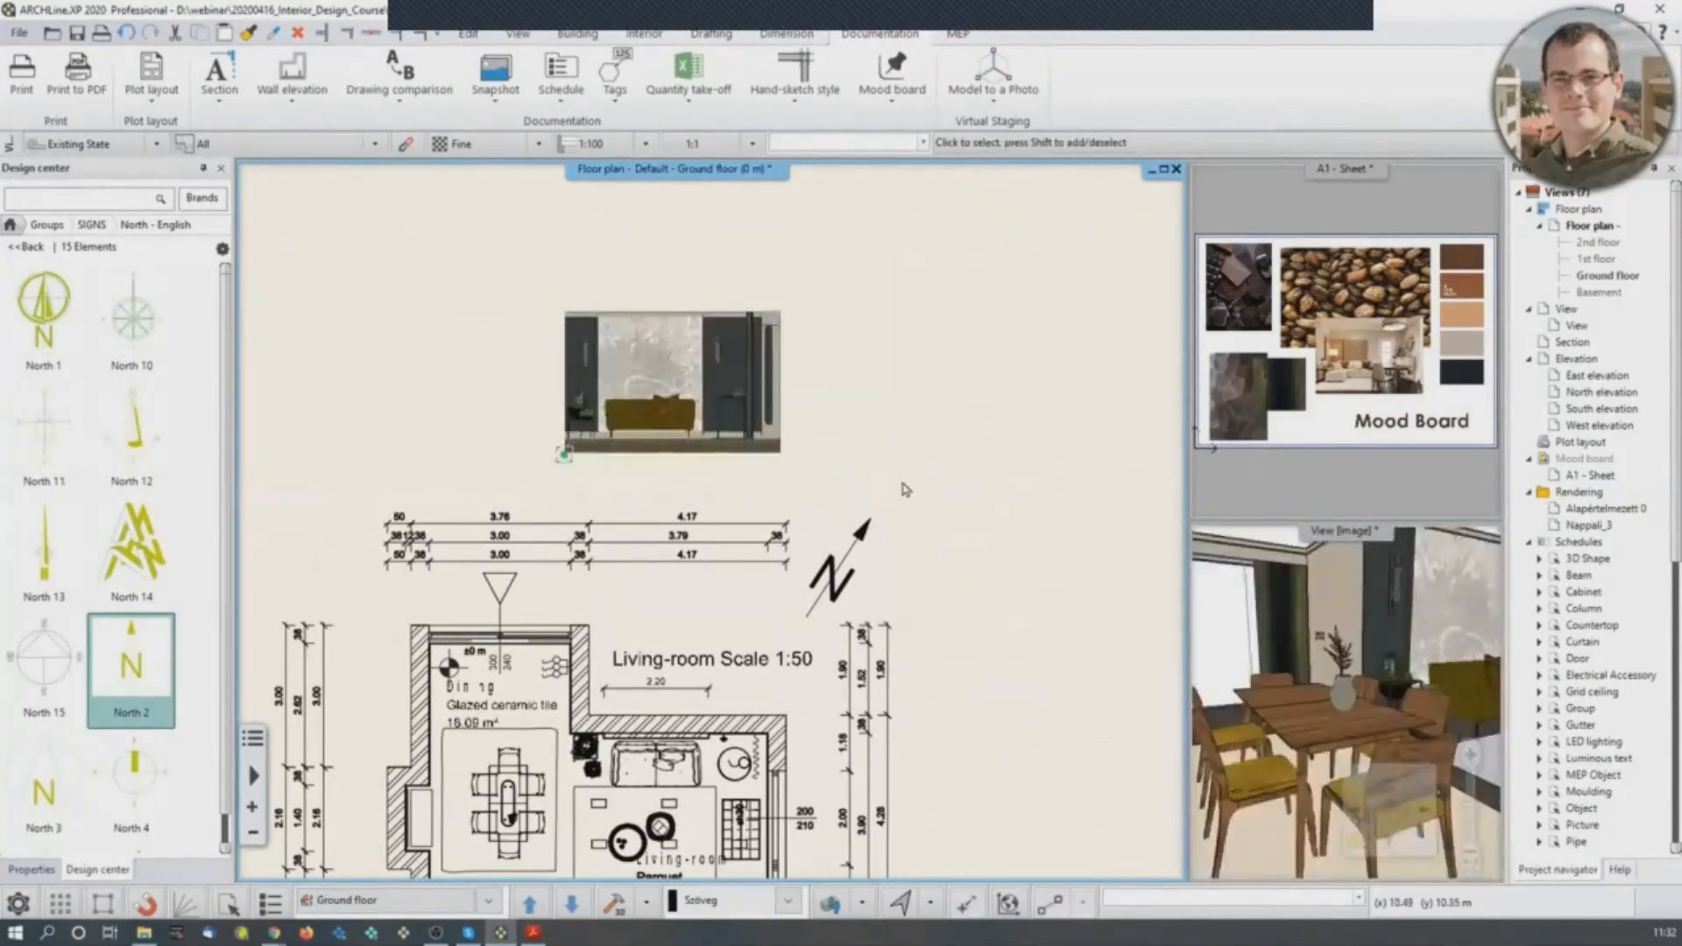
Add a new 2D drawing named "Wall elevations".
{"action": "scroll", "coordinate": [818, 499], "scroll_direction": "down", "scroll_amount": 3}
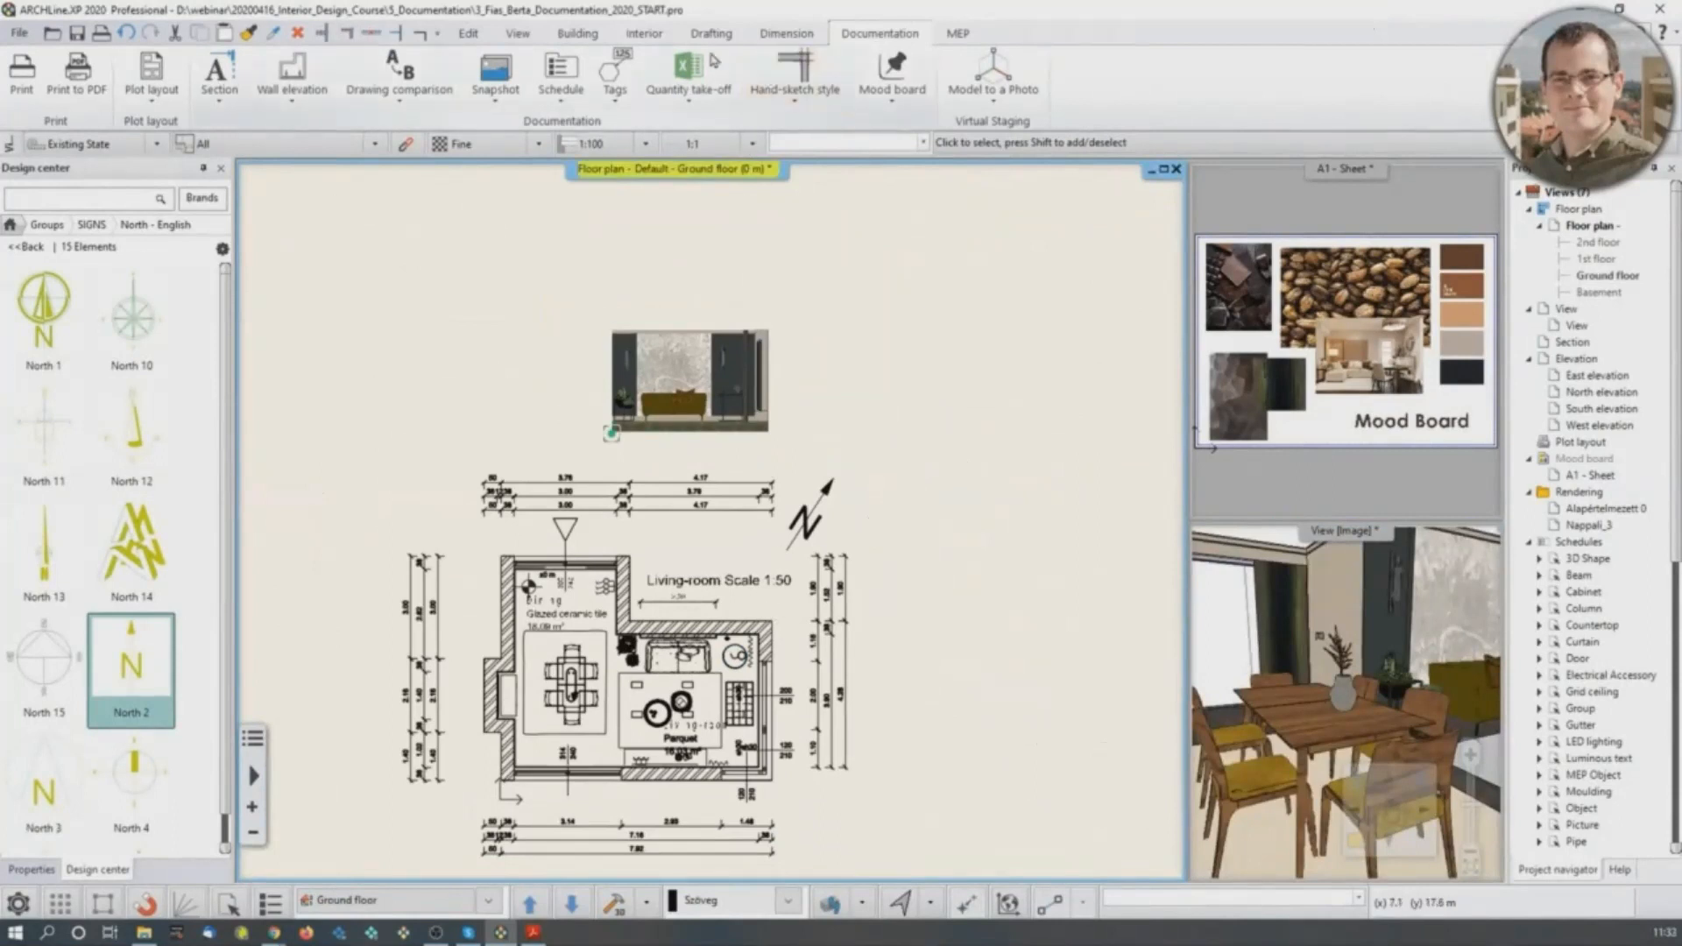
{"action": "left_click", "coordinate": [522, 35]}
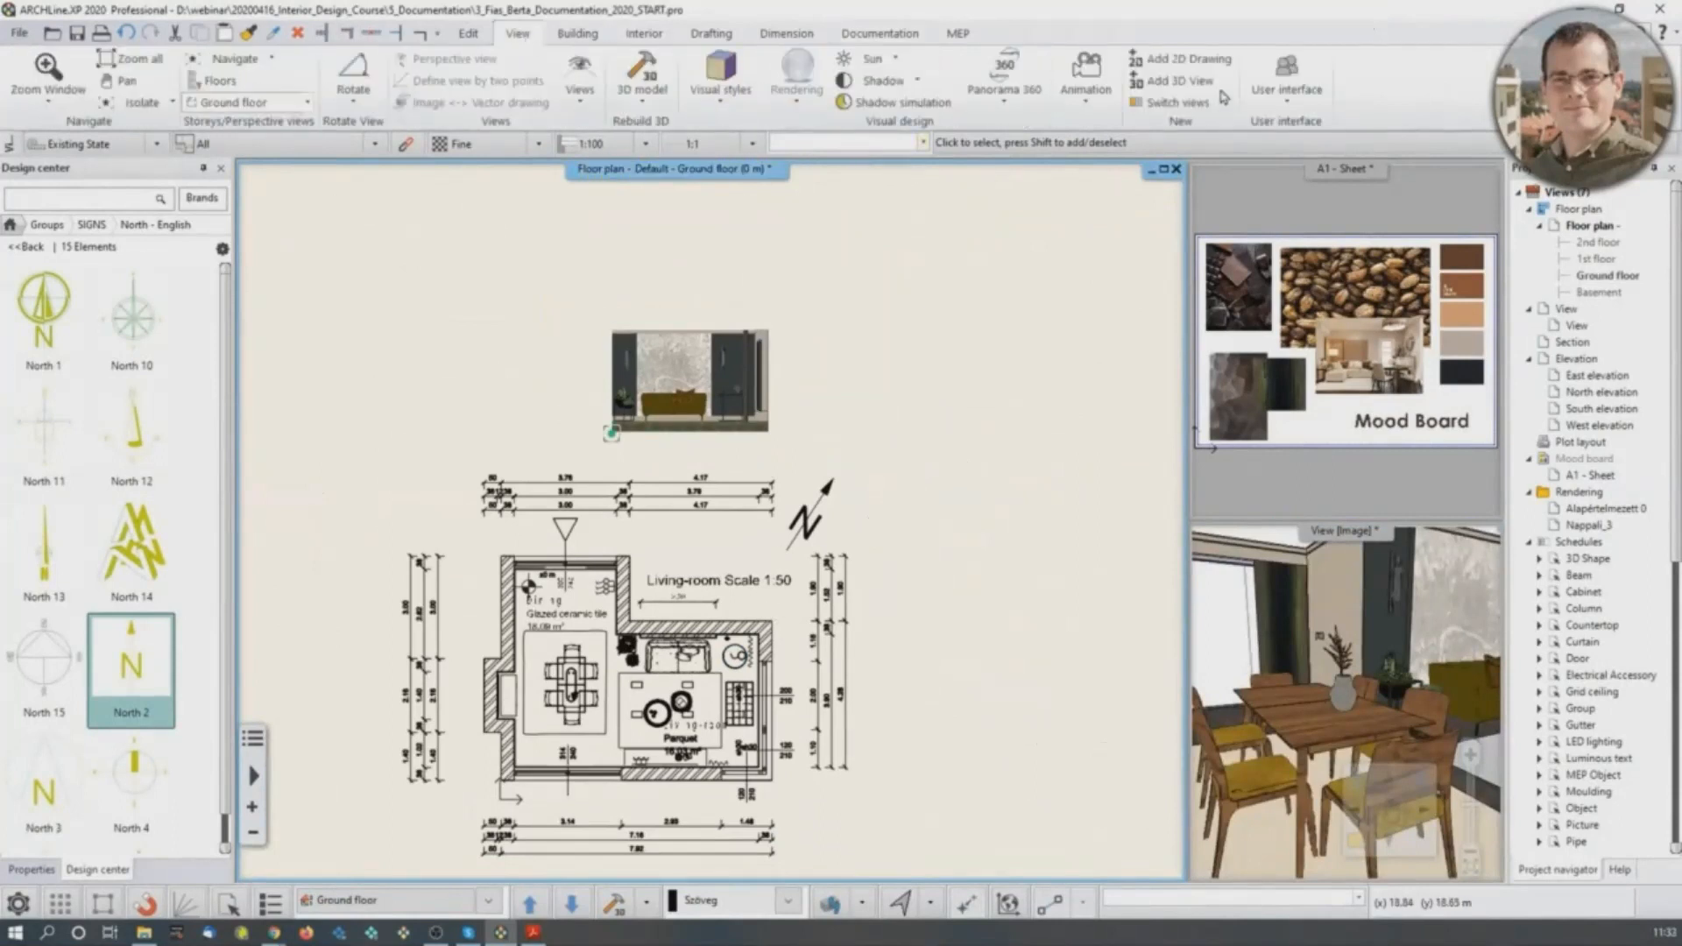
{"action": "left_click", "coordinate": [1210, 62]}
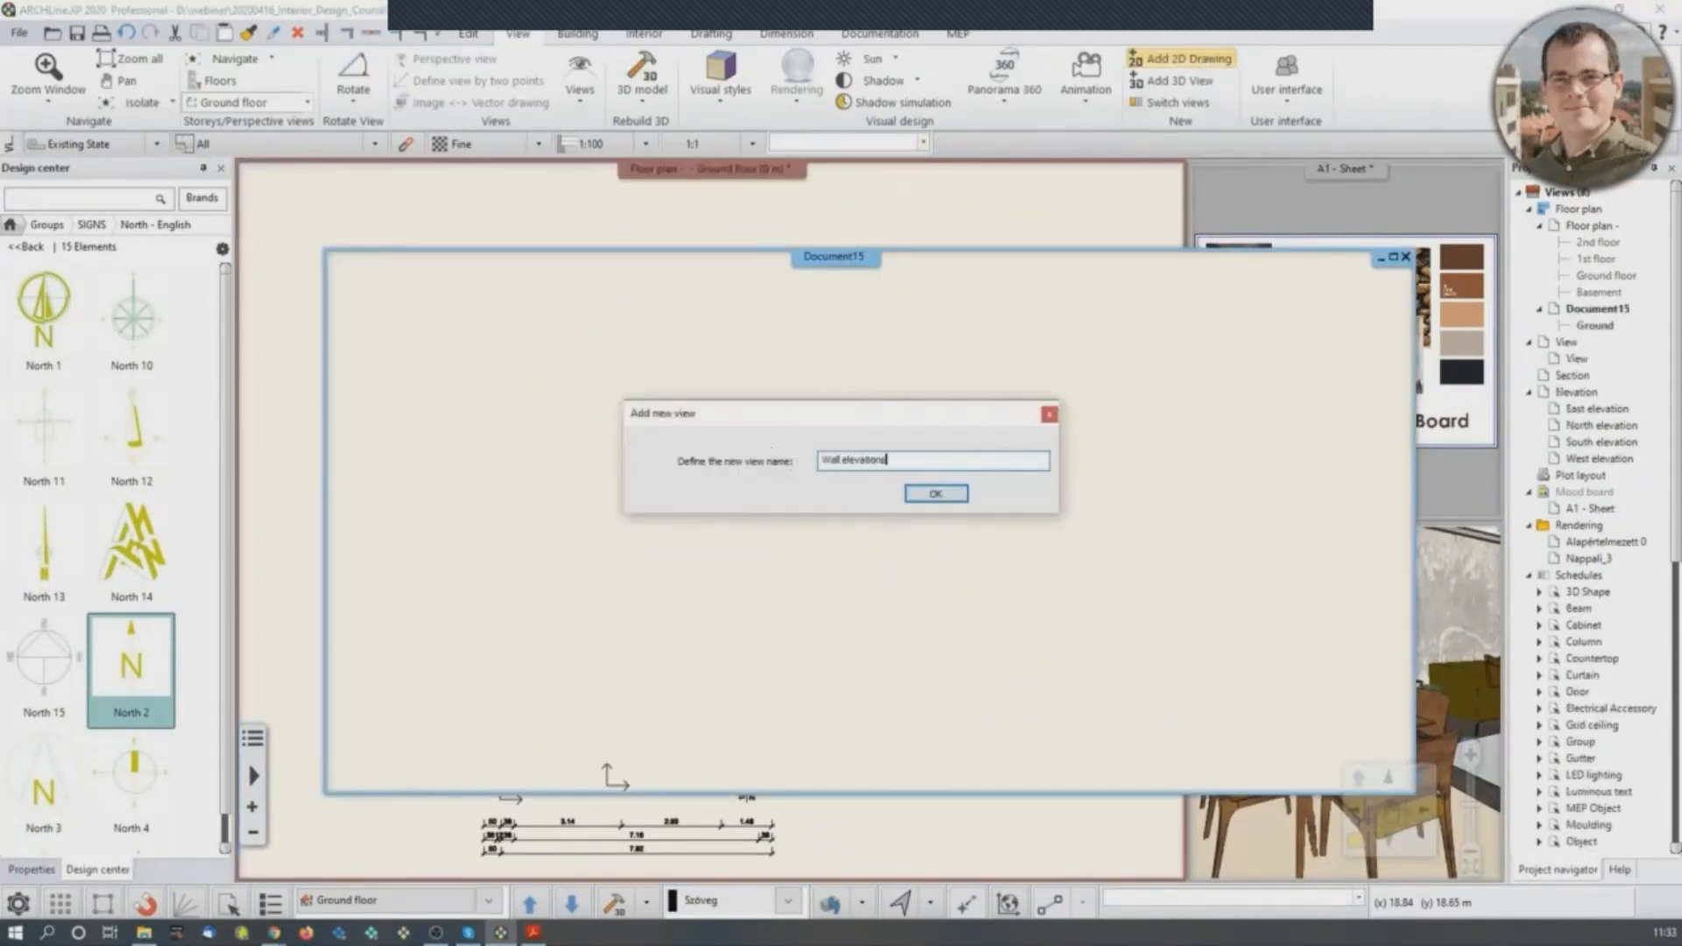
{"action": "left_click", "coordinate": [931, 496]}
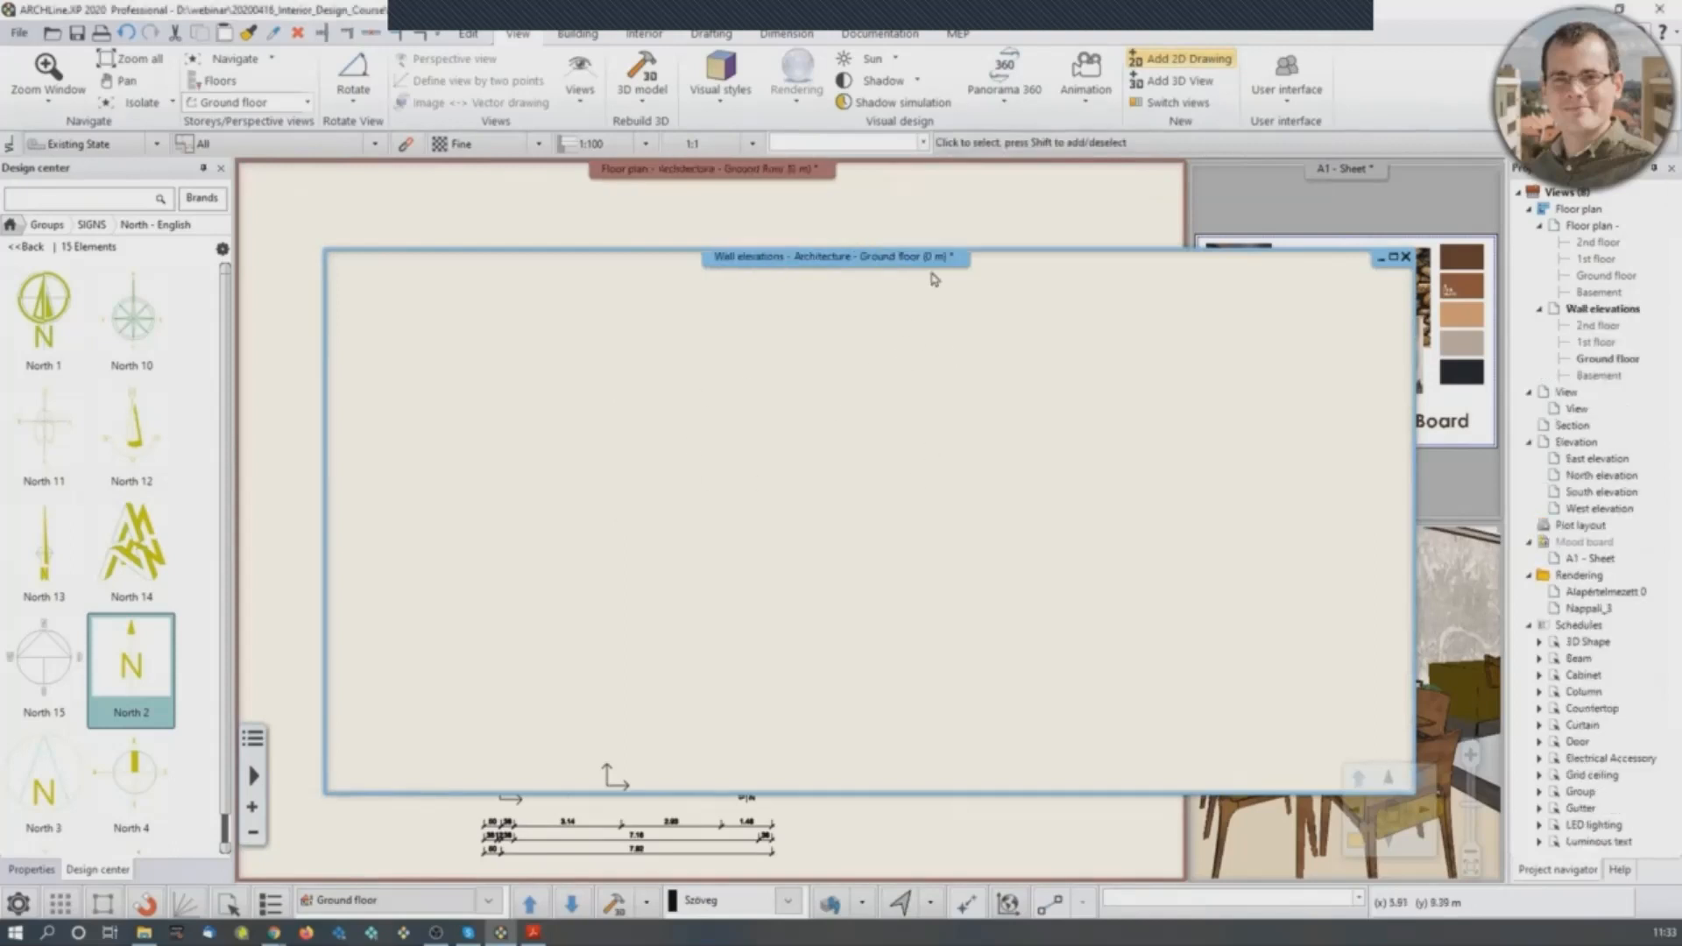
Cut the elevation image from the floor plan by its lower-right corner, paste it into the Wall elevations drawing, and check both drawings.
{"action": "left_click", "coordinate": [977, 204]}
{"action": "left_click", "coordinate": [723, 392]}
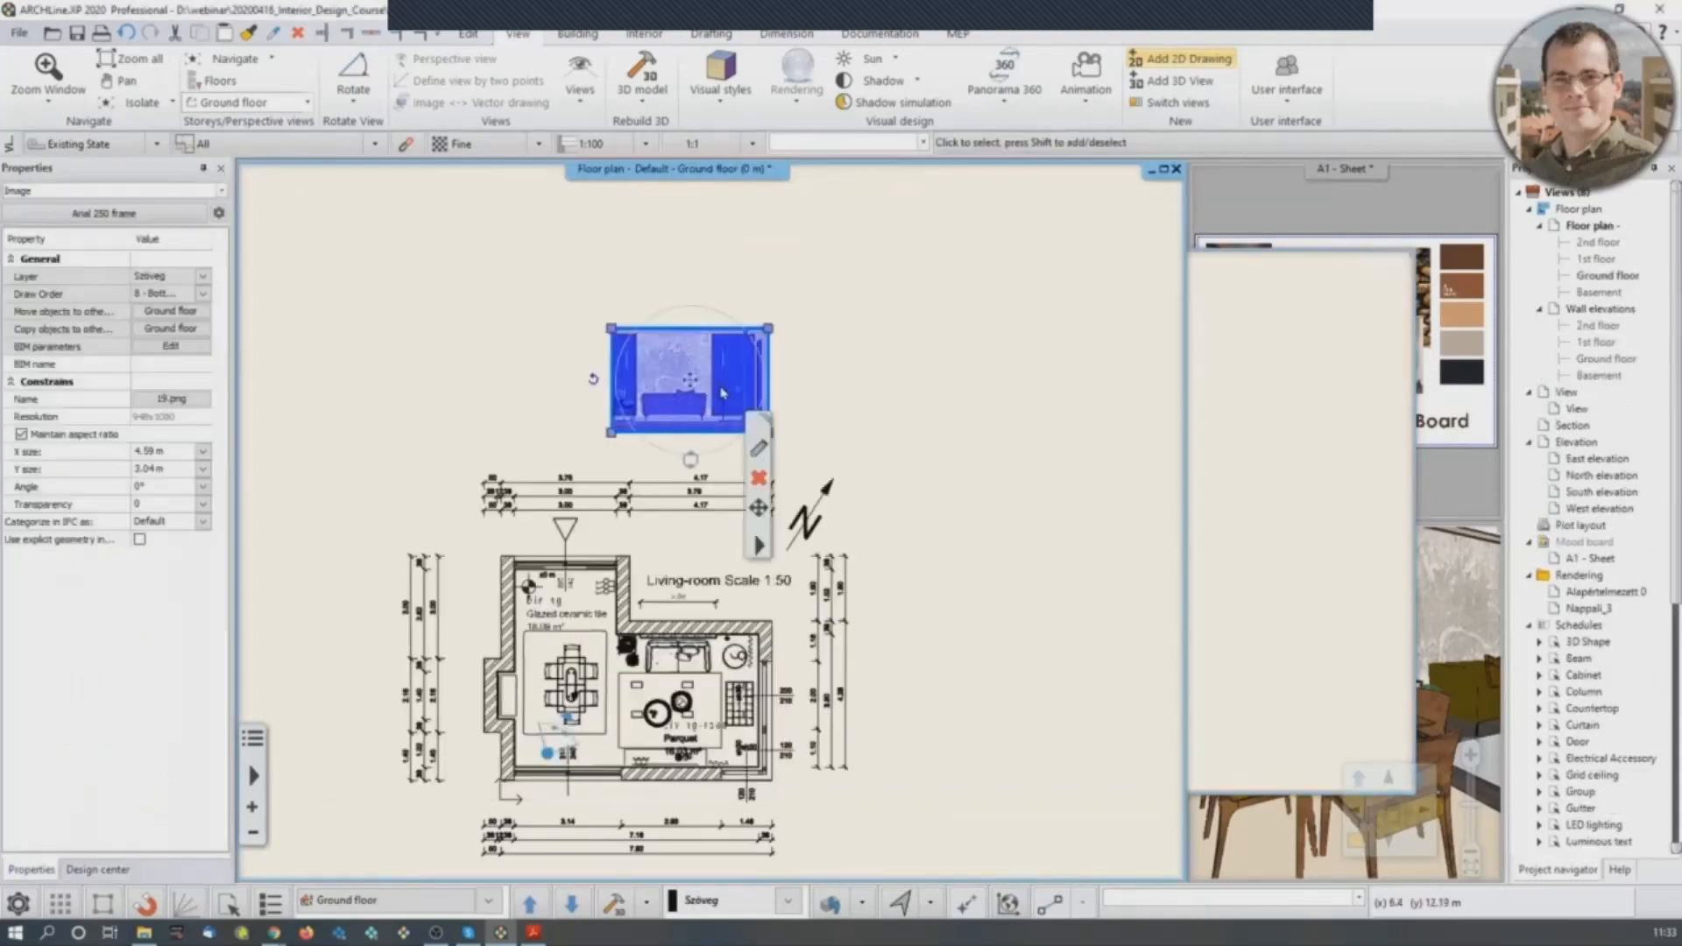
{"action": "left_click", "coordinate": [757, 372]}
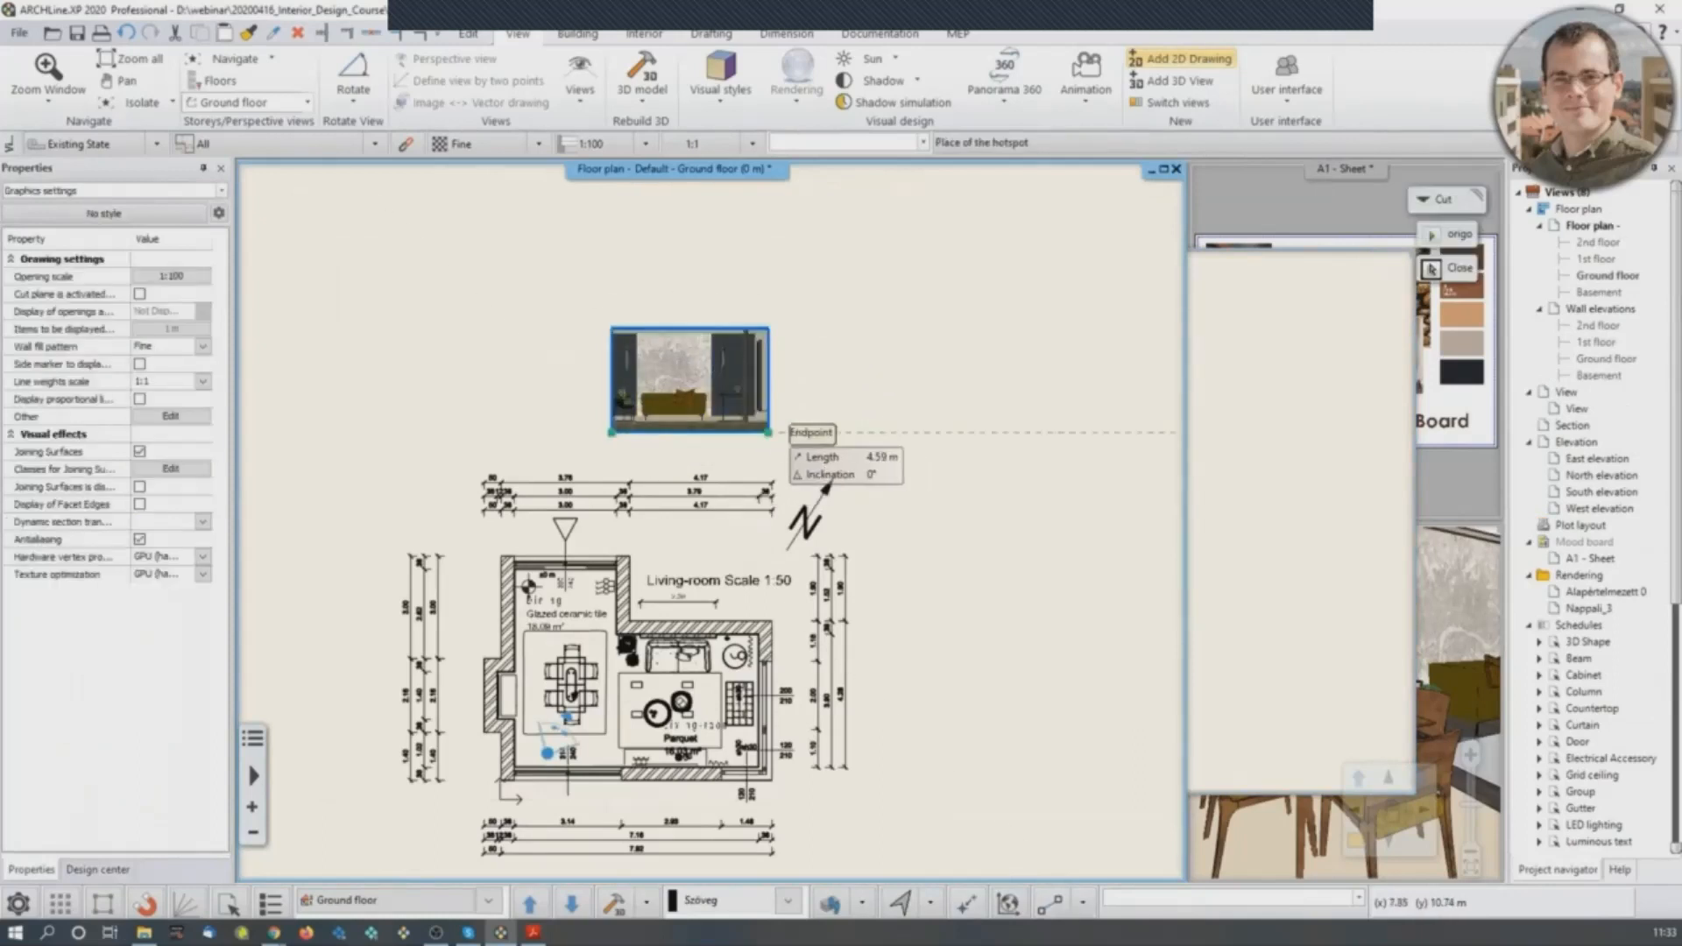
{"action": "left_click", "coordinate": [767, 431]}
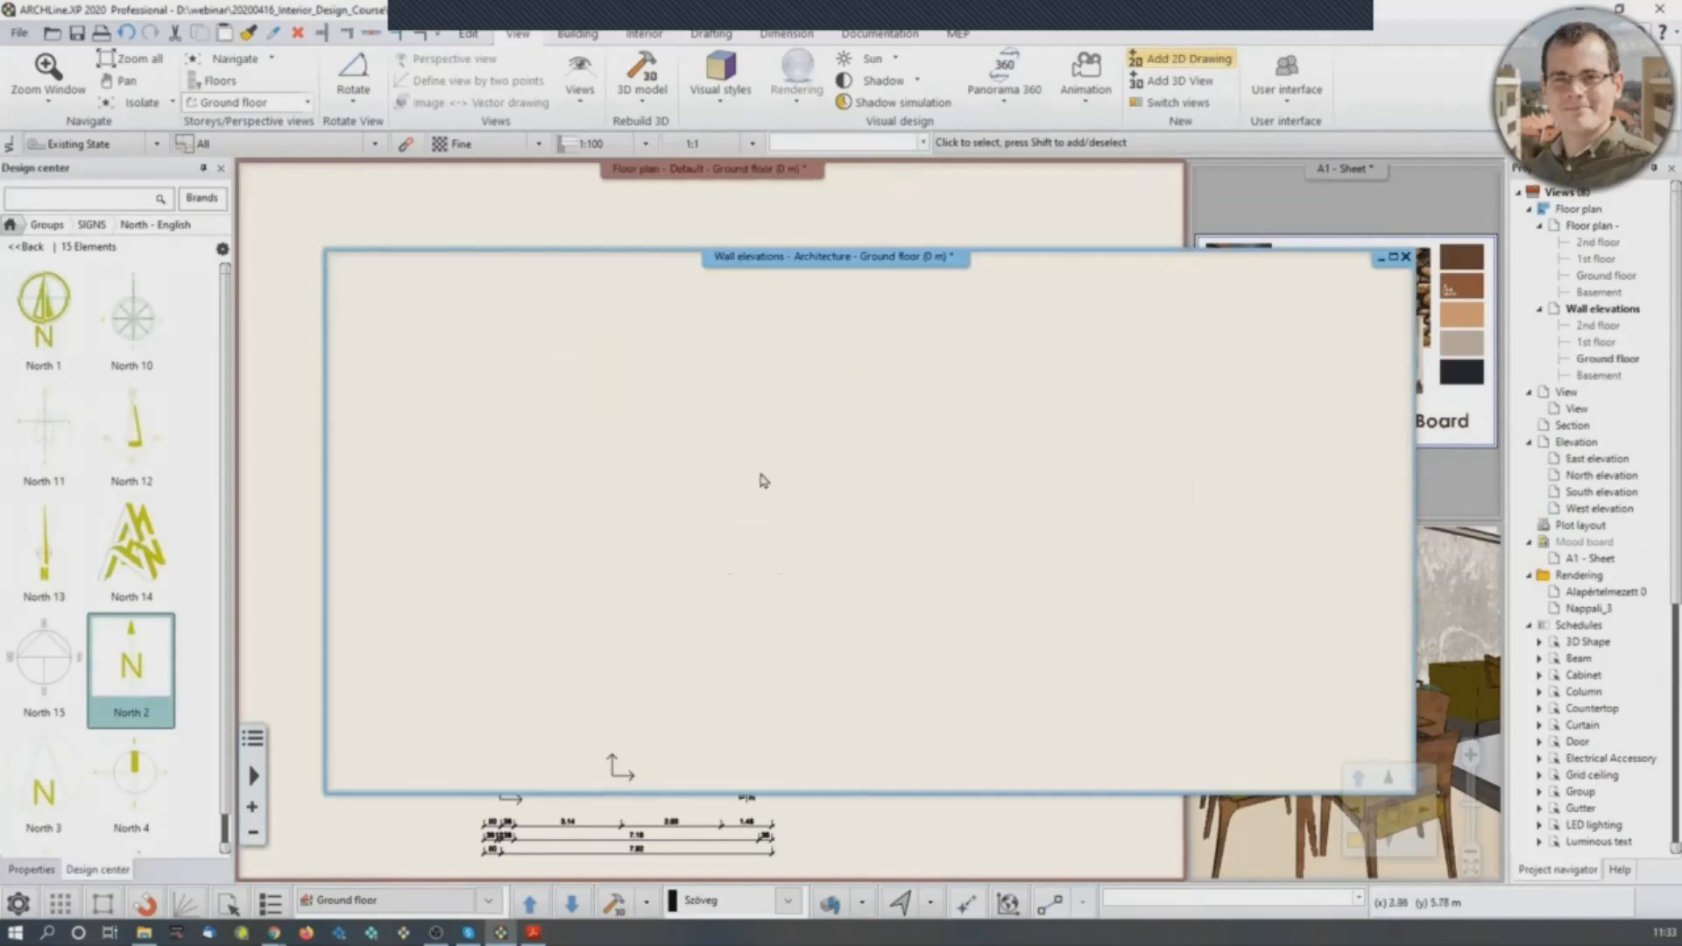
{"action": "key", "text": "ctrl+v"}
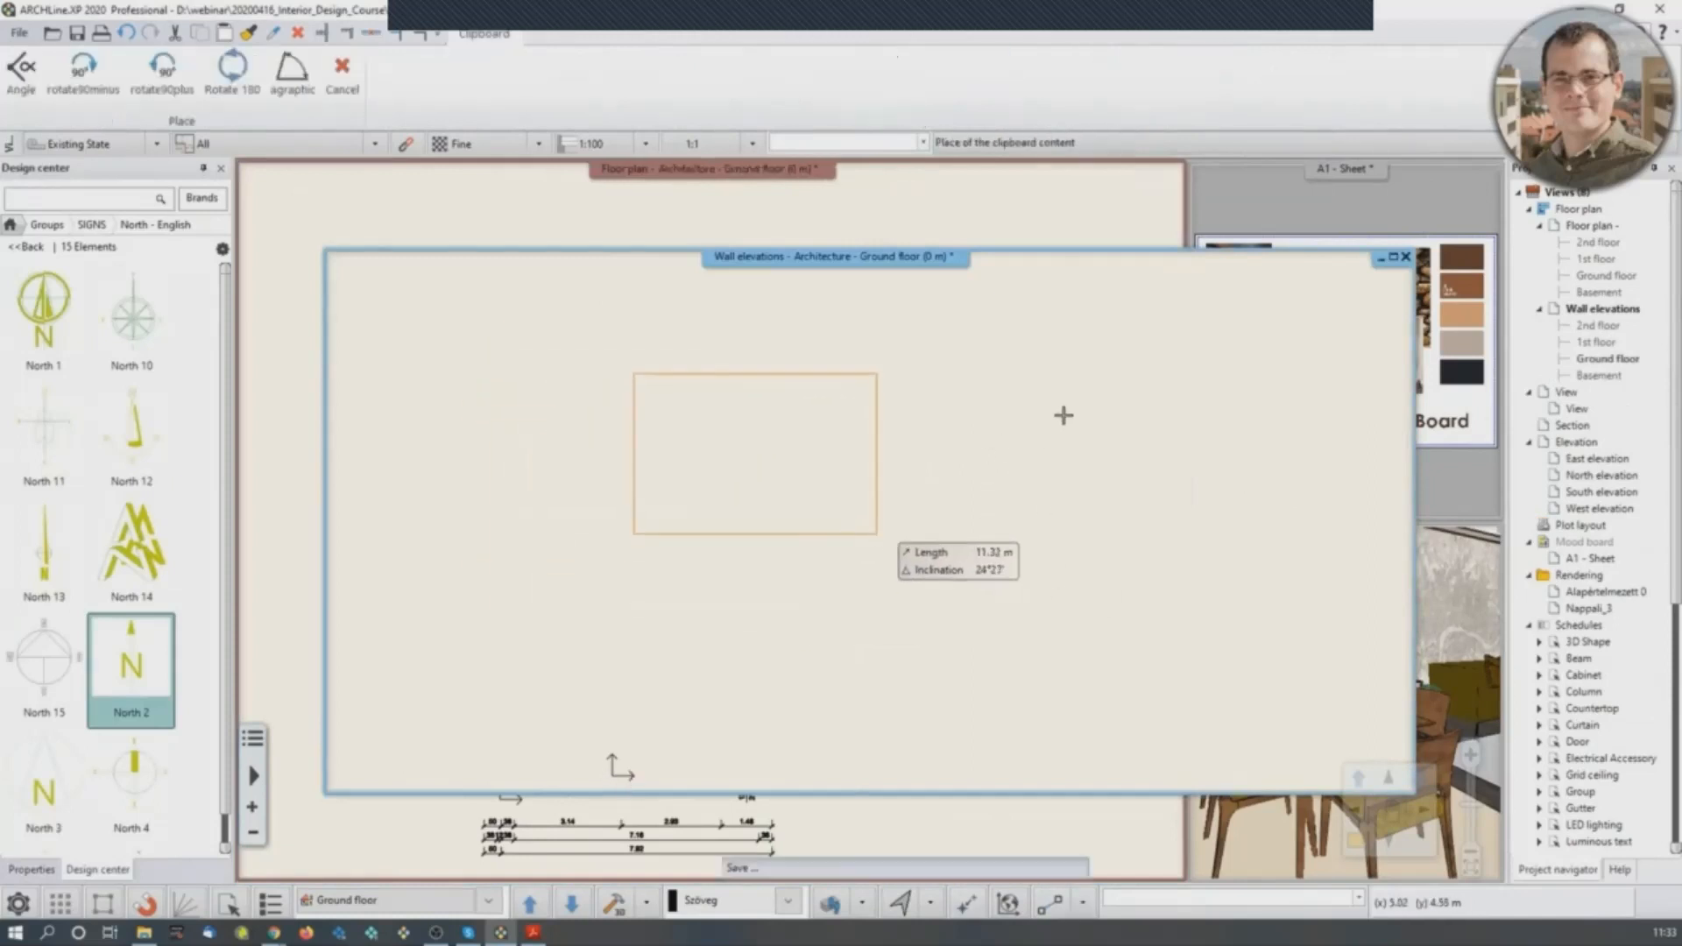
{"action": "left_click", "coordinate": [942, 471]}
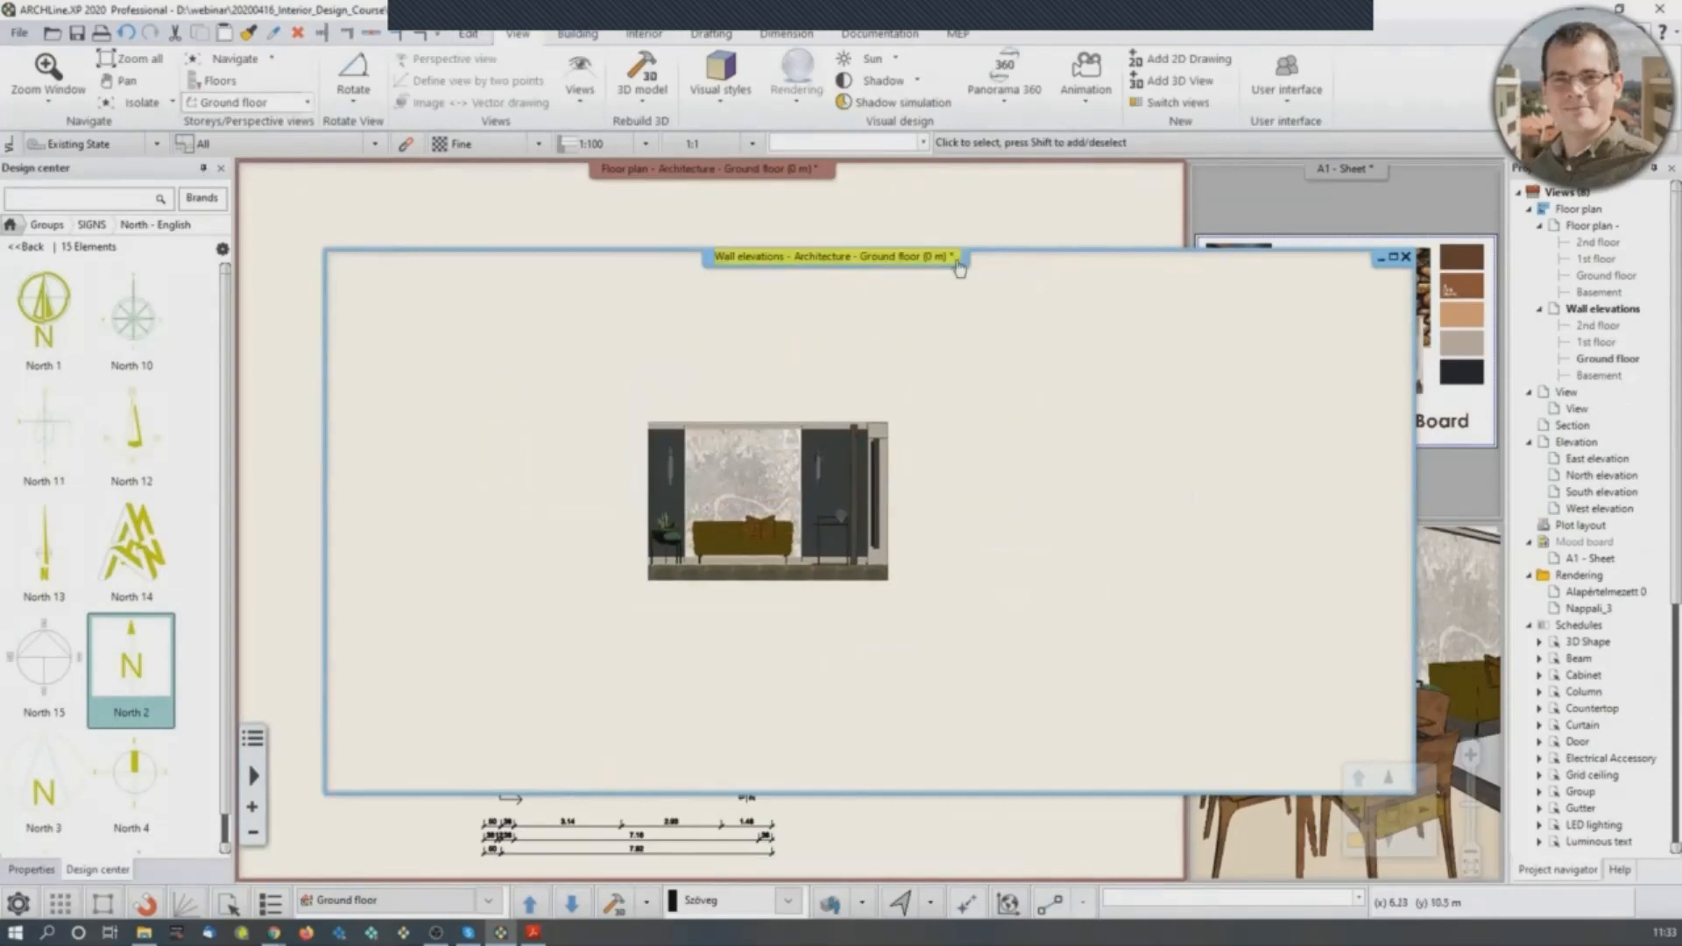
{"action": "left_click", "coordinate": [979, 218]}
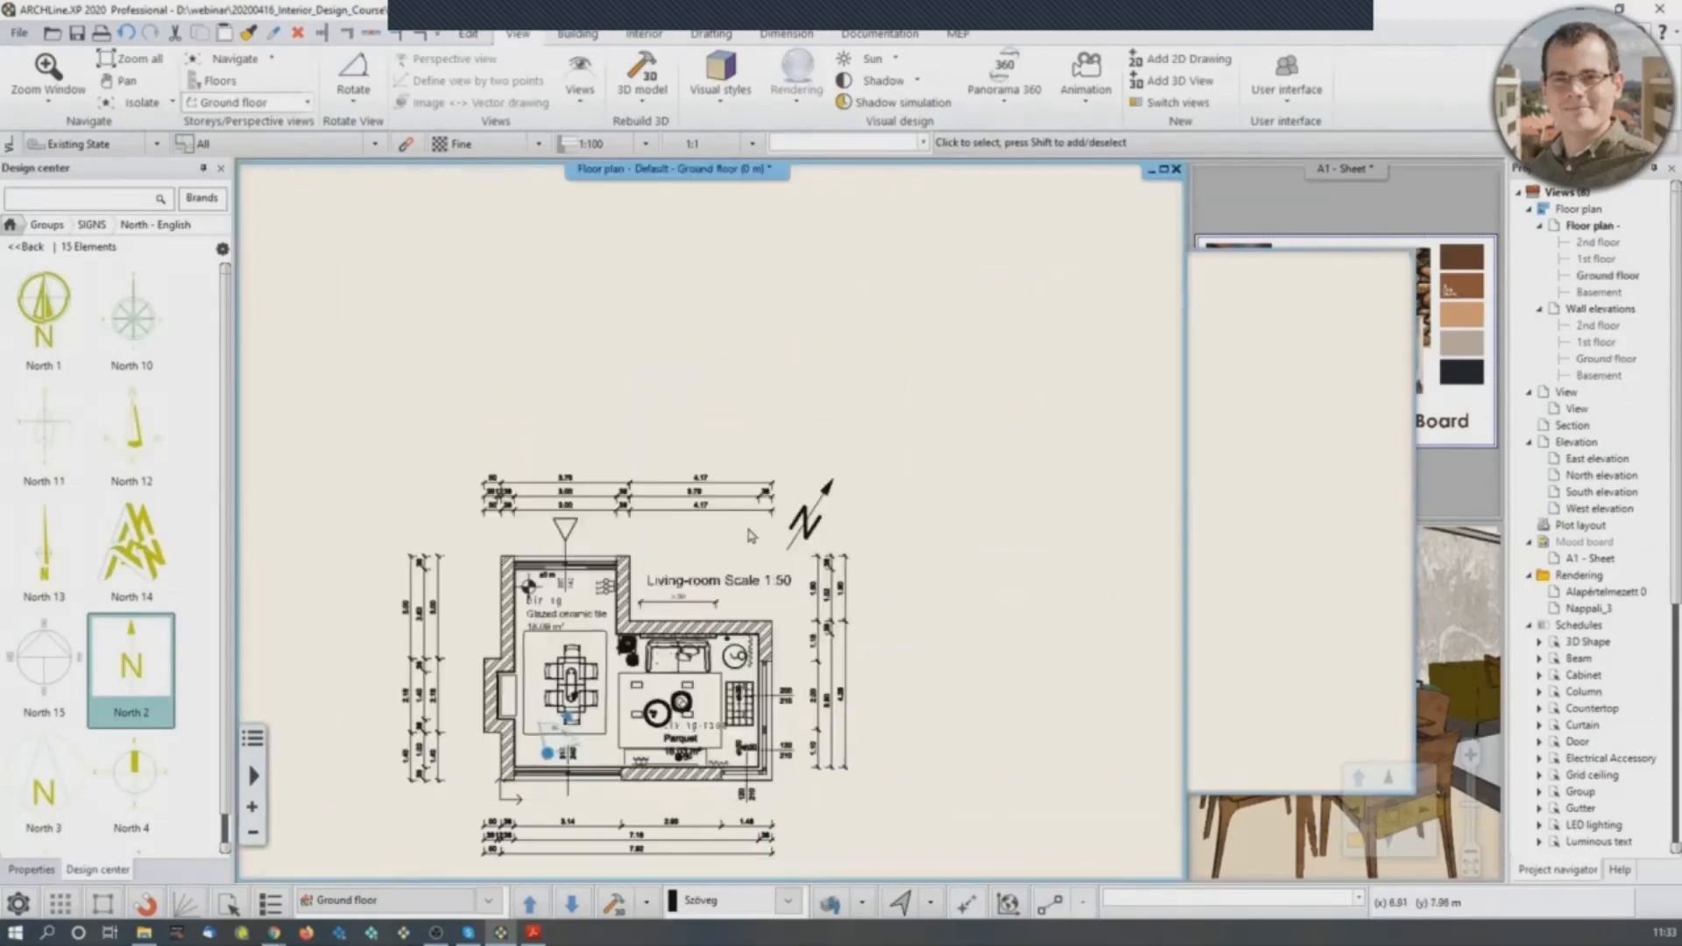
{"action": "left_click", "coordinate": [1304, 409]}
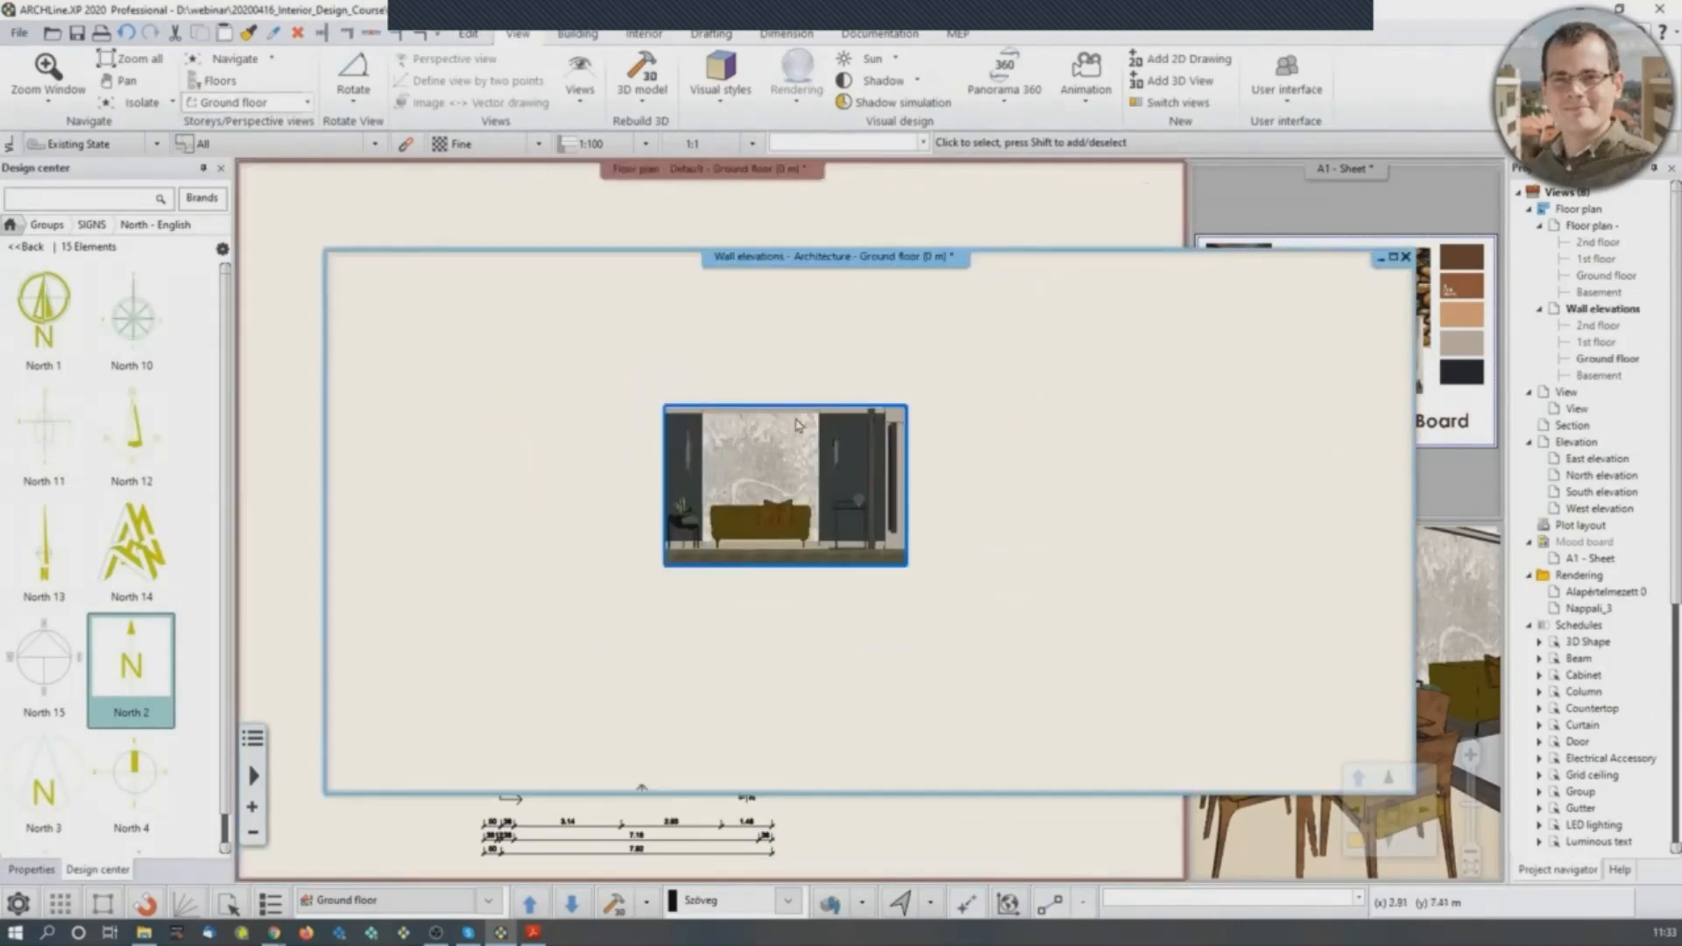
Start a Drawing-type wall elevation of the TV wall on the floor plan, extending the captured area to cover the TV cabinet.
{"action": "left_click", "coordinate": [937, 212]}
{"action": "scroll", "coordinate": [691, 497], "scroll_direction": "up", "scroll_amount": 4}
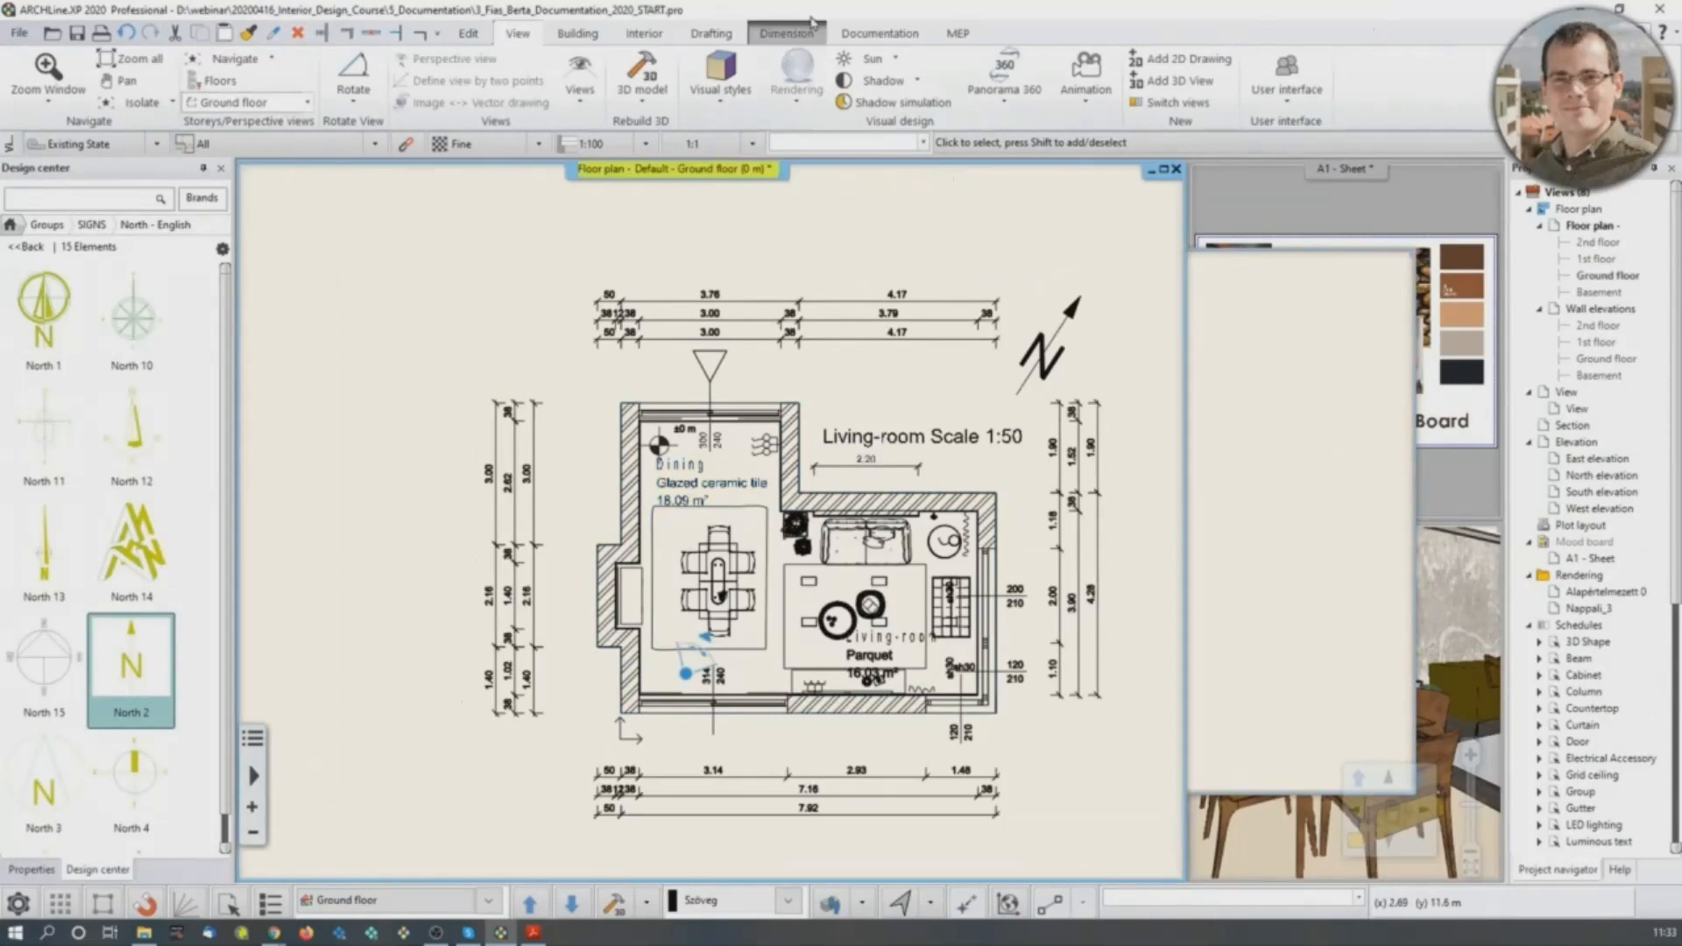
{"action": "left_click", "coordinate": [879, 32]}
{"action": "left_click", "coordinate": [292, 79]}
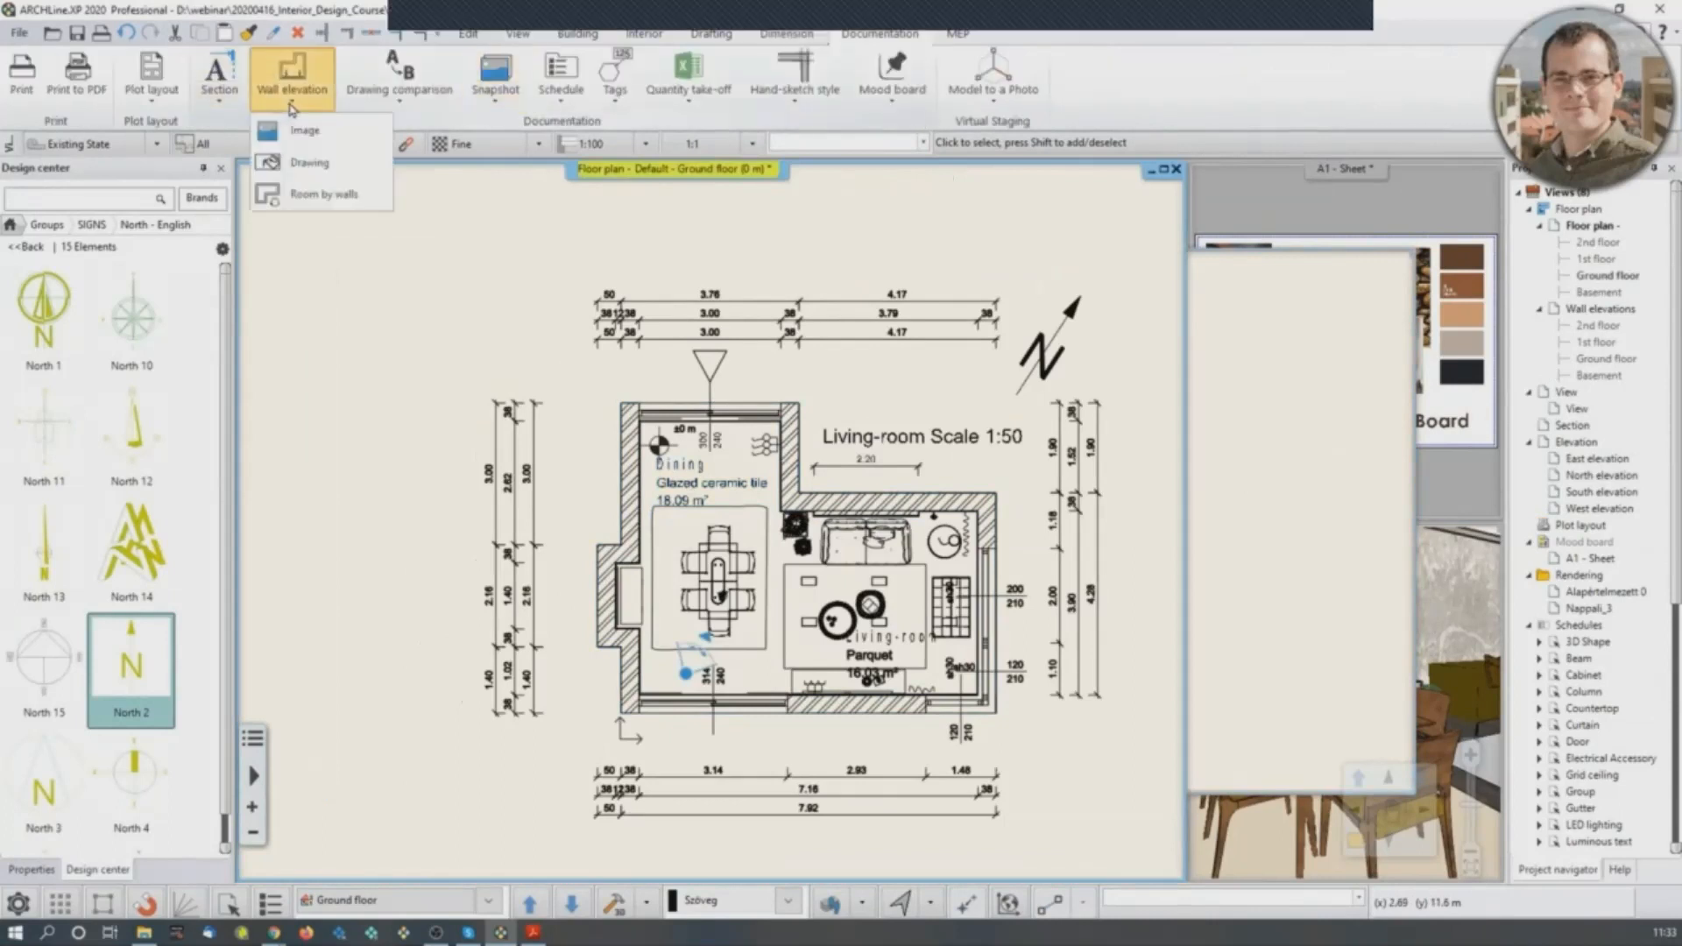
{"action": "left_click", "coordinate": [323, 165]}
{"action": "scroll", "coordinate": [780, 438], "scroll_direction": "up", "scroll_amount": 3}
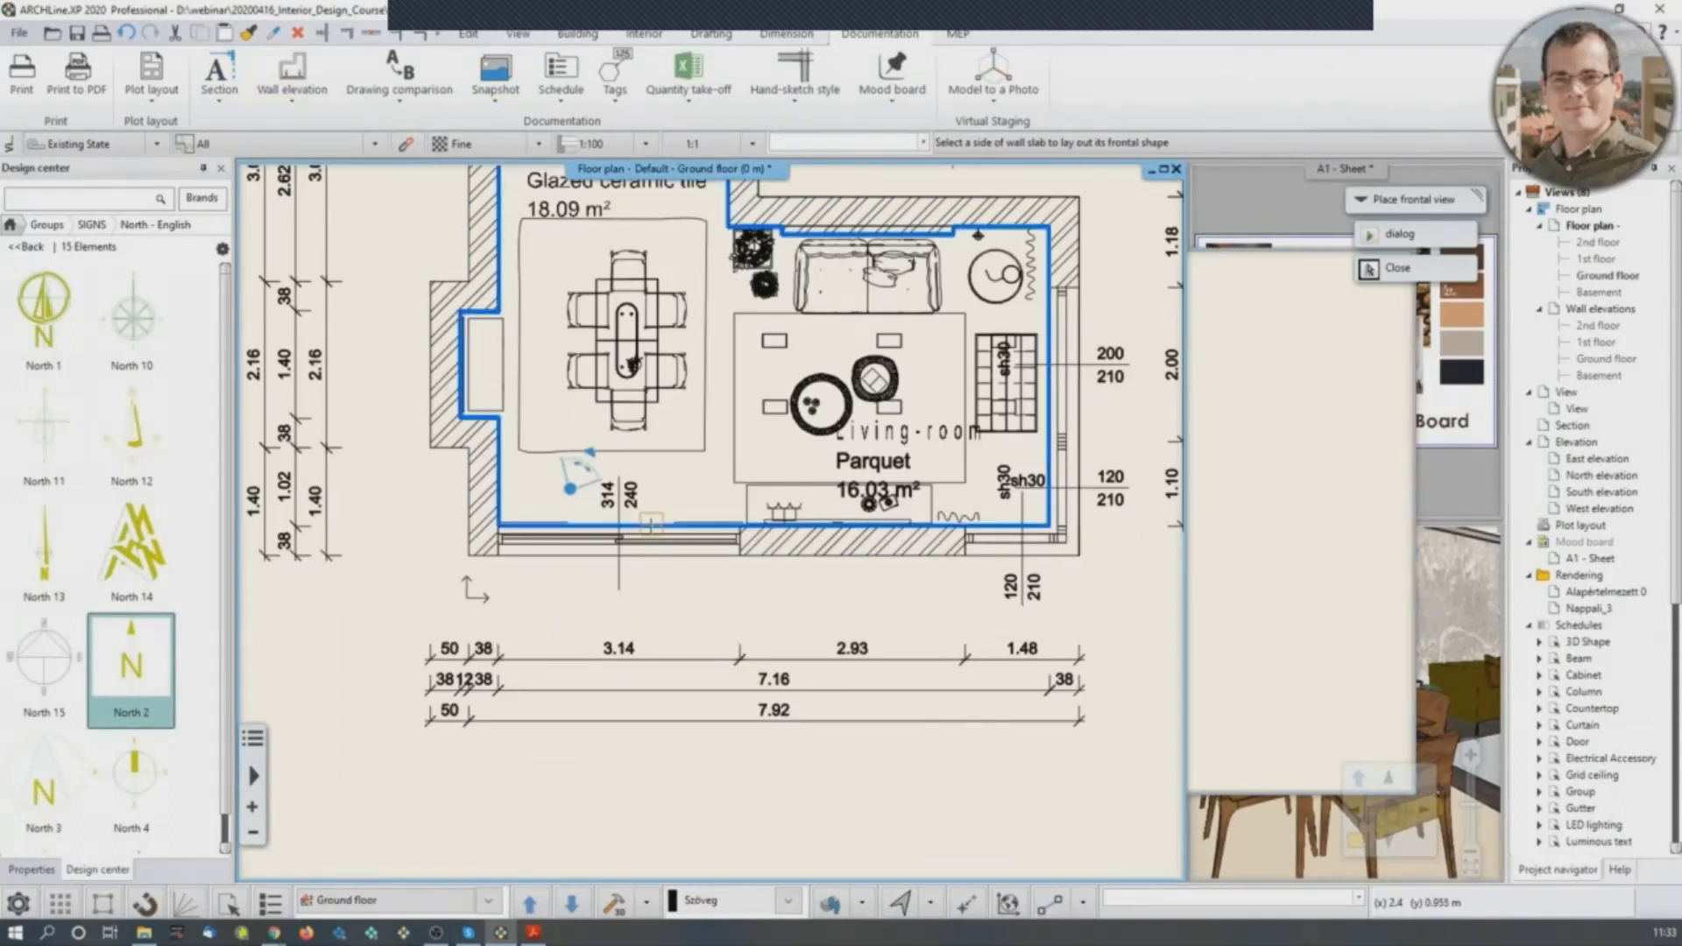
{"action": "left_click", "coordinate": [653, 525]}
{"action": "left_click", "coordinate": [656, 485]}
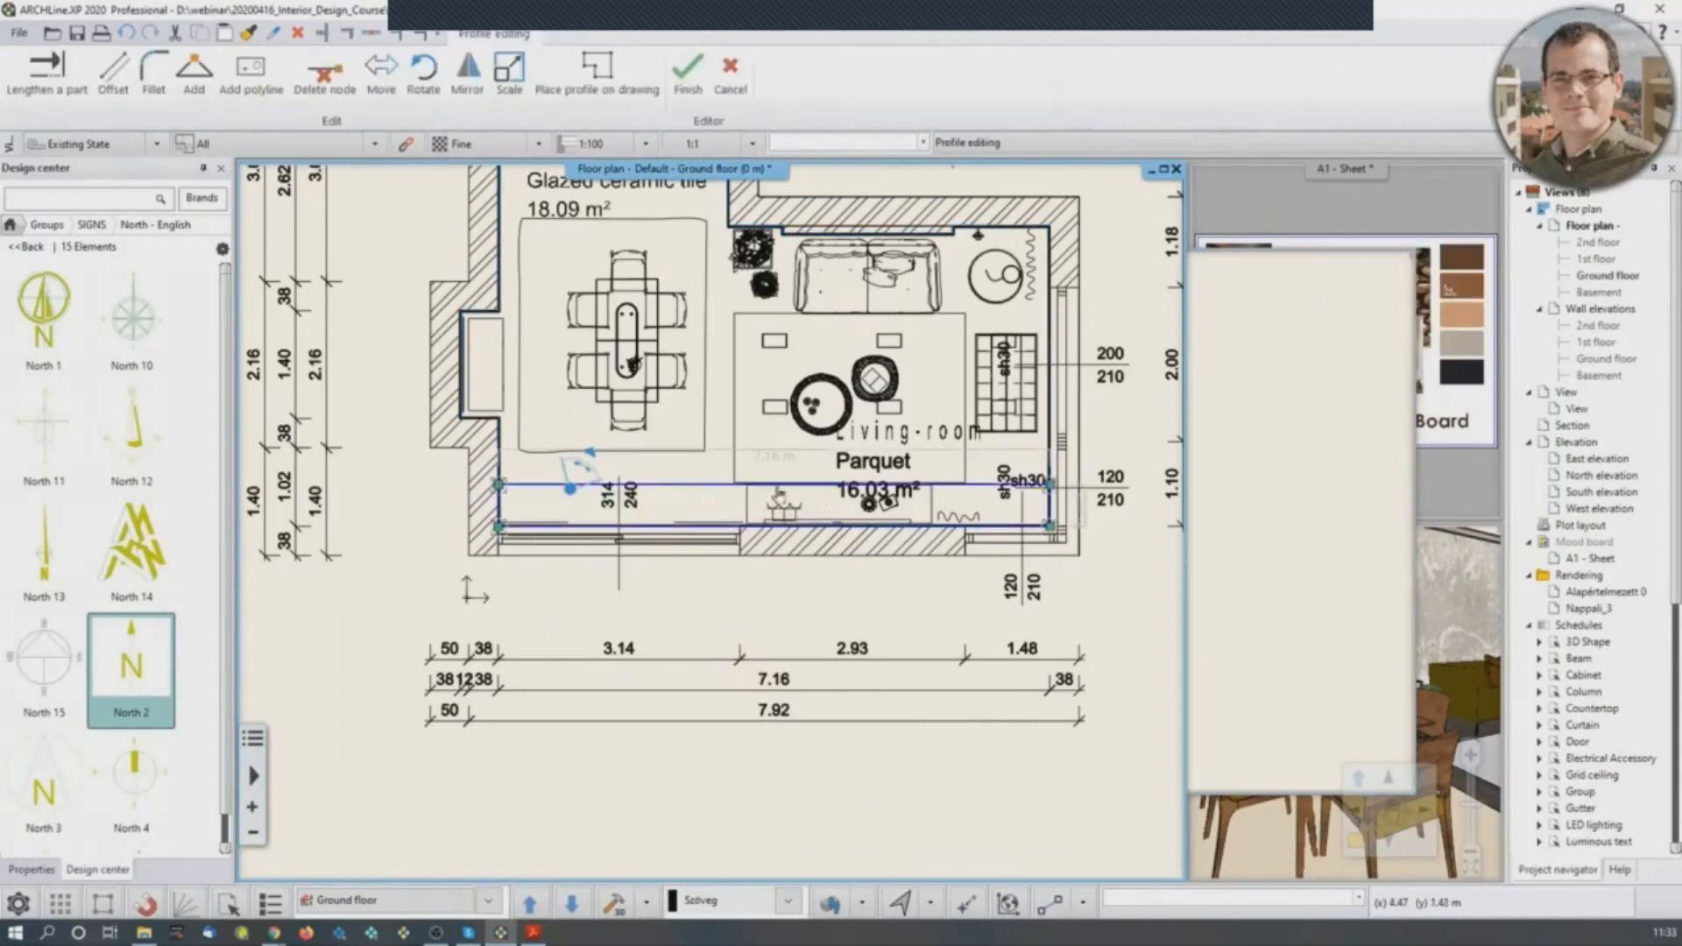
Accept the elevation area along the TV wall and place the generated line elevation above the plan's upper dimensions.
{"action": "scroll", "coordinate": [734, 506], "scroll_direction": "up", "scroll_amount": 2}
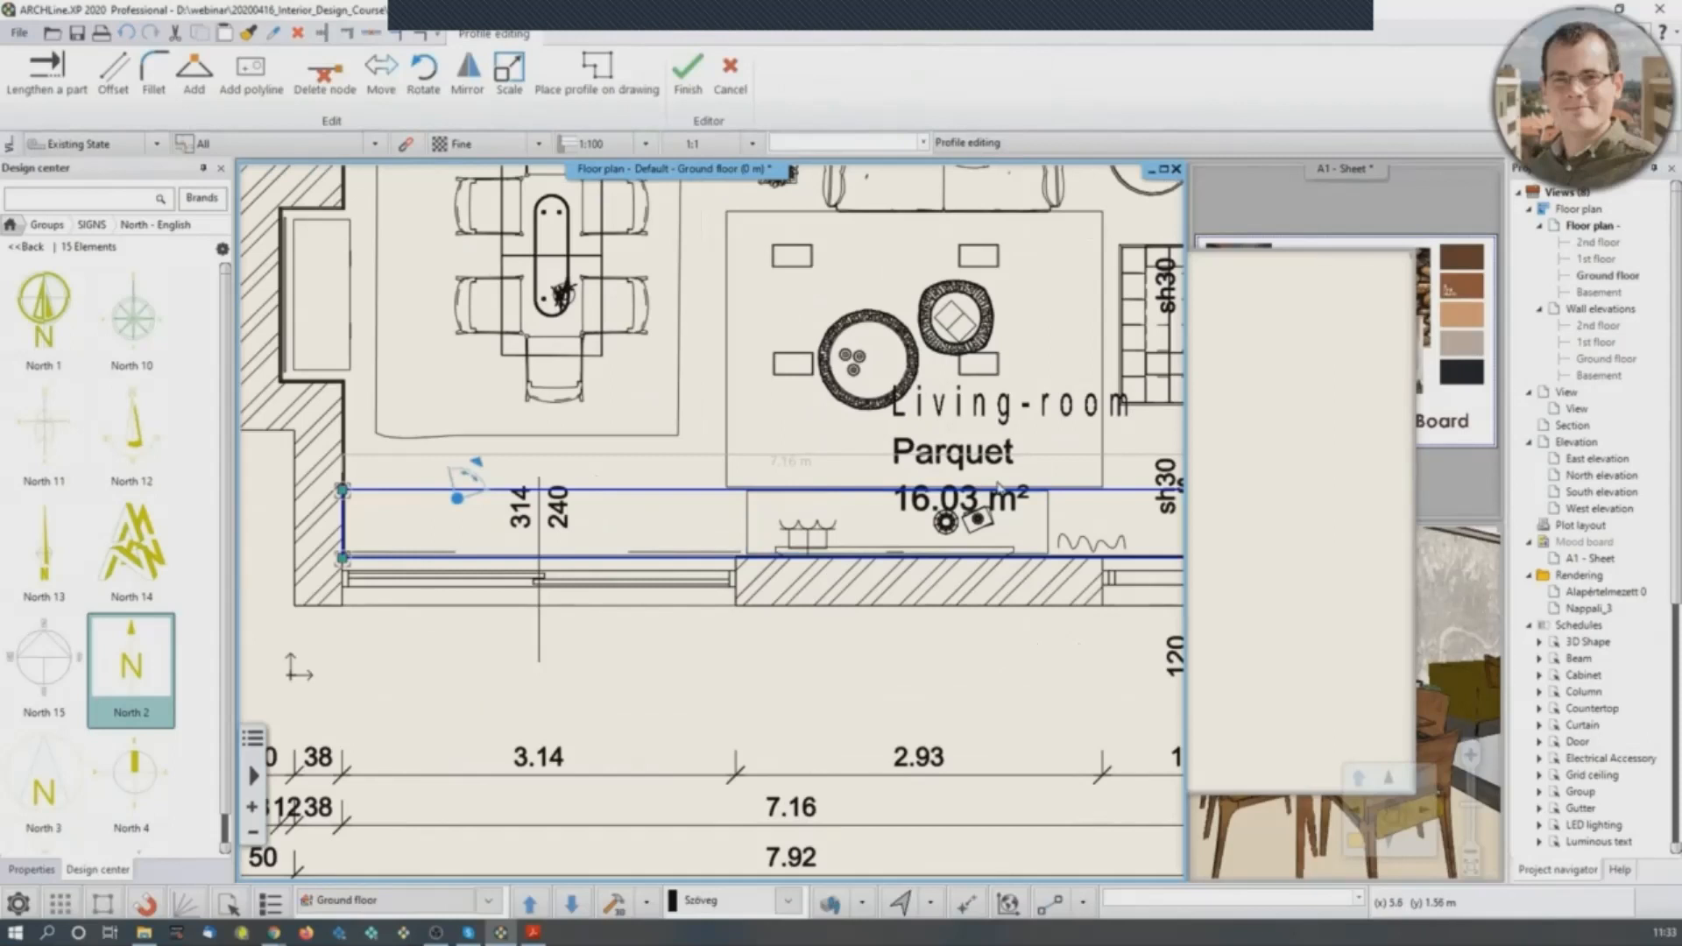
{"action": "scroll", "coordinate": [741, 517], "scroll_direction": "up", "scroll_amount": 2}
{"action": "scroll", "coordinate": [743, 530], "scroll_direction": "down", "scroll_amount": 2}
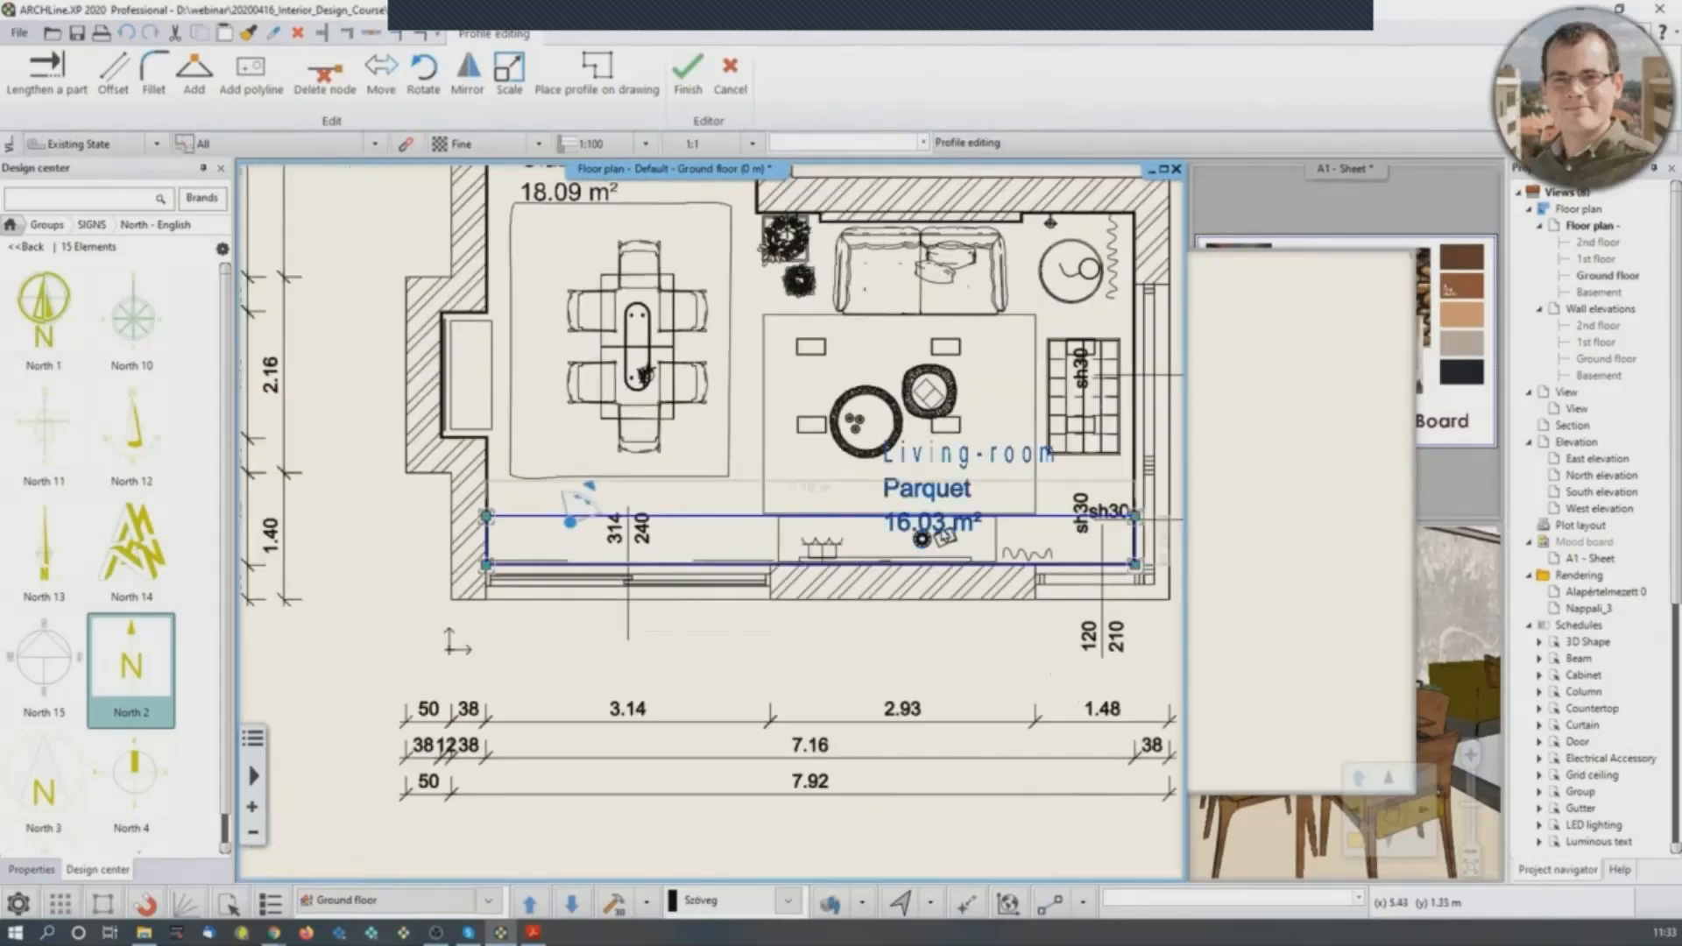
{"action": "key", "text": "Return"}
{"action": "scroll", "coordinate": [913, 535], "scroll_direction": "down", "scroll_amount": 3}
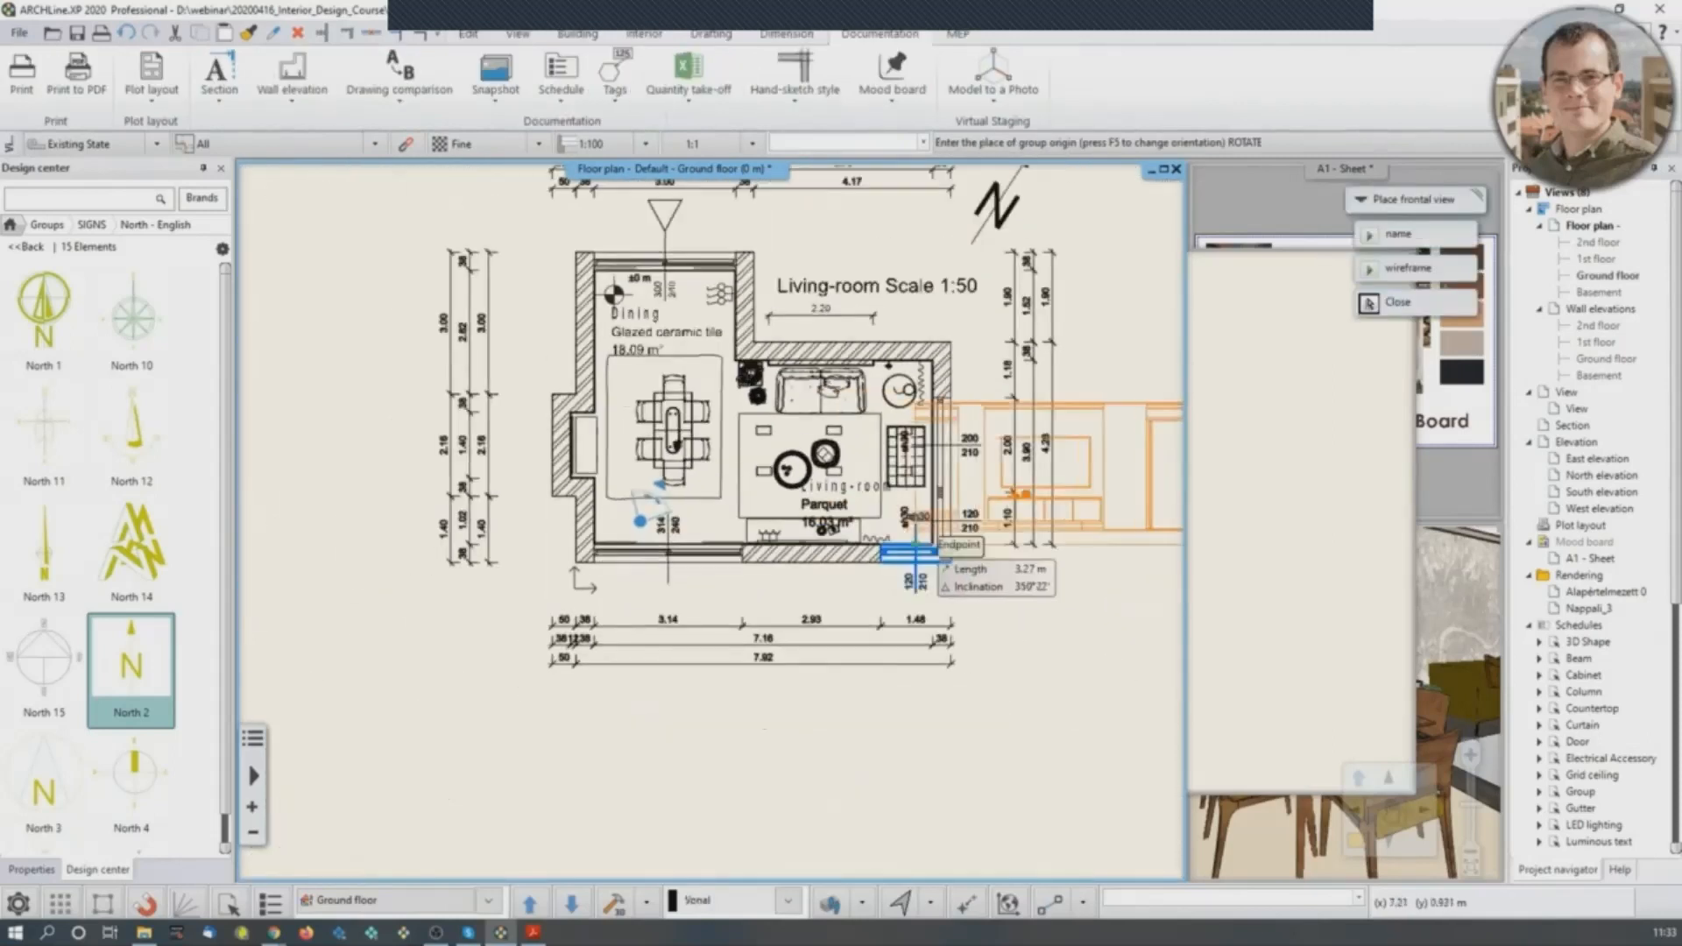
{"action": "middle_click_drag", "start_coordinate": [701, 421], "coordinate": [588, 843]}
{"action": "left_click", "coordinate": [523, 428]}
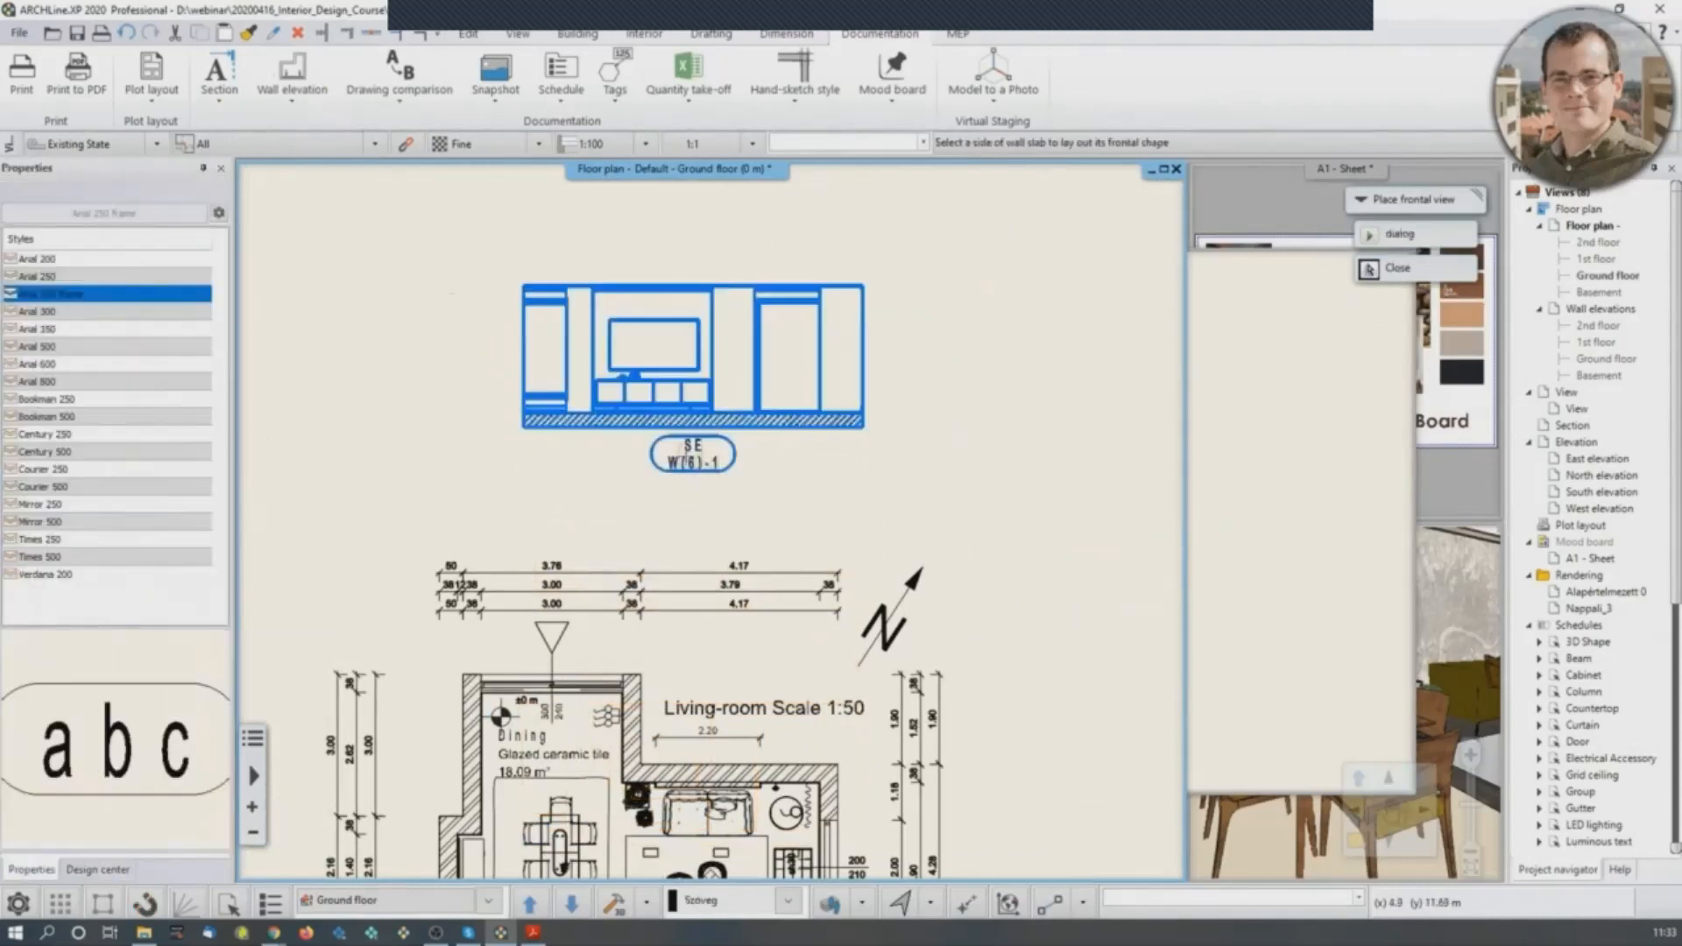
Cut the TV-wall elevation by its lower-left corner and paste it into Wall elevations, about 1 m right of the sofa-wall image.
{"action": "key", "text": "Escape"}
{"action": "left_click_drag", "start_coordinate": [439, 226], "coordinate": [970, 512]}
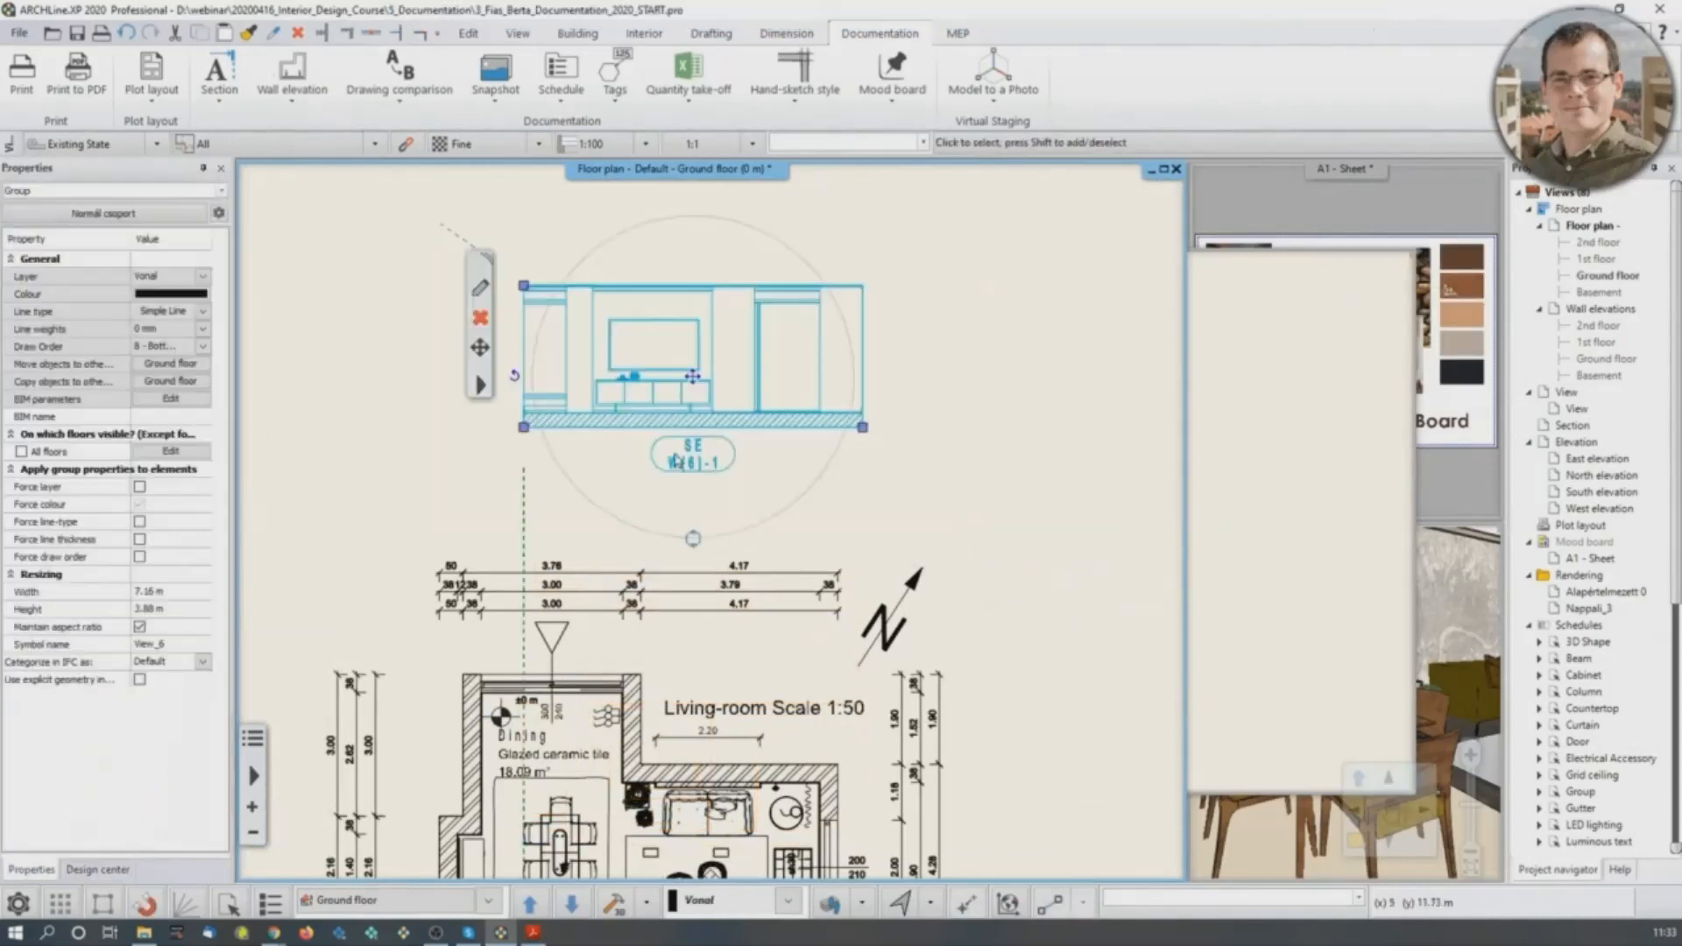
{"action": "key", "text": "ctrl+x"}
{"action": "left_click", "coordinate": [524, 427]}
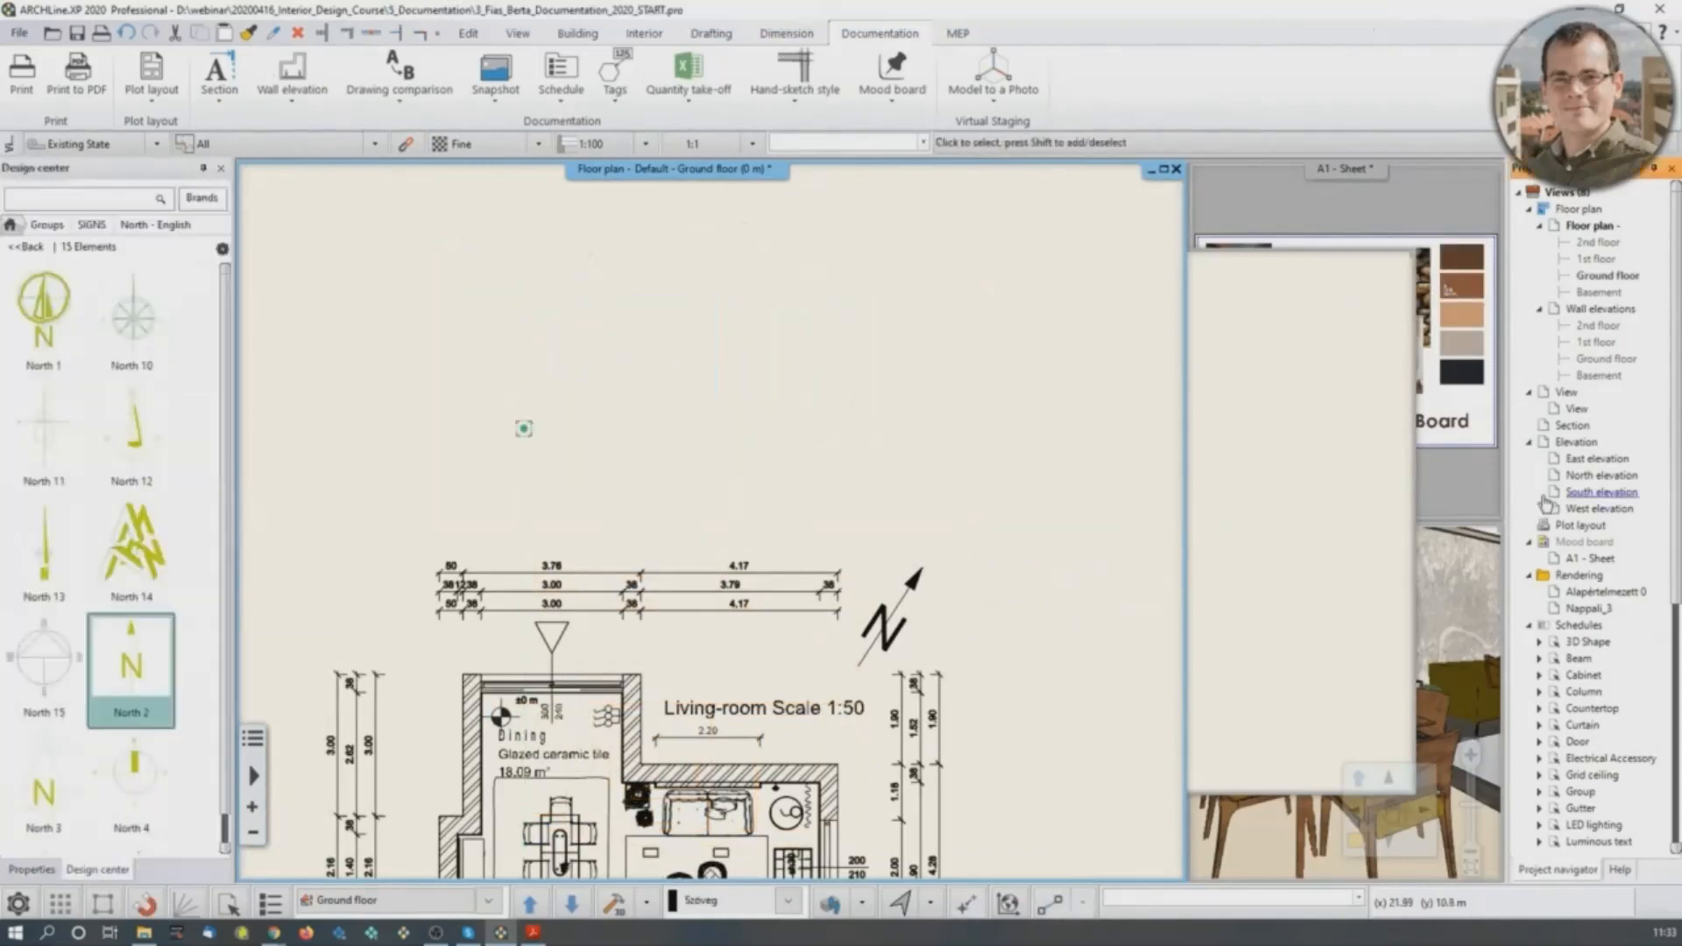
{"action": "key", "text": "ctrl+v"}
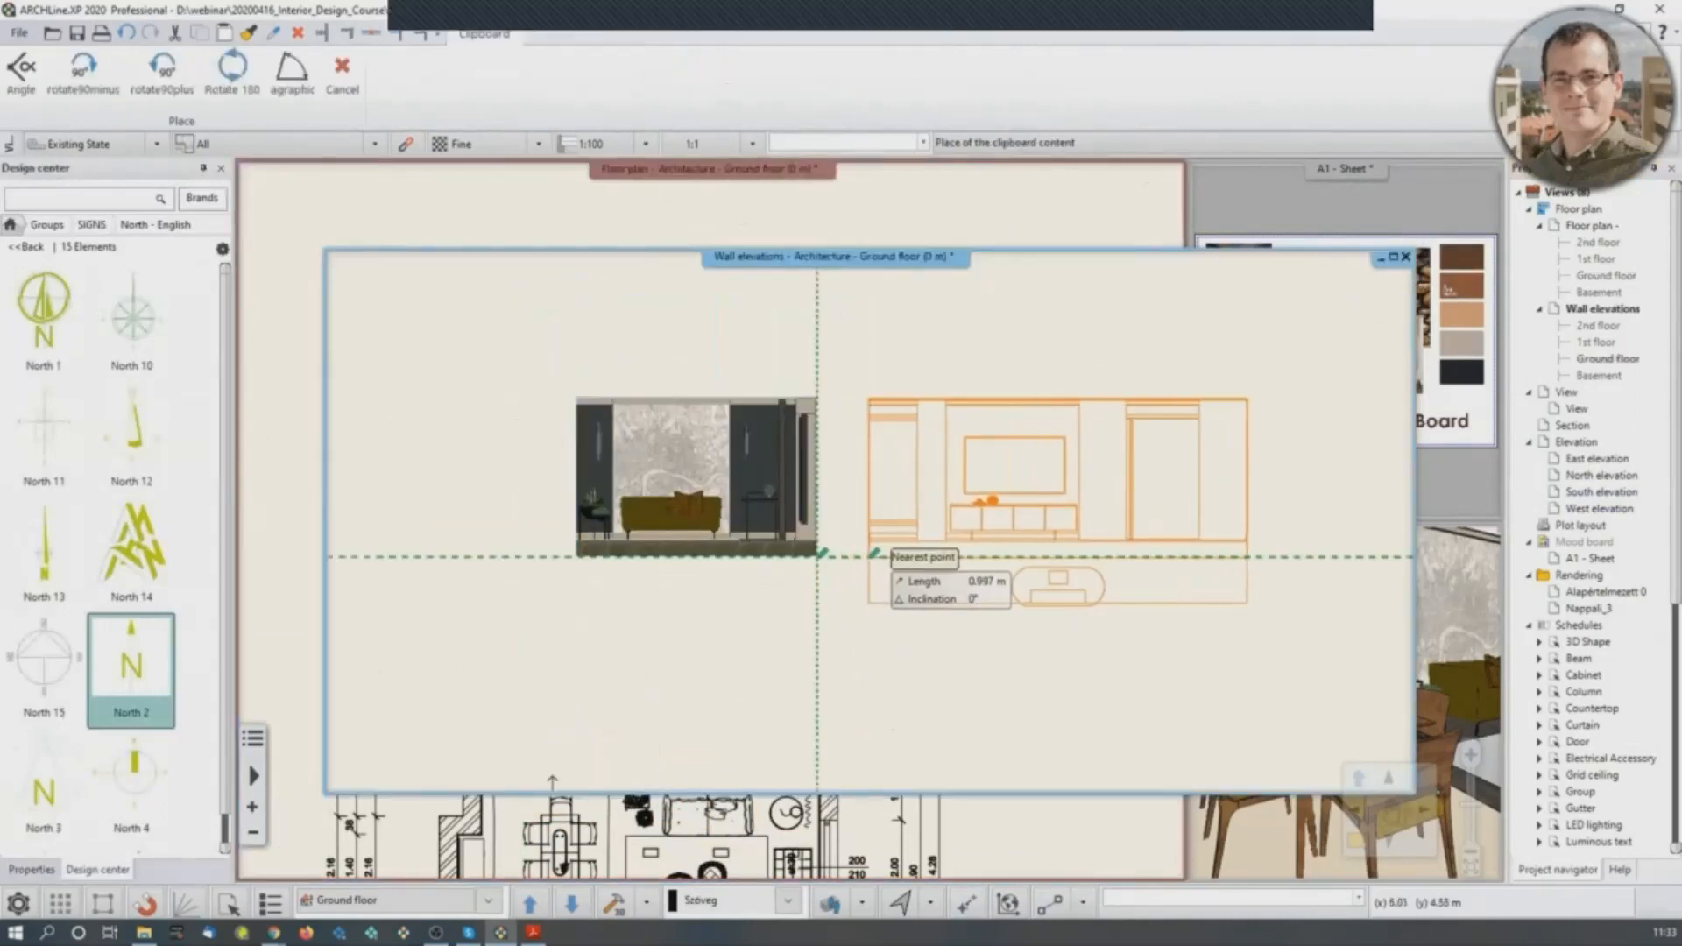
{"action": "left_click", "coordinate": [870, 557]}
Inspect the sofa-wall image beside the line elevation, and tile the views with the Wall elevations drawing in the main pane.
{"action": "scroll", "coordinate": [889, 661], "scroll_direction": "down", "scroll_amount": 2}
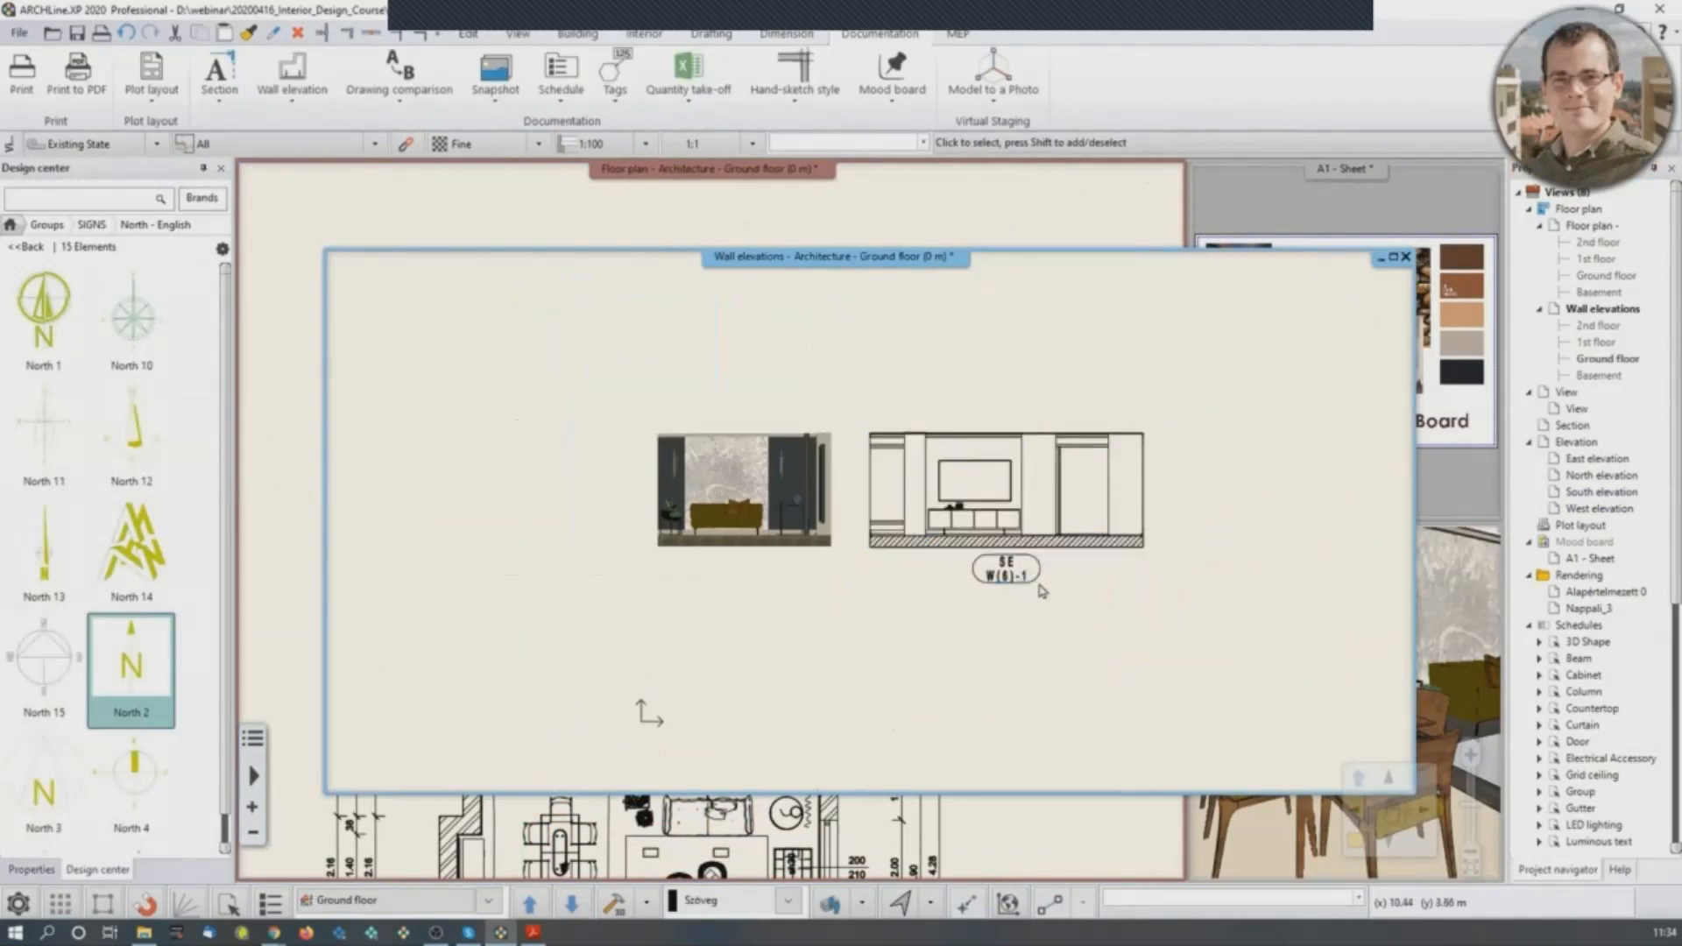
{"action": "scroll", "coordinate": [780, 552], "scroll_direction": "up", "scroll_amount": 3}
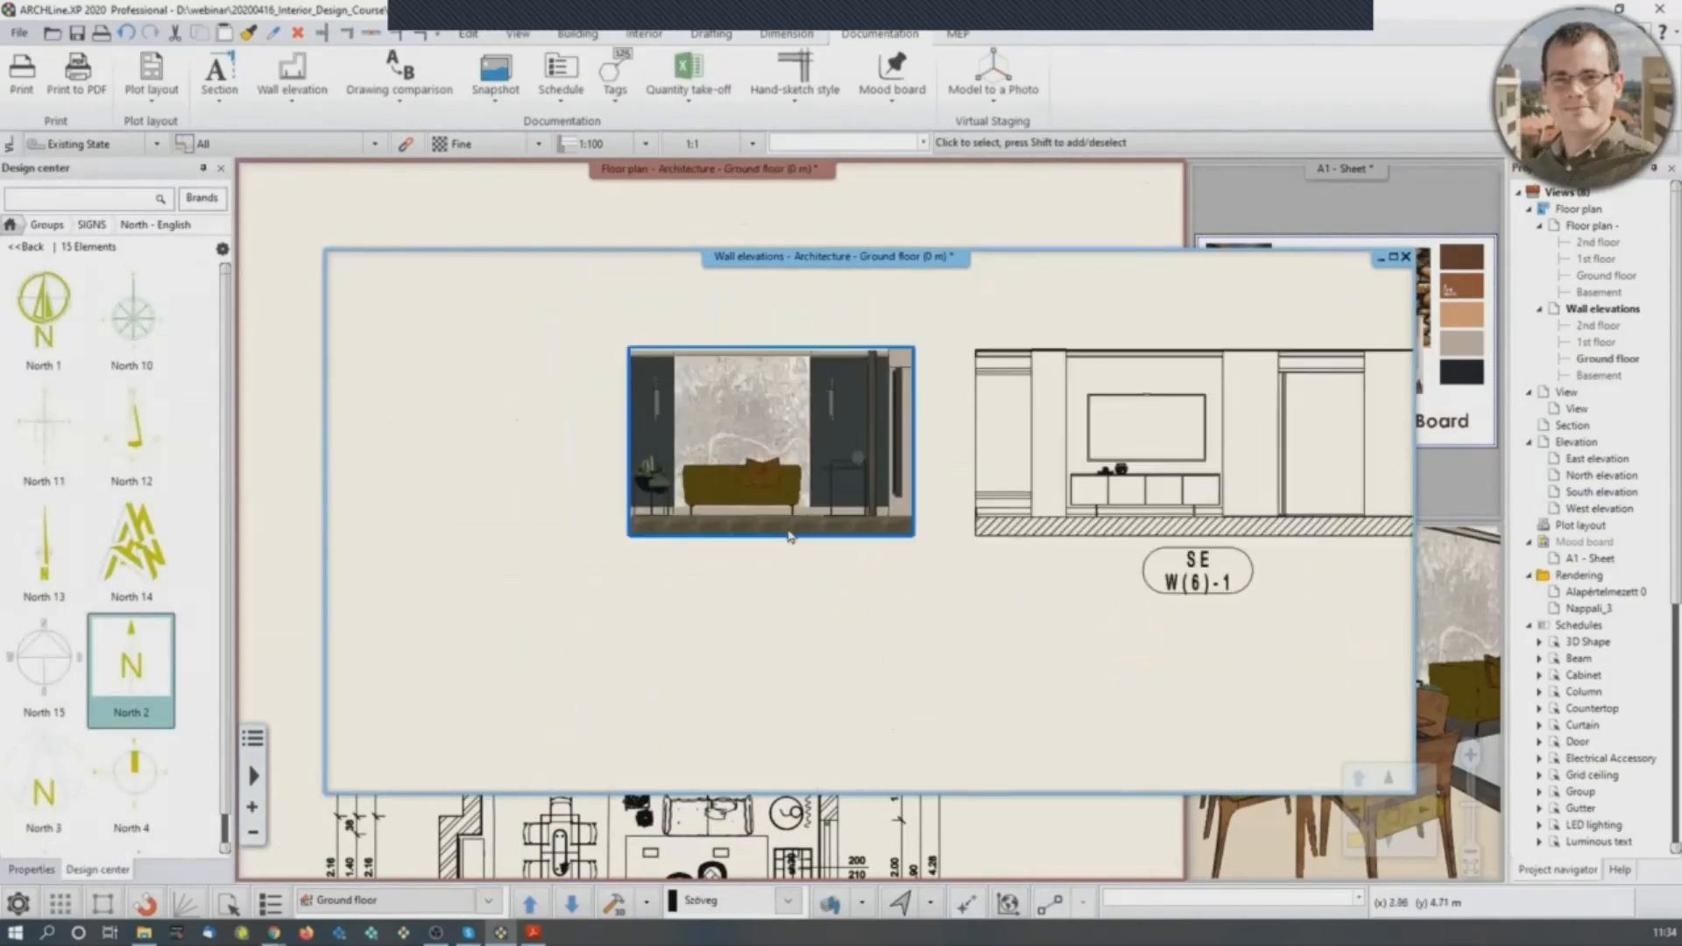
{"action": "middle_click_drag", "start_coordinate": [848, 500], "coordinate": [764, 610]}
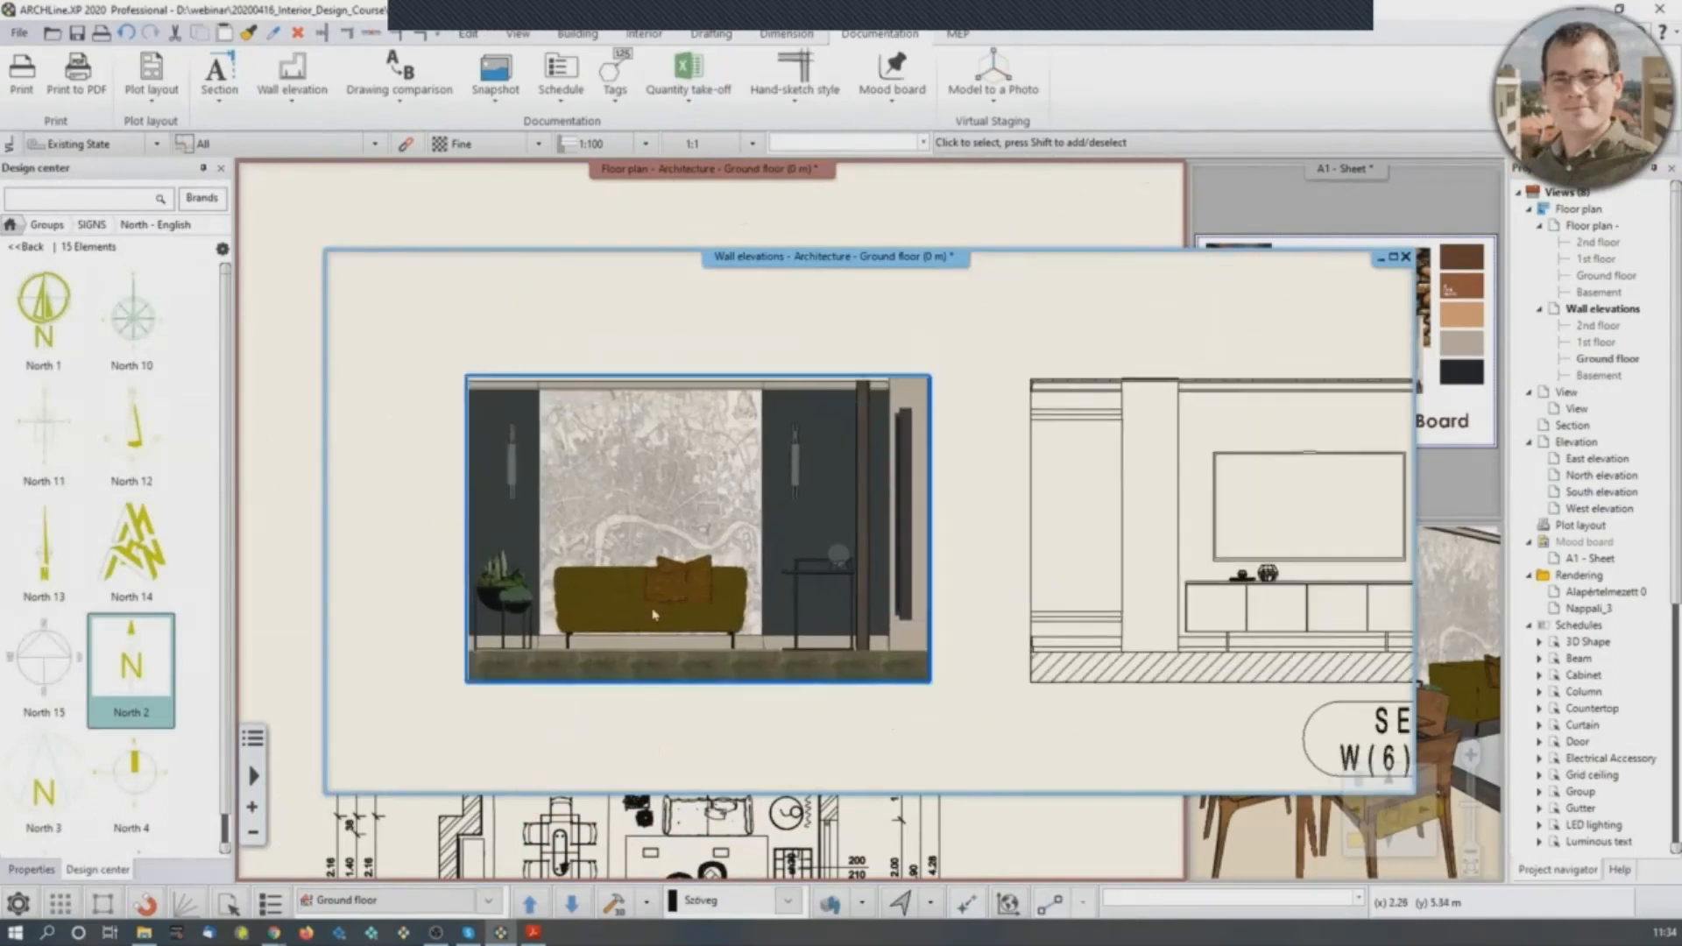
{"action": "scroll", "coordinate": [653, 615], "scroll_direction": "up", "scroll_amount": 5}
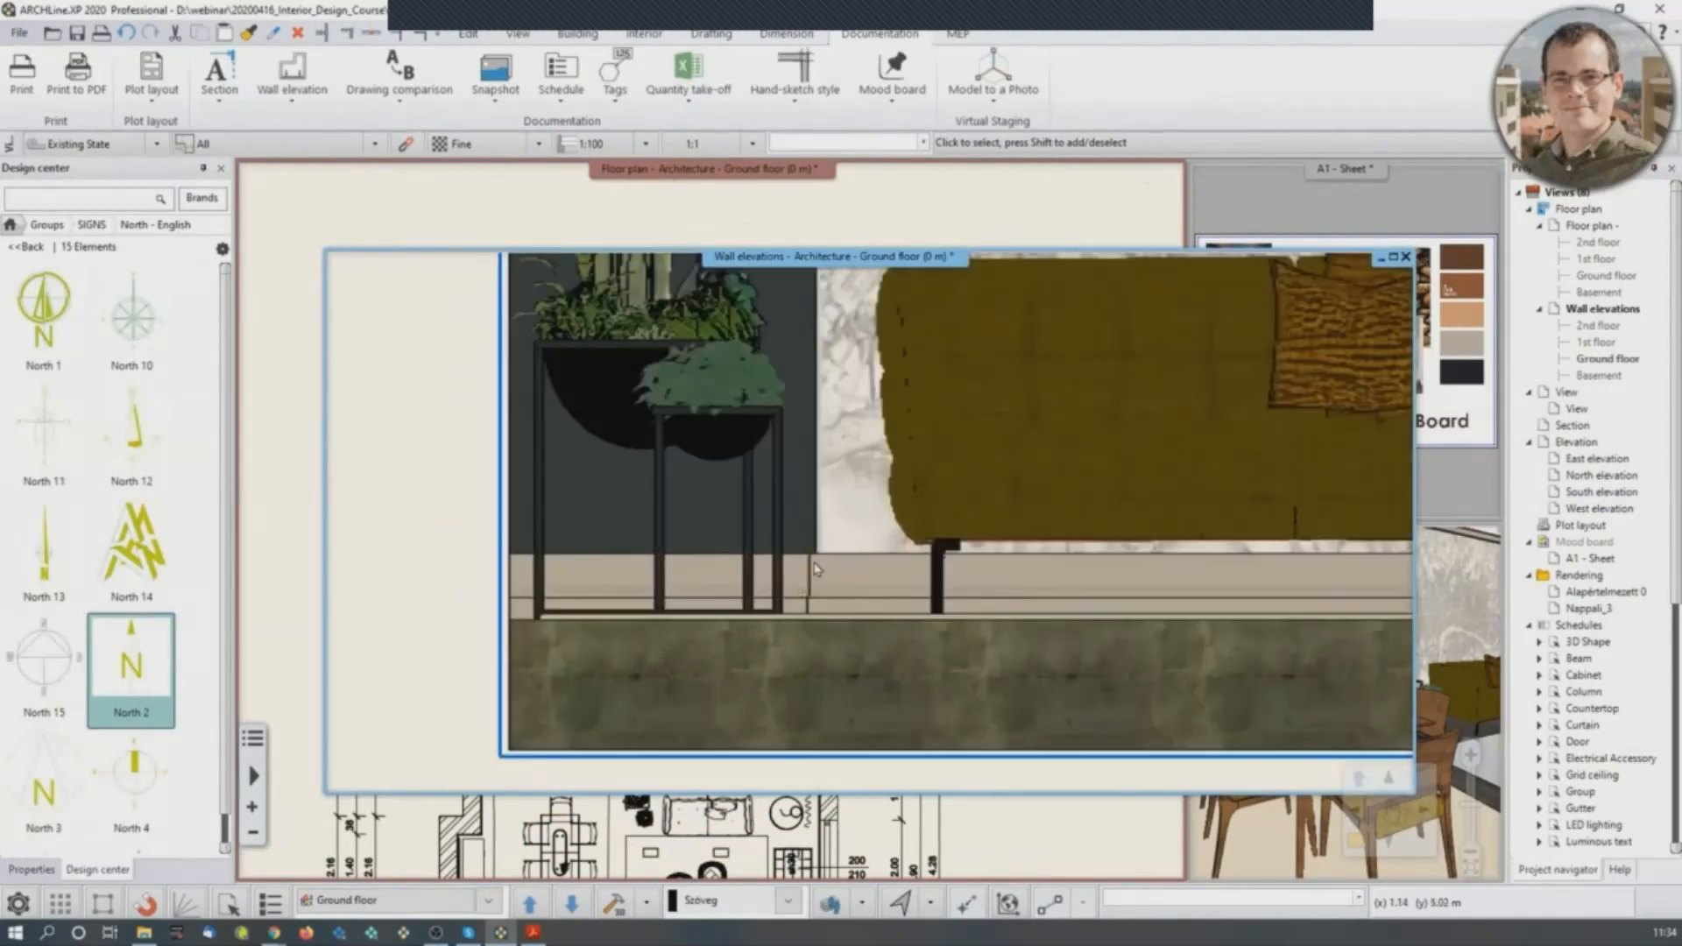
{"action": "scroll", "coordinate": [941, 537], "scroll_direction": "down", "scroll_amount": 8}
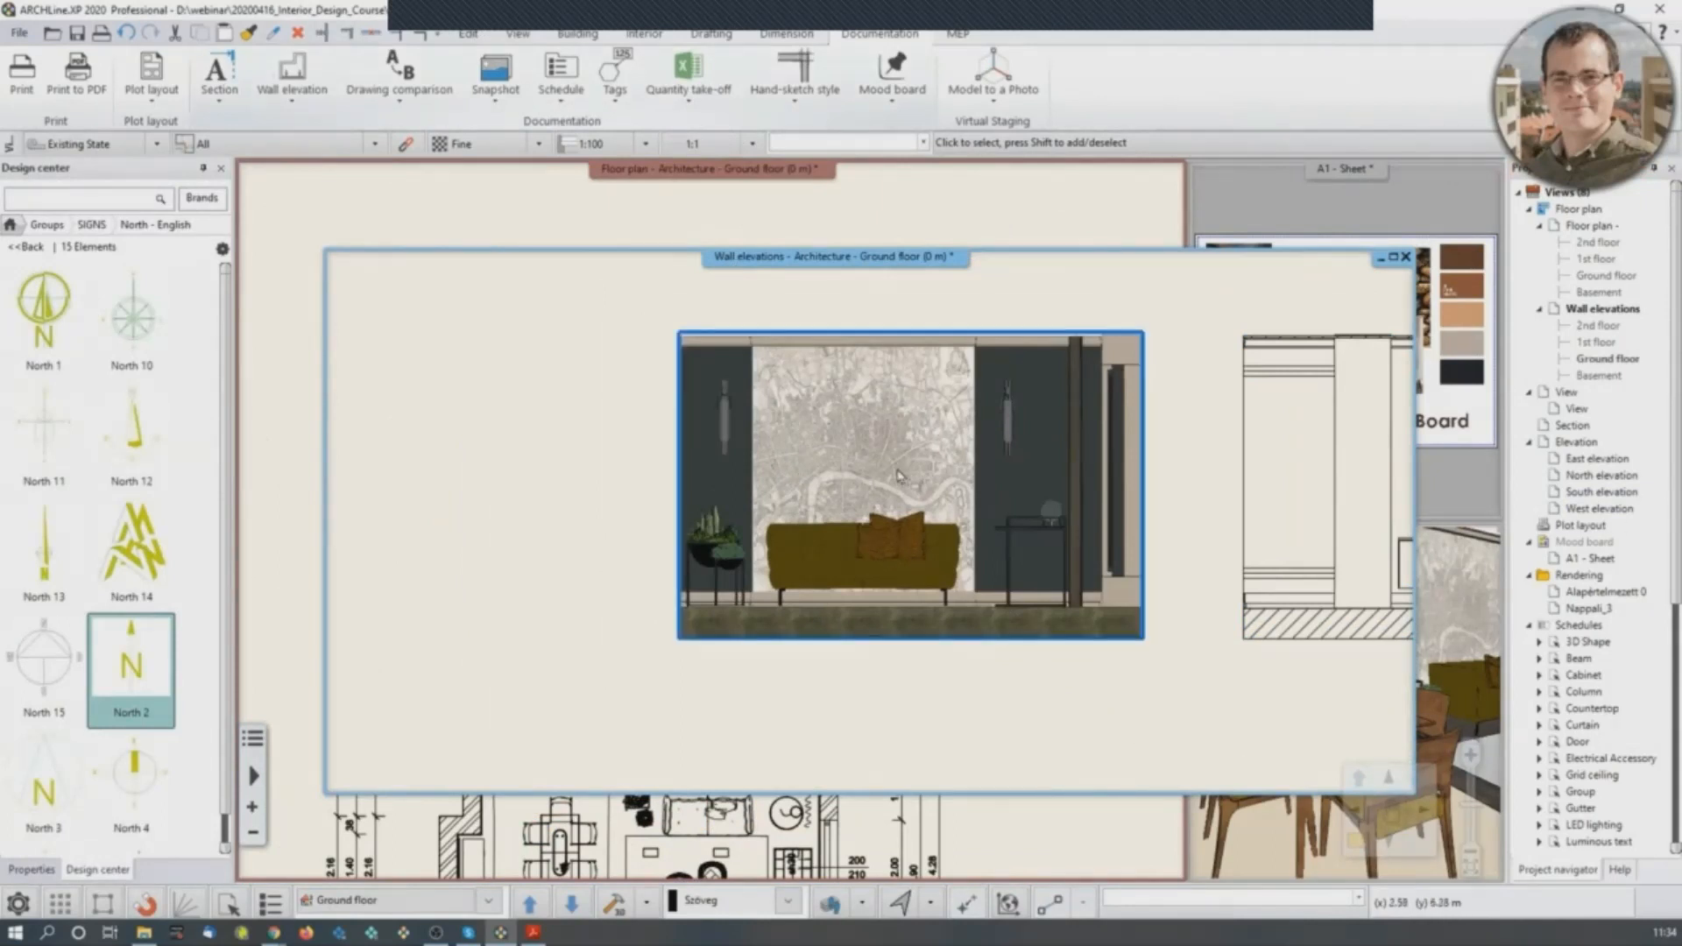
{"action": "left_click", "coordinate": [1357, 844]}
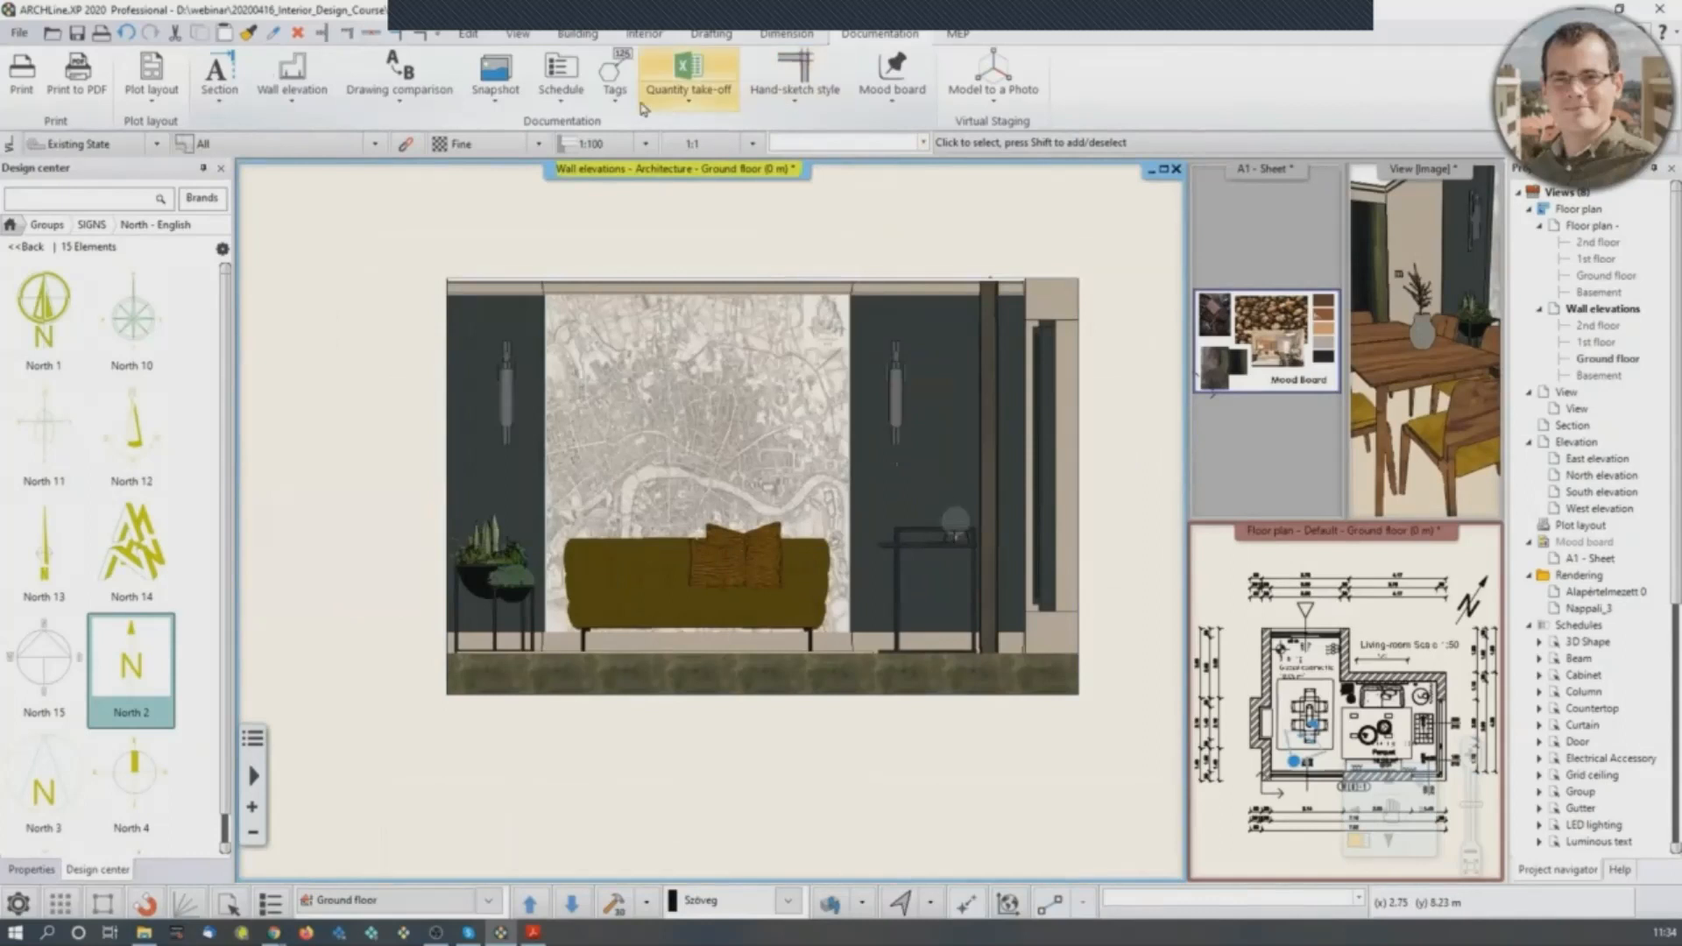
Try a serial dimension on the sofa-wall image from the skirting's upper-left corner down to the image's lower-left corner.
{"action": "left_click", "coordinate": [787, 34]}
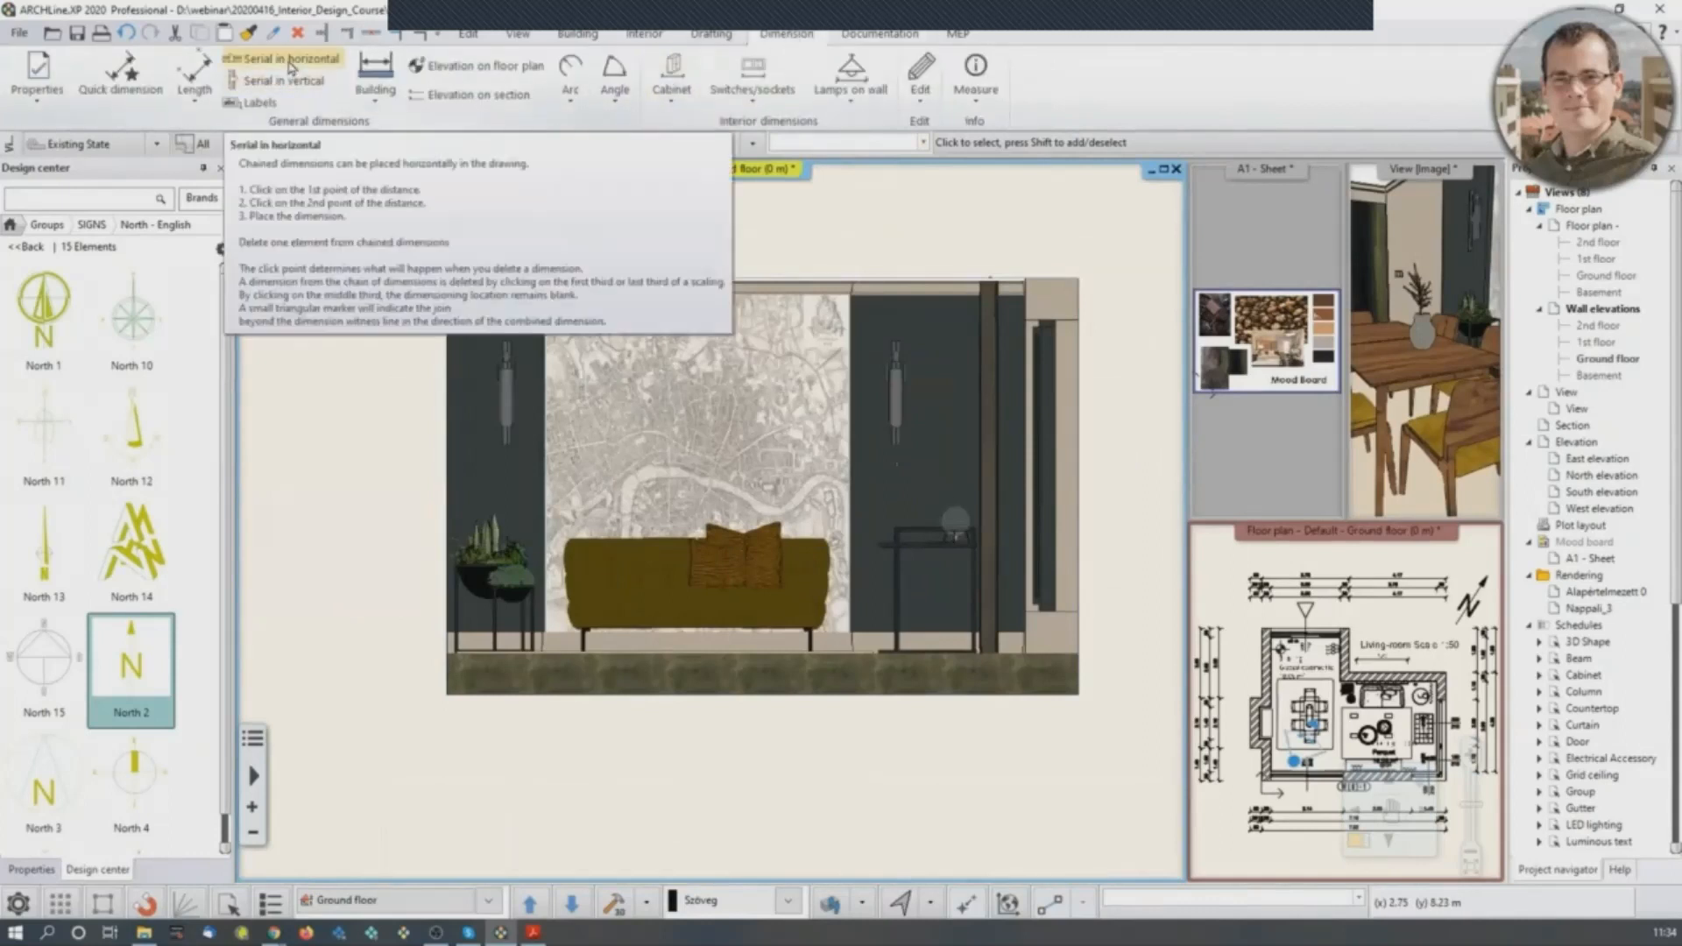
{"action": "left_click", "coordinate": [291, 68]}
{"action": "scroll", "coordinate": [538, 697], "scroll_direction": "up", "scroll_amount": 5}
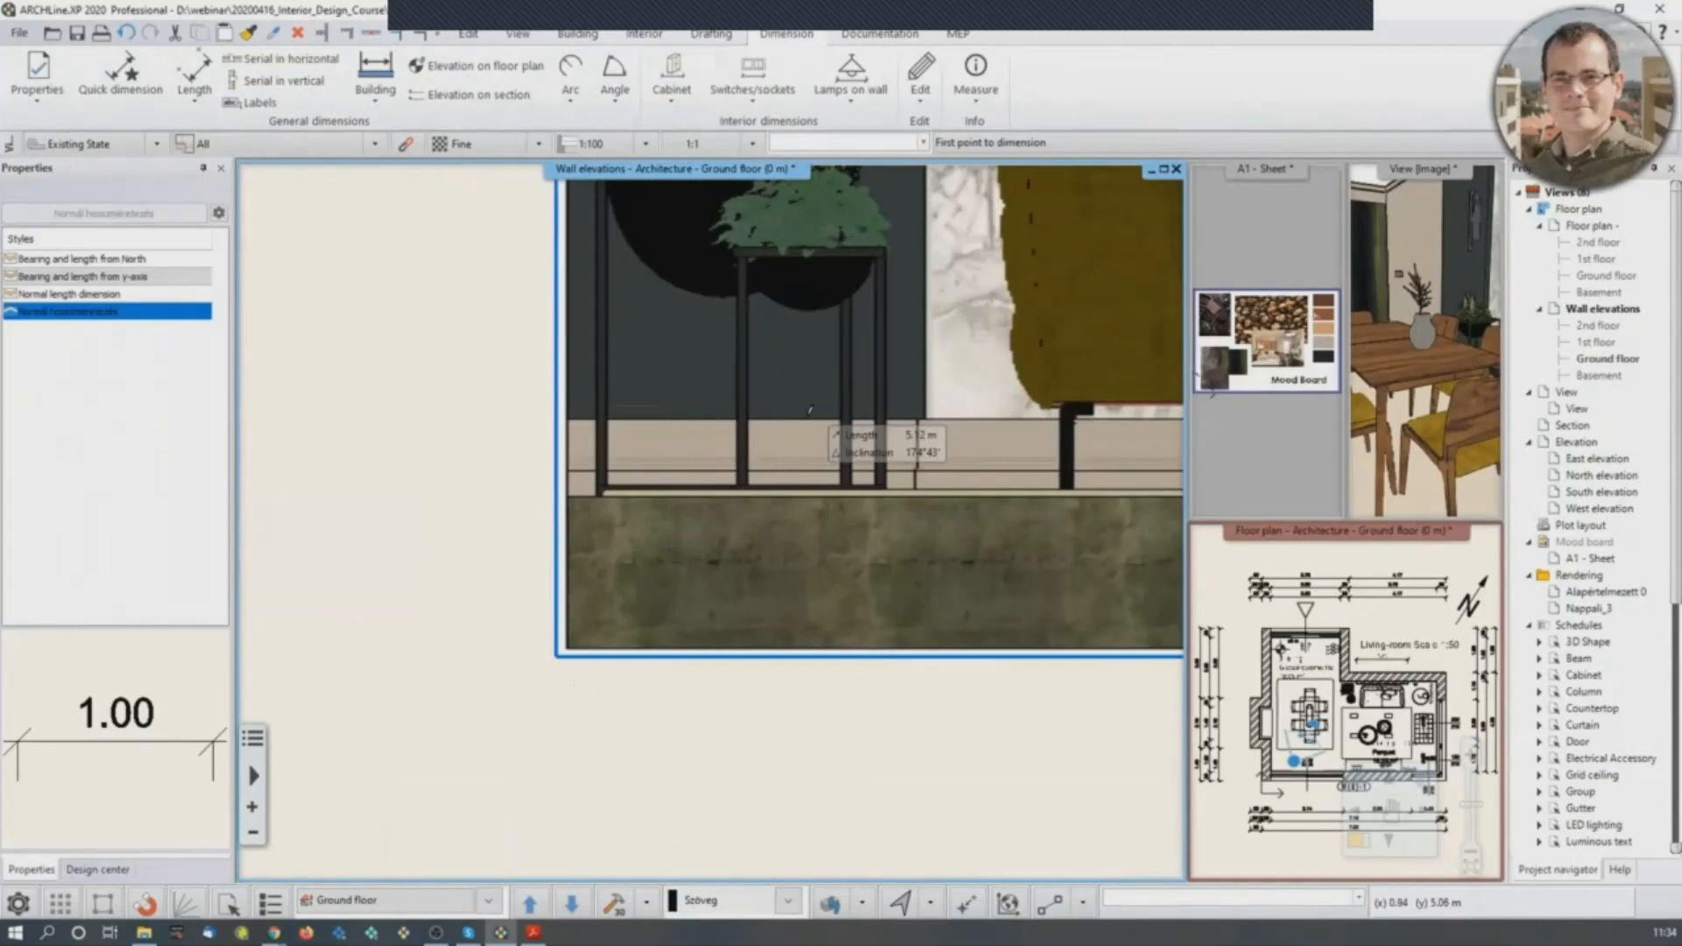
{"action": "left_click", "coordinate": [568, 419]}
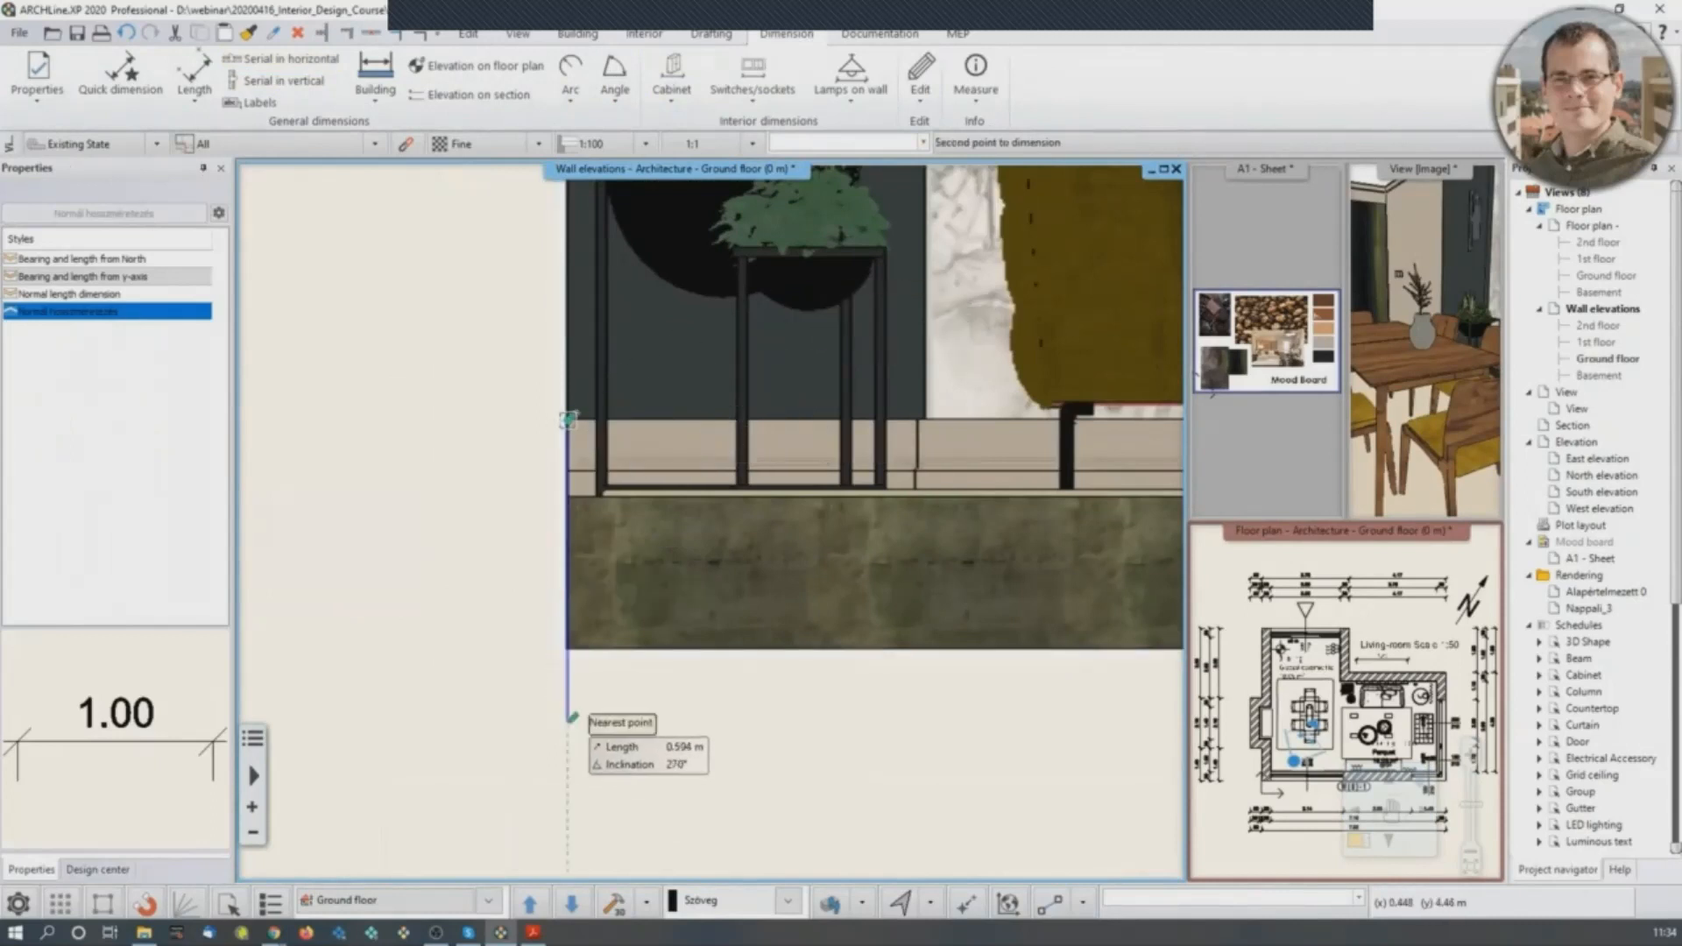
{"action": "left_click", "coordinate": [567, 648]}
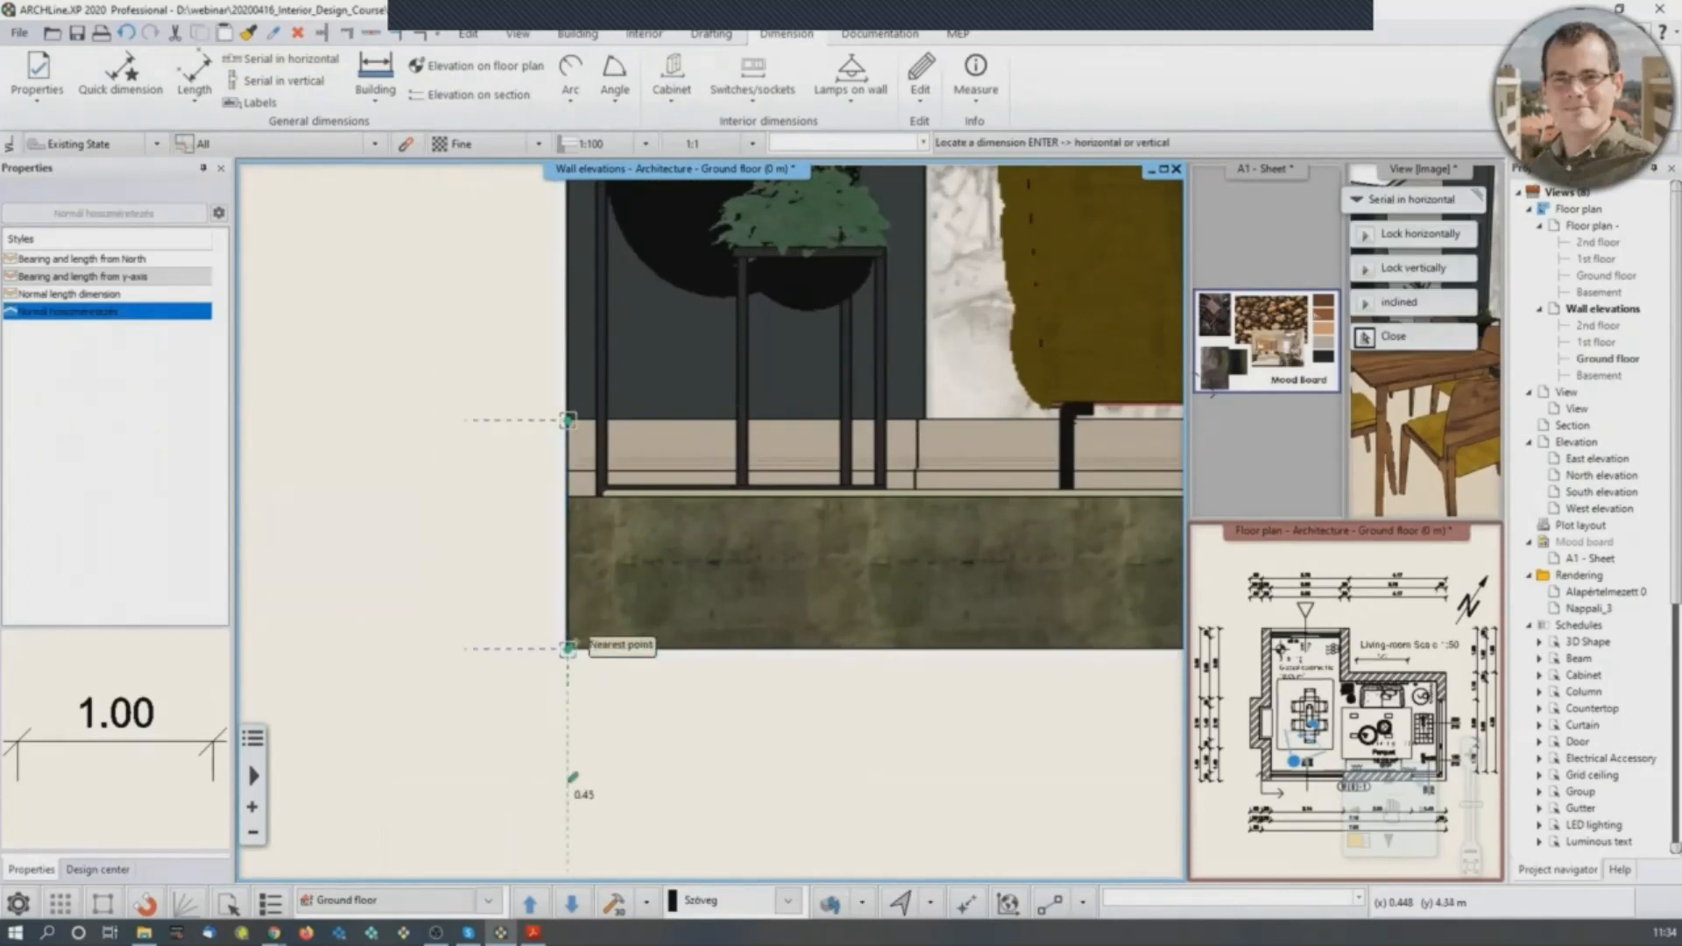
{"action": "left_click", "coordinate": [564, 725]}
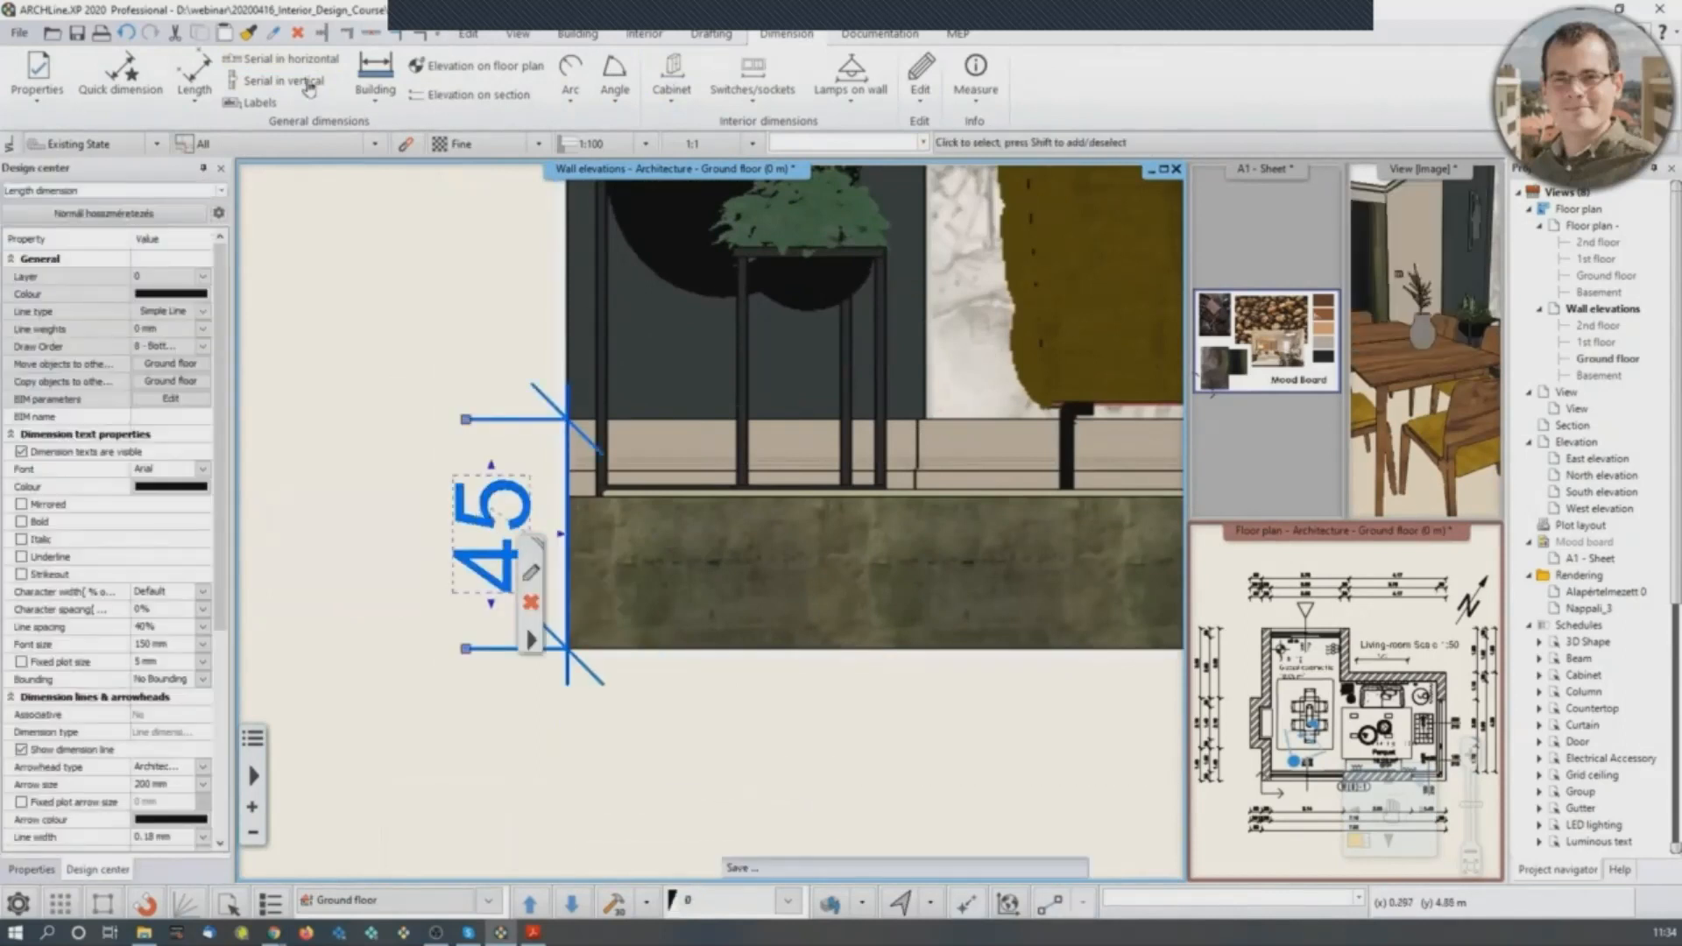
Start a horizontal serial dimension below the sofa-wall image, spanning from its left edge to the start of the map wallpaper.
{"action": "left_click", "coordinate": [308, 87]}
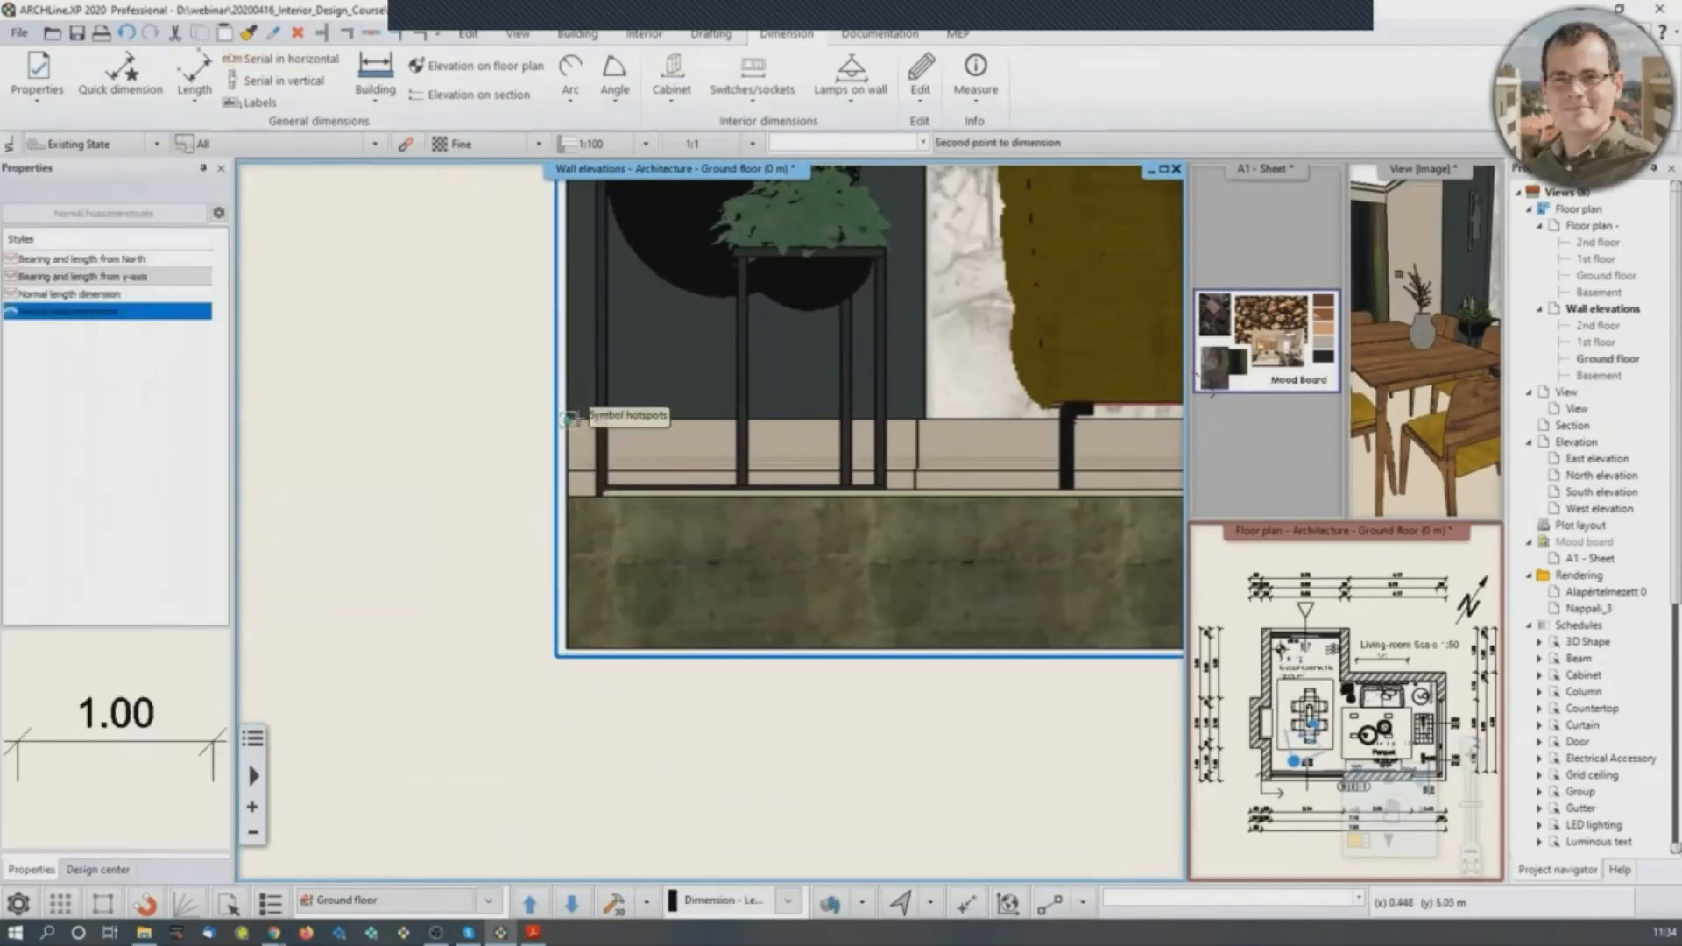
{"action": "left_click", "coordinate": [922, 419]}
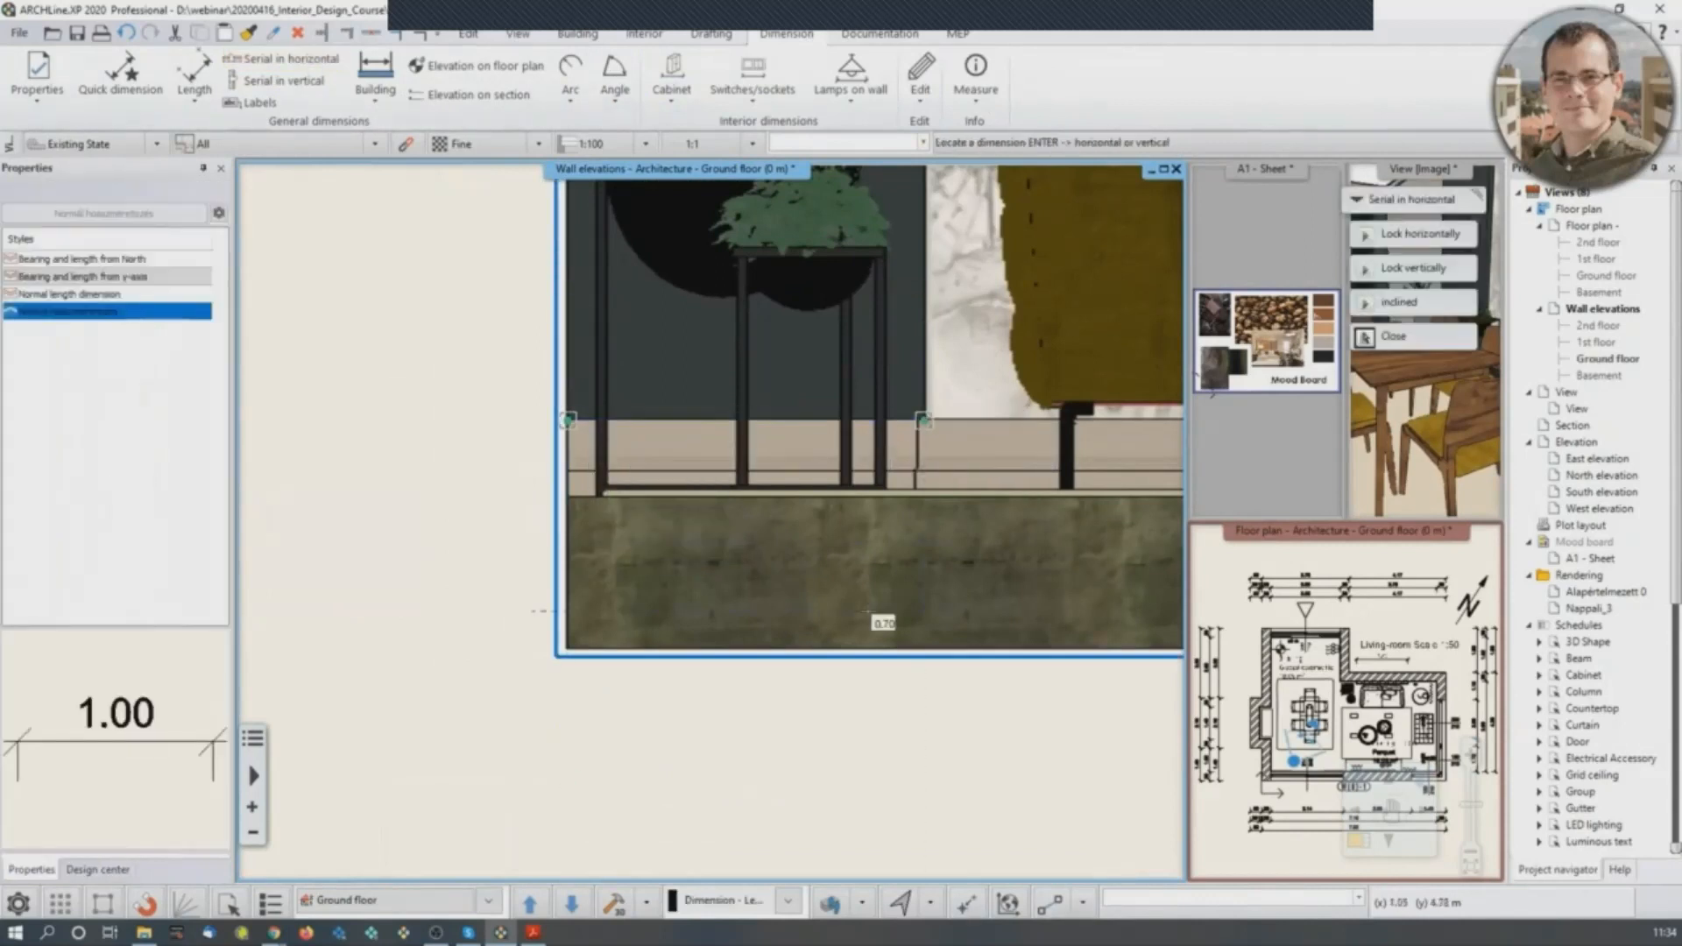
{"action": "scroll", "coordinate": [844, 785], "scroll_direction": "down", "scroll_amount": 2}
{"action": "left_click", "coordinate": [741, 731]}
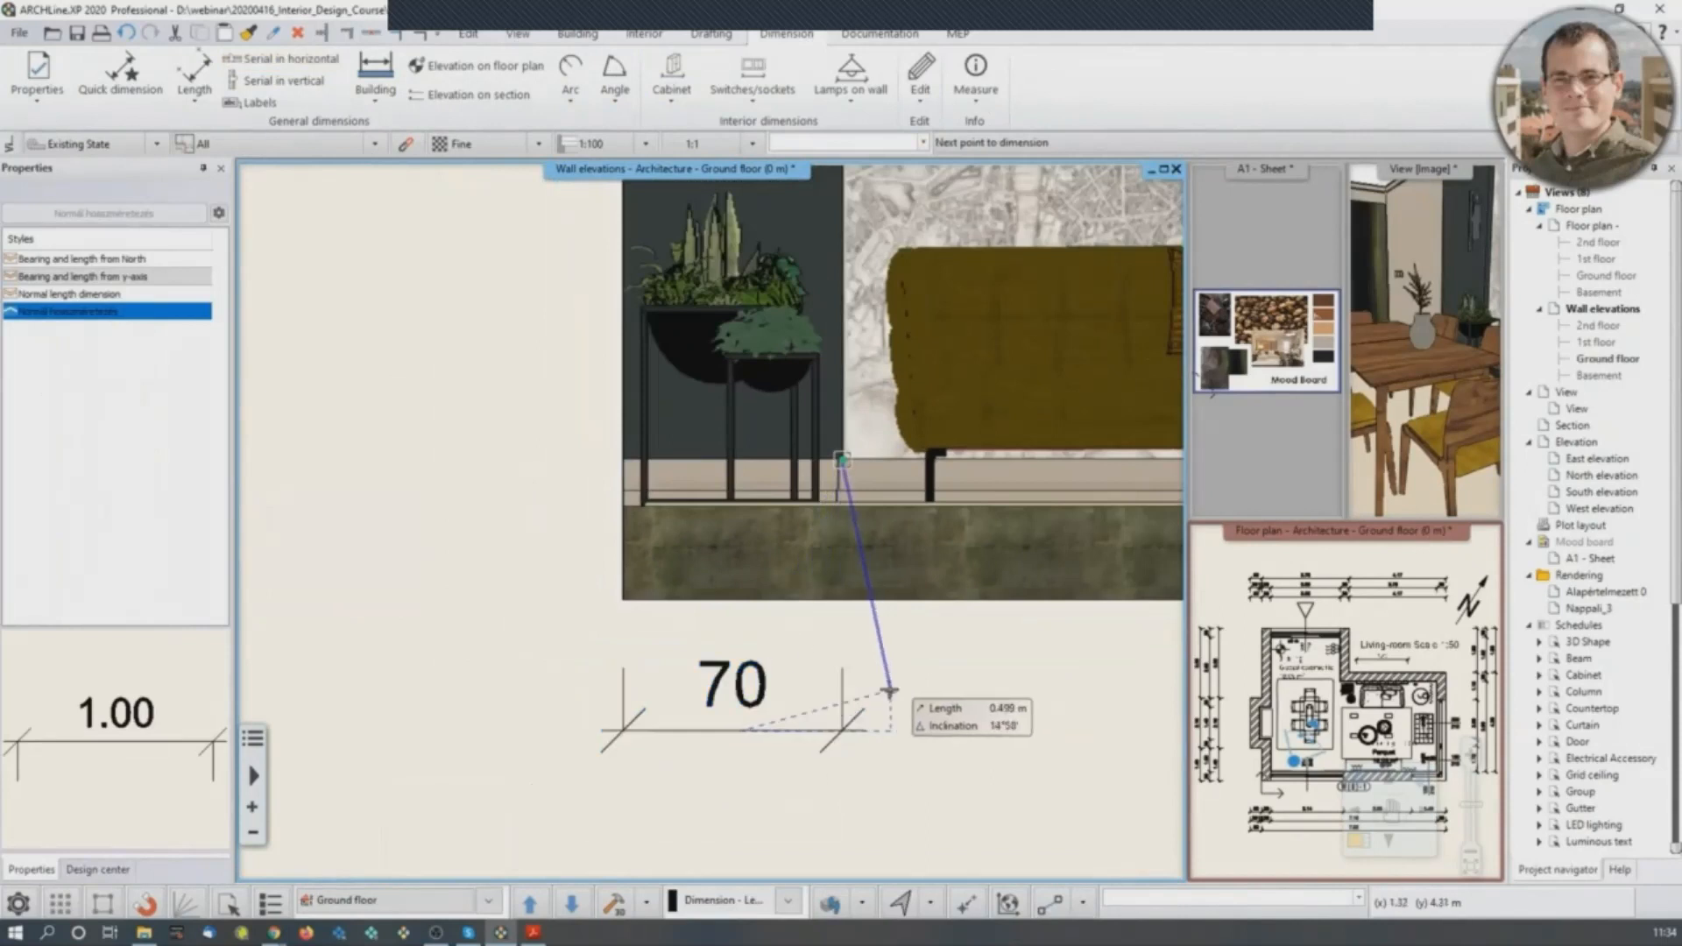
Continue the dimension chain to the wallpaper's right edge, the end of the dark wall and the image's right edge, and finish it.
{"action": "middle_click_drag", "start_coordinate": [961, 630], "coordinate": [688, 640]}
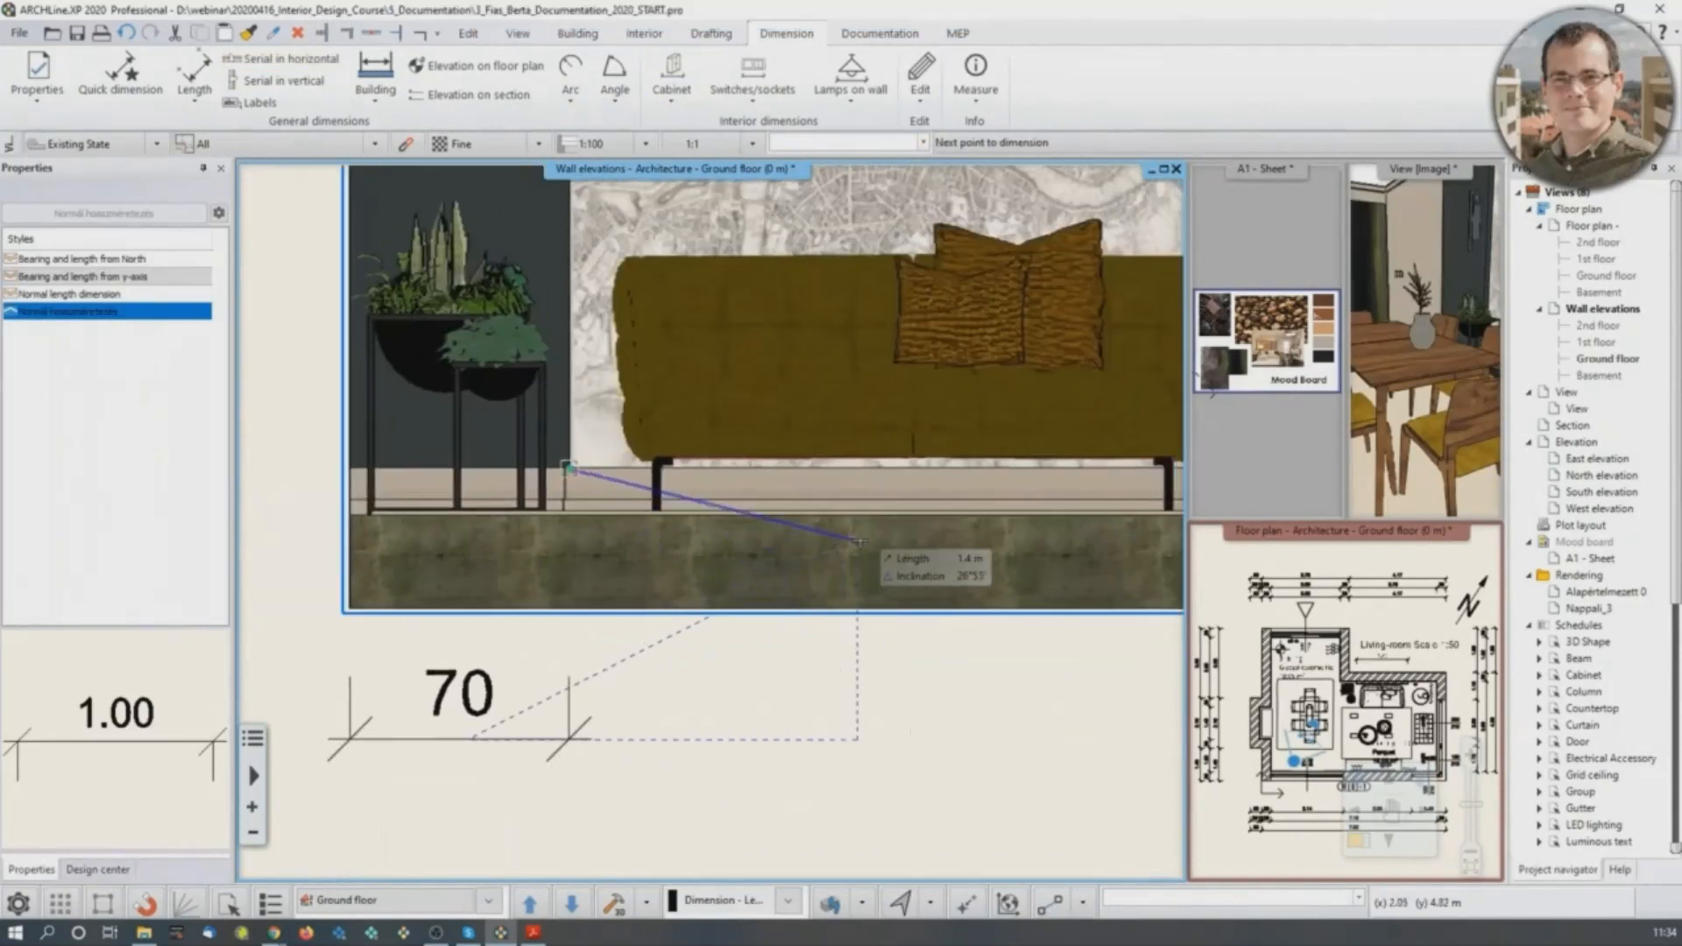
{"action": "middle_click_drag", "start_coordinate": [1156, 493], "coordinate": [846, 514]}
{"action": "scroll", "coordinate": [845, 514], "scroll_direction": "up", "scroll_amount": 2}
{"action": "left_click", "coordinate": [984, 481]}
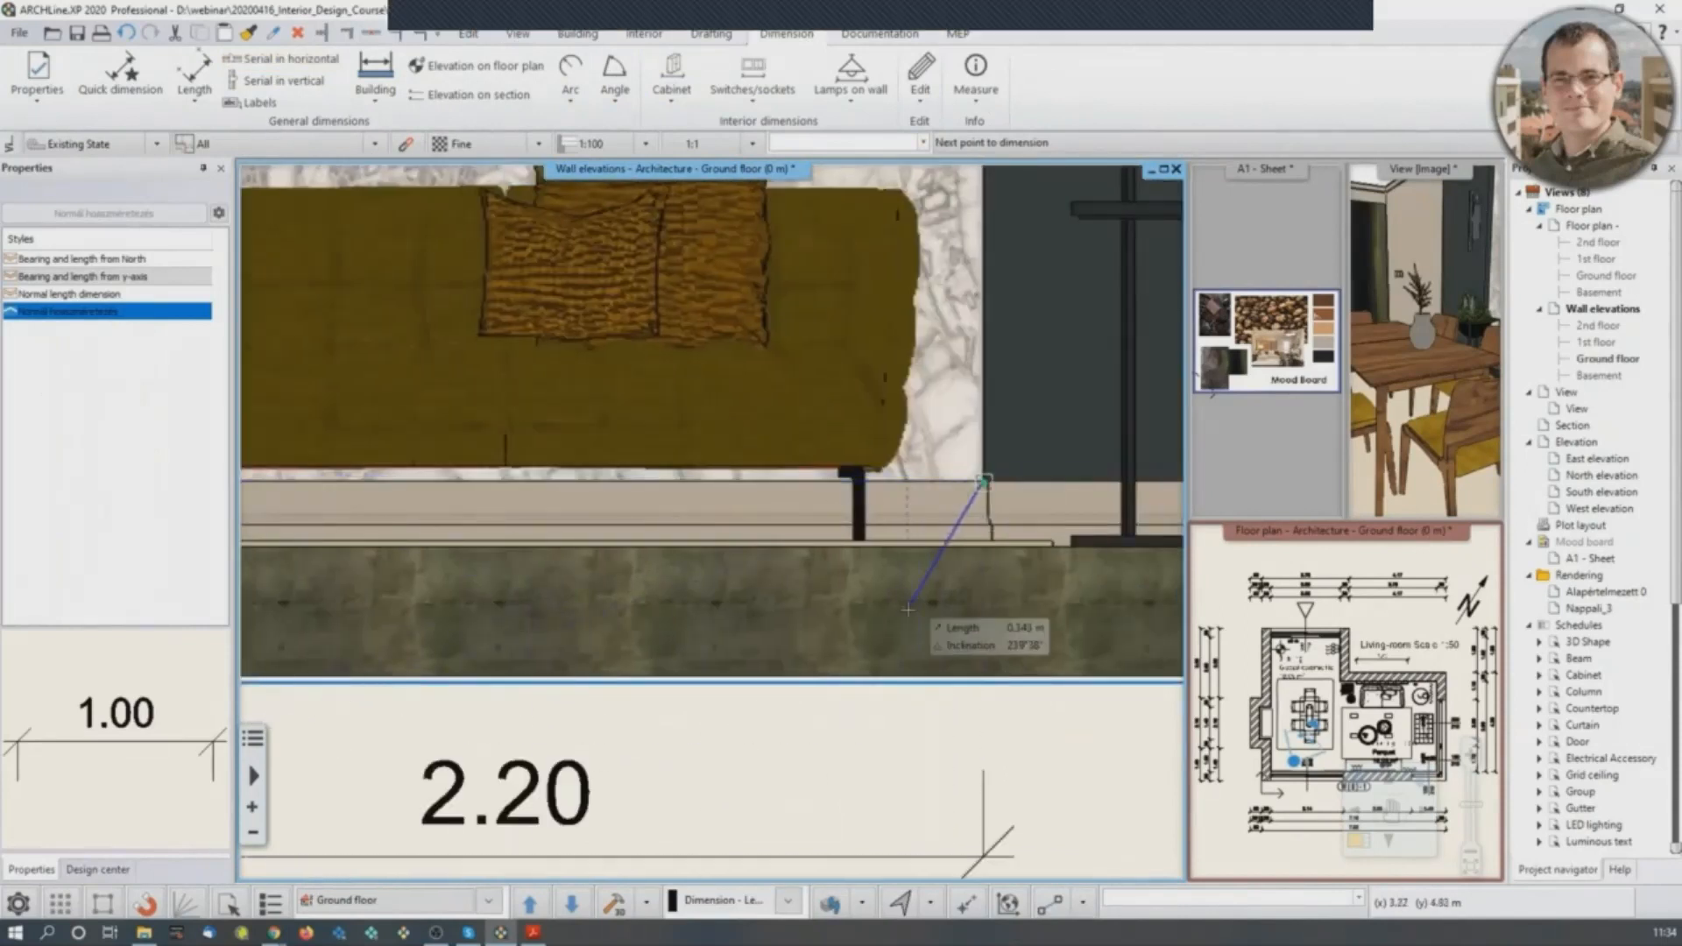
{"action": "scroll", "coordinate": [908, 608], "scroll_direction": "down", "scroll_amount": 2}
{"action": "scroll", "coordinate": [960, 565], "scroll_direction": "up", "scroll_amount": 4}
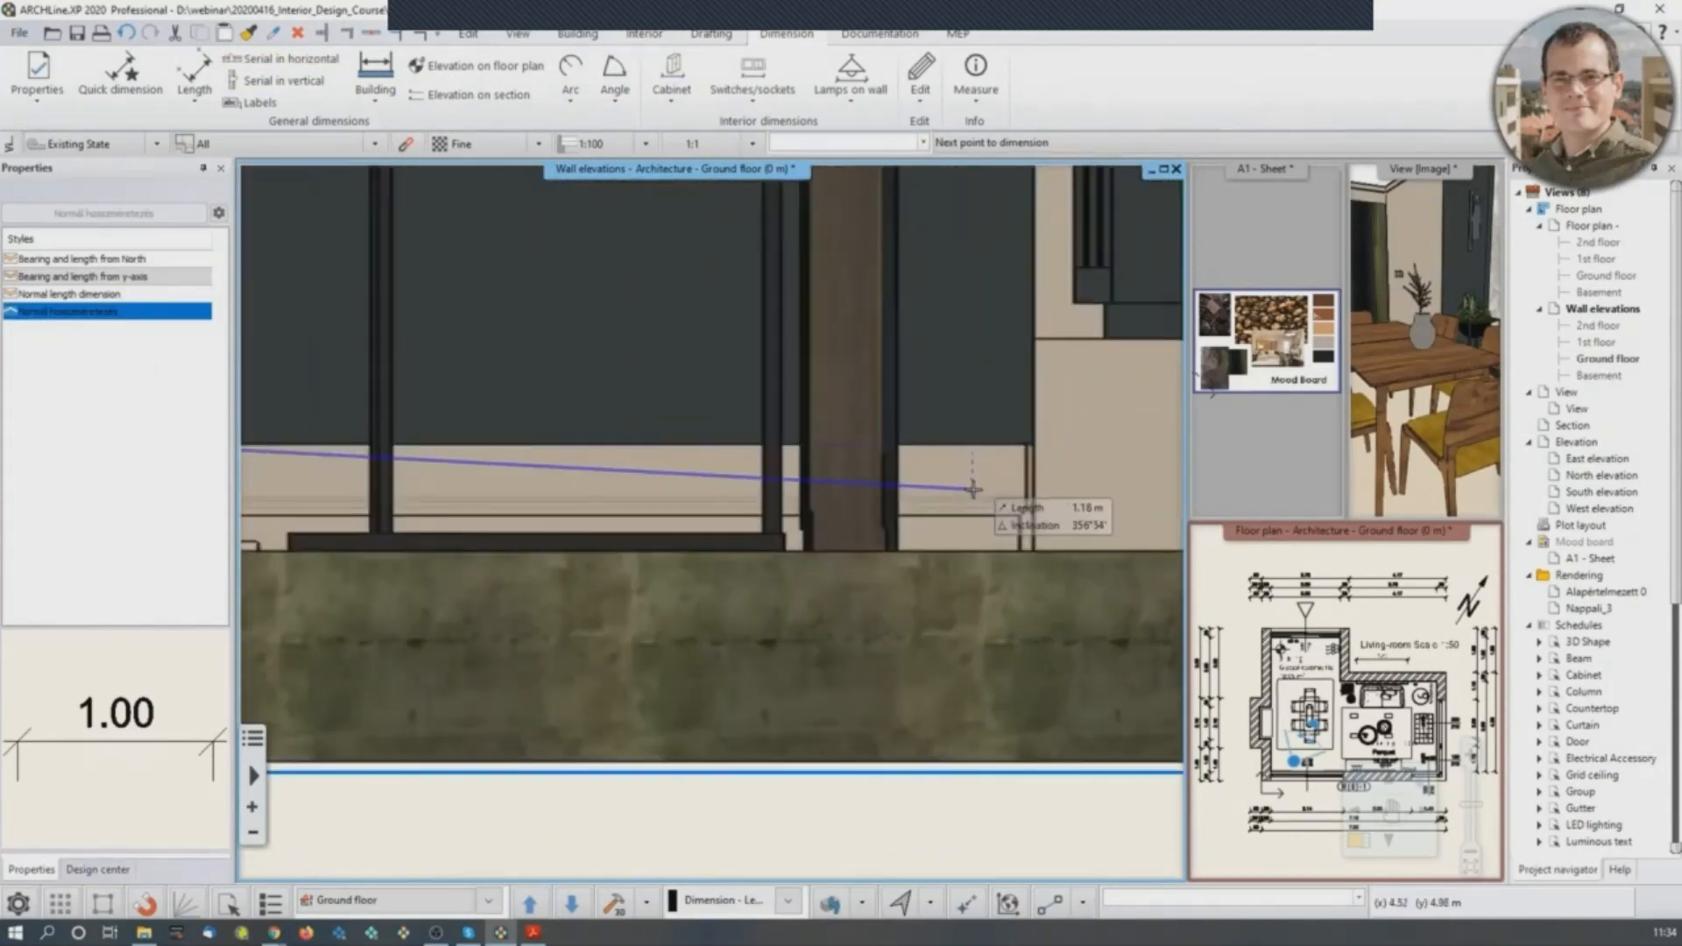
{"action": "left_click", "coordinate": [1033, 444]}
{"action": "scroll", "coordinate": [1033, 446], "scroll_direction": "down", "scroll_amount": 2}
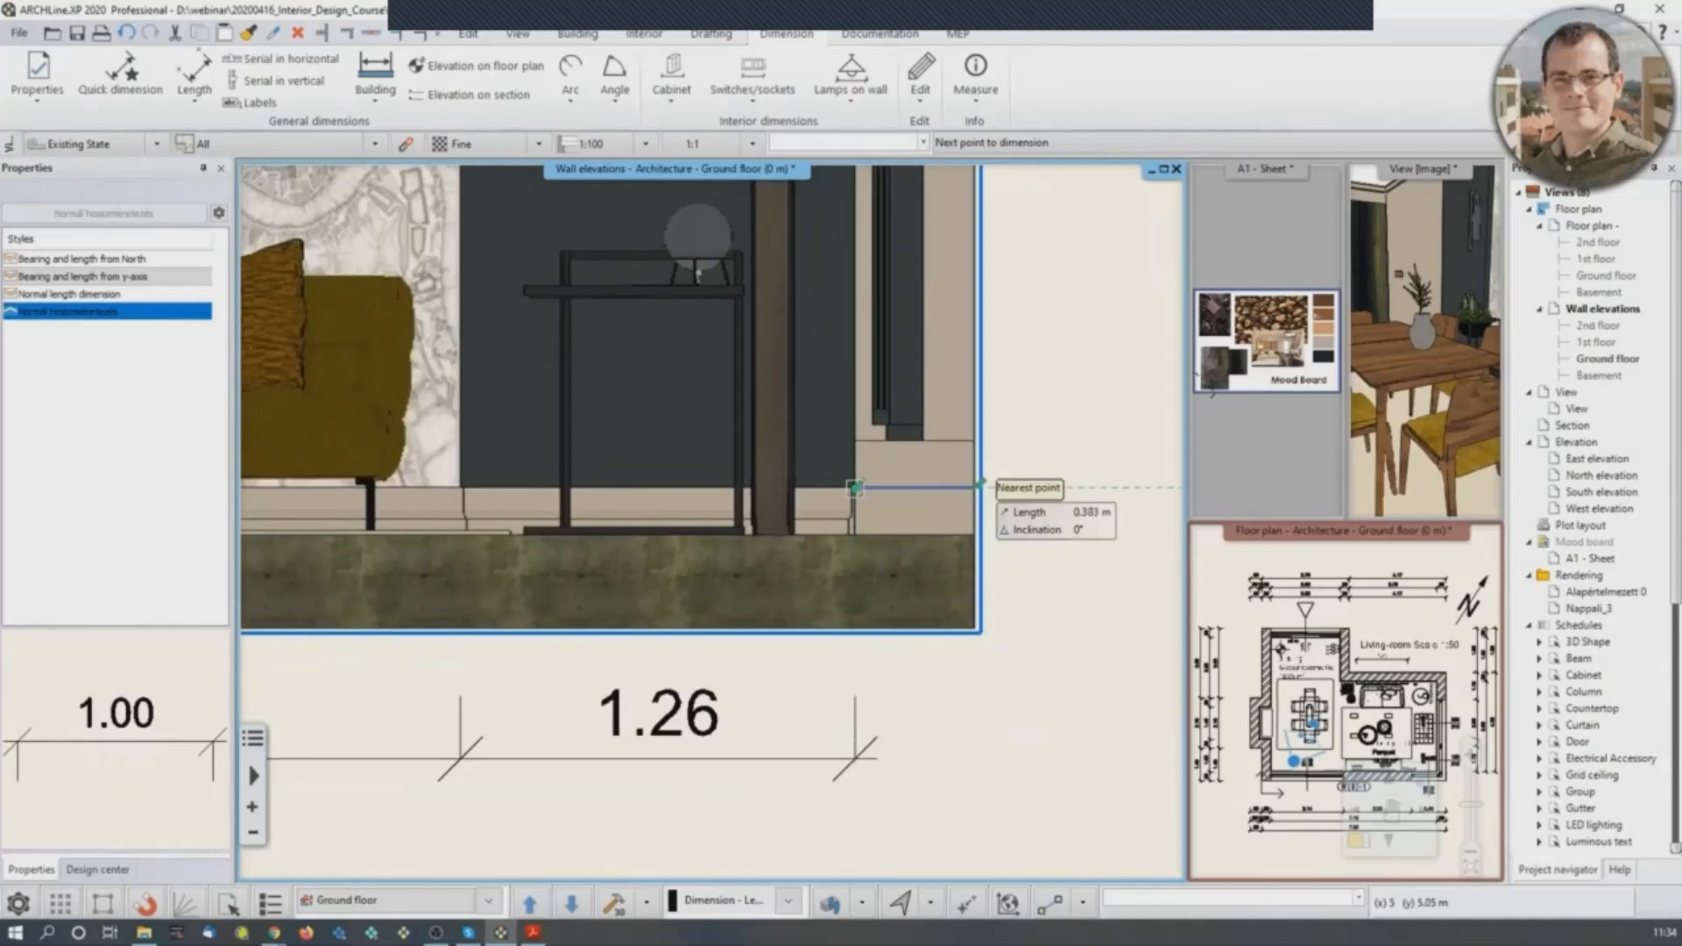
{"action": "left_click", "coordinate": [855, 487]}
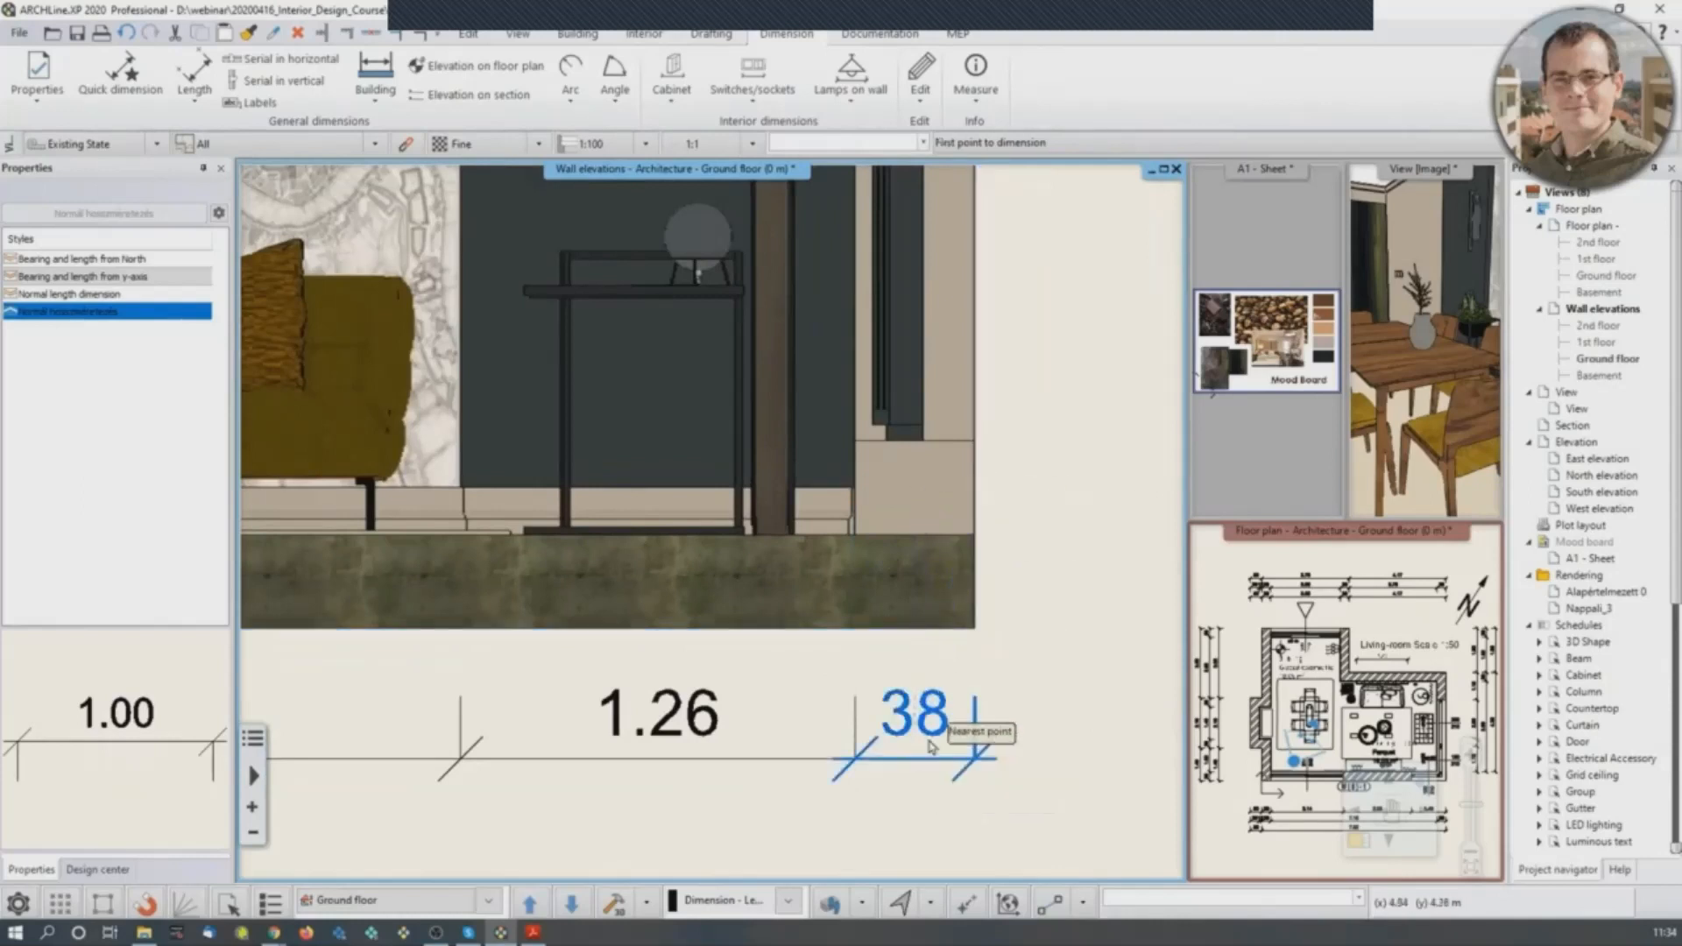
{"action": "key", "text": "Escape"}
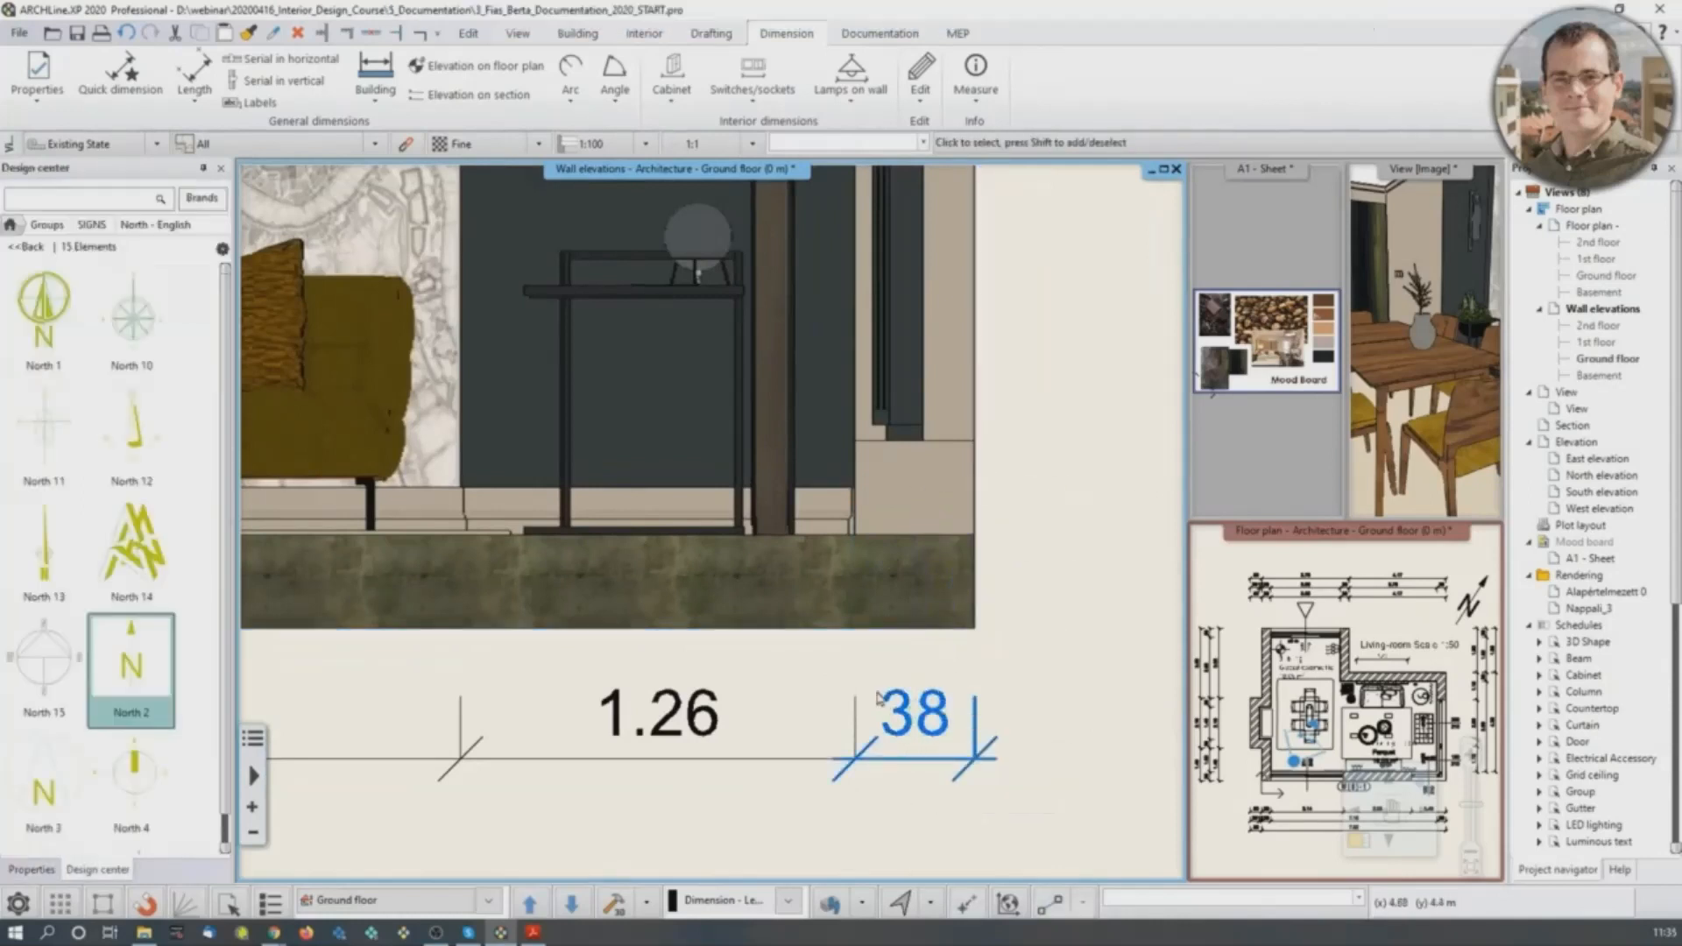
Inspect the chain's last dimension at the image's right end and review the whole dimension chain below the sofa-wall elevation.
{"action": "left_click", "coordinate": [892, 708]}
{"action": "middle_click_drag", "start_coordinate": [892, 659], "coordinate": [879, 529]}
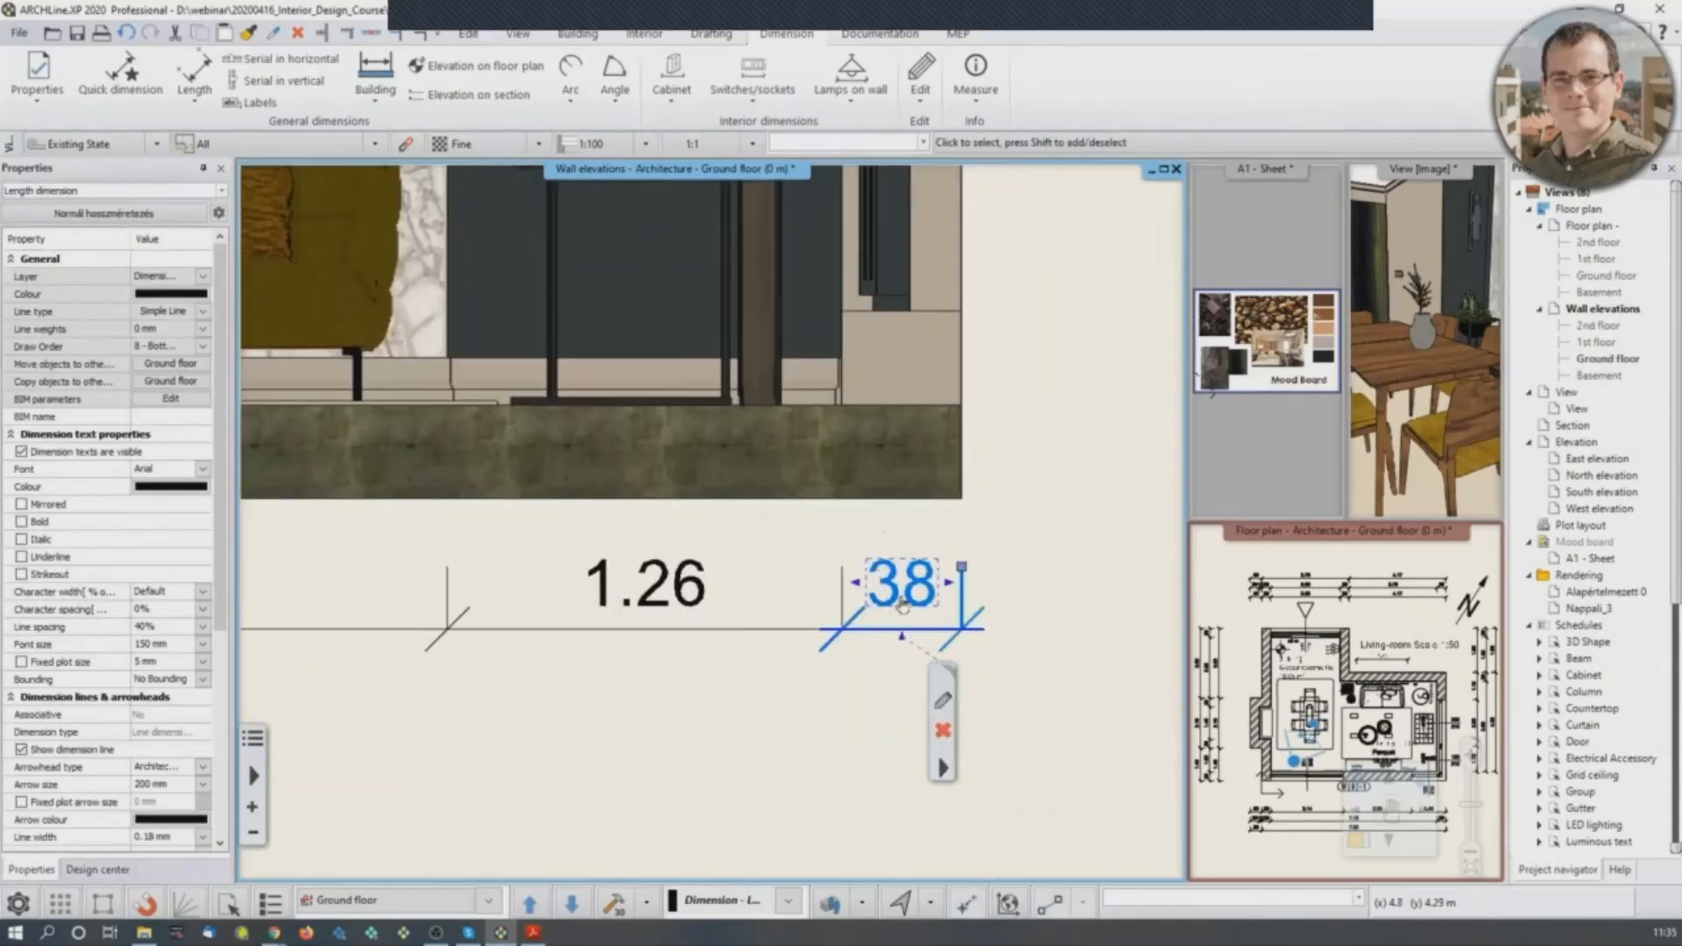
{"action": "double_click", "coordinate": [902, 604]}
{"action": "left_click", "coordinate": [1099, 437]}
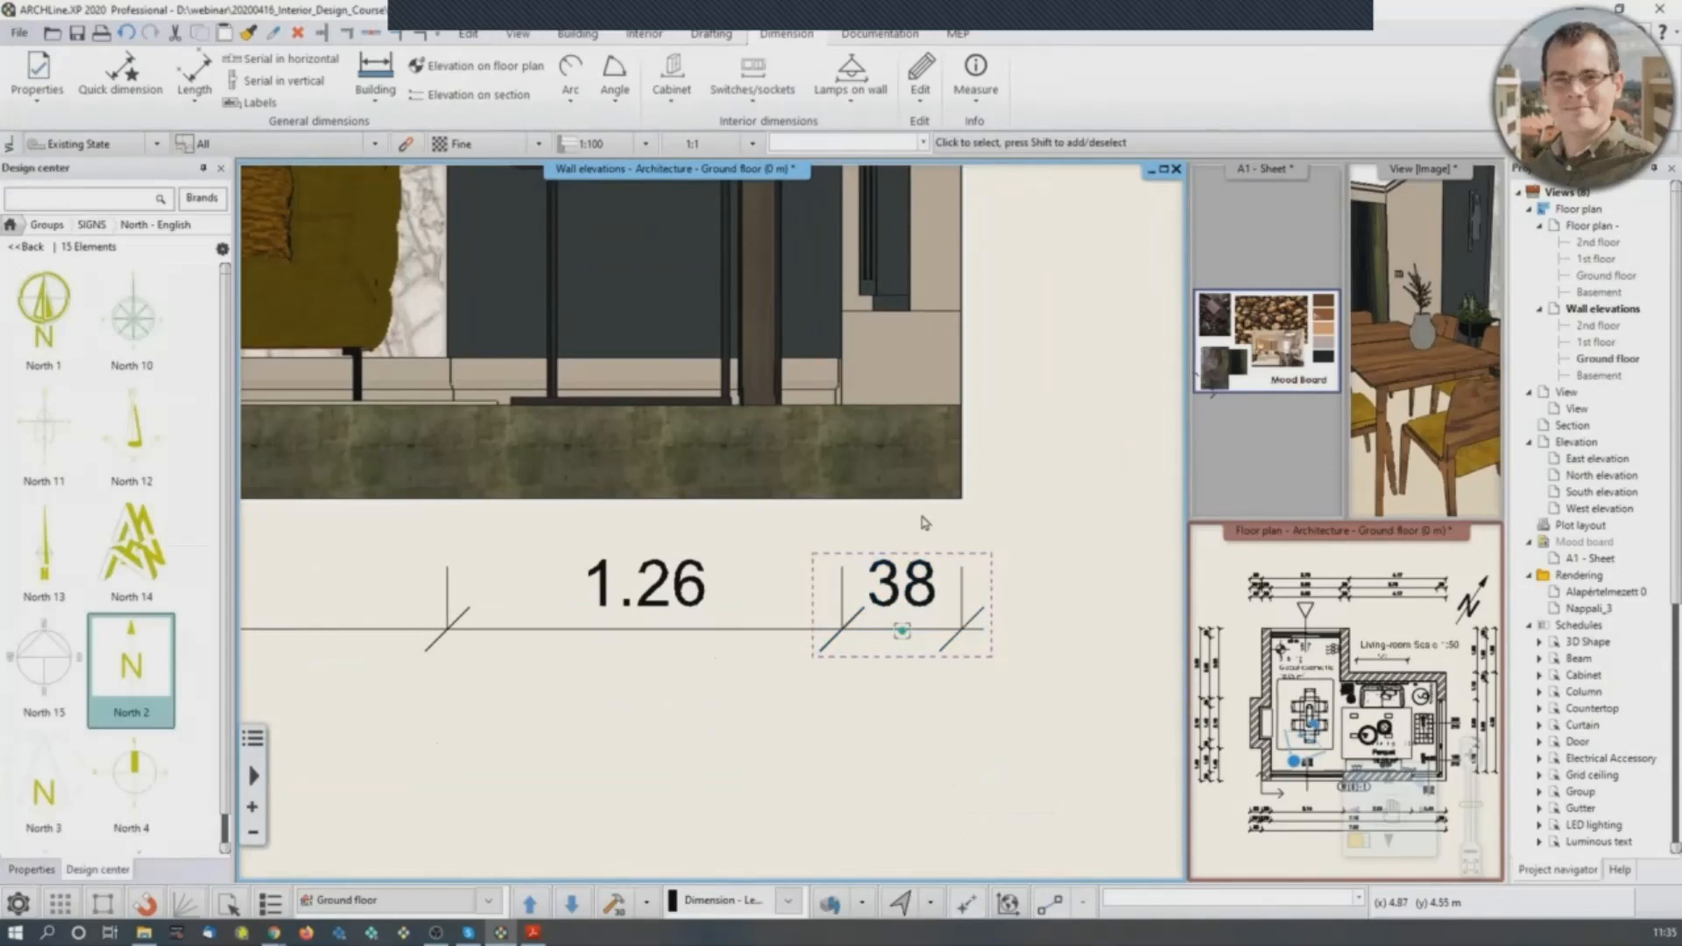
{"action": "scroll", "coordinate": [971, 554], "scroll_direction": "down", "scroll_amount": 3}
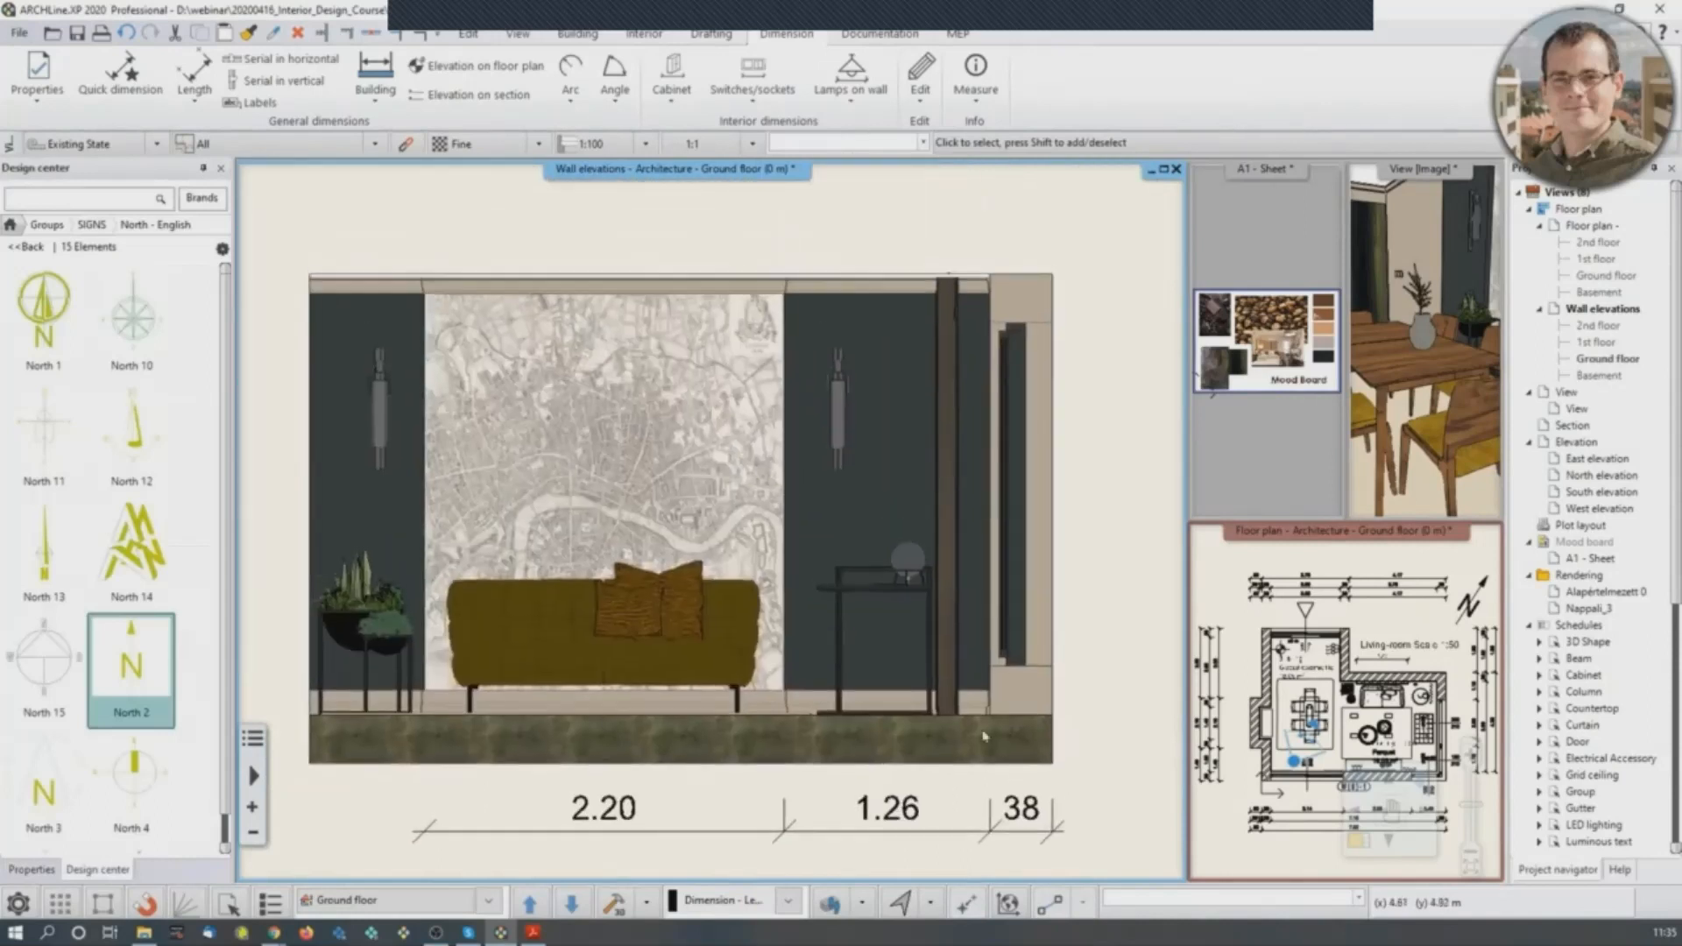
{"action": "scroll", "coordinate": [983, 736], "scroll_direction": "down", "scroll_amount": 2}
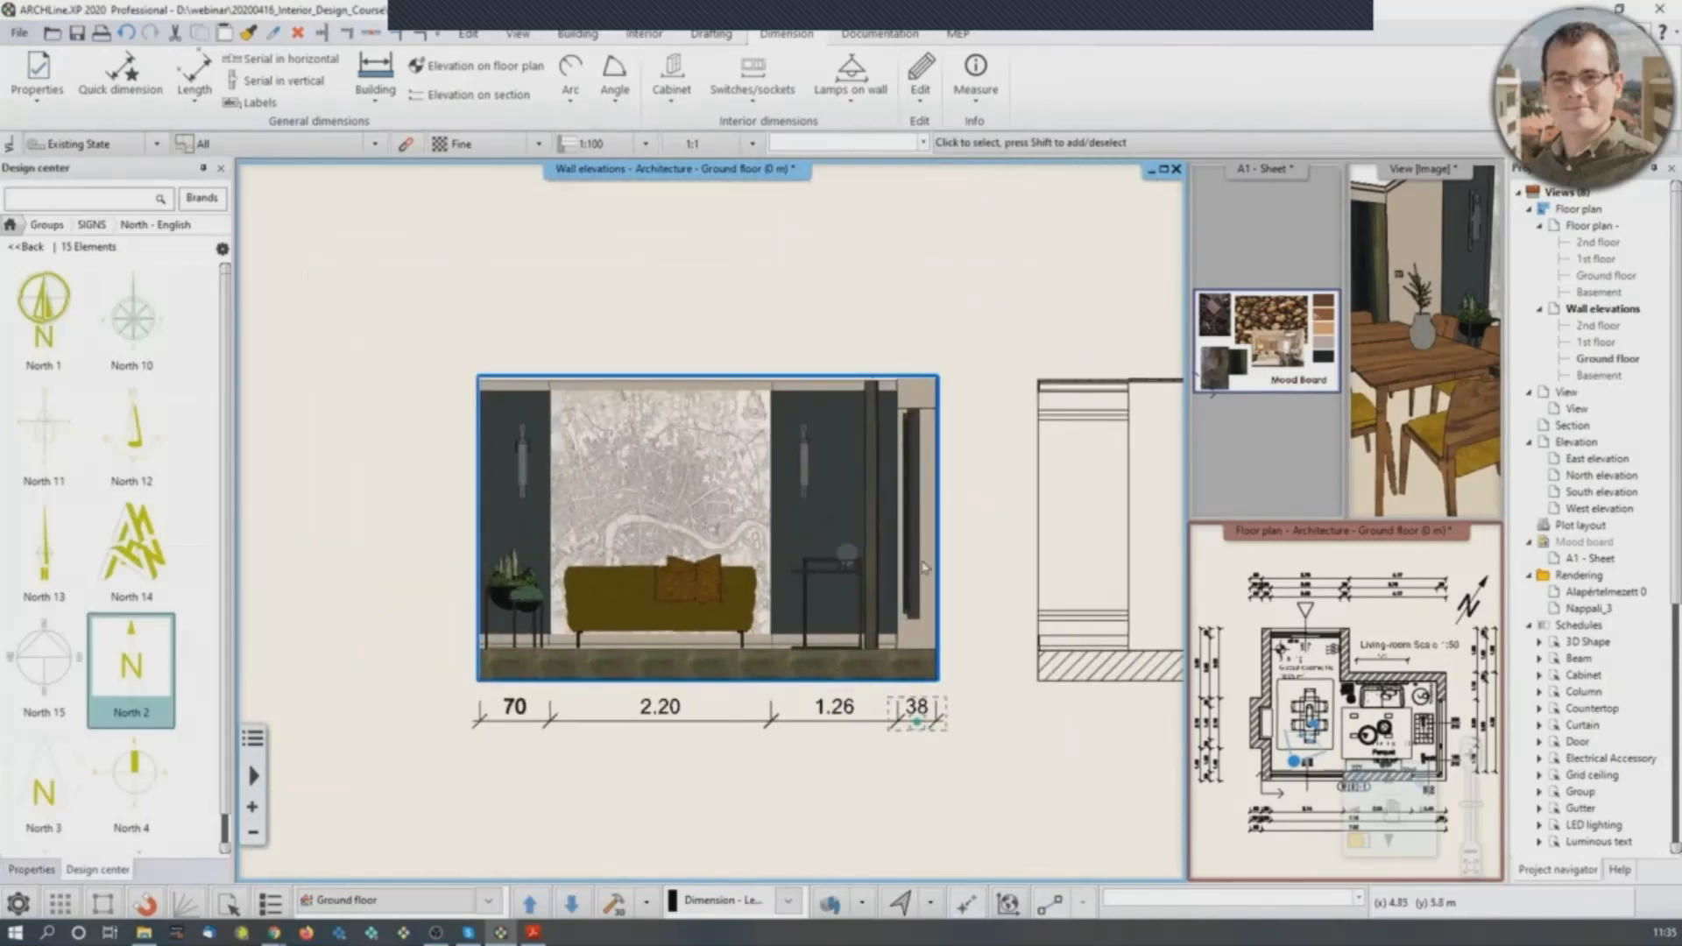
Start an elevation dimension beside the sofa-wall image, with zero at the floor line and the first mark at the window opening's lower edge.
{"action": "scroll", "coordinate": [964, 571], "scroll_direction": "up", "scroll_amount": 5}
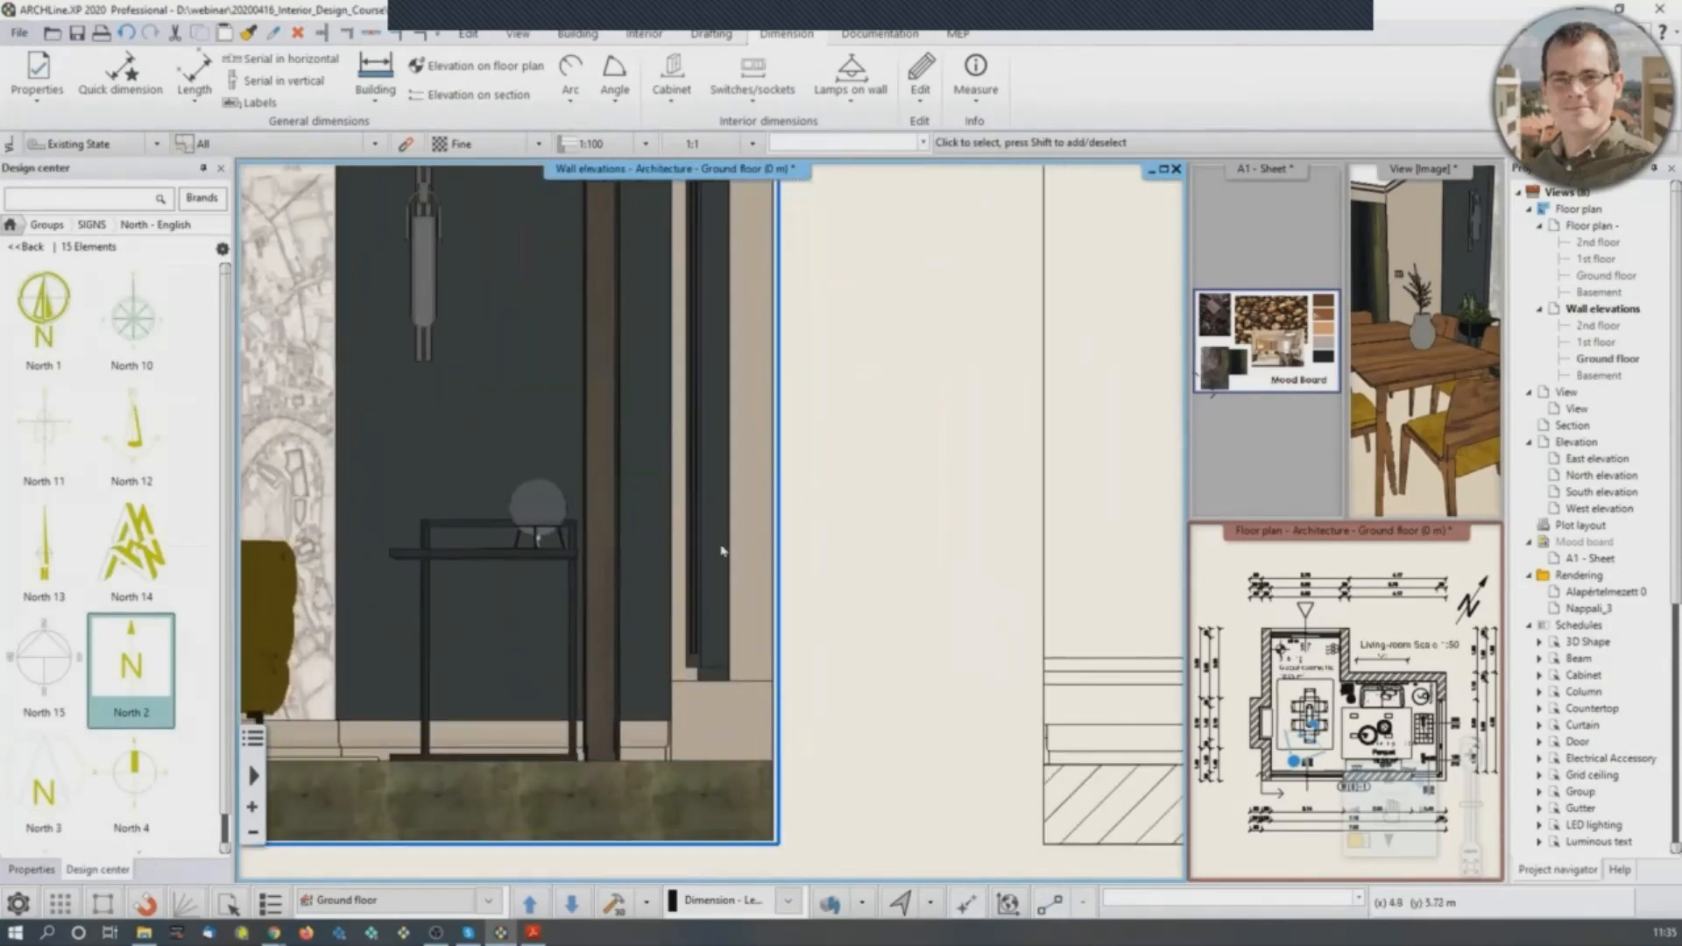
{"action": "scroll", "coordinate": [722, 550], "scroll_direction": "down", "scroll_amount": 3}
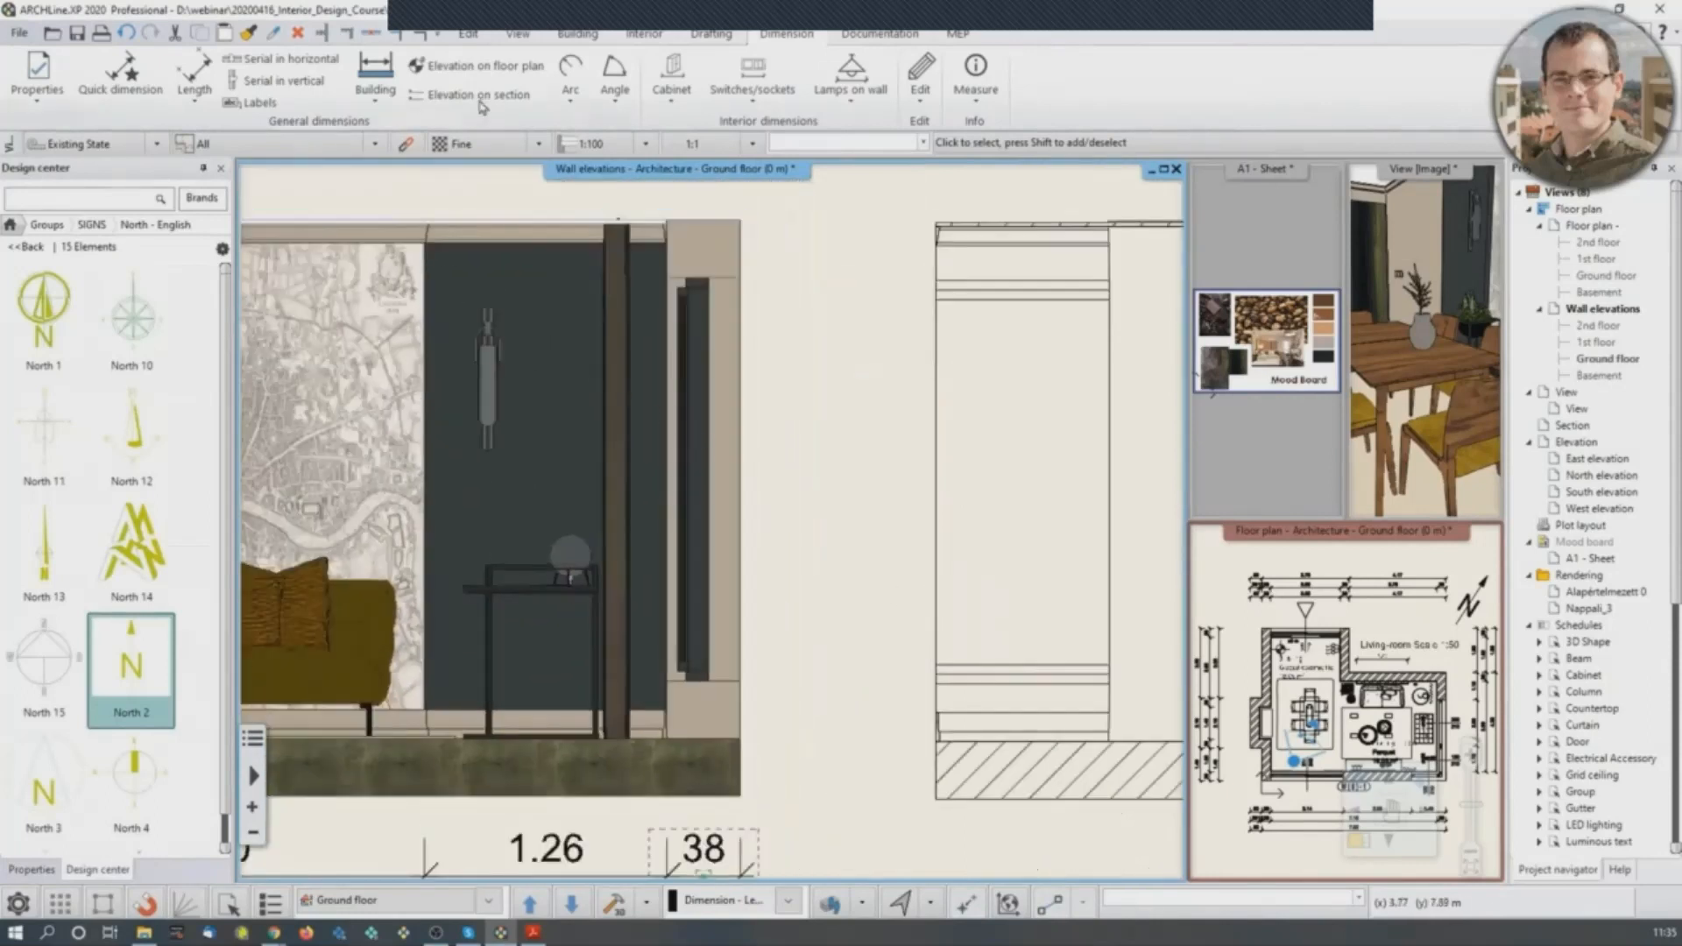
{"action": "left_click", "coordinate": [475, 94]}
{"action": "scroll", "coordinate": [754, 754], "scroll_direction": "up", "scroll_amount": 2}
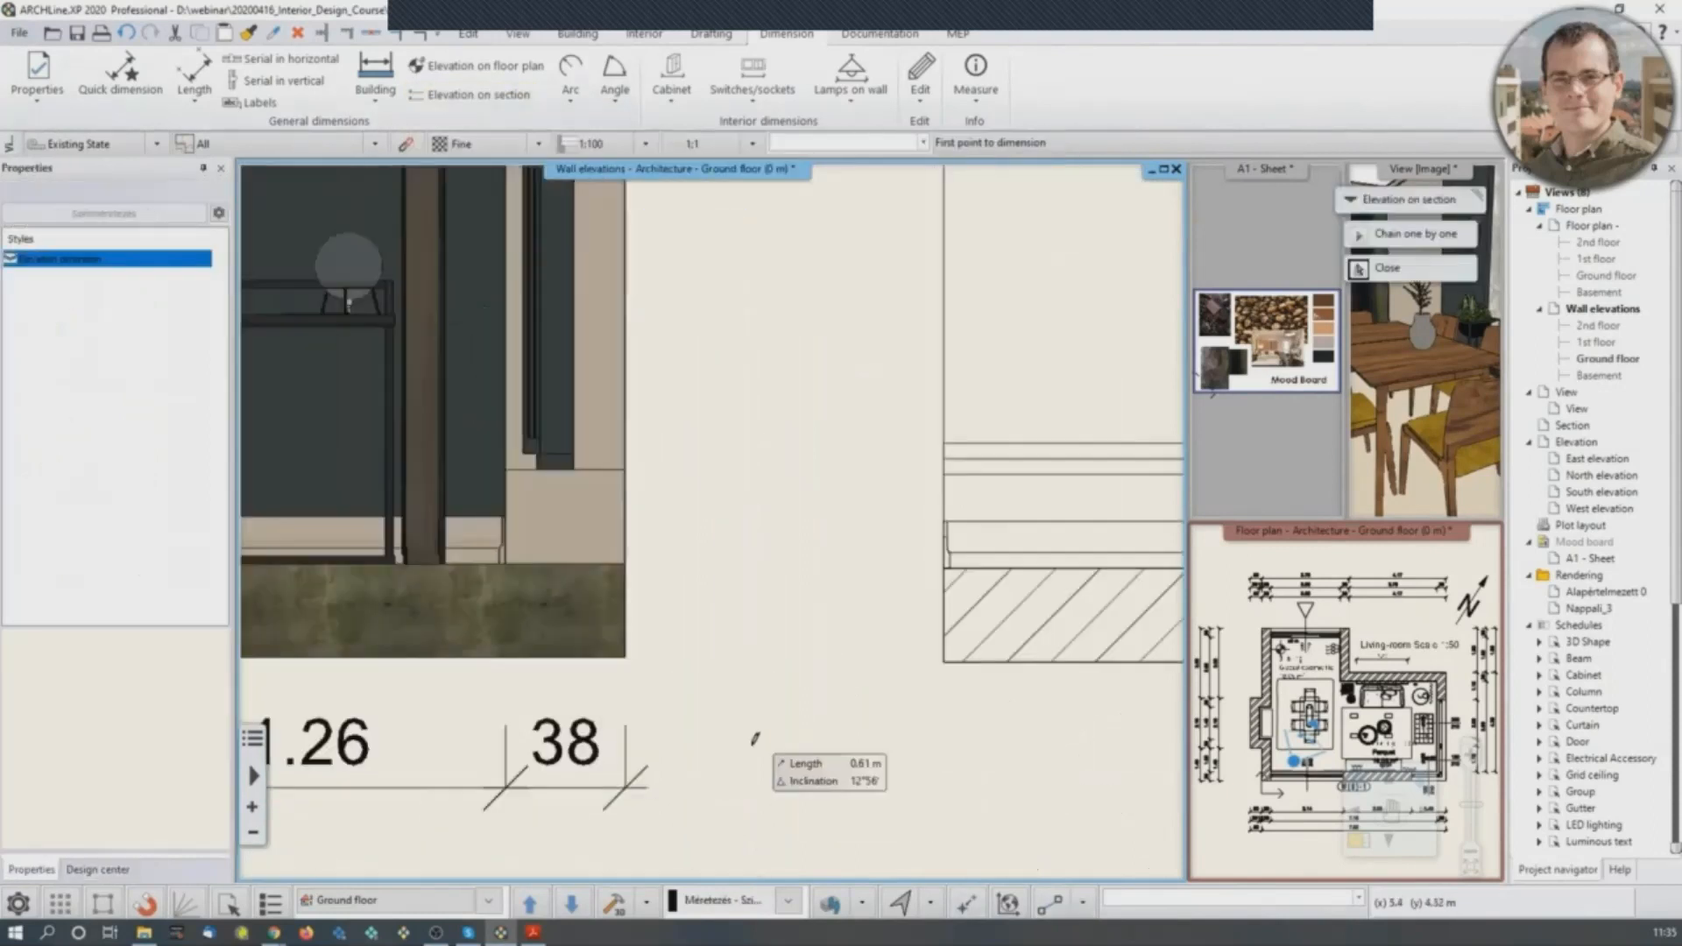
{"action": "scroll", "coordinate": [604, 605], "scroll_direction": "up", "scroll_amount": 2}
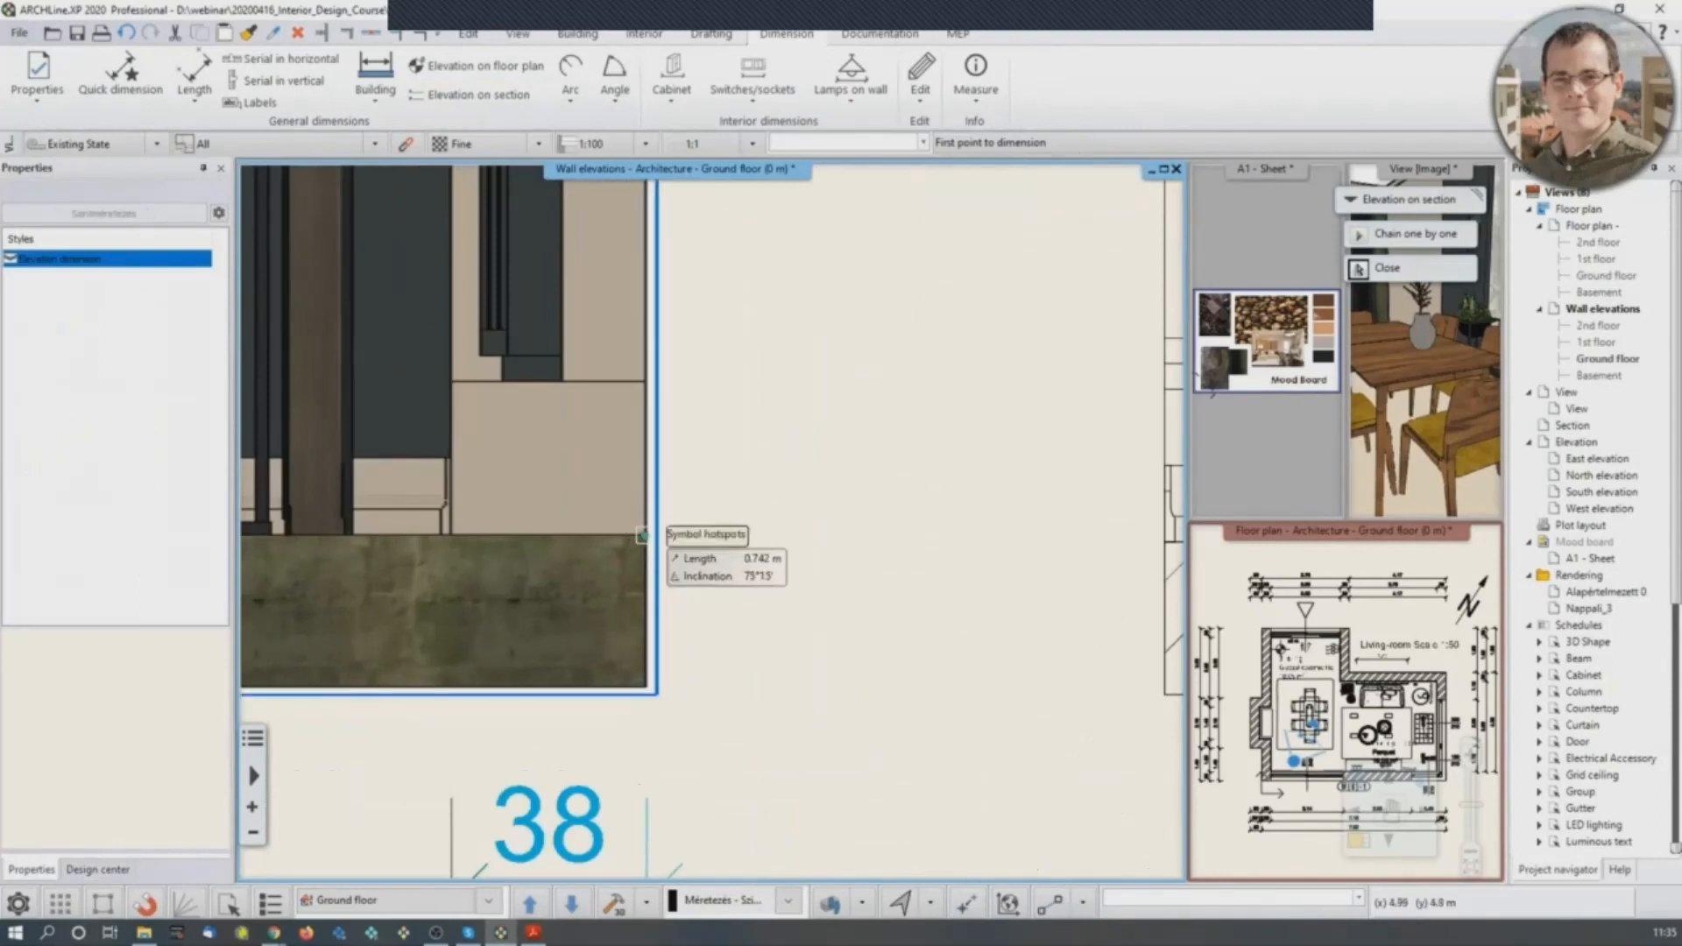
{"action": "left_click", "coordinate": [643, 535]}
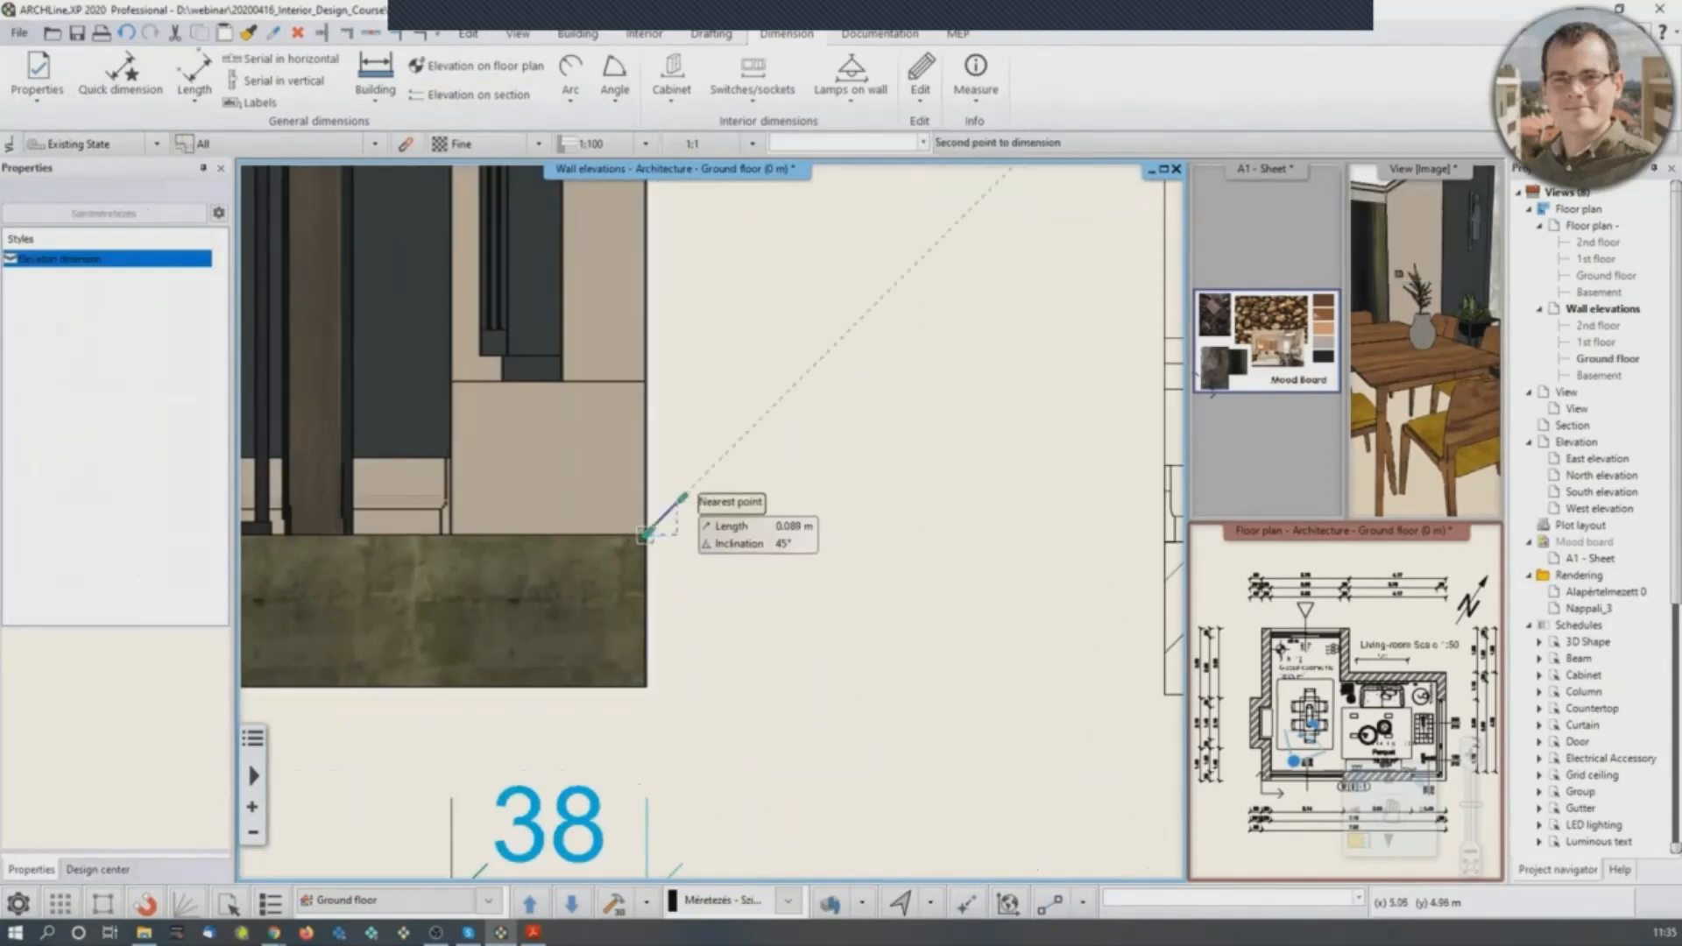
{"action": "left_click", "coordinate": [644, 382]}
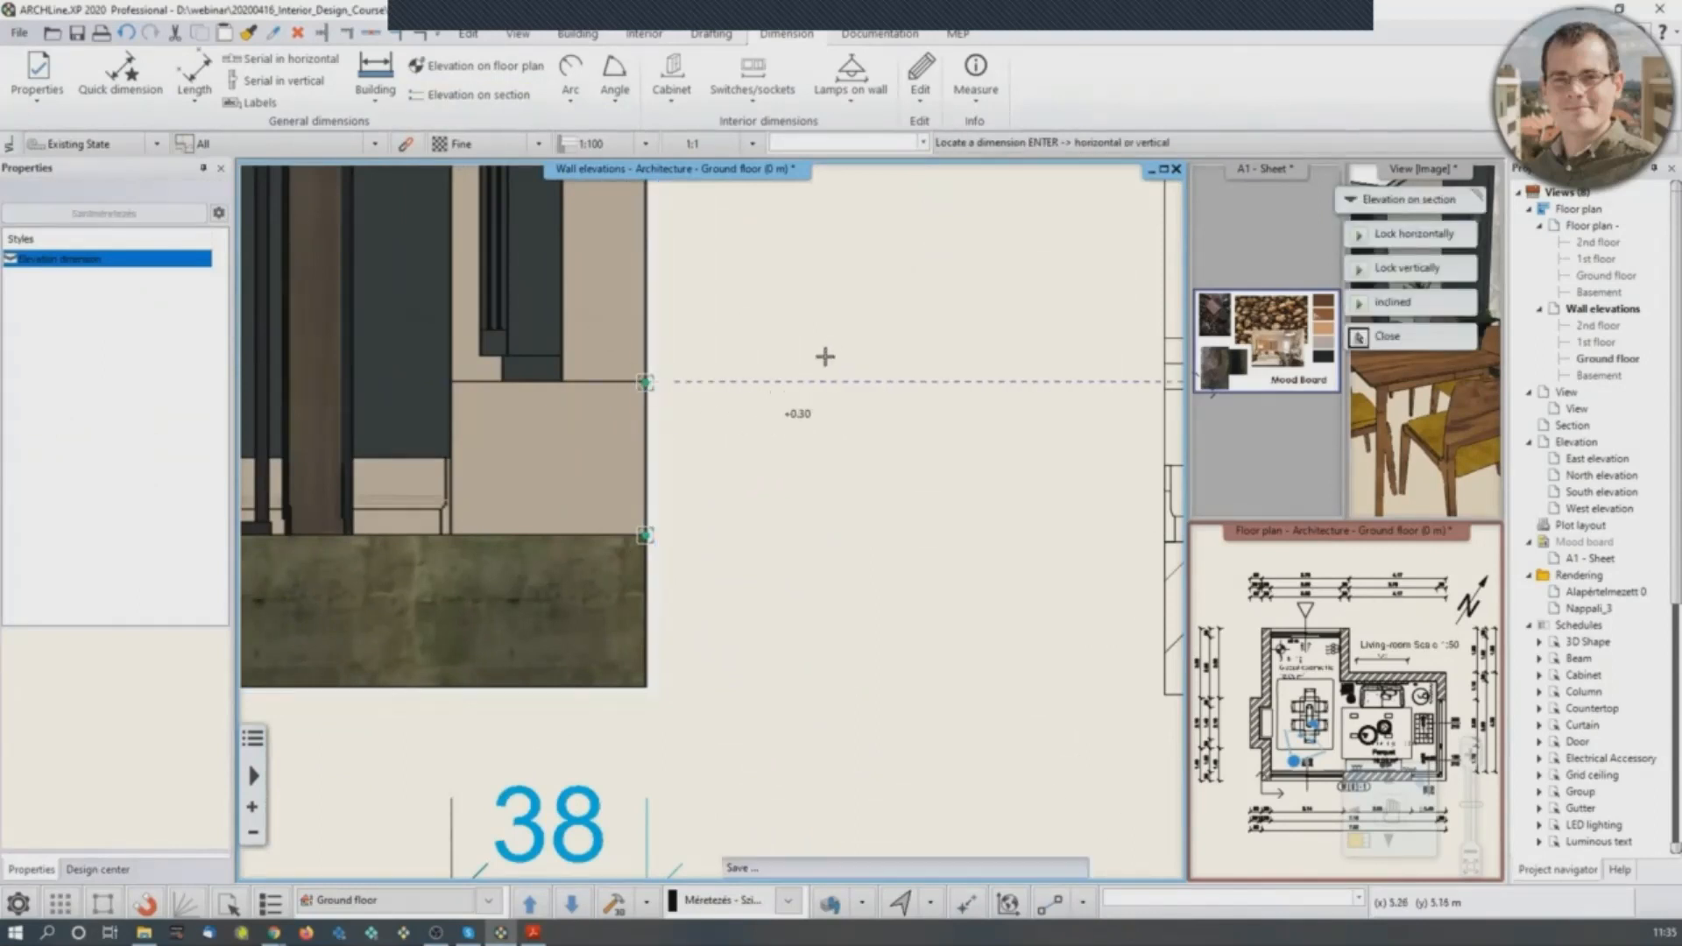
{"action": "left_click", "coordinate": [828, 353]}
Add elevation marks at the window opening's upper edge, the top of the sofa-wall image and the floor line, and finish the dimension.
{"action": "scroll", "coordinate": [828, 353], "scroll_direction": "up", "scroll_amount": 3}
{"action": "scroll", "coordinate": [753, 438], "scroll_direction": "down", "scroll_amount": 3}
{"action": "left_click", "coordinate": [714, 360]}
{"action": "left_click", "coordinate": [673, 303]}
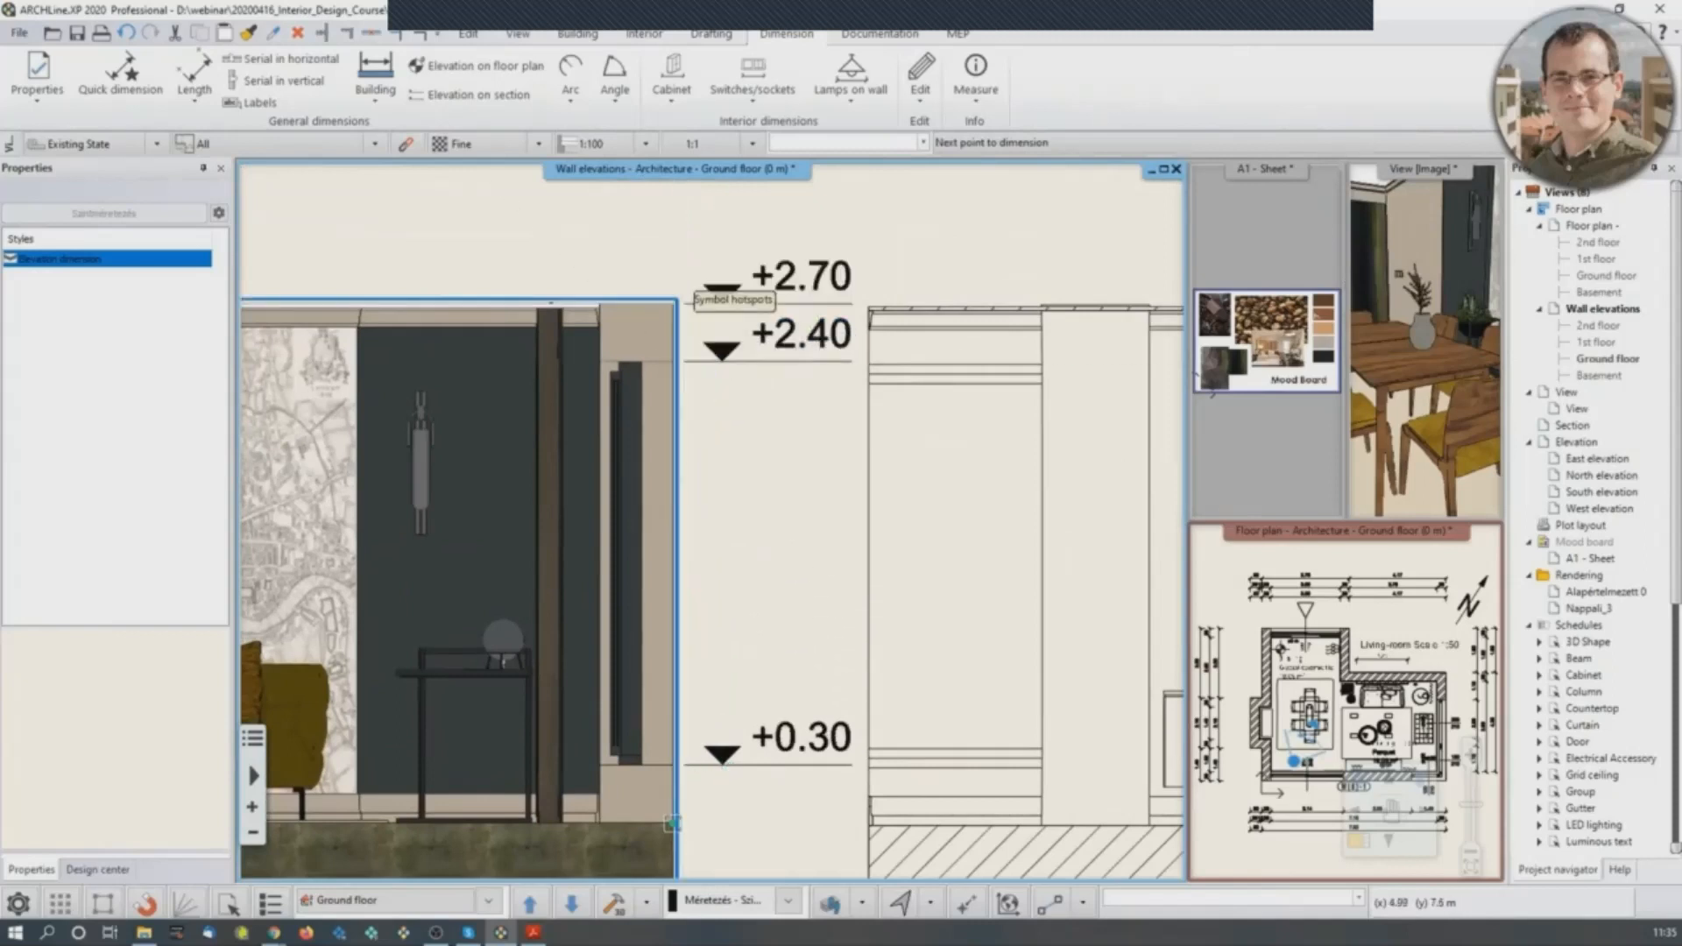
{"action": "scroll", "coordinate": [701, 395], "scroll_direction": "down", "scroll_amount": 1}
{"action": "scroll", "coordinate": [714, 601], "scroll_direction": "up", "scroll_amount": 2}
{"action": "scroll", "coordinate": [715, 598], "scroll_direction": "up", "scroll_amount": 1}
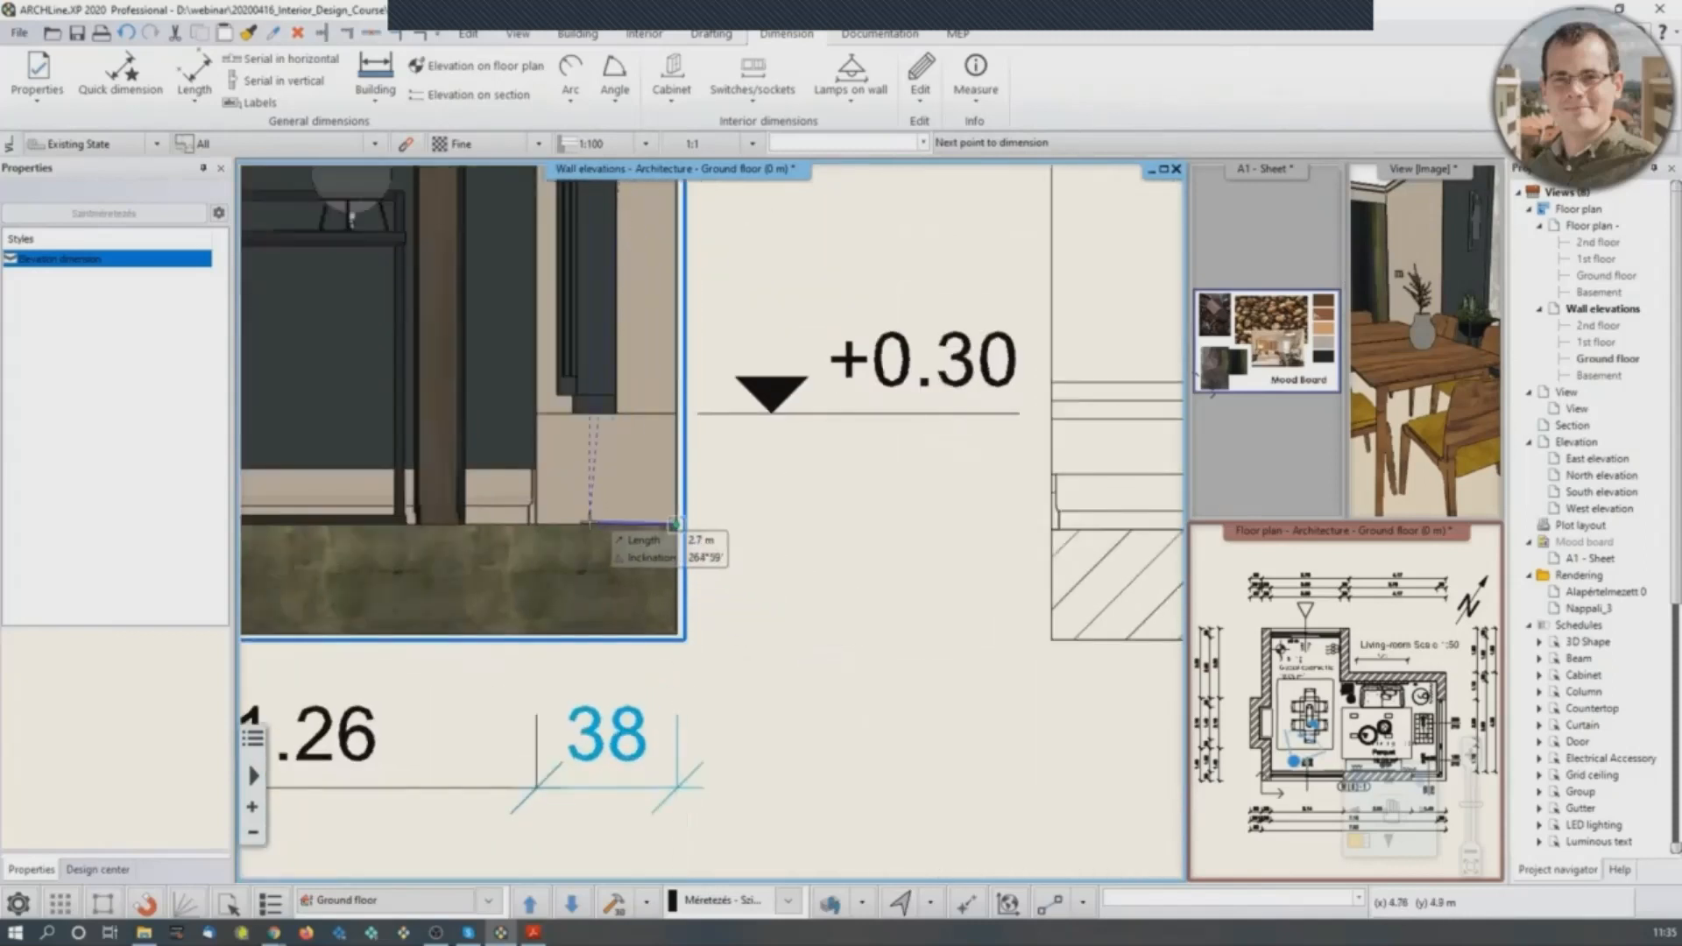
{"action": "left_click", "coordinate": [676, 526]}
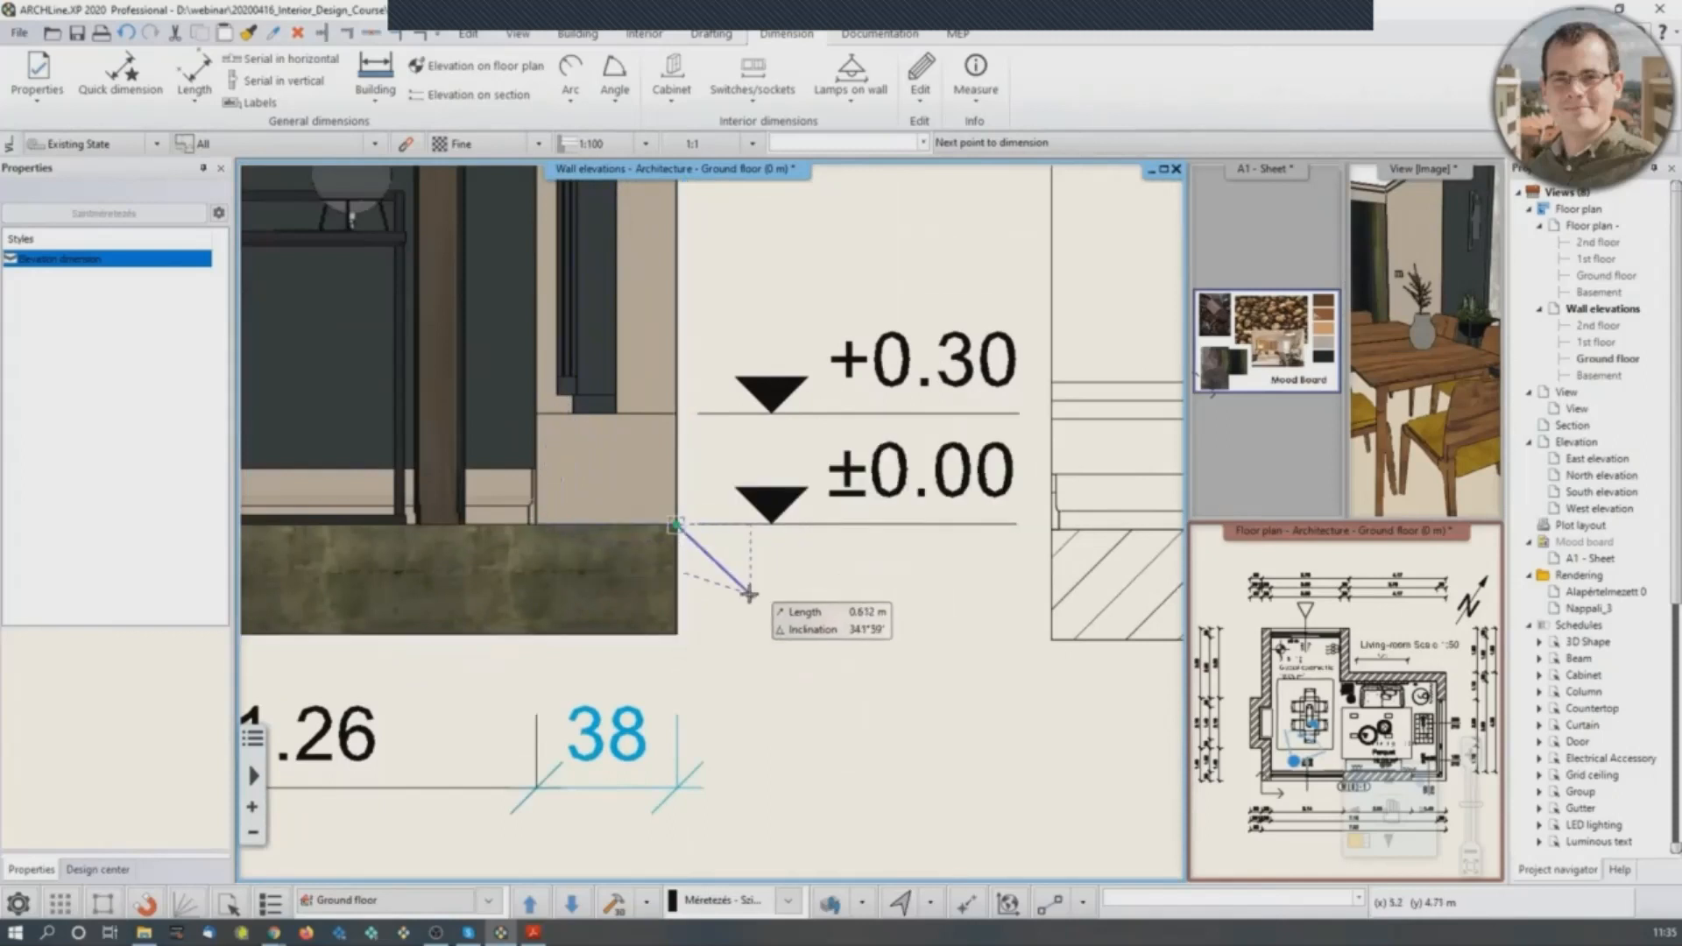
{"action": "key", "text": "Escape"}
{"action": "scroll", "coordinate": [725, 598], "scroll_direction": "down", "scroll_amount": 2}
{"action": "key", "text": "Escape"}
{"action": "scroll", "coordinate": [734, 594], "scroll_direction": "down", "scroll_amount": 1}
{"action": "scroll", "coordinate": [736, 593], "scroll_direction": "down", "scroll_amount": 1}
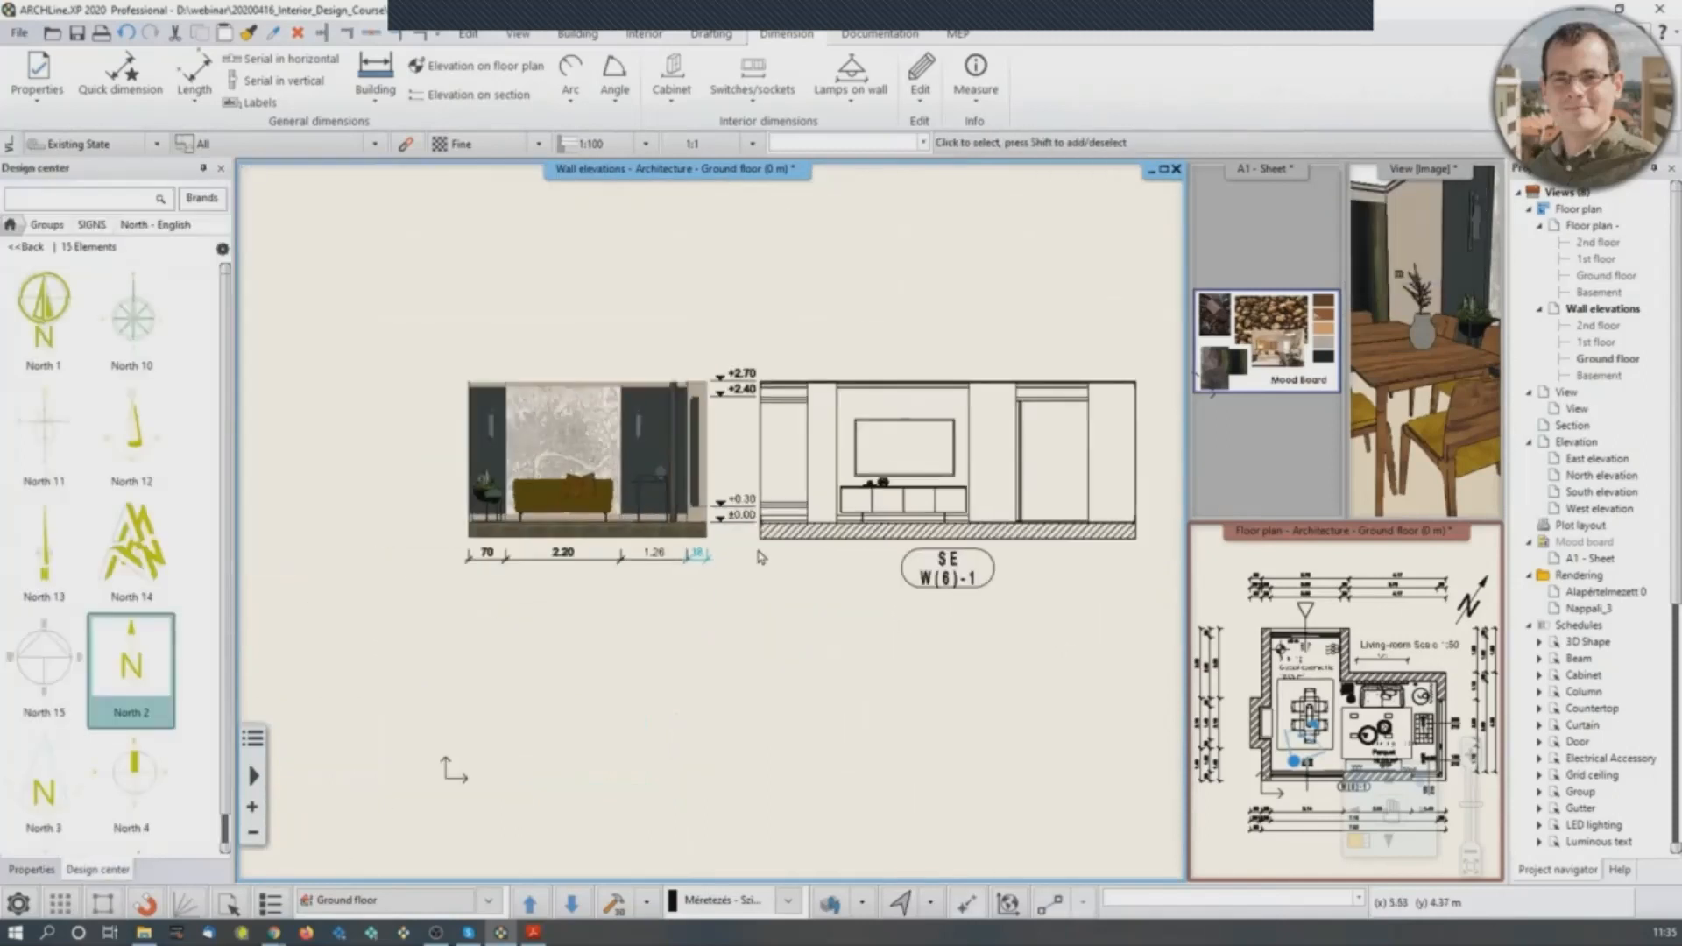
Move the TV-wall elevation with its label farther right, away from the sofa wall's elevation marks.
{"action": "left_click", "coordinate": [832, 471]}
{"action": "left_click", "coordinate": [947, 482]}
{"action": "left_click", "coordinate": [1112, 492]}
{"action": "left_click", "coordinate": [1016, 483]}
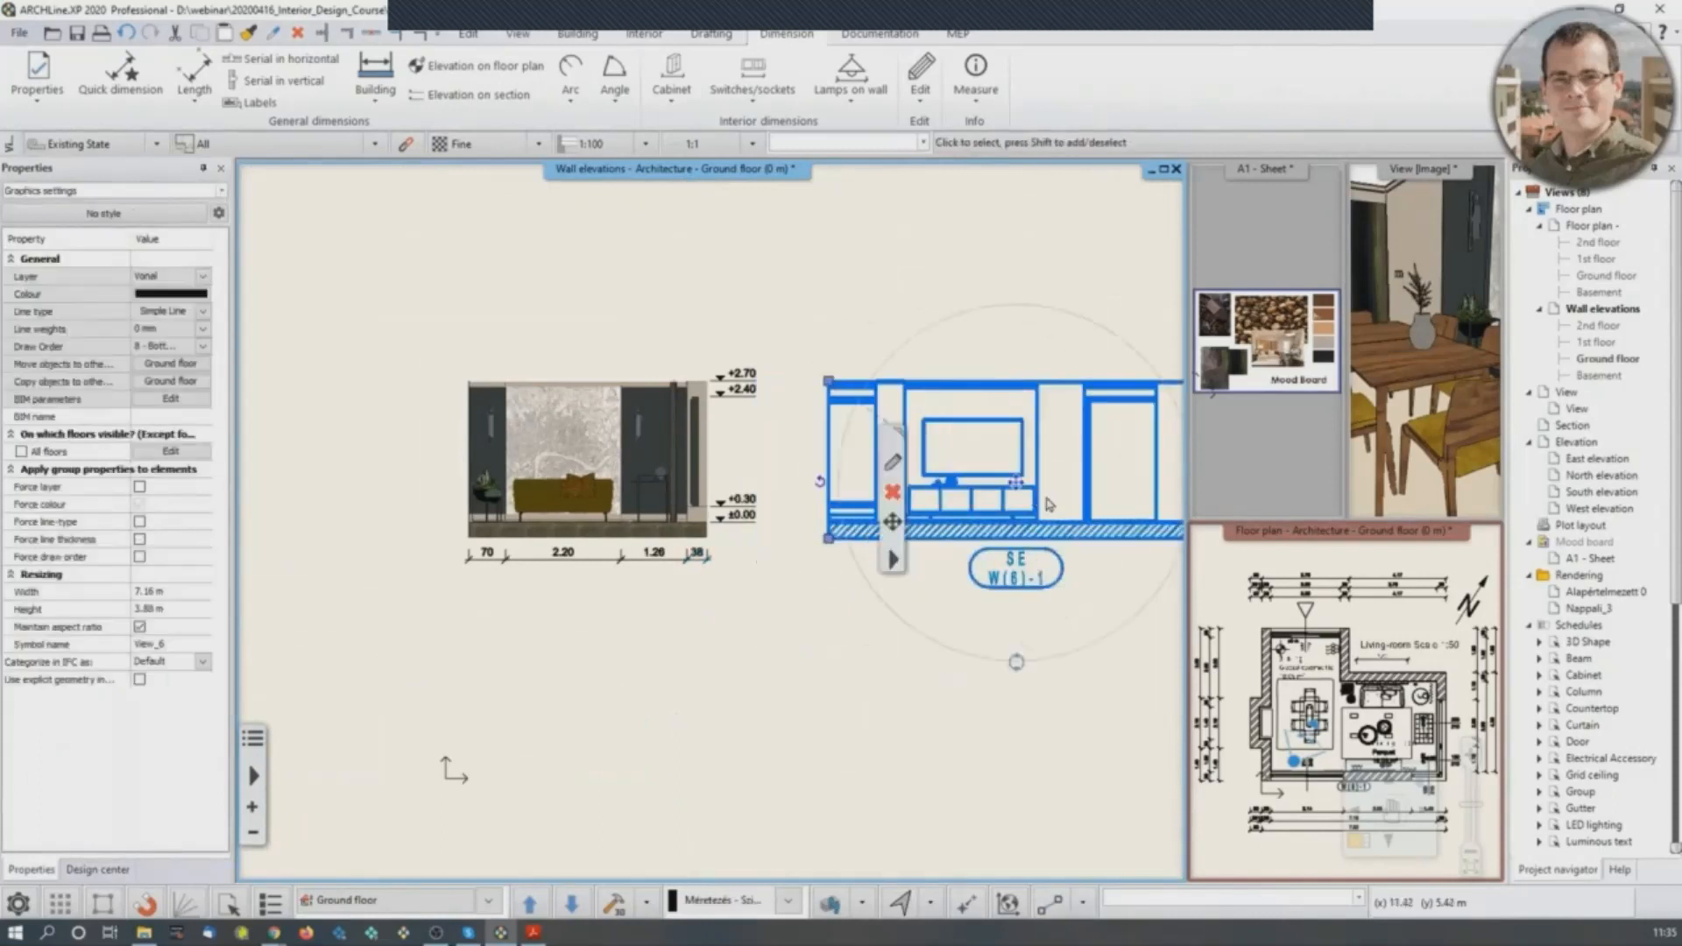
{"action": "middle_click_drag", "start_coordinate": [1009, 678], "coordinate": [744, 680]}
{"action": "key", "text": "Escape"}
Review the slab hatching on the TV-wall elevation, then select the floor slab in the 3D view and open its properties.
{"action": "scroll", "coordinate": [659, 456], "scroll_direction": "up", "scroll_amount": 2}
{"action": "scroll", "coordinate": [707, 516], "scroll_direction": "up", "scroll_amount": 3}
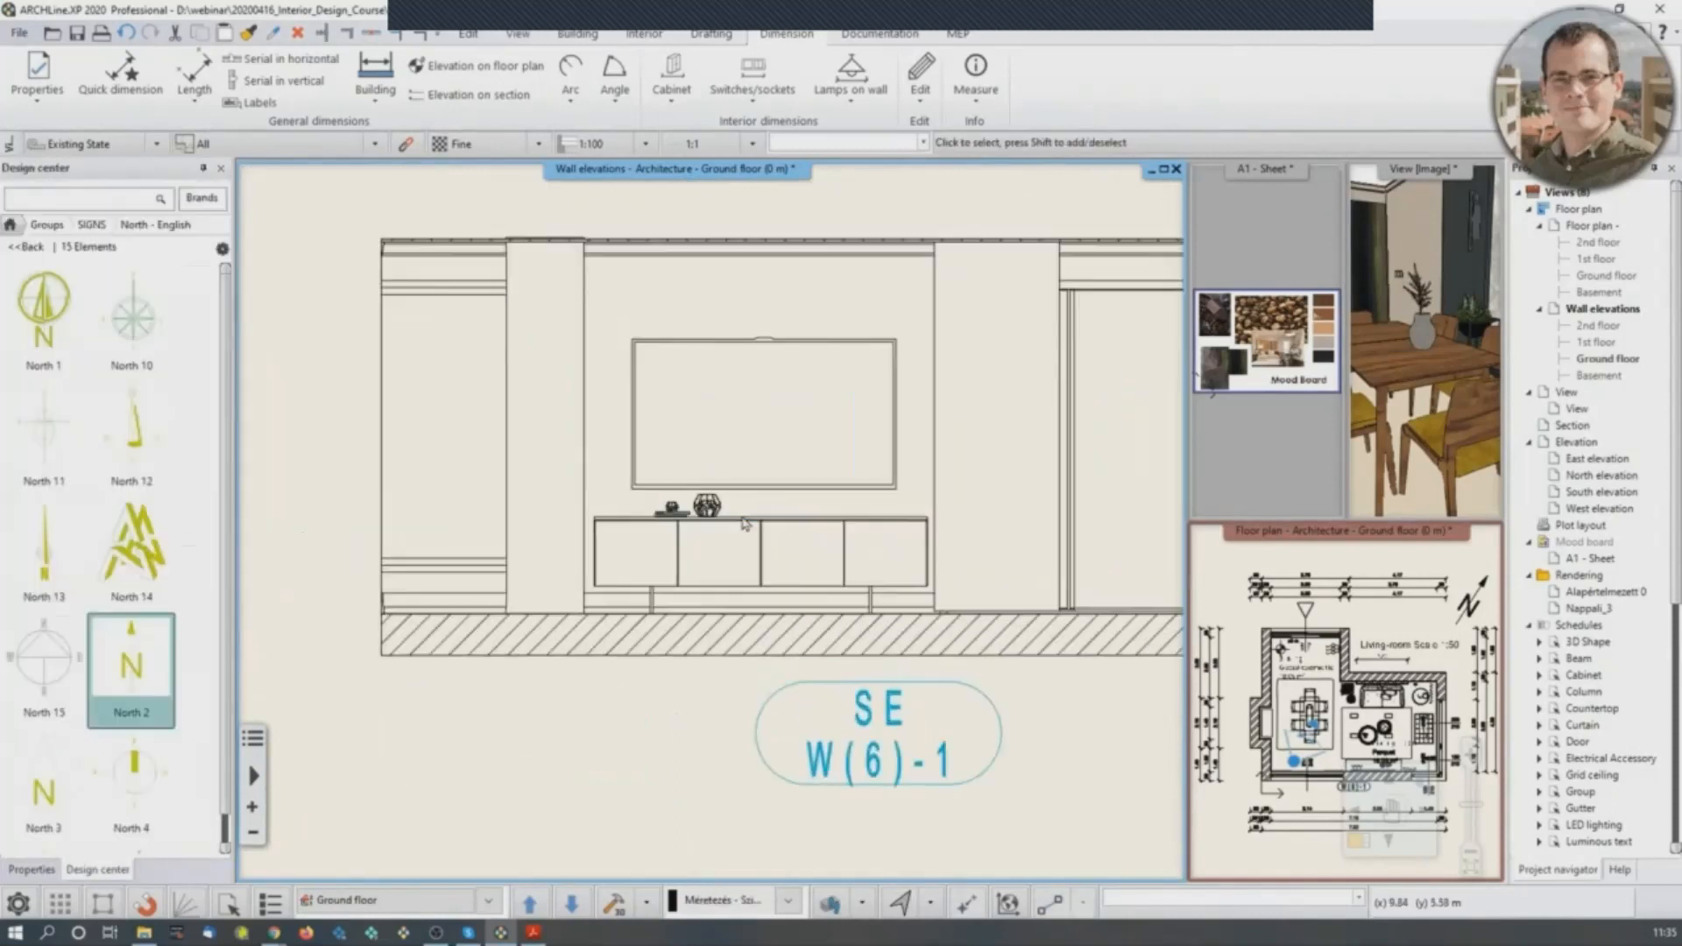
{"action": "middle_click_drag", "start_coordinate": [408, 454], "coordinate": [611, 525]}
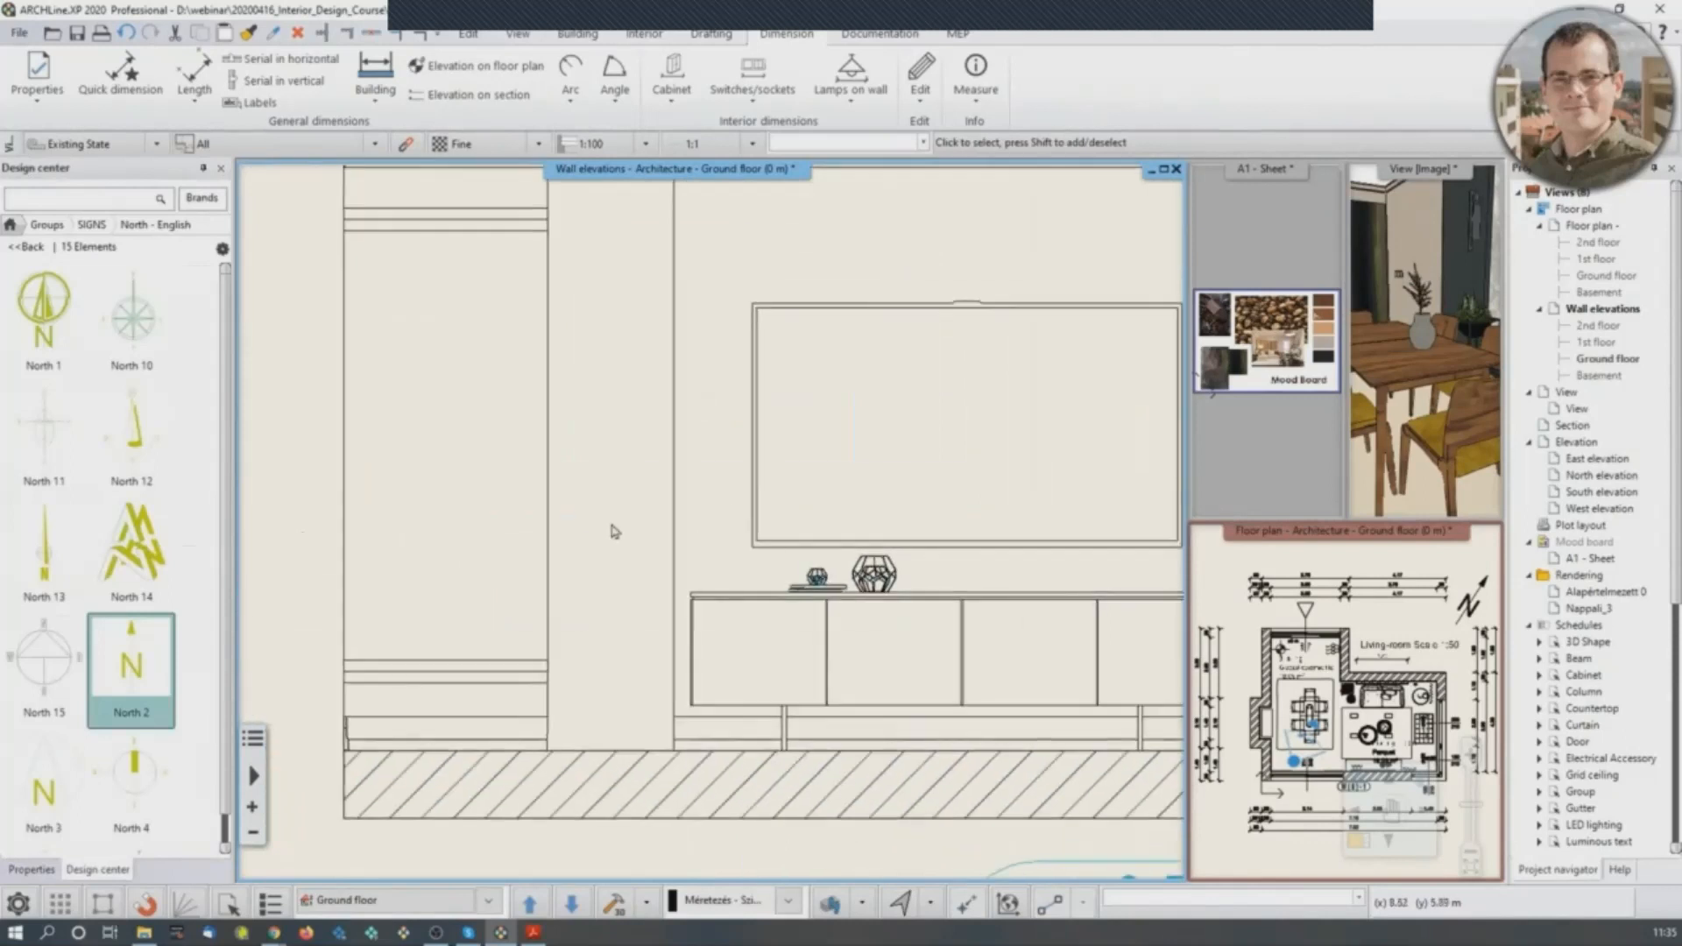
{"action": "scroll", "coordinate": [893, 612], "scroll_direction": "down", "scroll_amount": 3}
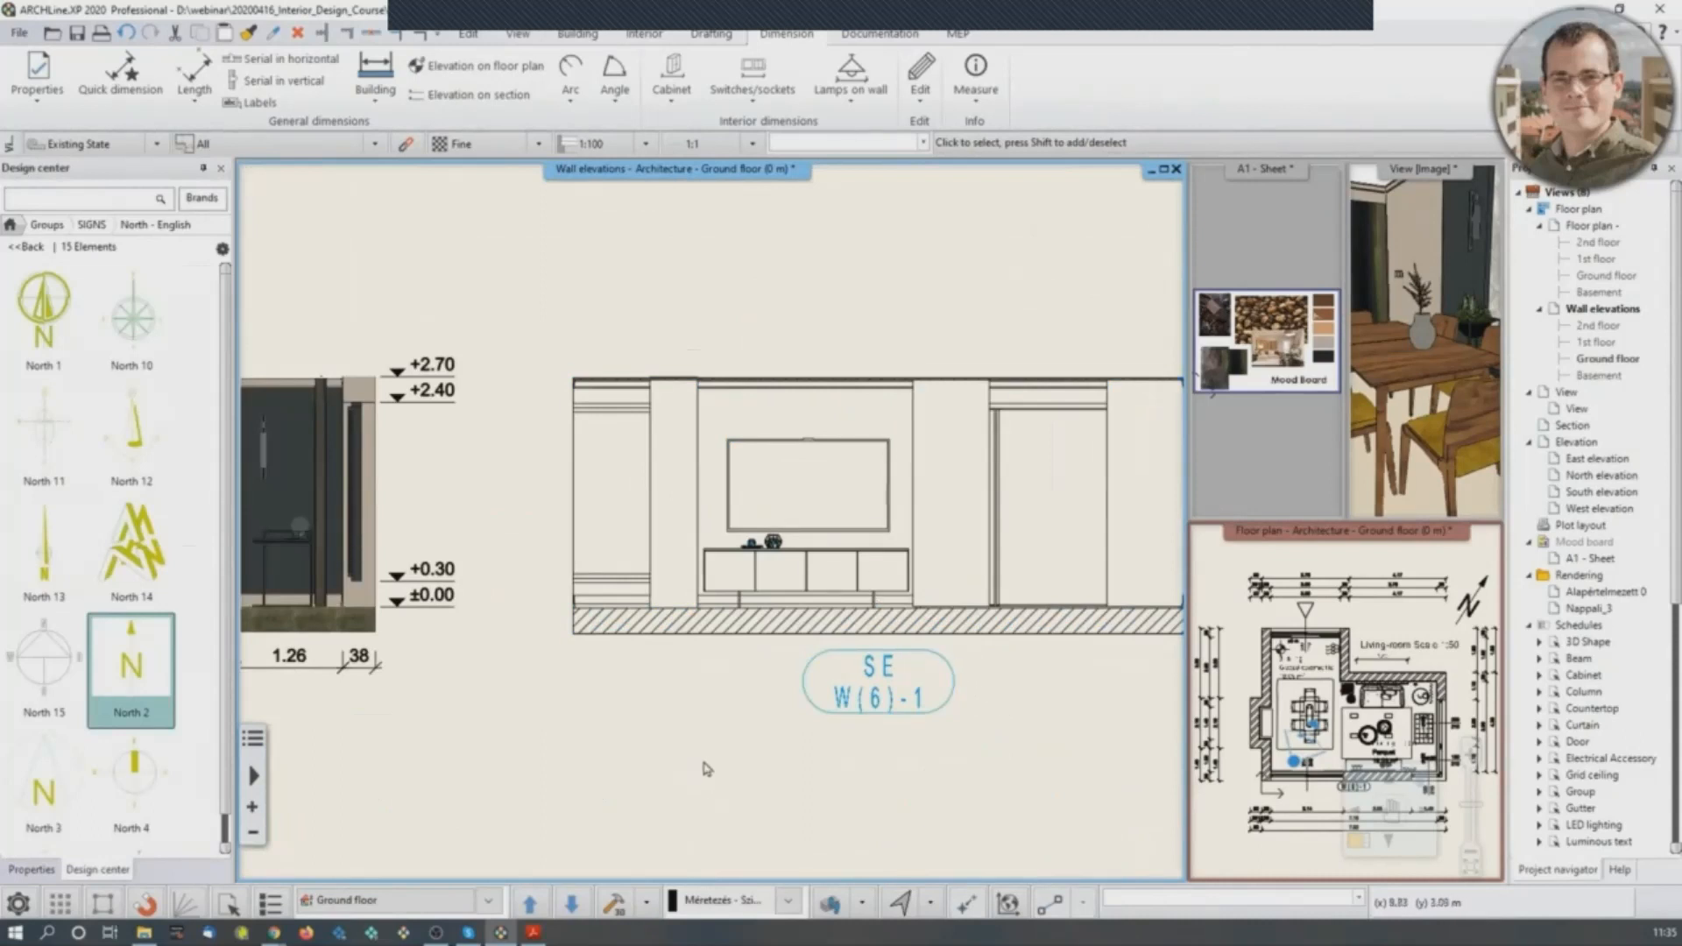
{"action": "middle_click_drag", "start_coordinate": [315, 666], "coordinate": [496, 611]}
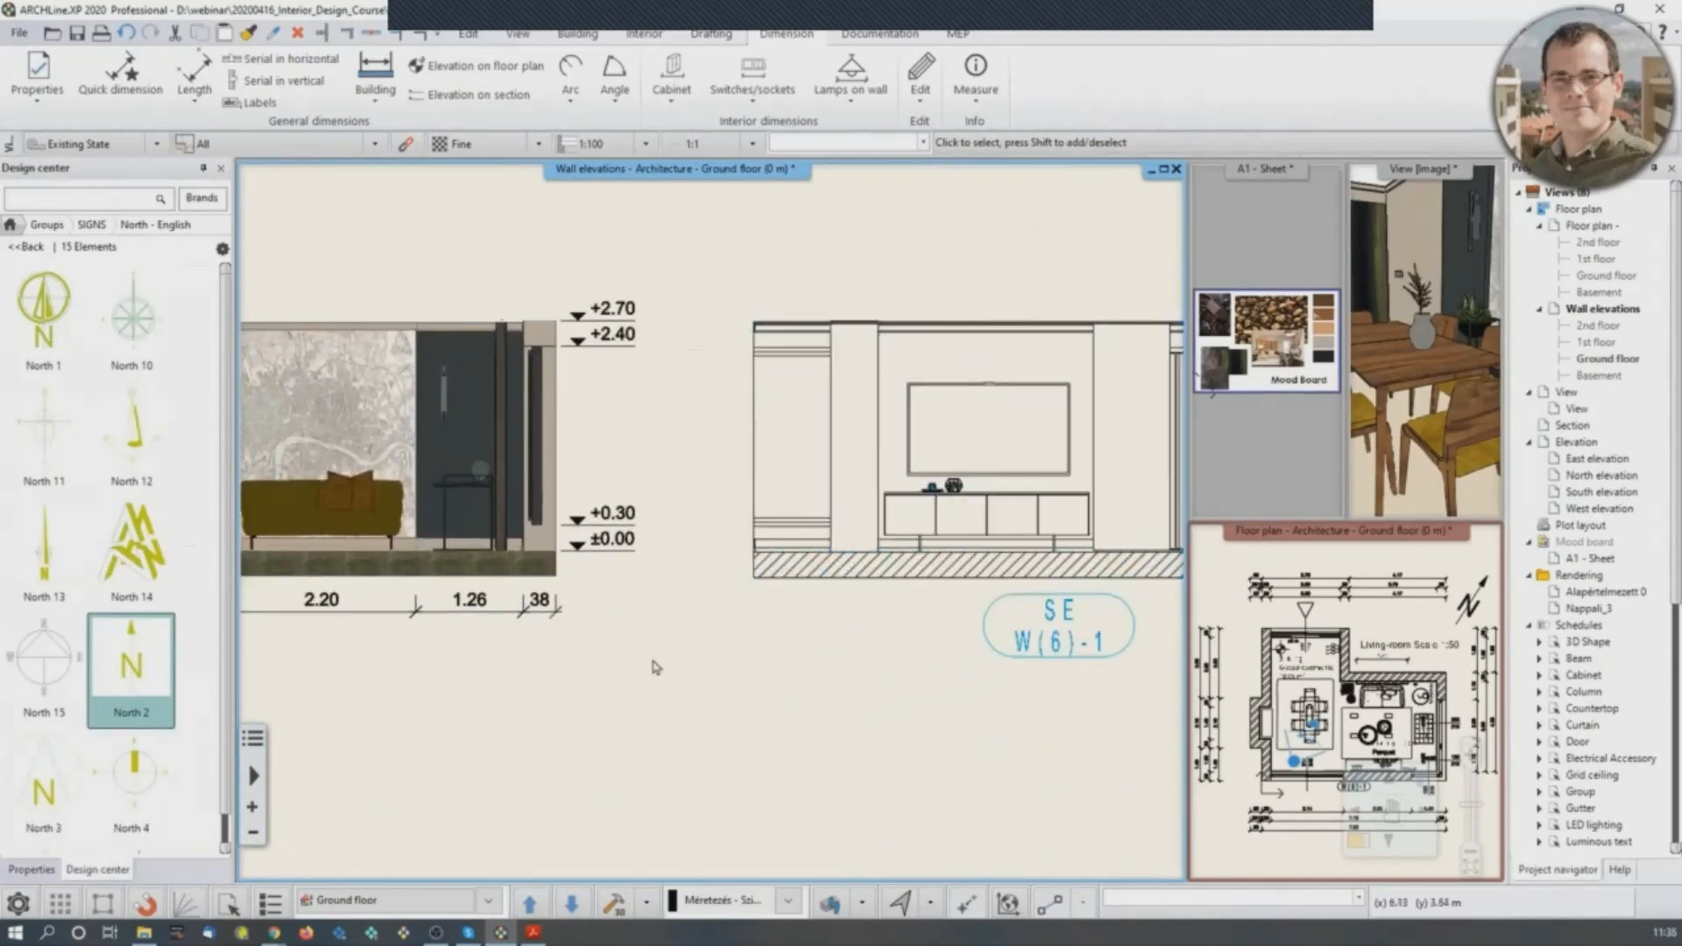
{"action": "middle_click_drag", "start_coordinate": [653, 667], "coordinate": [839, 696]}
{"action": "left_click", "coordinate": [1419, 429]}
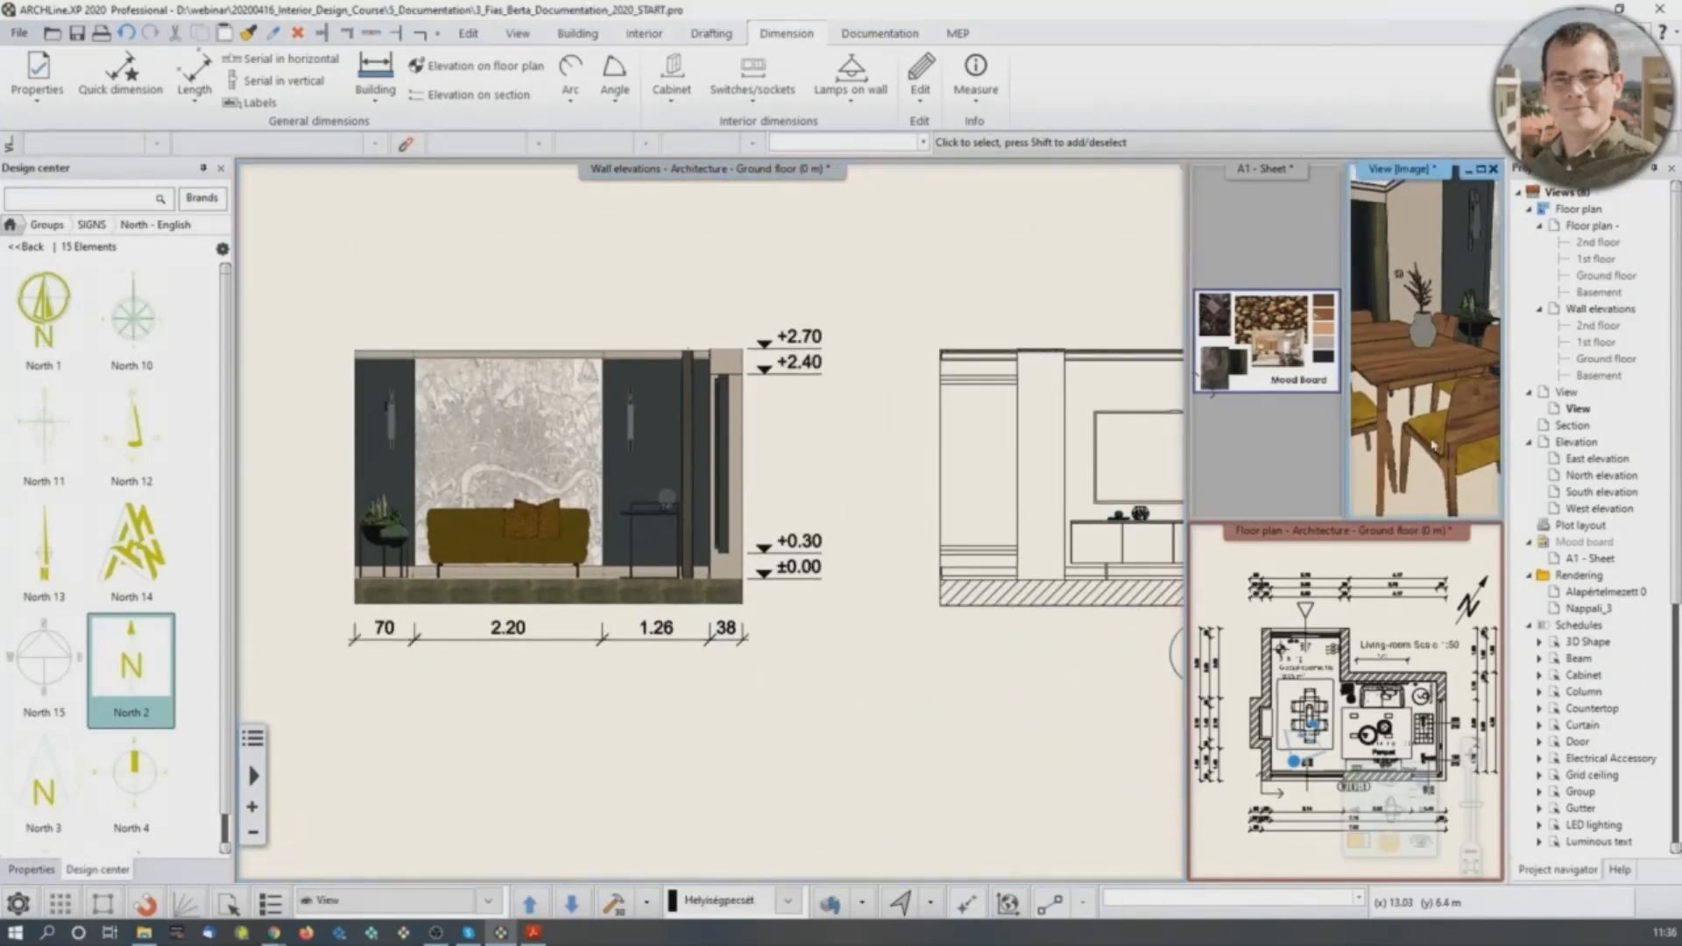
{"action": "scroll", "coordinate": [1424, 438], "scroll_direction": "down", "scroll_amount": 1}
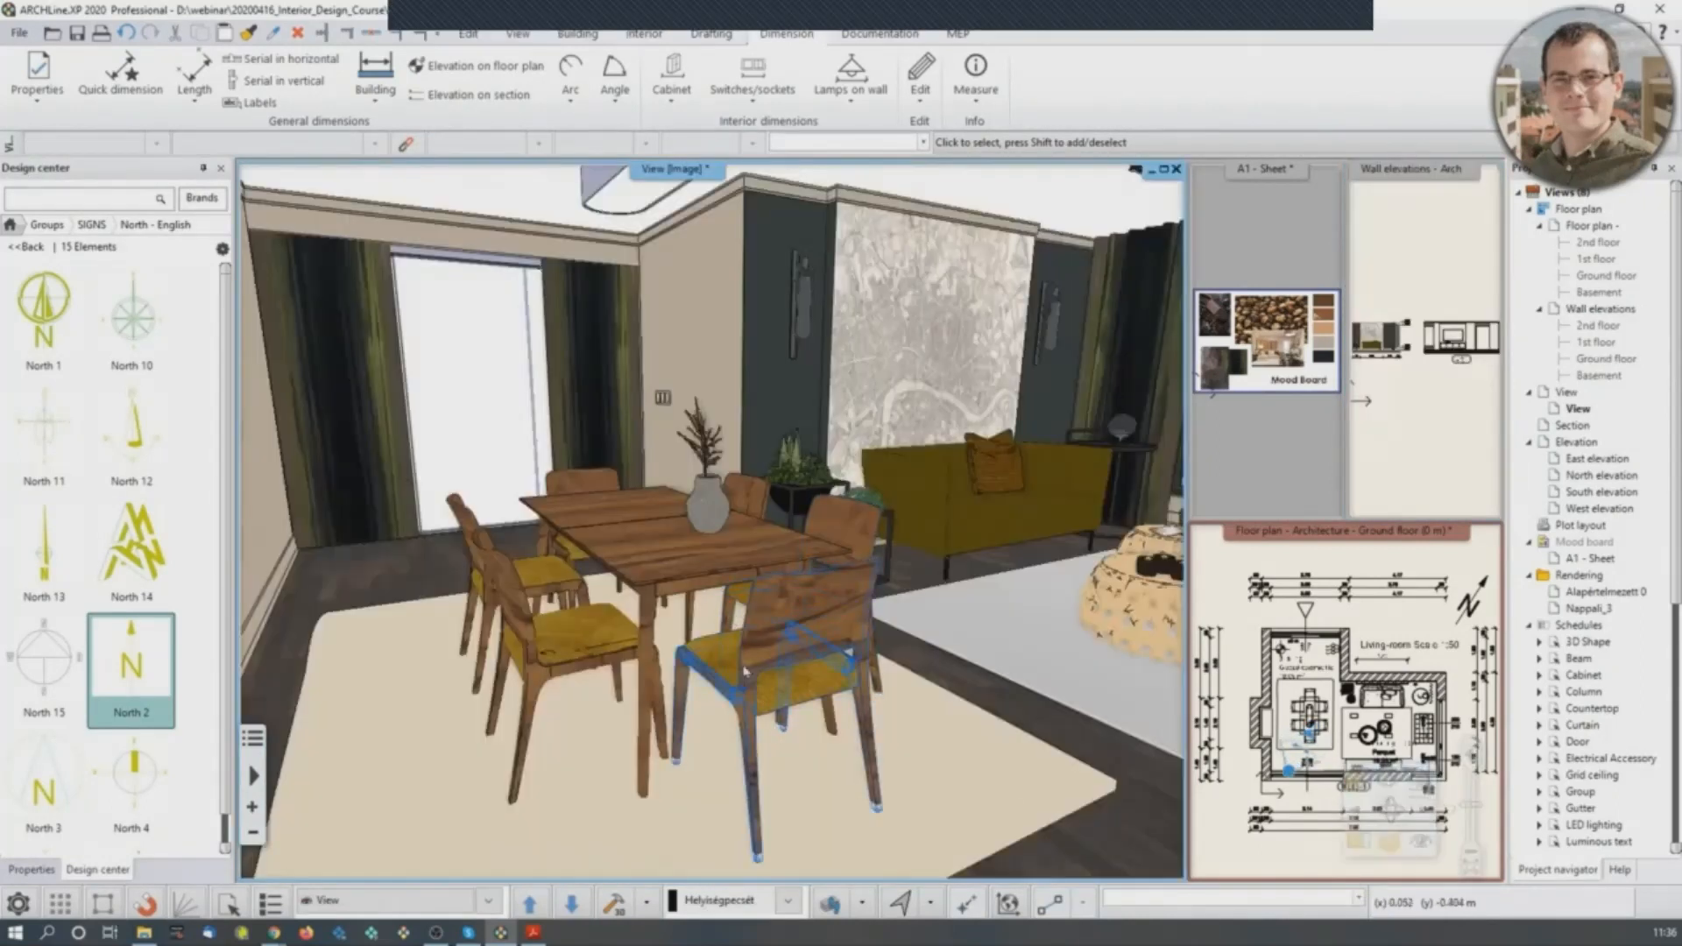
{"action": "left_click", "coordinate": [1111, 855]}
{"action": "middle_click_drag", "start_coordinate": [1093, 819], "coordinate": [1052, 813]}
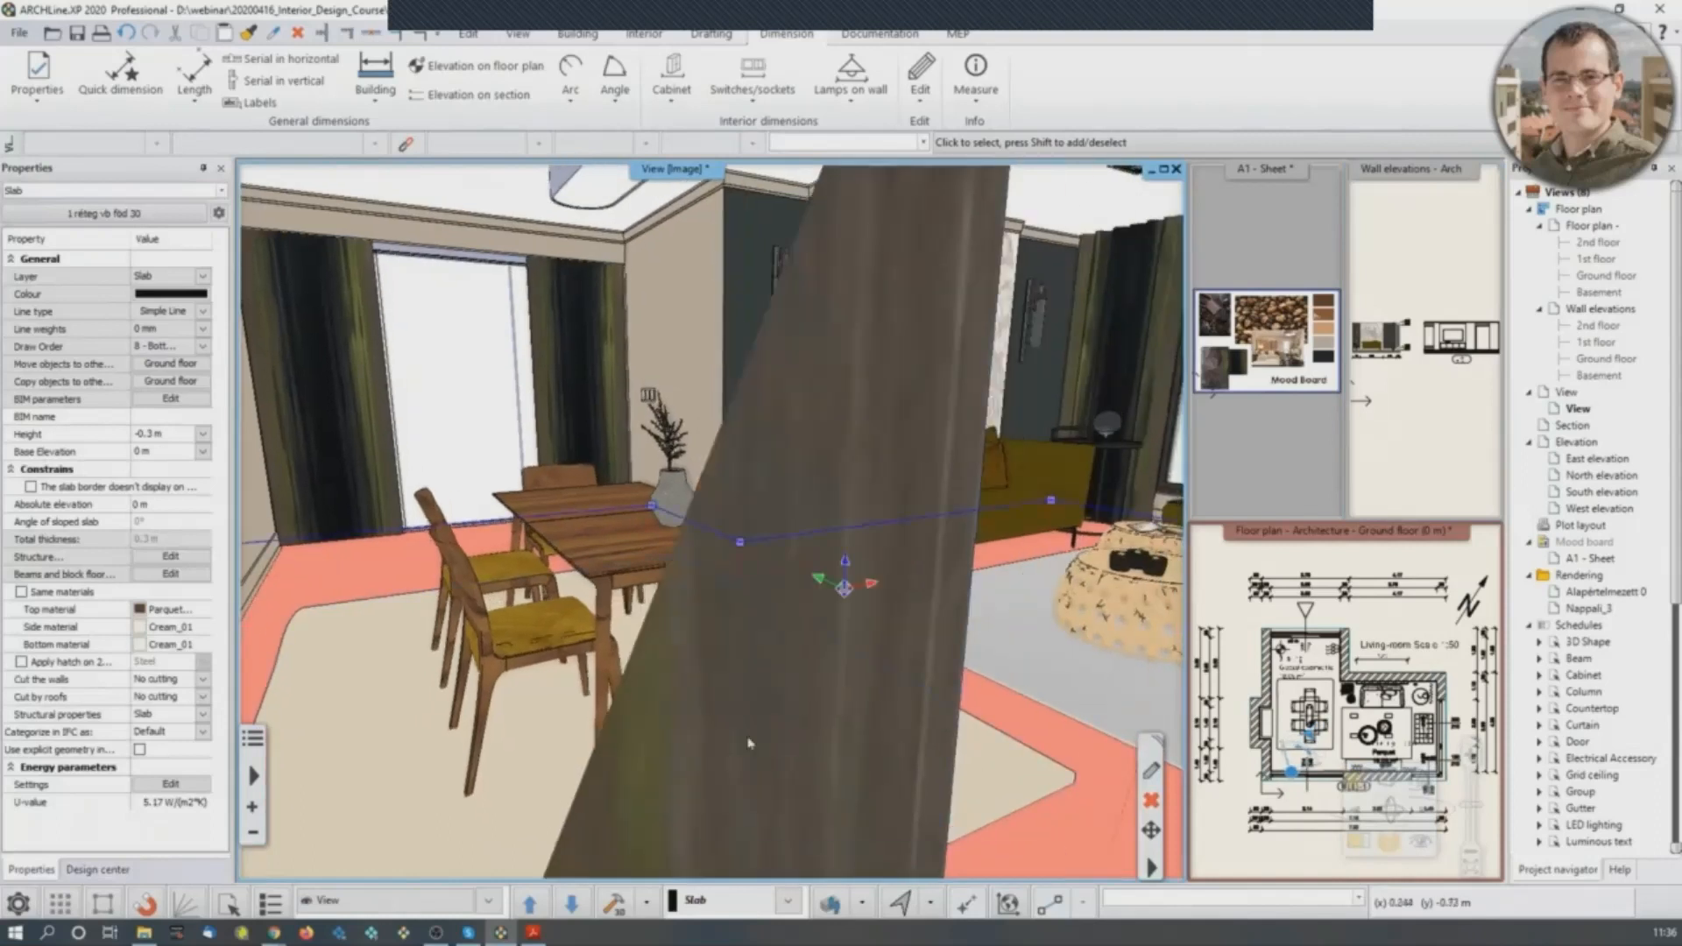
{"action": "middle_click_drag", "start_coordinate": [744, 744], "coordinate": [927, 754]}
{"action": "left_click", "coordinate": [1152, 773]}
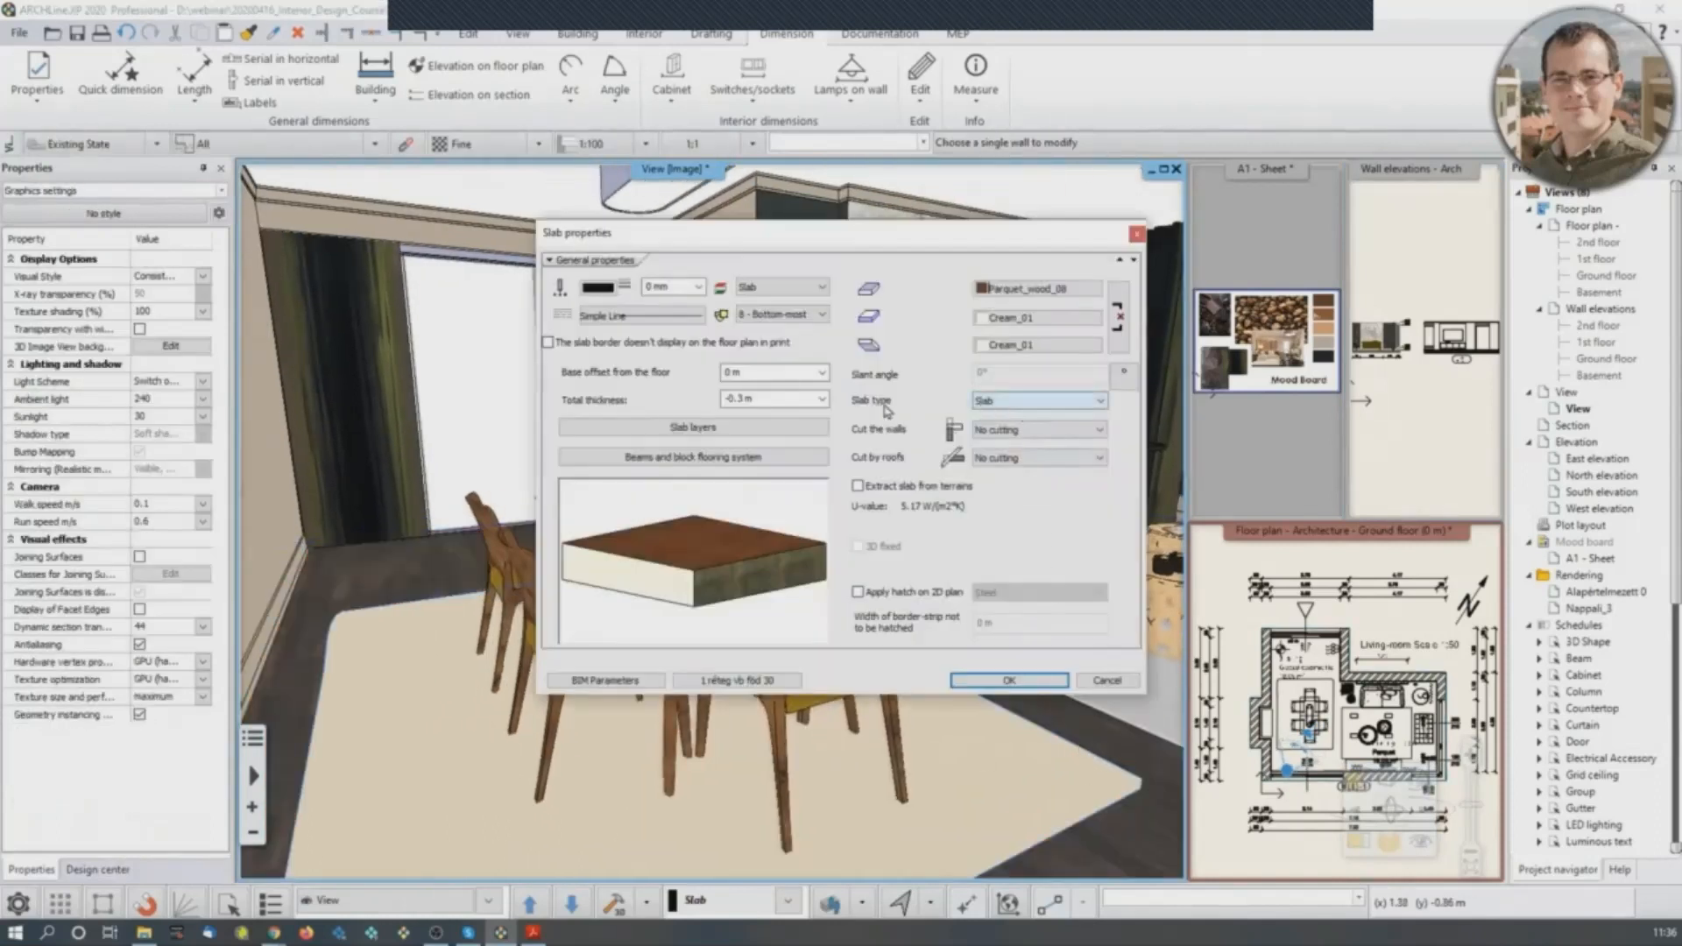
Open the slab's layers and the material properties of Concrete2, the material assigned to its layer.
{"action": "left_click", "coordinate": [734, 430]}
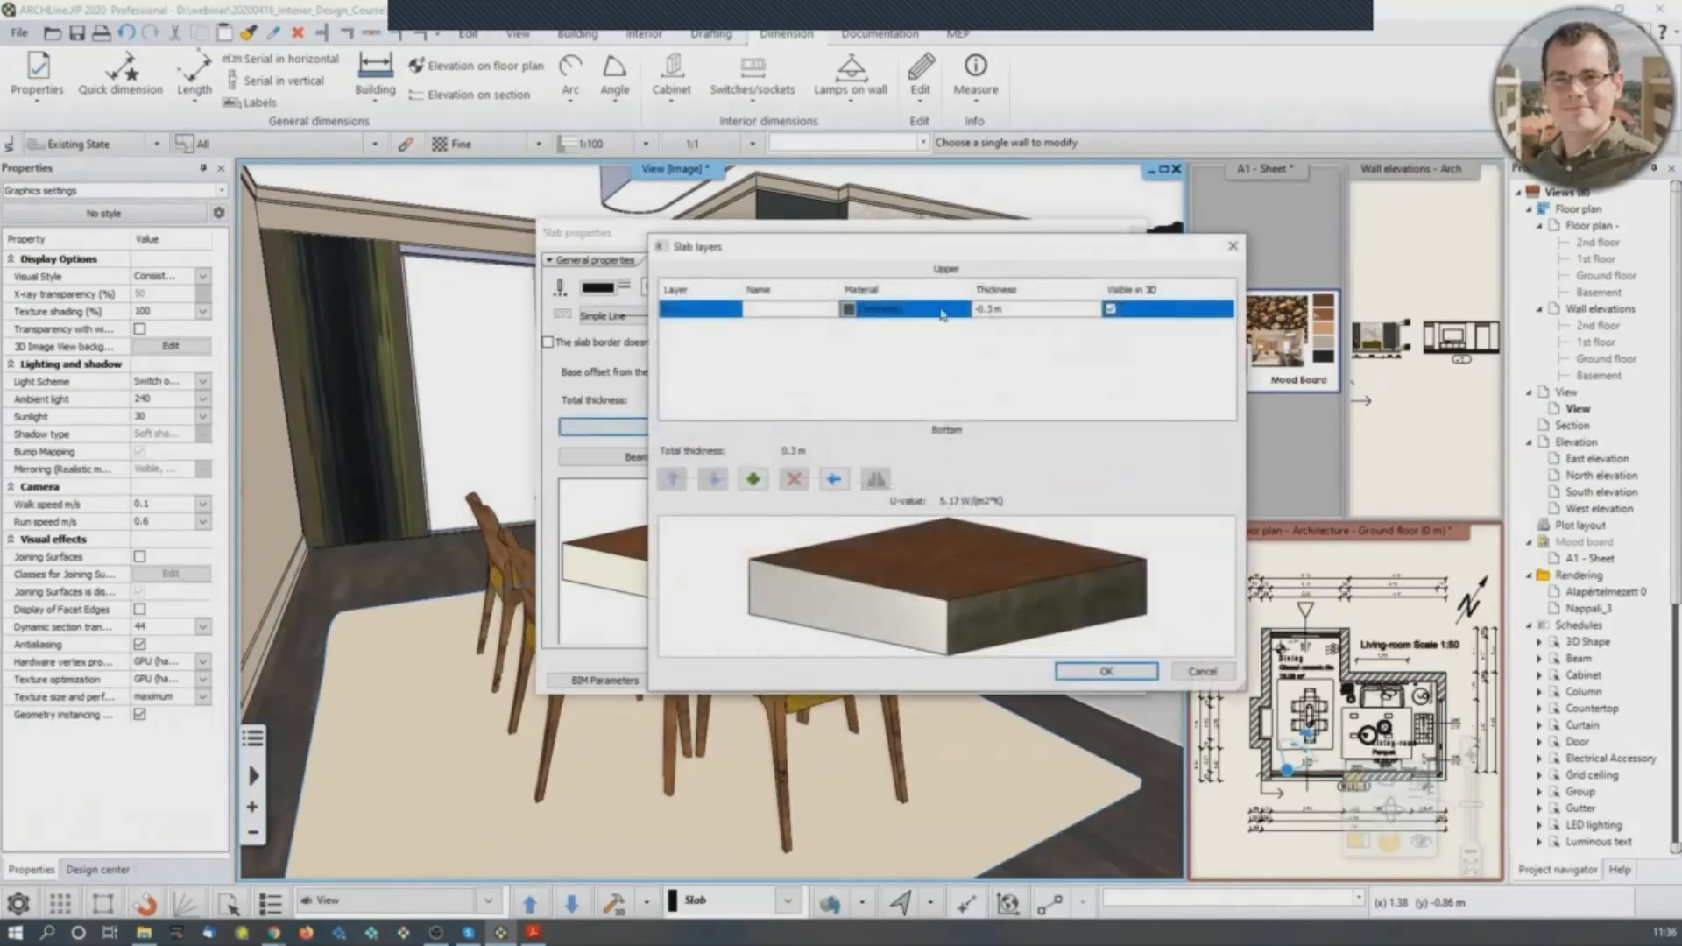
{"action": "left_click", "coordinate": [848, 315]}
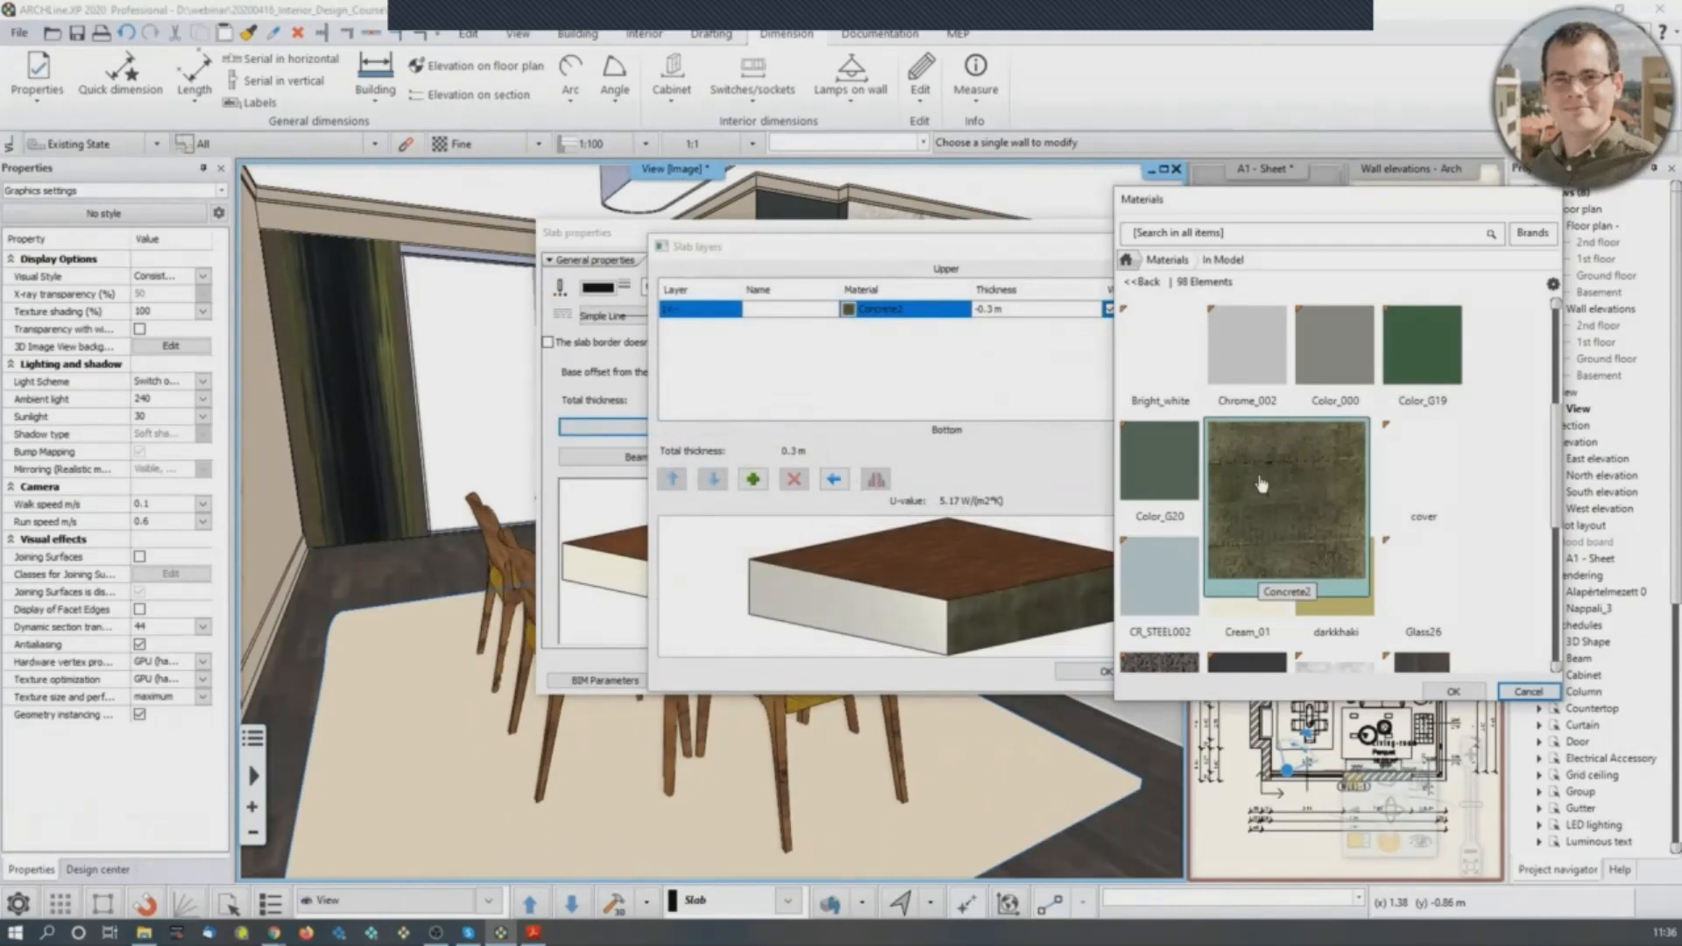
{"action": "left_click", "coordinate": [1552, 285]}
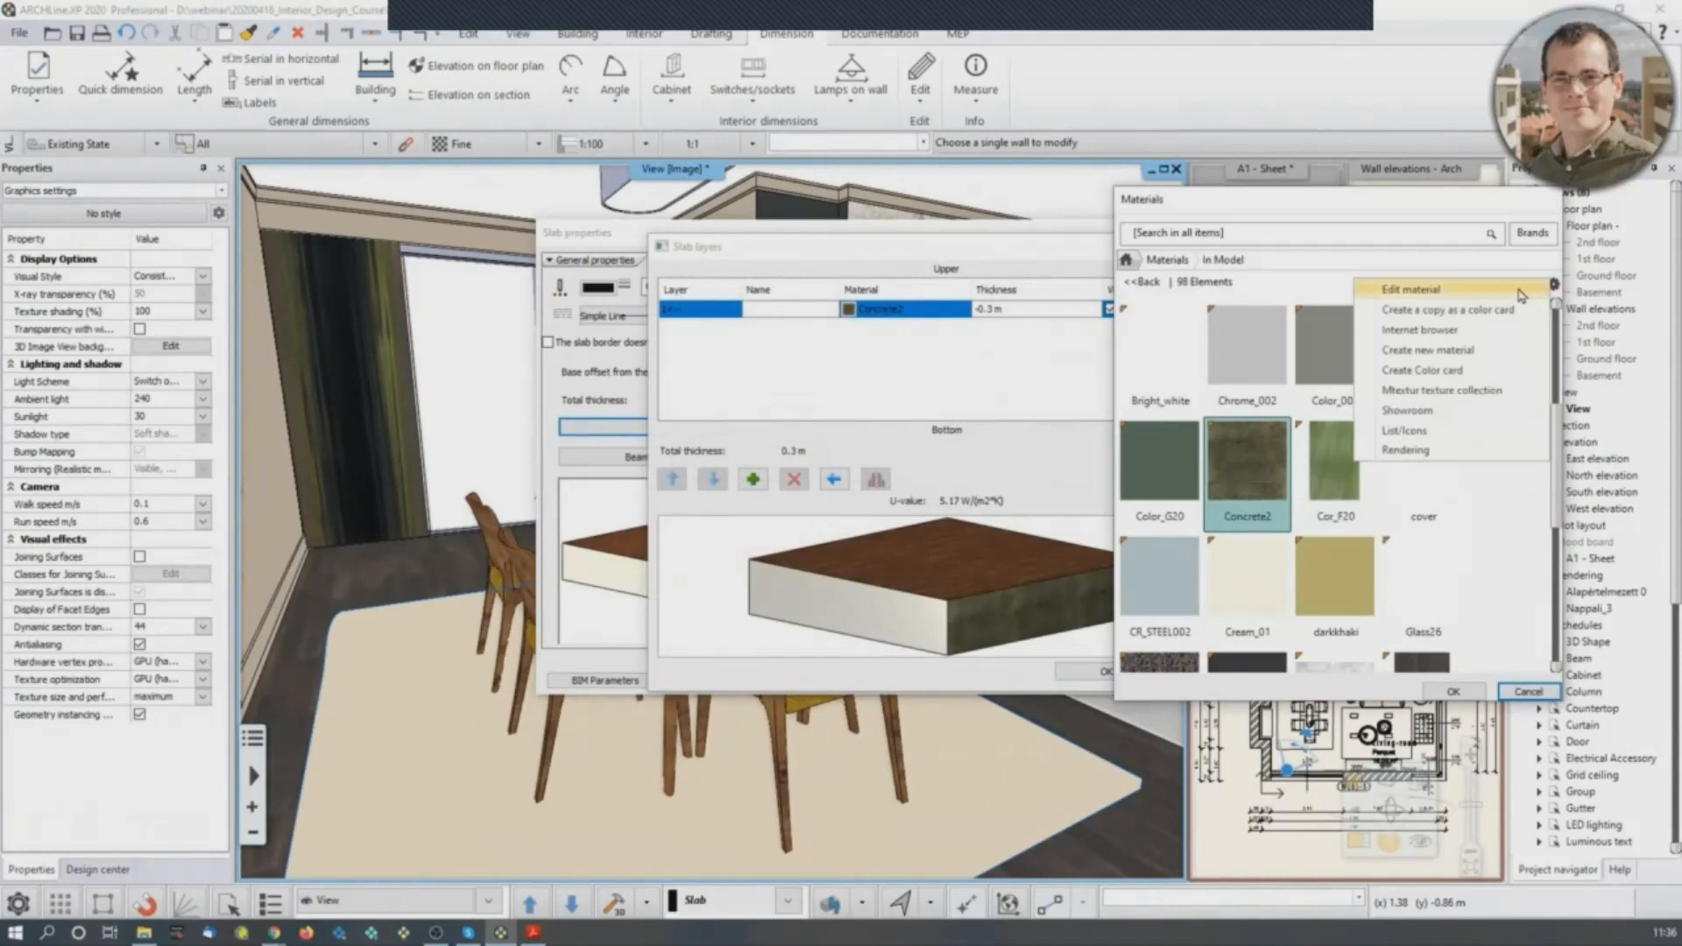
{"action": "left_click", "coordinate": [1525, 293]}
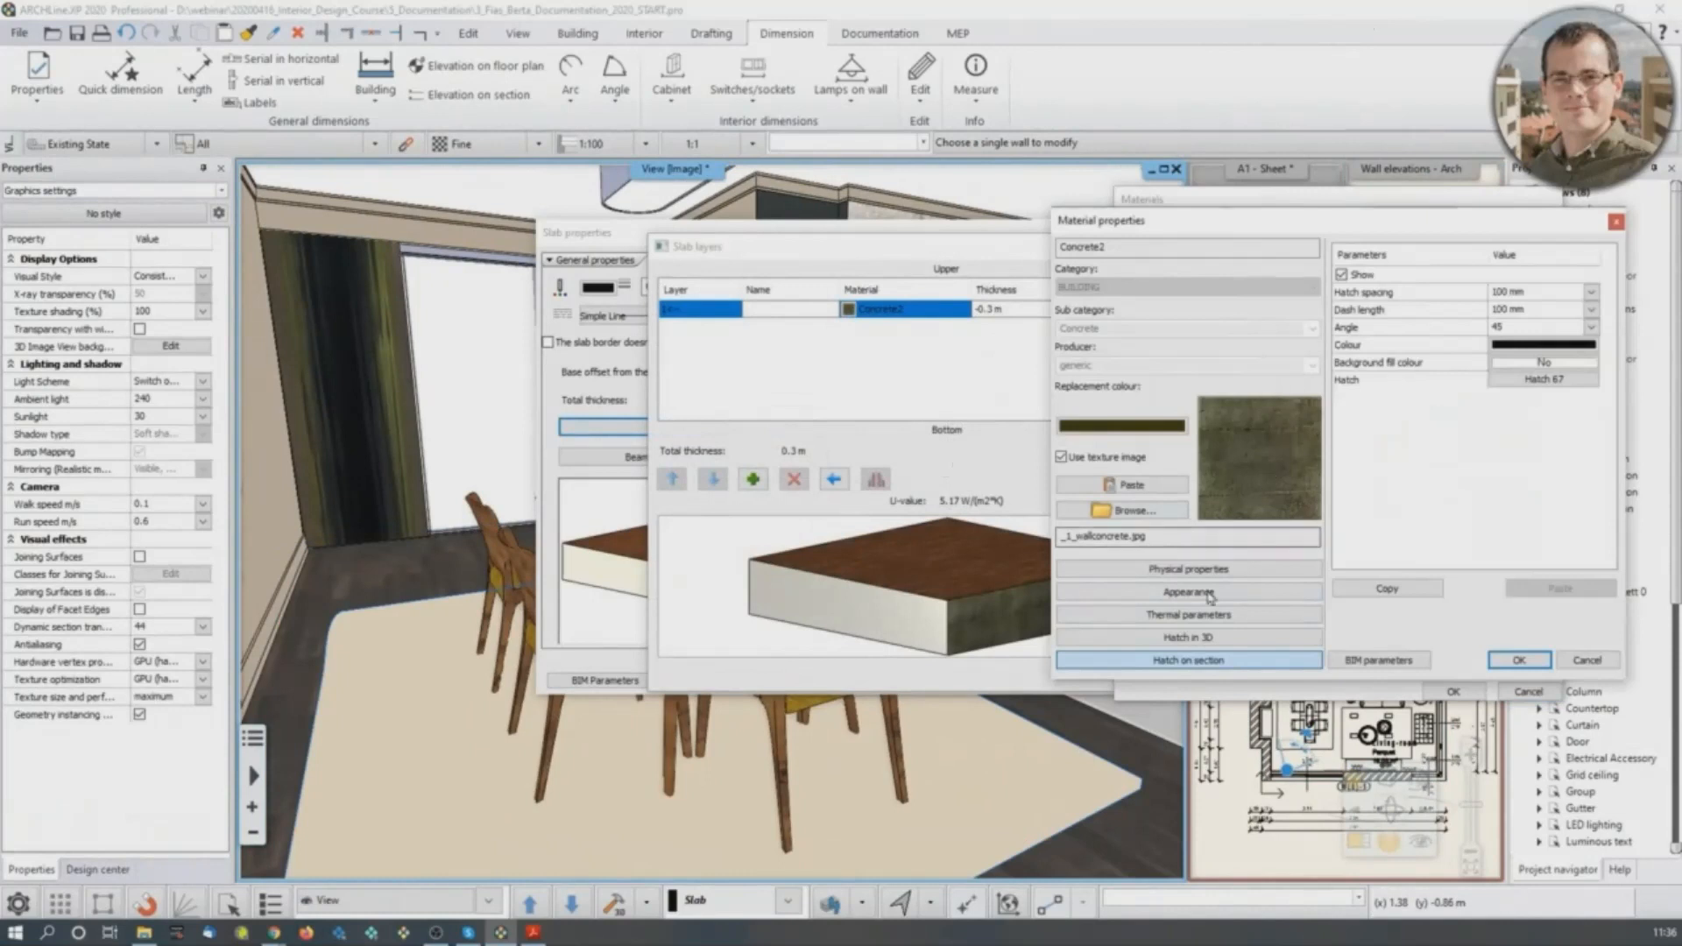
Browse the patterns available for Concrete2's section hatch, and close the hatch, material and slab dialogs without applying changes.
{"action": "left_click", "coordinate": [1529, 383]}
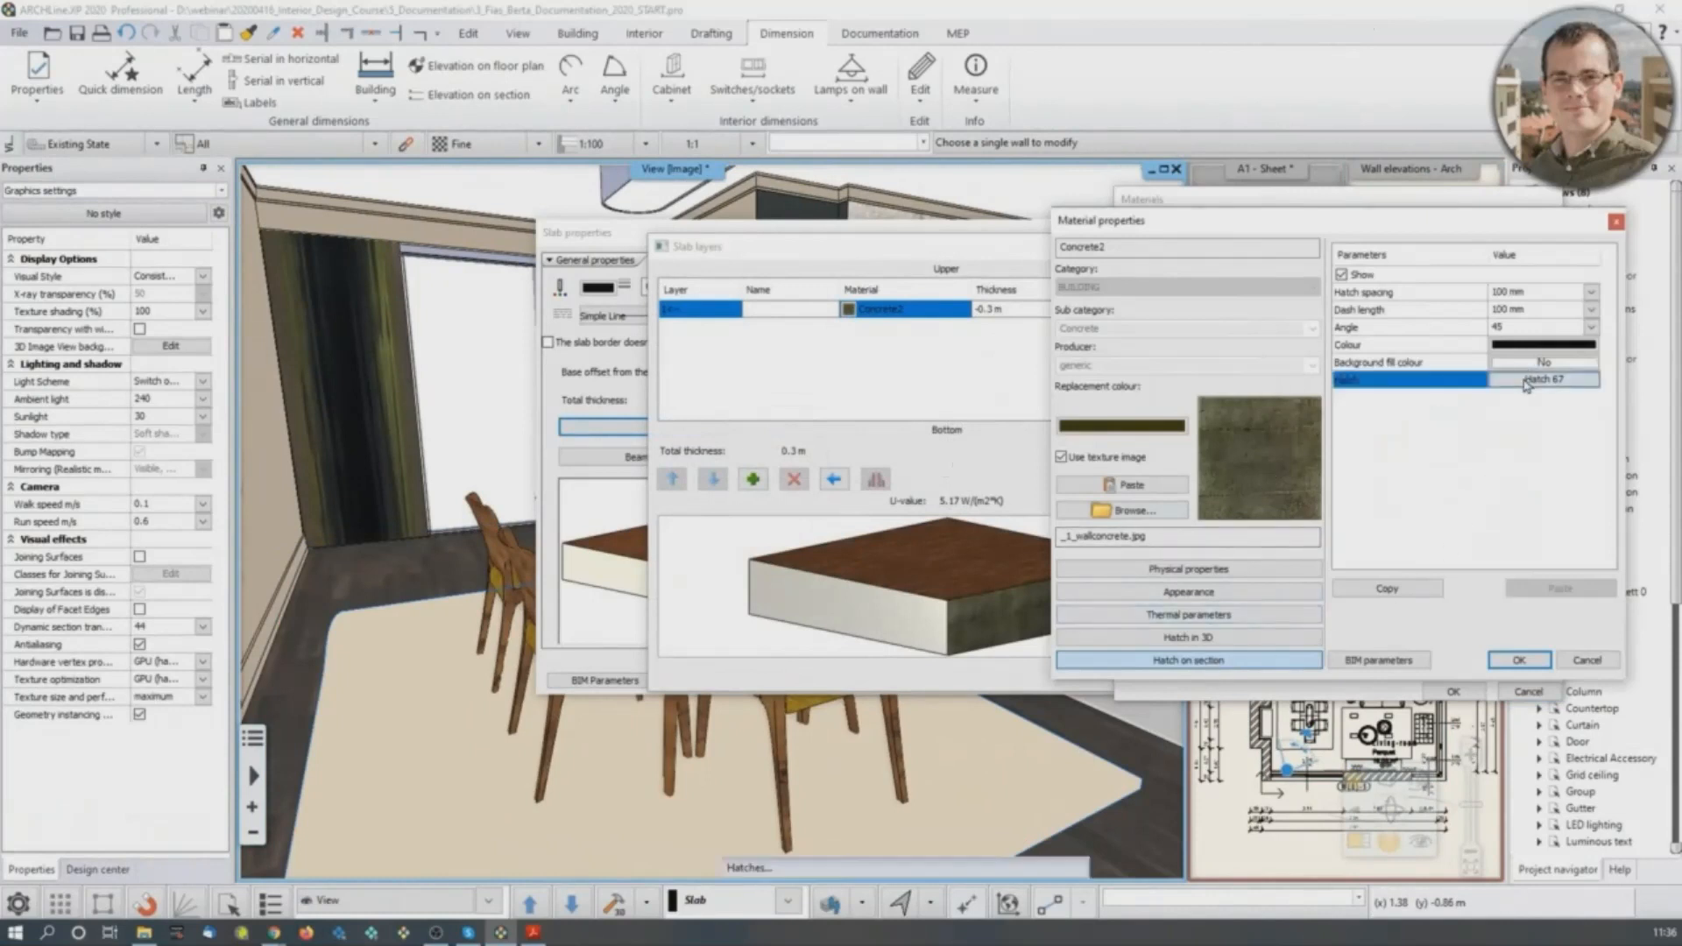
{"action": "scroll", "coordinate": [1481, 526], "scroll_direction": "down", "scroll_amount": 5}
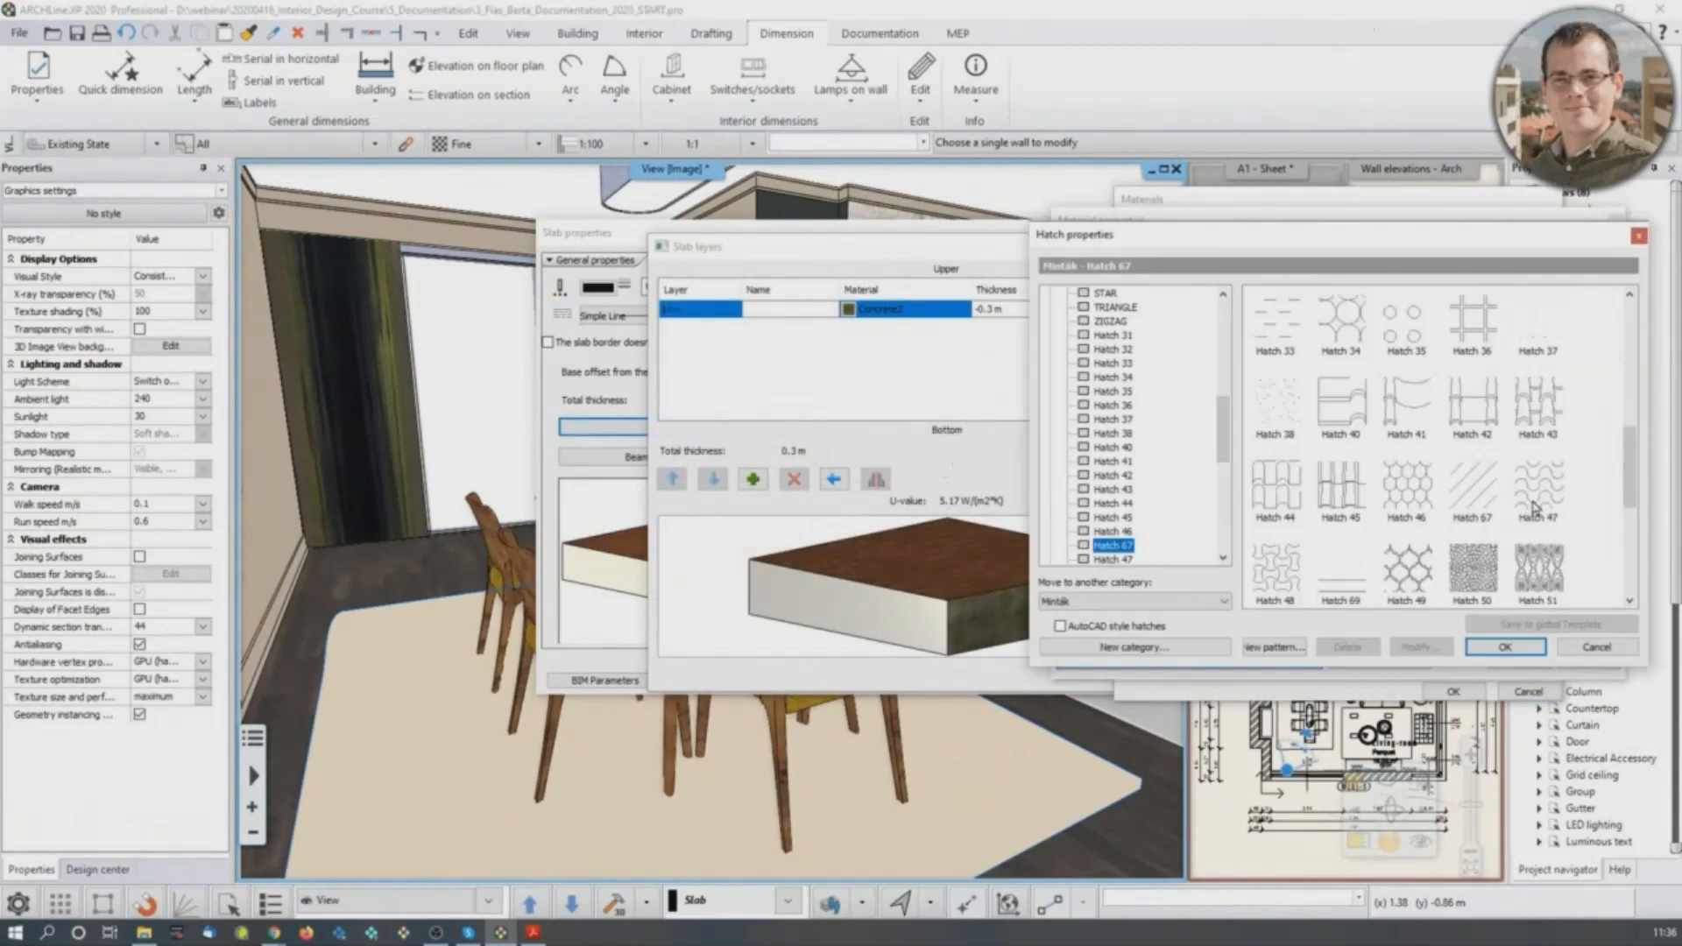
{"action": "scroll", "coordinate": [1535, 502], "scroll_direction": "up", "scroll_amount": 10}
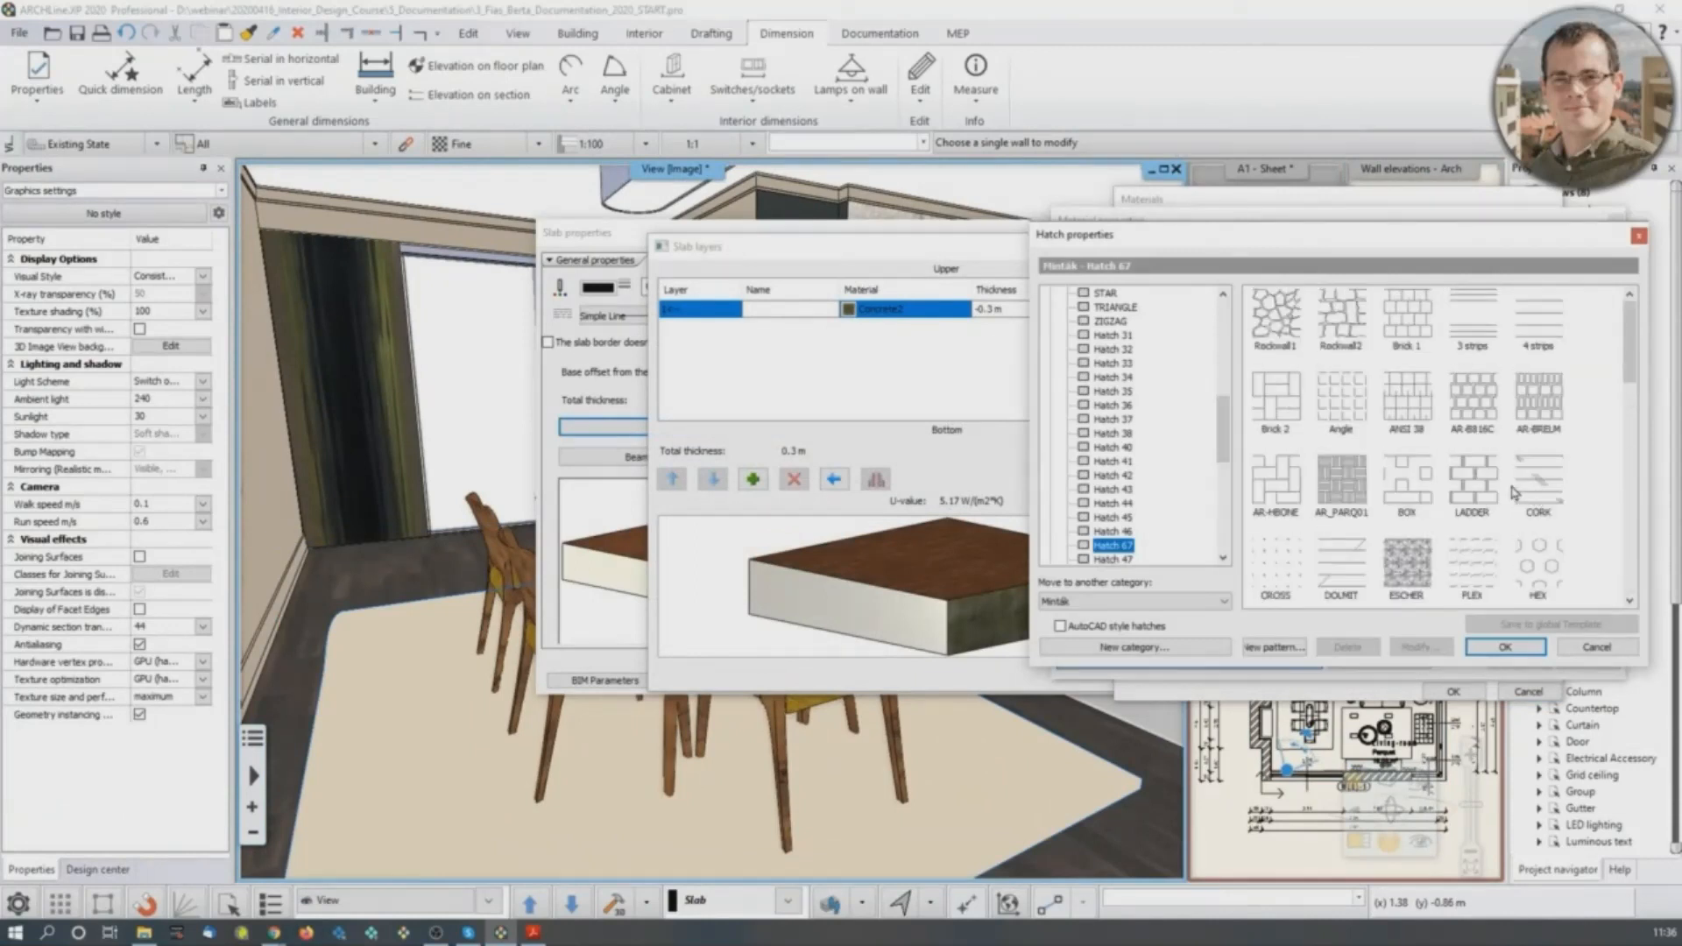
{"action": "left_click", "coordinate": [1638, 235]}
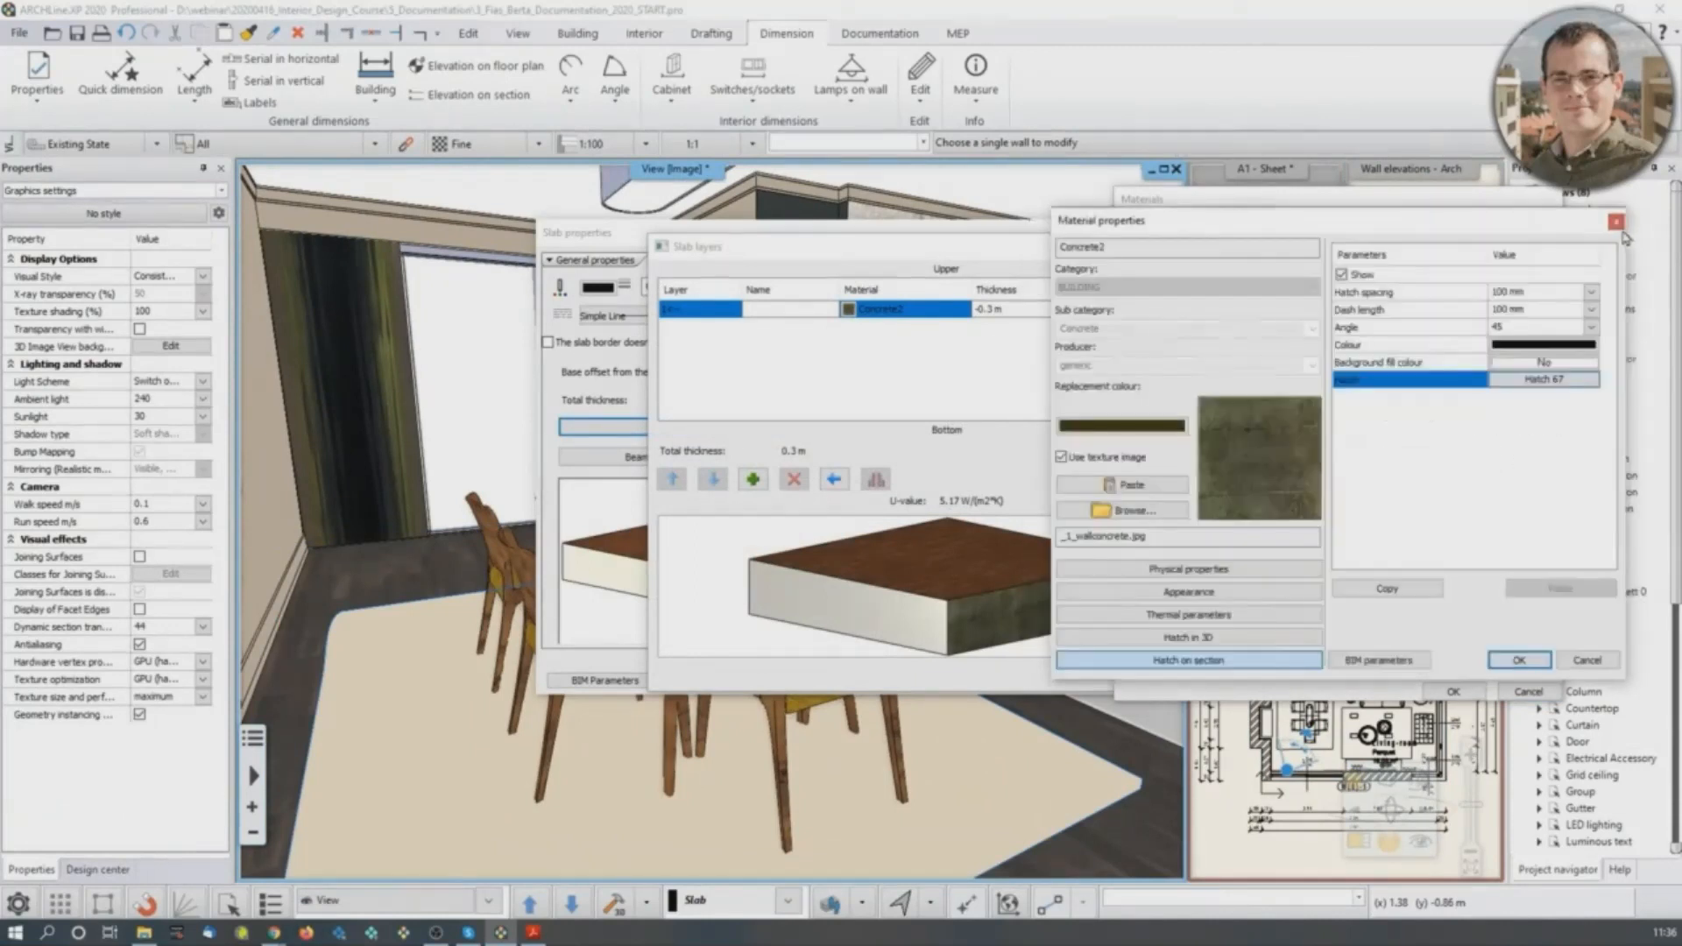
{"action": "left_click", "coordinate": [1572, 216]}
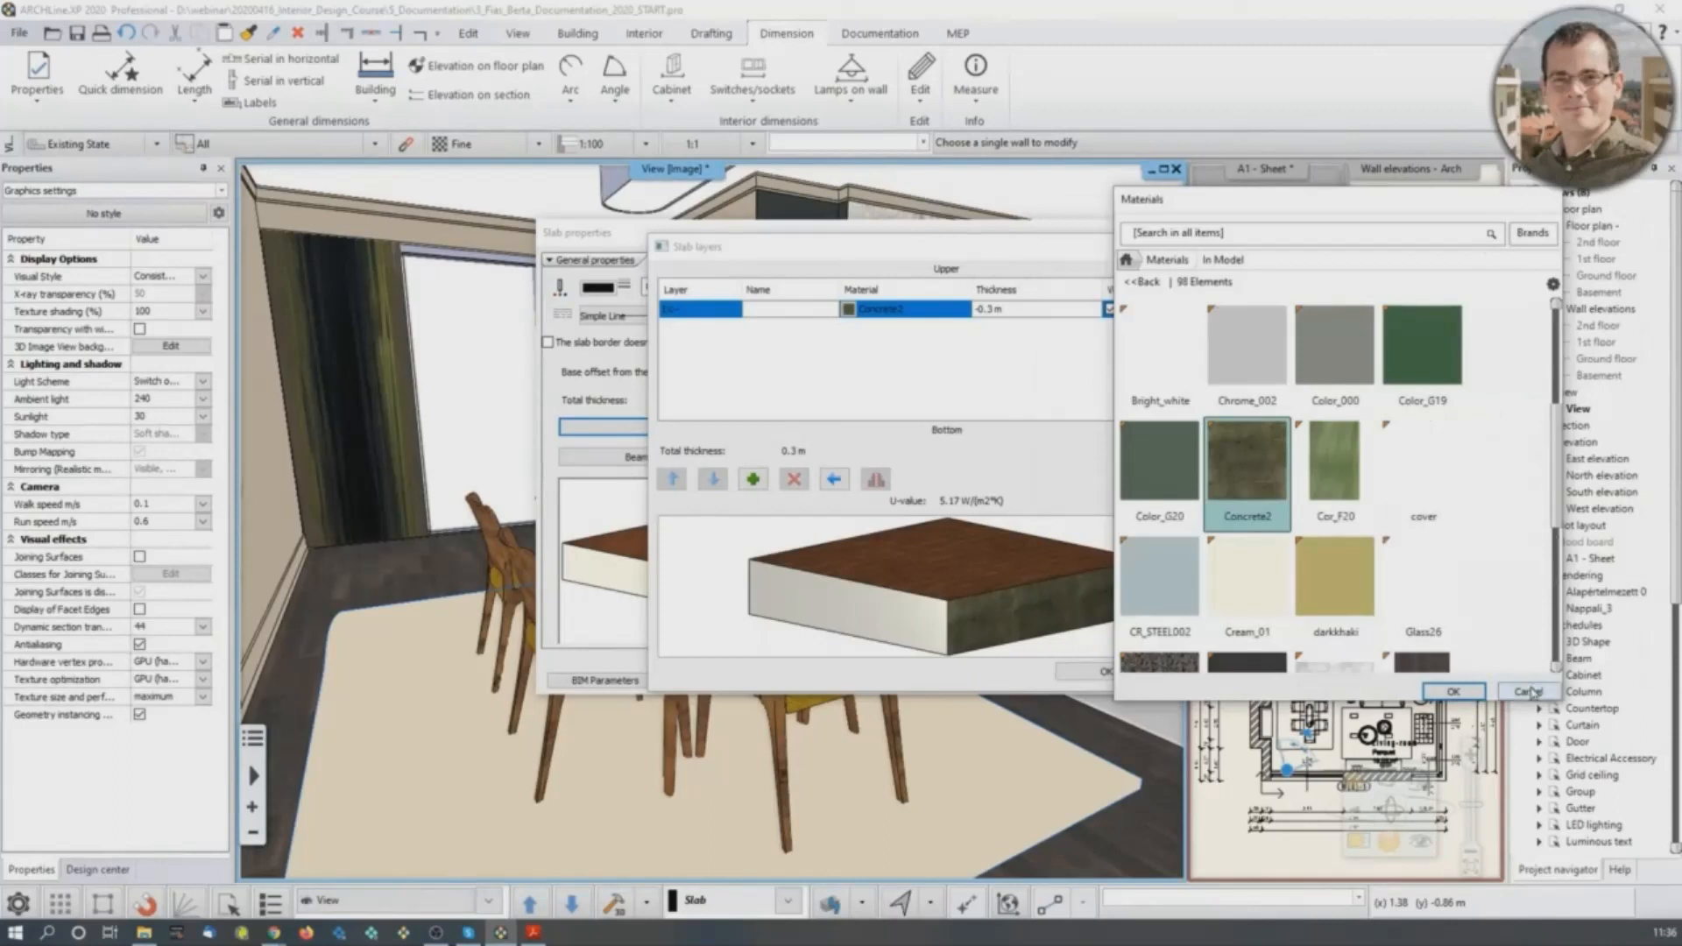
{"action": "left_click", "coordinate": [1531, 691]}
{"action": "left_click", "coordinate": [1232, 246]}
{"action": "left_click", "coordinate": [1139, 238]}
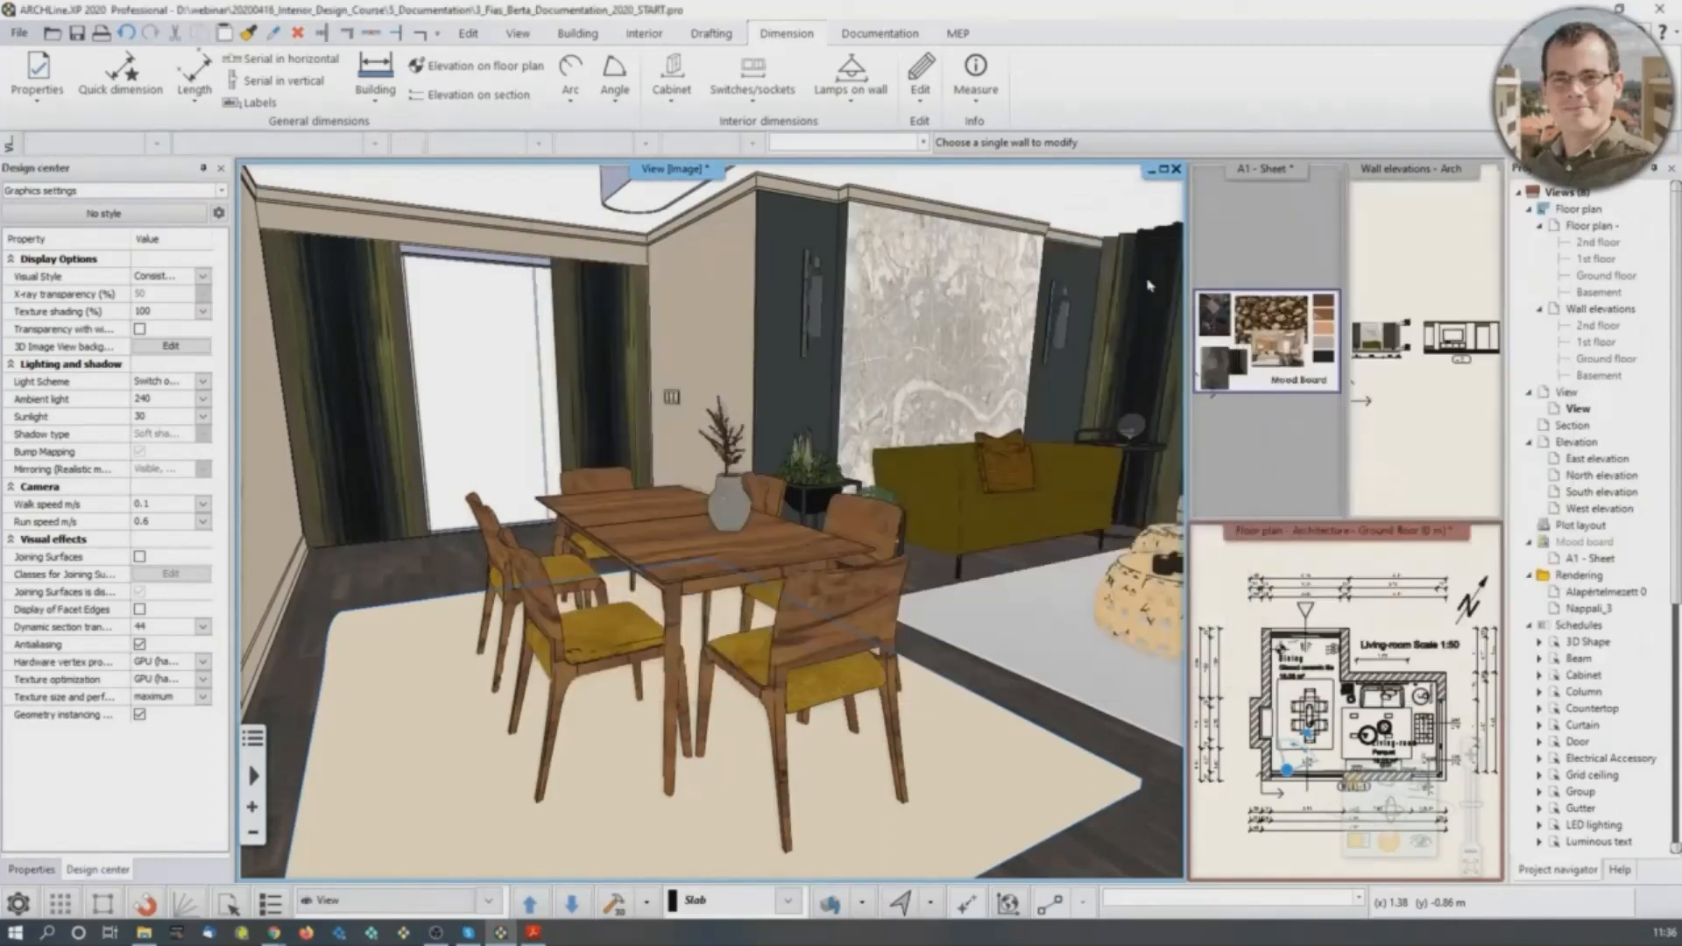
Return to the wall elevations drawing as the main view, showing both living-room elevations.
{"action": "left_click", "coordinate": [1430, 415]}
{"action": "left_click", "coordinate": [1357, 841]}
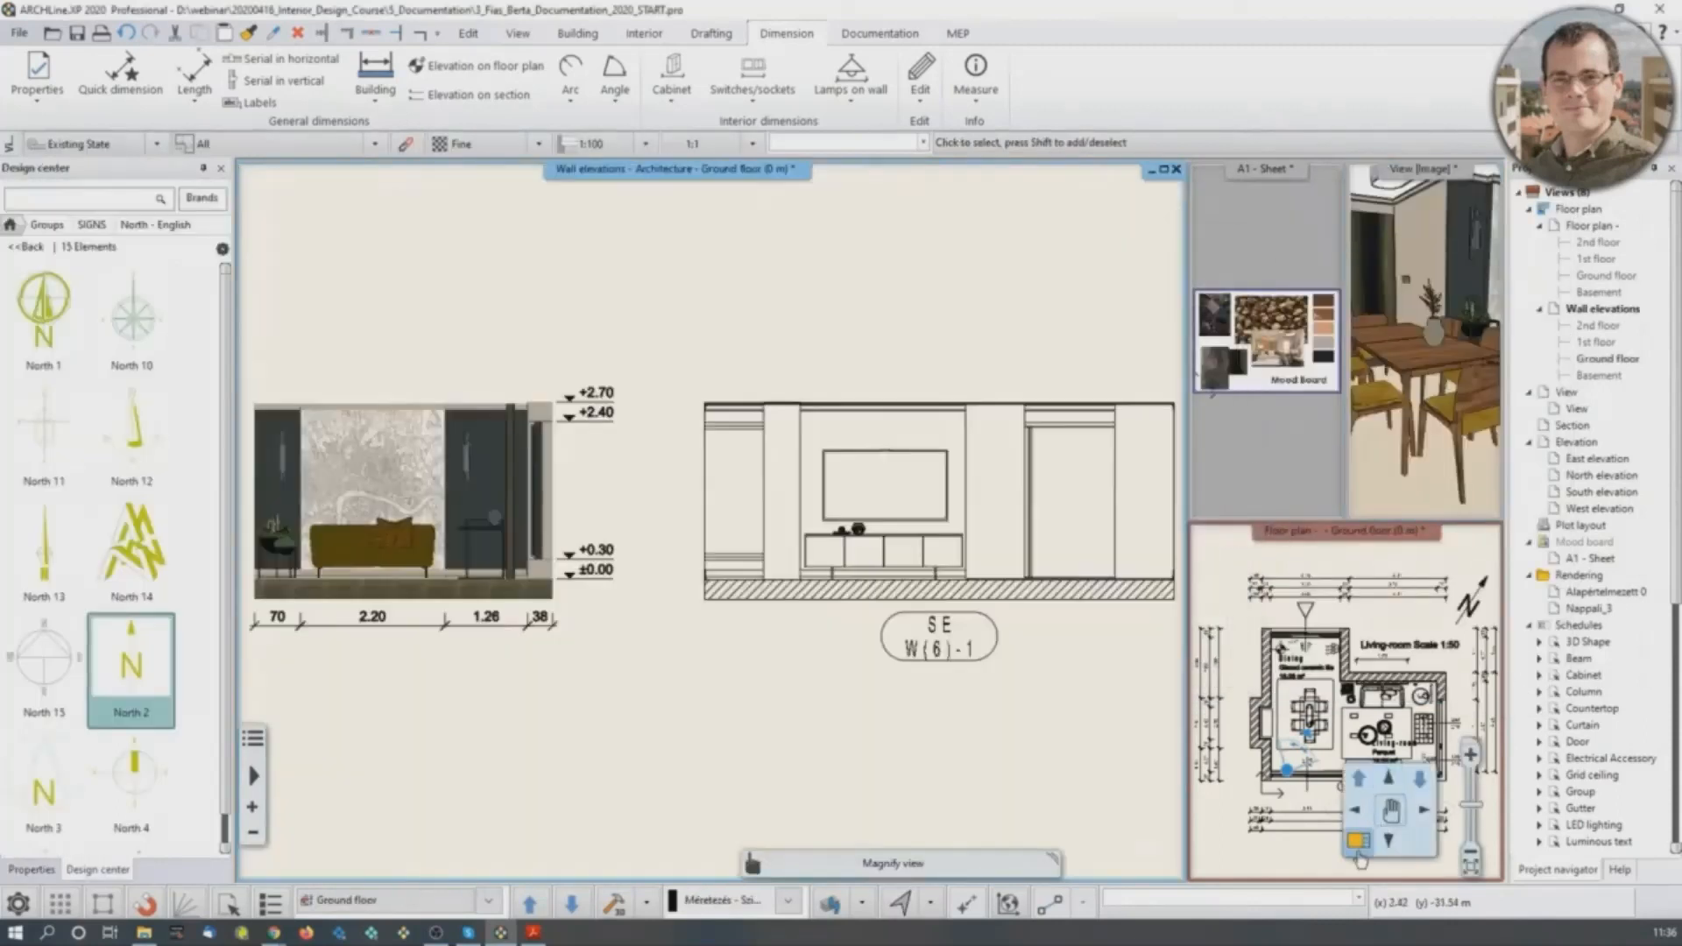
{"action": "middle_click_drag", "start_coordinate": [646, 497], "coordinate": [774, 510]}
{"action": "scroll", "coordinate": [777, 512], "scroll_direction": "down", "scroll_amount": 1}
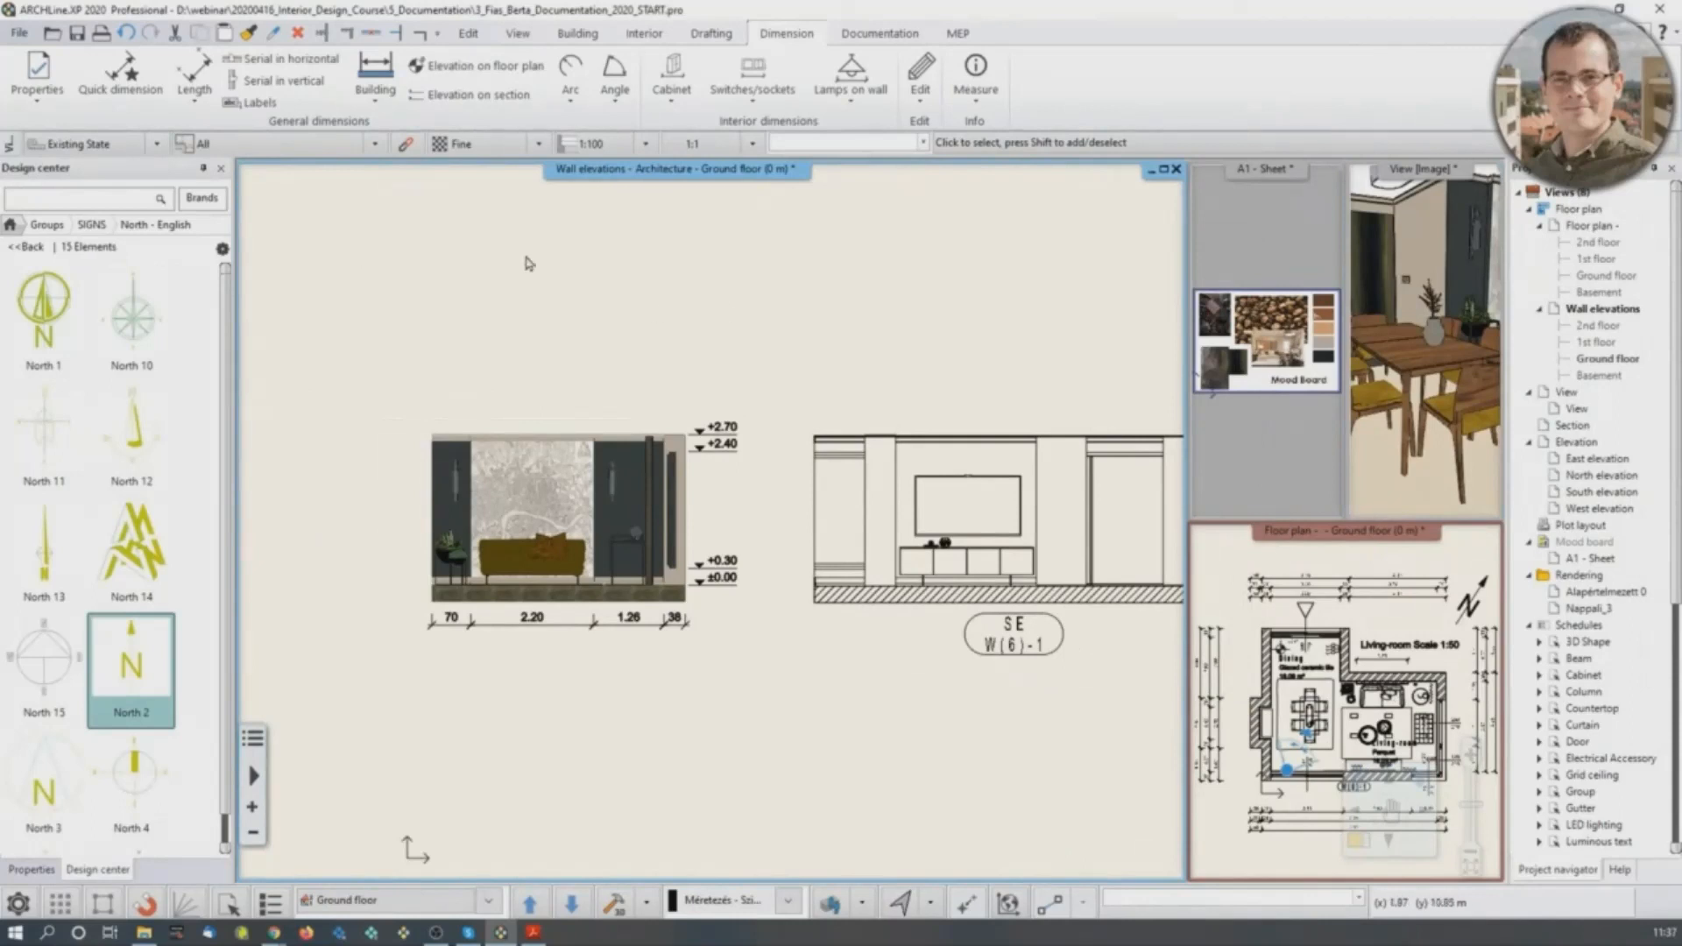
Prepare a plot layout on an ISO A3 297x420 mm landscape sheet with the English1_horizontal plot stamp.
{"action": "left_click", "coordinate": [876, 35]}
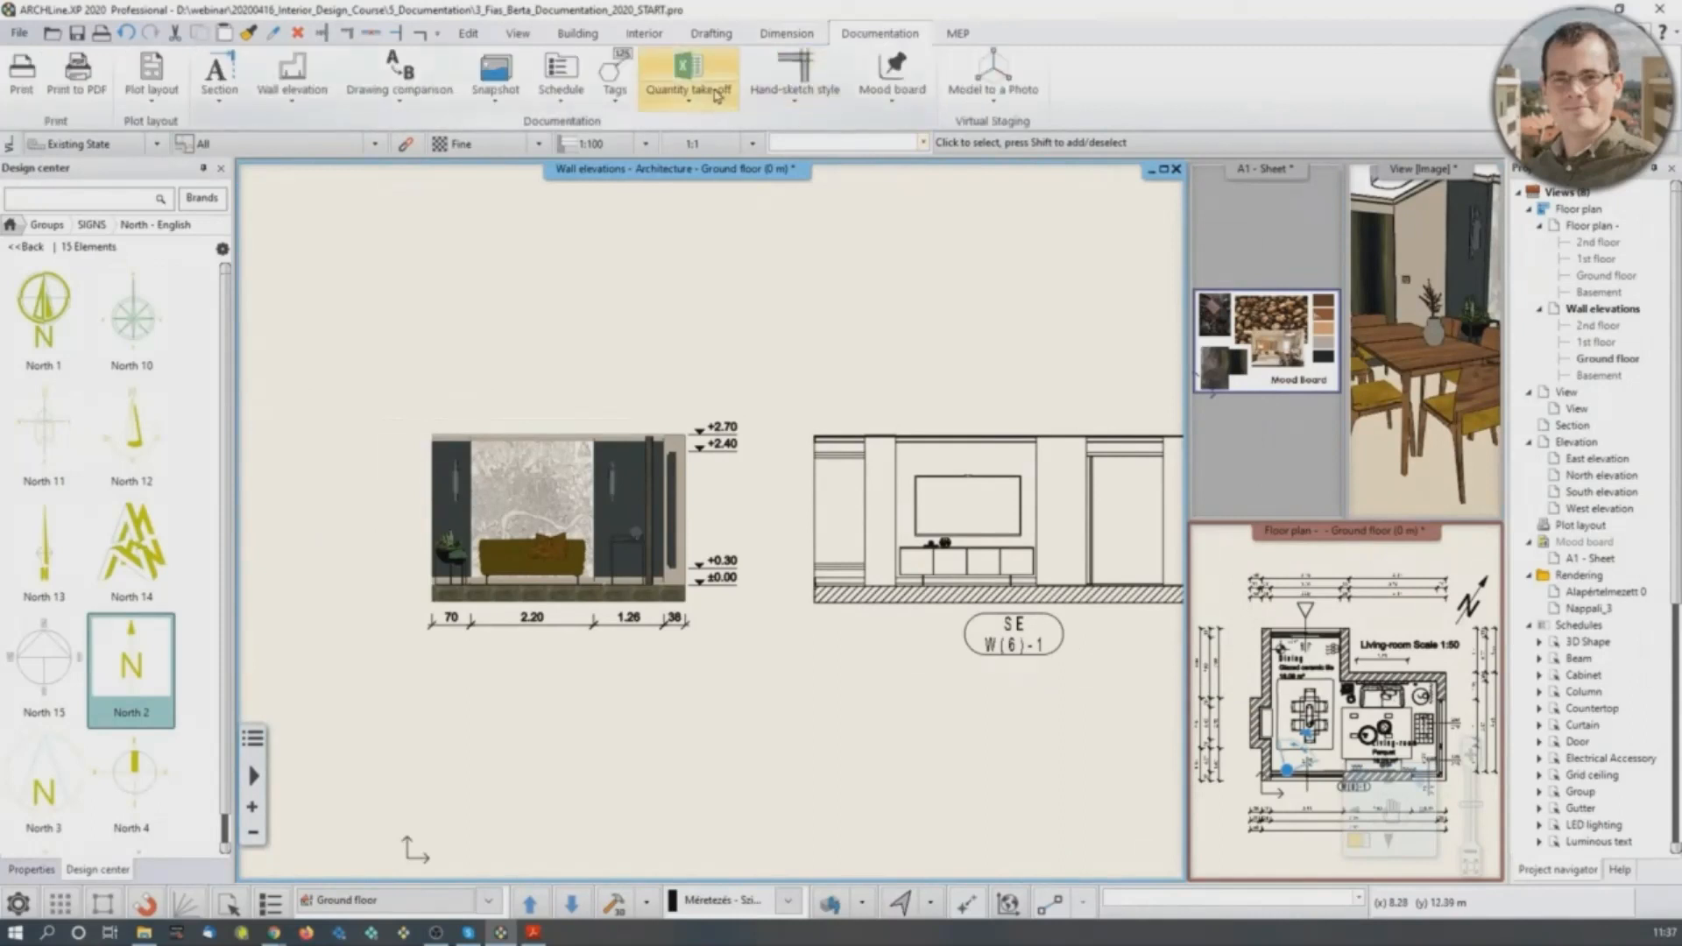
{"action": "left_click", "coordinate": [143, 99]}
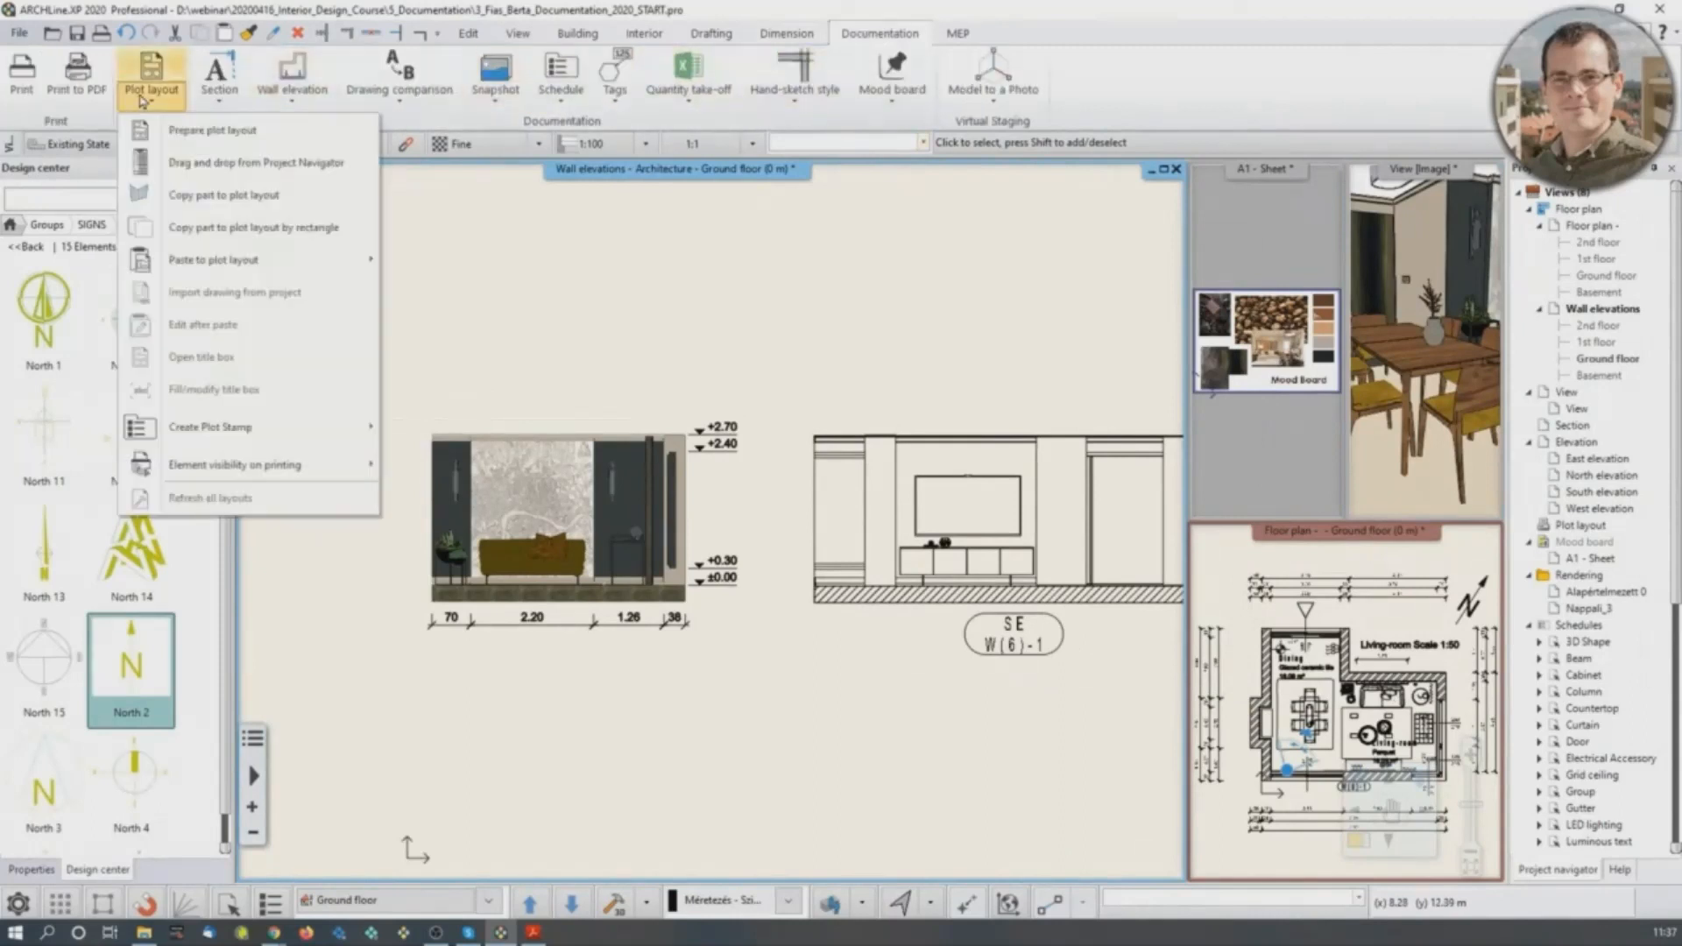
{"action": "left_click", "coordinate": [187, 129]}
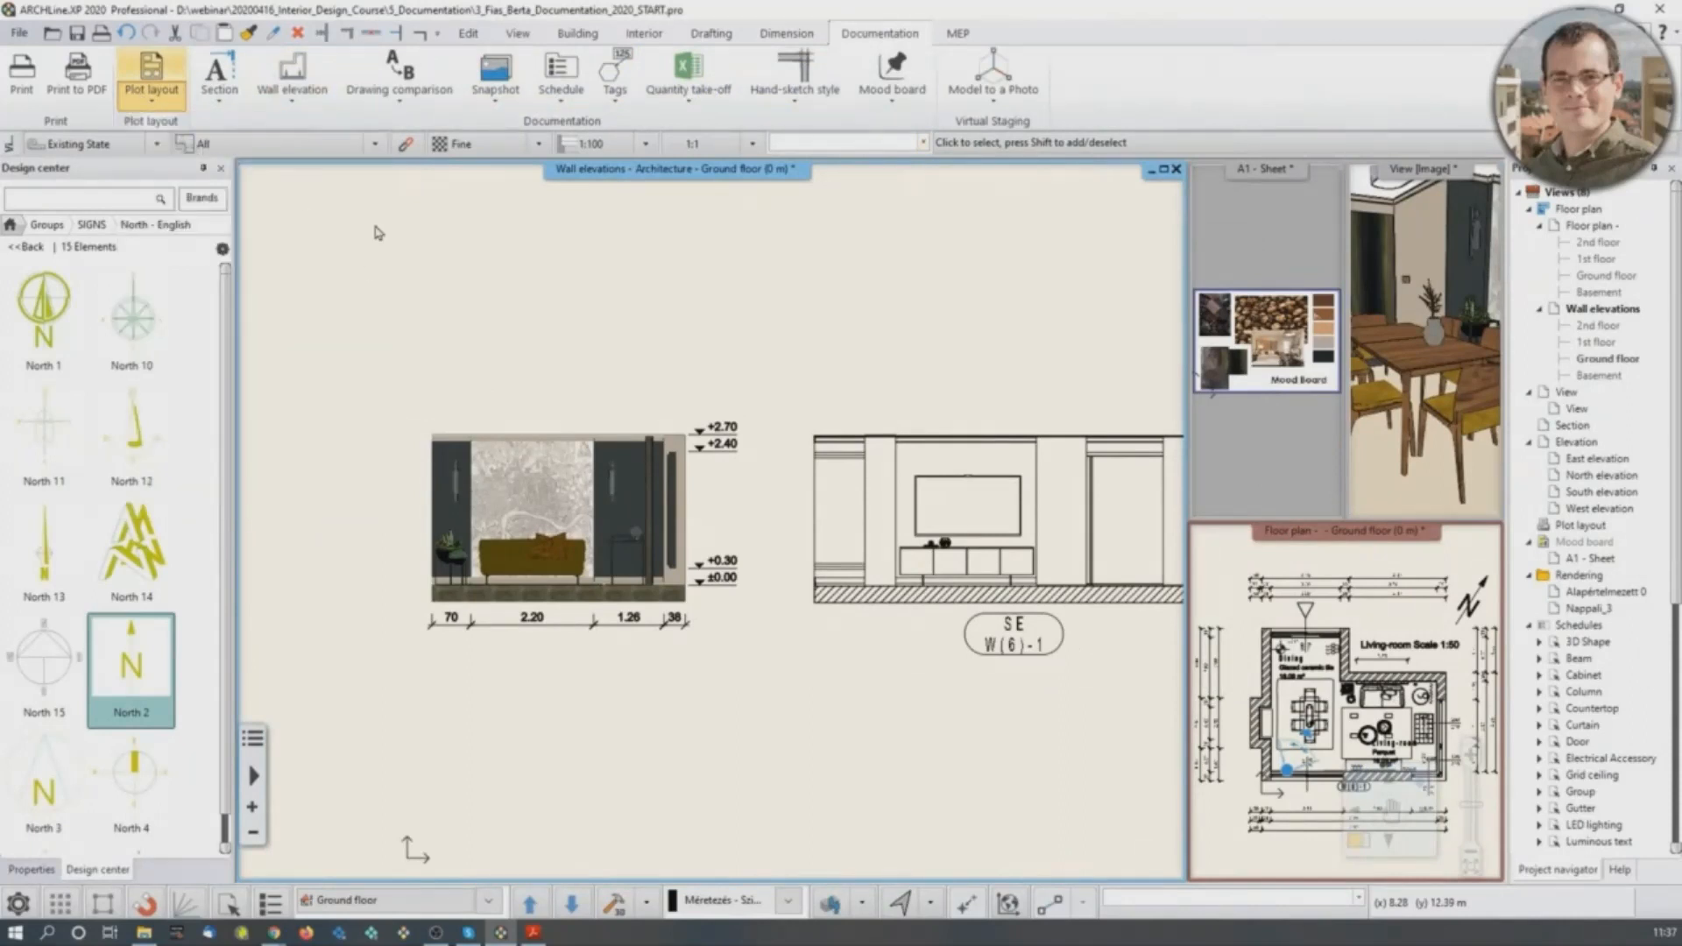
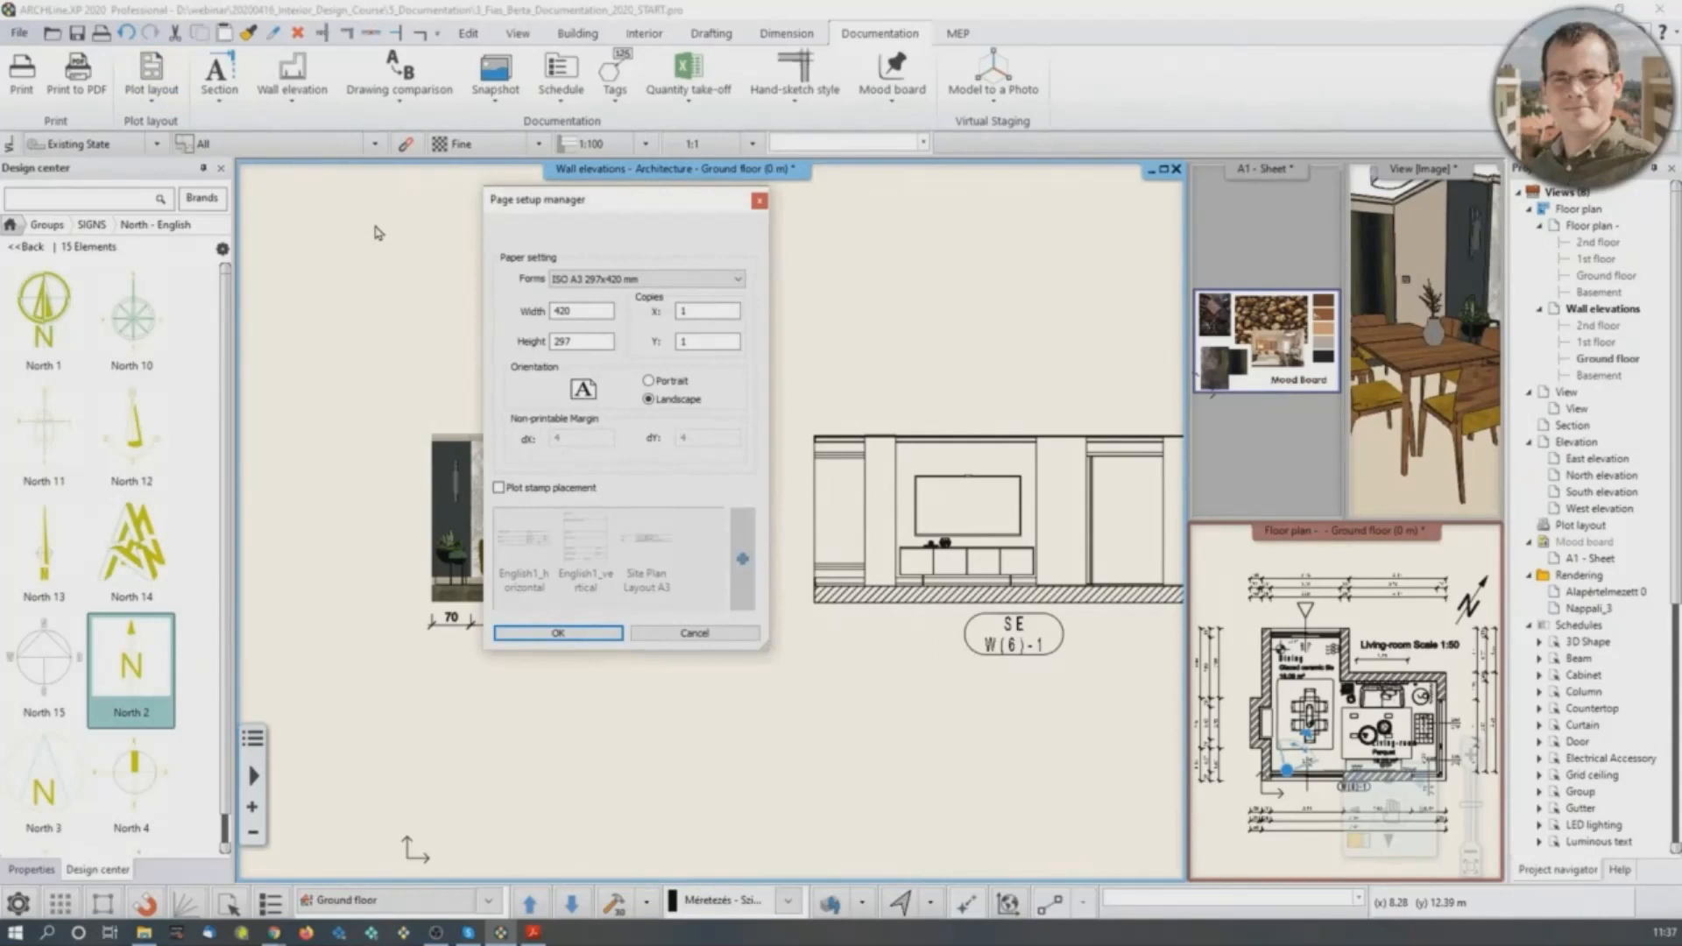
{"action": "left_click", "coordinate": [675, 279]}
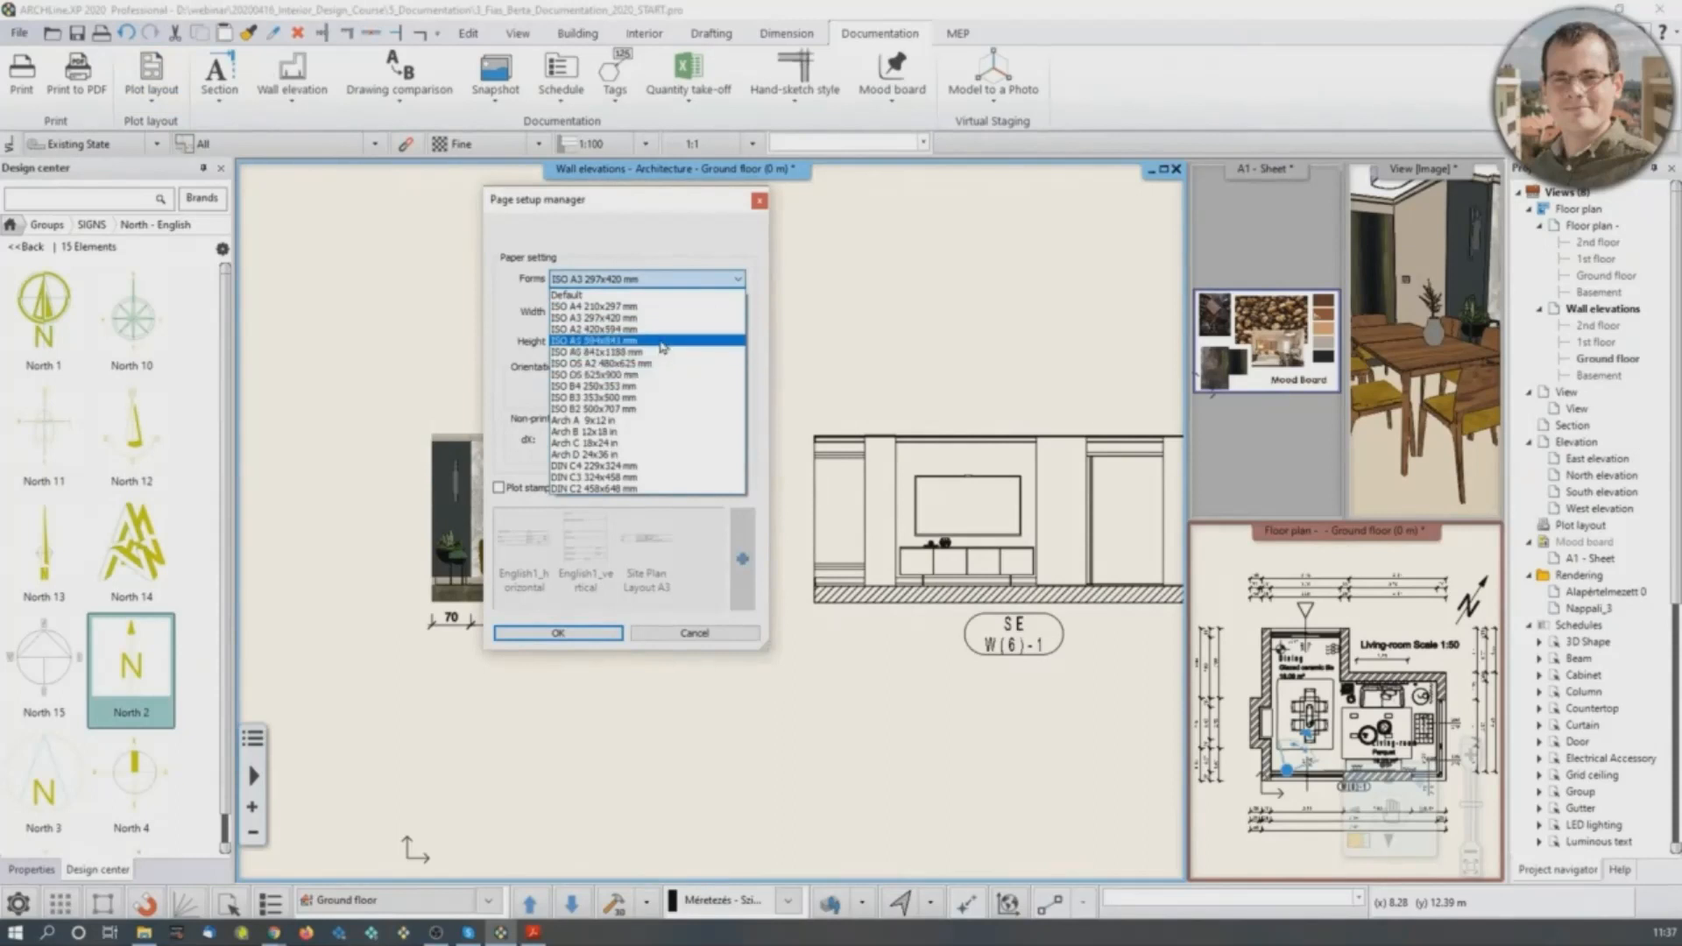
{"action": "left_click", "coordinate": [663, 319]}
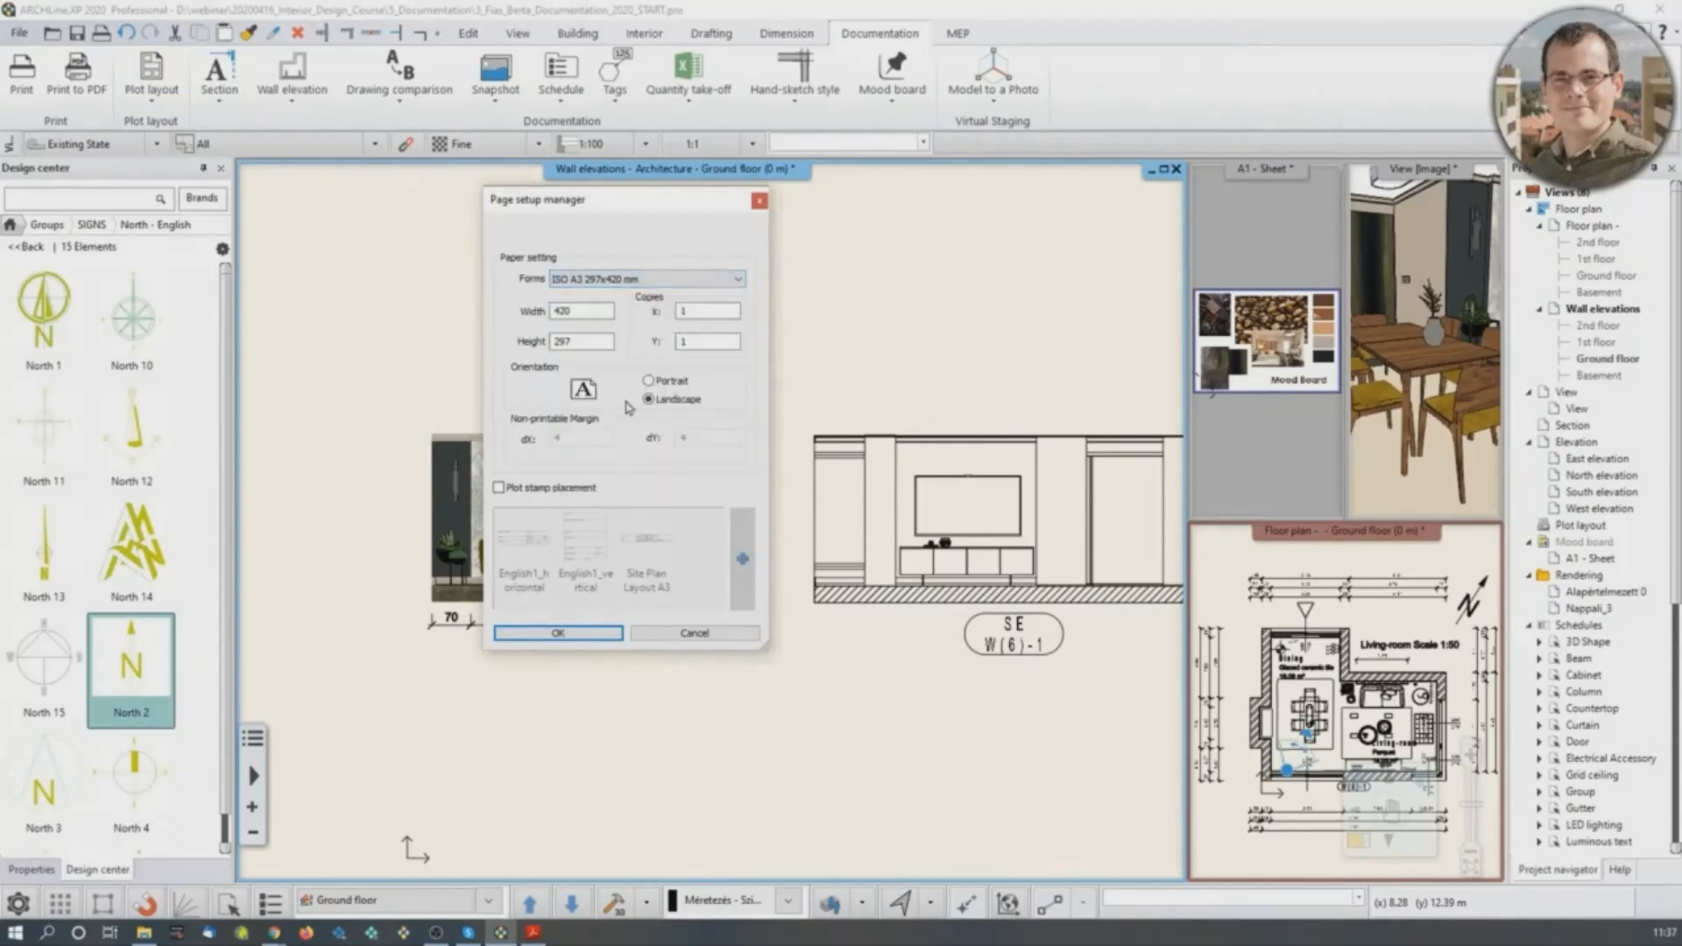
{"action": "left_click", "coordinate": [500, 488]}
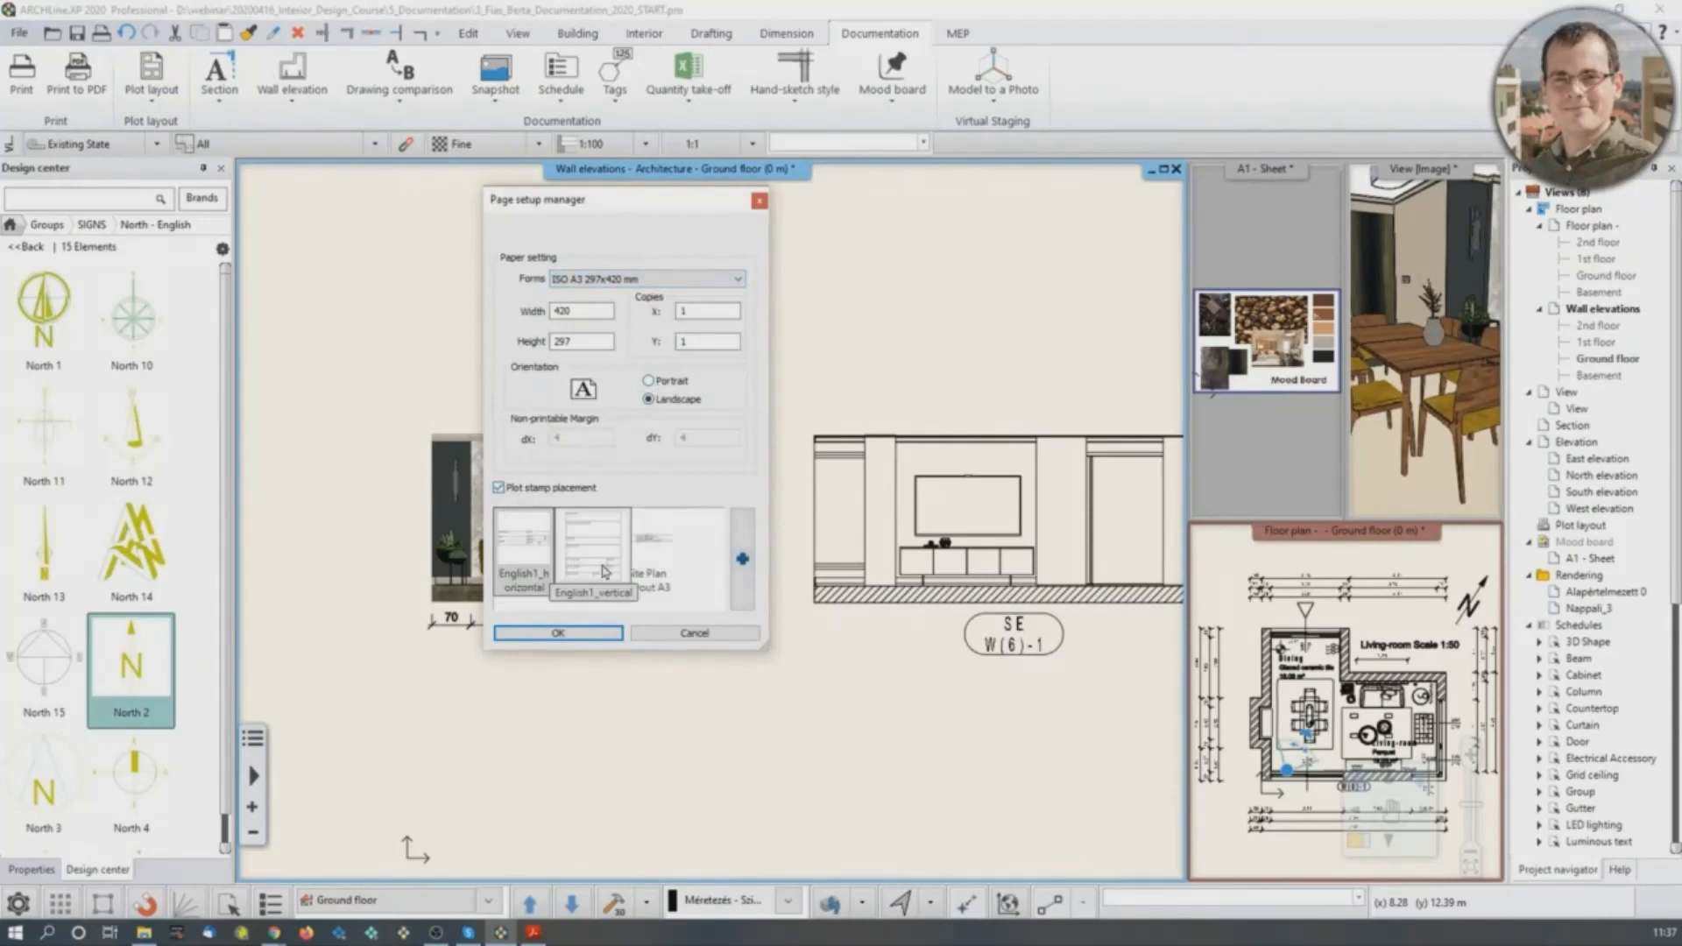
{"action": "left_click", "coordinate": [522, 561]}
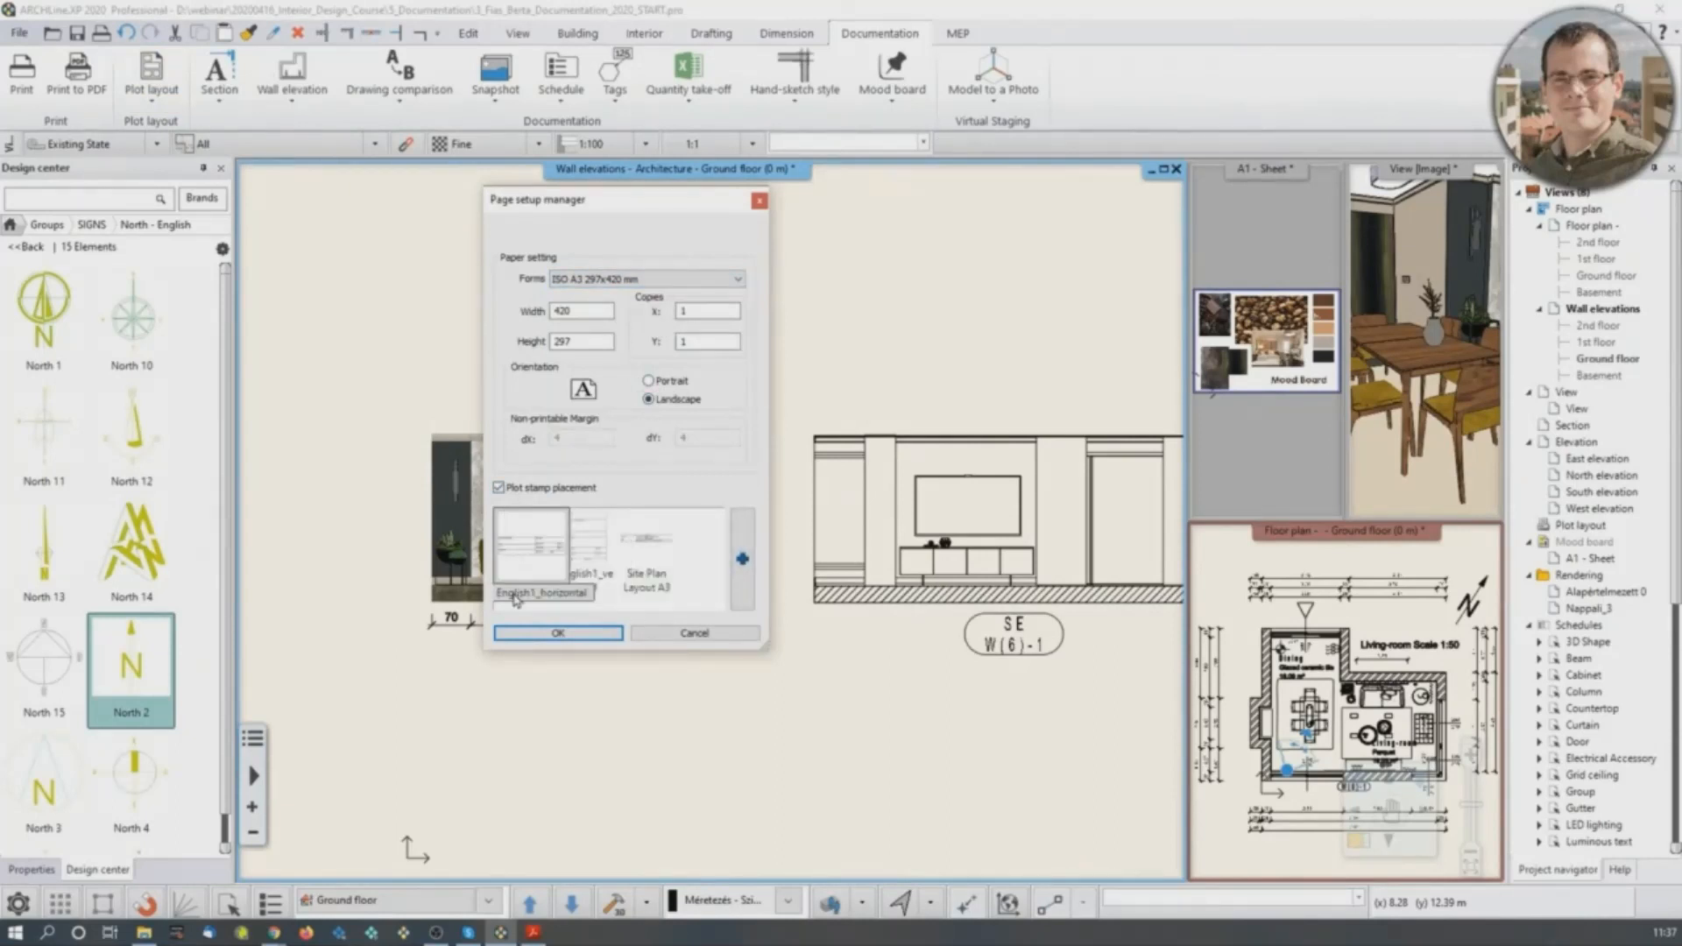
{"action": "left_click", "coordinate": [557, 633]}
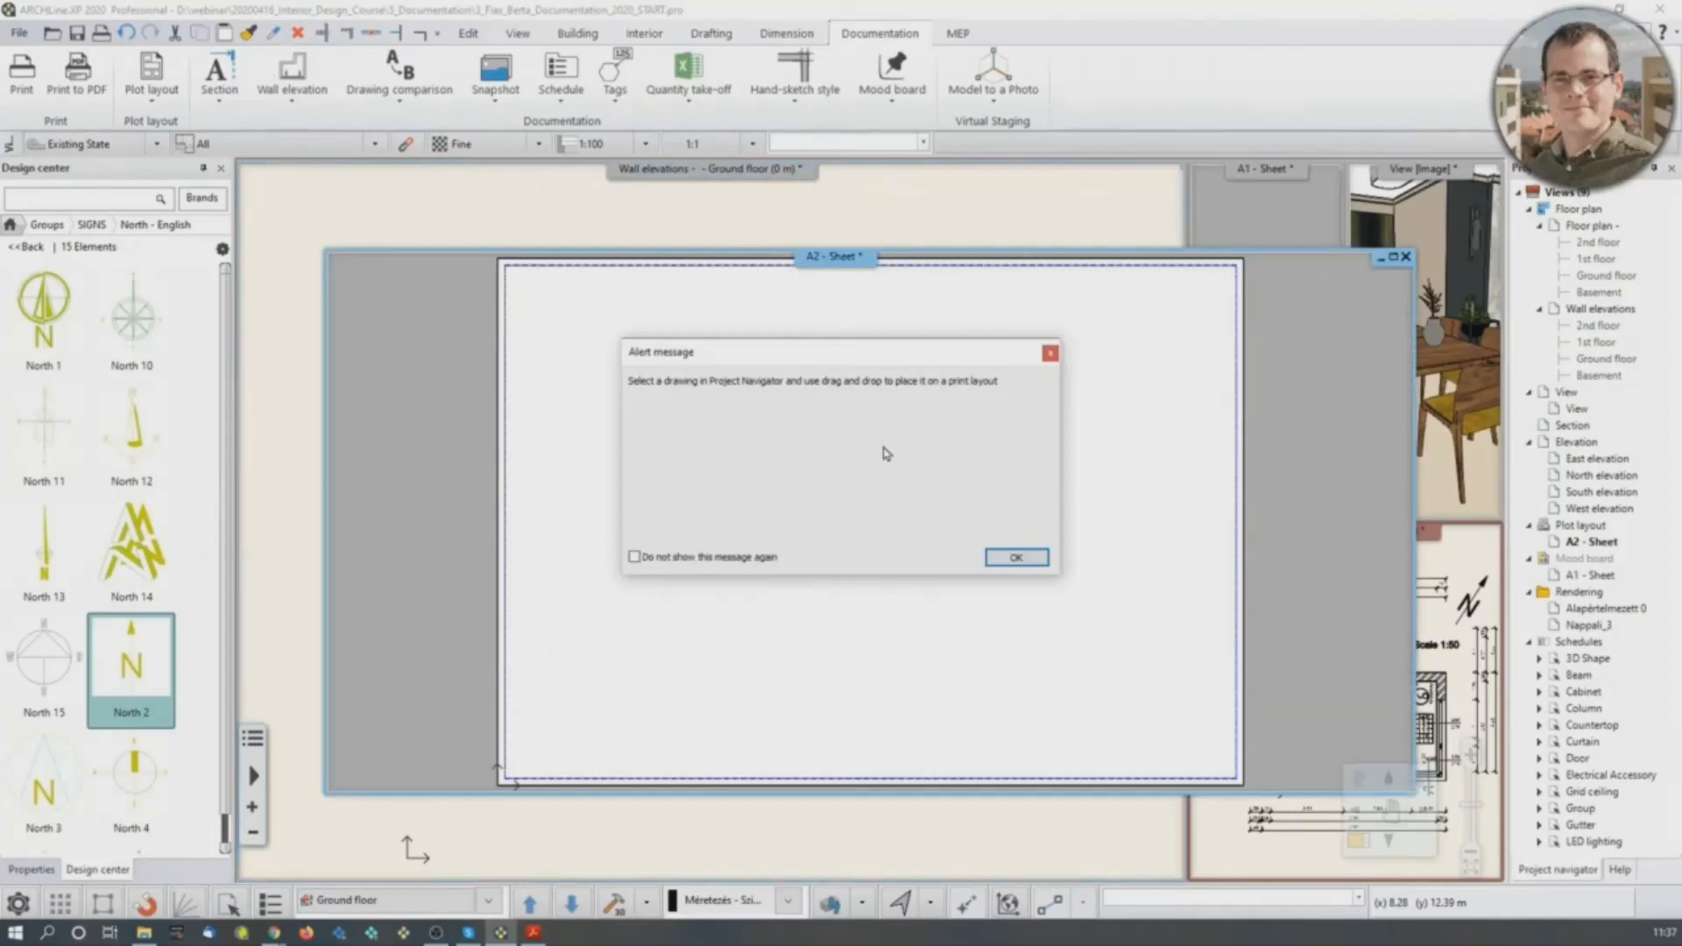
{"action": "left_click", "coordinate": [1010, 558]}
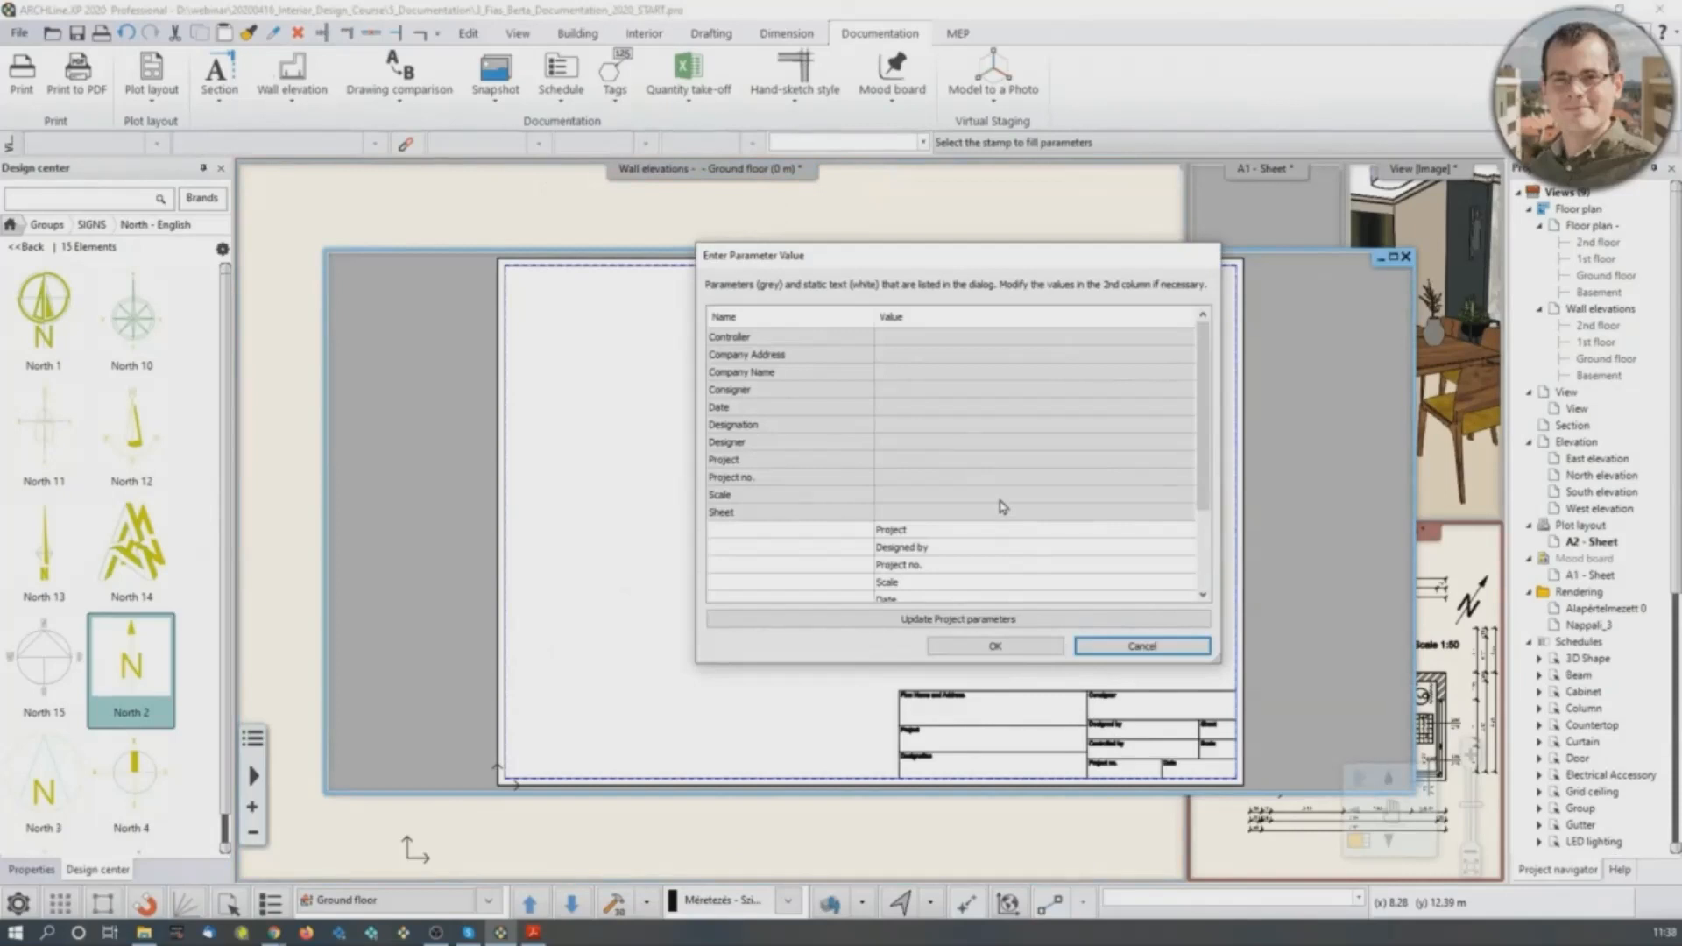
Fill in the sheet's title block with ARCHLine.XP as the consigner and the designer's name, and check the stamp on the sheet.
{"action": "left_click", "coordinate": [924, 389]}
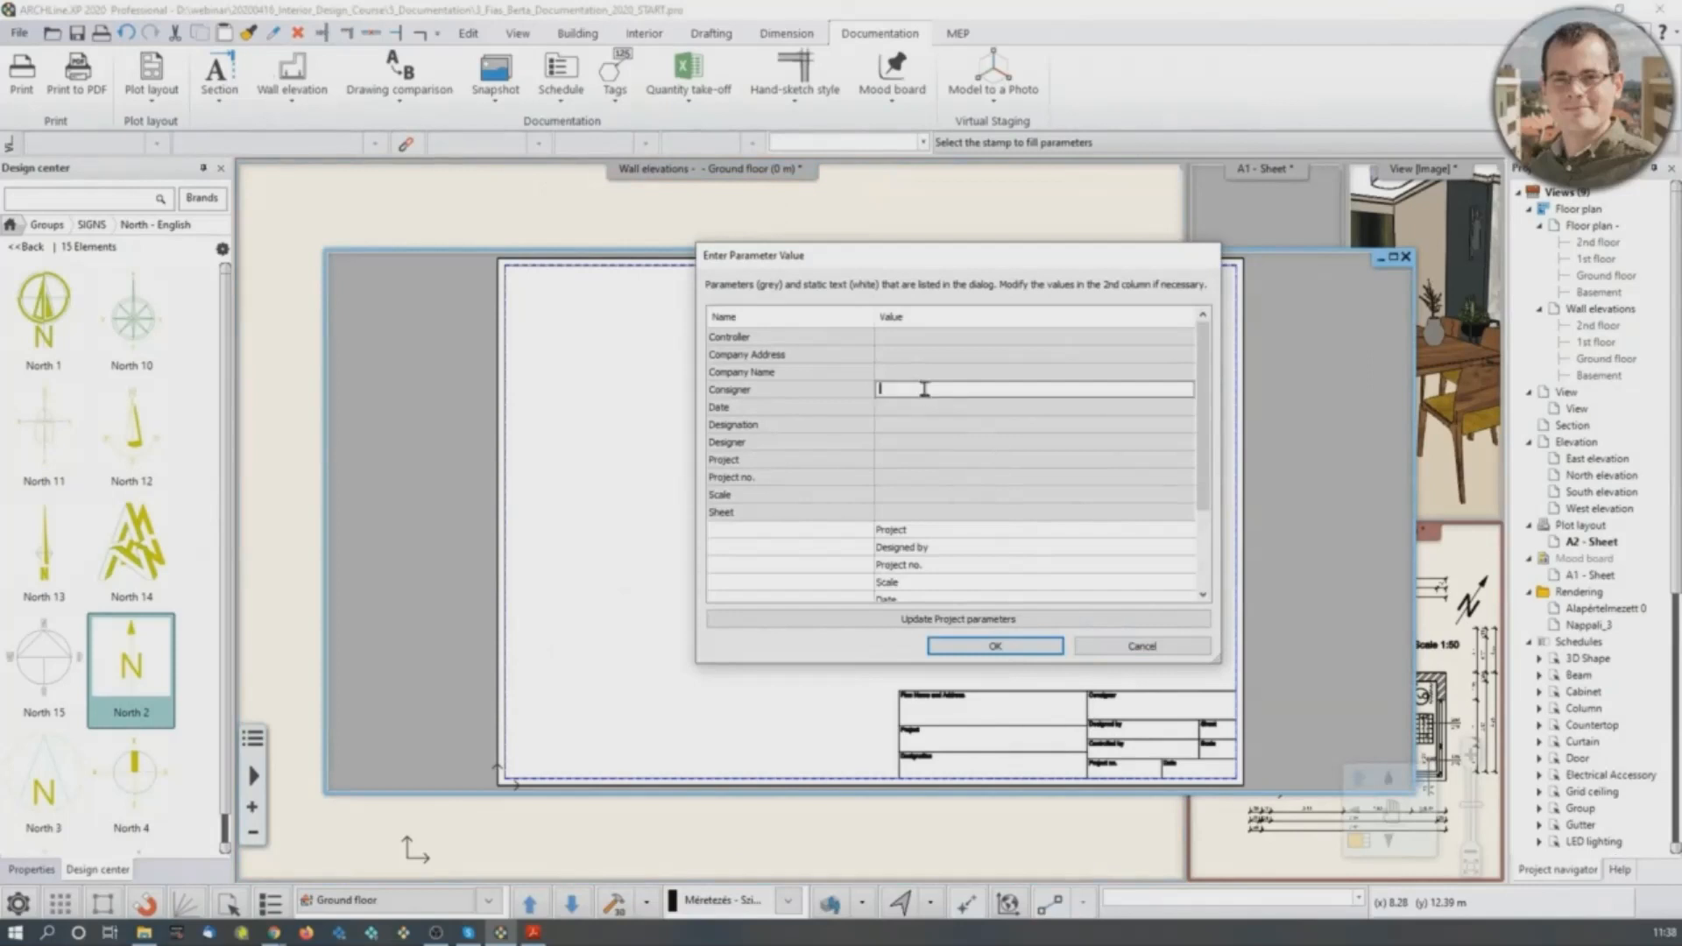
{"action": "type", "text": "C"}
{"action": "type", "text": "AD"}
{"action": "key", "text": "BackSpace"}
{"action": "key", "text": "BackSpace"}
{"action": "key", "text": "BackSpace"}
{"action": "type", "text": "ARCH"}
{"action": "left_click", "coordinate": [897, 443]}
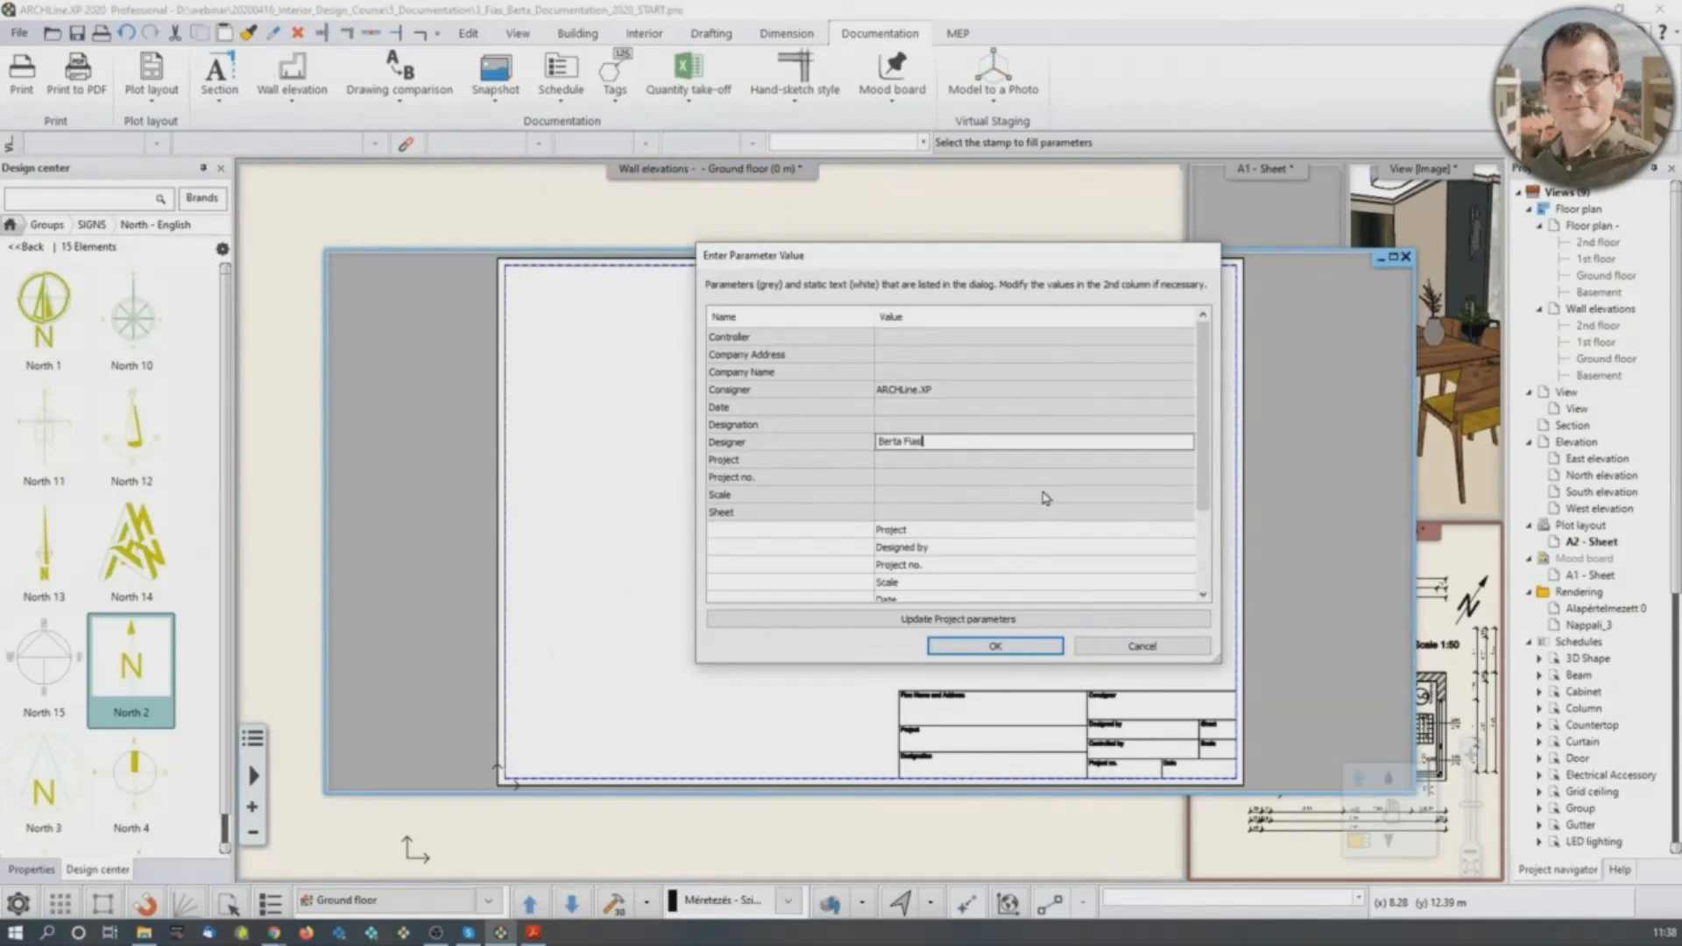
{"action": "left_click", "coordinate": [995, 646]}
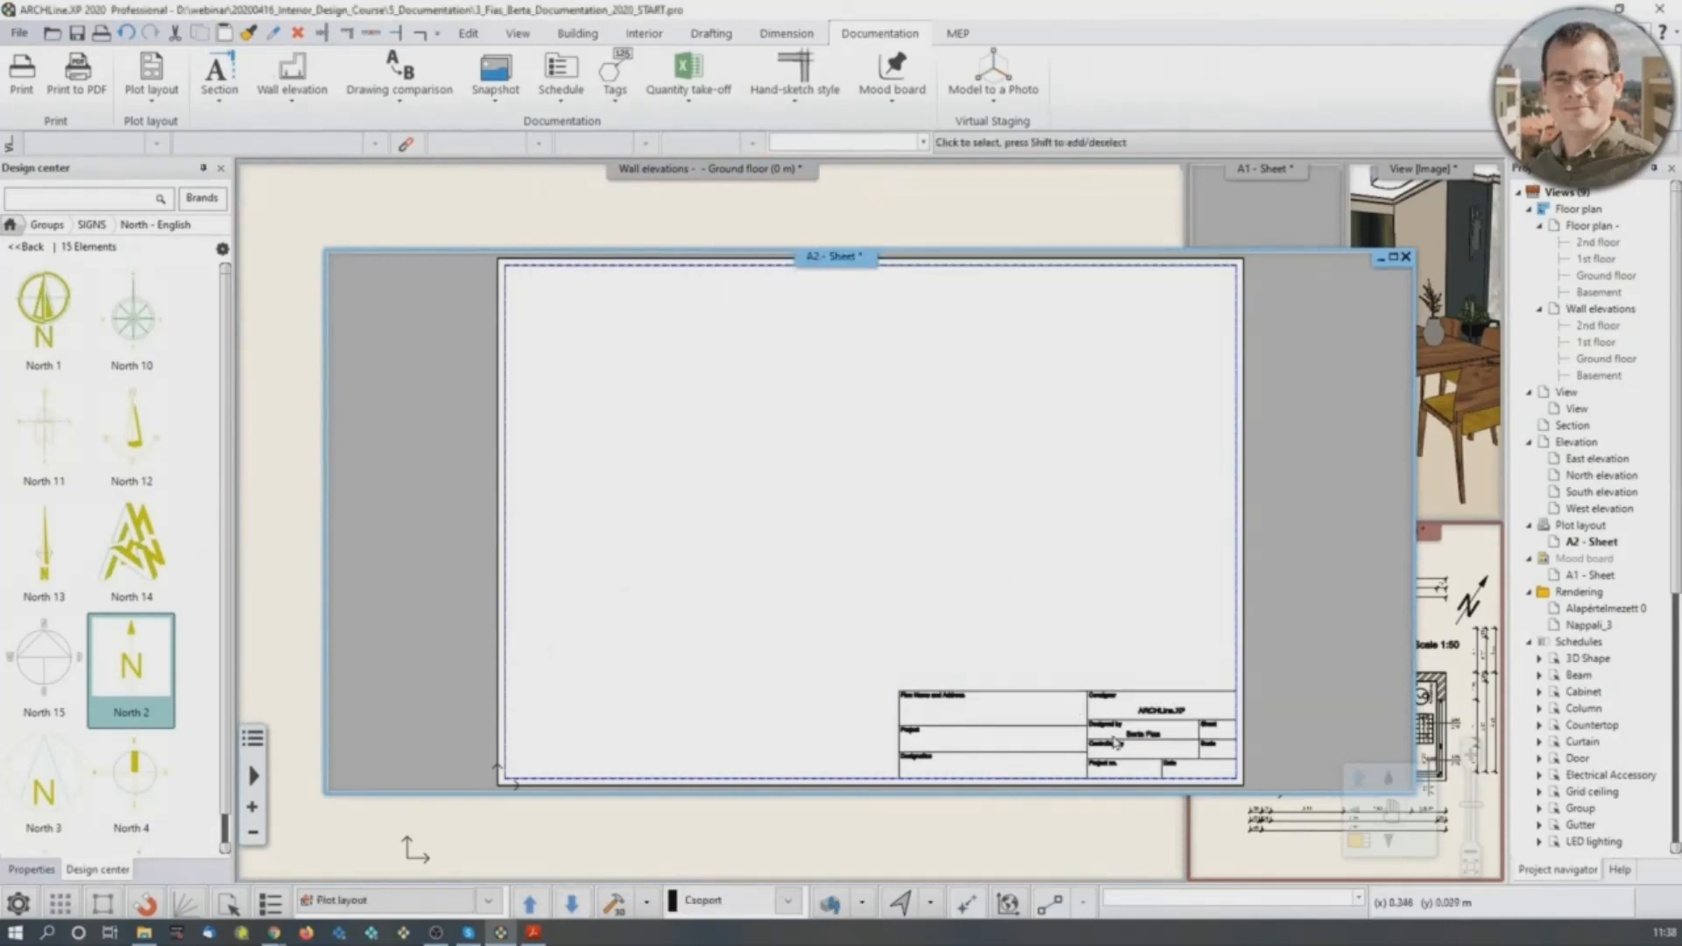
{"action": "scroll", "coordinate": [675, 390], "scroll_direction": "up", "scroll_amount": 5}
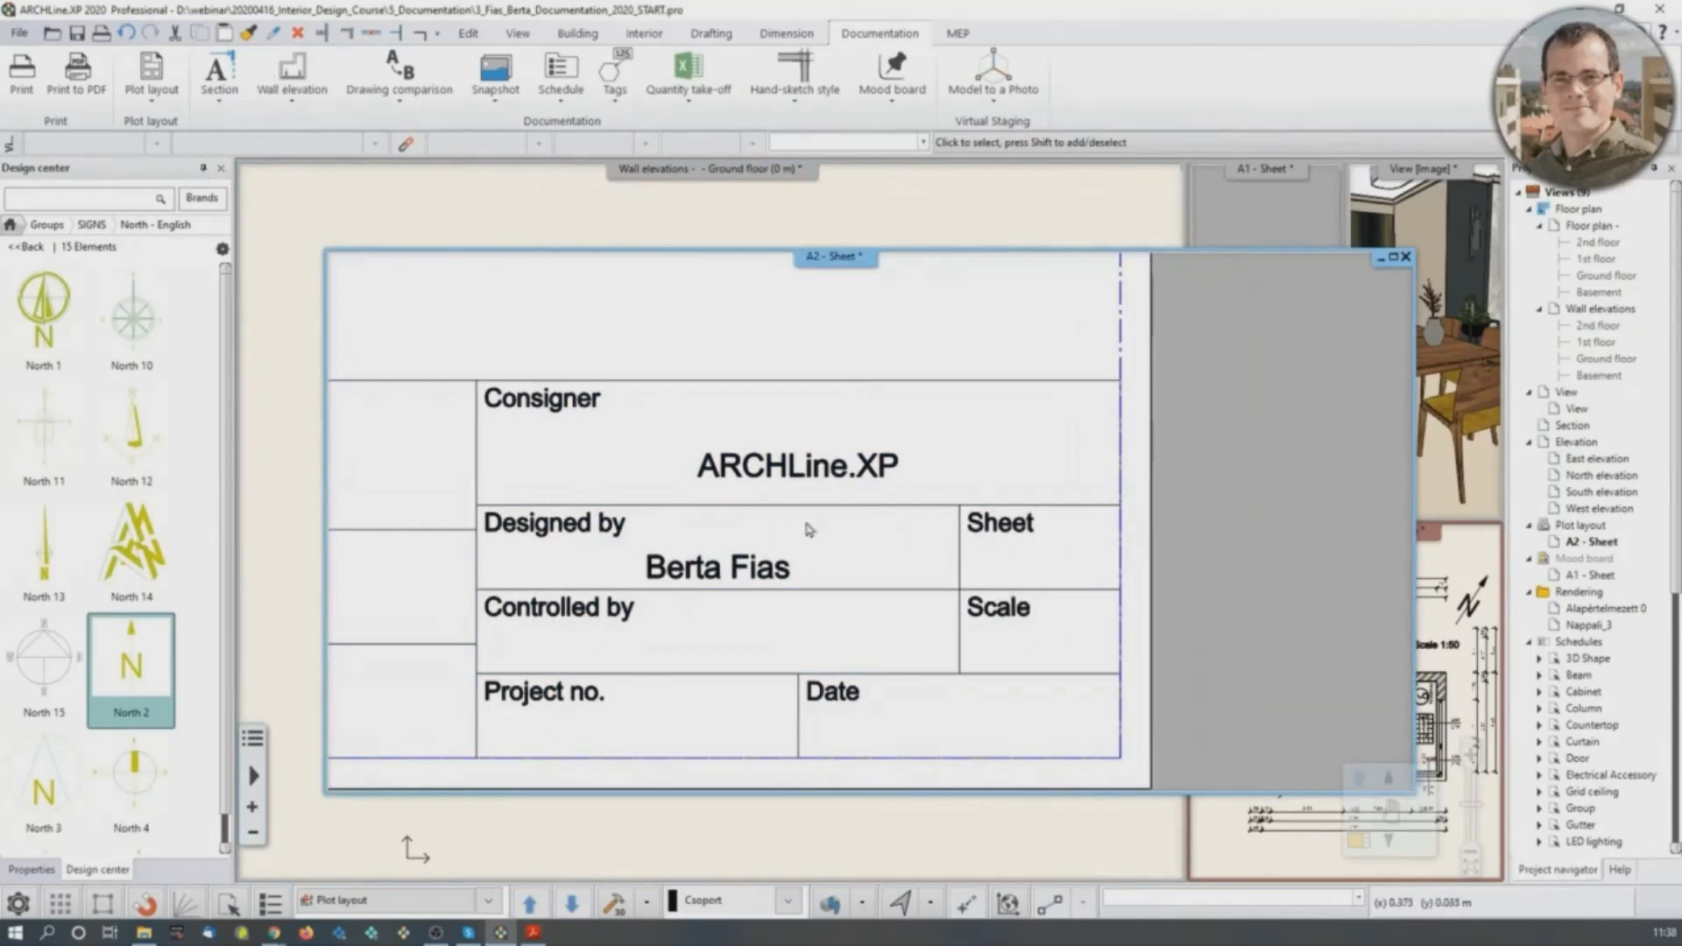
{"action": "scroll", "coordinate": [807, 517], "scroll_direction": "down", "scroll_amount": 2}
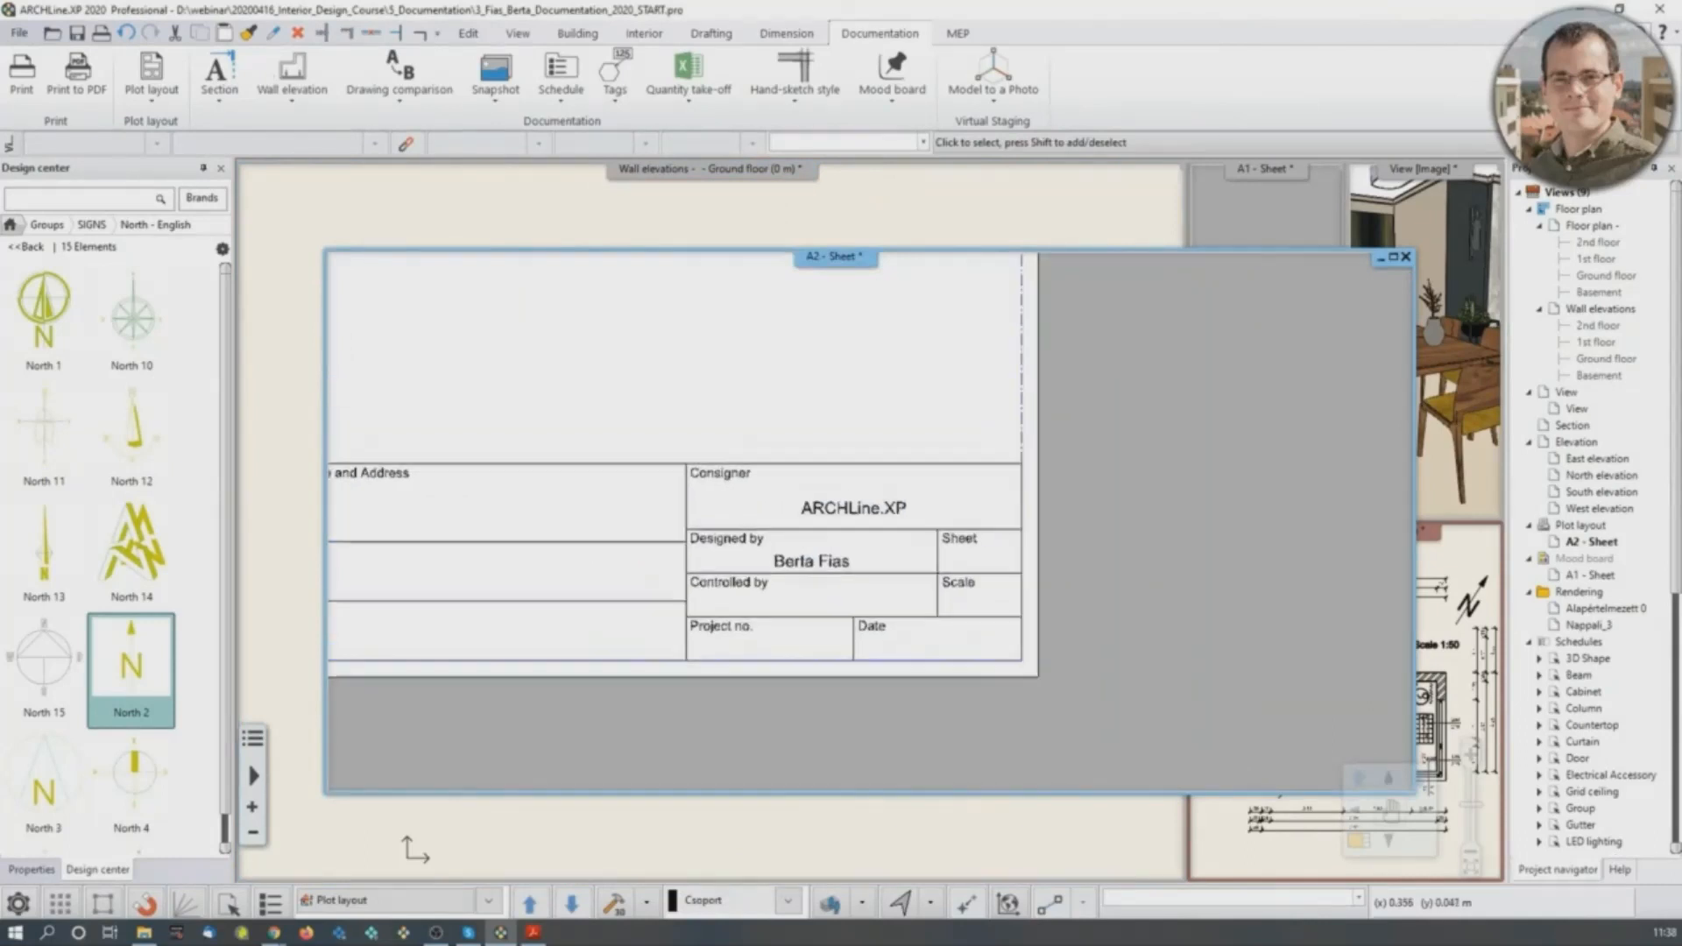
{"action": "scroll", "coordinate": [935, 571], "scroll_direction": "down", "scroll_amount": 2}
{"action": "scroll", "coordinate": [821, 517], "scroll_direction": "down", "scroll_amount": 3}
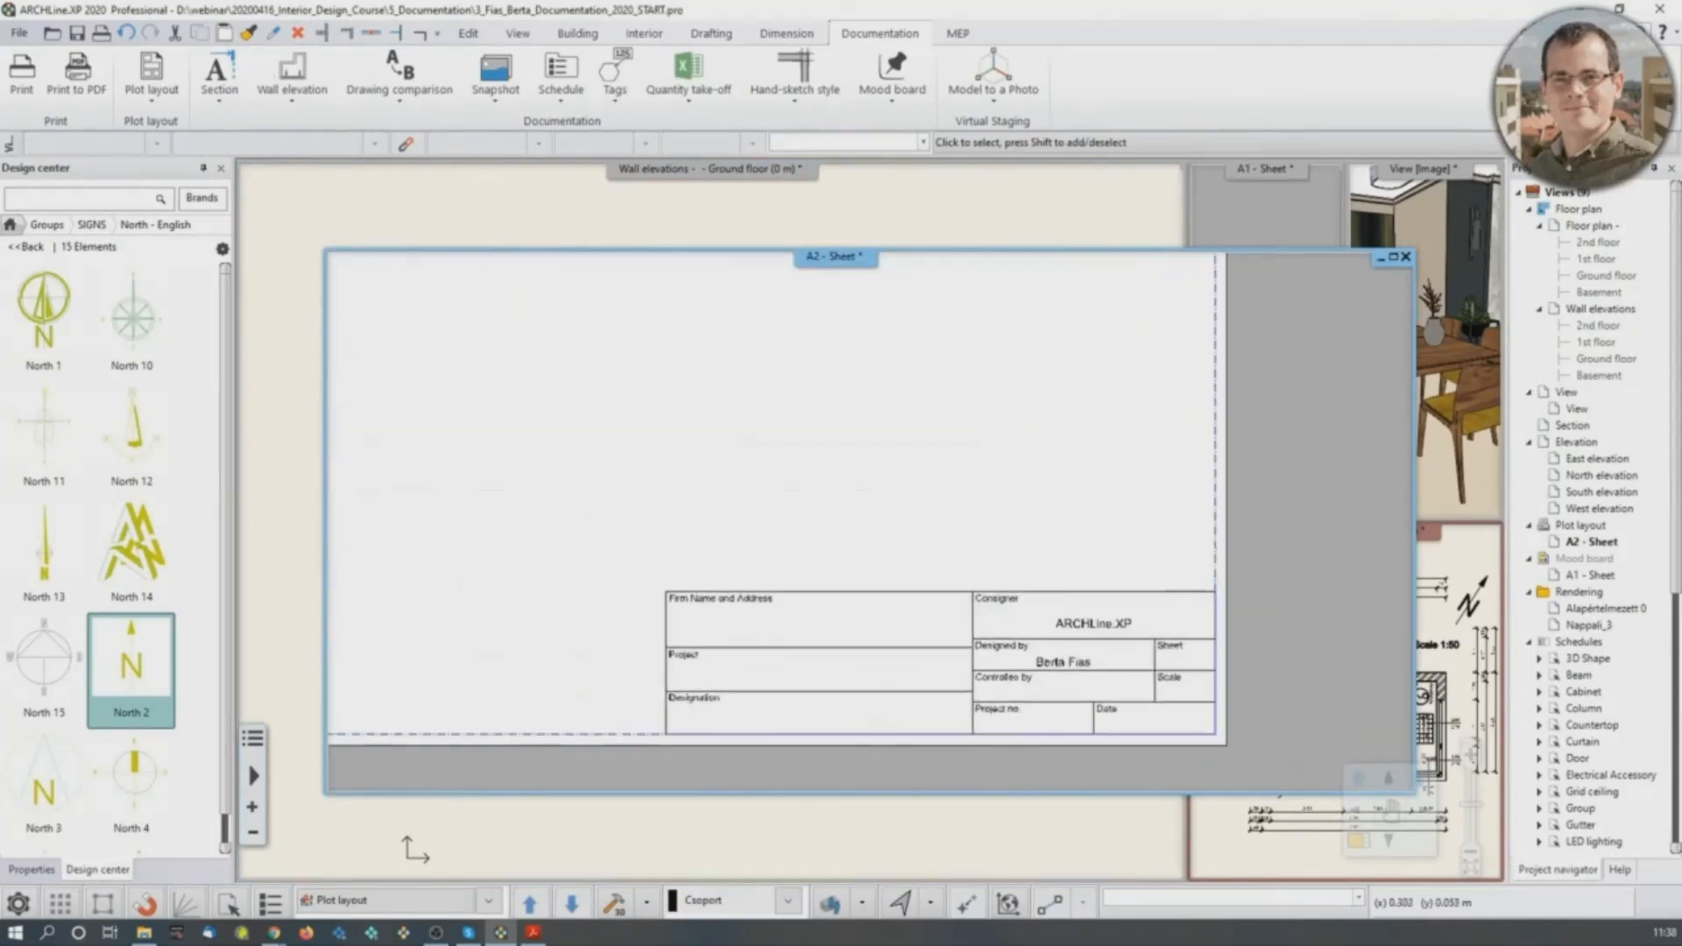
{"action": "middle_click_drag", "start_coordinate": [862, 484], "coordinate": [881, 557]}
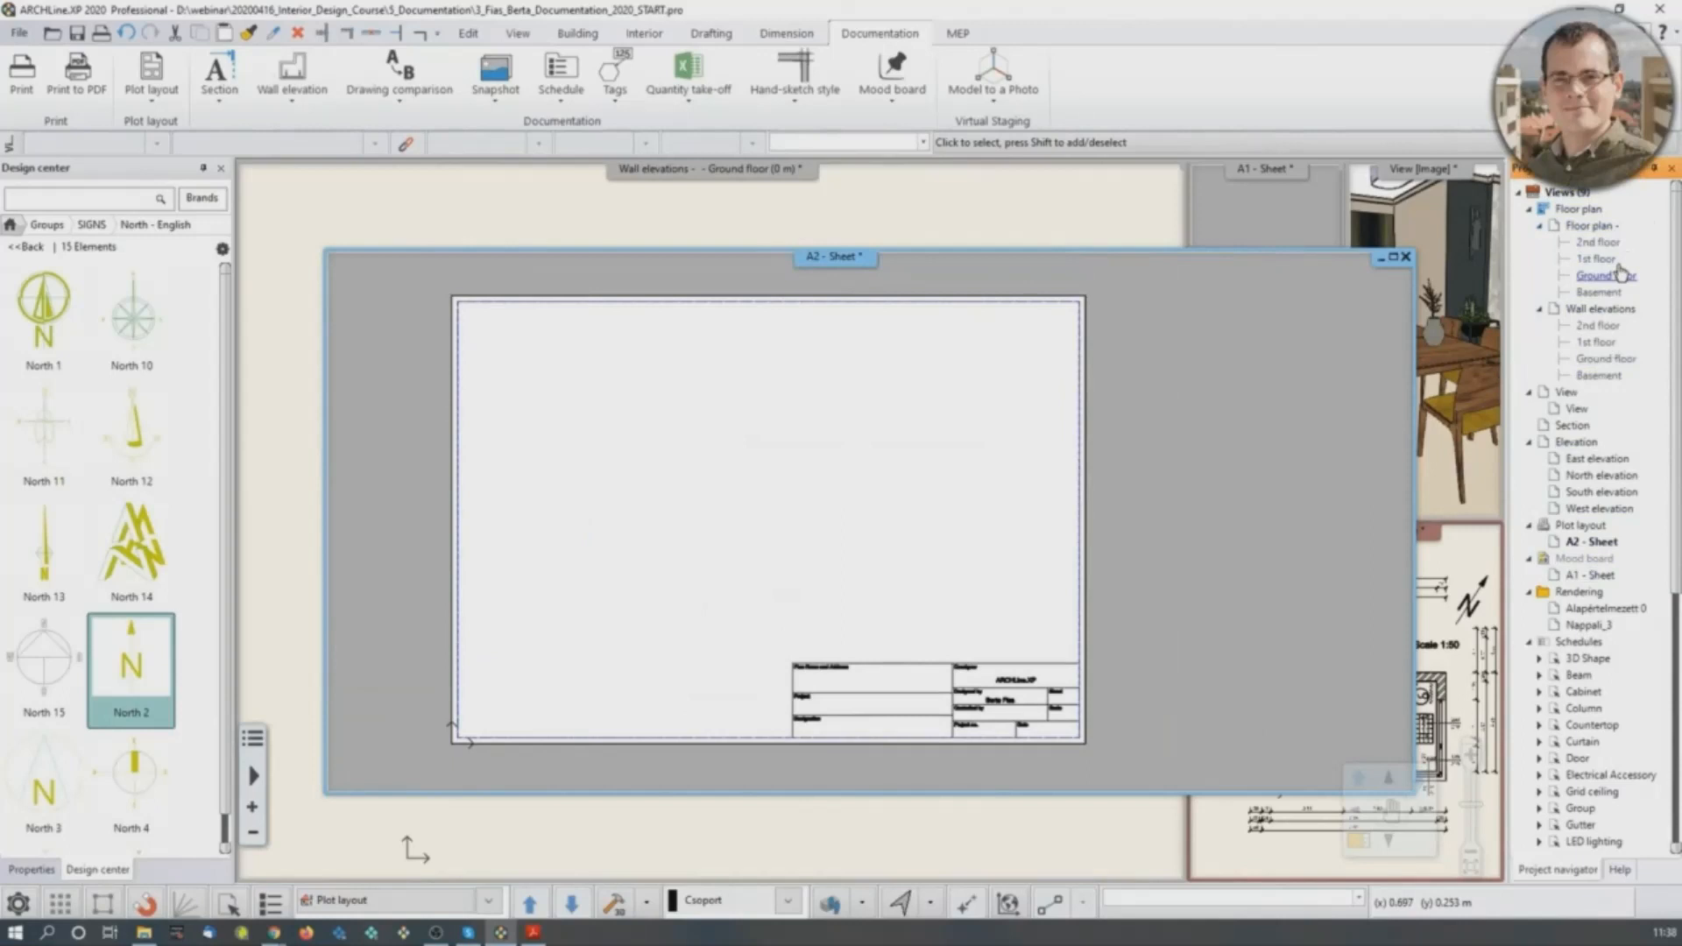
Set the Project navigator to auto-hide, and dock it open again.
{"action": "left_click", "coordinate": [1654, 169]}
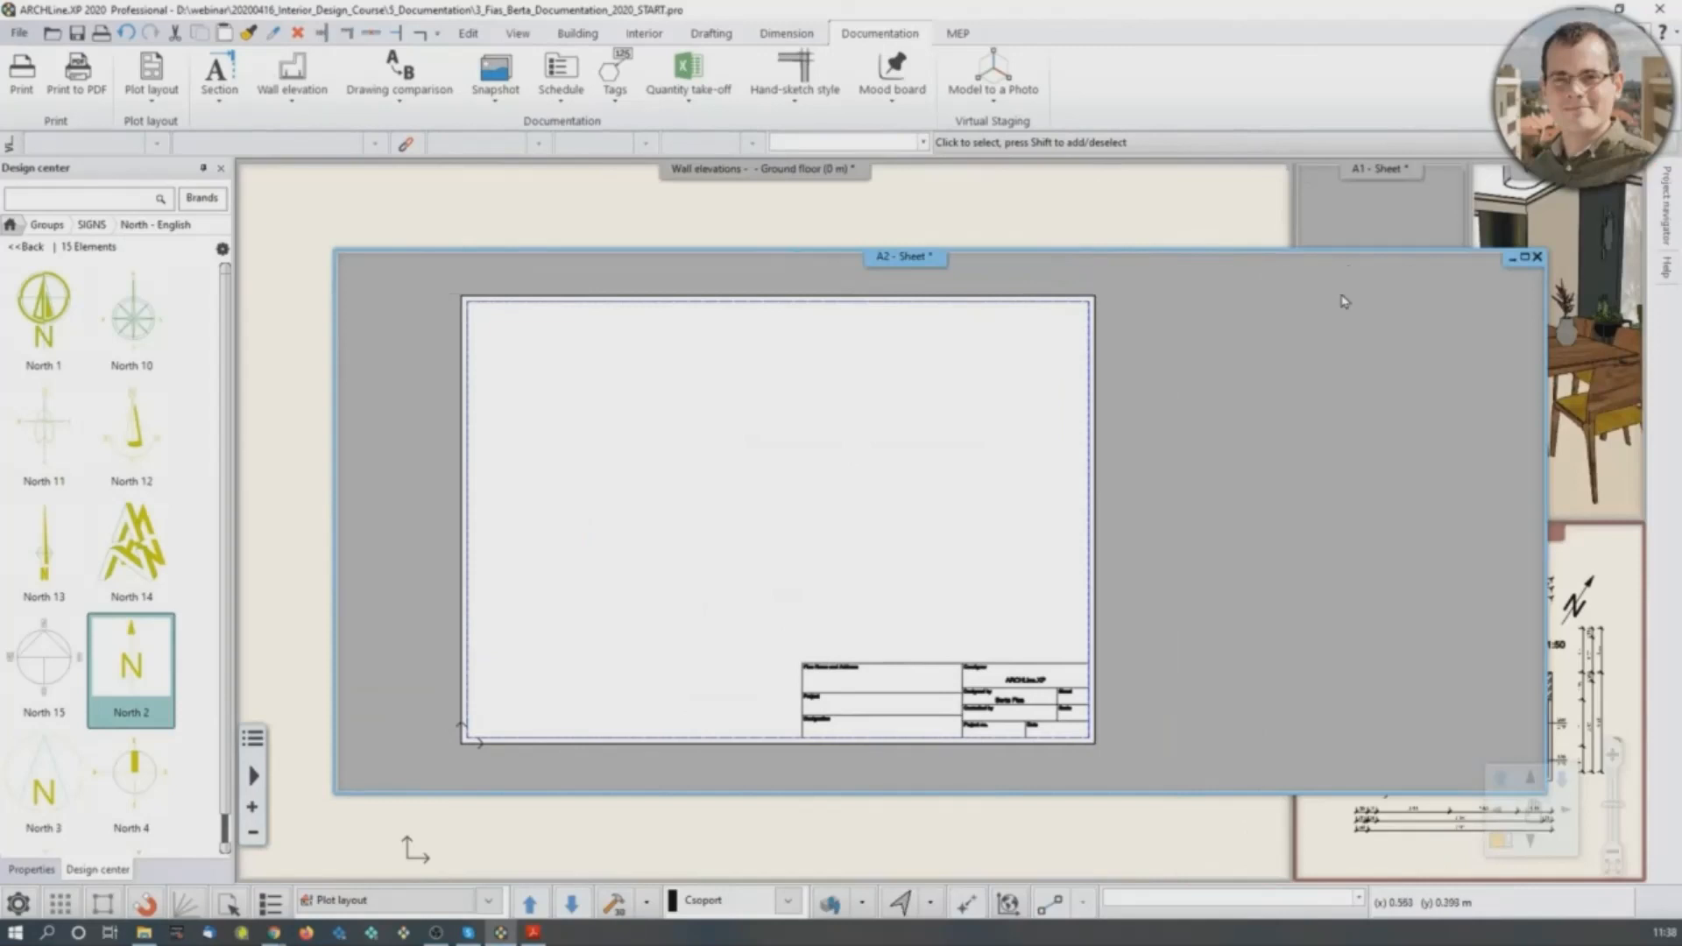
{"action": "mouse_move", "coordinate": [1674, 206]}
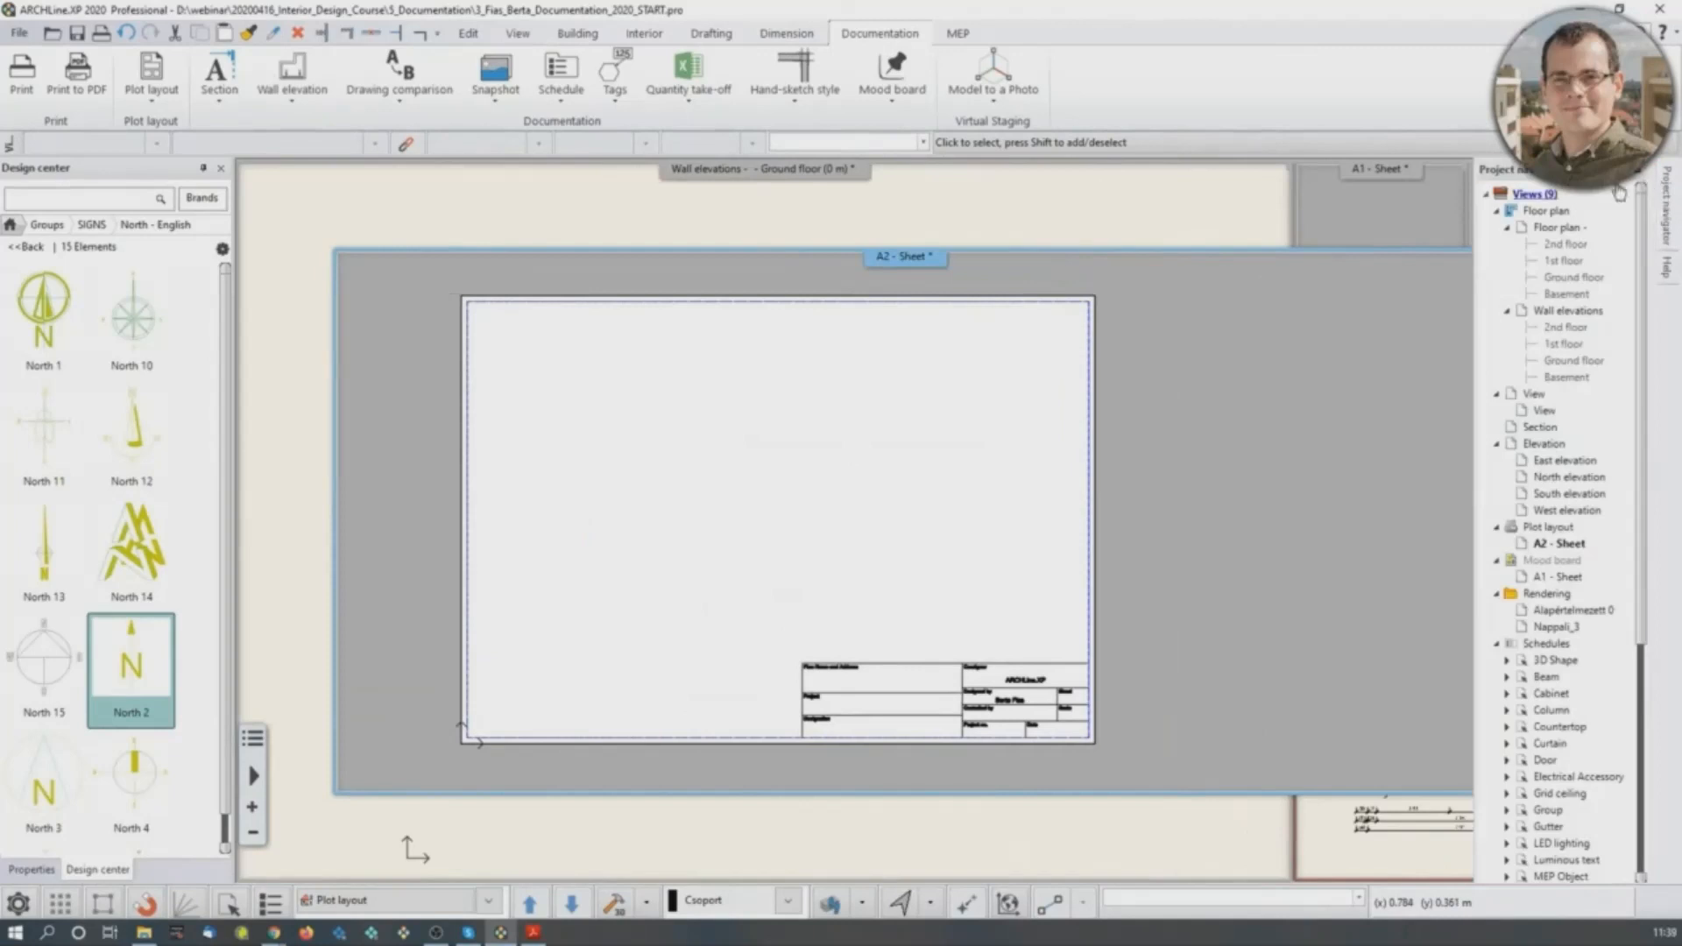
{"action": "left_click", "coordinate": [1642, 176]}
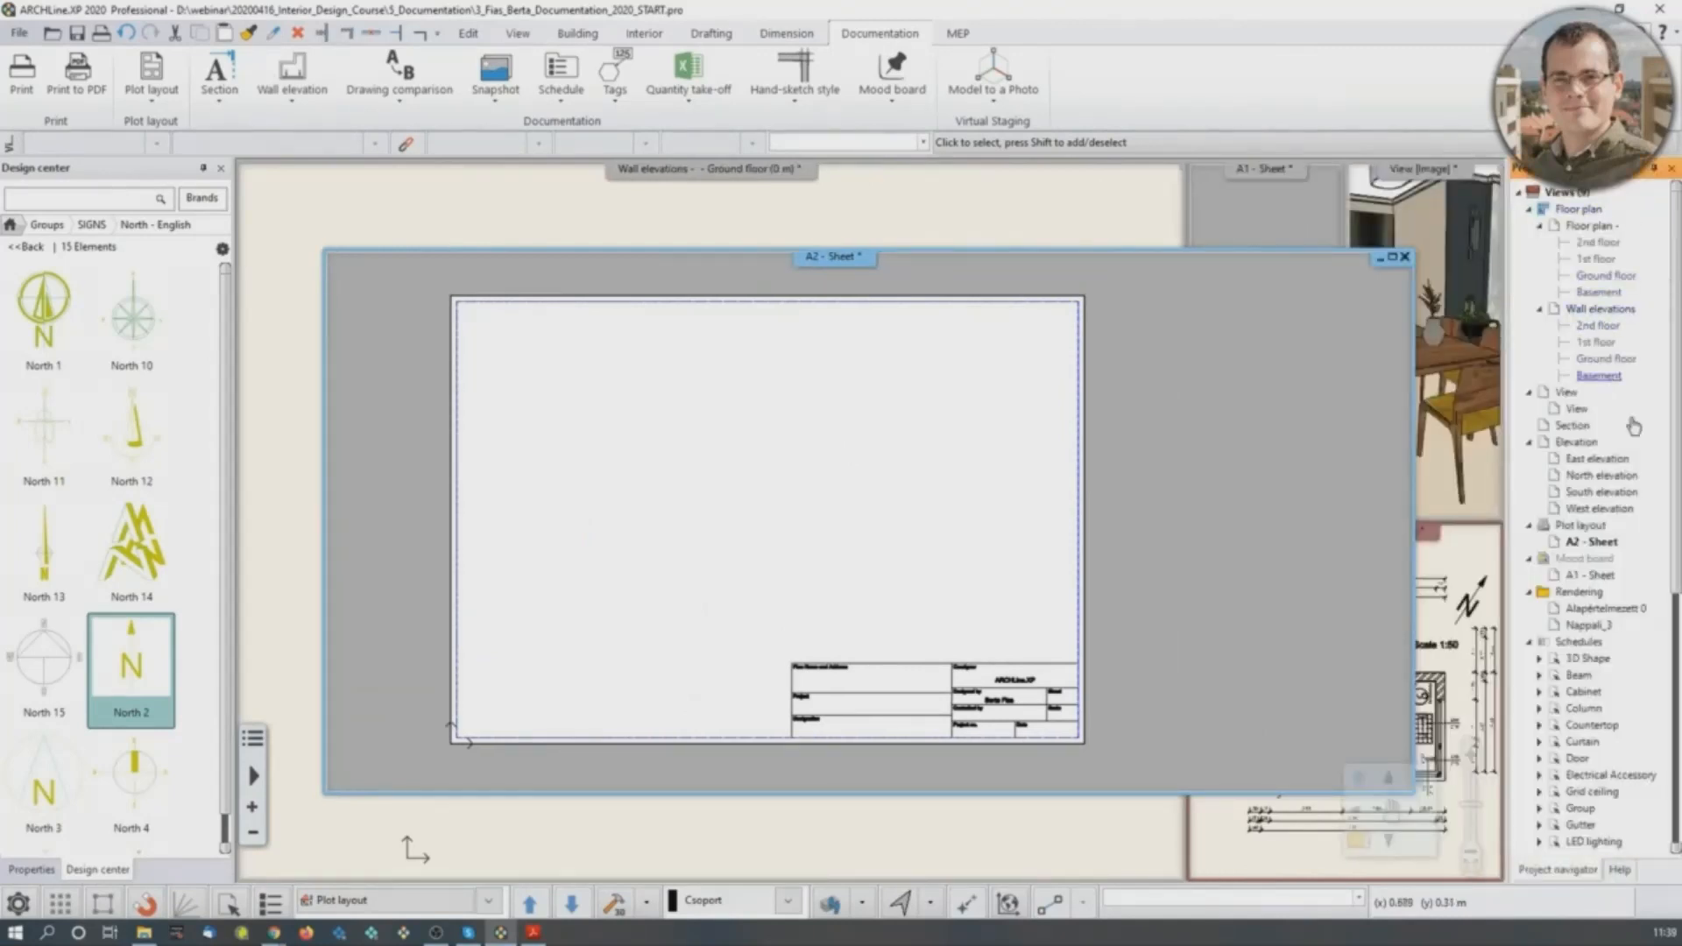
Place the ground floor plan on the A3 sheet at 1:50, with the sheet window moved clear of the other views.
{"action": "left_click_drag", "start_coordinate": [1165, 260], "coordinate": [959, 182]}
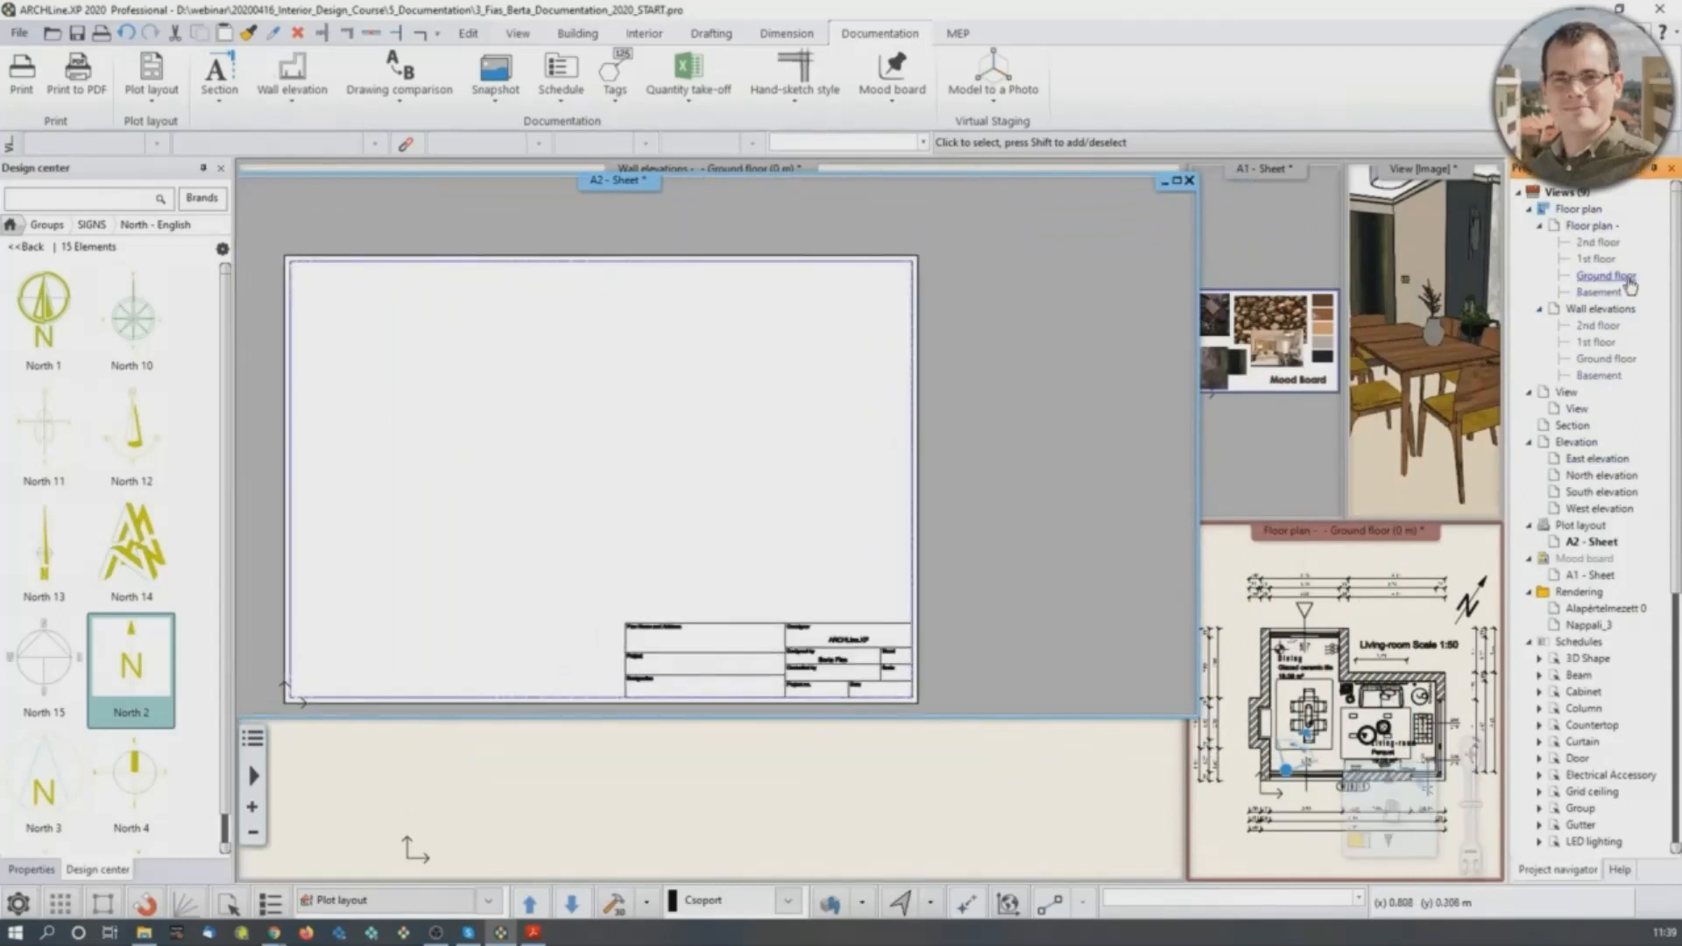
{"action": "left_click_drag", "start_coordinate": [1629, 284], "coordinate": [402, 489]}
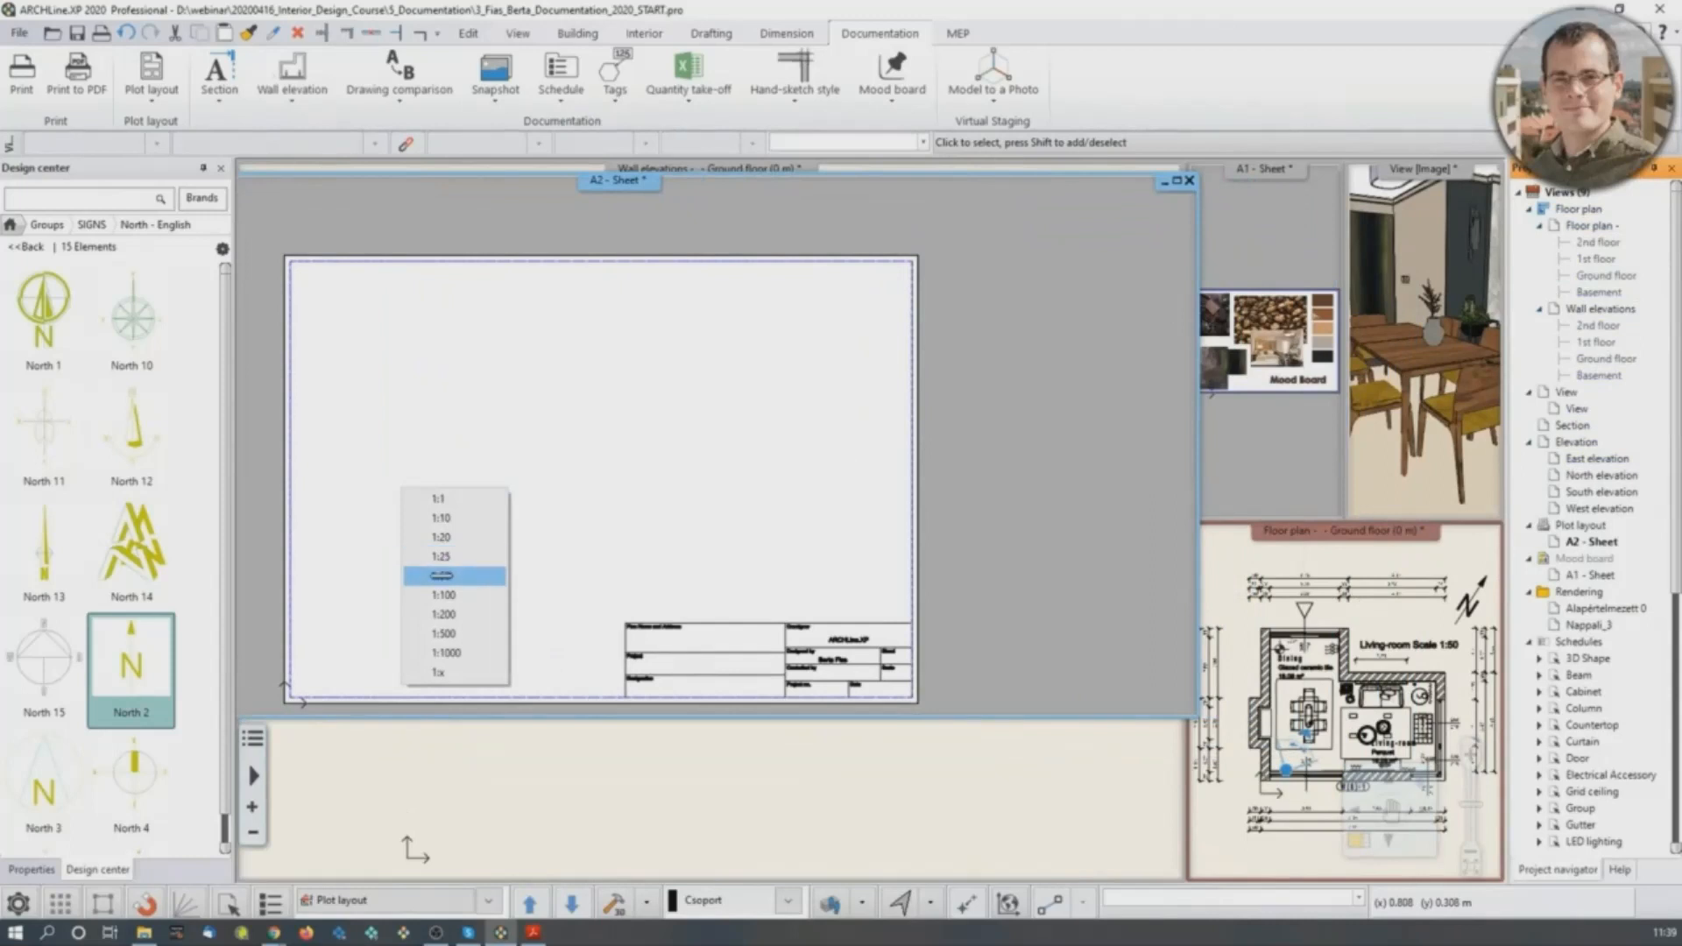
{"action": "left_click", "coordinate": [462, 577]}
{"action": "middle_click_drag", "start_coordinate": [339, 627], "coordinate": [407, 623]}
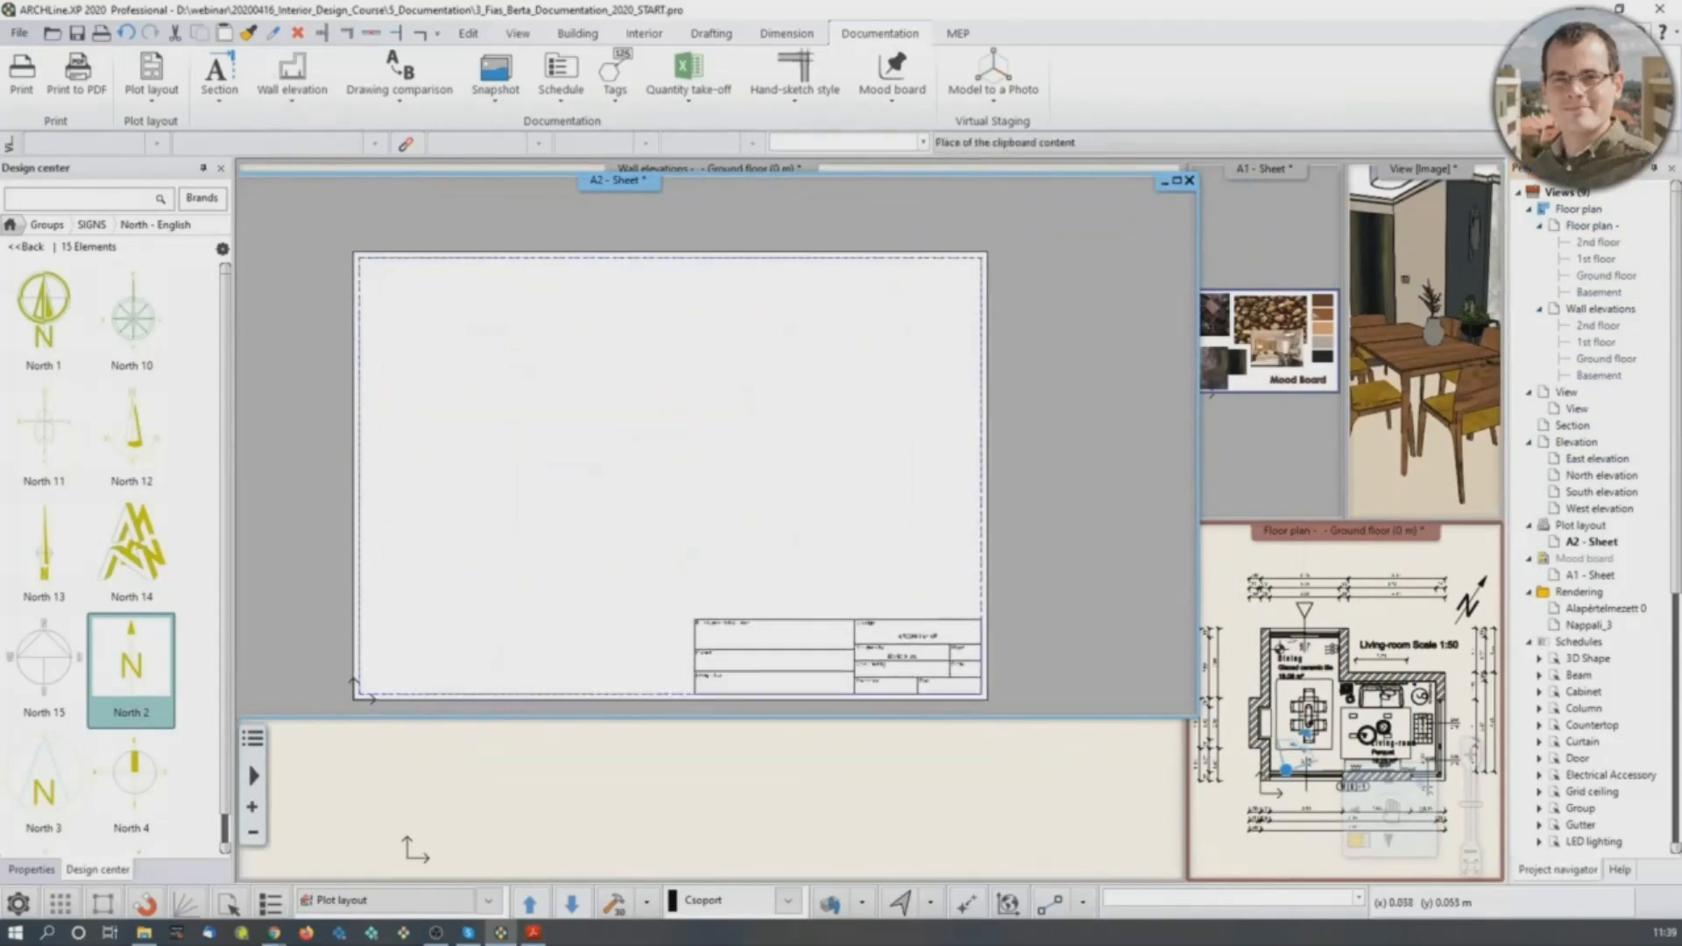
{"action": "left_click", "coordinate": [376, 607]}
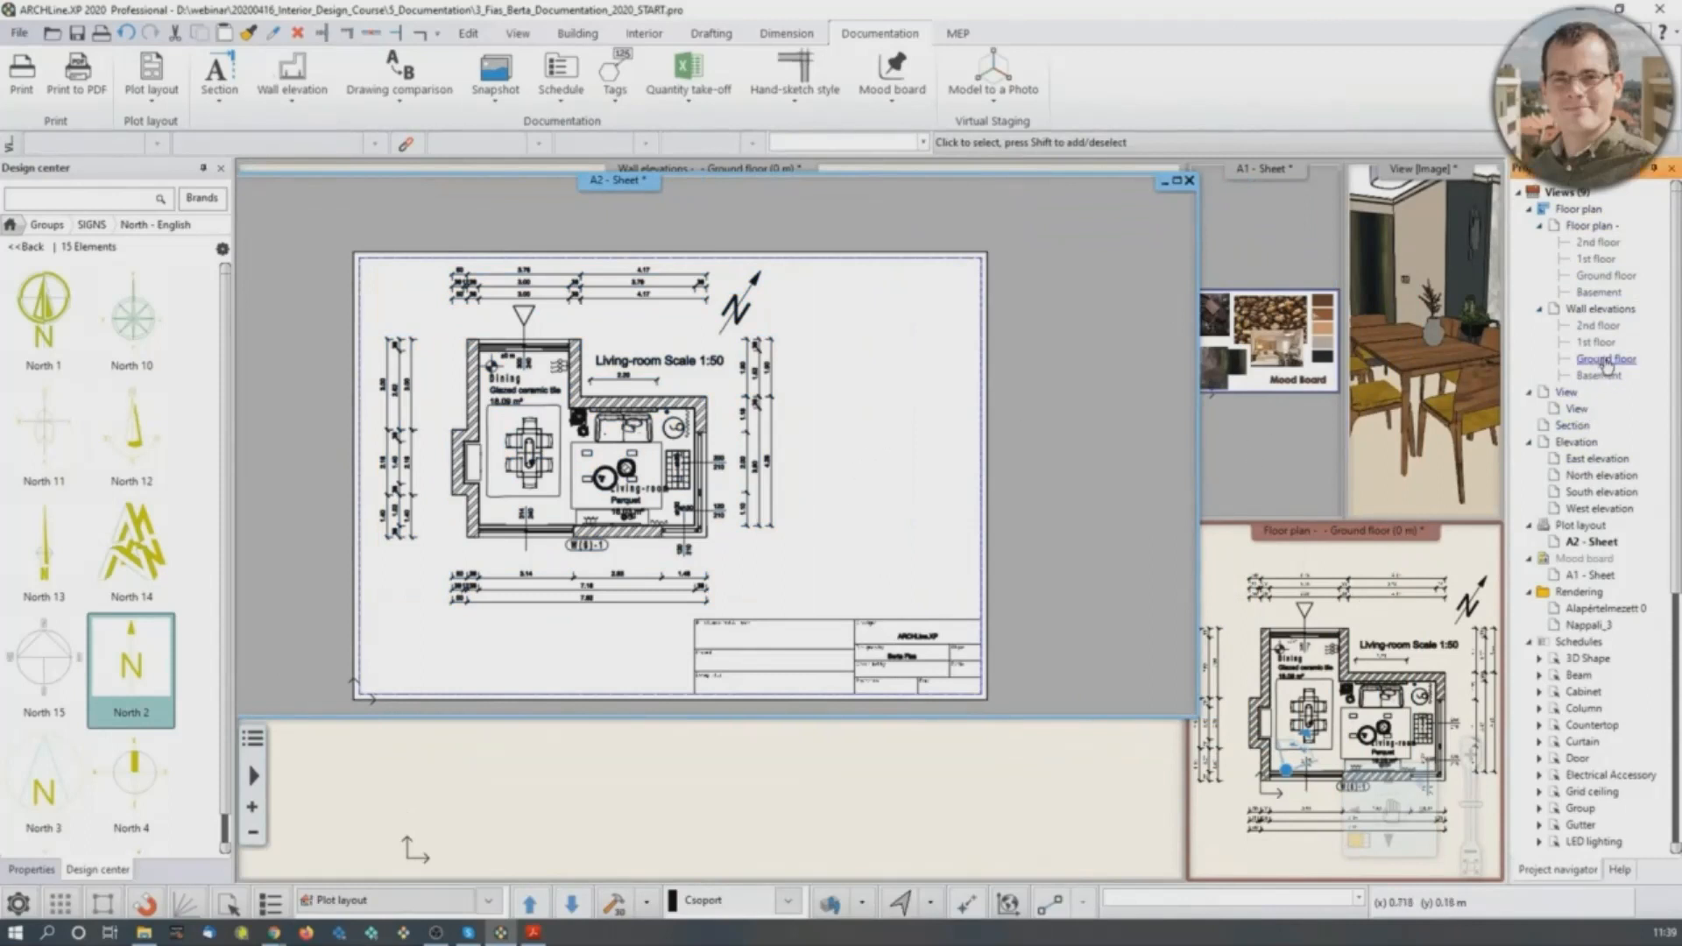
Try placing the ground-floor wall elevations beside the plan on the sheet at 1:100, and undo the placement.
{"action": "left_click_drag", "start_coordinate": [1607, 361], "coordinate": [861, 433]}
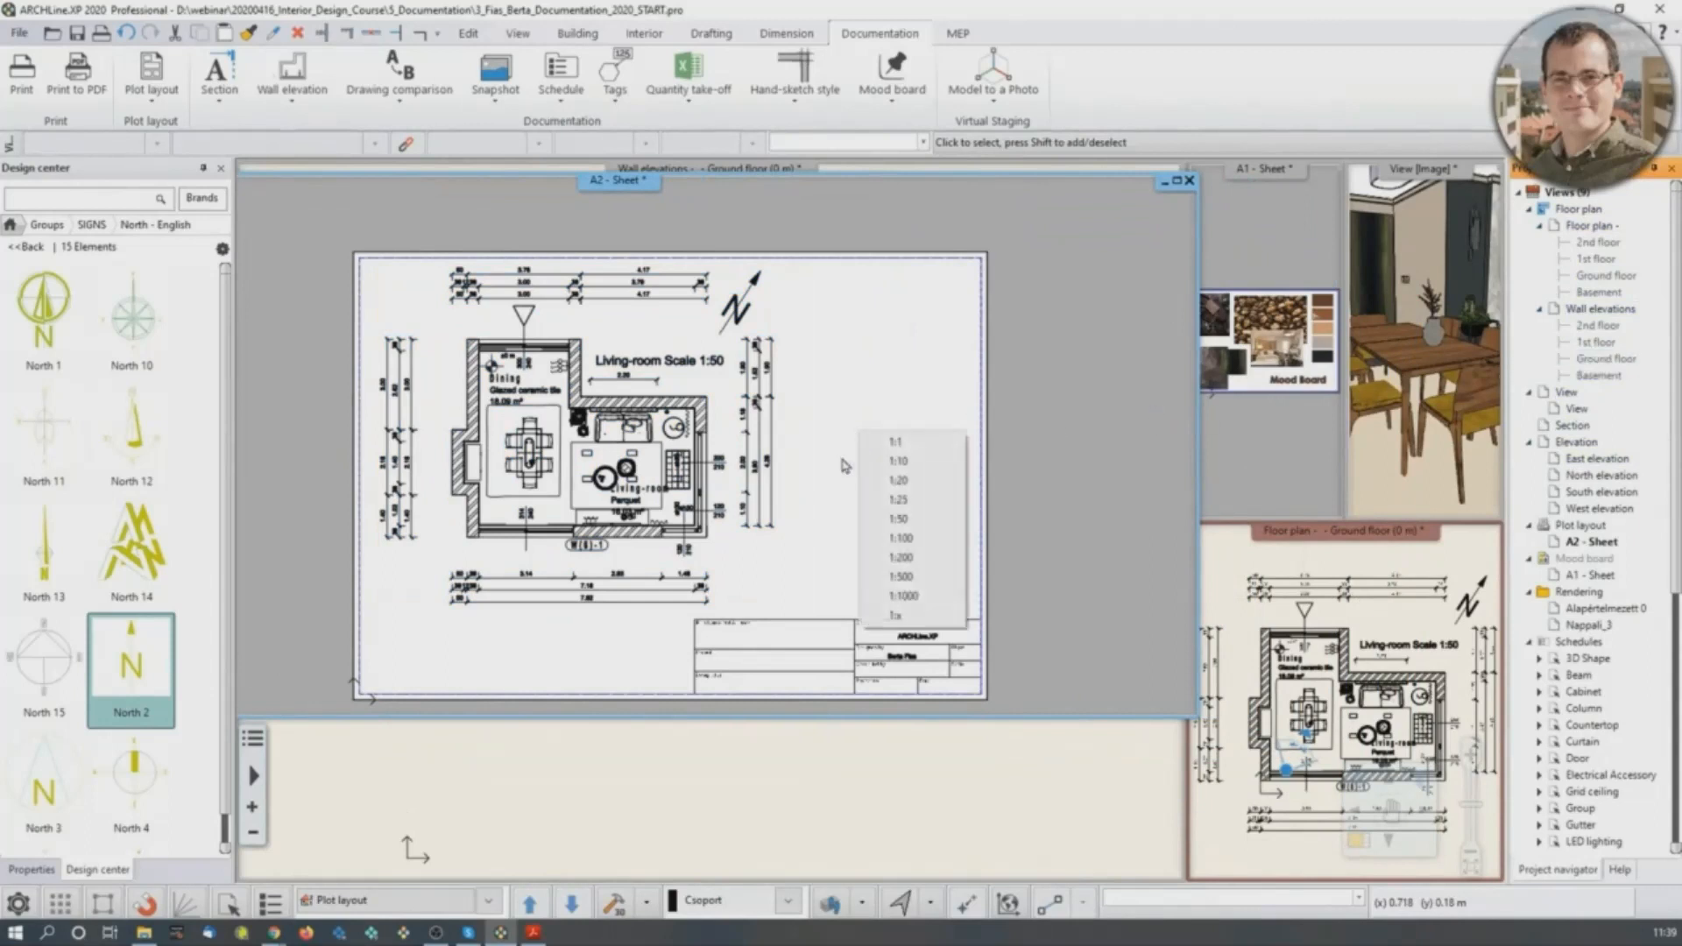
{"action": "left_click", "coordinate": [923, 558]}
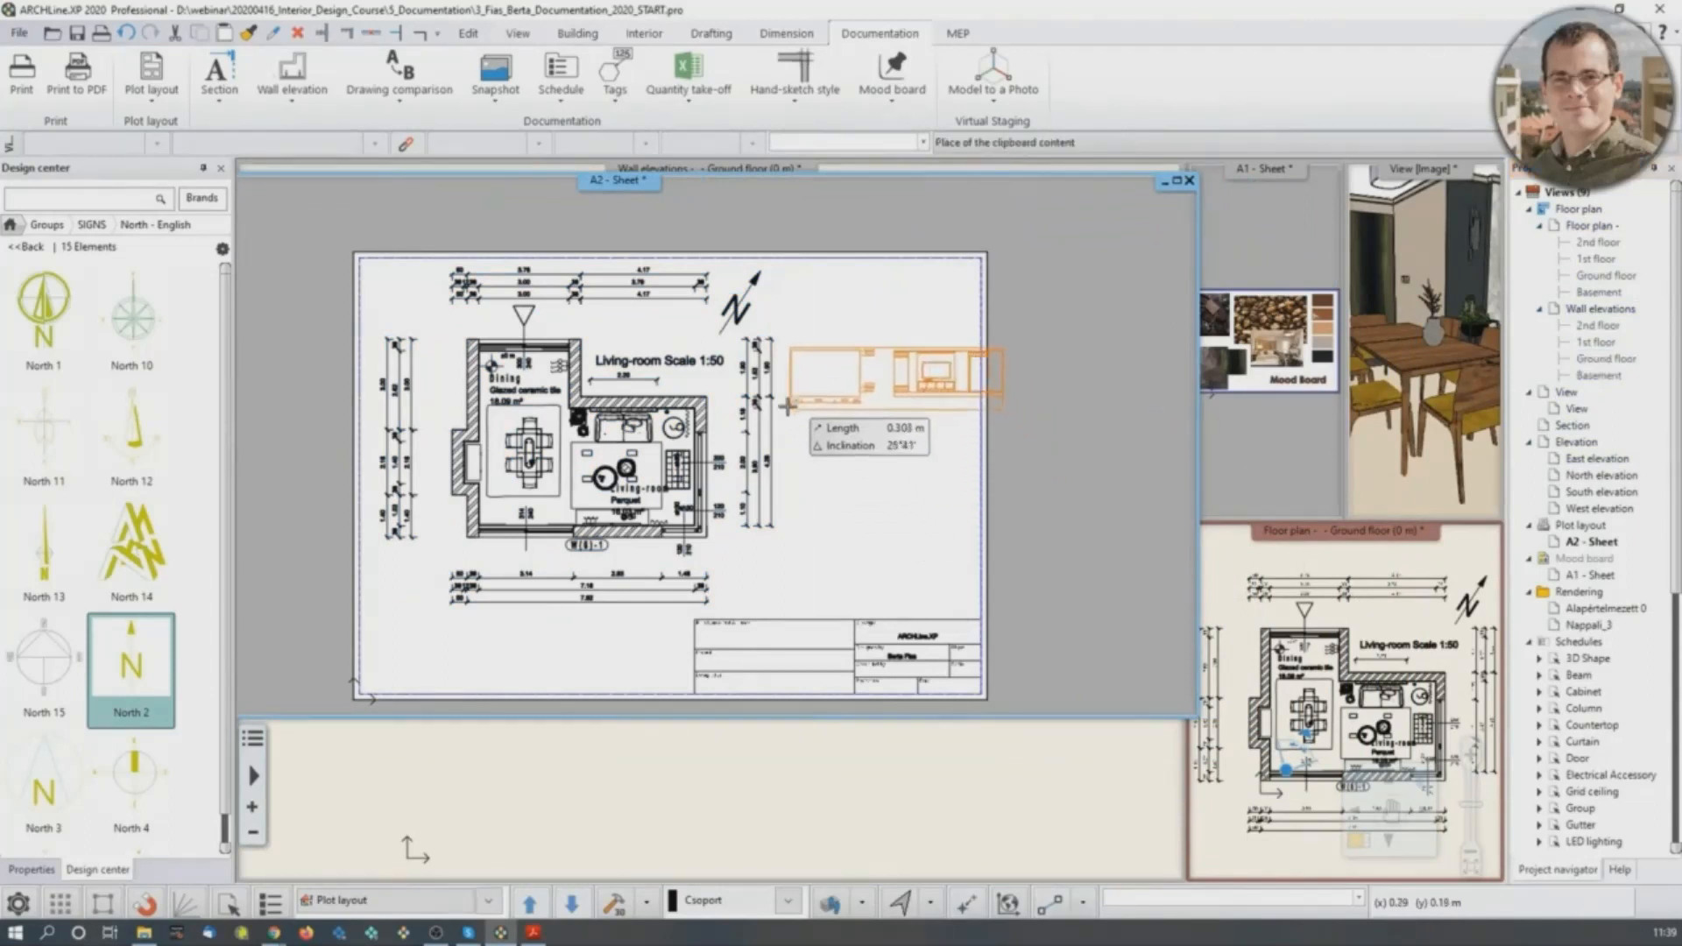
{"action": "left_click", "coordinate": [823, 367]}
{"action": "scroll", "coordinate": [823, 368], "scroll_direction": "up", "scroll_amount": 3}
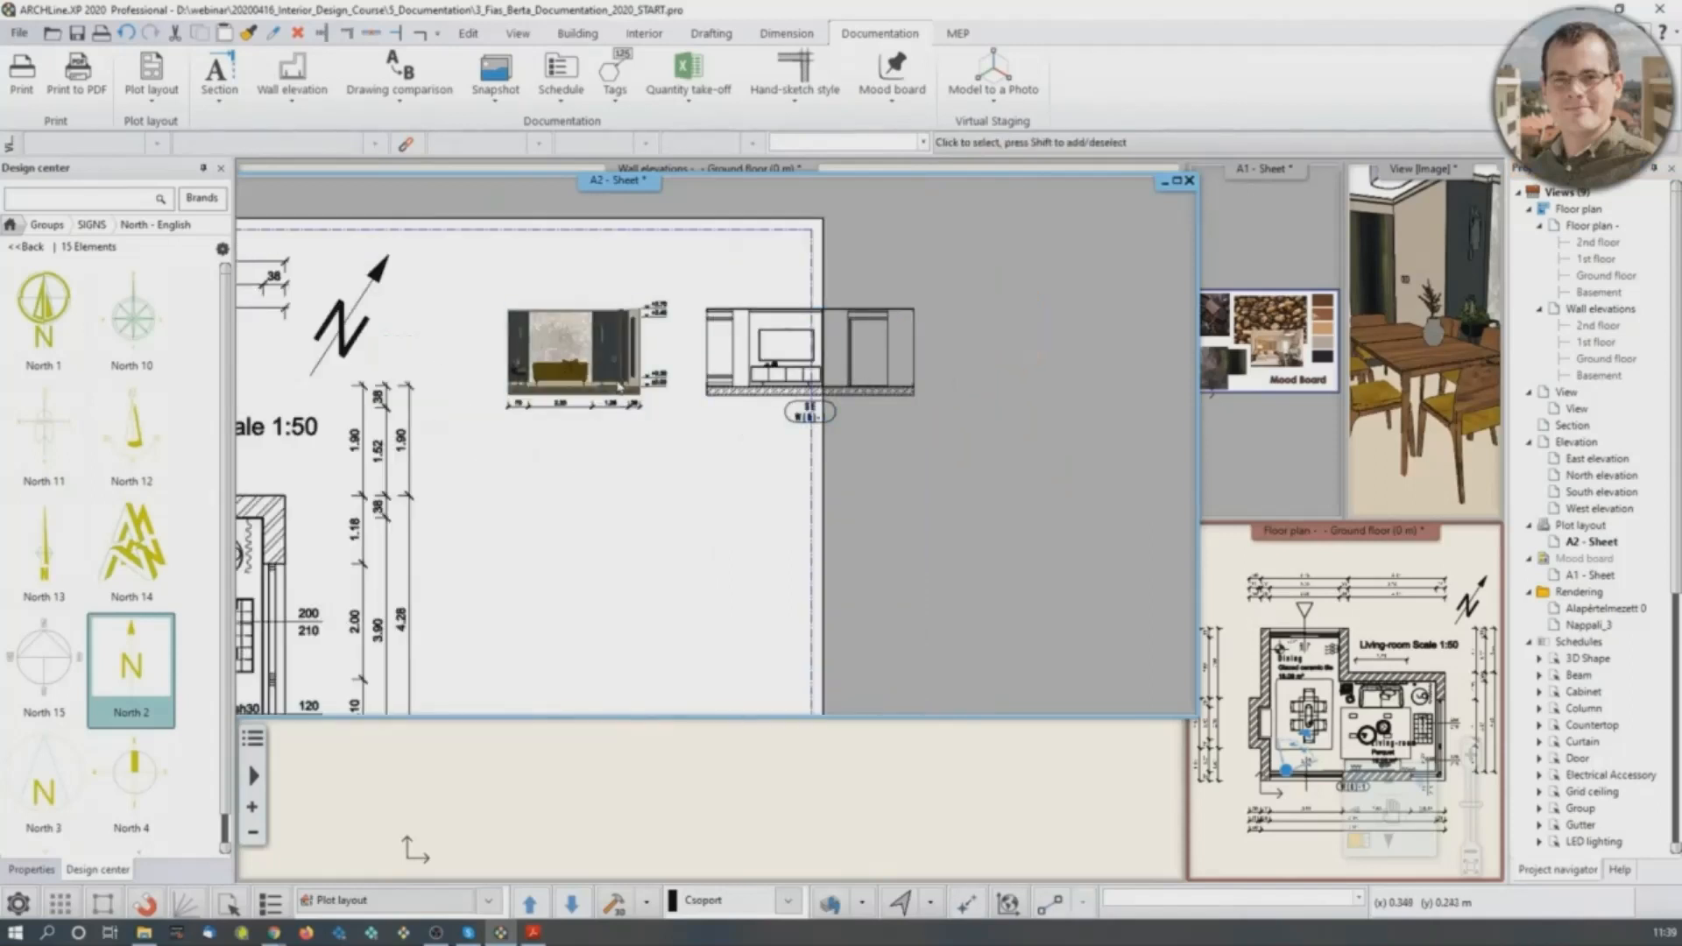
{"action": "left_click", "coordinate": [618, 387]}
{"action": "scroll", "coordinate": [654, 444], "scroll_direction": "down", "scroll_amount": 3}
{"action": "left_click", "coordinate": [730, 397]}
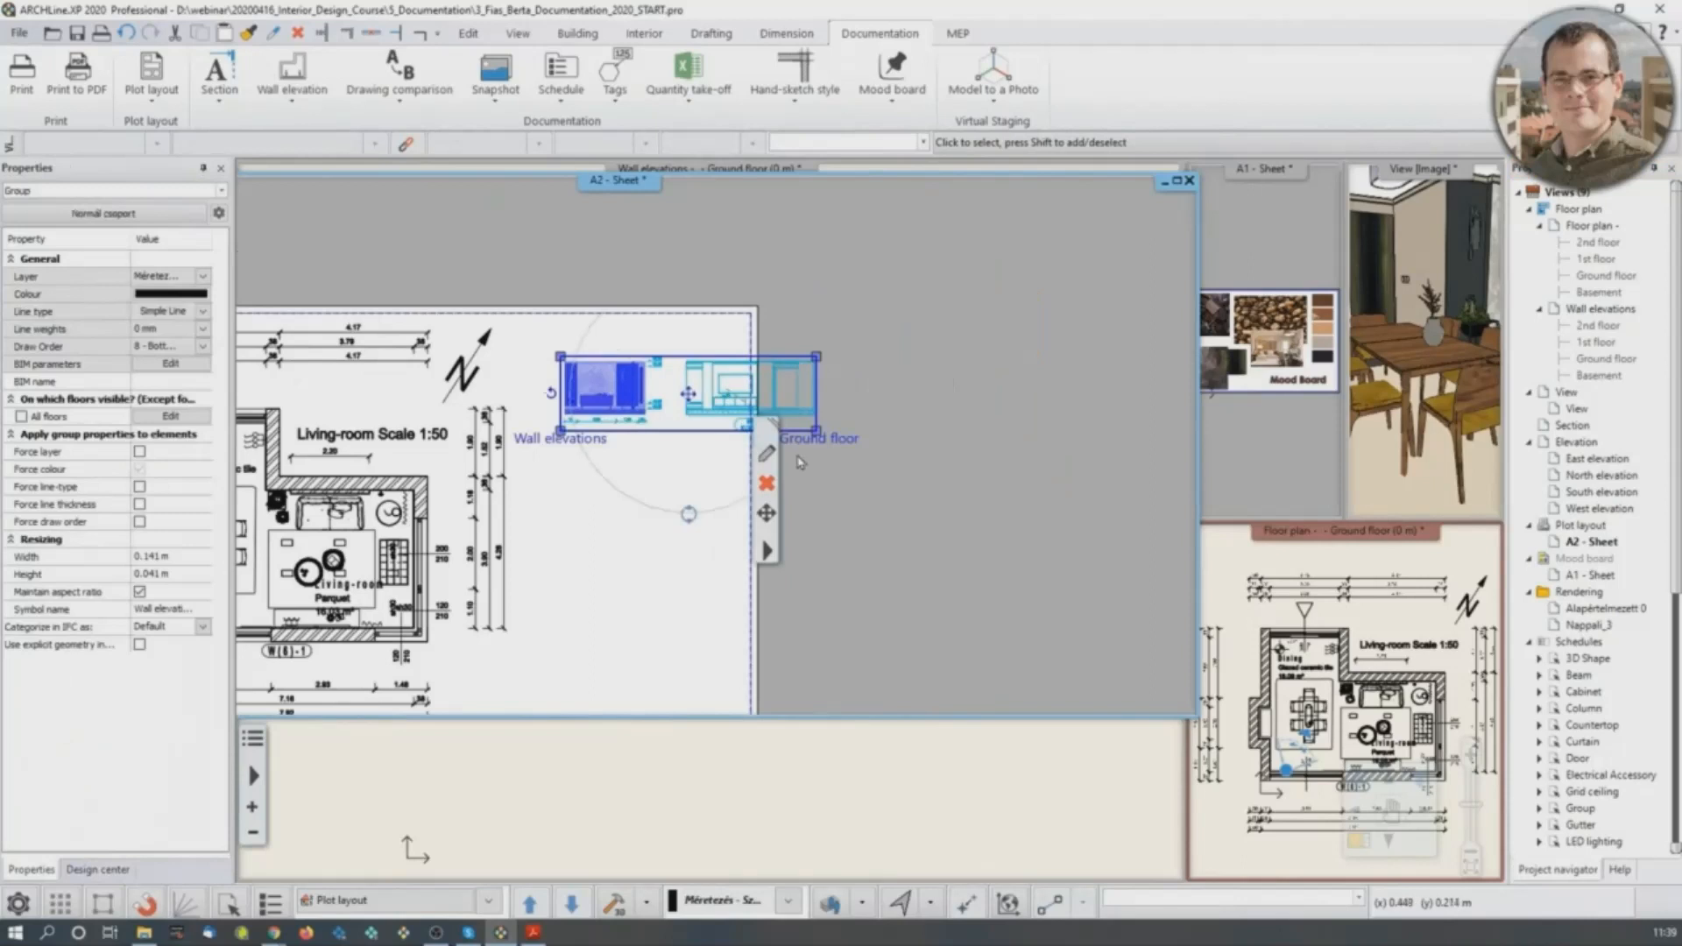
{"action": "left_click", "coordinate": [127, 33]}
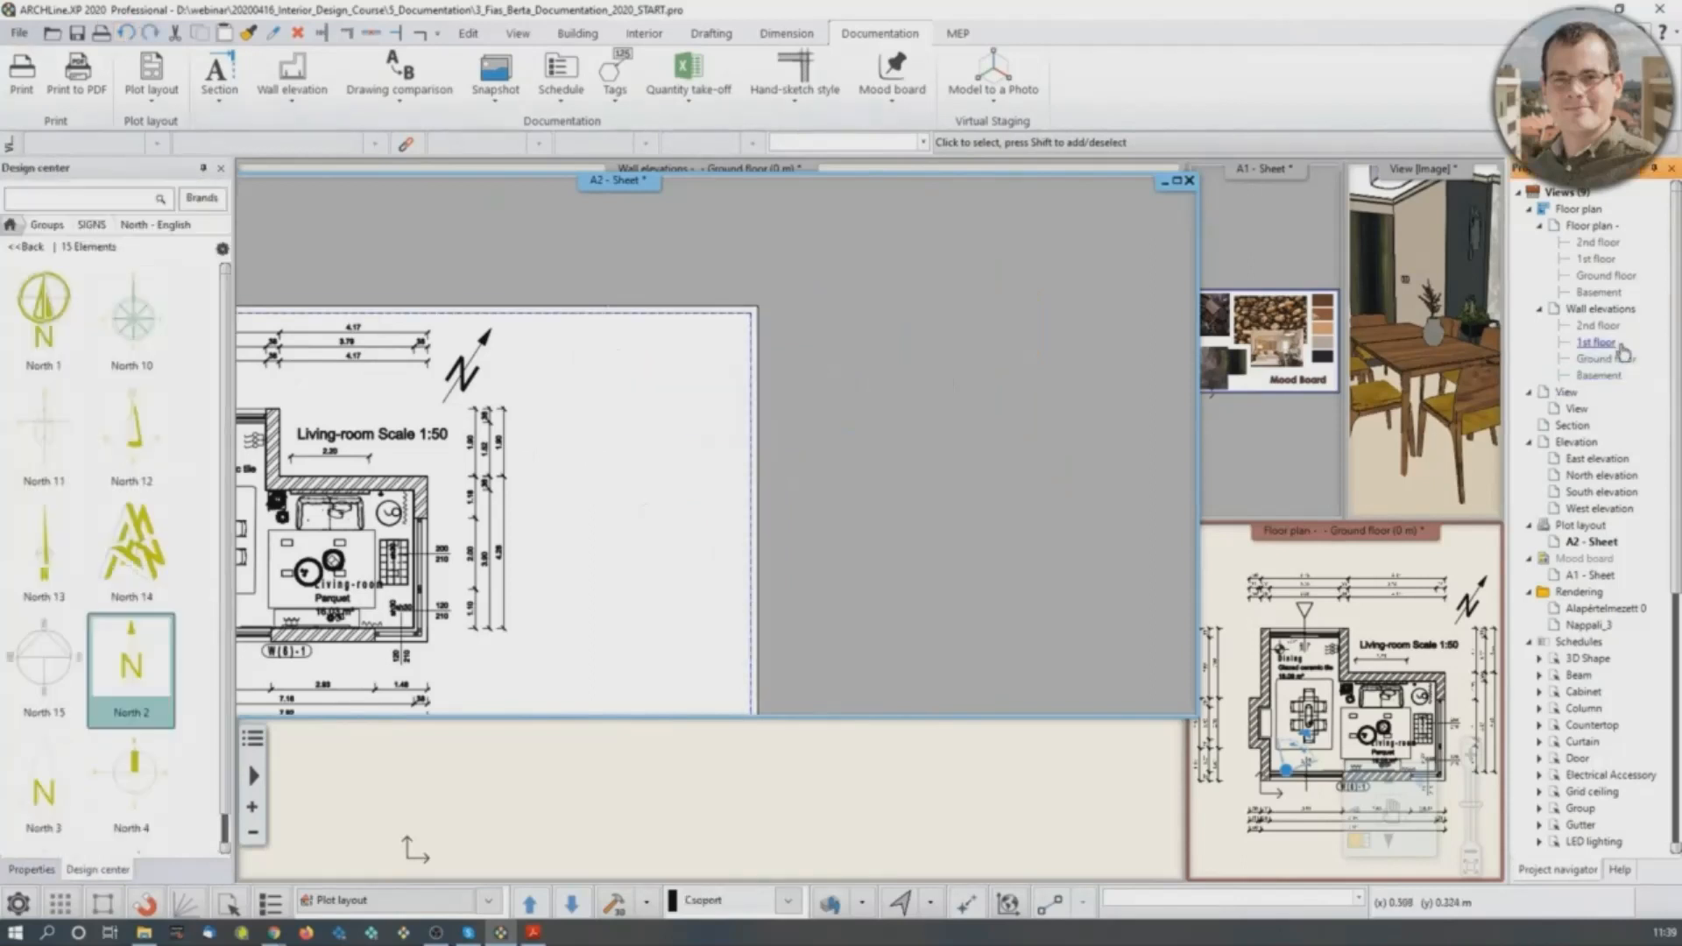
Place the ground-floor wall elevations on the sheet at 1:50, beside the floor plan.
{"action": "left_click", "coordinate": [1609, 359]}
{"action": "left_click_drag", "start_coordinate": [1608, 359], "coordinate": [560, 435]}
{"action": "left_click", "coordinate": [601, 520]}
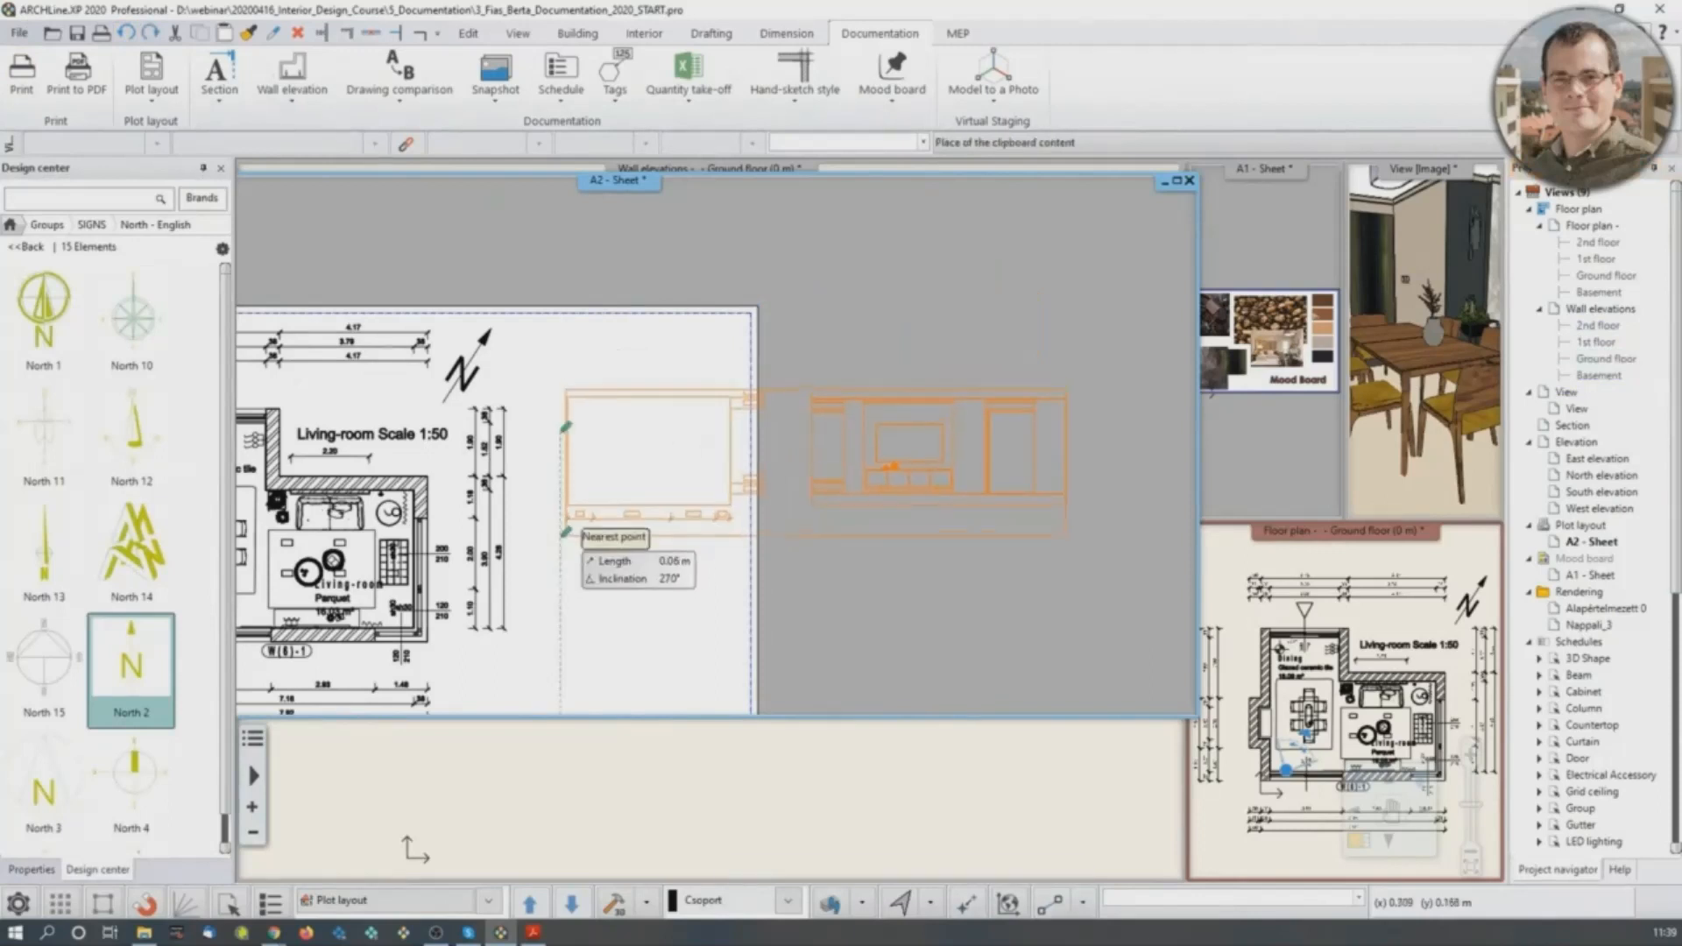
{"action": "scroll", "coordinate": [510, 493], "scroll_direction": "up", "scroll_amount": 4}
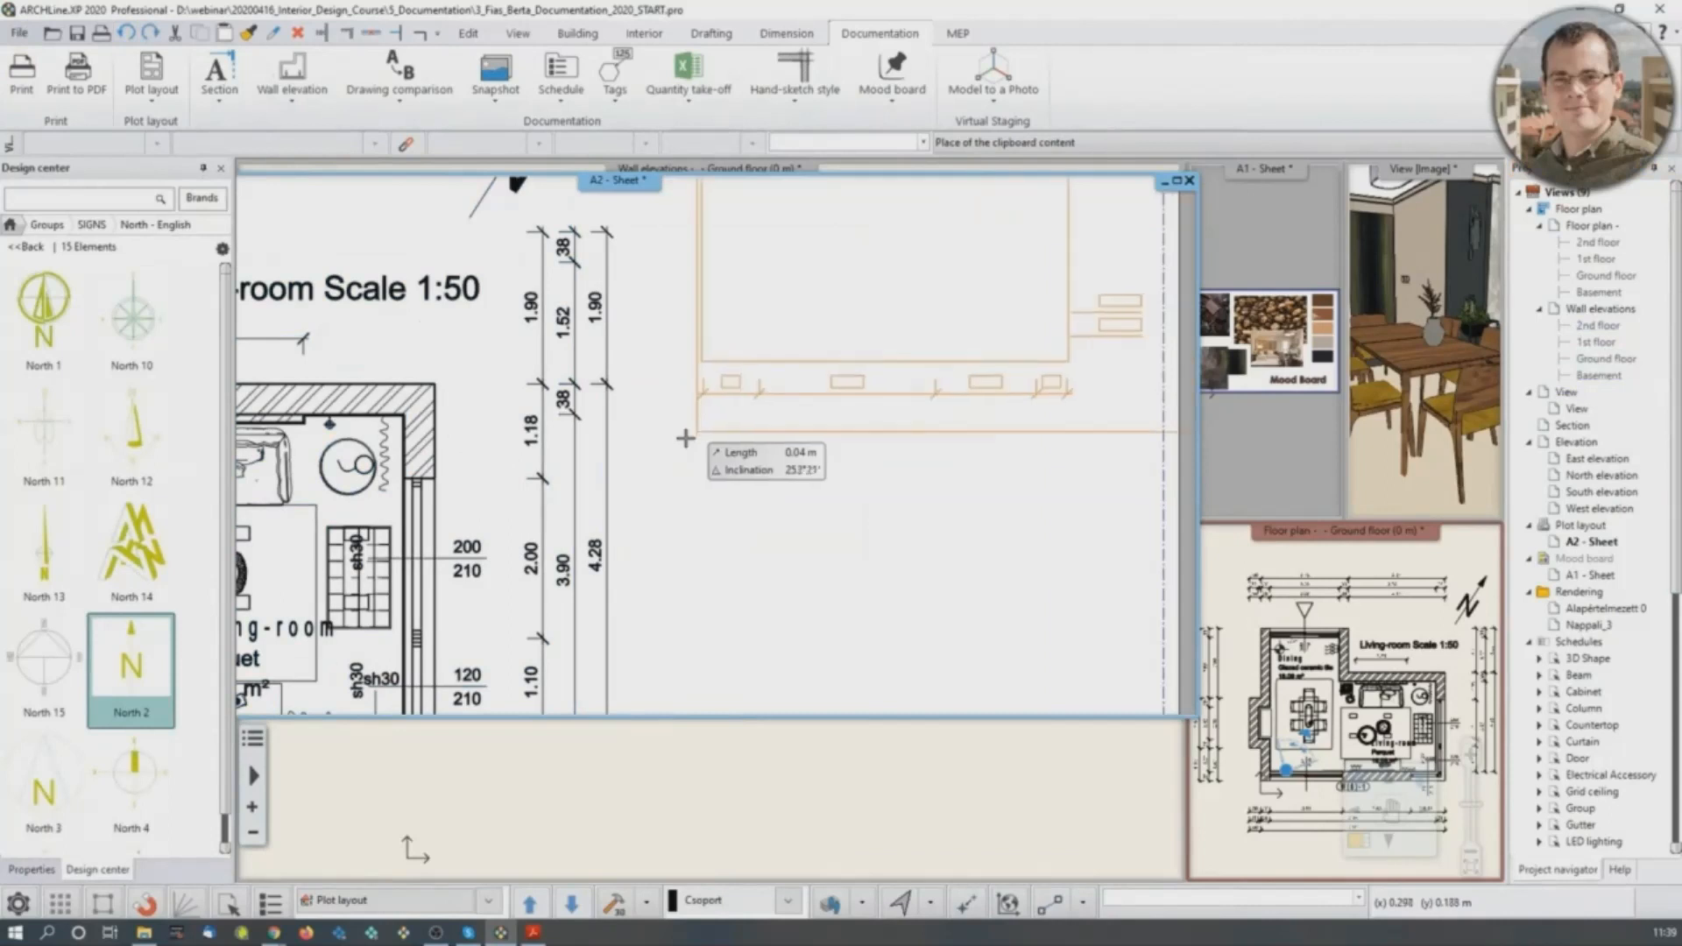
{"action": "left_click", "coordinate": [560, 672]}
{"action": "scroll", "coordinate": [648, 446], "scroll_direction": "down", "scroll_amount": 3}
Crop the wall elevations placed on the A2 sheet to show only the dimensioned sofa wall elevation beside the floor plan.
{"action": "left_click", "coordinate": [942, 500]}
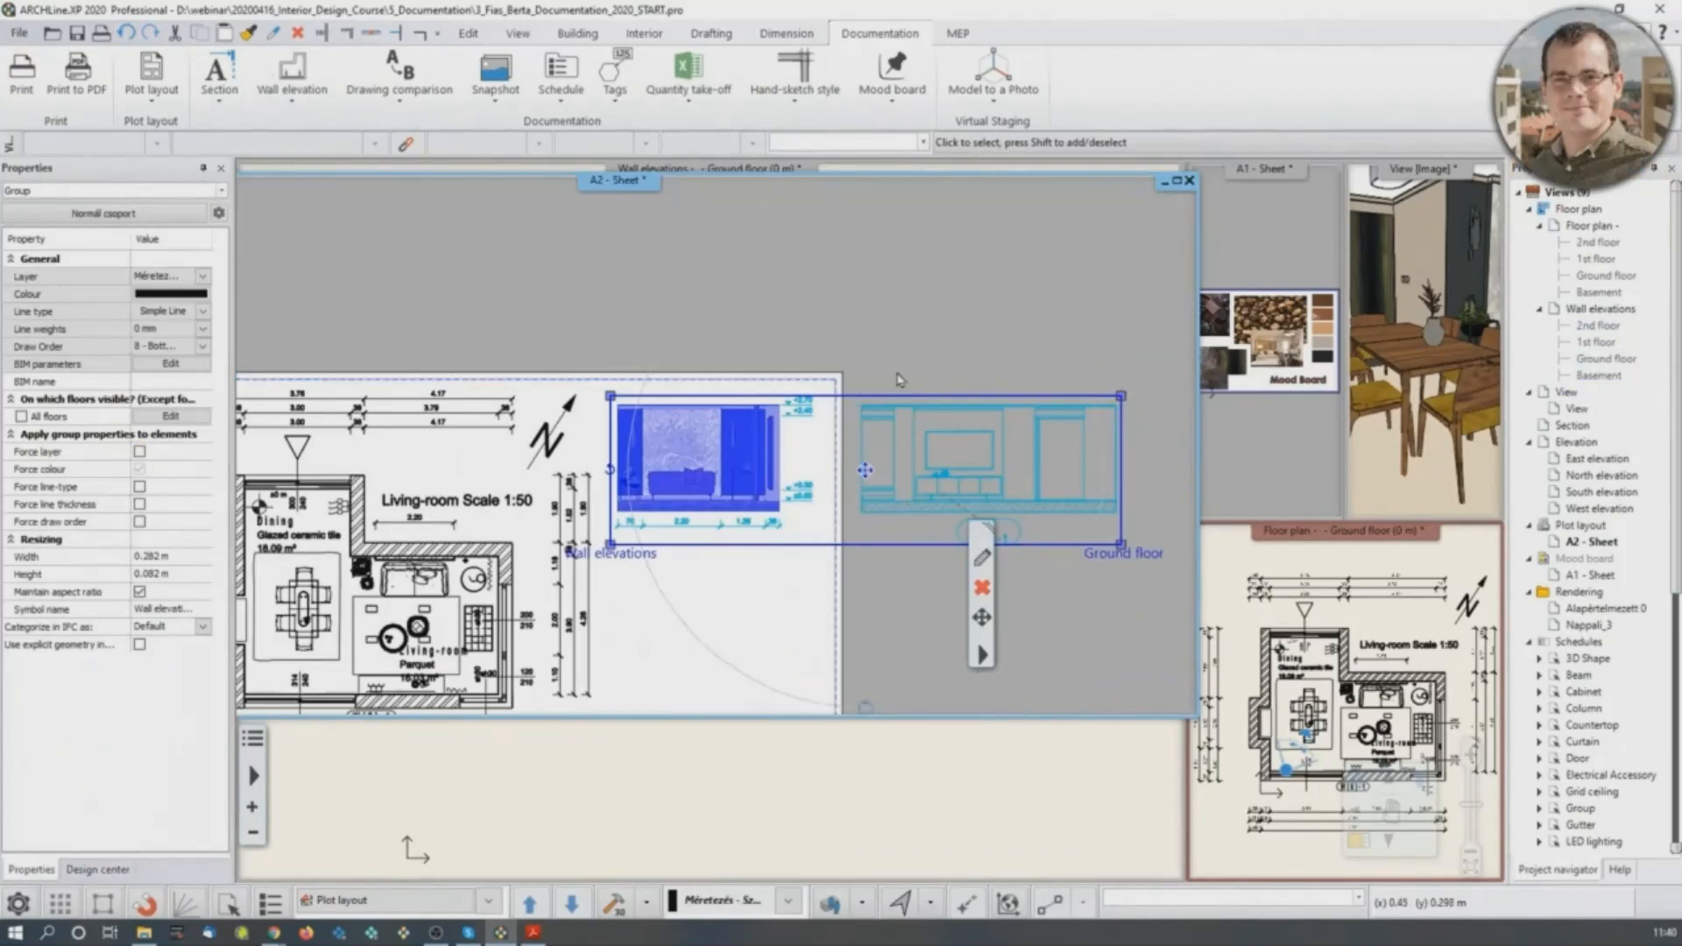
{"action": "left_click", "coordinate": [931, 313]}
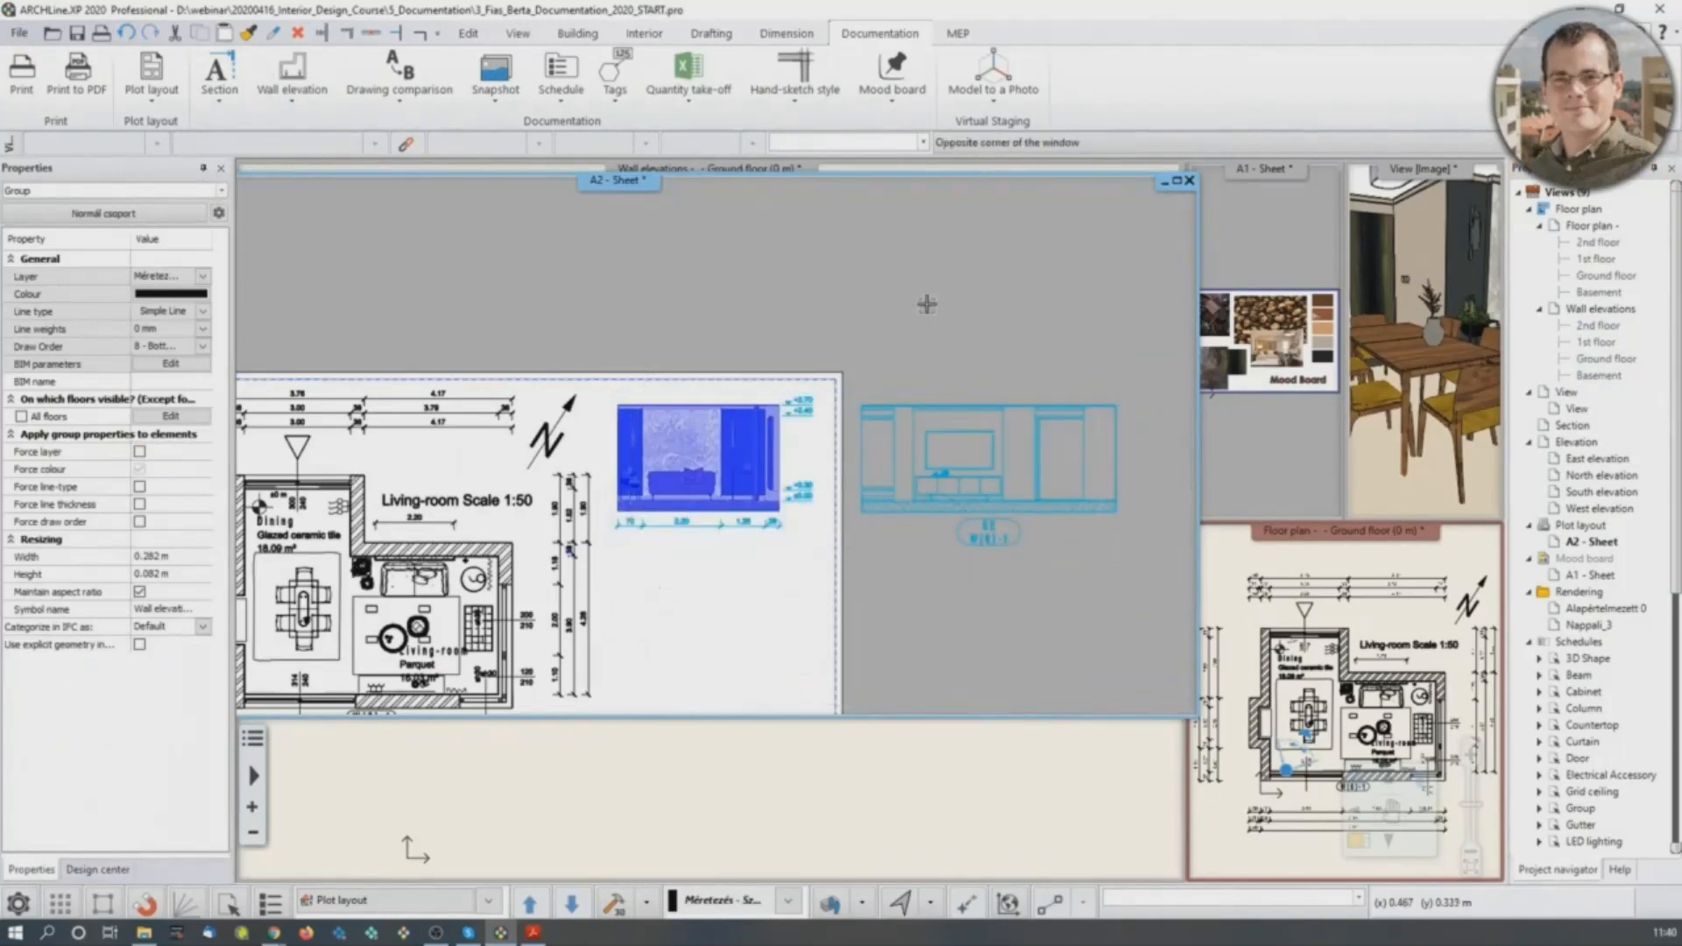
{"action": "left_click", "coordinate": [716, 461]}
{"action": "left_click", "coordinate": [928, 552]}
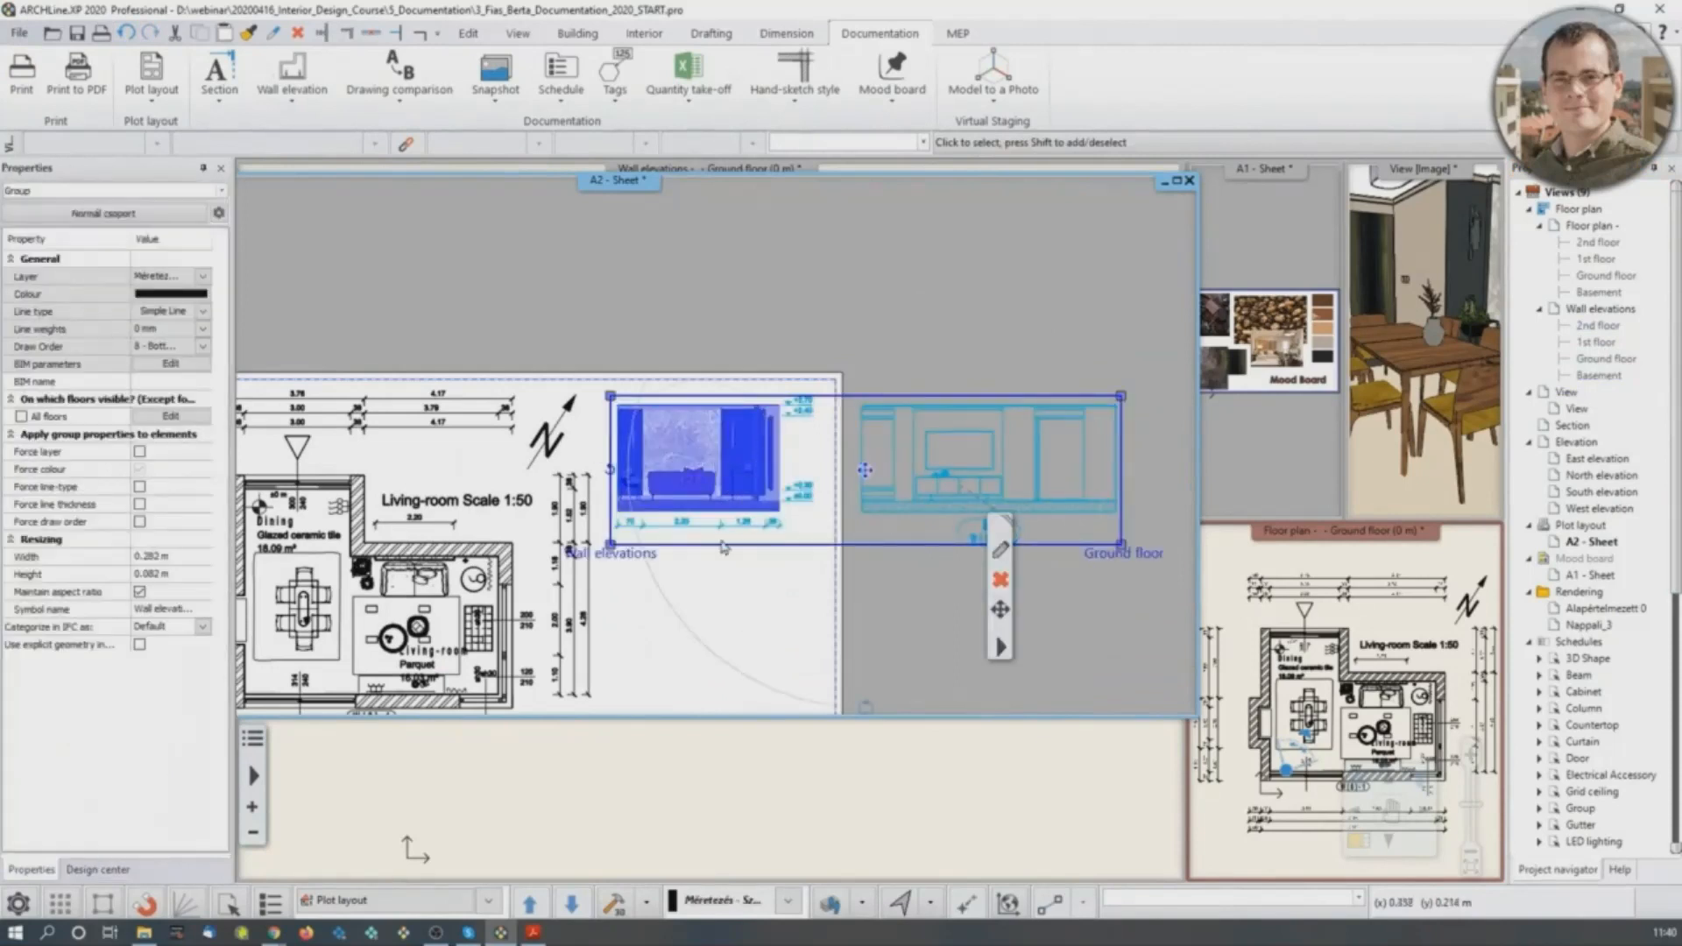
{"action": "left_click", "coordinate": [1122, 541]}
{"action": "left_click", "coordinate": [1178, 550]}
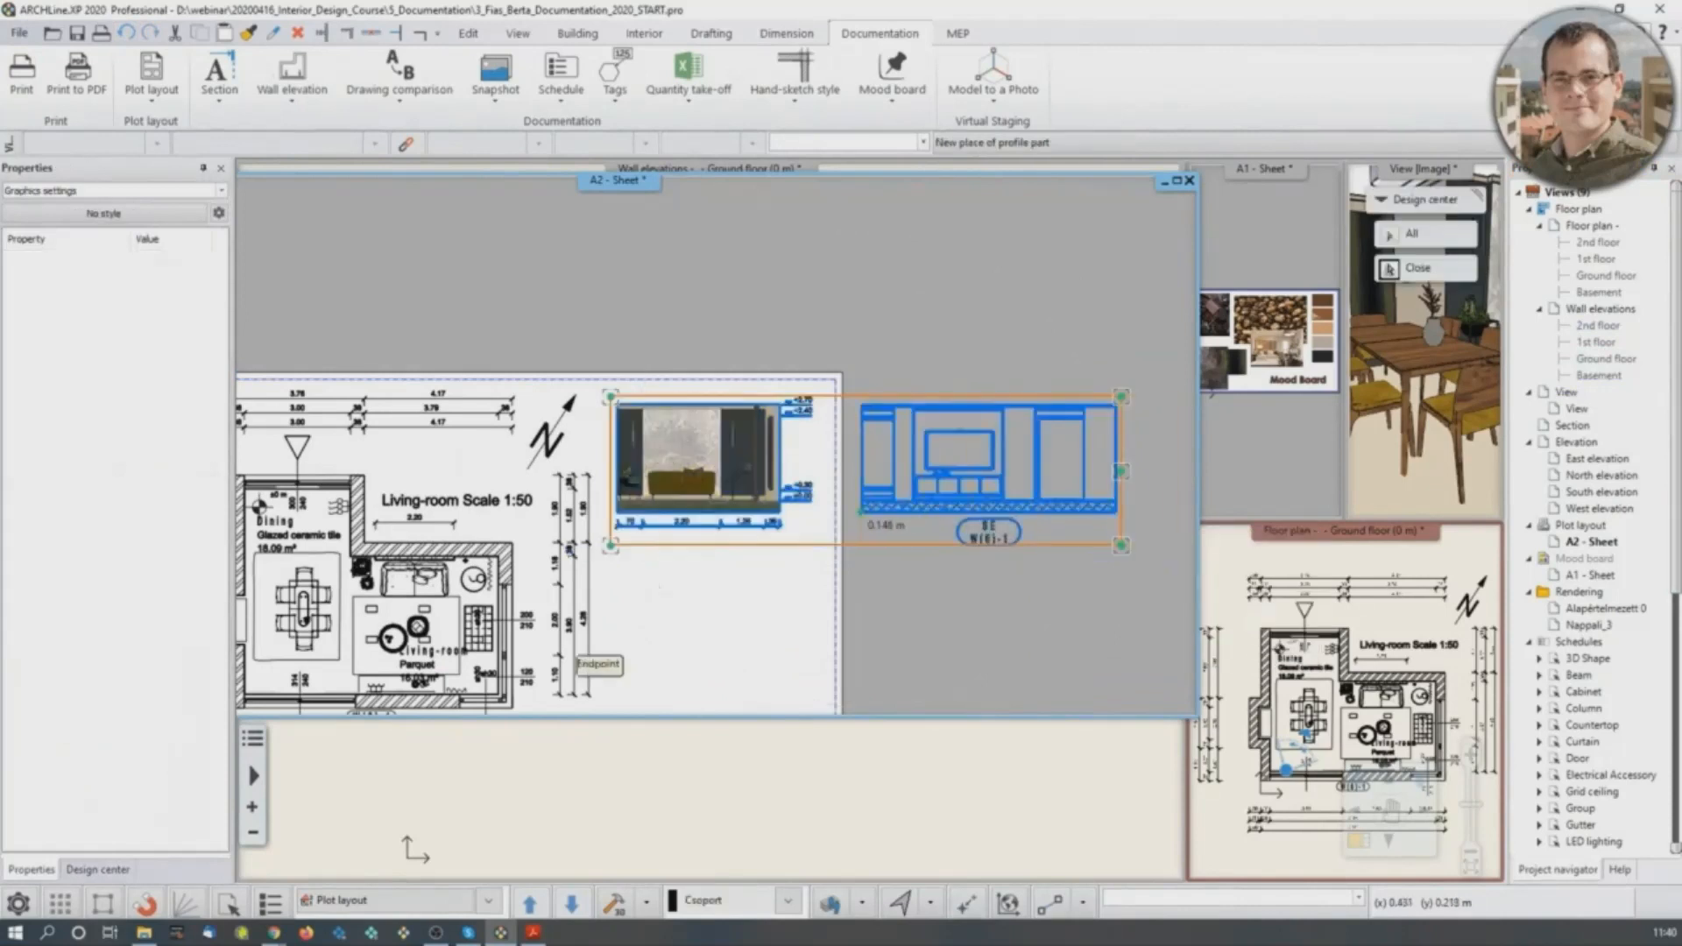
{"action": "scroll", "coordinate": [821, 543], "scroll_direction": "up", "scroll_amount": 2}
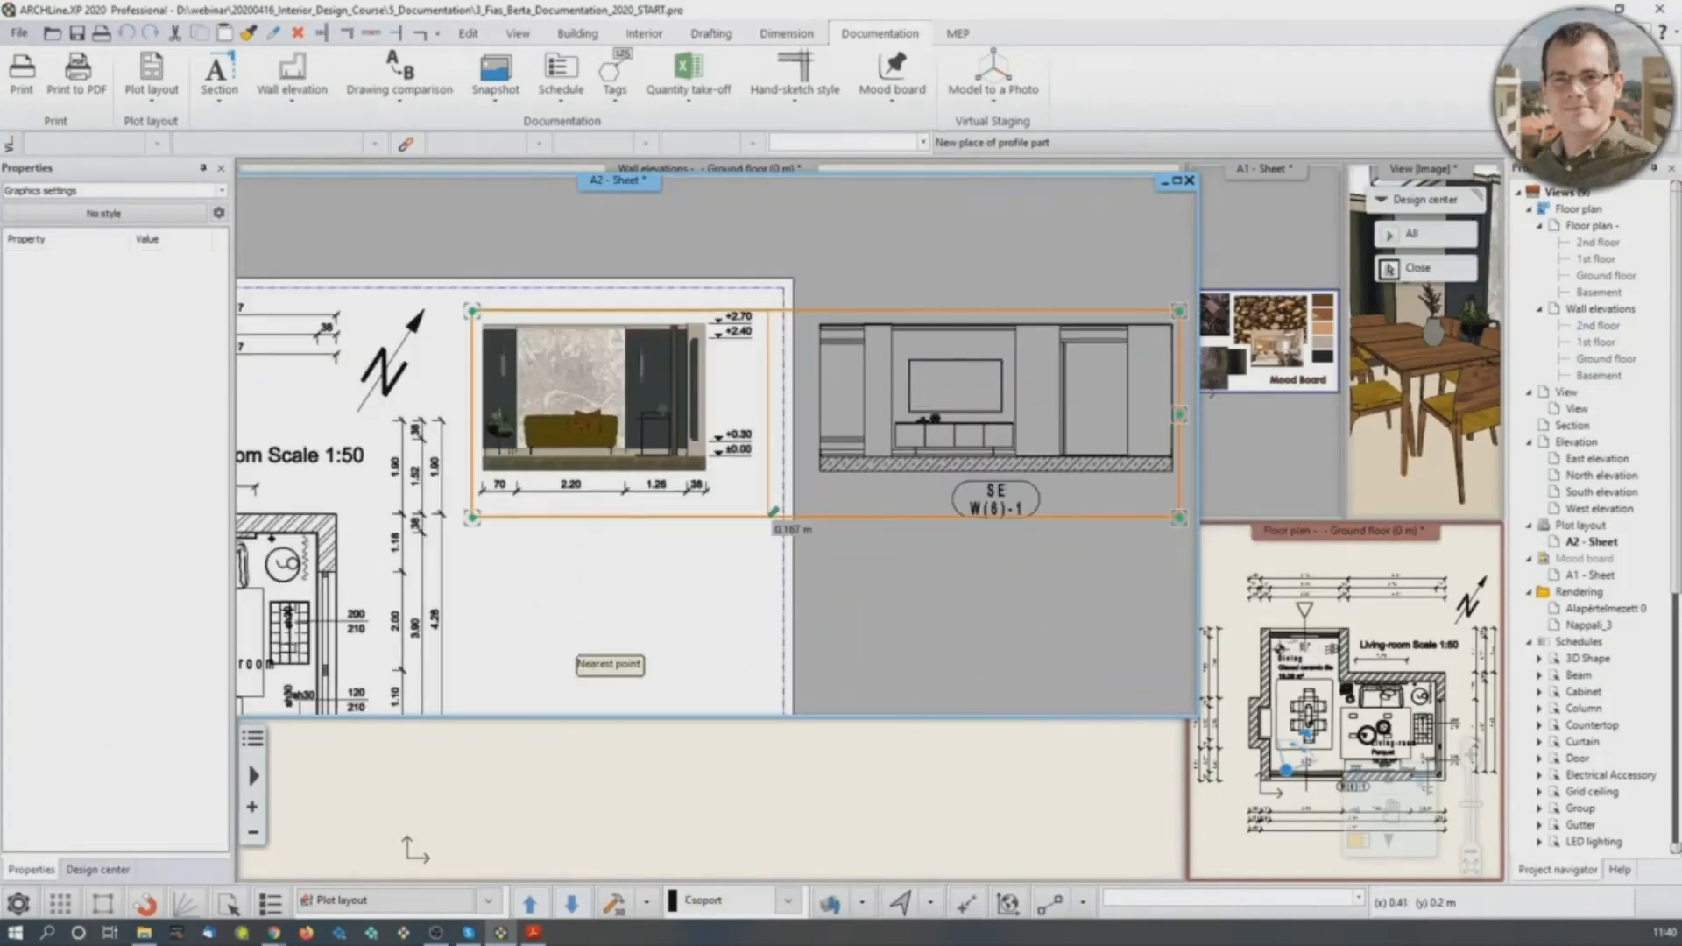
{"action": "left_click", "coordinate": [780, 515]}
{"action": "scroll", "coordinate": [648, 433], "scroll_direction": "down", "scroll_amount": 2}
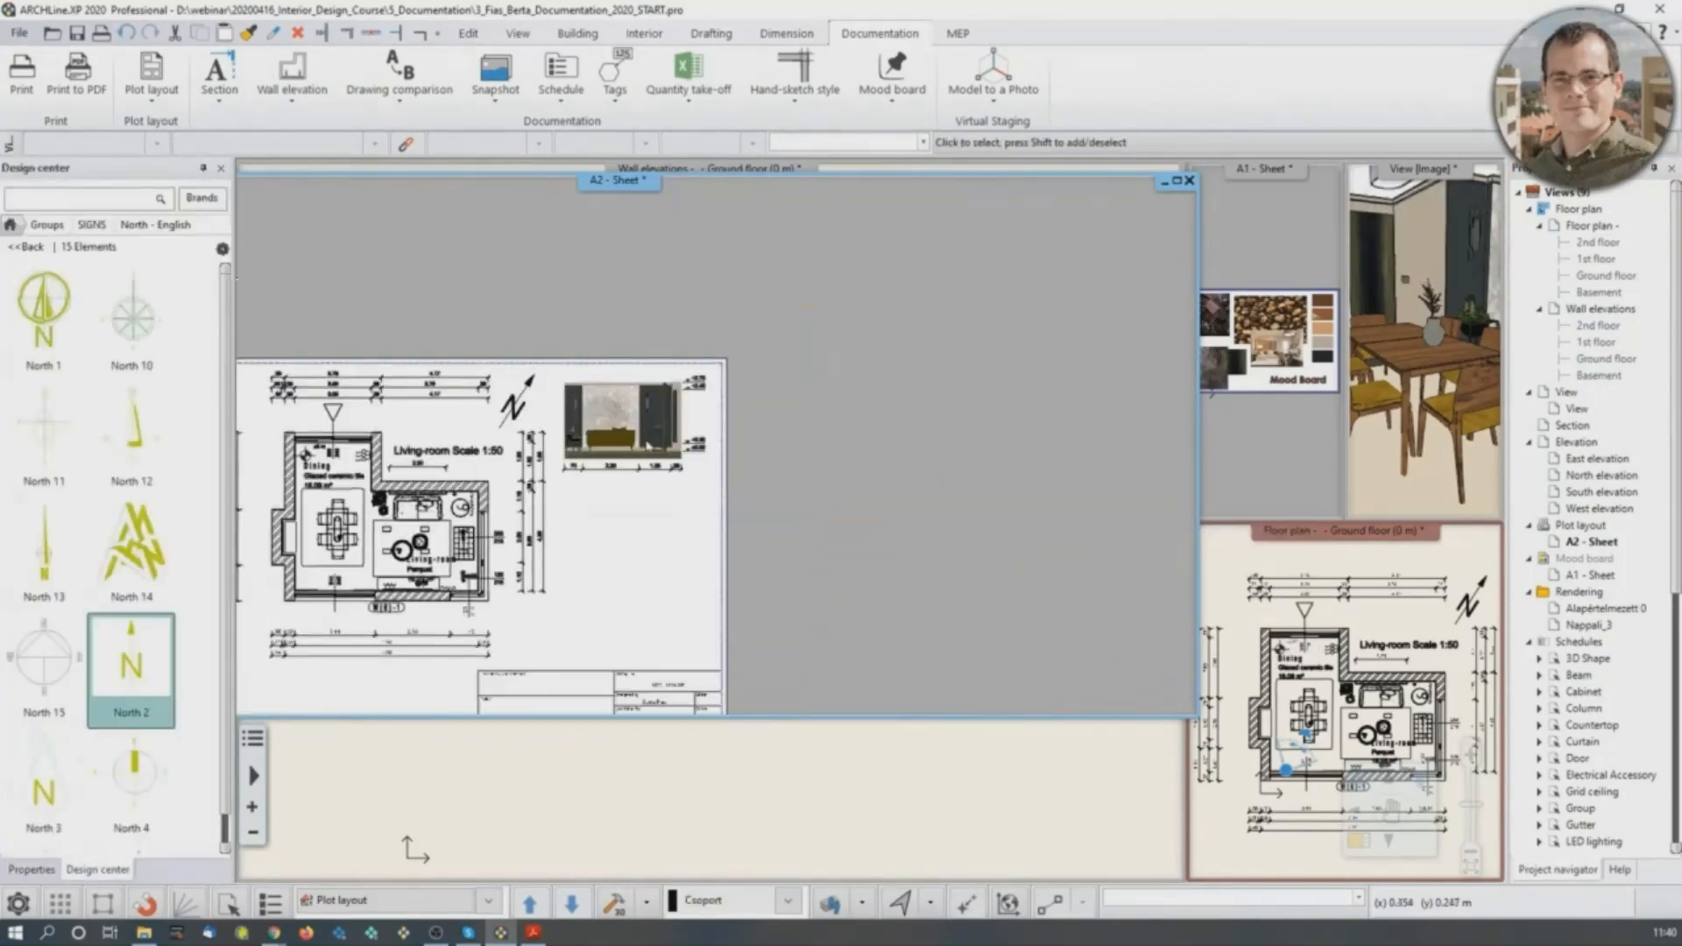
Examine the cropped wall elevation and the floor plan on the sheet, comparing them with the ground floor plan view.
{"action": "left_click", "coordinate": [652, 451]}
{"action": "scroll", "coordinate": [638, 465], "scroll_direction": "up", "scroll_amount": 2}
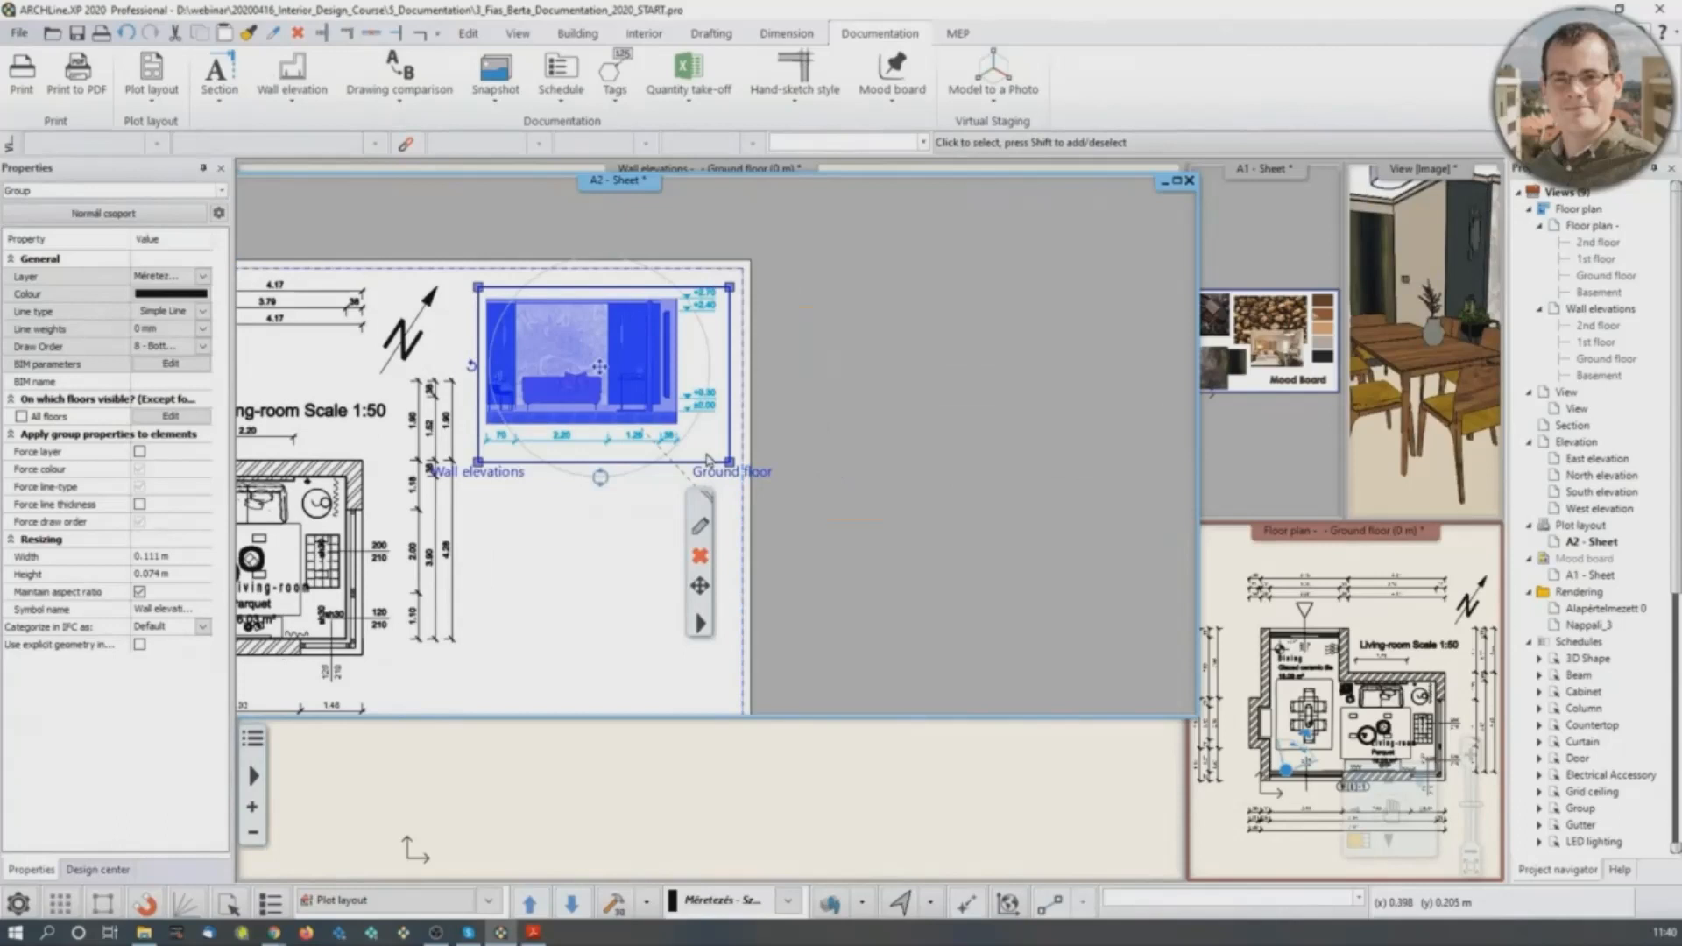
{"action": "middle_click_drag", "start_coordinate": [541, 371], "coordinate": [824, 393]}
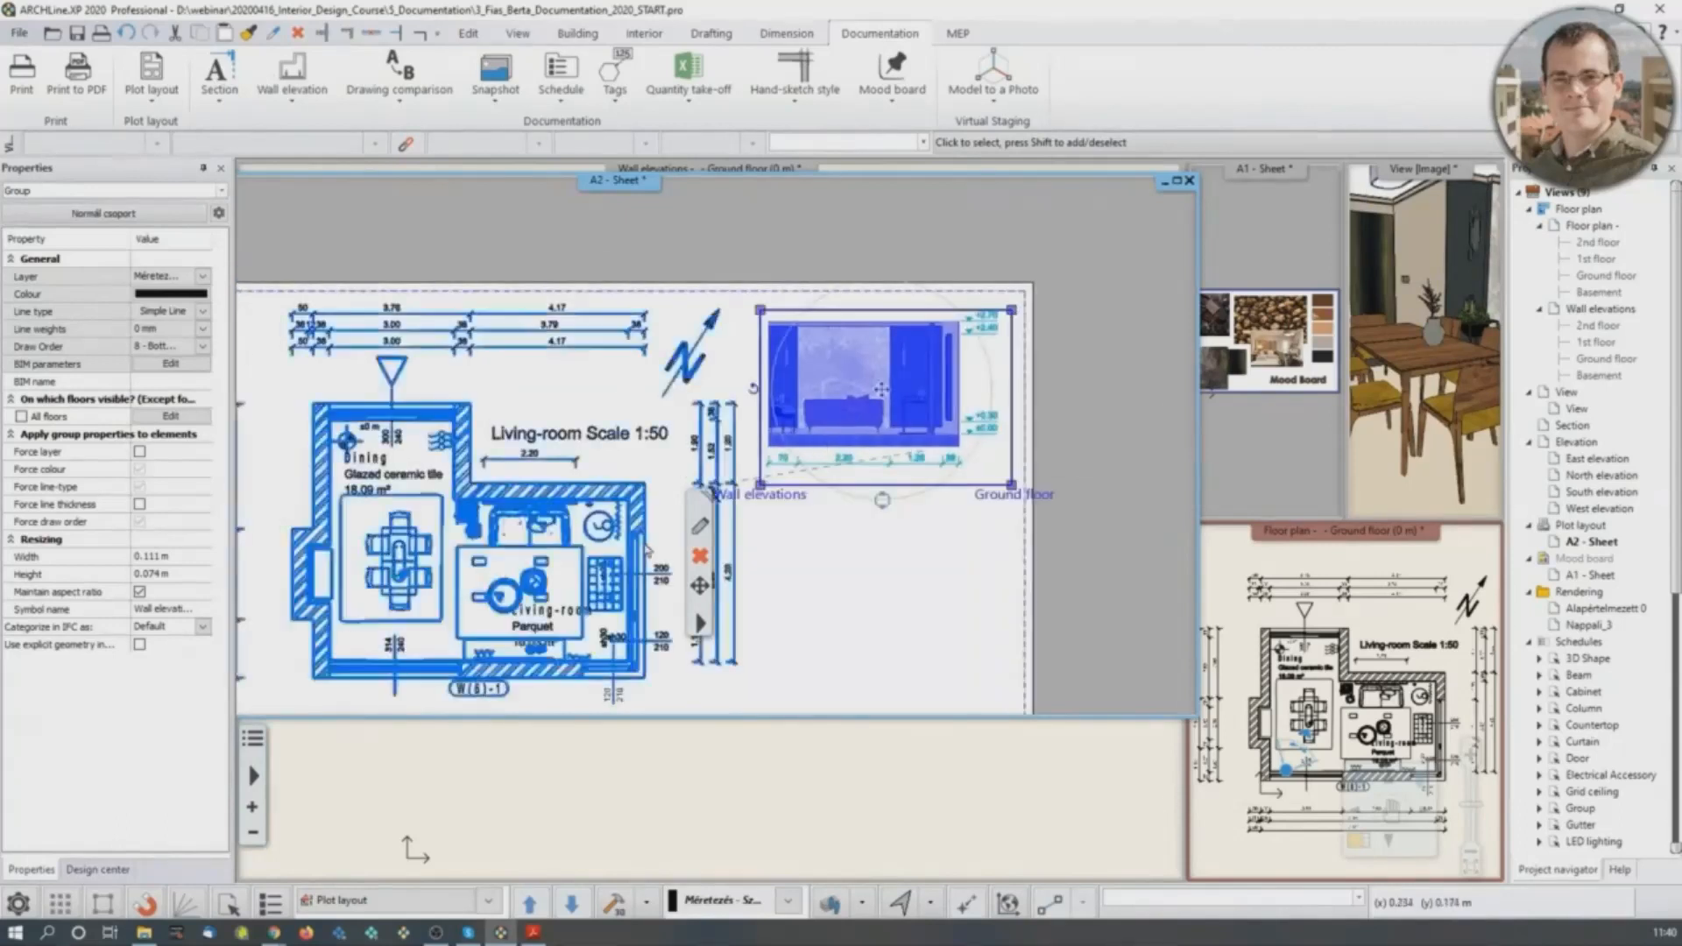
{"action": "left_click", "coordinate": [624, 511]}
{"action": "scroll", "coordinate": [624, 460], "scroll_direction": "down", "scroll_amount": 2}
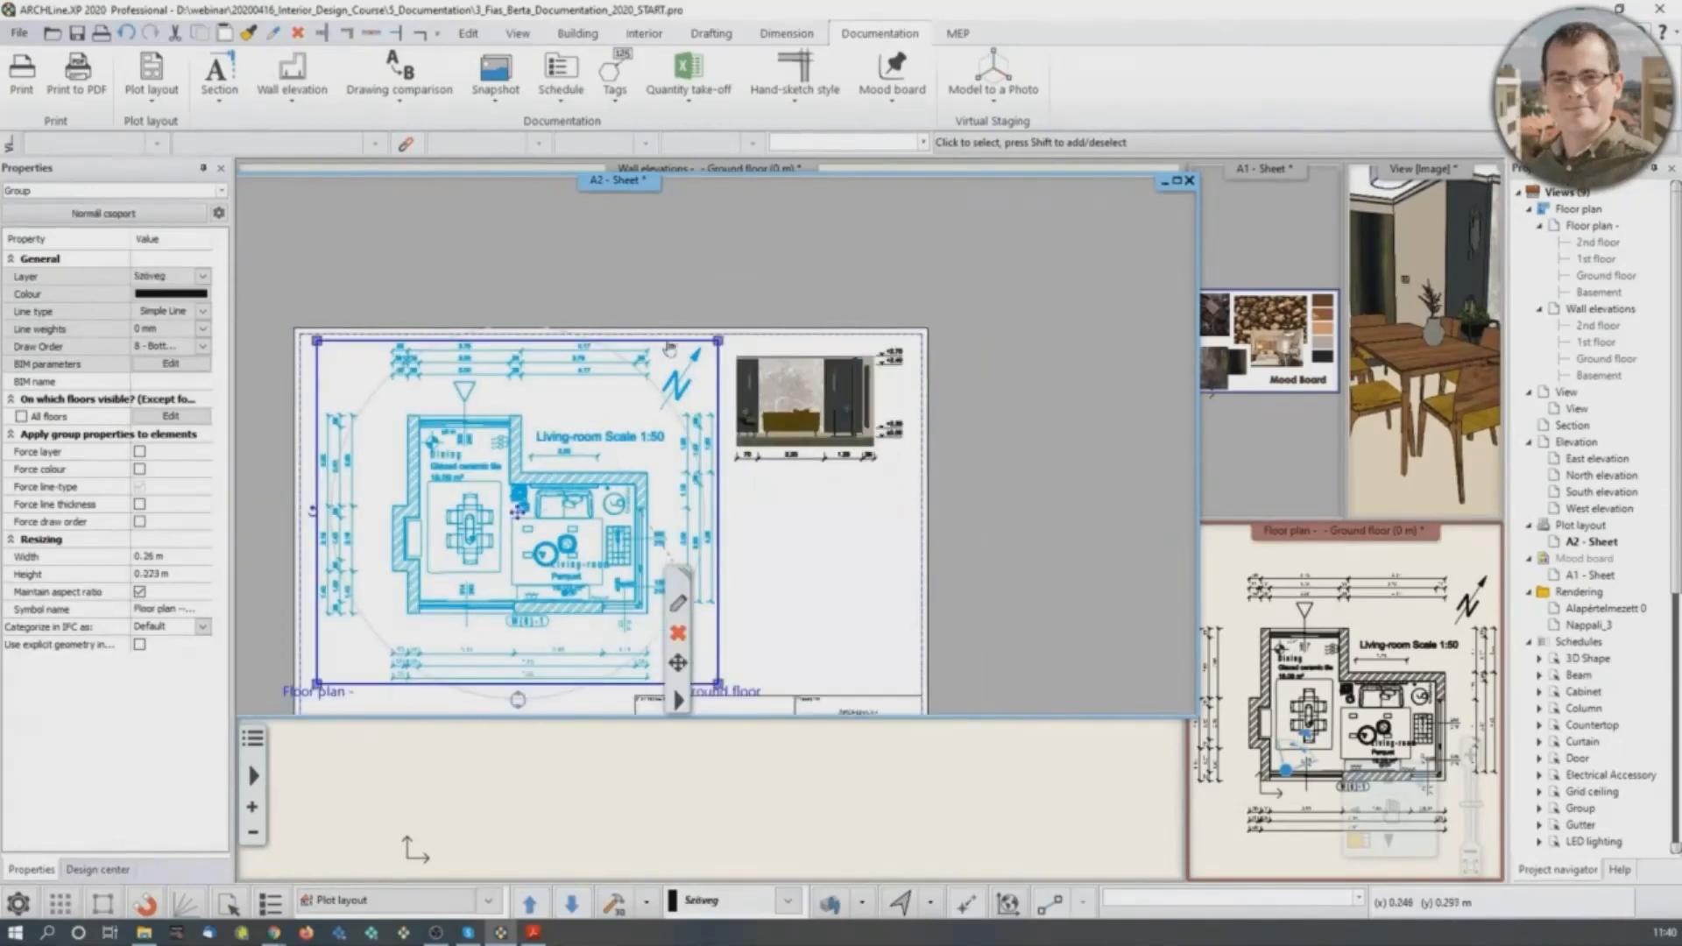
{"action": "middle_click_drag", "start_coordinate": [1331, 565], "coordinate": [1386, 617]}
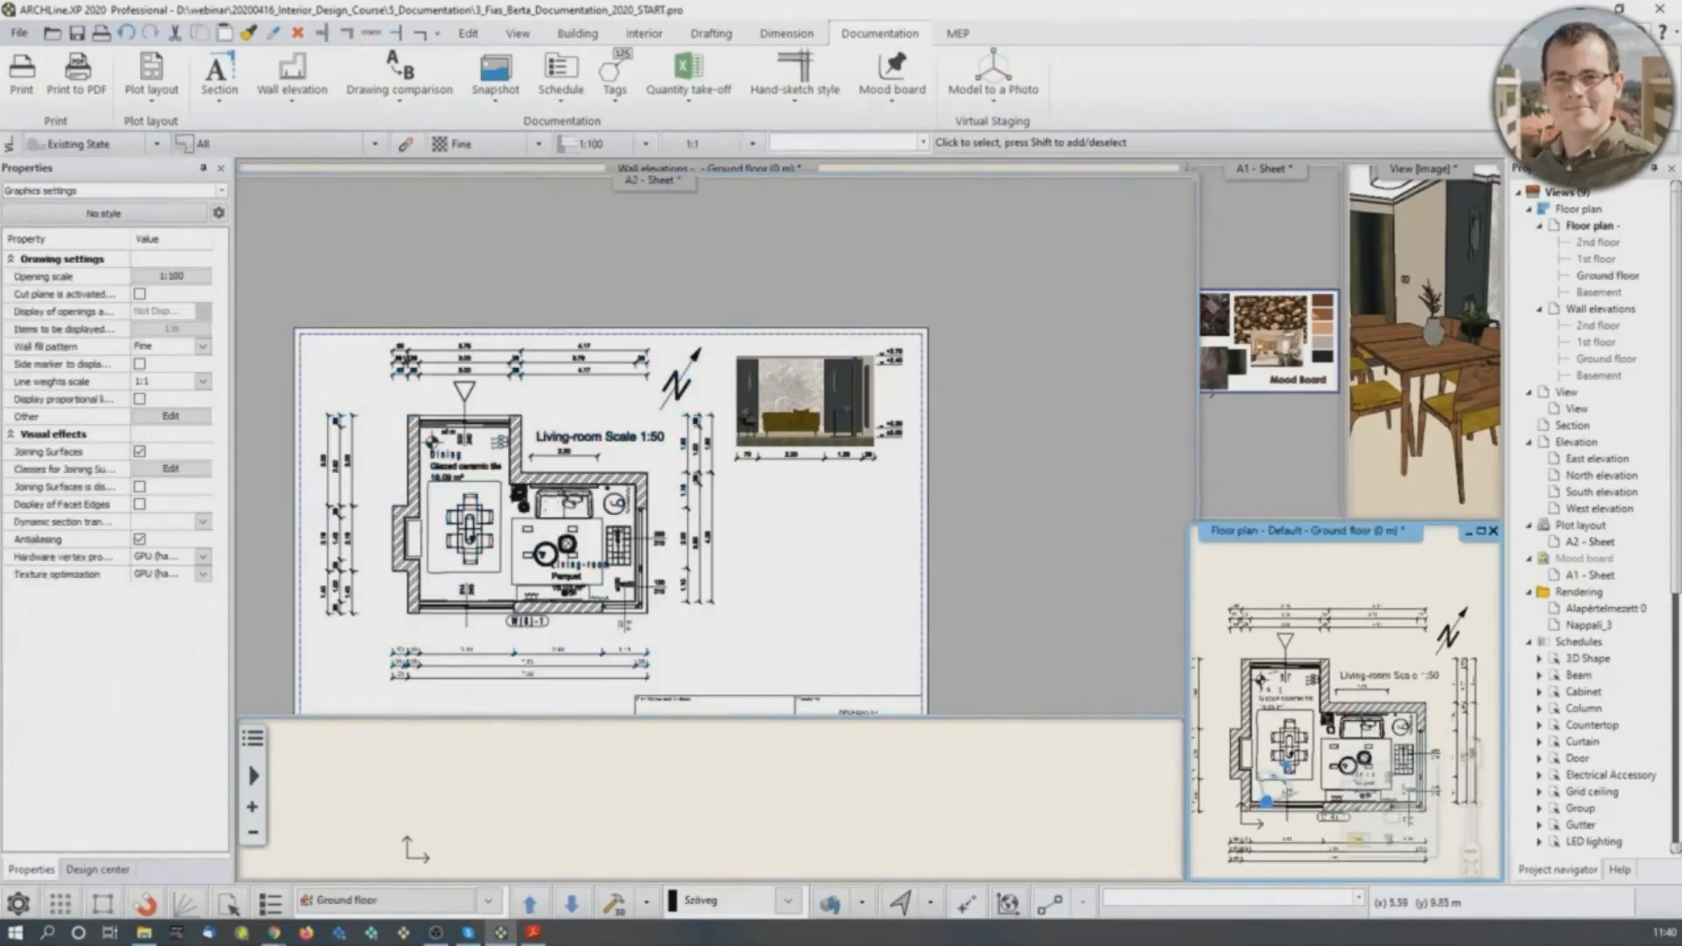
{"action": "left_click", "coordinate": [690, 543]}
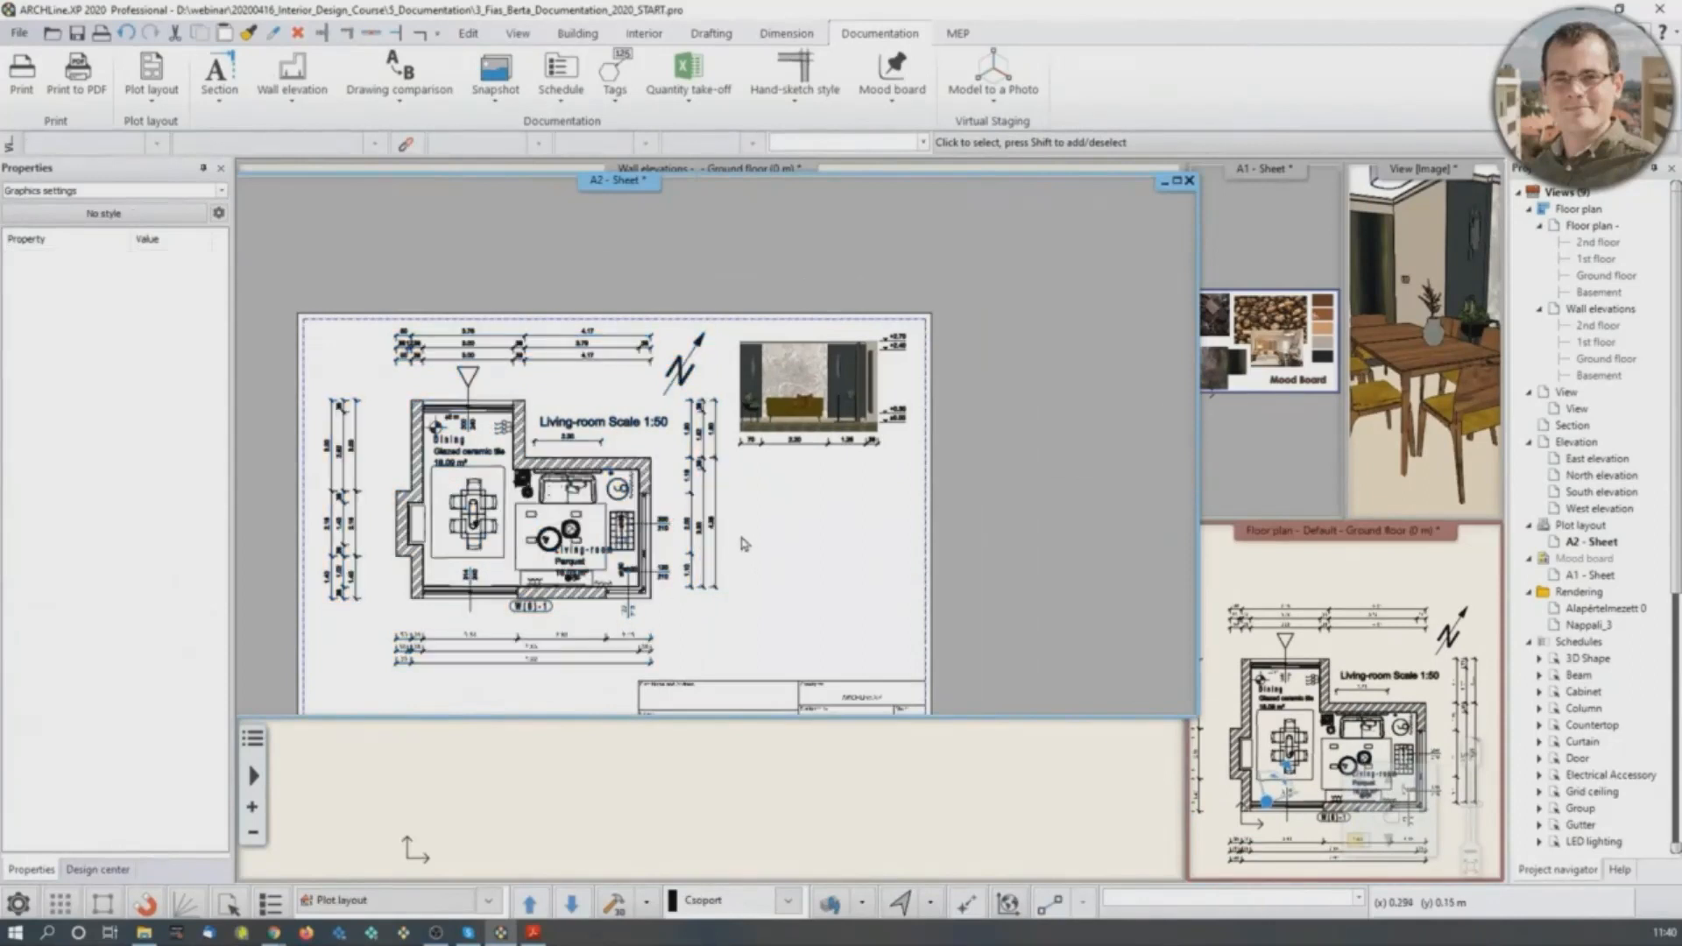
{"action": "scroll", "coordinate": [692, 561], "scroll_direction": "up", "scroll_amount": 1}
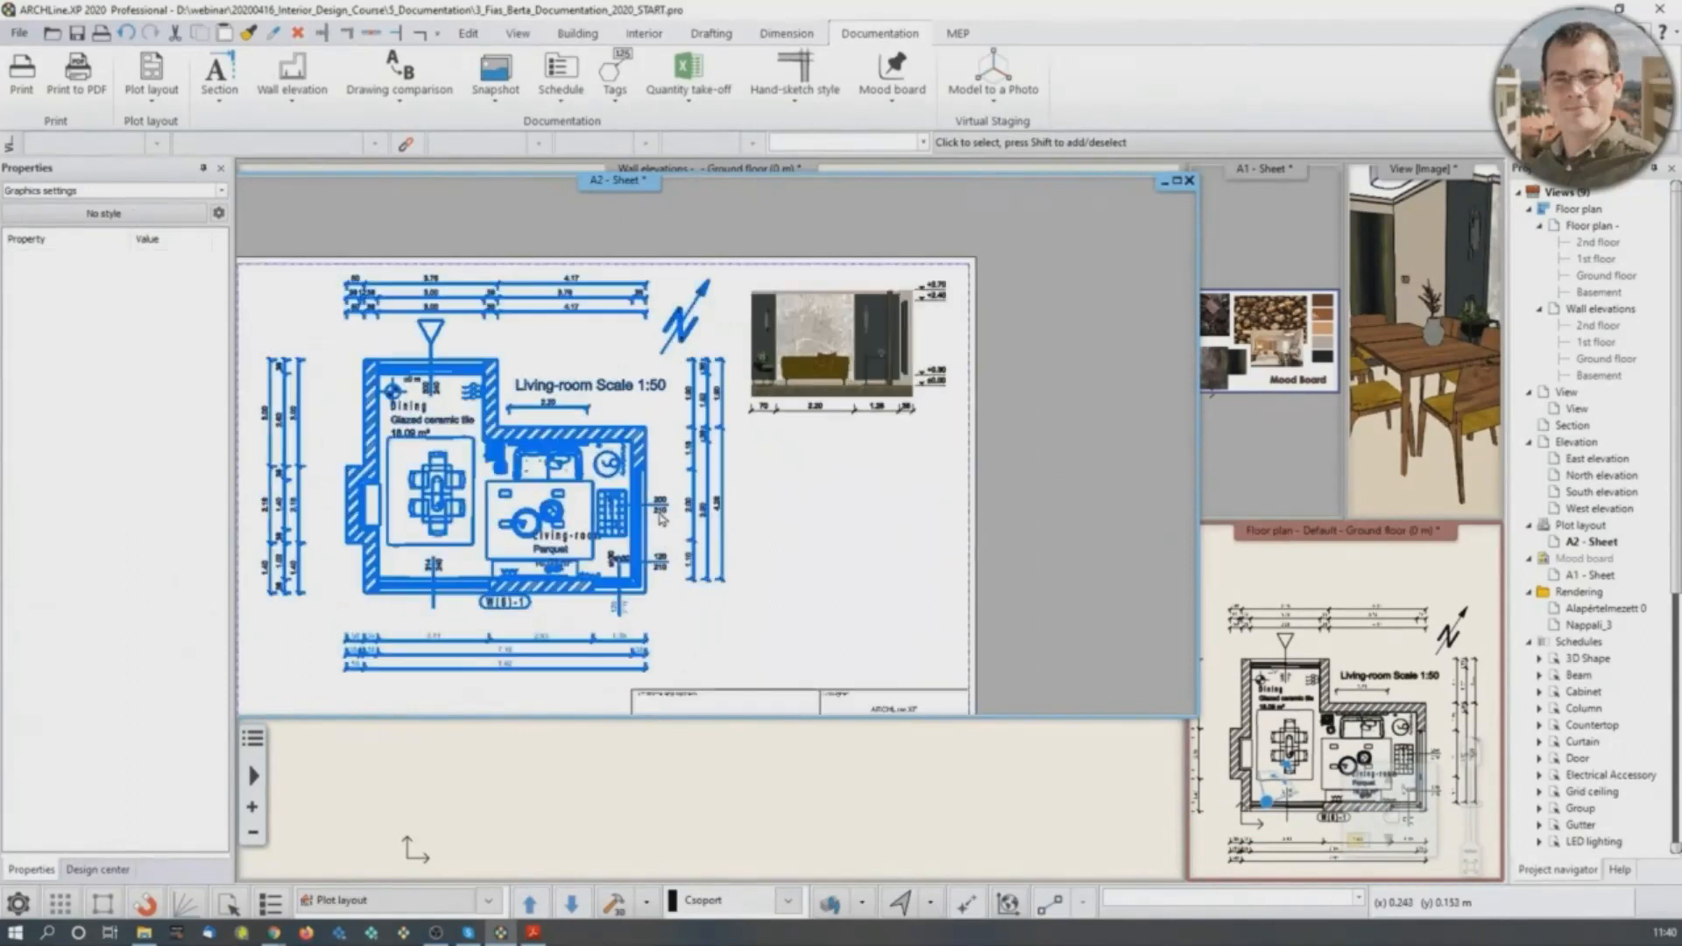
Delete the triangular arrow symbol above the dining room's upper window in the ground floor plan, and return to the sheet.
{"action": "left_click", "coordinate": [1358, 646]}
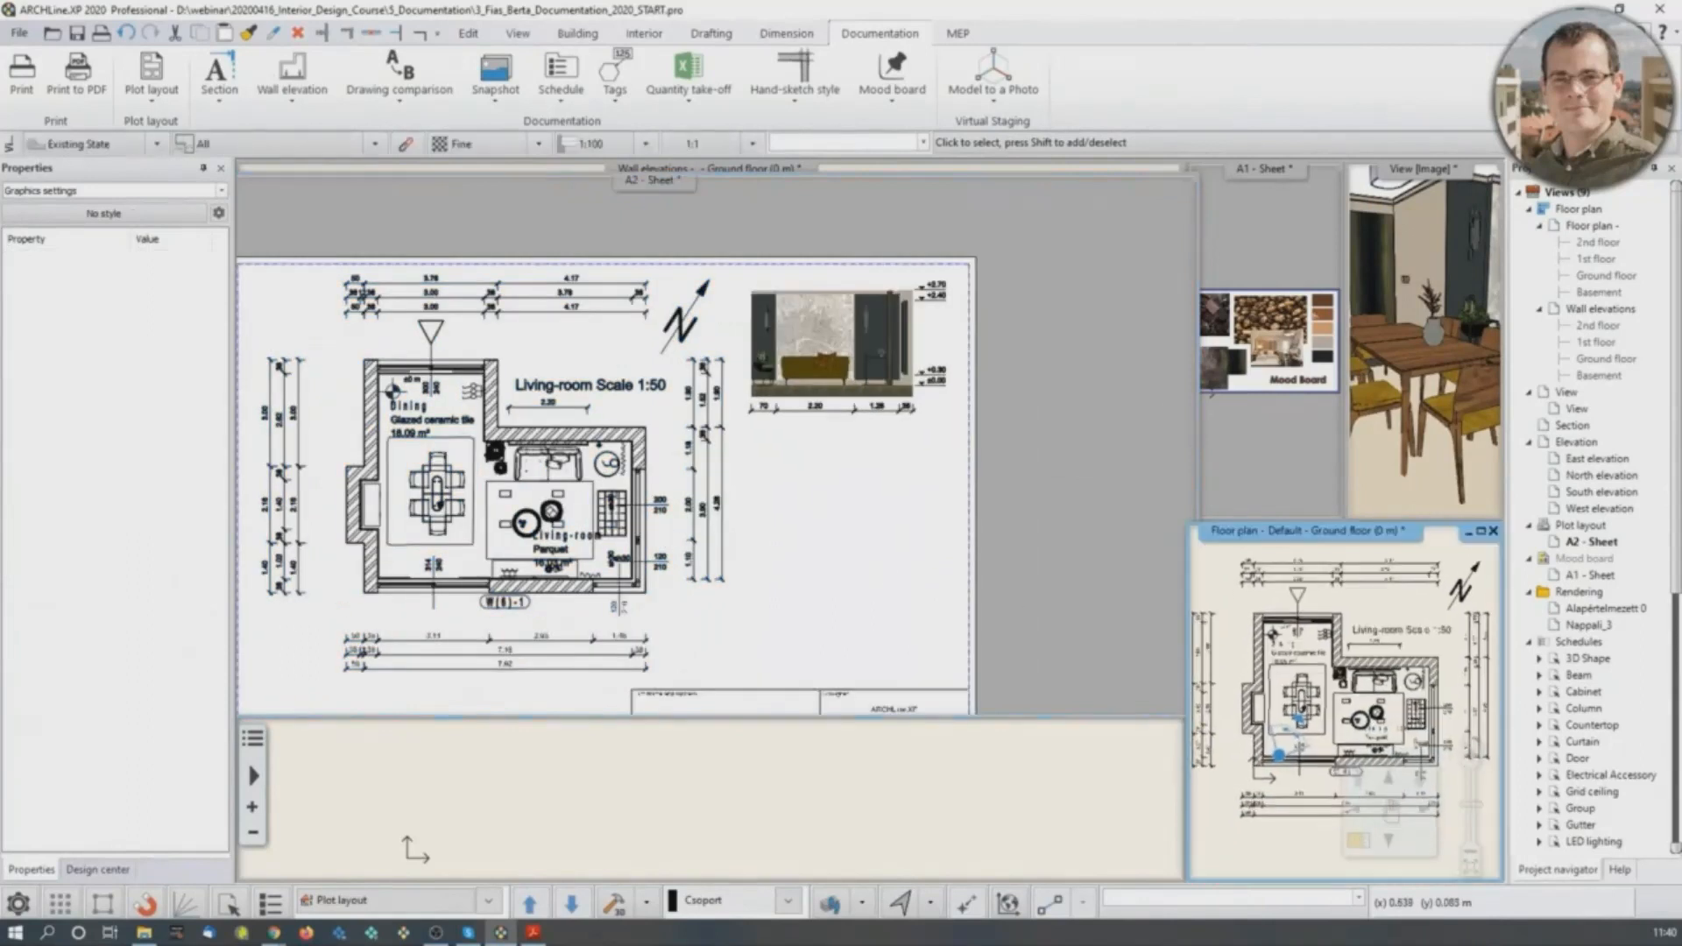
{"action": "left_click", "coordinate": [1332, 830]}
{"action": "scroll", "coordinate": [602, 405], "scroll_direction": "up", "scroll_amount": 3}
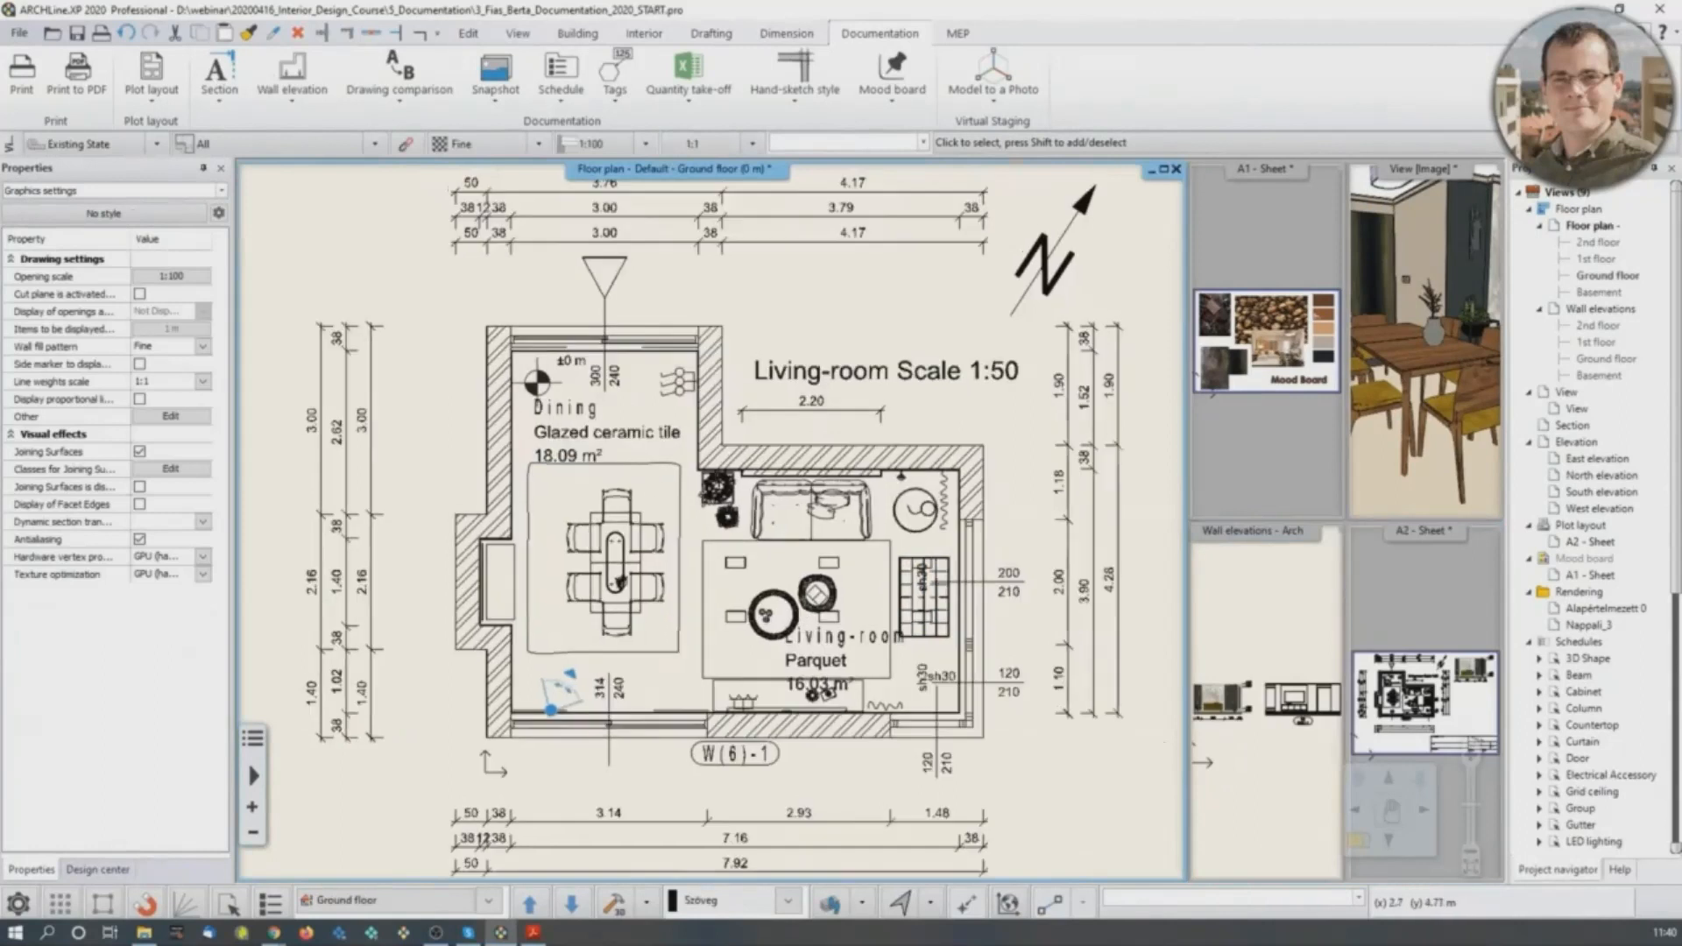
{"action": "left_click", "coordinate": [602, 405]}
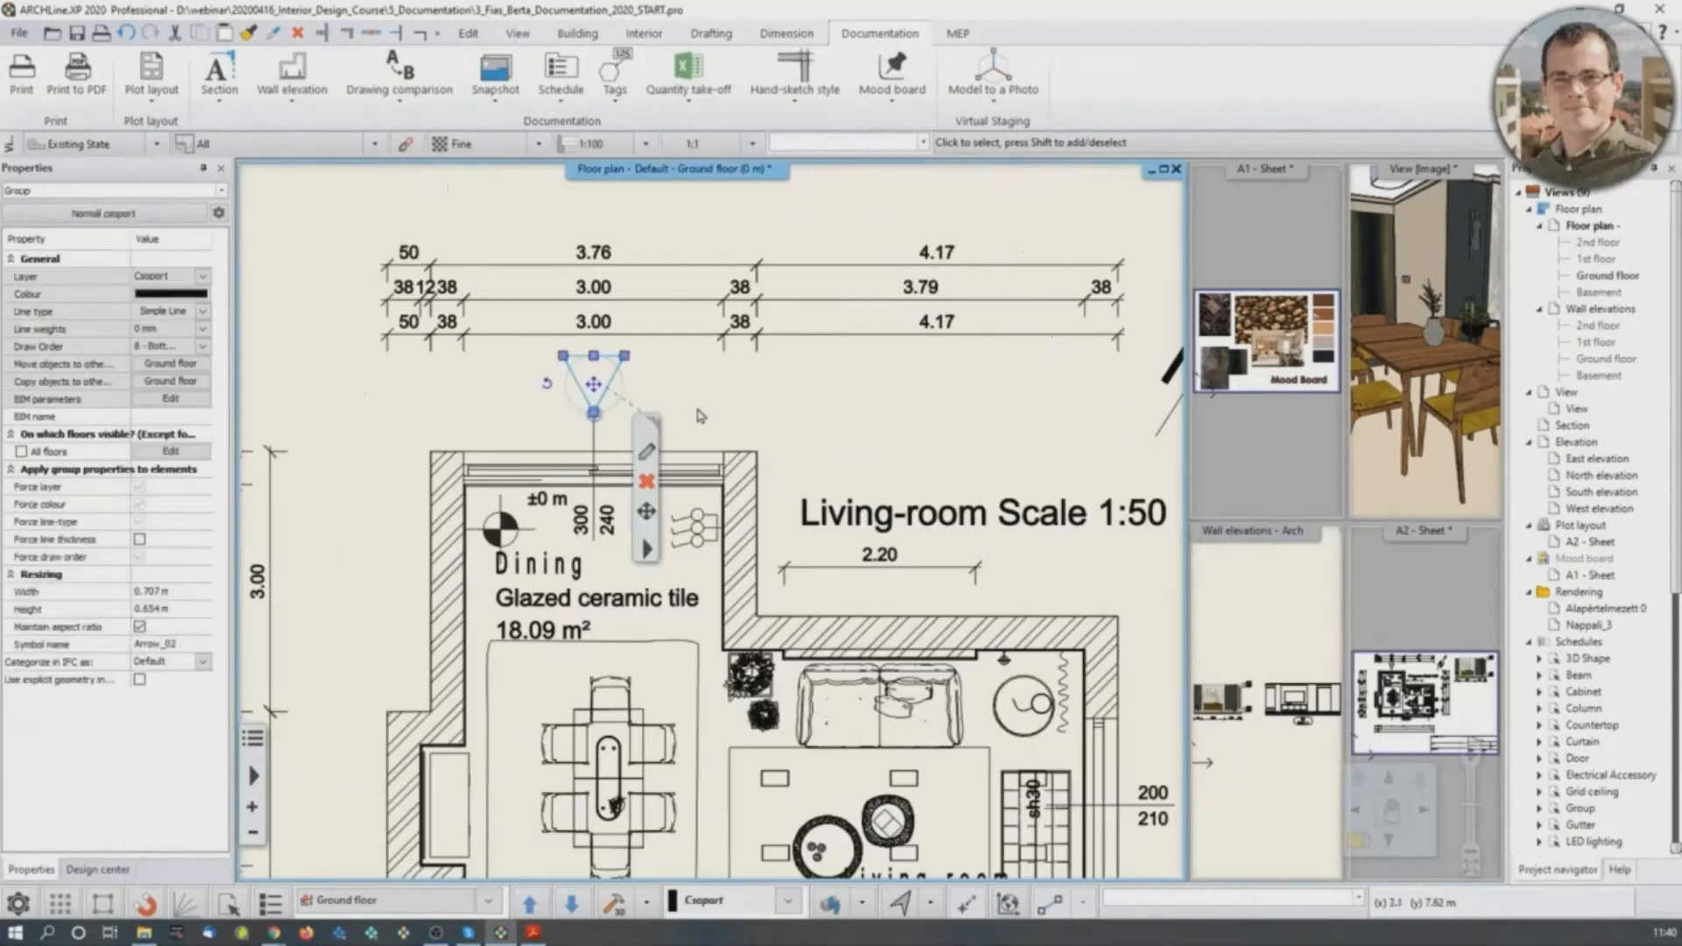
{"action": "key", "text": "Delete"}
{"action": "middle_click_drag", "start_coordinate": [655, 417], "coordinate": [589, 288]}
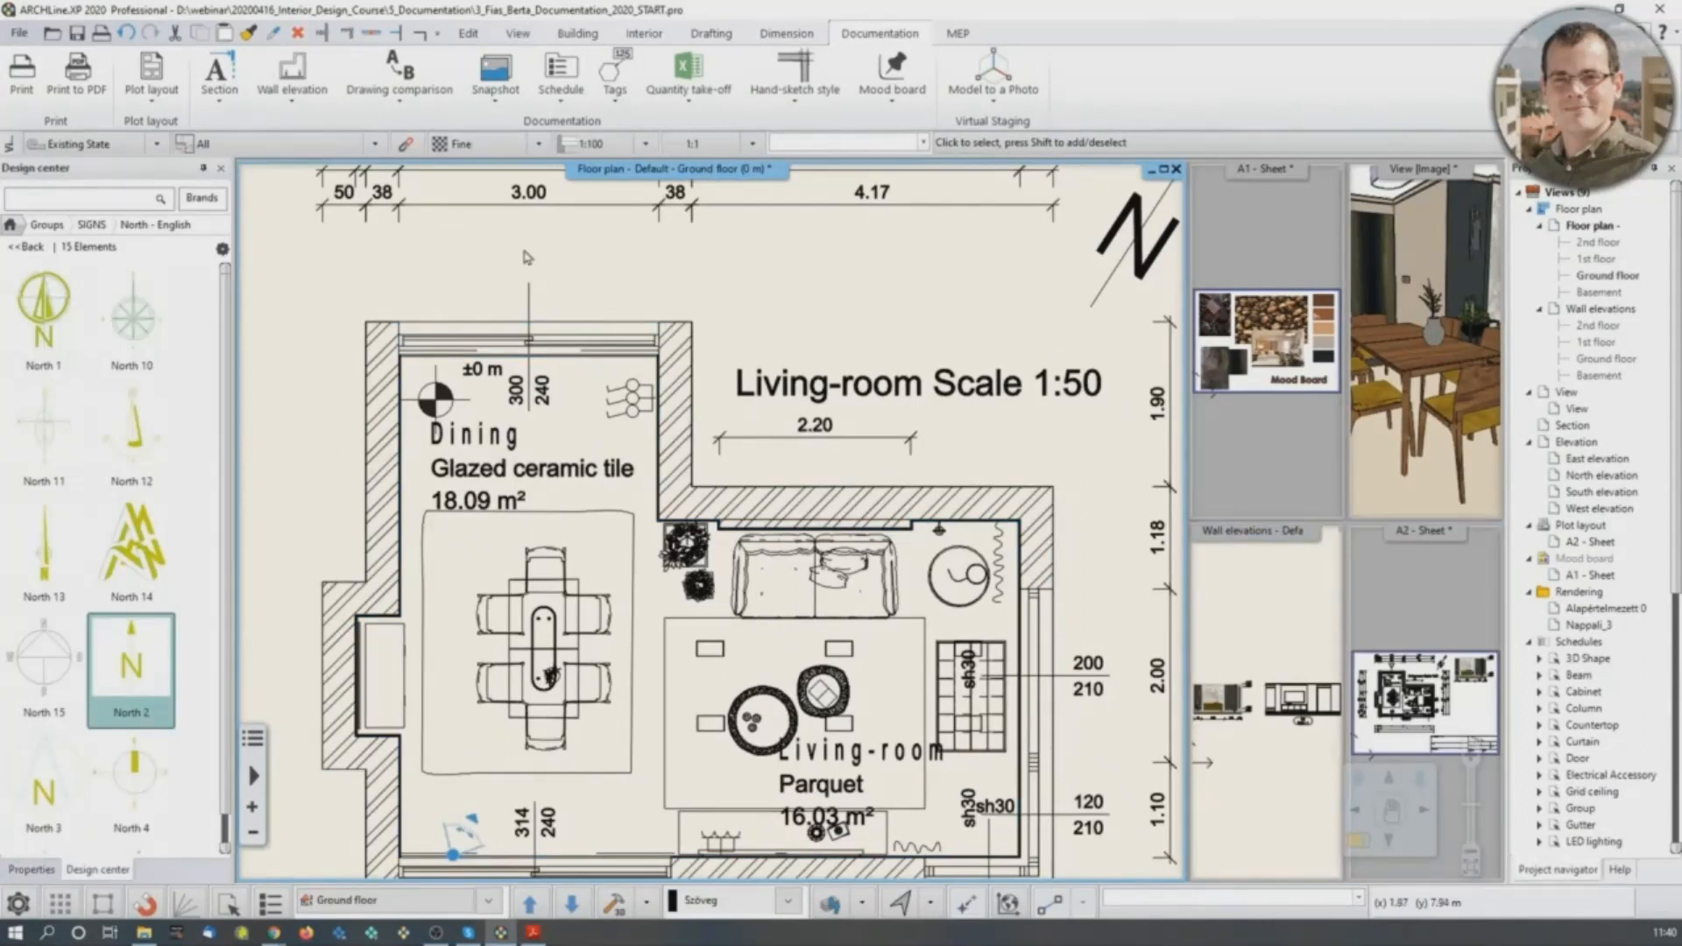
{"action": "left_click", "coordinate": [1459, 583]}
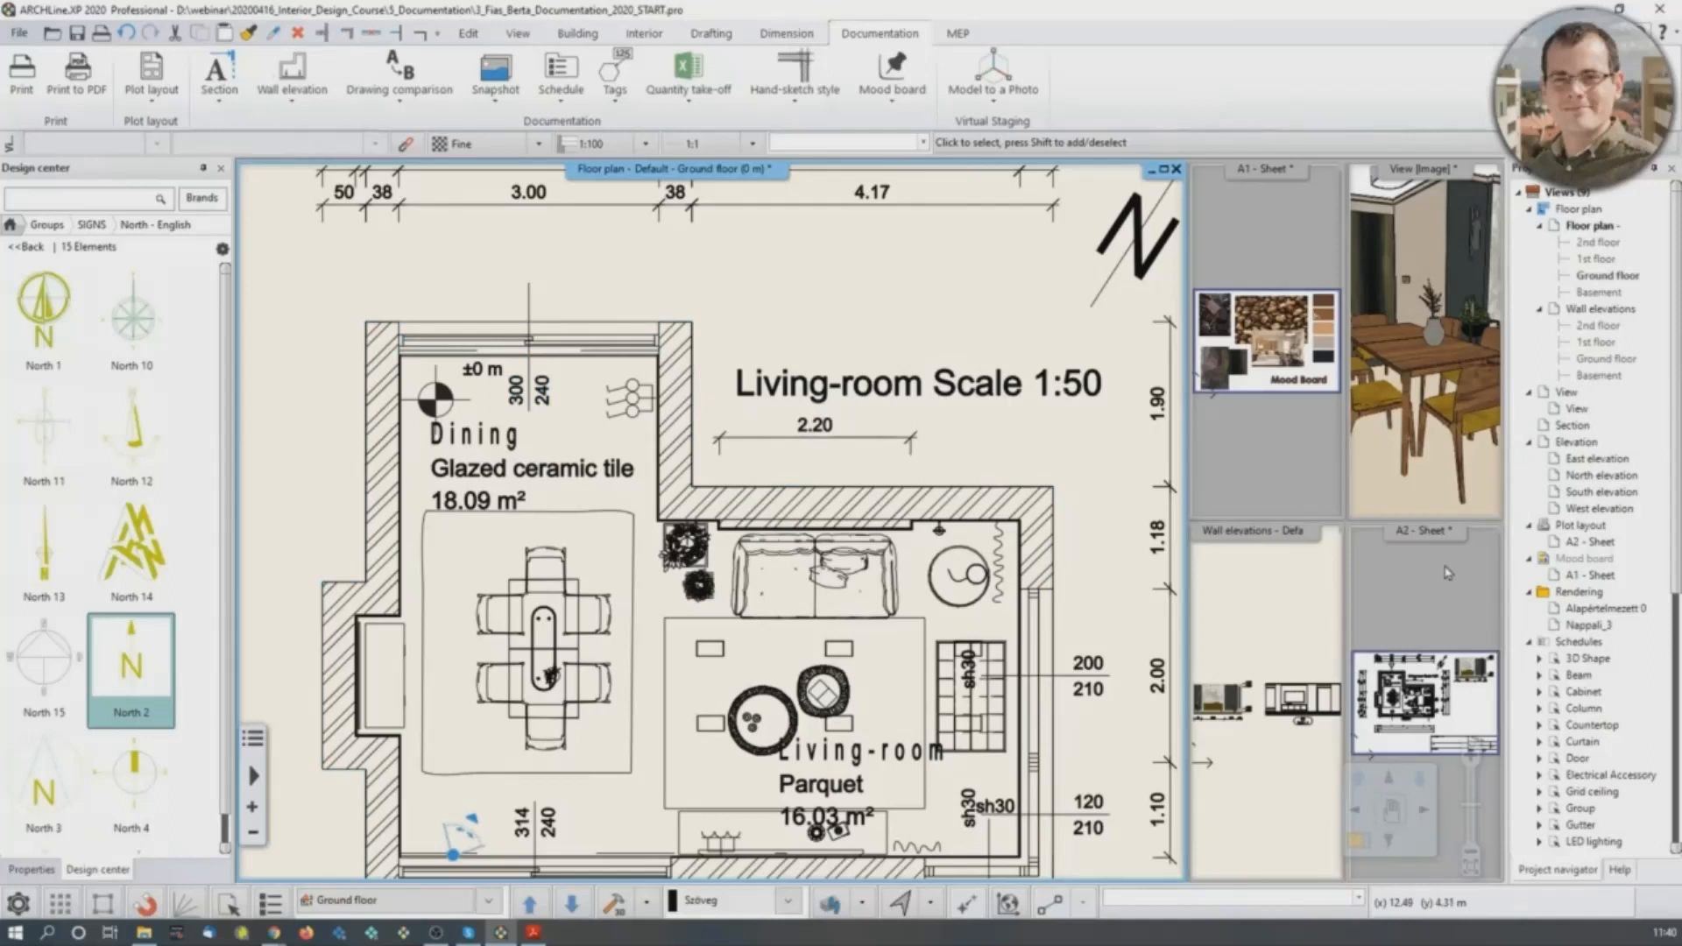
Refresh the living-room floor plan drawing placed on the A2 sheet.
{"action": "left_click", "coordinate": [586, 455]}
{"action": "left_click", "coordinate": [589, 457]}
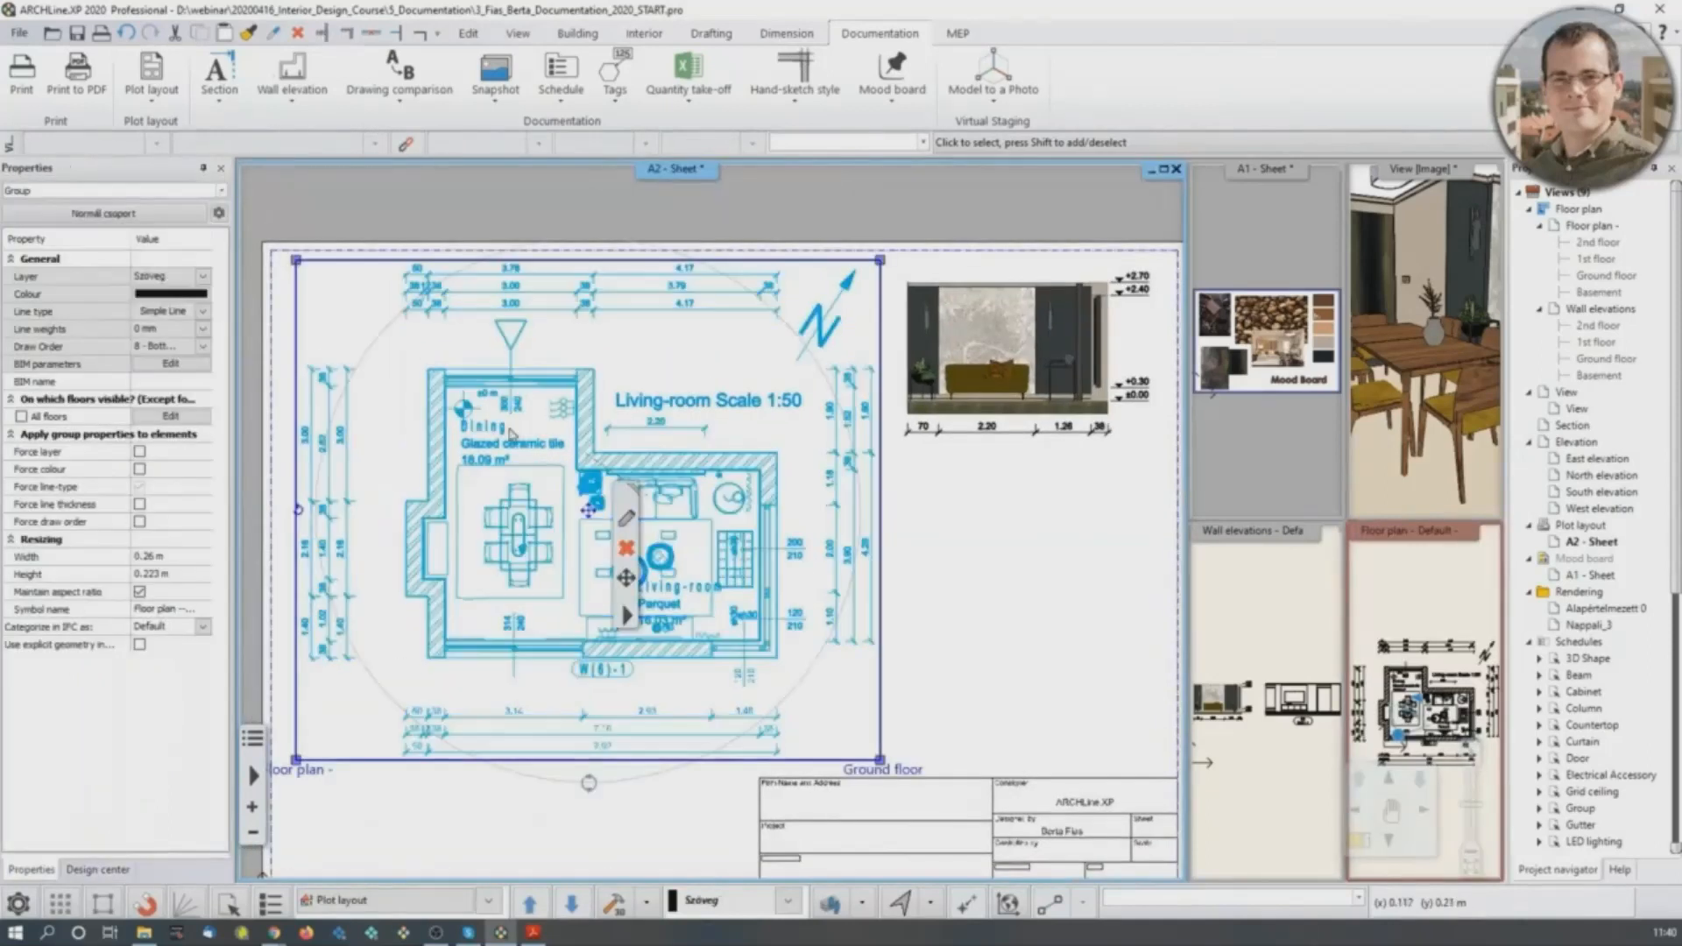
{"action": "right_click", "coordinate": [639, 625]}
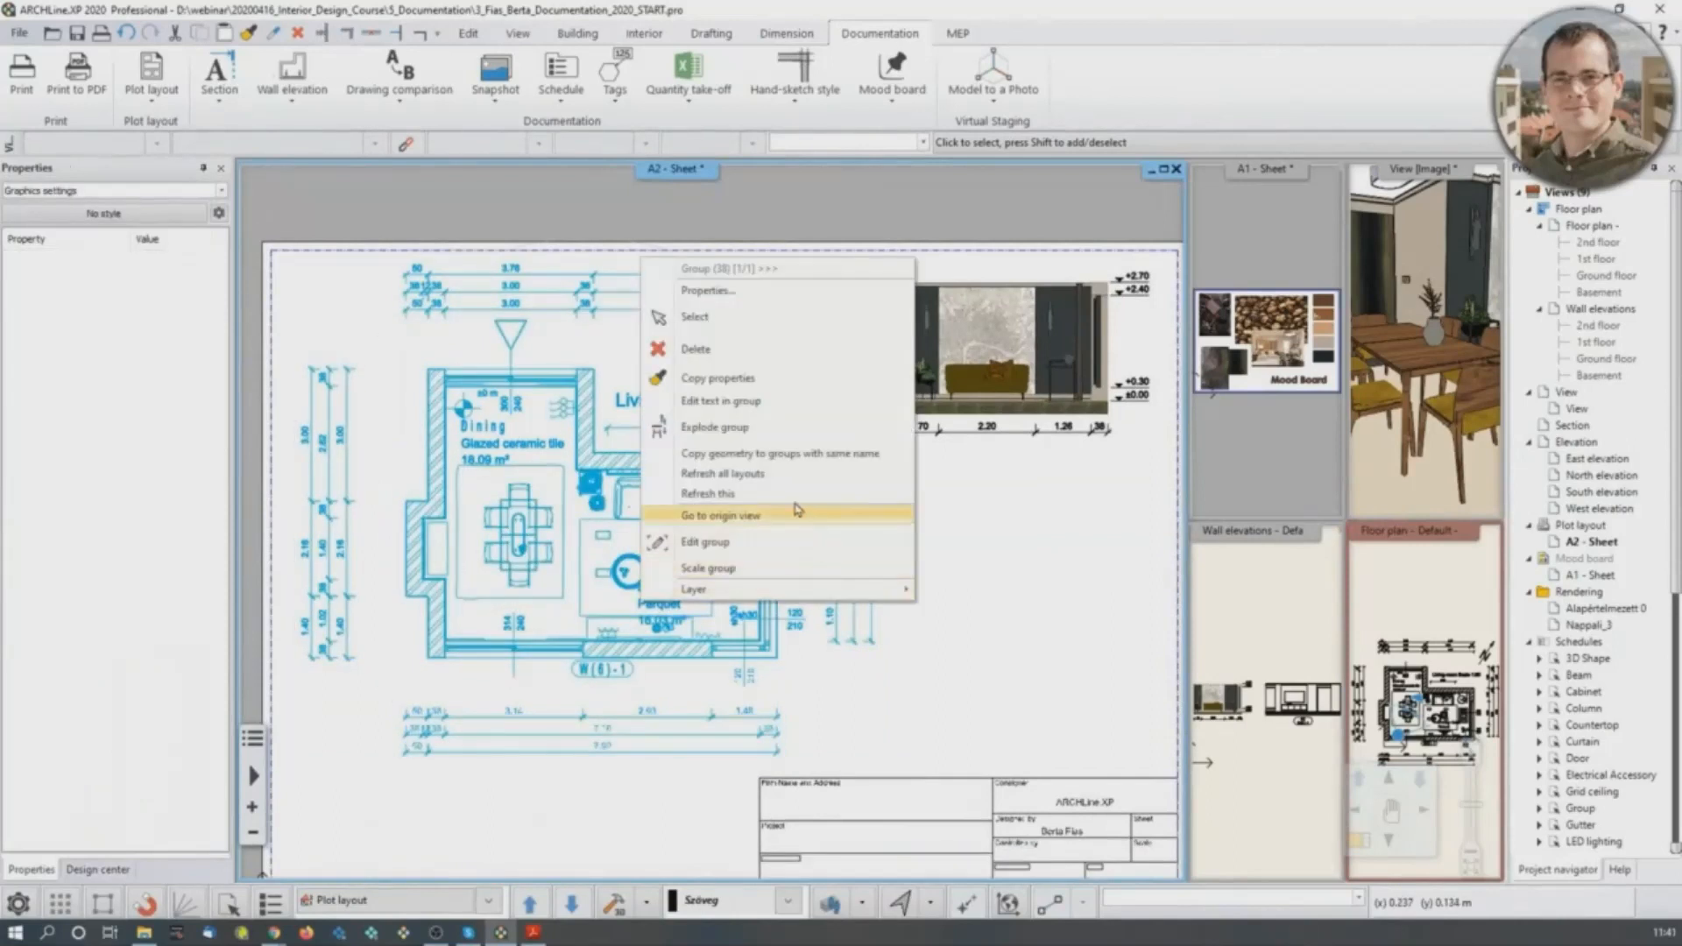
{"action": "left_click", "coordinate": [708, 496]}
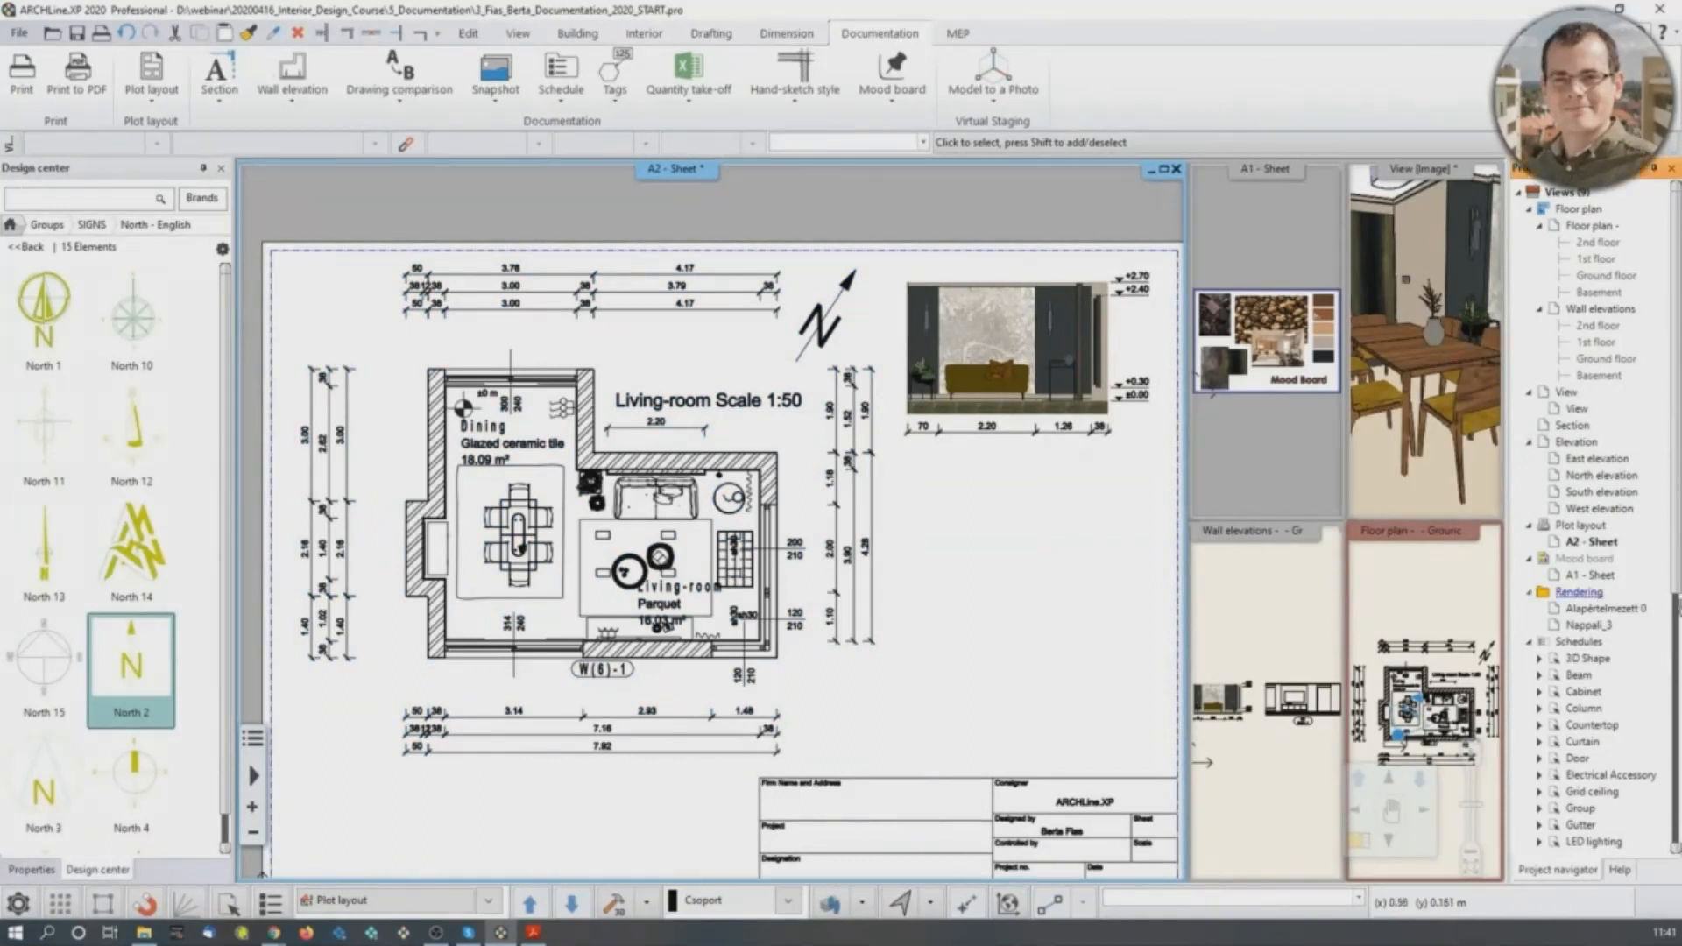
Create a floor snapshot in the ground floor plan view, accepting the proposed cutting elevation.
{"action": "left_click", "coordinate": [1424, 597]}
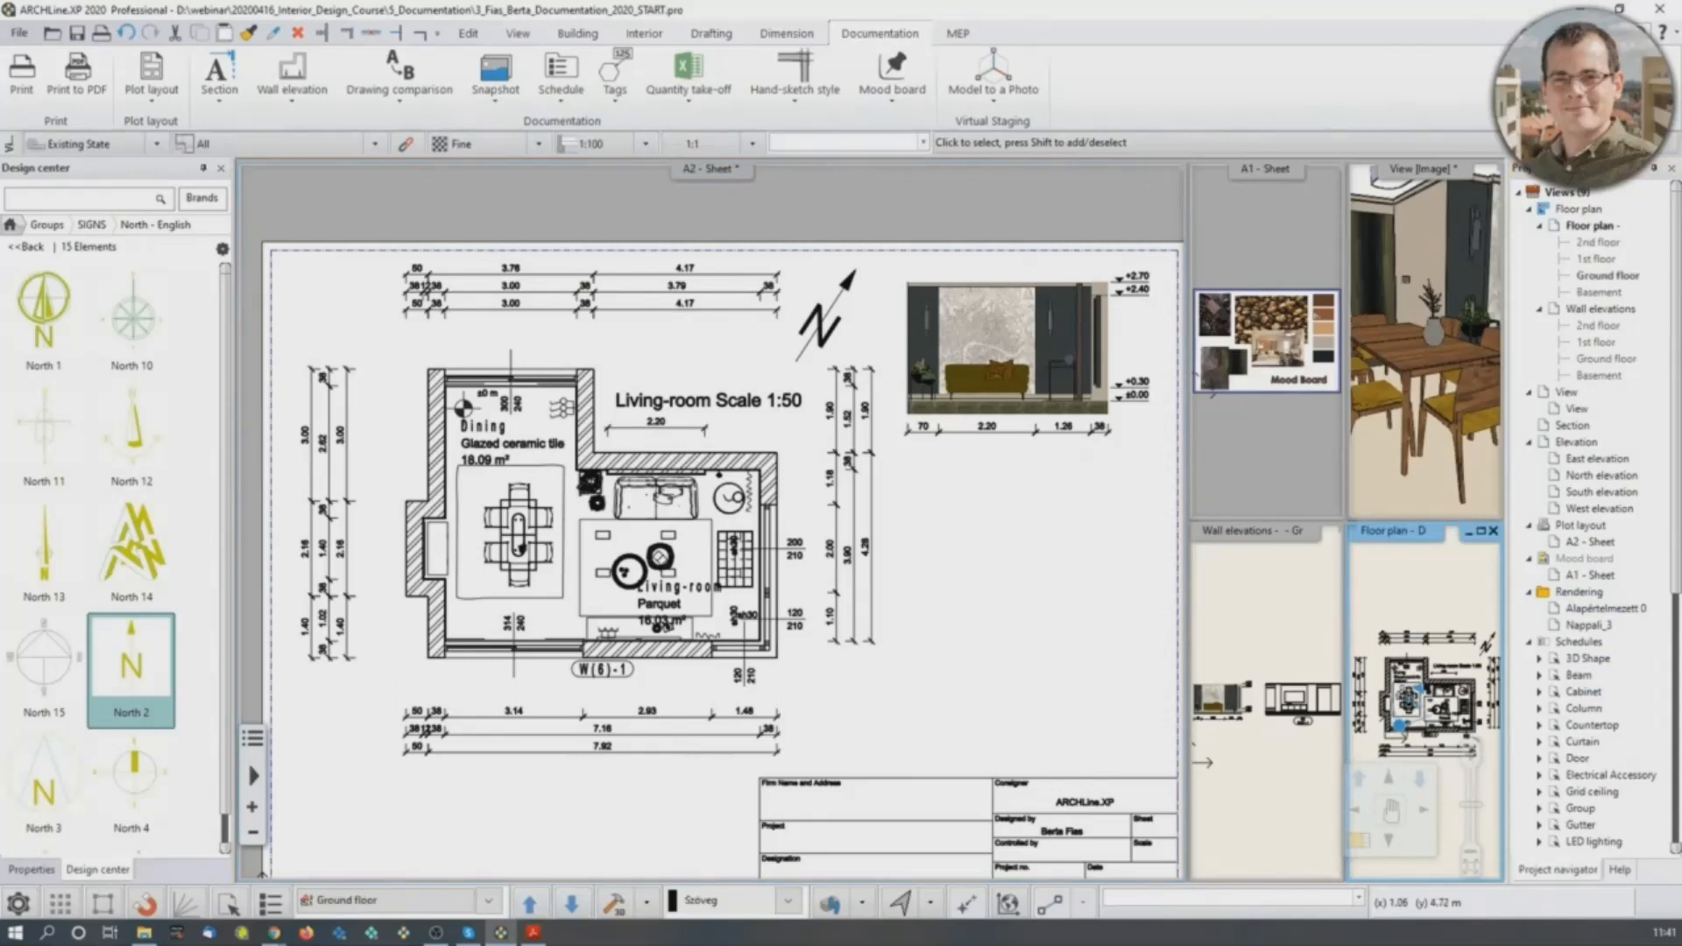
{"action": "left_click", "coordinate": [1361, 841]}
{"action": "middle_click_drag", "start_coordinate": [778, 621], "coordinate": [723, 657]}
{"action": "scroll", "coordinate": [687, 554], "scroll_direction": "down", "scroll_amount": 3}
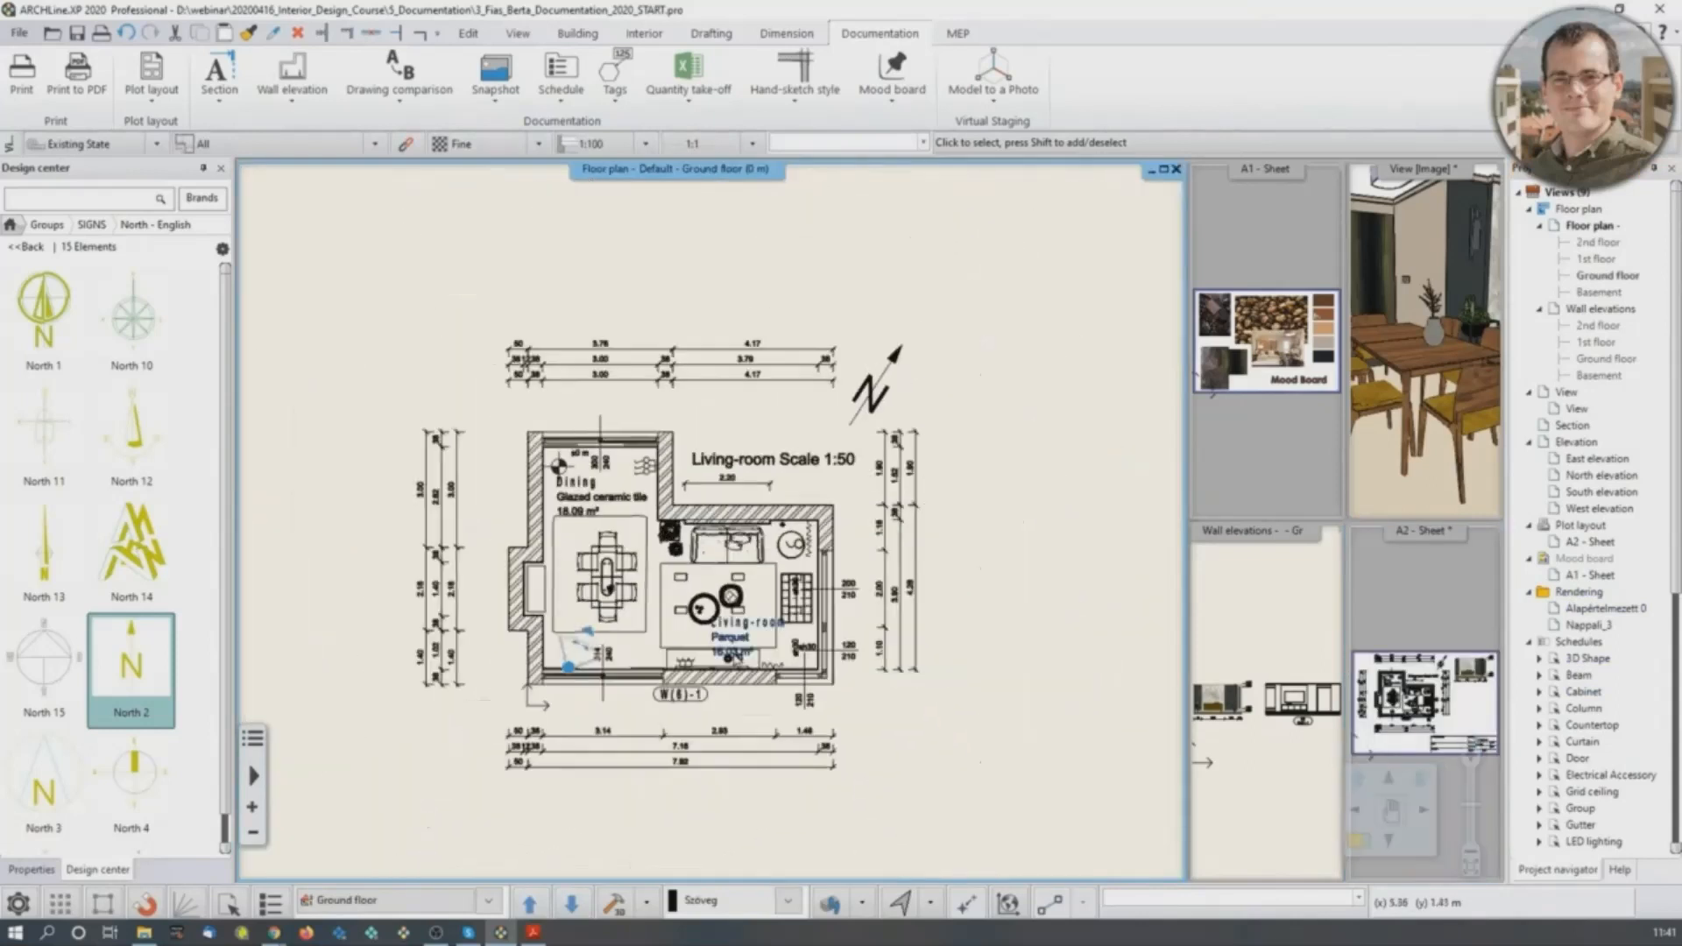
{"action": "mouse_move", "coordinate": [798, 503]}
{"action": "middle_mouse_down"}
{"action": "mouse_move", "coordinate": [741, 474]}
{"action": "mouse_move", "coordinate": [693, 478]}
{"action": "middle_mouse_up"}
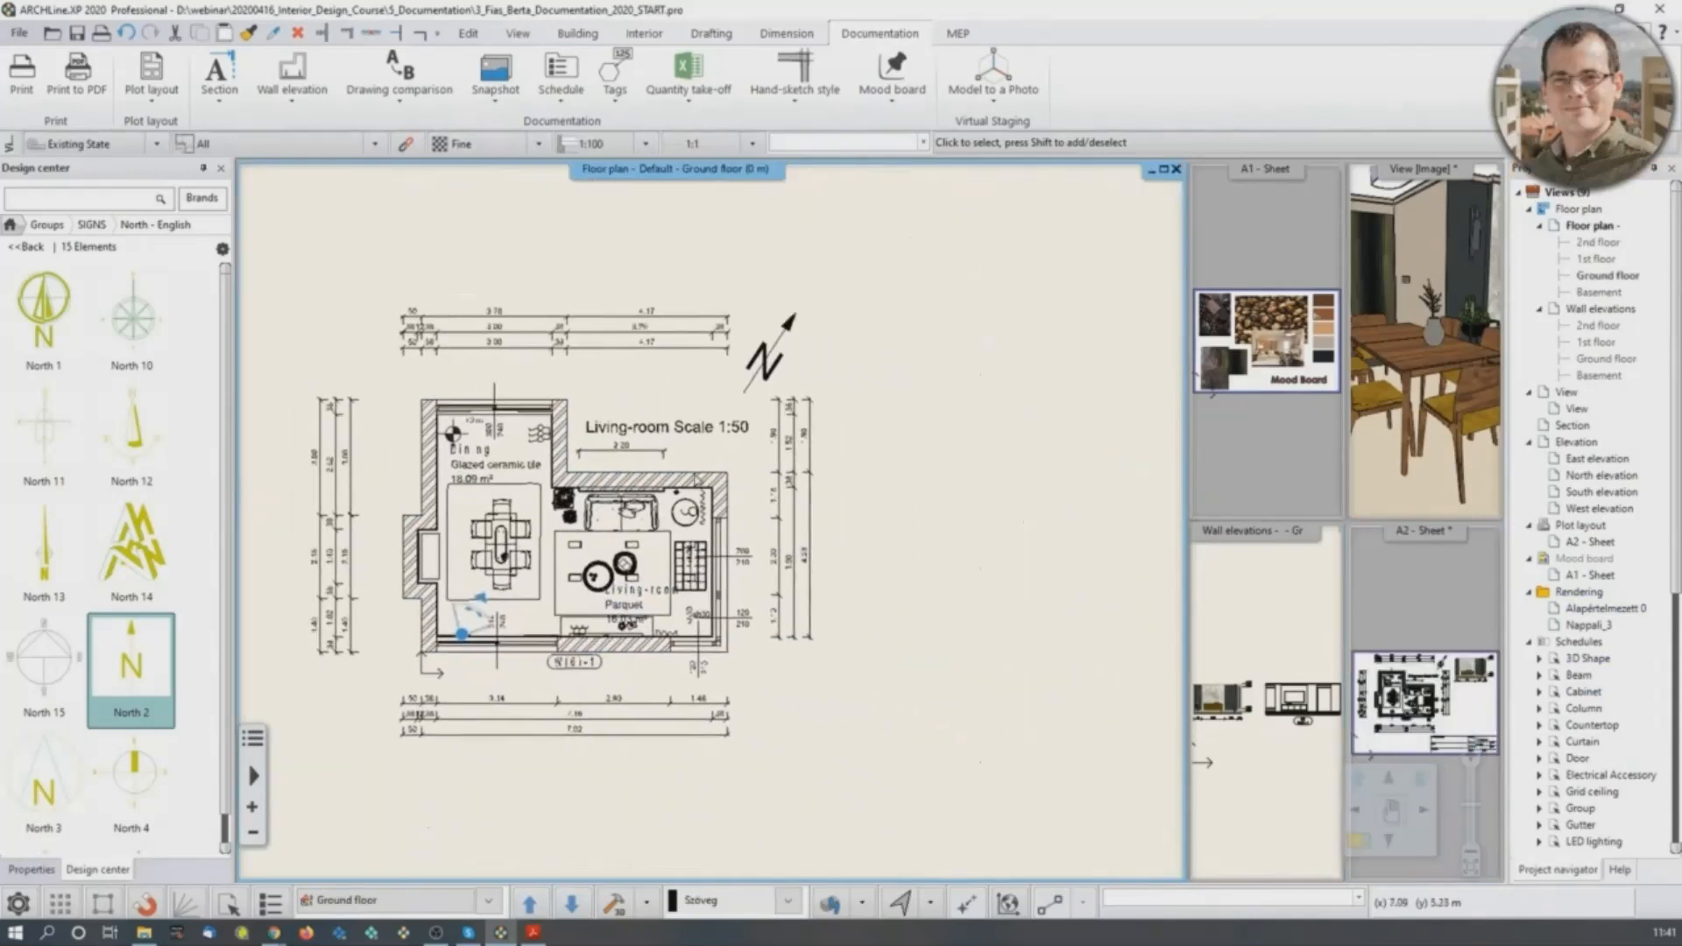
{"action": "left_click", "coordinate": [493, 95]}
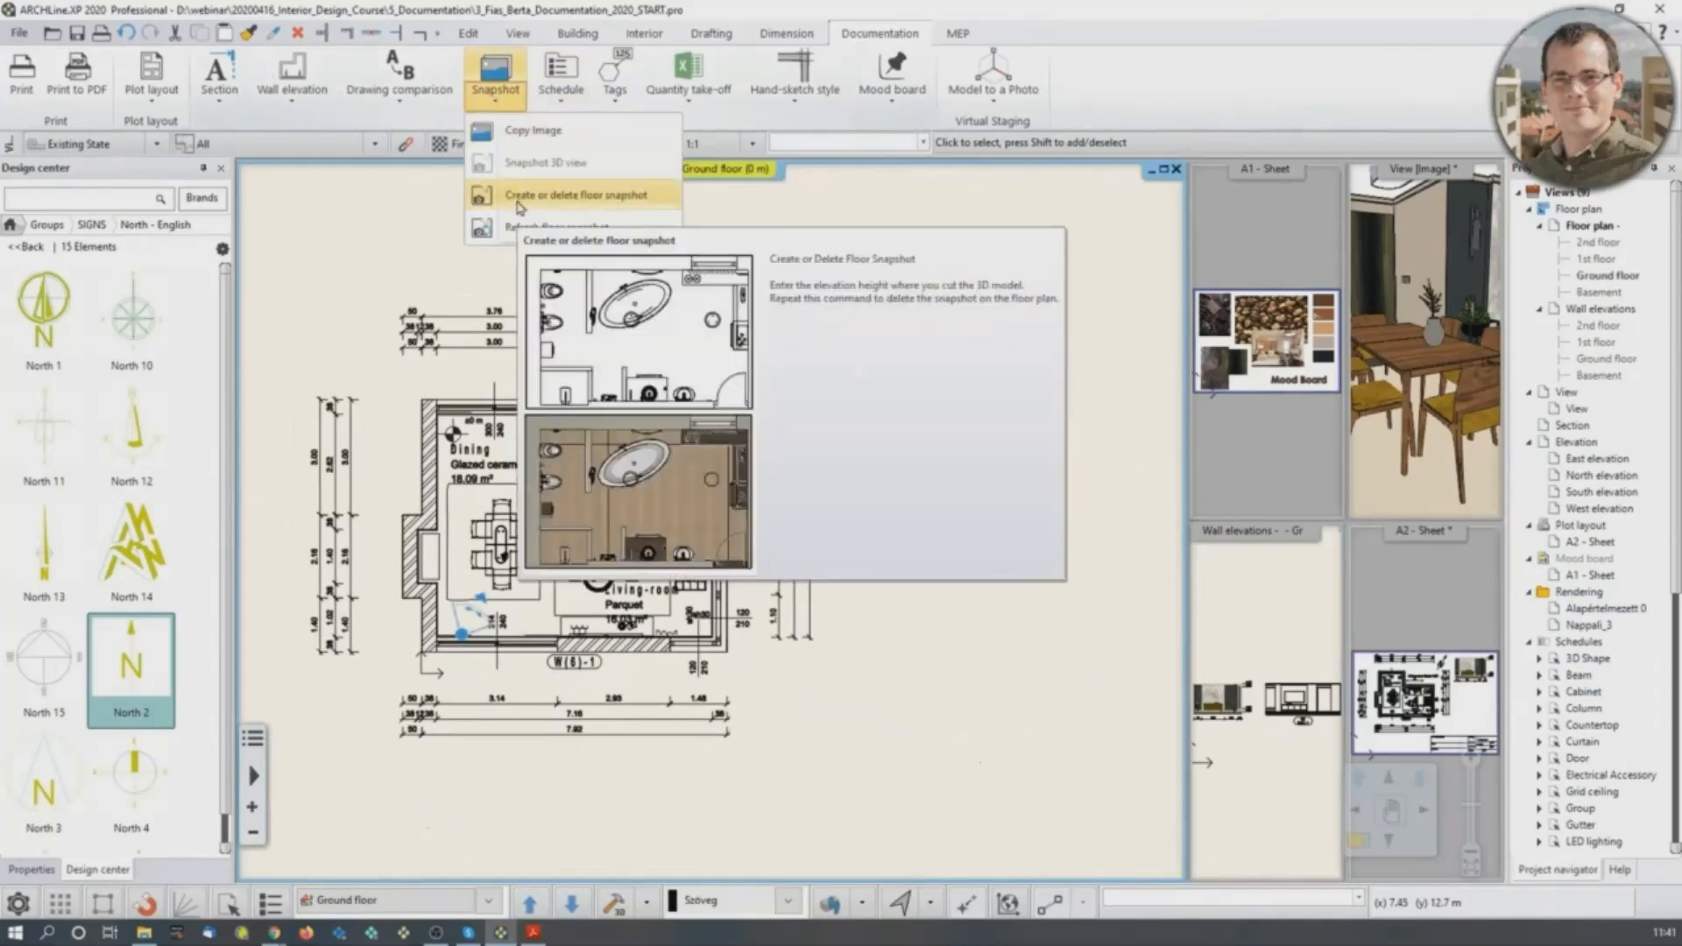
{"action": "left_click", "coordinate": [519, 200]}
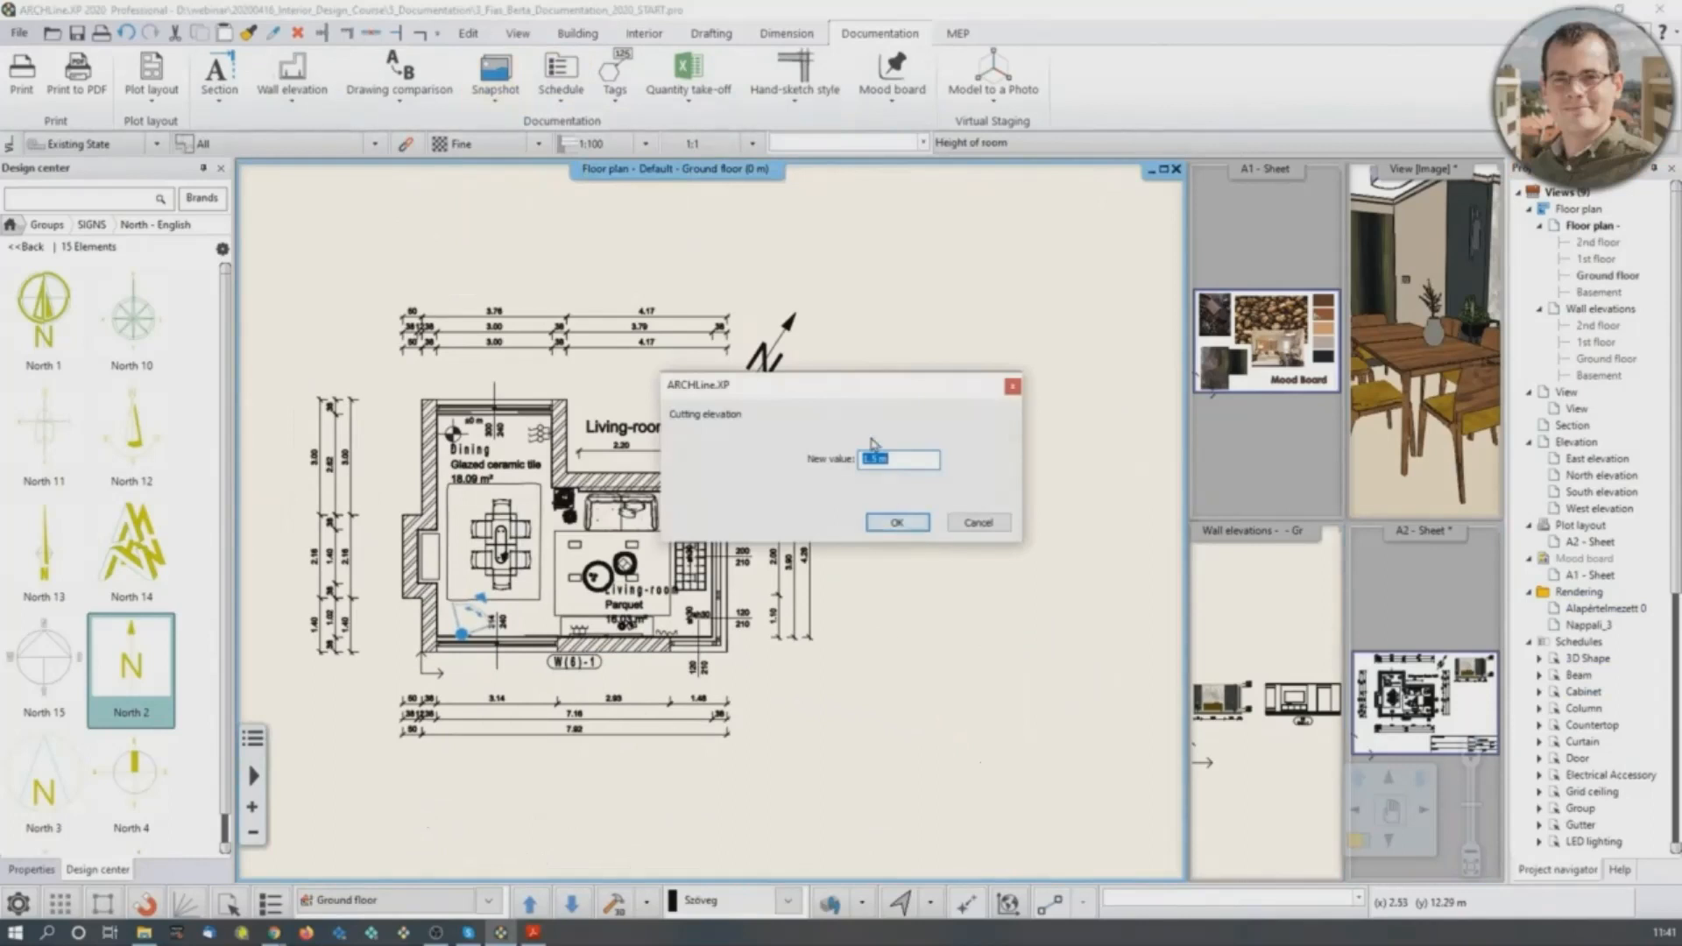
{"action": "left_click_drag", "start_coordinate": [858, 385], "coordinate": [872, 357]}
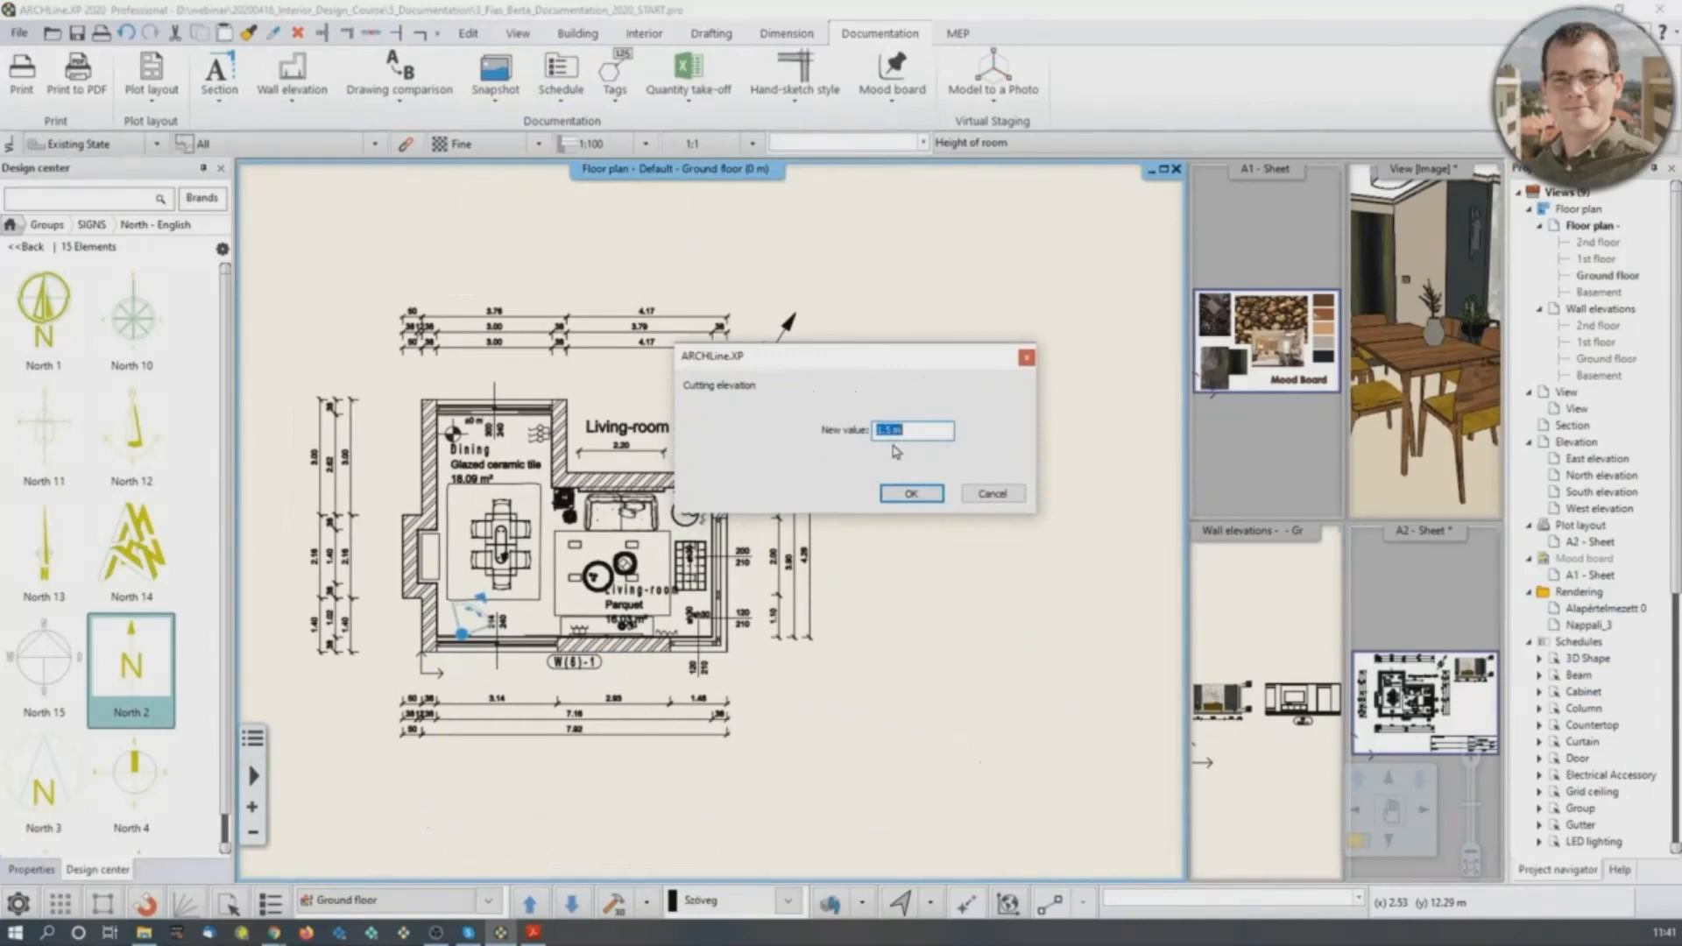
{"action": "left_click_drag", "start_coordinate": [902, 356], "coordinate": [911, 316]}
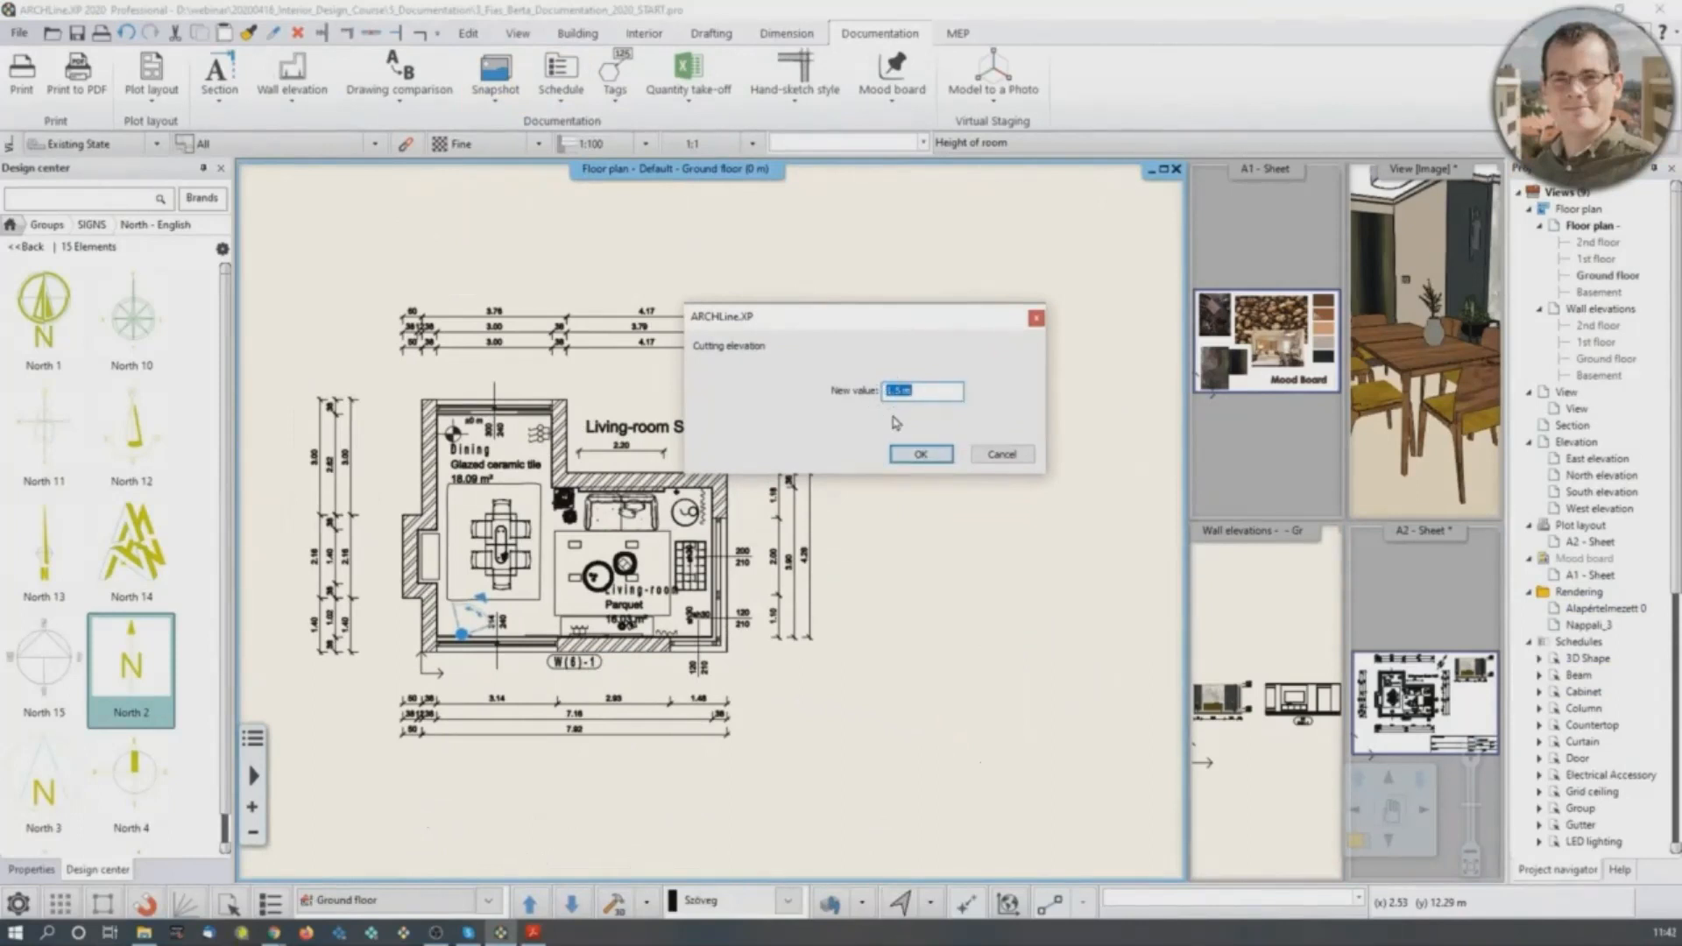
{"action": "left_click", "coordinate": [924, 456]}
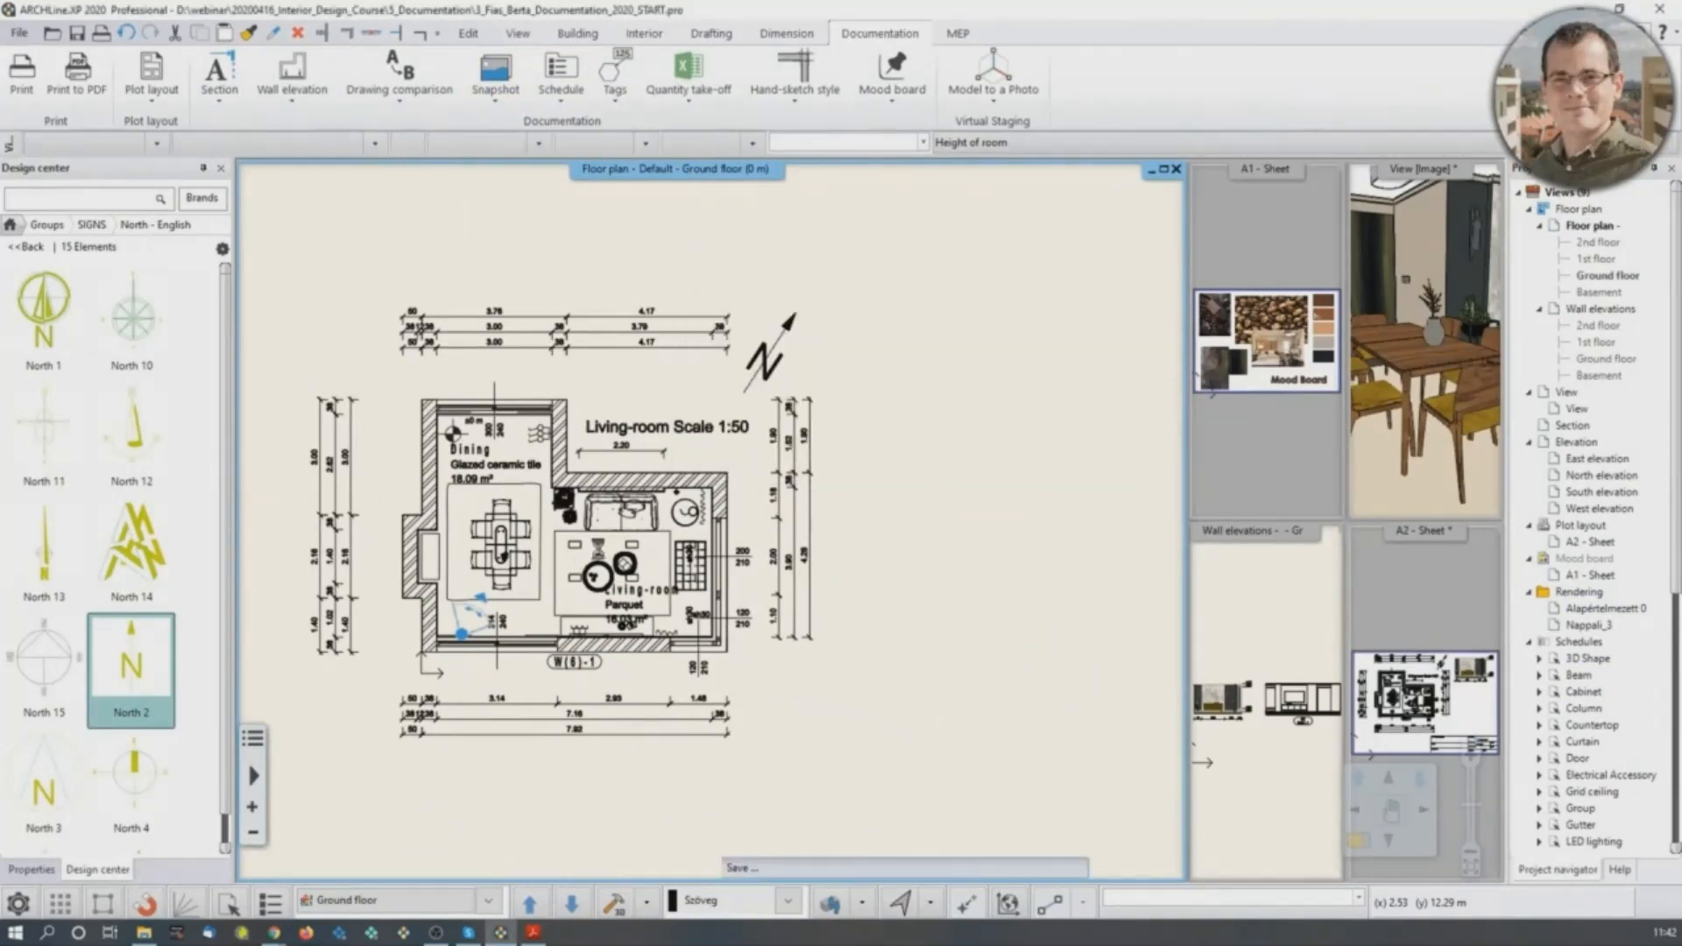
Move the coloured floor snapshot image off the plan to the empty area right of the dimension lines.
{"action": "scroll", "coordinate": [614, 587], "scroll_direction": "up", "scroll_amount": 4}
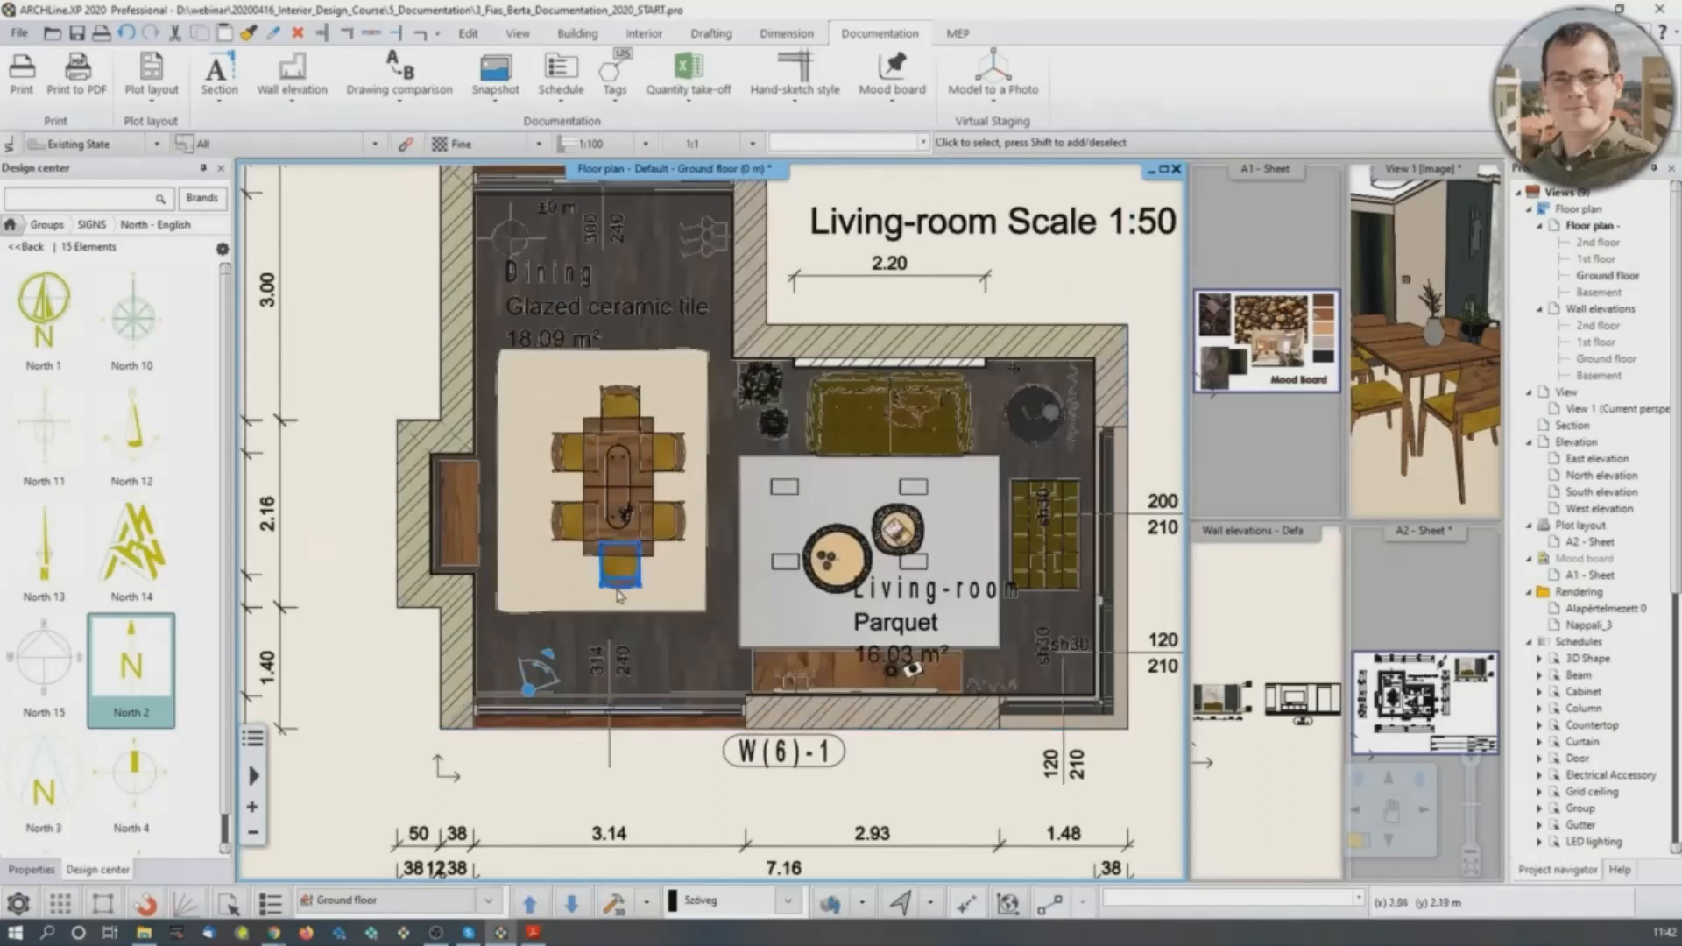
{"action": "scroll", "coordinate": [696, 568], "scroll_direction": "down", "scroll_amount": 2}
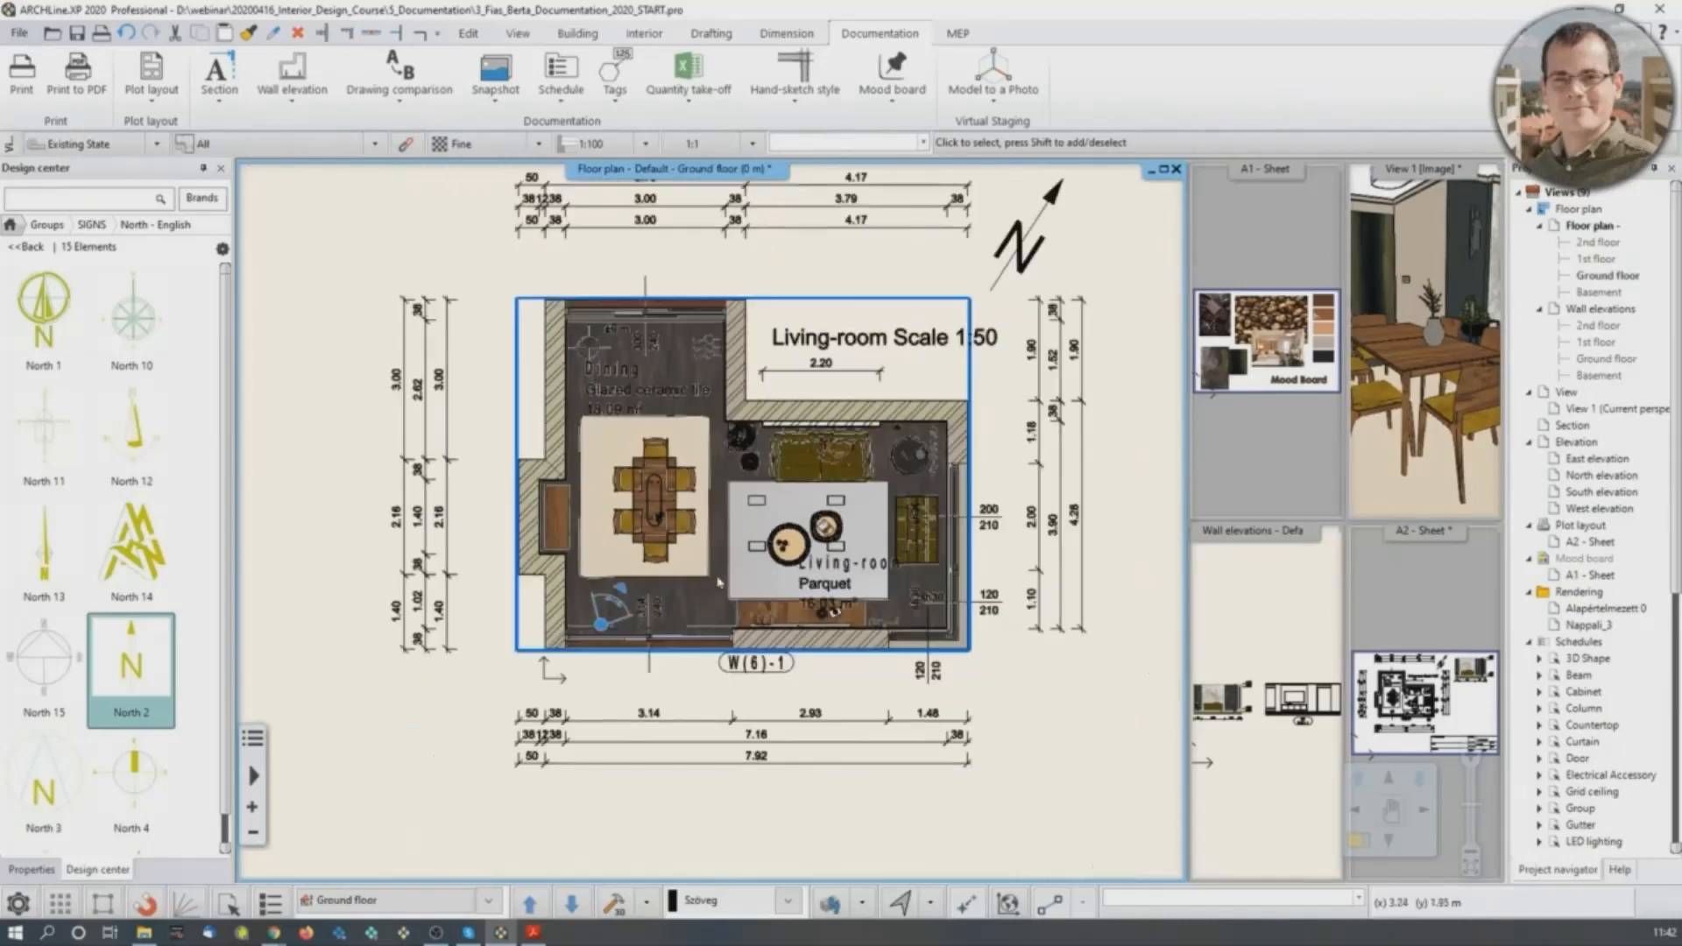
{"action": "left_click", "coordinate": [719, 582]}
{"action": "right_click", "coordinate": [746, 478]}
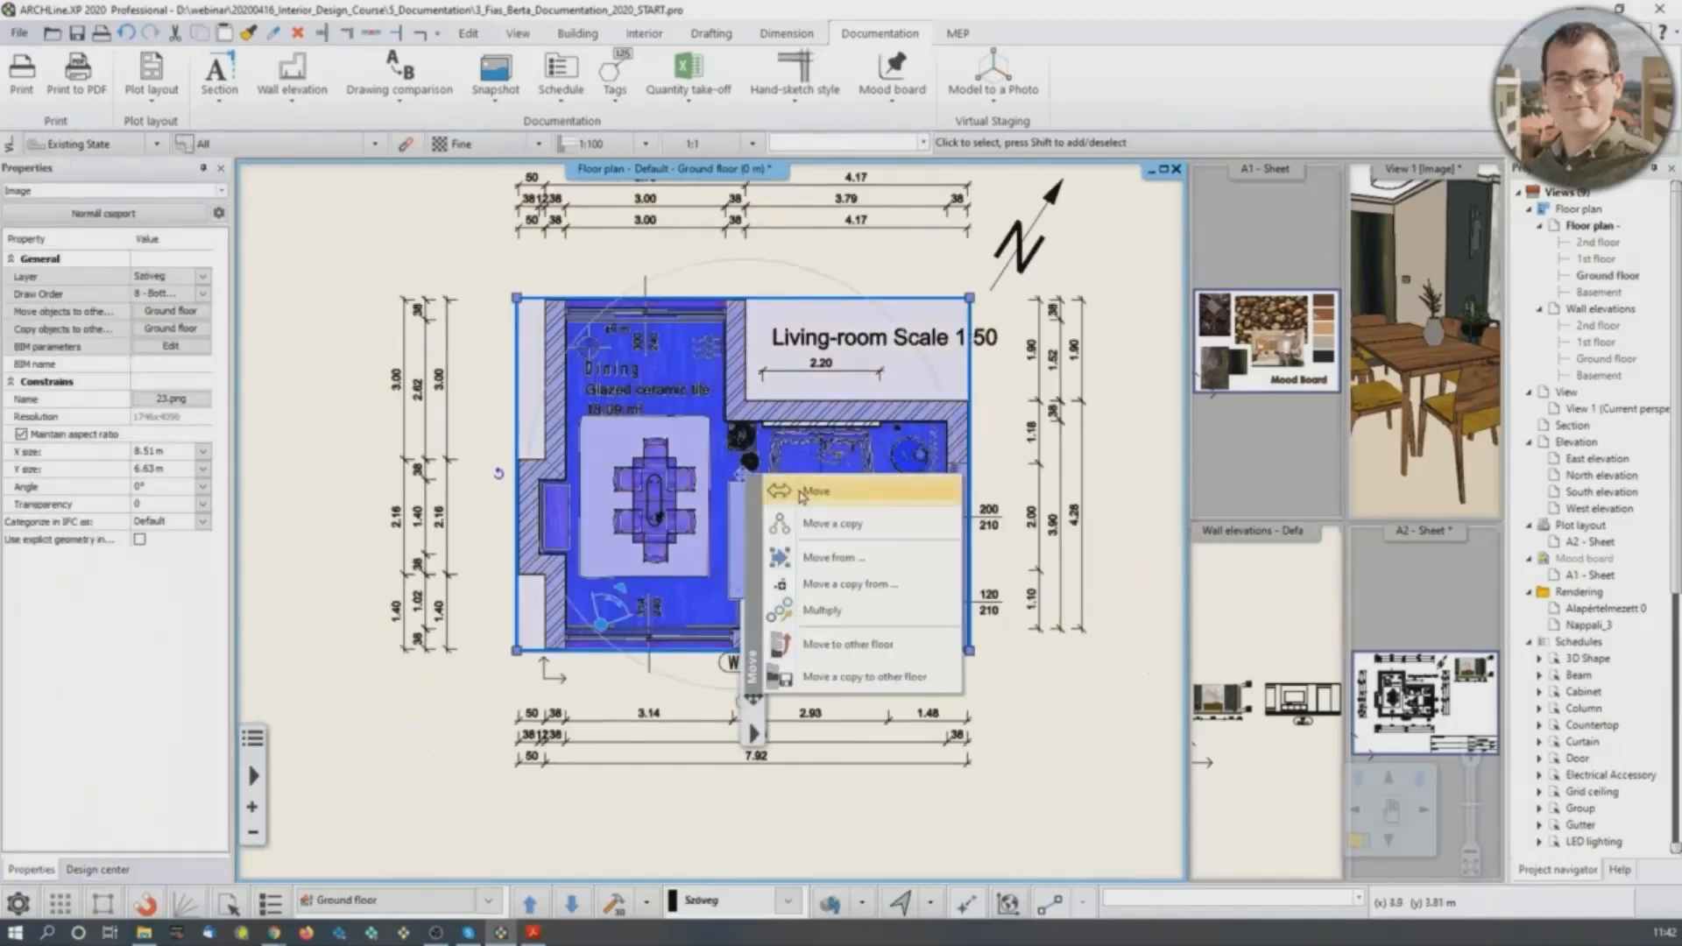
{"action": "left_click", "coordinate": [793, 481]}
{"action": "middle_click_drag", "start_coordinate": [1038, 518], "coordinate": [600, 593]}
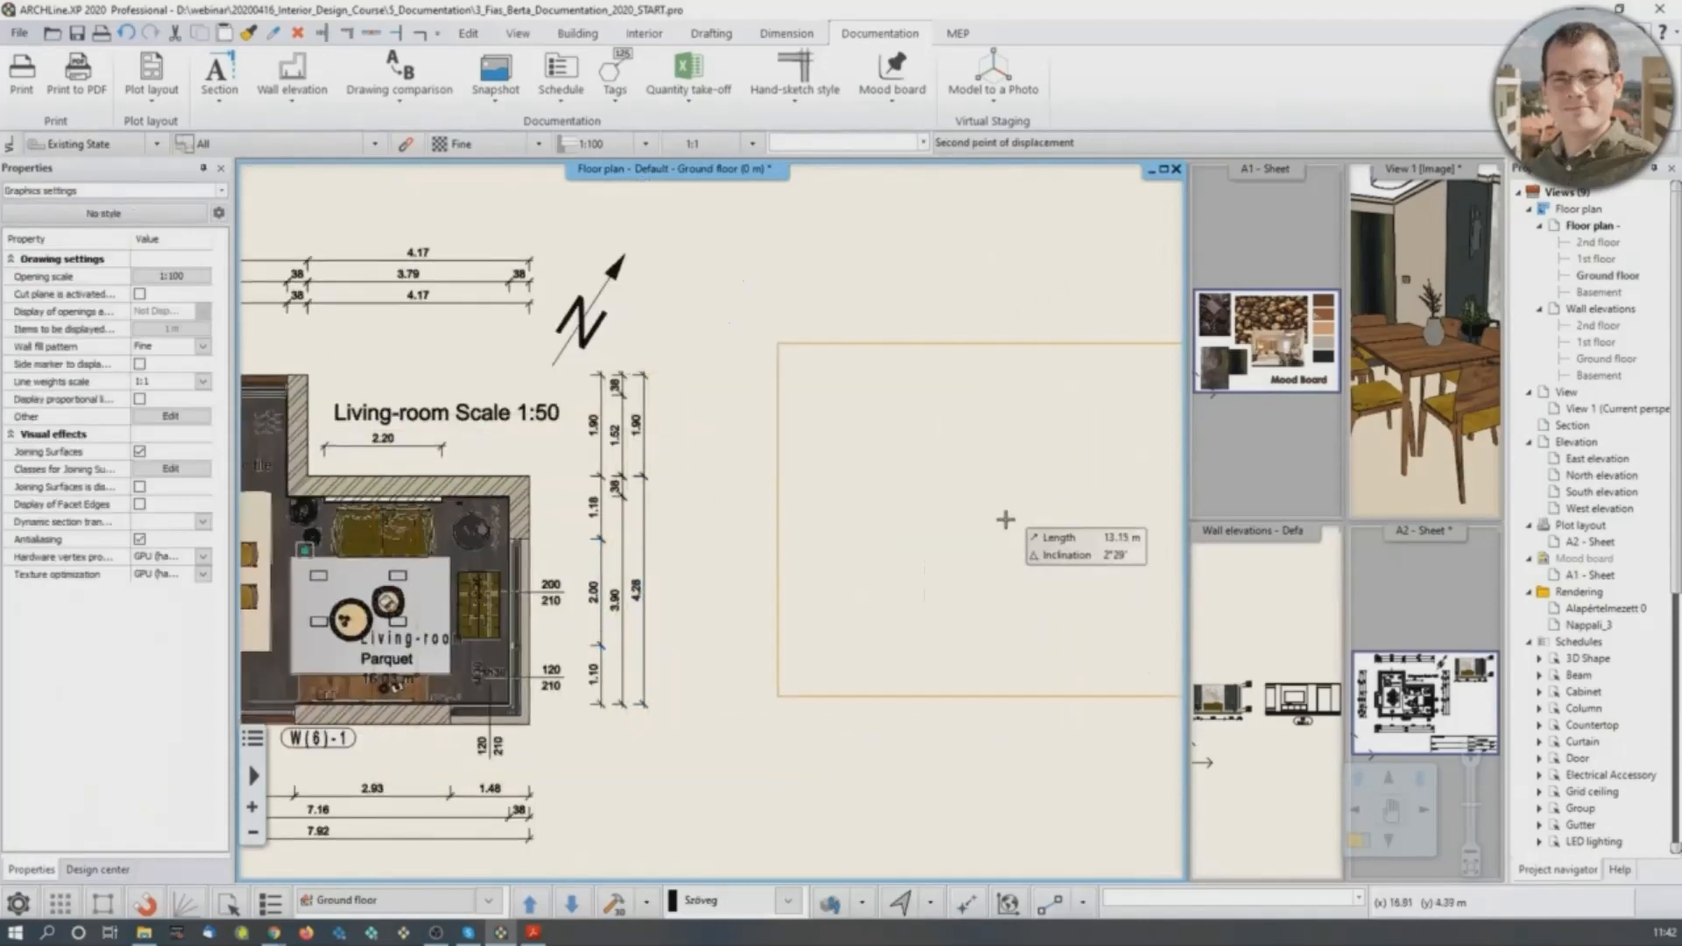
{"action": "left_click", "coordinate": [1077, 513]}
{"action": "scroll", "coordinate": [950, 545], "scroll_direction": "down", "scroll_amount": 2}
{"action": "left_click", "coordinate": [1078, 439]}
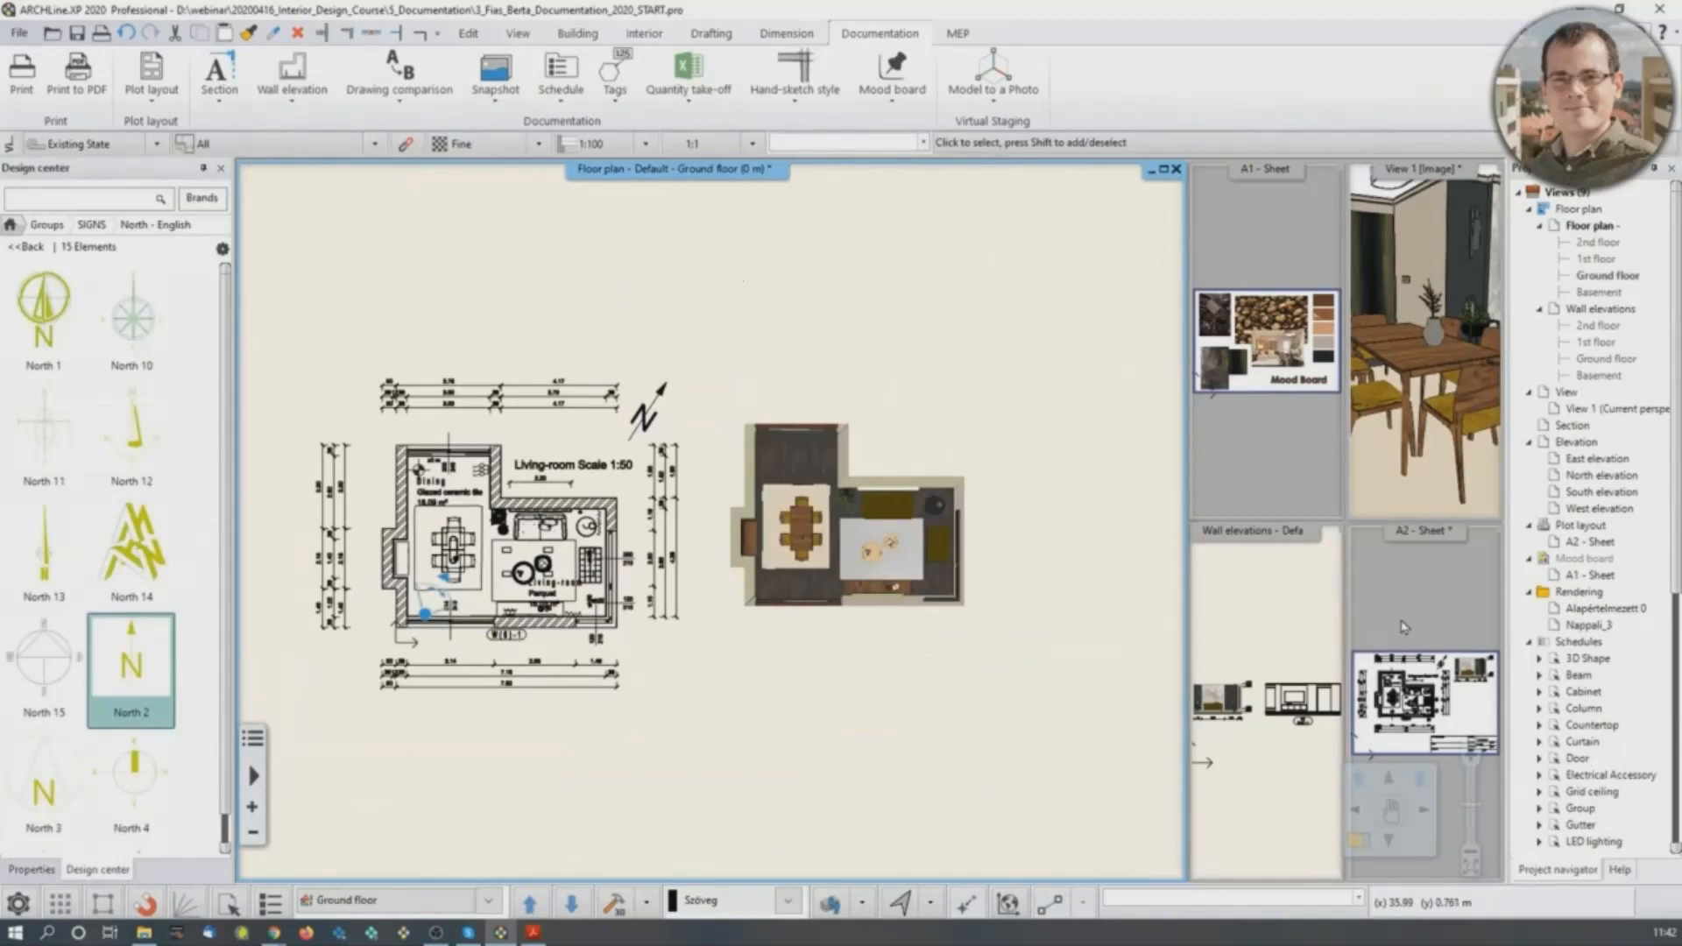
{"action": "left_click", "coordinate": [1433, 613]}
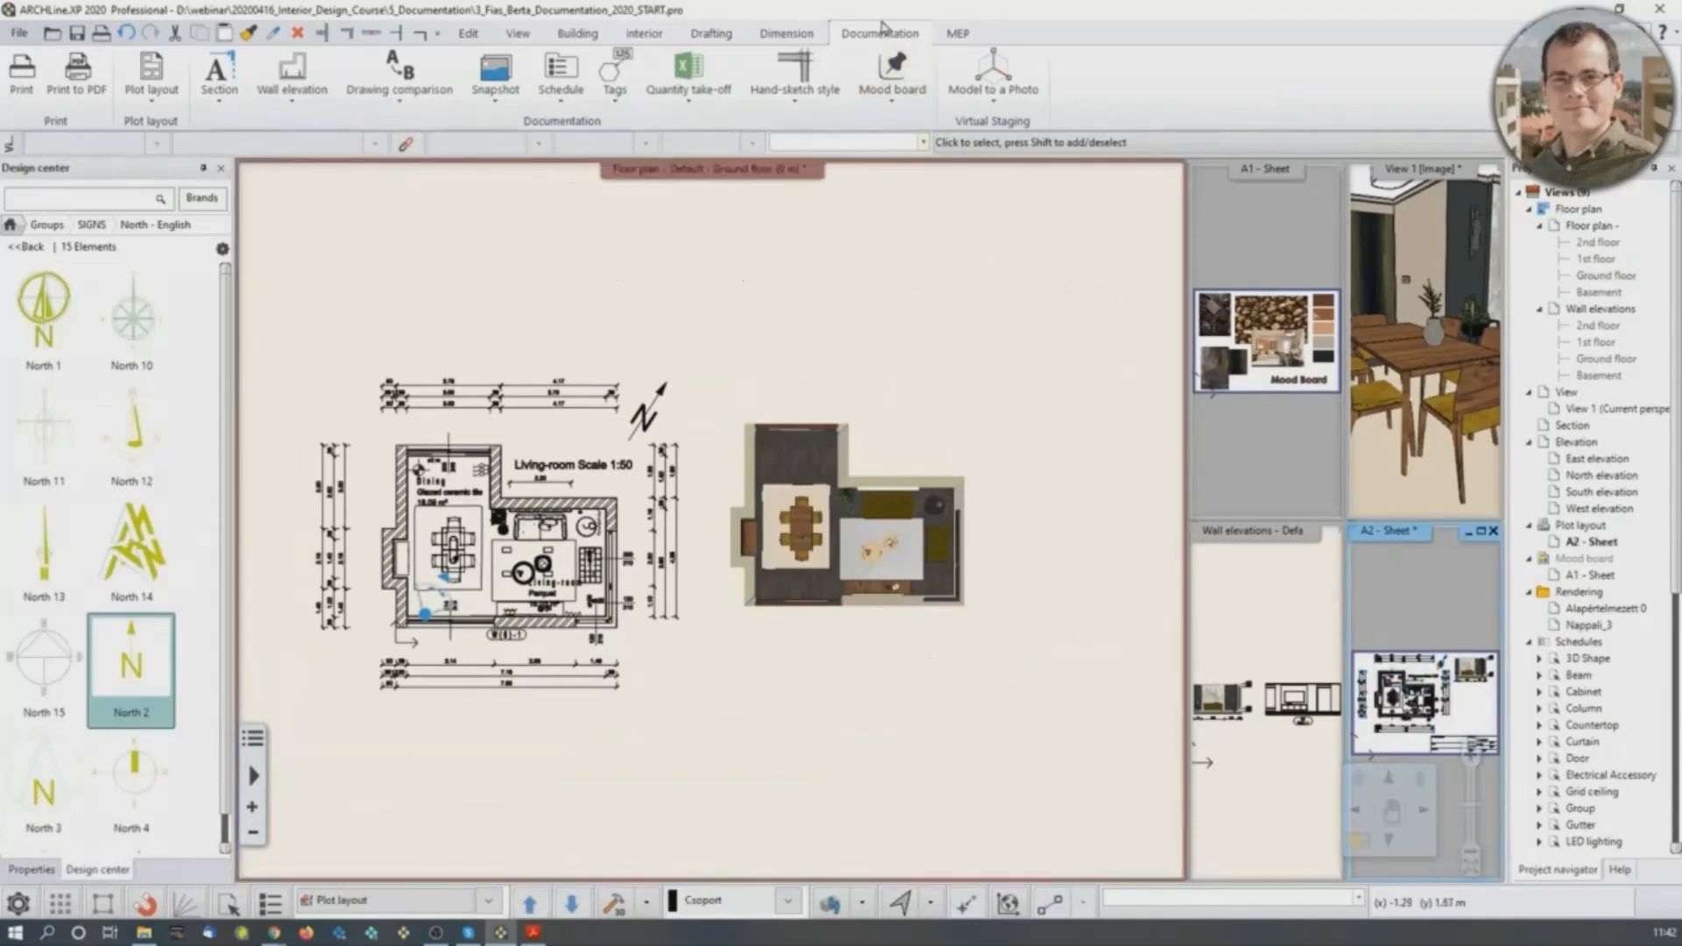
{"action": "left_click", "coordinate": [144, 104]}
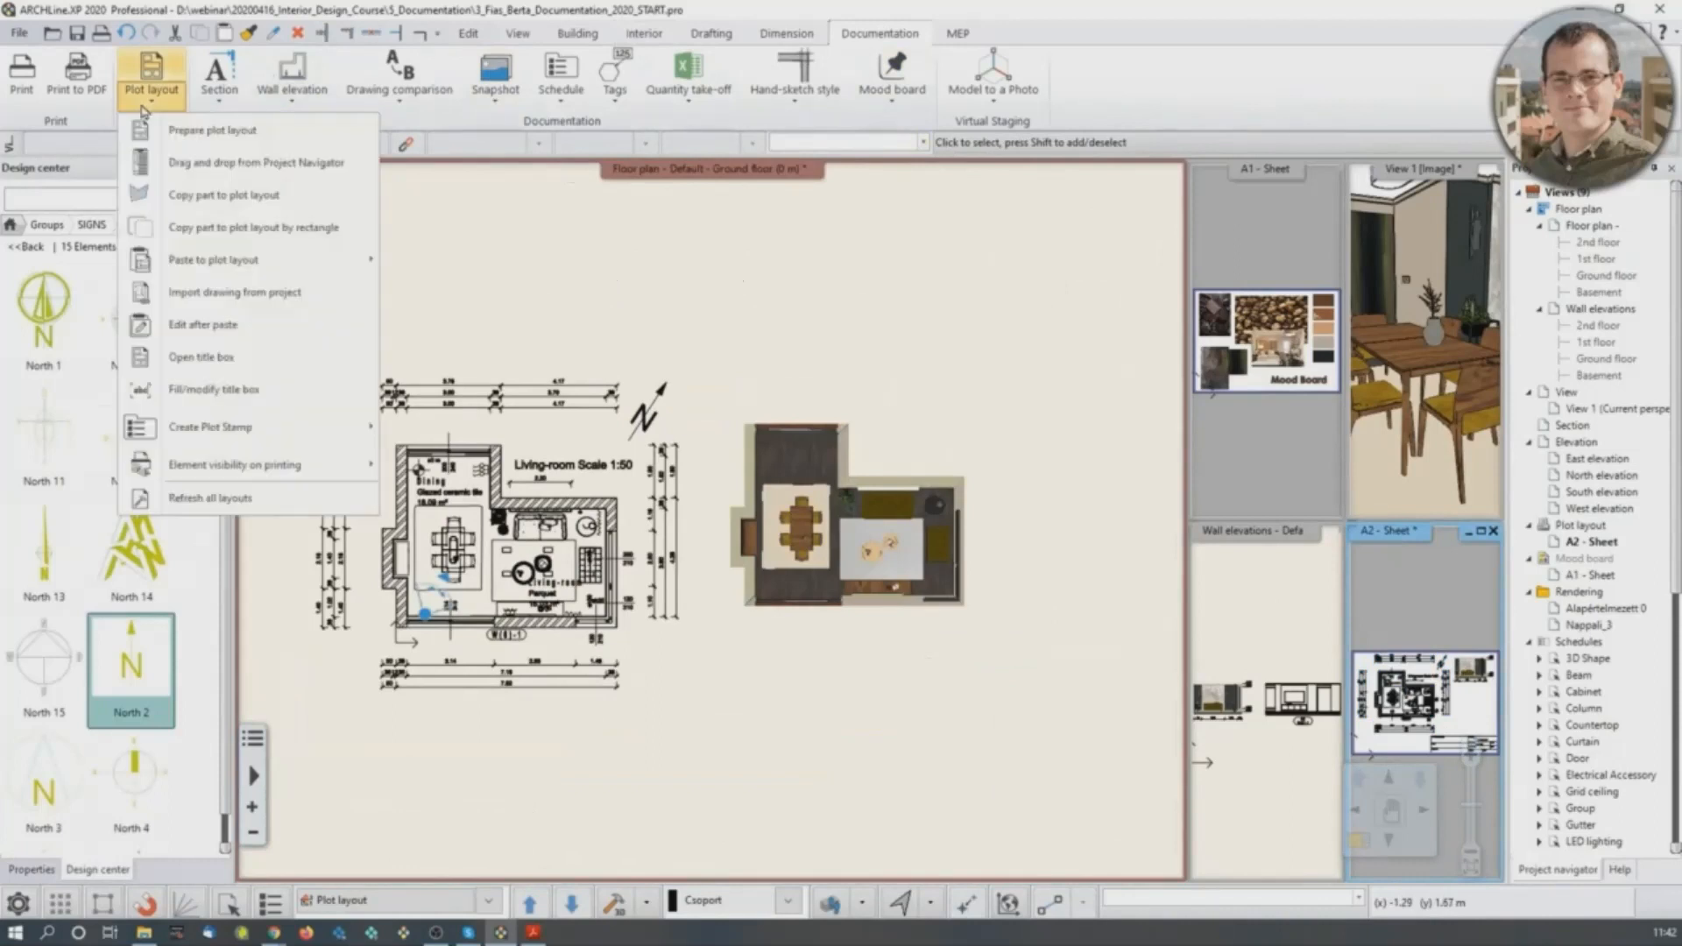
{"action": "left_click", "coordinate": [289, 229]}
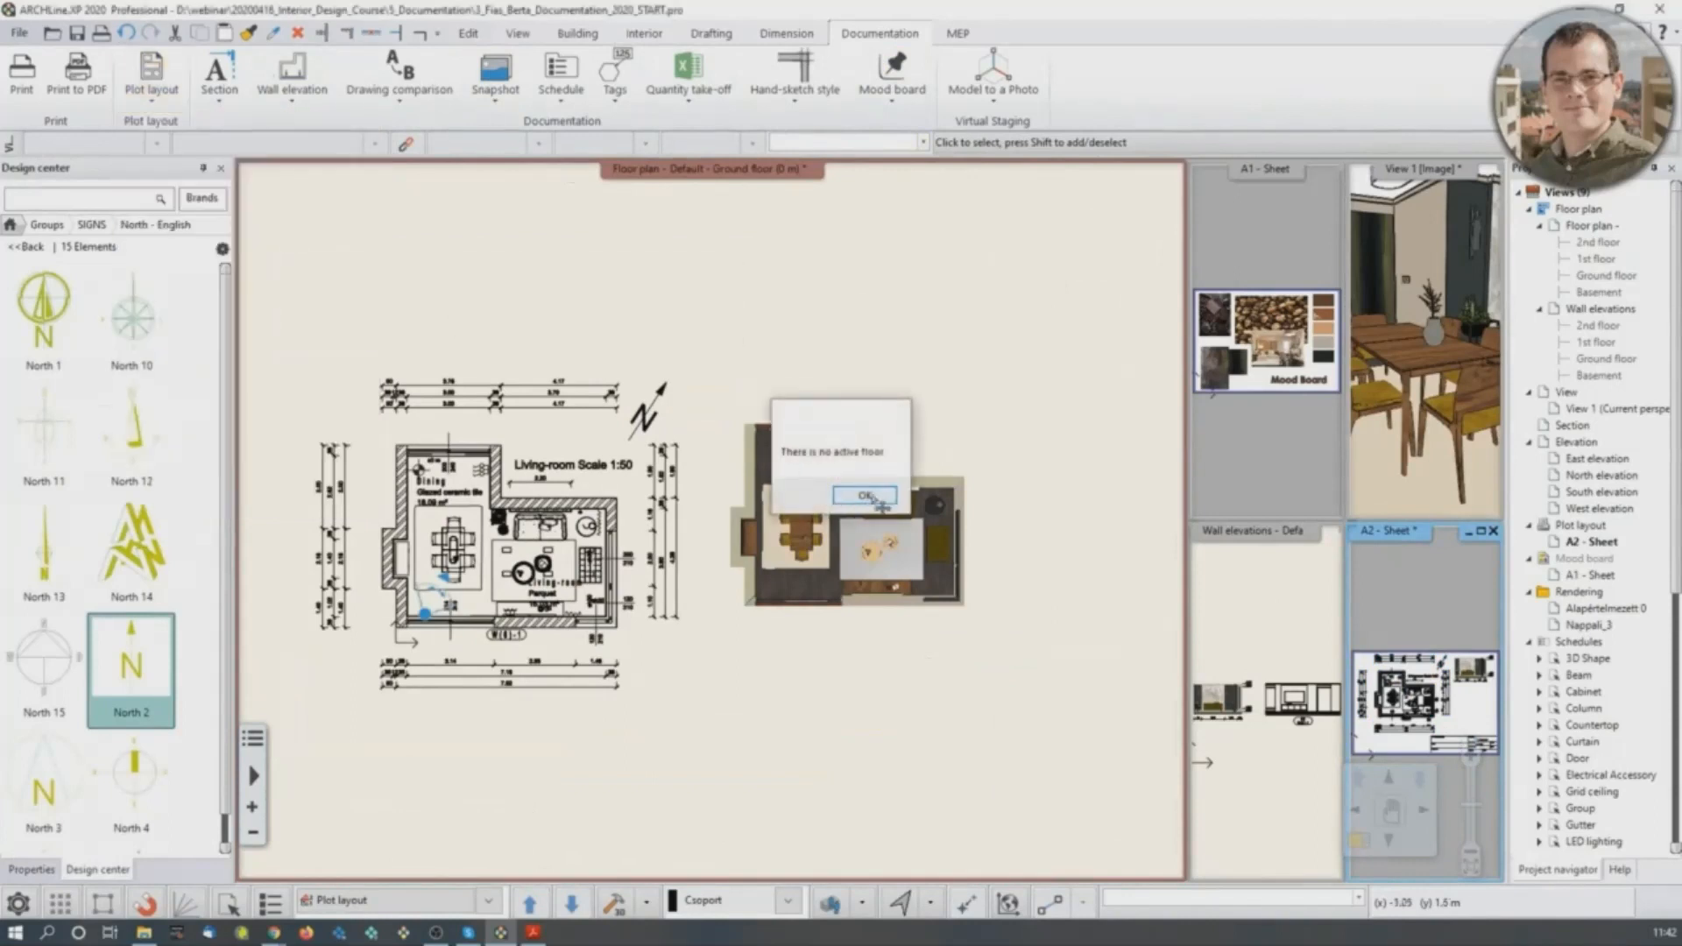
{"action": "key", "text": "Escape"}
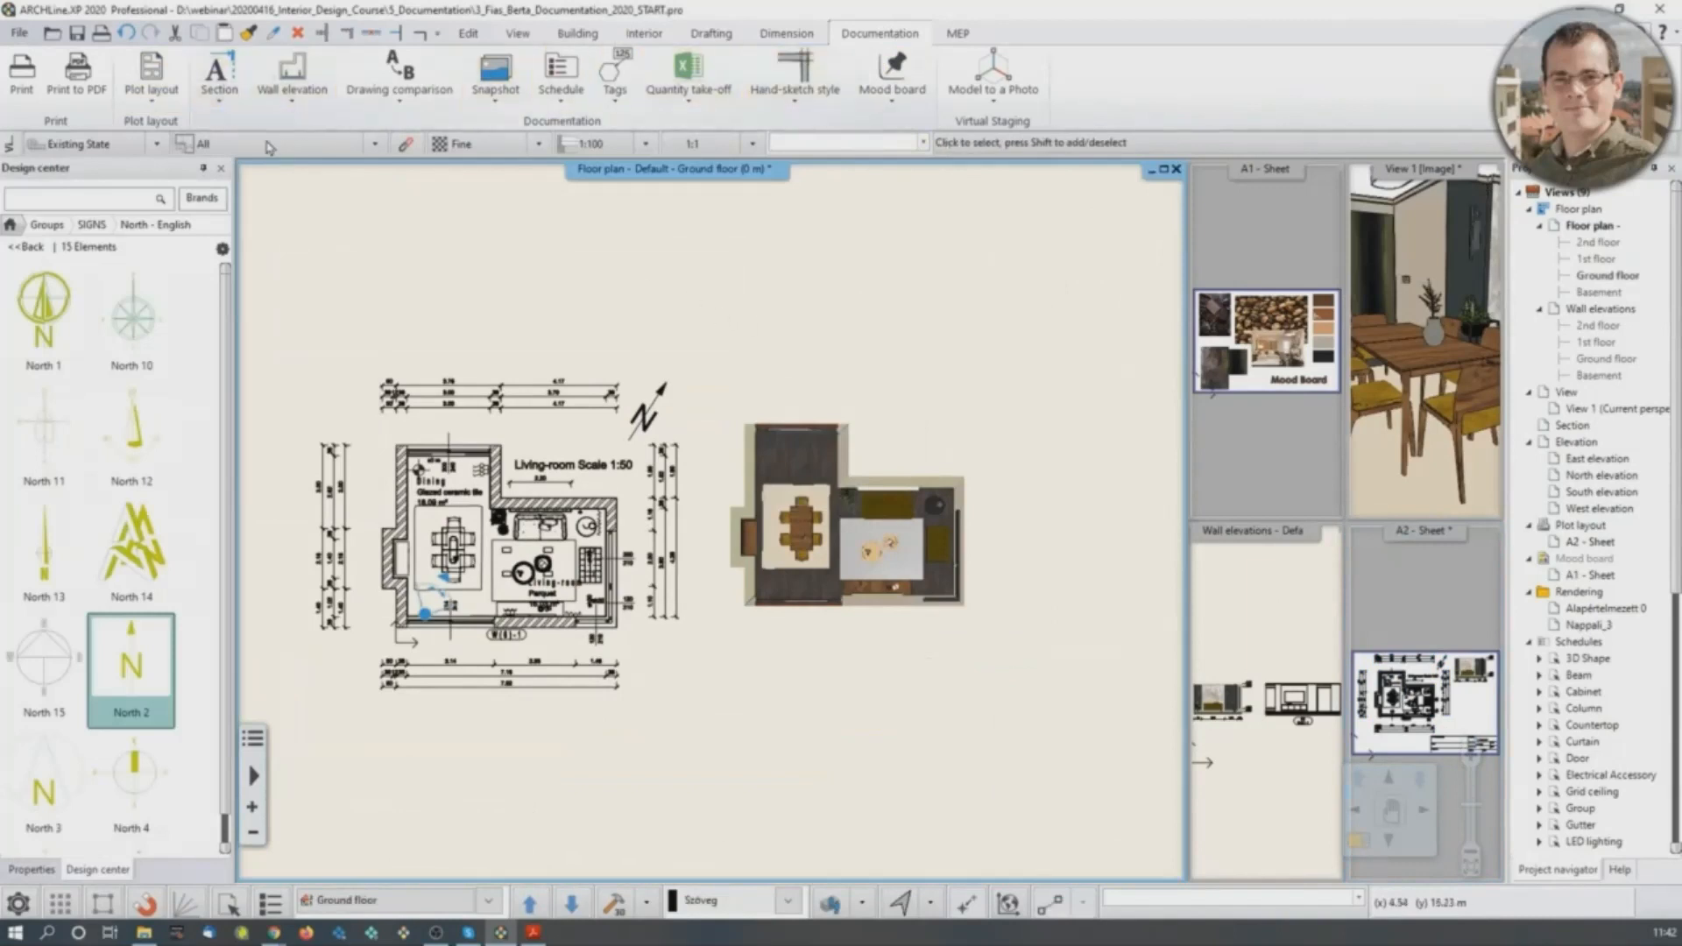
Copy the floor snapshot for the plot layout with a surrounding rectangle, using the image's lower-right corner as the group origin.
{"action": "left_click", "coordinate": [165, 110]}
{"action": "left_click", "coordinate": [238, 230]}
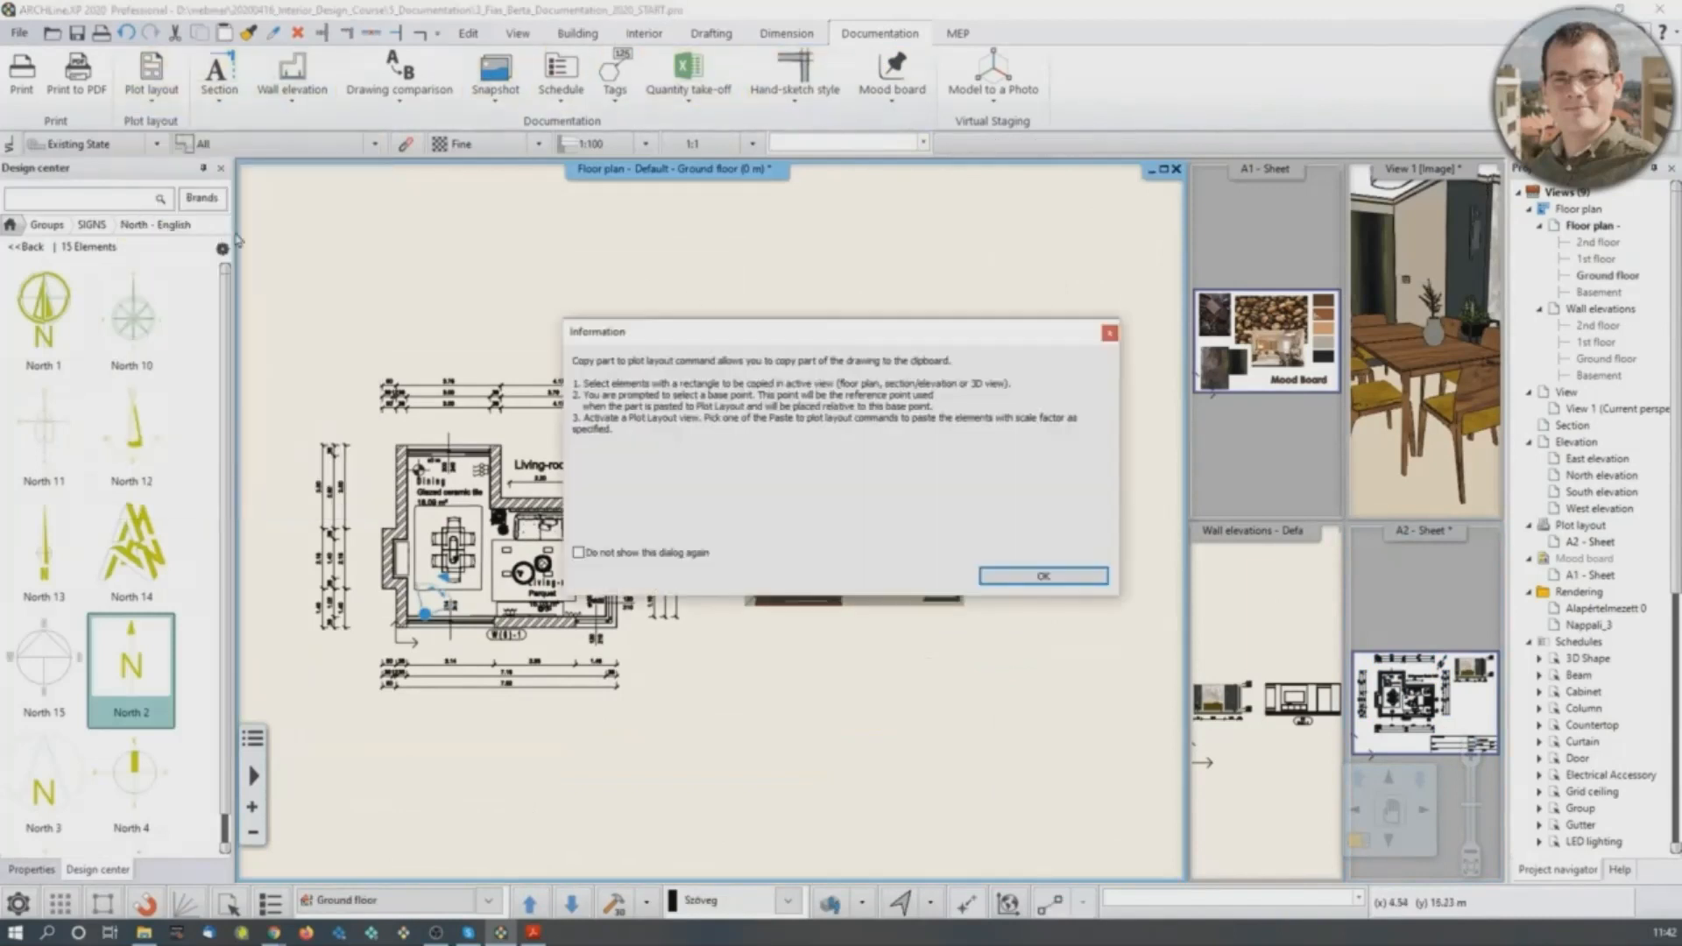
{"action": "left_click", "coordinate": [1021, 576]}
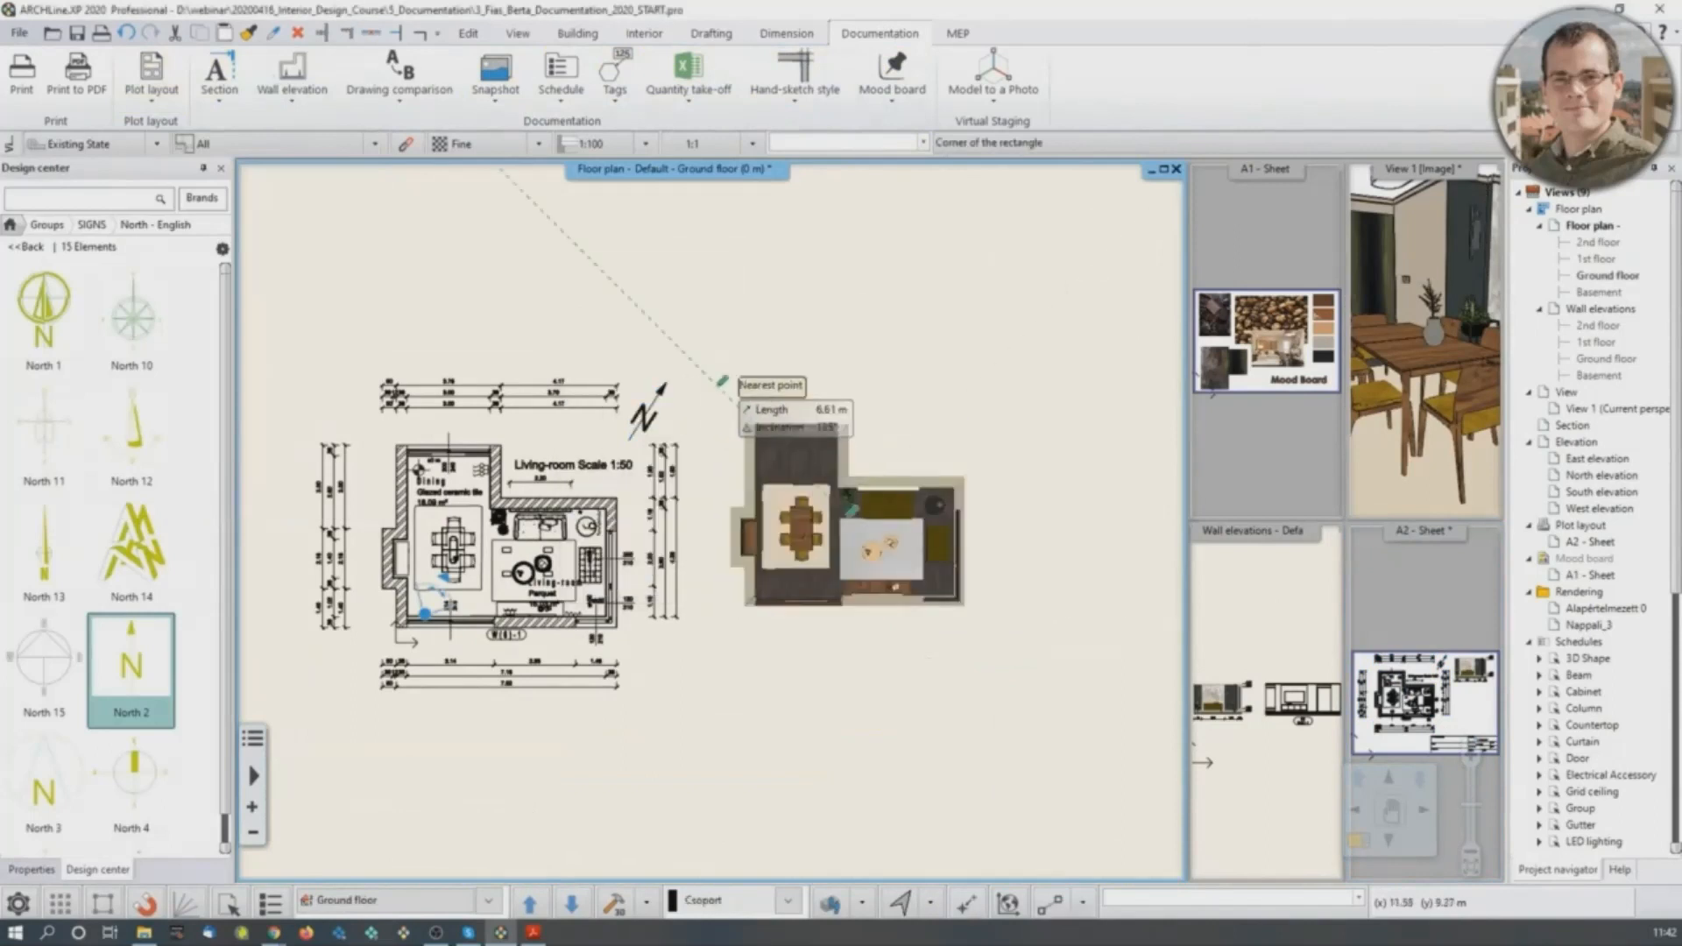
{"action": "left_click", "coordinate": [711, 403]}
{"action": "left_click", "coordinate": [997, 624]}
{"action": "scroll", "coordinate": [946, 613], "scroll_direction": "up", "scroll_amount": 3}
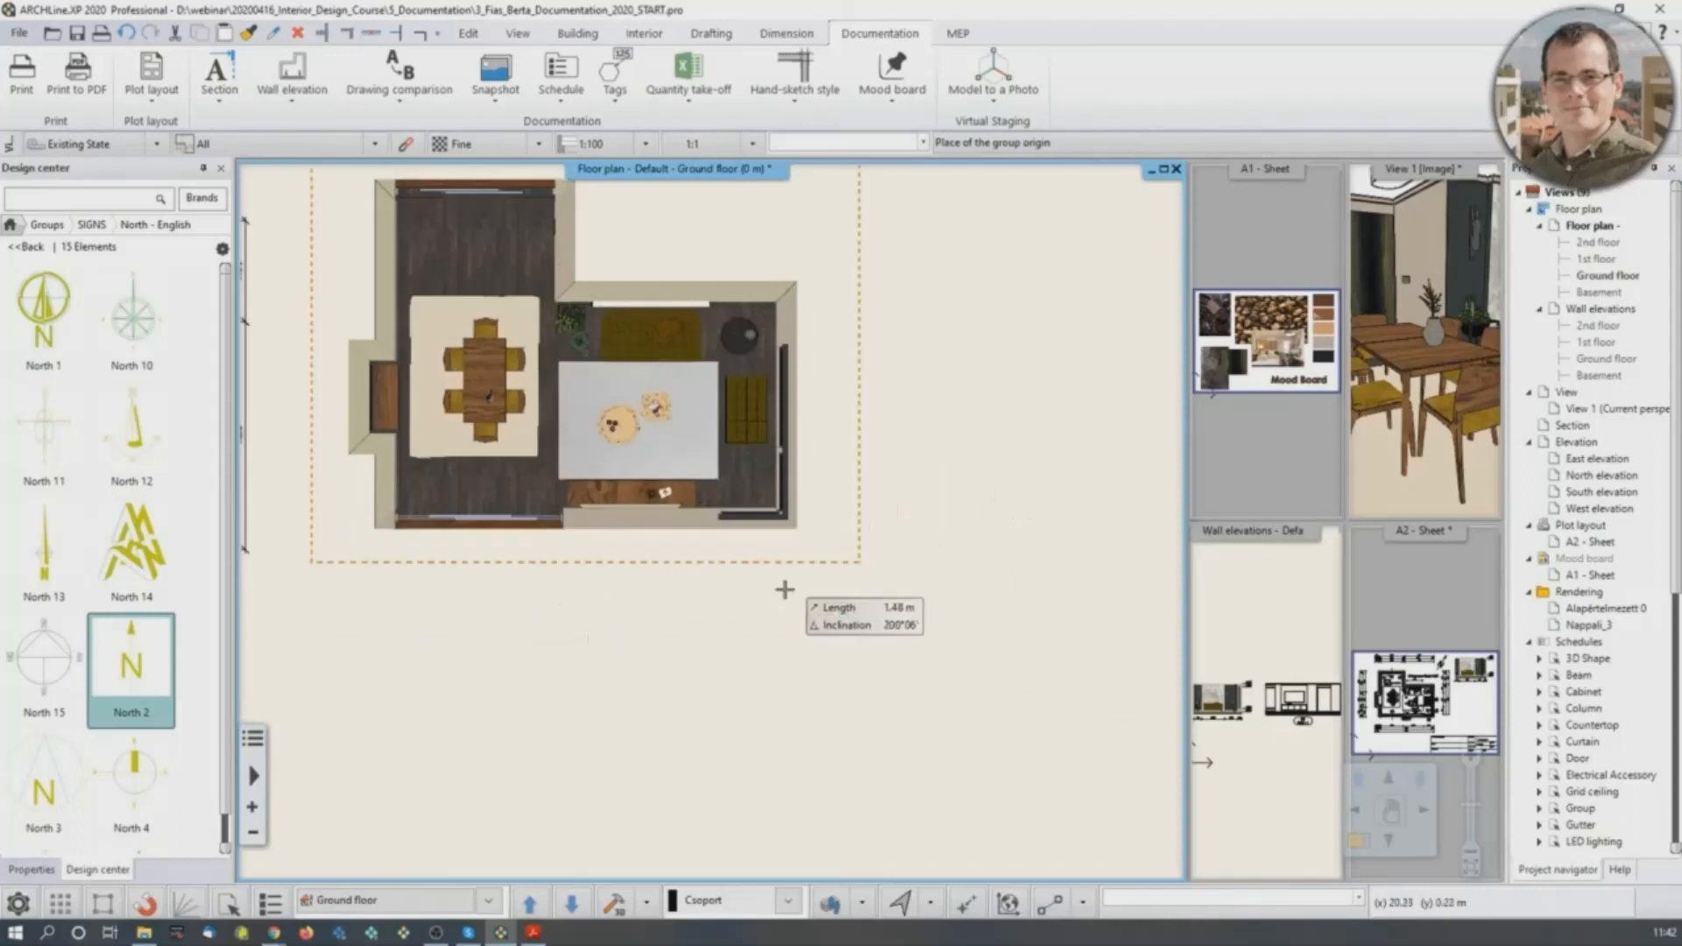
{"action": "scroll", "coordinate": [793, 560], "scroll_direction": "up", "scroll_amount": 2}
{"action": "scroll", "coordinate": [796, 530], "scroll_direction": "up", "scroll_amount": 2}
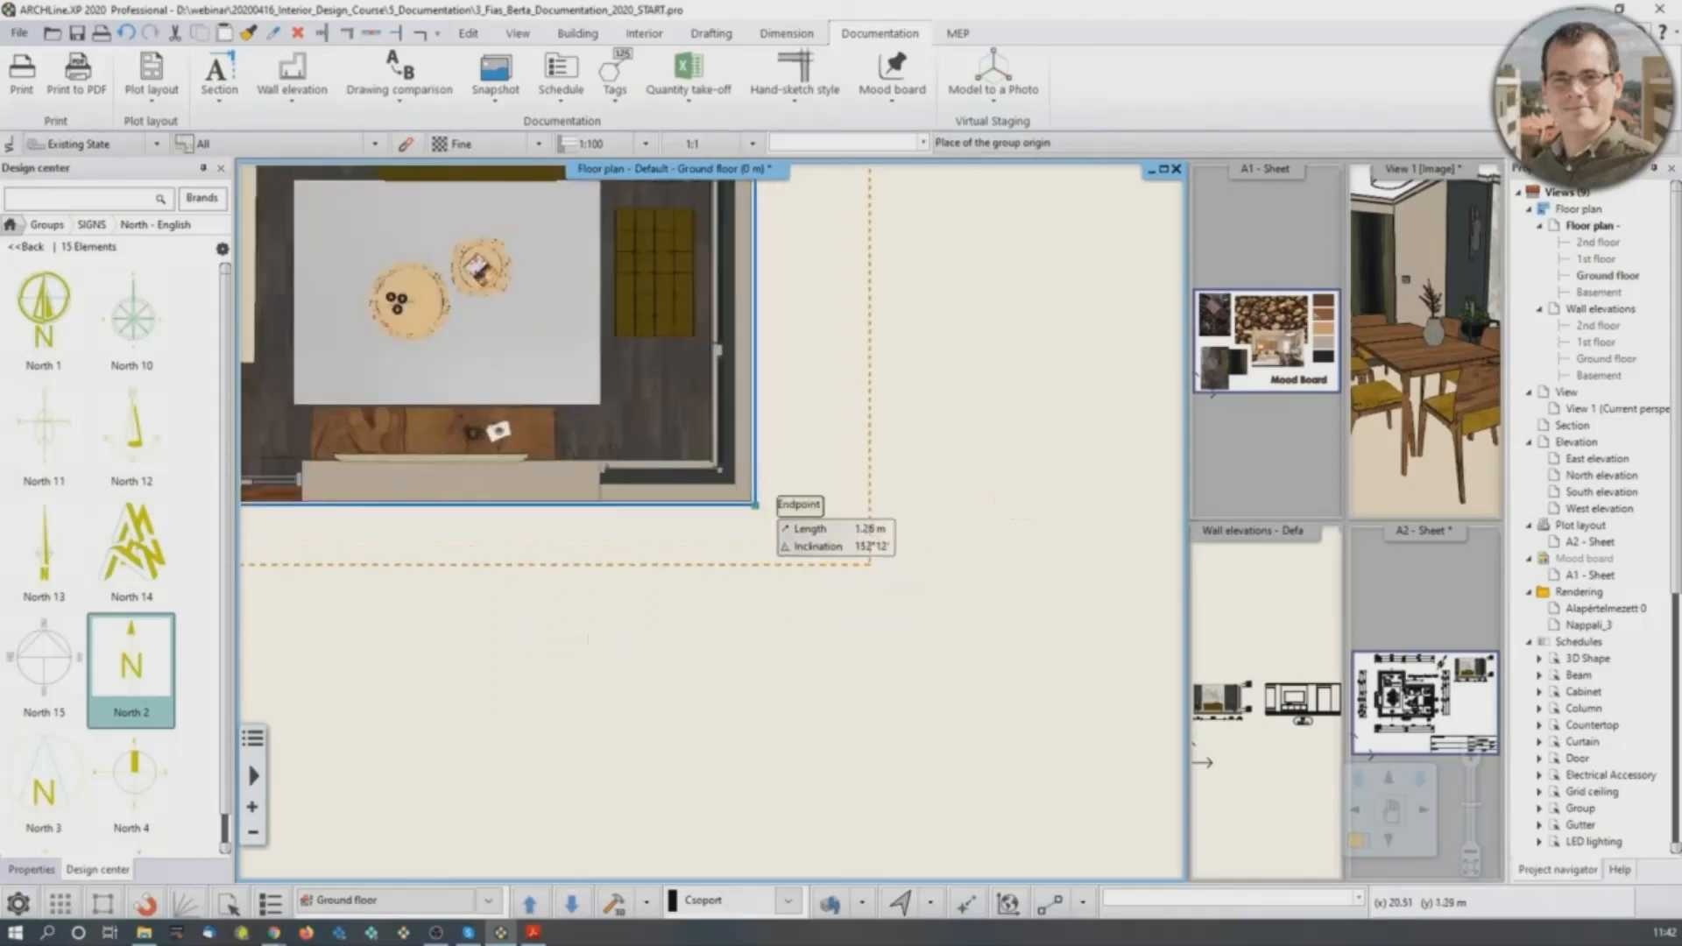
{"action": "left_click", "coordinate": [755, 506]}
Paste the copied snapshot onto the A2 sheet at 1:100, in the free space between the wall elevation and the title block.
{"action": "left_click", "coordinate": [1349, 871]}
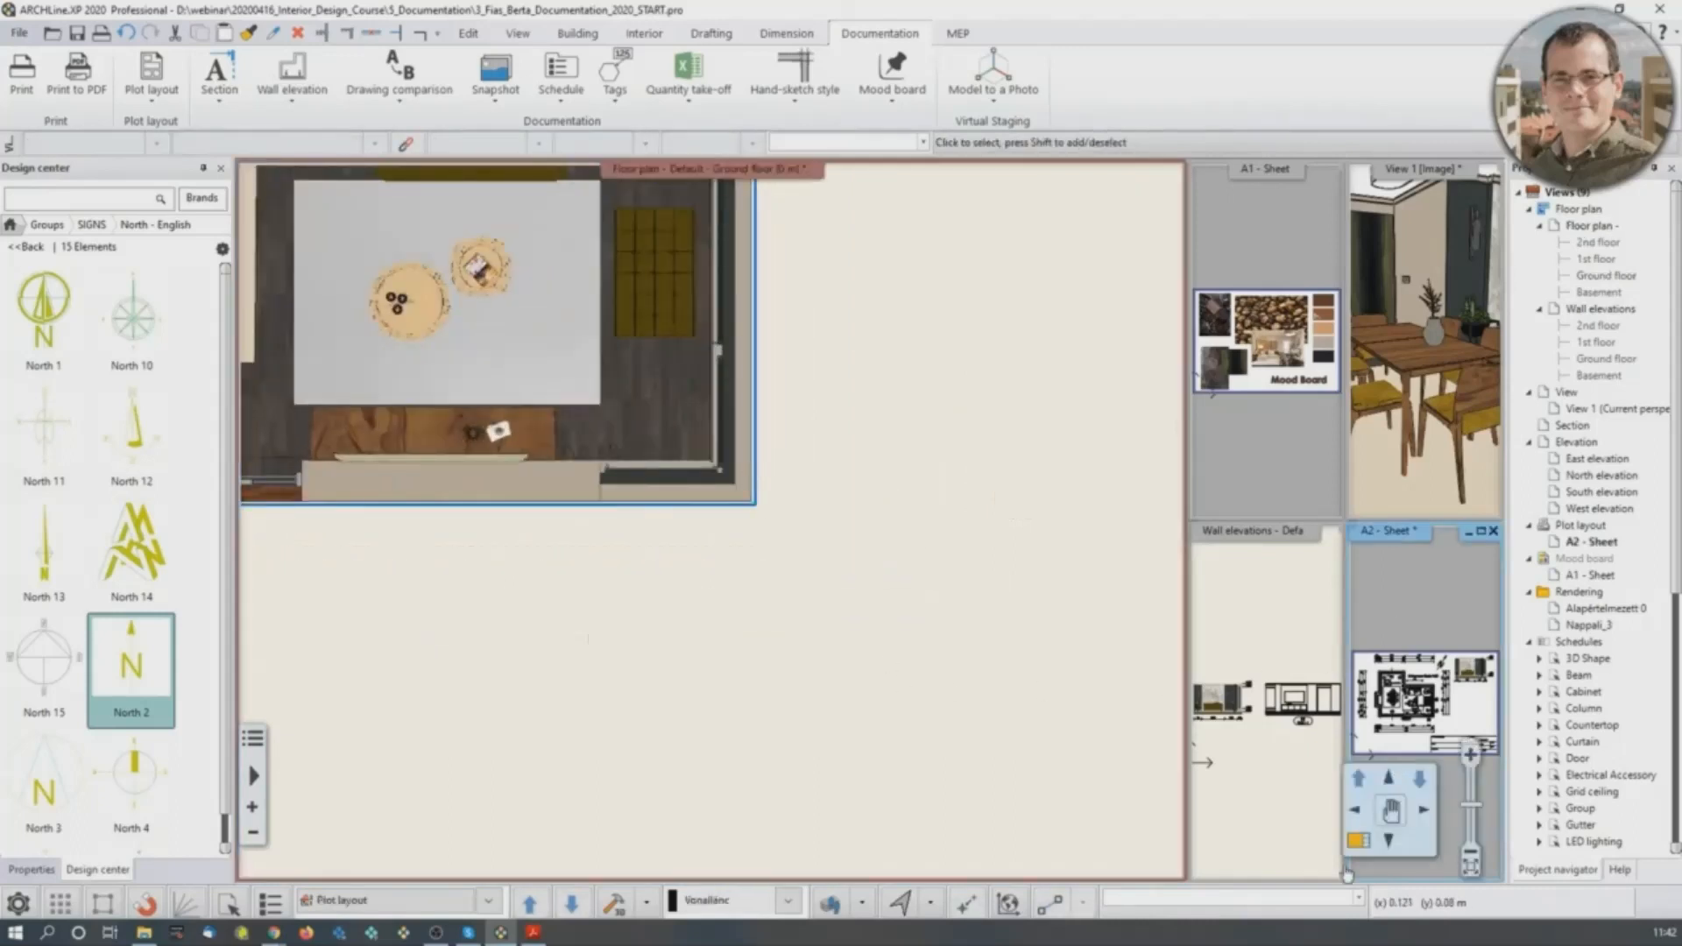
{"action": "left_click", "coordinate": [1349, 871]}
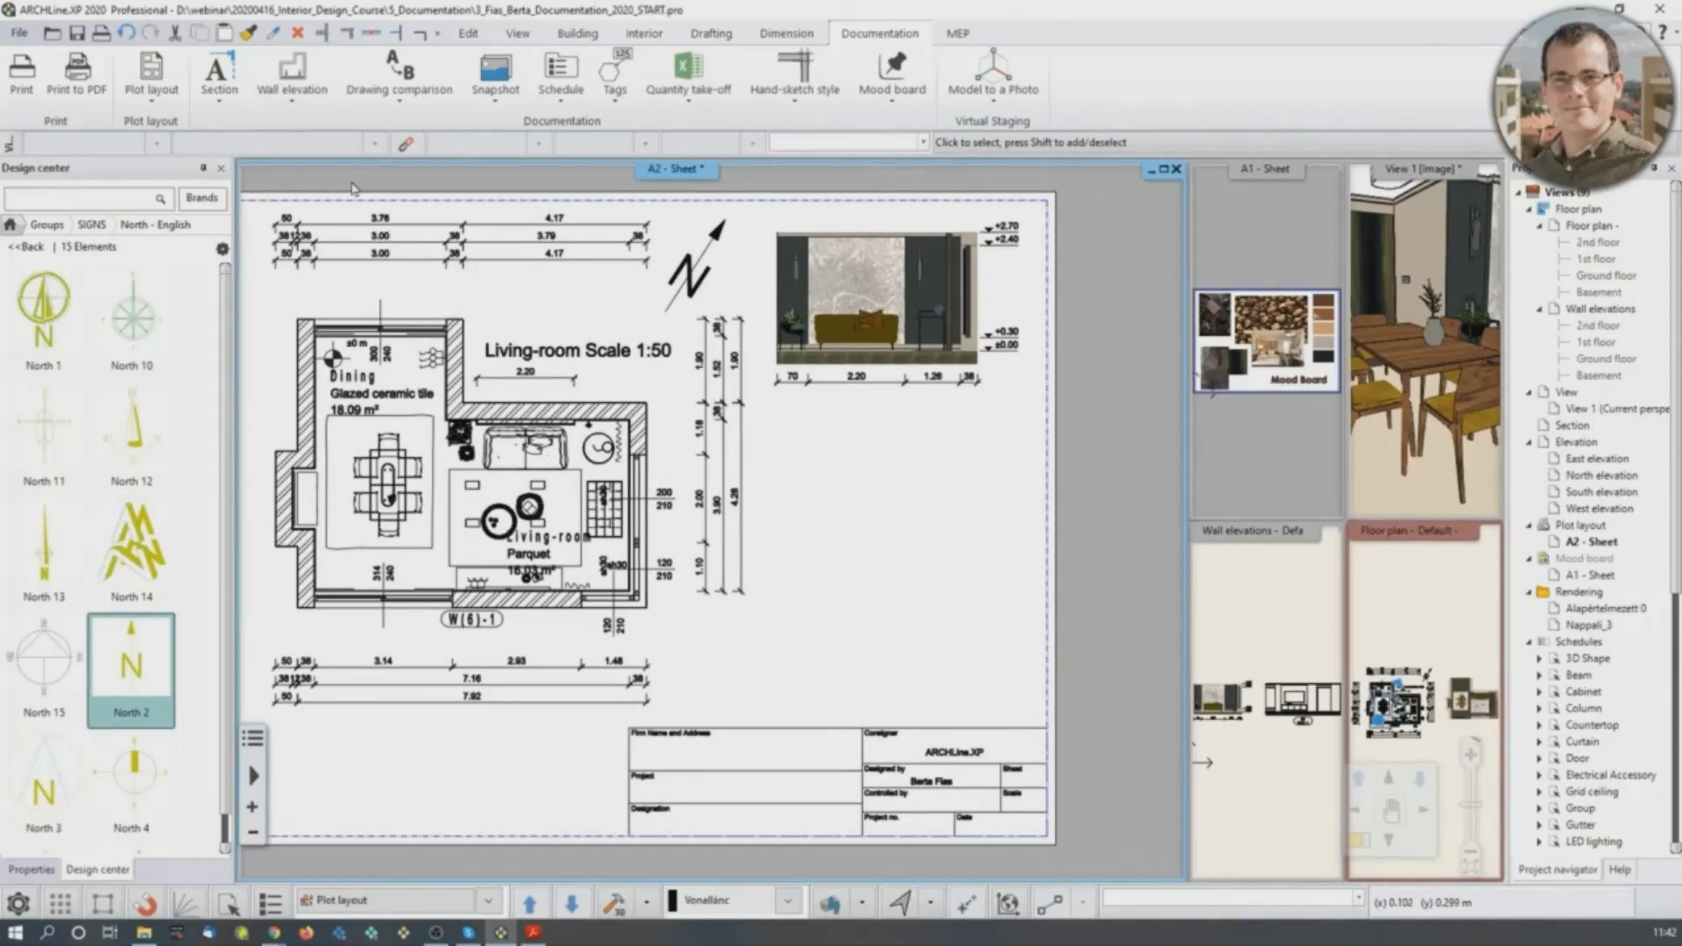
{"action": "left_click", "coordinate": [152, 98]}
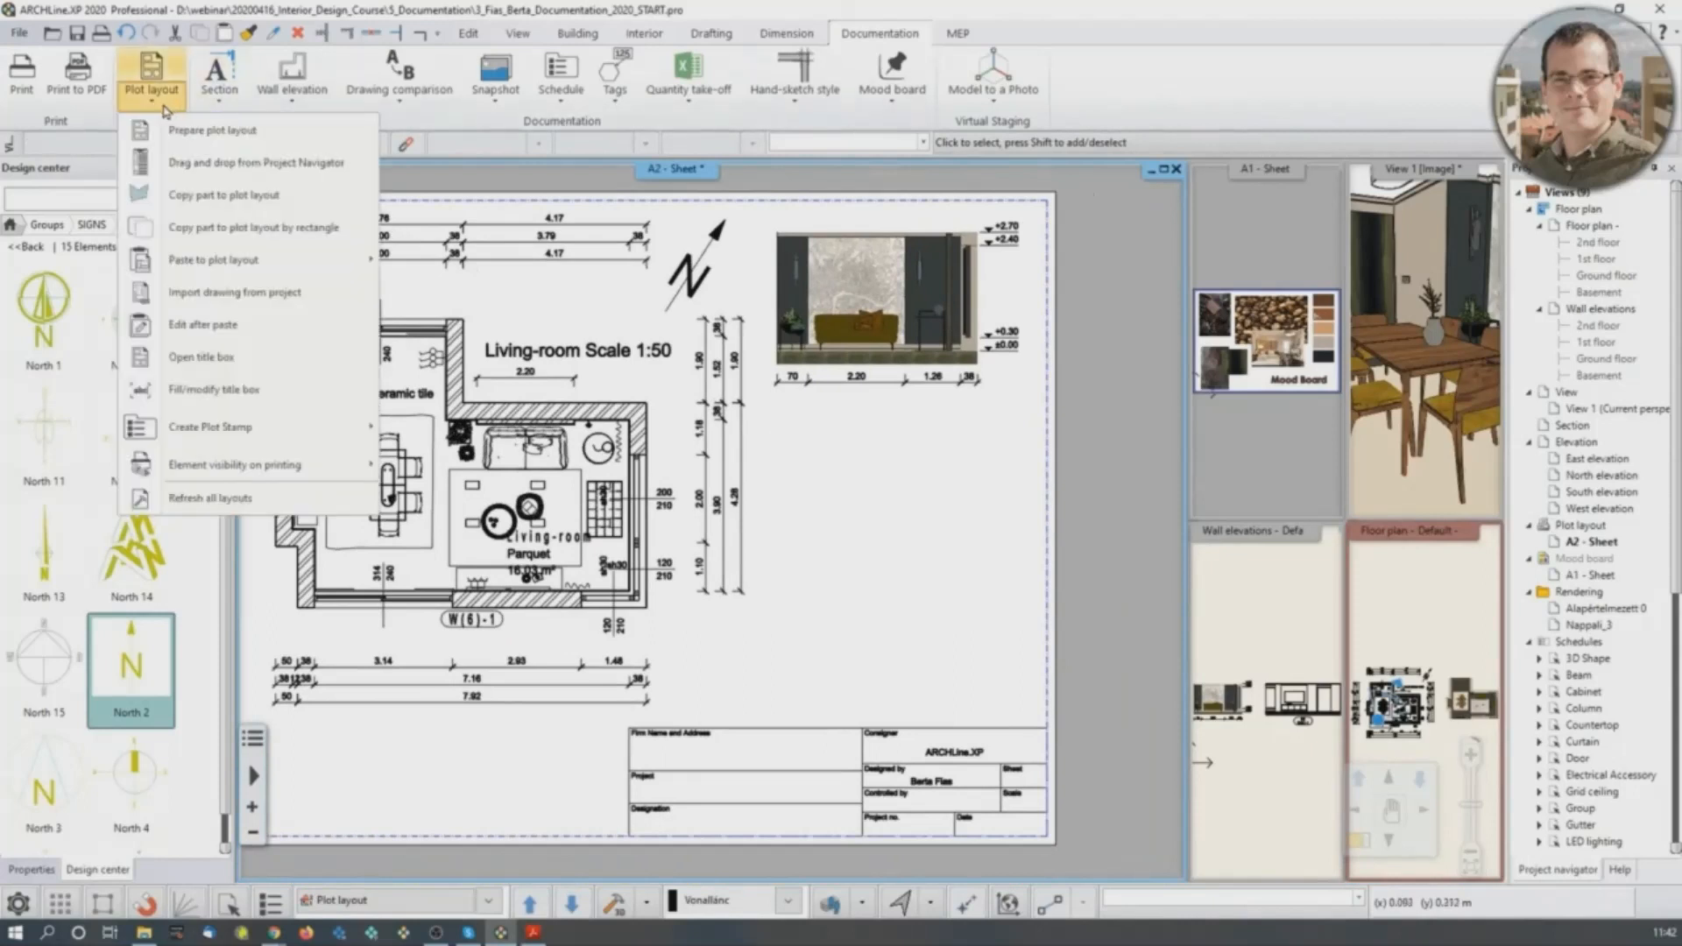
{"action": "mouse_move", "coordinate": [243, 274]}
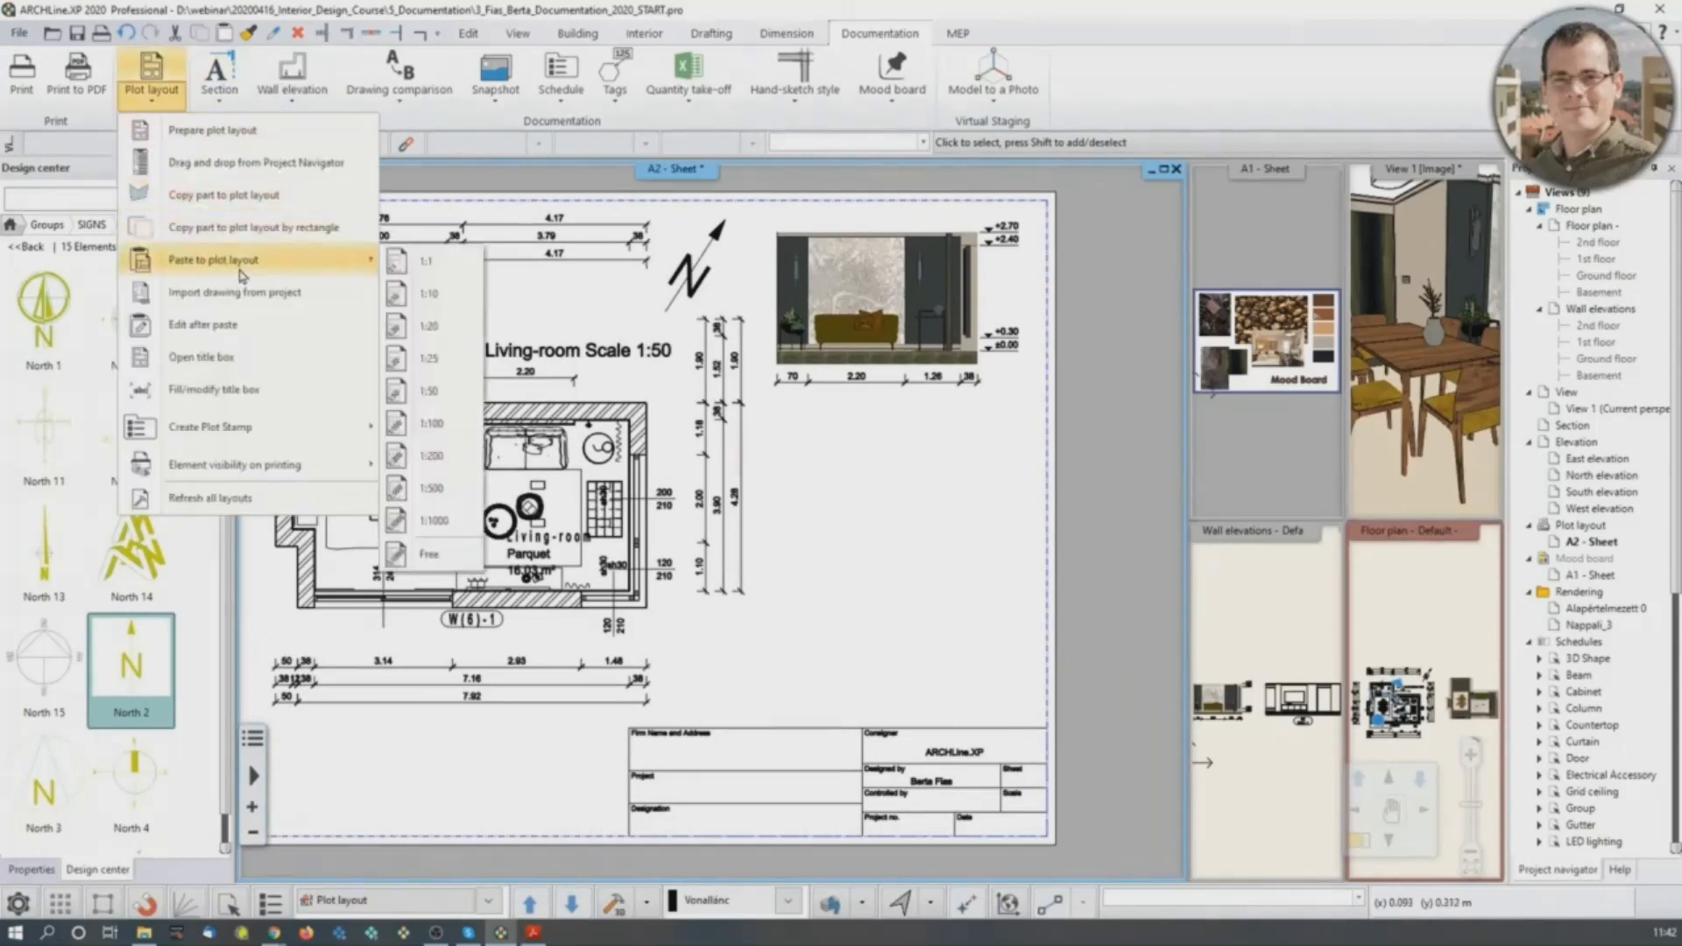
{"action": "left_click", "coordinate": [459, 422]}
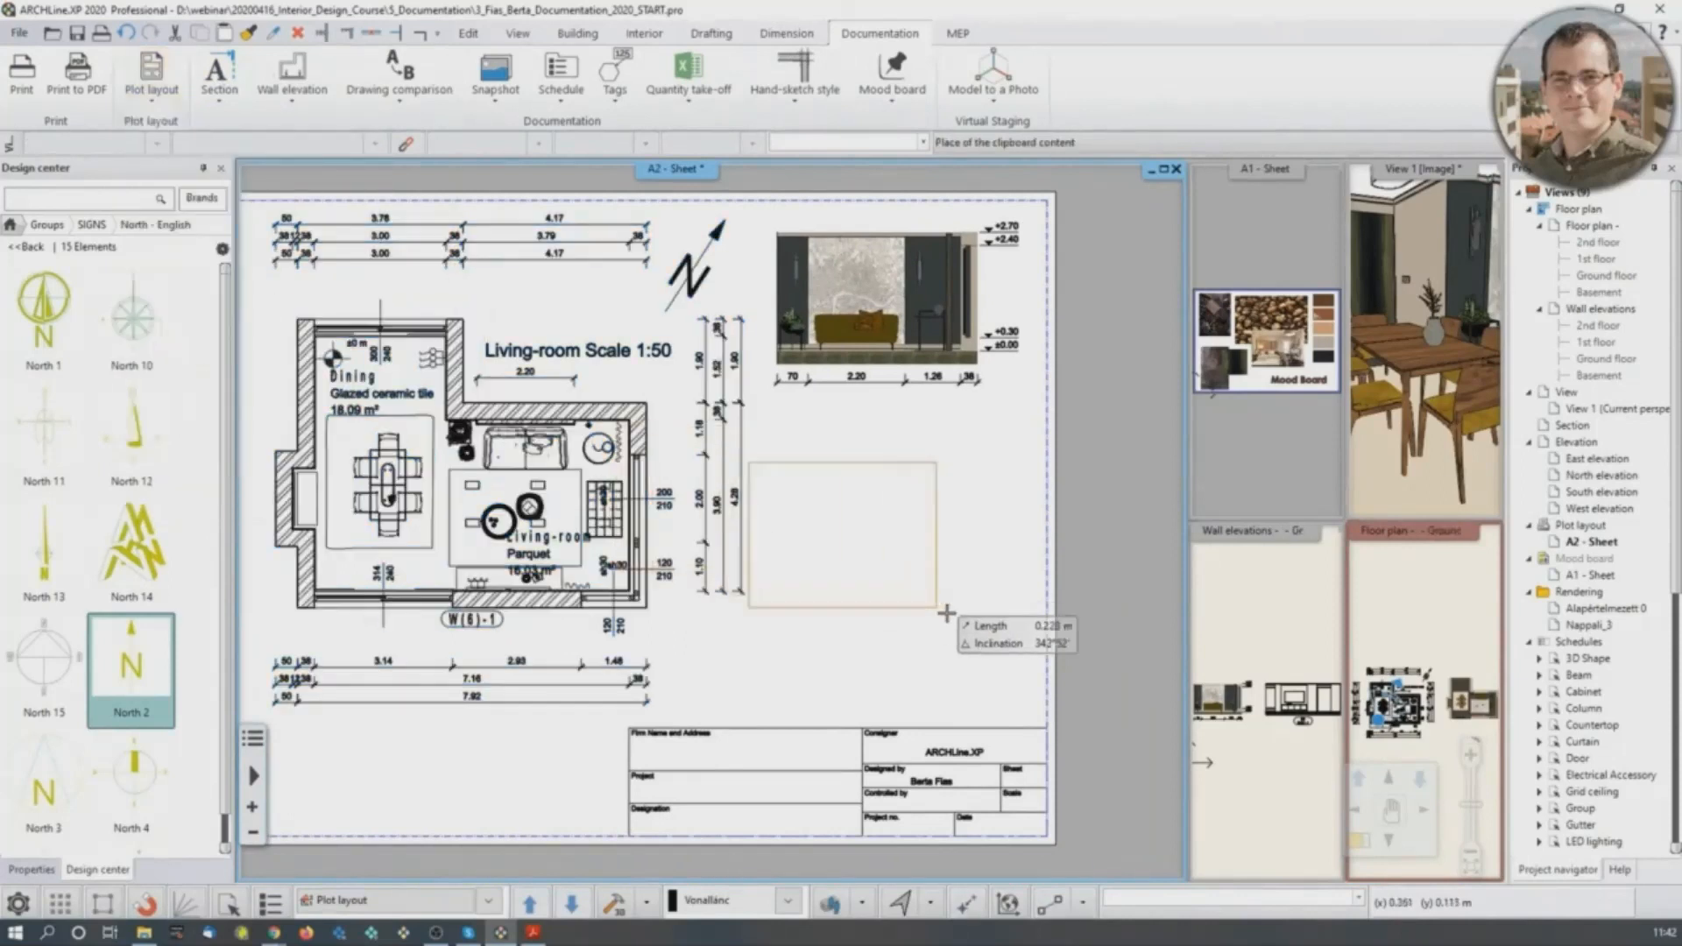
{"action": "left_click", "coordinate": [998, 623]}
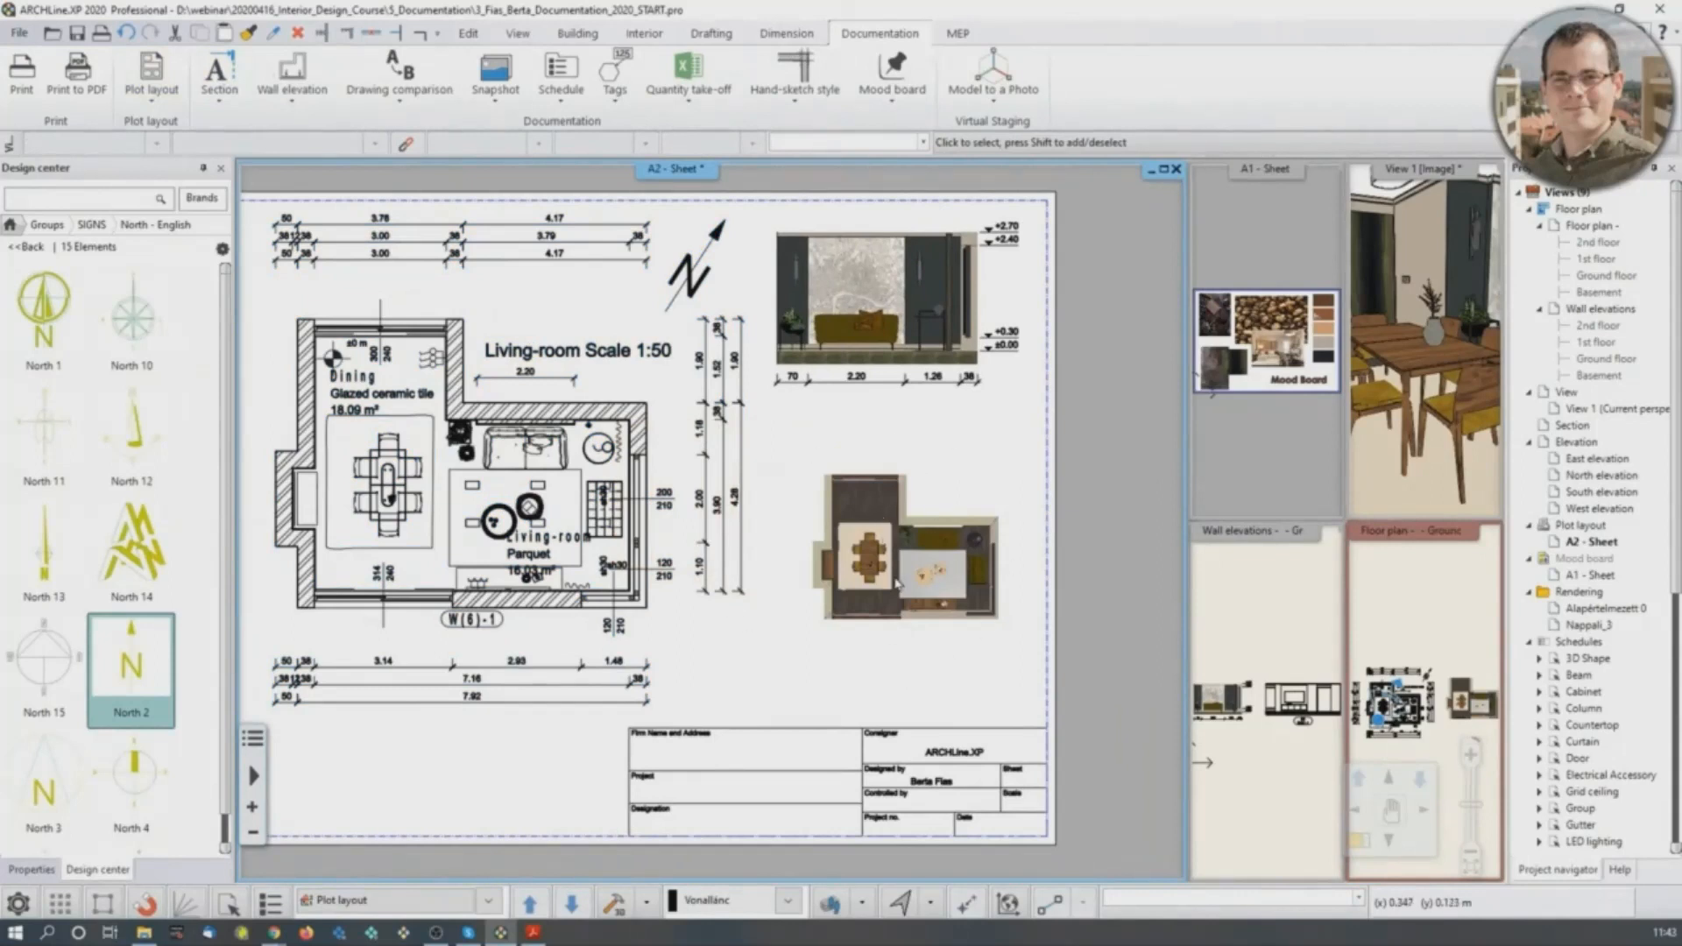
Place a framed text reading "Scale 1:100" on the A2 sheet, just above the lower-height right wing of the coloured floor snapshot.
{"action": "scroll", "coordinate": [897, 583], "scroll_direction": "up", "scroll_amount": 3}
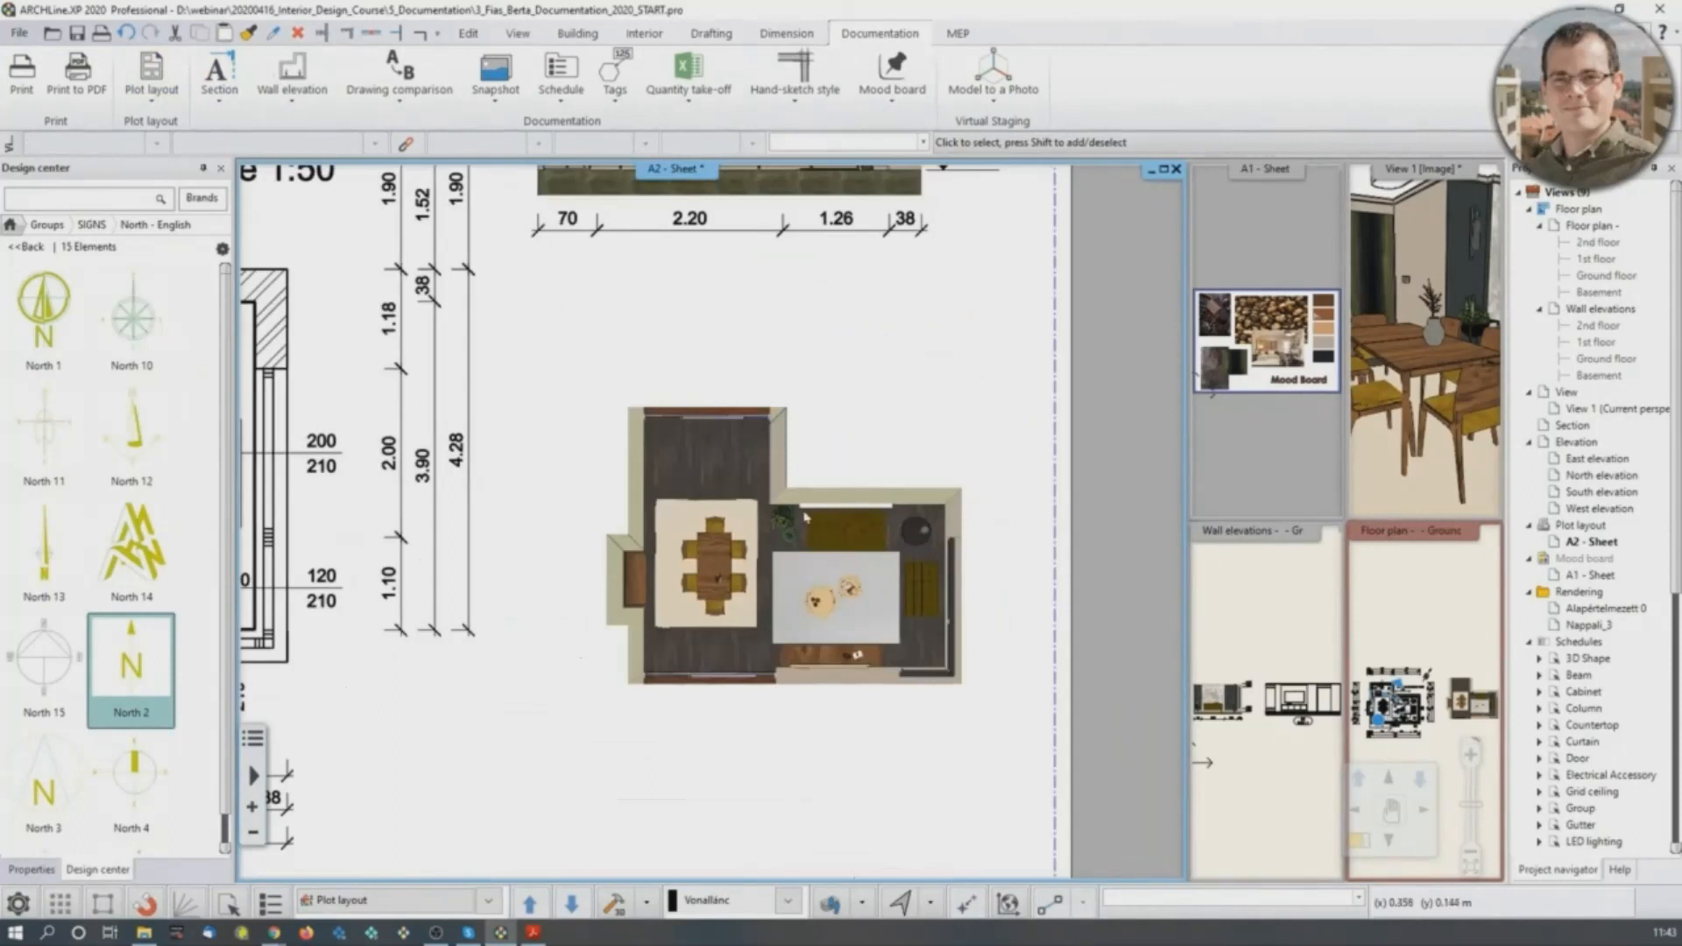
{"action": "middle_click_drag", "start_coordinate": [716, 427], "coordinate": [628, 481]}
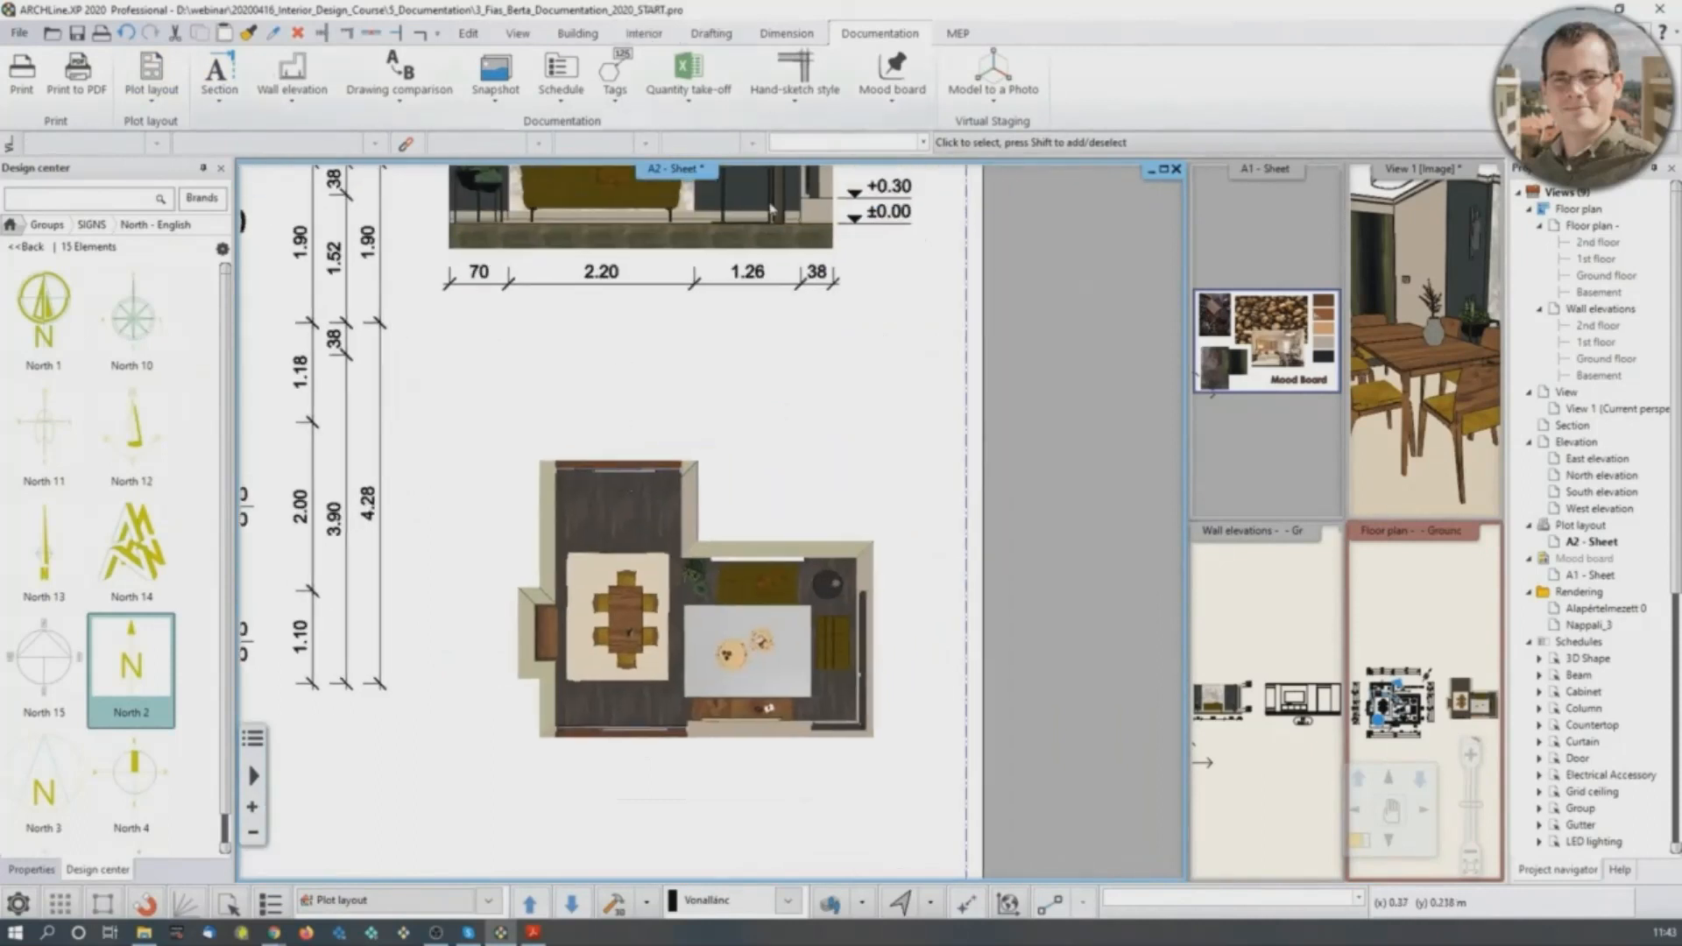
{"action": "left_click", "coordinate": [706, 37]}
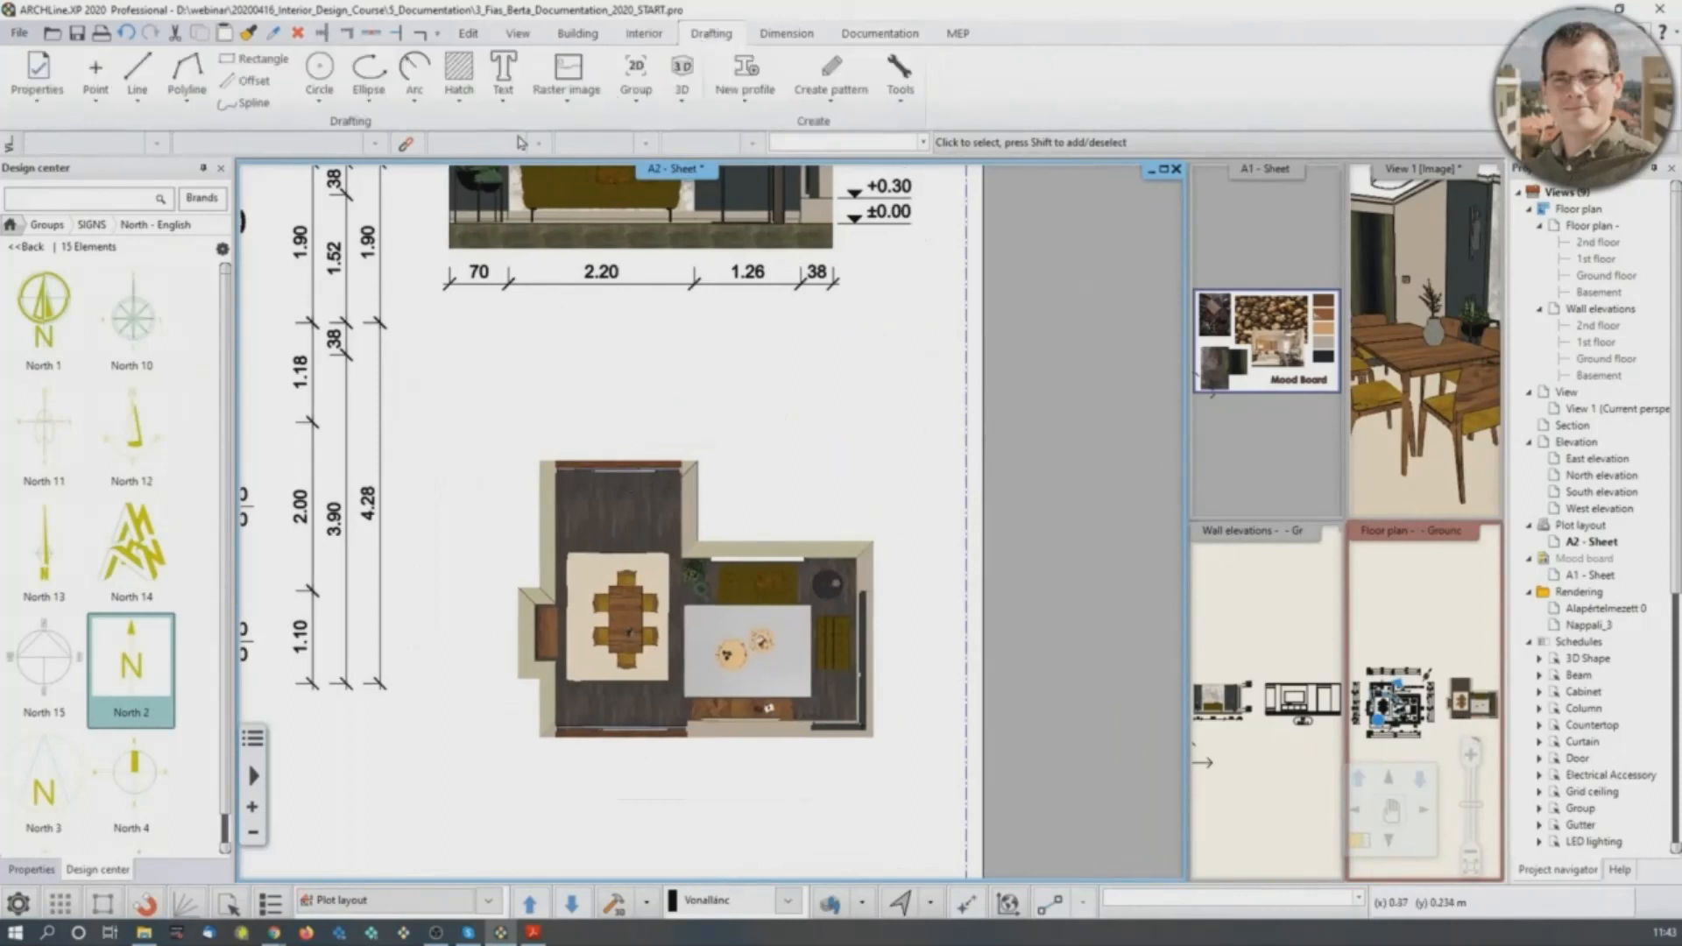
{"action": "left_click", "coordinate": [500, 85]}
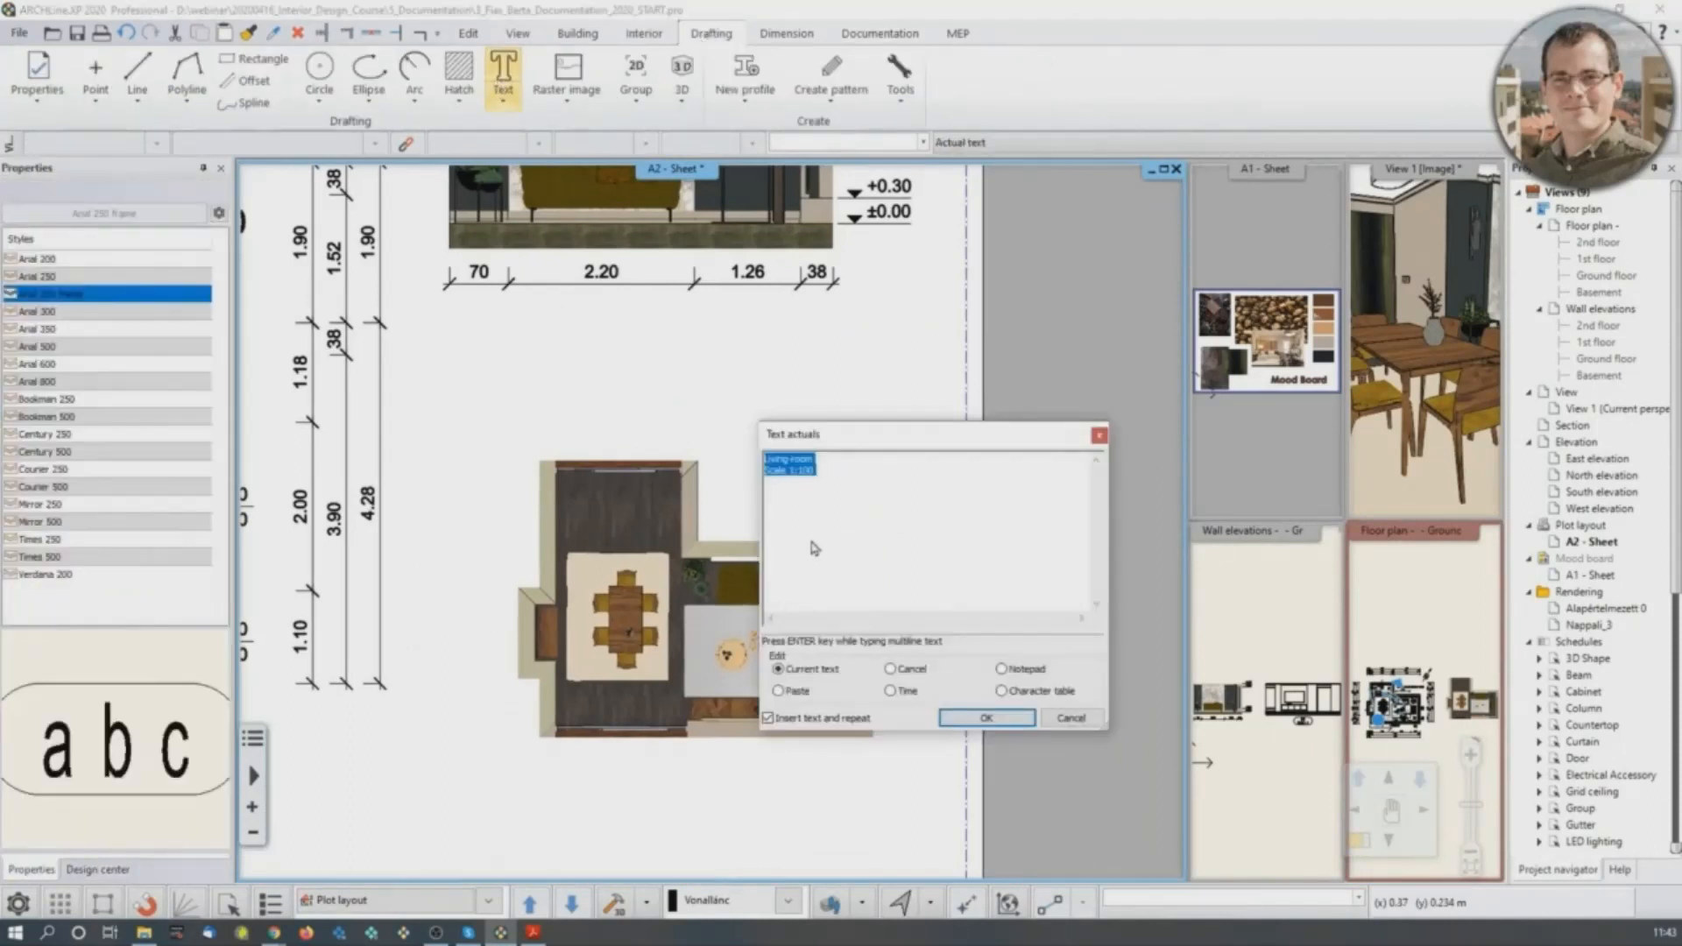
{"action": "type", "text": "Sca"}
{"action": "key", "text": "BackSpace"}
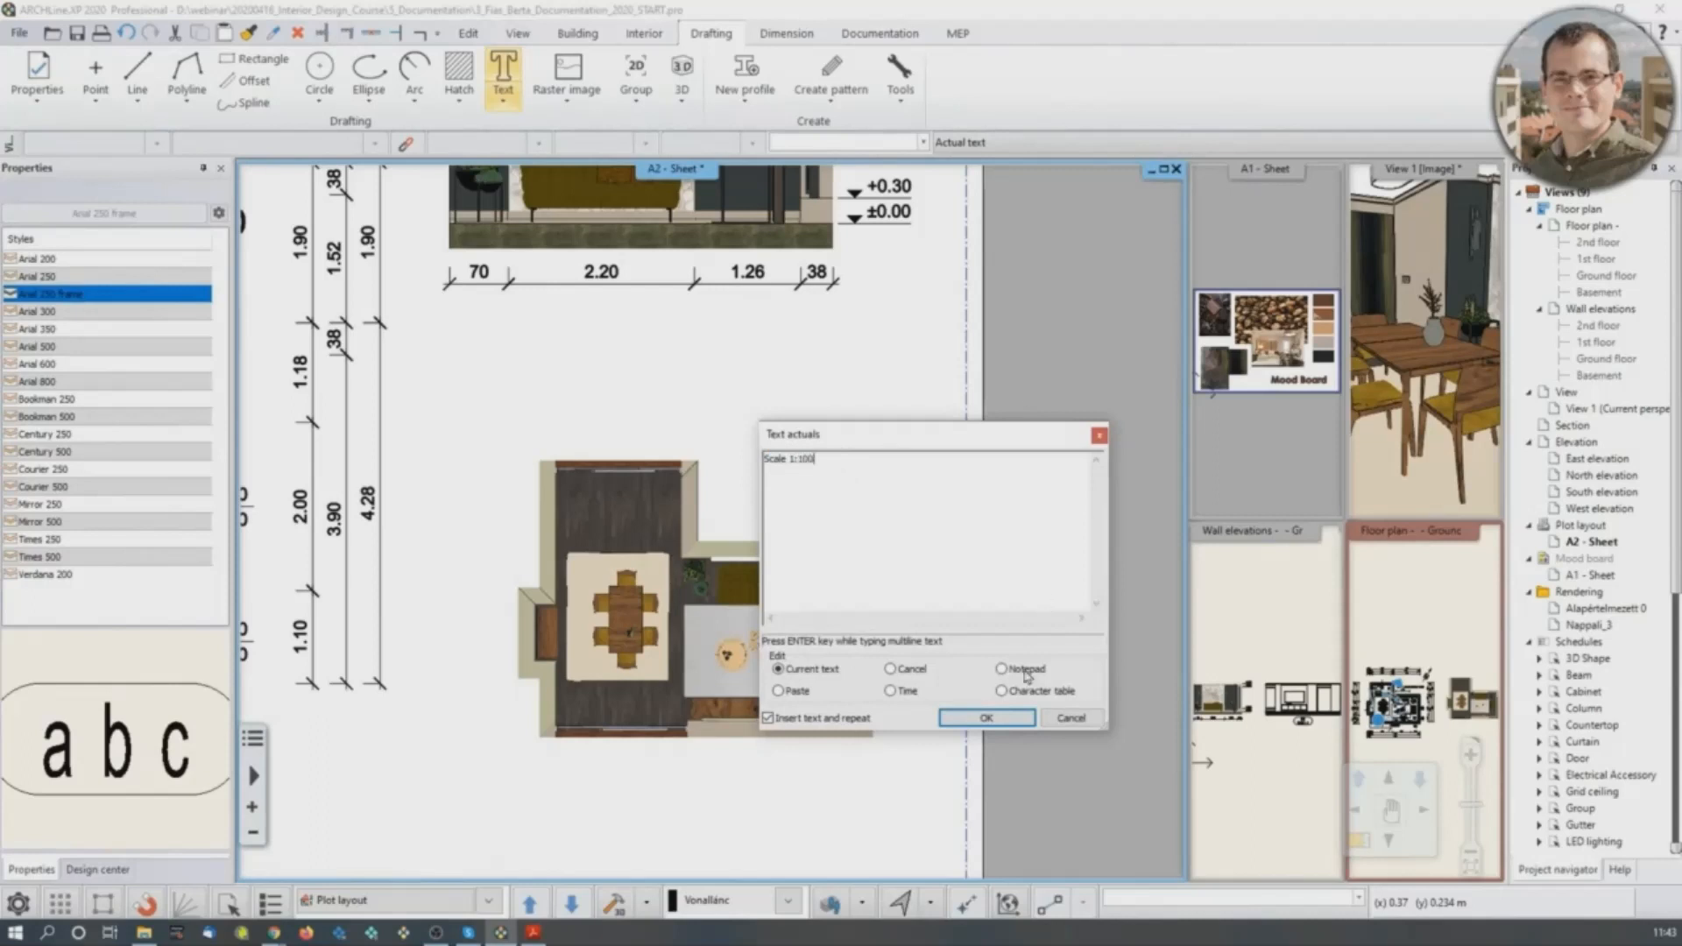
{"action": "left_click", "coordinate": [988, 719]}
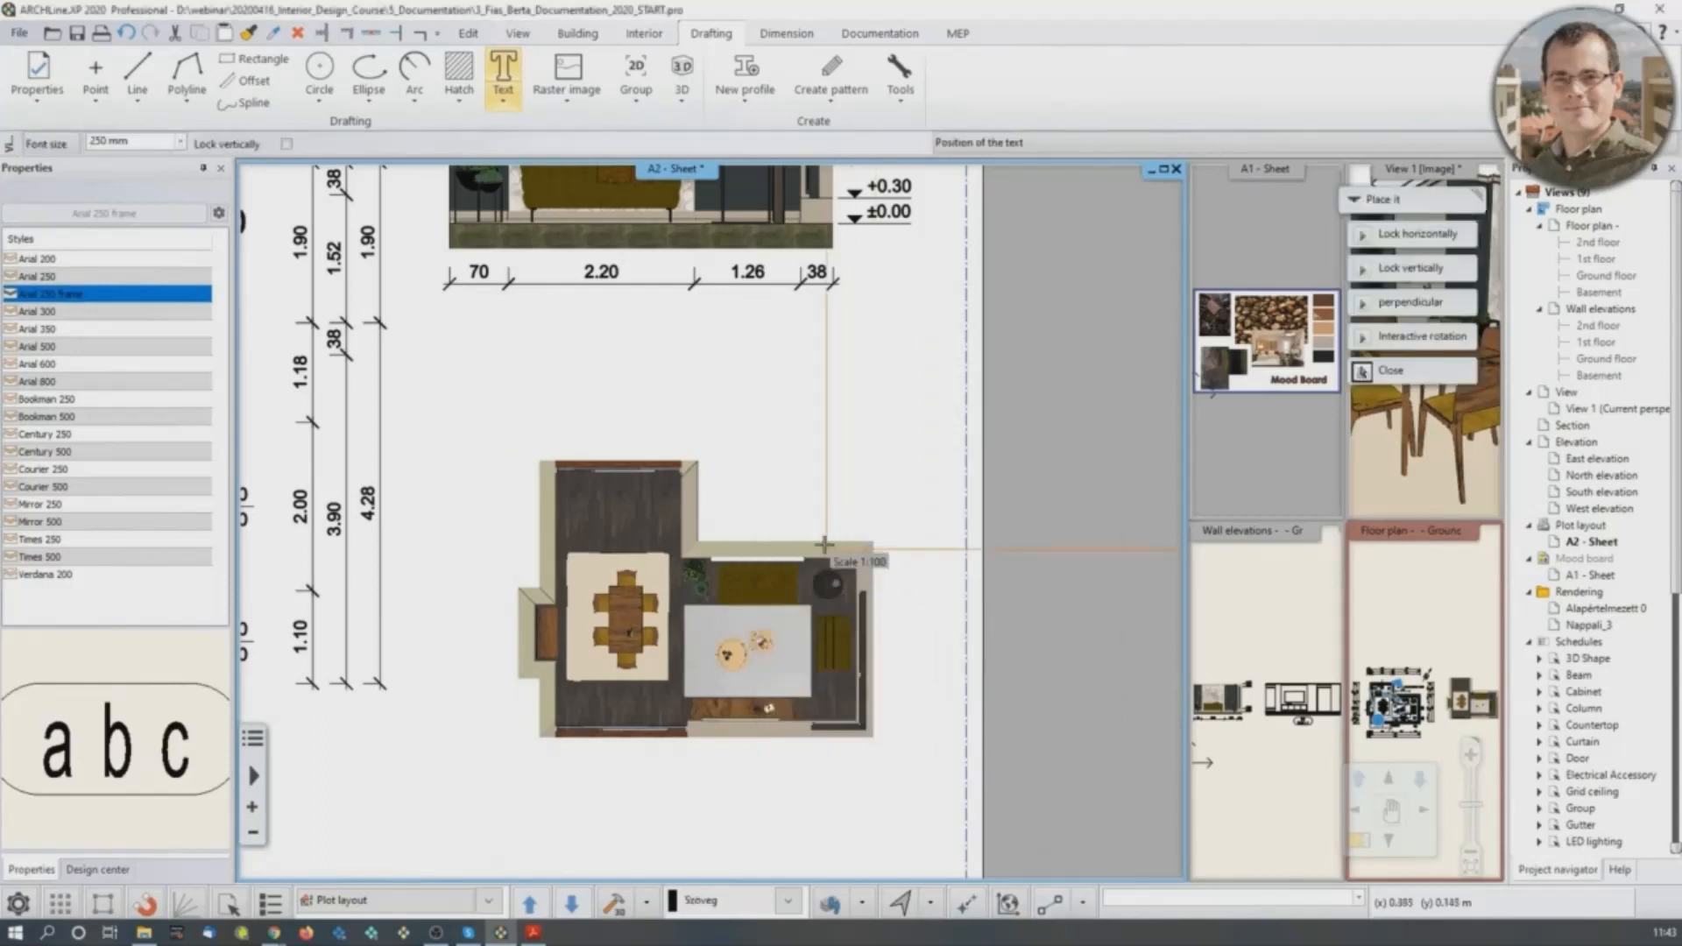
{"action": "left_click", "coordinate": [717, 520]}
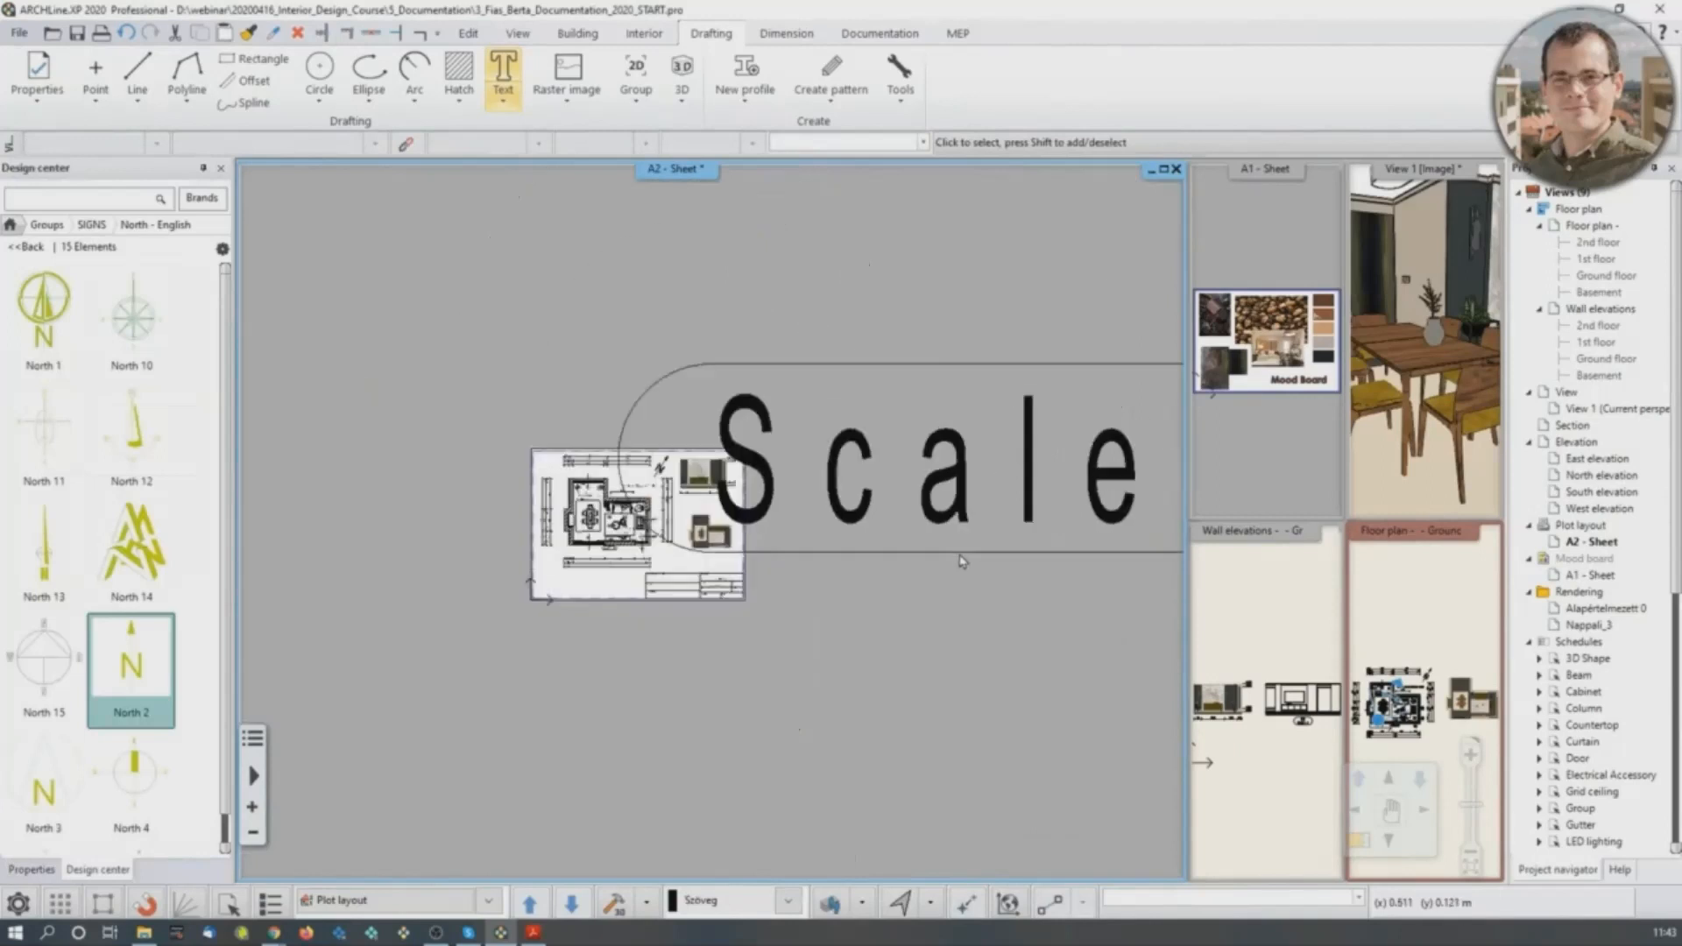
Select the oversized scale label and set its text height to 25 mm.
{"action": "scroll", "coordinate": [963, 561], "scroll_direction": "down", "scroll_amount": 4}
{"action": "left_click", "coordinate": [916, 524]}
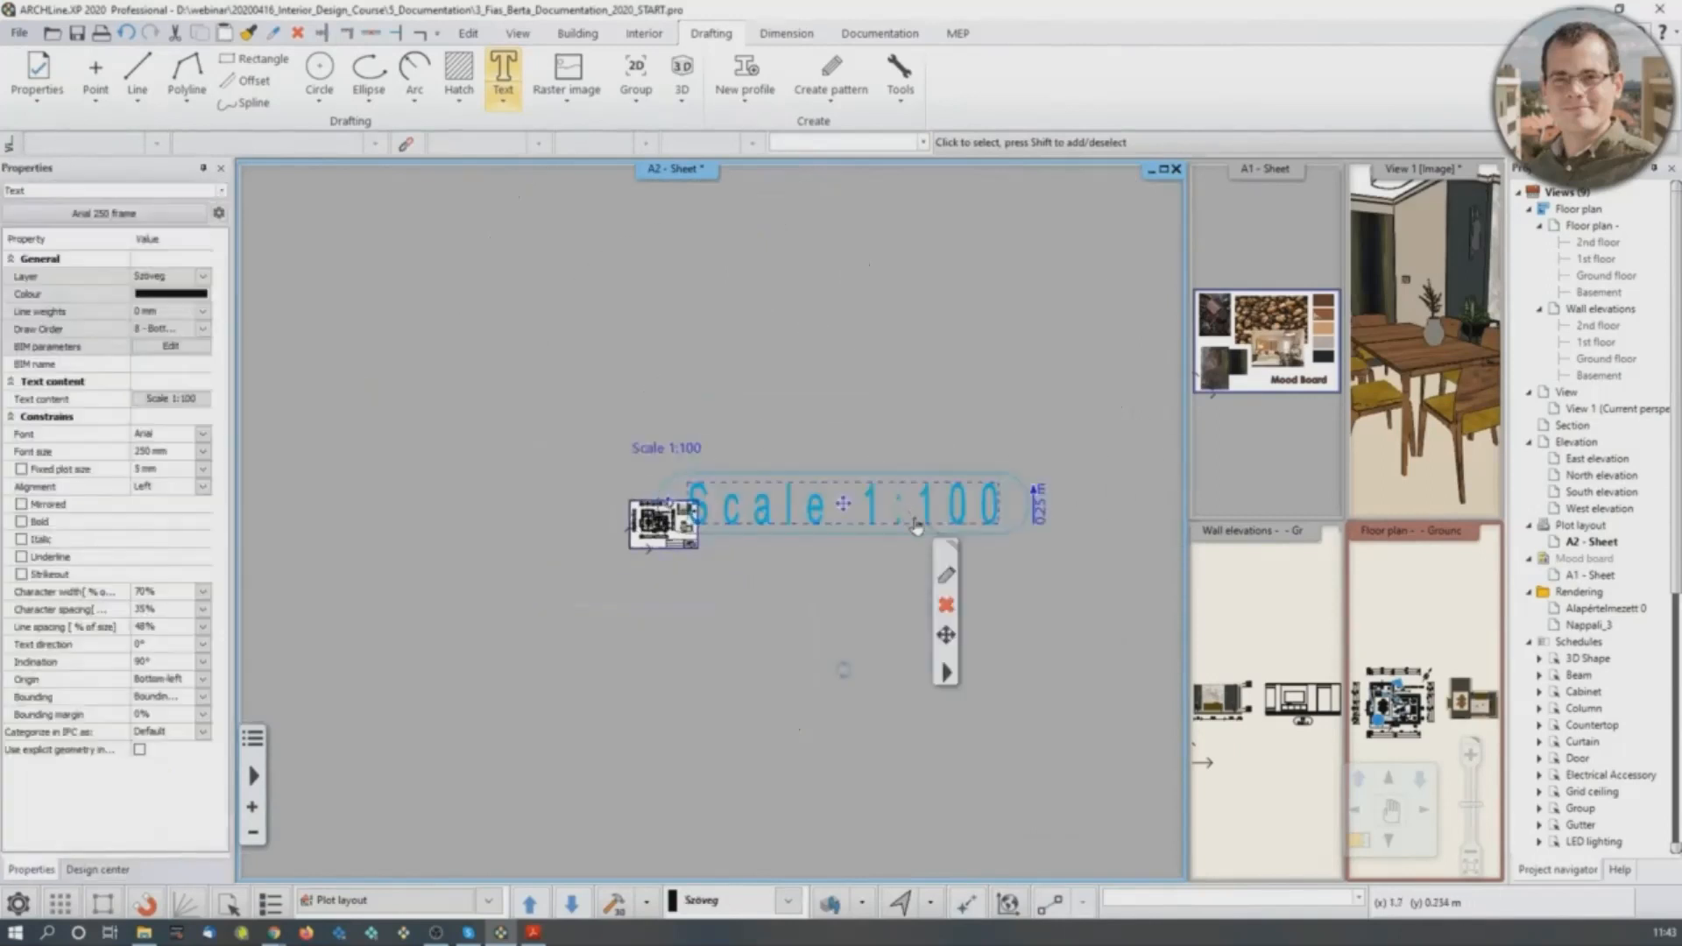
{"action": "scroll", "coordinate": [915, 524], "scroll_direction": "up", "scroll_amount": 1}
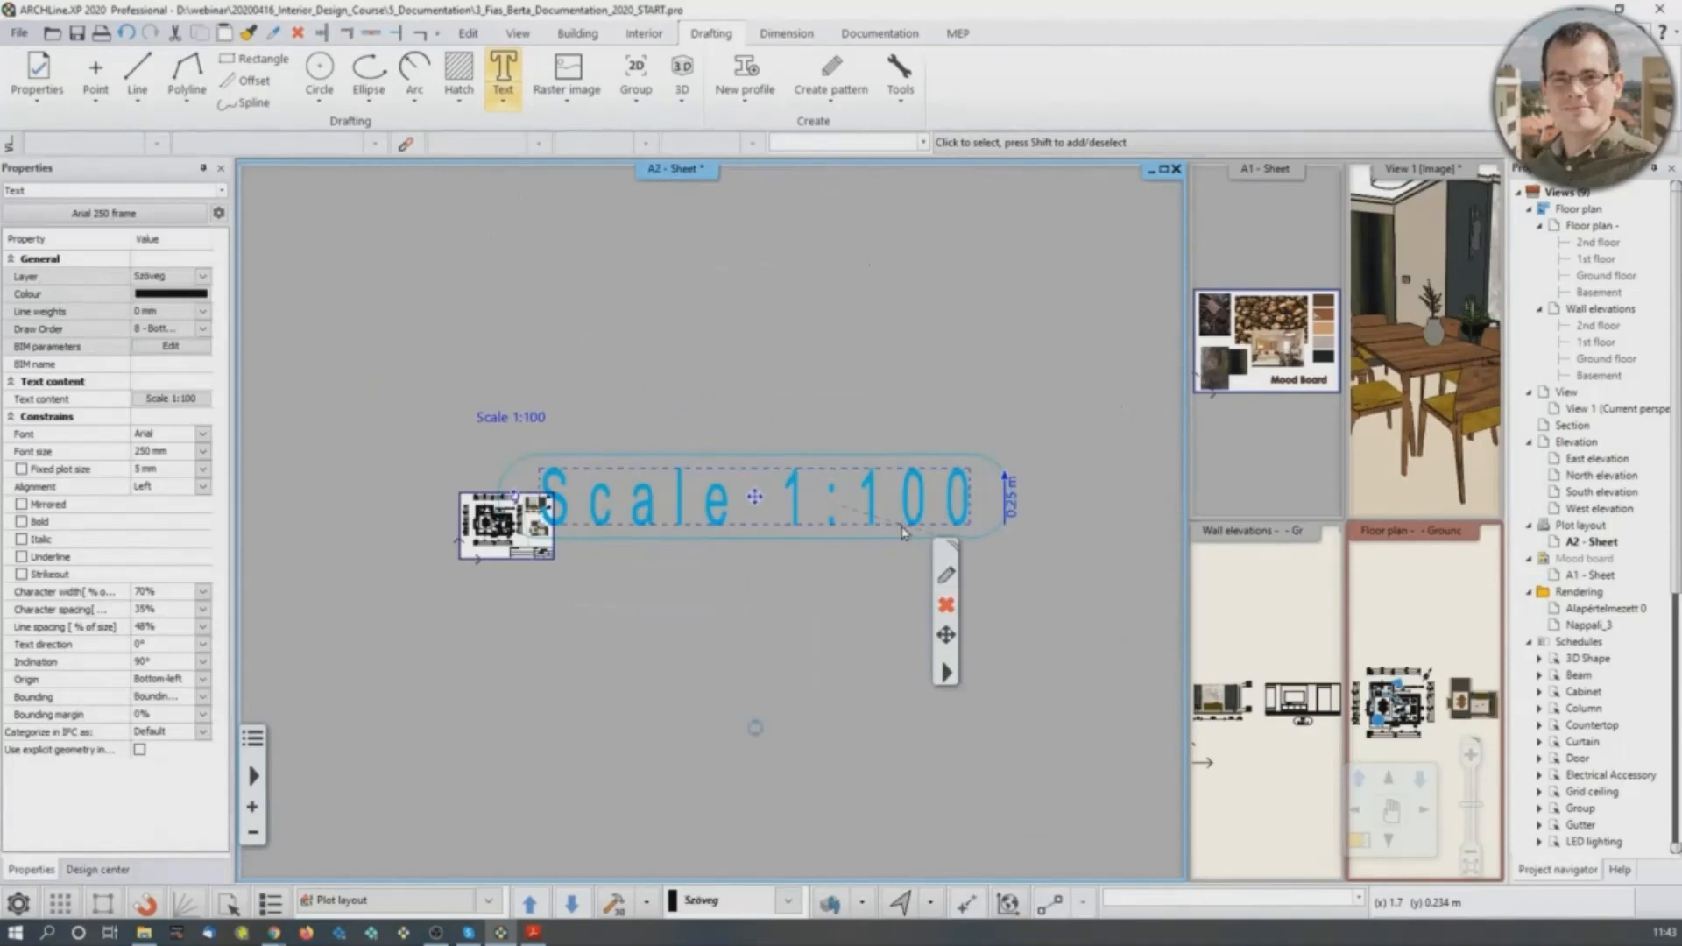
{"action": "left_click", "coordinate": [1014, 516]}
{"action": "left_click", "coordinate": [1019, 506]}
{"action": "key", "text": "Return"}
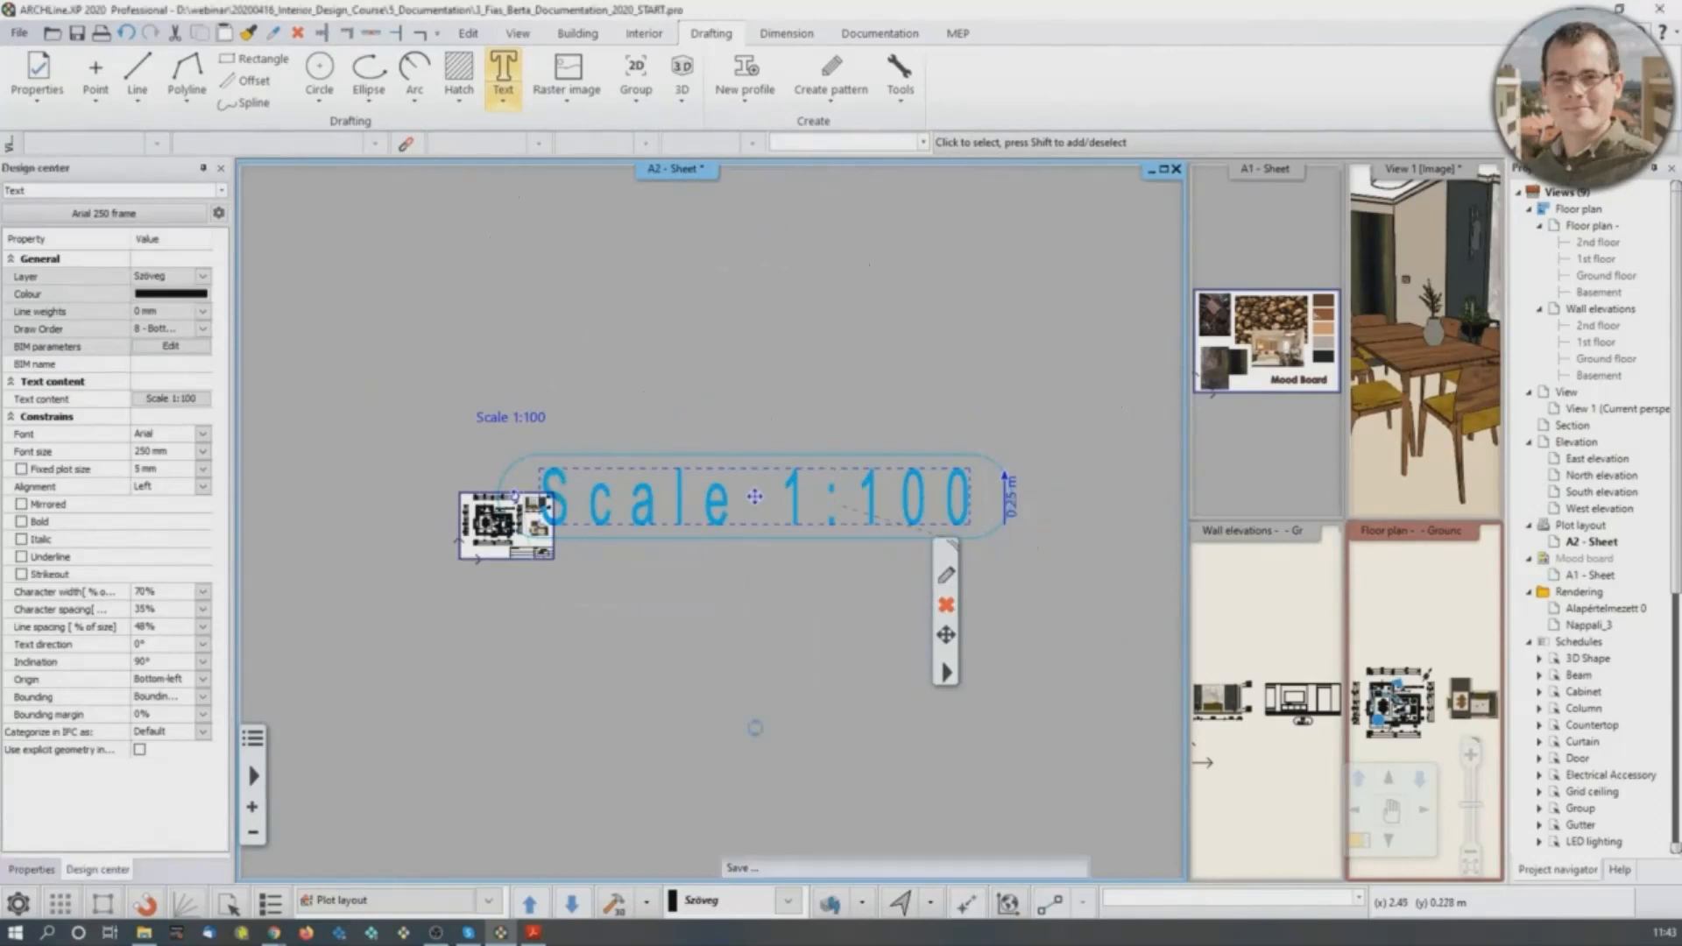
{"action": "scroll", "coordinate": [538, 518], "scroll_direction": "up", "scroll_amount": 5}
{"action": "middle_click_drag", "start_coordinate": [539, 519], "coordinate": [807, 508]}
{"action": "scroll", "coordinate": [824, 510], "scroll_direction": "up", "scroll_amount": 4}
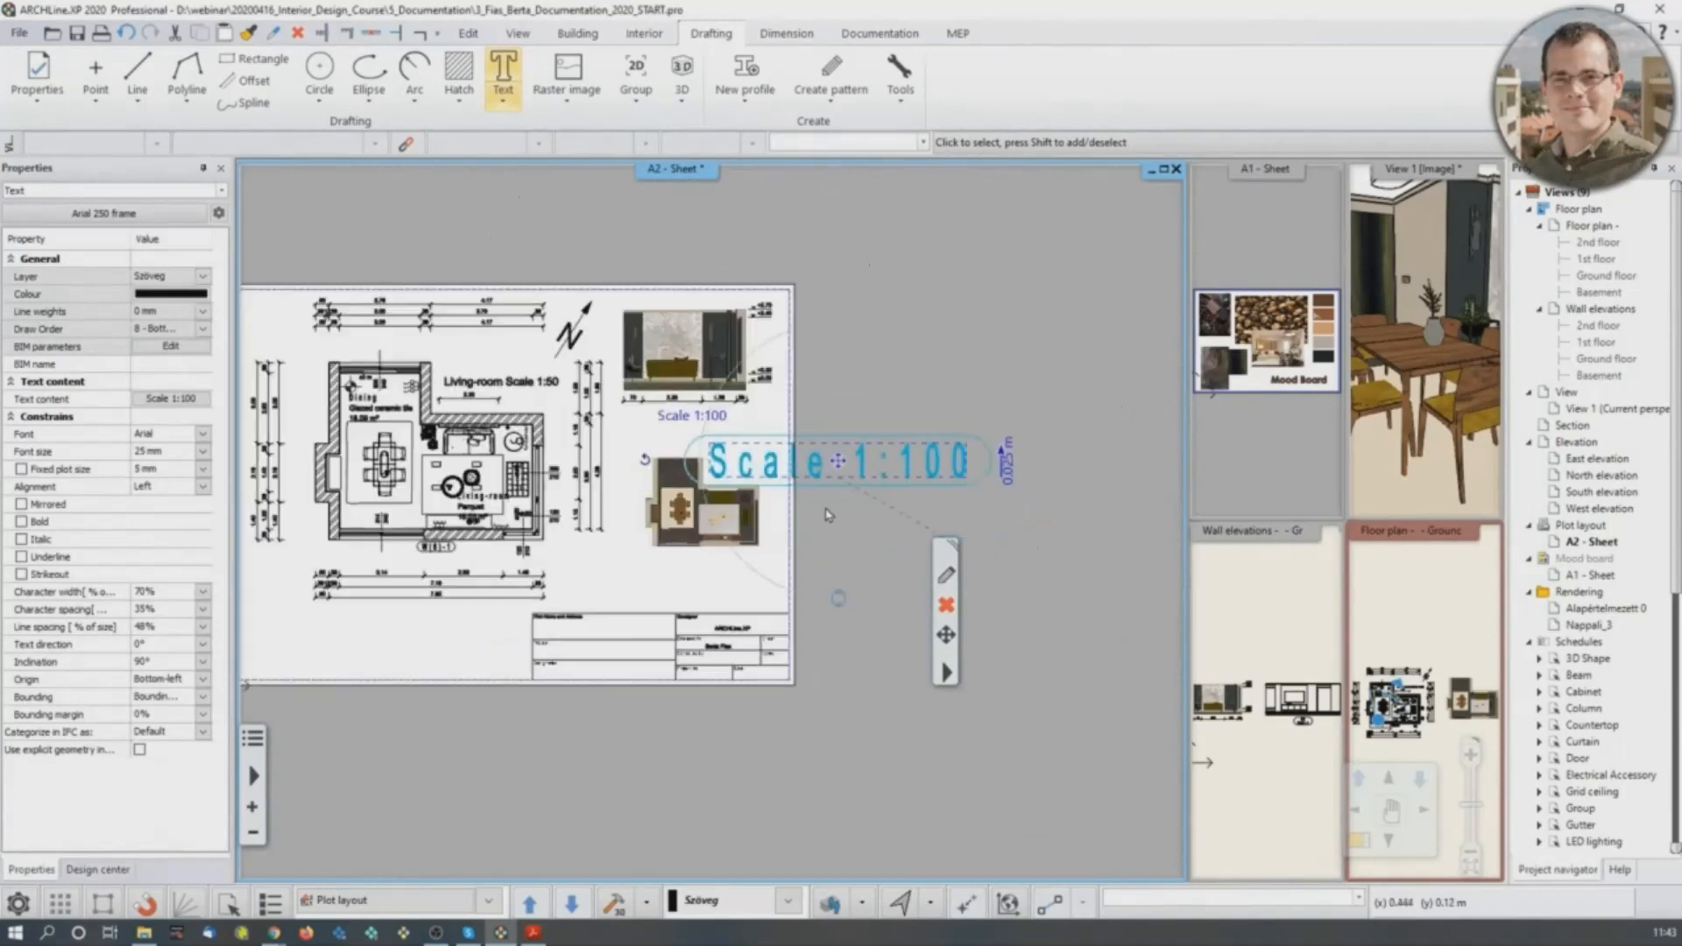
Reduce the scale label's text height first to 20 mm and finally to 5 mm, and deselect it.
{"action": "left_click", "coordinate": [1025, 469]}
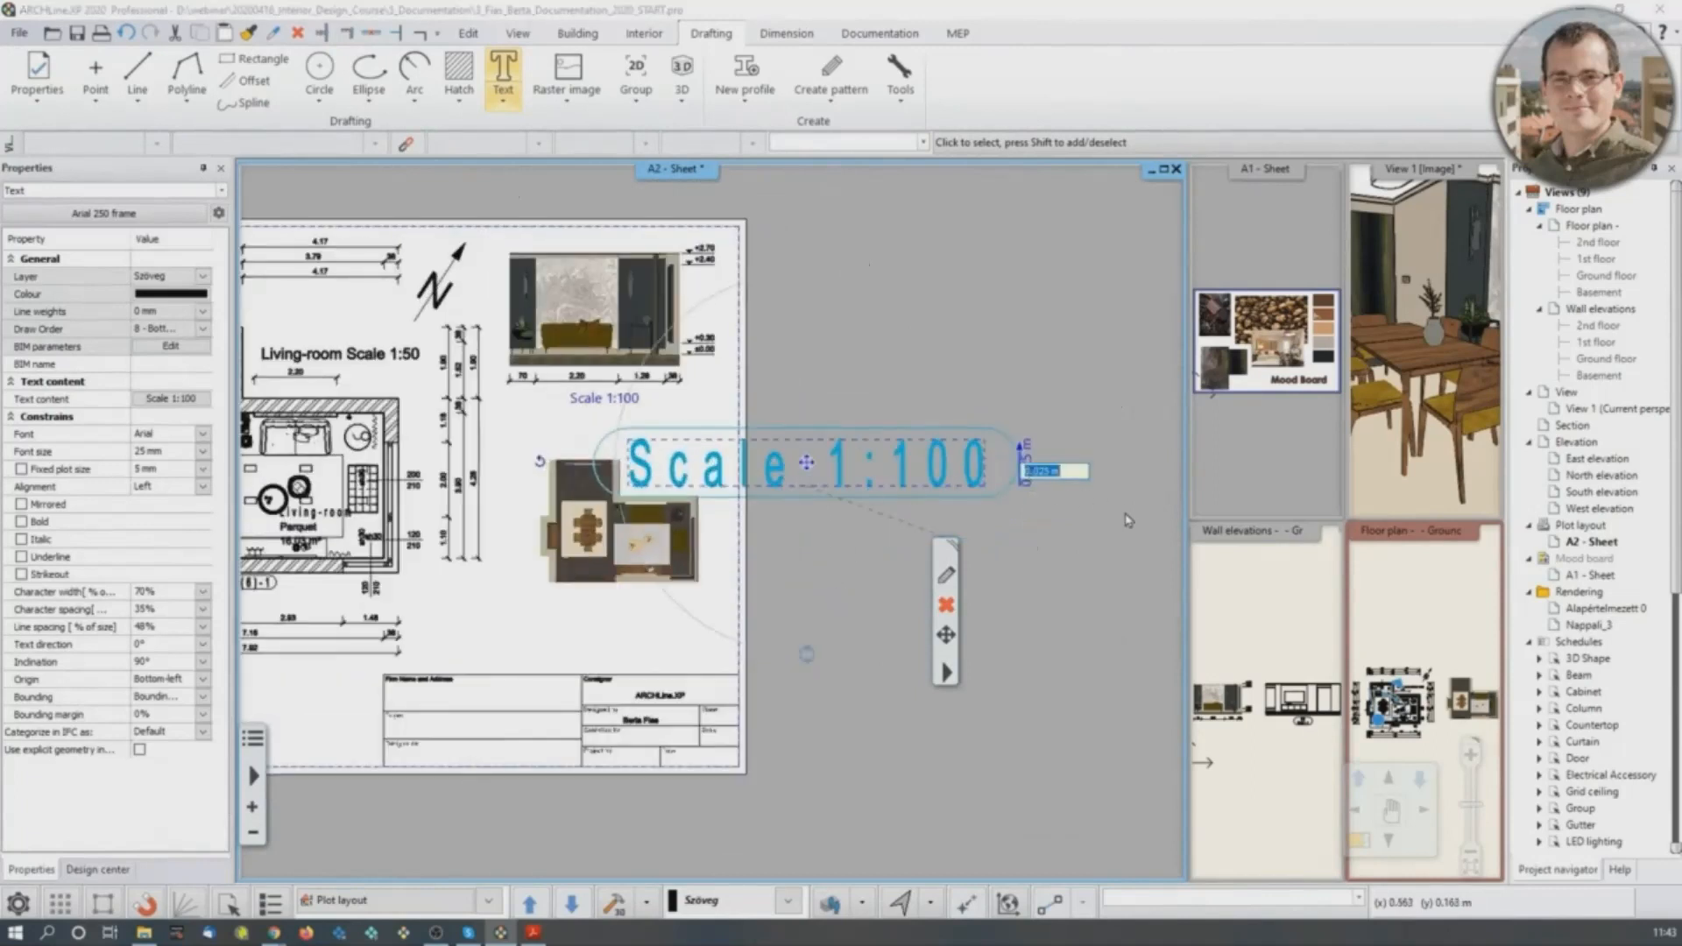
{"action": "type", "text": "20"}
{"action": "key", "text": "Return"}
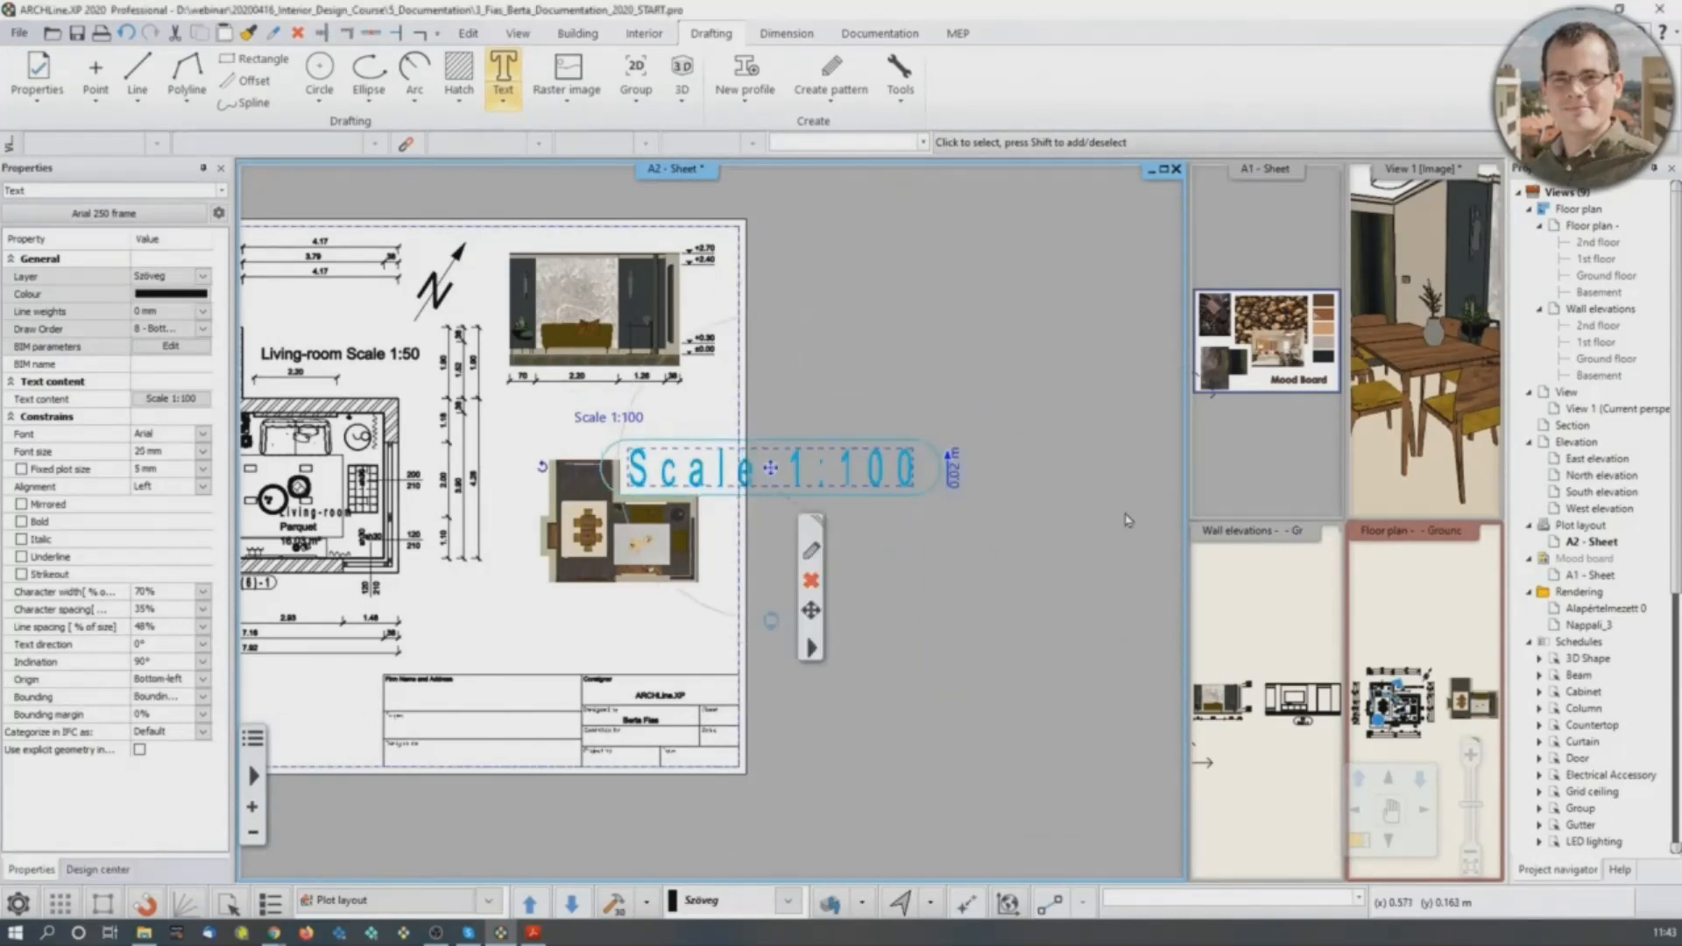
{"action": "left_click", "coordinate": [960, 474]}
{"action": "type", "text": "5mm"}
{"action": "key", "text": "Return"}
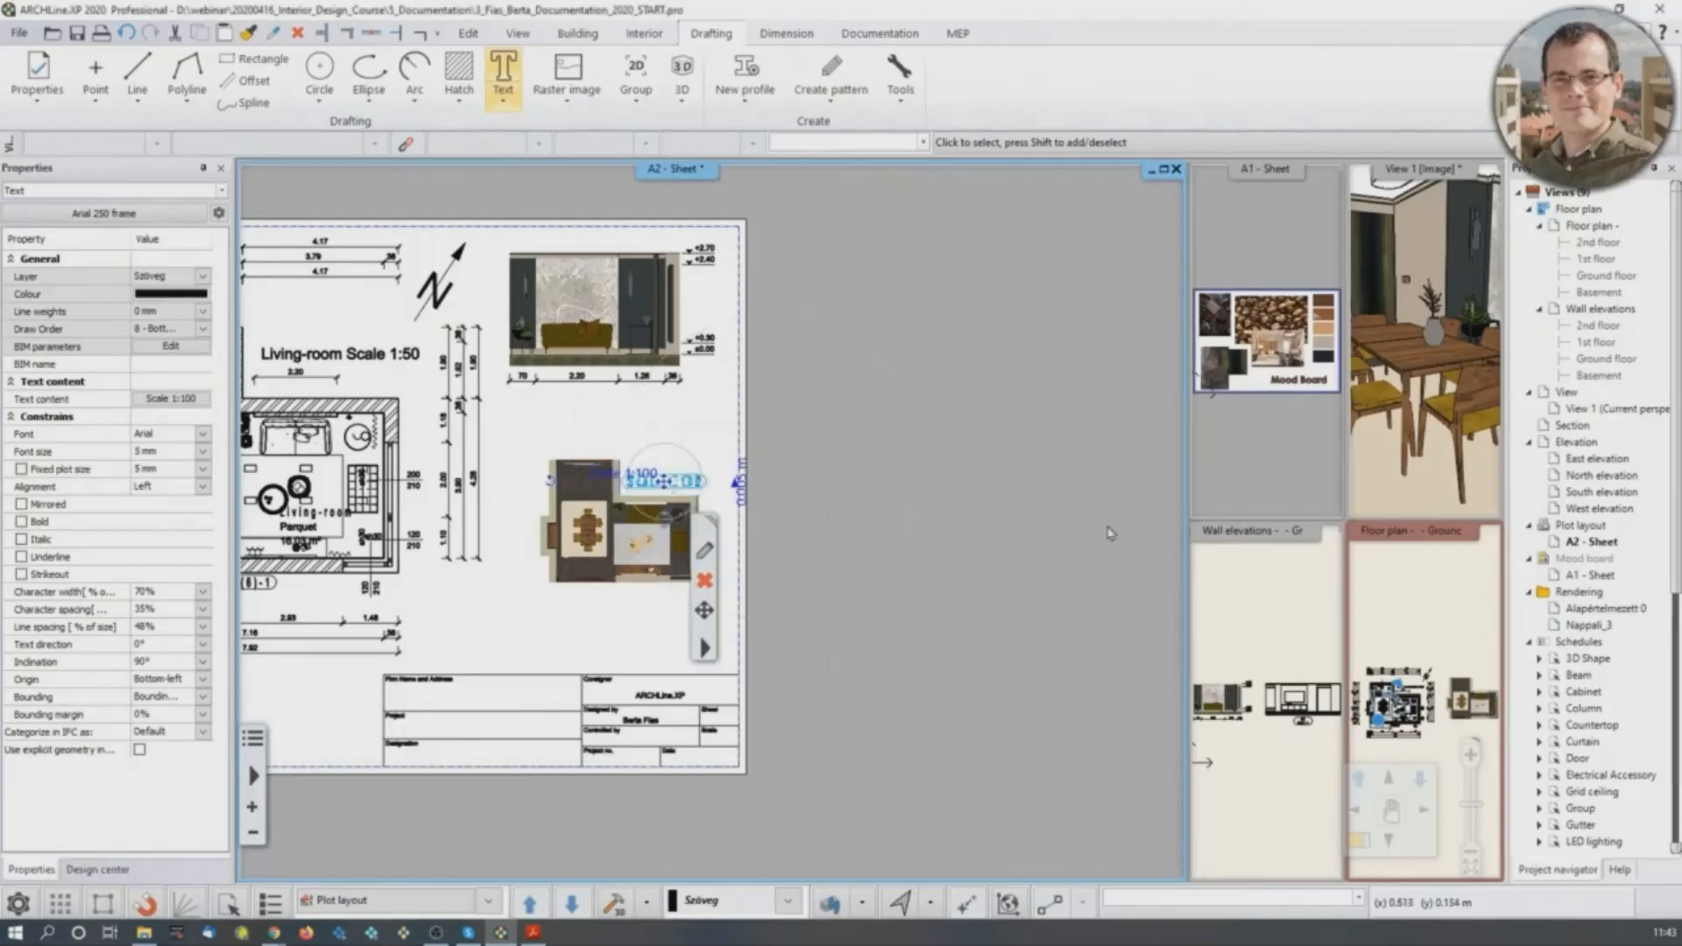
{"action": "left_click", "coordinate": [762, 495]}
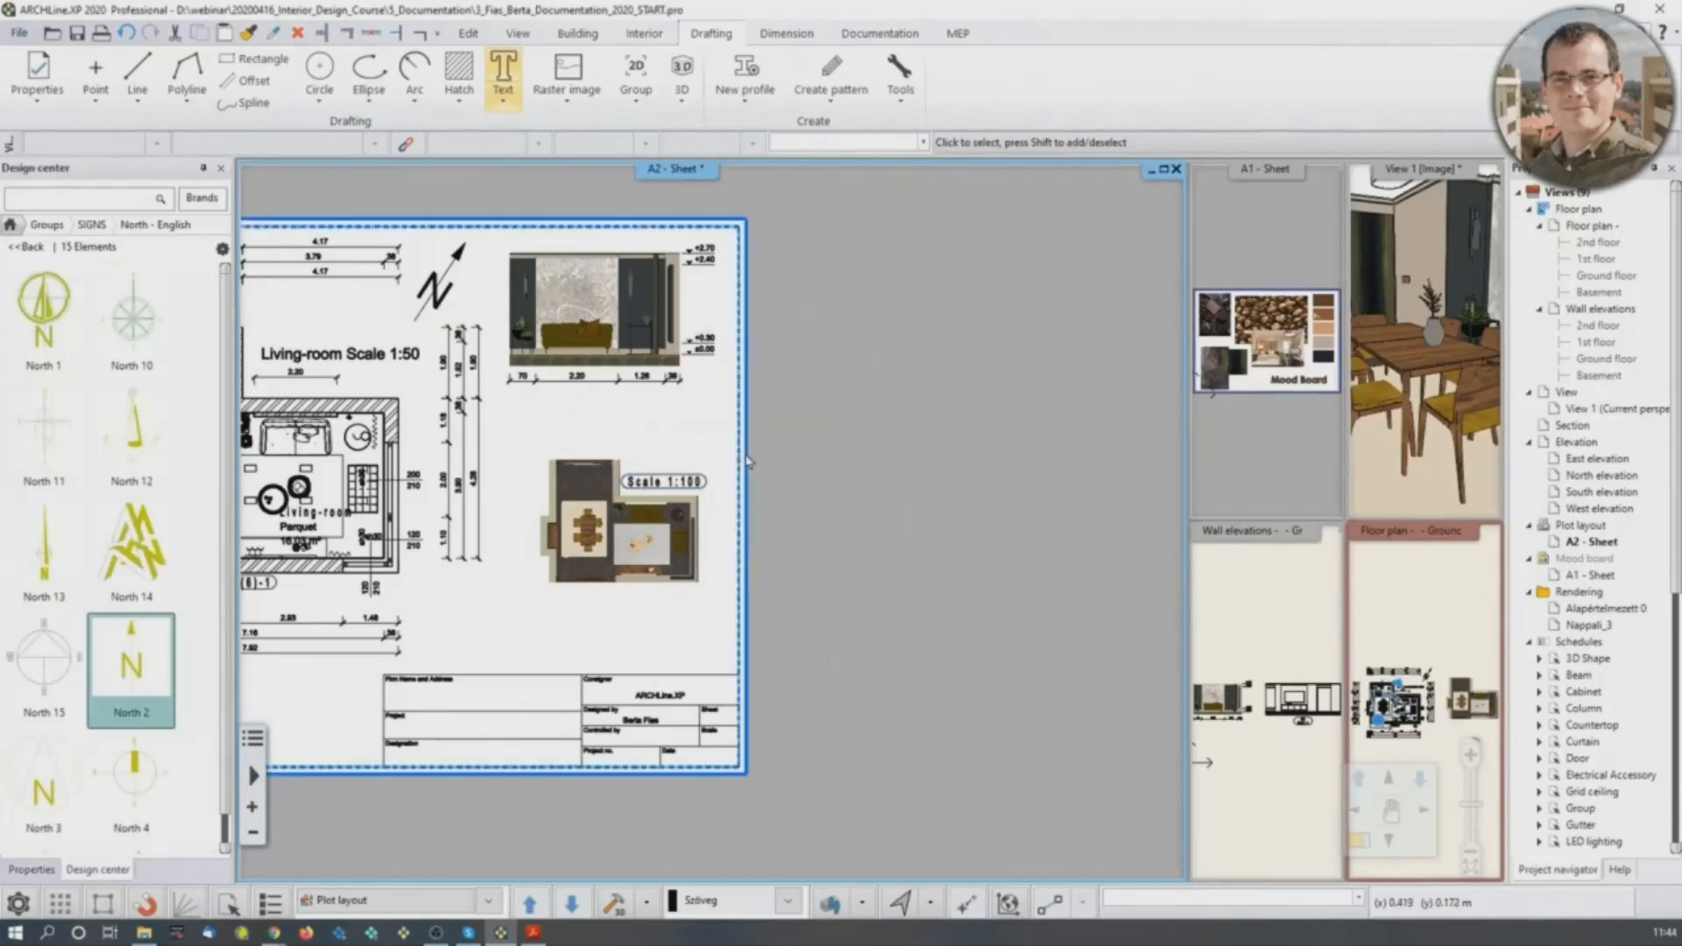
{"action": "middle_click_drag", "start_coordinate": [746, 458], "coordinate": [1049, 468]}
{"action": "scroll", "coordinate": [894, 425], "scroll_direction": "down", "scroll_amount": 1}
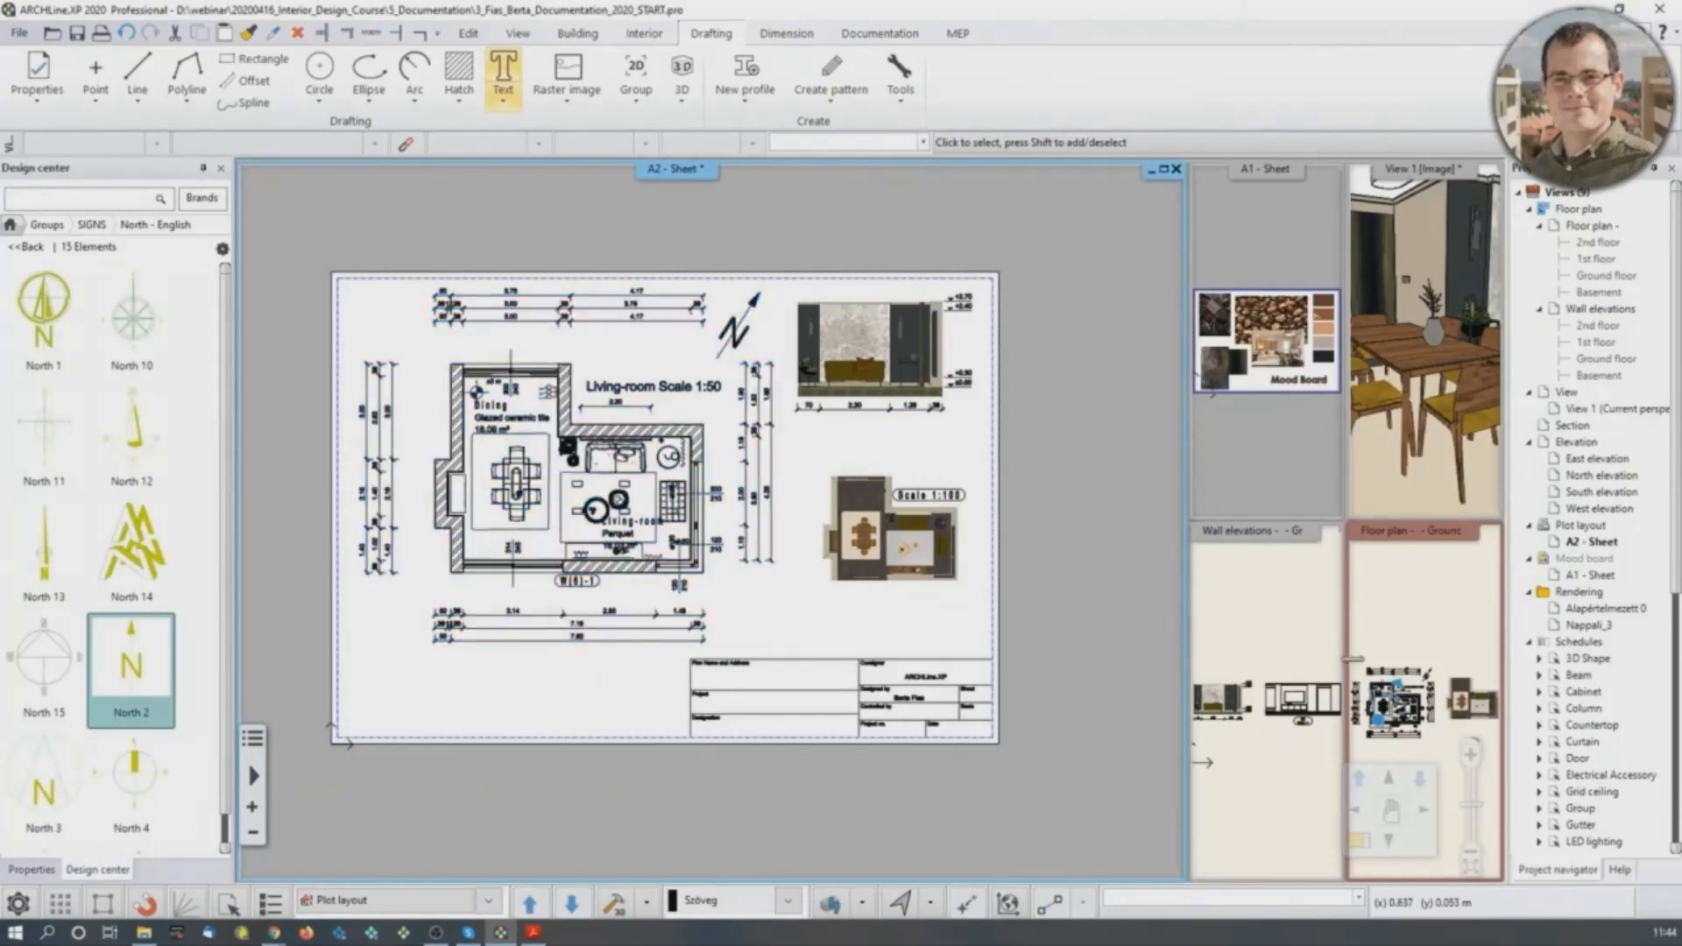
{"action": "left_click", "coordinate": [1433, 593]}
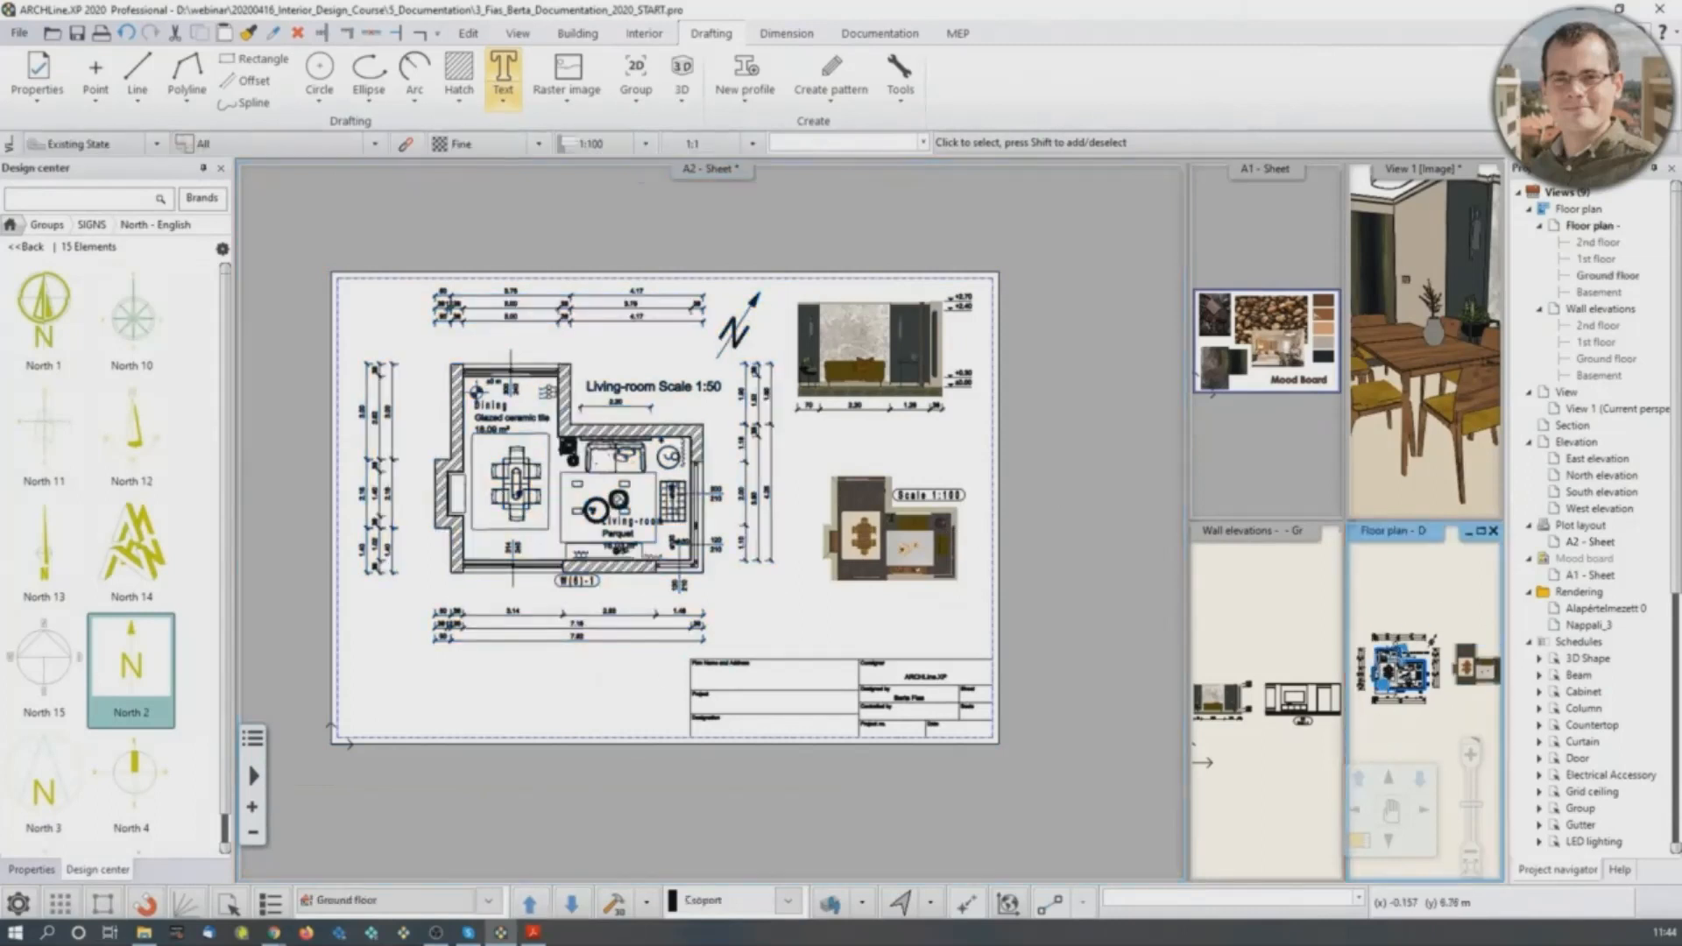
{"action": "left_click", "coordinate": [738, 552]}
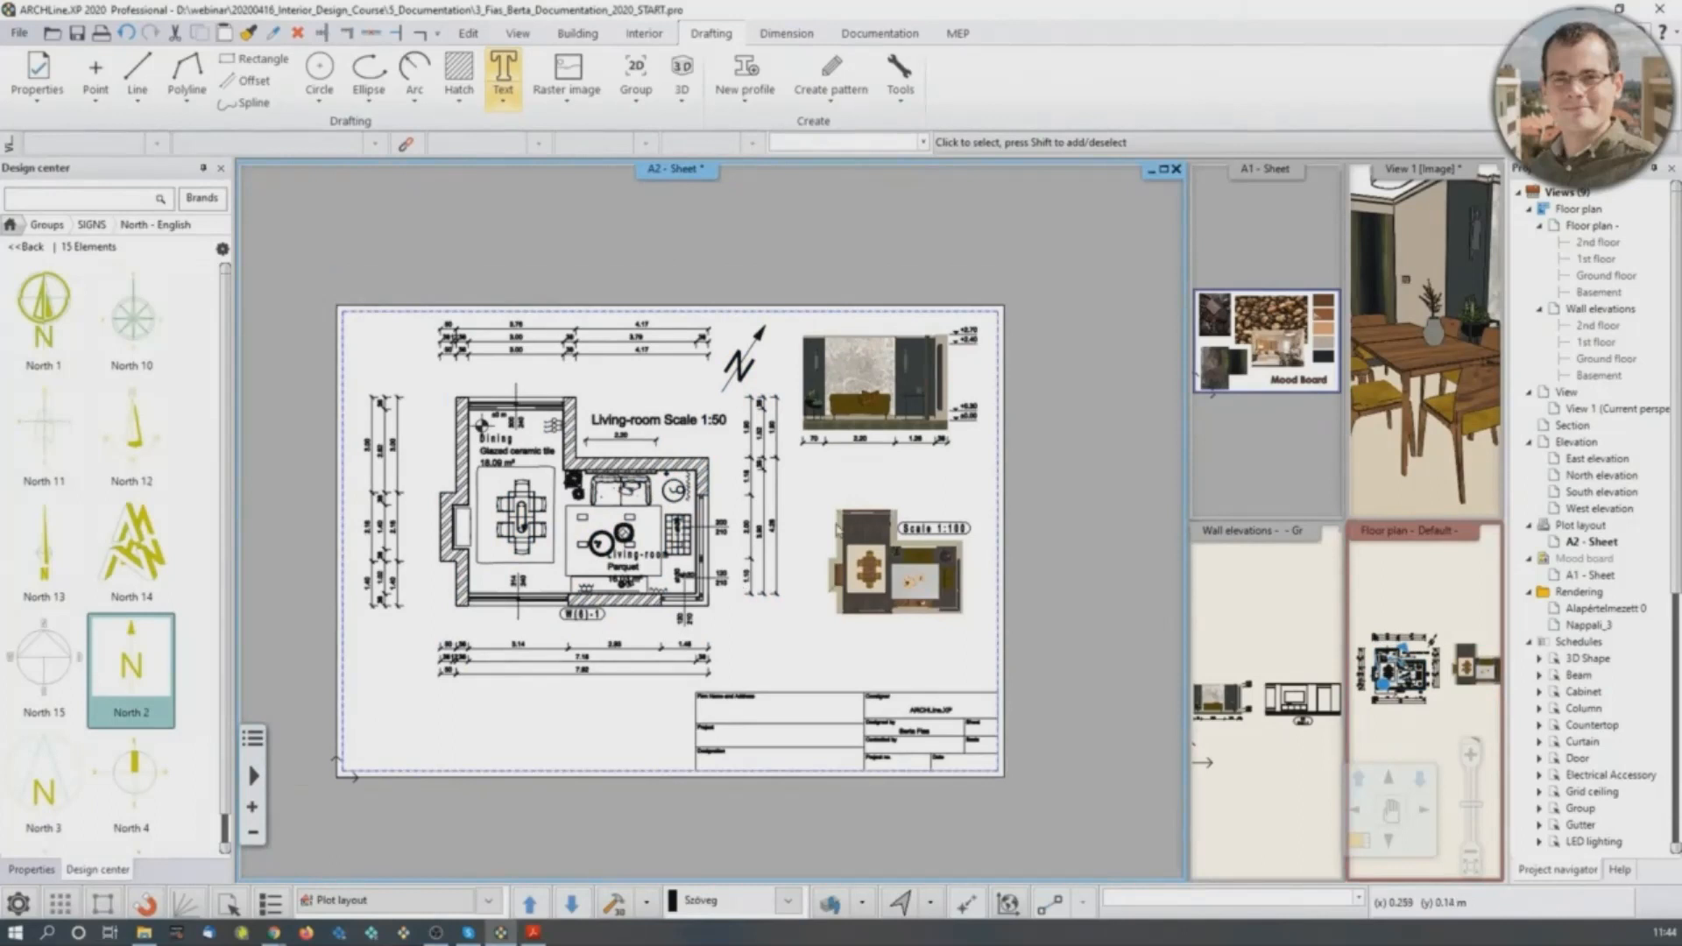
Make the View 1 perspective the main view and frame the dining table together with the living-room sofa wall.
{"action": "left_click", "coordinate": [1437, 382]}
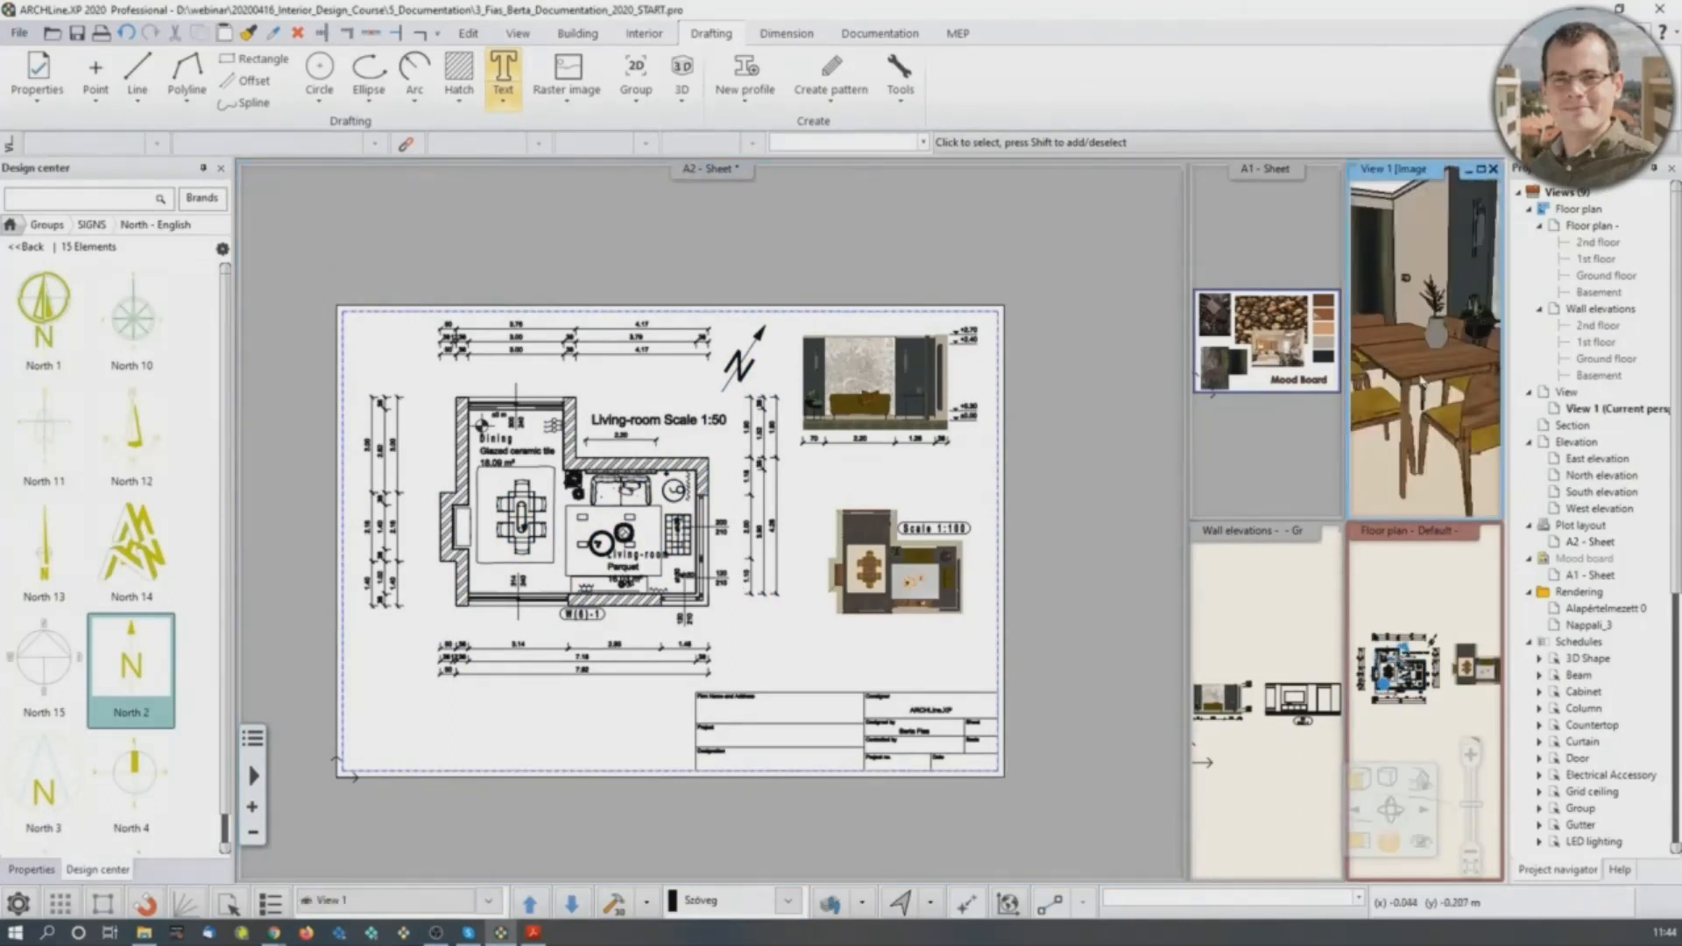
{"action": "left_click", "coordinate": [1361, 848]}
{"action": "middle_click_drag", "start_coordinate": [760, 499], "coordinate": [843, 461]}
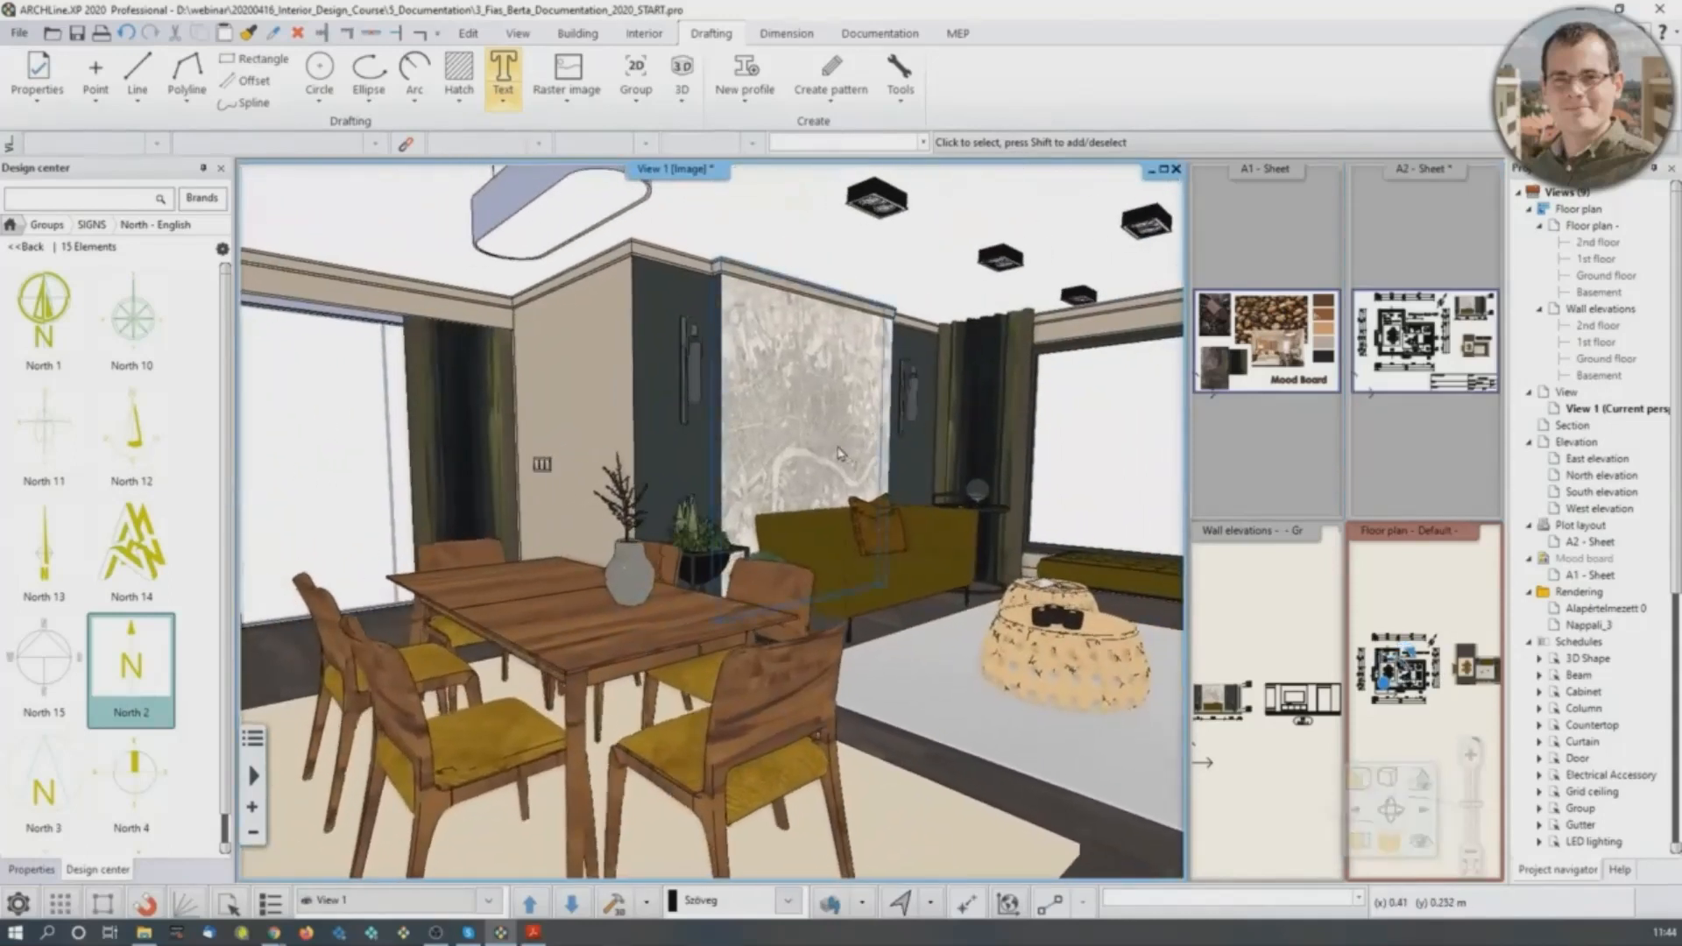
Start a snapshot of the 3D view and set its custom image resolution to 1920 pixels.
{"action": "left_click", "coordinate": [879, 33]}
{"action": "left_click", "coordinate": [493, 100]}
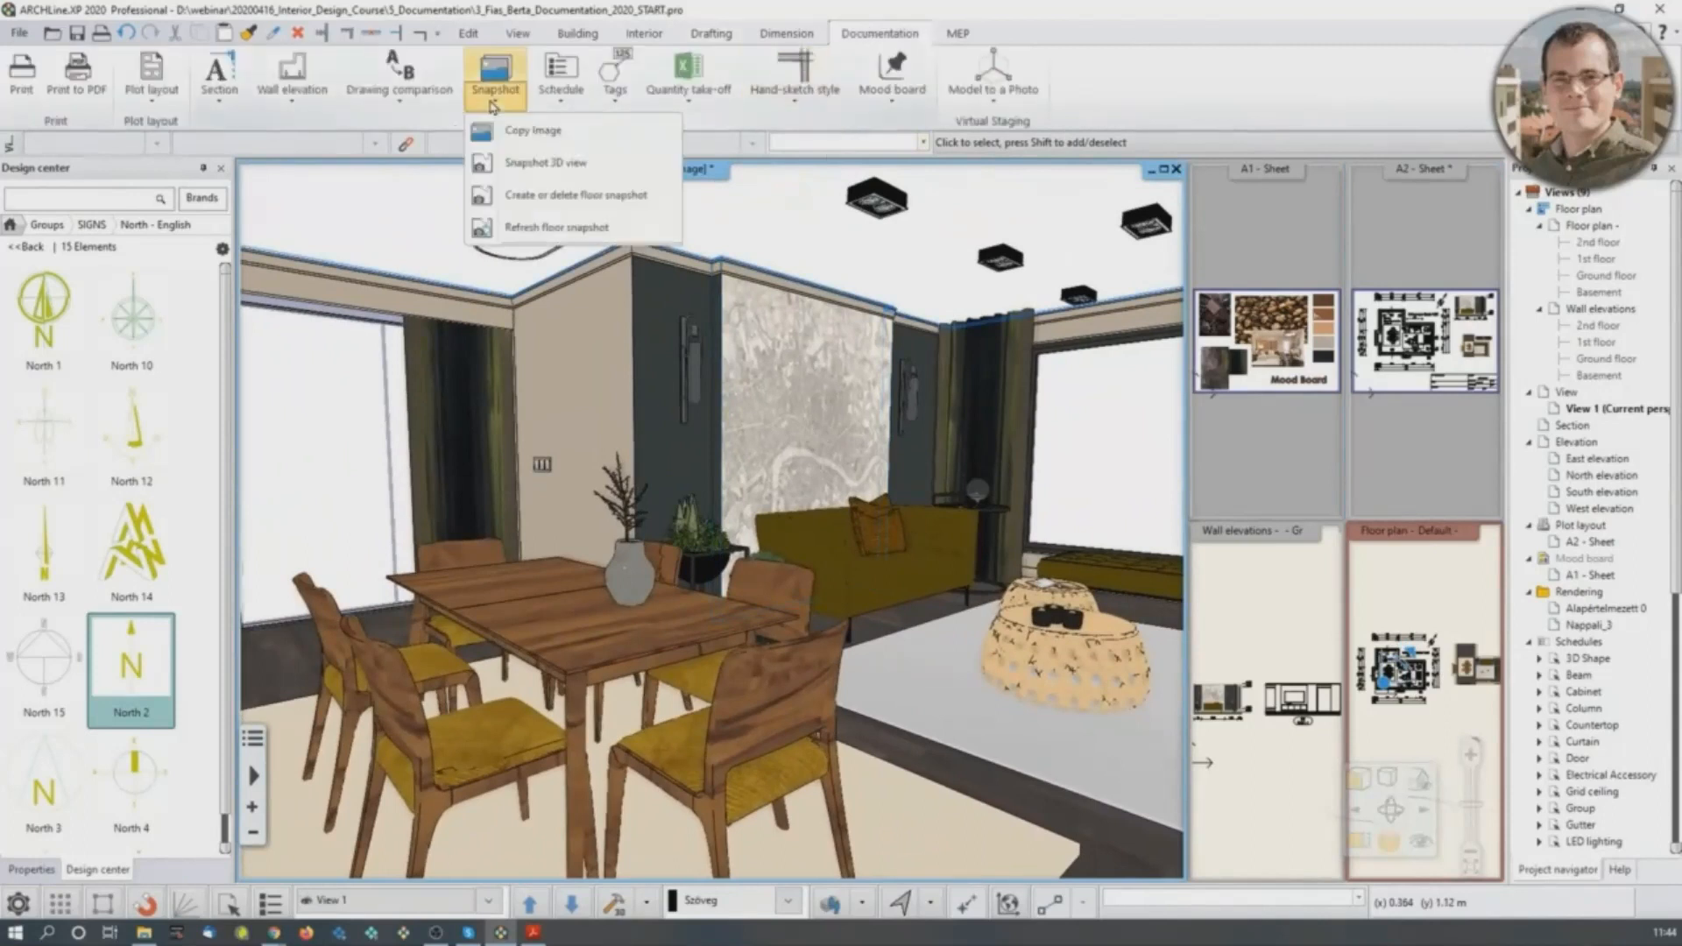
{"action": "left_click", "coordinate": [514, 167]}
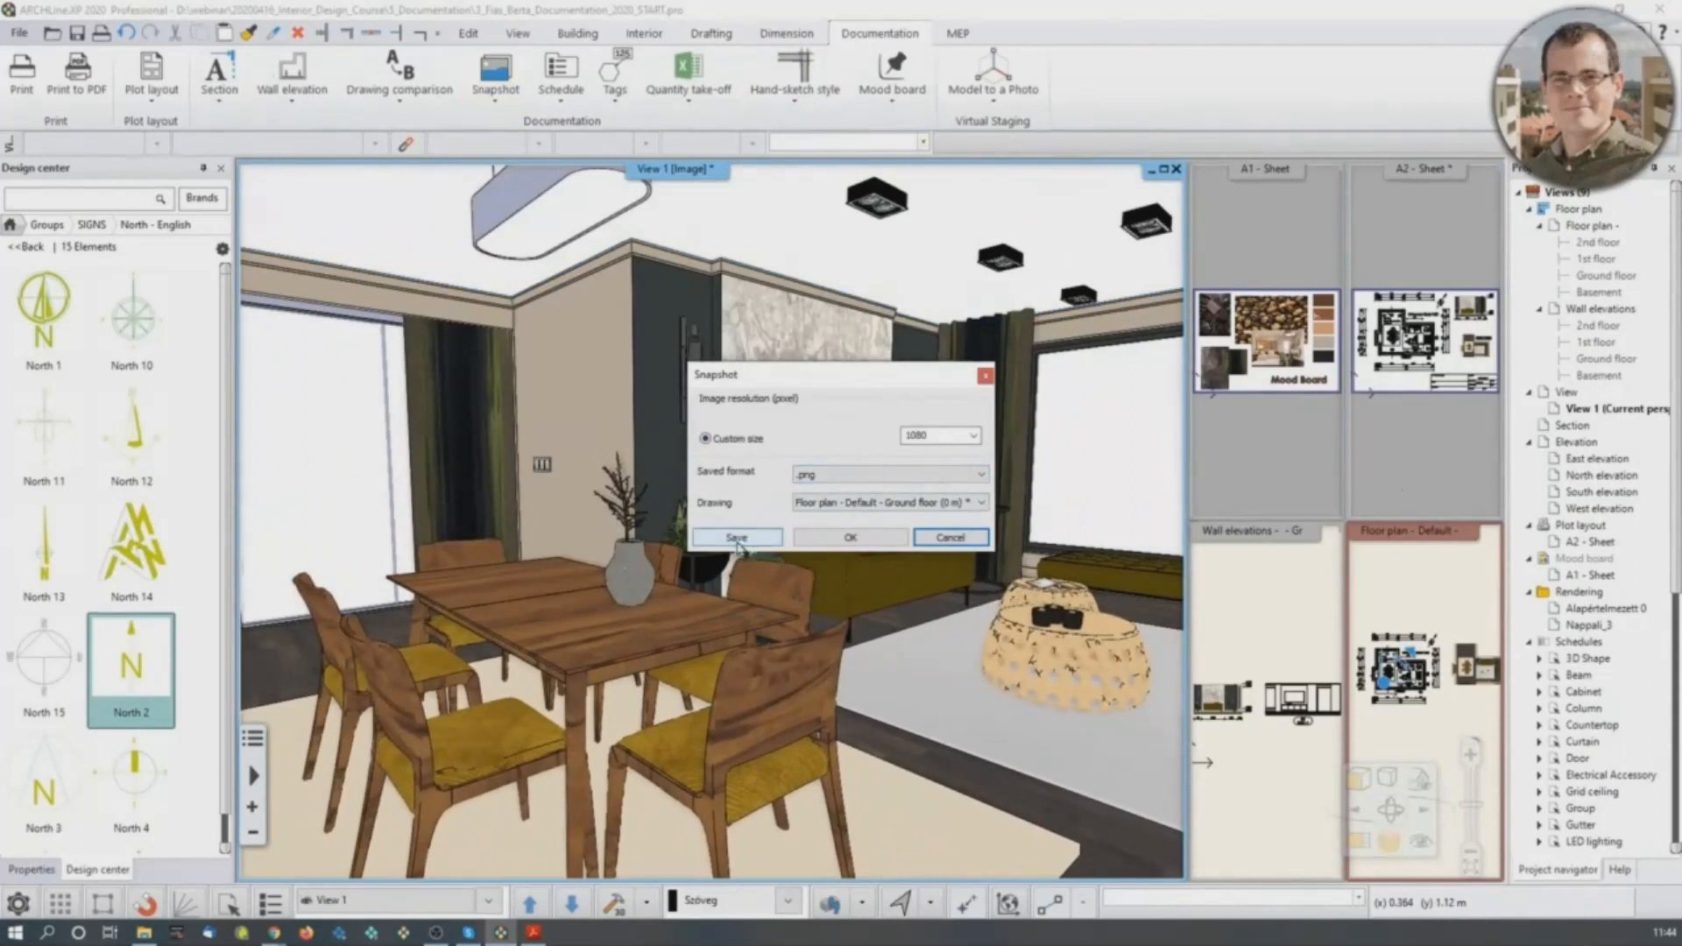
{"action": "left_click", "coordinate": [973, 435]}
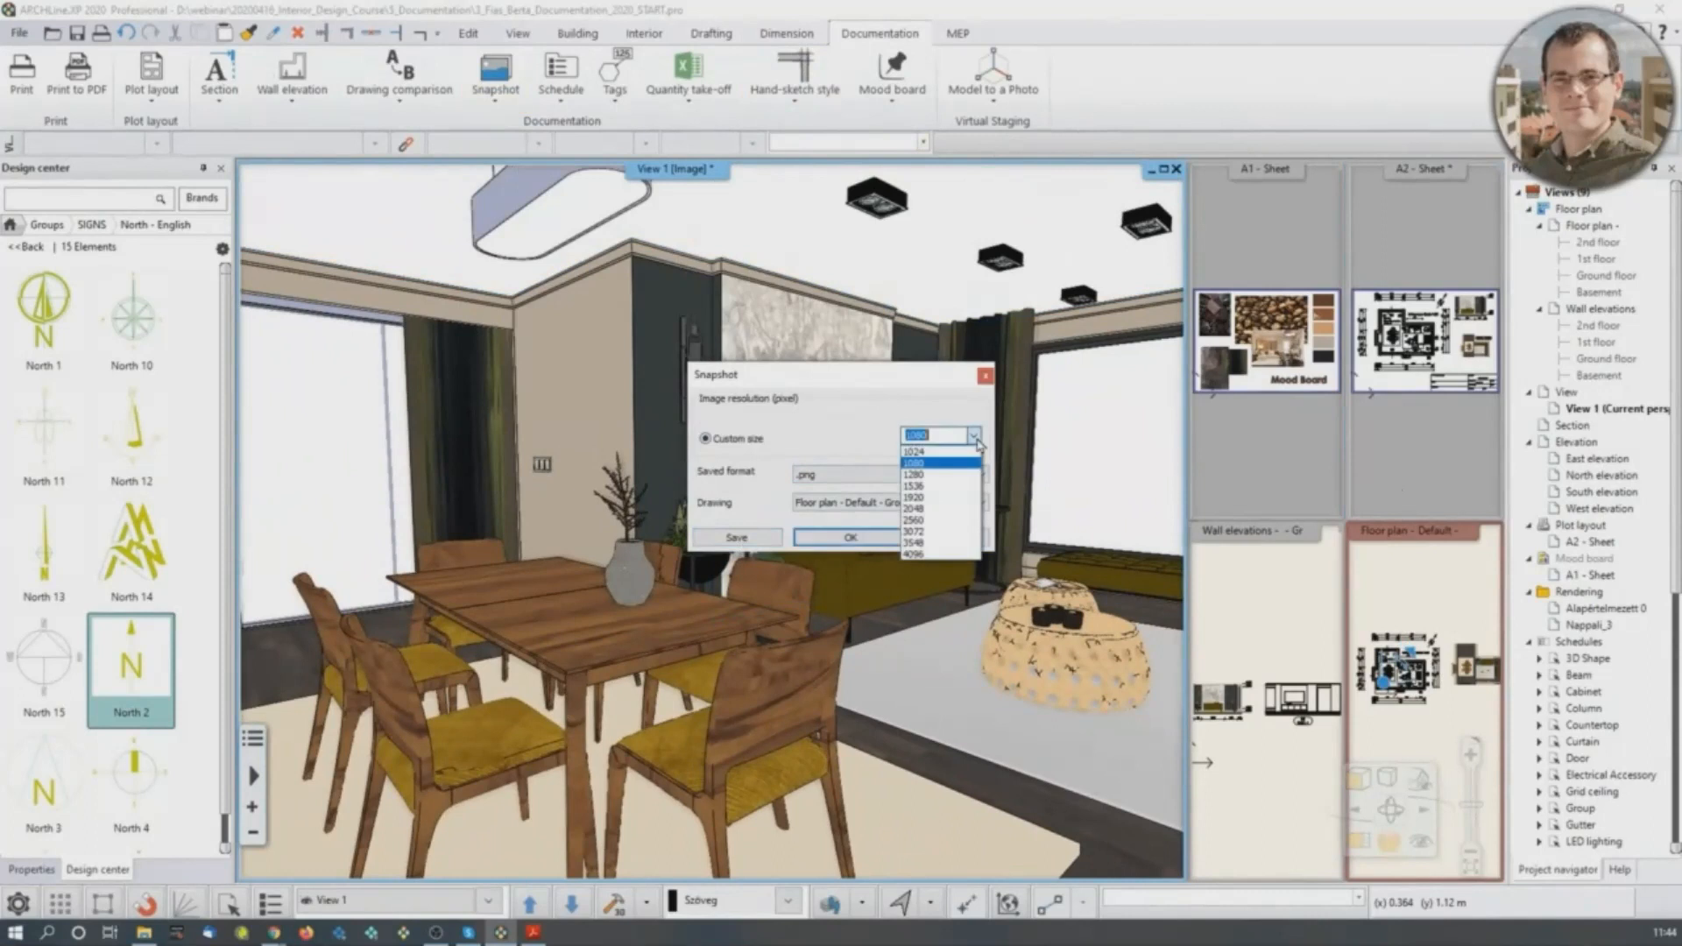
{"action": "left_click", "coordinate": [935, 497]}
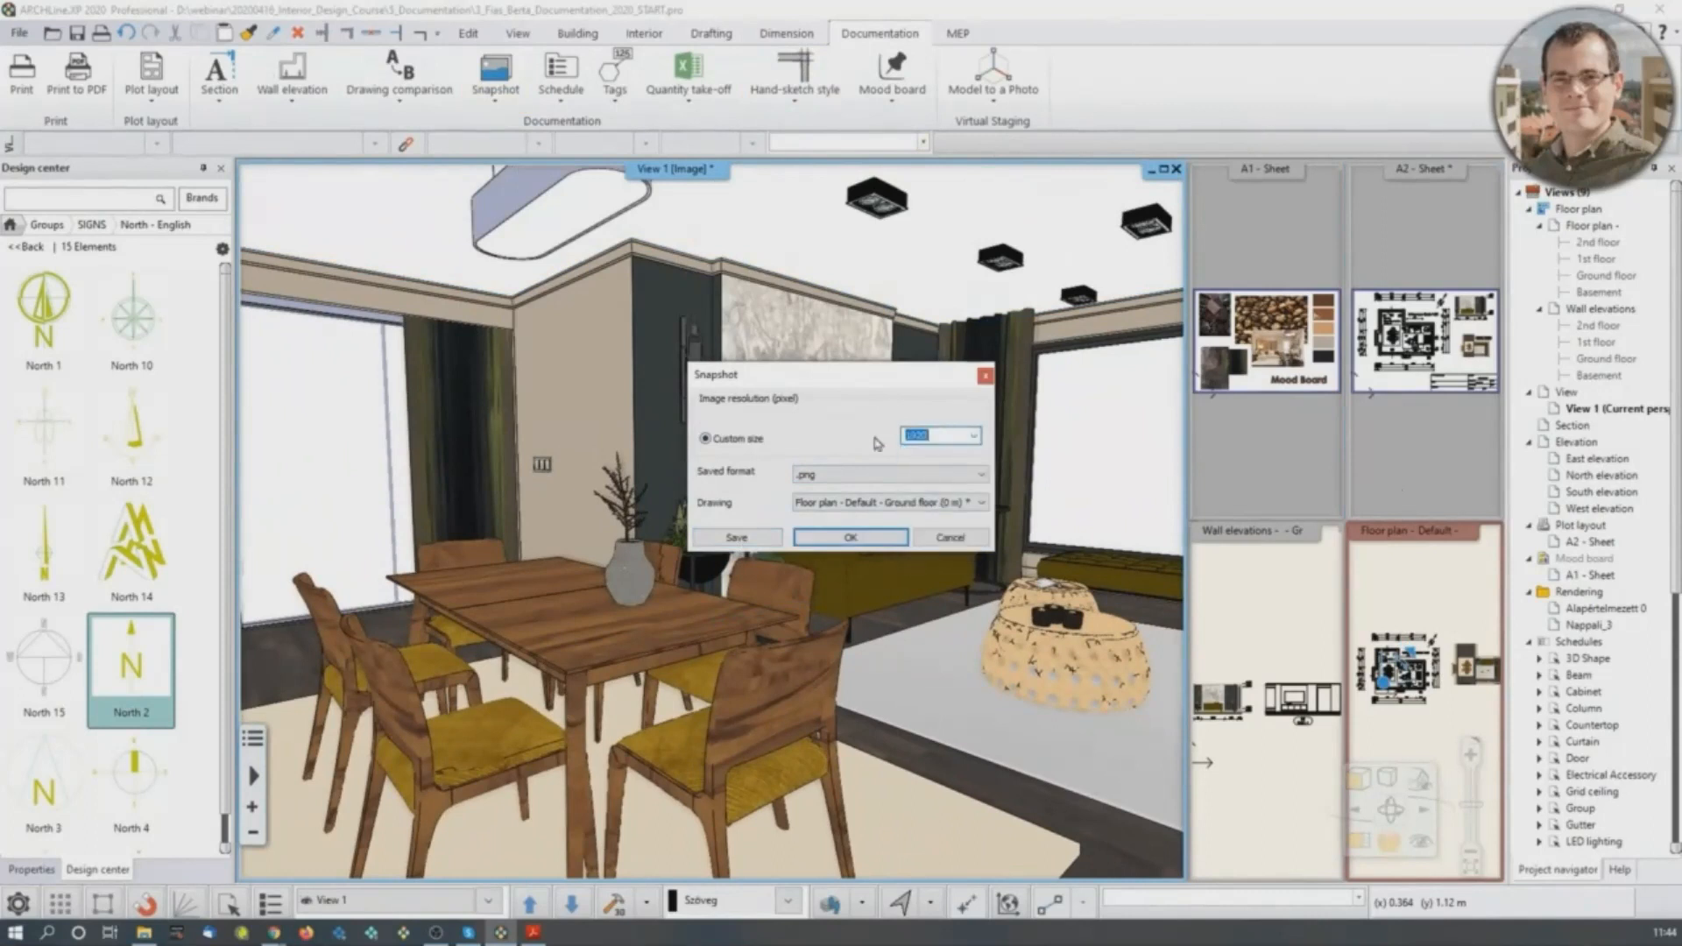
Save the 3D snapshot as 3D_snapshot_02.png in the 5_Documentation folder.
{"action": "left_click", "coordinate": [736, 538]}
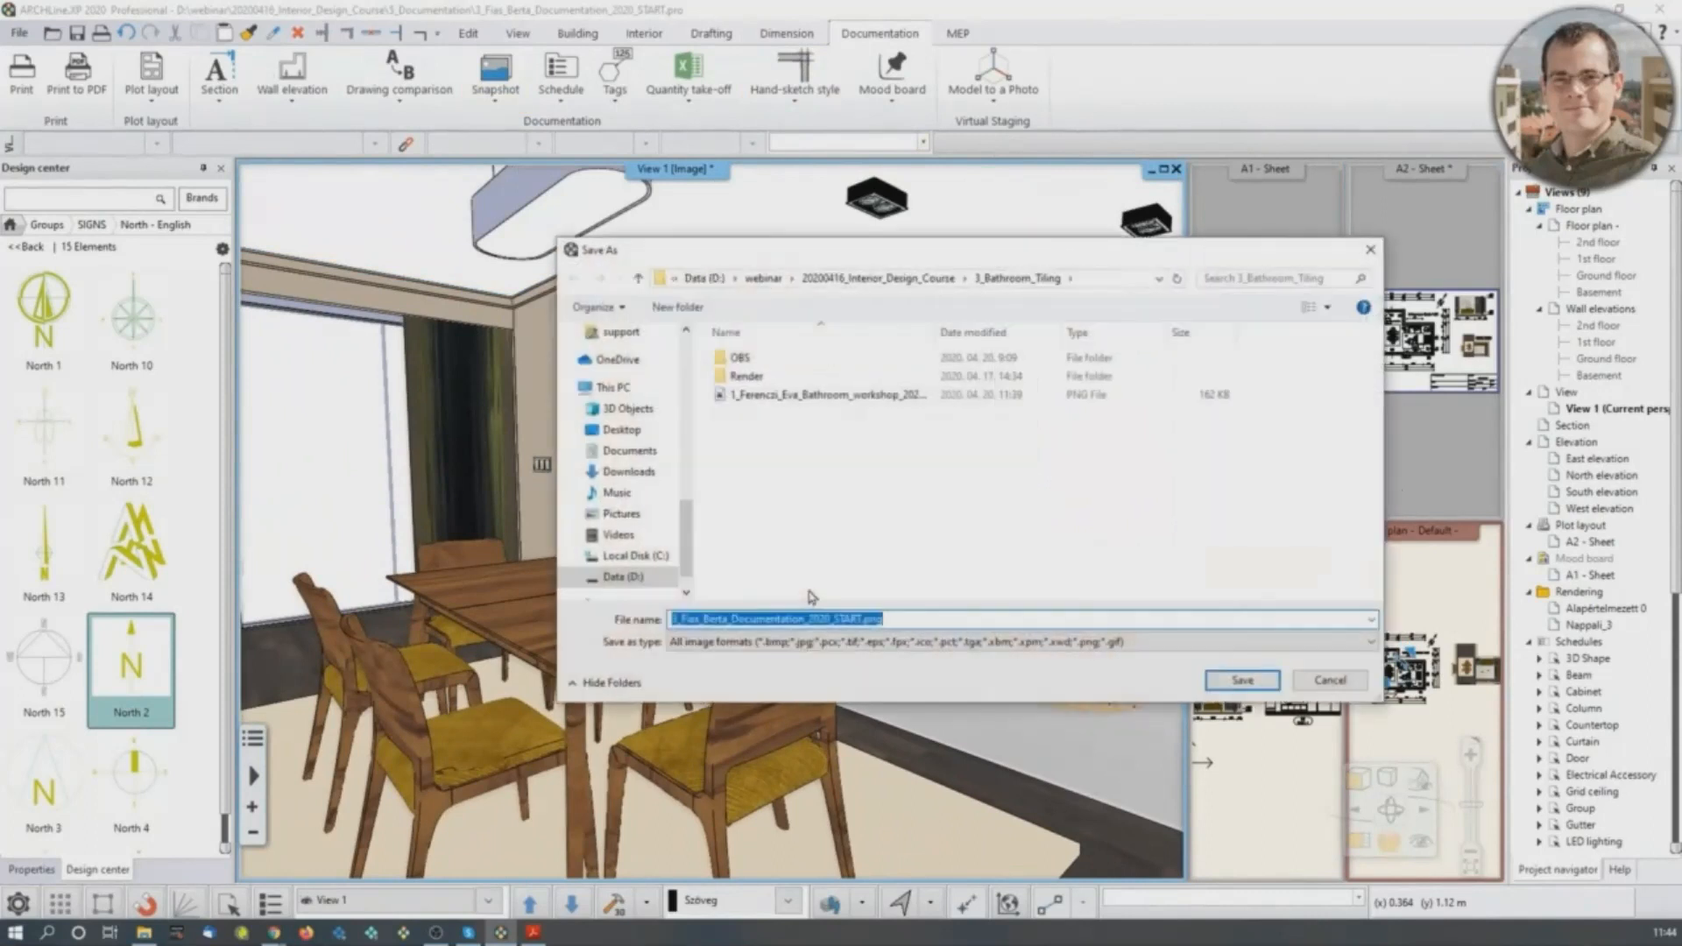
{"action": "left_click", "coordinate": [878, 277]}
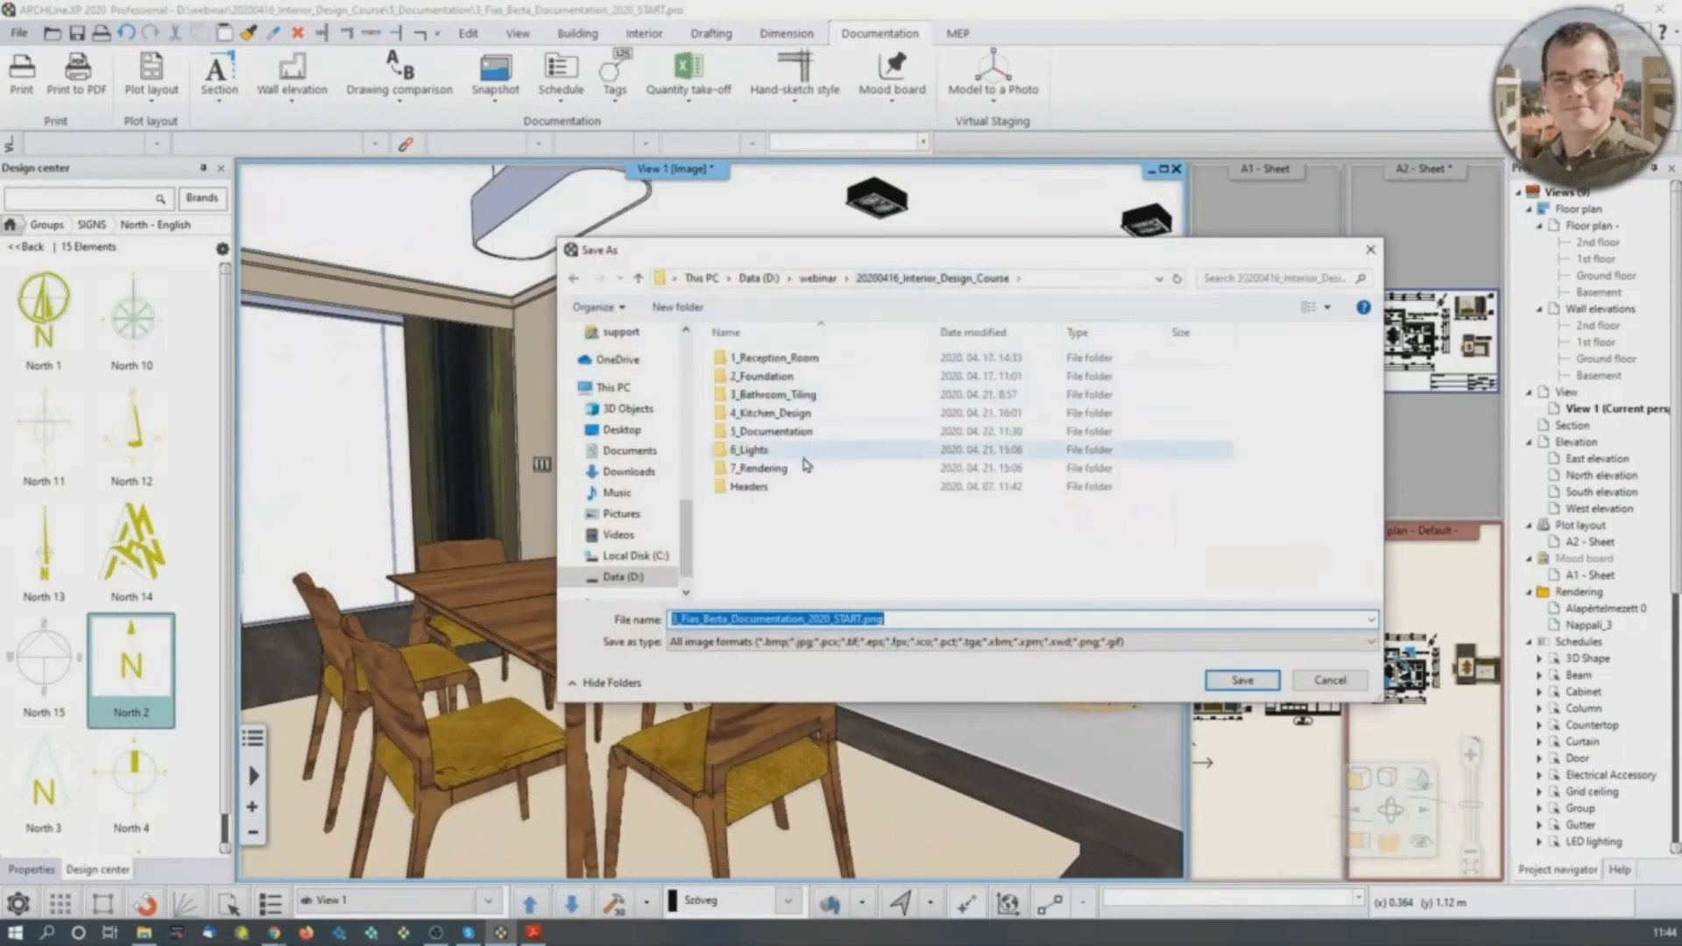
{"action": "double_click", "coordinate": [769, 431]}
{"action": "left_click", "coordinate": [860, 621]}
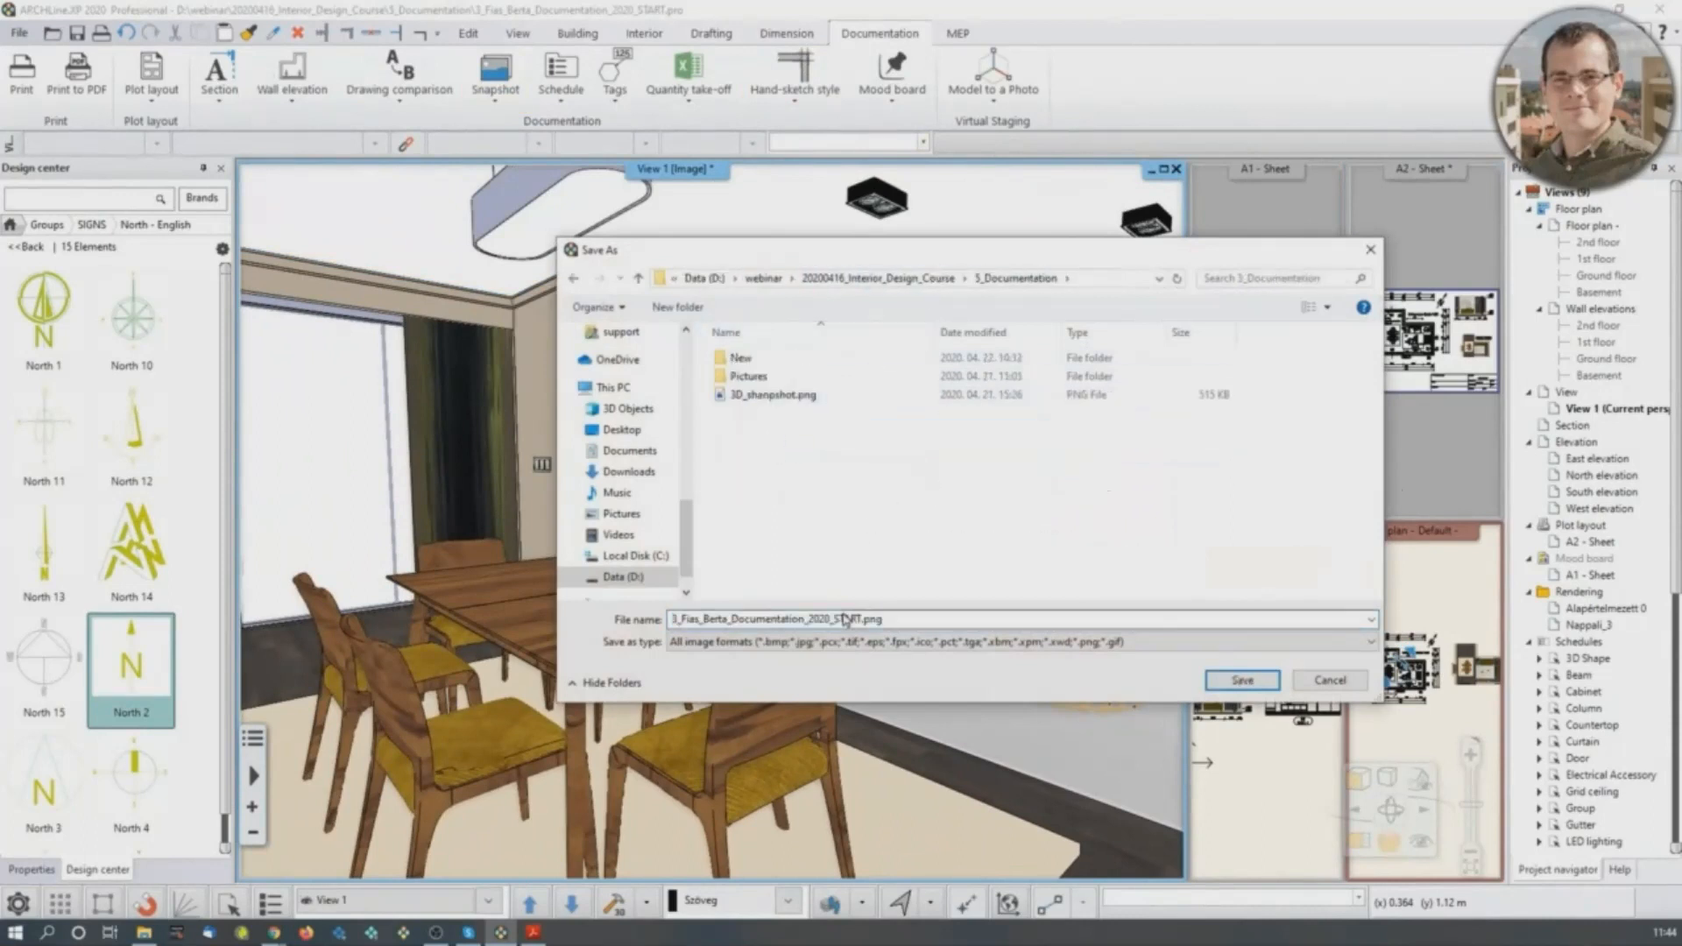
{"action": "double_click", "coordinate": [860, 620]}
{"action": "left_click_drag", "start_coordinate": [863, 620], "coordinate": [608, 636]}
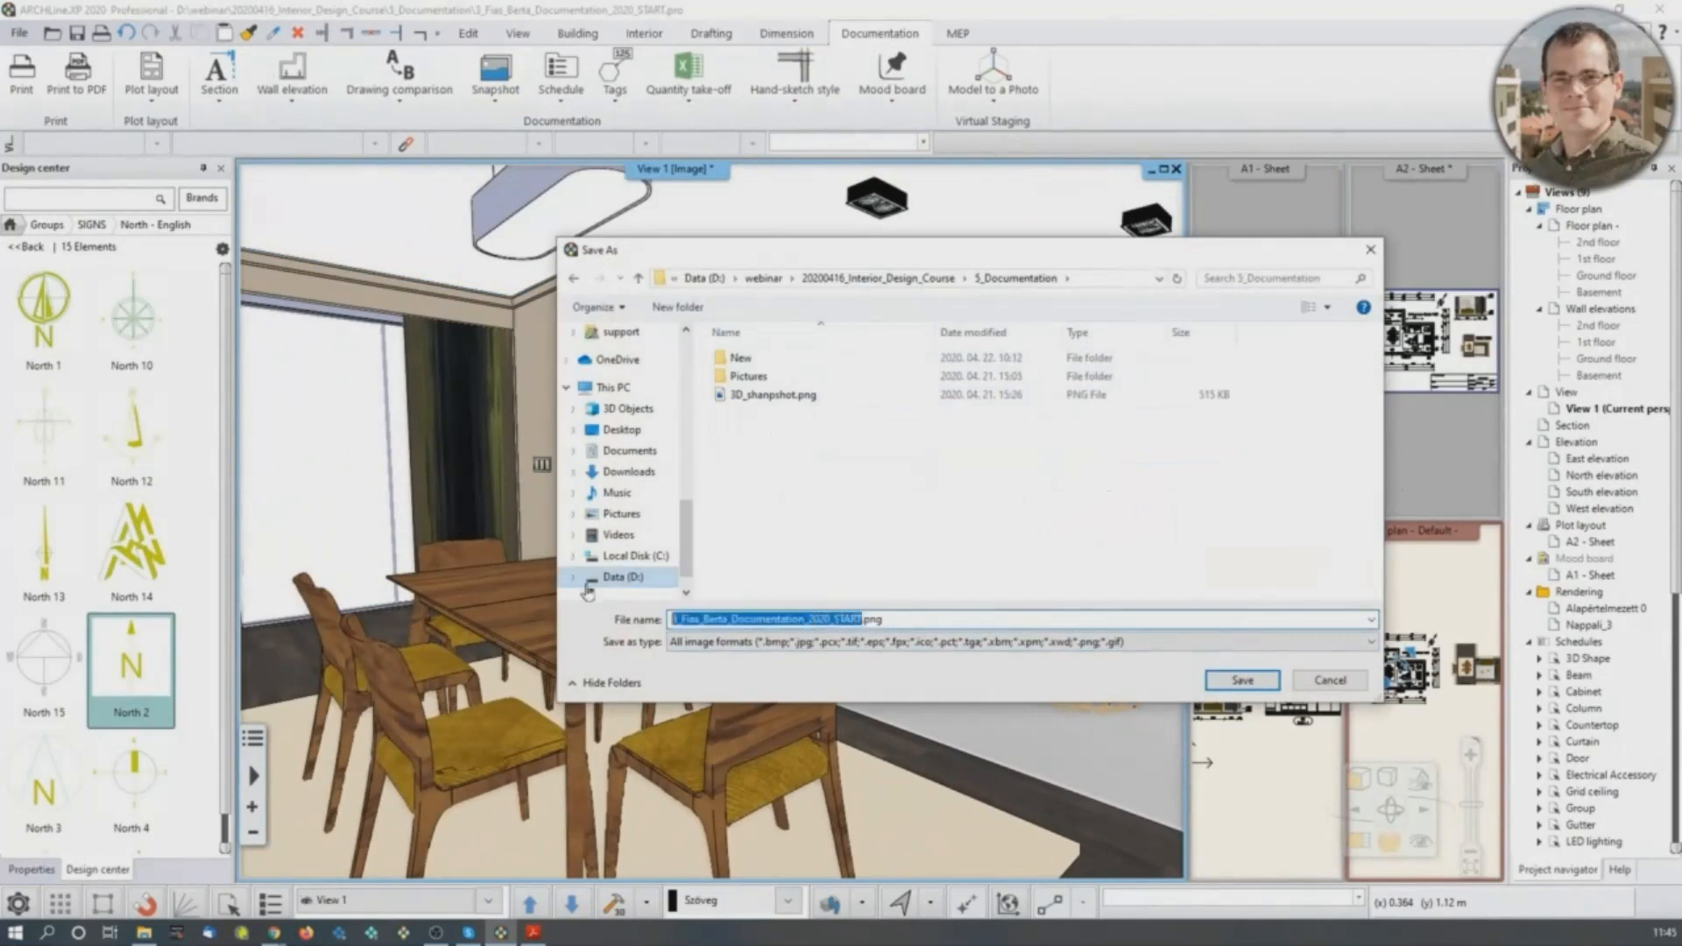
{"action": "type", "text": "3"}
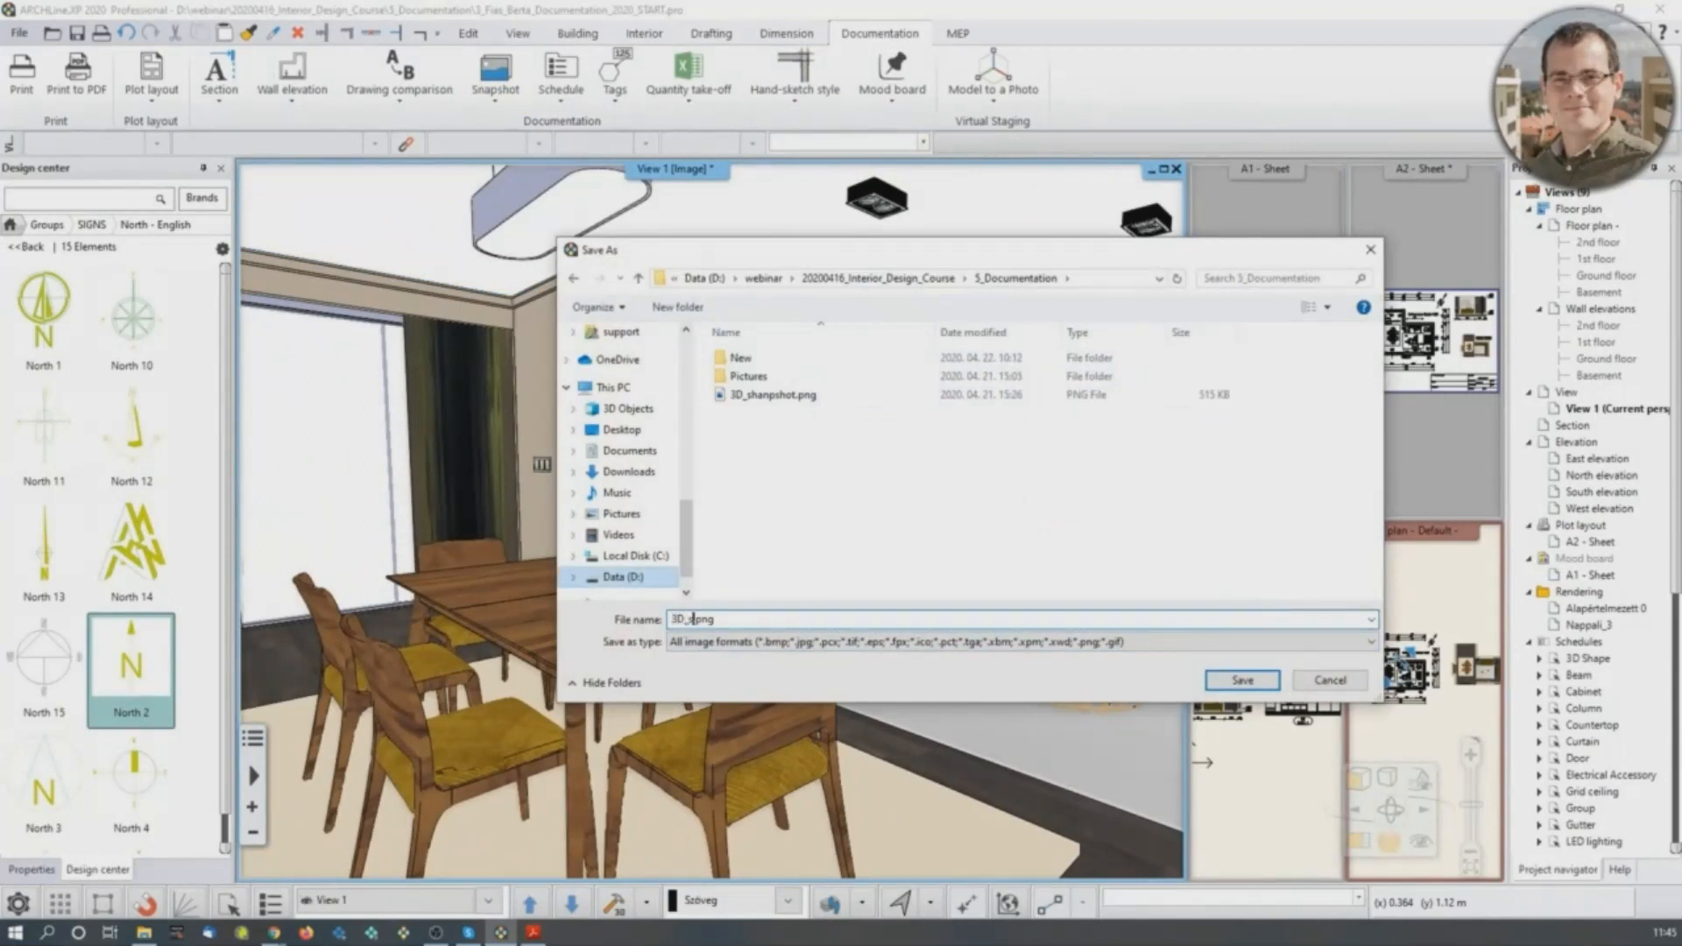
{"action": "type", "text": "D_snapshot_02"}
{"action": "left_click", "coordinate": [1243, 681]}
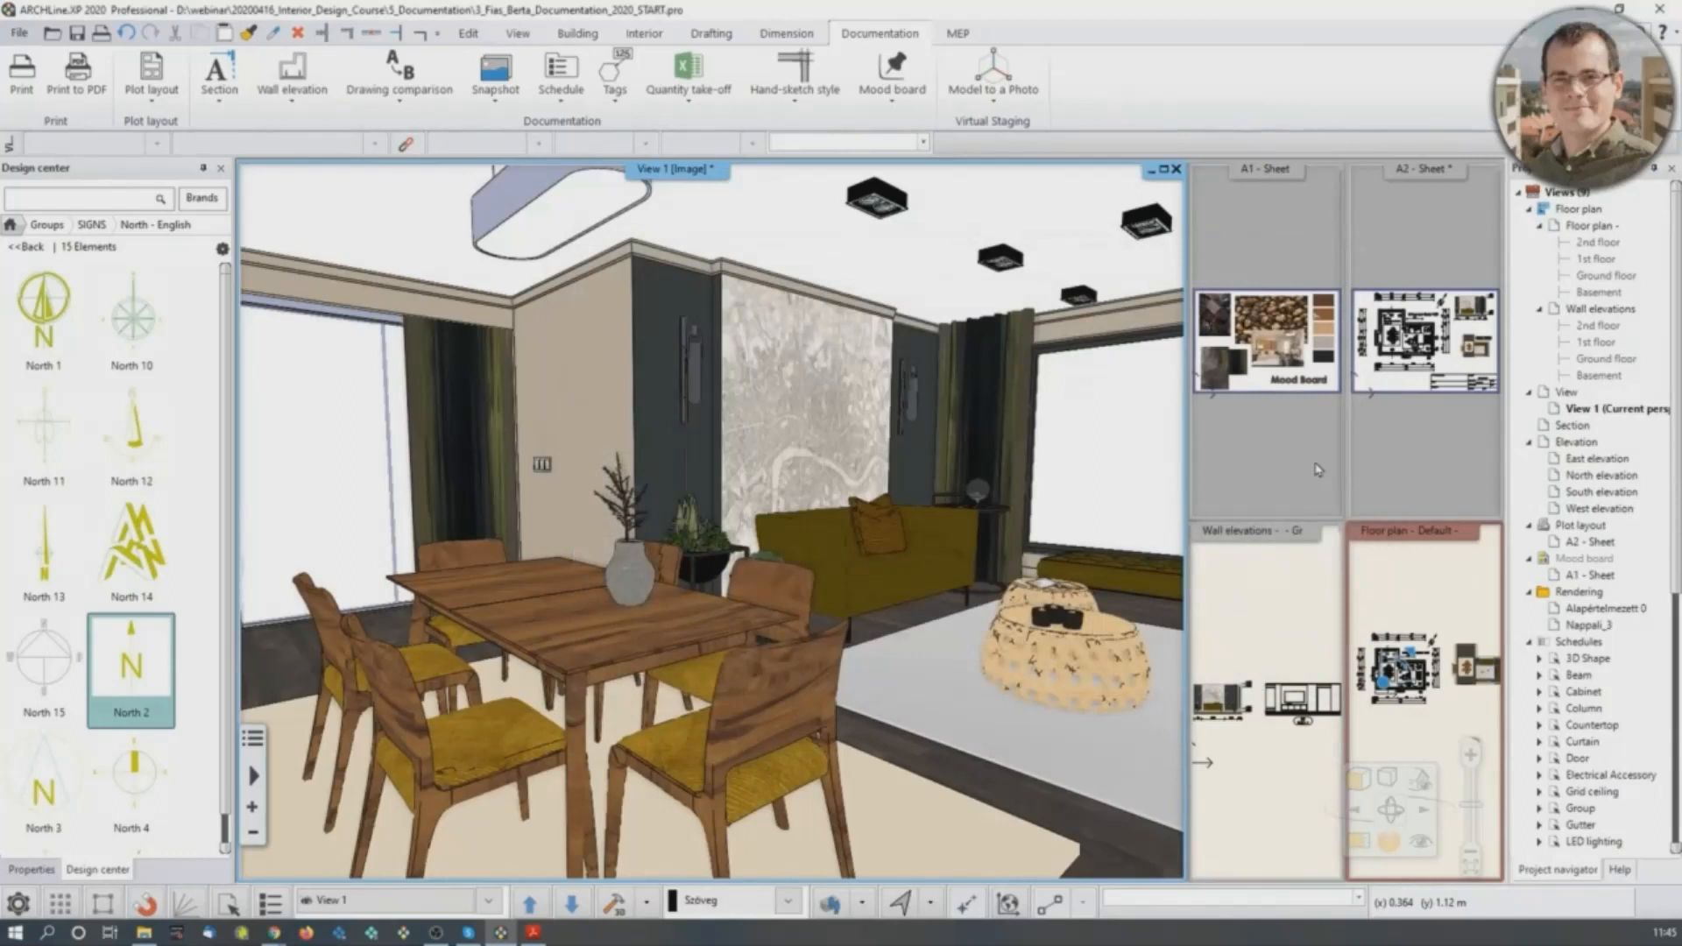
Make the A1 mood board sheet the main view and show the 5_Documentation folder in File Explorer beside it.
{"action": "left_click", "coordinate": [1276, 470]}
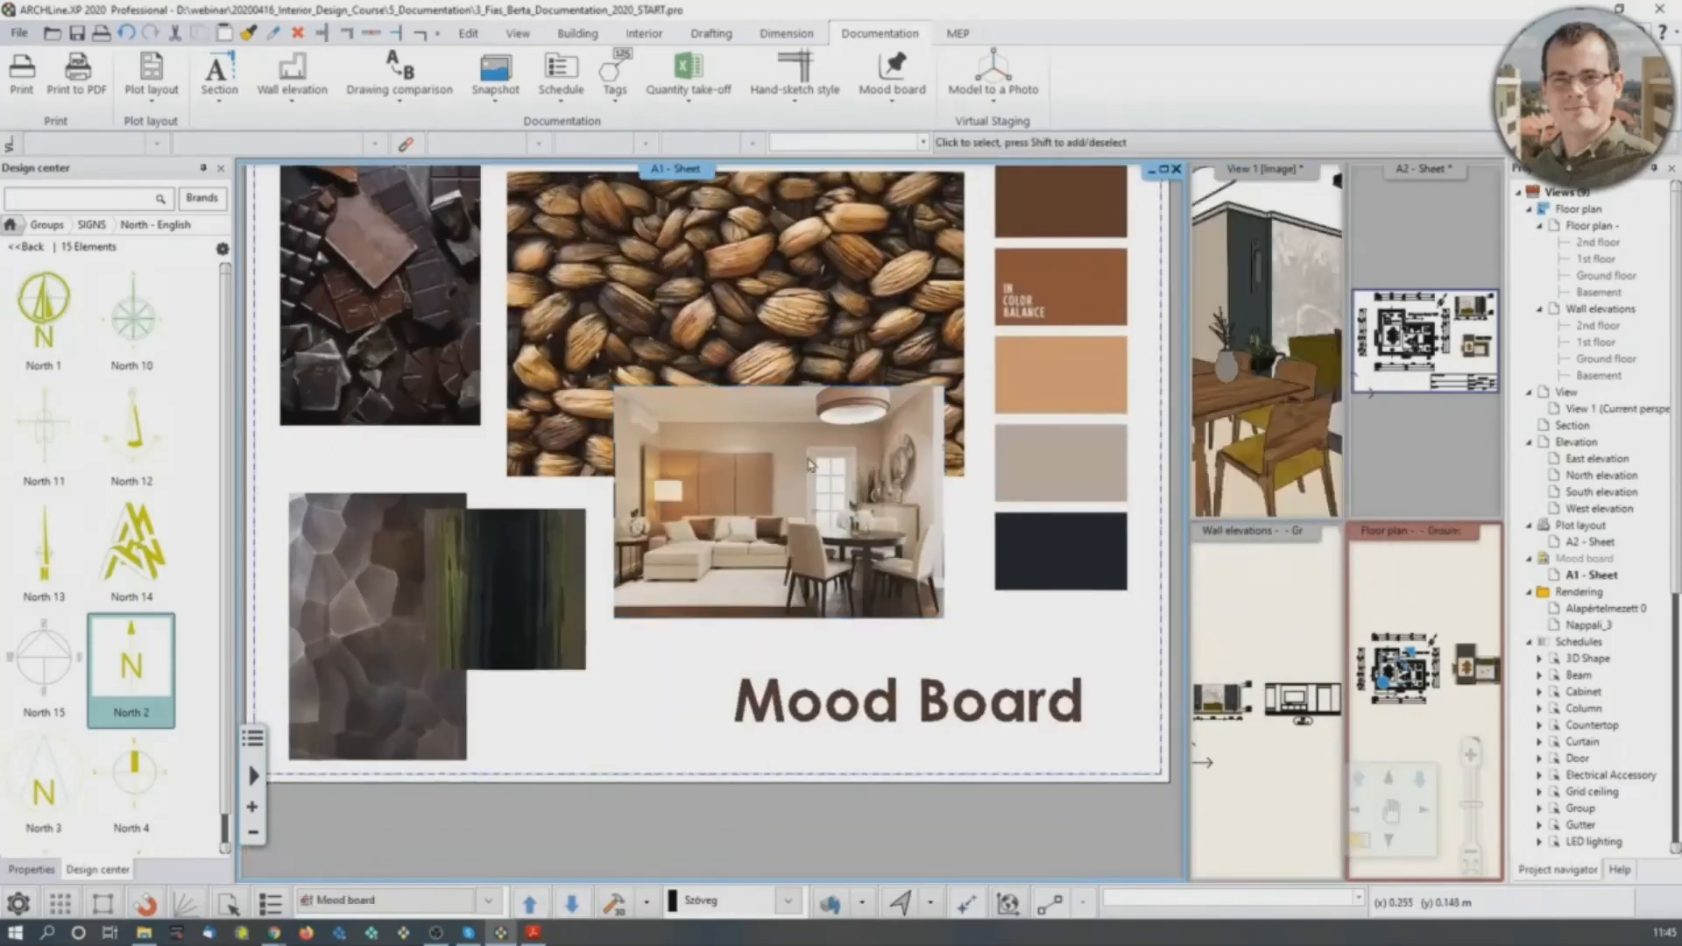
{"action": "scroll", "coordinate": [652, 659], "scroll_direction": "down", "scroll_amount": 2}
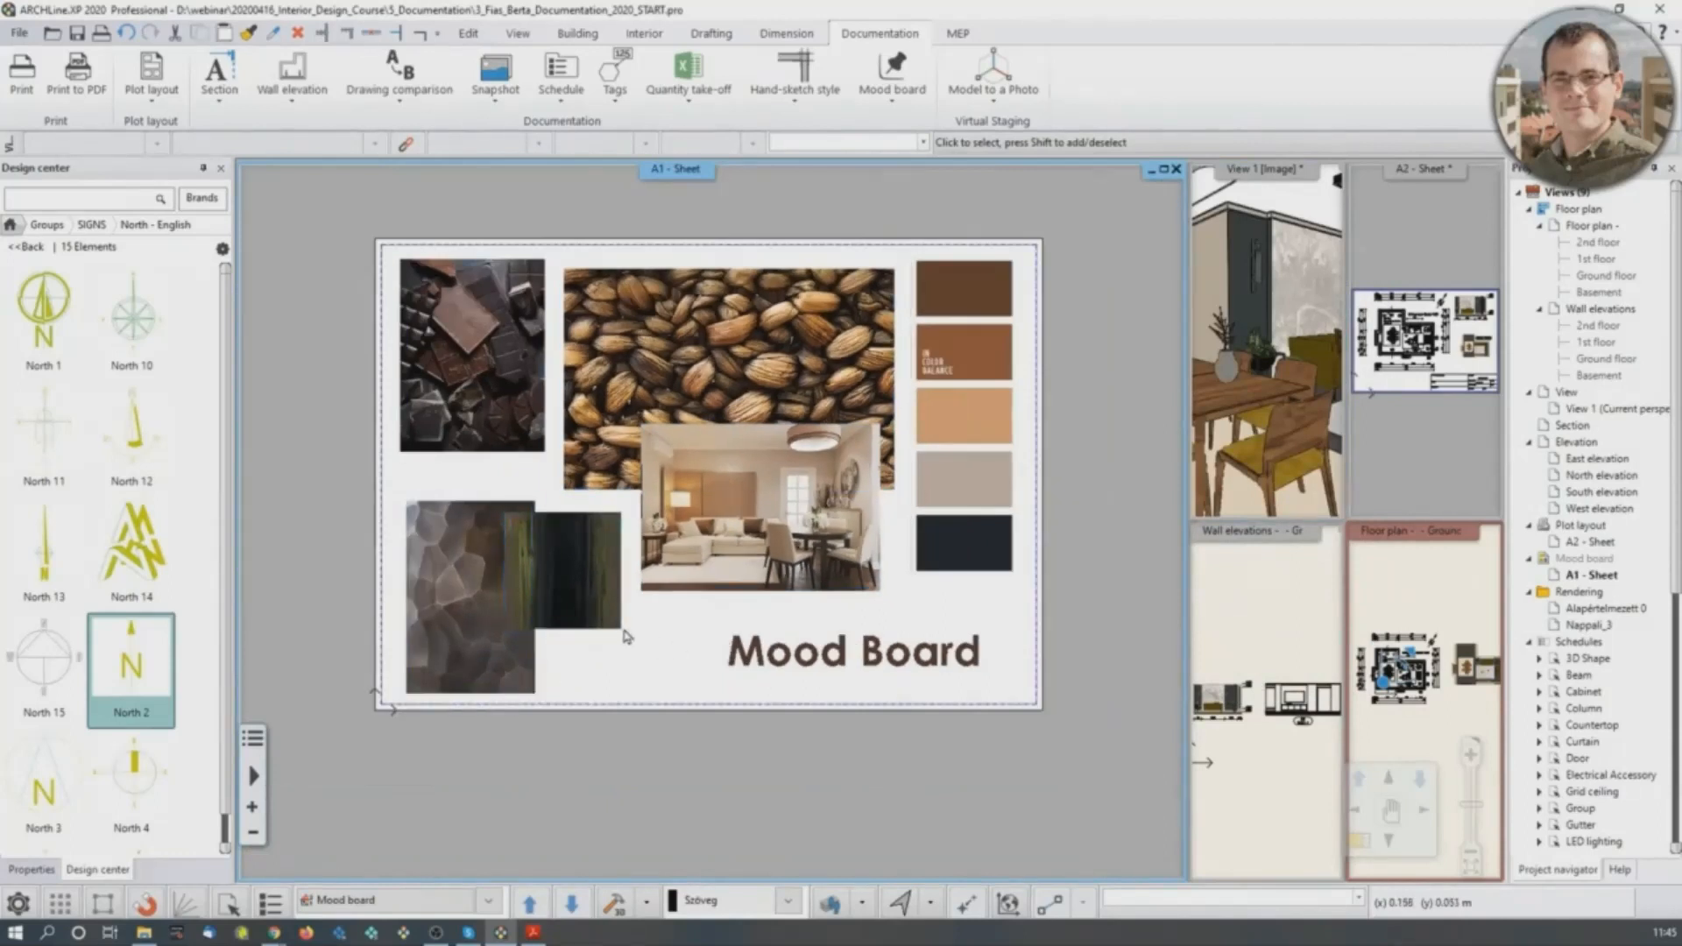
{"action": "left_click", "coordinate": [142, 934]}
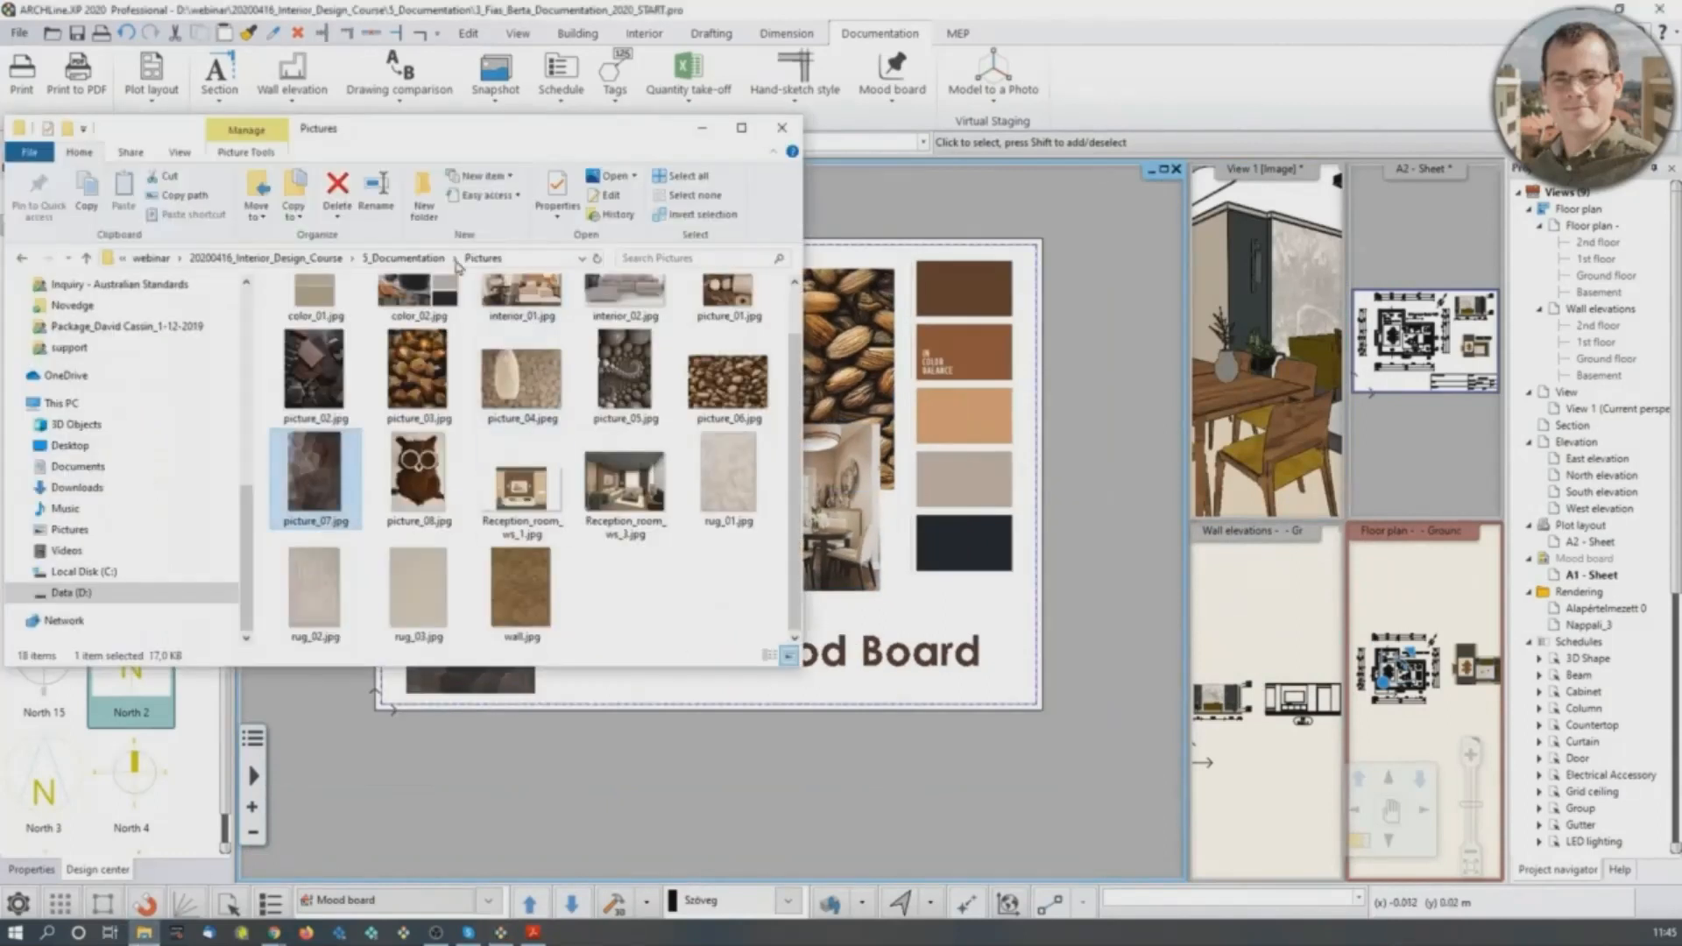
{"action": "left_click", "coordinate": [459, 260]}
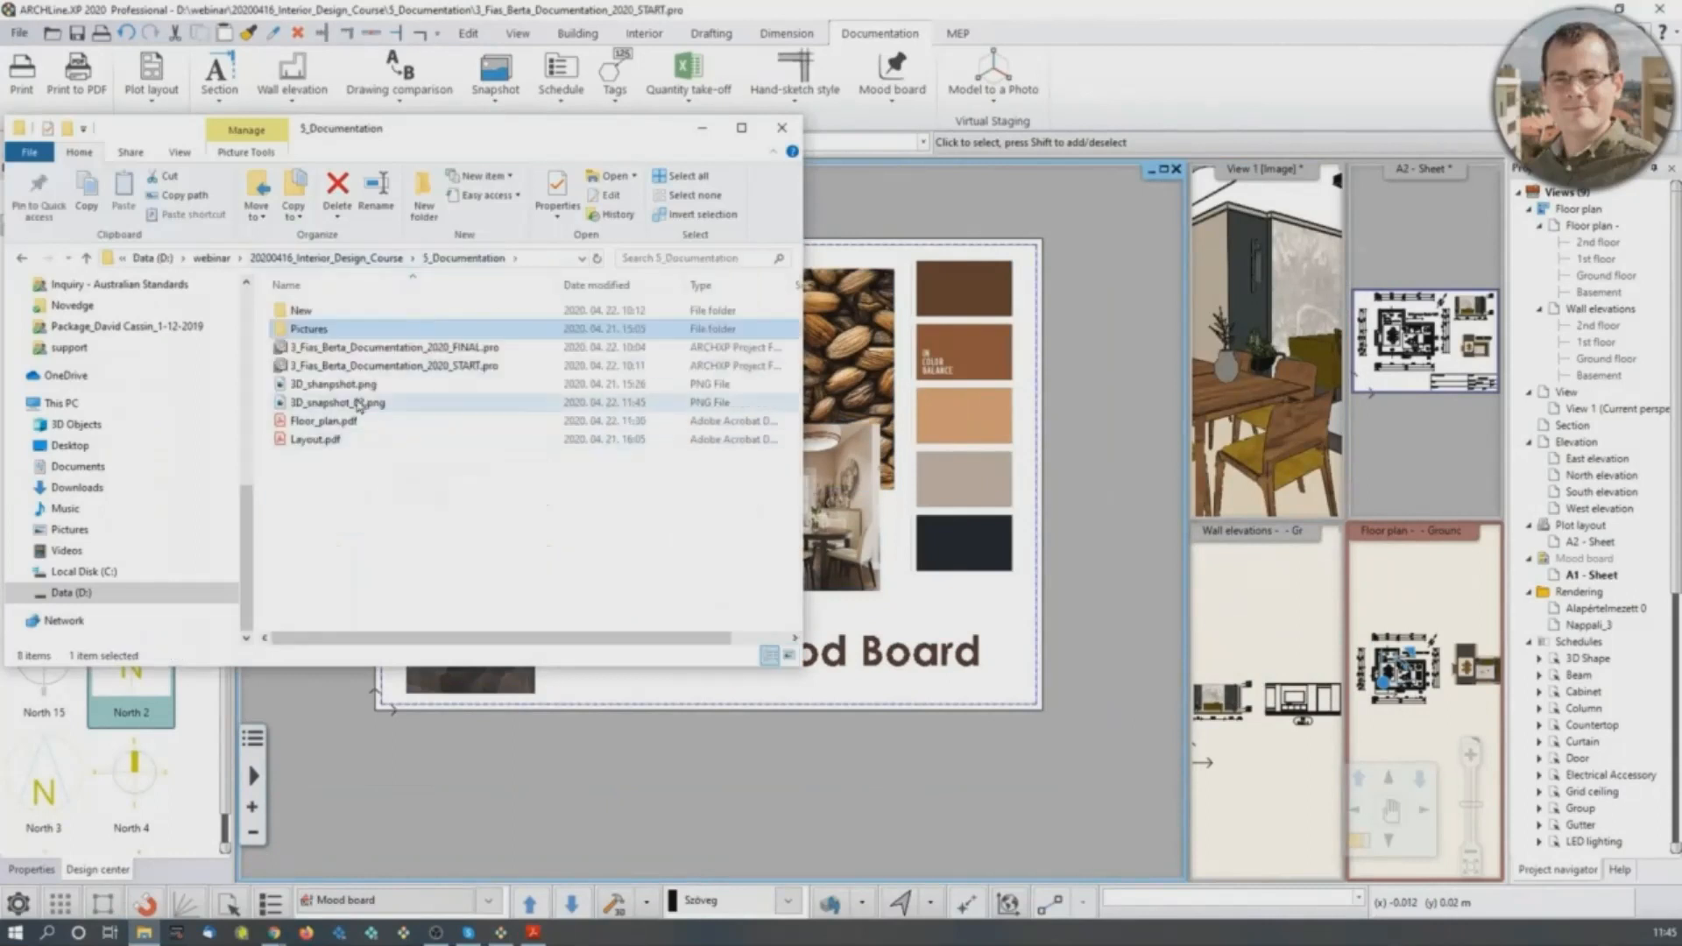
{"action": "left_click_drag", "start_coordinate": [473, 136], "coordinate": [1334, 58]}
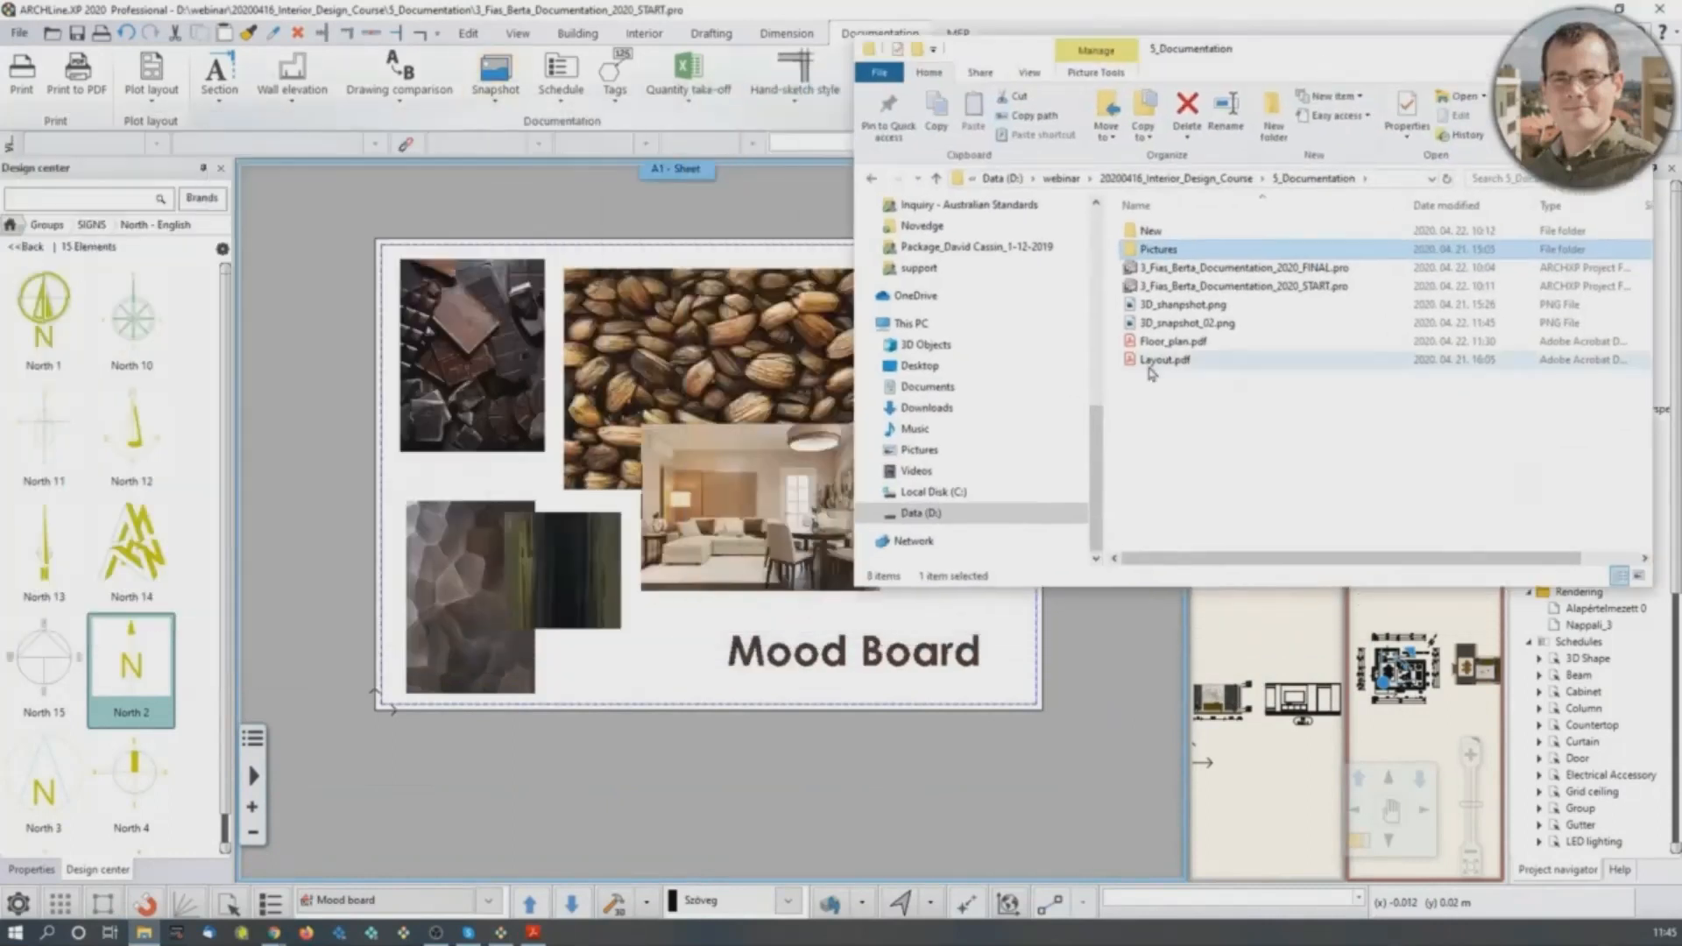
Place the 3D_snapshot_02.png image on the mood board between the dark material samples and the Mood Board title.
{"action": "left_click", "coordinate": [1207, 324]}
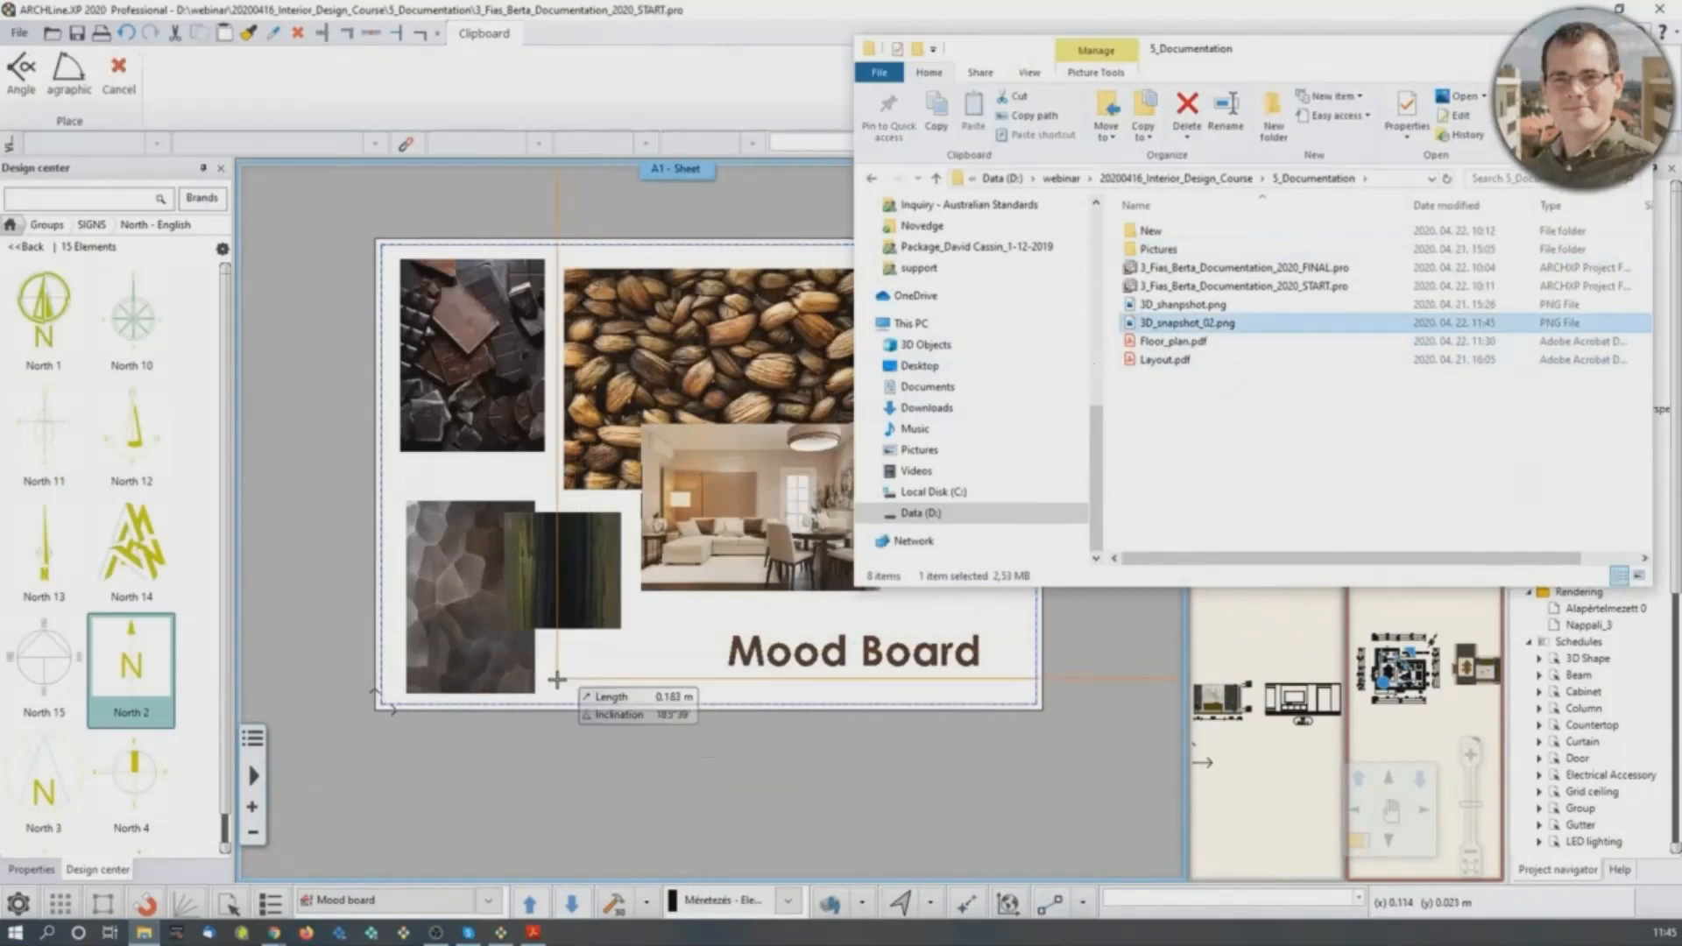
{"action": "left_click", "coordinate": [556, 682]}
{"action": "left_click", "coordinate": [684, 587]}
{"action": "scroll", "coordinate": [648, 631], "scroll_direction": "up", "scroll_amount": 3}
{"action": "scroll", "coordinate": [720, 594], "scroll_direction": "down", "scroll_amount": 1}
{"action": "middle_click_drag", "start_coordinate": [796, 609], "coordinate": [773, 646]}
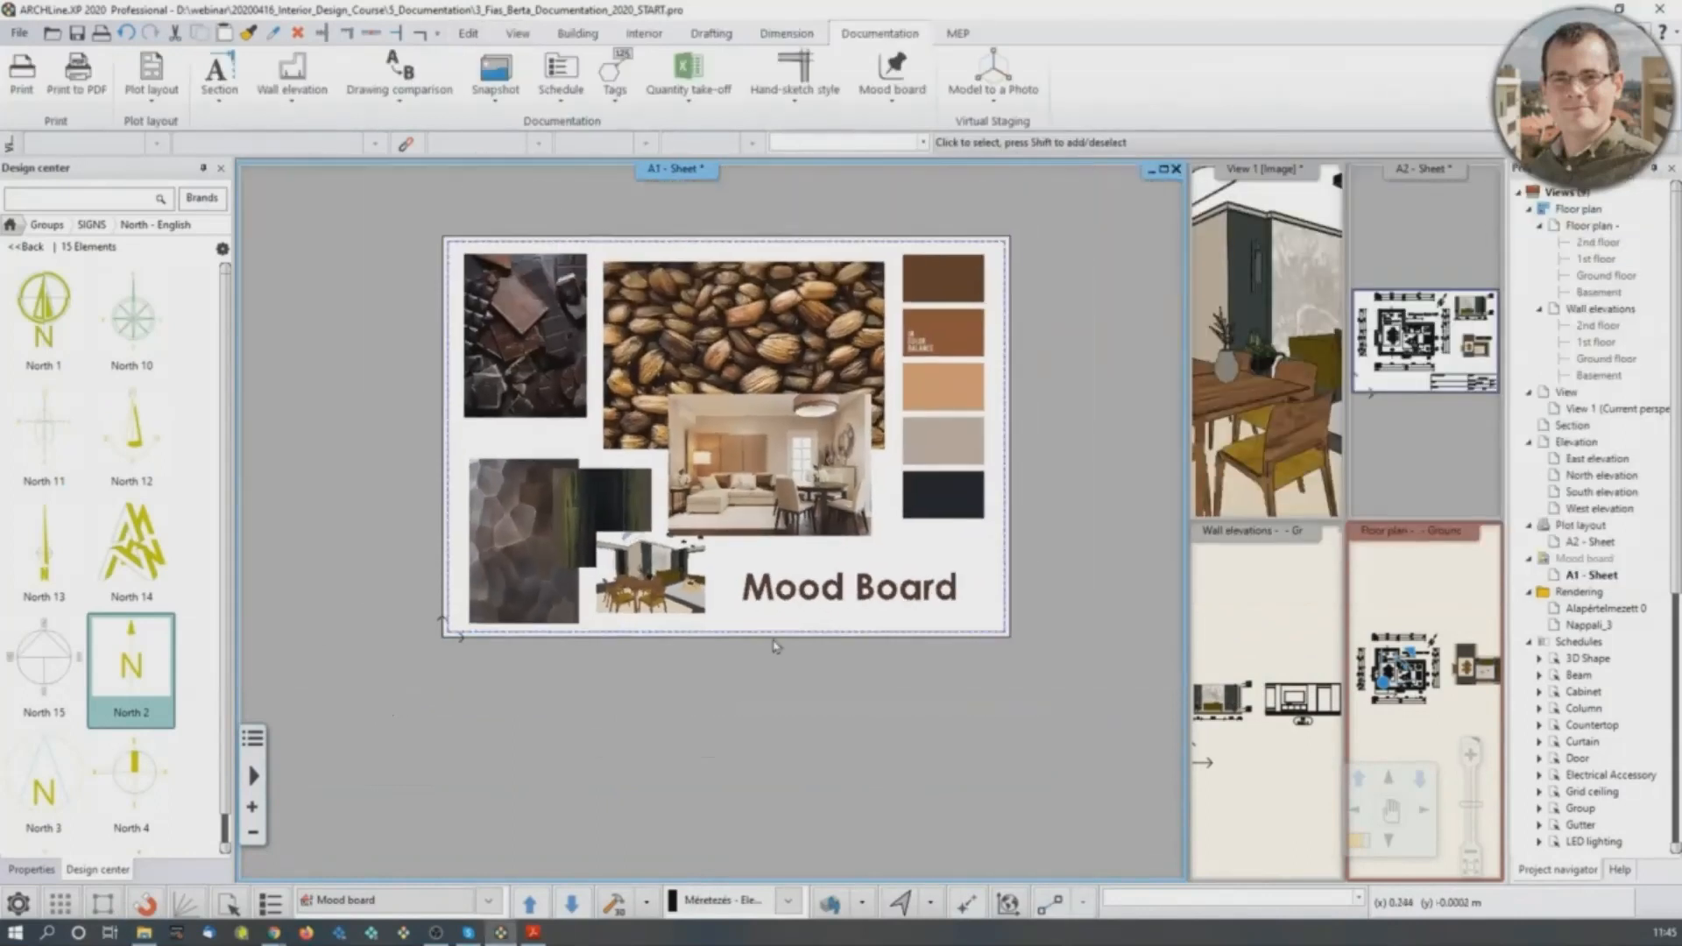
Make the A2 sheet the main view and start printing it to PDF.
{"action": "left_click", "coordinate": [1444, 487]}
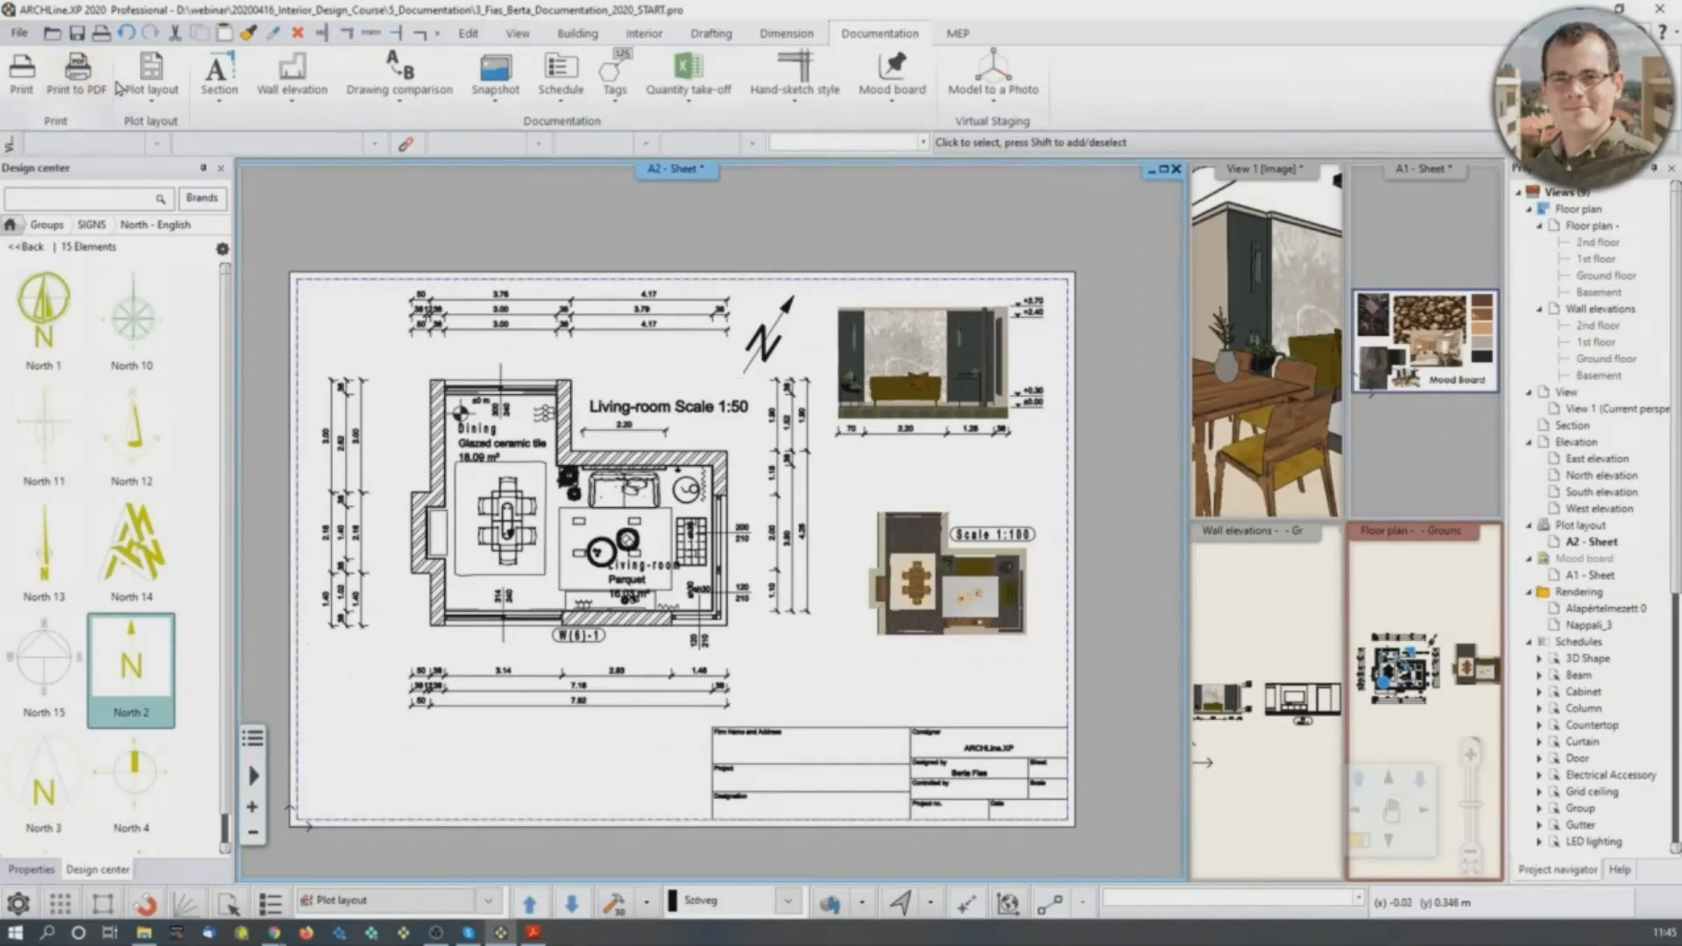
{"action": "left_click", "coordinate": [16, 35]}
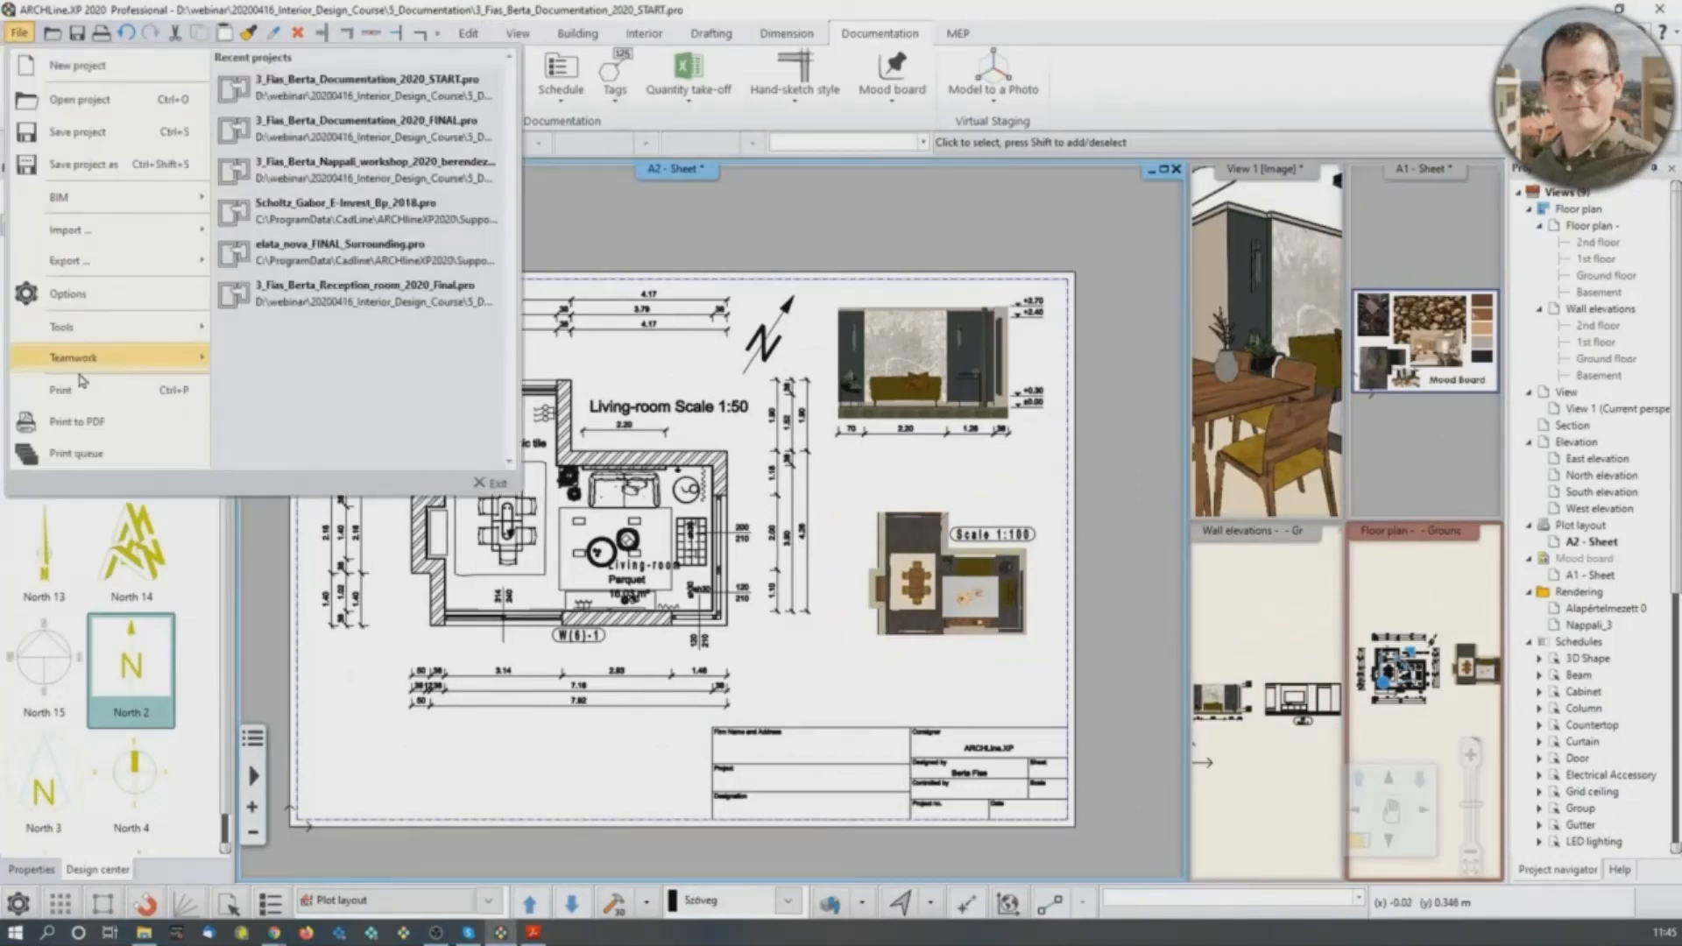
{"action": "left_click", "coordinate": [503, 9]}
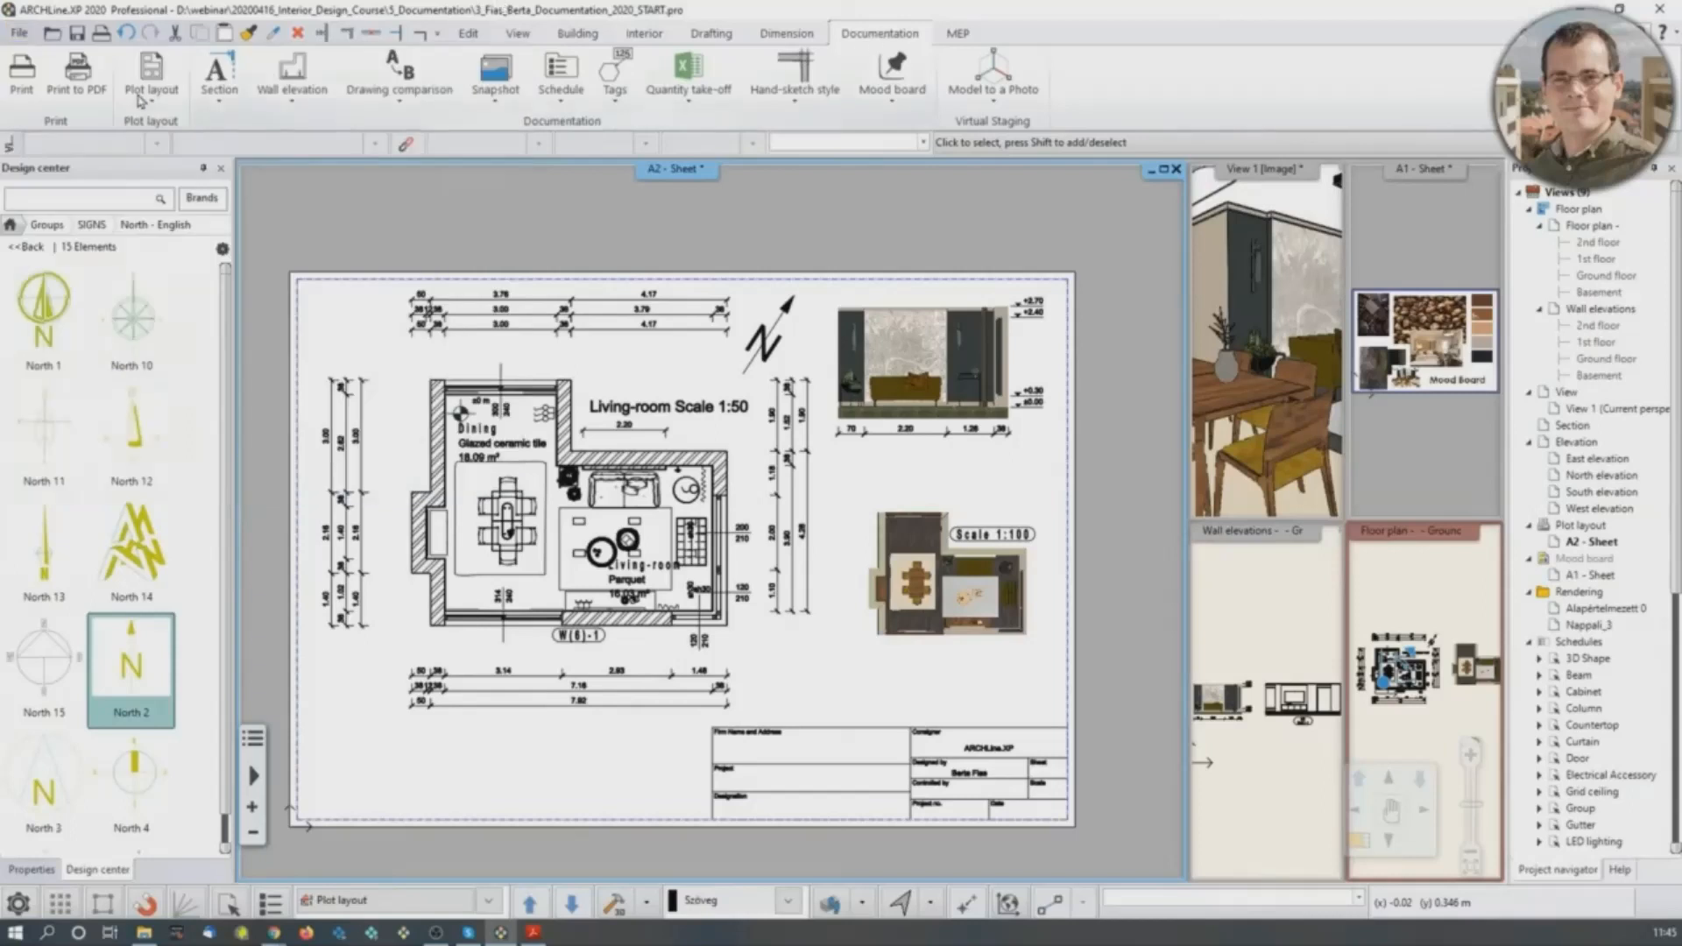
{"action": "left_click", "coordinate": [77, 75]}
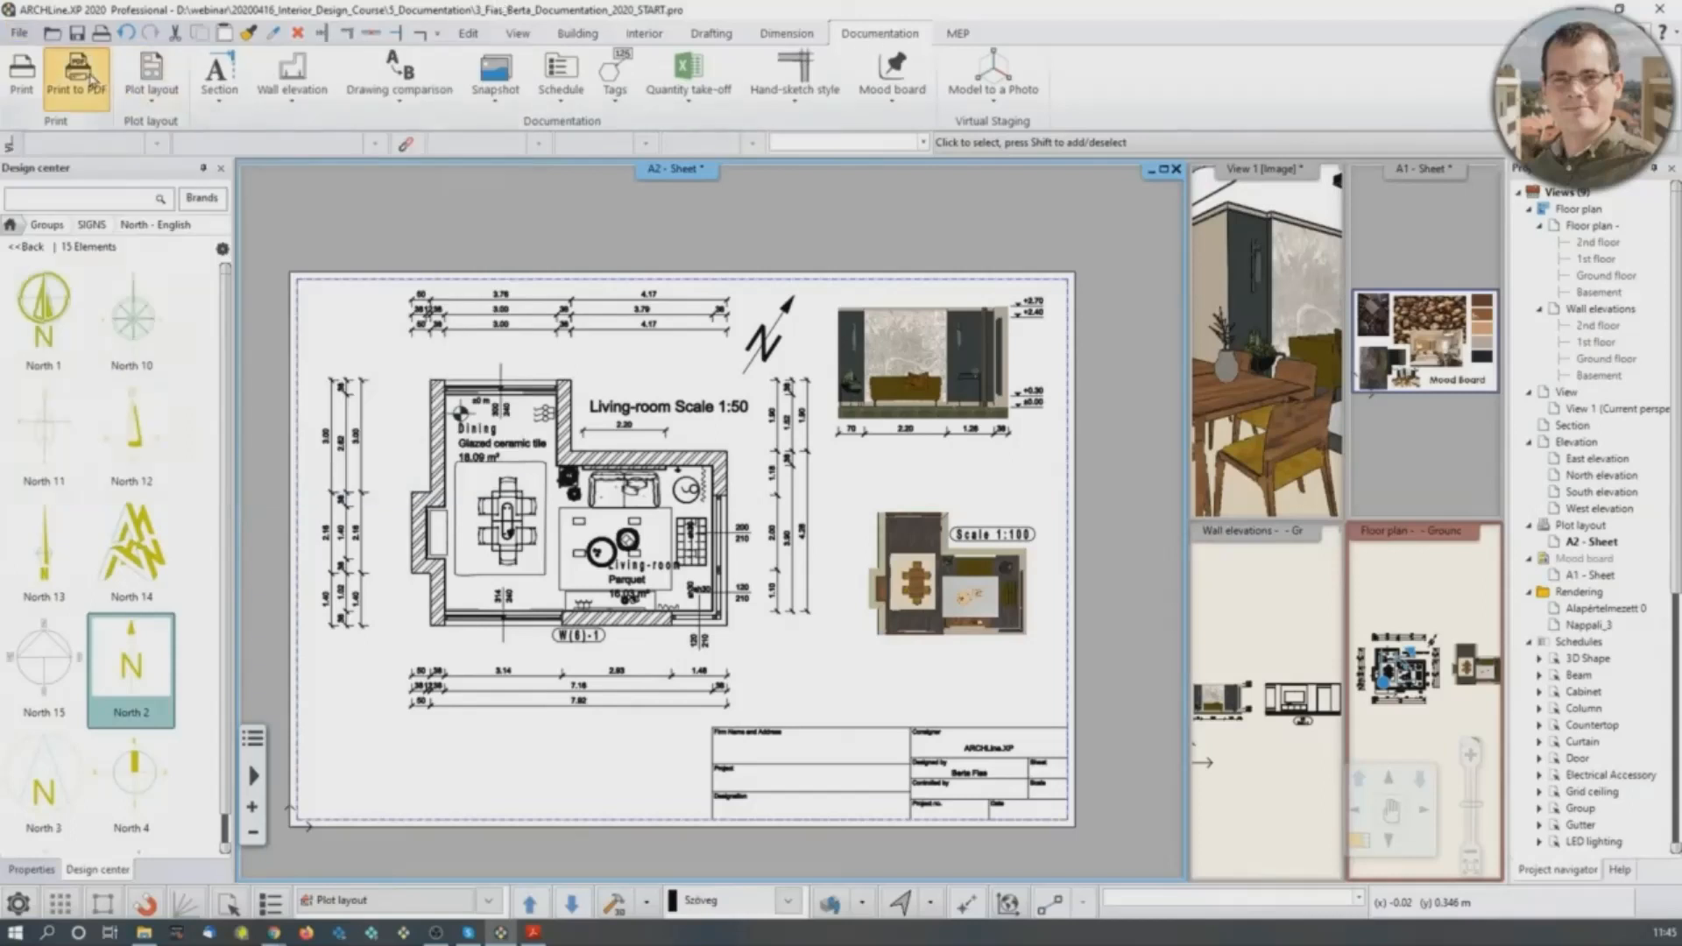
{"action": "left_click", "coordinate": [886, 441]}
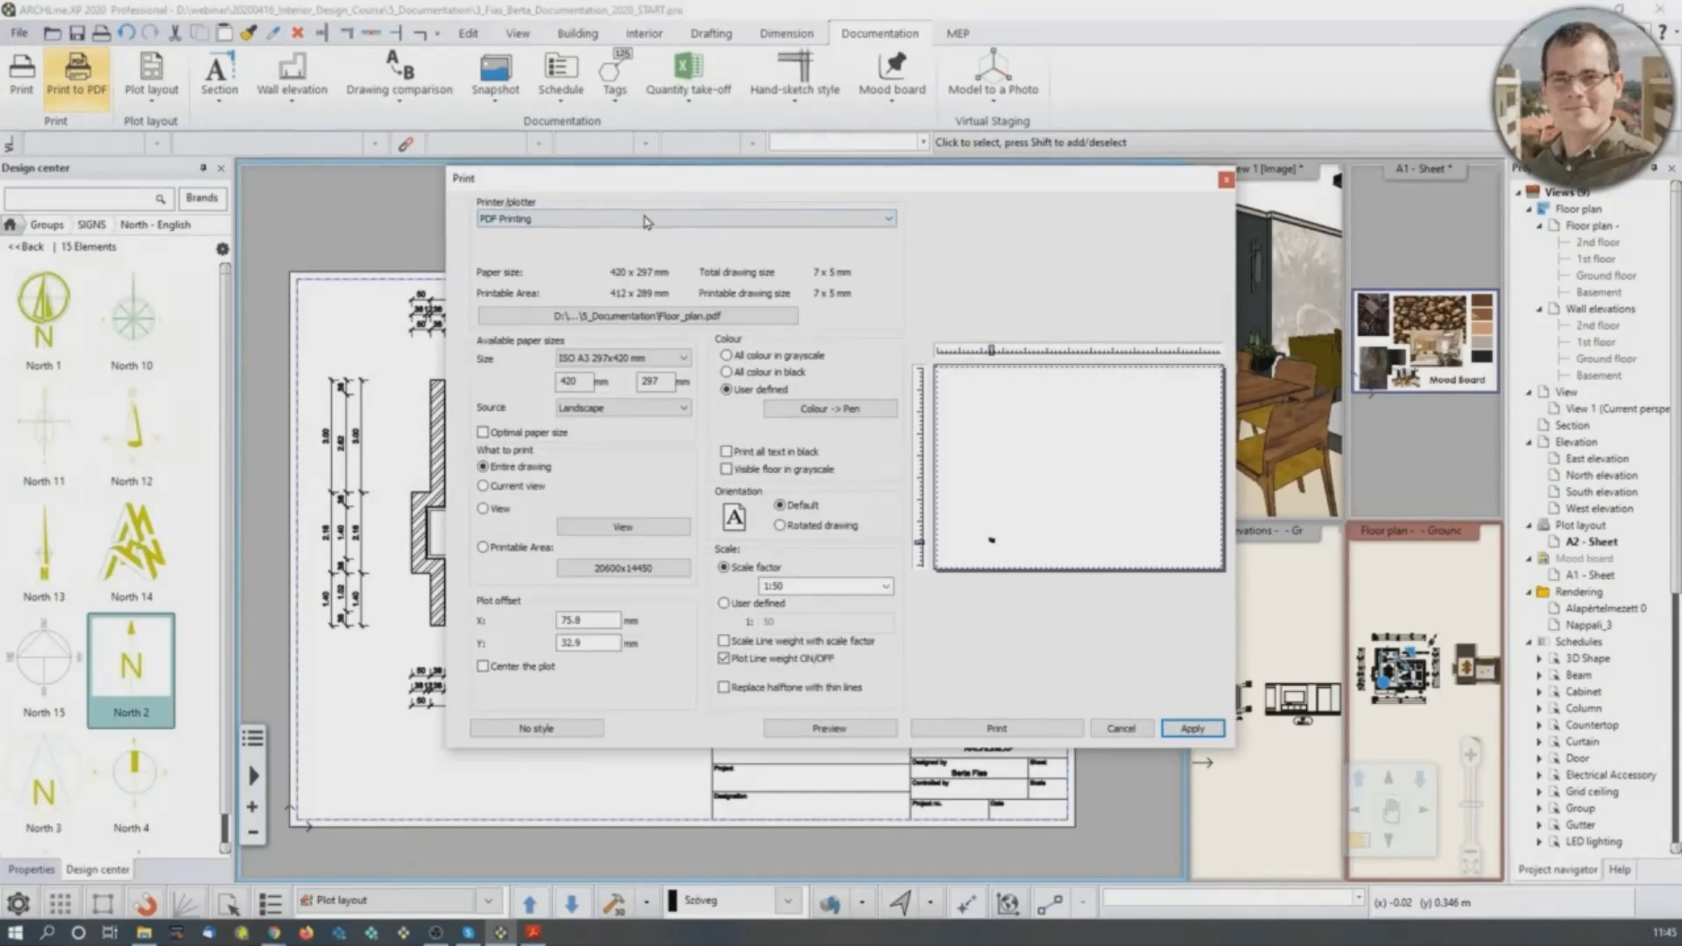
Set the PDF output file to Layout_02.pdf in the 5_Documentation folder.
{"action": "left_click", "coordinate": [557, 317]}
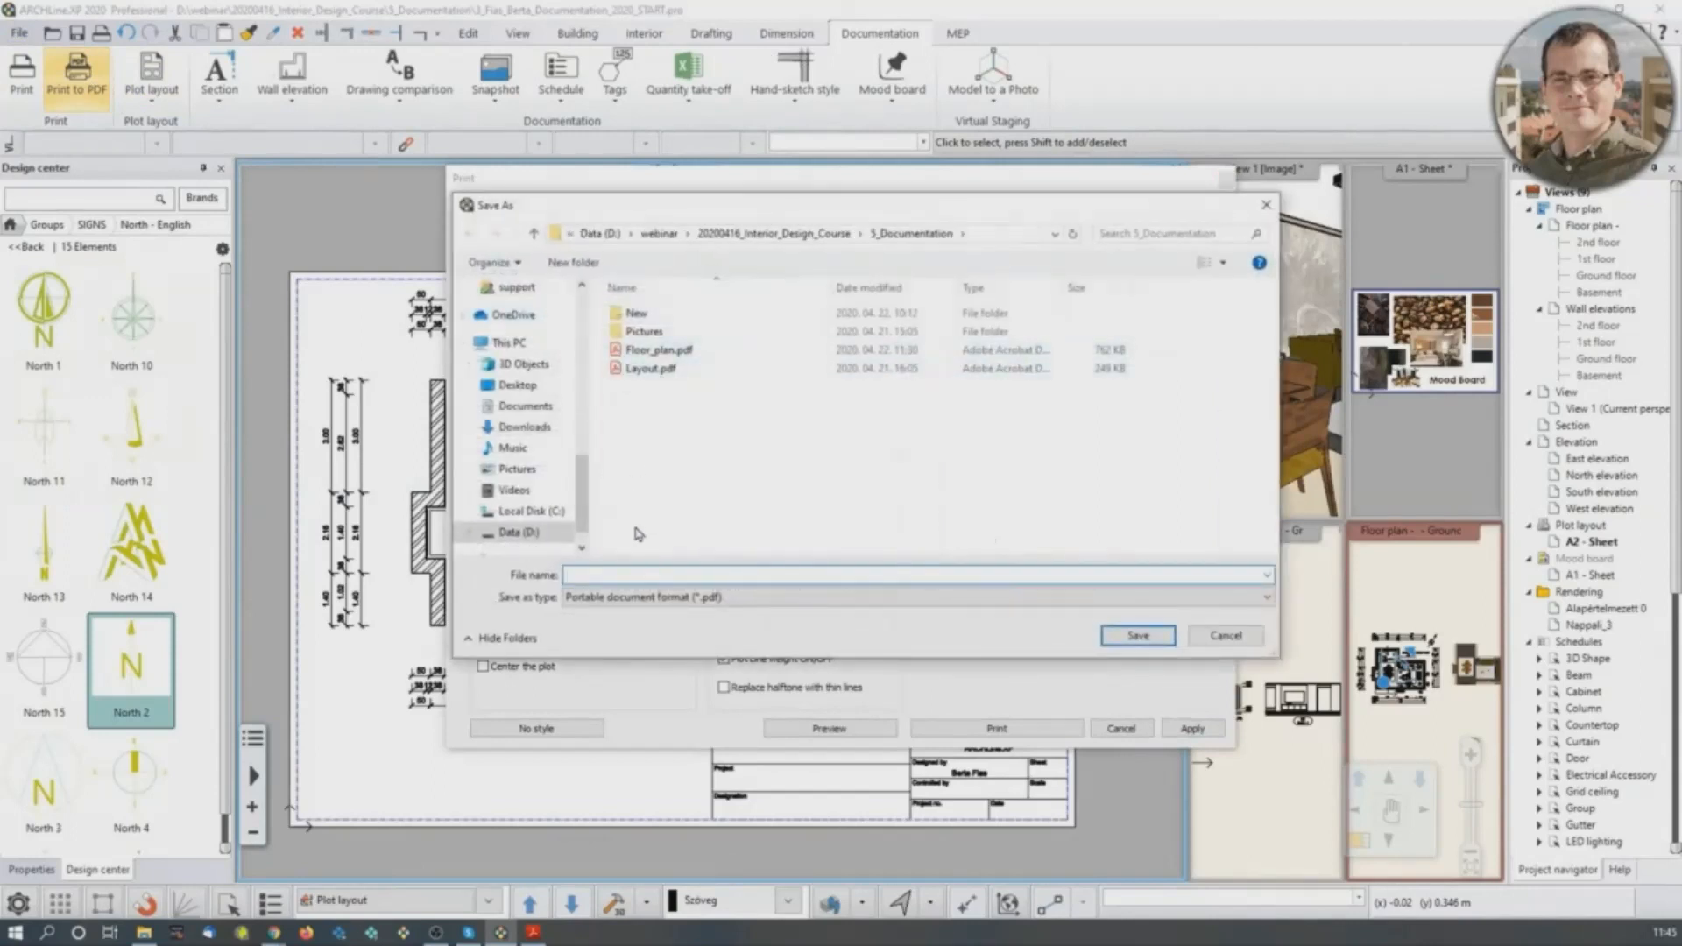
{"action": "type", "text": "Layout"}
{"action": "key", "text": "BackSpace"}
{"action": "key", "text": "BackSpace"}
{"action": "type", "text": "ut_0"}
{"action": "left_click", "coordinate": [1141, 637]}
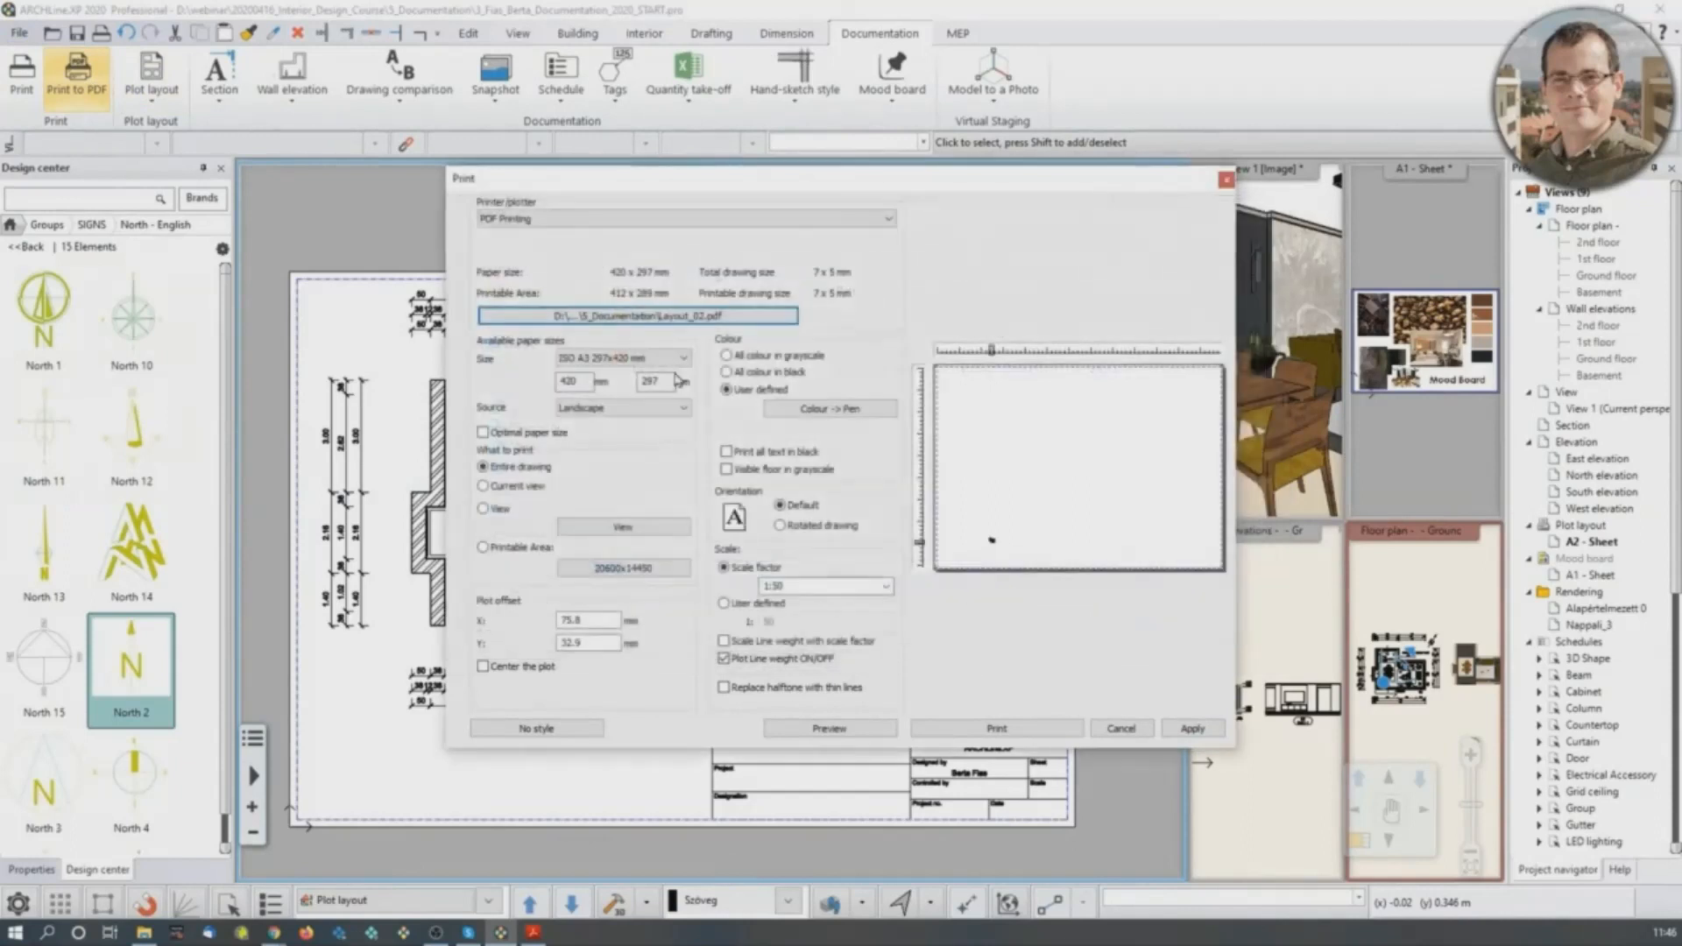
Select the ISO A3 297x420 mm paper size for the print and check the available scale factors.
{"action": "left_click", "coordinate": [629, 361]}
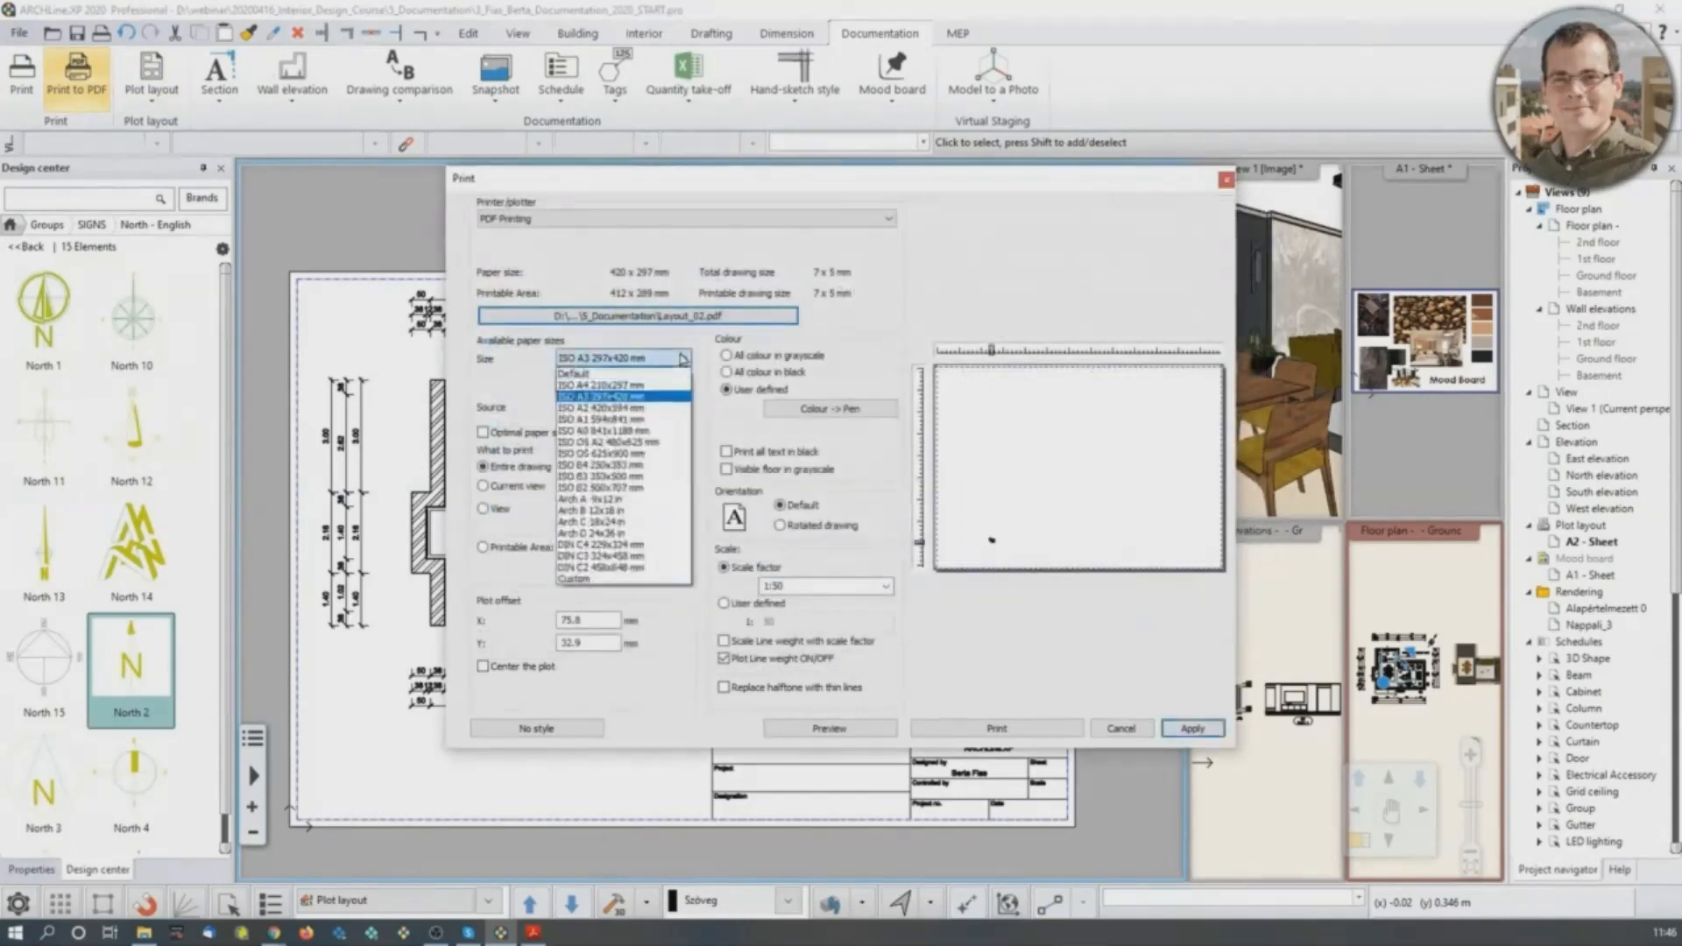
{"action": "left_click", "coordinate": [630, 398]}
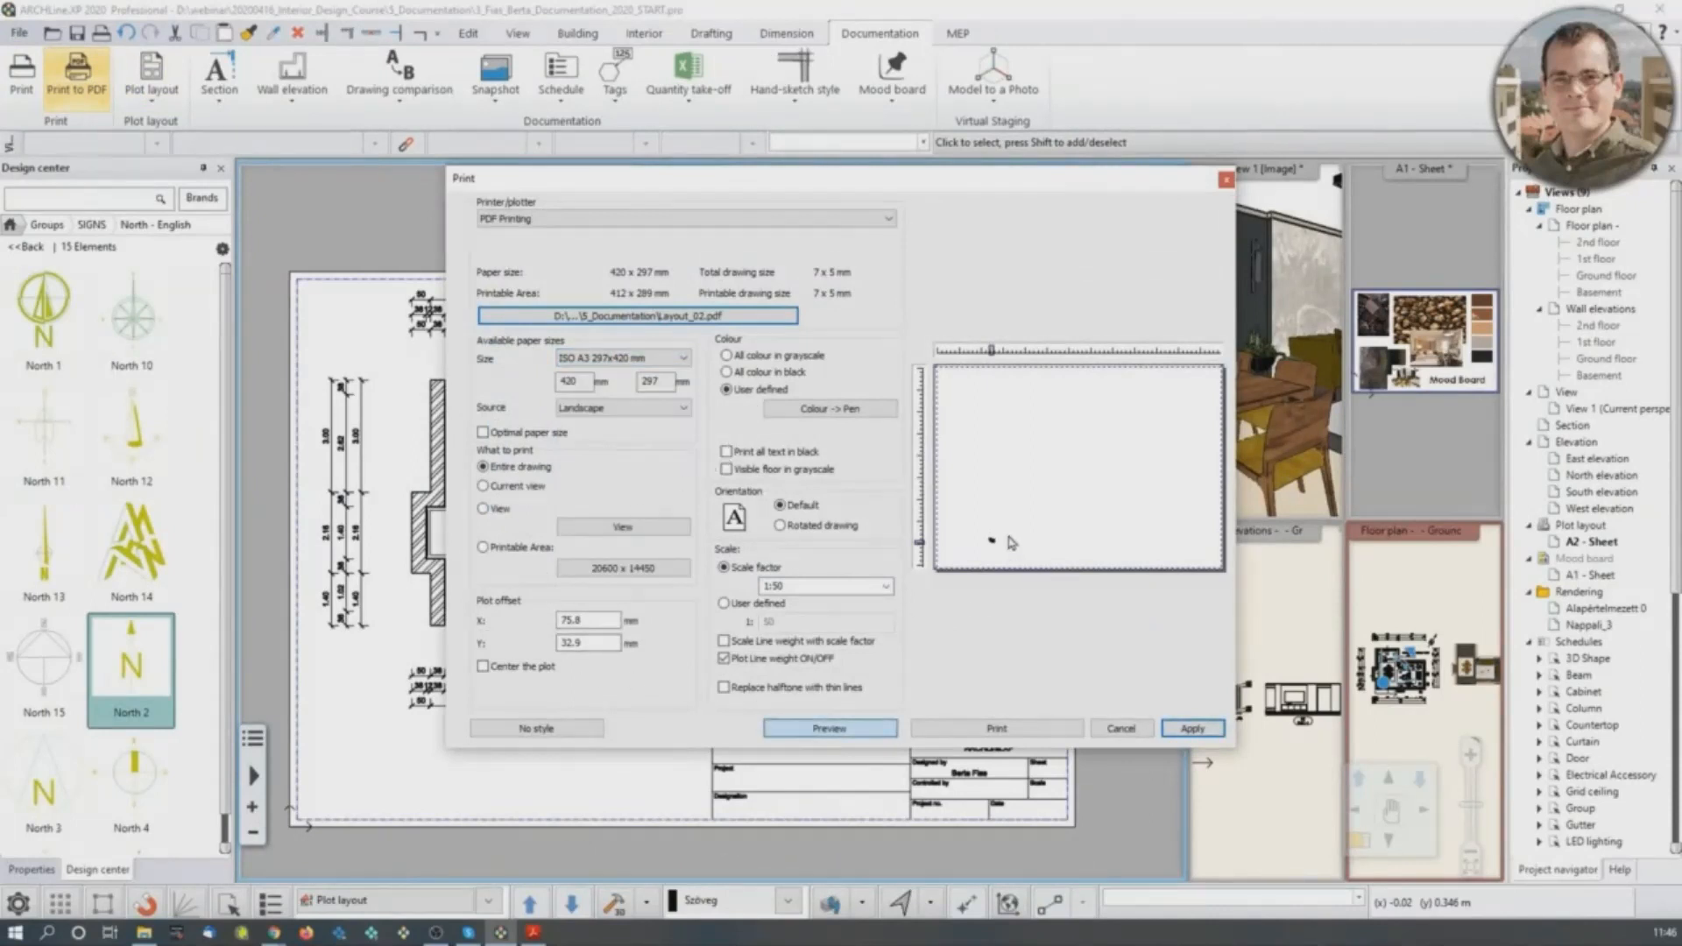
{"action": "left_click", "coordinate": [887, 586]}
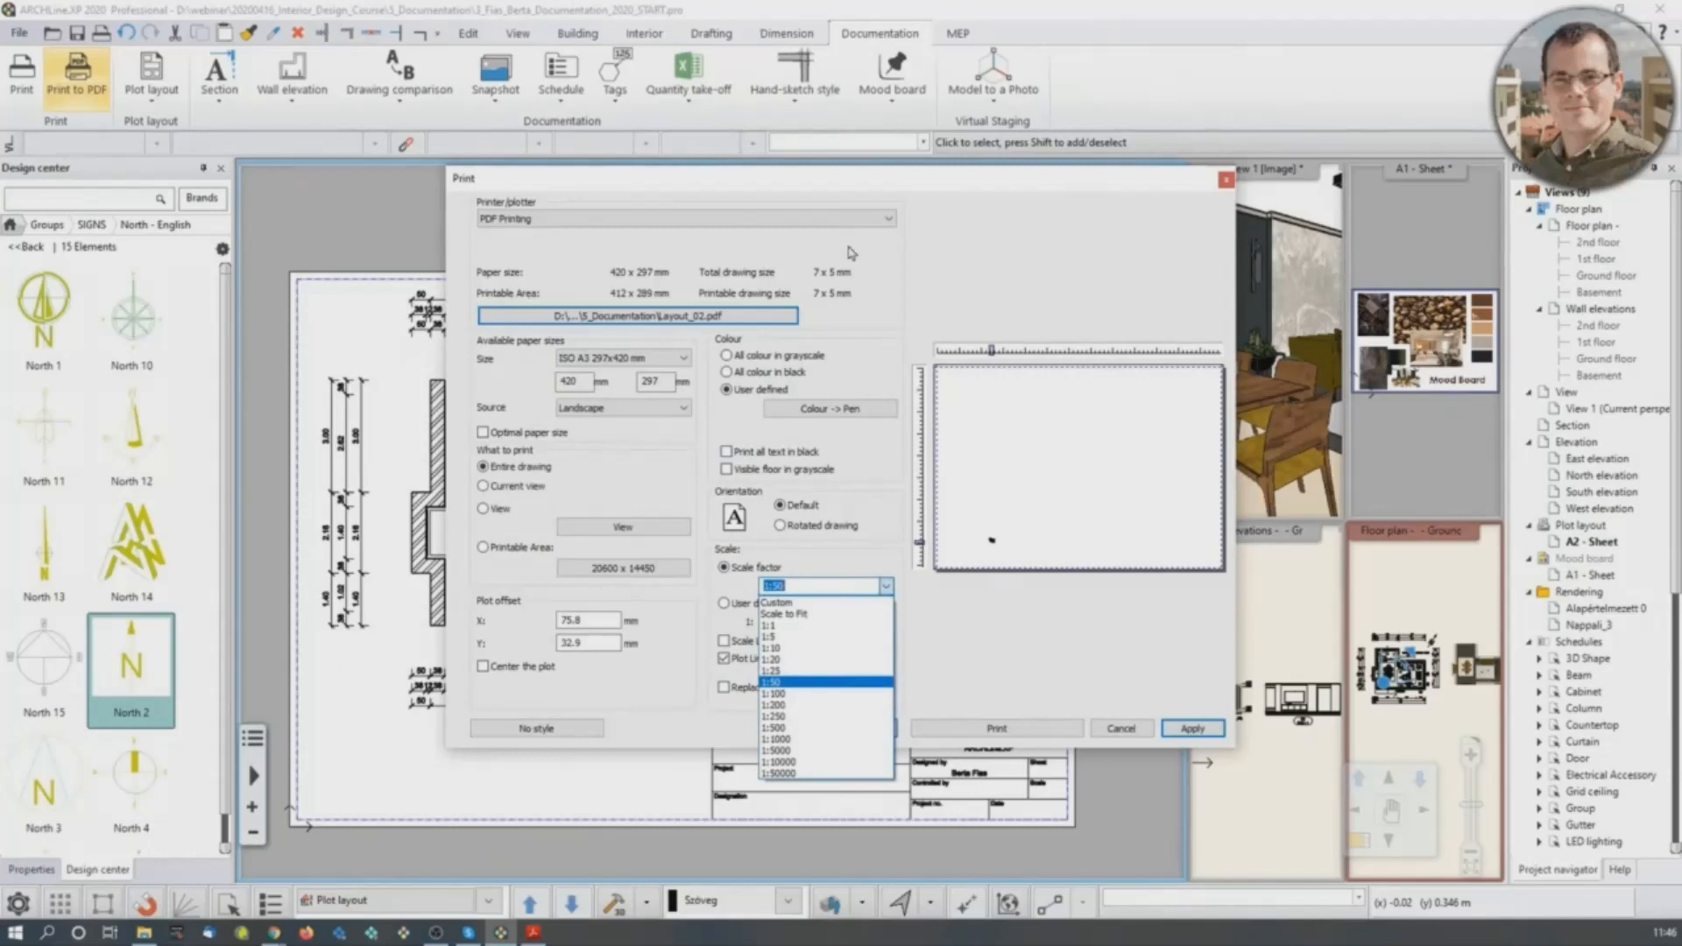
{"action": "left_click", "coordinate": [886, 587]}
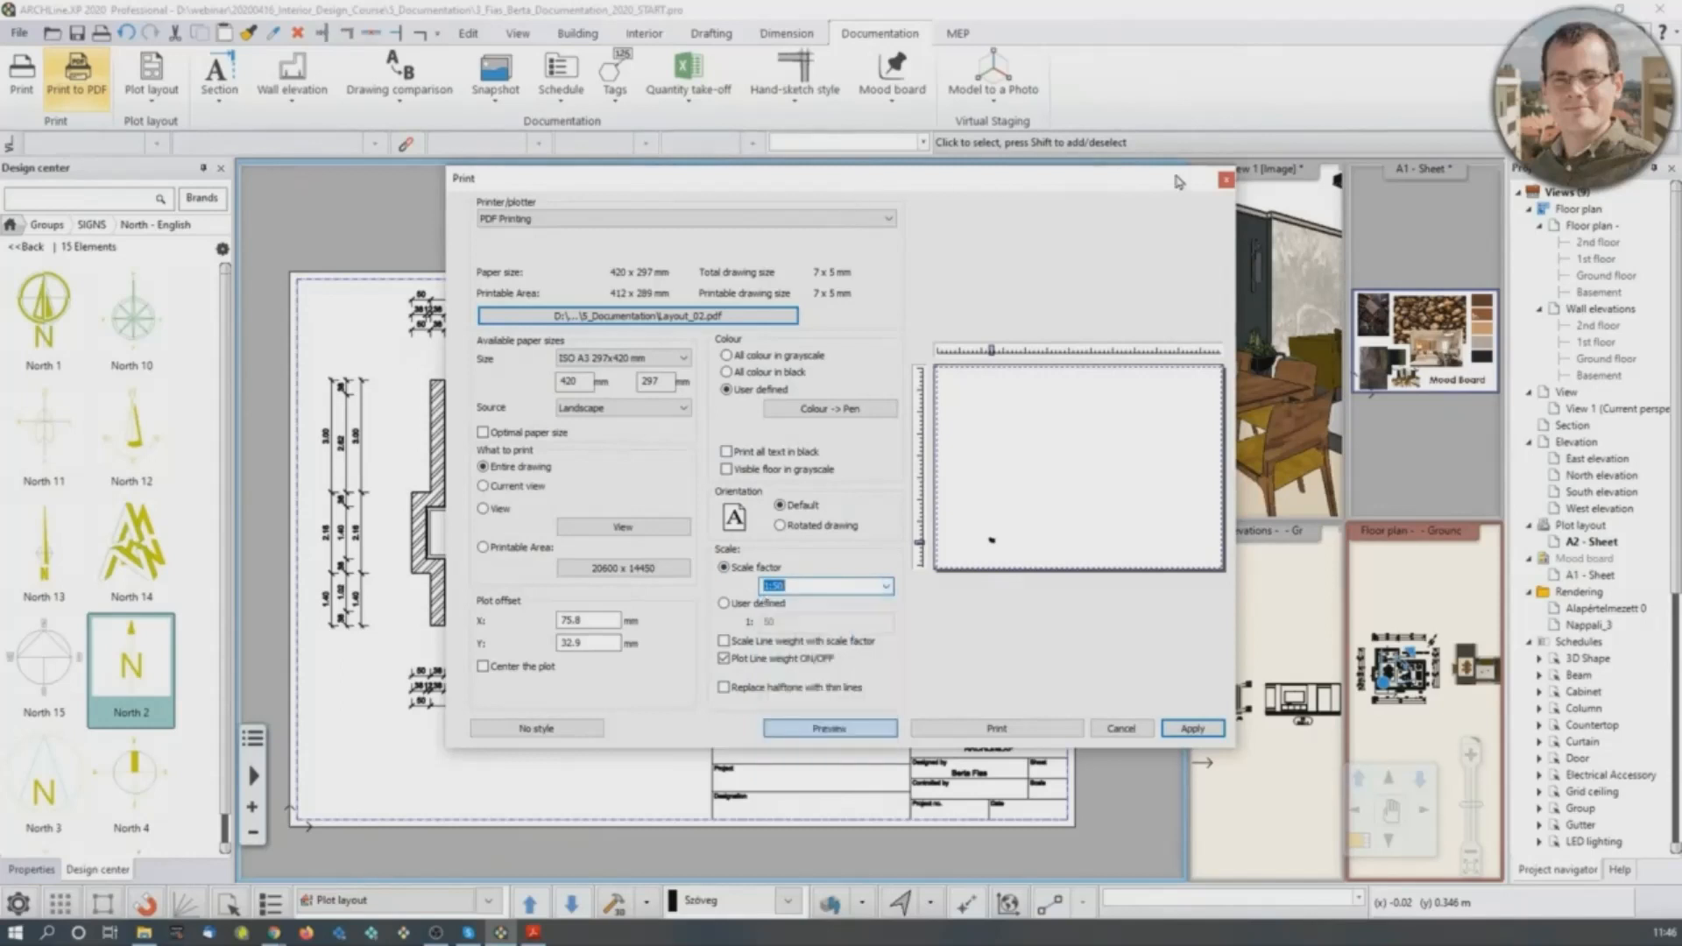
Print the layout to PDF at a 1:1 scale factor with the plot centred on the paper.
{"action": "left_click", "coordinate": [887, 587]}
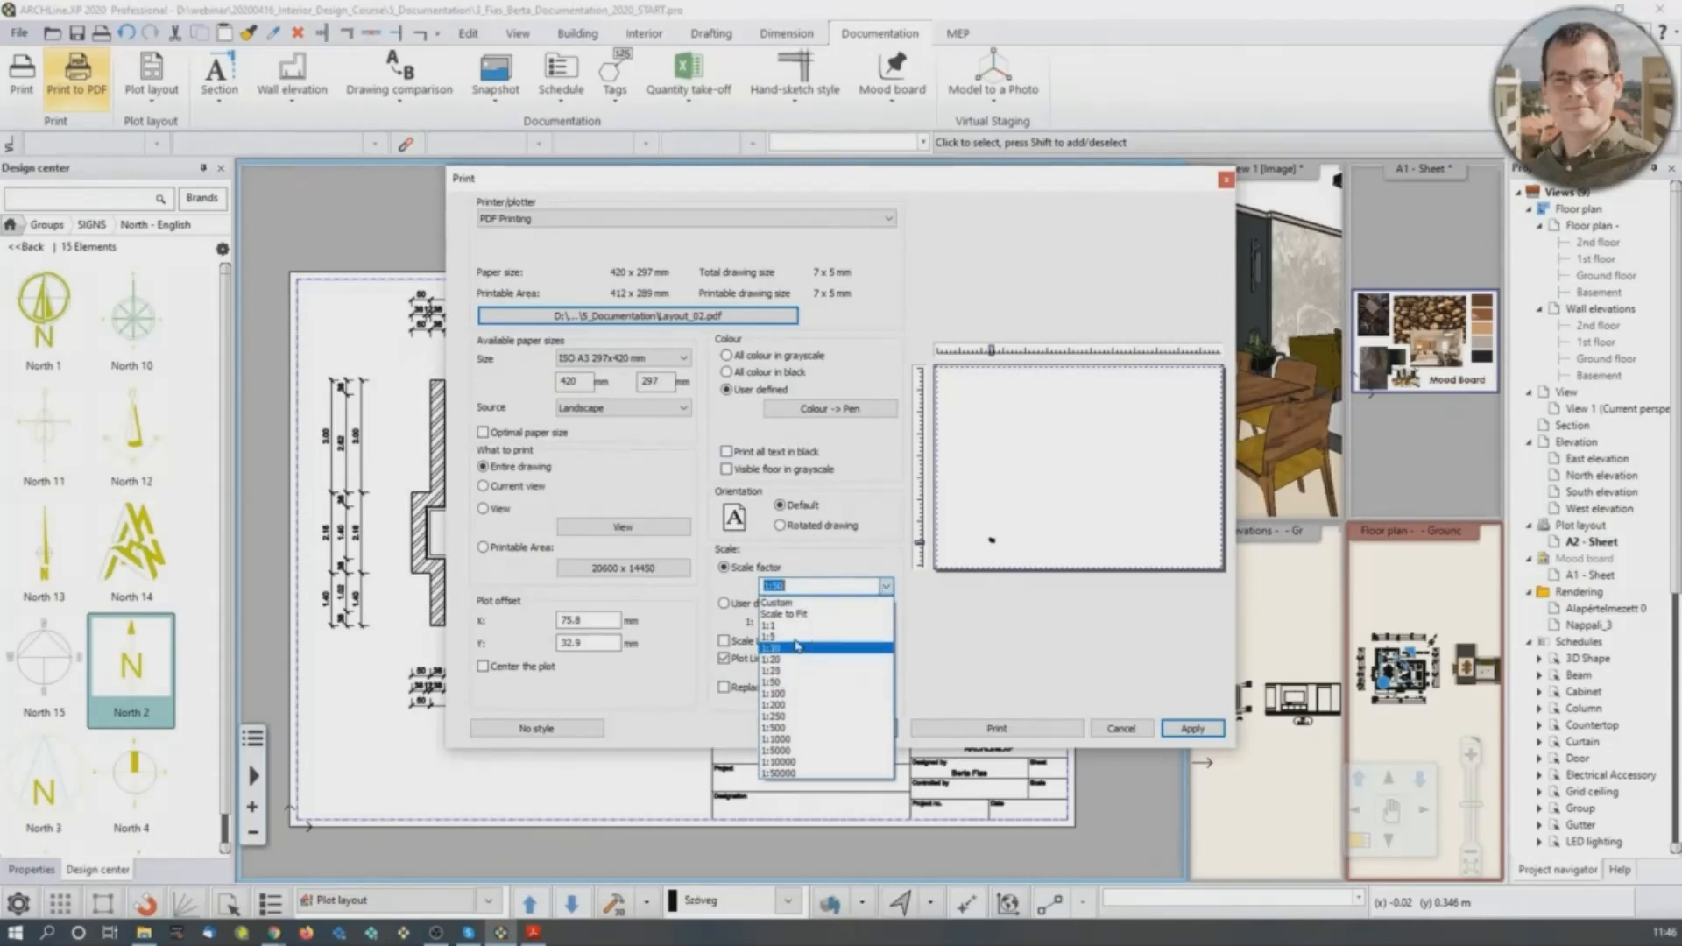
{"action": "left_click", "coordinate": [780, 625]}
{"action": "left_click", "coordinate": [857, 593]}
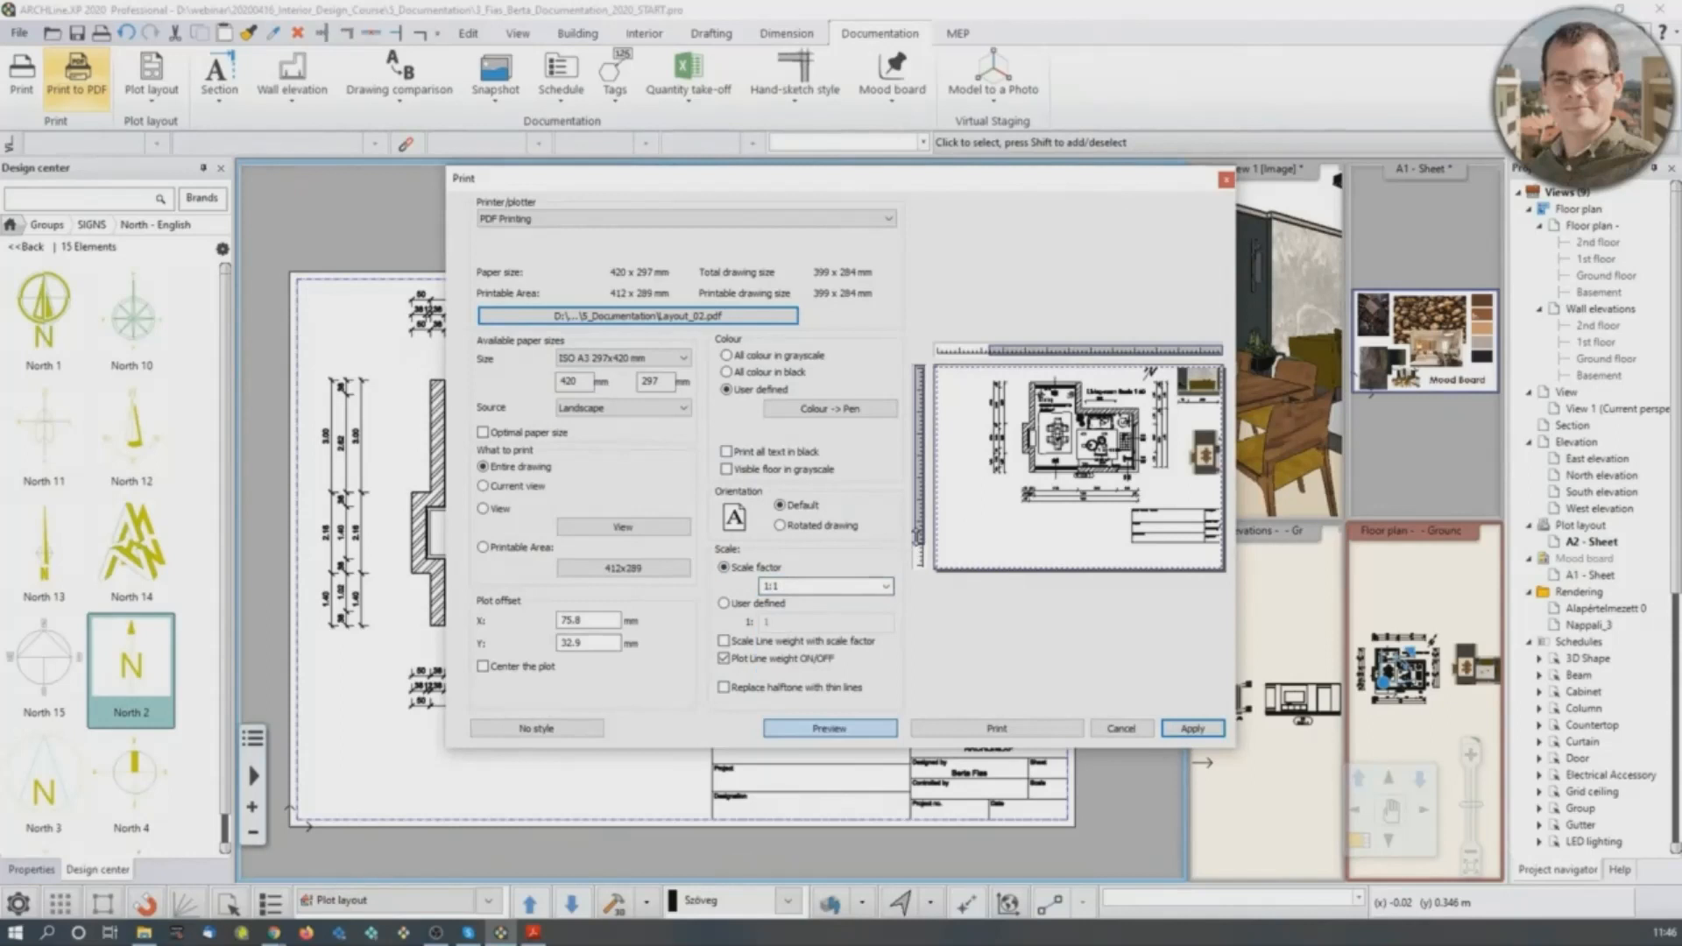
{"action": "left_click", "coordinate": [482, 667]}
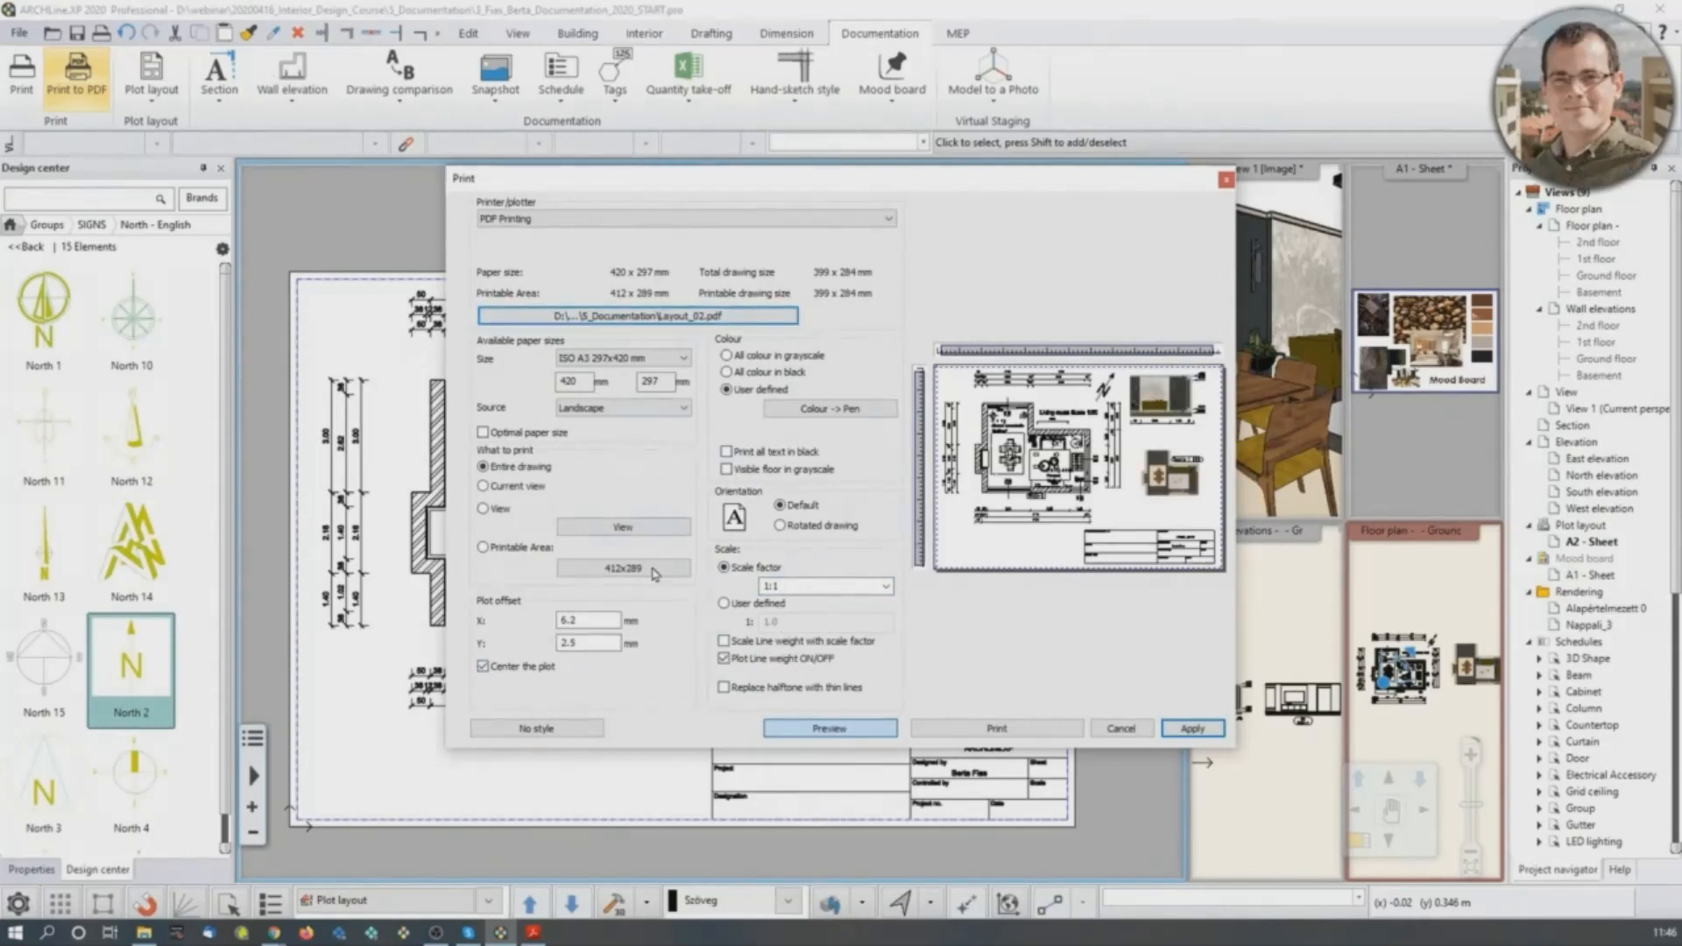
{"action": "left_click", "coordinate": [1022, 732]}
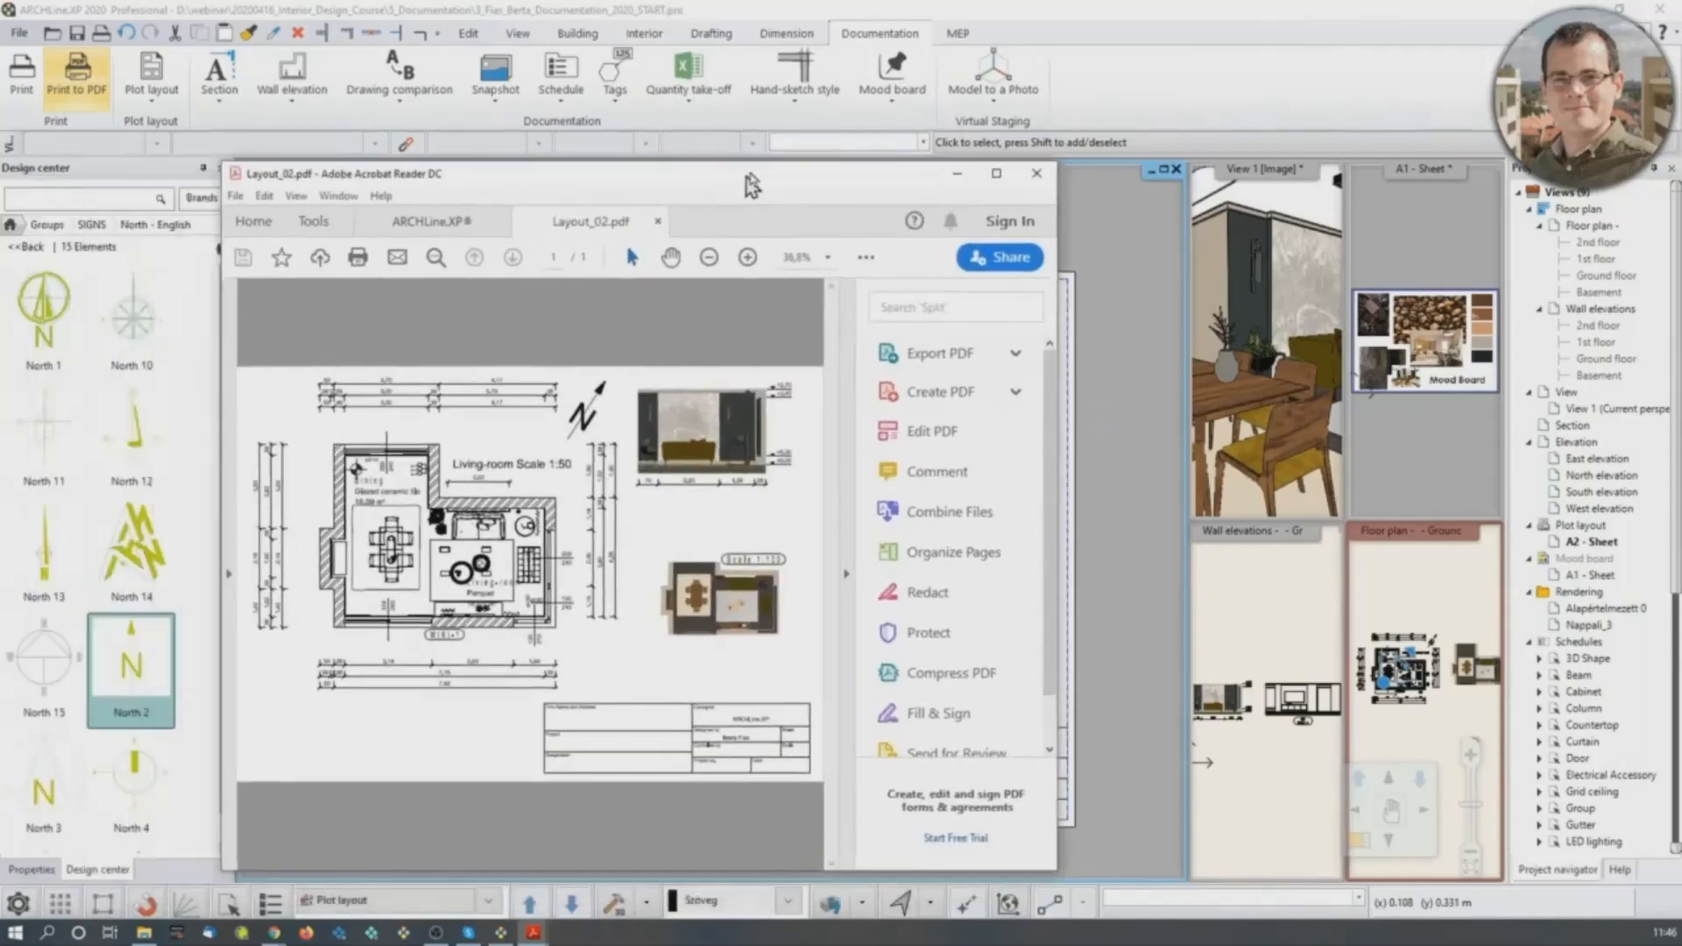
Inspect the exported Layout_02.pdf enlarged in Adobe Acrobat Reader and return to the A2 sheet in ARCHLine.XP.
{"action": "double_click", "coordinate": [750, 159]}
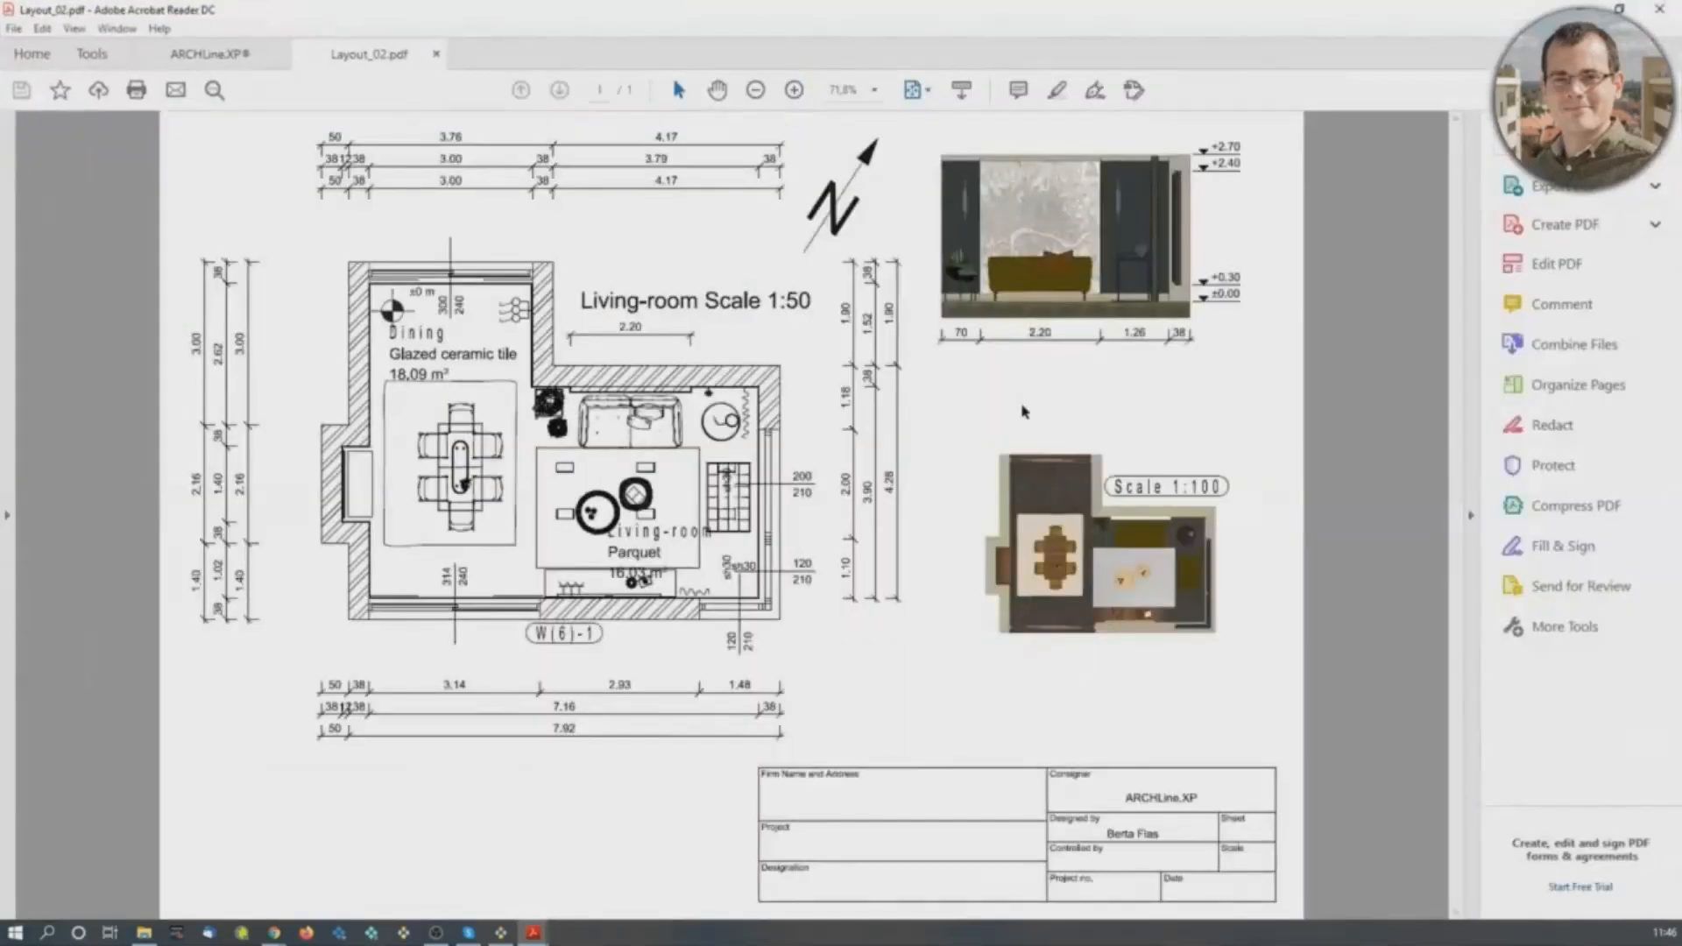
{"action": "left_click", "coordinate": [793, 89]}
{"action": "left_click", "coordinate": [755, 91]}
{"action": "left_click_drag", "start_coordinate": [1502, 15], "coordinate": [0, 135]}
{"action": "left_click", "coordinate": [557, 425]}
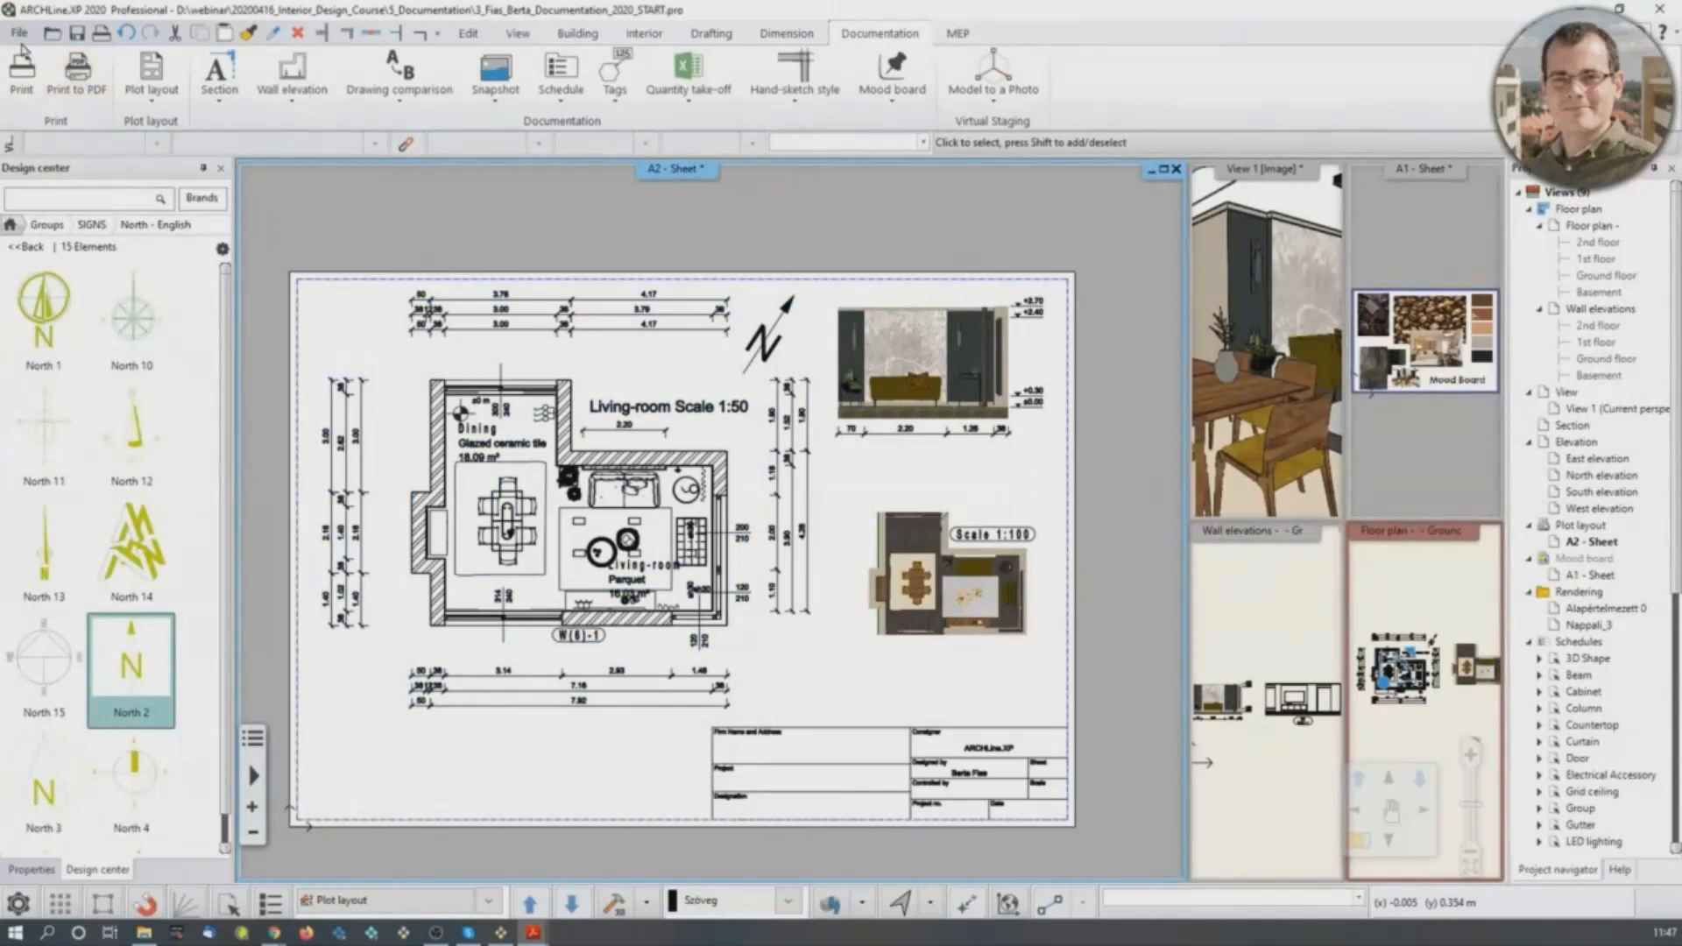
Review the ground floor plan with its coloured floor snapshot, and switch to the wall elevations view.
{"action": "left_click", "coordinate": [19, 32]}
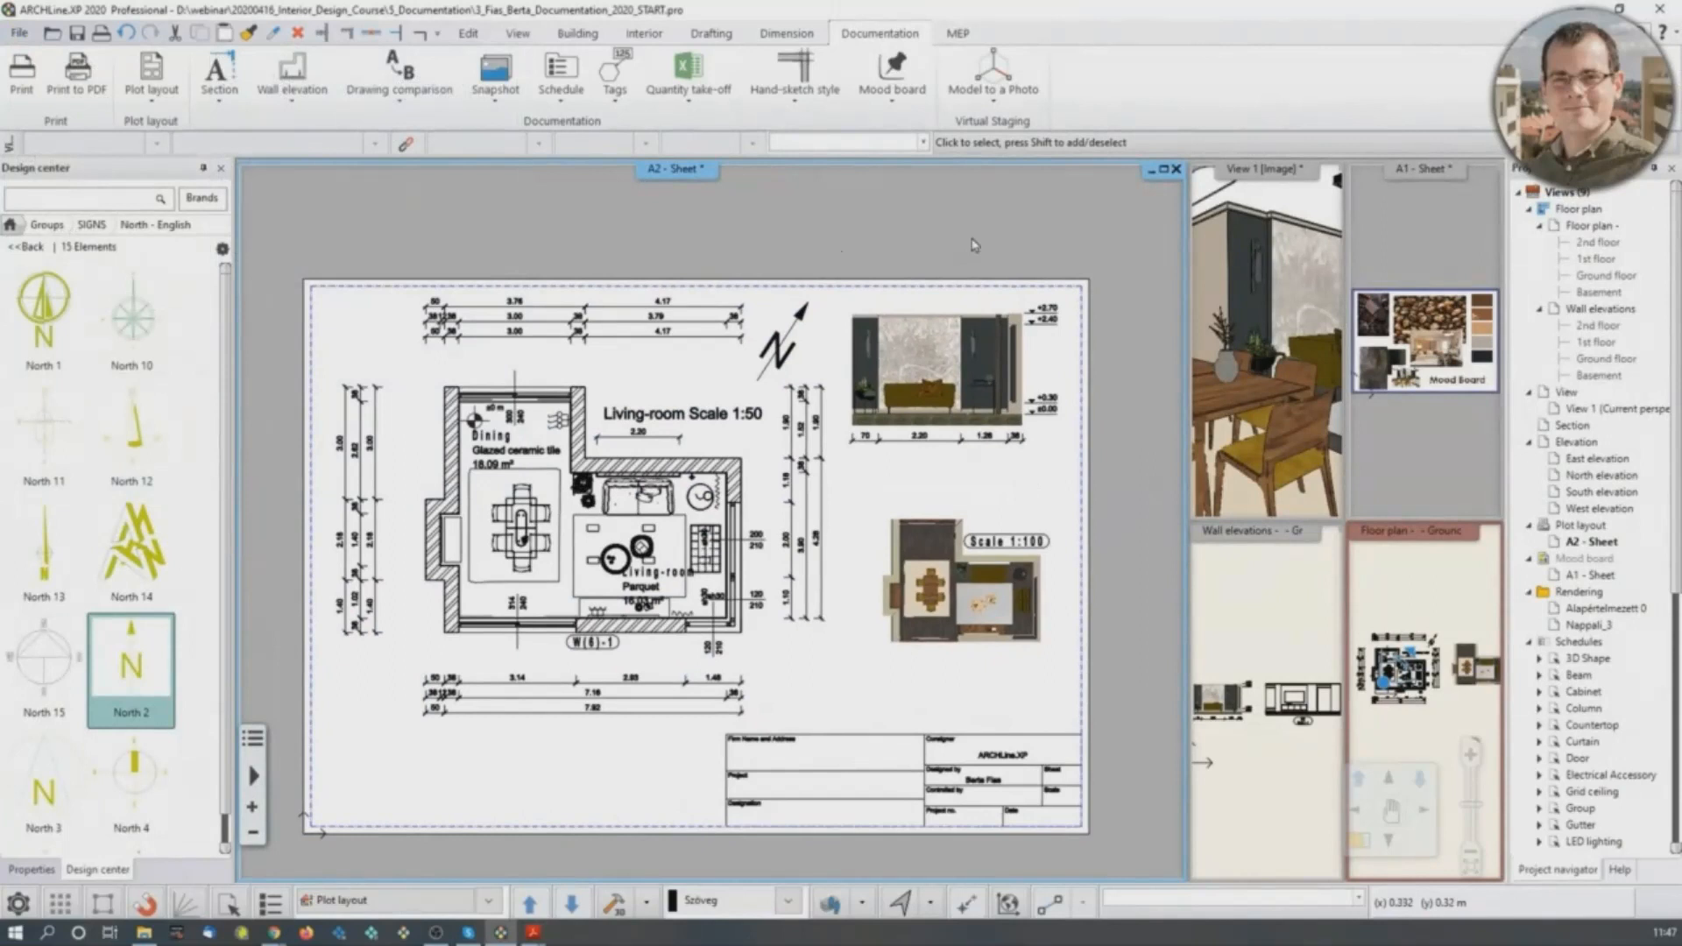
{"action": "left_click", "coordinate": [1434, 644]}
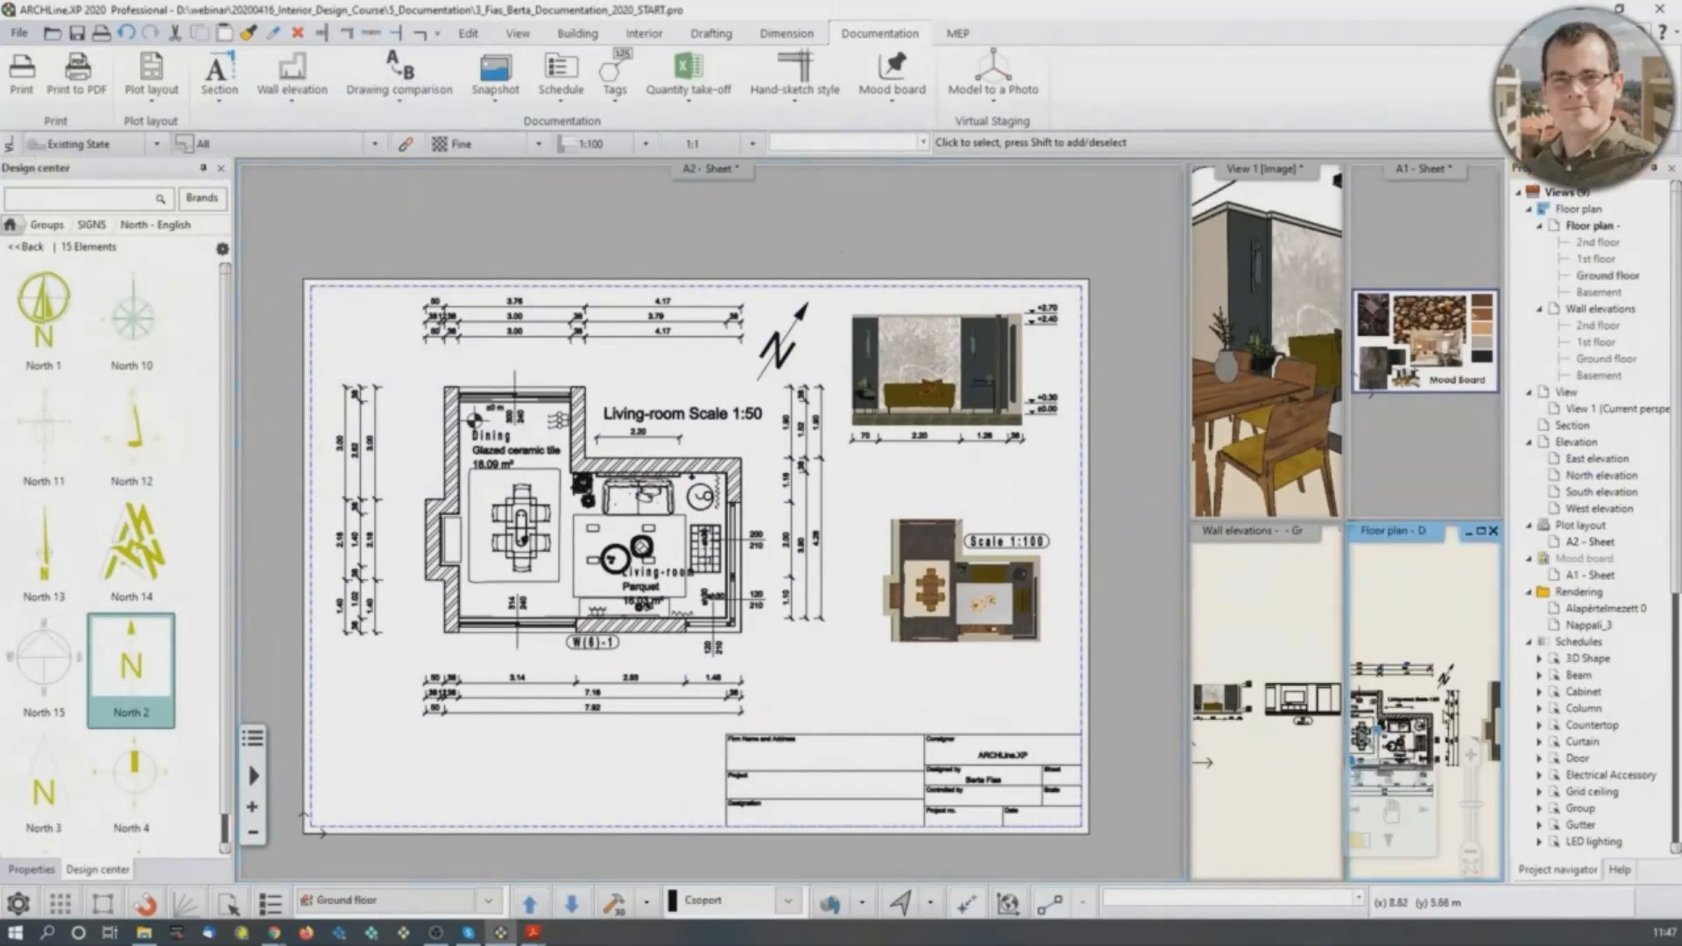
{"action": "left_click", "coordinate": [1358, 841]}
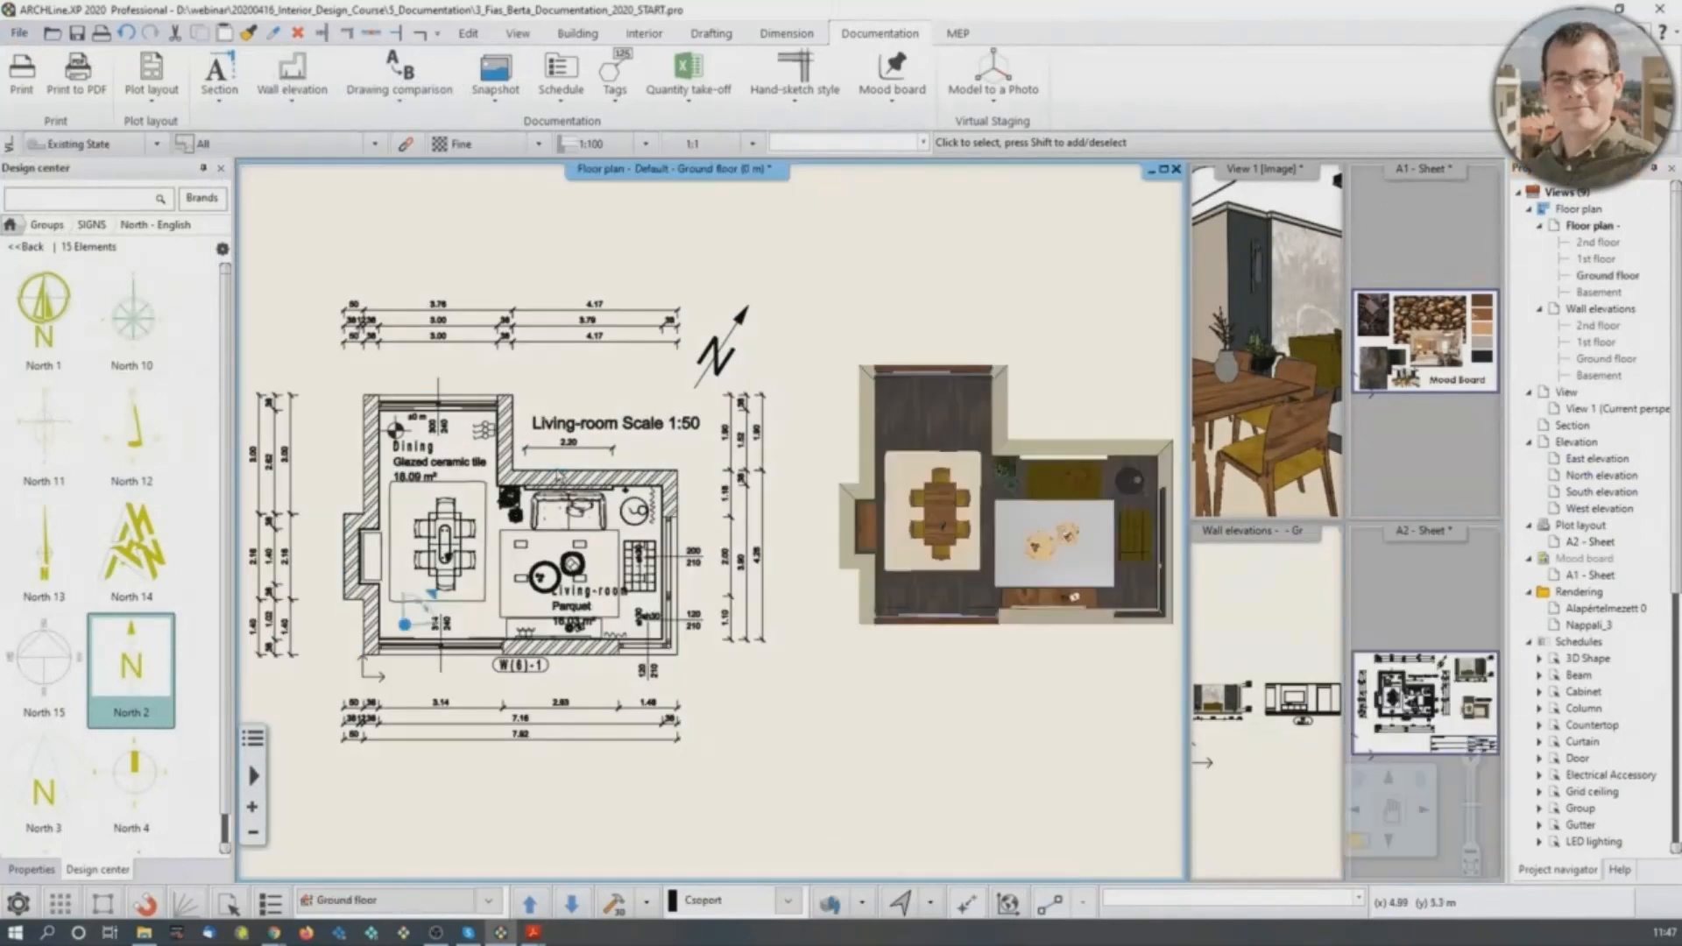
{"action": "middle_click_drag", "start_coordinate": [558, 479], "coordinate": [678, 480]}
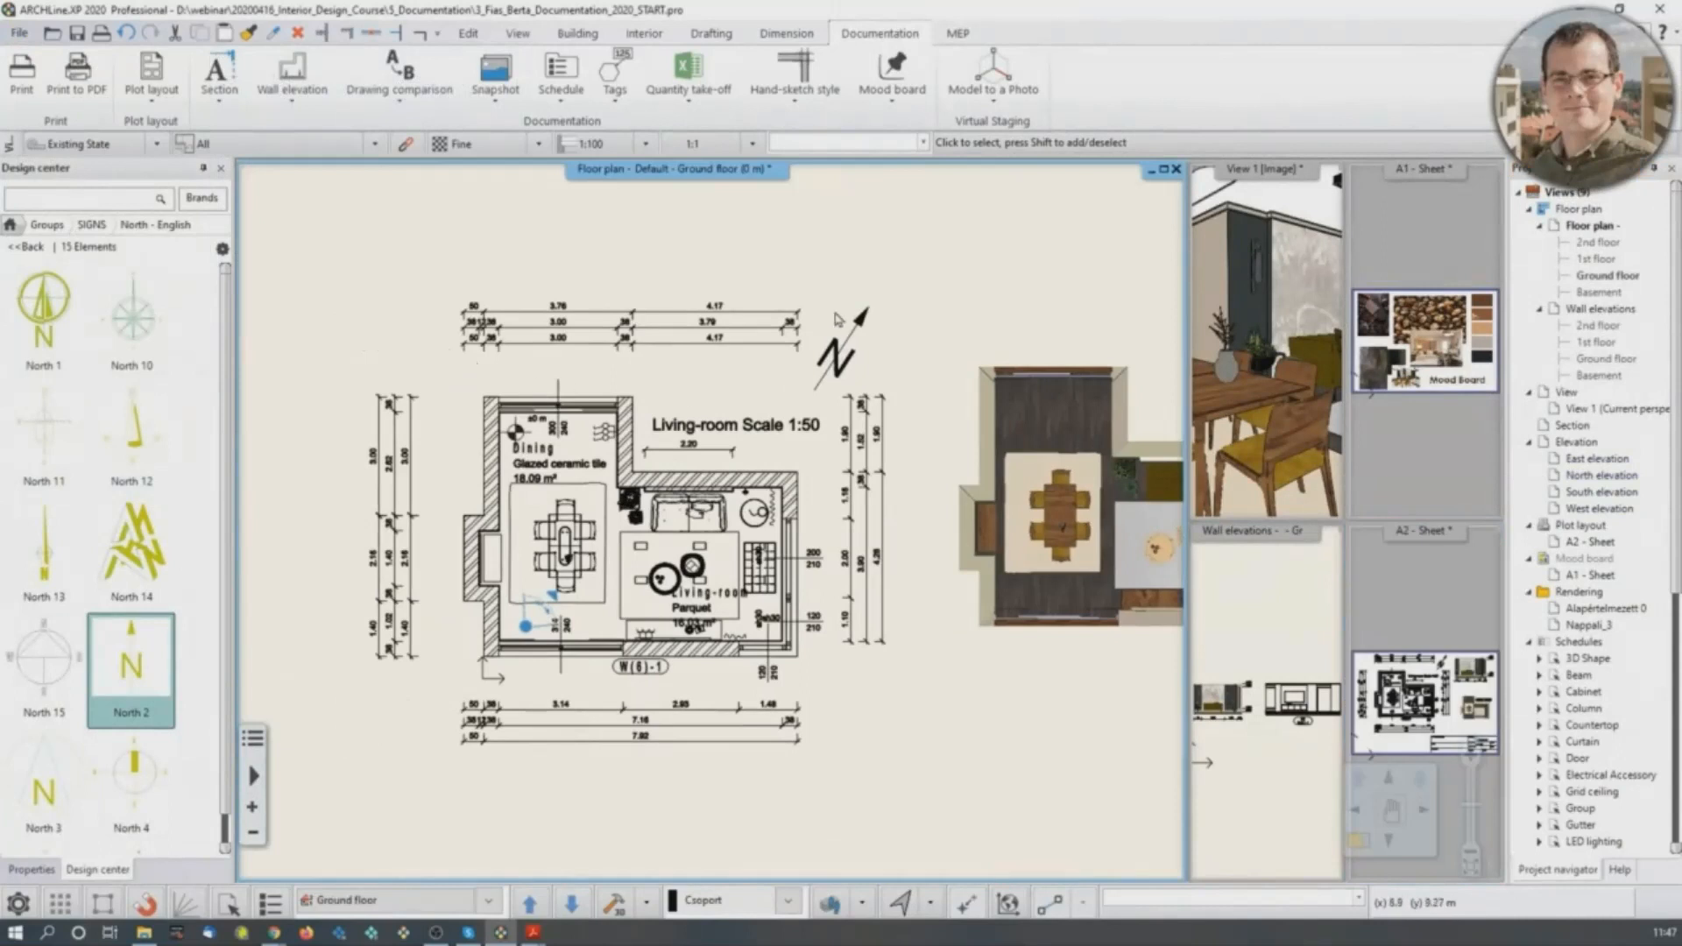
{"action": "middle_click_drag", "start_coordinate": [1051, 526], "coordinate": [778, 526]}
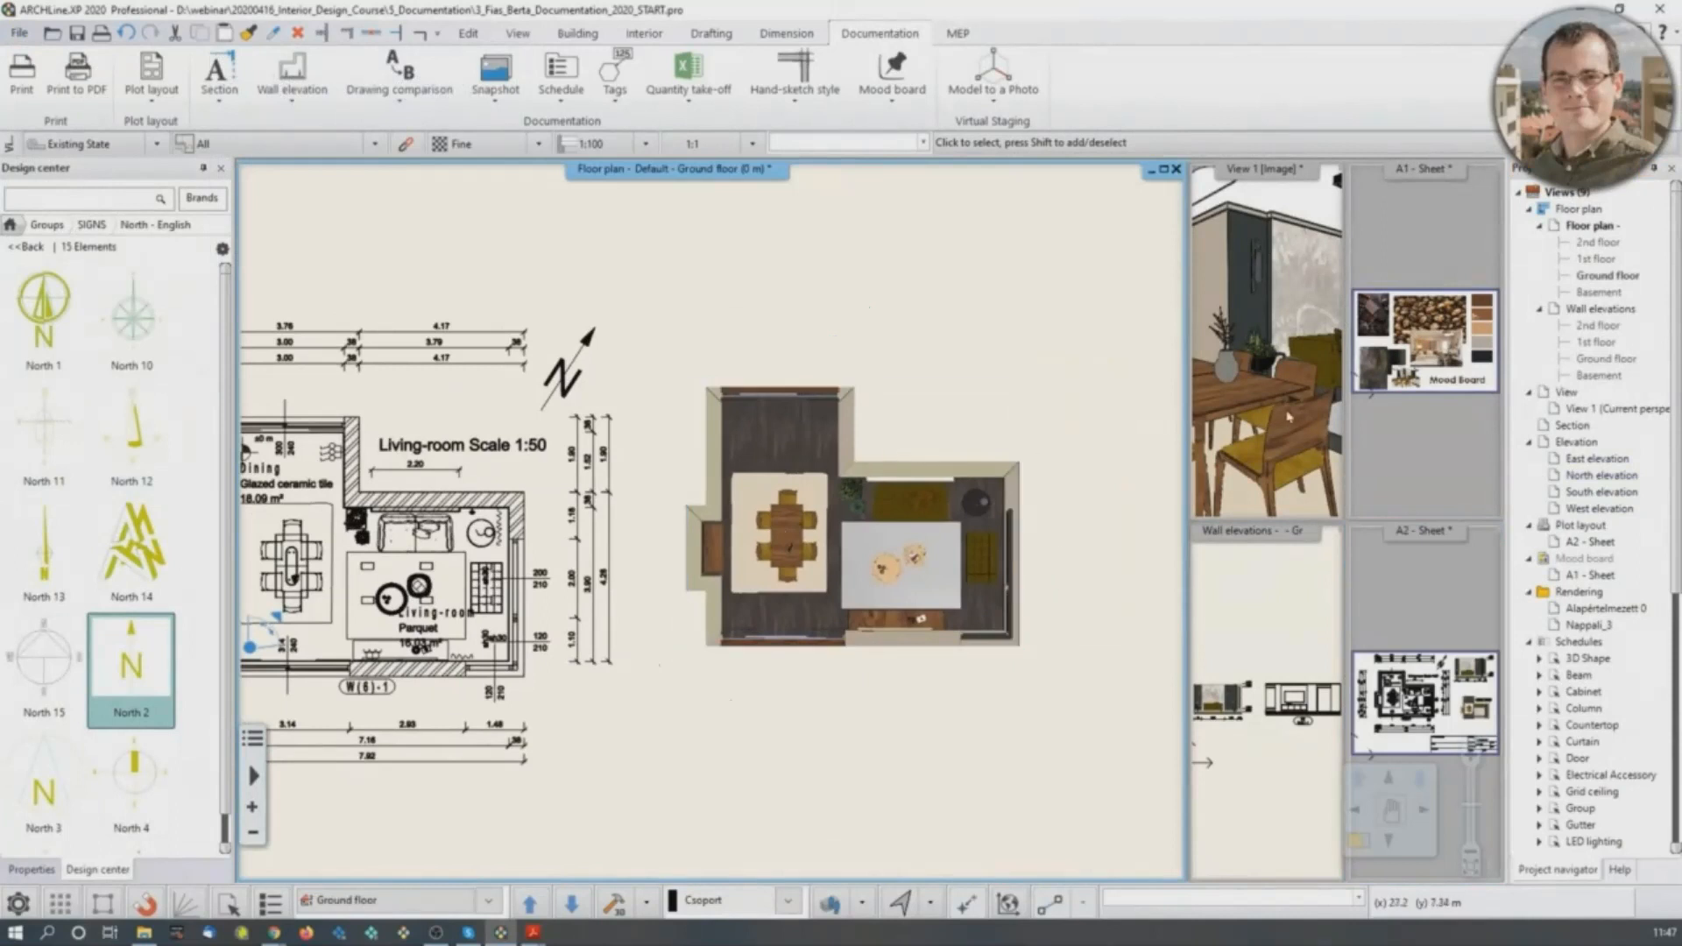
{"action": "left_click", "coordinate": [1291, 603]}
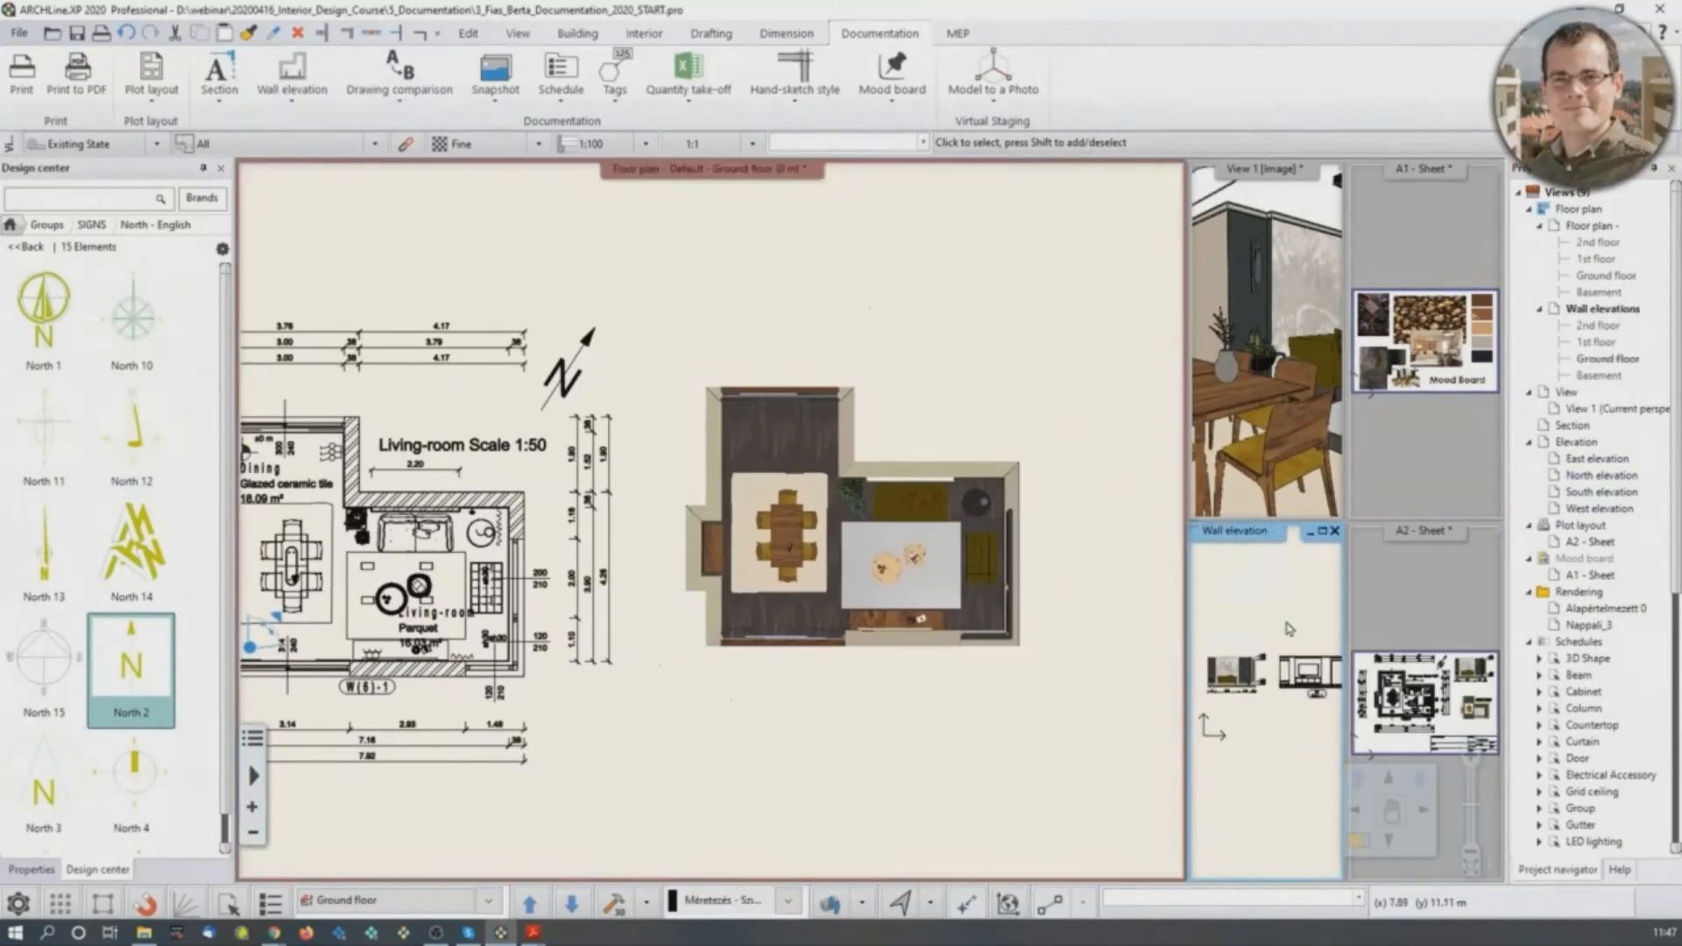
{"action": "double_click", "coordinate": [1441, 596]}
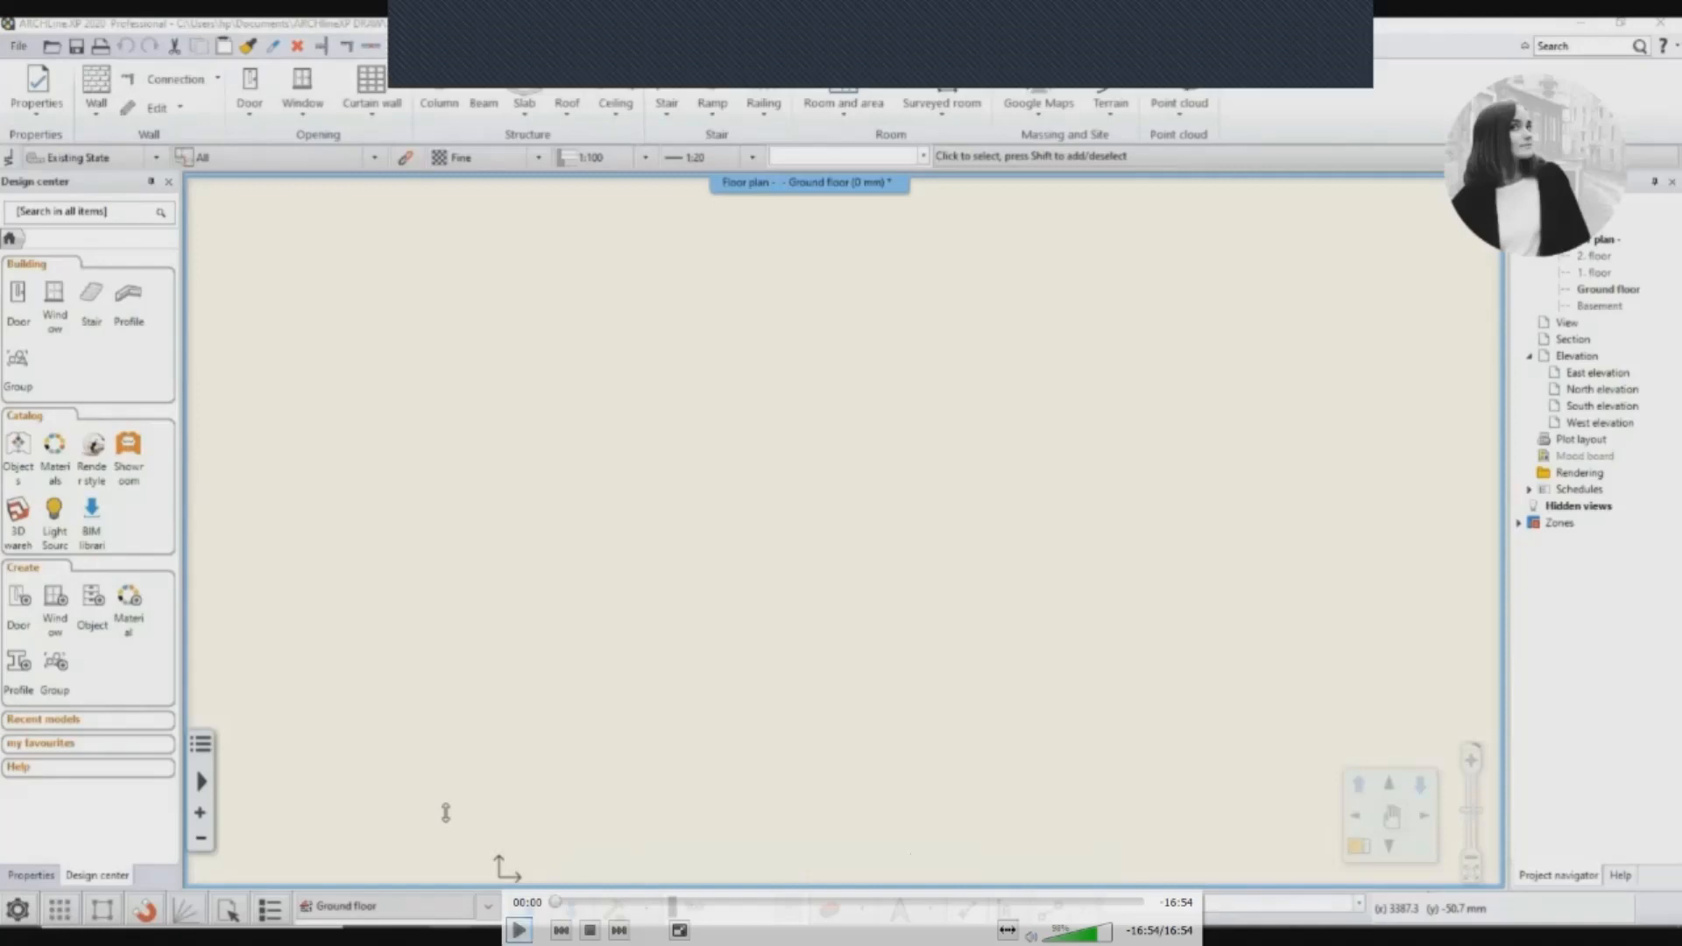
{"action": "key", "text": "space"}
{"action": "key", "text": "space"}
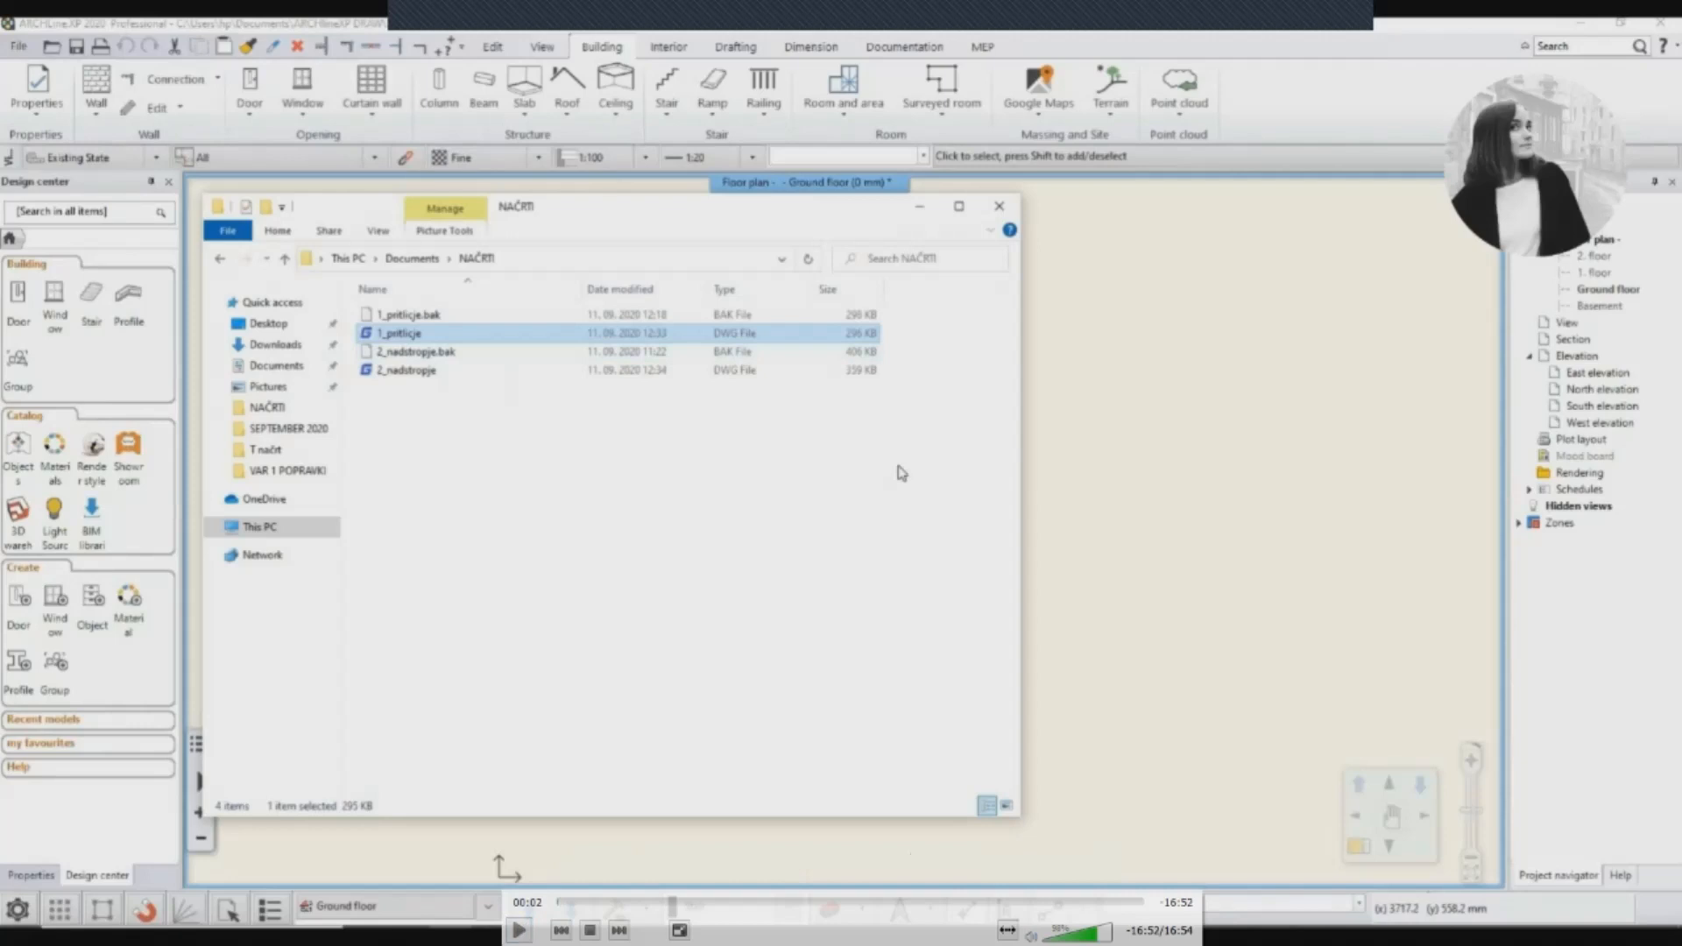
{"action": "key", "text": "space"}
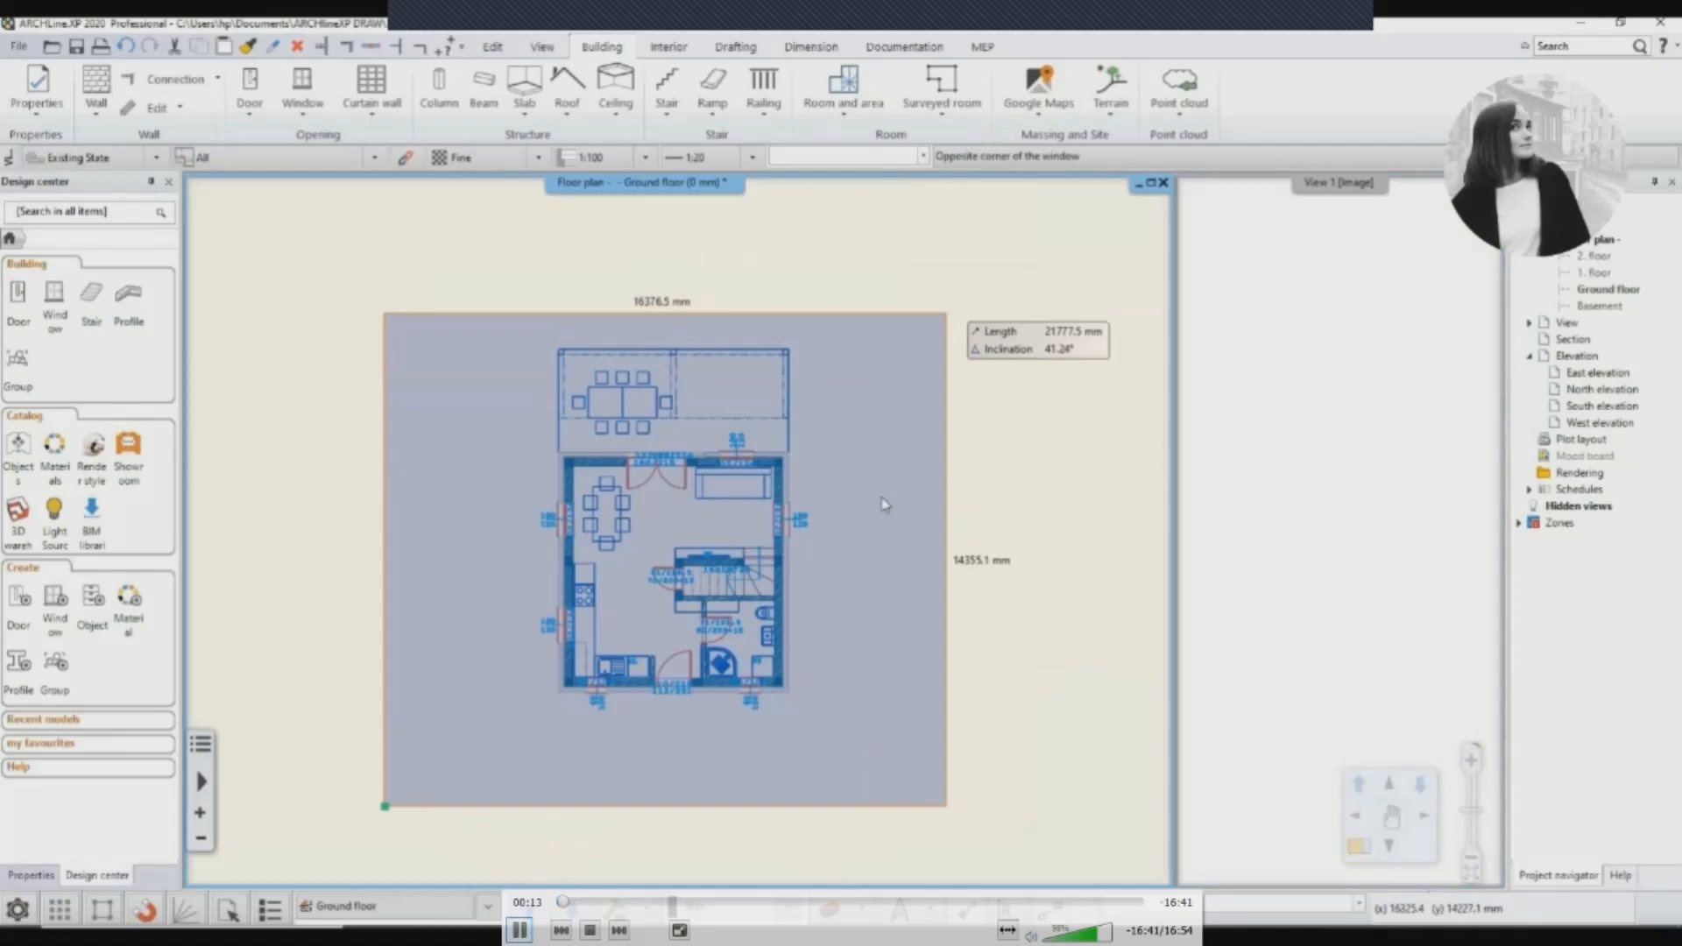
{"action": "key", "text": "space"}
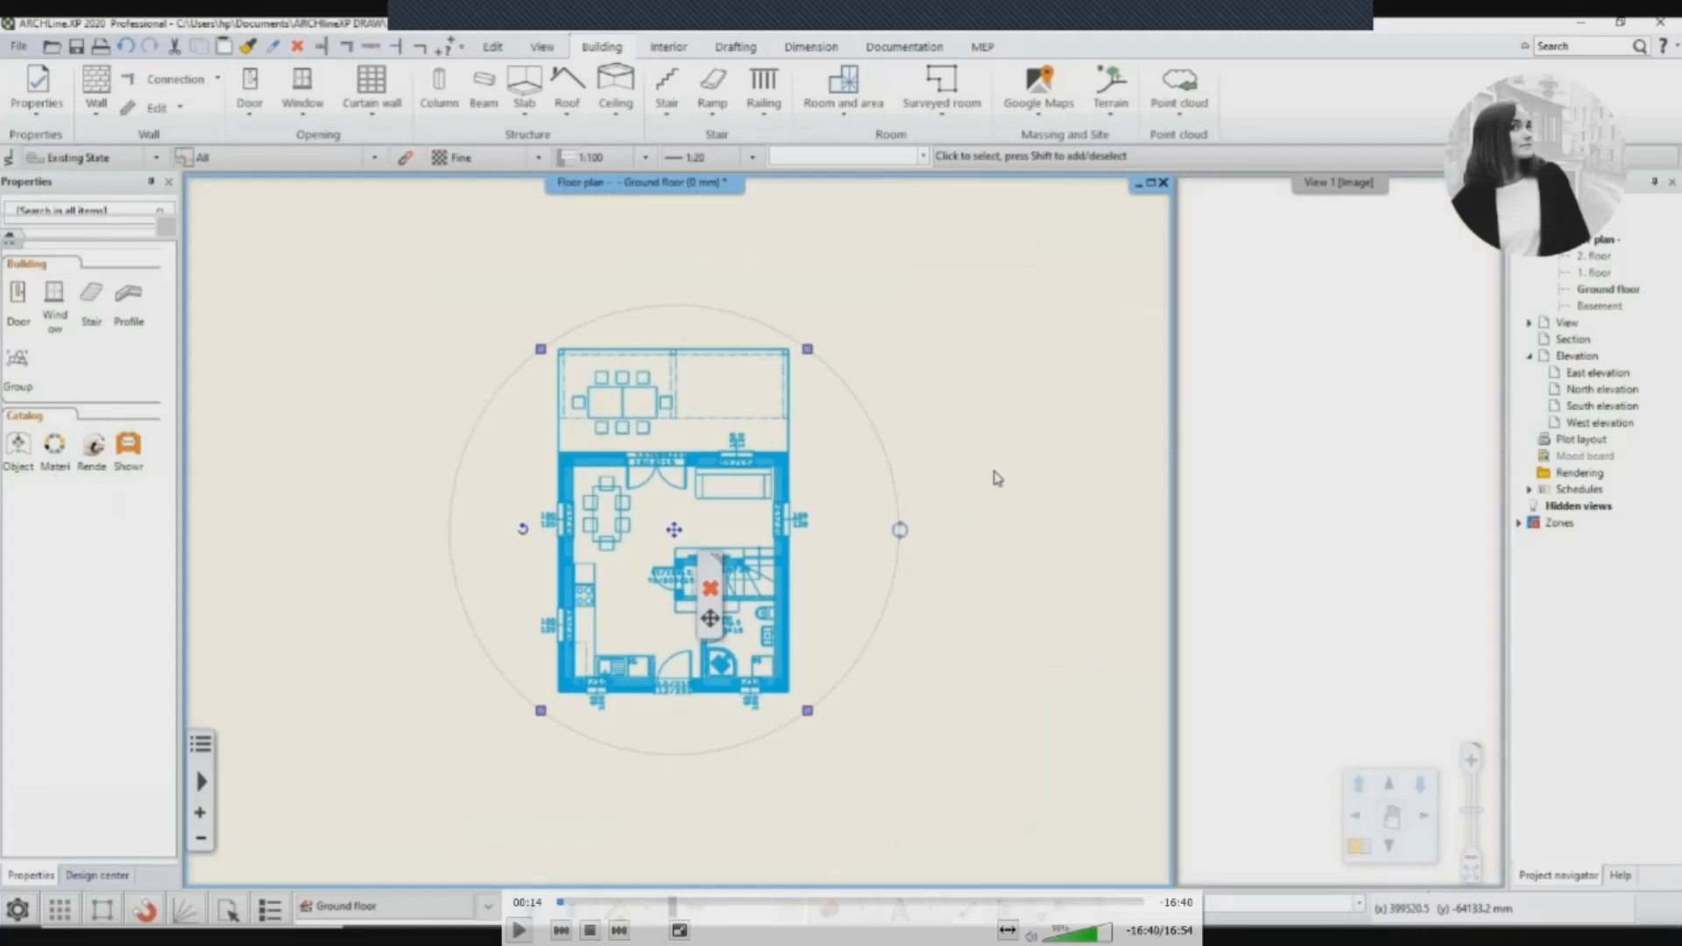
{"action": "key", "text": "space"}
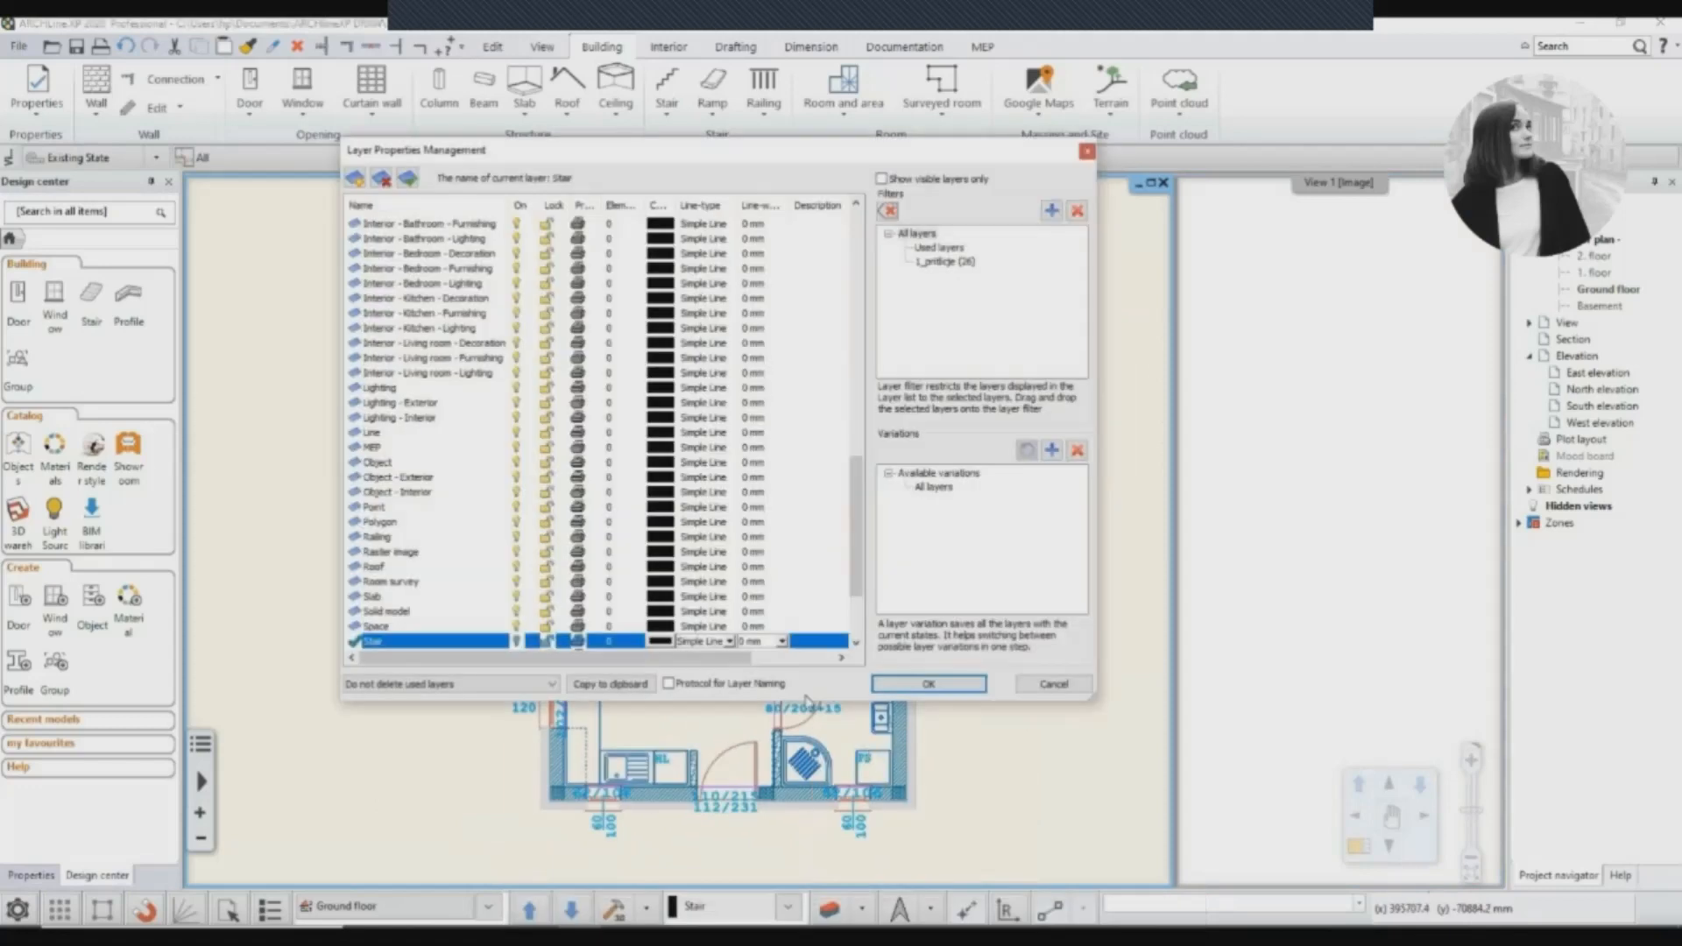
Filter the layer list in Layer Properties Management to the 1_pritličje layers.
{"action": "left_click", "coordinate": [947, 261]}
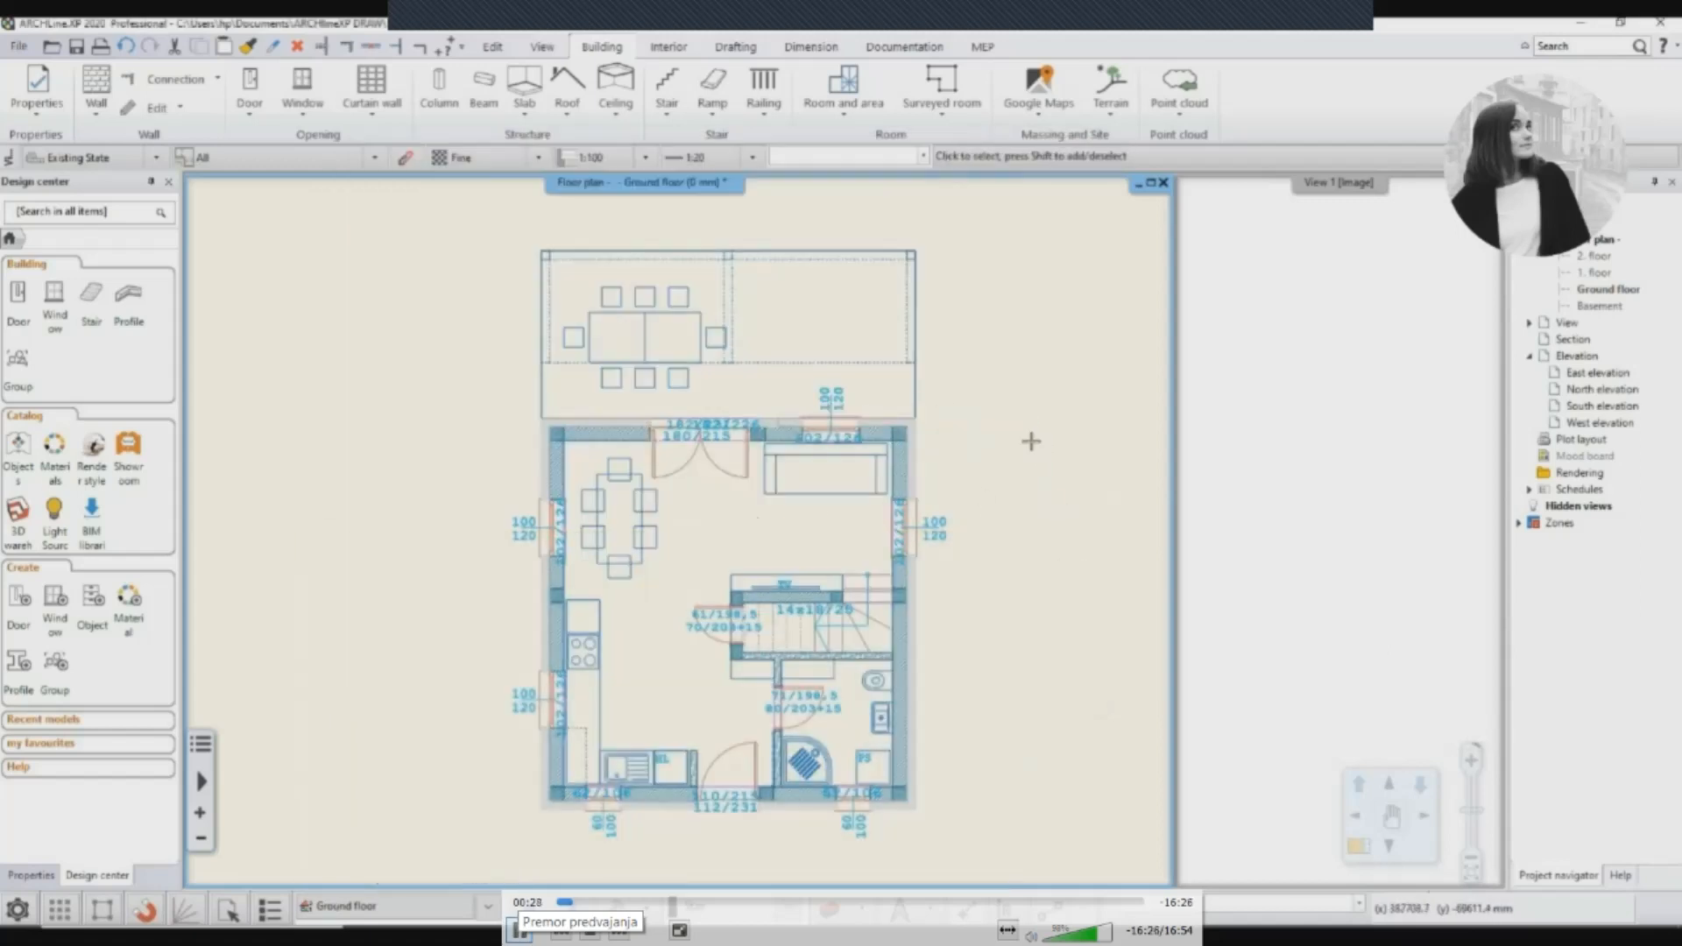
{"action": "left_click", "coordinate": [519, 929]}
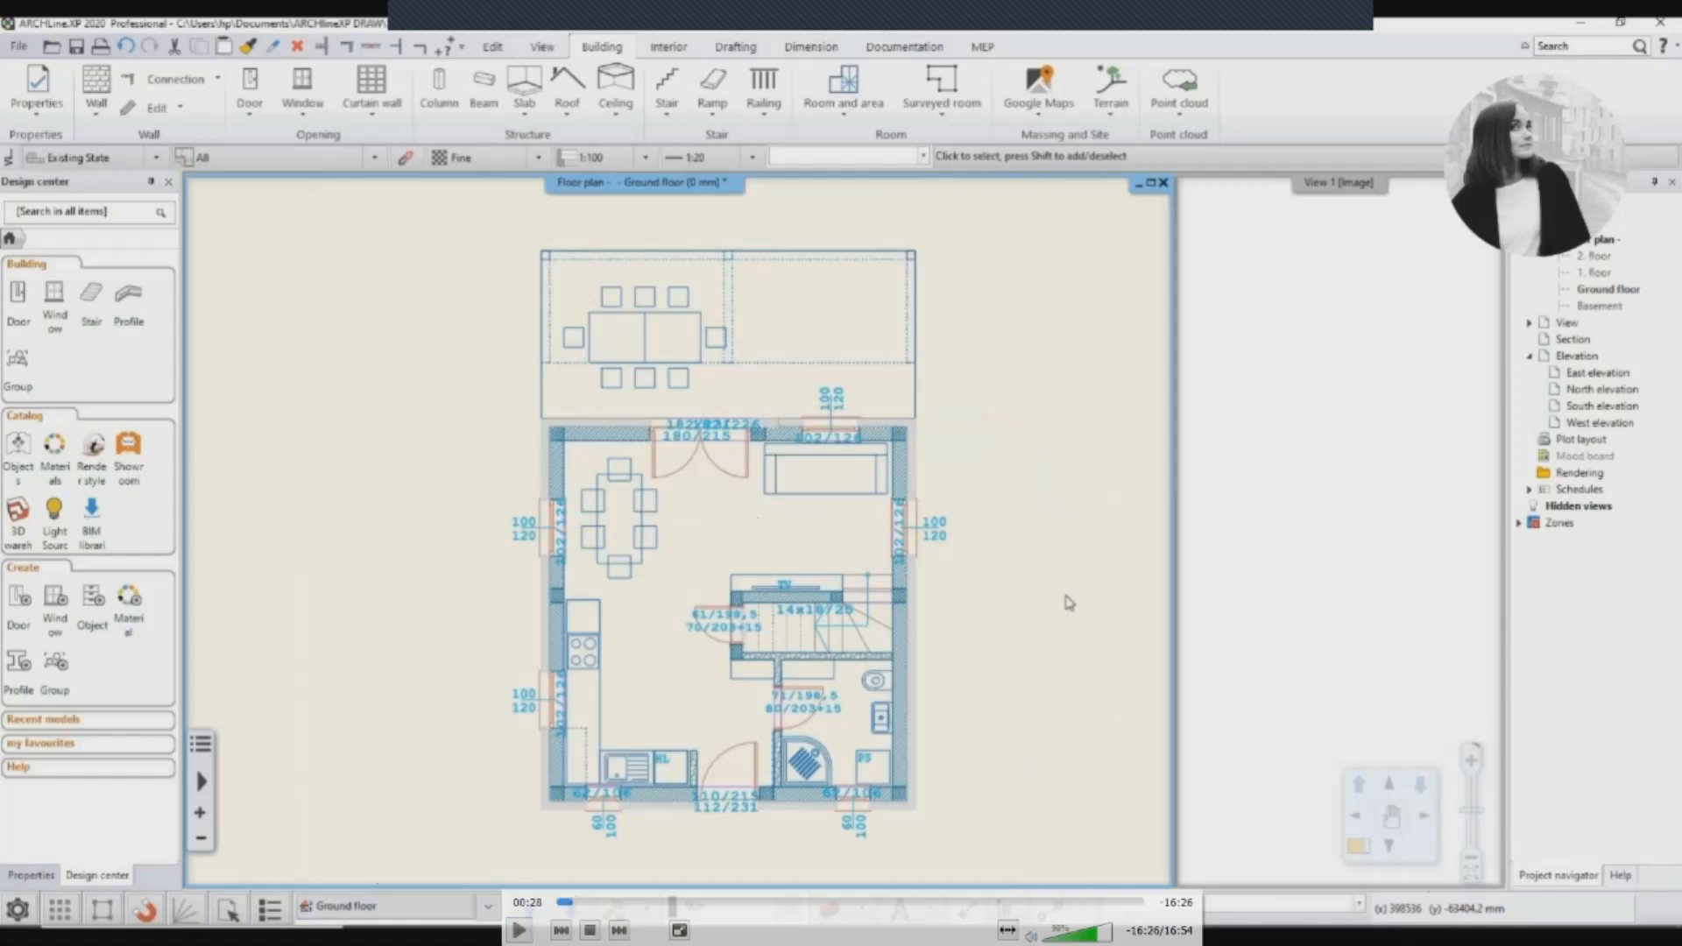
{"action": "left_click", "coordinate": [518, 931]}
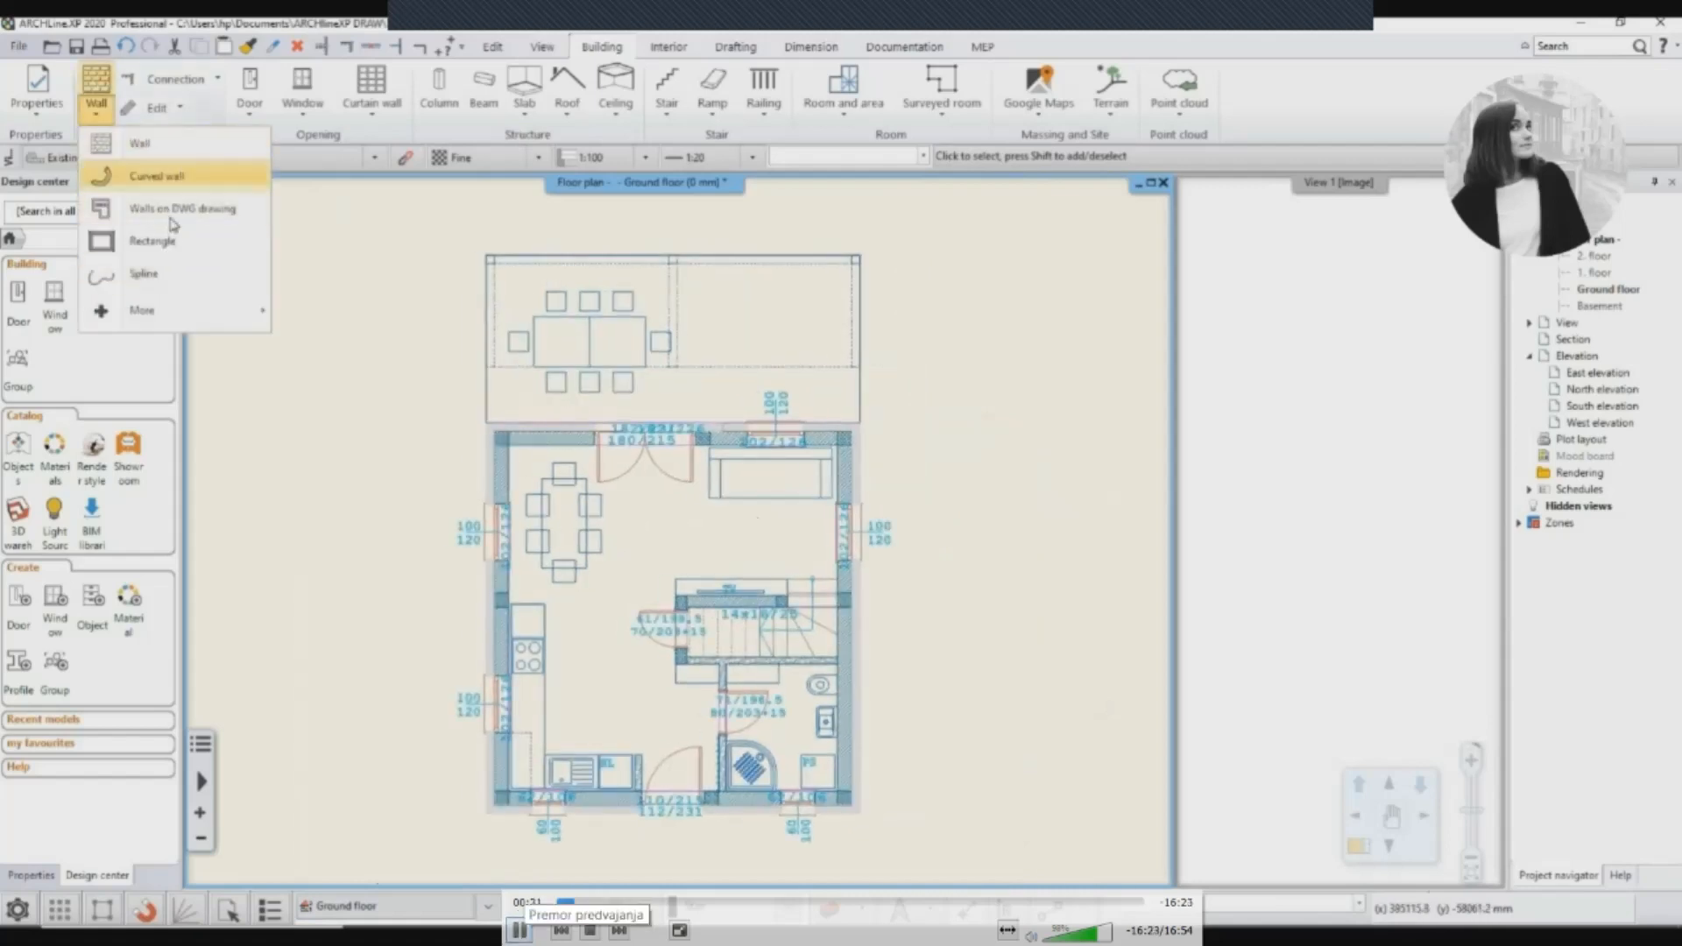
{"action": "left_click", "coordinate": [518, 930]}
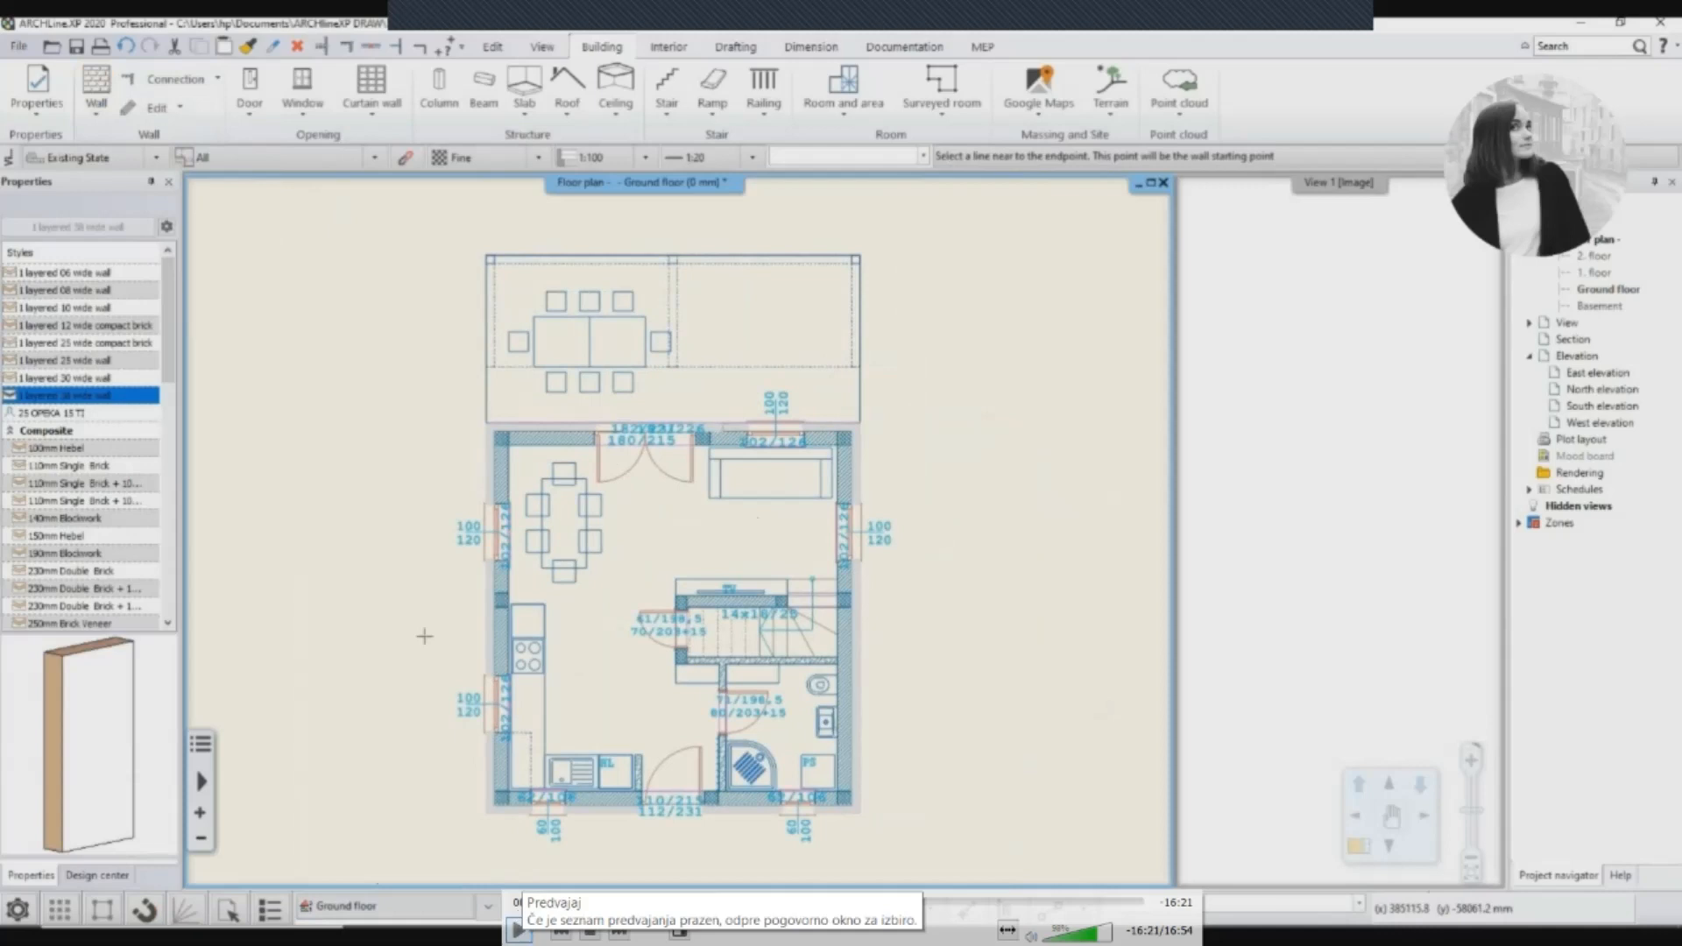
{"action": "left_click", "coordinate": [519, 930]}
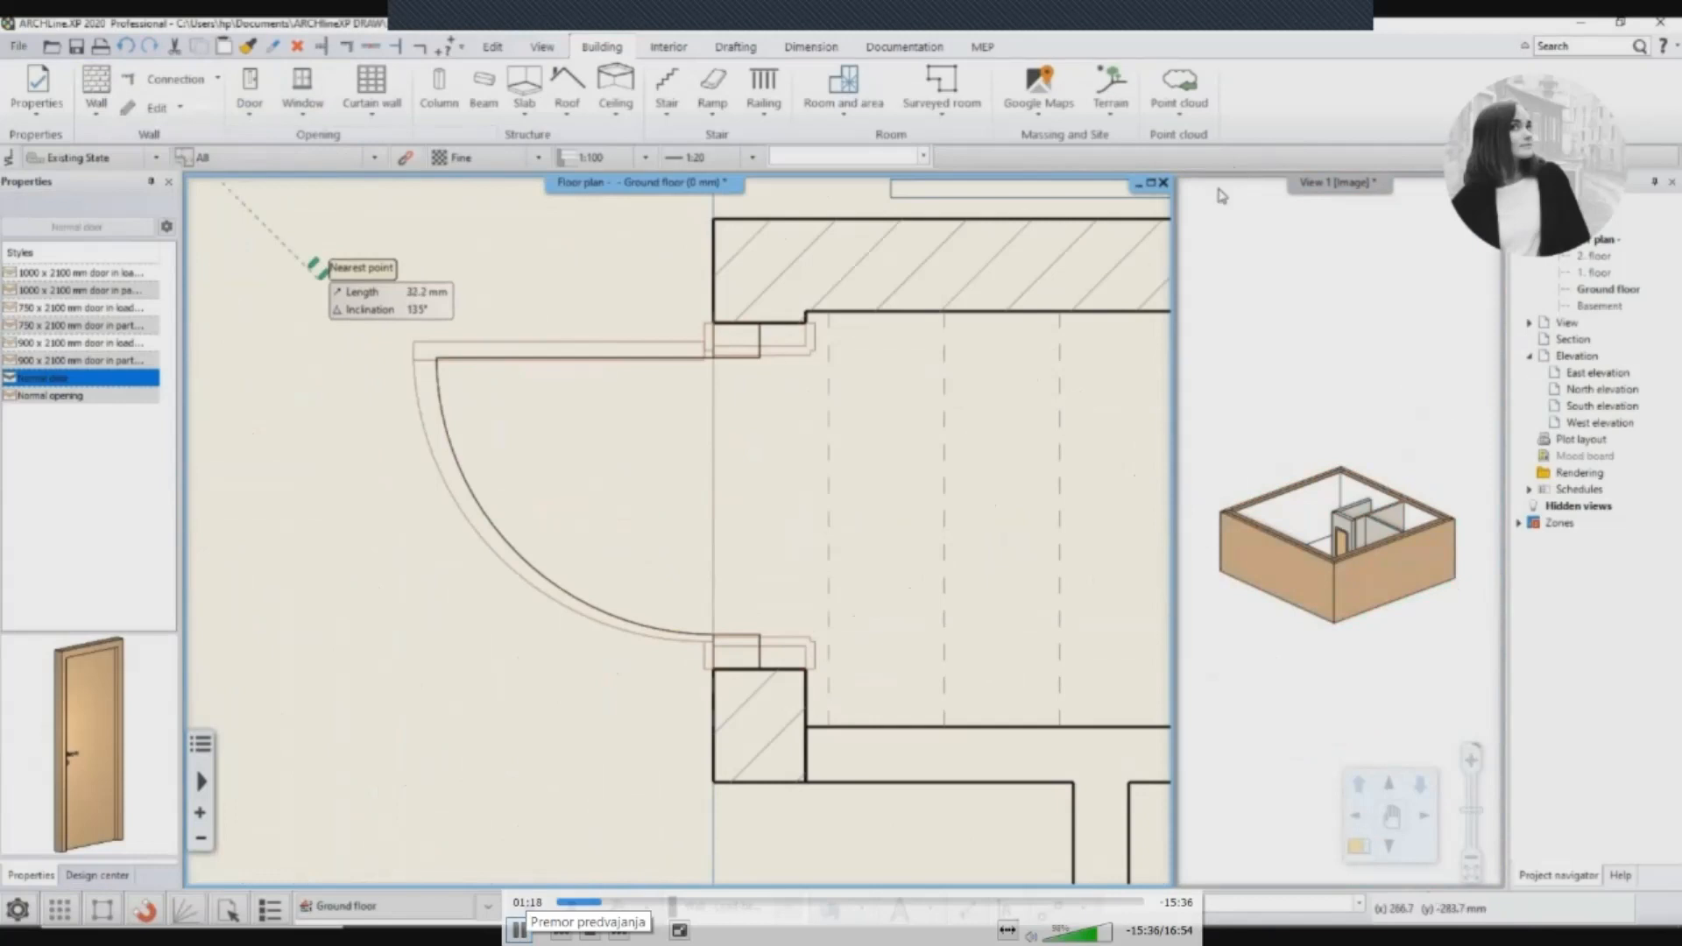
{"action": "left_click", "coordinate": [519, 930]}
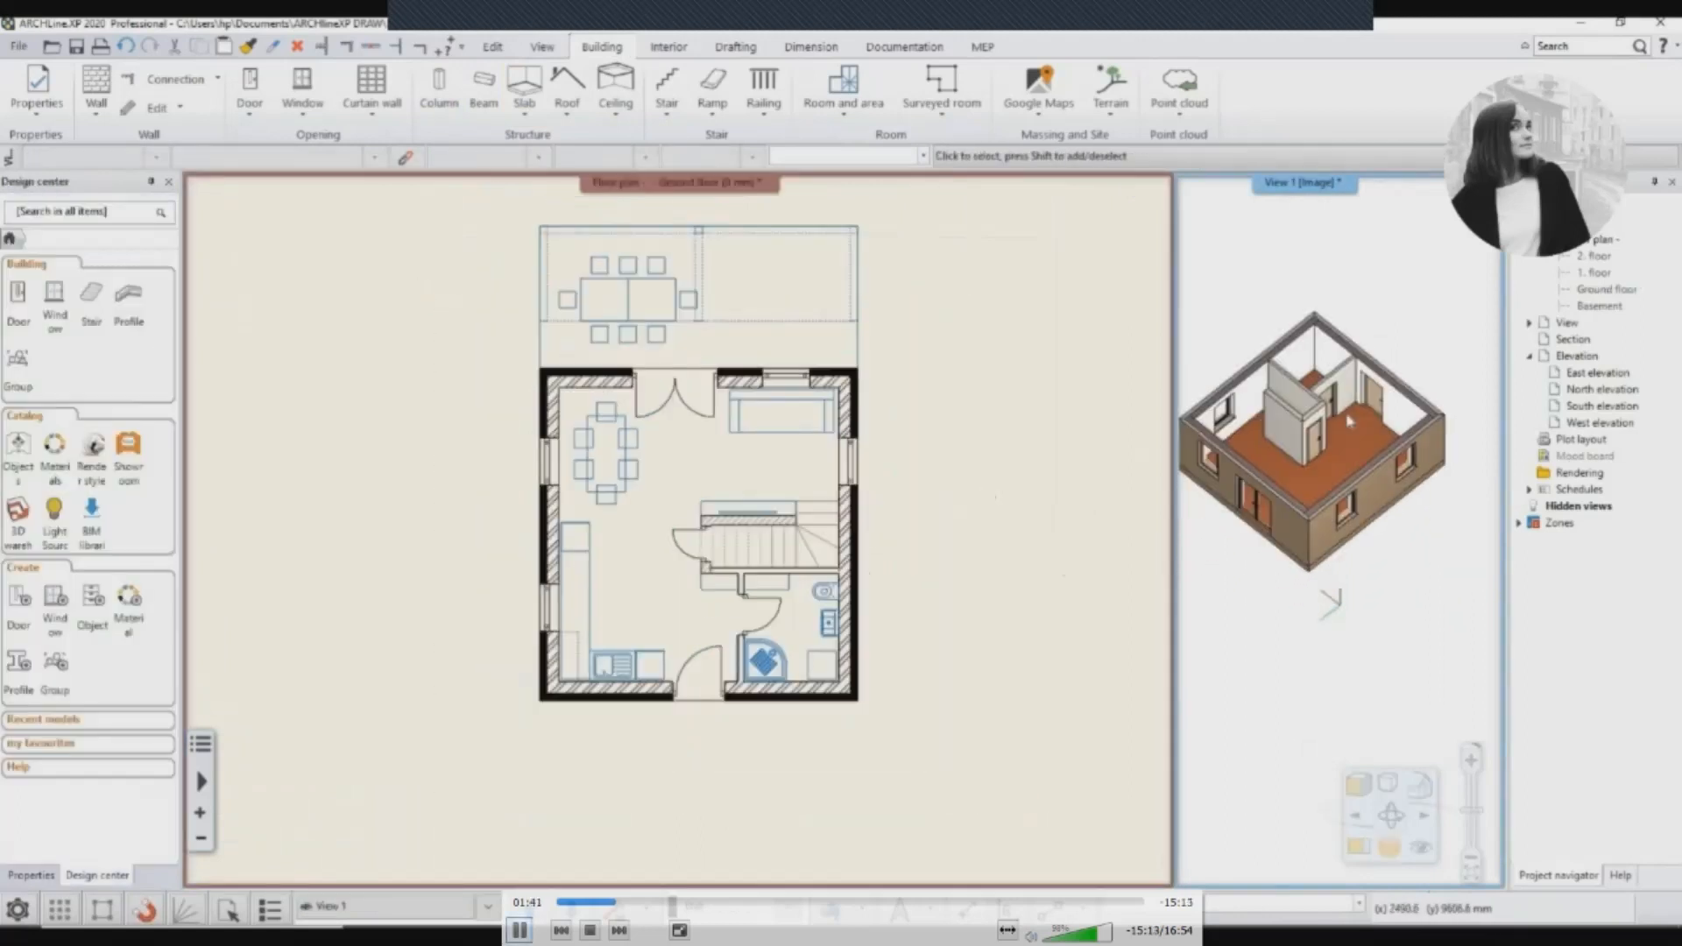
{"action": "key", "text": "space"}
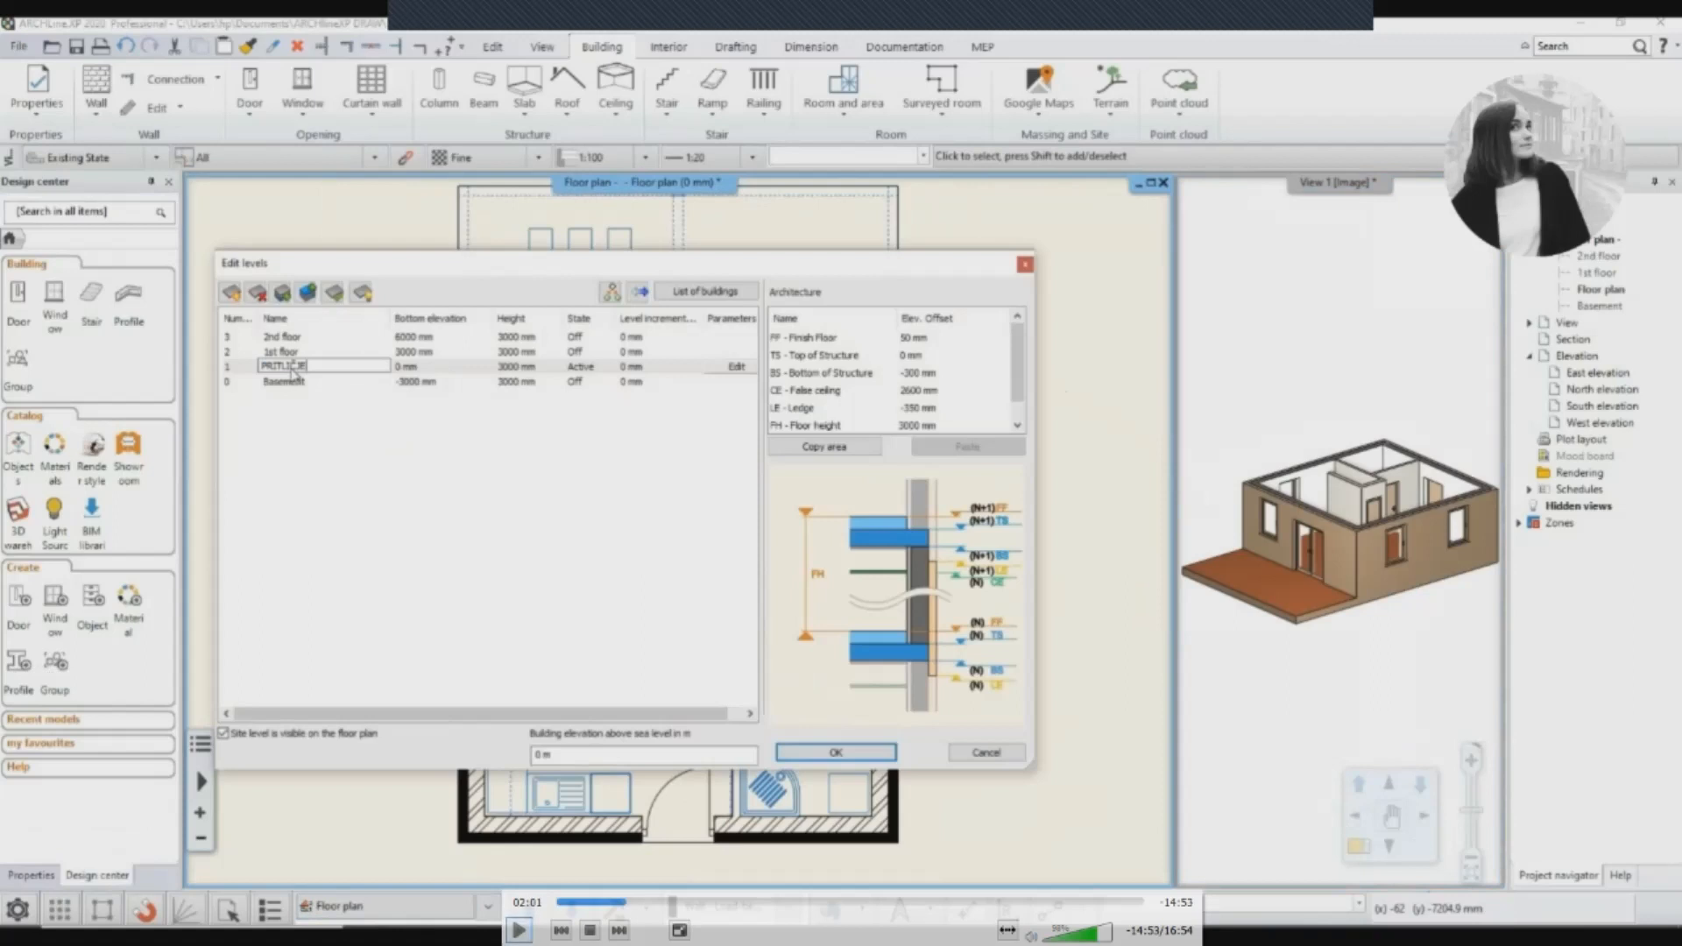
{"action": "left_click", "coordinate": [519, 930]}
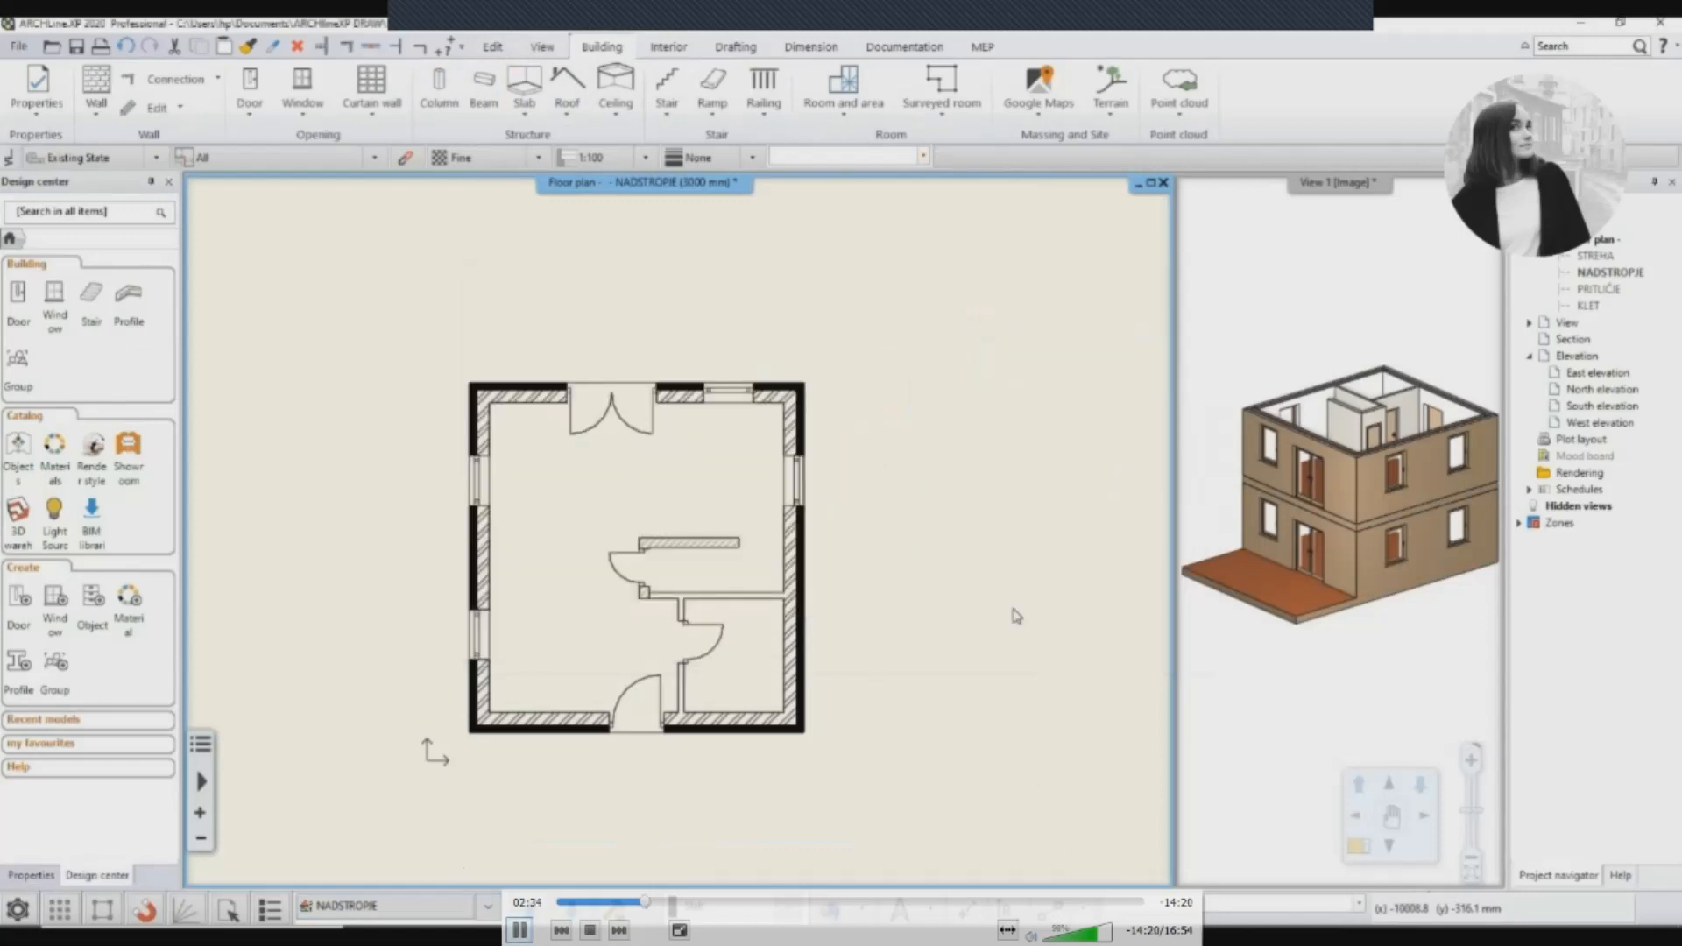
{"action": "key", "text": "space"}
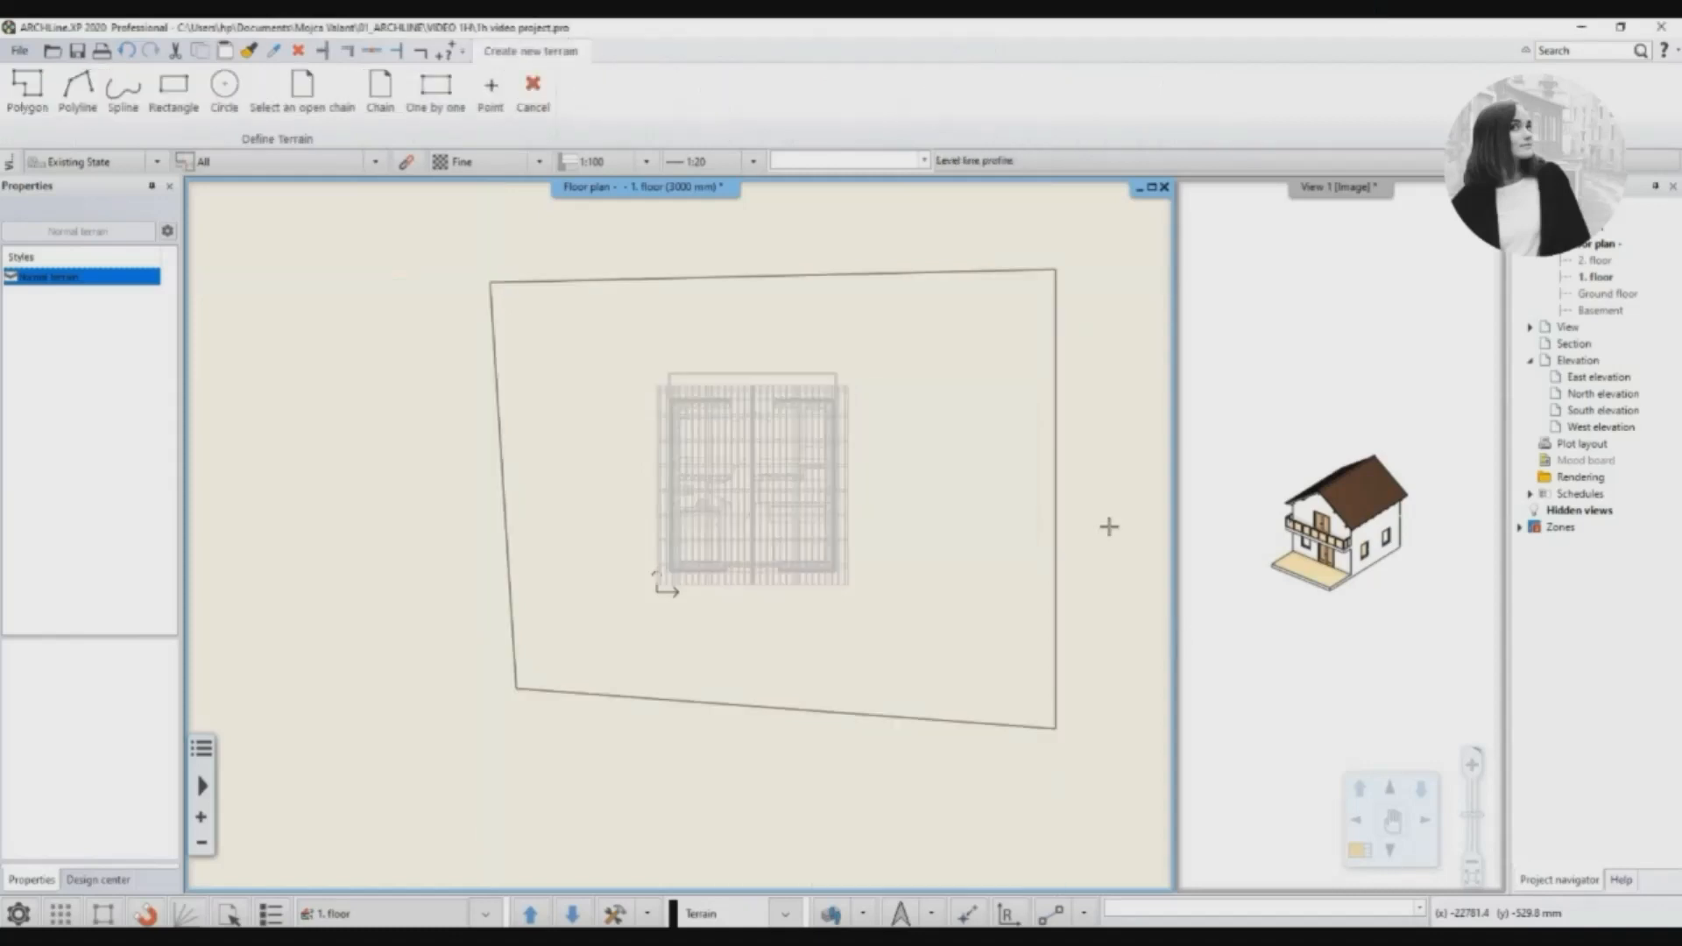
Complete the four-sided terrain around the house on the 1. floor plan.
{"action": "key", "text": "Return"}
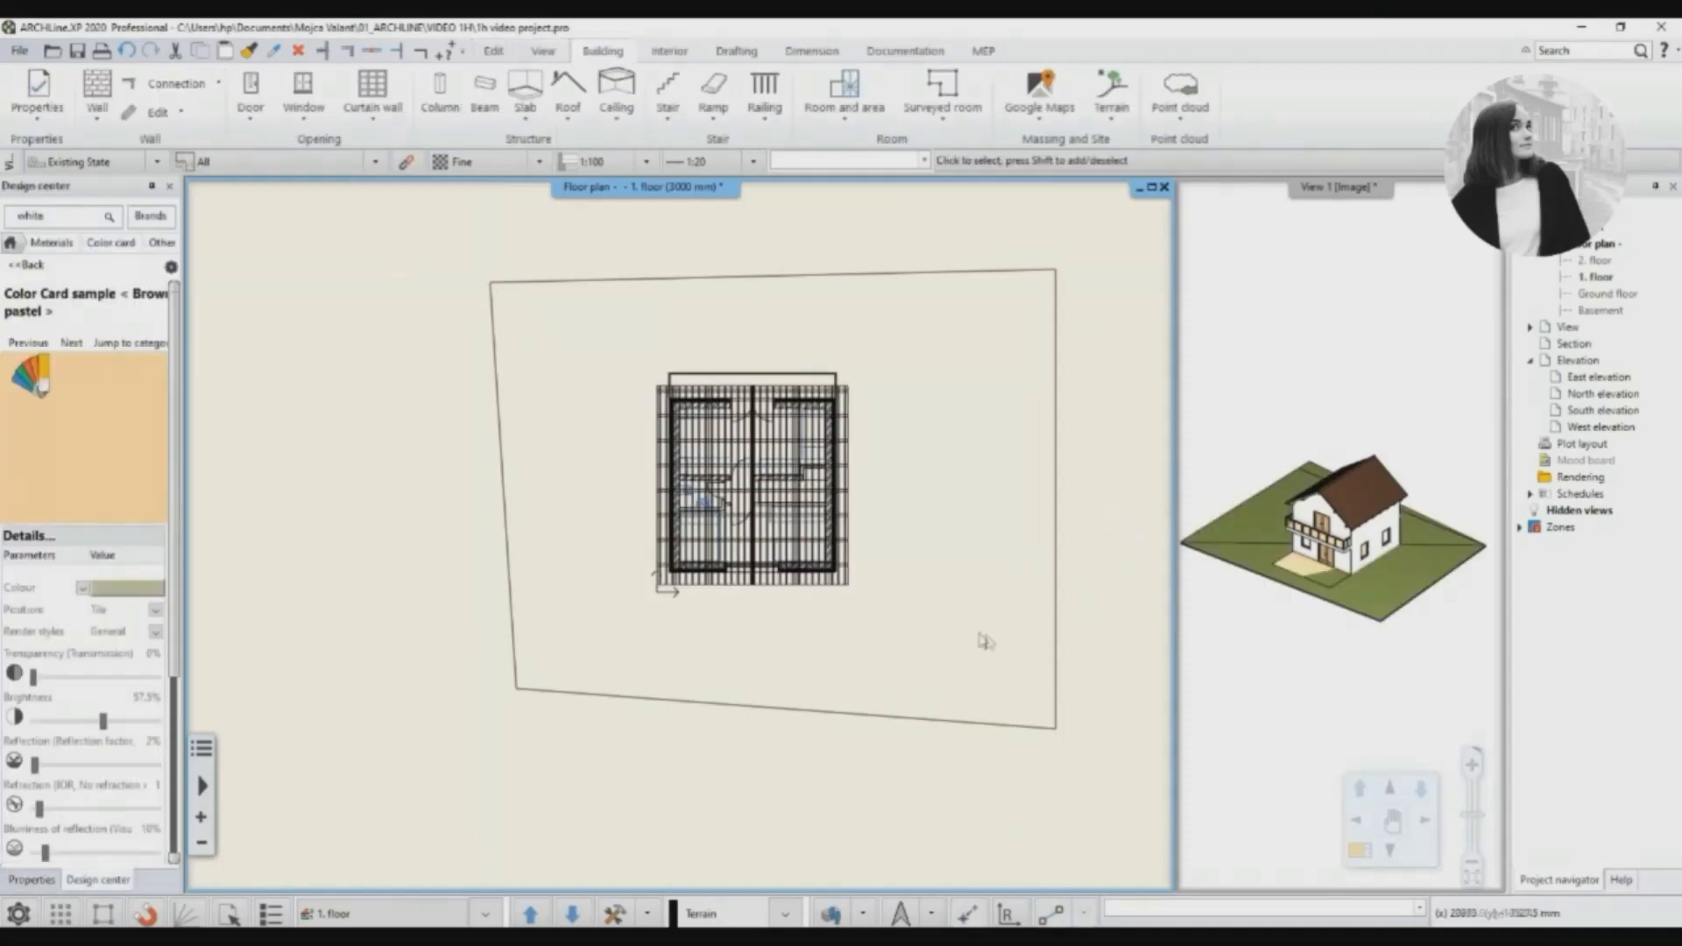
{"action": "middle_click_drag", "start_coordinate": [935, 550], "coordinate": [913, 507]}
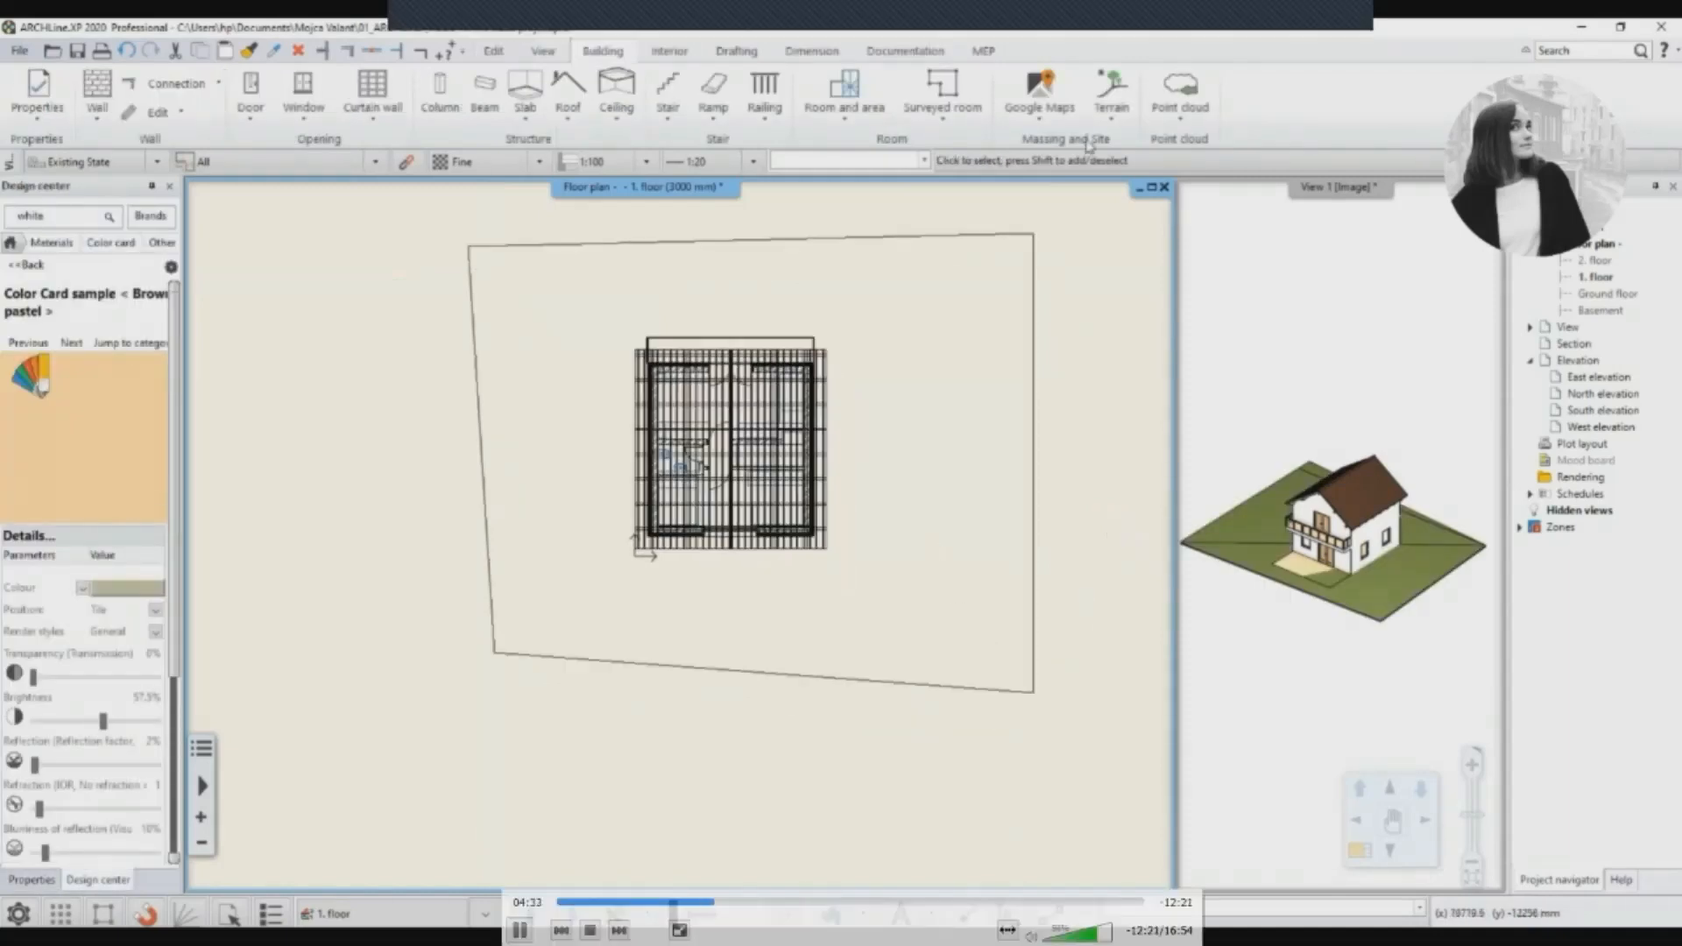
{"action": "left_click", "coordinate": [1111, 125]}
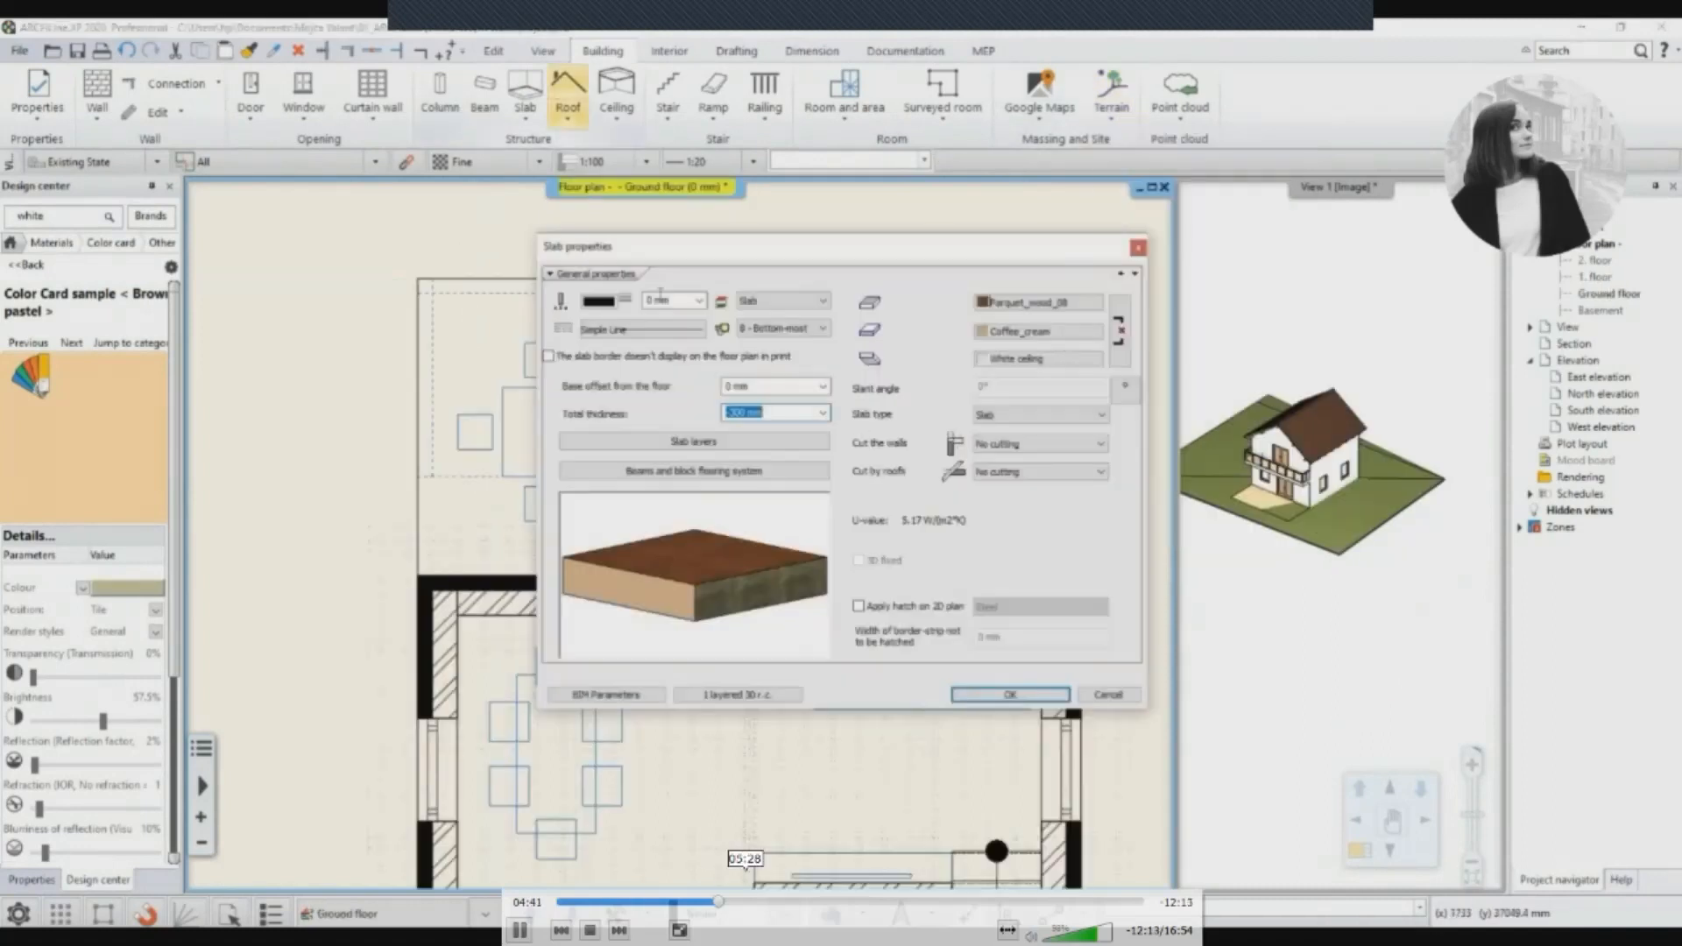
Set the slab's top material to Reinforced_concrete and its total thickness to 5 mm.
{"action": "left_click", "coordinate": [1088, 304]}
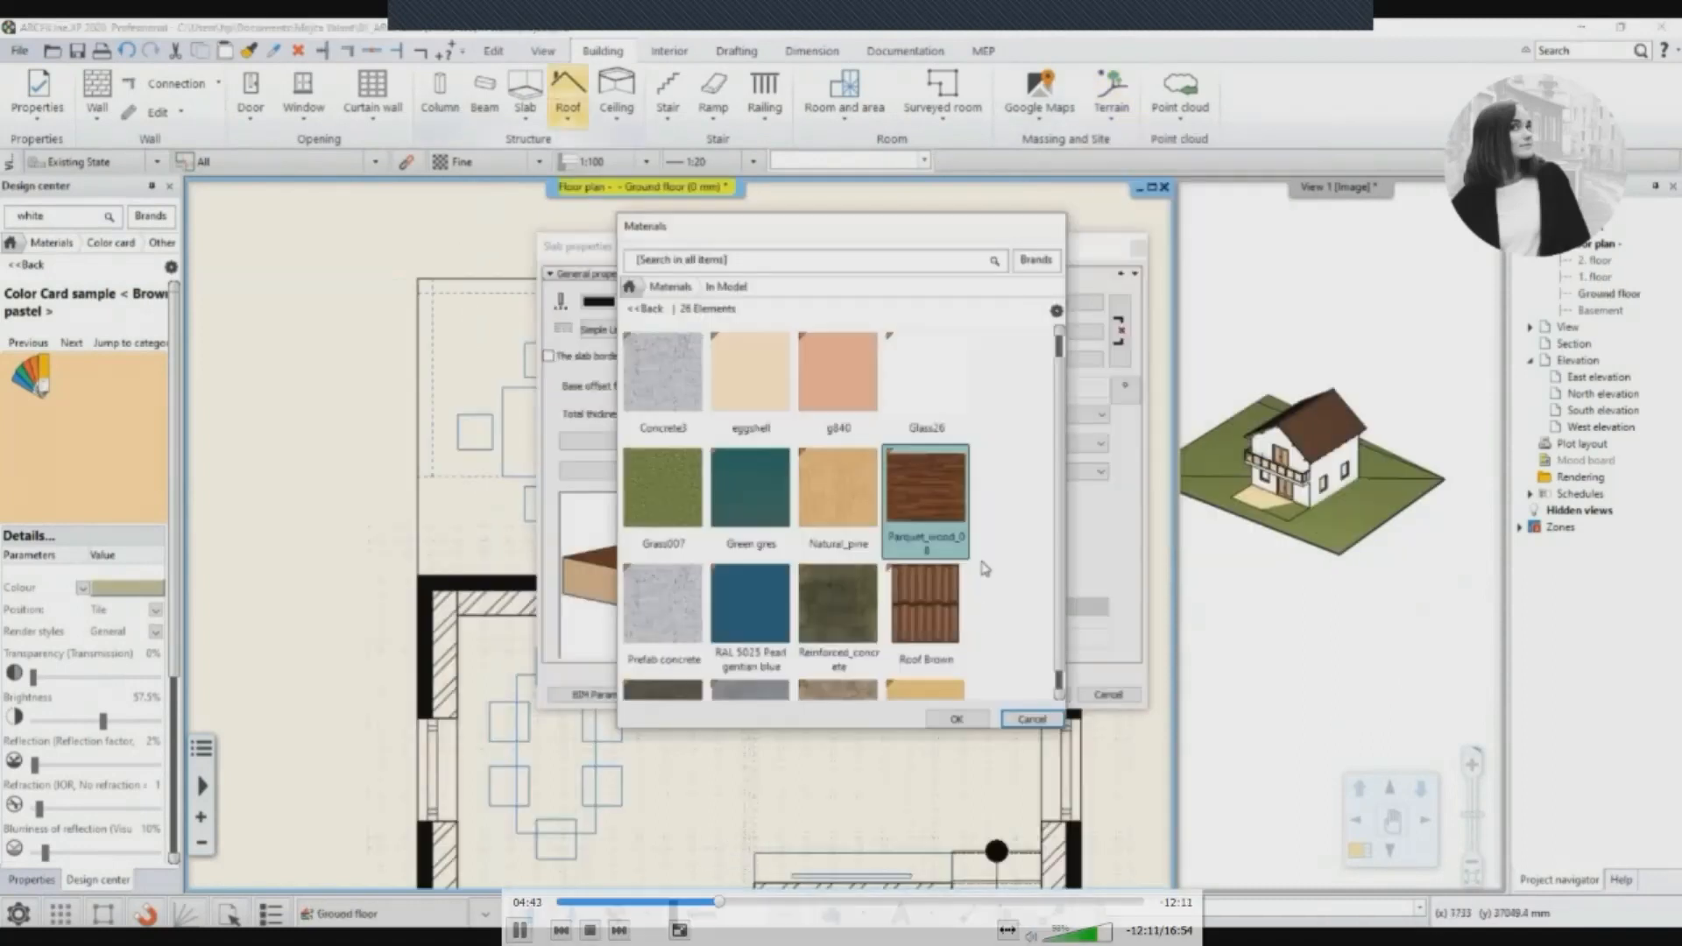
{"action": "left_click", "coordinate": [1031, 719]}
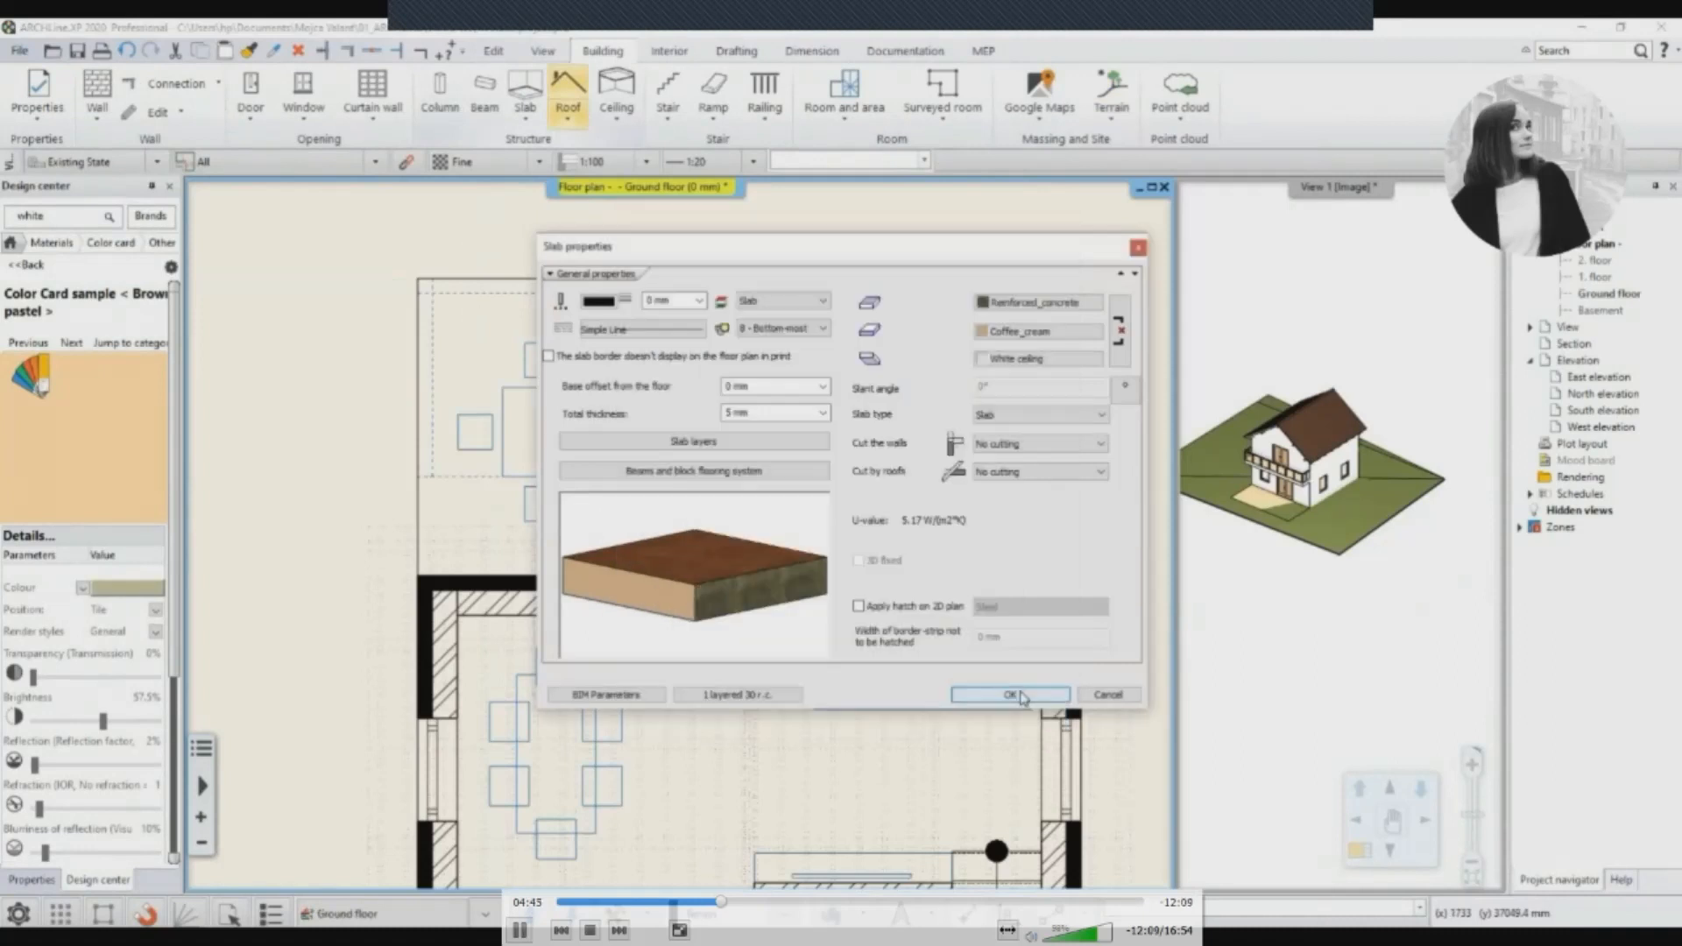
{"action": "left_click", "coordinate": [1010, 694]}
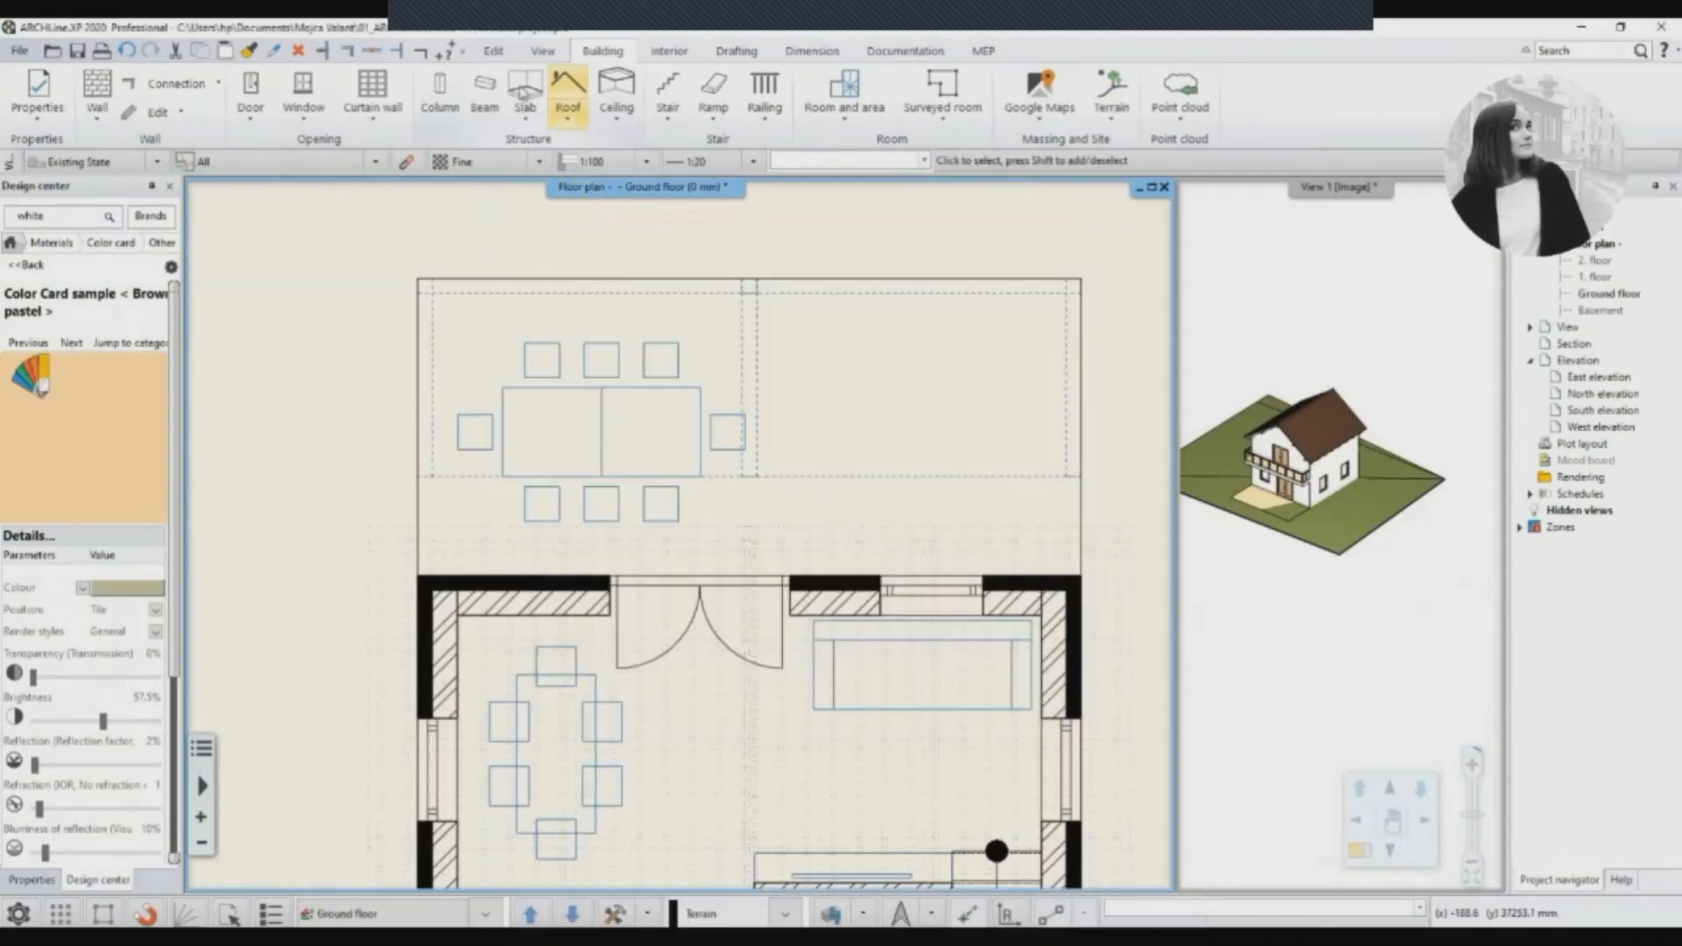
Draw the slab over the rectangular terrace through its four corners on the ground floor plan.
{"action": "left_click", "coordinate": [418, 280]}
{"action": "left_click", "coordinate": [418, 577]}
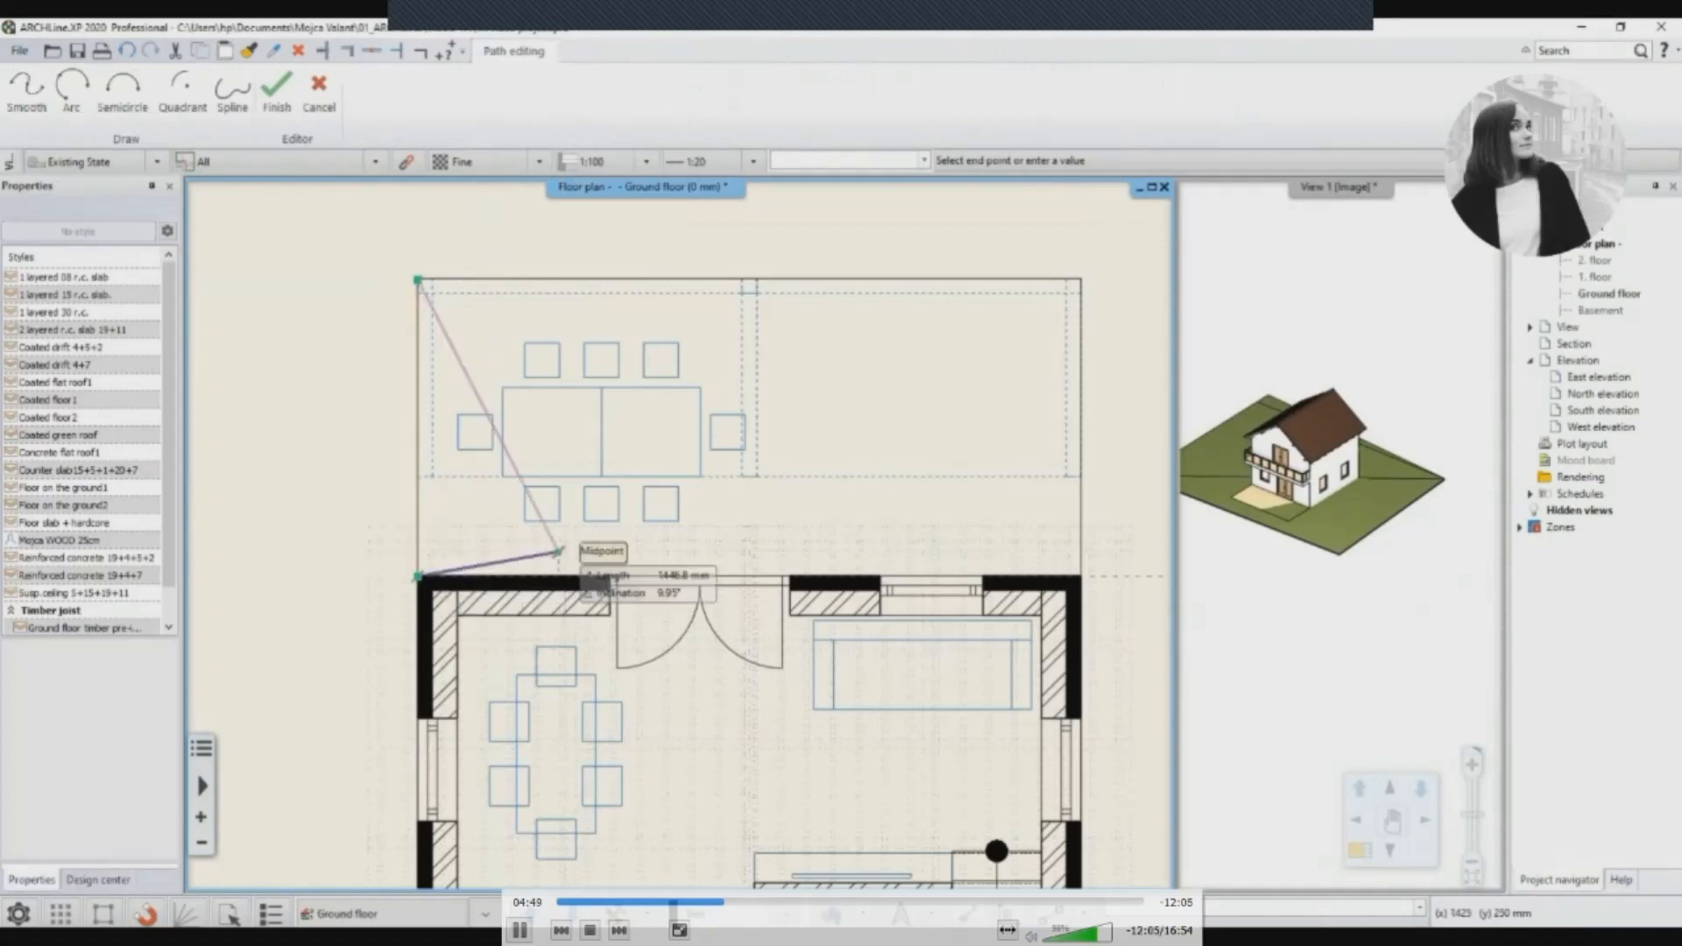
{"action": "left_click", "coordinate": [1080, 576]}
{"action": "left_click", "coordinate": [1081, 280]}
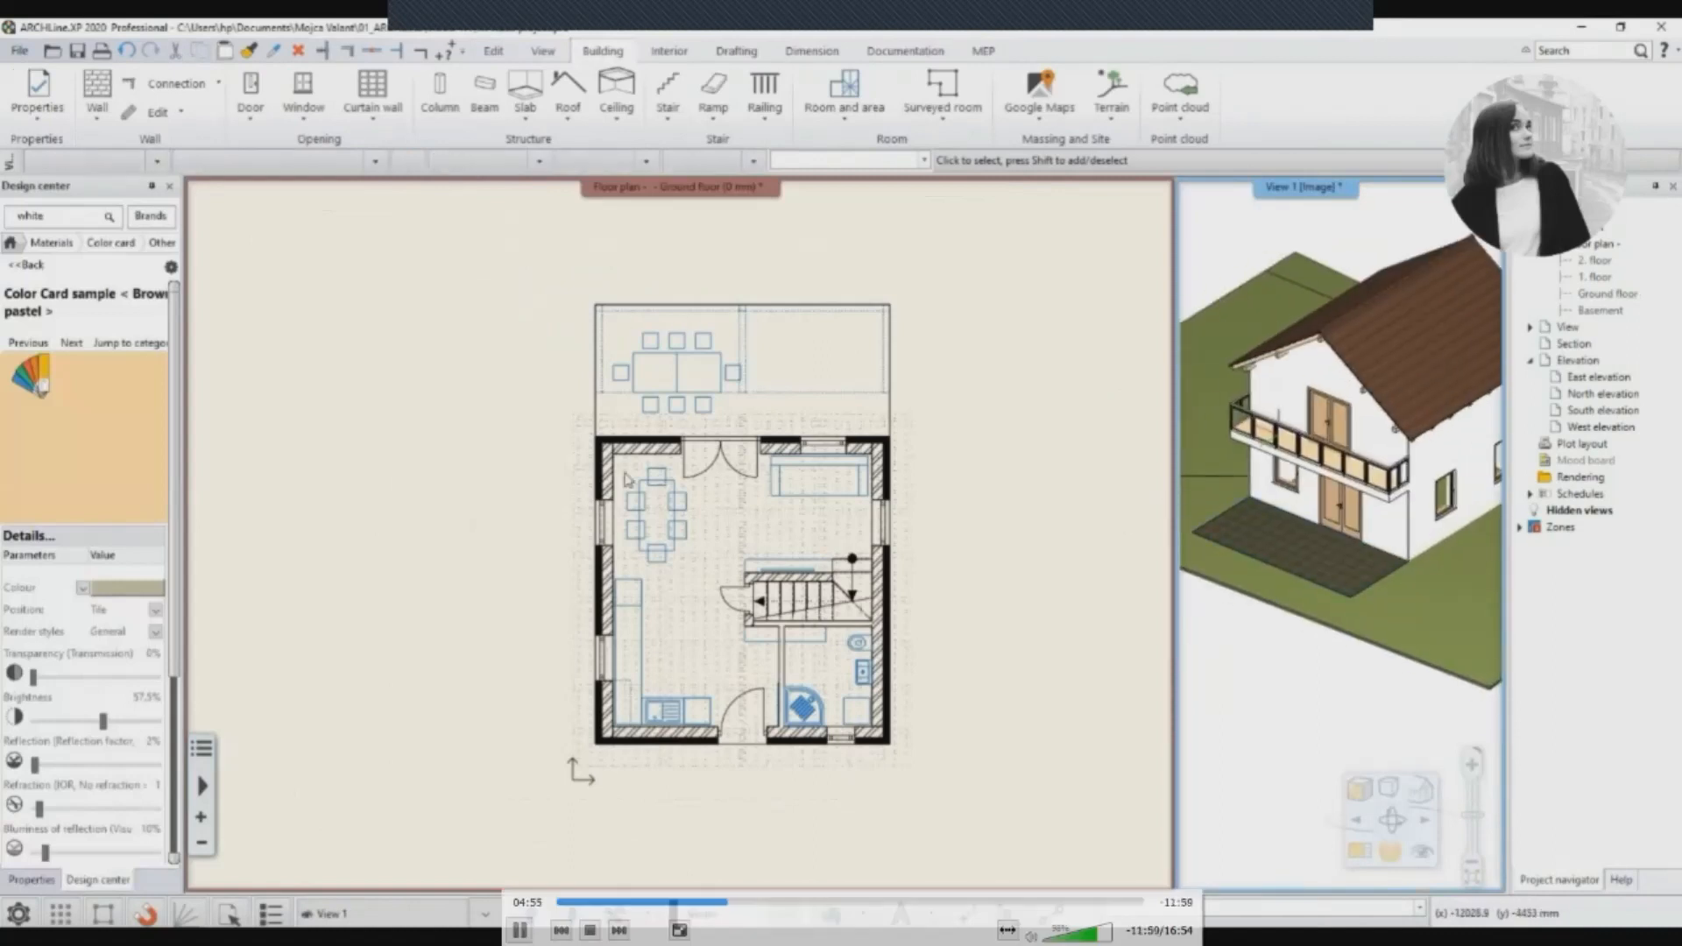
Start placing a column on the ground floor plan.
{"action": "scroll", "coordinate": [765, 261], "scroll_direction": "up", "scroll_amount": 3}
{"action": "left_click", "coordinate": [440, 89]}
{"action": "key", "text": "Tab"}
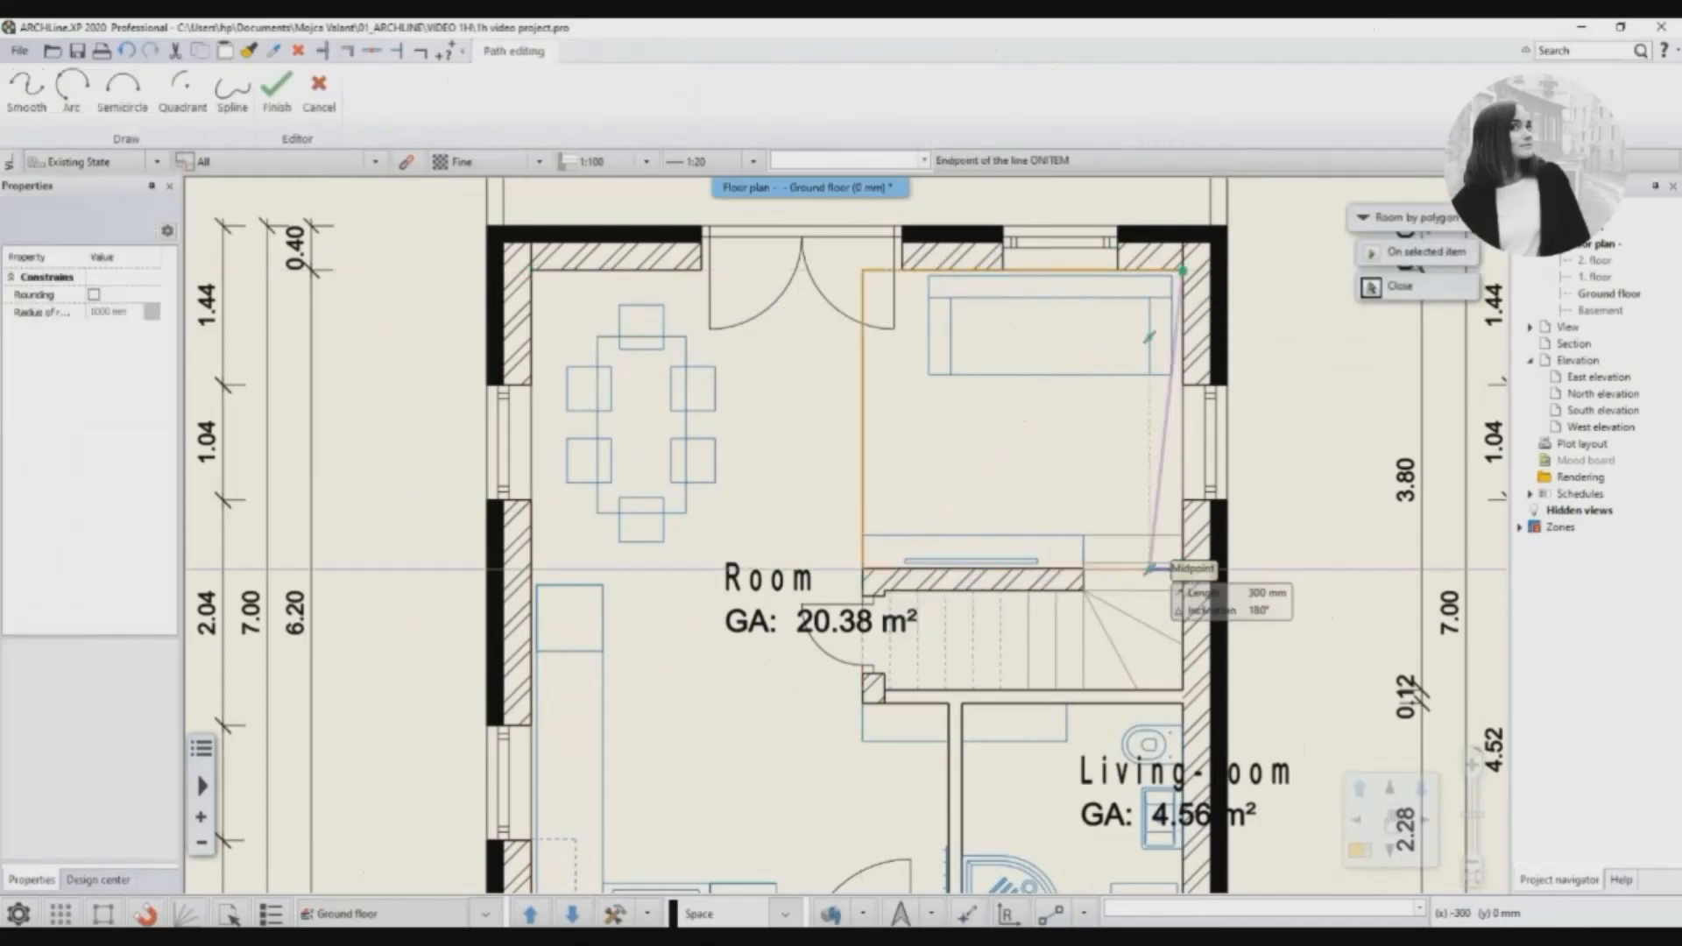
Define a room by polygon around the sofa area and place its room label there.
{"action": "left_click", "coordinate": [898, 536]}
{"action": "left_click", "coordinate": [1122, 404]}
{"action": "left_click", "coordinate": [1123, 383]}
{"action": "left_click", "coordinate": [1060, 445]}
Move the kitchen and dining room's label down into the kitchen area and rename the room Kuhinja z jedilnico.
{"action": "left_click", "coordinate": [786, 599]}
{"action": "left_click", "coordinate": [820, 597]}
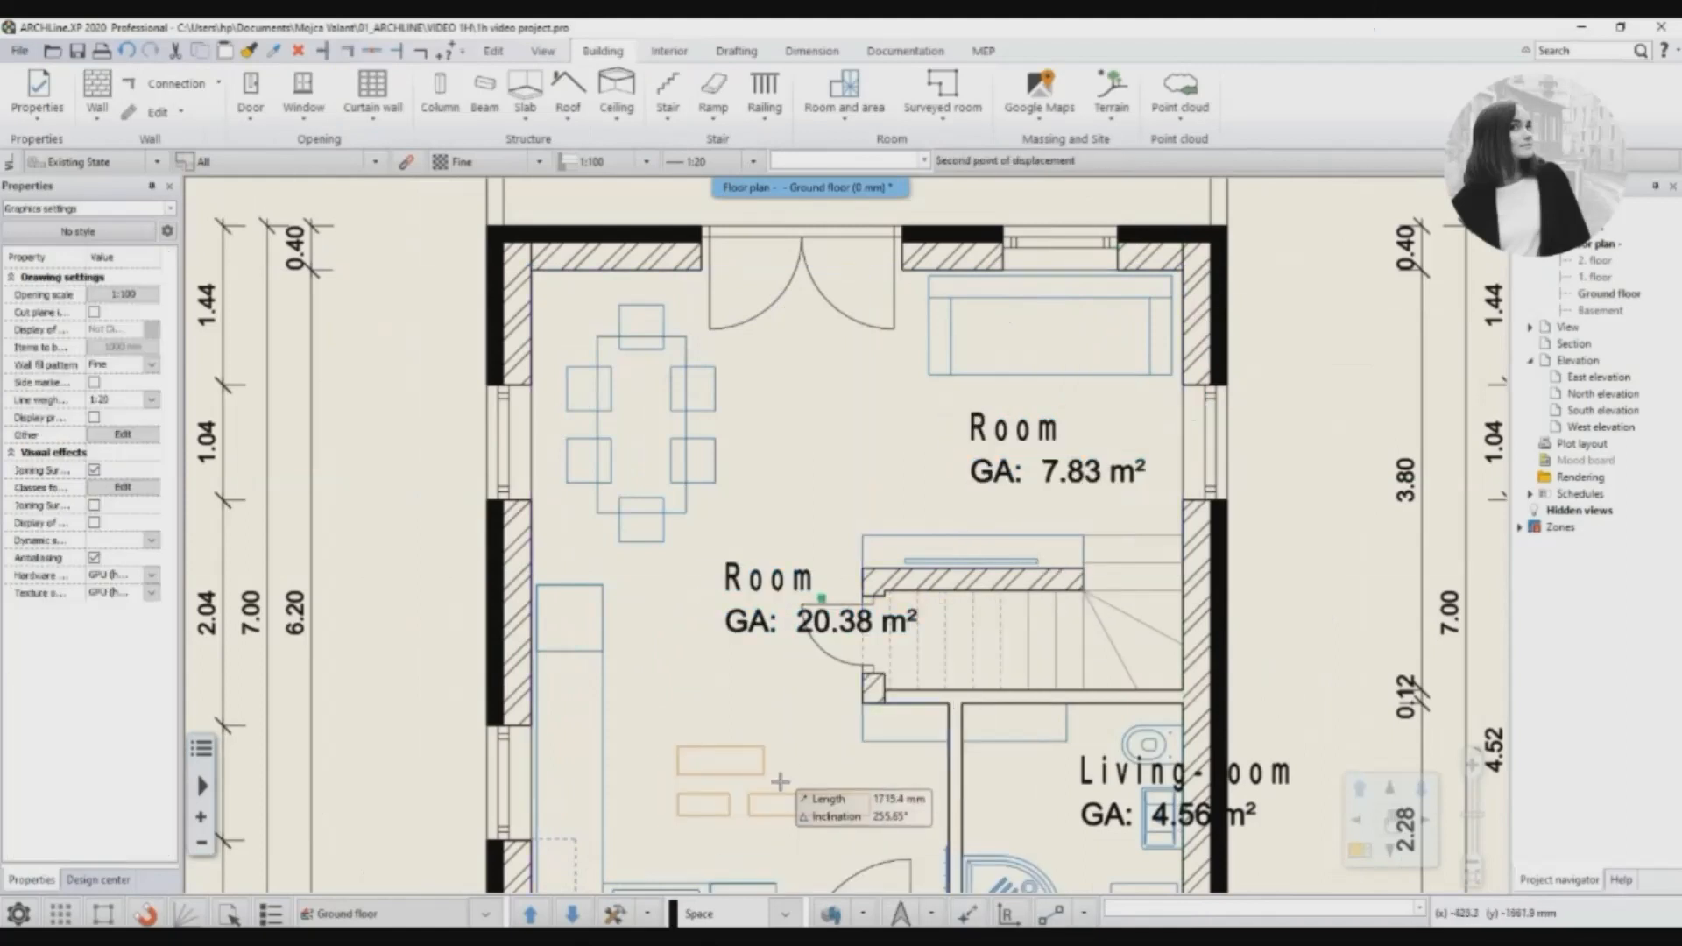
{"action": "left_click", "coordinate": [776, 780]}
{"action": "middle_click_drag", "start_coordinate": [670, 761], "coordinate": [686, 536]}
{"action": "type", "text": "ico"}
{"action": "key", "text": "Return"}
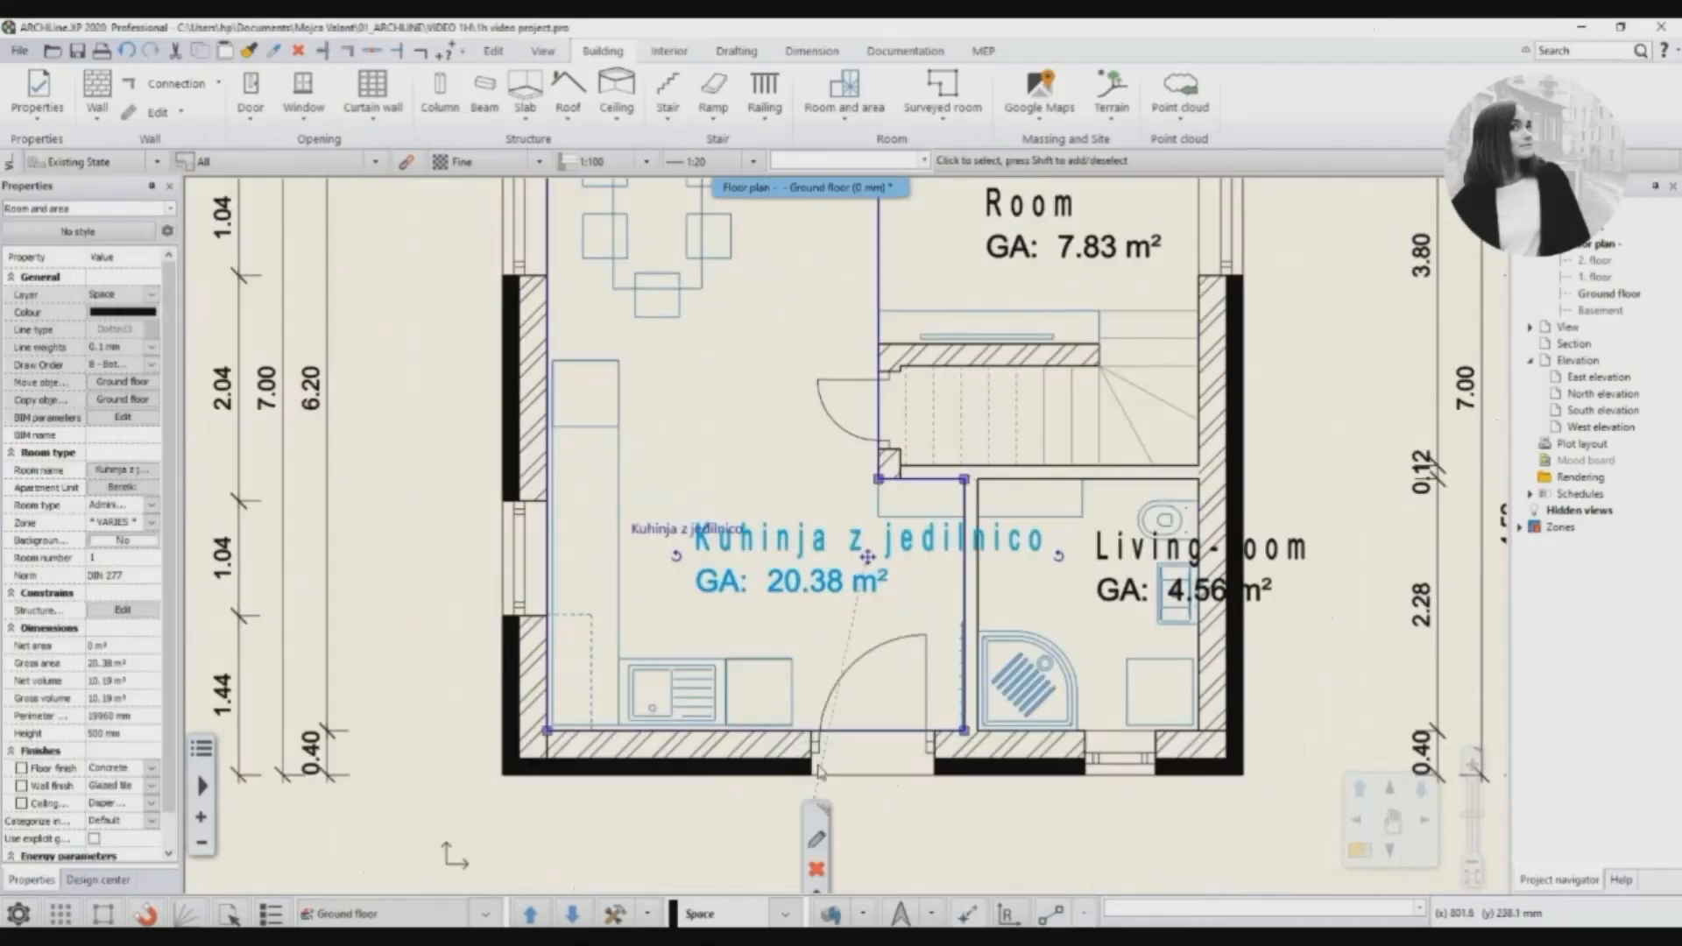
Open the Kuhinja z jedilnico room's label settings and delete the GA area prefix.
{"action": "left_click", "coordinate": [815, 837]}
{"action": "left_click", "coordinate": [585, 282]}
{"action": "left_click_drag", "start_coordinate": [1016, 256], "coordinate": [985, 256]}
{"action": "key", "text": "BackSpace"}
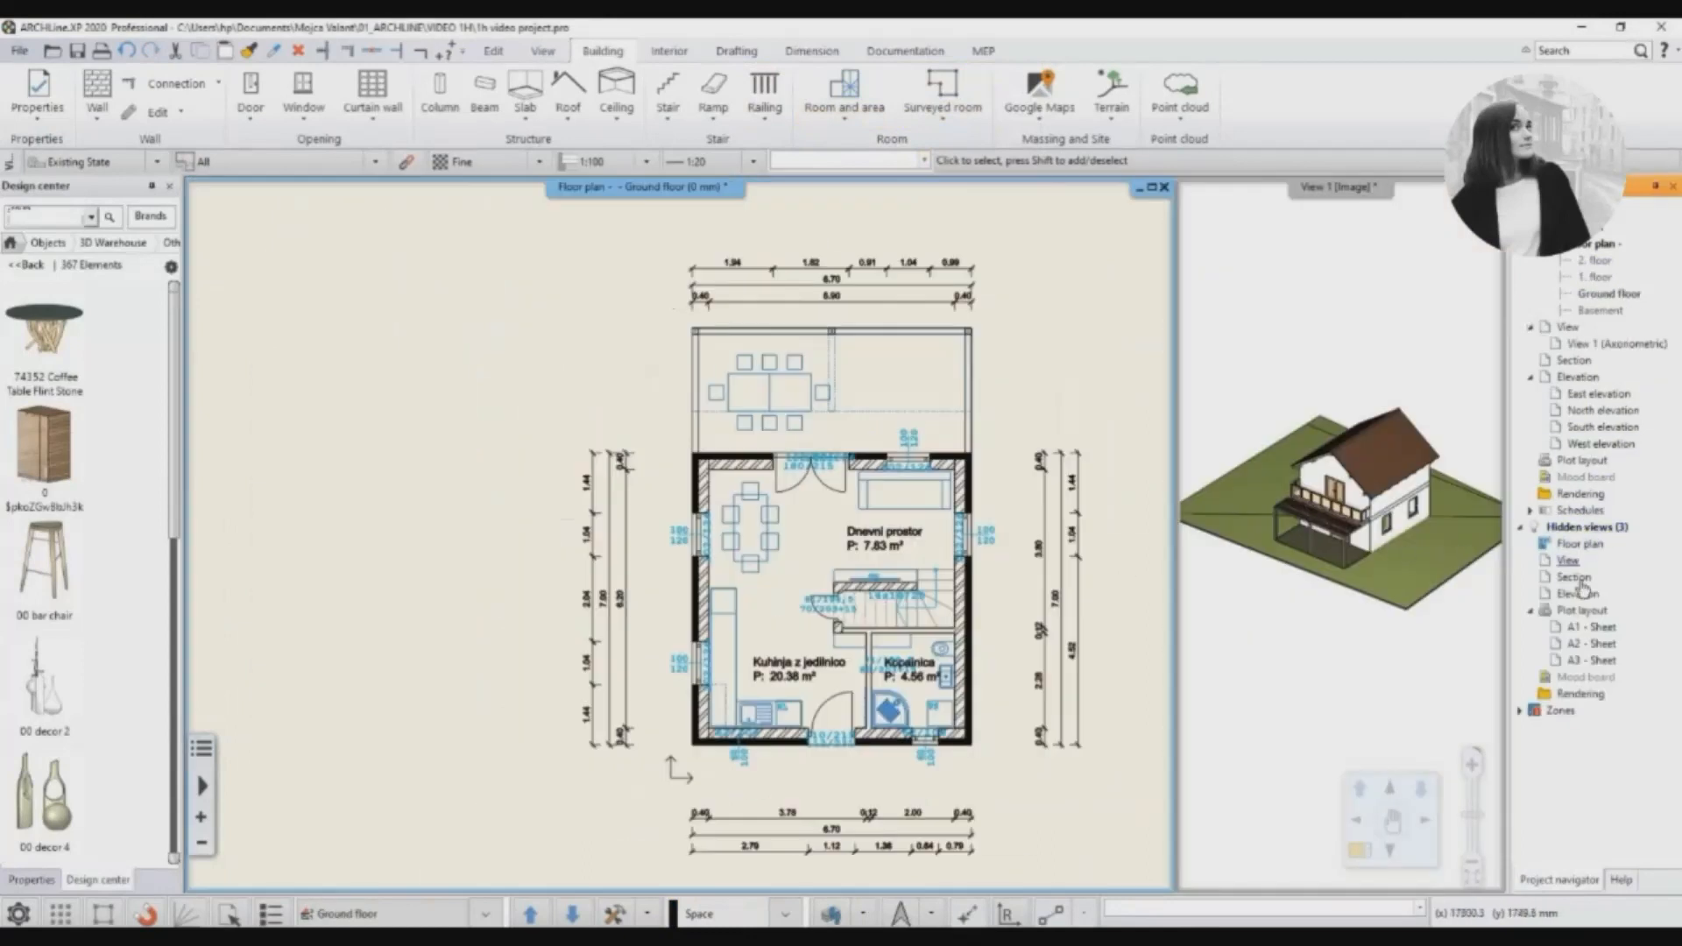
Open the A4 sheet and copy the dimensioned ground floor plan to the plot layout by rectangle.
{"action": "double_click", "coordinate": [1594, 632]}
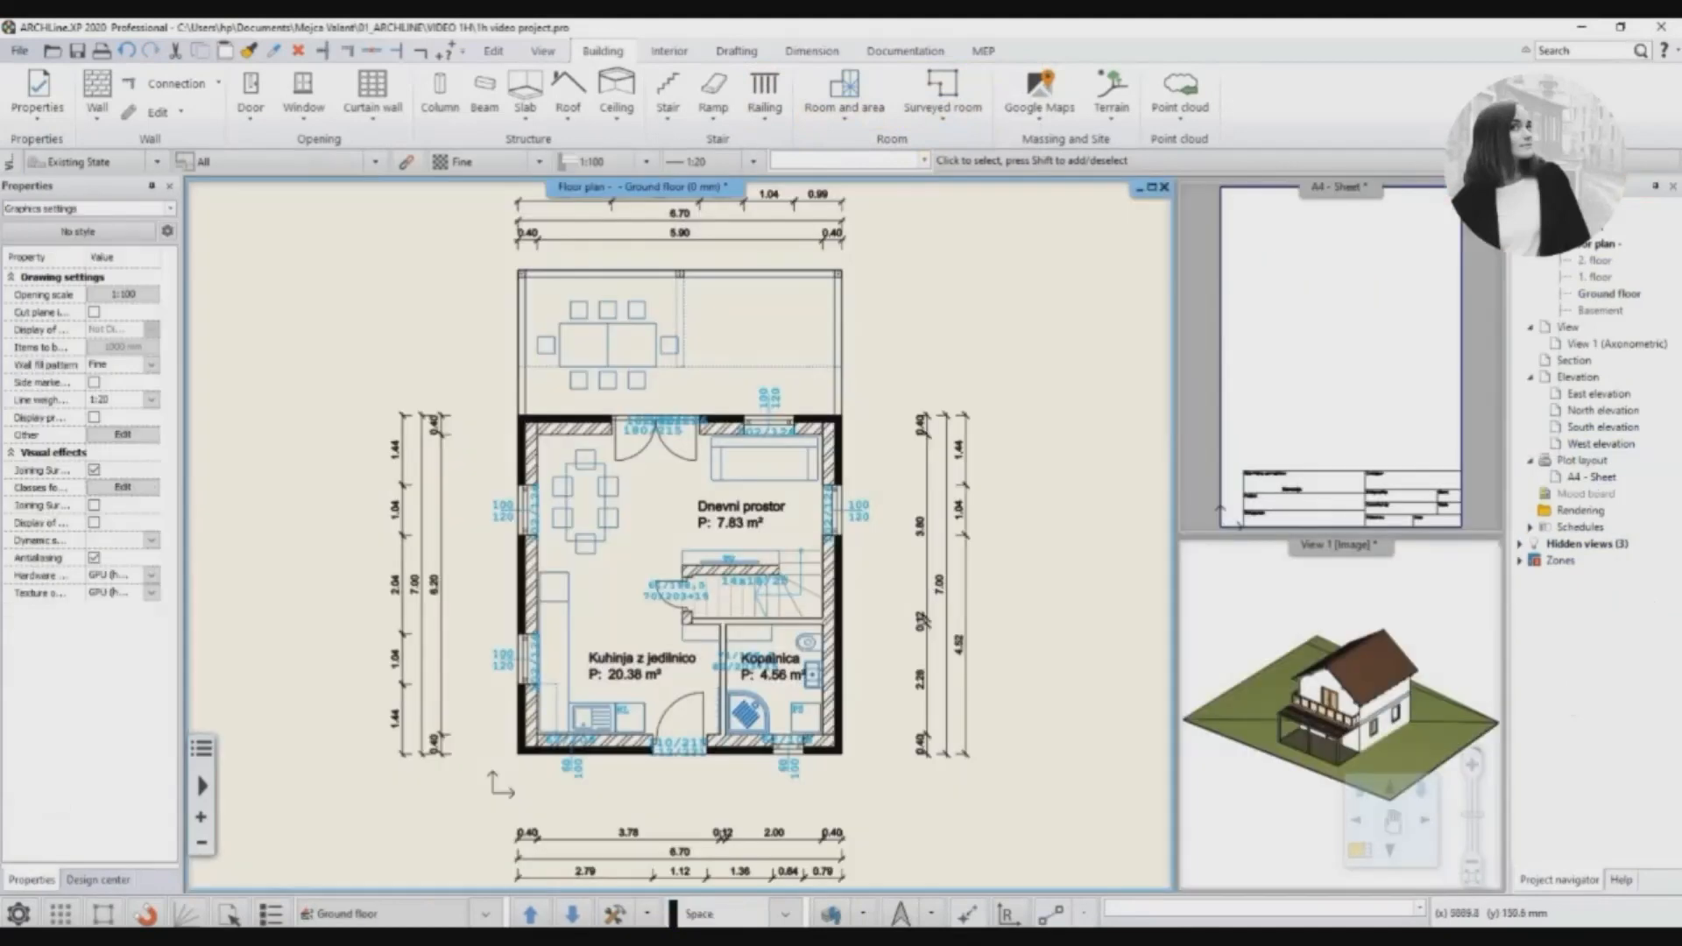
{"action": "scroll", "coordinate": [675, 543], "scroll_direction": "down", "scroll_amount": 3}
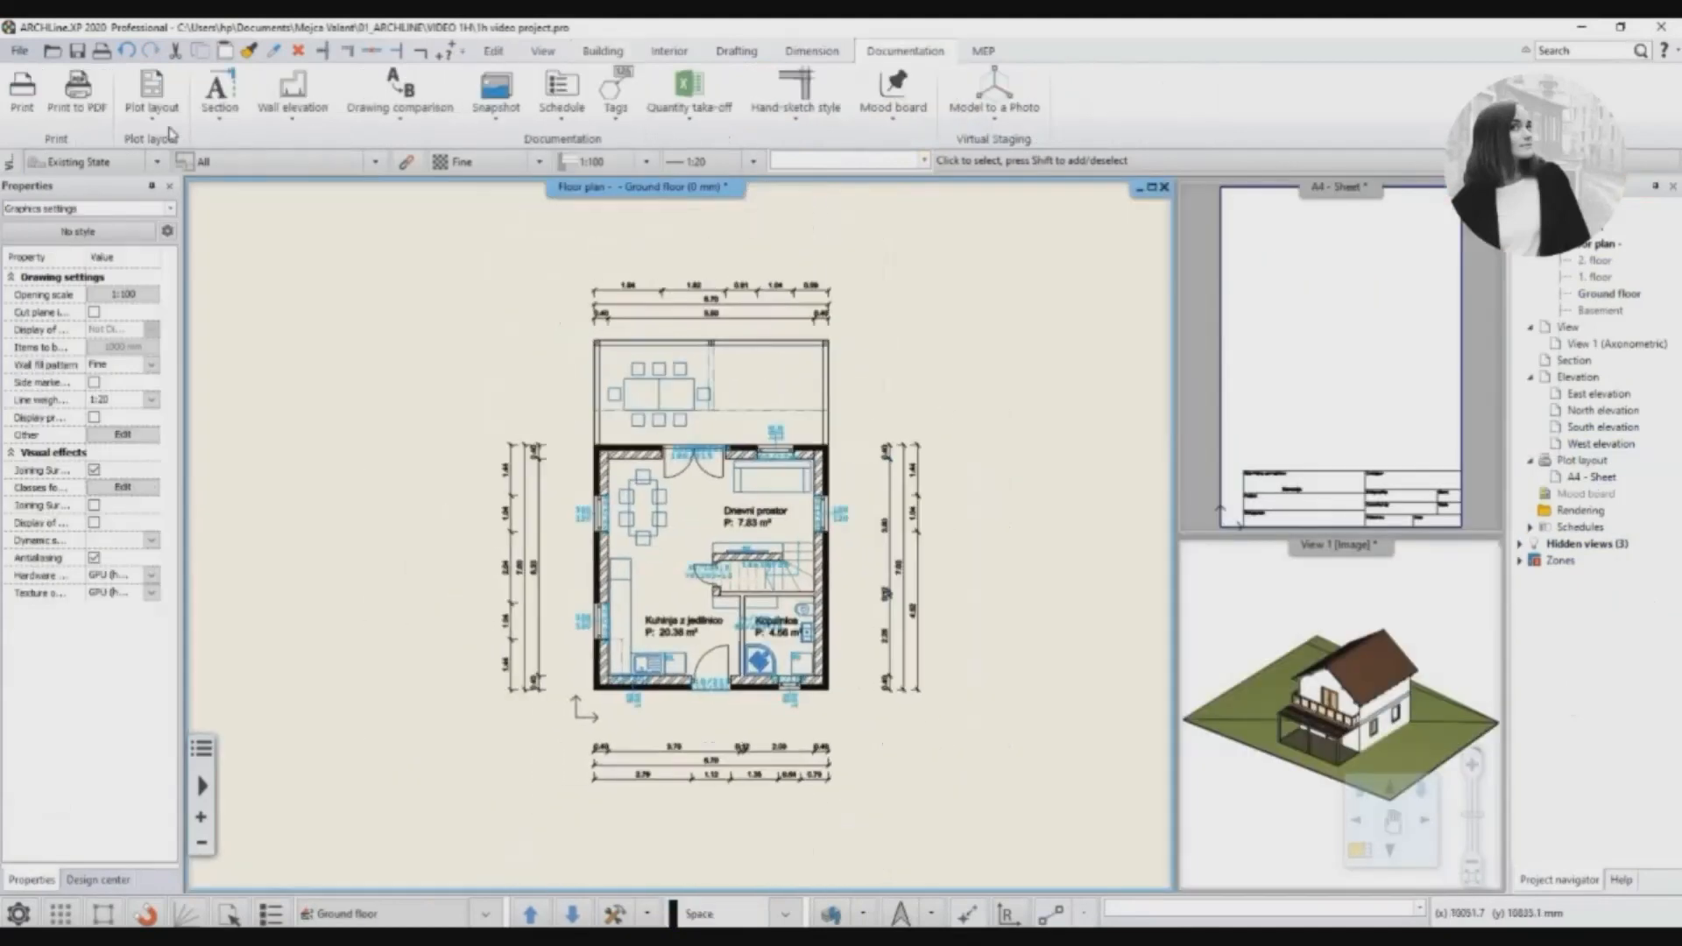
{"action": "left_click", "coordinate": [152, 92]}
{"action": "left_click", "coordinate": [254, 245]}
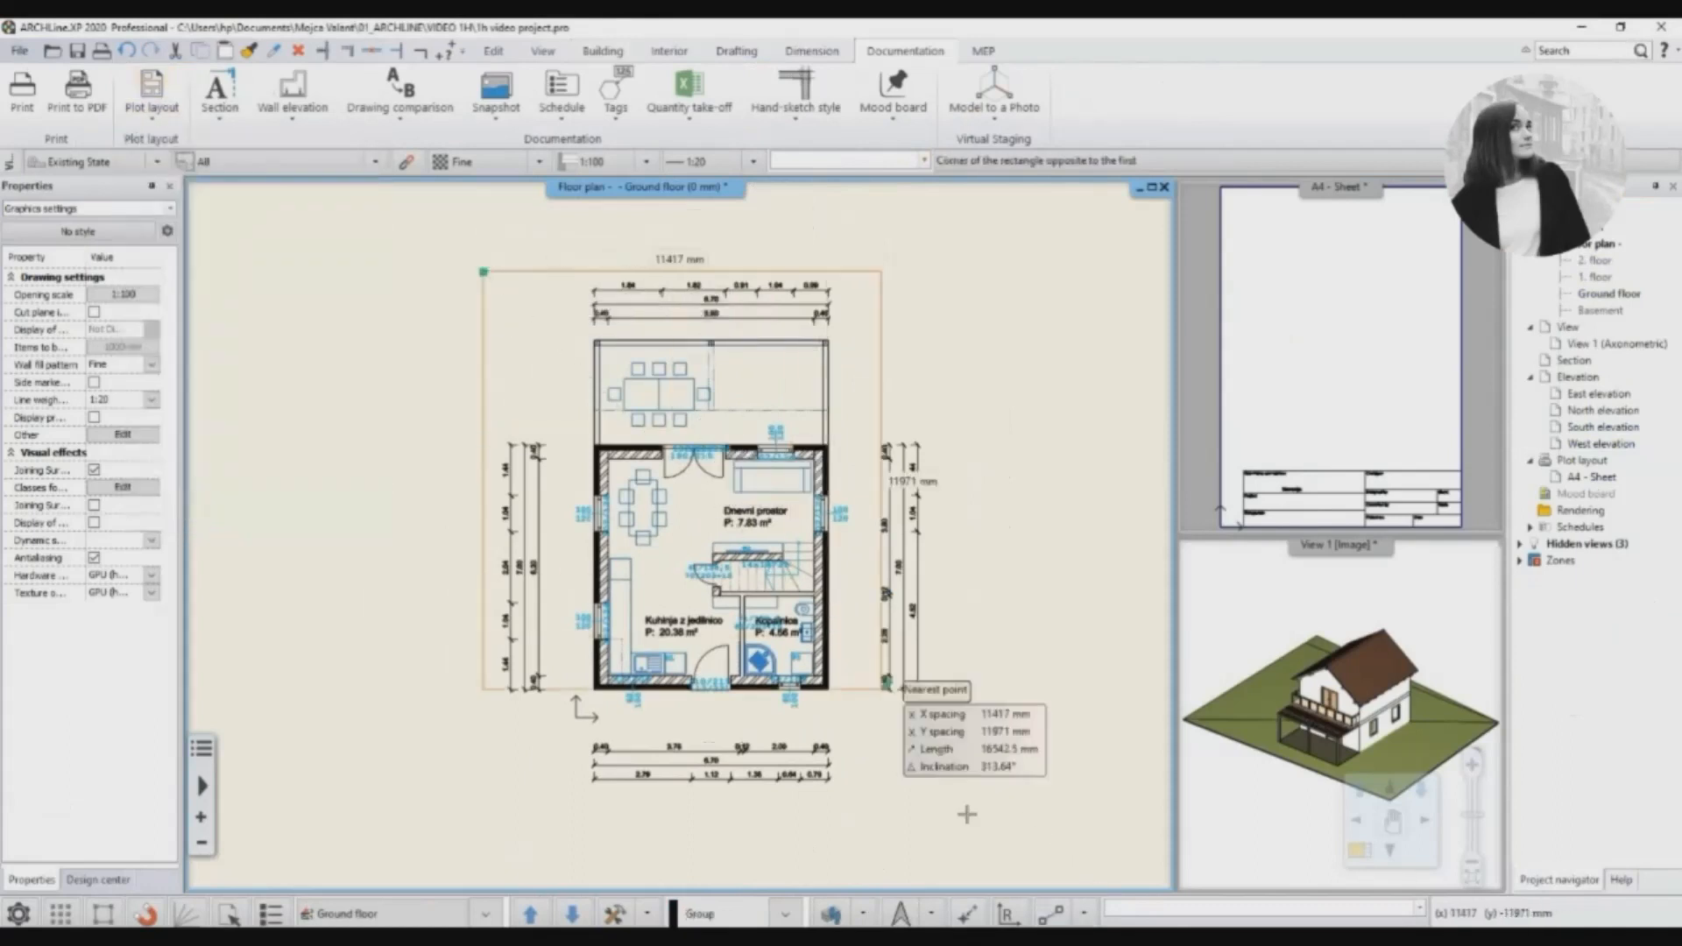
{"action": "left_click", "coordinate": [989, 556]}
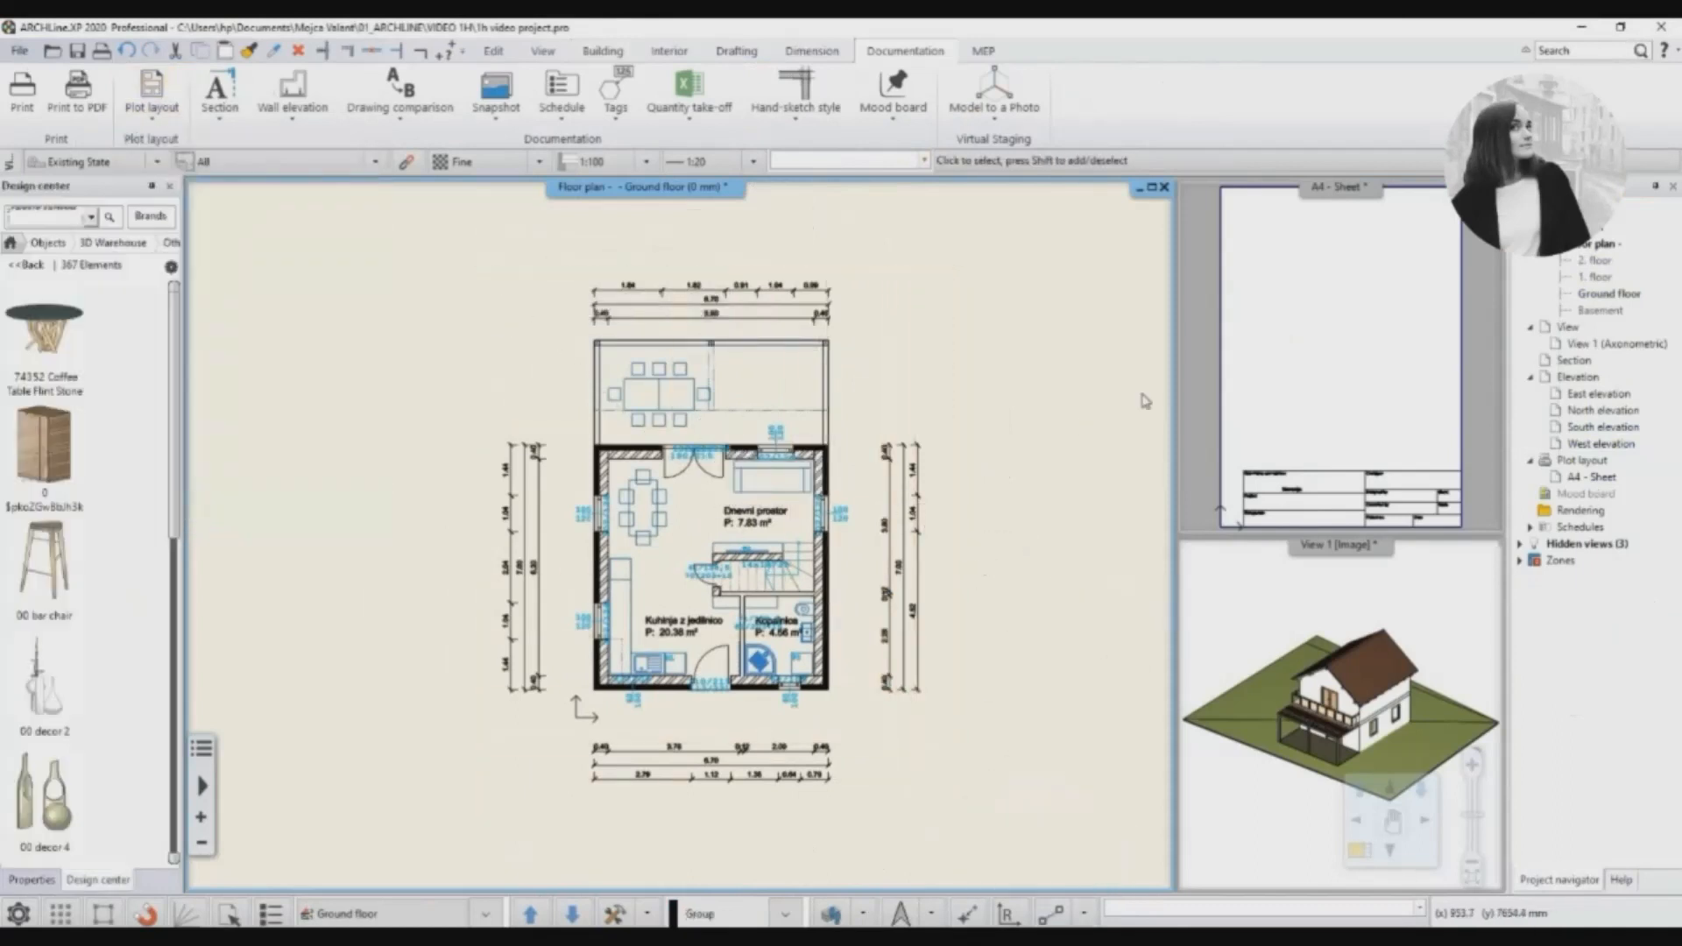
Make the A4 sheet the main drawing window in place of the ground floor plan.
{"action": "left_click", "coordinate": [1408, 257]}
{"action": "left_click", "coordinate": [1305, 191]}
{"action": "key", "text": "Escape"}
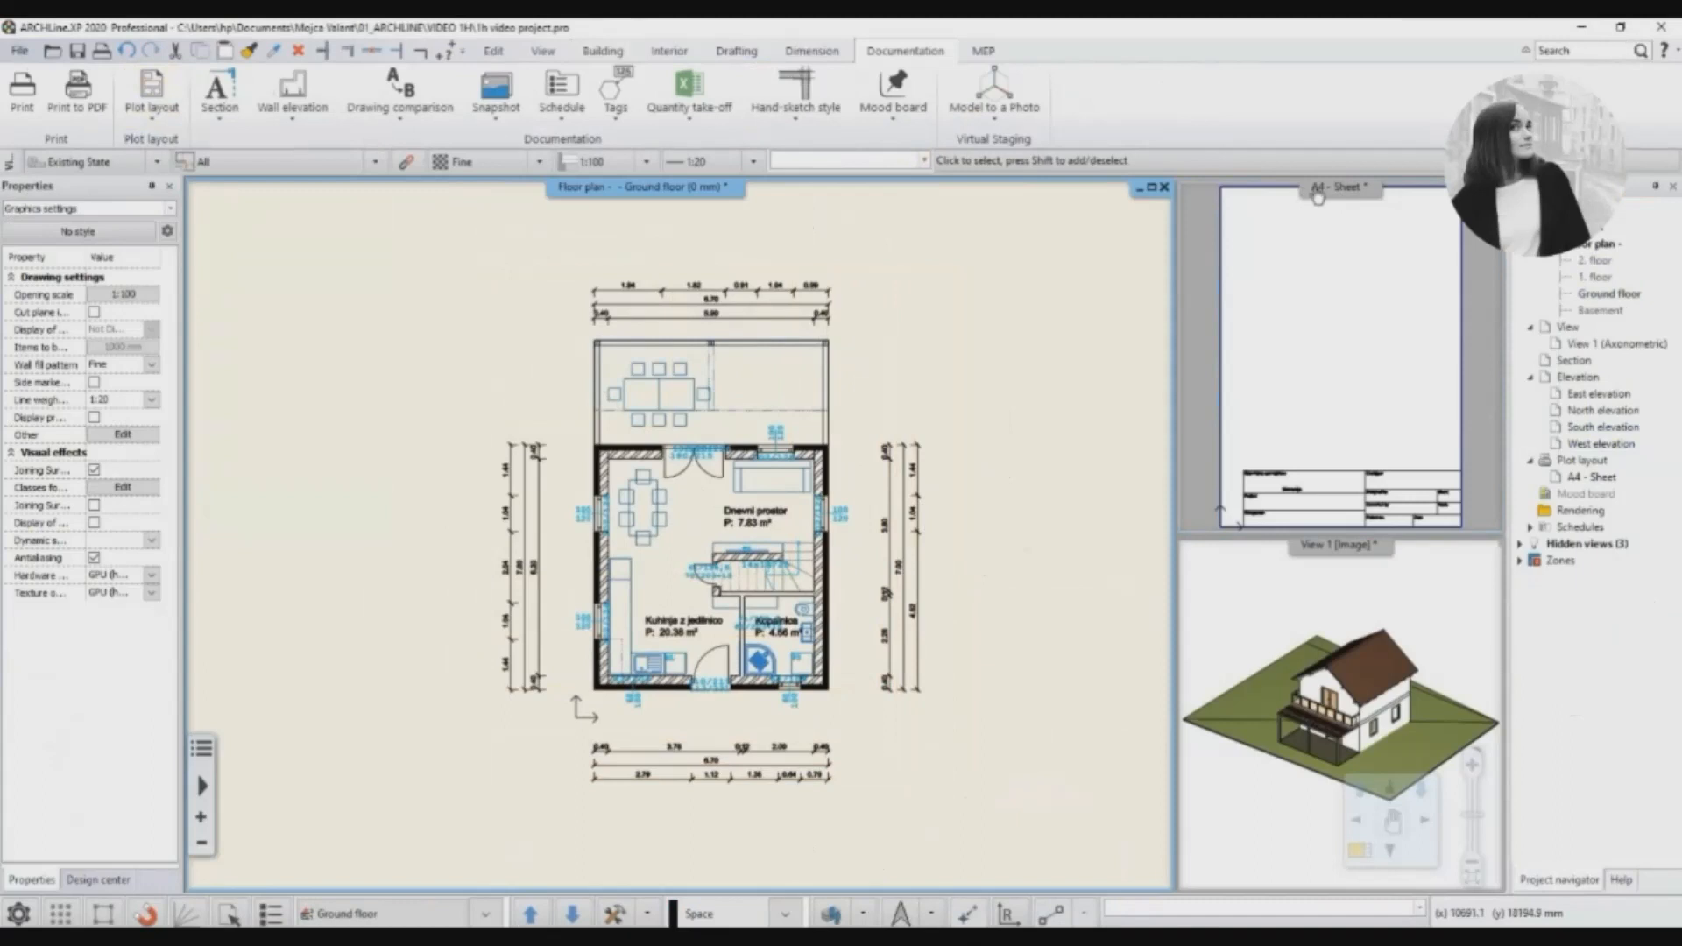
{"action": "right_click", "coordinate": [1316, 193]}
{"action": "left_click", "coordinate": [1356, 203]}
Paste the copied ground floor plan onto the A4 sheet above the title block.
{"action": "left_click", "coordinate": [150, 116]}
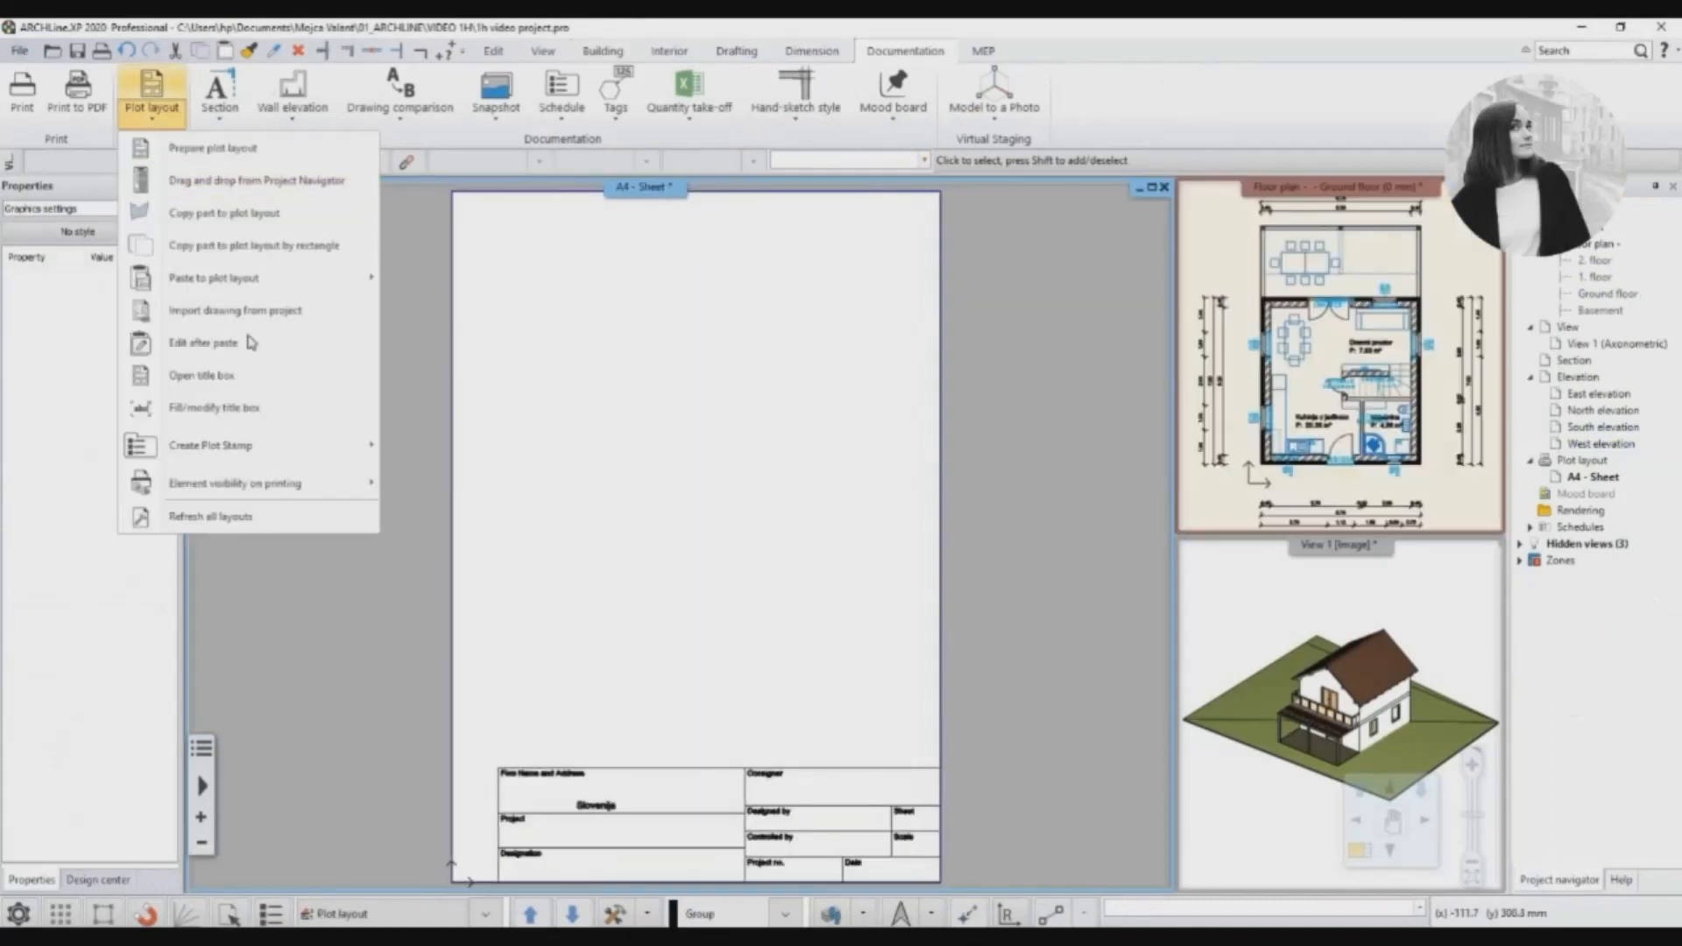
{"action": "mouse_move", "coordinate": [250, 282]}
{"action": "left_click", "coordinate": [451, 436]}
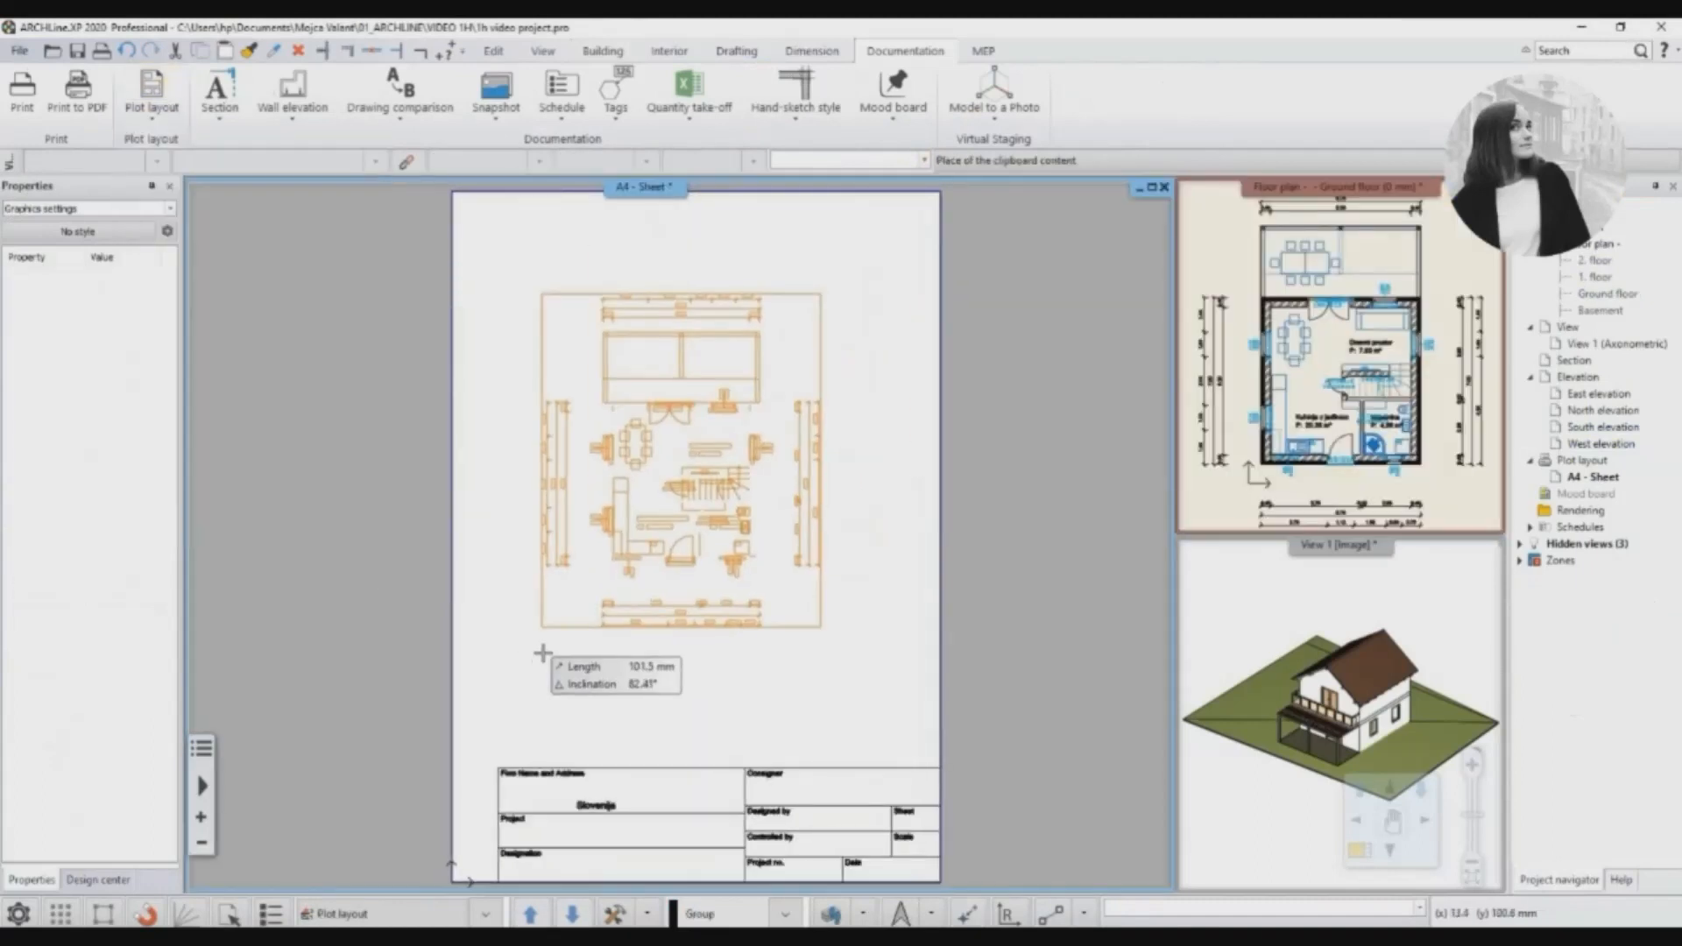
{"action": "left_click", "coordinate": [549, 683]}
Edit the pasted ground floor plan's plot layout settings and apply them with a 1:100 drawing scale.
{"action": "left_click", "coordinate": [150, 116]}
{"action": "left_click", "coordinate": [1116, 455]}
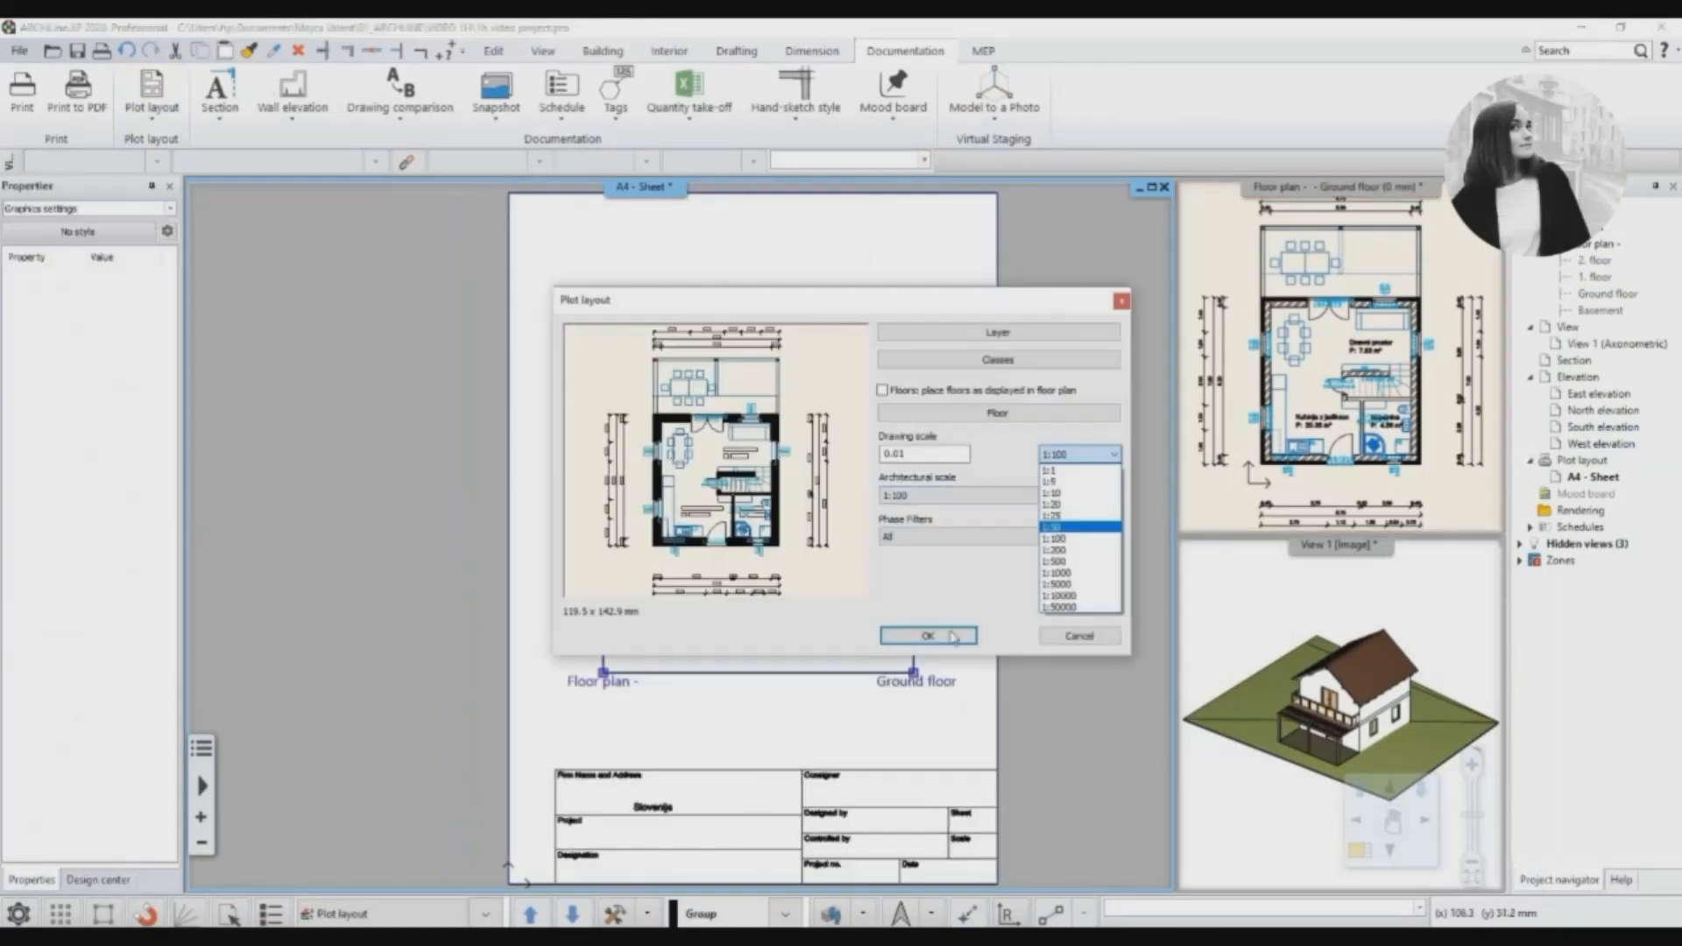
{"action": "left_click", "coordinate": [926, 637]}
Place the copied 1. floor plan on the second A4 page above its title block.
{"action": "scroll", "coordinate": [827, 540], "scroll_direction": "down", "scroll_amount": 2}
{"action": "left_click", "coordinate": [775, 525]}
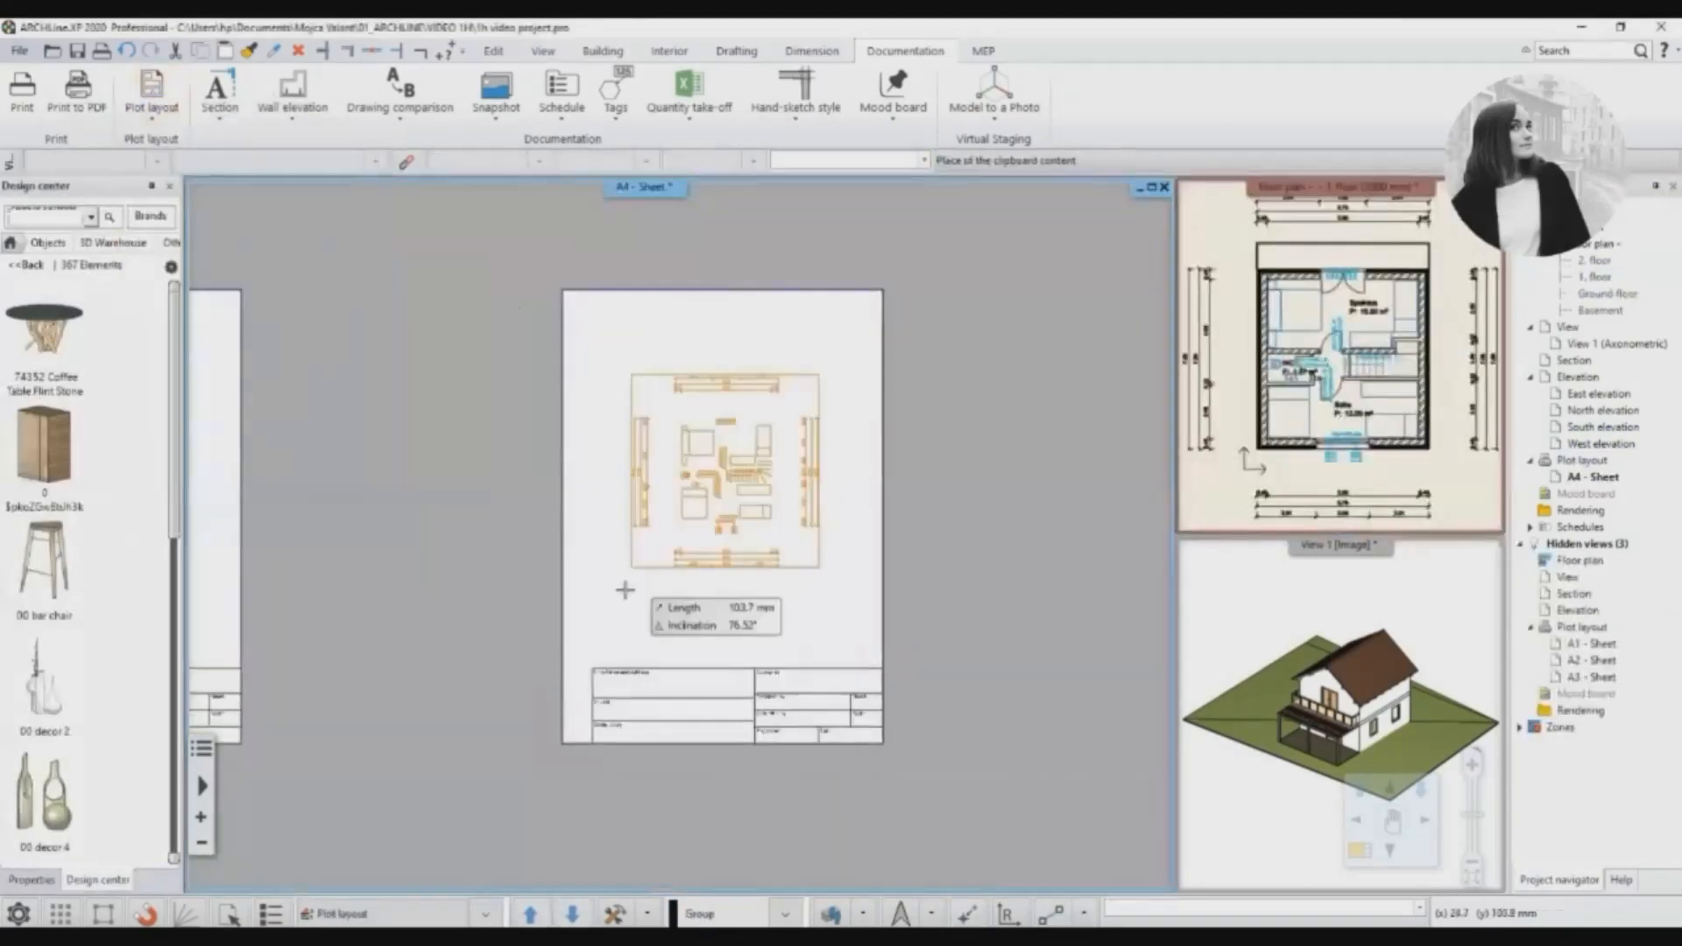
{"action": "left_click", "coordinate": [627, 589]}
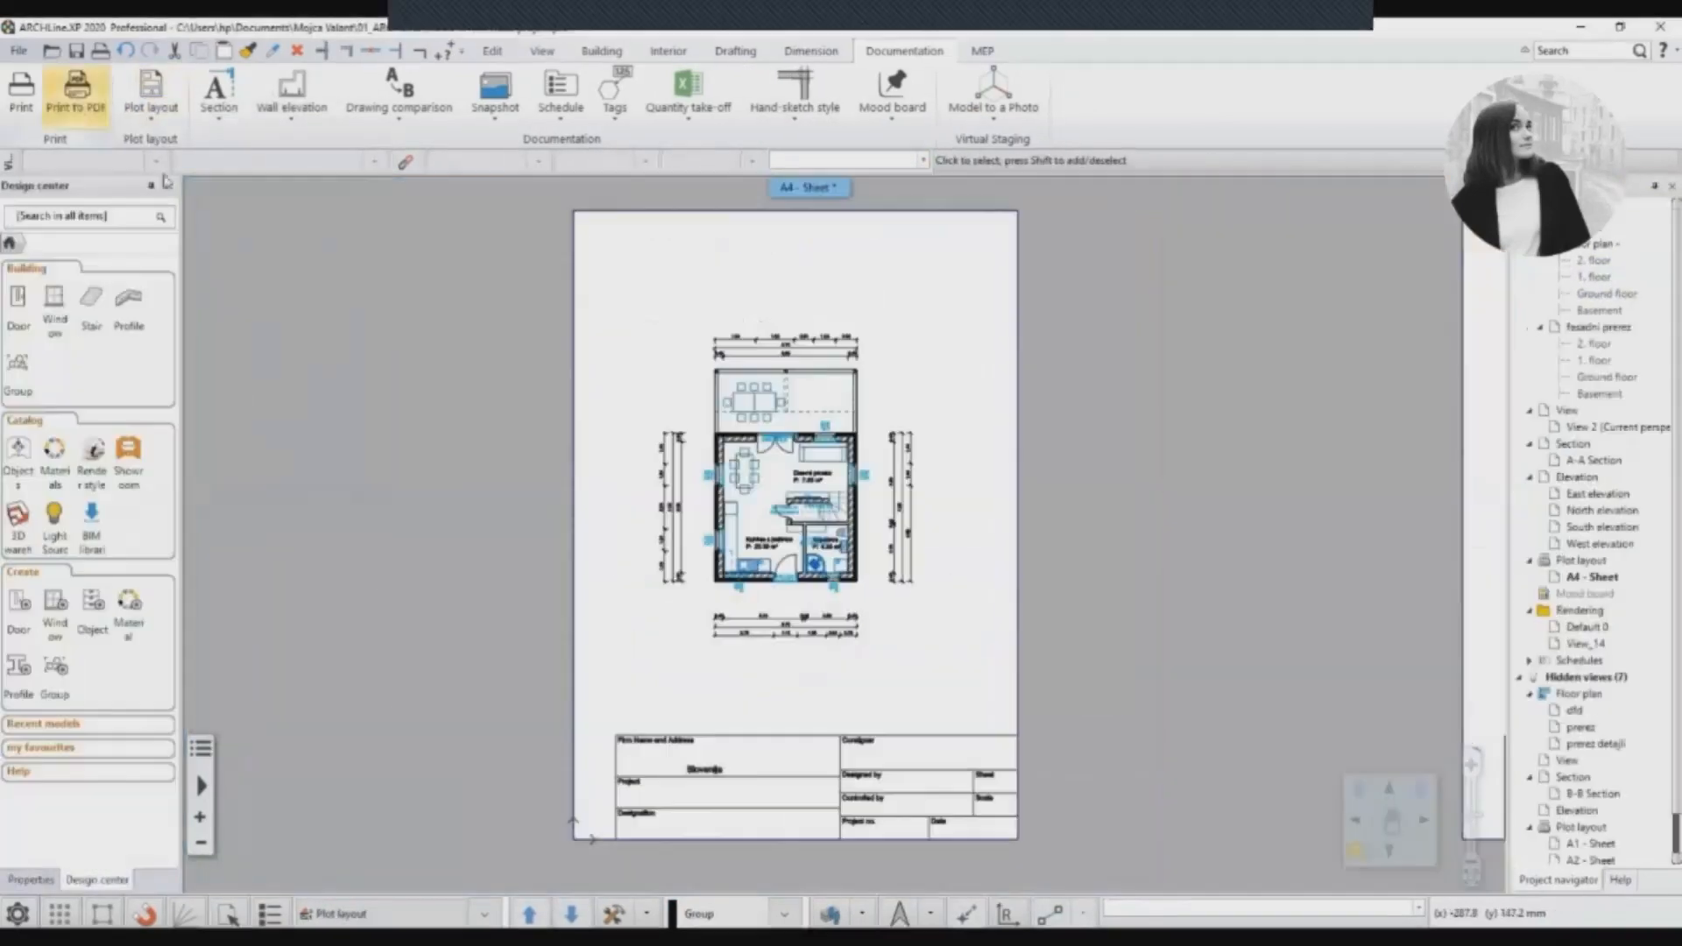
Set up the A4 sheet's PDF print in the VIDEO 1H folder with a view window around the whole sheet, centred, and preview it.
{"action": "left_click", "coordinate": [977, 743]}
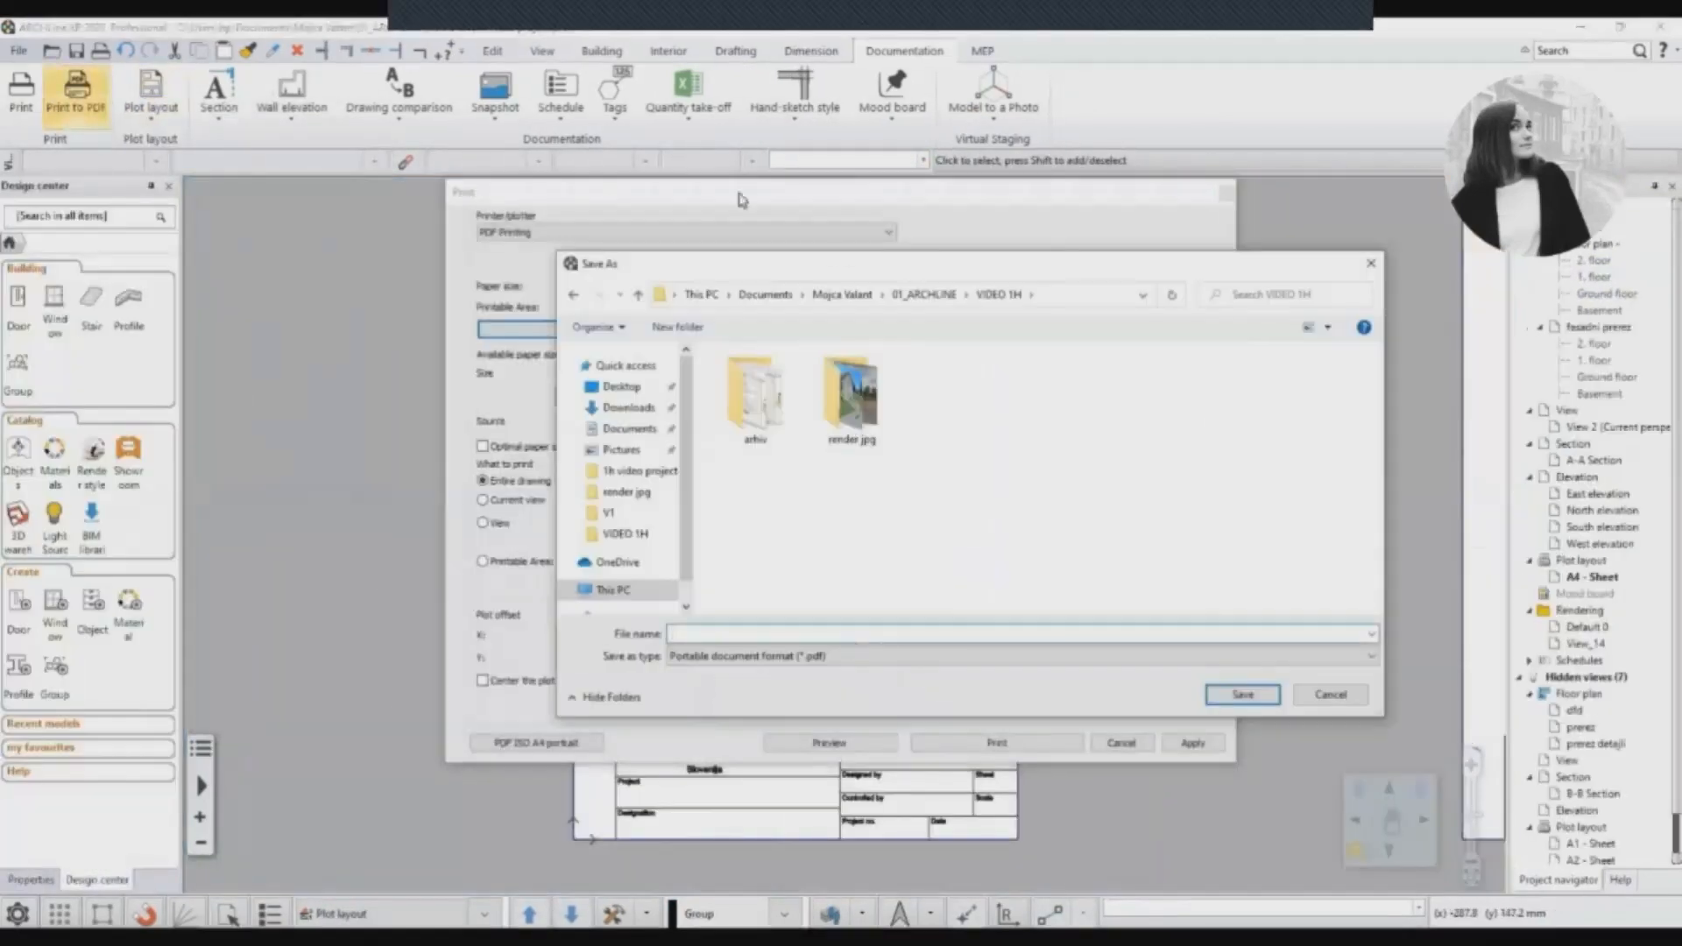
{"action": "left_click", "coordinate": [1371, 633]}
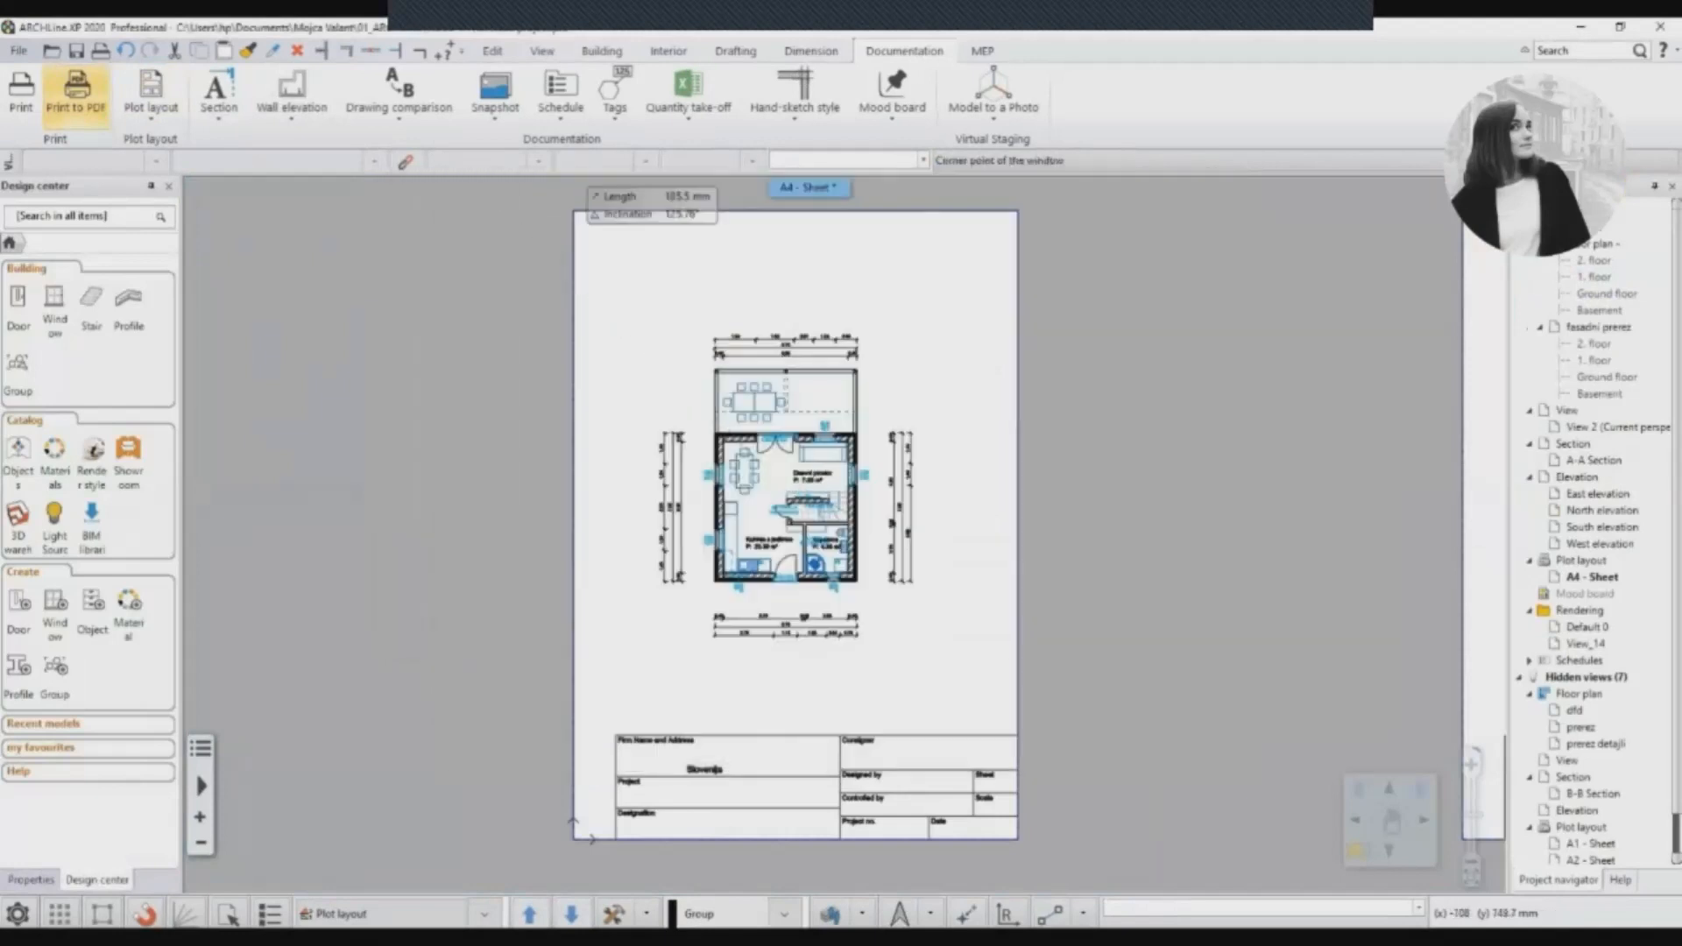
{"action": "left_click", "coordinate": [572, 210]}
{"action": "left_click", "coordinate": [1019, 839]}
{"action": "left_click", "coordinate": [846, 629]}
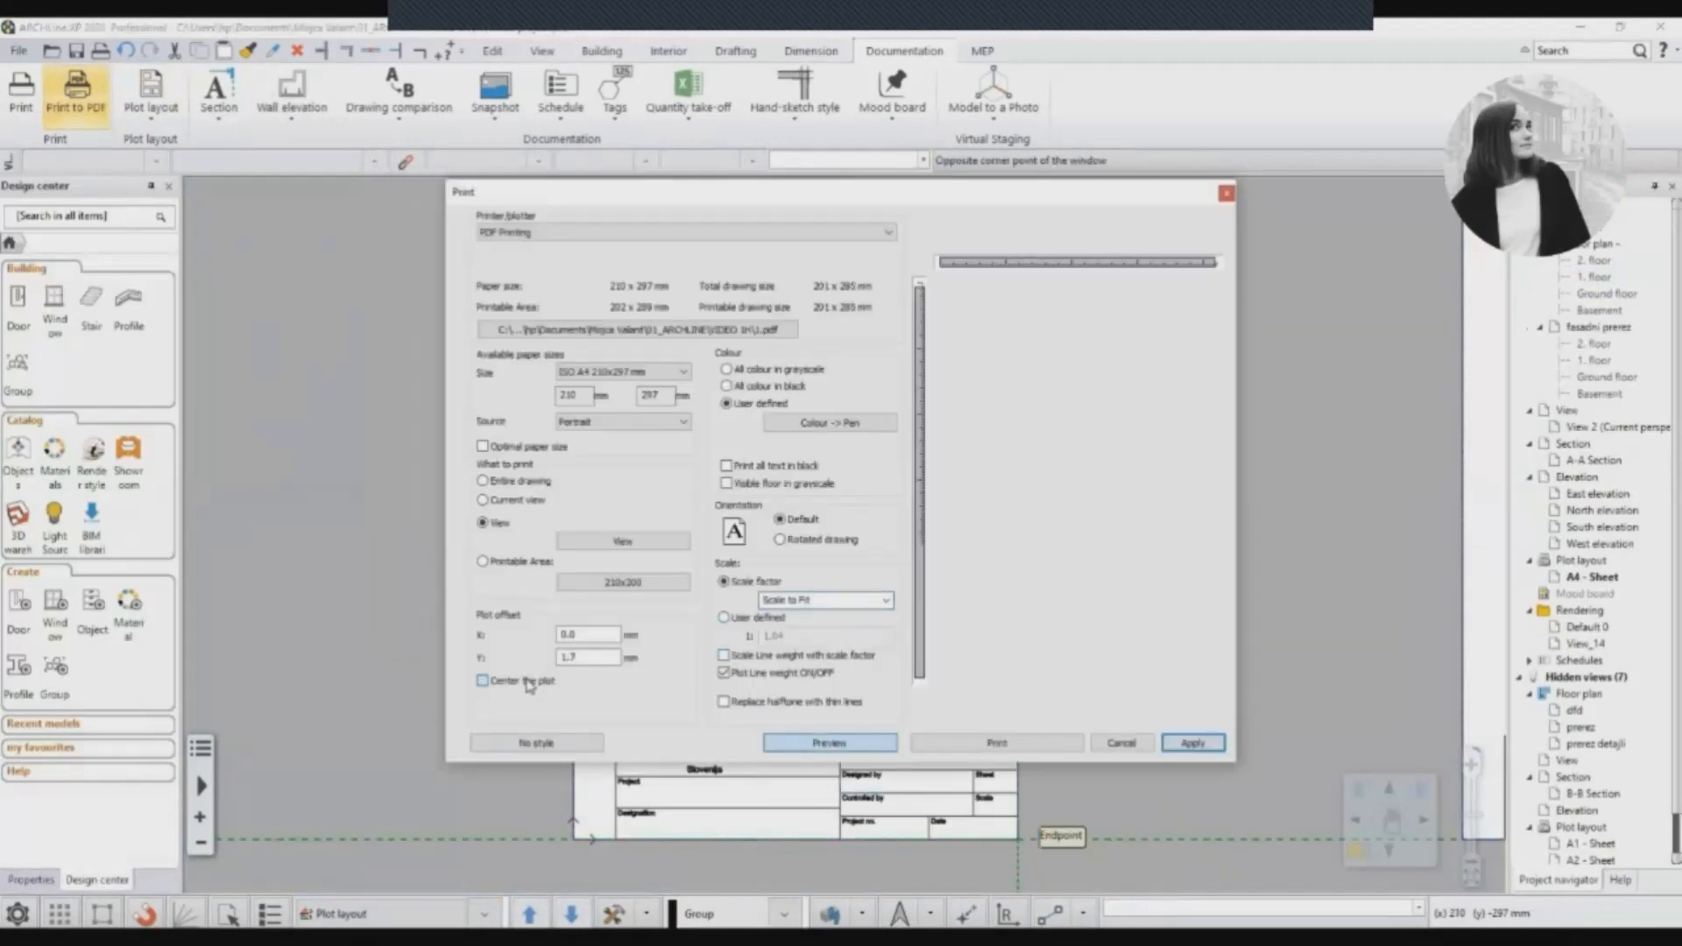
{"action": "left_click", "coordinate": [829, 745]}
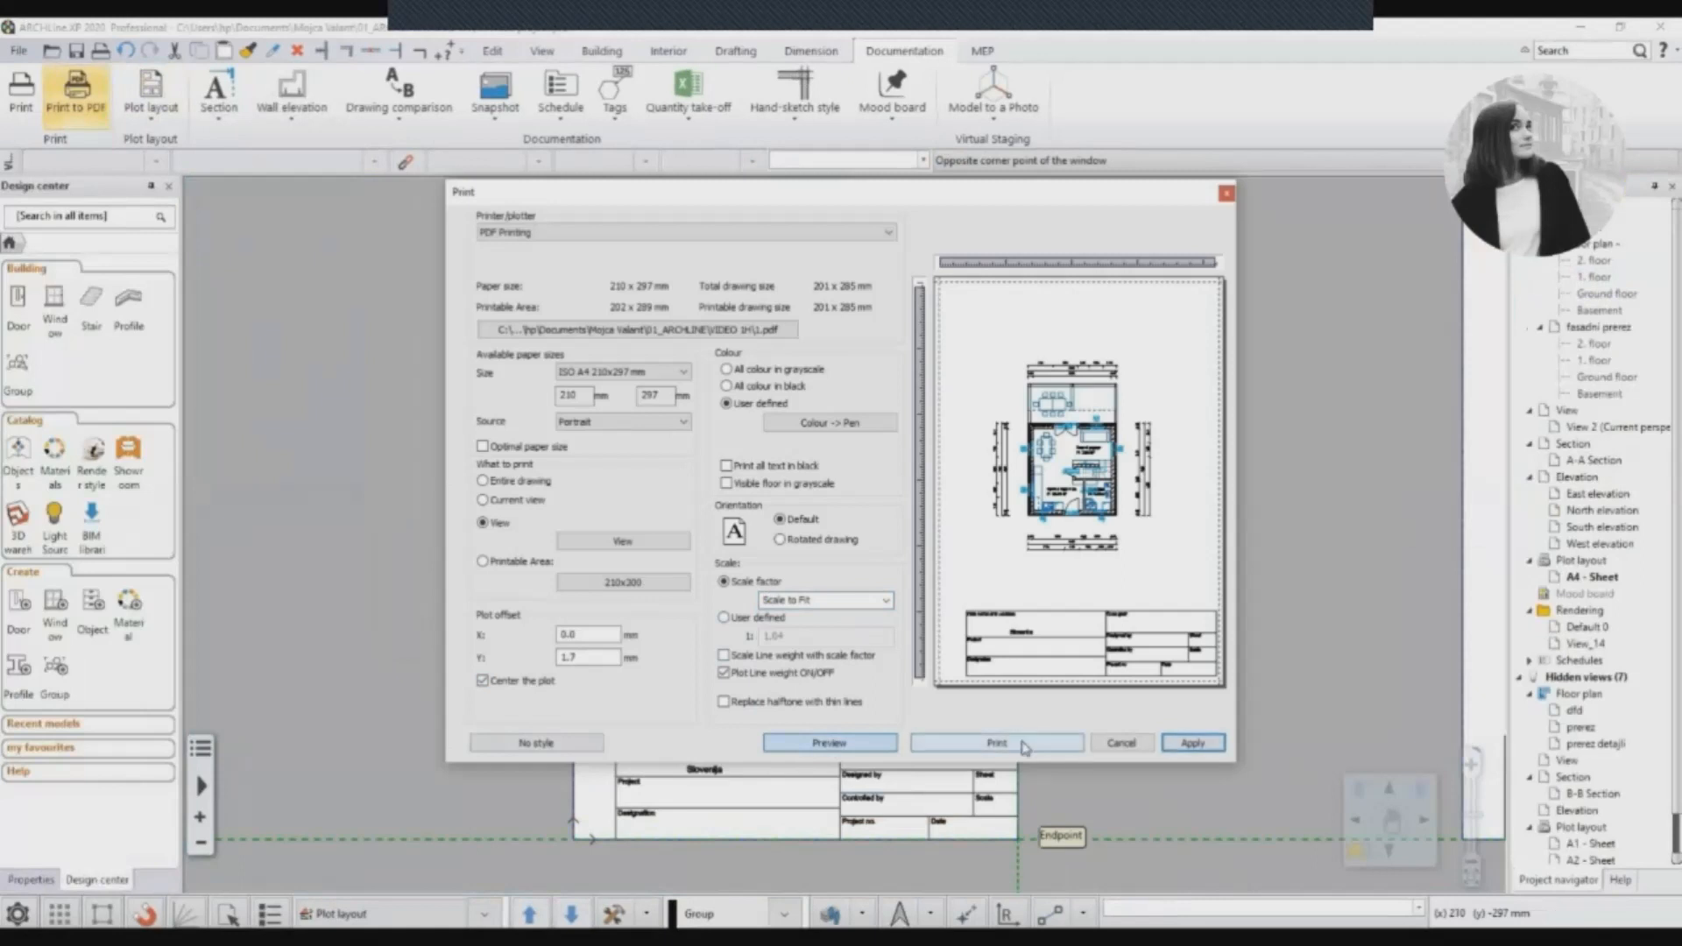
Print the previewed A4 page to PDF and print the next page, windowed around its whole sheet, into the VIDEO 1H folder.
{"action": "left_click", "coordinate": [997, 743]}
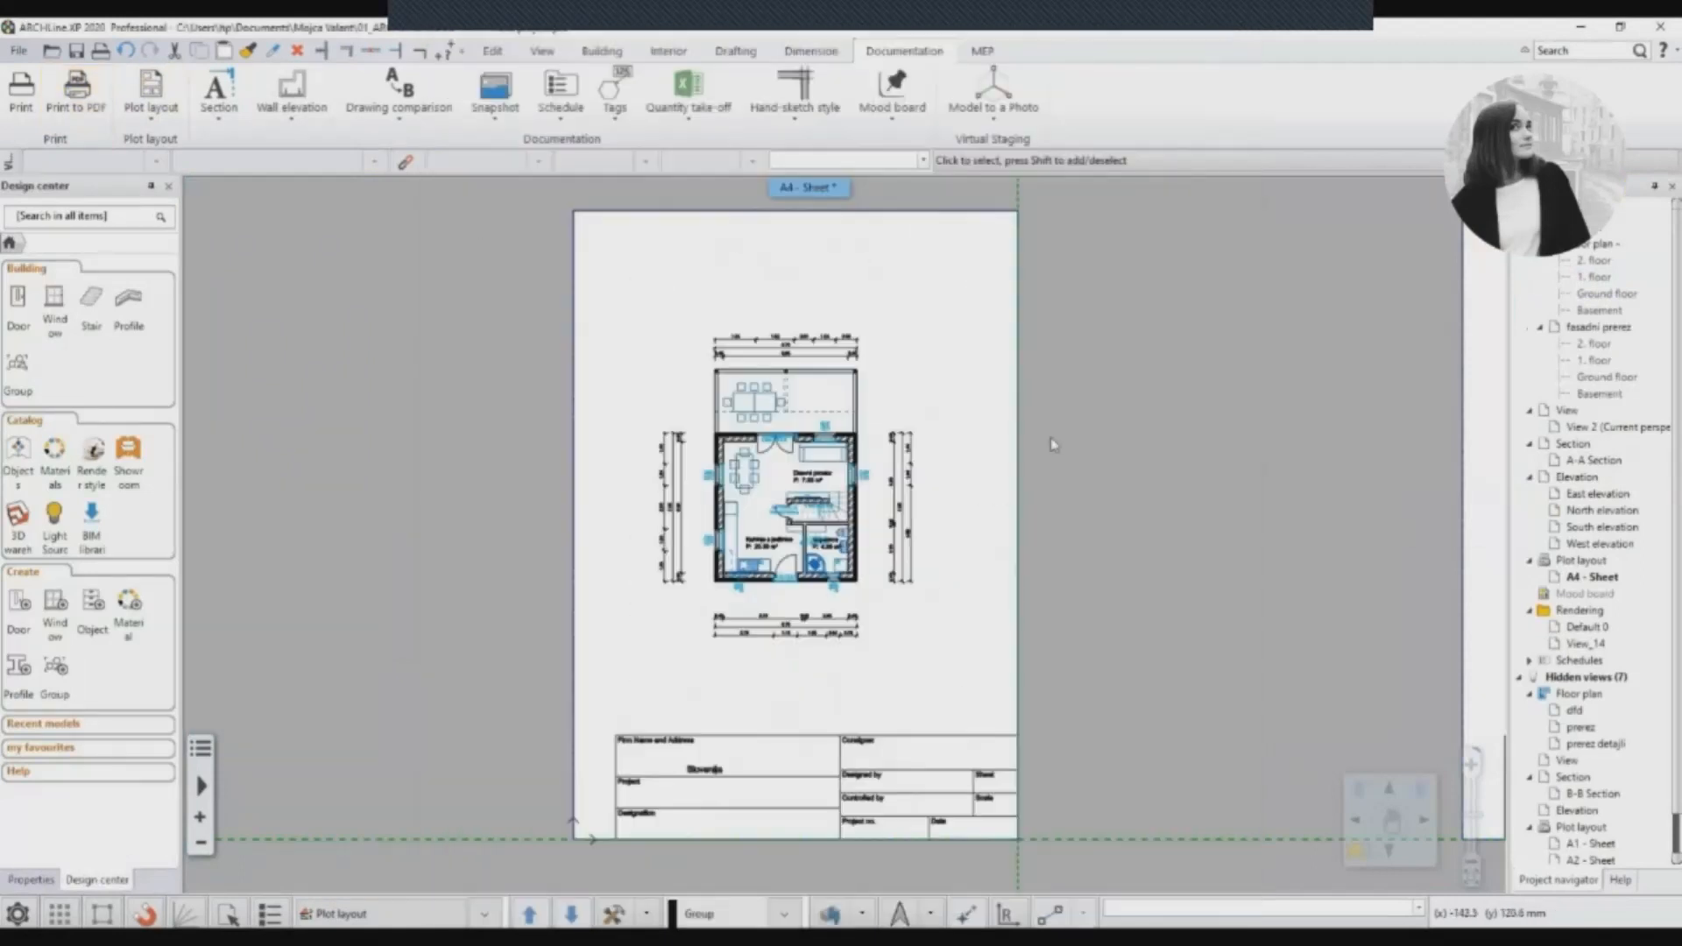
{"action": "middle_click_drag", "start_coordinate": [1051, 444], "coordinate": [226, 445]}
{"action": "left_click", "coordinate": [76, 95]}
{"action": "left_click", "coordinate": [619, 540]}
{"action": "left_click", "coordinate": [638, 211]}
{"action": "left_click", "coordinate": [1082, 840]}
{"action": "left_click", "coordinate": [997, 743]}
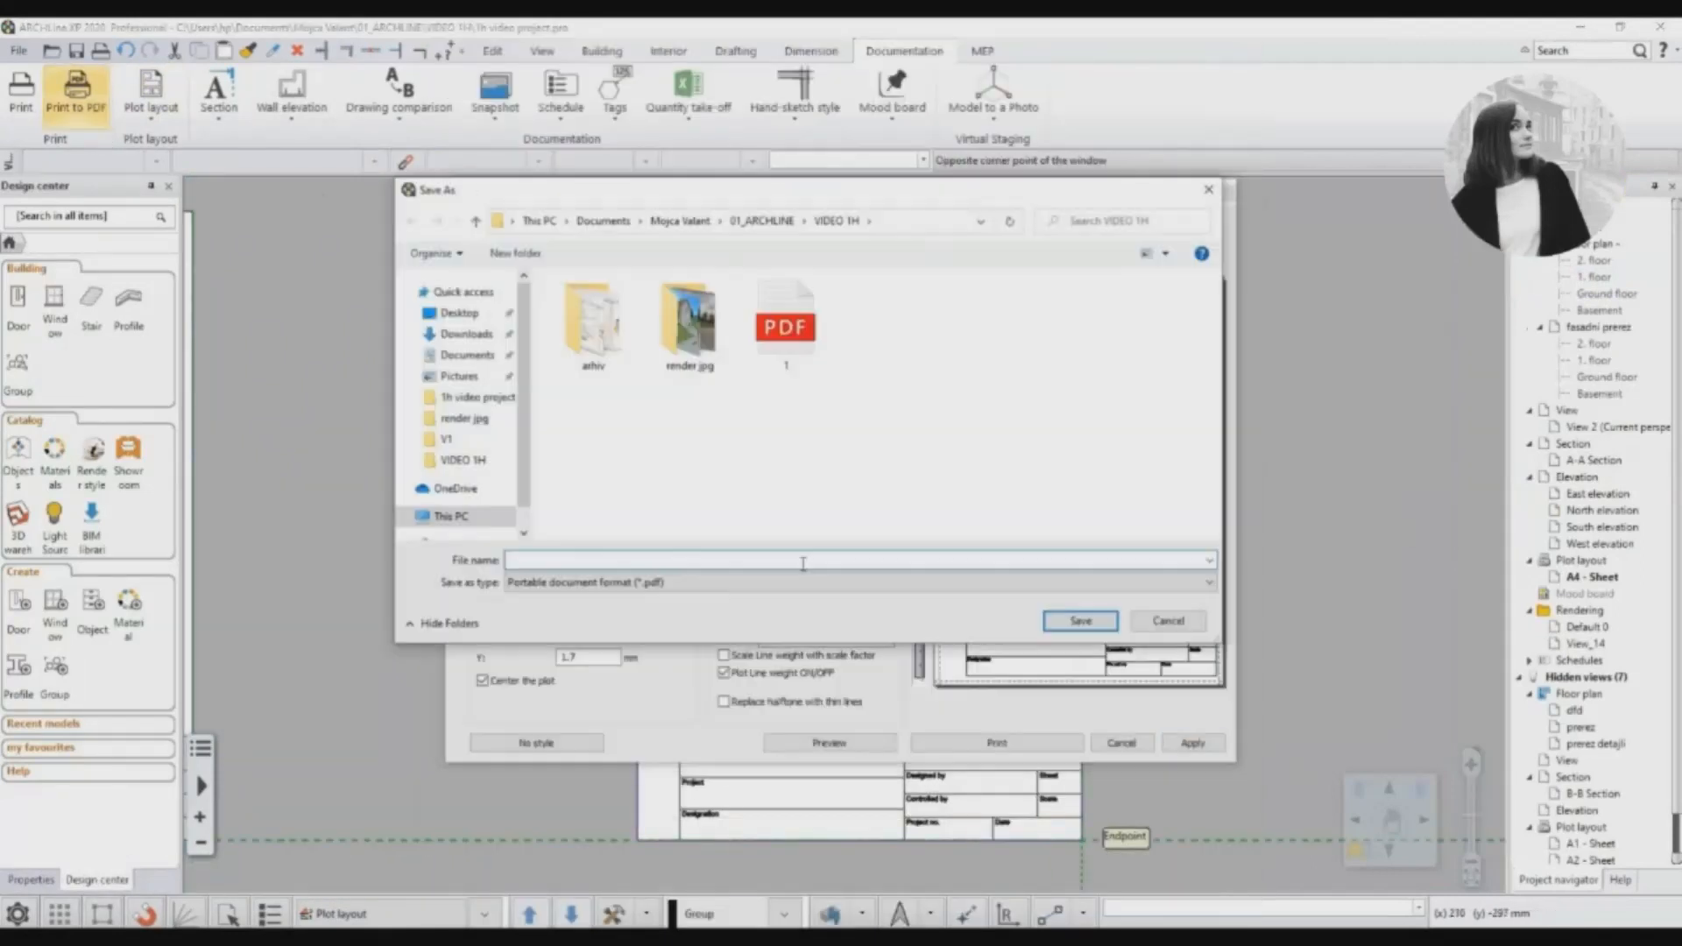
{"action": "left_click", "coordinate": [1082, 622]}
{"action": "left_click", "coordinate": [997, 743]}
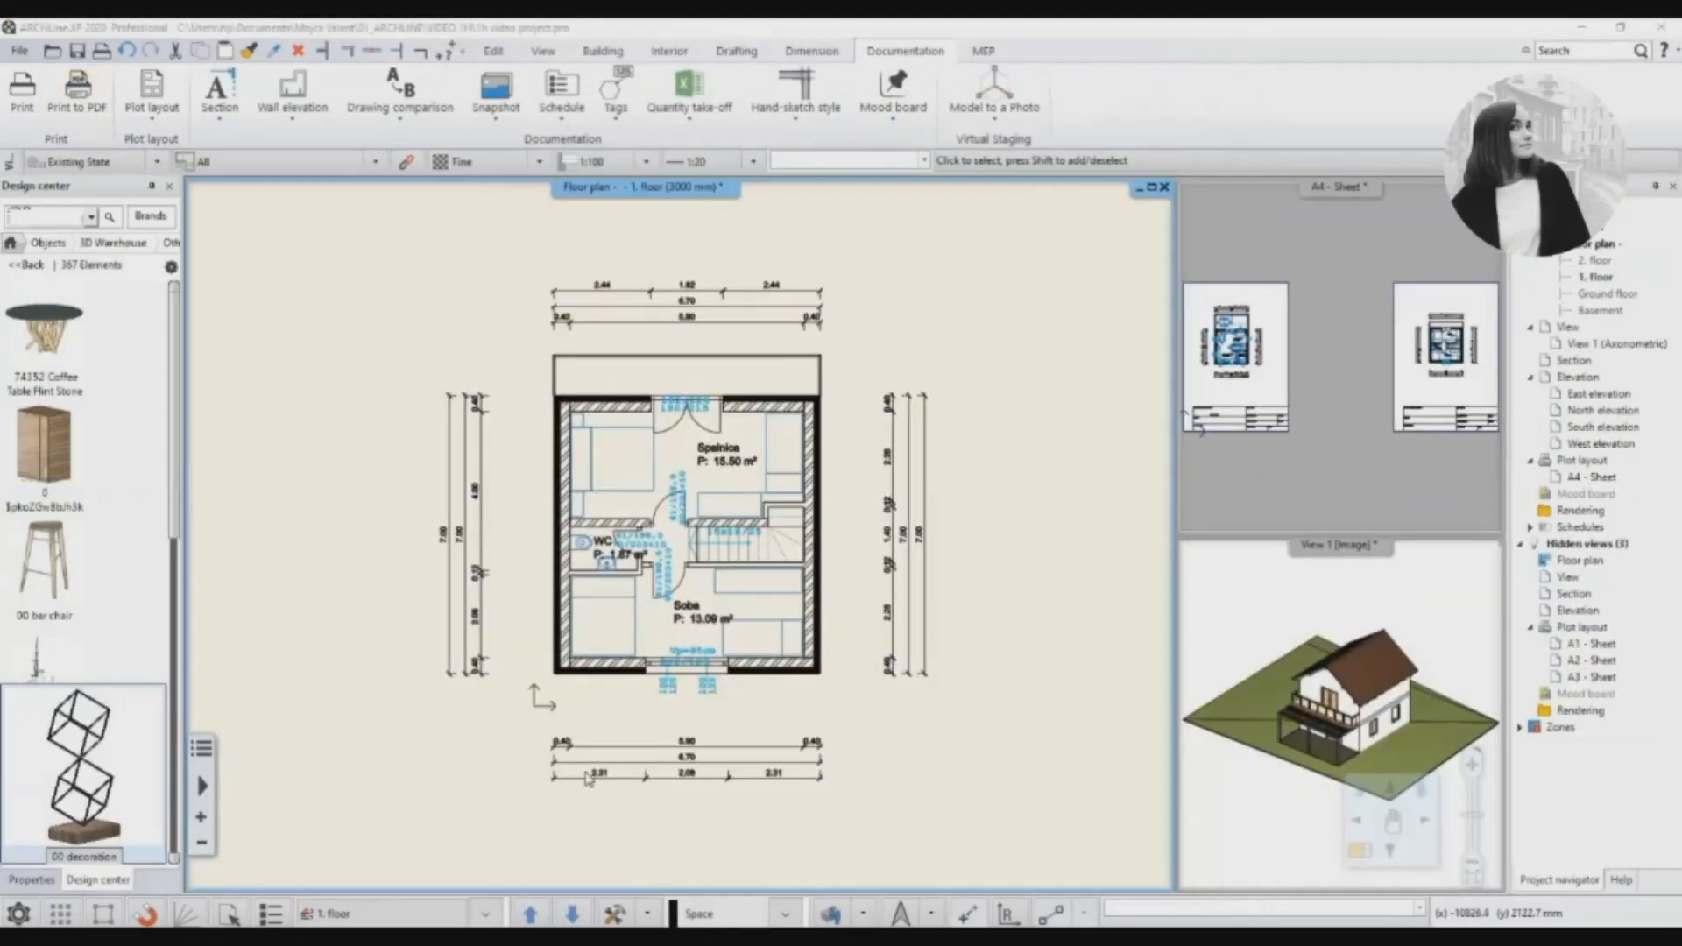
Draw a horizontal section line through the house on the 1. floor plan and create its section view.
{"action": "left_click", "coordinate": [806, 55]}
{"action": "left_click", "coordinate": [736, 51]}
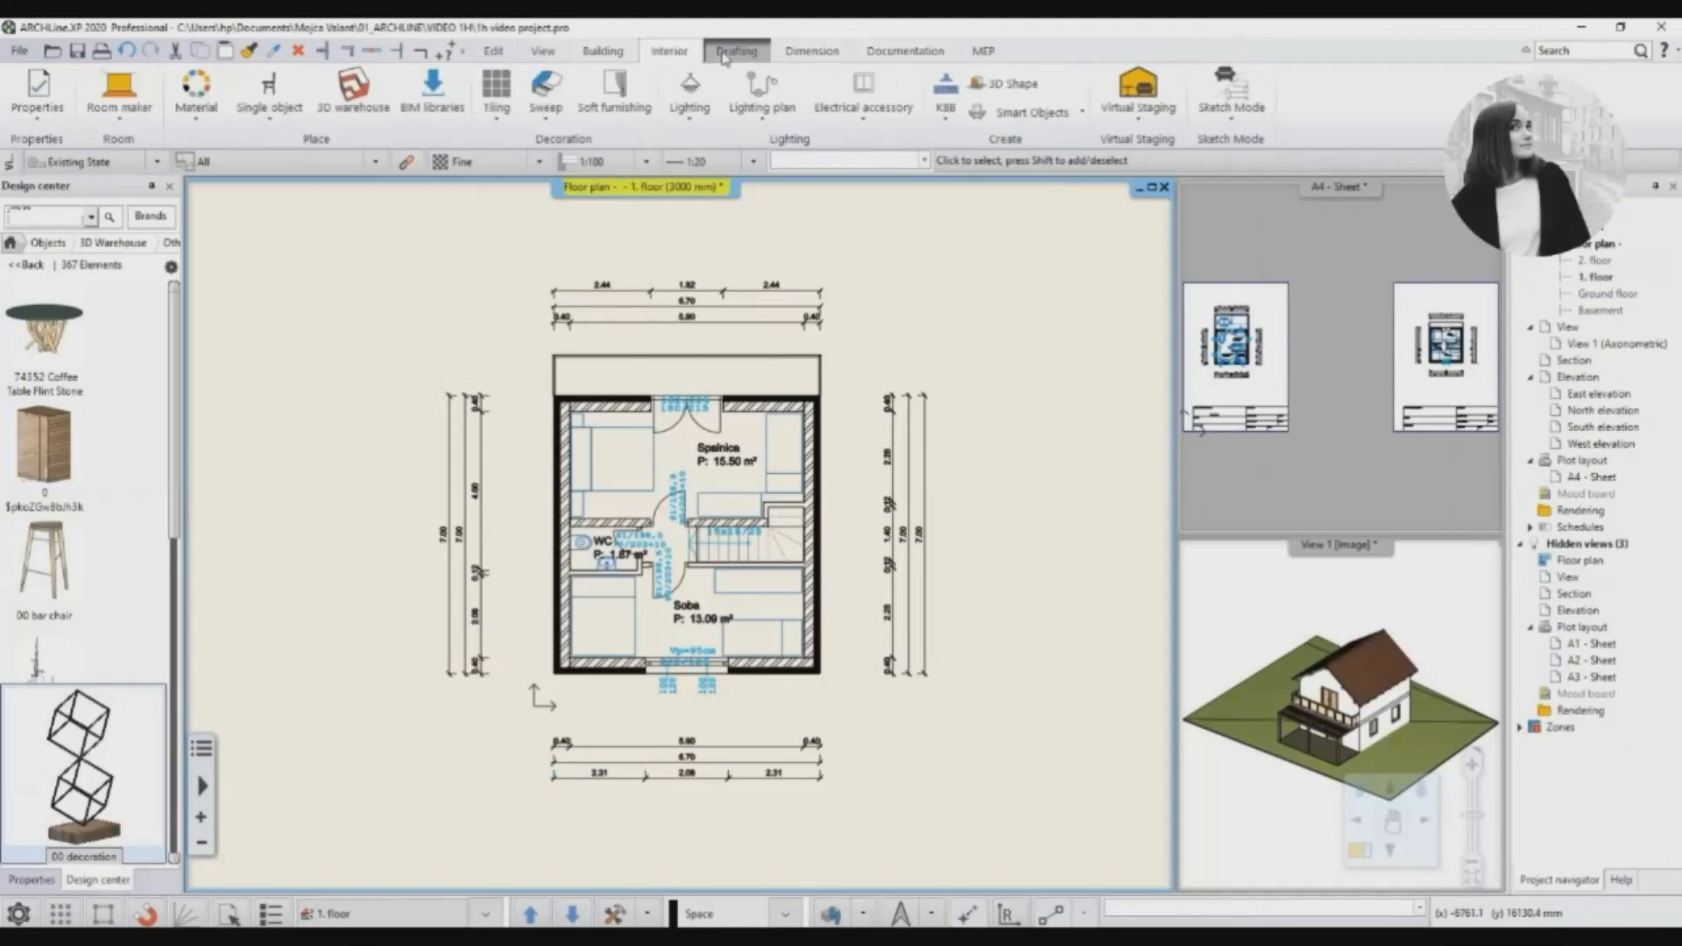
{"action": "left_click", "coordinate": [905, 51]}
{"action": "left_click", "coordinate": [219, 87]}
{"action": "scroll", "coordinate": [906, 639], "scroll_direction": "down", "scroll_amount": 5}
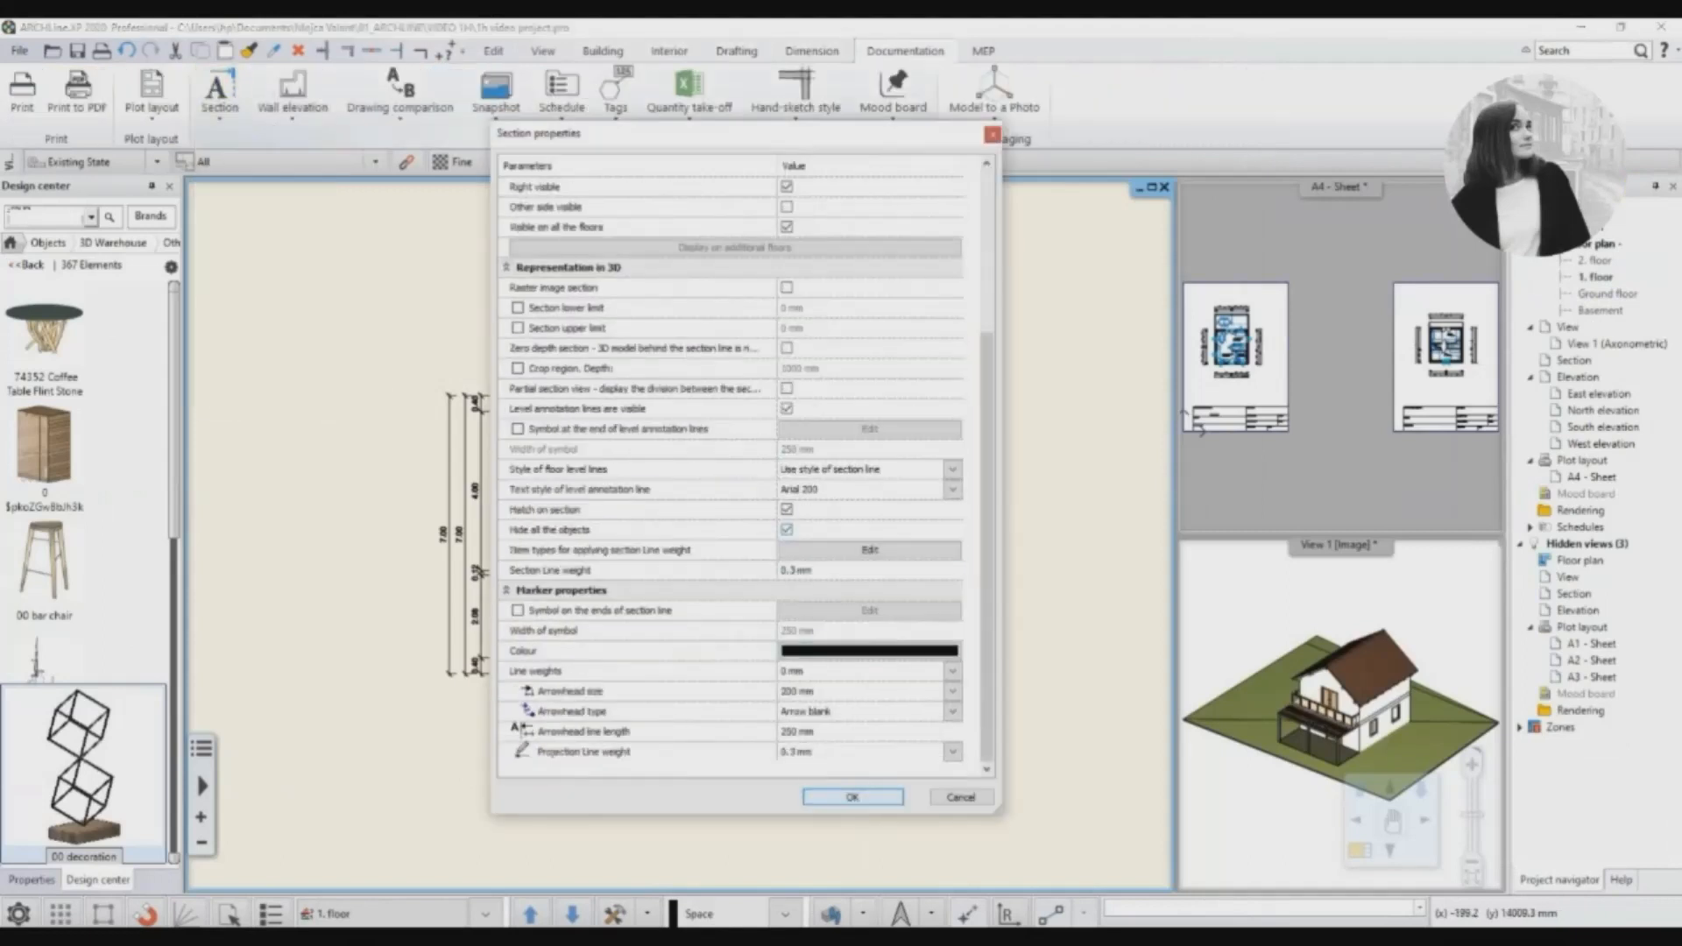
{"action": "left_click", "coordinate": [852, 797]}
{"action": "left_click", "coordinate": [368, 506]}
{"action": "left_click", "coordinate": [937, 507]}
{"action": "left_click", "coordinate": [997, 766]}
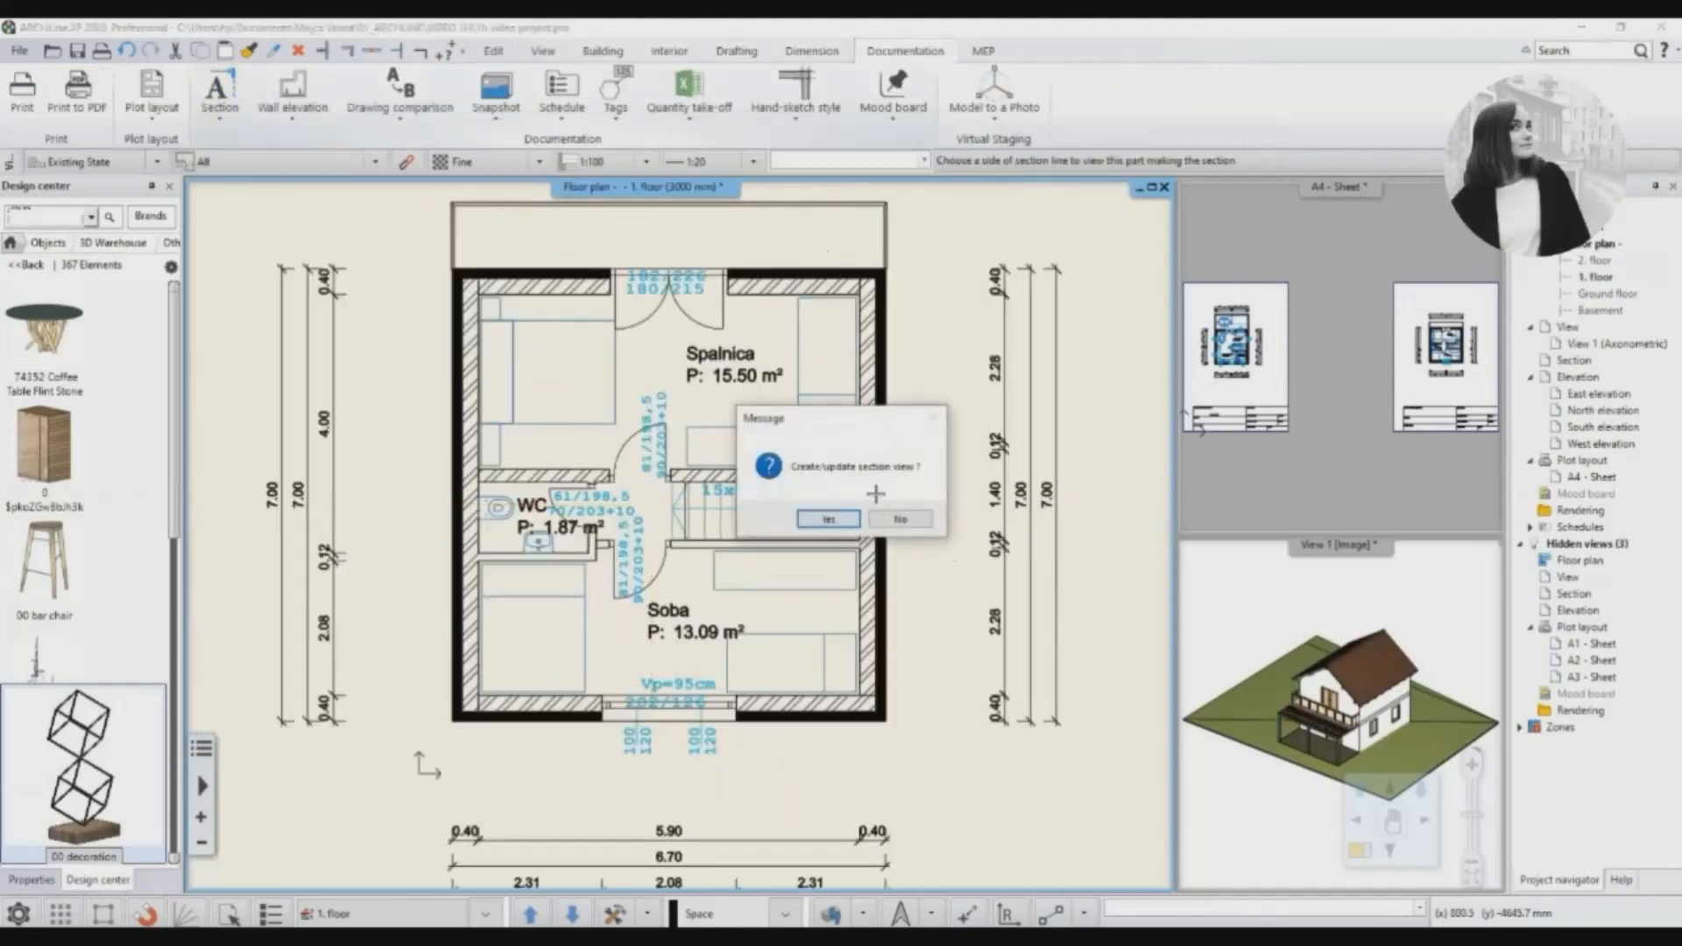
{"action": "left_click", "coordinate": [902, 466]}
{"action": "left_click", "coordinate": [1407, 275]}
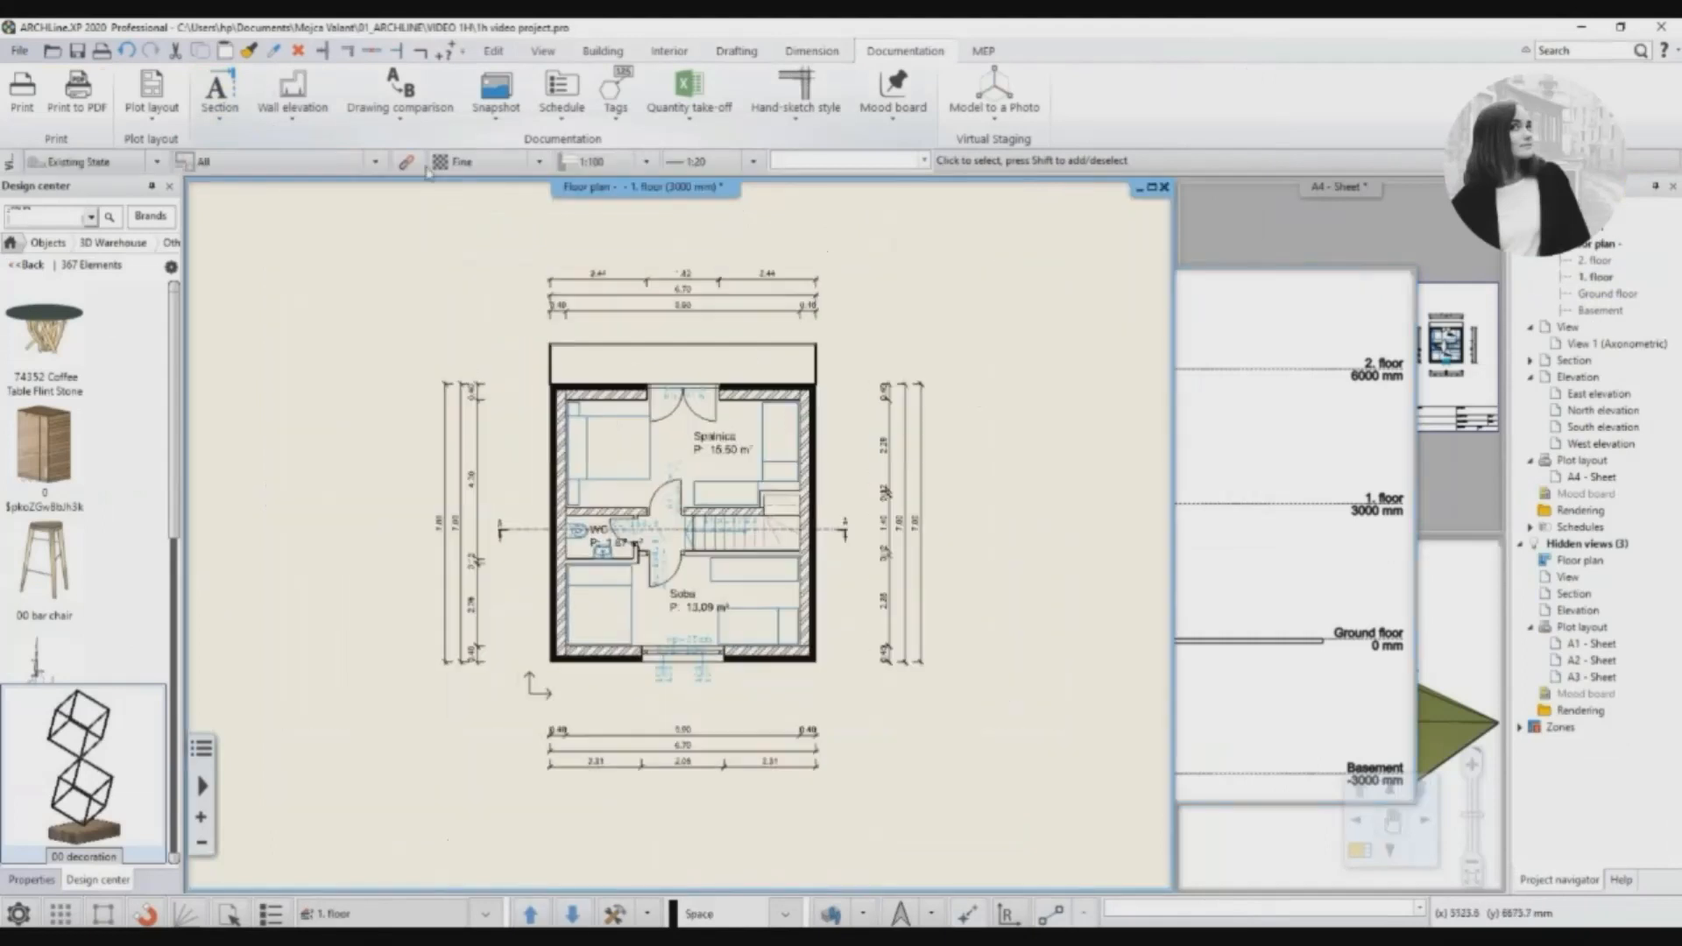
Draw a vertical section line through the middle of the 1. floor plan and create its section view.
{"action": "scroll", "coordinate": [640, 507], "scroll_direction": "down", "scroll_amount": 3}
{"action": "left_click", "coordinate": [670, 758]}
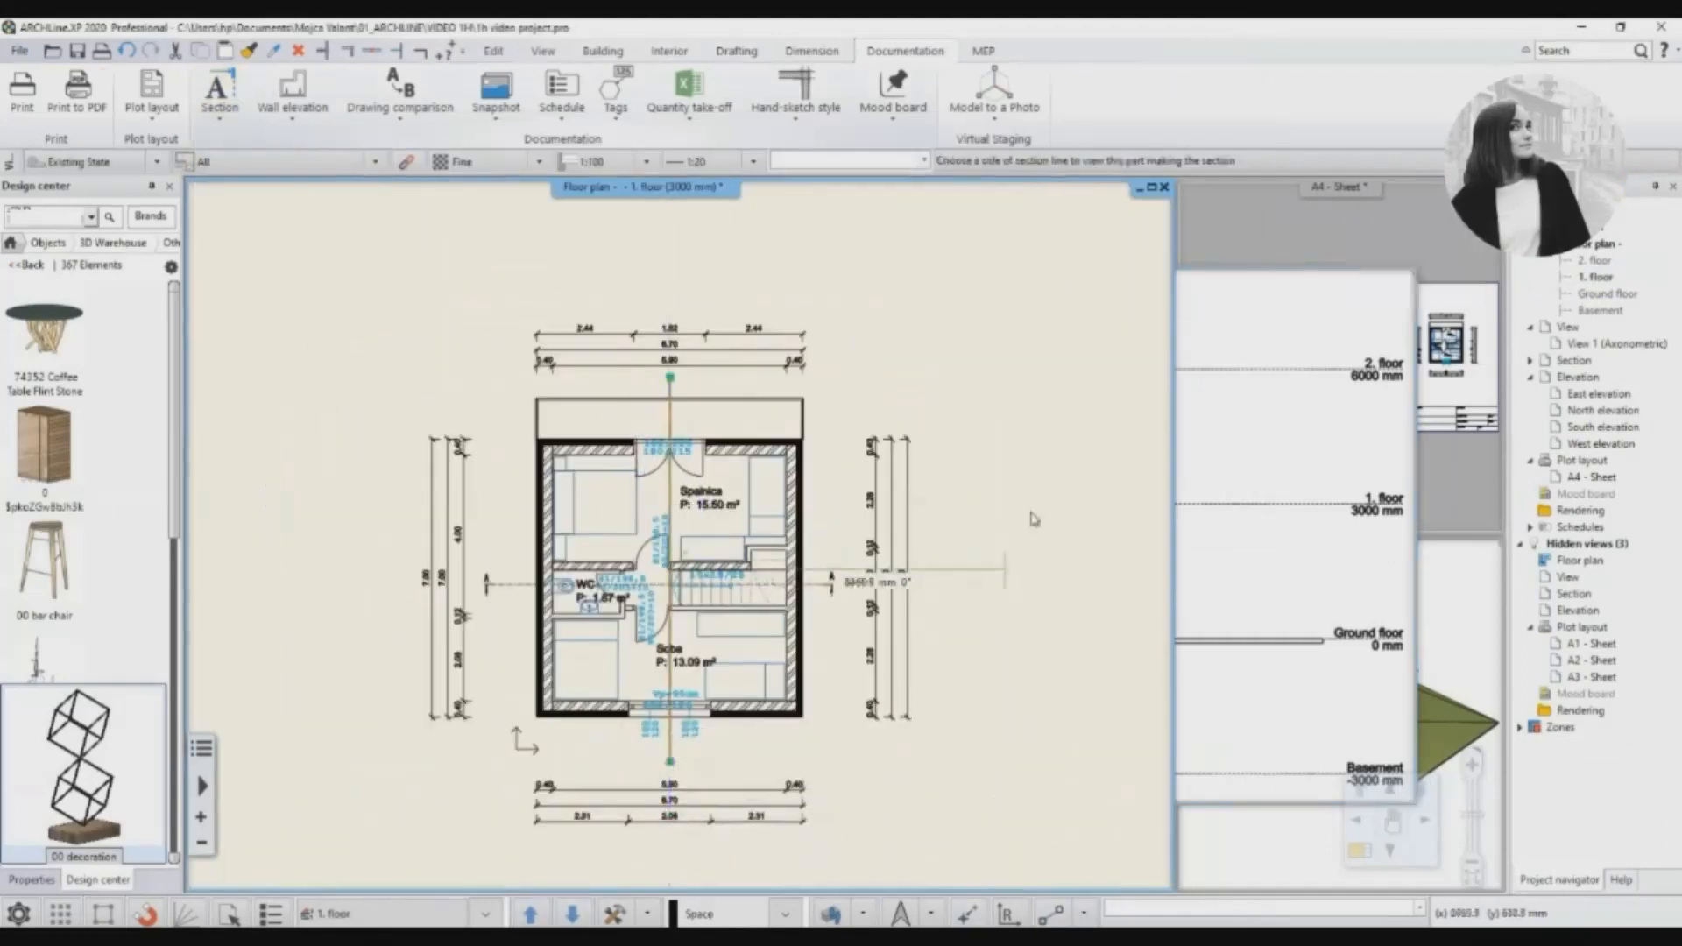
{"action": "left_click", "coordinate": [903, 466]}
{"action": "left_click", "coordinate": [1405, 279]}
{"action": "middle_click_drag", "start_coordinate": [295, 788], "coordinate": [353, 670]}
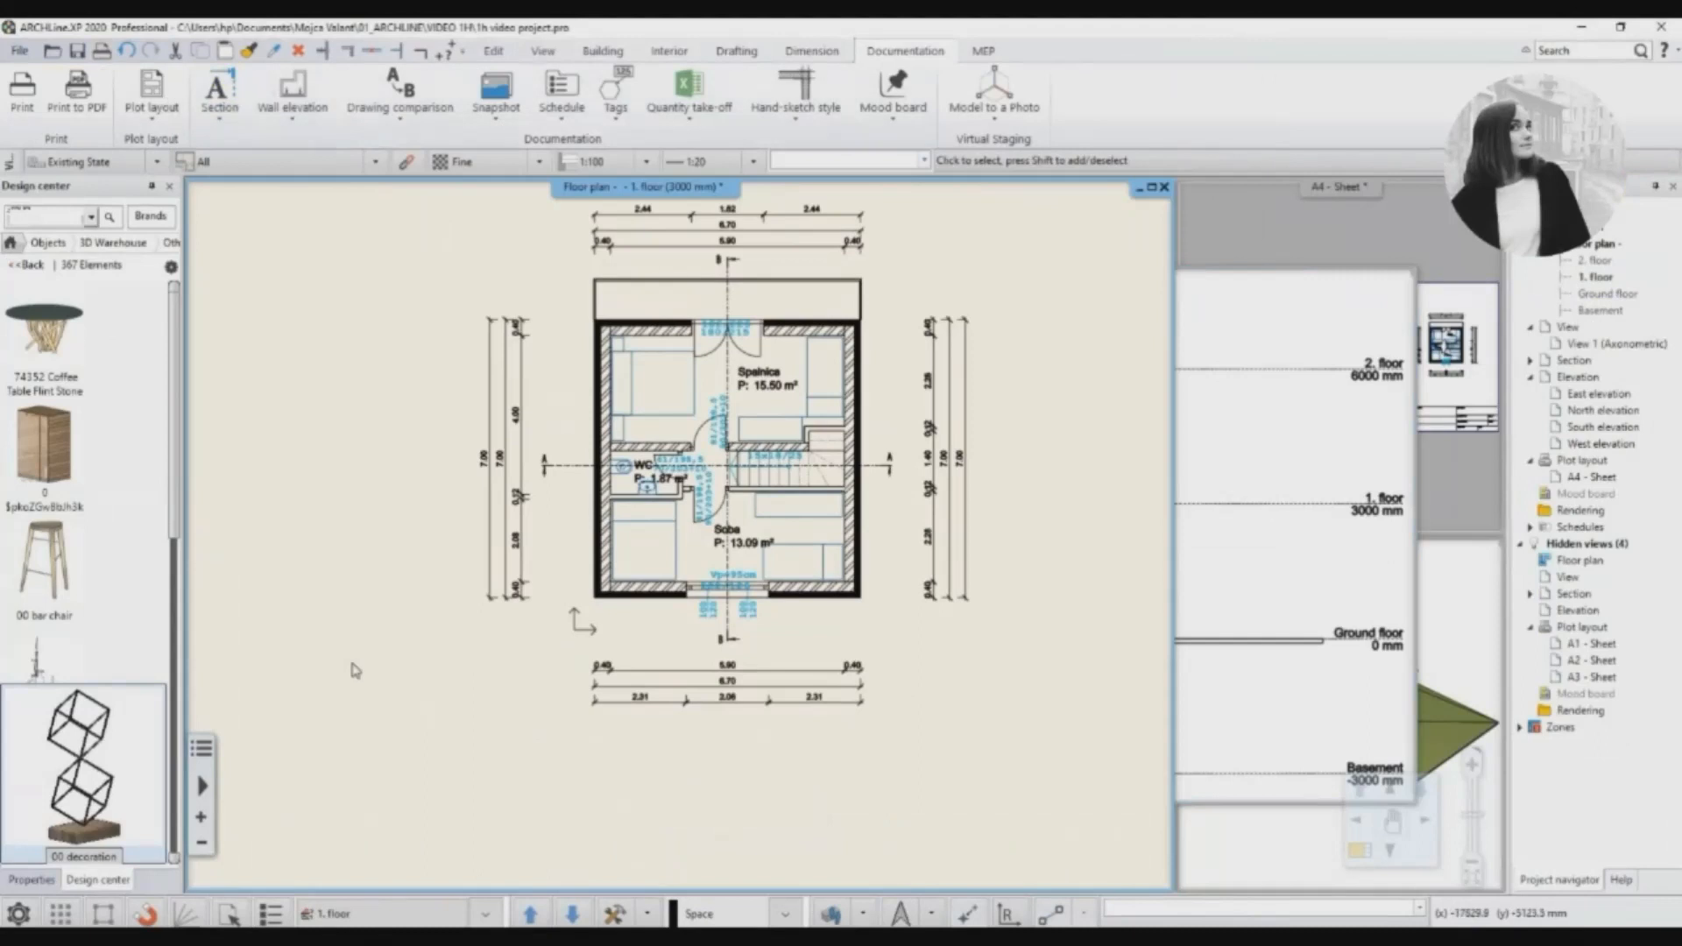
Open the A4 plot layout and add a third A4 page with a title block beside the floor plan pages.
{"action": "double_click", "coordinate": [1573, 477]}
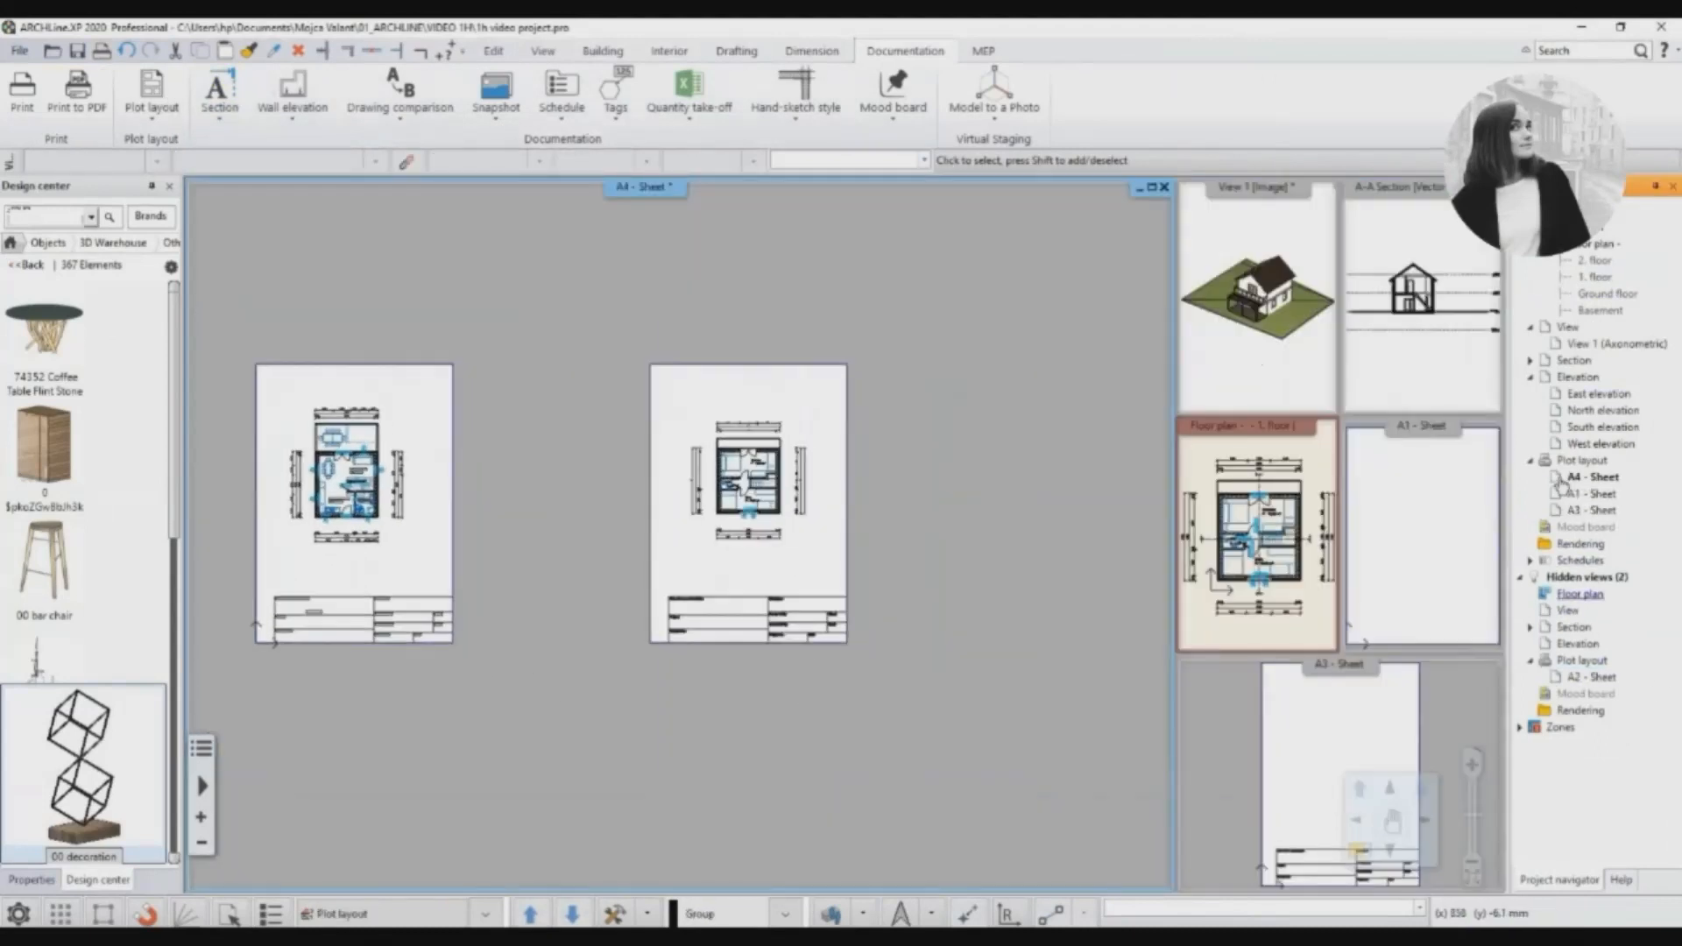
{"action": "left_click", "coordinate": [152, 92]}
{"action": "left_click", "coordinate": [123, 552]}
Hide the A1 and A3 sheet views and open the A-A section as the main view.
{"action": "left_click", "coordinate": [1423, 351]}
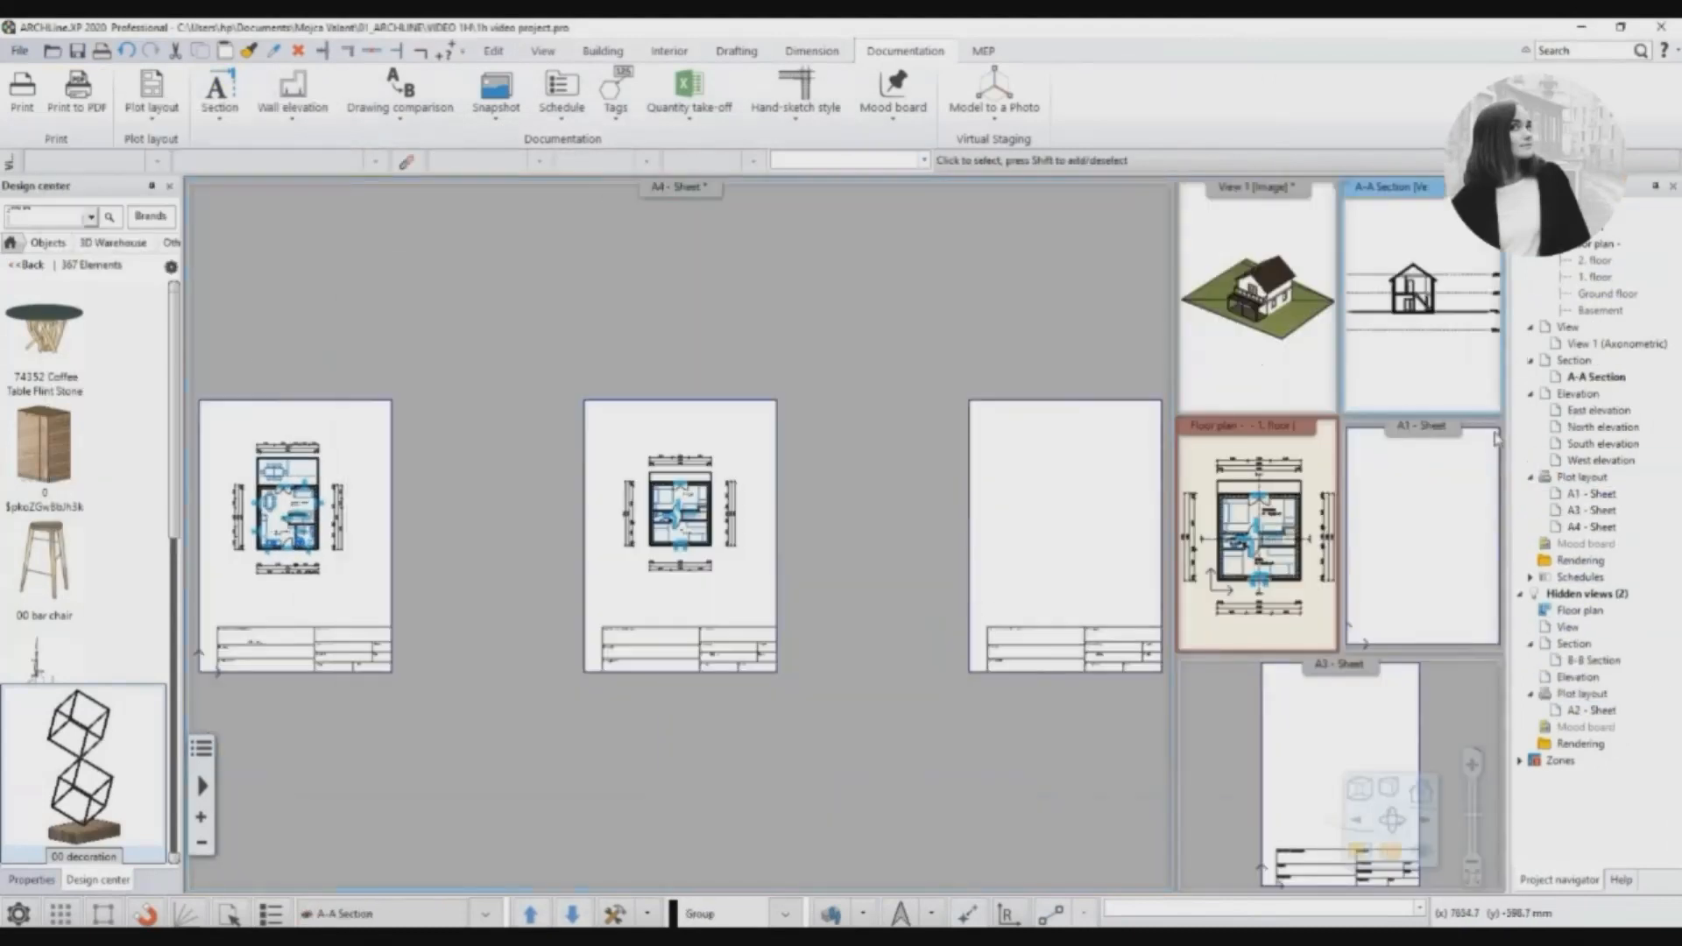
{"action": "left_click", "coordinate": [1493, 425]}
{"action": "left_click", "coordinate": [1494, 664]}
{"action": "left_click", "coordinate": [1423, 341]}
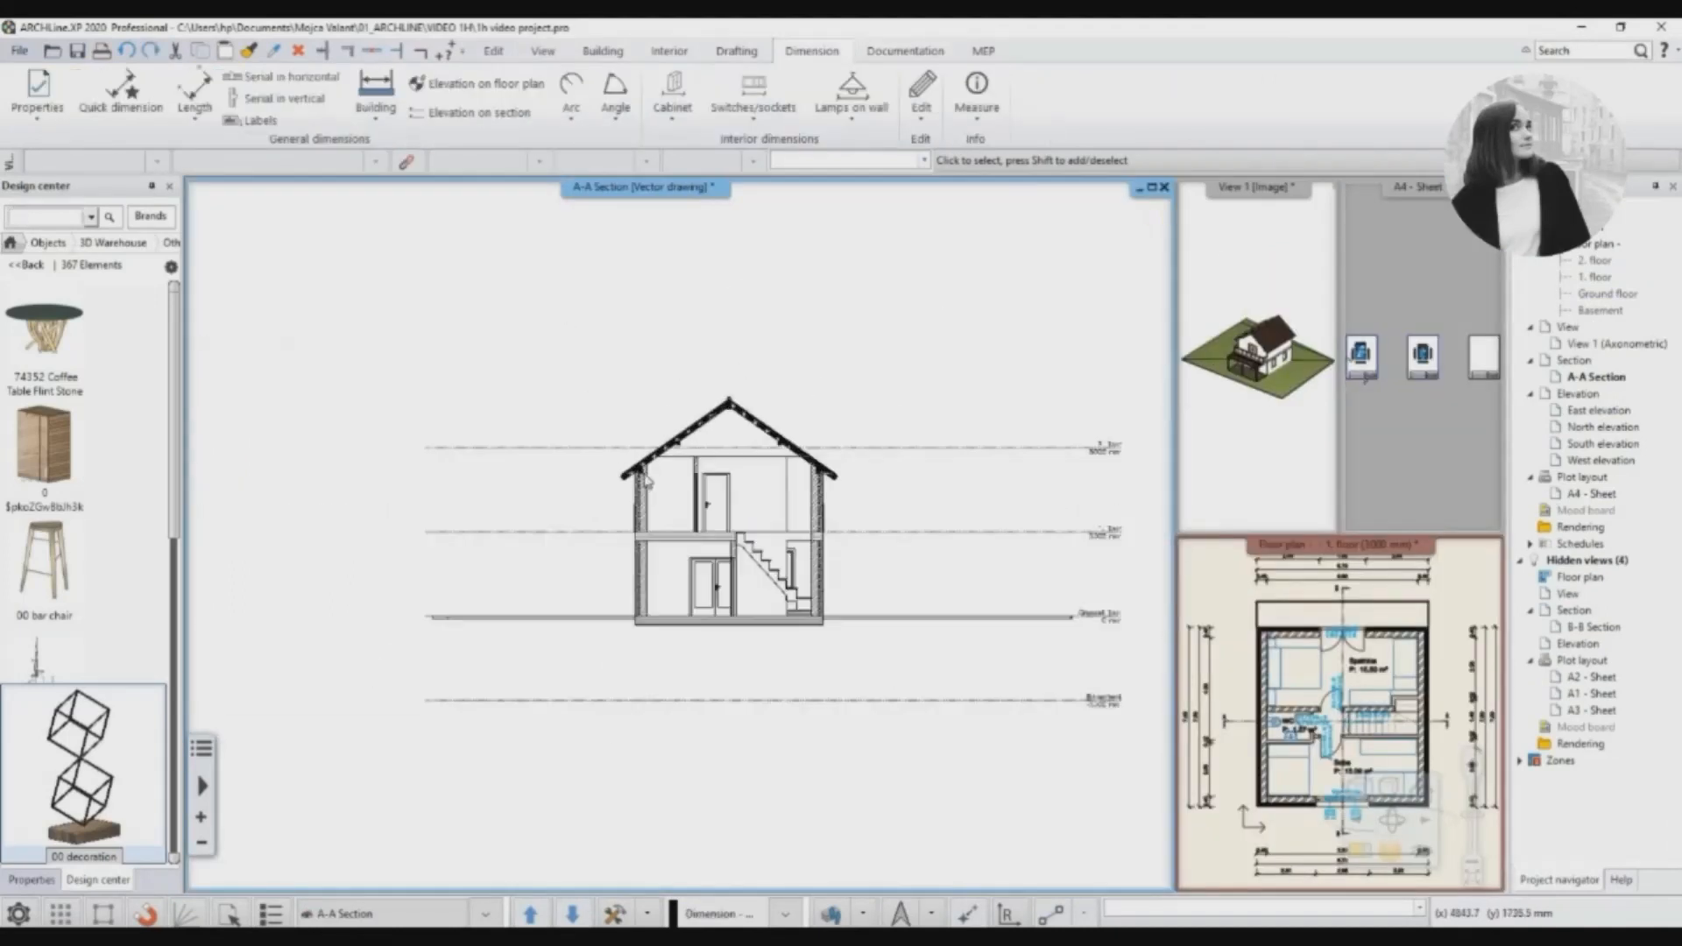
Place section elevation dimensions on the ±0.00, +3.00 and +6.00 level lines beside the house in the A-A section.
{"action": "left_click", "coordinate": [480, 112]}
{"action": "scroll", "coordinate": [468, 606], "scroll_direction": "up", "scroll_amount": 5}
{"action": "left_click", "coordinate": [456, 628]}
{"action": "left_click", "coordinate": [568, 364]}
{"action": "middle_click_drag", "start_coordinate": [568, 364], "coordinate": [631, 528]}
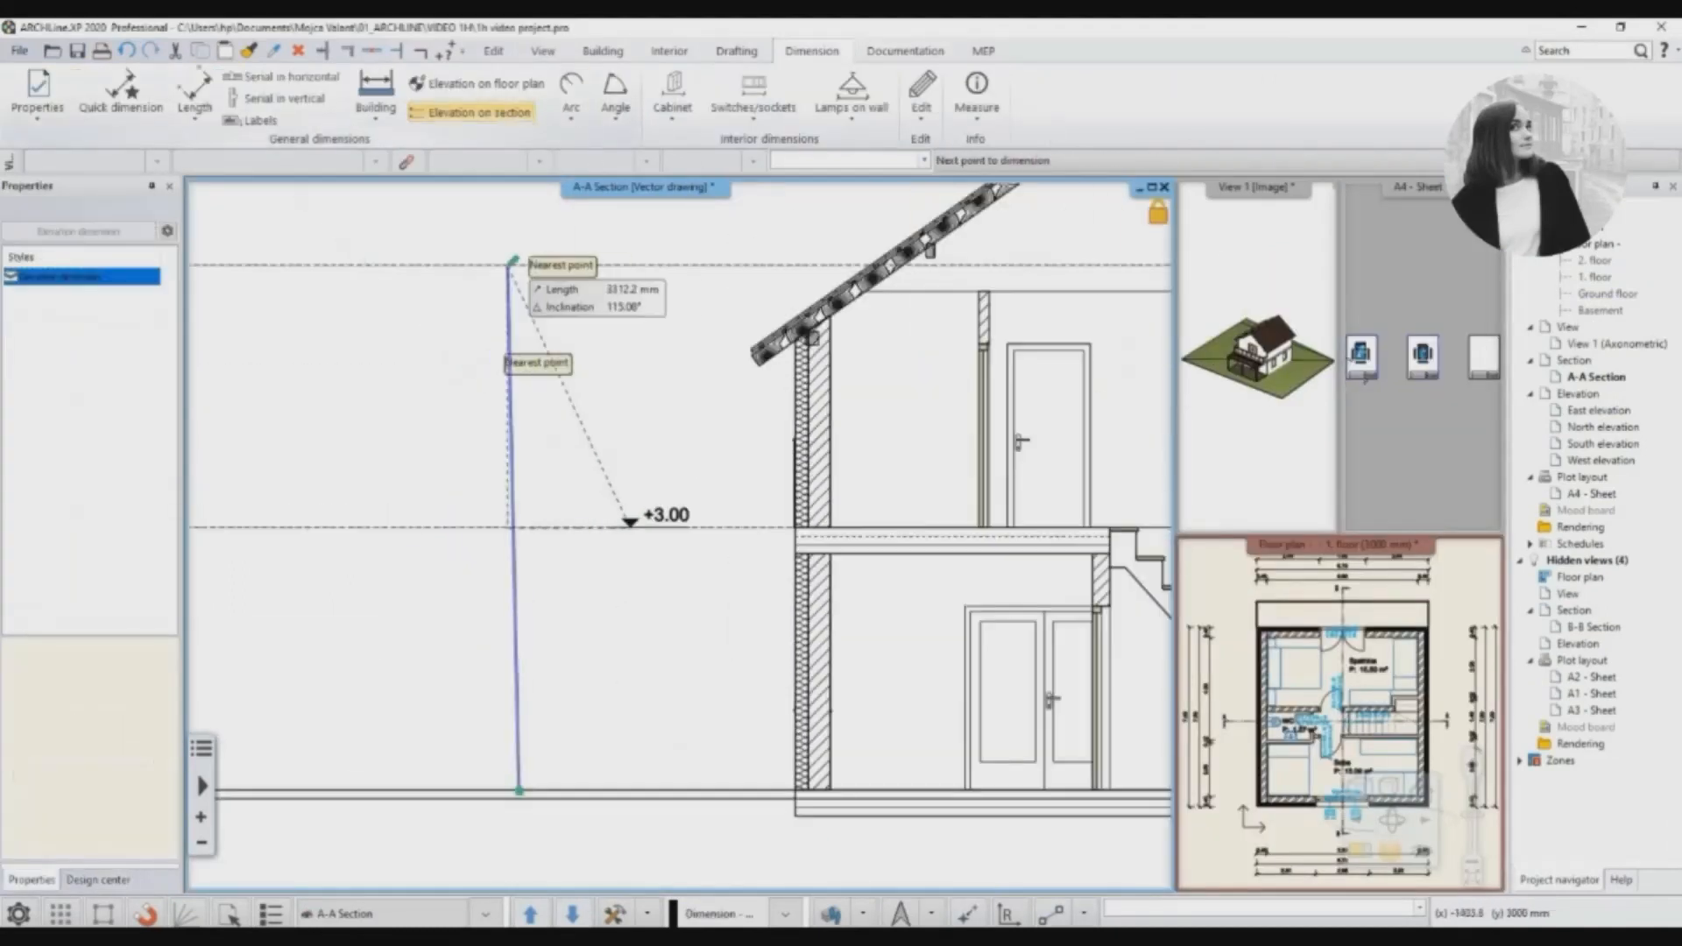
{"action": "left_click", "coordinate": [631, 527]}
{"action": "scroll", "coordinate": [491, 508], "scroll_direction": "down", "scroll_amount": 5}
{"action": "scroll", "coordinate": [429, 578], "scroll_direction": "up", "scroll_amount": 4}
{"action": "left_click", "coordinate": [572, 577]}
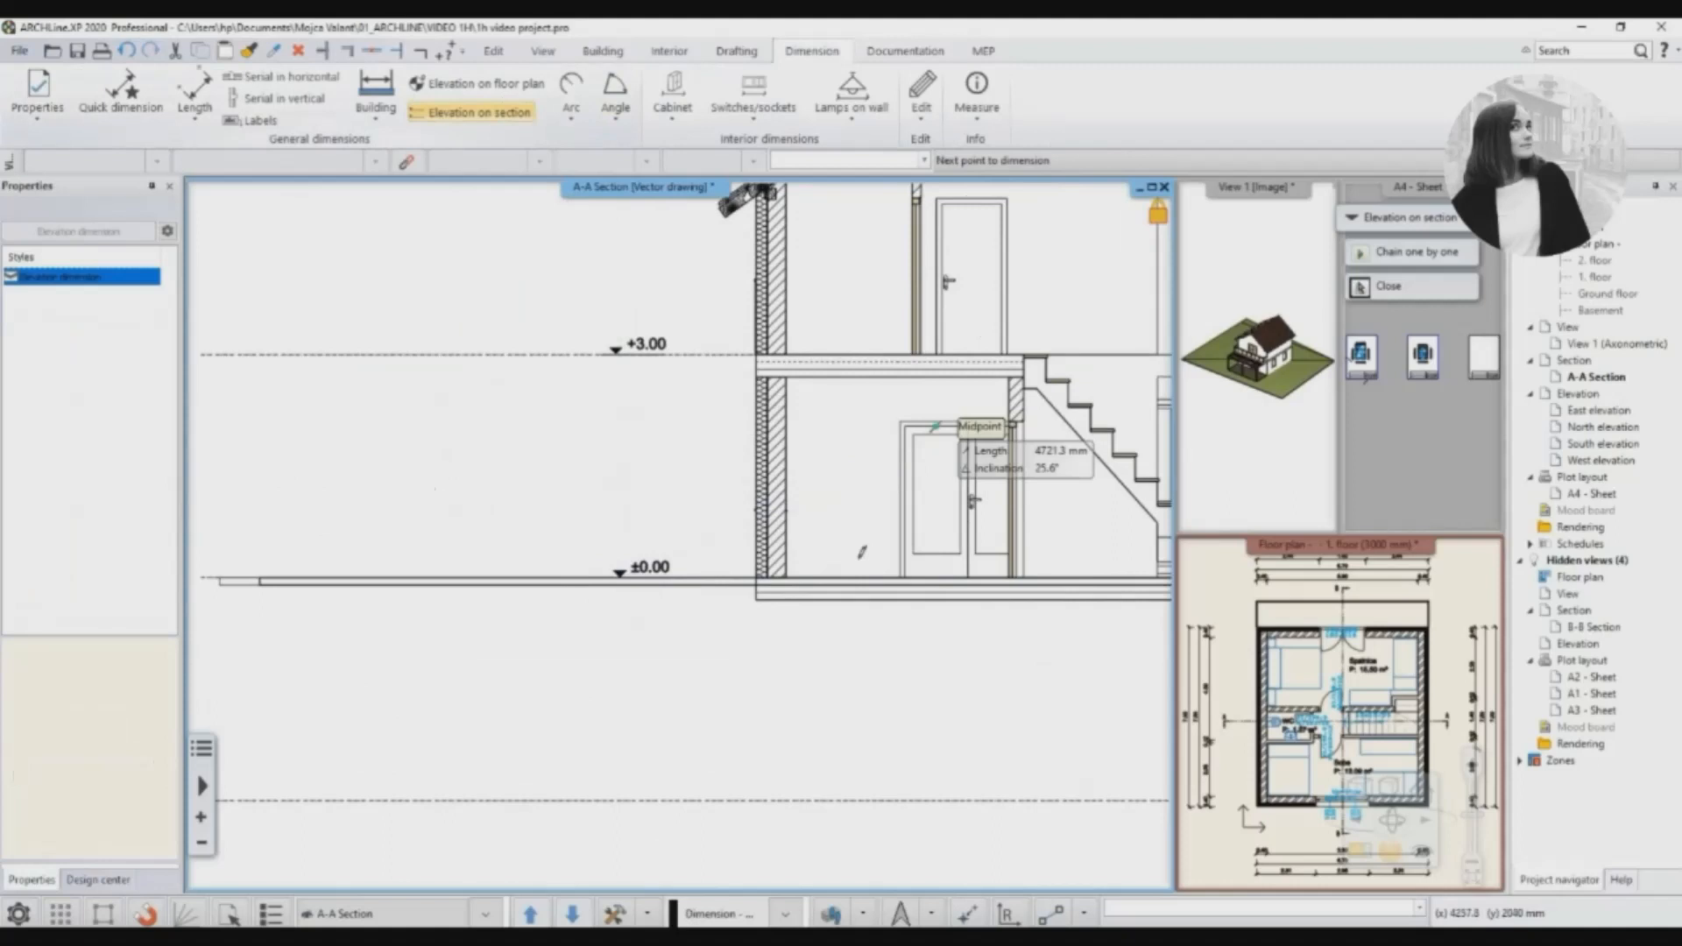
{"action": "scroll", "coordinate": [862, 552], "scroll_direction": "down", "scroll_amount": 3}
{"action": "key", "text": "Escape"}
Capture the A-A section drawing with a rectangular window around the house and its elevation marks.
{"action": "left_click", "coordinate": [905, 51]}
{"action": "left_click", "coordinate": [496, 92]}
{"action": "left_click", "coordinate": [315, 202]}
{"action": "left_click", "coordinate": [967, 796]}
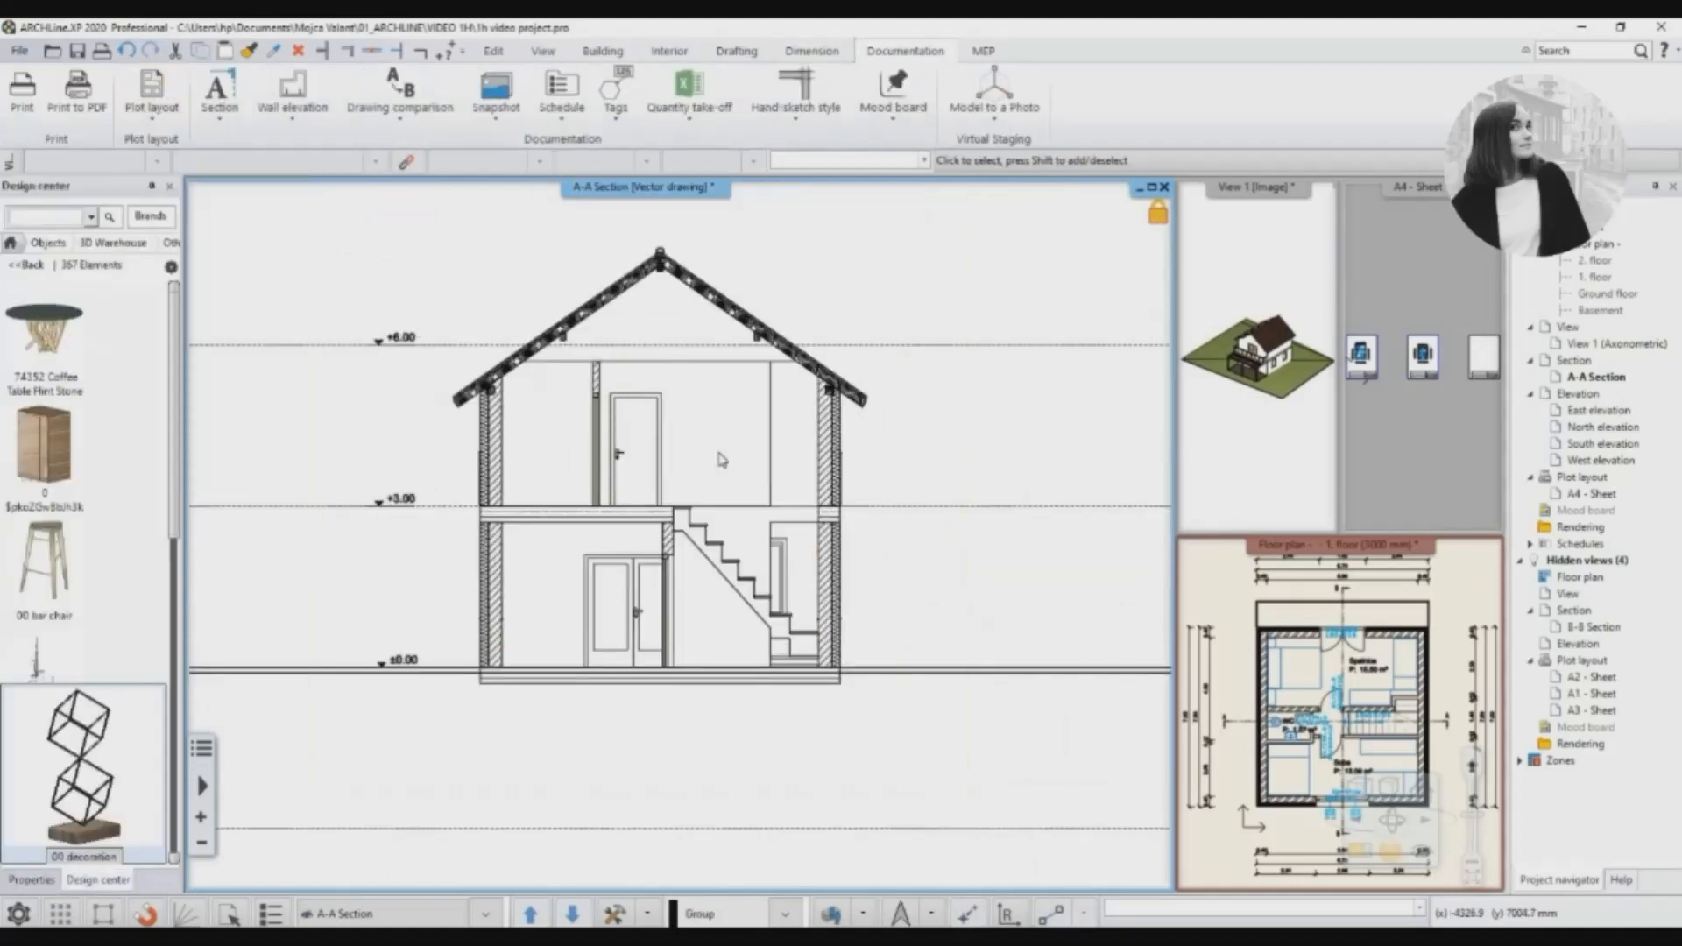
Paste the captured A-A section onto the third A4 page and position it above the title block.
{"action": "double_click", "coordinate": [1384, 195]}
{"action": "middle_click_drag", "start_coordinate": [1065, 536], "coordinate": [624, 463]}
{"action": "left_click", "coordinate": [152, 107]}
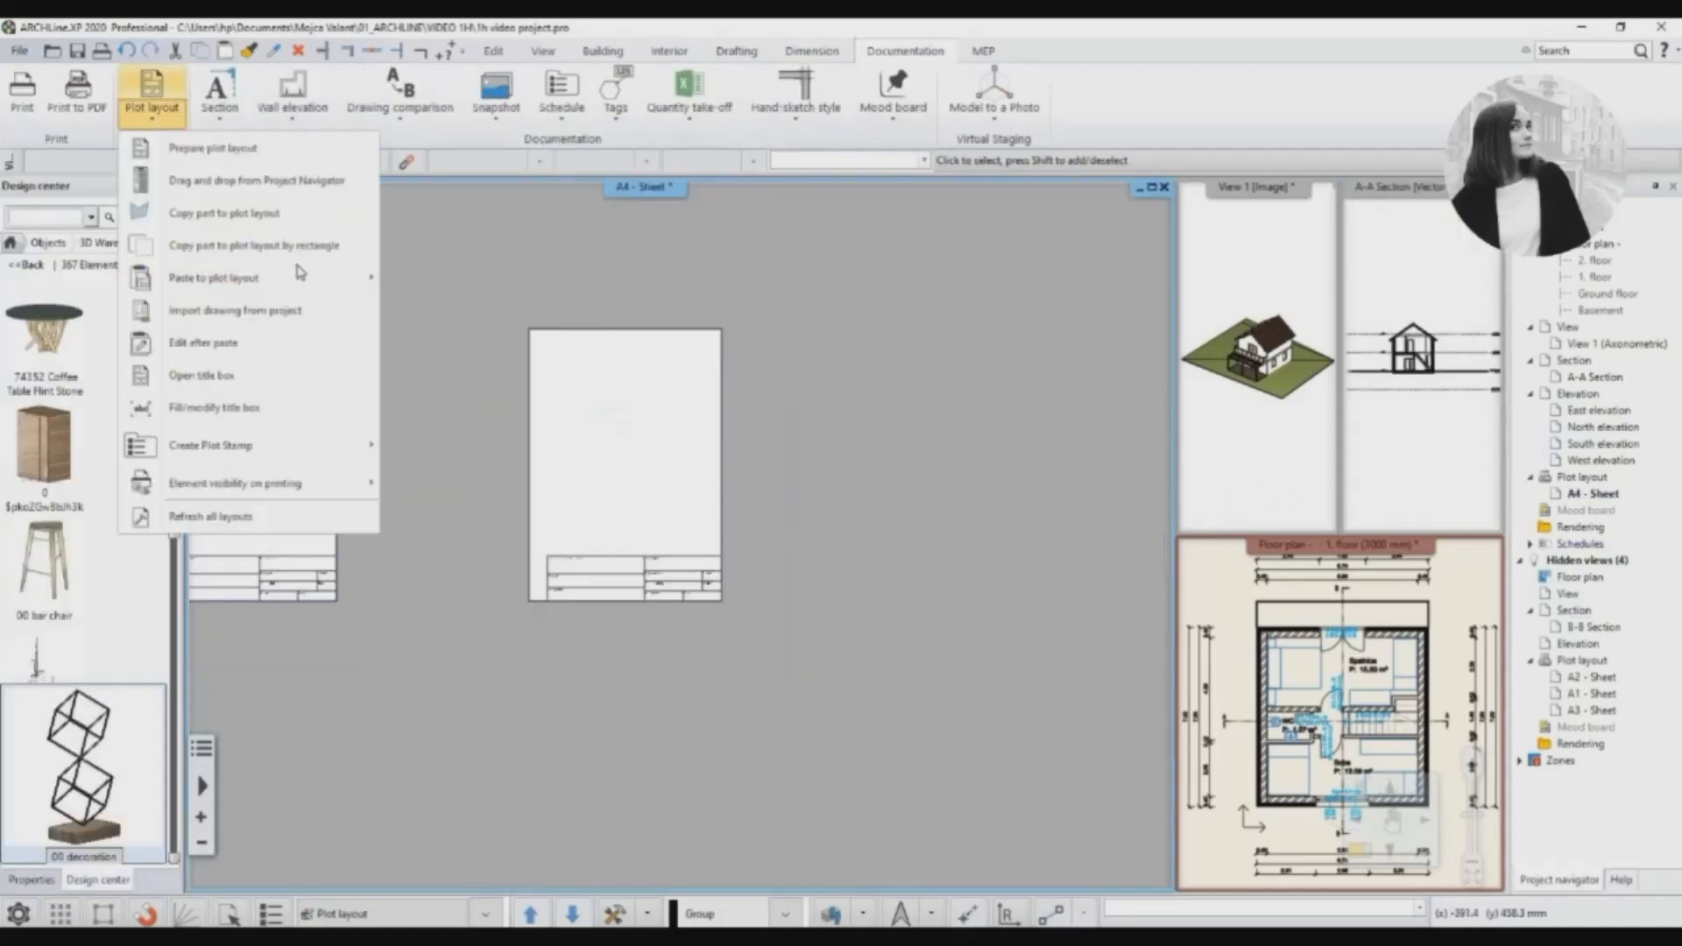
{"action": "left_click", "coordinate": [300, 307]}
{"action": "scroll", "coordinate": [333, 582], "scroll_direction": "up", "scroll_amount": 2}
{"action": "left_click", "coordinate": [593, 528]}
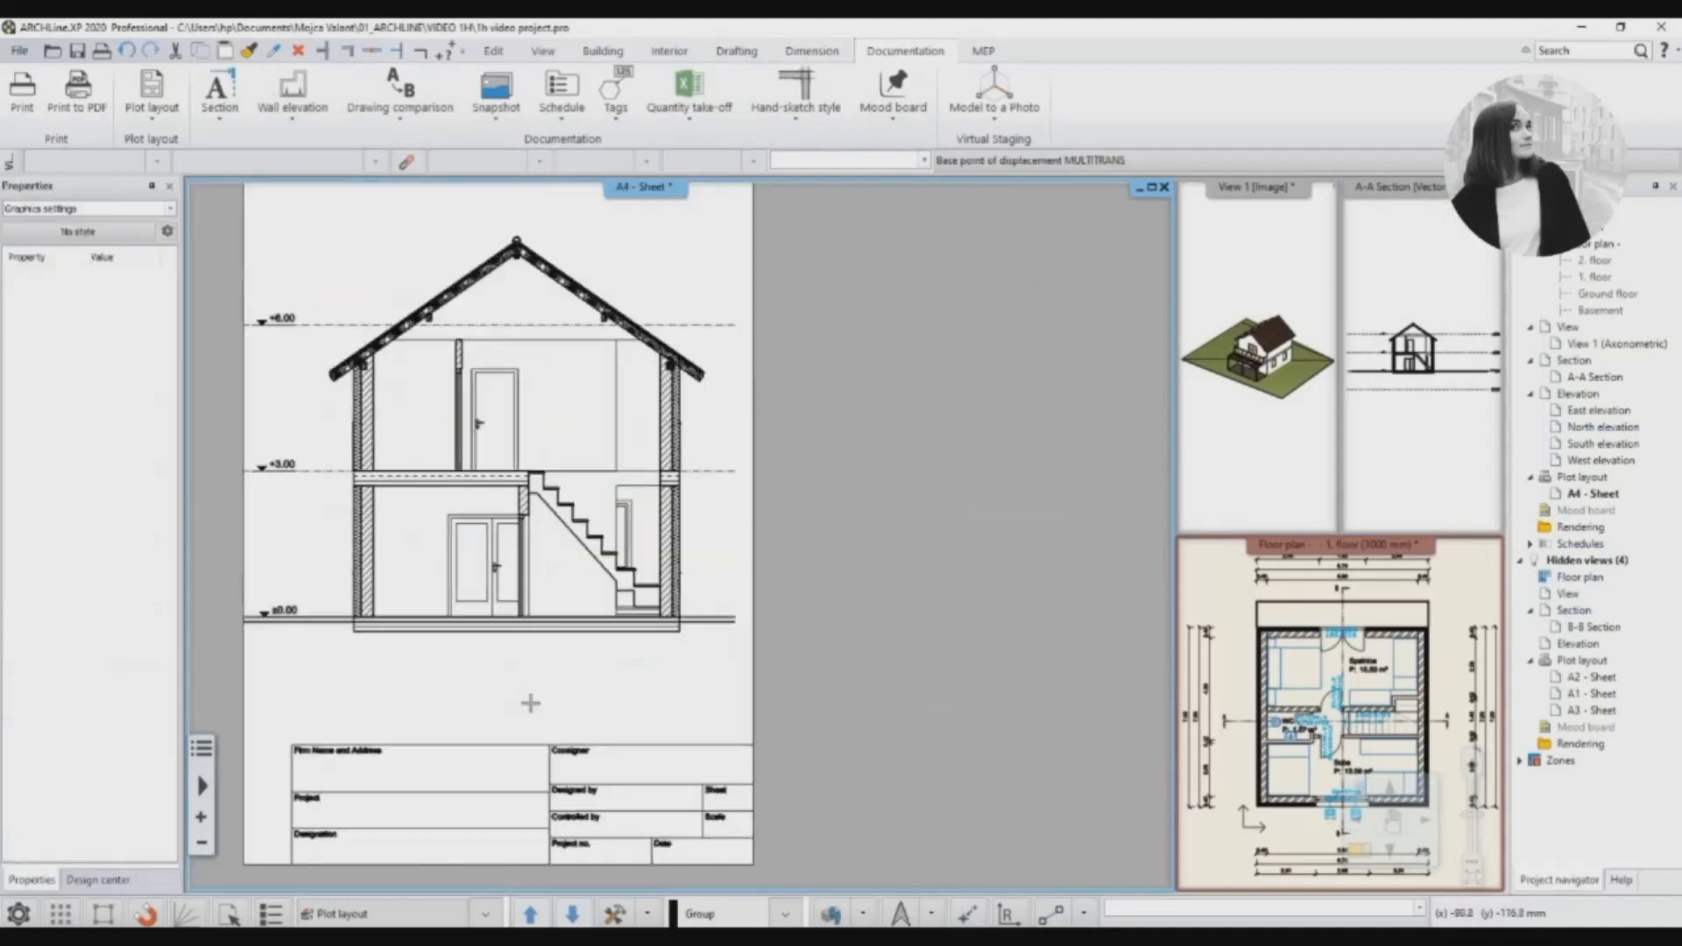
{"action": "left_click", "coordinate": [488, 413]}
{"action": "scroll", "coordinate": [701, 546], "scroll_direction": "up", "scroll_amount": 3}
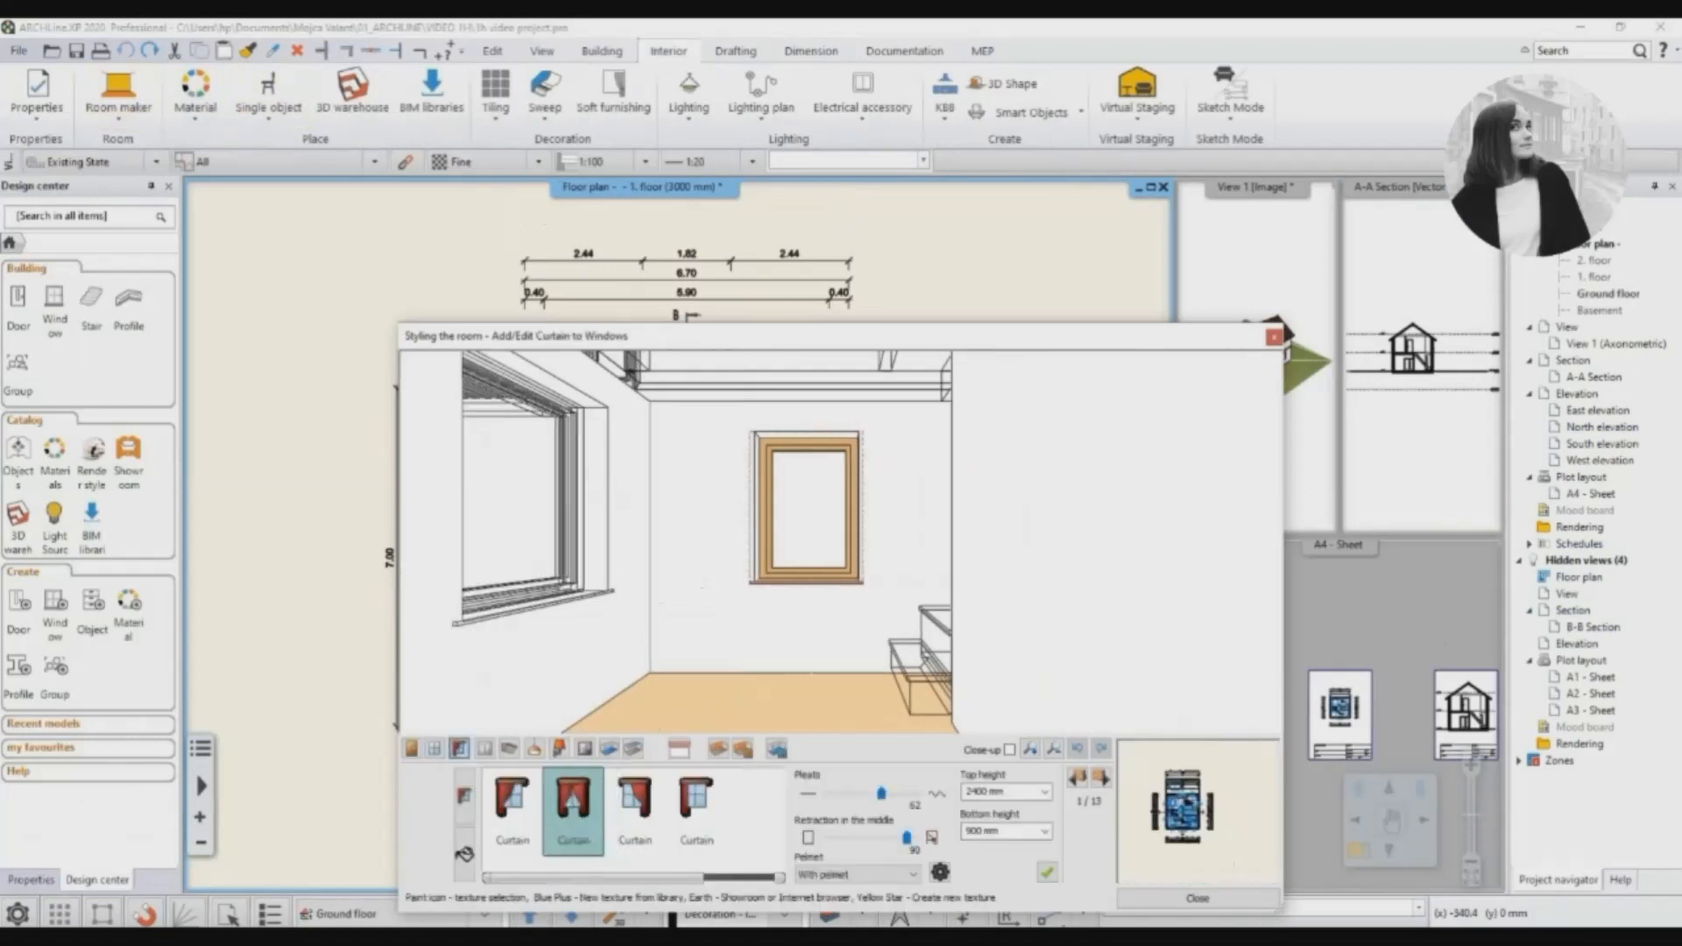
Add a beige tied-back curtain pair to the first wall's window with a bottom height of 700 mm.
{"action": "left_click", "coordinate": [464, 854]}
{"action": "left_click", "coordinate": [885, 802]}
{"action": "left_click", "coordinate": [465, 797]}
{"action": "left_click", "coordinate": [1047, 871]}
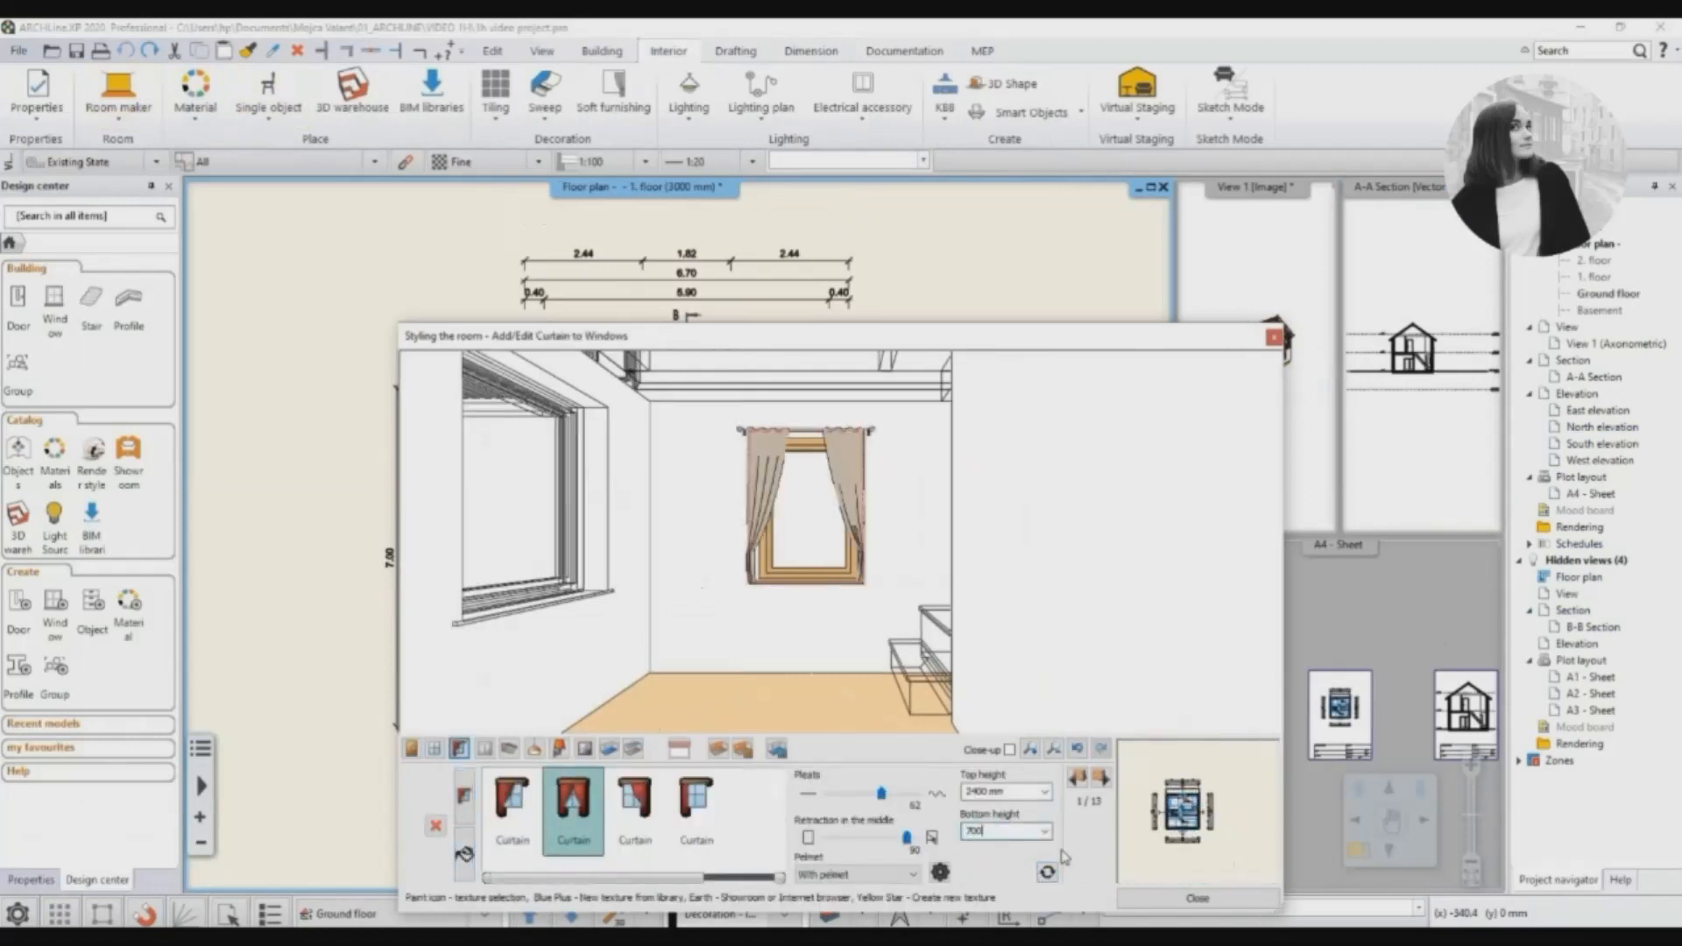
{"action": "left_click", "coordinate": [1100, 777]}
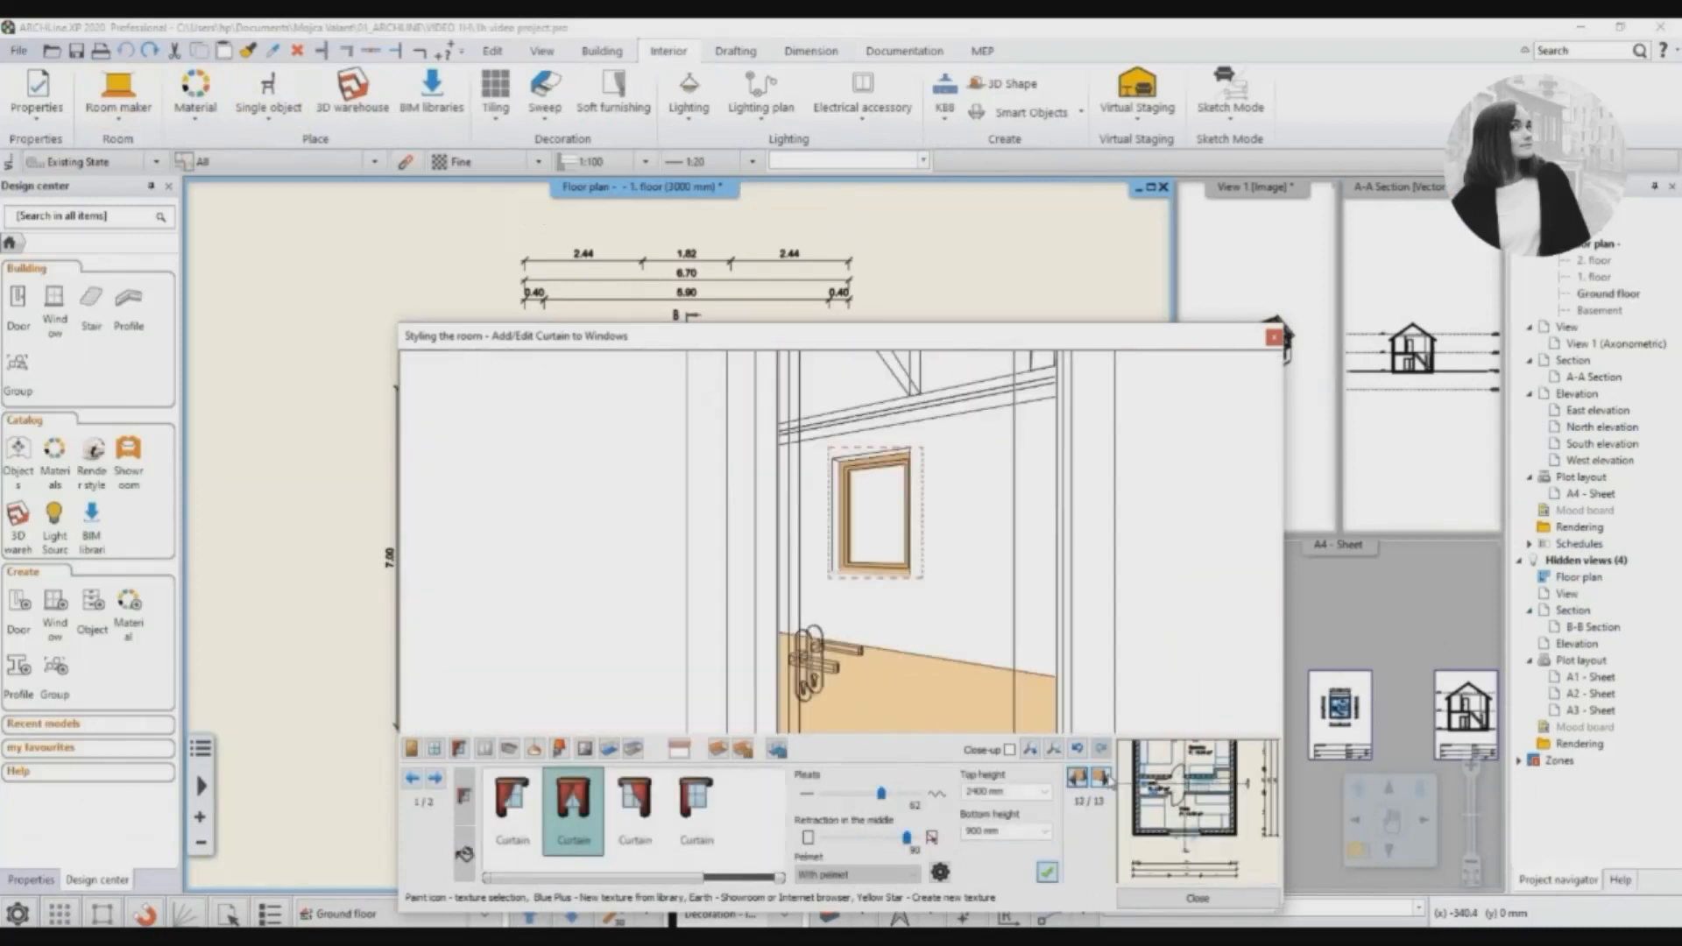
Add tied-back curtains to both windows of wall 12, with a 700 mm bottom height on the first one.
{"action": "scroll", "coordinate": [905, 567], "scroll_direction": "down", "scroll_amount": 5}
{"action": "left_click", "coordinate": [1047, 872]}
{"action": "double_click", "coordinate": [981, 831]}
{"action": "type", "text": "700"}
{"action": "left_click", "coordinate": [1101, 777]}
{"action": "left_click", "coordinate": [1047, 872]}
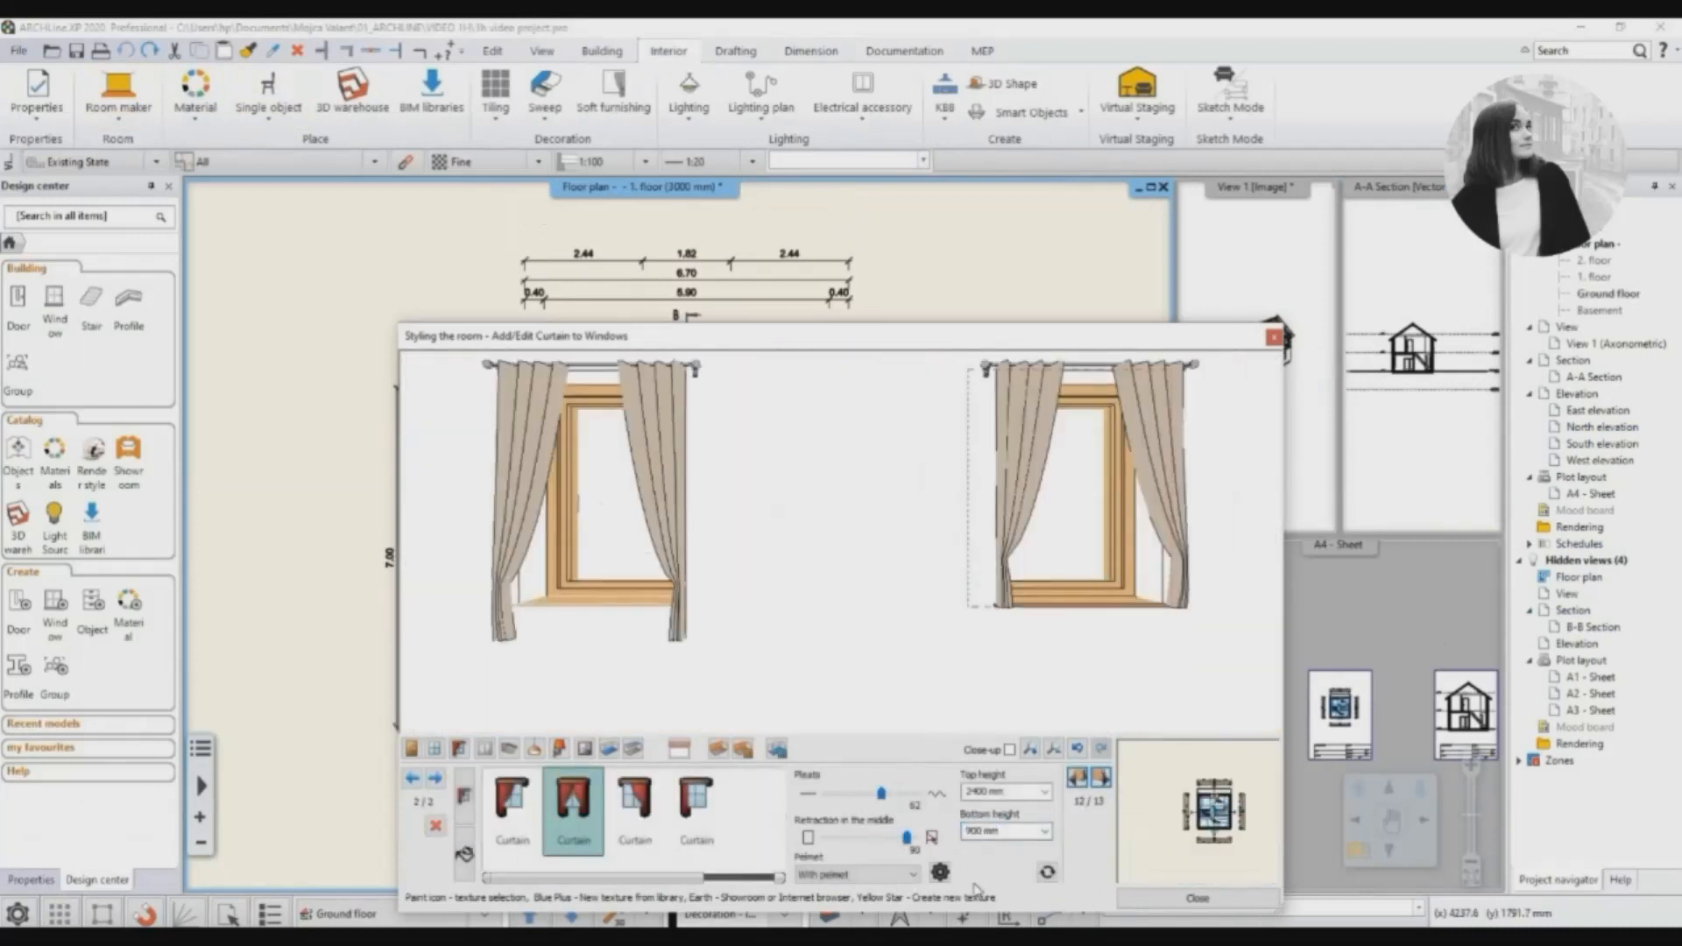
Add a tied-back curtain to the window beside the double entrance door and set its bottom height to 700 mm.
{"action": "left_click", "coordinate": [1101, 777]}
{"action": "left_click", "coordinate": [1101, 777]}
{"action": "left_click", "coordinate": [1100, 777]}
{"action": "scroll", "coordinate": [1058, 647], "scroll_direction": "down", "scroll_amount": 3}
{"action": "left_click", "coordinate": [1047, 872]}
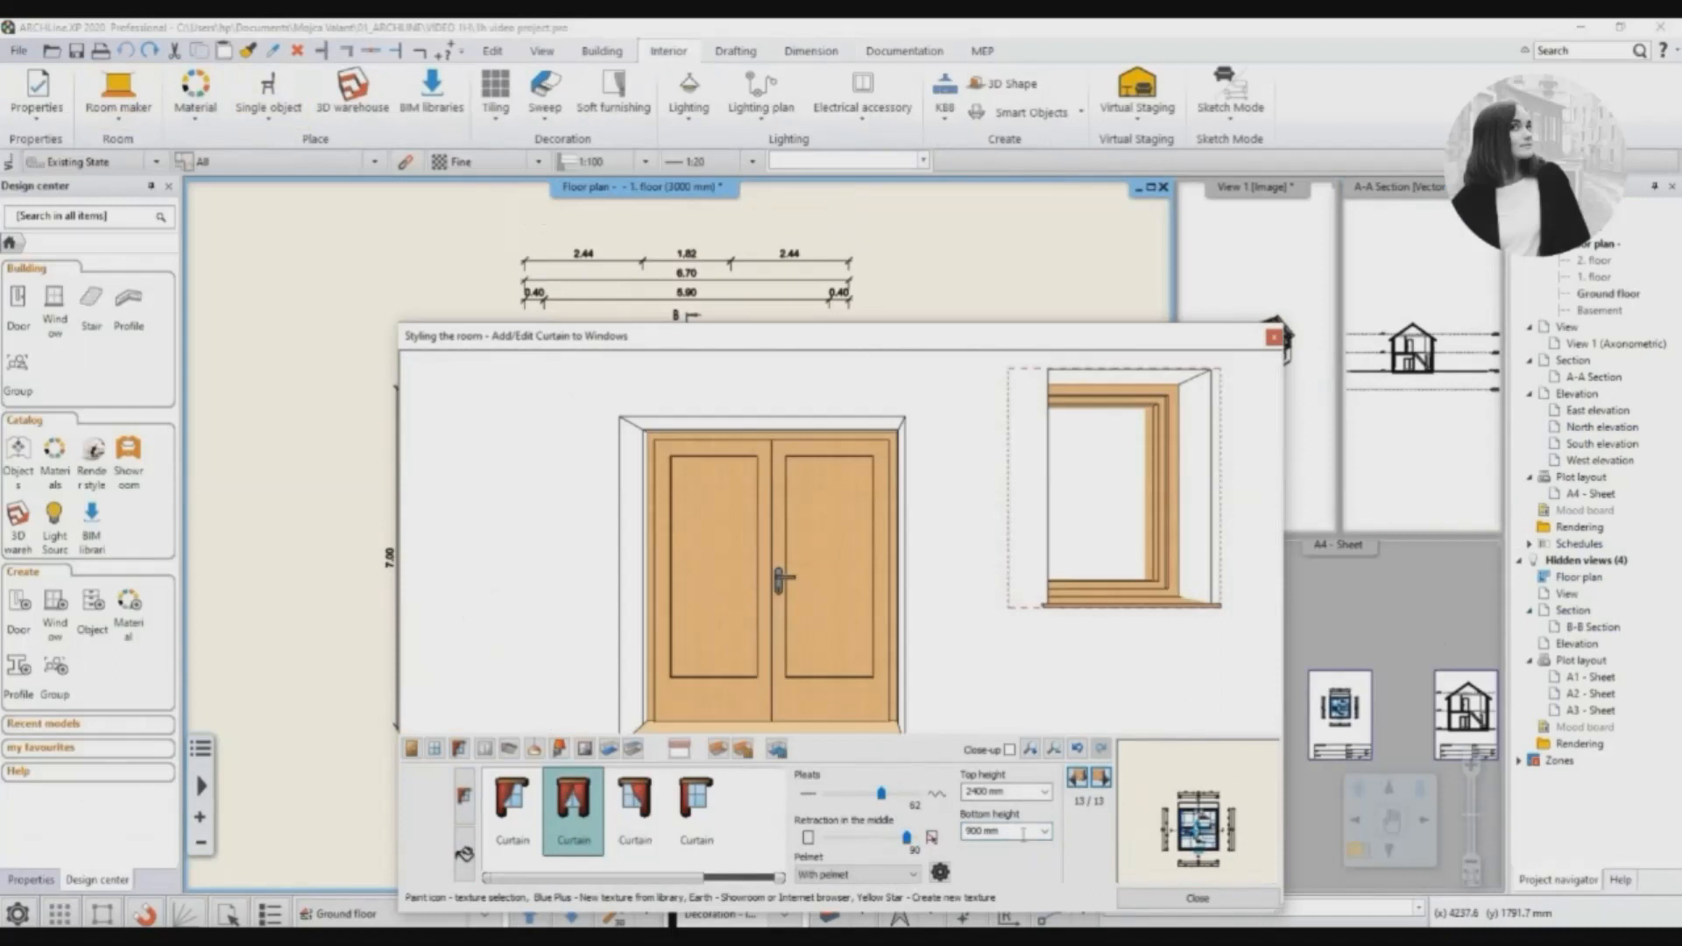
{"action": "left_click_drag", "start_coordinate": [1023, 833], "coordinate": [638, 830]}
{"action": "type", "text": "700"}
{"action": "left_click", "coordinate": [1047, 872]}
{"action": "left_click", "coordinate": [1101, 777]}
Place a Corpus_white 1 gang light switch on the first wall, 1500 mm from its right end.
{"action": "left_click", "coordinate": [484, 749]}
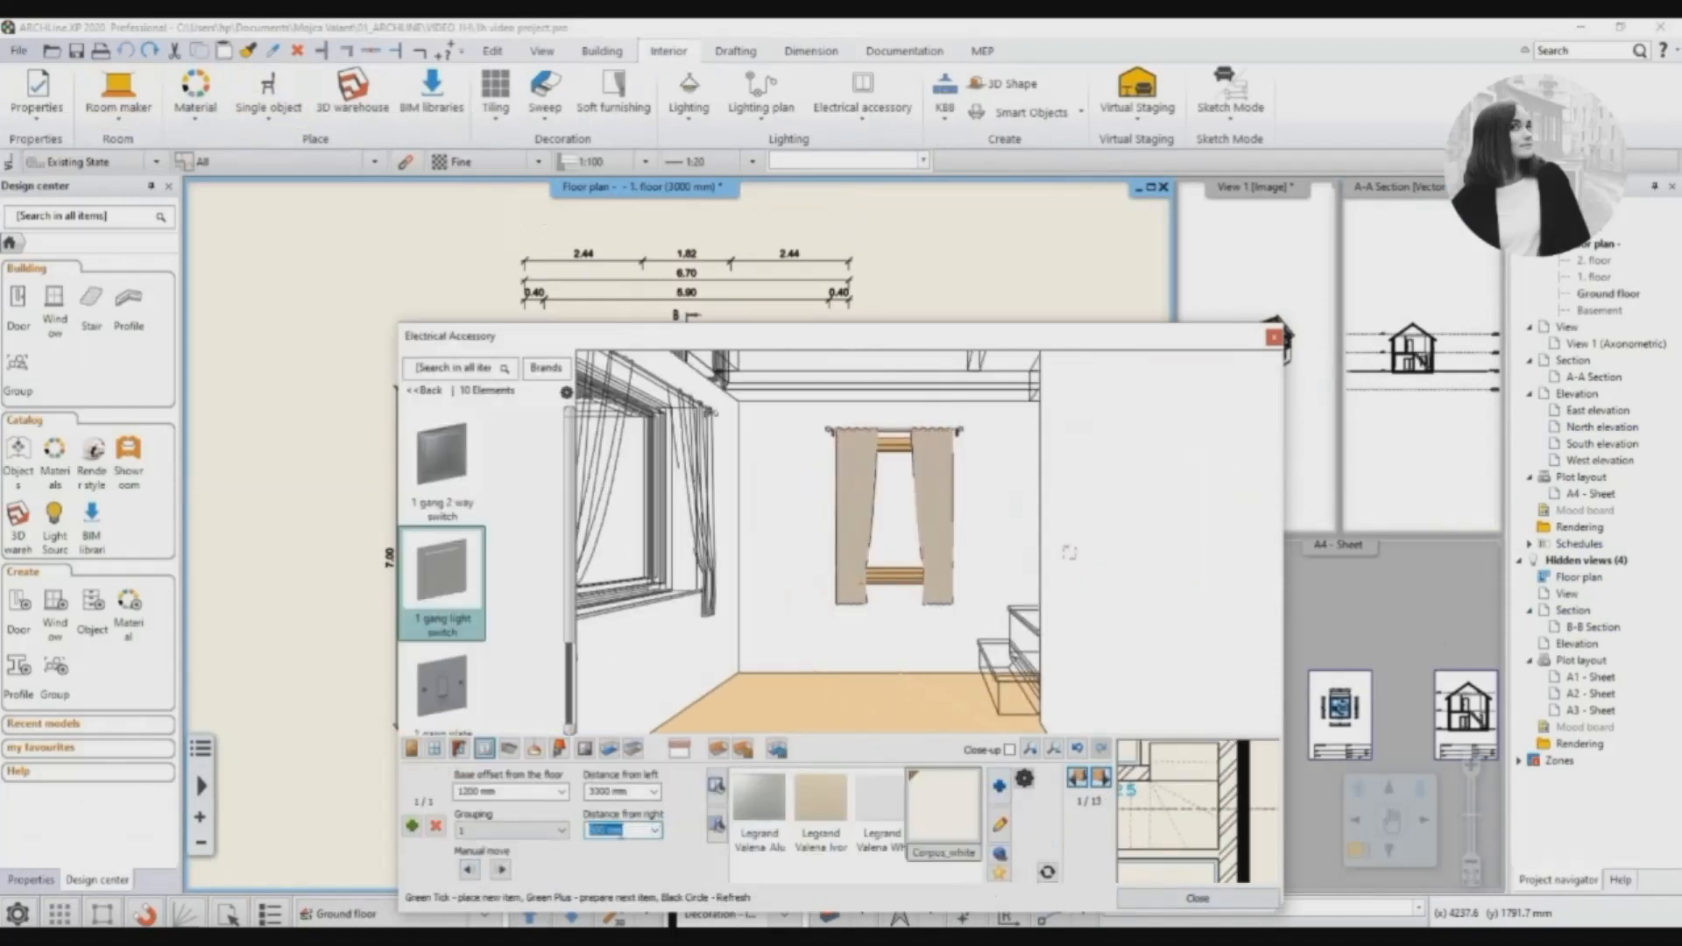
{"action": "type", "text": "1500"}
{"action": "key", "text": "Tab"}
Hang the framed Mona Lisa picture, 800 x 1200 mm, on the short partition wall beside the stairs.
{"action": "left_click", "coordinate": [508, 749]}
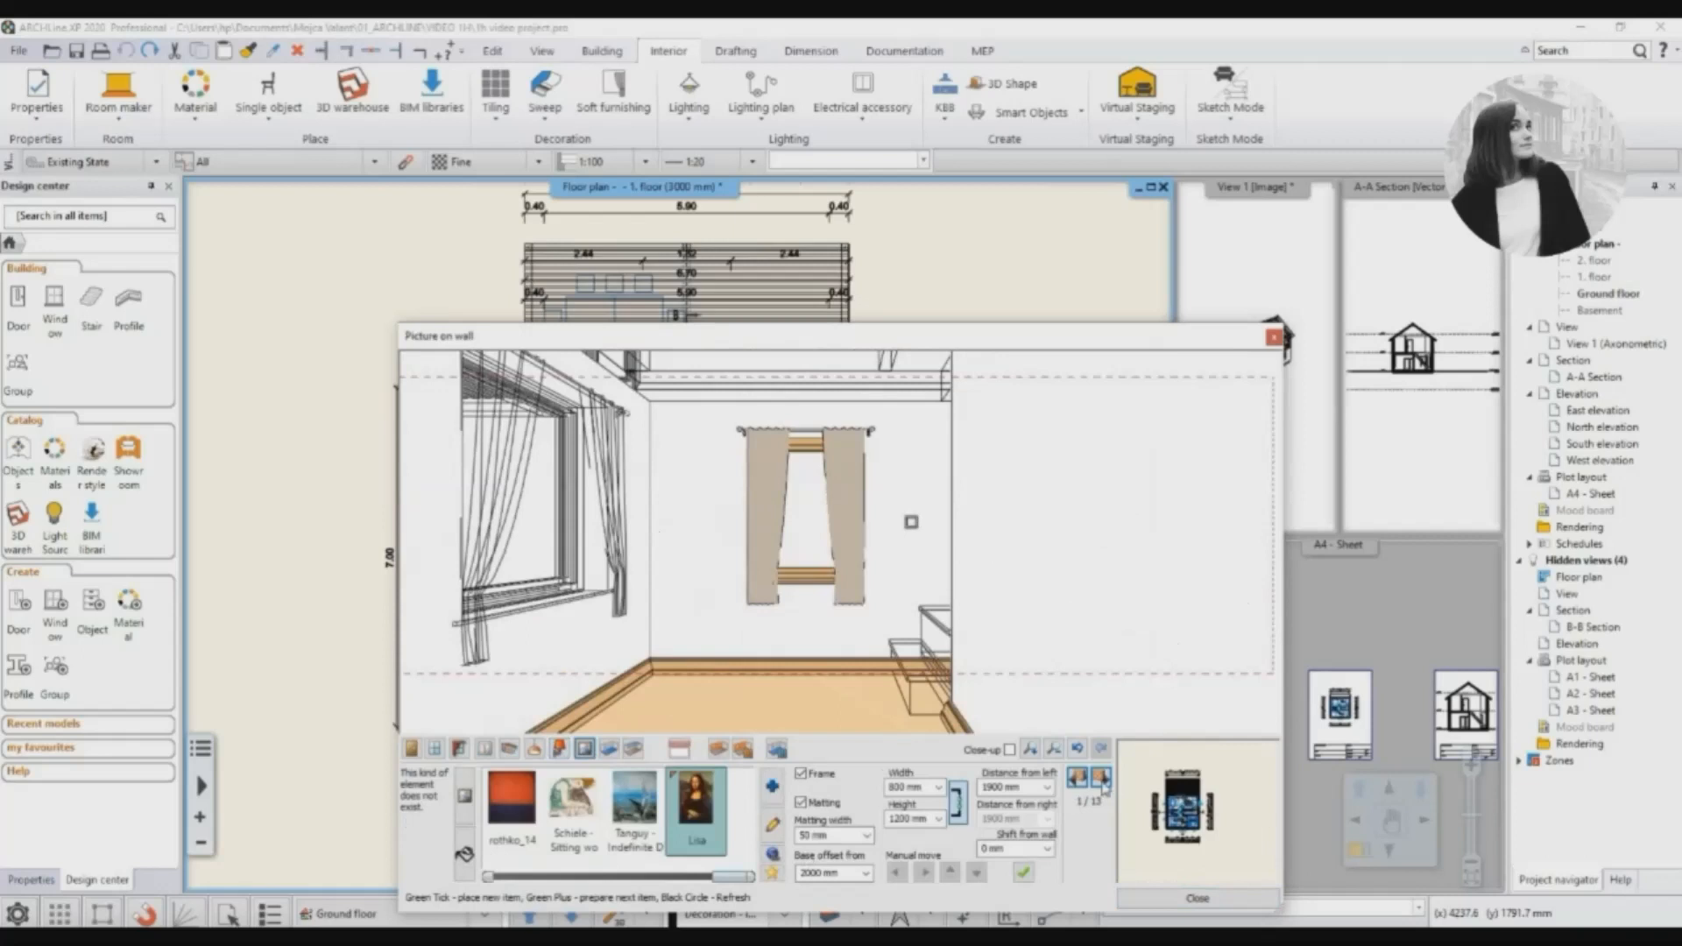
{"action": "left_click", "coordinate": [1024, 870]}
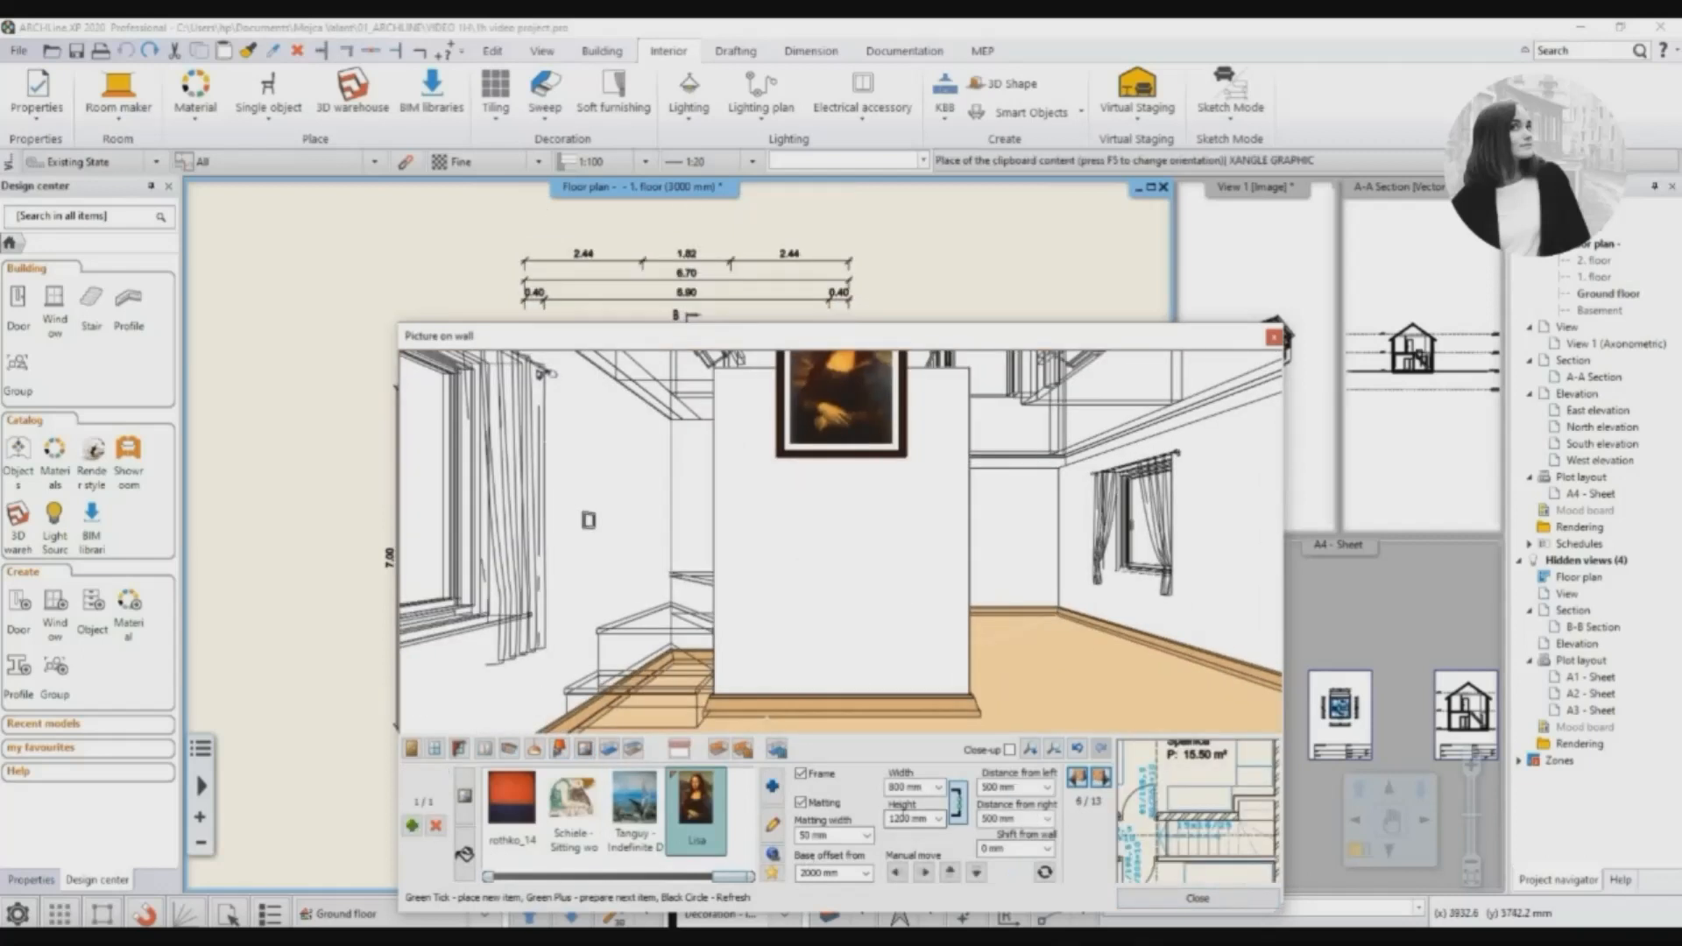
{"action": "key", "text": "Up"}
{"action": "key", "text": "Up"}
Hang the framed Gogh Irises picture on the wall between the doors with a base offset of 1200 mm.
{"action": "left_click", "coordinate": [1101, 777]}
{"action": "left_click", "coordinate": [1100, 777]}
{"action": "left_click_drag", "start_coordinate": [732, 877], "coordinate": [585, 878]}
{"action": "left_click", "coordinate": [635, 802]}
{"action": "double_click", "coordinate": [815, 873]}
{"action": "type", "text": "1200"}
{"action": "key", "text": "Return"}
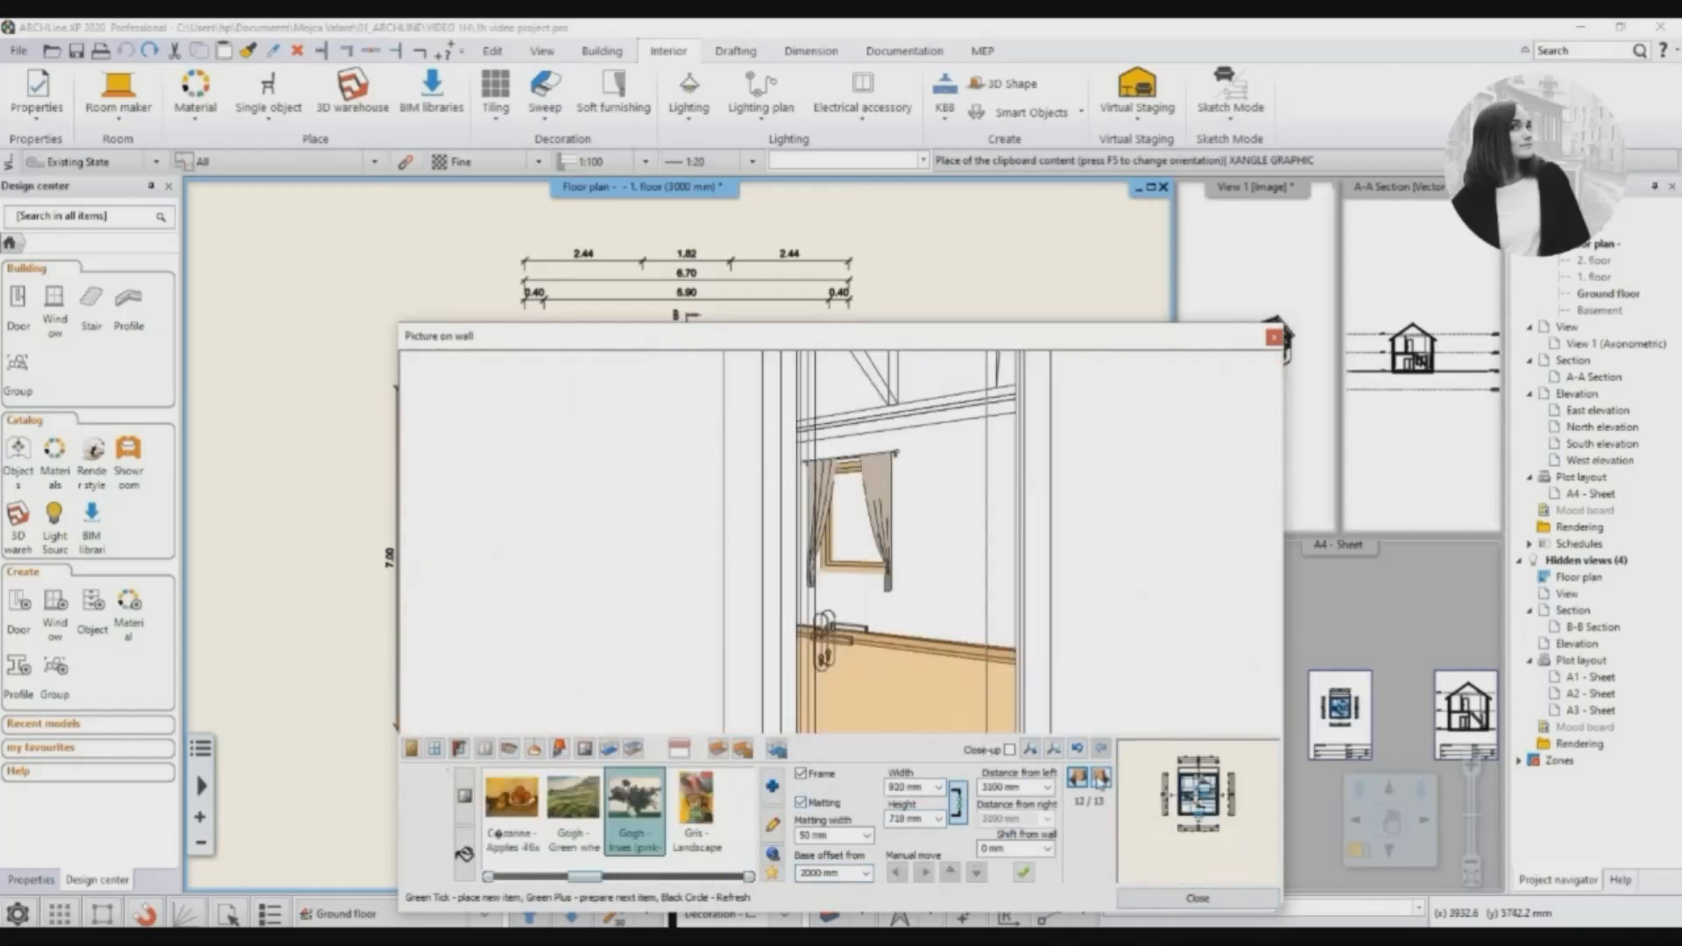
Apply a wooden parquet finish to the room's floor.
{"action": "left_click", "coordinate": [867, 813]}
{"action": "left_click", "coordinate": [799, 801]}
{"action": "left_click", "coordinate": [719, 750]}
{"action": "left_click", "coordinate": [702, 810]}
{"action": "left_click_drag", "start_coordinate": [755, 876], "coordinate": [456, 879]}
{"action": "left_click", "coordinate": [616, 808]}
Apply the Hazelnut pastel finish to all walls of the room.
{"action": "left_click", "coordinate": [1100, 778]}
{"action": "left_click", "coordinate": [1100, 777]}
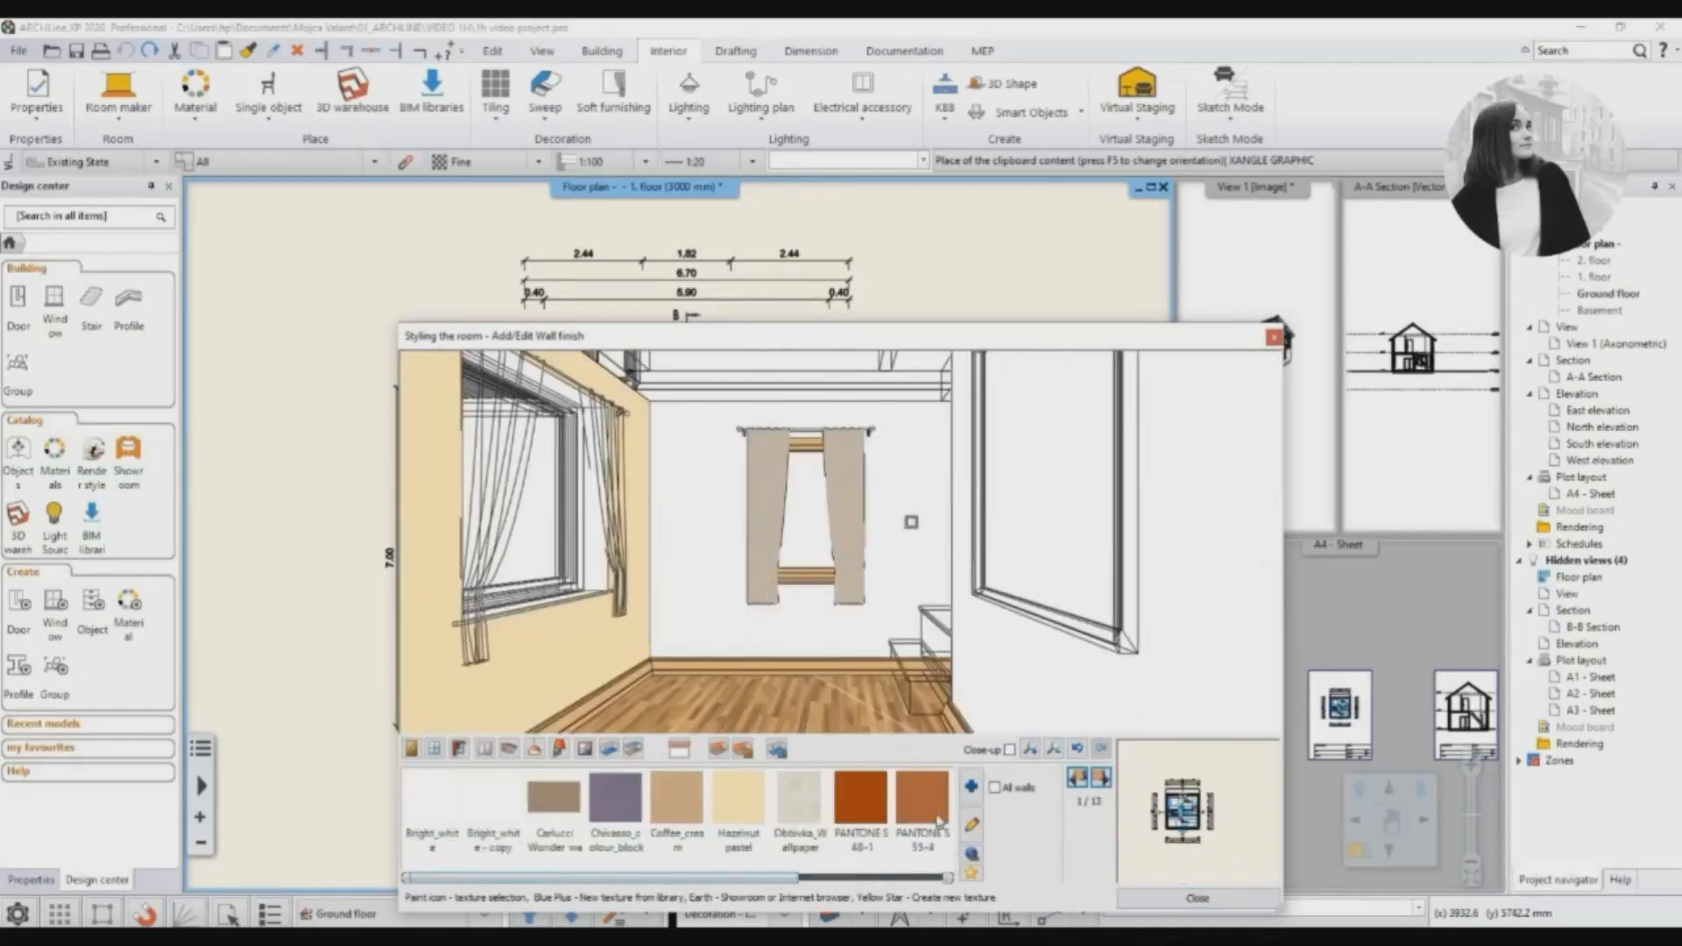
{"action": "left_click", "coordinate": [994, 788]}
{"action": "left_click", "coordinate": [743, 806]}
Apply the Coffee_cream finish to the partition walls around the framed pictures.
{"action": "left_click", "coordinate": [1101, 777]}
{"action": "left_click", "coordinate": [1100, 777]}
{"action": "left_click", "coordinate": [1100, 777]}
{"action": "scroll", "coordinate": [1181, 826], "scroll_direction": "up", "scroll_amount": 4}
{"action": "left_click", "coordinate": [1183, 776]}
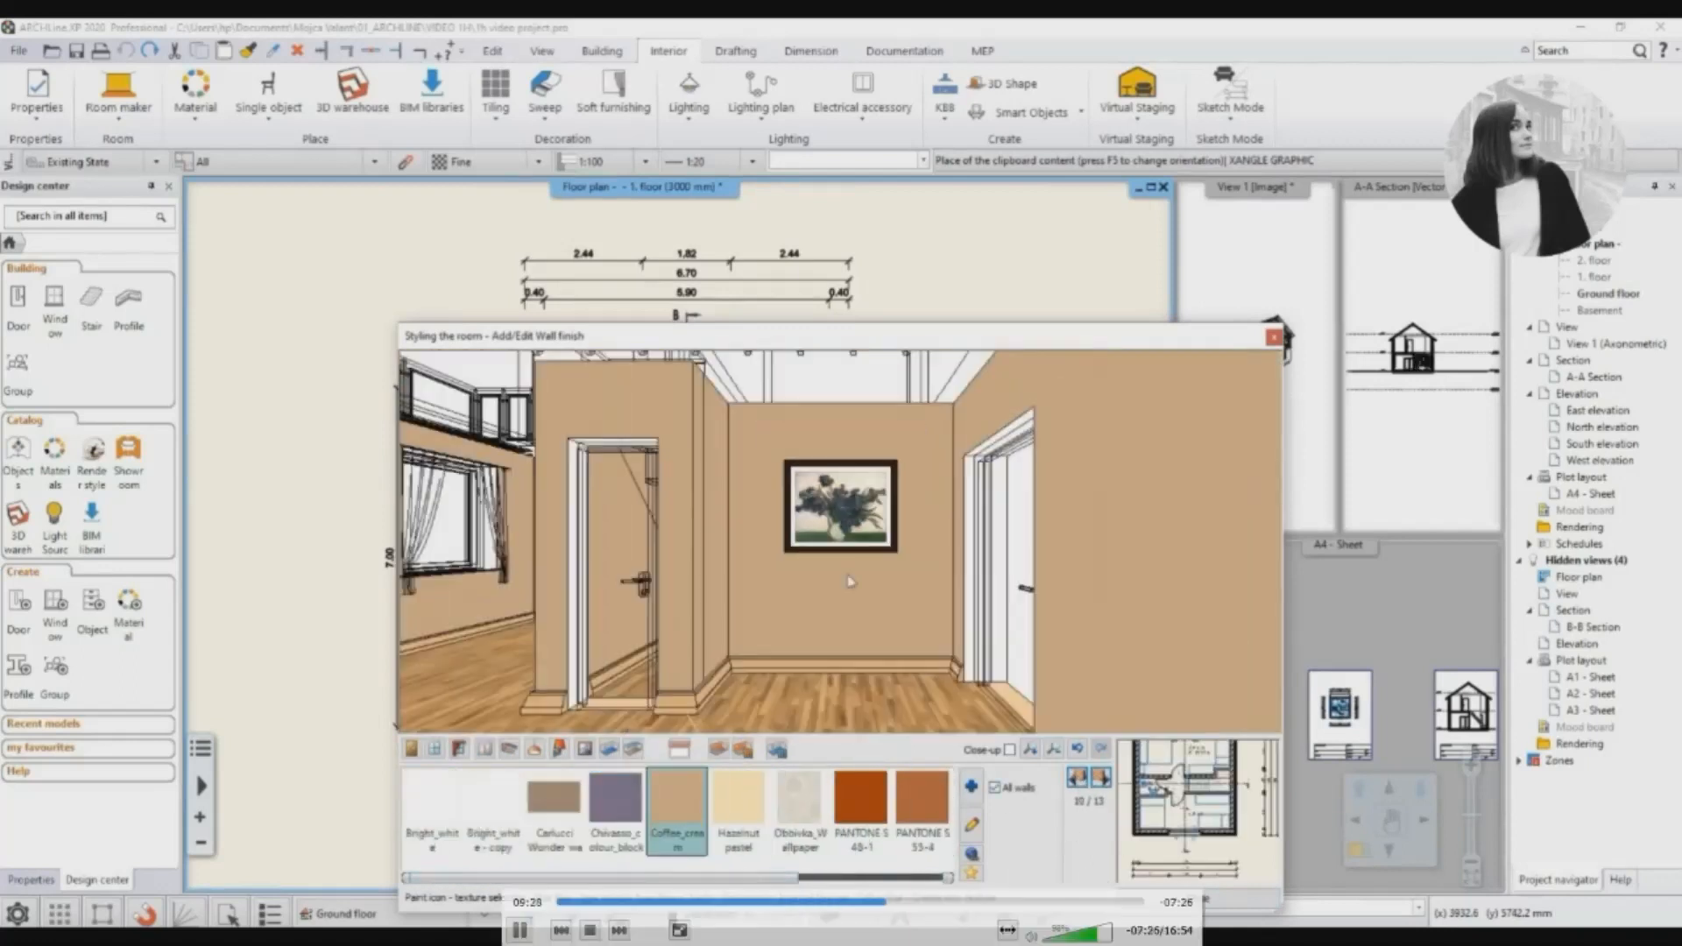
{"action": "left_click", "coordinate": [670, 799]}
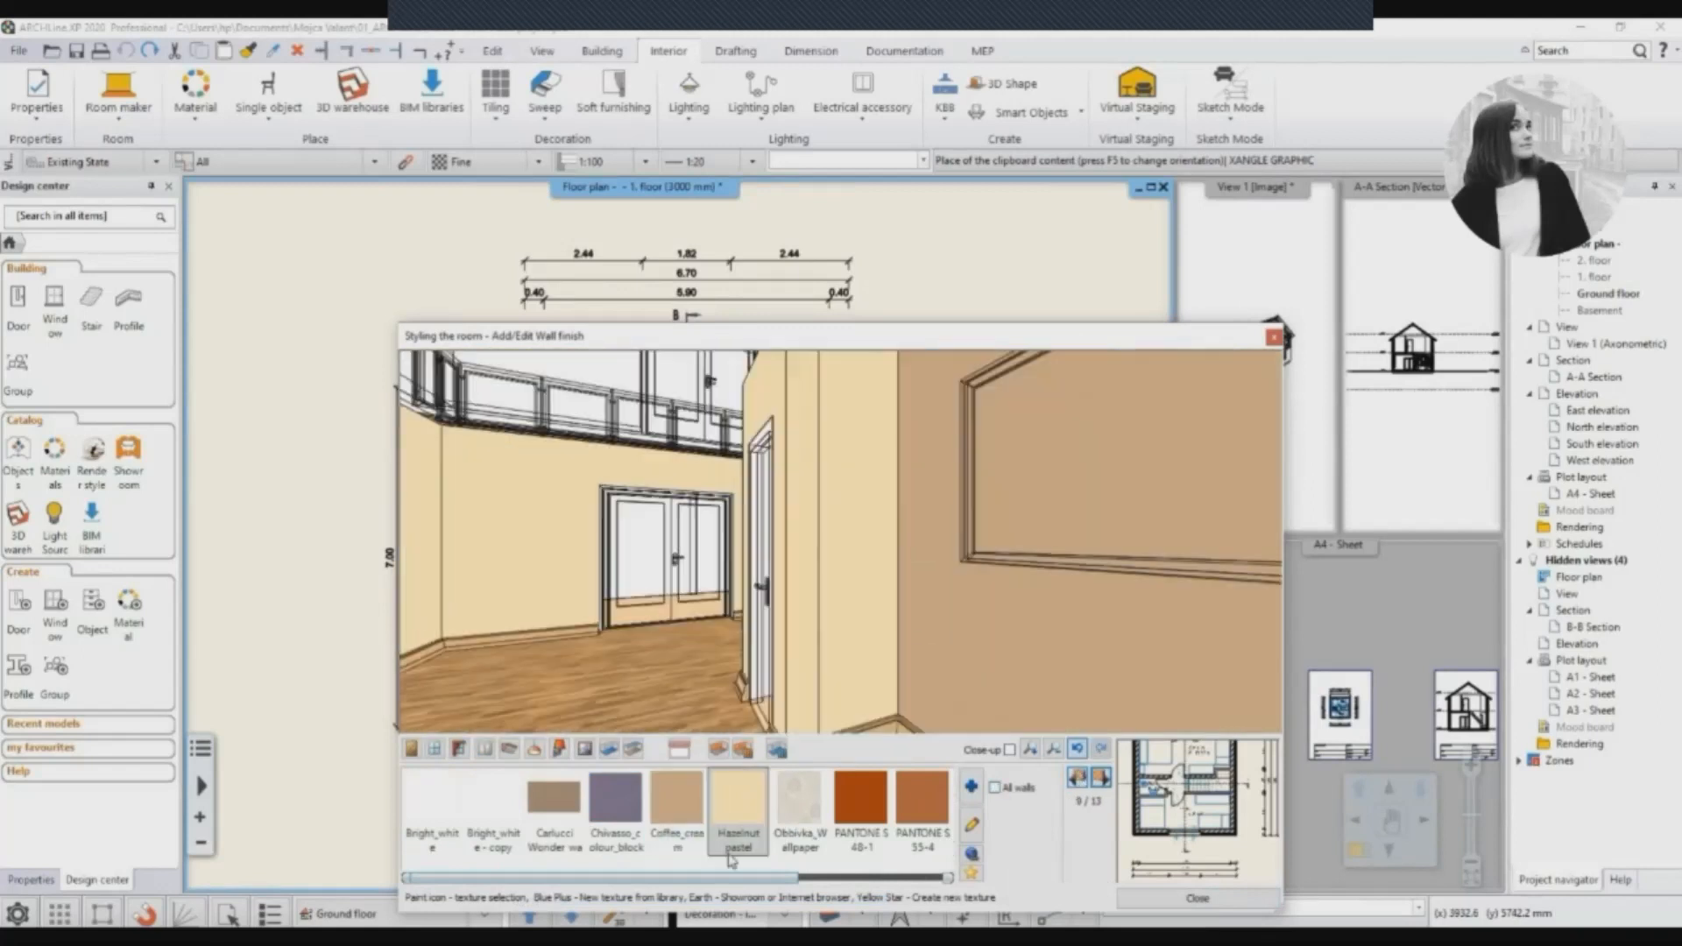
Tile the interior door wall and the adjoining window wall with 500 x 500 mm Tile_blocks-003 tiles.
{"action": "left_click", "coordinate": [777, 747]}
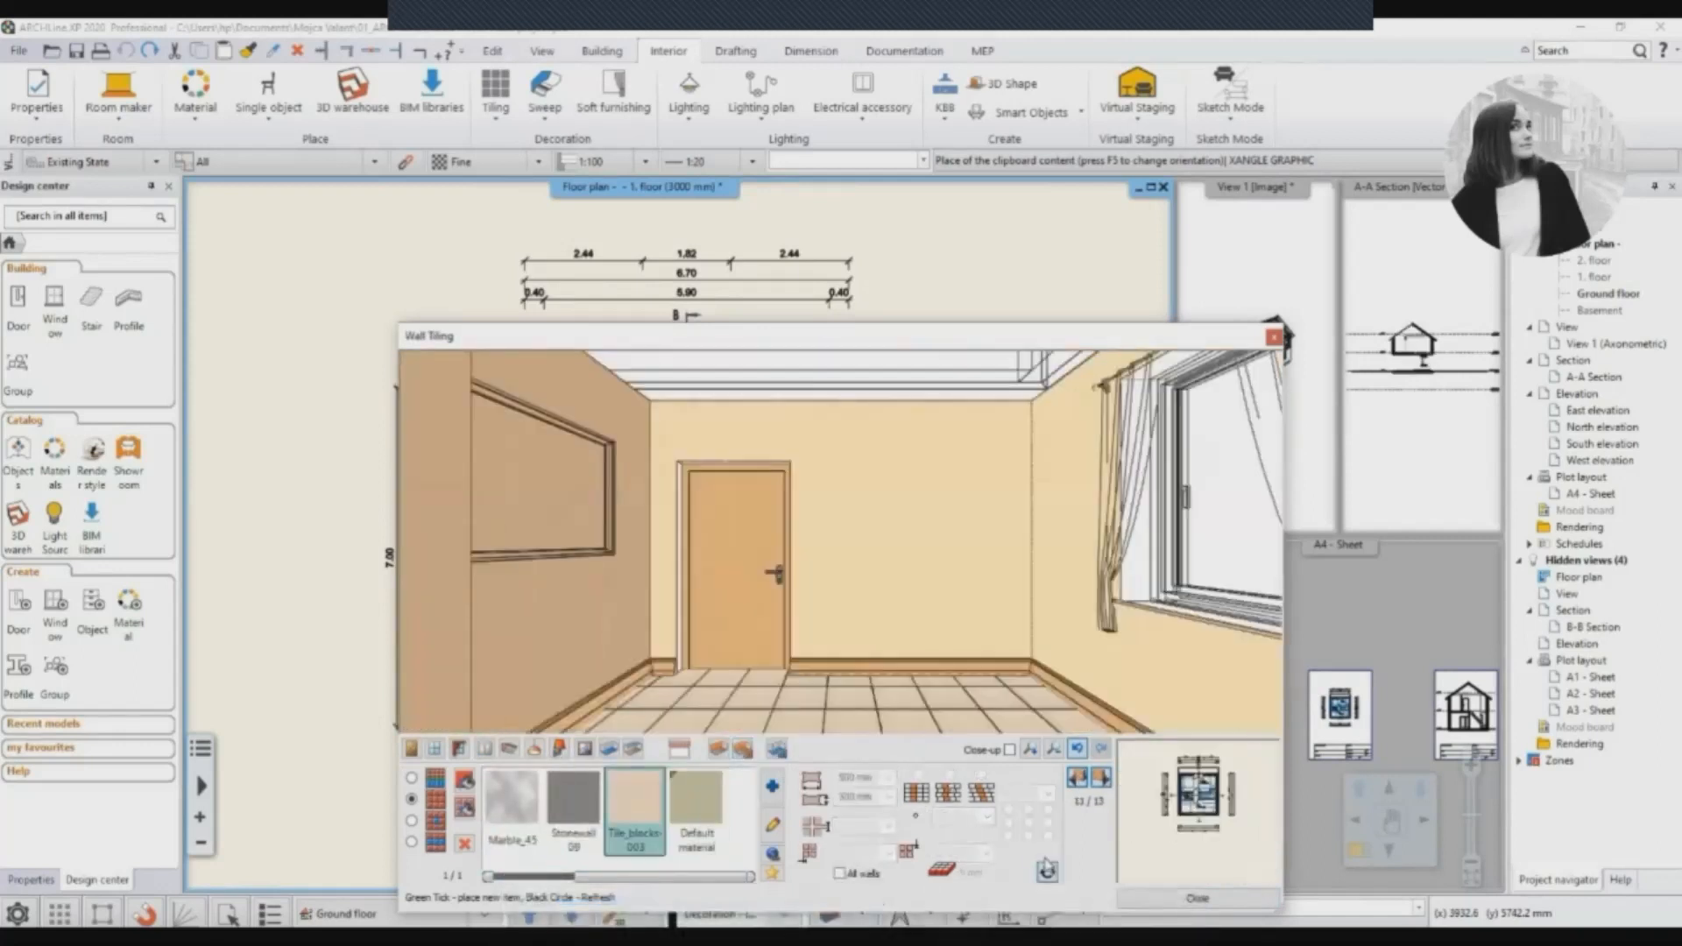
{"action": "left_click", "coordinate": [1047, 868]}
{"action": "left_click", "coordinate": [1049, 871]}
{"action": "left_click", "coordinate": [1100, 777]}
{"action": "scroll", "coordinate": [996, 552], "scroll_direction": "up", "scroll_amount": 3}
{"action": "left_click", "coordinate": [1048, 872]}
{"action": "left_click", "coordinate": [635, 801]}
{"action": "left_click", "coordinate": [1048, 872]}
{"action": "scroll", "coordinate": [872, 666], "scroll_direction": "down", "scroll_amount": 3}
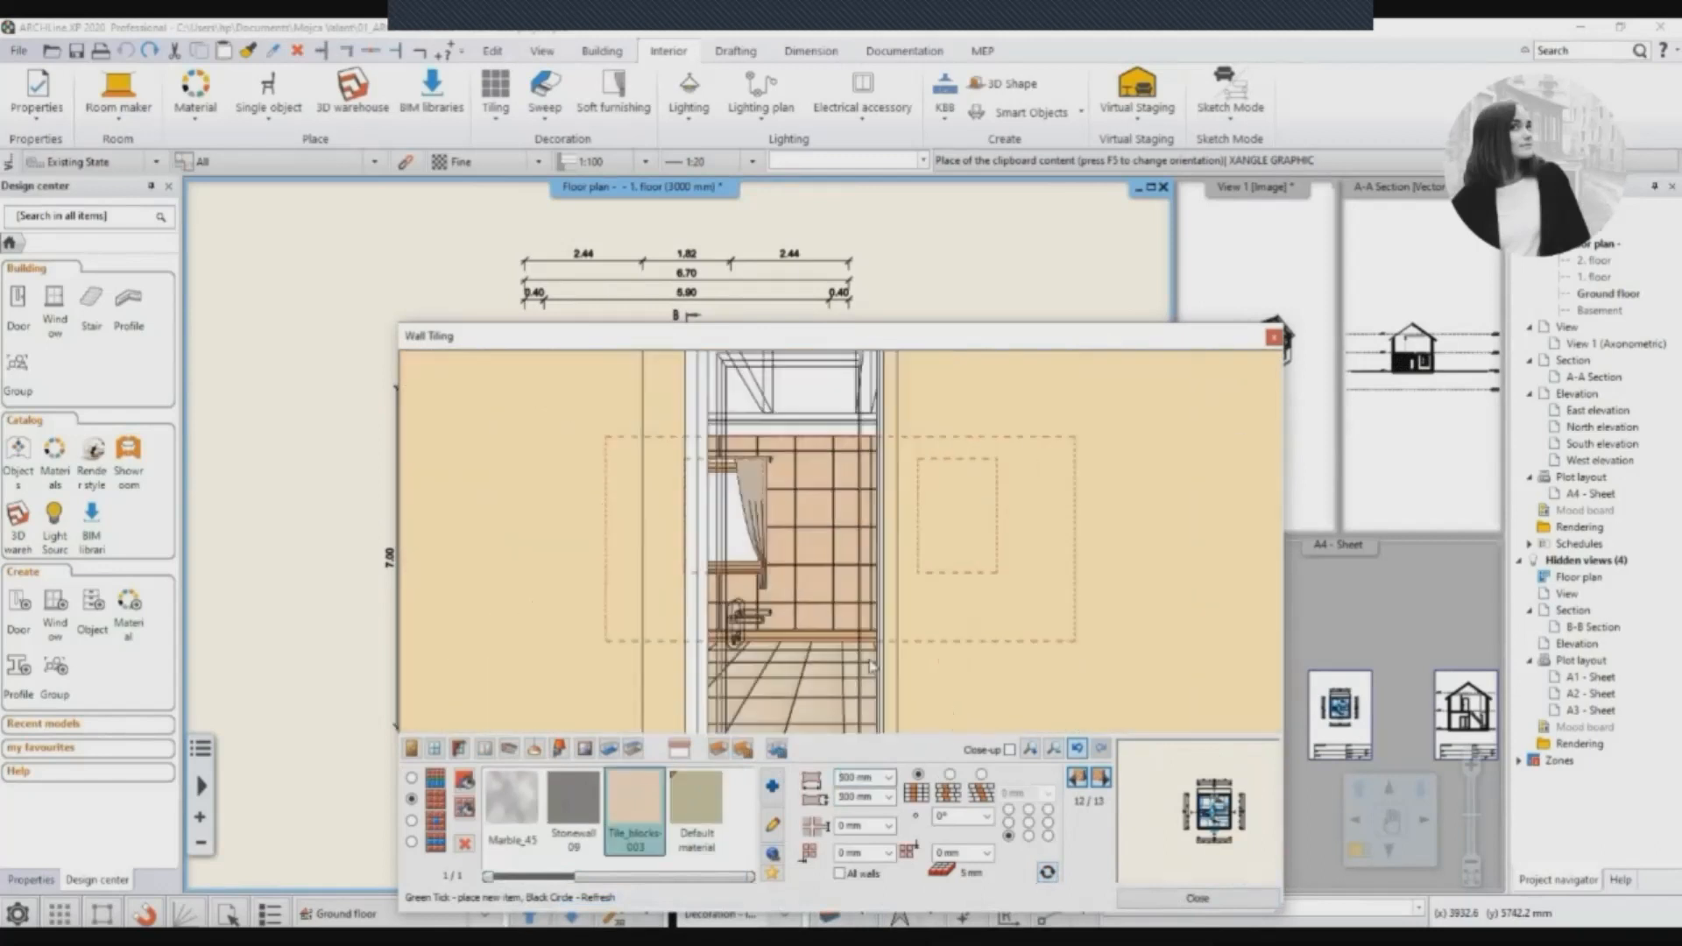
{"action": "scroll", "coordinate": [872, 666], "scroll_direction": "down", "scroll_amount": 3}
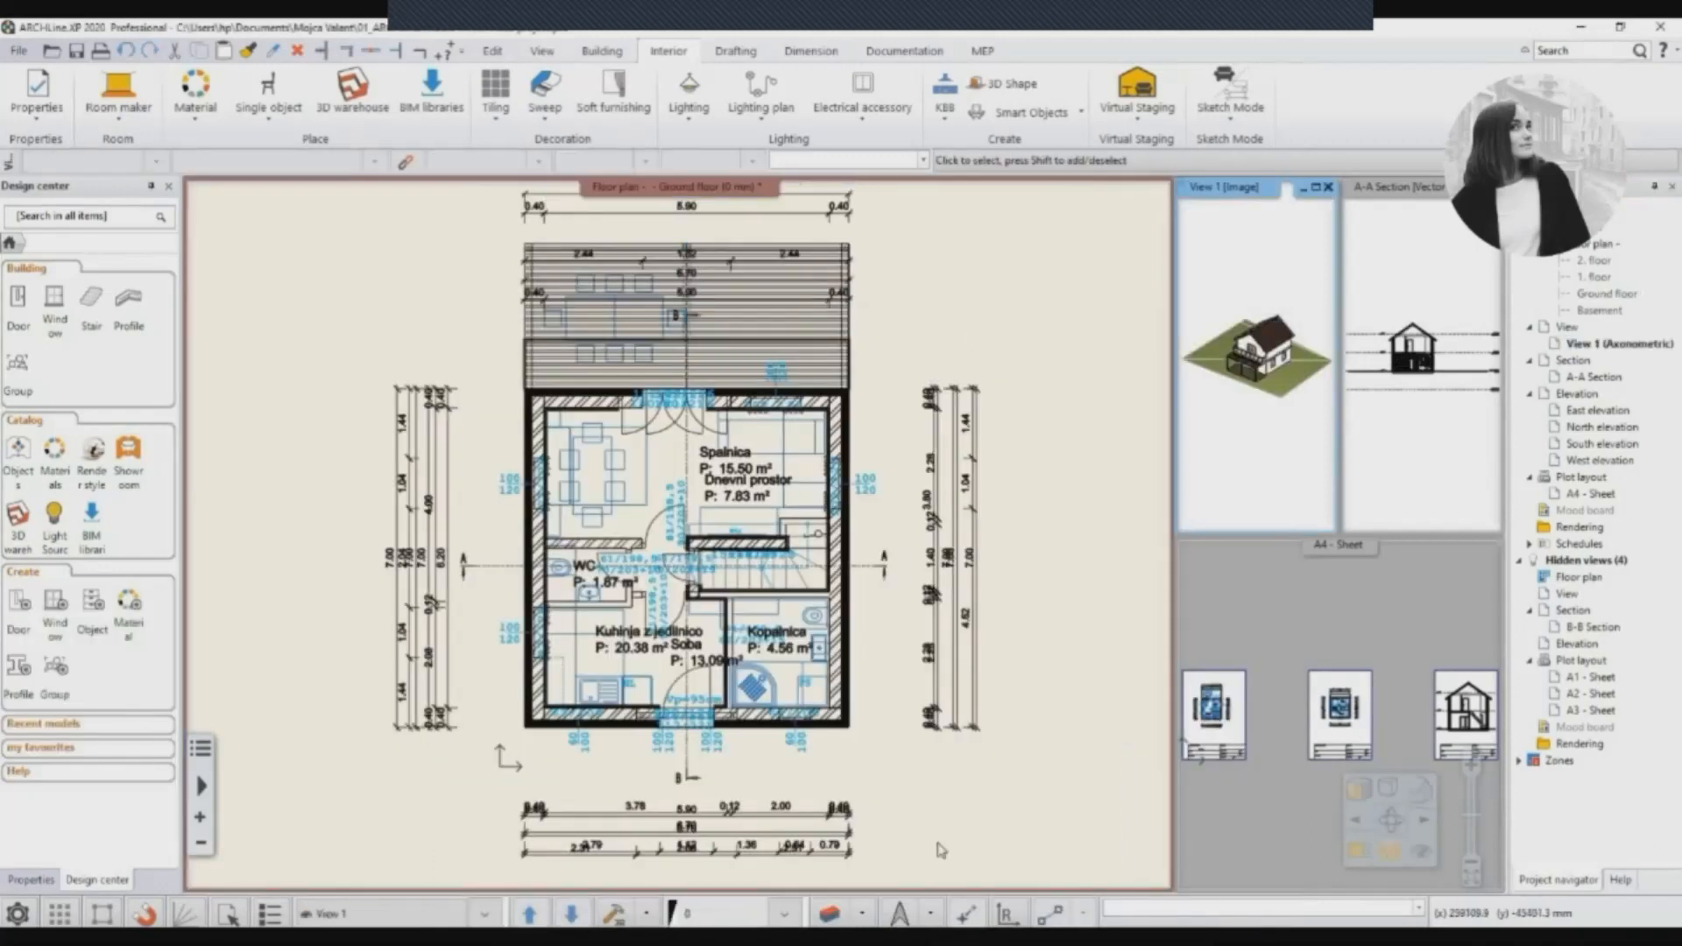
Set up a 60° perspective view inside the ground floor room with camera and target heights of 1400 mm.
{"action": "double_click", "coordinate": [1327, 394]}
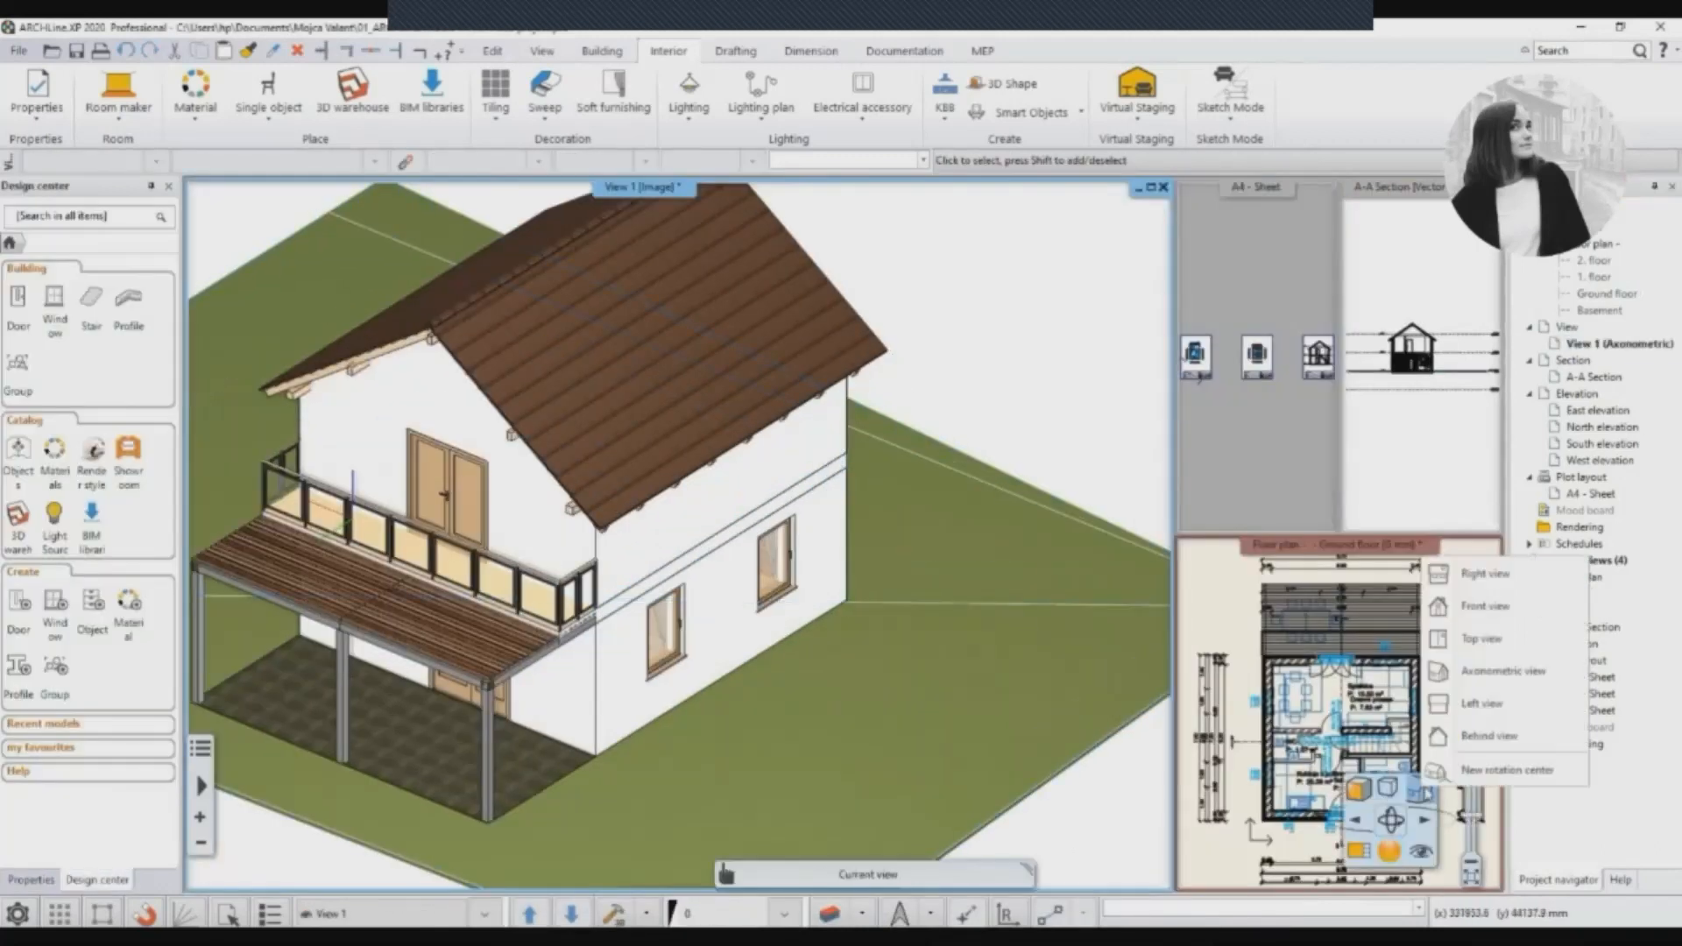
{"action": "middle_click_drag", "start_coordinate": [679, 718], "coordinate": [826, 684]}
{"action": "left_click", "coordinate": [1421, 850]}
{"action": "left_click_drag", "start_coordinate": [519, 550], "coordinate": [564, 523]}
{"action": "left_click_drag", "start_coordinate": [749, 388], "coordinate": [1368, 188]}
{"action": "left_click_drag", "start_coordinate": [1168, 351], "coordinate": [1169, 298]}
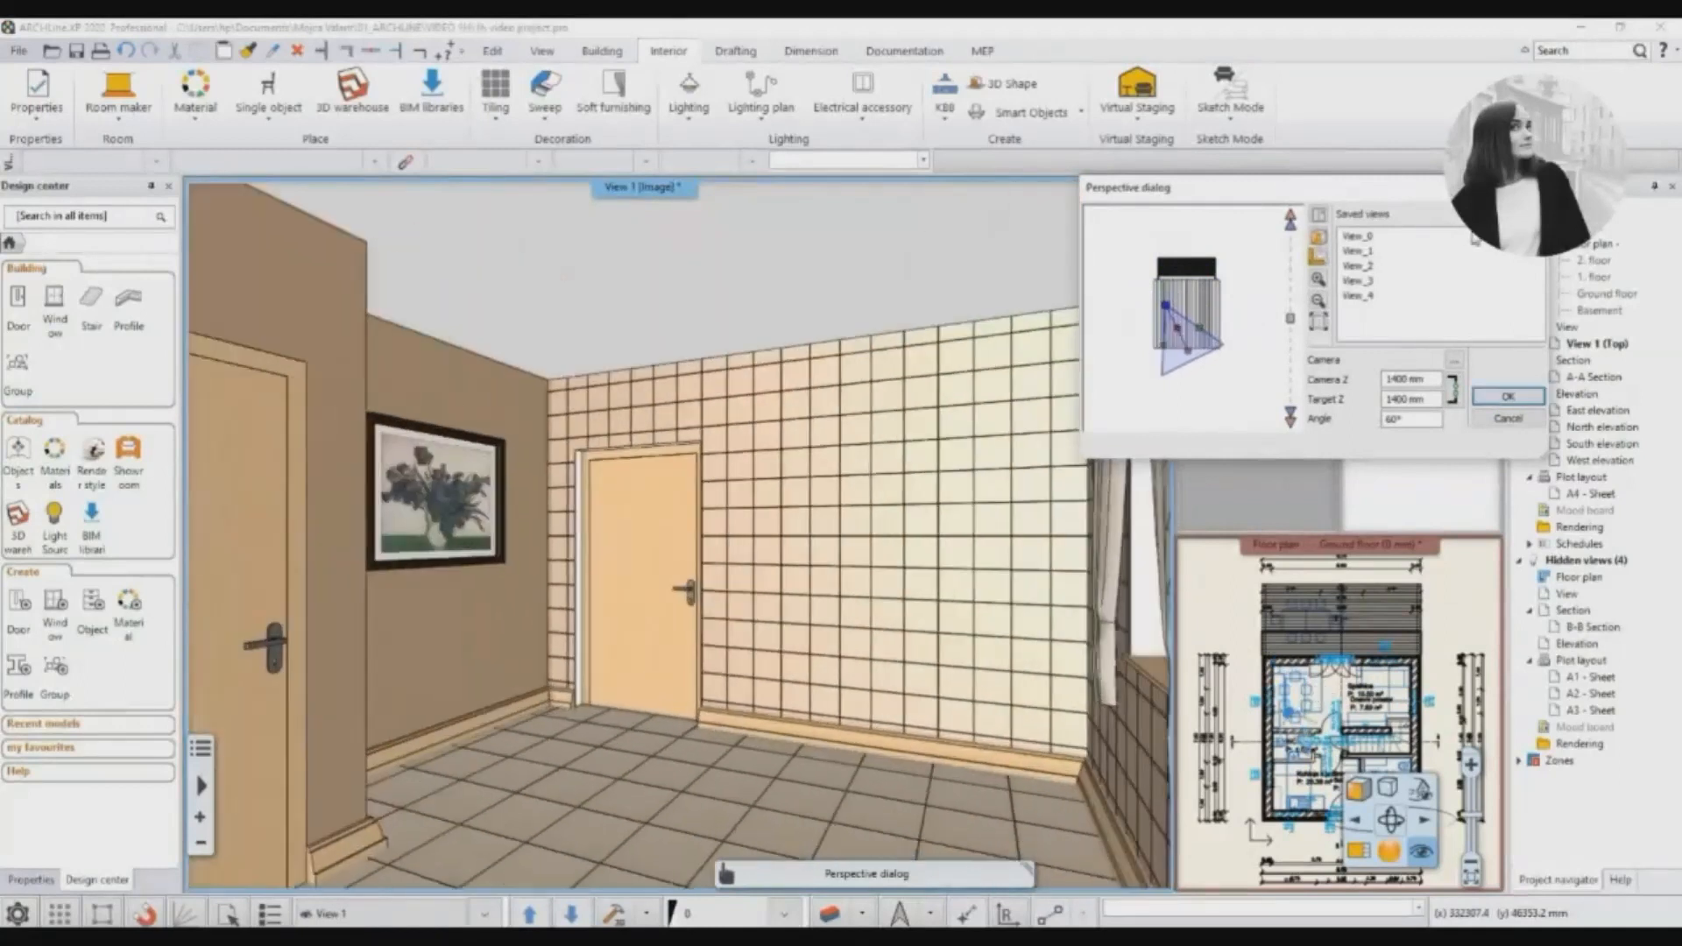
{"action": "left_click", "coordinate": [1507, 396]}
Step through the saved interior views to View_4 to examine the decorated ground floor room.
{"action": "left_click", "coordinate": [571, 910]}
{"action": "left_click", "coordinate": [571, 910]}
{"action": "left_click", "coordinate": [571, 910]}
{"action": "left_click", "coordinate": [571, 910]}
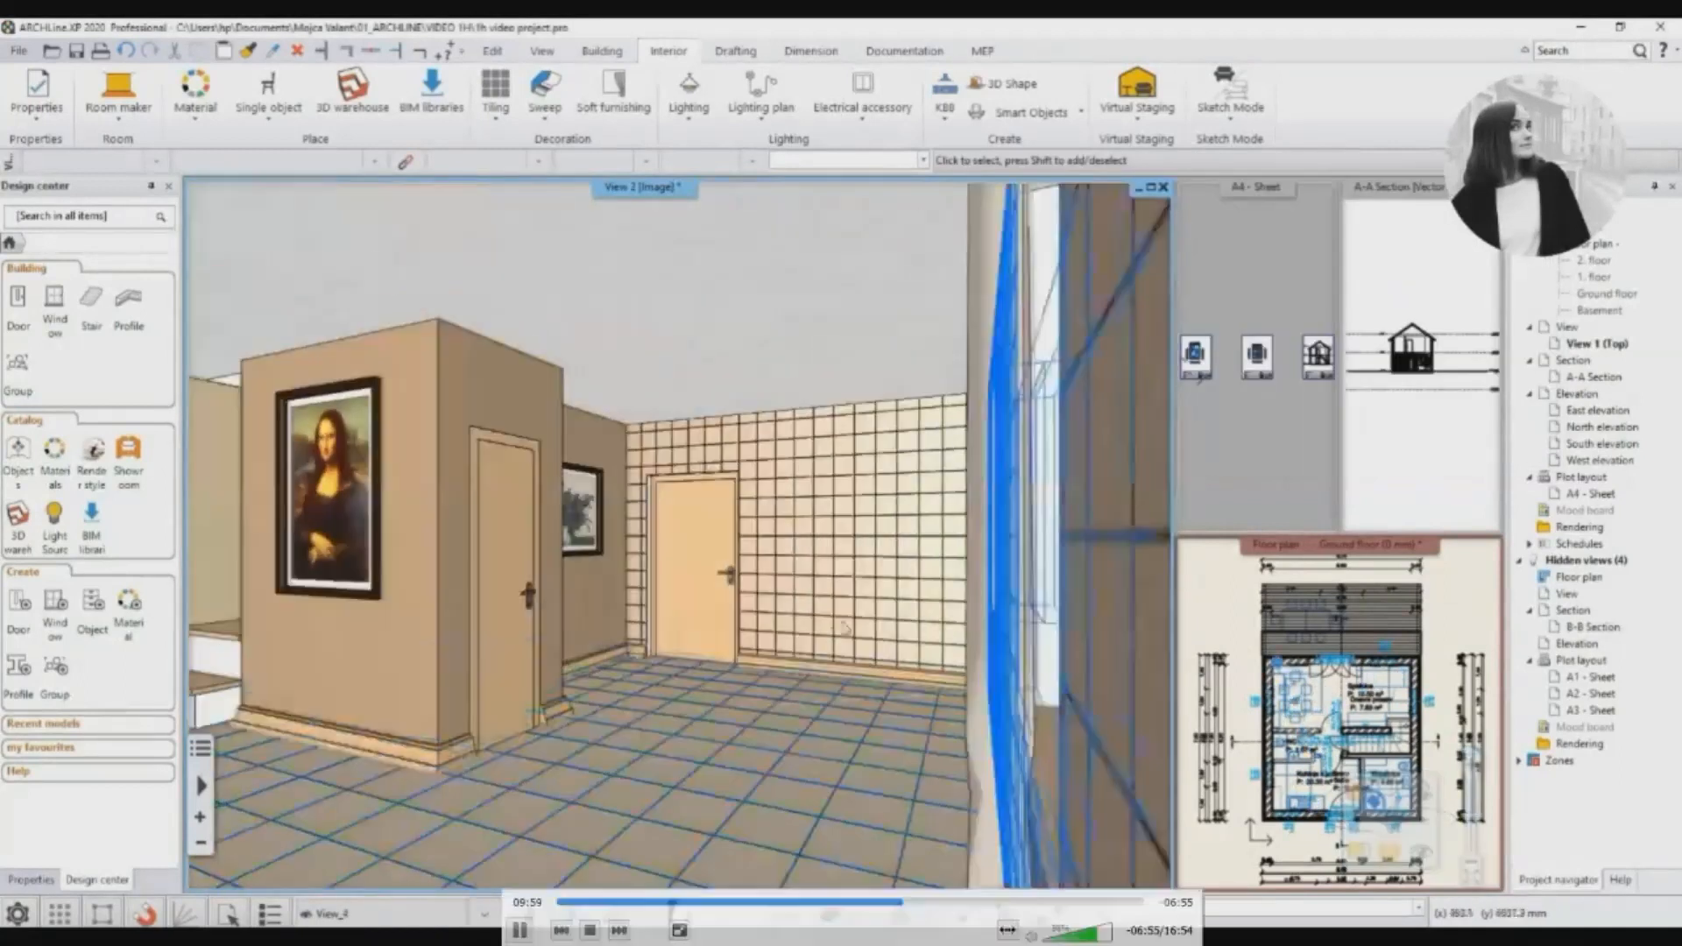
Replace the image in the large framed portrait beside the door with a dark abstract wall art picture from the materials library.
{"action": "left_click", "coordinate": [570, 913]}
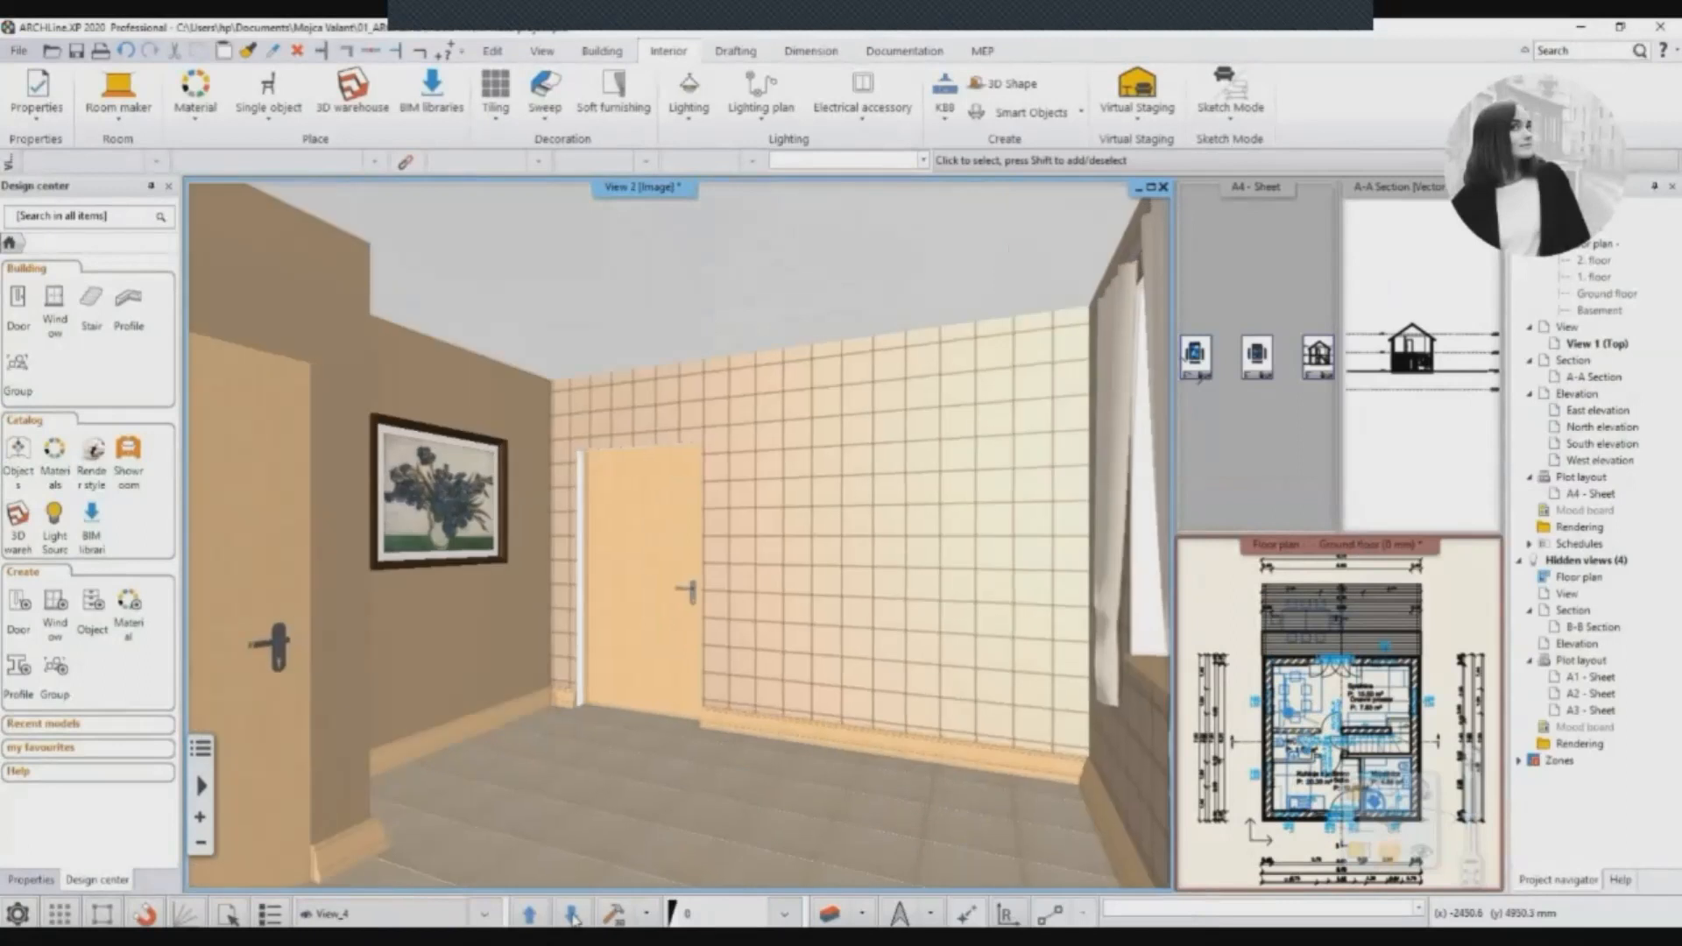
{"action": "left_click", "coordinate": [569, 915]}
{"action": "left_click", "coordinate": [333, 503]}
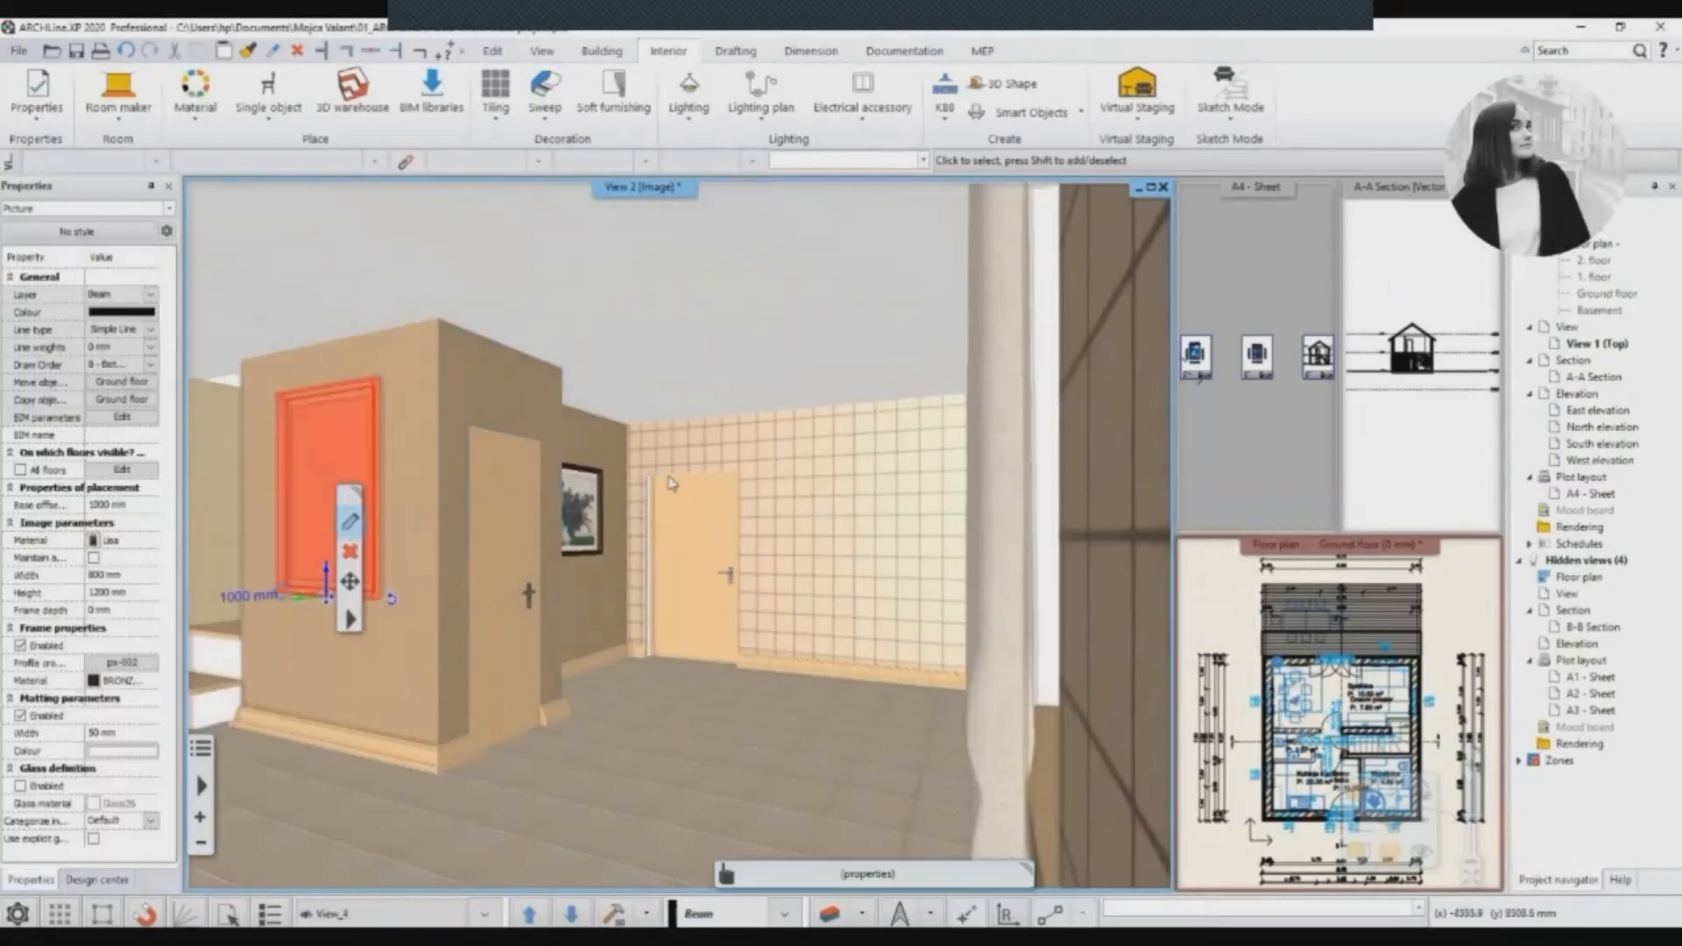
{"action": "left_click", "coordinate": [348, 519]}
{"action": "left_click", "coordinate": [1017, 480]}
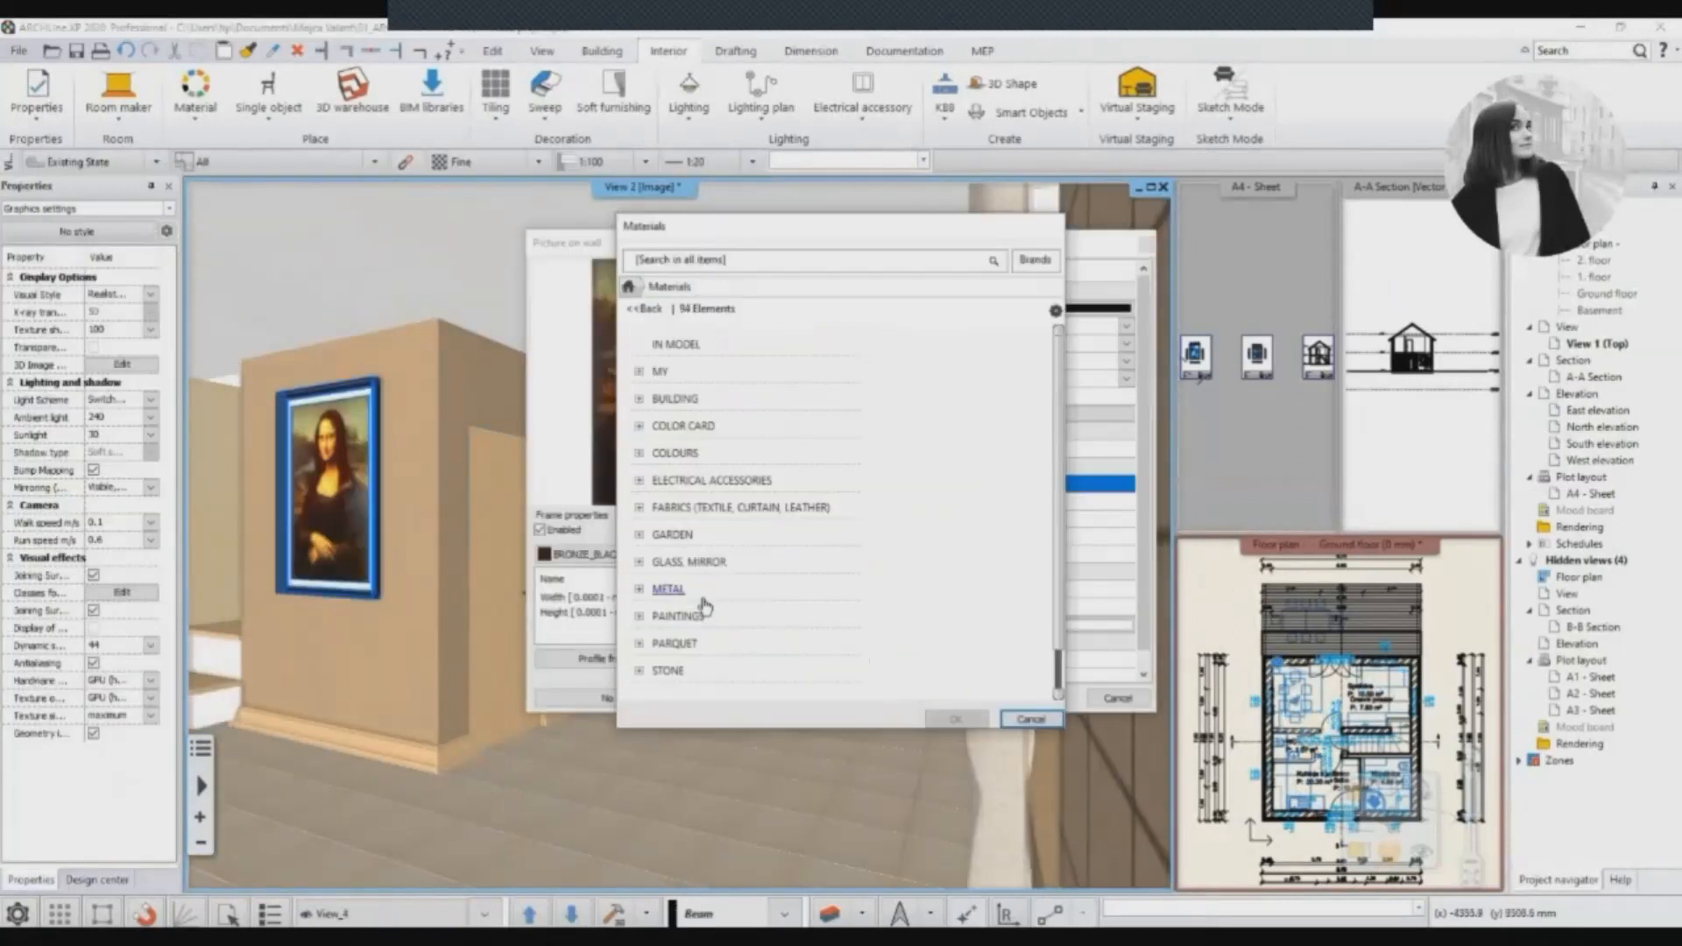
{"action": "double_click", "coordinate": [751, 605]}
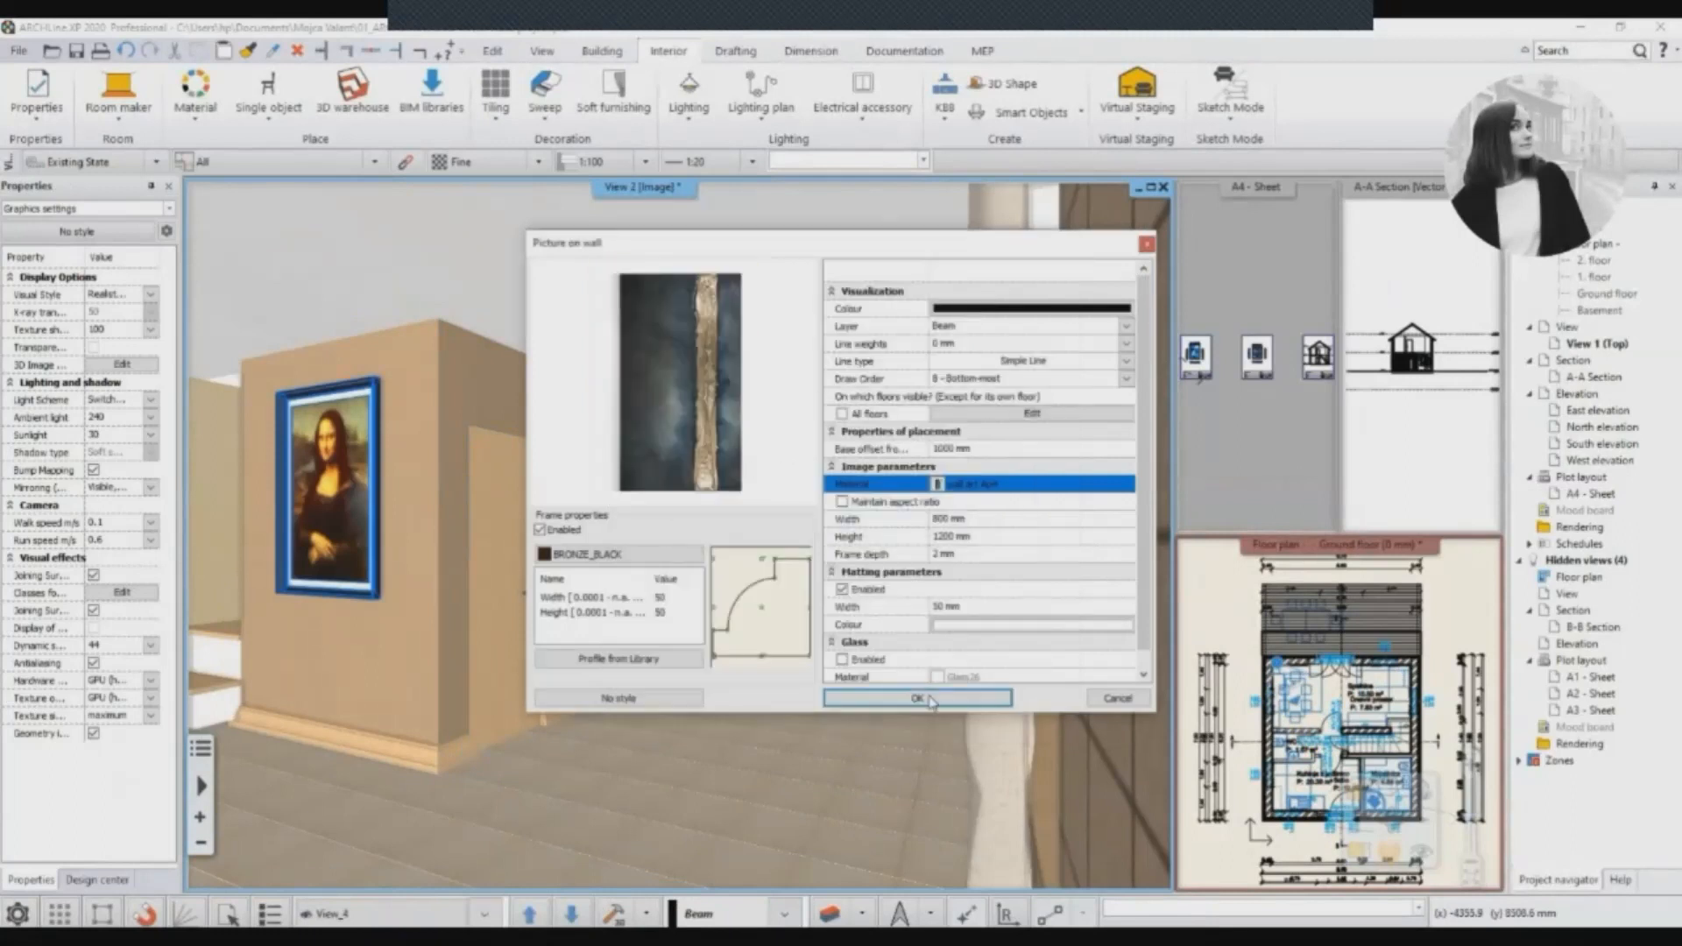
{"action": "left_click", "coordinate": [916, 698]}
Set the visual style of the interior perspective view to Consistent colour.
{"action": "left_click", "coordinate": [571, 914]}
{"action": "left_click", "coordinate": [1359, 849]}
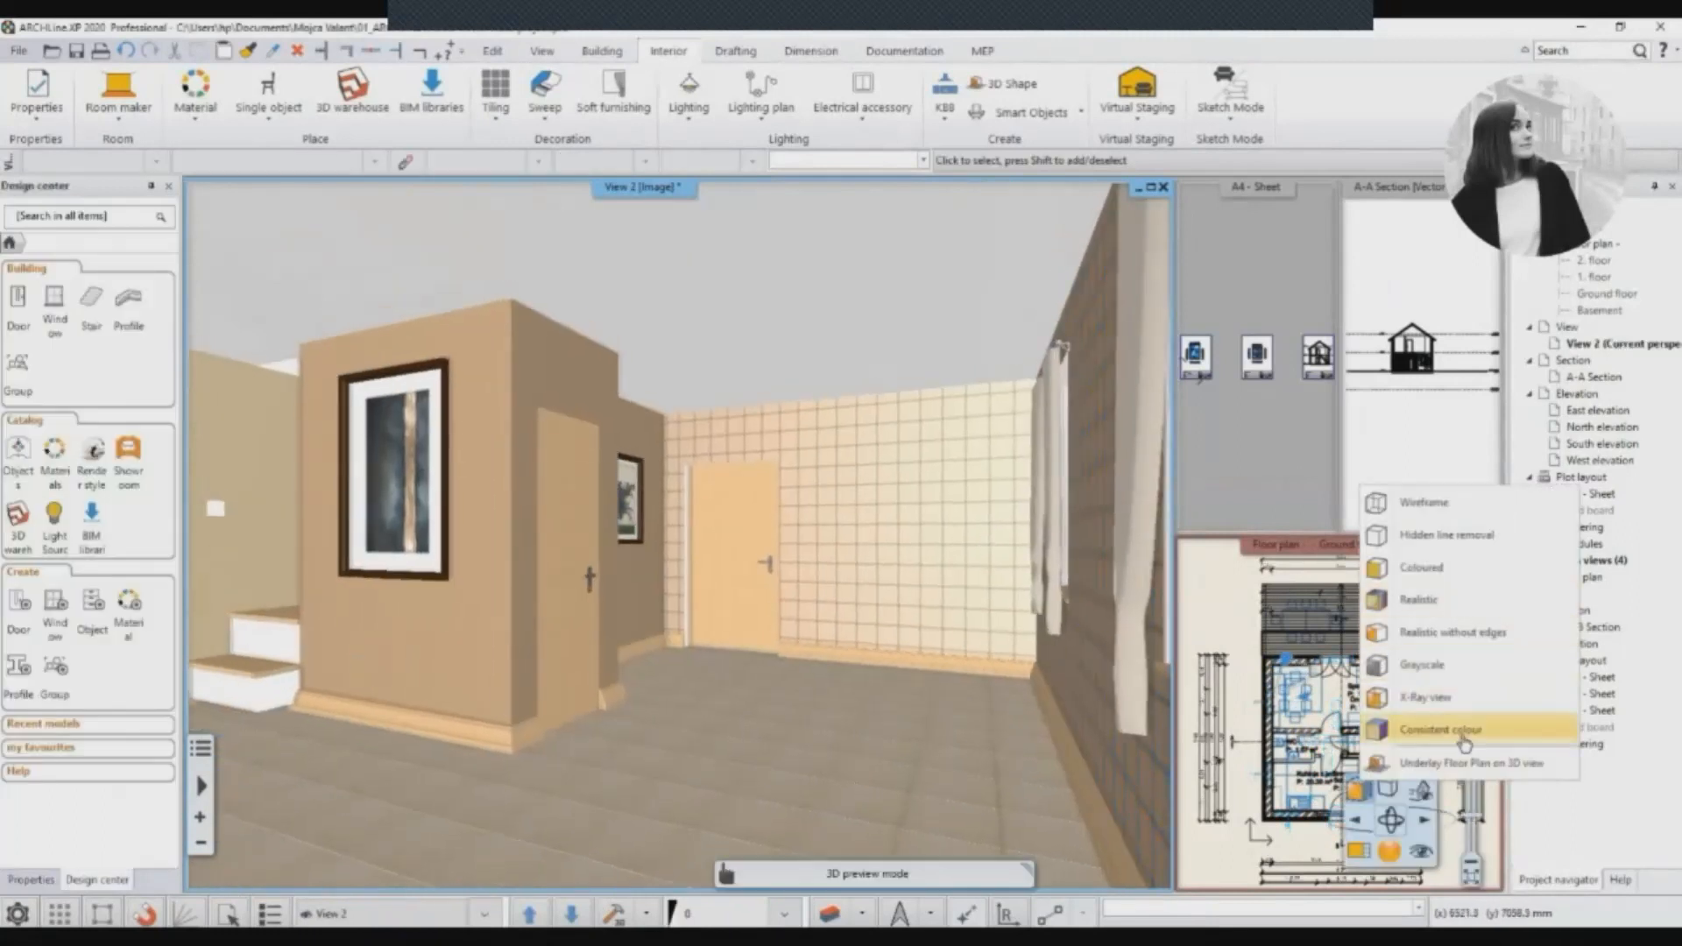
{"action": "left_click", "coordinate": [1464, 730]}
Open the 1. floor plan and apply the Hazelnut pastel finish to all walls of the Spalnica room in the room styling tool.
{"action": "left_click", "coordinate": [1338, 544]}
{"action": "double_click", "coordinate": [1593, 277]}
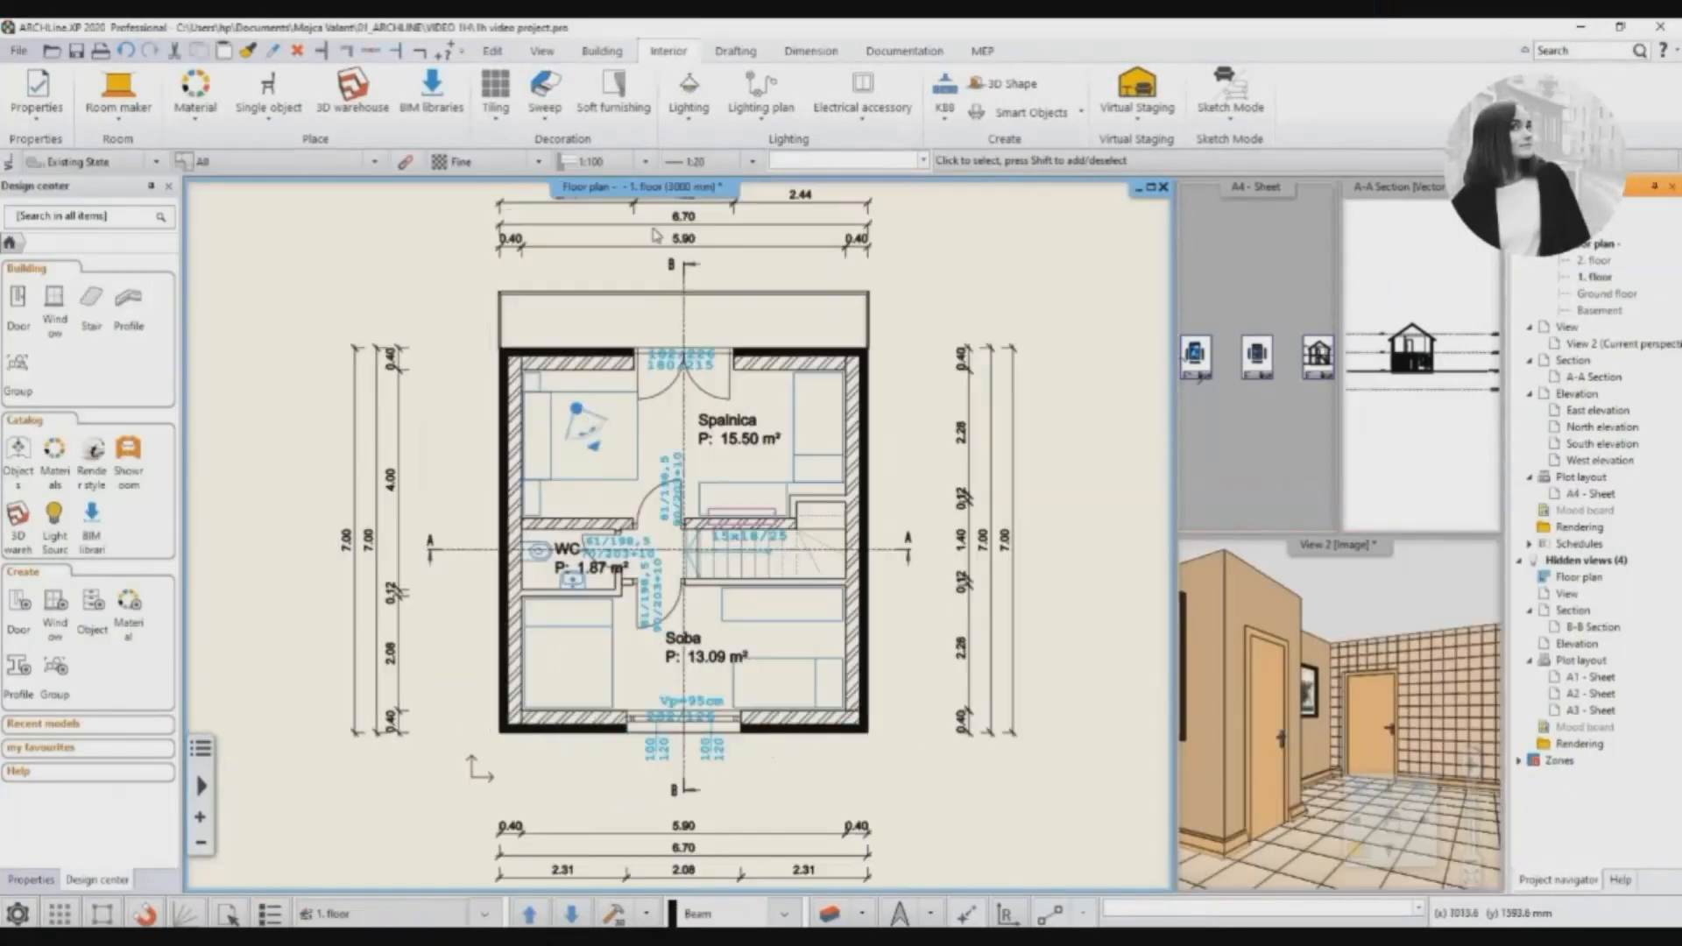
{"action": "left_click", "coordinate": [685, 444]}
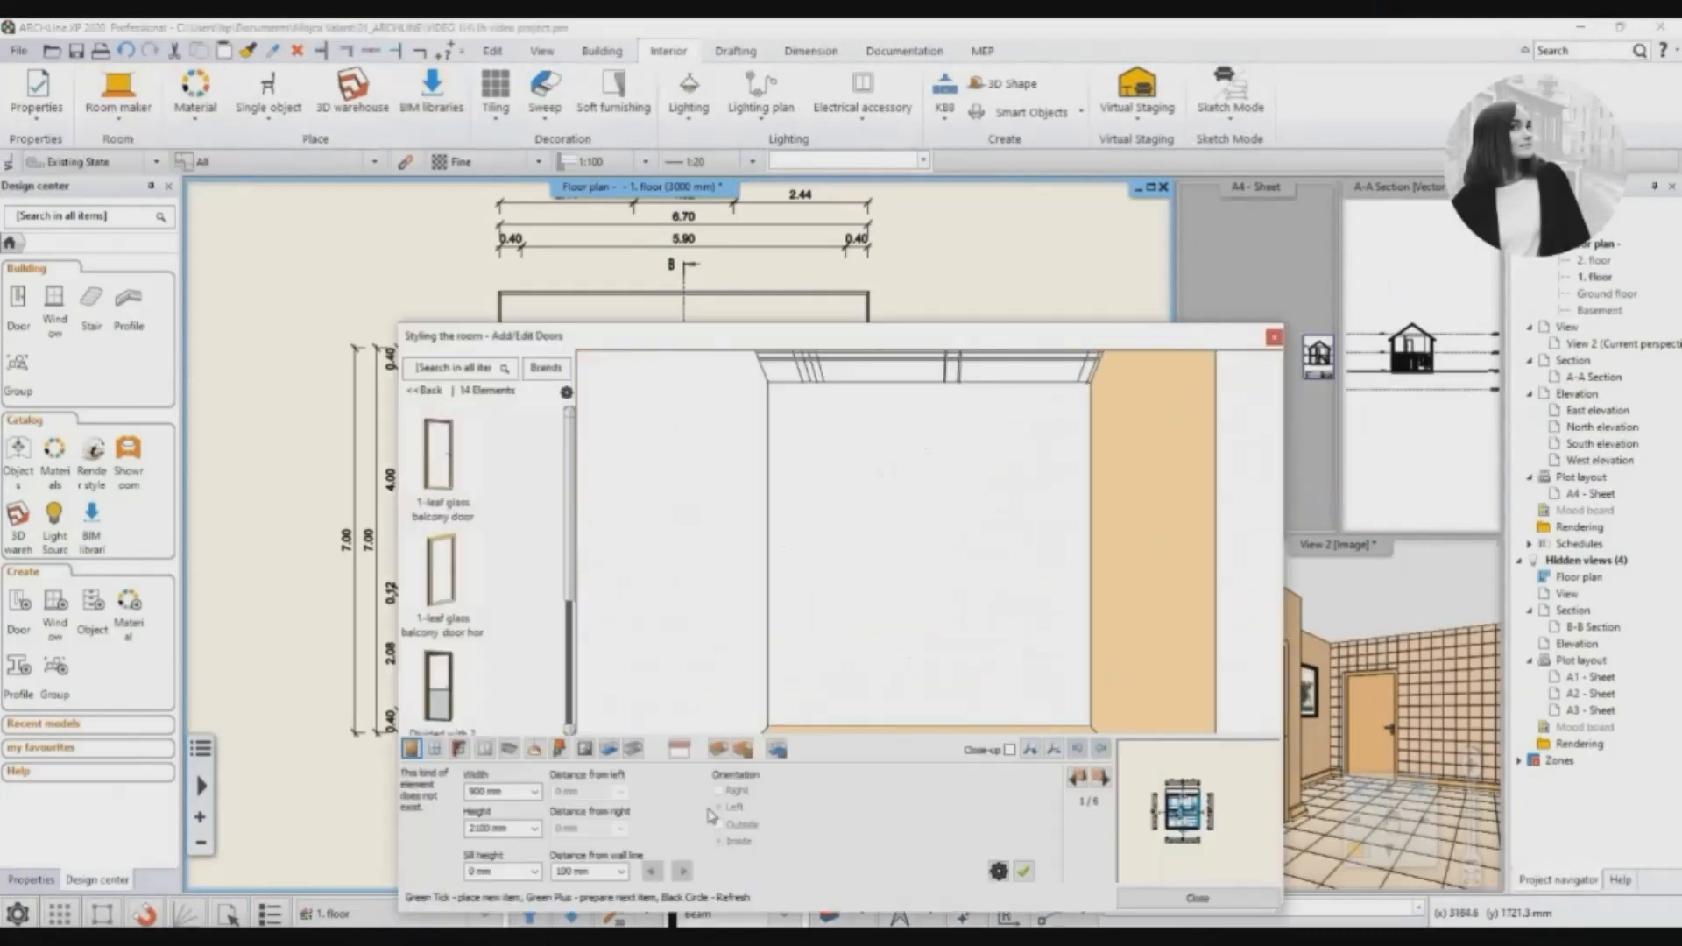
{"action": "left_click", "coordinate": [1101, 777]}
{"action": "left_click", "coordinate": [1101, 777]}
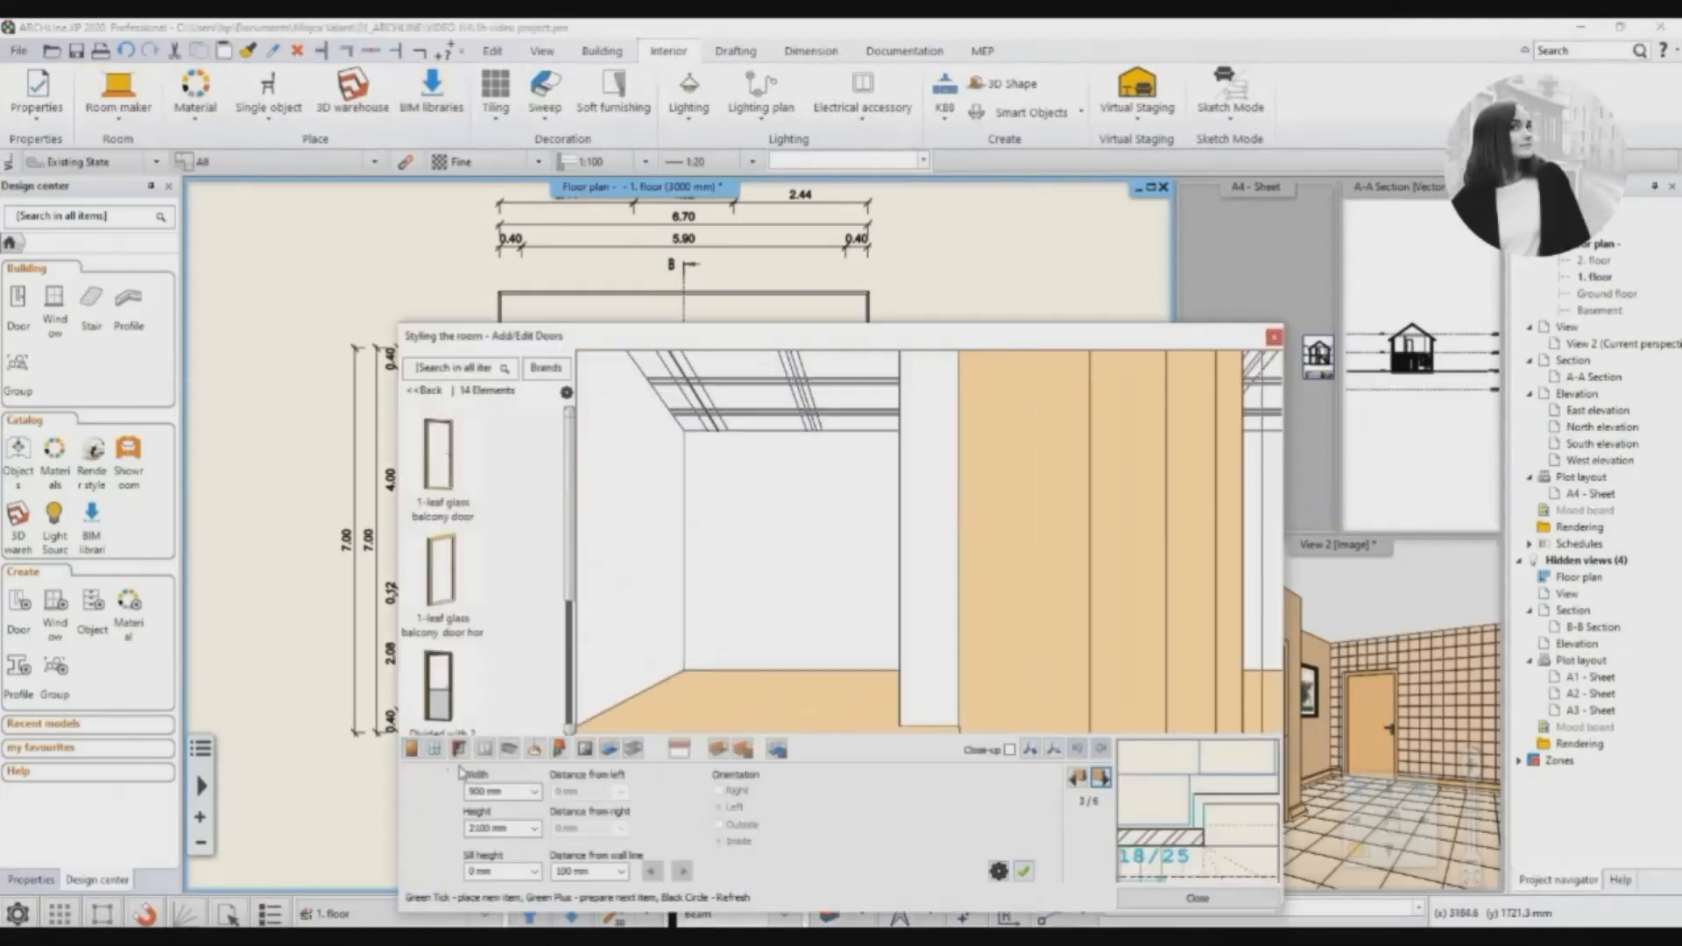
{"action": "left_click", "coordinate": [584, 749]}
{"action": "left_click", "coordinate": [674, 820]}
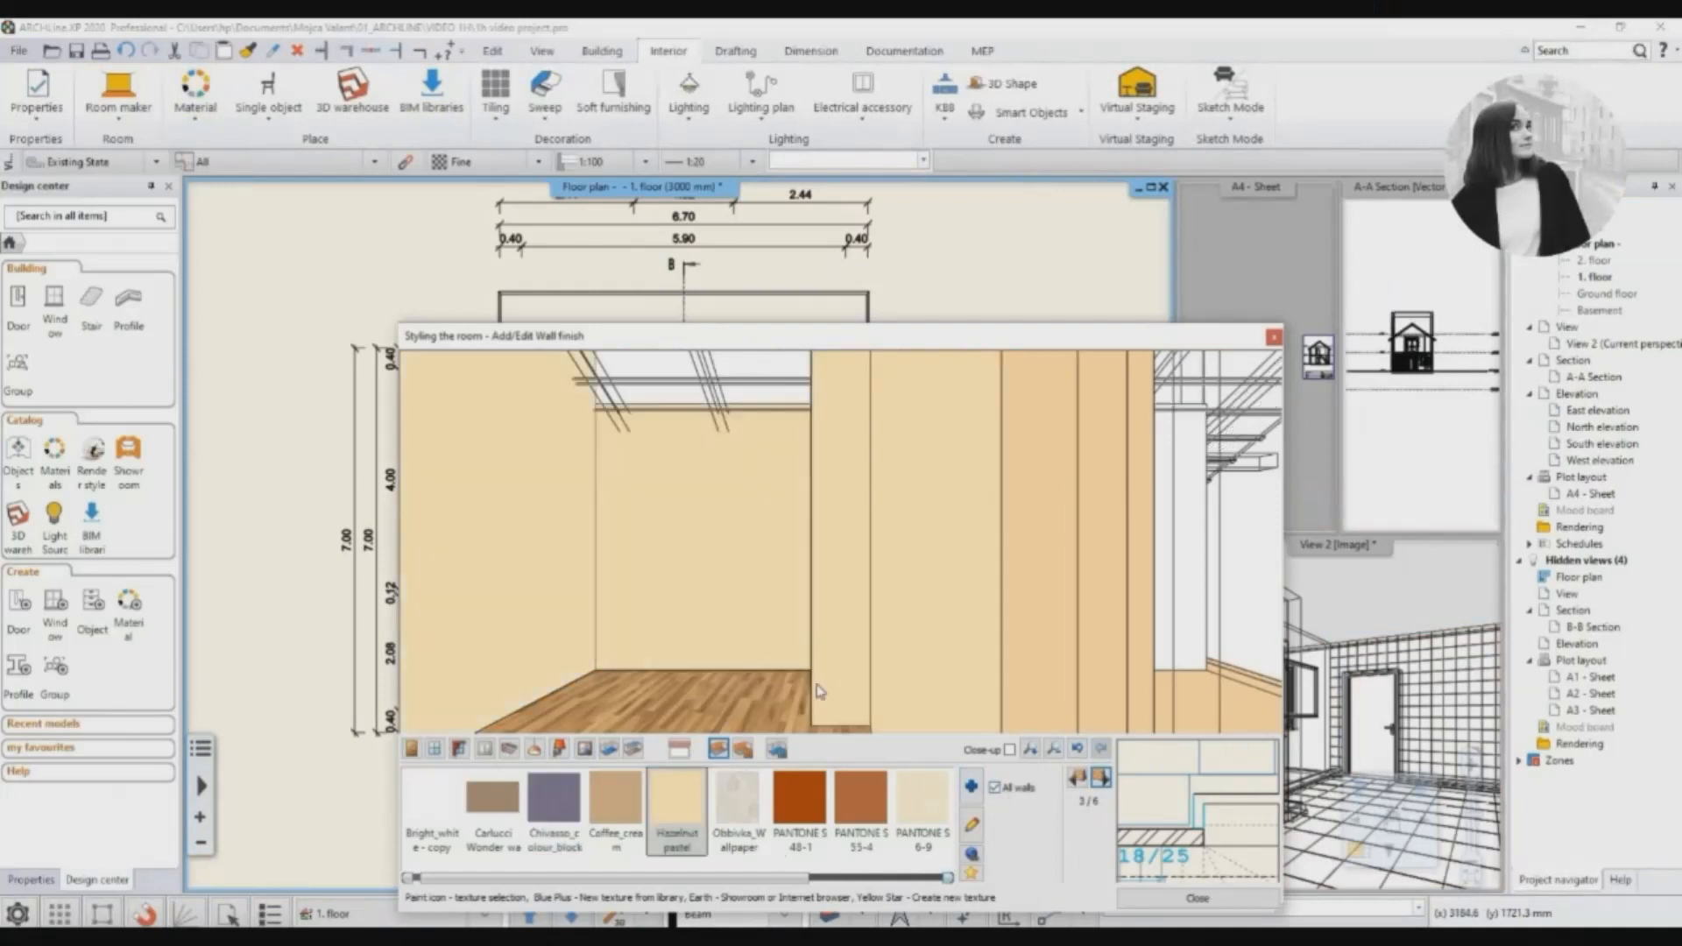
{"action": "left_click", "coordinate": [1102, 779]}
{"action": "left_click", "coordinate": [1102, 779]}
Try Wallpaper_001 and Wallpaper_003 on all walls of the other first floor room, Soba.
{"action": "left_click", "coordinate": [1077, 777]}
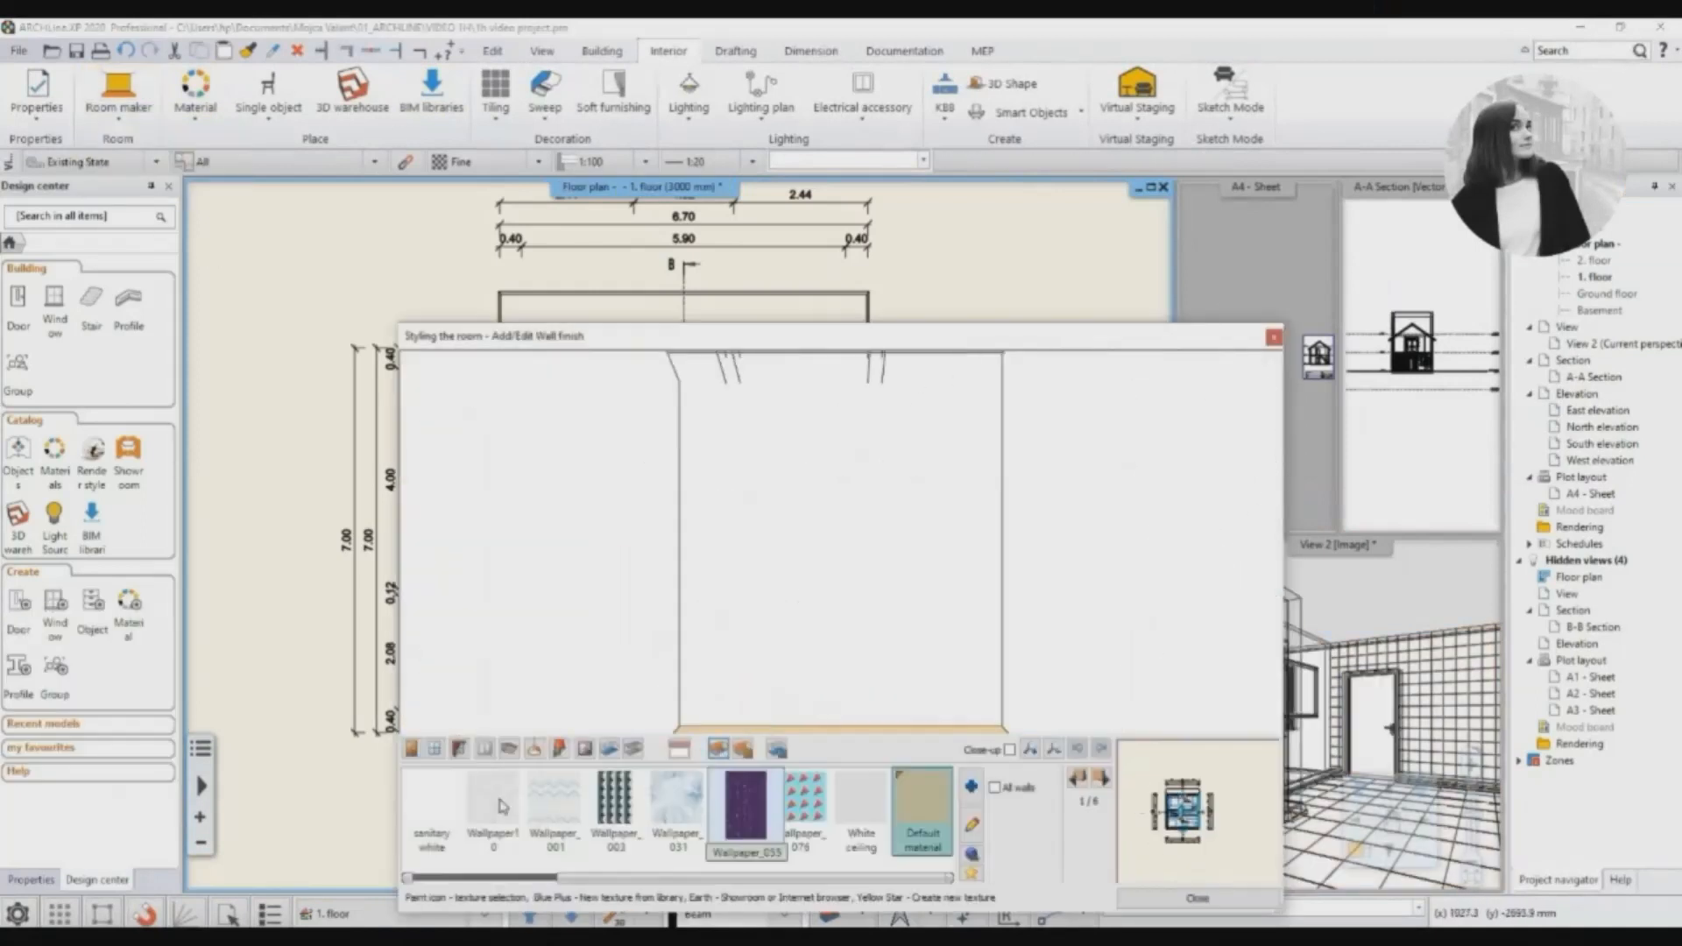
{"action": "left_click", "coordinate": [554, 806]}
{"action": "left_click", "coordinate": [995, 788]}
{"action": "left_click", "coordinate": [616, 804]}
{"action": "left_click", "coordinate": [556, 802]}
{"action": "left_click", "coordinate": [868, 808]}
{"action": "left_click_drag", "start_coordinate": [797, 883], "coordinate": [732, 880]}
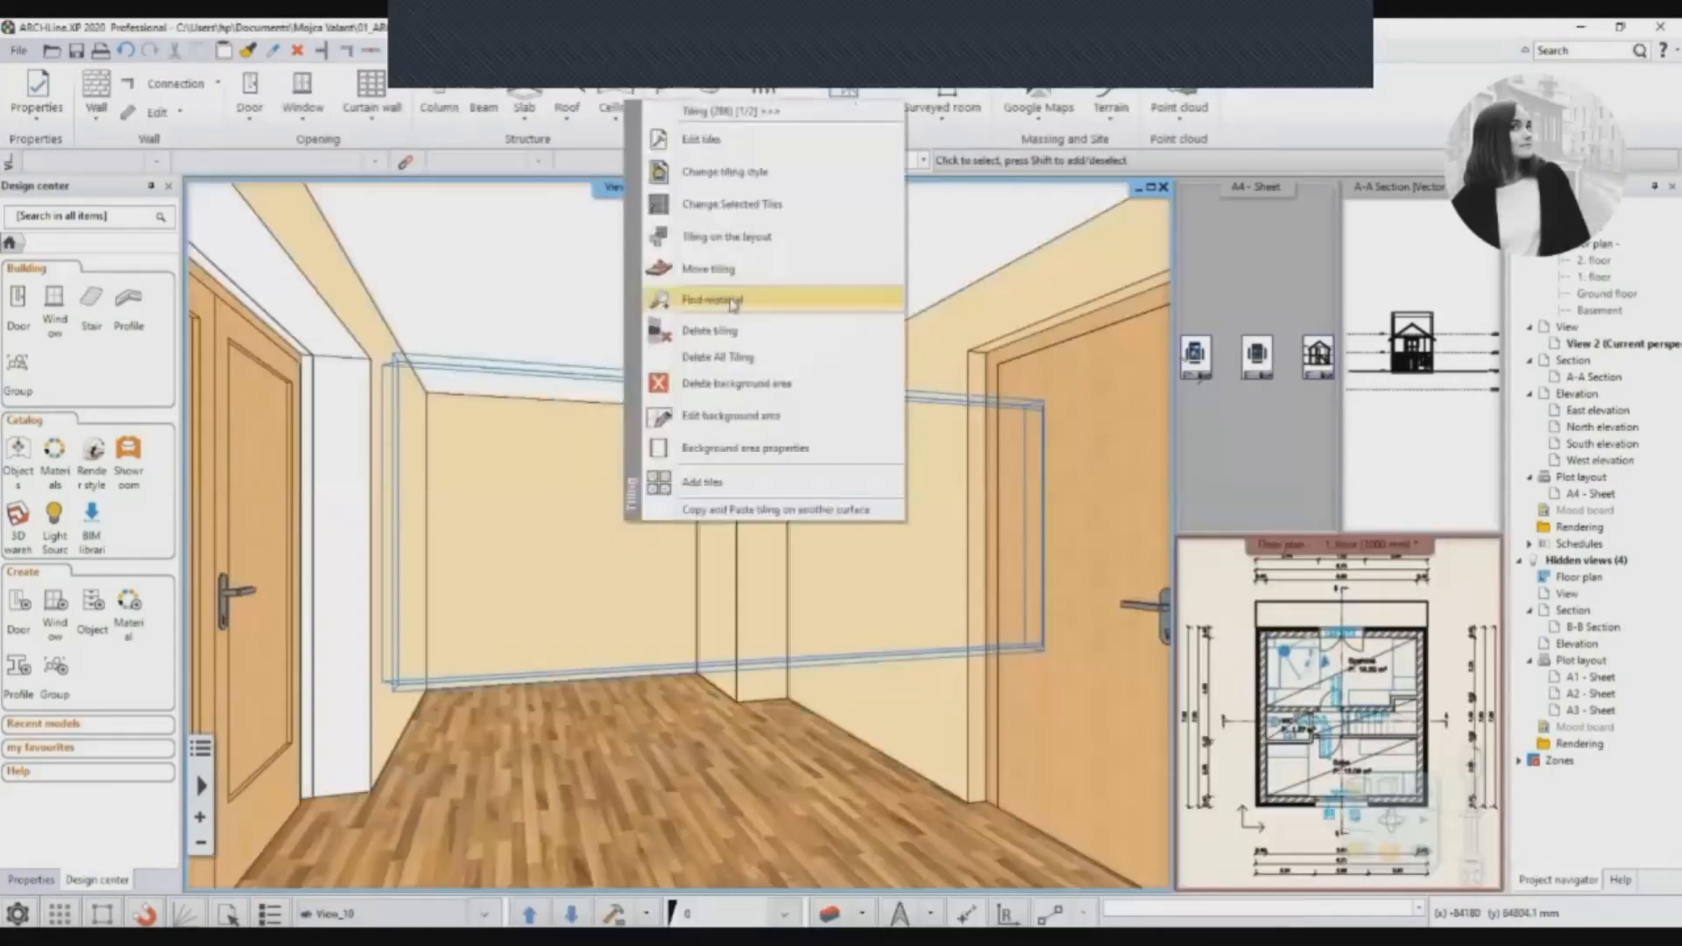
Examine the wall finishes in the saved first floor interior views with Find material.
{"action": "left_click", "coordinate": [771, 297]}
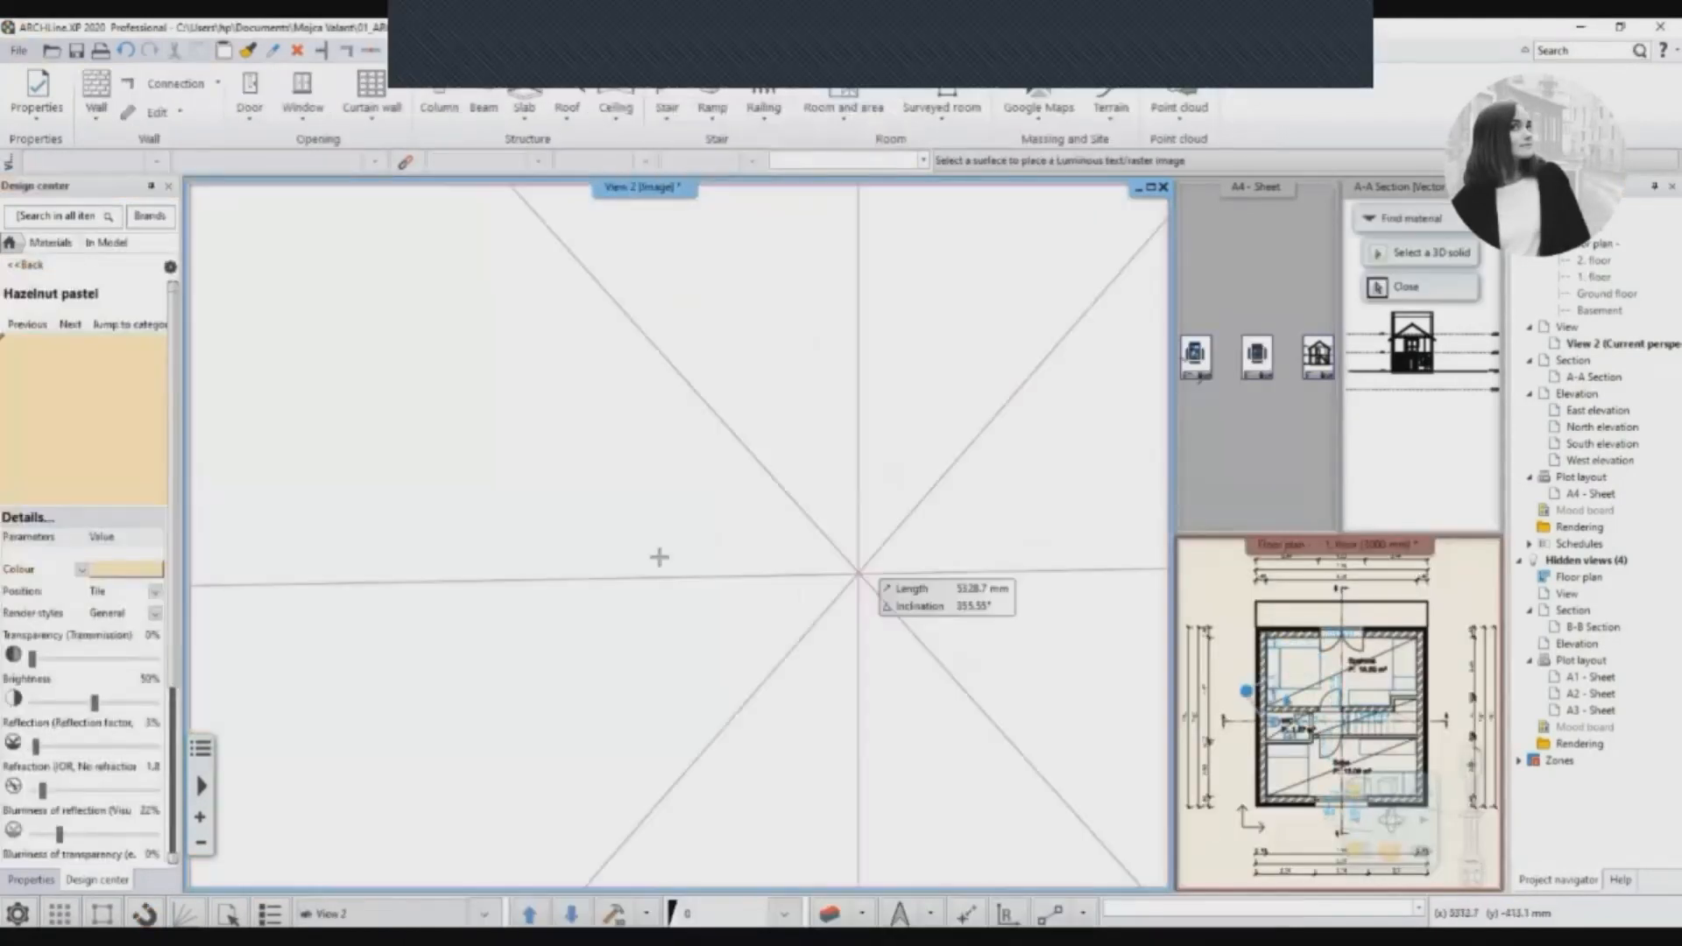
{"action": "left_click", "coordinate": [572, 913]}
{"action": "left_click", "coordinate": [572, 913]}
{"action": "left_click", "coordinate": [572, 913]}
{"action": "left_click", "coordinate": [572, 913]}
{"action": "left_click", "coordinate": [323, 732]}
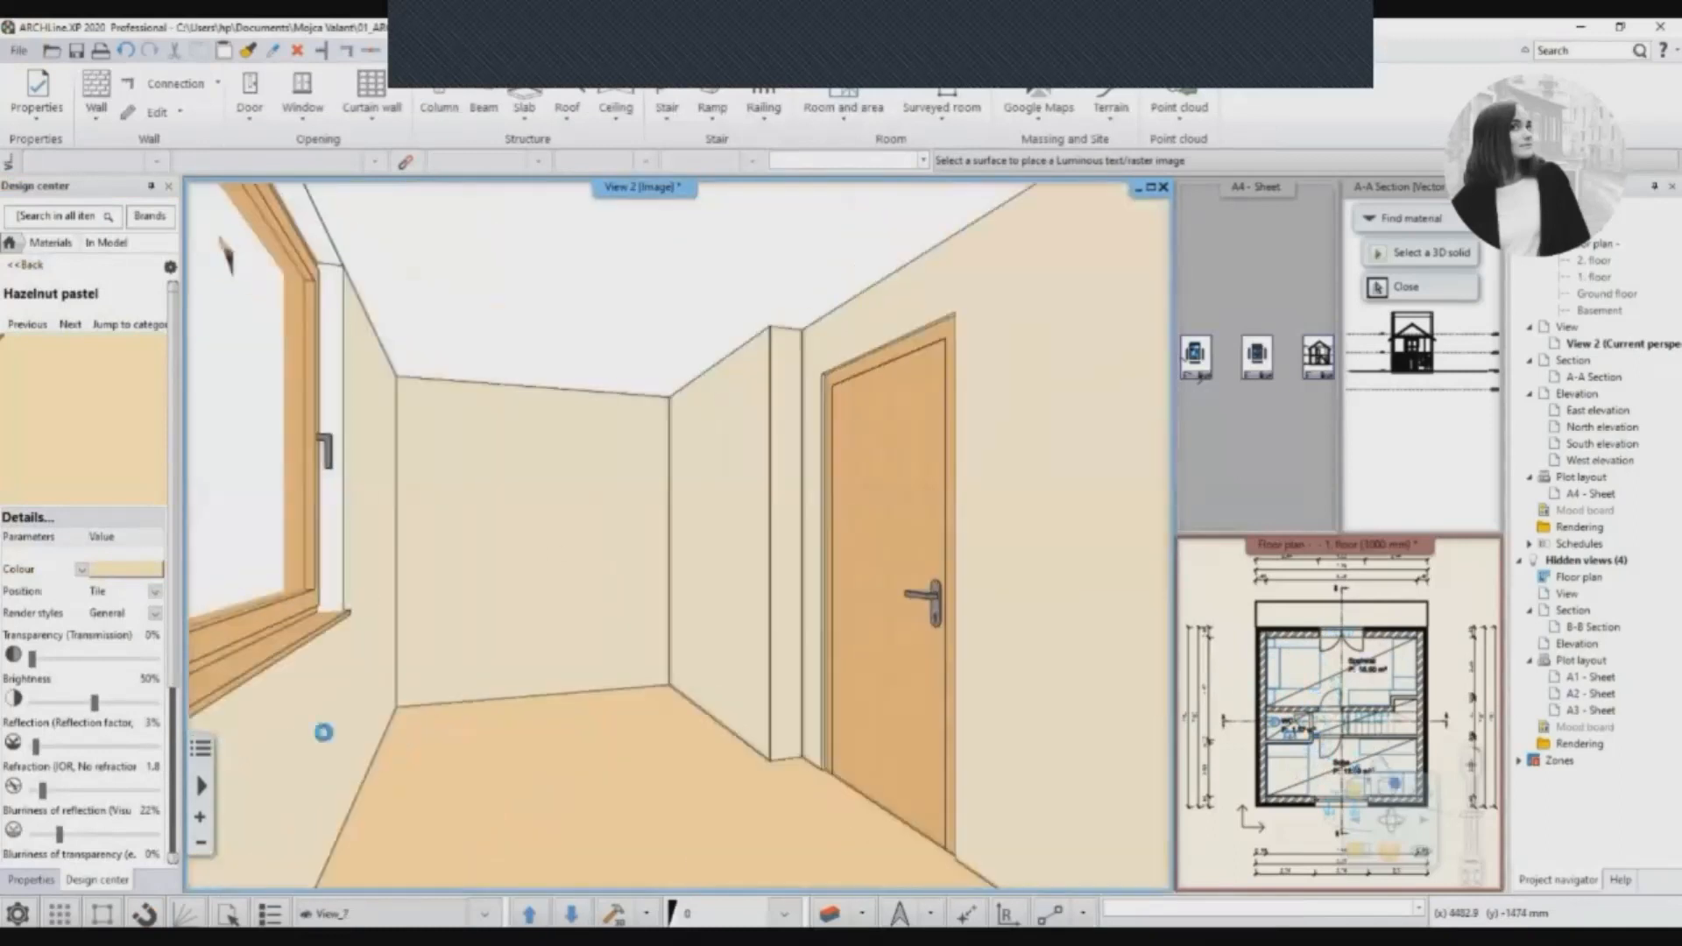
{"action": "left_click", "coordinate": [572, 913]}
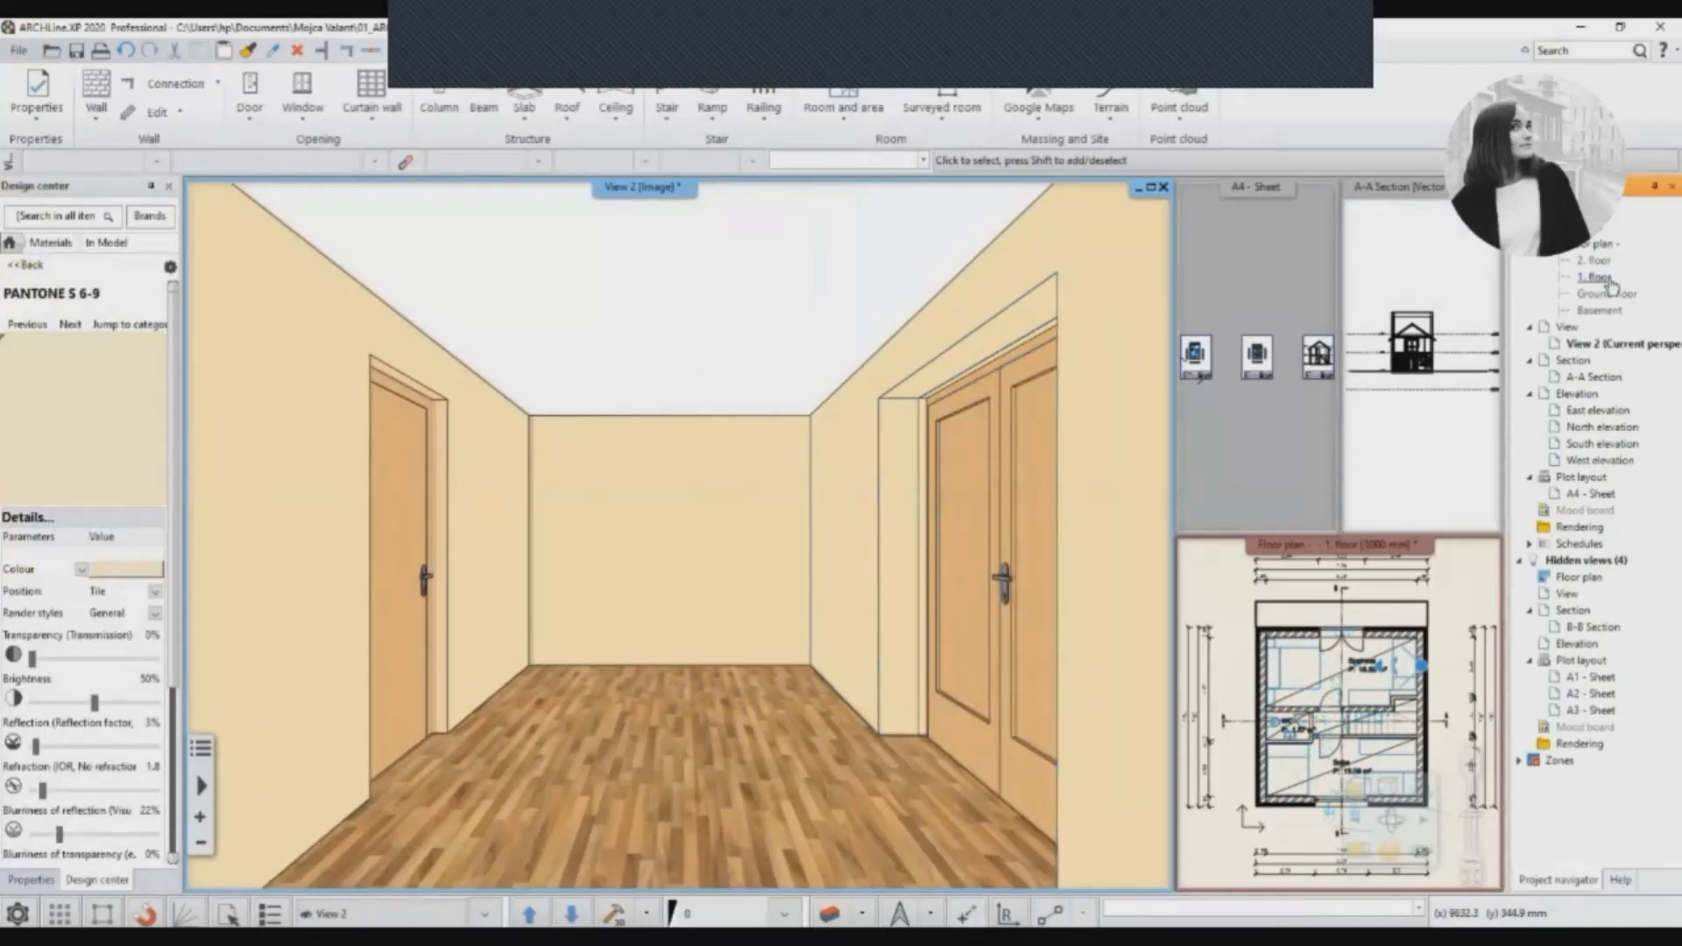
Open the Ground floor plan and place one Pendant lamp 4 over the centre of the dining table.
{"action": "double_click", "coordinate": [1607, 293]}
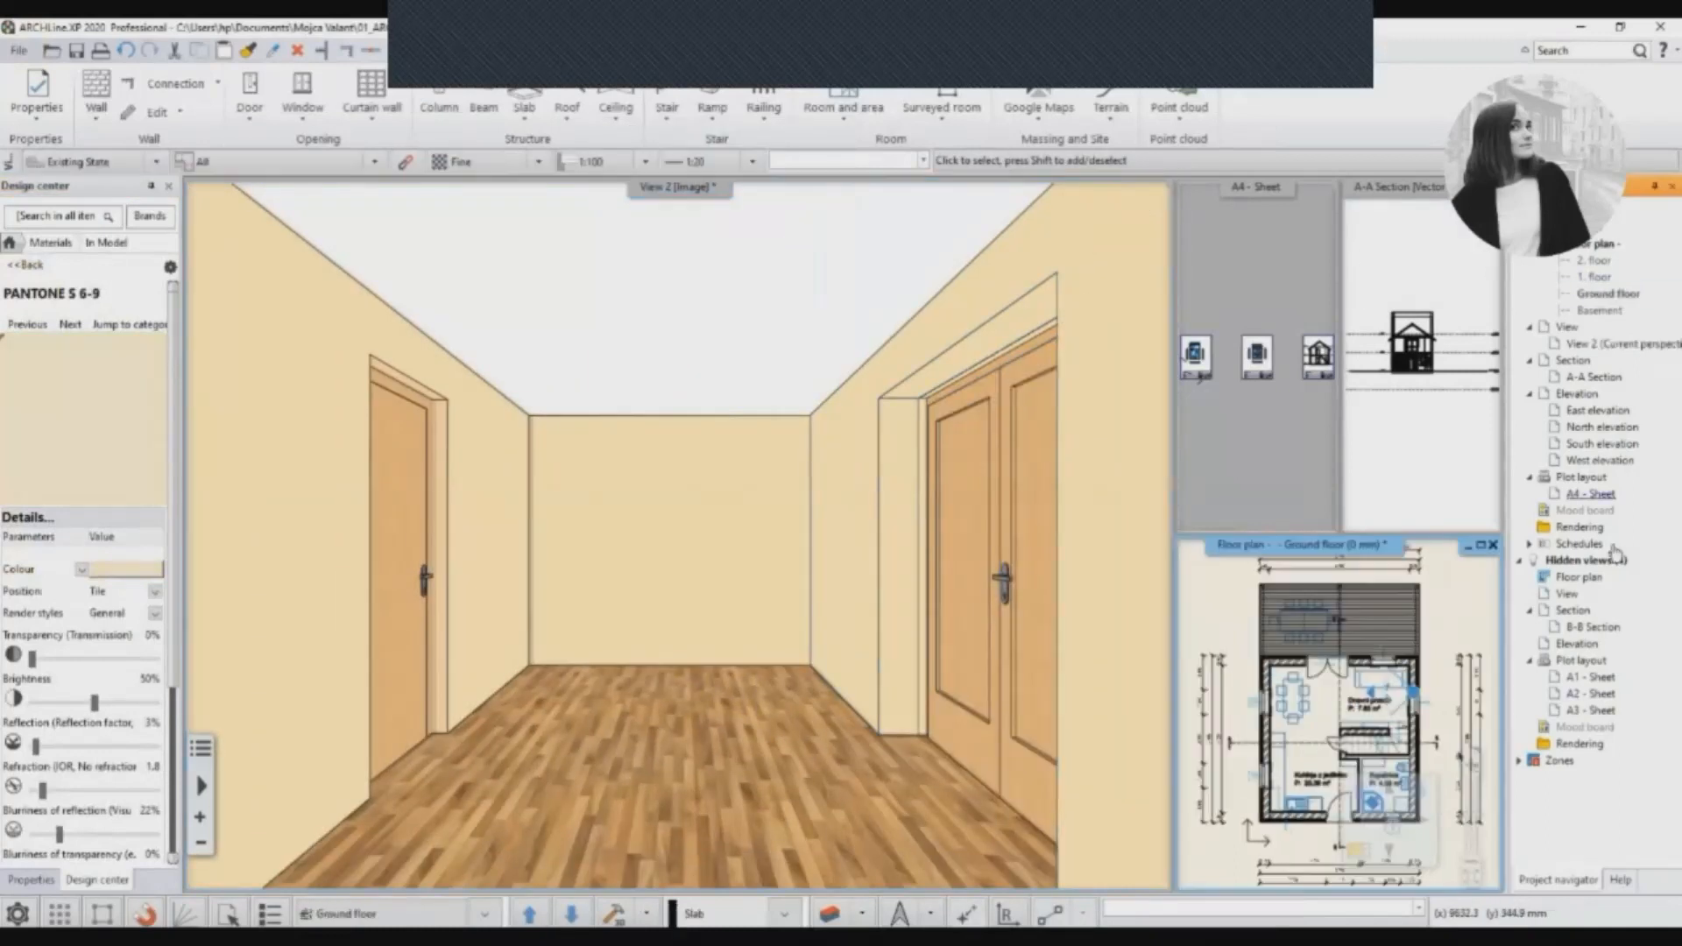
{"action": "left_click", "coordinate": [530, 913]}
{"action": "double_click", "coordinate": [1338, 545]}
{"action": "left_click", "coordinate": [118, 109]}
{"action": "left_click", "coordinate": [153, 140]}
{"action": "left_click", "coordinate": [655, 653]}
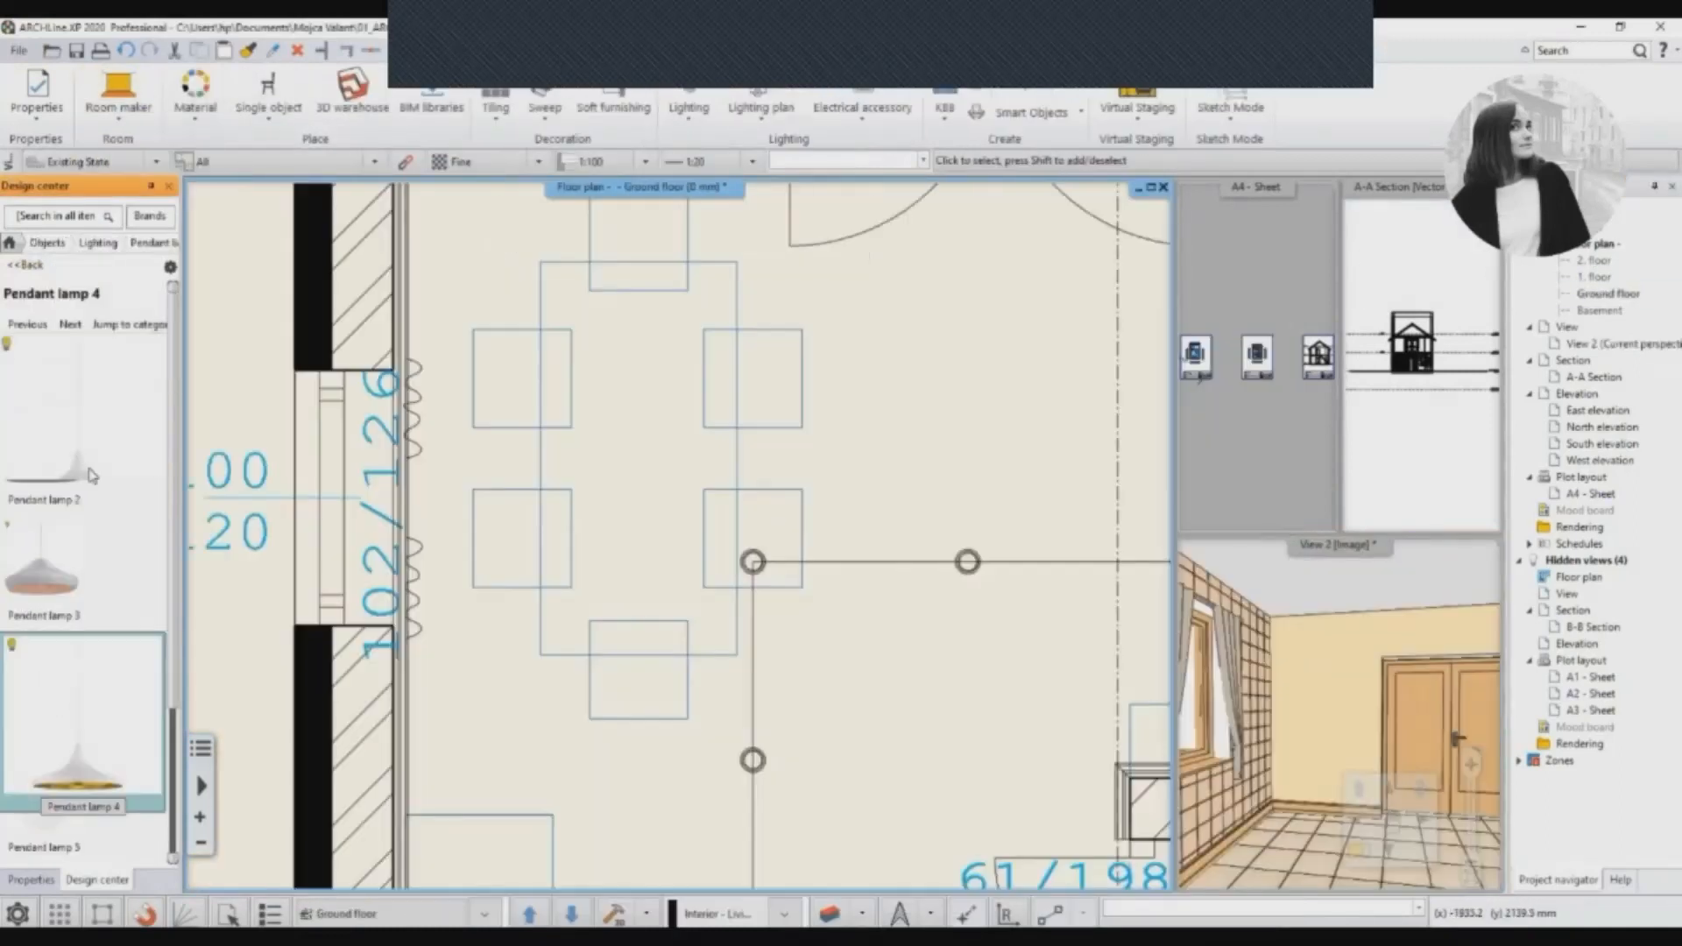
{"action": "left_click_drag", "start_coordinate": [622, 444], "coordinate": [618, 448]}
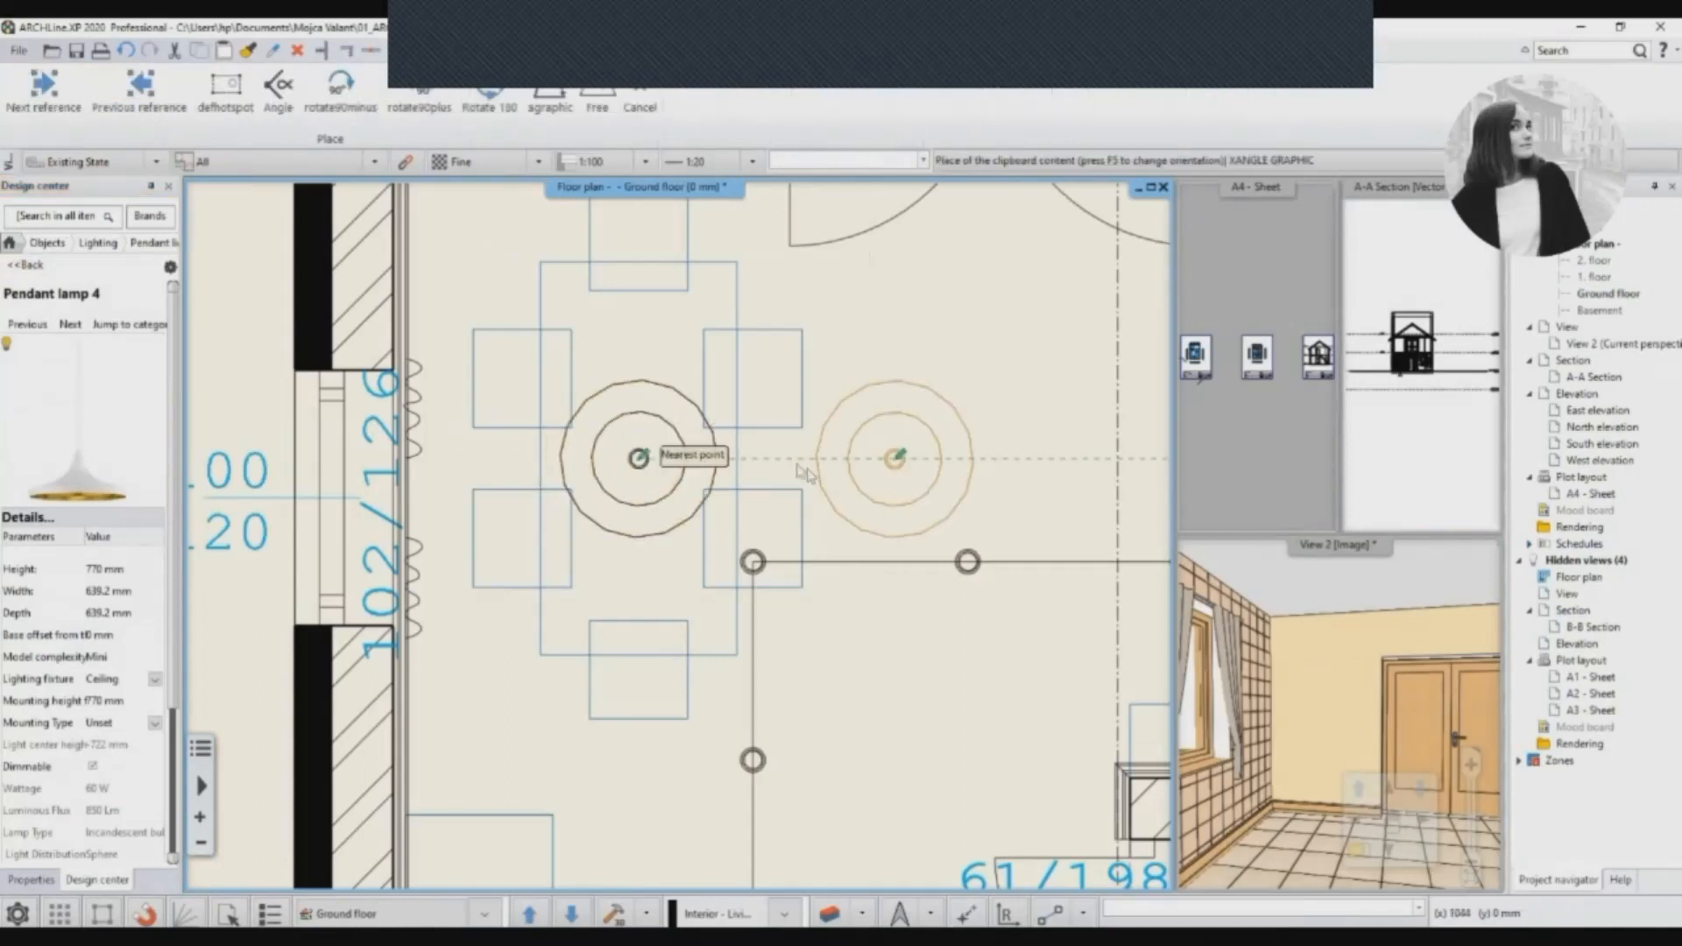
{"action": "key", "text": "Escape"}
Set the pendant lamp's base elevation to 2600 mm.
{"action": "left_click", "coordinate": [659, 425]}
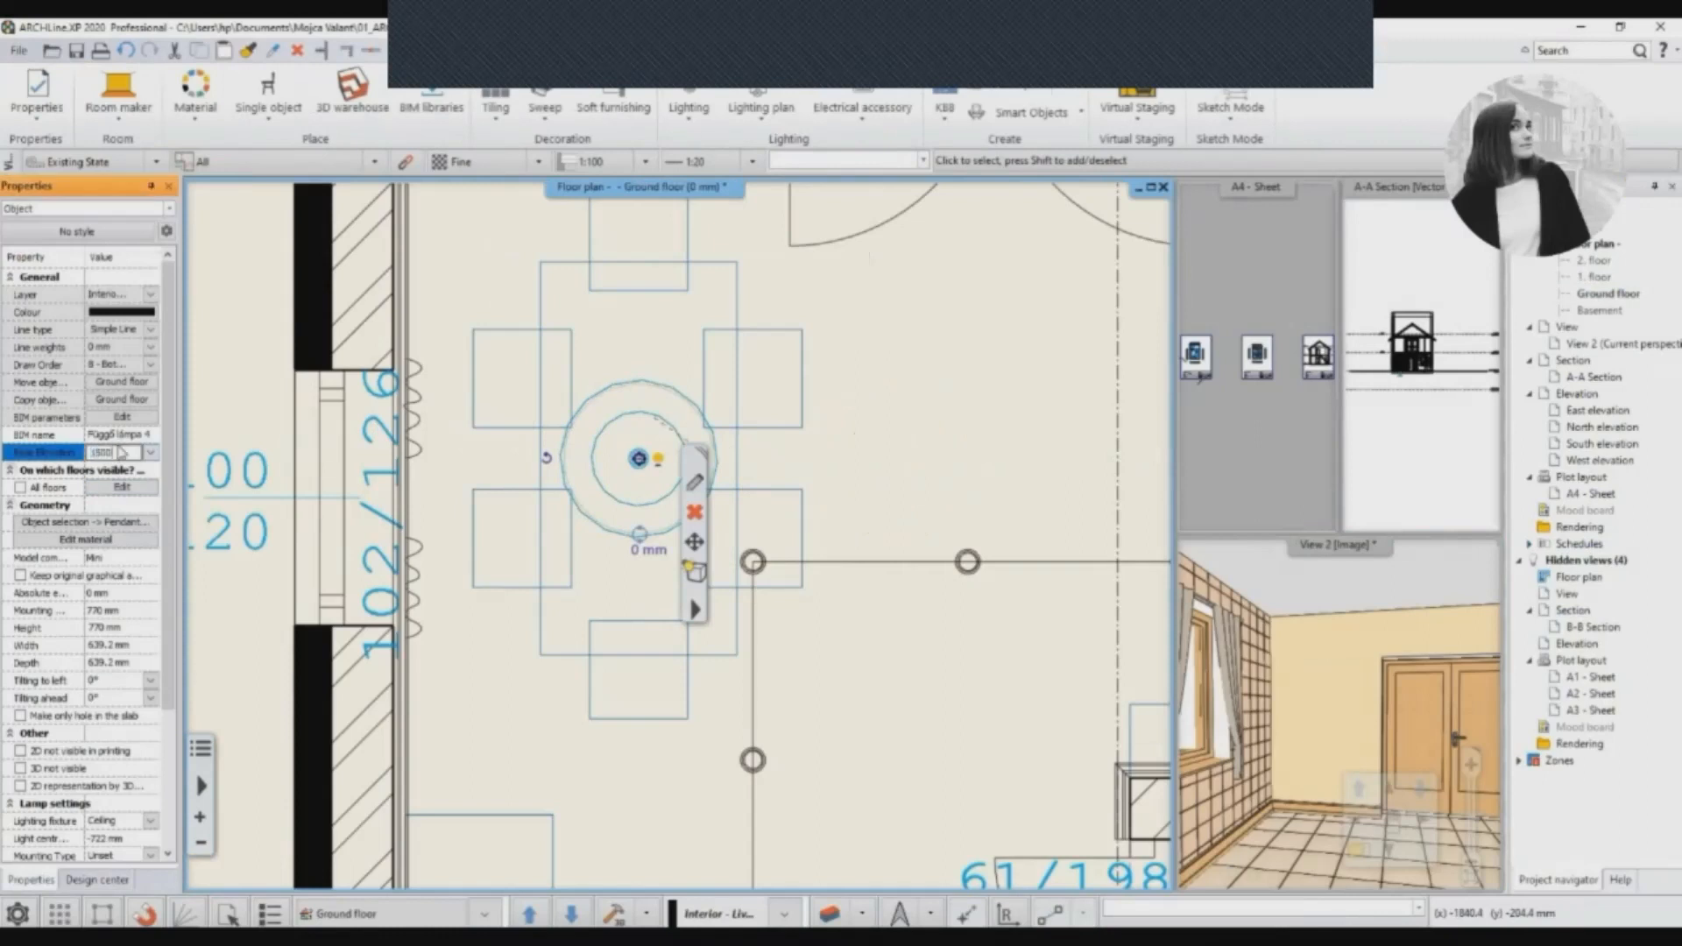
{"action": "key", "text": "Return"}
{"action": "left_click", "coordinate": [646, 378]}
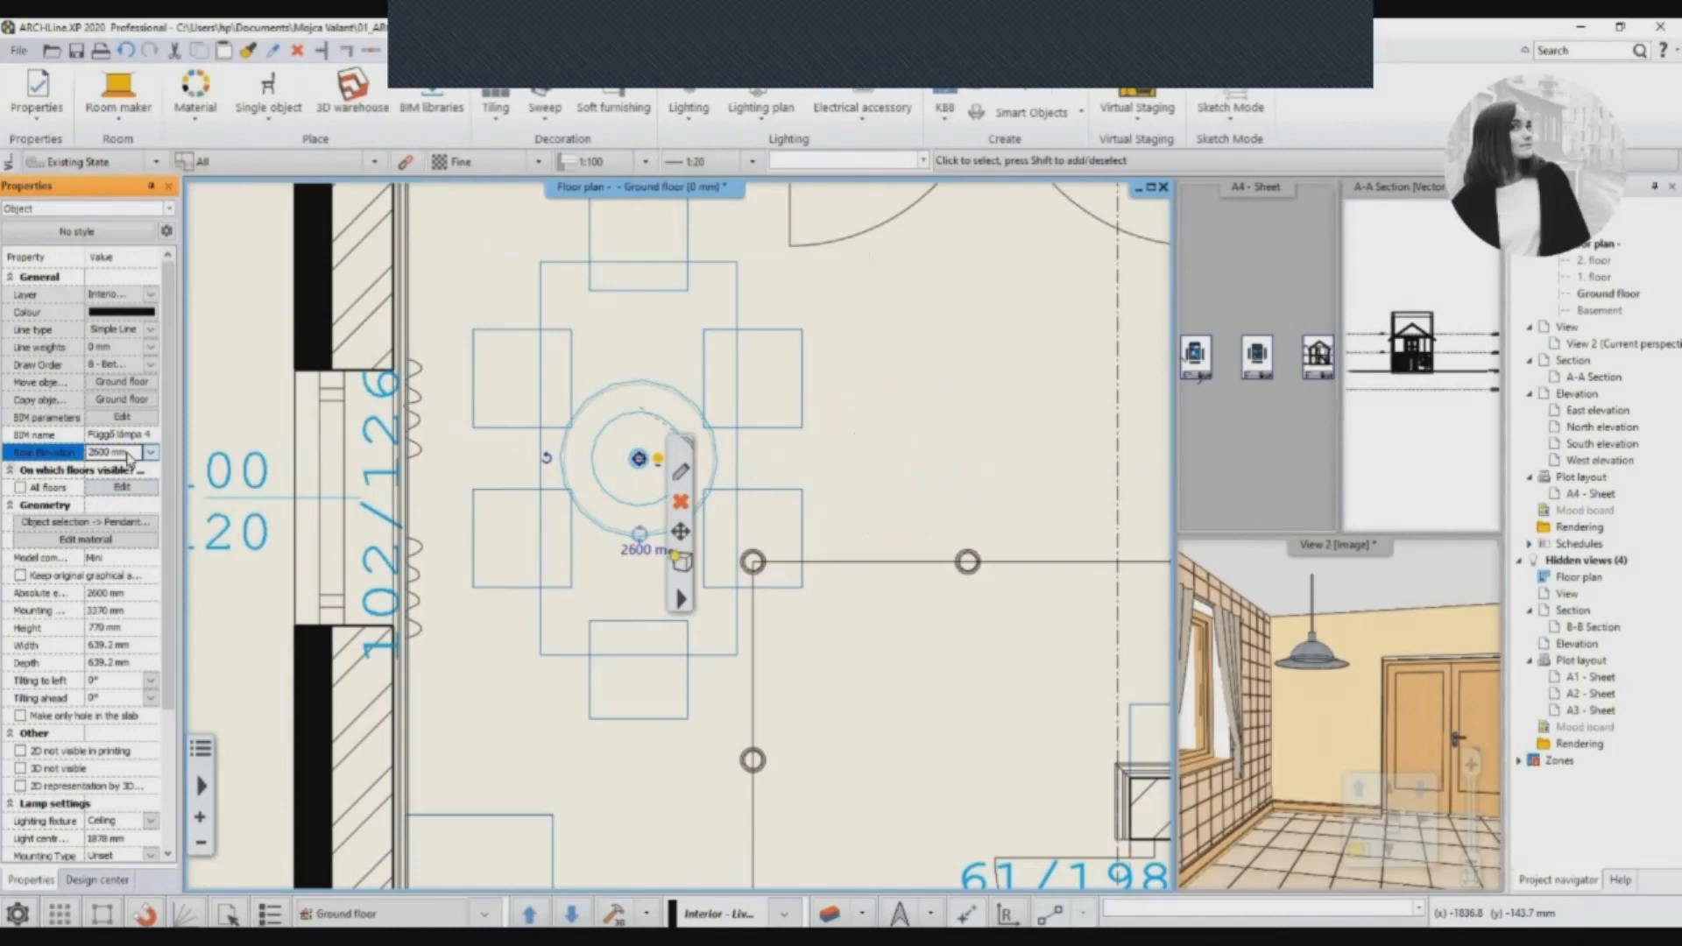
{"action": "left_click_drag", "start_coordinate": [889, 366], "coordinate": [974, 485]}
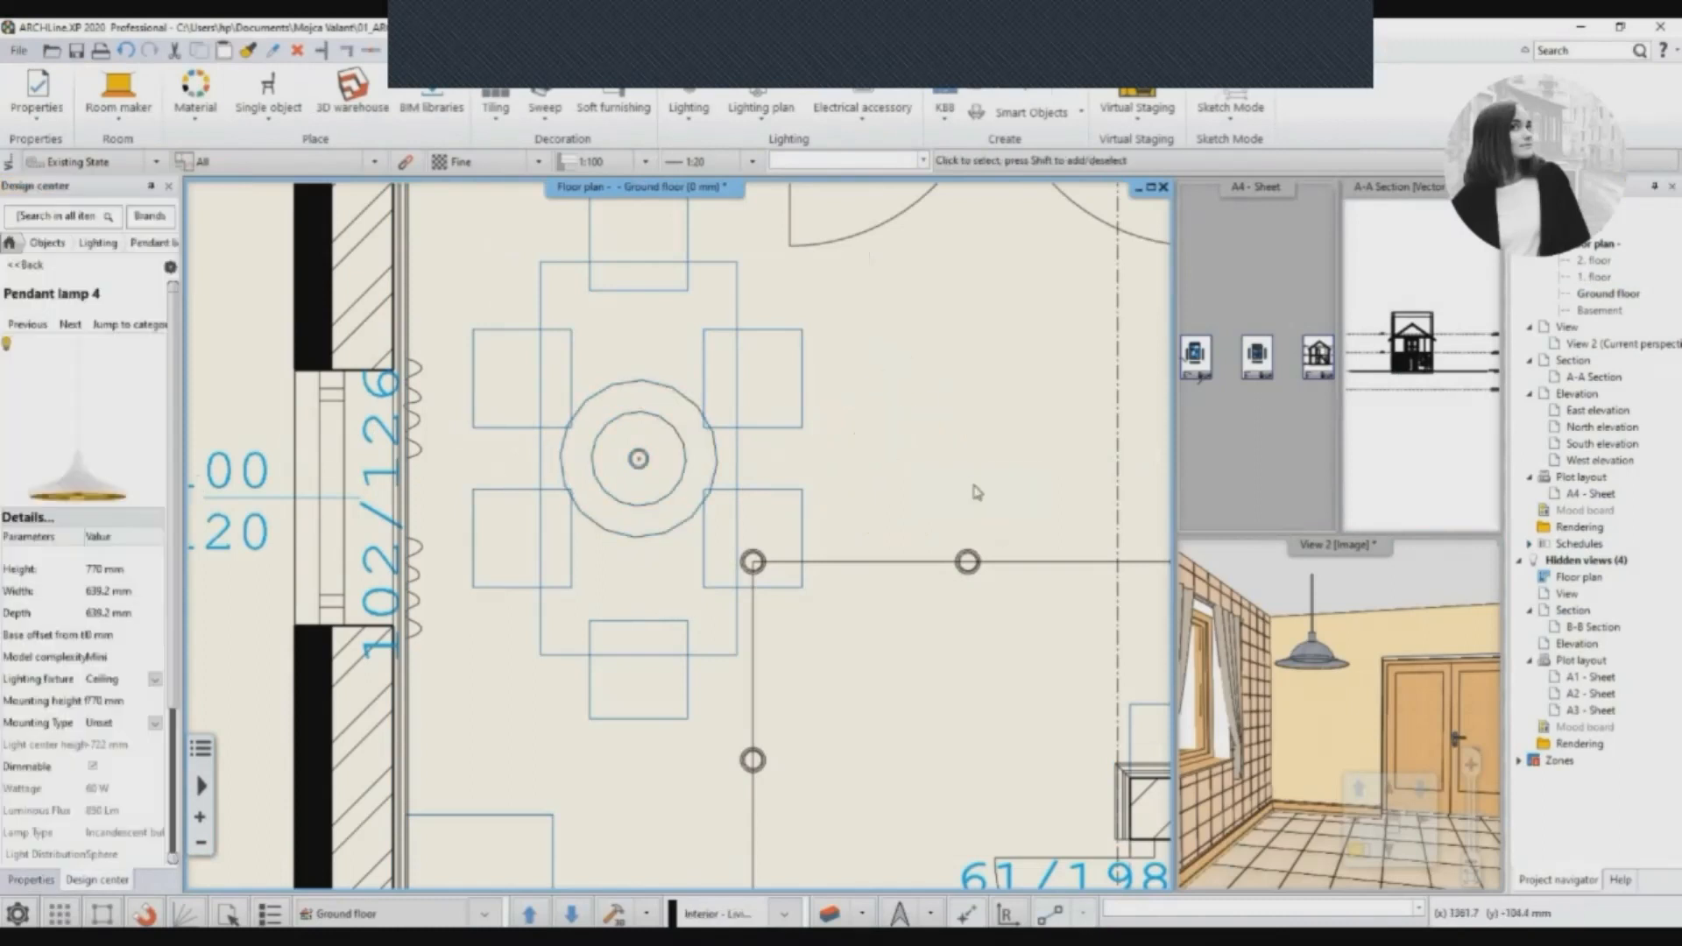
Insert the 07 modern table object next to the dining area on the ground floor plan.
{"action": "scroll", "coordinate": [979, 459], "scroll_direction": "down", "scroll_amount": 5}
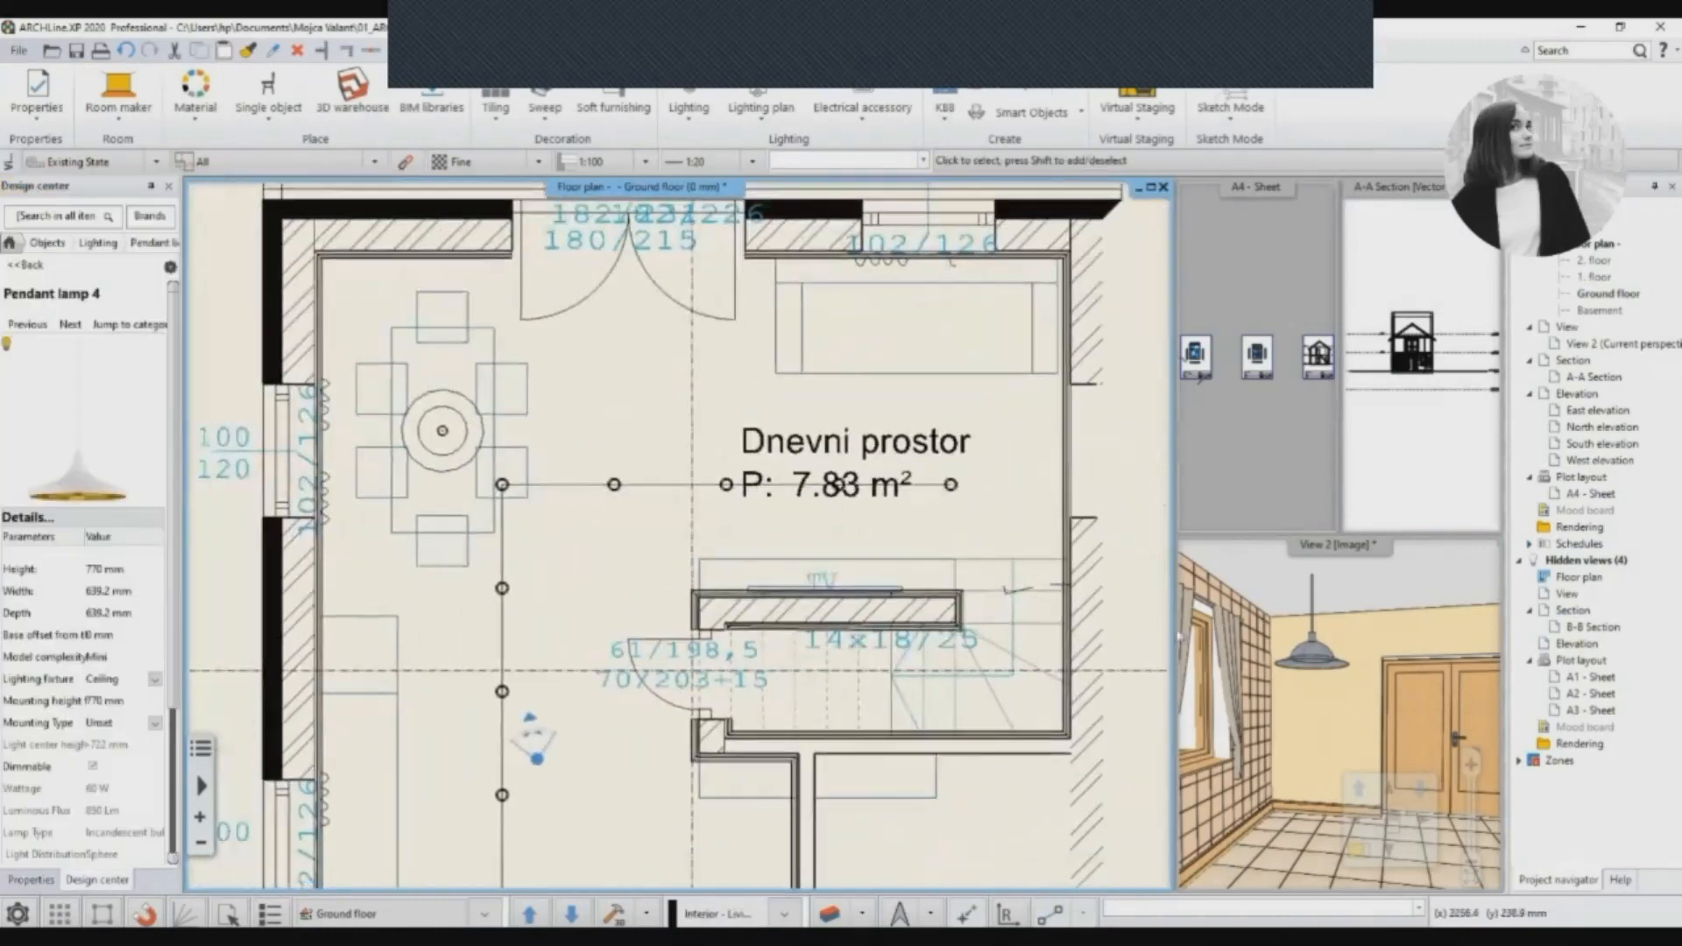
{"action": "left_click", "coordinate": [1310, 547]}
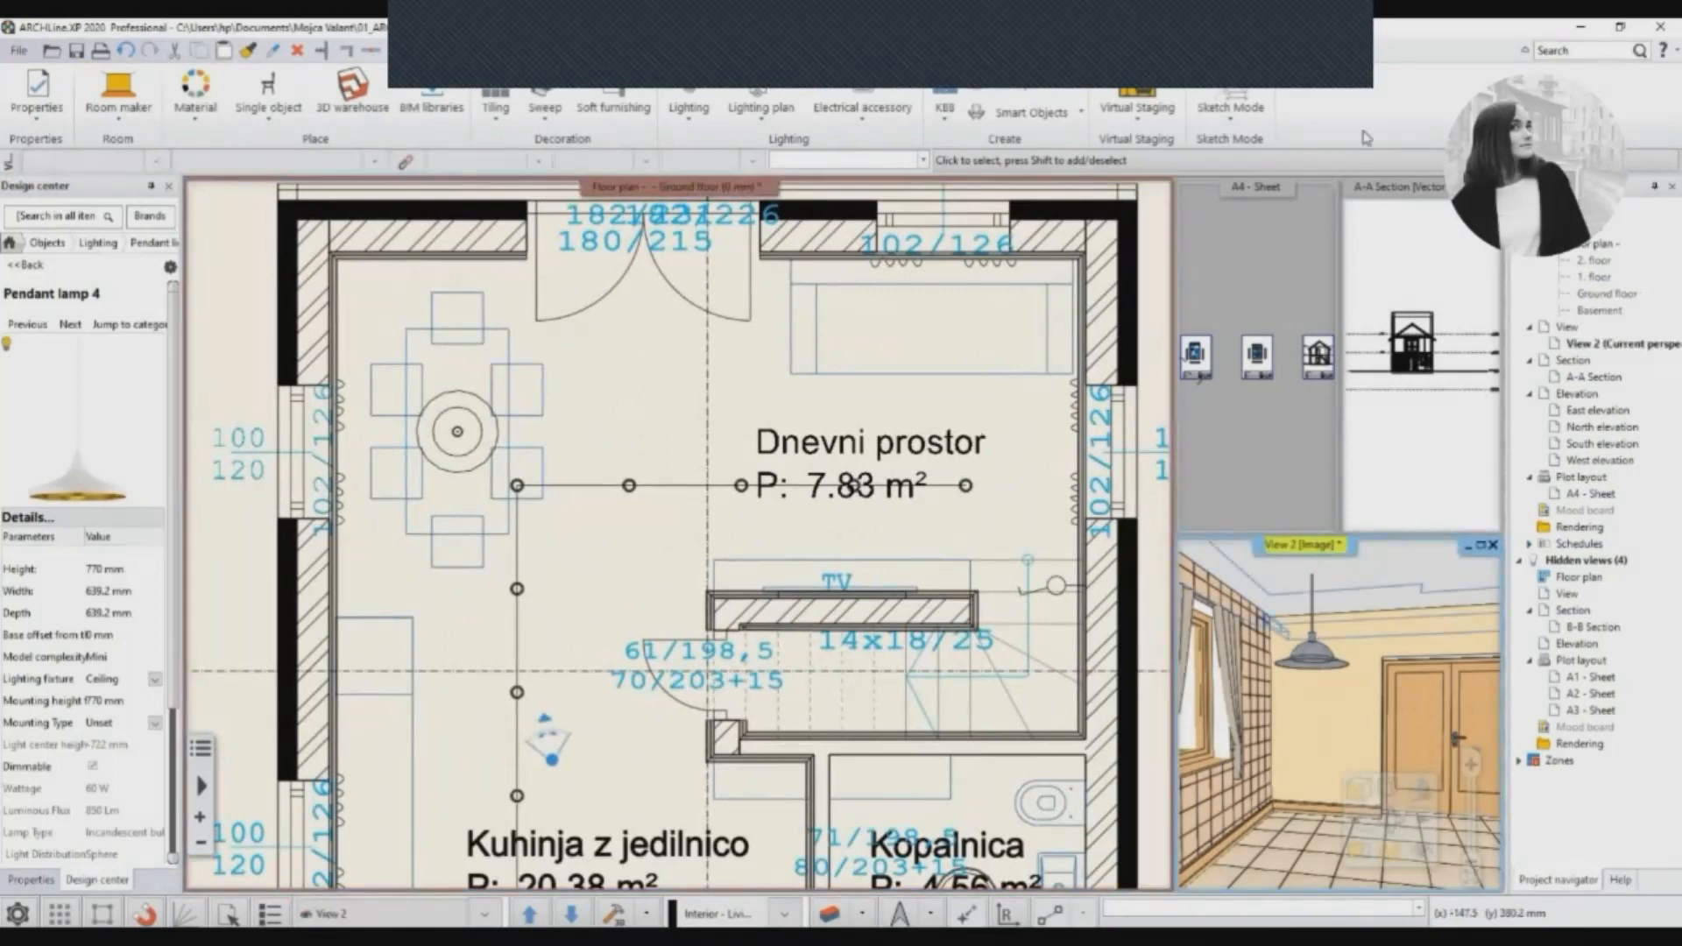
{"action": "left_click", "coordinate": [1392, 63]}
{"action": "middle_click_drag", "start_coordinate": [801, 605], "coordinate": [955, 487]}
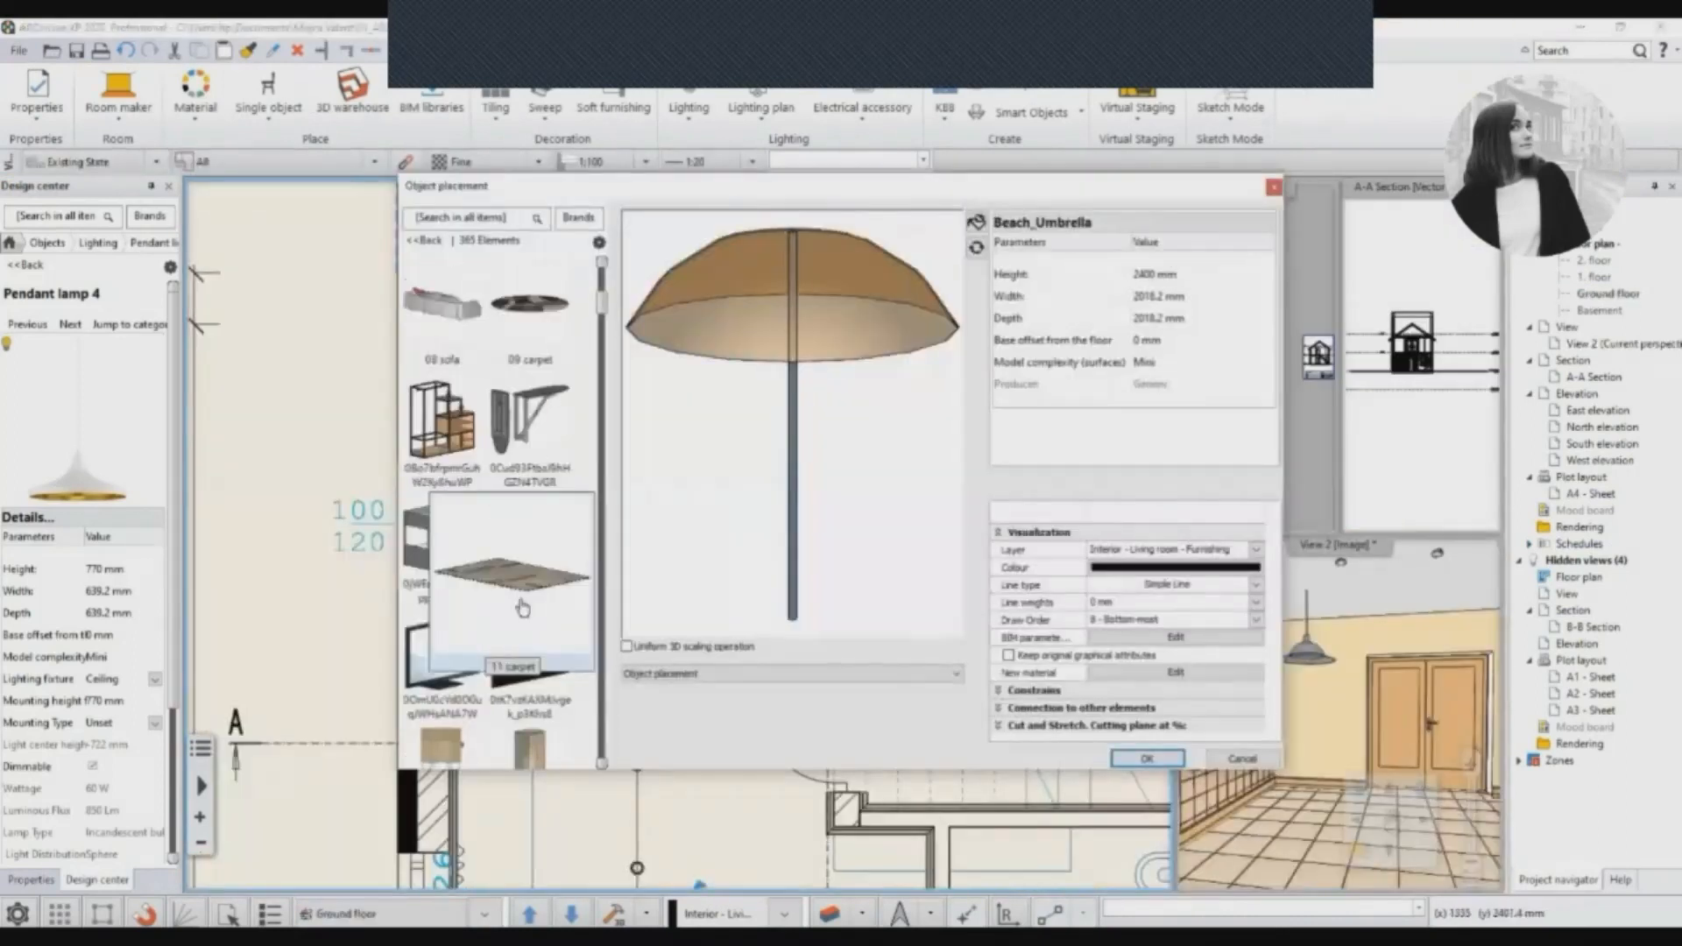
{"action": "scroll", "coordinate": [522, 607], "scroll_direction": "up", "scroll_amount": 3}
{"action": "left_click", "coordinate": [529, 542]}
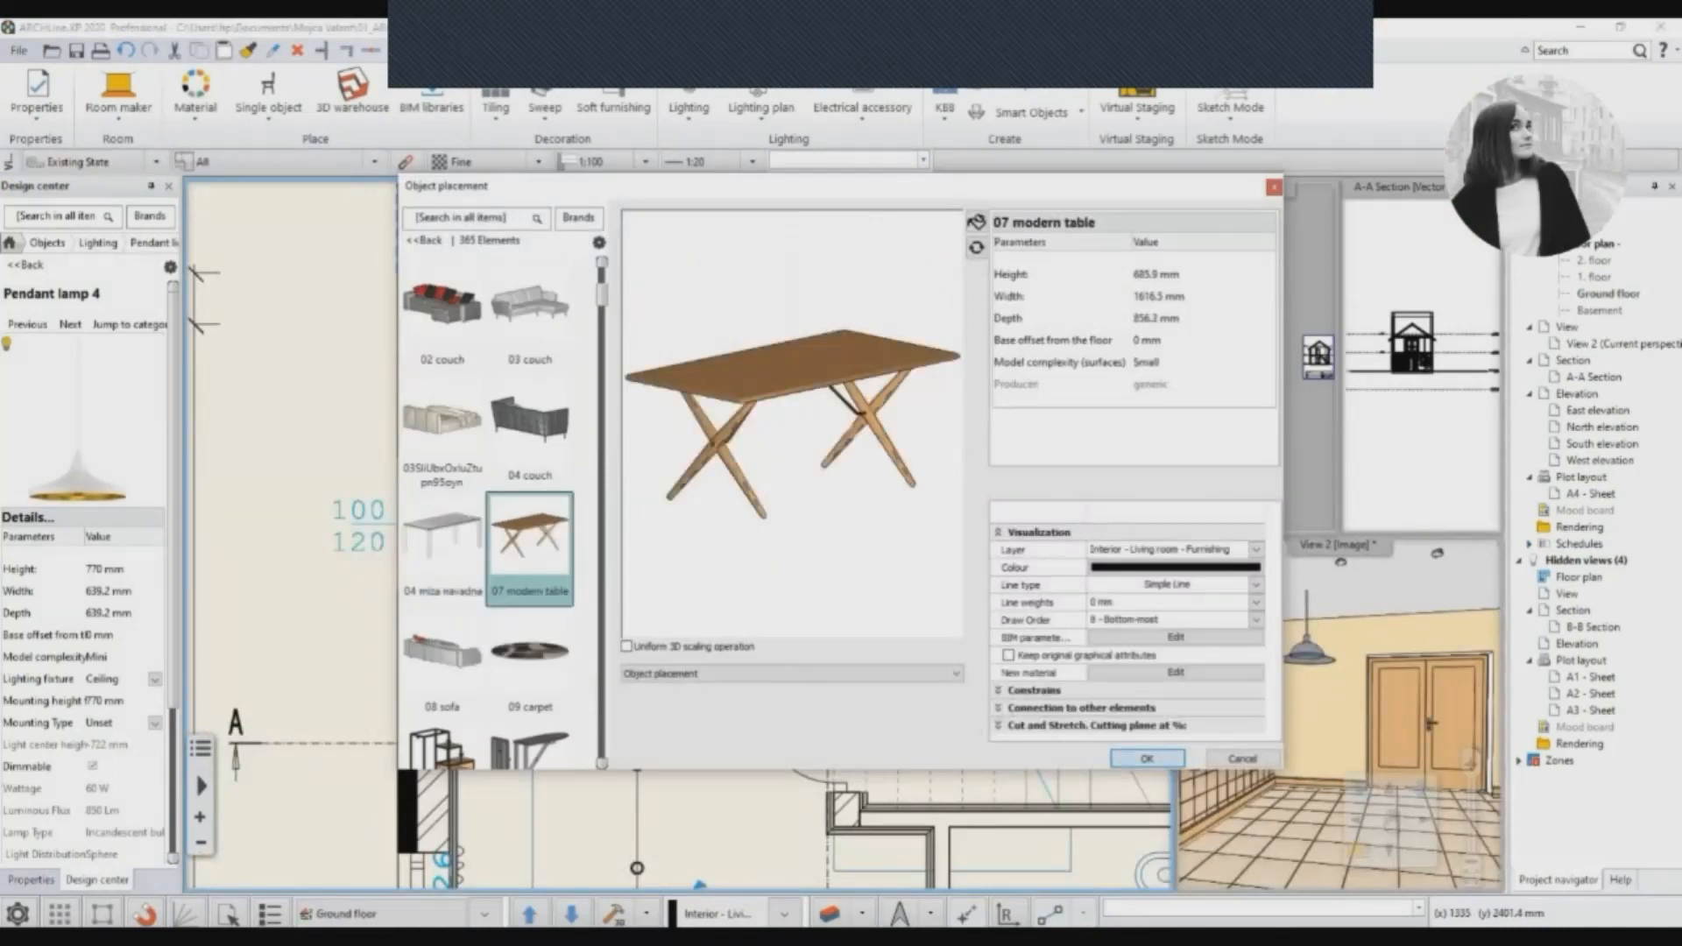
{"action": "left_click", "coordinate": [1147, 759]}
{"action": "left_click", "coordinate": [611, 462]}
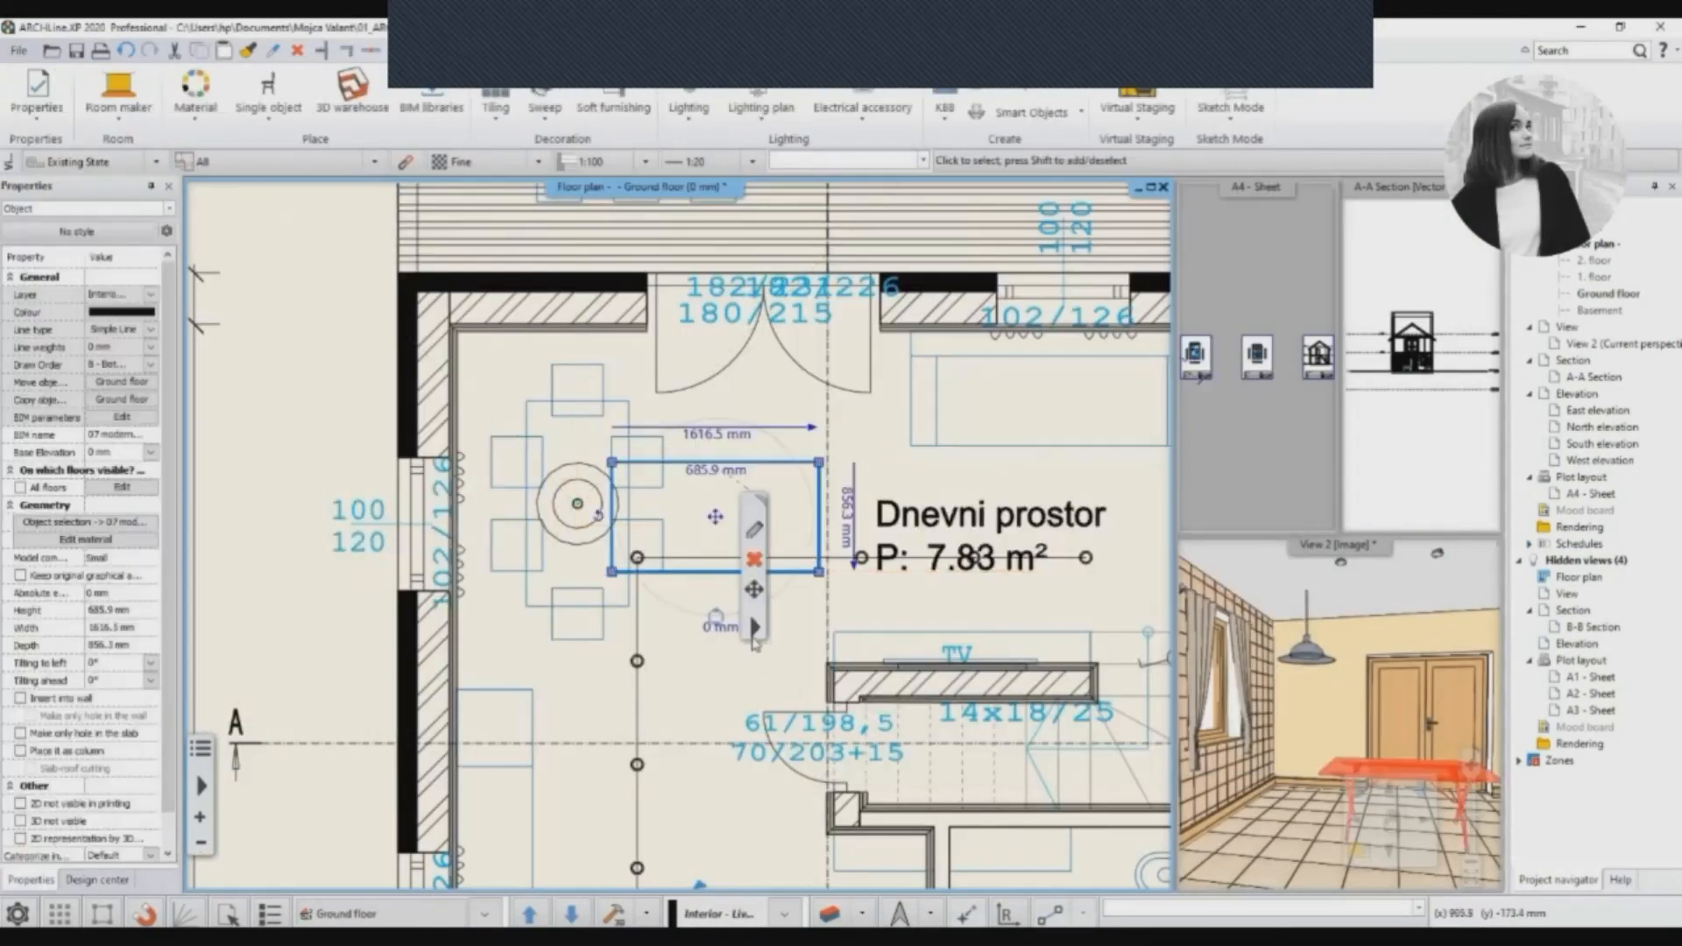
Rotate the modern table 90° and move it onto the drawn dining table outline under the pendant lamp.
{"action": "left_click", "coordinate": [755, 590]}
{"action": "left_click", "coordinate": [854, 295]}
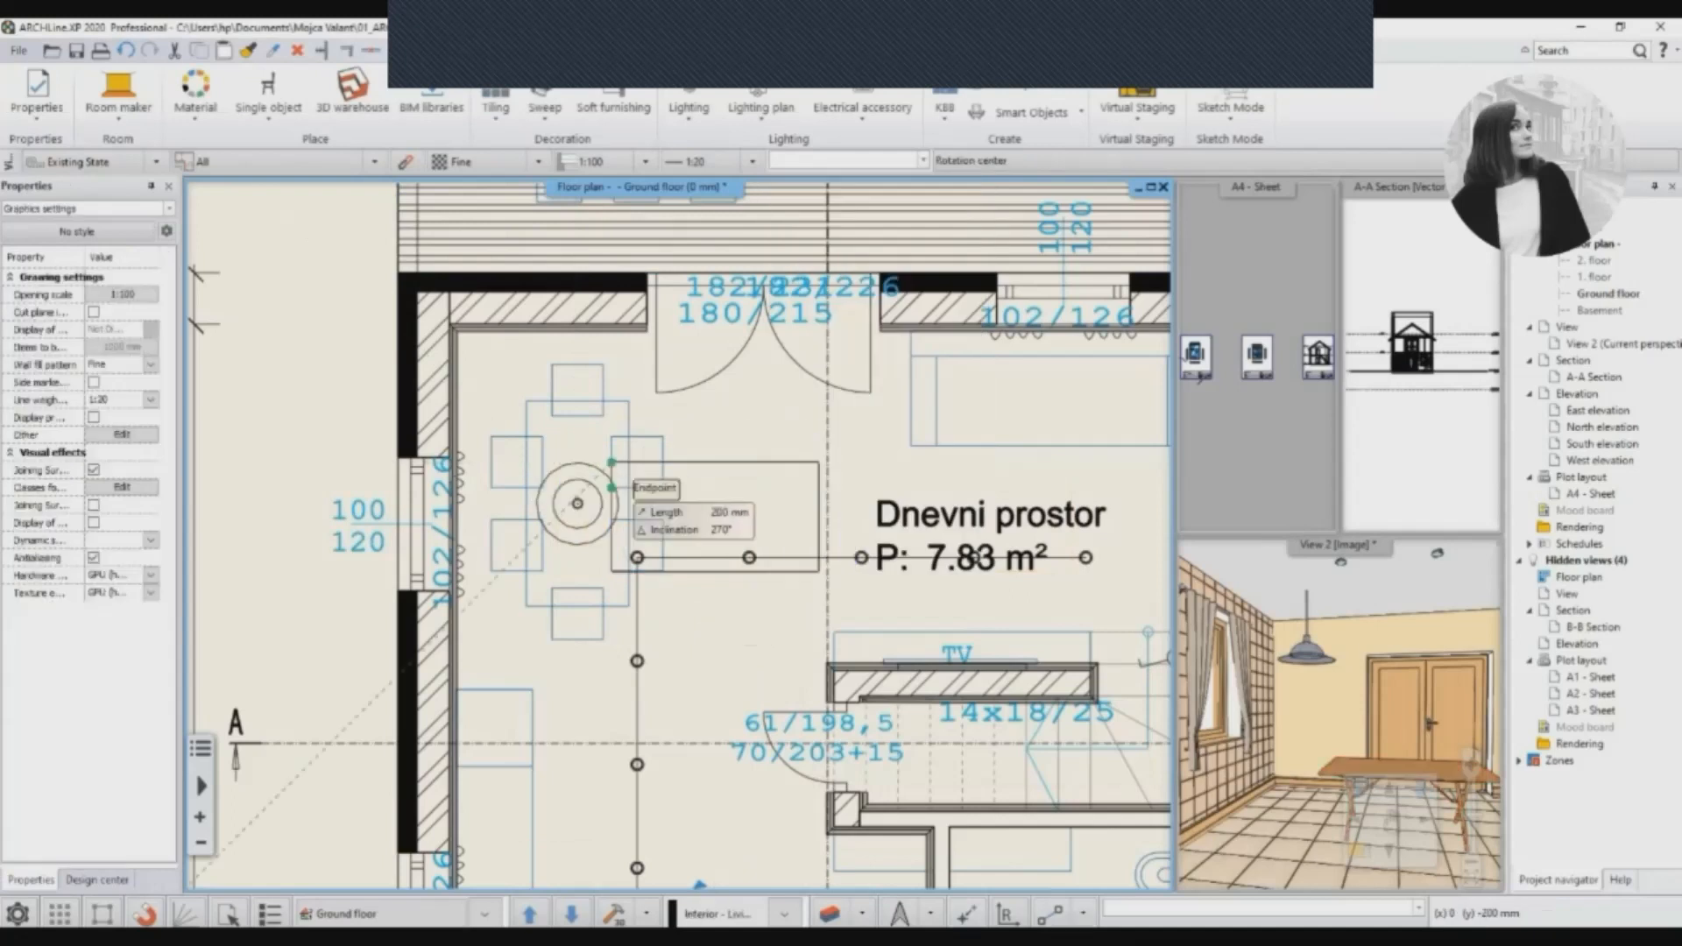
{"action": "left_click", "coordinate": [610, 718]}
{"action": "left_click", "coordinate": [542, 690]}
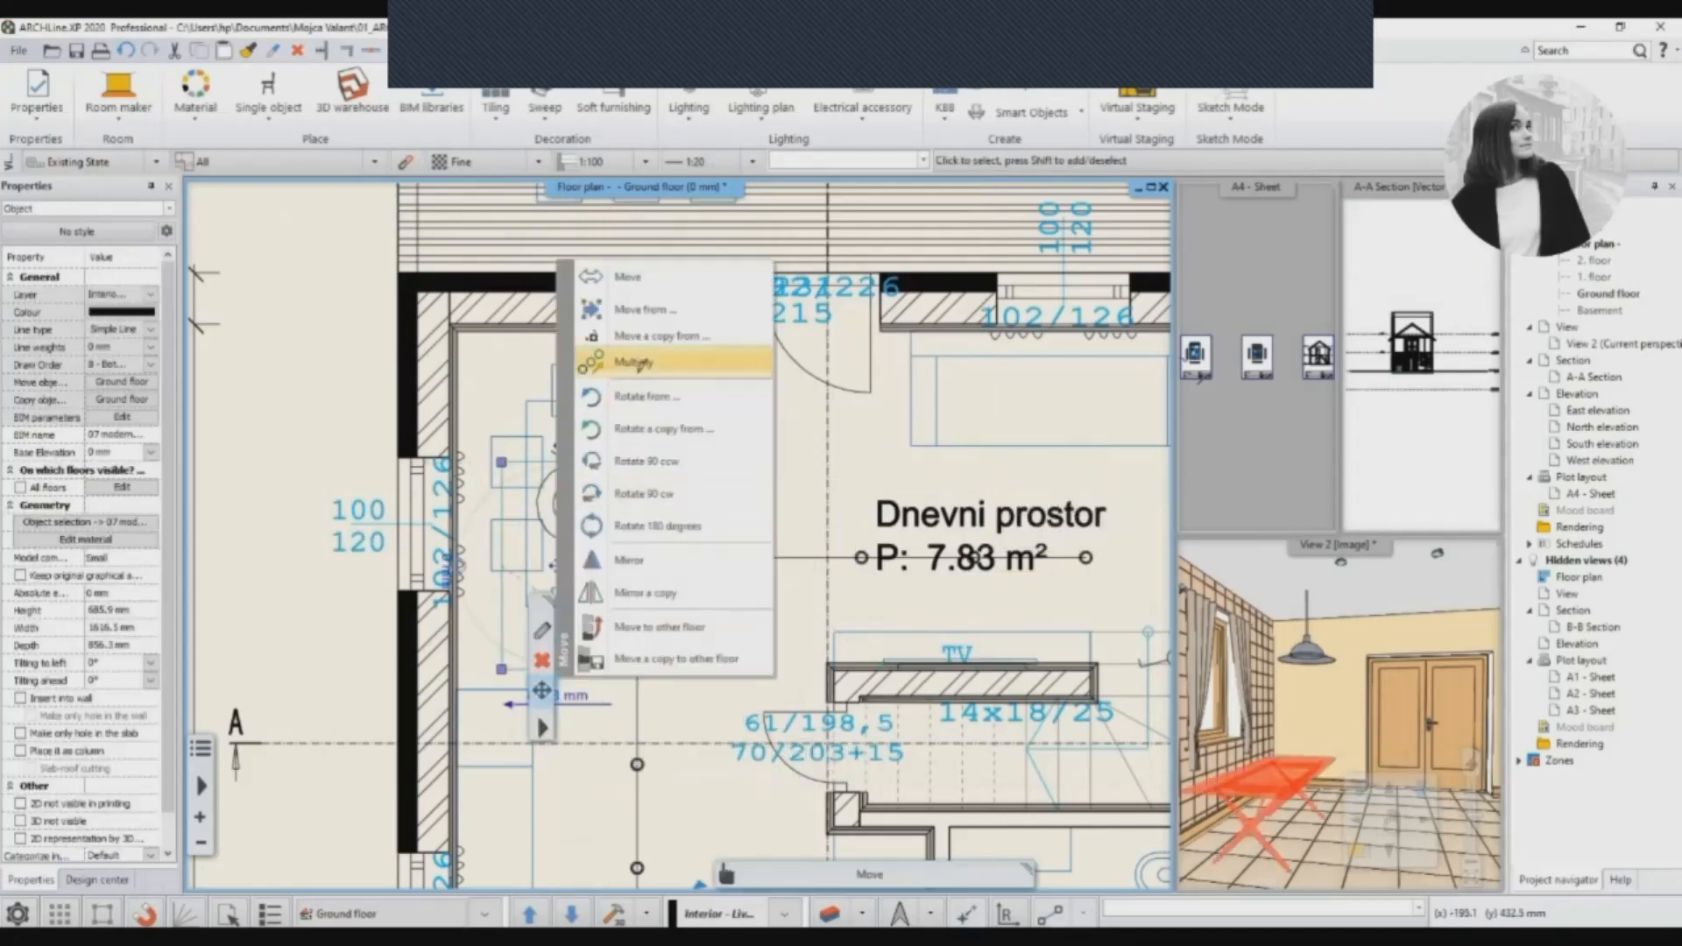
{"action": "left_click", "coordinate": [635, 362]}
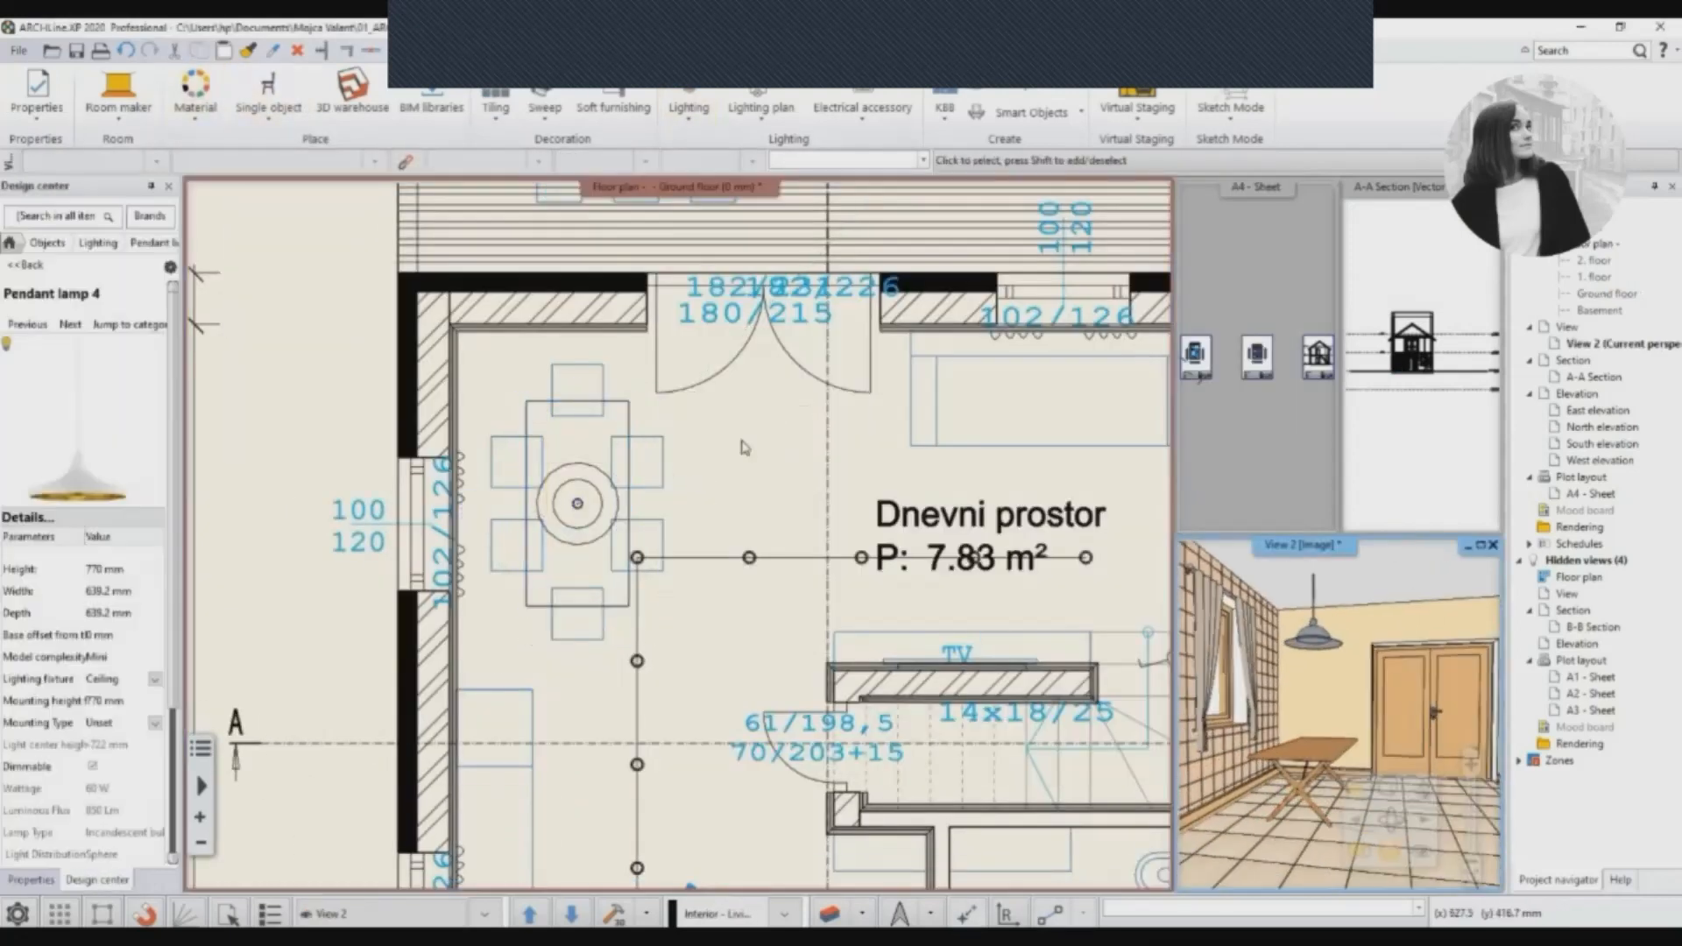
Search 3D Warehouse for "chair" and download the black wooden chair model.
{"action": "left_click", "coordinate": [352, 85]}
{"action": "type", "text": "chair"}
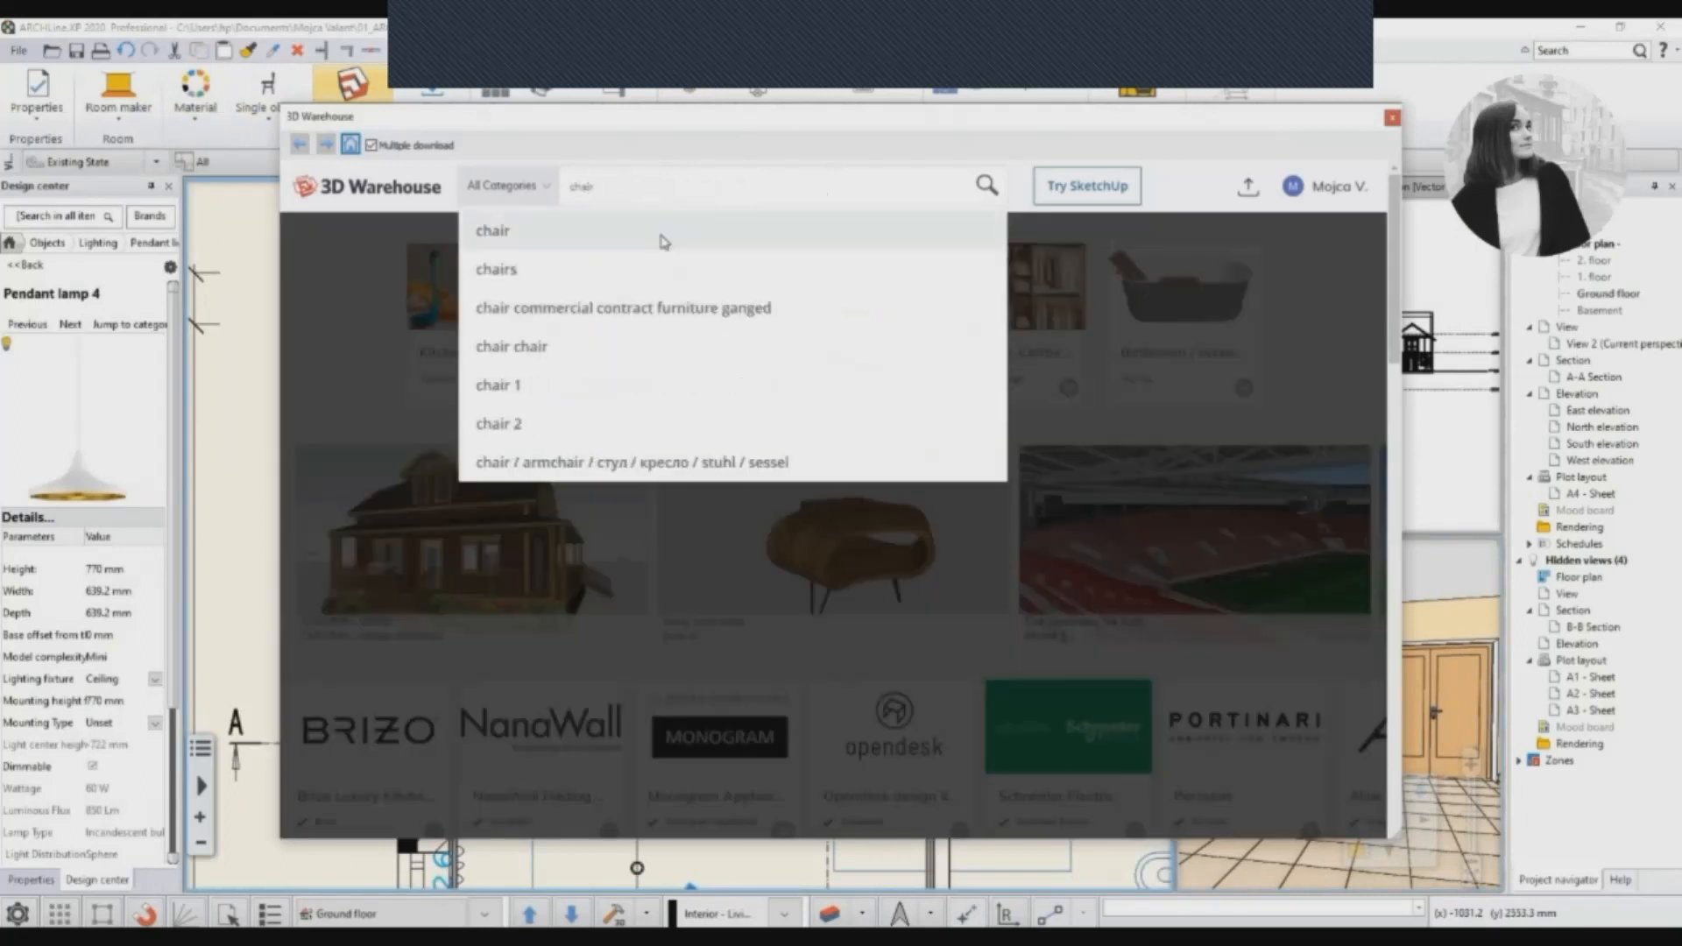
{"action": "left_click", "coordinate": [664, 242]}
{"action": "scroll", "coordinate": [1335, 483], "scroll_direction": "down", "scroll_amount": 10}
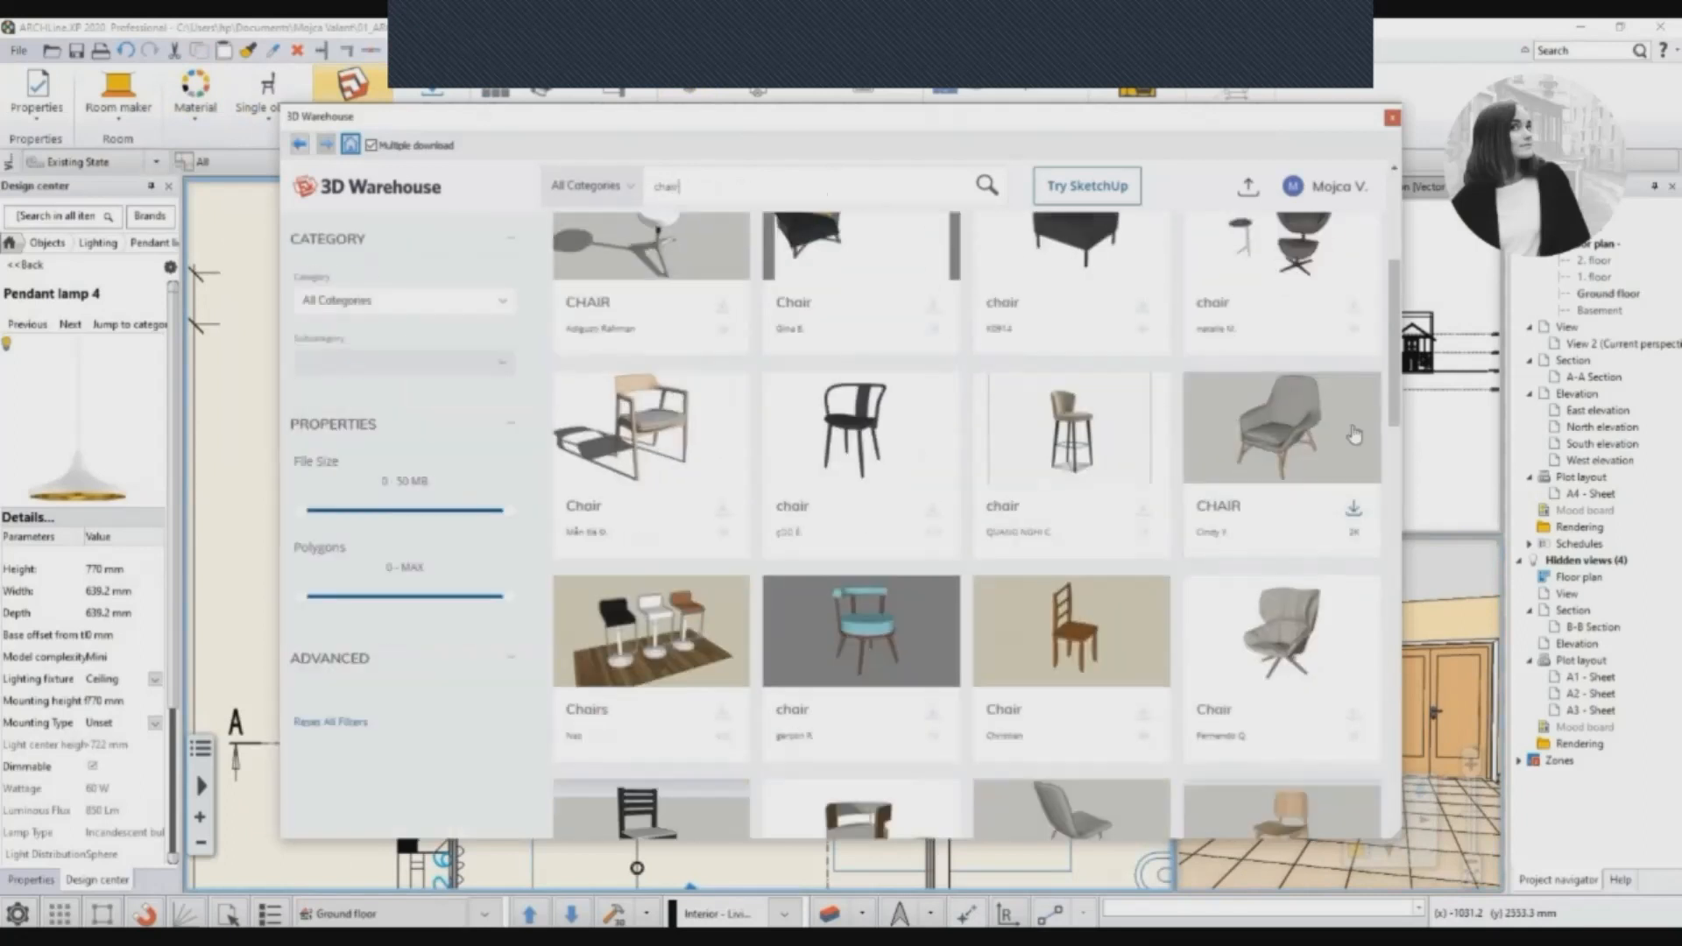
{"action": "scroll", "coordinate": [1334, 483], "scroll_direction": "down", "scroll_amount": 15}
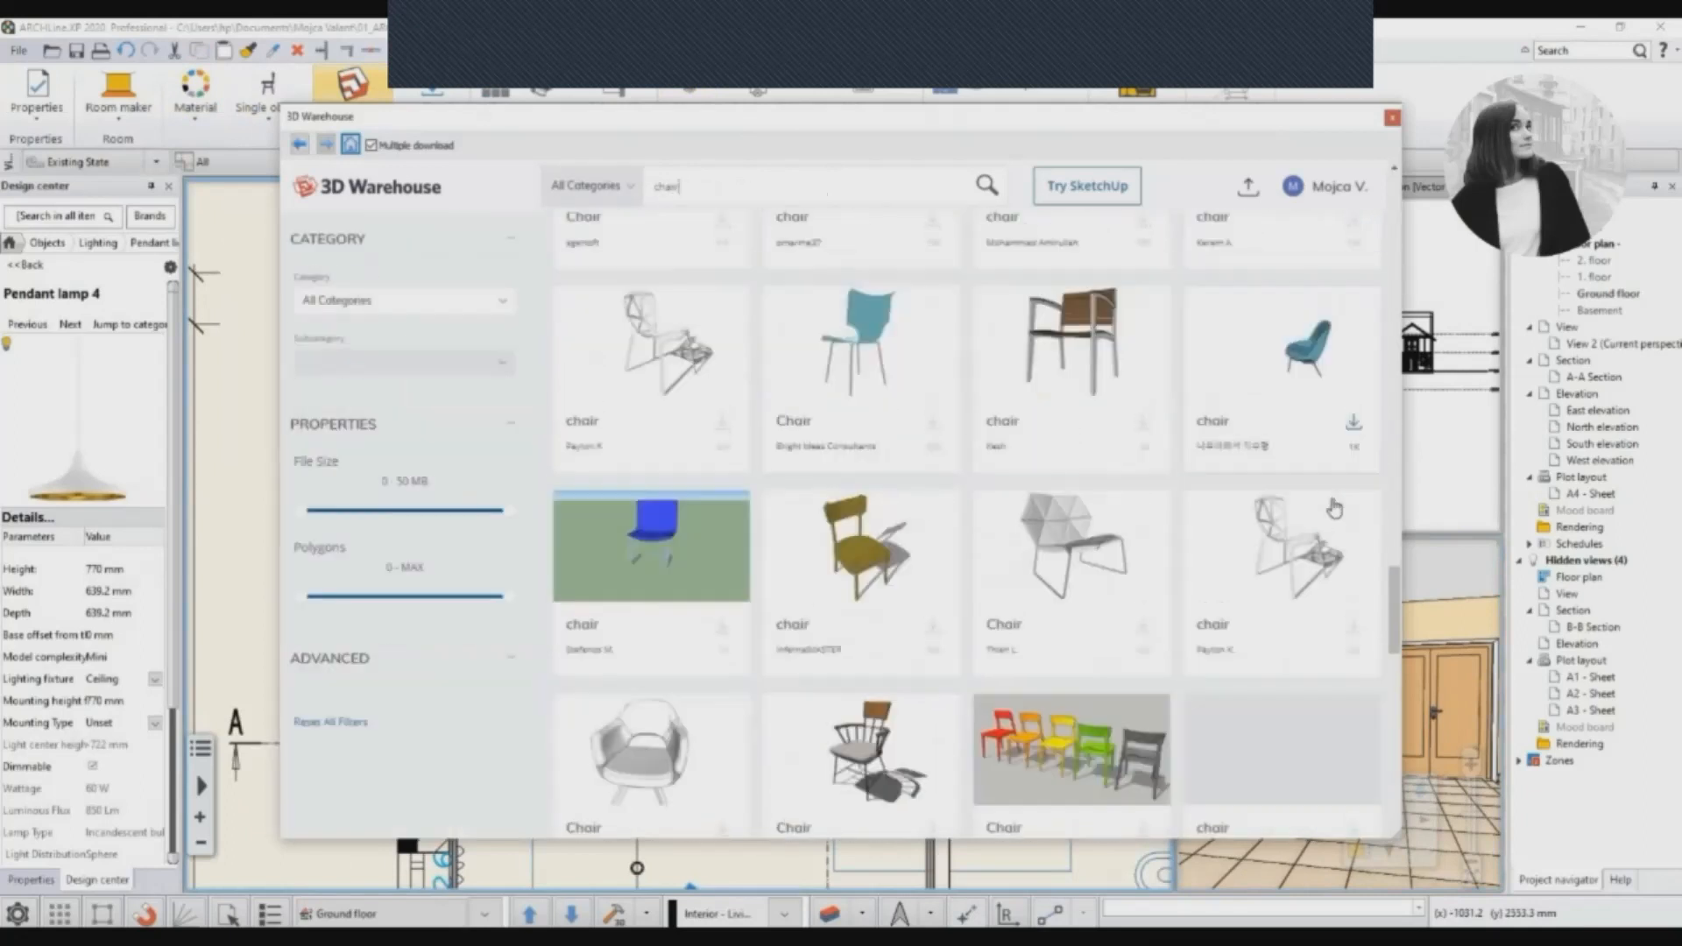
{"action": "scroll", "coordinate": [469, 559], "scroll_direction": "down", "scroll_amount": 5}
{"action": "left_click", "coordinate": [933, 775]}
{"action": "left_click", "coordinate": [894, 692]}
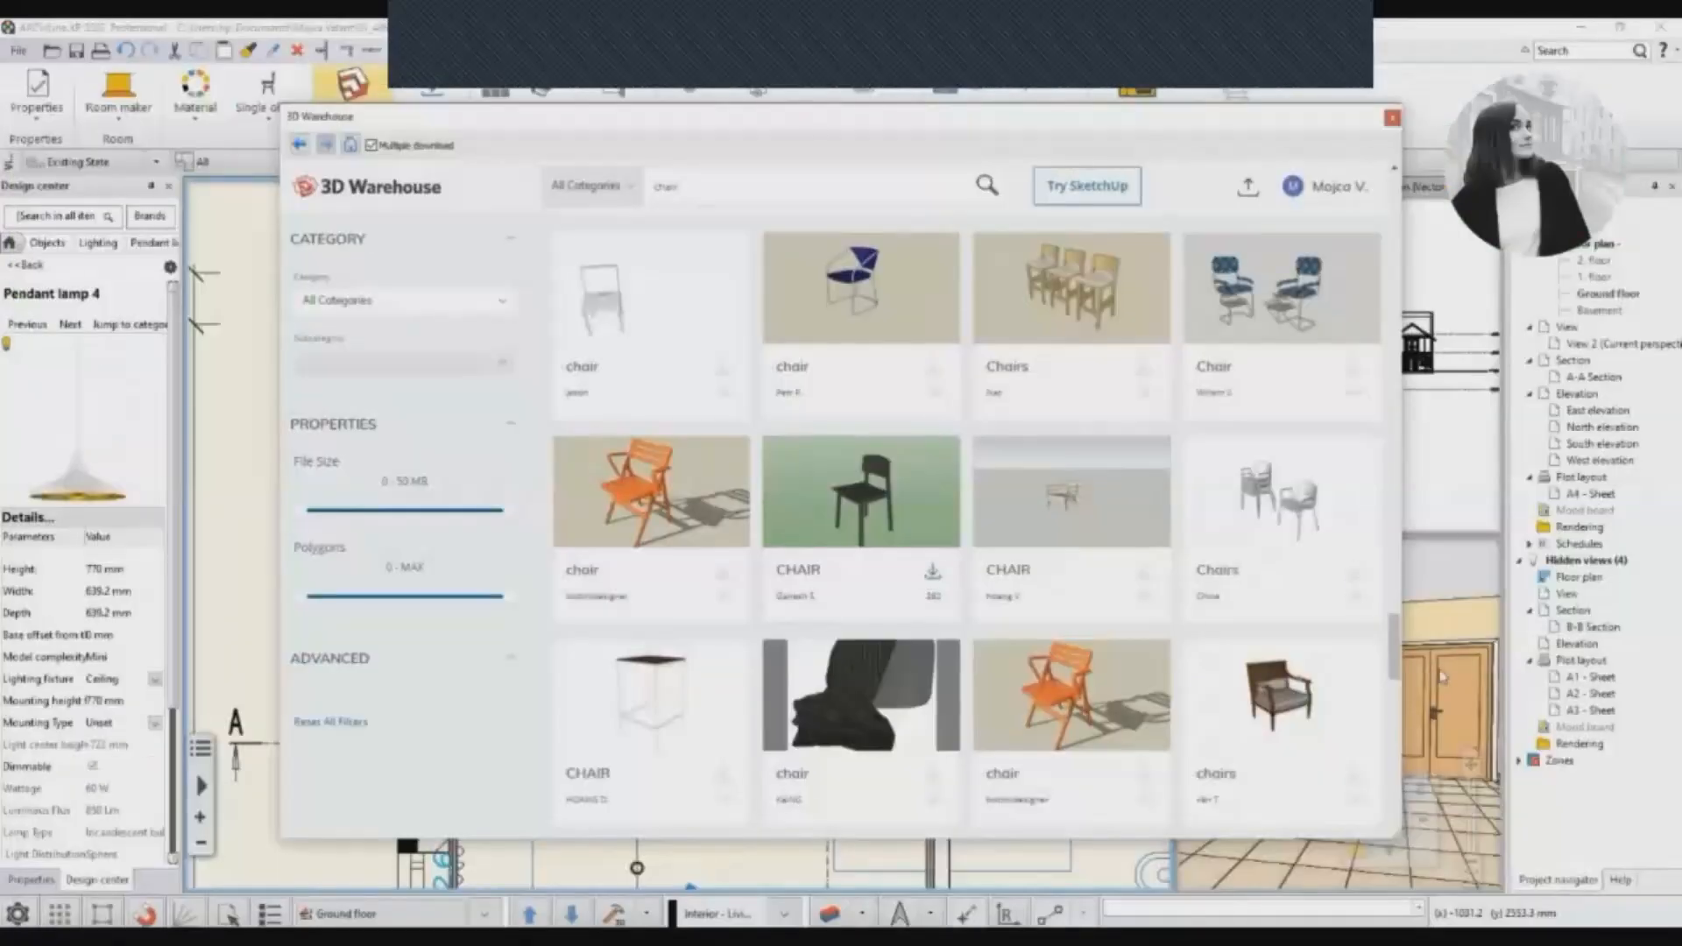
{"action": "left_click", "coordinate": [1392, 118]}
Place the downloaded black chairs around the dining table.
{"action": "left_click", "coordinate": [268, 108]}
{"action": "left_click", "coordinate": [298, 263]}
{"action": "left_click", "coordinate": [1139, 759]}
{"action": "scroll", "coordinate": [440, 469], "scroll_direction": "up", "scroll_amount": 4}
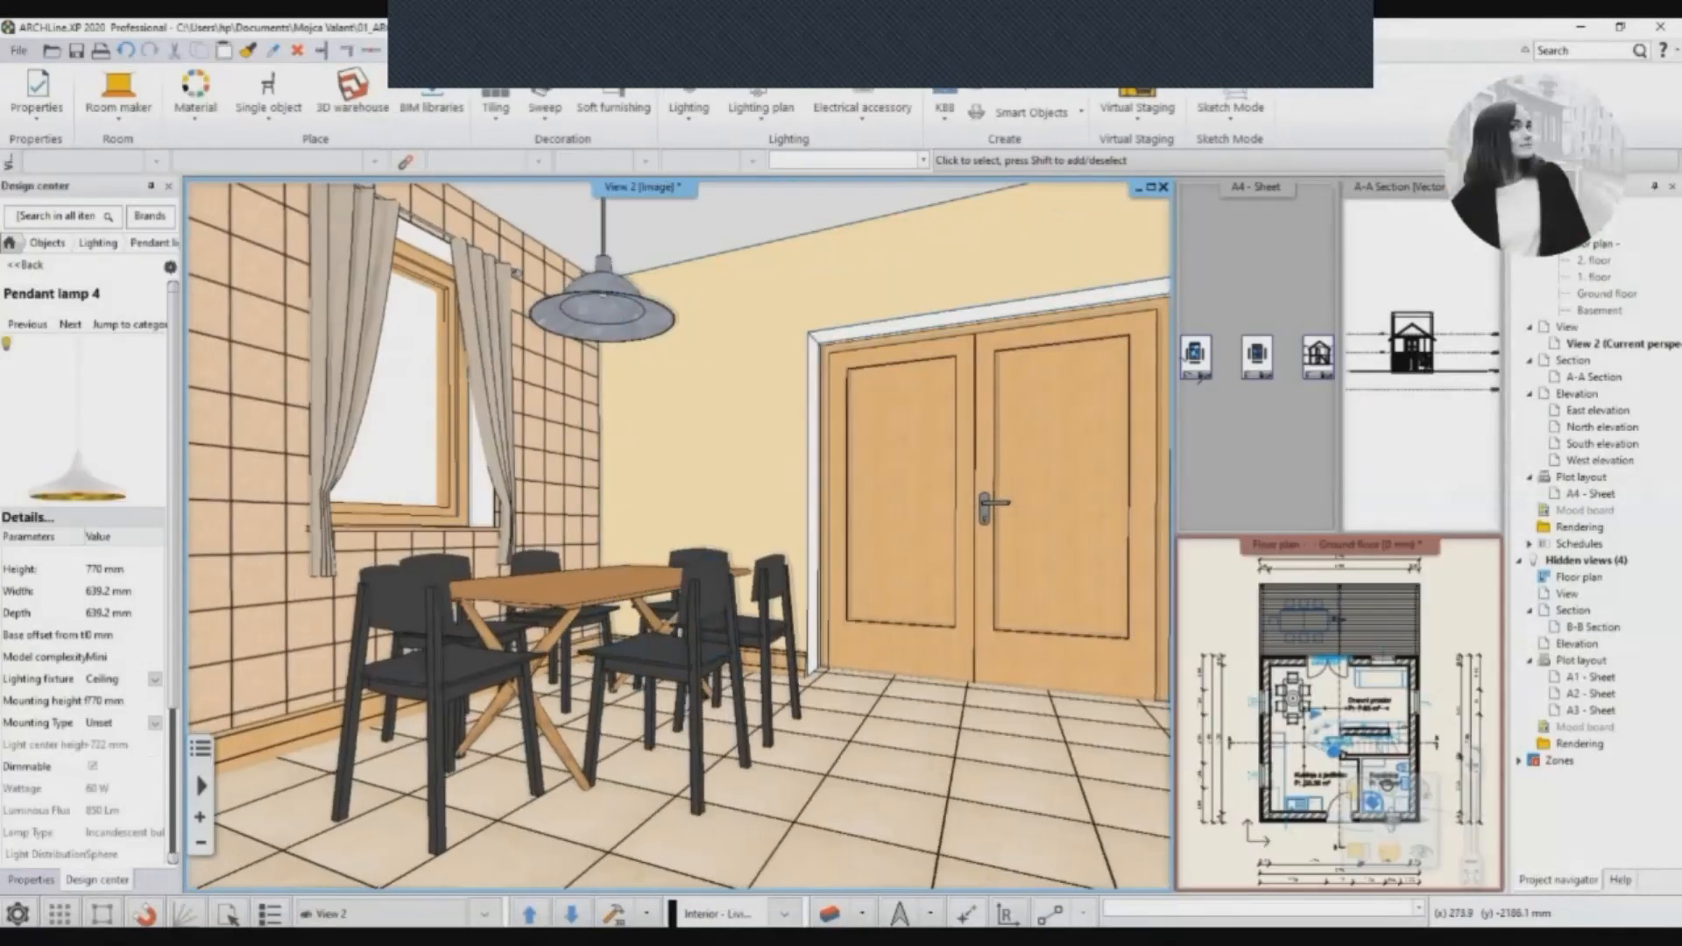
Place the 2 seats sofa from the living room sofas in the Dnevni prostor room beside the double door.
{"action": "middle_click_drag", "start_coordinate": [653, 596], "coordinate": [807, 593]}
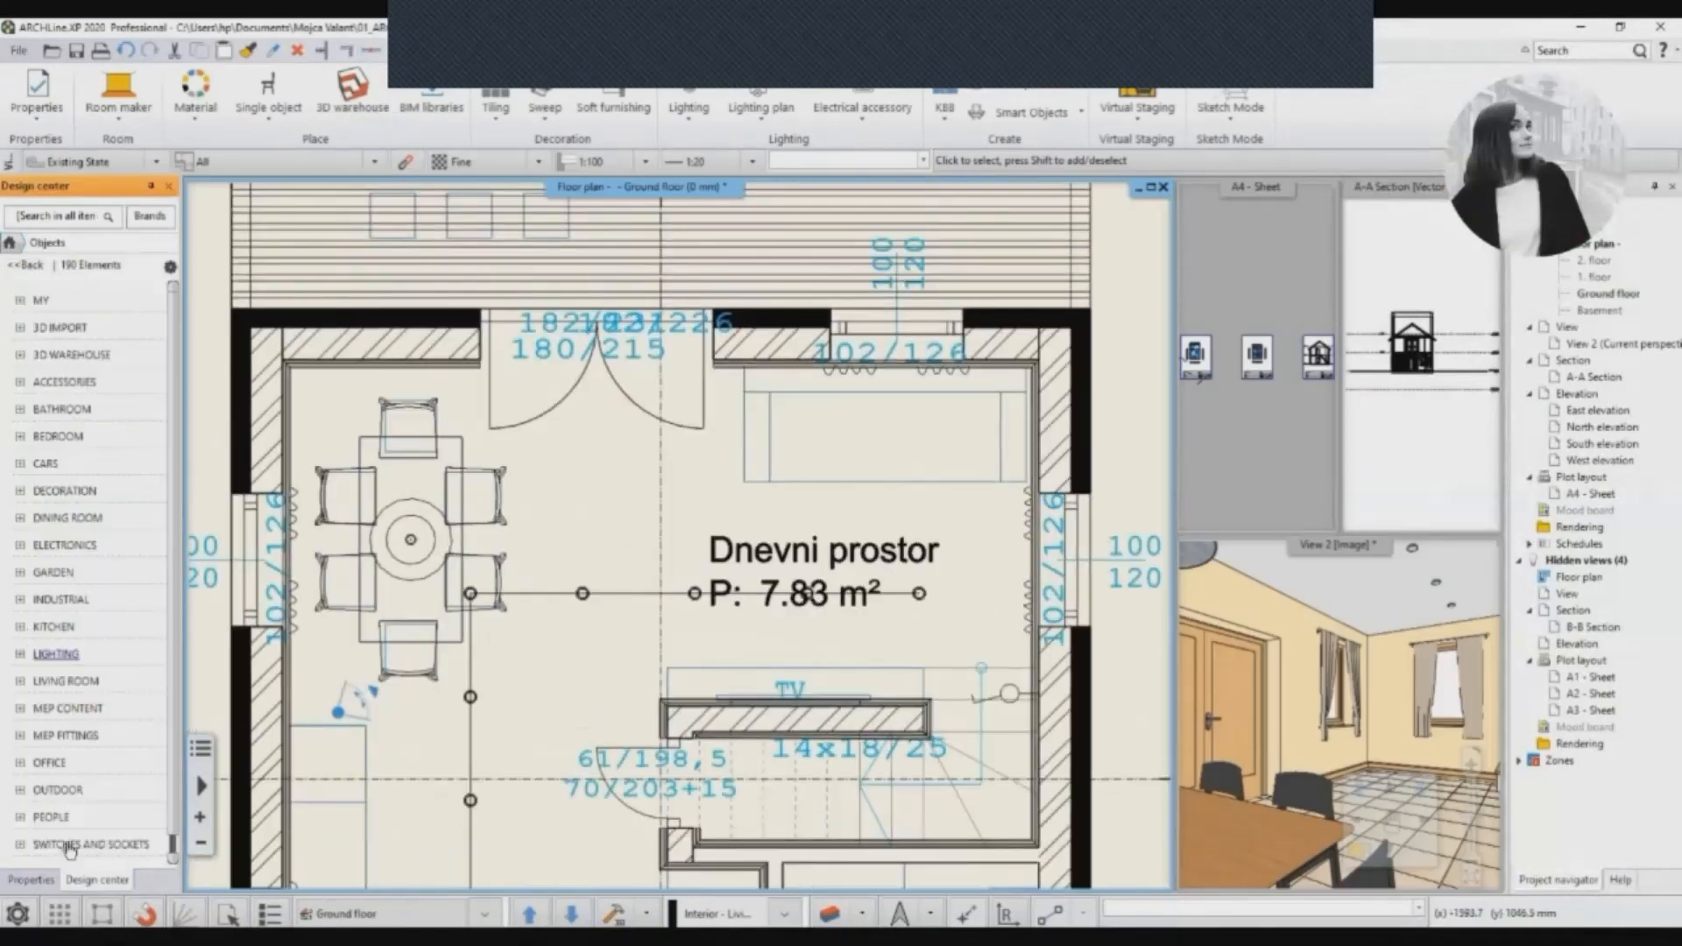
{"action": "left_click", "coordinate": [66, 682]}
{"action": "scroll", "coordinate": [70, 813], "scroll_direction": "down", "scroll_amount": 3}
{"action": "left_click", "coordinate": [70, 815]}
{"action": "left_click", "coordinate": [92, 398]}
{"action": "left_click_drag", "start_coordinate": [92, 420], "coordinate": [711, 333]}
{"action": "scroll", "coordinate": [711, 333], "scroll_direction": "up", "scroll_amount": 3}
{"action": "left_click", "coordinate": [701, 598]}
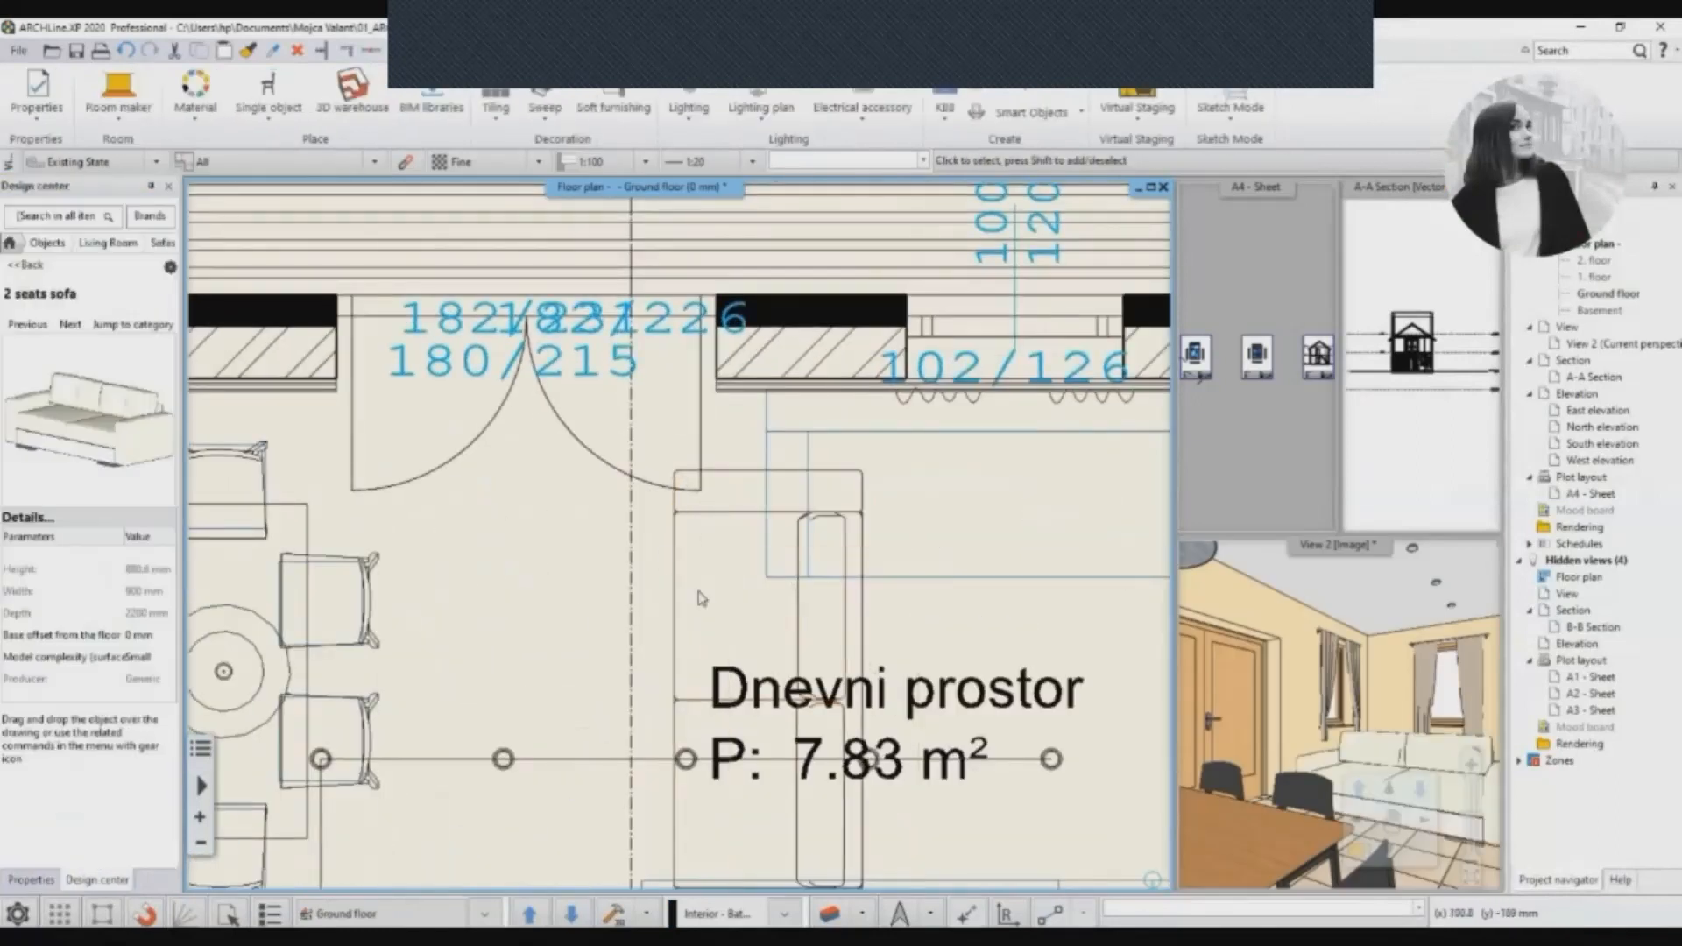
Rotate the 2 seats sofa to face away from the window wall and move it onto the drawn sofa outline.
{"action": "left_click", "coordinate": [732, 526]}
{"action": "left_click", "coordinate": [958, 375]}
{"action": "scroll", "coordinate": [957, 375], "scroll_direction": "up", "scroll_amount": 3}
{"action": "right_click", "coordinate": [1145, 319]}
{"action": "left_click", "coordinate": [1218, 375]}
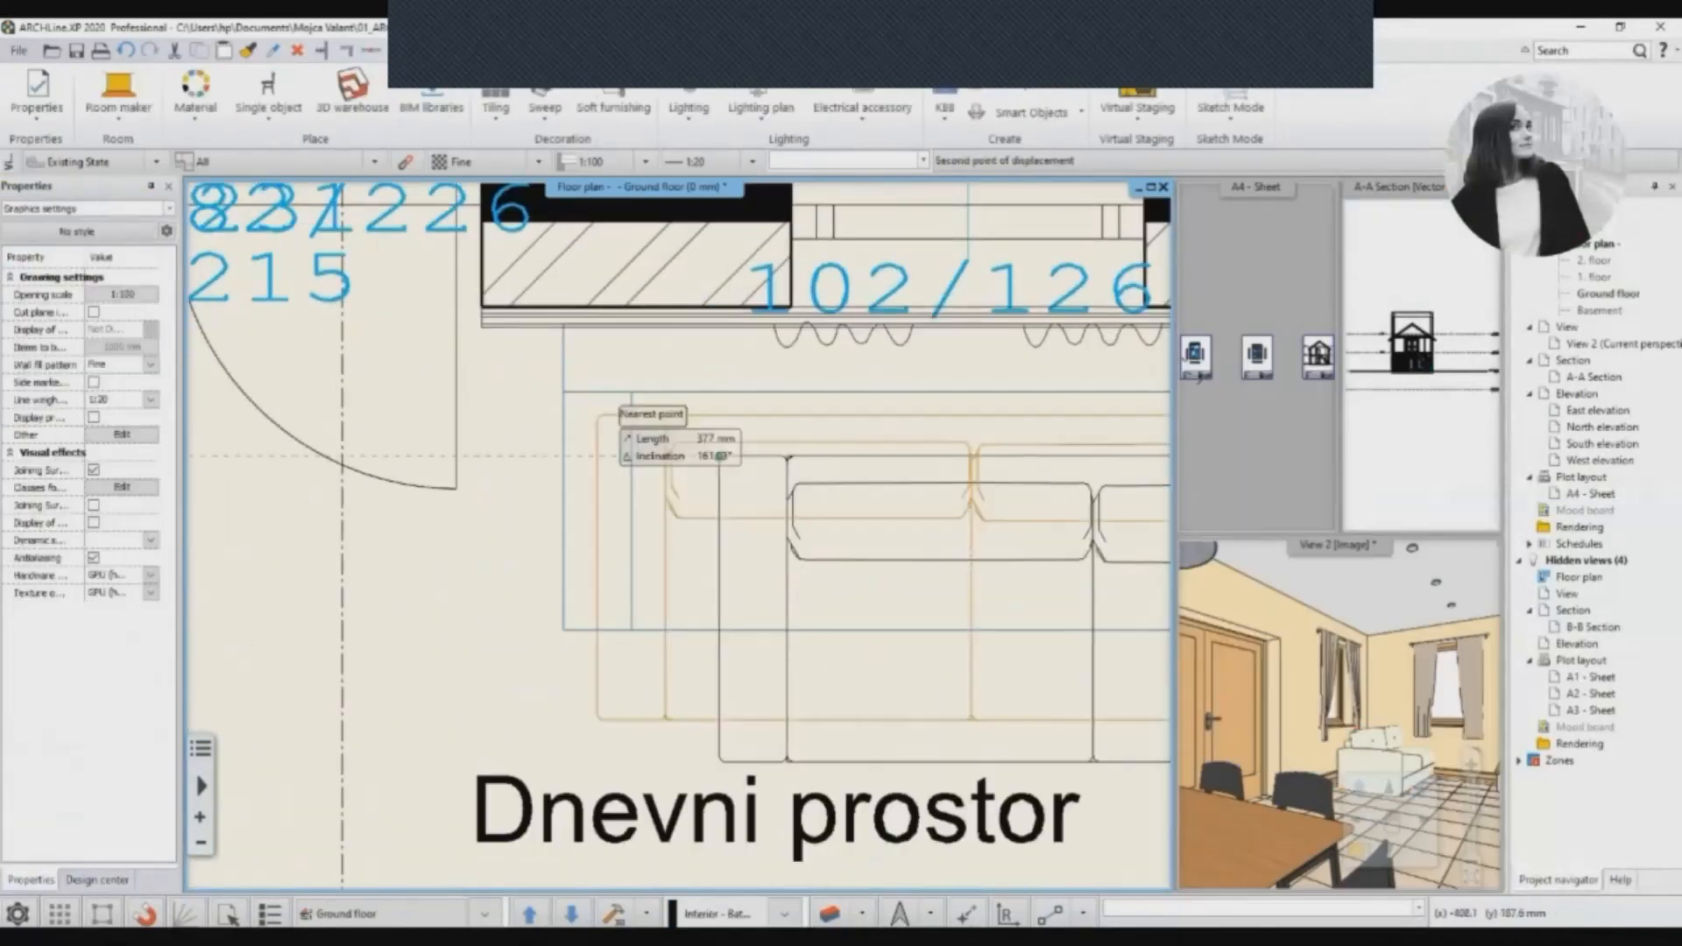
{"action": "left_click", "coordinate": [613, 419]}
{"action": "scroll", "coordinate": [613, 419], "scroll_direction": "down", "scroll_amount": 2}
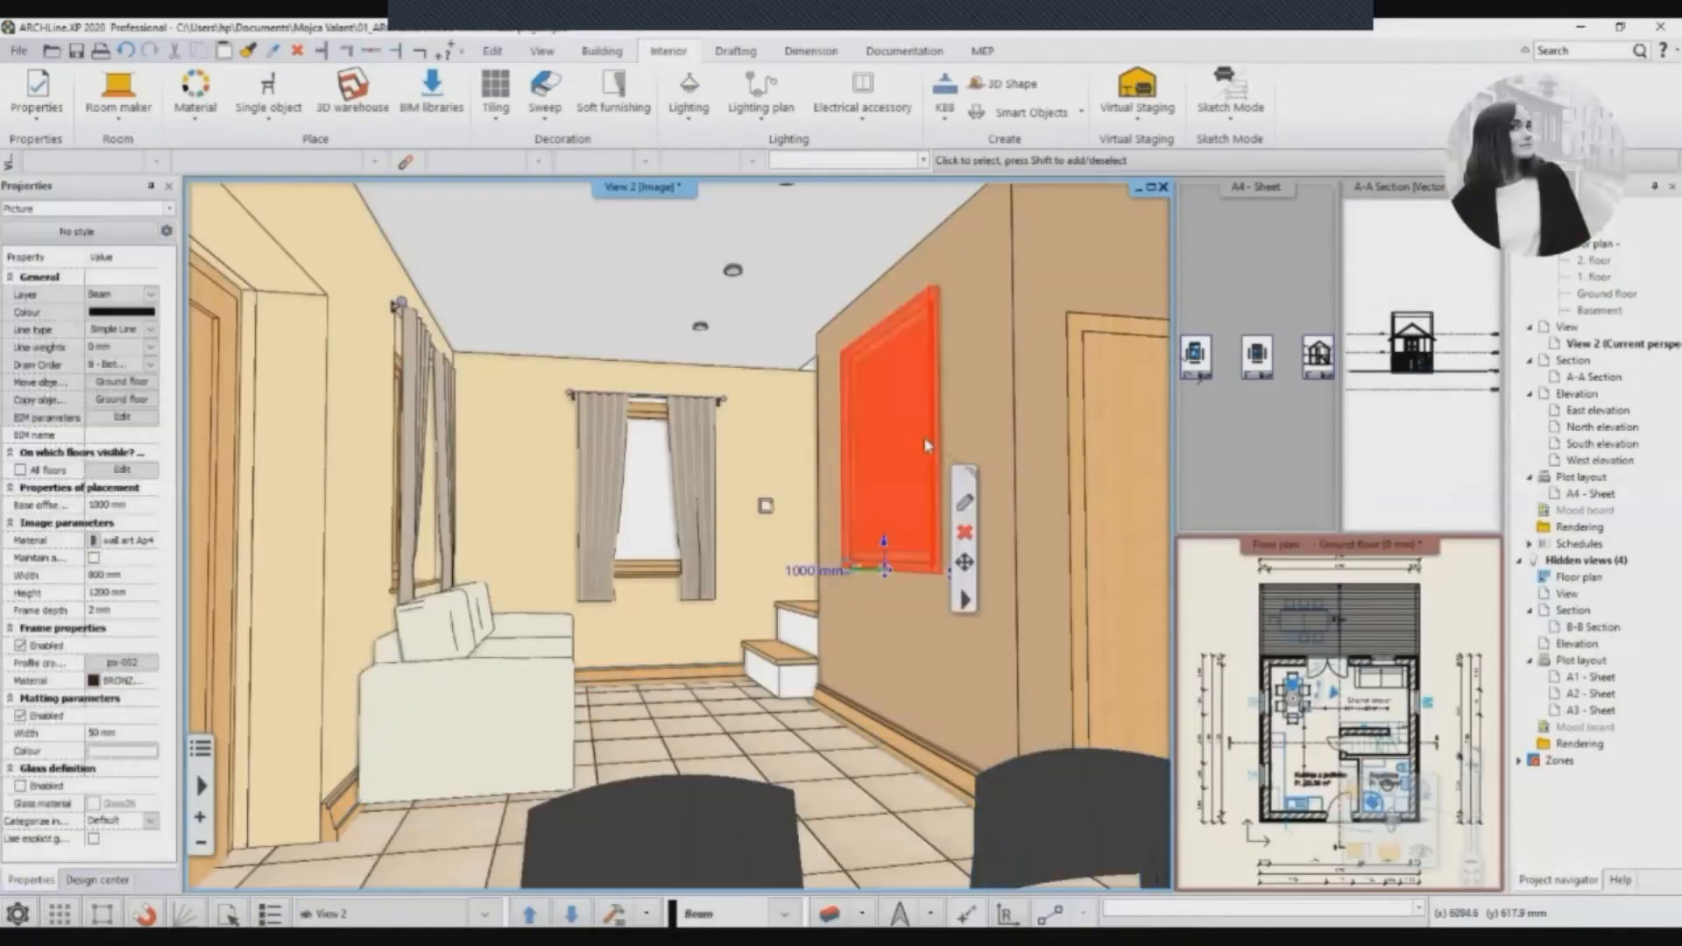
Delete the framed picture from the brown living room wall and place the 32 TV plazma there.
{"action": "key", "text": "Return"}
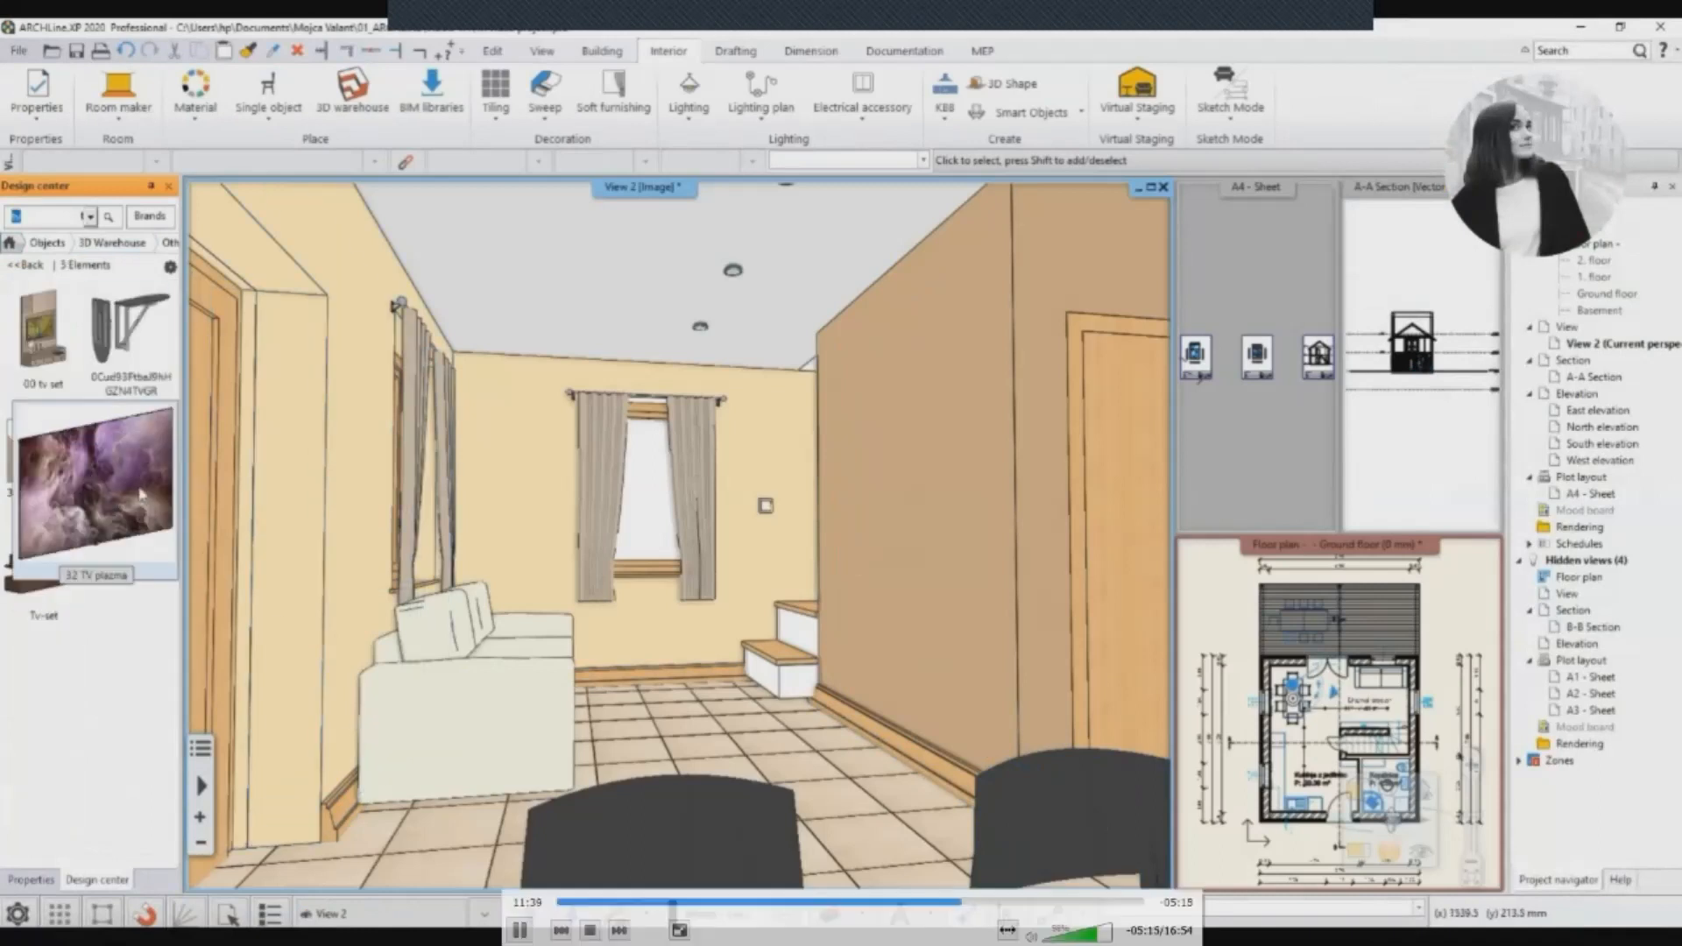
{"action": "left_click", "coordinate": [66, 429]}
{"action": "left_click_drag", "start_coordinate": [87, 421], "coordinate": [864, 562]}
{"action": "left_click", "coordinate": [864, 563]}
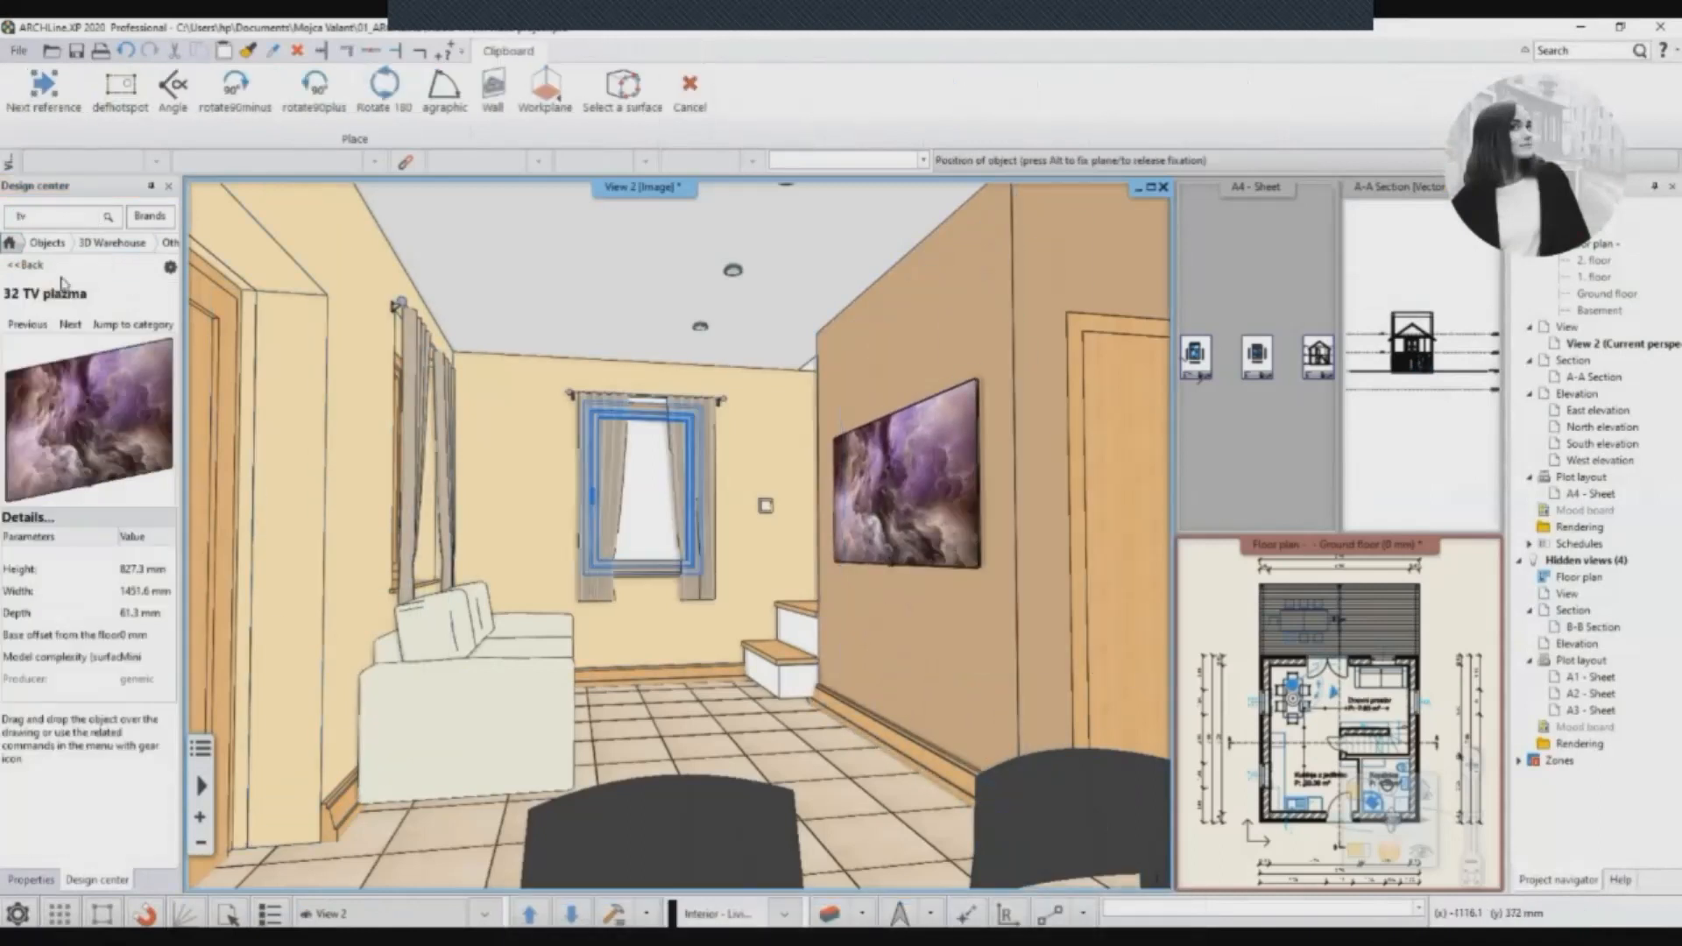
Delete the plasma TV and place the 00 tv set model against the brown wall instead.
{"action": "left_click", "coordinate": [70, 324]}
{"action": "left_click", "coordinate": [912, 482]}
{"action": "key", "text": "Delete"}
{"action": "left_click", "coordinate": [28, 324]}
{"action": "left_click", "coordinate": [70, 324]}
{"action": "left_click_drag", "start_coordinate": [88, 420], "coordinate": [988, 781]}
Move the TV set in the ground floor plan so its corner meets the end of the wall behind the TV outline.
{"action": "right_click", "coordinate": [1319, 549]}
{"action": "left_click", "coordinate": [1389, 568]}
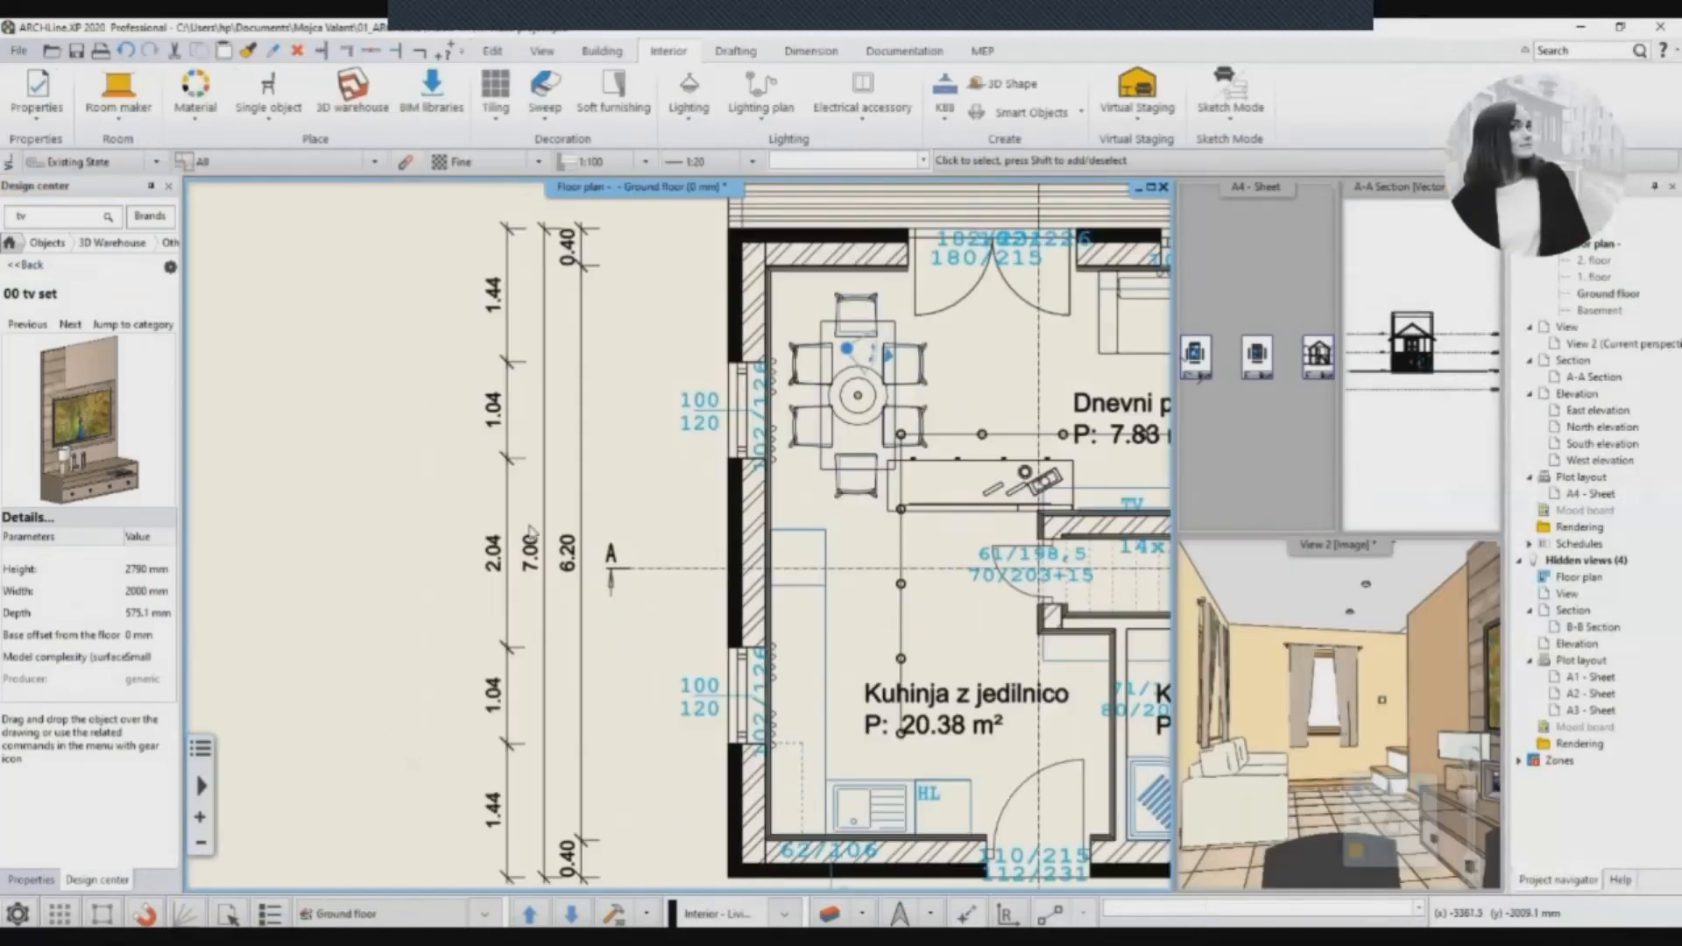
{"action": "scroll", "coordinate": [876, 490], "scroll_direction": "up", "scroll_amount": 5}
{"action": "right_click", "coordinate": [920, 506]}
{"action": "left_click", "coordinate": [955, 537]}
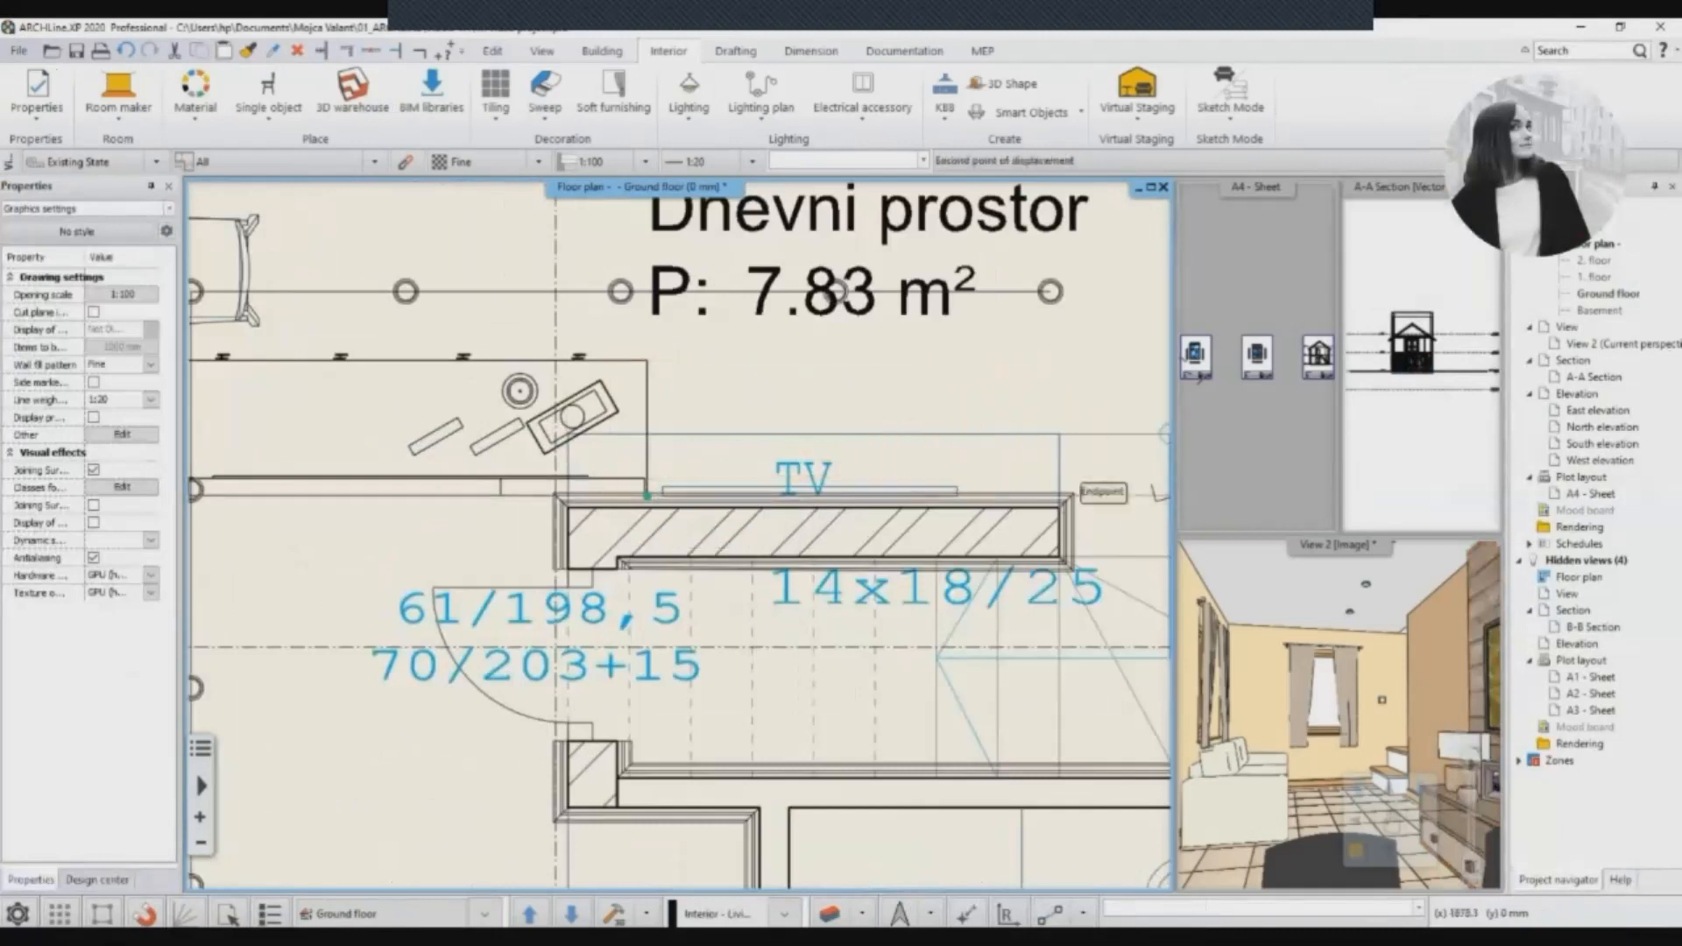
{"action": "left_click", "coordinate": [1071, 496]}
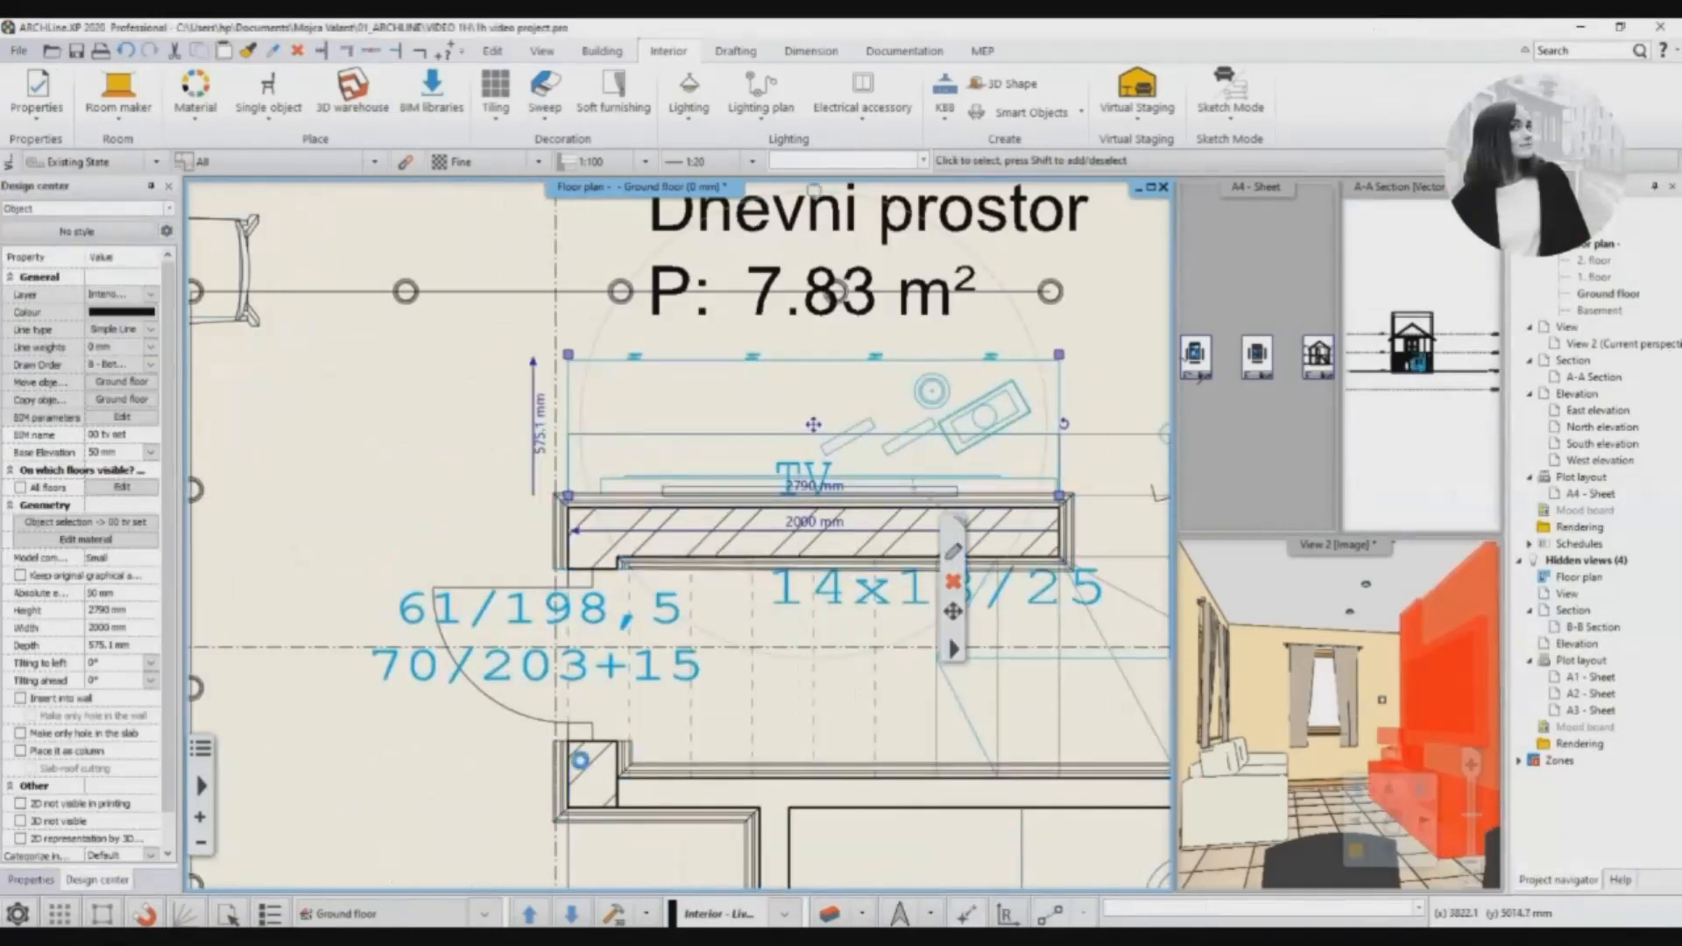
Resize the depth of the TV set in the floor plan, entering the values 530 and 600 mm.
{"action": "left_click", "coordinate": [546, 451]}
{"action": "type", "text": "530"}
{"action": "key", "text": "Return"}
{"action": "type", "text": "600"}
{"action": "key", "text": "Return"}
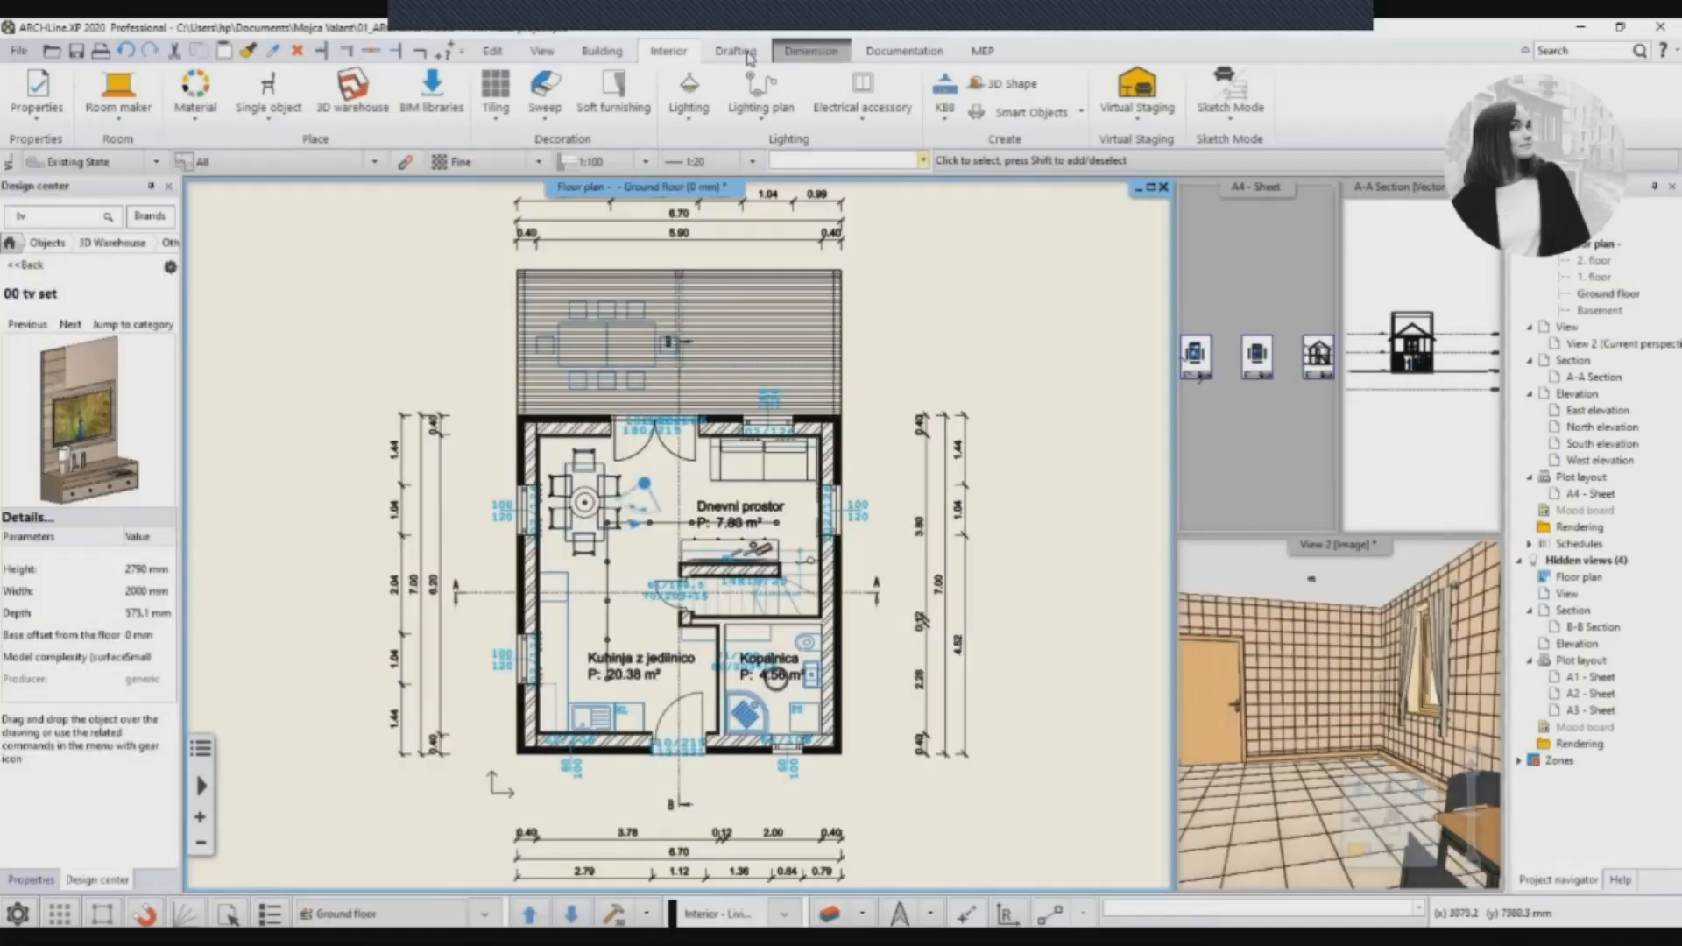
Create a kitchen with KBB Auto layout along the drawn L-shaped counter, starting beside the entrance door and running through the wall corner.
{"action": "left_click", "coordinate": [743, 56]}
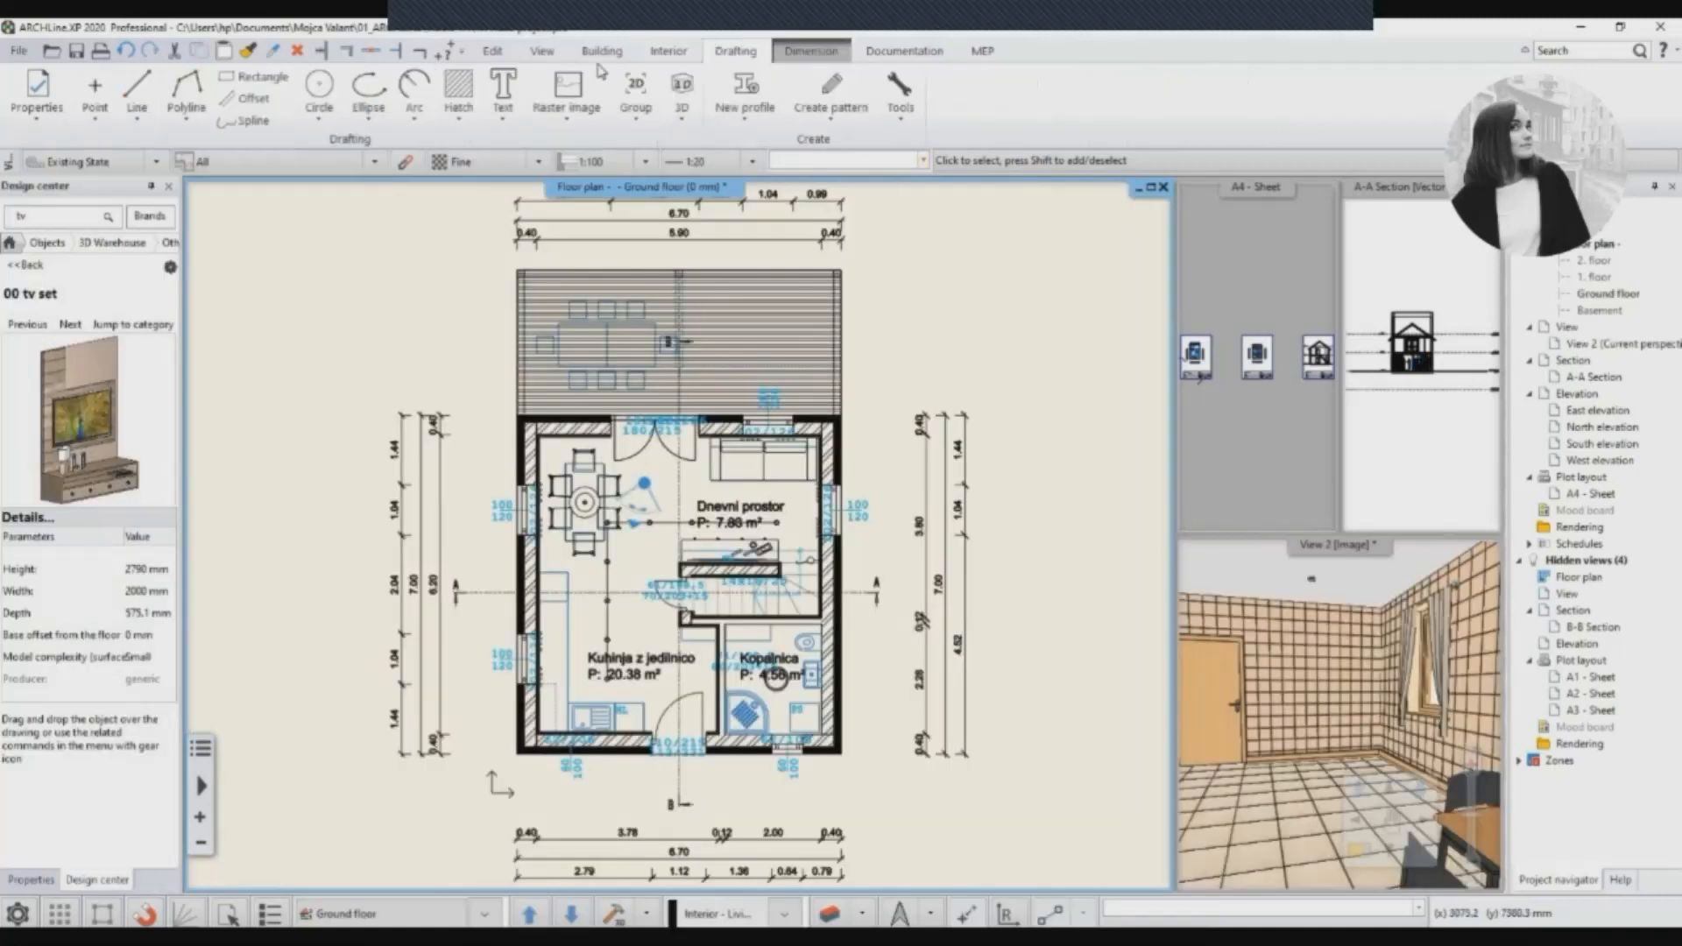
{"action": "left_click", "coordinate": [604, 58]}
{"action": "left_click", "coordinate": [668, 51]}
{"action": "left_click", "coordinate": [944, 92]}
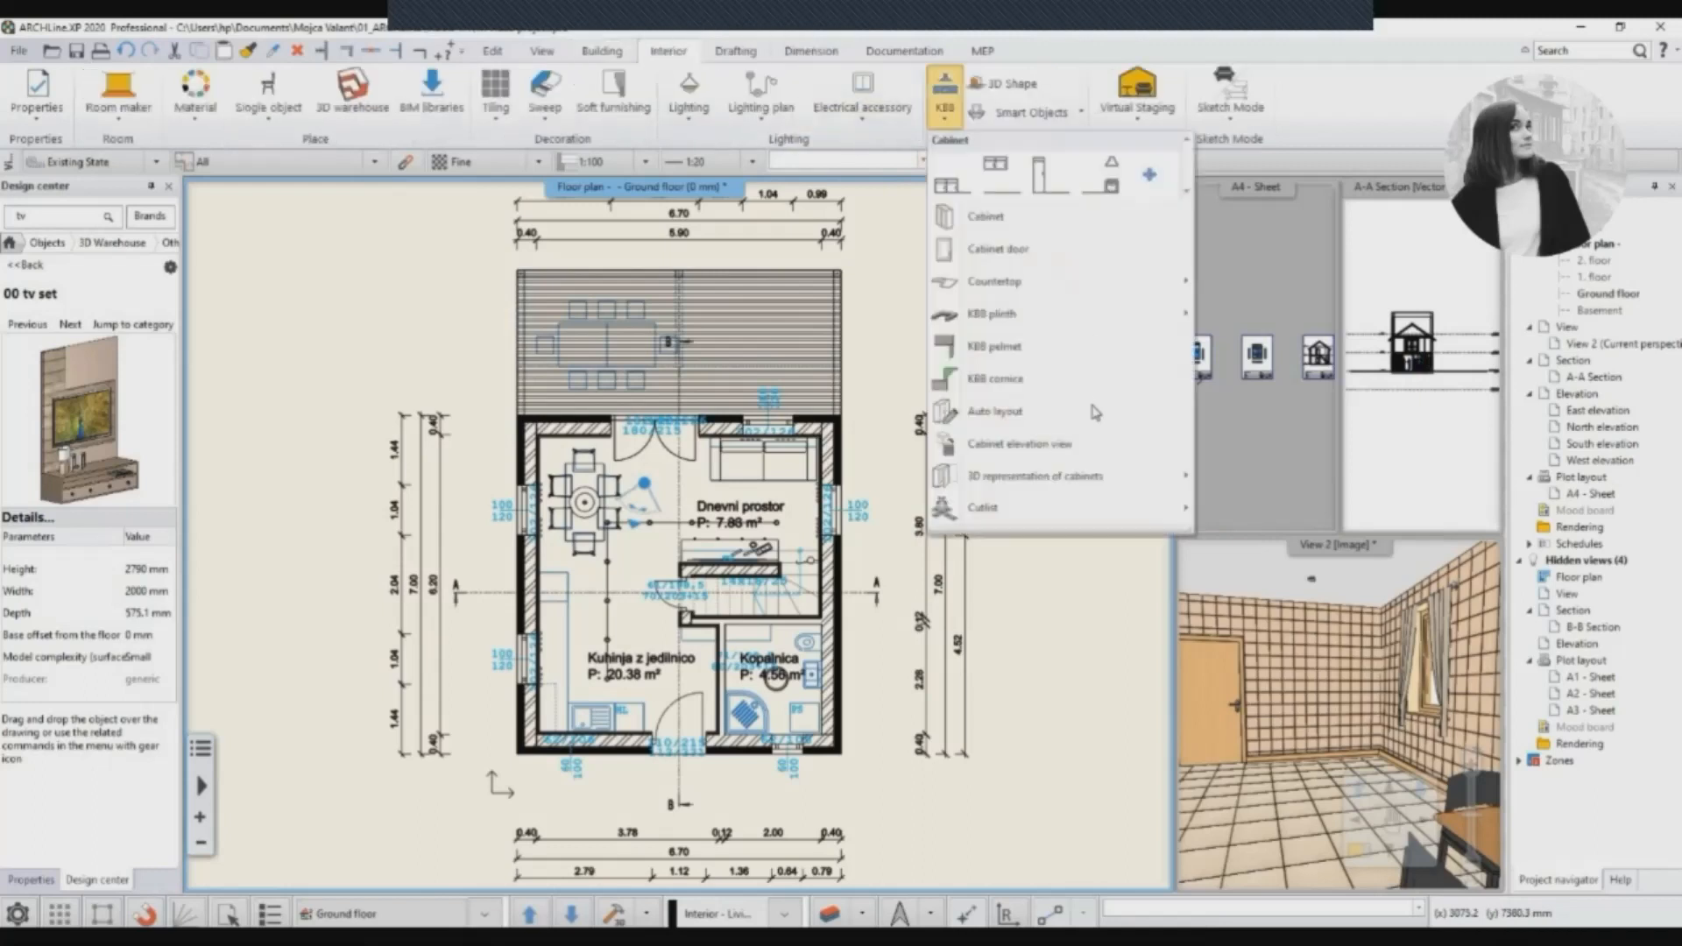
{"action": "left_click", "coordinate": [1058, 409]}
{"action": "scroll", "coordinate": [561, 762], "scroll_direction": "up", "scroll_amount": 3}
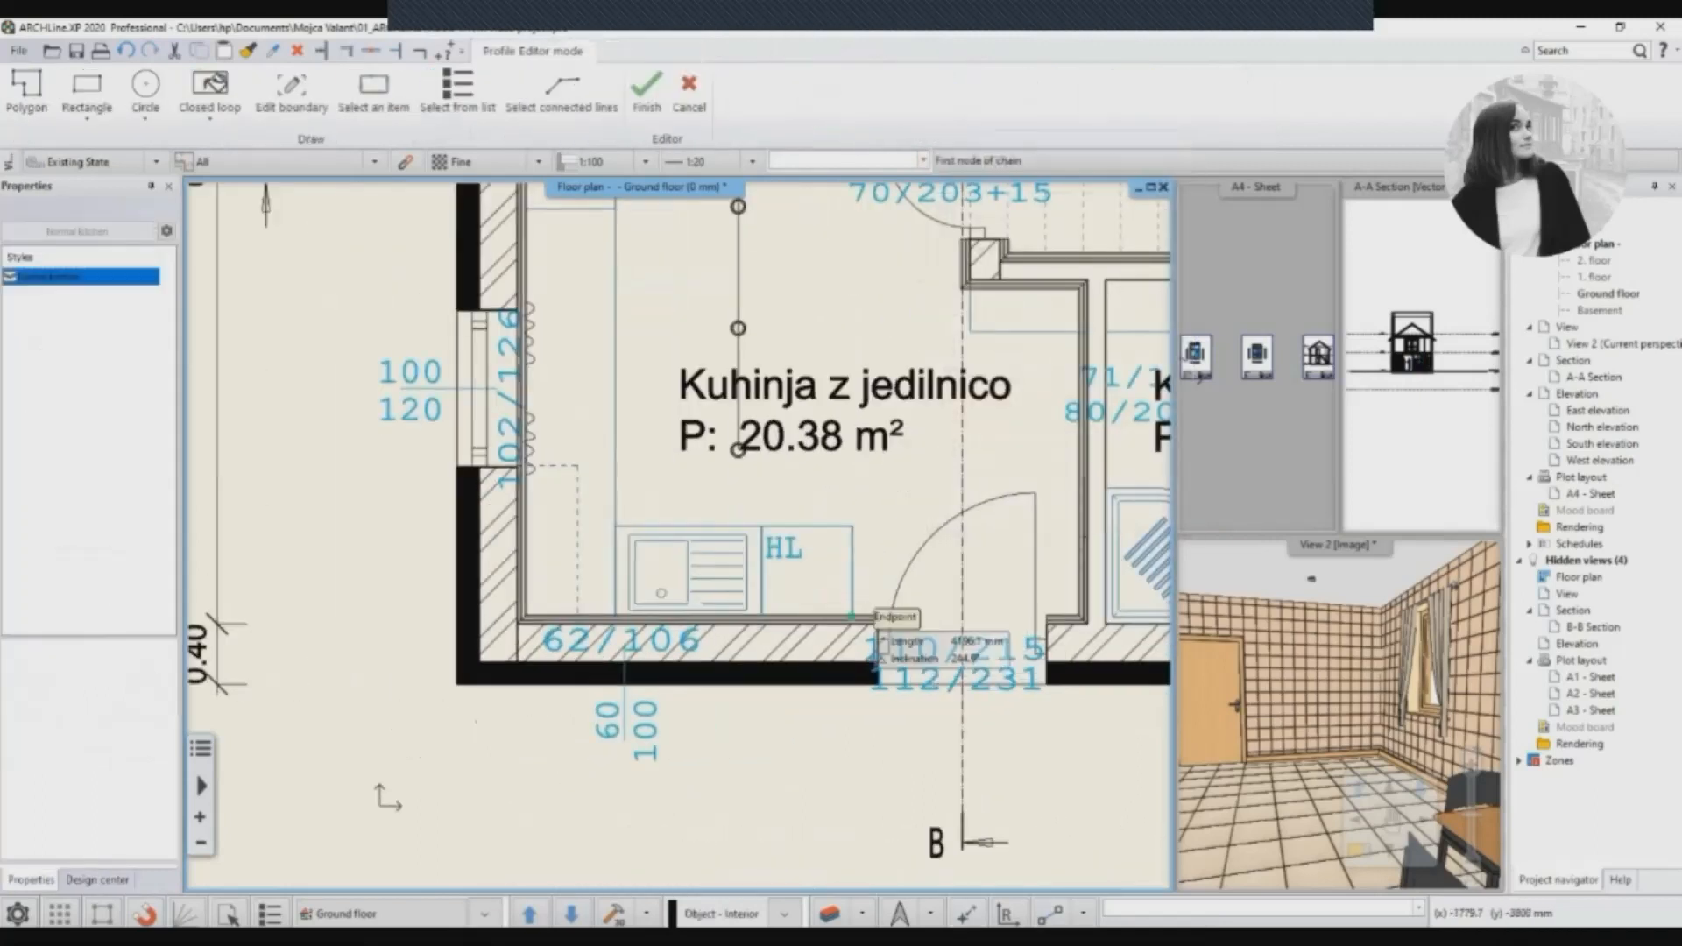
{"action": "left_click", "coordinate": [855, 618]}
{"action": "left_click", "coordinate": [616, 617]}
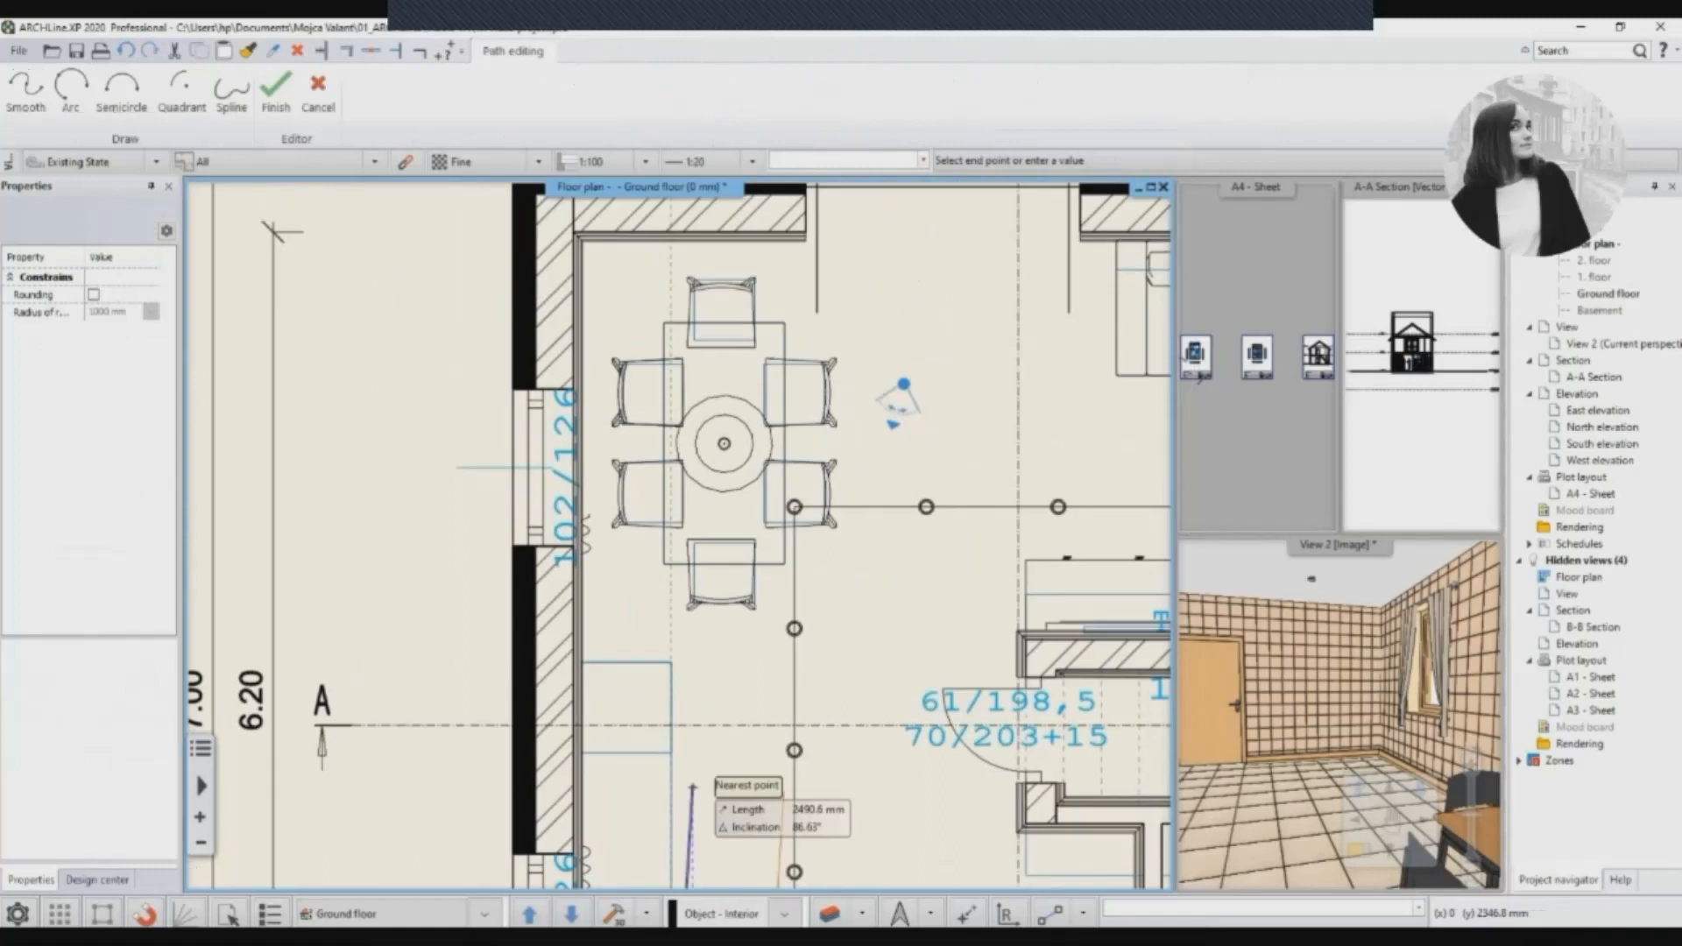
{"action": "scroll", "coordinate": [679, 621], "scroll_direction": "up", "scroll_amount": 3}
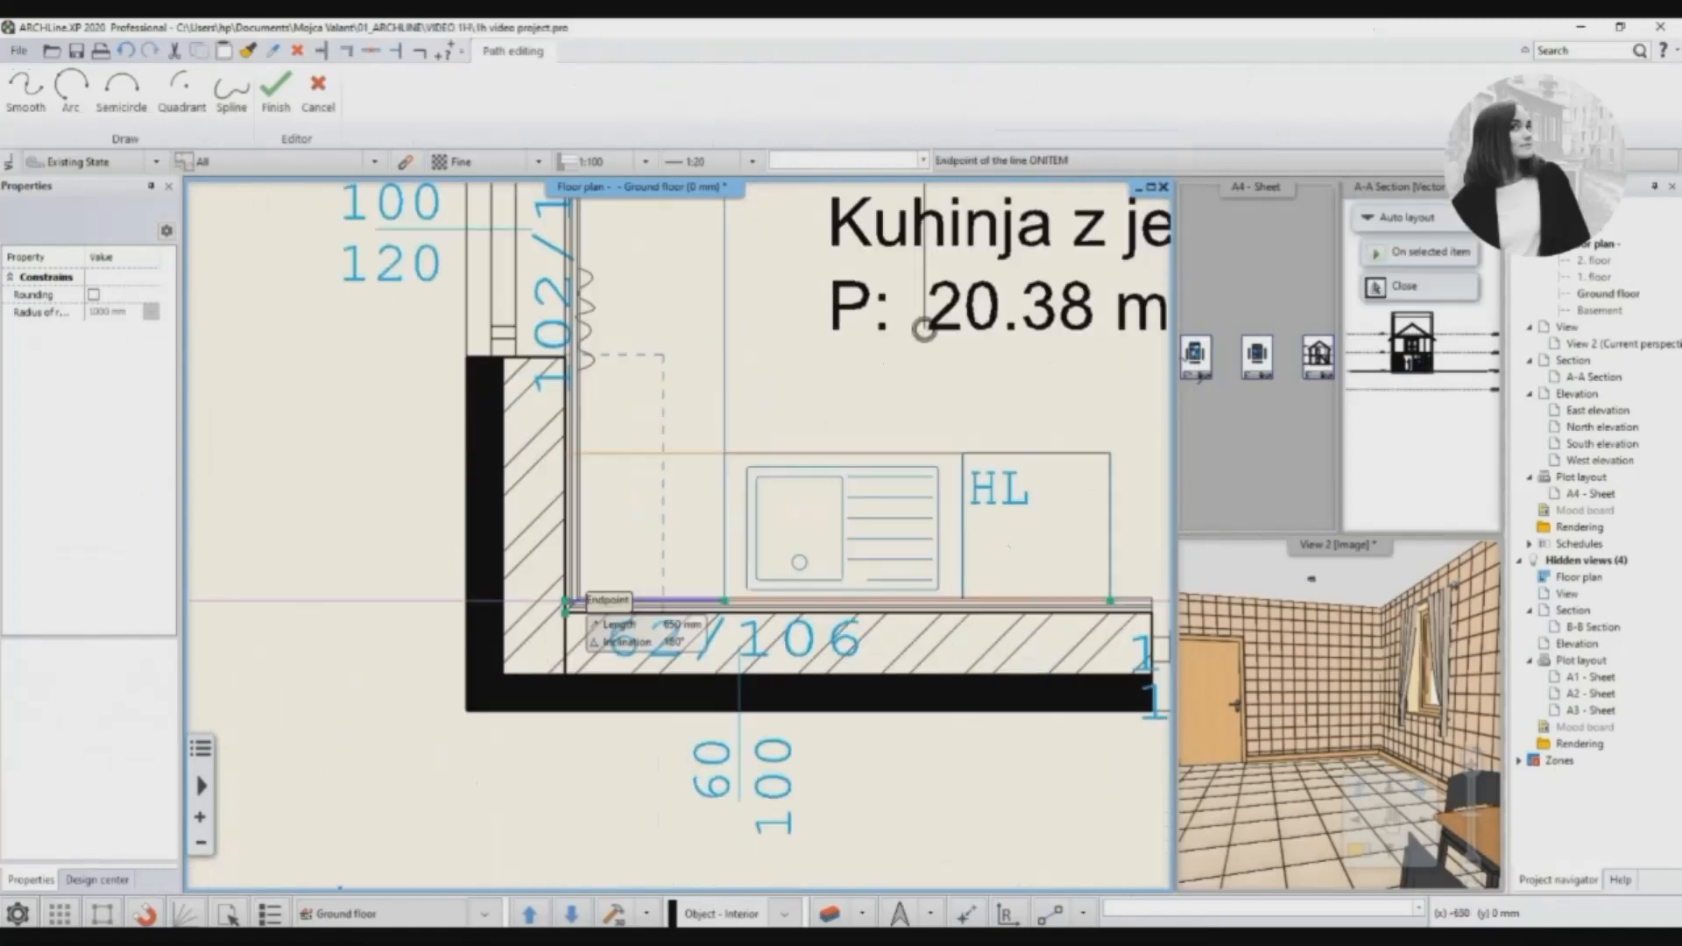
{"action": "left_click", "coordinate": [565, 601]}
{"action": "middle_click_drag", "start_coordinate": [583, 351], "coordinate": [583, 851]}
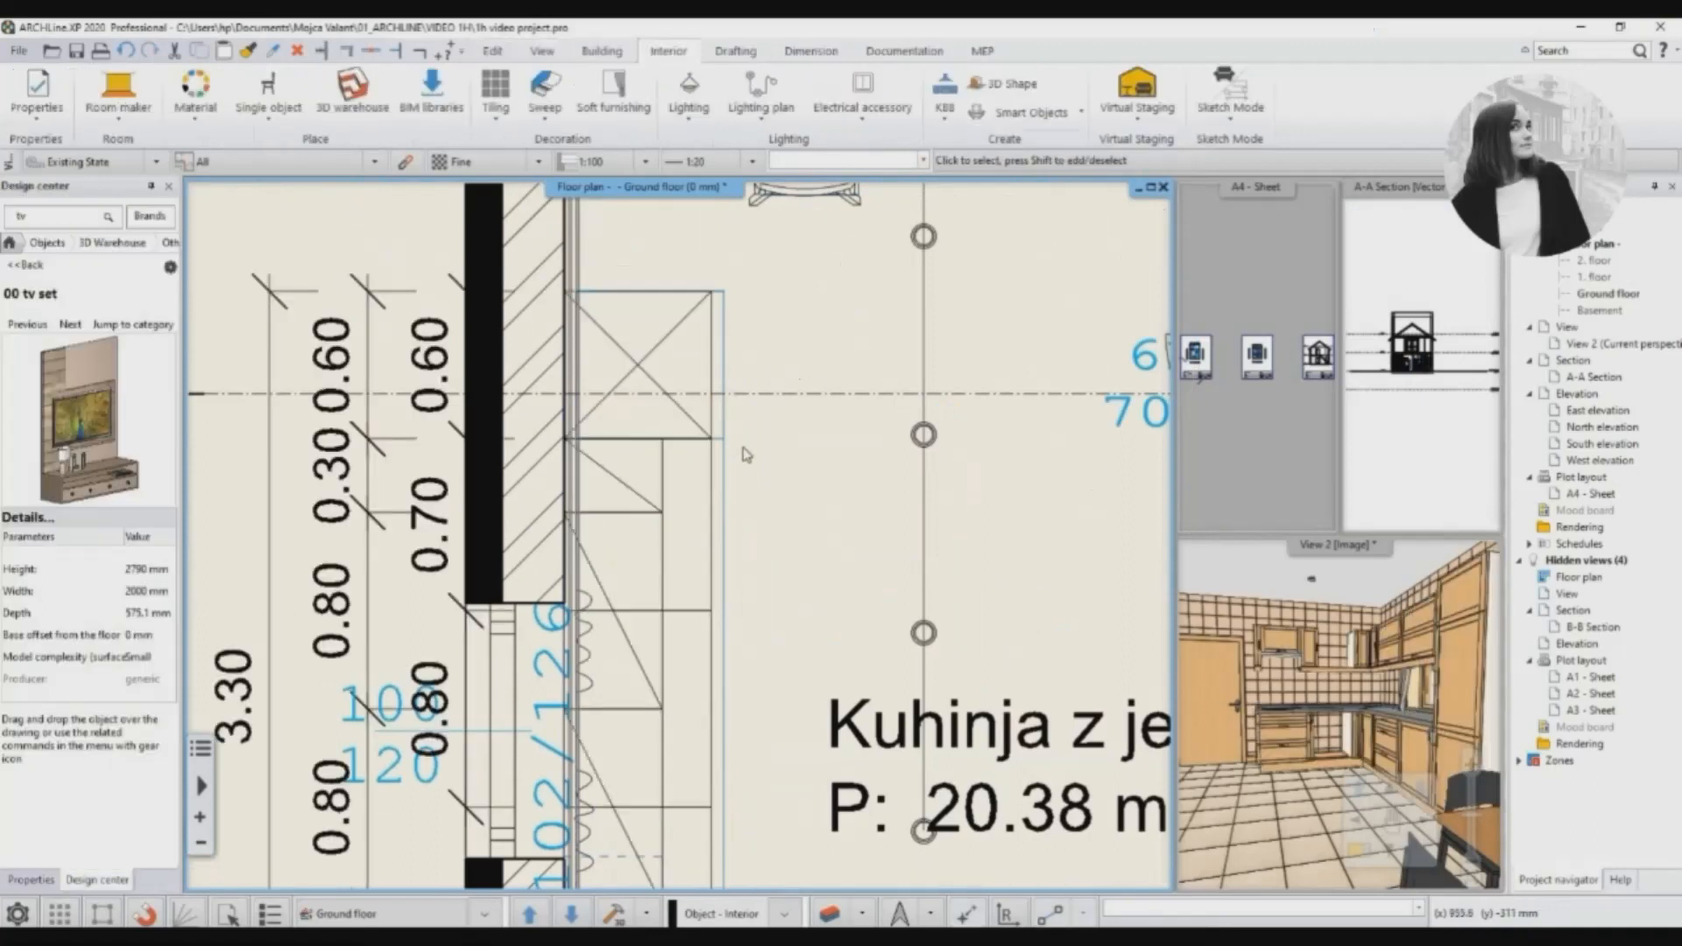
Change the kitchen's unit family to the Modern cabinet family.
{"action": "scroll", "coordinate": [745, 454], "scroll_direction": "down", "scroll_amount": 5}
{"action": "scroll", "coordinate": [746, 454], "scroll_direction": "up", "scroll_amount": 3}
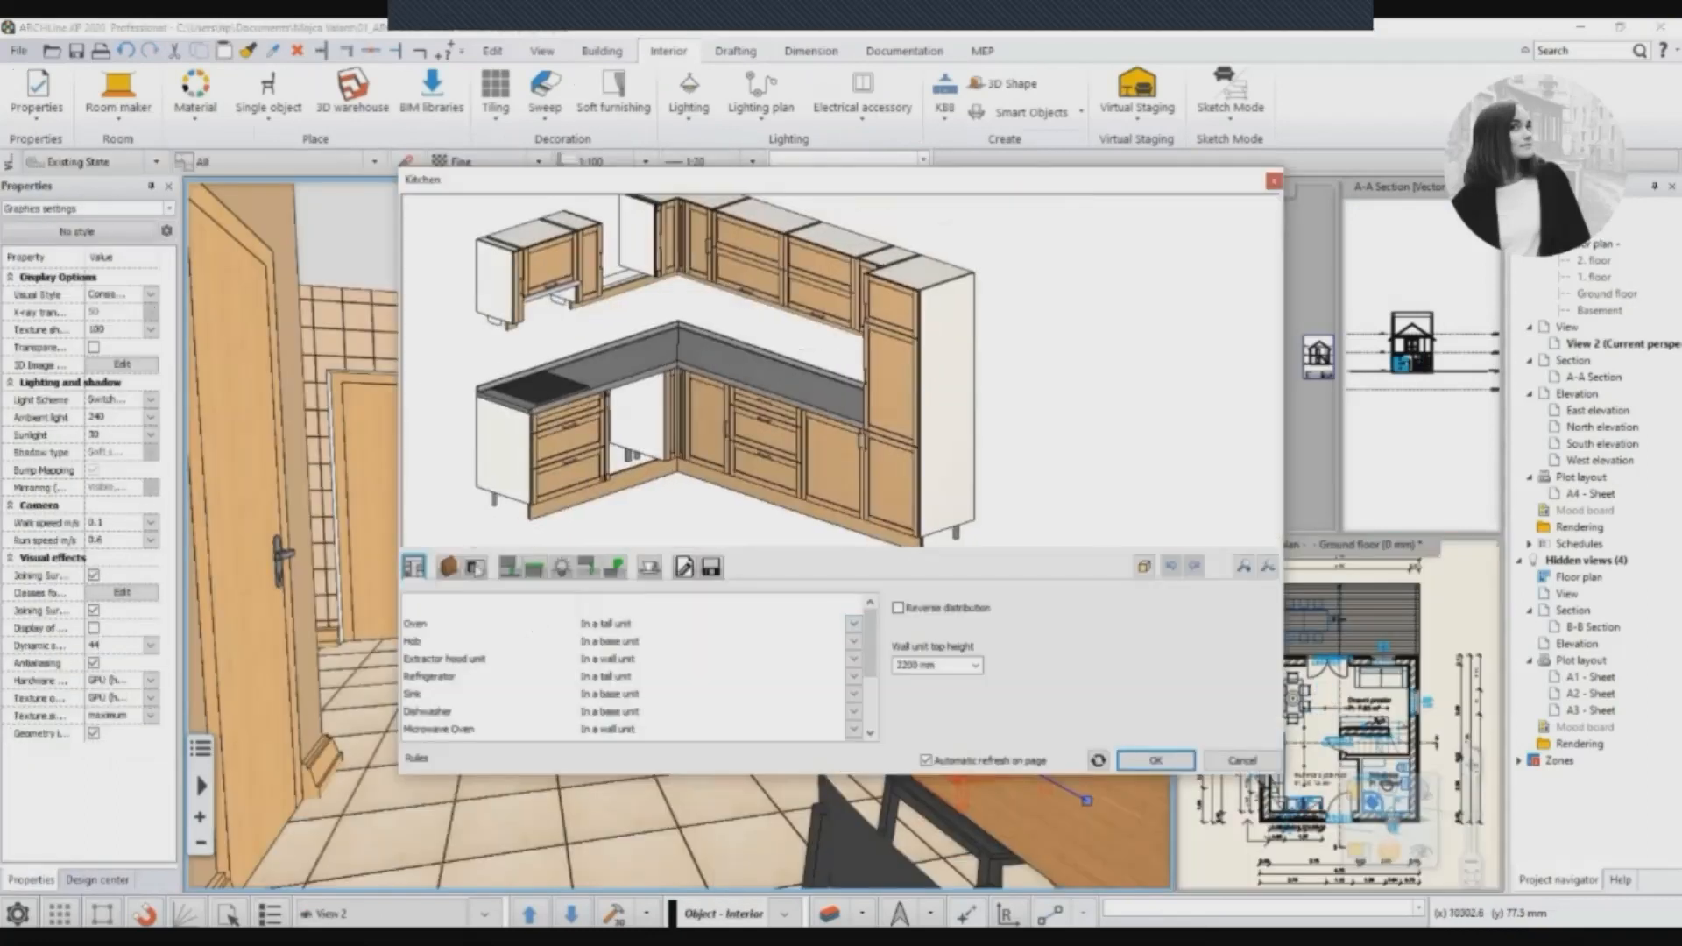
{"action": "left_click", "coordinate": [449, 567]}
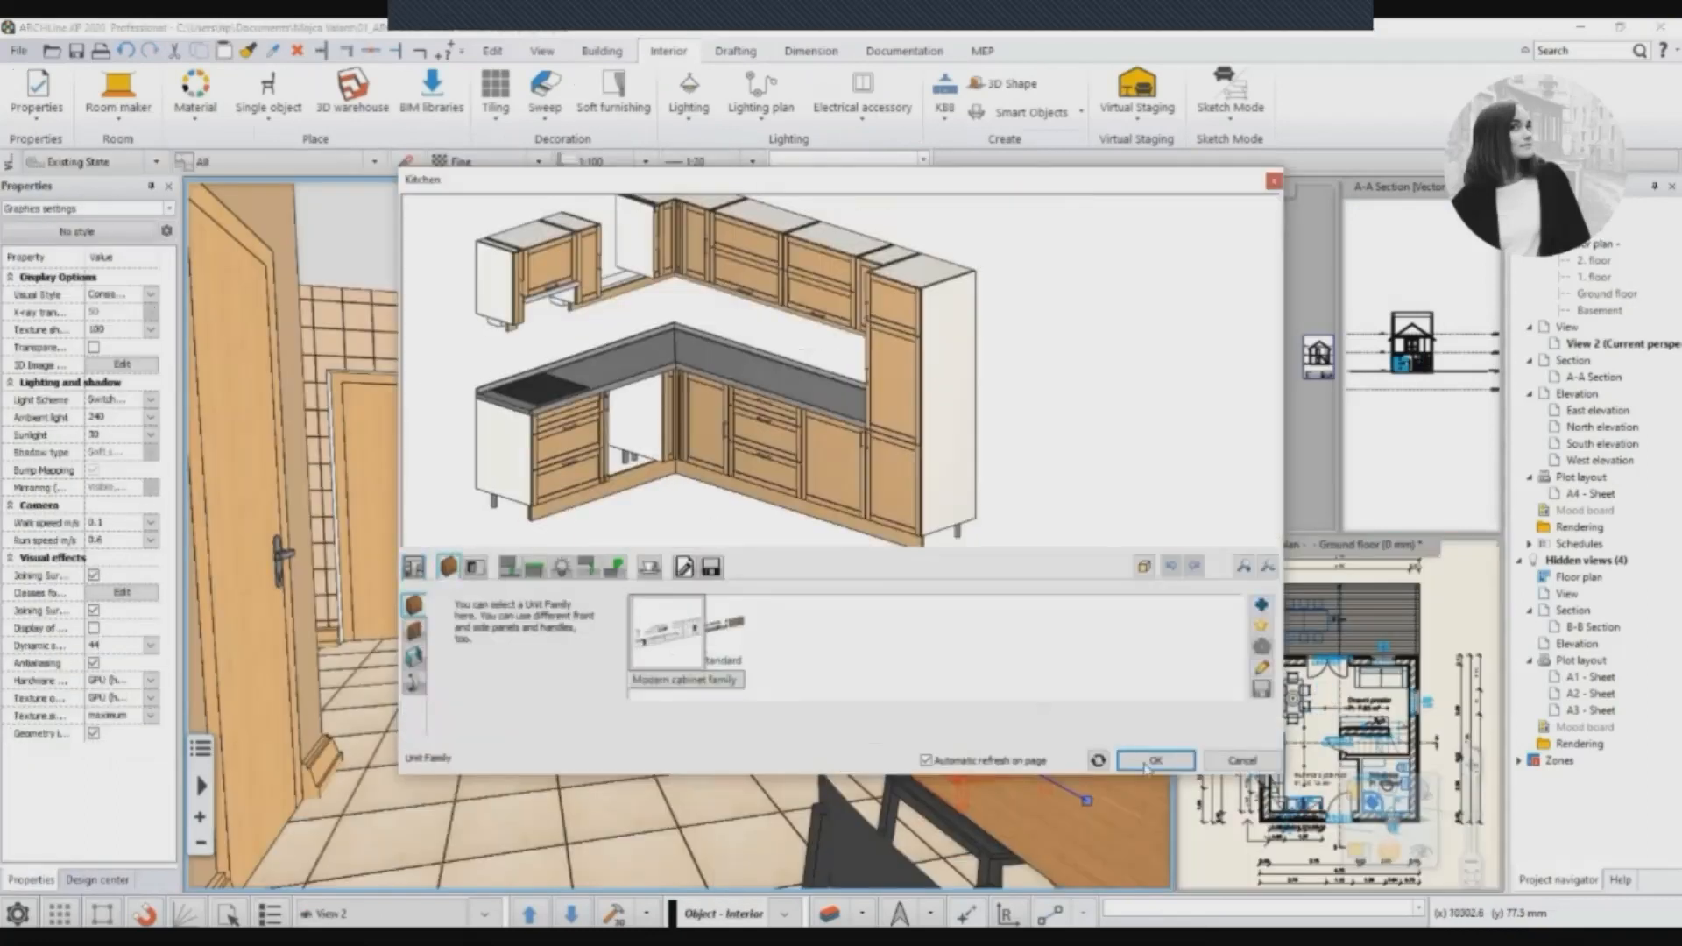
{"action": "left_click", "coordinate": [1153, 761]}
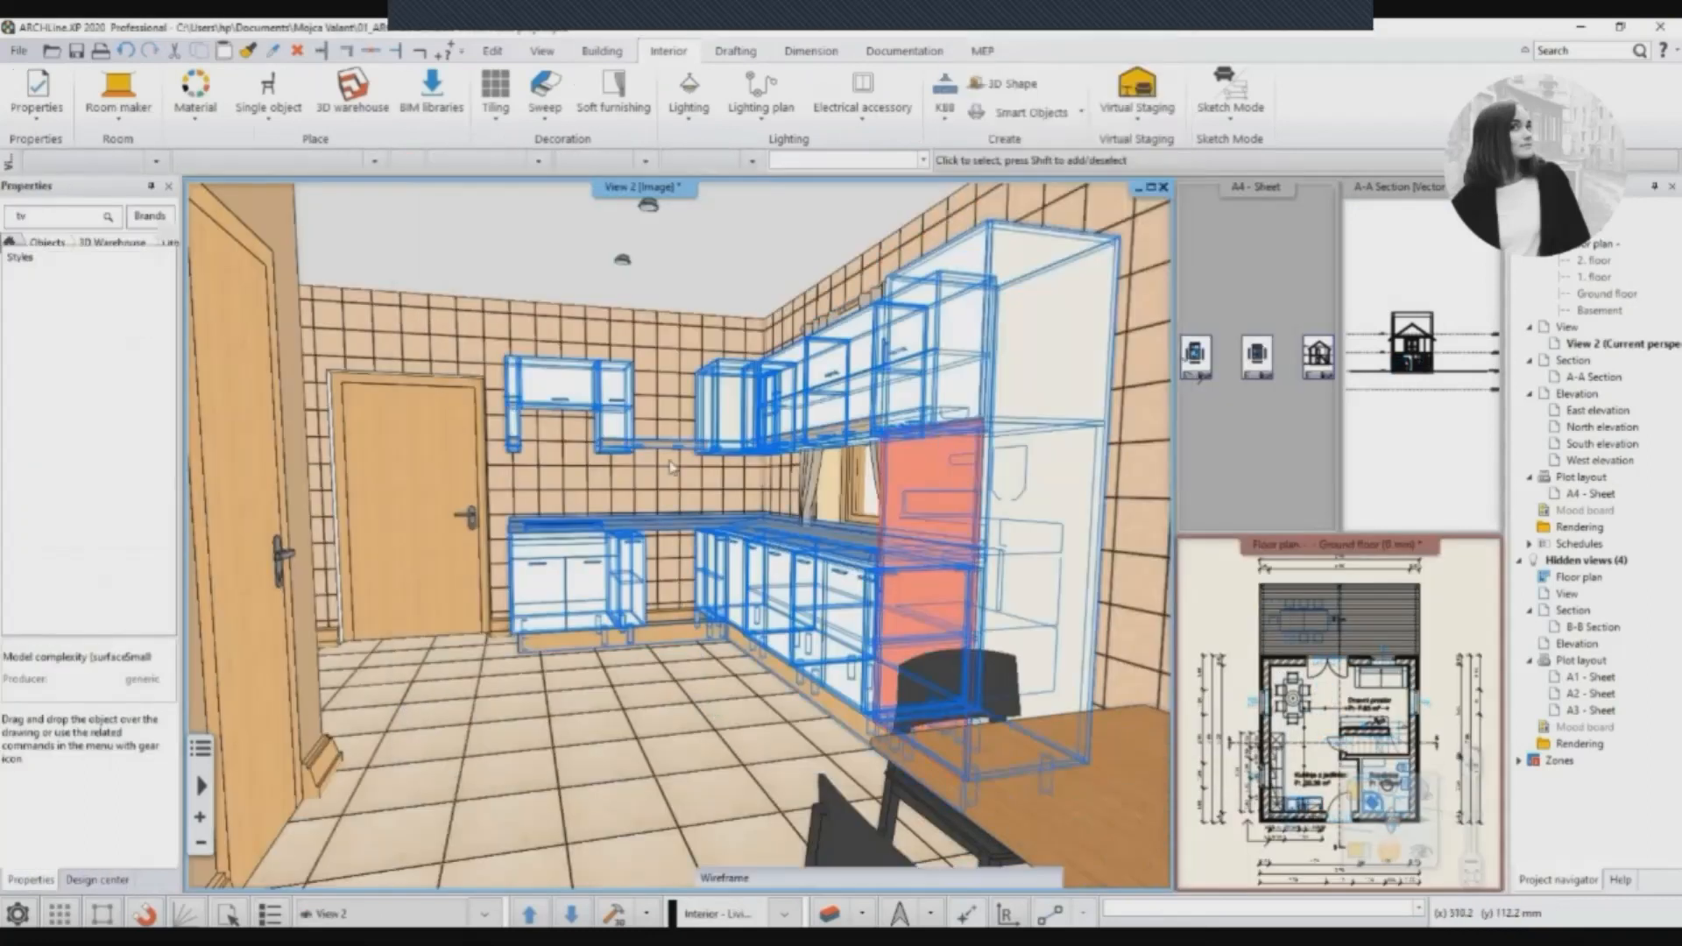
Delete the wall cabinets above the counter on the entrance wall.
{"action": "left_click", "coordinate": [565, 384]}
{"action": "key", "text": "Delete"}
{"action": "left_click", "coordinate": [514, 405]}
{"action": "key", "text": "Delete"}
{"action": "left_click", "coordinate": [732, 387]}
{"action": "left_click", "coordinate": [878, 340]}
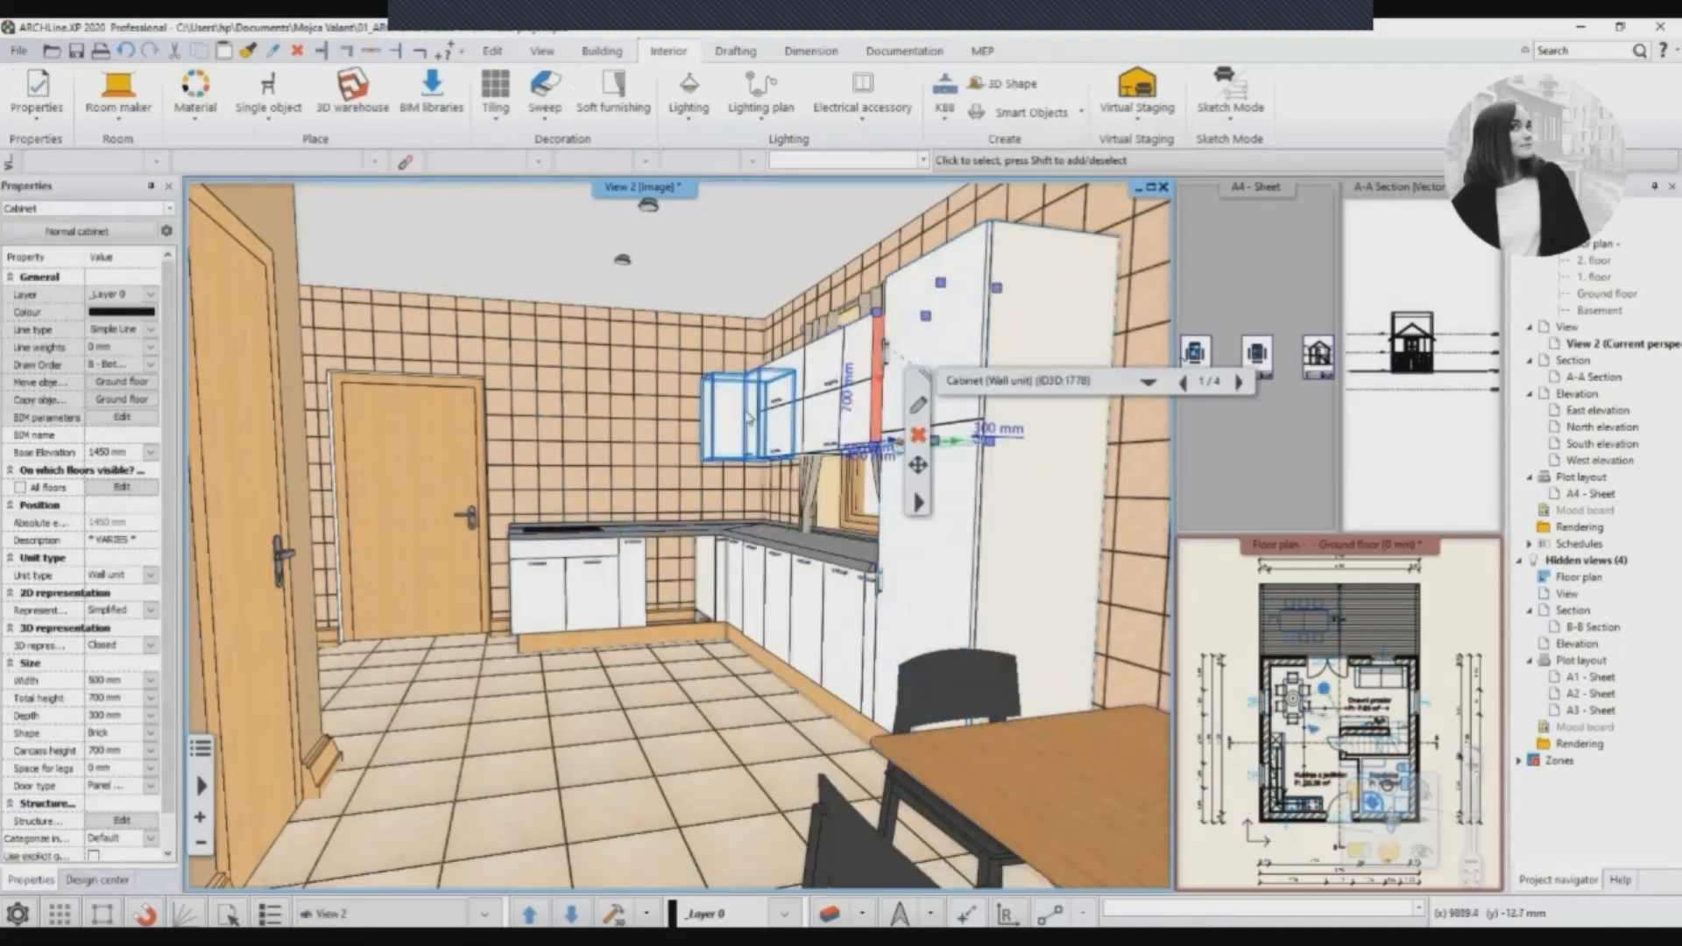
Check the narrow base cabinet beside the hob in the ground floor plan.
{"action": "left_click", "coordinate": [633, 580]}
{"action": "left_click_drag", "start_coordinate": [1349, 550], "coordinate": [853, 263]}
{"action": "scroll", "coordinate": [560, 701], "scroll_direction": "up", "scroll_amount": 6}
{"action": "scroll", "coordinate": [679, 470], "scroll_direction": "up", "scroll_amount": 2}
{"action": "left_click", "coordinate": [811, 51]}
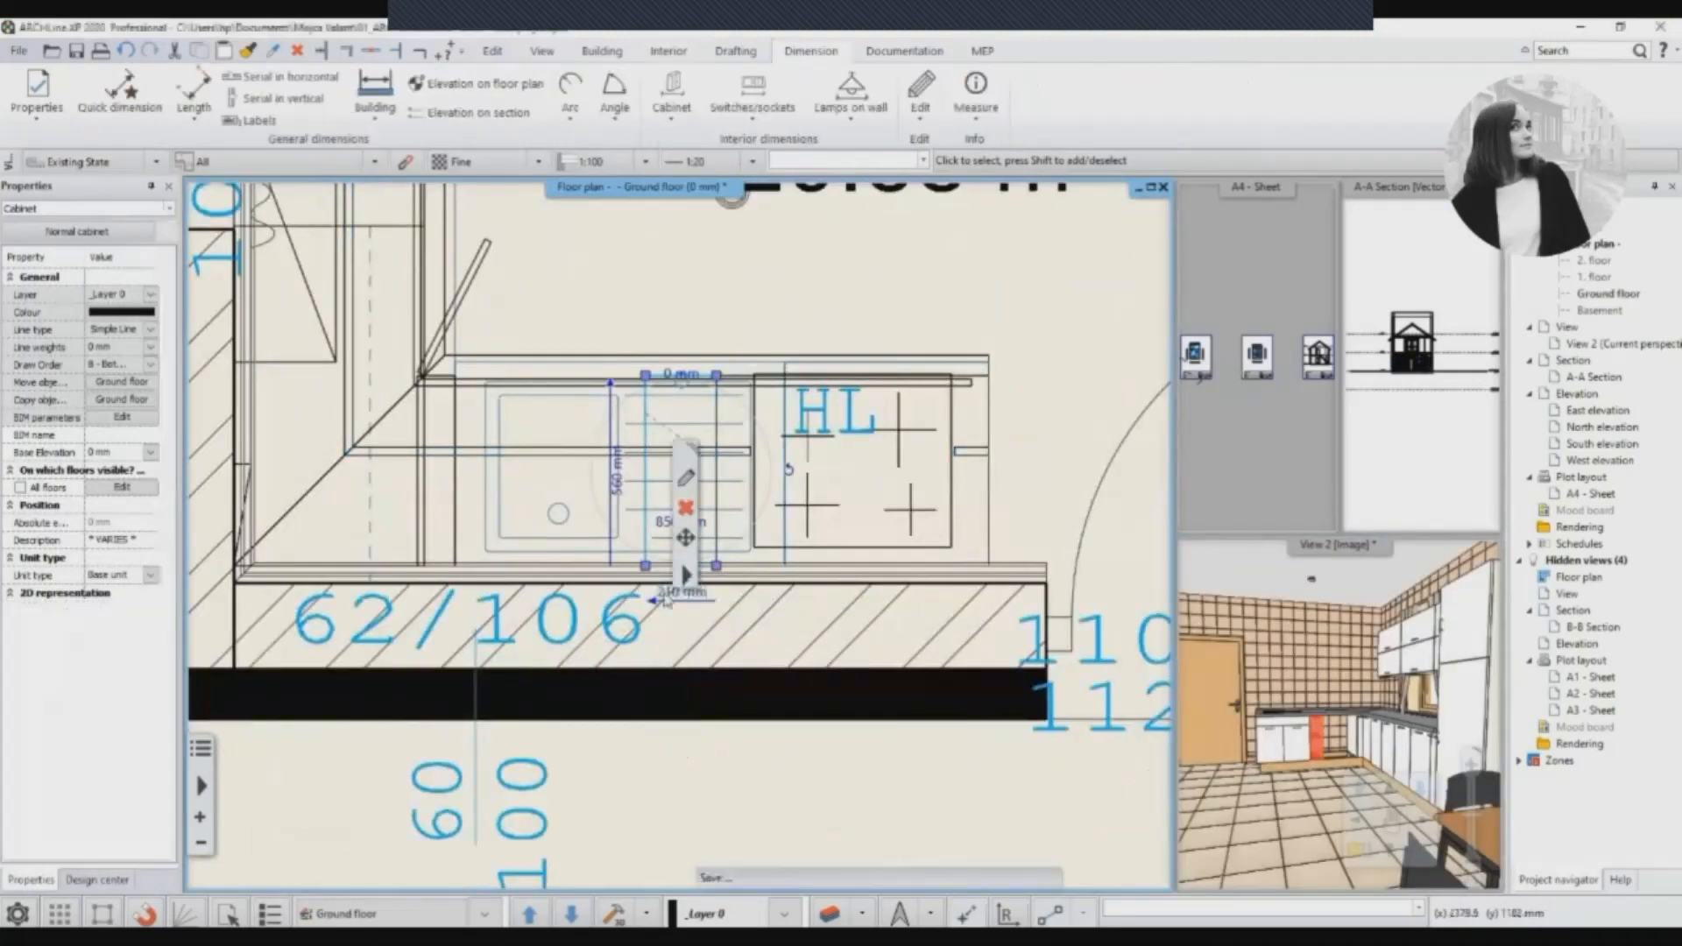
{"action": "key", "text": "Escape"}
Rotate the wall cabinets from the window wall 90° and move them onto the entrance wall, flush with the counter's end.
{"action": "scroll", "coordinate": [789, 701], "scroll_direction": "down", "scroll_amount": 2}
{"action": "scroll", "coordinate": [679, 618], "scroll_direction": "down", "scroll_amount": 2}
{"action": "left_click", "coordinate": [580, 484]}
{"action": "left_click", "coordinate": [620, 524]}
{"action": "left_click", "coordinate": [741, 668]}
{"action": "left_click", "coordinate": [570, 459]}
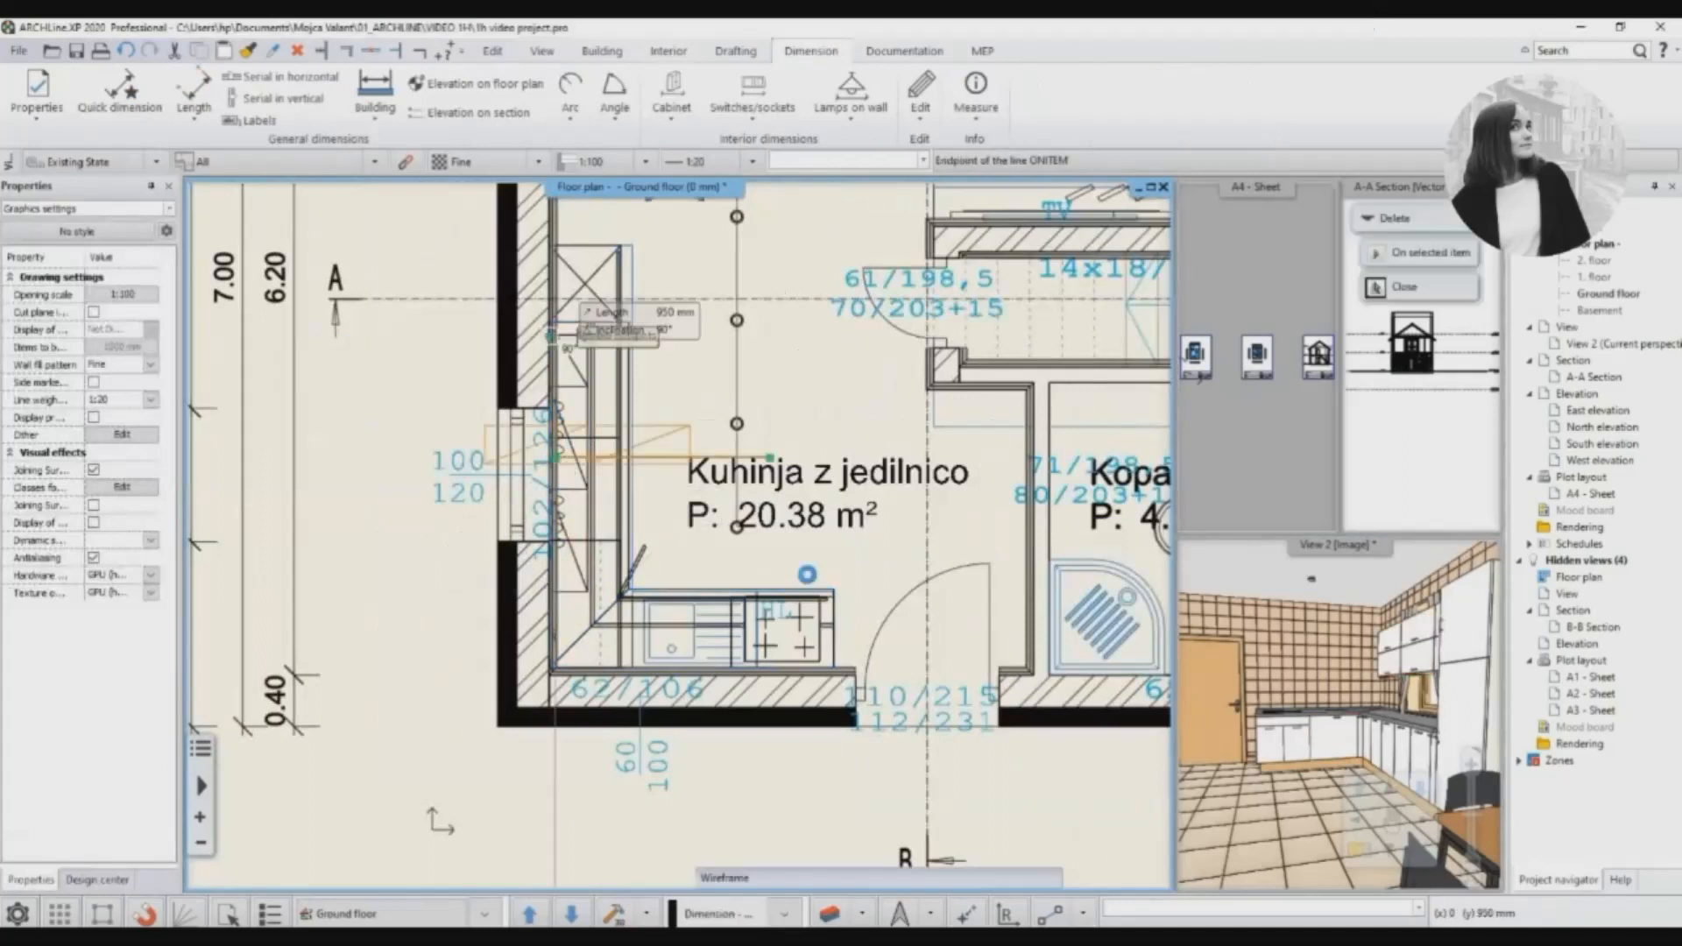
{"action": "scroll", "coordinate": [885, 674], "scroll_direction": "up", "scroll_amount": 4}
{"action": "left_click", "coordinate": [477, 643], "text": "shift"}
{"action": "left_click", "coordinate": [500, 680]}
{"action": "scroll", "coordinate": [849, 652], "scroll_direction": "up", "scroll_amount": 4}
{"action": "left_click", "coordinate": [555, 631]}
{"action": "left_click", "coordinate": [559, 685]}
{"action": "key", "text": "Escape"}
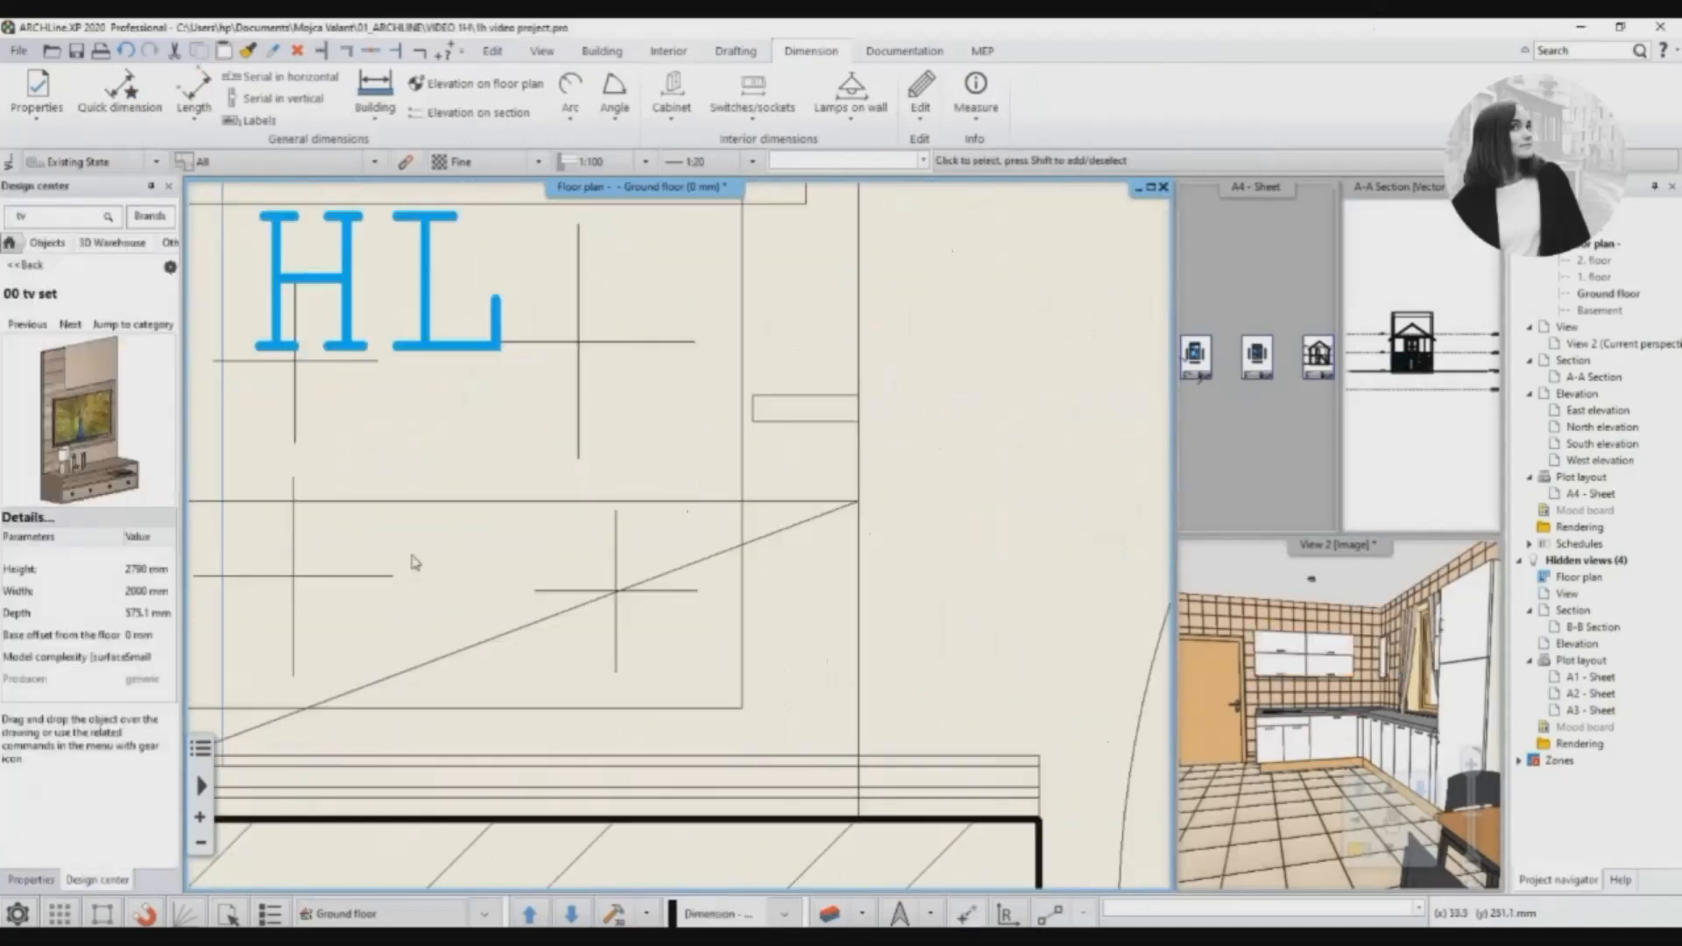
Delete one of the two wall cabinets on the entrance wall, keeping the one at the counter's end.
{"action": "scroll", "coordinate": [413, 564], "scroll_direction": "down", "scroll_amount": 5}
{"action": "left_click", "coordinate": [1384, 653]}
{"action": "key", "text": "Delete"}
{"action": "right_click", "coordinate": [1298, 547]}
{"action": "left_click", "coordinate": [863, 377]}
{"action": "scroll", "coordinate": [863, 376], "scroll_direction": "down", "scroll_amount": 2}
{"action": "scroll", "coordinate": [755, 473], "scroll_direction": "up", "scroll_amount": 2}
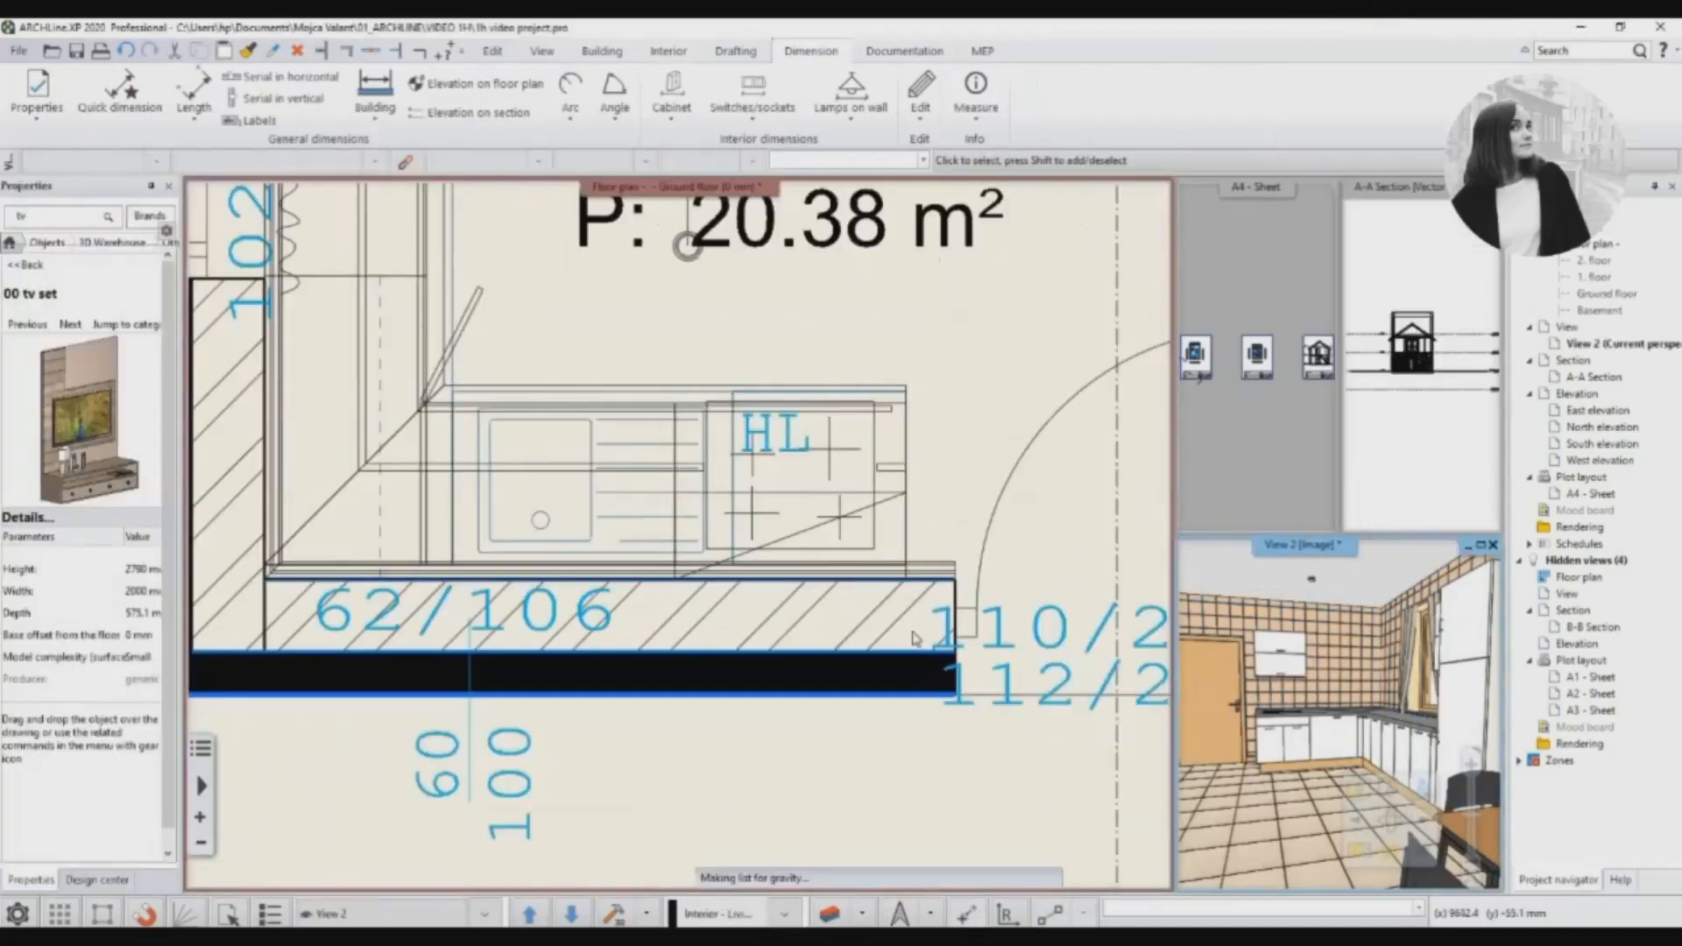
Set the remaining entrance-wall cabinet's width to 1100 mm and place a copy of it alongside toward the corner.
{"action": "left_click", "coordinate": [1300, 663]}
{"action": "left_click", "coordinate": [796, 606]}
{"action": "type", "text": "1100"}
{"action": "key", "text": "Return"}
{"action": "left_click", "coordinate": [1341, 782]}
{"action": "left_click", "coordinate": [942, 579]}
{"action": "left_click", "coordinate": [571, 579]}
{"action": "left_click", "coordinate": [1338, 545]}
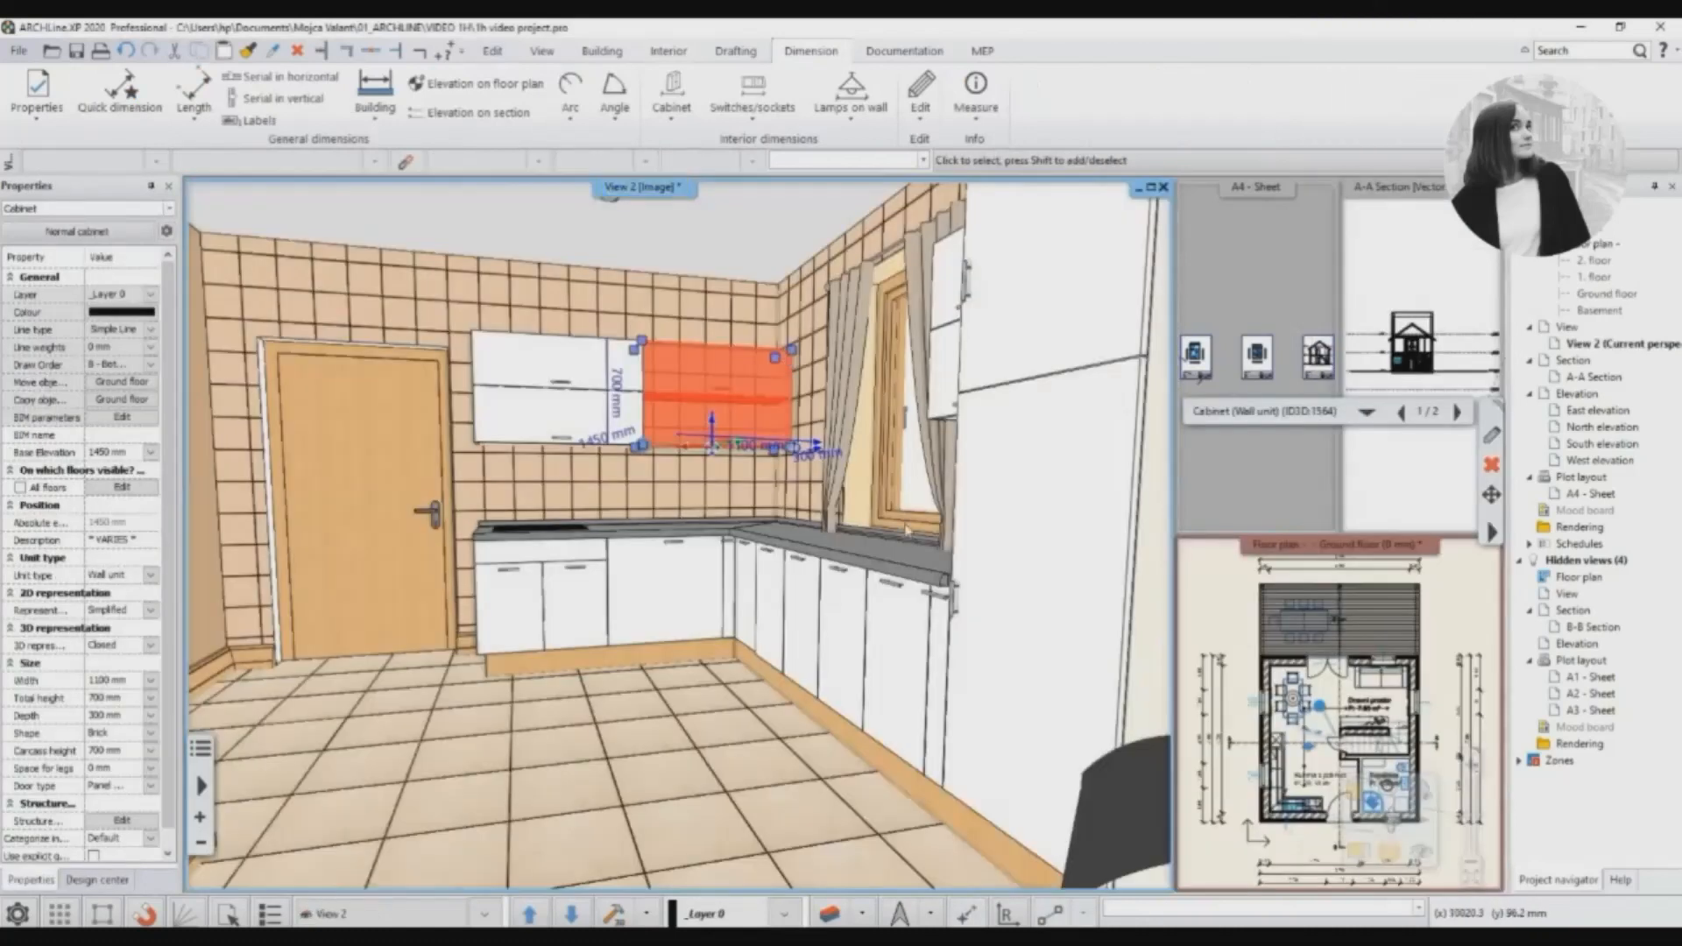
{"action": "key", "text": "Escape"}
{"action": "middle_click_drag", "start_coordinate": [819, 377], "coordinate": [628, 361]}
{"action": "double_click", "coordinate": [626, 364]}
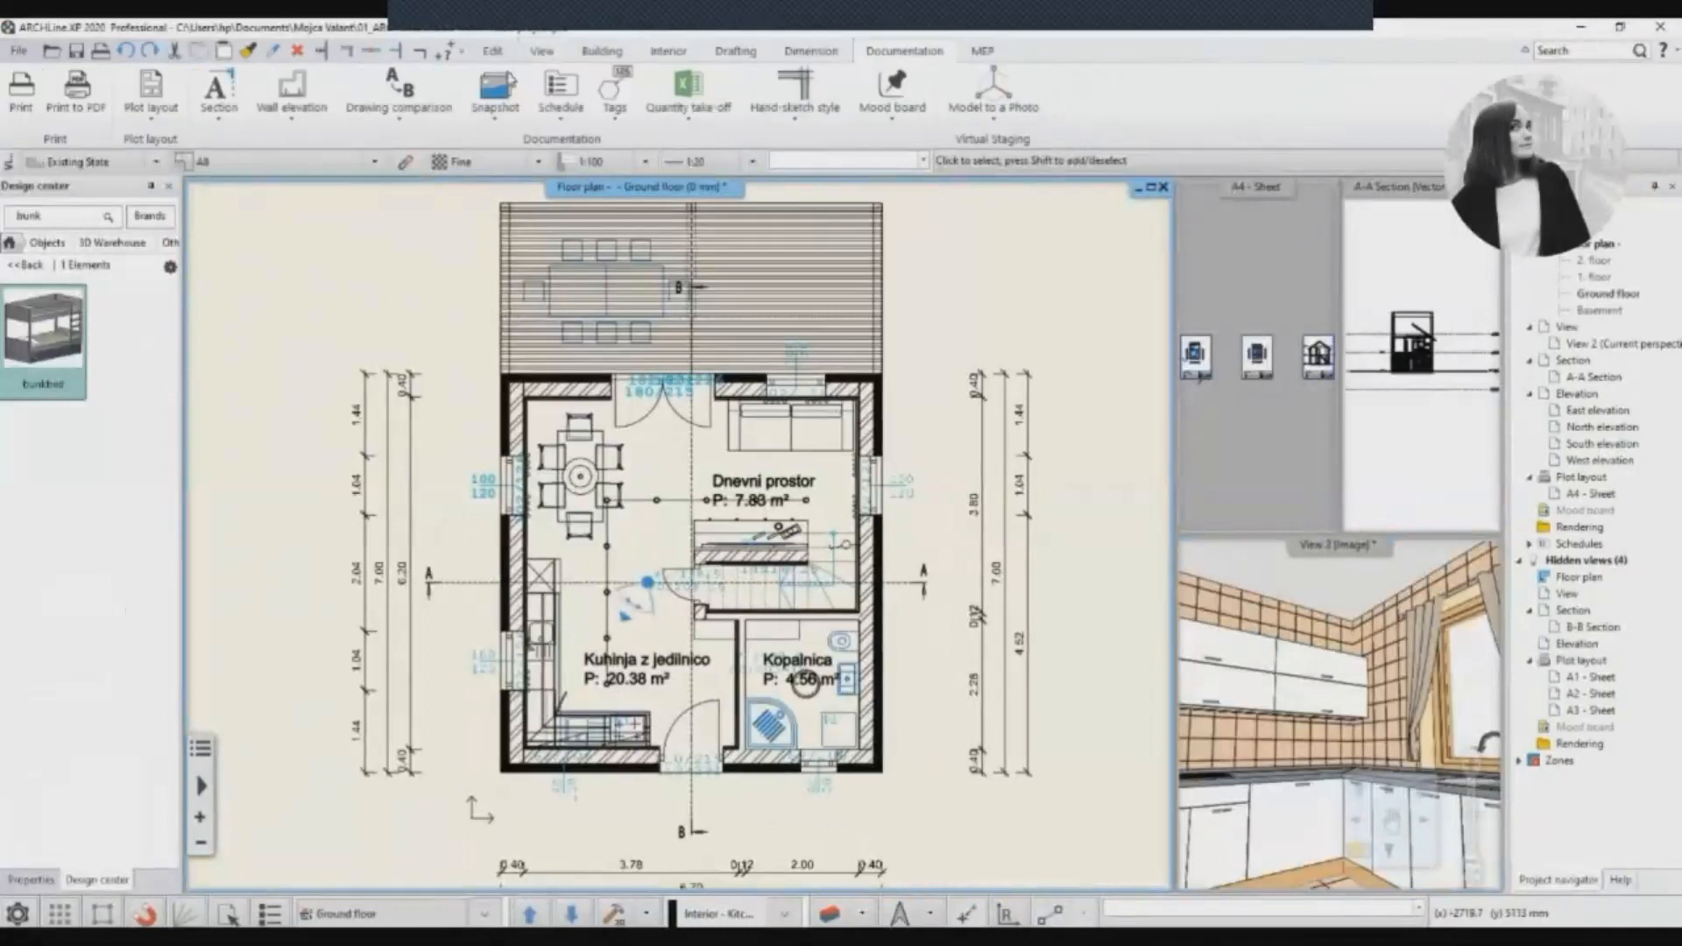
Create a wall elevation of the kitchen and dining window wall and place its PNG snapshot beside the ground floor plan.
{"action": "left_click", "coordinate": [292, 88]}
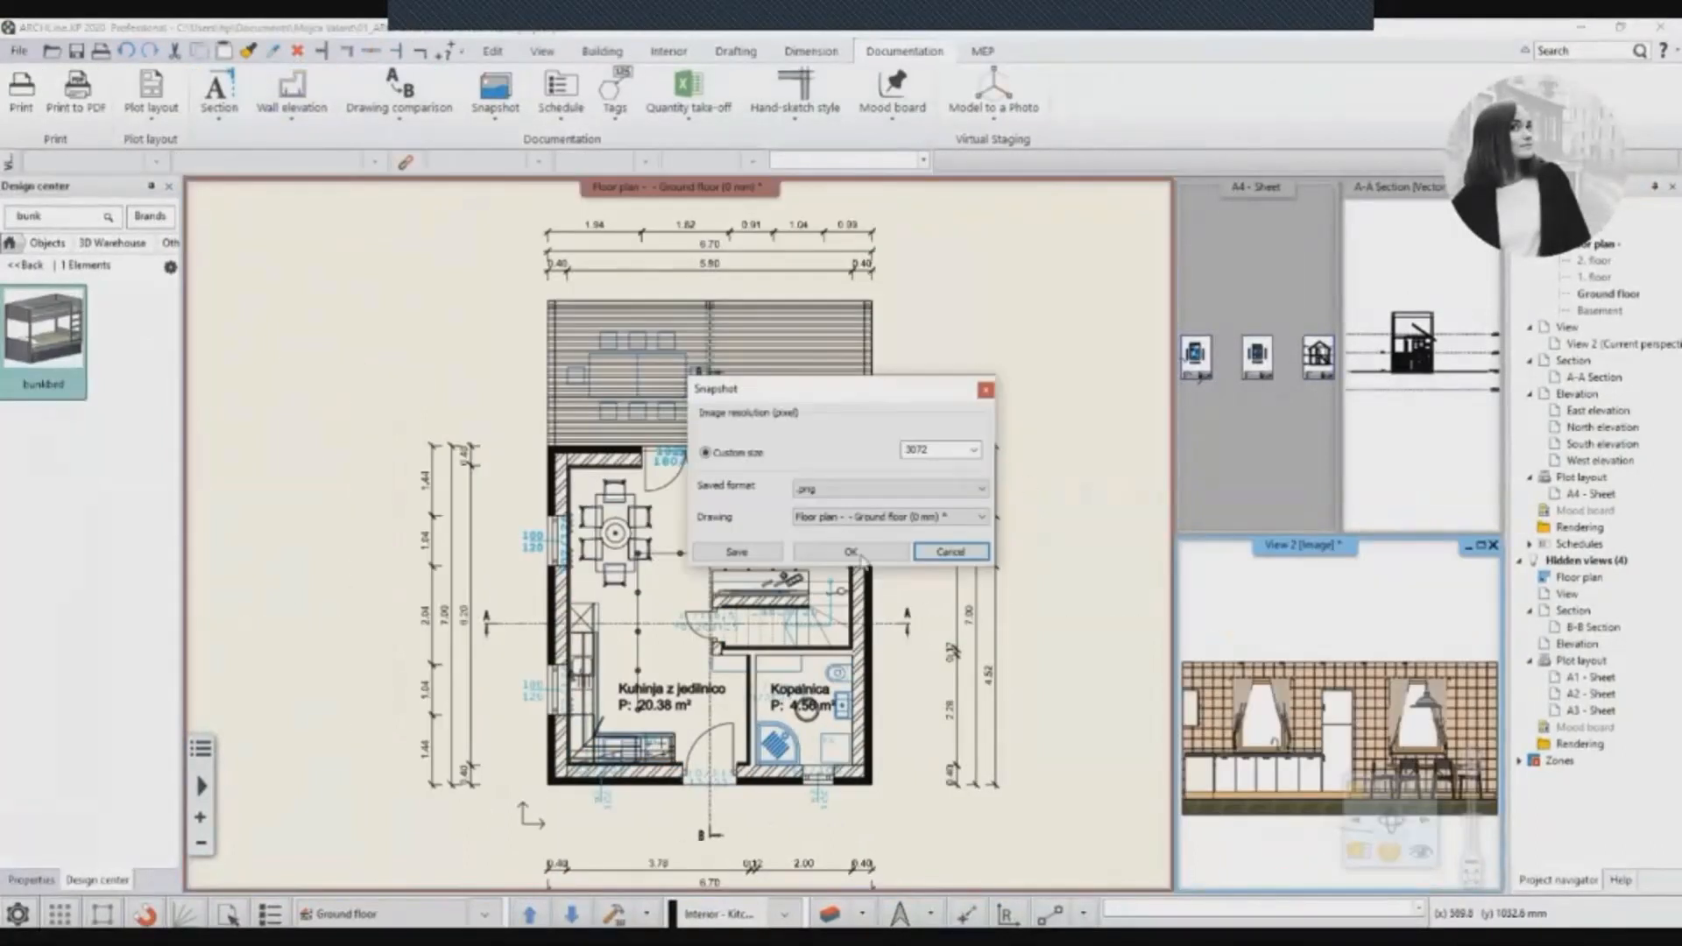
{"action": "left_click", "coordinate": [858, 556]}
{"action": "middle_click_drag", "start_coordinate": [1070, 597], "coordinate": [755, 559]}
{"action": "scroll", "coordinate": [755, 559], "scroll_direction": "down", "scroll_amount": 1}
{"action": "left_click", "coordinate": [833, 550]}
Create a wall elevation of the kitchen's entrance door wall and place its snapshot next to the first one.
{"action": "scroll", "coordinate": [780, 658], "scroll_direction": "up", "scroll_amount": 4}
{"action": "middle_click_drag", "start_coordinate": [964, 613], "coordinate": [665, 698]}
{"action": "scroll", "coordinate": [865, 550], "scroll_direction": "down", "scroll_amount": 5}
{"action": "middle_click_drag", "start_coordinate": [455, 583], "coordinate": [718, 499]}
{"action": "scroll", "coordinate": [719, 499], "scroll_direction": "up", "scroll_amount": 2}
{"action": "left_click", "coordinate": [495, 99]}
{"action": "left_click", "coordinate": [292, 98]}
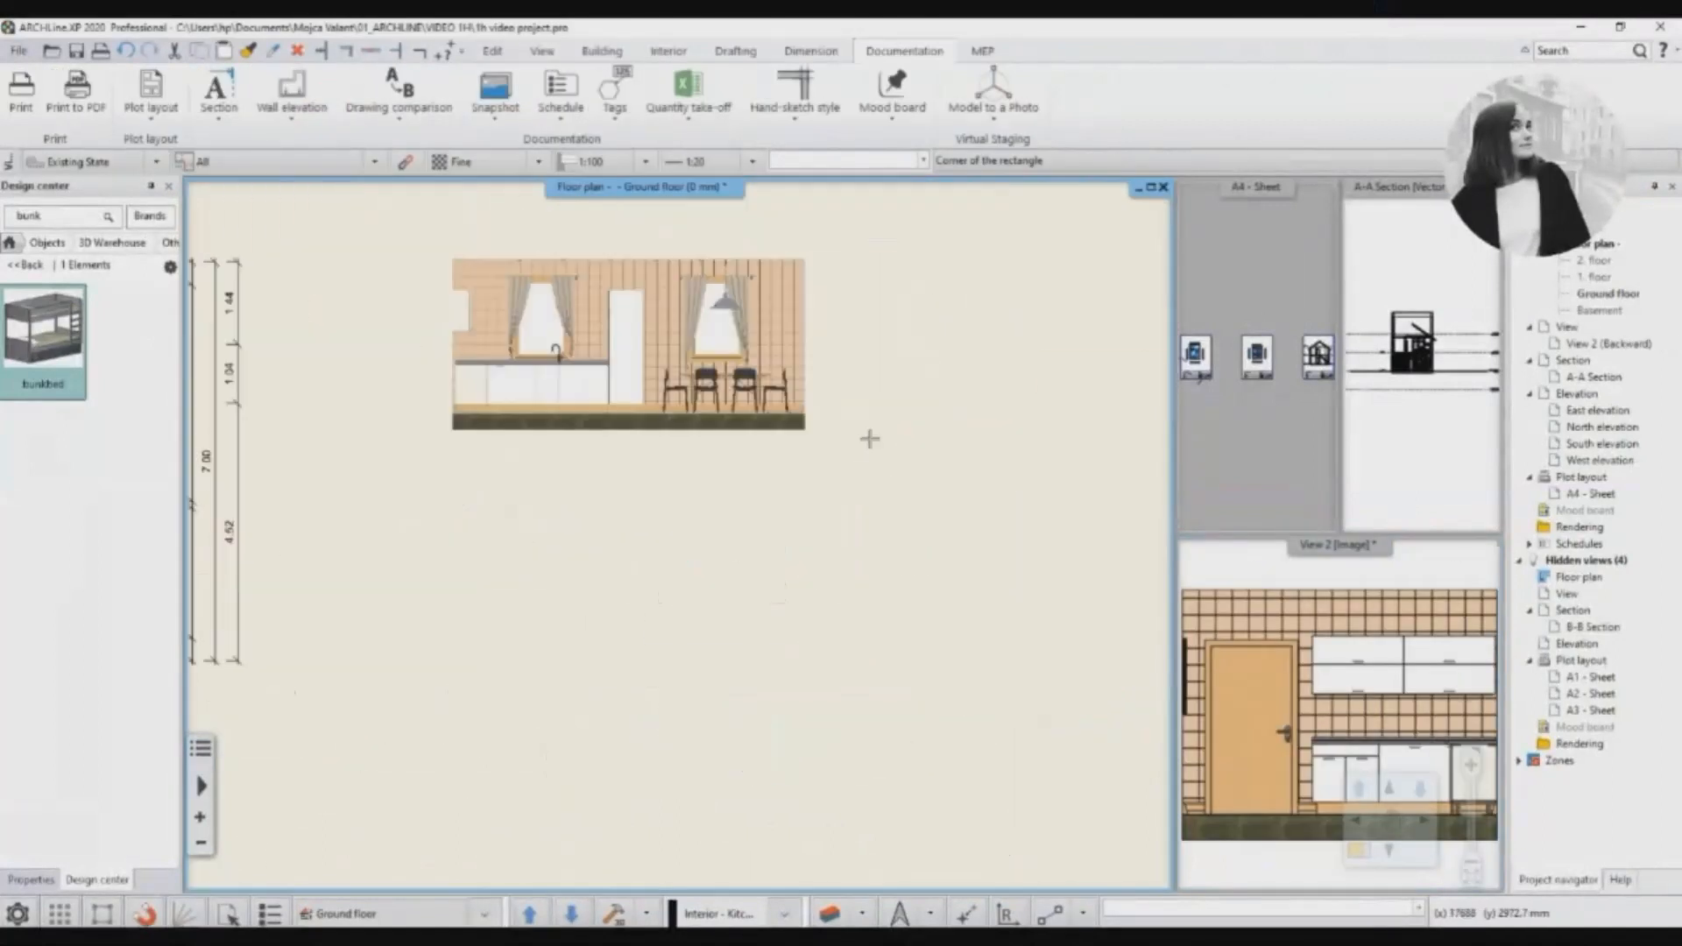
{"action": "scroll", "coordinate": [859, 634], "scroll_direction": "down", "scroll_amount": 2}
Create a wall elevation of the double-door wall and place its cropped snapshot beside the other two.
{"action": "scroll", "coordinate": [630, 394], "scroll_direction": "up", "scroll_amount": 5}
{"action": "middle_click_drag", "start_coordinate": [210, 561], "coordinate": [736, 657]}
{"action": "scroll", "coordinate": [666, 438], "scroll_direction": "down", "scroll_amount": 3}
{"action": "scroll", "coordinate": [1051, 613], "scroll_direction": "up", "scroll_amount": 4}
{"action": "middle_click_drag", "start_coordinate": [749, 417], "coordinate": [807, 545]}
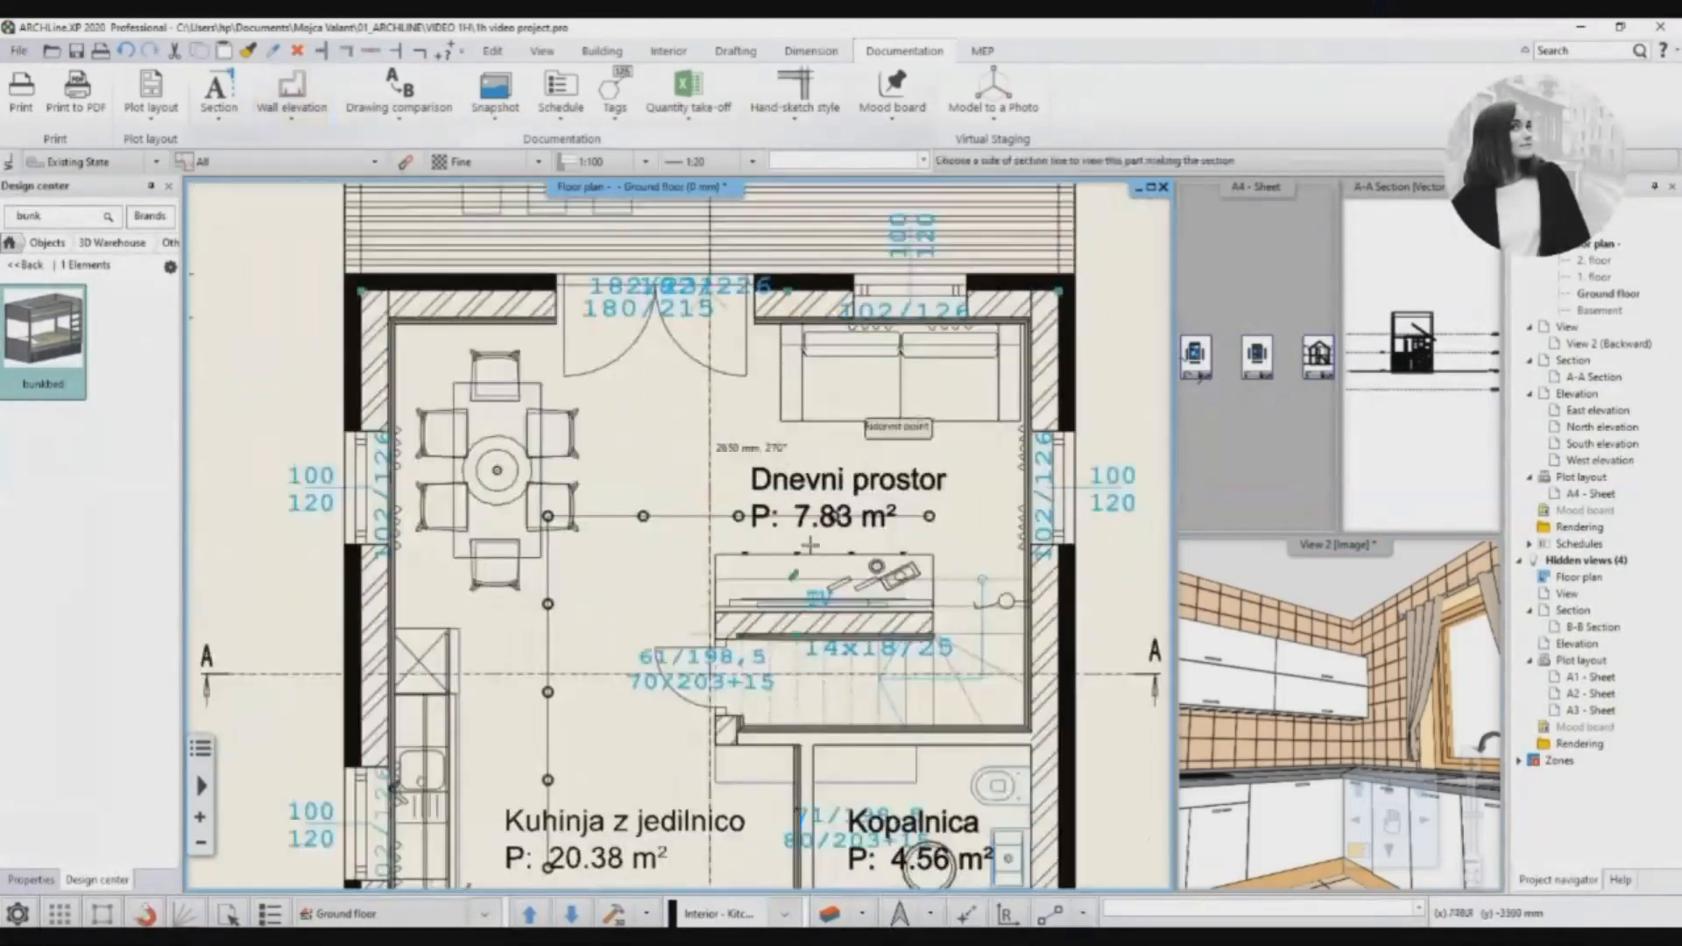
{"action": "left_click", "coordinate": [944, 552]}
{"action": "key", "text": "Return"}
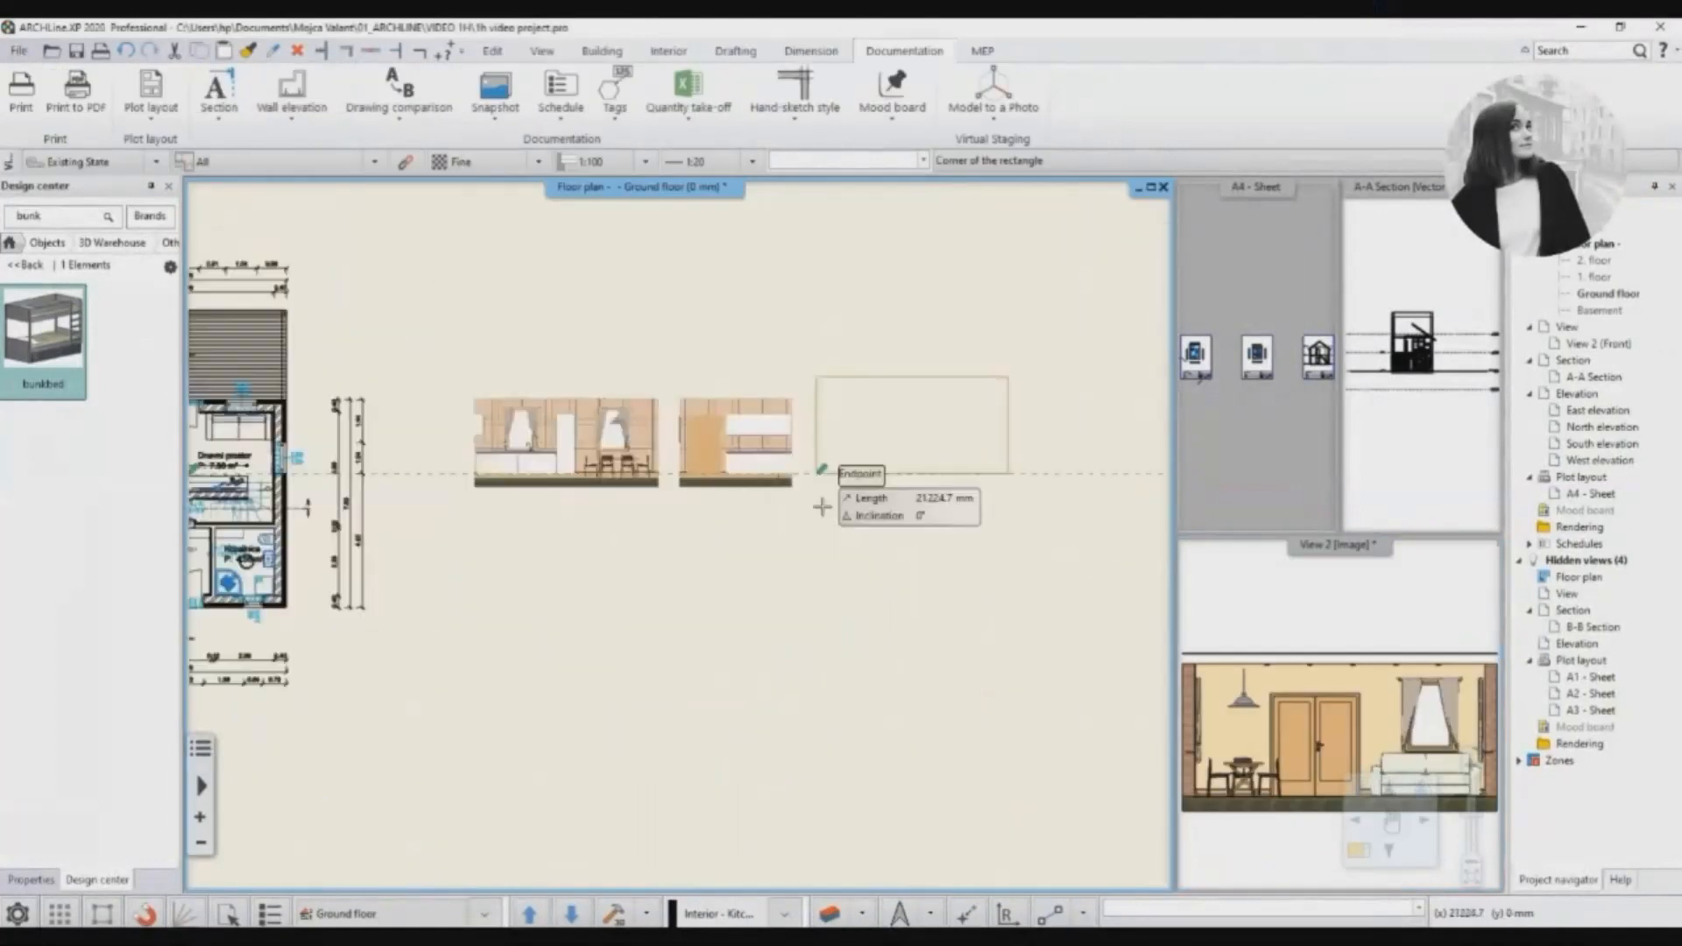
{"action": "left_click", "coordinate": [681, 500]}
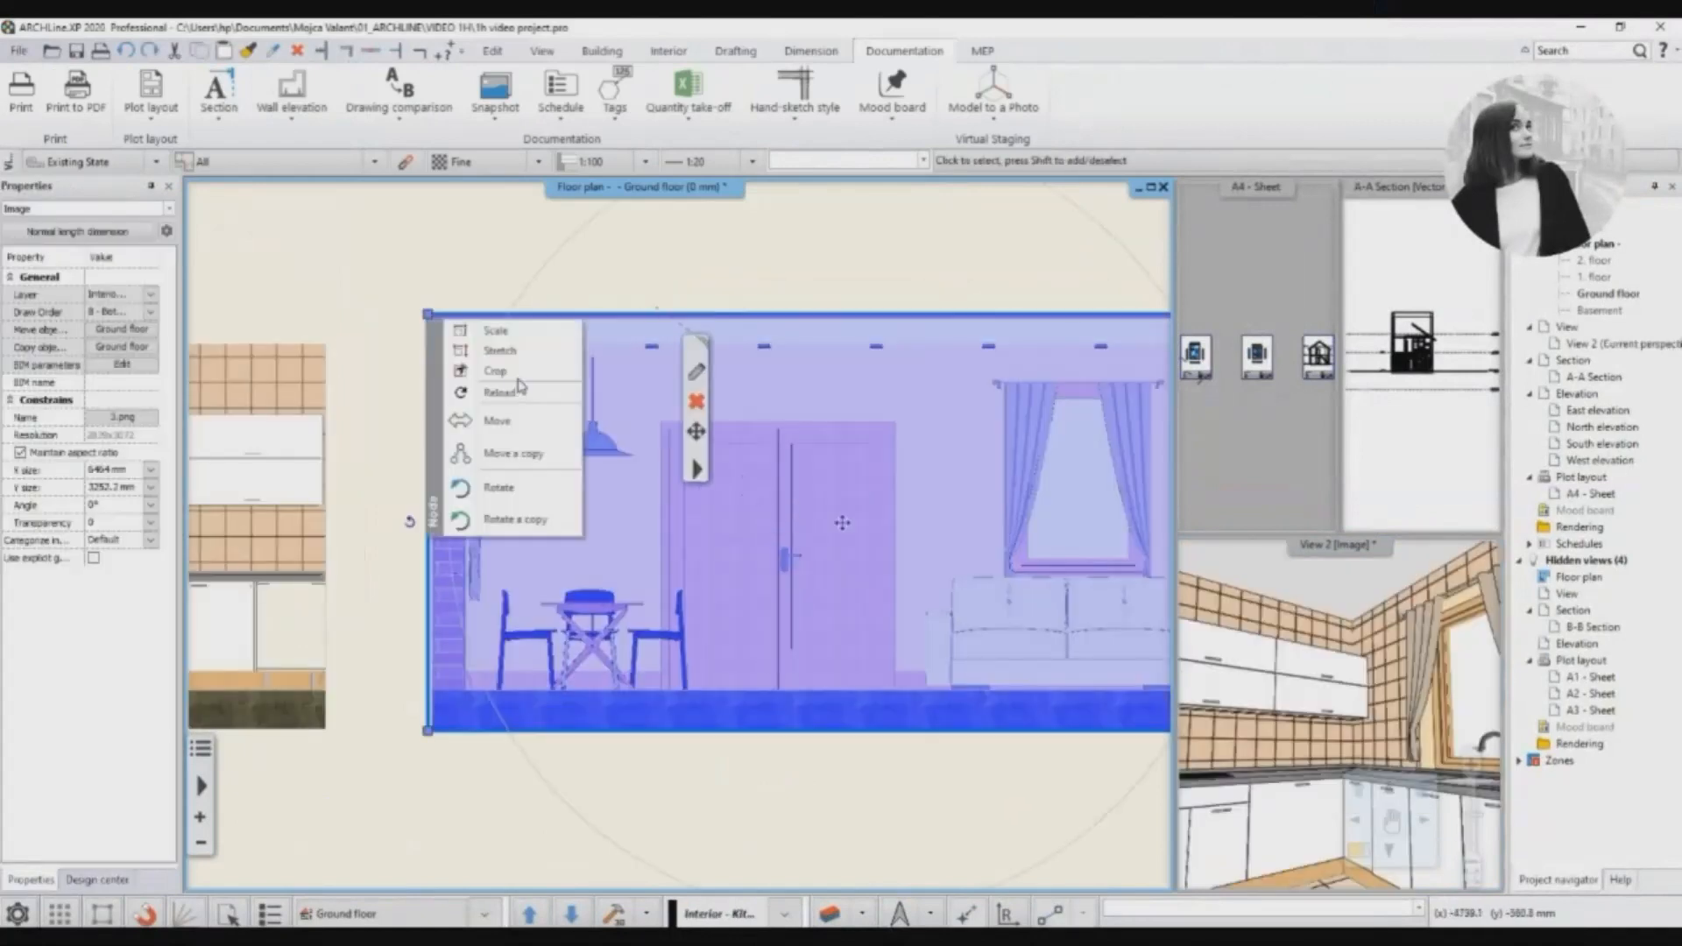
{"action": "key", "text": "Escape"}
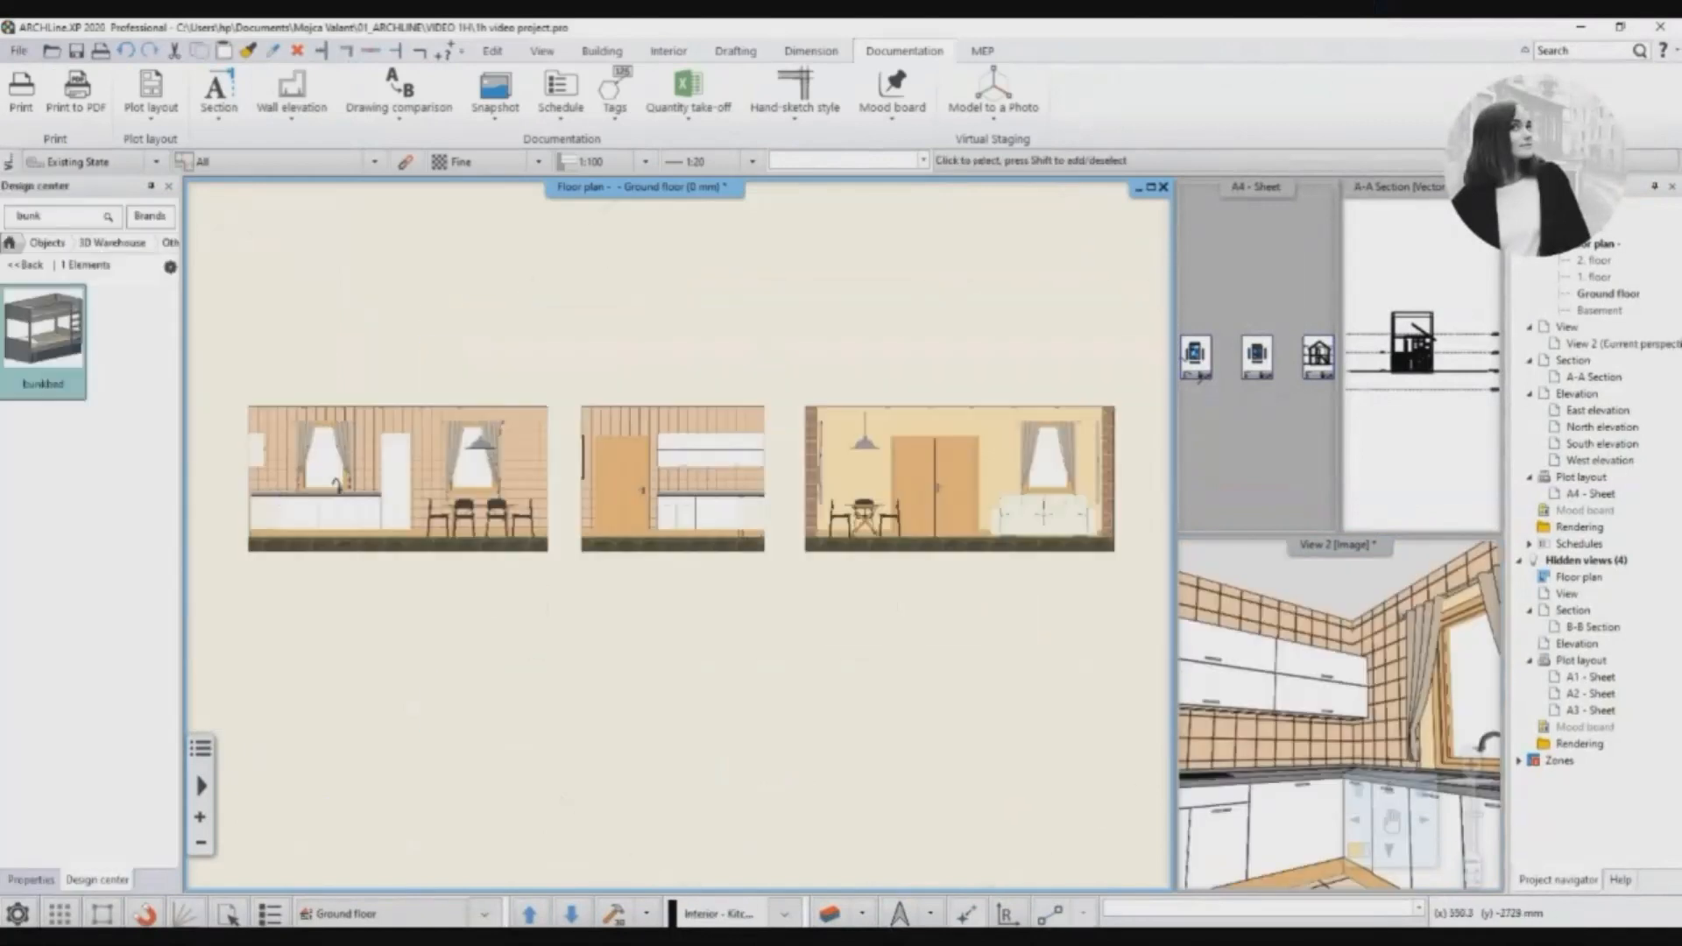
Add a horizontal dimension chain below the entrance wall elevation, covering the wall edge, door, gap and base cabinets.
{"action": "left_click", "coordinate": [811, 50]}
{"action": "left_click", "coordinate": [193, 87]}
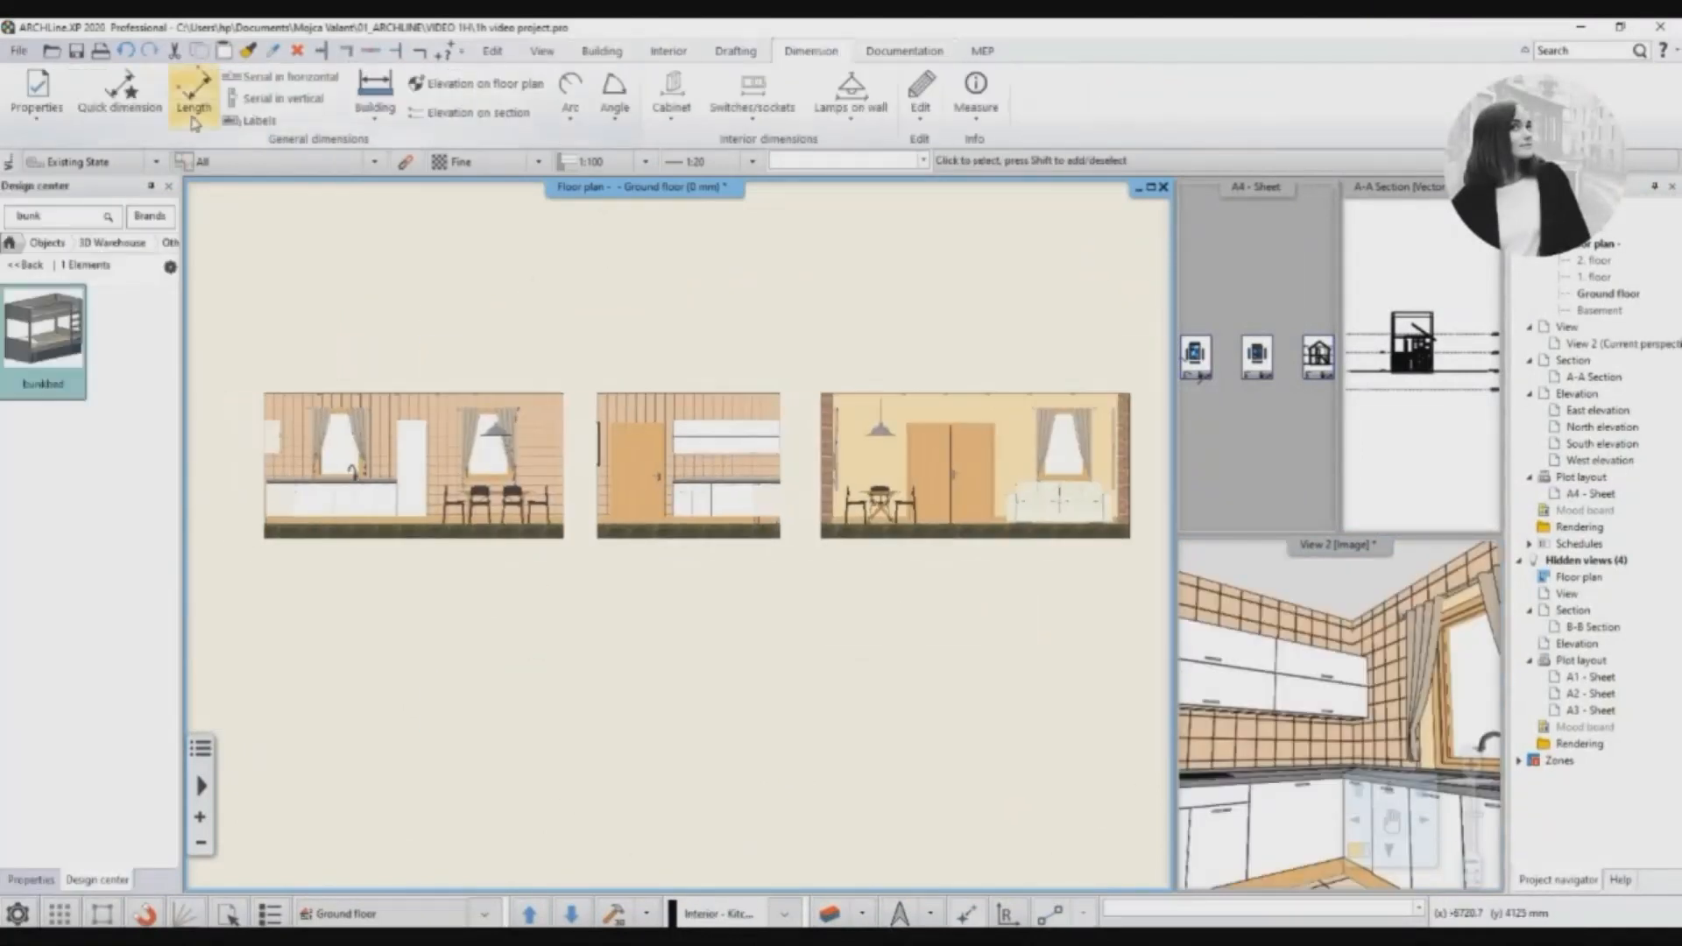
{"action": "scroll", "coordinate": [664, 530], "scroll_direction": "up", "scroll_amount": 5}
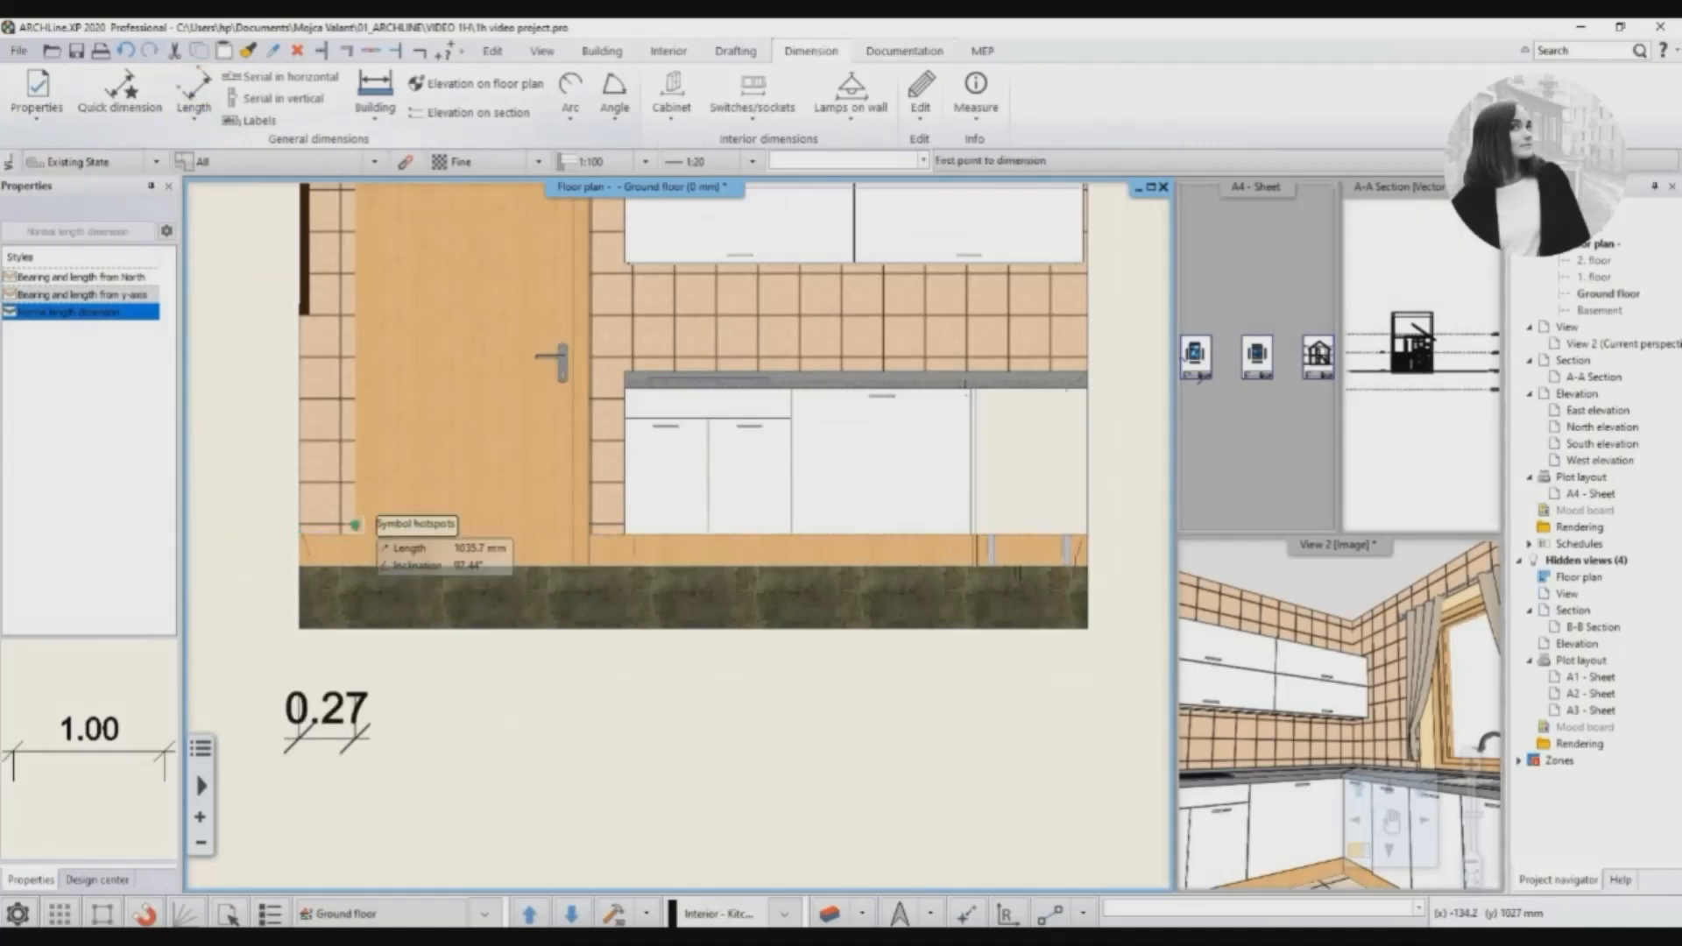
{"action": "left_click", "coordinate": [589, 525]}
{"action": "left_click", "coordinate": [625, 534]}
{"action": "left_click", "coordinate": [590, 739]}
{"action": "left_click", "coordinate": [626, 739]}
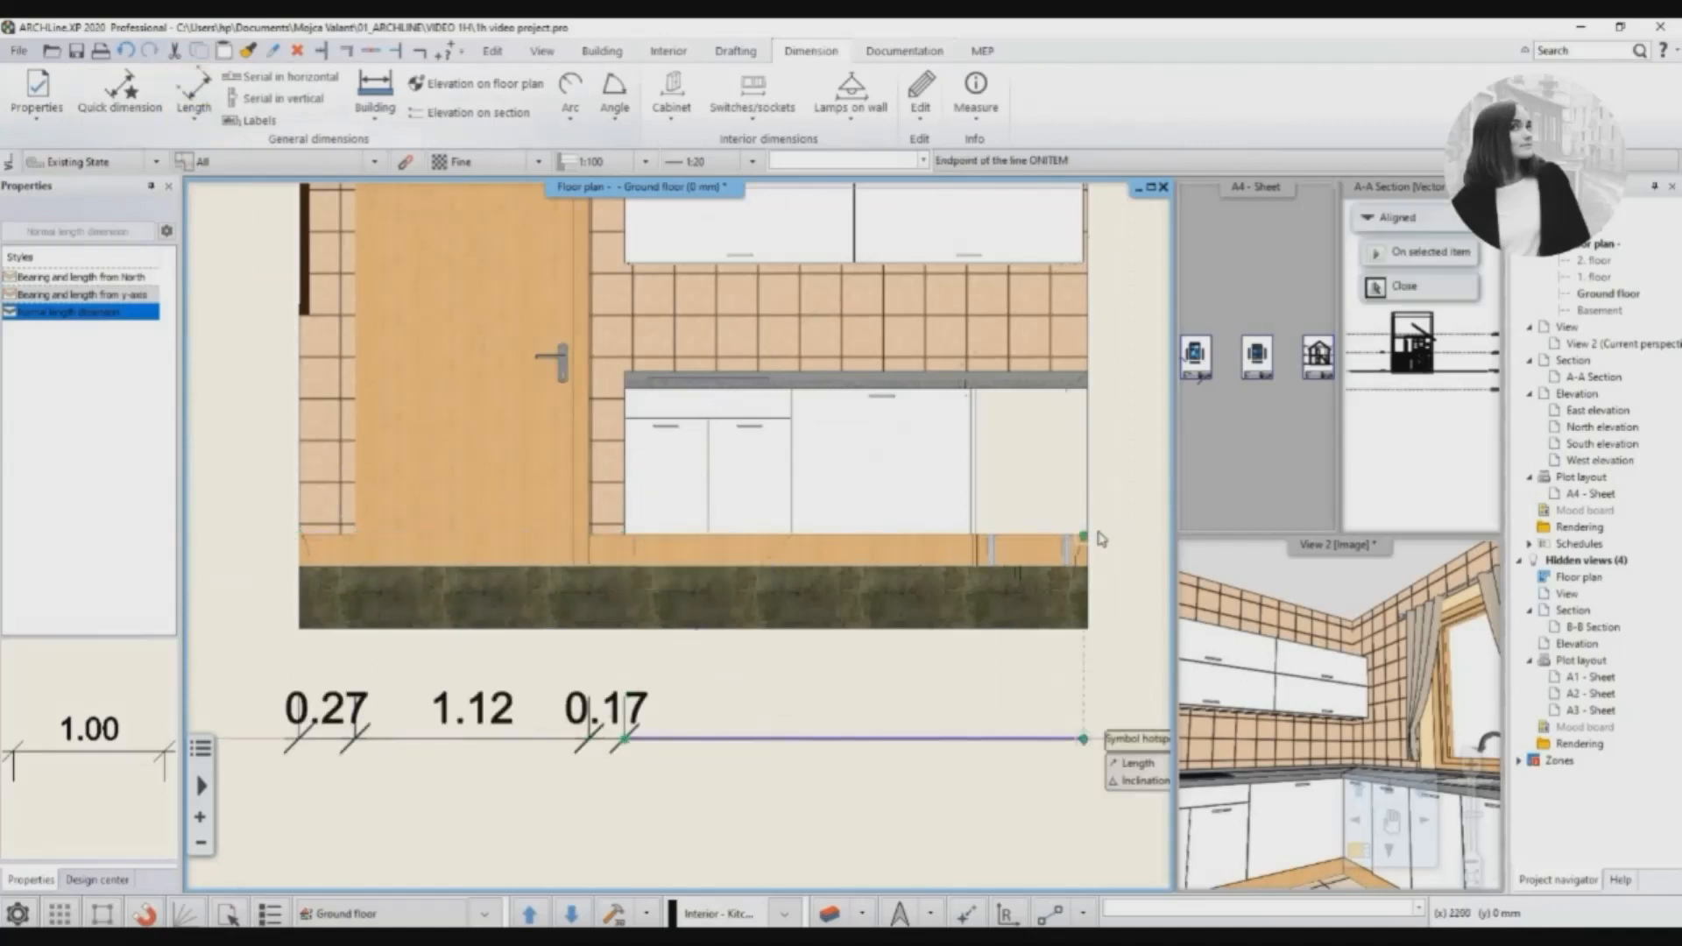
{"action": "left_click", "coordinate": [1087, 739]}
{"action": "left_click", "coordinate": [1087, 740]}
Add vertical dimensions beside the entrance wall elevation for the counter height and the gap up to the wall cabinets.
{"action": "scroll", "coordinate": [1086, 739], "scroll_direction": "down", "scroll_amount": 2}
{"action": "left_click", "coordinate": [725, 531]}
{"action": "left_click", "coordinate": [723, 496]}
{"action": "middle_click_drag", "start_coordinate": [708, 474], "coordinate": [656, 594]}
{"action": "left_click", "coordinate": [672, 472]}
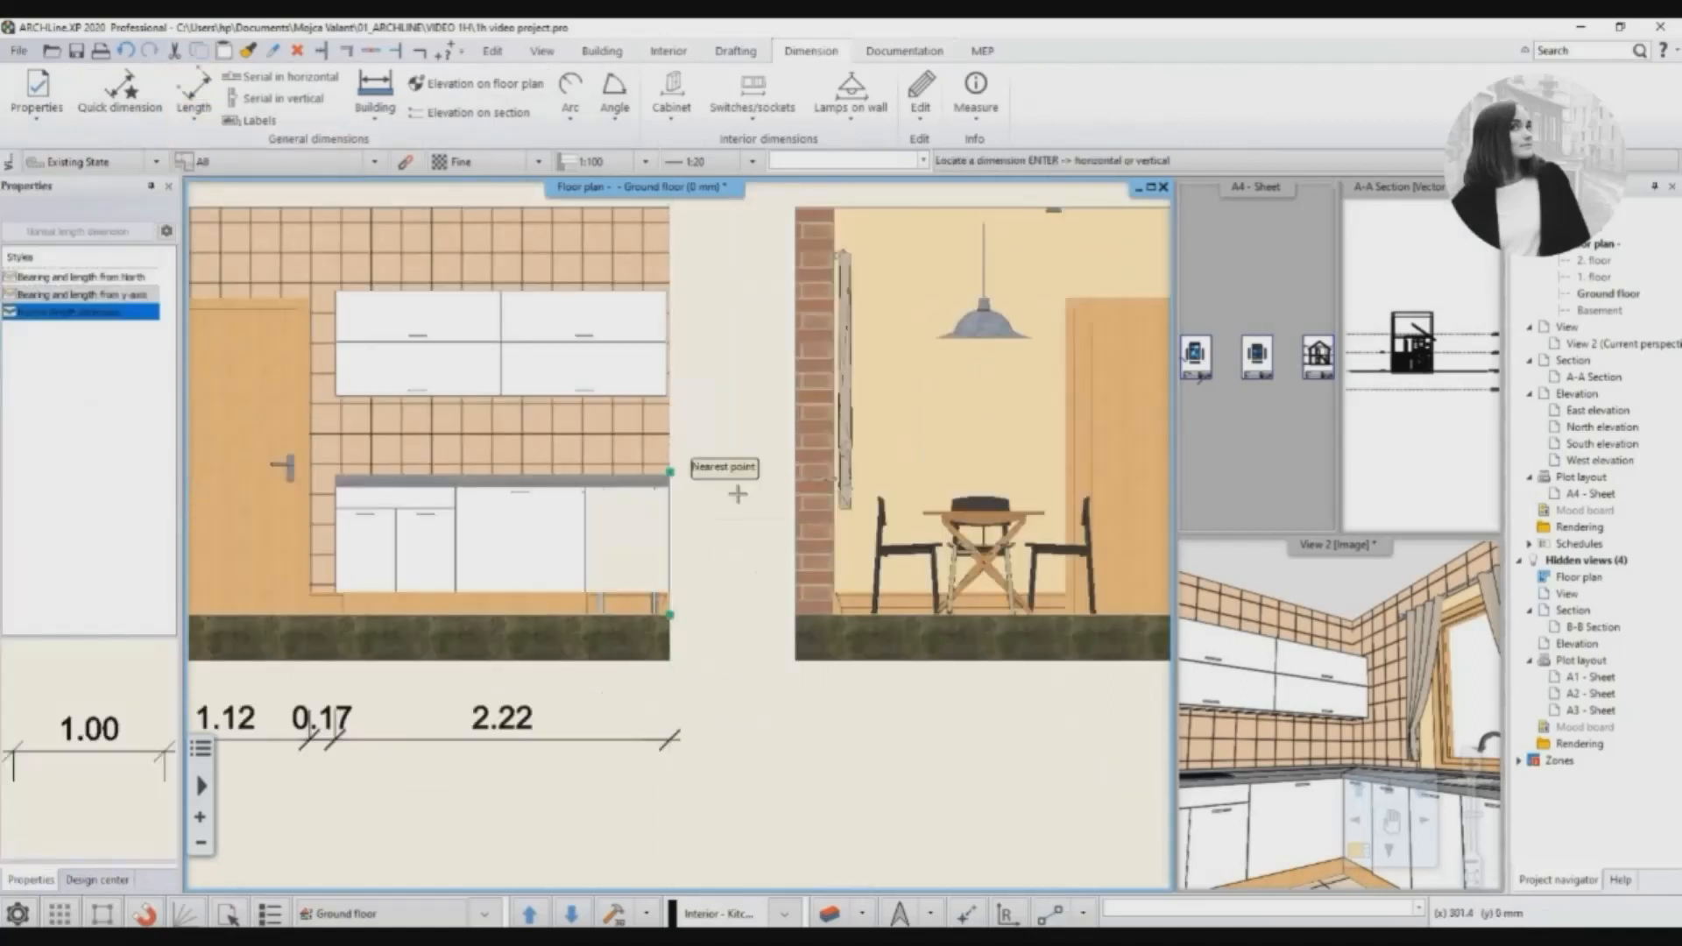
{"action": "left_click", "coordinate": [723, 471]}
{"action": "left_click", "coordinate": [723, 397]}
Start a horizontal dimension chain below the window wall elevation, covering the corner segment and the cabinet run up to the tall cabinet's end.
{"action": "scroll", "coordinate": [729, 394], "scroll_direction": "down", "scroll_amount": 2}
{"action": "middle_click_drag", "start_coordinate": [210, 419], "coordinate": [317, 444]}
{"action": "scroll", "coordinate": [205, 525], "scroll_direction": "up", "scroll_amount": 4}
{"action": "left_click", "coordinate": [377, 407]}
{"action": "left_click", "coordinate": [194, 94]}
{"action": "left_click", "coordinate": [377, 407]}
{"action": "scroll", "coordinate": [600, 403], "scroll_direction": "down", "scroll_amount": 3}
{"action": "middle_click_drag", "start_coordinate": [600, 404], "coordinate": [340, 457]}
{"action": "left_click", "coordinate": [325, 458]}
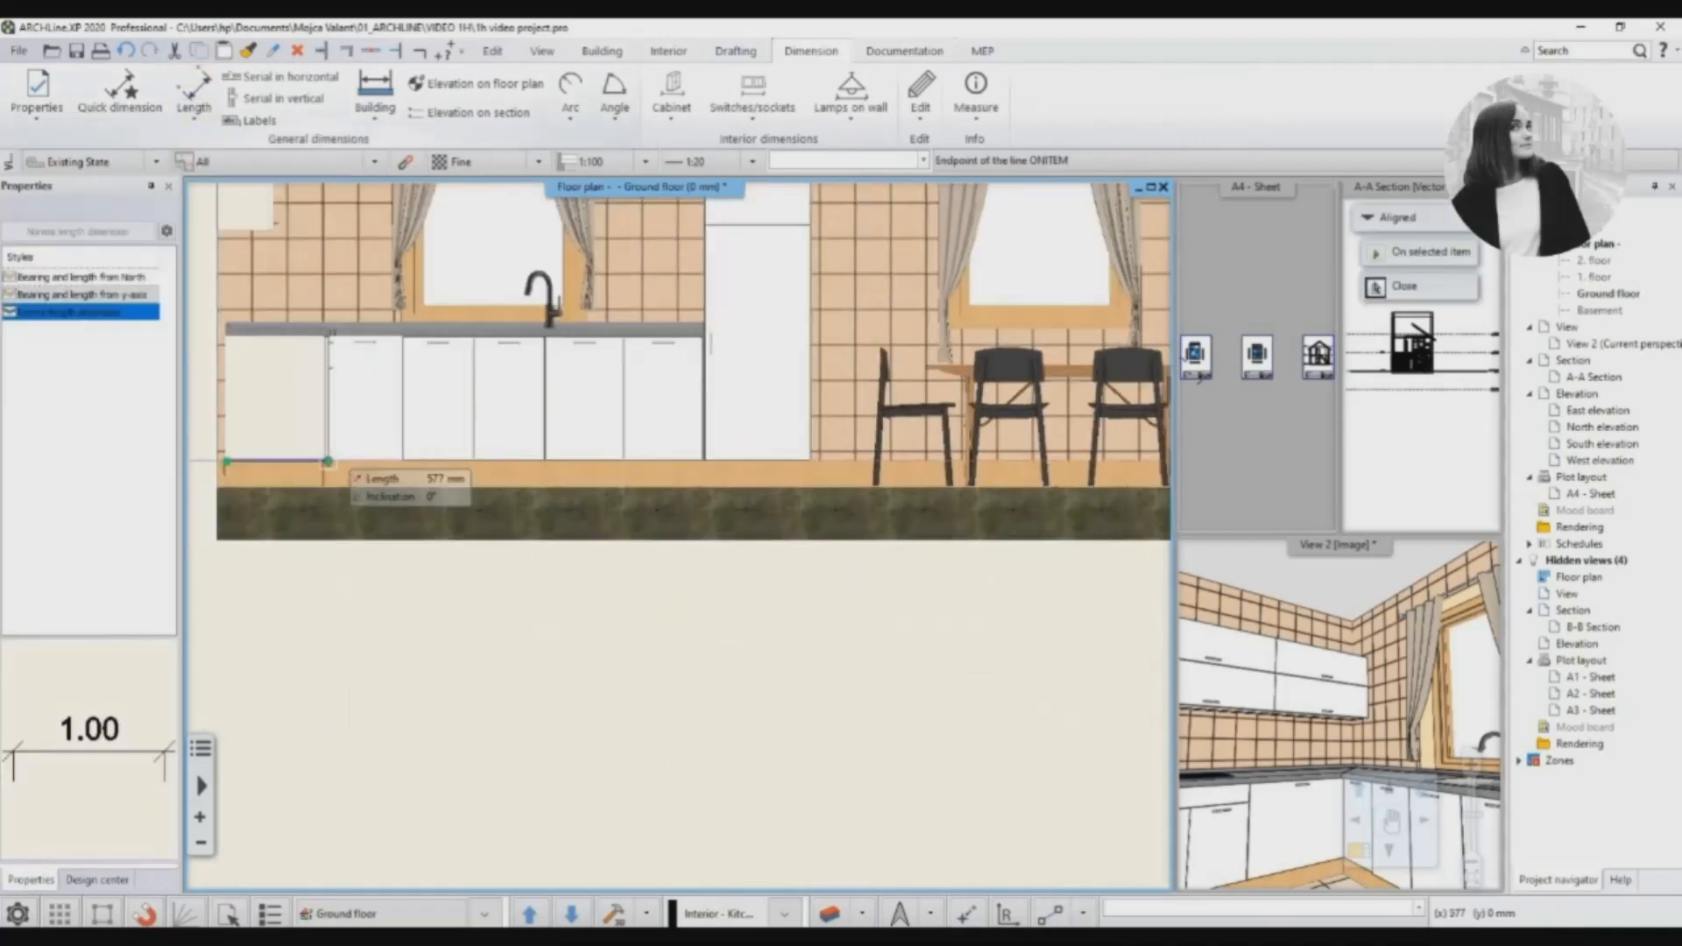
{"action": "left_click", "coordinate": [280, 601]}
{"action": "left_click", "coordinate": [325, 458]}
{"action": "left_click", "coordinate": [808, 459]}
{"action": "left_click", "coordinate": [808, 601]}
Continue the chain below the window wall elevation with the gap, the dining set and the remaining wall length.
{"action": "middle_click_drag", "start_coordinate": [566, 615], "coordinate": [267, 616]}
{"action": "left_click", "coordinate": [508, 602]}
{"action": "left_click", "coordinate": [573, 487]}
{"action": "left_click", "coordinate": [572, 601]}
{"action": "left_click", "coordinate": [572, 602]}
{"action": "left_click", "coordinate": [969, 487]}
{"action": "left_click", "coordinate": [970, 602]}
{"action": "left_click", "coordinate": [971, 602]}
{"action": "left_click", "coordinate": [1017, 543]}
{"action": "left_click", "coordinate": [1017, 602]}
Add a vertical dimension for the tall cabinet's height beside the window wall elevation.
{"action": "scroll", "coordinate": [885, 532], "scroll_direction": "down", "scroll_amount": 4}
{"action": "middle_click_drag", "start_coordinate": [928, 353], "coordinate": [857, 282]}
{"action": "scroll", "coordinate": [691, 388], "scroll_direction": "up", "scroll_amount": 2}
{"action": "left_click", "coordinate": [548, 322]}
{"action": "left_click", "coordinate": [548, 555]}
{"action": "scroll", "coordinate": [680, 537], "scroll_direction": "down", "scroll_amount": 2}
{"action": "left_click", "coordinate": [815, 535]}
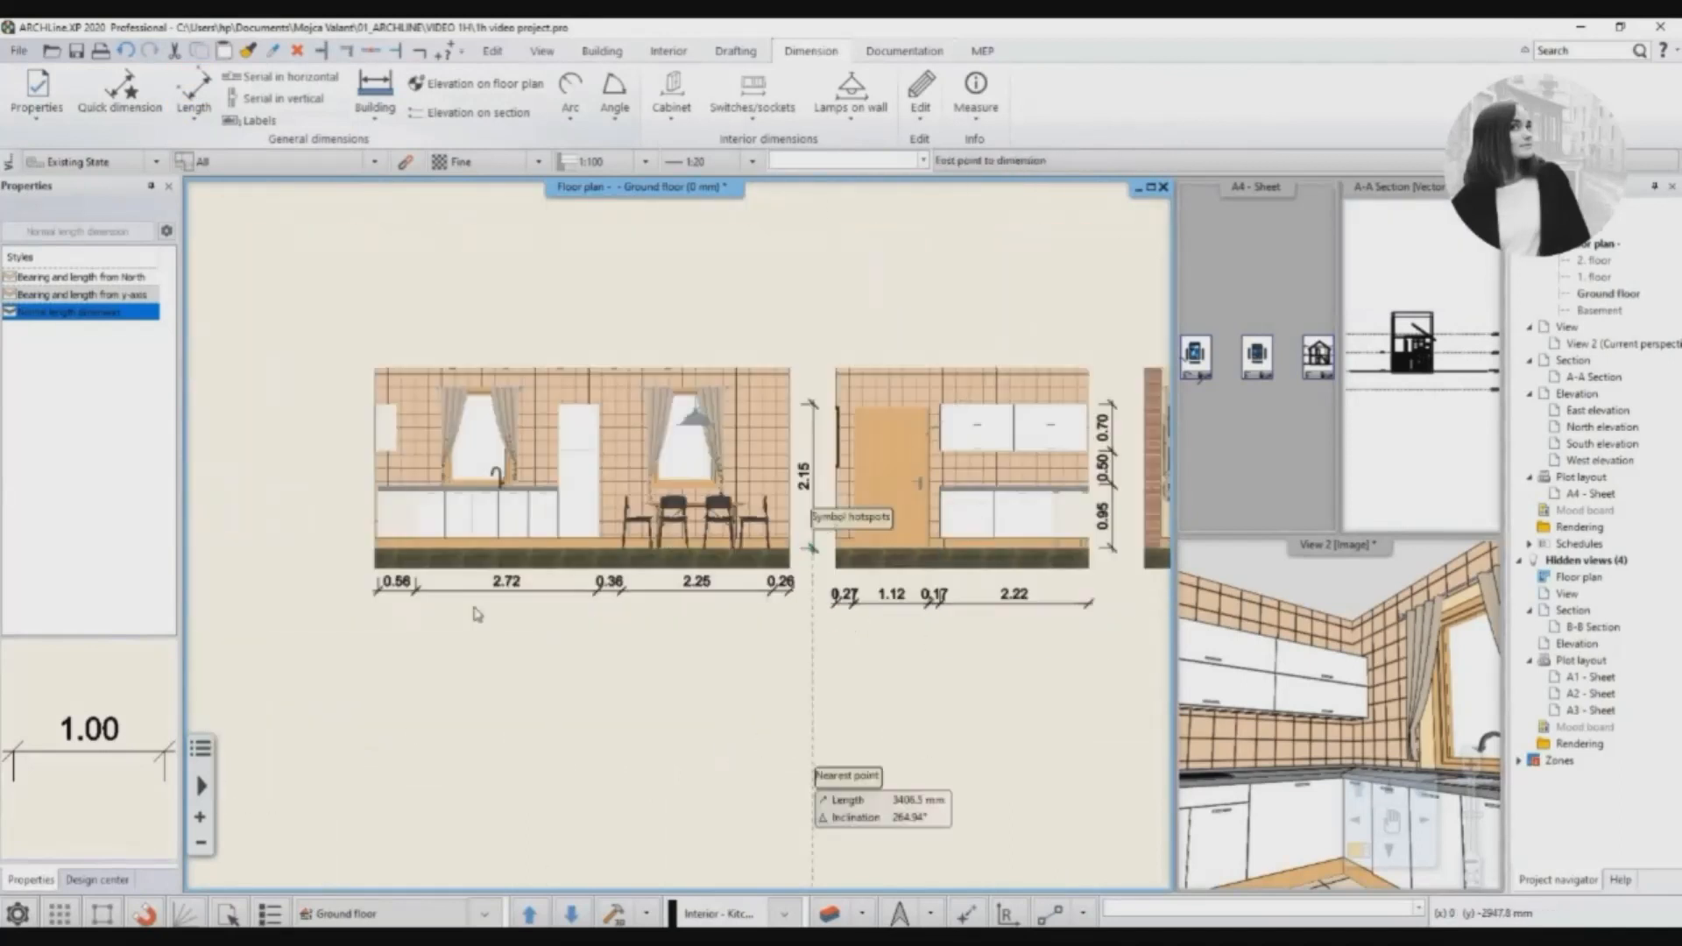
Add a horizontal dimension chain below the double-door wall elevation, covering the door, the sofa and the wall segments around them.
{"action": "middle_click_drag", "start_coordinate": [1051, 543], "coordinate": [289, 480]}
{"action": "scroll", "coordinate": [570, 480], "scroll_direction": "up", "scroll_amount": 4}
{"action": "middle_click_drag", "start_coordinate": [394, 491], "coordinate": [692, 521]}
{"action": "left_click", "coordinate": [413, 525]}
{"action": "left_click", "coordinate": [645, 651]}
{"action": "left_click", "coordinate": [644, 650]}
{"action": "left_click", "coordinate": [919, 521]}
{"action": "left_click", "coordinate": [919, 650]}
{"action": "middle_click_drag", "start_coordinate": [919, 639], "coordinate": [481, 666]}
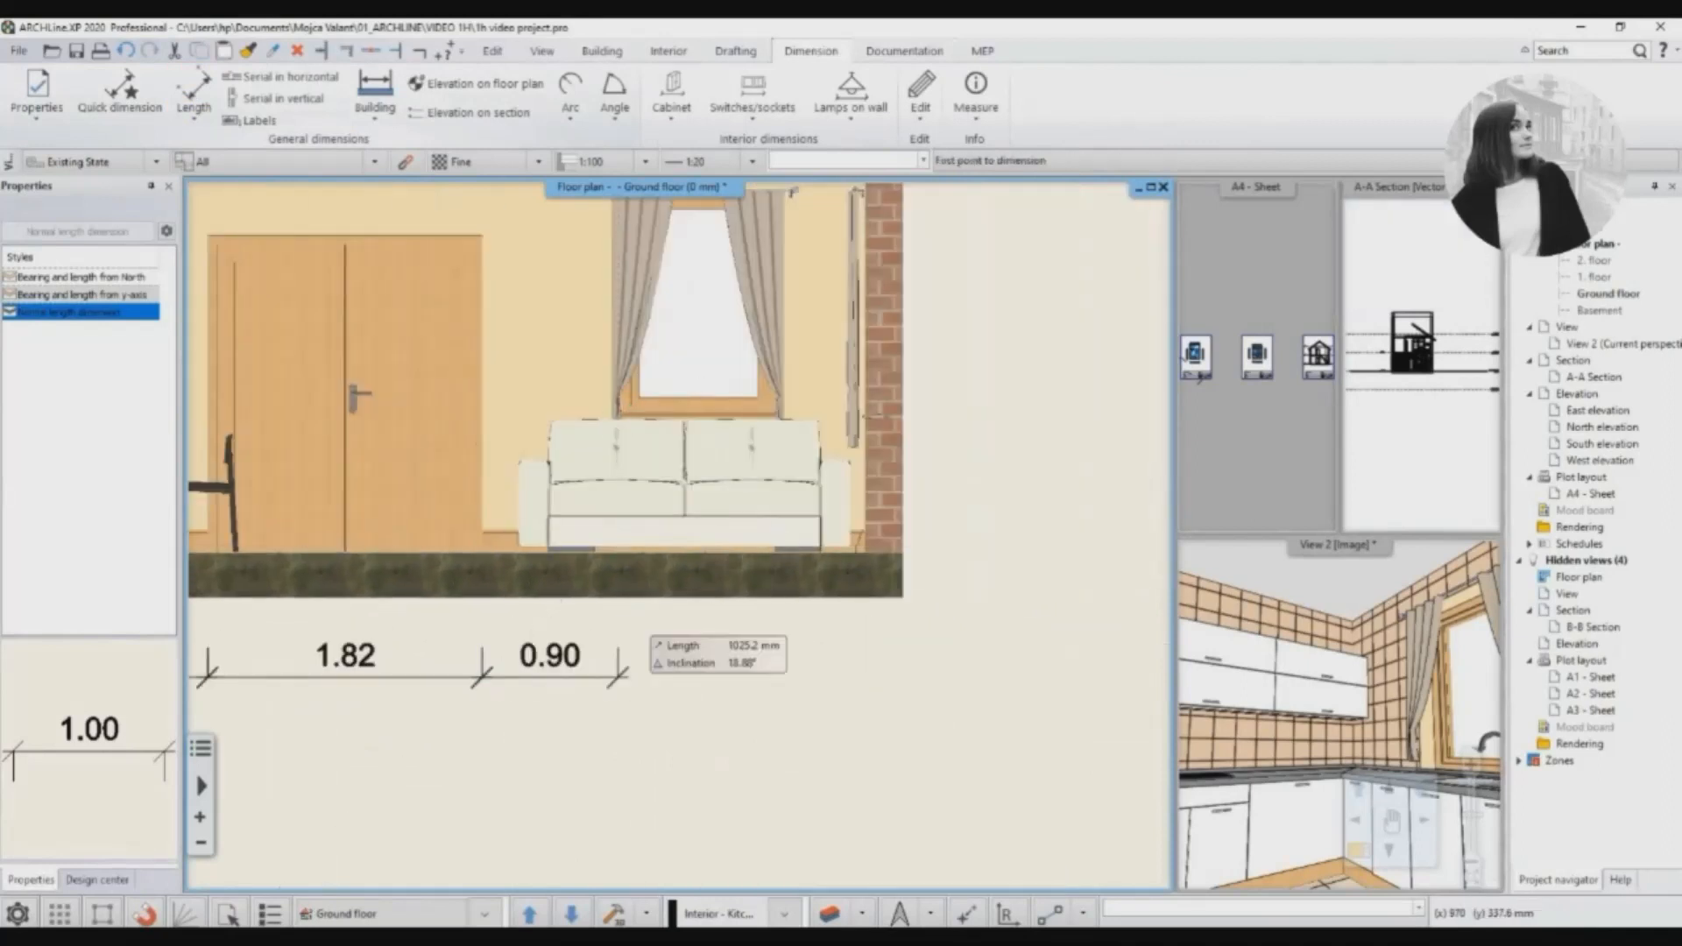
{"action": "left_click", "coordinate": [787, 670]}
{"action": "scroll", "coordinate": [777, 613], "scroll_direction": "down", "scroll_amount": 4}
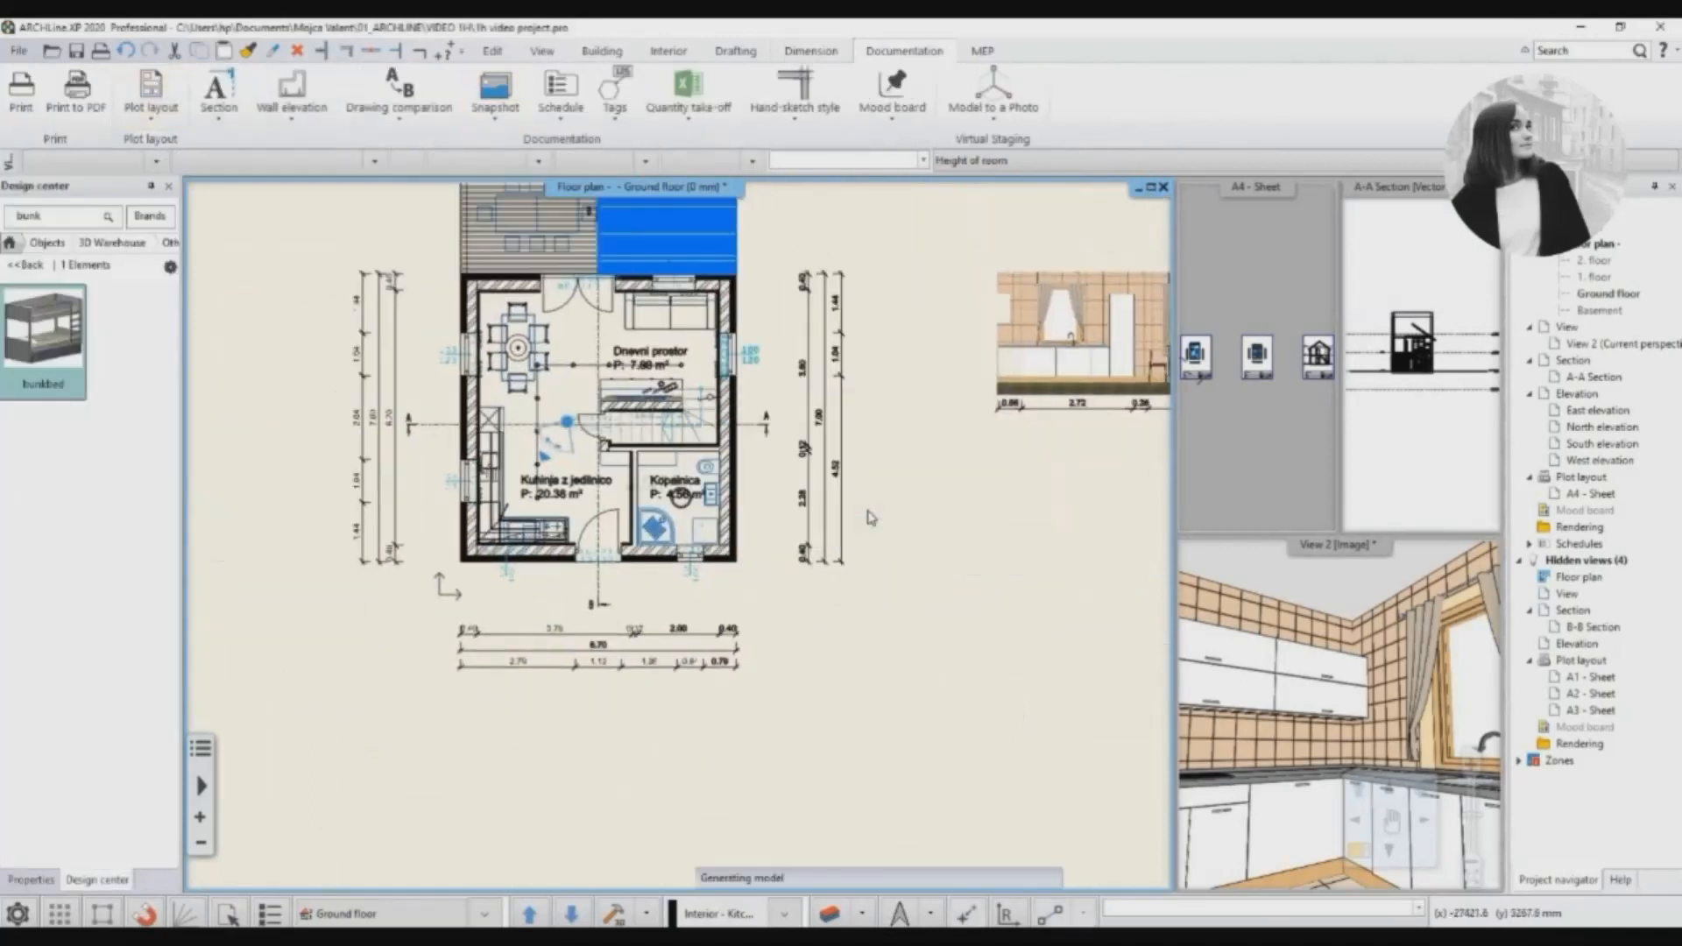
Create a top-view snapshot of the furnished ground floor and place it below the wall elevations.
{"action": "left_click", "coordinate": [614, 368]}
{"action": "left_click", "coordinate": [631, 492]}
{"action": "left_click", "coordinate": [713, 492]}
{"action": "left_click", "coordinate": [819, 304]}
{"action": "middle_click_drag", "start_coordinate": [1059, 639], "coordinate": [789, 526]}
{"action": "left_click", "coordinate": [1092, 533]}
{"action": "scroll", "coordinate": [1003, 778], "scroll_direction": "up", "scroll_amount": 3}
{"action": "scroll", "coordinate": [963, 728], "scroll_direction": "down", "scroll_amount": 4}
{"action": "scroll", "coordinate": [1051, 368], "scroll_direction": "up", "scroll_amount": 2}
{"action": "middle_click_drag", "start_coordinate": [1069, 385], "coordinate": [637, 491]}
{"action": "left_click", "coordinate": [253, 328]}
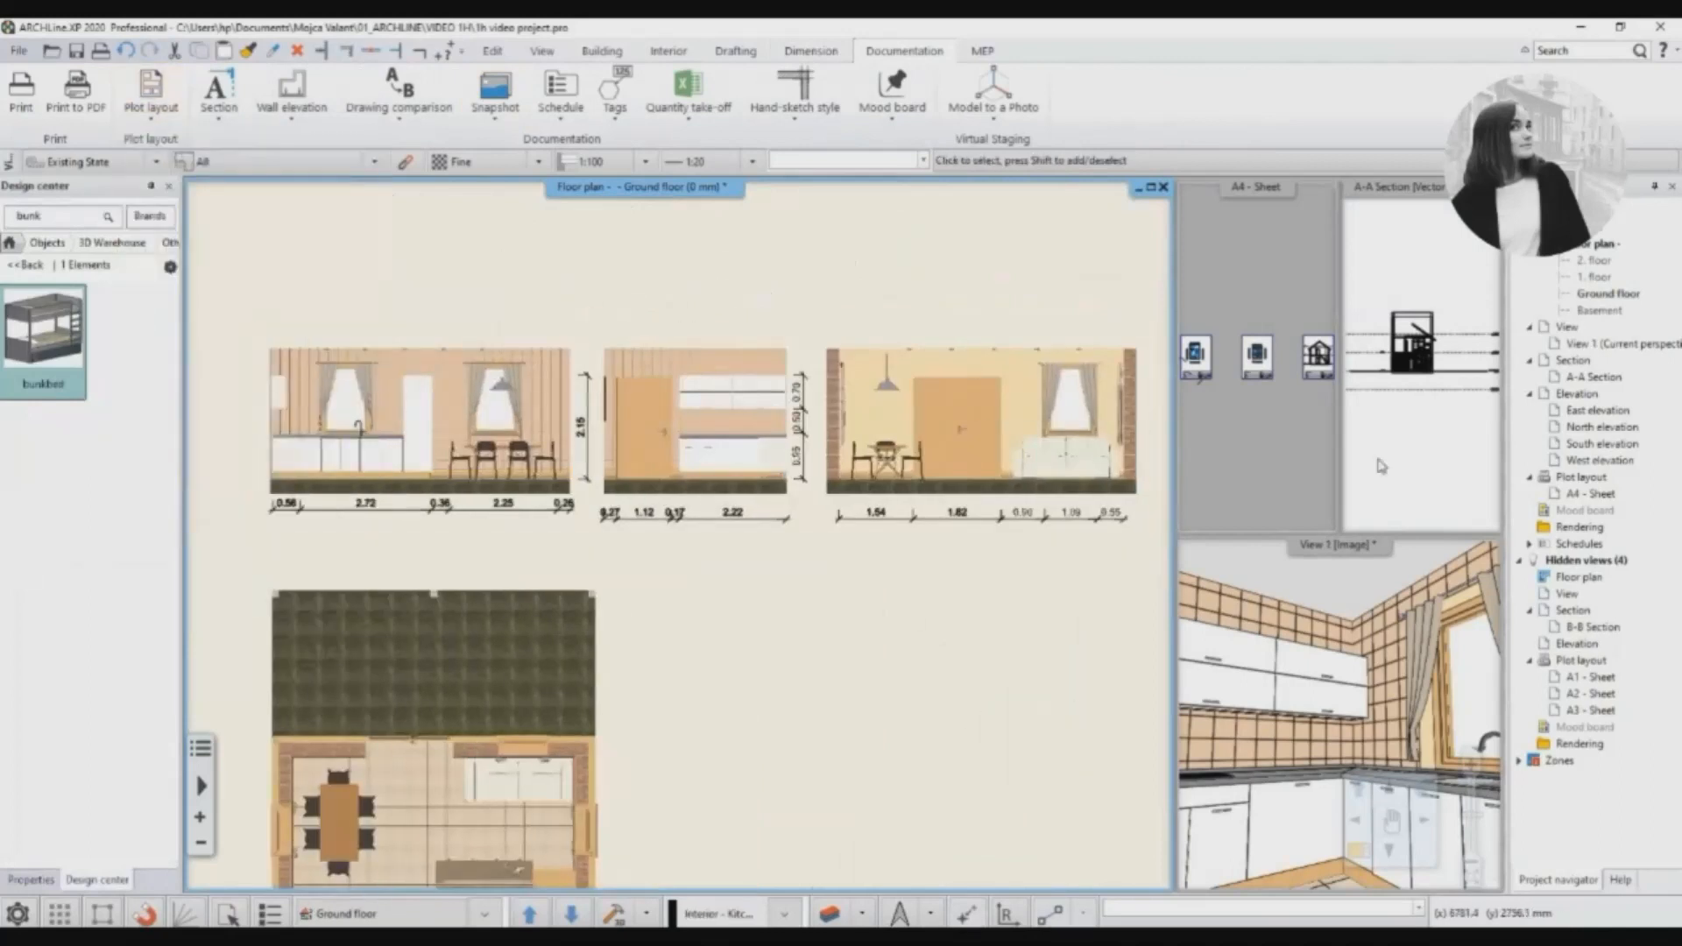
Add a new A4 page with a title block to the plot layout and accept its stamp parameters.
{"action": "left_click", "coordinate": [1256, 187]}
{"action": "scroll", "coordinate": [986, 613], "scroll_direction": "up", "scroll_amount": 3}
{"action": "right_click", "coordinate": [1580, 478]}
{"action": "left_click", "coordinate": [1520, 490]}
{"action": "left_click", "coordinate": [124, 552]}
{"action": "left_click", "coordinate": [874, 508]}
{"action": "left_click", "coordinate": [649, 676]}
Paste the dimensioned window wall elevation into the plot layout and arrange it on the new A4 page.
{"action": "scroll", "coordinate": [1051, 526], "scroll_direction": "up", "scroll_amount": 4}
{"action": "key", "text": "ctrl+v"}
{"action": "left_click", "coordinate": [408, 410]}
{"action": "scroll", "coordinate": [534, 385], "scroll_direction": "up", "scroll_amount": 3}
{"action": "left_click", "coordinate": [797, 521]}
{"action": "scroll", "coordinate": [687, 521], "scroll_direction": "up", "scroll_amount": 5}
{"action": "left_click", "coordinate": [1115, 454]}
{"action": "left_click", "coordinate": [1078, 487]}
{"action": "left_click", "coordinate": [927, 635]}
{"action": "scroll", "coordinate": [574, 391], "scroll_direction": "down", "scroll_amount": 3}
{"action": "scroll", "coordinate": [574, 391], "scroll_direction": "up", "scroll_amount": 2}
{"action": "left_click", "coordinate": [574, 391]}
{"action": "left_click", "coordinate": [456, 561]}
{"action": "scroll", "coordinate": [688, 533], "scroll_direction": "down", "scroll_amount": 1}
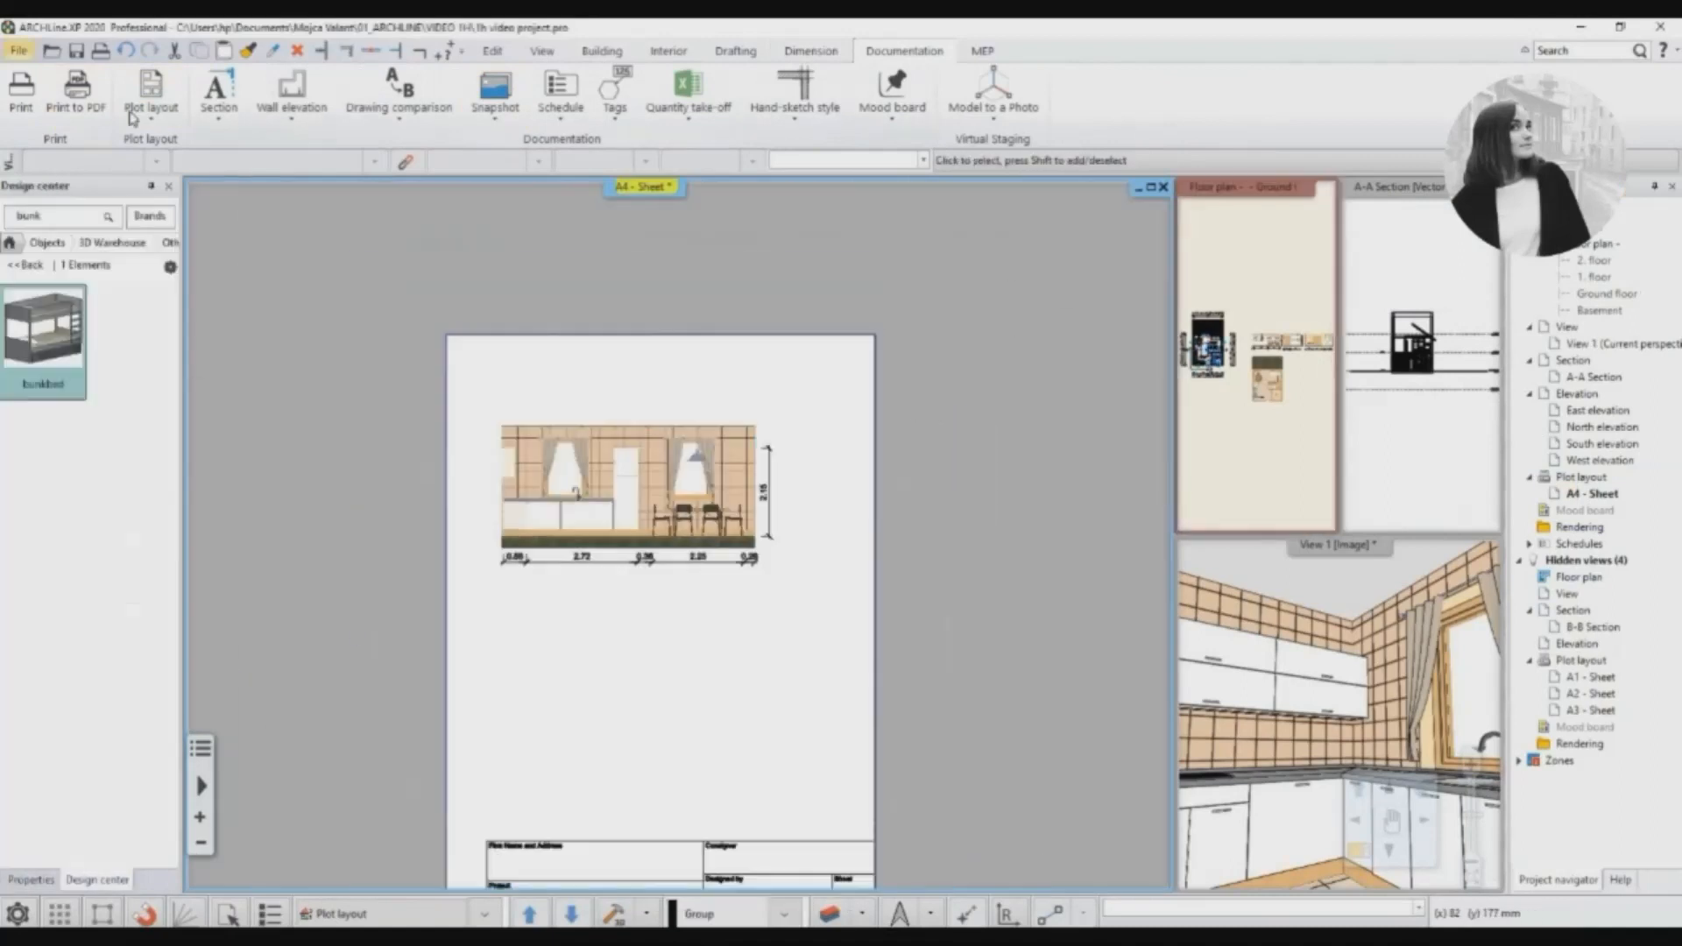
Place the double-door wall elevation with its dimensions in the plot layout.
{"action": "left_click", "coordinate": [141, 110]}
{"action": "left_click", "coordinate": [432, 409]}
{"action": "left_click", "coordinate": [578, 407]}
{"action": "left_click", "coordinate": [308, 385]}
{"action": "key", "text": "Escape"}
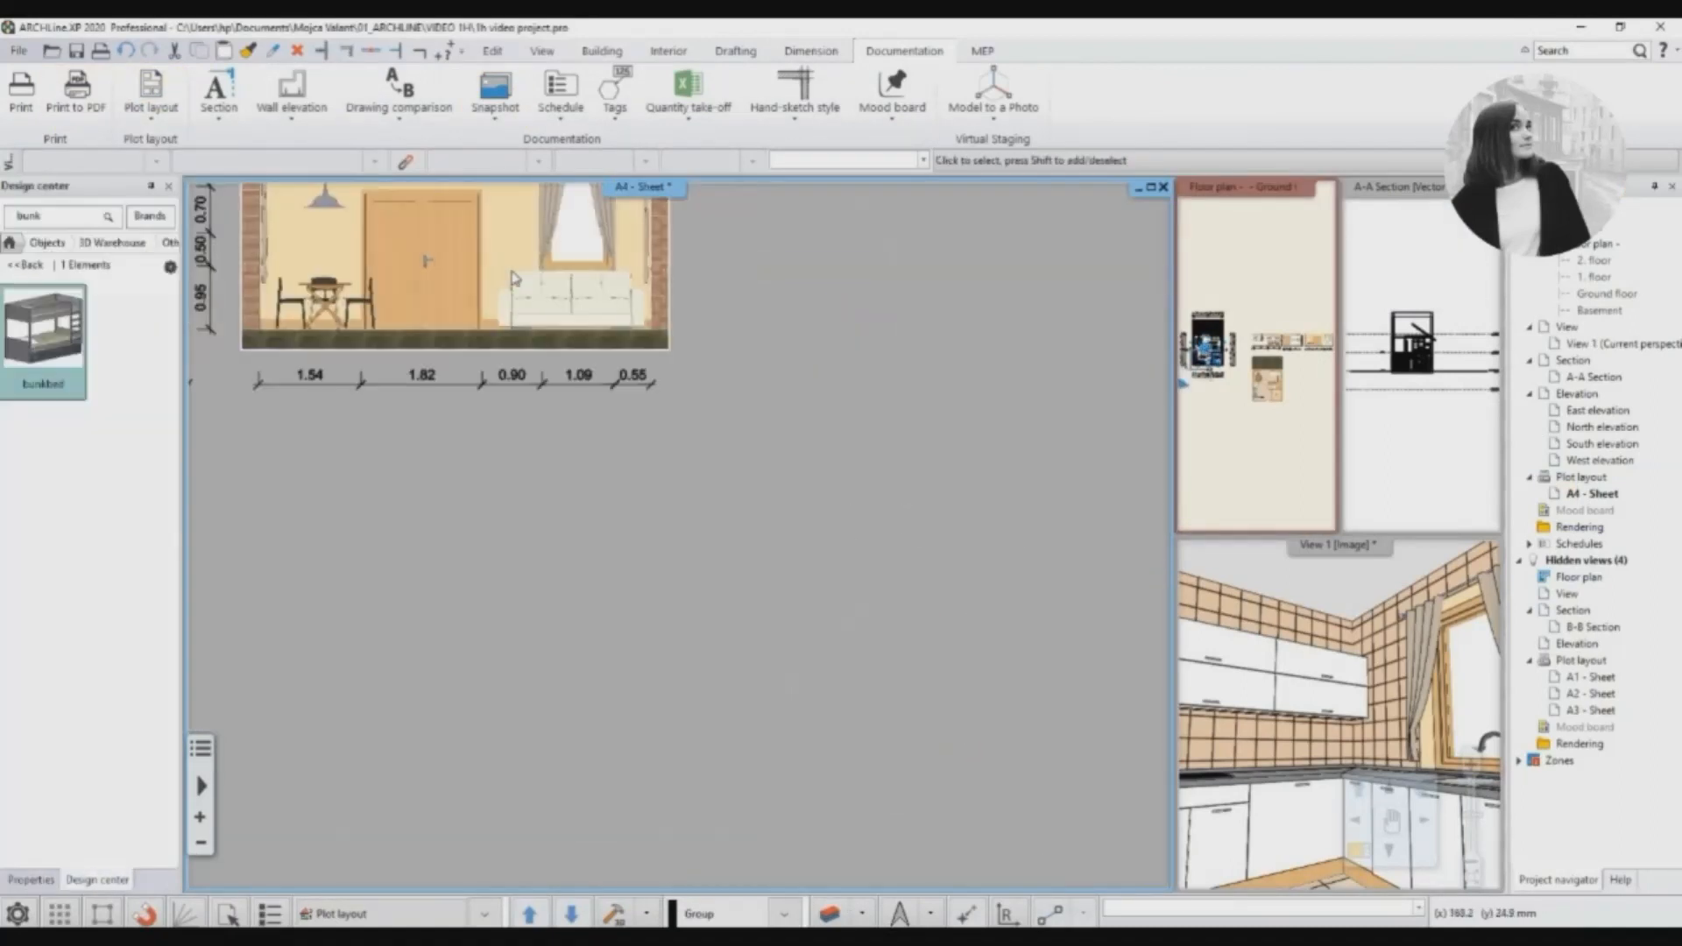
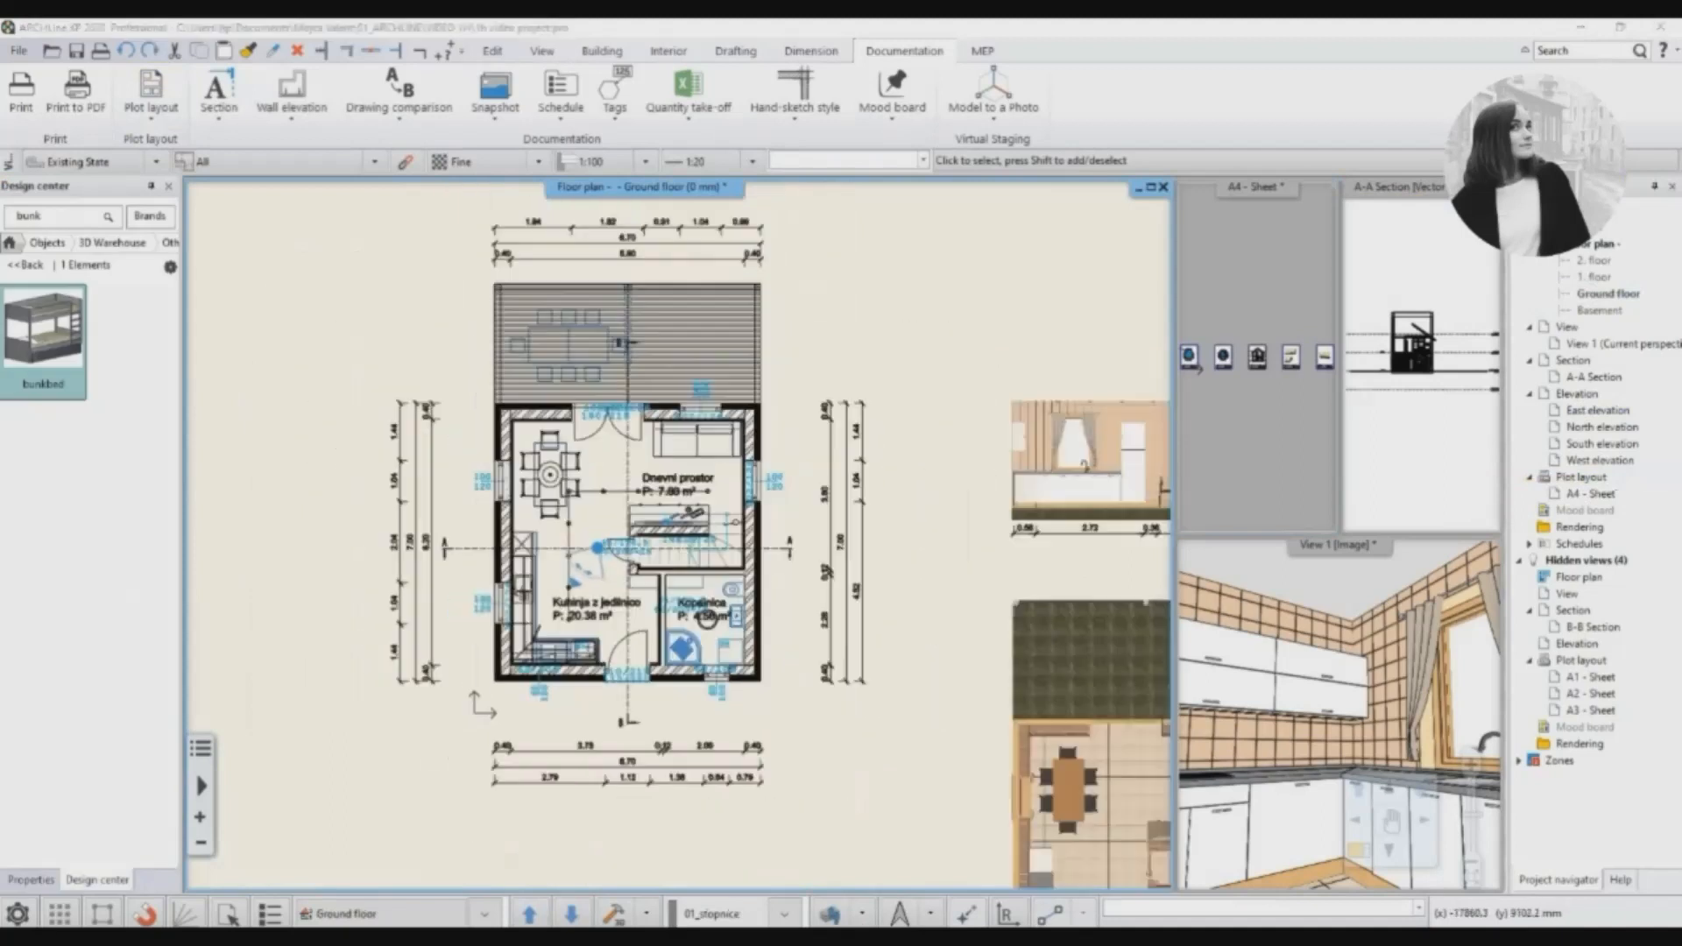
Generate elevations of all walls of the kitchen and living room and place them beside the ground floor plan.
{"action": "left_click", "coordinate": [273, 125]}
{"action": "scroll", "coordinate": [533, 615], "scroll_direction": "up", "scroll_amount": 2}
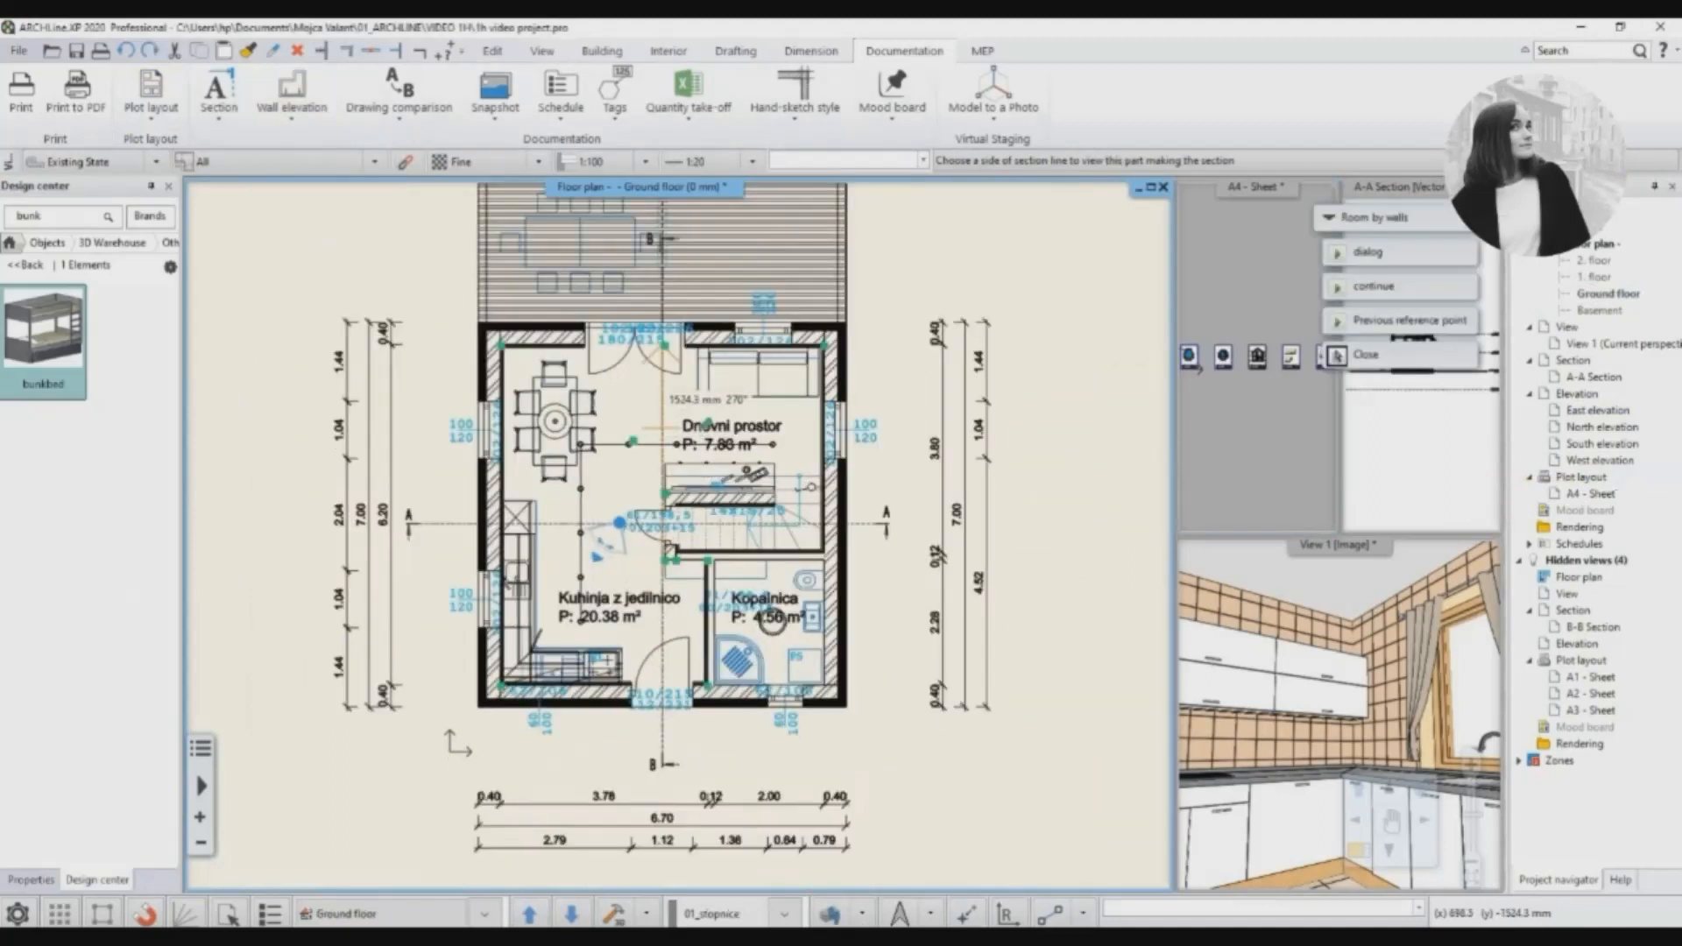
{"action": "left_click", "coordinate": [663, 428]}
{"action": "scroll", "coordinate": [711, 543], "scroll_direction": "down", "scroll_amount": 3}
{"action": "middle_click_drag", "start_coordinate": [526, 490], "coordinate": [831, 514]}
{"action": "left_click", "coordinate": [420, 395]}
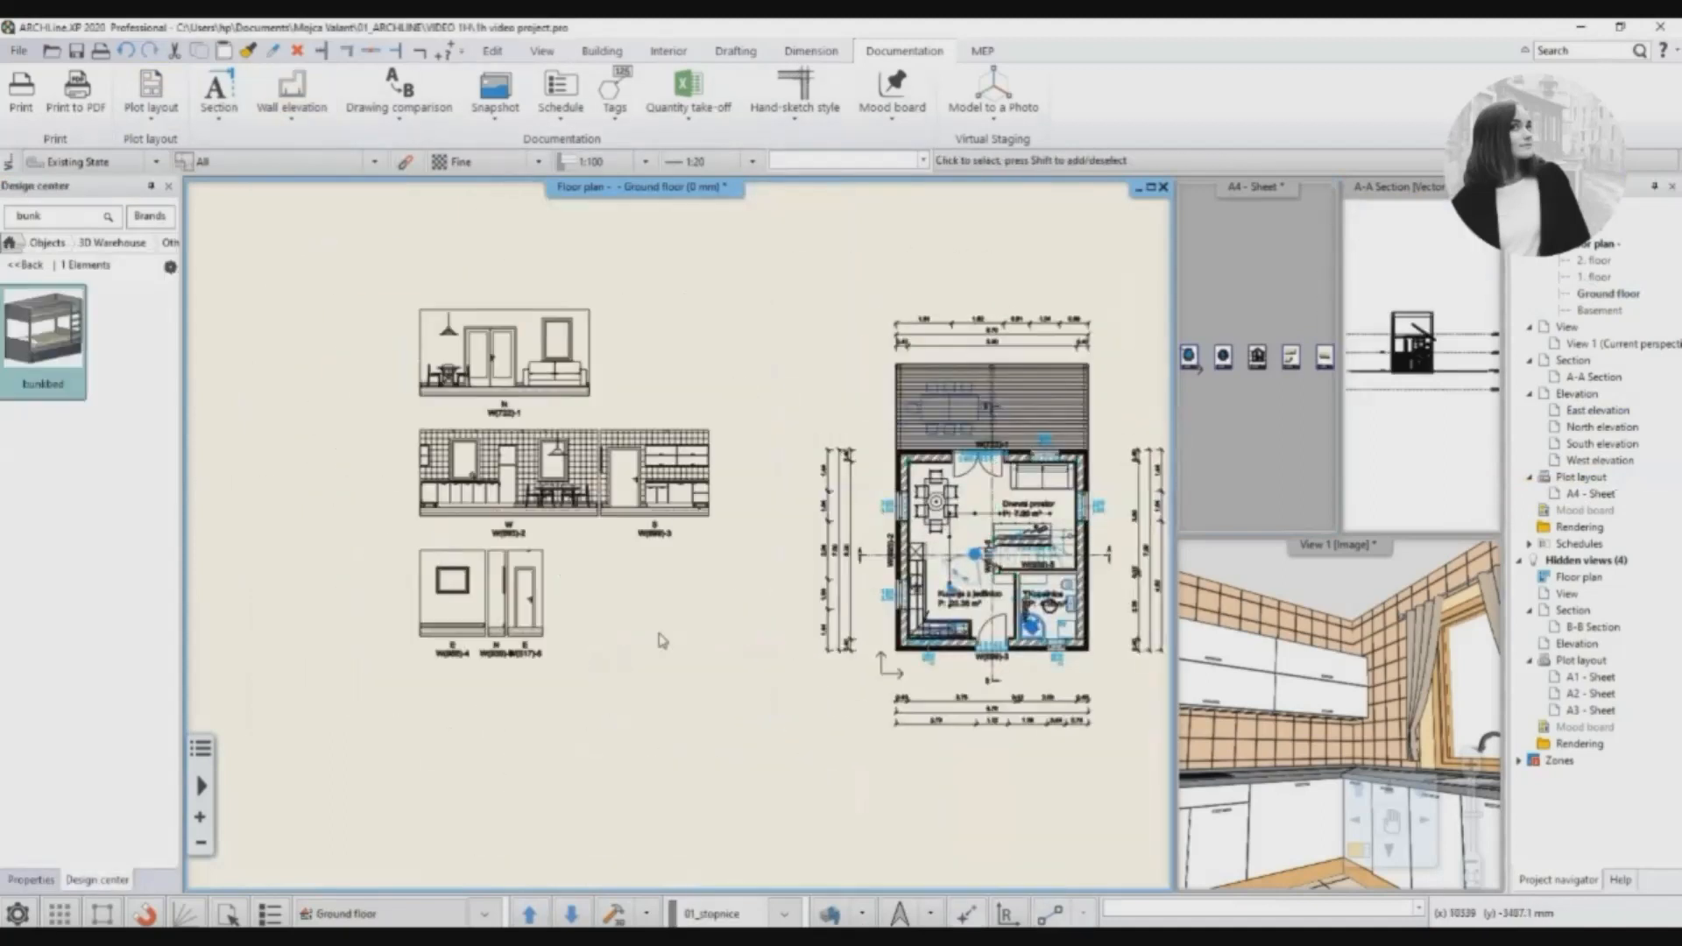
Examine the generated line-drawn wall elevations and their labels.
{"action": "scroll", "coordinate": [615, 438], "scroll_direction": "up", "scroll_amount": 6}
{"action": "scroll", "coordinate": [818, 698], "scroll_direction": "down", "scroll_amount": 6}
{"action": "scroll", "coordinate": [648, 604], "scroll_direction": "up", "scroll_amount": 7}
{"action": "scroll", "coordinate": [777, 470], "scroll_direction": "down", "scroll_amount": 4}
{"action": "scroll", "coordinate": [815, 613], "scroll_direction": "up", "scroll_amount": 1}
{"action": "middle_click_drag", "start_coordinate": [789, 447], "coordinate": [625, 598]}
{"action": "scroll", "coordinate": [624, 597], "scroll_direction": "down", "scroll_amount": 5}
{"action": "scroll", "coordinate": [596, 726], "scroll_direction": "up", "scroll_amount": 3}
Select the generated room wall elevations on the floor plan for transfer to the plot layout.
{"action": "double_click", "coordinate": [597, 726]}
{"action": "left_click", "coordinate": [920, 707]}
{"action": "scroll", "coordinate": [657, 613], "scroll_direction": "down", "scroll_amount": 3}
{"action": "middle_click_drag", "start_coordinate": [701, 491], "coordinate": [630, 677]}
{"action": "left_click", "coordinate": [133, 113]}
{"action": "left_click", "coordinate": [412, 359]}
{"action": "middle_click_drag", "start_coordinate": [823, 771], "coordinate": [743, 521]}
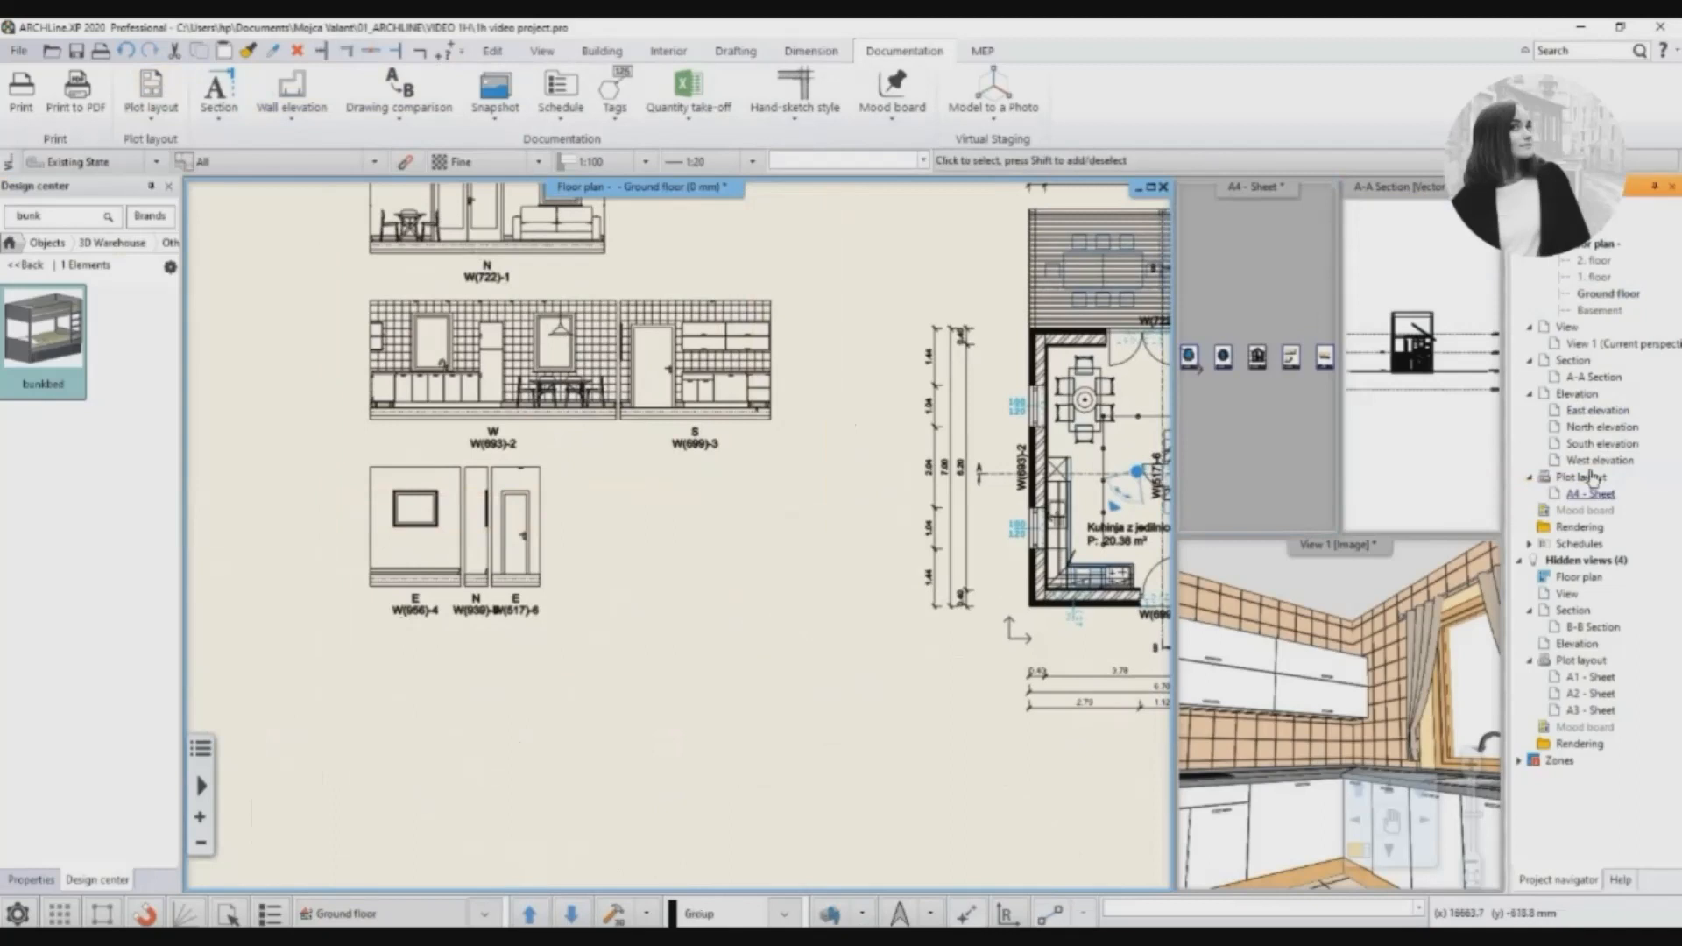
Add another A4 page with a title block to the plot layout and accept its stamp parameters.
{"action": "left_click", "coordinate": [1592, 494]}
{"action": "right_click", "coordinate": [1582, 478]}
{"action": "left_click", "coordinate": [1550, 489]}
{"action": "left_click", "coordinate": [122, 551]}
{"action": "left_click", "coordinate": [1016, 571]}
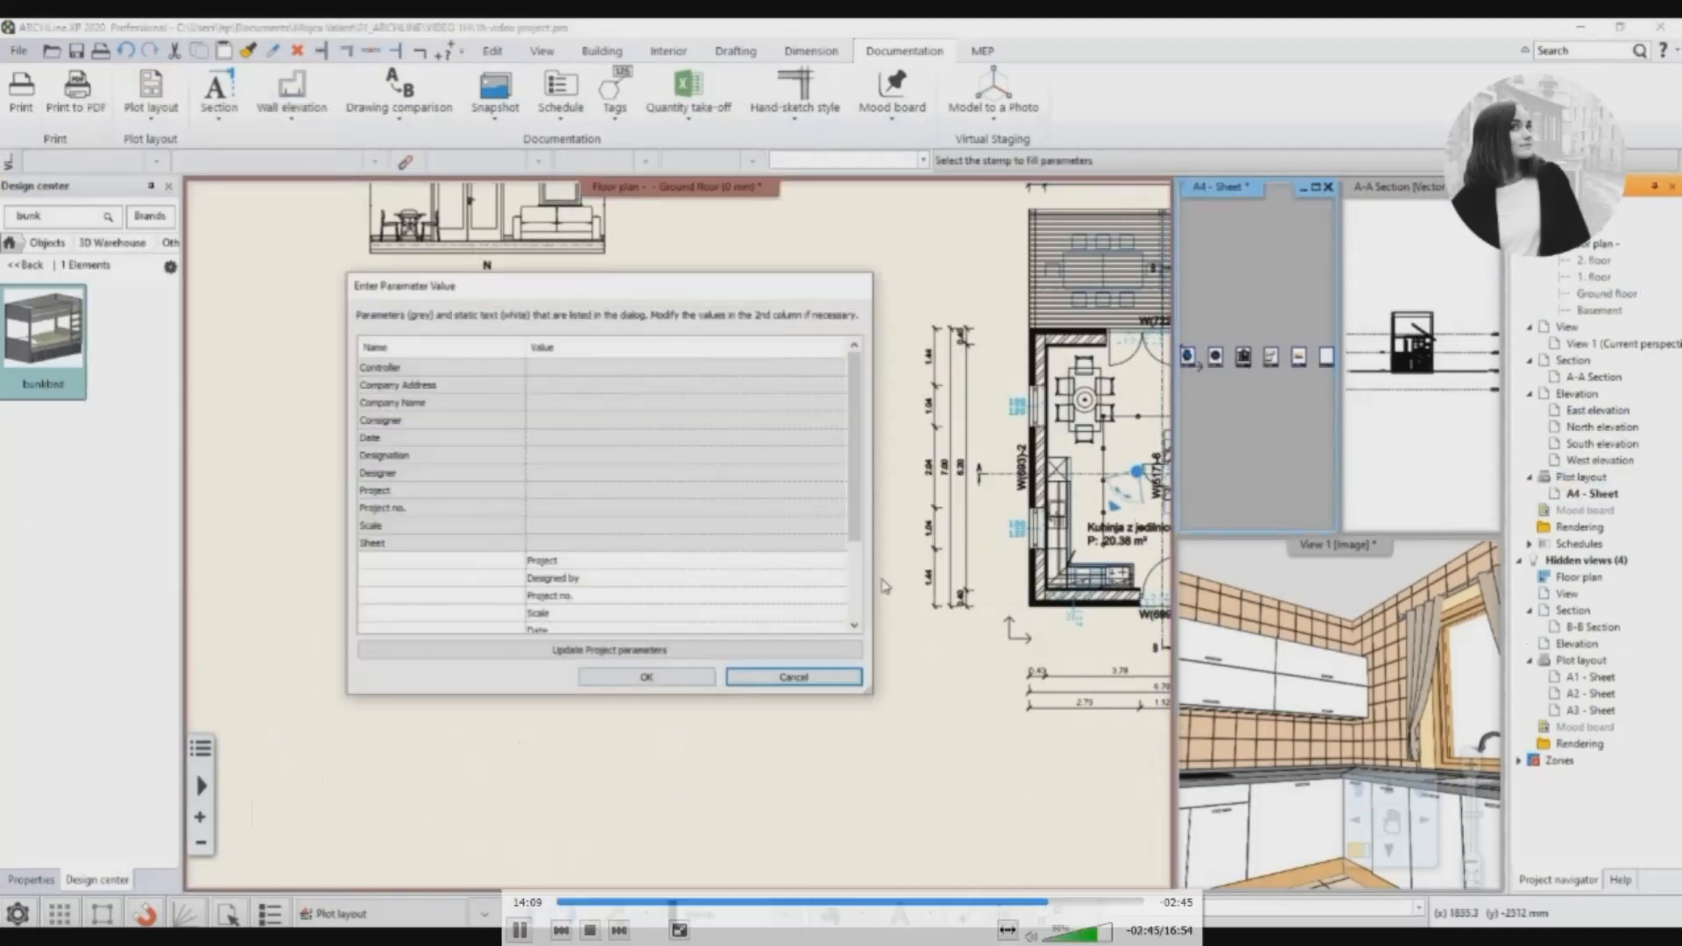
{"action": "left_click", "coordinate": [647, 677]}
Place the generated room wall elevations on the new A4 page.
{"action": "scroll", "coordinate": [701, 561], "scroll_direction": "up", "scroll_amount": 5}
{"action": "left_click", "coordinate": [151, 107]}
{"action": "left_click", "coordinate": [263, 394]}
{"action": "left_click", "coordinate": [530, 710]}
{"action": "scroll", "coordinate": [604, 701], "scroll_direction": "up", "scroll_amount": 3}
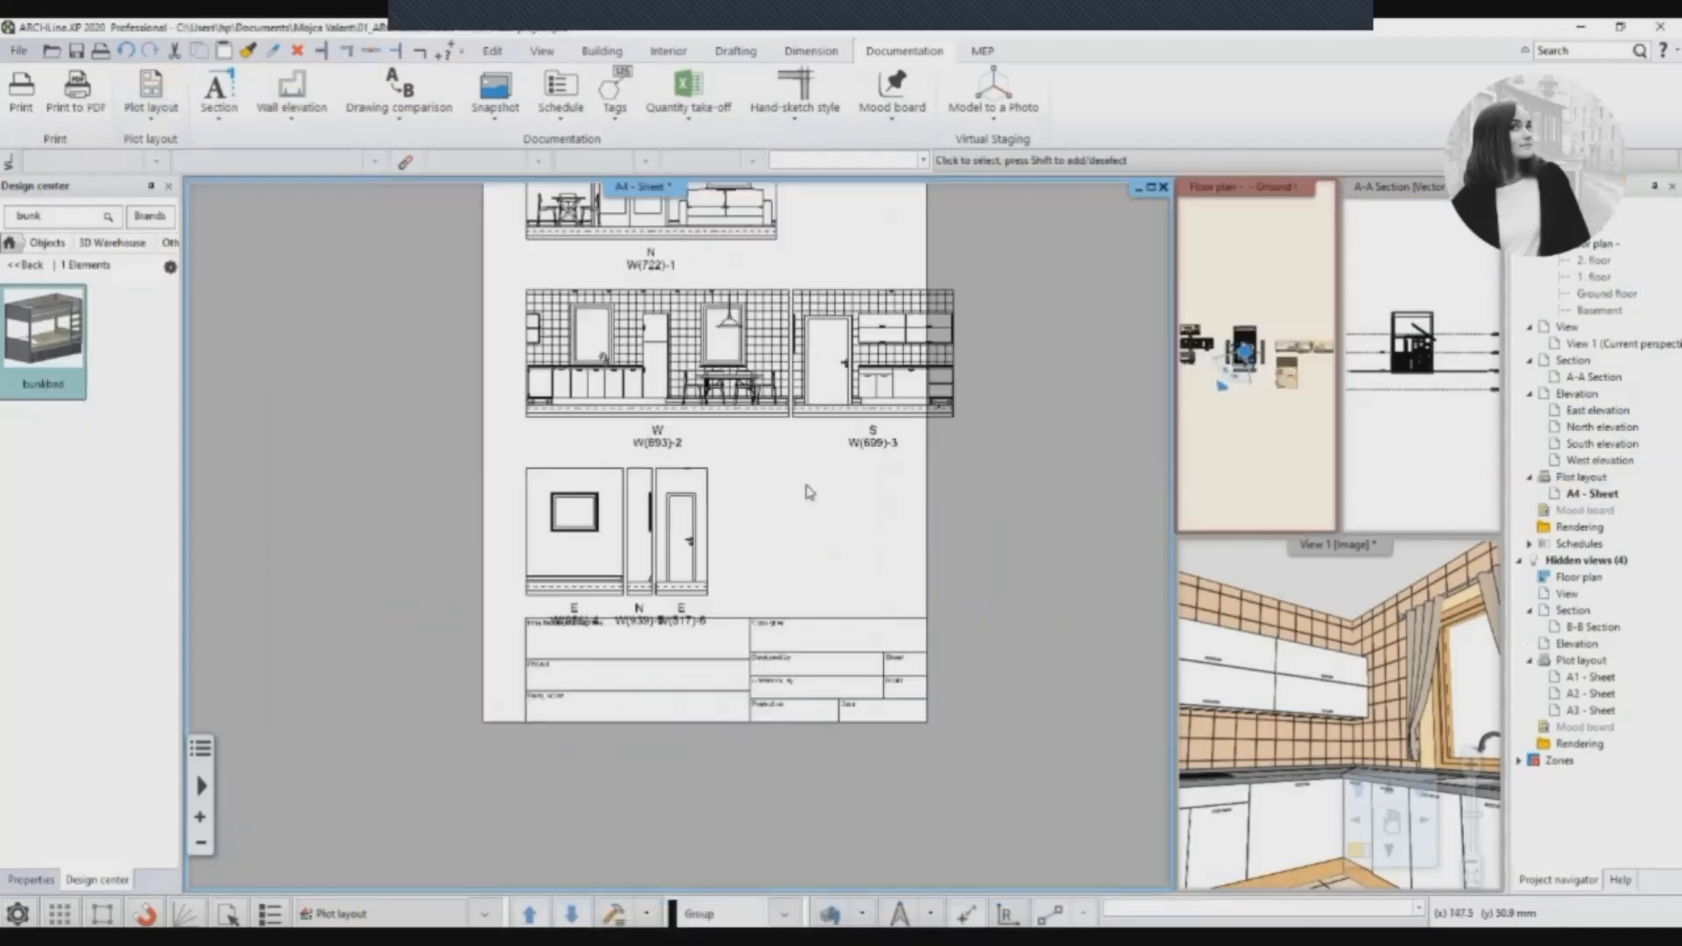
Reduce the scale of the placed room elevations so they fit inside the A4 page above the title block.
{"action": "middle_click_drag", "start_coordinate": [807, 492], "coordinate": [843, 596]}
{"action": "left_click", "coordinate": [789, 518]}
{"action": "double_click", "coordinate": [786, 555]}
{"action": "left_click", "coordinate": [920, 639]}
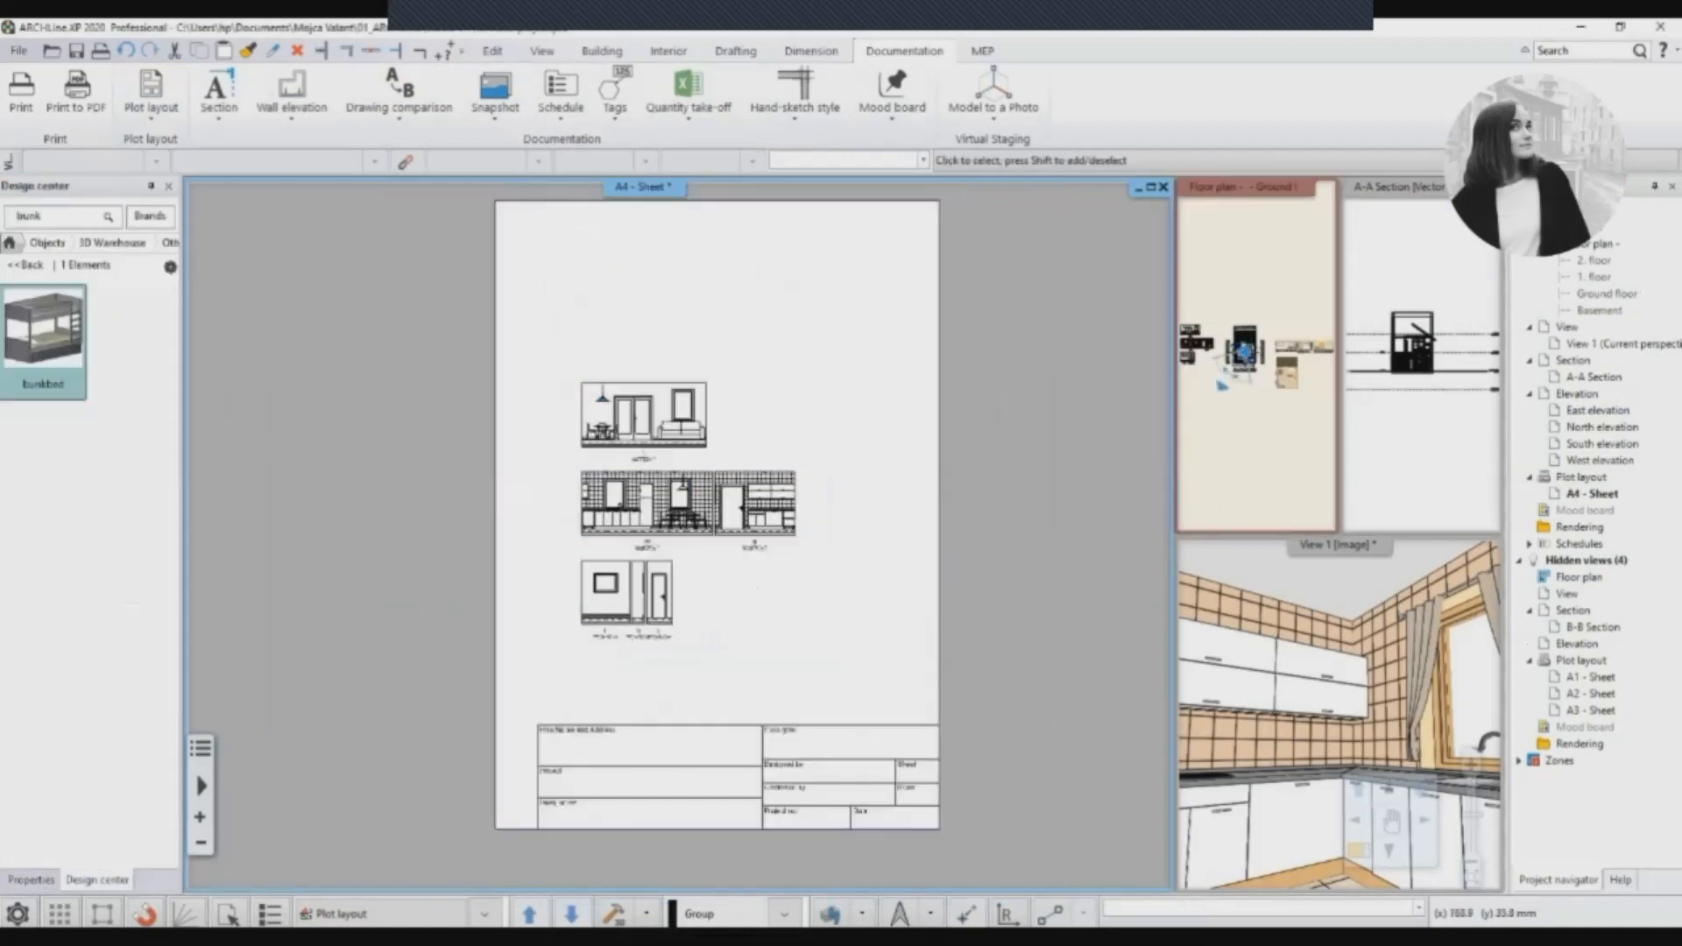
{"action": "scroll", "coordinate": [683, 499], "scroll_direction": "up", "scroll_amount": 5}
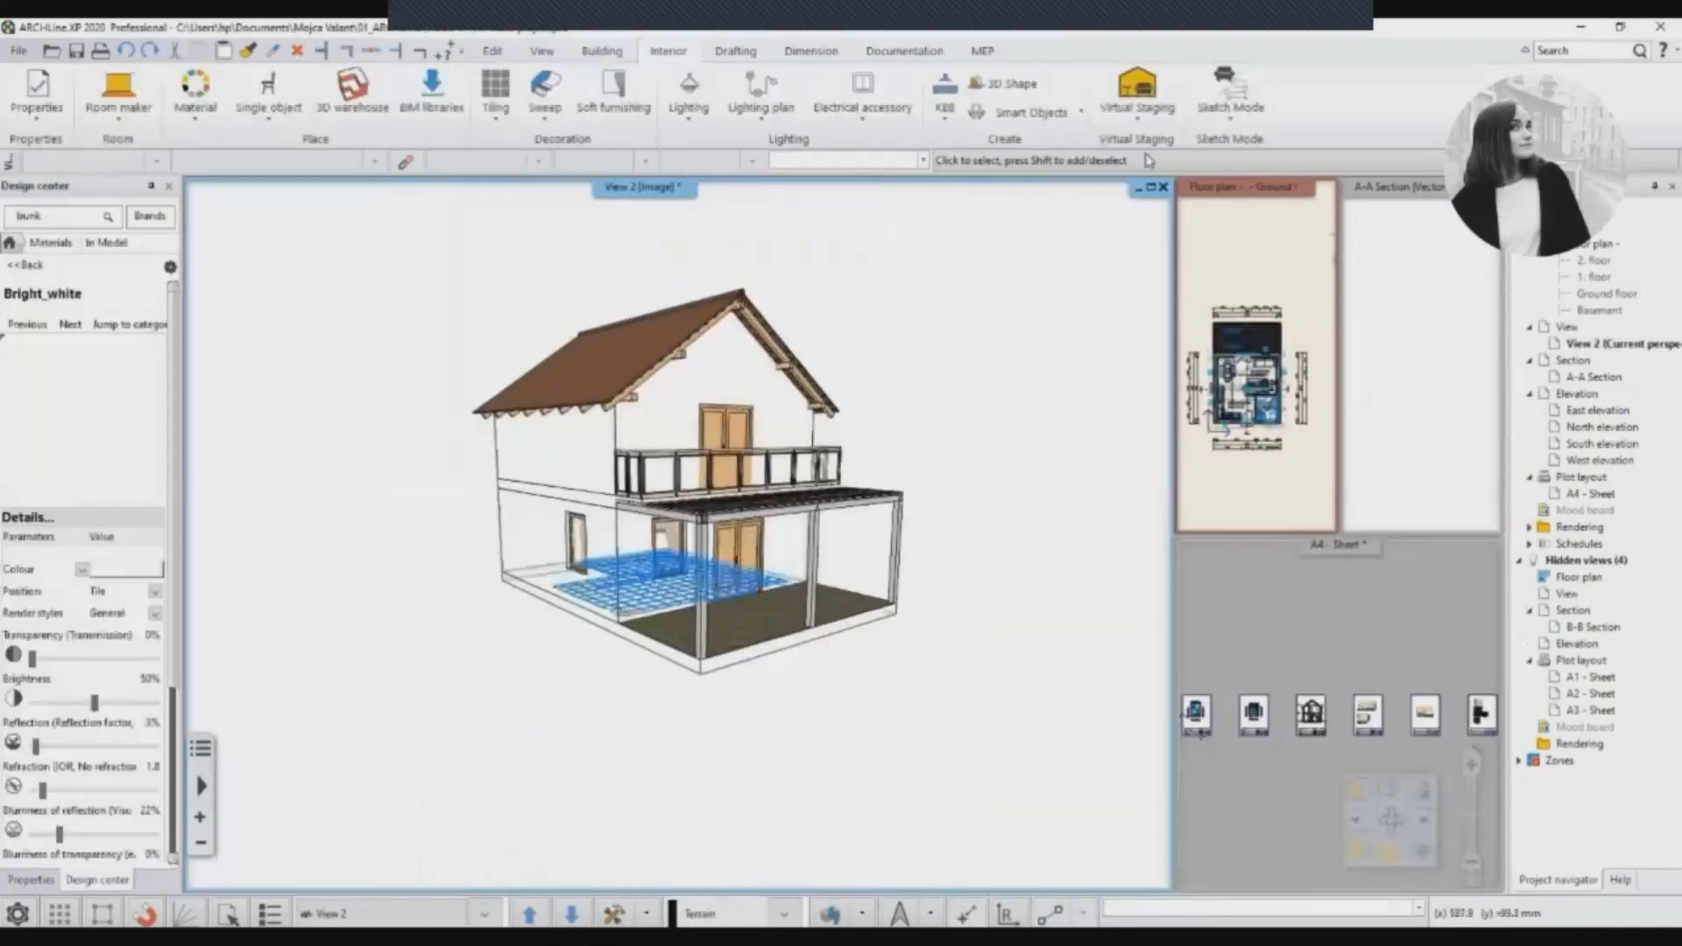
Start a Google Maps terrain import with High terrain resolution and the north direction applied.
{"action": "left_click", "coordinate": [904, 50]}
{"action": "left_click", "coordinate": [602, 50]}
{"action": "left_click", "coordinate": [1110, 88]}
{"action": "left_click", "coordinate": [1091, 215]}
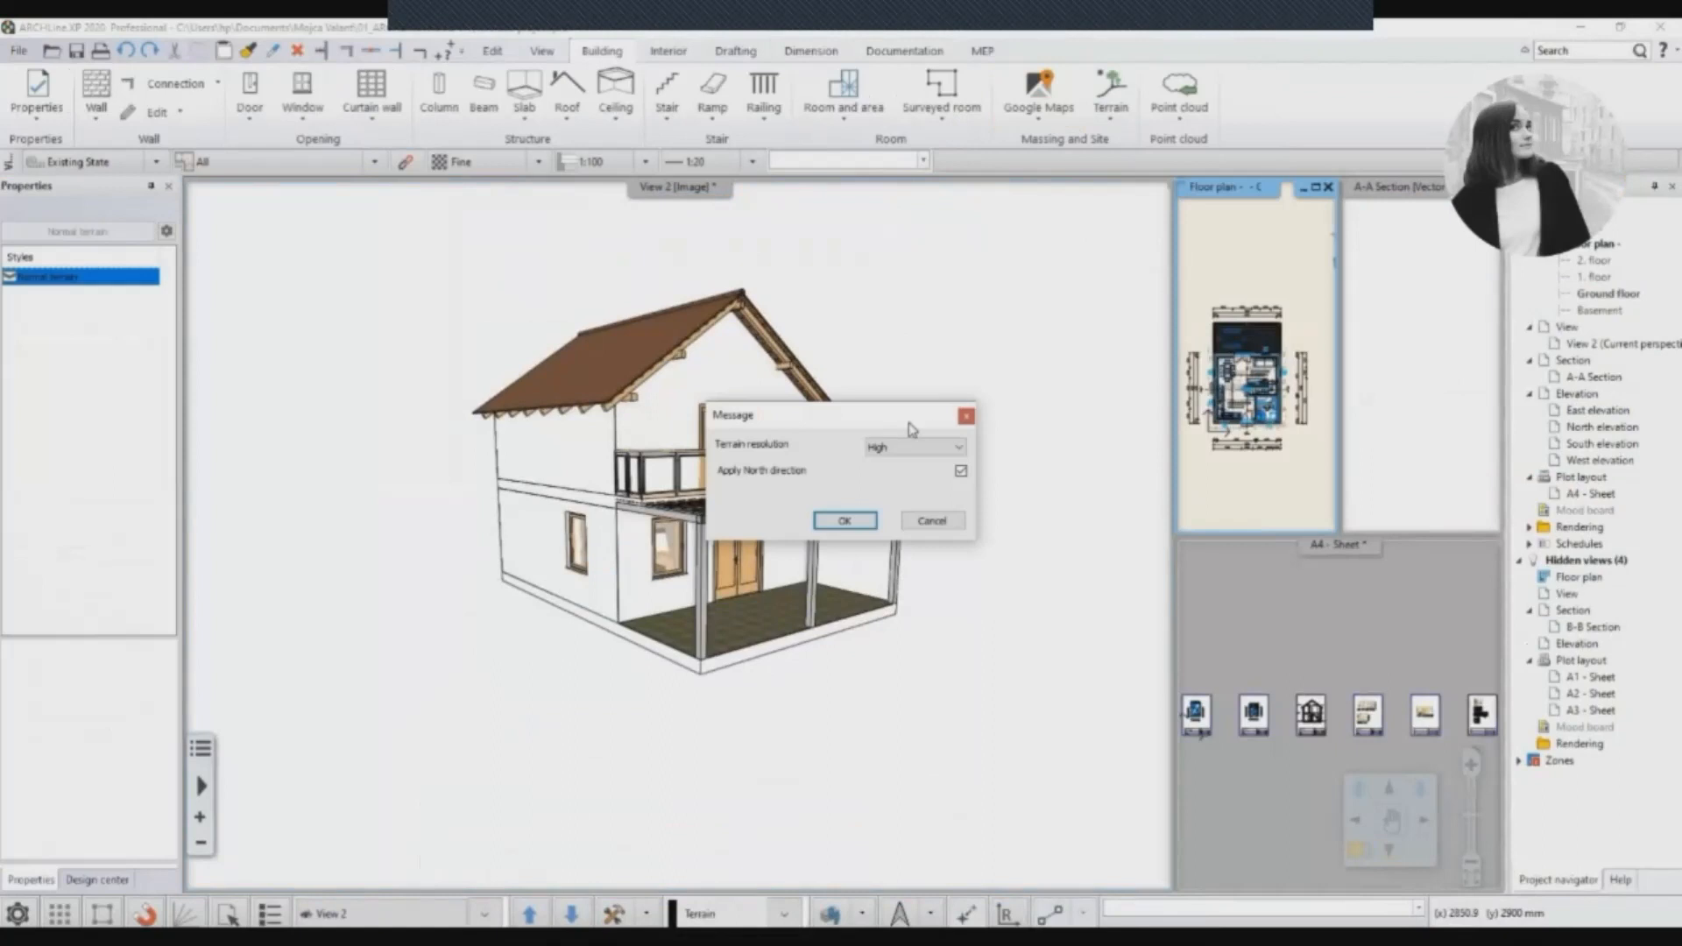
{"action": "left_click", "coordinate": [844, 520]}
Zoom the map to the marked site, switch it to satellite imagery without labels and import the terrain.
{"action": "left_click", "coordinate": [1101, 659]}
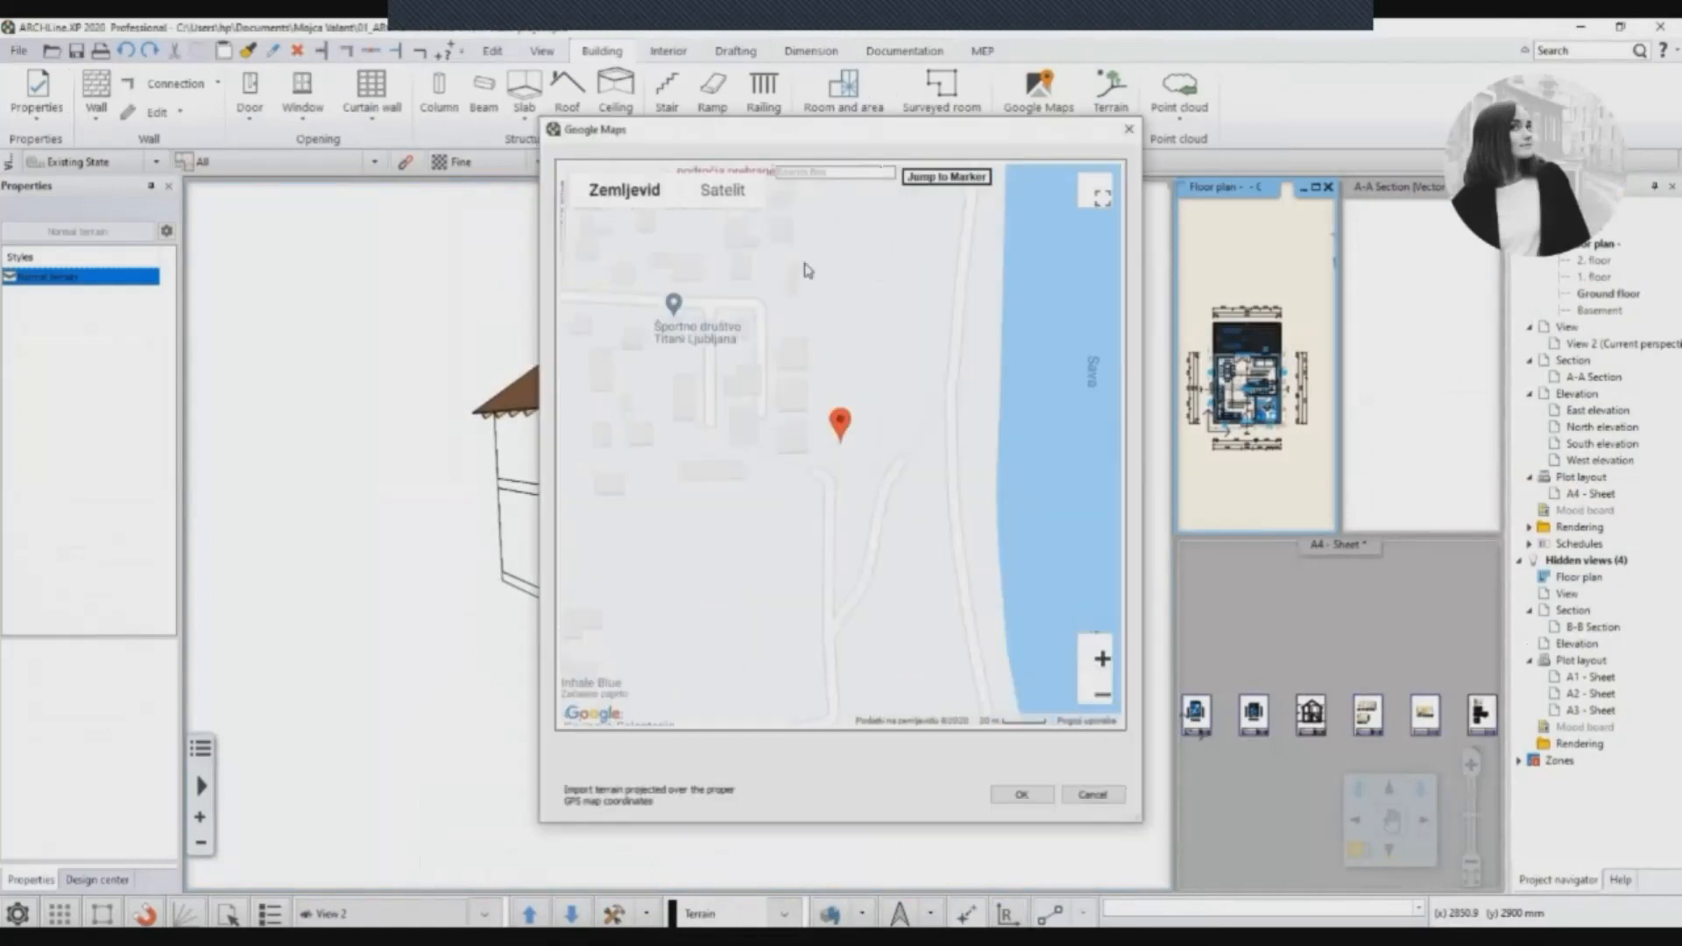
{"action": "left_click", "coordinate": [720, 190]}
{"action": "left_click", "coordinate": [730, 229]}
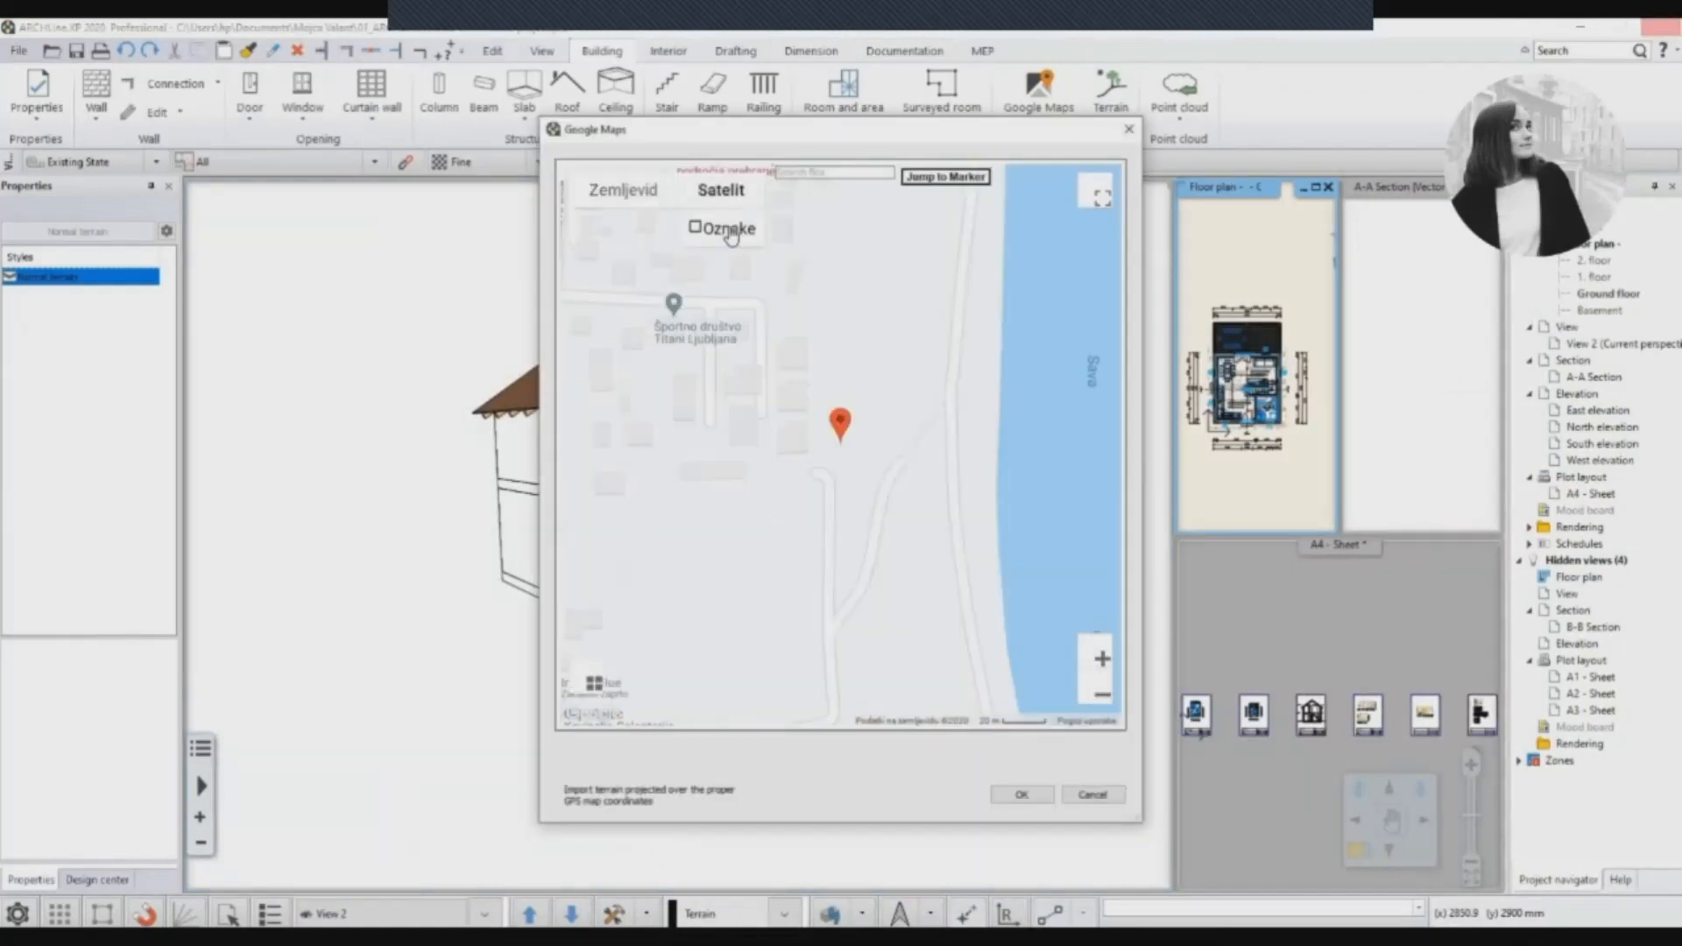
{"action": "left_click", "coordinate": [1021, 794]}
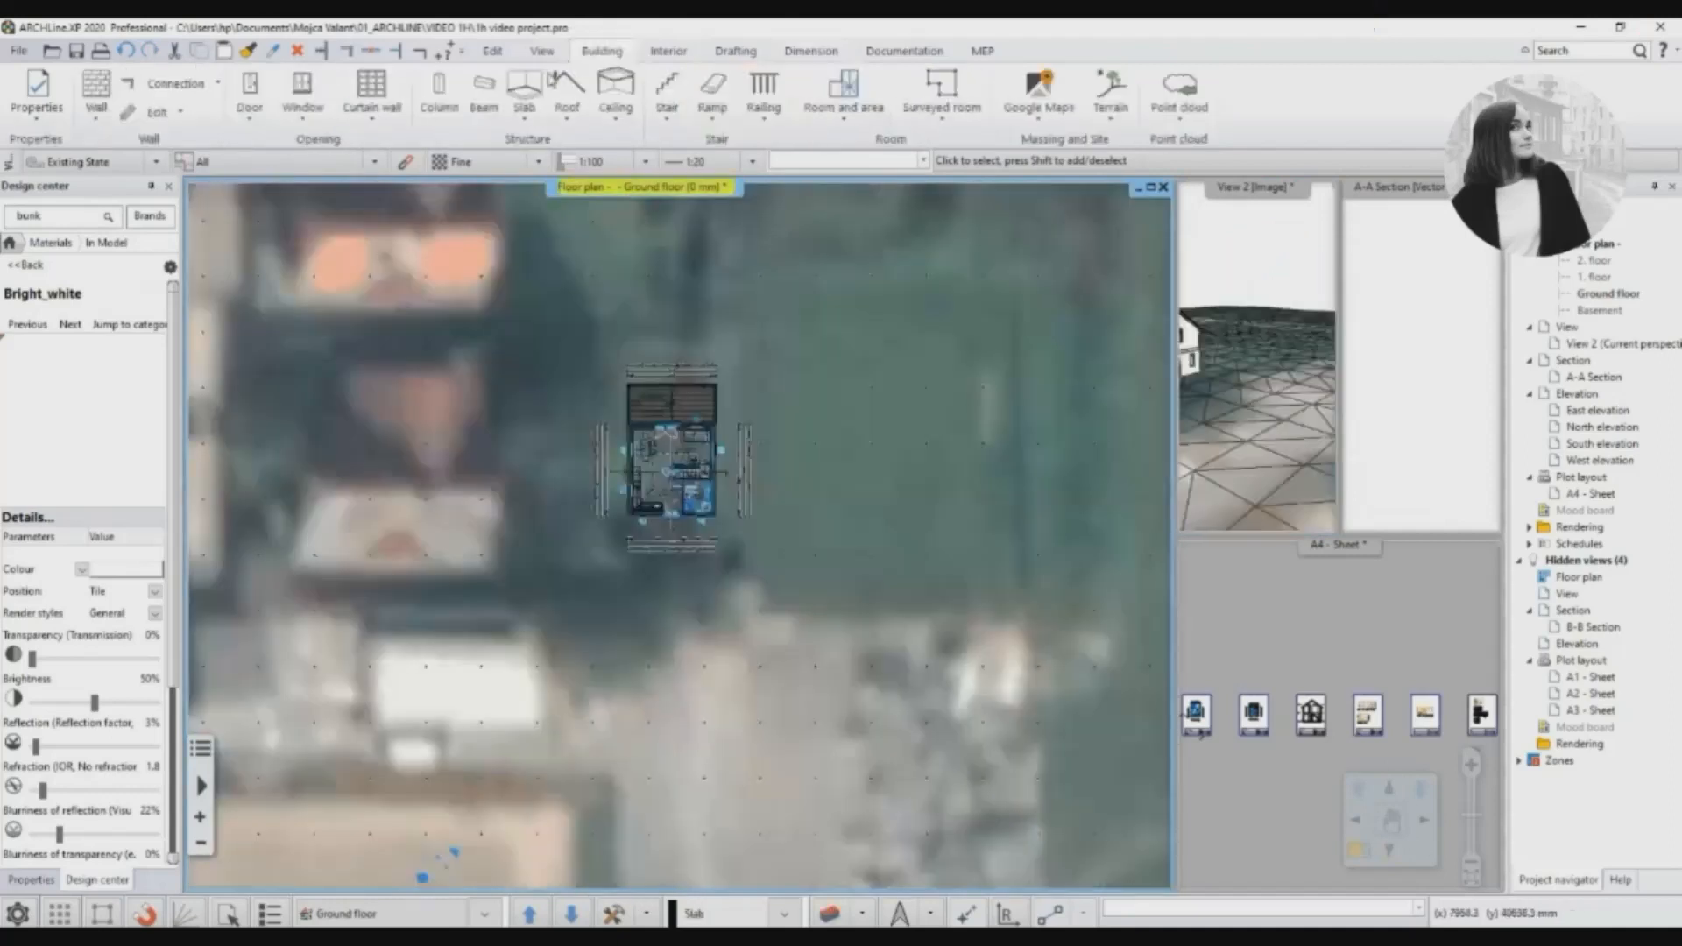
Draw a paving slab about 53 m long on the terrain, with a house-wide strip leading up to the entrance wall.
{"action": "left_click", "coordinate": [531, 88]}
{"action": "left_click", "coordinate": [333, 602]}
{"action": "left_click", "coordinate": [630, 602]}
{"action": "scroll", "coordinate": [641, 651], "scroll_direction": "up", "scroll_amount": 4}
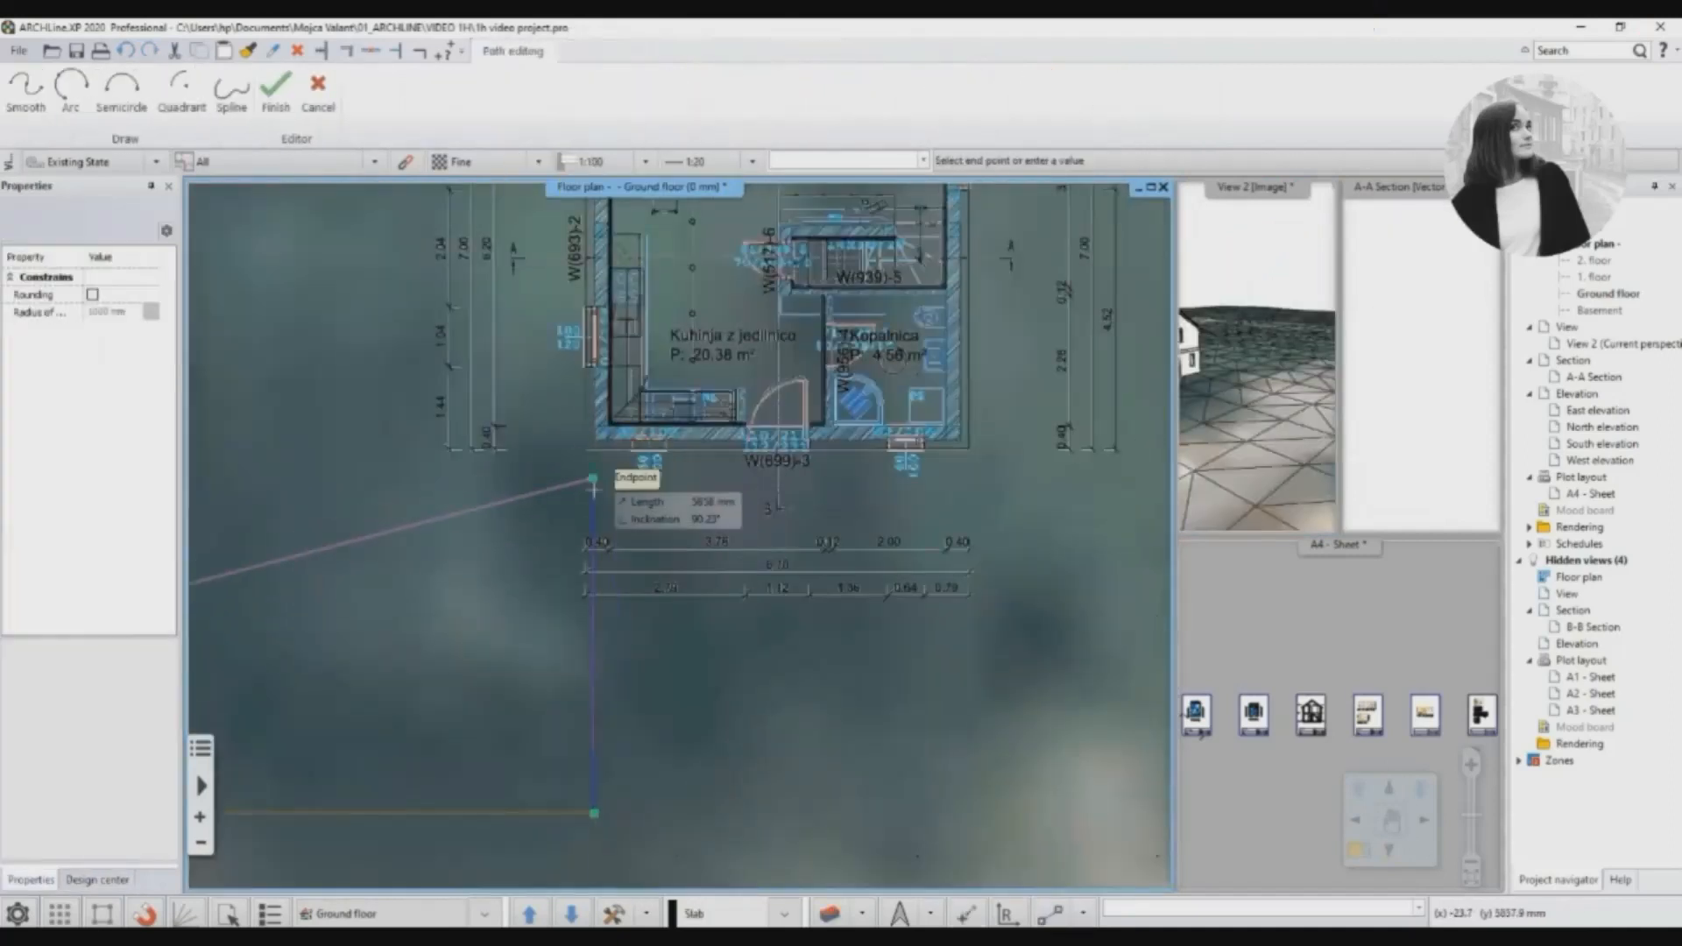
{"action": "left_click", "coordinate": [969, 450]}
{"action": "middle_click_drag", "start_coordinate": [1001, 613], "coordinate": [898, 304]}
{"action": "left_click", "coordinate": [867, 503]}
{"action": "scroll", "coordinate": [679, 534], "scroll_direction": "down", "scroll_amount": 5}
{"action": "left_click", "coordinate": [983, 529]}
{"action": "left_click", "coordinate": [983, 697]}
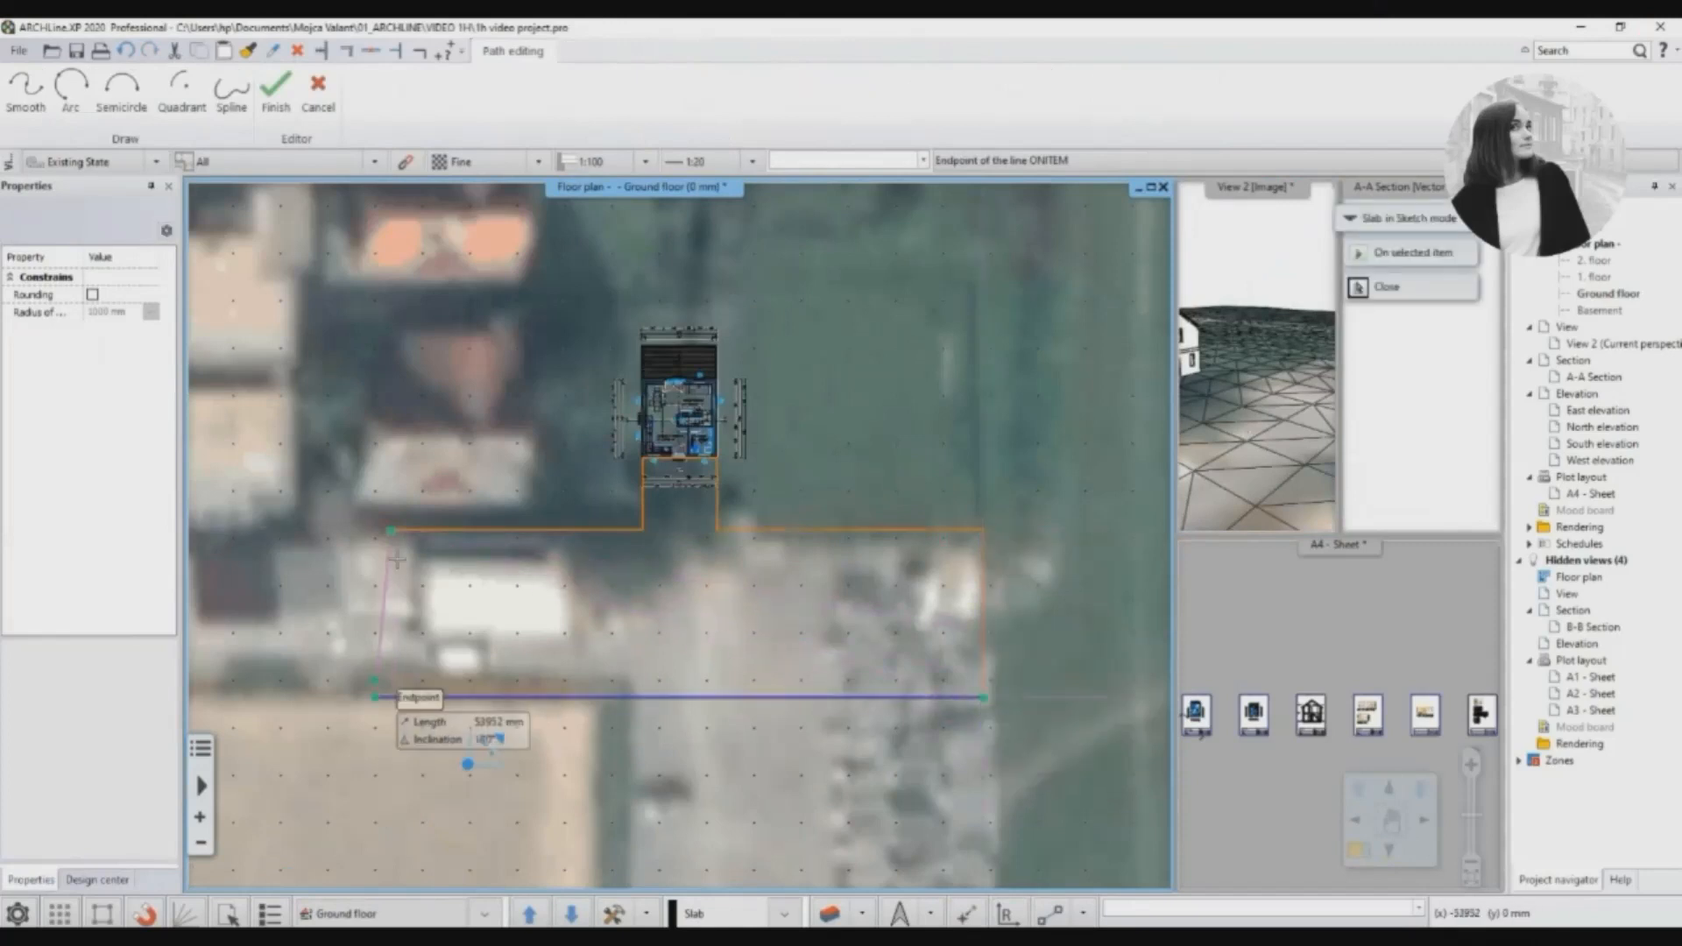
{"action": "left_click", "coordinate": [391, 697]}
{"action": "left_click", "coordinate": [392, 531]}
{"action": "left_click", "coordinate": [780, 530]}
Set the paving slab's material to Prefab concrete.
{"action": "left_click", "coordinate": [132, 629]}
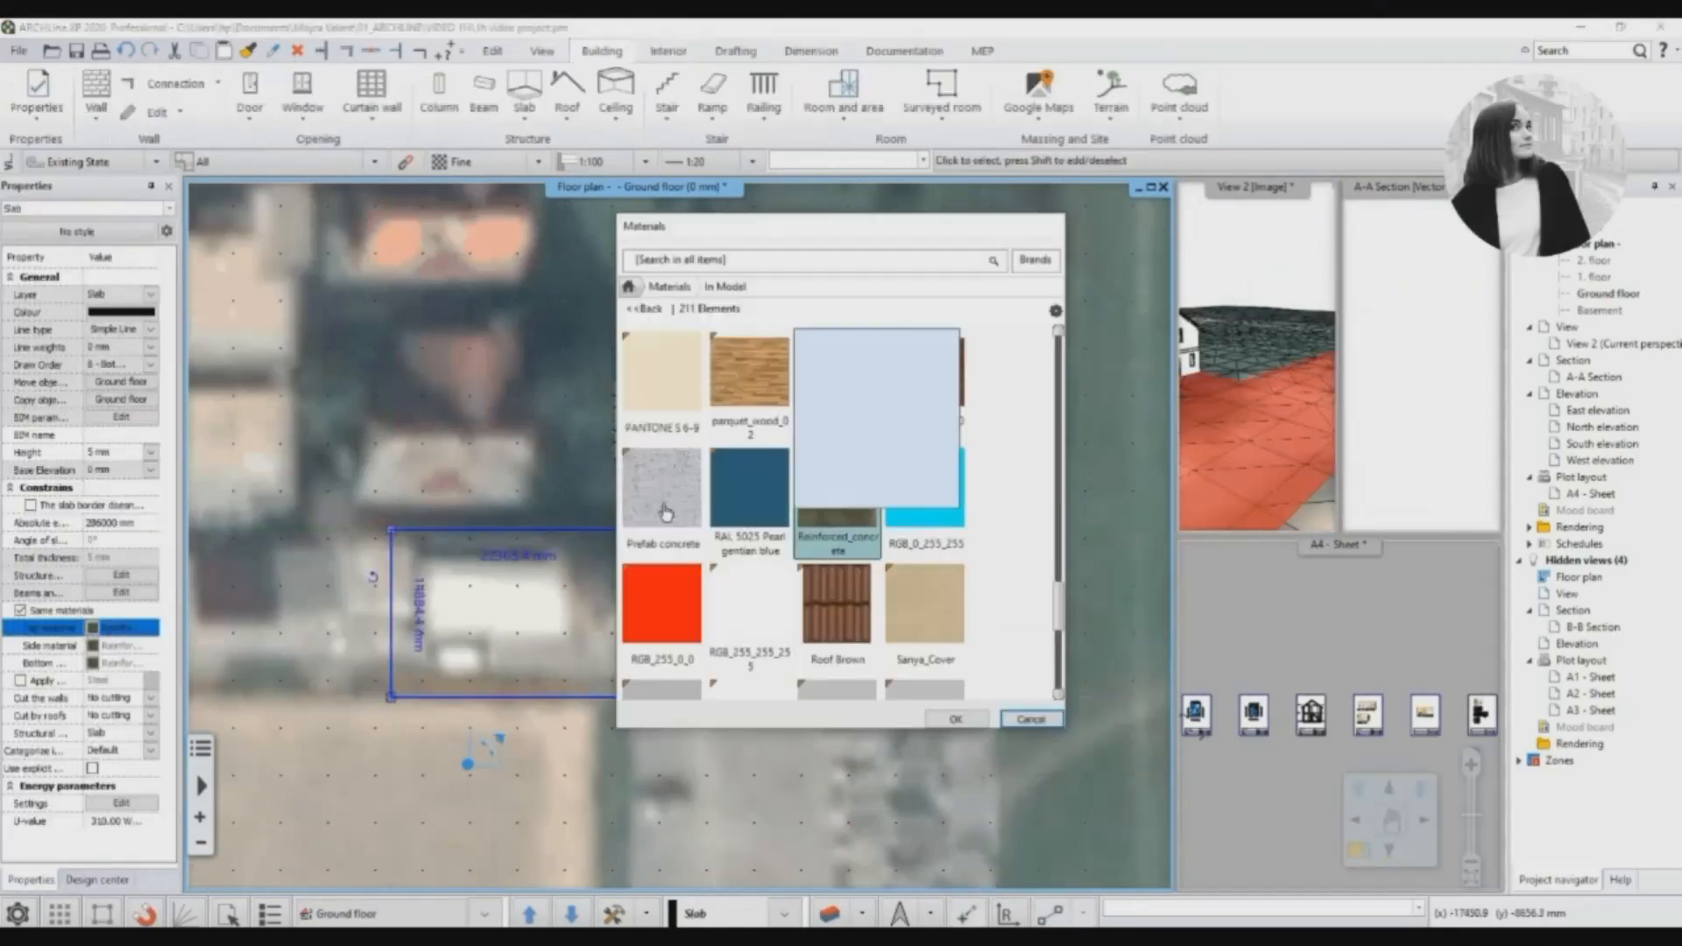
{"action": "left_click", "coordinate": [664, 504]}
{"action": "left_click", "coordinate": [954, 718]}
Enlarge the 3D perspective view and pick up the slab's Prefab concrete material there.
{"action": "right_click", "coordinate": [1200, 308]}
{"action": "left_click", "coordinate": [1288, 210]}
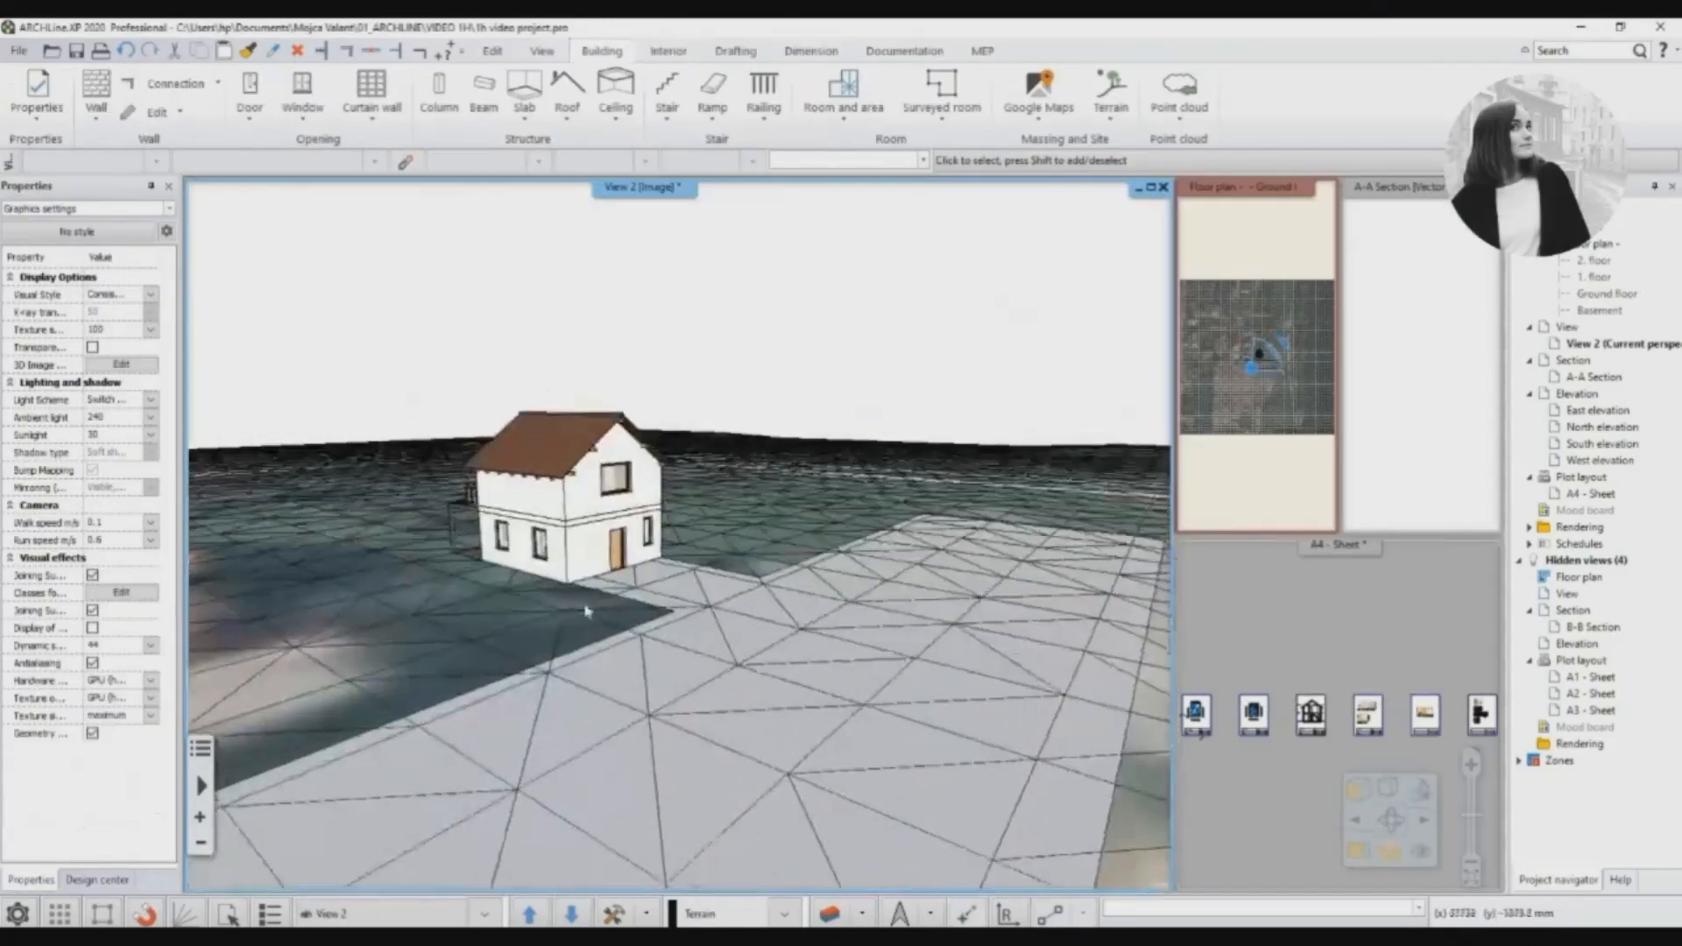
{"action": "right_click", "coordinate": [666, 648]}
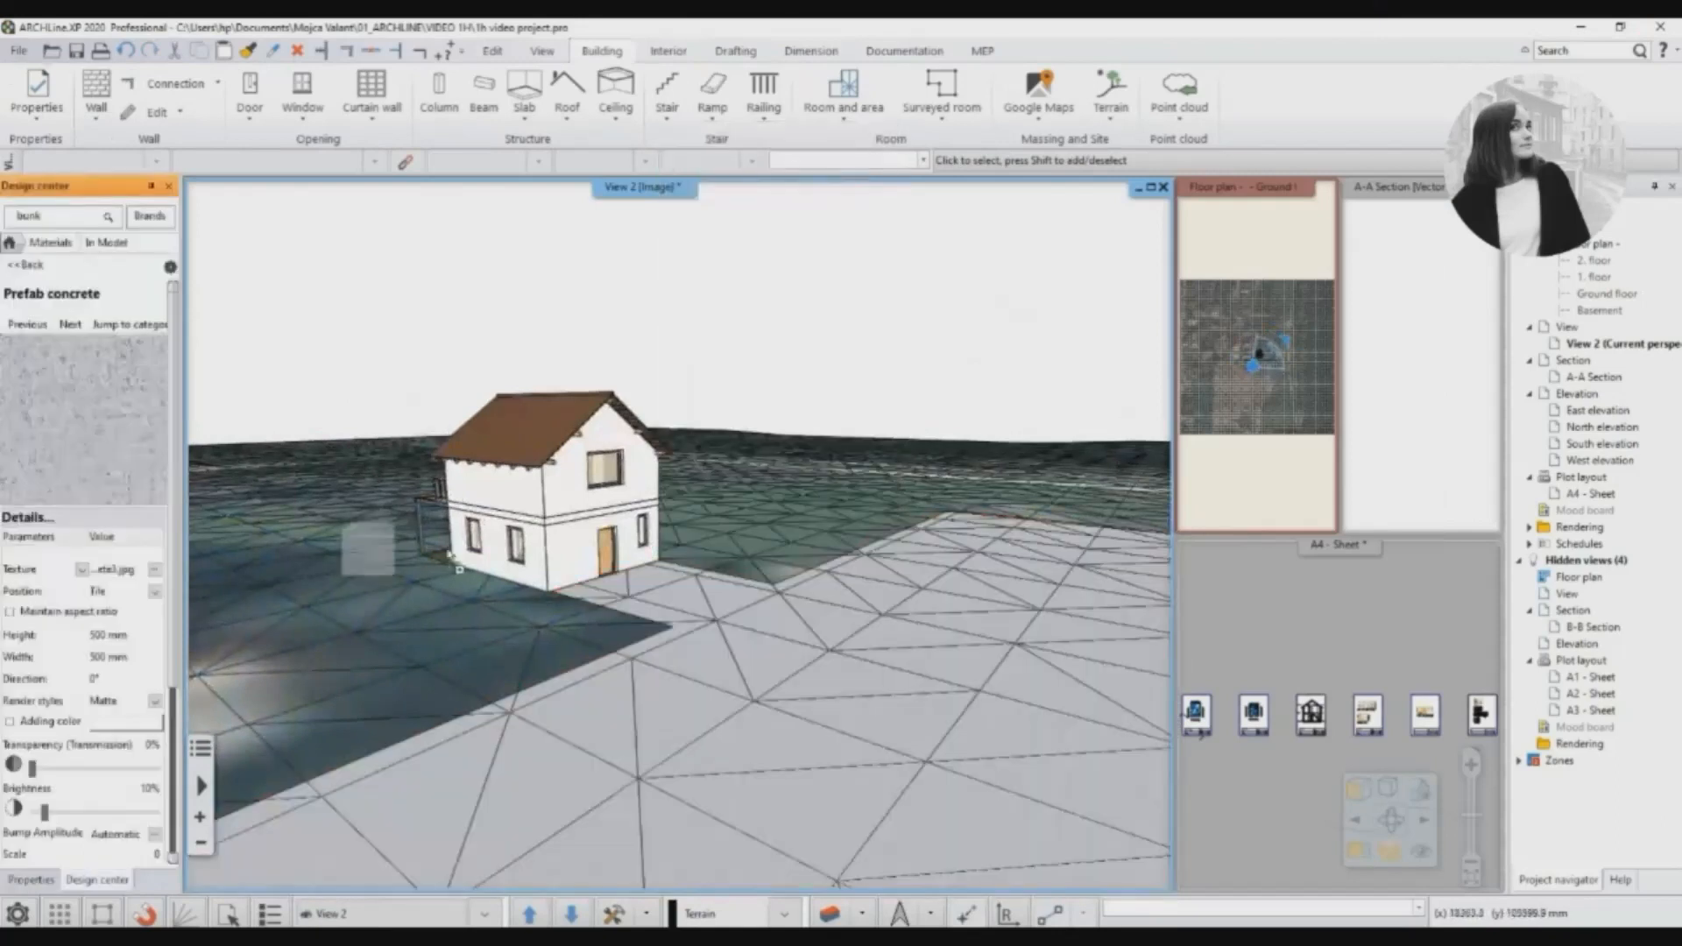
{"action": "right_click", "coordinate": [451, 561]}
{"action": "left_click", "coordinate": [561, 624]}
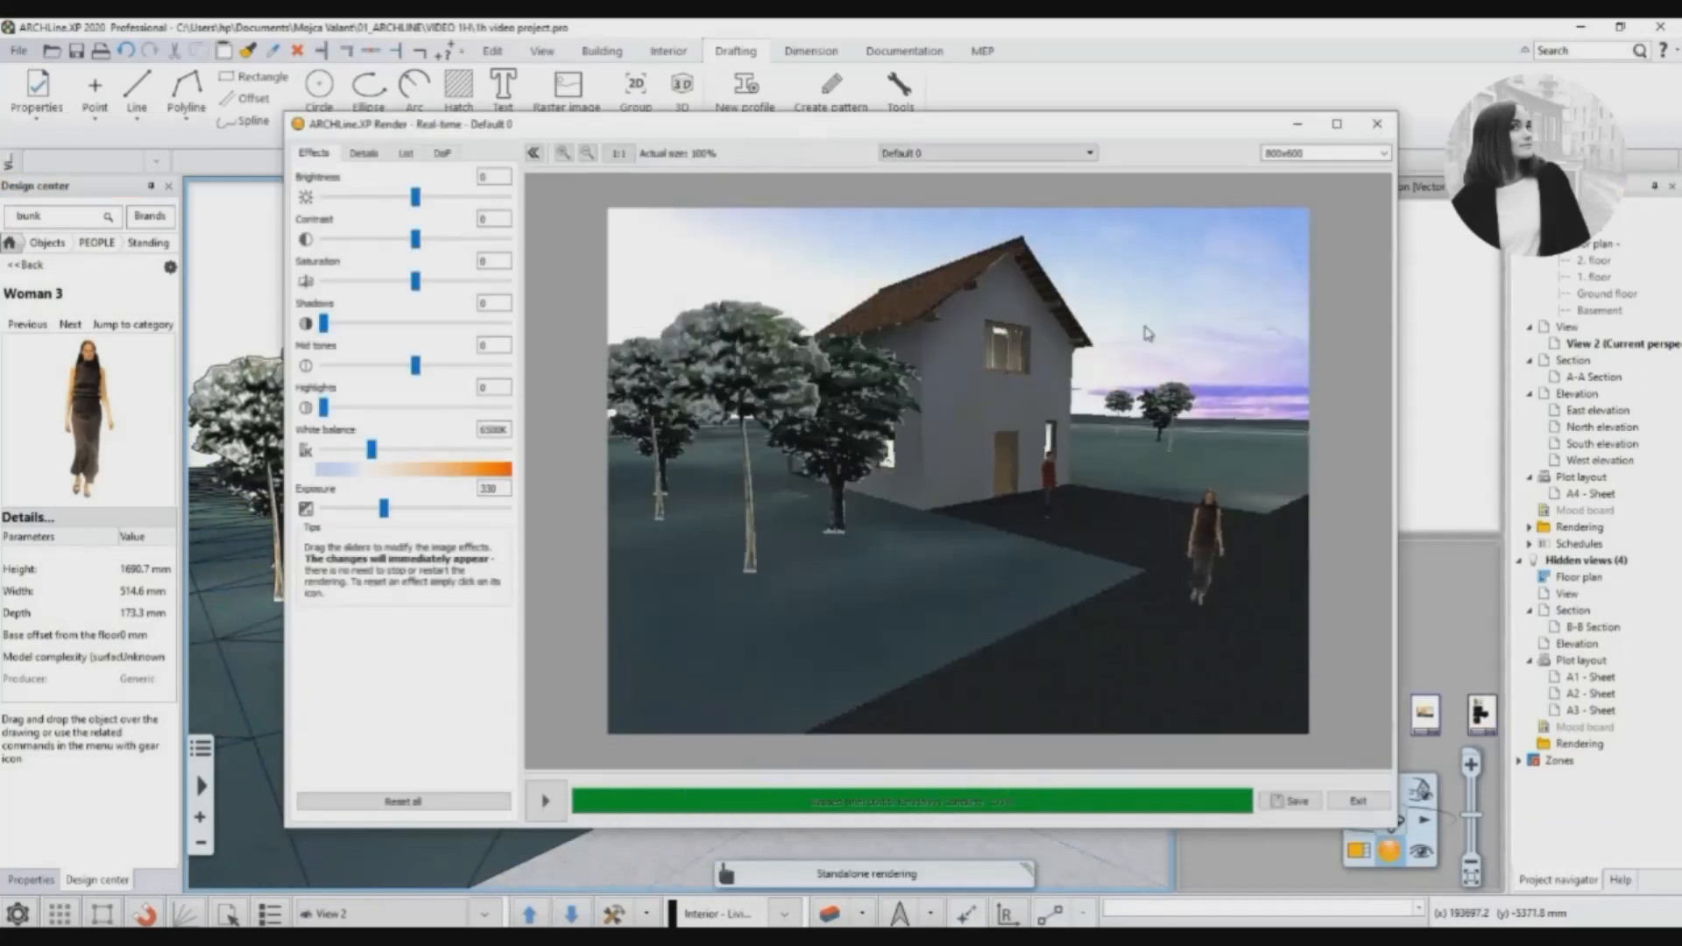
Close the finished render and start a standalone rendering of the exterior with Real-time draft quality.
{"action": "left_click", "coordinate": [1358, 802]}
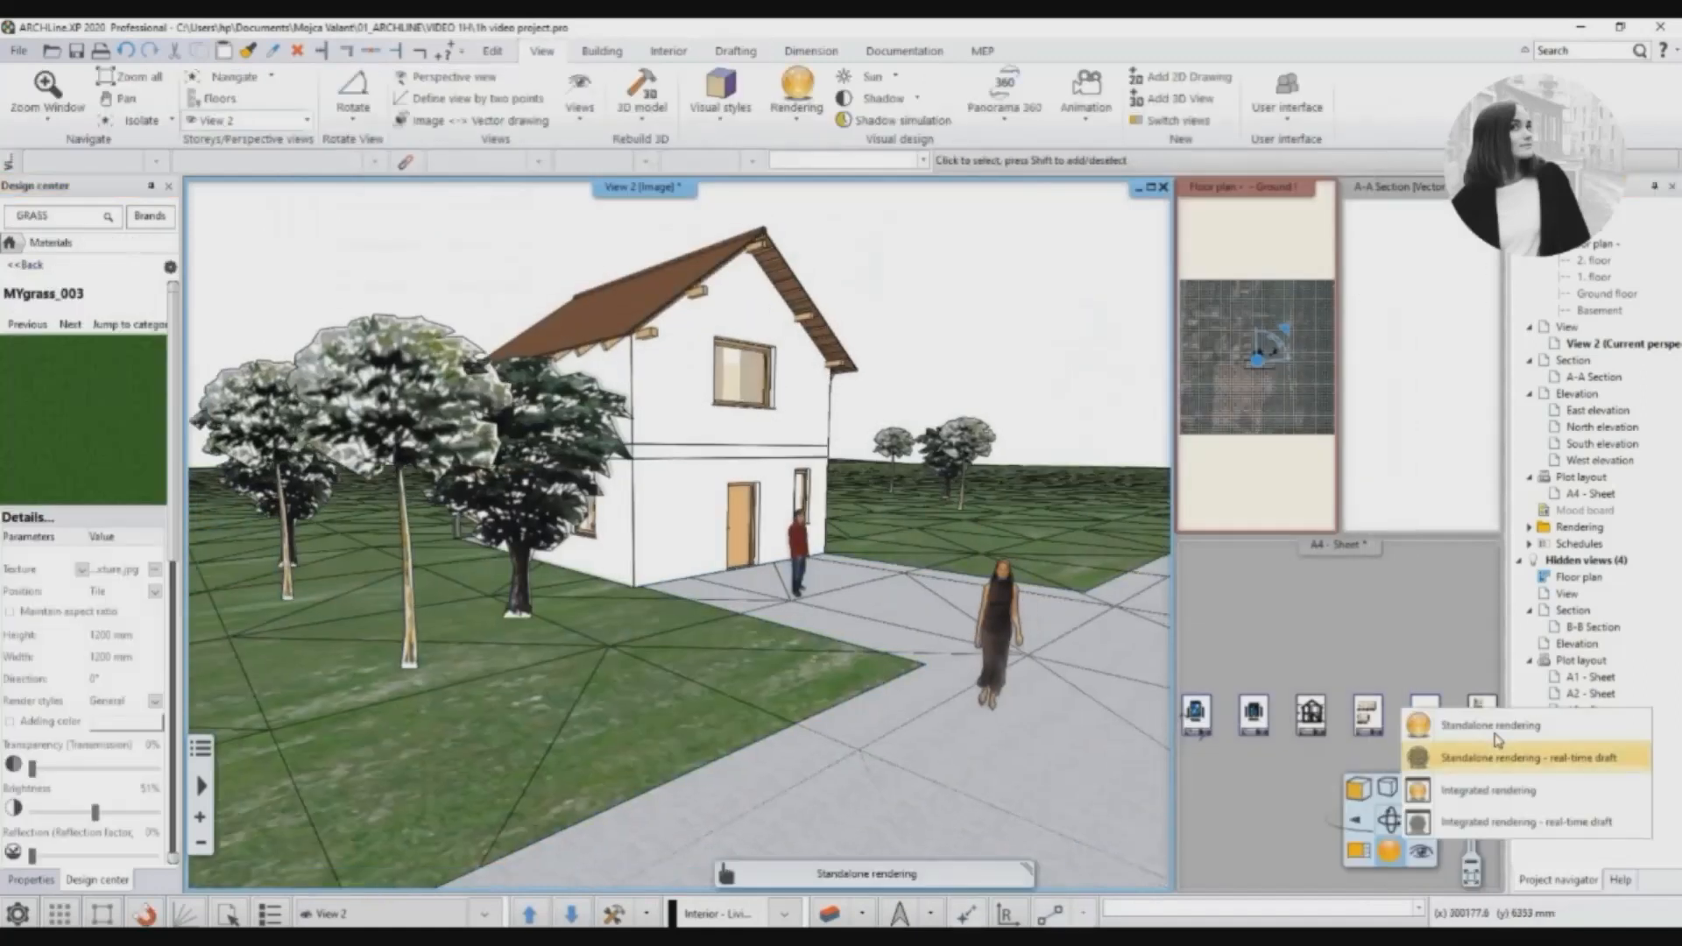
{"action": "left_click", "coordinate": [1496, 741]}
{"action": "left_click", "coordinate": [944, 289]}
{"action": "left_click", "coordinate": [862, 343]}
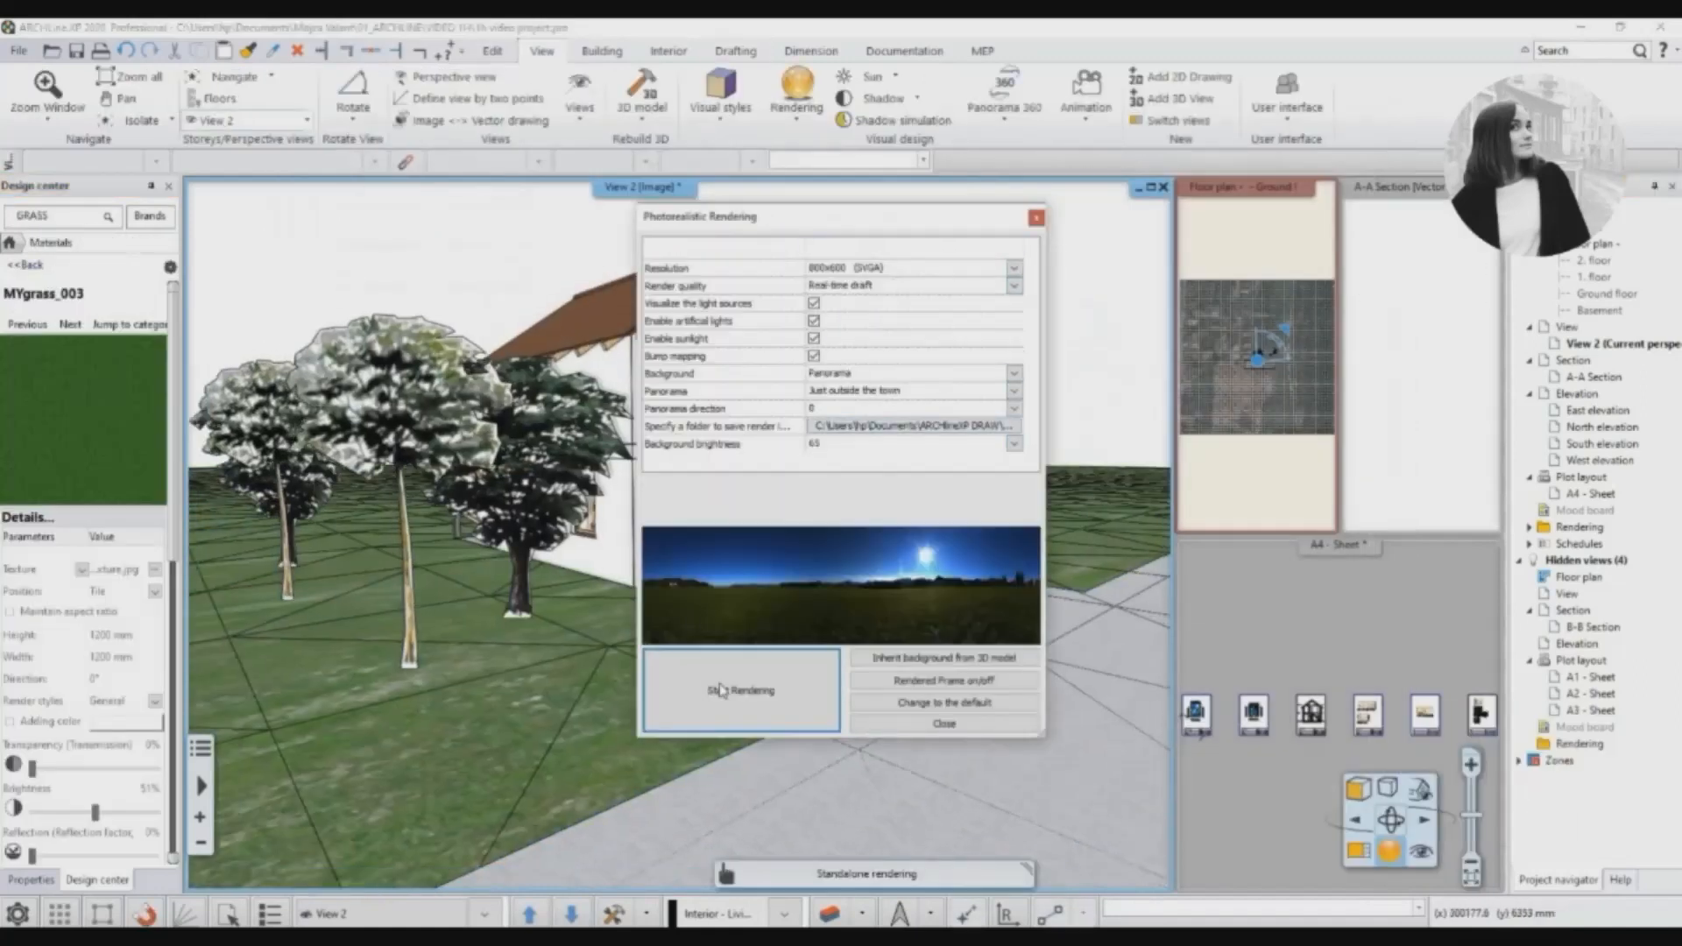
{"action": "left_click", "coordinate": [718, 690]}
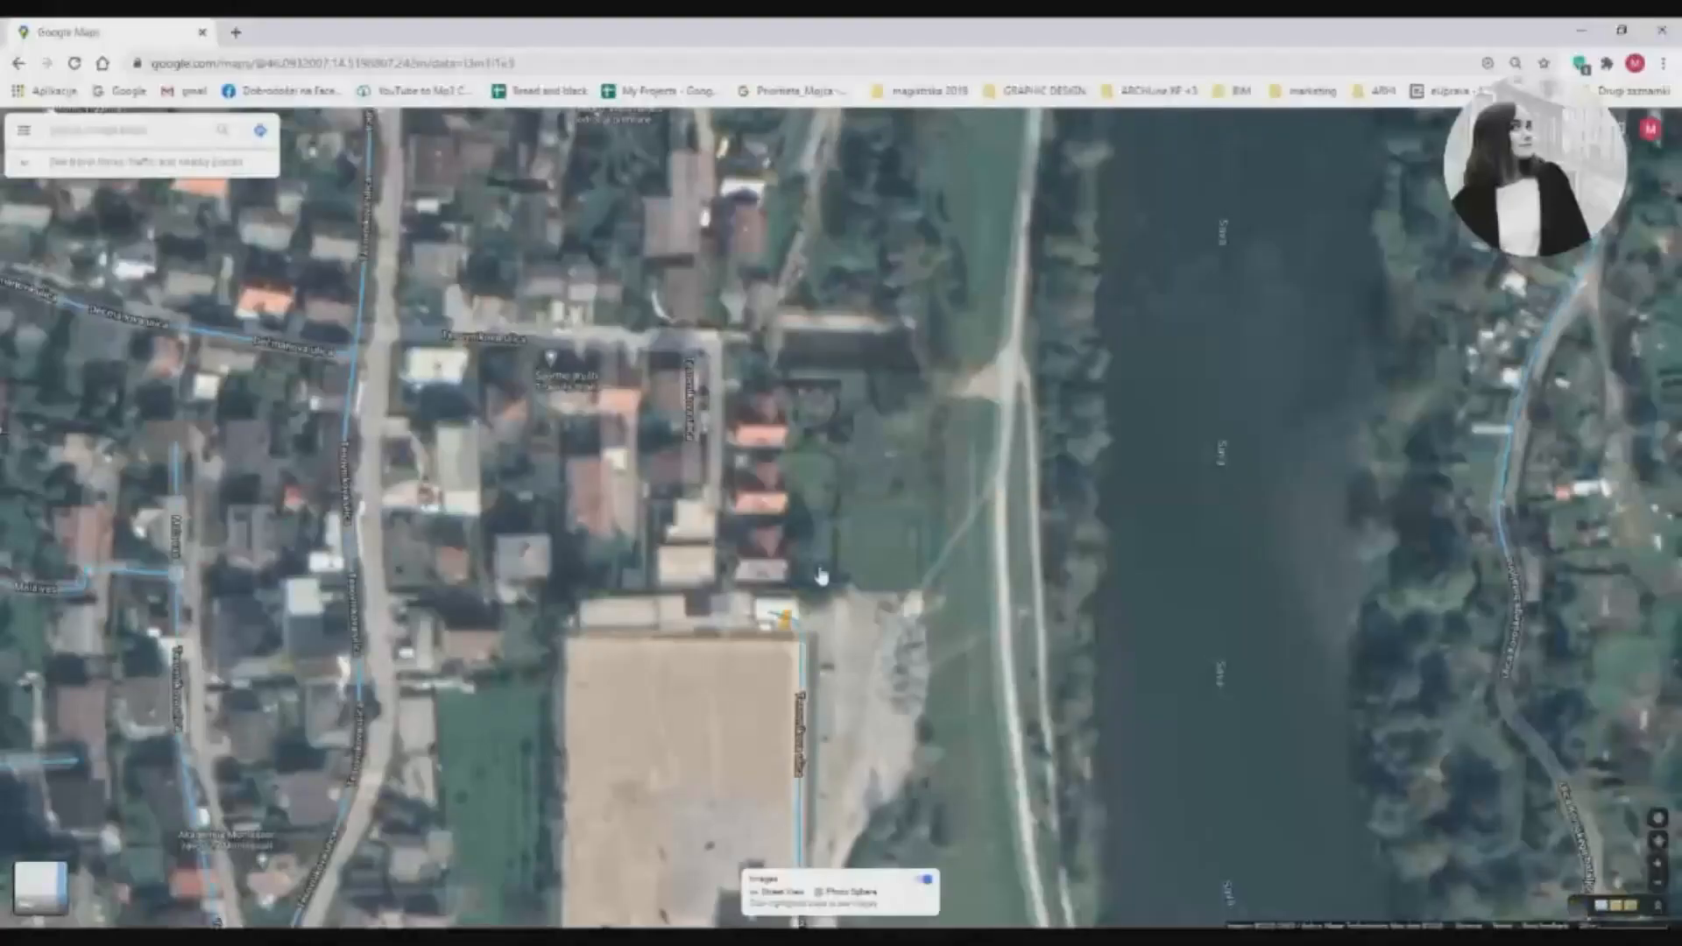
Capture a street-level image of the site from Google Maps and use it as the 3D view's environment background.
{"action": "left_click", "coordinate": [821, 576]}
{"action": "mouse_move", "coordinate": [538, 933]}
{"action": "left_click", "coordinate": [697, 394]}
{"action": "left_click_drag", "start_coordinate": [152, 121], "coordinate": [1635, 894]}
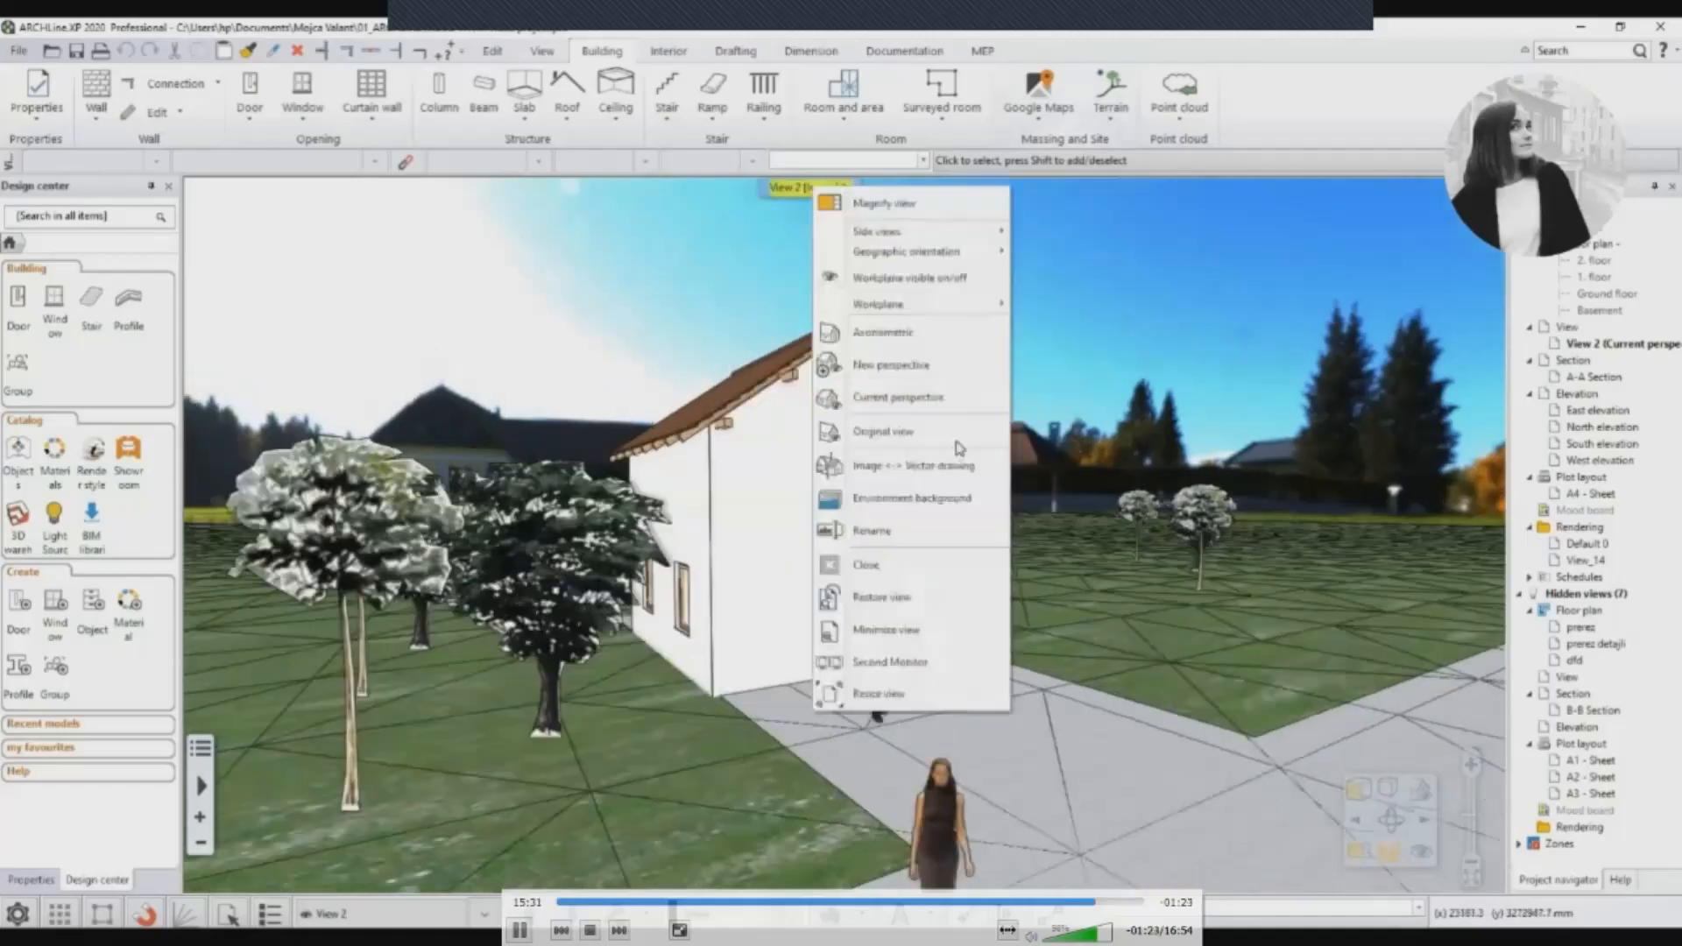
{"action": "left_click", "coordinate": [865, 307]}
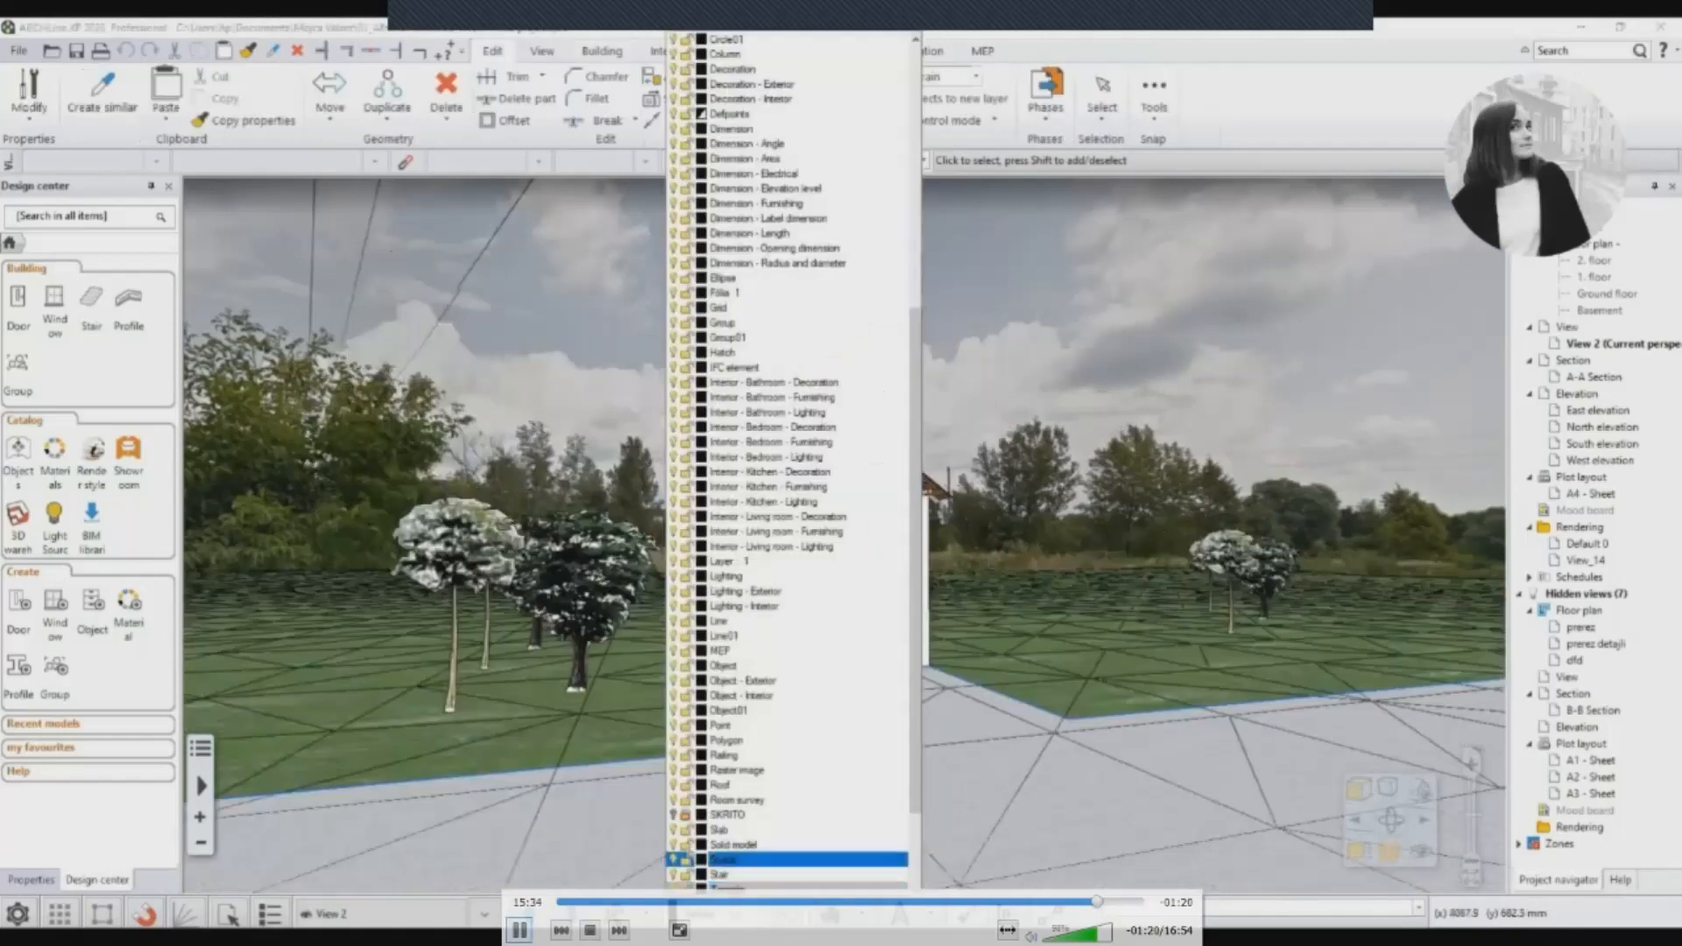
{"action": "left_click", "coordinate": [520, 931]}
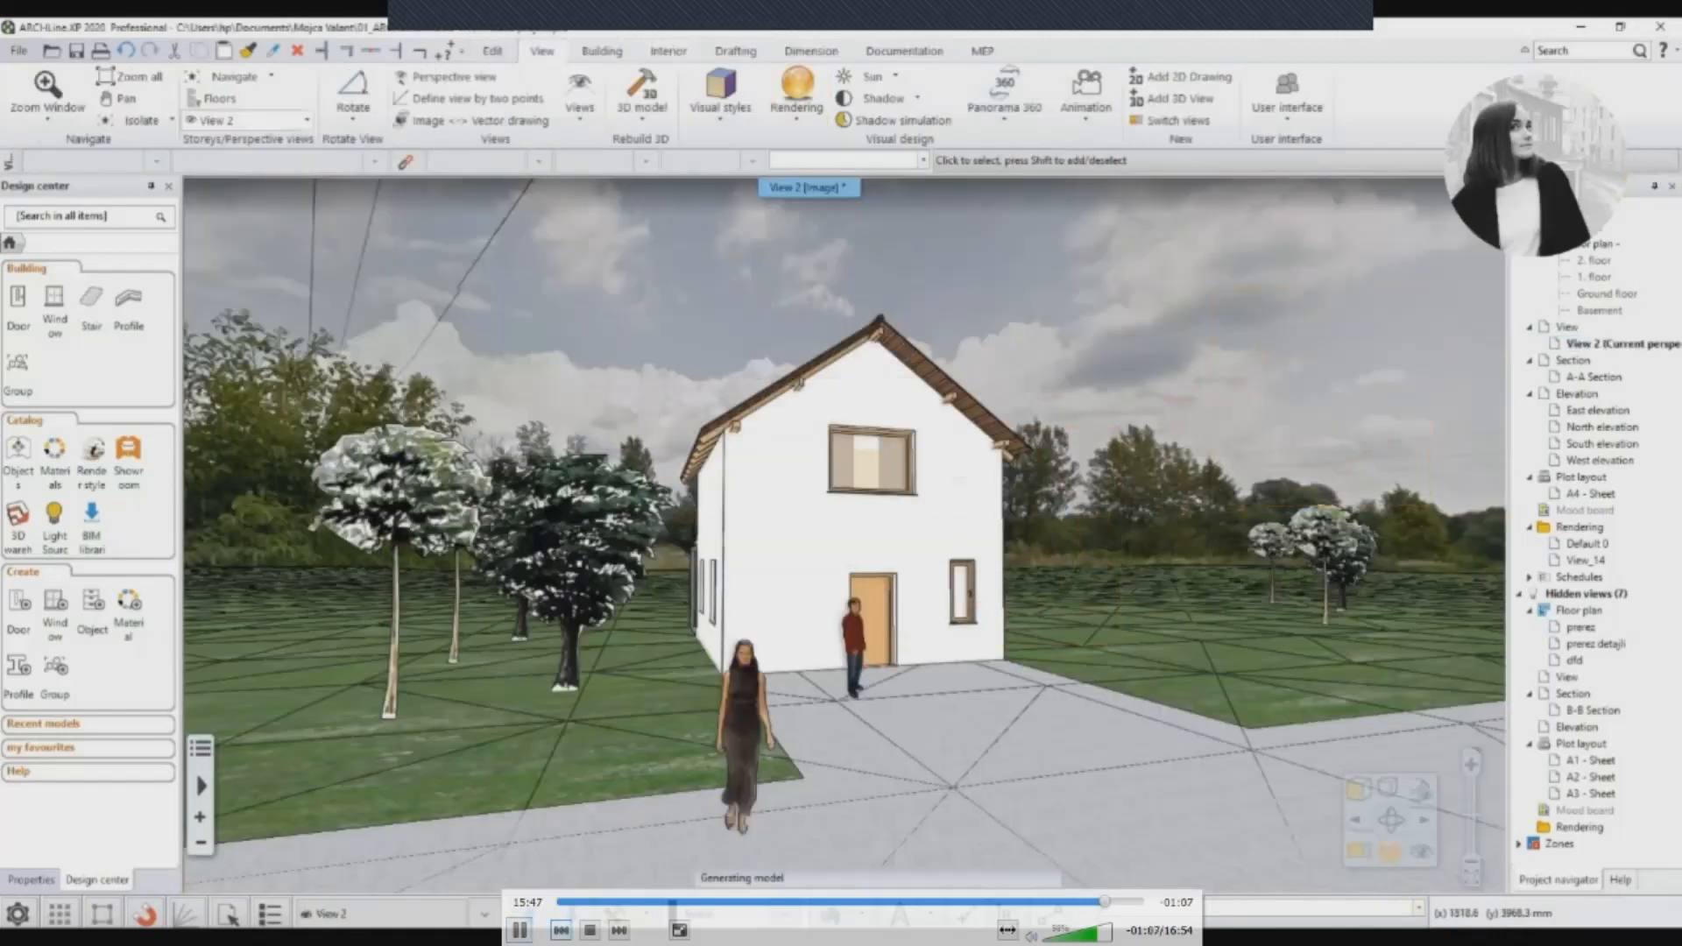
{"action": "key", "text": "space"}
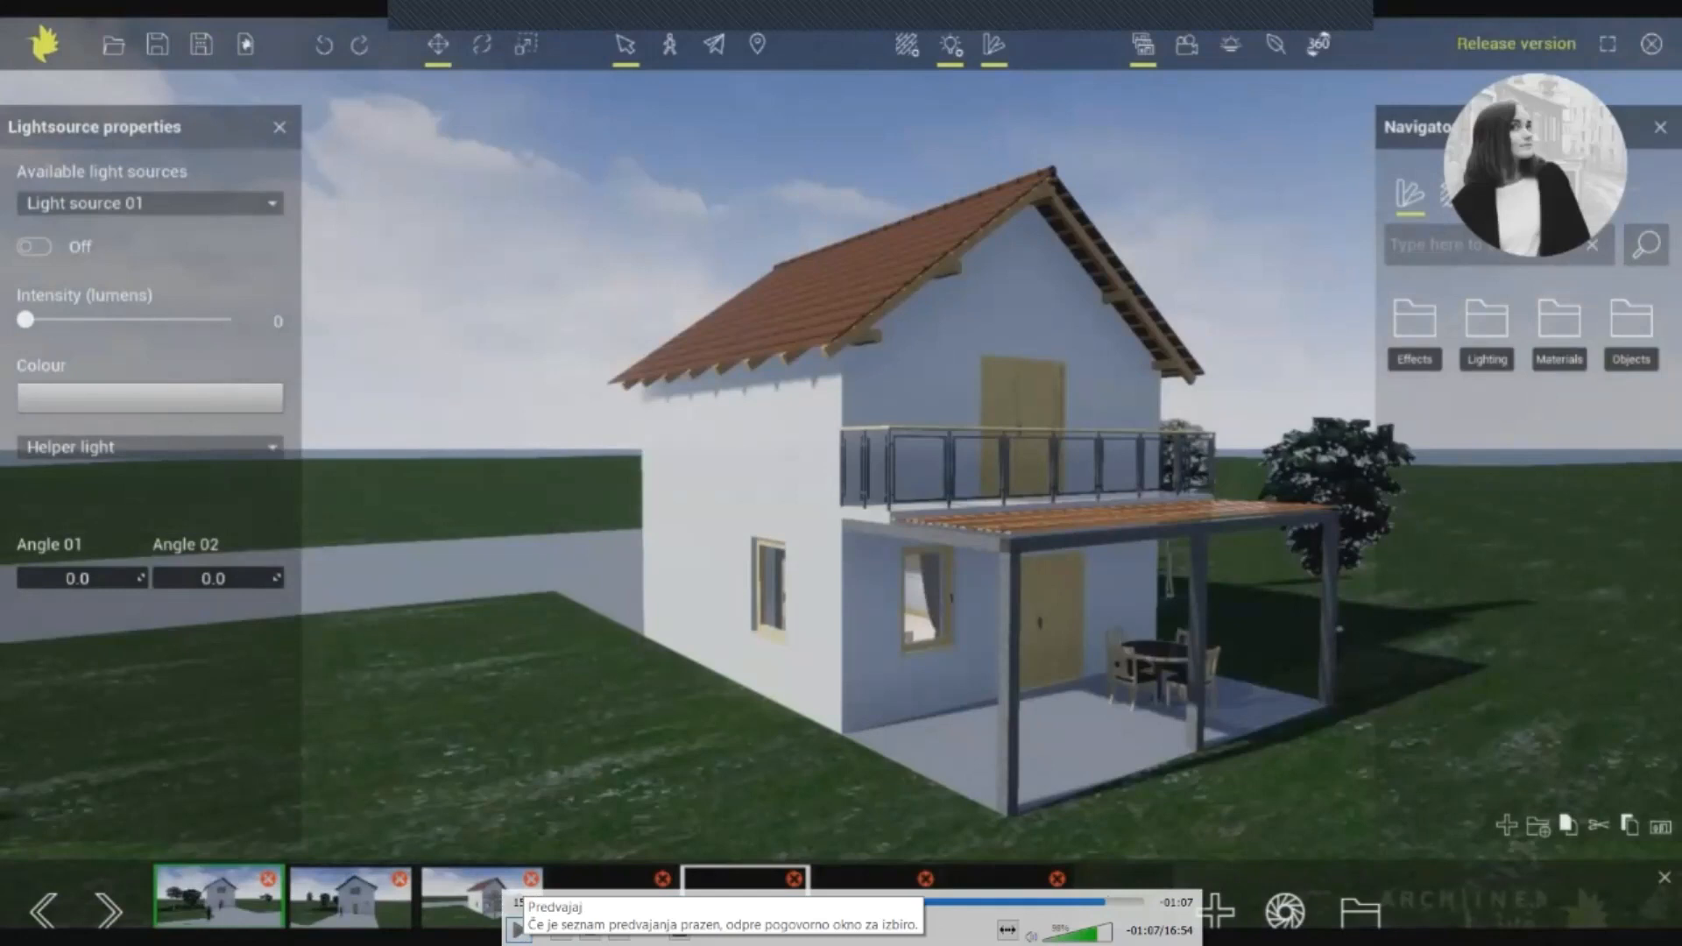
{"action": "left_click", "coordinate": [516, 928]}
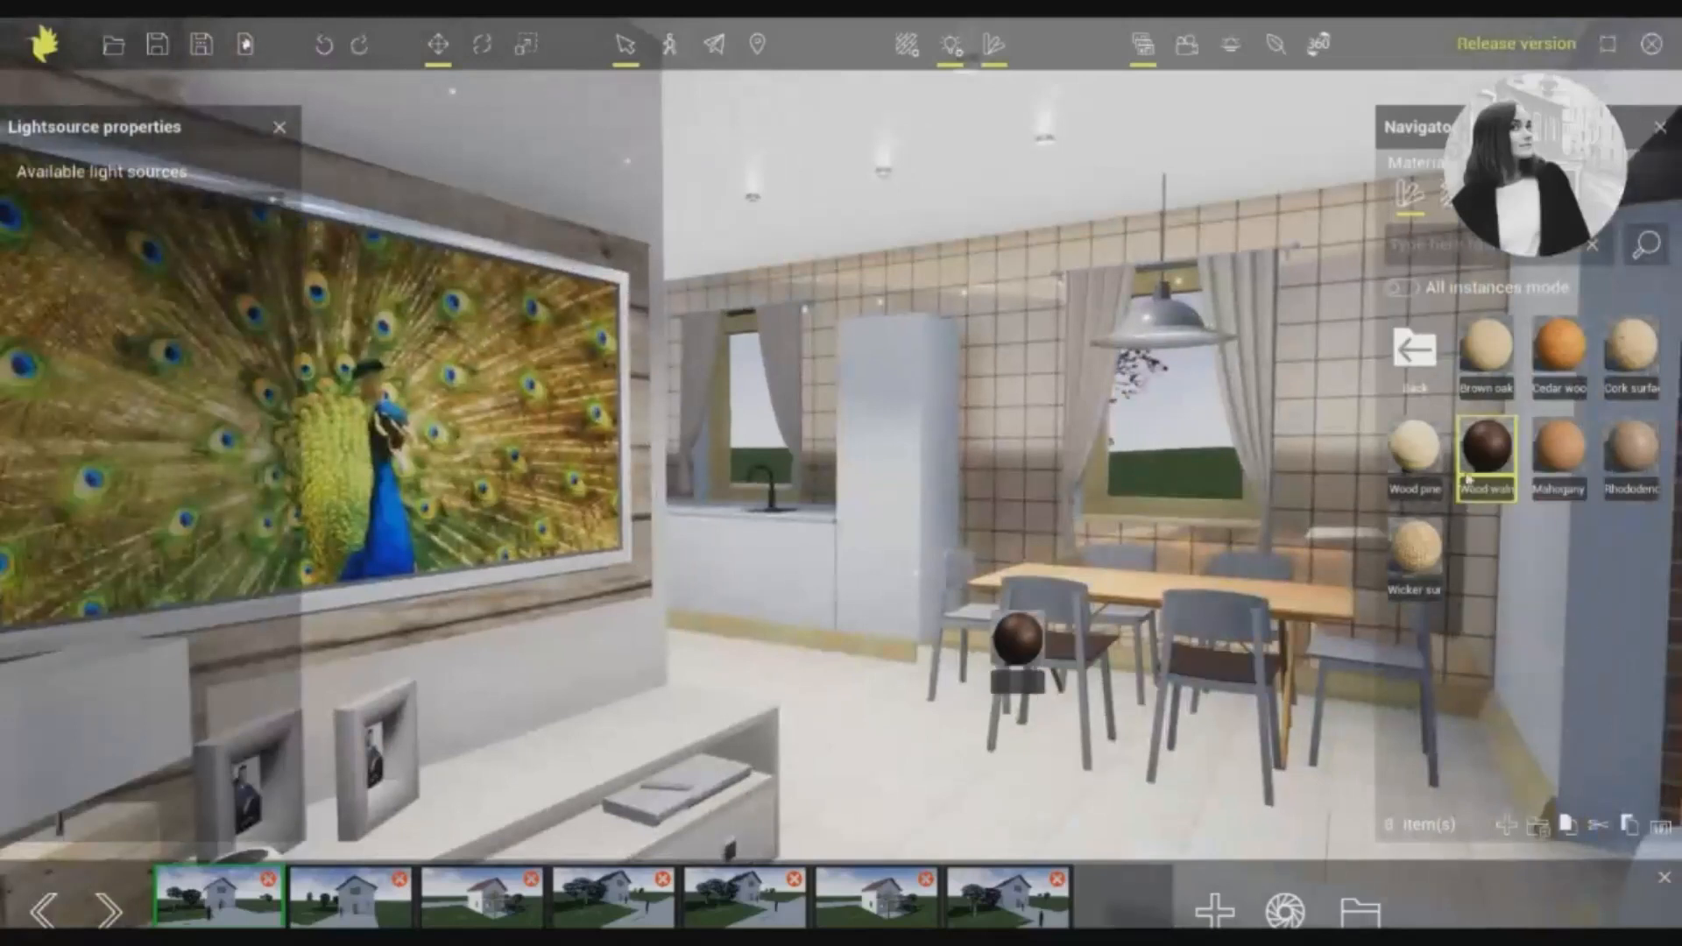
Apply the dark wood material to the dining chairs and to the kitchen worktop and plinth.
{"action": "left_click_drag", "start_coordinate": [1018, 640], "coordinate": [1017, 638]}
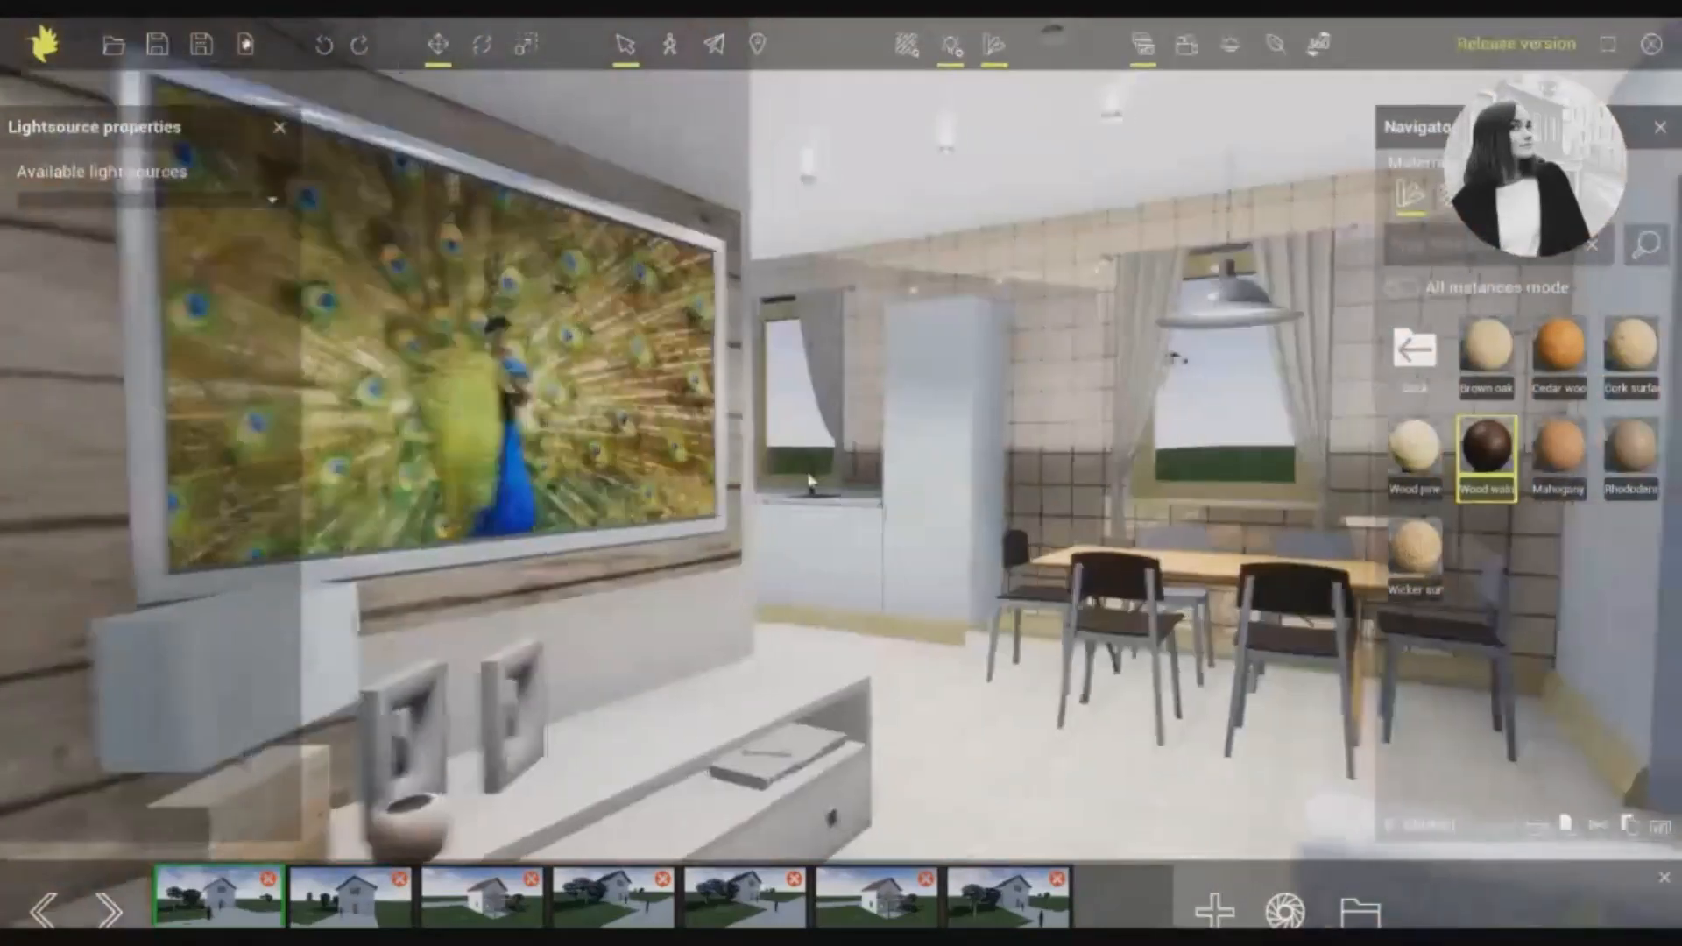
{"action": "left_click_drag", "start_coordinate": [1487, 455], "coordinate": [882, 704]}
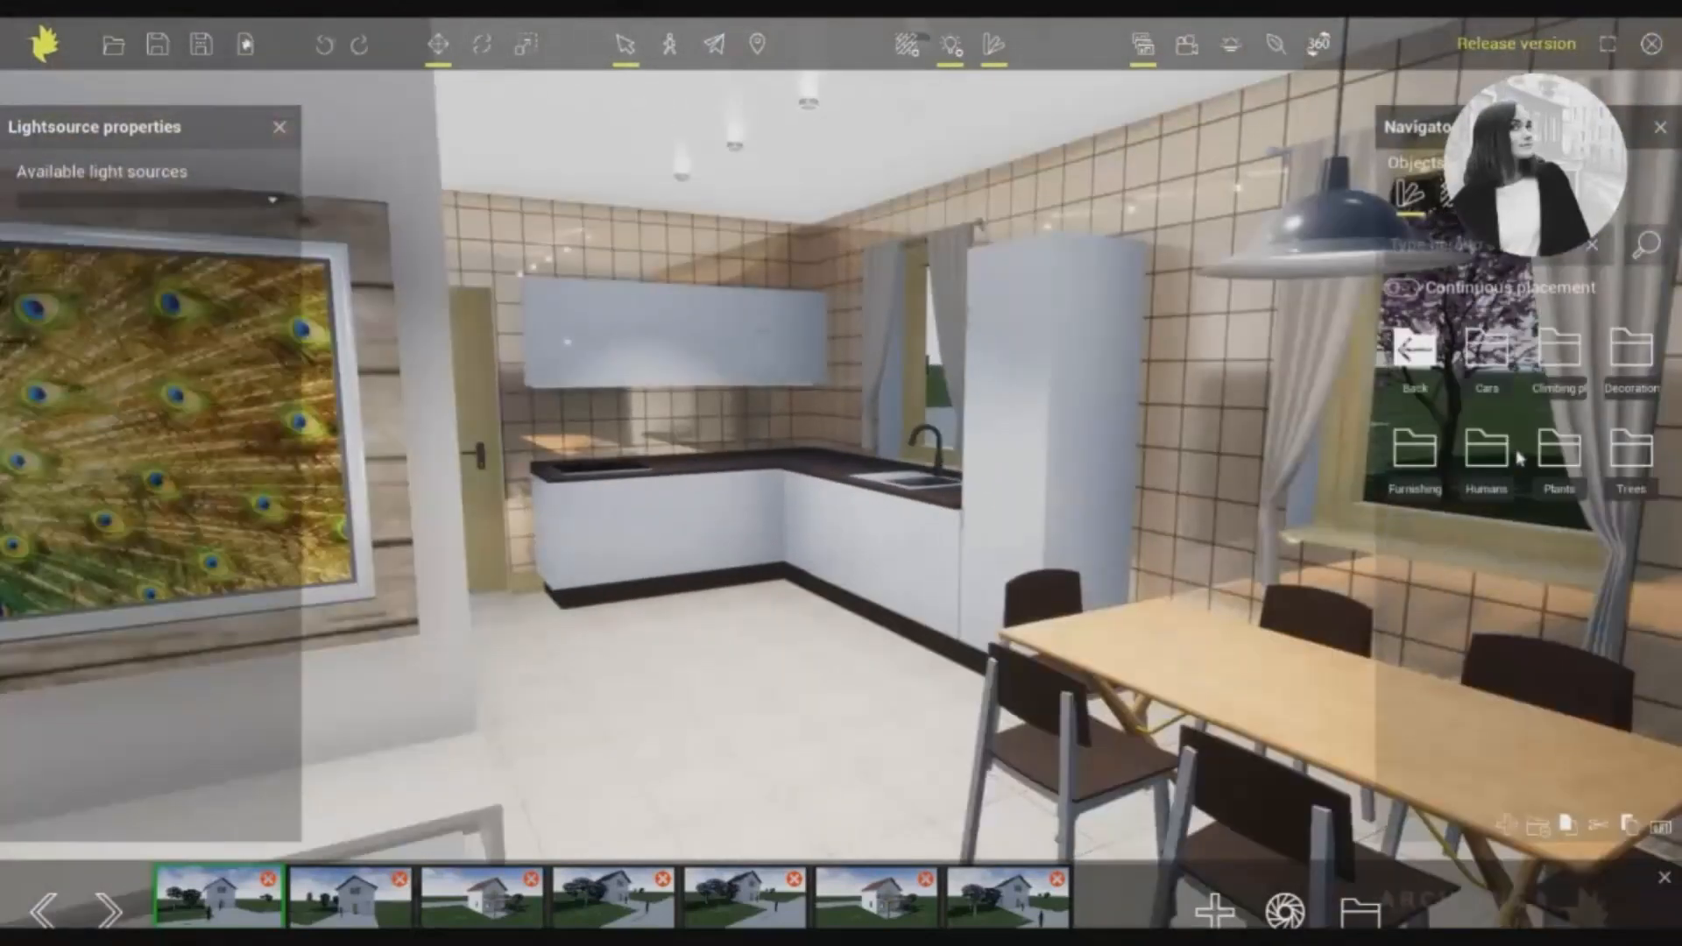
Place two walking human figures, one on the road and one in a suit on the terrace, and a snake plant by the terrace's house wall.
{"action": "left_click_drag", "start_coordinate": [1486, 451], "coordinate": [789, 613]}
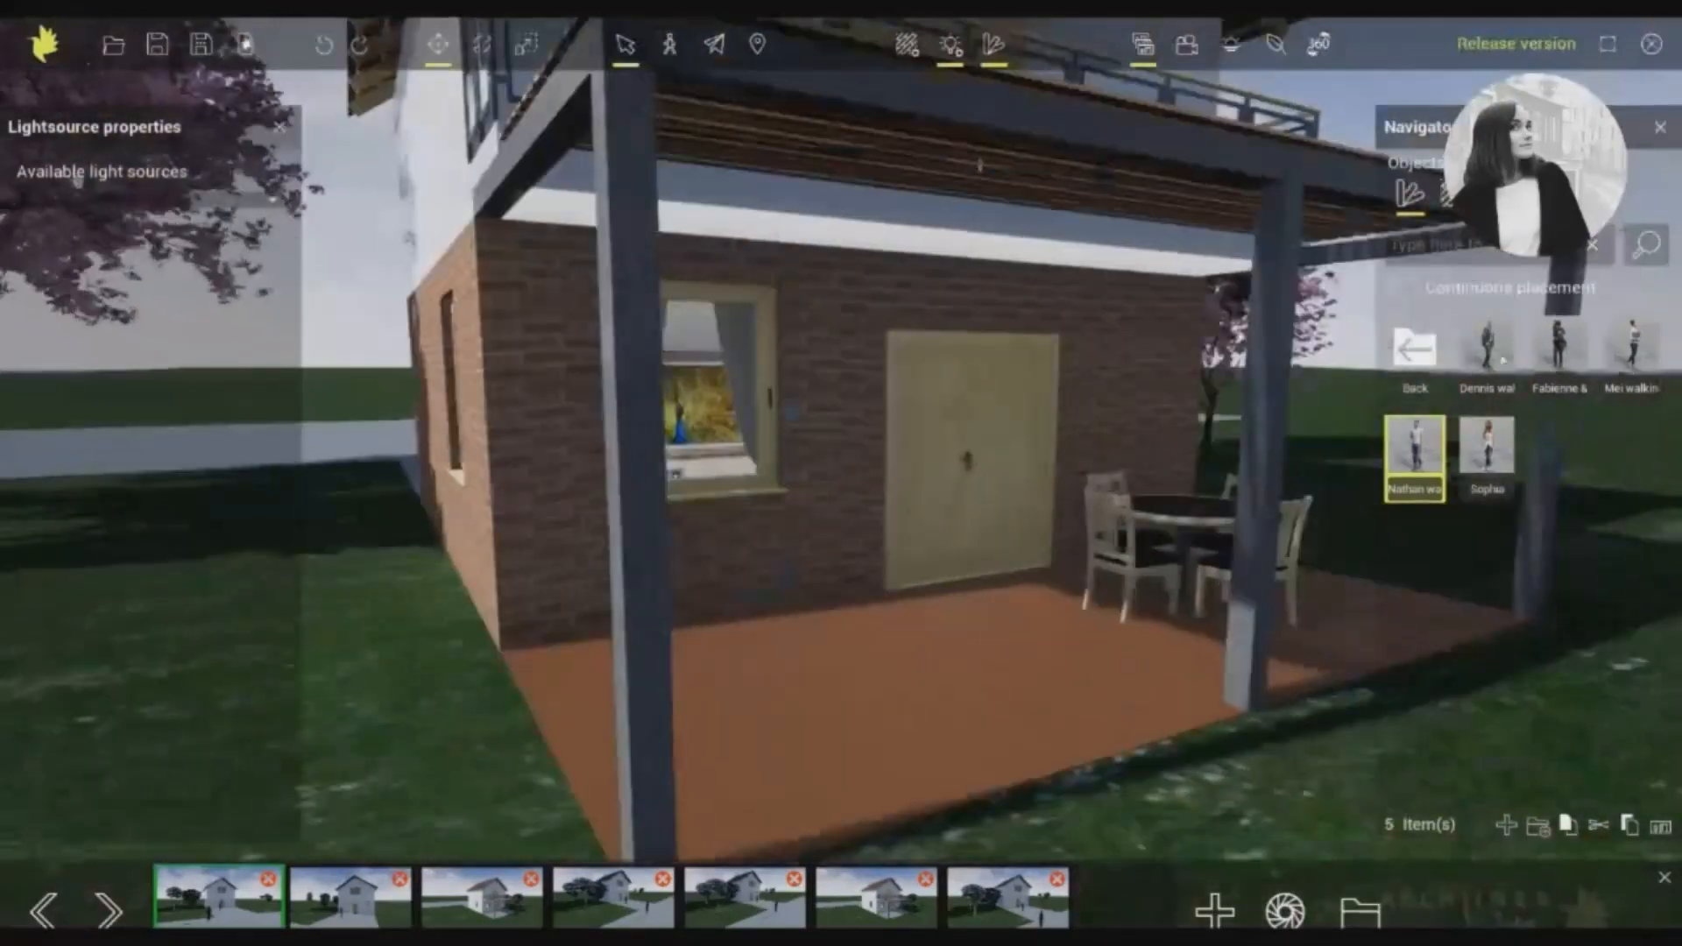
{"action": "left_click_drag", "start_coordinate": [1487, 350], "coordinate": [780, 566]}
{"action": "scroll", "coordinate": [781, 570], "scroll_direction": "down", "scroll_amount": 5}
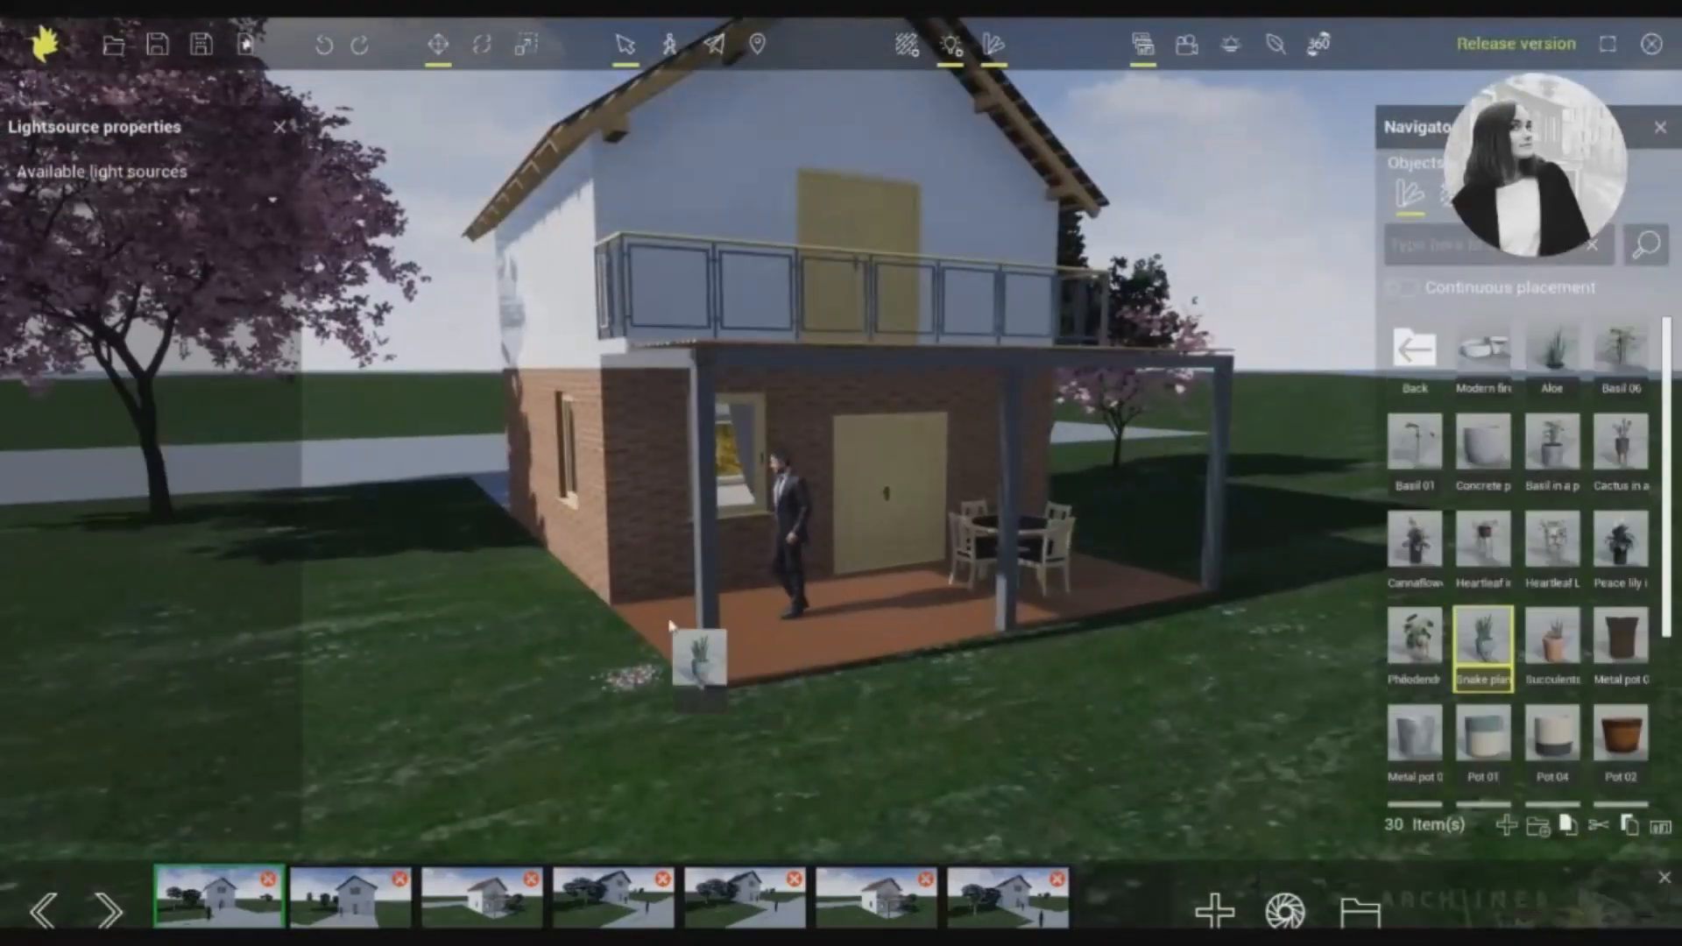
{"action": "left_click_drag", "start_coordinate": [697, 653], "coordinate": [666, 578]}
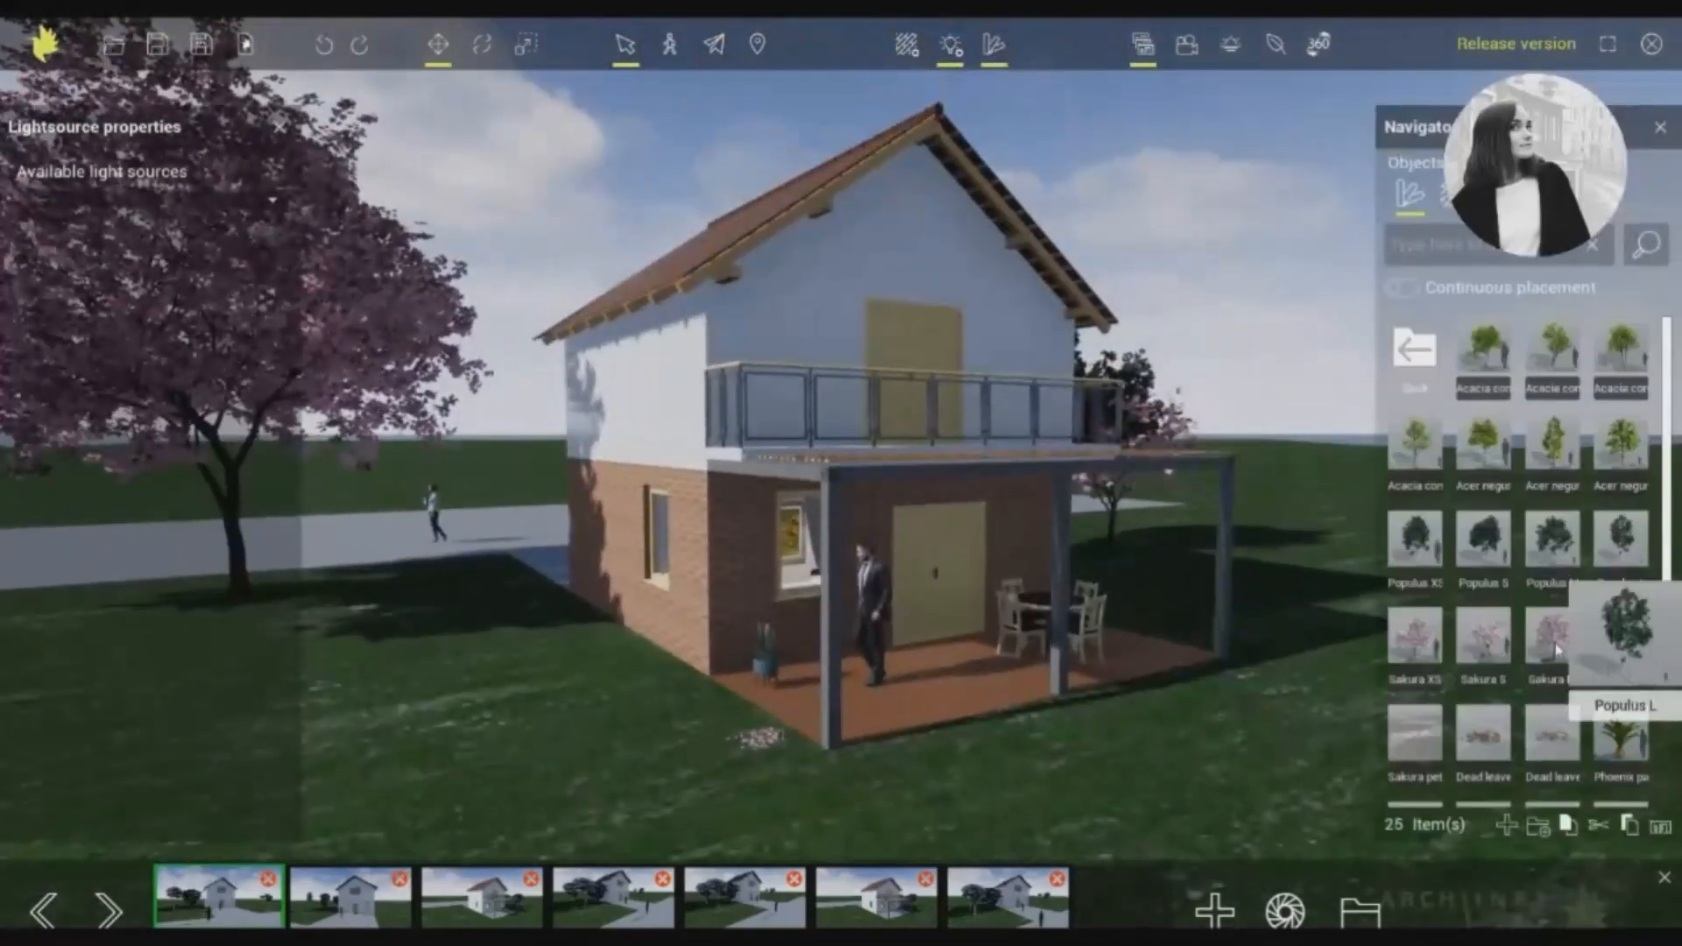
Plant Sakura M, Populus S, Populus XS and Sakura S trees on the lawn on both sides of the house.
{"action": "left_click_drag", "start_coordinate": [1557, 650], "coordinate": [1259, 528]}
{"action": "left_click_drag", "start_coordinate": [1484, 547], "coordinate": [1335, 570]}
{"action": "left_click_drag", "start_coordinate": [1421, 554], "coordinate": [145, 653]}
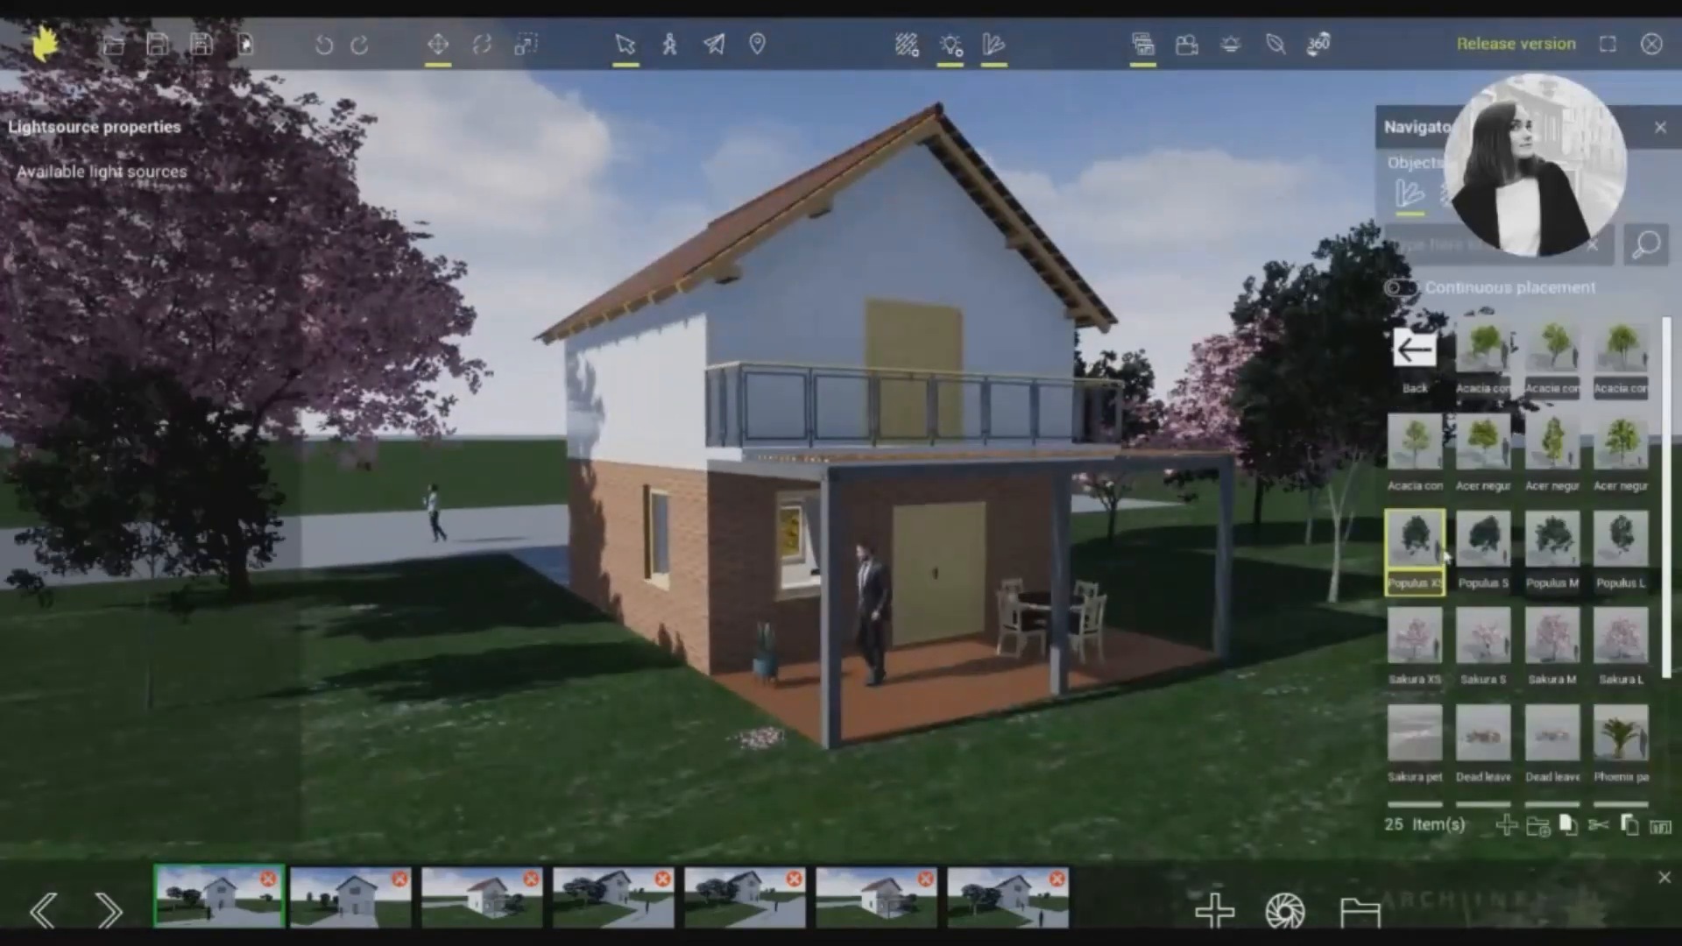
{"action": "scroll", "coordinate": [1559, 625], "scroll_direction": "down", "scroll_amount": 1}
{"action": "left_click_drag", "start_coordinate": [1476, 605], "coordinate": [67, 854]}
{"action": "middle_click_drag", "start_coordinate": [535, 515], "coordinate": [935, 597]}
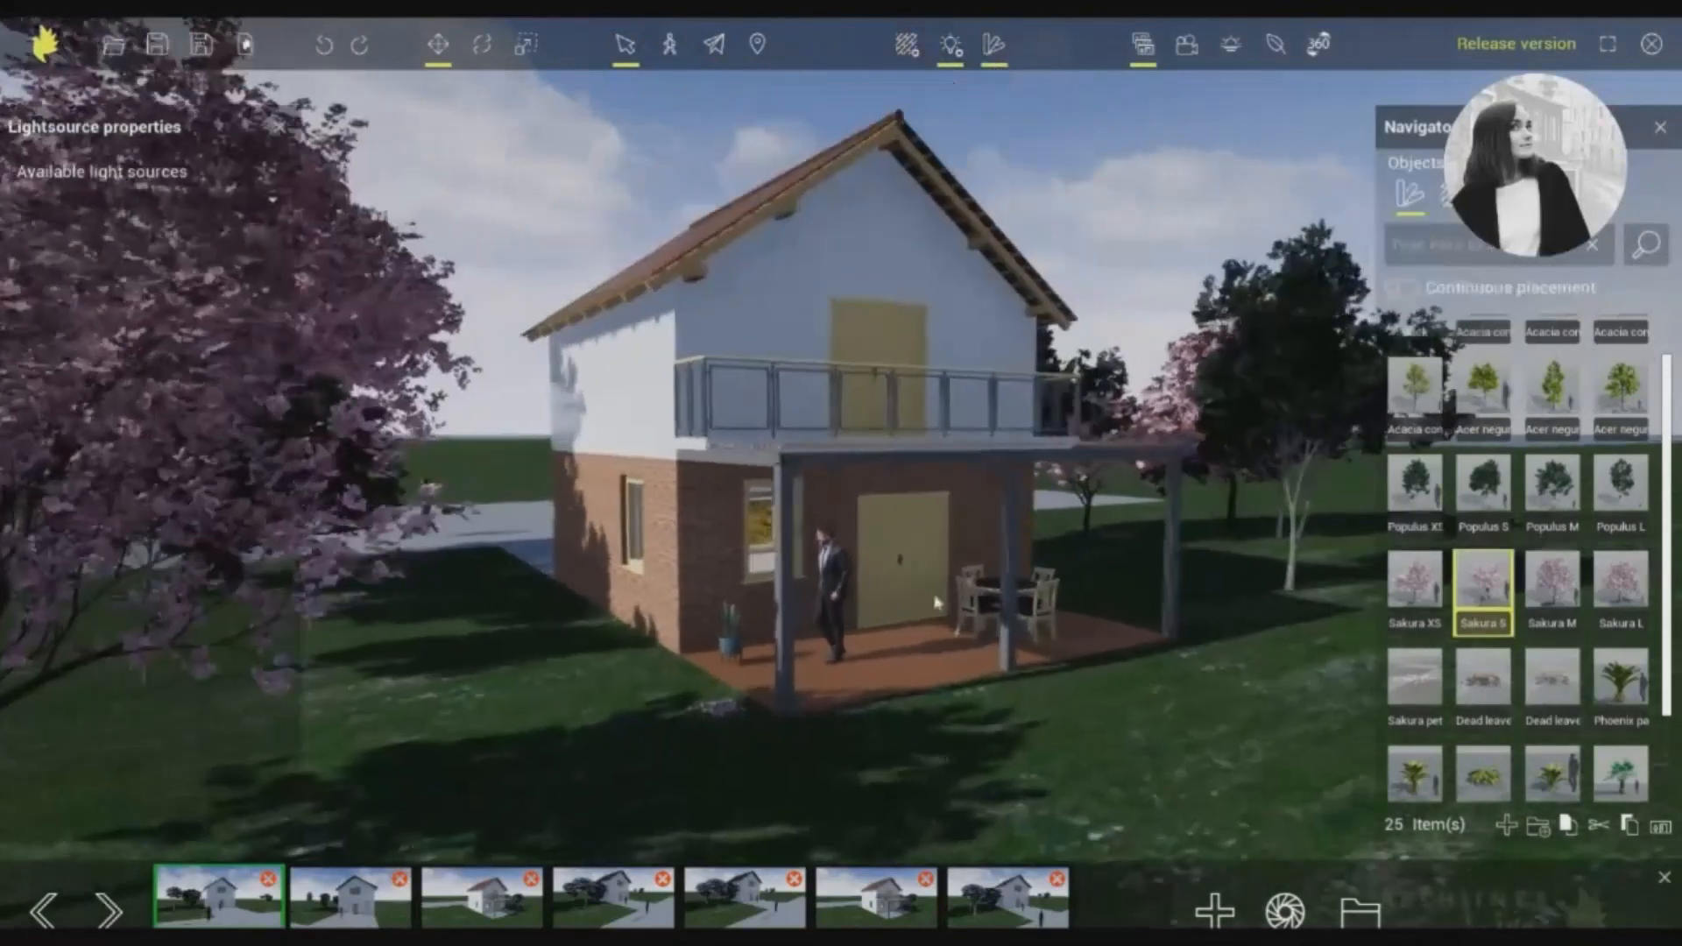
Change the daylight to a pink sunset sky and paint Grass field vegetation on the lawn around the terrace with a brush radius of 20.0.
{"action": "left_click", "coordinate": [1231, 44]}
{"action": "left_click_drag", "start_coordinate": [687, 887], "coordinate": [583, 863]}
{"action": "left_click", "coordinate": [1275, 44]}
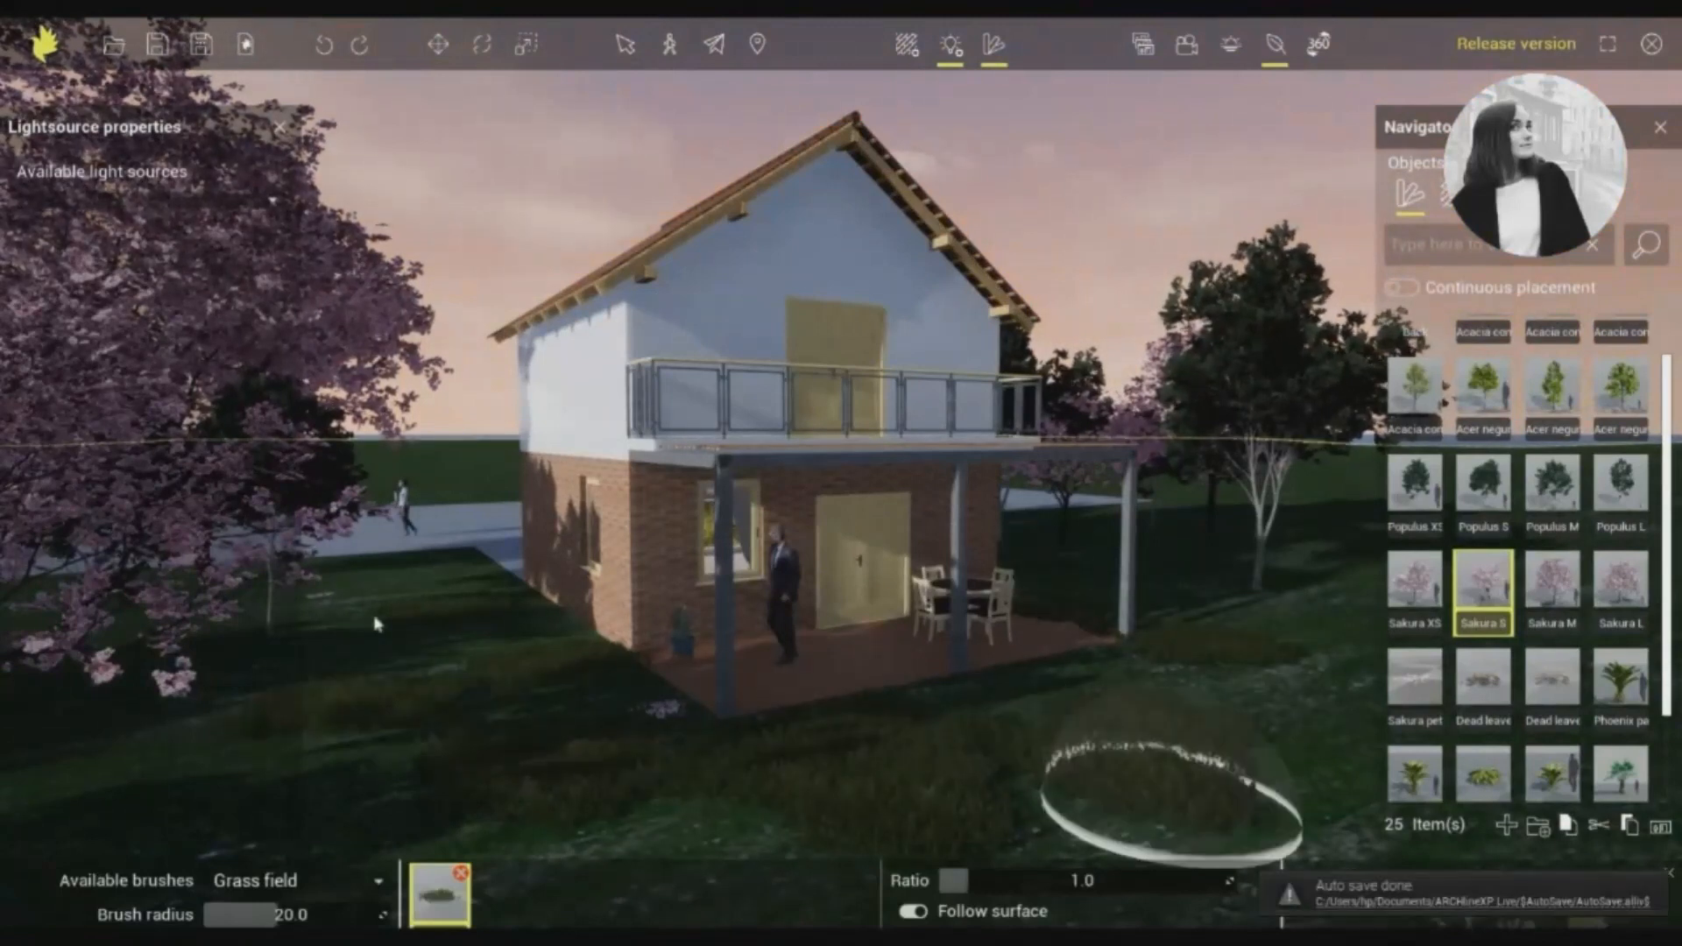
{"action": "left_click", "coordinate": [1142, 44]}
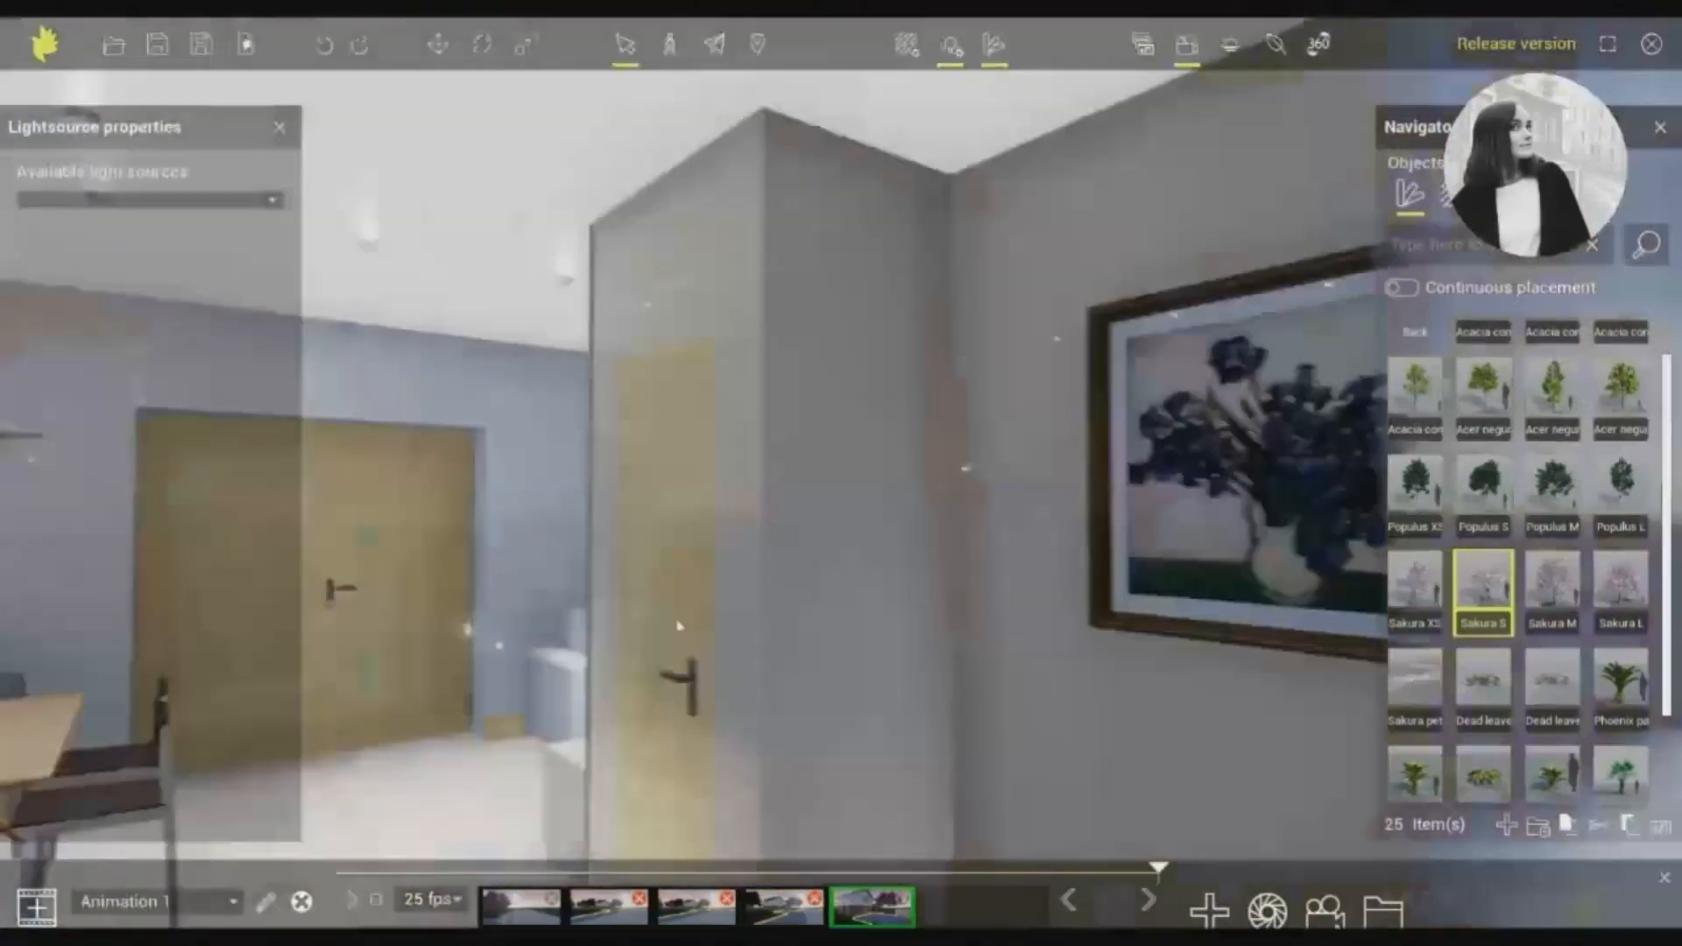
Add interior and exterior camera views as keyframes to Animation 1 and play the animation.
{"action": "left_click", "coordinate": [1209, 912]}
{"action": "left_click", "coordinate": [1209, 912]}
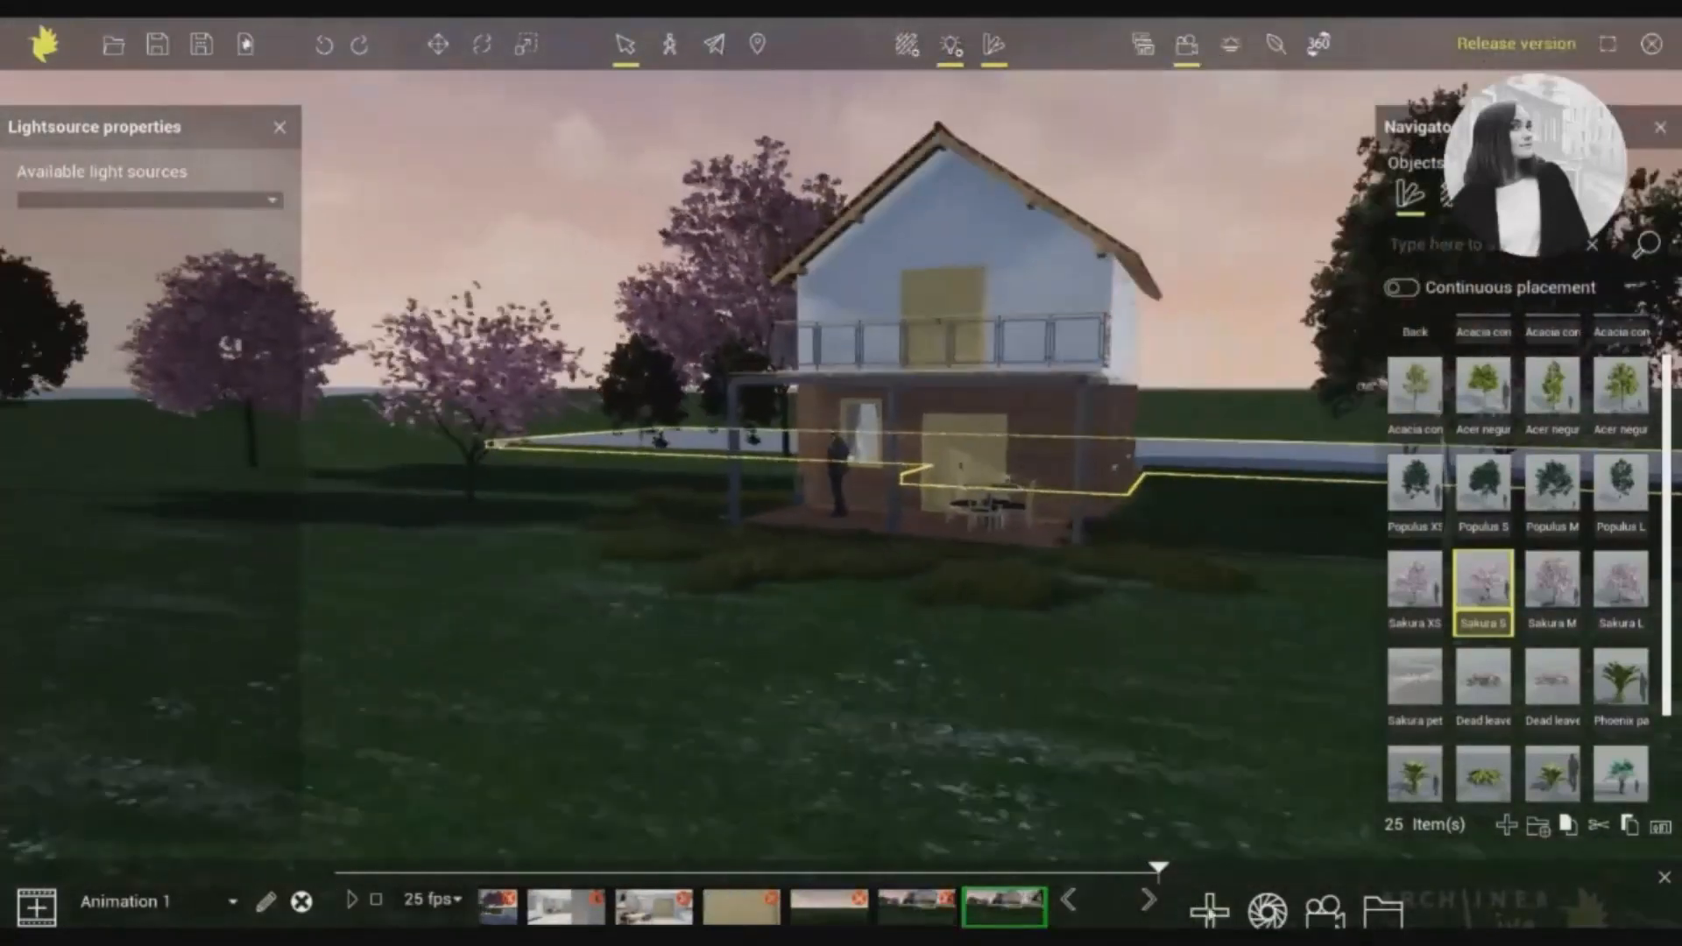
{"action": "left_click", "coordinate": [1210, 914]}
{"action": "middle_click_drag", "start_coordinate": [706, 518], "coordinate": [984, 450]}
{"action": "left_click", "coordinate": [1210, 913]}
{"action": "scroll", "coordinate": [874, 637], "scroll_direction": "up", "scroll_amount": 5}
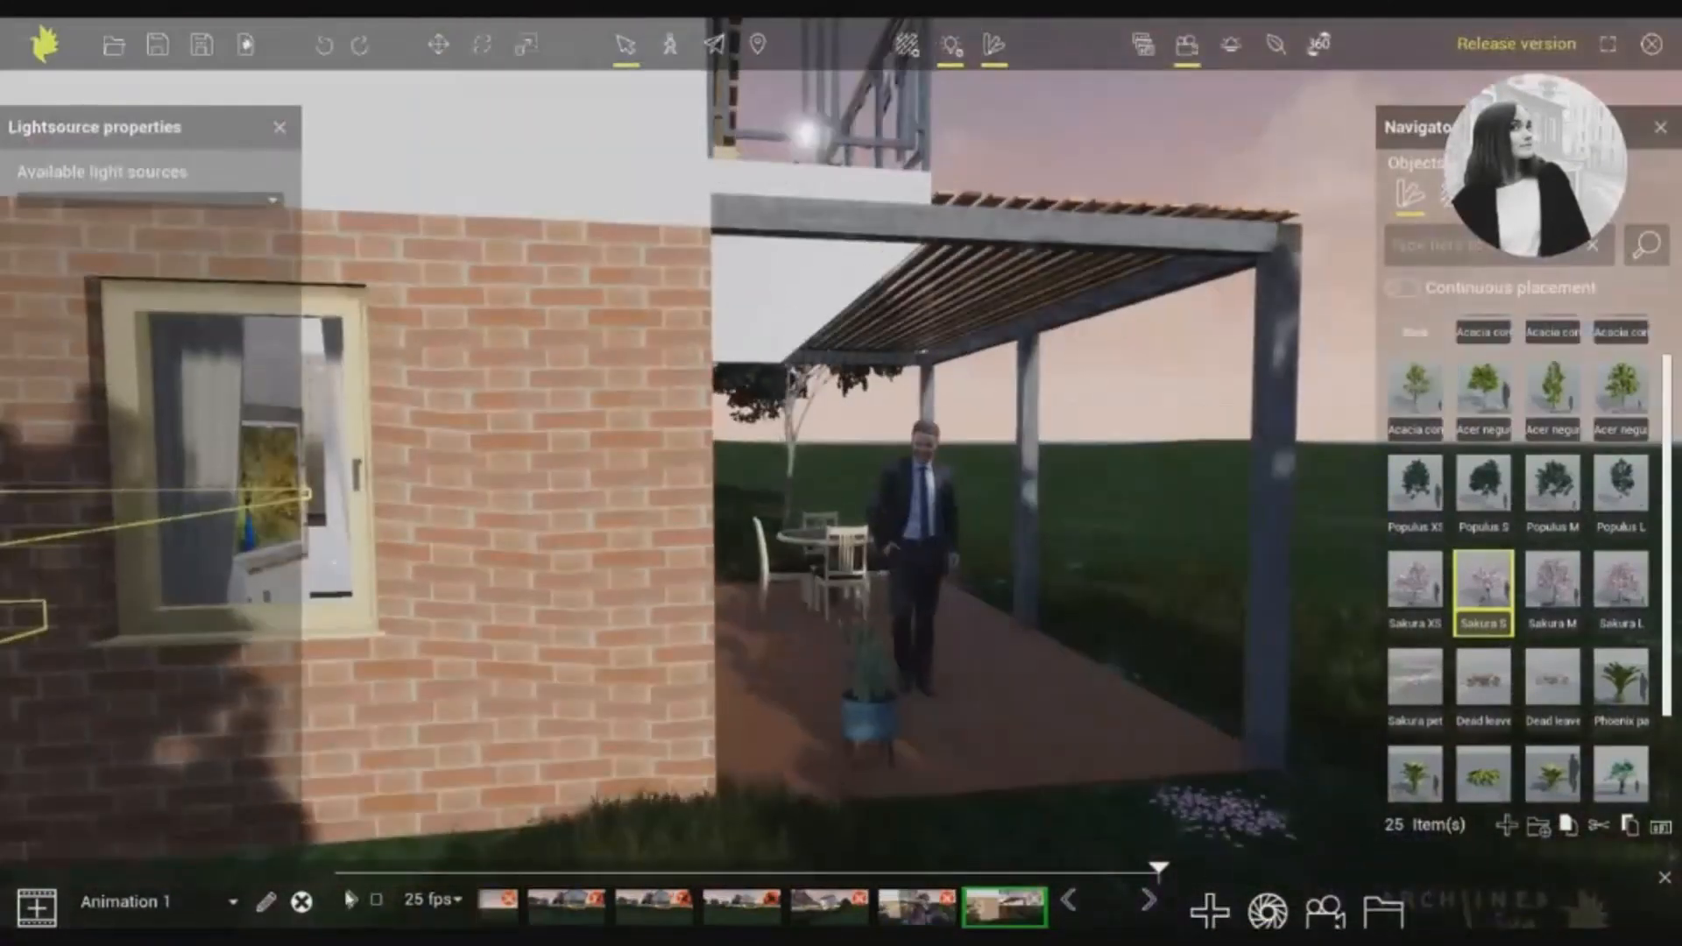
{"action": "left_click", "coordinate": [348, 898]}
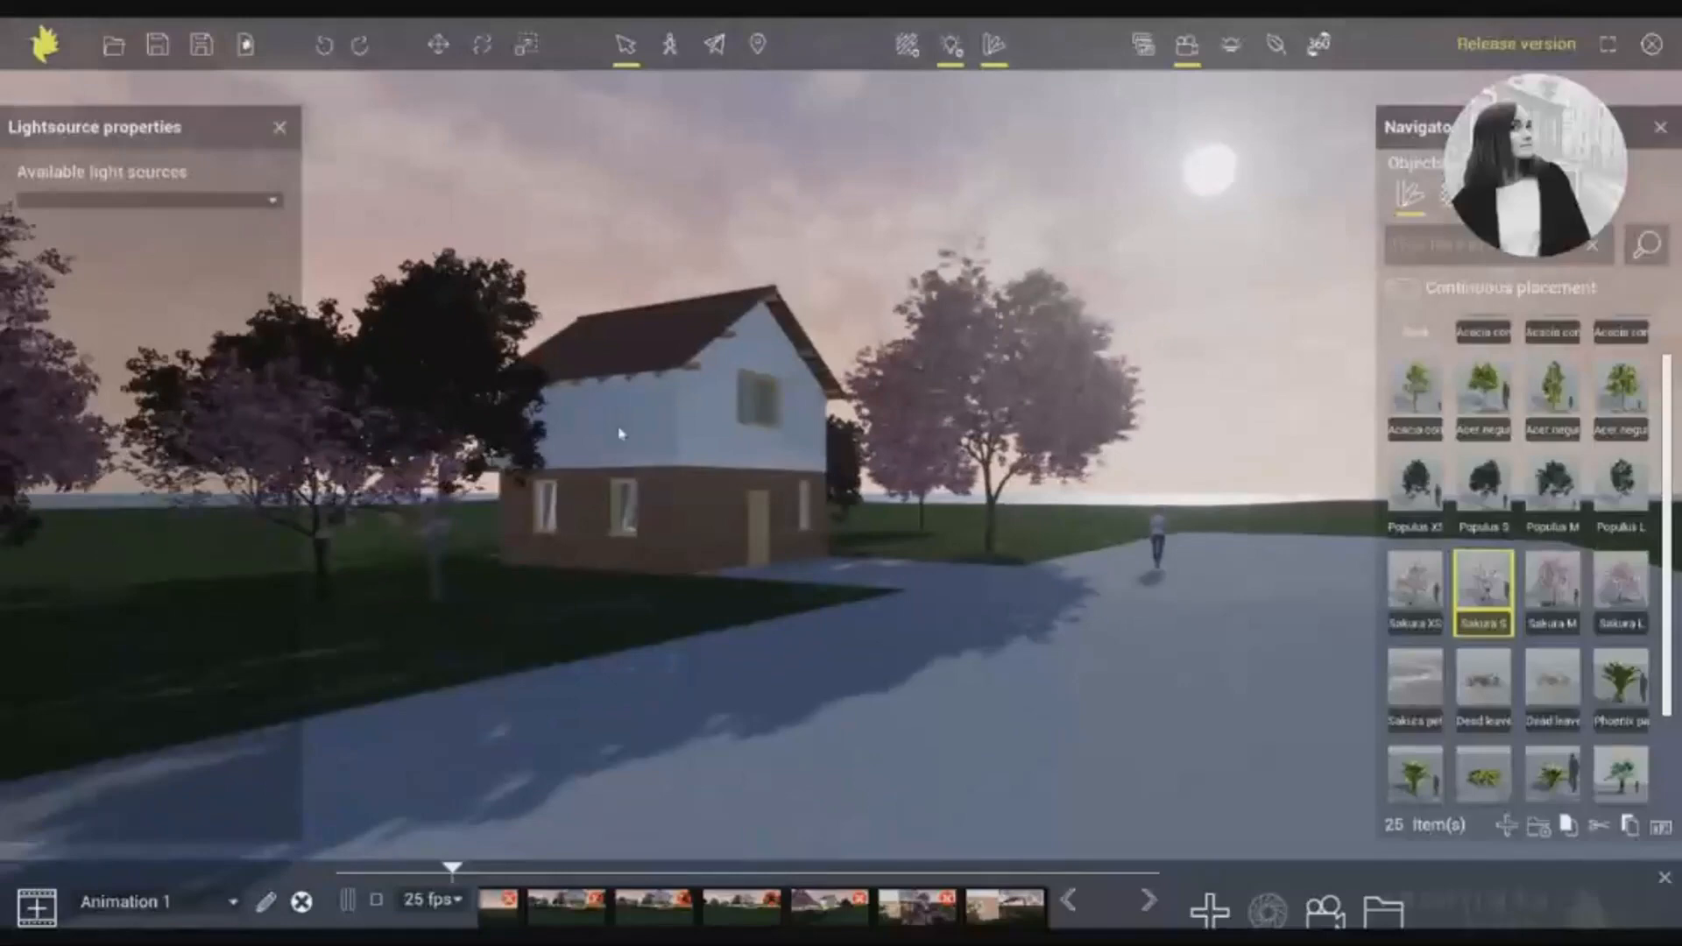